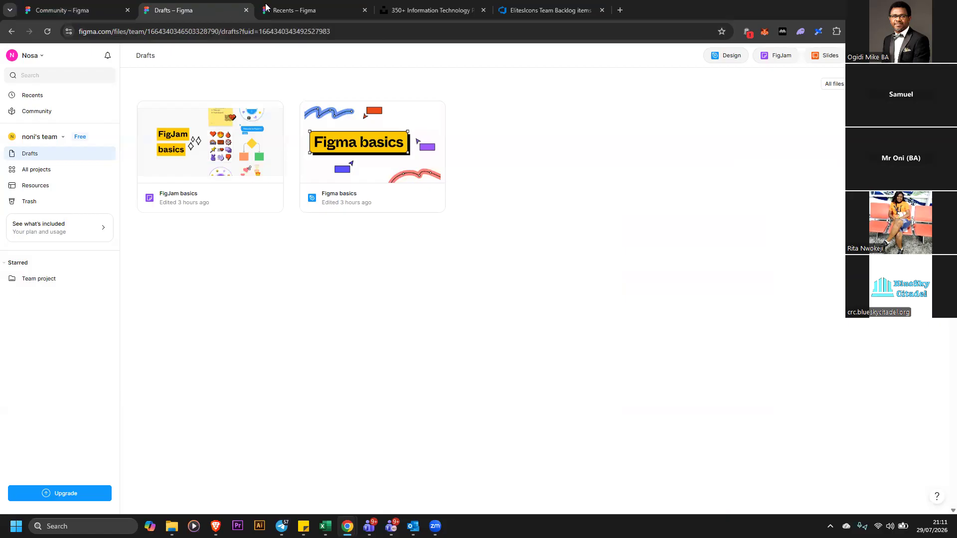
{"action": "left_click", "coordinate": [265, 7]}
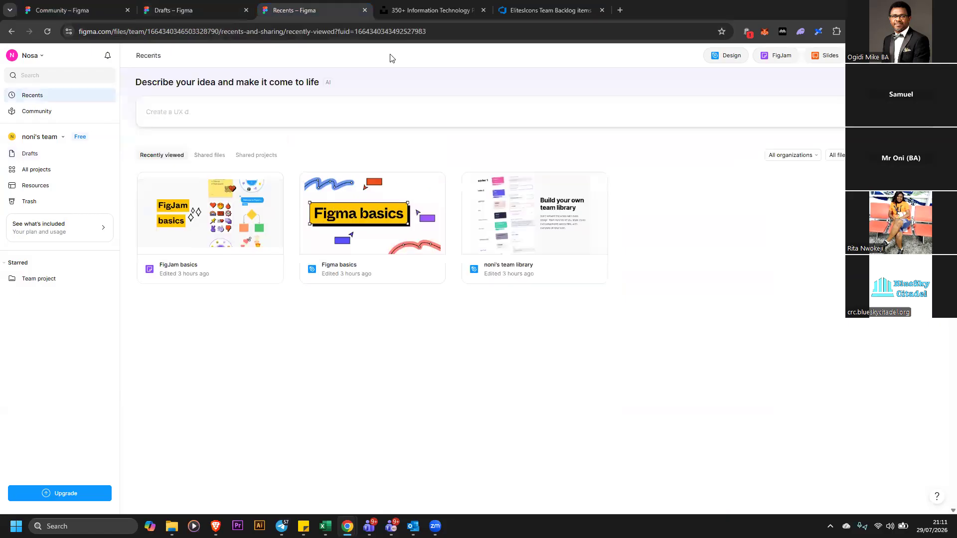
{"action": "left_click", "coordinate": [429, 10]}
{"action": "key", "text": "ctrl+Tab"}
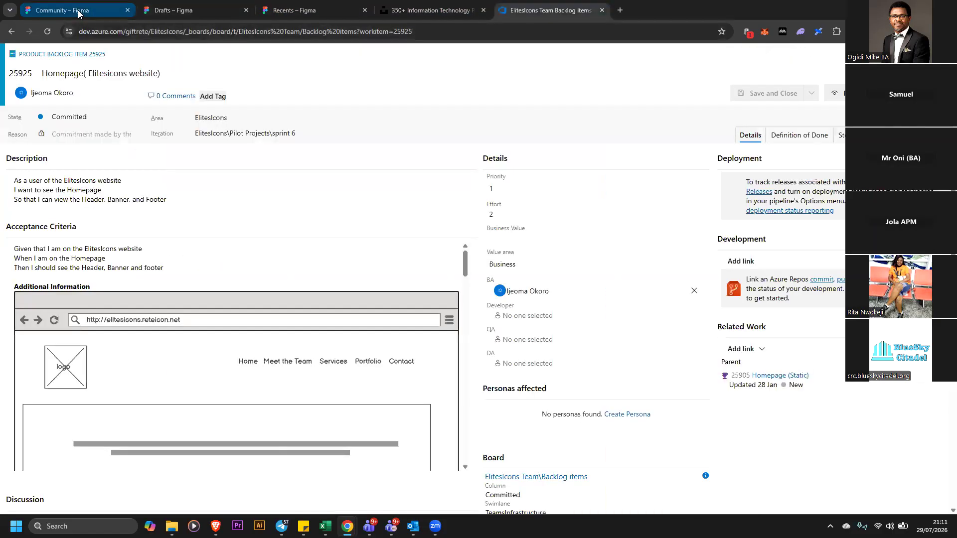
{"action": "left_click", "coordinate": [78, 10]}
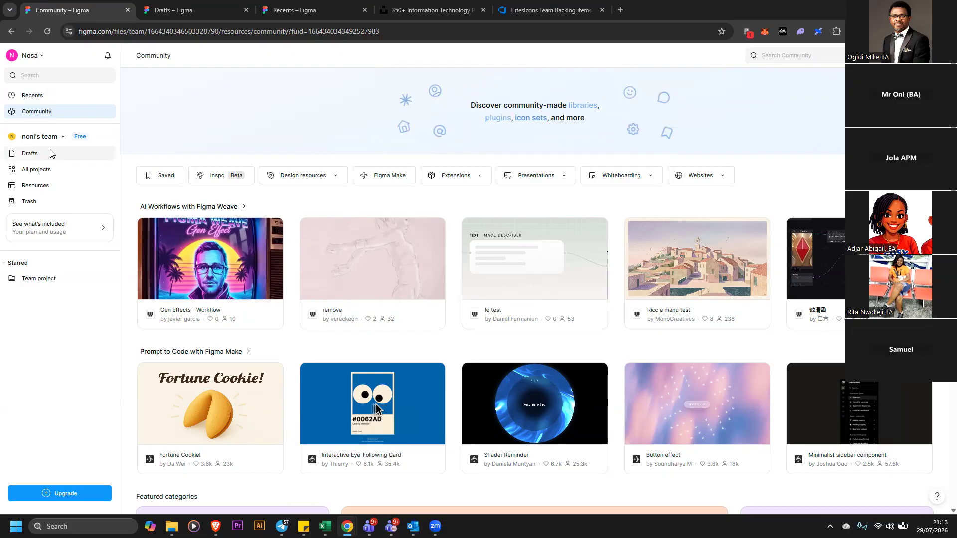
Open the Team project from the team's All projects page
{"action": "left_click", "coordinate": [52, 167]}
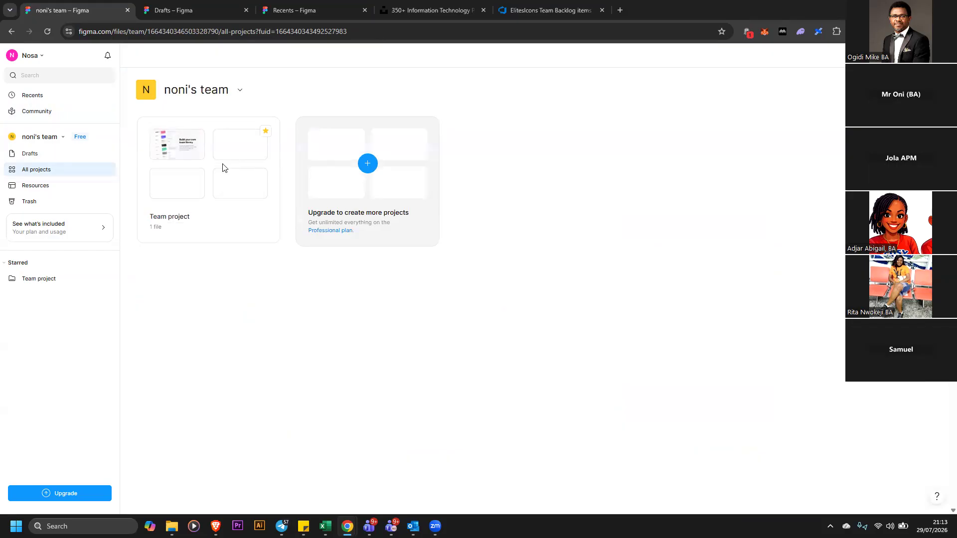
{"action": "left_click", "coordinate": [68, 156]}
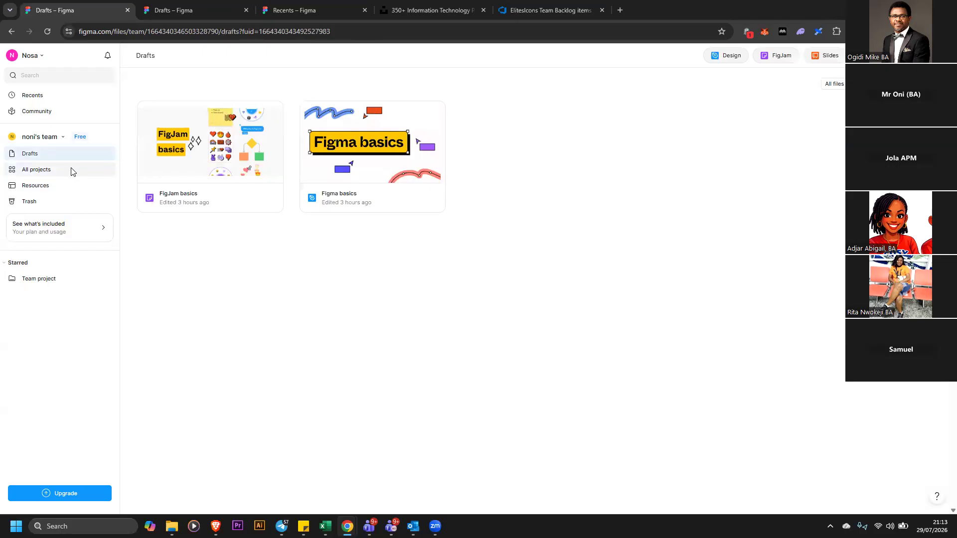
{"action": "left_click", "coordinate": [71, 172]}
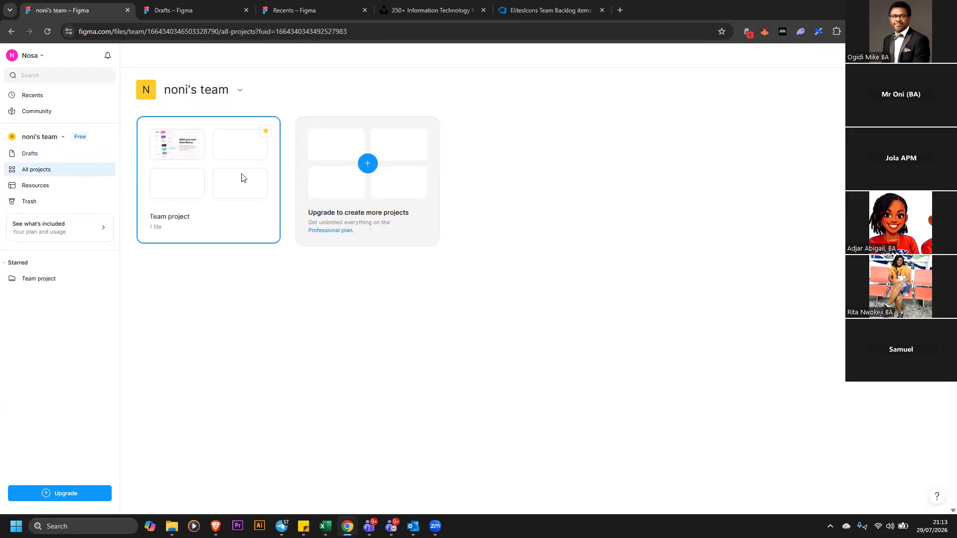
{"action": "left_click", "coordinate": [243, 178]}
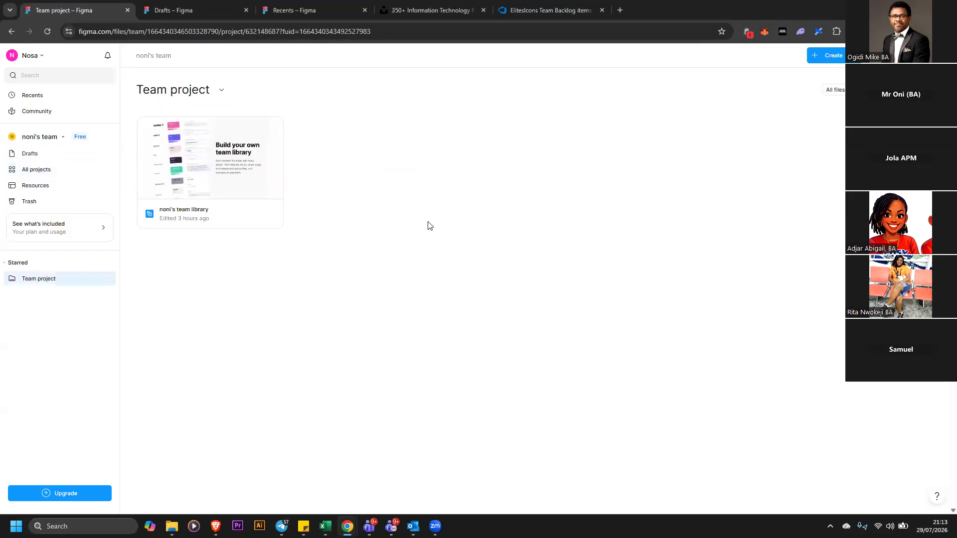
{"action": "left_click", "coordinate": [835, 56]}
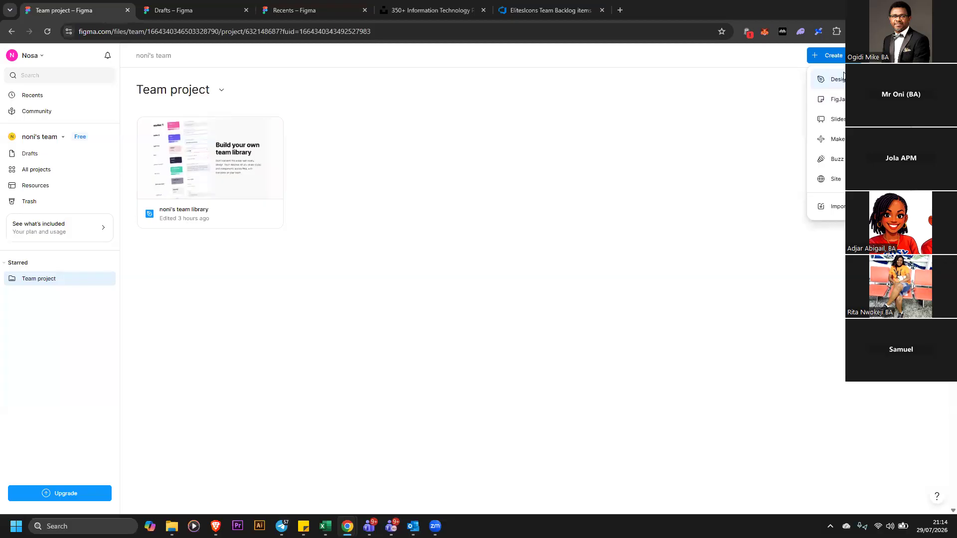
{"action": "left_click", "coordinate": [721, 96]}
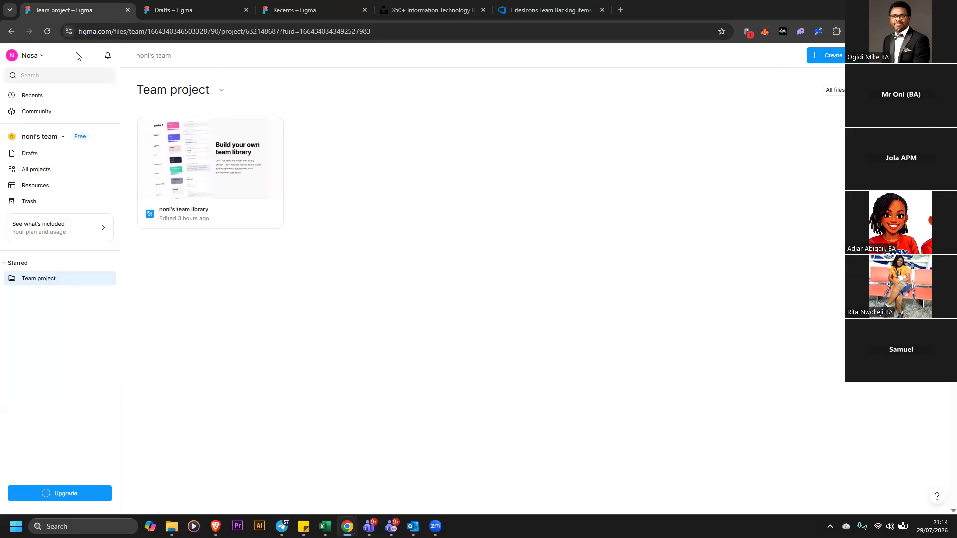
{"action": "left_click", "coordinate": [40, 56]}
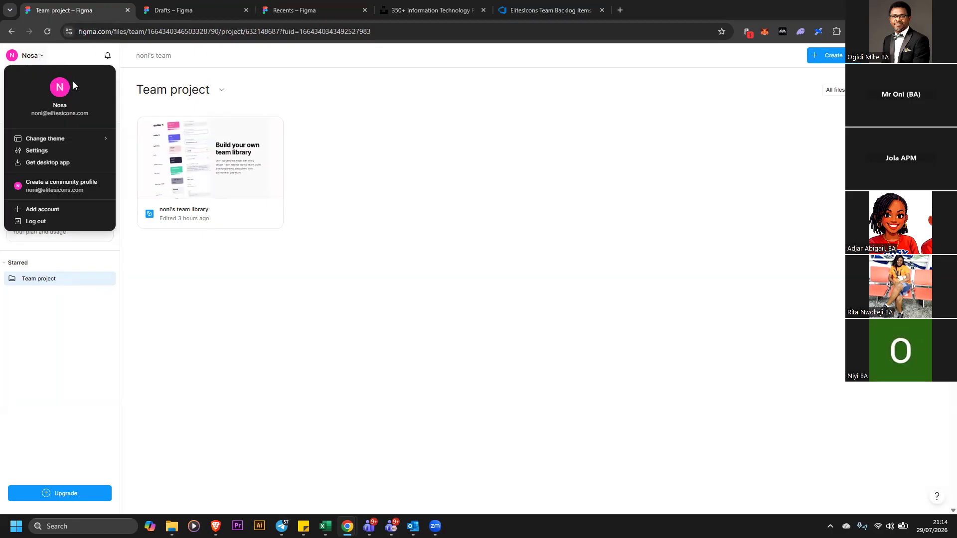
{"action": "left_click", "coordinate": [350, 154]}
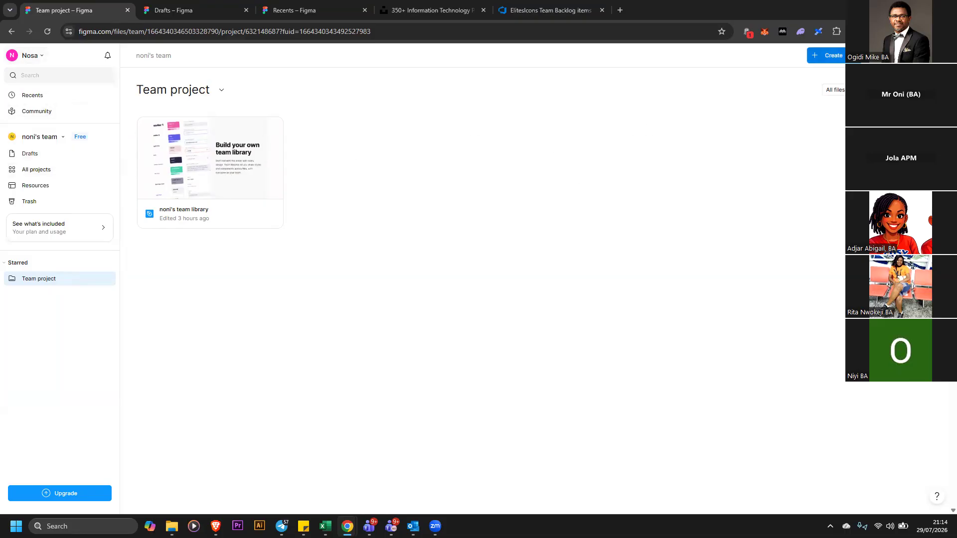
Create a new Design file in the Team project and dismiss the starting template prompt
{"action": "left_click", "coordinate": [842, 58]}
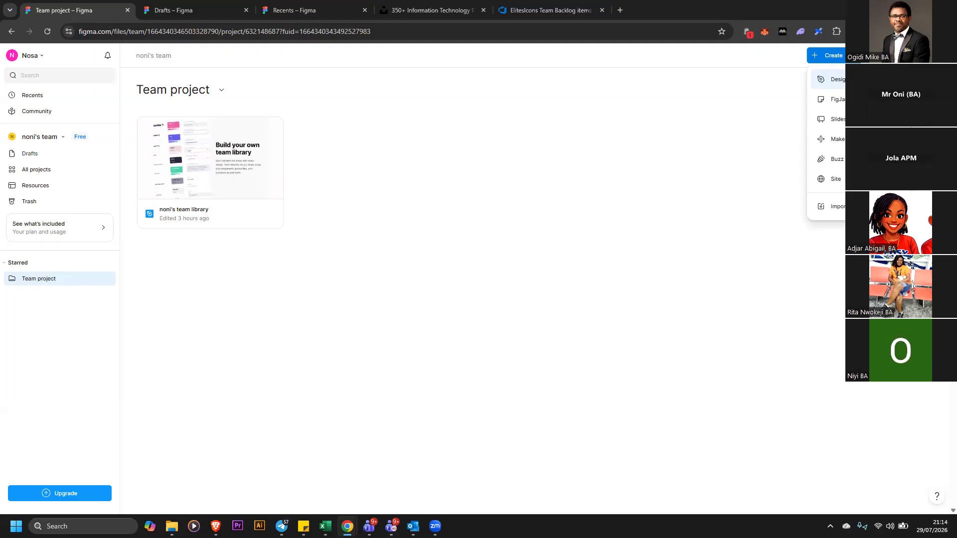
{"action": "left_click", "coordinate": [830, 79]}
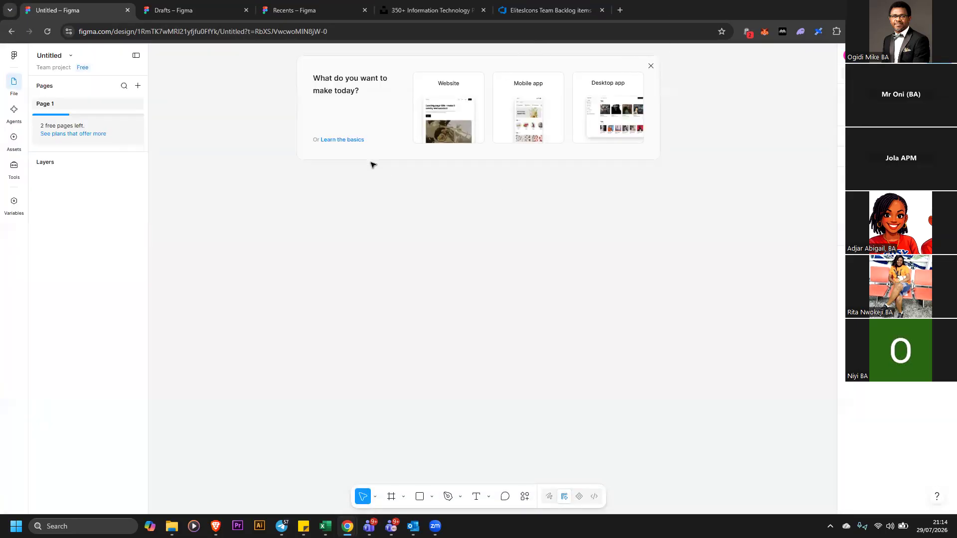
{"action": "left_click_drag", "start_coordinate": [276, 54], "coordinate": [698, 208]}
{"action": "left_click", "coordinate": [651, 68]}
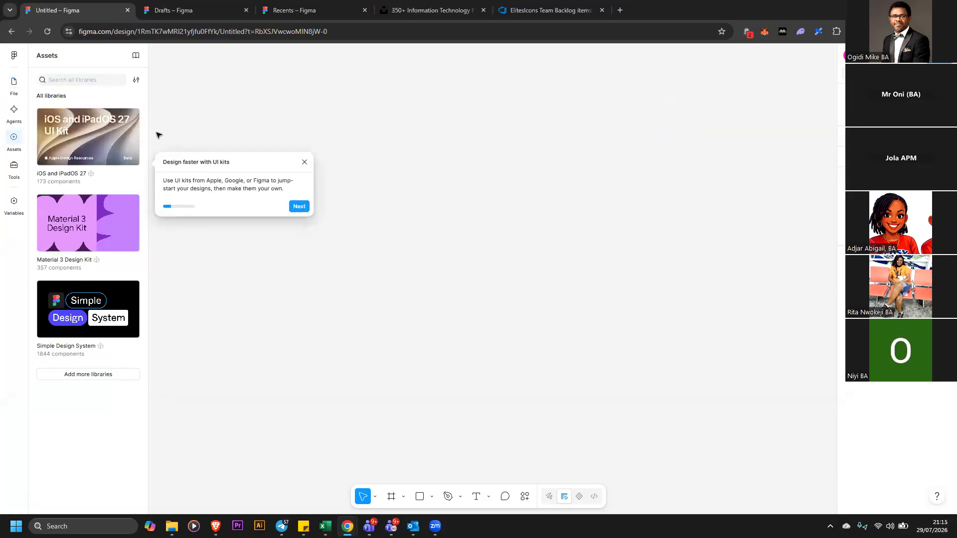
Browse the file's Assets libraries, Agents and Tools panels, then return to the File panel
{"action": "left_click", "coordinate": [306, 162]}
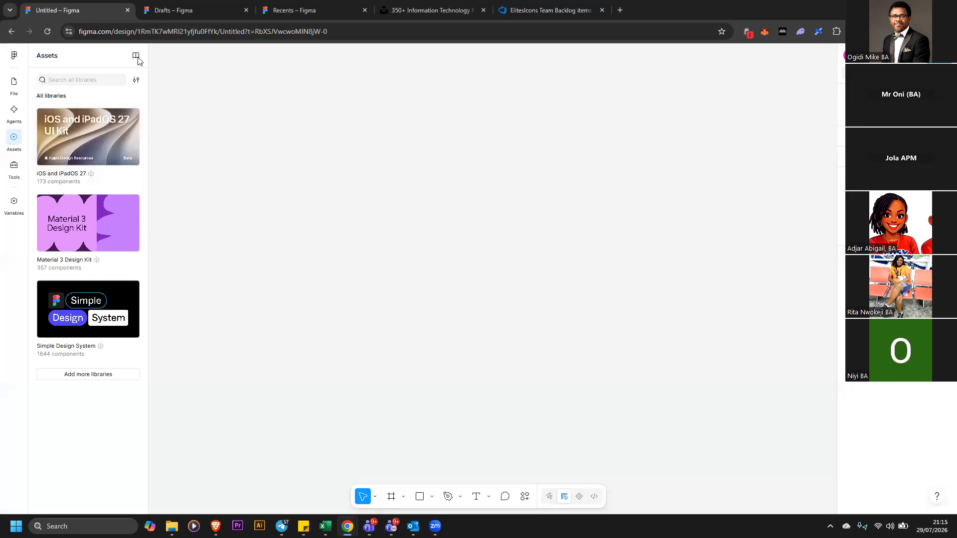
{"action": "left_click", "coordinate": [137, 57]}
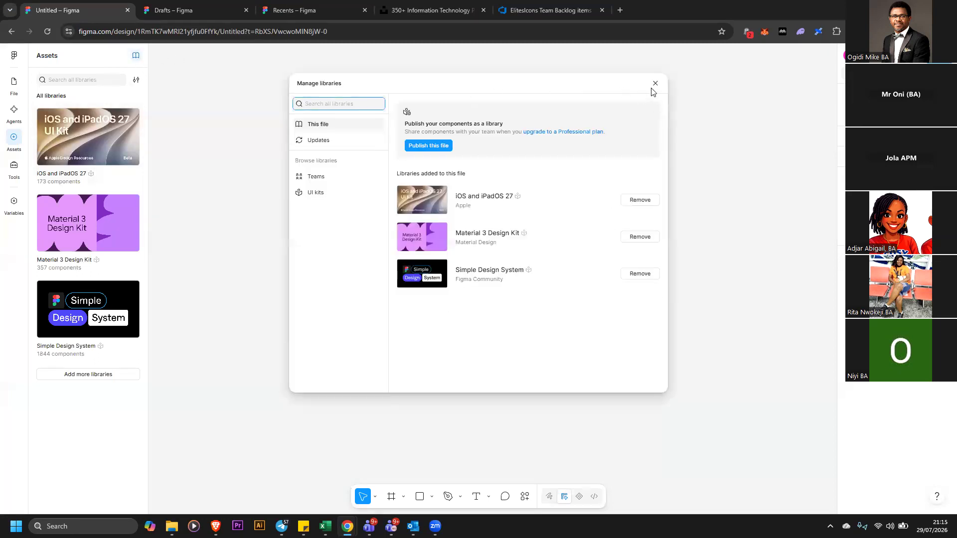
{"action": "left_click", "coordinate": [655, 84]}
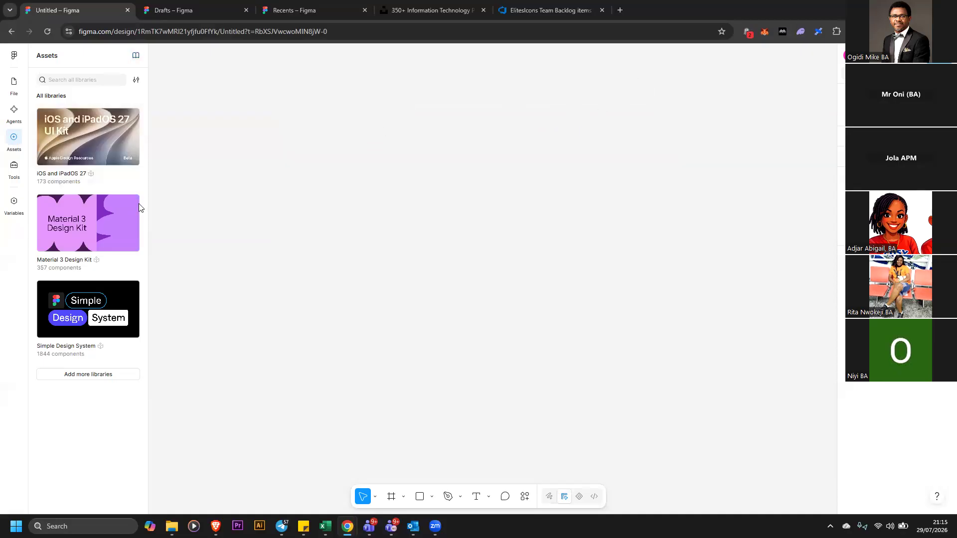
{"action": "left_click", "coordinate": [13, 111]}
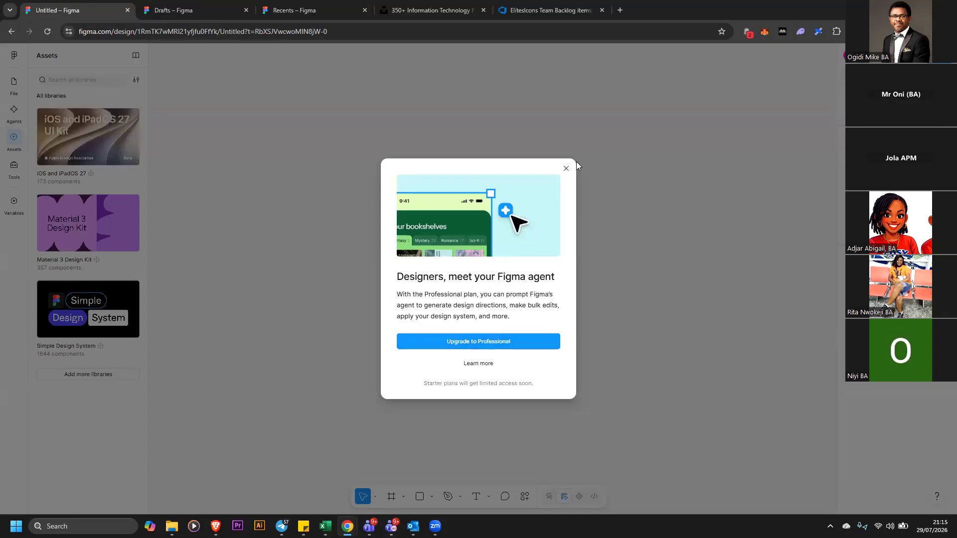
{"action": "left_click", "coordinate": [565, 168]}
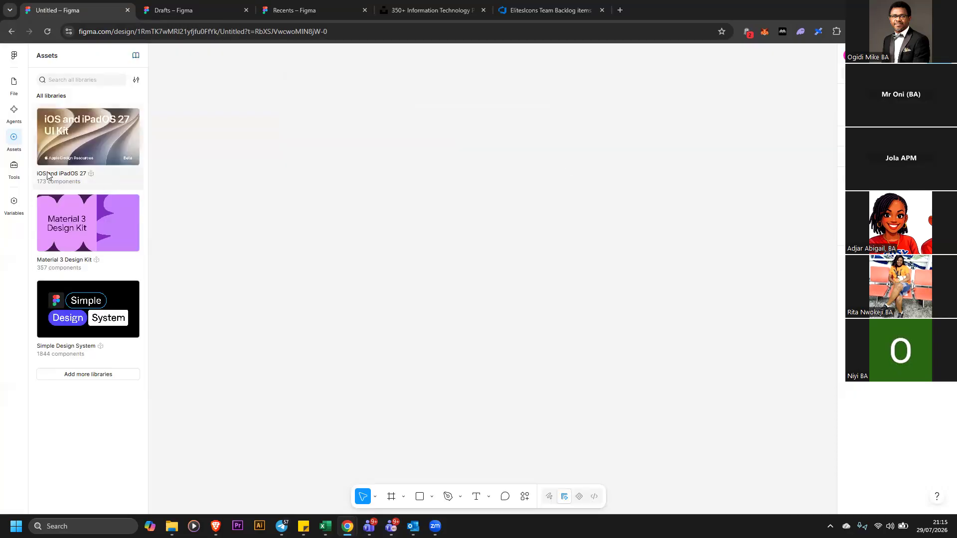
{"action": "left_click", "coordinate": [18, 172]}
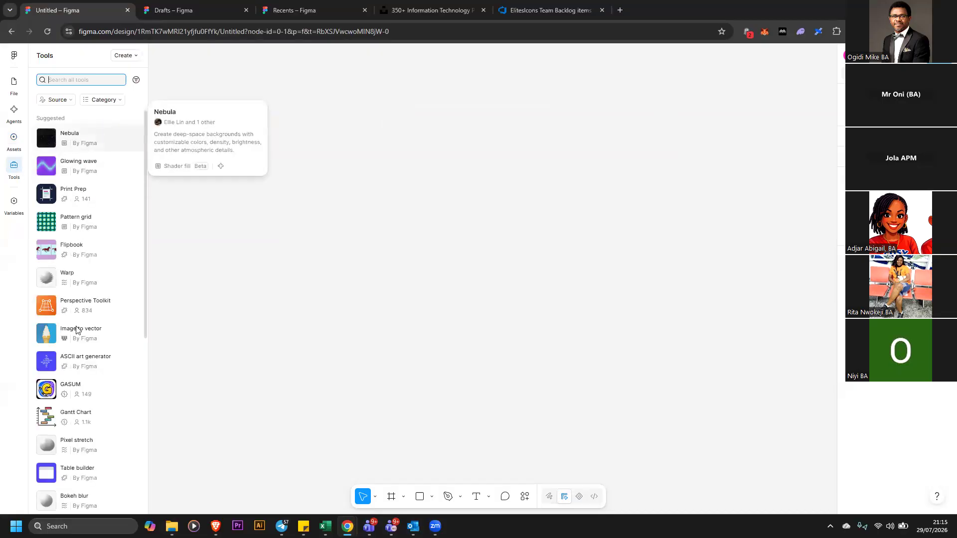
{"action": "left_click", "coordinate": [15, 87]}
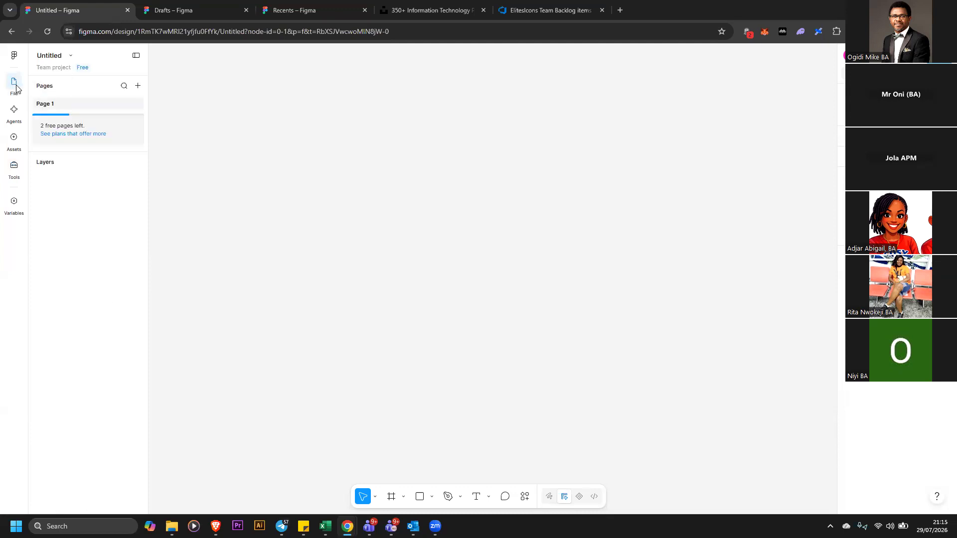
Rename the design file as Figma
{"action": "double_click", "coordinate": [90, 61]}
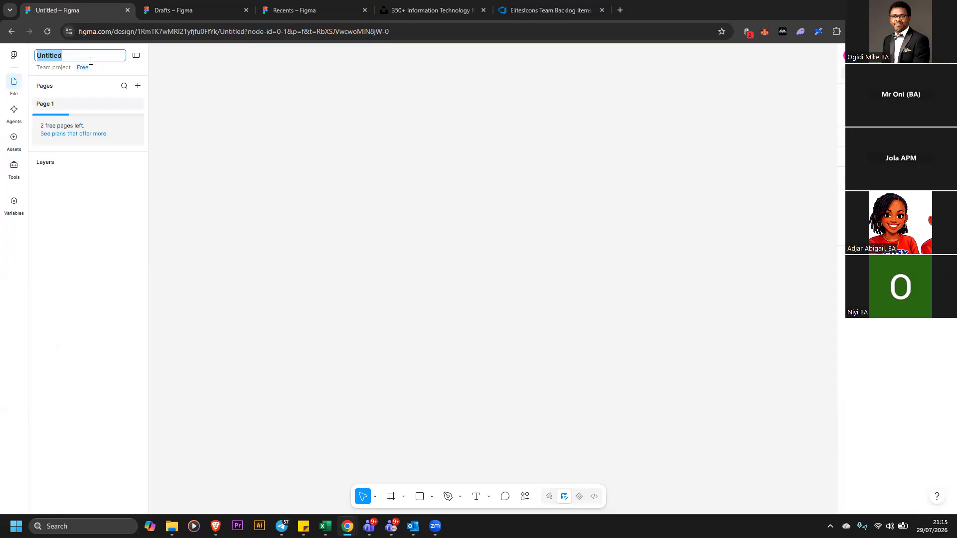
{"action": "type", "text": "Figma"}
{"action": "key", "text": "Return"}
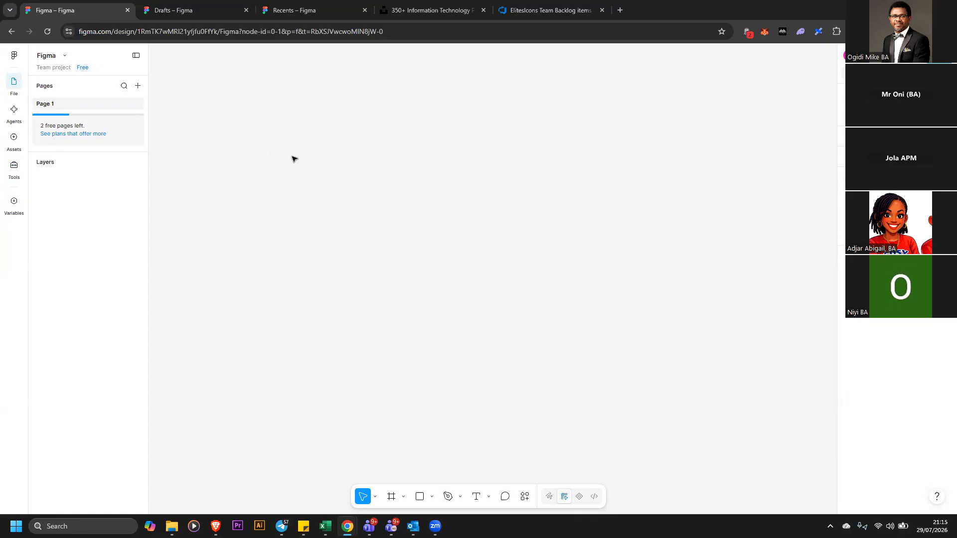
{"action": "left_click_drag", "start_coordinate": [206, 82], "coordinate": [755, 434]}
{"action": "left_click_drag", "start_coordinate": [180, 69], "coordinate": [737, 289]}
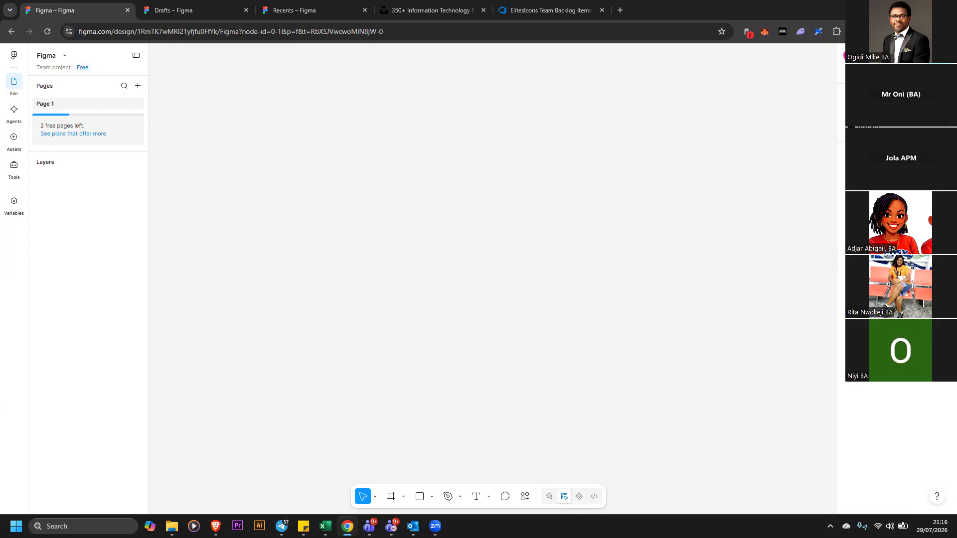
{"action": "left_click", "coordinate": [892, 111]}
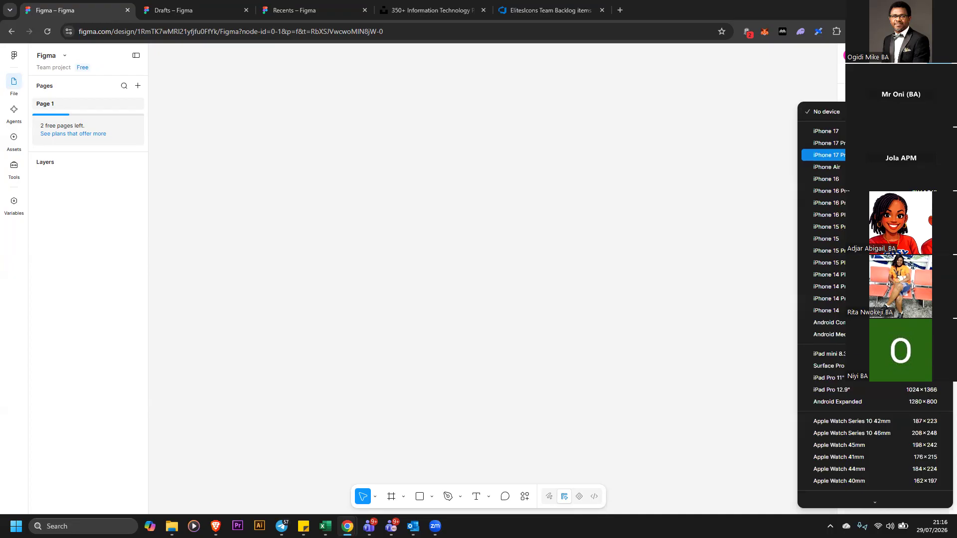
{"action": "left_click", "coordinate": [768, 105]}
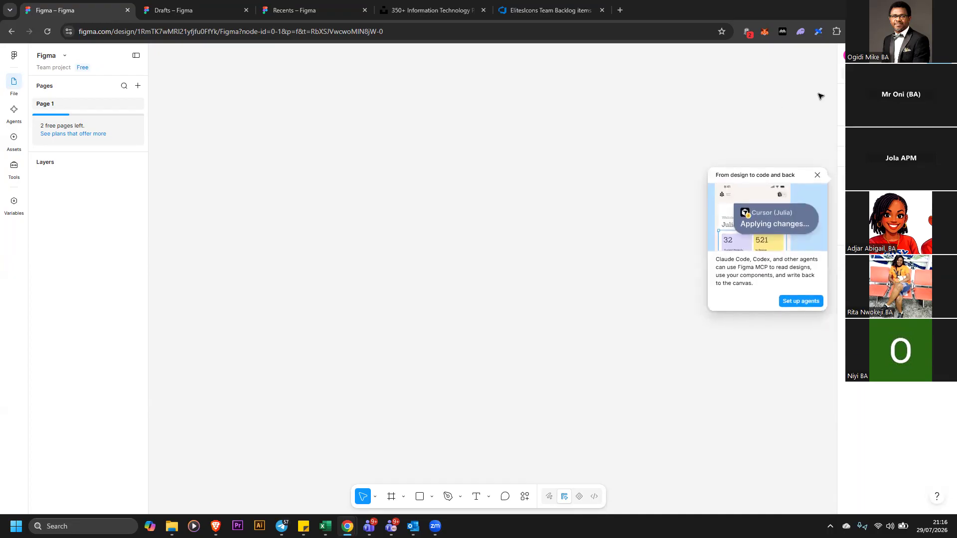
{"action": "left_click", "coordinate": [817, 176]}
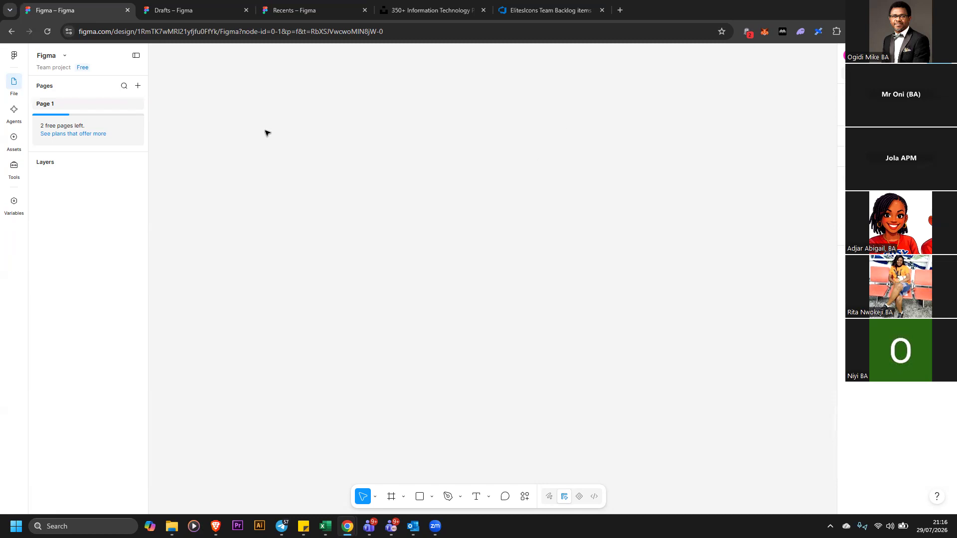
Draw a rectangle about 1163 × 732 filling most of the canvas
{"action": "left_click_drag", "start_coordinate": [215, 111], "coordinate": [785, 395]}
{"action": "left_click_drag", "start_coordinate": [183, 74], "coordinate": [806, 447]}
{"action": "key", "text": "r"}
{"action": "mouse_move", "coordinate": [176, 77]}
{"action": "left_mouse_down"}
{"action": "mouse_move", "coordinate": [713, 427]}
{"action": "mouse_move", "coordinate": [756, 442]}
{"action": "left_mouse_up"}
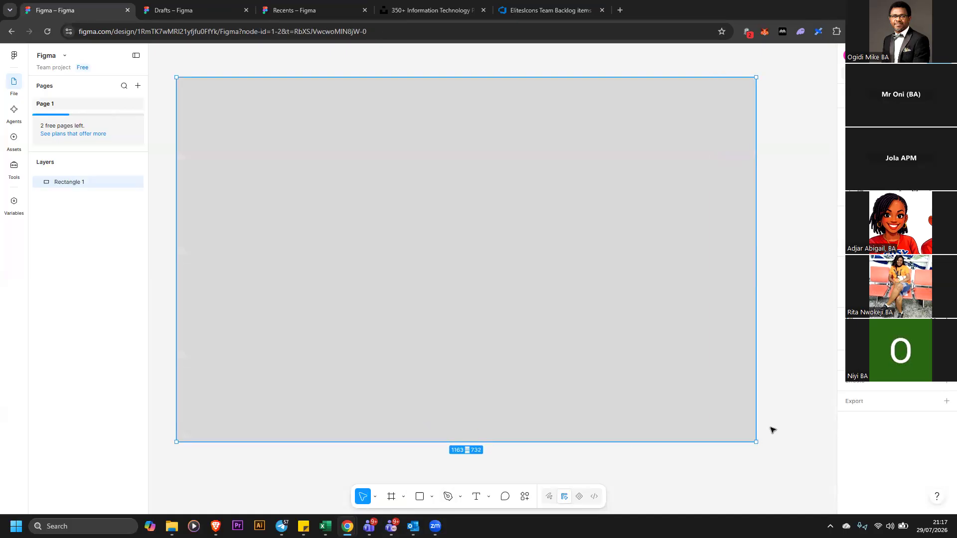
Explore the Draw, animation timeline and Dev modes, then go back to Design mode
{"action": "left_click", "coordinate": [780, 398]}
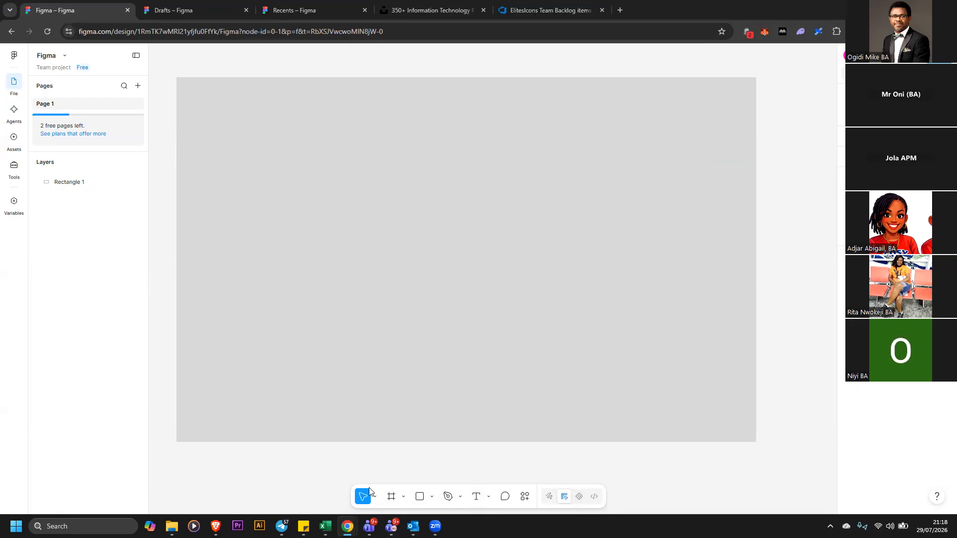
{"action": "left_click", "coordinate": [551, 495]}
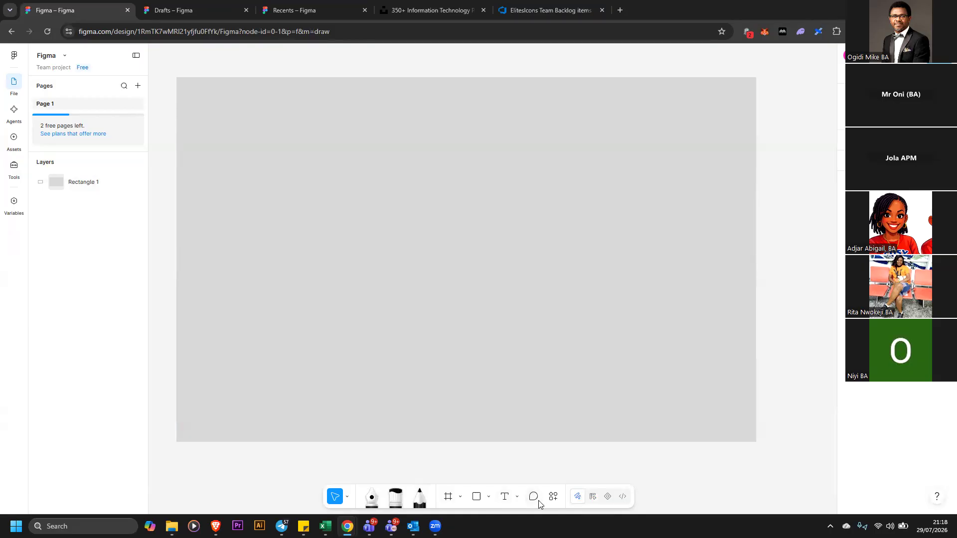
{"action": "left_click", "coordinate": [607, 497]}
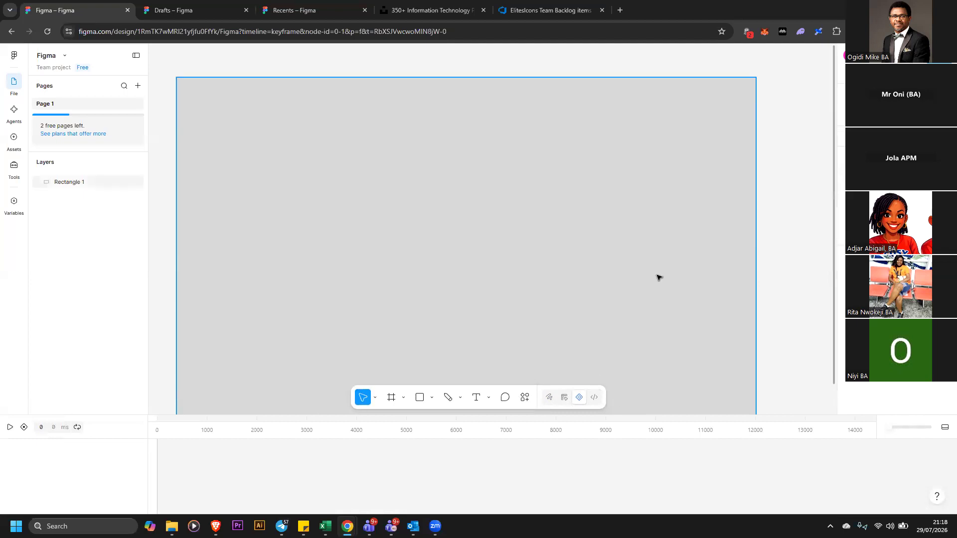
{"action": "left_click", "coordinate": [595, 397]}
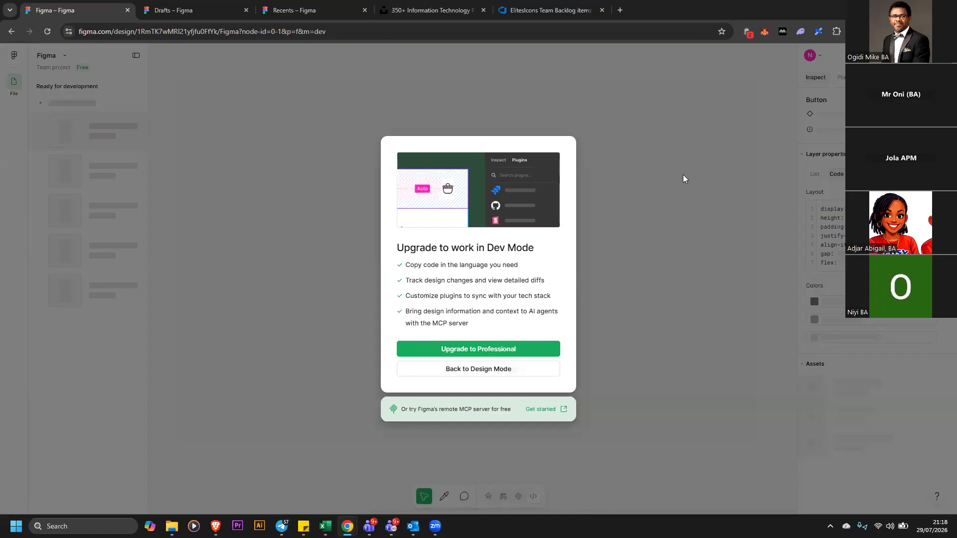
{"action": "left_click", "coordinate": [543, 369]}
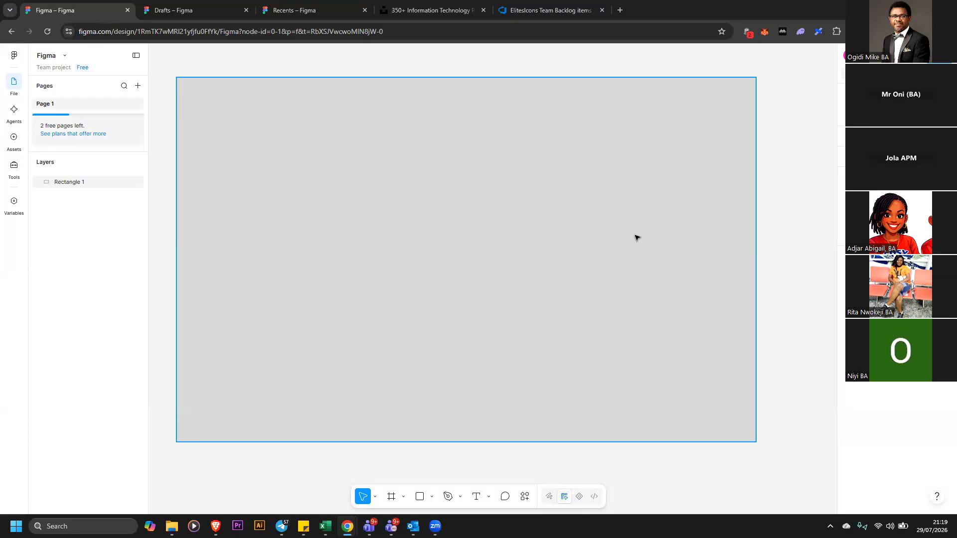
Select the rectangle with the Move tool and shift it slightly right and up
{"action": "left_click", "coordinate": [532, 237]}
{"action": "left_click", "coordinate": [634, 454]}
{"action": "left_click", "coordinate": [578, 309]}
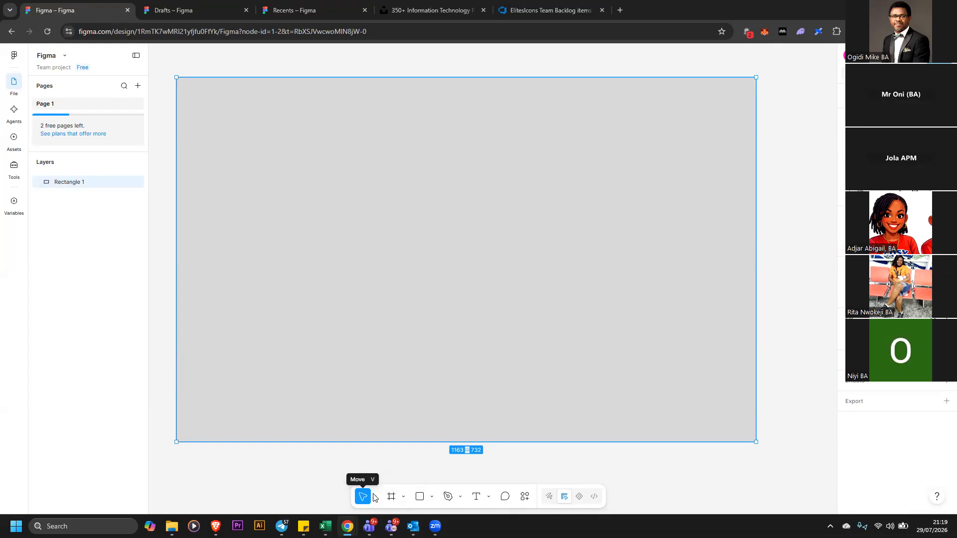
{"action": "left_click_drag", "start_coordinate": [341, 320], "coordinate": [402, 297]}
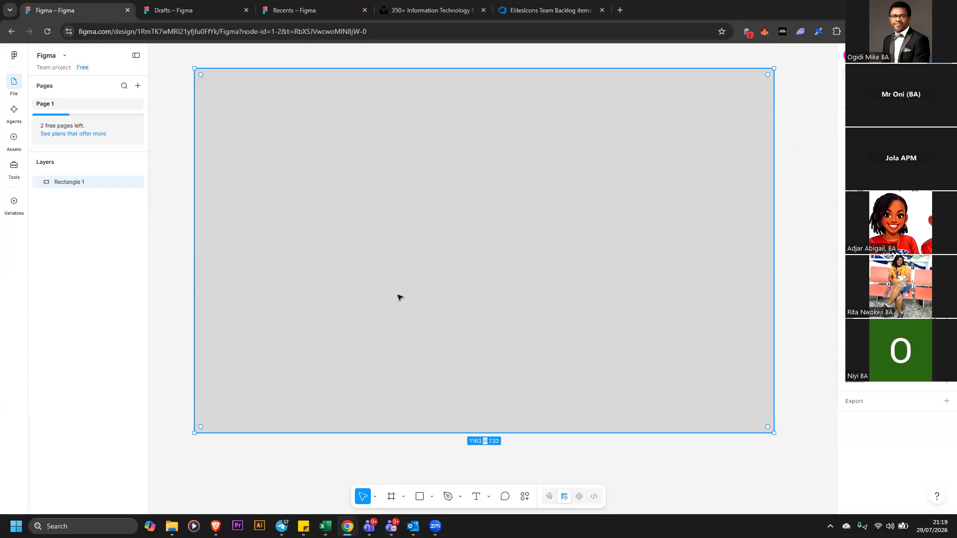
Delete the rectangle from the canvas
{"action": "key", "text": "Delete"}
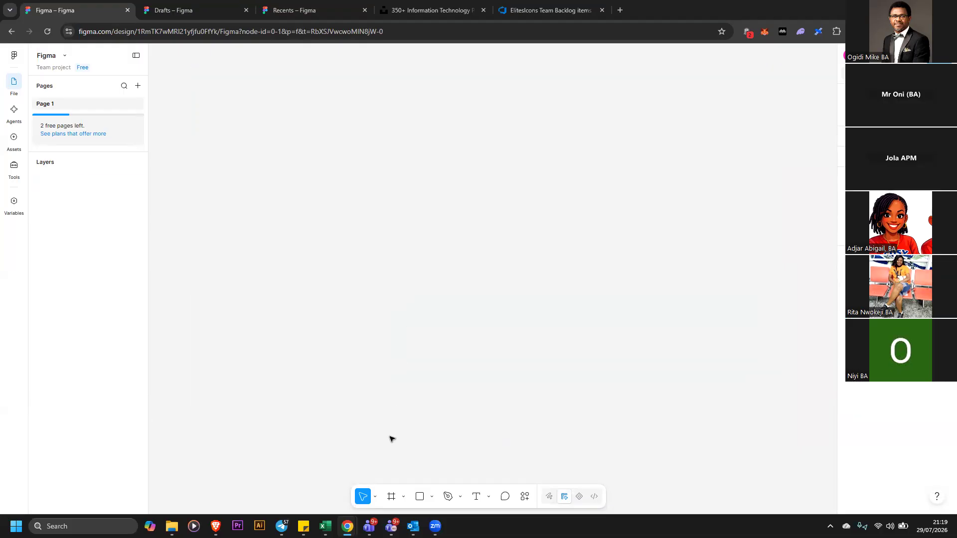
Draw a horizontal line about 926 px long across the canvas with the Line tool, undoing an accidental move
{"action": "left_click", "coordinate": [432, 498]}
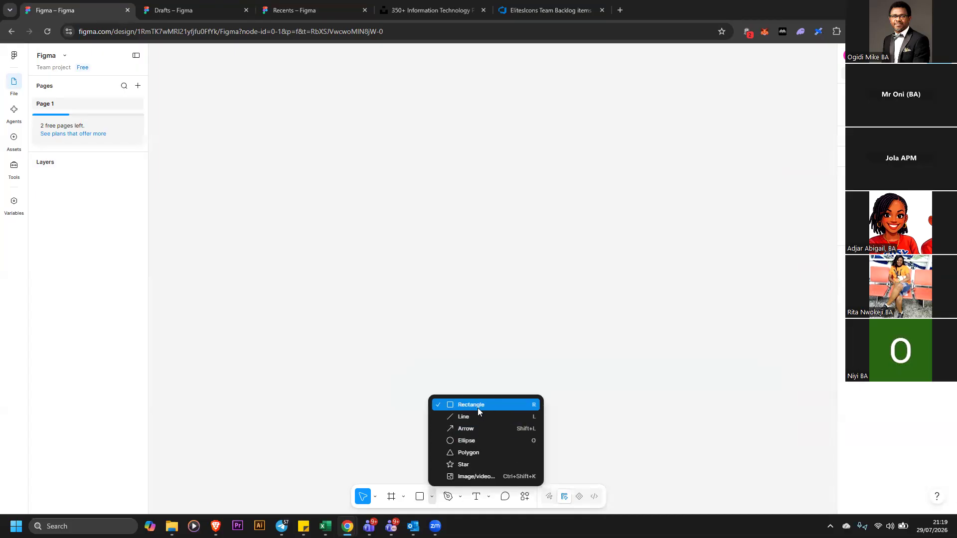
{"action": "left_click_drag", "start_coordinate": [260, 247], "coordinate": [722, 248]}
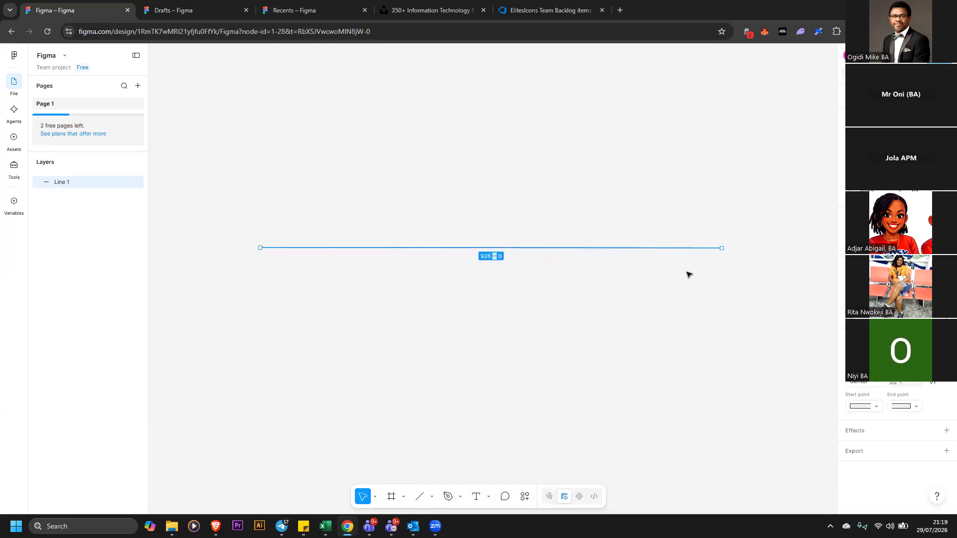
{"action": "left_click", "coordinate": [672, 270]}
{"action": "left_click_drag", "start_coordinate": [427, 251], "coordinate": [409, 266]}
{"action": "key", "text": "ctrl+z"}
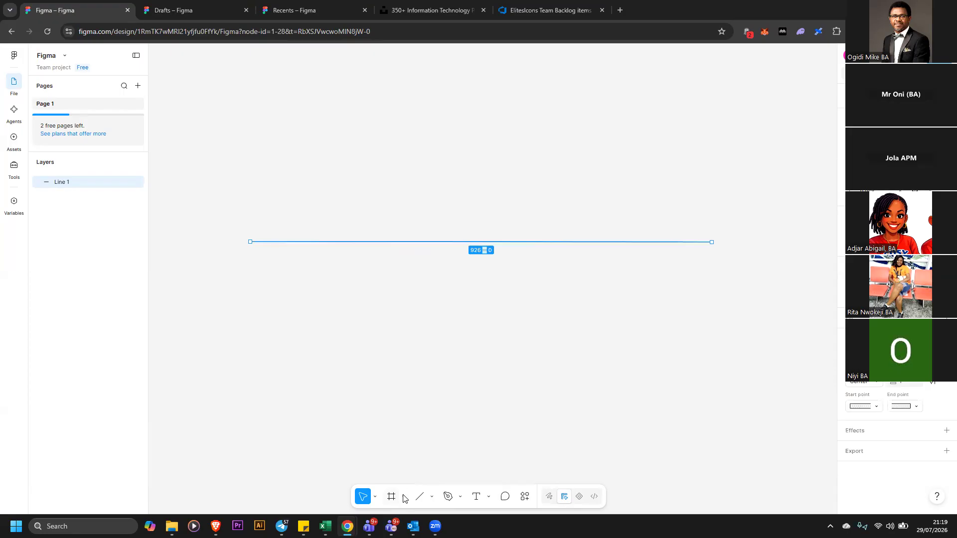
Select the line and delete it
{"action": "left_click", "coordinate": [403, 497]}
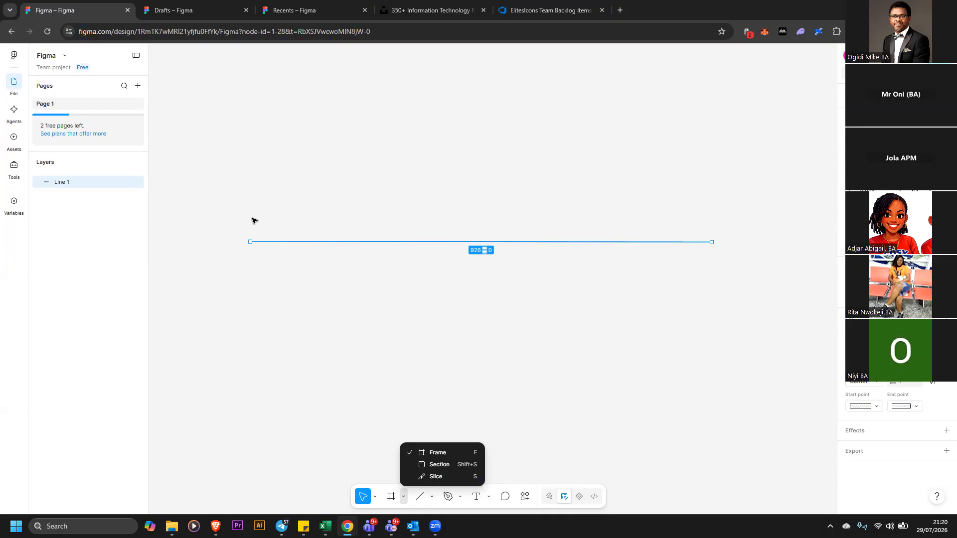
{"action": "left_click", "coordinate": [217, 211]}
{"action": "left_click_drag", "start_coordinate": [215, 205], "coordinate": [755, 298]}
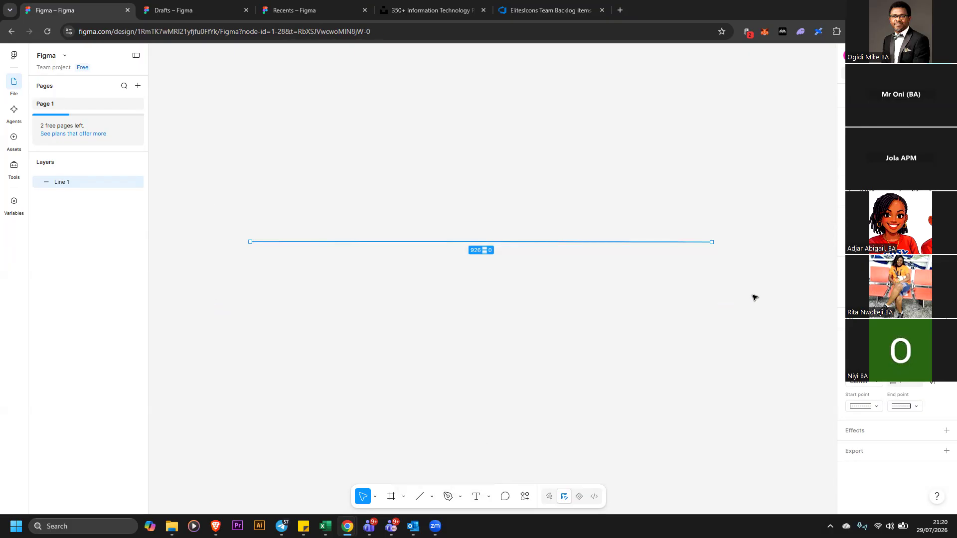
{"action": "key", "text": "Delete"}
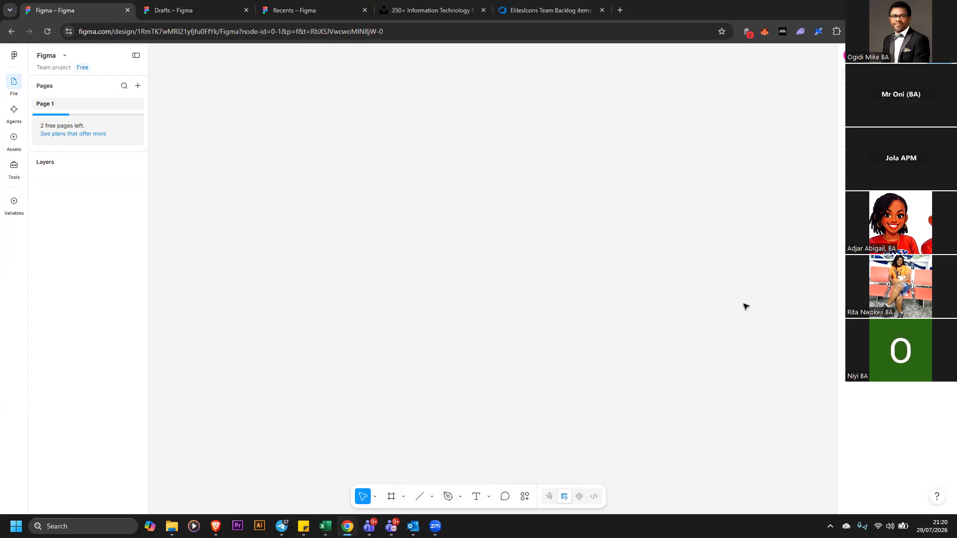
{"action": "left_click", "coordinate": [403, 497]}
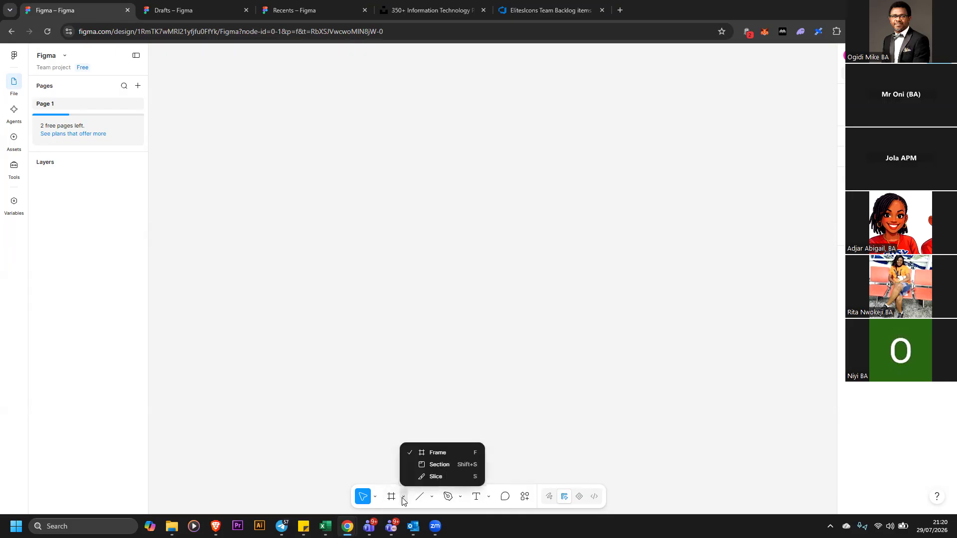
{"action": "left_click", "coordinate": [432, 497]}
{"action": "left_click", "coordinate": [432, 497]}
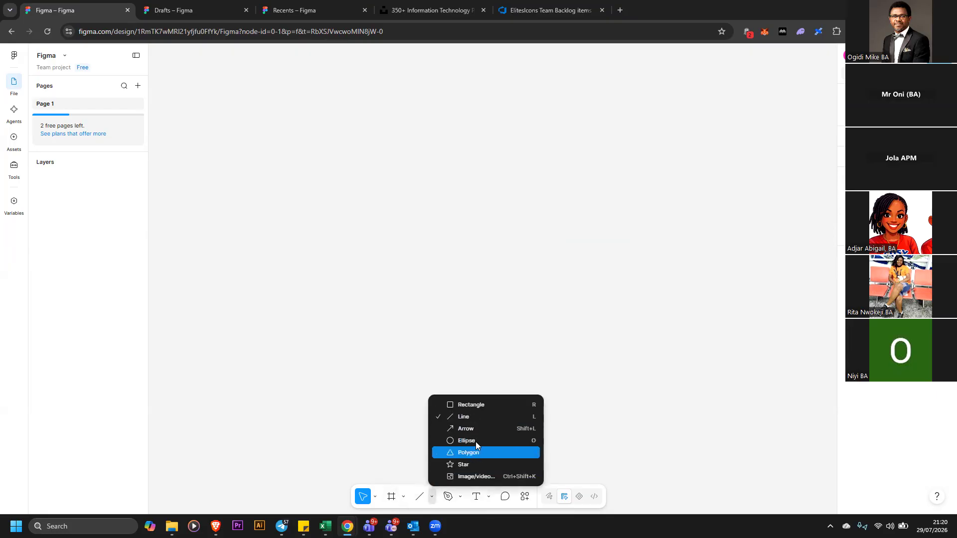
Draw a freeform vector path about 284 × 213 with the Pen tool, exit path editing, then delete it
{"action": "left_click", "coordinate": [460, 498]}
{"action": "left_click", "coordinate": [460, 497]}
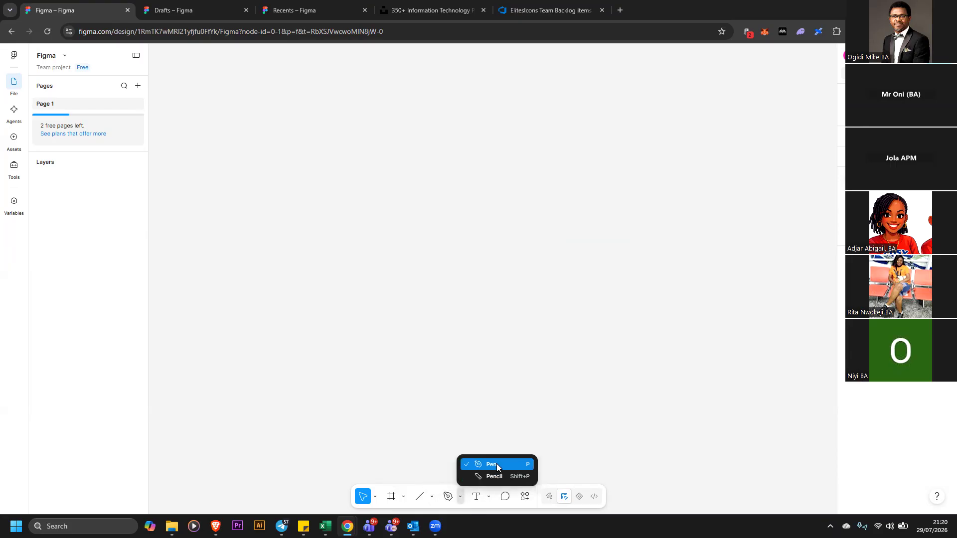
{"action": "key", "text": "p"}
{"action": "left_click", "coordinate": [437, 324]}
{"action": "left_click_drag", "start_coordinate": [579, 331], "coordinate": [581, 337]}
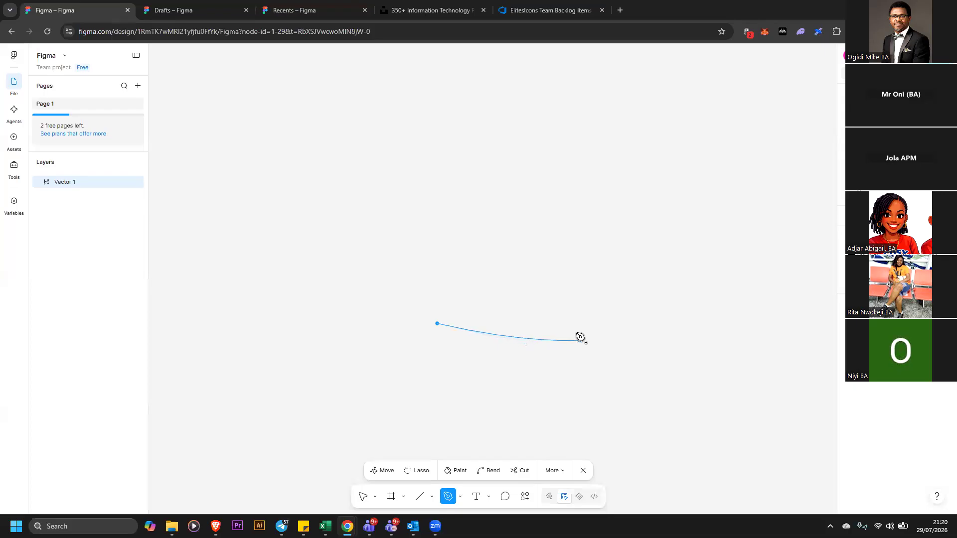
{"action": "left_click", "coordinate": [562, 283]}
{"action": "left_click", "coordinate": [483, 273]}
{"action": "left_click", "coordinate": [499, 328]}
{"action": "left_click", "coordinate": [461, 356]}
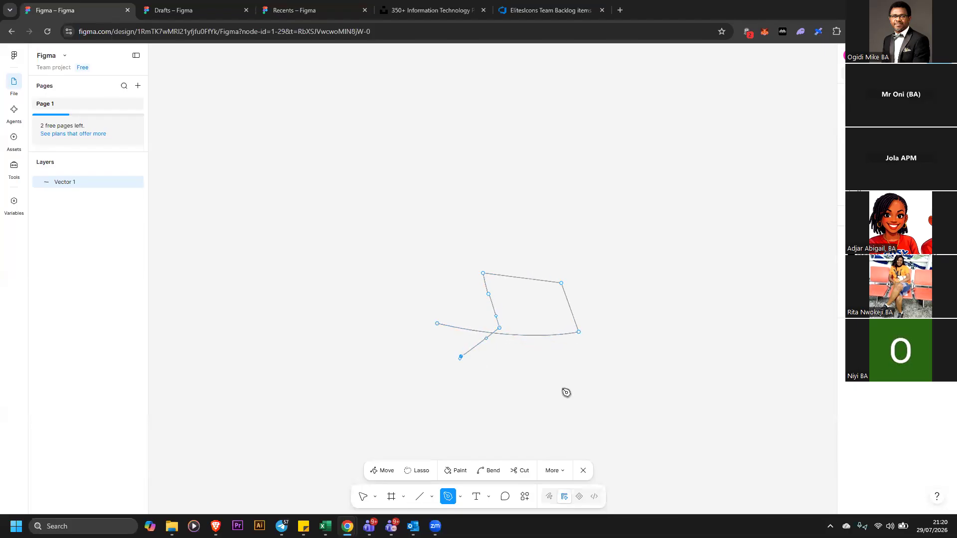
{"action": "left_click", "coordinate": [546, 379]}
{"action": "left_click", "coordinate": [542, 379]}
{"action": "left_click", "coordinate": [583, 471]}
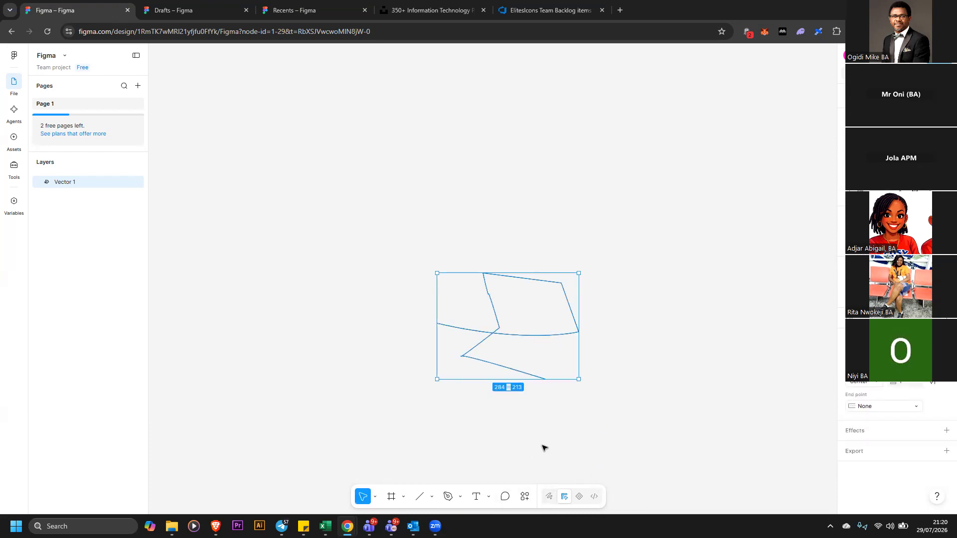
{"action": "key", "text": "Delete"}
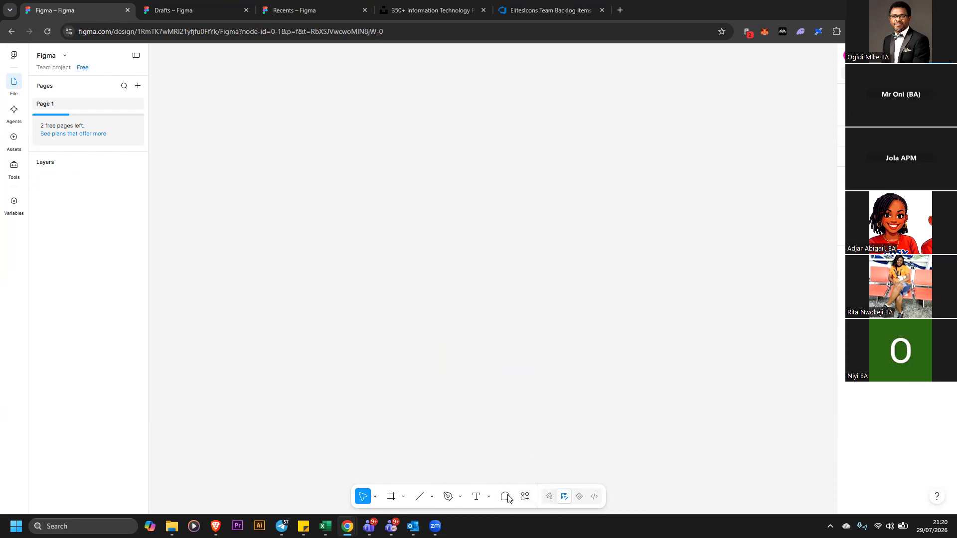
Browse the actions menu's suggestions, assets and plugins & widgets lists
{"action": "left_click", "coordinate": [506, 497]}
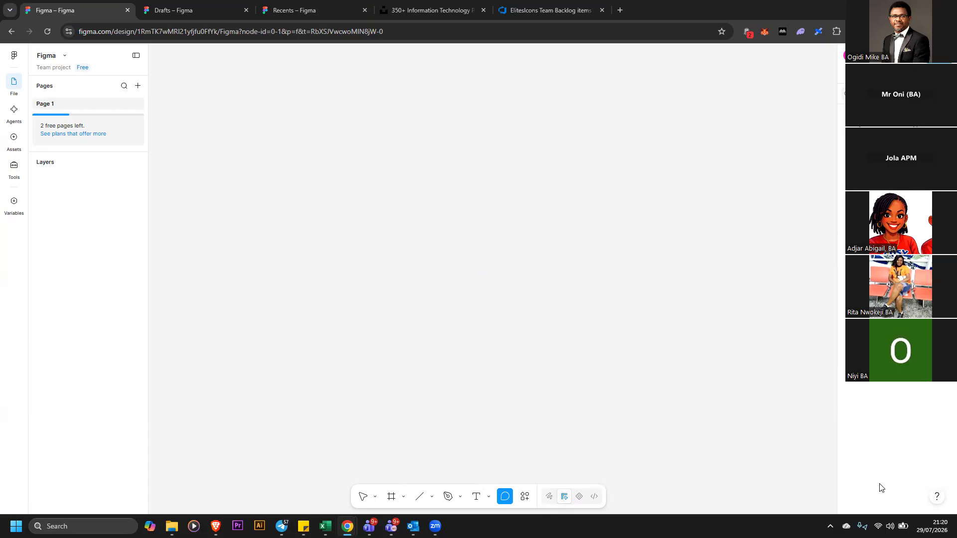
{"action": "left_click", "coordinate": [525, 497]}
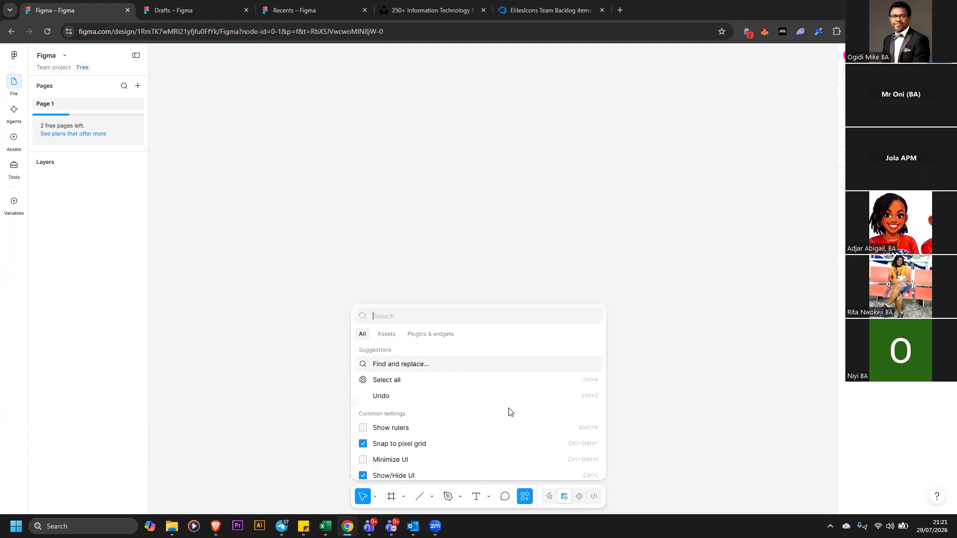
{"action": "scroll", "coordinate": [496, 396], "scroll_direction": "down", "scroll_amount": 3}
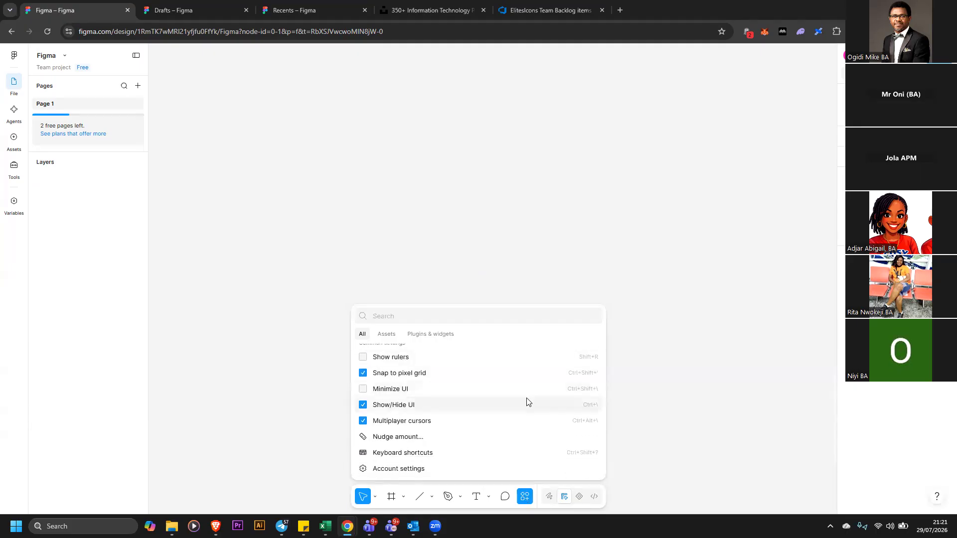
{"action": "scroll", "coordinate": [509, 382], "scroll_direction": "up", "scroll_amount": 3}
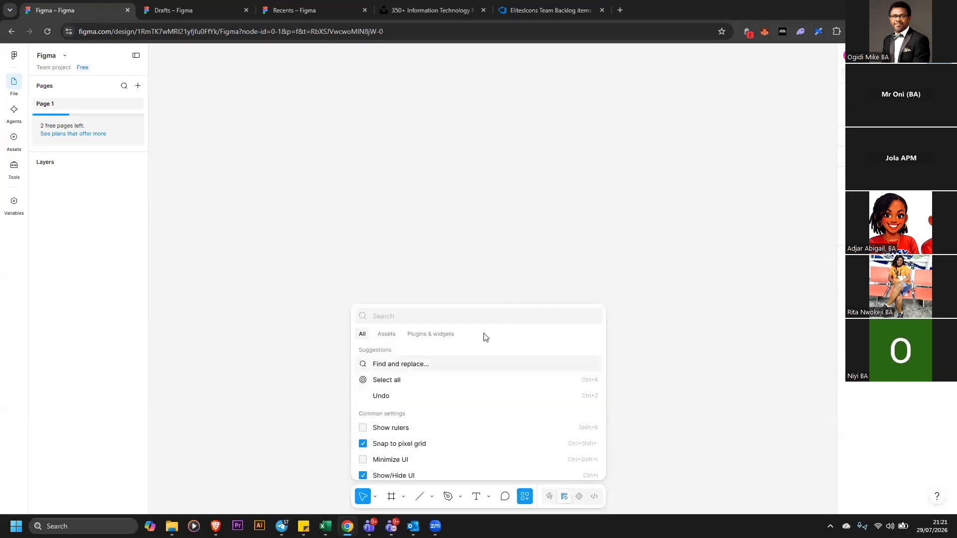
{"action": "left_click", "coordinate": [393, 337]}
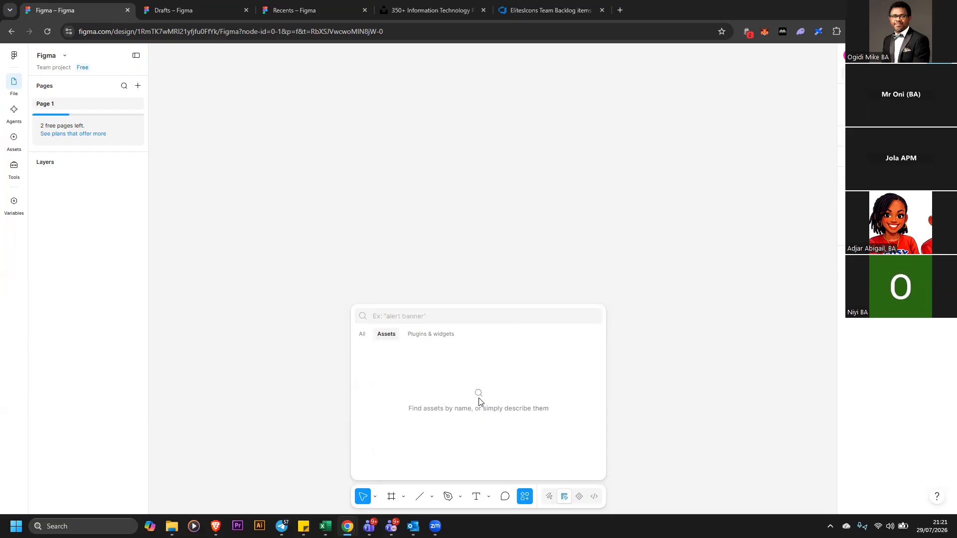
{"action": "left_click", "coordinate": [445, 340]}
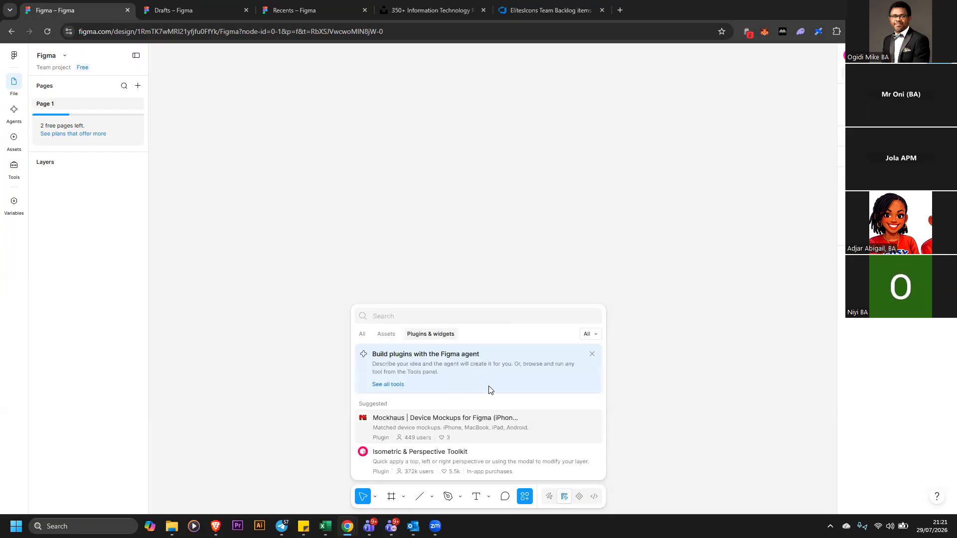
{"action": "scroll", "coordinate": [489, 389], "scroll_direction": "down", "scroll_amount": 4}
{"action": "scroll", "coordinate": [489, 393], "scroll_direction": "down", "scroll_amount": 3}
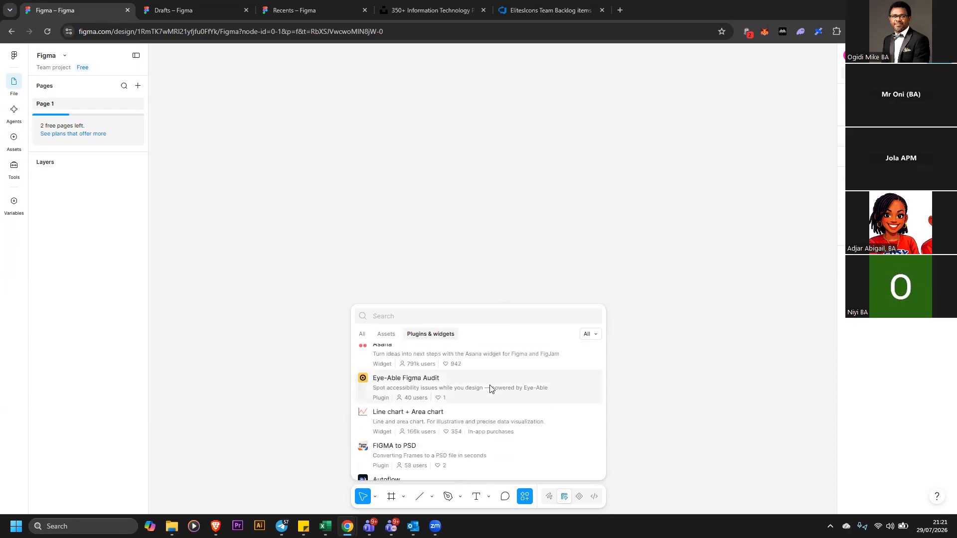
{"action": "scroll", "coordinate": [491, 386], "scroll_direction": "down", "scroll_amount": 5}
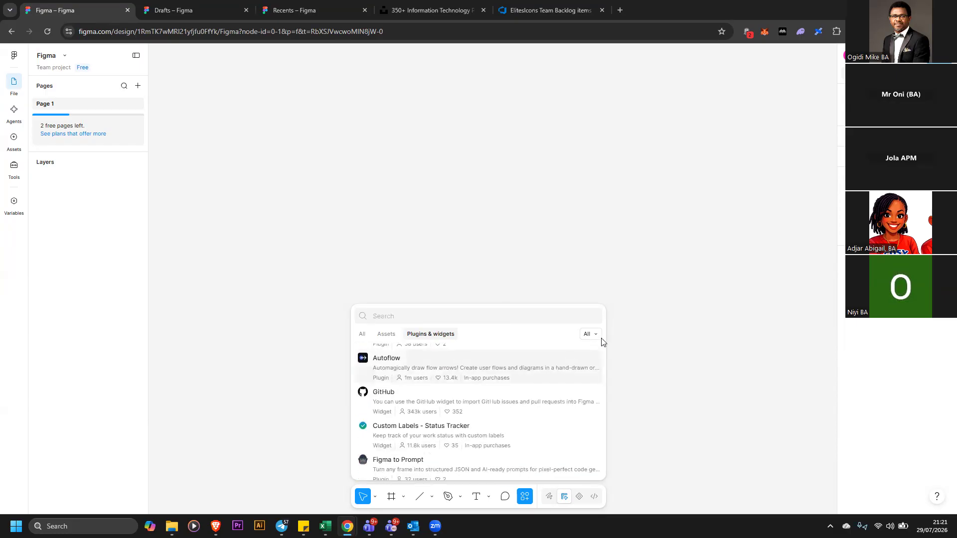
{"action": "left_click", "coordinate": [653, 277]}
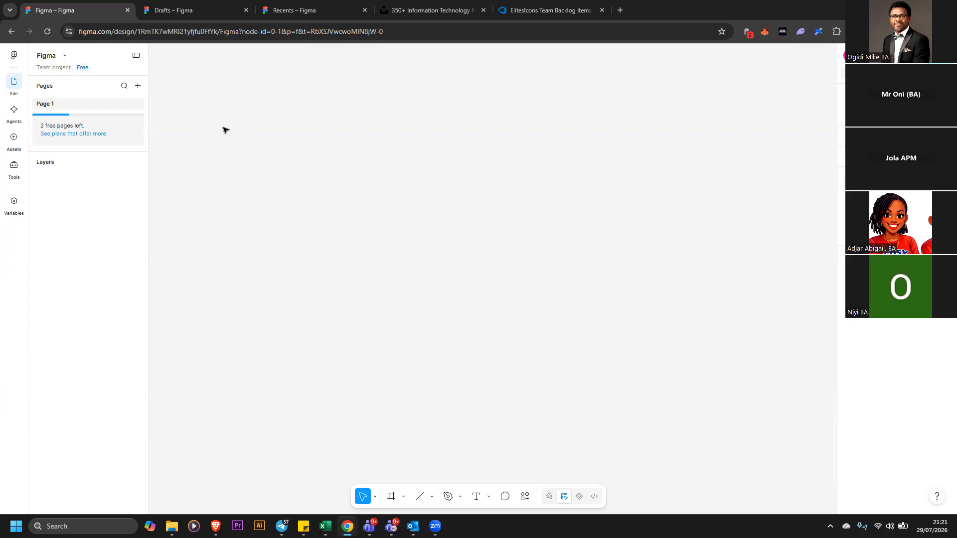
{"action": "left_click_drag", "start_coordinate": [218, 141], "coordinate": [240, 167]}
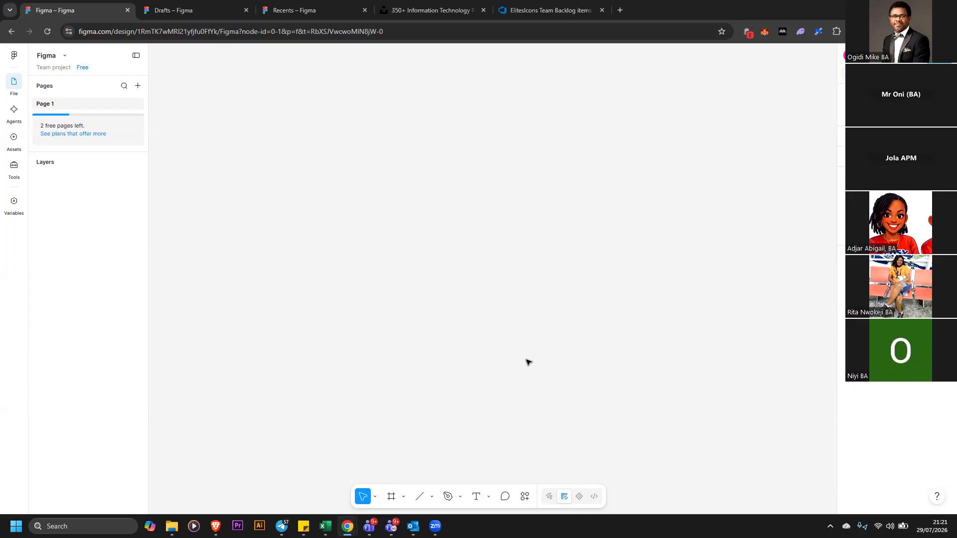
Review the homepage backlog item's description and wireframe in the Azure DevOps tab
{"action": "left_click", "coordinate": [557, 9]}
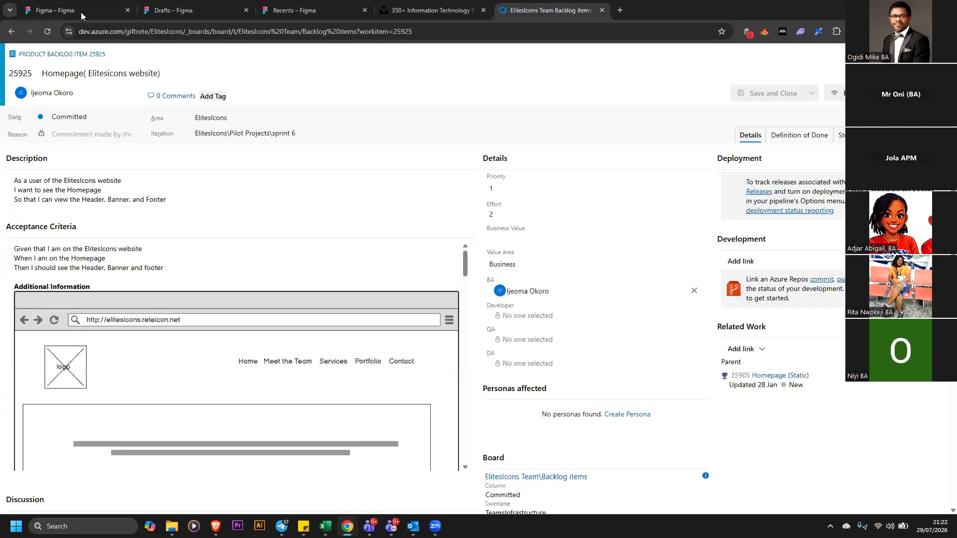
{"action": "left_click", "coordinate": [82, 15]}
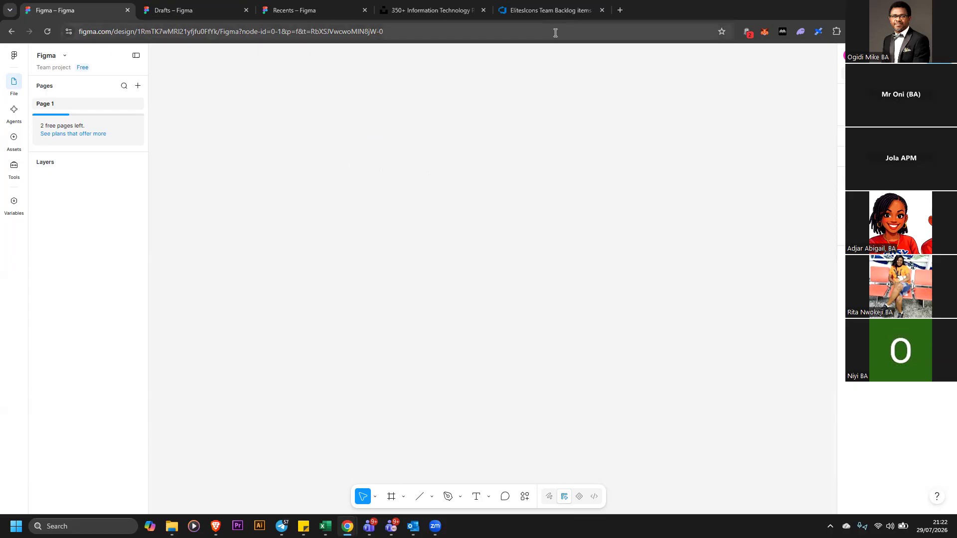
{"action": "left_click", "coordinate": [555, 13]}
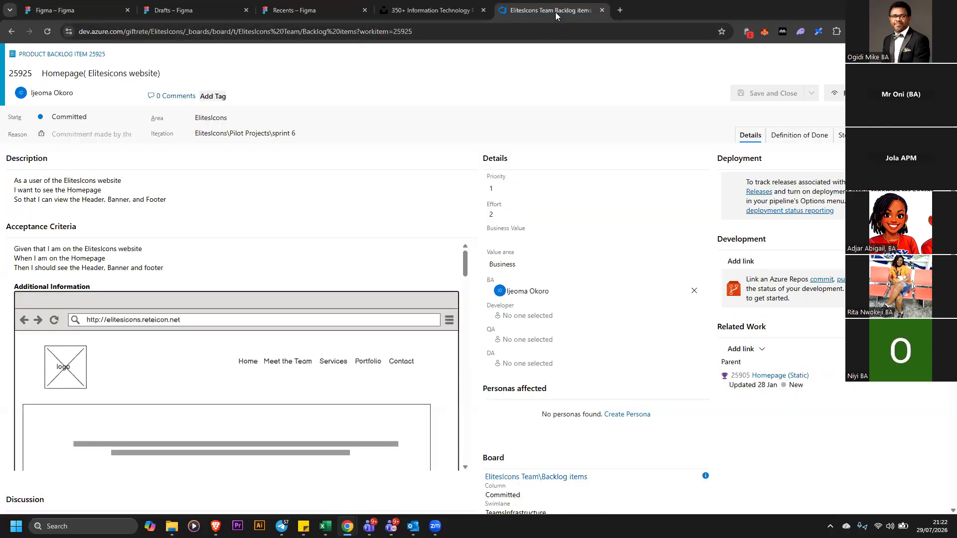
{"action": "left_click", "coordinate": [93, 11]}
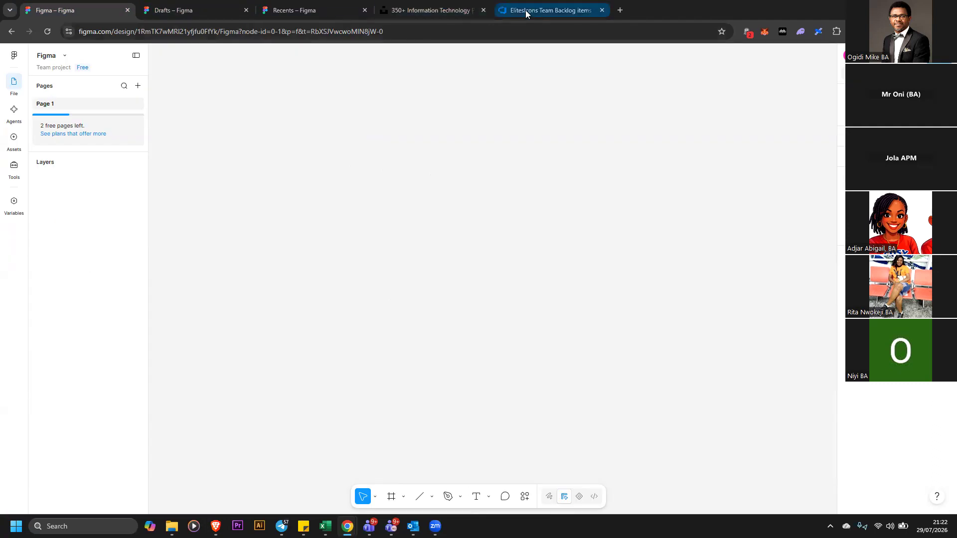
{"action": "left_click", "coordinate": [525, 10]}
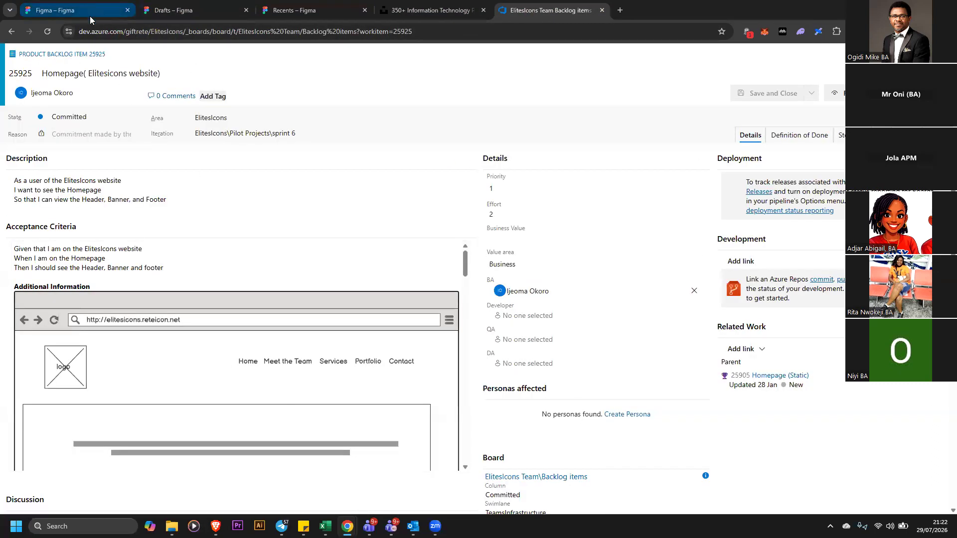
{"action": "mouse_move", "coordinate": [92, 17]}
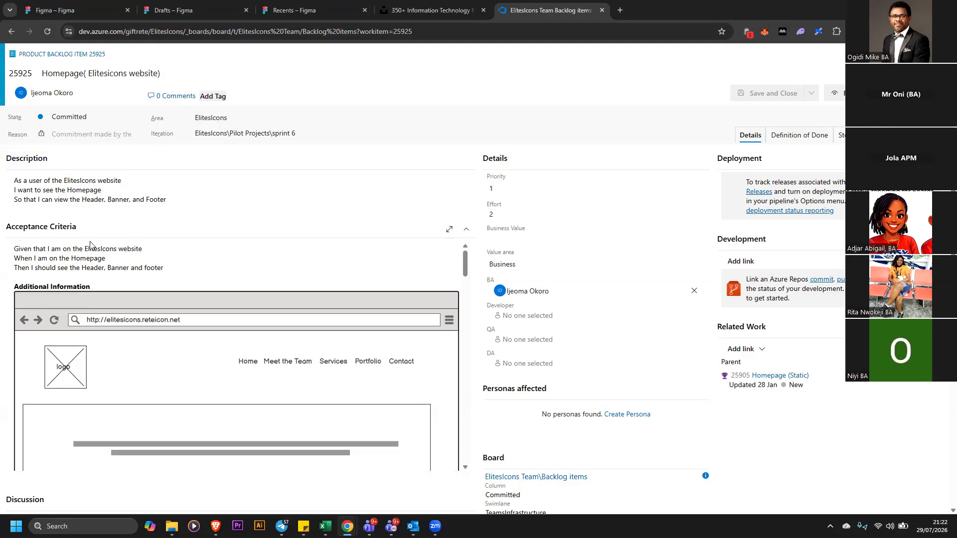
{"action": "left_click", "coordinate": [95, 12]}
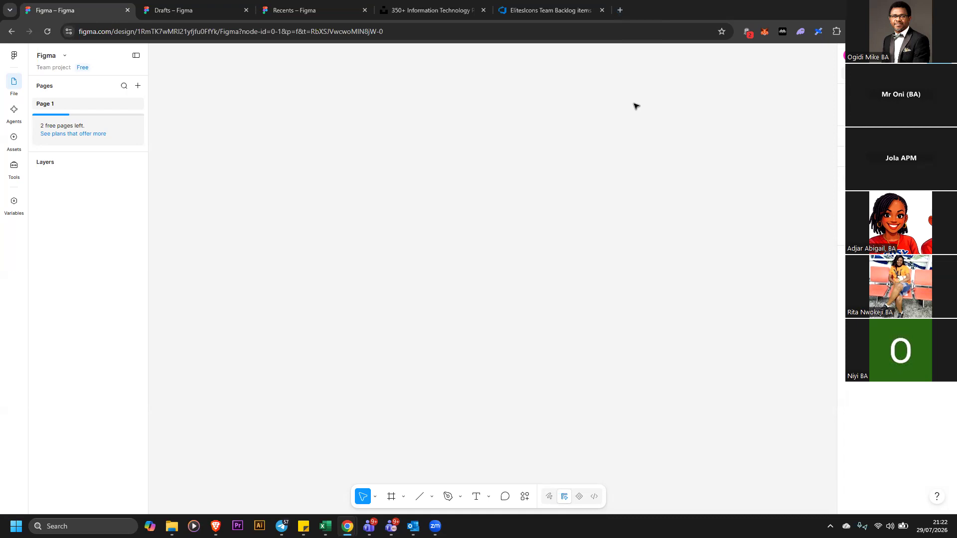
{"action": "left_click", "coordinate": [555, 13]}
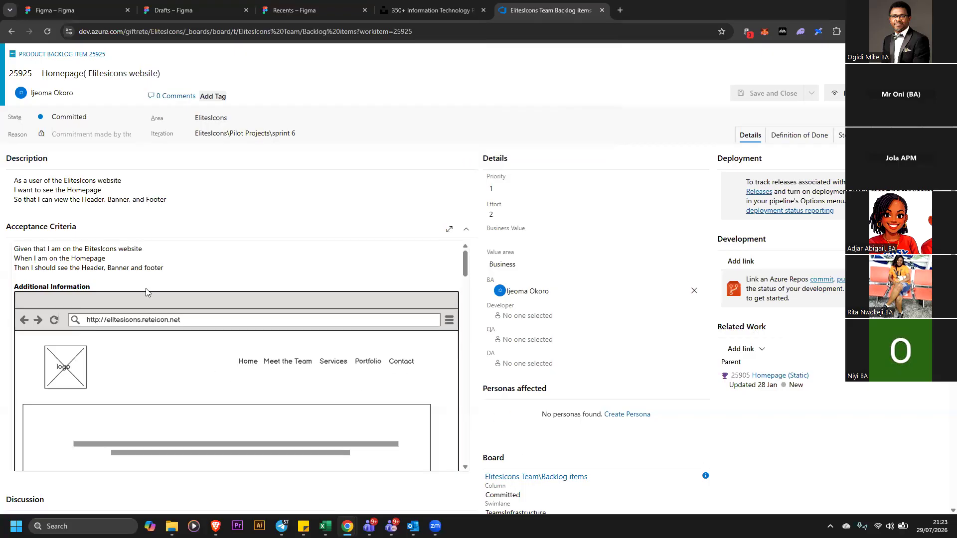
Capture a screenshot of the backlog item page with its wireframe, then return to the Figma design file
{"action": "key", "text": "super+shift+s"}
{"action": "left_click_drag", "start_coordinate": [7, 44], "coordinate": [782, 509]}
{"action": "left_click", "coordinate": [281, 11]}
{"action": "left_click", "coordinate": [222, 12]}
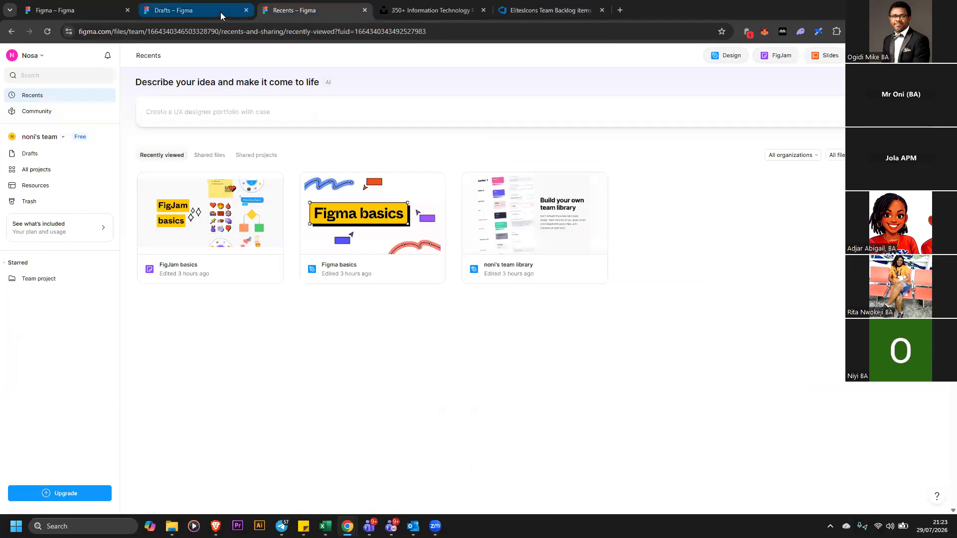
{"action": "left_click", "coordinate": [99, 16]}
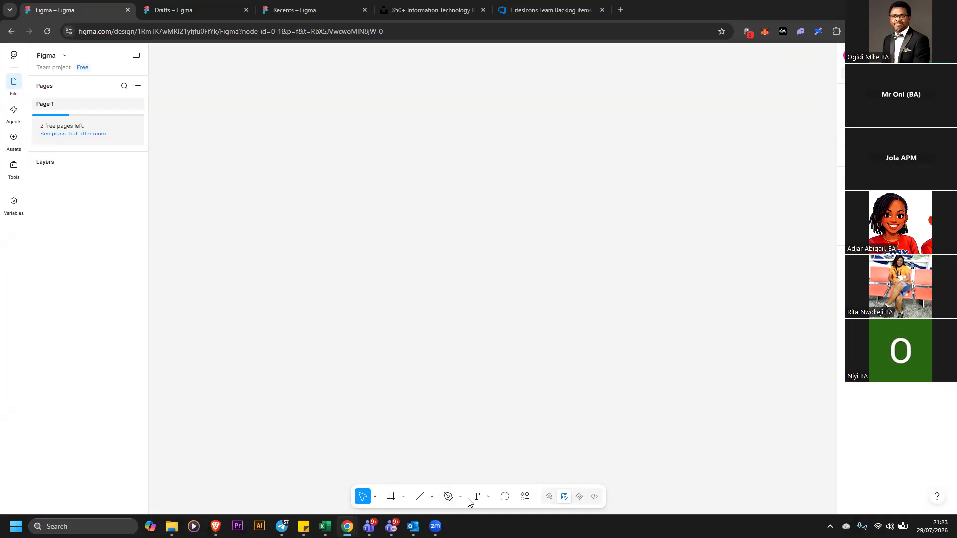
Draw a rectangle about 942 × 216 across the upper part of the canvas
{"action": "left_click", "coordinate": [432, 497]}
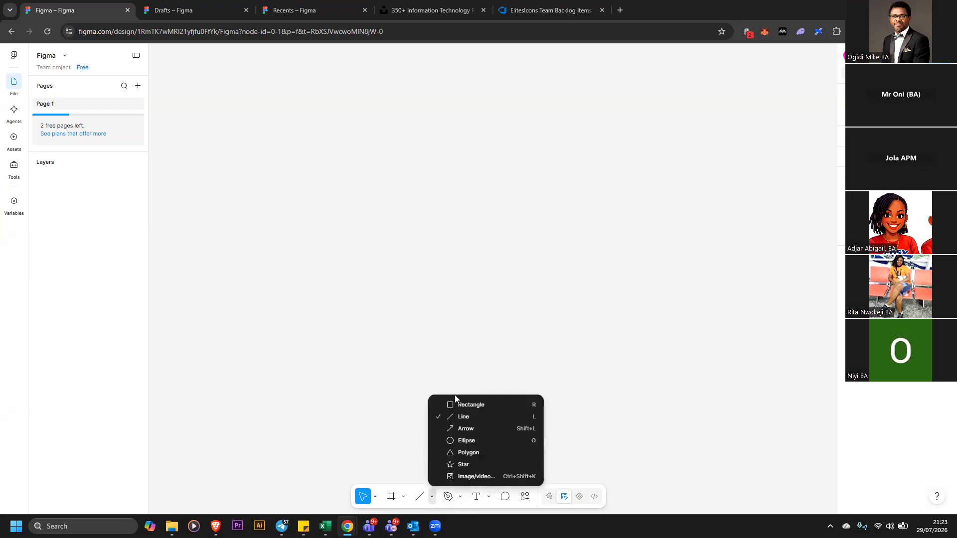
{"action": "left_click", "coordinate": [460, 405]}
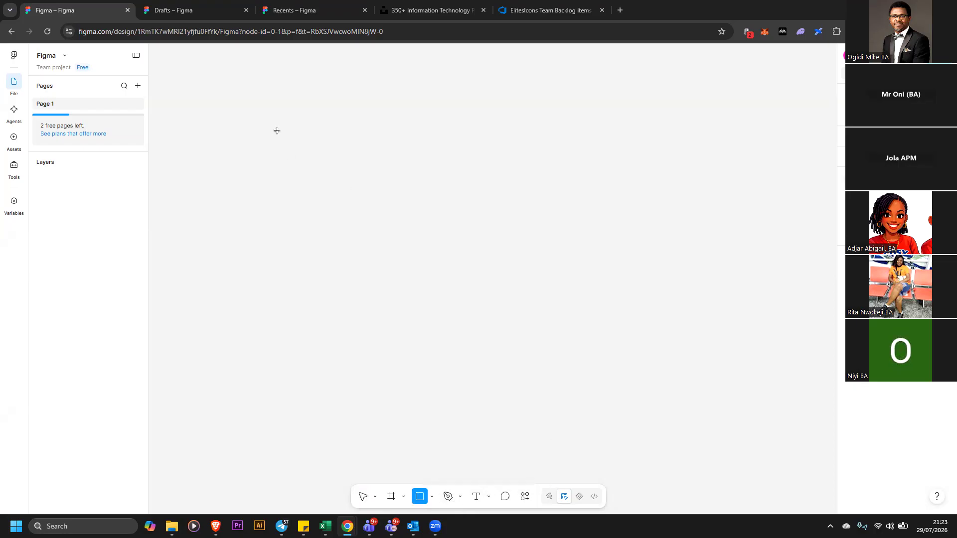
{"action": "mouse_move", "coordinate": [275, 123]}
{"action": "left_mouse_down"}
{"action": "mouse_move", "coordinate": [617, 235]}
{"action": "mouse_move", "coordinate": [745, 231]}
{"action": "left_mouse_up"}
{"action": "left_click", "coordinate": [559, 259]}
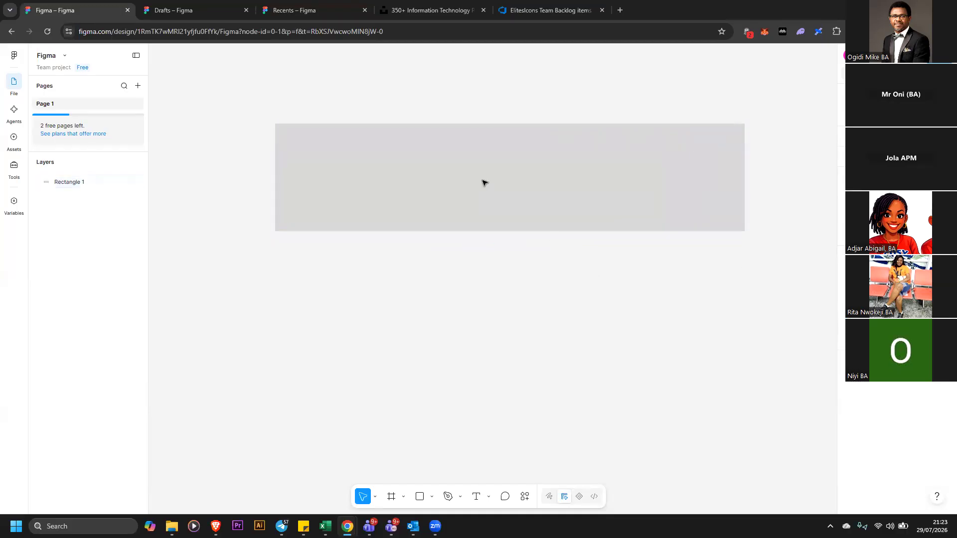
Move the rectangle up and slightly to the left on the canvas
{"action": "left_click", "coordinate": [508, 193]}
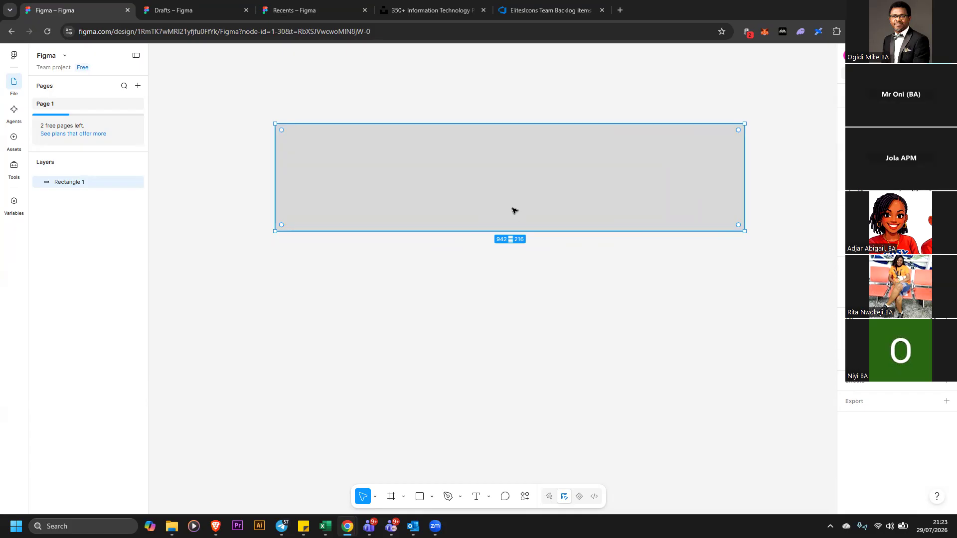
{"action": "scroll", "coordinate": [499, 194], "scroll_direction": "down", "scroll_amount": 1}
{"action": "scroll", "coordinate": [499, 195], "scroll_direction": "left", "scroll_amount": 1}
{"action": "scroll", "coordinate": [484, 182], "scroll_direction": "up", "scroll_amount": 2}
{"action": "scroll", "coordinate": [484, 182], "scroll_direction": "right", "scroll_amount": 2}
{"action": "scroll", "coordinate": [519, 226], "scroll_direction": "left", "scroll_amount": 2}
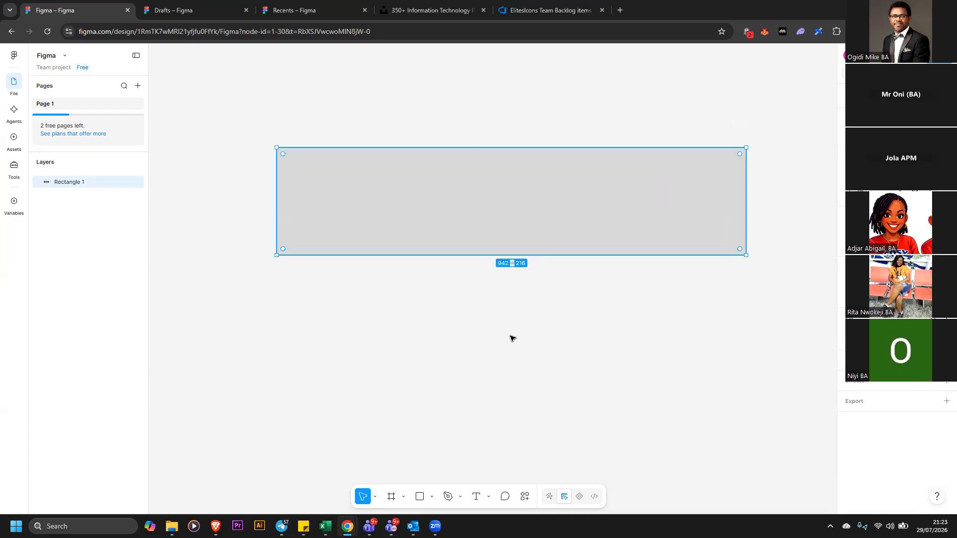
{"action": "left_click", "coordinate": [492, 295]}
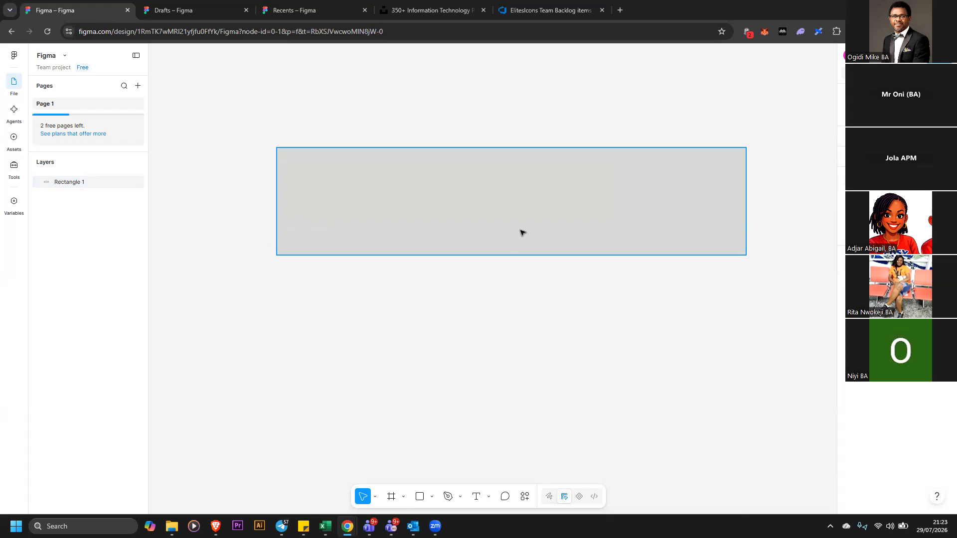
{"action": "left_click", "coordinate": [489, 224]}
{"action": "scroll", "coordinate": [486, 223], "scroll_direction": "right", "scroll_amount": 2}
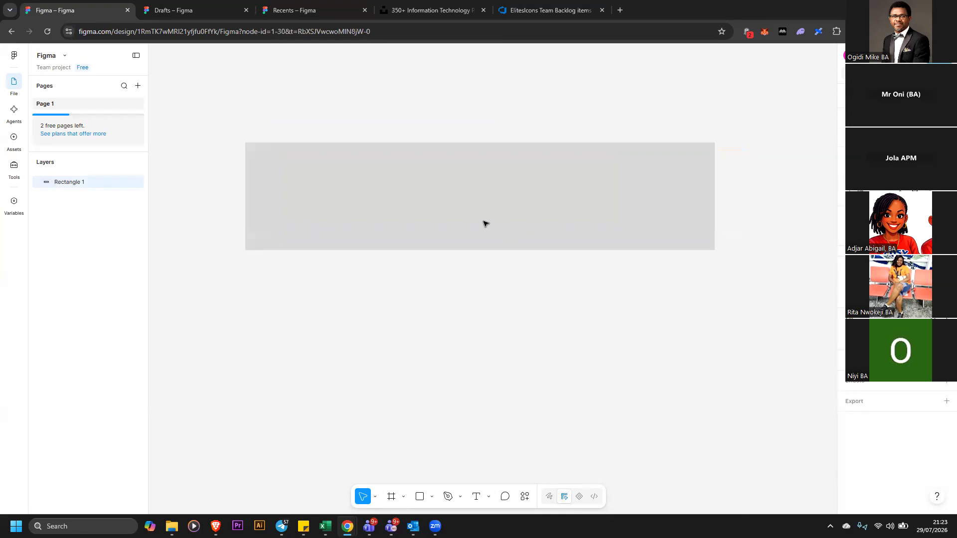
{"action": "left_click", "coordinate": [635, 280]}
{"action": "left_click", "coordinate": [577, 220]}
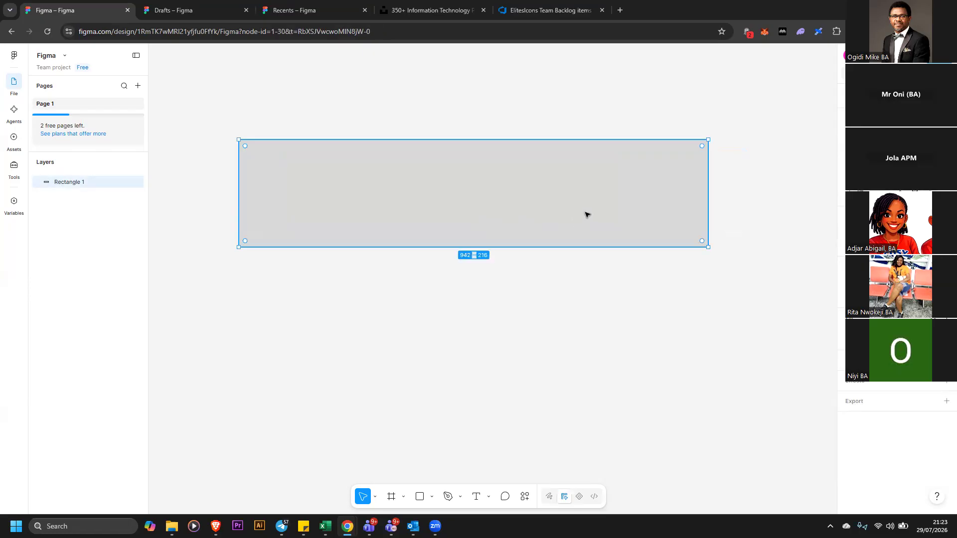
{"action": "left_click", "coordinate": [561, 299]}
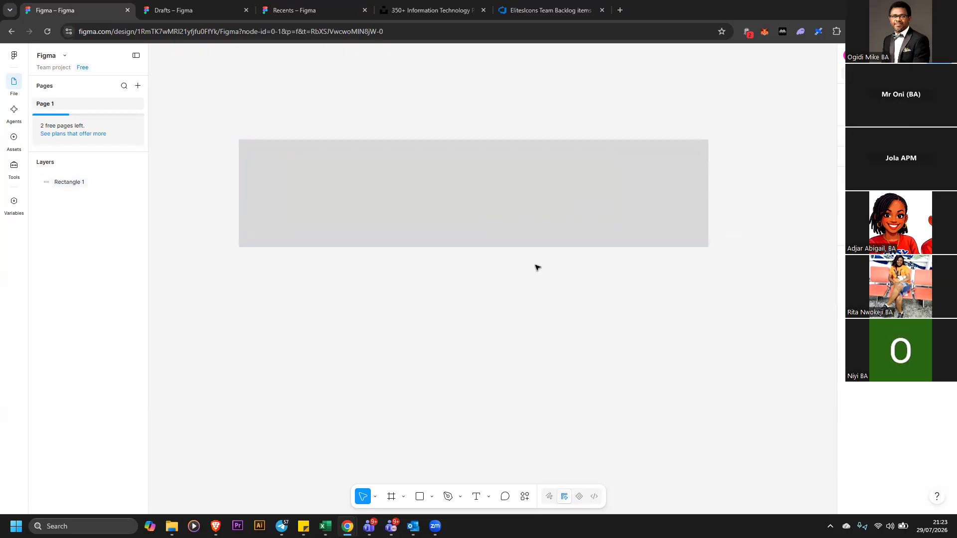
{"action": "left_click_drag", "start_coordinate": [528, 231], "coordinate": [499, 158]}
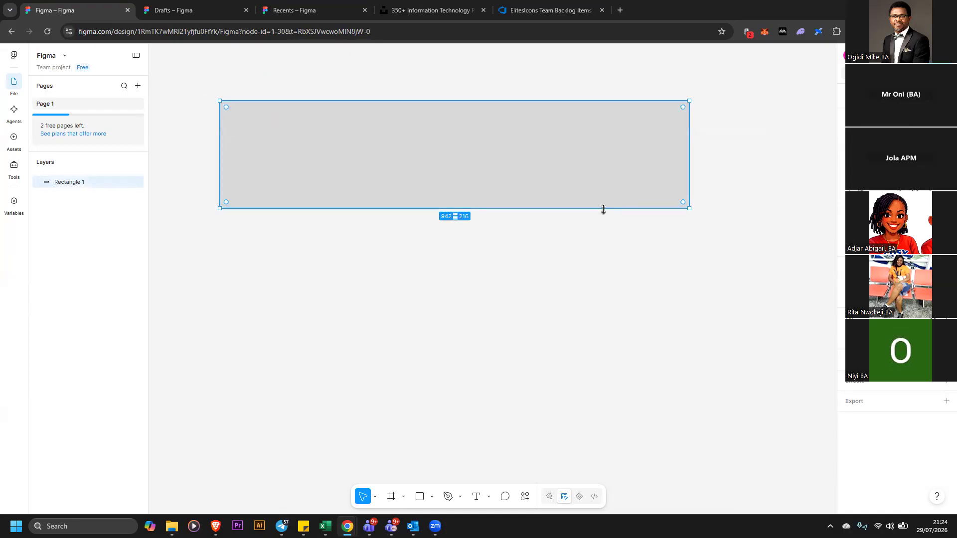
Duplicate the rectangle below itself, nudge the copy, then undo both changes
{"action": "key", "text": "ctrl+d"}
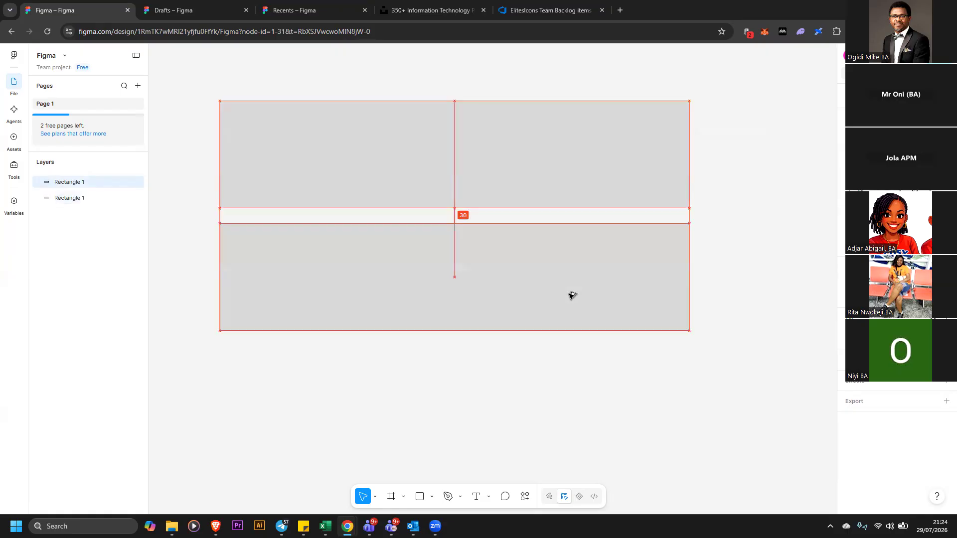
{"action": "left_click", "coordinate": [569, 359]}
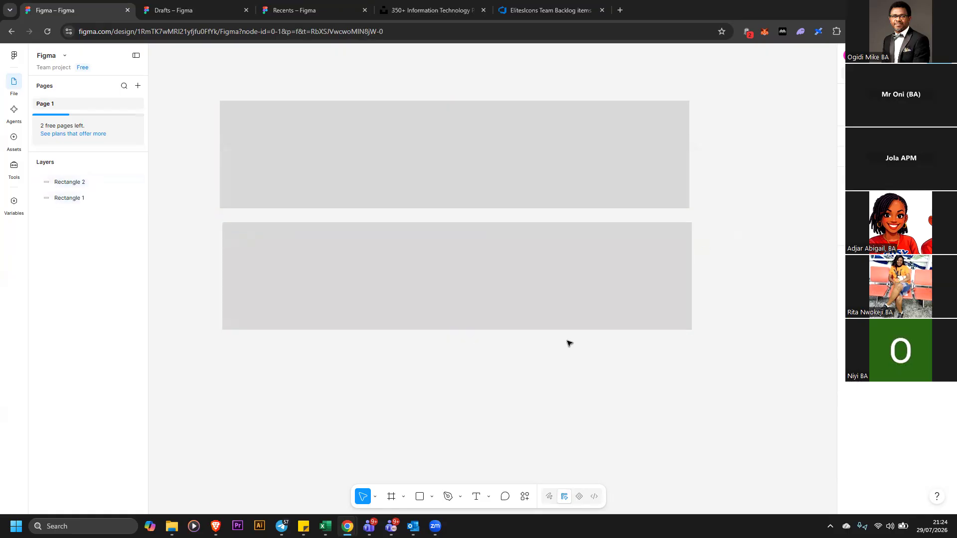
{"action": "left_click_drag", "start_coordinate": [561, 320], "coordinate": [559, 316]}
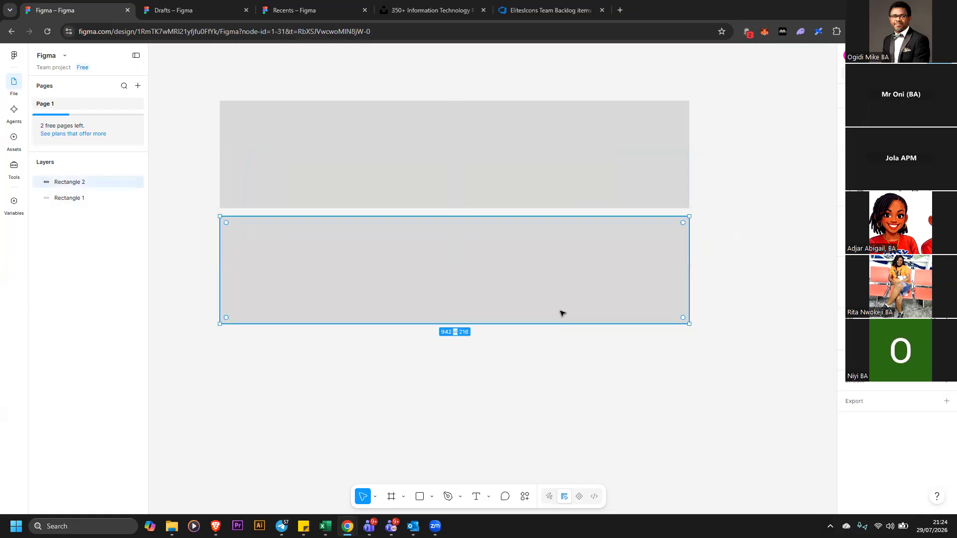
{"action": "key", "text": "ctrl+z"}
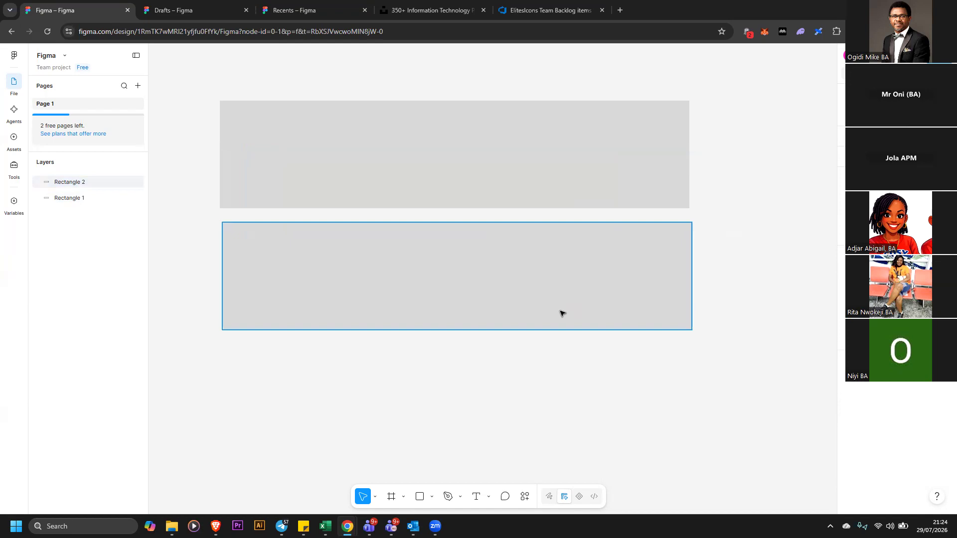
{"action": "left_click", "coordinate": [563, 313]}
{"action": "key", "text": "ctrl+z"}
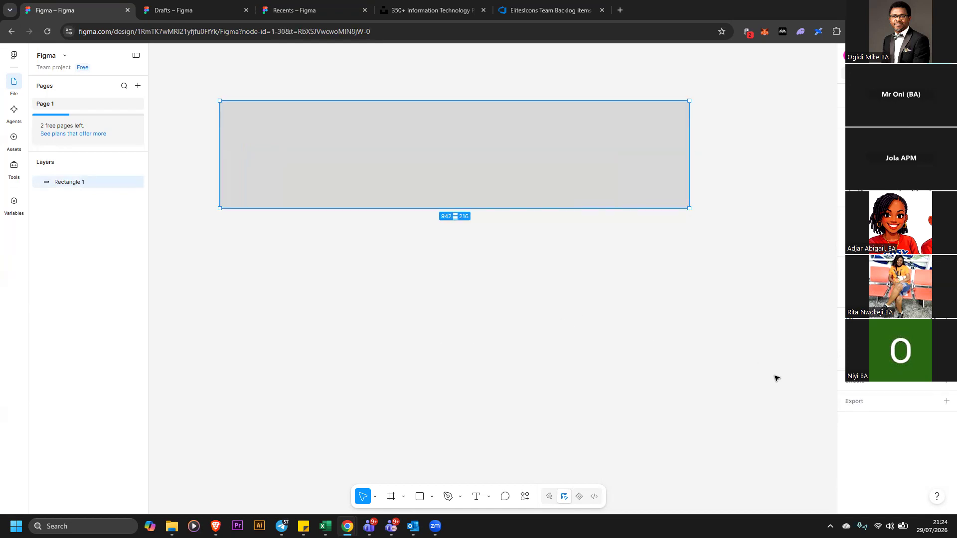
{"action": "left_click", "coordinate": [720, 319]}
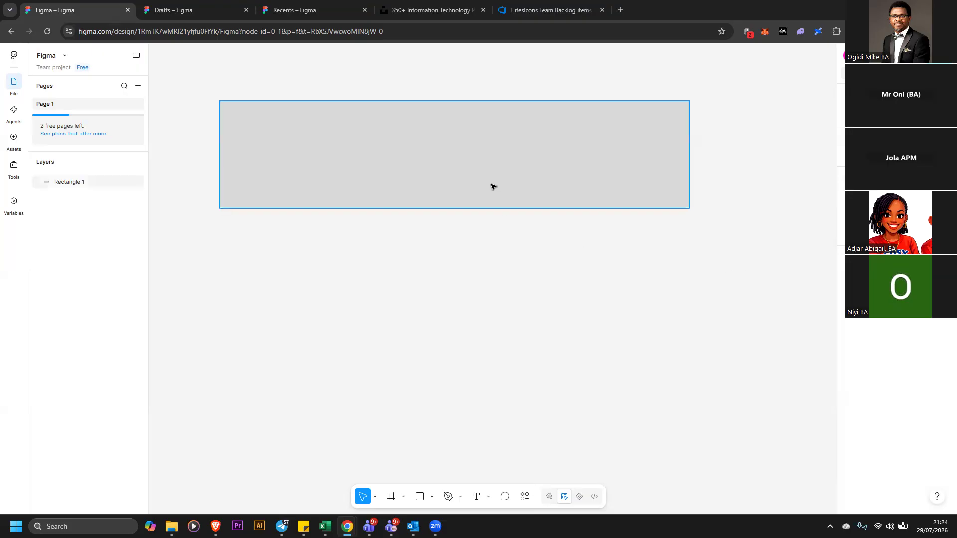
Lower the rectangle slightly, then draw an ellipse about 204 × 191 and place it below the rectangle's left end
{"action": "left_click_drag", "start_coordinate": [517, 176], "coordinate": [472, 456]}
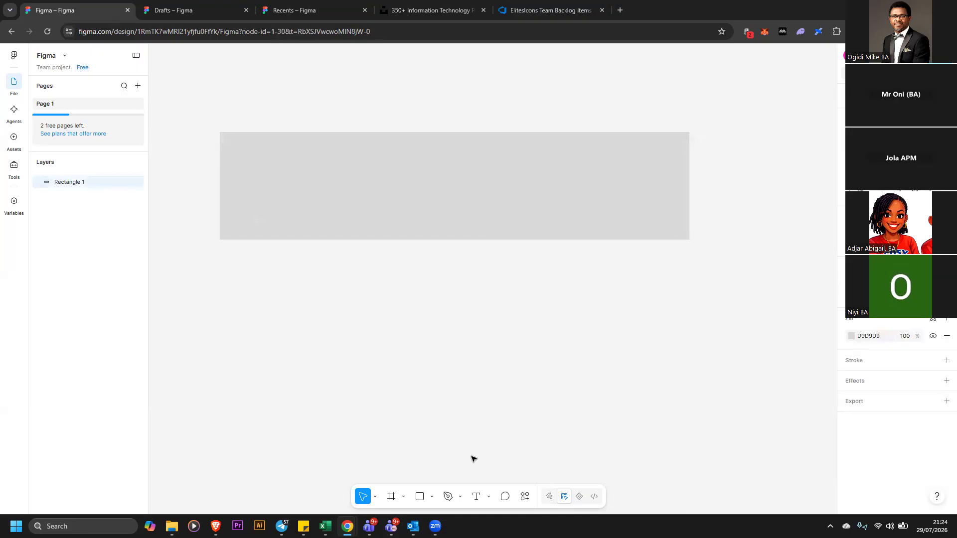
{"action": "left_click", "coordinate": [431, 497]}
{"action": "left_click", "coordinate": [411, 403]}
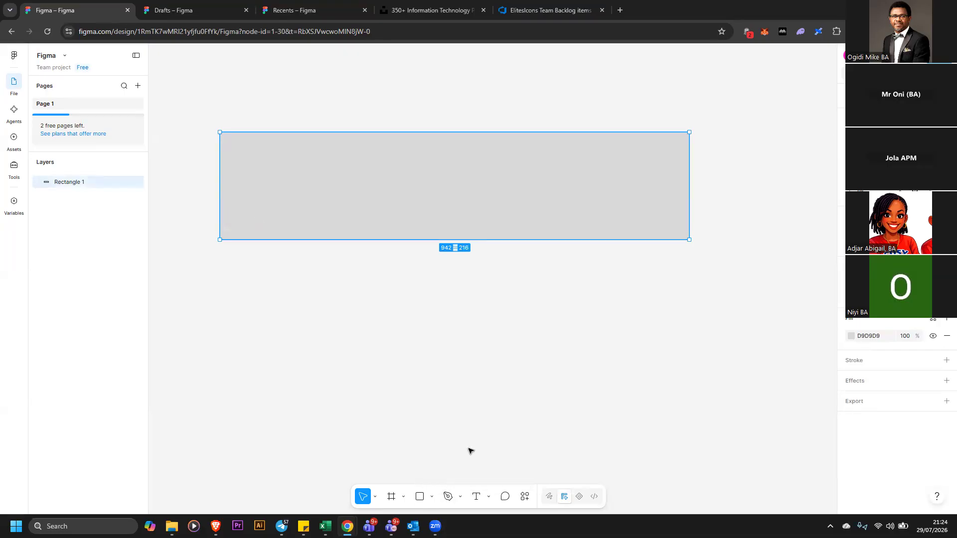
{"action": "left_click", "coordinate": [431, 498]}
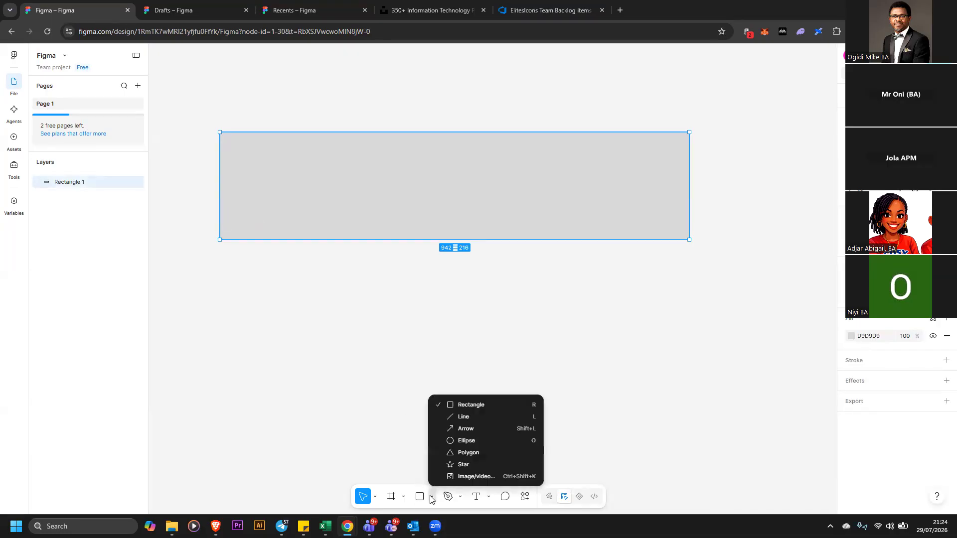
{"action": "left_click", "coordinate": [466, 440]}
{"action": "left_click_drag", "start_coordinate": [356, 289], "coordinate": [468, 394]}
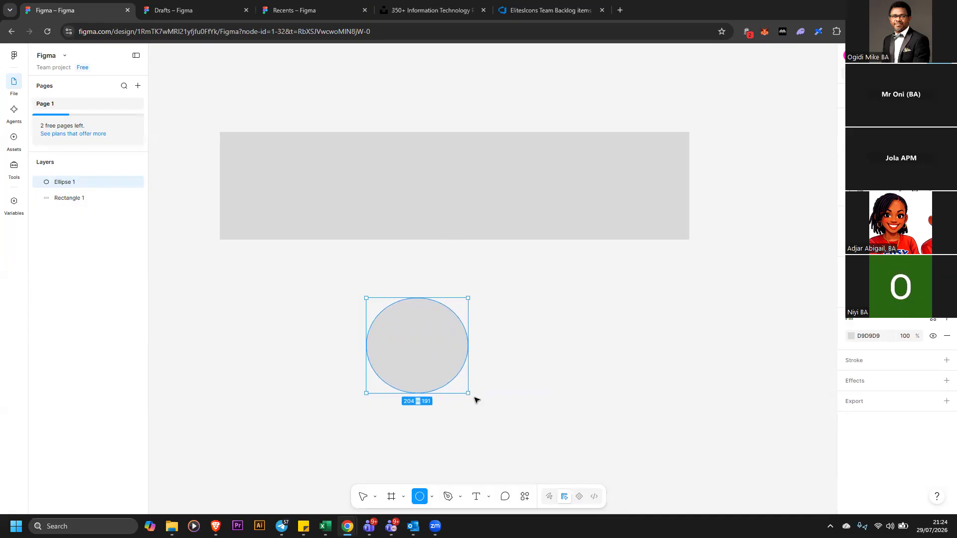
{"action": "left_click", "coordinate": [539, 363]}
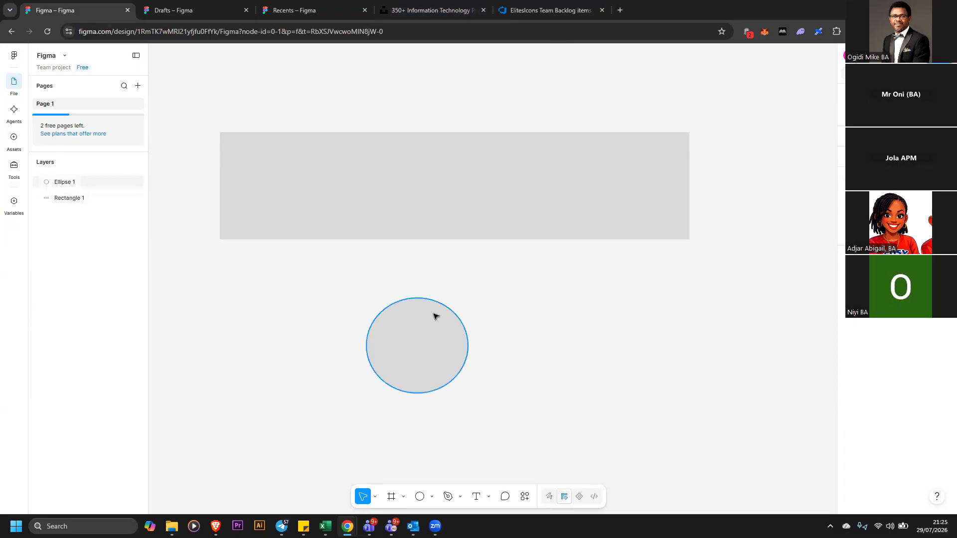
{"action": "left_click_drag", "start_coordinate": [421, 321], "coordinate": [281, 273]}
{"action": "mouse_move", "coordinate": [435, 527]}
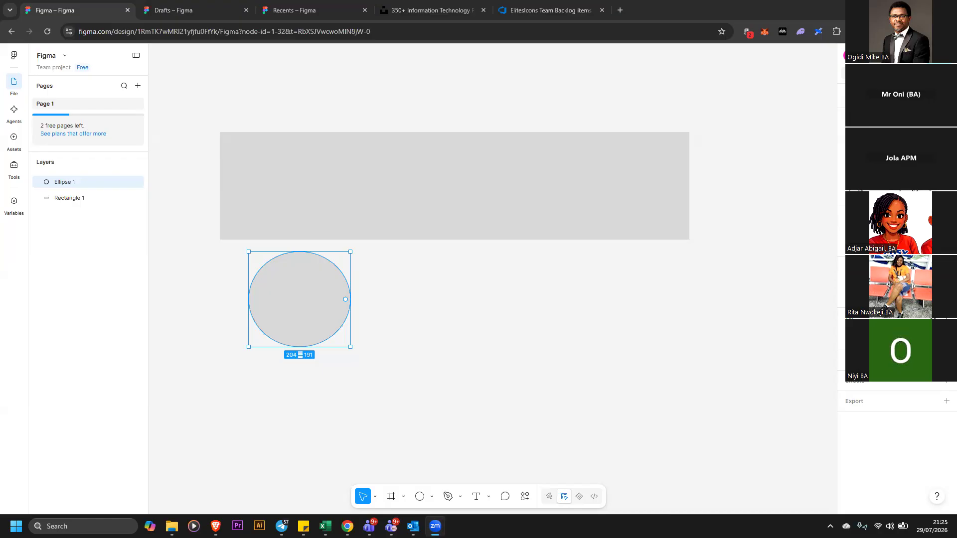
Paste the two captured backlog item screenshots onto the canvas and move them to the right side
{"action": "right_click", "coordinate": [593, 304]}
{"action": "left_click", "coordinate": [619, 314]}
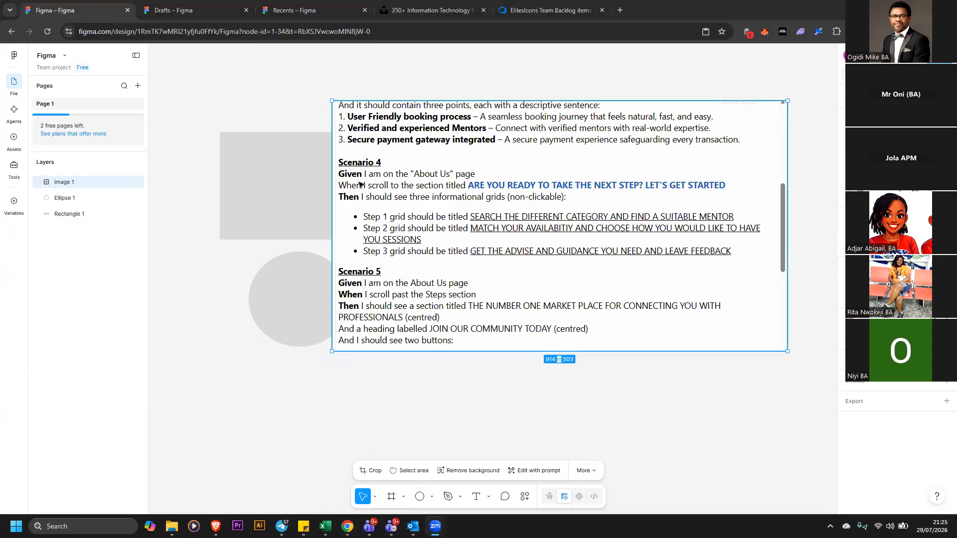
{"action": "right_click", "coordinate": [315, 216]}
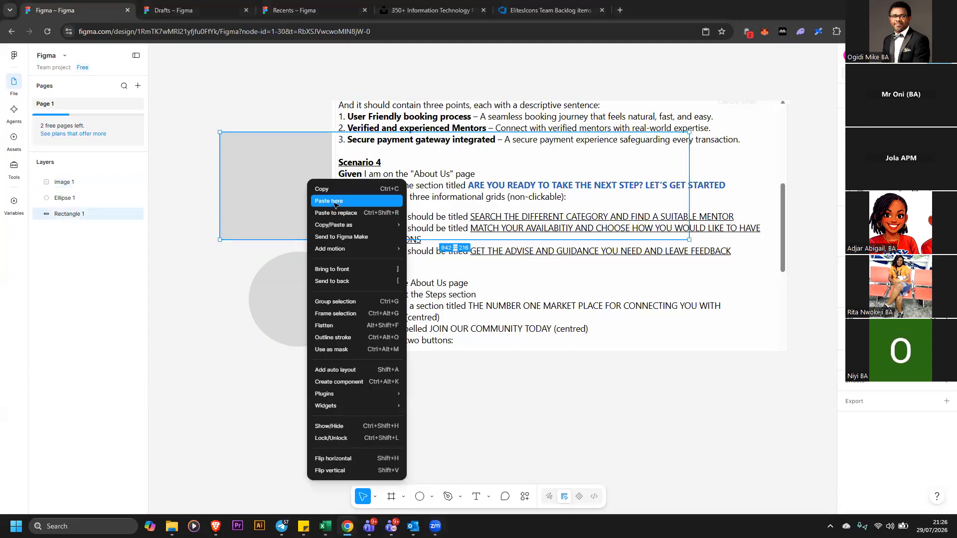
{"action": "left_click", "coordinate": [330, 201]}
{"action": "left_click_drag", "start_coordinate": [451, 254], "coordinate": [302, 210]}
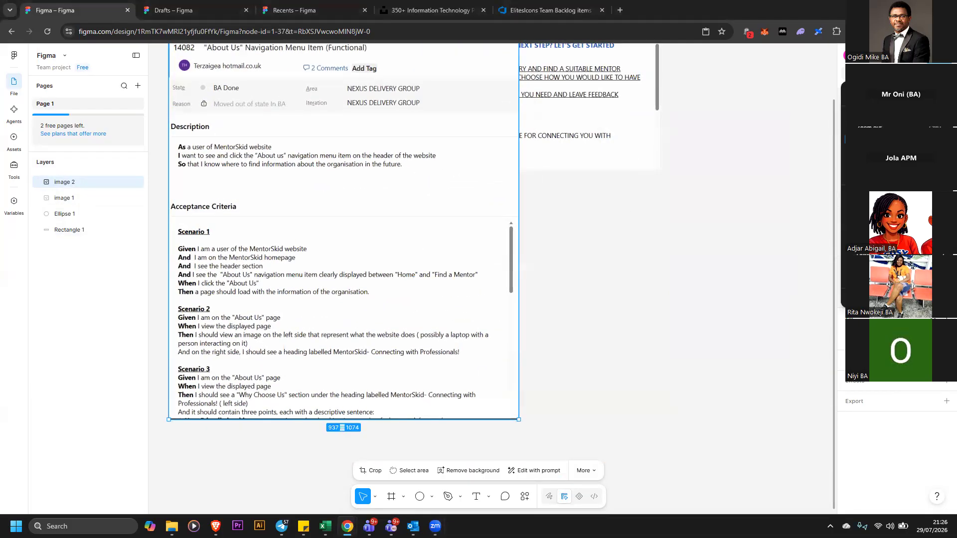
{"action": "left_click", "coordinate": [869, 151]}
{"action": "left_click_drag", "start_coordinate": [453, 221], "coordinate": [758, 150]}
{"action": "left_click_drag", "start_coordinate": [573, 172], "coordinate": [801, 404]}
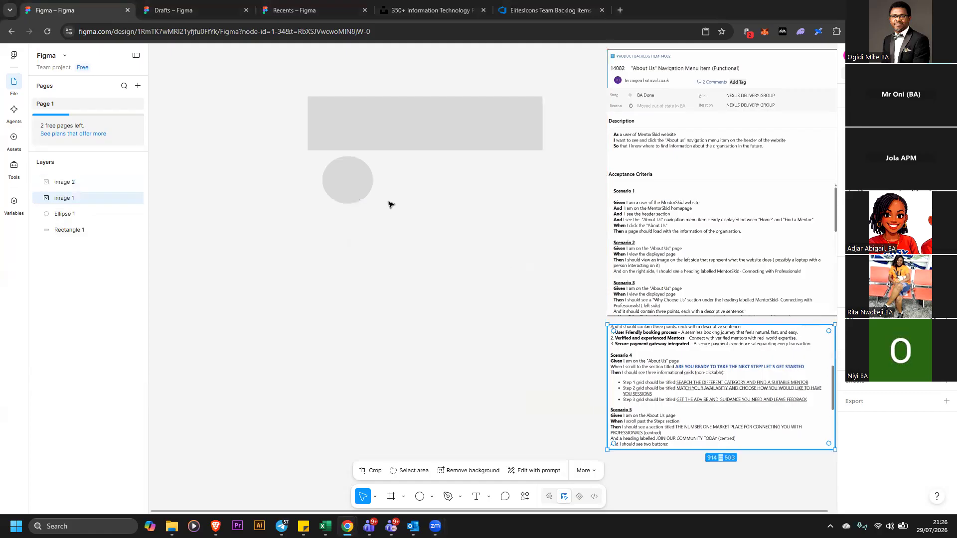
Shift the rectangle and ellipse up and left, and realign the two pasted screenshots on the right
{"action": "left_click_drag", "start_coordinate": [316, 150], "coordinate": [244, 117]}
{"action": "left_click_drag", "start_coordinate": [342, 181], "coordinate": [260, 166]}
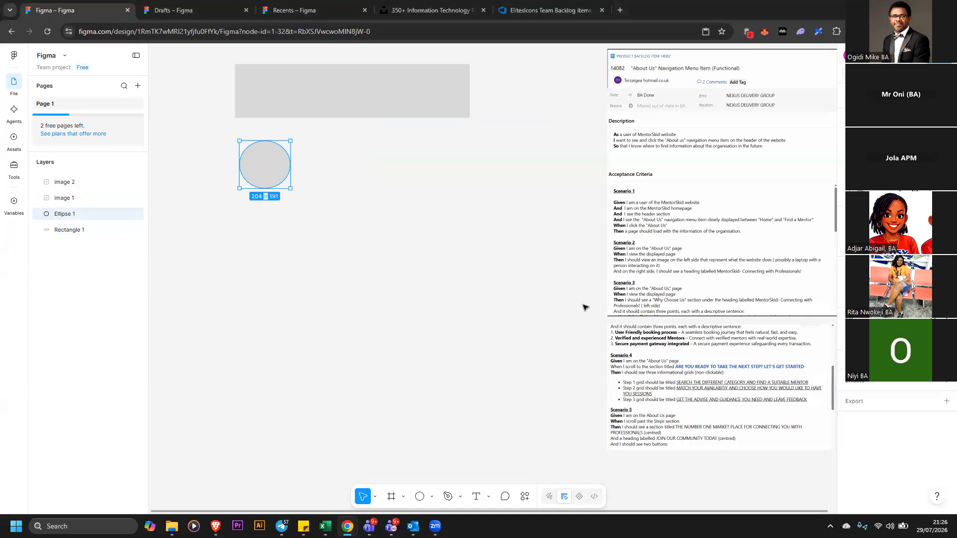
{"action": "left_click_drag", "start_coordinate": [707, 126], "coordinate": [641, 142]}
{"action": "left_click_drag", "start_coordinate": [703, 371], "coordinate": [629, 381]}
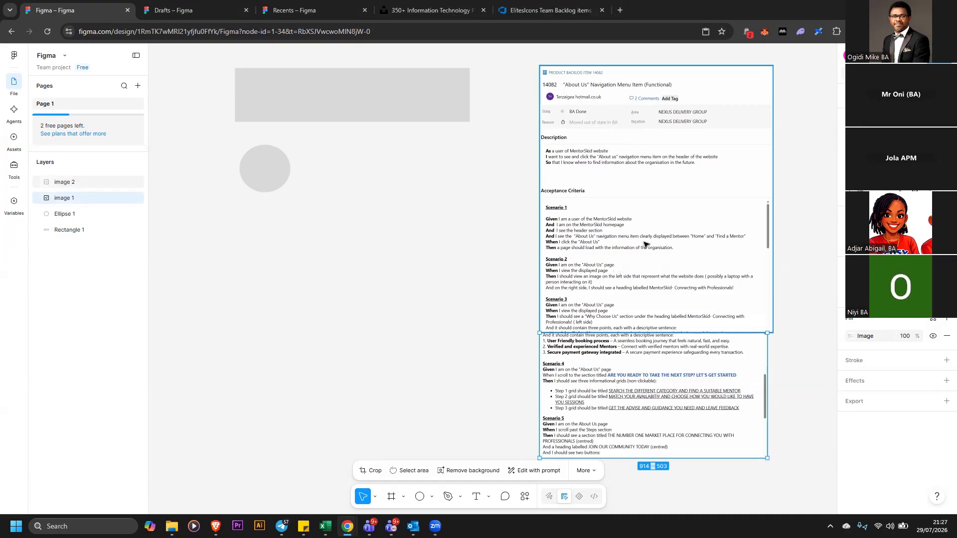
{"action": "left_click_drag", "start_coordinate": [647, 246], "coordinate": [676, 218]}
{"action": "left_click_drag", "start_coordinate": [686, 340], "coordinate": [681, 327]}
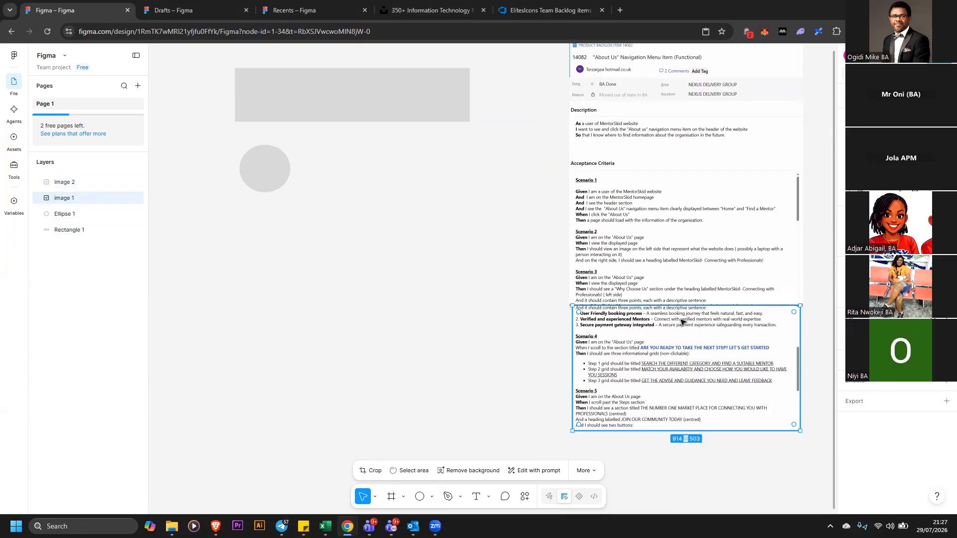
{"action": "left_click_drag", "start_coordinate": [661, 266], "coordinate": [660, 267]}
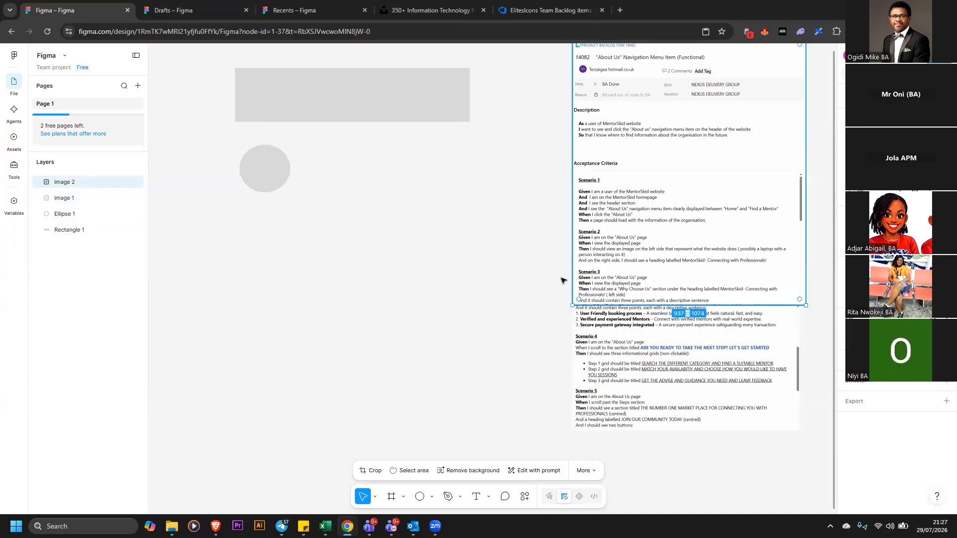
Delete both pasted backlog item screenshots from the canvas
{"action": "scroll", "coordinate": [564, 275], "scroll_direction": "up", "scroll_amount": 1}
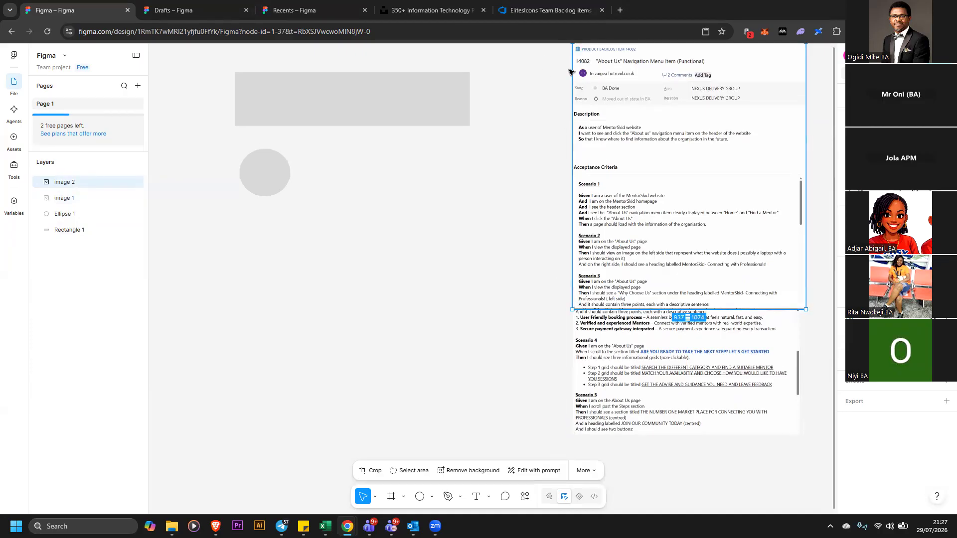
{"action": "scroll", "coordinate": [581, 83], "scroll_direction": "up", "scroll_amount": 2}
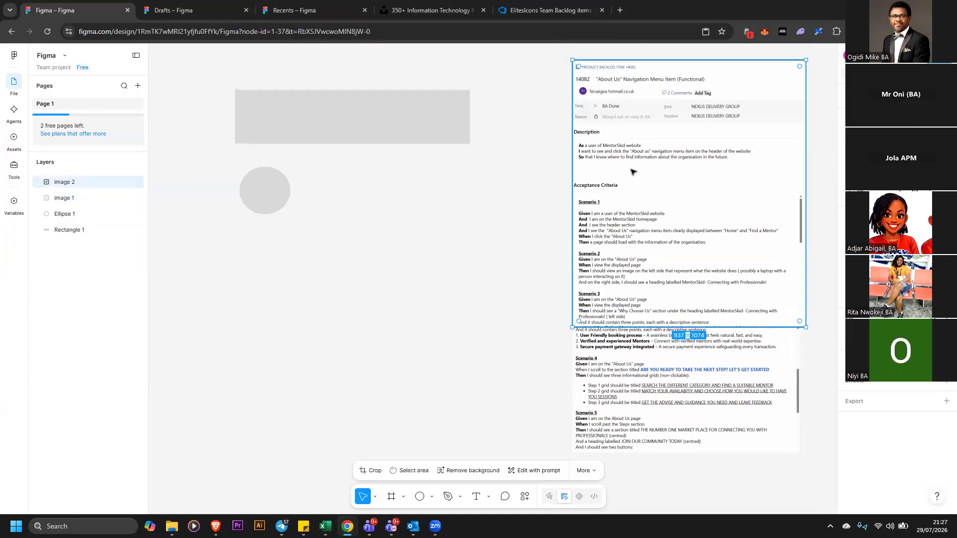
{"action": "key", "text": "Delete"}
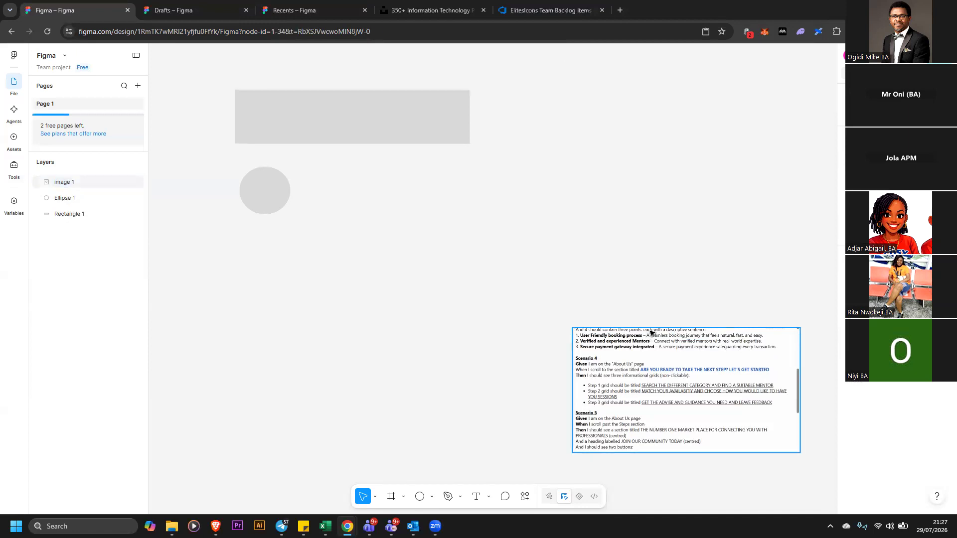
{"action": "key", "text": "Delete"}
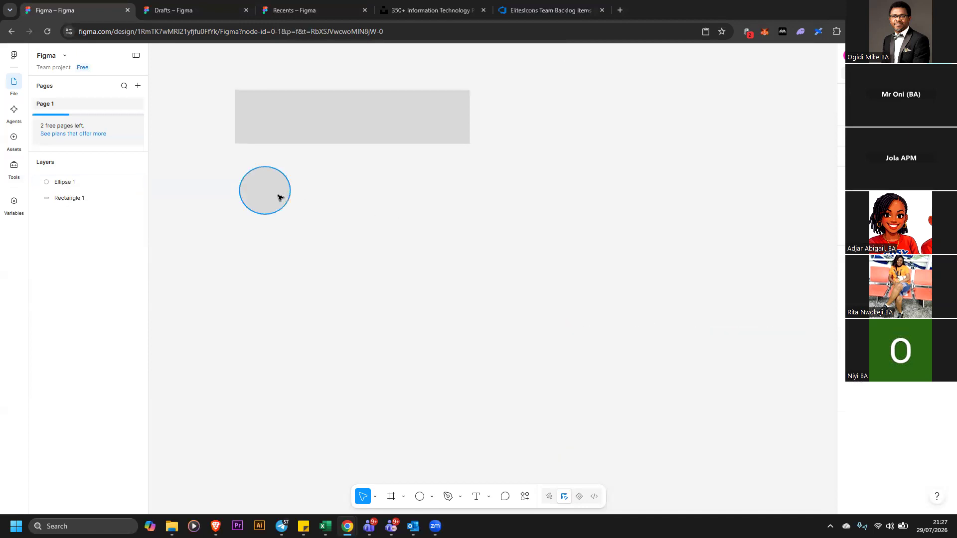
Resize the ellipse to about 245 × 231, then delete it and select the rectangle
{"action": "left_click", "coordinate": [279, 197]}
{"action": "left_click_drag", "start_coordinate": [290, 215], "coordinate": [299, 224]}
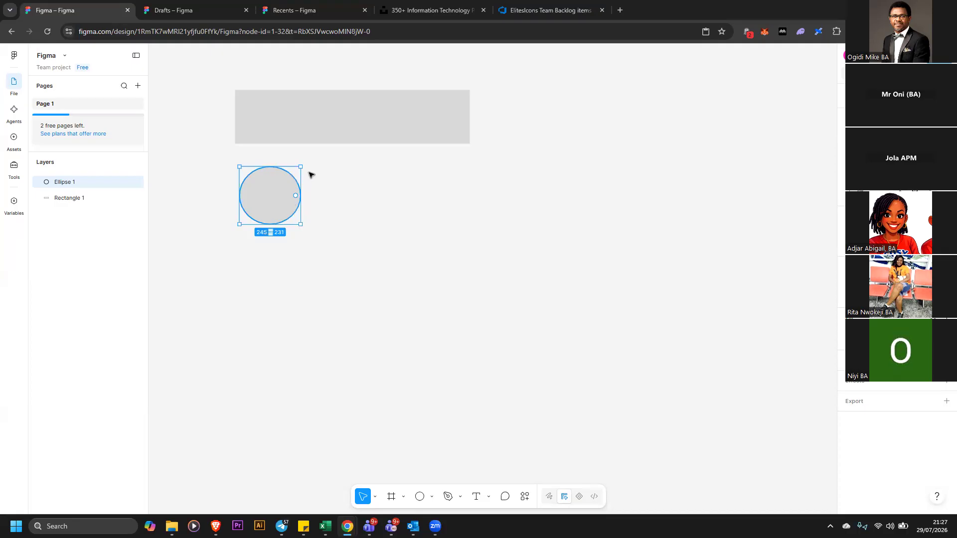
{"action": "key", "text": "Delete"}
{"action": "left_click", "coordinate": [335, 137]}
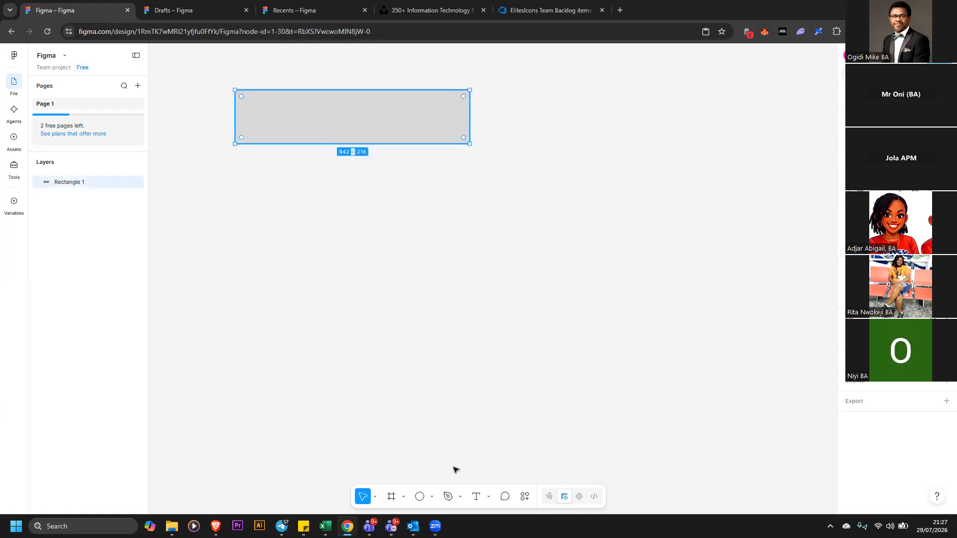
Delete the rectangle and add a MENTORSKID text label on the canvas
{"action": "key", "text": "Delete"}
{"action": "left_click", "coordinate": [476, 497]}
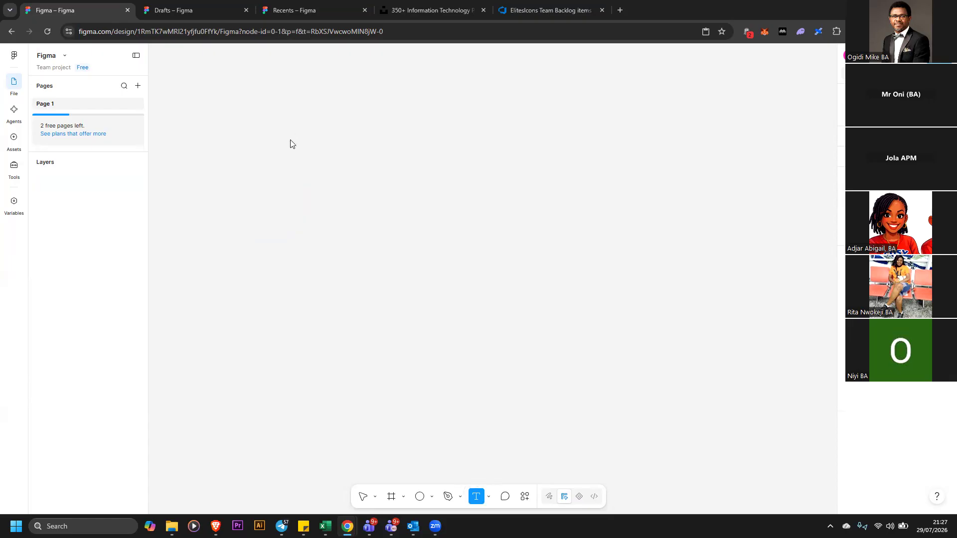
{"action": "left_click", "coordinate": [312, 157]}
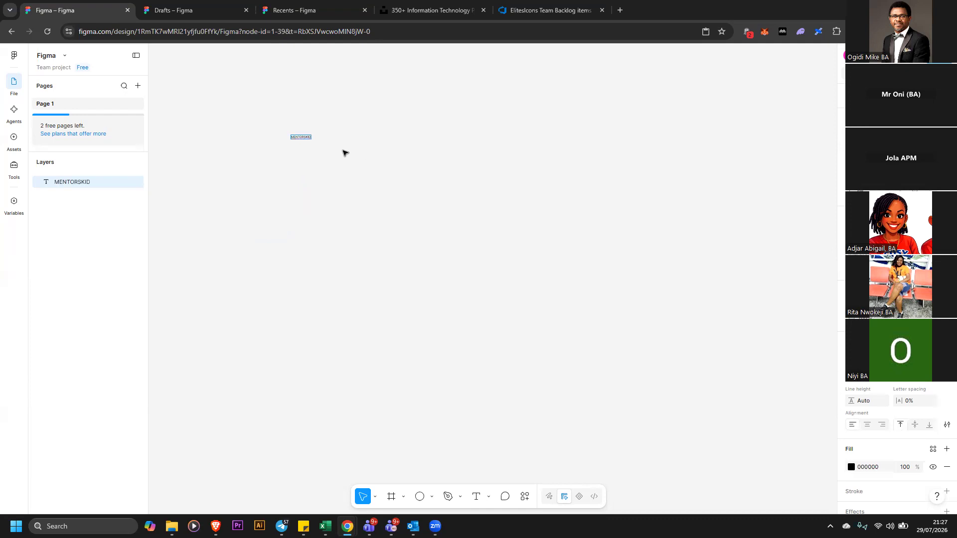
Move the MENTORSKID text toward the middle of the canvas
{"action": "left_click", "coordinate": [515, 243]}
{"action": "left_click_drag", "start_coordinate": [300, 137], "coordinate": [510, 246]}
{"action": "left_click", "coordinate": [546, 242]}
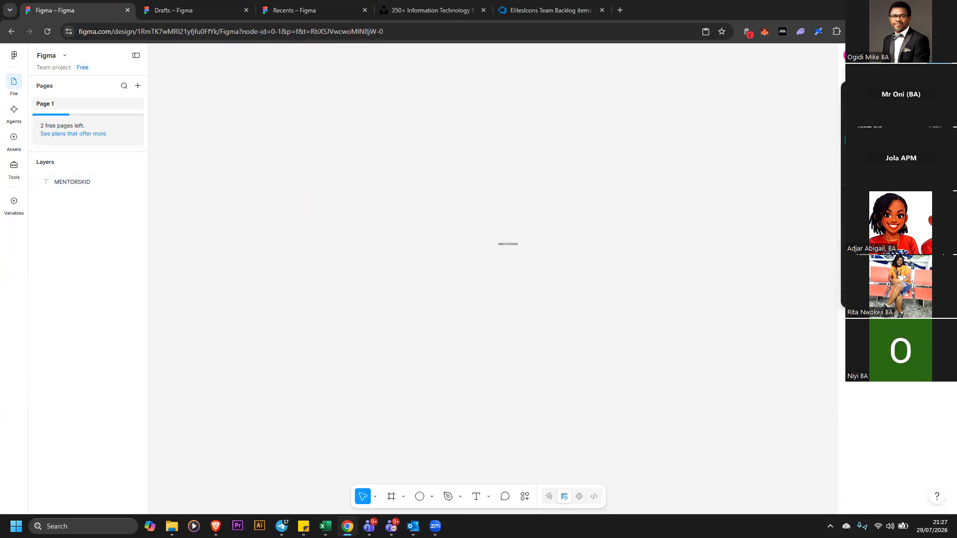
{"action": "left_click", "coordinate": [533, 211]}
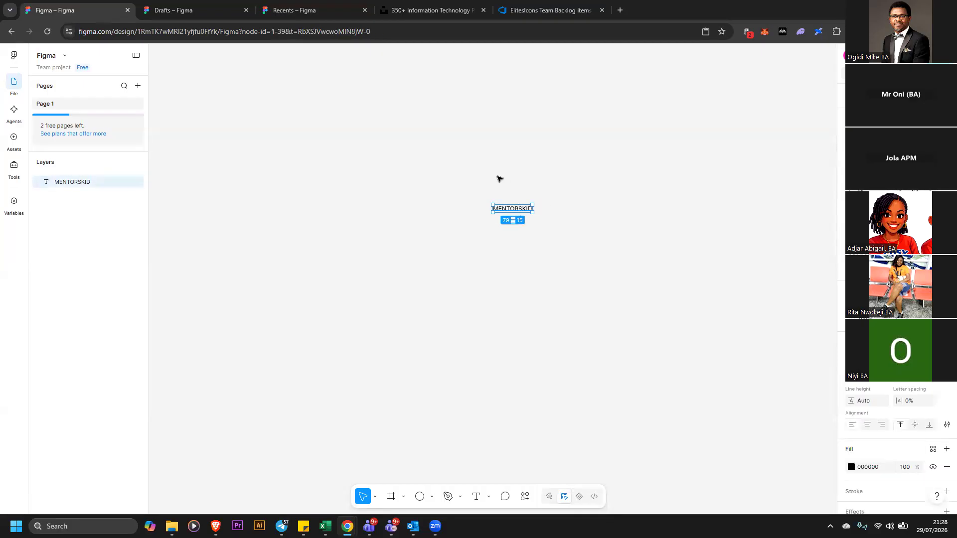
{"action": "left_click", "coordinate": [534, 178]}
{"action": "left_click_drag", "start_coordinate": [410, 137], "coordinate": [589, 250]}
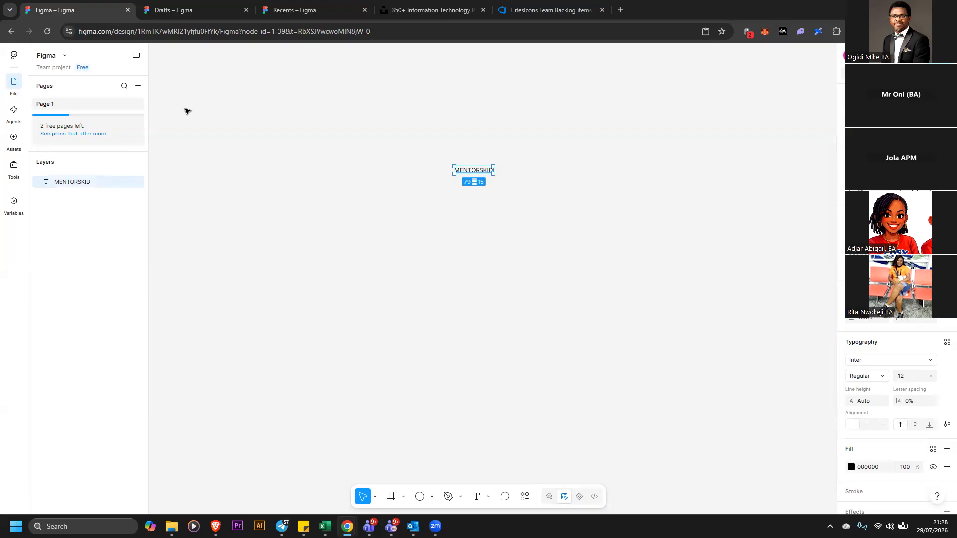
Add a new page and rename it Mentorskid
{"action": "left_click", "coordinate": [138, 86]}
{"action": "left_click", "coordinate": [105, 106]}
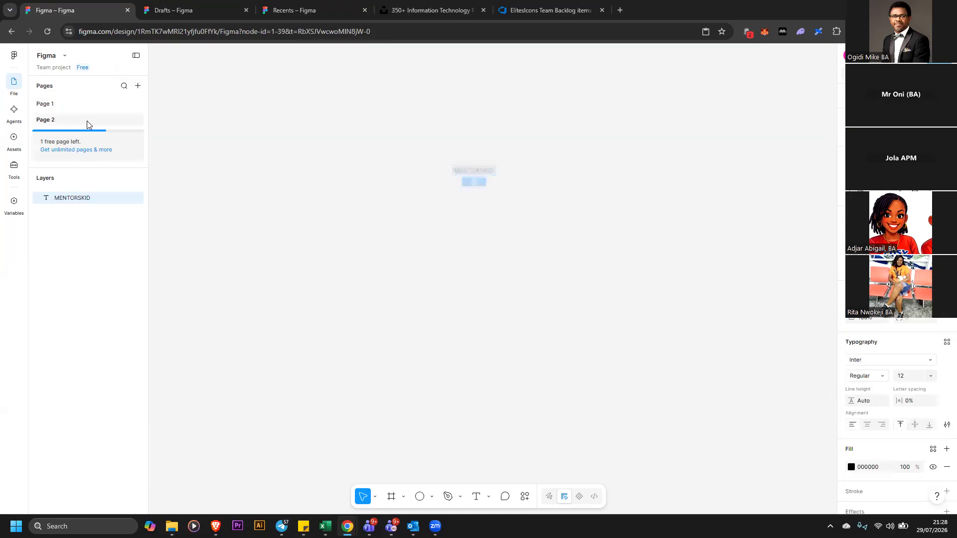
{"action": "double_click", "coordinate": [75, 122]}
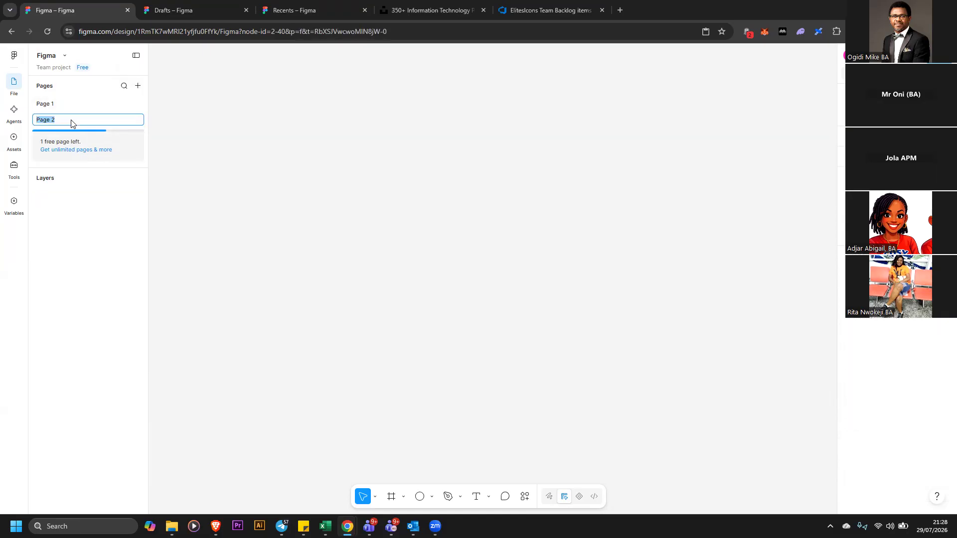
{"action": "type", "text": "Men"}
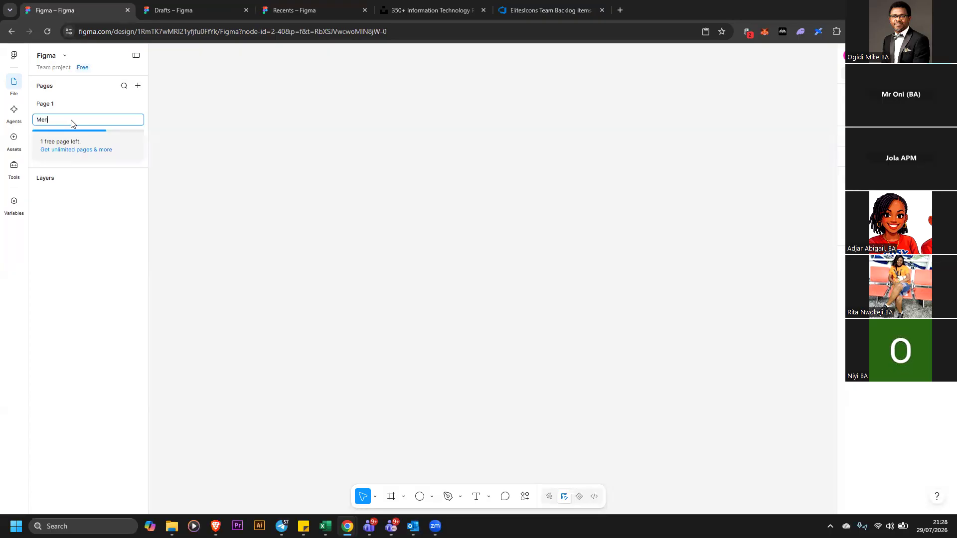
{"action": "type", "text": "torskid"}
{"action": "key", "text": "Return"}
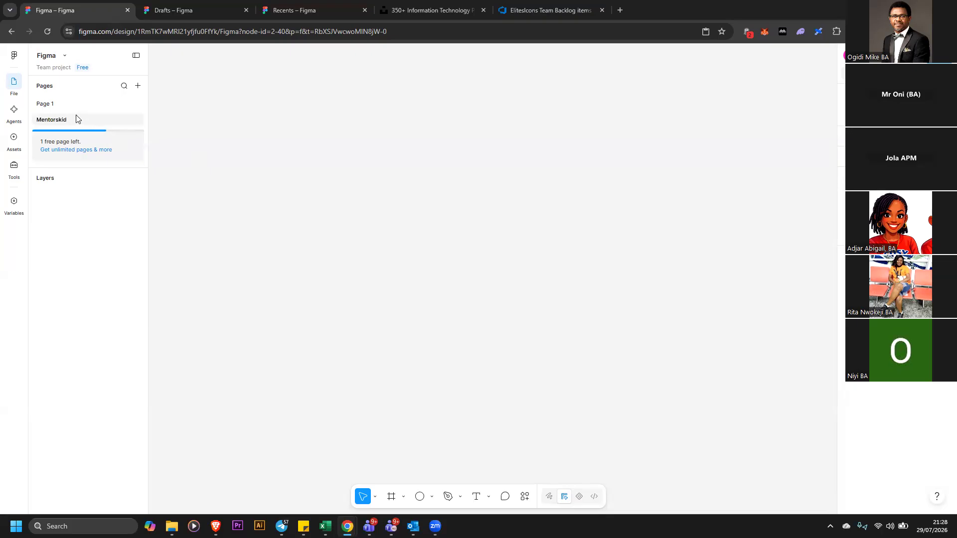
Switch between Page 1 and the Mentorskid page to compare their contents
{"action": "left_click", "coordinate": [56, 106]}
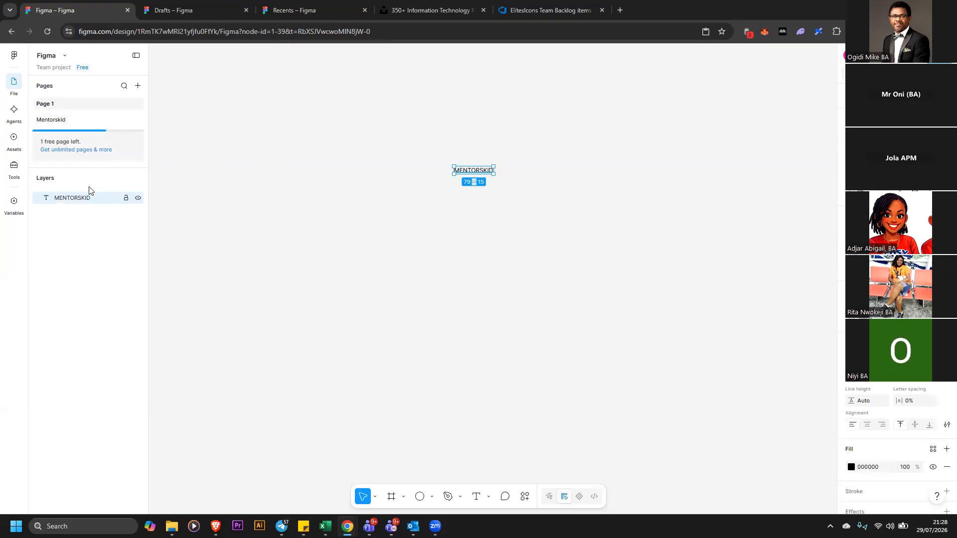
{"action": "left_click", "coordinate": [64, 122]}
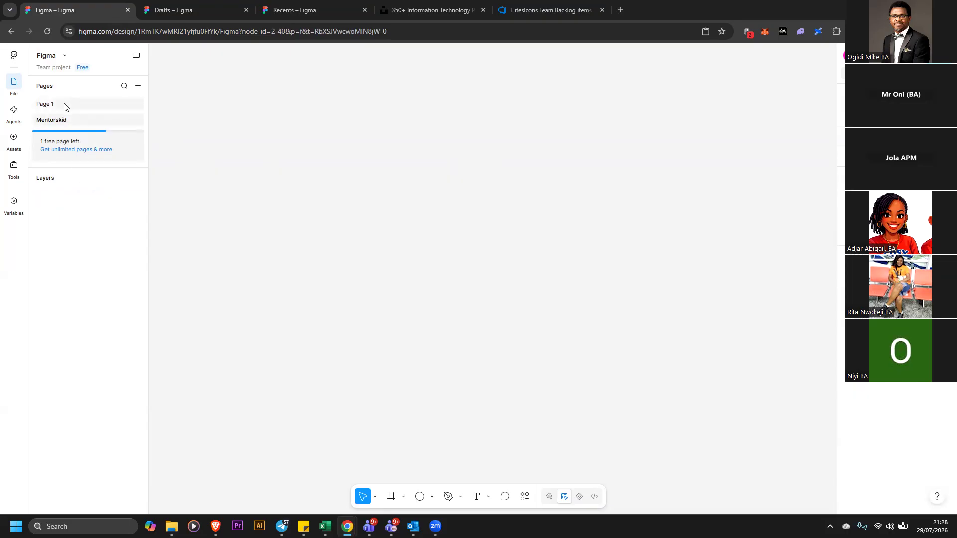
{"action": "left_click", "coordinate": [64, 106]}
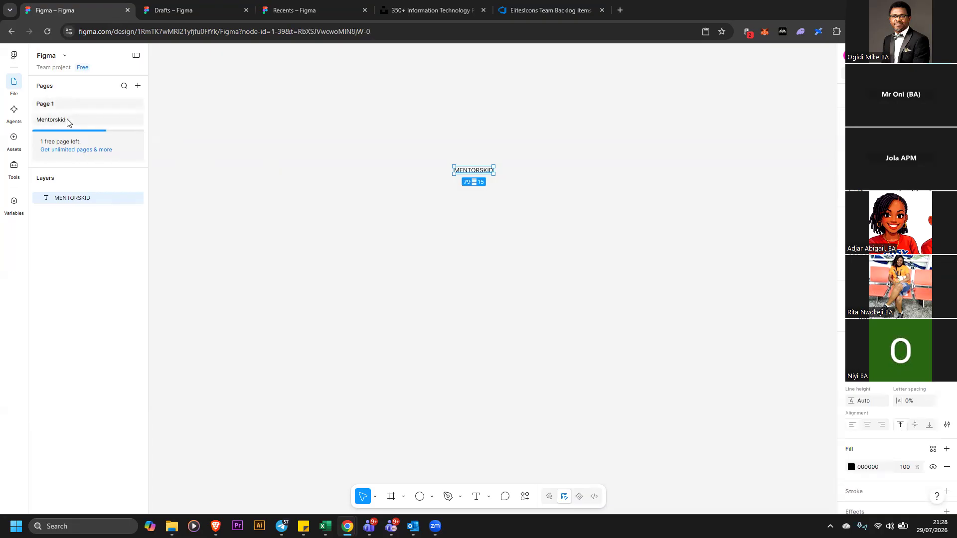
{"action": "left_click", "coordinate": [67, 92]}
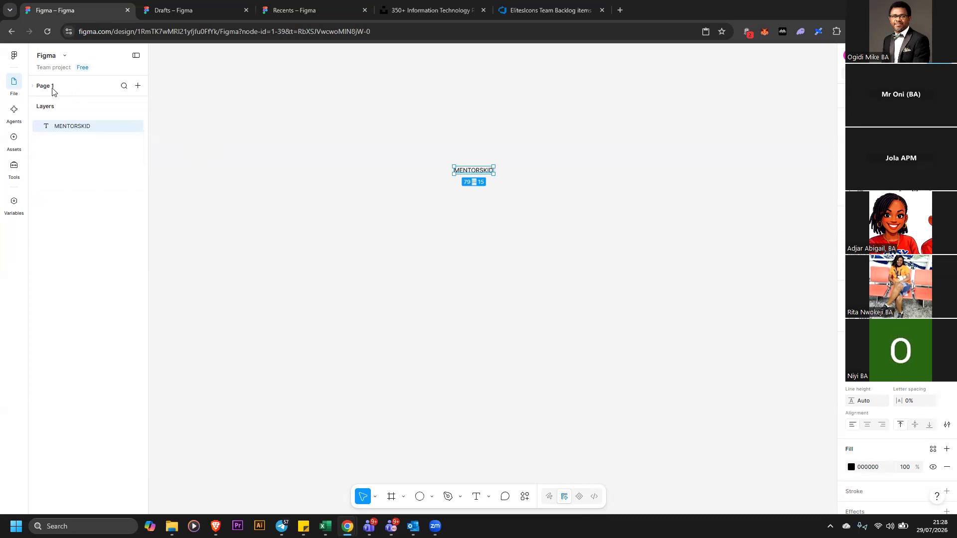
{"action": "right_click", "coordinate": [48, 90]}
{"action": "key", "text": "Escape"}
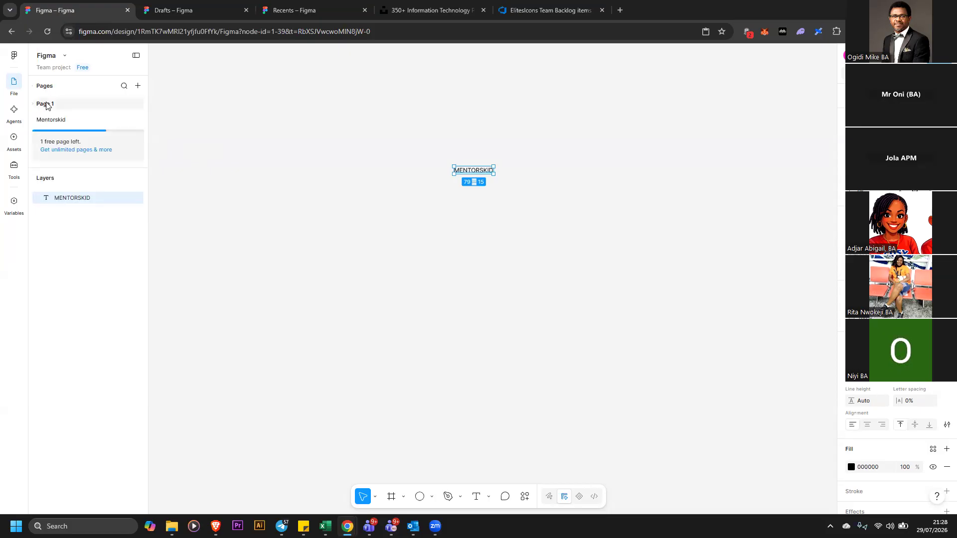
{"action": "left_click", "coordinate": [361, 169]}
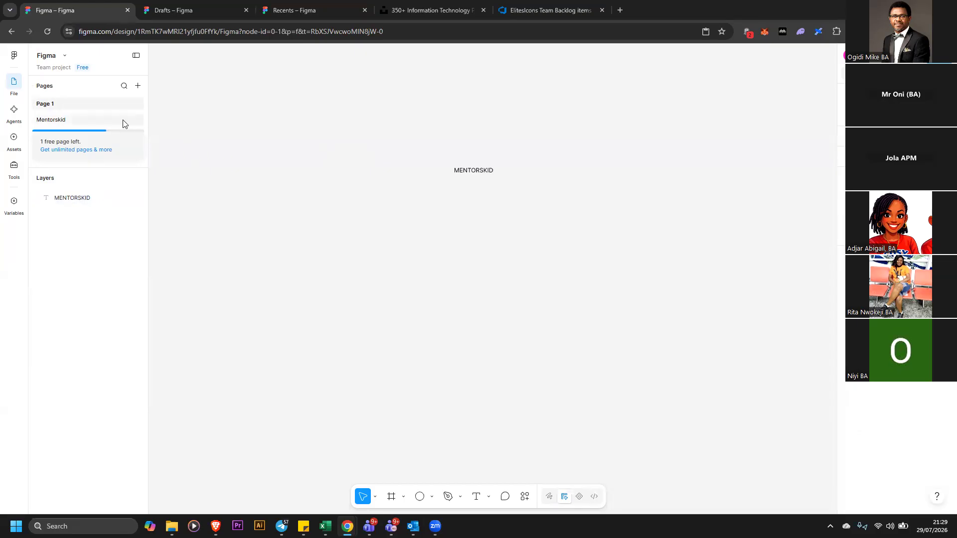
Open the Mentorskid page, paste the backlog item screenshot and move it into place
{"action": "left_click", "coordinate": [64, 121]}
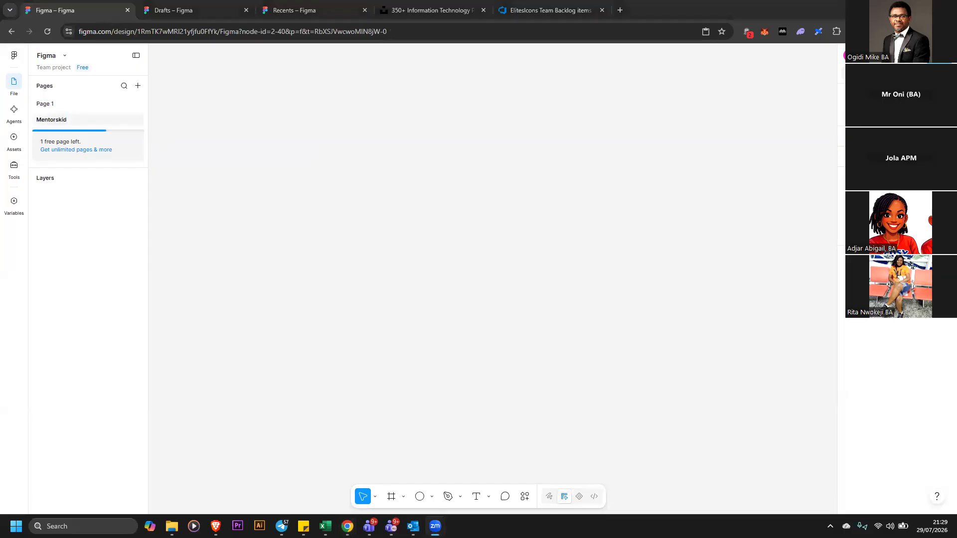
{"action": "right_click", "coordinate": [653, 190]}
{"action": "key", "text": "ctrl+v"}
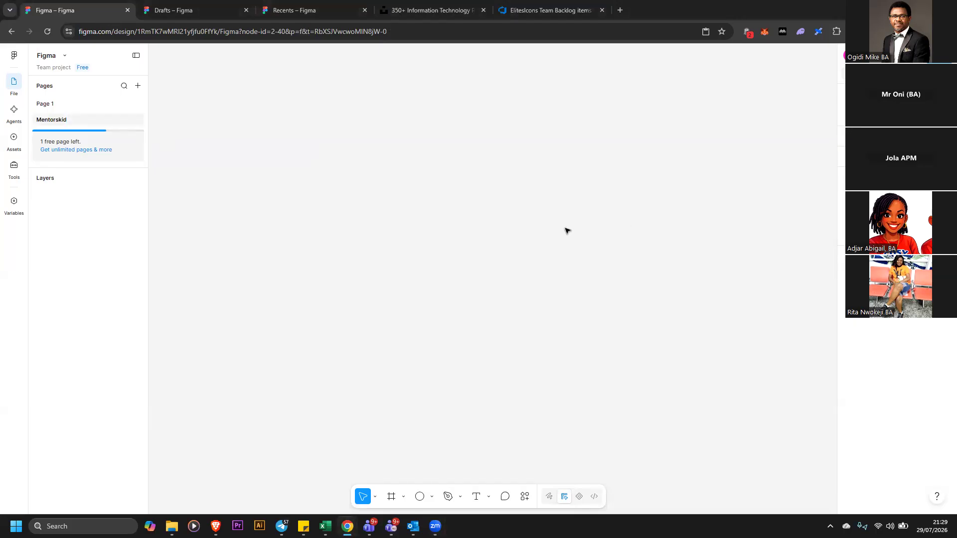
{"action": "left_click_drag", "start_coordinate": [554, 238], "coordinate": [374, 235]}
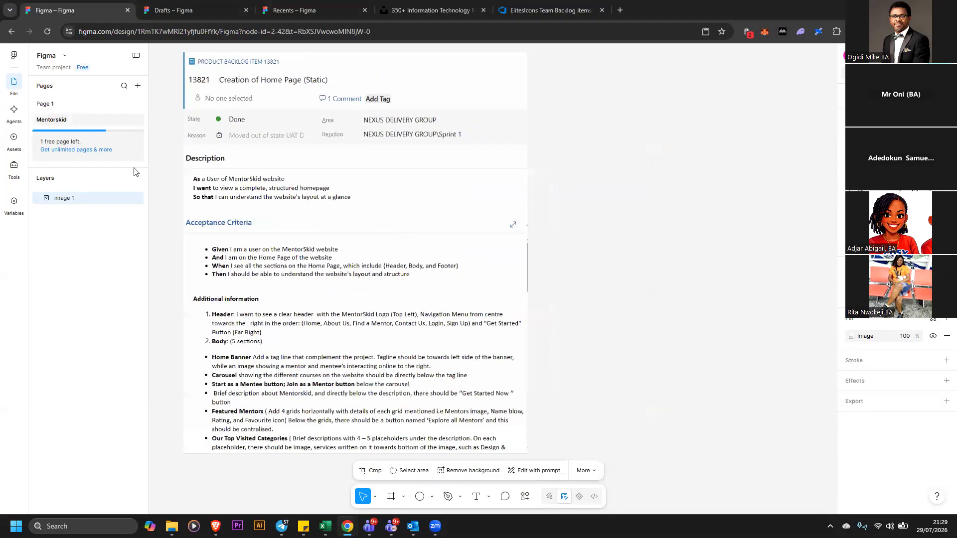
Rename the page to MentorSkid
{"action": "double_click", "coordinate": [57, 122]}
{"action": "left_click", "coordinate": [59, 121]}
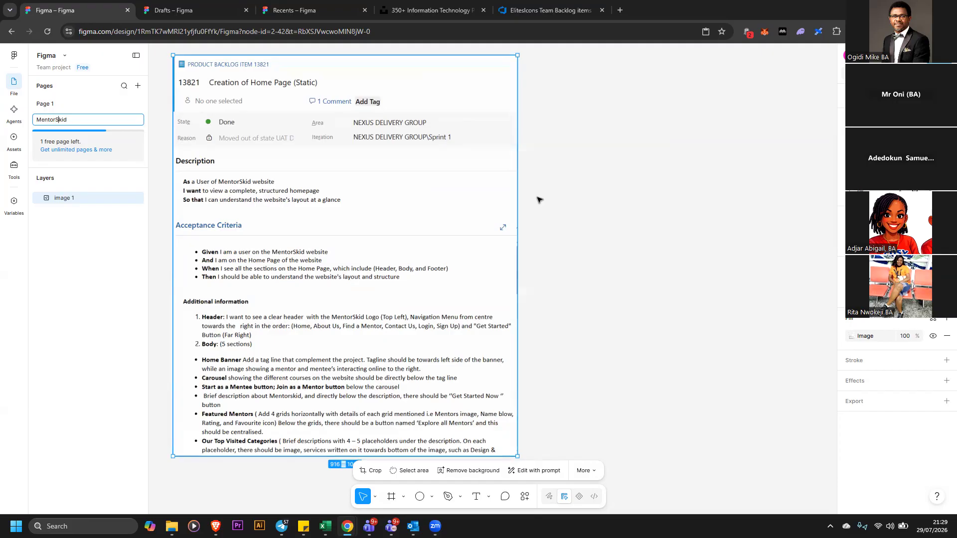
{"action": "left_click", "coordinate": [618, 279]}
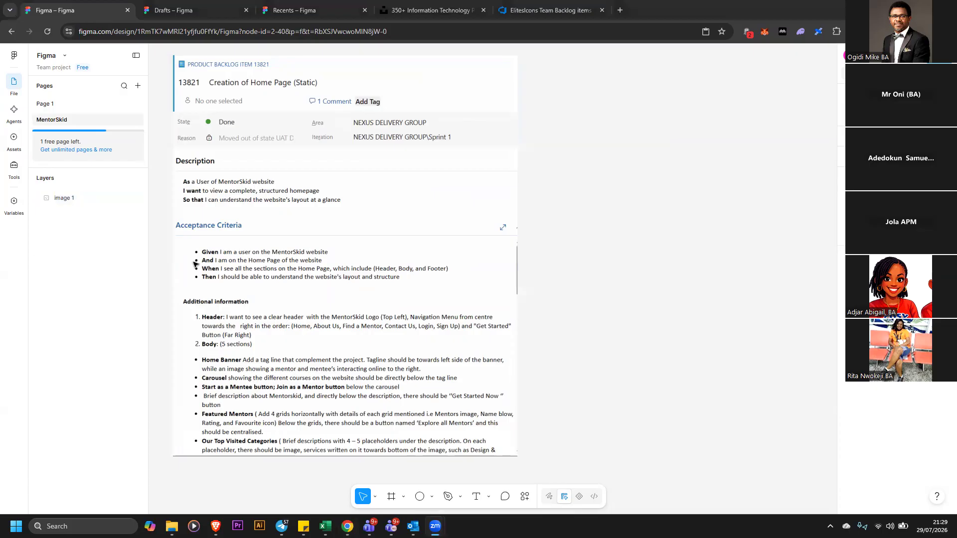
Paste the second backlog screenshot and position it directly below the first one
{"action": "right_click", "coordinate": [563, 196]}
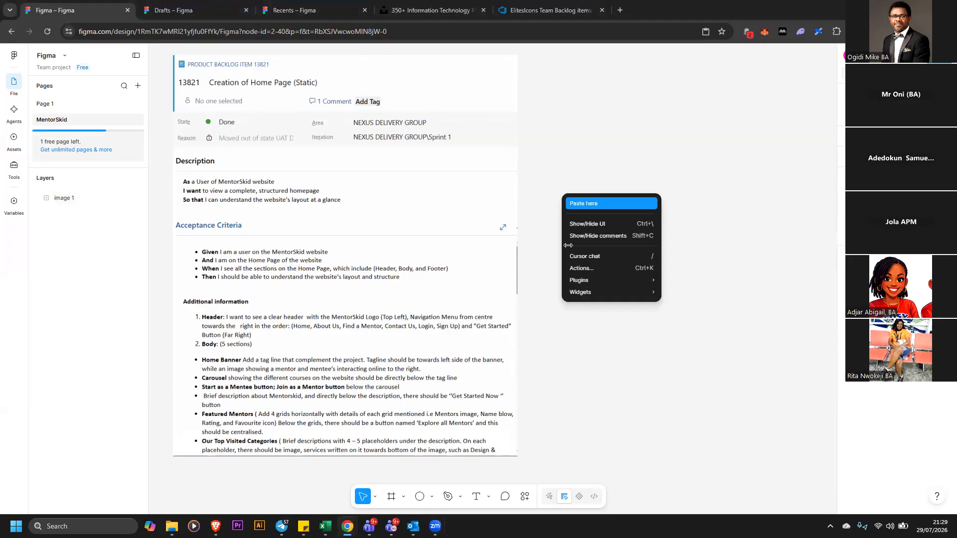
{"action": "left_click", "coordinate": [583, 203]}
{"action": "left_click_drag", "start_coordinate": [398, 249], "coordinate": [364, 210]}
{"action": "left_click", "coordinate": [941, 74]}
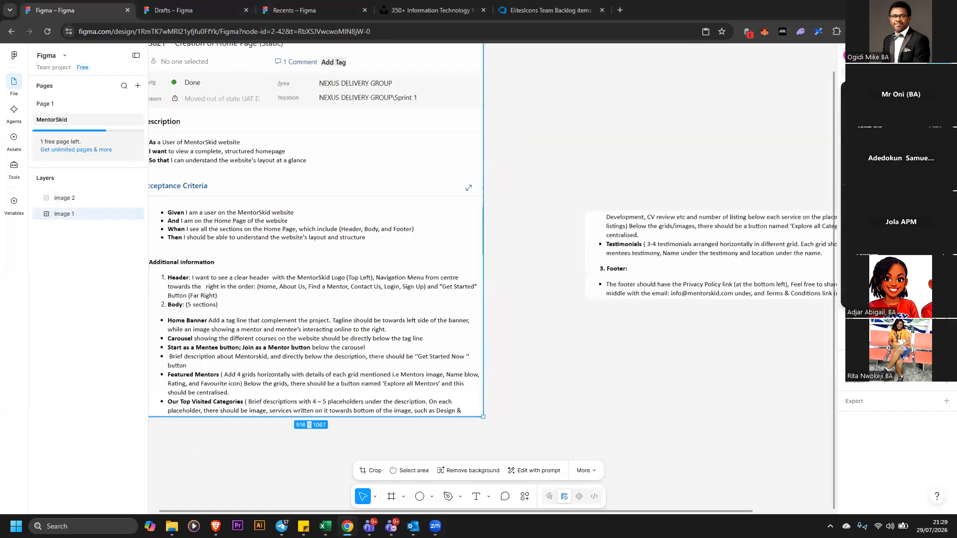
{"action": "left_click", "coordinate": [892, 152]}
{"action": "left_click_drag", "start_coordinate": [698, 285], "coordinate": [414, 415]}
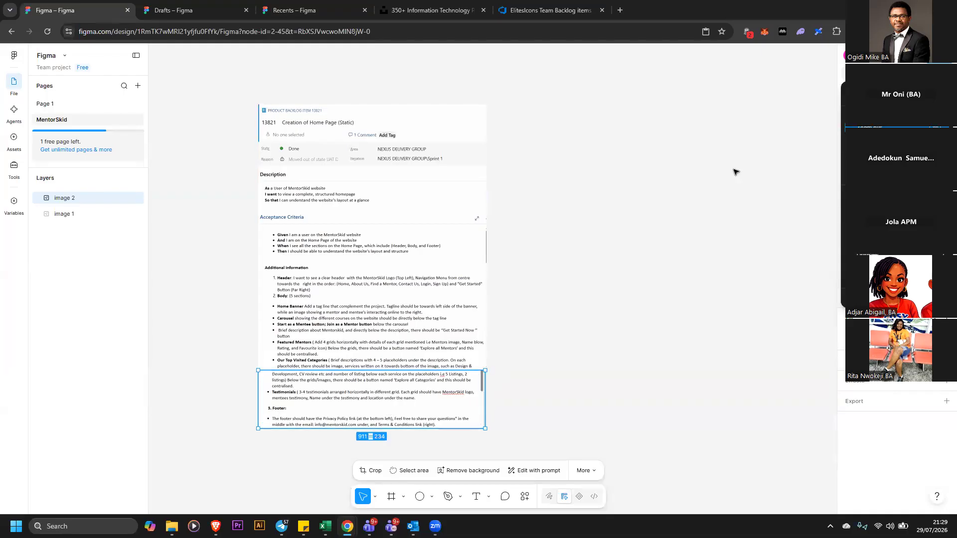
Zoom in and read through the pasted backlog item's description and acceptance criteria
{"action": "scroll", "coordinate": [525, 342], "scroll_direction": "up", "scroll_amount": 3}
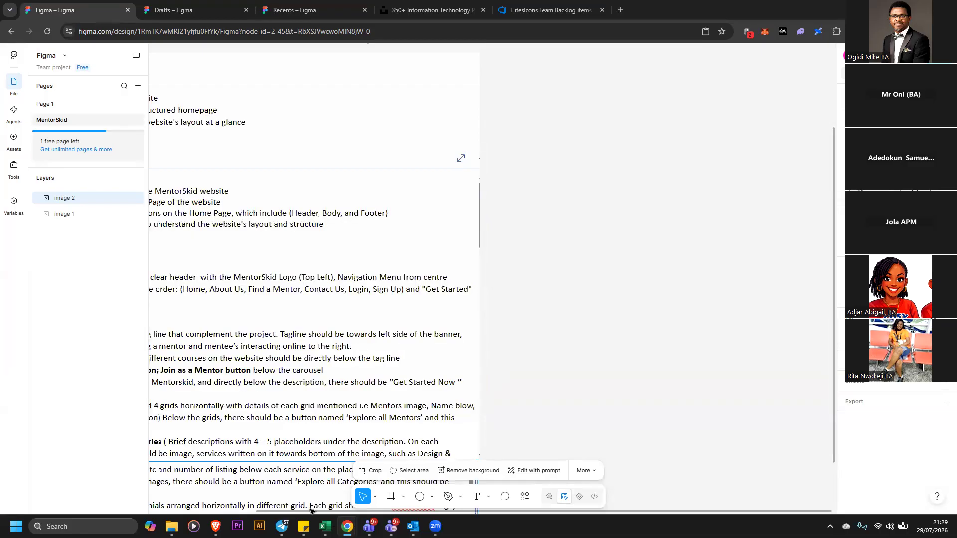
{"action": "scroll", "coordinate": [240, 468], "scroll_direction": "left", "scroll_amount": 3}
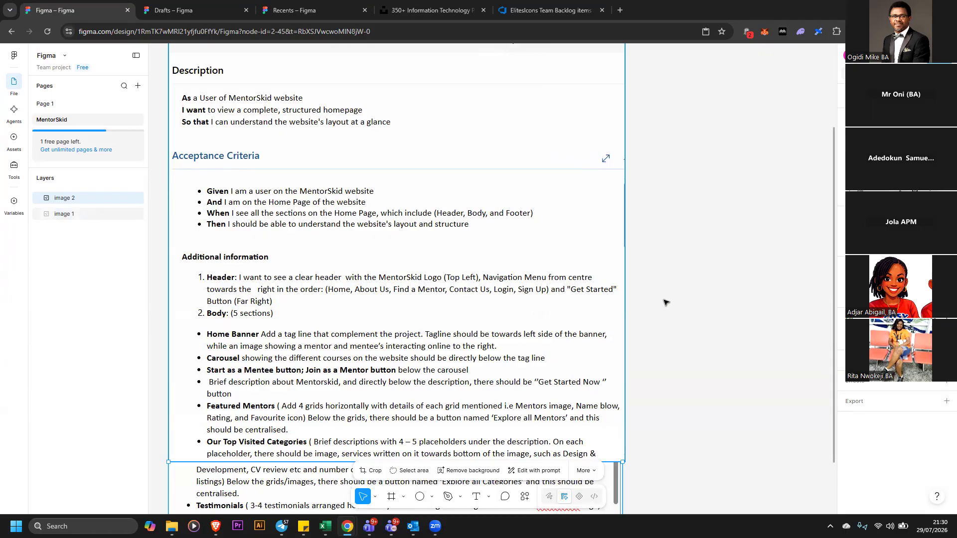
{"action": "scroll", "coordinate": [582, 303], "scroll_direction": "up", "scroll_amount": 2}
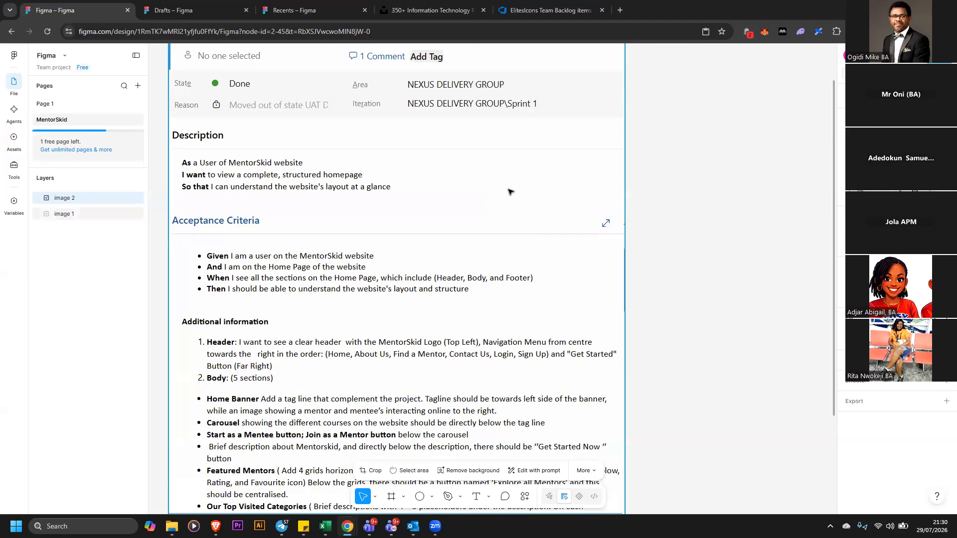
{"action": "scroll", "coordinate": [730, 223], "scroll_direction": "up", "scroll_amount": 1}
{"action": "scroll", "coordinate": [548, 309], "scroll_direction": "down", "scroll_amount": 10}
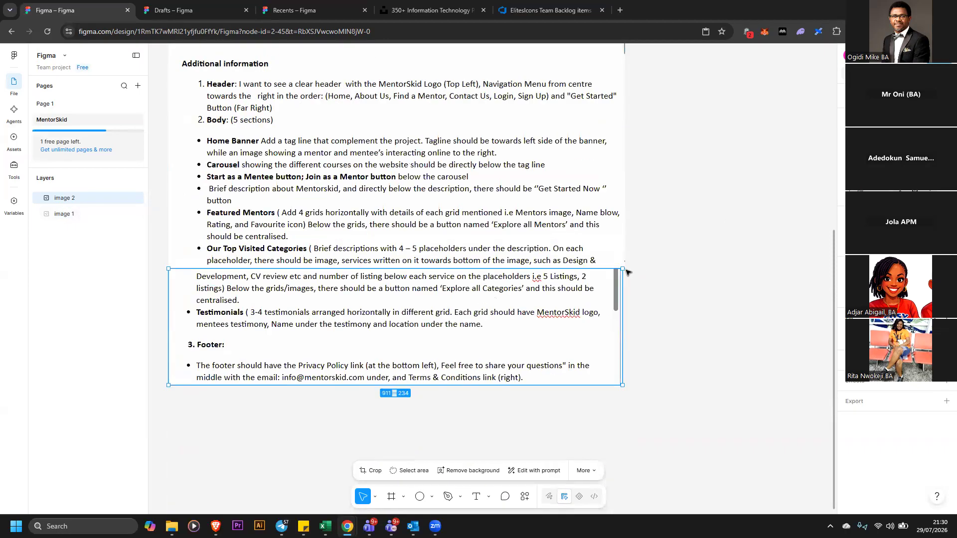
{"action": "left_click_drag", "start_coordinate": [542, 299], "coordinate": [540, 298]}
{"action": "scroll", "coordinate": [645, 268], "scroll_direction": "up", "scroll_amount": 1}
{"action": "scroll", "coordinate": [650, 271], "scroll_direction": "up", "scroll_amount": 8}
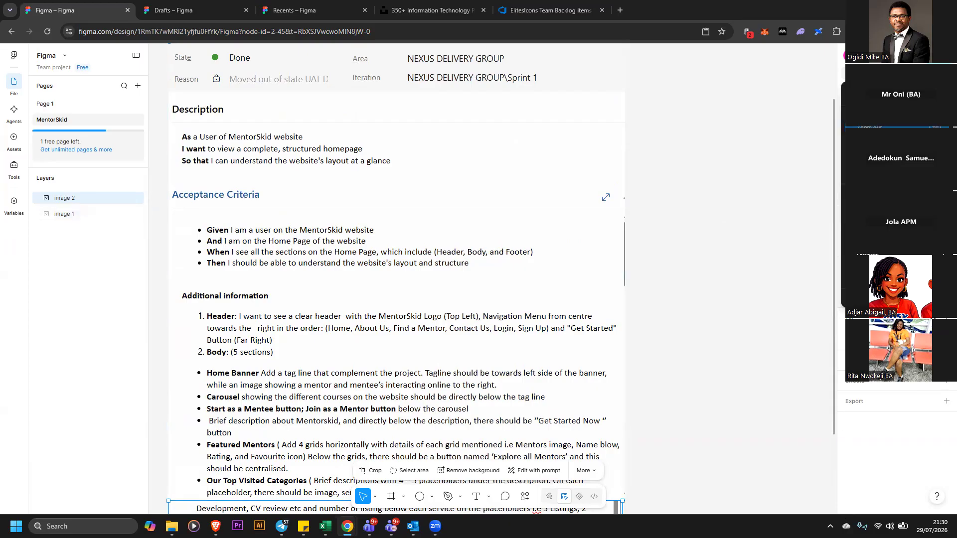
Group the two backlog screenshots and move the group toward the left of the canvas
{"action": "key", "text": "minus"}
{"action": "left_click_drag", "start_coordinate": [266, 91], "coordinate": [616, 453]}
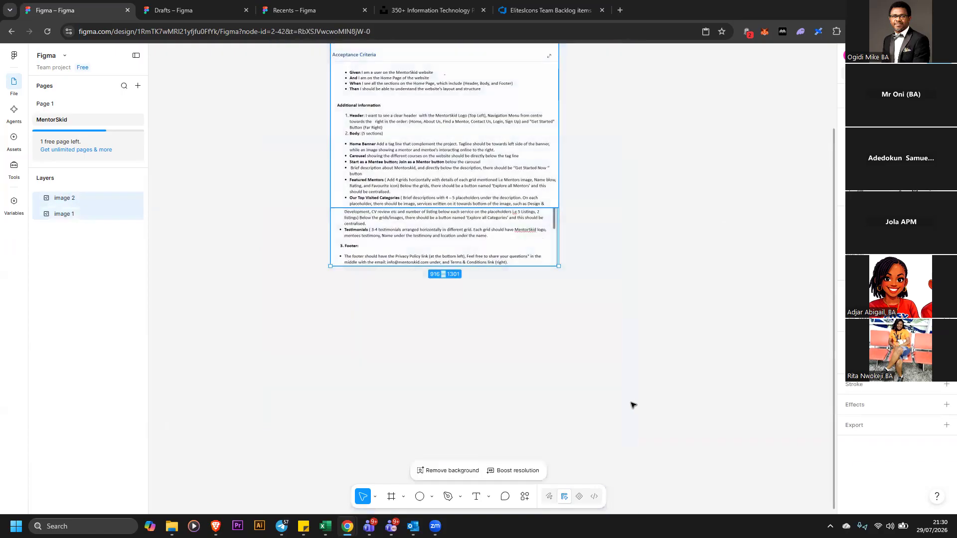
{"action": "scroll", "coordinate": [620, 402], "scroll_direction": "up", "scroll_amount": 3}
{"action": "scroll", "coordinate": [618, 391], "scroll_direction": "up", "scroll_amount": 2}
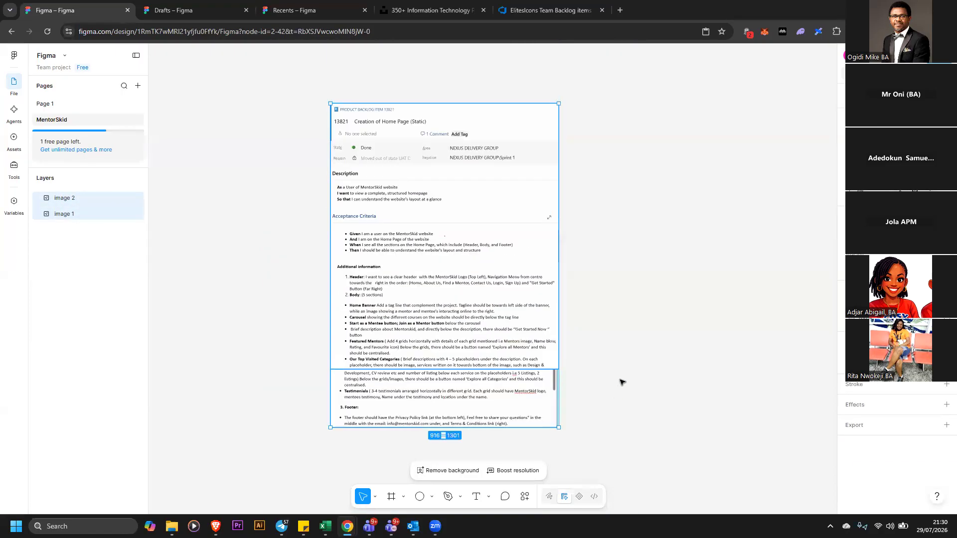
{"action": "left_click", "coordinate": [621, 382]}
{"action": "left_click", "coordinate": [540, 351]}
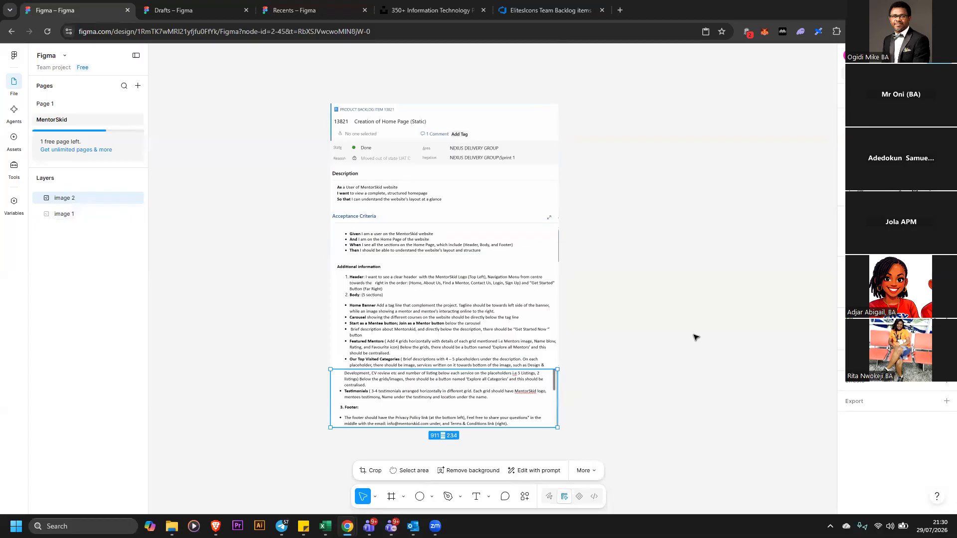
{"action": "left_click", "coordinate": [668, 338]}
{"action": "left_click_drag", "start_coordinate": [283, 81], "coordinate": [642, 456]}
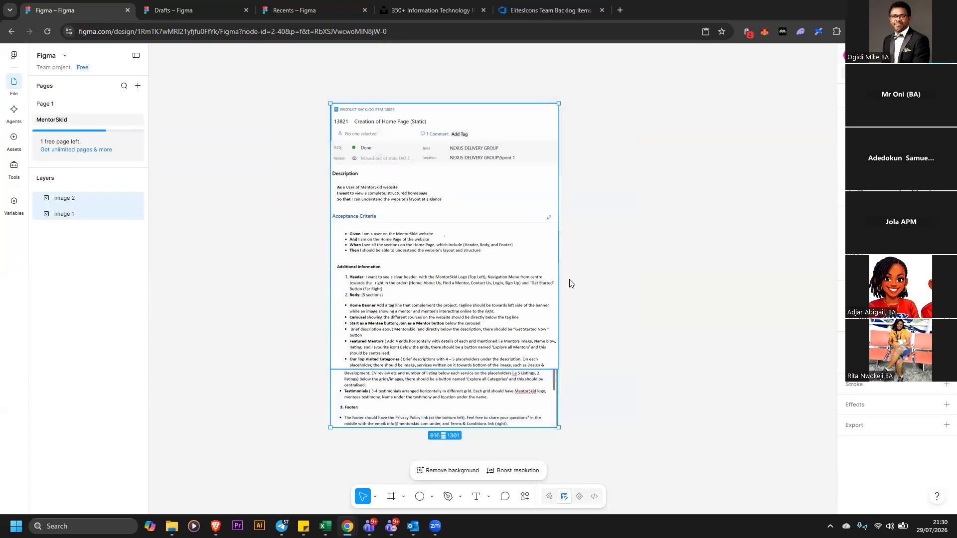
{"action": "right_click", "coordinate": [456, 209]}
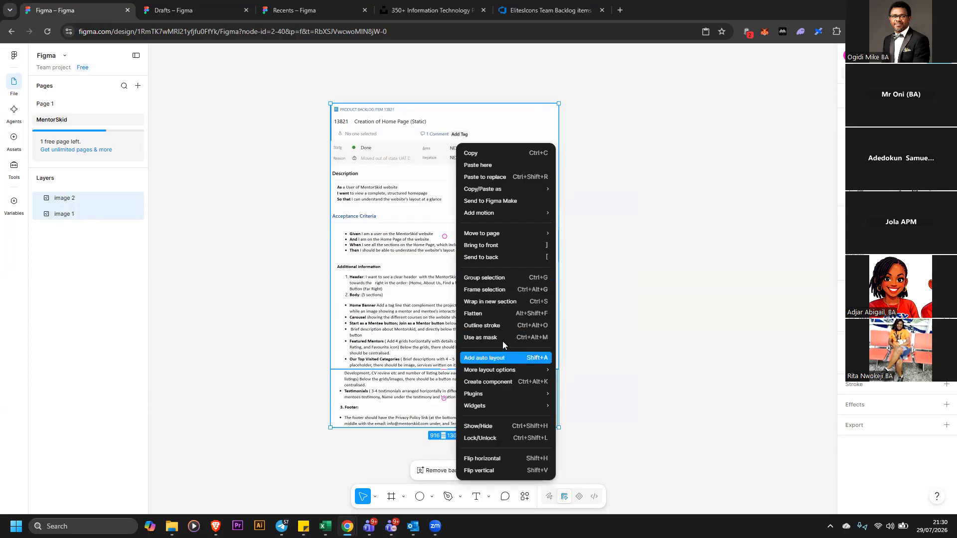
{"action": "left_click", "coordinate": [497, 279]}
{"action": "left_click_drag", "start_coordinate": [494, 285], "coordinate": [373, 270]}
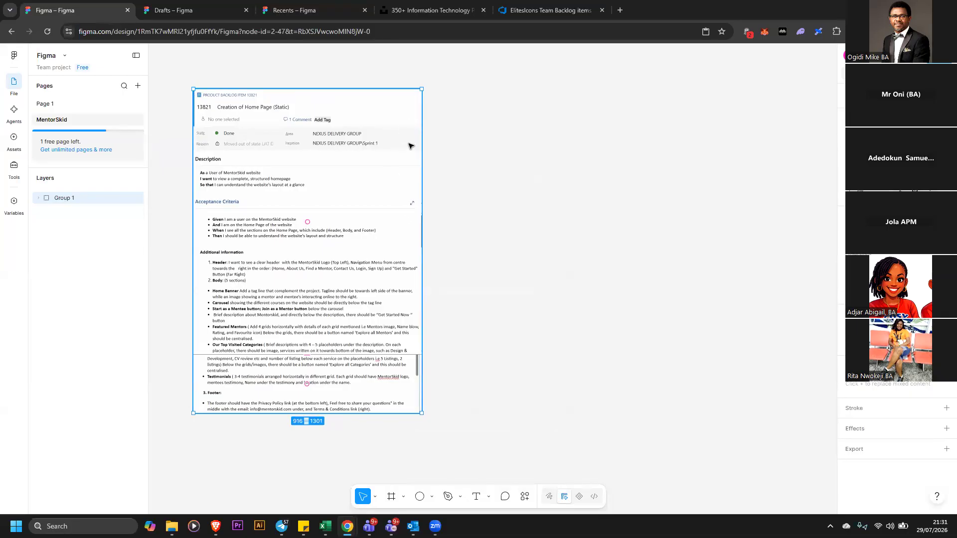
{"action": "left_click", "coordinate": [521, 215]}
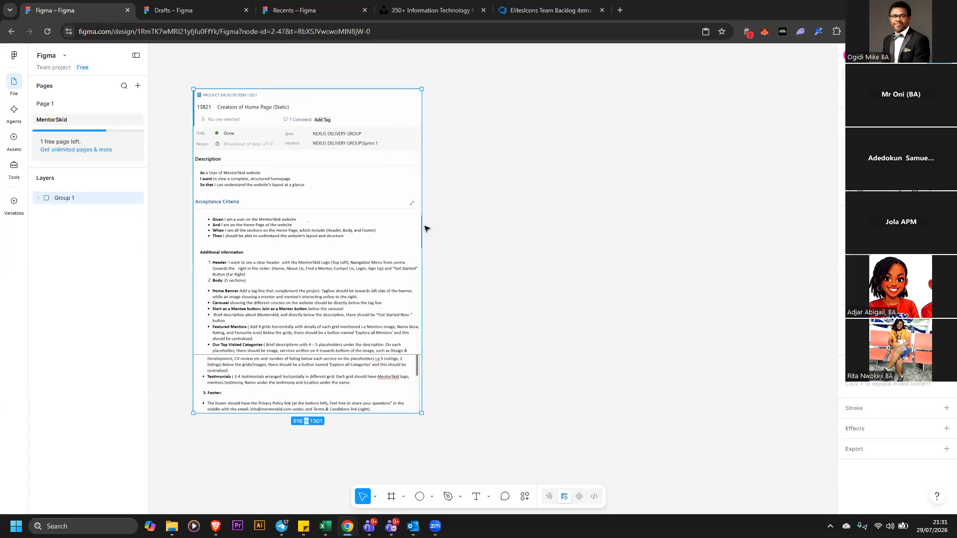
Scale down the grouped backlog screenshots from their corner
{"action": "left_click", "coordinate": [417, 224]}
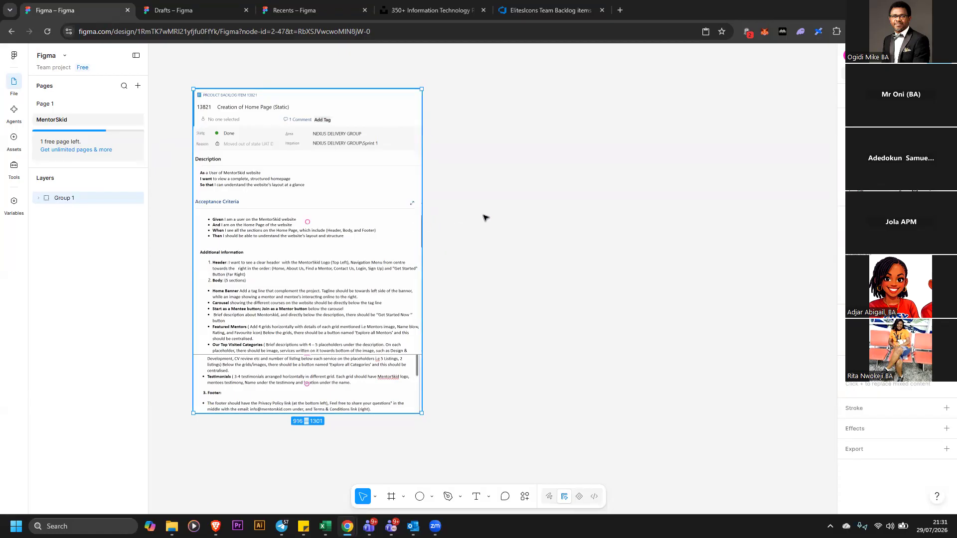
{"action": "left_click", "coordinate": [487, 216]}
{"action": "left_click", "coordinate": [416, 112]}
{"action": "left_click_drag", "start_coordinate": [422, 88], "coordinate": [366, 161]}
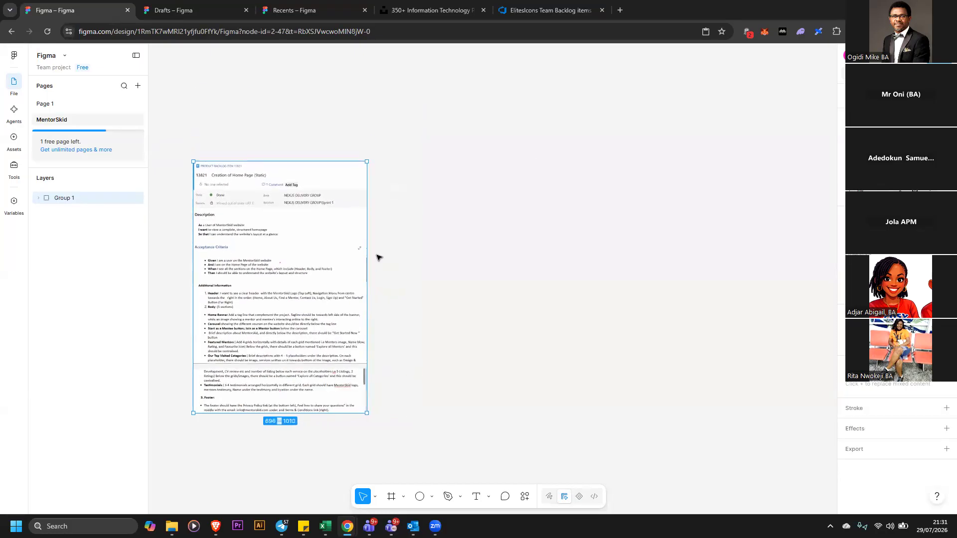
Ungroup the two backlog screenshots
{"action": "scroll", "coordinate": [323, 262], "scroll_direction": "right", "scroll_amount": 2}
{"action": "right_click", "coordinate": [324, 259]}
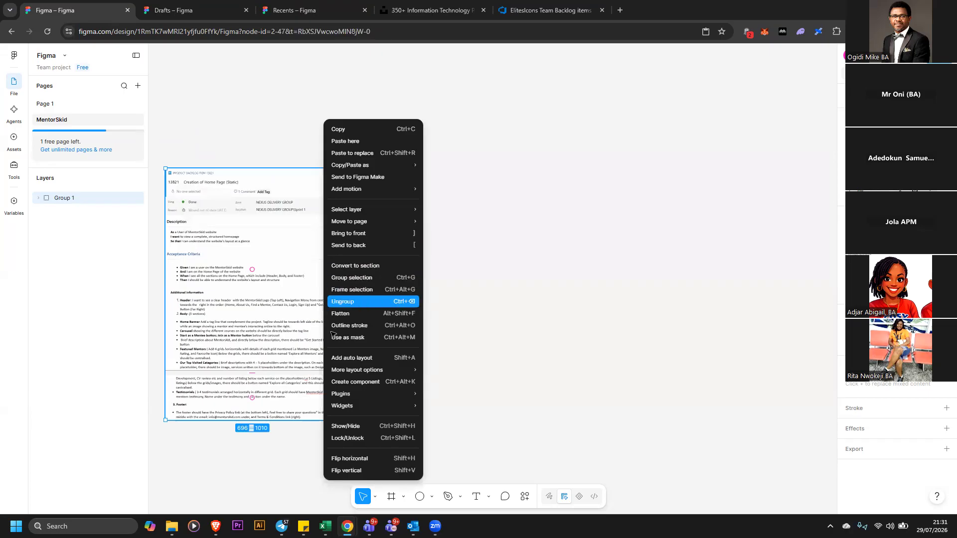
{"action": "left_click", "coordinate": [335, 303]}
{"action": "left_click", "coordinate": [388, 395]}
{"action": "mouse_move", "coordinate": [332, 378]}
{"action": "left_mouse_down"}
{"action": "mouse_move", "coordinate": [361, 392]}
{"action": "mouse_move", "coordinate": [319, 385]}
{"action": "mouse_move", "coordinate": [333, 375]}
{"action": "left_mouse_up"}
{"action": "left_click", "coordinate": [437, 229]}
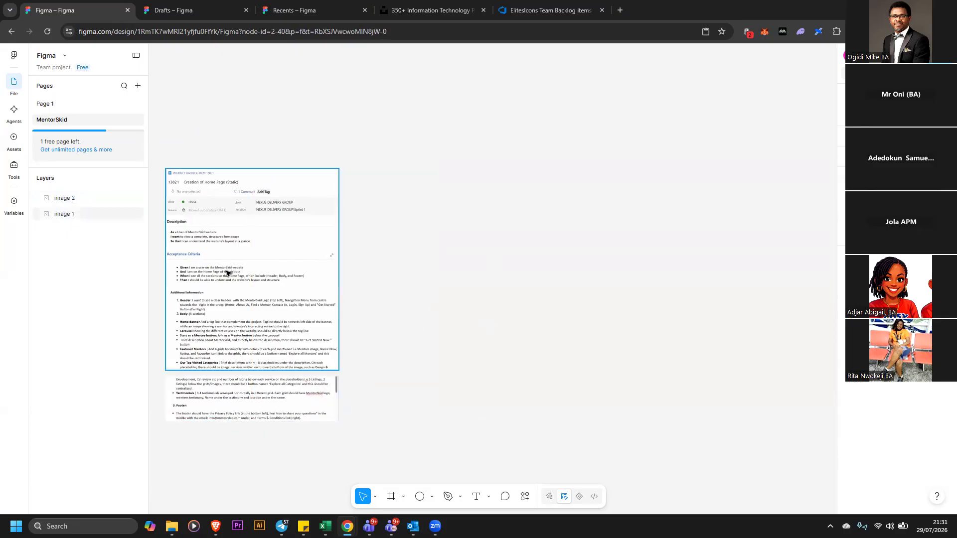
Draw a rectangle about 1482 × 286 to the right of the screenshots
{"action": "left_click", "coordinate": [432, 497]}
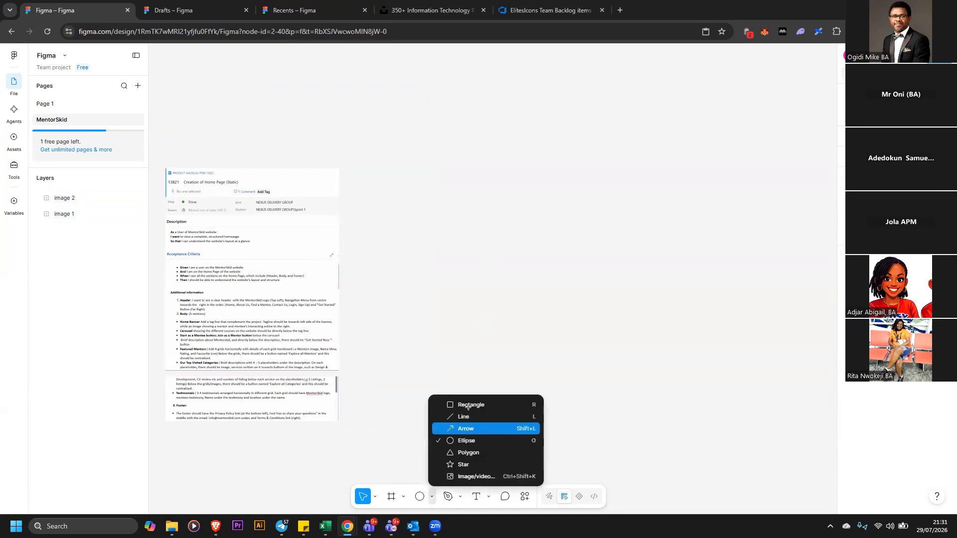
{"action": "key", "text": "r"}
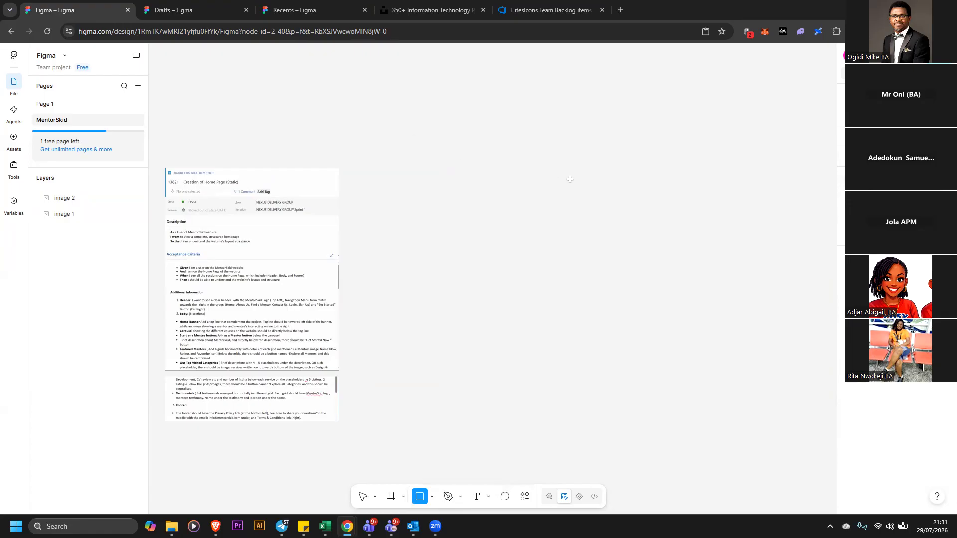
{"action": "left_click_drag", "start_coordinate": [404, 112], "coordinate": [769, 183]}
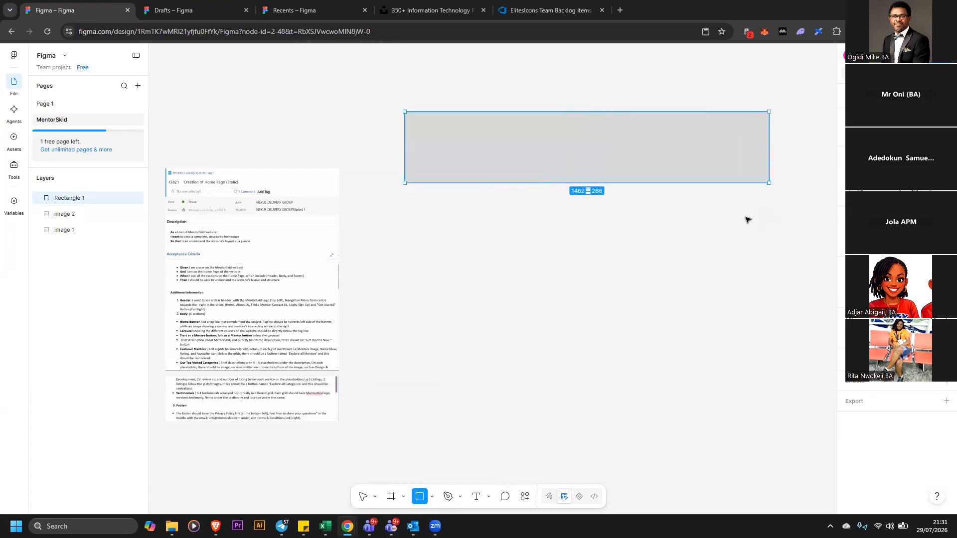
Duplicate the rectangle twice, stacking three bars for header, body and footer
{"action": "double_click", "coordinate": [607, 165]}
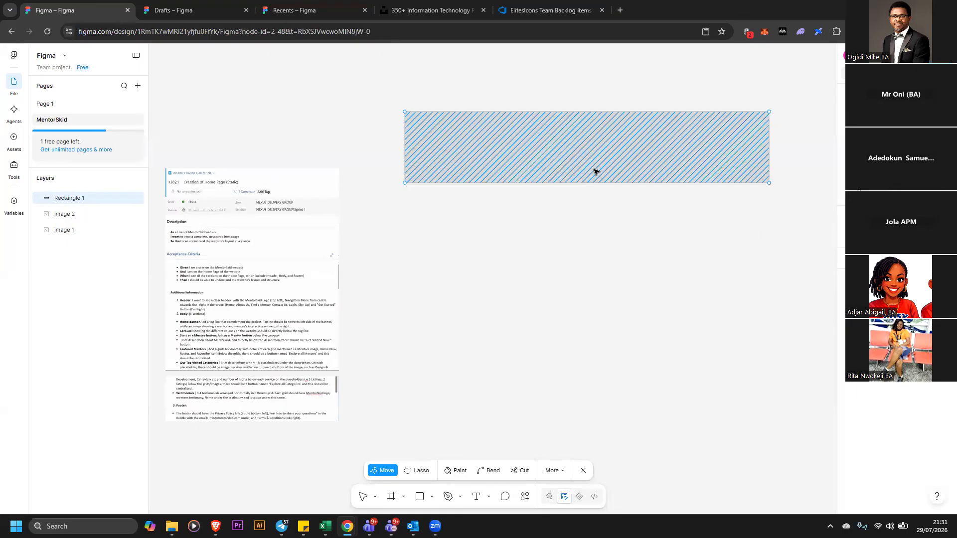
{"action": "mouse_move", "coordinate": [602, 164]}
{"action": "left_mouse_down"}
{"action": "mouse_move", "coordinate": [596, 241]}
{"action": "mouse_move", "coordinate": [607, 247]}
{"action": "mouse_move", "coordinate": [604, 337]}
{"action": "mouse_move", "coordinate": [613, 345]}
{"action": "left_mouse_up"}
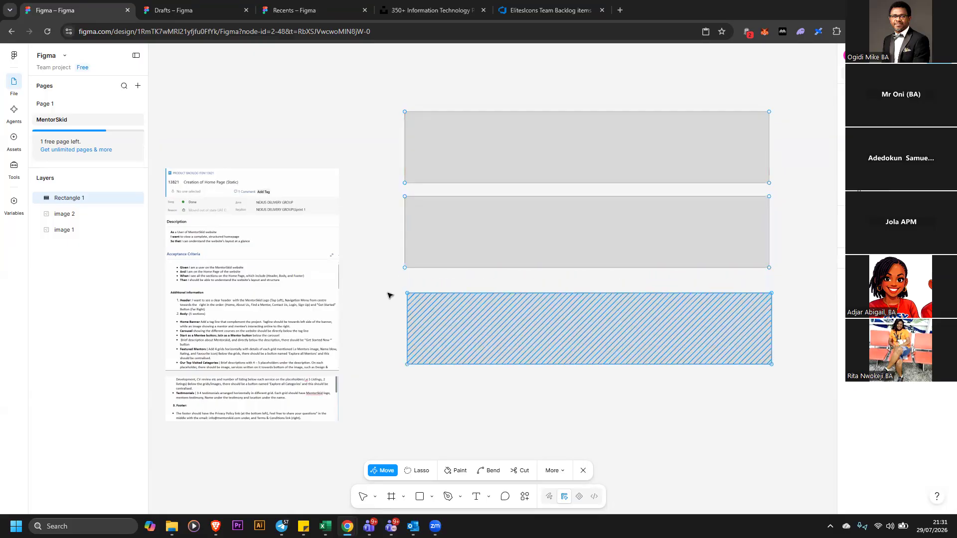
{"action": "left_click", "coordinate": [358, 188]}
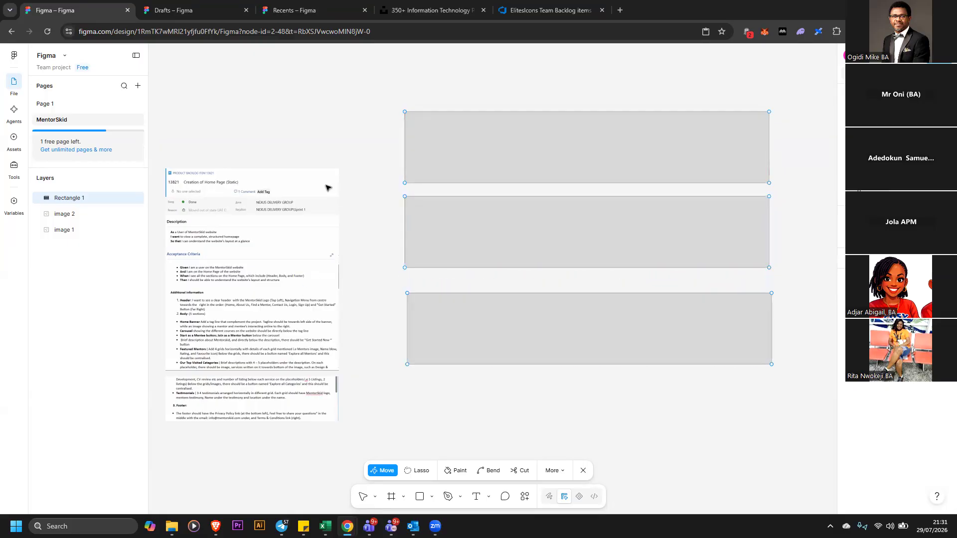
Shrink the backlog screenshots to about 383 × 451 and 575 × 140, stacked at the canvas's left
{"action": "left_click", "coordinate": [384, 120]}
{"action": "left_click", "coordinate": [346, 167]}
{"action": "left_click_drag", "start_coordinate": [338, 169], "coordinate": [365, 139]}
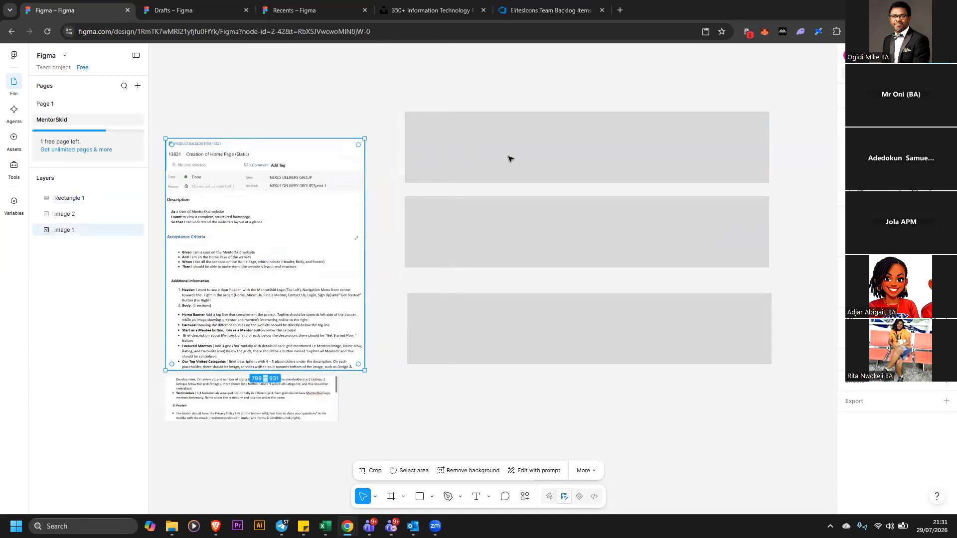
{"action": "left_click", "coordinate": [514, 209]}
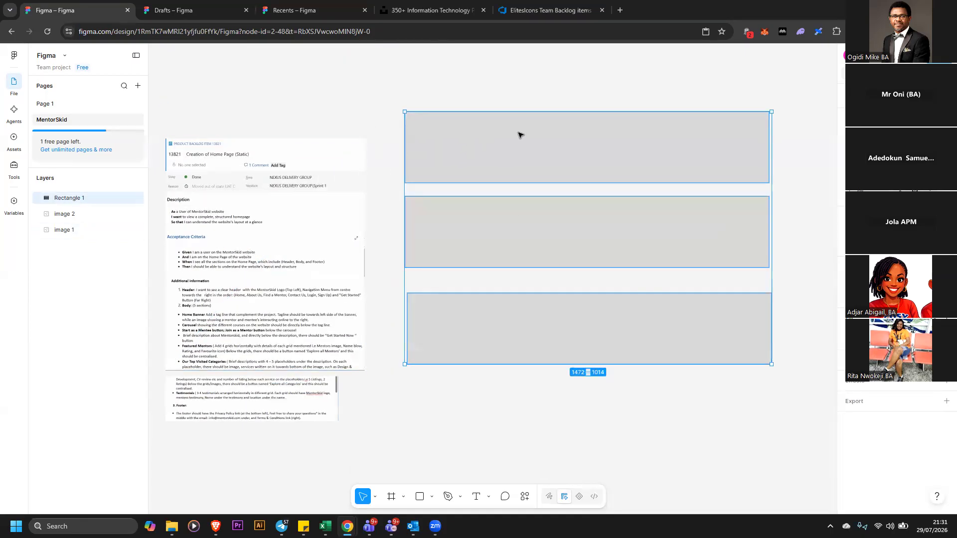
{"action": "key", "text": "Escape"}
{"action": "left_click", "coordinate": [727, 152]}
{"action": "left_click_drag", "start_coordinate": [366, 142], "coordinate": [236, 261]}
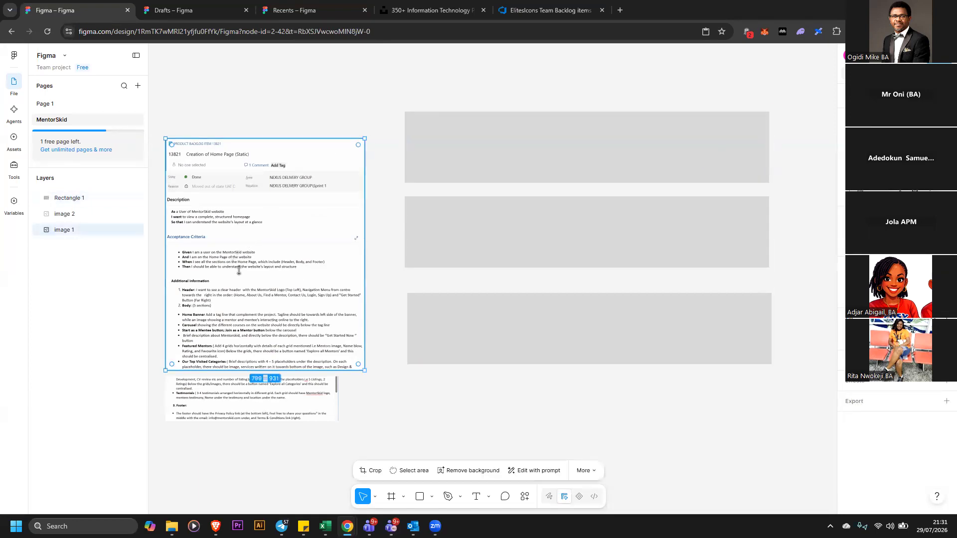
{"action": "left_click", "coordinate": [335, 384]}
{"action": "left_click_drag", "start_coordinate": [338, 377], "coordinate": [250, 384]}
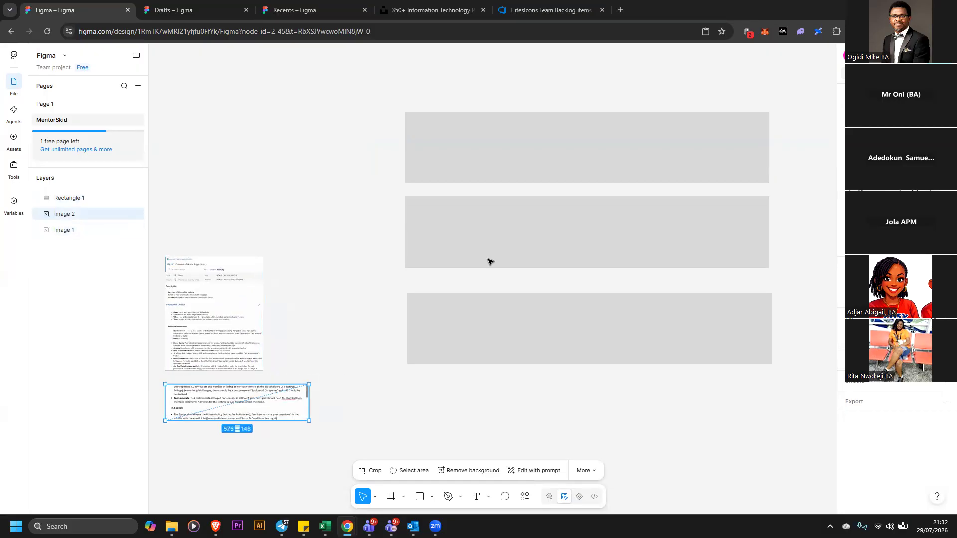
Move the three bars together to the left, closer to the screenshots
{"action": "left_click", "coordinate": [487, 155]}
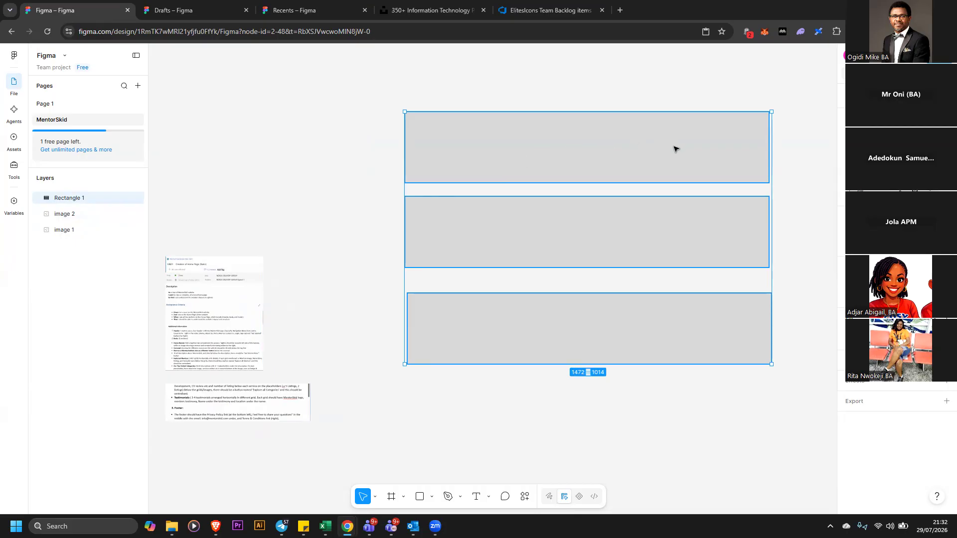
{"action": "left_click", "coordinate": [376, 92]}
{"action": "left_click_drag", "start_coordinate": [719, 433], "coordinate": [746, 422]}
{"action": "left_click_drag", "start_coordinate": [746, 348], "coordinate": [703, 349]}
{"action": "left_click", "coordinate": [797, 286]}
{"action": "left_click", "coordinate": [718, 244]}
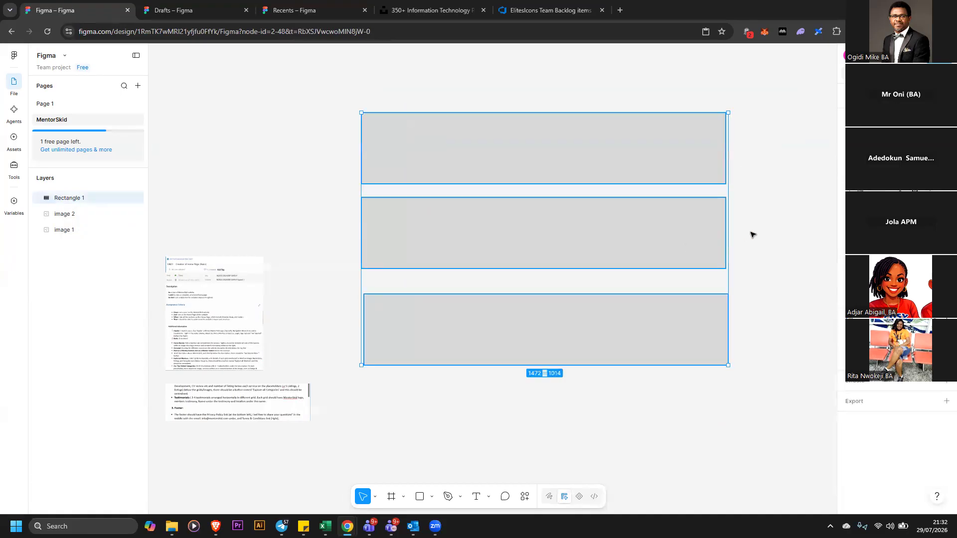
{"action": "left_click", "coordinate": [753, 199]}
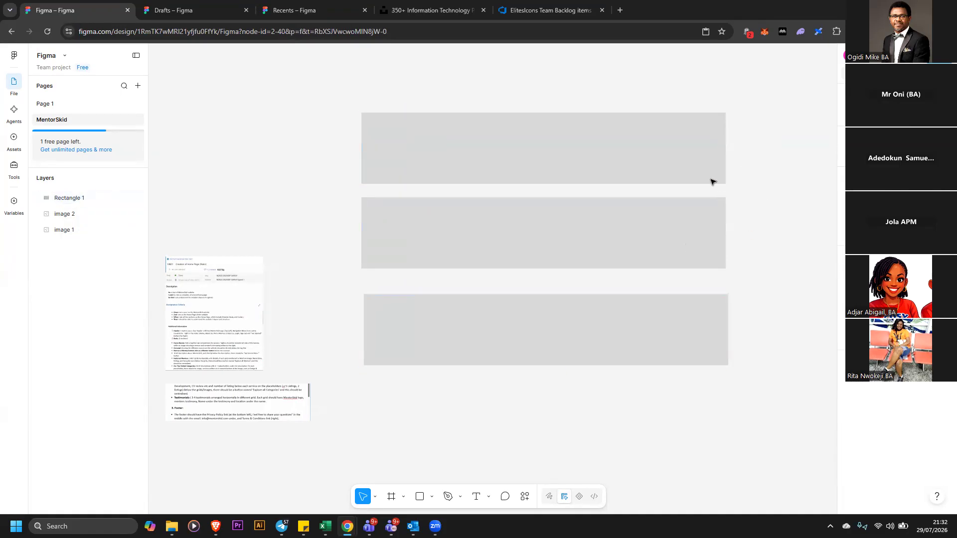
Narrow all three bars together to about 1216 wide
{"action": "left_click_drag", "start_coordinate": [337, 82], "coordinate": [706, 403]}
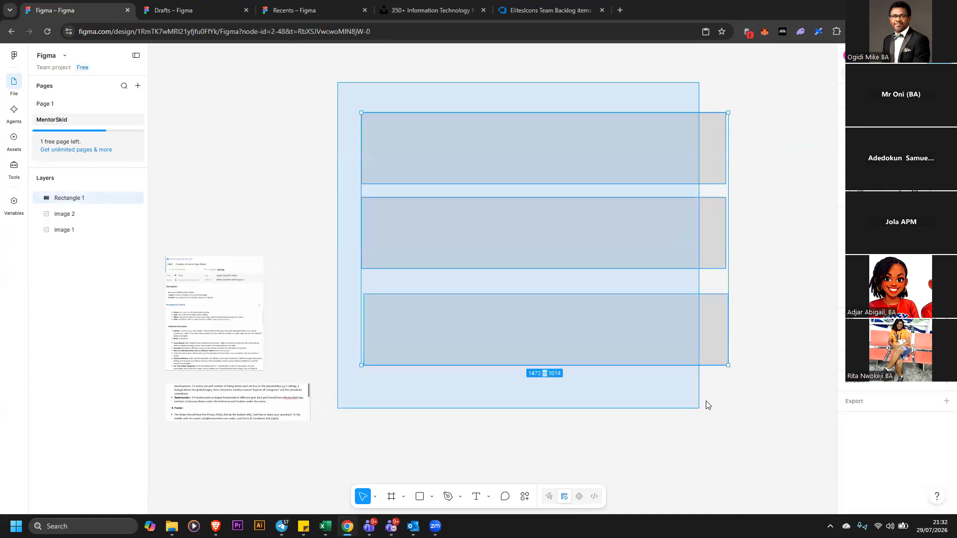
{"action": "right_click", "coordinate": [605, 253]}
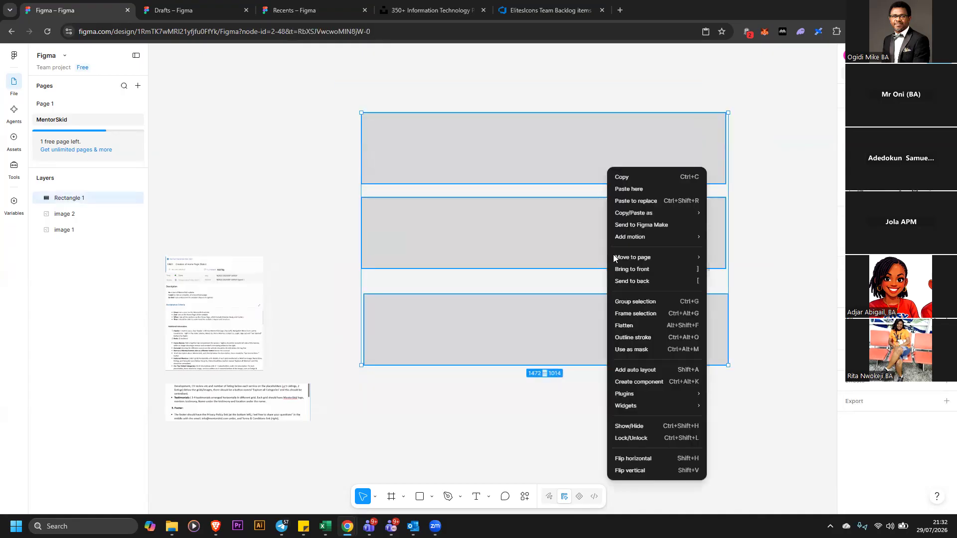
{"action": "left_click", "coordinate": [748, 180]}
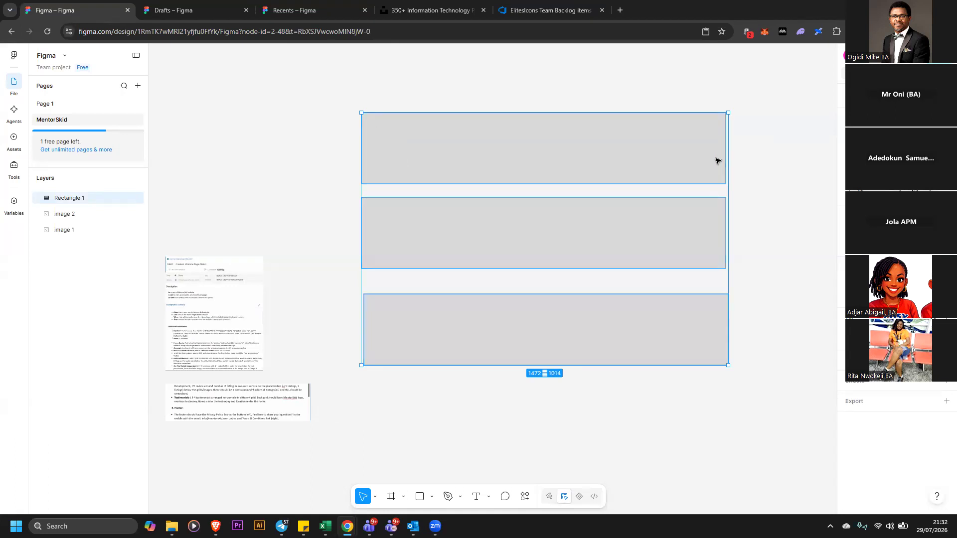
{"action": "key", "text": "Return"}
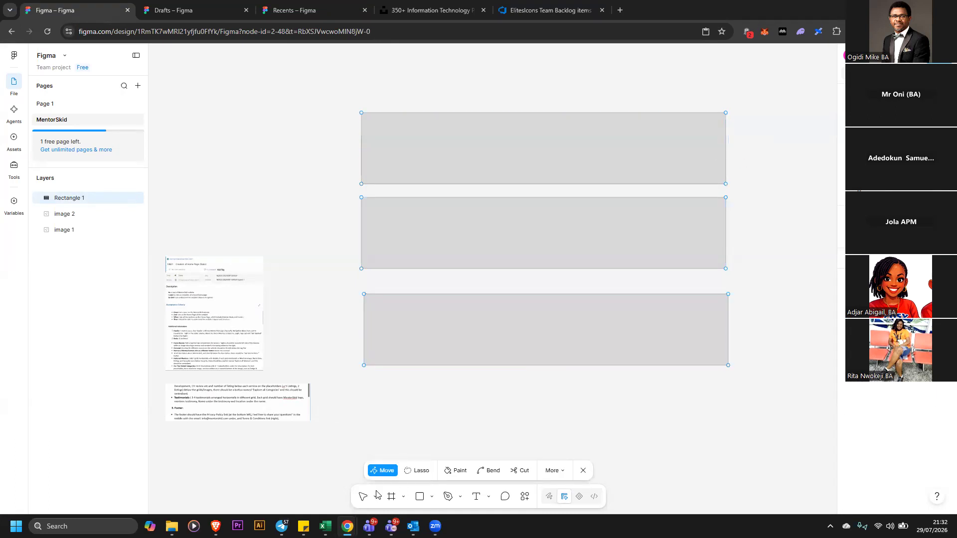
{"action": "key", "text": "Escape"}
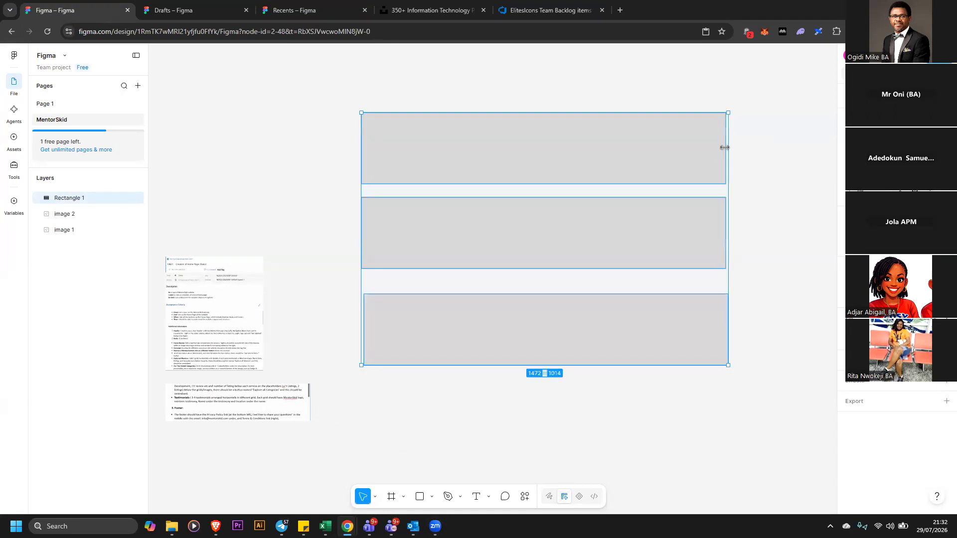
{"action": "mouse_move", "coordinate": [663, 139]}
{"action": "left_mouse_down"}
{"action": "mouse_move", "coordinate": [628, 138]}
{"action": "mouse_move", "coordinate": [664, 137]}
{"action": "left_mouse_up"}
{"action": "left_click", "coordinate": [722, 149]}
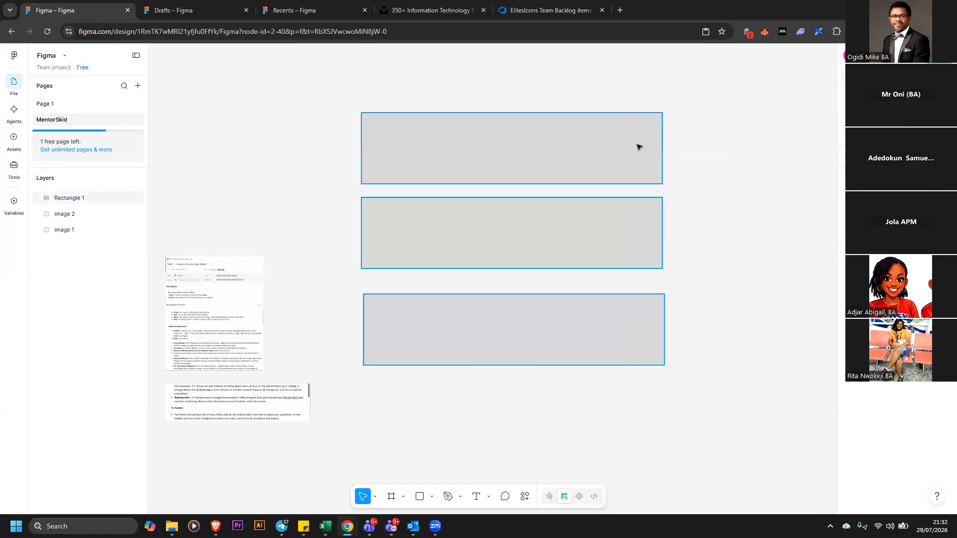
Move the three bars to staggered horizontal positions
{"action": "left_click", "coordinate": [638, 150]}
{"action": "right_click", "coordinate": [646, 187]}
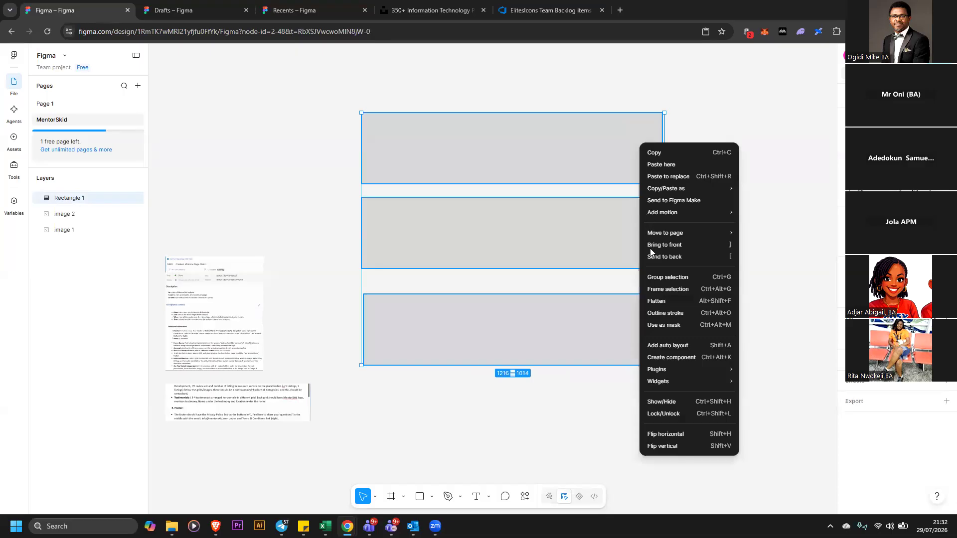
{"action": "left_click", "coordinate": [585, 132]}
{"action": "double_click", "coordinate": [600, 142]}
{"action": "mouse_move", "coordinate": [600, 142]}
{"action": "left_mouse_down"}
{"action": "mouse_move", "coordinate": [640, 131]}
{"action": "mouse_move", "coordinate": [685, 134]}
{"action": "left_mouse_up"}
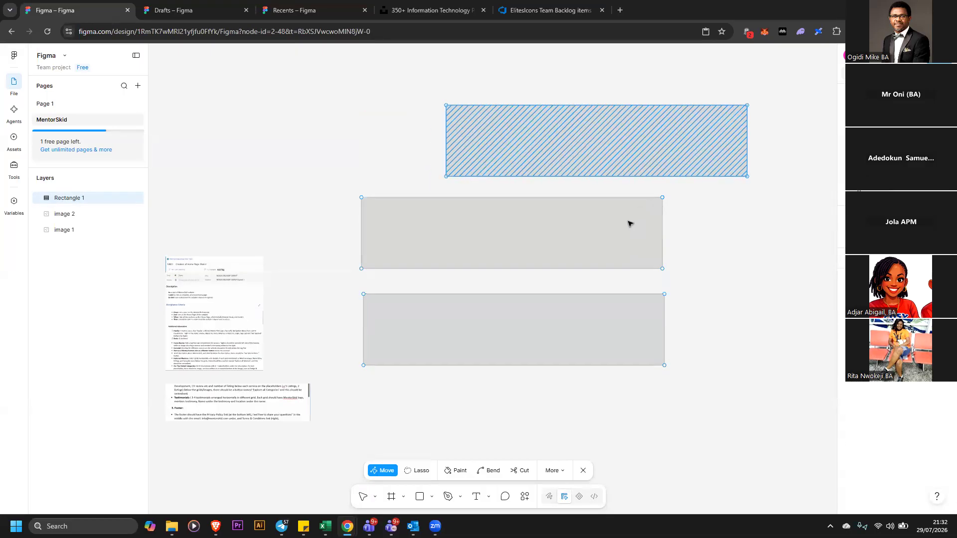
{"action": "left_click", "coordinate": [641, 228]}
{"action": "double_click", "coordinate": [768, 224]}
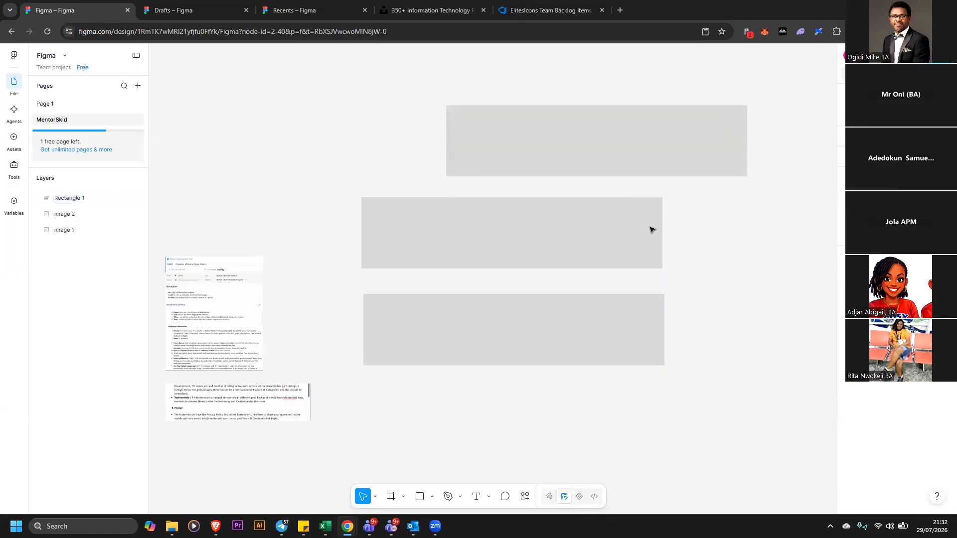
{"action": "double_click", "coordinate": [650, 228]}
{"action": "left_click_drag", "start_coordinate": [650, 228], "coordinate": [415, 198]}
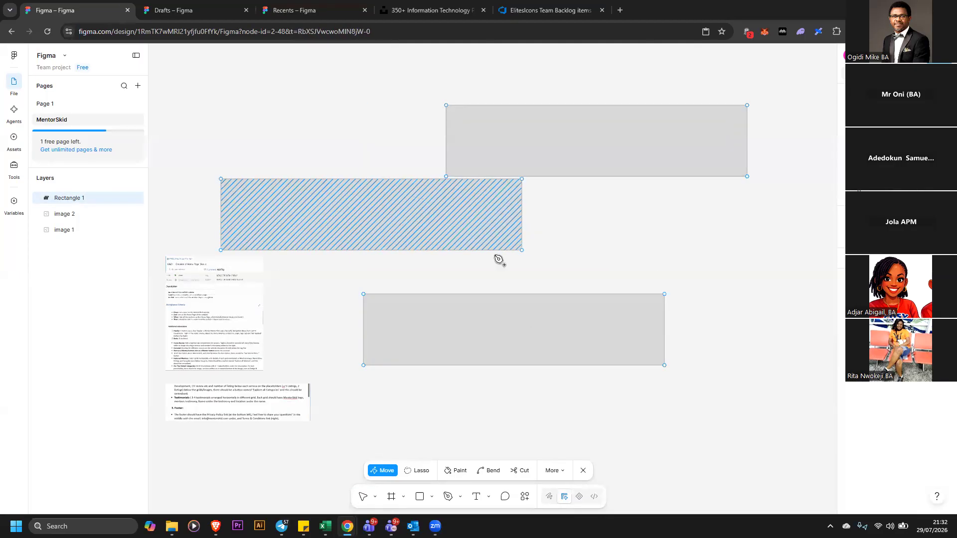
{"action": "left_click", "coordinate": [533, 329]}
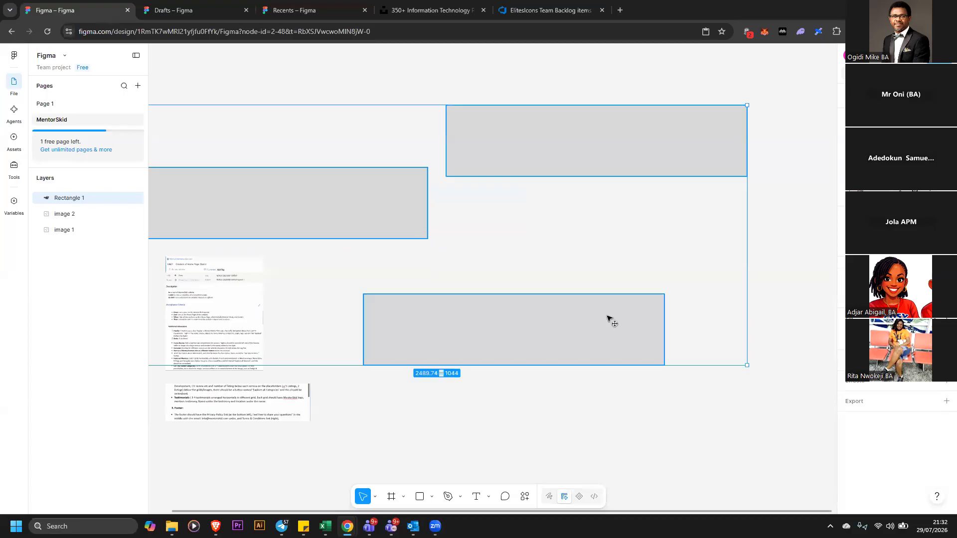
{"action": "left_click_drag", "start_coordinate": [533, 328], "coordinate": [650, 322]}
{"action": "left_click_drag", "start_coordinate": [363, 205], "coordinate": [583, 239]}
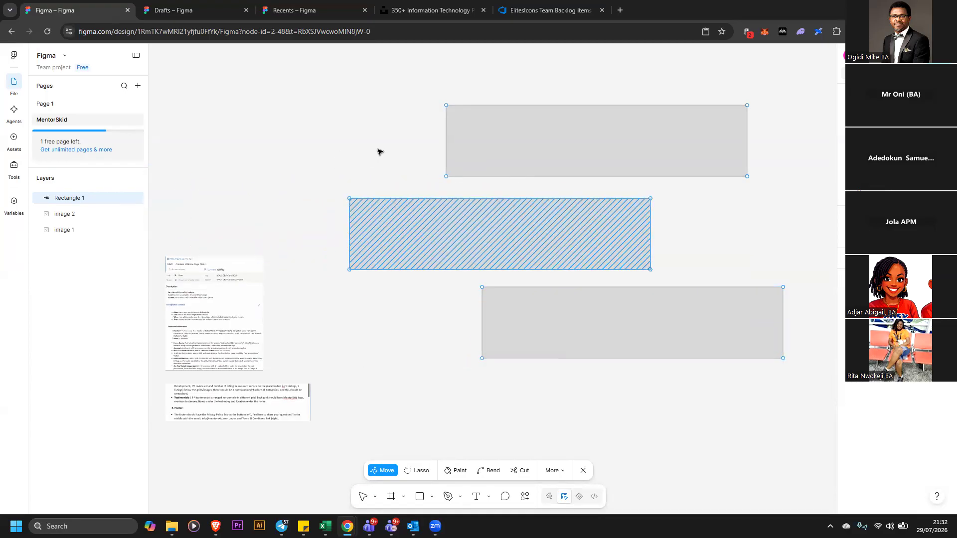
Select all three bars and align their horizontal centres
{"action": "left_click", "coordinate": [307, 74]}
{"action": "mouse_move", "coordinate": [292, 62]}
{"action": "left_mouse_down"}
{"action": "mouse_move", "coordinate": [536, 295]}
{"action": "mouse_move", "coordinate": [786, 418]}
{"action": "mouse_move", "coordinate": [801, 418]}
{"action": "mouse_move", "coordinate": [808, 398]}
{"action": "left_mouse_up"}
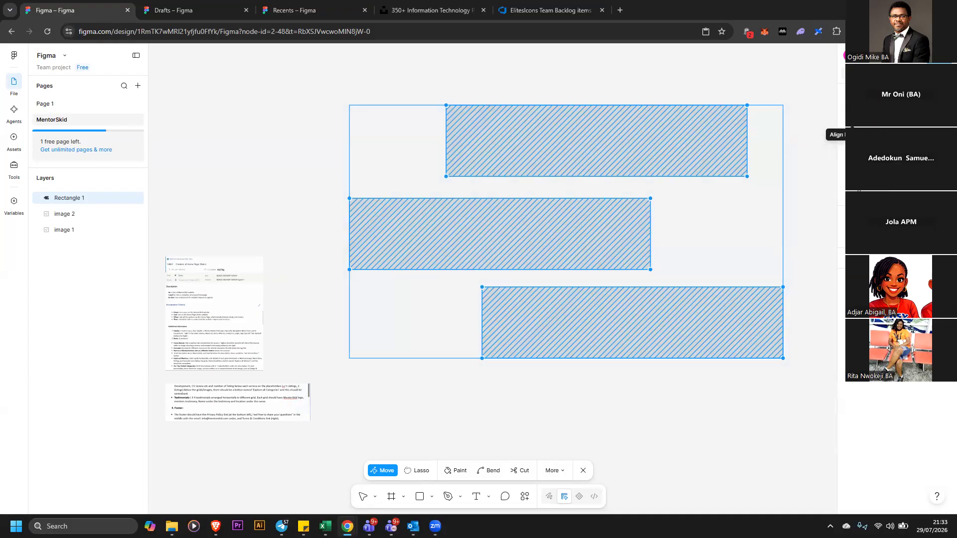
{"action": "left_click", "coordinate": [867, 119]}
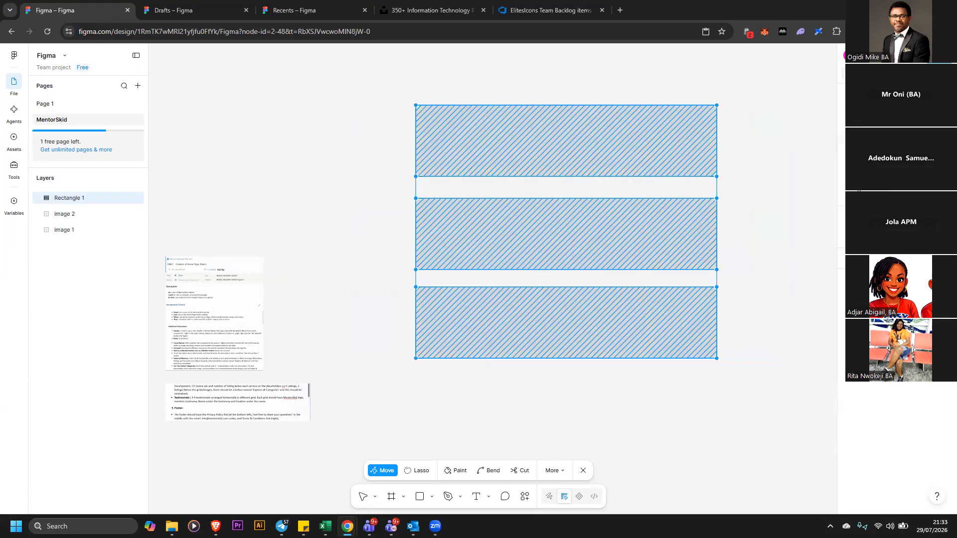
Try aligning the bars' vertical centres and undo it
{"action": "left_click", "coordinate": [915, 120]}
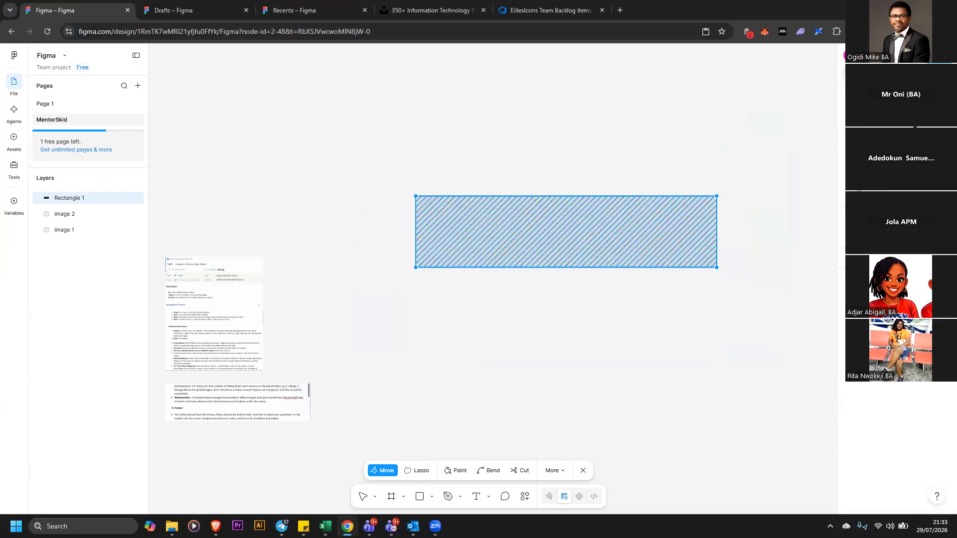
{"action": "key", "text": "ctrl+z"}
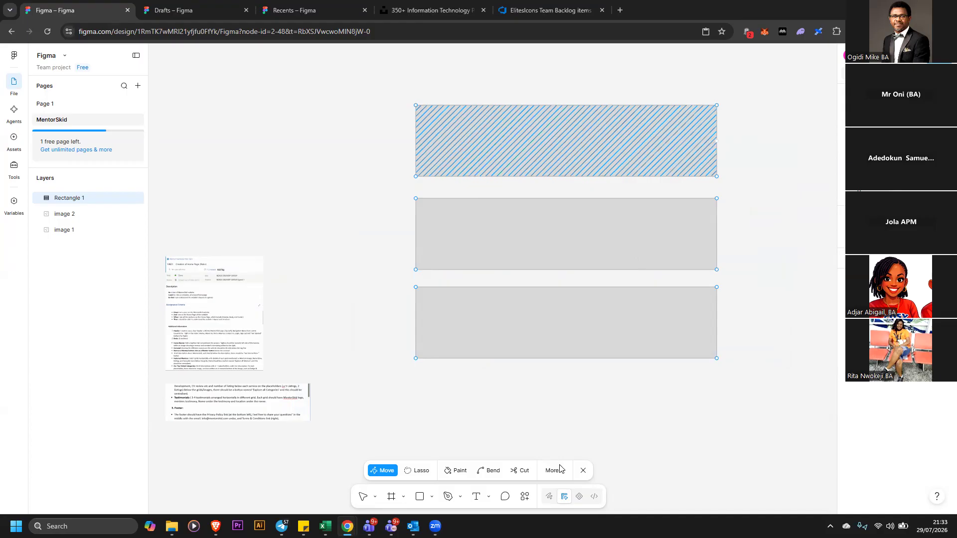
{"action": "left_click", "coordinate": [585, 471]}
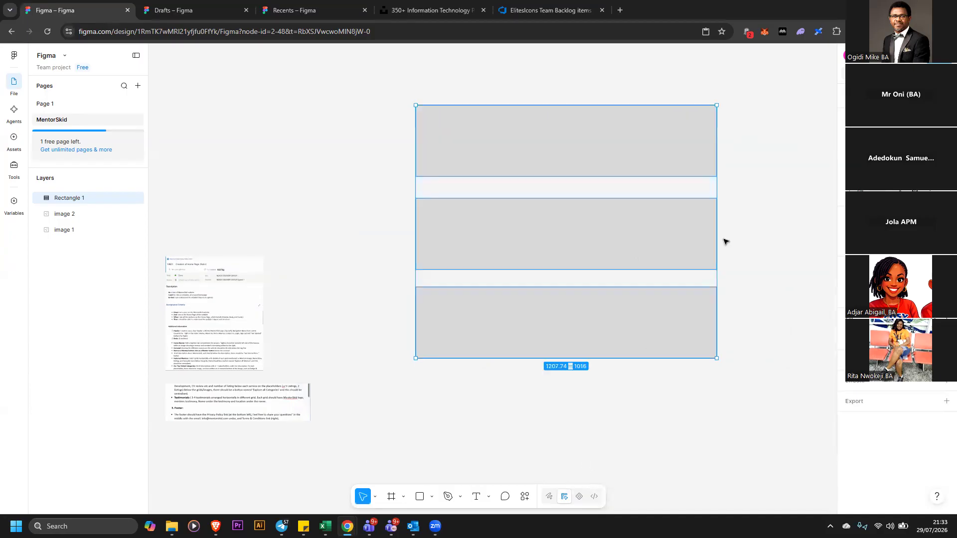
{"action": "left_click", "coordinate": [724, 241]}
{"action": "left_click", "coordinate": [708, 162]}
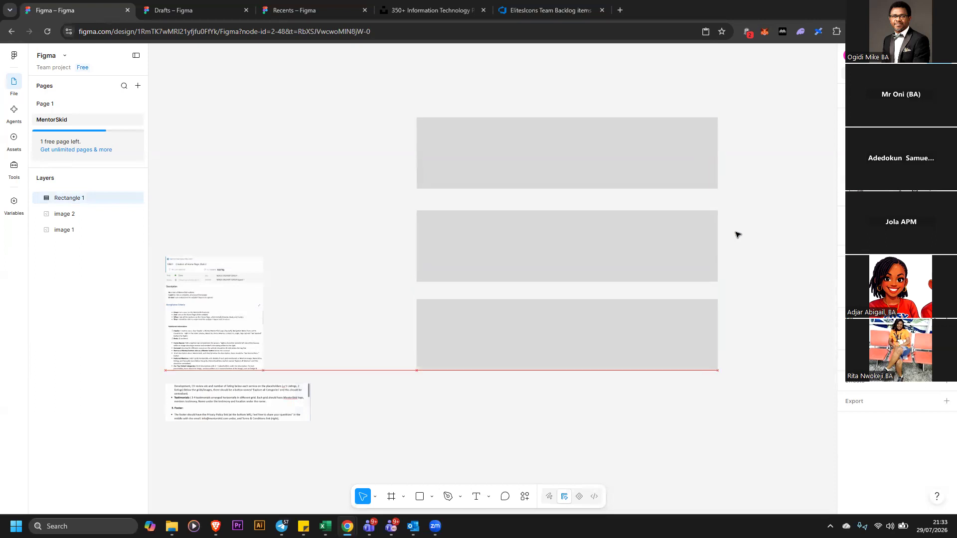
Narrow the three stacked bars into a column about 100 wide and duplicate that column four times
{"action": "left_click_drag", "start_coordinate": [716, 240], "coordinate": [440, 160]}
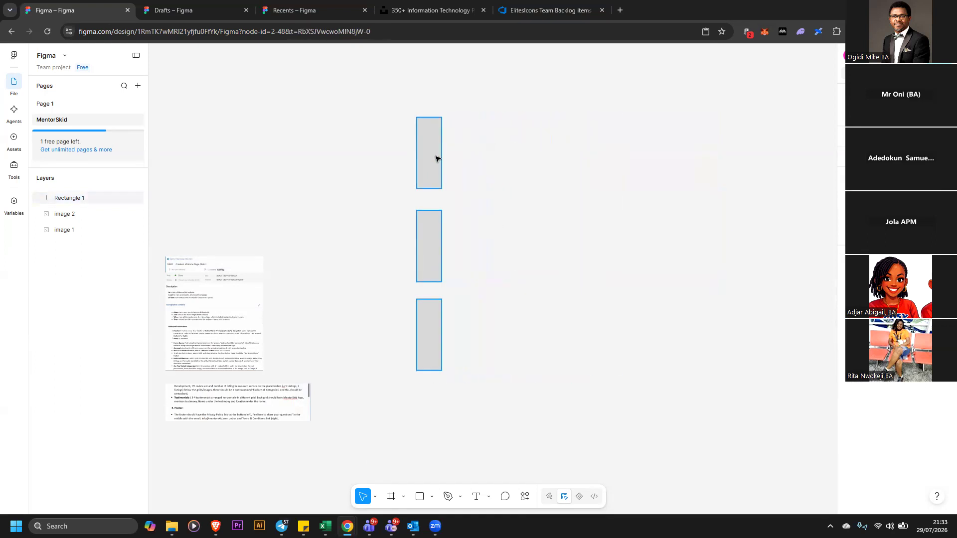
{"action": "key", "text": "ctrl+d"}
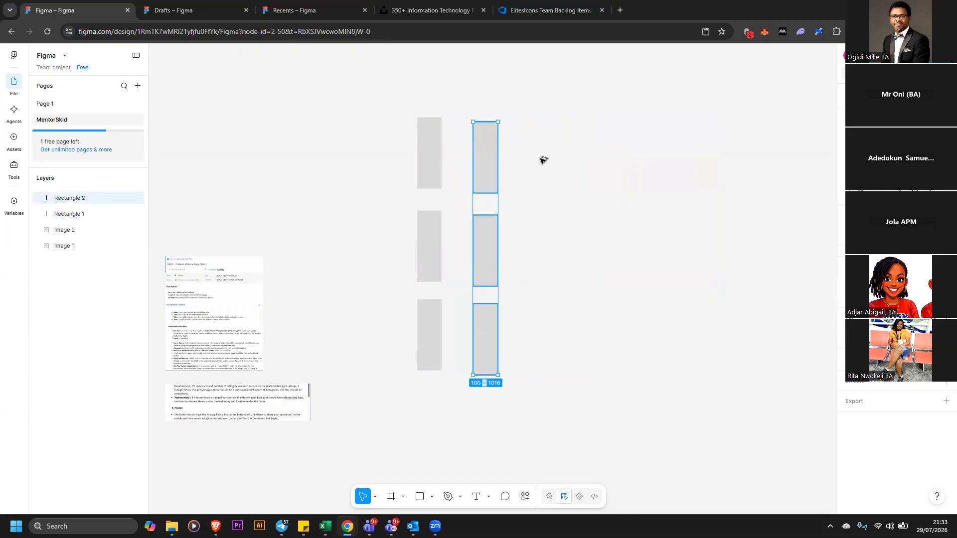
{"action": "key", "text": "ctrl+d"}
{"action": "key", "text": "ctrl+d"}
{"action": "key", "text": "ctrl+d"}
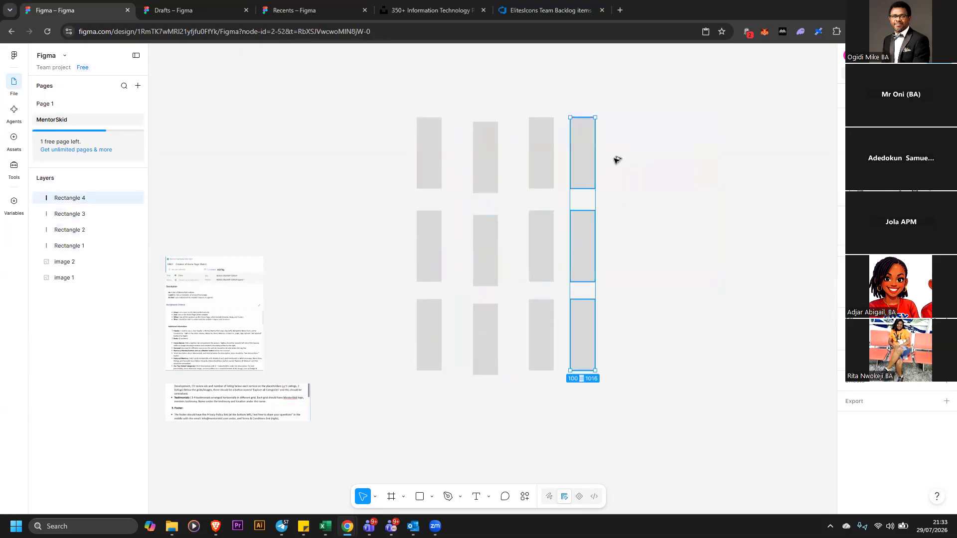
Move one duplicate column to the far right and the first column further left to span the layout
{"action": "left_click", "coordinate": [676, 166]}
{"action": "left_click_drag", "start_coordinate": [627, 135], "coordinate": [780, 174]}
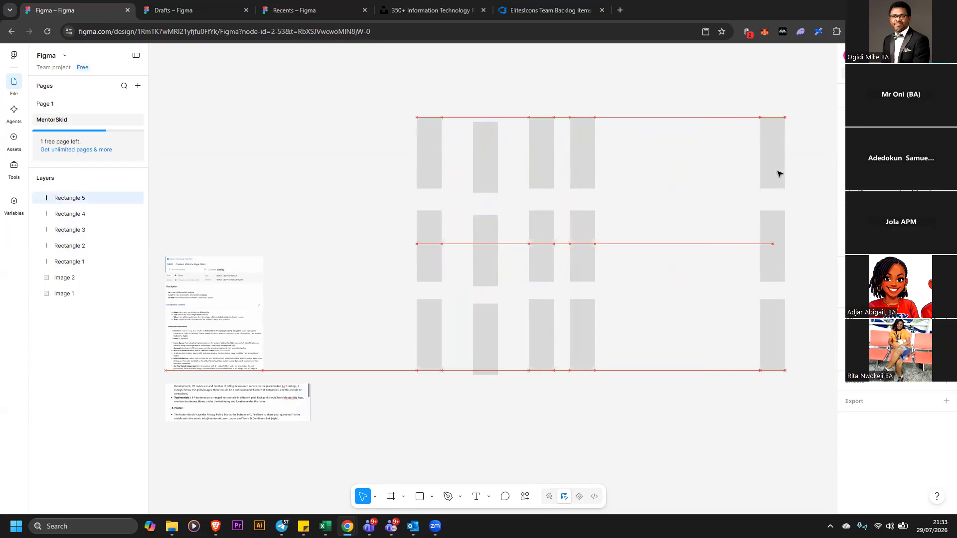
{"action": "left_click_drag", "start_coordinate": [429, 265], "coordinate": [363, 273]}
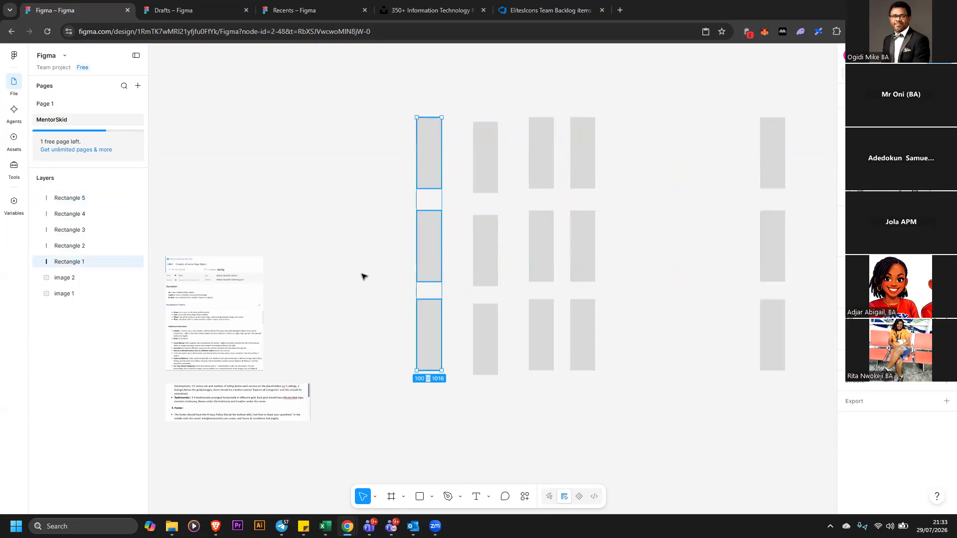
Select all five columns and distribute their horizontal spacing evenly
{"action": "left_click_drag", "start_coordinate": [305, 108], "coordinate": [793, 379]}
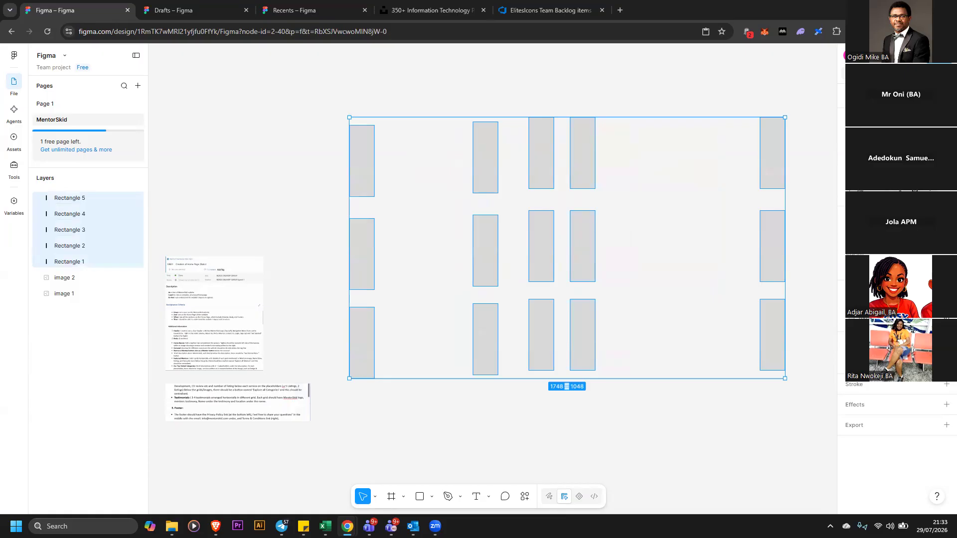
{"action": "left_click", "coordinate": [946, 142]}
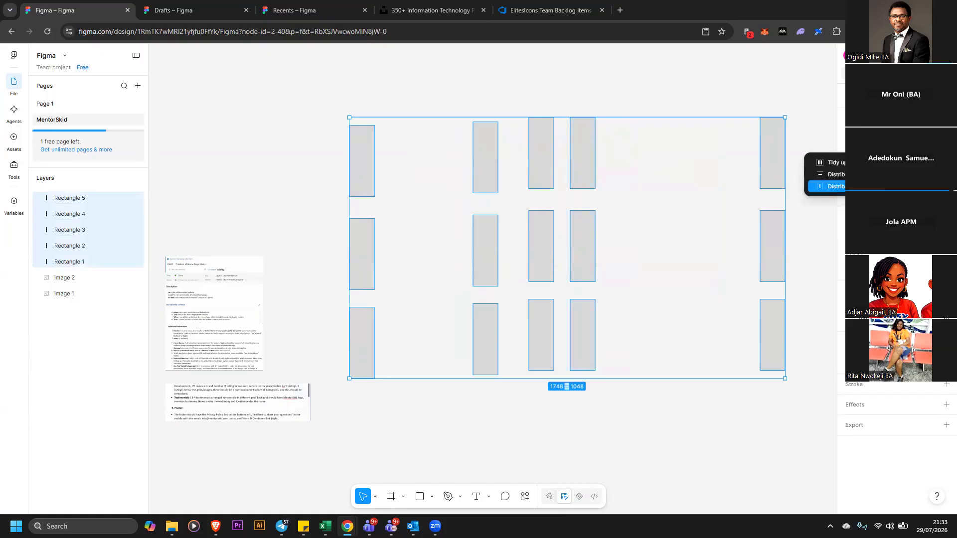
{"action": "left_click", "coordinate": [825, 186]}
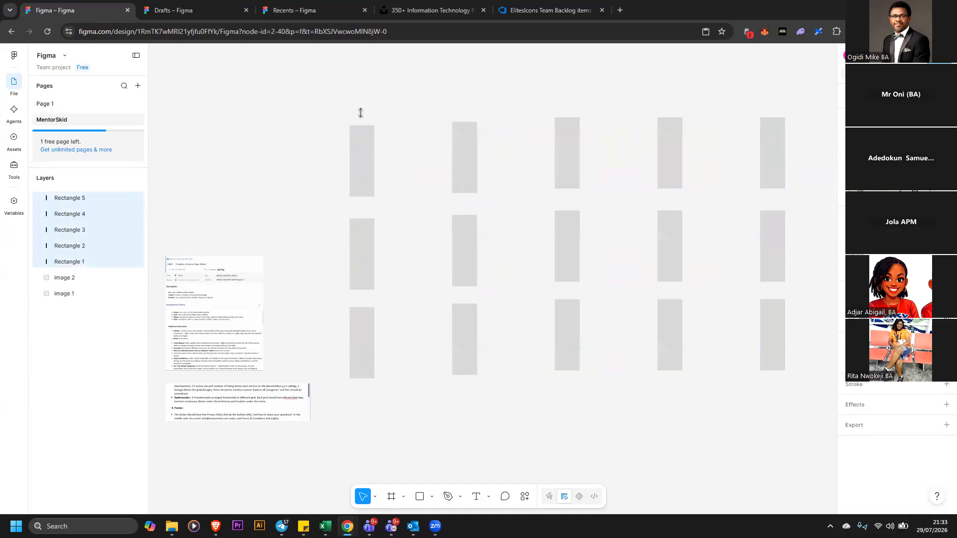
Select all the columns again and tidy them up into an even grid
{"action": "left_click", "coordinate": [309, 98]}
{"action": "mouse_move", "coordinate": [309, 98]}
{"action": "left_mouse_down"}
{"action": "mouse_move", "coordinate": [662, 374]}
{"action": "mouse_move", "coordinate": [795, 382]}
{"action": "mouse_move", "coordinate": [809, 363]}
{"action": "left_mouse_up"}
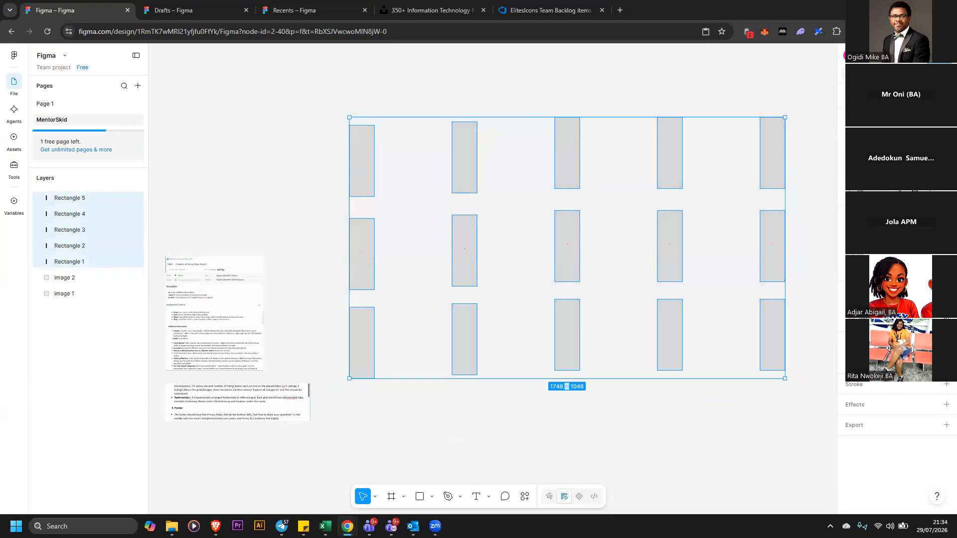
{"action": "key", "text": "ctrl+alt+shift+t"}
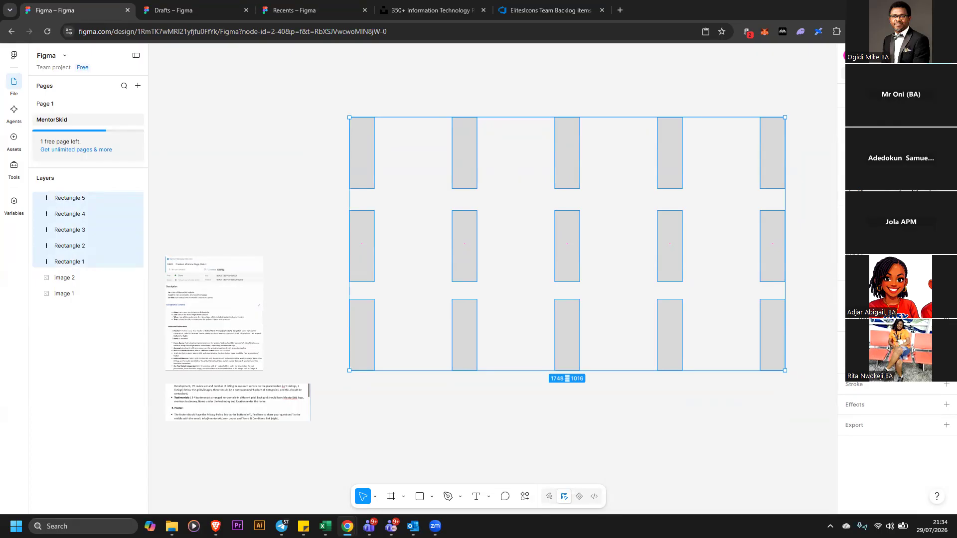
Delete all five column rectangles from the canvas
{"action": "left_click", "coordinate": [795, 172]}
{"action": "left_click", "coordinate": [778, 147]}
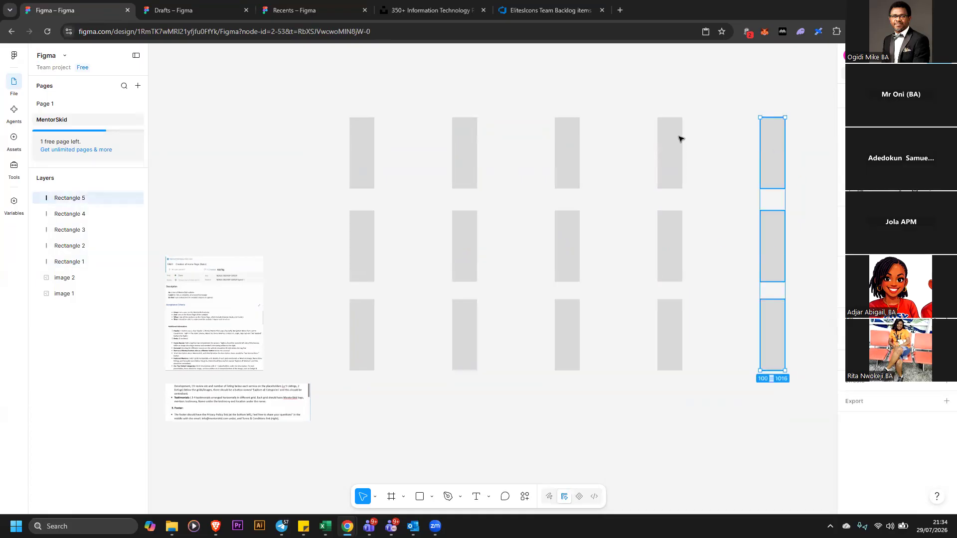
{"action": "key", "text": "Delete"}
{"action": "key", "text": "Delete"}
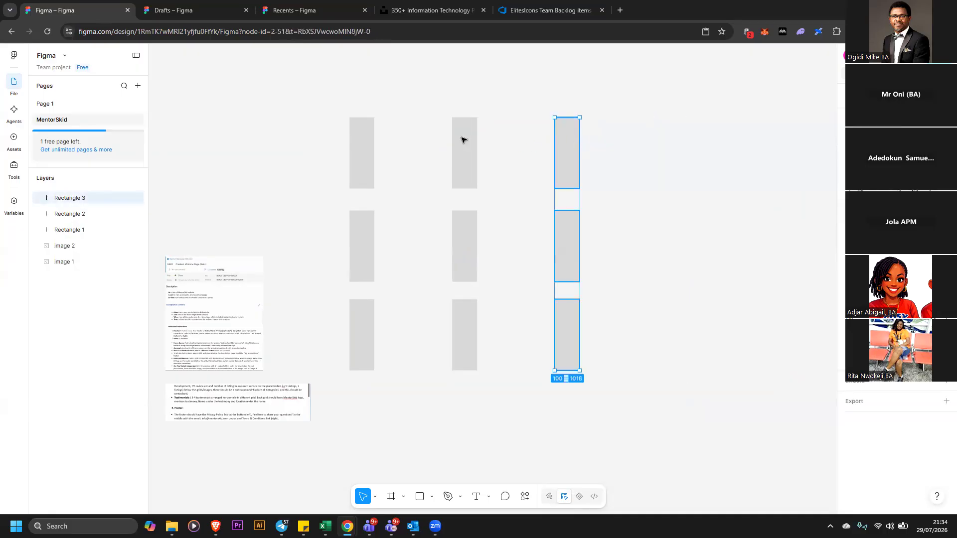
{"action": "key", "text": "Delete"}
{"action": "key", "text": "Delete"}
{"action": "left_click", "coordinate": [368, 145]}
{"action": "key", "text": "Delete"}
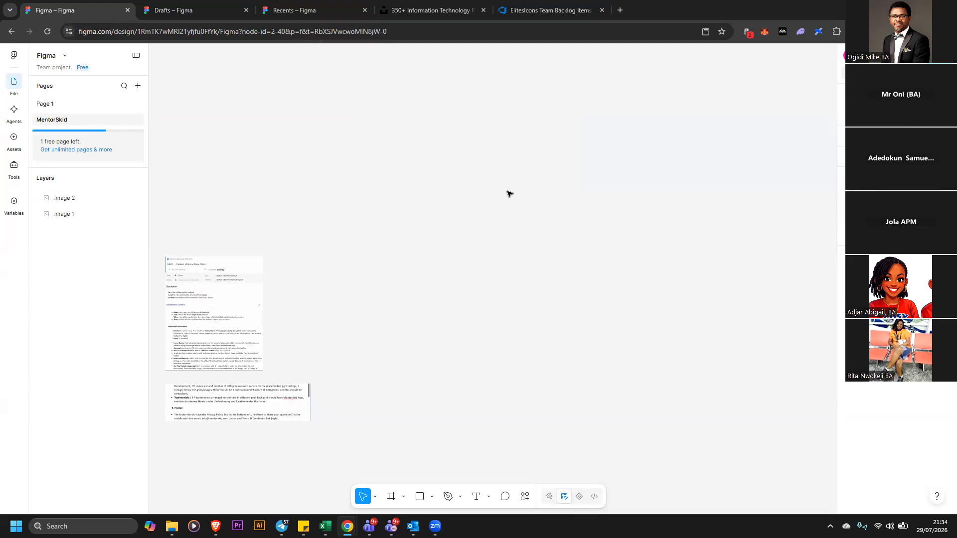
Enlarge the backlog item screenshot so its text is more readable
{"action": "left_click", "coordinate": [211, 328]}
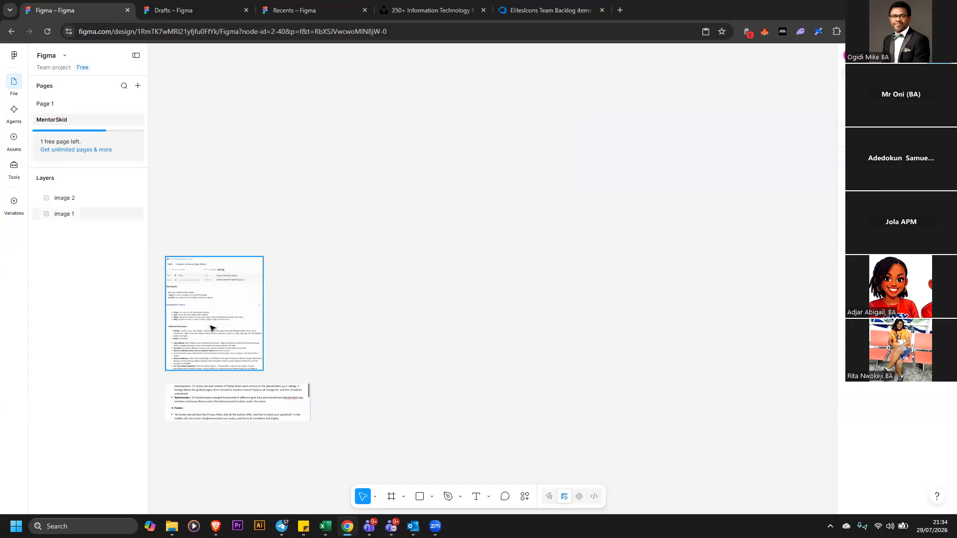
{"action": "left_click_drag", "start_coordinate": [263, 370], "coordinate": [303, 418]}
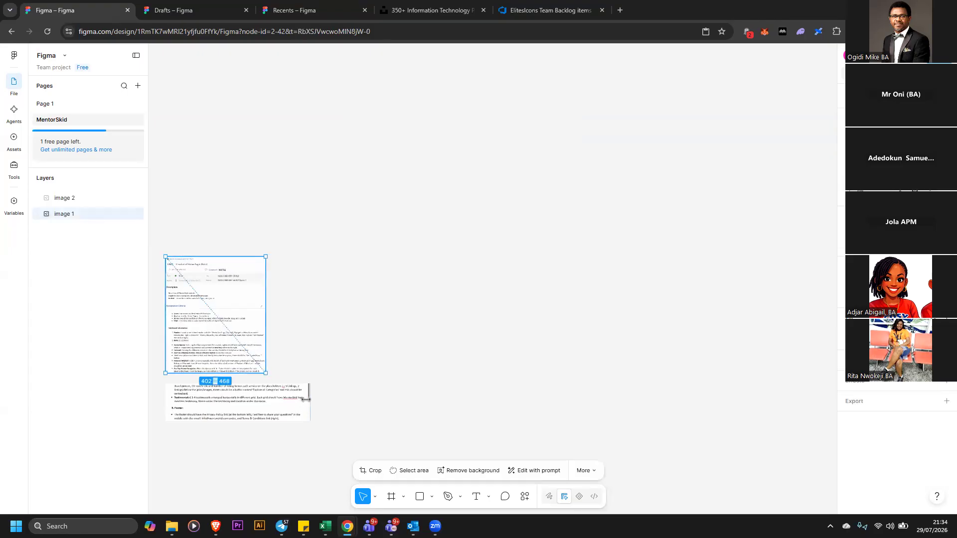
{"action": "left_click_drag", "start_coordinate": [267, 324], "coordinate": [267, 297]}
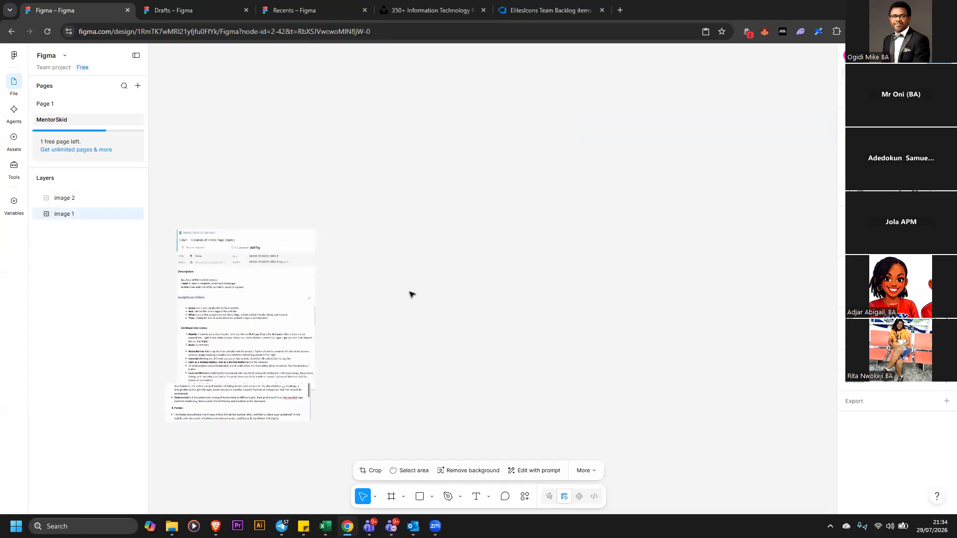
{"action": "left_click", "coordinate": [417, 294]}
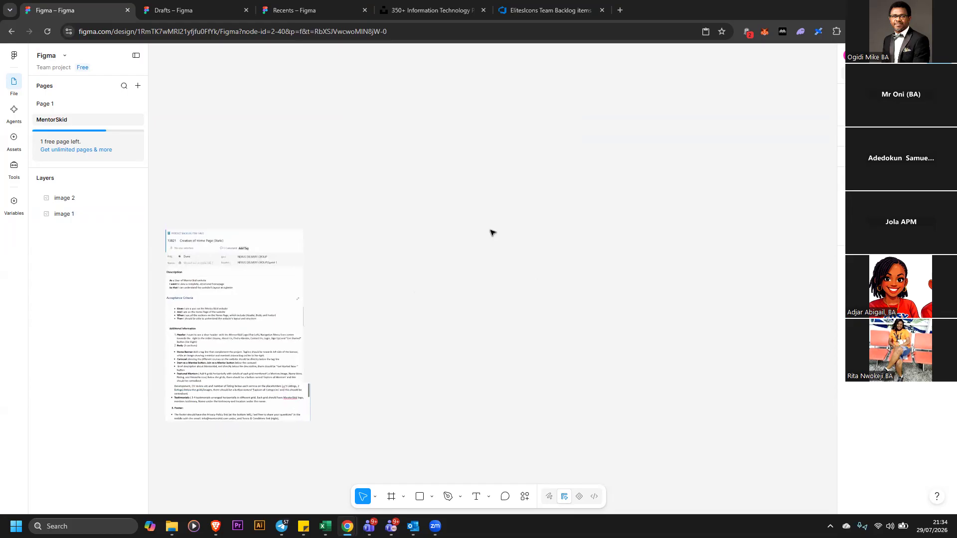
Add a text label reading MENTORSKID above the screenshot
{"action": "left_click", "coordinate": [433, 497]}
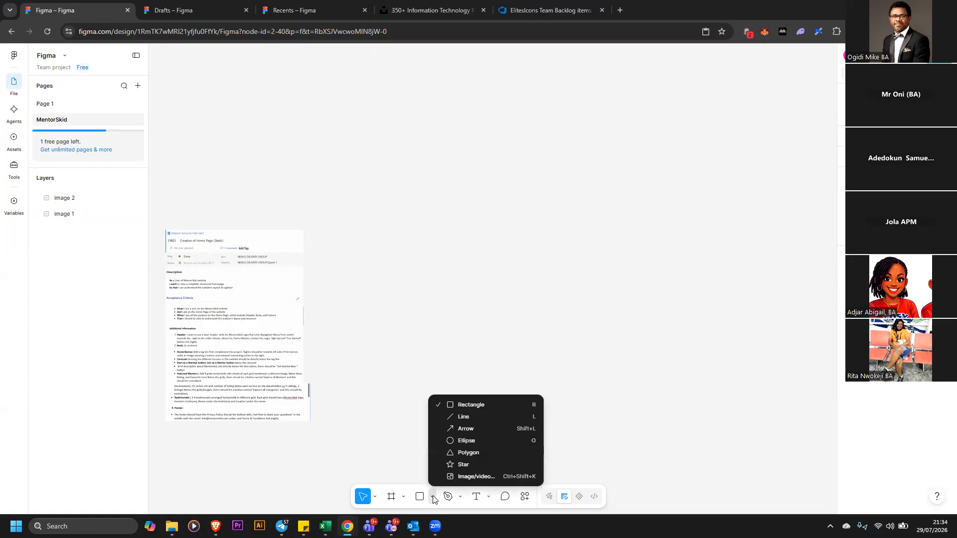
{"action": "left_click", "coordinate": [437, 249]}
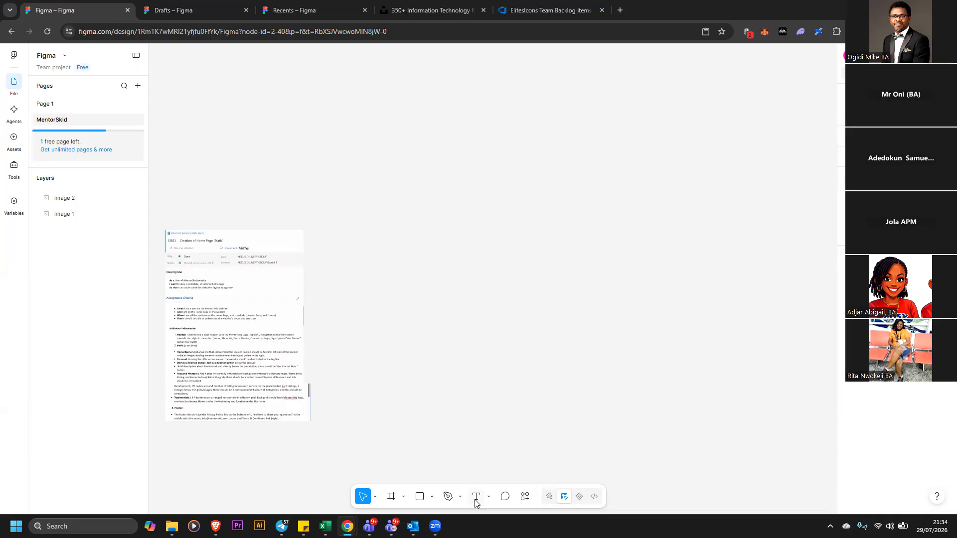
{"action": "key", "text": "t"}
{"action": "left_click", "coordinate": [451, 177]}
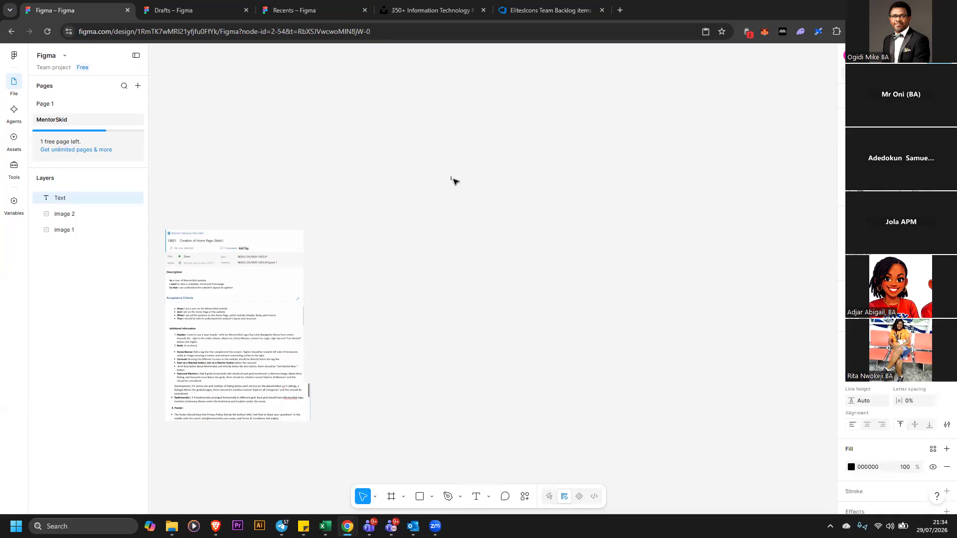
{"action": "type", "text": "MEN"}
{"action": "key", "text": "BackSpace"}
{"action": "type", "text": "MENTORSKID"}
{"action": "key", "text": "Escape"}
Try resizing the MENTORSKID text box, then undo the change
{"action": "left_click_drag", "start_coordinate": [470, 179], "coordinate": [494, 196]}
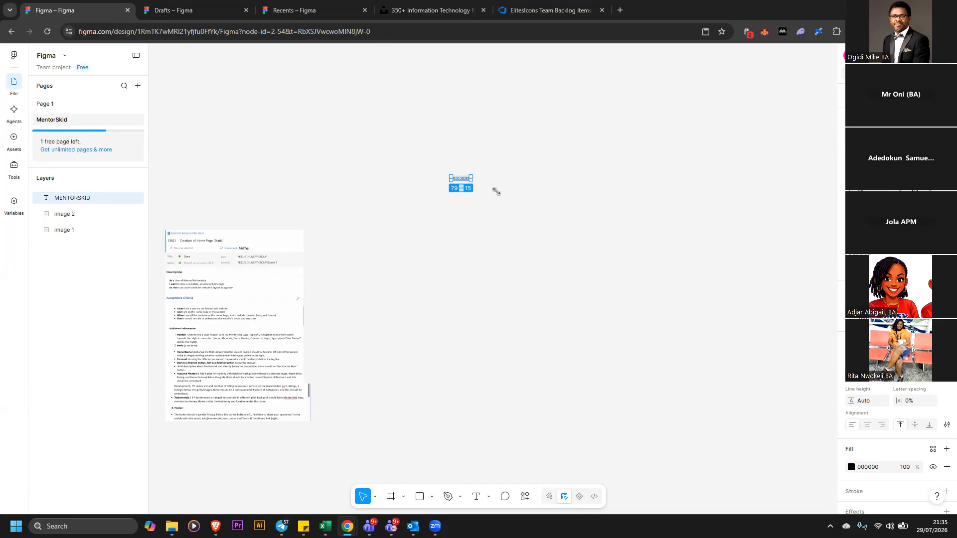
{"action": "left_click", "coordinate": [507, 179]}
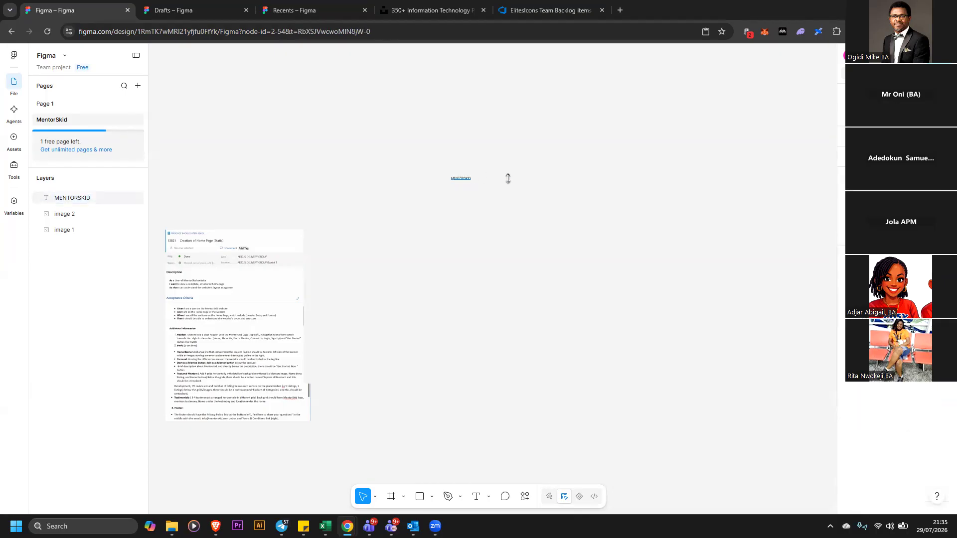
{"action": "key", "text": "ctrl+z"}
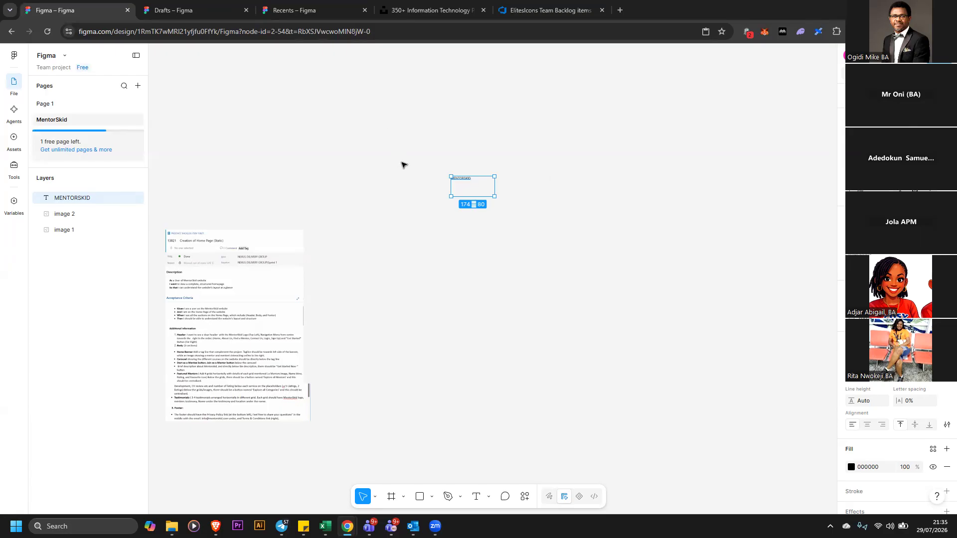
{"action": "left_click", "coordinate": [438, 202]}
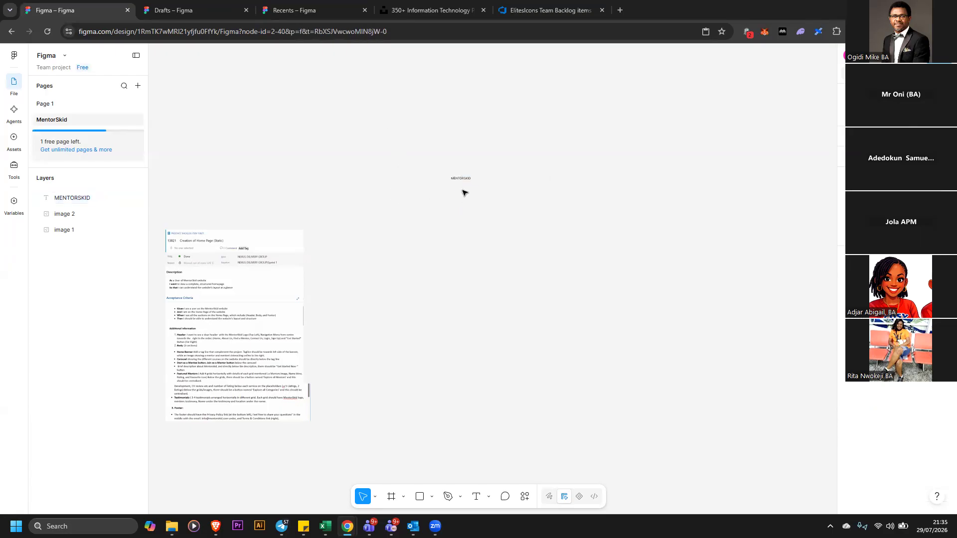
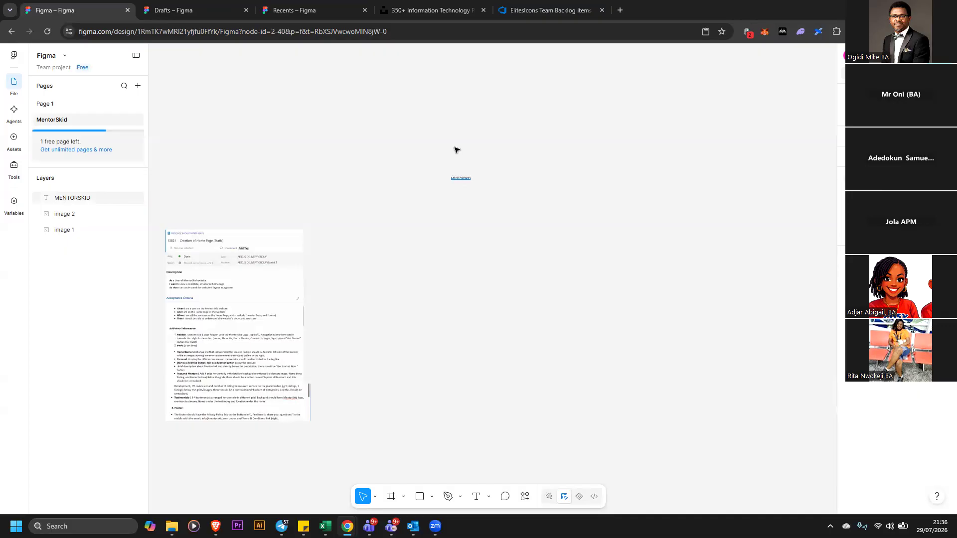
{"action": "left_click_drag", "start_coordinate": [412, 140], "coordinate": [536, 251]}
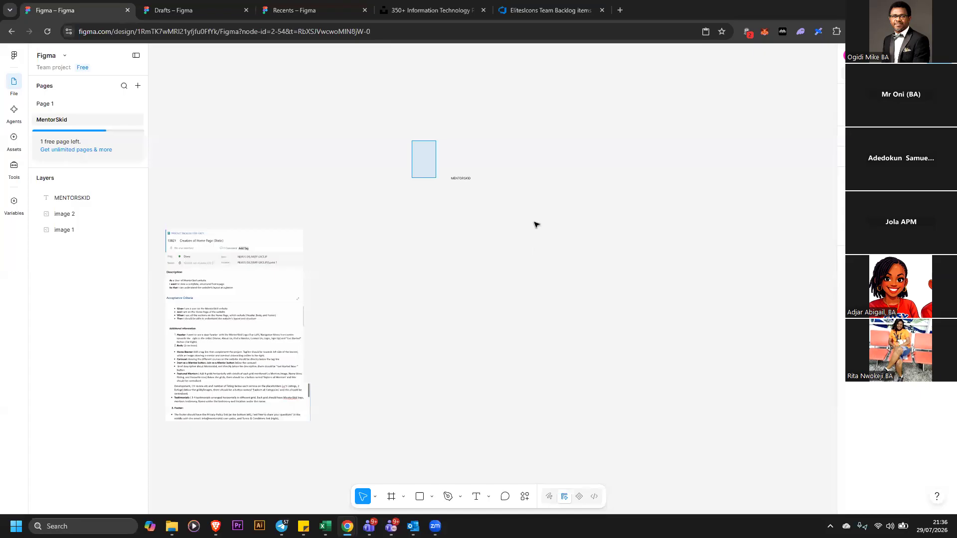
{"action": "left_click", "coordinate": [527, 212]}
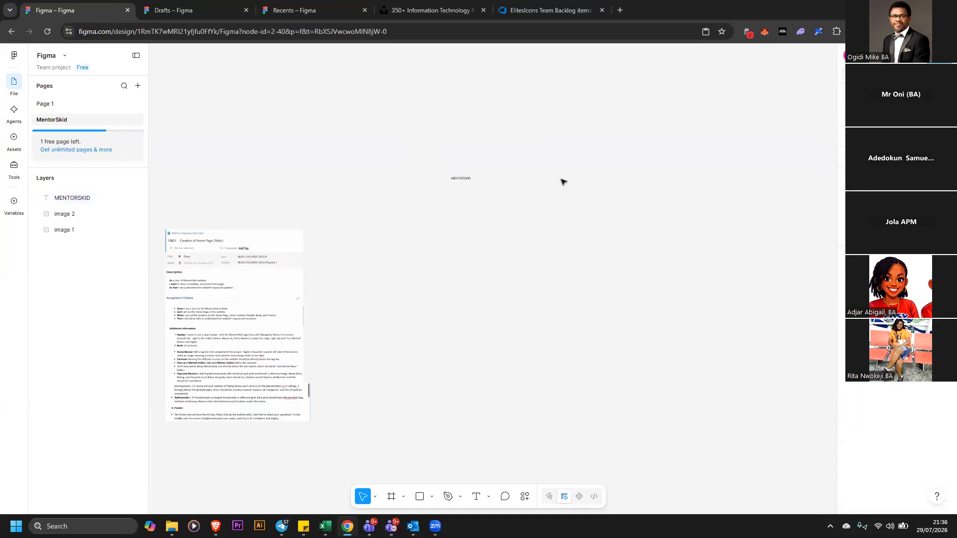
{"action": "left_click_drag", "start_coordinate": [419, 138], "coordinate": [557, 238]}
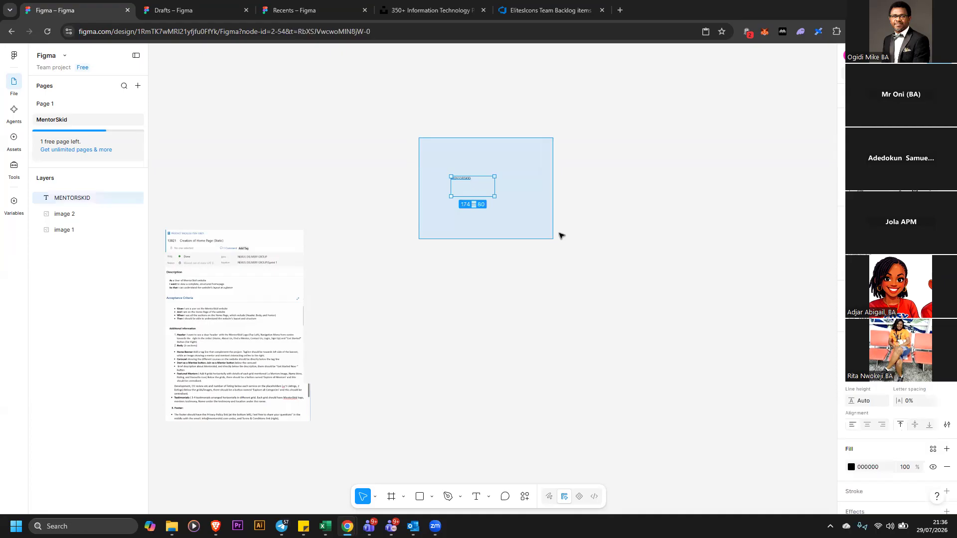
{"action": "left_click", "coordinate": [560, 234]}
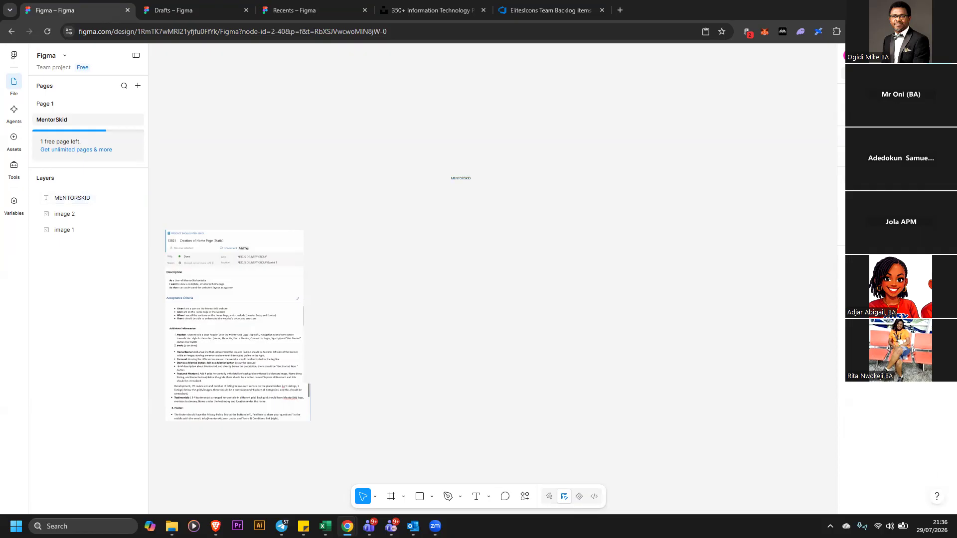
Move the MENTORSKID label down towards the middle of the canvas
{"action": "key", "text": "ctrl+equal"}
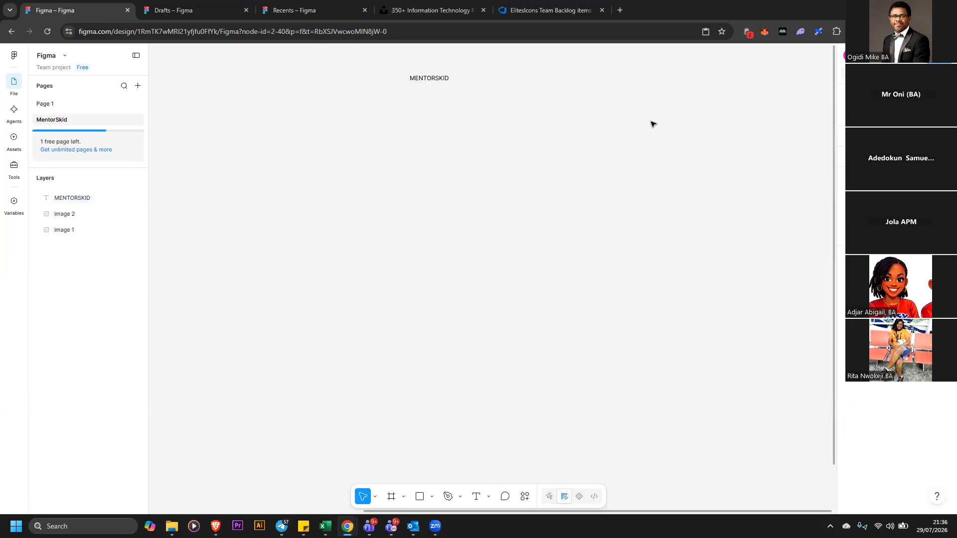
{"action": "left_click_drag", "start_coordinate": [440, 109], "coordinate": [476, 213]}
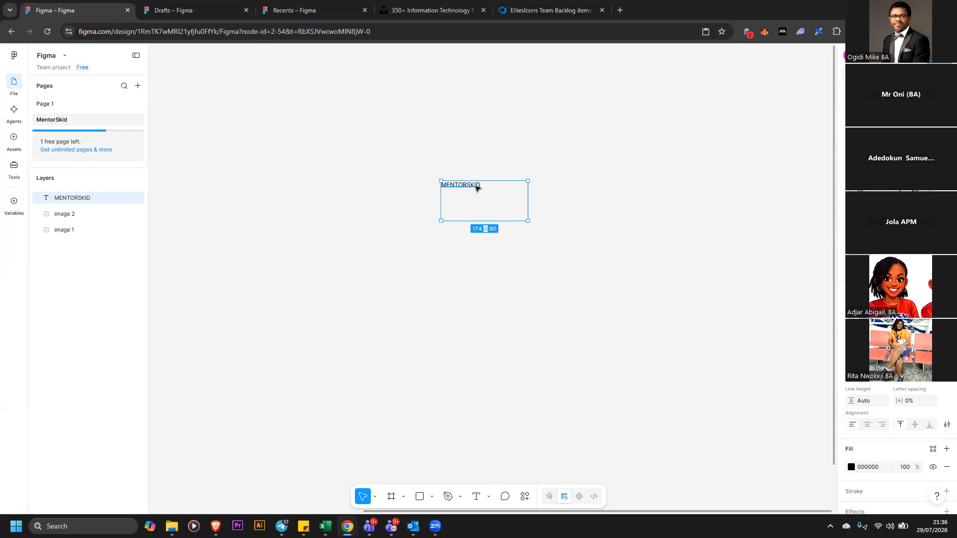
{"action": "key", "text": "Escape"}
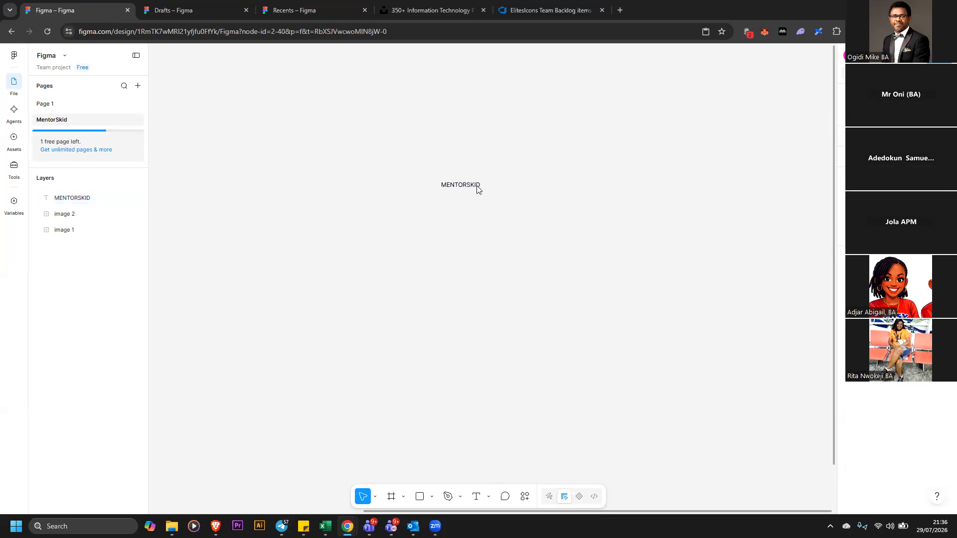
Change the MENTORSKID label's font to Roboto
{"action": "left_click", "coordinate": [496, 184]}
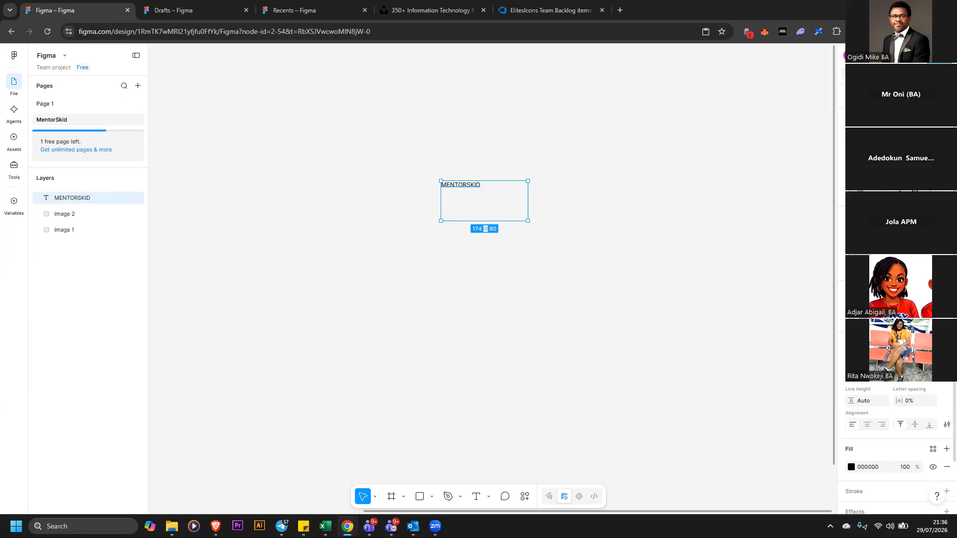
{"action": "left_click", "coordinate": [848, 357]}
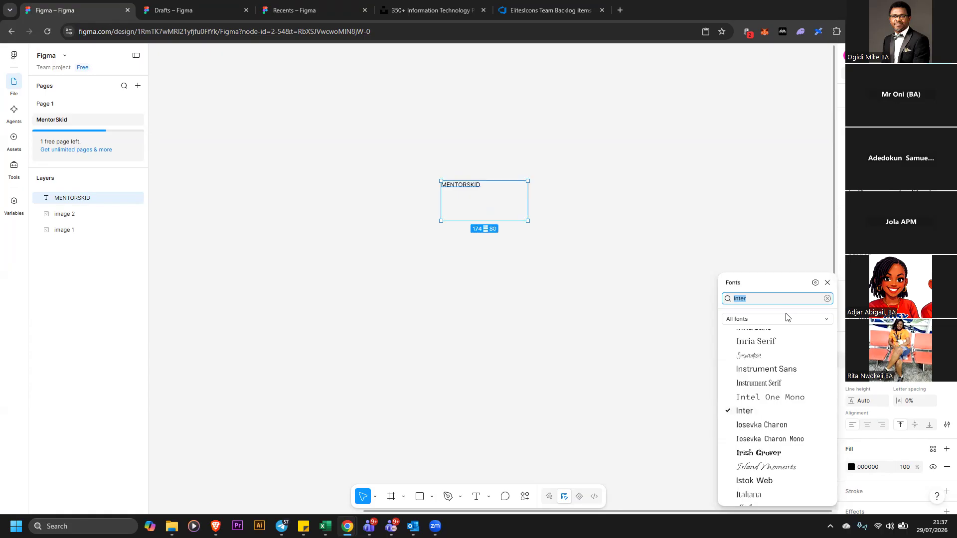
{"action": "type", "text": "R"}
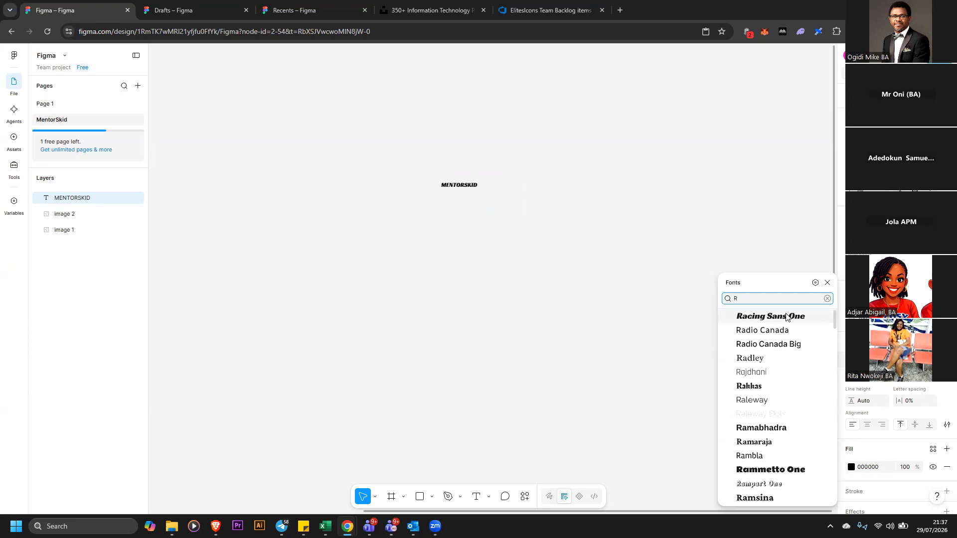
{"action": "type", "text": "OBO"}
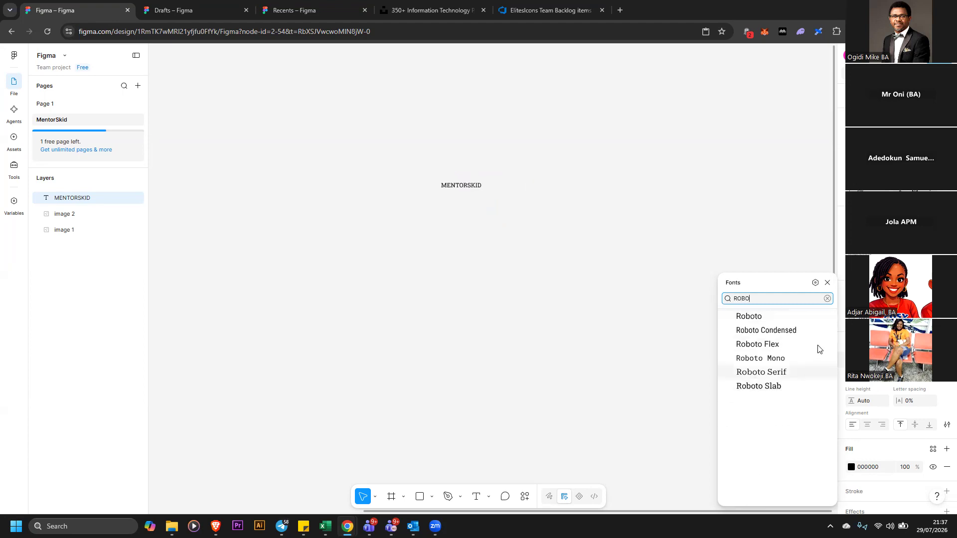
{"action": "left_click", "coordinate": [776, 317]}
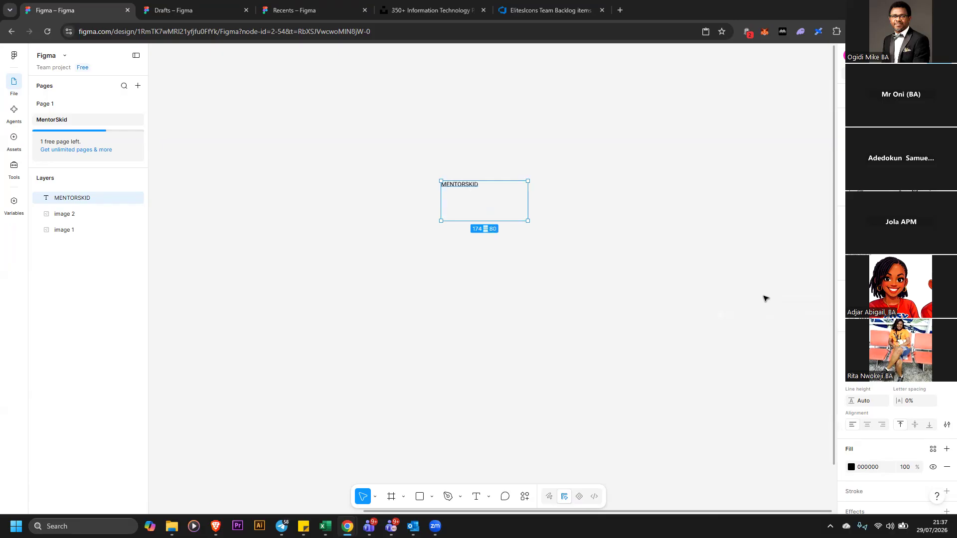
Set the label's font size to 40 and widen its text box to about 330 wide
{"action": "left_click", "coordinate": [917, 375]}
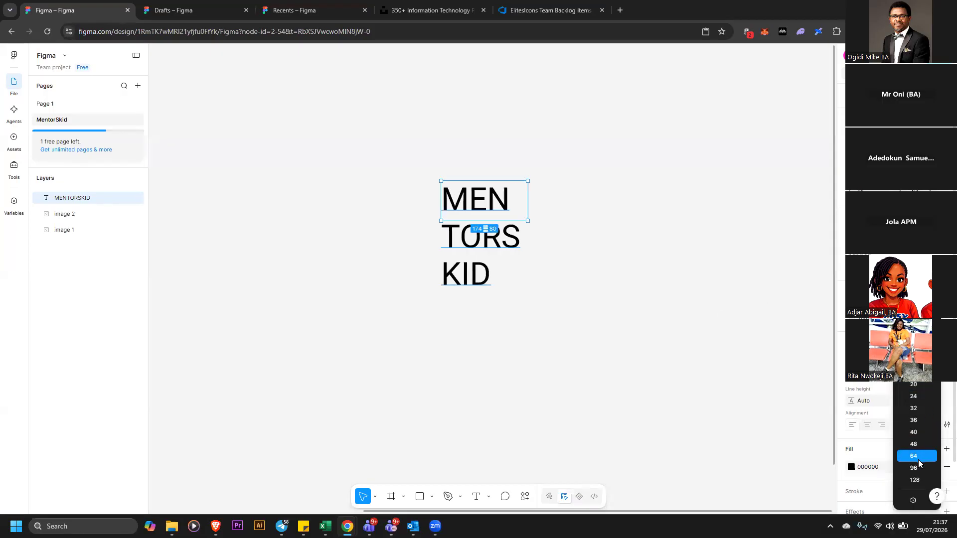
{"action": "left_click", "coordinate": [921, 434]}
{"action": "left_click_drag", "start_coordinate": [529, 208], "coordinate": [606, 206]}
{"action": "left_click", "coordinate": [609, 241]}
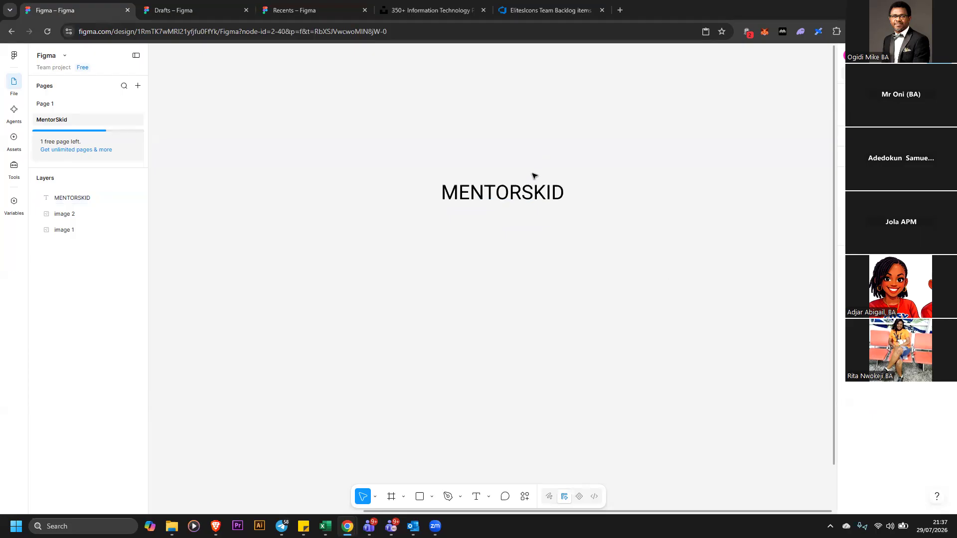
Change the horizontal text alignment of the MENTORSKID label
{"action": "left_click", "coordinate": [533, 194]}
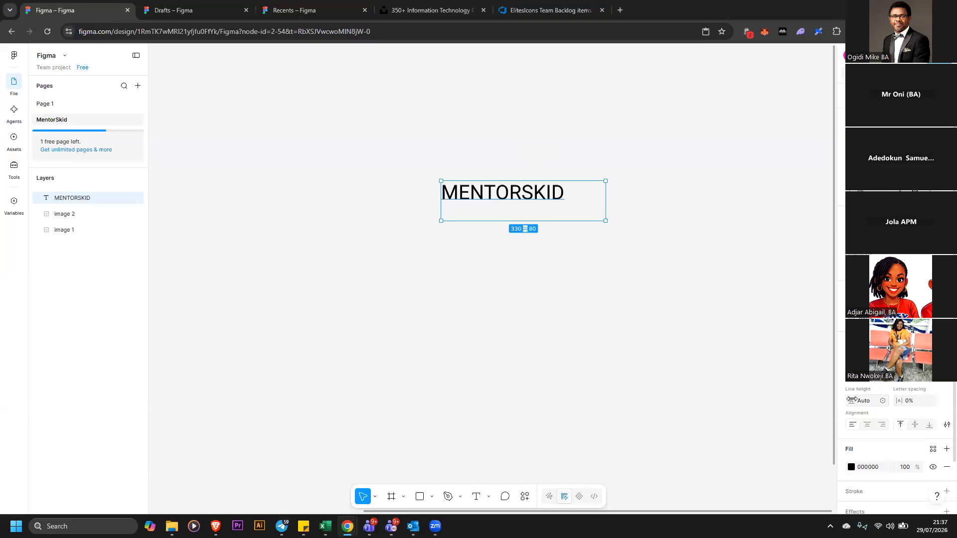
{"action": "left_click_drag", "start_coordinate": [852, 400], "coordinate": [845, 401]}
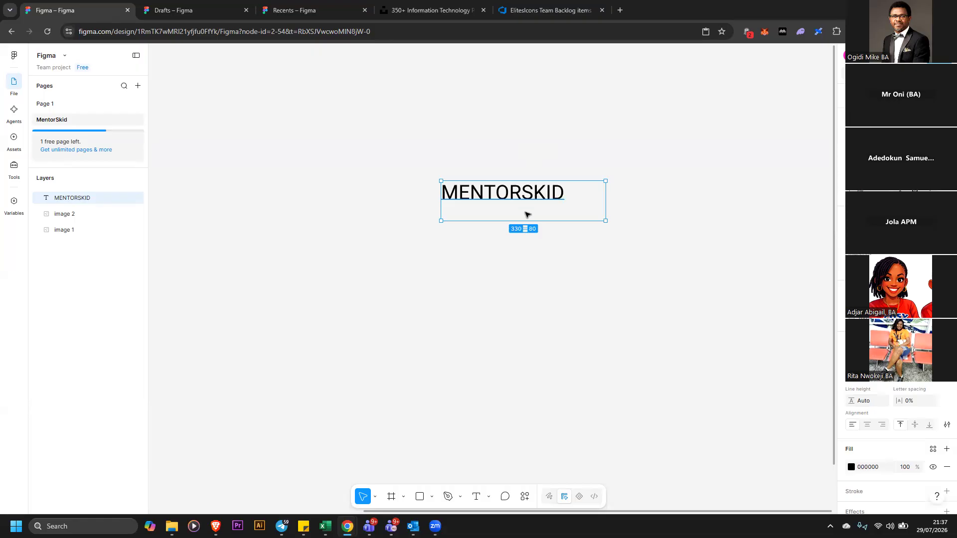
{"action": "left_click", "coordinate": [883, 426]}
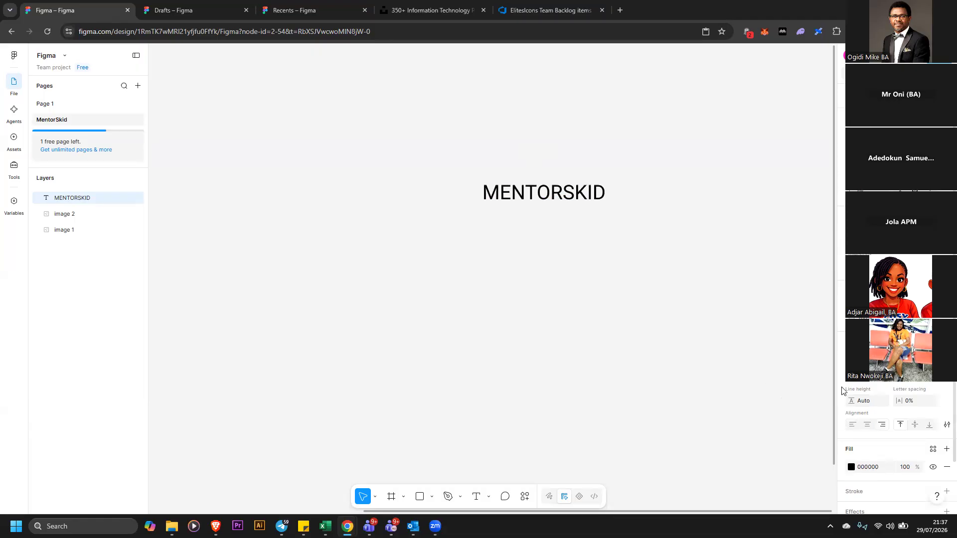
{"action": "left_click", "coordinate": [869, 425]}
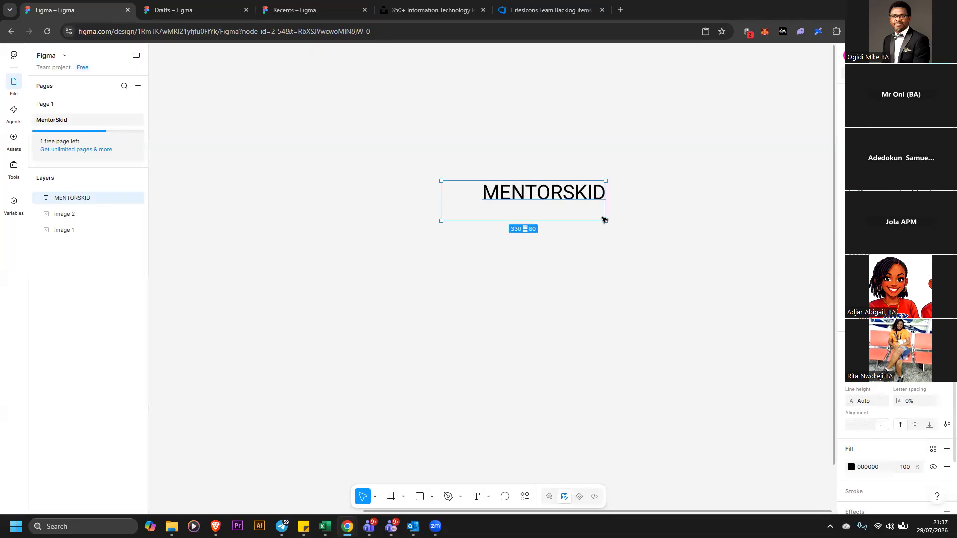
Set the MENTORSKID label's fill colour to orange FFAA0D
{"action": "left_click", "coordinate": [605, 222]}
{"action": "left_click", "coordinate": [549, 194]}
{"action": "left_click", "coordinate": [851, 417]}
{"action": "left_click", "coordinate": [755, 426]}
{"action": "left_click", "coordinate": [824, 312]}
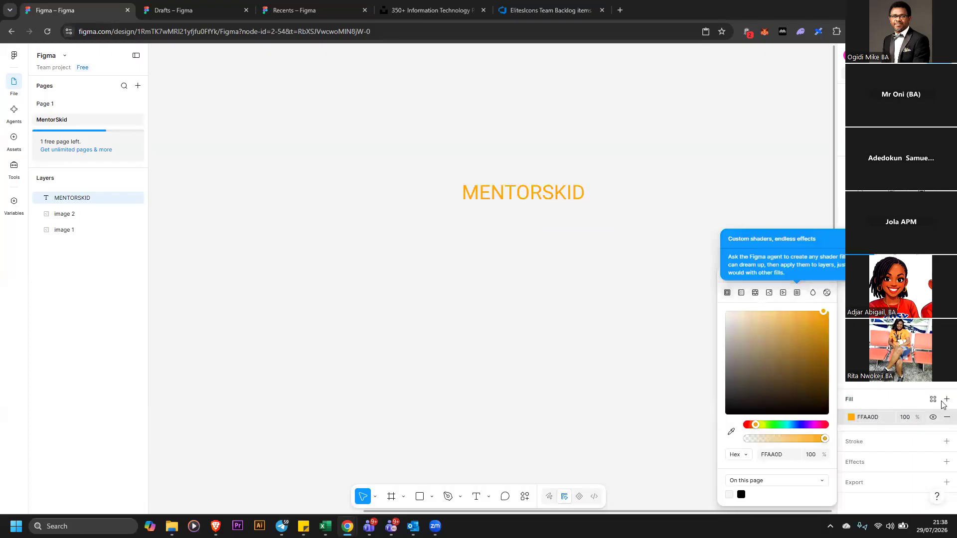
Try adding a purple 4A10FA outside stroke to the MENTORSKID label, then remove the stroke again
{"action": "left_click", "coordinate": [946, 399]}
{"action": "left_click", "coordinate": [814, 335]}
{"action": "left_click", "coordinate": [947, 417]}
{"action": "left_click", "coordinate": [946, 442]}
{"action": "left_click", "coordinate": [947, 438]}
{"action": "left_click", "coordinate": [947, 456]}
{"action": "left_click_drag", "start_coordinate": [523, 193], "coordinate": [519, 195]}
{"action": "left_click", "coordinate": [947, 438]}
{"action": "left_click", "coordinate": [850, 456]}
{"action": "left_click", "coordinate": [776, 339]}
{"action": "left_click", "coordinate": [781, 340]}
{"action": "left_click_drag", "start_coordinate": [749, 425], "coordinate": [802, 424]}
{"action": "left_click", "coordinate": [822, 313]}
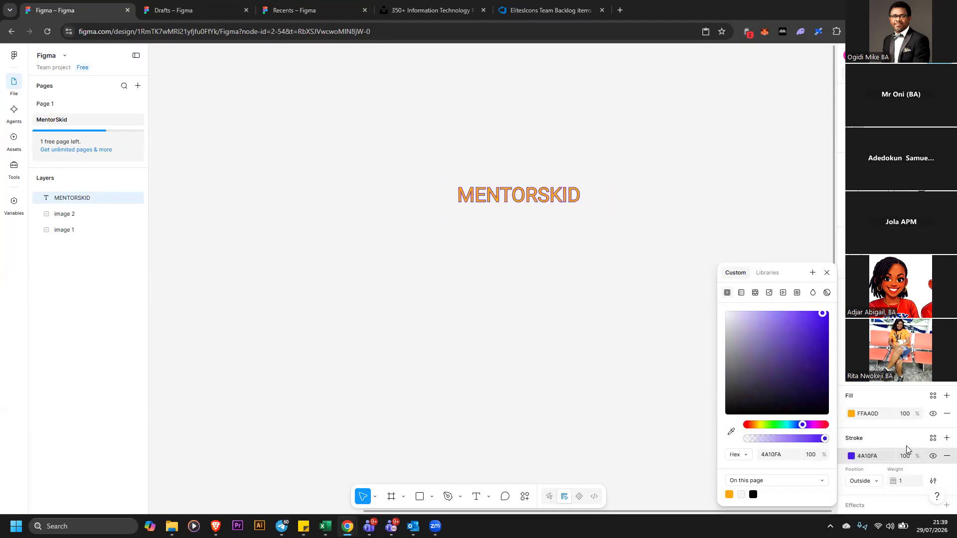
{"action": "left_click", "coordinate": [623, 280]}
{"action": "left_click", "coordinate": [519, 196]}
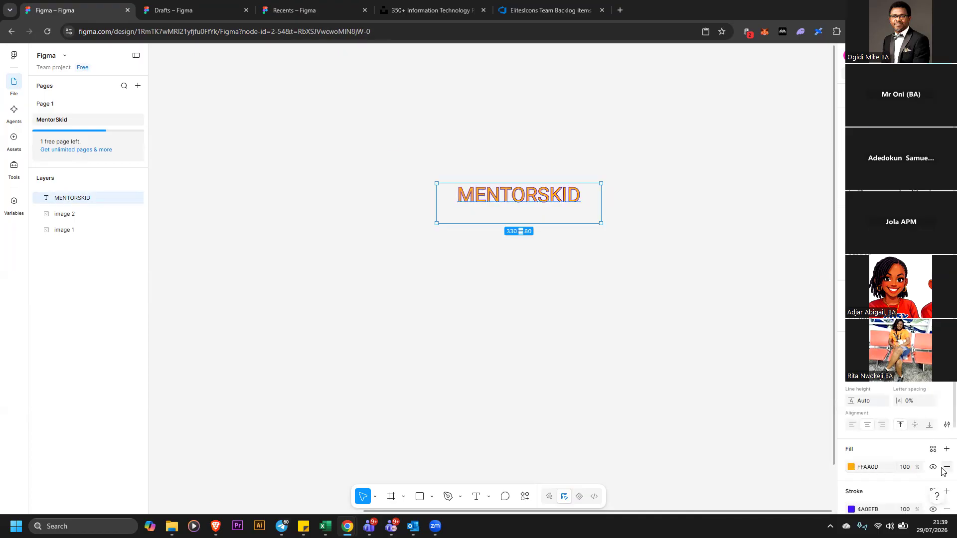
{"action": "scroll", "coordinate": [943, 469], "scroll_direction": "down", "scroll_amount": 2}
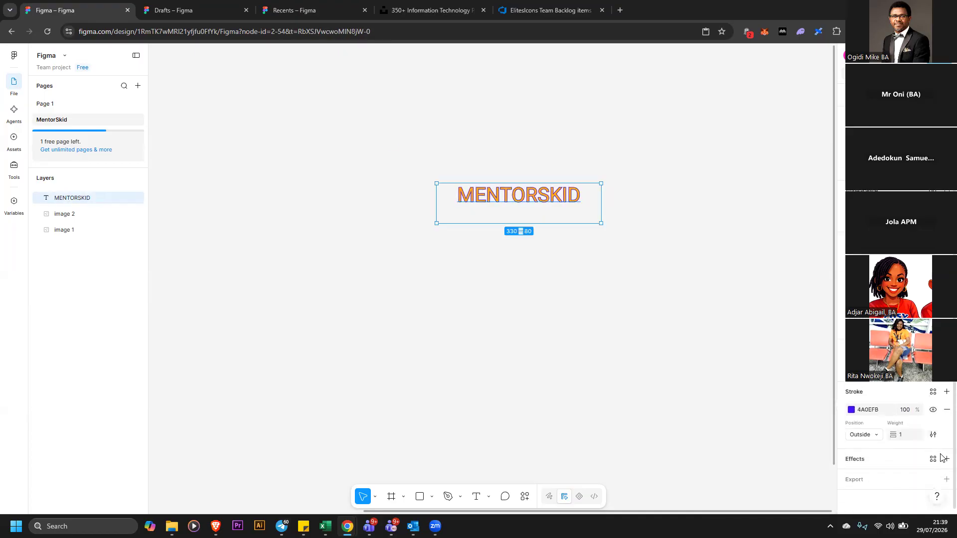
{"action": "left_click", "coordinate": [947, 409]}
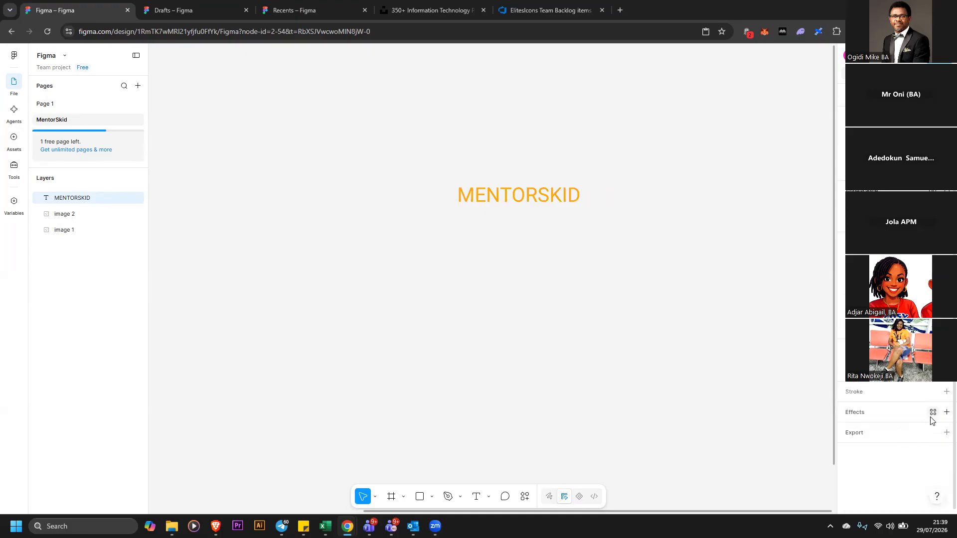
{"action": "left_click", "coordinate": [946, 412]}
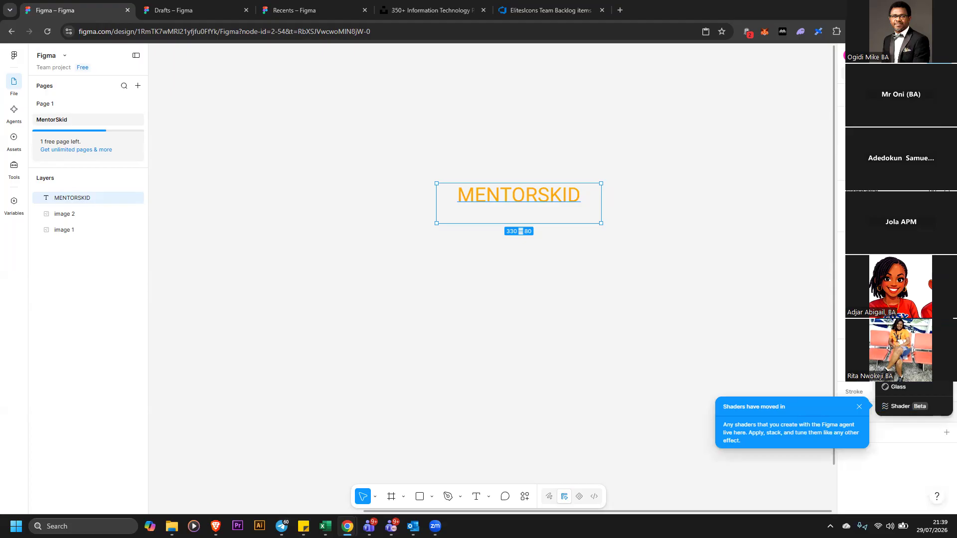
{"action": "left_click", "coordinate": [913, 443]}
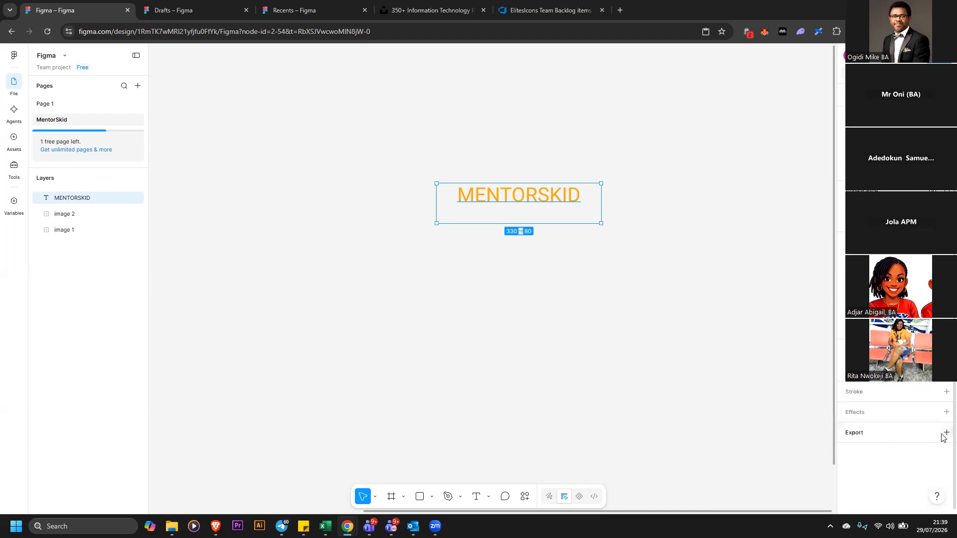
{"action": "left_click", "coordinate": [941, 432]}
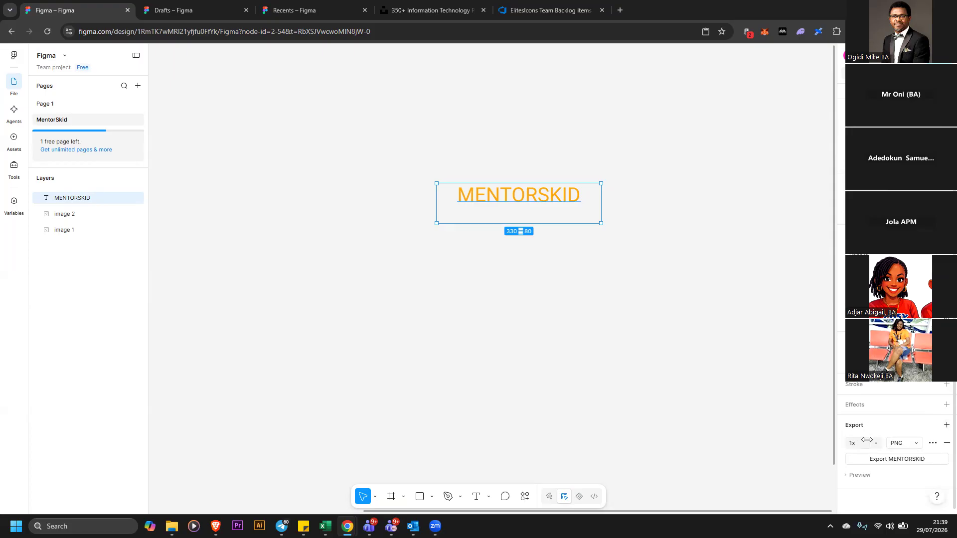
{"action": "left_click", "coordinate": [946, 442]}
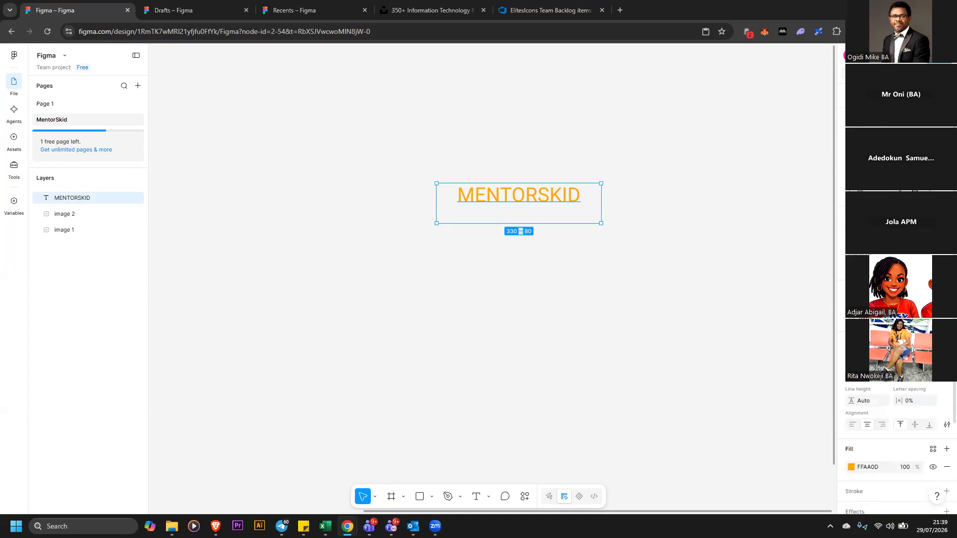
Draw a rectangle about 568 × 150 below the MENTORSKID label as the header block
{"action": "left_click", "coordinate": [361, 145]}
{"action": "left_click", "coordinate": [515, 207]}
{"action": "left_click", "coordinate": [485, 299]}
{"action": "left_click", "coordinate": [420, 498]}
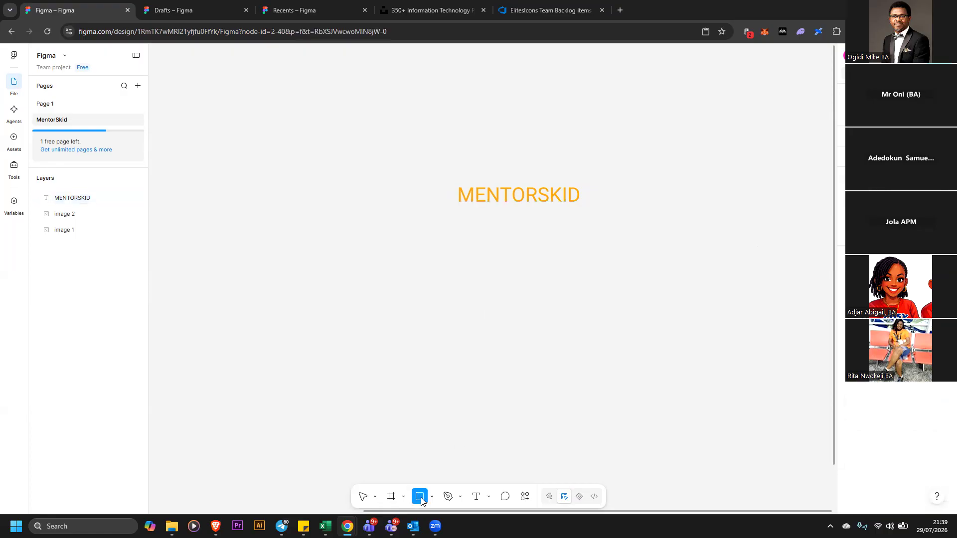
{"action": "left_click_drag", "start_coordinate": [397, 269], "coordinate": [680, 343]}
{"action": "left_click", "coordinate": [620, 365]}
{"action": "left_click_drag", "start_coordinate": [582, 326], "coordinate": [581, 293]}
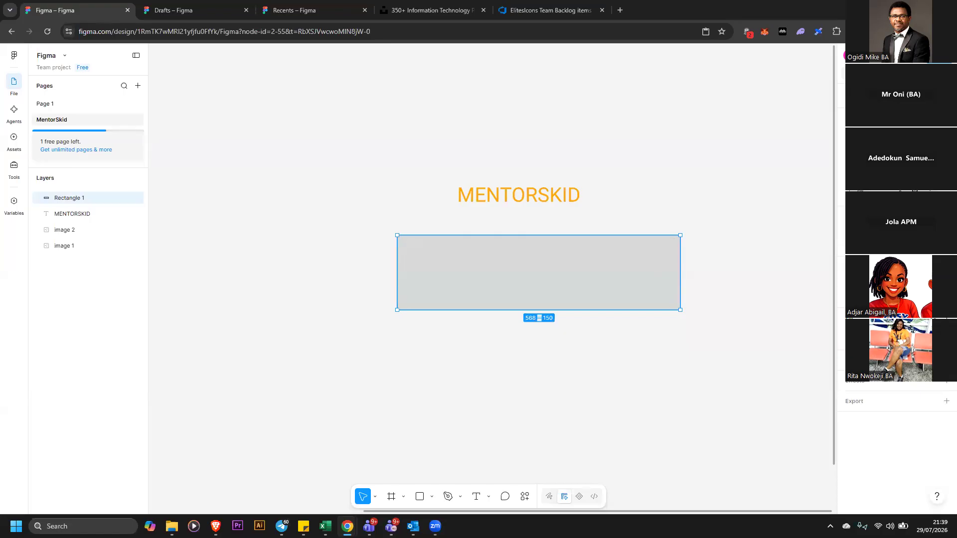
Fill the header rectangle with red FF6060
{"action": "left_click", "coordinate": [852, 336]}
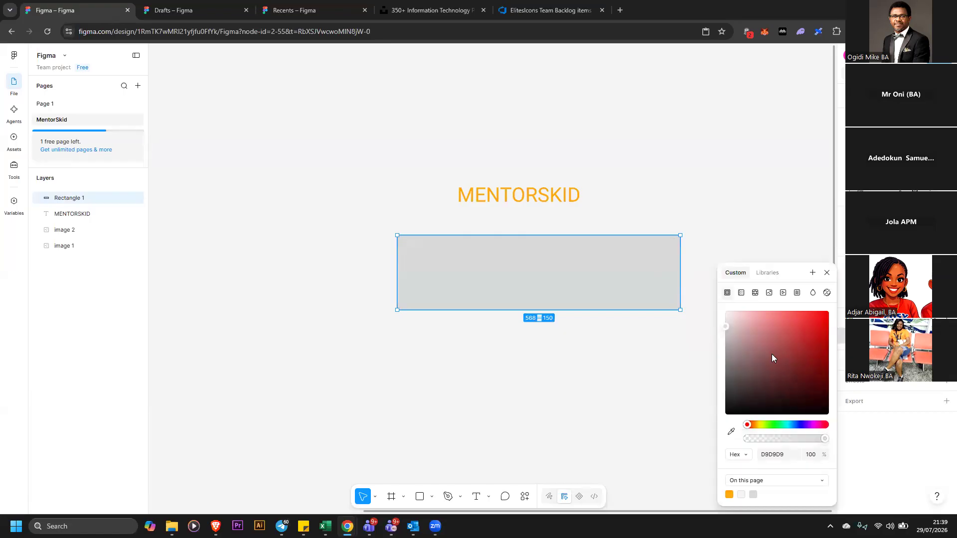
{"action": "left_click_drag", "start_coordinate": [772, 358], "coordinate": [788, 311]}
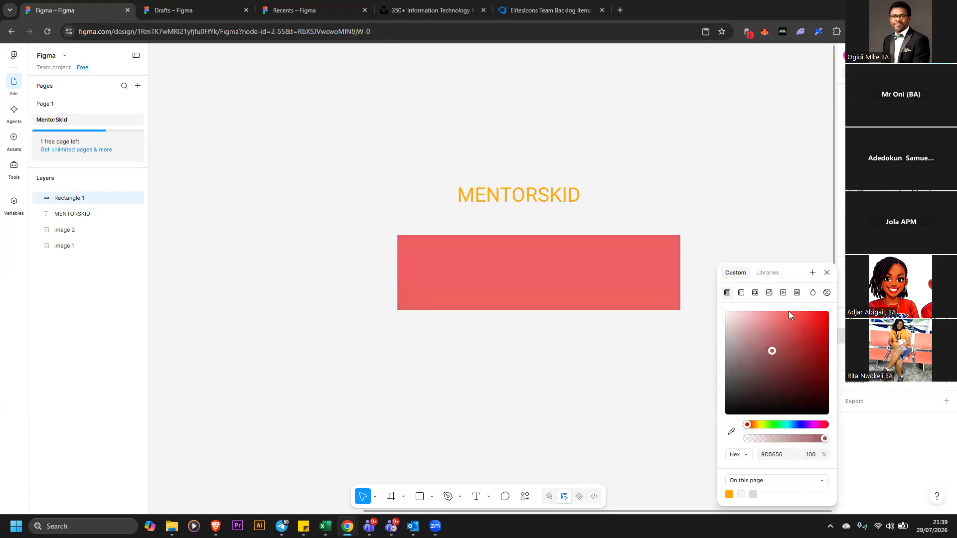
{"action": "left_click", "coordinate": [818, 232]}
{"action": "left_click", "coordinate": [656, 275]}
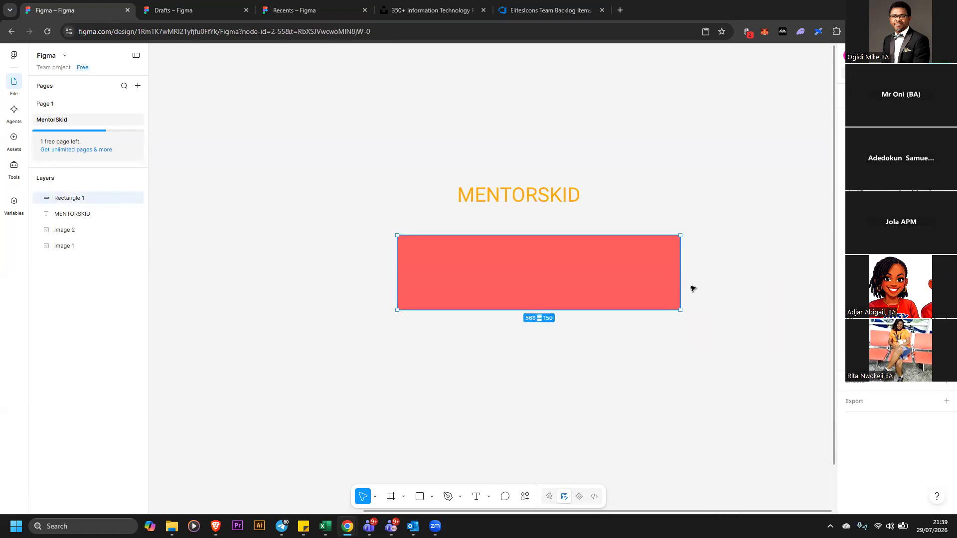
Add a black inside stroke to the header rectangle and increase its stroke weight
{"action": "left_click", "coordinate": [946, 360]}
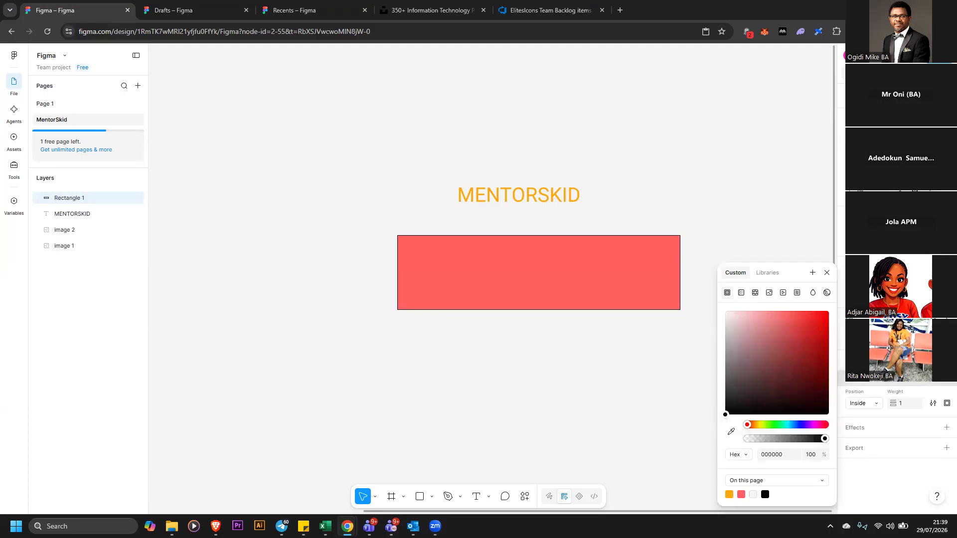
{"action": "left_click", "coordinate": [946, 360]}
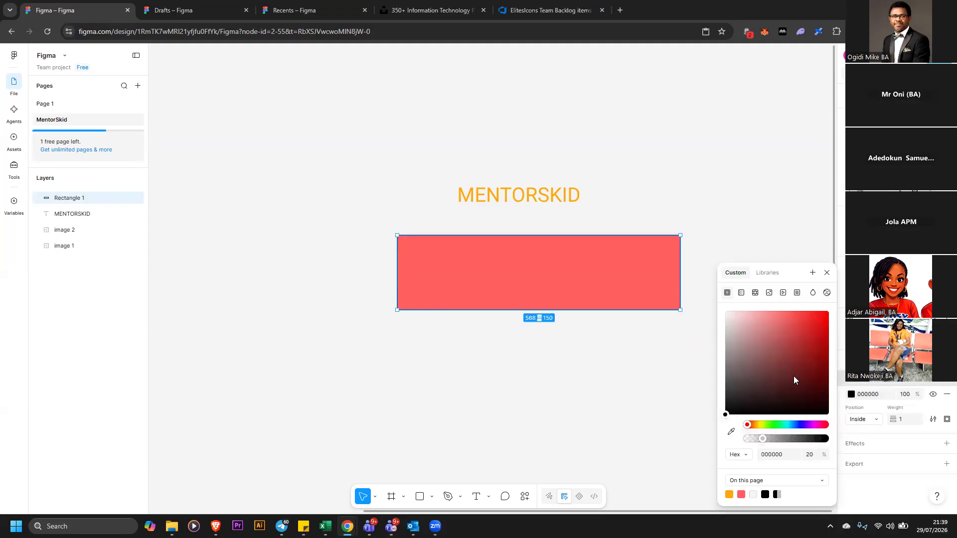
{"action": "left_click", "coordinate": [896, 420]}
{"action": "left_click_drag", "start_coordinate": [896, 420], "coordinate": [930, 419]}
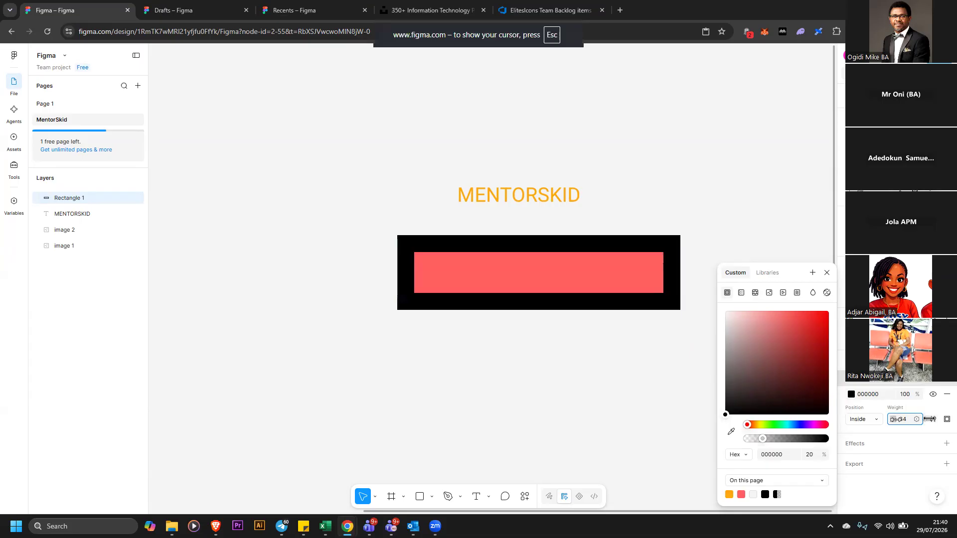
Try an 18 stroke weight and a Noise effect on the header rectangle, then remove the effect again
{"action": "left_click_drag", "start_coordinate": [930, 419], "coordinate": [913, 419]}
{"action": "left_click", "coordinate": [946, 444]}
{"action": "left_click", "coordinate": [905, 346]}
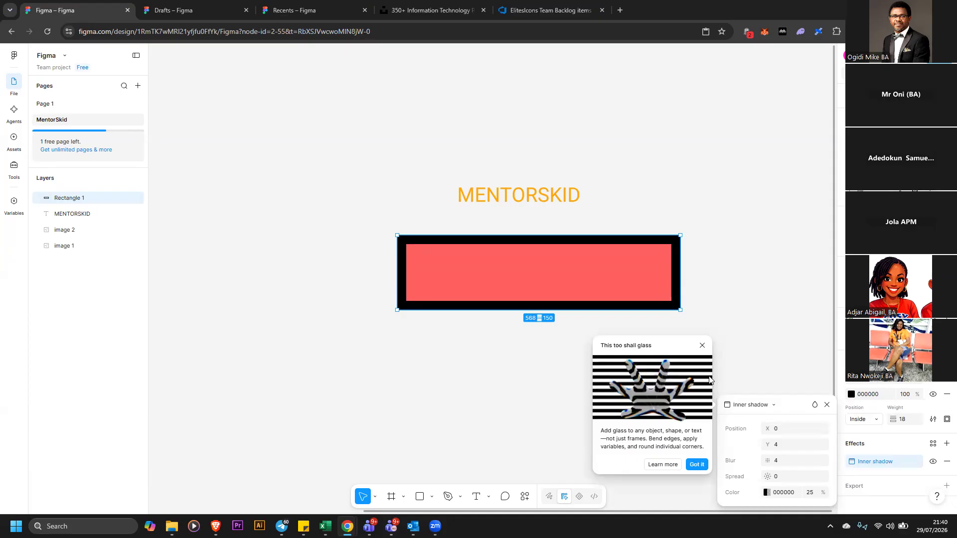
{"action": "left_click", "coordinate": [753, 405]}
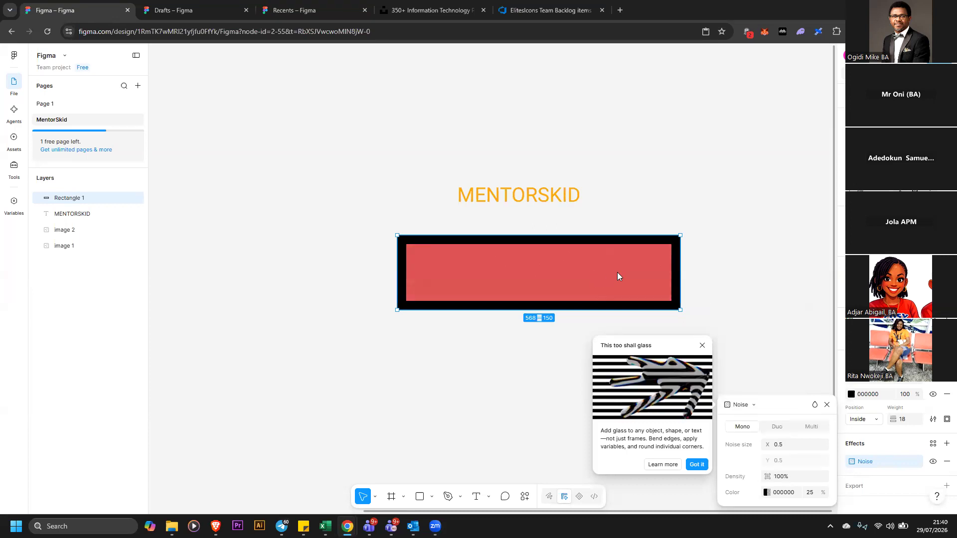
{"action": "left_click", "coordinate": [742, 300]}
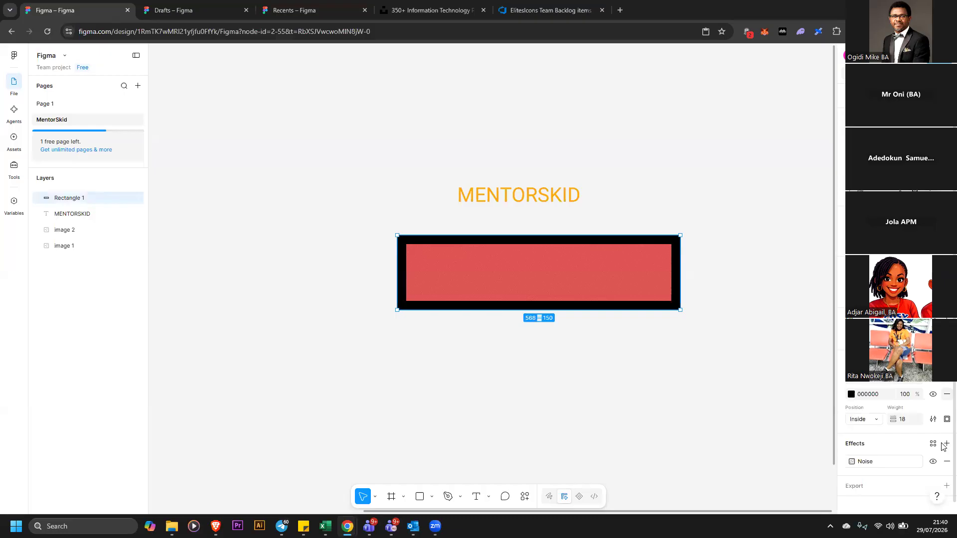
{"action": "scroll", "coordinate": [937, 410], "scroll_direction": "down", "scroll_amount": 1}
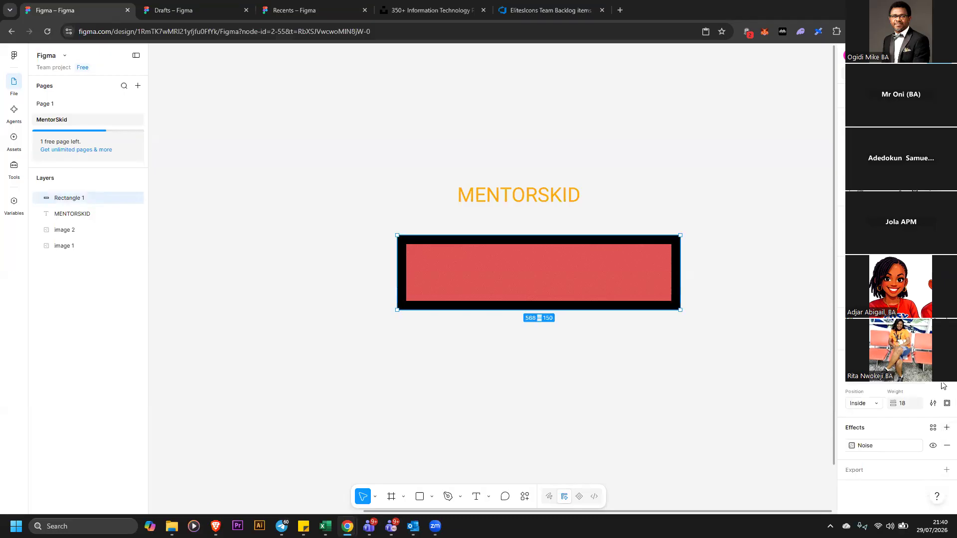
{"action": "left_click", "coordinate": [946, 445]}
Remove the header rectangle's stroke and change its fill to white
{"action": "left_click", "coordinate": [942, 384]}
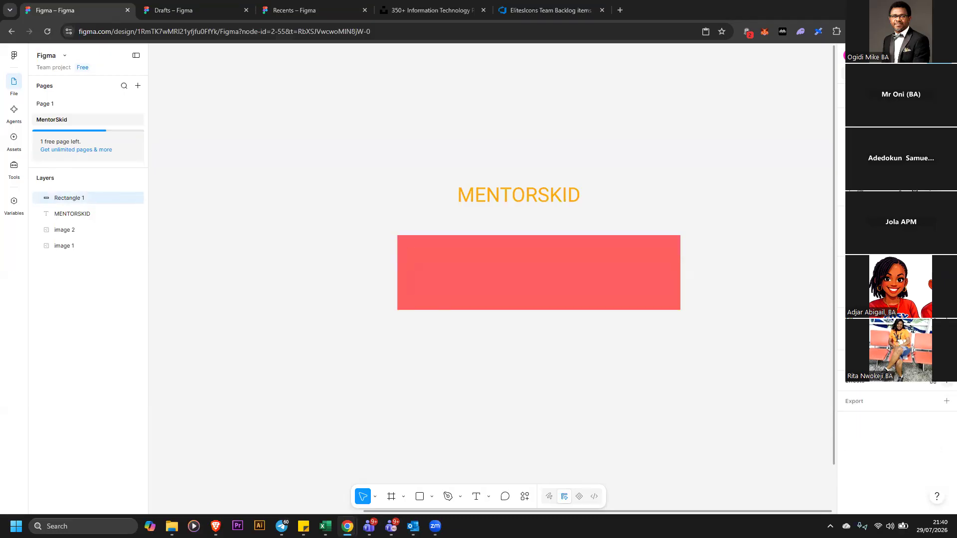
{"action": "left_click", "coordinate": [852, 335]}
{"action": "left_click_drag", "start_coordinate": [791, 328], "coordinate": [633, 271]}
{"action": "left_click", "coordinate": [697, 208]}
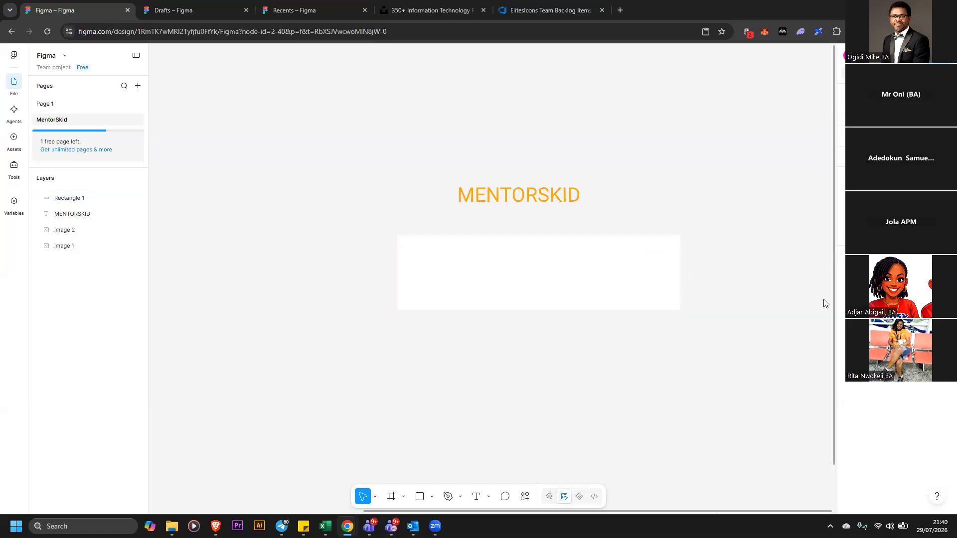
Move the MENTORSKID label and white rectangle upward together, then place the label over the rectangle's top edge
{"action": "left_click", "coordinate": [547, 198]}
{"action": "left_click_drag", "start_coordinate": [548, 197], "coordinate": [576, 202]}
{"action": "left_click", "coordinate": [588, 254]}
{"action": "left_click_drag", "start_coordinate": [606, 254], "coordinate": [607, 255]}
{"action": "left_click", "coordinate": [381, 128]}
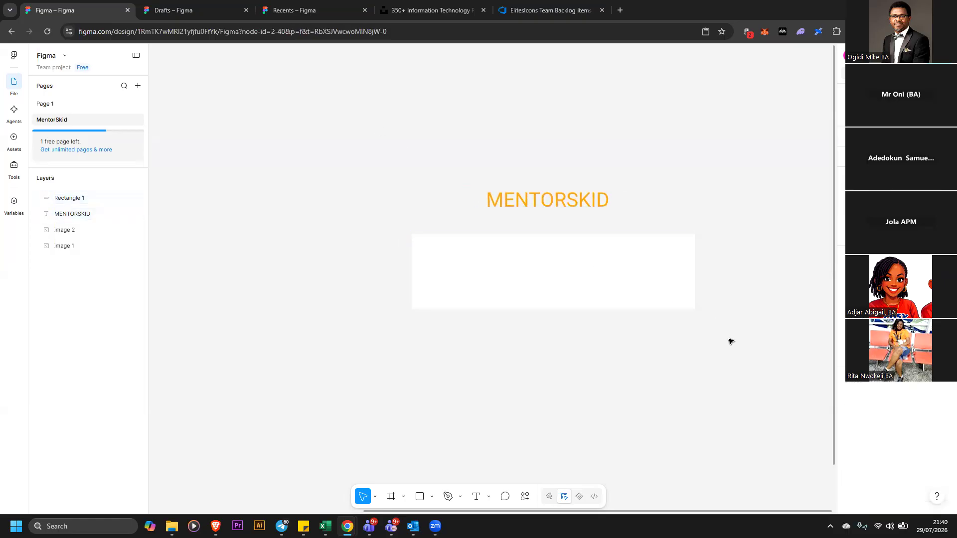
{"action": "left_click_drag", "start_coordinate": [379, 126], "coordinate": [729, 339]}
{"action": "left_click_drag", "start_coordinate": [547, 196], "coordinate": [453, 125]}
{"action": "left_click", "coordinate": [677, 234]}
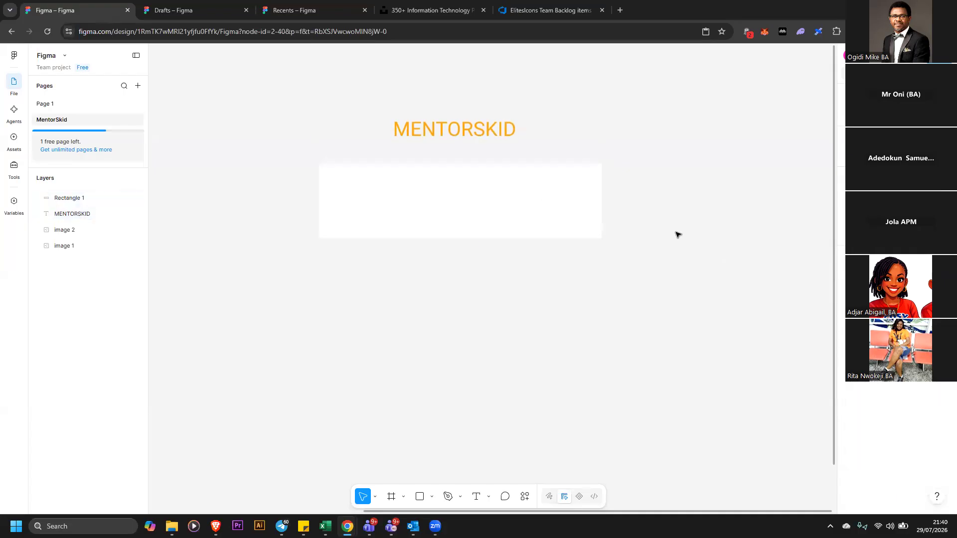
{"action": "left_click_drag", "start_coordinate": [488, 134], "coordinate": [580, 149]}
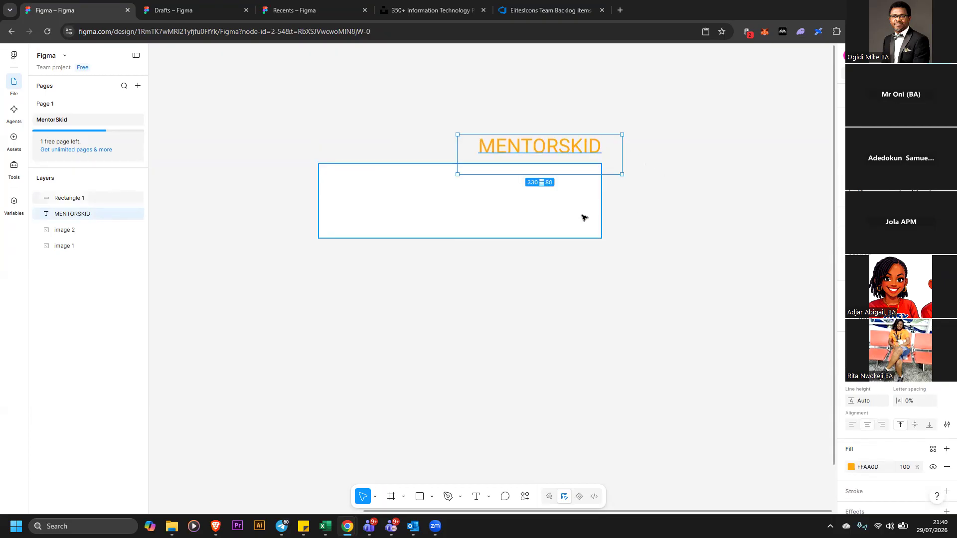
{"action": "mouse_move", "coordinate": [582, 219]}
{"action": "left_mouse_down"}
{"action": "mouse_move", "coordinate": [596, 226]}
{"action": "mouse_move", "coordinate": [586, 224]}
{"action": "left_mouse_up"}
{"action": "left_click", "coordinate": [649, 228]}
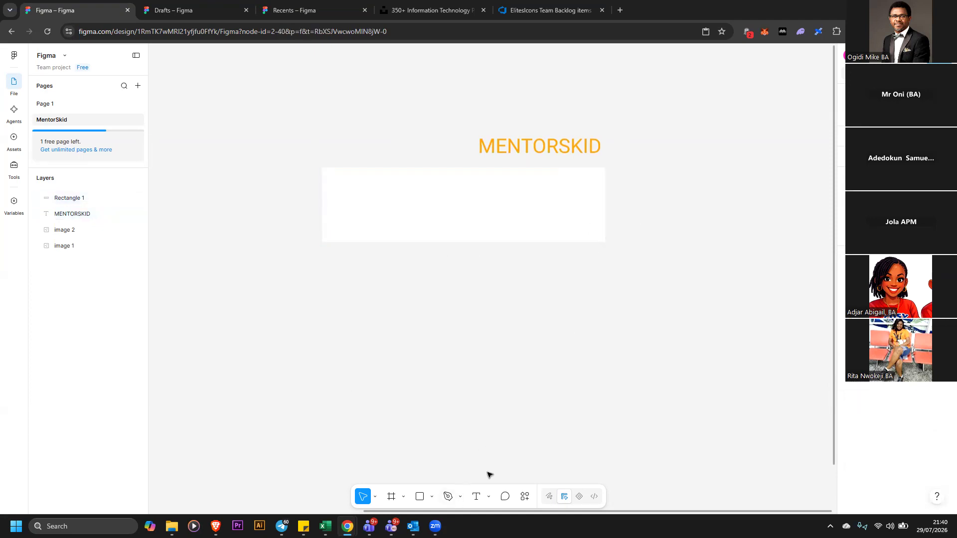
Move the white rectangle beside the backlog image and resize it to about 271 × 100
{"action": "left_click_drag", "start_coordinate": [369, 513], "coordinate": [150, 487]}
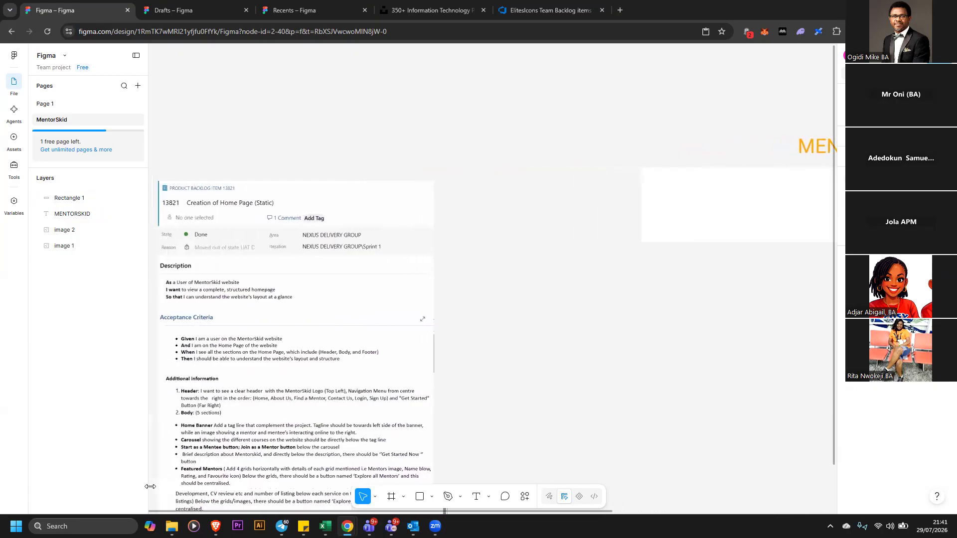
{"action": "scroll", "coordinate": [373, 349], "scroll_direction": "down", "scroll_amount": 3}
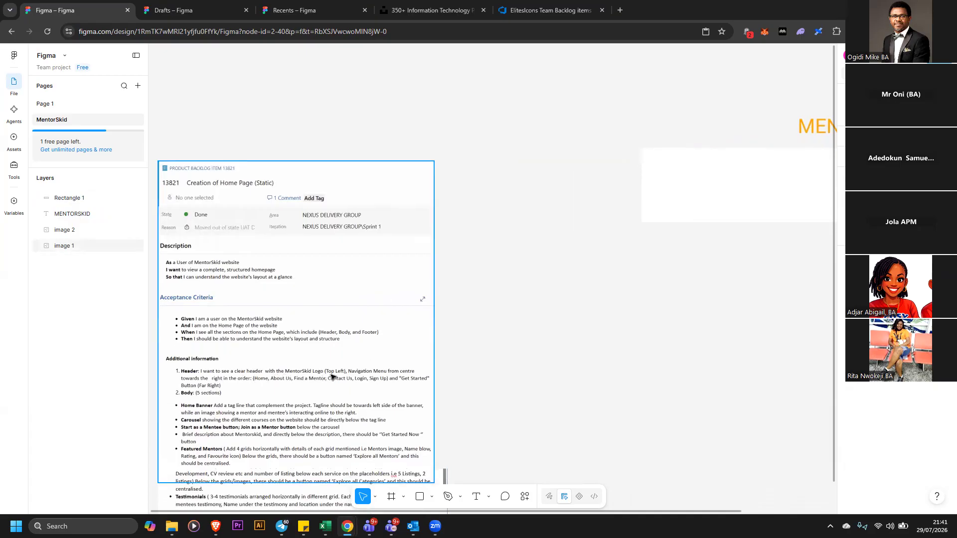
{"action": "left_click_drag", "start_coordinate": [675, 205], "coordinate": [533, 254]}
{"action": "left_click_drag", "start_coordinate": [739, 229], "coordinate": [532, 229]}
{"action": "left_click_drag", "start_coordinate": [498, 195], "coordinate": [499, 207]}
{"action": "left_click_drag", "start_coordinate": [505, 248], "coordinate": [642, 250]}
{"action": "left_click_drag", "start_coordinate": [667, 206], "coordinate": [726, 219]}
{"action": "left_click", "coordinate": [642, 235]}
{"action": "left_click", "coordinate": [640, 234]}
Move the MENTORSKID label just below the white rectangle
{"action": "left_click_drag", "start_coordinate": [807, 128], "coordinate": [622, 280]}
{"action": "left_click_drag", "start_coordinate": [565, 203], "coordinate": [706, 321]}
{"action": "left_click", "coordinate": [756, 339]}
{"action": "left_click", "coordinate": [697, 283]}
{"action": "left_click_drag", "start_coordinate": [682, 288], "coordinate": [670, 289]}
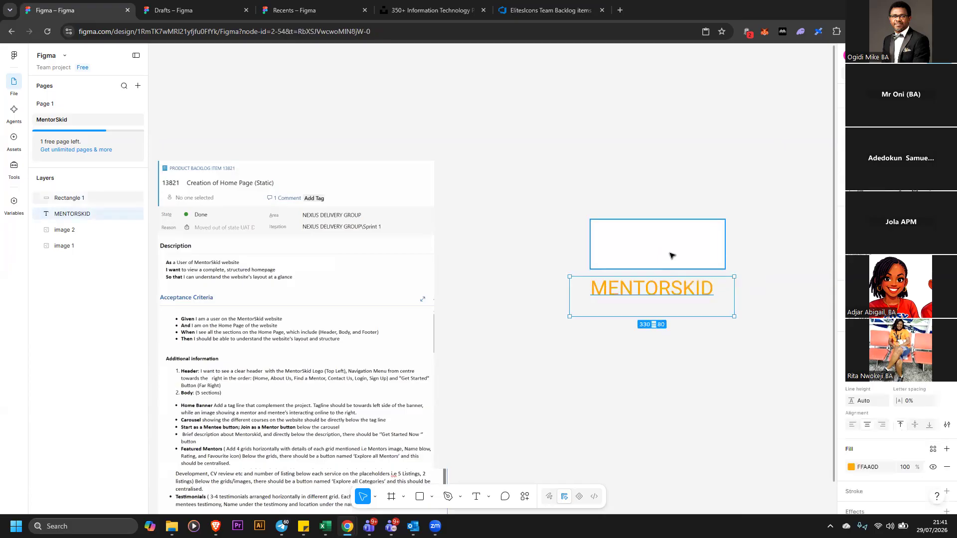
Send the white rectangle to the back and move the MENTORSKID label onto it
{"action": "left_click", "coordinate": [672, 254]}
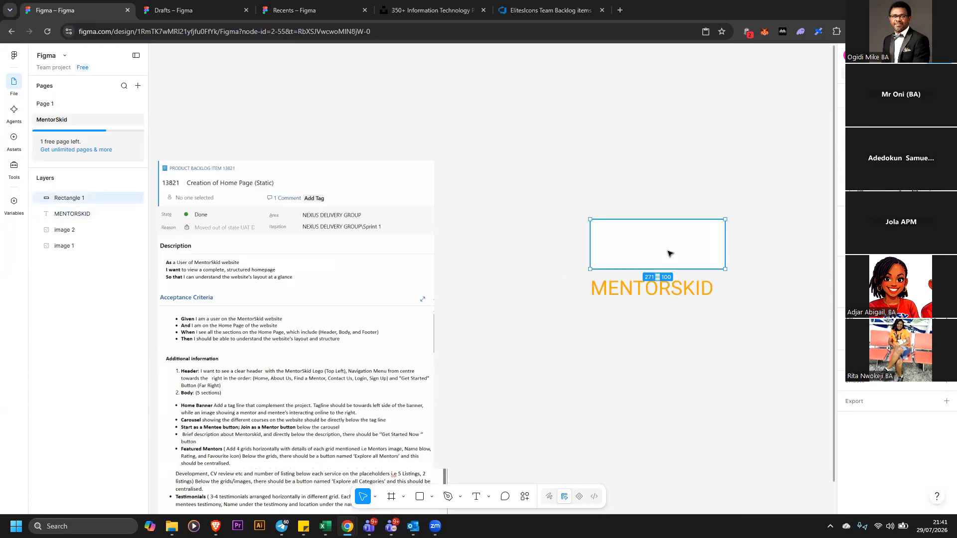
{"action": "right_click", "coordinate": [670, 255]}
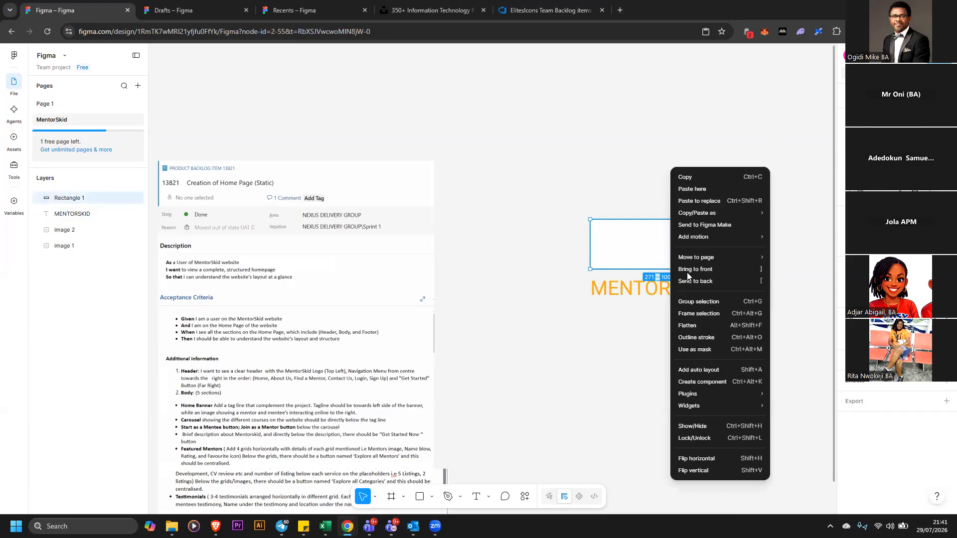
{"action": "left_click", "coordinate": [713, 281]}
{"action": "left_click_drag", "start_coordinate": [692, 280], "coordinate": [686, 254]}
{"action": "left_click", "coordinate": [689, 294]}
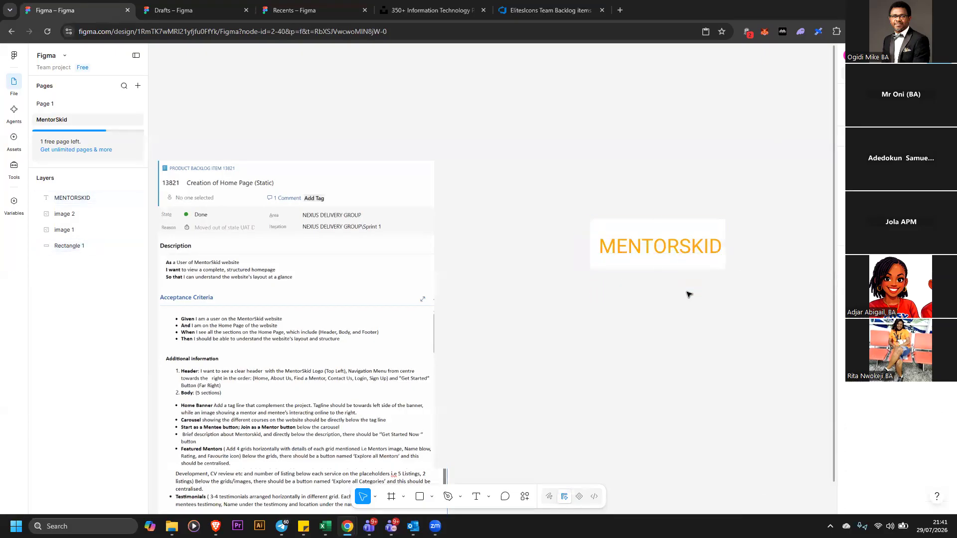
Center the MENTORSKID label horizontally and vertically on the white rectangle and group the two
{"action": "left_click_drag", "start_coordinate": [560, 189], "coordinate": [766, 320]}
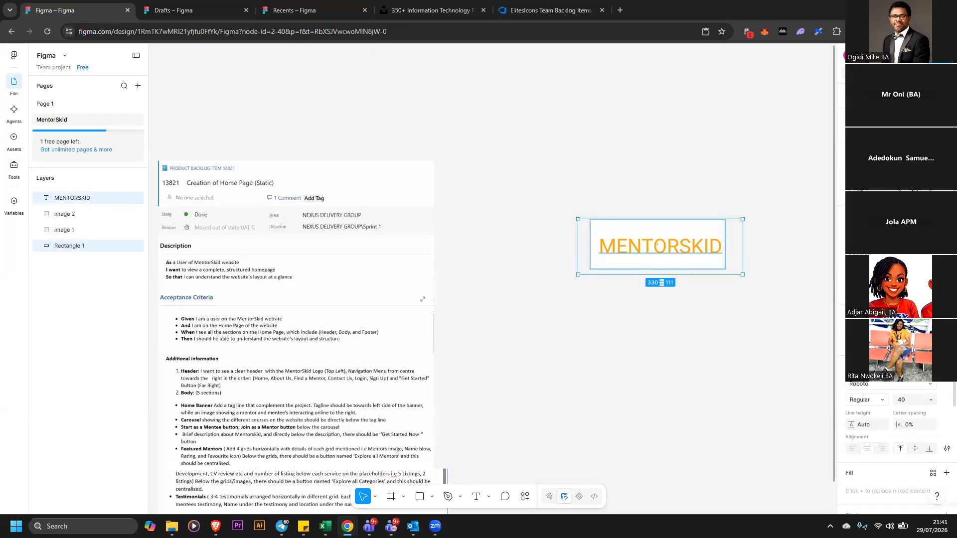
{"action": "key", "text": "alt+h"}
{"action": "key", "text": "alt+v"}
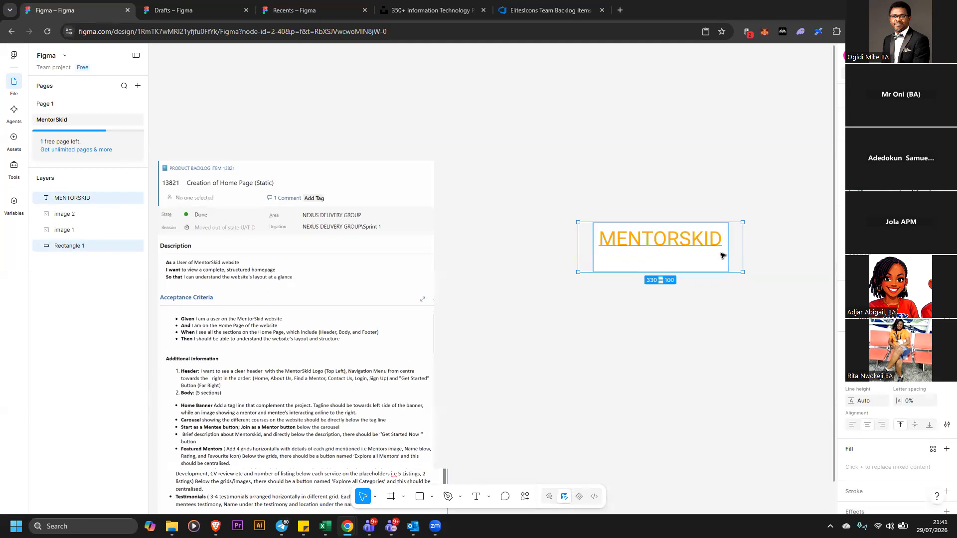
{"action": "right_click", "coordinate": [708, 246]}
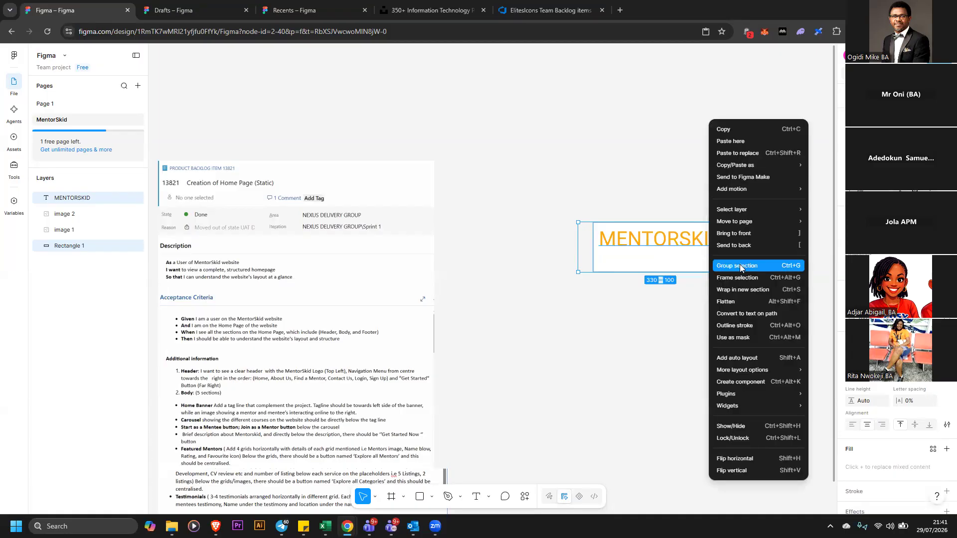
{"action": "left_click", "coordinate": [741, 266]}
{"action": "double_click", "coordinate": [686, 263]}
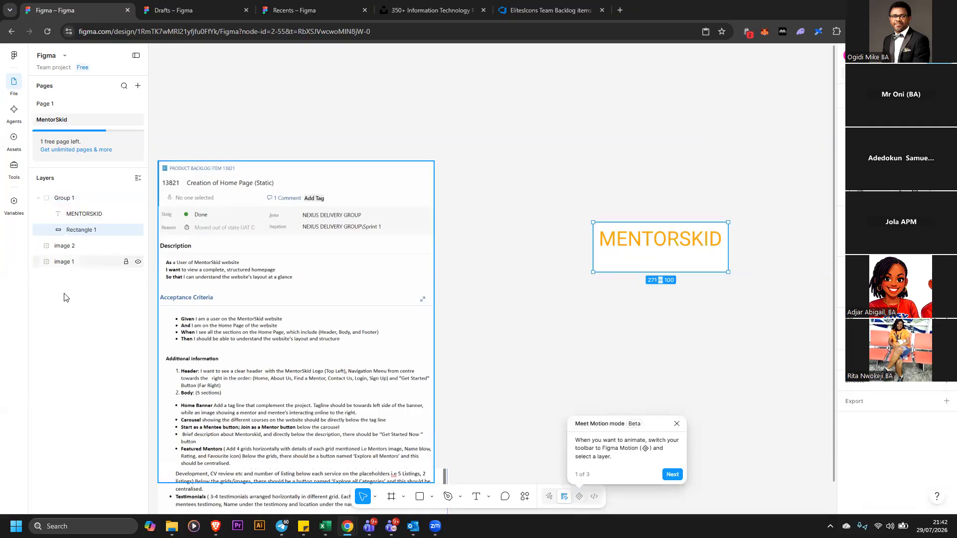
{"action": "double_click", "coordinate": [91, 229]}
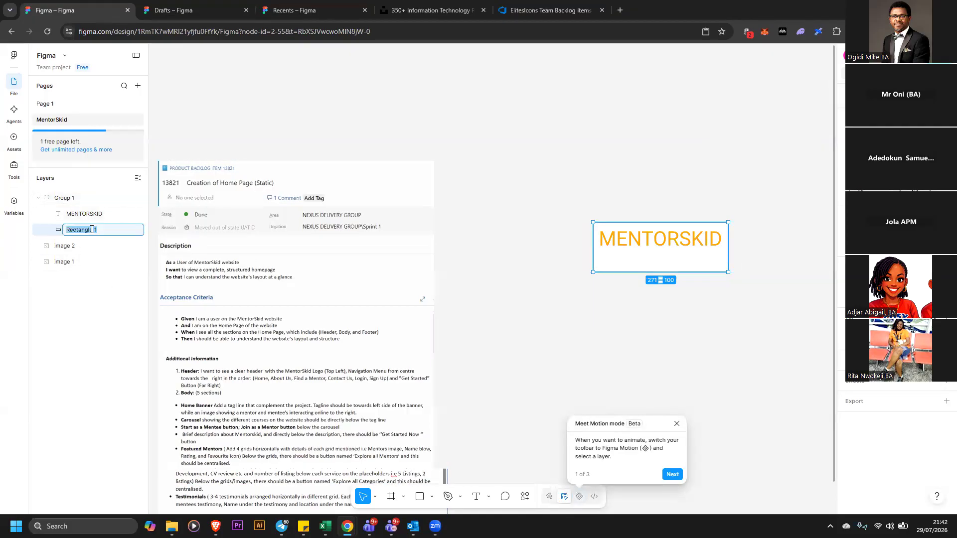
{"action": "left_click", "coordinate": [561, 205]}
Rename the group as Logo
{"action": "left_click", "coordinate": [639, 242]}
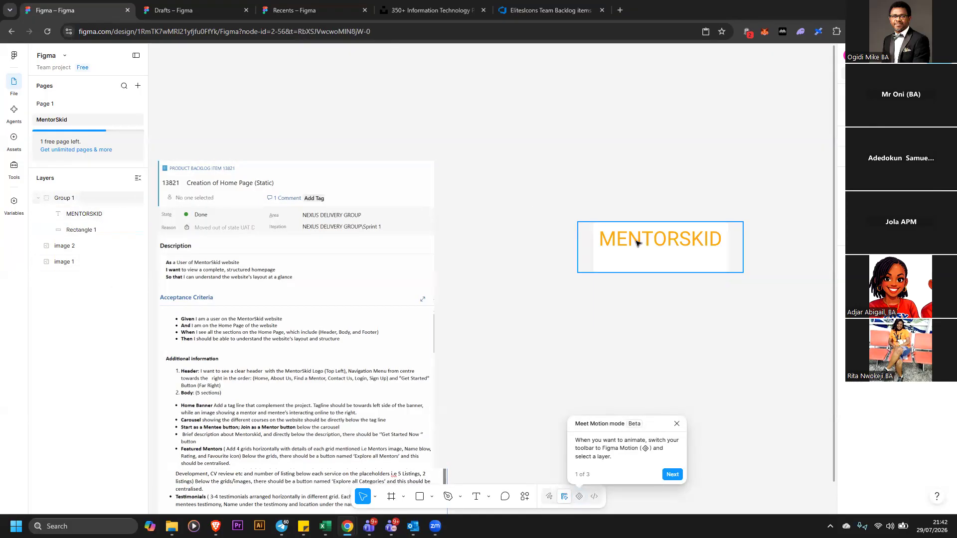
{"action": "double_click", "coordinate": [71, 198]}
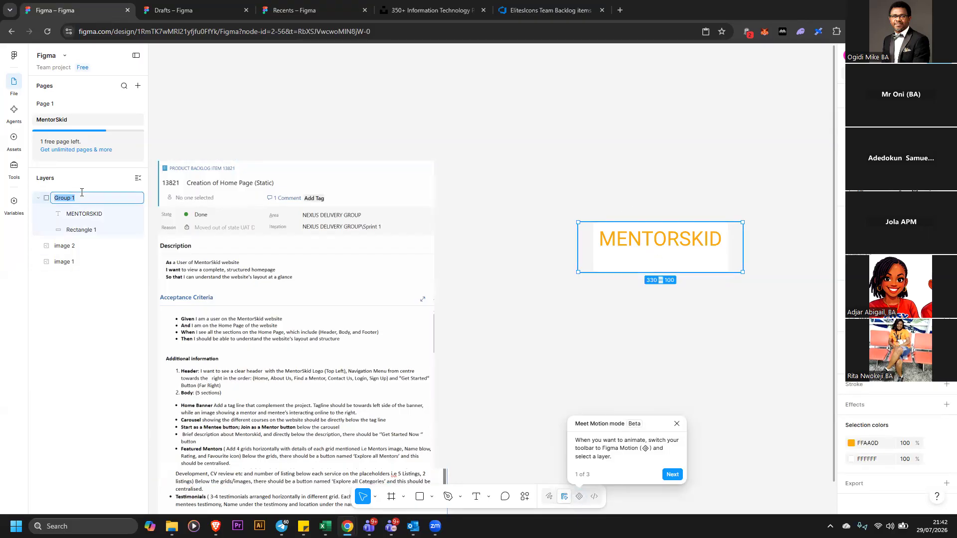
{"action": "type", "text": "Logo"}
{"action": "left_click", "coordinate": [590, 173]}
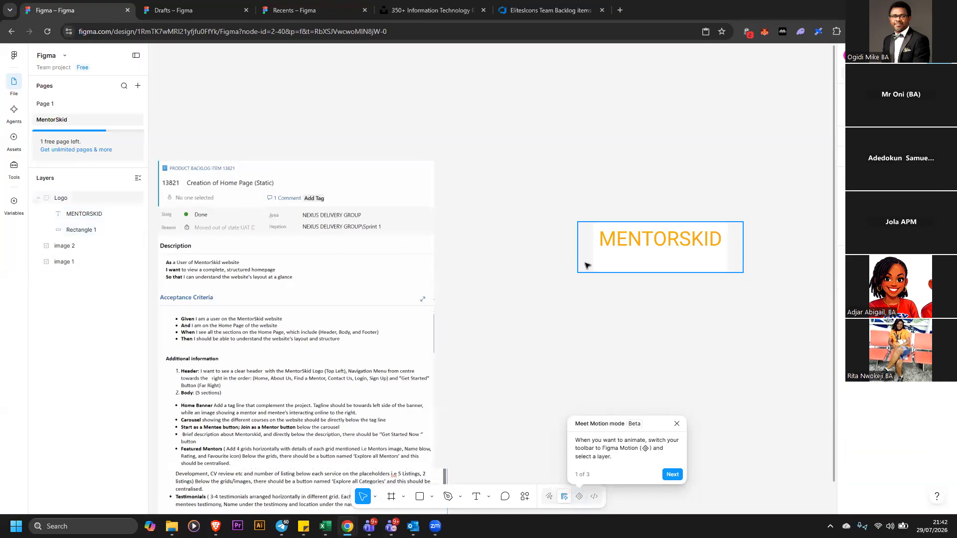
Move the Logo group up and resize it to about 403 × 116
{"action": "left_click_drag", "start_coordinate": [661, 264], "coordinate": [633, 258]}
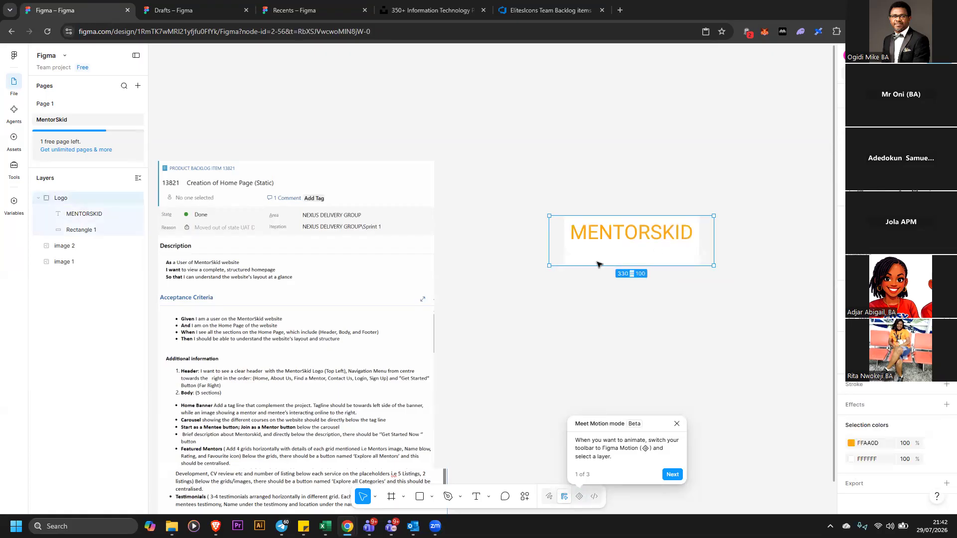
{"action": "left_click", "coordinate": [39, 200]}
{"action": "left_click_drag", "start_coordinate": [621, 265], "coordinate": [584, 217]}
{"action": "left_click_drag", "start_coordinate": [691, 176], "coordinate": [770, 169]}
{"action": "left_click_drag", "start_coordinate": [627, 196], "coordinate": [728, 169]}
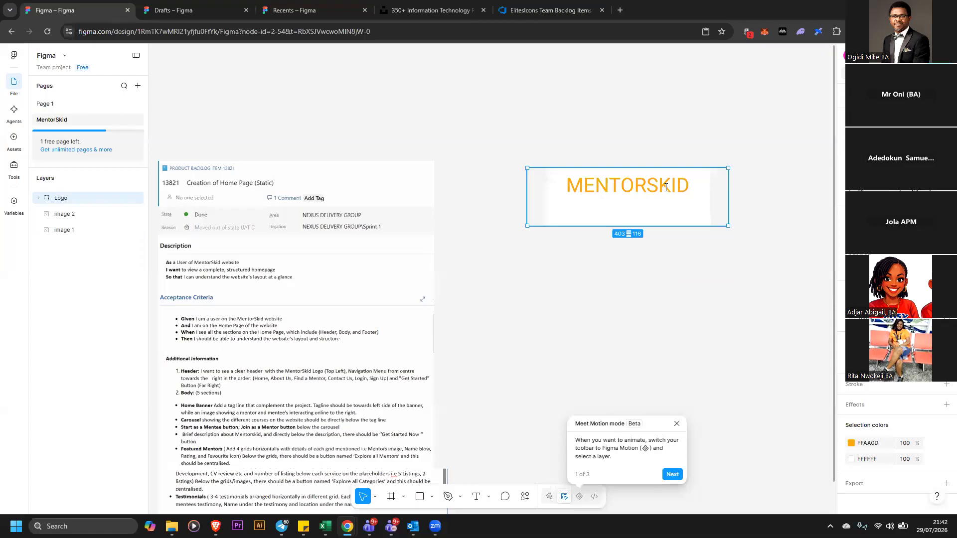
Reduce the MENTORSKID text's font size and move the label down inside the logo box
{"action": "double_click", "coordinate": [666, 187]}
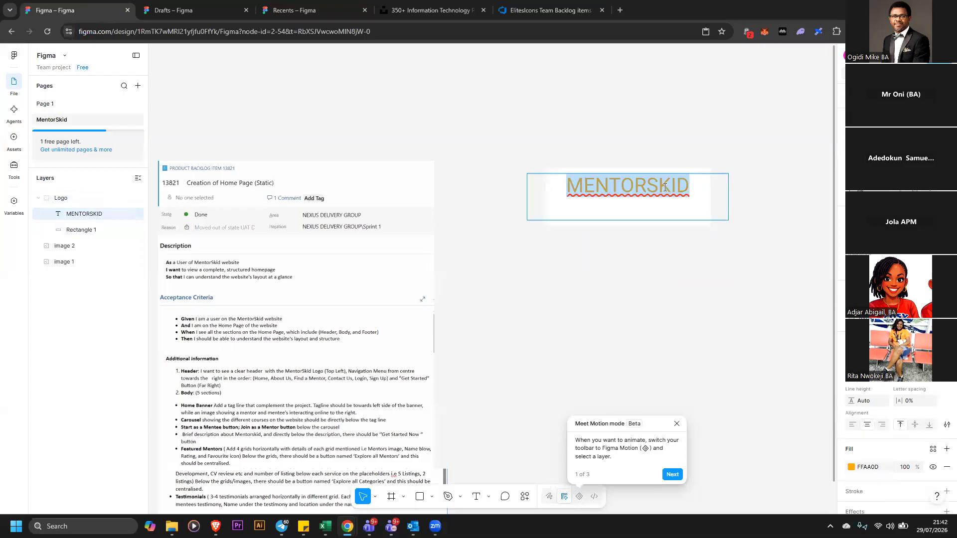
{"action": "left_click", "coordinate": [933, 381]}
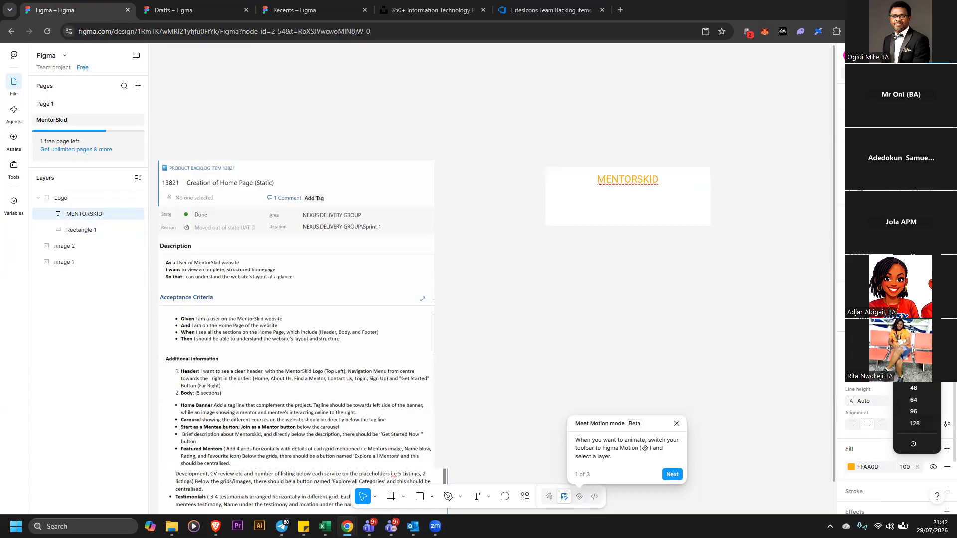
{"action": "left_click", "coordinate": [916, 328]}
{"action": "left_click_drag", "start_coordinate": [637, 184], "coordinate": [638, 199]}
{"action": "left_click", "coordinate": [700, 207]}
{"action": "left_click", "coordinate": [700, 207]}
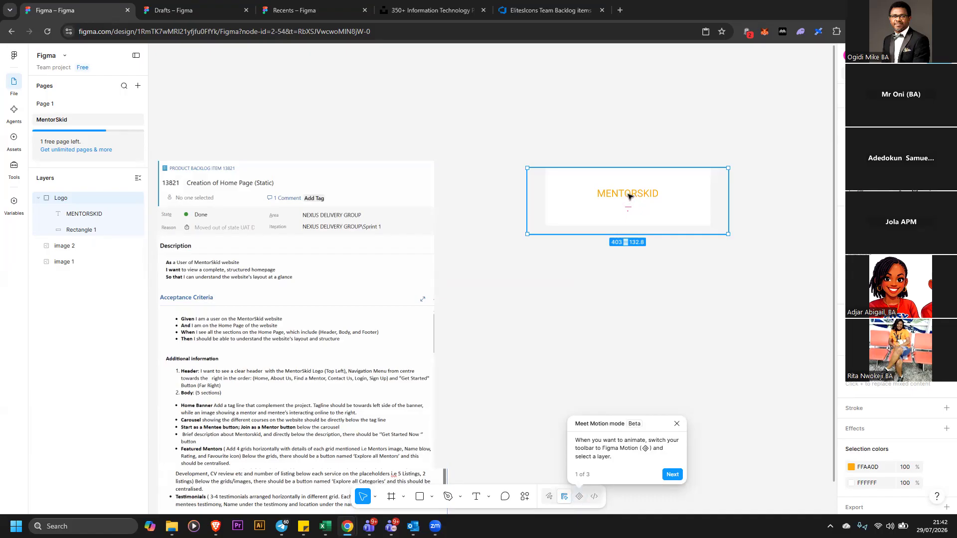
Change the MENTORSKID text colour to black 000000
{"action": "double_click", "coordinate": [629, 196]}
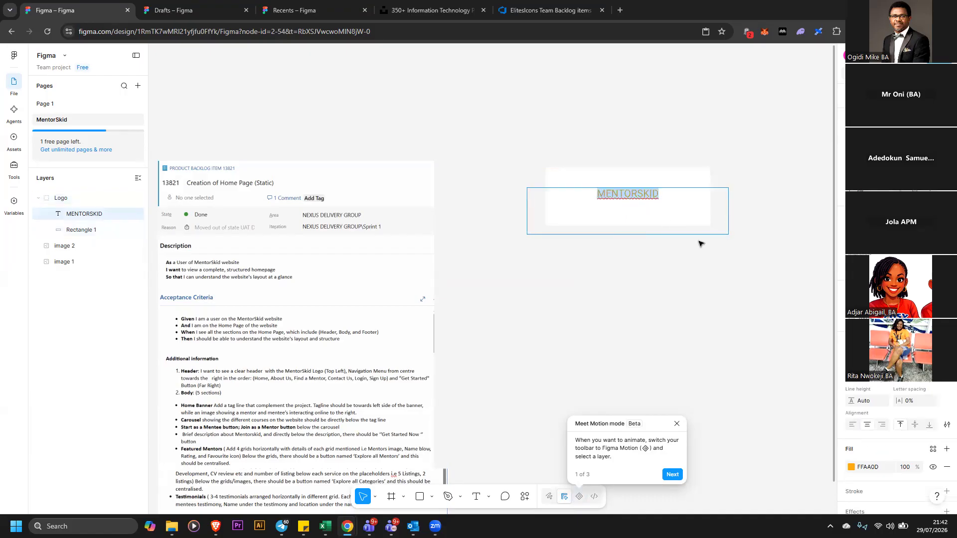
{"action": "key", "text": "Escape"}
{"action": "left_click", "coordinate": [852, 467]}
{"action": "mouse_move", "coordinate": [750, 382]}
{"action": "left_mouse_down"}
{"action": "mouse_move", "coordinate": [710, 394]}
{"action": "mouse_move", "coordinate": [687, 415]}
{"action": "left_mouse_up"}
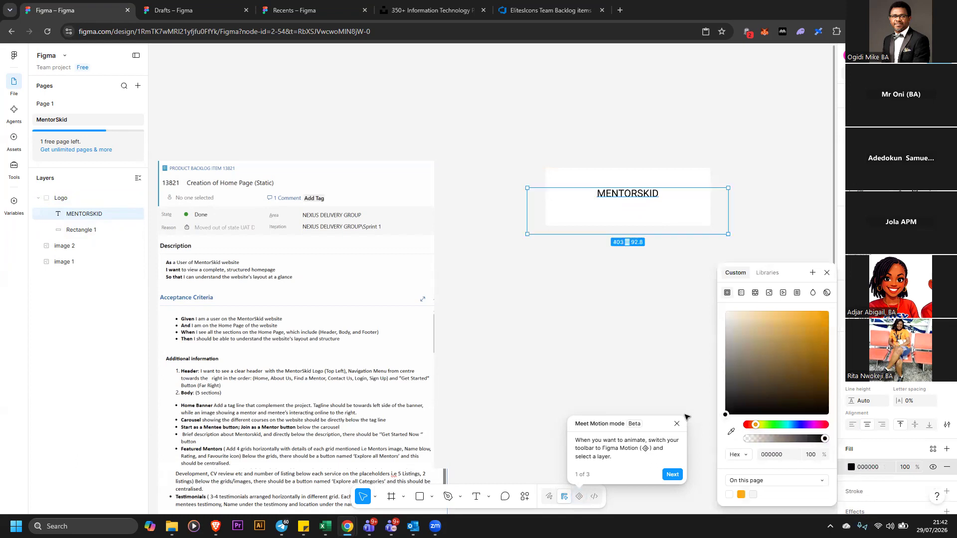
{"action": "left_click", "coordinate": [683, 347]}
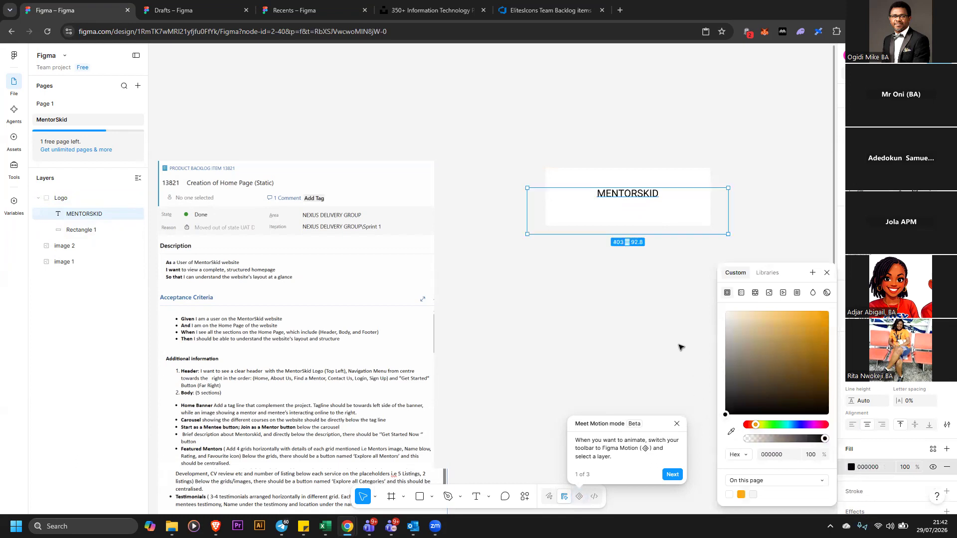
{"action": "left_click", "coordinate": [635, 198]}
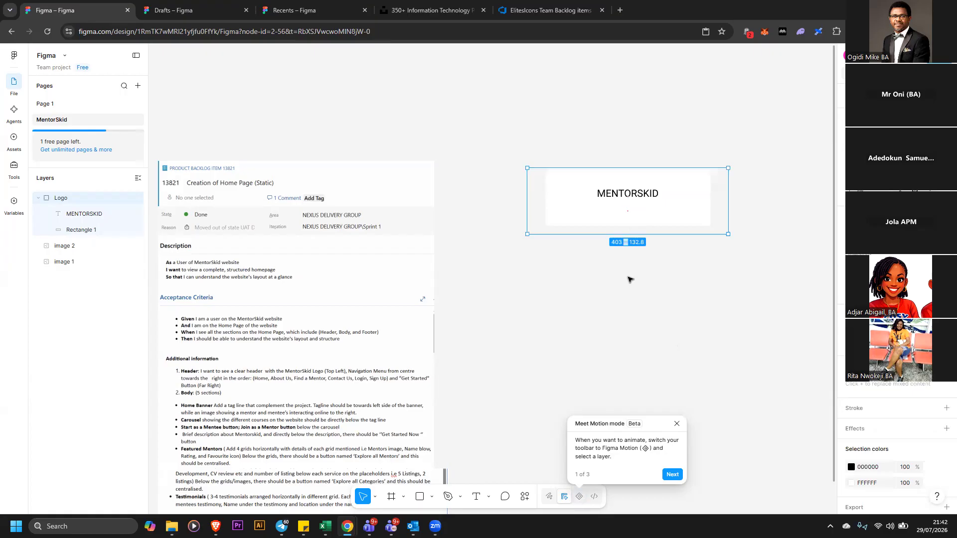
{"action": "left_click", "coordinate": [471, 217]}
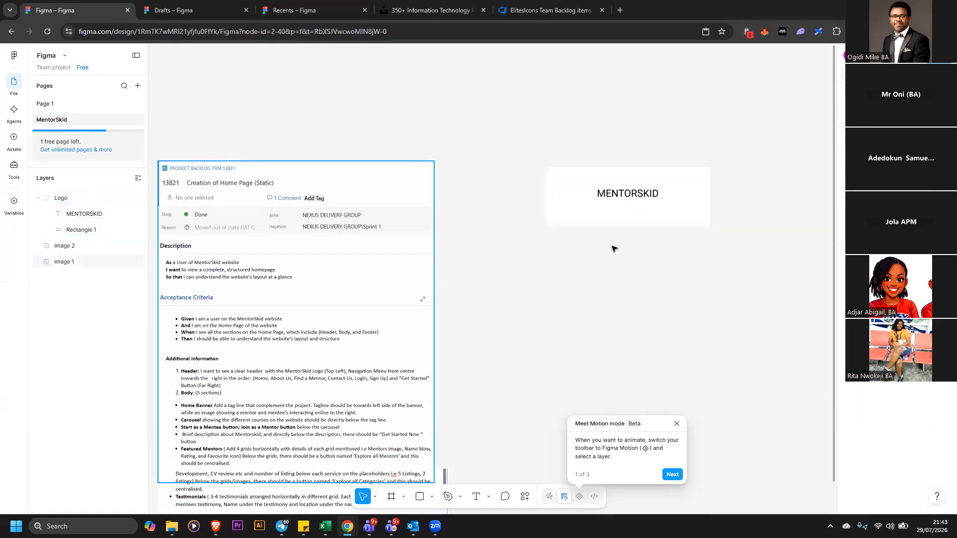
Ungroup the Logo group into its text and rectangle
{"action": "left_click", "coordinate": [660, 207]}
{"action": "right_click", "coordinate": [662, 210]}
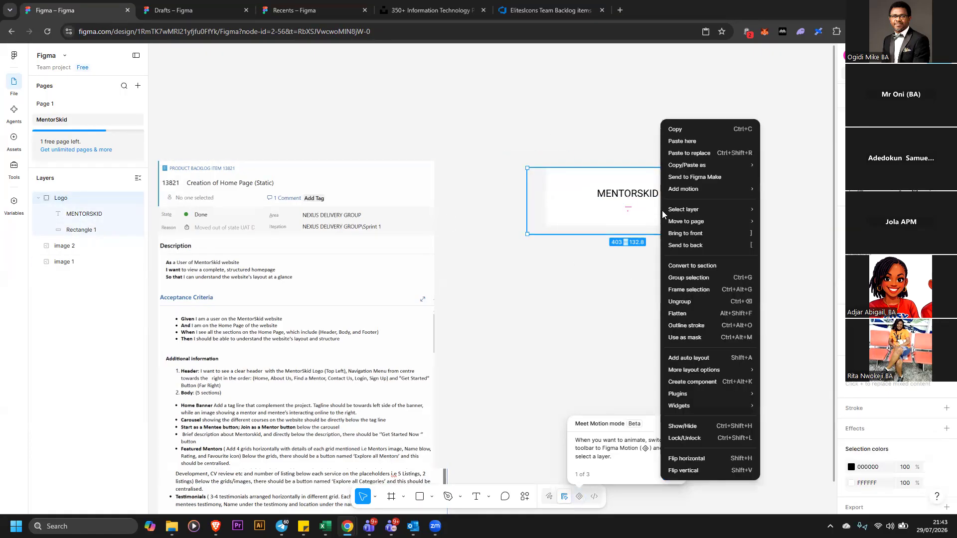
{"action": "left_click", "coordinate": [706, 301]}
{"action": "left_click", "coordinate": [668, 272]}
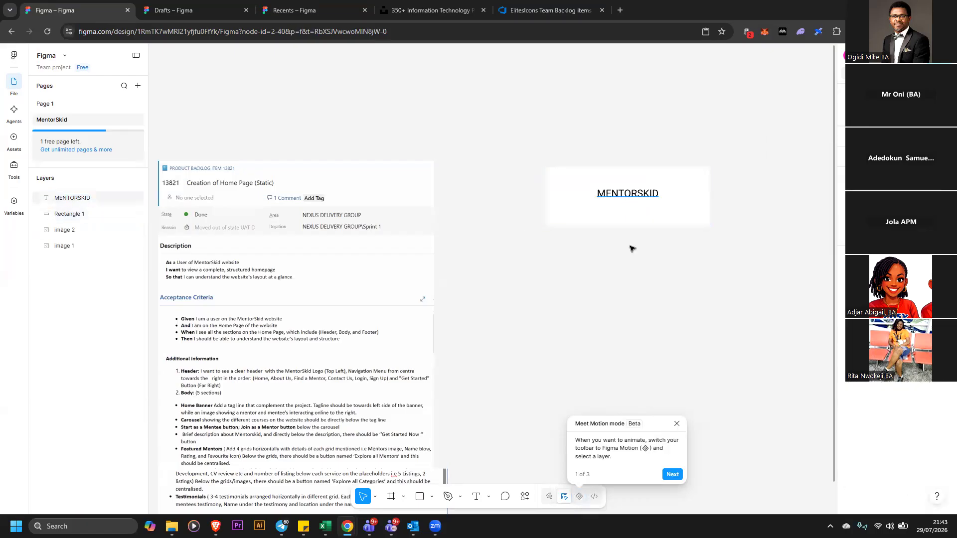
Delete the MENTORSKID text from the logo area
{"action": "left_click_drag", "start_coordinate": [633, 196], "coordinate": [634, 254]}
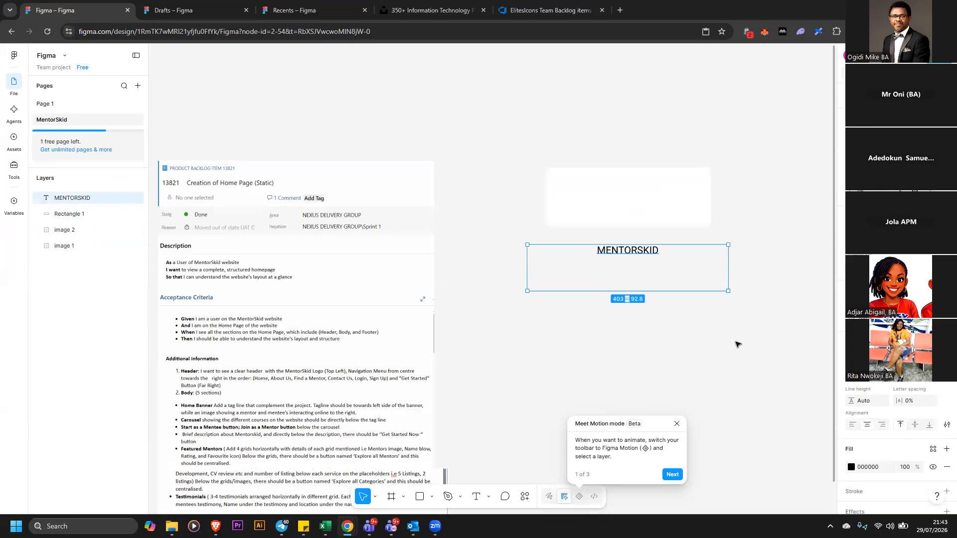
{"action": "key", "text": "Delete"}
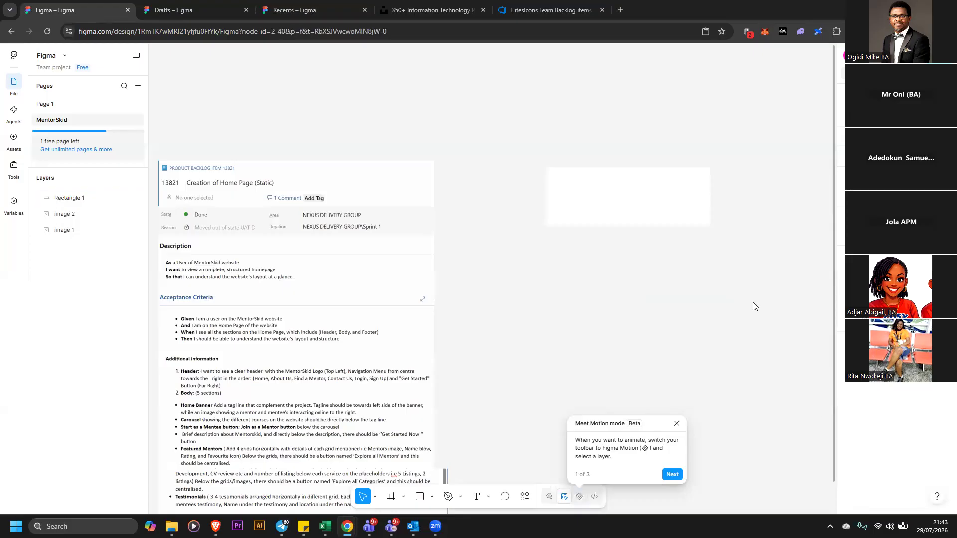
Resize the rectangle to about 185 × 137 and move it slightly left
{"action": "left_click", "coordinate": [690, 214]}
{"action": "left_click_drag", "start_coordinate": [712, 205], "coordinate": [622, 241]}
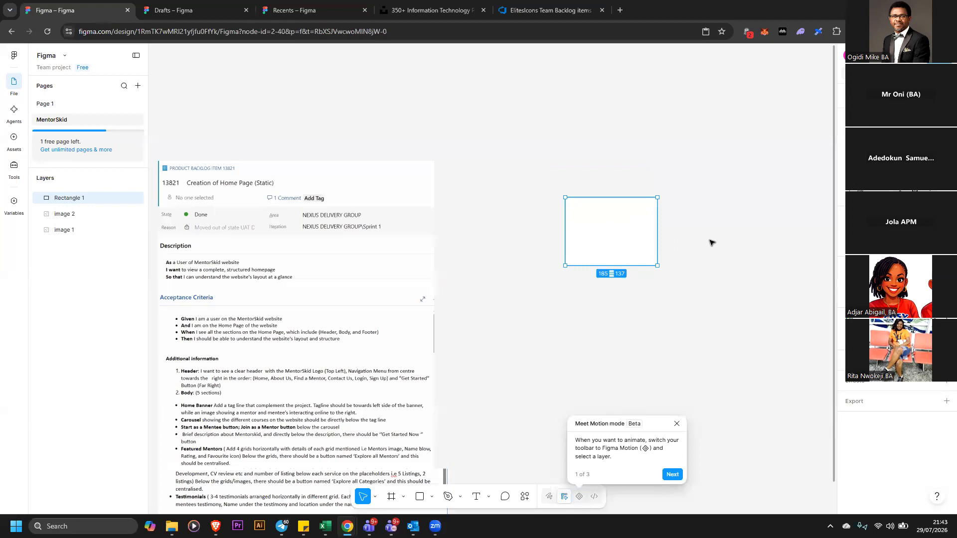
{"action": "left_click", "coordinate": [710, 243]}
{"action": "left_click_drag", "start_coordinate": [640, 246], "coordinate": [608, 216]}
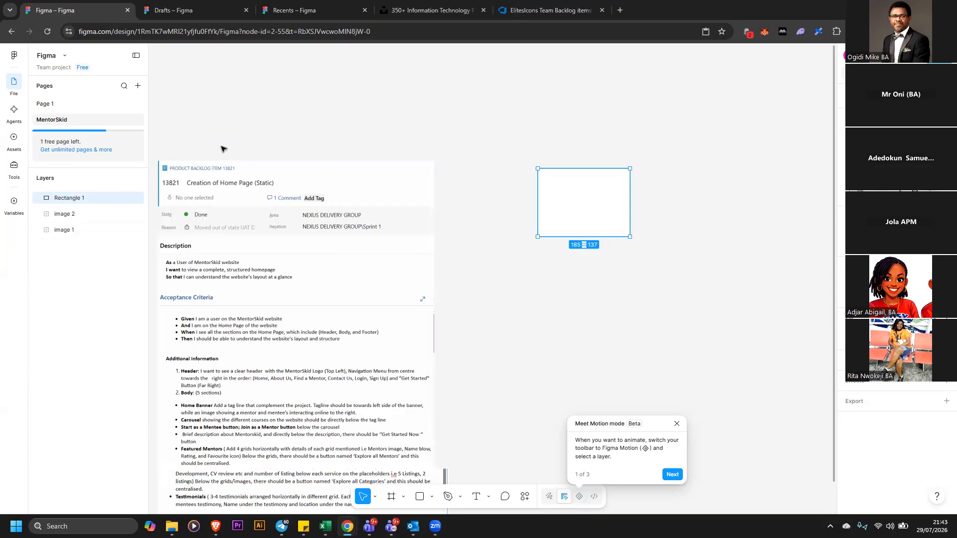
{"action": "left_click_drag", "start_coordinate": [578, 195], "coordinate": [565, 193]}
Nudge the backlog screenshot slightly left, widen the rectangle, then delete the rectangle
{"action": "left_click", "coordinate": [416, 189]}
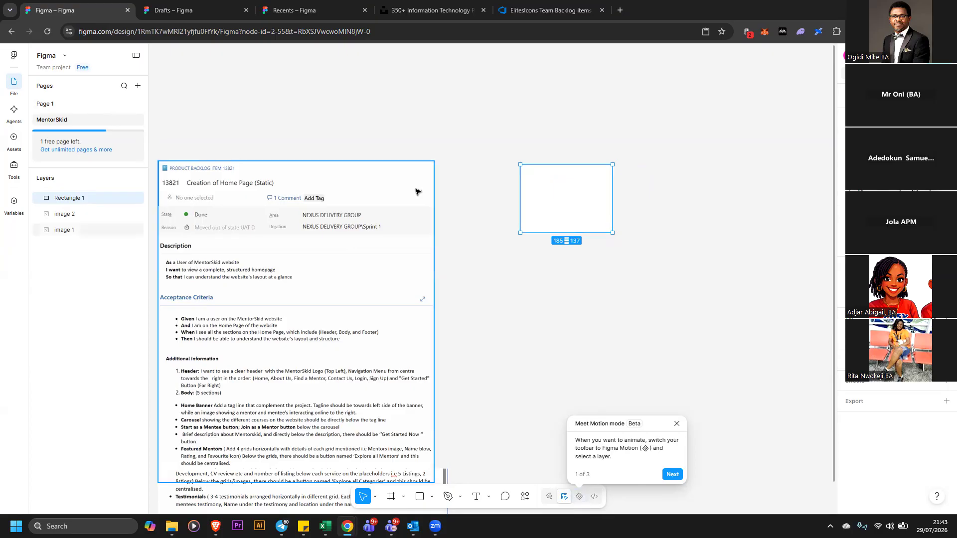
{"action": "left_click_drag", "start_coordinate": [403, 188], "coordinate": [436, 192]}
{"action": "left_click_drag", "start_coordinate": [547, 206], "coordinate": [560, 205]}
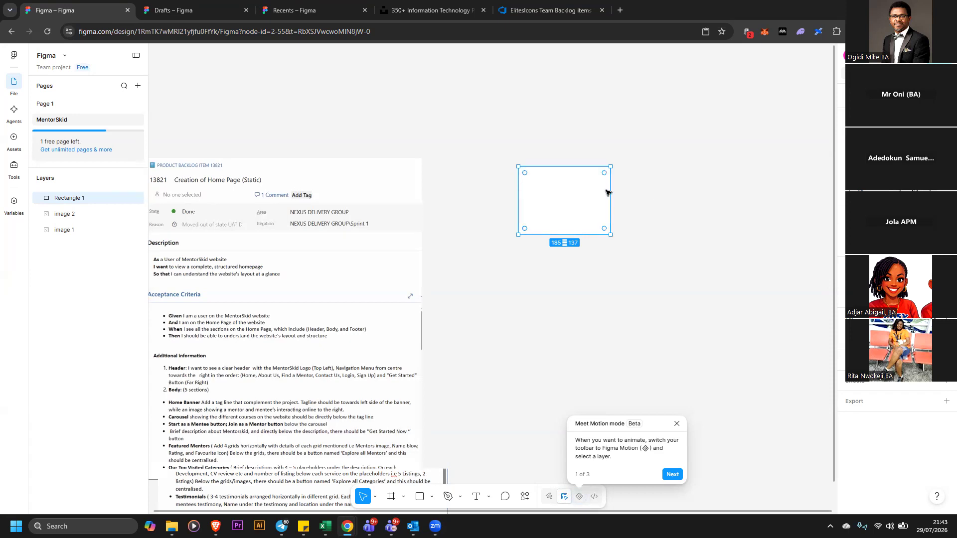
{"action": "left_click_drag", "start_coordinate": [613, 191], "coordinate": [649, 210]}
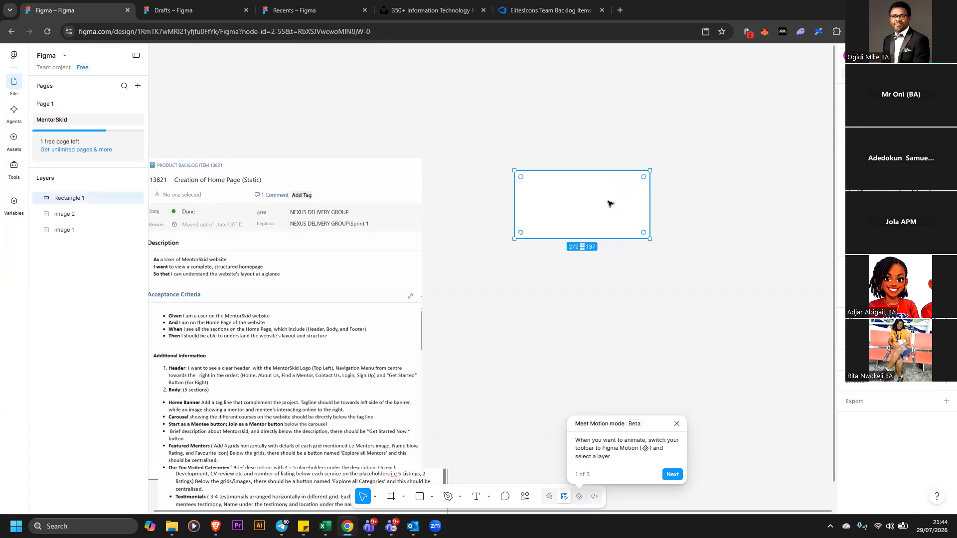
{"action": "key", "text": "Delete"}
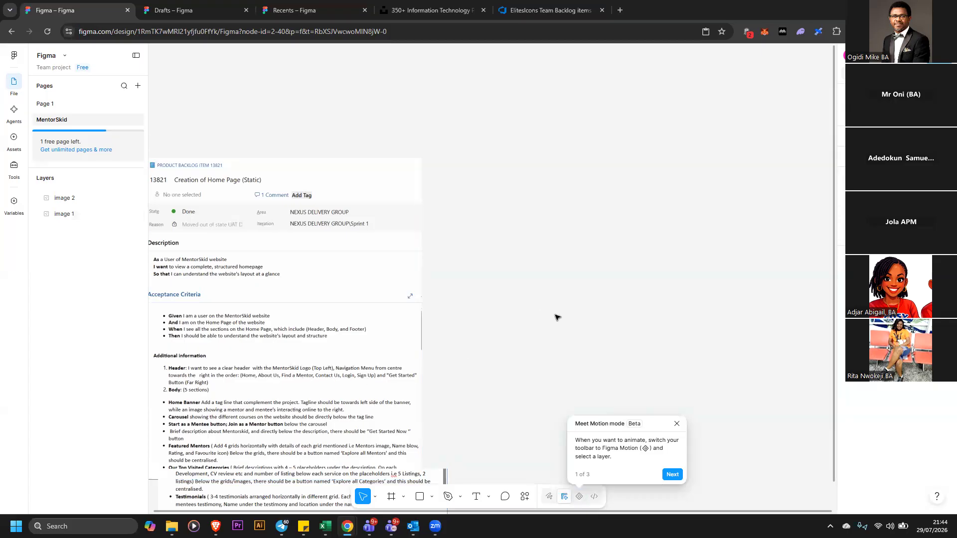
Add a text label reading Home on the canvas
{"action": "left_click", "coordinate": [476, 497]}
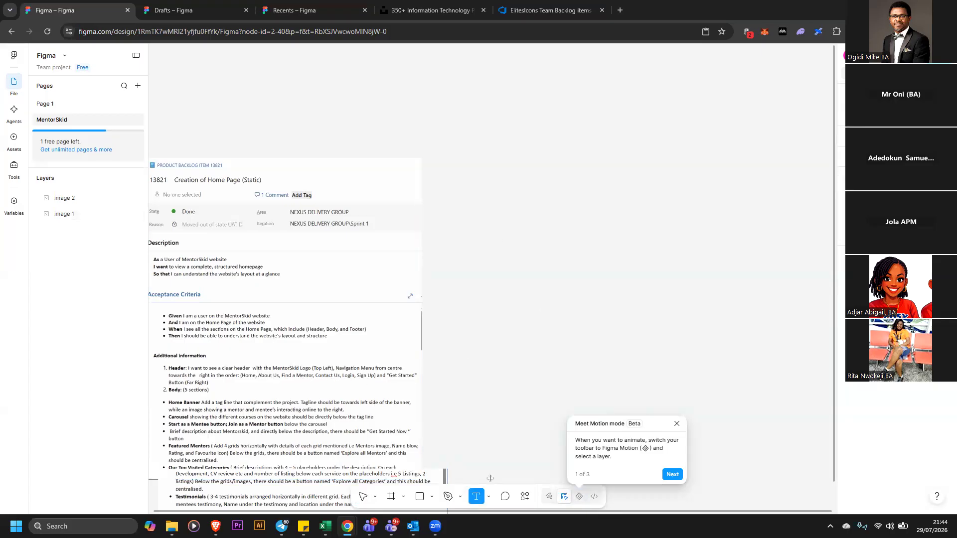
{"action": "left_click", "coordinate": [496, 173]}
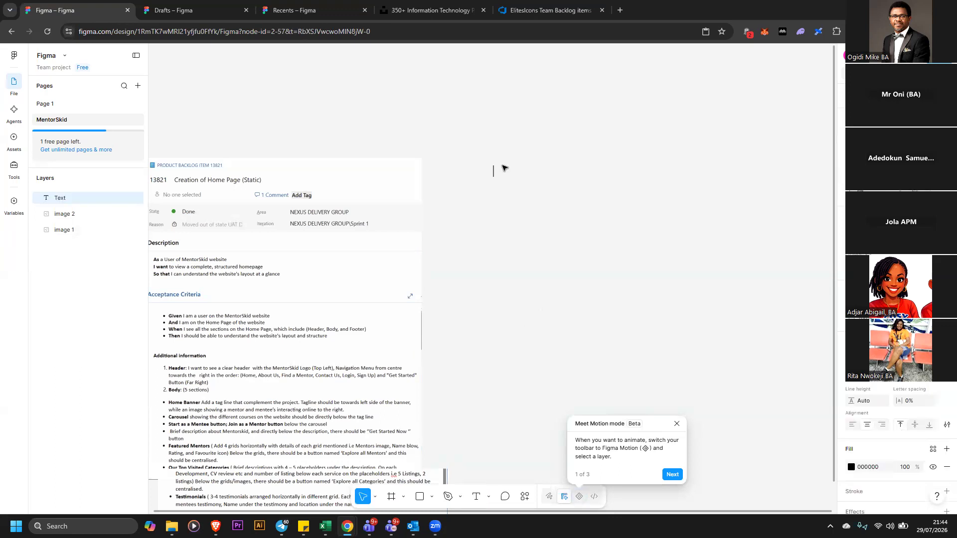
{"action": "type", "text": "Home"}
{"action": "key", "text": "Escape"}
{"action": "left_click", "coordinate": [577, 204]}
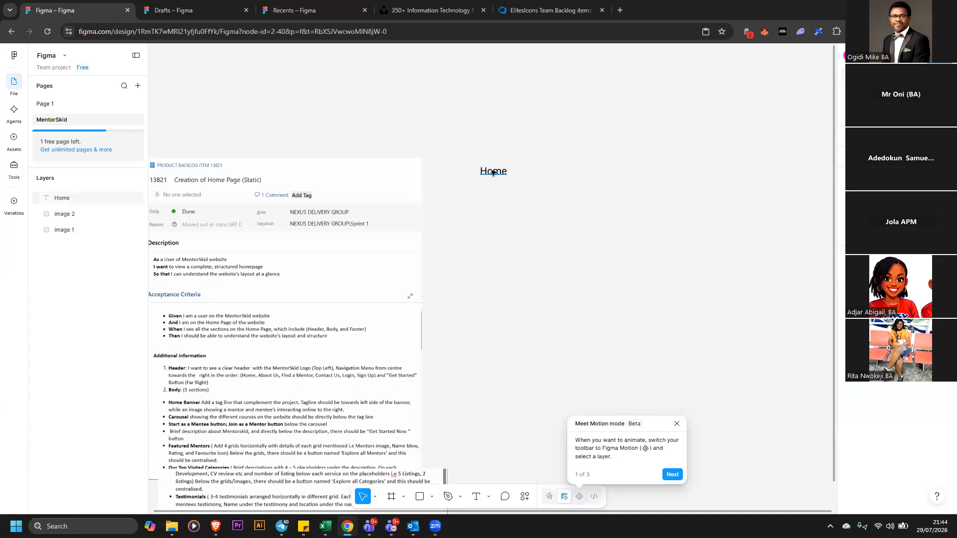
Move the Home label and duplicate it into five Home labels stacked vertically
{"action": "left_click_drag", "start_coordinate": [489, 178], "coordinate": [561, 173]}
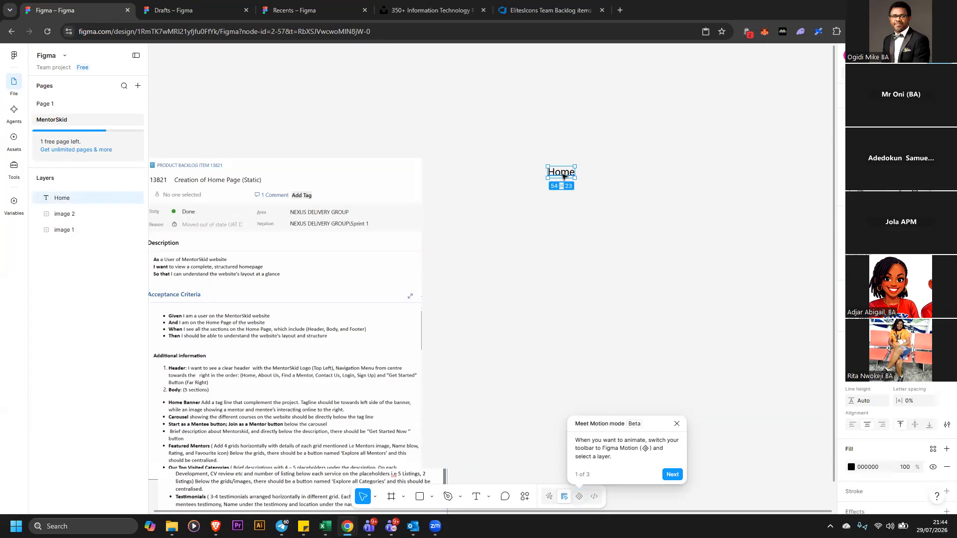
{"action": "left_click_drag", "start_coordinate": [562, 173], "coordinate": [566, 255]}
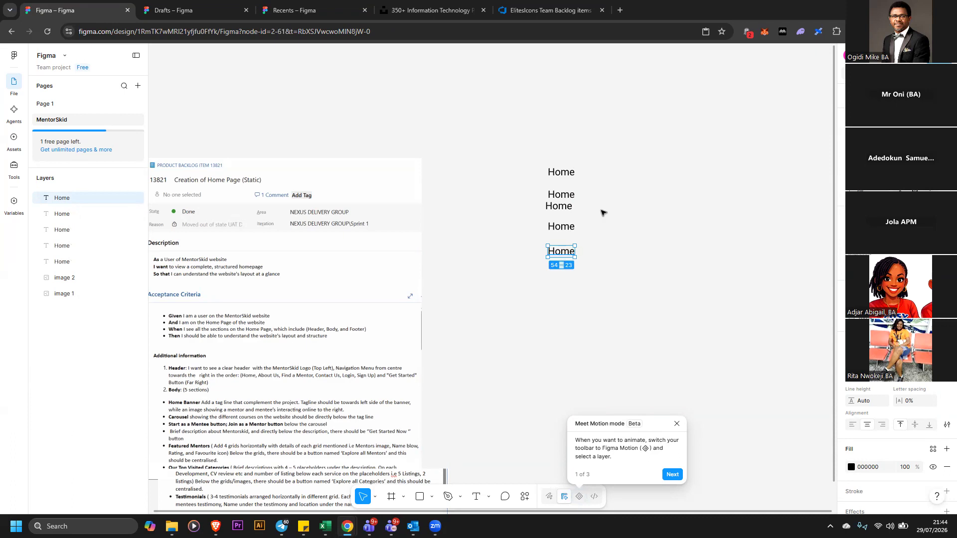
{"action": "left_click", "coordinate": [566, 202]}
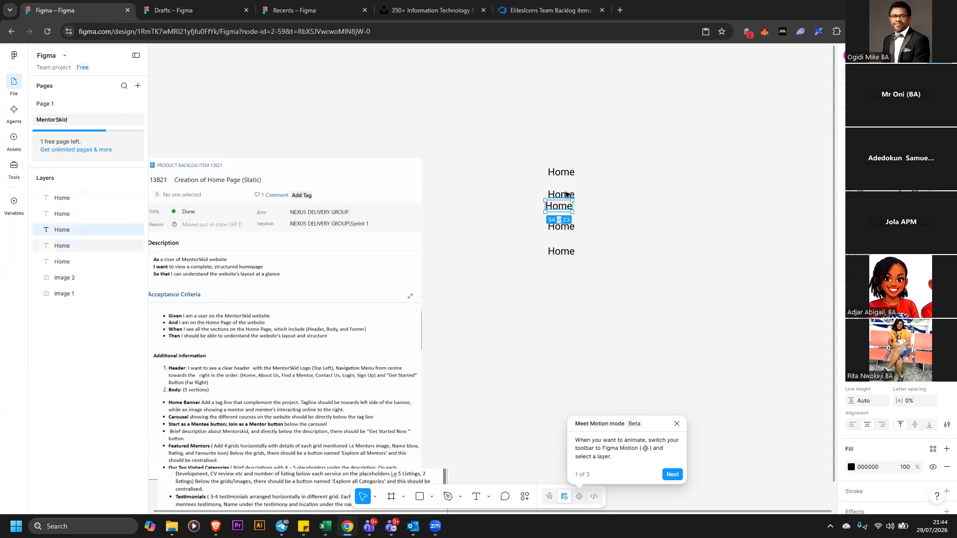
Change the second Home label's text to About Us
{"action": "double_click", "coordinate": [566, 193]}
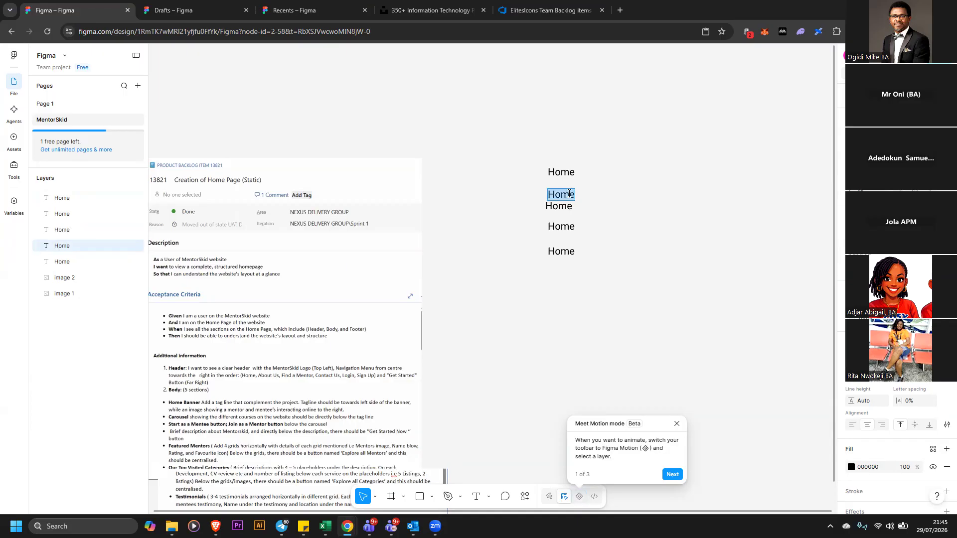
{"action": "type", "text": "About Us"}
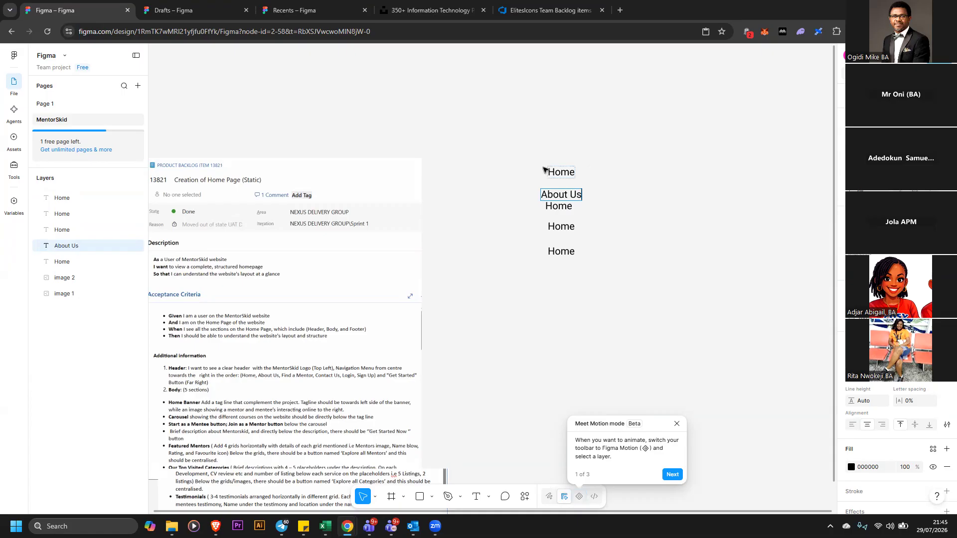
Arrange the labels in a horizontal row starting with Home and About Us
{"action": "left_click_drag", "start_coordinate": [549, 172], "coordinate": [497, 171]}
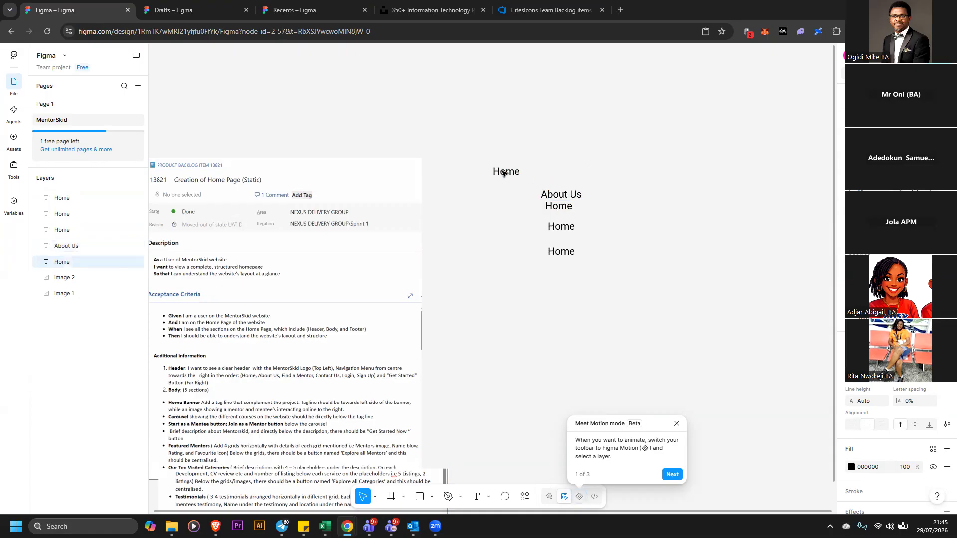
{"action": "left_click_drag", "start_coordinate": [568, 194], "coordinate": [580, 172]}
{"action": "left_click", "coordinate": [569, 206]}
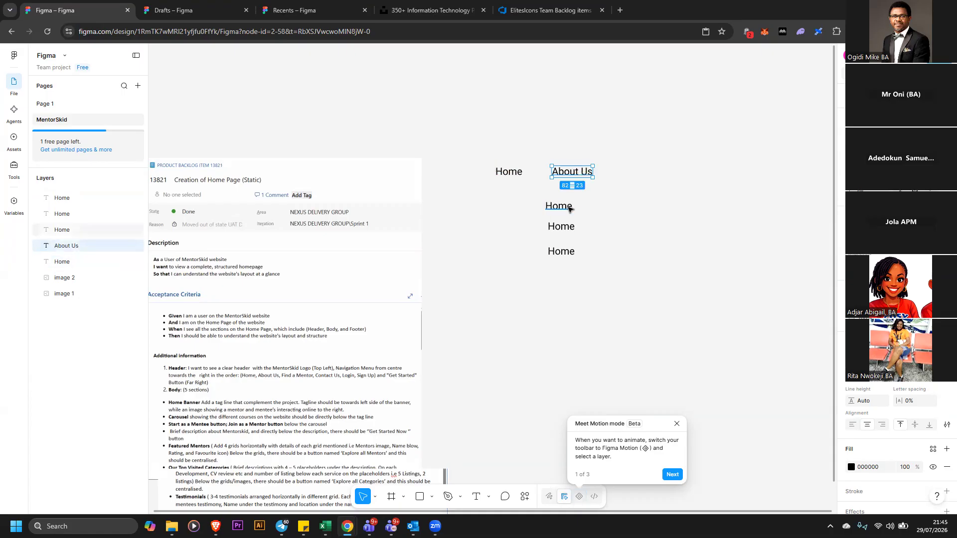
{"action": "left_click_drag", "start_coordinate": [644, 182], "coordinate": [646, 175]}
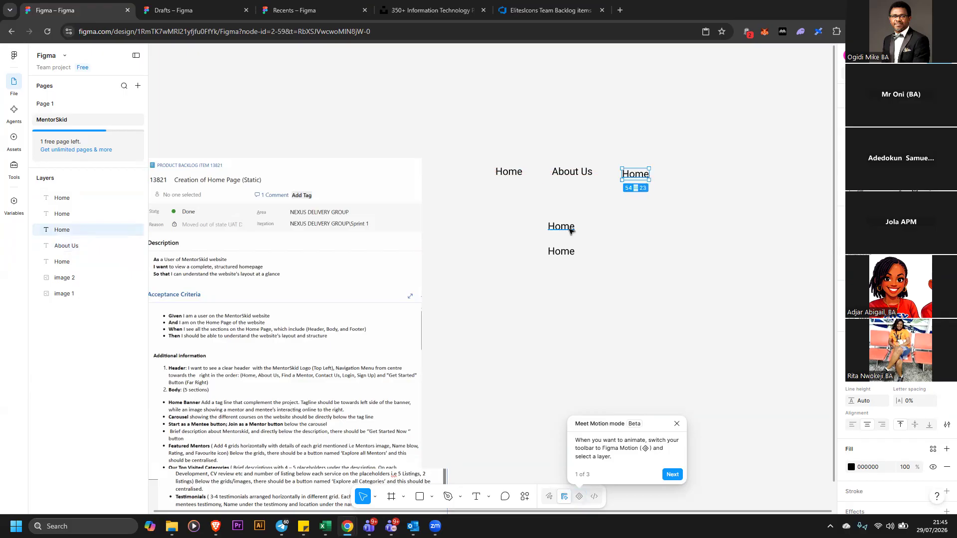
{"action": "left_click_drag", "start_coordinate": [570, 230], "coordinate": [701, 178]}
{"action": "left_click_drag", "start_coordinate": [574, 253], "coordinate": [743, 175]}
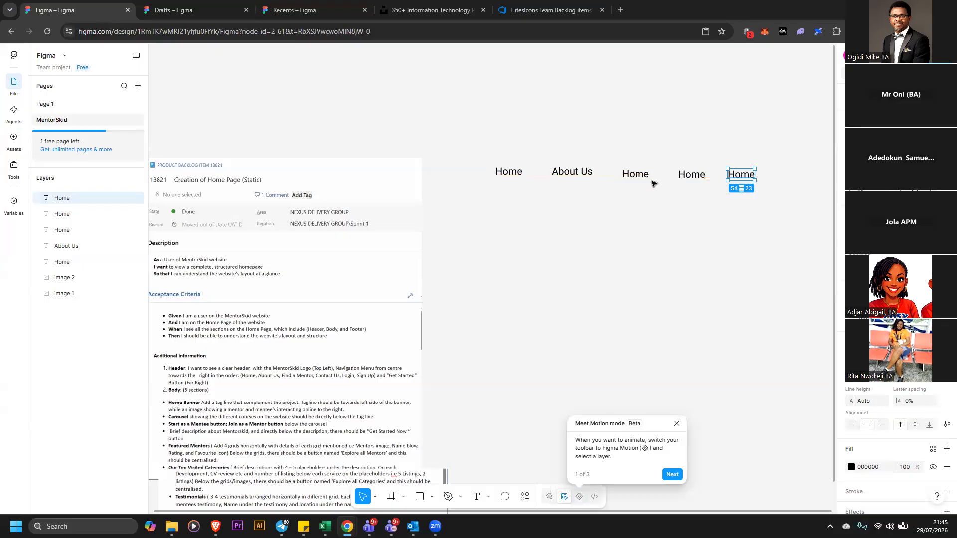
Change the third label's text to Find a Mentor
{"action": "double_click", "coordinate": [643, 179]}
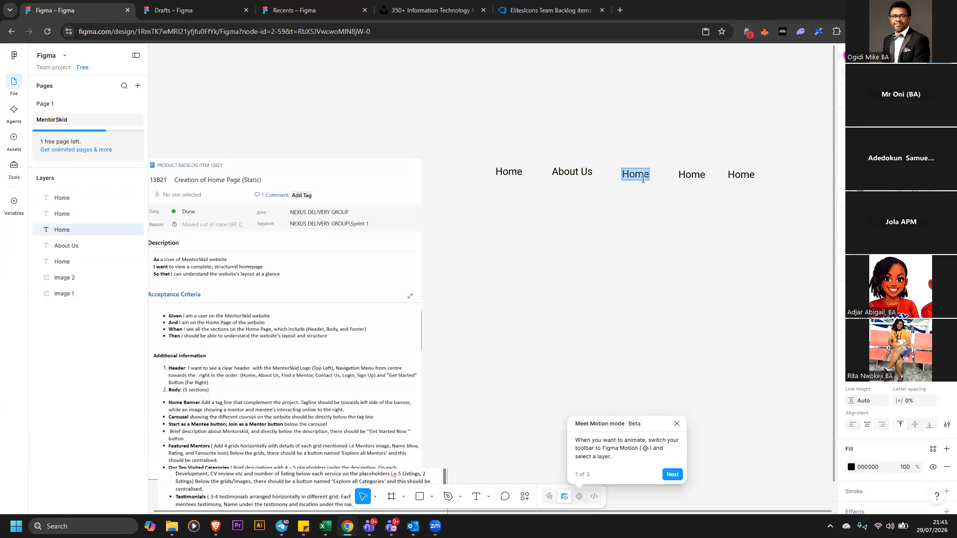
{"action": "type", "text": "Find a mENTOR"}
{"action": "key", "text": "BackSpace"}
{"action": "key", "text": "BackSpace"}
{"action": "key", "text": "BackSpace"}
{"action": "key", "text": "BackSpace"}
{"action": "key", "text": "BackSpace"}
{"action": "key", "text": "BackSpace"}
{"action": "key", "text": "BackSpace"}
{"action": "key", "text": "BackSpace"}
{"action": "key", "text": "BackSpace"}
{"action": "type", "text": "a Mento"}
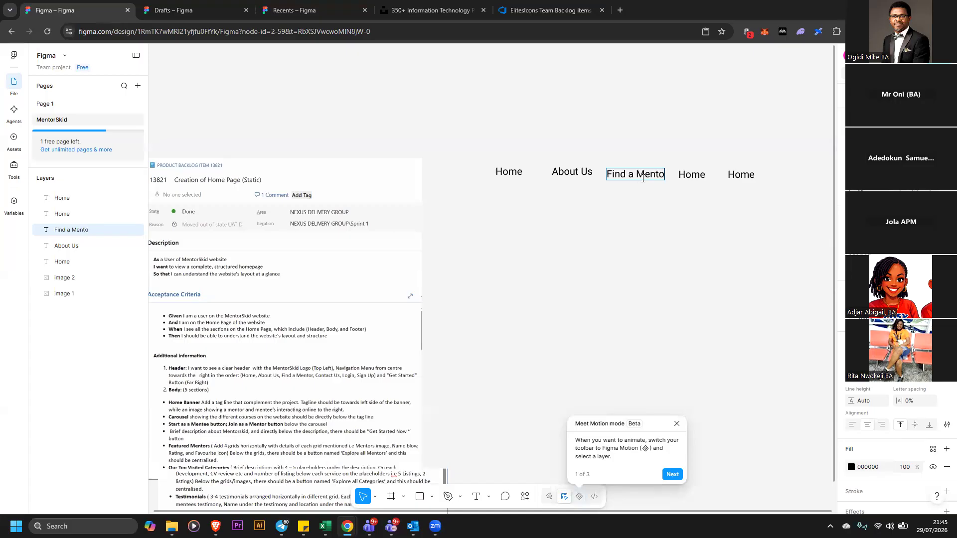
{"action": "type", "text": "r"}
Change the fourth and fifth labels to Contact Us and Login
{"action": "double_click", "coordinate": [697, 175]}
{"action": "type", "text": "Contact Us"}
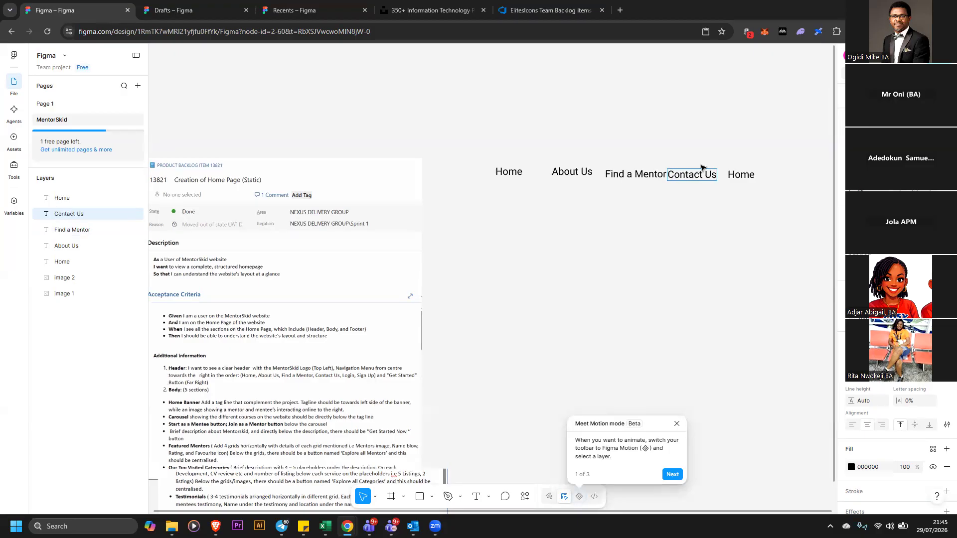
{"action": "double_click", "coordinate": [743, 175]}
{"action": "type", "text": "Login"}
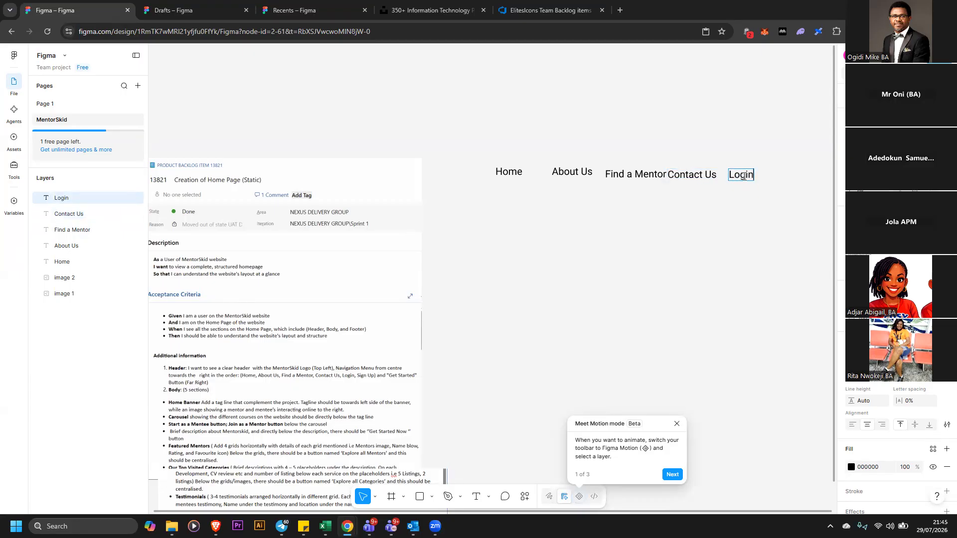
Duplicate the Login label to its right and change the copy to Sign Up
{"action": "left_click", "coordinate": [698, 230]}
{"action": "left_click_drag", "start_coordinate": [741, 176], "coordinate": [768, 178]}
{"action": "double_click", "coordinate": [767, 177]}
{"action": "type", "text": "Sign Up"}
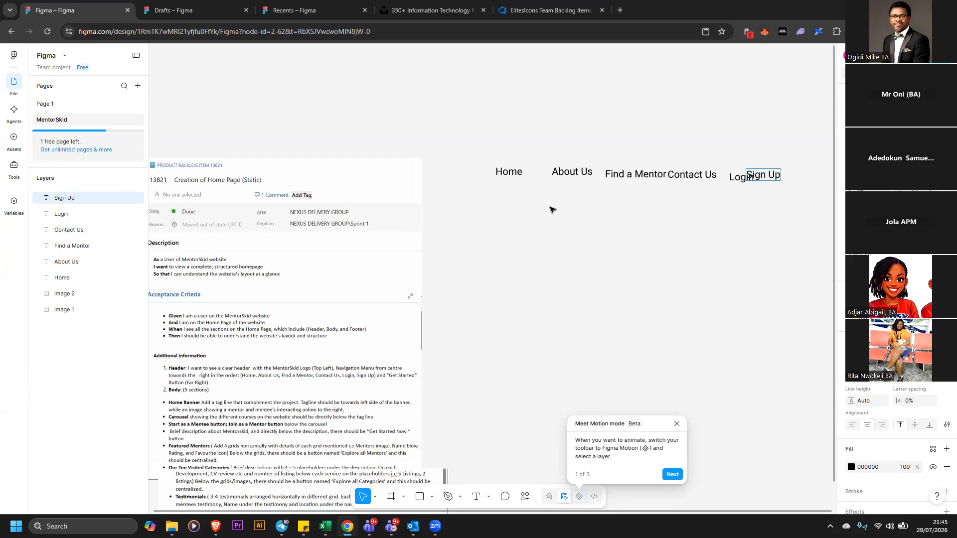
{"action": "key", "text": "Escape"}
Spread the menu labels further apart along the header row
{"action": "left_click_drag", "start_coordinate": [487, 176], "coordinate": [455, 176]}
{"action": "left_click_drag", "start_coordinate": [590, 169], "coordinate": [564, 171]}
{"action": "mouse_move", "coordinate": [651, 179]}
{"action": "left_mouse_down"}
{"action": "mouse_move", "coordinate": [635, 179]}
{"action": "mouse_move", "coordinate": [657, 177]}
{"action": "left_mouse_up"}
{"action": "left_click_drag", "start_coordinate": [768, 175], "coordinate": [800, 172]}
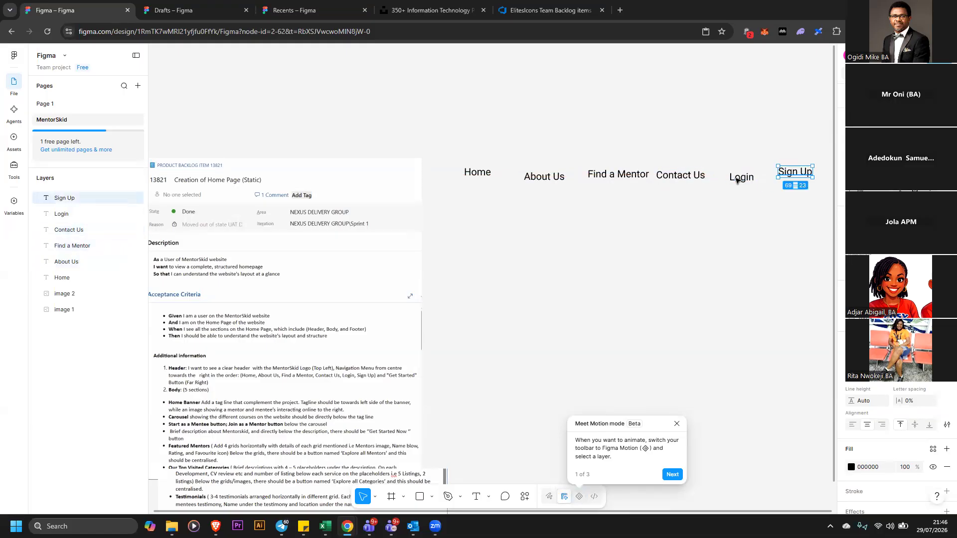
{"action": "left_click_drag", "start_coordinate": [740, 180], "coordinate": [742, 174]}
{"action": "left_click", "coordinate": [711, 202]}
Select all menu labels, align them on one line and distribute their horizontal spacing evenly
{"action": "left_click_drag", "start_coordinate": [451, 152], "coordinate": [823, 206]}
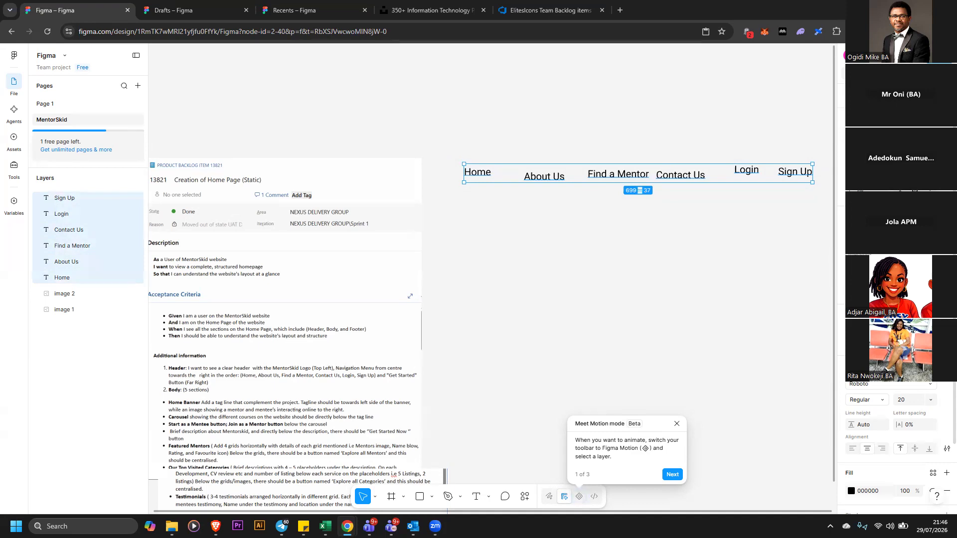
{"action": "key", "text": "alt+s"}
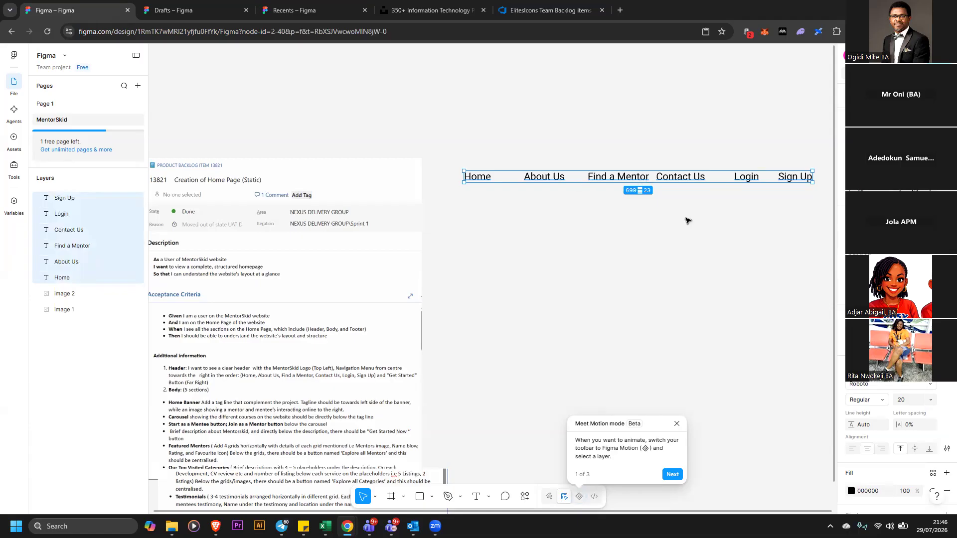
{"action": "left_click", "coordinate": [947, 144]}
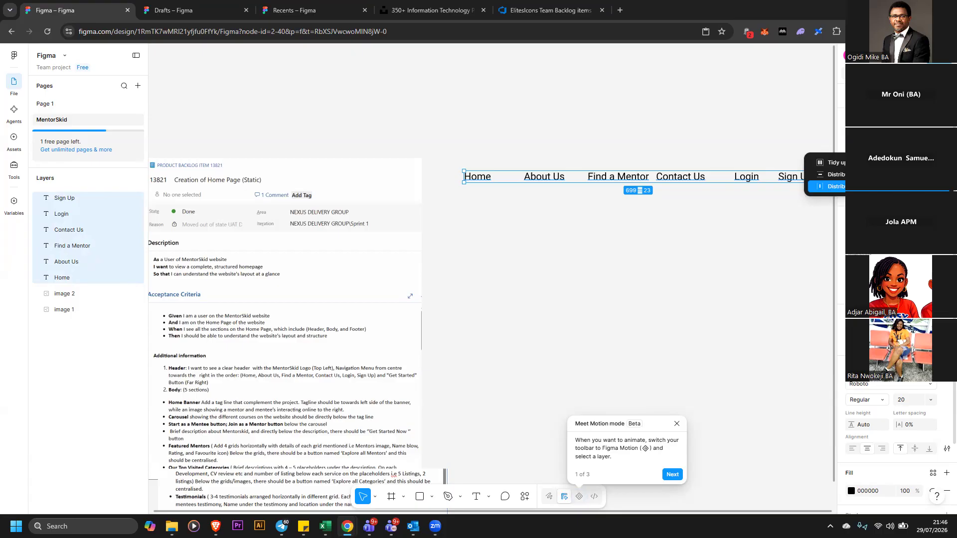
{"action": "left_click", "coordinate": [852, 187]}
{"action": "left_click", "coordinate": [781, 212]}
Move the menu labels into a vertical column below Home
{"action": "left_click_drag", "start_coordinate": [793, 177], "coordinate": [493, 238]}
{"action": "left_click_drag", "start_coordinate": [540, 179], "coordinate": [501, 302]}
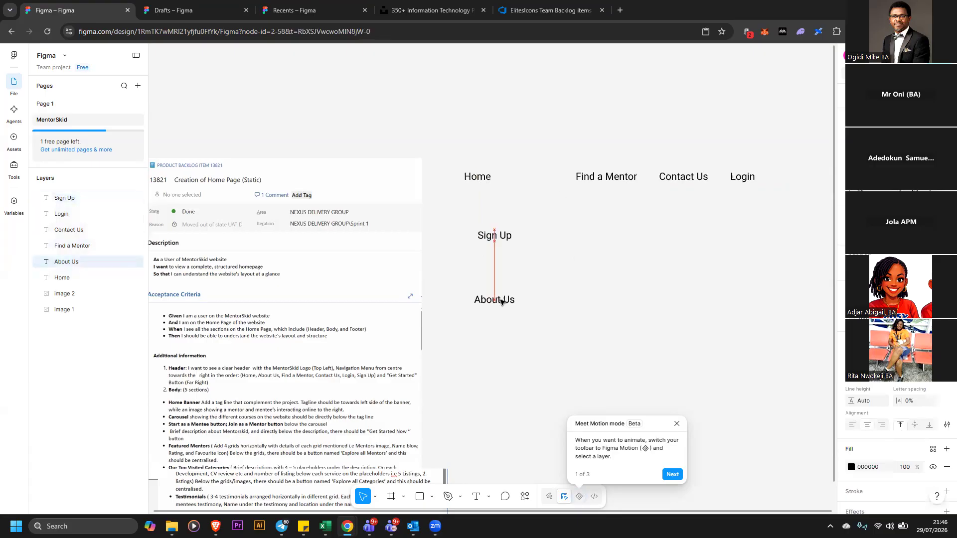
{"action": "left_click_drag", "start_coordinate": [606, 176], "coordinate": [515, 354]}
{"action": "left_click_drag", "start_coordinate": [700, 182], "coordinate": [548, 387]}
{"action": "left_click_drag", "start_coordinate": [572, 353], "coordinate": [572, 352]}
{"action": "left_click_drag", "start_coordinate": [743, 178], "coordinate": [562, 398]}
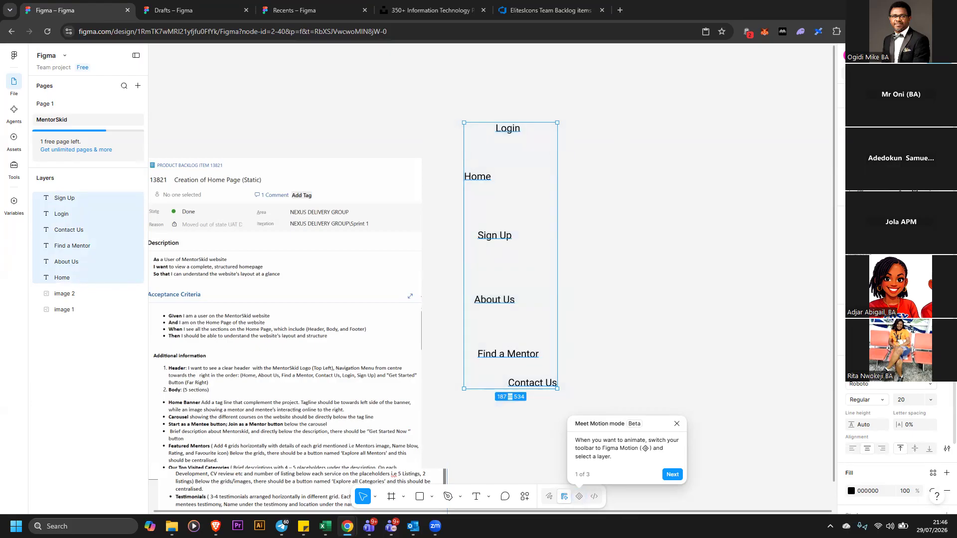
Left-align the menu labels in their column, distribute their vertical spacing evenly and tighten the gaps between them
{"action": "key", "text": "alt+a"}
{"action": "left_click", "coordinate": [946, 141]}
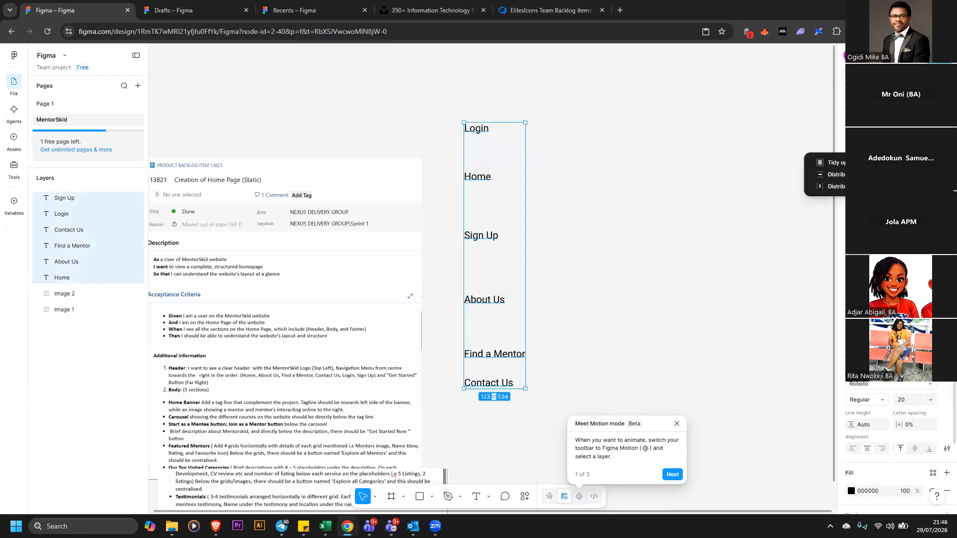
{"action": "left_click", "coordinate": [836, 174]}
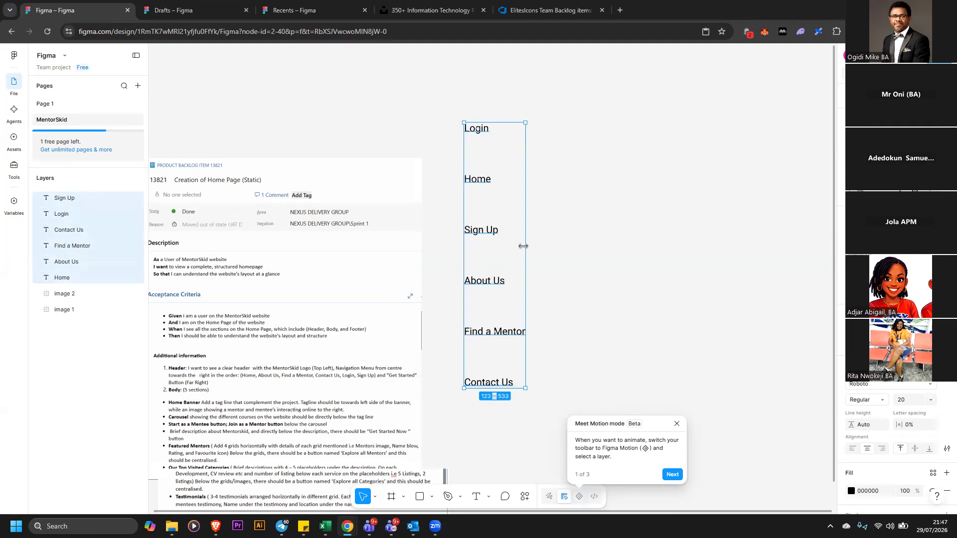
{"action": "left_click_drag", "start_coordinate": [479, 205], "coordinate": [481, 172]}
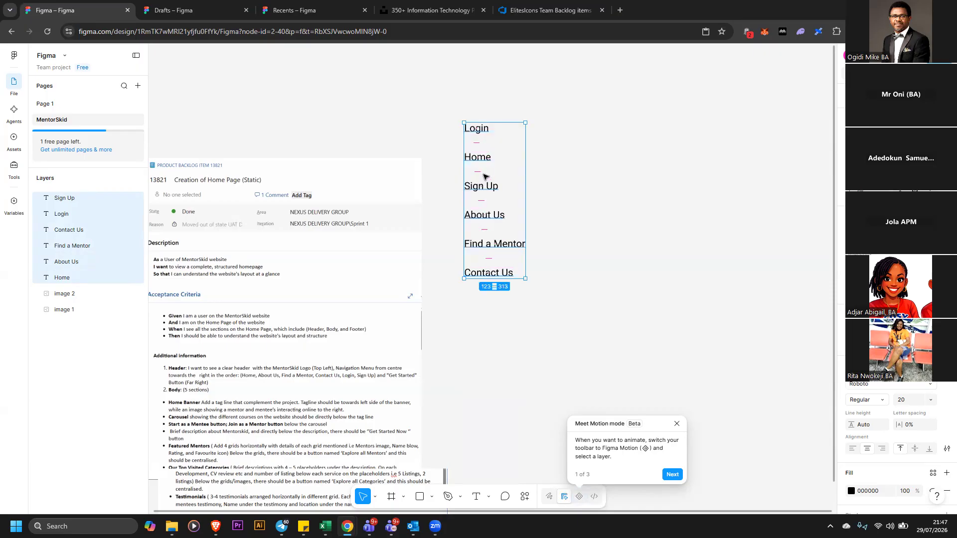
{"action": "left_click", "coordinate": [557, 181]}
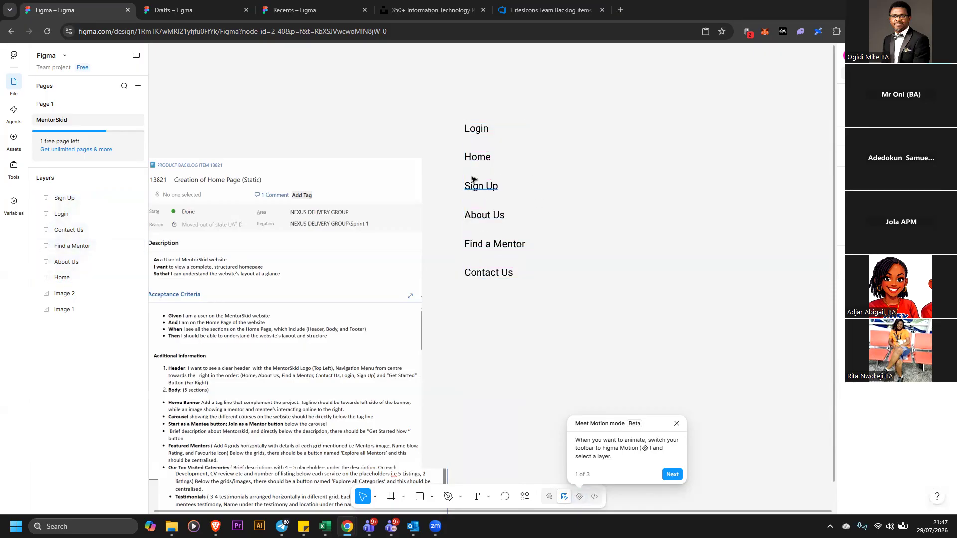
Try to rearrange the menu labels into one horizontal header row: Home, About Us, Find a Mentor, Contact Us, Login, Sign Up
{"action": "left_click_drag", "start_coordinate": [444, 108], "coordinate": [587, 323]}
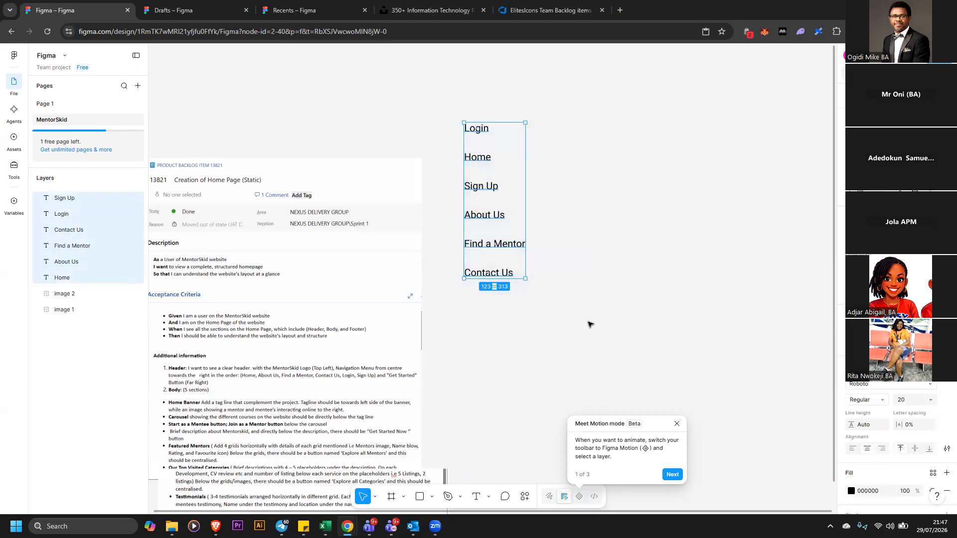
{"action": "left_click", "coordinate": [512, 280]}
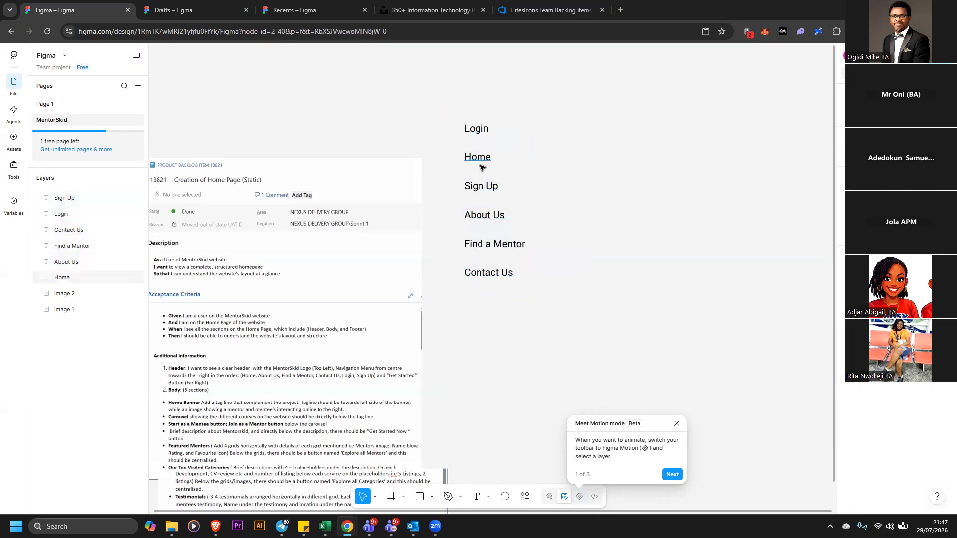
{"action": "left_click_drag", "start_coordinate": [482, 162], "coordinate": [417, 124]}
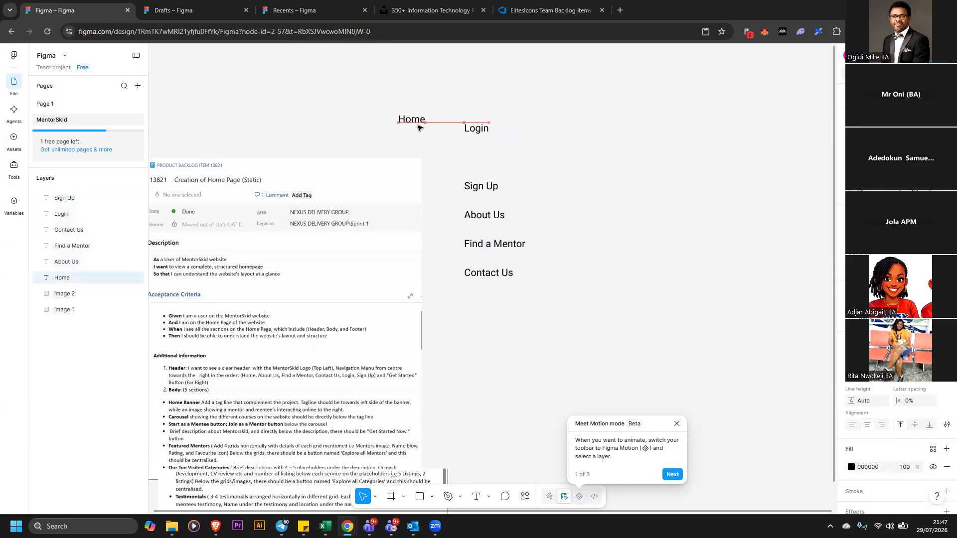
{"action": "left_click_drag", "start_coordinate": [477, 131], "coordinate": [615, 120]}
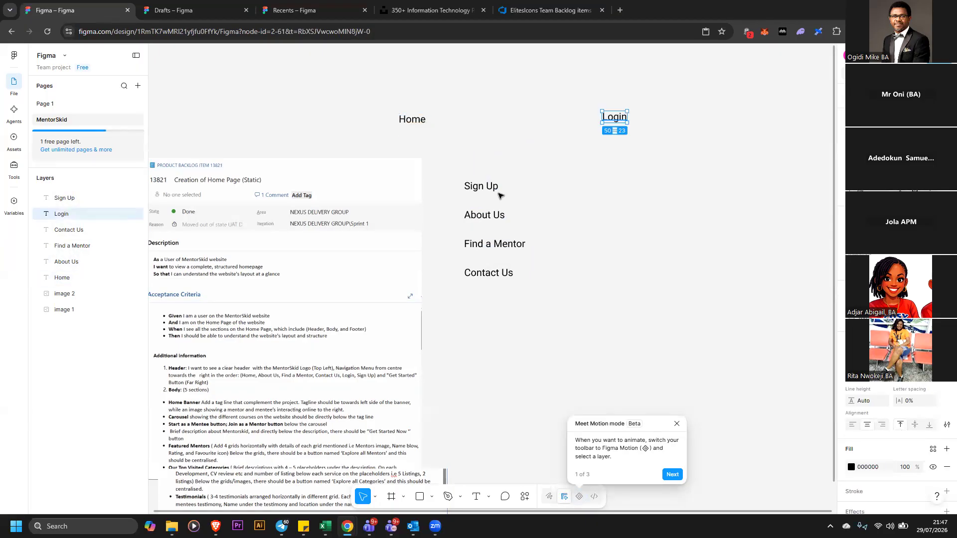
{"action": "left_click_drag", "start_coordinate": [486, 188], "coordinate": [648, 176]}
{"action": "mouse_move", "coordinate": [669, 132]}
{"action": "left_mouse_down"}
{"action": "mouse_move", "coordinate": [673, 144]}
{"action": "mouse_move", "coordinate": [669, 117]}
{"action": "left_mouse_up"}
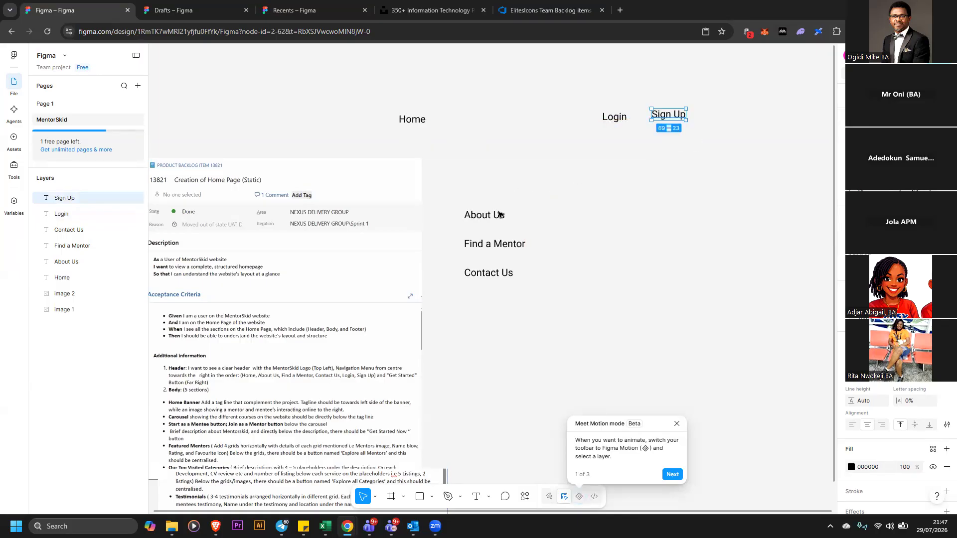
{"action": "left_click_drag", "start_coordinate": [484, 214], "coordinate": [418, 134]}
{"action": "left_click", "coordinate": [500, 133]}
{"action": "left_click_drag", "start_coordinate": [502, 137], "coordinate": [378, 98]}
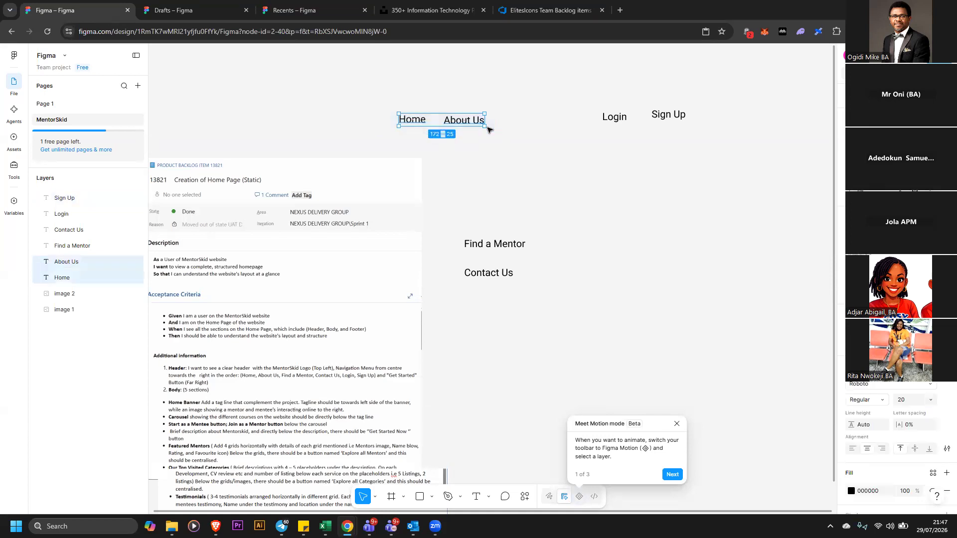
{"action": "left_click_drag", "start_coordinate": [460, 124], "coordinate": [424, 120]}
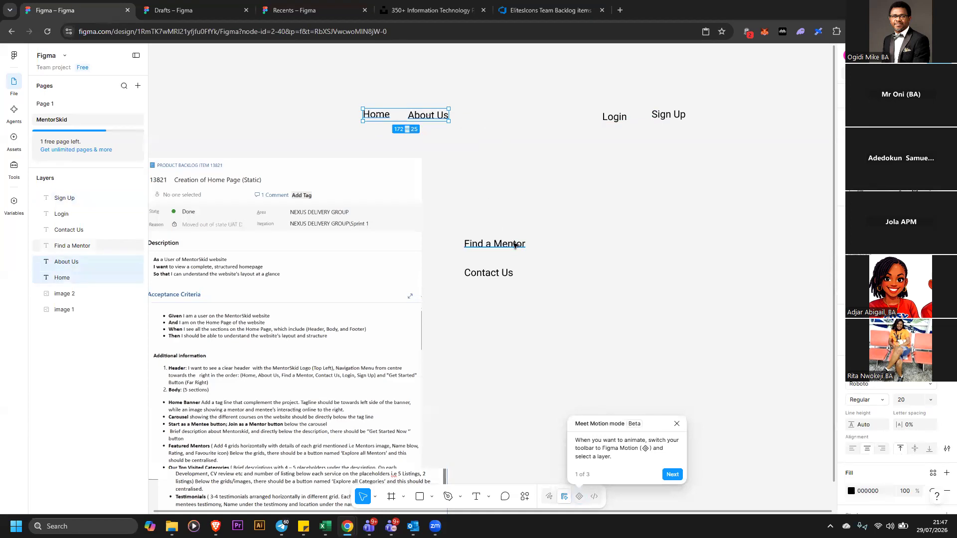
{"action": "left_click_drag", "start_coordinate": [513, 245], "coordinate": [513, 118]}
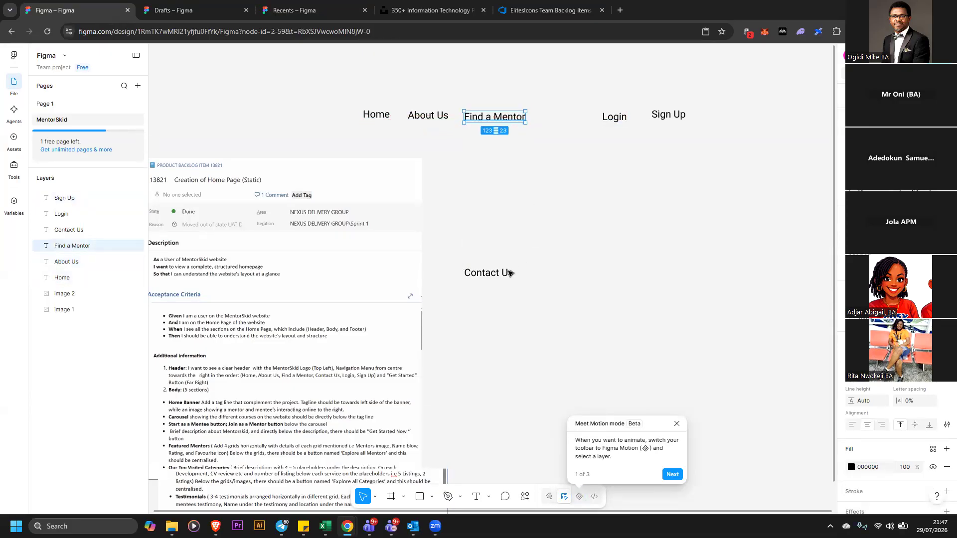
{"action": "left_click_drag", "start_coordinate": [509, 275], "coordinate": [581, 119]}
{"action": "left_click_drag", "start_coordinate": [689, 117], "coordinate": [717, 116]}
{"action": "left_click", "coordinate": [700, 135]}
{"action": "left_click_drag", "start_coordinate": [337, 86], "coordinate": [741, 164]}
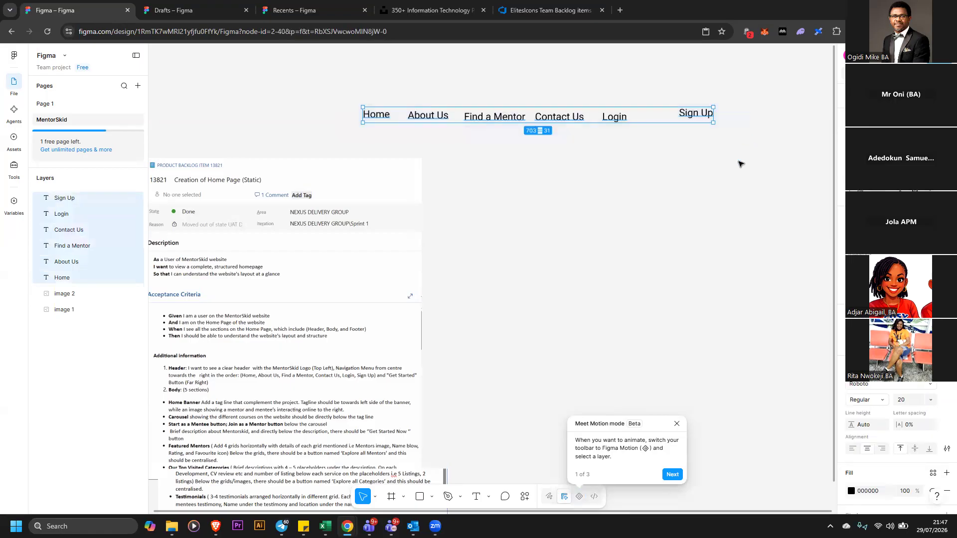
{"action": "left_click", "coordinate": [660, 171]}
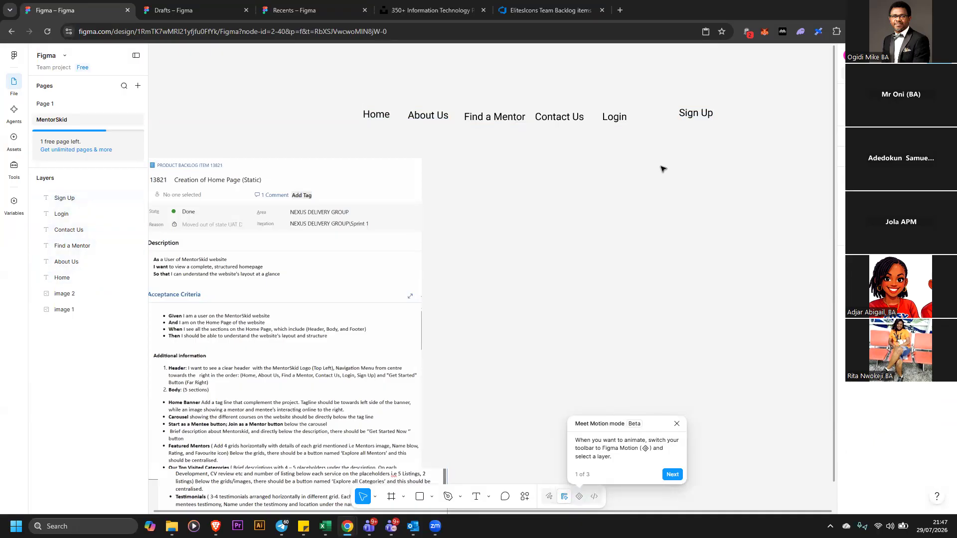
Undo the header-row rearrangement of the menu labels
{"action": "key", "text": "ctrl+z"}
{"action": "key", "text": "ctrl+z"}
{"action": "key", "text": "ctrl+z"}
{"action": "key", "text": "ctrl+z"}
{"action": "key", "text": "ctrl+z"}
{"action": "key", "text": "ctrl+z"}
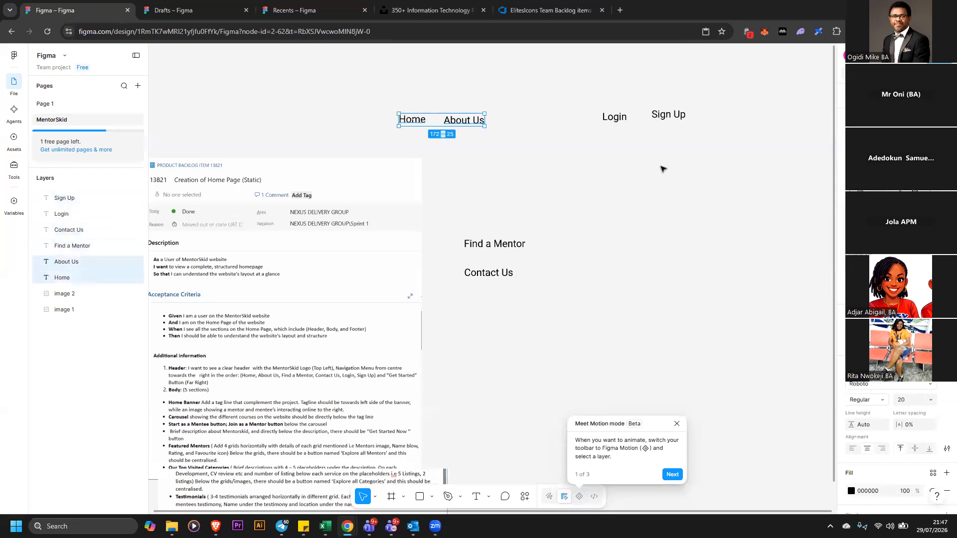
{"action": "key", "text": "ctrl+z"}
{"action": "key", "text": "ctrl+z"}
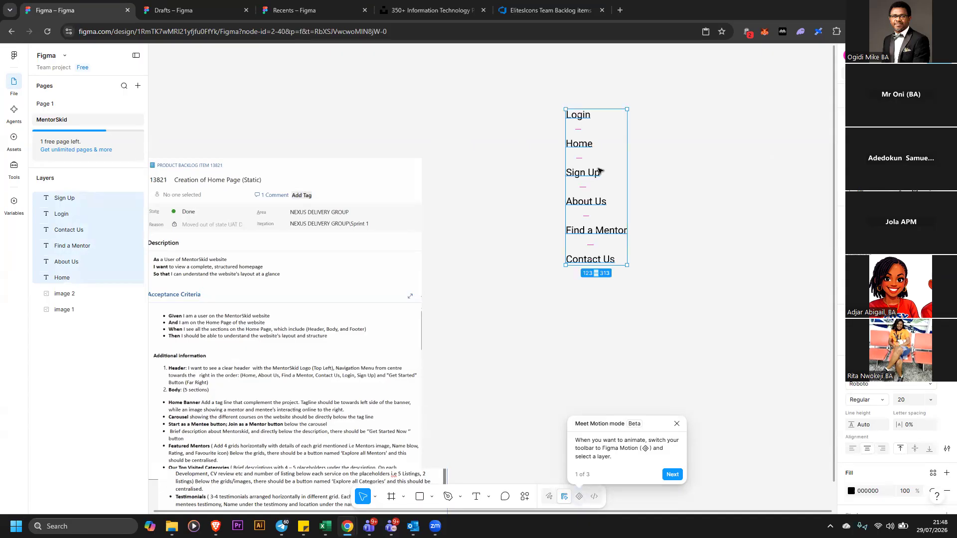
Open the text styles list for the selected menu labels and close it
{"action": "scroll", "coordinate": [897, 449], "scroll_direction": "down", "scroll_amount": 2}
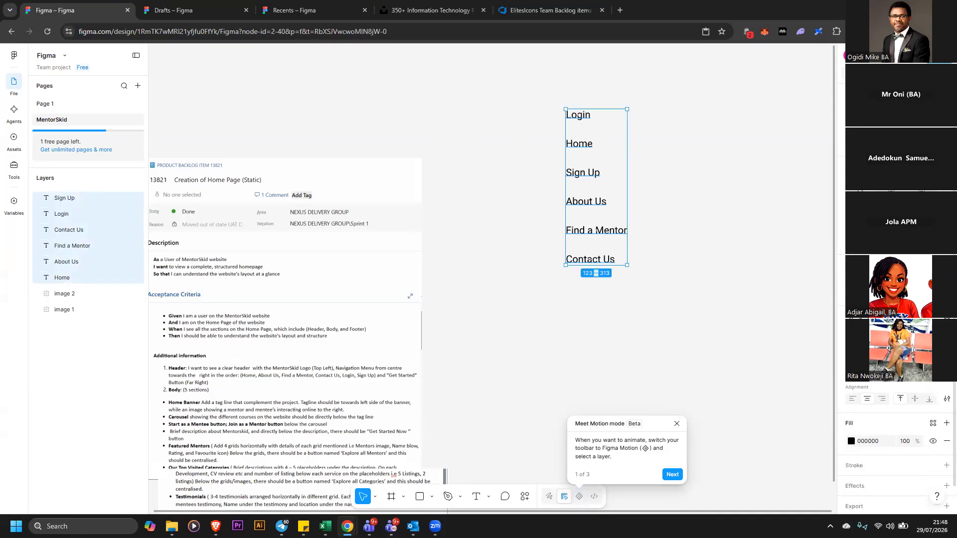
{"action": "scroll", "coordinate": [897, 448], "scroll_direction": "down", "scroll_amount": 1}
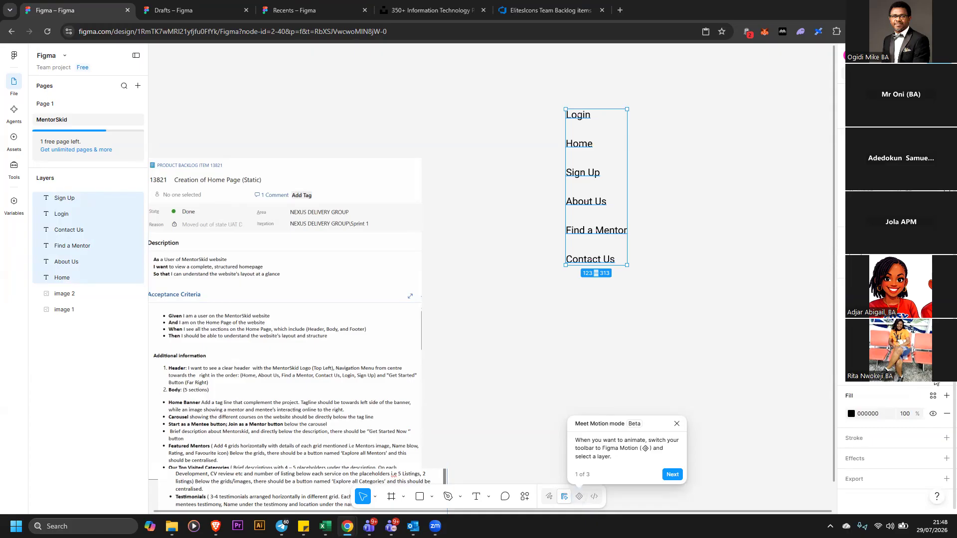
{"action": "left_click", "coordinate": [933, 288]}
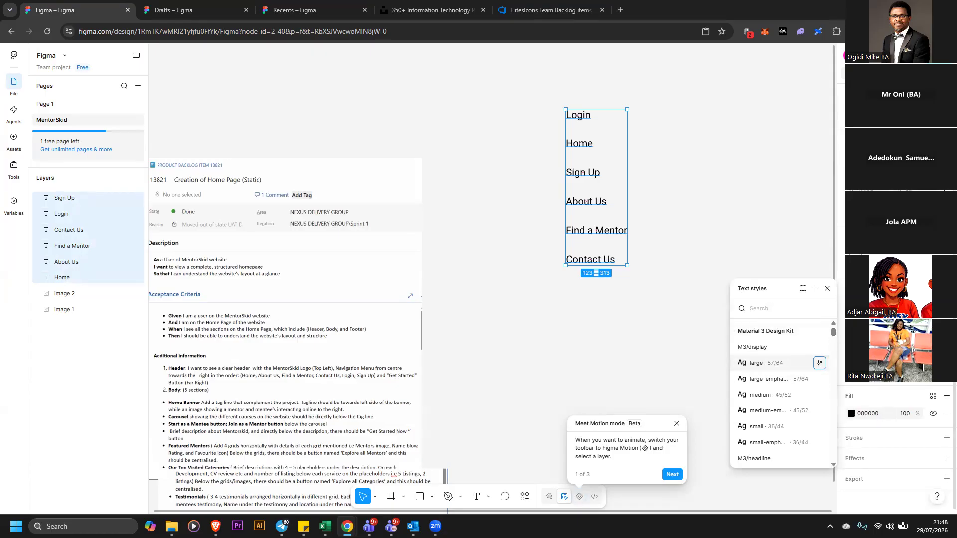
{"action": "left_click", "coordinate": [869, 323]}
{"action": "left_click", "coordinate": [814, 278]}
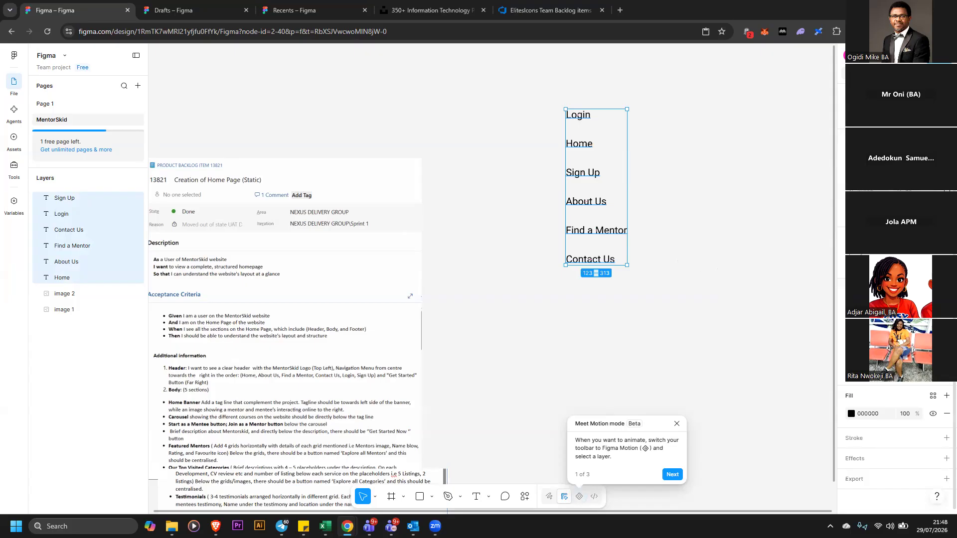
Examine the advanced type settings of the selected labels, including underline, details and variable options
{"action": "left_click", "coordinate": [947, 371]}
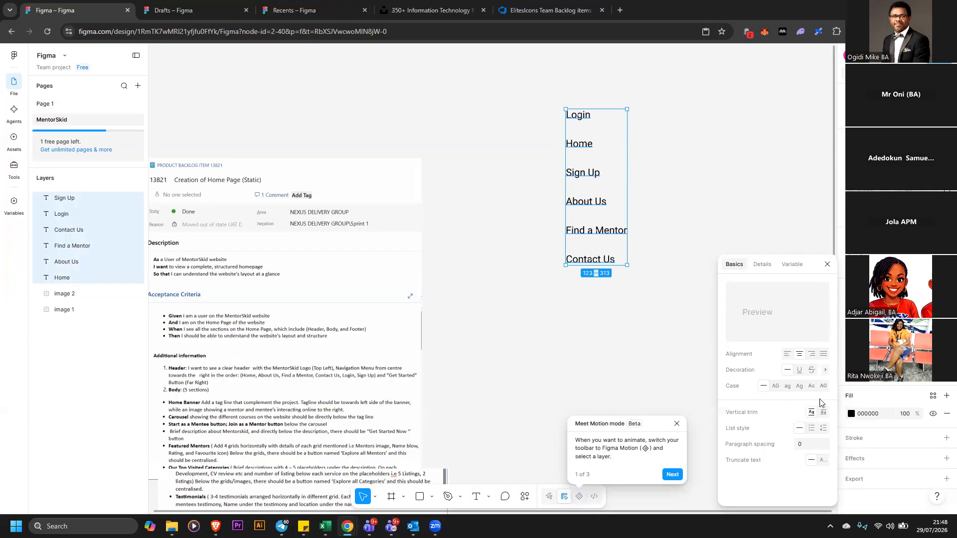
{"action": "left_click", "coordinate": [825, 371]}
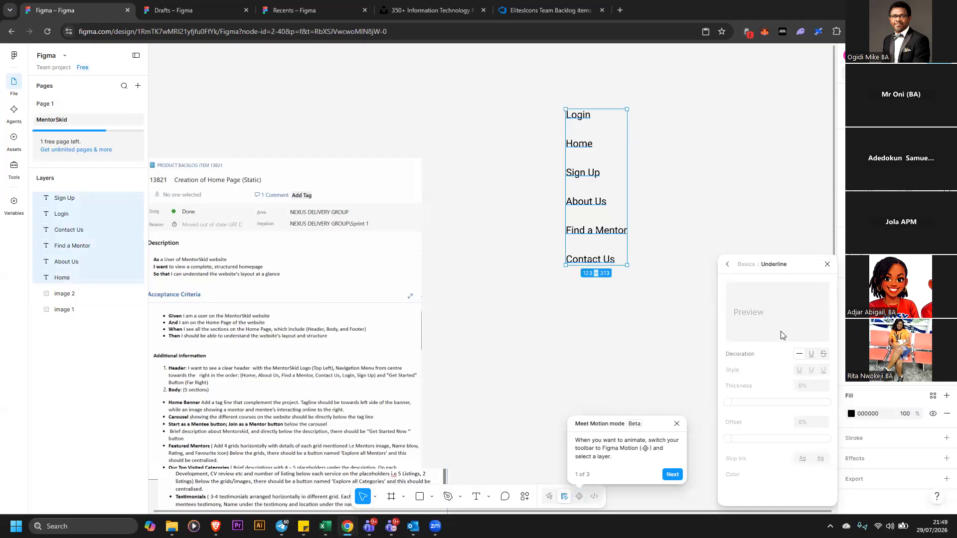
{"action": "left_click", "coordinate": [727, 264]}
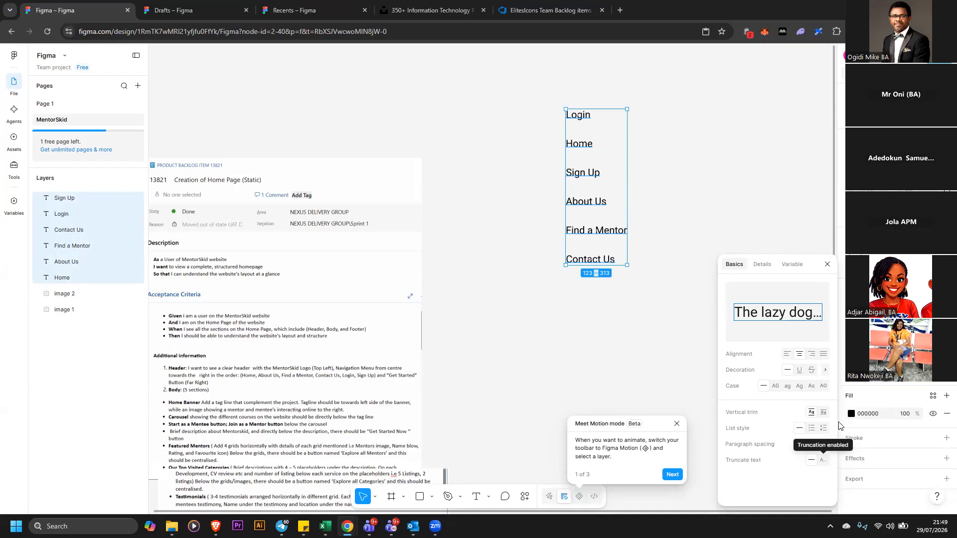
{"action": "left_click", "coordinate": [825, 371]}
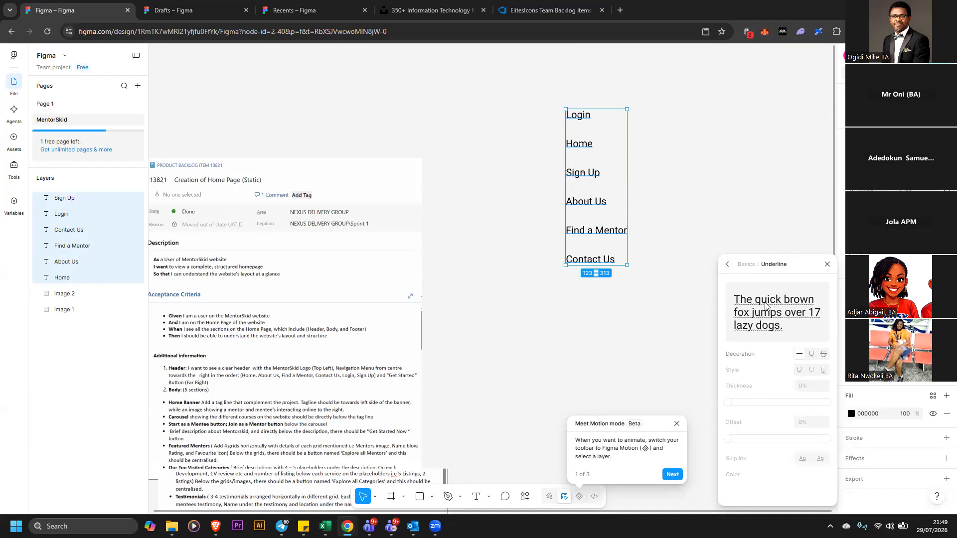
{"action": "left_click", "coordinate": [728, 265]}
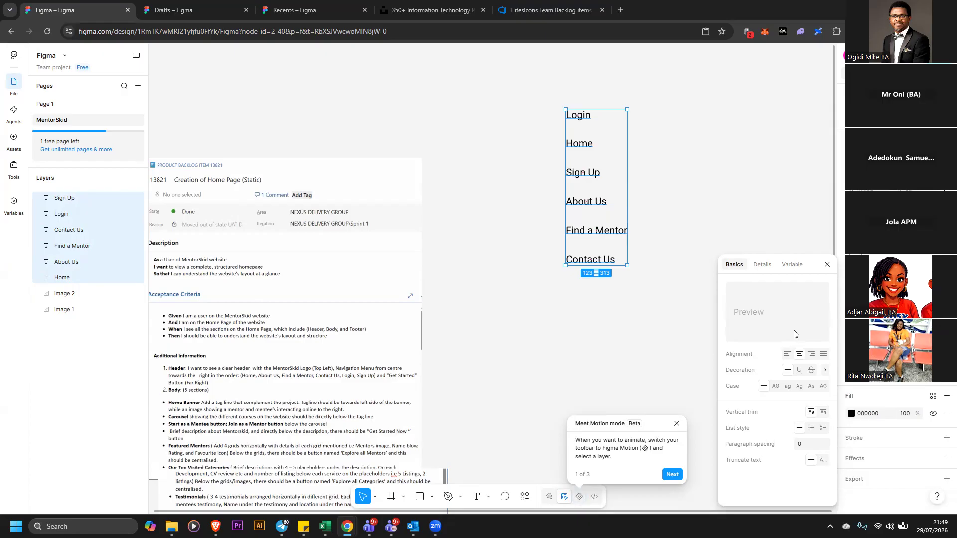
{"action": "left_click", "coordinate": [763, 265]}
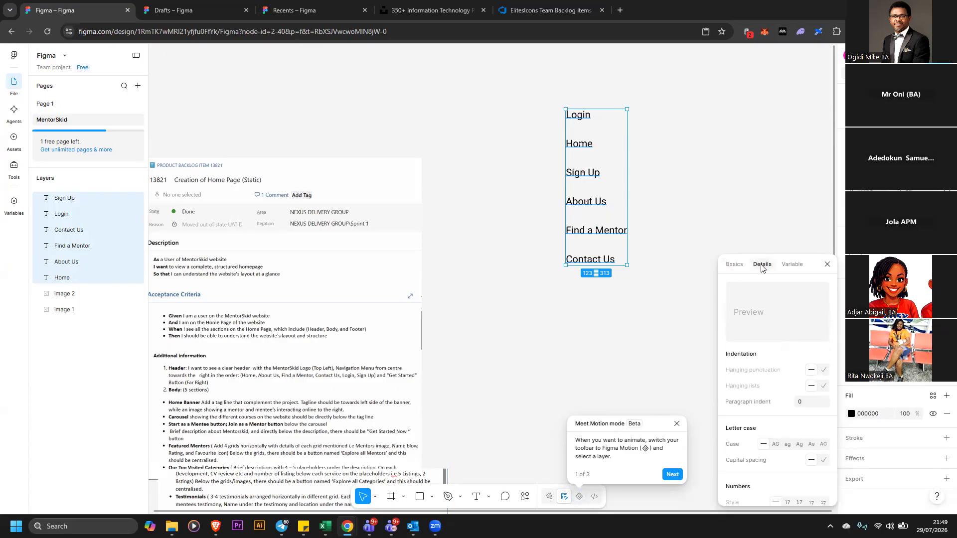
{"action": "left_click", "coordinate": [792, 267]}
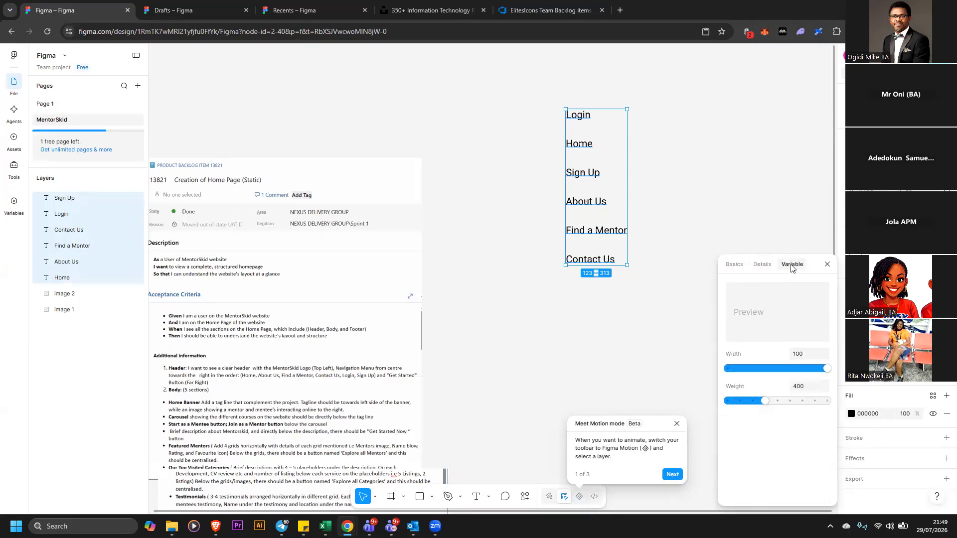
{"action": "left_click", "coordinate": [740, 268]}
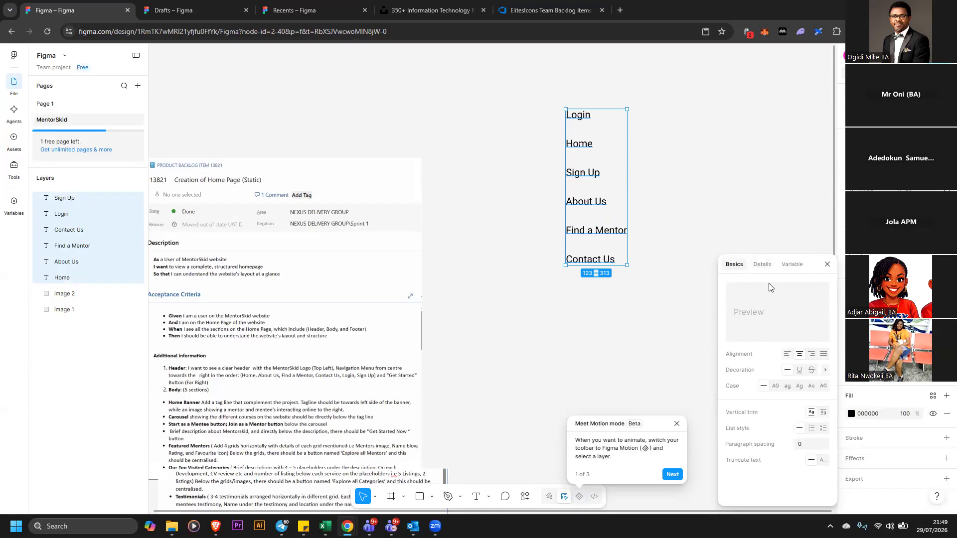
{"action": "key", "text": "Escape"}
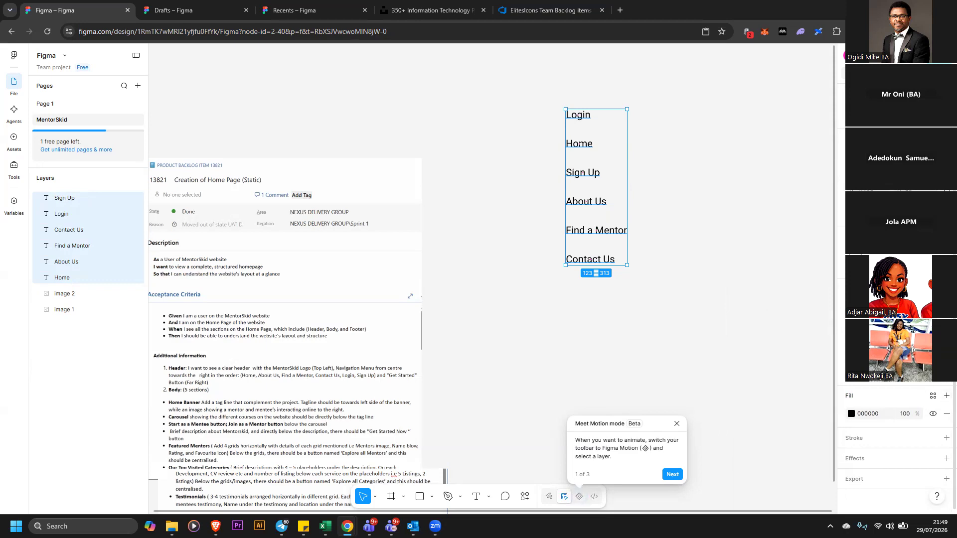
Reopen the text styles and the underline options of the advanced type settings for the menu labels
{"action": "left_click", "coordinate": [933, 288]}
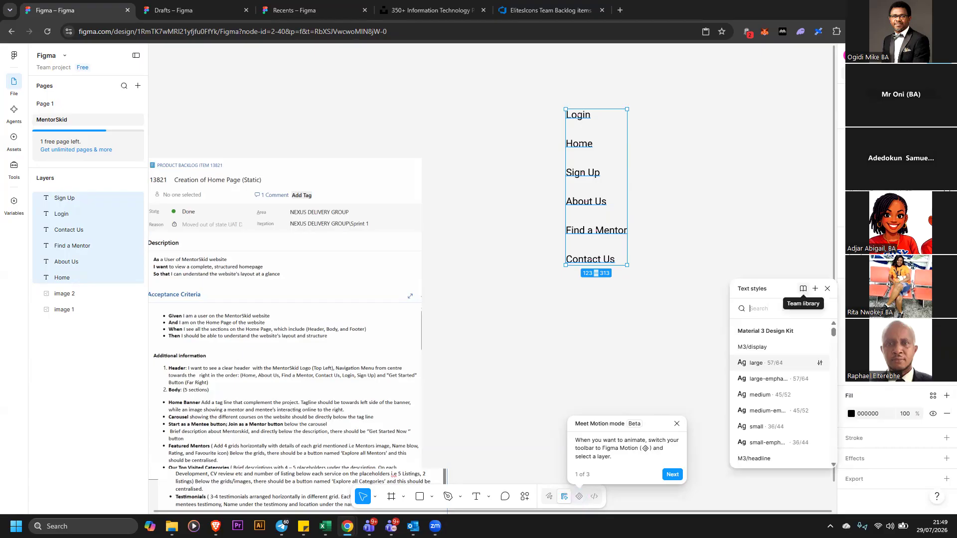
{"action": "left_click", "coordinate": [827, 289]}
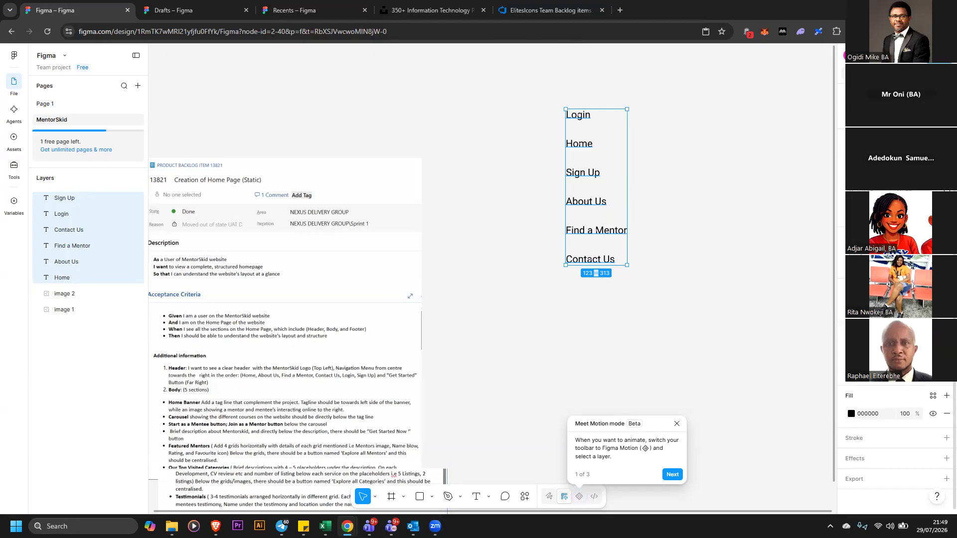
{"action": "left_click", "coordinate": [947, 373]}
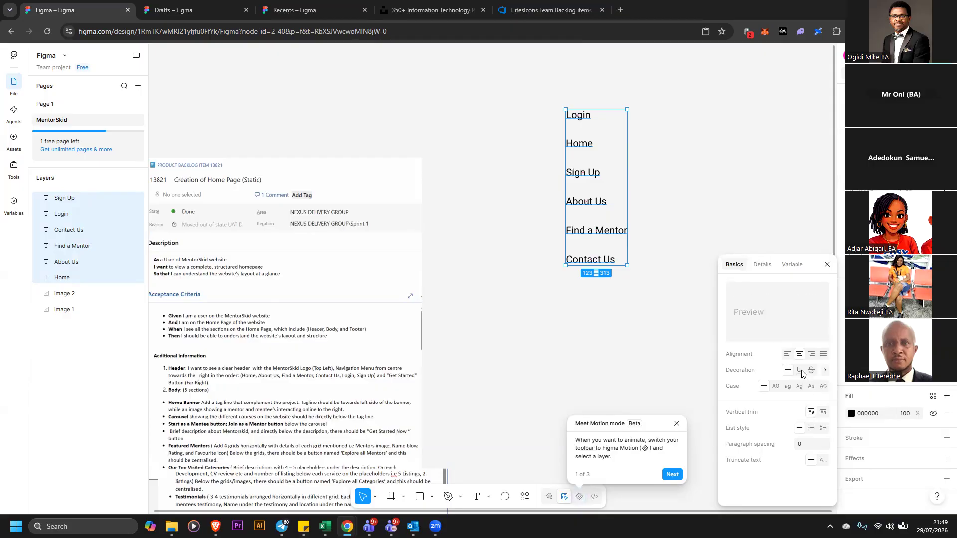
{"action": "left_click", "coordinate": [825, 372]}
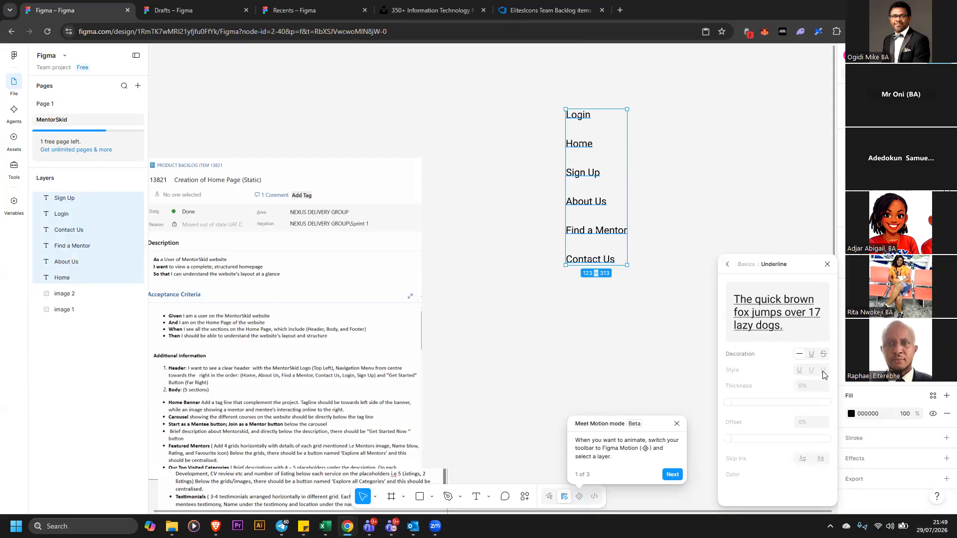
{"action": "mouse_move", "coordinate": [735, 399]}
{"action": "left_mouse_down"}
{"action": "mouse_move", "coordinate": [766, 398]}
{"action": "mouse_move", "coordinate": [733, 389]}
{"action": "left_mouse_up"}
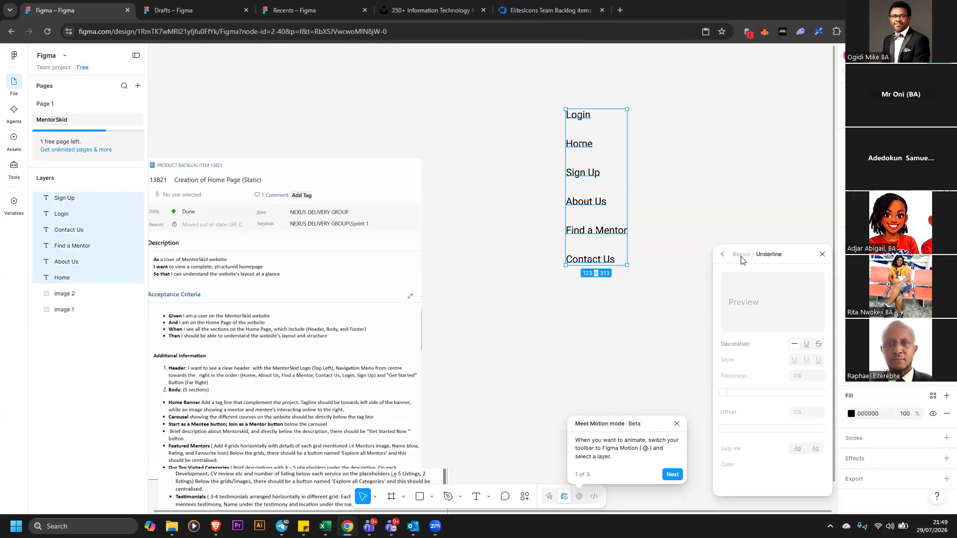
{"action": "left_click", "coordinate": [822, 254]}
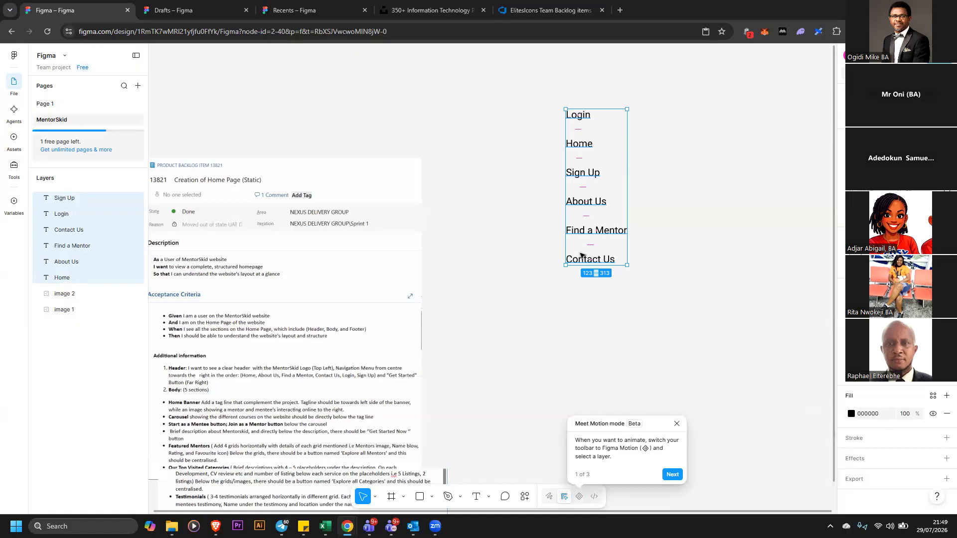
Arrange the menu labels in one horizontal header row: Home, About Us, Find a Mentor, Contact Us, Sign Up, Login
{"action": "left_click", "coordinate": [677, 245]}
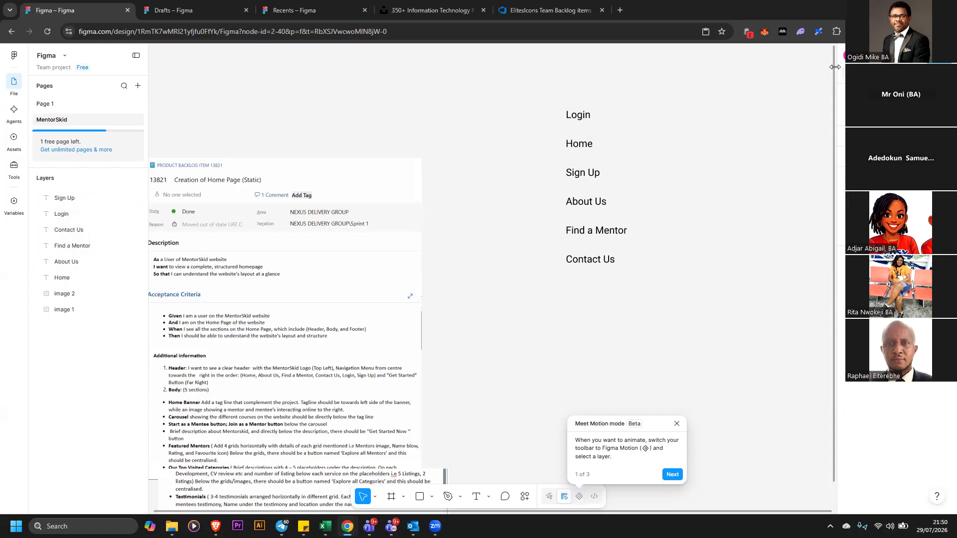
{"action": "left_click_drag", "start_coordinate": [578, 115], "coordinate": [680, 113]}
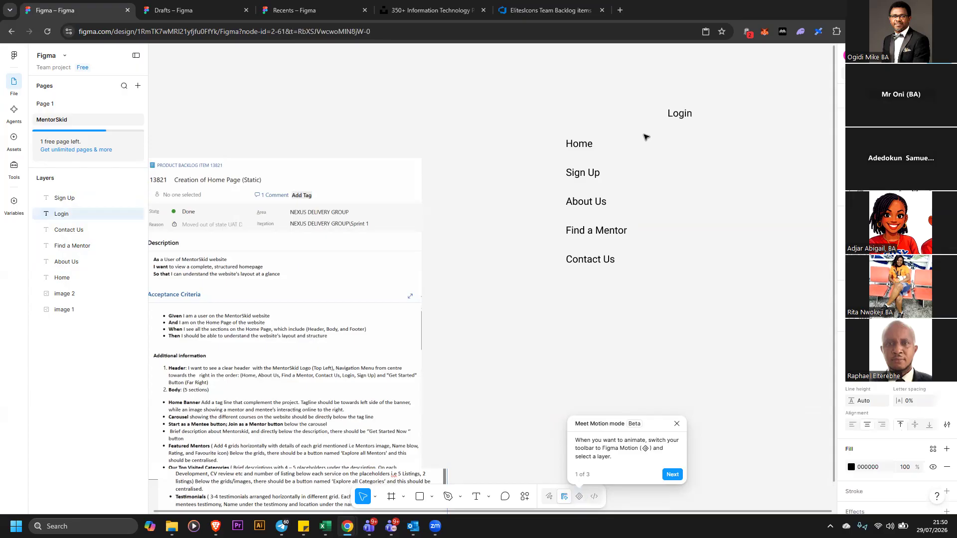
{"action": "left_click_drag", "start_coordinate": [579, 144], "coordinate": [345, 107]}
{"action": "left_click_drag", "start_coordinate": [579, 175], "coordinate": [506, 141]}
{"action": "left_click_drag", "start_coordinate": [587, 202], "coordinate": [419, 112]}
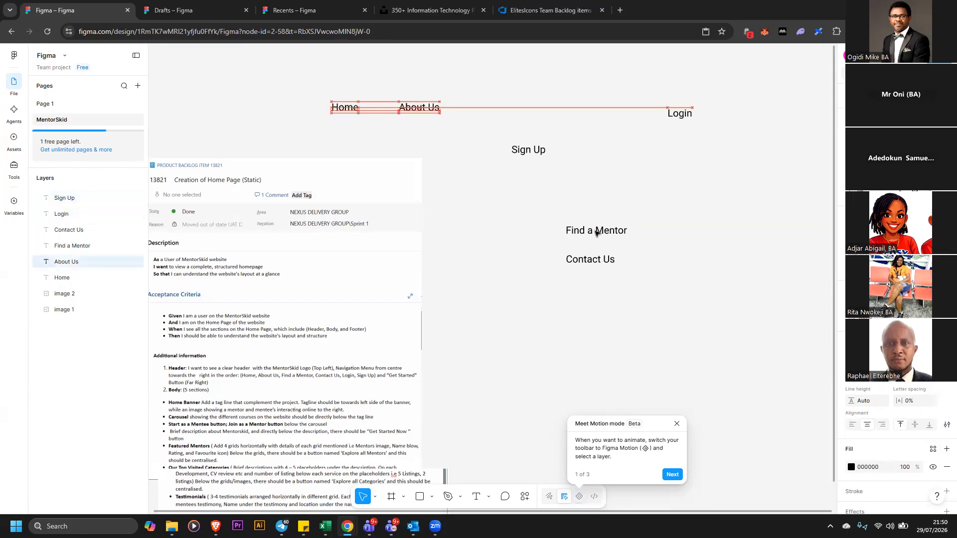
{"action": "left_click_drag", "start_coordinate": [602, 233], "coordinate": [510, 112]}
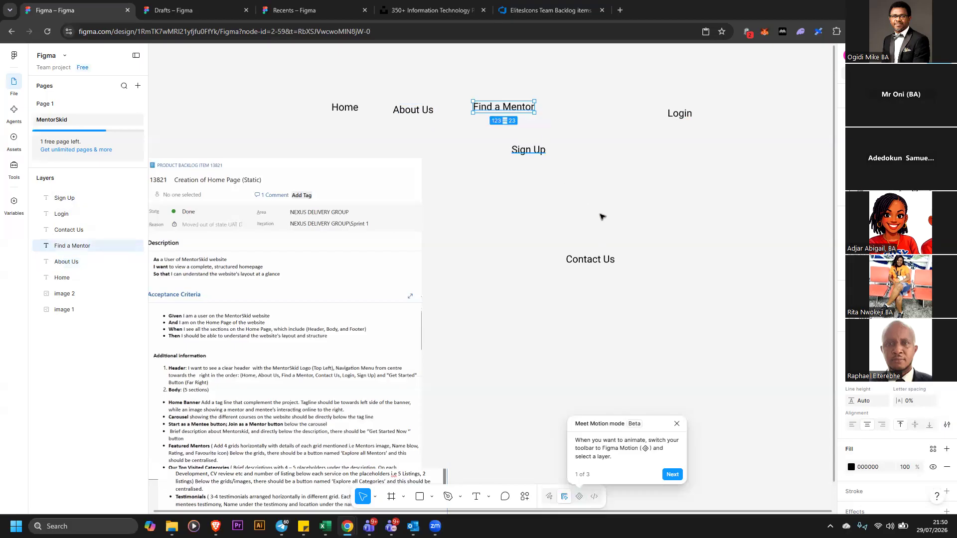
{"action": "left_click_drag", "start_coordinate": [598, 260], "coordinate": [588, 109]}
{"action": "left_click_drag", "start_coordinate": [680, 113], "coordinate": [733, 104]}
{"action": "left_click_drag", "start_coordinate": [543, 151], "coordinate": [687, 107]}
Select all six menu labels and space them evenly across the header row
{"action": "left_click_drag", "start_coordinate": [312, 84], "coordinate": [750, 127]}
{"action": "key", "text": "alt+s"}
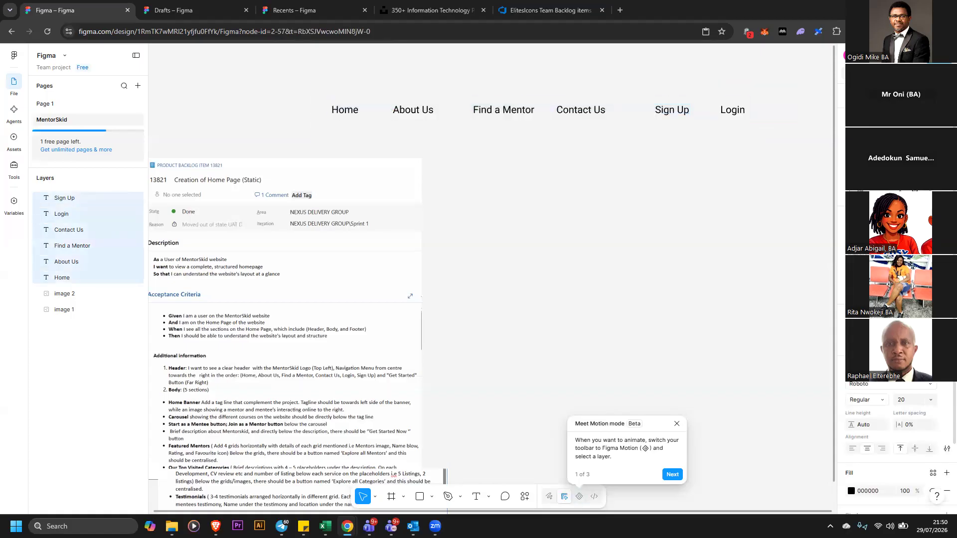
{"action": "left_click", "coordinate": [947, 142]}
{"action": "left_click", "coordinate": [831, 174]}
{"action": "left_click", "coordinate": [635, 175]}
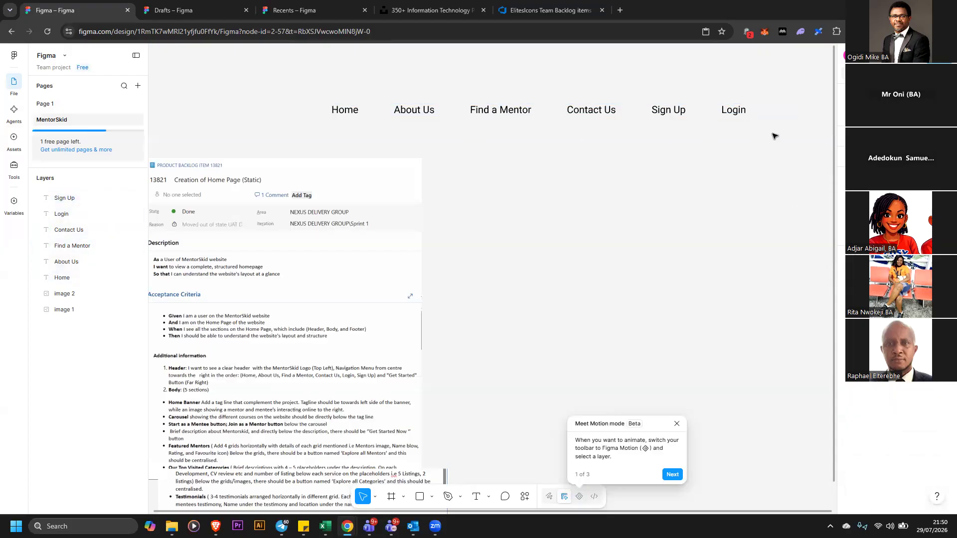
{"action": "mouse_move", "coordinate": [313, 84]}
{"action": "left_mouse_down"}
{"action": "mouse_move", "coordinate": [325, 110]}
{"action": "mouse_move", "coordinate": [772, 134]}
{"action": "left_mouse_up"}
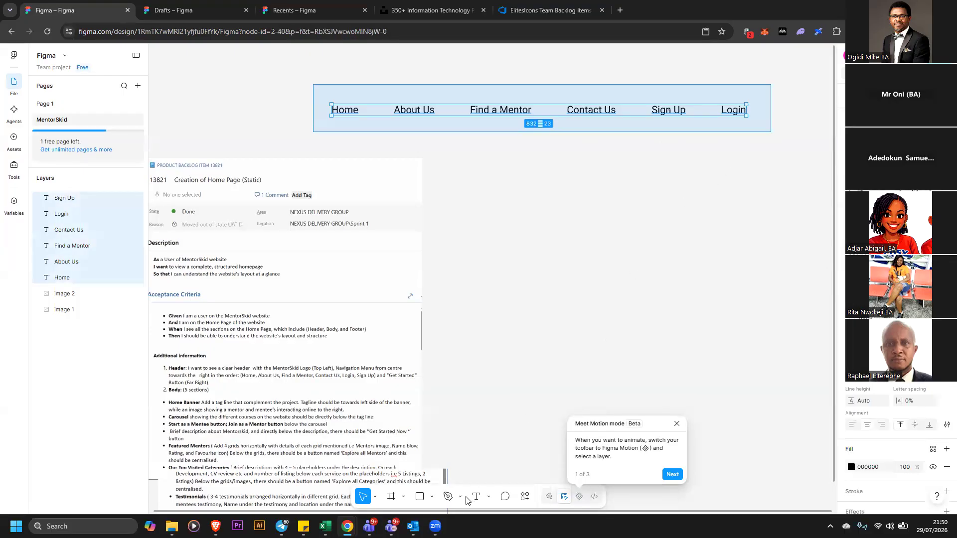
{"action": "key", "text": "Escape"}
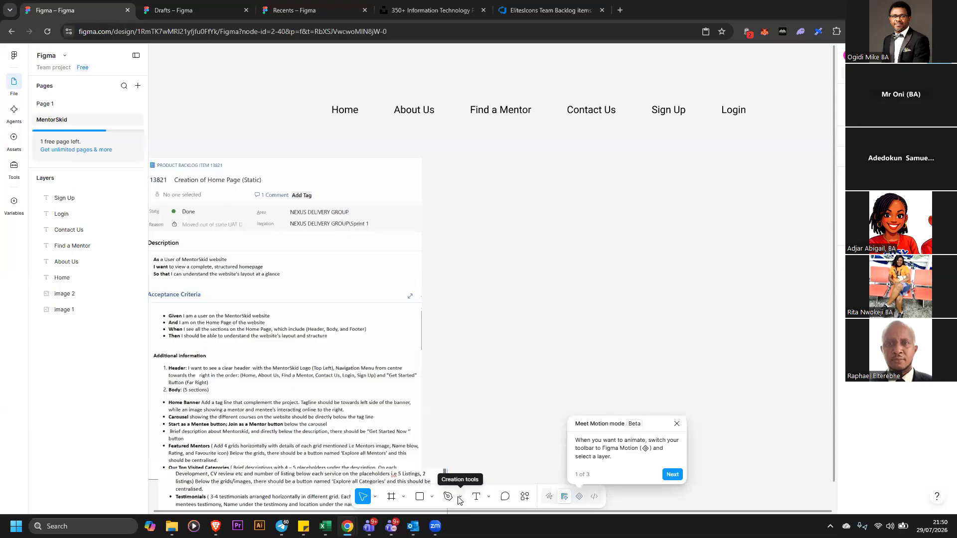
Draw a rectangle about 220 × 137 below the menu row
{"action": "left_click", "coordinate": [459, 499]}
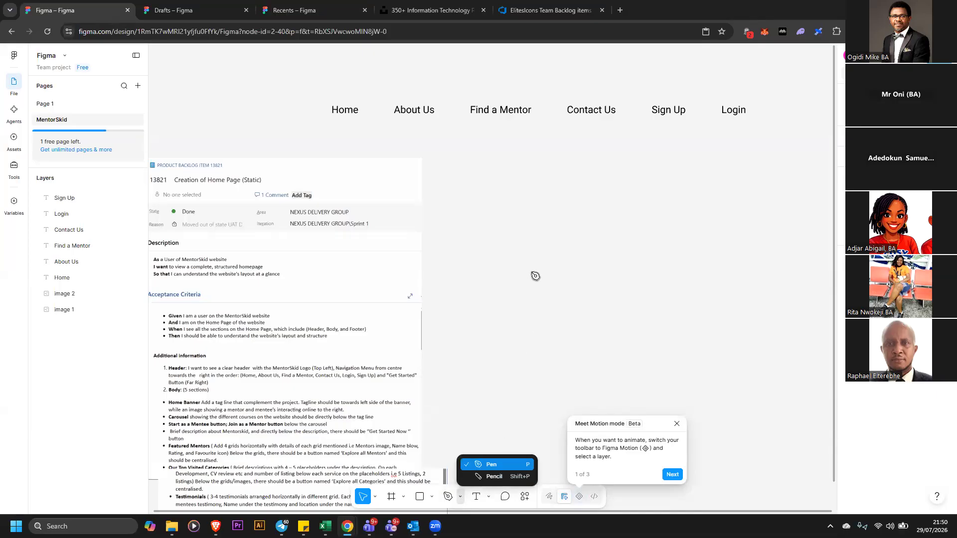
{"action": "key", "text": "p"}
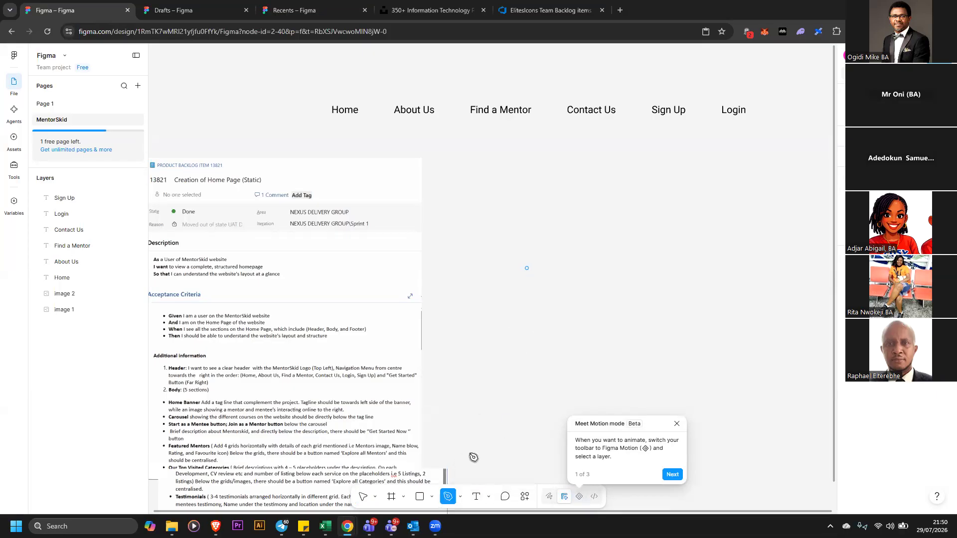
{"action": "left_click", "coordinate": [489, 497]}
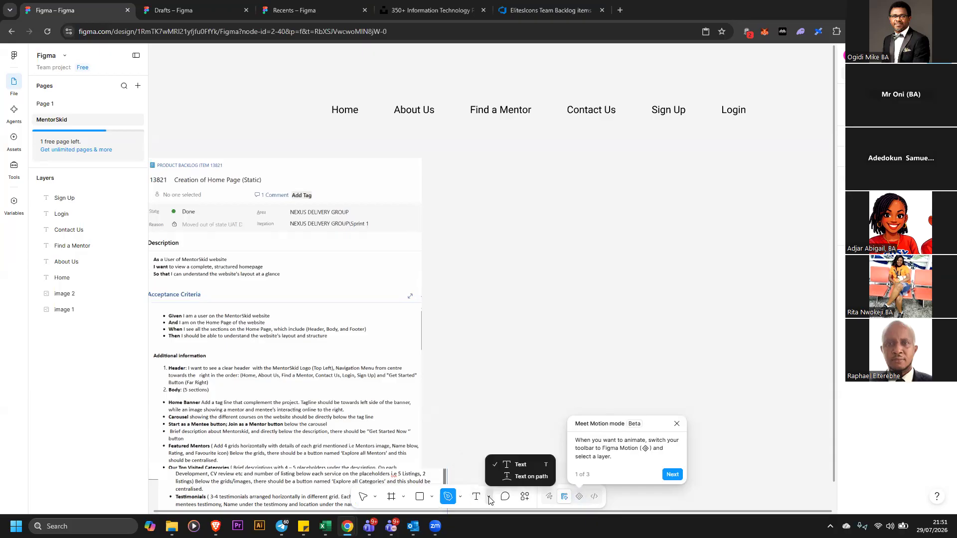
{"action": "left_click", "coordinate": [432, 497]}
{"action": "left_click", "coordinate": [432, 497]}
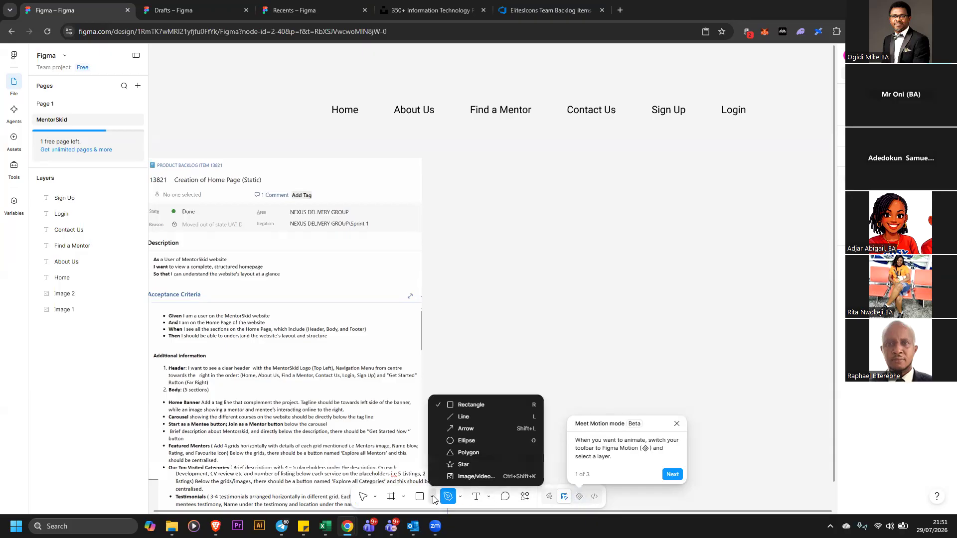
{"action": "left_click", "coordinate": [472, 417]}
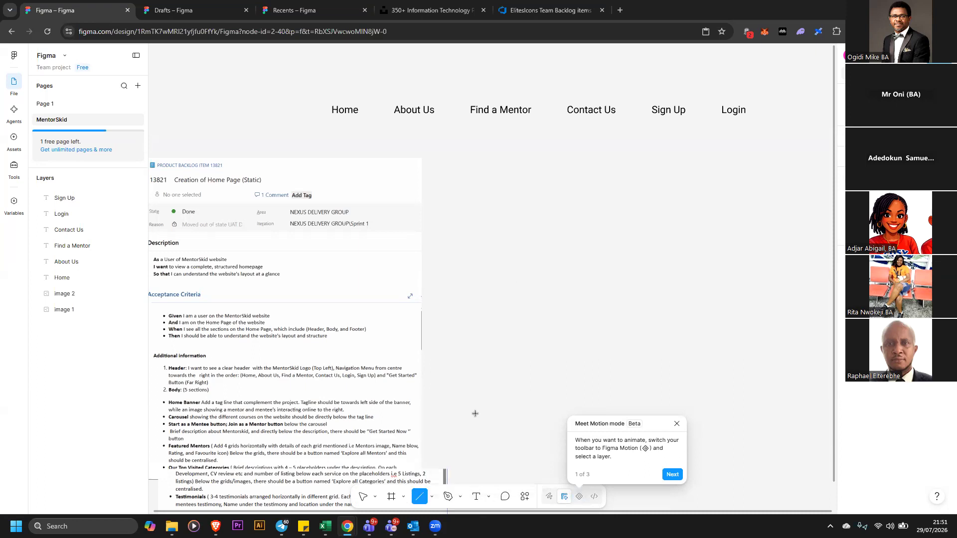
{"action": "left_click", "coordinate": [432, 498]}
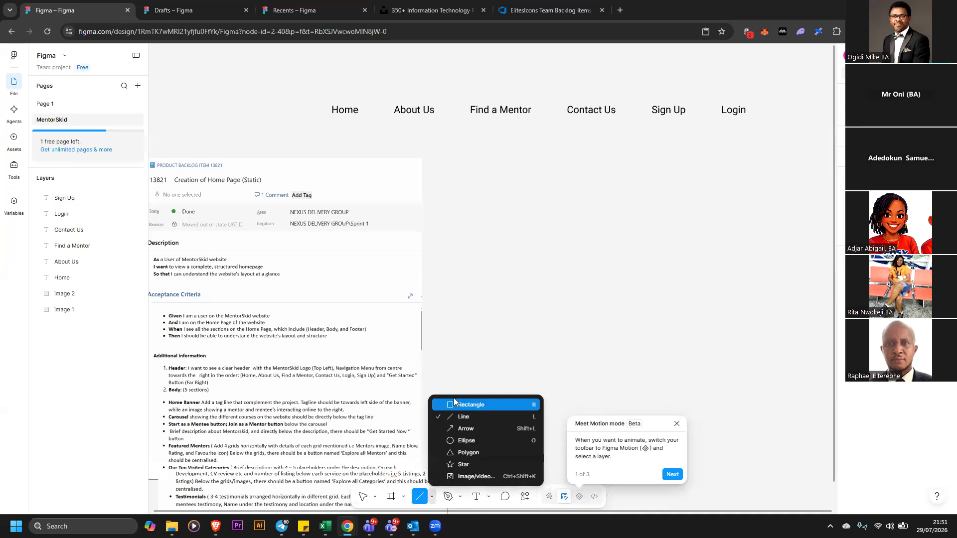
{"action": "key", "text": "r"}
{"action": "mouse_move", "coordinate": [514, 173]}
{"action": "left_mouse_down"}
{"action": "mouse_move", "coordinate": [640, 237]}
{"action": "mouse_move", "coordinate": [623, 241]}
{"action": "left_mouse_up"}
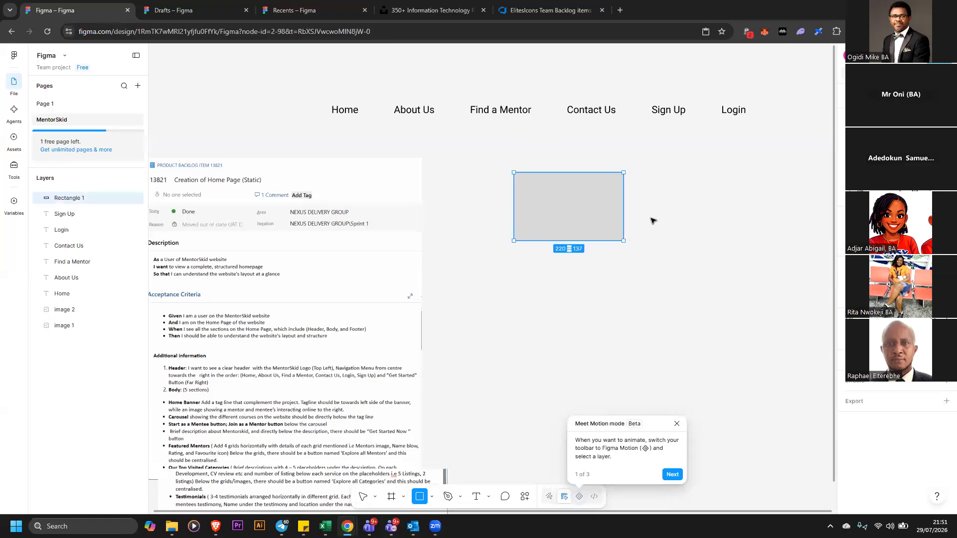
{"action": "left_click", "coordinate": [635, 235]}
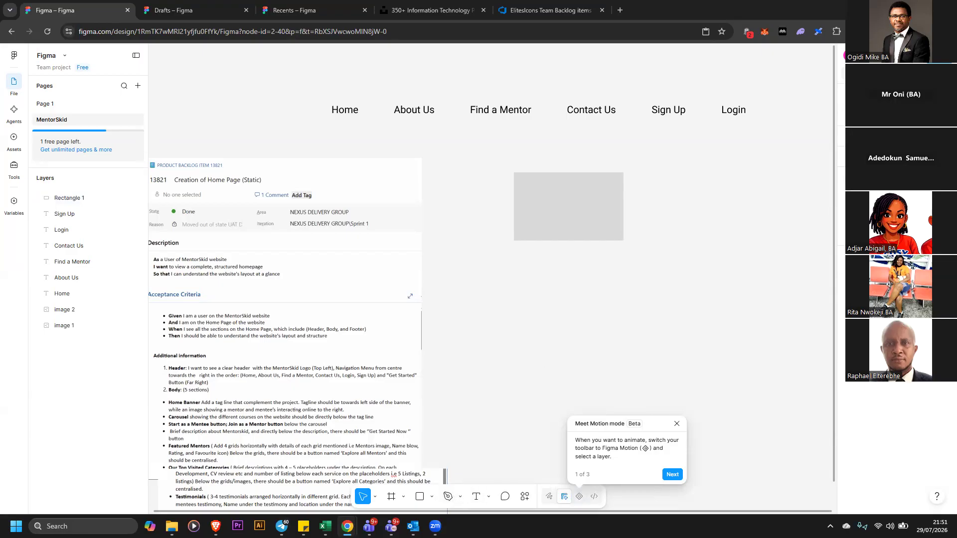
Give the rectangle a black 1 px inside stroke and a white FFFFFF fill
{"action": "left_click", "coordinate": [619, 207]}
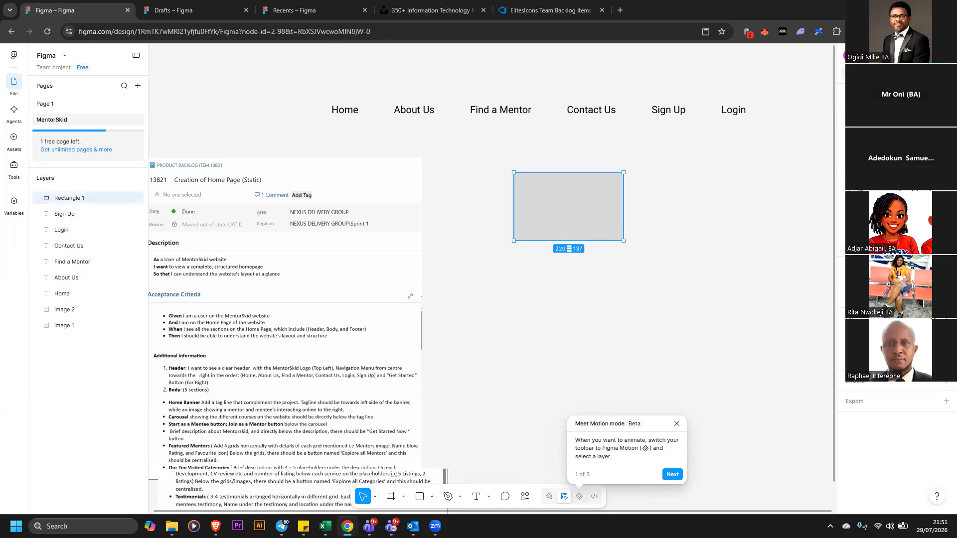
{"action": "left_click", "coordinate": [946, 360]}
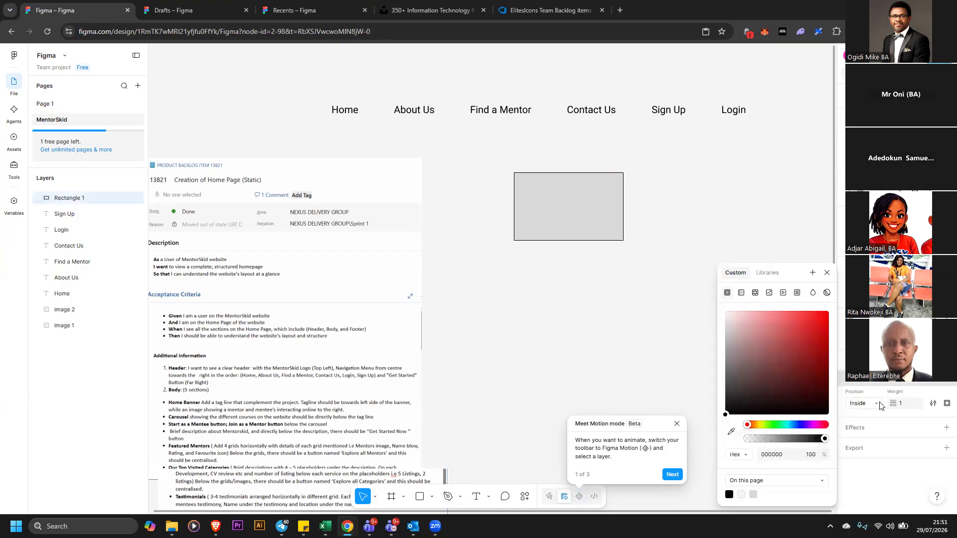
{"action": "left_click_drag", "start_coordinate": [897, 405], "coordinate": [898, 403]}
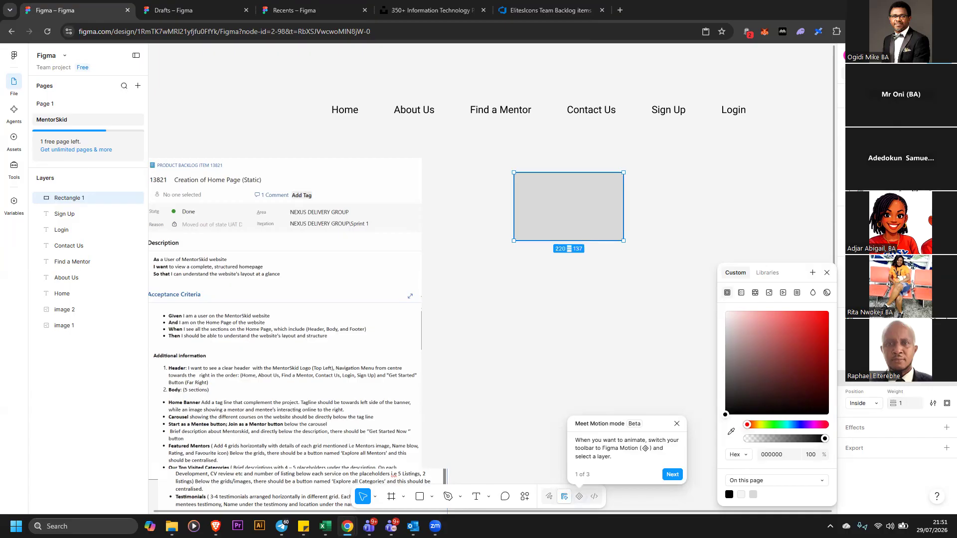
{"action": "left_click", "coordinate": [782, 219]}
{"action": "left_click", "coordinate": [603, 215]}
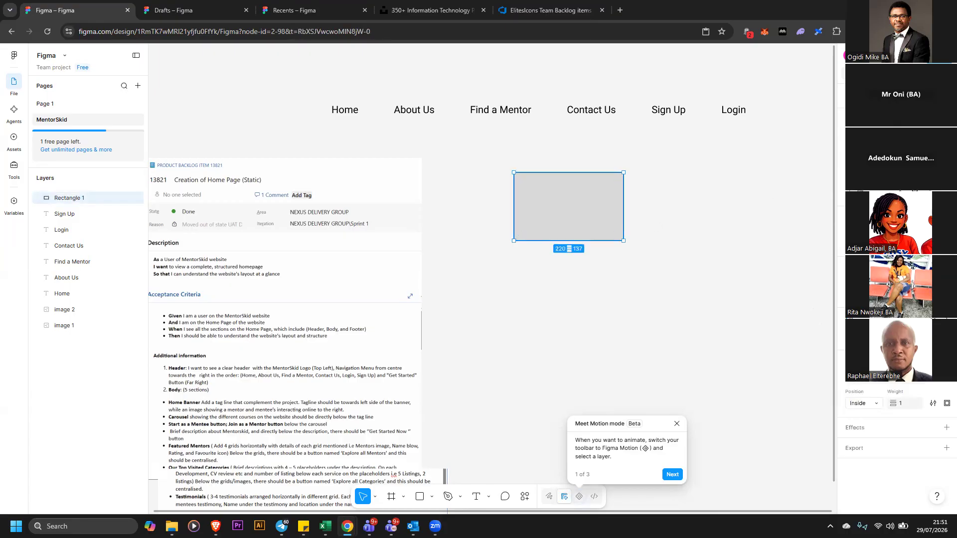
{"action": "left_click", "coordinate": [832, 341]}
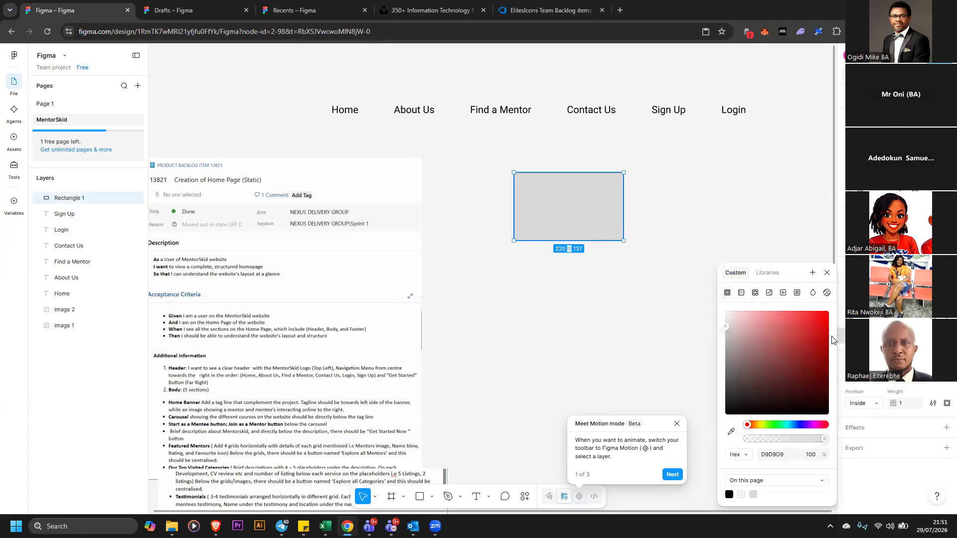
{"action": "left_click", "coordinate": [671, 197]}
Resize the rectangle into a logo box about 156 × 83 left of the menu, and move the backlog images aside
{"action": "left_click_drag", "start_coordinate": [625, 178], "coordinate": [273, 112]}
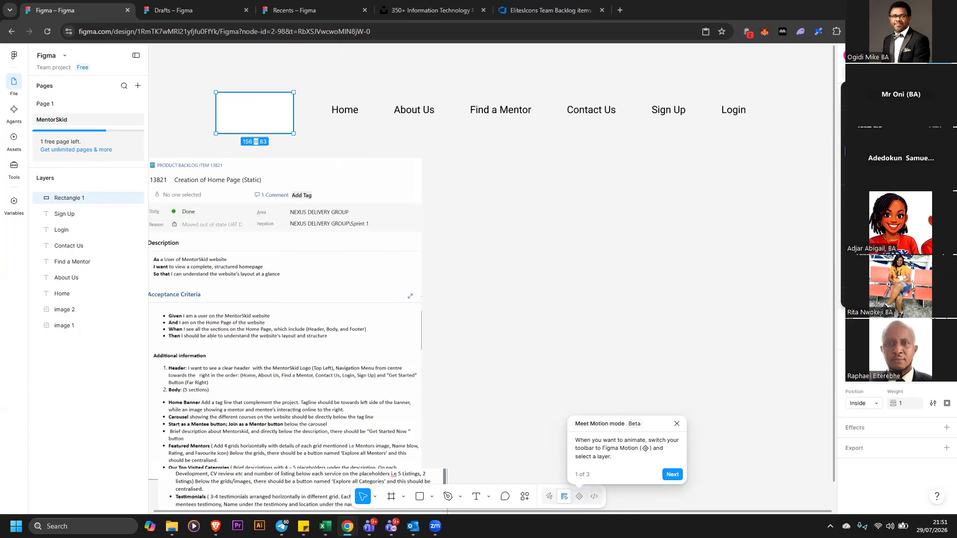
{"action": "key", "text": "ctrl+minus"}
{"action": "left_click_drag", "start_coordinate": [340, 253], "coordinate": [158, 96]}
{"action": "left_click_drag", "start_coordinate": [405, 397], "coordinate": [231, 260]}
{"action": "left_click_drag", "start_coordinate": [235, 200], "coordinate": [284, 200]}
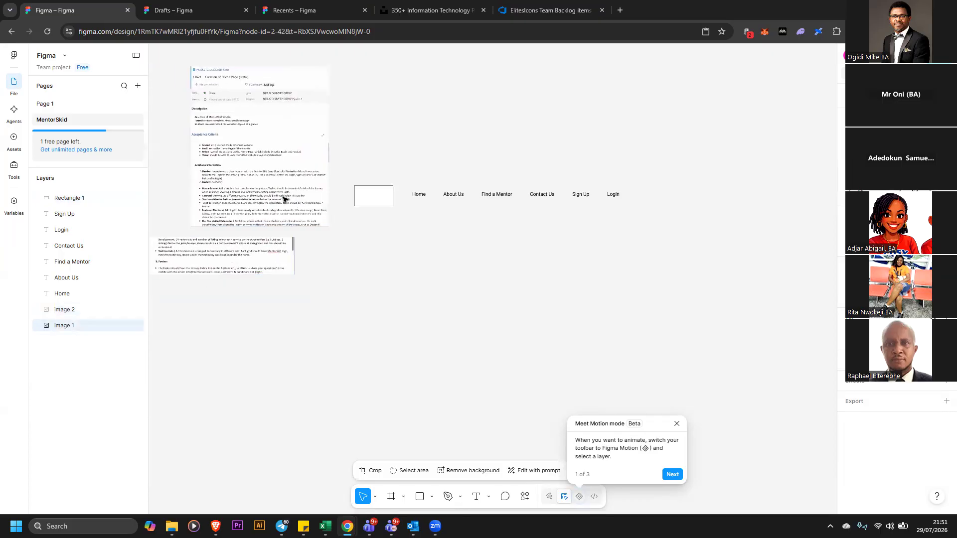
{"action": "left_click_drag", "start_coordinate": [328, 228], "coordinate": [433, 336]}
{"action": "left_click_drag", "start_coordinate": [357, 242], "coordinate": [264, 207]}
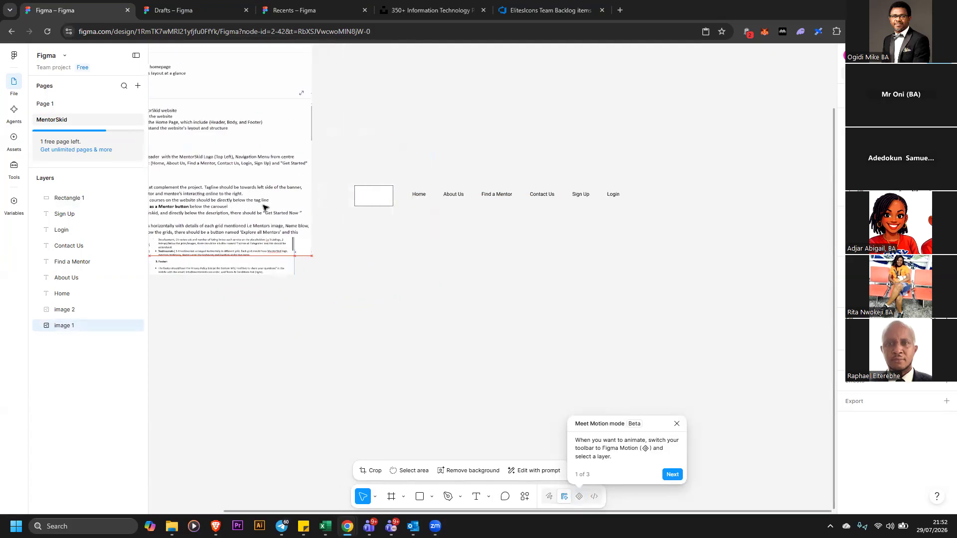
Paste a copy of the logo box and place it below the menu row
{"action": "left_click", "coordinate": [417, 226]}
{"action": "left_click_drag", "start_coordinate": [374, 197], "coordinate": [374, 198]}
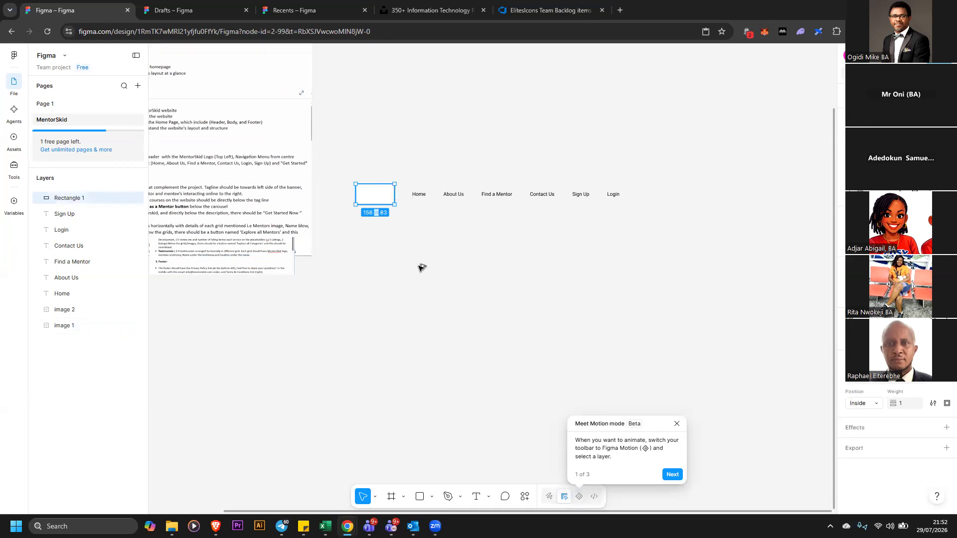
{"action": "key", "text": "ctrl+v"}
{"action": "left_click", "coordinate": [441, 279]}
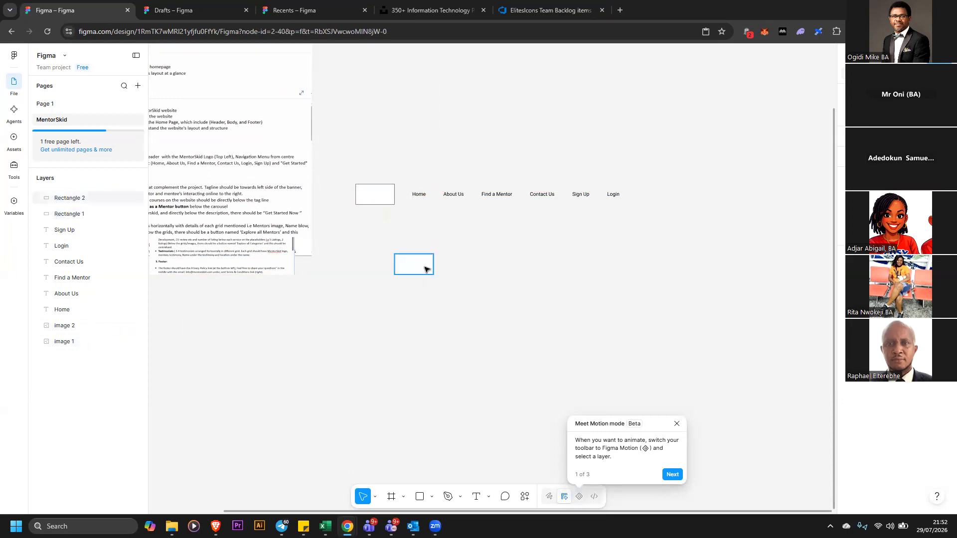
{"action": "left_click_drag", "start_coordinate": [425, 266], "coordinate": [491, 287]}
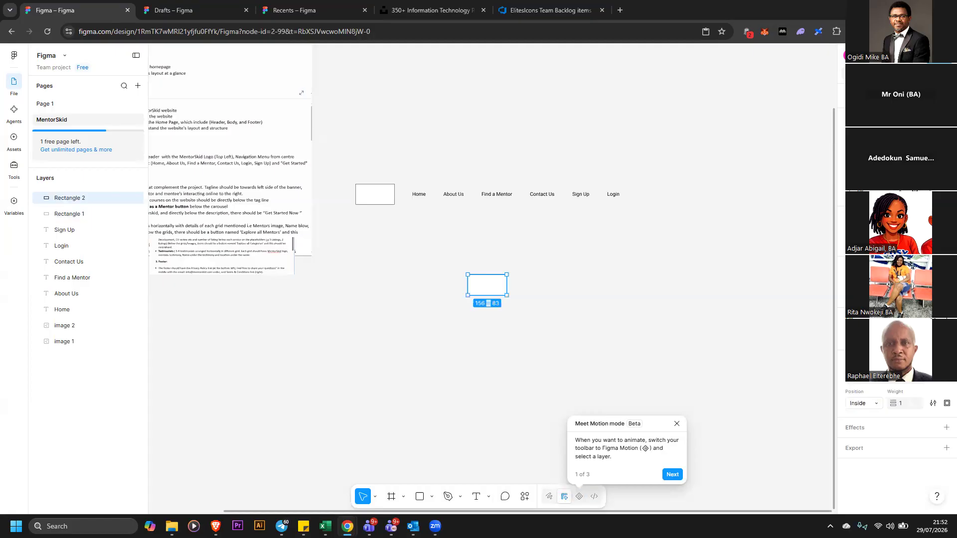
Round the copy's corners into a pill-shaped button and reposition it
{"action": "left_click", "coordinate": [648, 259]}
{"action": "left_click_drag", "start_coordinate": [497, 293], "coordinate": [562, 286]}
{"action": "left_click", "coordinate": [579, 293]}
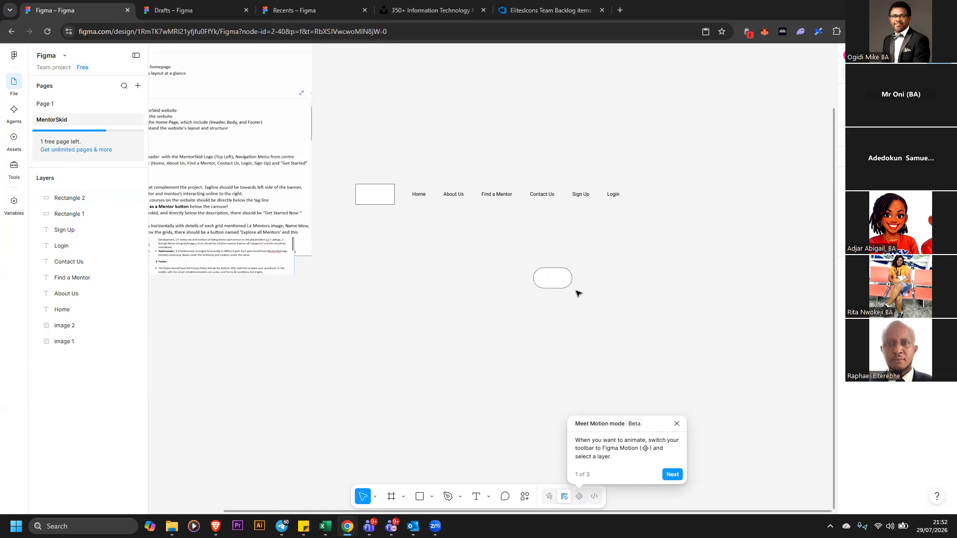
{"action": "left_click", "coordinate": [560, 285]}
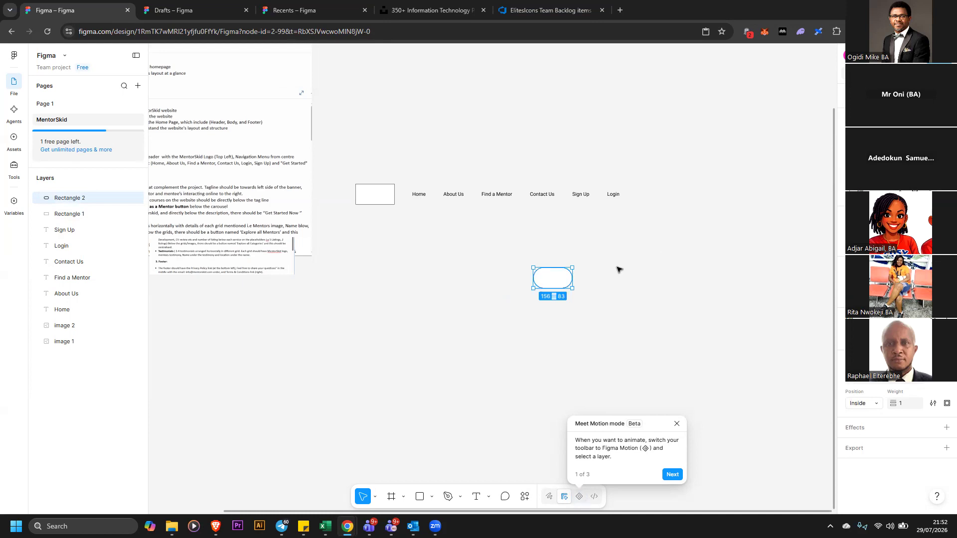
{"action": "left_click", "coordinate": [603, 280]}
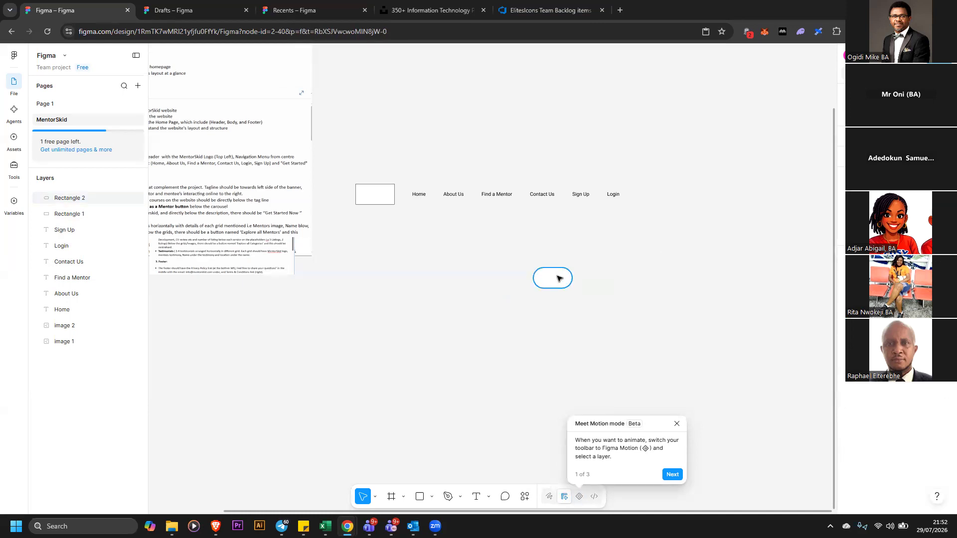
{"action": "left_click", "coordinate": [559, 278]}
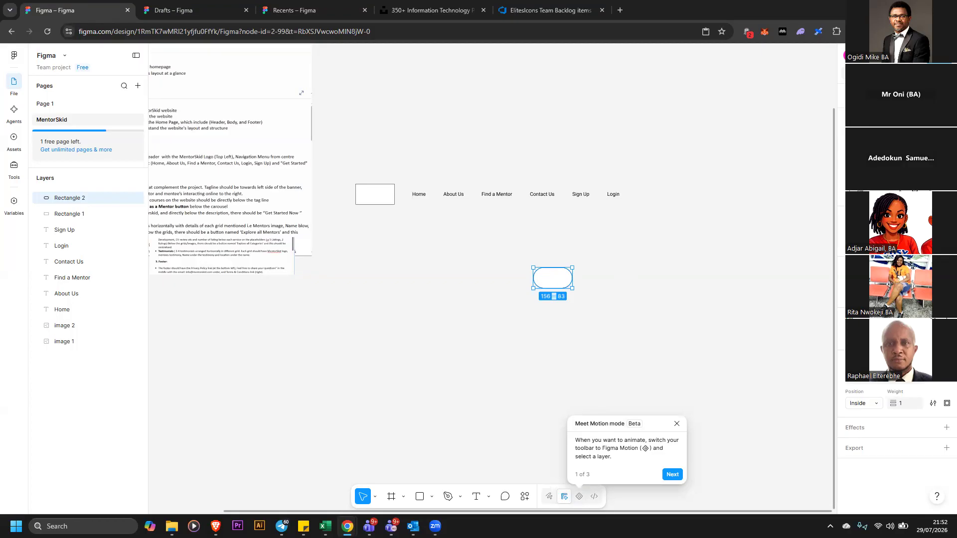
{"action": "key", "text": "Return"}
Fill the pill-shaped button with orange F49209
{"action": "left_click", "coordinate": [675, 281]}
{"action": "left_click", "coordinate": [556, 279]}
{"action": "left_click", "coordinate": [851, 335]}
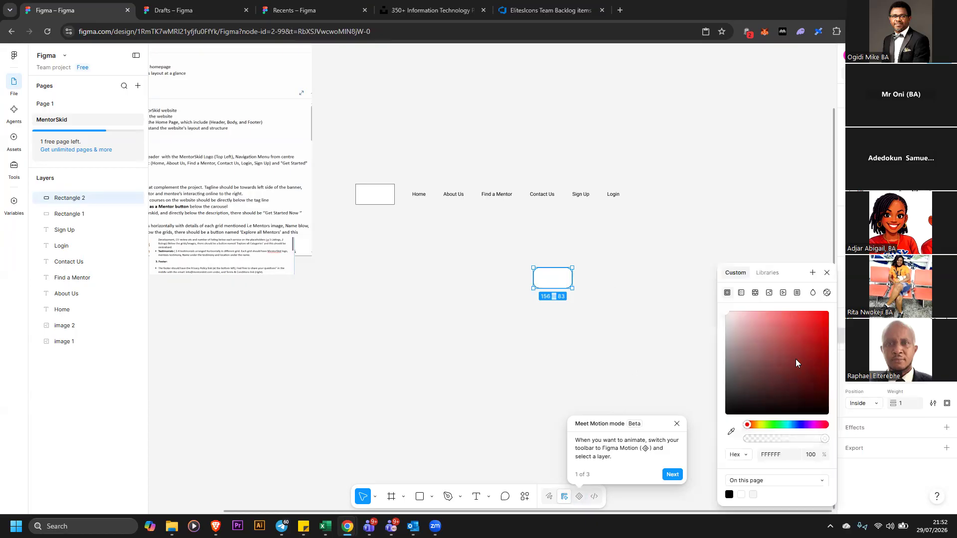
{"action": "left_click", "coordinate": [754, 422]}
{"action": "left_click_drag", "start_coordinate": [795, 364], "coordinate": [825, 315]}
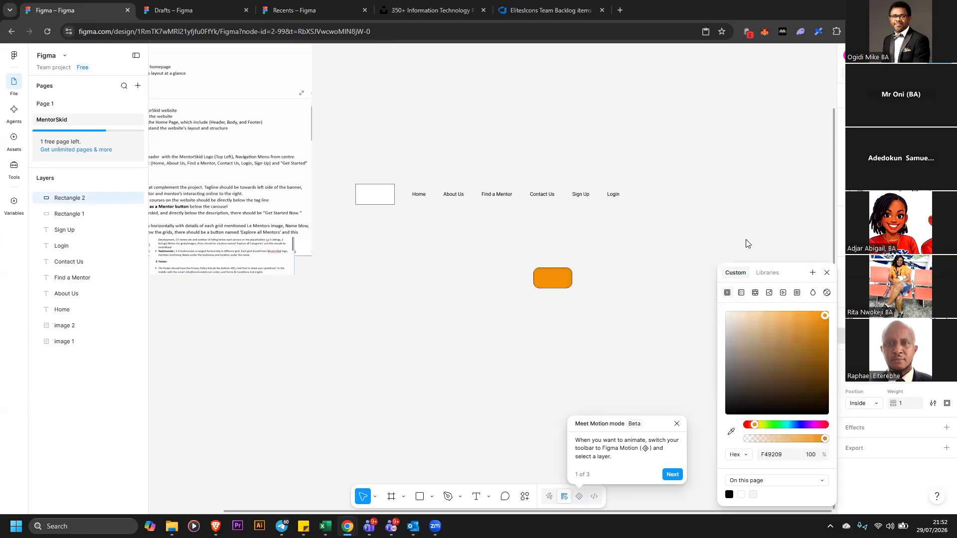
{"action": "left_click", "coordinate": [603, 259]}
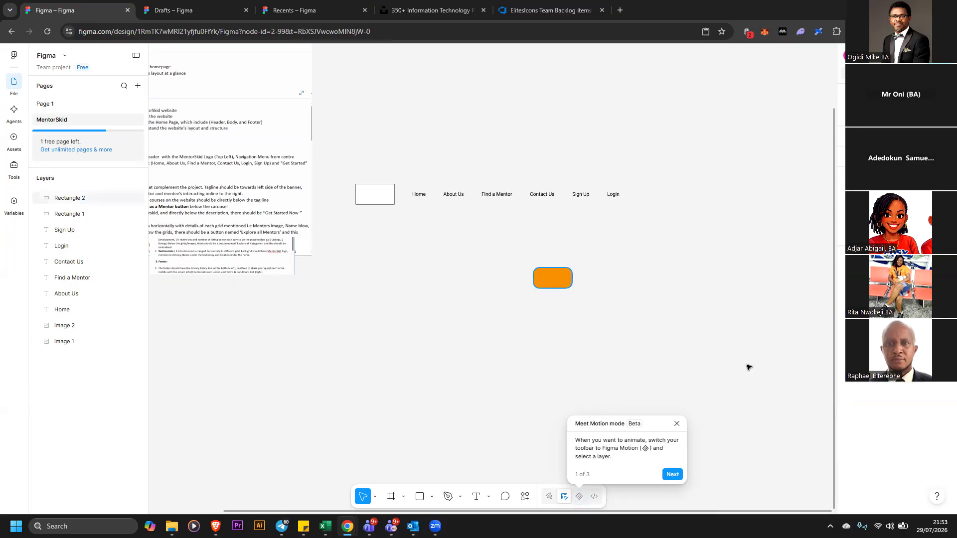
Move the orange button up closer to the header and stretch it wider
{"action": "left_click", "coordinate": [942, 383]}
{"action": "left_click", "coordinate": [632, 320]}
{"action": "left_click", "coordinate": [564, 277]}
{"action": "left_click_drag", "start_coordinate": [558, 277], "coordinate": [684, 256]}
{"action": "left_click", "coordinate": [527, 275]}
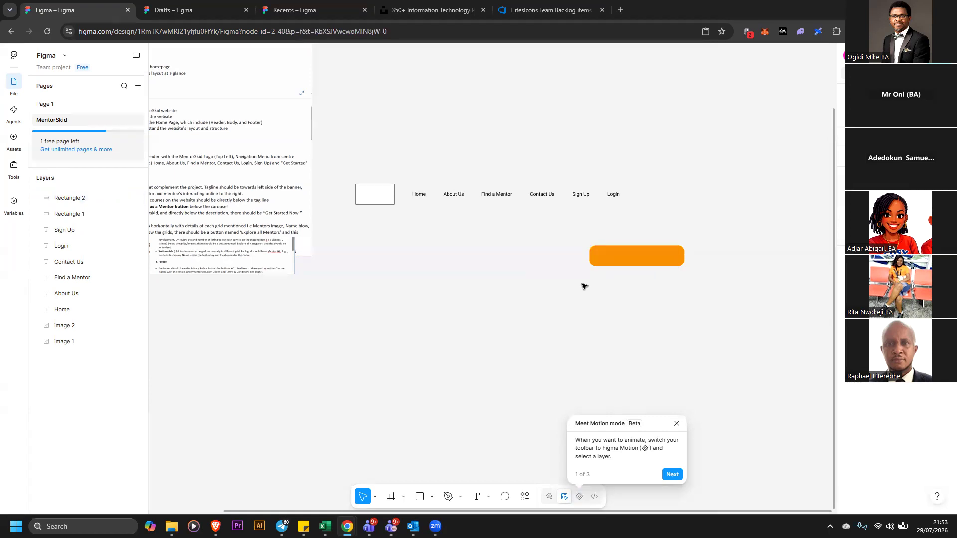
{"action": "left_click", "coordinate": [640, 258]}
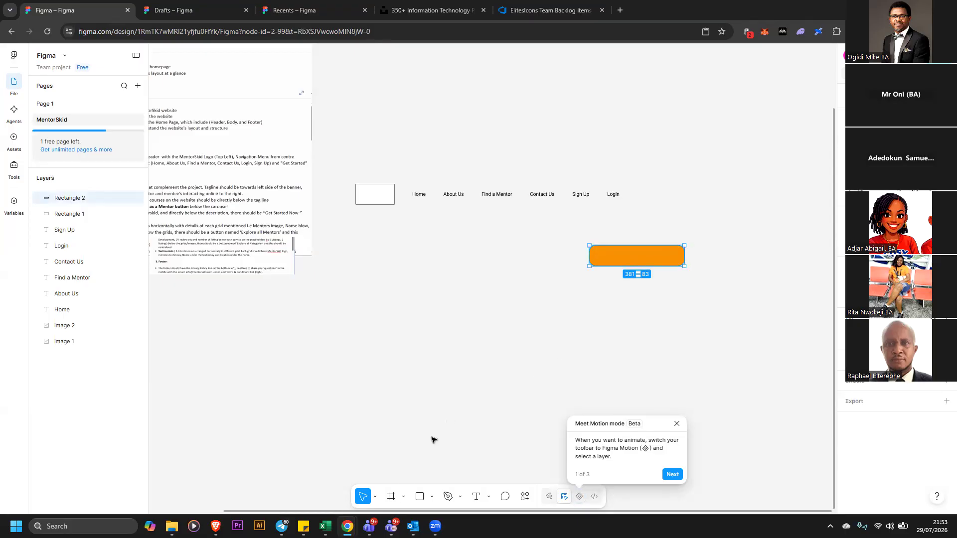
{"action": "left_click", "coordinate": [403, 497]}
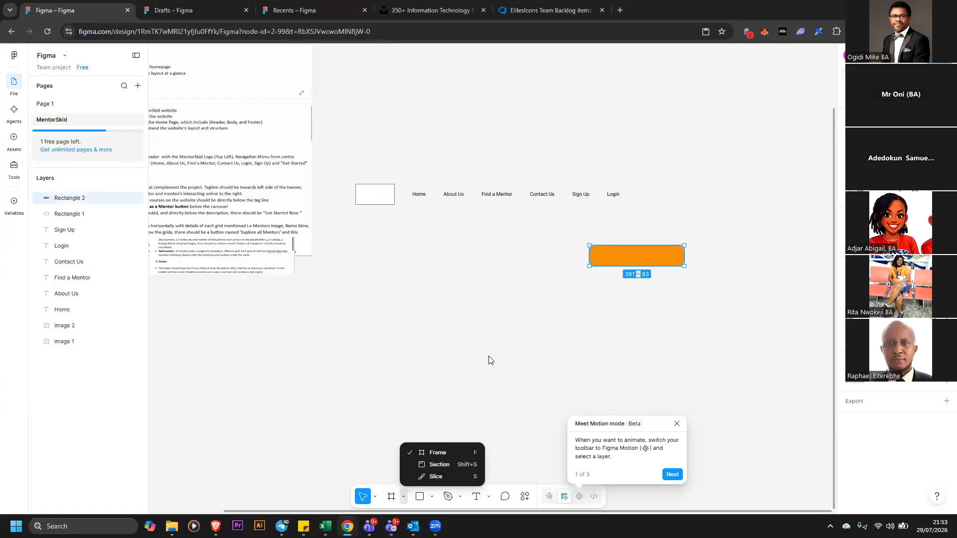
{"action": "right_click", "coordinate": [635, 254]}
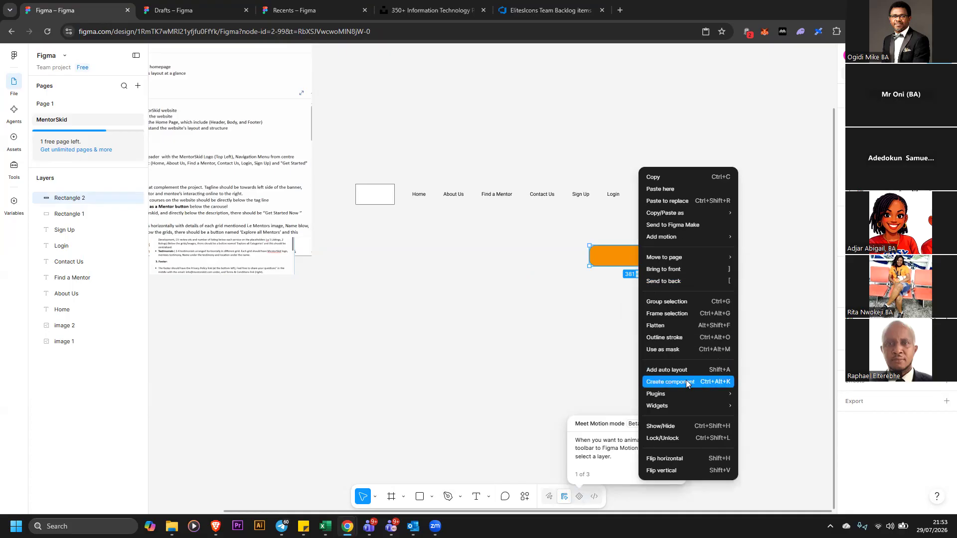
{"action": "left_click", "coordinate": [529, 315]}
{"action": "left_click", "coordinate": [459, 474]}
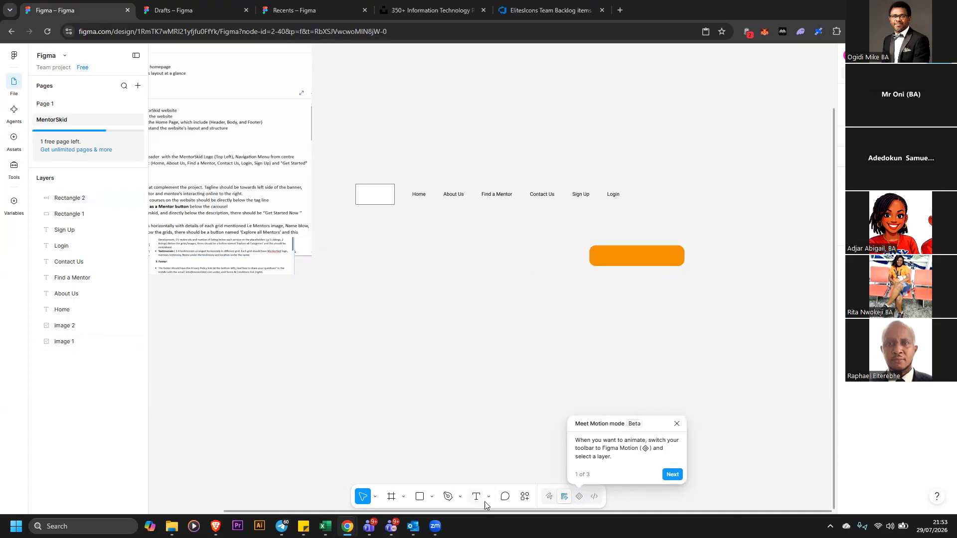
Duplicate the Find a Mentor text below the menu and change the copy's wording to Get Started
{"action": "left_click", "coordinate": [476, 496]}
{"action": "left_click", "coordinate": [432, 334]}
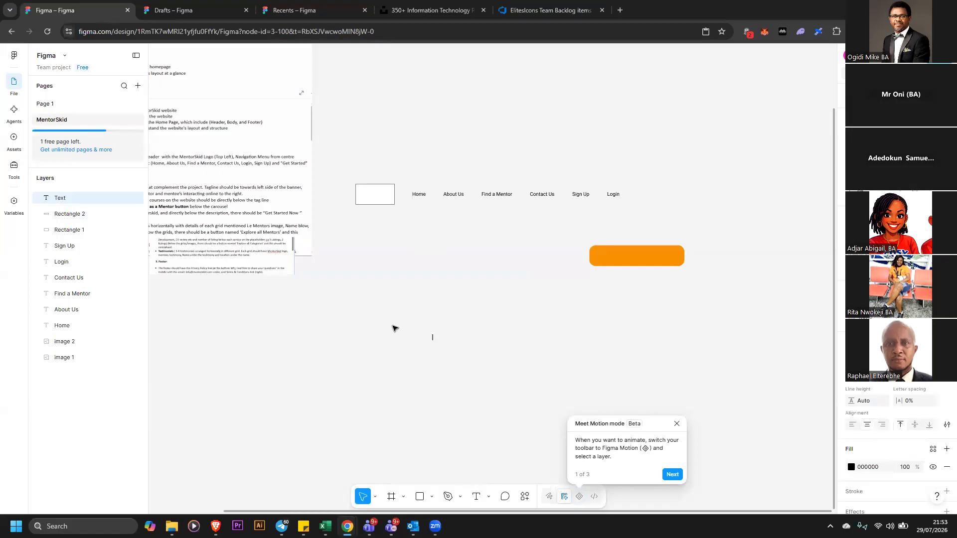
{"action": "left_click", "coordinate": [460, 197]}
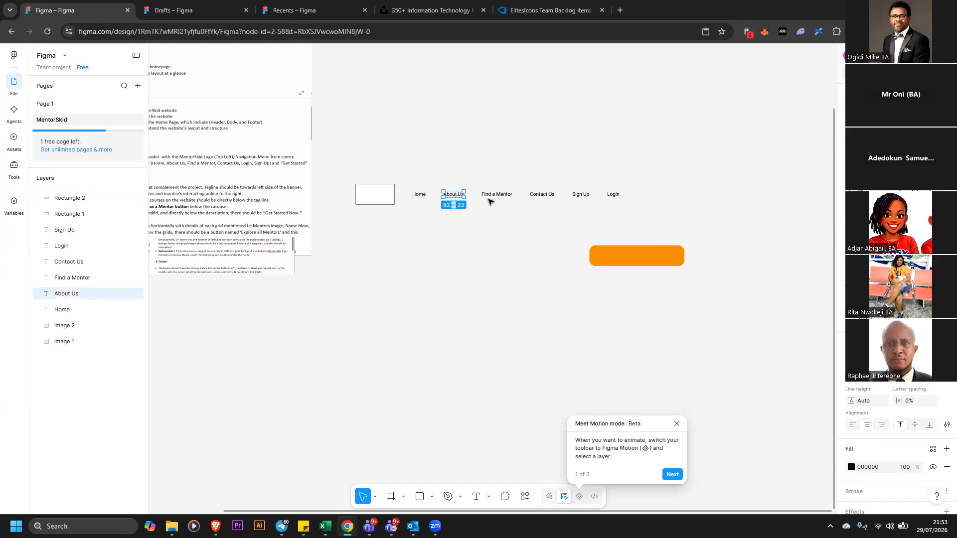
{"action": "left_click_drag", "start_coordinate": [499, 199], "coordinate": [508, 260]}
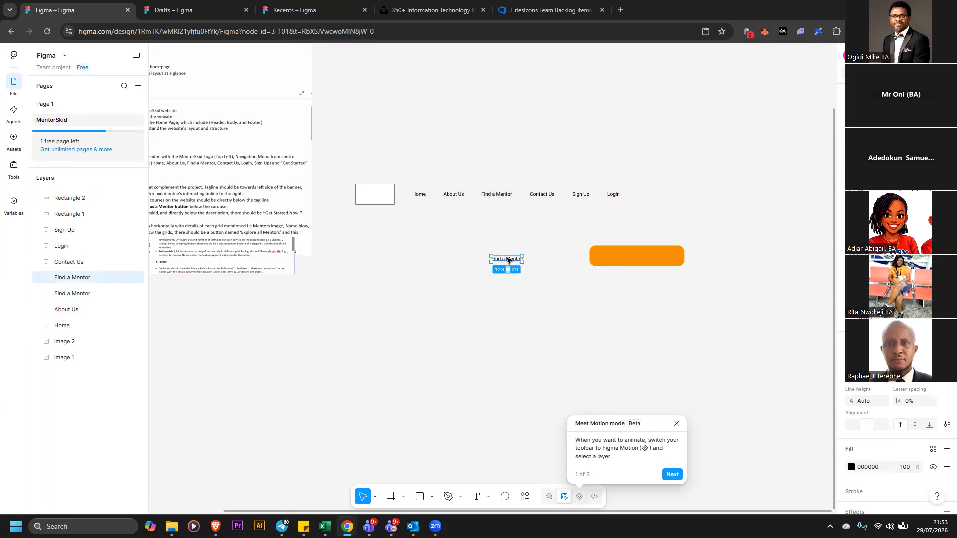
{"action": "double_click", "coordinate": [508, 258]}
{"action": "type", "text": "Get Started"}
{"action": "key", "text": "Escape"}
Send the orange button behind other layers and move the Get Started text onto it
{"action": "left_click_drag", "start_coordinate": [512, 261], "coordinate": [651, 238]}
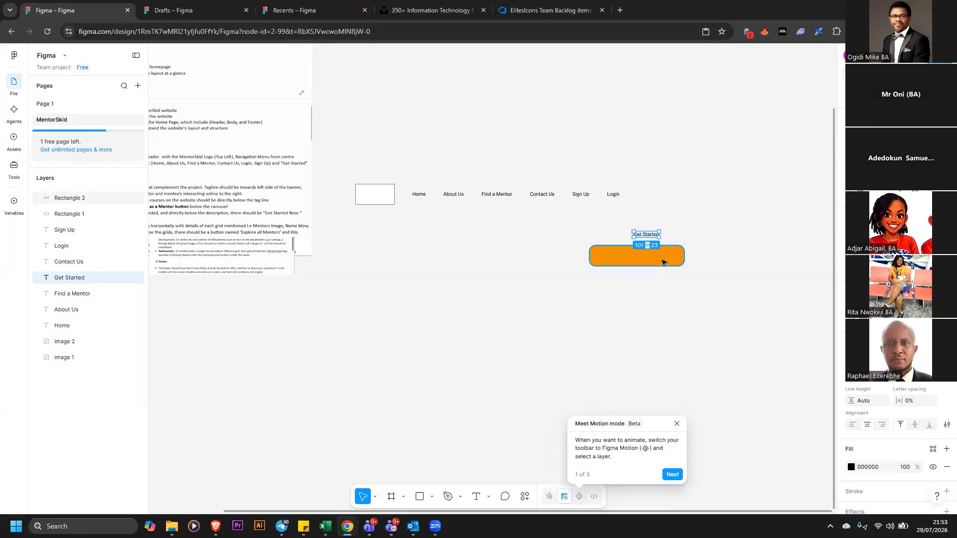
{"action": "right_click", "coordinate": [663, 262]}
{"action": "left_click", "coordinate": [693, 281]}
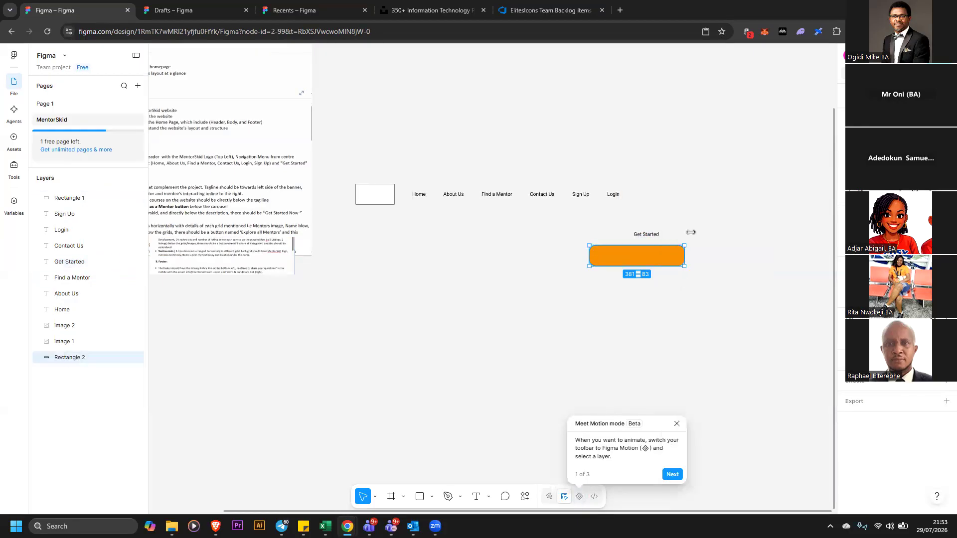
{"action": "left_click_drag", "start_coordinate": [648, 235], "coordinate": [643, 257]}
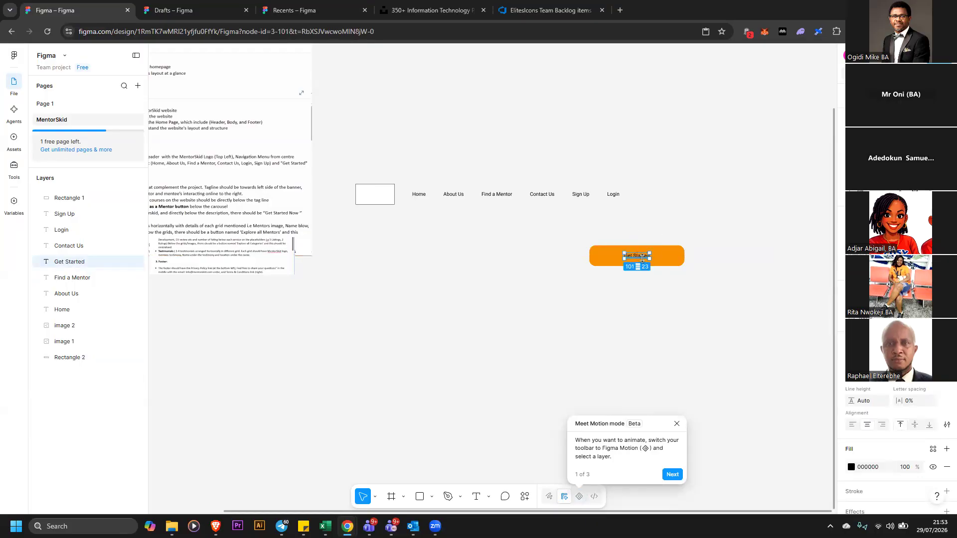
Change the Get Started text colour to white FFFFFF
{"action": "left_click", "coordinate": [851, 467]}
{"action": "left_click_drag", "start_coordinate": [751, 317], "coordinate": [705, 281]}
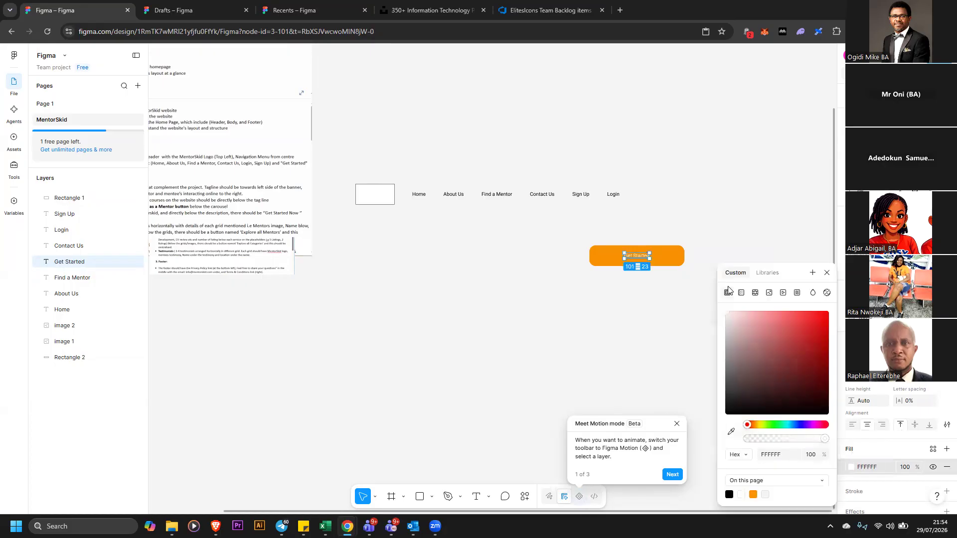
Set the Get Started label's font size to 40 and nudge it onto the button
{"action": "left_click", "coordinate": [934, 383]}
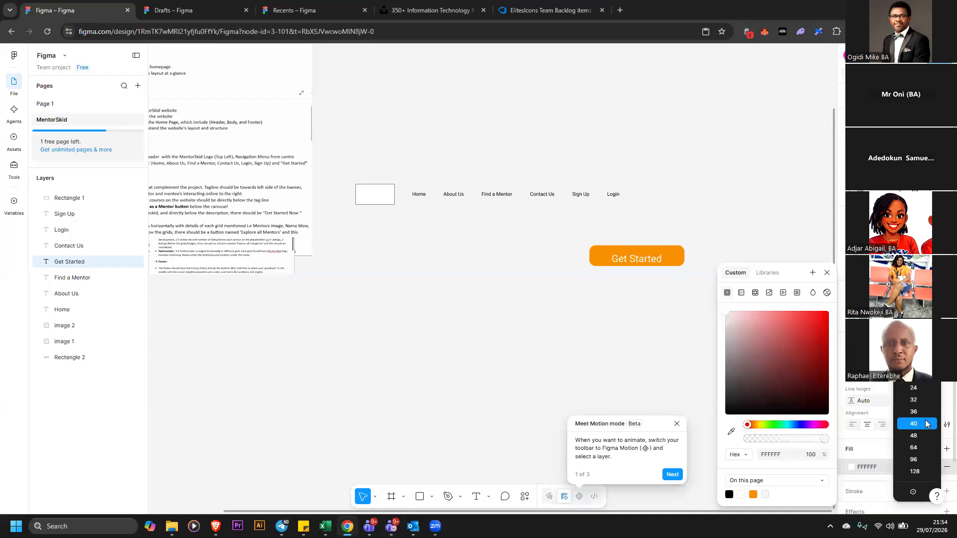
{"action": "left_click", "coordinate": [776, 239]}
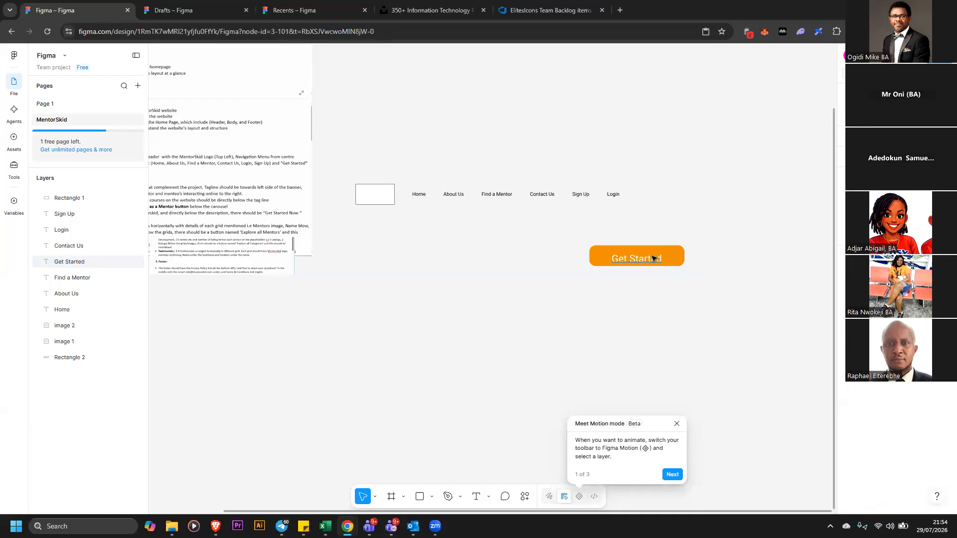
{"action": "left_click_drag", "start_coordinate": [653, 258], "coordinate": [655, 255]}
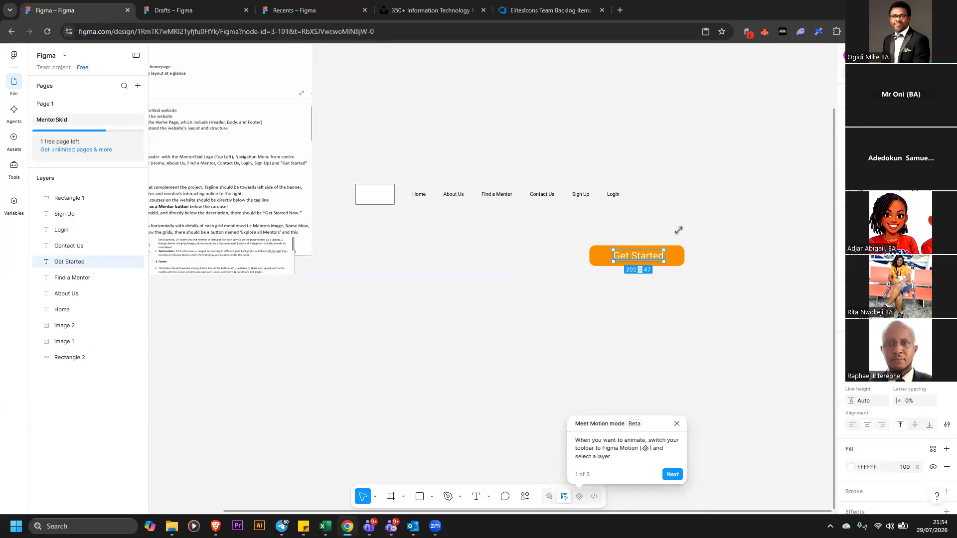
{"action": "left_click", "coordinate": [634, 237]}
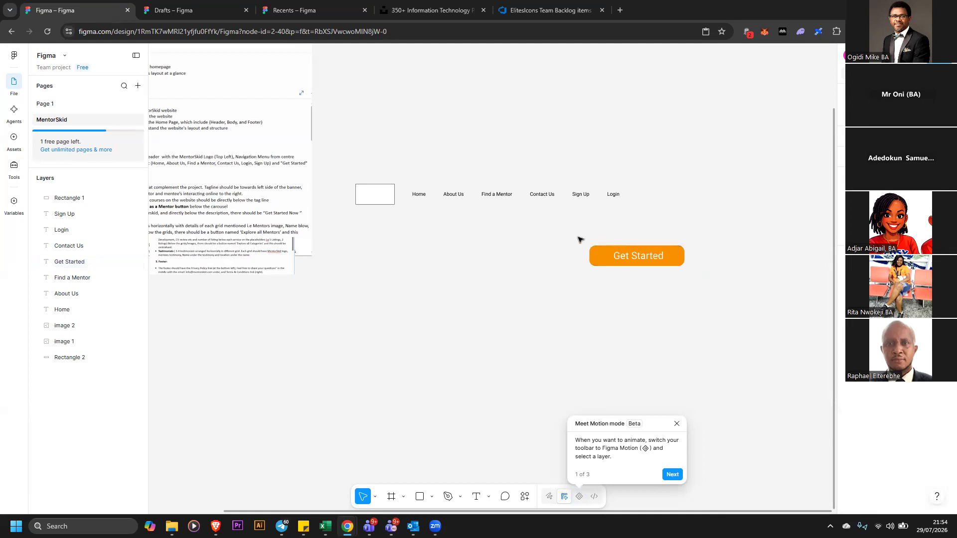
{"action": "left_click", "coordinate": [644, 260]}
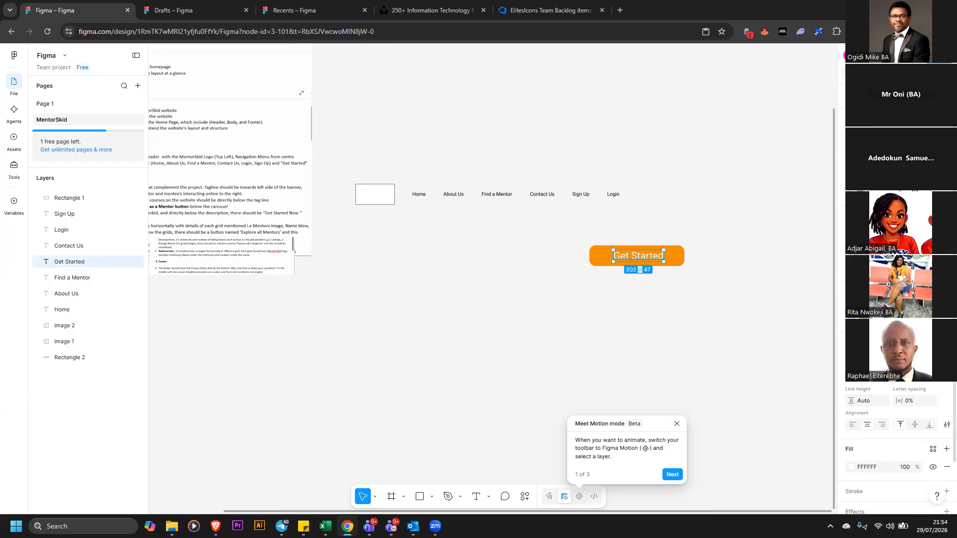
Change the Get Started label's font weight to Medium
{"action": "left_click", "coordinate": [878, 376]}
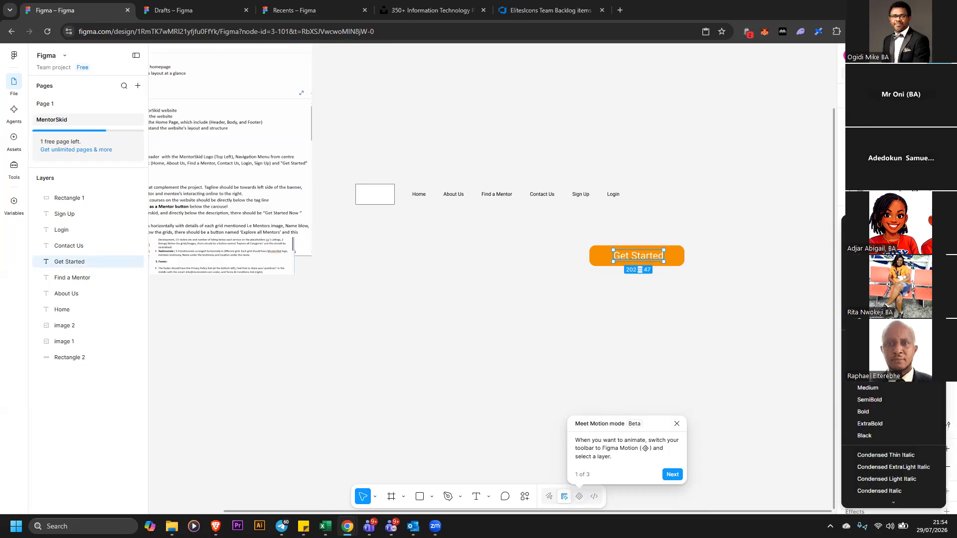
{"action": "left_click", "coordinate": [885, 385]}
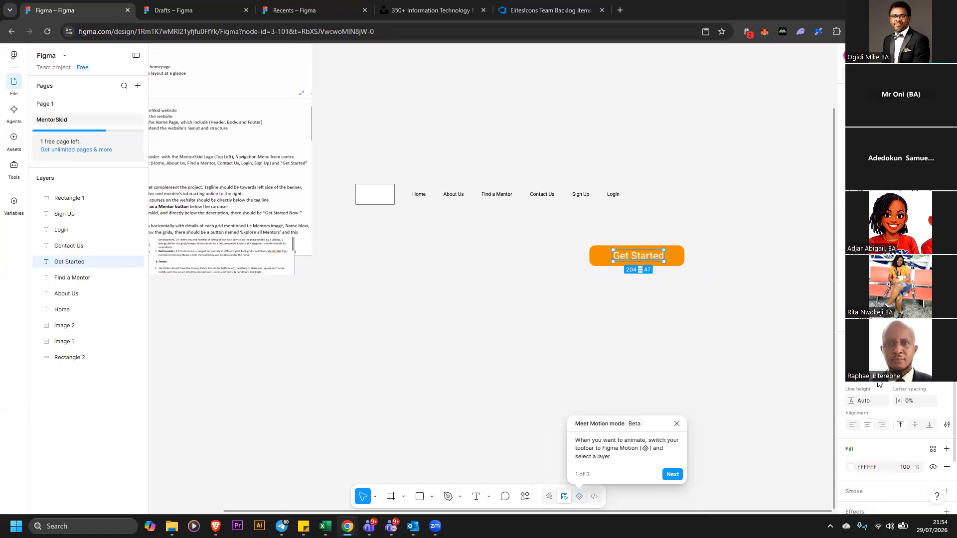
{"action": "left_click", "coordinate": [880, 392]}
{"action": "left_click", "coordinate": [882, 390]}
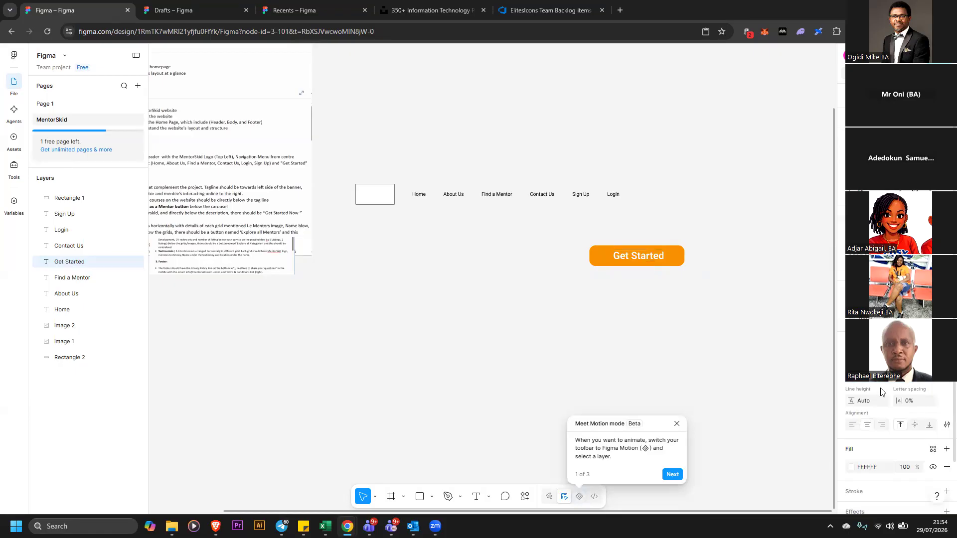
Narrow the orange button slightly and center the label horizontally on it
{"action": "left_click", "coordinate": [738, 285]}
{"action": "left_click", "coordinate": [684, 260]}
{"action": "left_click_drag", "start_coordinate": [682, 258], "coordinate": [676, 257]}
{"action": "left_click", "coordinate": [576, 239]}
{"action": "left_click_drag", "start_coordinate": [568, 232], "coordinate": [716, 285]}
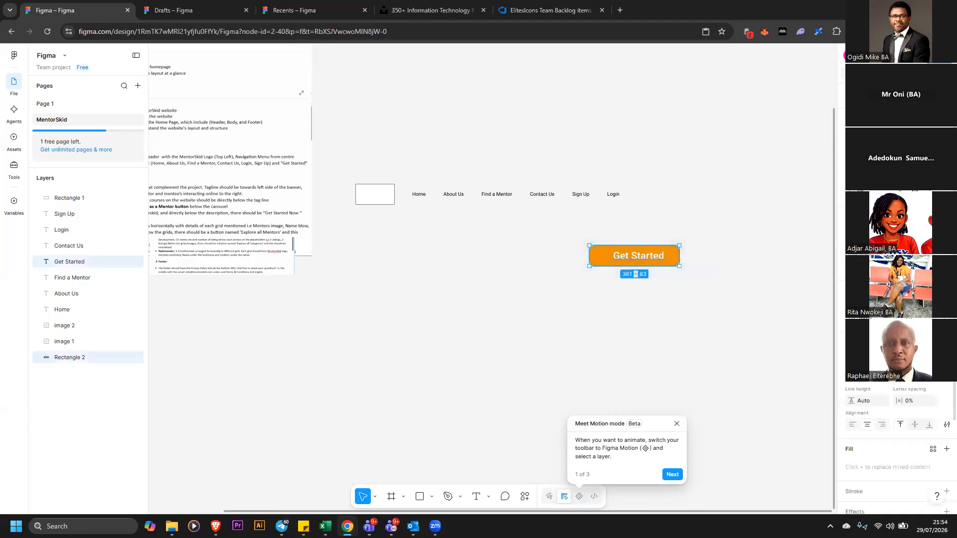
{"action": "key", "text": "alt+h"}
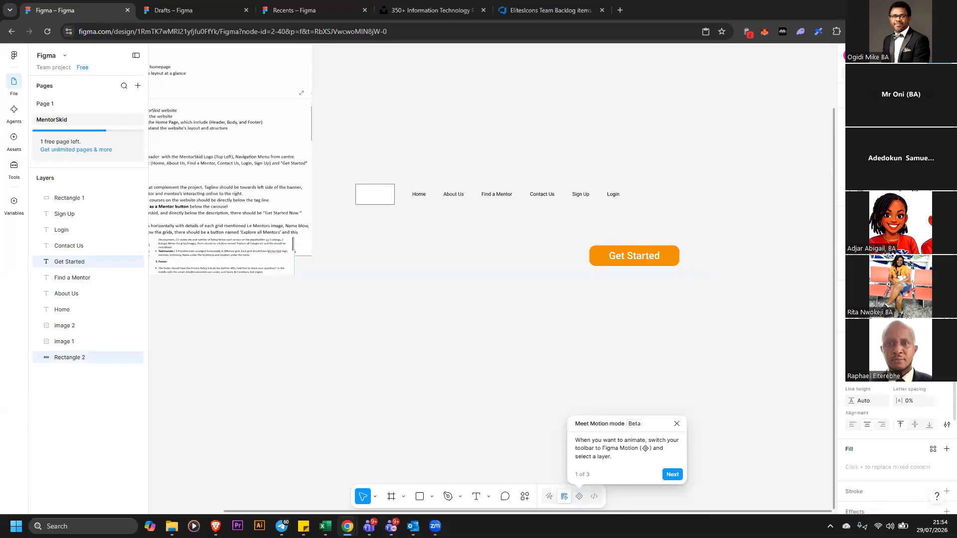
Group the button with its label and move the group up near the navigation menu
{"action": "right_click", "coordinate": [673, 257]}
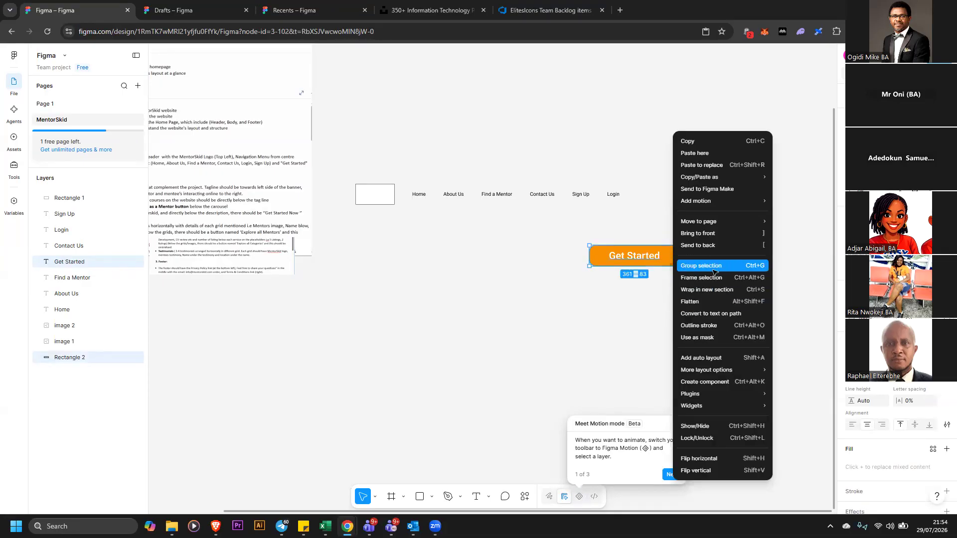
{"action": "left_click", "coordinate": [714, 270]}
{"action": "left_click_drag", "start_coordinate": [636, 256], "coordinate": [694, 208]}
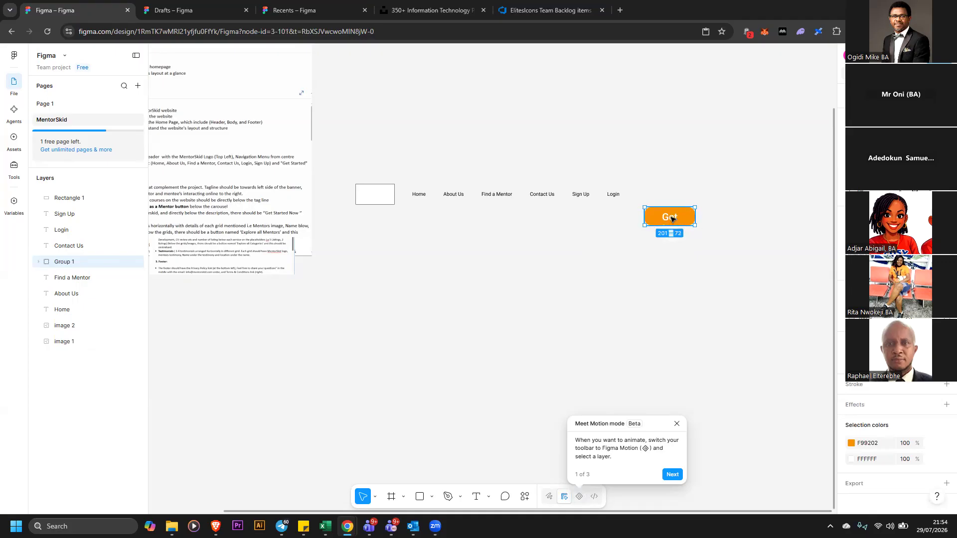
{"action": "double_click", "coordinate": [671, 218]}
{"action": "key", "text": "Escape"}
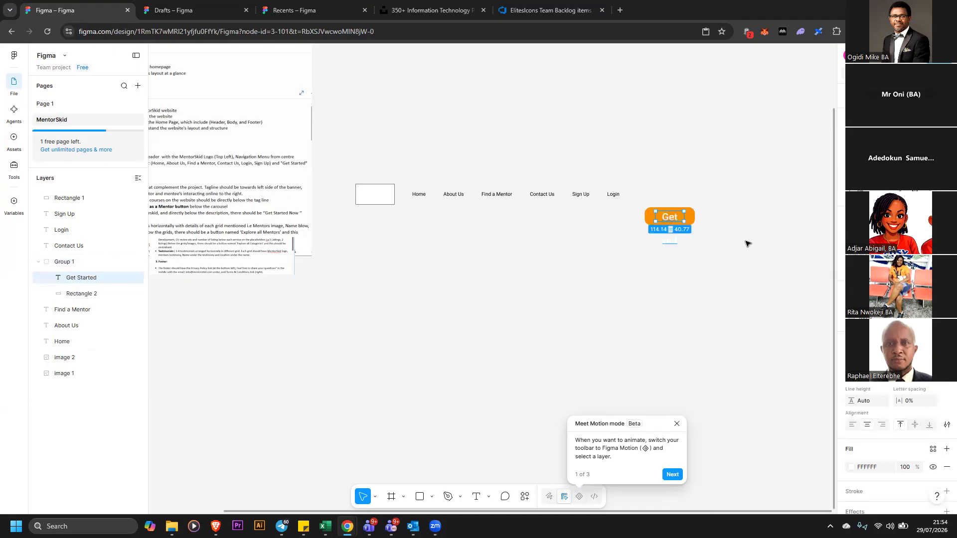
{"action": "left_click", "coordinate": [728, 248]}
{"action": "left_click", "coordinate": [678, 224]}
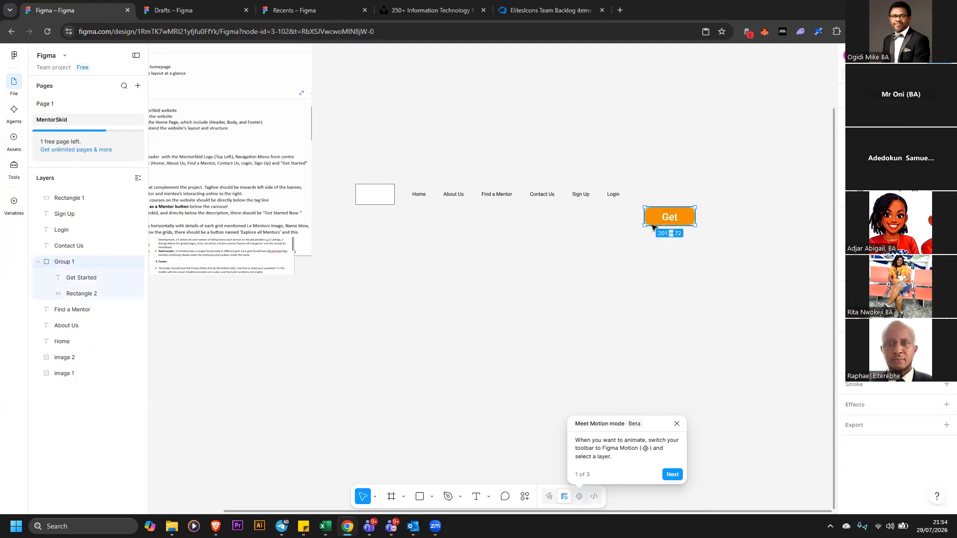
Reduce the Get Started label's font size so it fits the smaller button
{"action": "left_click", "coordinate": [103, 278]}
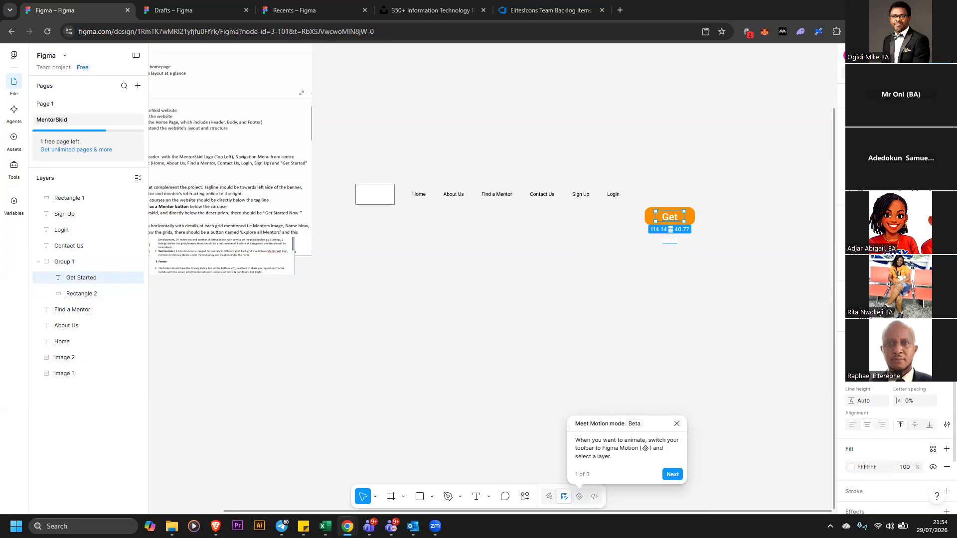
{"action": "left_click", "coordinate": [931, 382]}
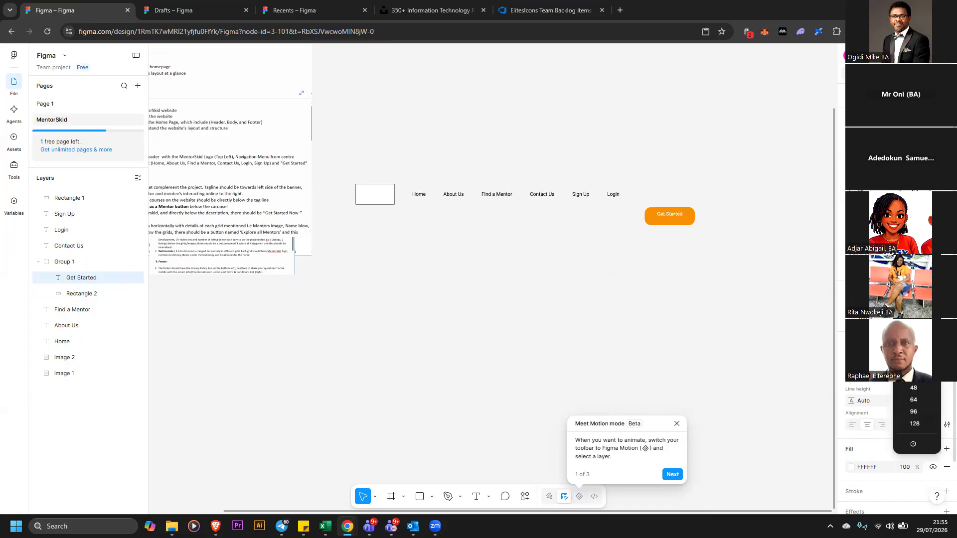
{"action": "left_click", "coordinate": [915, 328]}
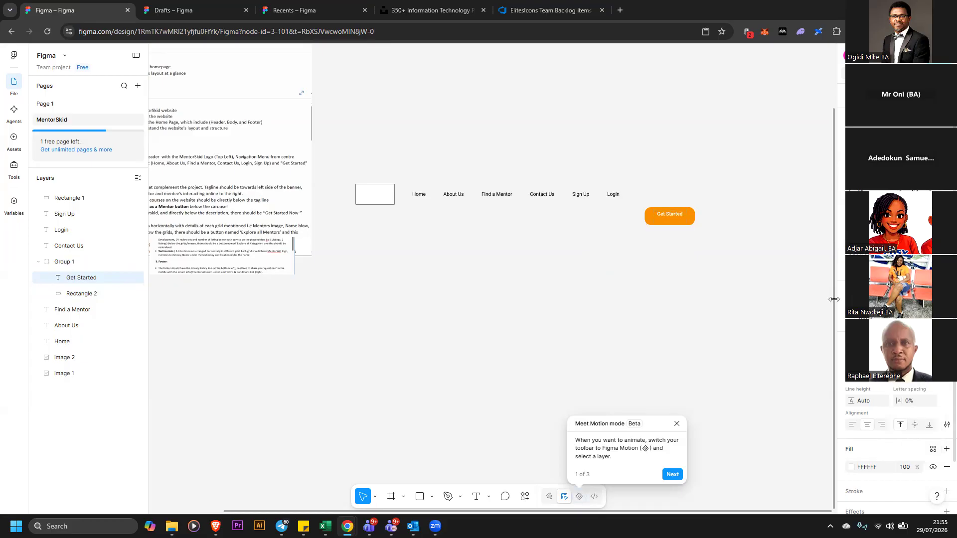
Ungroup the button and label, then set the label's vertical alignment to middle
{"action": "left_click", "coordinate": [749, 233]}
{"action": "left_click_drag", "start_coordinate": [634, 204], "coordinate": [718, 240]}
{"action": "right_click", "coordinate": [673, 221]}
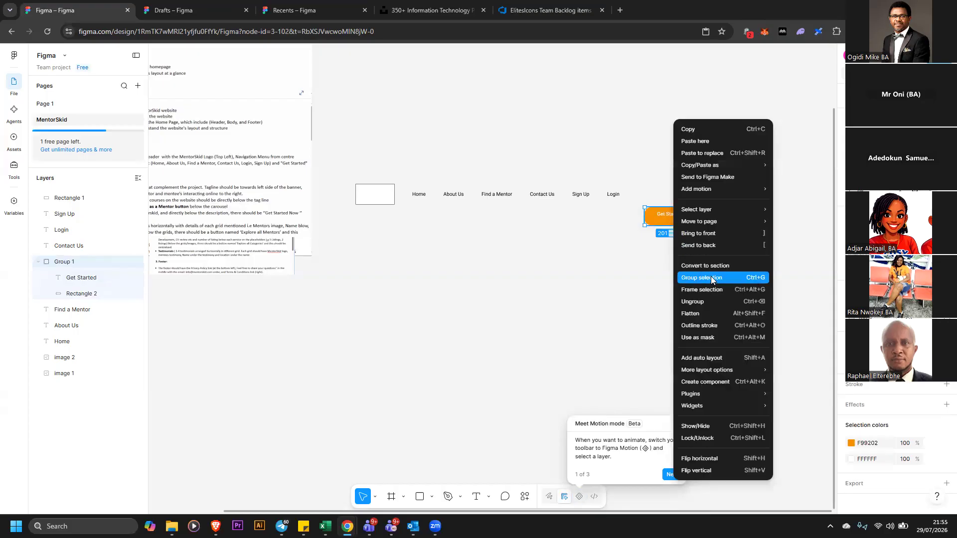
{"action": "left_click", "coordinate": [720, 301]}
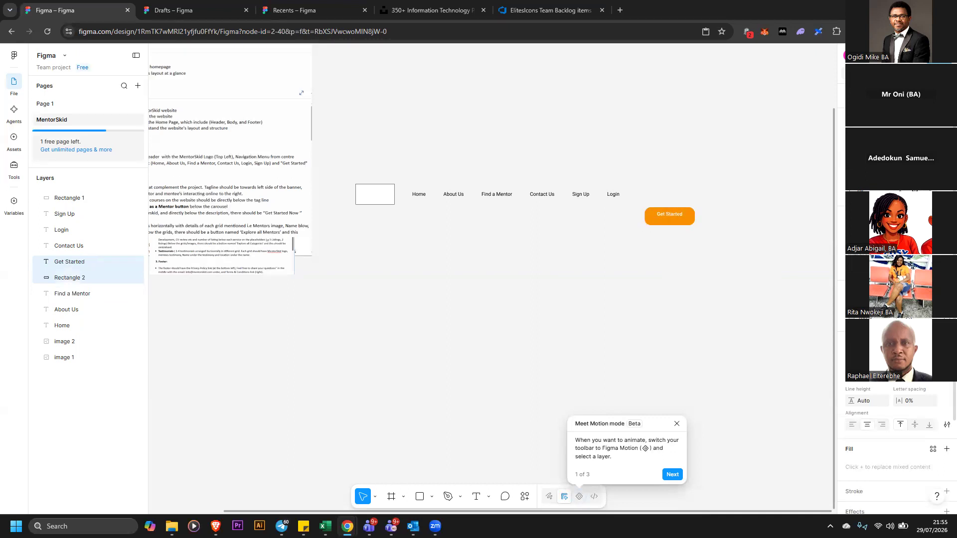
{"action": "left_click", "coordinate": [704, 220]}
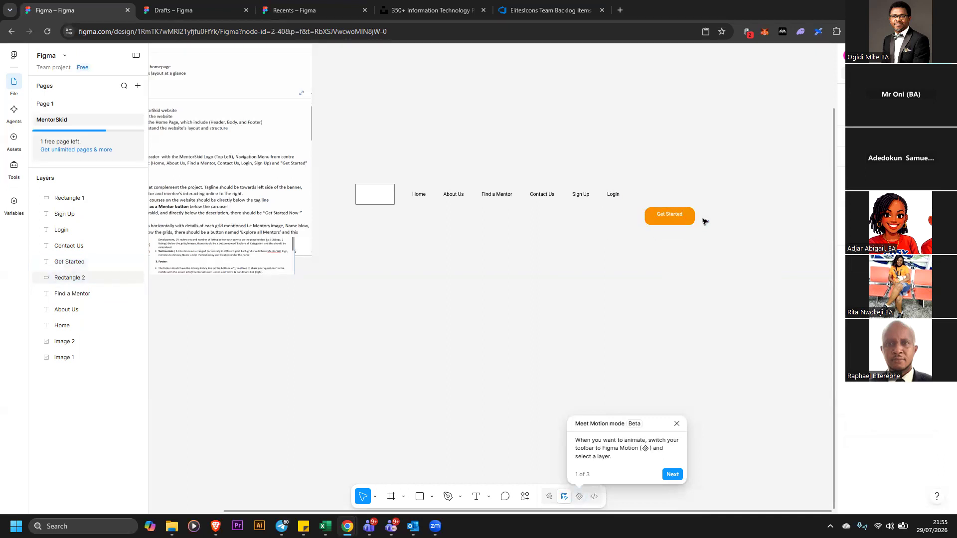
{"action": "left_click", "coordinate": [677, 216]}
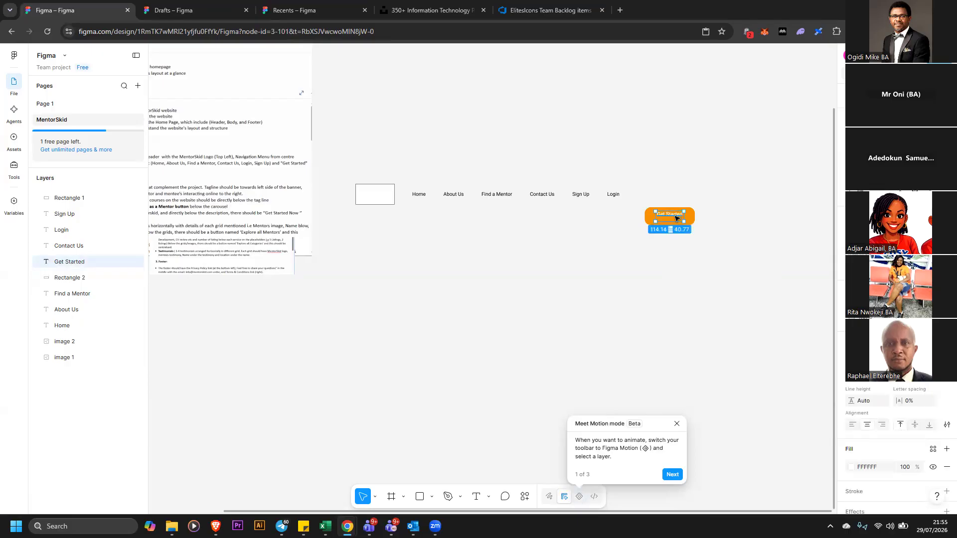
{"action": "left_click", "coordinate": [916, 425]}
Regroup the label and button and move the group to the end of the navigation row
{"action": "left_click", "coordinate": [741, 216]}
{"action": "left_click_drag", "start_coordinate": [642, 206], "coordinate": [726, 243]}
{"action": "right_click", "coordinate": [681, 221]}
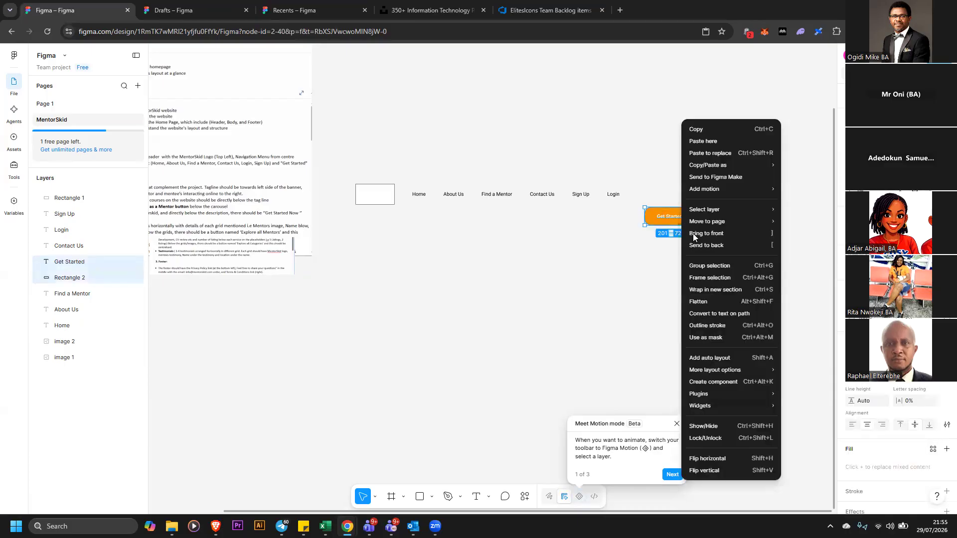
{"action": "left_click", "coordinate": [720, 264]}
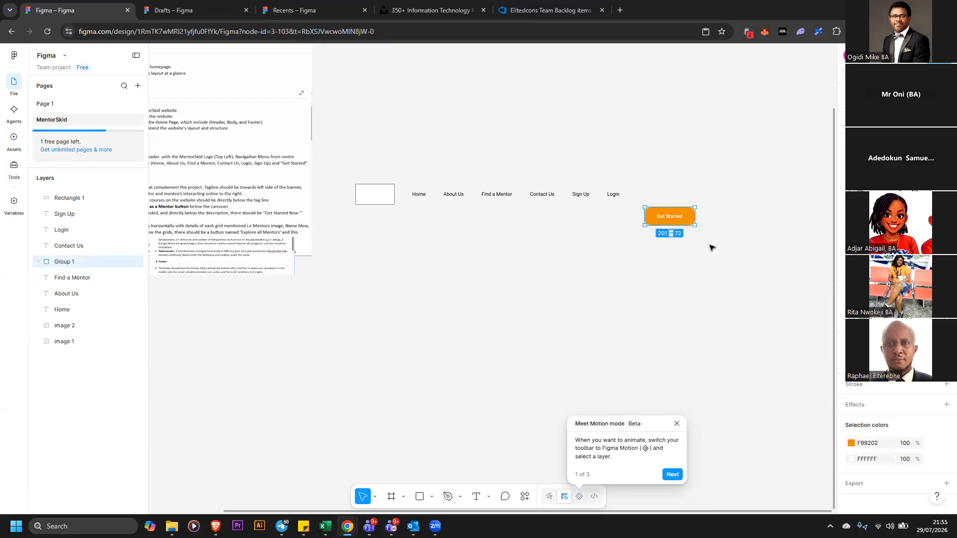
{"action": "mouse_move", "coordinate": [680, 212]}
{"action": "left_mouse_down"}
{"action": "mouse_move", "coordinate": [680, 200]}
{"action": "mouse_move", "coordinate": [691, 202]}
{"action": "left_mouse_up"}
{"action": "left_click", "coordinate": [687, 230]}
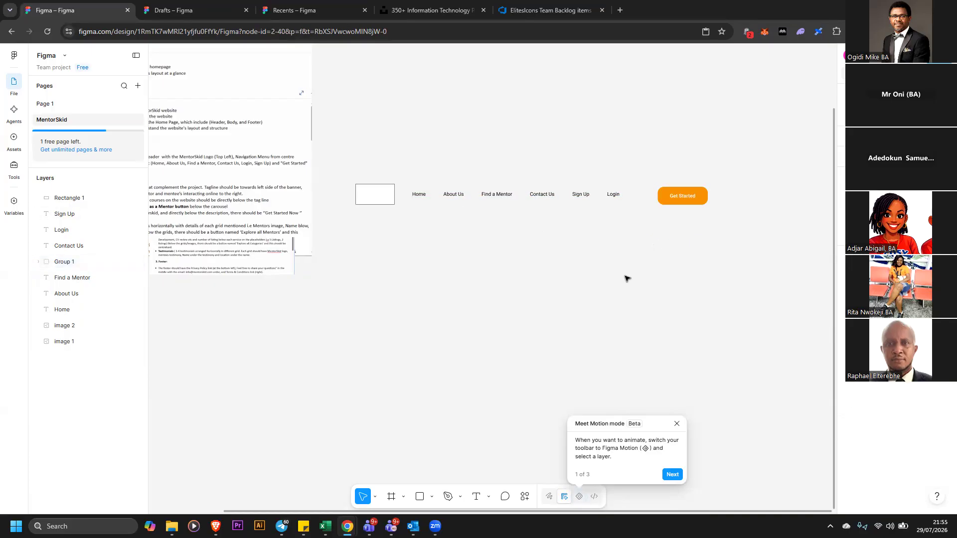
Rearrange the backlog screenshot images beside the wireframe on the canvas
{"action": "left_click", "coordinate": [293, 195]}
{"action": "left_click_drag", "start_coordinate": [316, 223], "coordinate": [318, 192]}
{"action": "left_click_drag", "start_coordinate": [314, 210], "coordinate": [247, 213]}
{"action": "left_click_drag", "start_coordinate": [252, 257], "coordinate": [311, 297]}
Resize the logo box slightly to about 156 by 83
{"action": "left_click", "coordinate": [377, 196]}
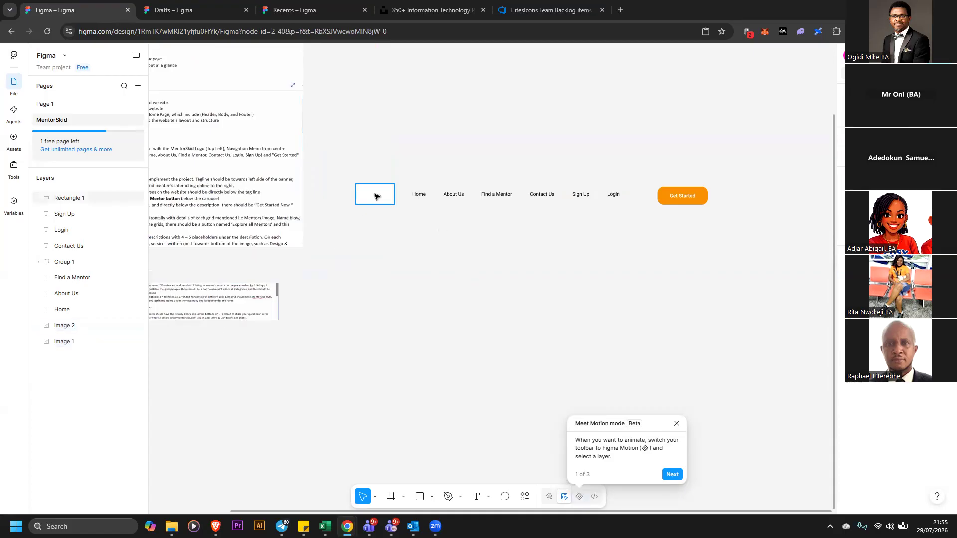
{"action": "left_click", "coordinate": [376, 198]}
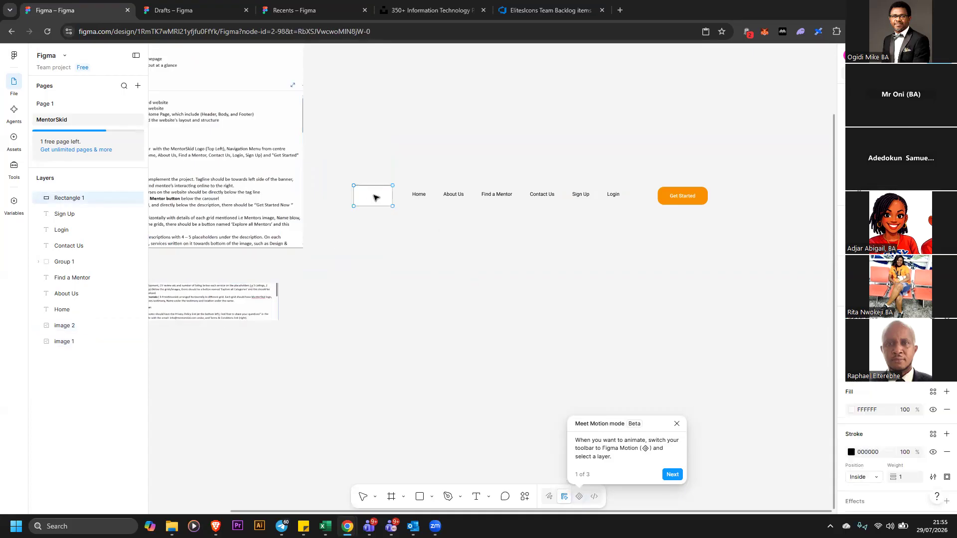
{"action": "double_click", "coordinate": [377, 196]}
{"action": "left_click_drag", "start_coordinate": [381, 200], "coordinate": [383, 197]}
{"action": "key", "text": "Escape"}
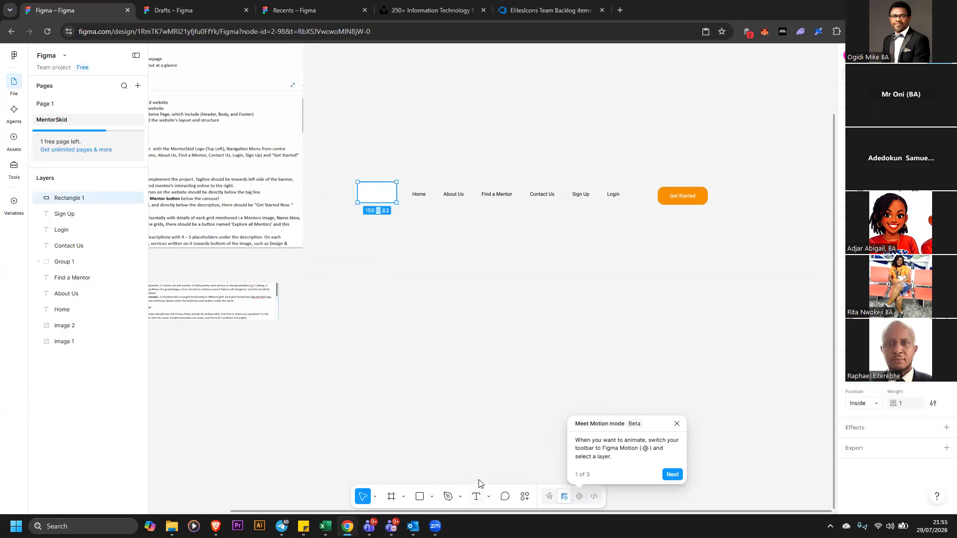
Add a LOGO text label and move it into the logo box
{"action": "key", "text": "t"}
{"action": "left_click", "coordinate": [447, 360]}
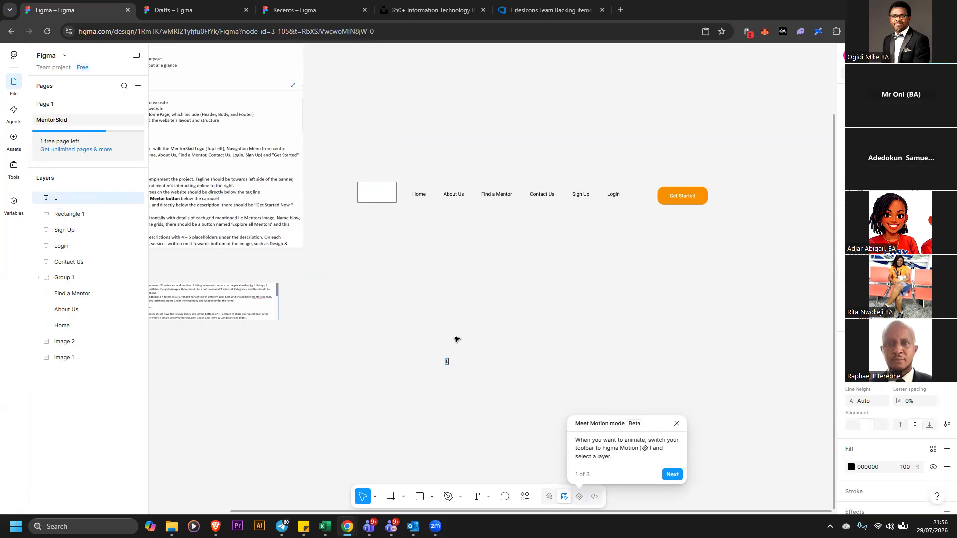
{"action": "key", "text": "Escape"}
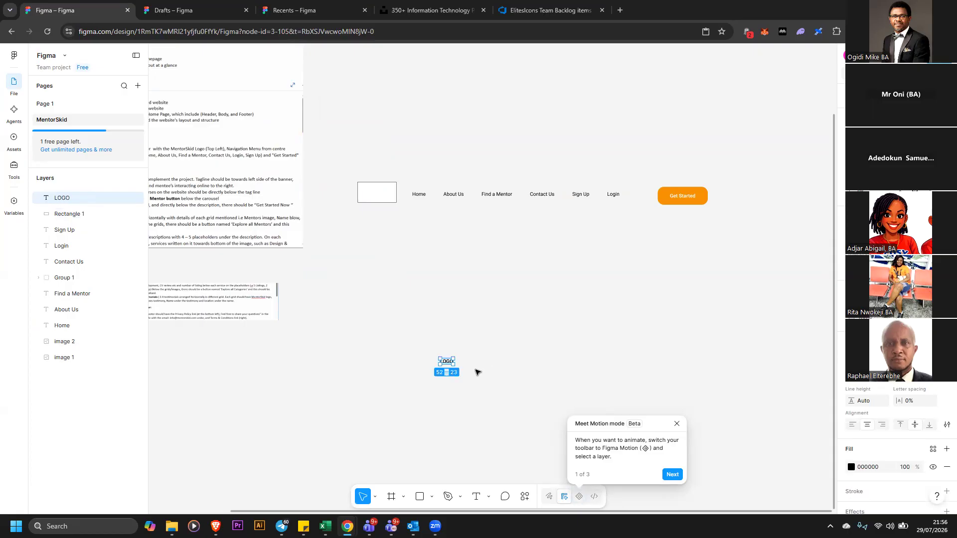
{"action": "left_click_drag", "start_coordinate": [449, 362], "coordinate": [344, 172]}
{"action": "left_click", "coordinate": [356, 176]}
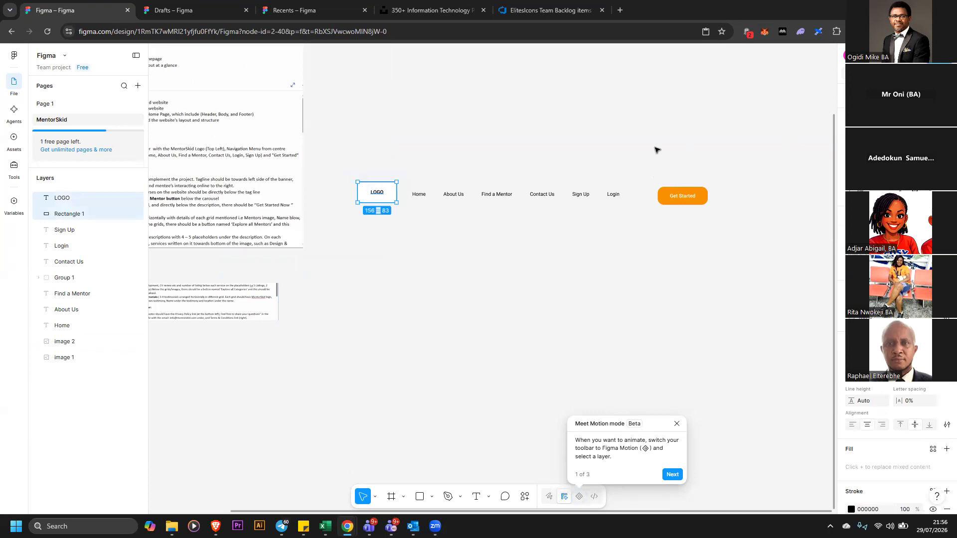
Select the LOGO label together with the logo box and group them
{"action": "left_click", "coordinate": [389, 160]}
{"action": "left_click", "coordinate": [372, 199]}
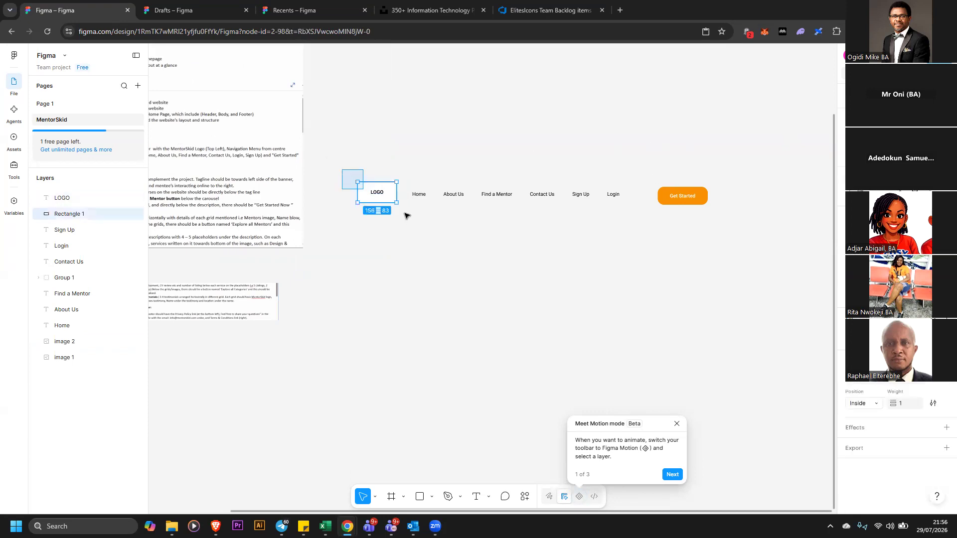
{"action": "left_click_drag", "start_coordinate": [405, 214], "coordinate": [383, 202]}
{"action": "right_click", "coordinate": [383, 201]}
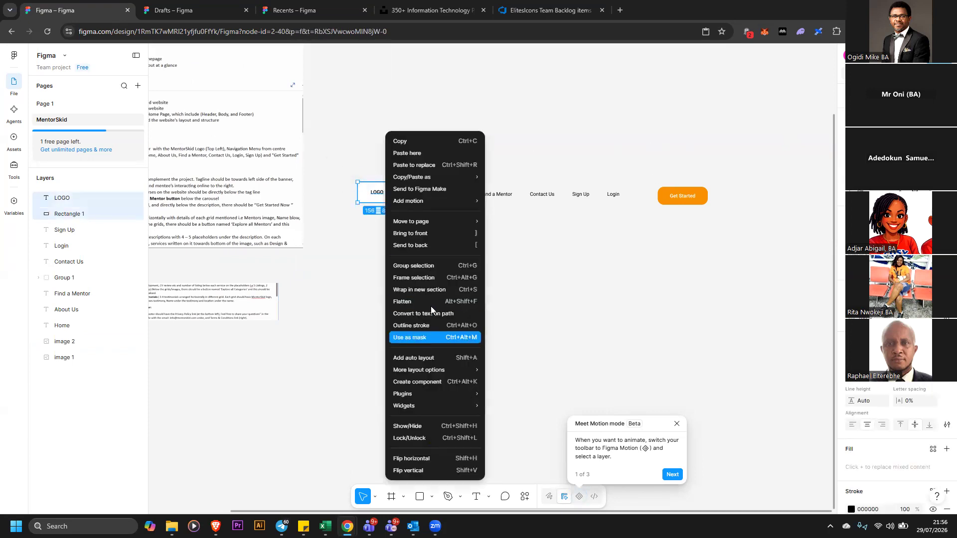
{"action": "left_click", "coordinate": [418, 266]}
{"action": "left_click", "coordinate": [451, 269]}
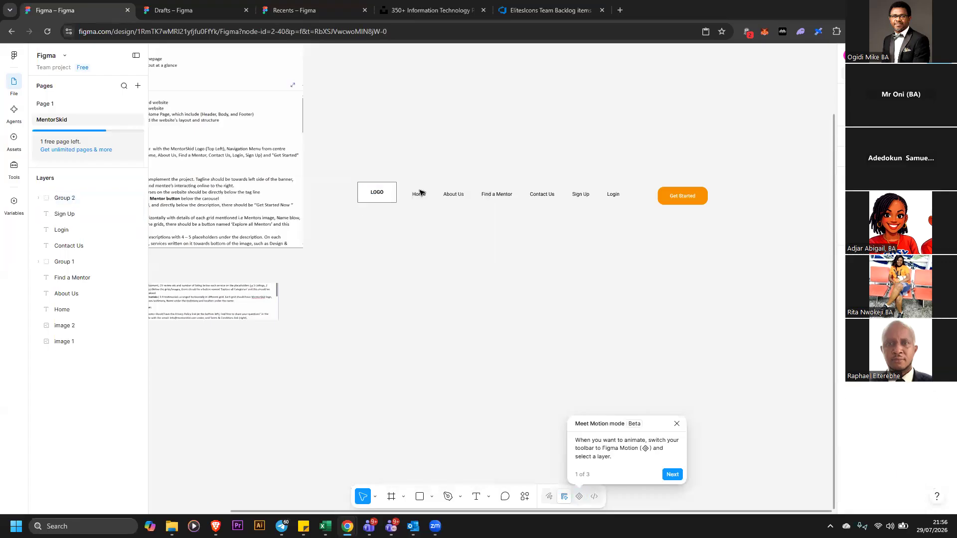
Select all six navigation menu items and group them
{"action": "left_click_drag", "start_coordinate": [411, 178], "coordinate": [621, 211]}
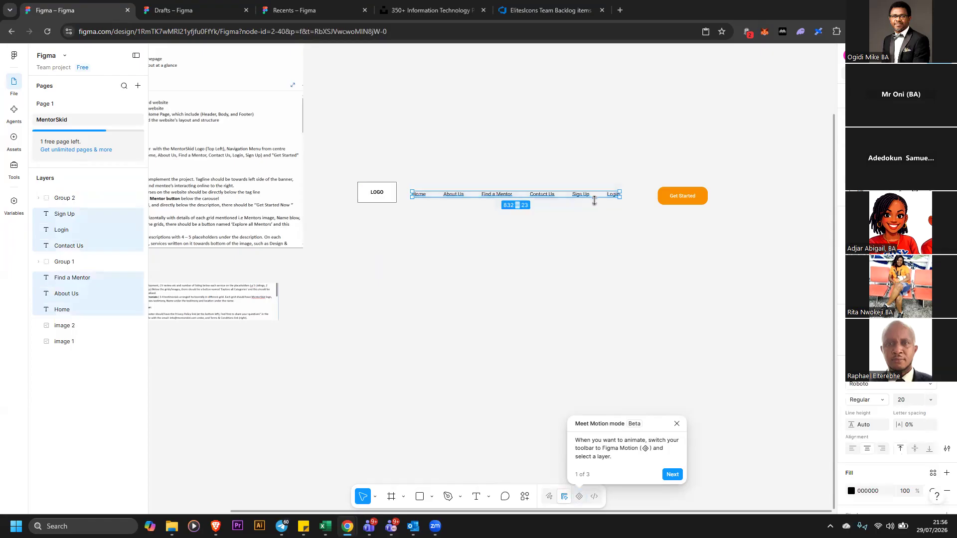
{"action": "right_click", "coordinate": [594, 199]}
{"action": "left_click", "coordinate": [581, 193]}
{"action": "right_click", "coordinate": [584, 194]}
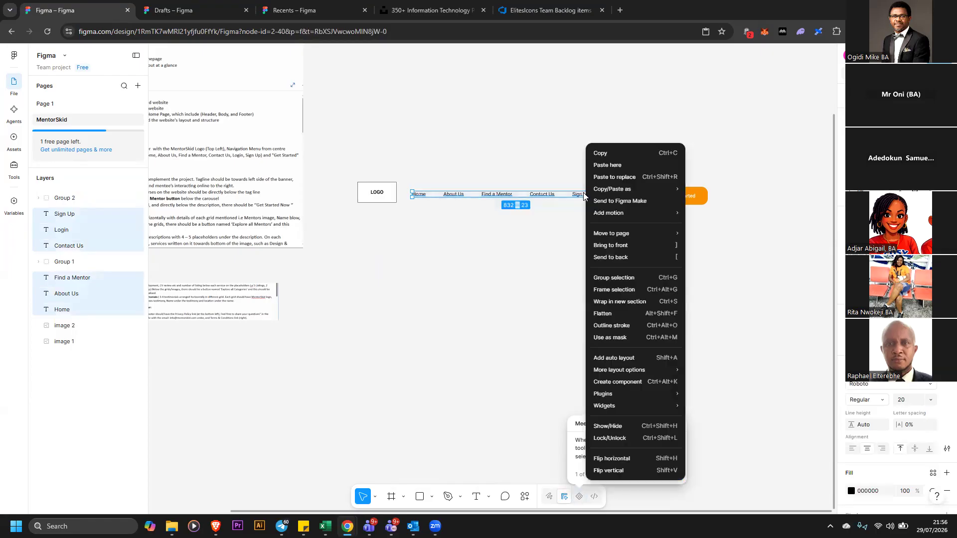
{"action": "left_click", "coordinate": [626, 277]}
Move the Get Started button, navigation group and logo group up onto one header row
{"action": "left_click_drag", "start_coordinate": [679, 199], "coordinate": [685, 147]}
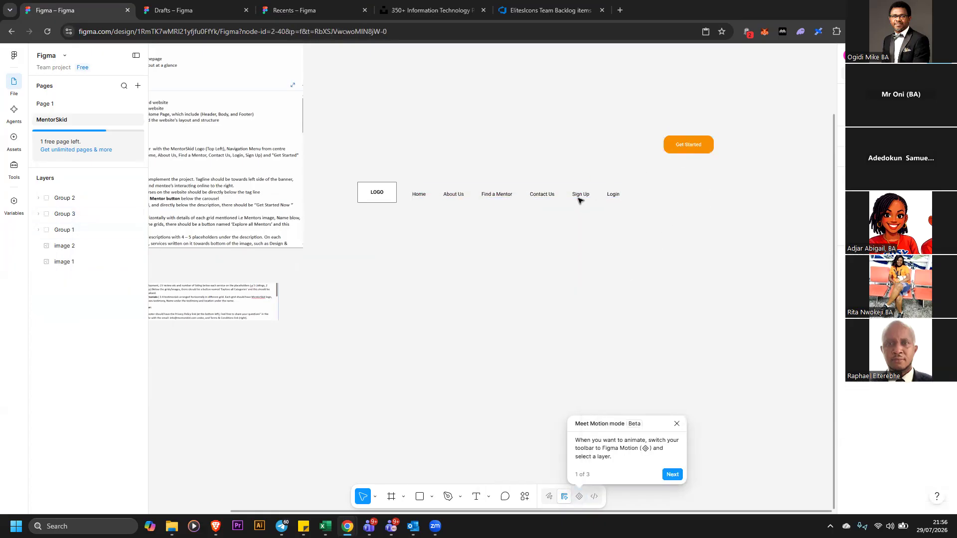
{"action": "left_click", "coordinate": [582, 195]}
{"action": "left_click_drag", "start_coordinate": [584, 194], "coordinate": [597, 153]}
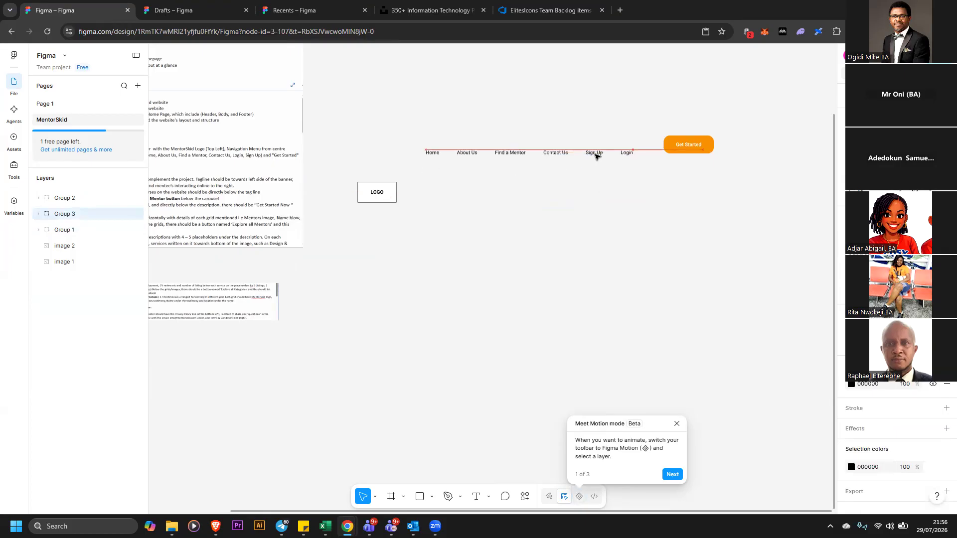
{"action": "left_click", "coordinate": [393, 188]}
{"action": "left_click_drag", "start_coordinate": [382, 194], "coordinate": [376, 154]}
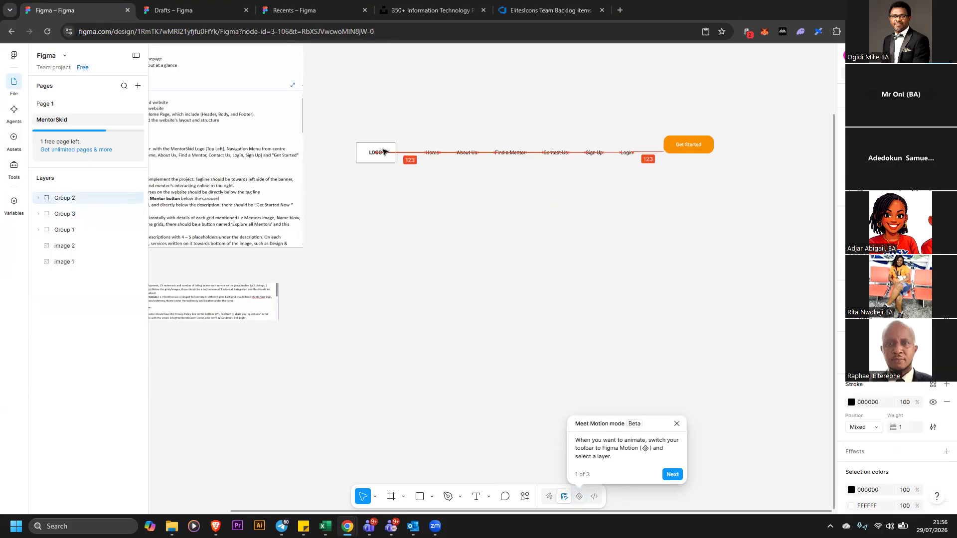
Select the logo, menu and button groups, align their bottoms and distribute them with even horizontal spacing
{"action": "left_click", "coordinate": [339, 130]}
{"action": "left_click_drag", "start_coordinate": [758, 218], "coordinate": [792, 223]}
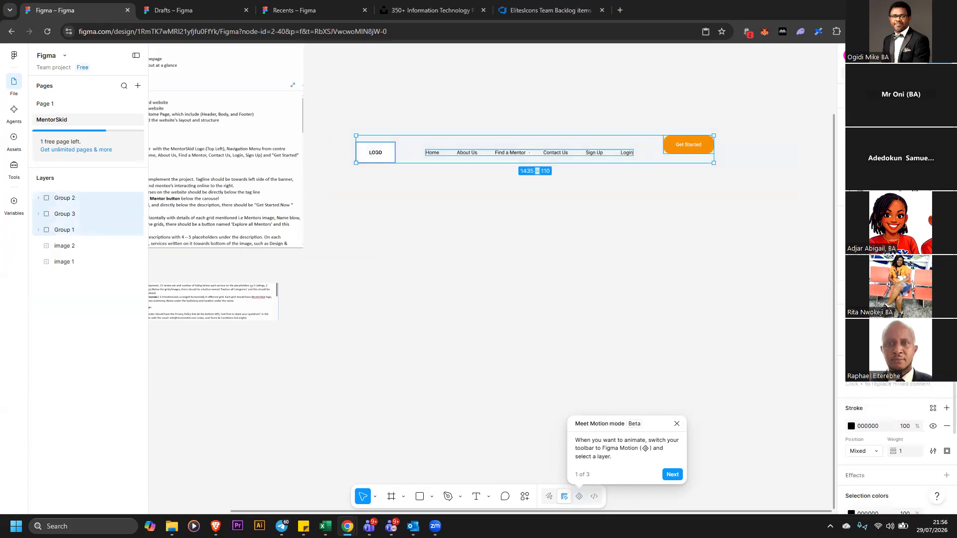
{"action": "key", "text": "alt+s"}
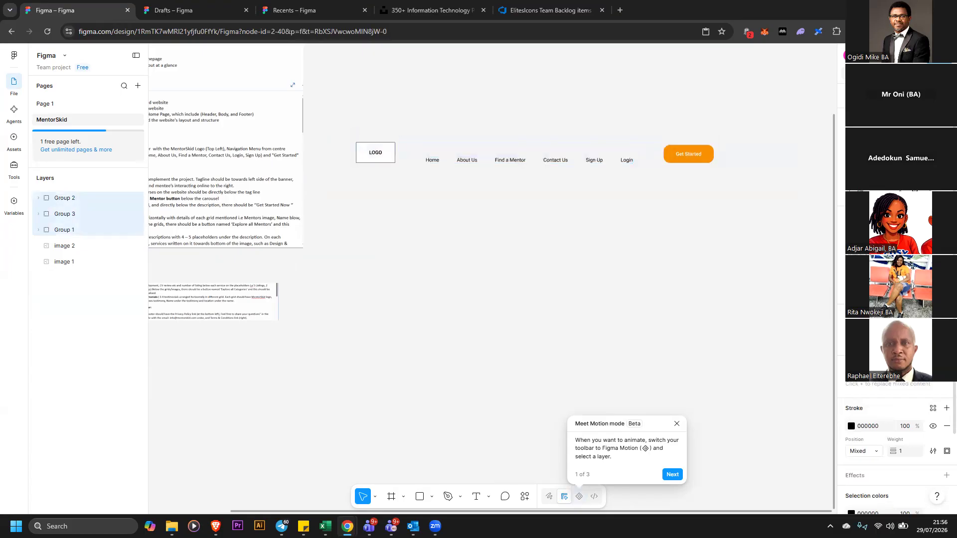
{"action": "left_click", "coordinate": [947, 144]}
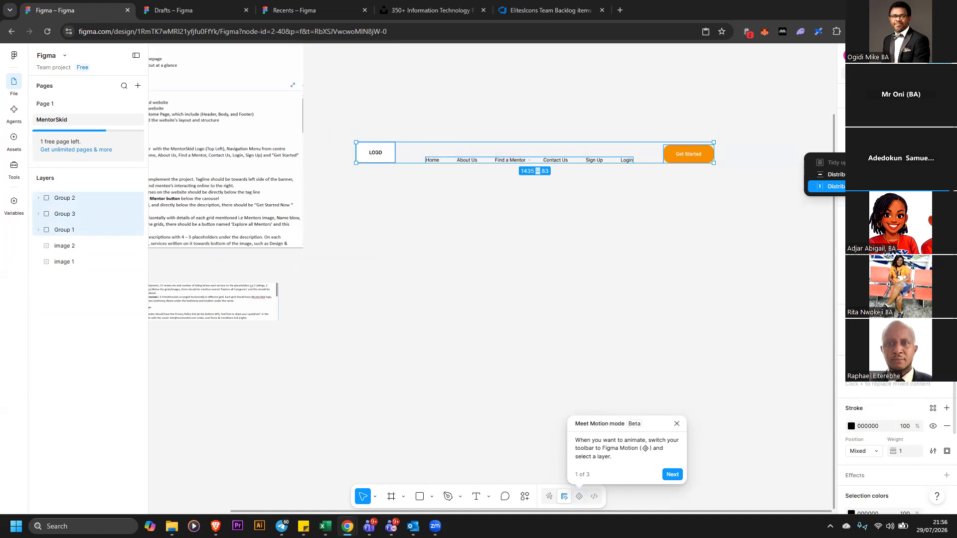
{"action": "left_click", "coordinate": [868, 187]}
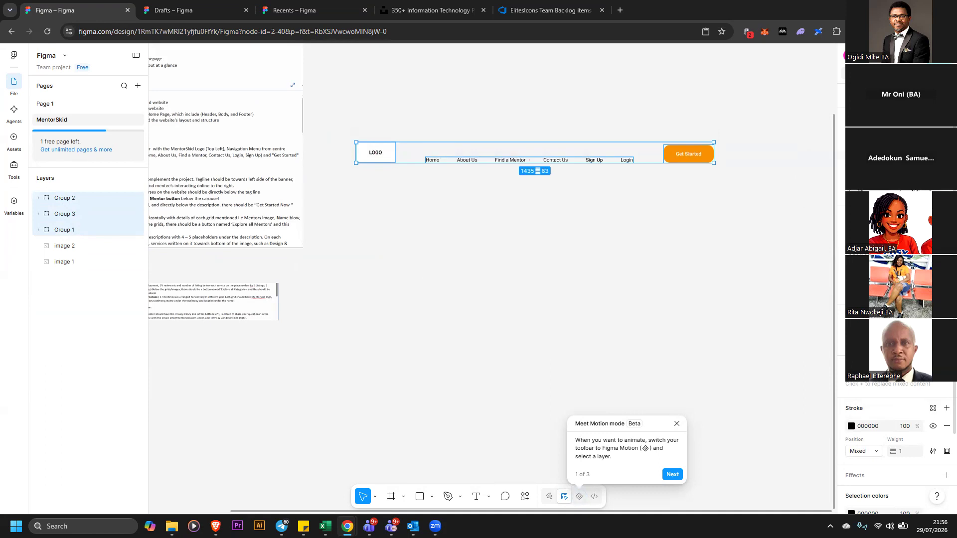
Align the three header groups on their vertical centres, undoing an accidental horizontal-centre alignment
{"action": "key", "text": "alt+h"}
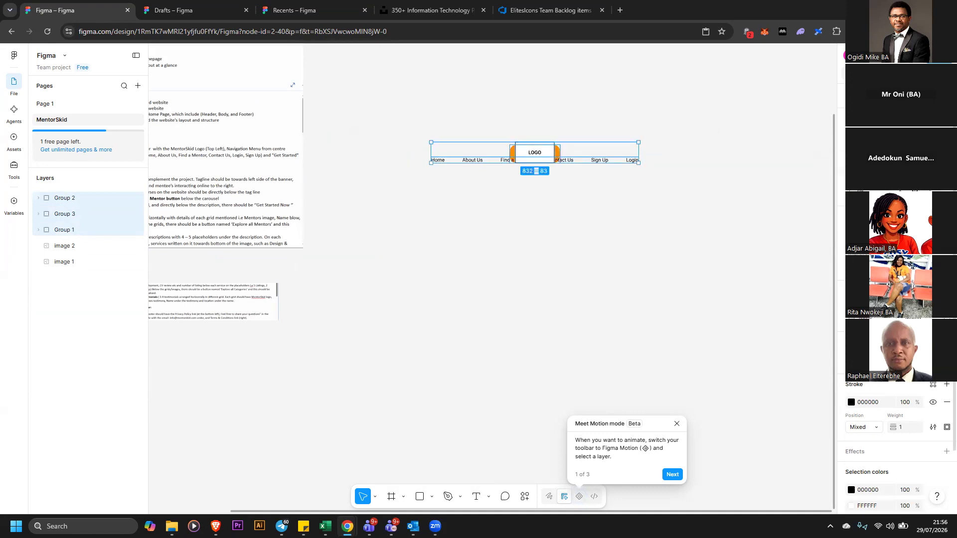
{"action": "key", "text": "ctrl+z"}
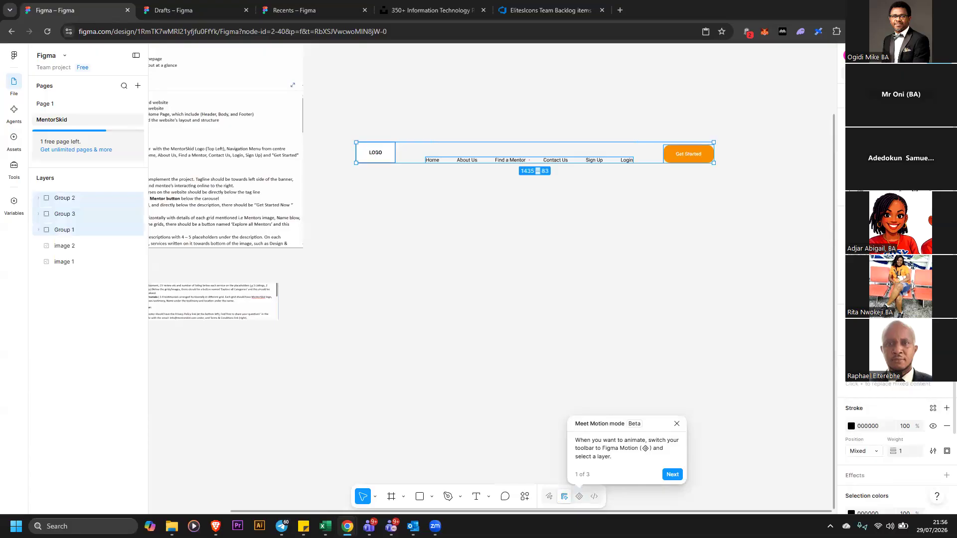
{"action": "key", "text": "alt+v"}
{"action": "left_click", "coordinate": [772, 167]}
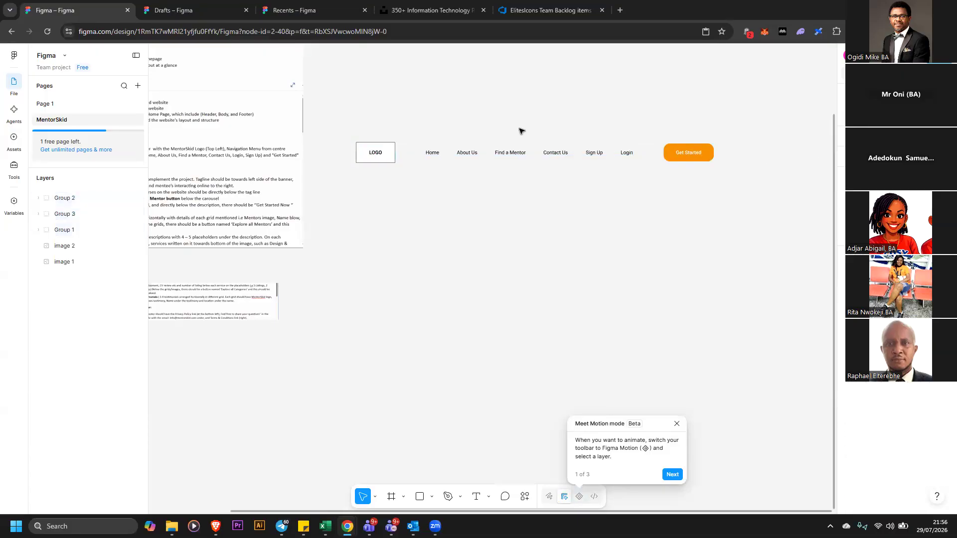
Group all header elements into one group and nudge the header group slightly up and right
{"action": "left_click_drag", "start_coordinate": [330, 118], "coordinate": [750, 198]}
{"action": "right_click", "coordinate": [694, 153]}
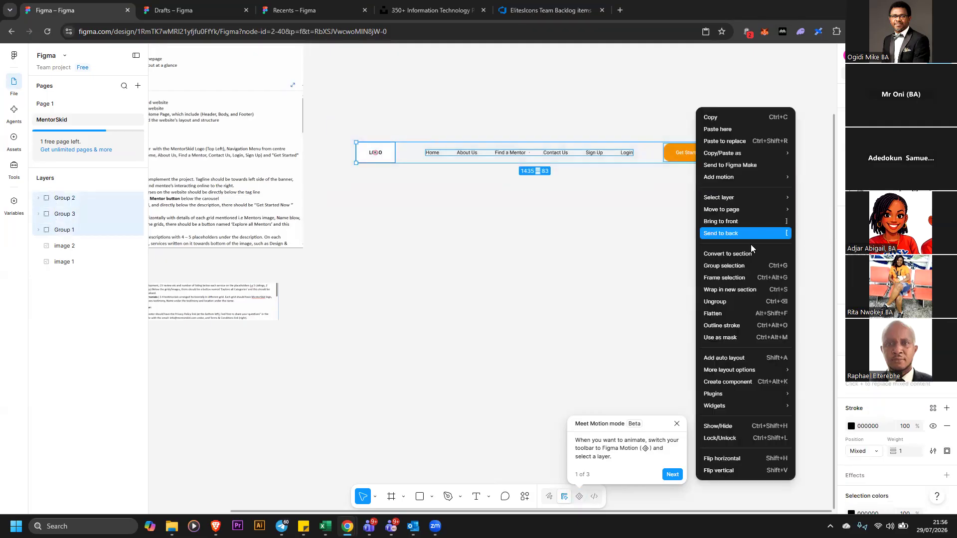
{"action": "left_click", "coordinate": [752, 266]}
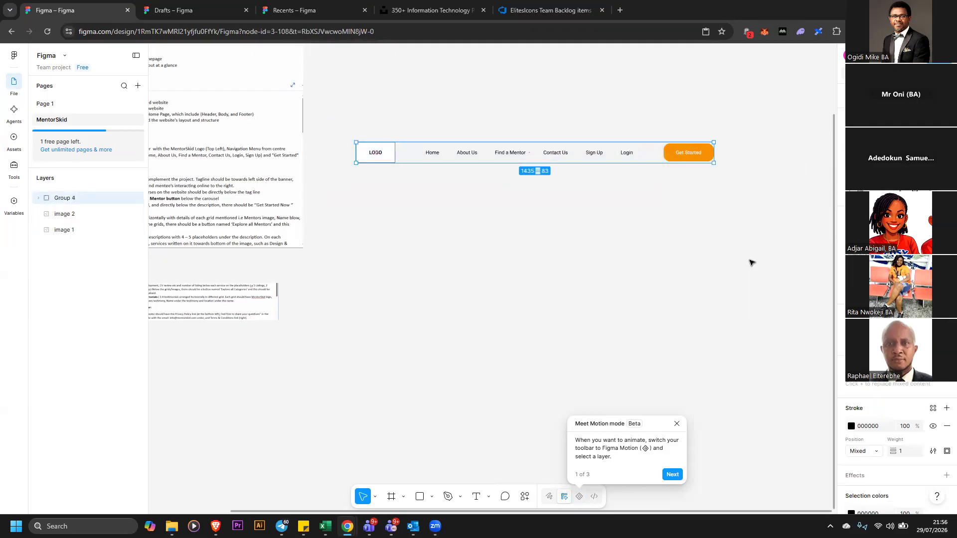
{"action": "left_click", "coordinate": [640, 162]}
{"action": "left_click_drag", "start_coordinate": [690, 156], "coordinate": [715, 151]}
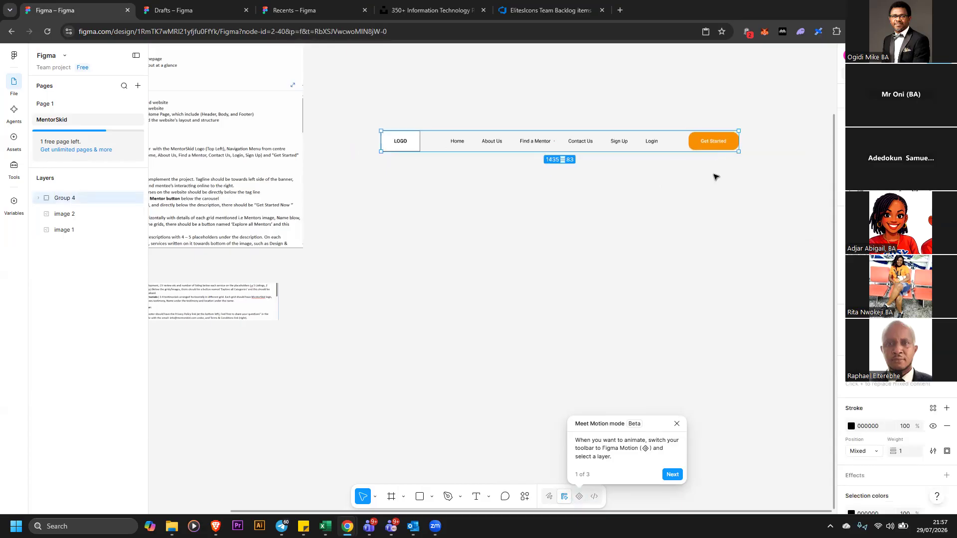
{"action": "left_click", "coordinate": [714, 174]}
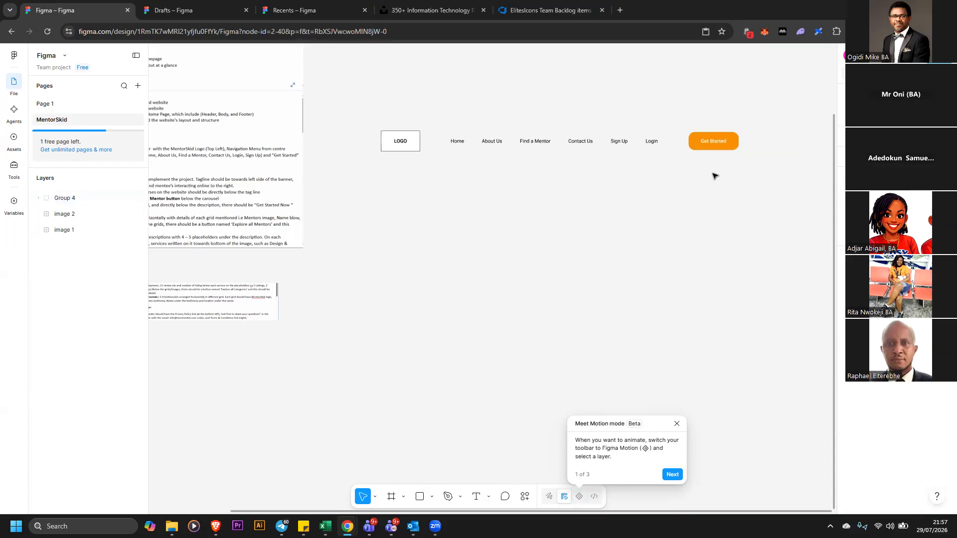
Change the Get Started button rectangle's fill colour to grey AEAEAE
{"action": "double_click", "coordinate": [721, 146]}
{"action": "double_click", "coordinate": [721, 146]}
{"action": "double_click", "coordinate": [721, 146]}
{"action": "key", "text": "Escape"}
{"action": "left_click", "coordinate": [851, 233]}
{"action": "left_click_drag", "start_coordinate": [767, 310], "coordinate": [725, 311]}
{"action": "left_click", "coordinate": [647, 234]}
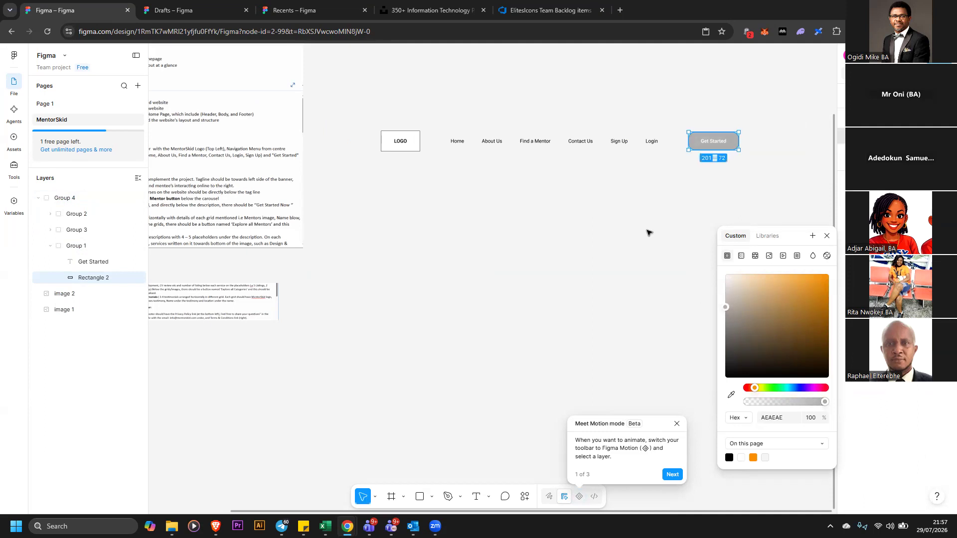
{"action": "left_click", "coordinate": [649, 232]}
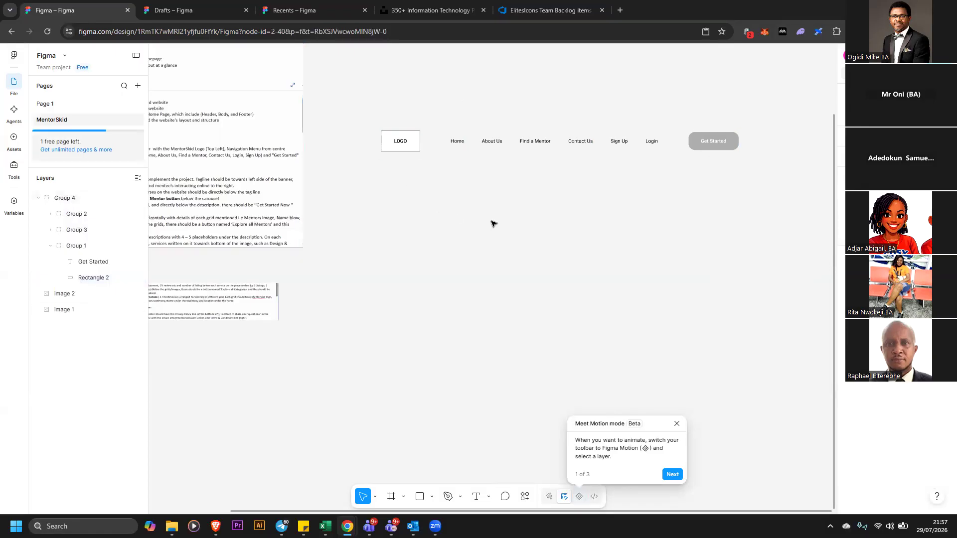
Reposition the backlog screenshot image next to the header wireframe to read its body requirements
{"action": "left_click_drag", "start_coordinate": [262, 195], "coordinate": [342, 199]}
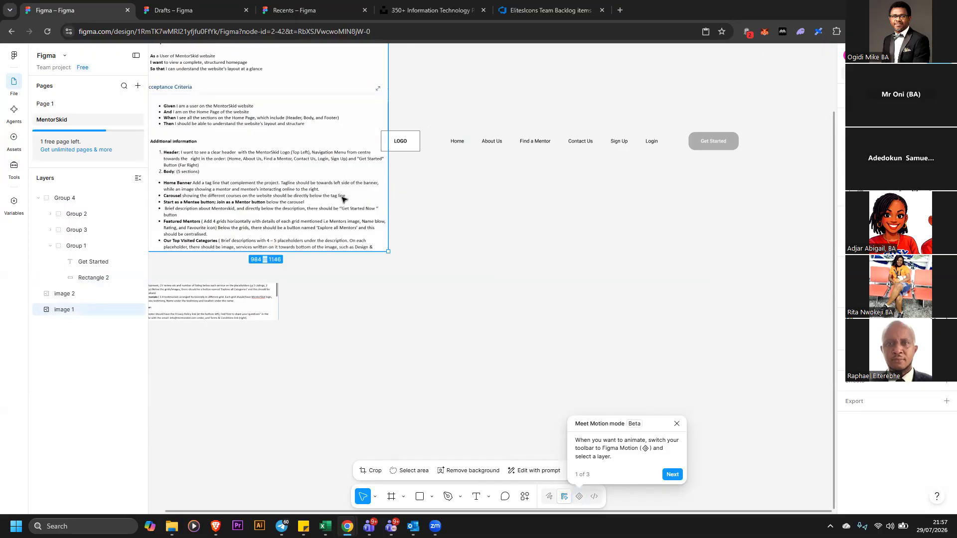
{"action": "key", "text": "Right"}
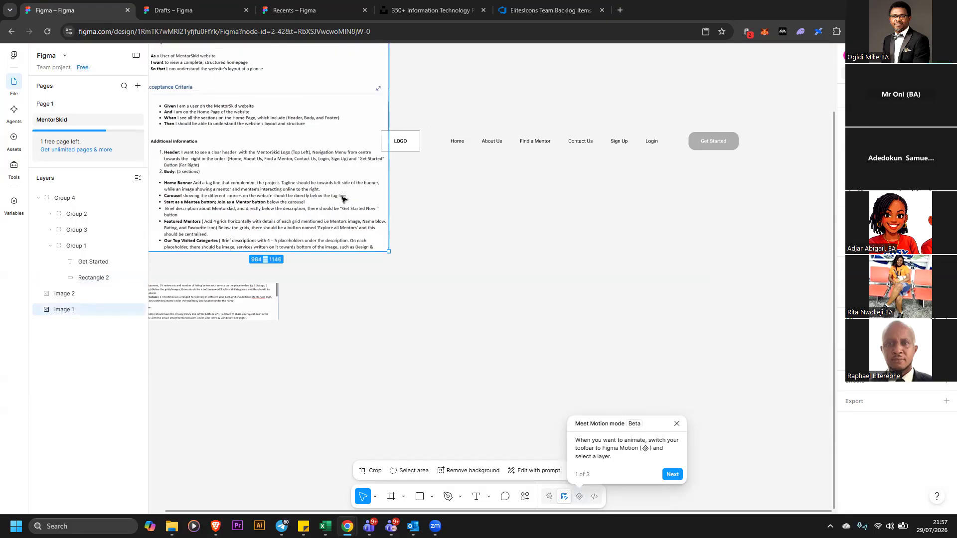
{"action": "left_click_drag", "start_coordinate": [342, 196], "coordinate": [342, 195]}
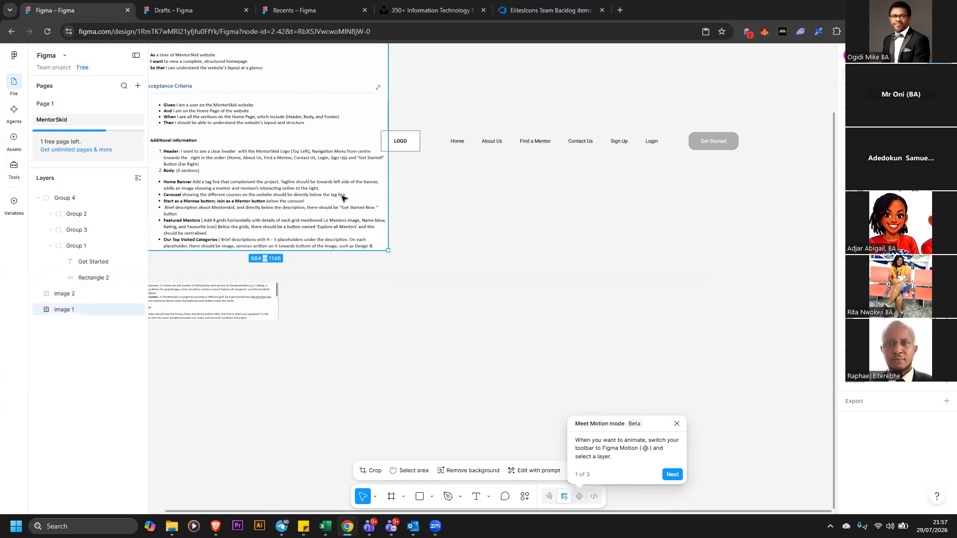
{"action": "left_click_drag", "start_coordinate": [342, 198], "coordinate": [327, 224]}
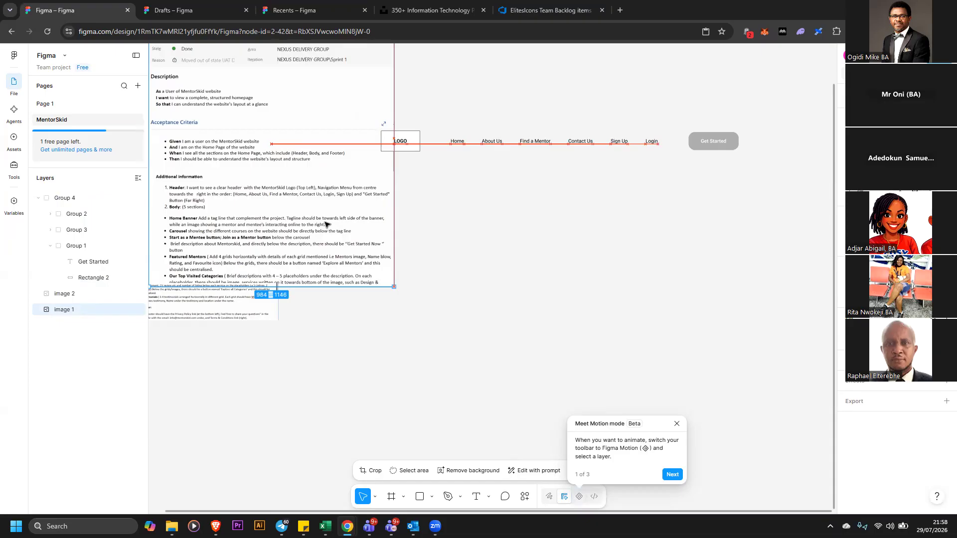
Move the second backlog screenshot below the first and shrink the first screenshot beside the header wireframe
{"action": "left_click_drag", "start_coordinate": [322, 223], "coordinate": [314, 205]}
{"action": "left_click", "coordinate": [236, 307]}
{"action": "left_click_drag", "start_coordinate": [237, 308], "coordinate": [679, 412]}
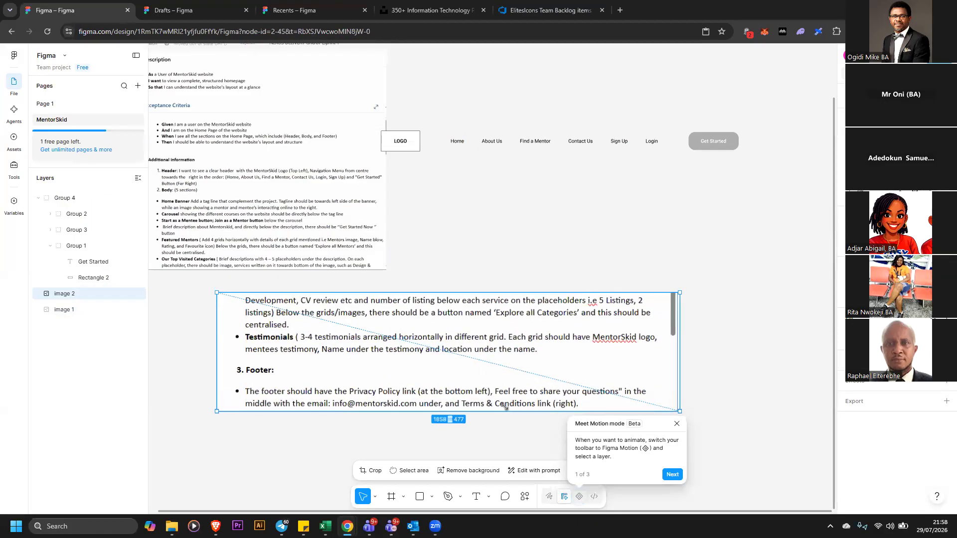
{"action": "left_click_drag", "start_coordinate": [504, 406], "coordinate": [504, 406]}
{"action": "left_click", "coordinate": [323, 256]}
{"action": "left_click_drag", "start_coordinate": [386, 269], "coordinate": [436, 319]}
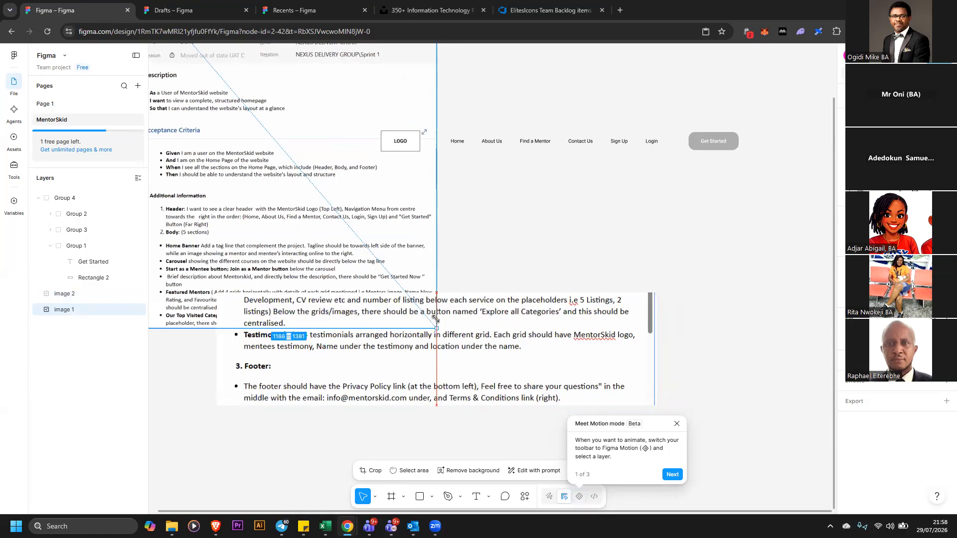
{"action": "left_click_drag", "start_coordinate": [435, 319], "coordinate": [436, 318]}
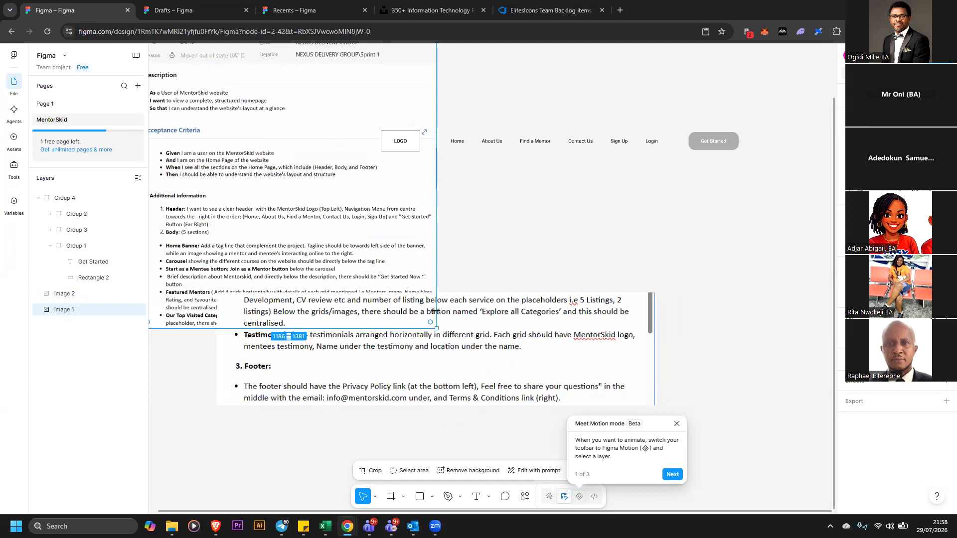
Reposition the first backlog screenshot and scale the second one down to fit directly beneath it
{"action": "left_click_drag", "start_coordinate": [338, 245], "coordinate": [321, 217]}
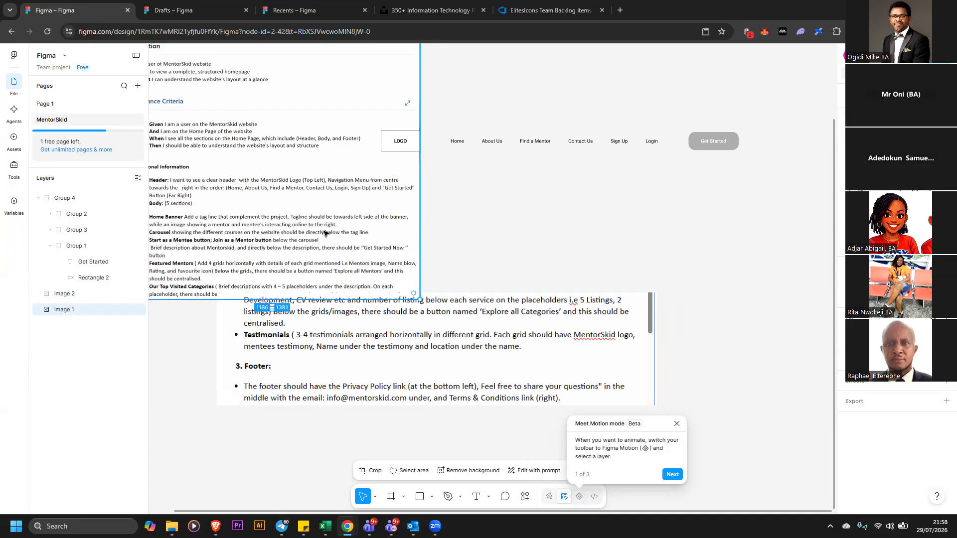
{"action": "left_click_drag", "start_coordinate": [362, 345], "coordinate": [357, 321]}
{"action": "left_click_drag", "start_coordinate": [411, 240], "coordinate": [258, 248]}
{"action": "left_click_drag", "start_coordinate": [483, 341], "coordinate": [593, 351]}
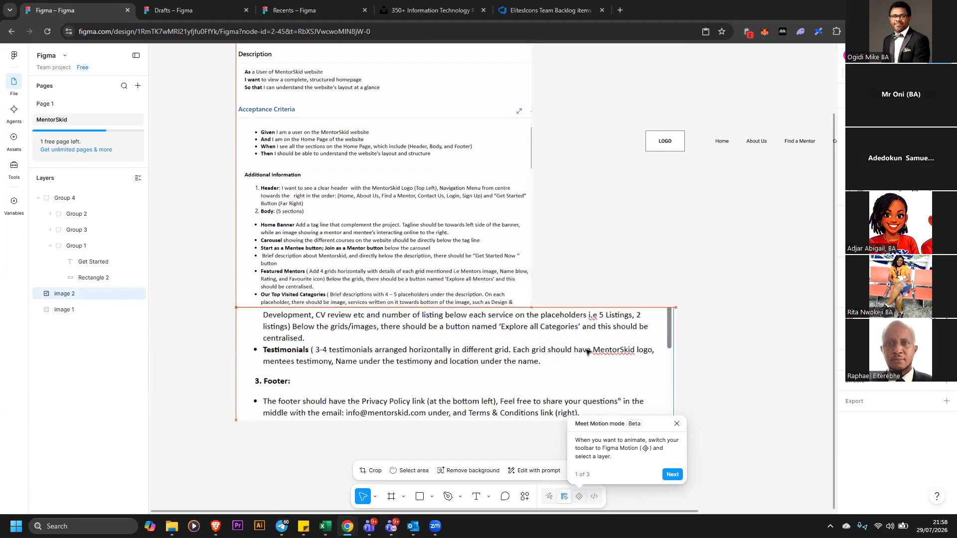
{"action": "left_click_drag", "start_coordinate": [677, 359], "coordinate": [513, 323]}
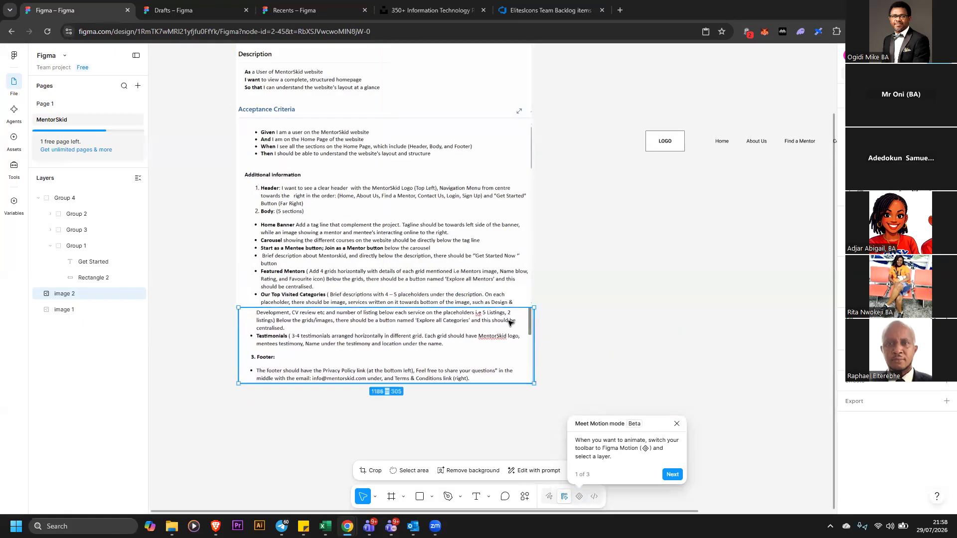
{"action": "left_click", "coordinate": [548, 323]}
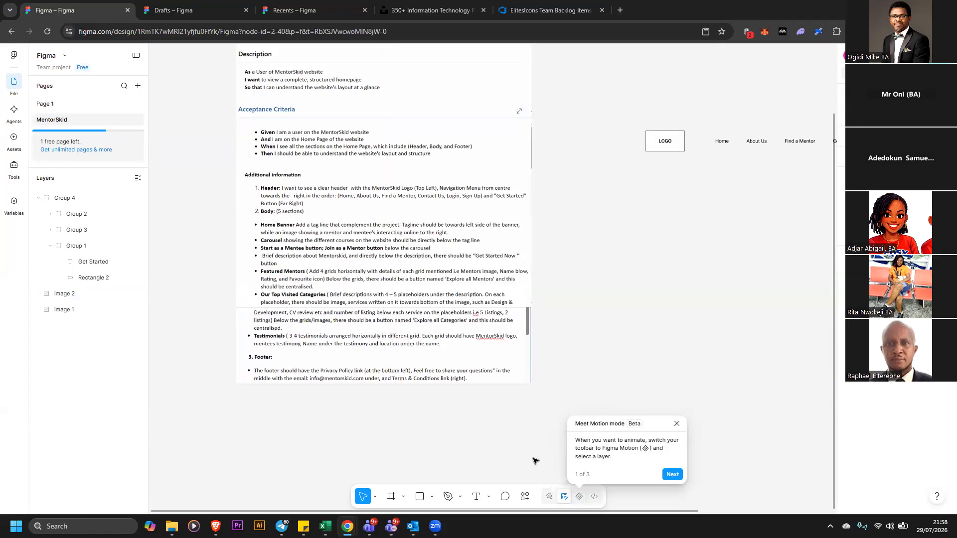
{"action": "left_click_drag", "start_coordinate": [289, 512], "coordinate": [479, 512]}
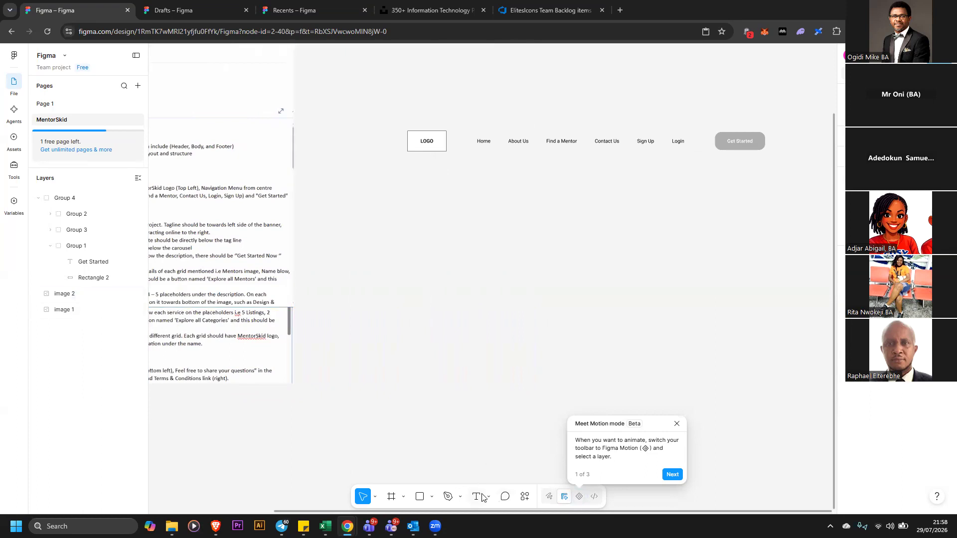
{"action": "key", "text": "t"}
{"action": "key", "text": "Escape"}
{"action": "left_click", "coordinate": [477, 497]}
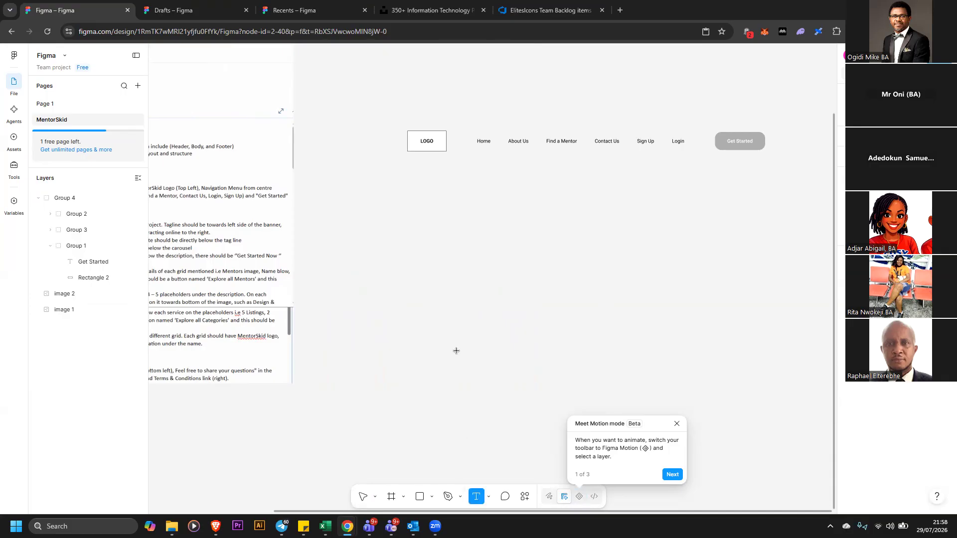
{"action": "key", "text": "Escape"}
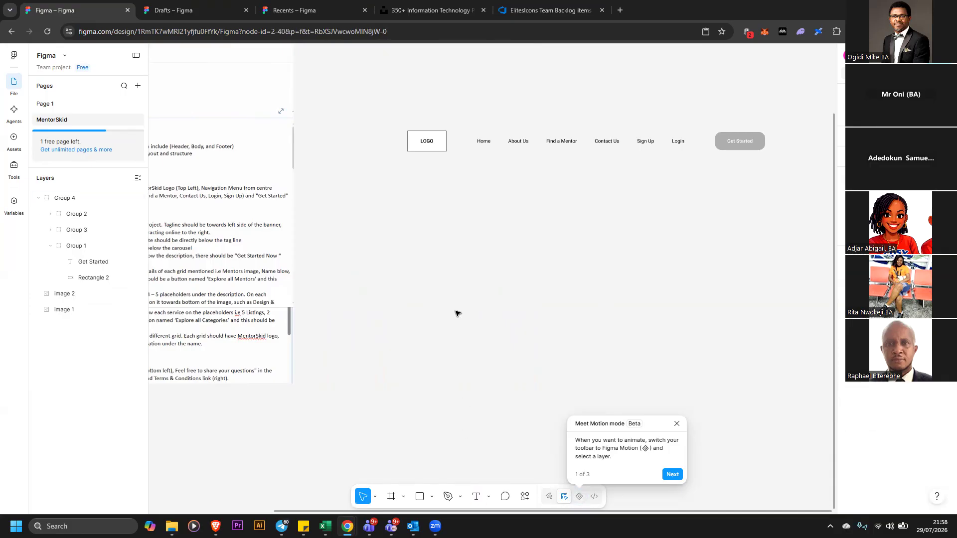
Add a text layer below the header reading 'This is Our Tag Line'
{"action": "left_click", "coordinate": [477, 497]}
{"action": "left_click", "coordinate": [446, 309]}
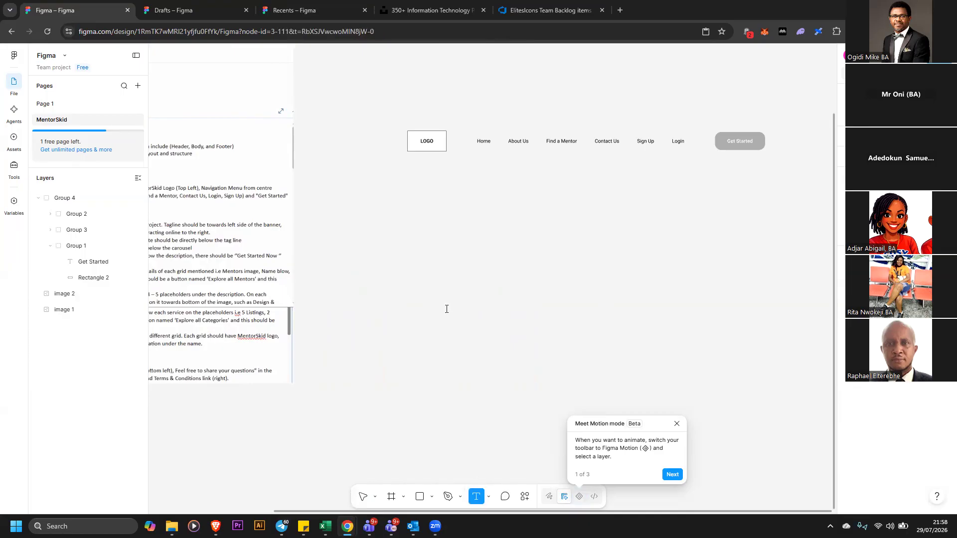
{"action": "key", "text": "Escape"}
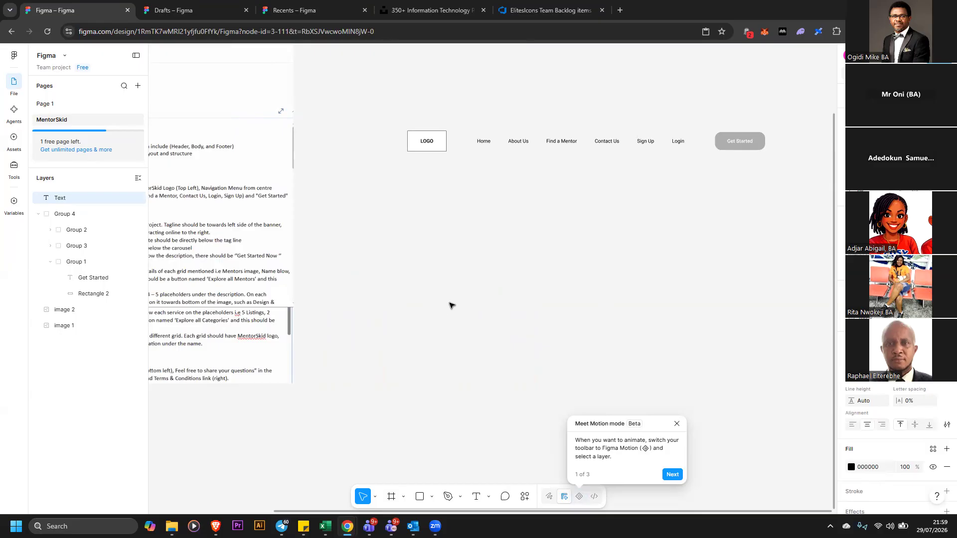
{"action": "type", "text": "This  is Our Tag Line"}
{"action": "key", "text": "Escape"}
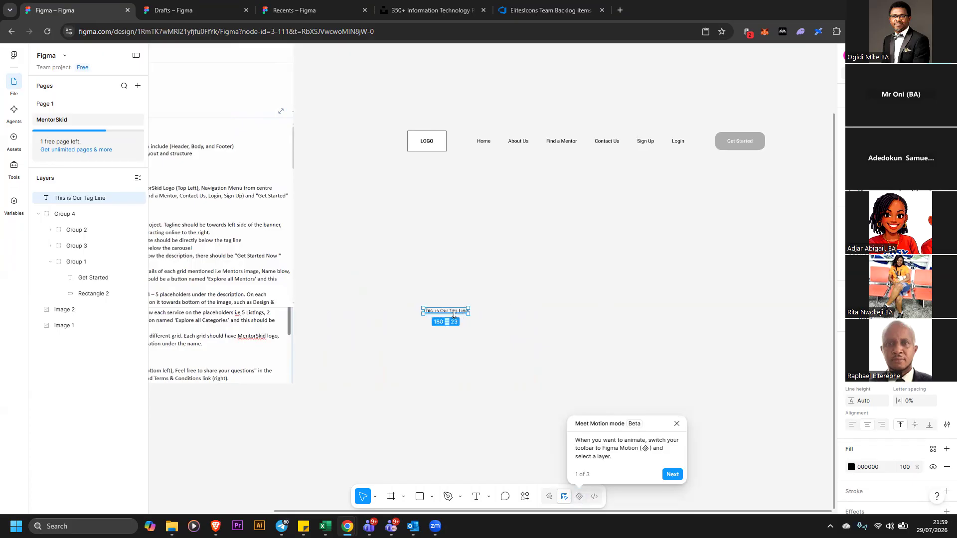
Move the tag line text to sit below the logo box in the header area
{"action": "left_click_drag", "start_coordinate": [456, 312], "coordinate": [444, 251]}
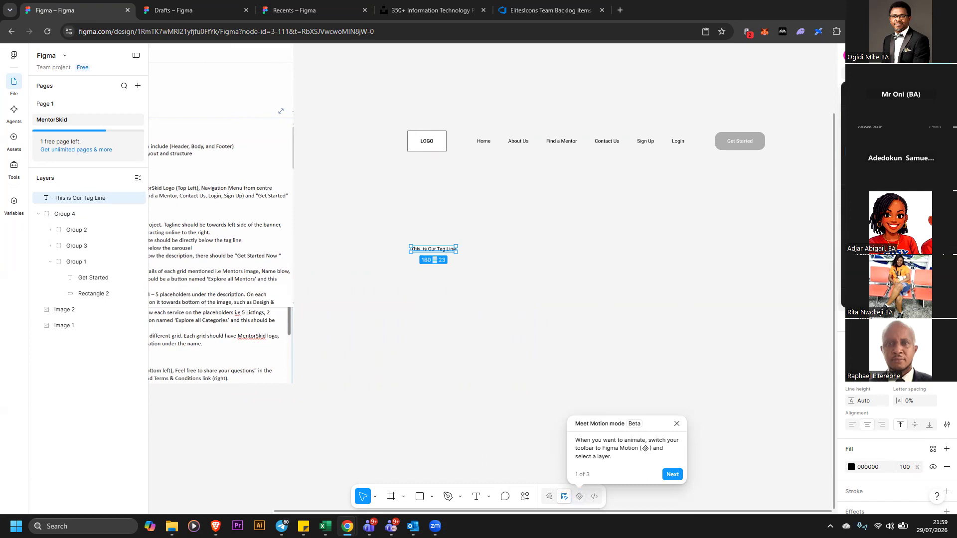
{"action": "key", "text": "ctrl+equal"}
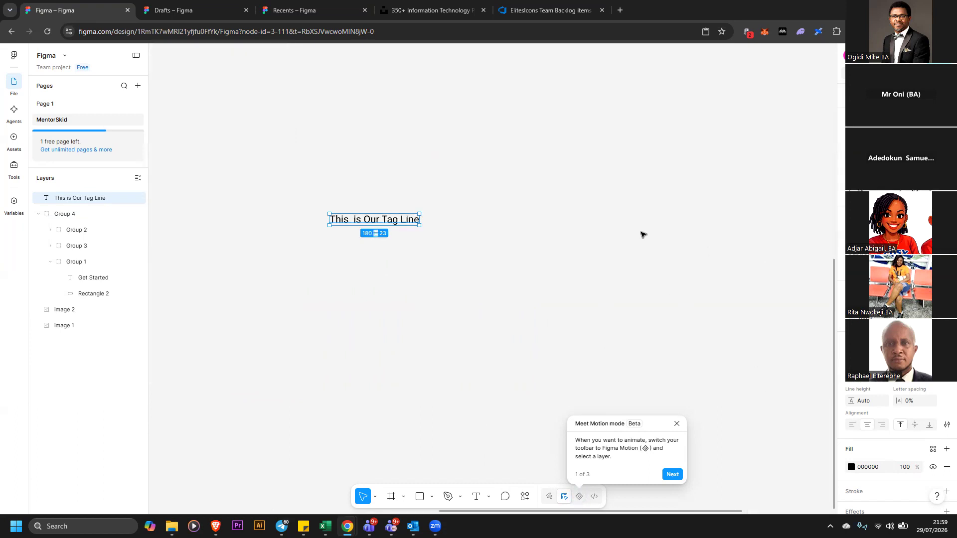
{"action": "scroll", "coordinate": [698, 249], "scroll_direction": "up", "scroll_amount": 2}
{"action": "scroll", "coordinate": [738, 265], "scroll_direction": "up", "scroll_amount": 1}
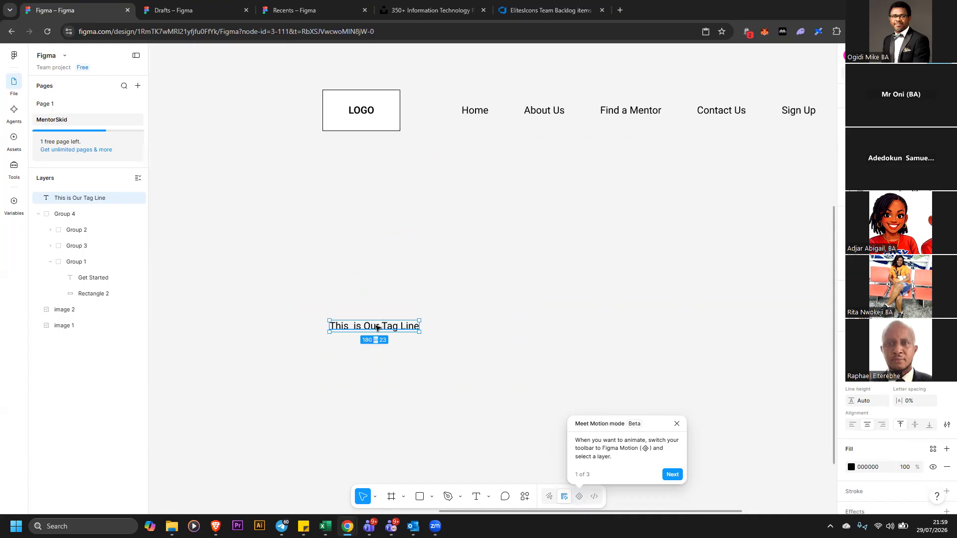
{"action": "left_click_drag", "start_coordinate": [377, 327], "coordinate": [406, 298]}
Edit the tag line text to remove the extra space between 'This' and 'is'
{"action": "left_click", "coordinate": [406, 298]}
{"action": "double_click", "coordinate": [386, 301]}
{"action": "left_click", "coordinate": [385, 301]}
{"action": "key", "text": "BackSpace"}
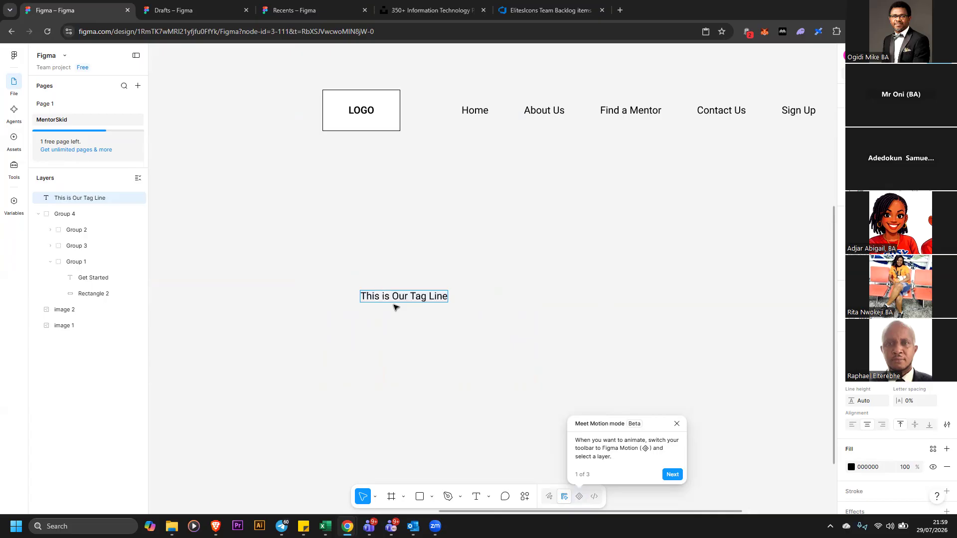
{"action": "key", "text": "Escape"}
Set the tag line's letter spacing to 18% and widen its text box so it fits on one line
{"action": "left_click", "coordinate": [901, 400]}
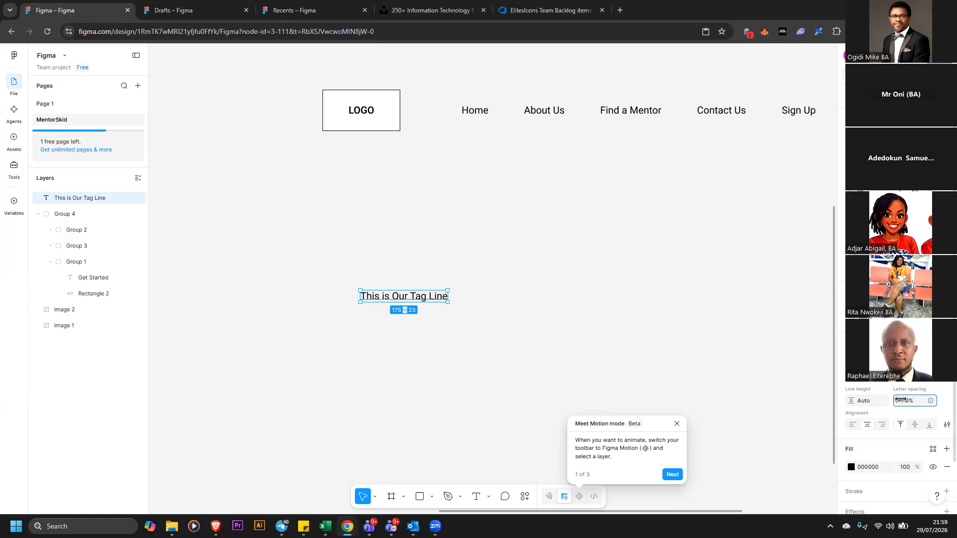
{"action": "left_click_drag", "start_coordinate": [901, 399], "coordinate": [866, 401]}
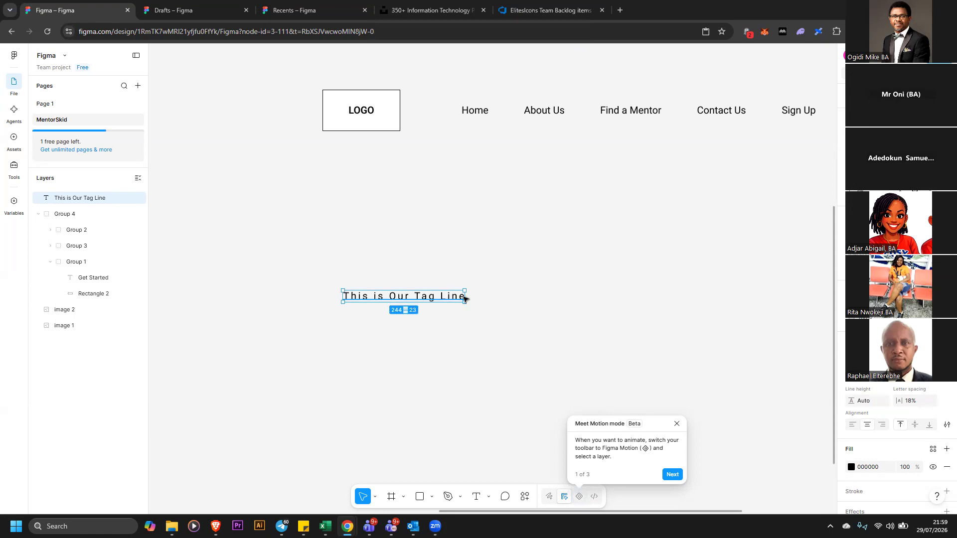
{"action": "left_click_drag", "start_coordinate": [466, 298], "coordinate": [400, 299]}
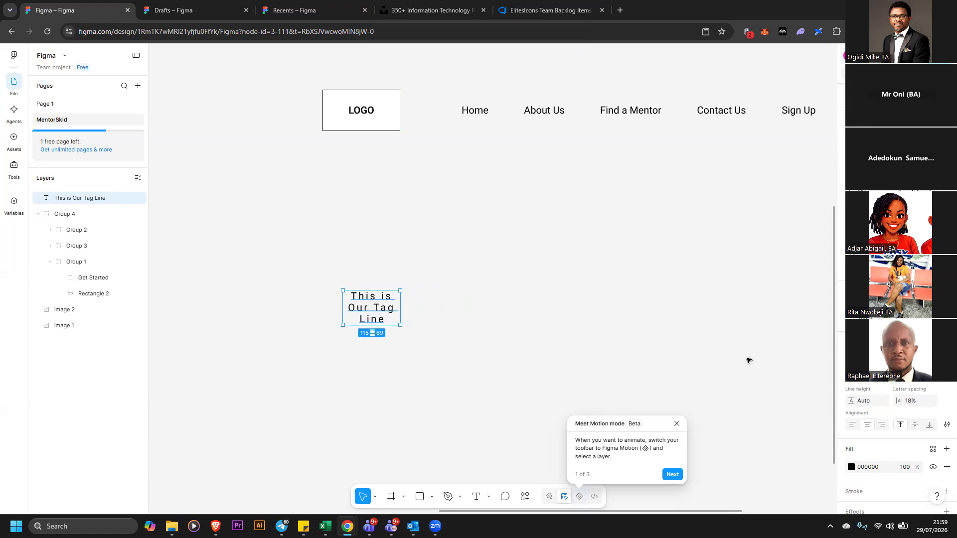
{"action": "mouse_move", "coordinate": [852, 400]}
{"action": "left_mouse_down"}
{"action": "mouse_move", "coordinate": [868, 401]}
{"action": "mouse_move", "coordinate": [834, 400]}
{"action": "mouse_move", "coordinate": [863, 401]}
{"action": "left_mouse_up"}
{"action": "key", "text": "Escape"}
{"action": "left_click", "coordinate": [397, 319]}
{"action": "left_click_drag", "start_coordinate": [435, 322], "coordinate": [541, 318]}
{"action": "key", "text": "Escape"}
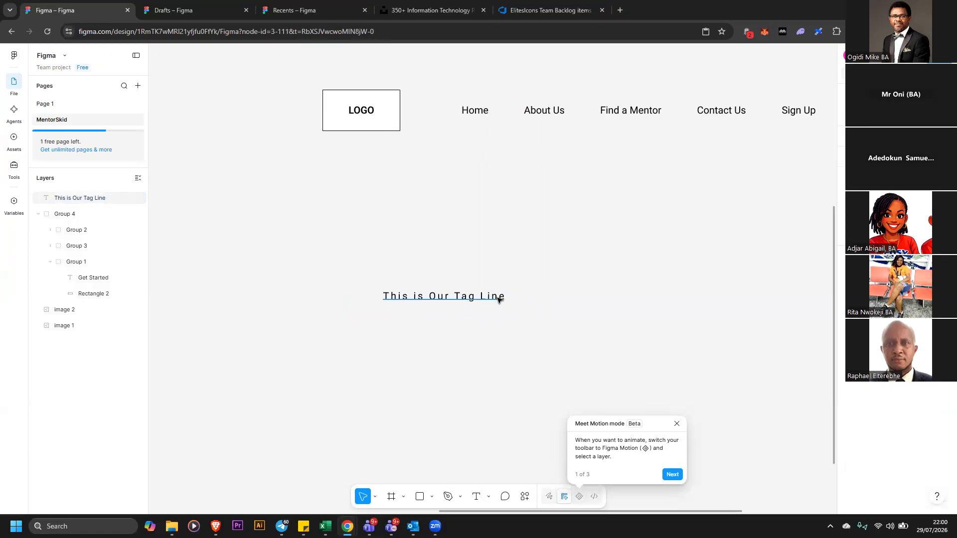
Paste copies of the tag line text at the end of the existing tag line
{"action": "left_click", "coordinate": [499, 299]}
{"action": "key", "text": "Escape"}
{"action": "double_click", "coordinate": [480, 296]}
{"action": "key", "text": "ctrl+c"}
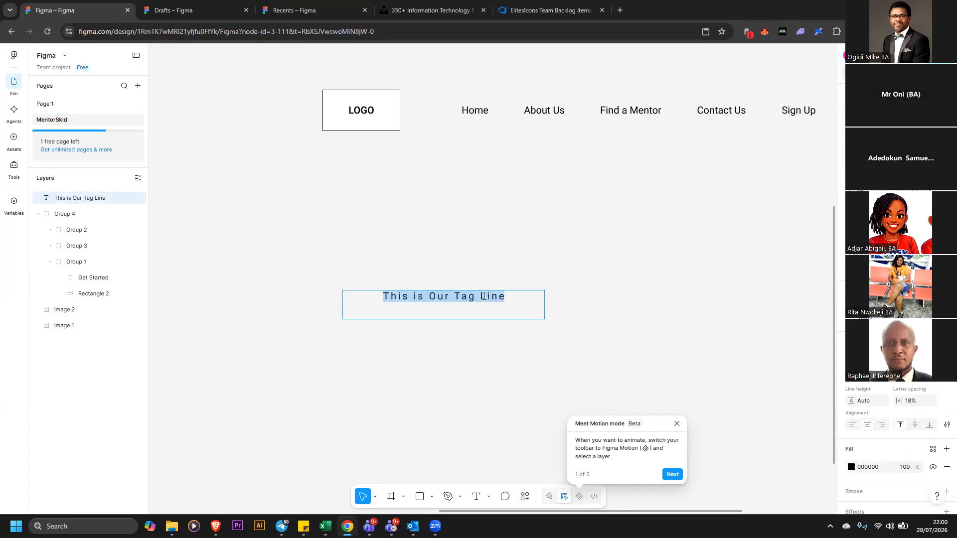
{"action": "left_click", "coordinate": [531, 296]}
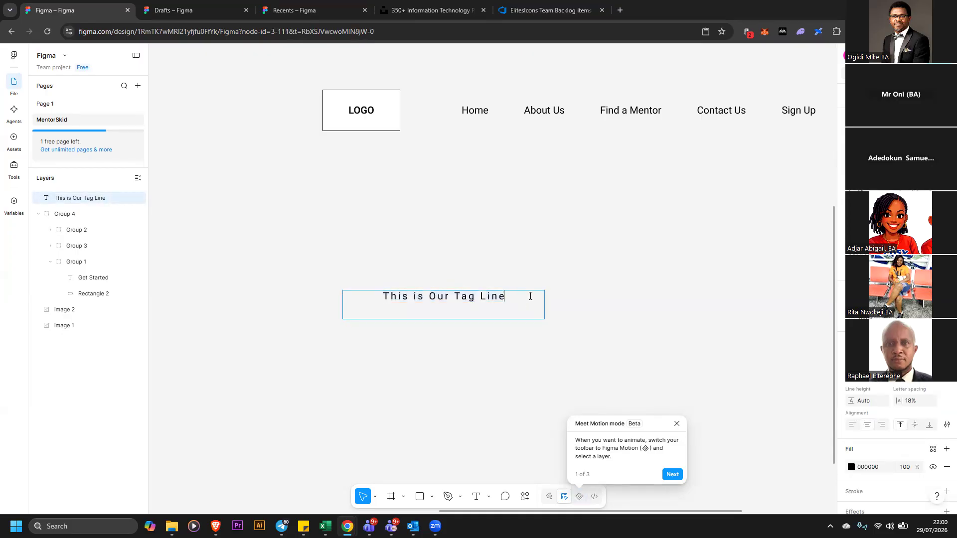
{"action": "key", "text": "ctrl+v"}
{"action": "key", "text": "ctrl+v"}
{"action": "key", "text": "ctrl+v"}
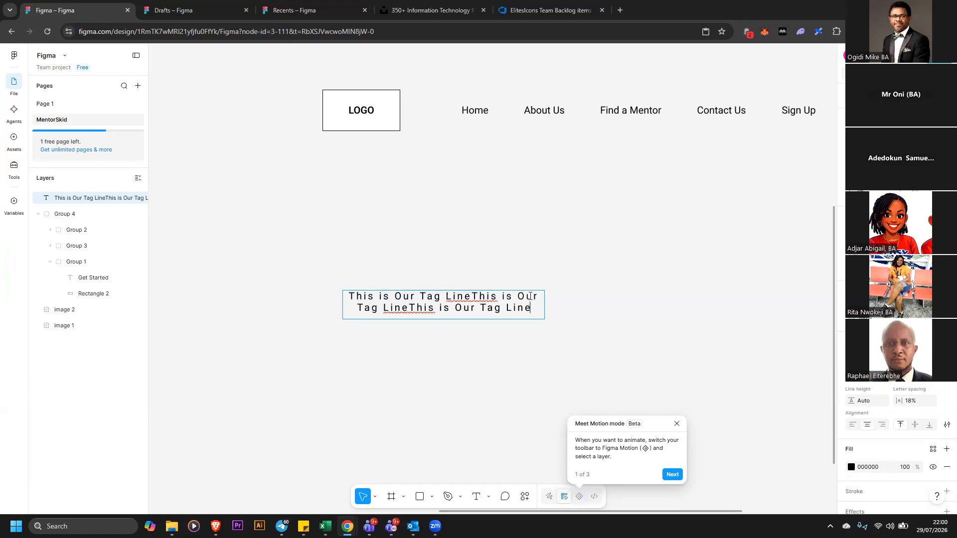
{"action": "type", "text": "v"}
{"action": "key", "text": "ctrl+v"}
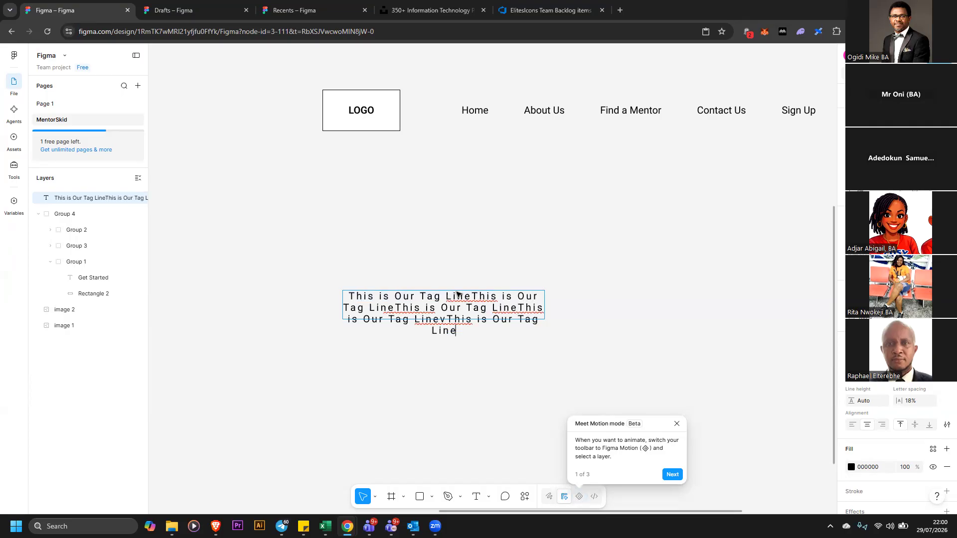
Break the pasted tag line copies onto separate lines within the text box
{"action": "key", "text": "Return"}
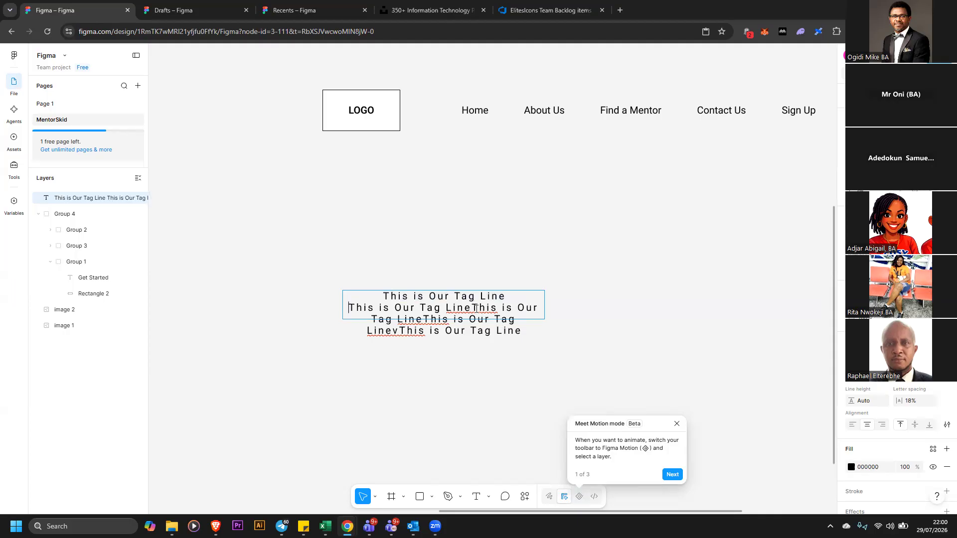
{"action": "key", "text": "Return"}
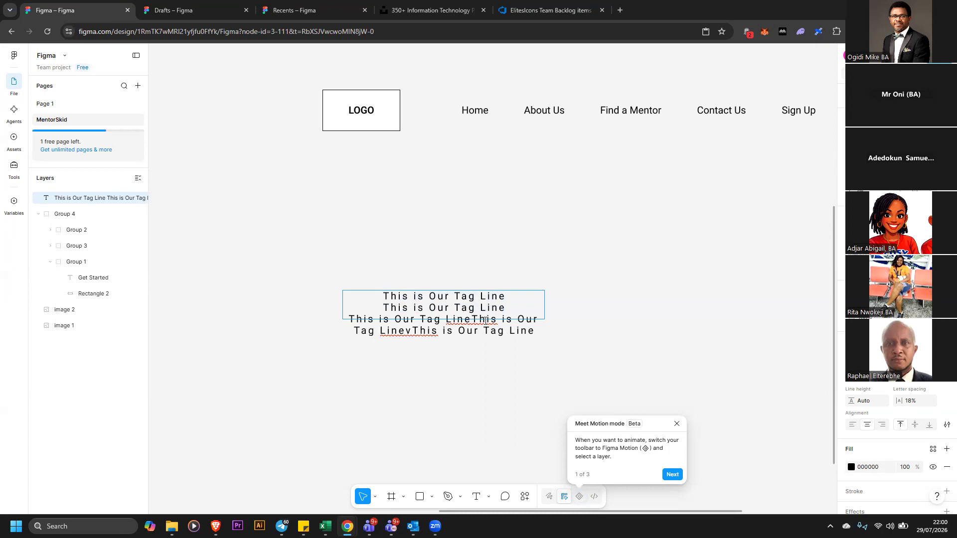
{"action": "left_click", "coordinate": [472, 320]}
{"action": "key", "text": "Return"}
{"action": "key", "text": "Escape"}
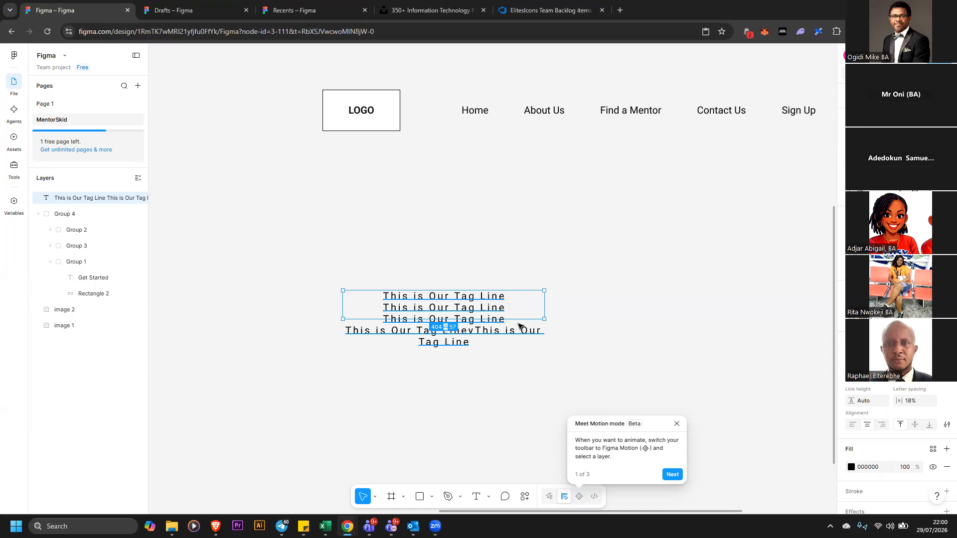
Enlarge the text box to about 453 × 172 and split the last line, deleting the stray letter v
{"action": "left_click_drag", "start_coordinate": [544, 319], "coordinate": [568, 378]}
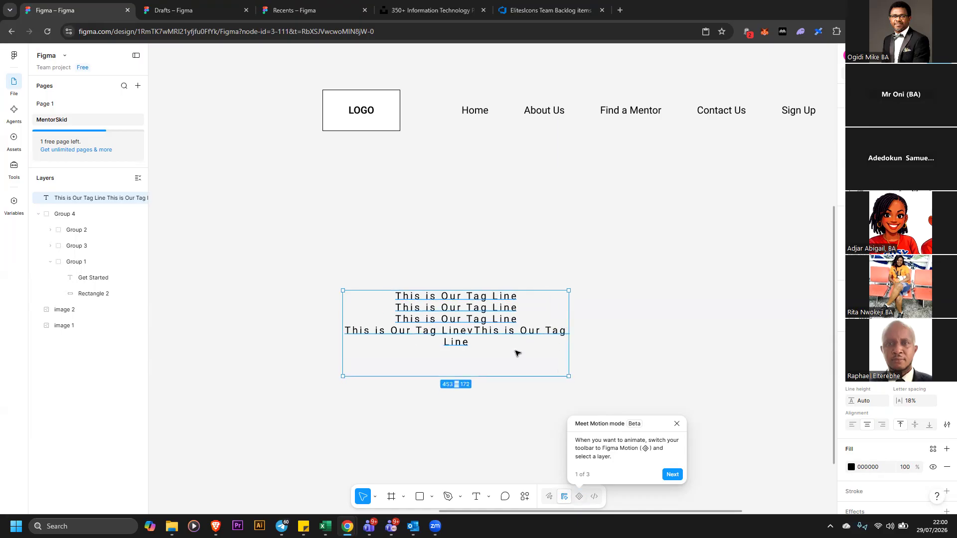
{"action": "key", "text": "Escape"}
{"action": "double_click", "coordinate": [467, 332]}
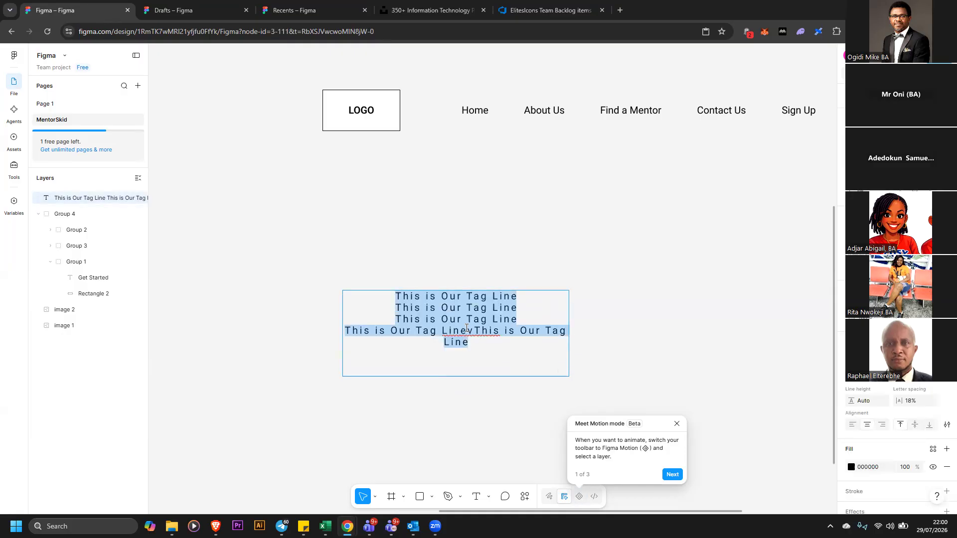
{"action": "left_click", "coordinate": [468, 330]}
{"action": "key", "text": "Return"}
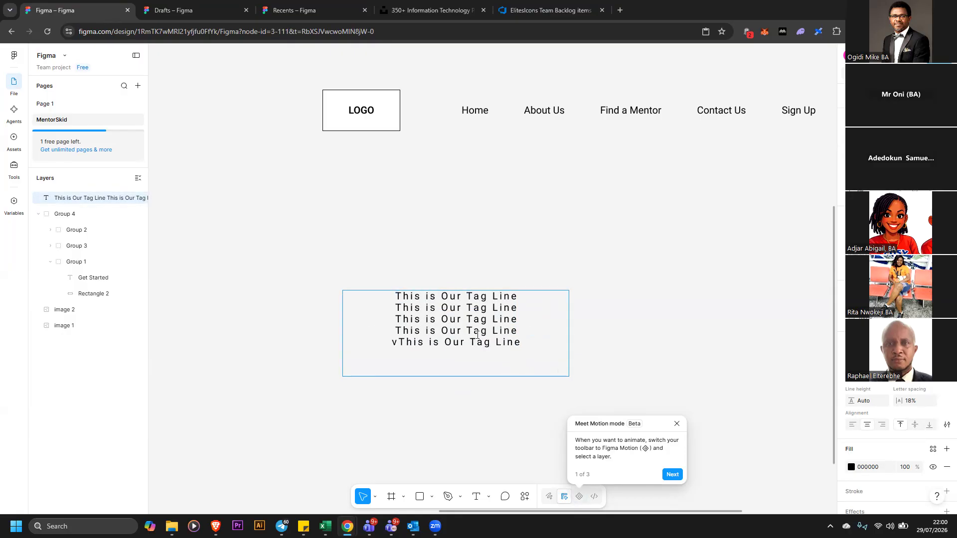
{"action": "key", "text": "Delete"}
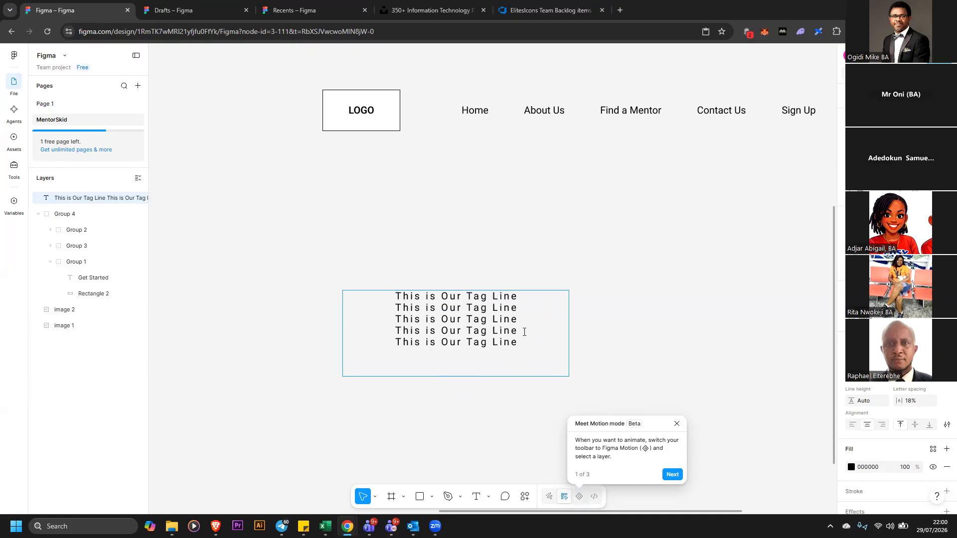
{"action": "key", "text": "Escape"}
Move the five-line tag line block up, set its line height to 116.7% and left-align it
{"action": "left_click_drag", "start_coordinate": [487, 337], "coordinate": [484, 280]}
{"action": "mouse_move", "coordinate": [851, 400]}
{"action": "left_mouse_down"}
{"action": "mouse_move", "coordinate": [867, 400]}
{"action": "mouse_move", "coordinate": [849, 401]}
{"action": "left_mouse_up"}
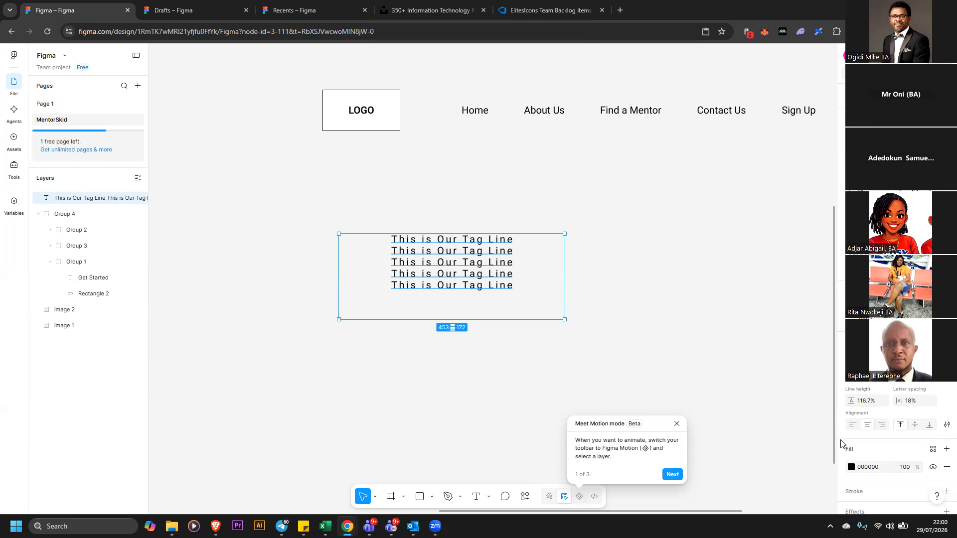
{"action": "left_click", "coordinate": [852, 425]}
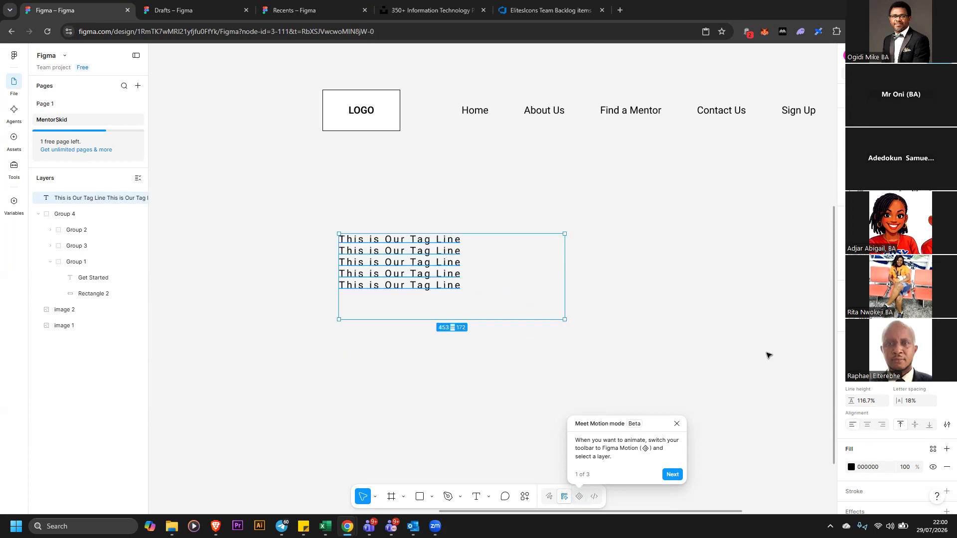
{"action": "left_click_drag", "start_coordinate": [851, 401], "coordinate": [852, 401]}
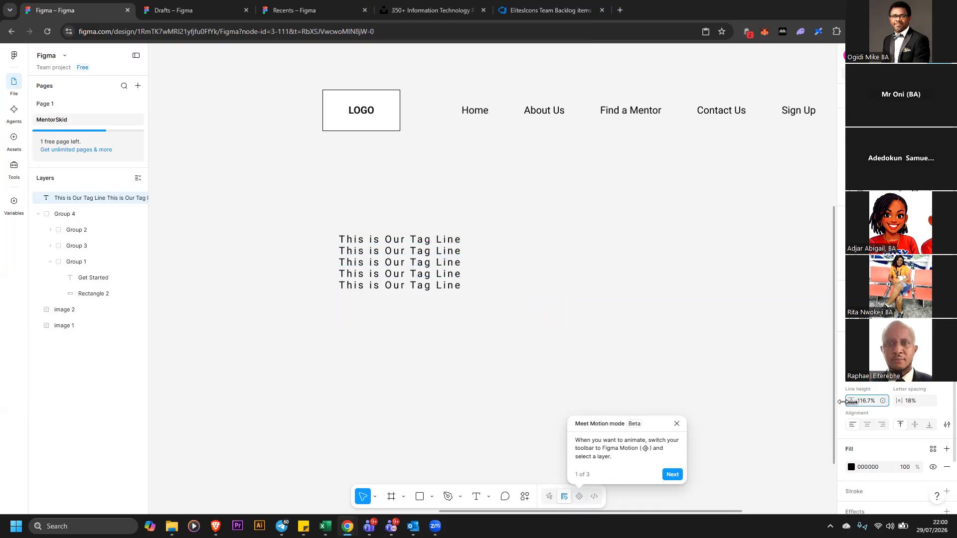
Select all the tag line text and search the quick actions for a lorem command
{"action": "double_click", "coordinate": [430, 262]}
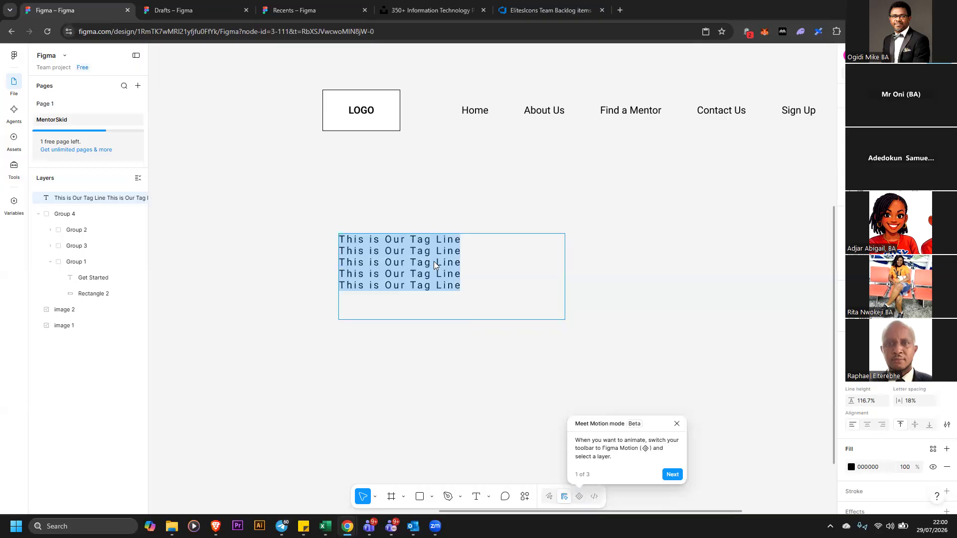
{"action": "right_click", "coordinate": [434, 264]}
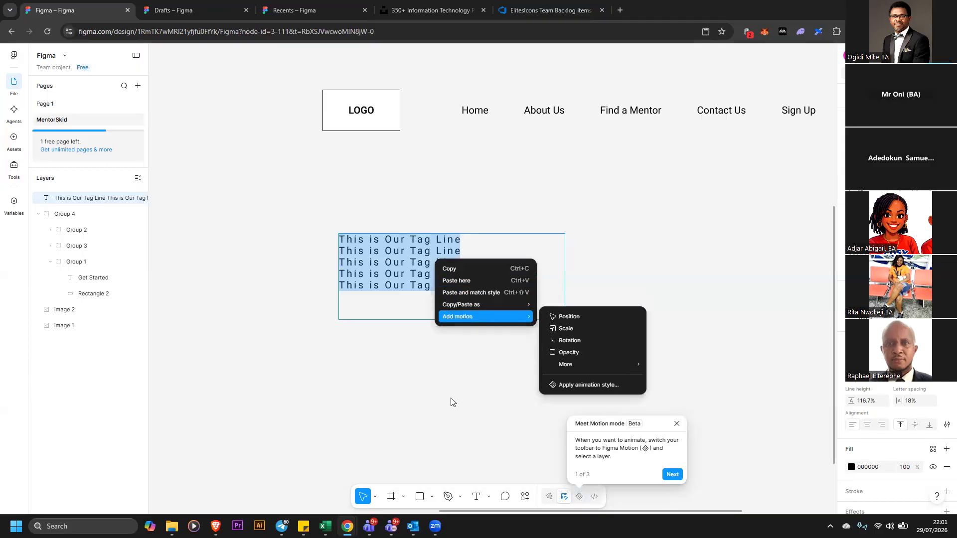
{"action": "left_click", "coordinate": [450, 411]}
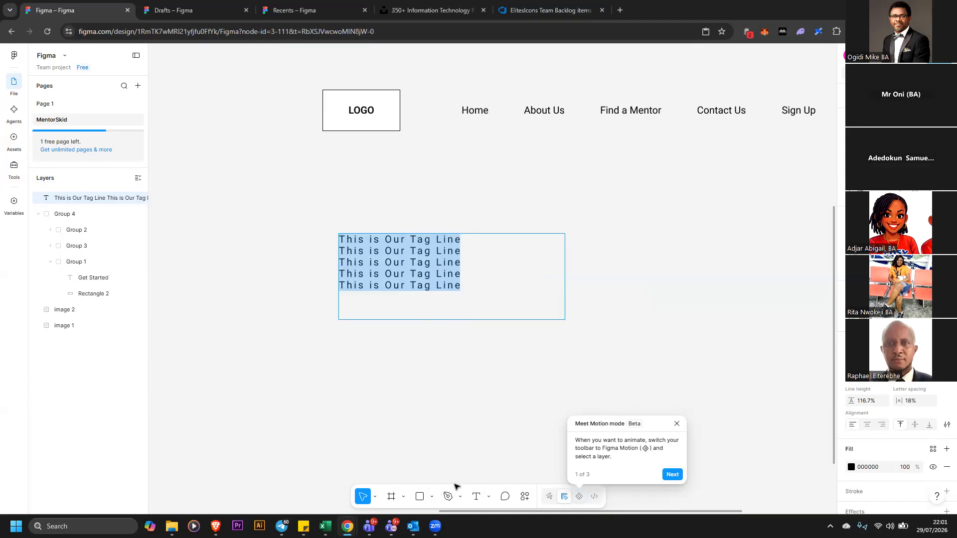
{"action": "left_click", "coordinate": [526, 499]}
{"action": "type", "text": "lore"}
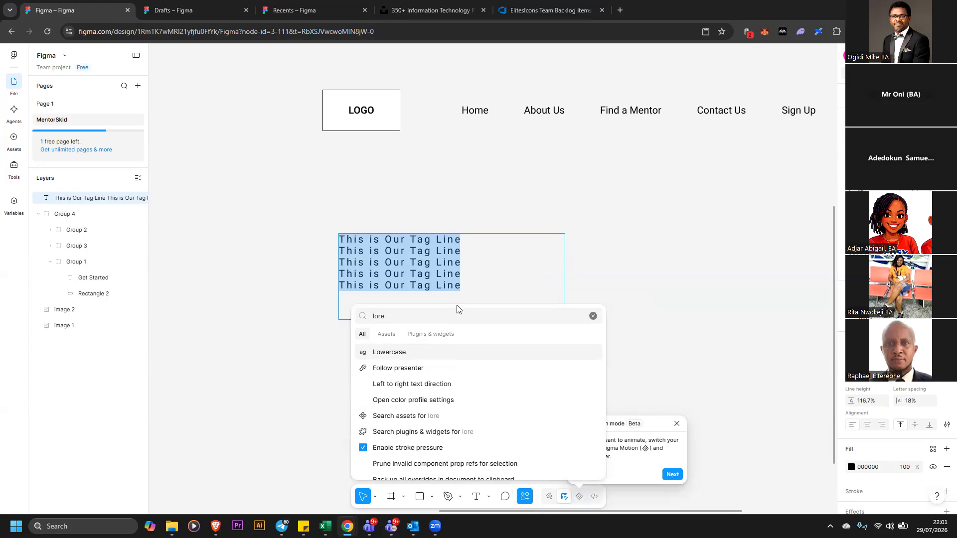
{"action": "type", "text": "n"}
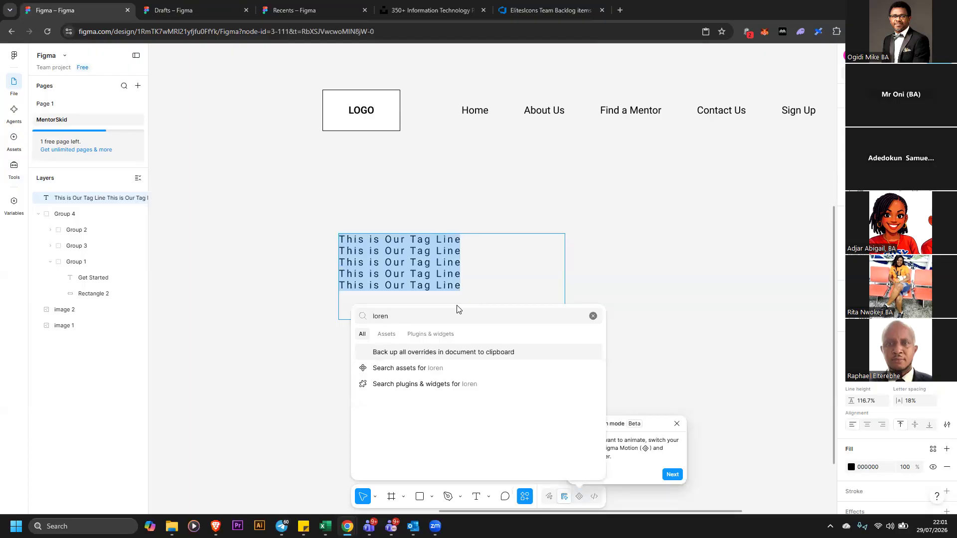
{"action": "key", "text": "BackSpace"}
{"action": "type", "text": "m"}
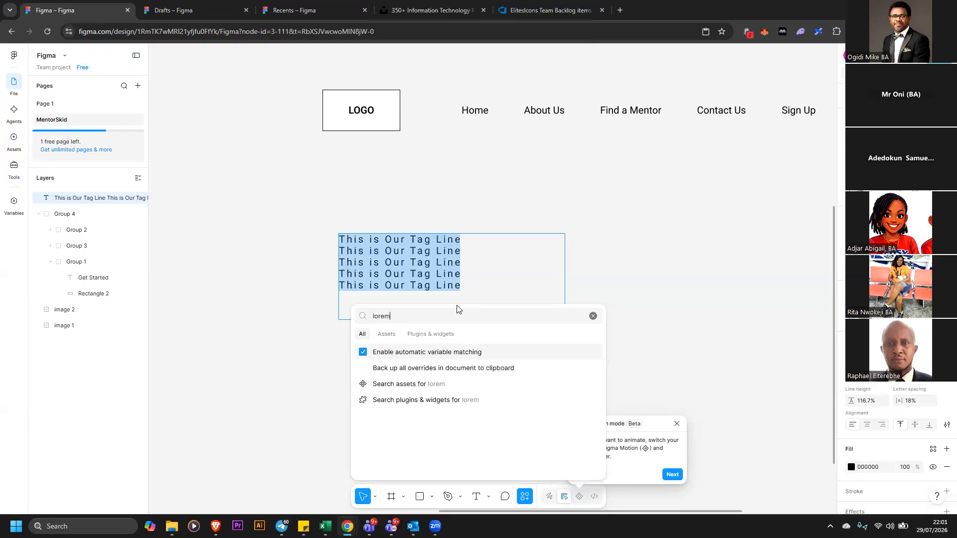
{"action": "key", "text": "Escape"}
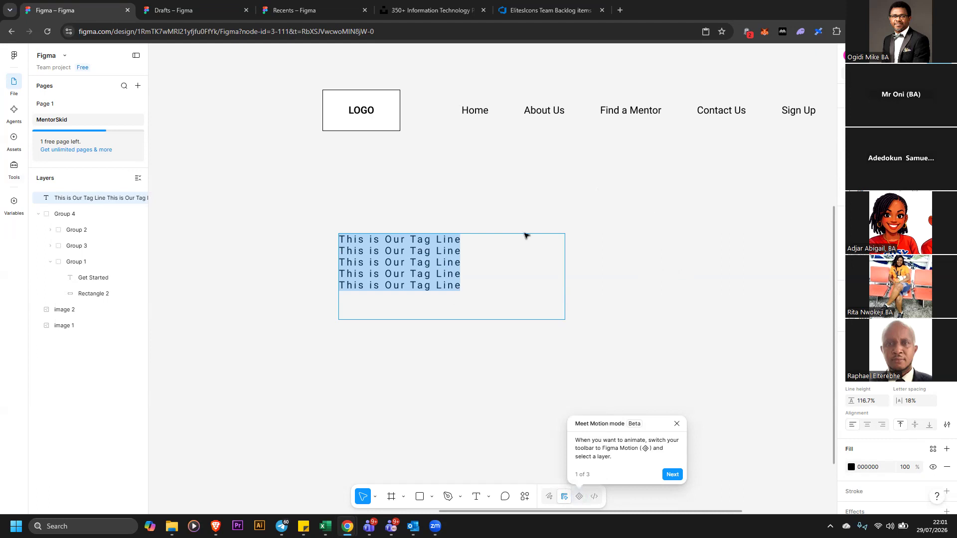
Run the Loremzer plugin on the selected tag line text, choosing lorem paragraph
{"action": "left_click", "coordinate": [15, 56]}
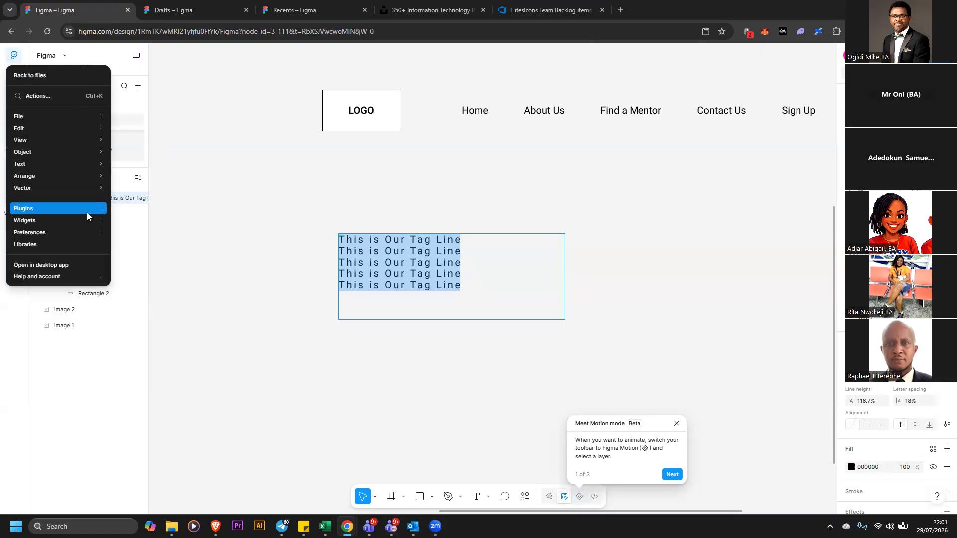
{"action": "mouse_move", "coordinate": [87, 213]}
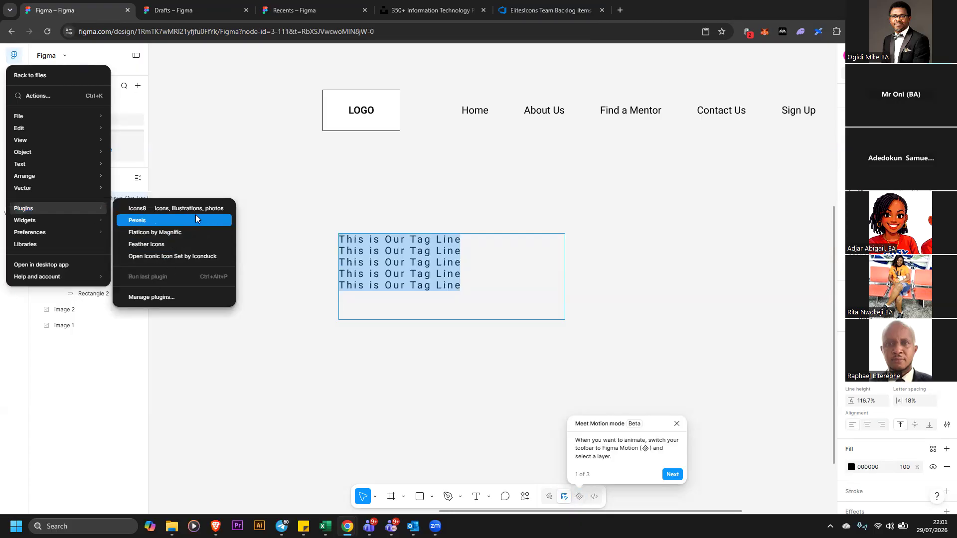
{"action": "left_click", "coordinate": [201, 297]}
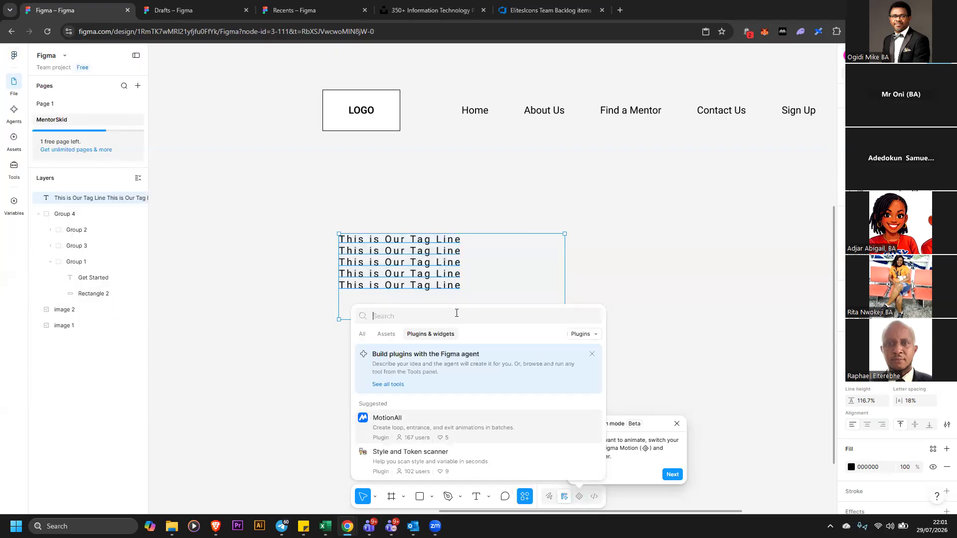
{"action": "type", "text": "lorem"}
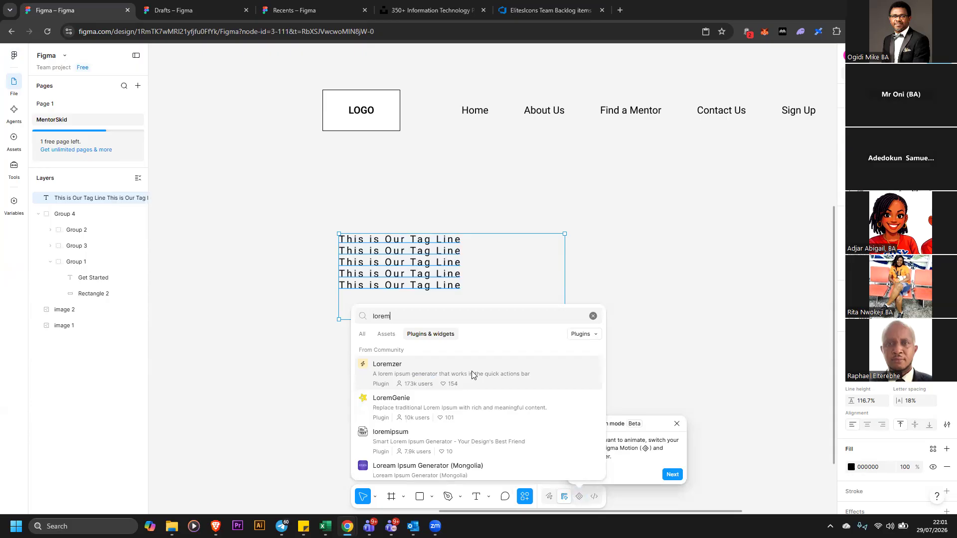
{"action": "left_click", "coordinate": [471, 373]}
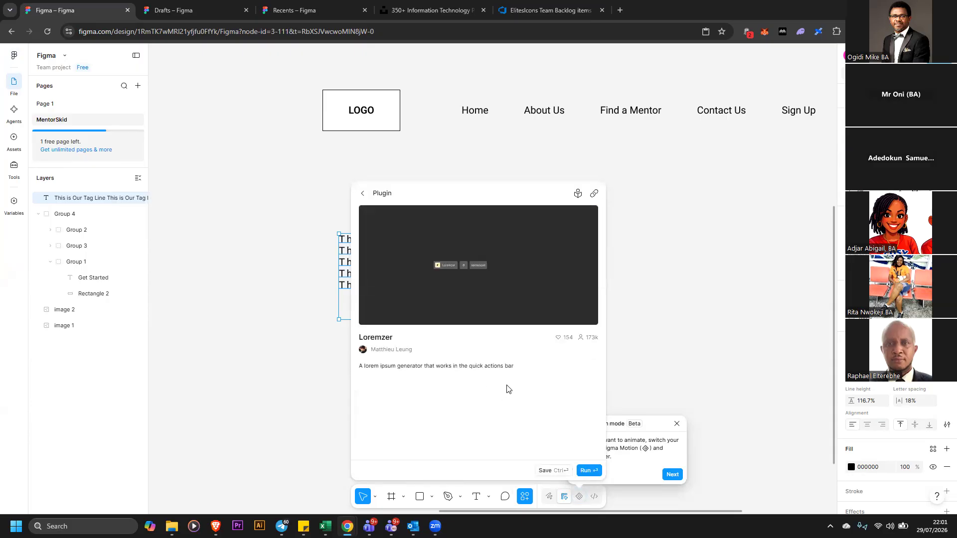
{"action": "left_click", "coordinate": [579, 469]}
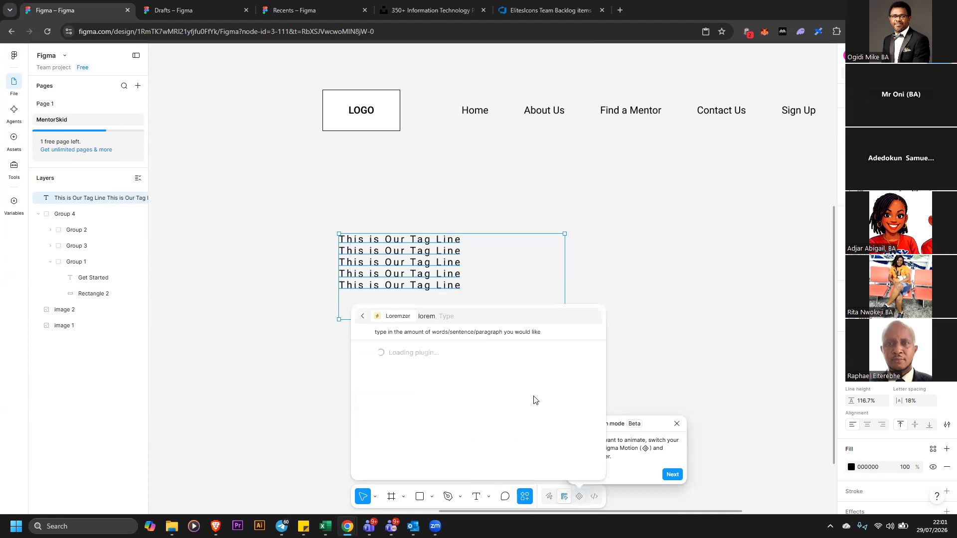
{"action": "left_click", "coordinate": [483, 356]}
{"action": "left_click", "coordinate": [459, 368]}
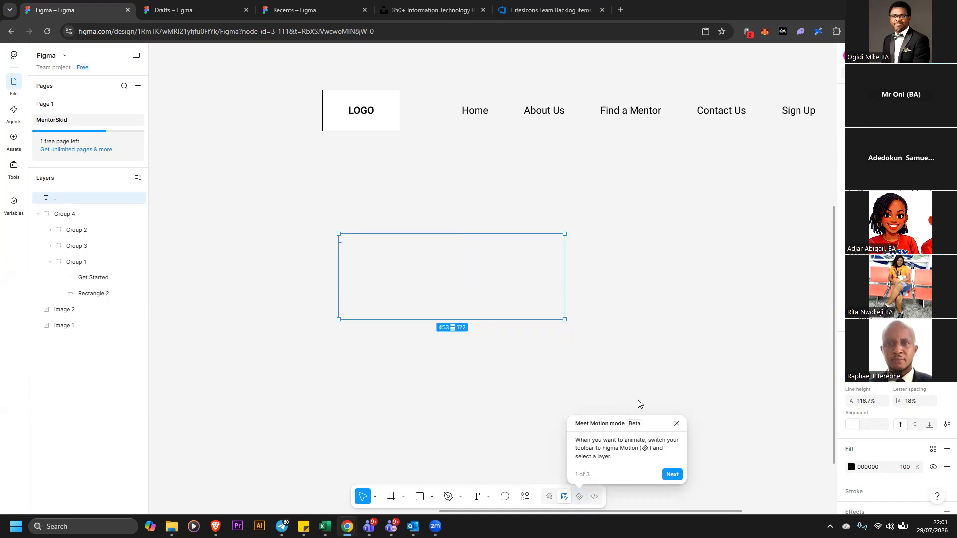
Try running the Loremzer plugin again on the text box to generate a lorem paragraph
{"action": "left_click", "coordinate": [524, 496]}
{"action": "left_click", "coordinate": [432, 335]}
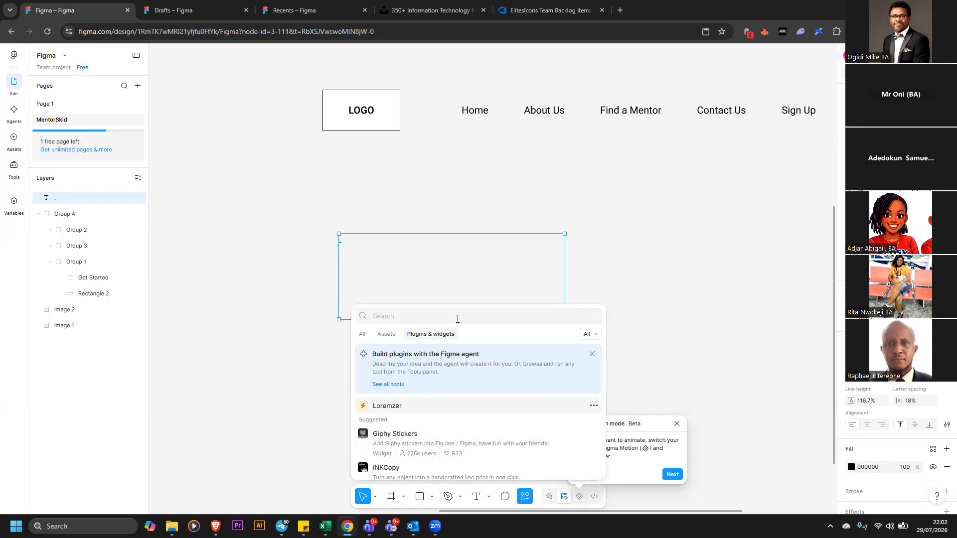
{"action": "type", "text": "lorem"}
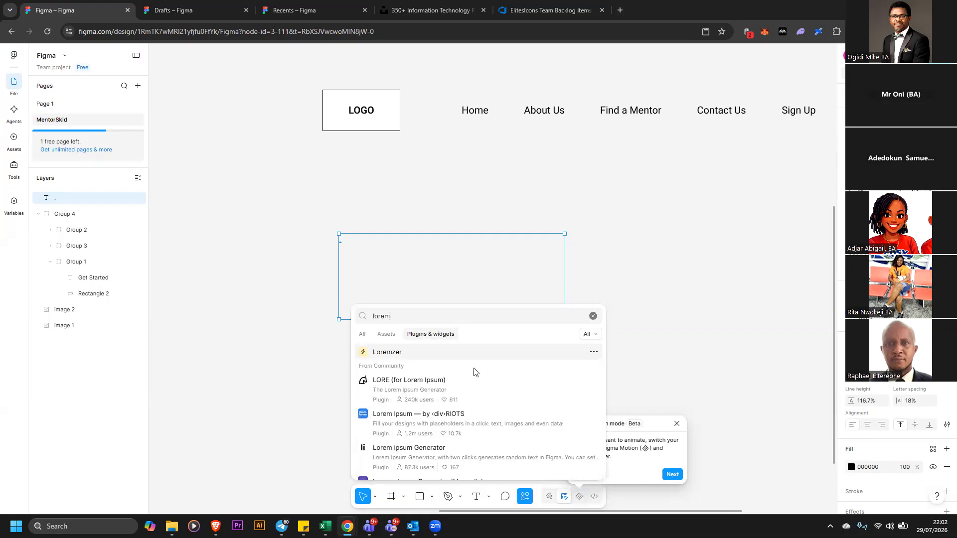
{"action": "left_click", "coordinate": [473, 356]}
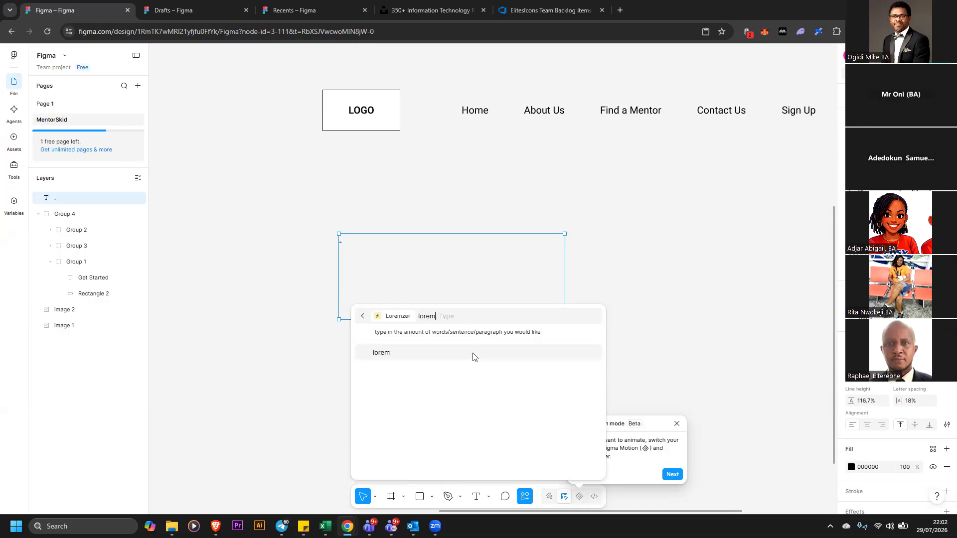
{"action": "left_click", "coordinate": [479, 357]}
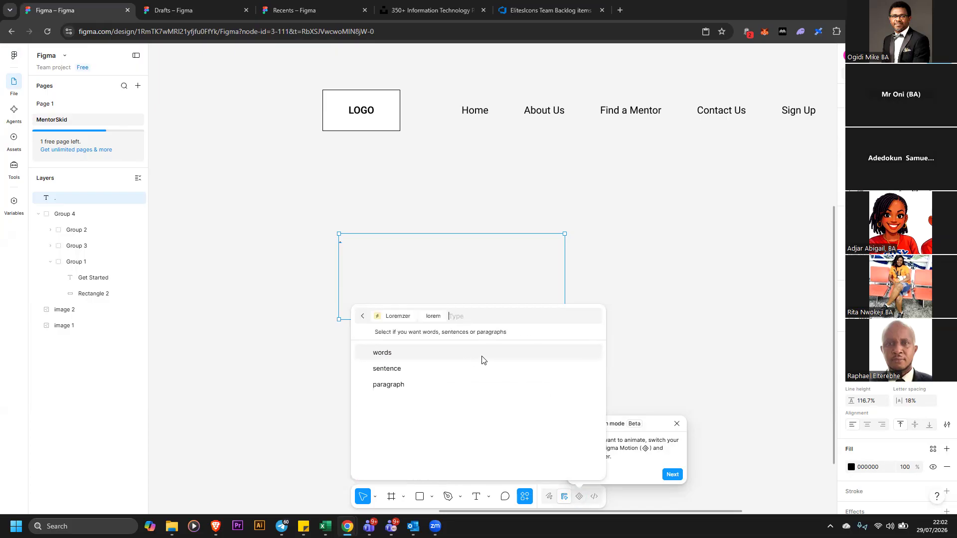
{"action": "left_click", "coordinate": [459, 380]}
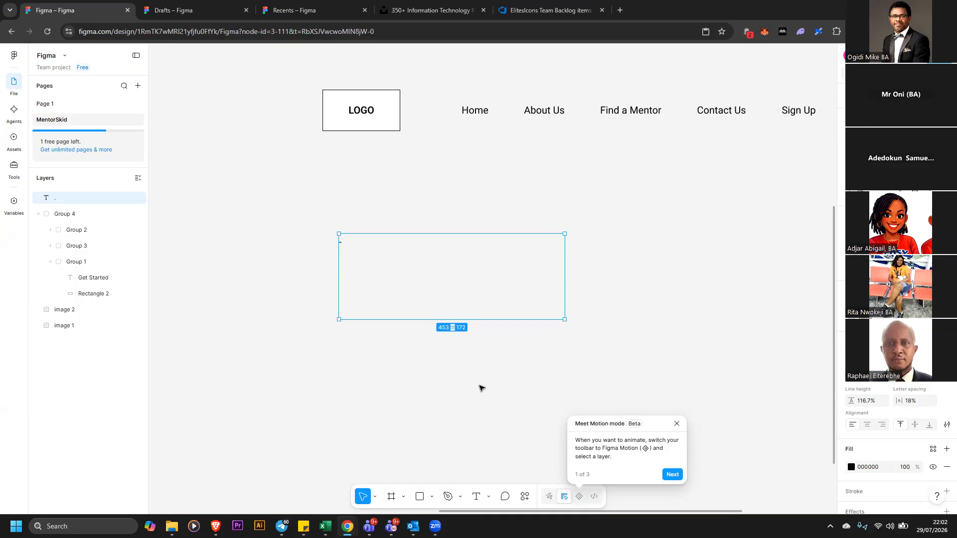
{"action": "left_click", "coordinate": [677, 423]}
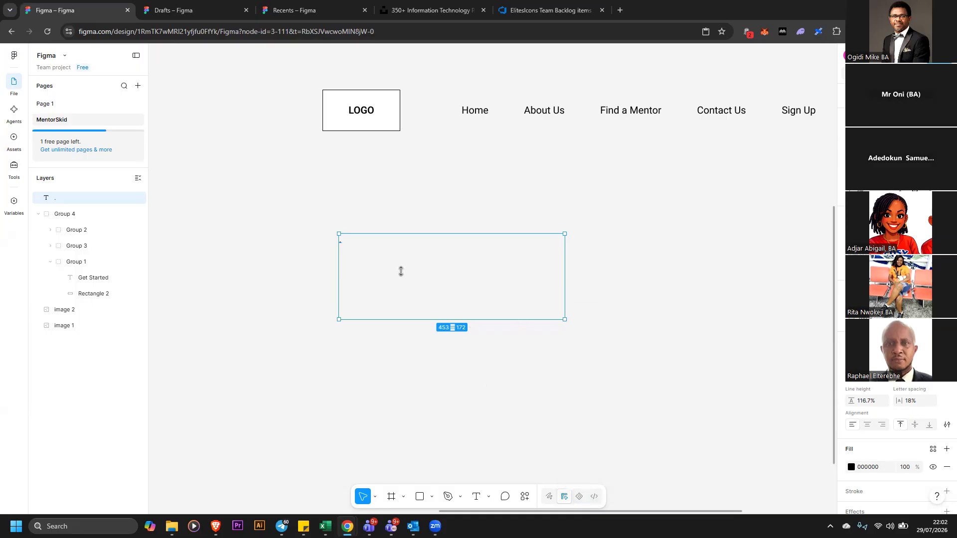
{"action": "key", "text": "Escape"}
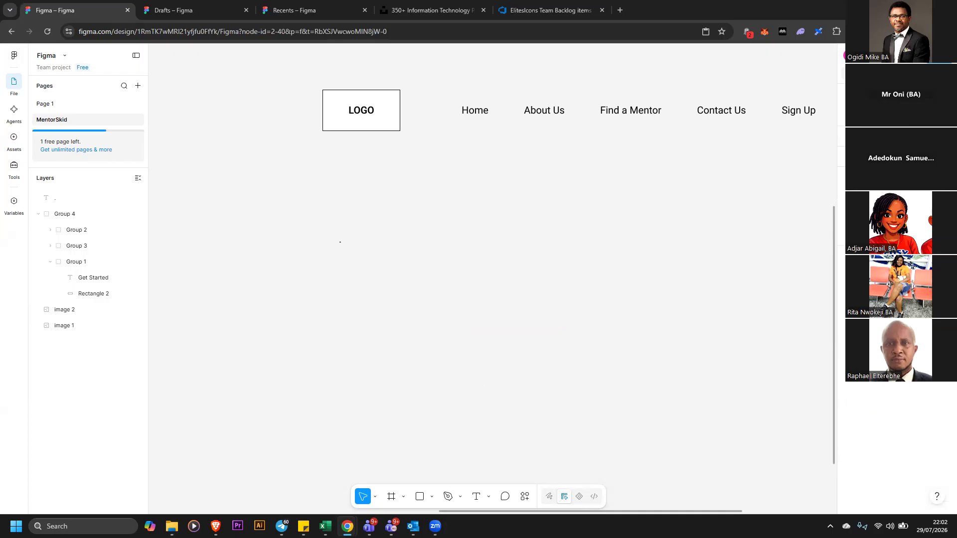
{"action": "key", "text": "ctrl+minus"}
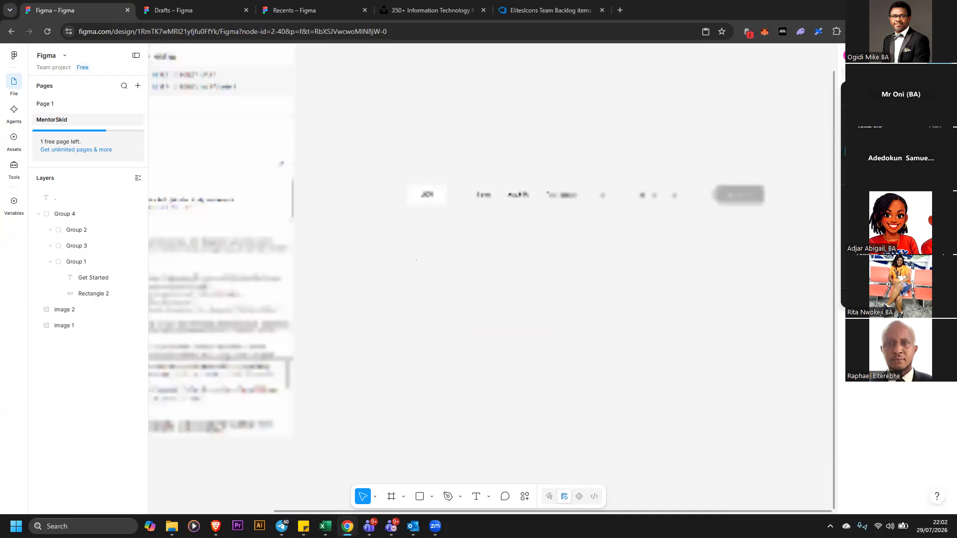
{"action": "scroll", "coordinate": [593, 240], "scroll_direction": "down", "scroll_amount": 1}
{"action": "scroll", "coordinate": [604, 256], "scroll_direction": "up", "scroll_amount": 2}
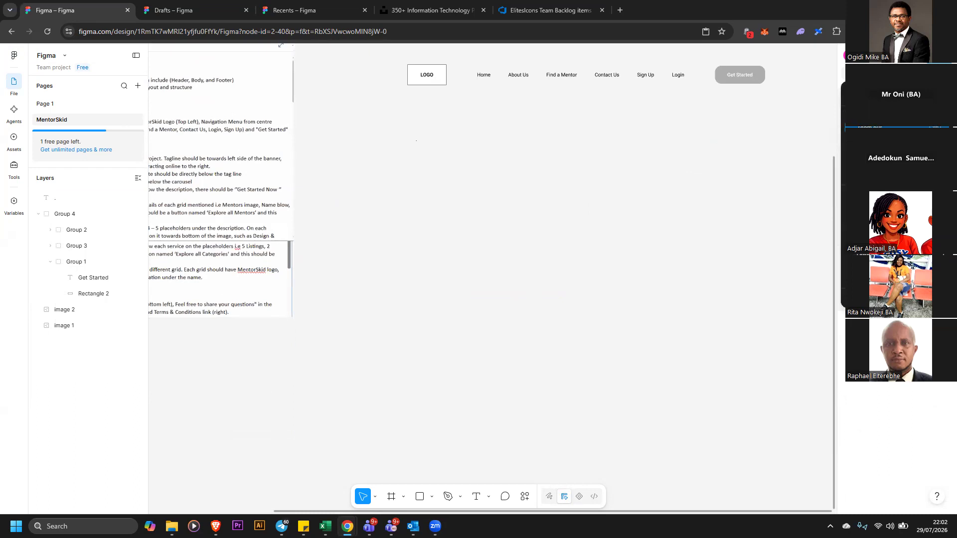
{"action": "key", "text": "minus"}
{"action": "right_click", "coordinate": [528, 292]}
{"action": "left_click", "coordinate": [511, 293]}
{"action": "right_click", "coordinate": [481, 371]}
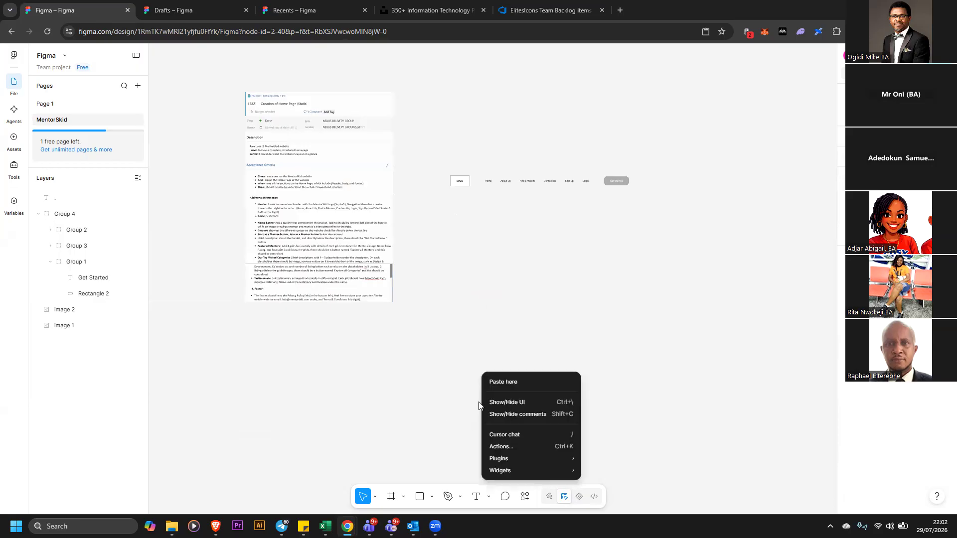
{"action": "left_click", "coordinate": [528, 483]}
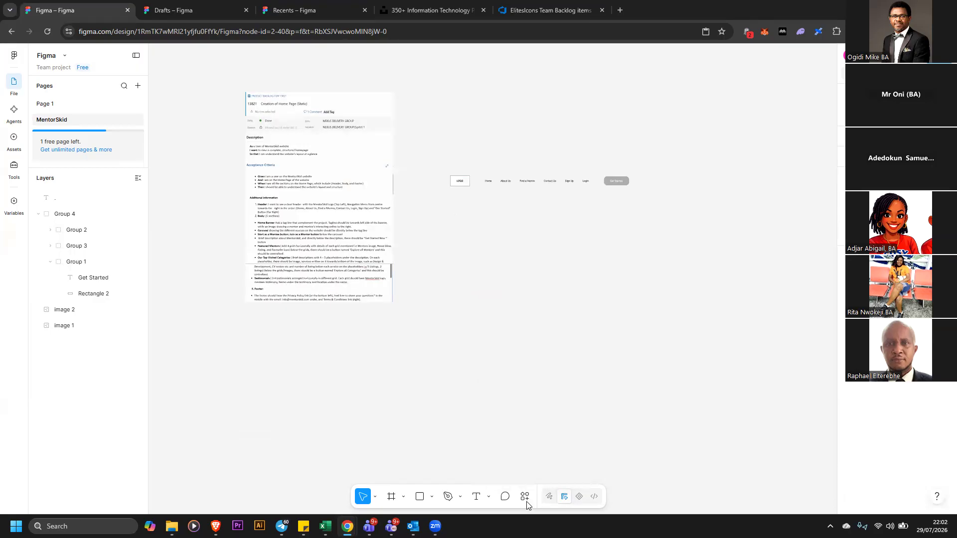
Generate three paragraphs of Lorem Ipsum in Roboto at 20 px with the loremipsum plugin
{"action": "left_click", "coordinate": [525, 496]}
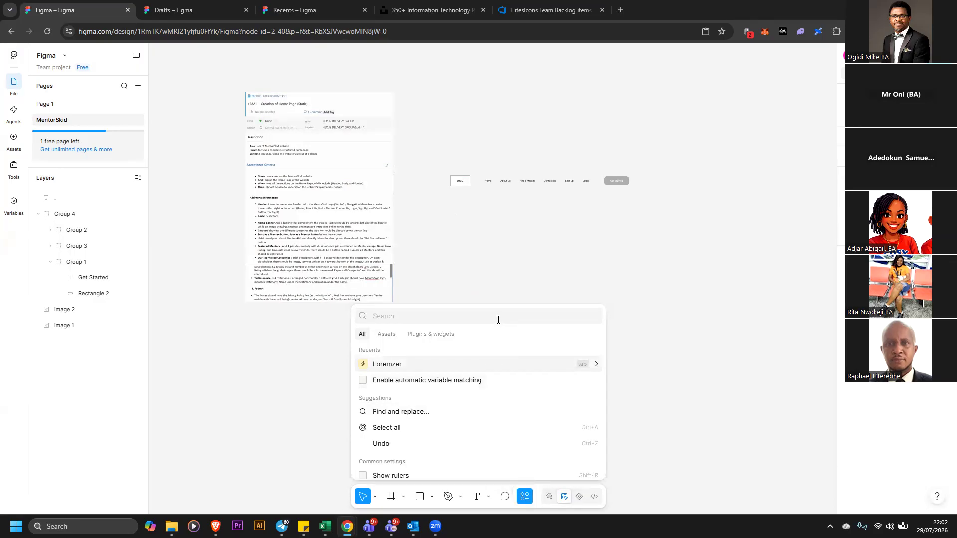
{"action": "left_click", "coordinate": [431, 334]}
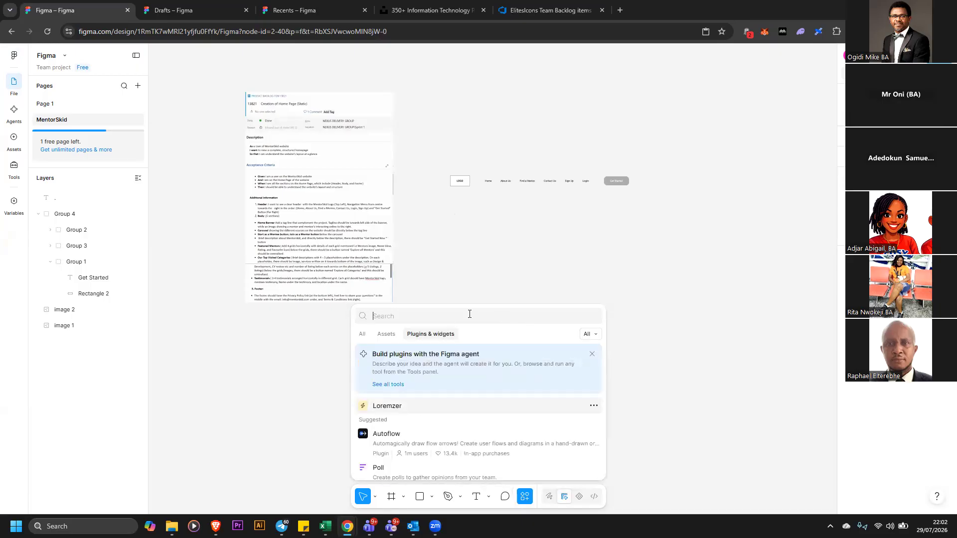
{"action": "type", "text": "lorem"}
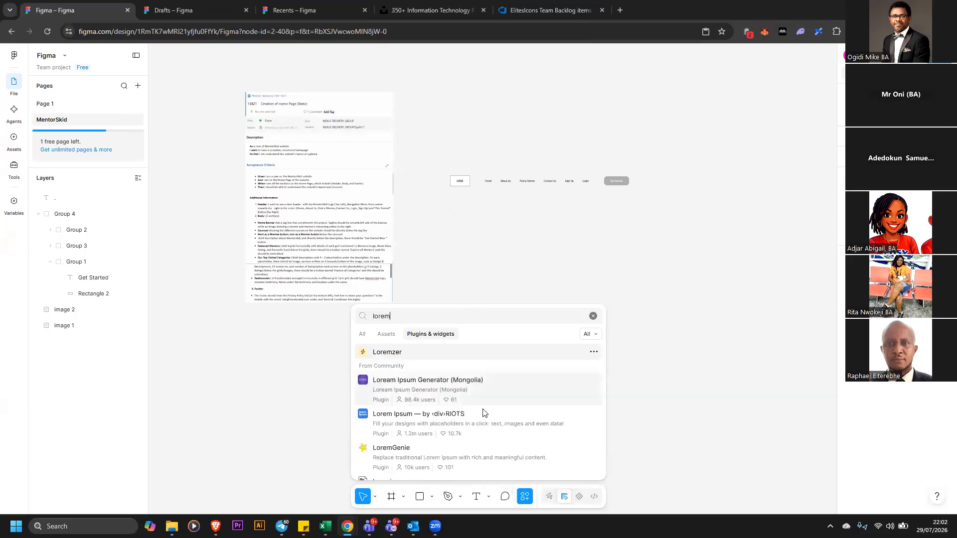
{"action": "scroll", "coordinate": [494, 411], "scroll_direction": "down", "scroll_amount": 1}
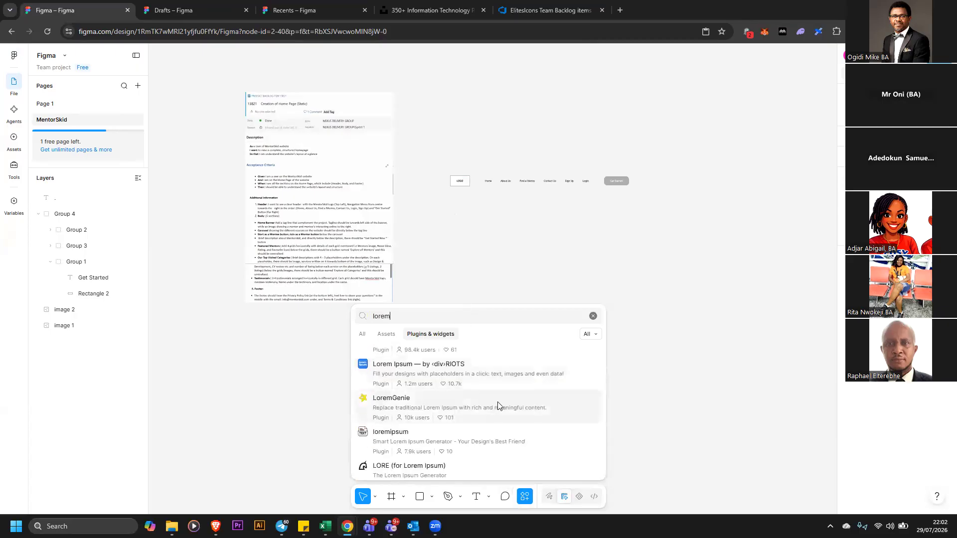
{"action": "left_click", "coordinate": [498, 439]}
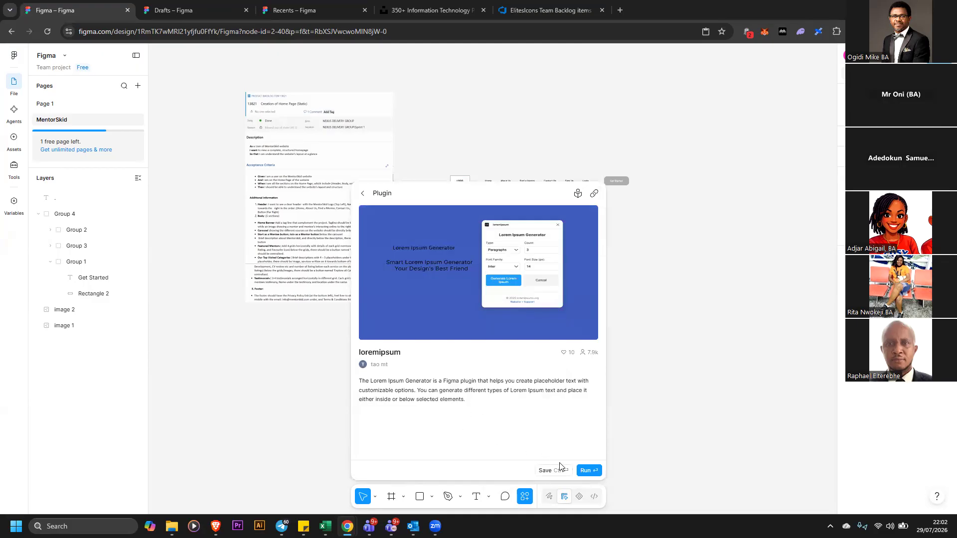
{"action": "left_click", "coordinate": [588, 470]}
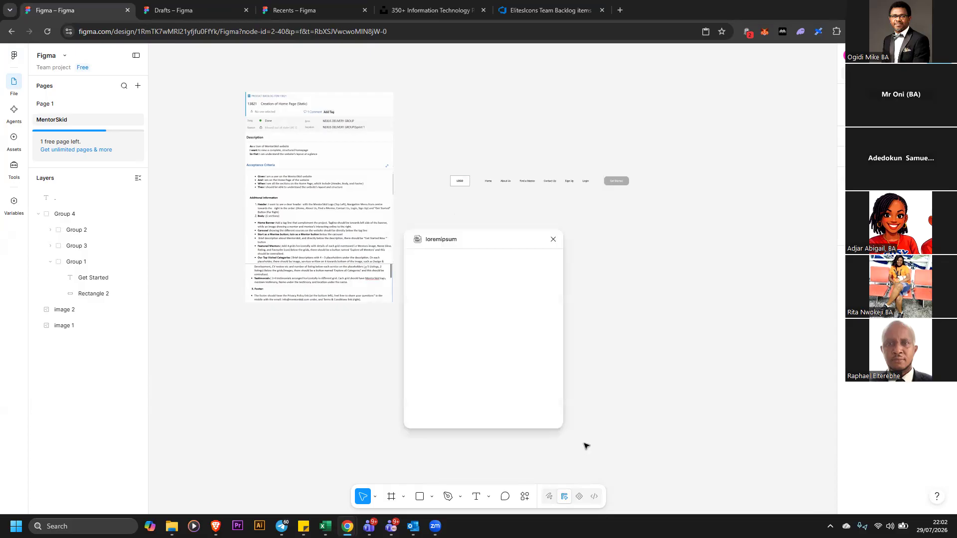
{"action": "left_click_drag", "start_coordinate": [498, 235], "coordinate": [536, 241]}
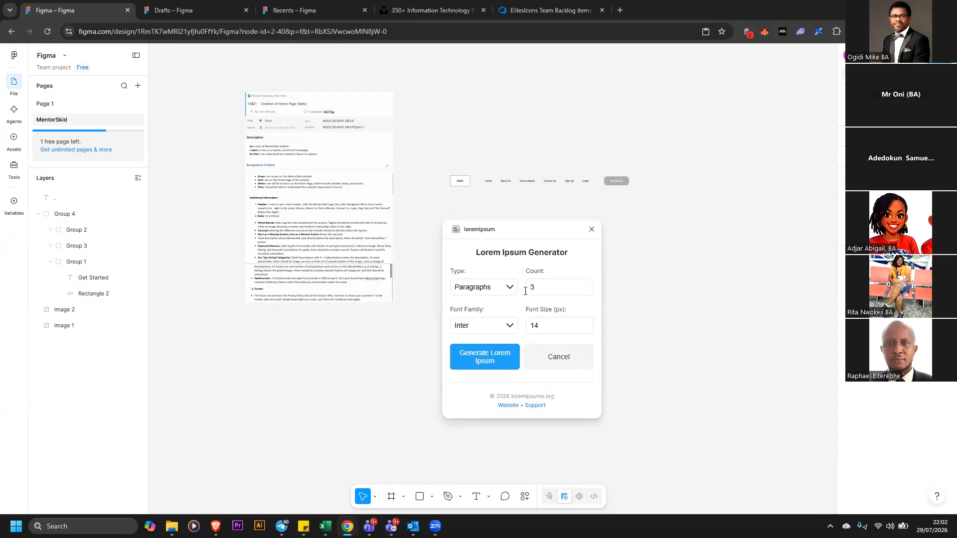
{"action": "left_click", "coordinate": [585, 324]}
{"action": "left_click", "coordinate": [509, 326]}
{"action": "left_click", "coordinate": [491, 351]}
{"action": "left_click", "coordinate": [510, 289]}
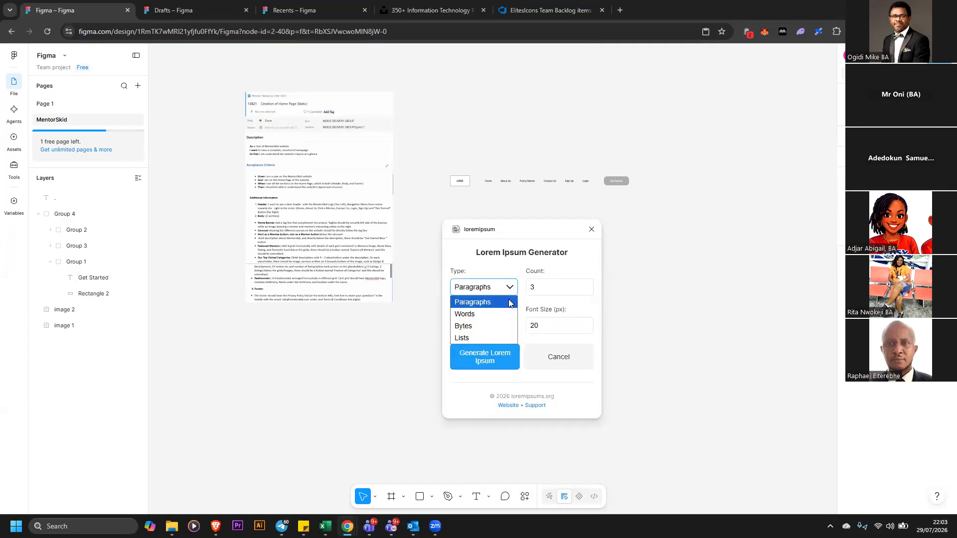
{"action": "left_click", "coordinate": [509, 303]}
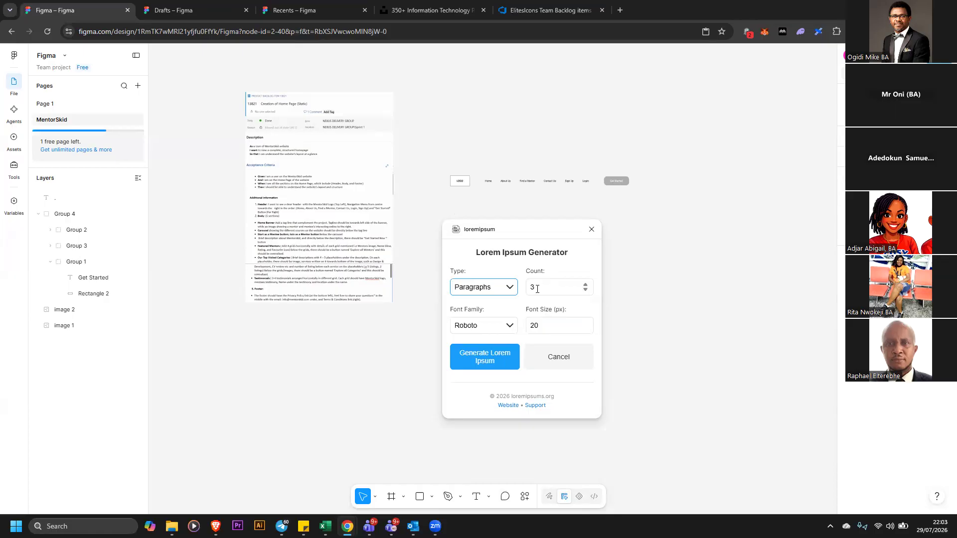
{"action": "left_click", "coordinate": [511, 366]}
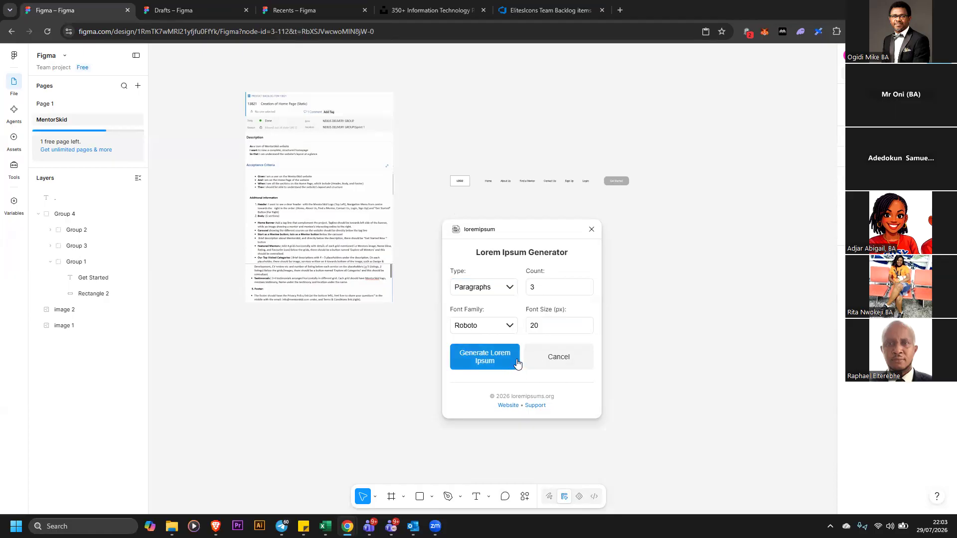
Close the lorem plugin and delete the extra generated paragraphs, leaving a single lorem paragraph
{"action": "left_click", "coordinate": [592, 229]}
{"action": "left_click_drag", "start_coordinate": [548, 233], "coordinate": [530, 229]}
{"action": "triple_click", "coordinate": [517, 219]}
{"action": "key", "text": "BackSpace"}
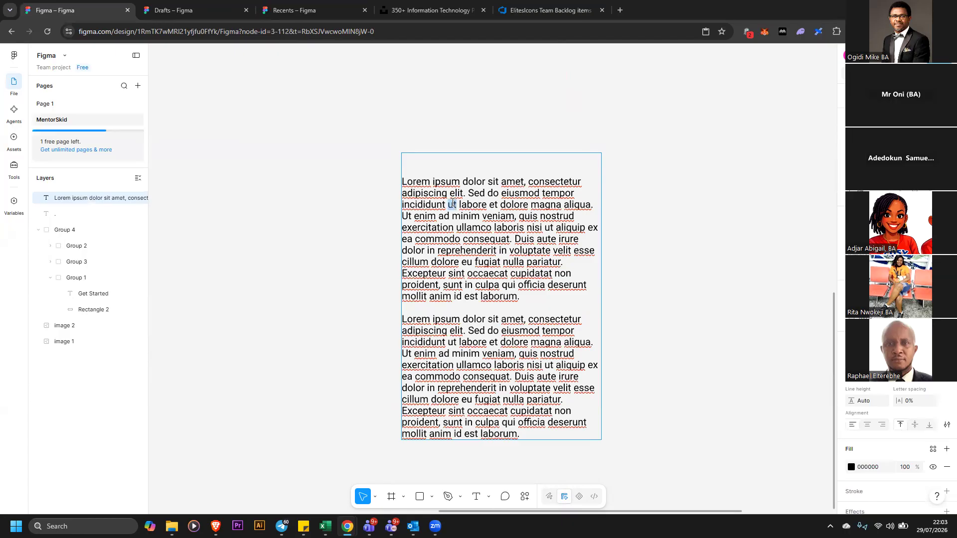
{"action": "left_click_drag", "start_coordinate": [537, 303], "coordinate": [398, 173]}
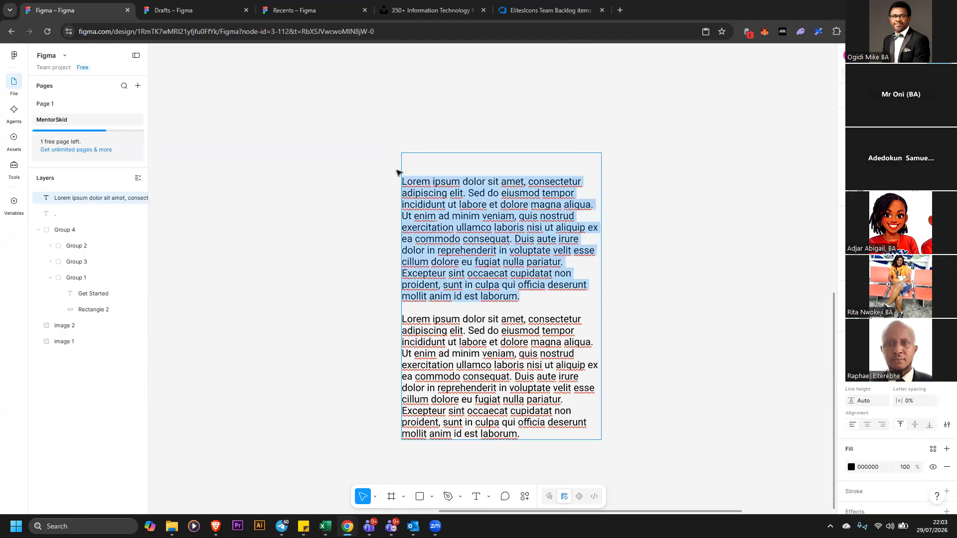
{"action": "key", "text": "BackSpace"}
{"action": "key", "text": "BackSpace"}
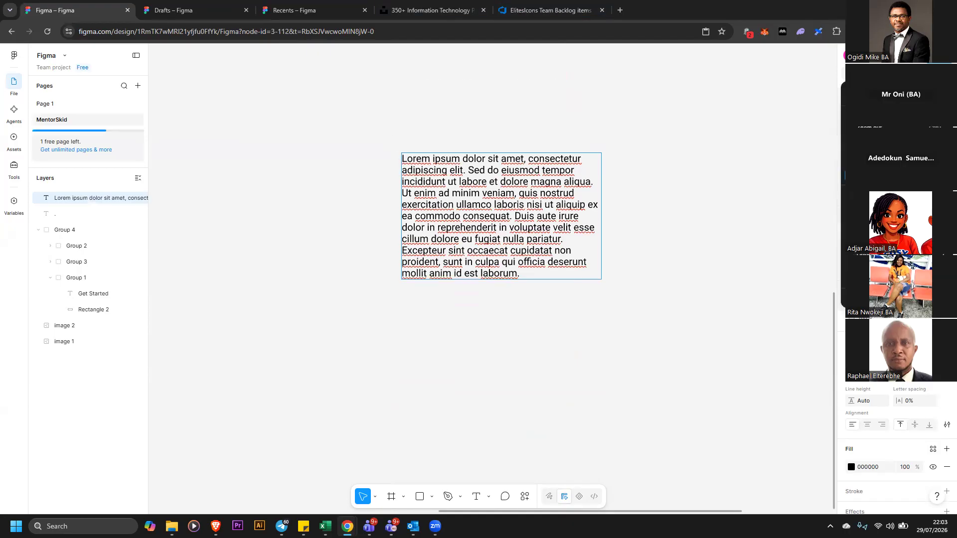
Resize the lorem text box to about 487 by 570 and set its line height to 116.8%
{"action": "key", "text": "minus"}
{"action": "left_click_drag", "start_coordinate": [505, 209], "coordinate": [503, 212]}
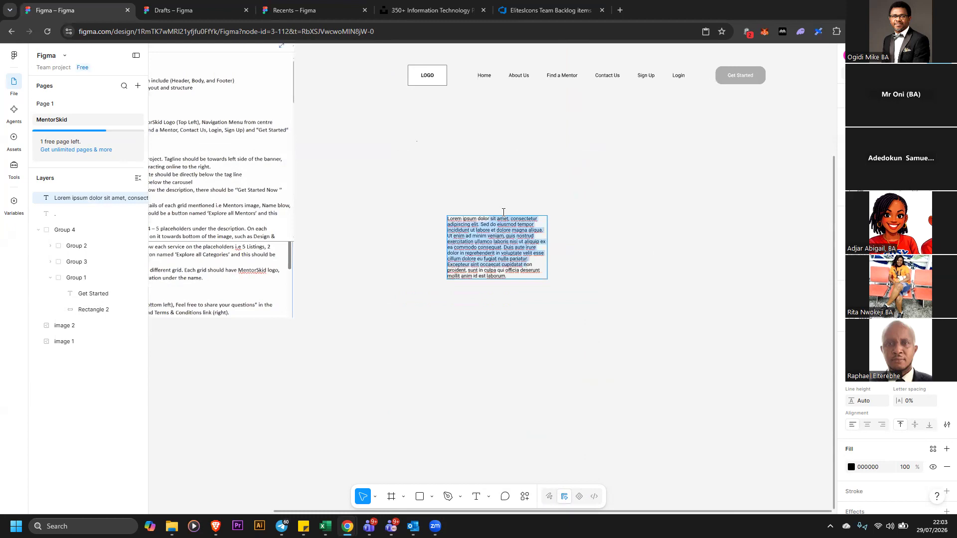
{"action": "left_click", "coordinate": [561, 245]}
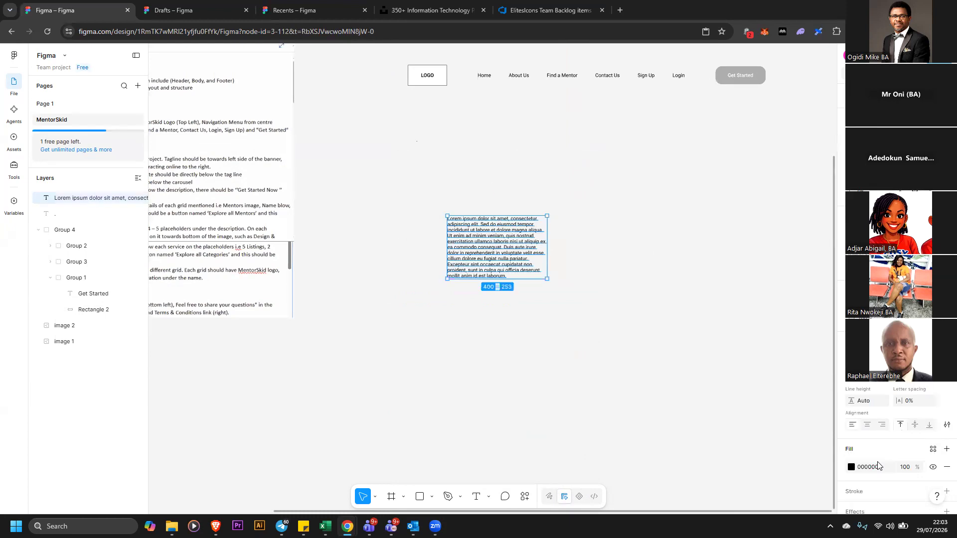
{"action": "mouse_move", "coordinate": [856, 400]}
{"action": "left_mouse_down"}
{"action": "mouse_move", "coordinate": [870, 401]}
{"action": "mouse_move", "coordinate": [854, 402]}
{"action": "left_mouse_up"}
{"action": "left_click", "coordinate": [854, 402]}
{"action": "key", "text": "ctrl+z"}
{"action": "left_click", "coordinate": [508, 260]}
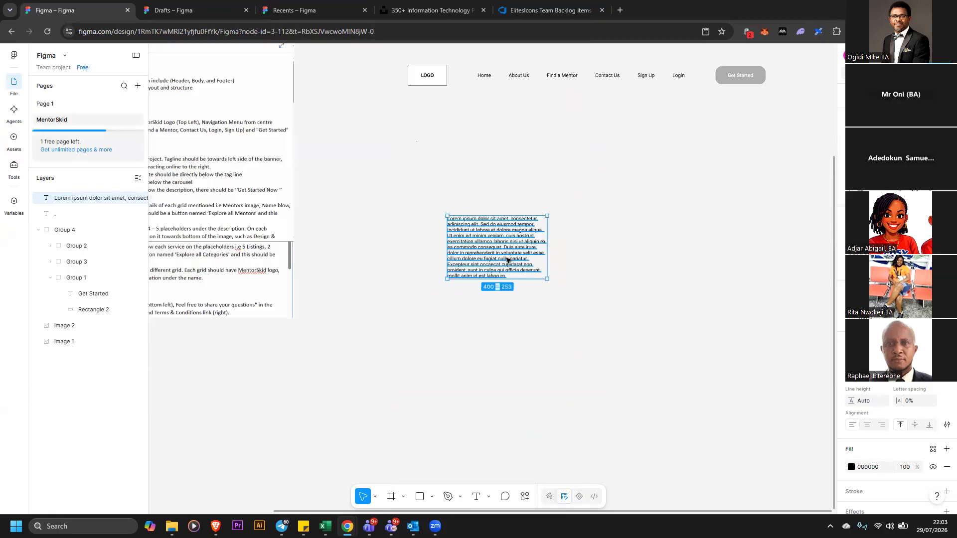
{"action": "left_click_drag", "start_coordinate": [549, 281], "coordinate": [716, 358]}
{"action": "left_click_drag", "start_coordinate": [851, 401], "coordinate": [823, 400]}
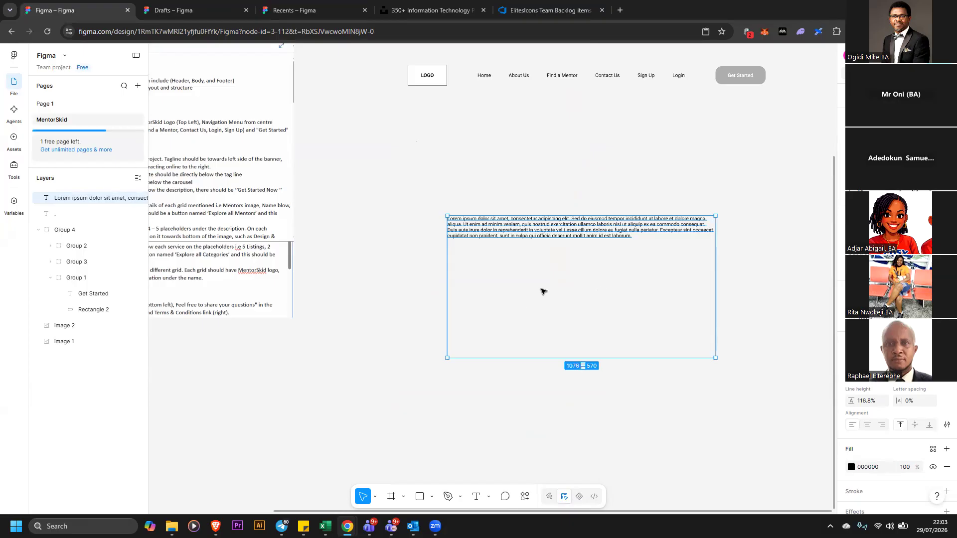
{"action": "left_click_drag", "start_coordinate": [716, 286], "coordinate": [569, 296]}
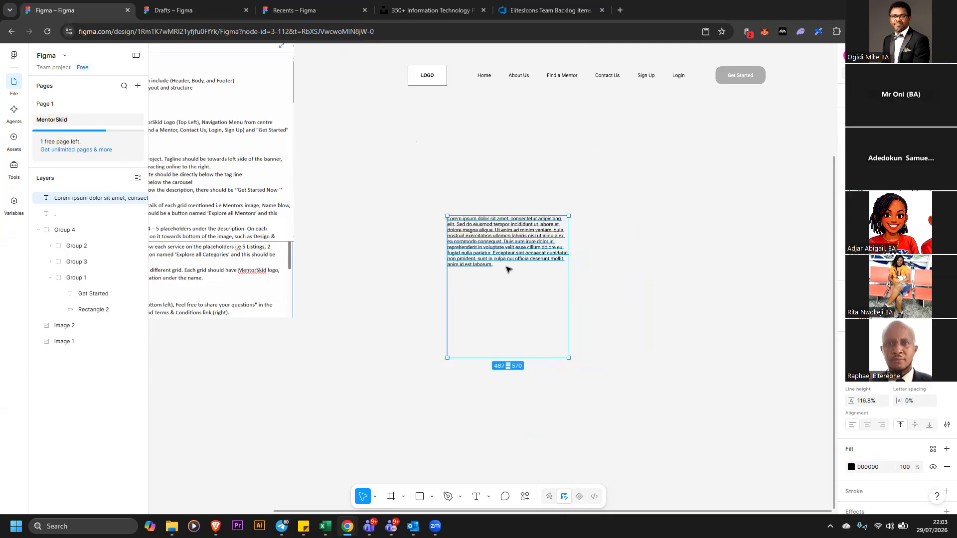
Move the lorem text box up to sit below the header
{"action": "key", "text": "Escape"}
{"action": "left_click", "coordinate": [516, 255]}
{"action": "mouse_move", "coordinate": [851, 401]}
{"action": "left_mouse_down"}
{"action": "mouse_move", "coordinate": [820, 397]}
{"action": "mouse_move", "coordinate": [824, 406]}
{"action": "mouse_move", "coordinate": [886, 403]}
{"action": "mouse_move", "coordinate": [850, 403]}
{"action": "left_mouse_up"}
{"action": "left_click_drag", "start_coordinate": [898, 401], "coordinate": [852, 401]}
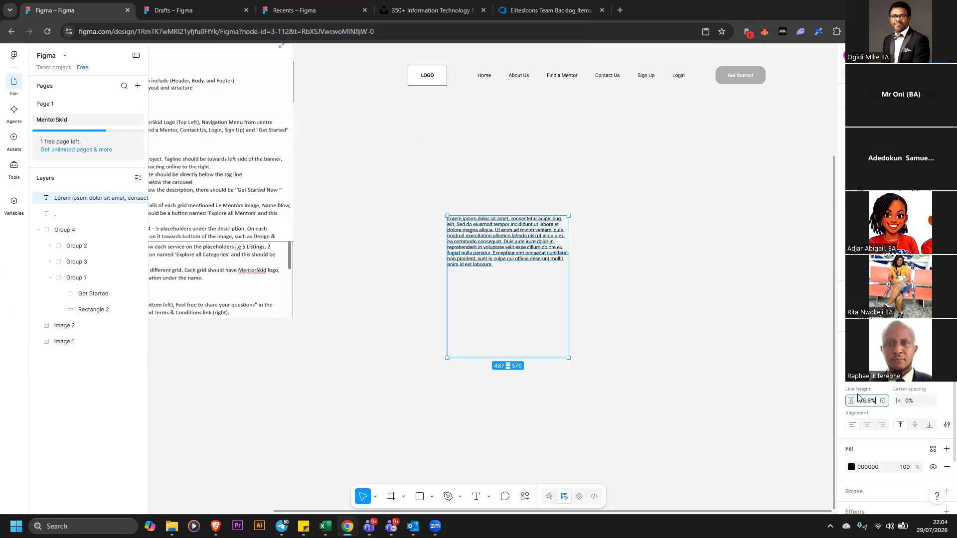
{"action": "left_click_drag", "start_coordinate": [852, 404], "coordinate": [851, 403]}
{"action": "left_click_drag", "start_coordinate": [479, 226], "coordinate": [443, 163]}
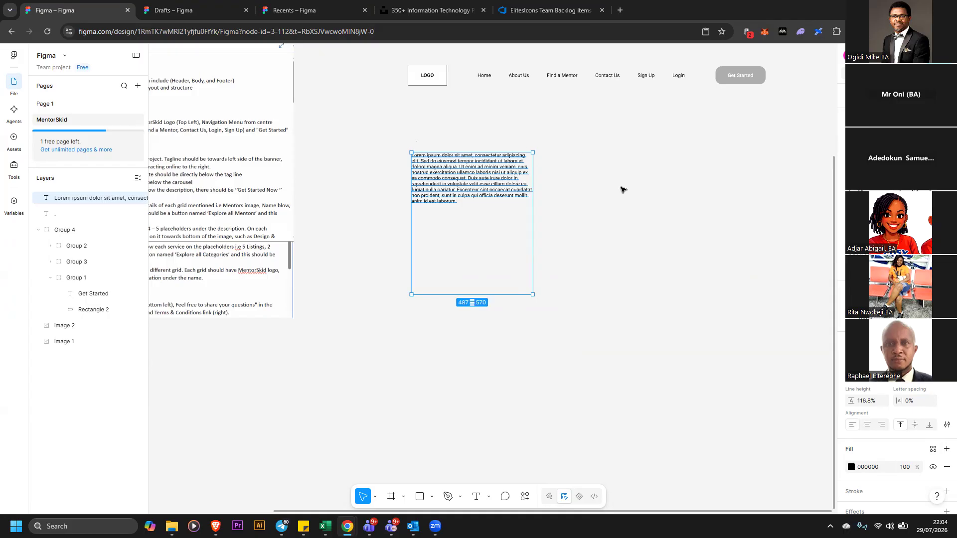
{"action": "left_click_drag", "start_coordinate": [489, 216], "coordinate": [519, 226]}
{"action": "key", "text": "Return"}
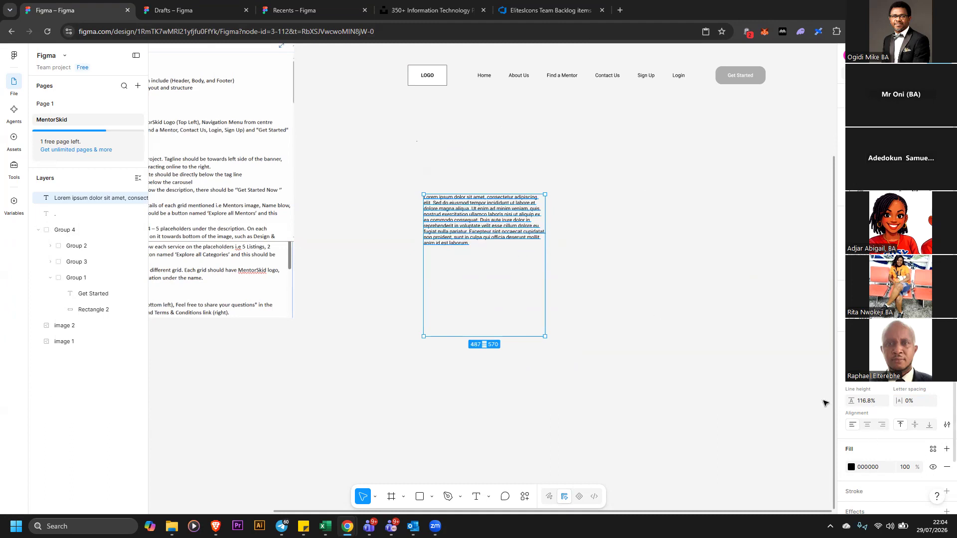
Try the horizontal and vertical text alignment options on the lorem text box, undoing the last one
{"action": "left_click", "coordinate": [868, 427]}
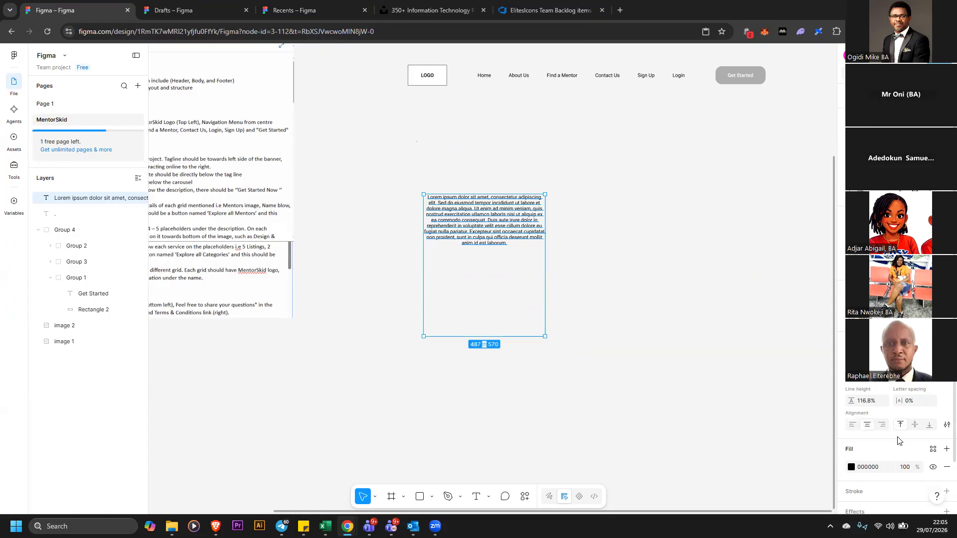
{"action": "left_click", "coordinate": [881, 424]}
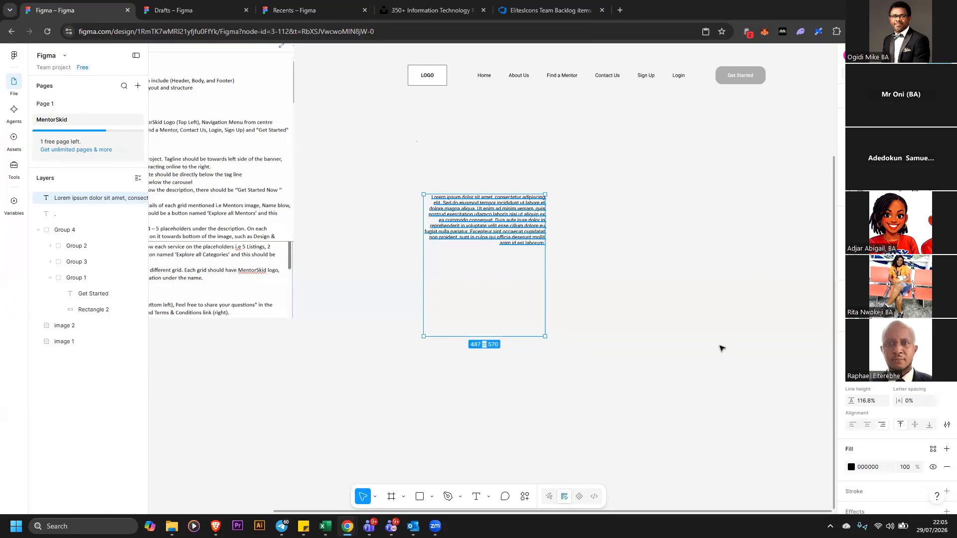
{"action": "left_click", "coordinate": [916, 430]}
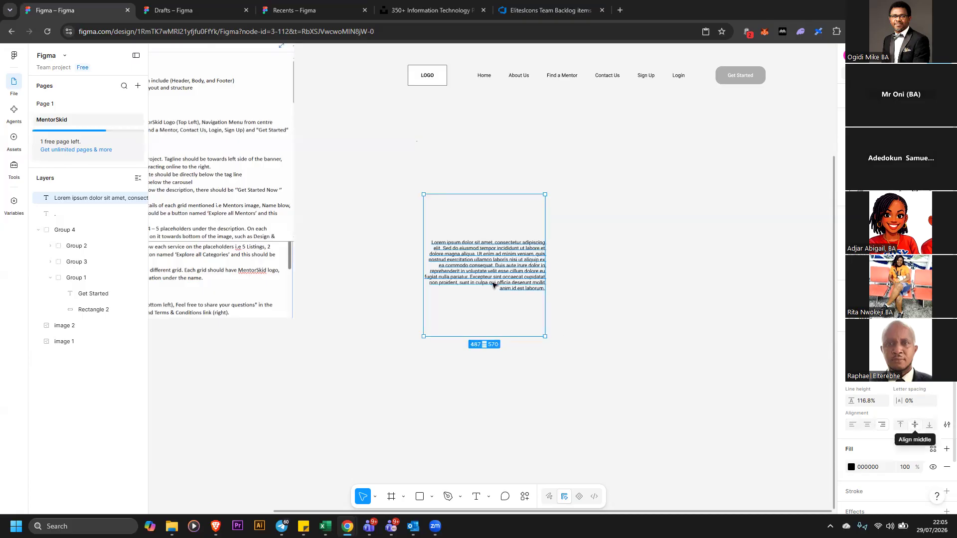
{"action": "left_click", "coordinate": [930, 428]}
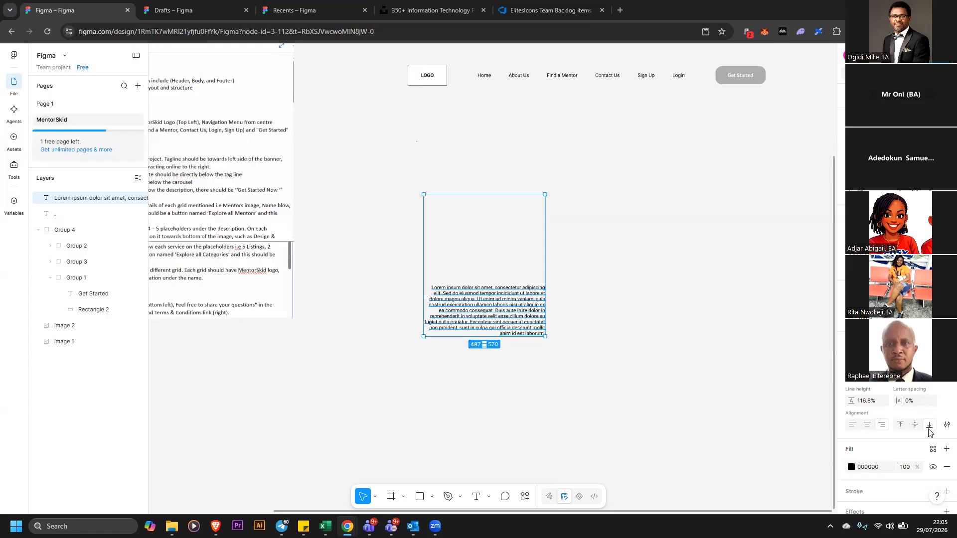
{"action": "left_click", "coordinate": [858, 423]}
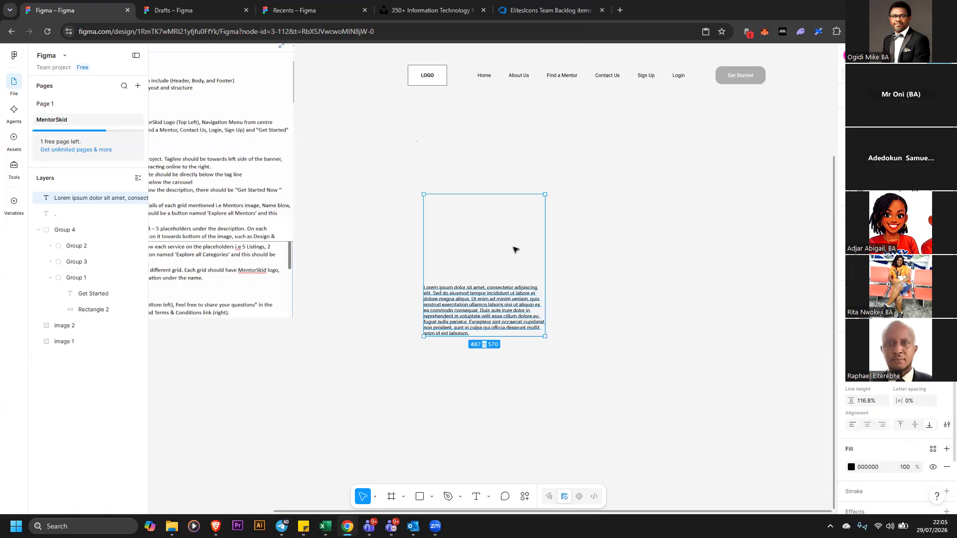
{"action": "key", "text": "ctrl+z"}
Reshape the text box to about 542 by 208 and replace its text with 'This is Our Tagline'
{"action": "left_click_drag", "start_coordinate": [545, 337], "coordinate": [554, 245]}
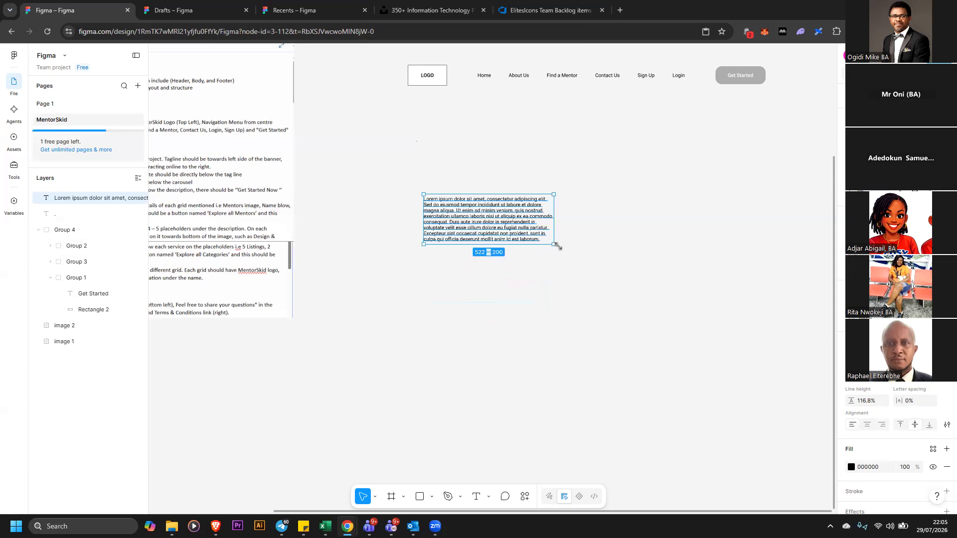
{"action": "left_click_drag", "start_coordinate": [463, 226], "coordinate": [453, 174]}
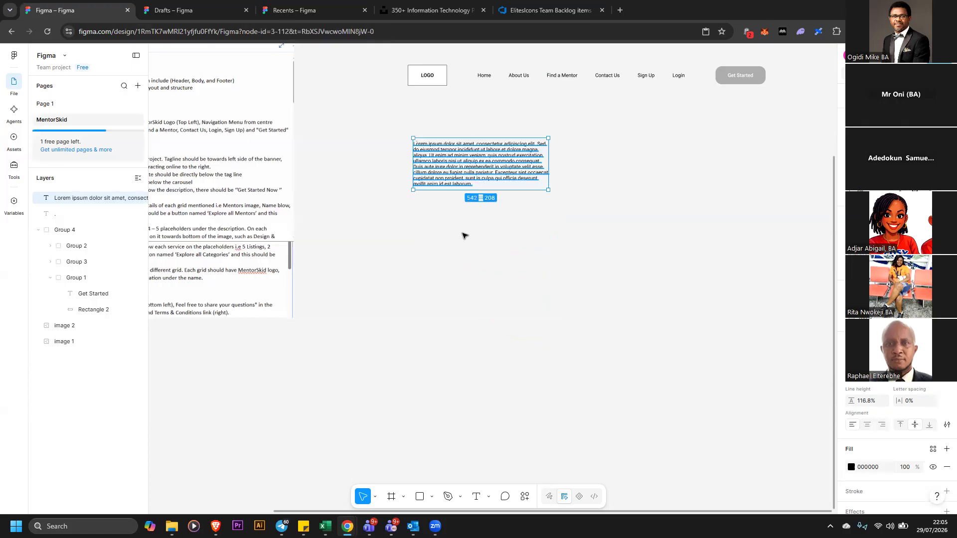
{"action": "double_click", "coordinate": [453, 170]}
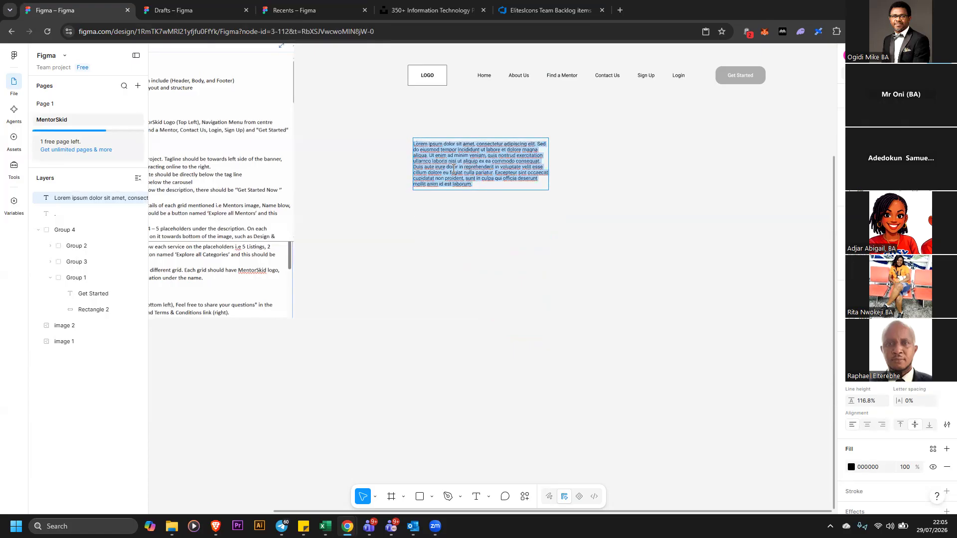
{"action": "type", "text": "This is Our Taglin"}
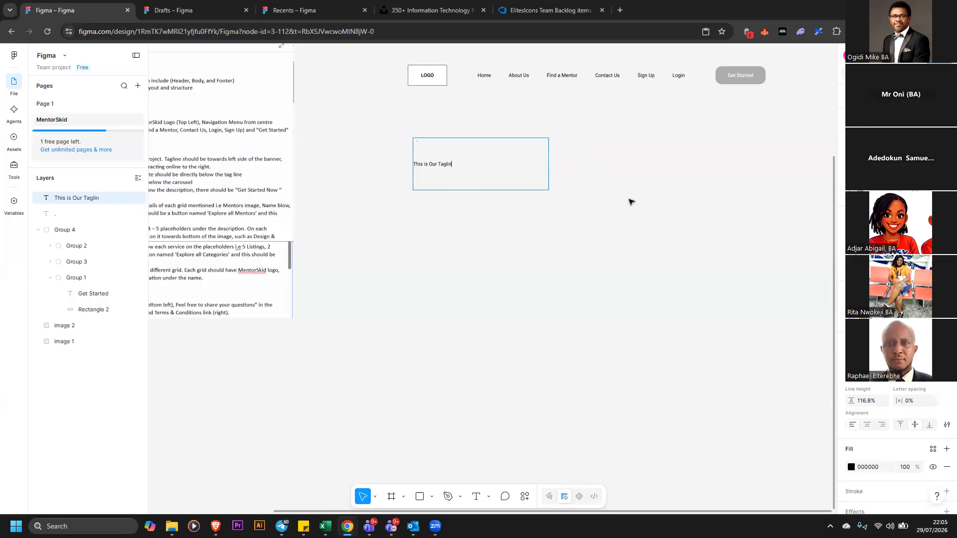
{"action": "type", "text": "e"}
{"action": "key", "text": "Escape"}
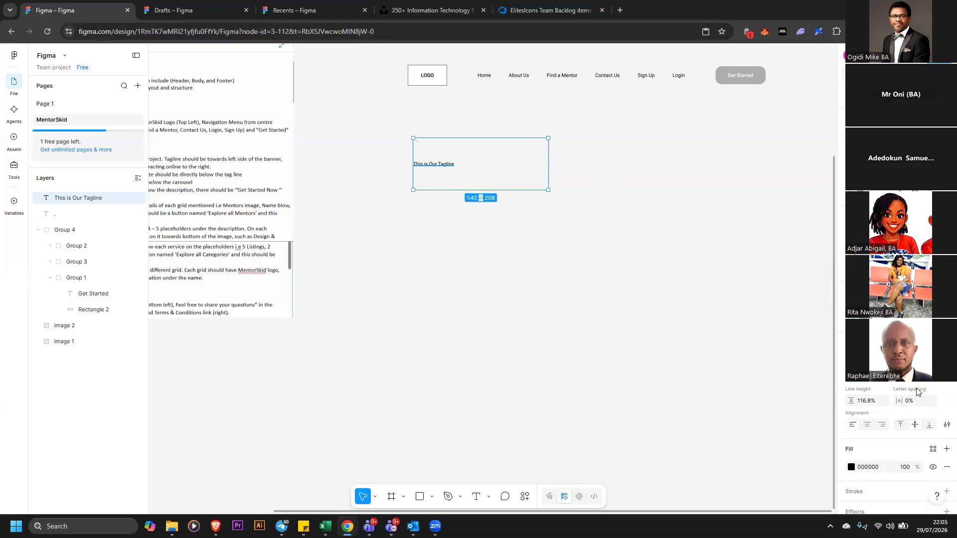
Set the tagline's font size to 36 and nudge it into place
{"action": "left_click", "coordinate": [931, 383]}
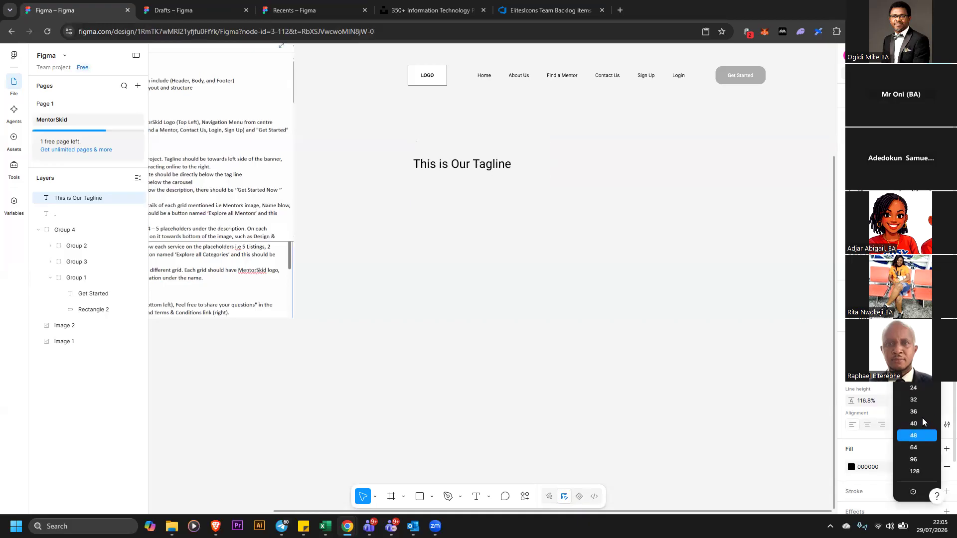
{"action": "left_click", "coordinate": [541, 161]}
{"action": "left_click_drag", "start_coordinate": [467, 165], "coordinate": [464, 171]}
Move the requirements document image further left, away from the layout
{"action": "left_click", "coordinate": [371, 224]}
{"action": "mouse_move", "coordinate": [432, 243]}
{"action": "left_mouse_down"}
{"action": "mouse_move", "coordinate": [442, 246]}
{"action": "mouse_move", "coordinate": [436, 227]}
{"action": "left_mouse_up"}
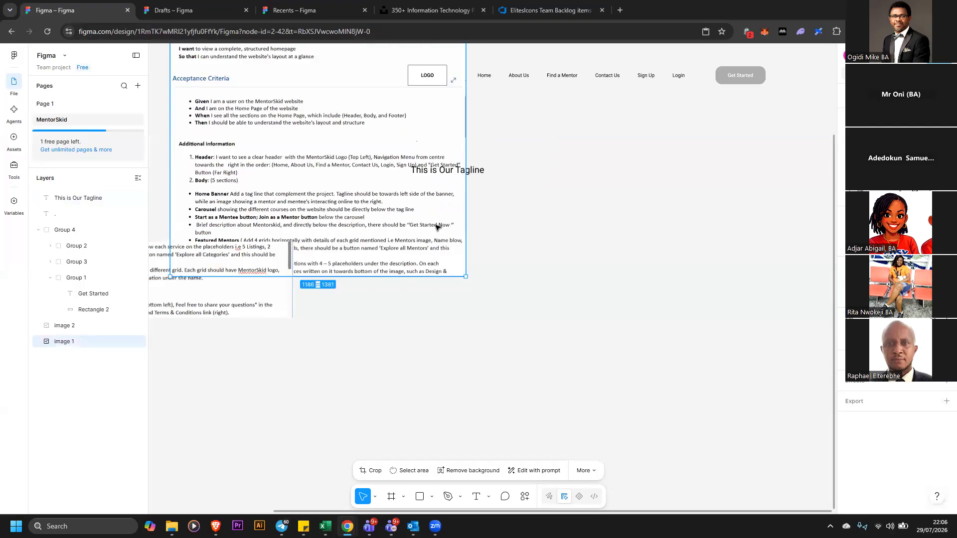
{"action": "left_click_drag", "start_coordinate": [437, 228], "coordinate": [323, 192]}
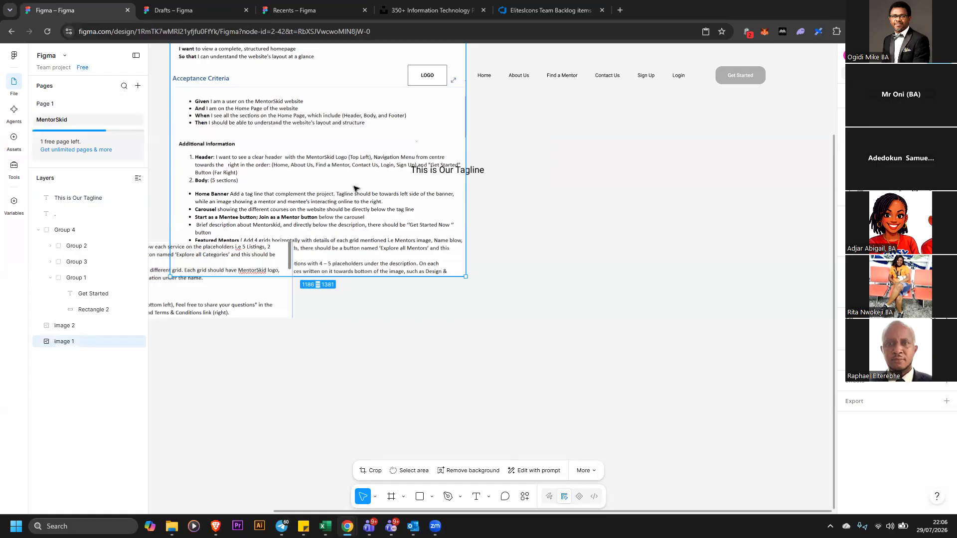
Duplicate the tagline below itself and change the copy's text to 'These are the courses of offer'
{"action": "left_click", "coordinate": [450, 170]}
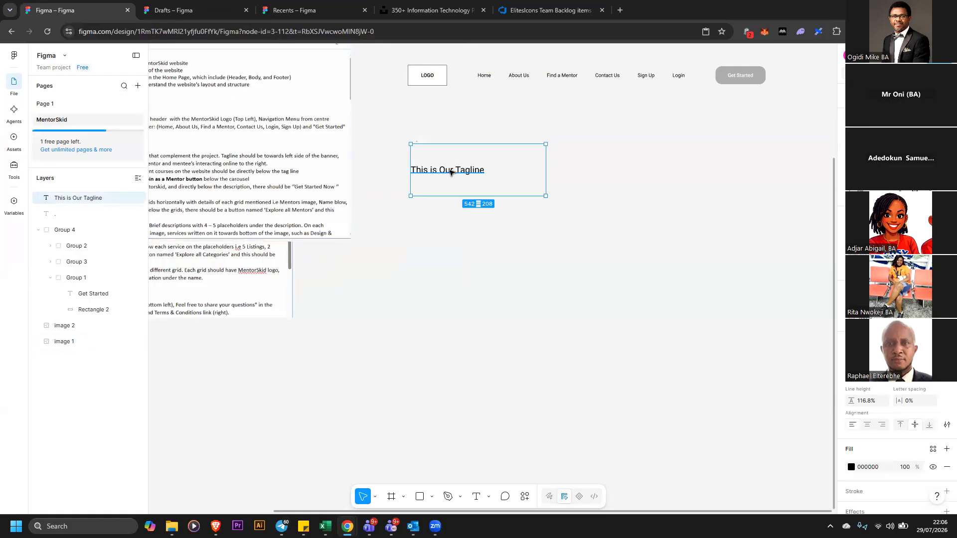
{"action": "left_click_drag", "start_coordinate": [451, 186], "coordinate": [506, 288]}
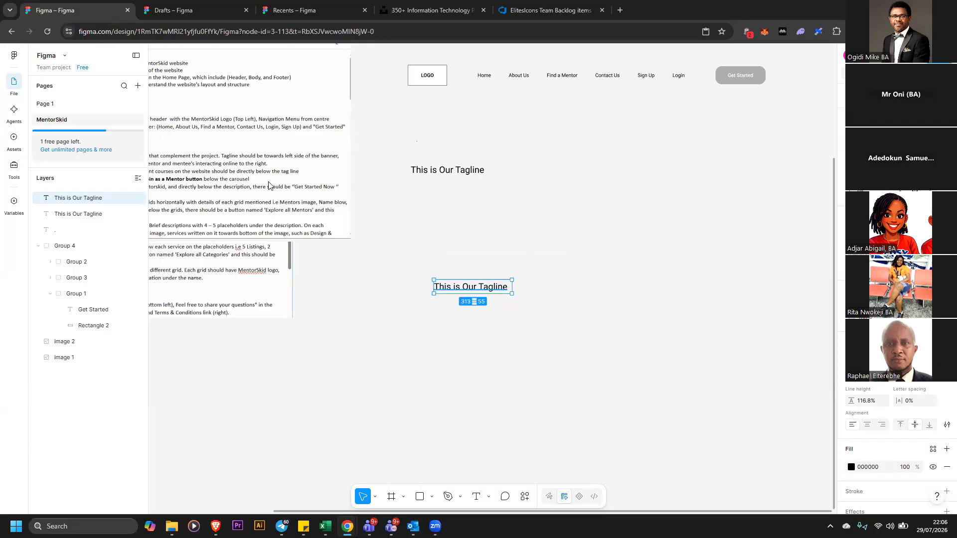
{"action": "left_click", "coordinate": [336, 192]}
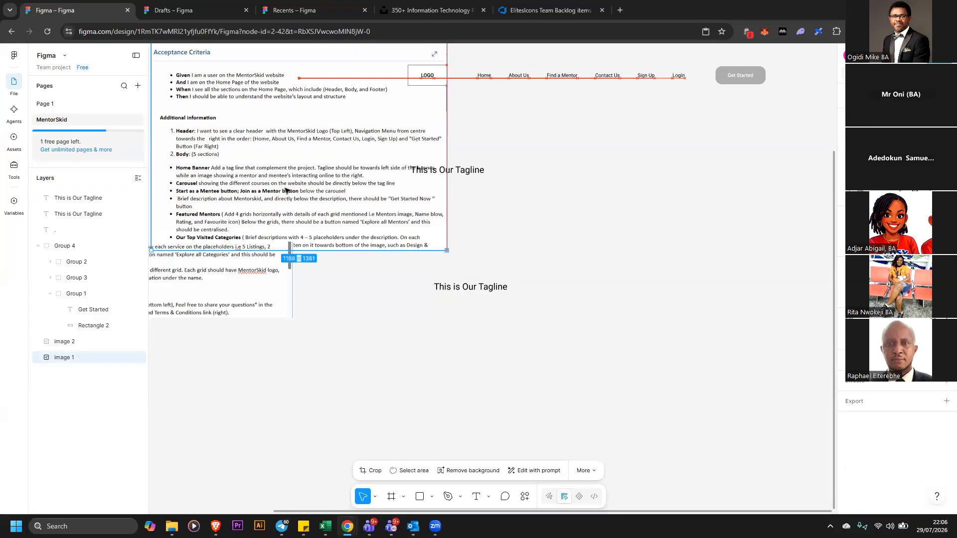
{"action": "left_click", "coordinate": [444, 291]}
{"action": "key", "text": "Return"}
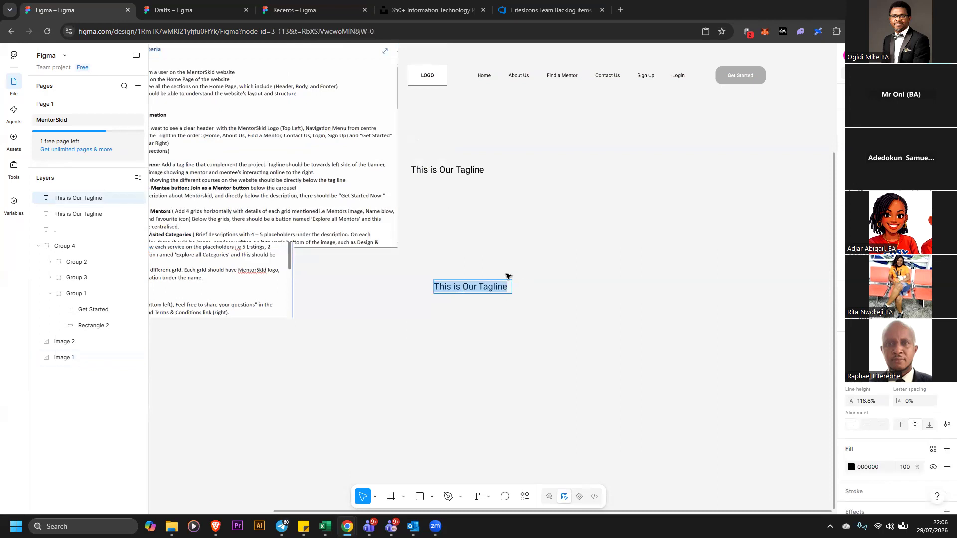
{"action": "type", "text": "These are the "}
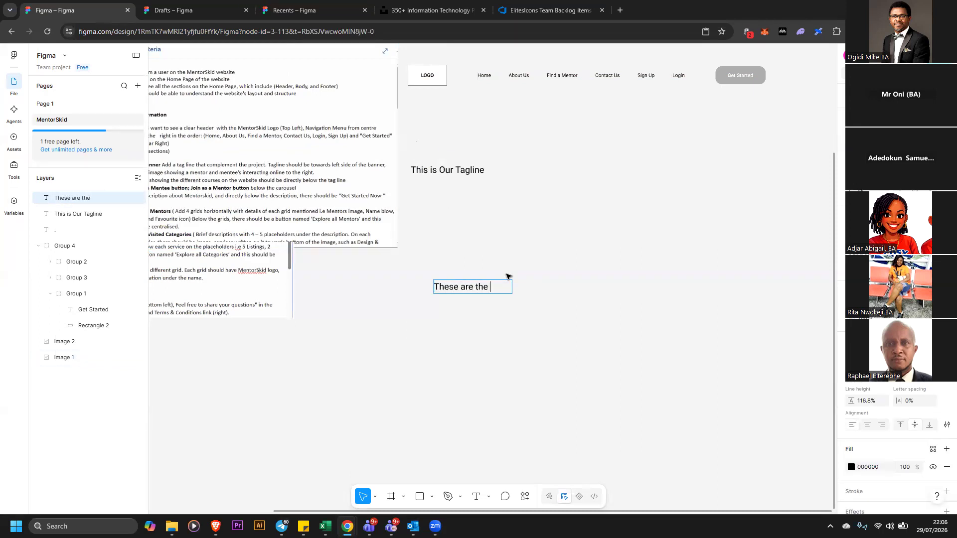
{"action": "type", "text": "courses"}
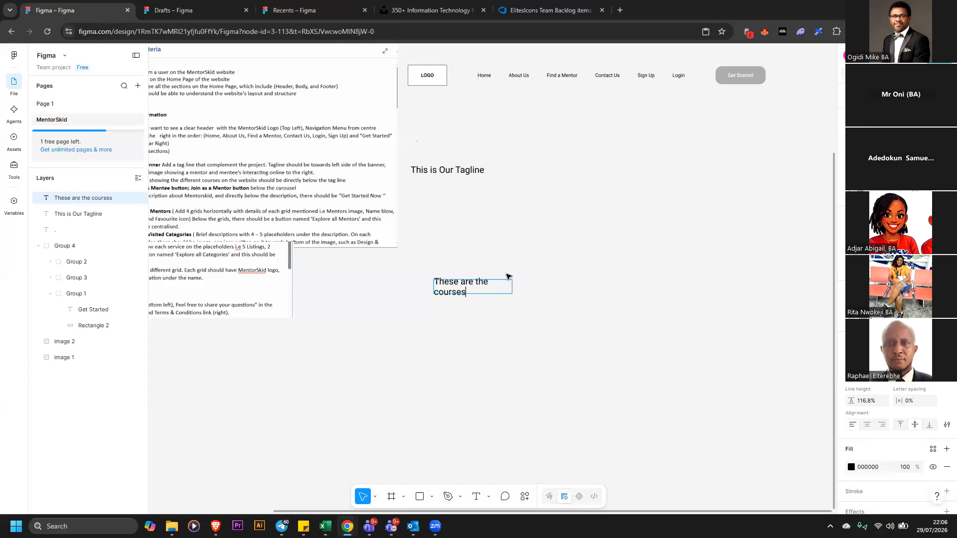
{"action": "type", "text": " of offer"}
{"action": "key", "text": "Escape"}
Widen the description text to one line and place it directly beneath the tagline
{"action": "left_click_drag", "start_coordinate": [512, 292], "coordinate": [601, 287]}
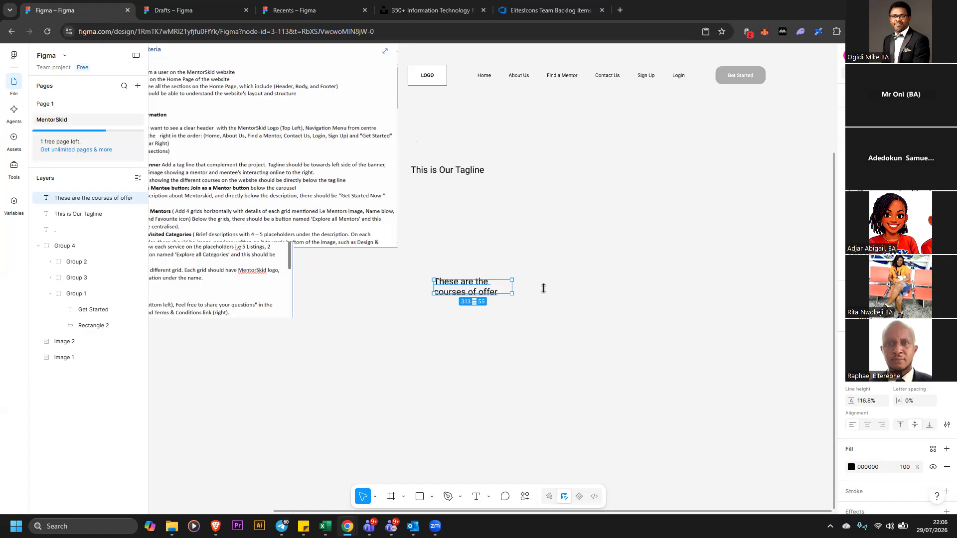
{"action": "left_click_drag", "start_coordinate": [541, 284], "coordinate": [519, 185]}
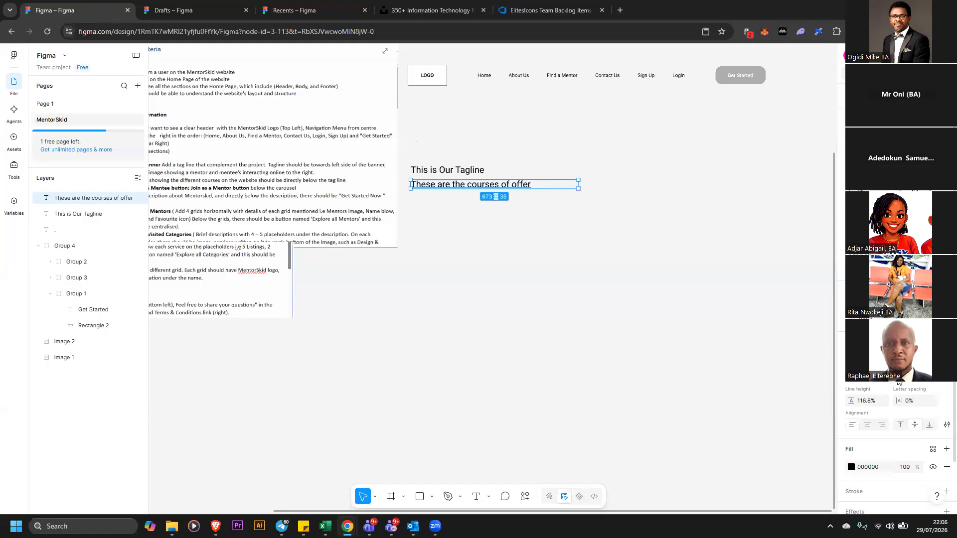
{"action": "left_click", "coordinate": [481, 171]}
{"action": "key", "text": "Return"}
{"action": "left_click", "coordinate": [510, 193]}
{"action": "left_click", "coordinate": [605, 234]}
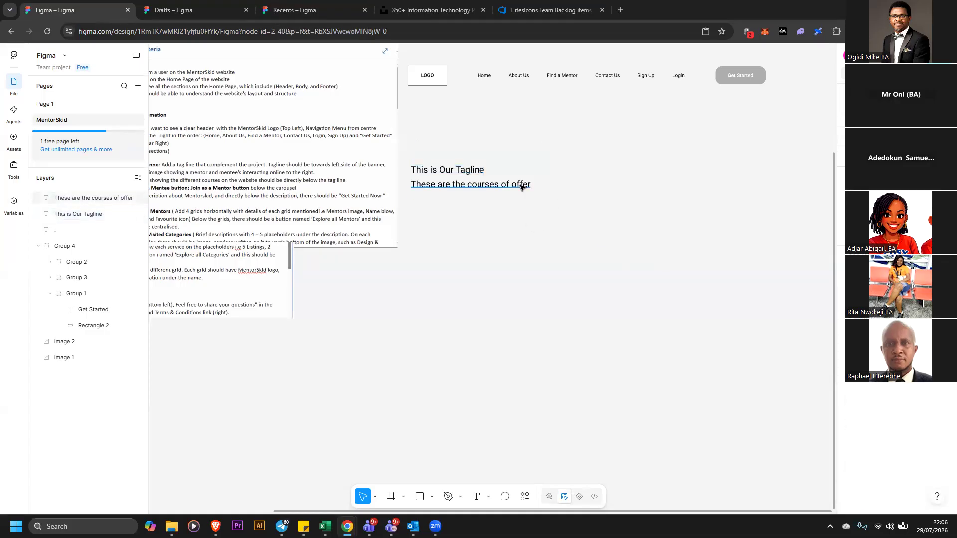
Move the description text further down the page below the tagline
{"action": "left_click_drag", "start_coordinate": [522, 184], "coordinate": [574, 284]}
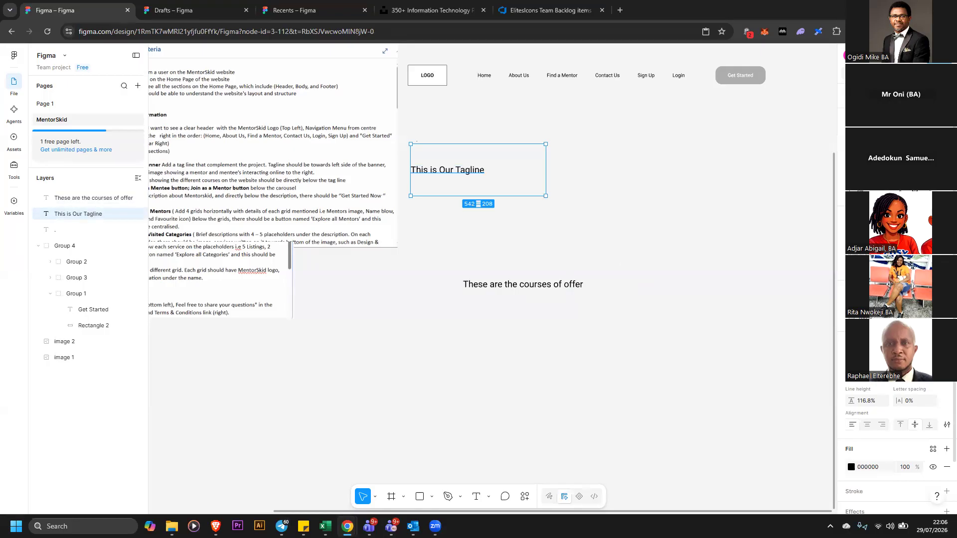
{"action": "left_click", "coordinate": [932, 376]}
{"action": "left_click", "coordinate": [922, 391]}
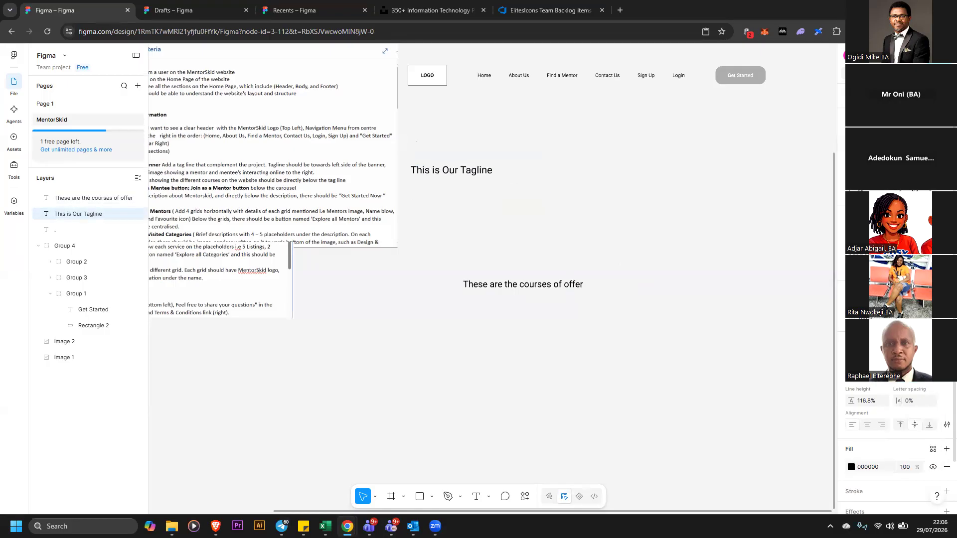
Set the tagline's font weight to Bold and move the description text directly beneath the tagline
{"action": "left_click", "coordinate": [884, 377]}
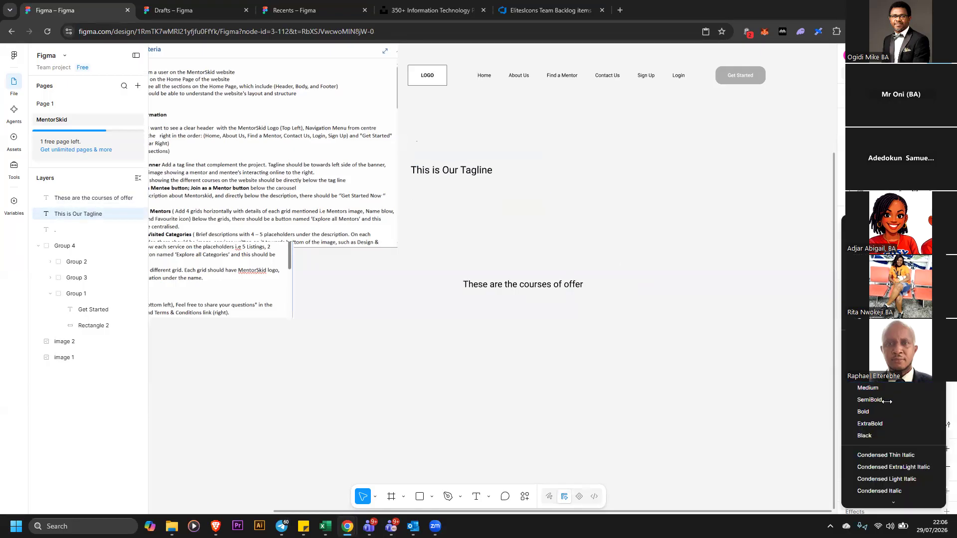
{"action": "left_click", "coordinate": [564, 294]}
{"action": "left_click", "coordinate": [563, 283]}
{"action": "left_click_drag", "start_coordinate": [499, 179], "coordinate": [515, 188]}
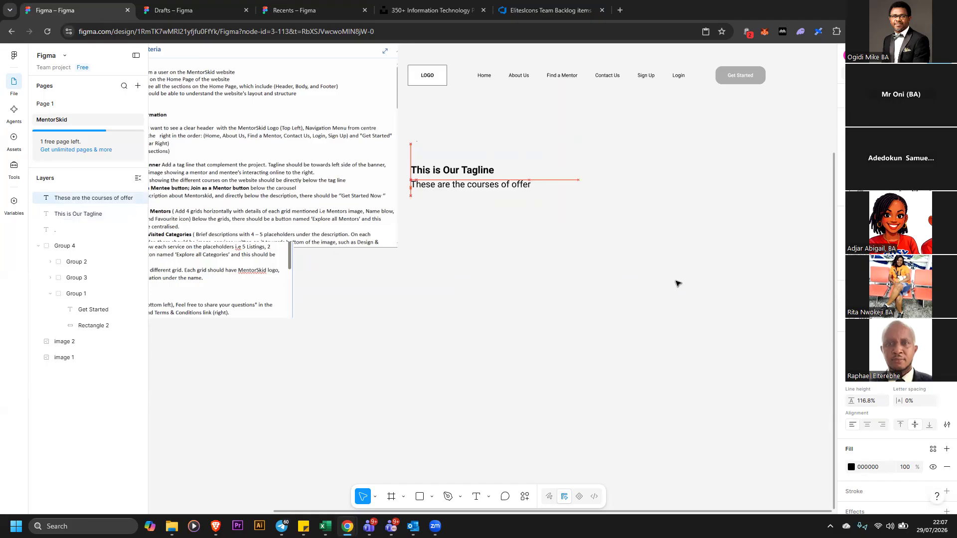
{"action": "key", "text": "shift+Right"}
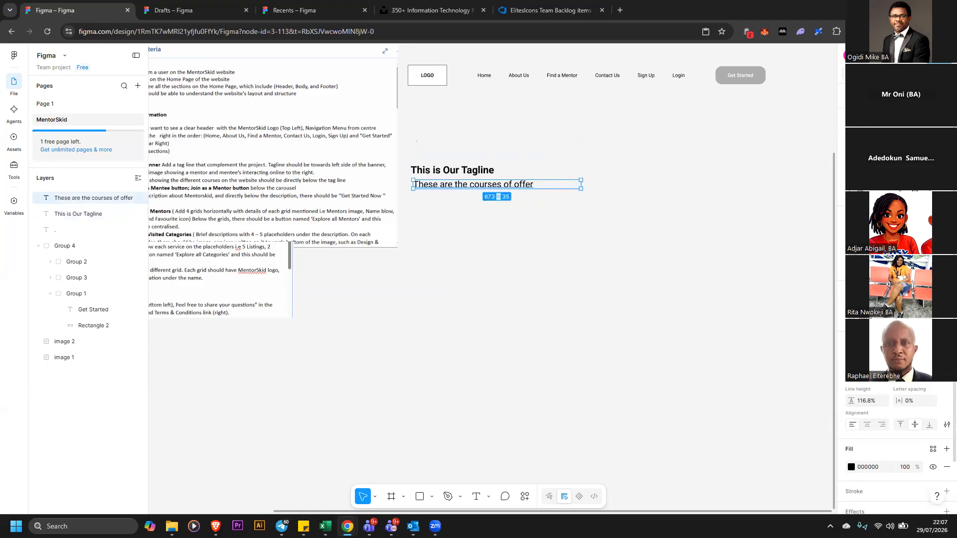
Give the description text a lighter font weight and align its left edge with the tagline
{"action": "left_click", "coordinate": [868, 375]}
{"action": "left_click", "coordinate": [868, 364]}
{"action": "left_click", "coordinate": [560, 214]}
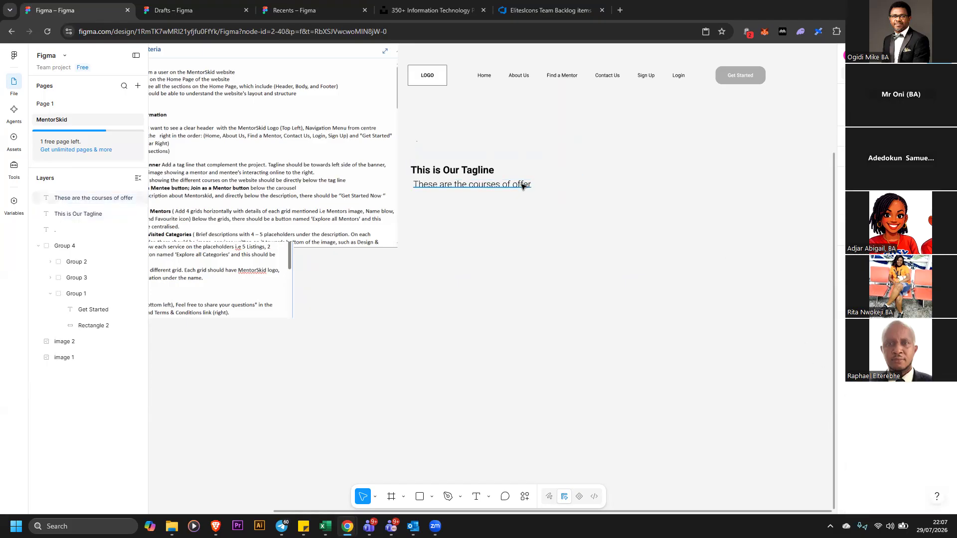
{"action": "left_click", "coordinate": [517, 185]}
{"action": "left_click_drag", "start_coordinate": [520, 187], "coordinate": [513, 183]}
{"action": "key", "text": "Escape"}
Shift the requirements document image left, clear of the wireframe layout
{"action": "left_click", "coordinate": [324, 195]}
{"action": "left_click_drag", "start_coordinate": [324, 198], "coordinate": [258, 200]}
{"action": "key", "text": "shift+Right"}
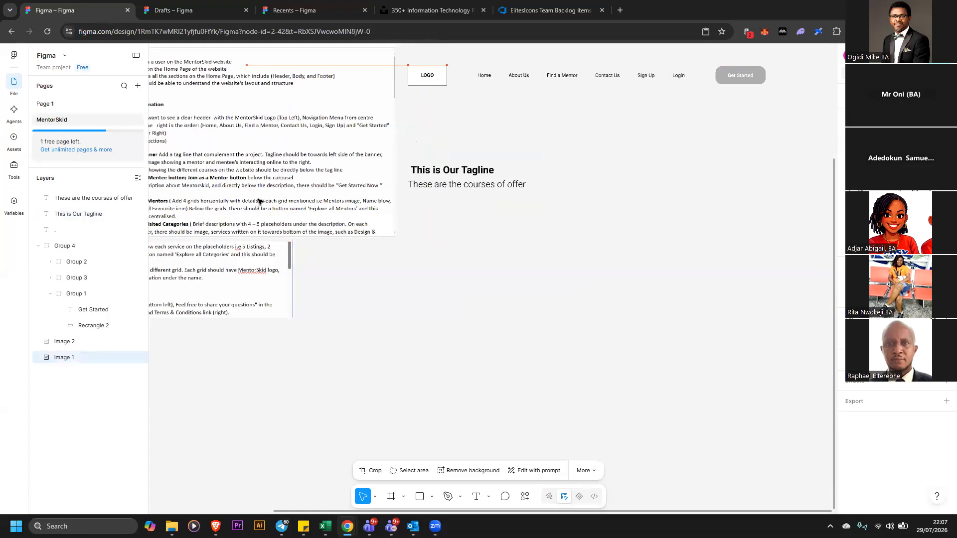
Select the whole header and ungroup its elements
{"action": "left_click", "coordinate": [413, 169]}
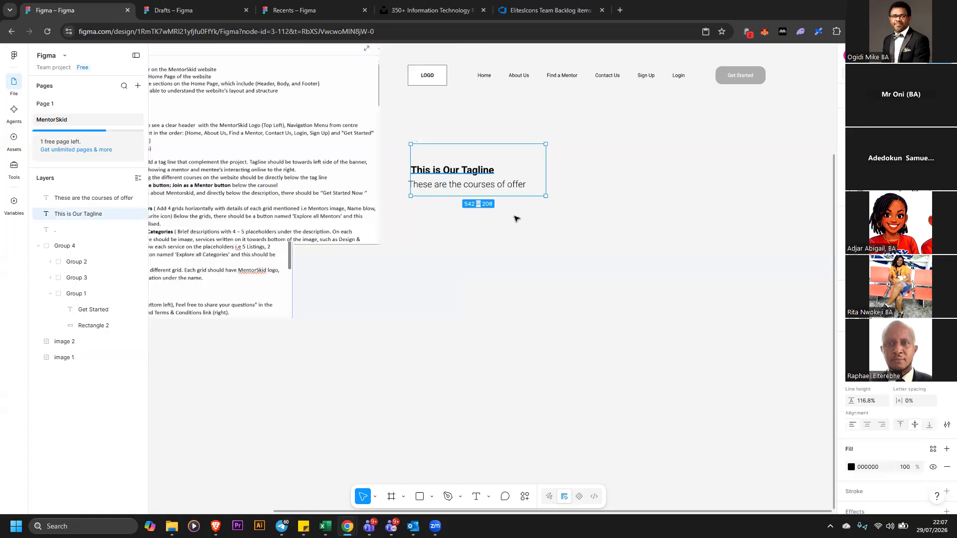
{"action": "left_click", "coordinate": [742, 186]}
{"action": "double_click", "coordinate": [742, 82]}
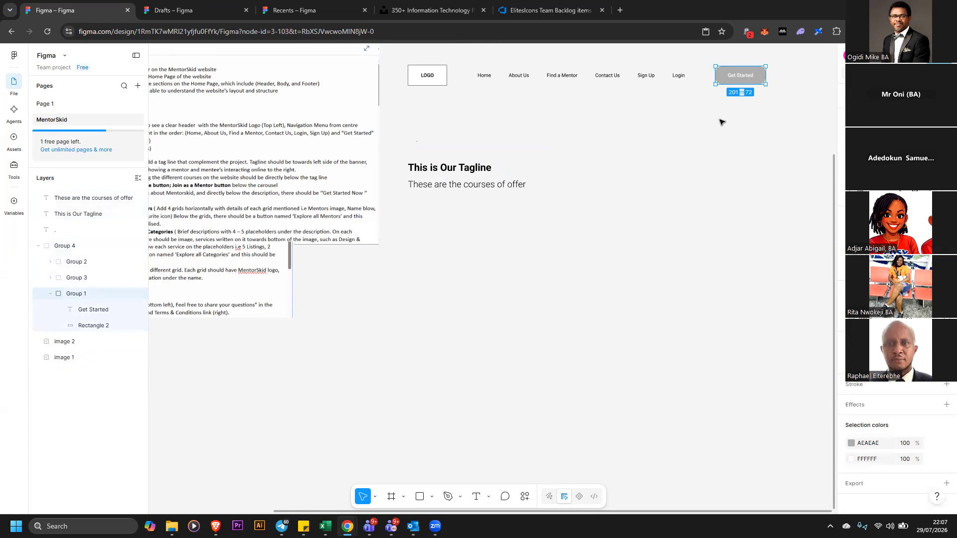
{"action": "left_click", "coordinate": [746, 122]}
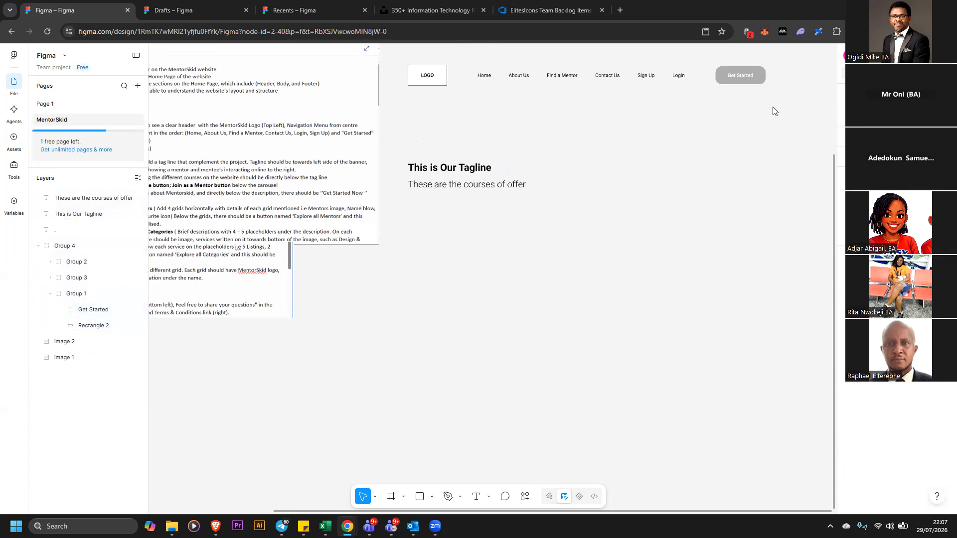
{"action": "left_click_drag", "start_coordinate": [772, 109], "coordinate": [388, 54]}
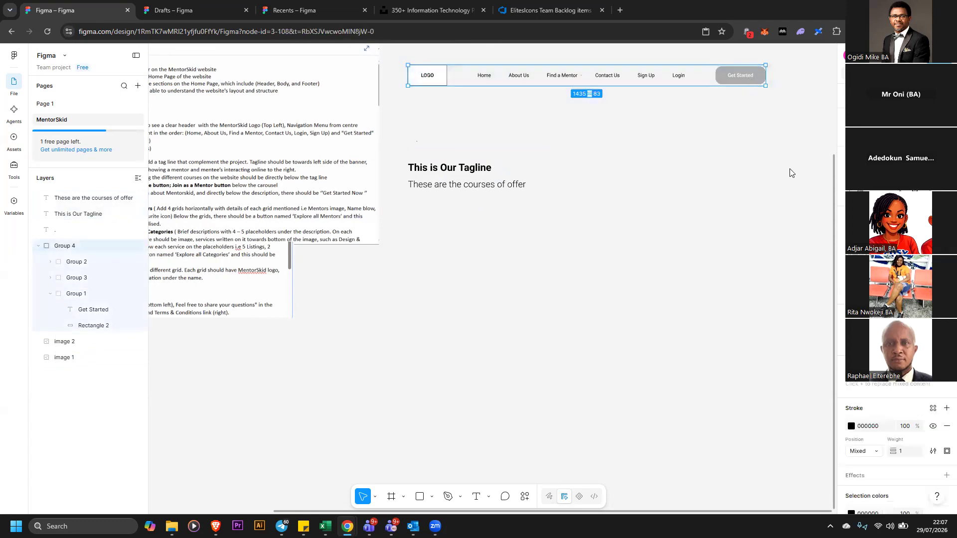
{"action": "right_click", "coordinate": [801, 257]}
{"action": "left_click", "coordinate": [777, 262]}
Duplicate the Get Started button twice into the body area below the description
{"action": "left_click", "coordinate": [753, 76]}
{"action": "left_click_drag", "start_coordinate": [753, 76], "coordinate": [435, 242]}
{"action": "left_click_drag", "start_coordinate": [435, 242], "coordinate": [565, 253]}
Select all the header elements and group them together again
{"action": "left_click_drag", "start_coordinate": [398, 52], "coordinate": [773, 99]}
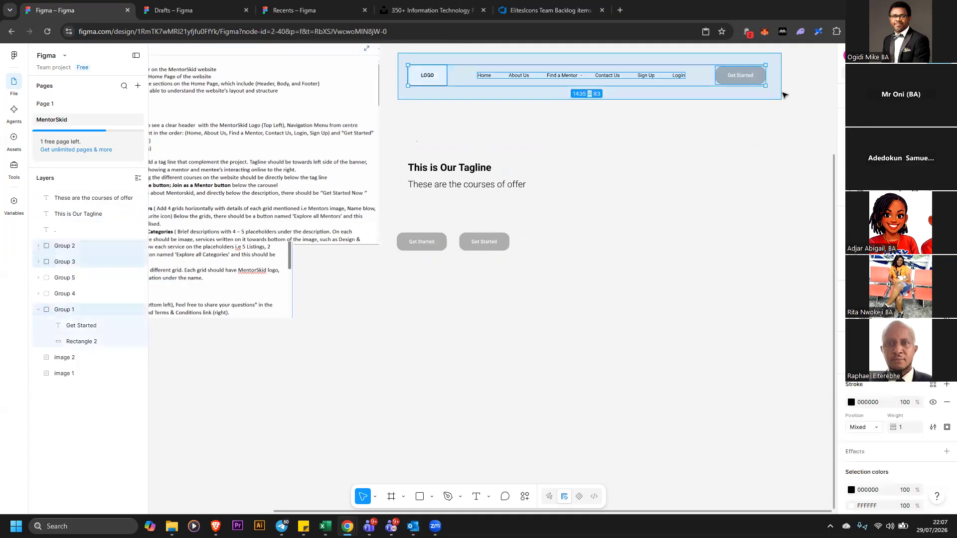
{"action": "right_click", "coordinate": [747, 80]}
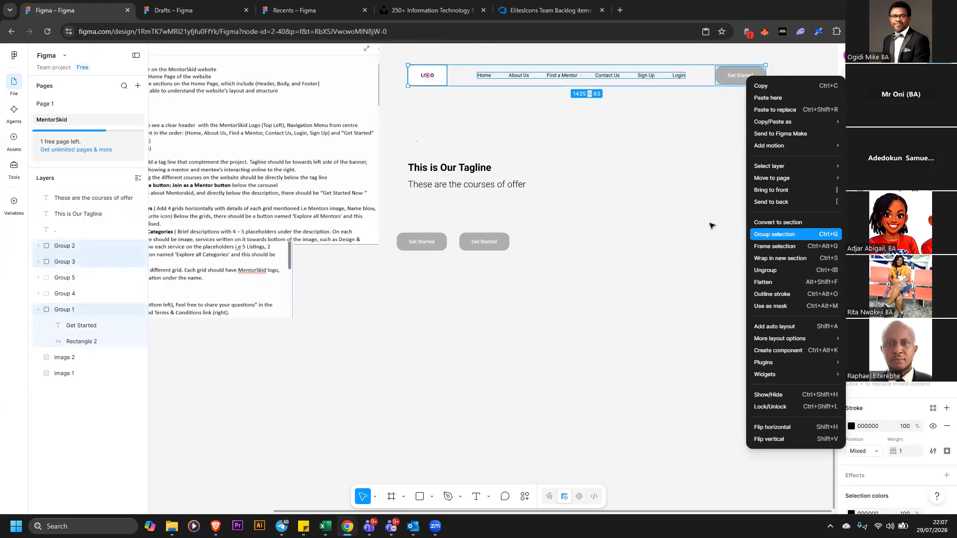
{"action": "key", "text": "ctrl+g"}
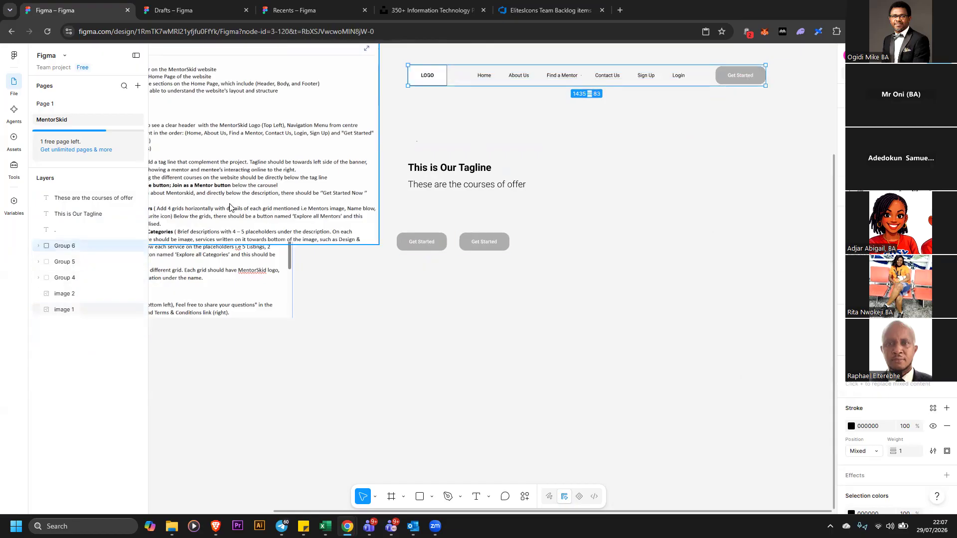
Relabel the second body button as 'Join as a Mentor'
{"action": "left_click", "coordinate": [471, 244]}
{"action": "double_click", "coordinate": [474, 244]}
{"action": "double_click", "coordinate": [475, 243]}
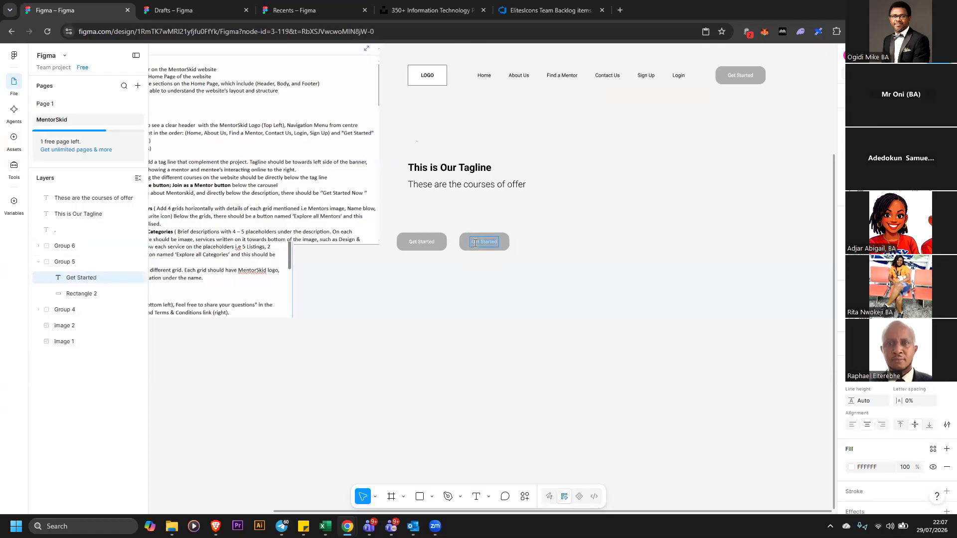
{"action": "type", "text": "J"}
{"action": "type", "text": "oin as a Mentor"}
{"action": "key", "text": "Escape"}
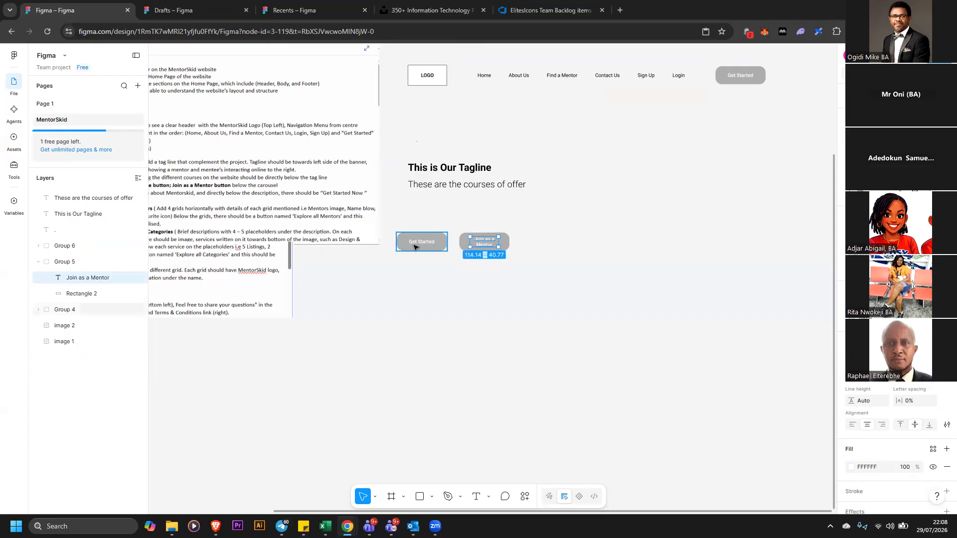
Reposition the requirements document image beside the layout to read the button requirements
{"action": "left_click_drag", "start_coordinate": [226, 205], "coordinate": [288, 204]}
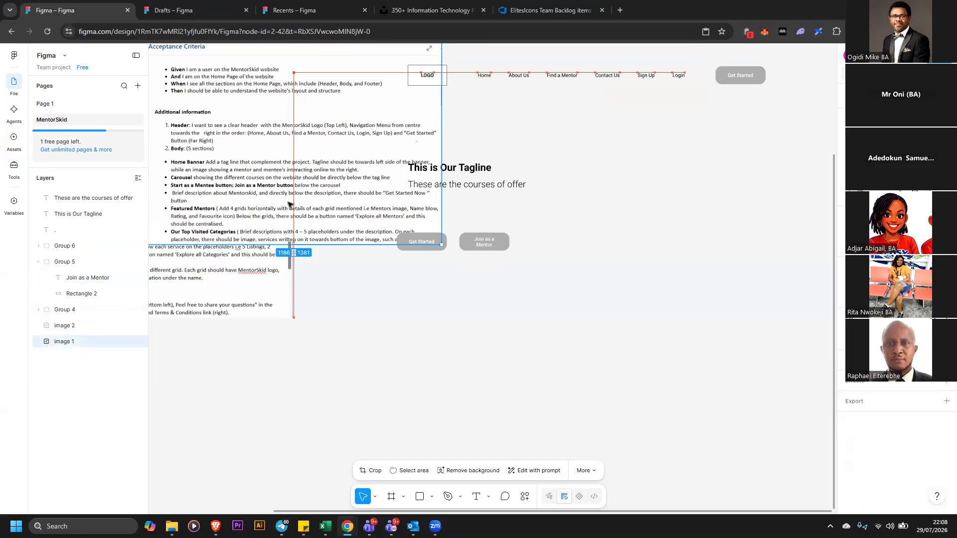
{"action": "left_click_drag", "start_coordinate": [289, 204], "coordinate": [287, 205]}
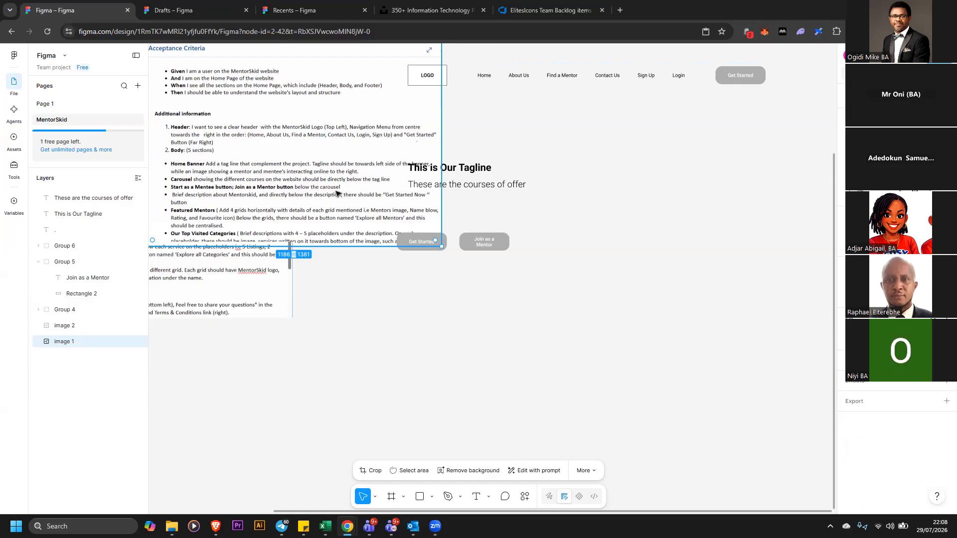
{"action": "scroll", "coordinate": [369, 200], "scroll_direction": "down", "scroll_amount": 1}
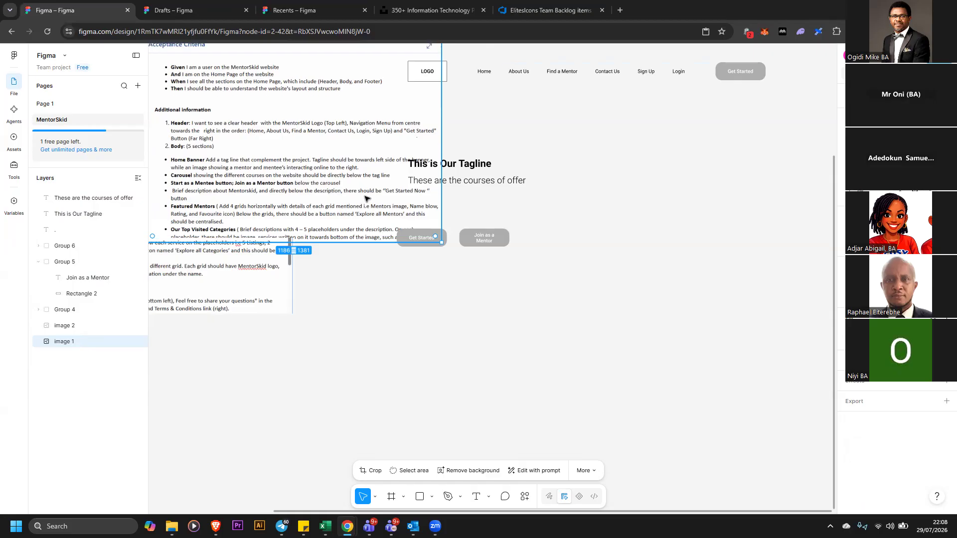
{"action": "mouse_move", "coordinate": [344, 219]}
{"action": "left_mouse_down"}
{"action": "mouse_move", "coordinate": [328, 208]}
{"action": "mouse_move", "coordinate": [336, 207]}
{"action": "left_mouse_up"}
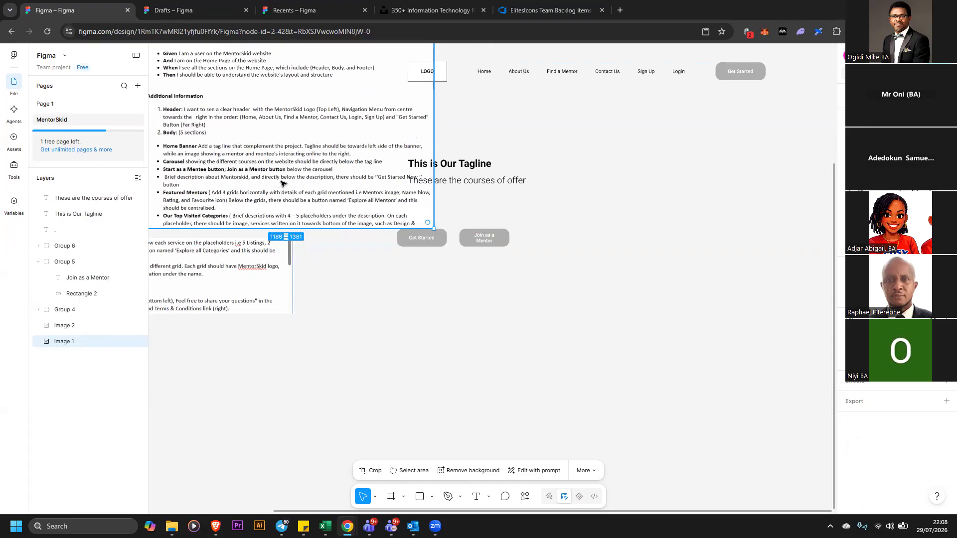
{"action": "left_click_drag", "start_coordinate": [282, 184], "coordinate": [244, 196]}
Move the first body button up under the description and relabel it 'Join as a Mentee'
{"action": "left_click_drag", "start_coordinate": [439, 244], "coordinate": [443, 220]}
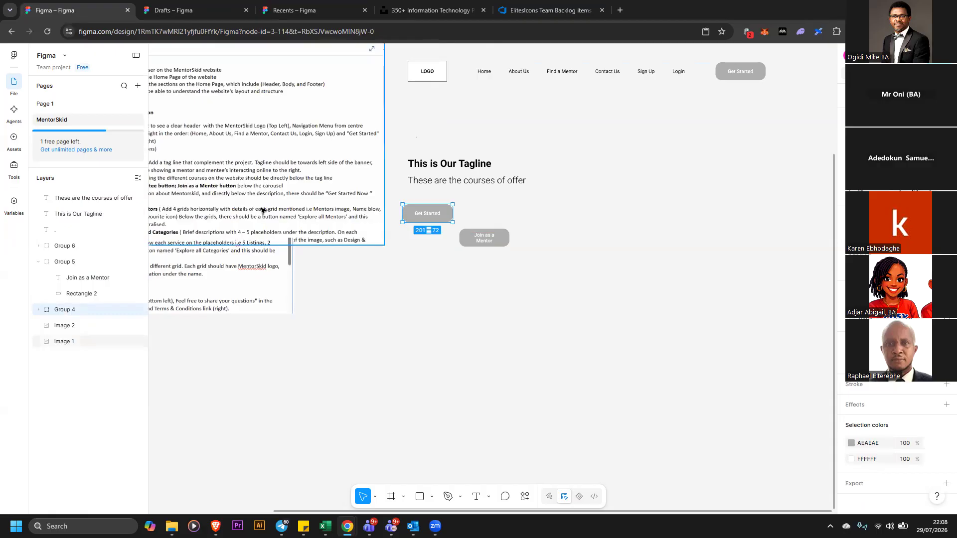
{"action": "left_click_drag", "start_coordinate": [189, 192], "coordinate": [323, 215]}
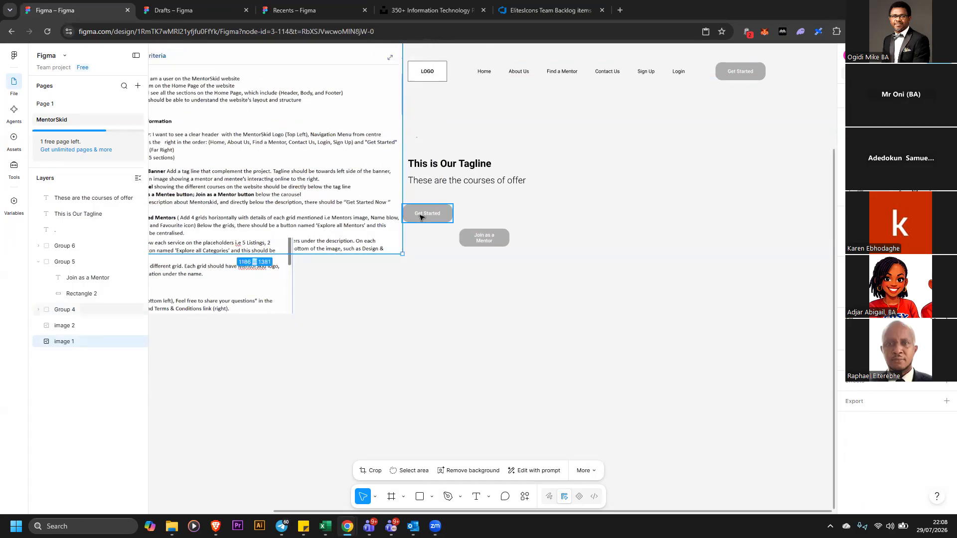
{"action": "left_click", "coordinate": [424, 213]}
{"action": "left_click", "coordinate": [423, 212]}
{"action": "double_click", "coordinate": [423, 213]}
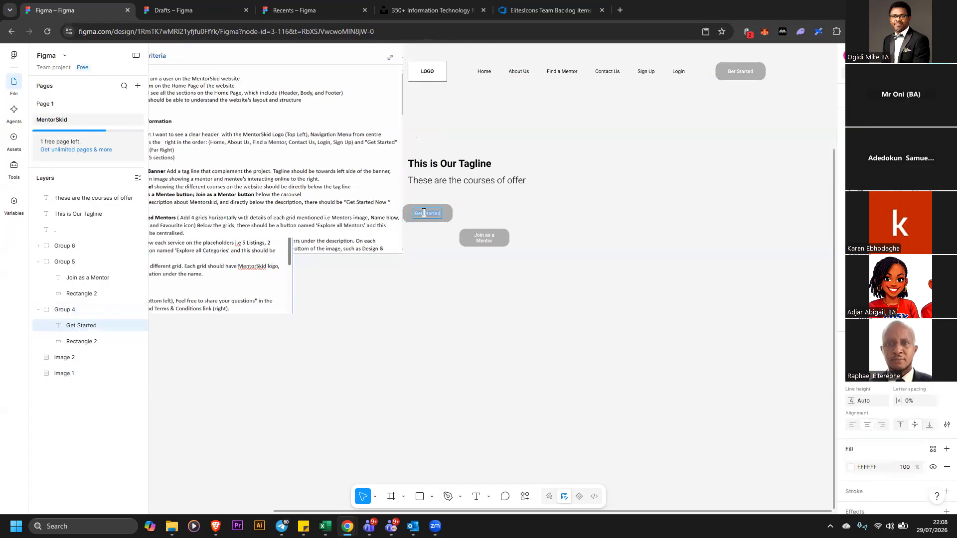
{"action": "type", "text": "Join as a Men"}
{"action": "key", "text": "Escape"}
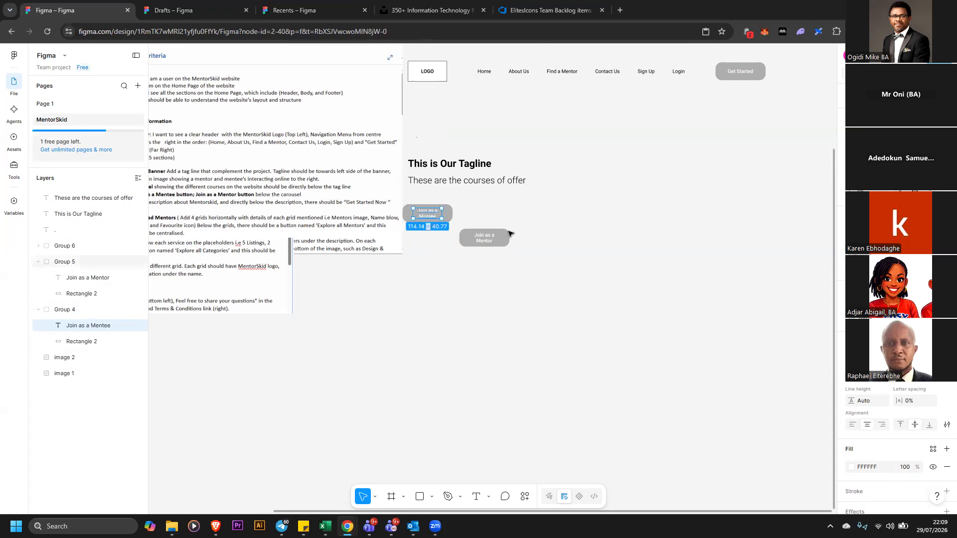
Arrange the Mentee and Mentor buttons side by side below the description
{"action": "left_click", "coordinate": [511, 220]}
{"action": "left_click_drag", "start_coordinate": [499, 243], "coordinate": [519, 238]}
{"action": "left_click_drag", "start_coordinate": [444, 220], "coordinate": [447, 245]}
{"action": "left_click", "coordinate": [556, 317]}
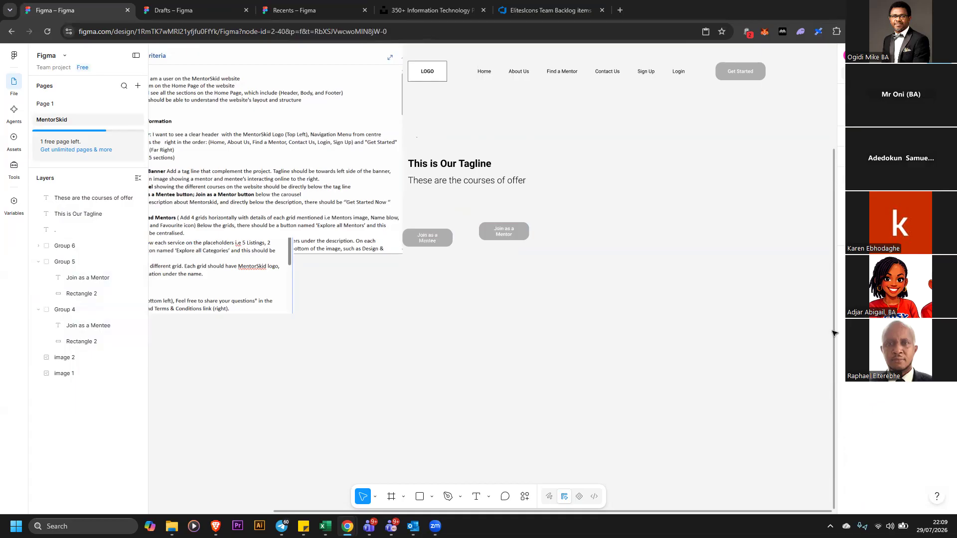
Move both requirements document images to the left, away from the wireframe layout
{"action": "scroll", "coordinate": [498, 274], "scroll_direction": "up", "scroll_amount": 2}
{"action": "left_click_drag", "start_coordinate": [293, 166], "coordinate": [389, 134]}
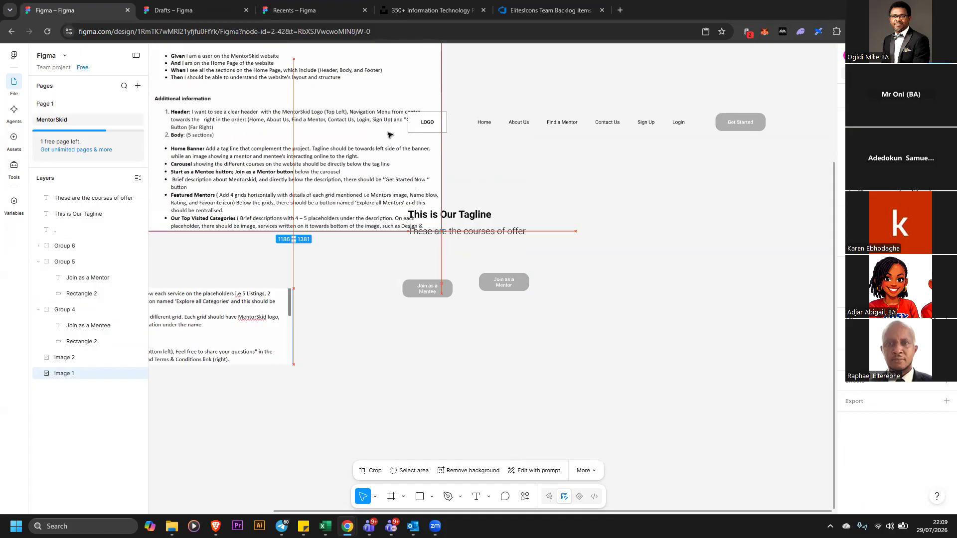
{"action": "left_click_drag", "start_coordinate": [390, 134], "coordinate": [390, 135]}
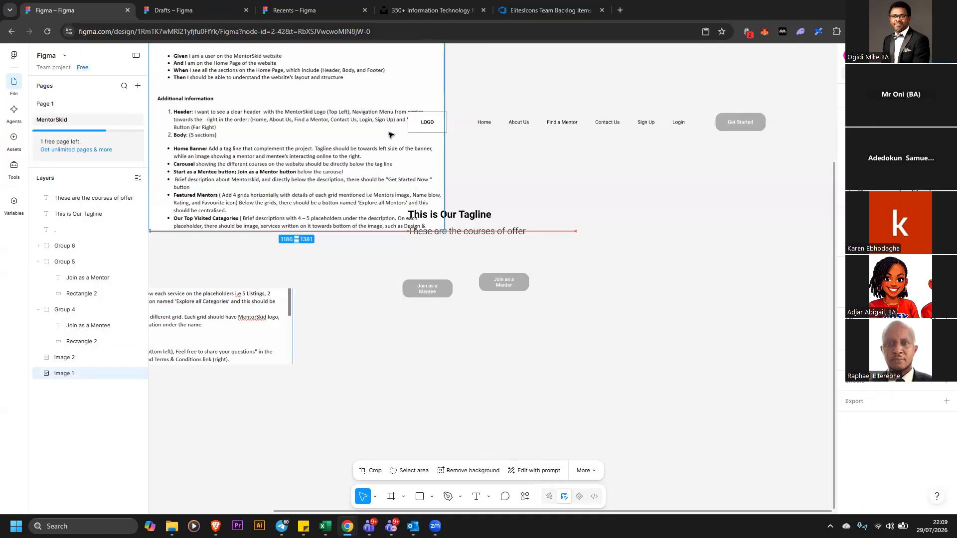
{"action": "left_click_drag", "start_coordinate": [389, 134], "coordinate": [263, 117]}
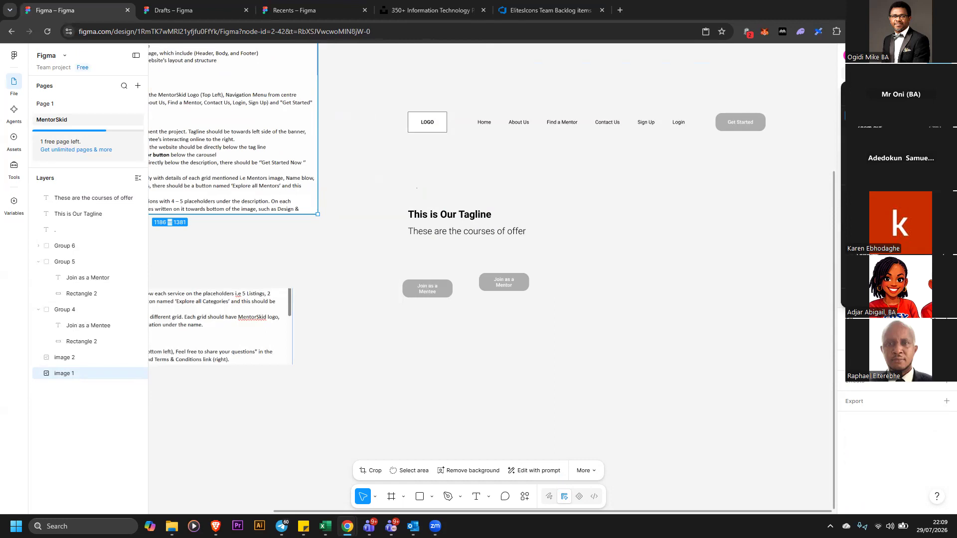
{"action": "key", "text": "ctrl+minus"}
{"action": "left_click_drag", "start_coordinate": [331, 145], "coordinate": [269, 146]}
{"action": "left_click", "coordinate": [293, 295]}
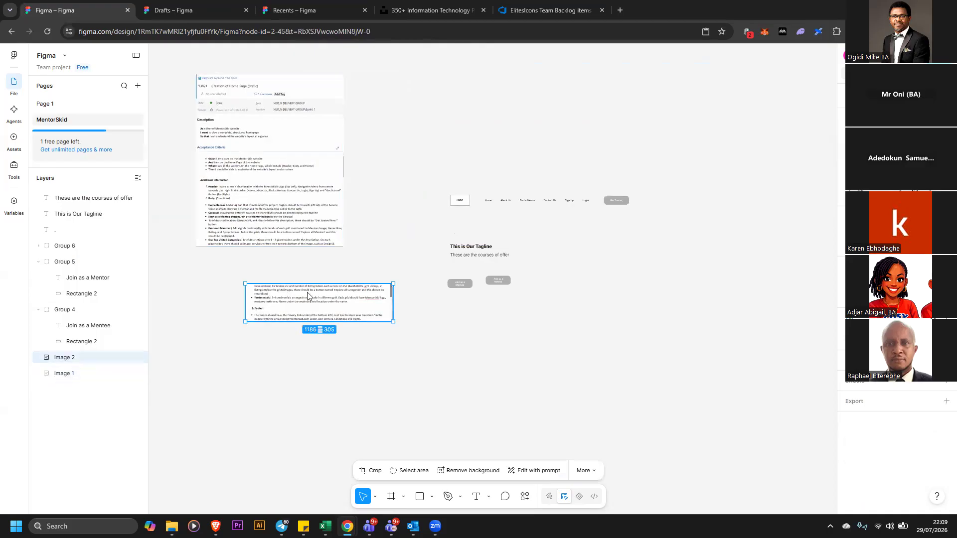
{"action": "left_click_drag", "start_coordinate": [308, 296], "coordinate": [237, 267]}
Select the whole wireframe layout and move it up beside the requirements documents
{"action": "left_click_drag", "start_coordinate": [389, 149], "coordinate": [725, 412]}
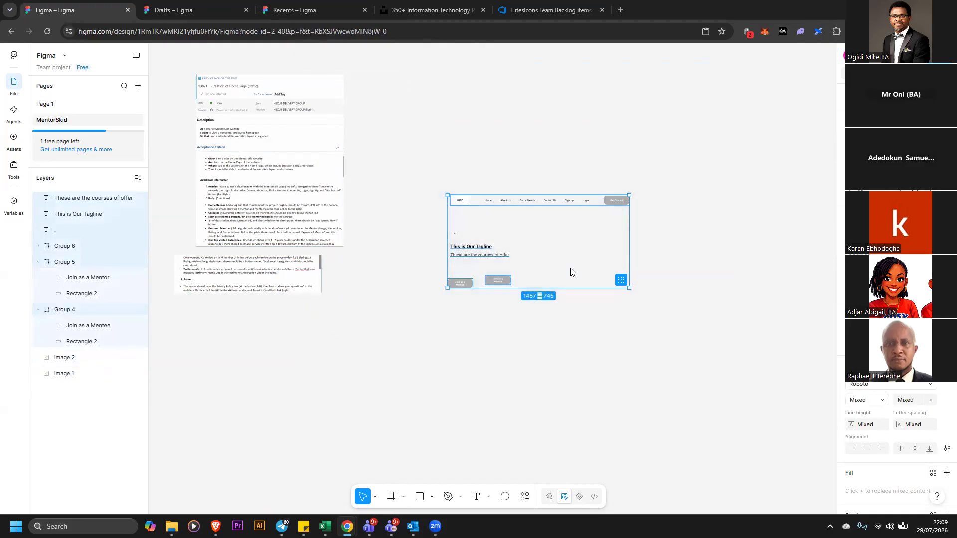
{"action": "left_click_drag", "start_coordinate": [570, 271], "coordinate": [518, 149]}
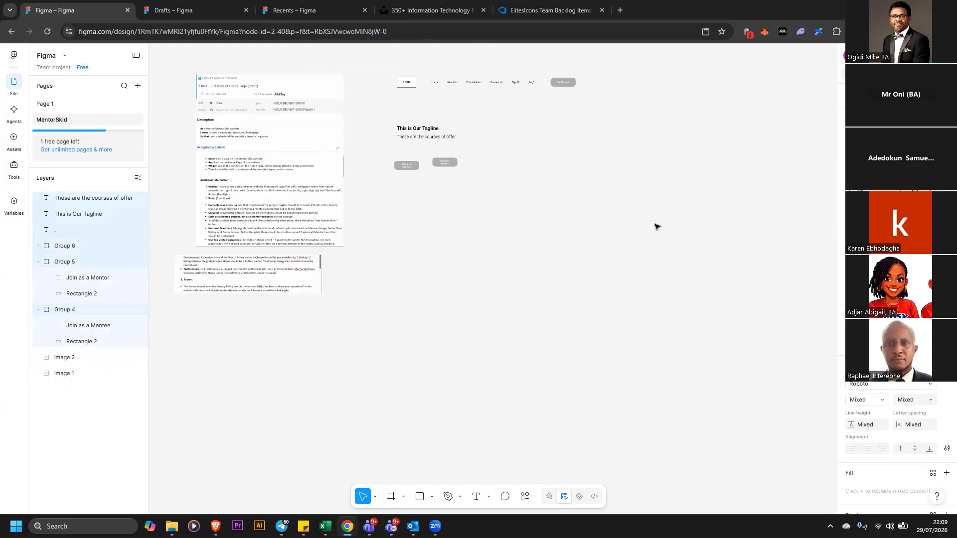
{"action": "left_click", "coordinate": [532, 391]}
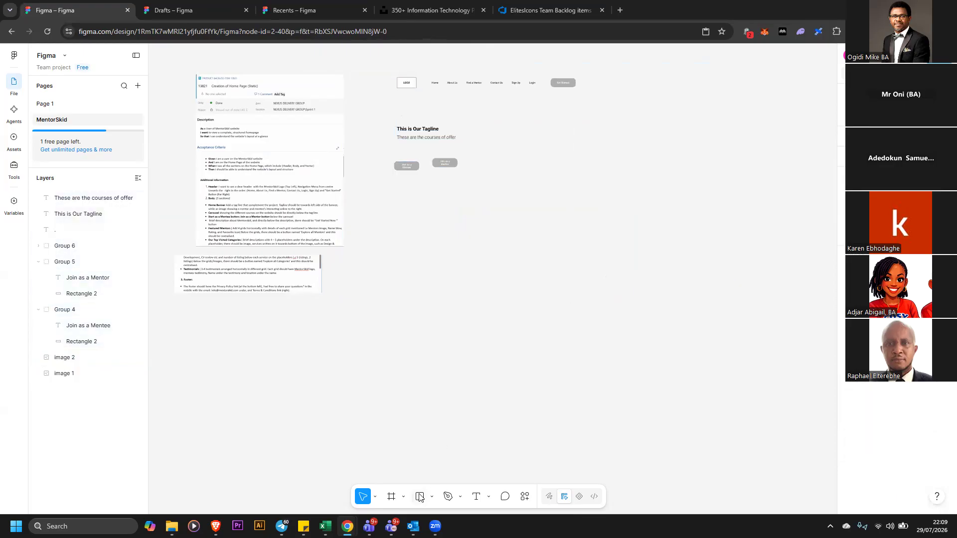
Draw a large rectangle, about 1803 × 1380, below the body buttons as a banner image placeholder
{"action": "left_click", "coordinate": [419, 497]}
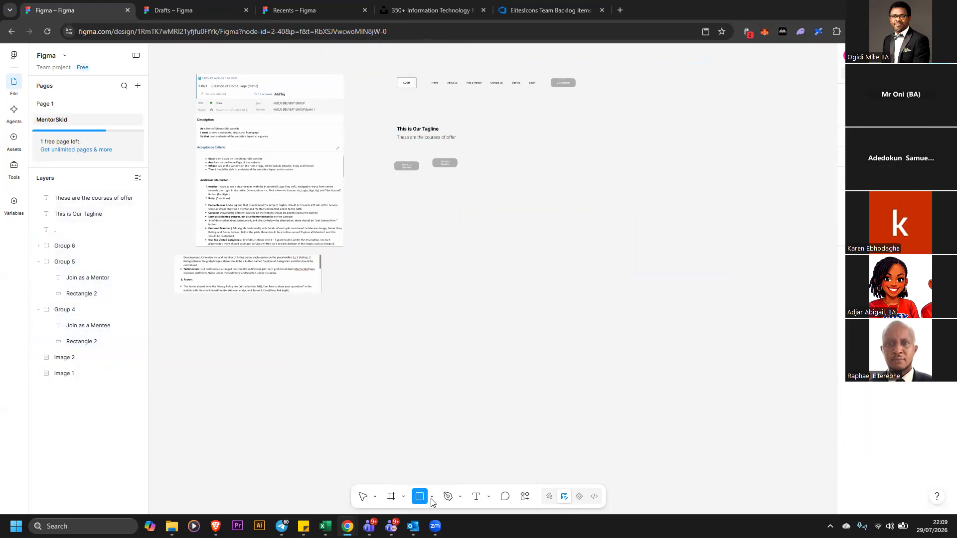
{"action": "mouse_move", "coordinate": [447, 239]}
{"action": "left_mouse_down"}
{"action": "mouse_move", "coordinate": [607, 387]}
{"action": "mouse_move", "coordinate": [672, 410]}
{"action": "left_mouse_up"}
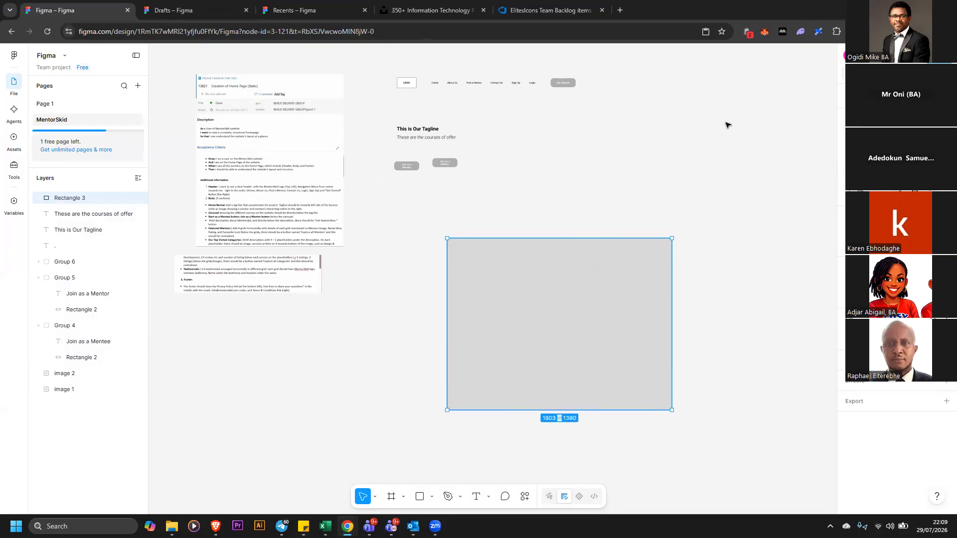
{"action": "left_click", "coordinate": [781, 121]}
{"action": "left_click", "coordinate": [673, 281]}
{"action": "double_click", "coordinate": [591, 291]}
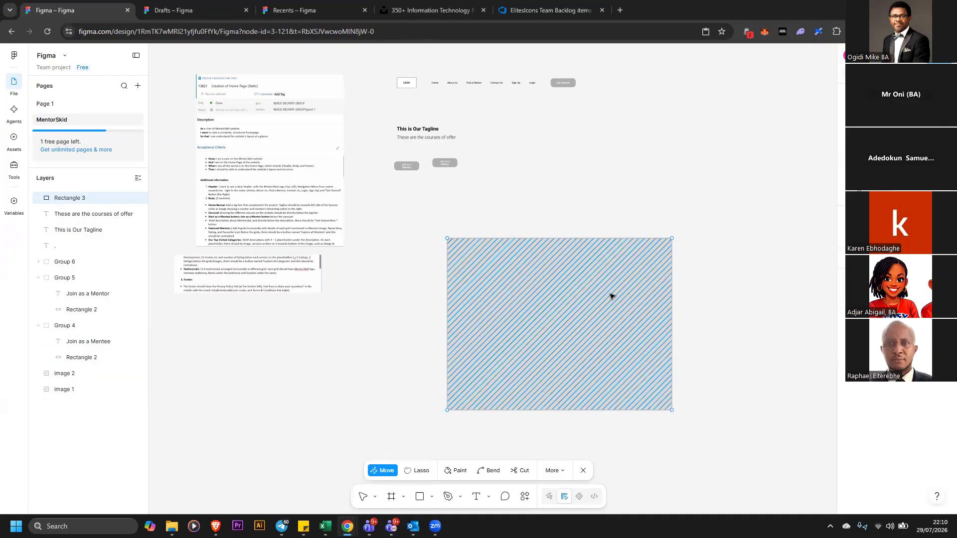
Try to delete the banner placeholder rectangle
{"action": "left_click", "coordinate": [657, 257]}
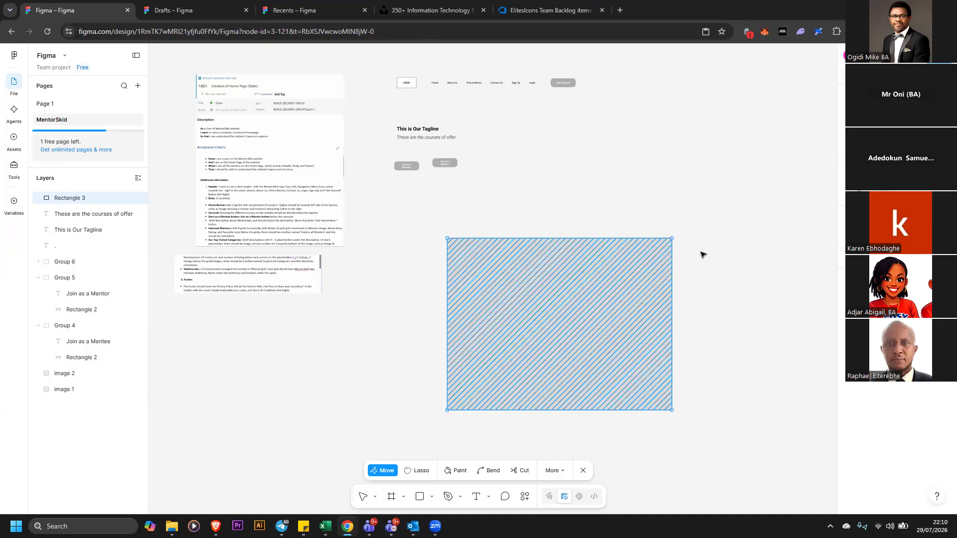
{"action": "key", "text": "Delete"}
{"action": "key", "text": "Escape"}
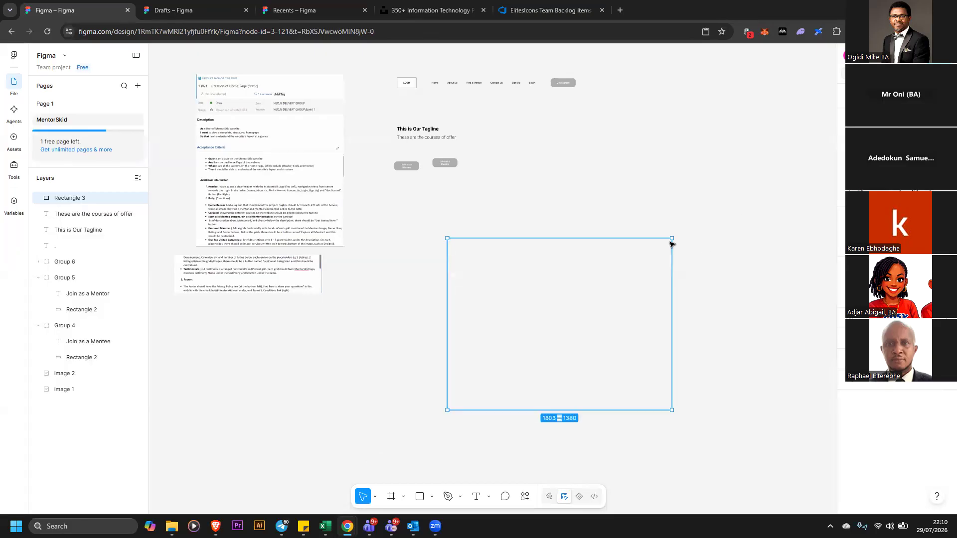
{"action": "key", "text": "Escape"}
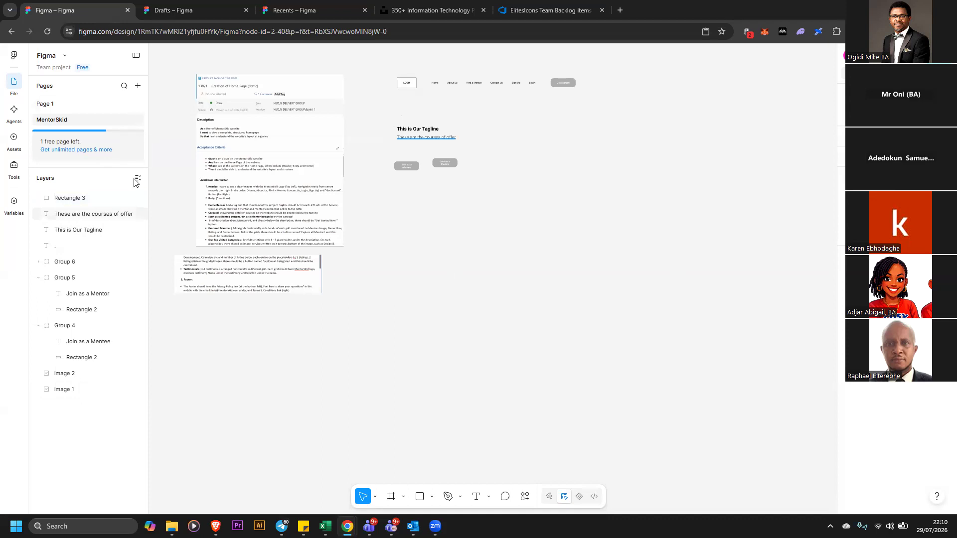
Add a new page named Page 3 and return to the MentorSkid page
{"action": "left_click", "coordinate": [138, 87]}
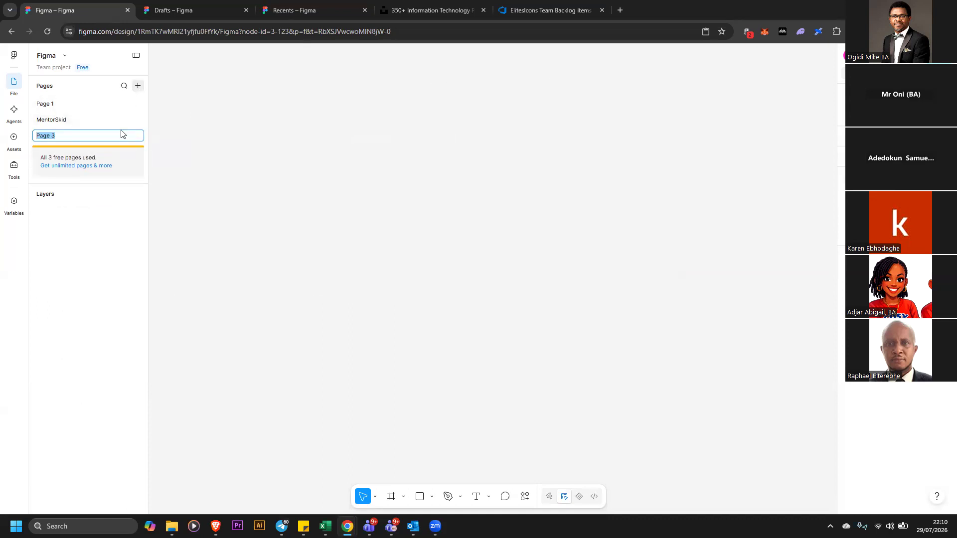
{"action": "key", "text": "Return"}
{"action": "left_click", "coordinate": [85, 122]}
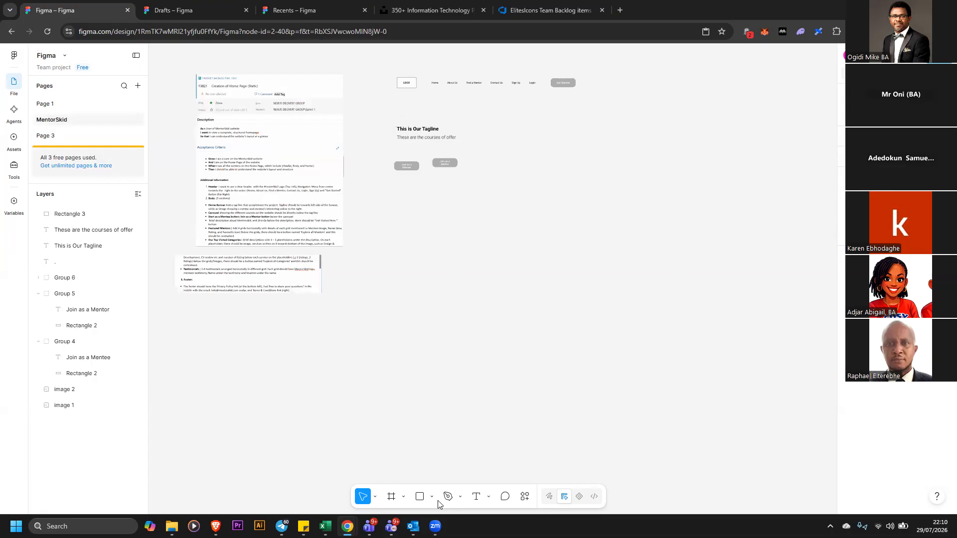
Draw a new white rectangle below the Mentee and Mentor buttons, about 1140 × 1976
{"action": "left_click", "coordinate": [422, 498]}
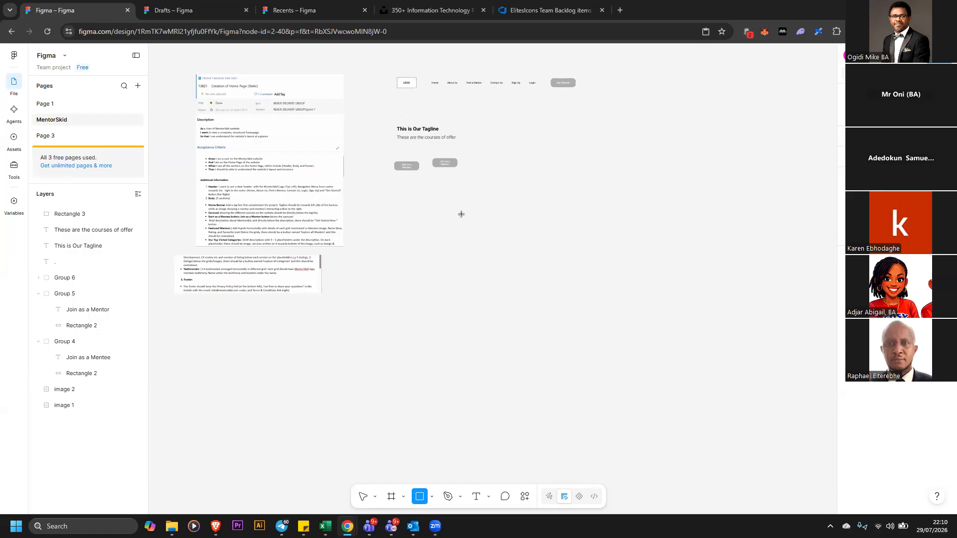
{"action": "mouse_move", "coordinate": [464, 213]}
{"action": "left_mouse_down"}
{"action": "mouse_move", "coordinate": [560, 337]}
{"action": "mouse_move", "coordinate": [772, 459]}
{"action": "left_mouse_up"}
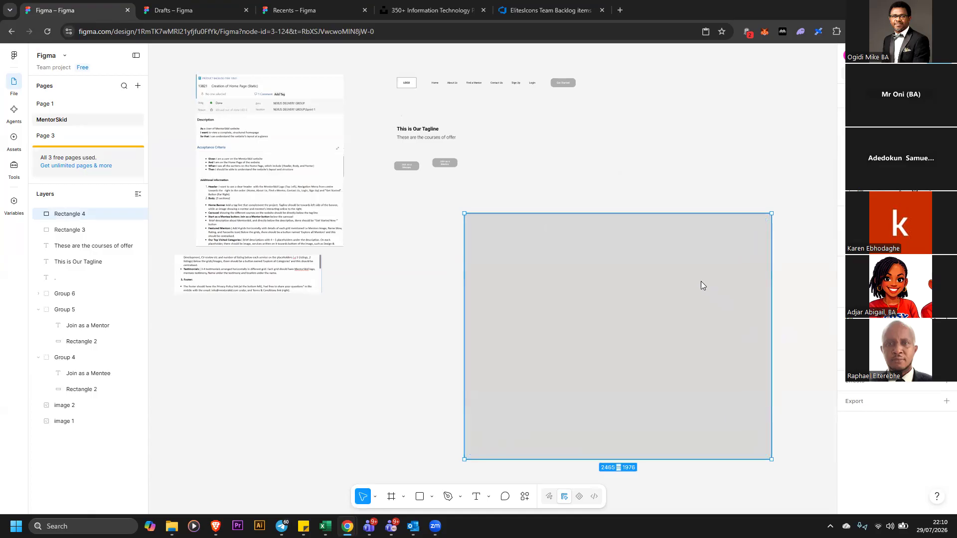
{"action": "left_click", "coordinate": [851, 336]}
{"action": "left_click_drag", "start_coordinate": [745, 325], "coordinate": [696, 272]}
{"action": "left_click_drag", "start_coordinate": [715, 238], "coordinate": [725, 198]}
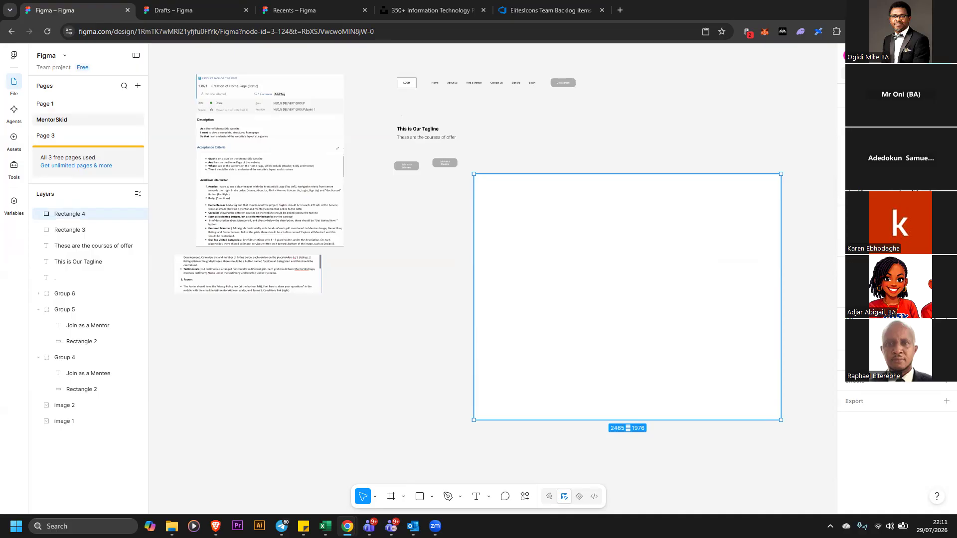
{"action": "left_click_drag", "start_coordinate": [781, 264], "coordinate": [616, 268]}
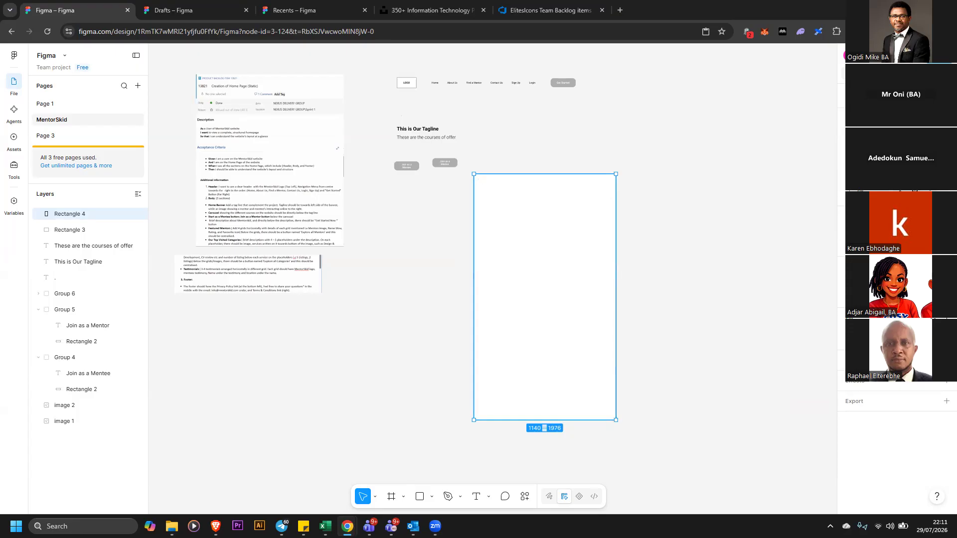
Move the header navigation bar down onto the top edge of the new rectangle
{"action": "key", "text": "shift+0"}
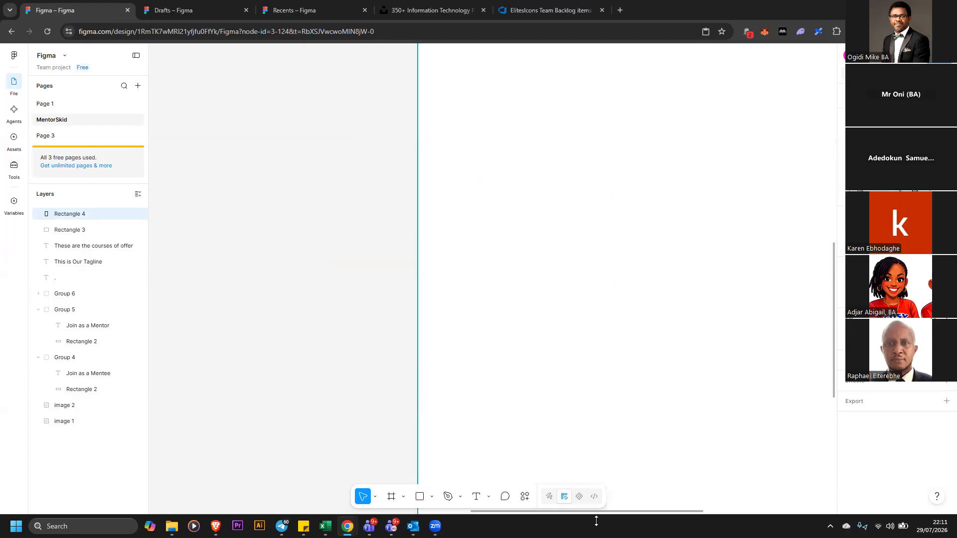
{"action": "left_click_drag", "start_coordinate": [636, 516], "coordinate": [718, 515]}
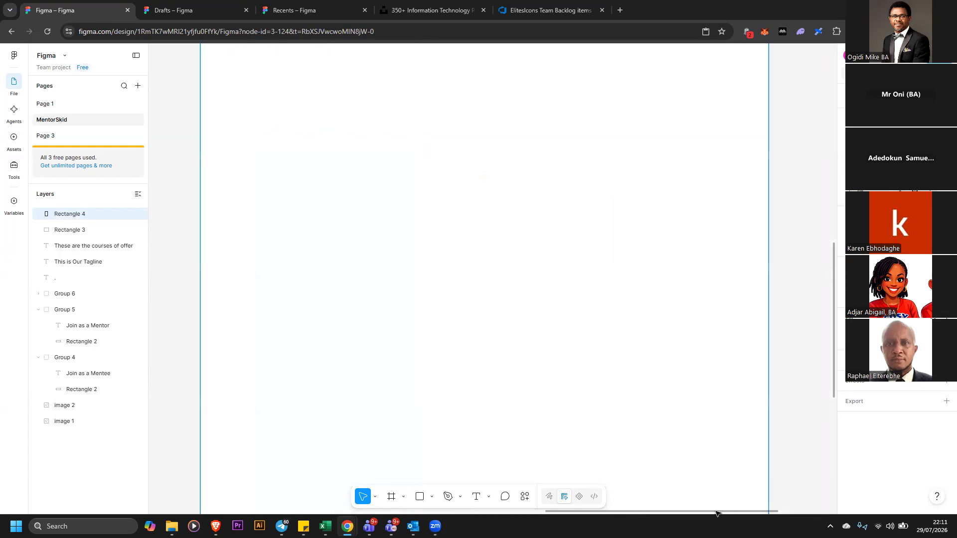
{"action": "scroll", "coordinate": [831, 332], "scroll_direction": "left", "scroll_amount": 1}
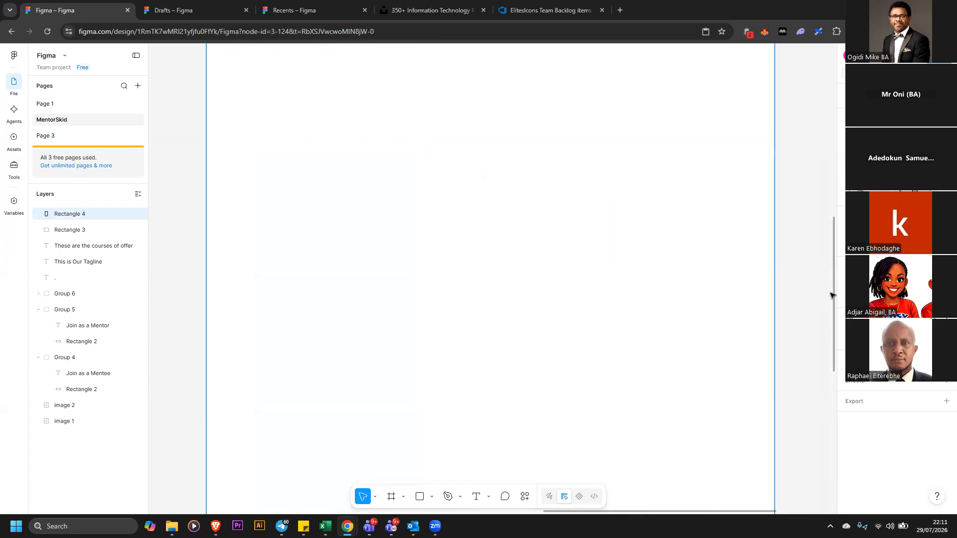
{"action": "scroll", "coordinate": [833, 214], "scroll_direction": "up", "scroll_amount": 5}
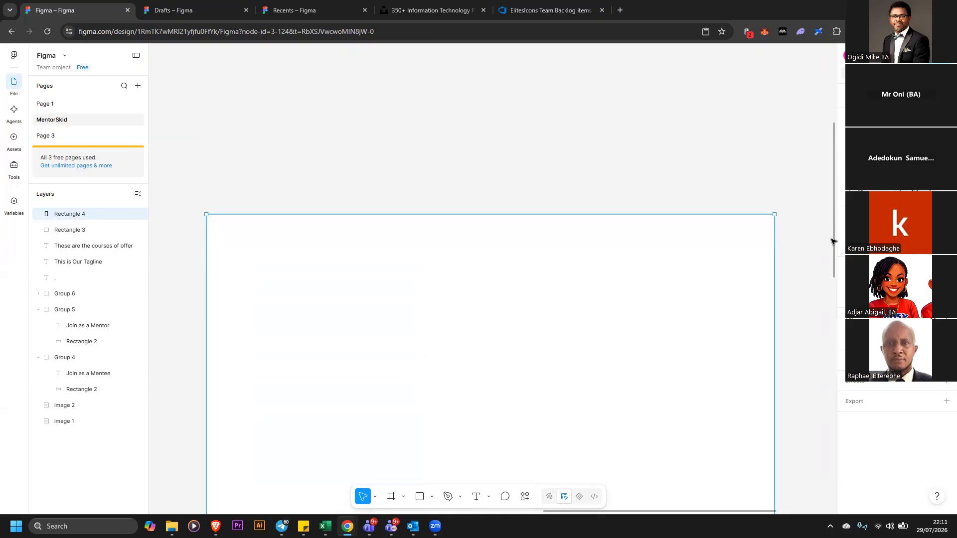
{"action": "scroll", "coordinate": [831, 247], "scroll_direction": "down", "scroll_amount": 3}
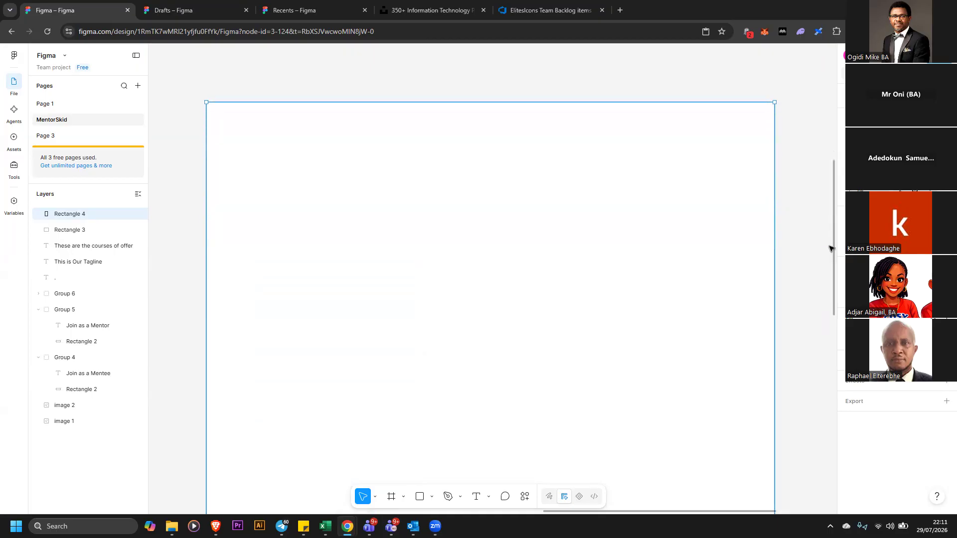
{"action": "scroll", "coordinate": [831, 249], "scroll_direction": "up", "scroll_amount": 1}
{"action": "scroll", "coordinate": [830, 251], "scroll_direction": "down", "scroll_amount": 1}
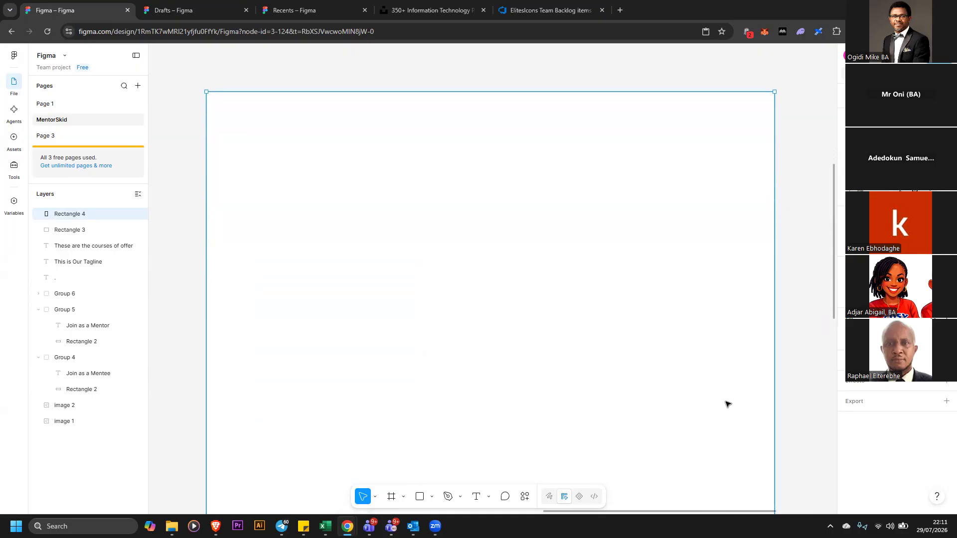
{"action": "scroll", "coordinate": [833, 169], "scroll_direction": "up", "scroll_amount": 1}
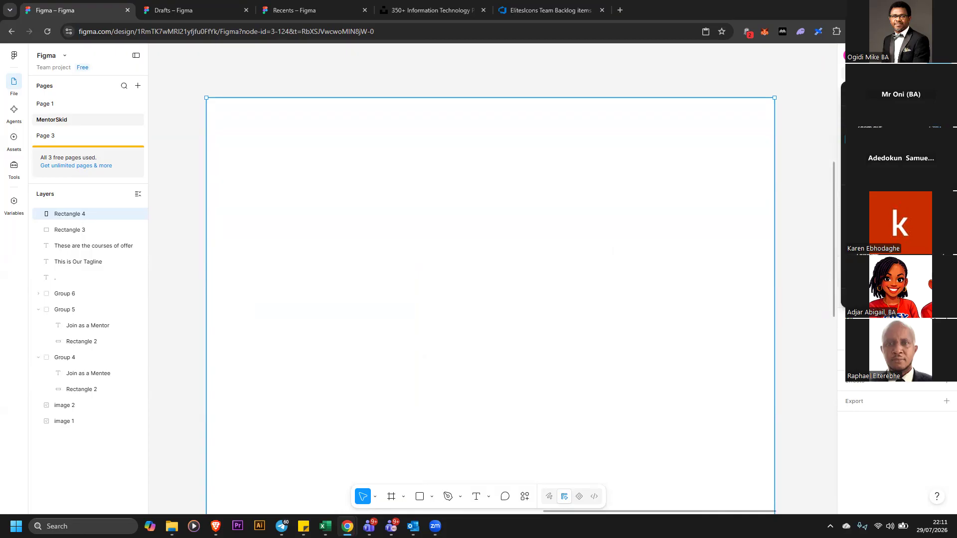
{"action": "key", "text": "minus"}
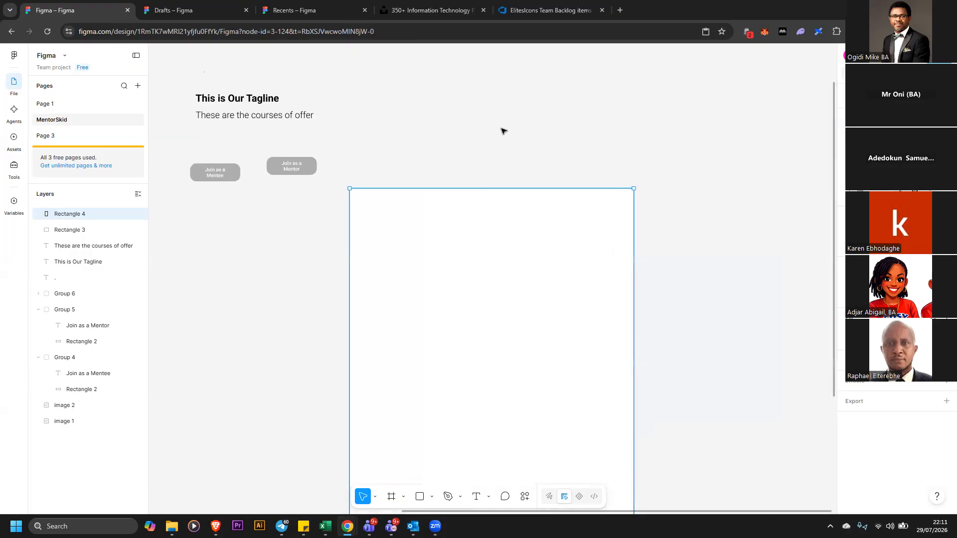
{"action": "left_click", "coordinate": [642, 156]}
{"action": "scroll", "coordinate": [637, 149], "scroll_direction": "up", "scroll_amount": 5}
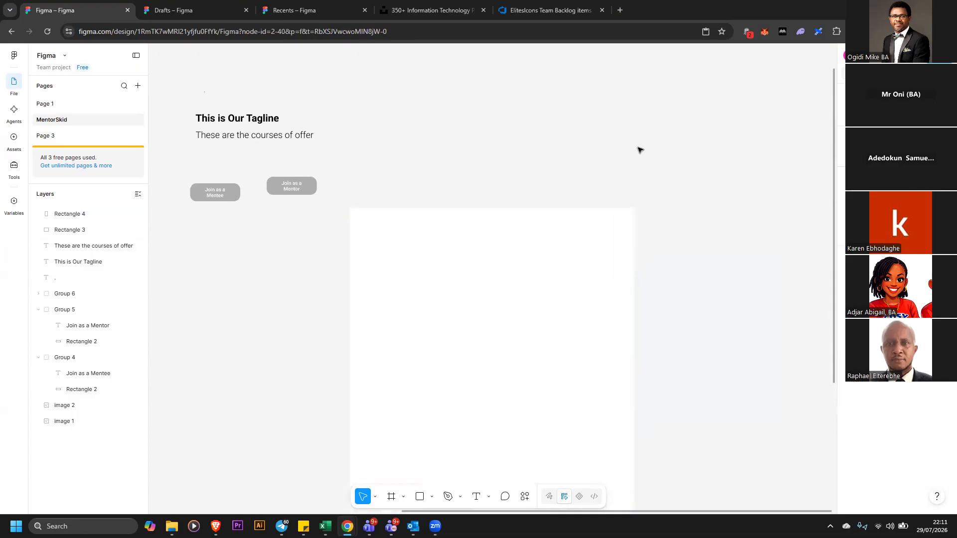
{"action": "scroll", "coordinate": [536, 136], "scroll_direction": "up", "scroll_amount": 1}
{"action": "left_click", "coordinate": [537, 136]}
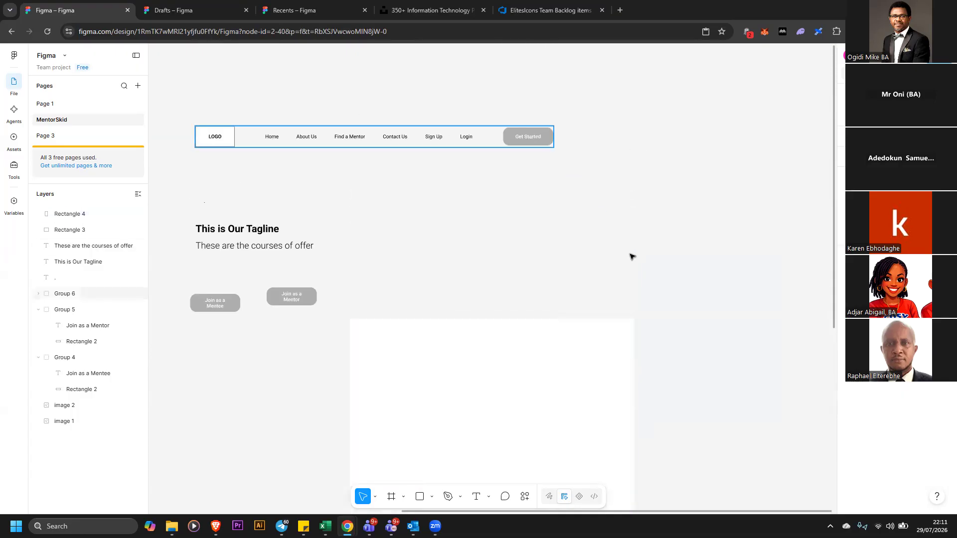
{"action": "left_click_drag", "start_coordinate": [538, 137], "coordinate": [678, 288]}
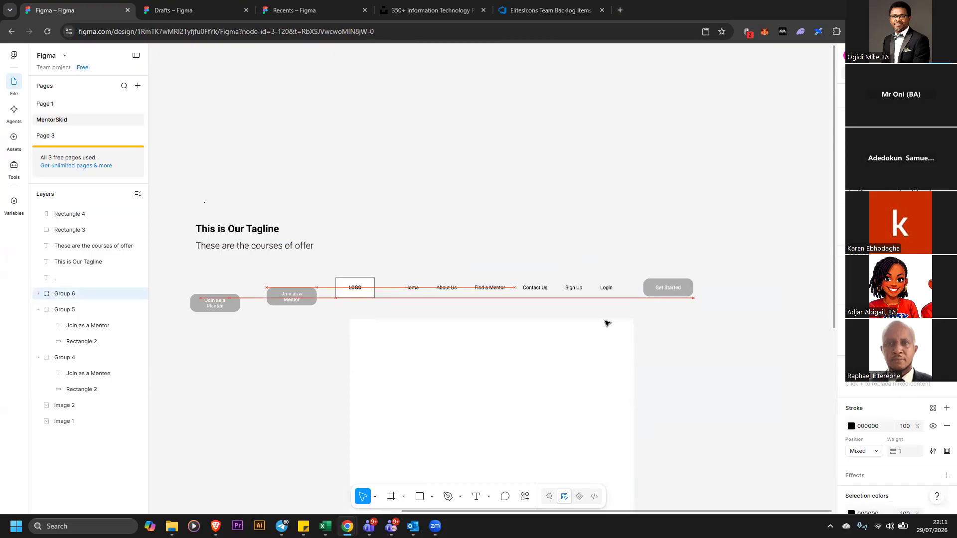
Send the new rectangle to the back and ungroup the header bar
{"action": "right_click", "coordinate": [602, 329]}
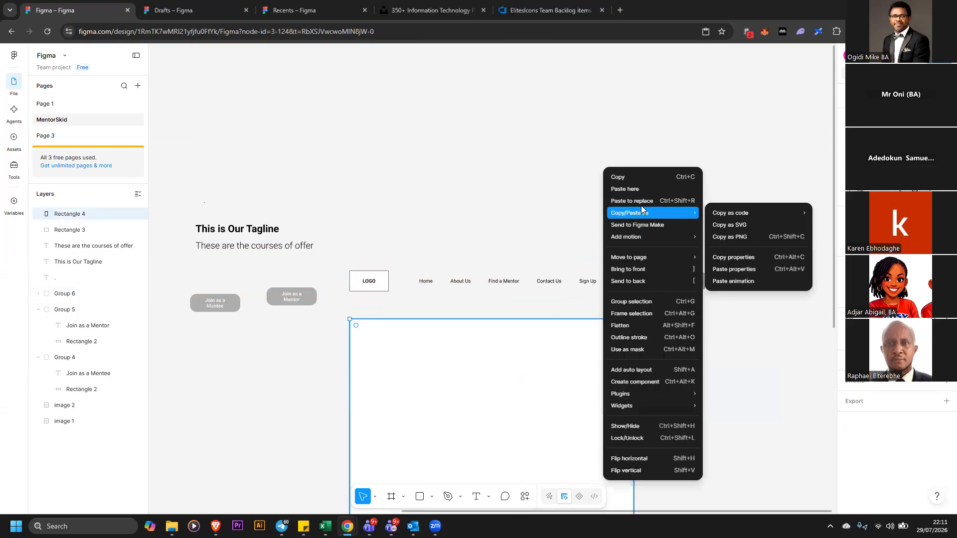
{"action": "left_click", "coordinate": [696, 282]}
{"action": "right_click", "coordinate": [703, 284]}
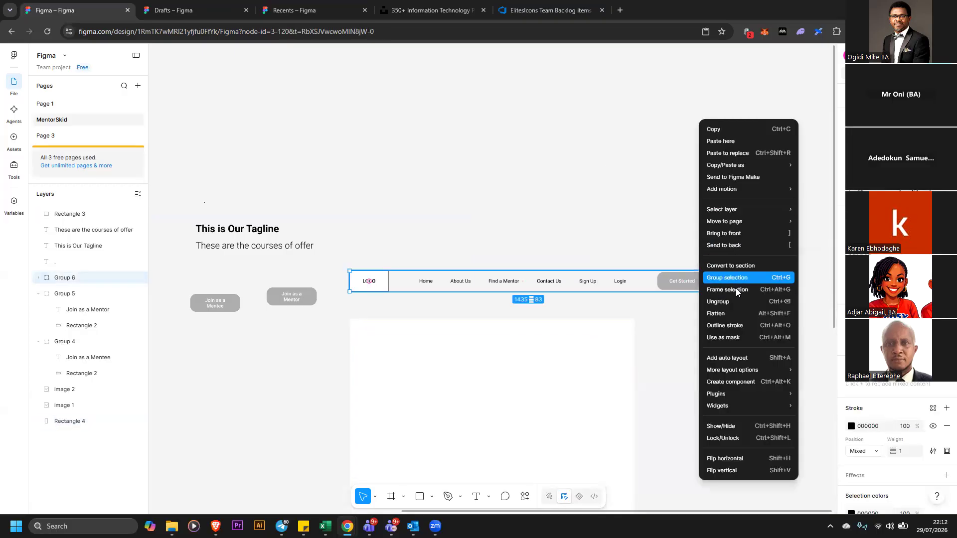
{"action": "left_click", "coordinate": [737, 301]}
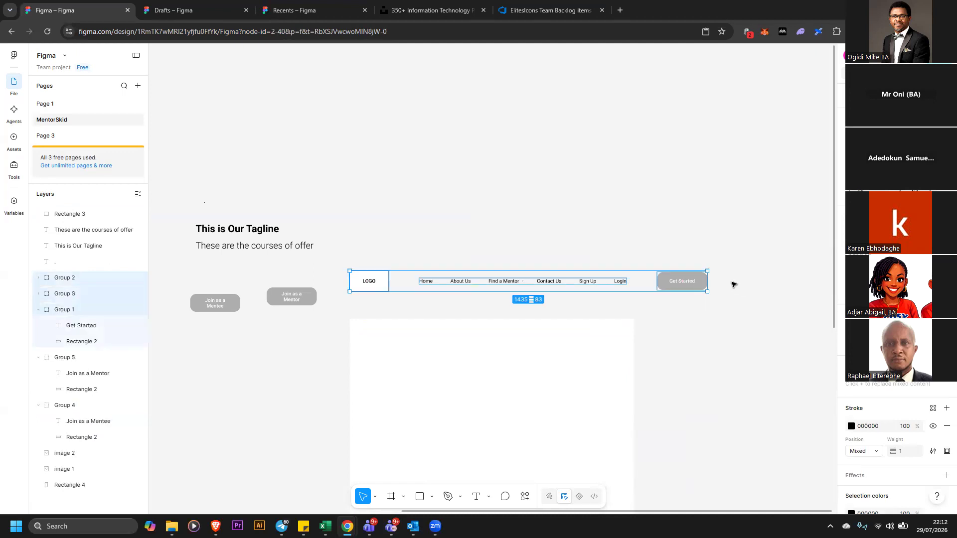
Move the Get Started button and the navigation links down into the top of the new rectangle
{"action": "left_click", "coordinate": [713, 284]}
{"action": "left_click_drag", "start_coordinate": [695, 284], "coordinate": [608, 348]}
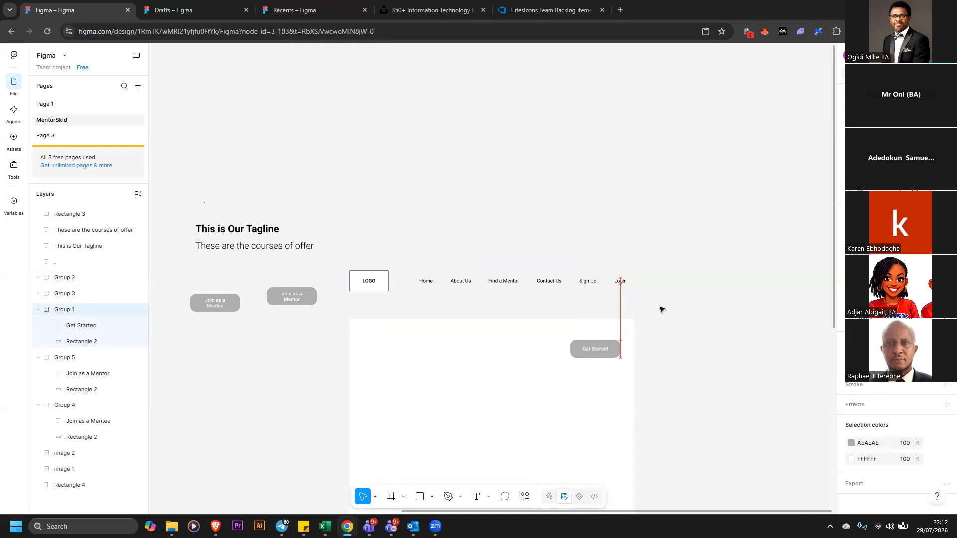
{"action": "left_click", "coordinate": [606, 282]}
{"action": "left_click", "coordinate": [596, 281]}
{"action": "left_click_drag", "start_coordinate": [575, 323], "coordinate": [537, 348]}
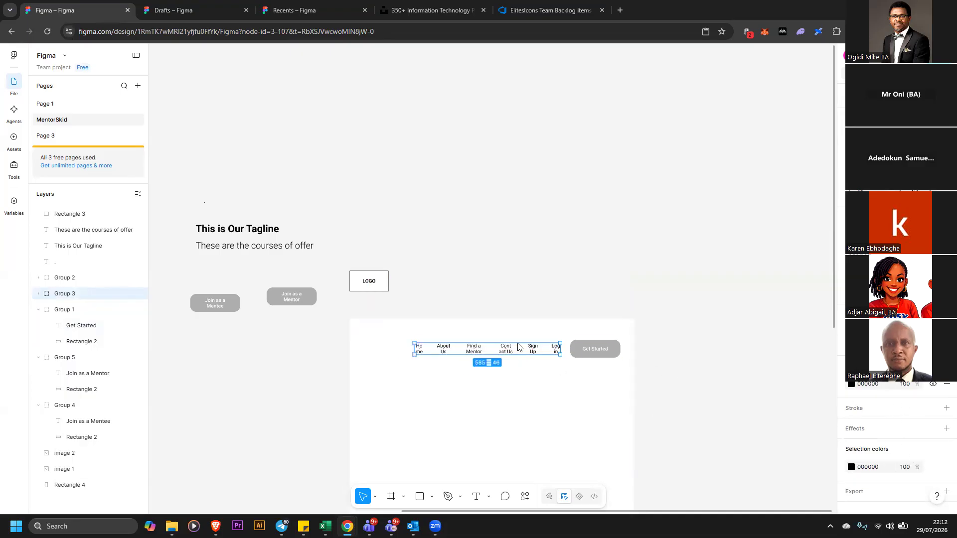
{"action": "key", "text": "Escape"}
{"action": "left_click", "coordinate": [556, 331]}
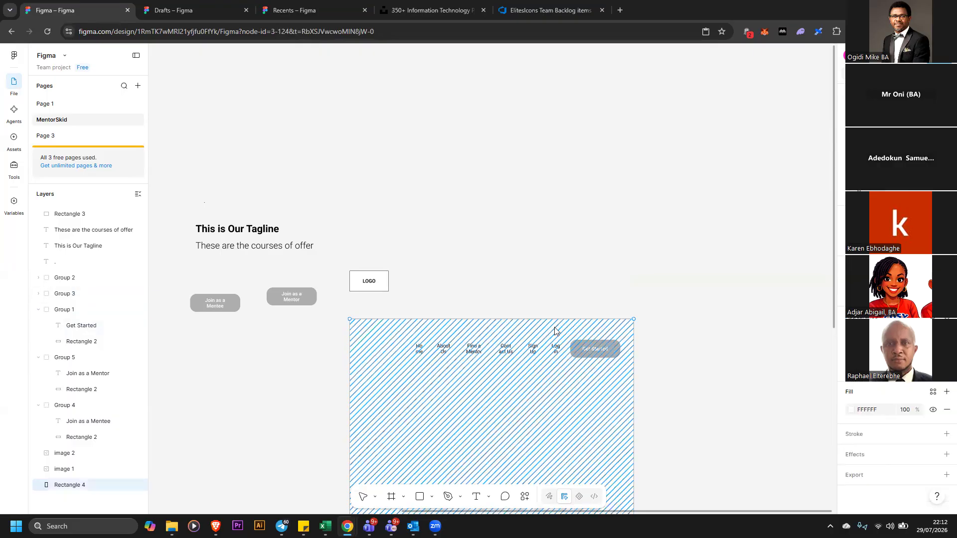
Reduce the font size of the Sign Up link in the navigation group
{"action": "double_click", "coordinate": [533, 349]}
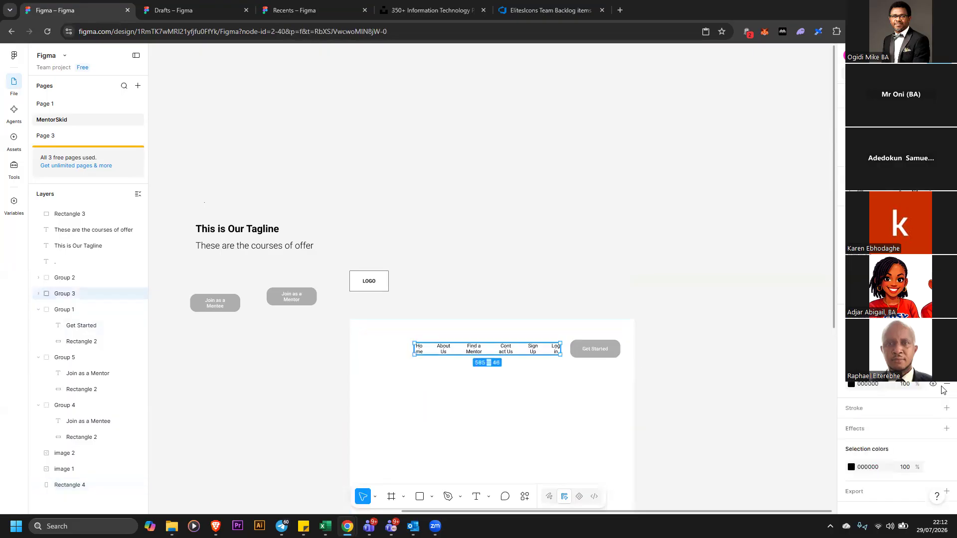
{"action": "left_click", "coordinate": [931, 376]}
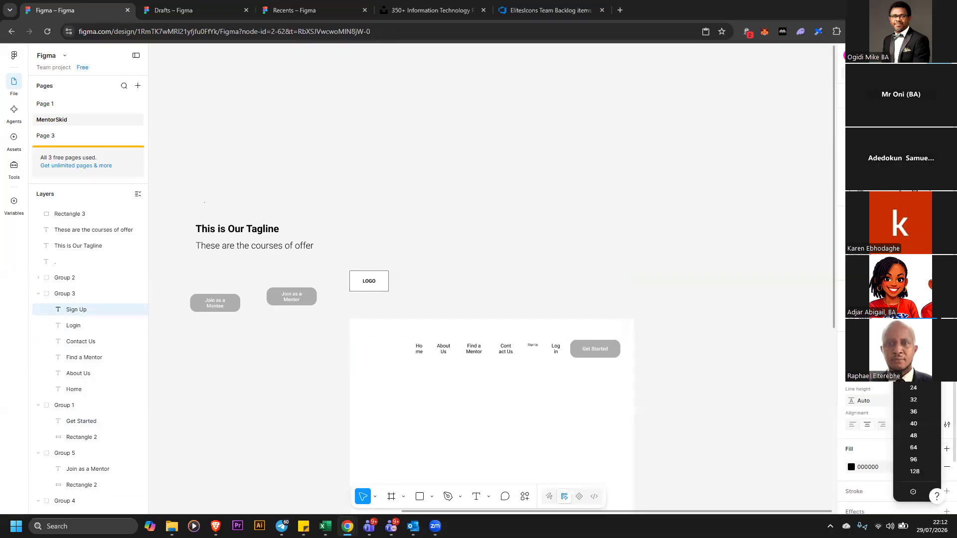
{"action": "left_click", "coordinate": [532, 346]}
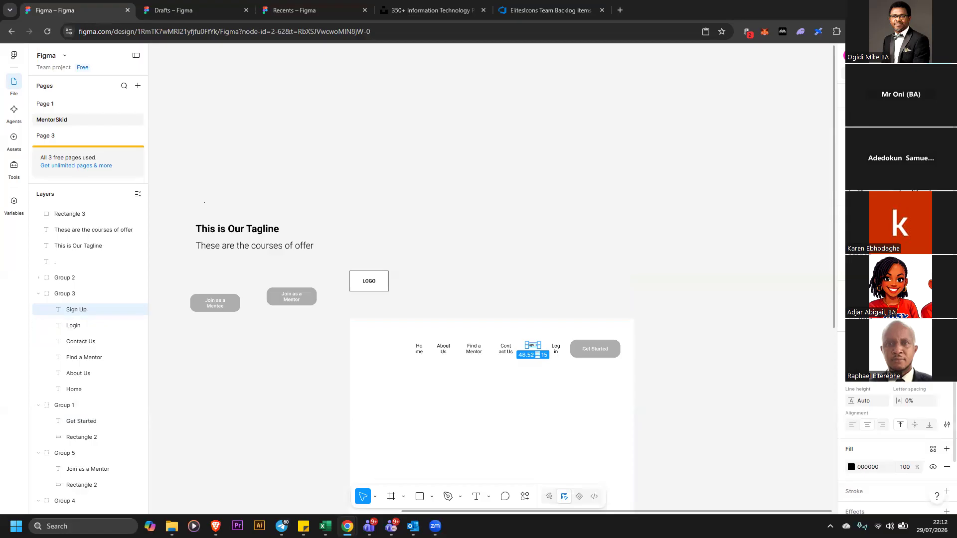
{"action": "key", "text": "ctrl+equal"}
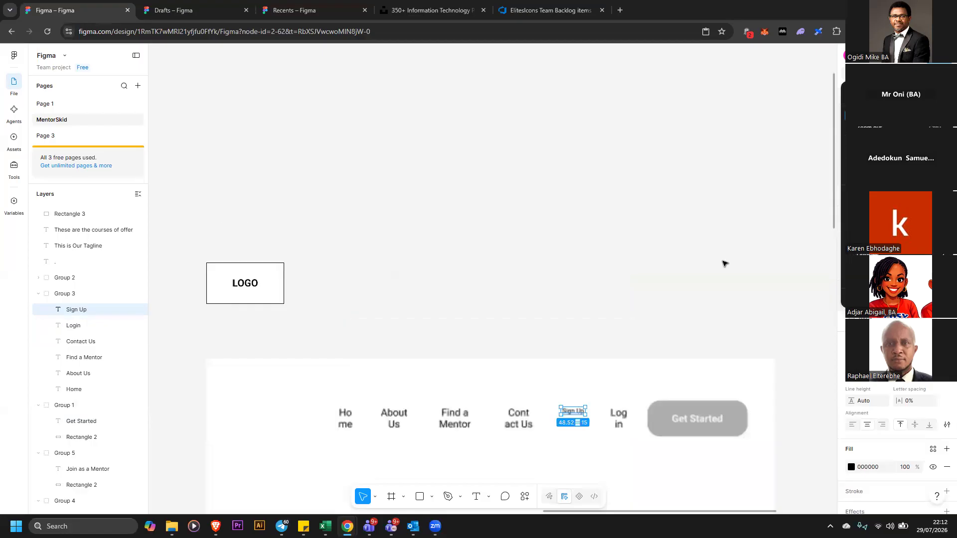
{"action": "left_click", "coordinate": [570, 412]}
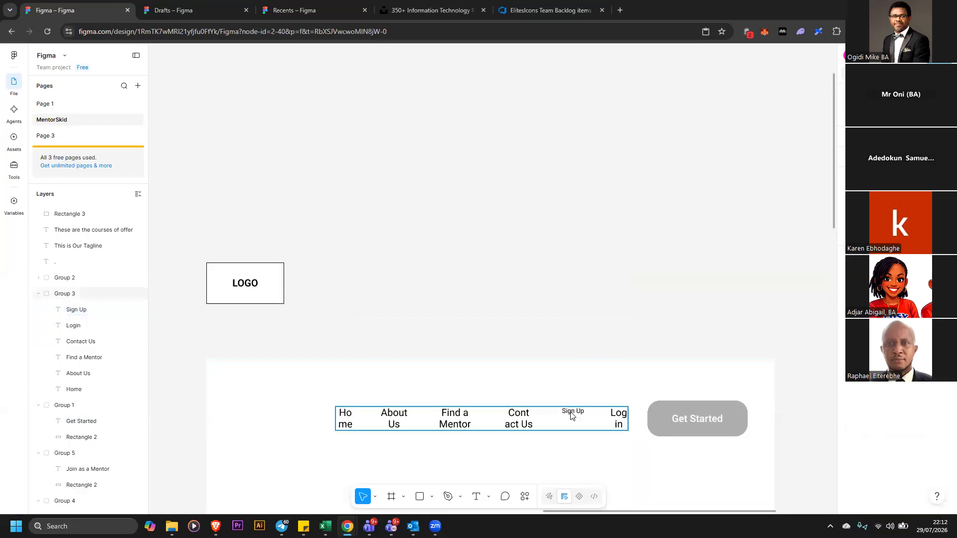
{"action": "left_click", "coordinate": [571, 413]}
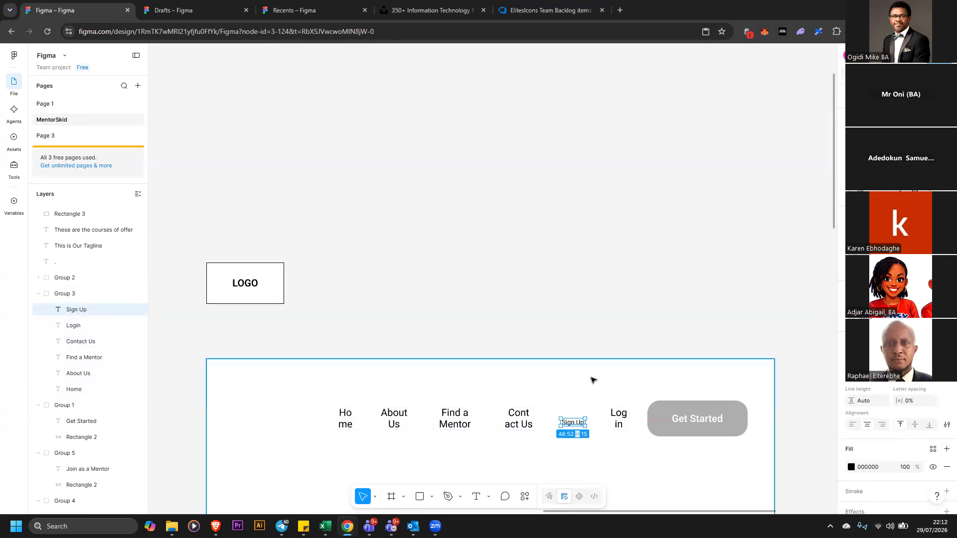
Ungroup the navigation links group inside the new rectangle
{"action": "double_click", "coordinate": [596, 421]}
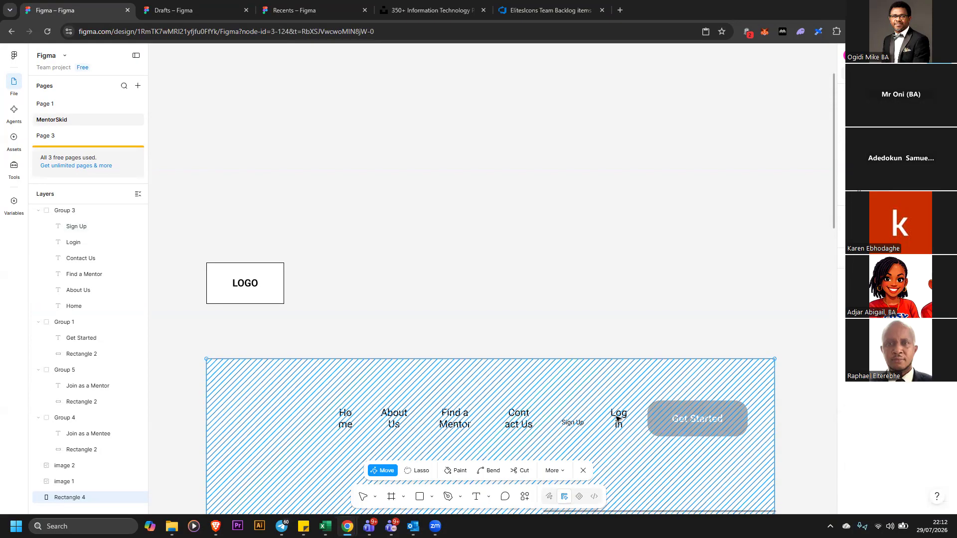
{"action": "key", "text": "Escape"}
{"action": "double_click", "coordinate": [616, 419]}
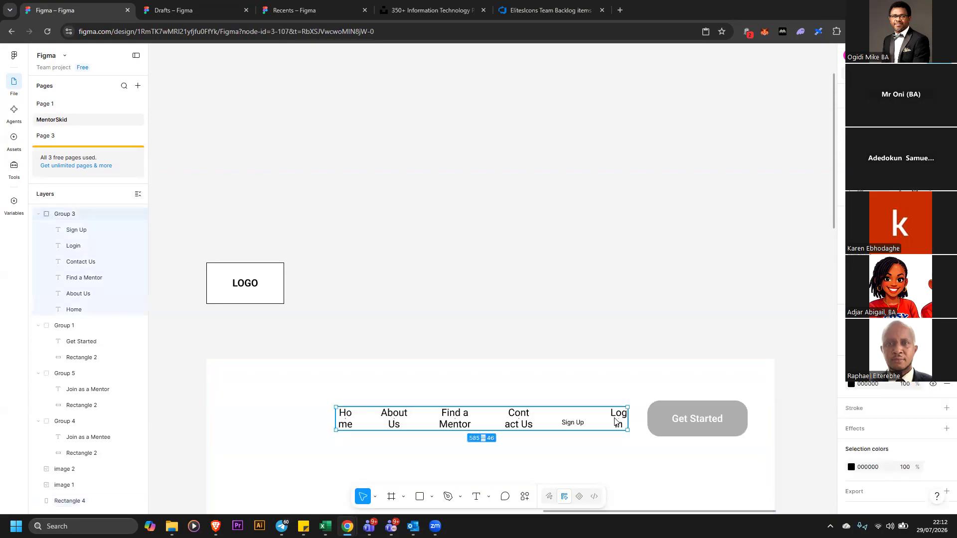
{"action": "right_click", "coordinate": [617, 419]}
{"action": "left_click", "coordinate": [924, 383]}
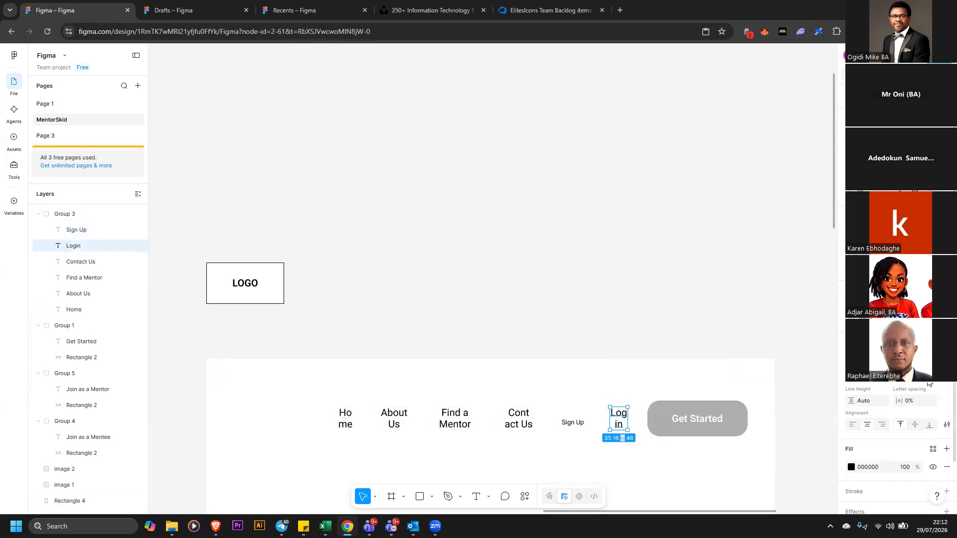
{"action": "left_click", "coordinate": [720, 299]}
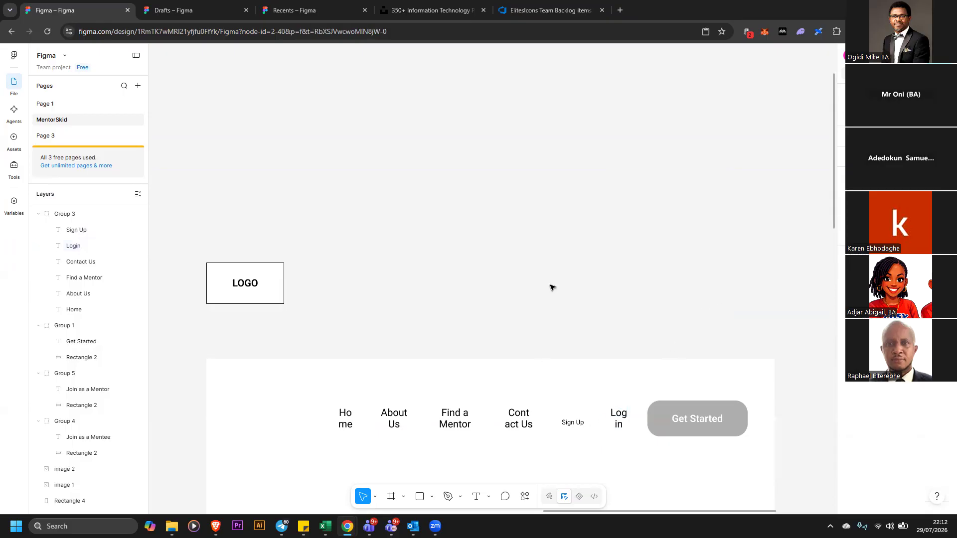
{"action": "right_click", "coordinate": [466, 415]}
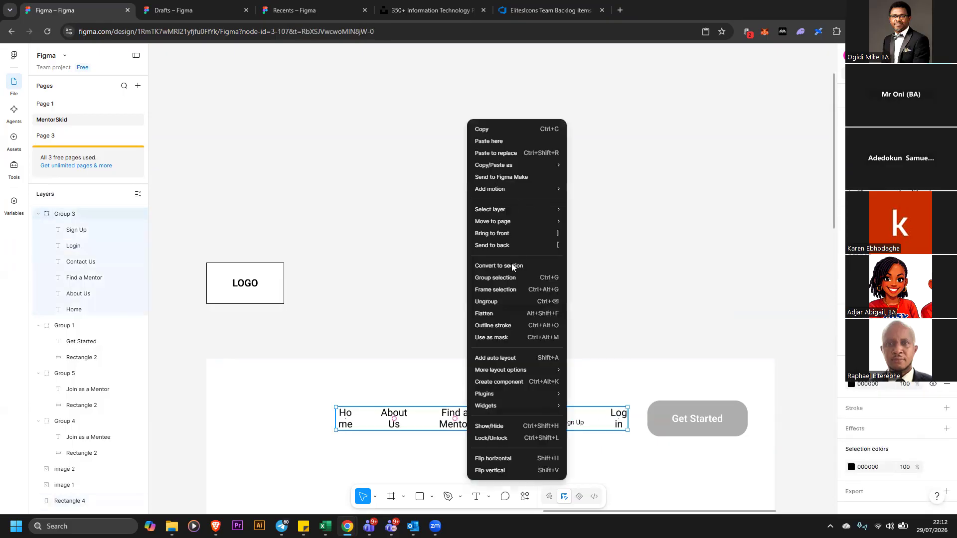
{"action": "left_click", "coordinate": [515, 301]}
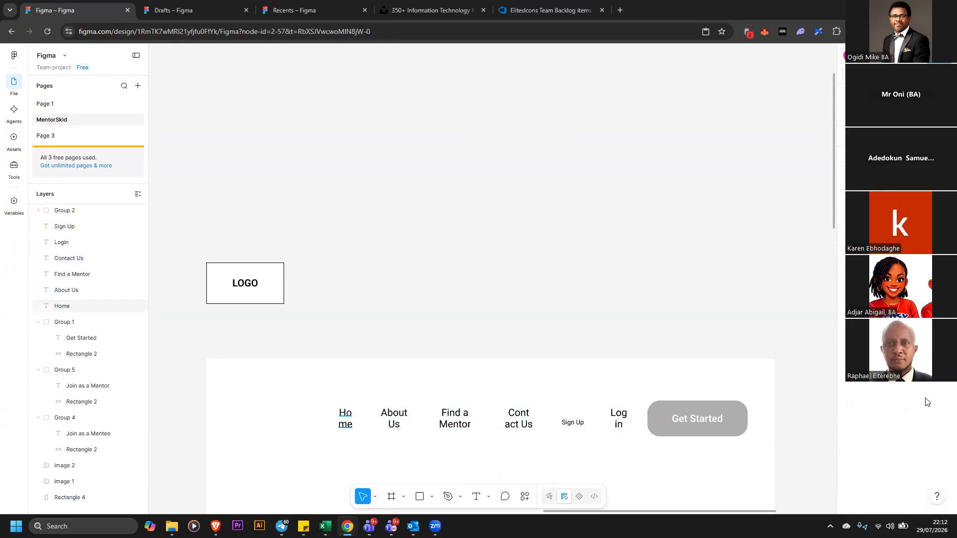
Reduce the font size of the Home, About Us and Find a Mentor navigation links
{"action": "left_click", "coordinate": [931, 377]}
{"action": "left_click", "coordinate": [914, 316]}
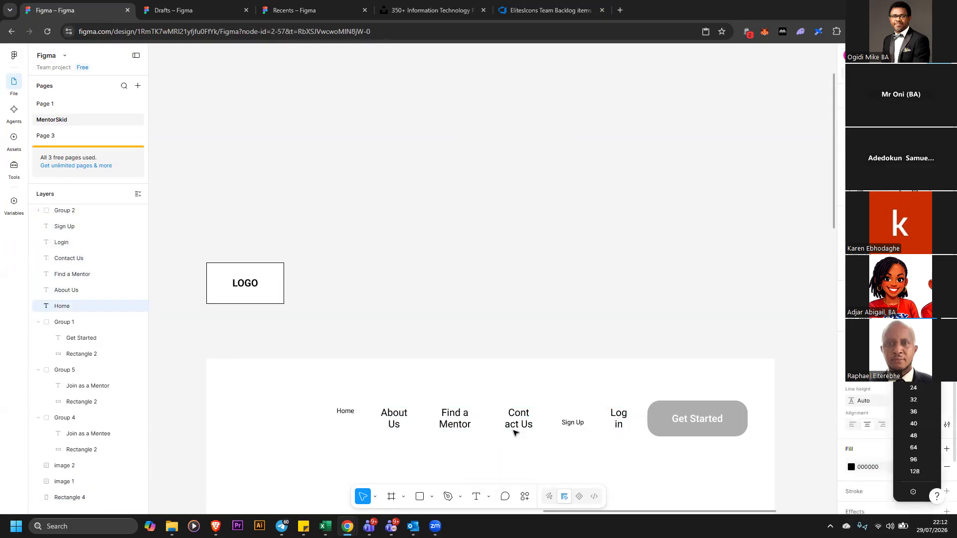
{"action": "left_click", "coordinate": [406, 418]}
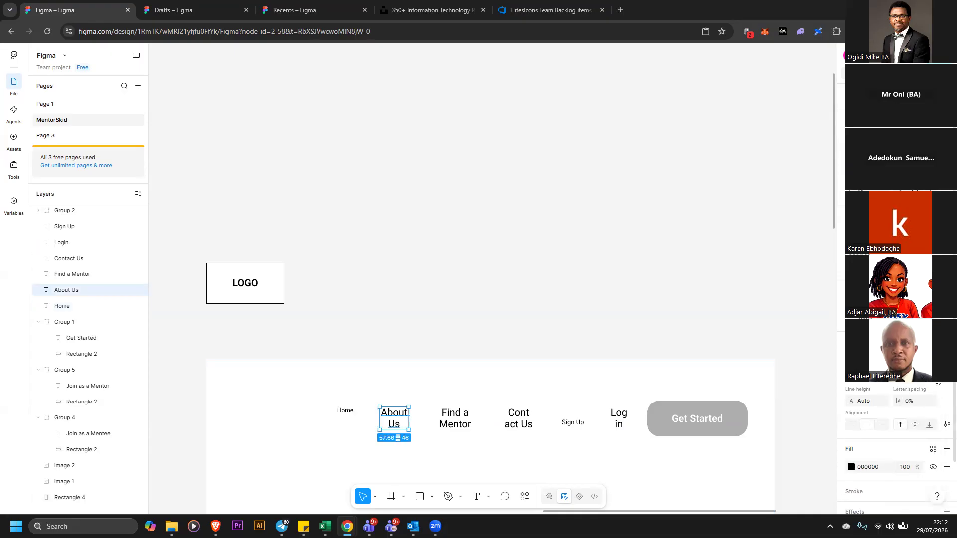
{"action": "left_click", "coordinate": [455, 419]}
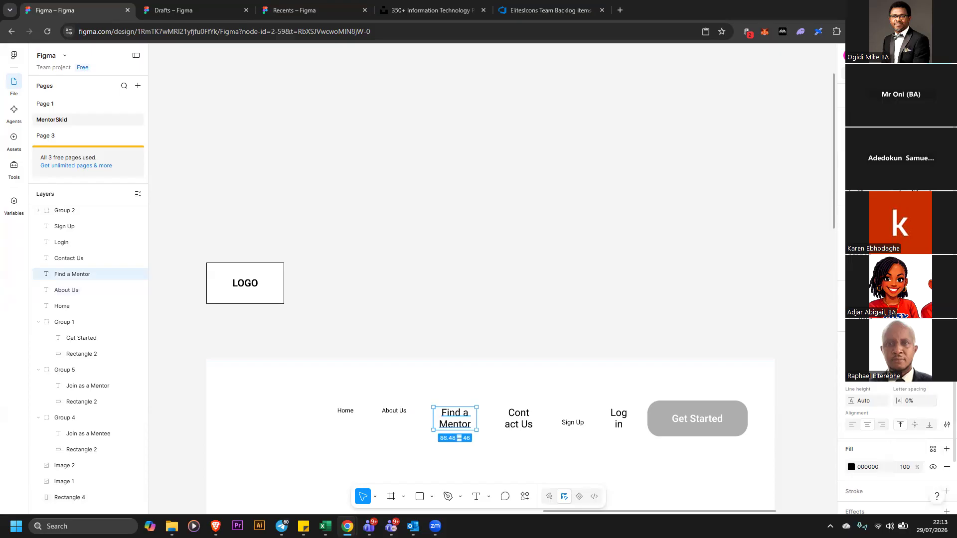
{"action": "left_click", "coordinate": [931, 375]}
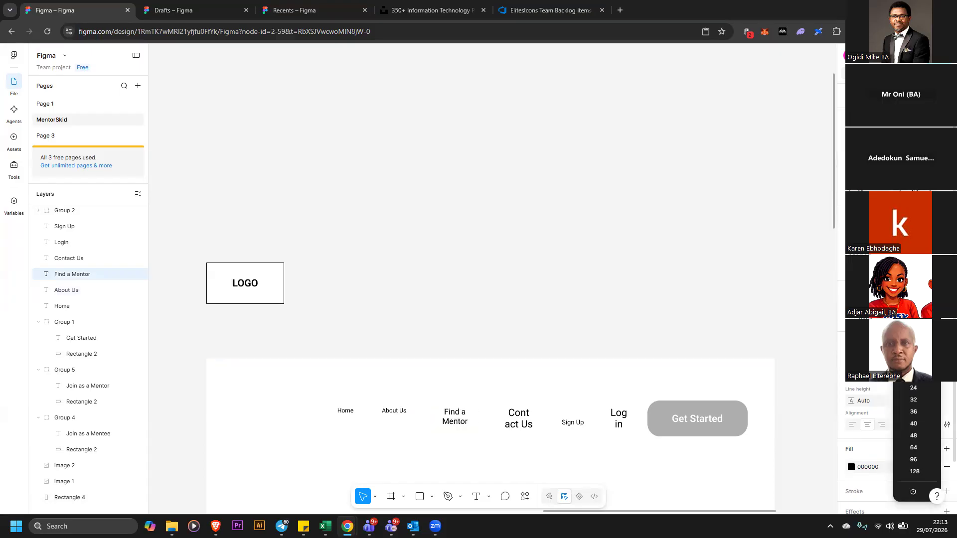
{"action": "left_click", "coordinate": [921, 414]}
{"action": "left_click", "coordinate": [509, 323]}
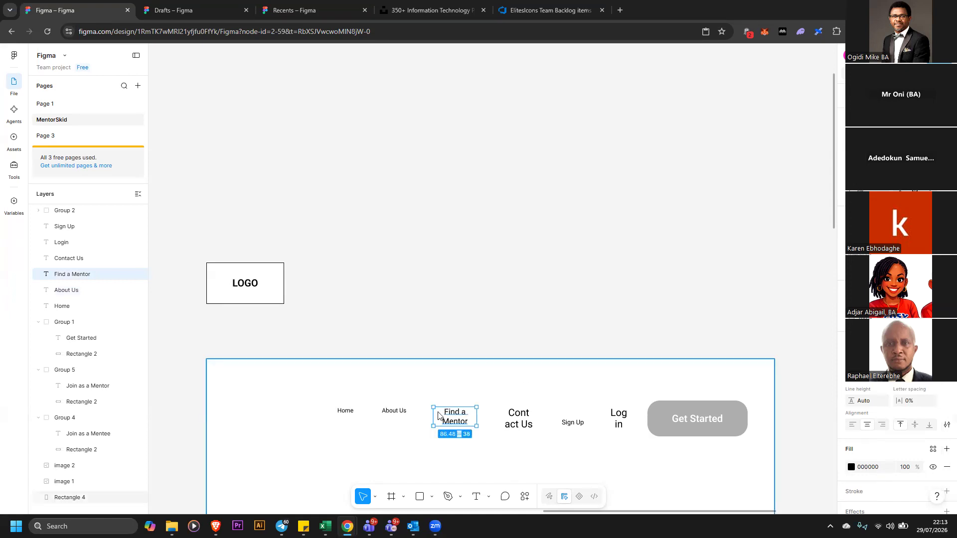
{"action": "left_click", "coordinate": [455, 418]}
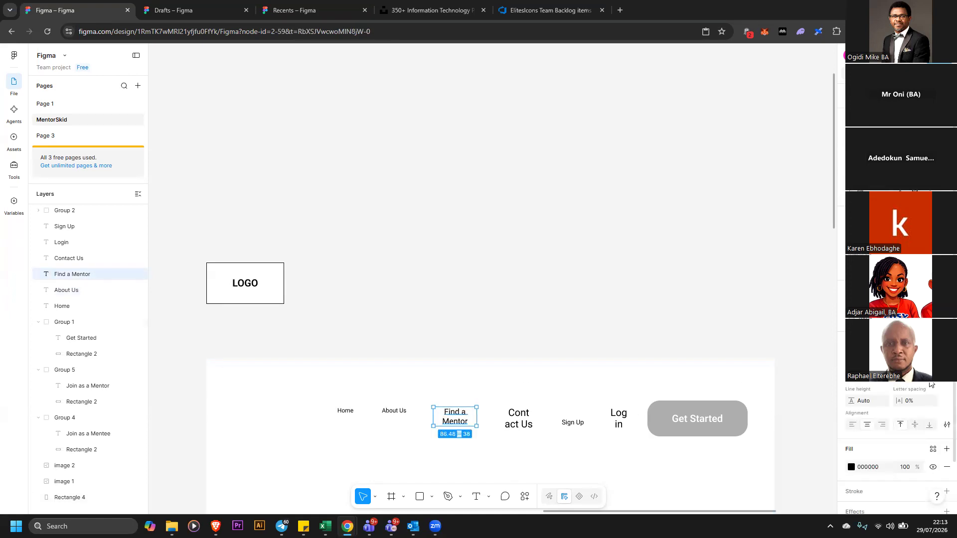
{"action": "left_click", "coordinate": [931, 372]}
{"action": "left_click", "coordinate": [920, 324]}
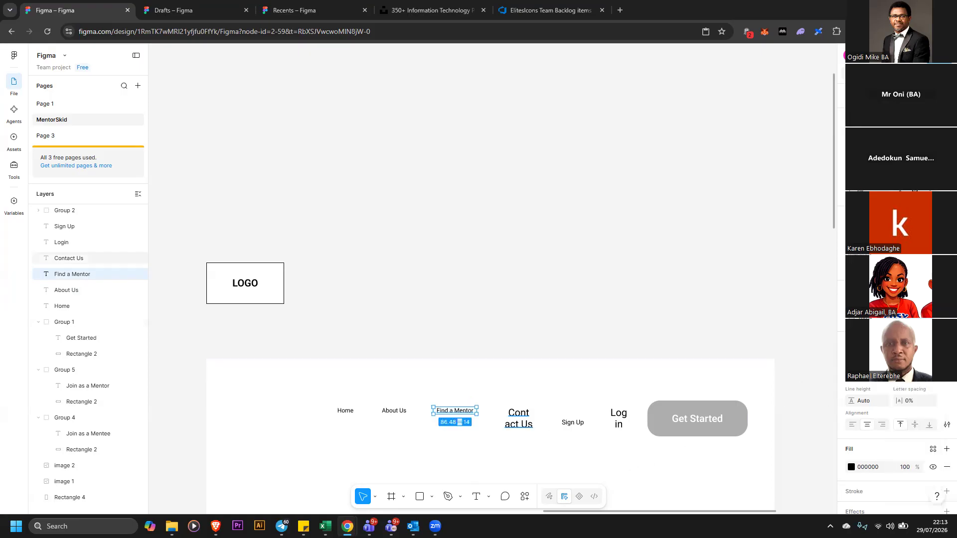
Reduce the font size of the Contact Us and Login navigation links
{"action": "left_click", "coordinate": [519, 419]}
{"action": "left_click", "coordinate": [931, 373]}
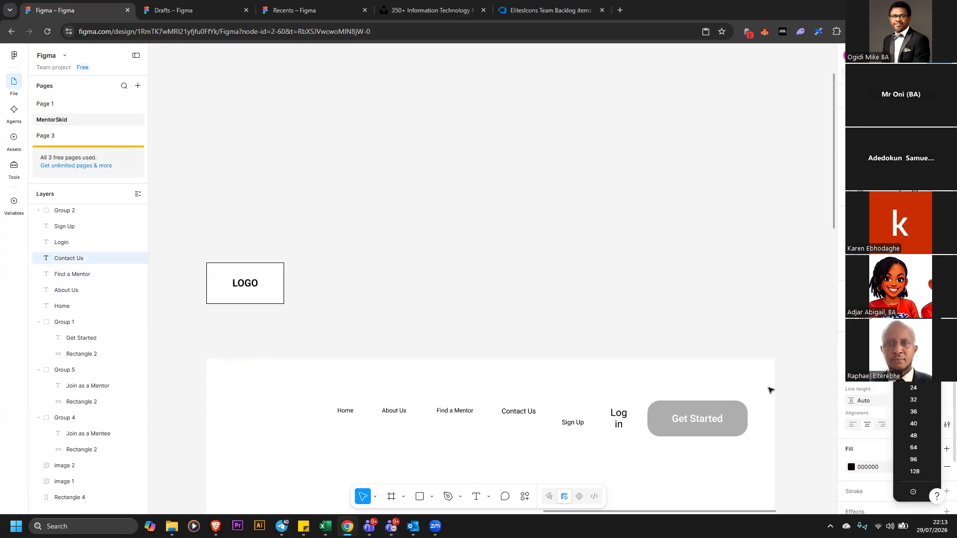
{"action": "left_click", "coordinate": [608, 432]}
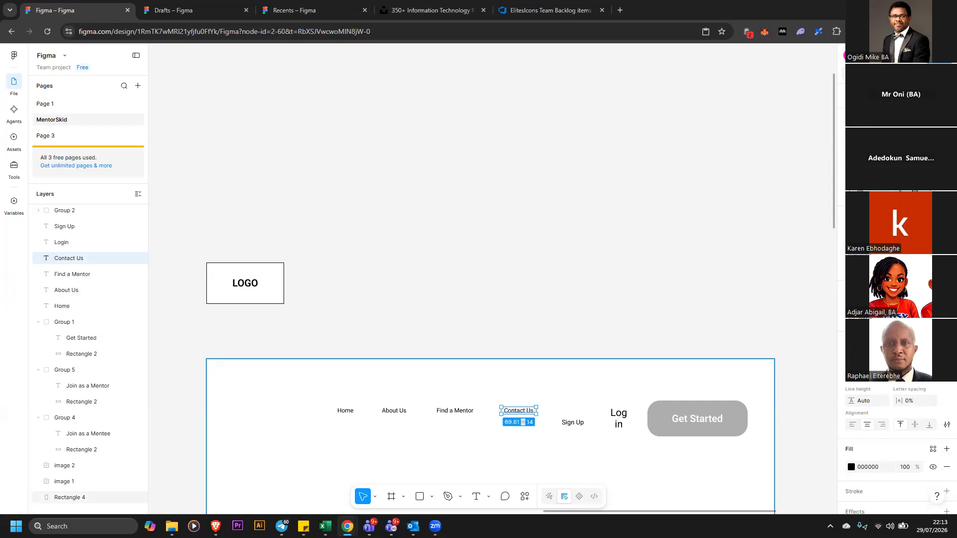
{"action": "left_click", "coordinate": [618, 419]}
{"action": "left_click", "coordinate": [931, 373]}
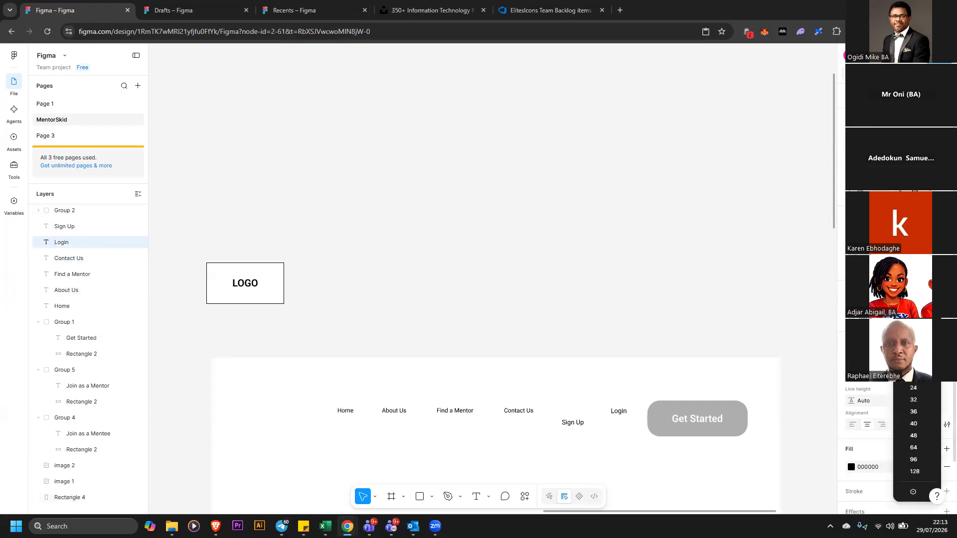
{"action": "left_click", "coordinate": [913, 352]}
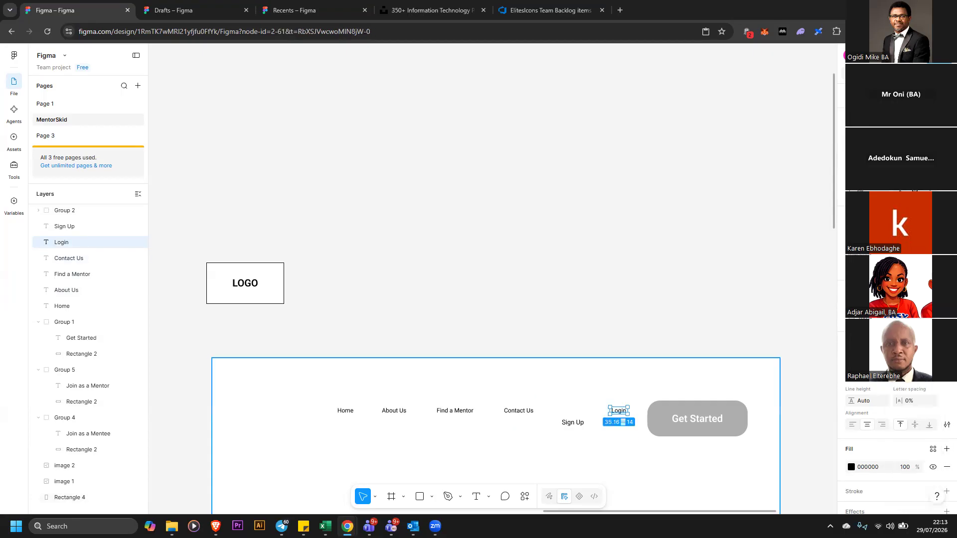
{"action": "left_click", "coordinate": [832, 314]}
{"action": "left_click_drag", "start_coordinate": [598, 452], "coordinate": [622, 437]}
{"action": "left_click", "coordinate": [710, 292]}
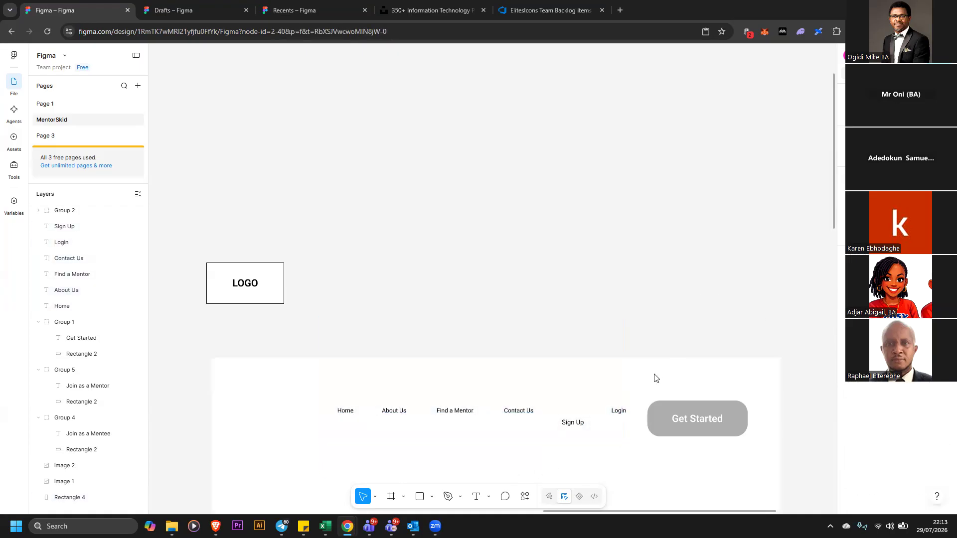
Lock the large background rectangle and align all navigation links along their vertical centres
{"action": "right_click", "coordinate": [655, 378]}
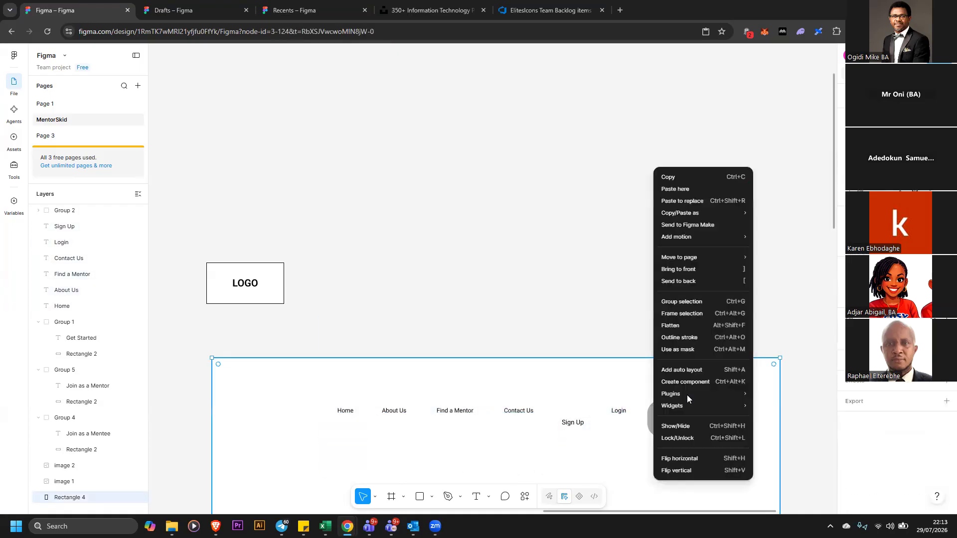
{"action": "left_click", "coordinate": [699, 436]}
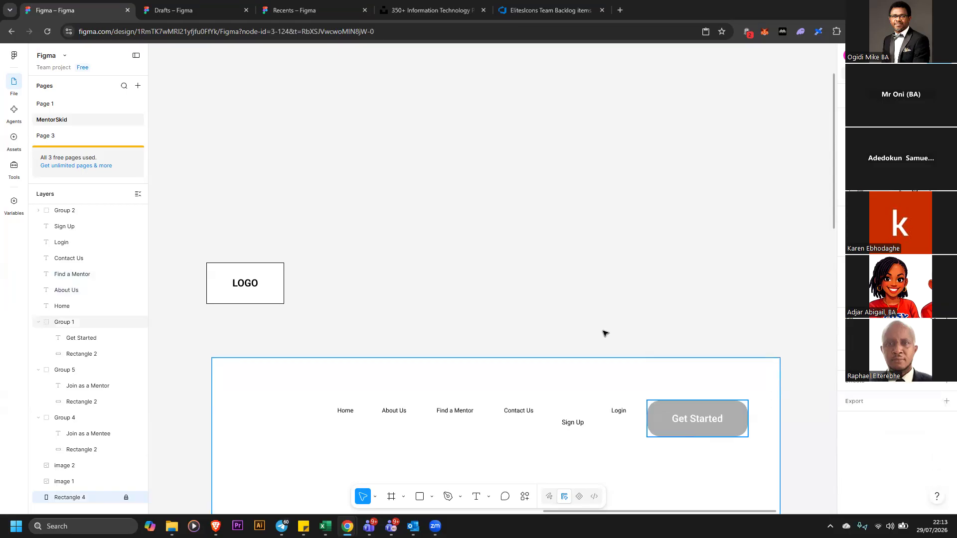
{"action": "left_click_drag", "start_coordinate": [378, 466], "coordinate": [632, 452]}
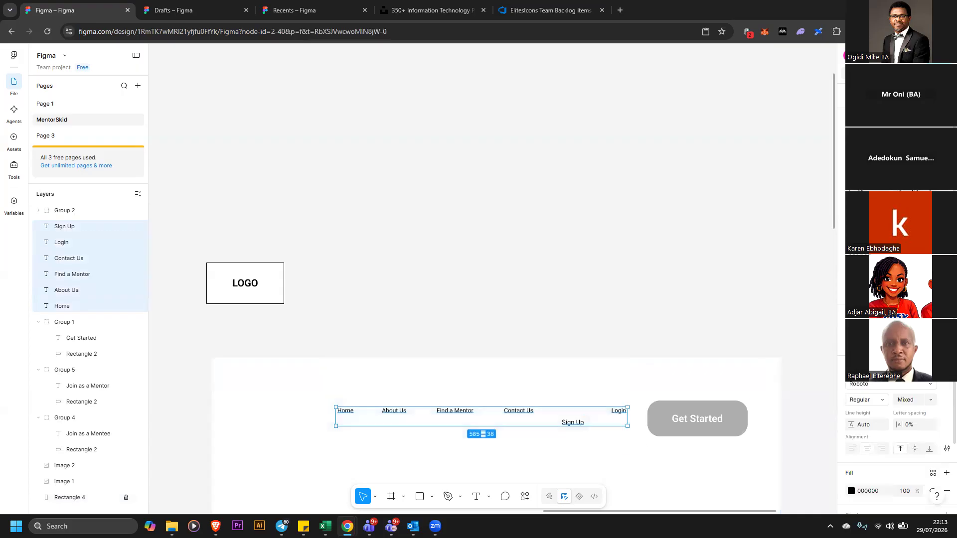
{"action": "key", "text": "alt+v"}
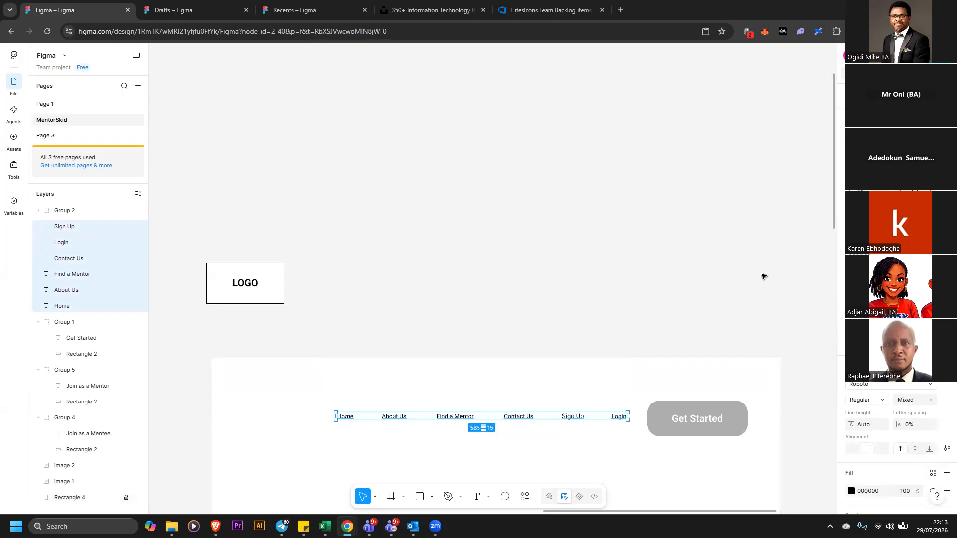
Reduce the font size of the Get Started button label
{"action": "left_click", "coordinate": [728, 387]}
{"action": "left_click", "coordinate": [723, 406]}
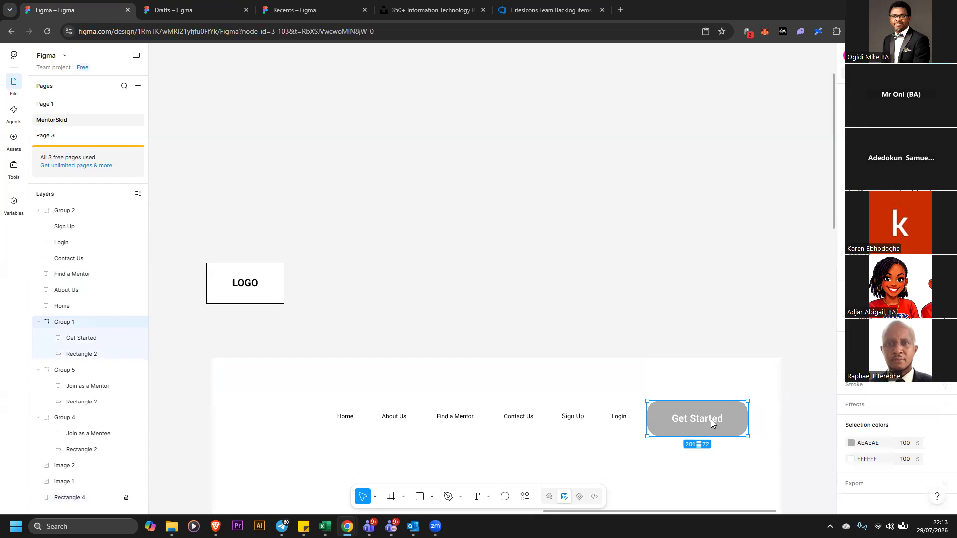
{"action": "double_click", "coordinate": [713, 422]}
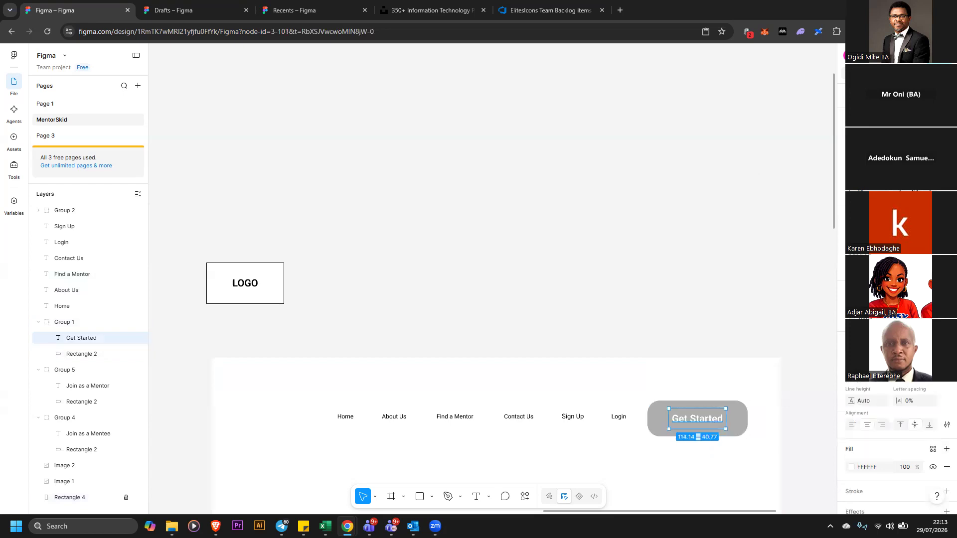
{"action": "left_click", "coordinate": [932, 374]}
{"action": "left_click", "coordinate": [915, 392]}
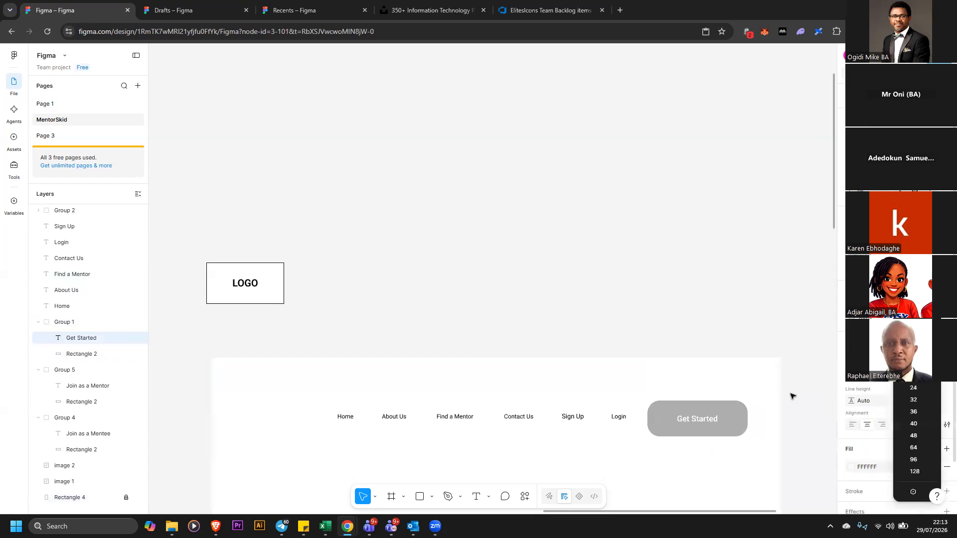
Shrink the Get Started button's rectangle to about 128 × 51 and group the button again
{"action": "left_click", "coordinate": [742, 407]}
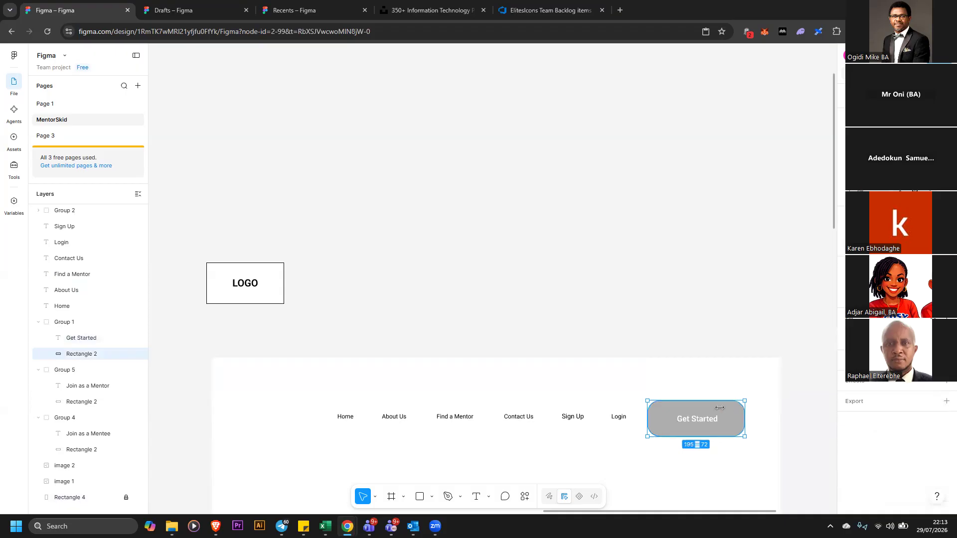
{"action": "left_click_drag", "start_coordinate": [745, 419], "coordinate": [711, 420]}
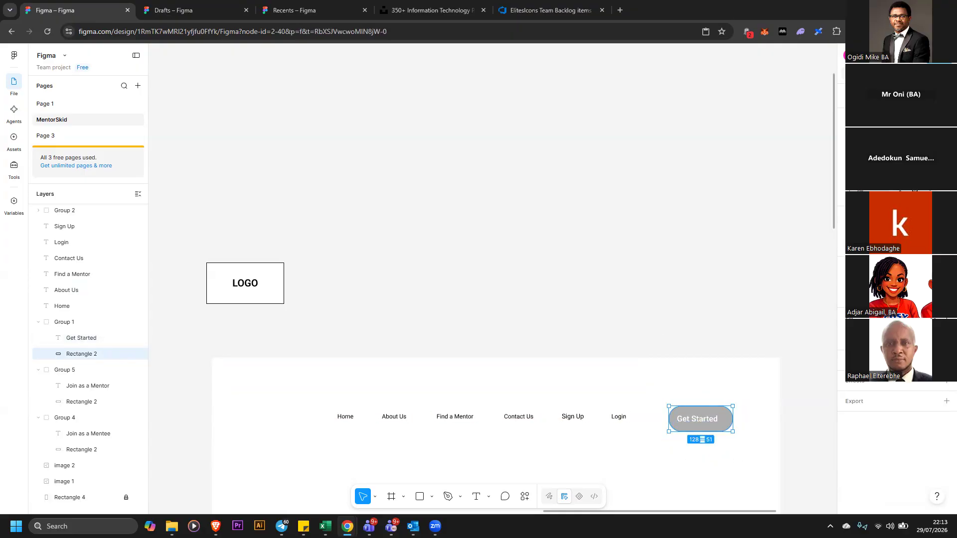
{"action": "key", "text": "Escape"}
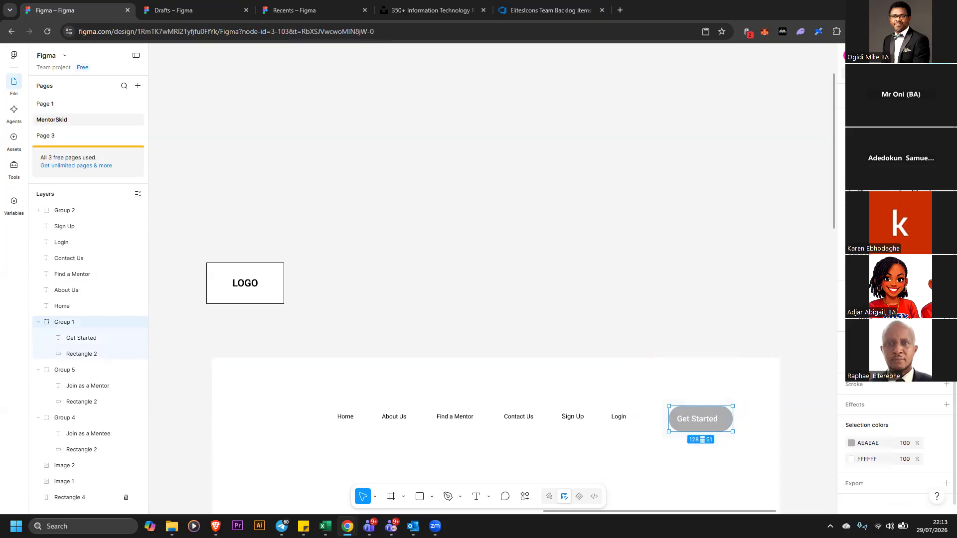
{"action": "left_click", "coordinate": [868, 142]}
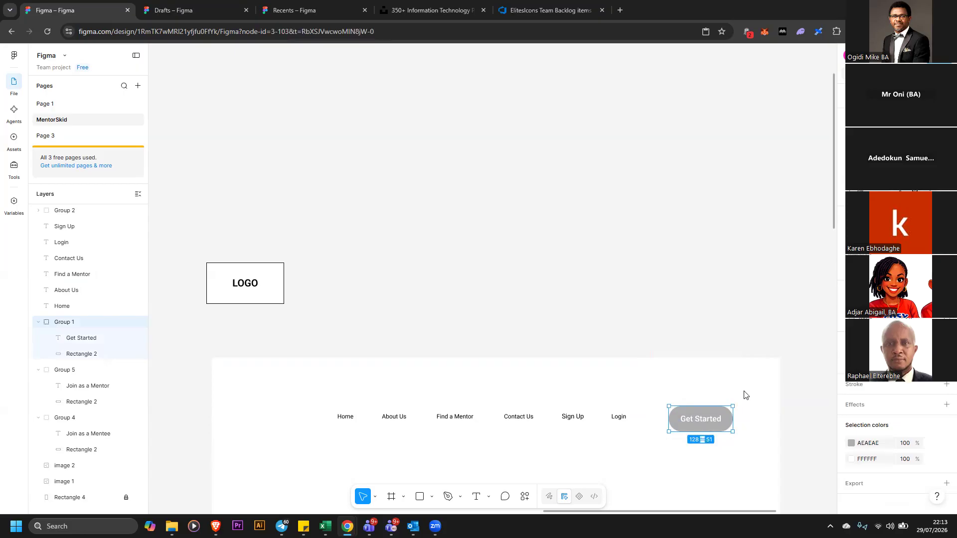
{"action": "right_click", "coordinate": [747, 275]}
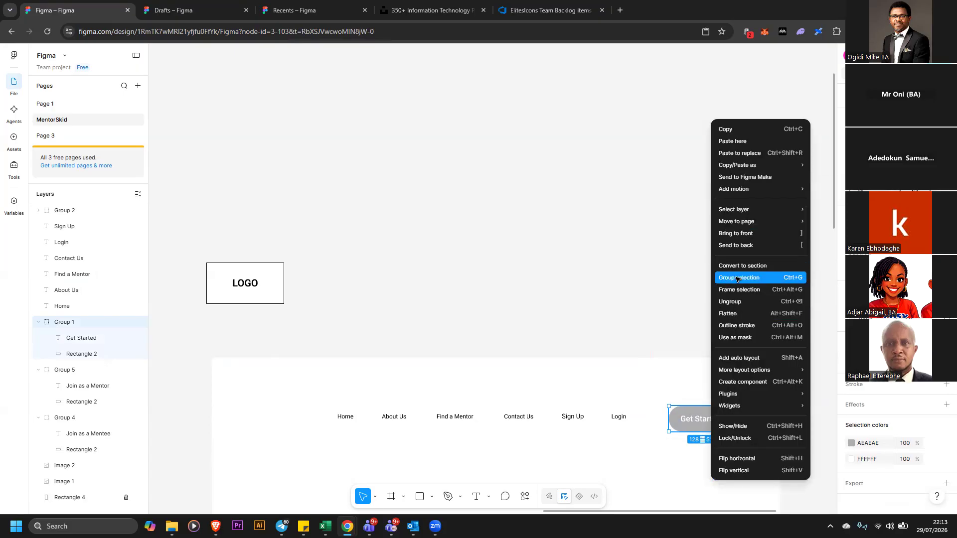
{"action": "key", "text": "ctrl+g"}
Move the LOGO box down to the left end of the navigation row
{"action": "left_click", "coordinate": [282, 264]}
{"action": "left_click_drag", "start_coordinate": [274, 271], "coordinate": [301, 407]}
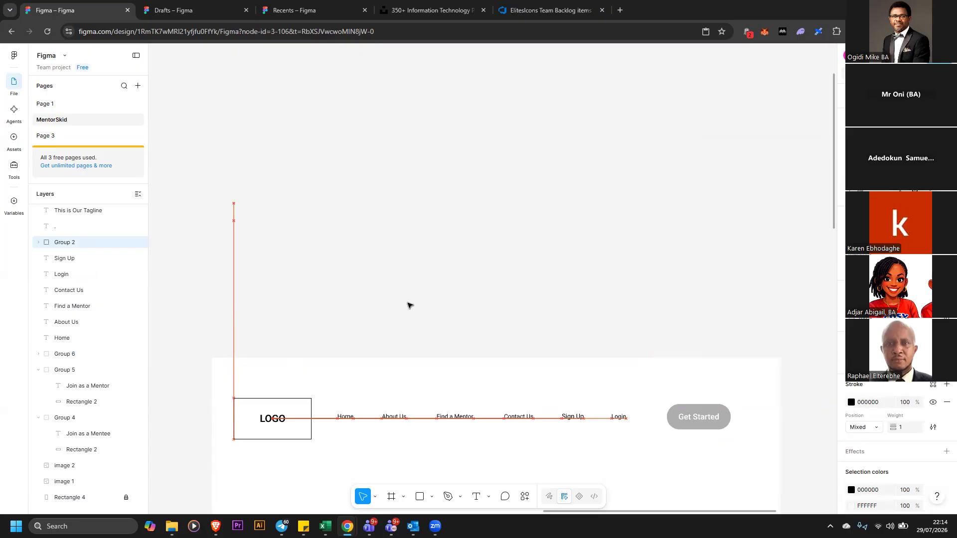
{"action": "left_click", "coordinate": [455, 259]}
{"action": "scroll", "coordinate": [478, 241], "scroll_direction": "up", "scroll_amount": 4}
{"action": "scroll", "coordinate": [488, 230], "scroll_direction": "down", "scroll_amount": 5}
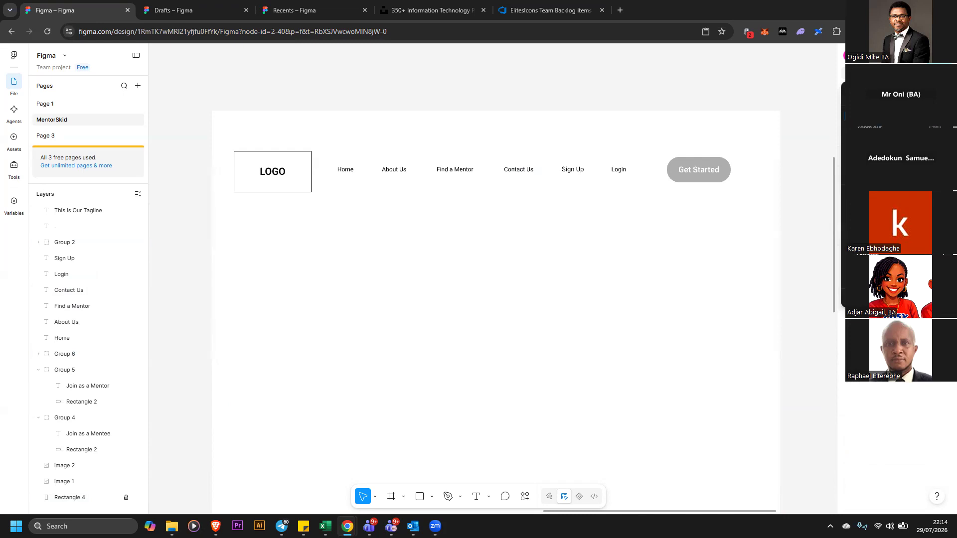
Draw a horizontal line across the section just below the header row
{"action": "key", "text": "ctrl+minus"}
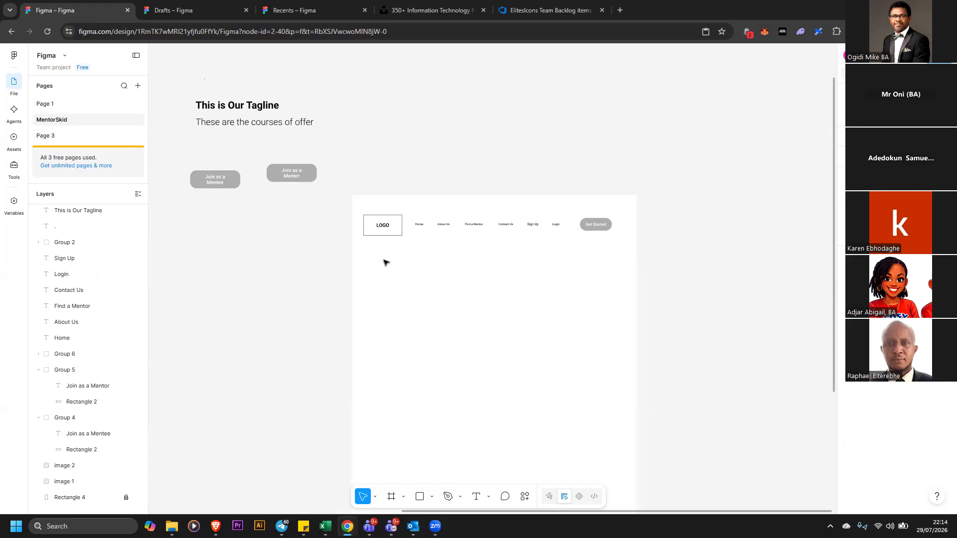
{"action": "left_click", "coordinate": [433, 497]}
{"action": "left_click", "coordinate": [470, 417]}
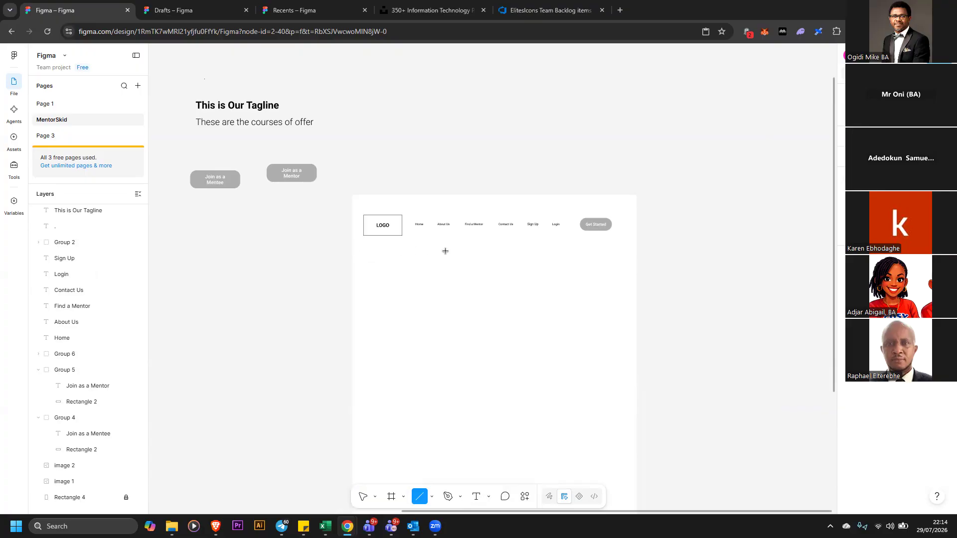
{"action": "mouse_move", "coordinate": [353, 247]}
{"action": "left_mouse_down"}
{"action": "mouse_move", "coordinate": [623, 244]}
{"action": "mouse_move", "coordinate": [682, 250]}
{"action": "mouse_move", "coordinate": [676, 258]}
{"action": "left_mouse_up"}
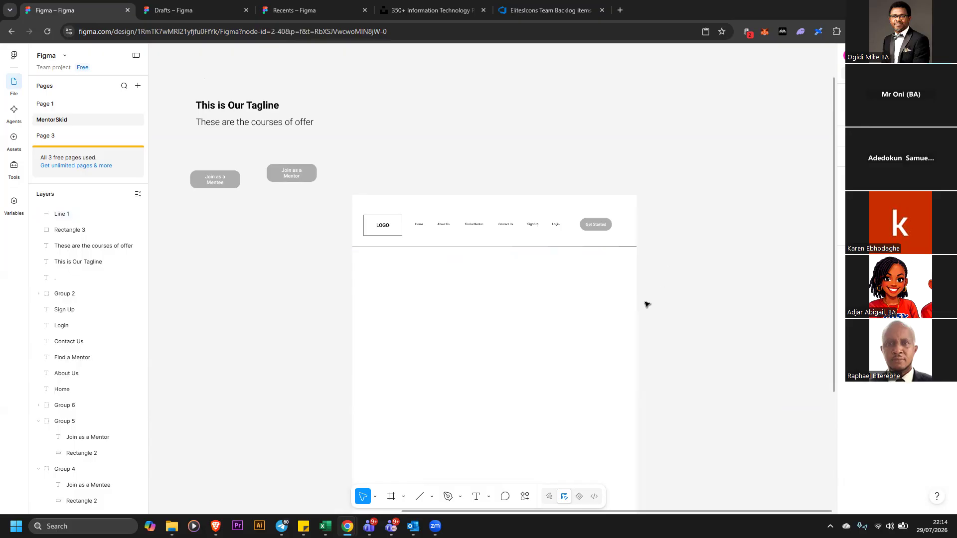
{"action": "scroll", "coordinate": [668, 274], "scroll_direction": "down", "scroll_amount": 1}
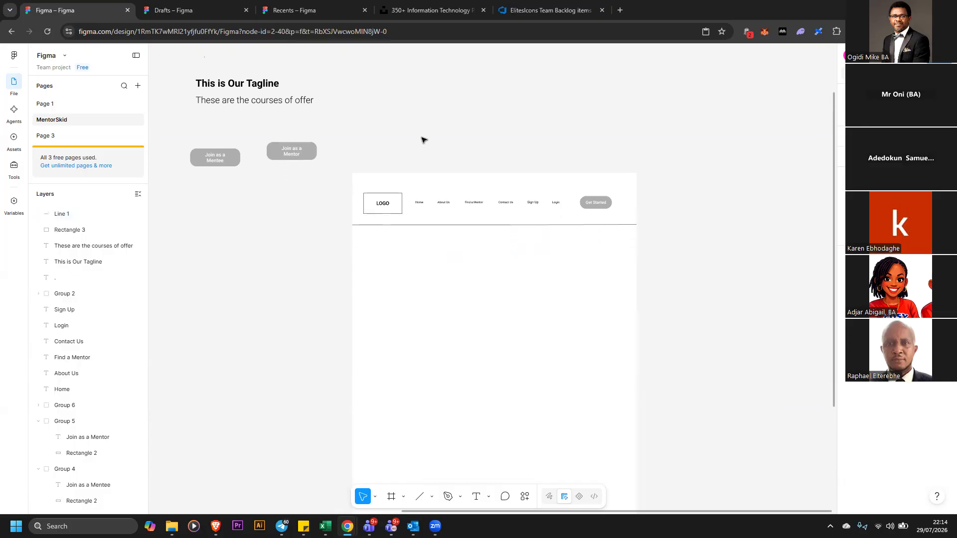
Shift the header row's logo, navigation links and Get Started button slightly up and to the right
{"action": "left_click_drag", "start_coordinate": [507, 218], "coordinate": [596, 208]}
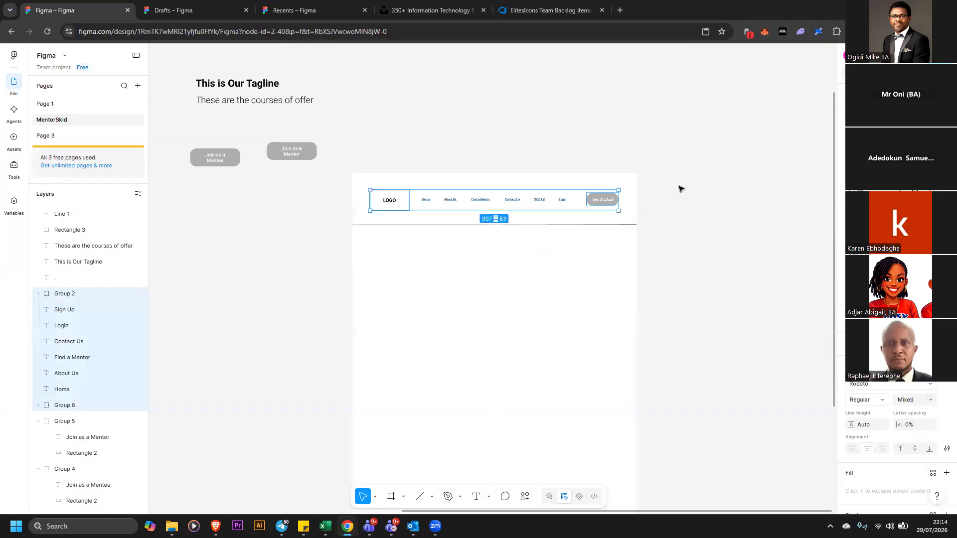
{"action": "left_click", "coordinate": [663, 190]}
Move the tagline heading and its subtitle into the section just below the header line
{"action": "left_click_drag", "start_coordinate": [181, 66], "coordinate": [335, 117]}
{"action": "left_click_drag", "start_coordinate": [270, 105], "coordinate": [442, 294]}
Move the Join as a Mentee and Join as a Mentor buttons into the section below the tagline
{"action": "left_click_drag", "start_coordinate": [173, 128], "coordinate": [347, 194]}
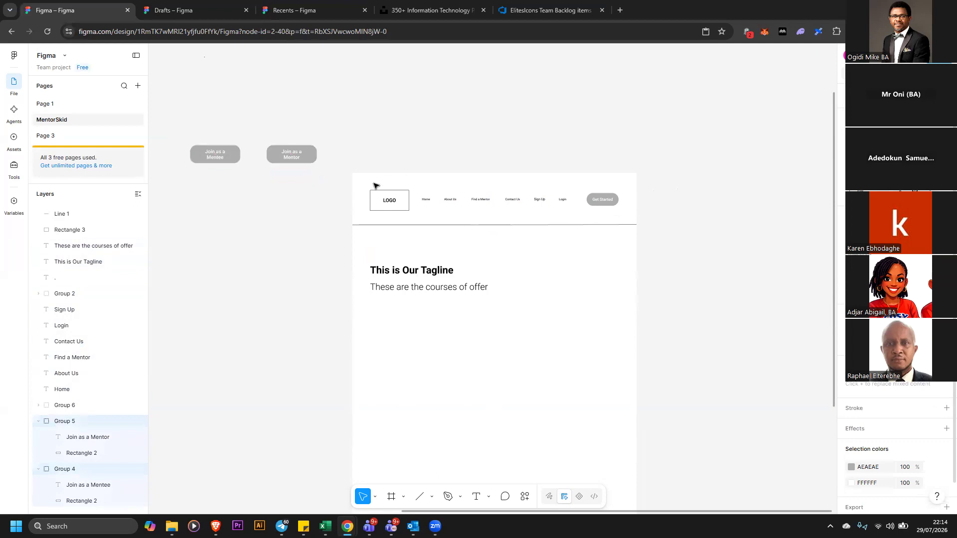
{"action": "left_click_drag", "start_coordinate": [305, 156], "coordinate": [488, 335]}
{"action": "left_click", "coordinate": [691, 323]}
Draw a horizontal line across the full section width below the buttons to close the hero area
{"action": "scroll", "coordinate": [761, 302], "scroll_direction": "down", "scroll_amount": 1}
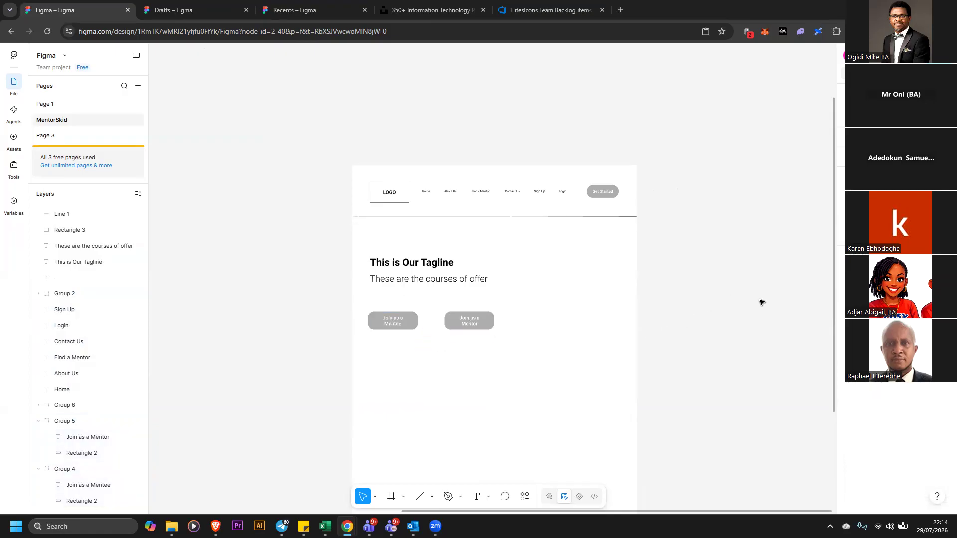
{"action": "scroll", "coordinate": [758, 301], "scroll_direction": "down", "scroll_amount": 2}
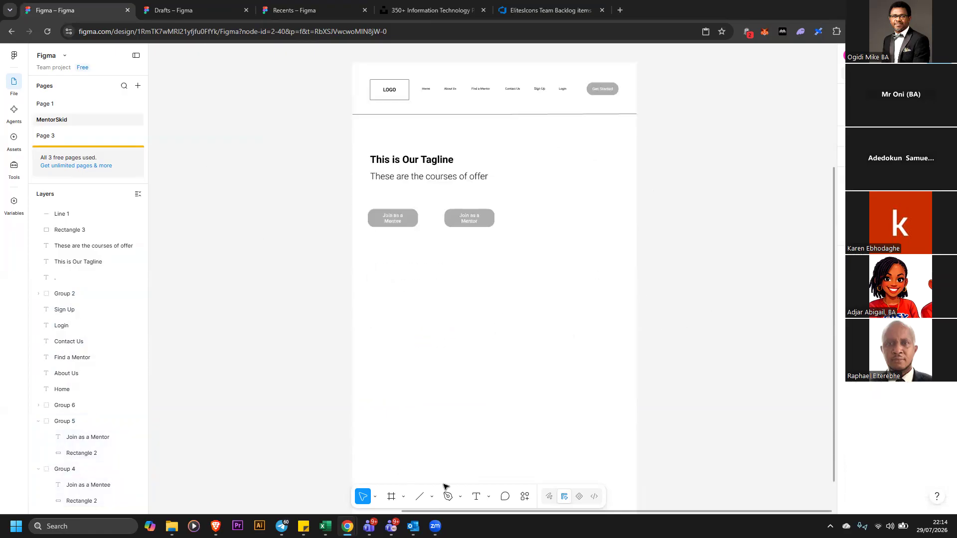
{"action": "key", "text": "l"}
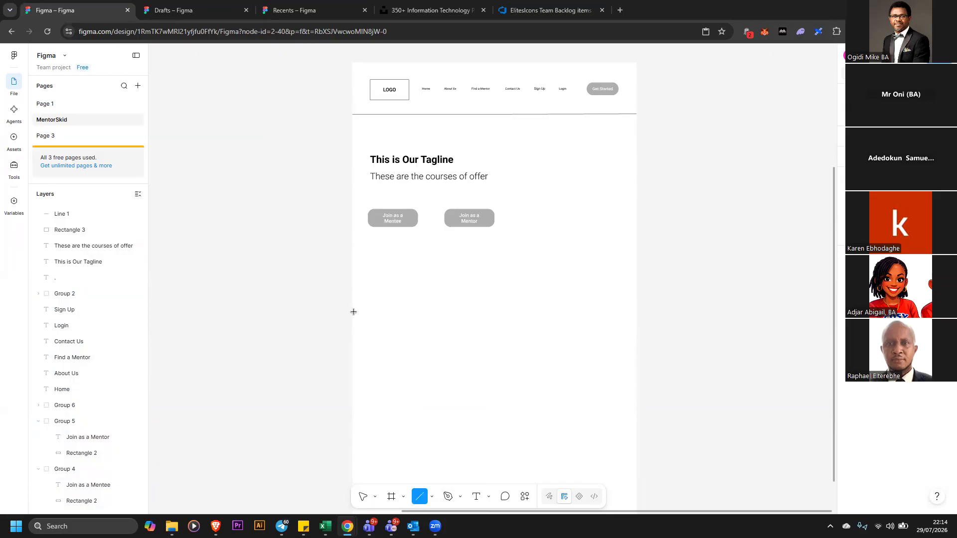
{"action": "left_click_drag", "start_coordinate": [352, 308], "coordinate": [635, 308]}
{"action": "left_click", "coordinate": [672, 313]}
{"action": "left_click", "coordinate": [631, 309]}
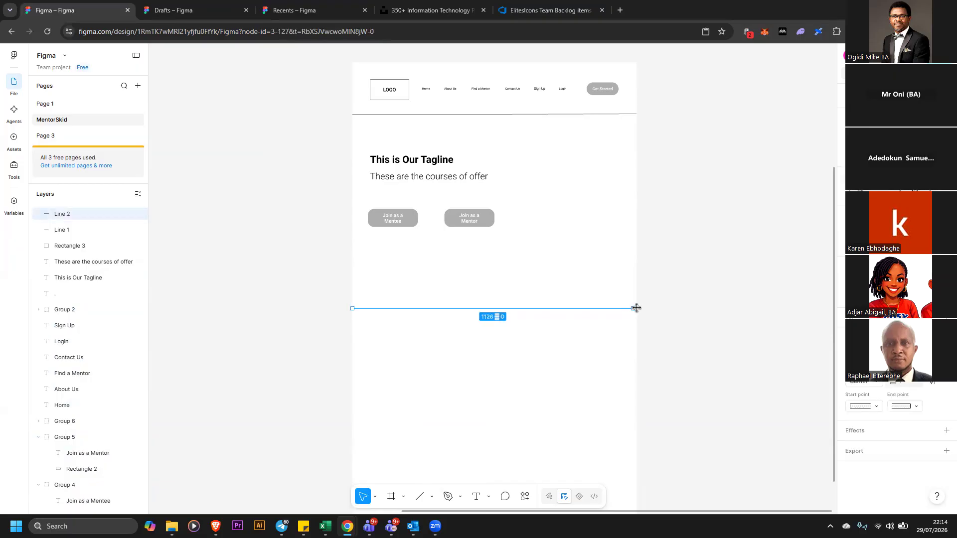
{"action": "left_click", "coordinate": [553, 234]}
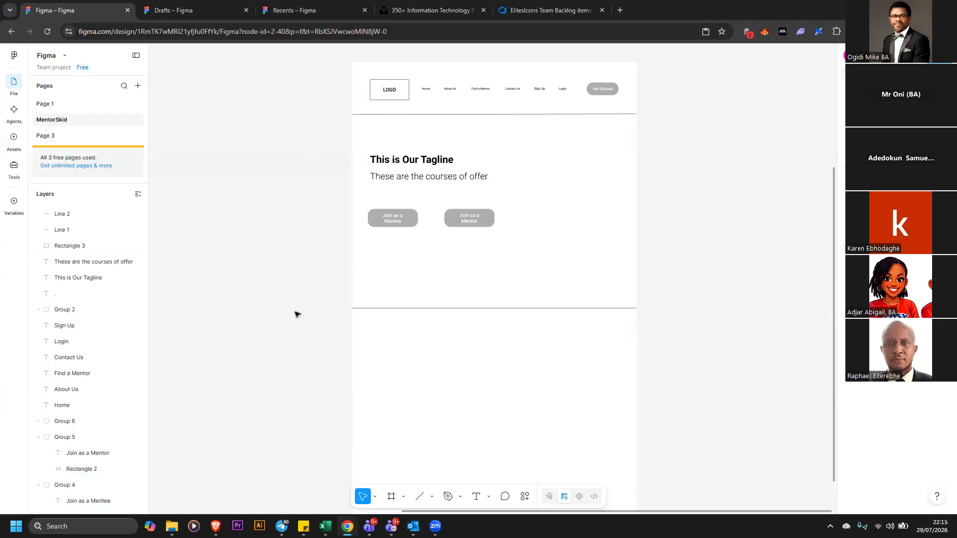
Enlarge the backlog-item reference screenshot to read its requirements, and resize it to about 1204 × 1402
{"action": "scroll", "coordinate": [774, 151], "scroll_direction": "down", "scroll_amount": 1}
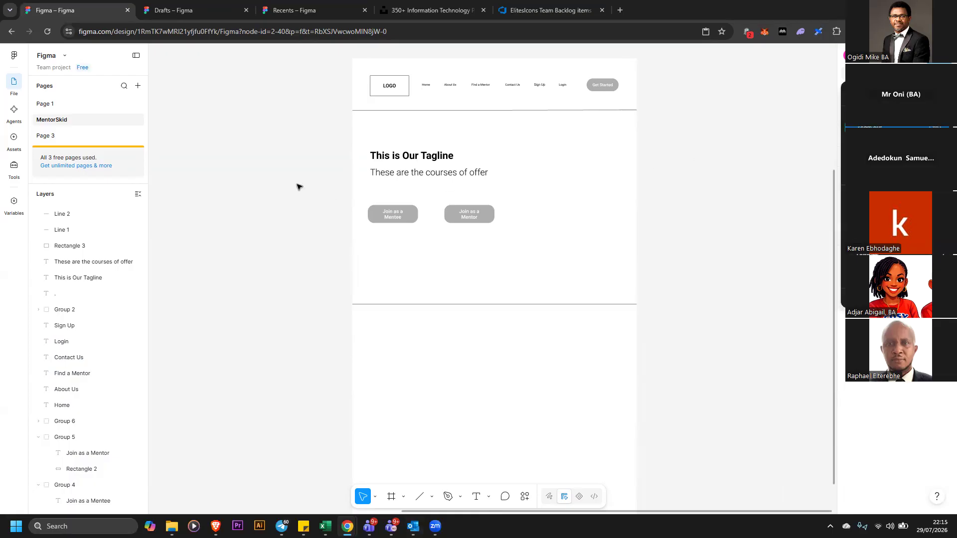
{"action": "key", "text": "ctrl+minus"}
{"action": "left_click_drag", "start_coordinate": [247, 194], "coordinate": [326, 191]}
{"action": "left_click_drag", "start_coordinate": [372, 240], "coordinate": [507, 350]}
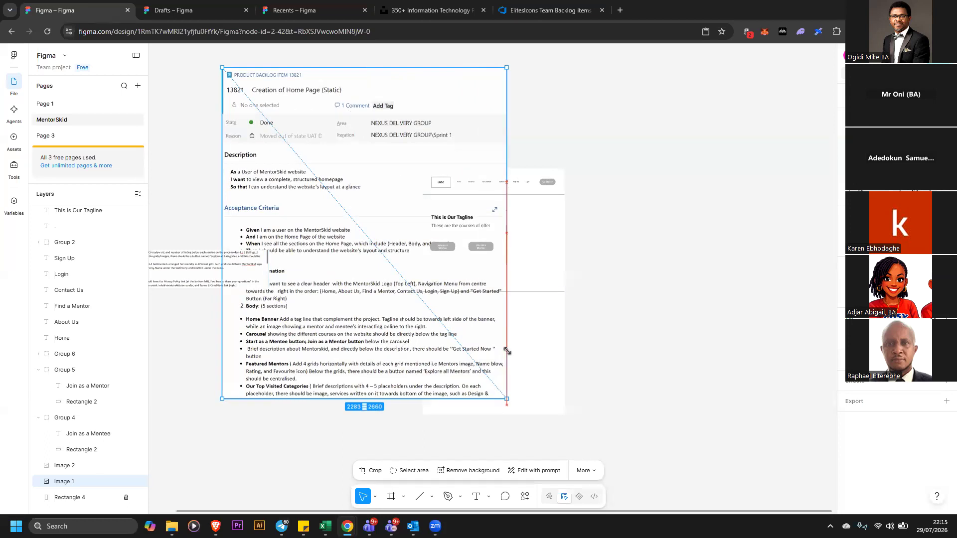
{"action": "left_click_drag", "start_coordinate": [525, 361], "coordinate": [525, 360]}
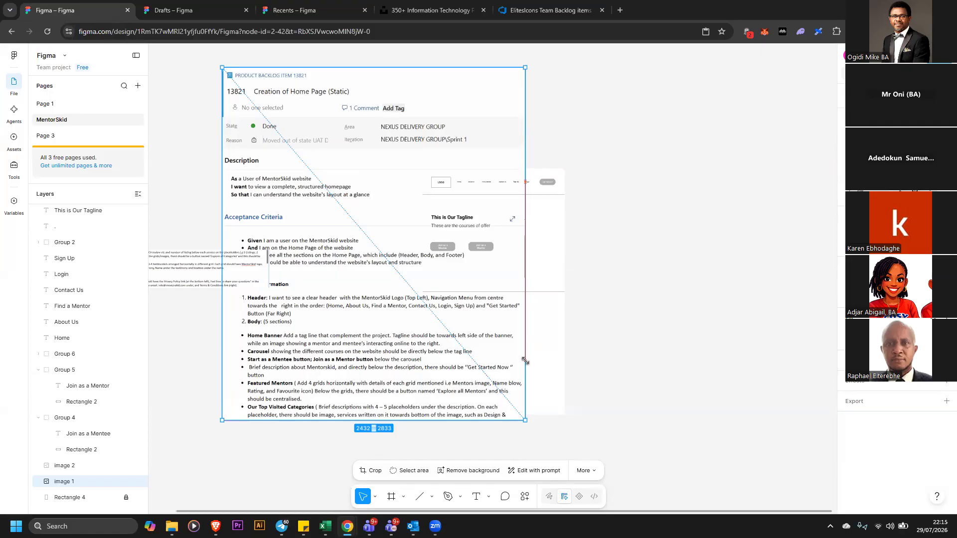
{"action": "left_click_drag", "start_coordinate": [525, 360], "coordinate": [356, 241]}
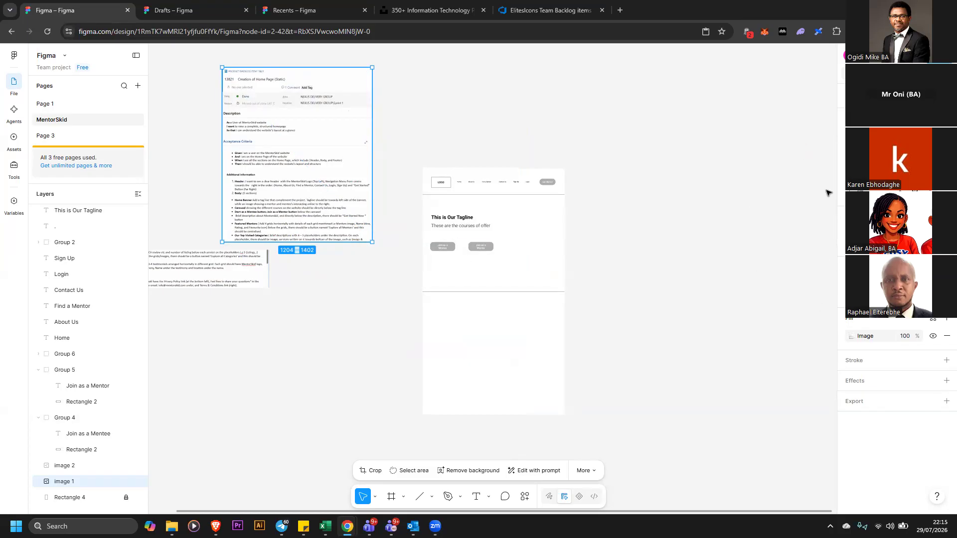
Draw a diagonal line from the hero area's top-left corner to its bottom-right corner
{"action": "scroll", "coordinate": [730, 361], "scroll_direction": "up", "scroll_amount": 1}
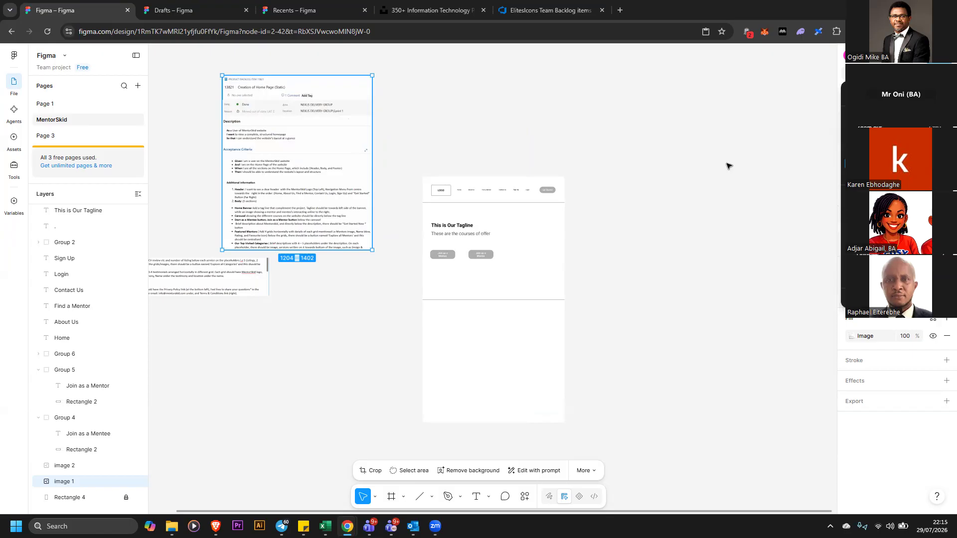
{"action": "key", "text": "plus"}
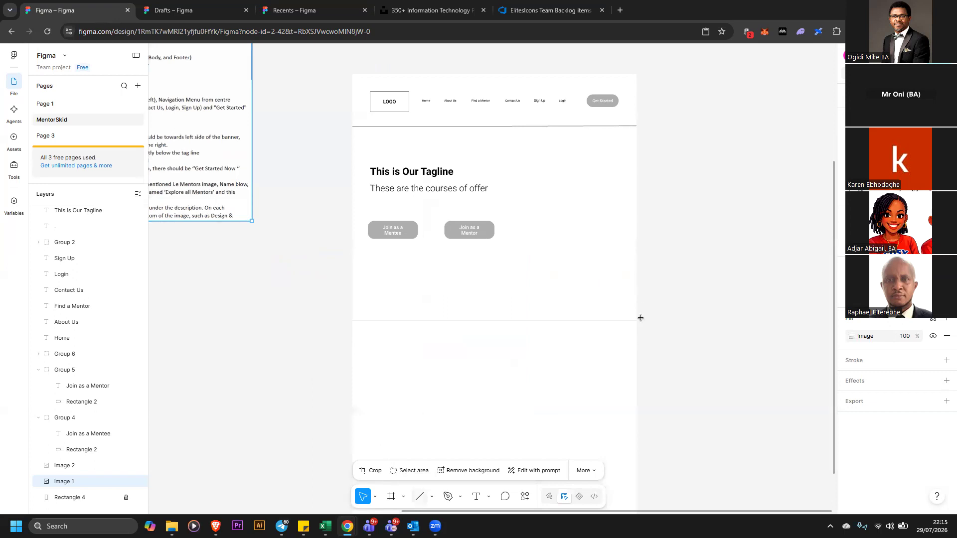
{"action": "key", "text": "l"}
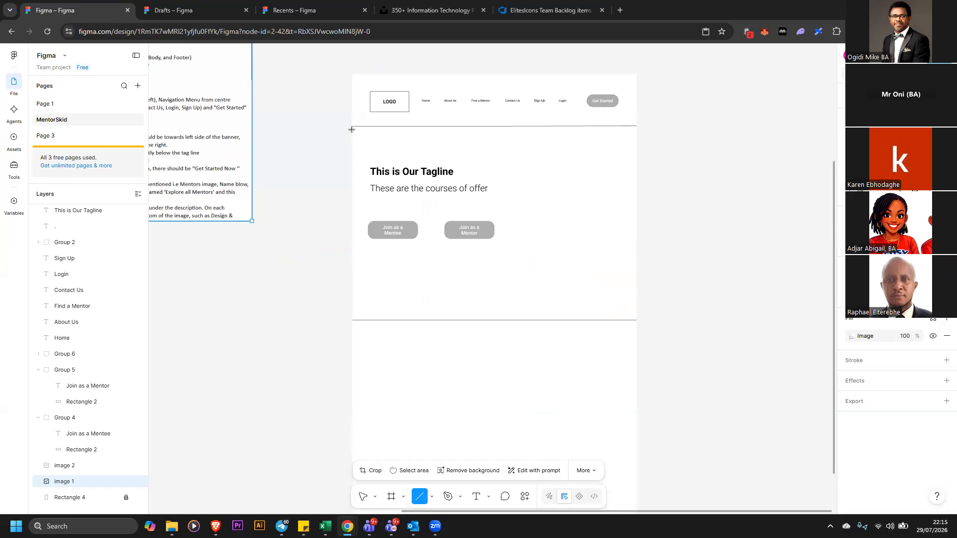
{"action": "mouse_move", "coordinate": [355, 126]}
{"action": "left_mouse_down"}
{"action": "mouse_move", "coordinate": [448, 213]}
{"action": "mouse_move", "coordinate": [437, 197]}
{"action": "left_mouse_up"}
{"action": "left_click_drag", "start_coordinate": [614, 309], "coordinate": [636, 319]}
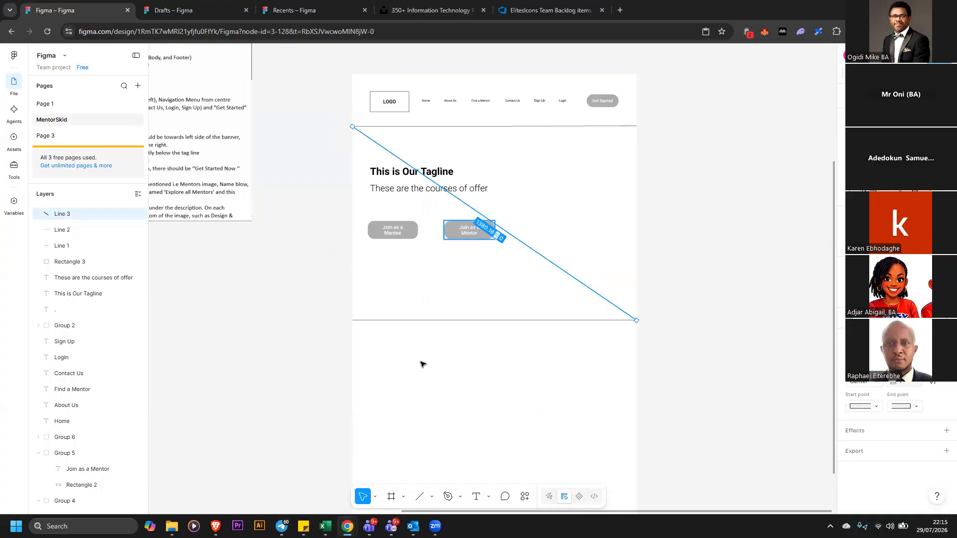
Draw a second diagonal line from the hero area's bottom-left corner to its top-right corner
{"action": "key", "text": "l"}
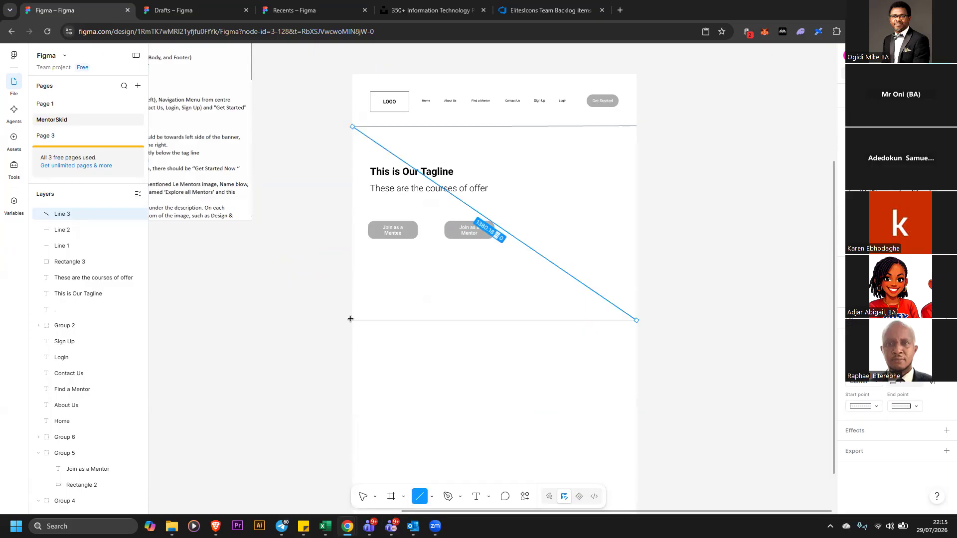
{"action": "mouse_move", "coordinate": [353, 320]}
{"action": "left_mouse_down"}
{"action": "mouse_move", "coordinate": [487, 240]}
{"action": "mouse_move", "coordinate": [636, 127]}
{"action": "left_mouse_up"}
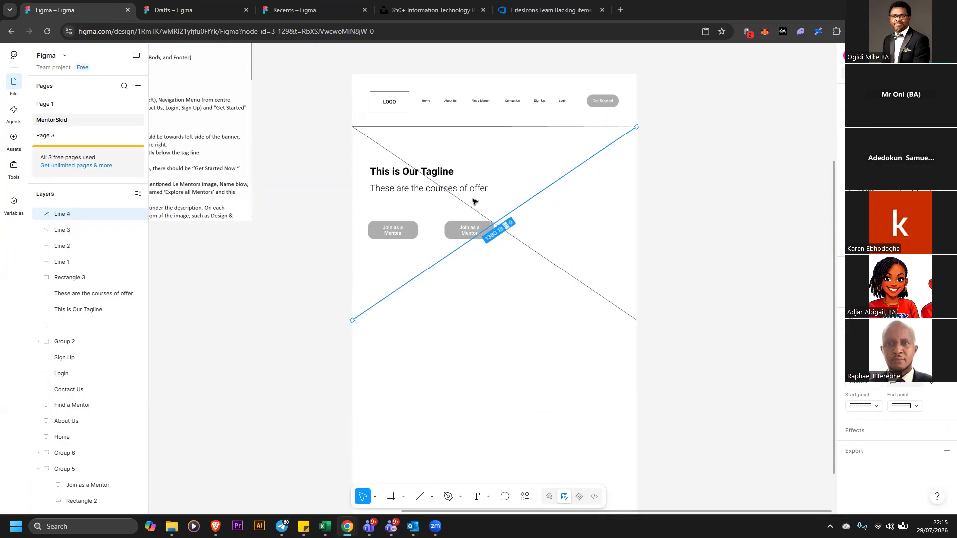
Try sending the first diagonal line to the back of the layer order
{"action": "left_click", "coordinate": [491, 221]}
{"action": "right_click", "coordinate": [491, 221]}
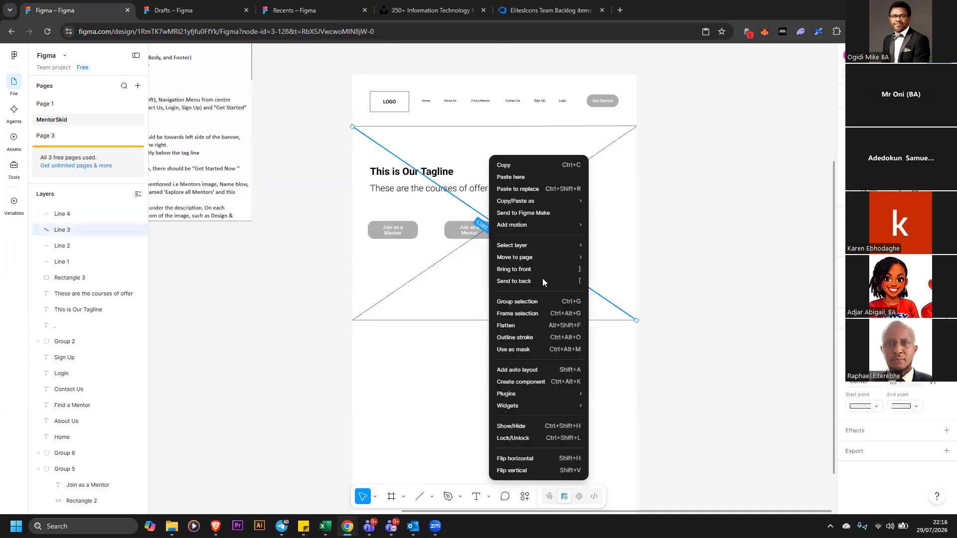
{"action": "left_click", "coordinate": [534, 281]}
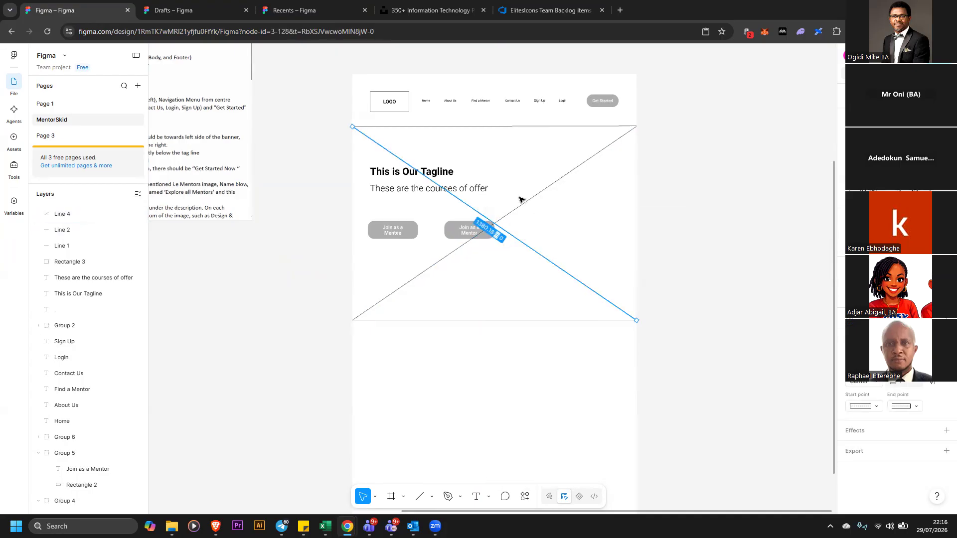
{"action": "left_click", "coordinate": [556, 190]}
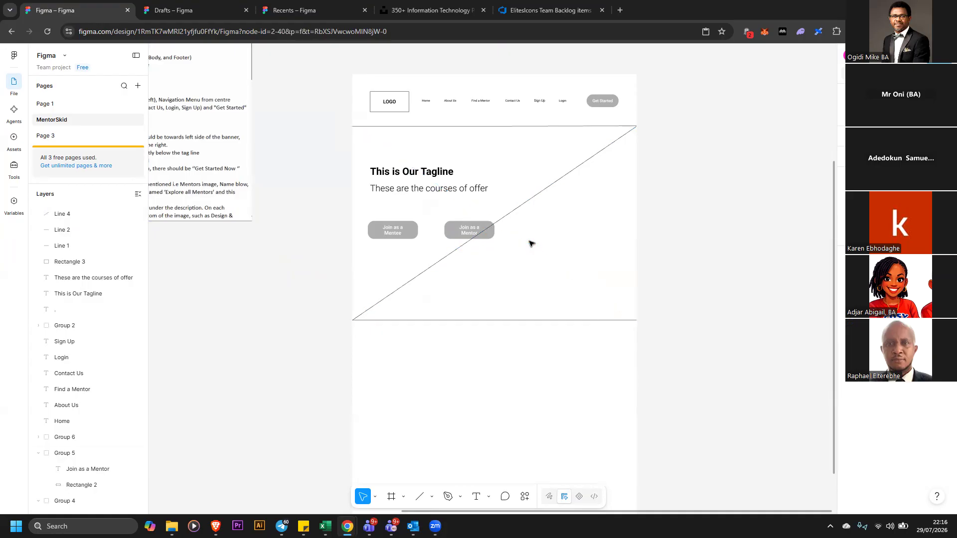
{"action": "left_click", "coordinate": [539, 246]}
{"action": "left_click", "coordinate": [528, 226]}
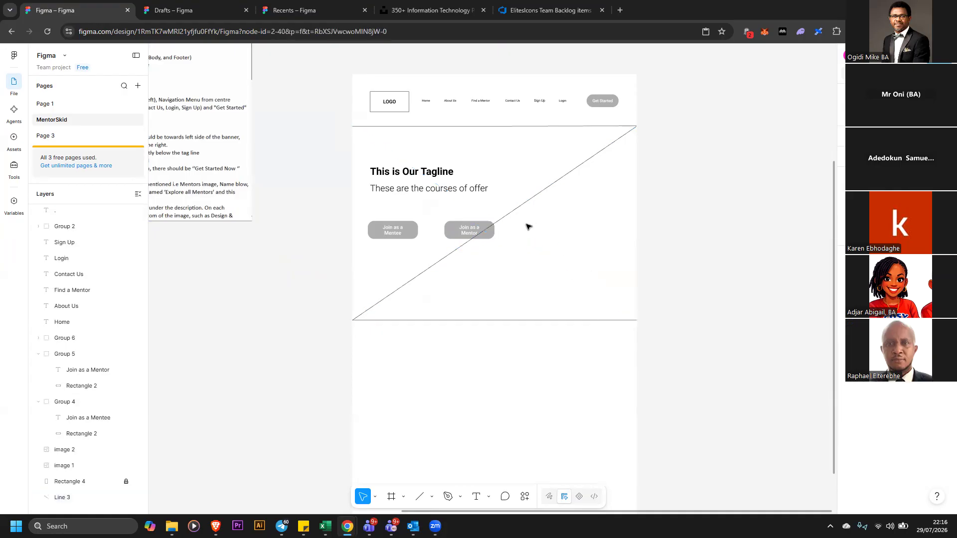
{"action": "left_click", "coordinate": [541, 235]}
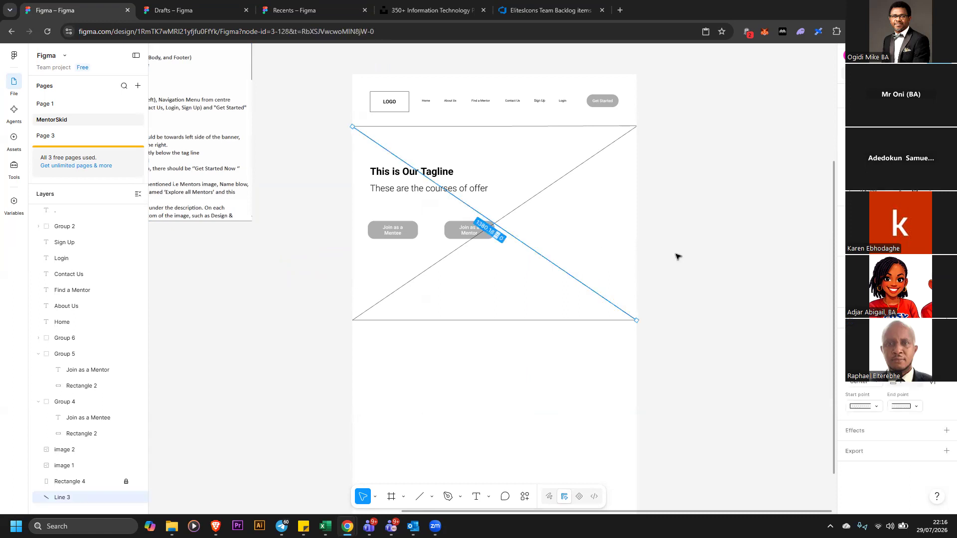
{"action": "left_click", "coordinate": [622, 259]}
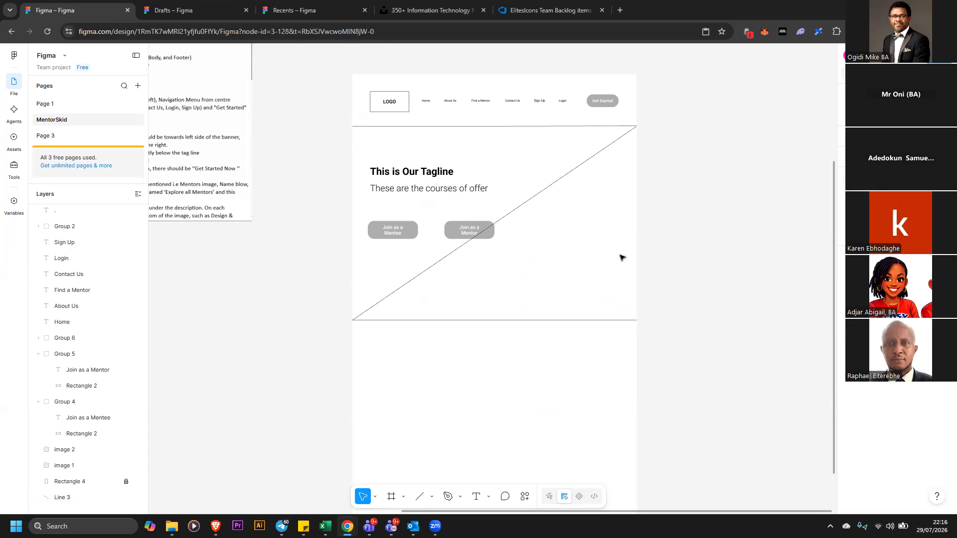
{"action": "key", "text": "ctrl+z"}
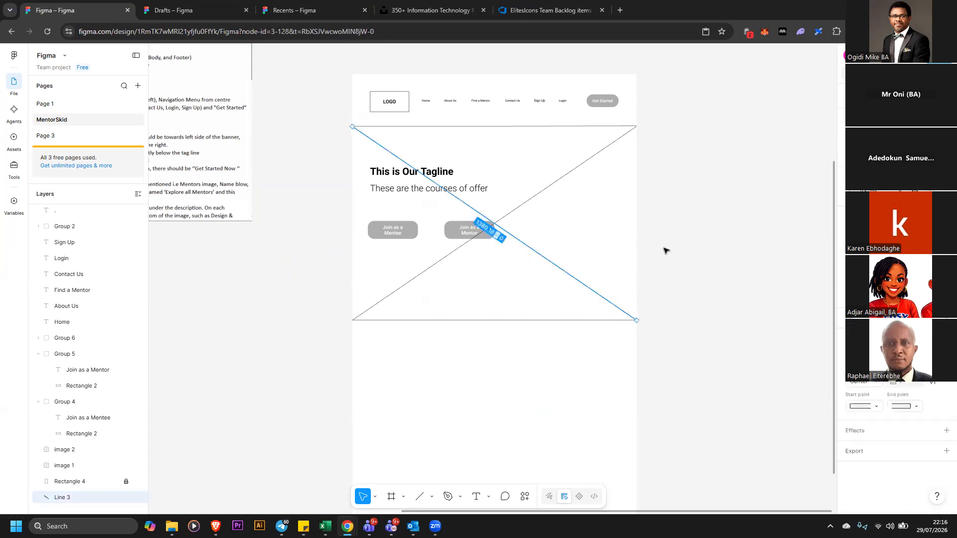
{"action": "key", "text": "ctrl+z"}
Lower the first diagonal line's stroke opacity to 34%
{"action": "left_click", "coordinate": [588, 284]}
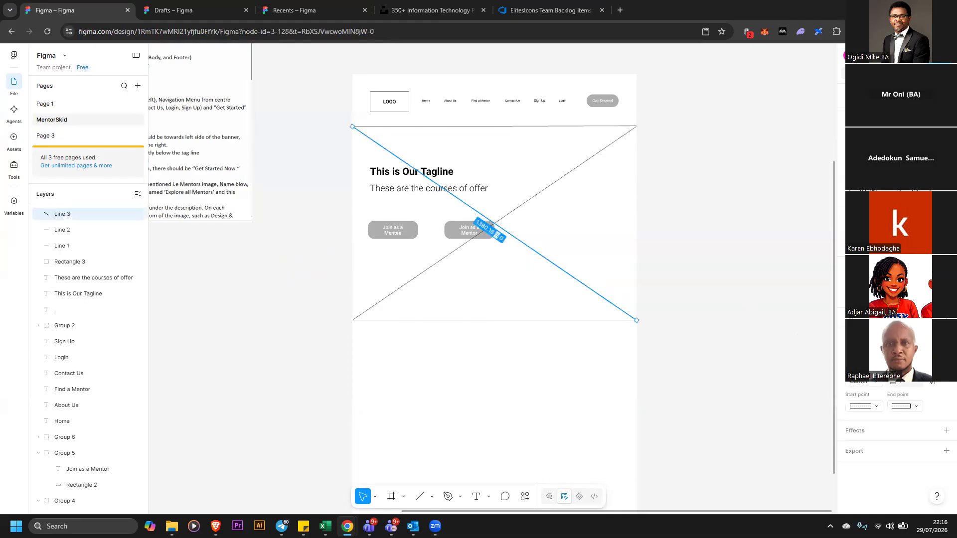
{"action": "left_click", "coordinate": [852, 357]}
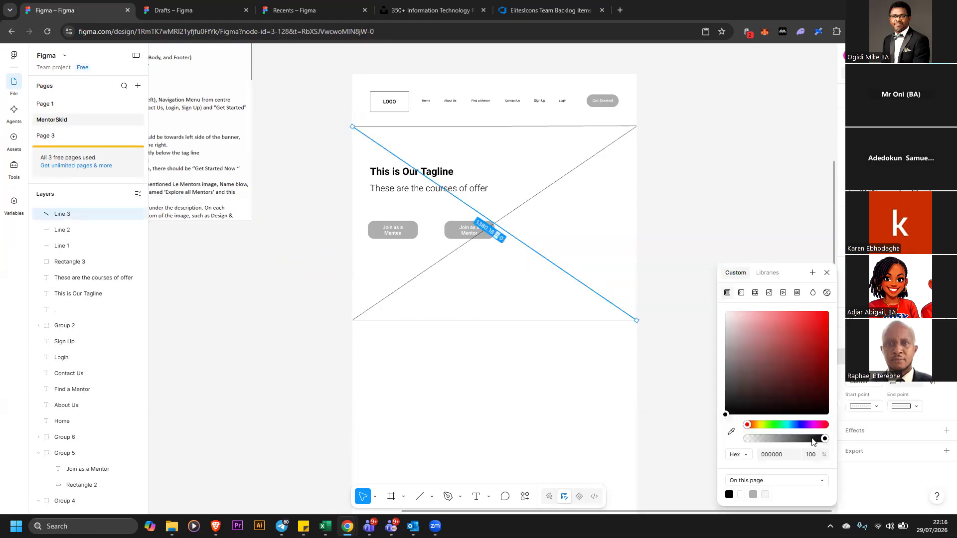
{"action": "left_click_drag", "start_coordinate": [825, 438], "coordinate": [773, 438]}
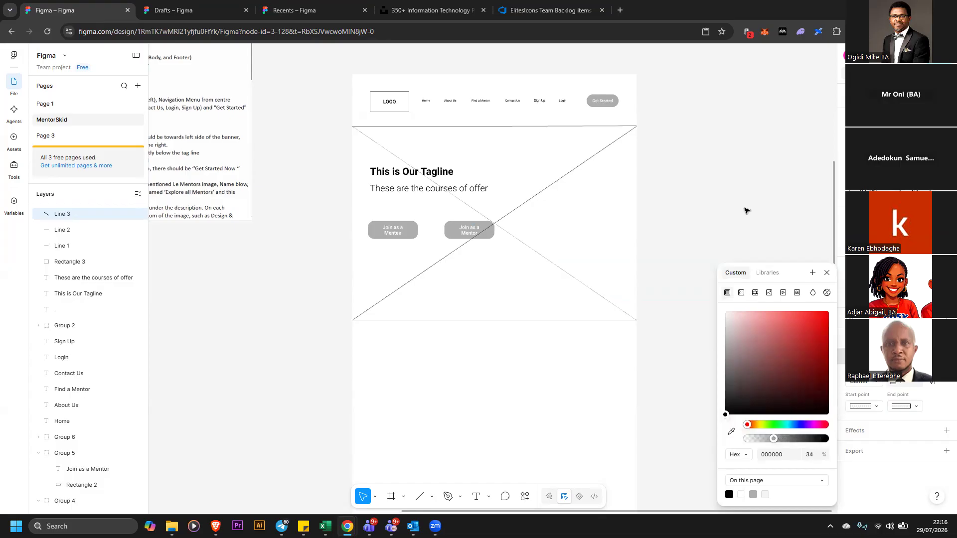
{"action": "left_click", "coordinate": [576, 175]}
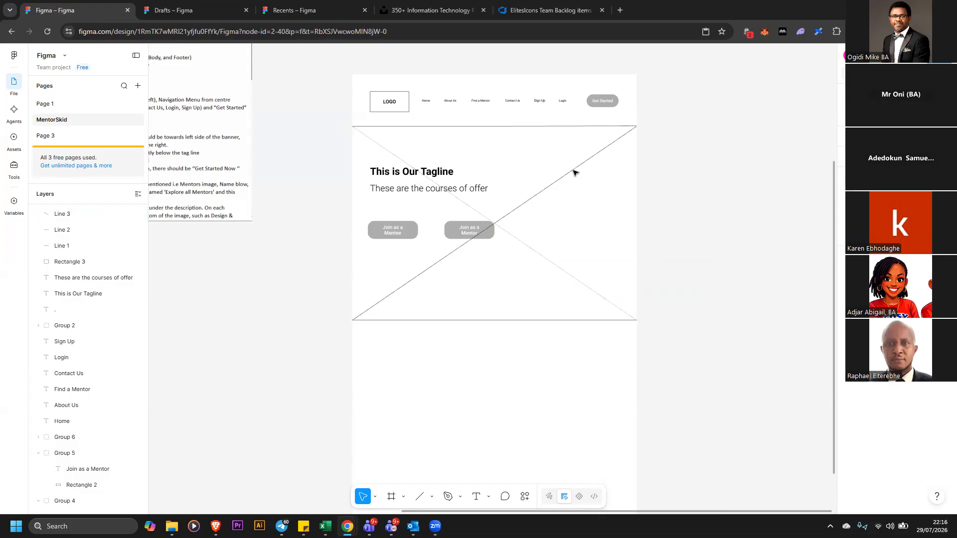
Lower the second diagonal line's stroke opacity to 29%
{"action": "key", "text": "ctrl+v"}
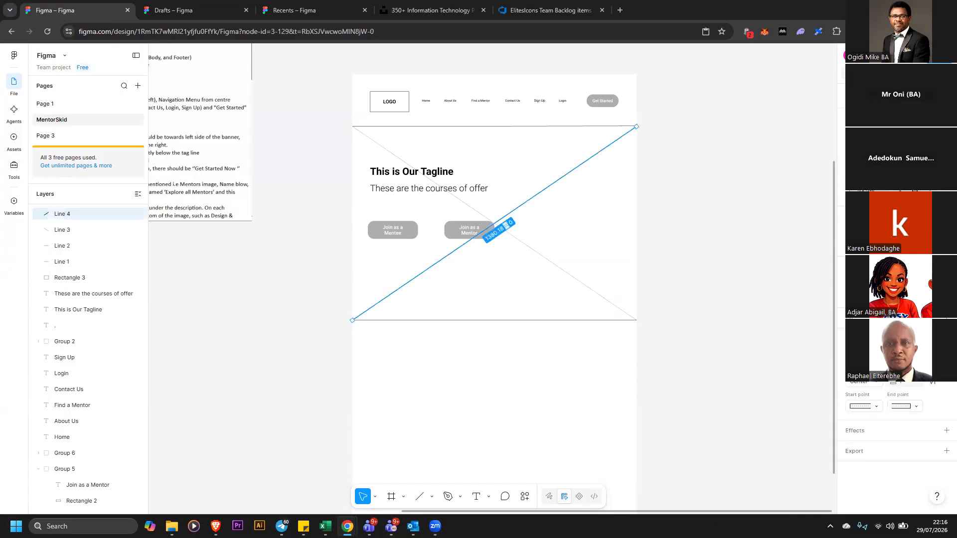
{"action": "left_click", "coordinate": [935, 338]}
{"action": "left_click", "coordinate": [935, 338]}
{"action": "left_click_drag", "start_coordinate": [825, 439], "coordinate": [769, 439]}
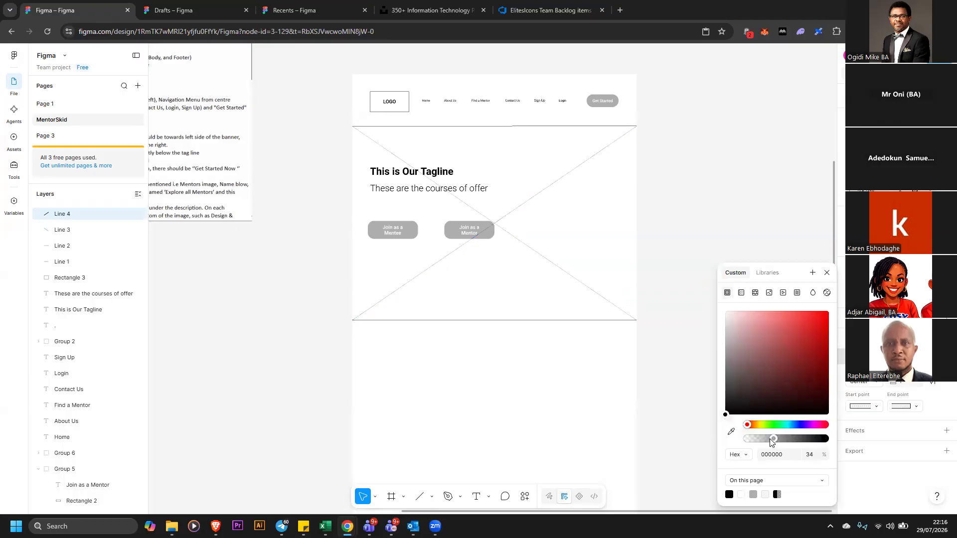
{"action": "left_click", "coordinate": [726, 151]}
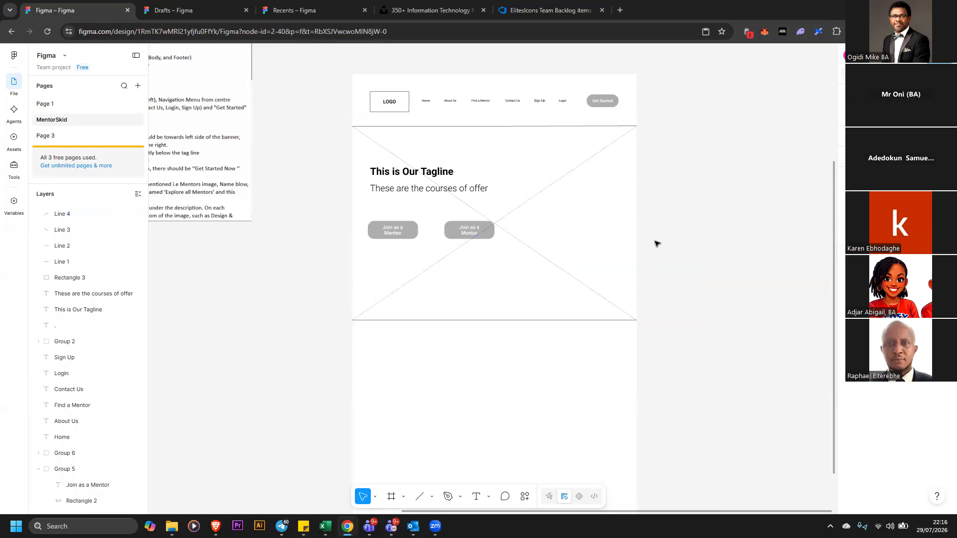
Move the tagline heading down slightly, closer to the subtitle text
{"action": "left_click_drag", "start_coordinate": [428, 179], "coordinate": [430, 192]}
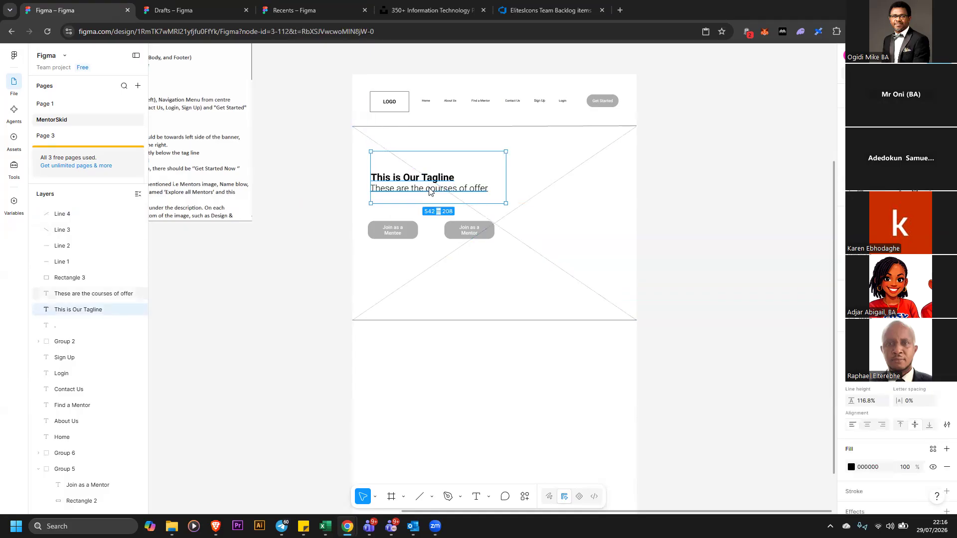
{"action": "key", "text": "shift+Right"}
{"action": "key", "text": "shift+Right"}
{"action": "key", "text": "shift+Down"}
{"action": "key", "text": "shift+Up"}
{"action": "key", "text": "shift+Left"}
{"action": "key", "text": "shift+Left"}
{"action": "key", "text": "Escape"}
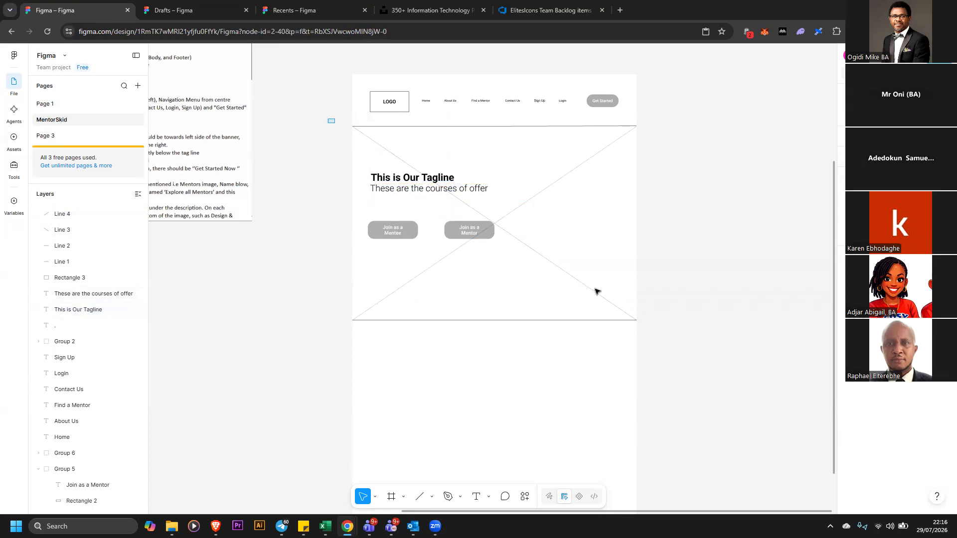
Group the hero banner's lines, texts and buttons into one group and name it Banner
{"action": "left_click_drag", "start_coordinate": [328, 118], "coordinate": [596, 252]}
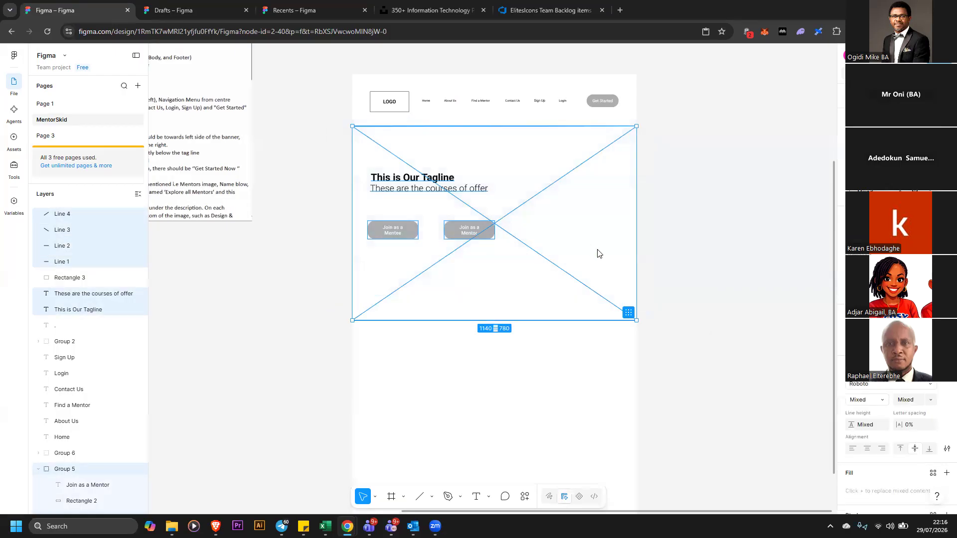
{"action": "right_click", "coordinate": [622, 275]}
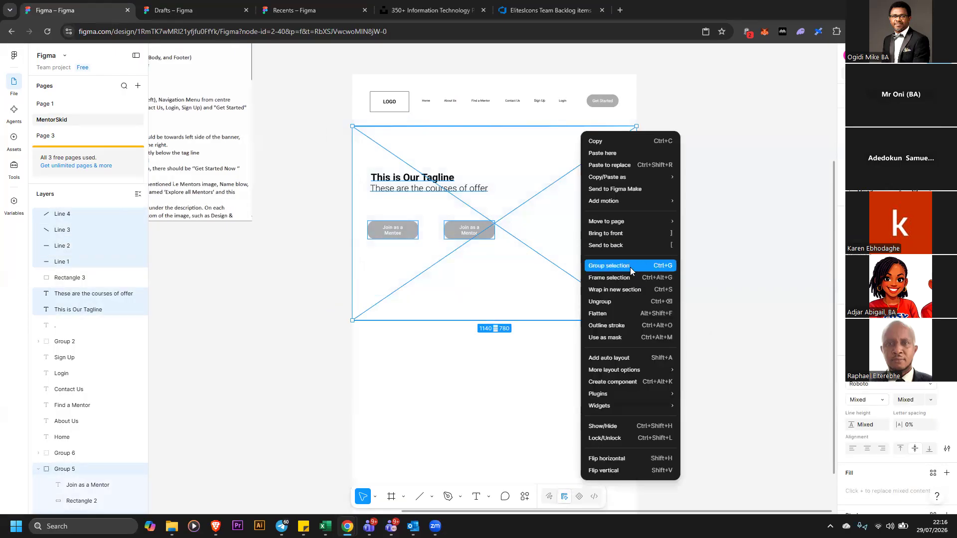
{"action": "left_click", "coordinate": [630, 268]}
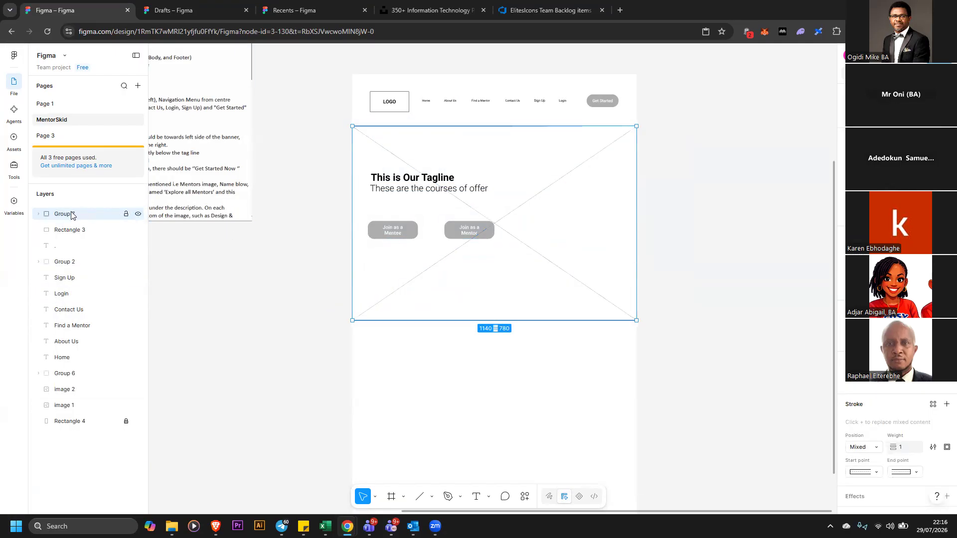
{"action": "key", "text": "ctrl+r"}
{"action": "type", "text": "Banner"}
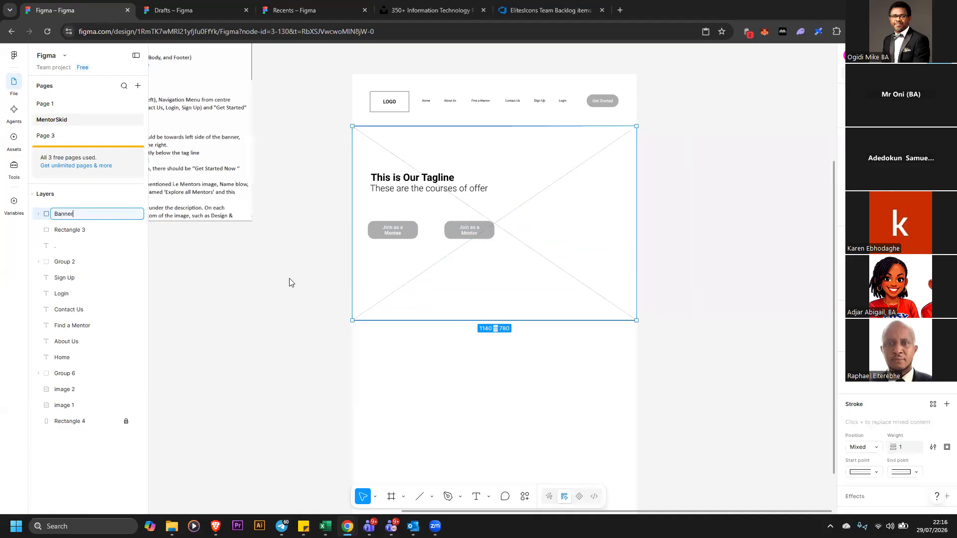
Group the logo, navigation links and Get Started button into one group and name it Header
{"action": "left_click_drag", "start_coordinate": [336, 62], "coordinate": [590, 143]}
{"action": "left_click_drag", "start_coordinate": [626, 93], "coordinate": [680, 94]}
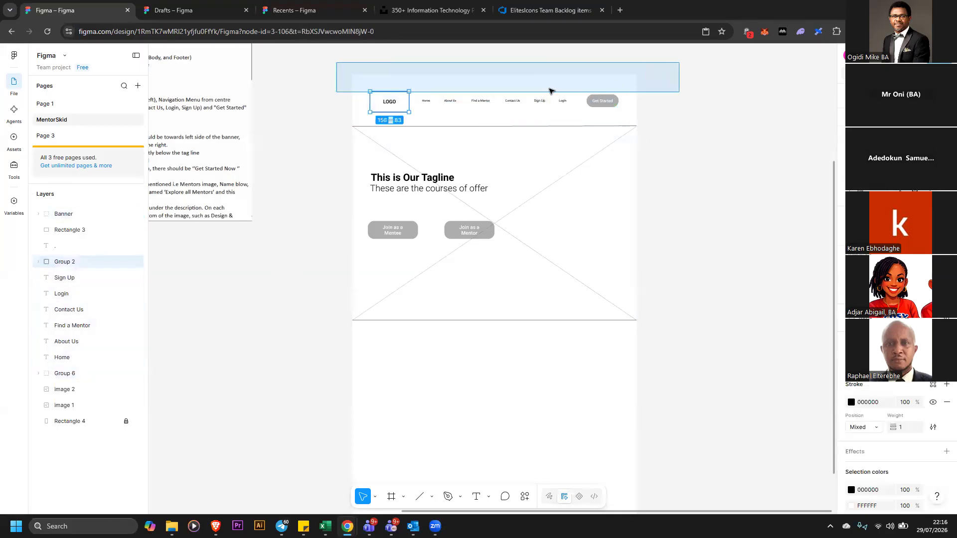
{"action": "left_click_drag", "start_coordinate": [341, 56], "coordinate": [692, 110]}
{"action": "right_click", "coordinate": [611, 101]}
{"action": "left_click", "coordinate": [647, 249]}
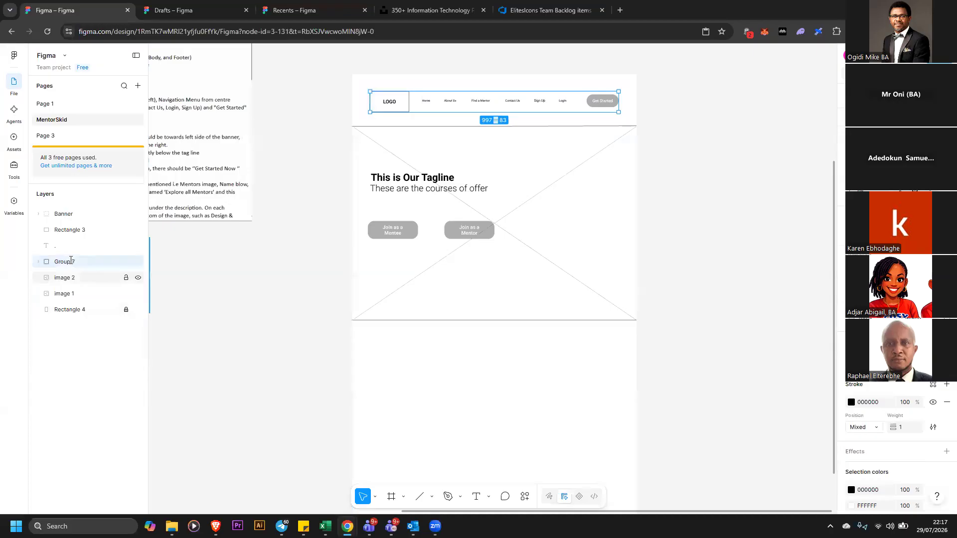
{"action": "double_click", "coordinate": [73, 256]}
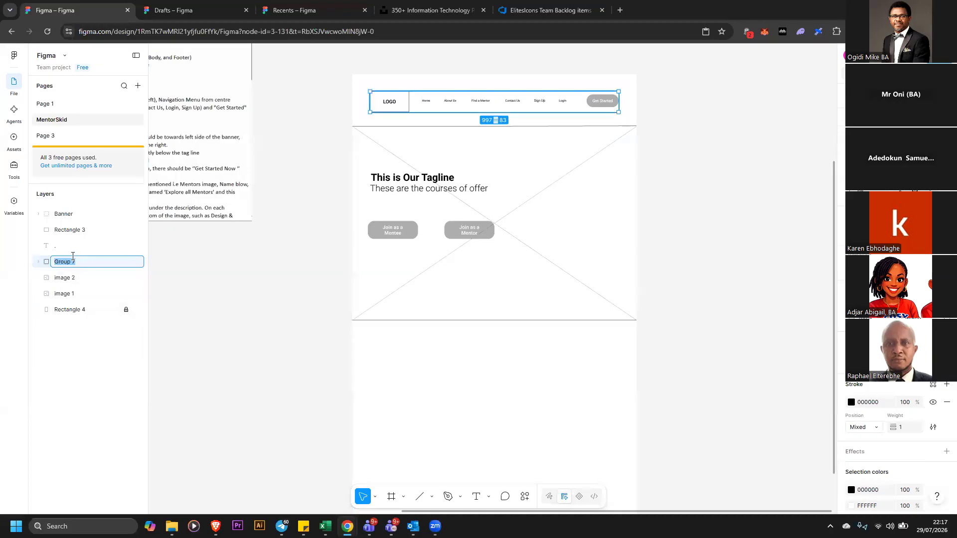
{"action": "type", "text": "Header"}
{"action": "key", "text": "Escape"}
Delete the large stray rectangle, Rectangle 3, that extends beyond the wireframe
{"action": "left_click", "coordinate": [38, 214]}
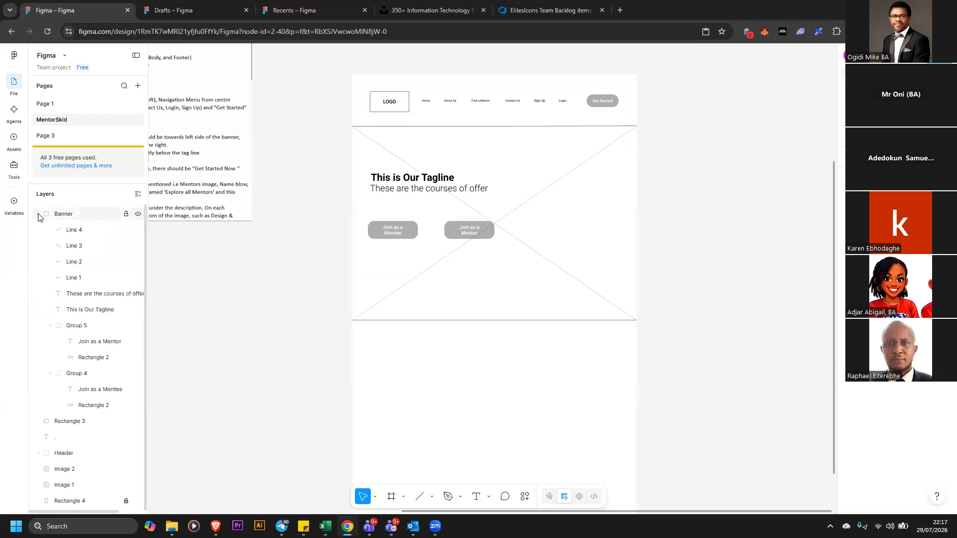
{"action": "left_click", "coordinate": [39, 214]}
{"action": "left_click", "coordinate": [83, 230]}
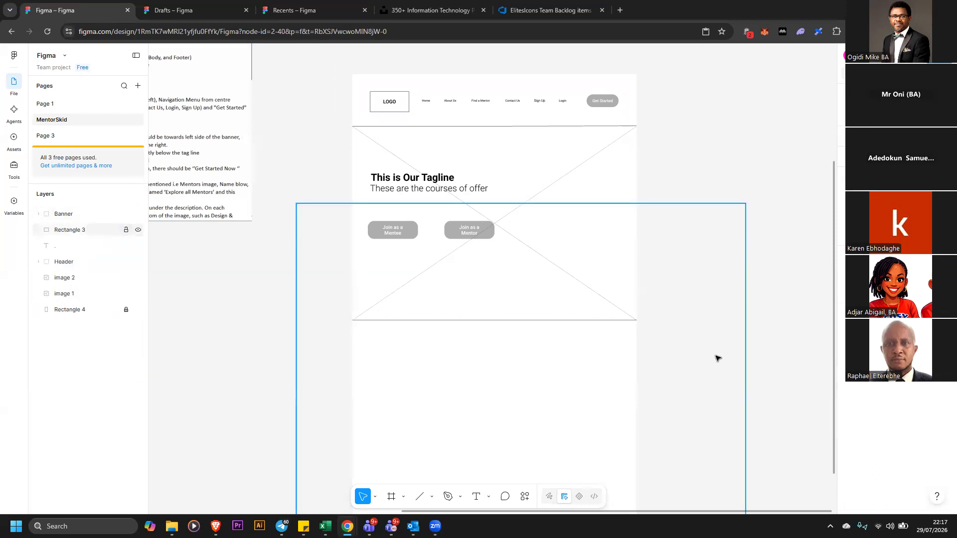
{"action": "left_click", "coordinate": [739, 352]}
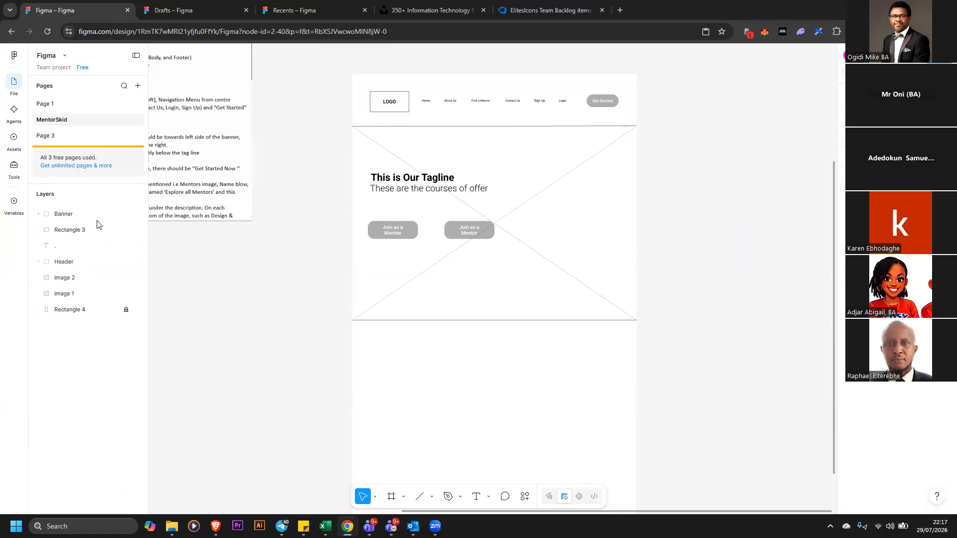
{"action": "left_click", "coordinate": [79, 232]}
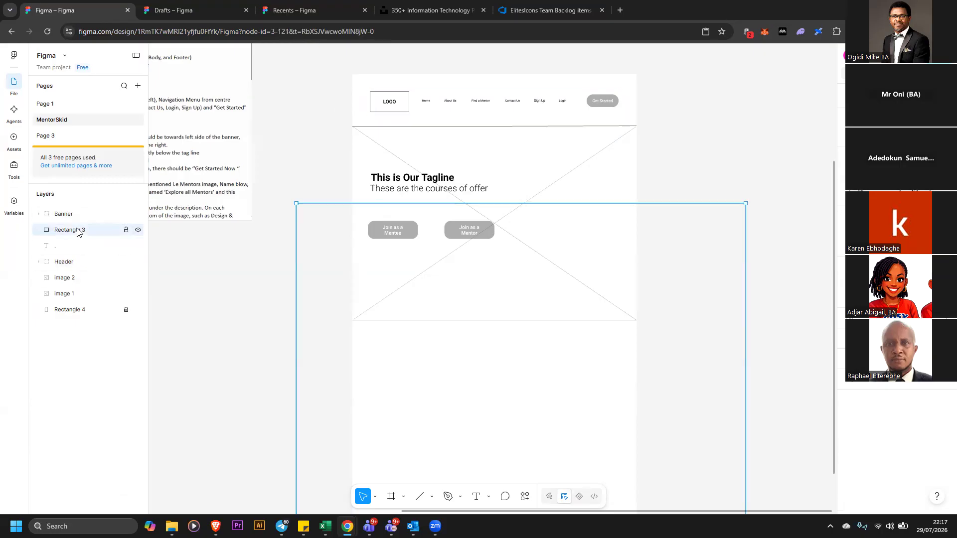
{"action": "right_click", "coordinate": [132, 232]}
{"action": "key", "text": "Escape"}
{"action": "left_click", "coordinate": [138, 229]}
{"action": "right_click", "coordinate": [112, 234]}
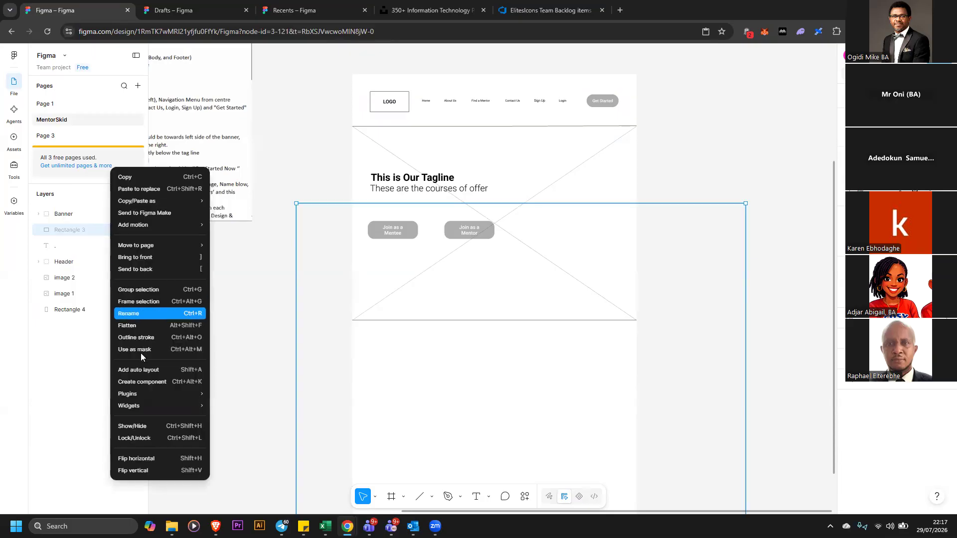
{"action": "mouse_move", "coordinate": [148, 398]}
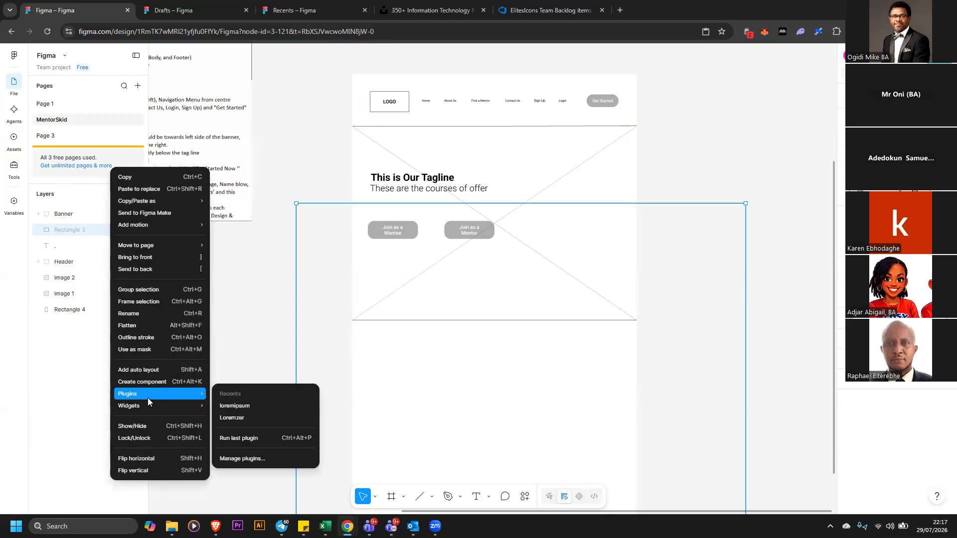
{"action": "left_click", "coordinate": [670, 326]}
{"action": "key", "text": "Delete"}
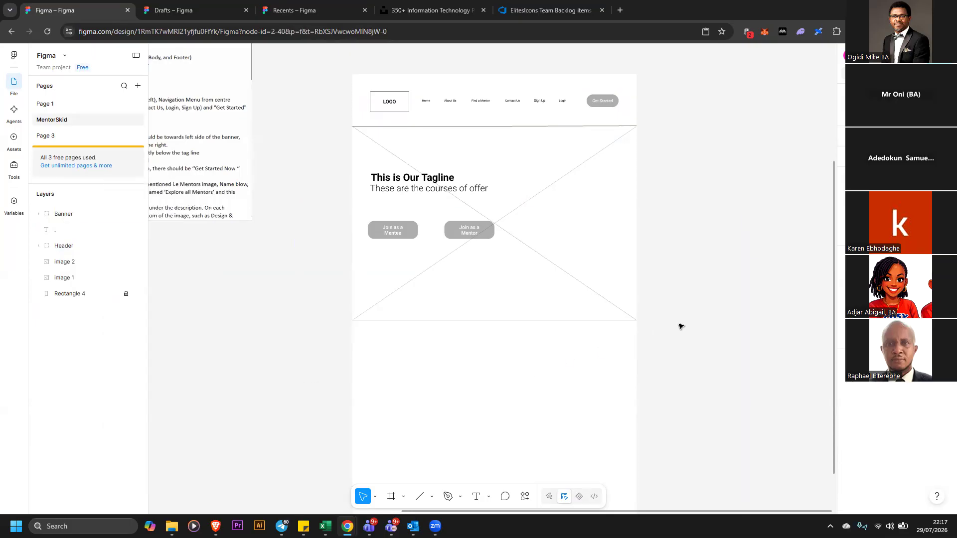
Delete the stray empty text layer from the layers list
{"action": "left_click", "coordinate": [38, 214]}
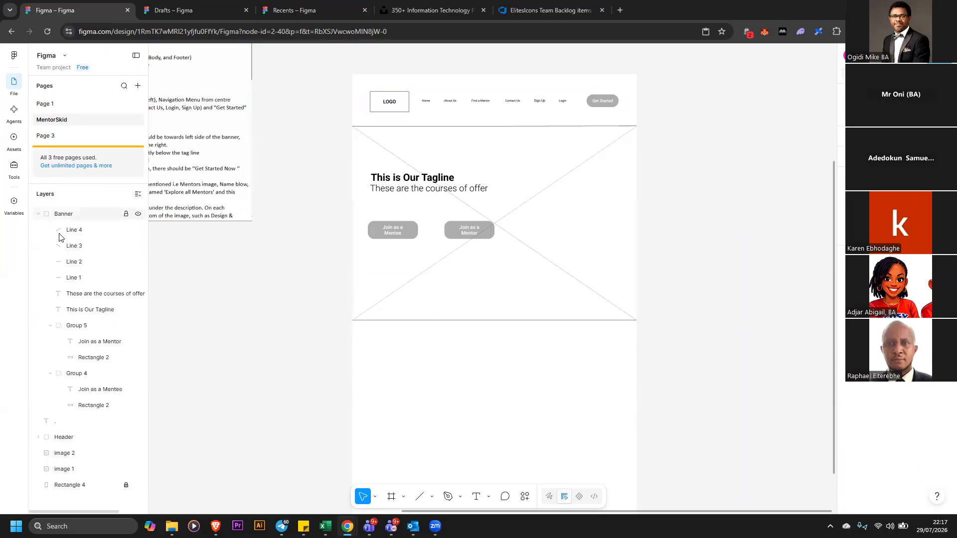
{"action": "left_click", "coordinate": [38, 214]}
{"action": "left_click", "coordinate": [59, 234]}
{"action": "scroll", "coordinate": [278, 290], "scroll_direction": "up", "scroll_amount": 5}
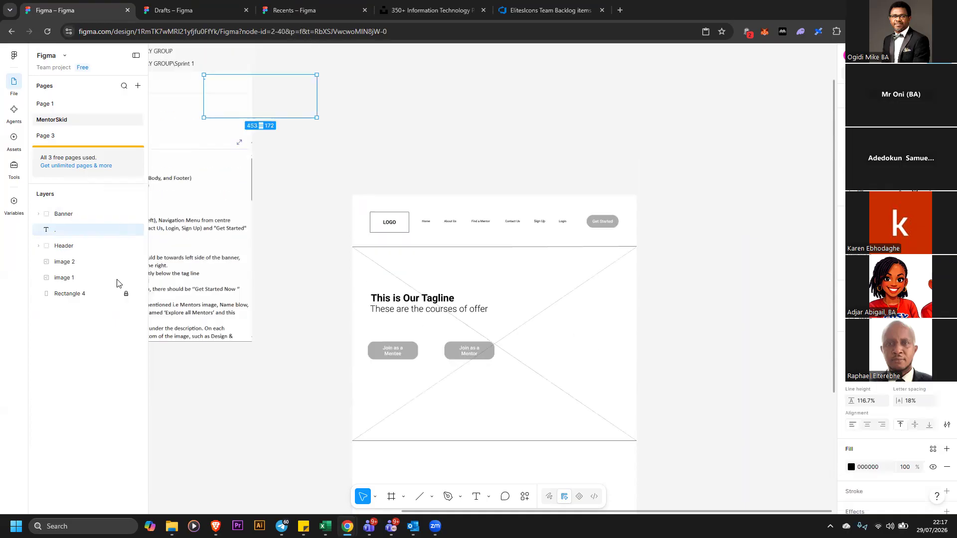
{"action": "key", "text": "Delete"}
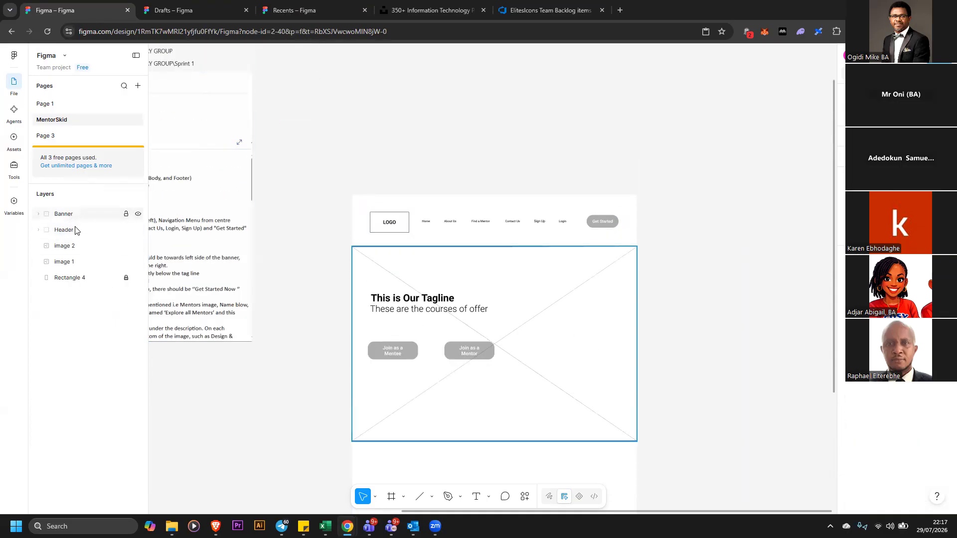
Move the Header group above the Banner group in the layer order
{"action": "left_click", "coordinate": [74, 217]}
{"action": "mouse_move", "coordinate": [79, 231]}
{"action": "left_mouse_down"}
{"action": "mouse_move", "coordinate": [77, 204]}
{"action": "mouse_move", "coordinate": [82, 213]}
{"action": "left_mouse_up"}
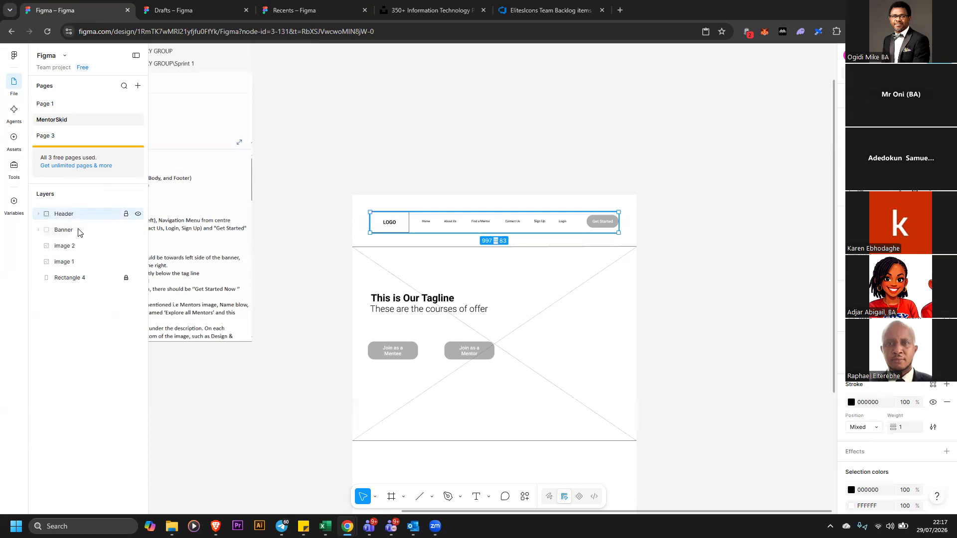
Move the acceptance criteria reference image closer to the top of the wireframe
{"action": "left_click", "coordinate": [79, 232]}
{"action": "scroll", "coordinate": [776, 361], "scroll_direction": "down", "scroll_amount": 1}
{"action": "left_click_drag", "start_coordinate": [231, 268], "coordinate": [511, 195]}
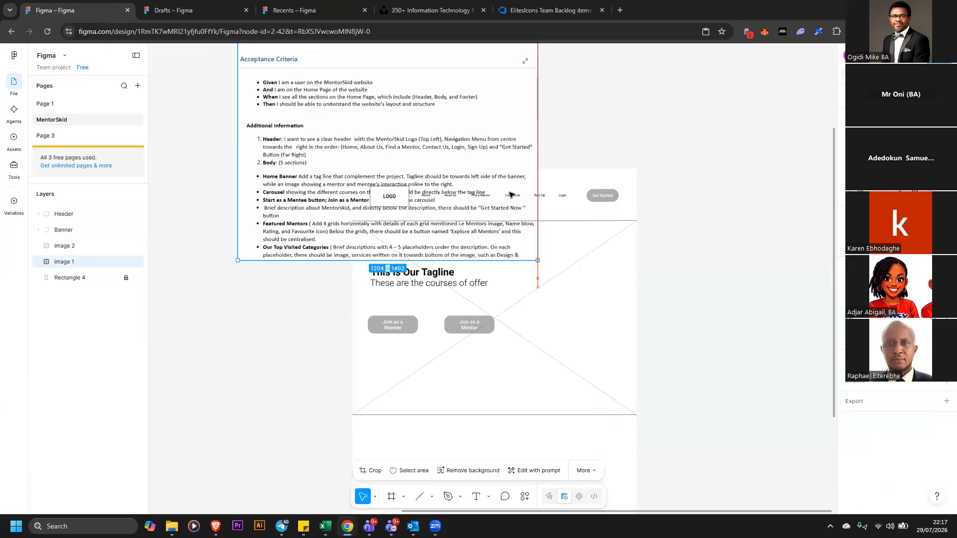
{"action": "left_click_drag", "start_coordinate": [418, 194], "coordinate": [424, 192]}
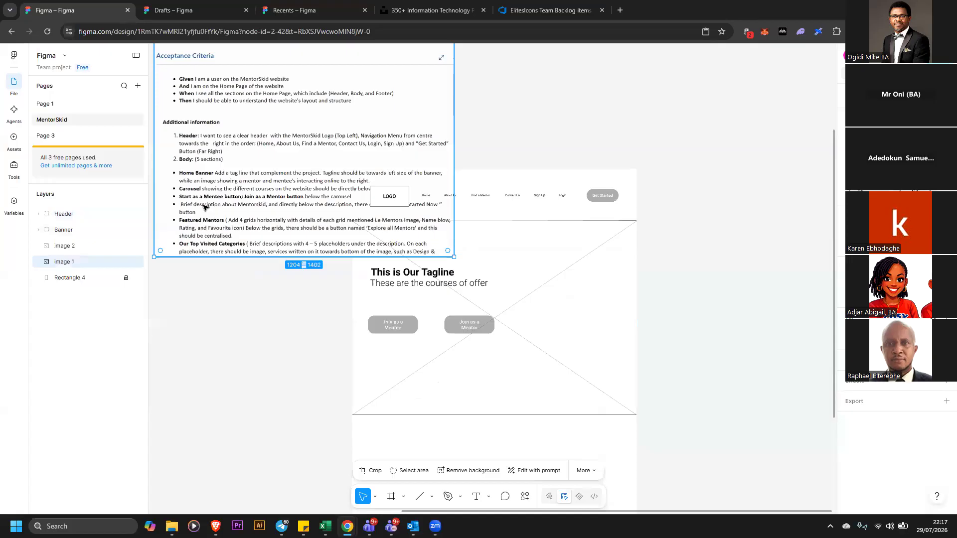
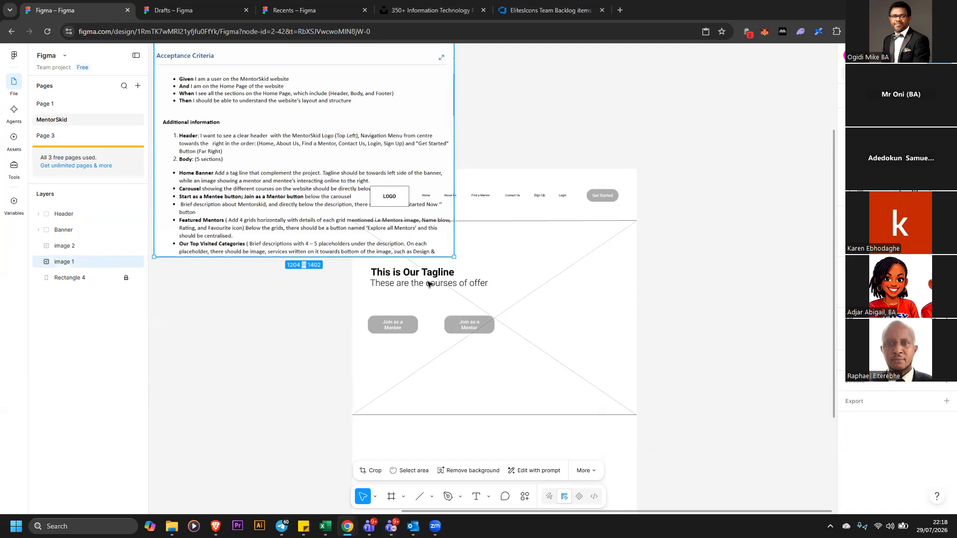
Move the acceptance criteria reference image further left, clear of the wireframe
{"action": "scroll", "coordinate": [506, 299], "scroll_direction": "down", "scroll_amount": 3}
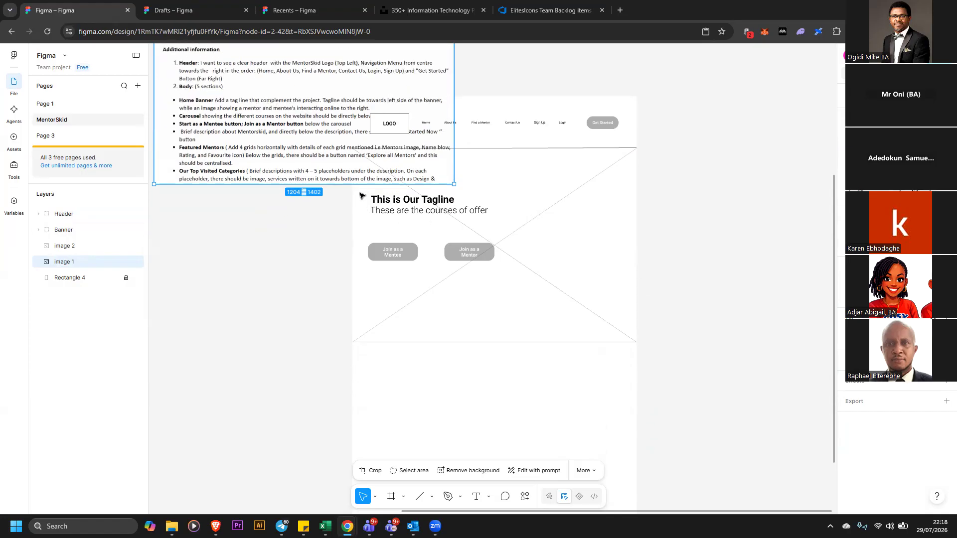
{"action": "left_click_drag", "start_coordinate": [265, 137], "coordinate": [92, 168]}
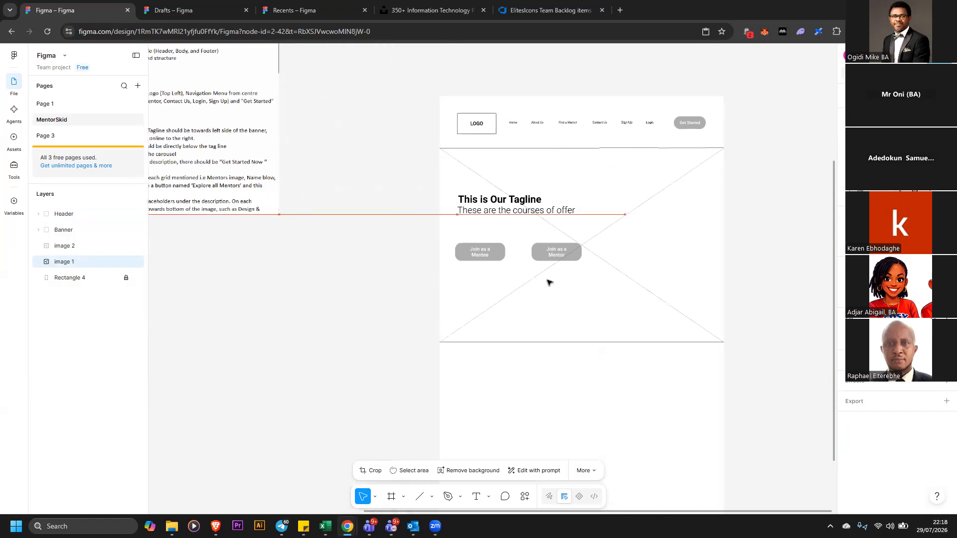
{"action": "left_click_drag", "start_coordinate": [273, 193], "coordinate": [791, 273]}
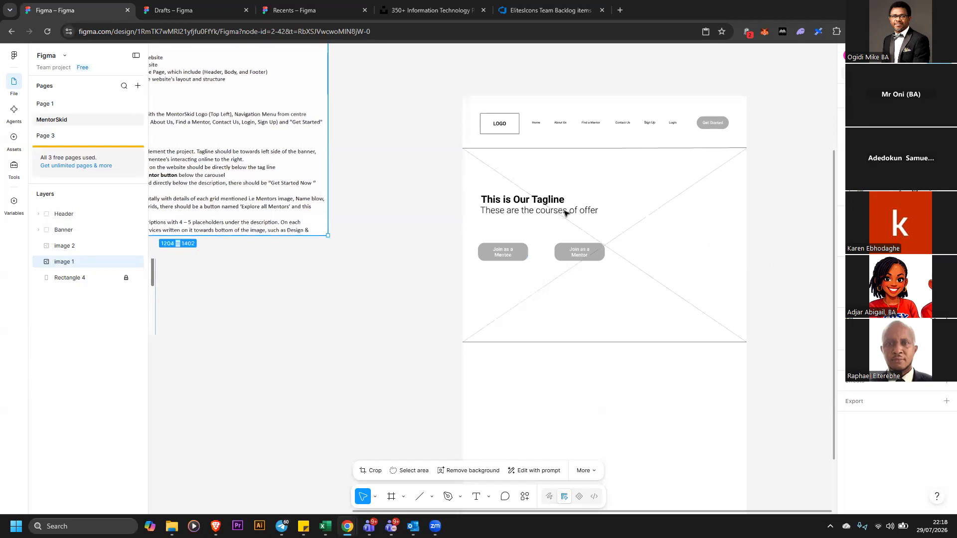
Ungroup the header and duplicate the logo box to below the banner
{"action": "right_click", "coordinate": [519, 135]}
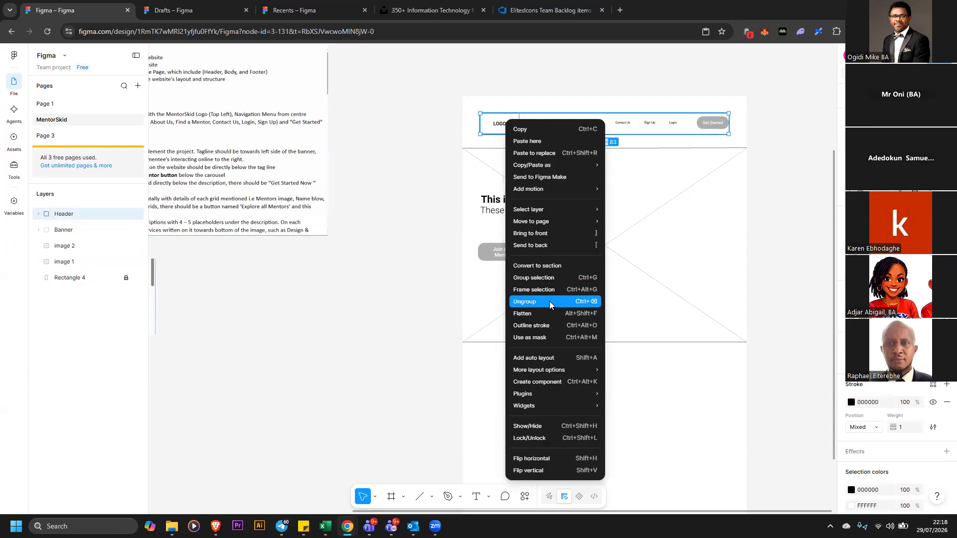
{"action": "left_click", "coordinate": [525, 302]}
{"action": "left_click", "coordinate": [496, 130]}
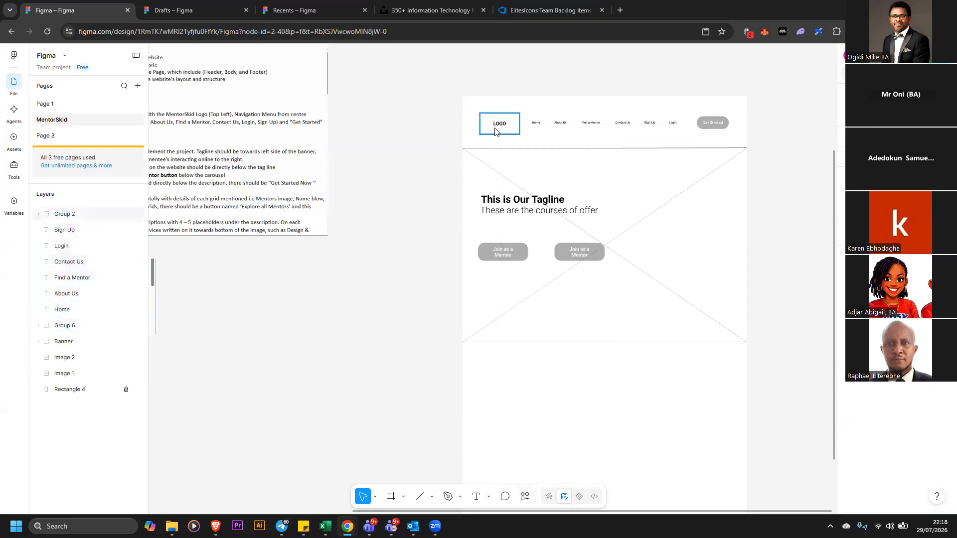
{"action": "left_click_drag", "start_coordinate": [495, 130], "coordinate": [524, 379]}
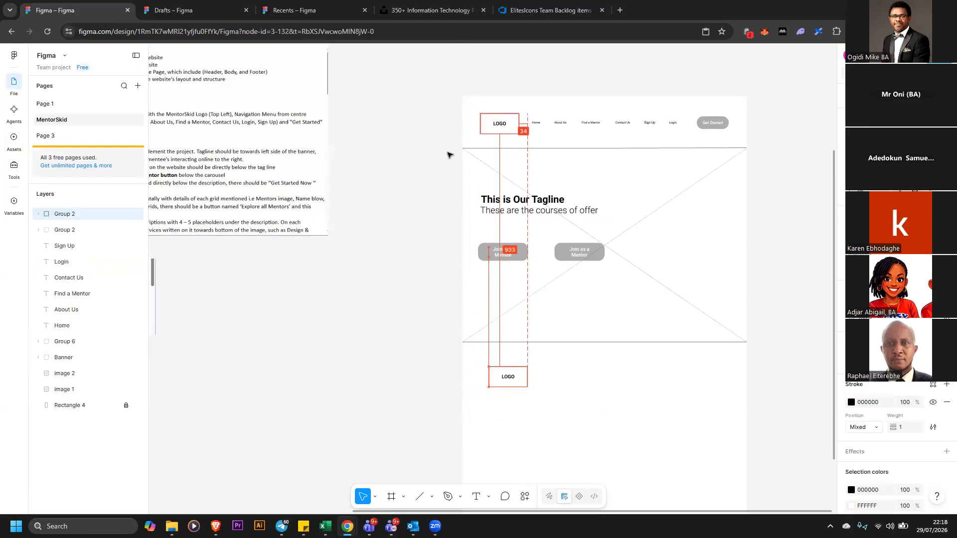
Regroup the header's logo, navigation links and Get Started button into one group
{"action": "left_click", "coordinate": [438, 89]}
{"action": "left_click_drag", "start_coordinate": [760, 131], "coordinate": [699, 129]}
{"action": "right_click", "coordinate": [699, 126]}
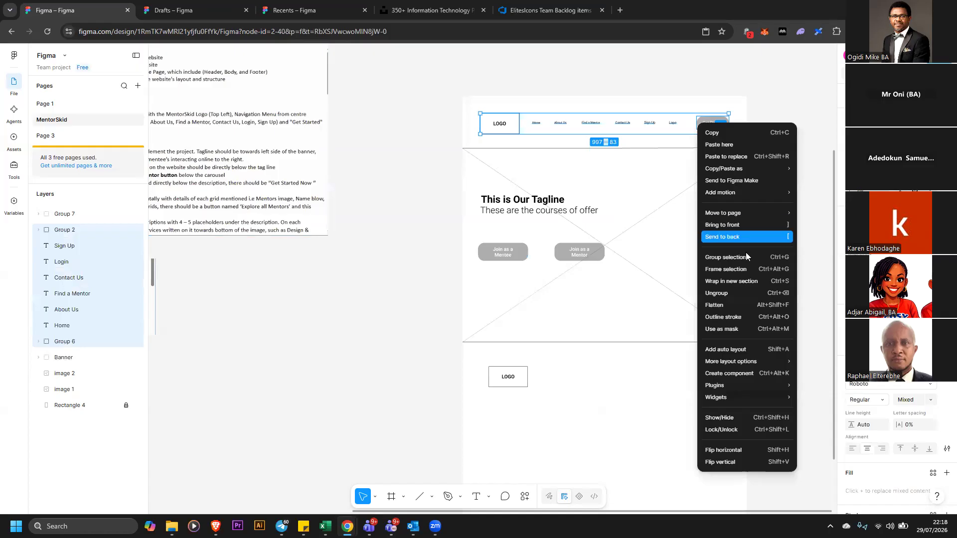
{"action": "left_click", "coordinate": [748, 257]}
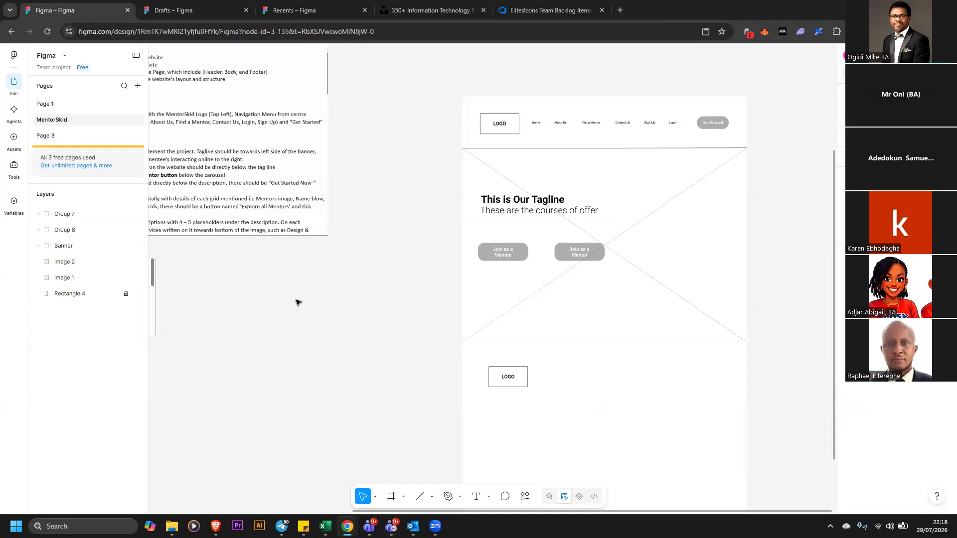
{"action": "left_click_drag", "start_coordinate": [190, 233], "coordinate": [181, 216]}
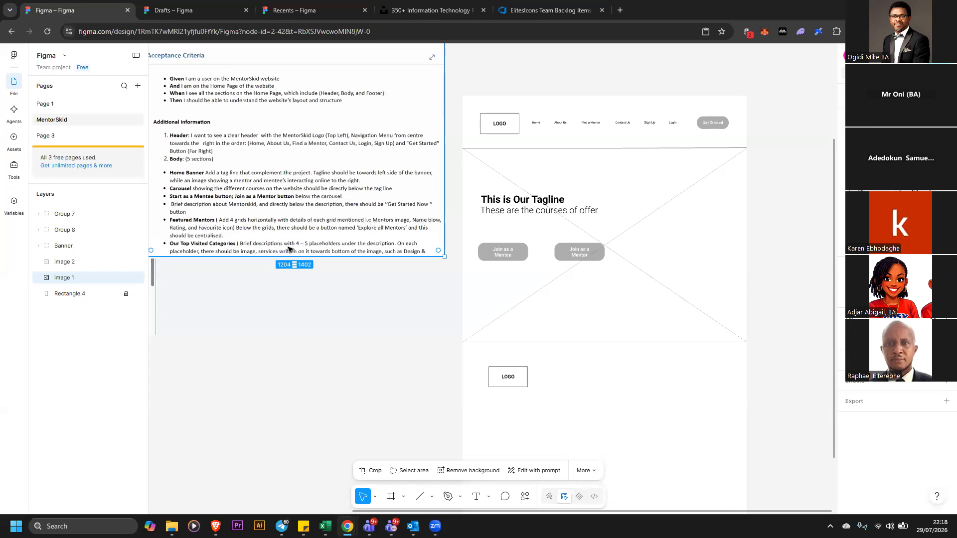
Delete the LOGO text from the duplicated box and resize it to about 240 × 187
{"action": "left_click", "coordinate": [526, 384]}
{"action": "left_click_drag", "start_coordinate": [535, 399], "coordinate": [558, 427]}
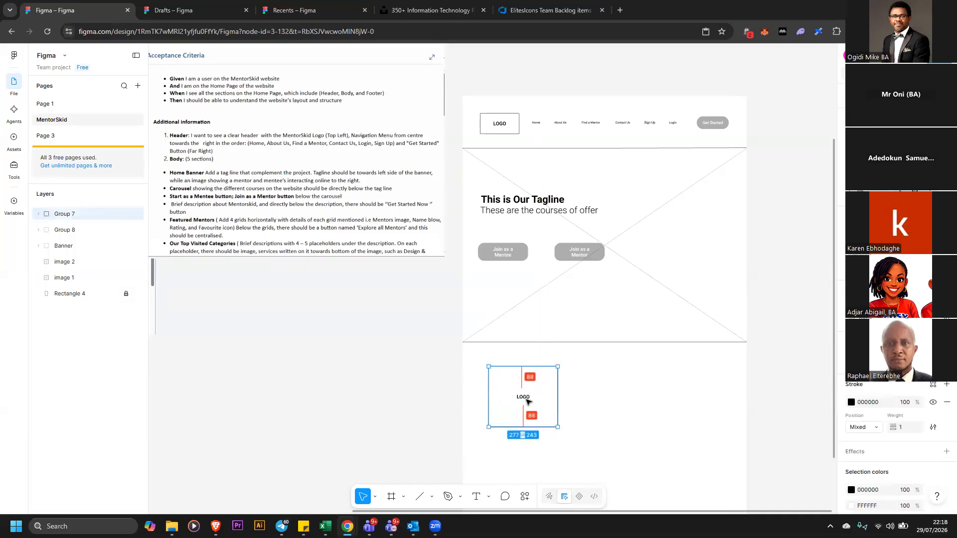
{"action": "double_click", "coordinate": [524, 398]}
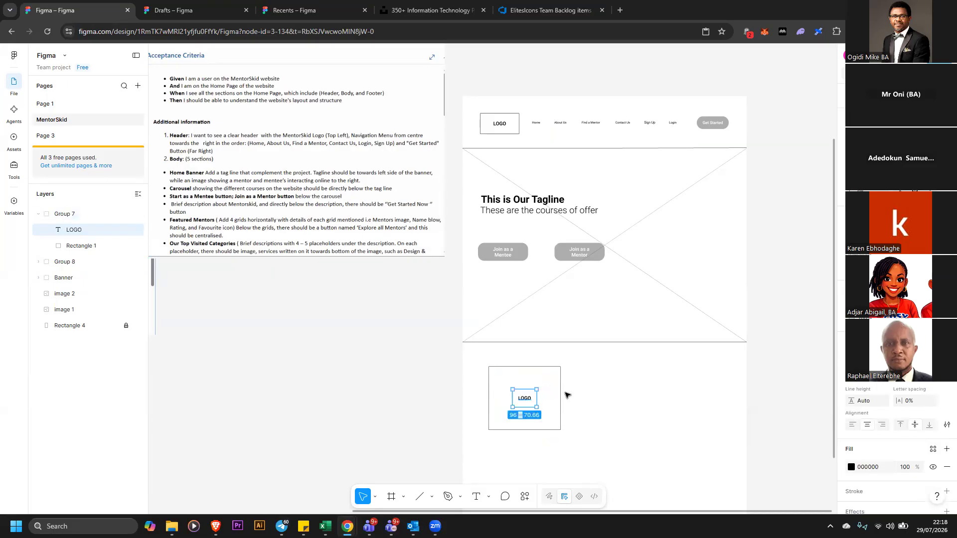
{"action": "key", "text": "Delete"}
{"action": "left_click", "coordinate": [563, 432]}
{"action": "left_click_drag", "start_coordinate": [561, 430], "coordinate": [548, 414]}
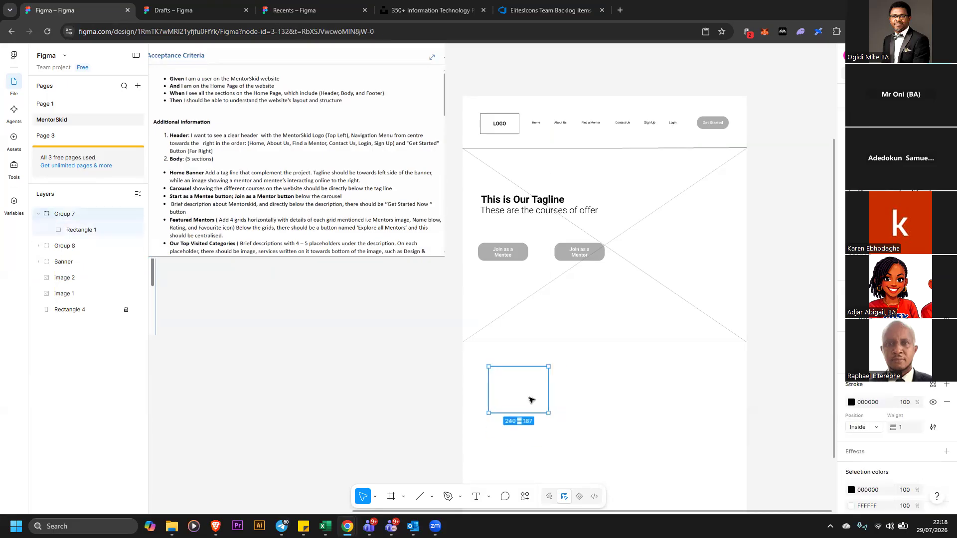
Search plugins for icon and run the Icons8 plugin
{"action": "left_click", "coordinate": [525, 495]}
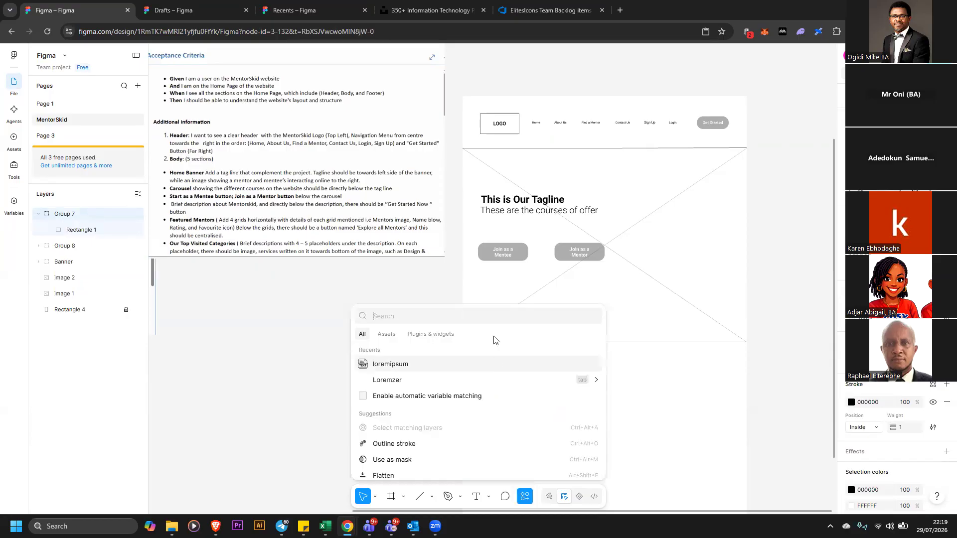
{"action": "left_click", "coordinate": [440, 333]}
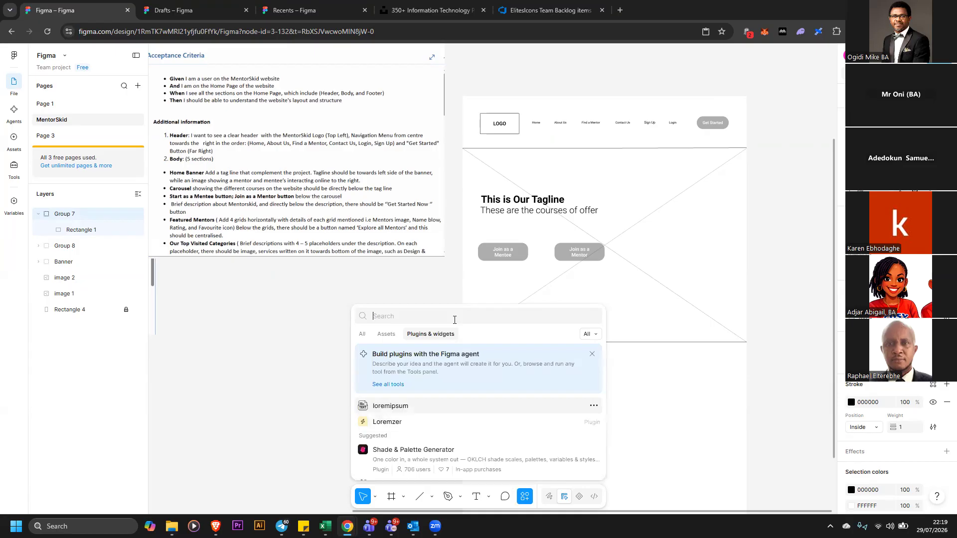
{"action": "type", "text": "icon"}
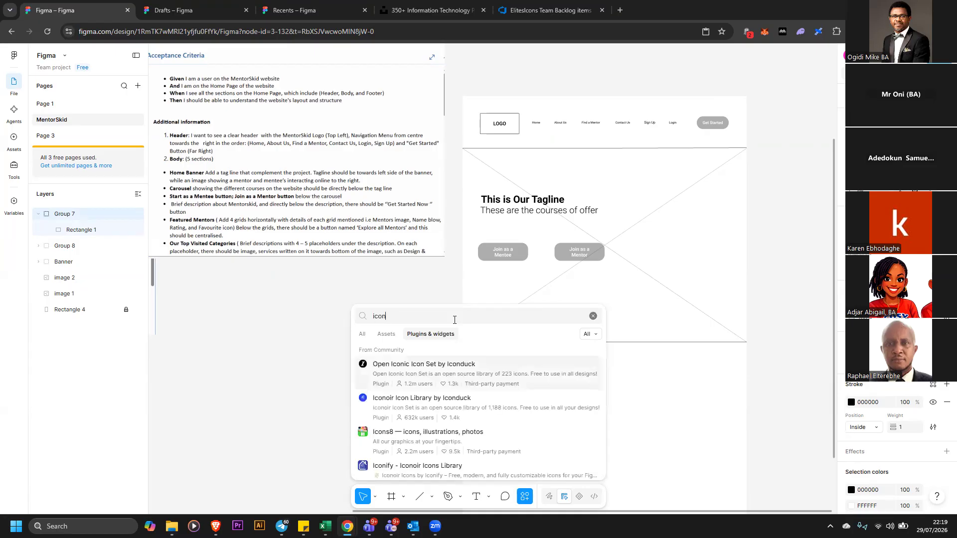
{"action": "left_click", "coordinate": [473, 432]}
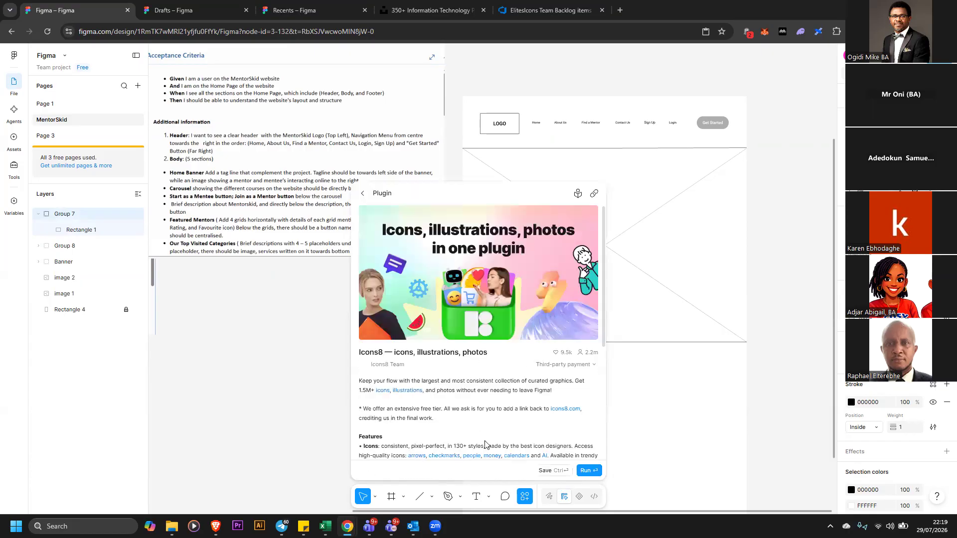
{"action": "left_click", "coordinate": [587, 471]}
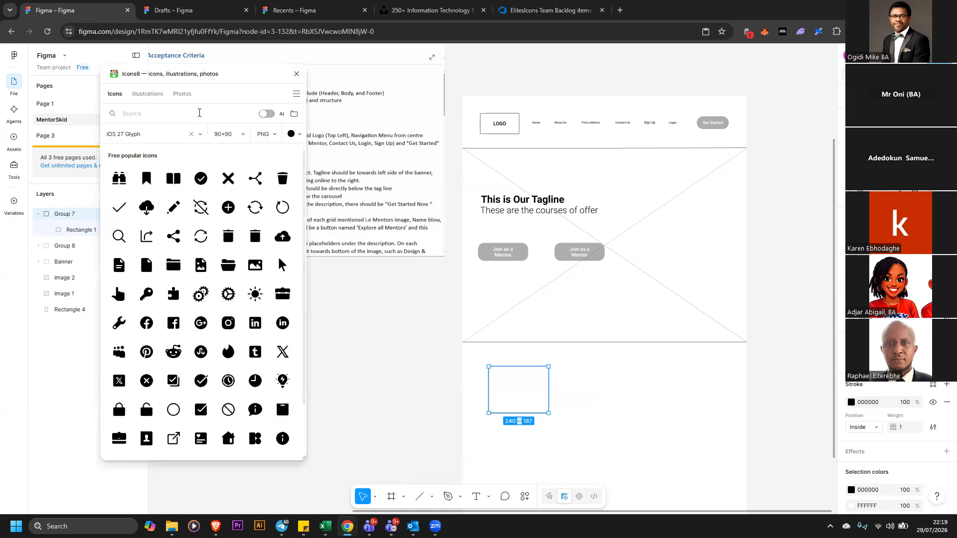
Search Icons8 for user and place the User Female icon beside the empty box
{"action": "type", "text": "user"}
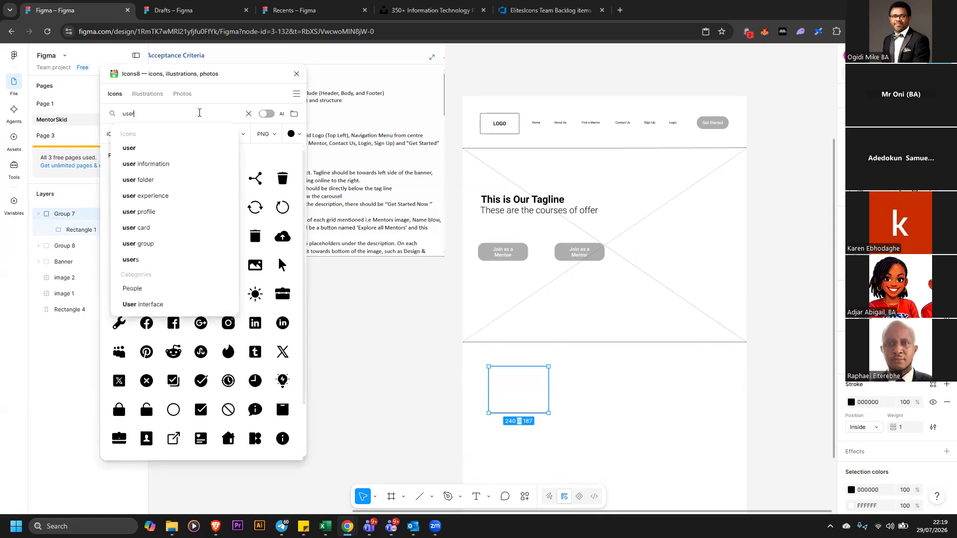
{"action": "key", "text": "Return"}
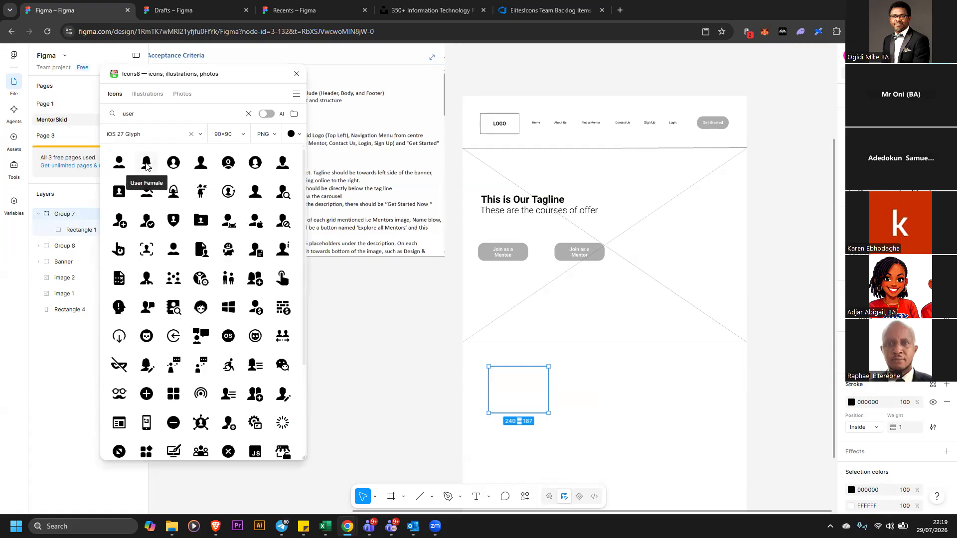
{"action": "left_click_drag", "start_coordinate": [145, 165], "coordinate": [584, 390]}
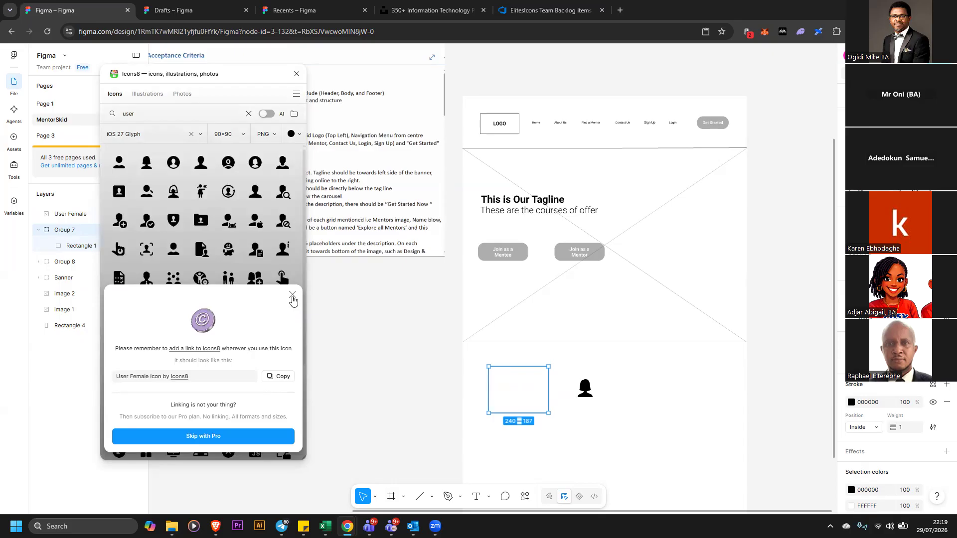
Add the User icon below the banner and close the Icons8 plugin
{"action": "left_click", "coordinate": [141, 191]}
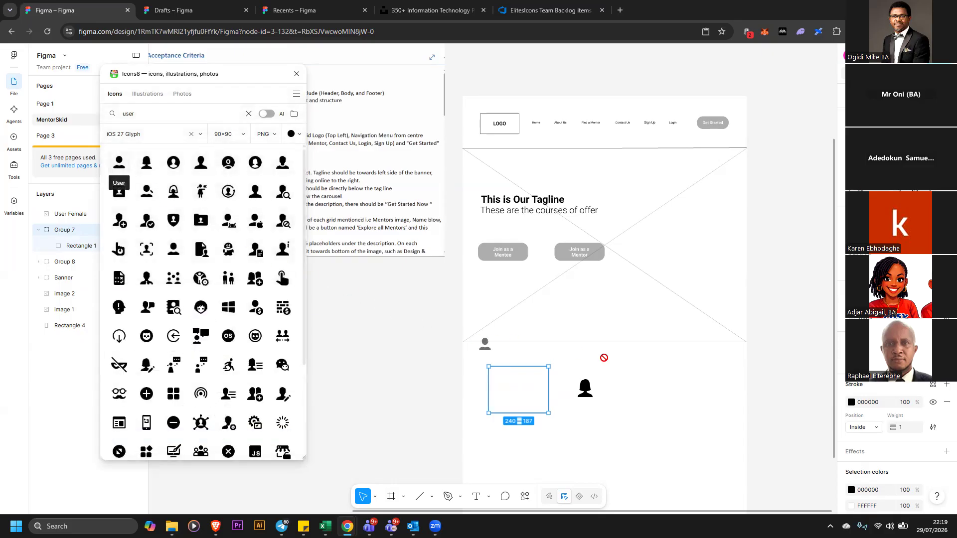
{"action": "left_click_drag", "start_coordinate": [629, 413], "coordinate": [628, 411]}
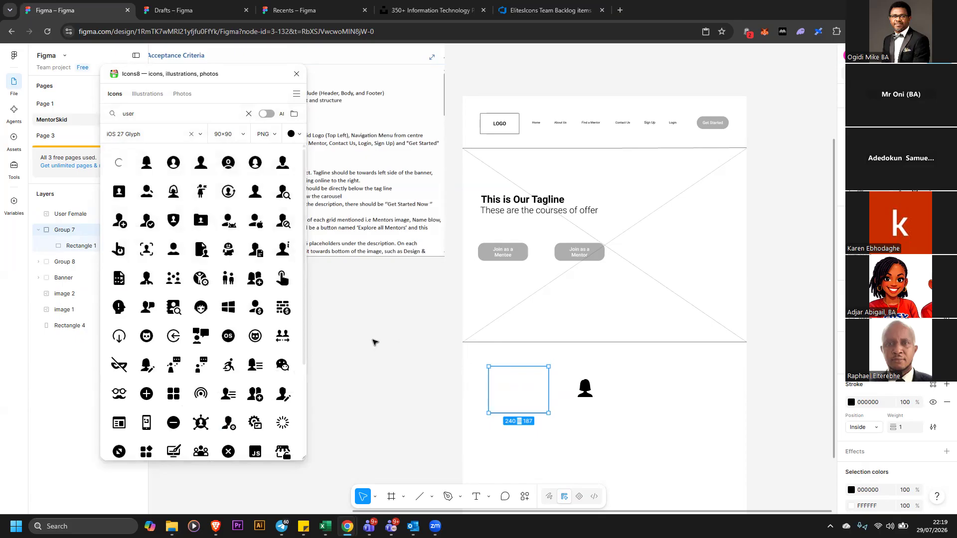
{"action": "left_click", "coordinate": [297, 73]}
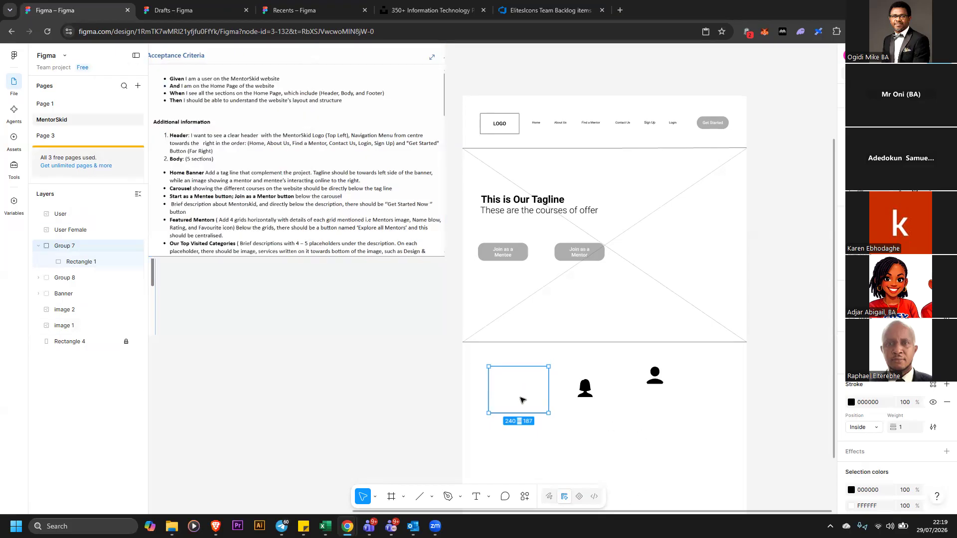
Move the empty box up against the banner and resize it to about 338 × 357
{"action": "left_click_drag", "start_coordinate": [510, 382], "coordinate": [498, 364]}
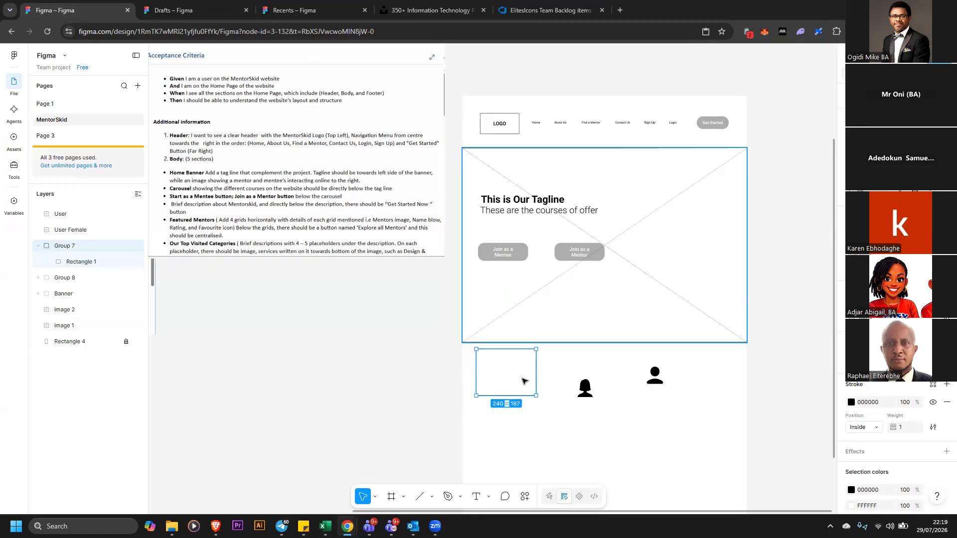
{"action": "left_click_drag", "start_coordinate": [536, 395], "coordinate": [555, 433]}
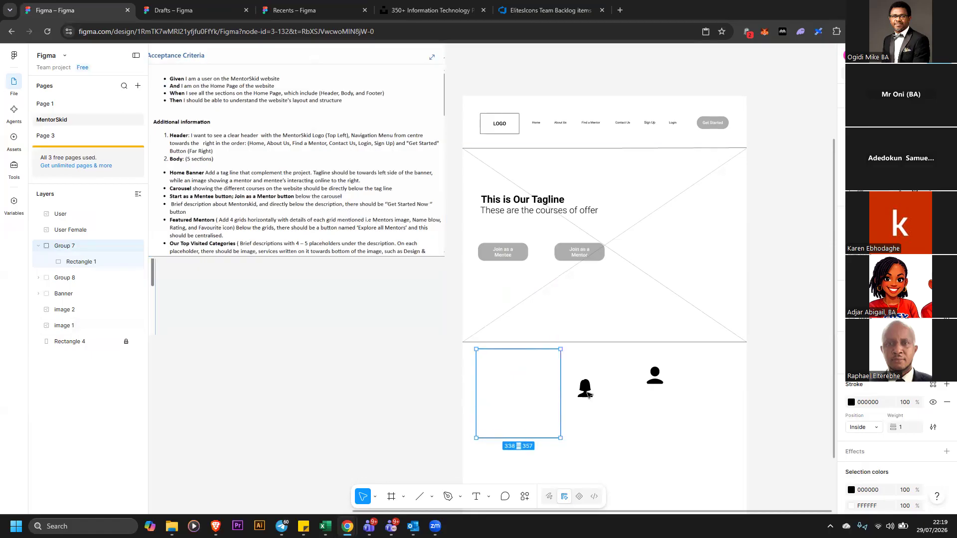
Place the User Female icon inside the box, sized about 338 × 227 across its top
{"action": "left_click", "coordinate": [586, 392]}
{"action": "left_click_drag", "start_coordinate": [588, 392], "coordinate": [562, 404]}
{"action": "left_click", "coordinate": [490, 407]}
{"action": "left_click", "coordinate": [486, 397]}
{"action": "left_click_drag", "start_coordinate": [477, 391], "coordinate": [475, 390]}
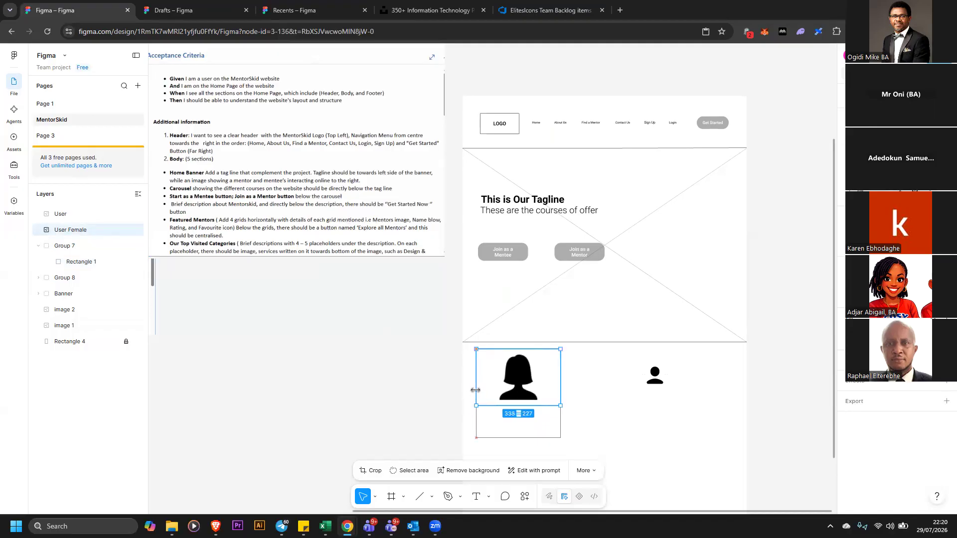
Add a text label reading Jane Doe below the box
{"action": "left_click", "coordinate": [576, 415]}
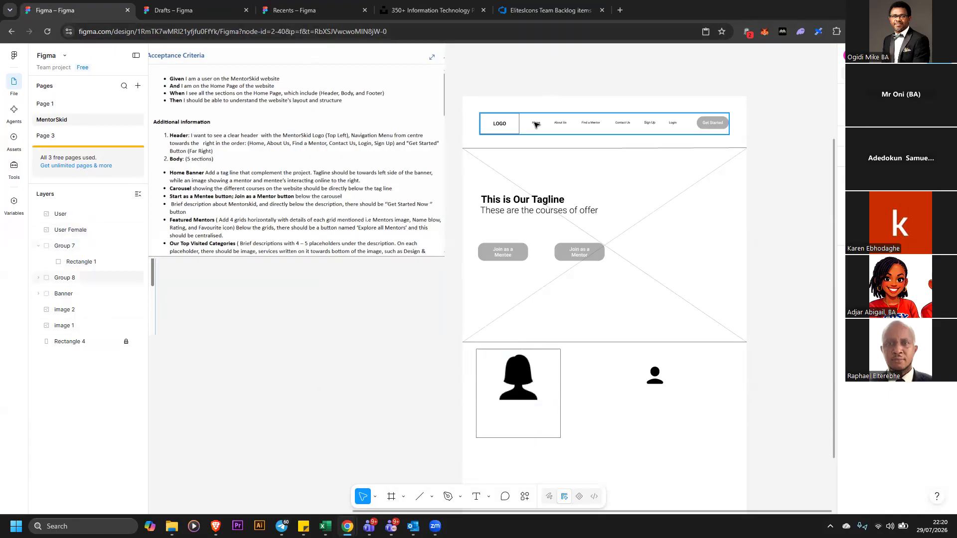
{"action": "left_click", "coordinate": [475, 497]}
{"action": "left_click", "coordinate": [588, 452]}
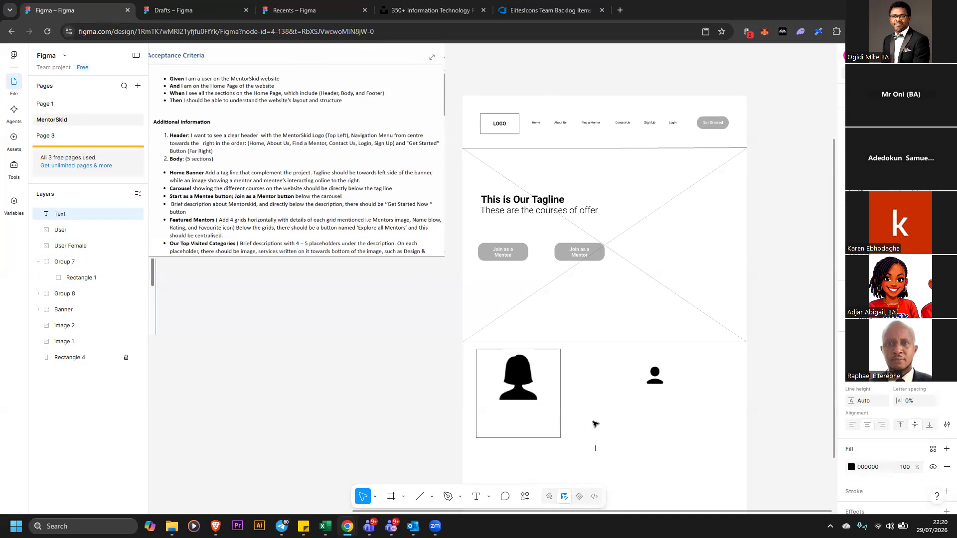
{"action": "type", "text": "Jane Doie"}
{"action": "key", "text": "BackSpace"}
{"action": "key", "text": "BackSpace"}
{"action": "type", "text": "e"}
{"action": "key", "text": "Escape"}
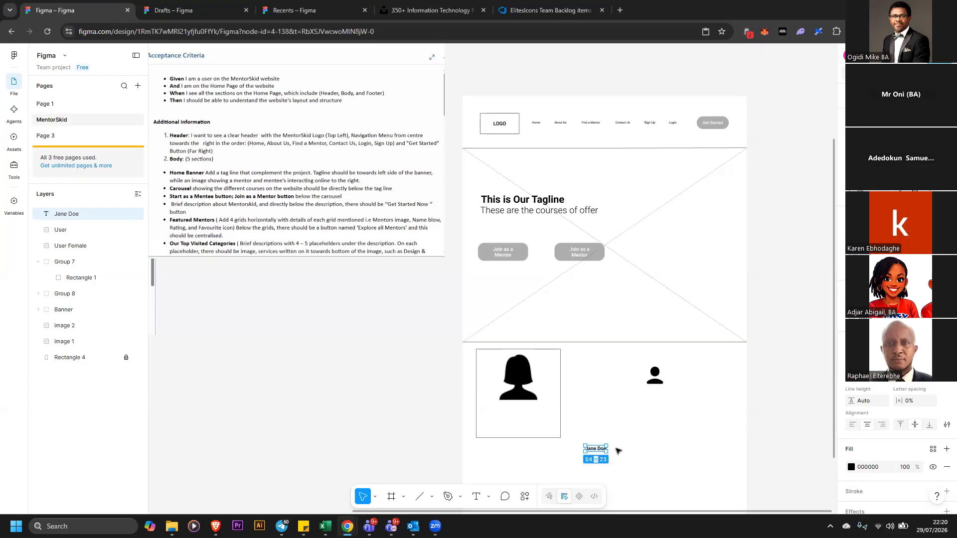
Move the Jane Doe label into the box beneath the icon
{"action": "left_click", "coordinate": [932, 385]}
{"action": "left_click", "coordinate": [923, 392]}
{"action": "left_click_drag", "start_coordinate": [599, 449], "coordinate": [517, 404]}
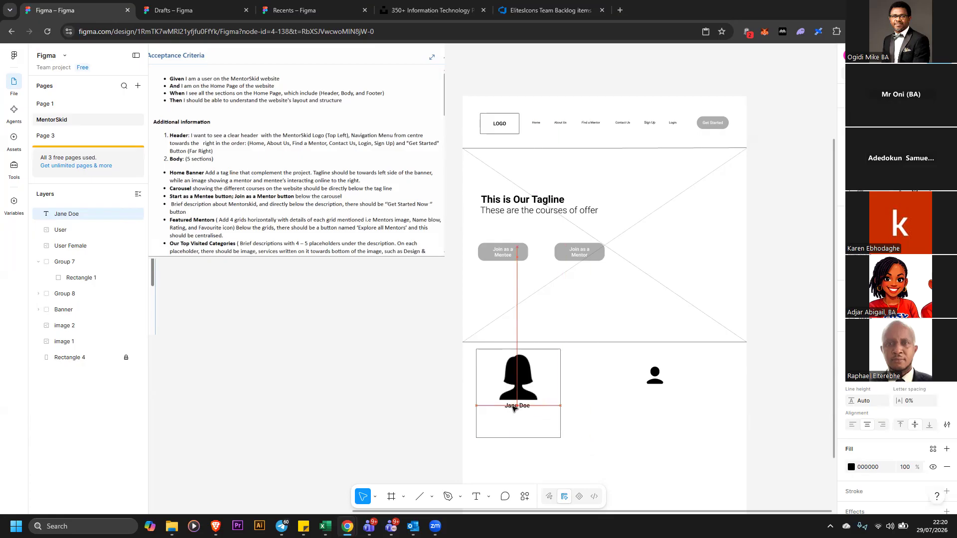
Move the mentor card with its icon and label to the left of the wireframe
{"action": "left_click", "coordinate": [462, 388]}
{"action": "mouse_move", "coordinate": [420, 342]}
{"action": "left_mouse_down"}
{"action": "mouse_move", "coordinate": [559, 406]}
{"action": "mouse_move", "coordinate": [589, 437]}
{"action": "mouse_move", "coordinate": [543, 435]}
{"action": "mouse_move", "coordinate": [401, 384]}
{"action": "mouse_move", "coordinate": [404, 352]}
{"action": "left_mouse_up"}
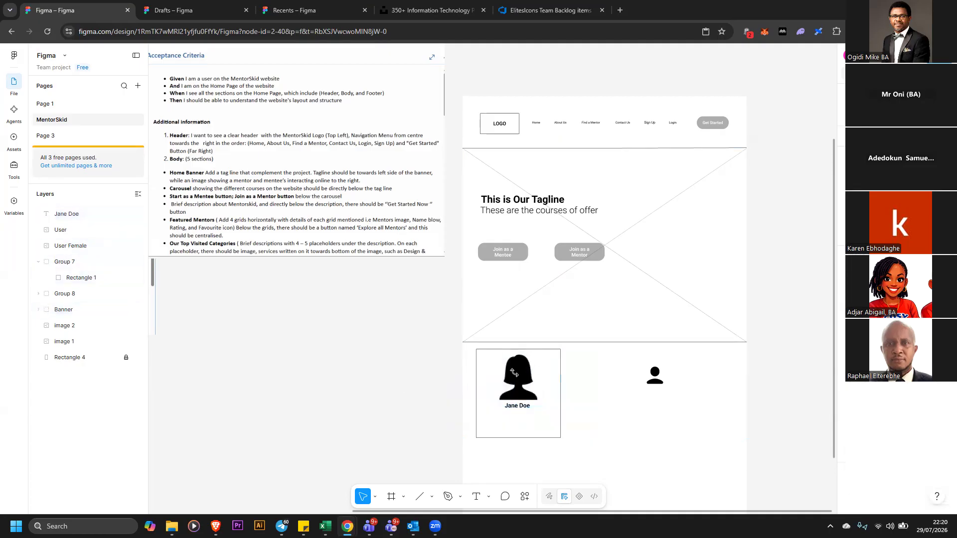
{"action": "left_click_drag", "start_coordinate": [519, 378], "coordinate": [404, 343]}
{"action": "left_click_drag", "start_coordinate": [513, 408], "coordinate": [397, 362]}
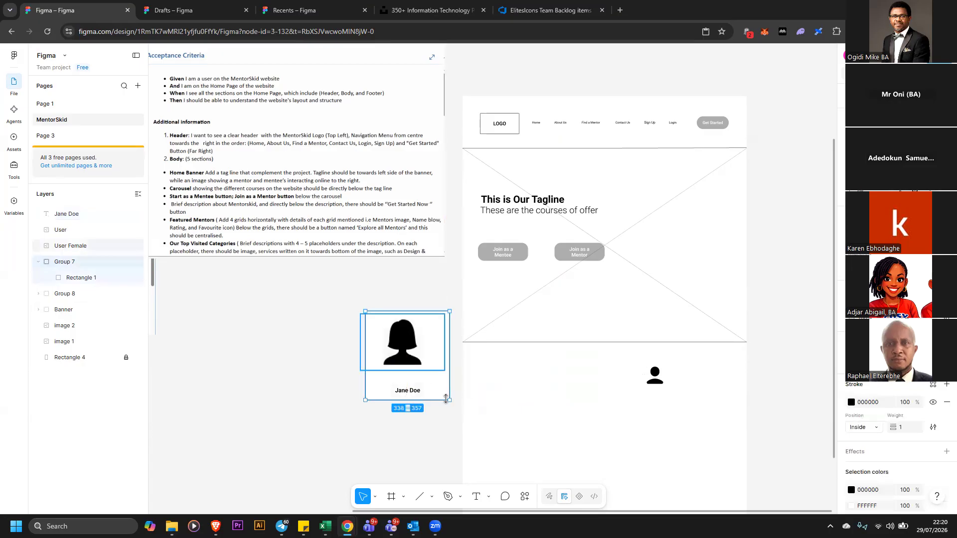
{"action": "left_click", "coordinate": [271, 356]}
{"action": "left_click", "coordinate": [437, 383]}
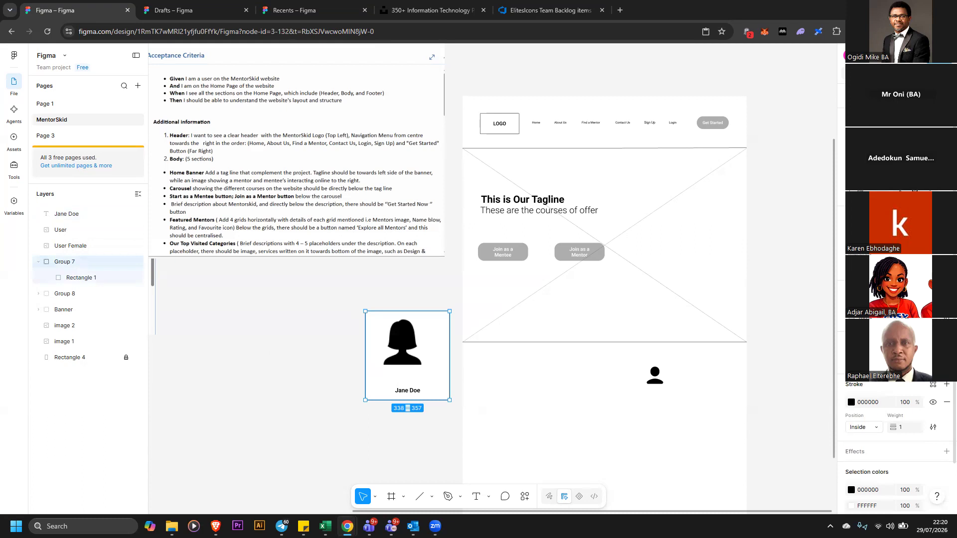
Move the Jane Doe label up directly beneath the icon
{"action": "left_click", "coordinate": [946, 360]}
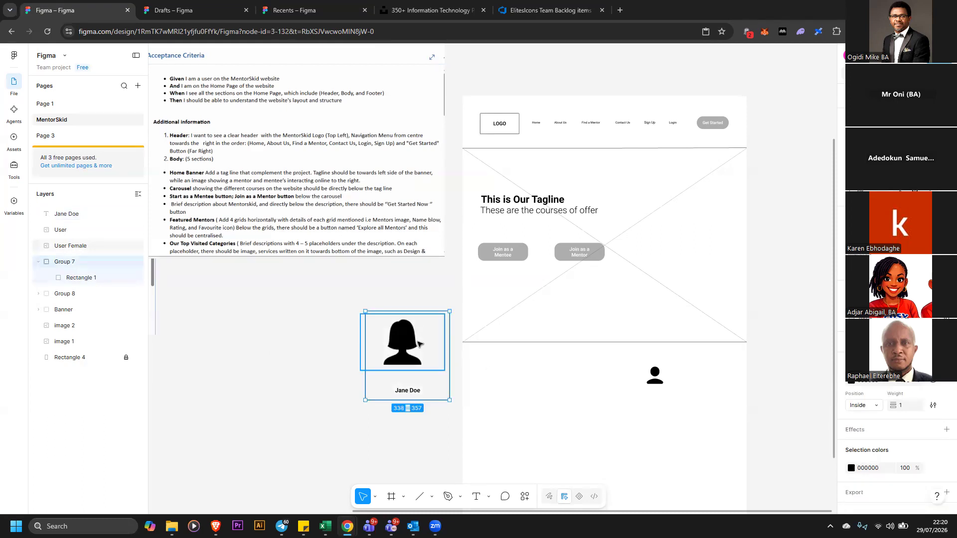
{"action": "mouse_move", "coordinate": [405, 390]}
{"action": "left_mouse_down"}
{"action": "mouse_move", "coordinate": [399, 382]}
{"action": "mouse_move", "coordinate": [400, 398]}
{"action": "left_mouse_up"}
{"action": "left_click", "coordinate": [414, 391]}
{"action": "double_click", "coordinate": [417, 388]}
{"action": "left_click", "coordinate": [413, 392]}
{"action": "key", "text": "Escape"}
{"action": "left_click_drag", "start_coordinate": [407, 390], "coordinate": [402, 372]}
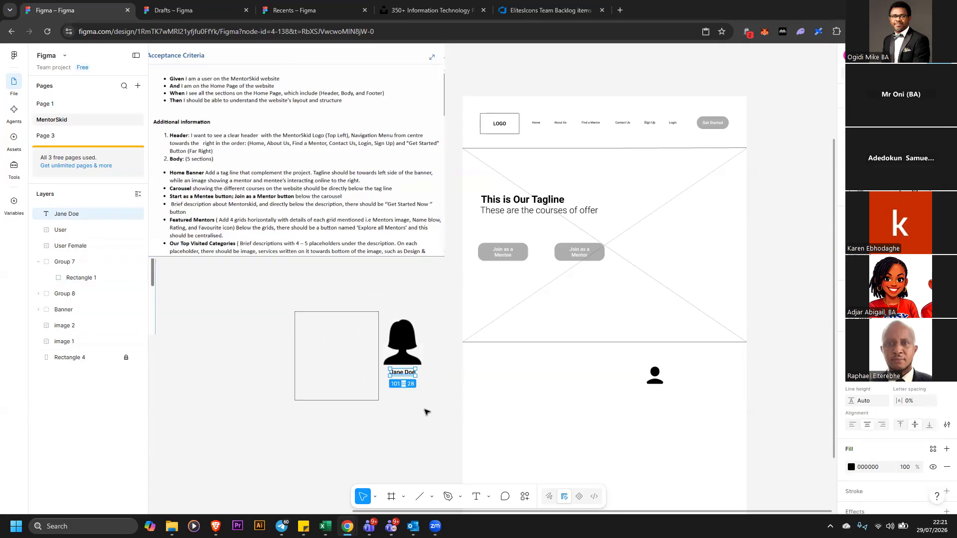
Open the Icons8 plugin and search its icon library for star
{"action": "left_click", "coordinate": [526, 499]}
{"action": "left_click", "coordinate": [475, 361]}
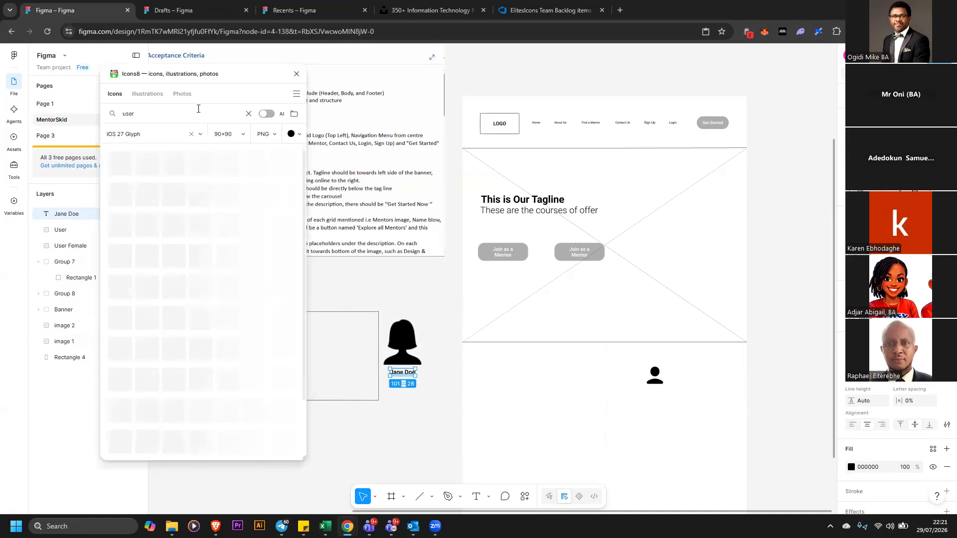
{"action": "type", "text": "s"}
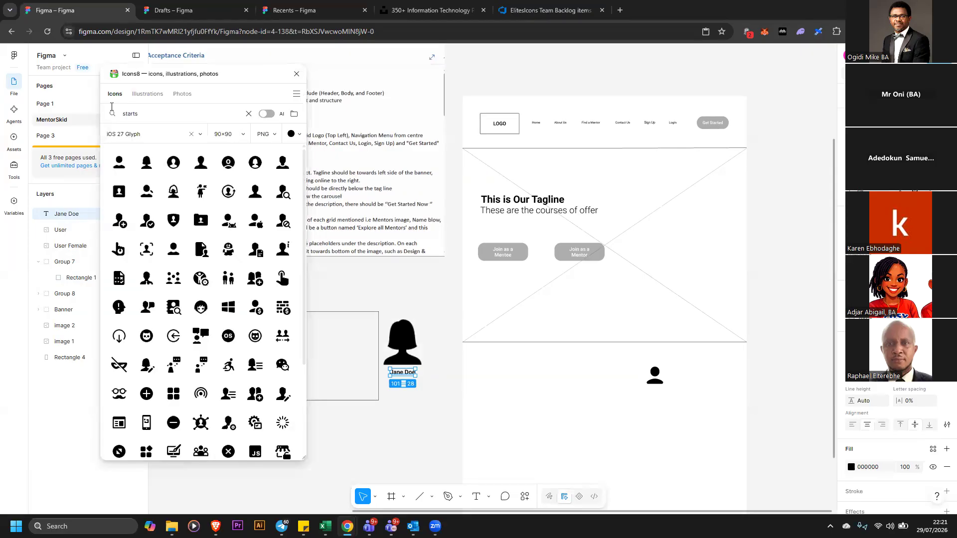
{"action": "type", "text": "tars"}
{"action": "key", "text": "Return"}
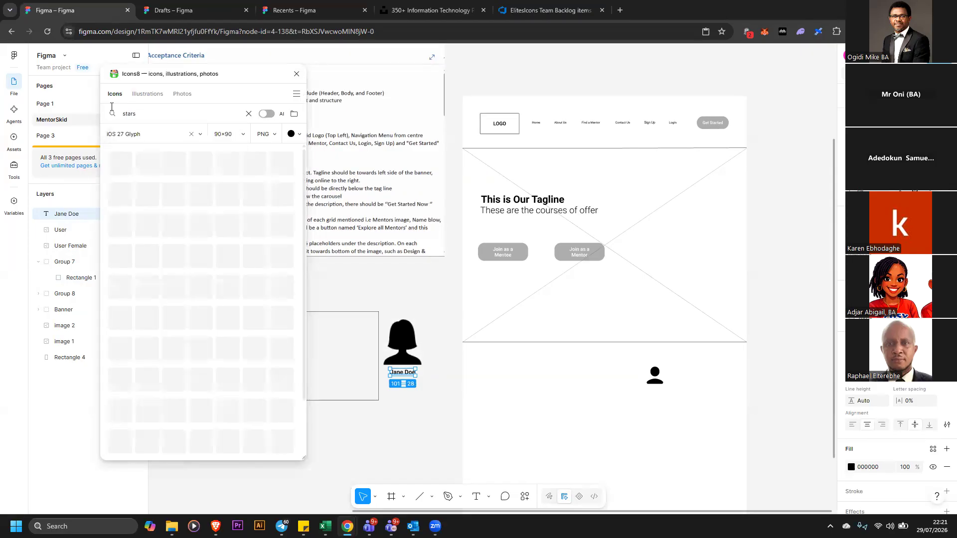
{"action": "left_click", "coordinate": [166, 116]}
{"action": "key", "text": "BackSpace"}
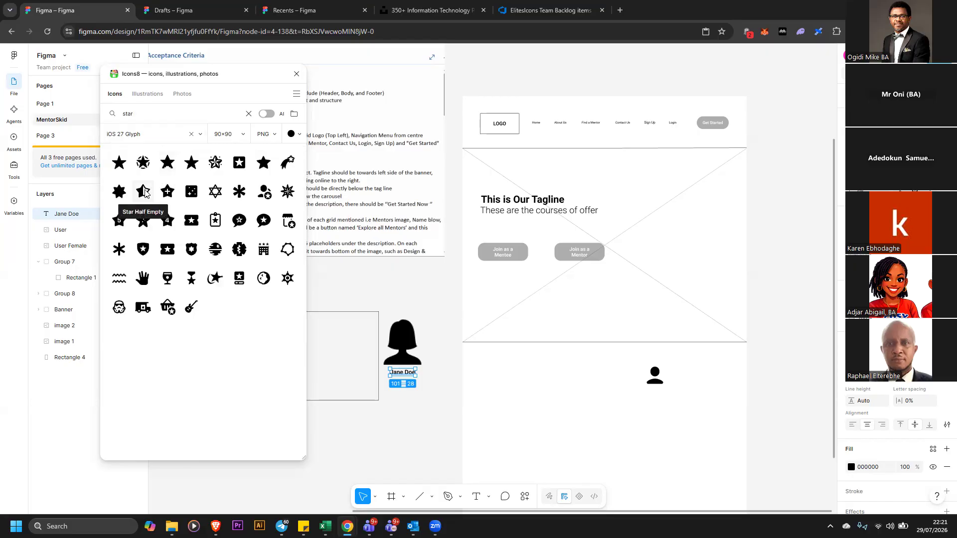
Insert a Star Half Empty icon and a Star Filled icon from Icons8, then close the plugin
{"action": "left_click", "coordinate": [144, 192]}
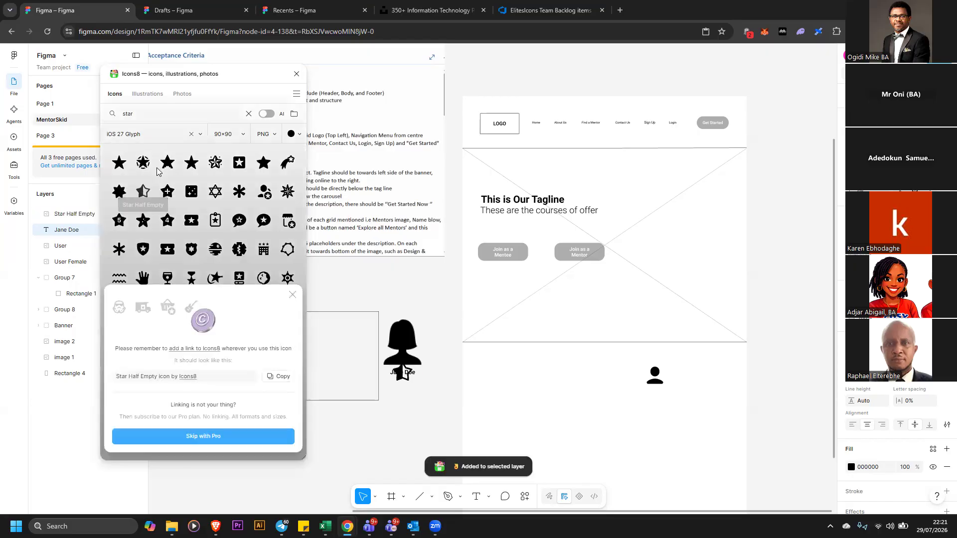
{"action": "left_click", "coordinate": [289, 297]}
{"action": "left_click", "coordinate": [192, 163]}
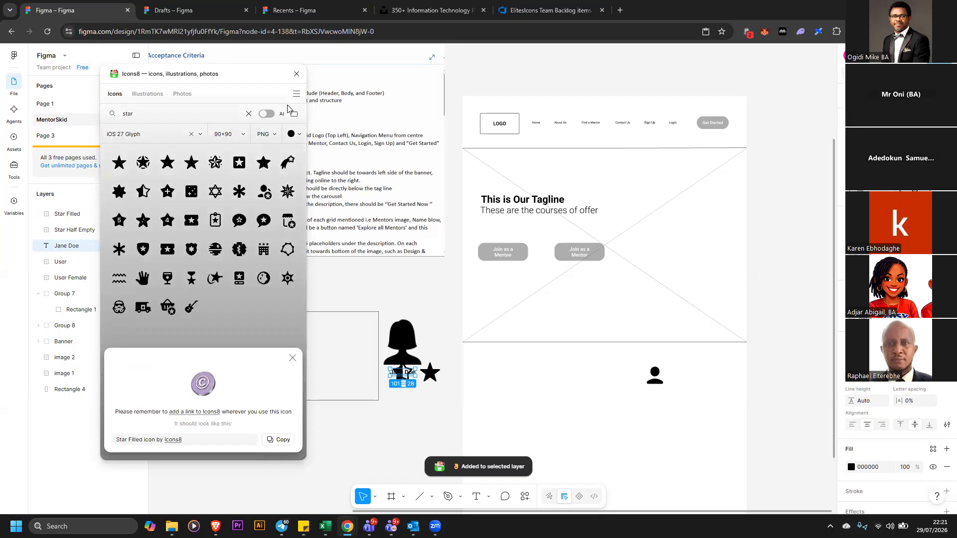
{"action": "left_click", "coordinate": [296, 75]}
Lay out the half-empty and filled star icons in a row below the mentor card
{"action": "left_click", "coordinate": [433, 380]}
{"action": "left_click_drag", "start_coordinate": [433, 380], "coordinate": [488, 424]}
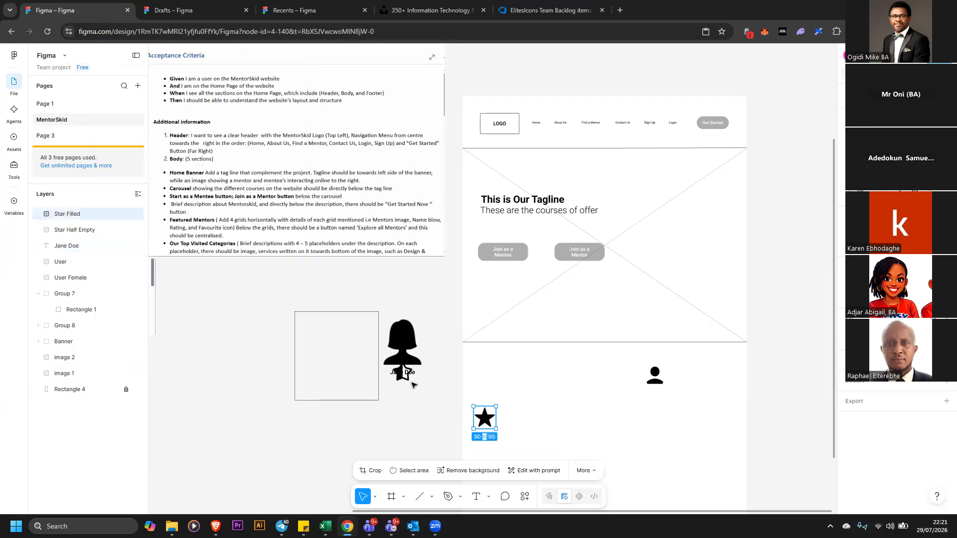
{"action": "left_click_drag", "start_coordinate": [402, 373], "coordinate": [545, 421]}
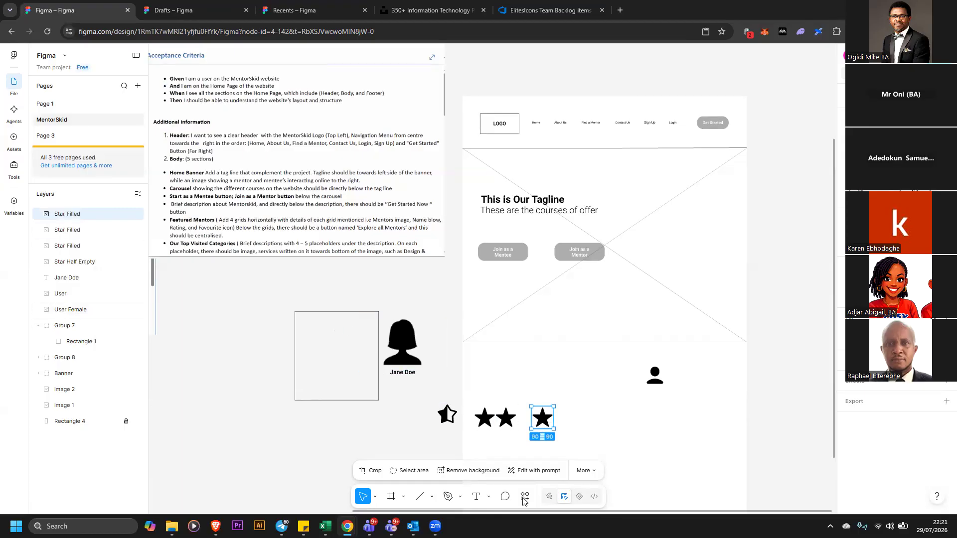
Reopen Icons8, set the icon colour to white and insert a Pixel Star icon
{"action": "key", "text": "ctrl+k"}
{"action": "left_click", "coordinate": [423, 367]}
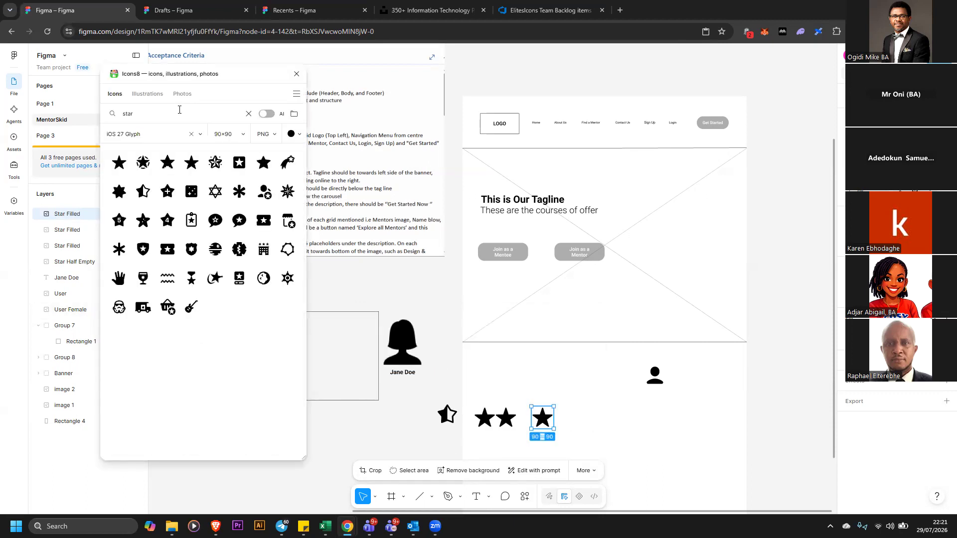
{"action": "left_click", "coordinate": [293, 134]}
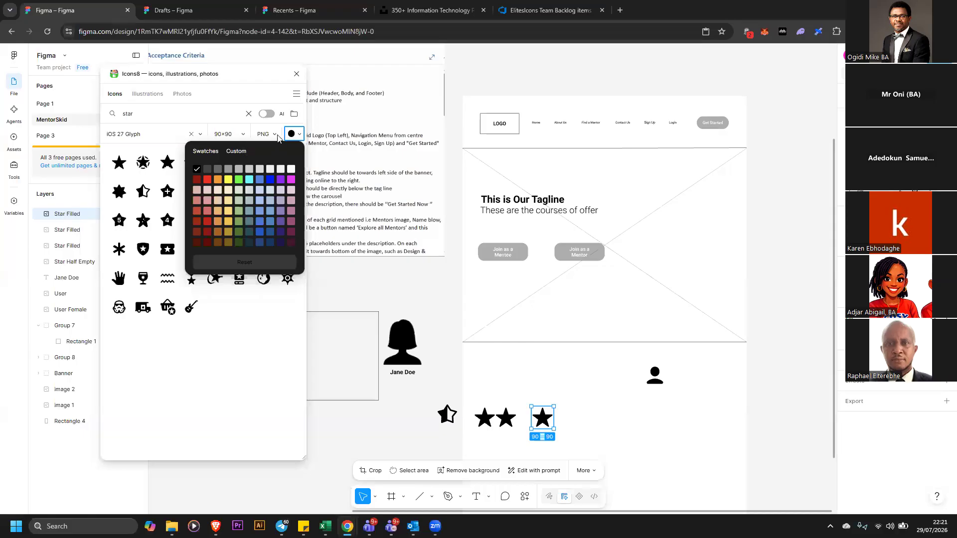
{"action": "left_click", "coordinate": [213, 115]}
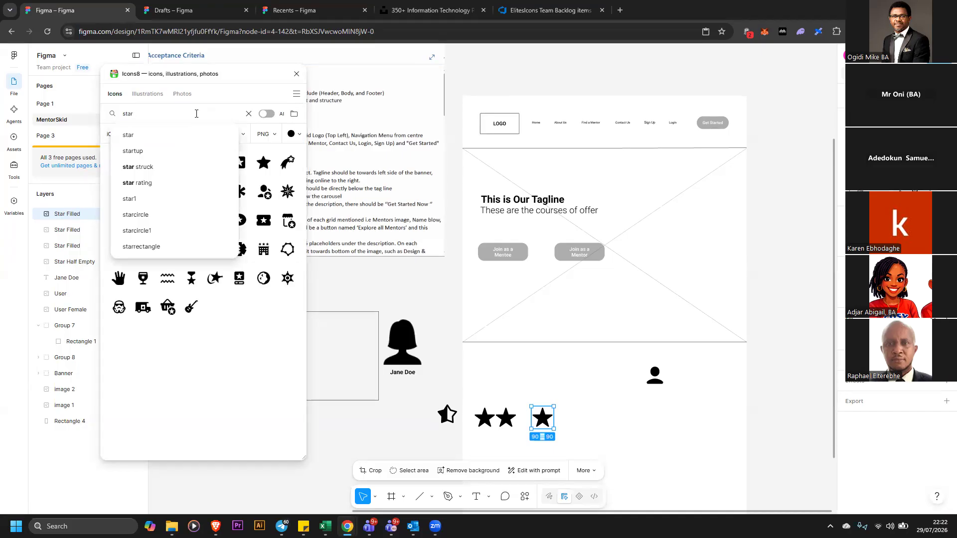
{"action": "key", "text": "Return"}
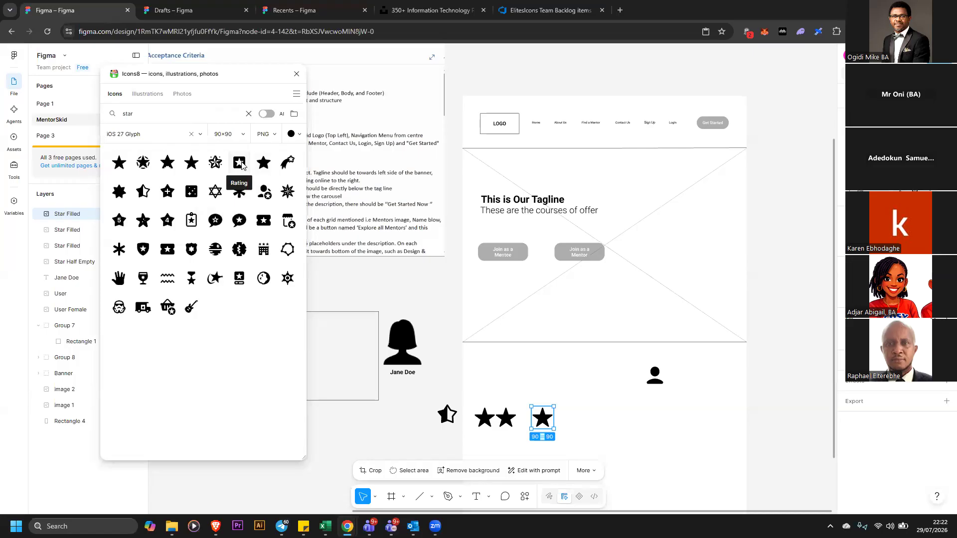
{"action": "left_click", "coordinate": [292, 133]}
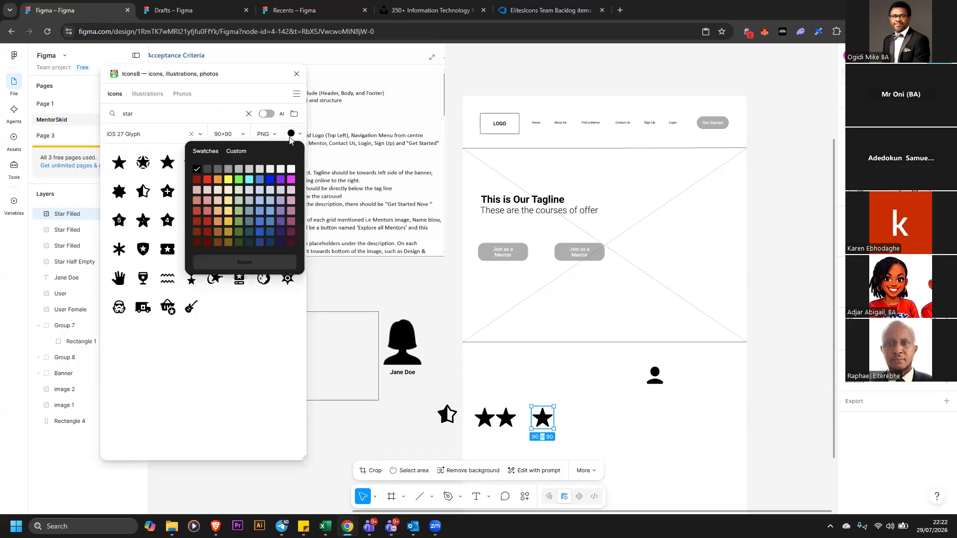
{"action": "left_click", "coordinate": [291, 169]}
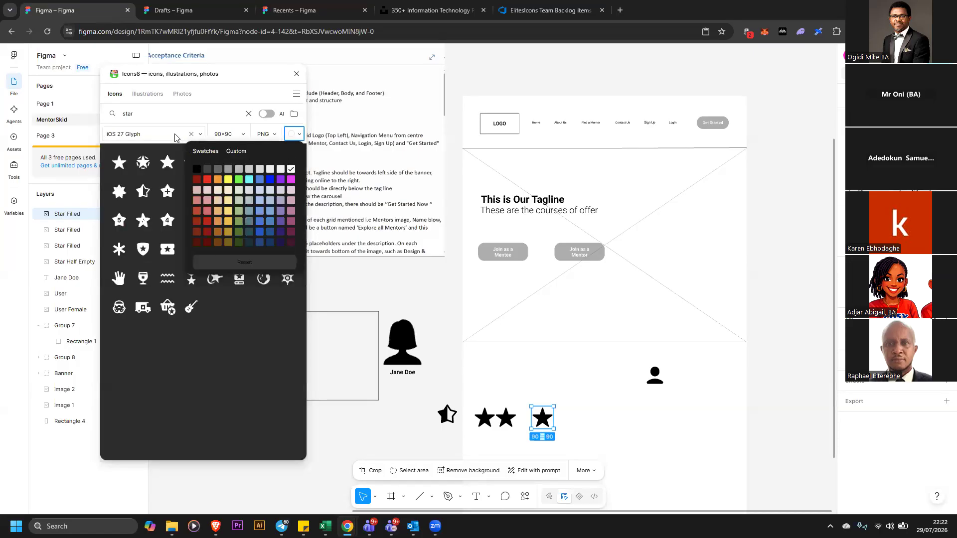
{"action": "left_click", "coordinate": [168, 163]}
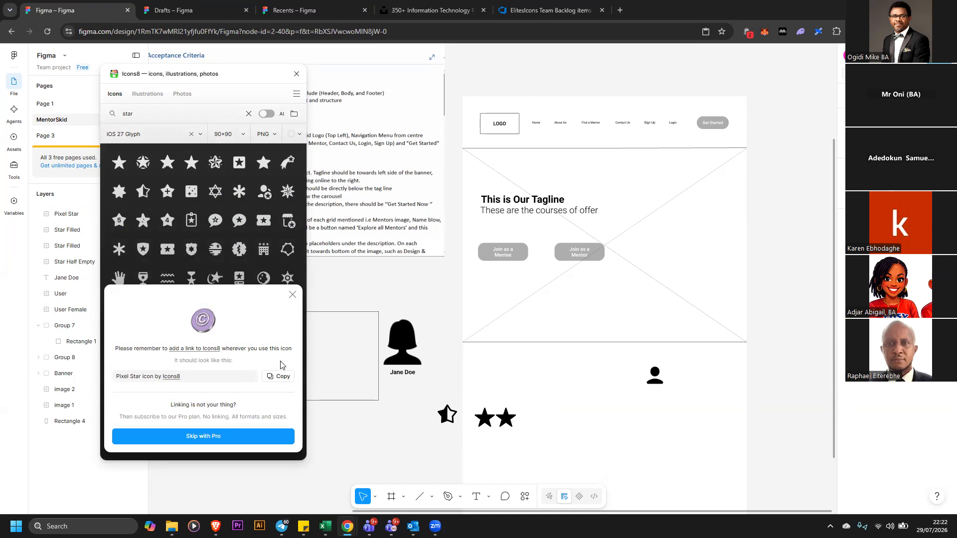
{"action": "key", "text": "Escape"}
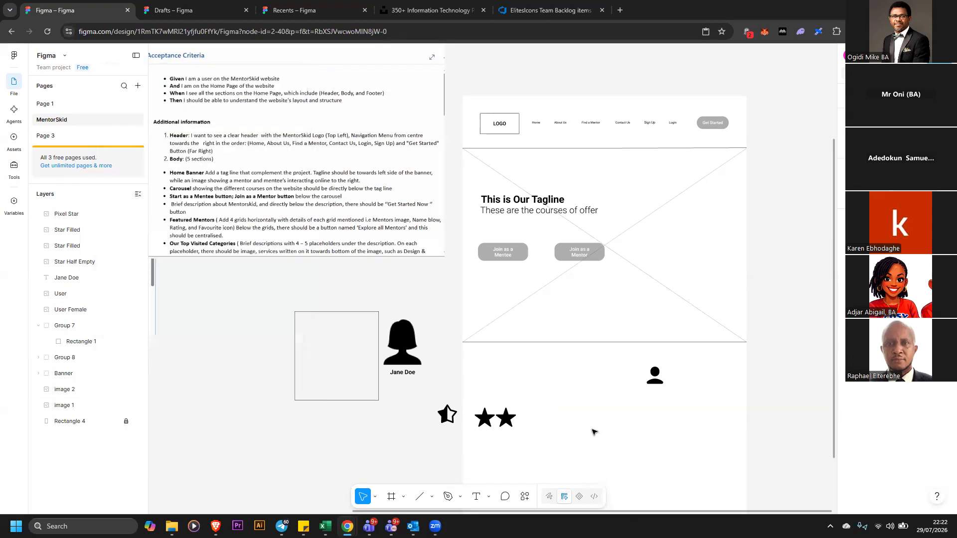
Move the white pixel star icon out of the star row to the side
{"action": "left_click_drag", "start_coordinate": [407, 398], "coordinate": [692, 473]}
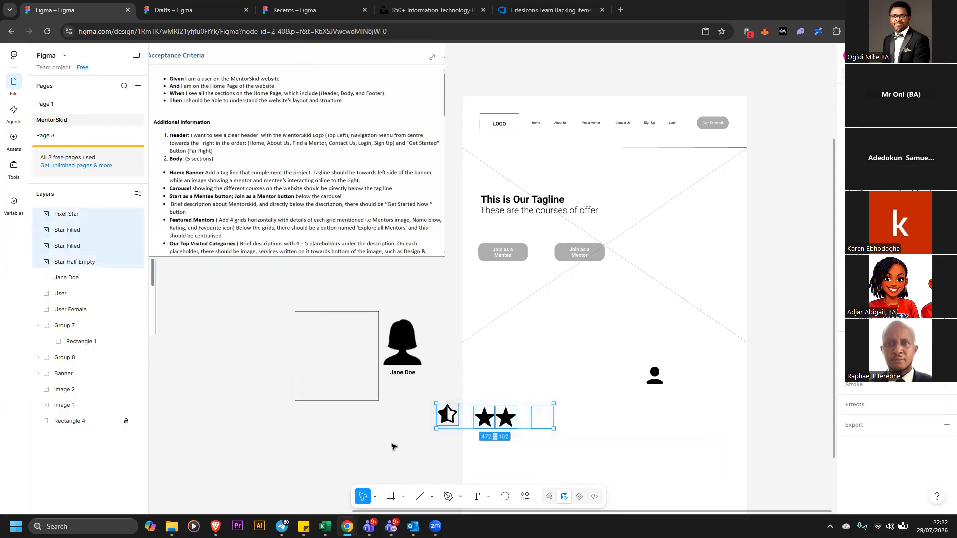
{"action": "left_click", "coordinate": [486, 450]}
{"action": "left_click", "coordinate": [541, 424]}
{"action": "left_click_drag", "start_coordinate": [543, 418], "coordinate": [376, 426]}
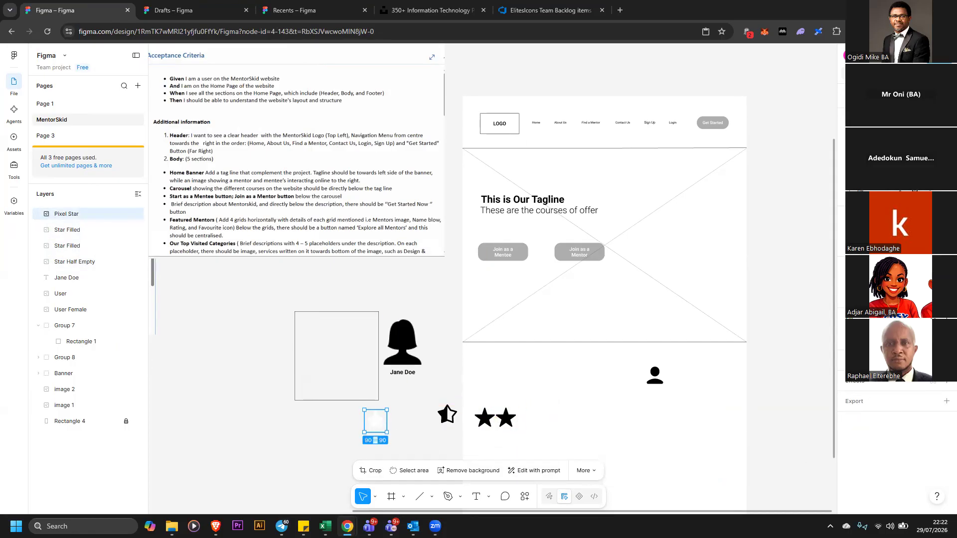
{"action": "left_click", "coordinate": [946, 360]}
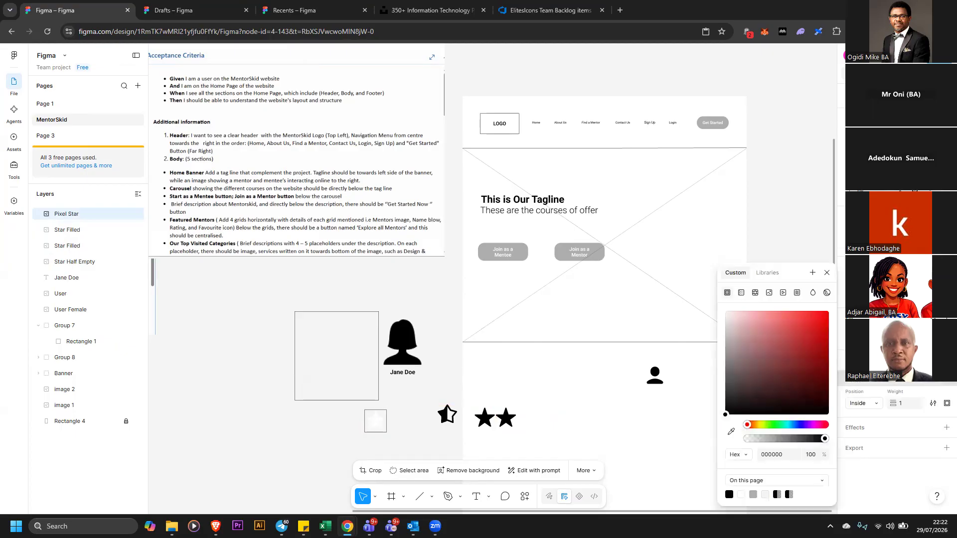
{"action": "left_click", "coordinate": [947, 360]}
{"action": "left_click", "coordinate": [947, 360]}
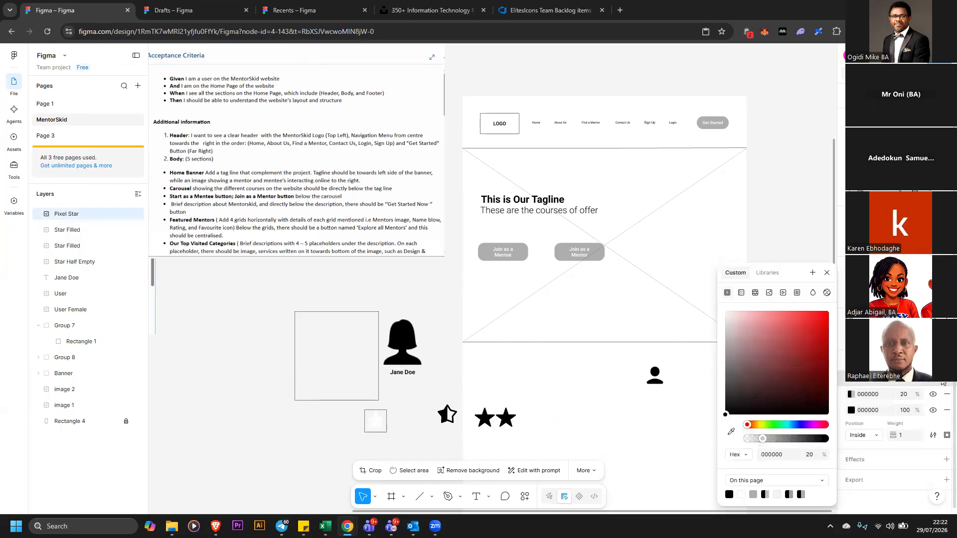
{"action": "left_click", "coordinate": [943, 382]}
{"action": "left_click", "coordinate": [946, 394]}
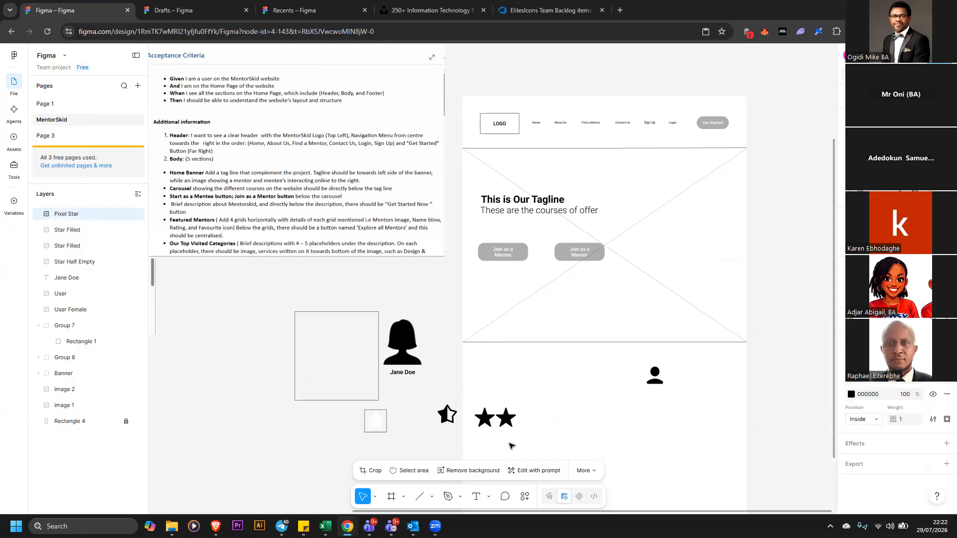
{"action": "left_click", "coordinate": [398, 424]}
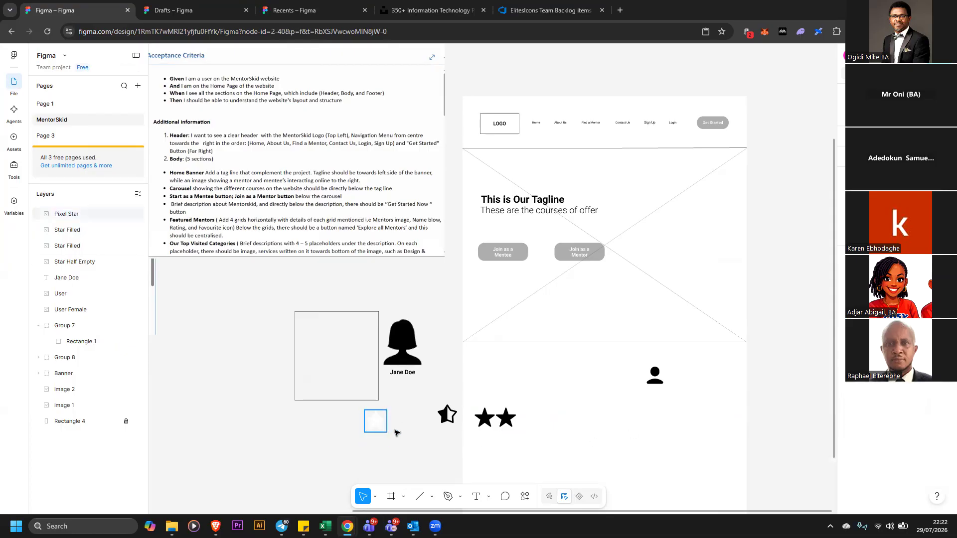
{"action": "left_click_drag", "start_coordinate": [387, 428], "coordinate": [396, 433]}
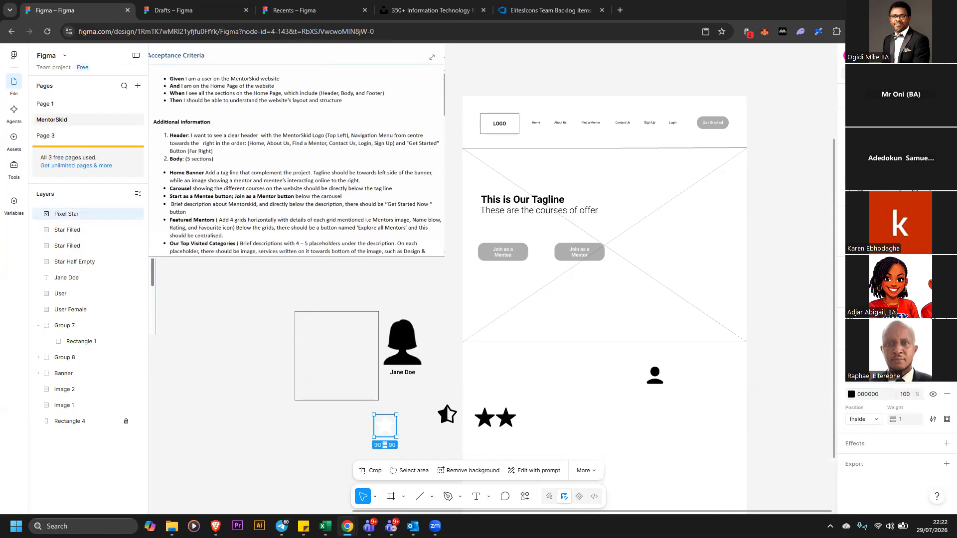
{"action": "left_click", "coordinate": [851, 336]}
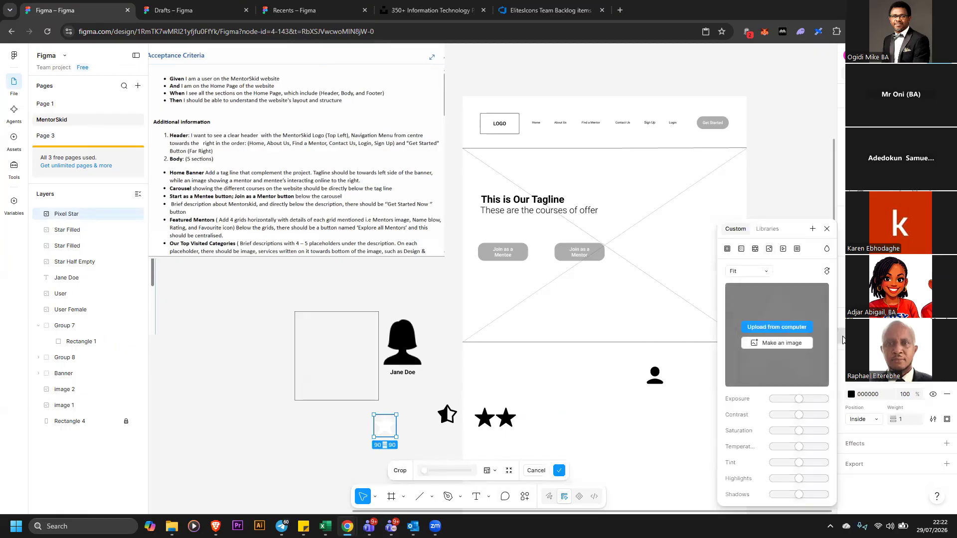
{"action": "left_click", "coordinate": [313, 435]}
{"action": "left_click", "coordinate": [329, 437]}
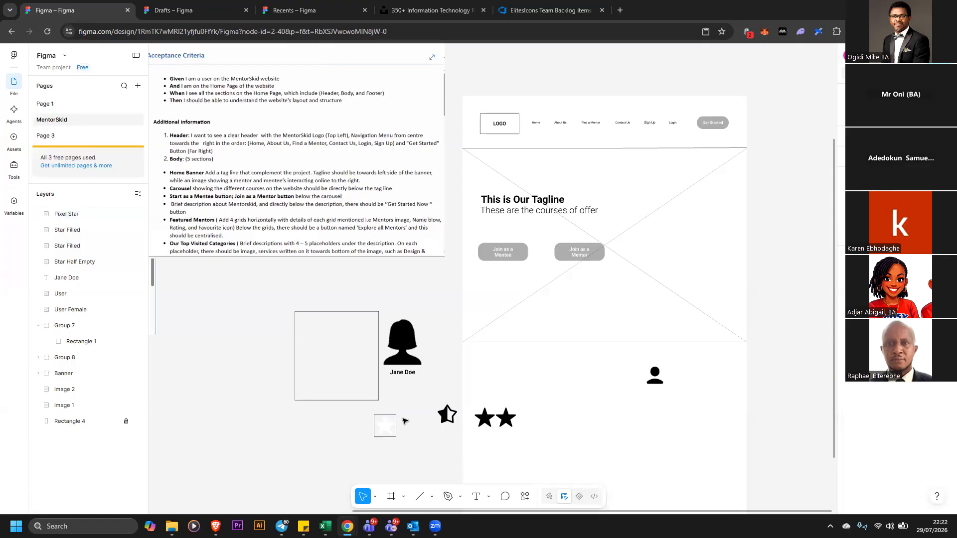
Duplicate a filled star so the row has four filled stars after the half-empty one
{"action": "left_click", "coordinate": [452, 418]}
{"action": "left_click_drag", "start_coordinate": [509, 419], "coordinate": [559, 418]}
{"action": "left_click", "coordinate": [417, 399]}
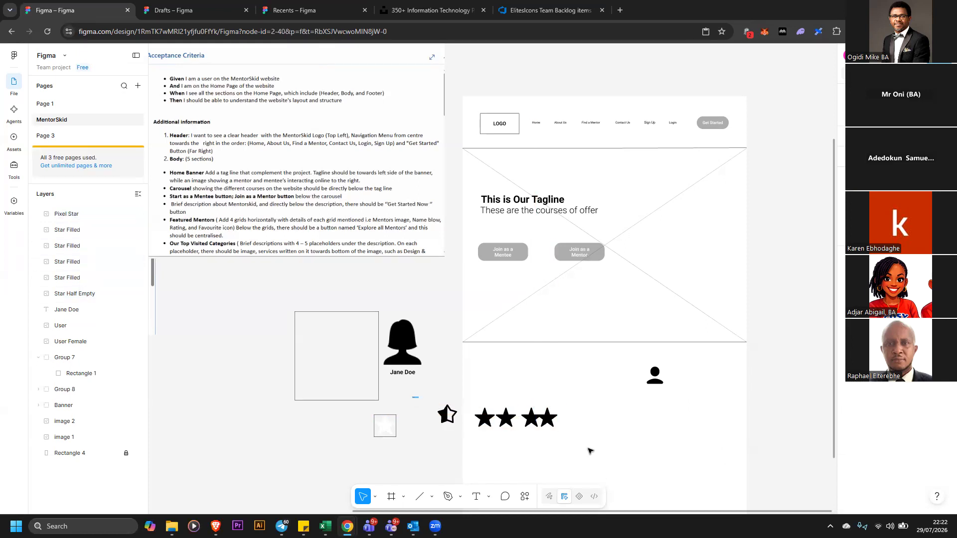
Distribute the five star icons with equal horizontal spacing
{"action": "left_click_drag", "start_coordinate": [417, 398], "coordinate": [559, 429]}
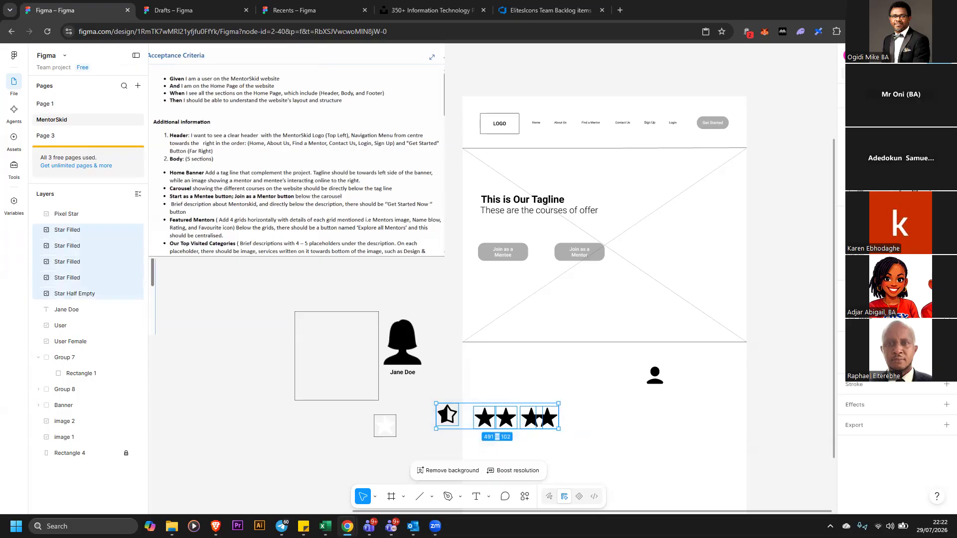
{"action": "left_click", "coordinate": [946, 144]}
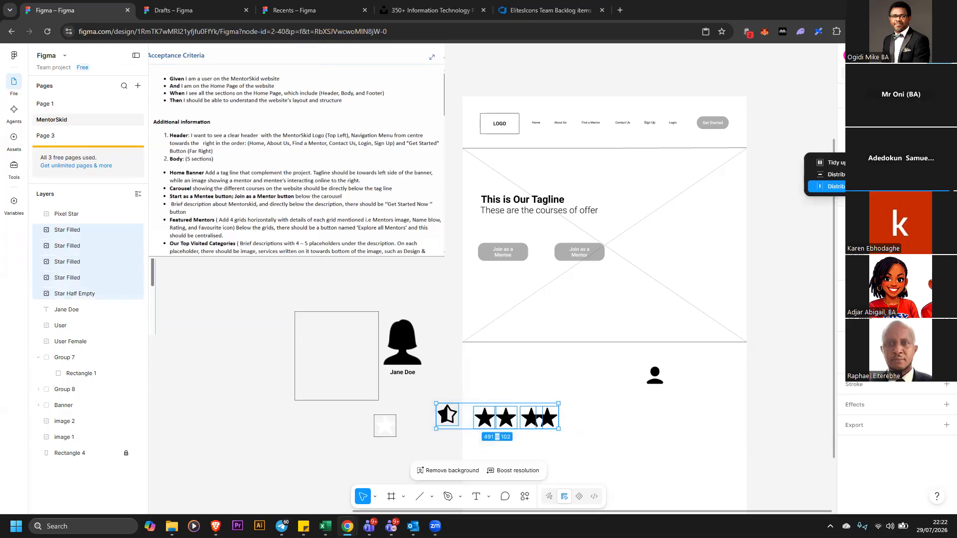
{"action": "left_click", "coordinate": [860, 187]}
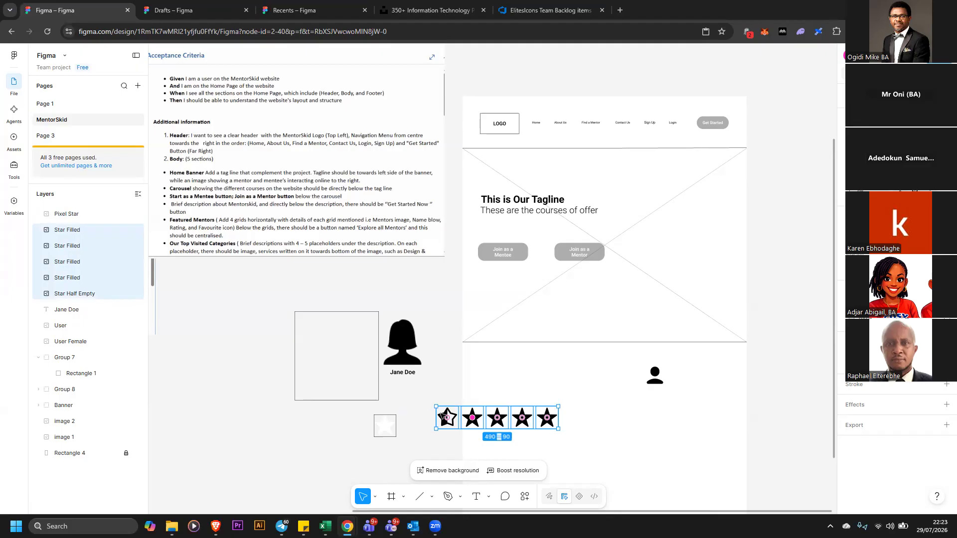
{"action": "left_click", "coordinate": [429, 416]}
{"action": "left_click", "coordinate": [457, 411]}
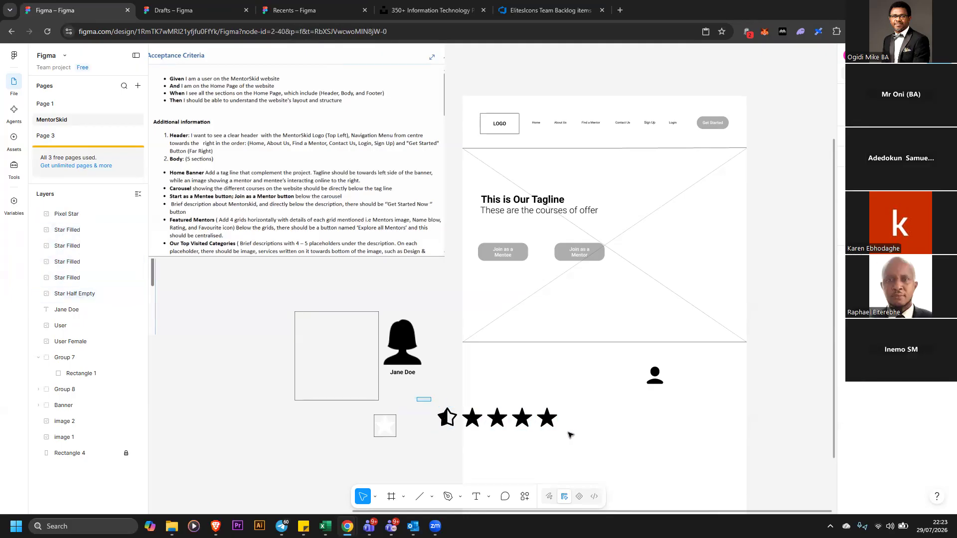
Place the star rating row beneath the Jane Doe label
{"action": "left_click_drag", "start_coordinate": [570, 435], "coordinate": [418, 398]}
{"action": "left_click_drag", "start_coordinate": [542, 412], "coordinate": [423, 381]}
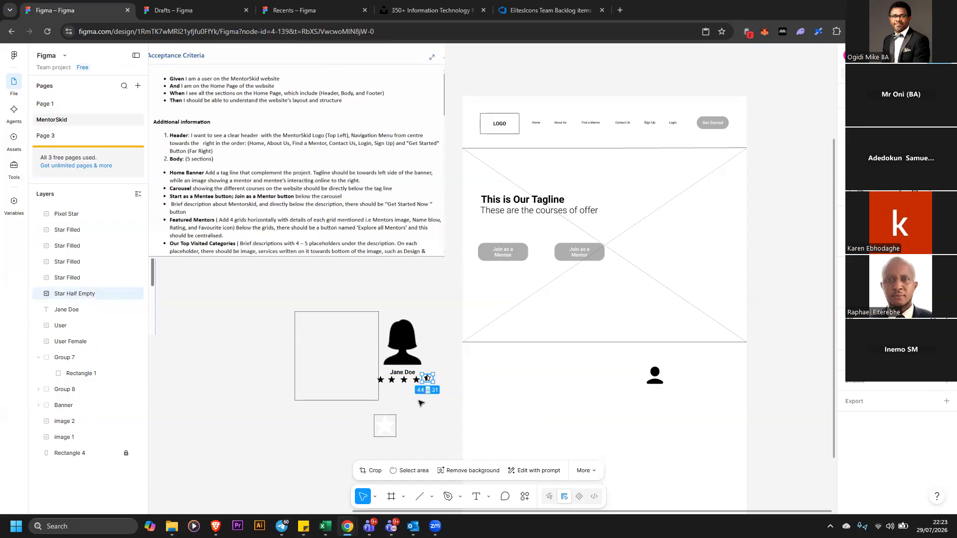
Shift the card box left and move the female user icon up above the Jane Doe label
{"action": "left_click", "coordinate": [429, 388]}
{"action": "left_click", "coordinate": [368, 367]}
{"action": "left_click_drag", "start_coordinate": [351, 370], "coordinate": [246, 361]}
{"action": "left_click", "coordinate": [361, 383]}
{"action": "left_click_drag", "start_coordinate": [361, 383], "coordinate": [411, 358]}
{"action": "left_click", "coordinate": [430, 400]}
{"action": "left_click_drag", "start_coordinate": [472, 371], "coordinate": [407, 312]}
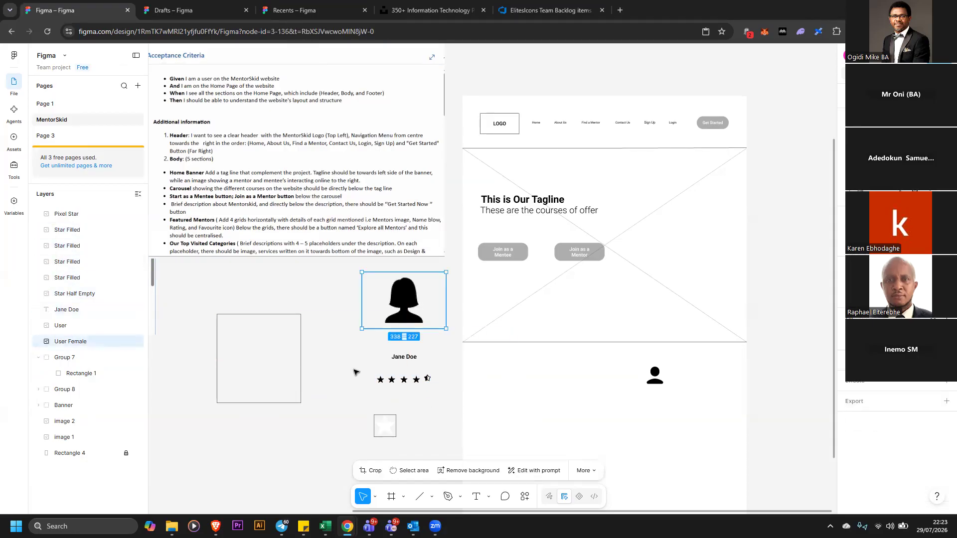
Select the star row and redistribute the stars with equal horizontal spacing
{"action": "left_click", "coordinate": [363, 378]}
{"action": "left_click_drag", "start_coordinate": [451, 399], "coordinate": [353, 368]}
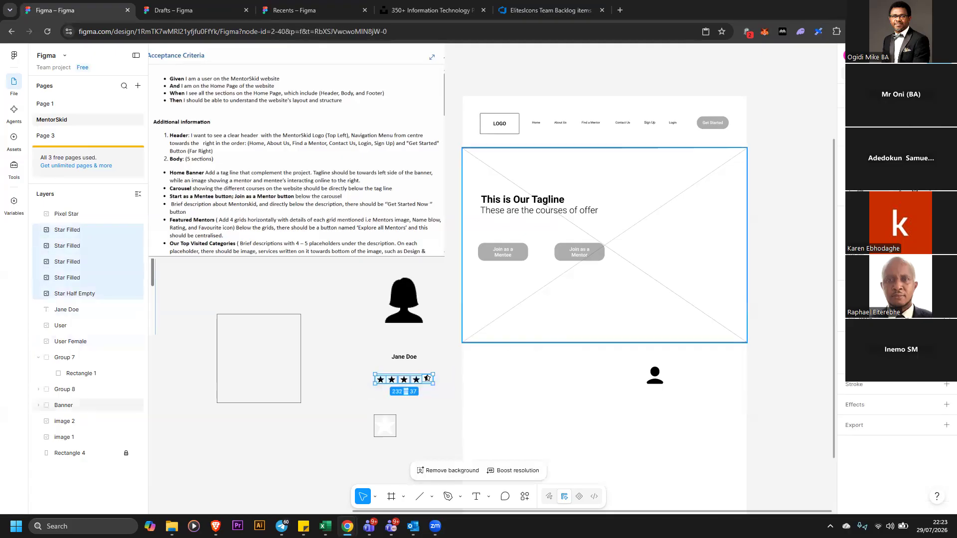
{"action": "key", "text": "alt+s"}
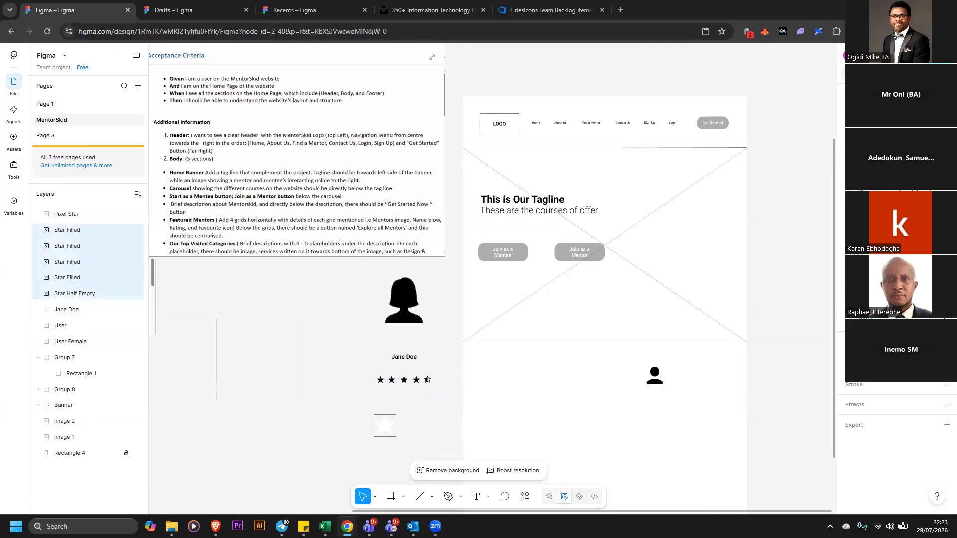
{"action": "left_click", "coordinate": [947, 144]}
{"action": "left_click", "coordinate": [867, 186]}
Nudge the Jane Doe label and the user icon down closer to the star row
{"action": "left_click_drag", "start_coordinate": [405, 358], "coordinate": [404, 366]}
{"action": "left_click", "coordinate": [407, 321]}
{"action": "mouse_move", "coordinate": [406, 315]}
{"action": "left_mouse_down"}
{"action": "mouse_move", "coordinate": [408, 346]}
{"action": "mouse_move", "coordinate": [410, 327]}
{"action": "left_mouse_up"}
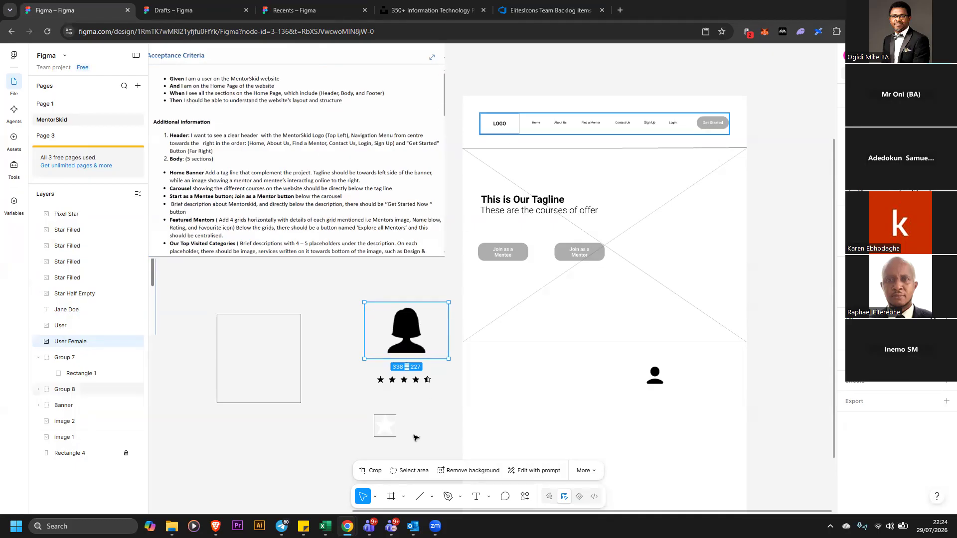
Open the Icons8 plugin, search for favourite icons and insert a bookmark icon in place of the female user icon
{"action": "left_click", "coordinate": [525, 497]}
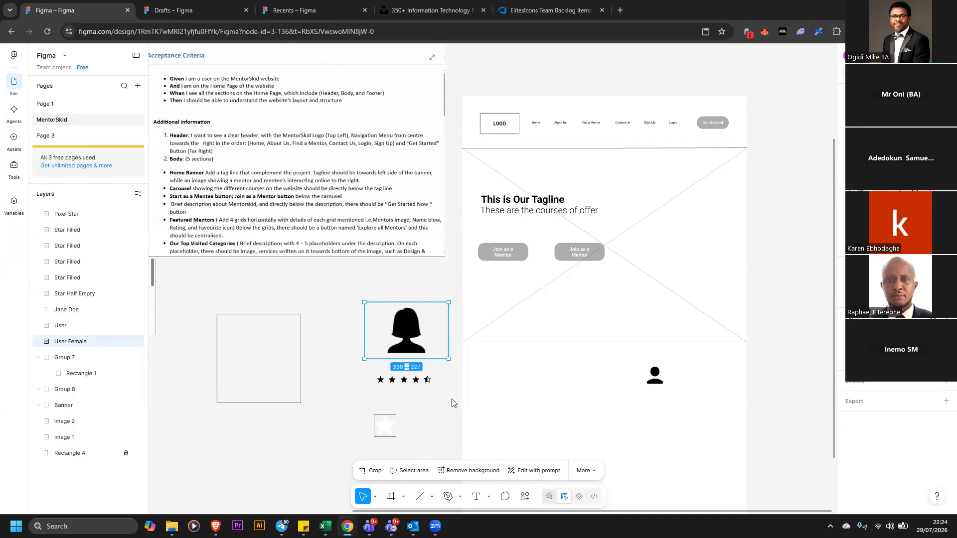
{"action": "left_click", "coordinate": [428, 364]}
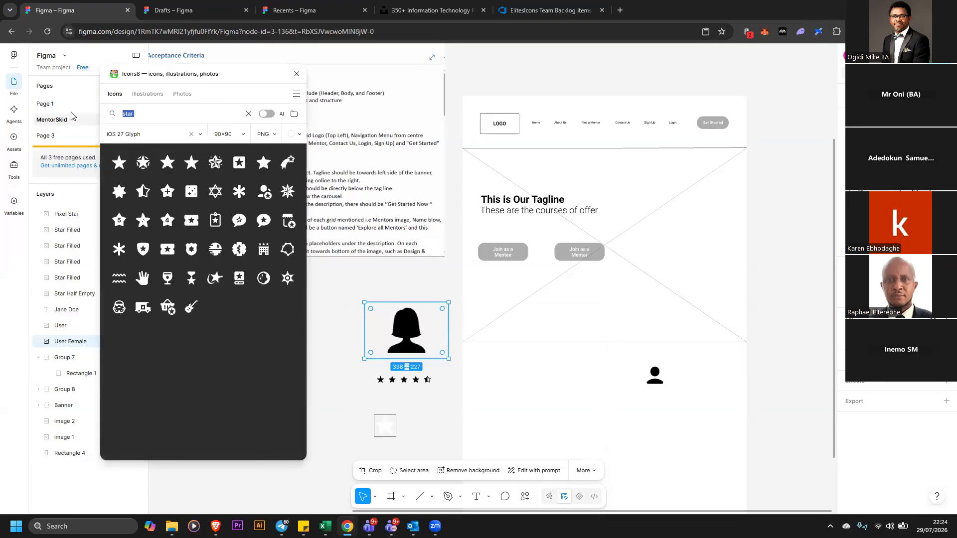
{"action": "type", "text": "favourite"}
{"action": "key", "text": "Return"}
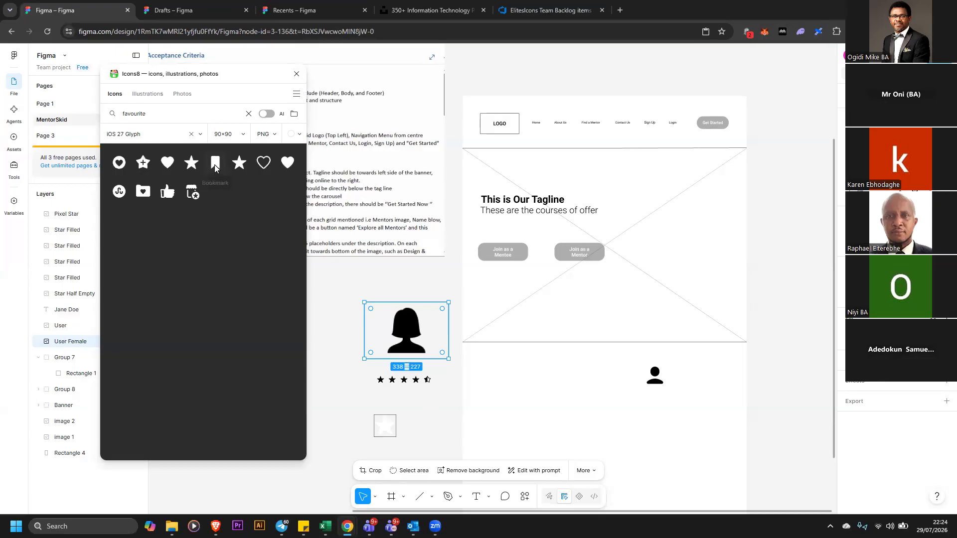
{"action": "left_click", "coordinate": [214, 165]}
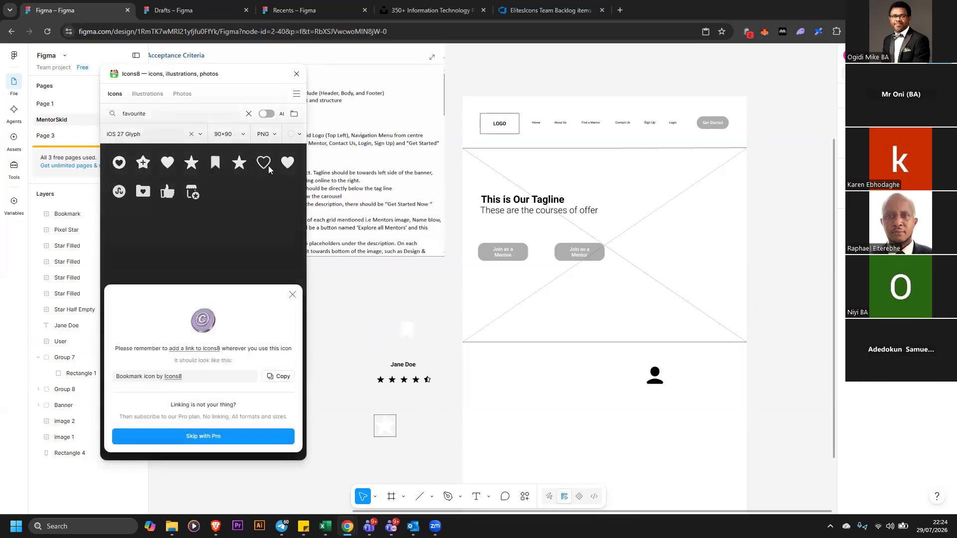
Set the plugin's icon colour to black, insert a heart icon and close the plugin
{"action": "left_click", "coordinate": [293, 143]}
{"action": "left_click", "coordinate": [294, 134]}
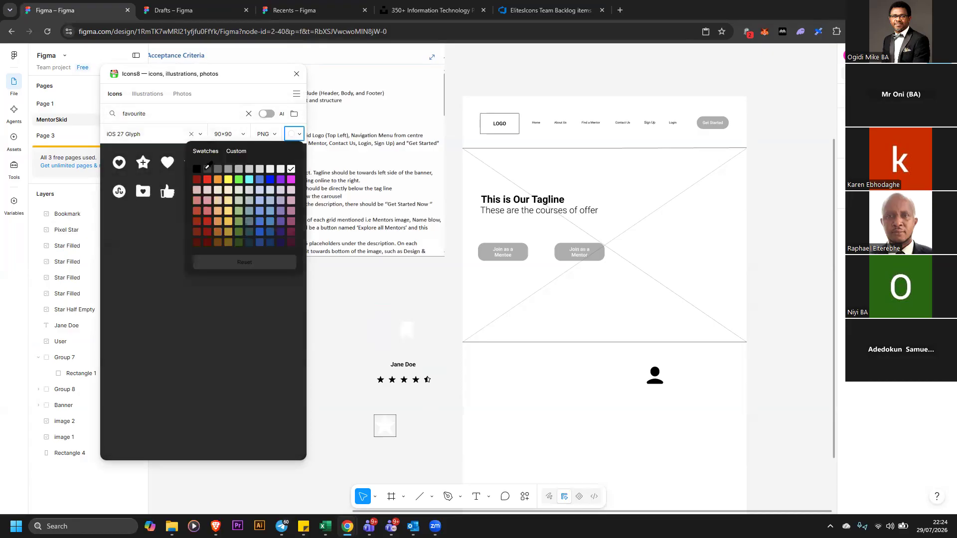
{"action": "left_click", "coordinate": [197, 170]}
{"action": "left_click", "coordinate": [165, 169]}
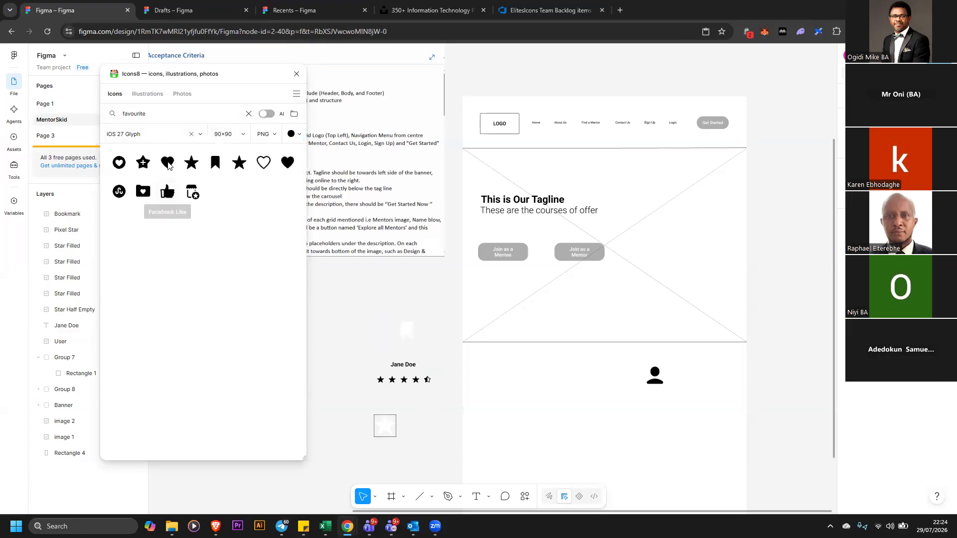
{"action": "left_click", "coordinate": [168, 165]}
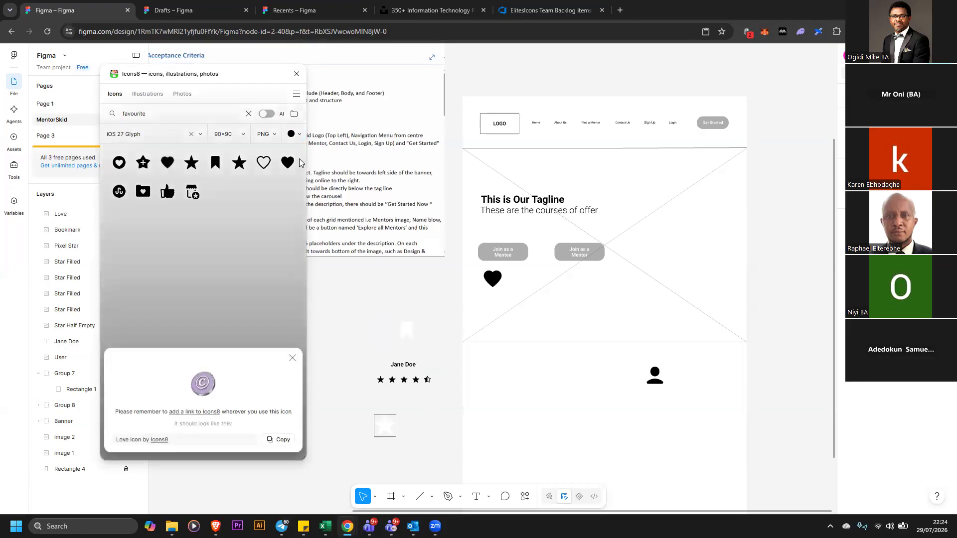
{"action": "left_click", "coordinate": [296, 74]}
Delete the bookmark icon and the white pixel star placeholder
{"action": "left_click", "coordinate": [429, 360]}
{"action": "left_click", "coordinate": [408, 333]}
{"action": "left_click", "coordinate": [409, 332]}
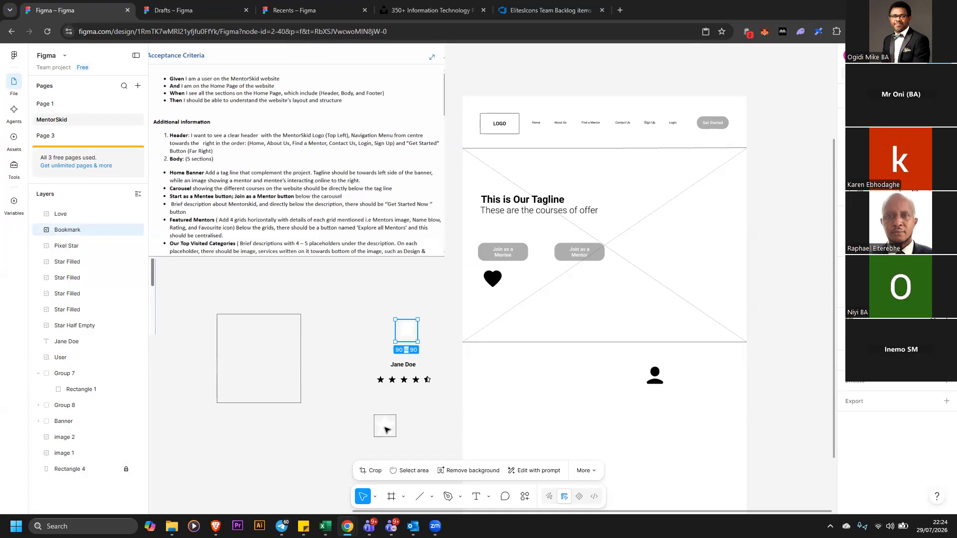
{"action": "key", "text": "Delete"}
{"action": "left_click", "coordinate": [385, 424]}
{"action": "key", "text": "Delete"}
Move the heart icon beneath the star rating row at the card's lower right
{"action": "left_click", "coordinate": [653, 382]}
{"action": "left_click_drag", "start_coordinate": [494, 297], "coordinate": [432, 407]}
{"action": "left_click", "coordinate": [427, 408]}
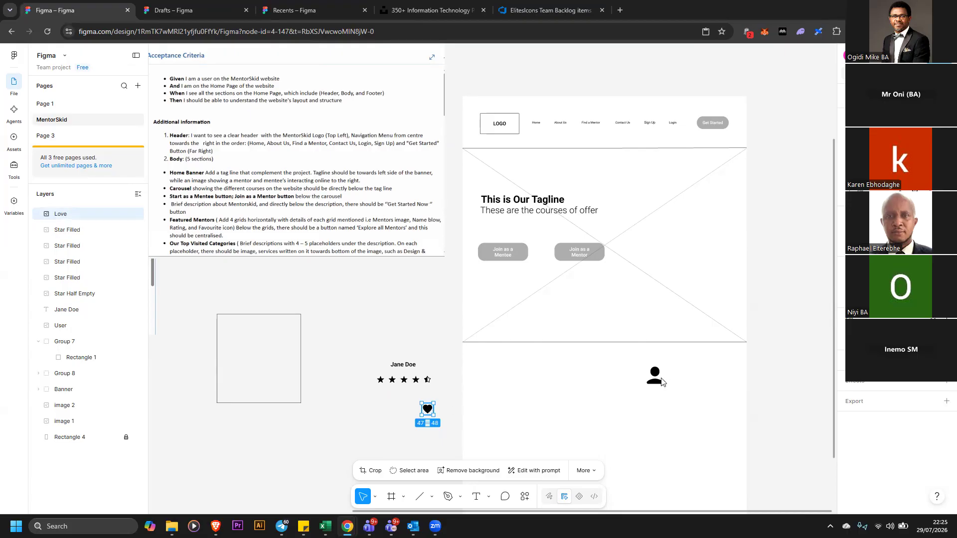
Move the generic user icon above the Jane Doe label and enlarge it slightly
{"action": "left_click_drag", "start_coordinate": [655, 375], "coordinate": [456, 349]}
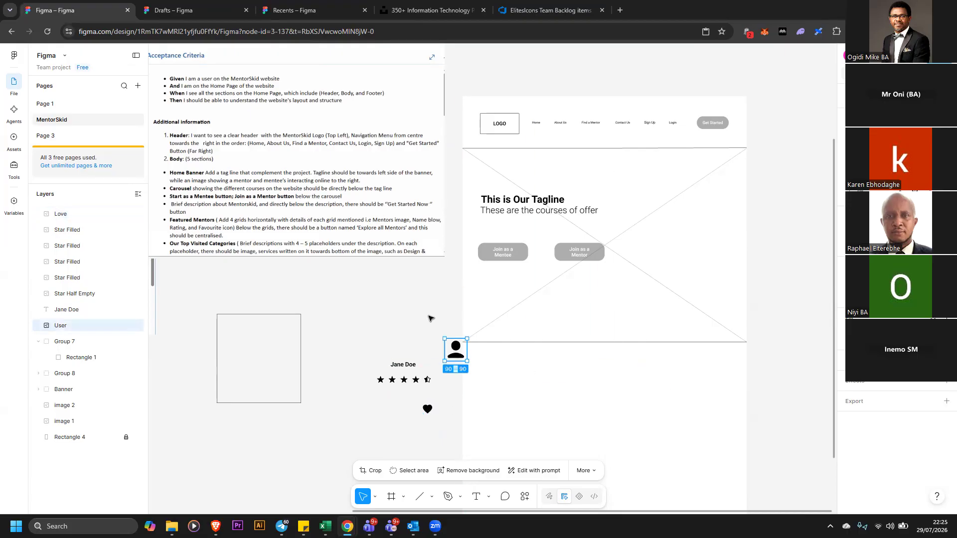
{"action": "scroll", "coordinate": [451, 322], "scroll_direction": "down", "scroll_amount": 2}
{"action": "scroll", "coordinate": [432, 279], "scroll_direction": "down", "scroll_amount": 1}
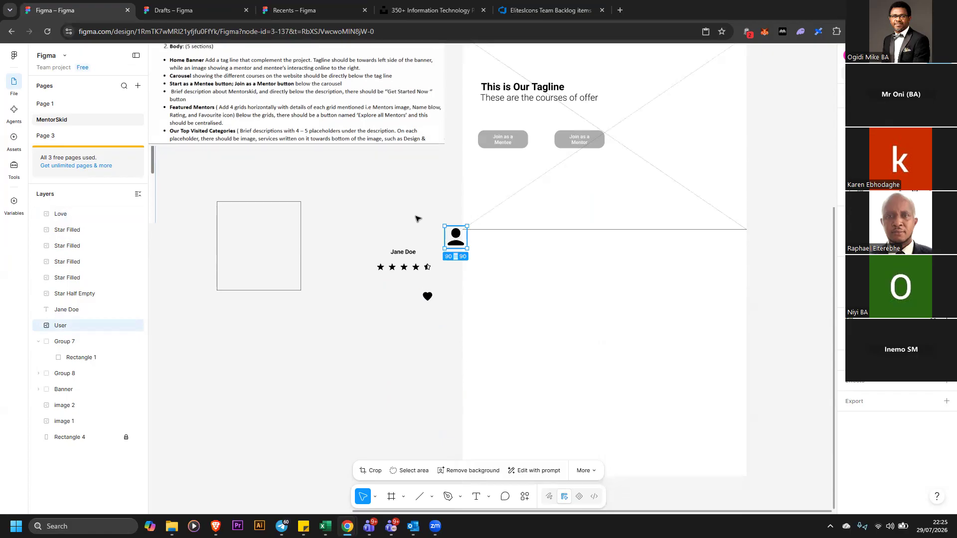
{"action": "left_click_drag", "start_coordinate": [454, 235], "coordinate": [401, 217]}
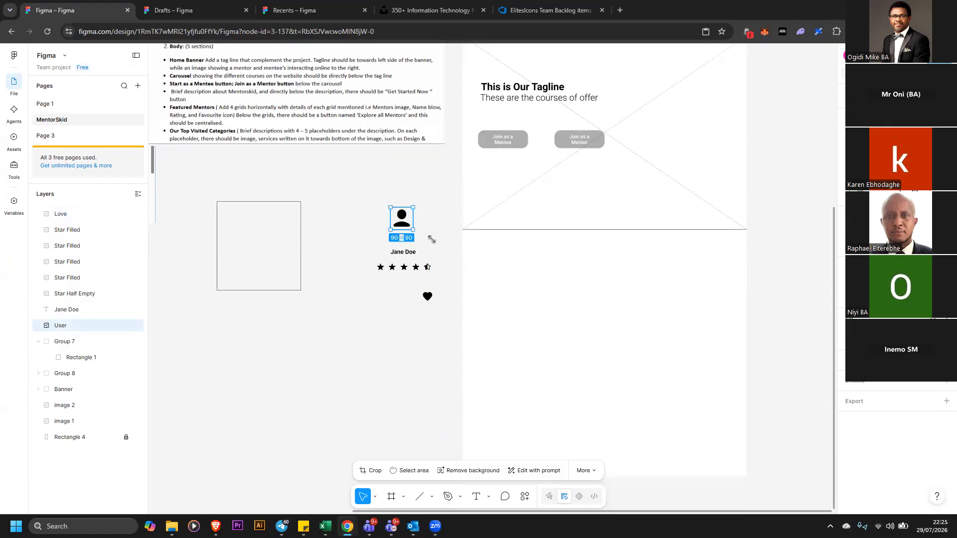
{"action": "left_click_drag", "start_coordinate": [438, 244], "coordinate": [405, 240]}
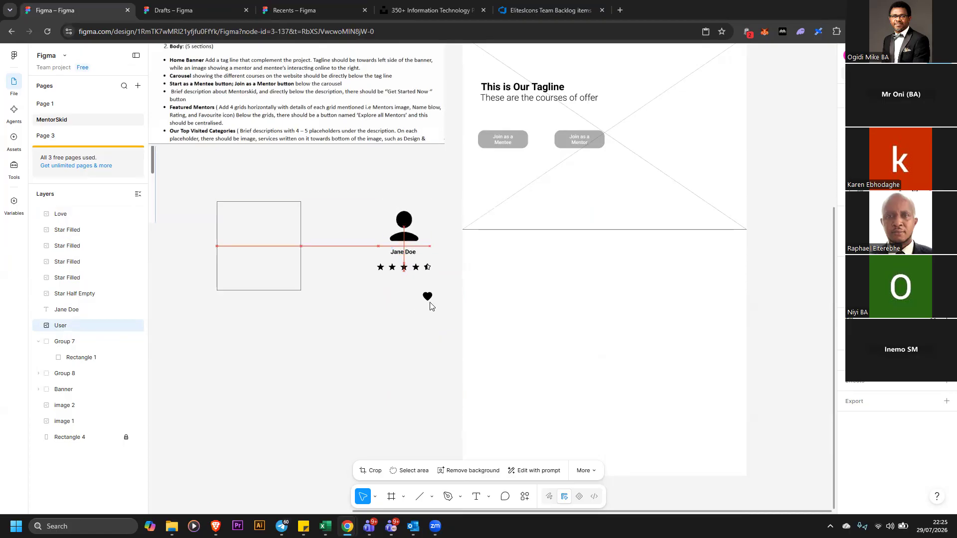
Move the card box so it frames the user icon, name, star row and heart
{"action": "left_click", "coordinate": [267, 259]}
{"action": "left_click_drag", "start_coordinate": [291, 254], "coordinate": [426, 299]}
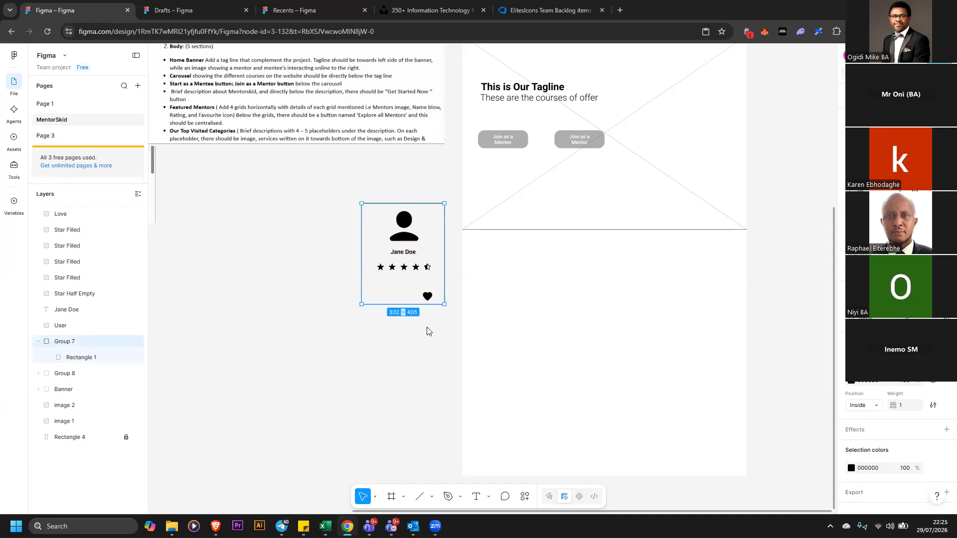
{"action": "left_click", "coordinate": [429, 324]}
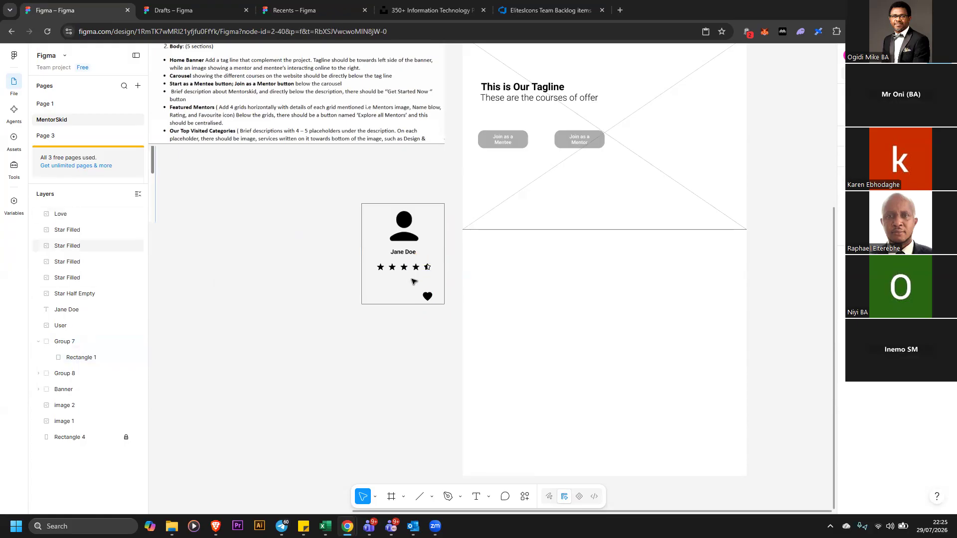
Copy the Join as a Mentee button rectangle and paste it below the mentor card
{"action": "scroll", "coordinate": [217, 150], "scroll_direction": "up", "scroll_amount": 1}
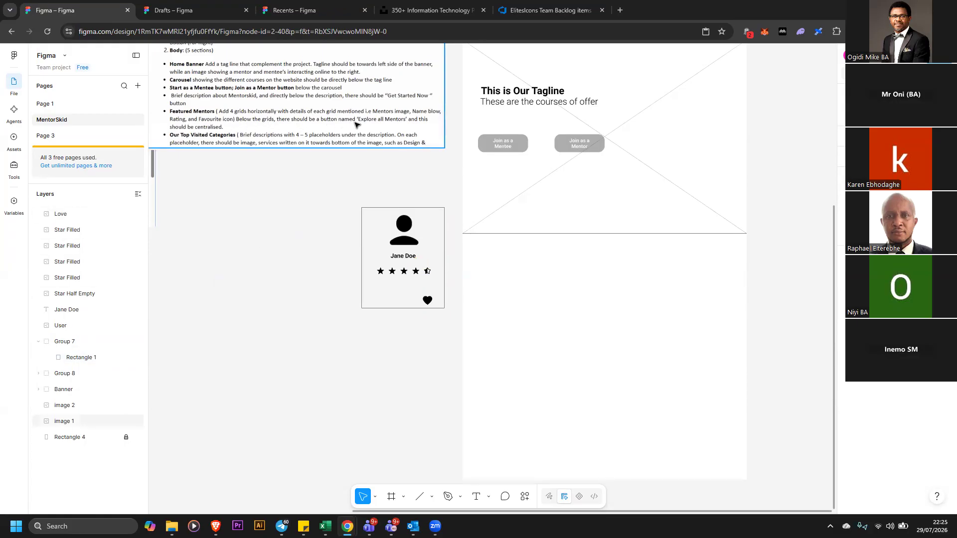
{"action": "left_click", "coordinate": [522, 146]}
{"action": "double_click", "coordinate": [522, 146]}
{"action": "double_click", "coordinate": [521, 147]}
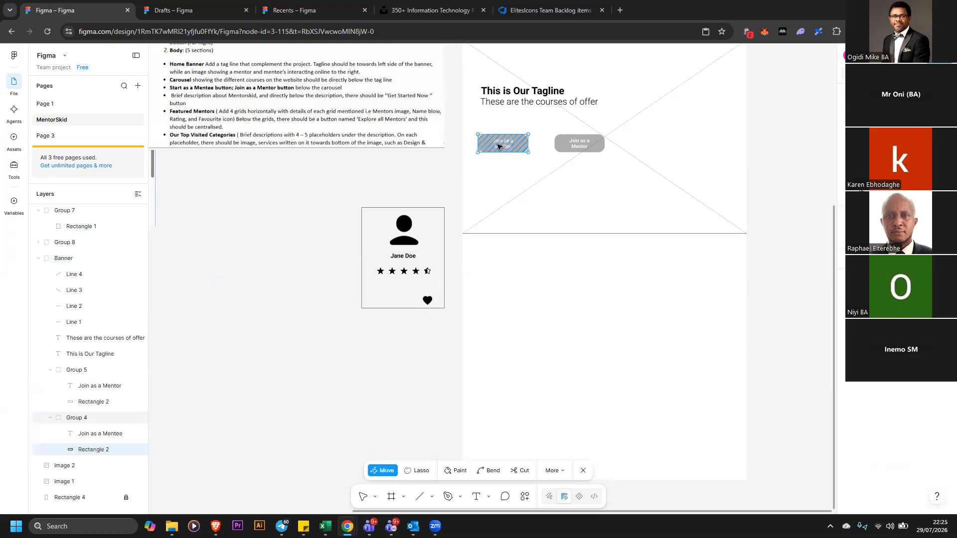
{"action": "key", "text": "Escape"}
{"action": "right_click", "coordinate": [497, 143]}
{"action": "key", "text": "Escape"}
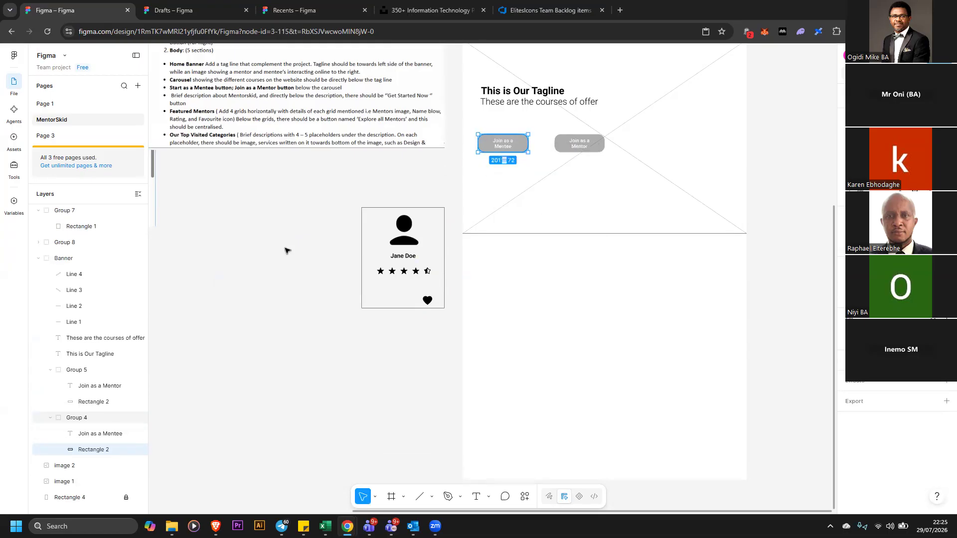
{"action": "left_click", "coordinate": [286, 248]}
{"action": "right_click", "coordinate": [287, 247]}
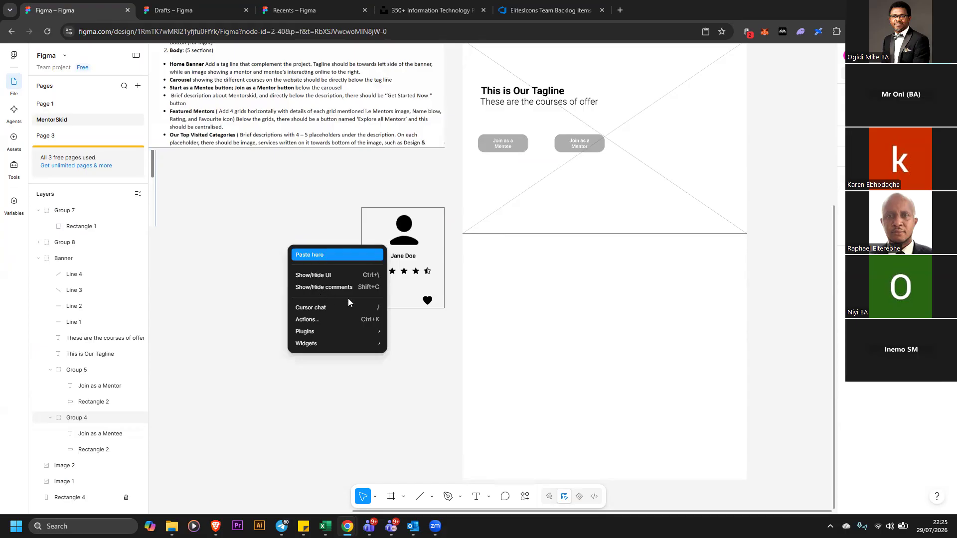
{"action": "left_click", "coordinate": [339, 254]}
{"action": "left_click_drag", "start_coordinate": [348, 280], "coordinate": [331, 333]}
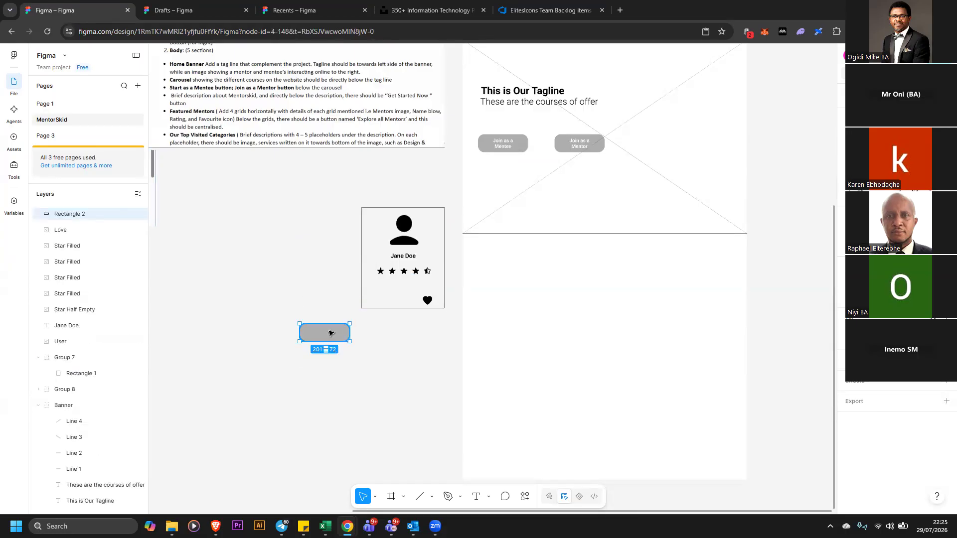
Stretch the pasted button rectangle wider beneath the mentor card
{"action": "left_click", "coordinate": [497, 146]}
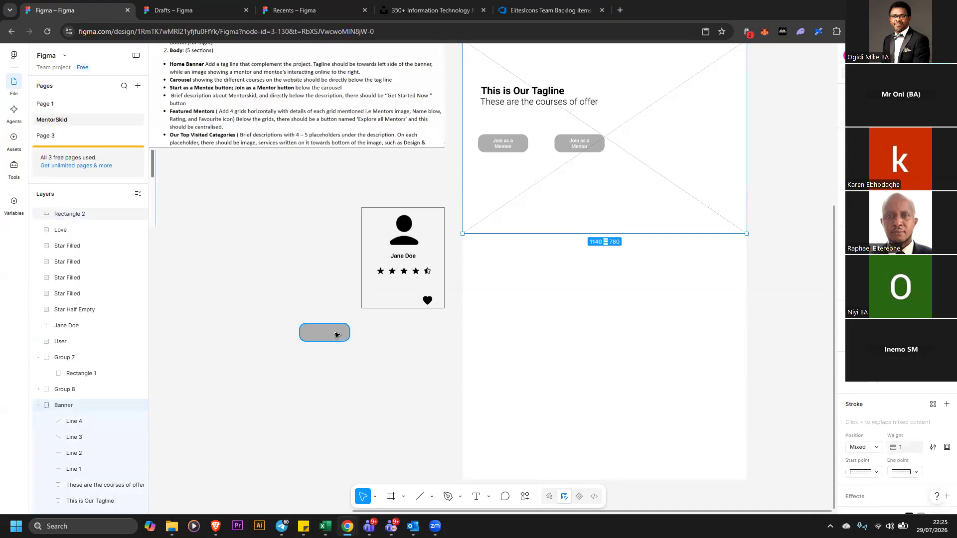
{"action": "double_click", "coordinate": [336, 336]}
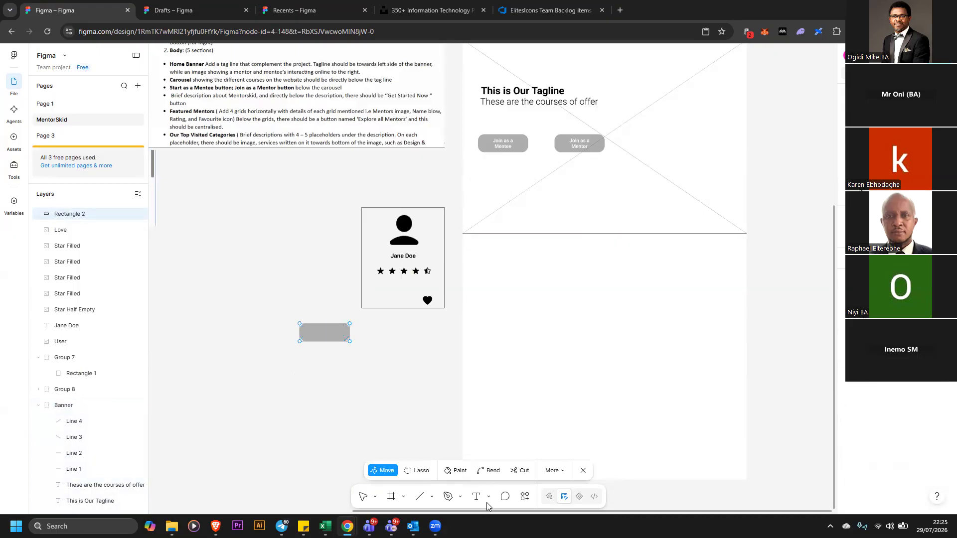
{"action": "key", "text": "Escape"}
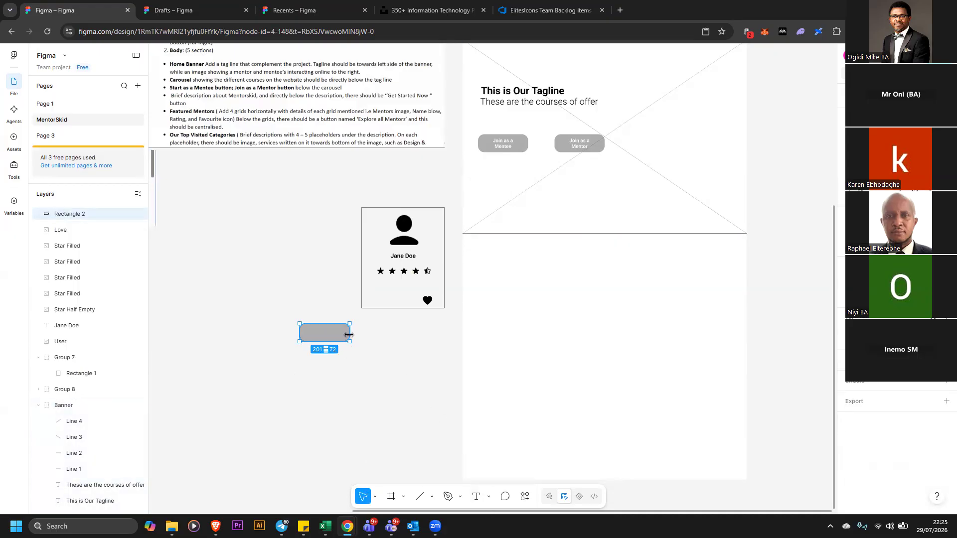
{"action": "left_click_drag", "start_coordinate": [349, 335], "coordinate": [473, 334]}
{"action": "left_click", "coordinate": [432, 457]}
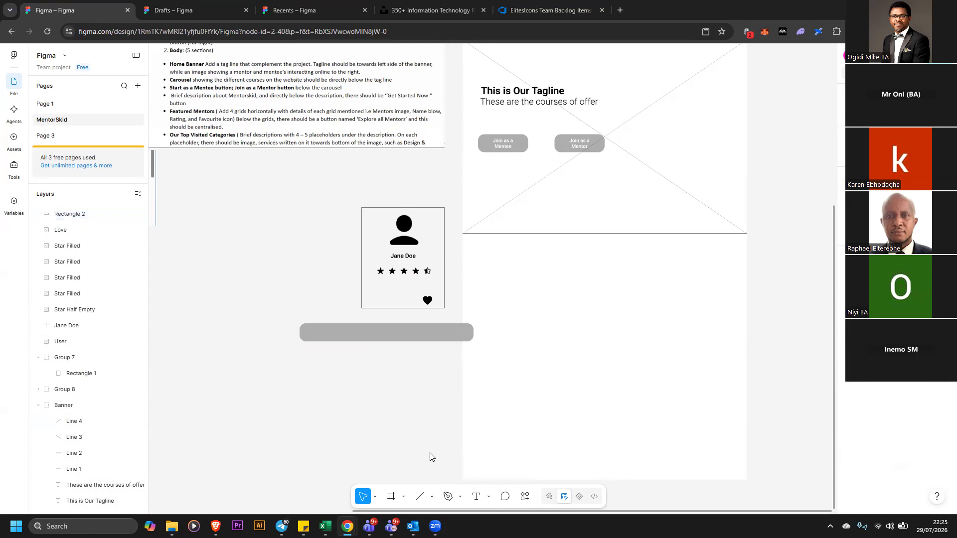
Add the label Explore all Mentors on the wide button
{"action": "left_click", "coordinate": [476, 497]}
{"action": "left_click", "coordinate": [358, 334]}
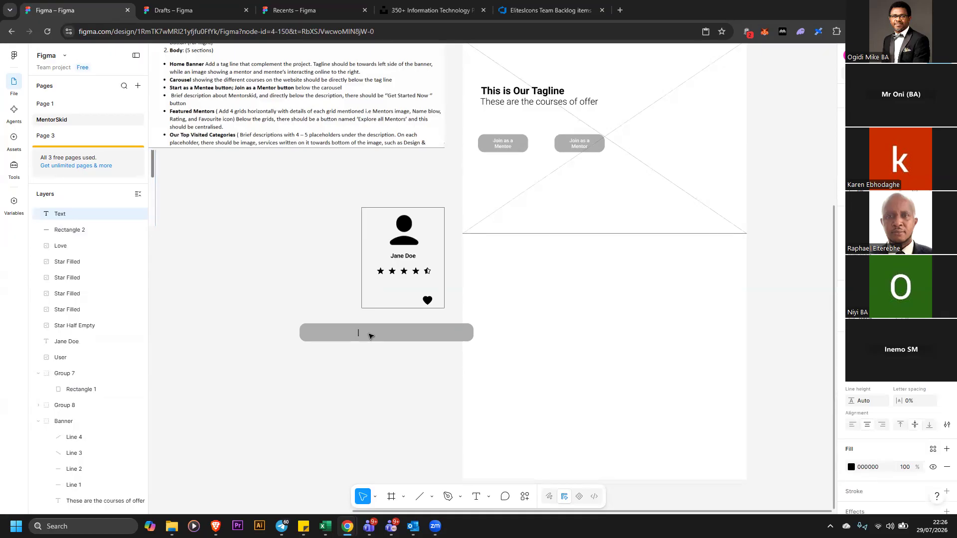
{"action": "type", "text": "Explore allmMenmtors"}
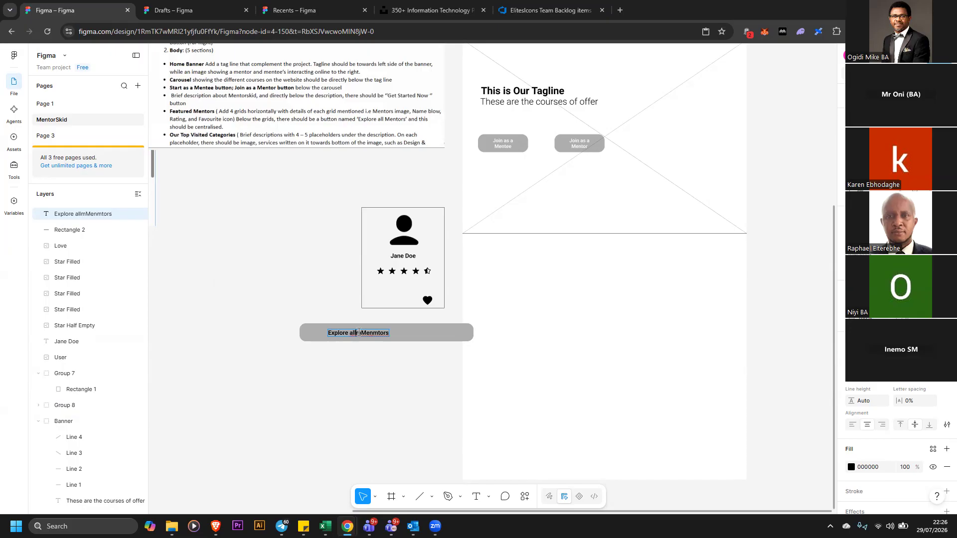
{"action": "left_click", "coordinate": [361, 332]}
{"action": "key", "text": "BackSpace"}
{"action": "key", "text": "Escape"}
{"action": "key", "text": "Right"}
{"action": "key", "text": "Right"}
{"action": "key", "text": "Right"}
{"action": "key", "text": "Right"}
{"action": "key", "text": "BackSpace"}
{"action": "left_click", "coordinate": [403, 358]}
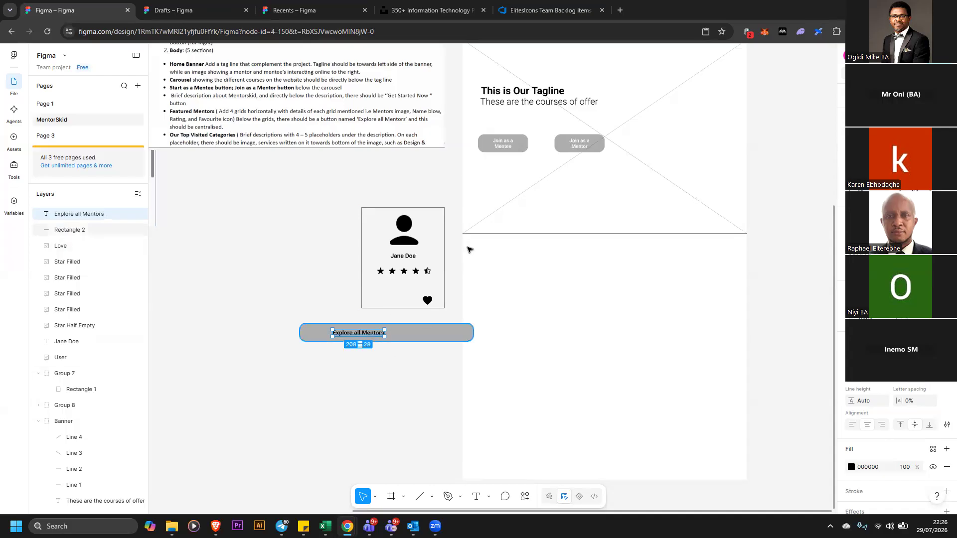
Set the text colour of the Join as a Mentee and Join as a Mentor labels to black 000000
{"action": "scroll", "coordinate": [528, 262], "scroll_direction": "up", "scroll_amount": 3}
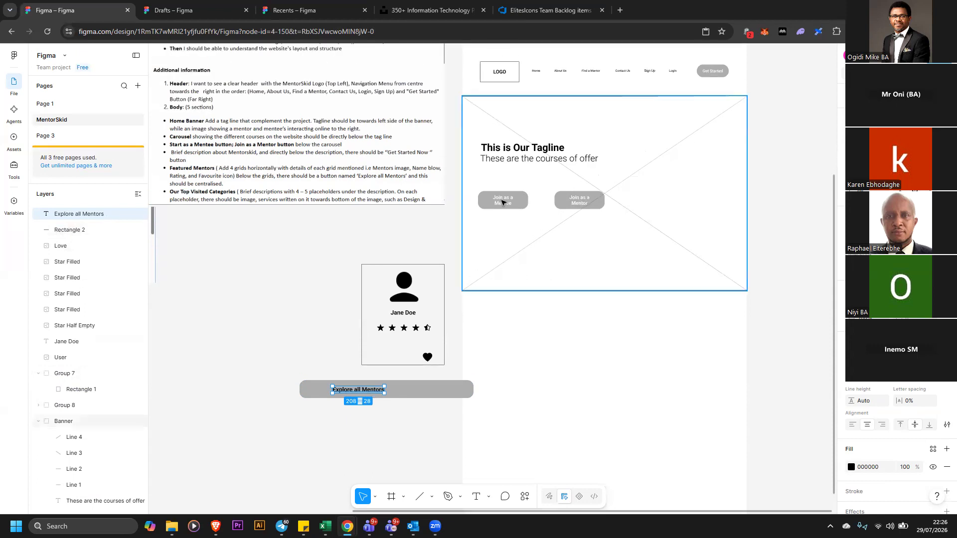
{"action": "left_click", "coordinate": [505, 200]}
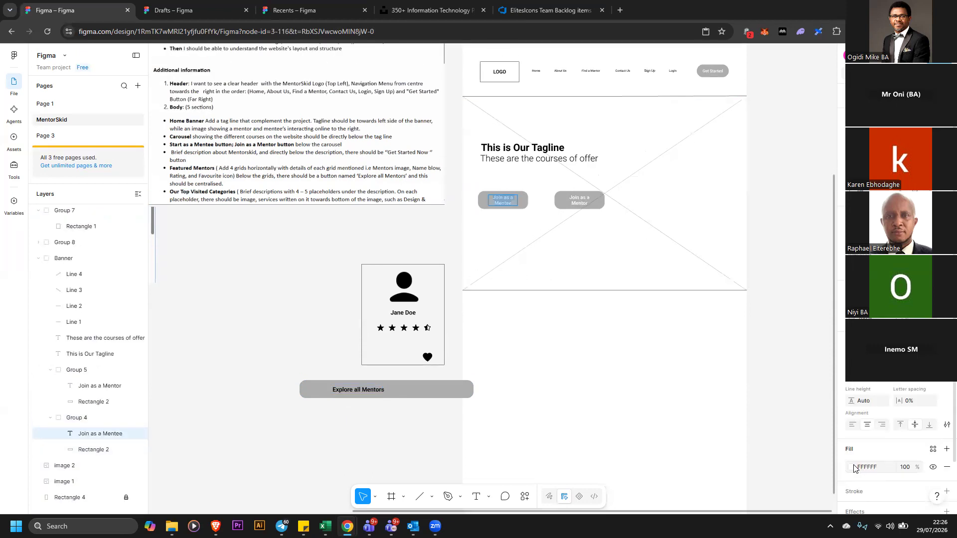
{"action": "left_click", "coordinate": [851, 467]}
{"action": "left_click_drag", "start_coordinate": [717, 407], "coordinate": [684, 442]}
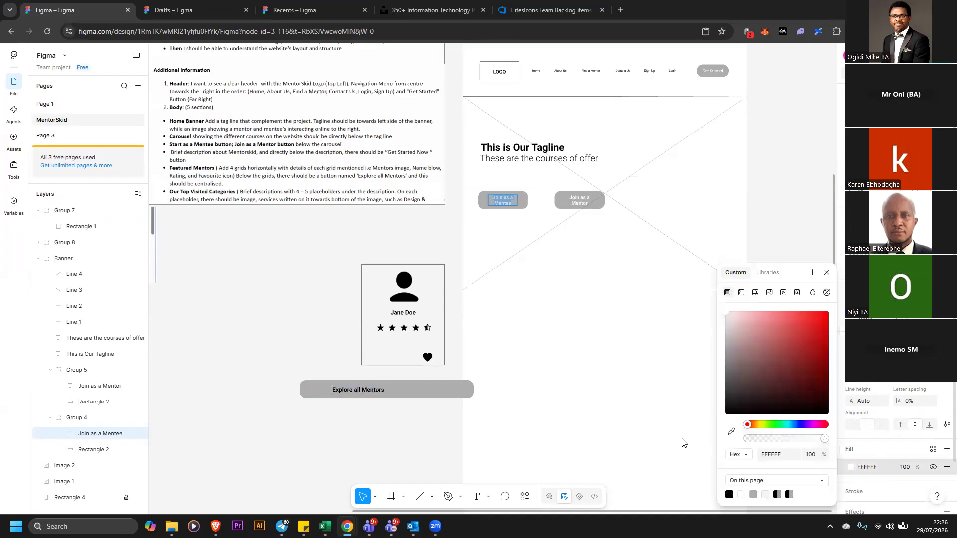
{"action": "left_click", "coordinate": [580, 201]}
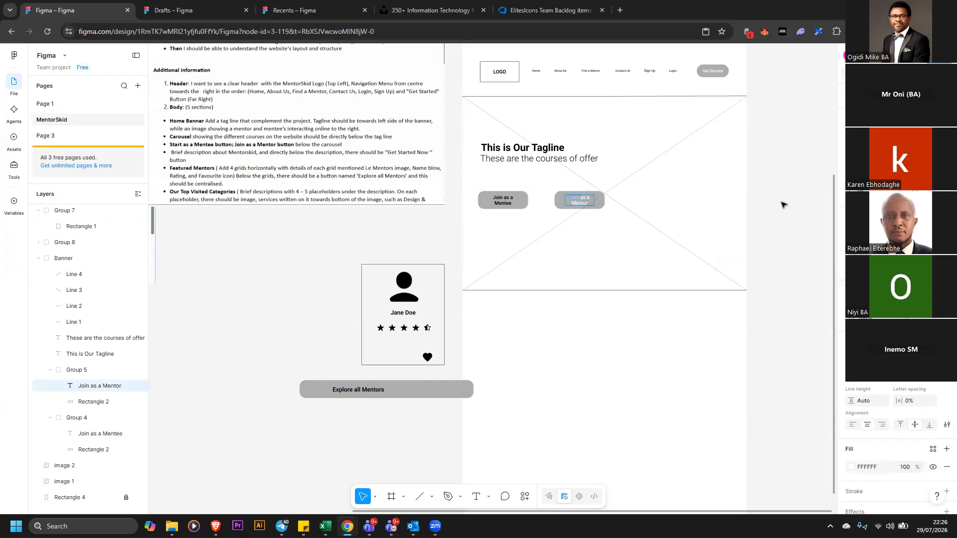
{"action": "left_click", "coordinate": [579, 203]}
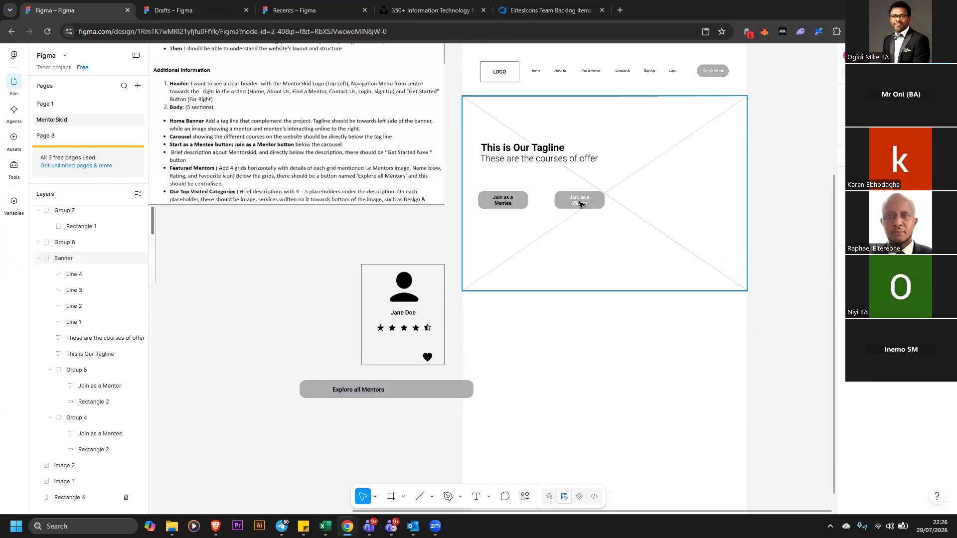
{"action": "left_click", "coordinate": [579, 202]}
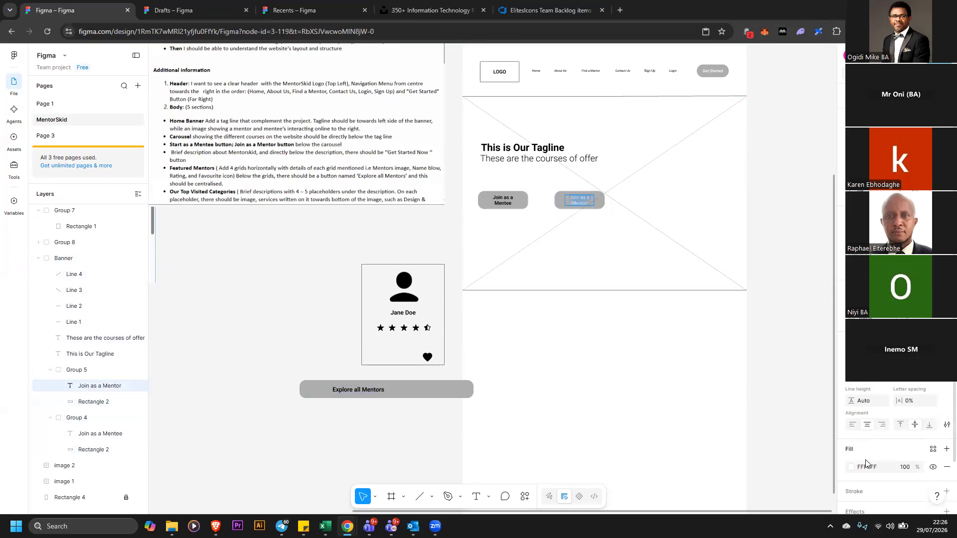
{"action": "left_click_drag", "start_coordinate": [757, 349], "coordinate": [718, 423]}
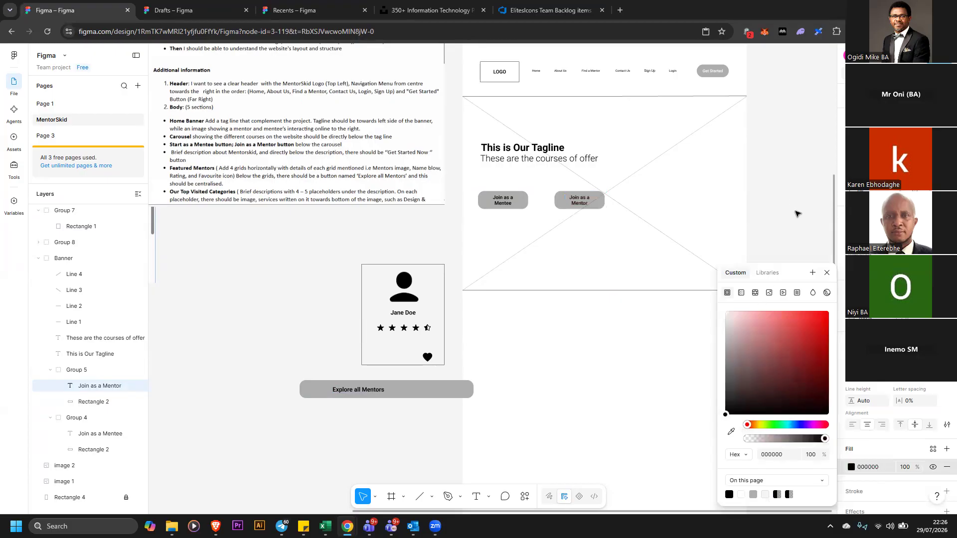
{"action": "left_click", "coordinate": [340, 256]}
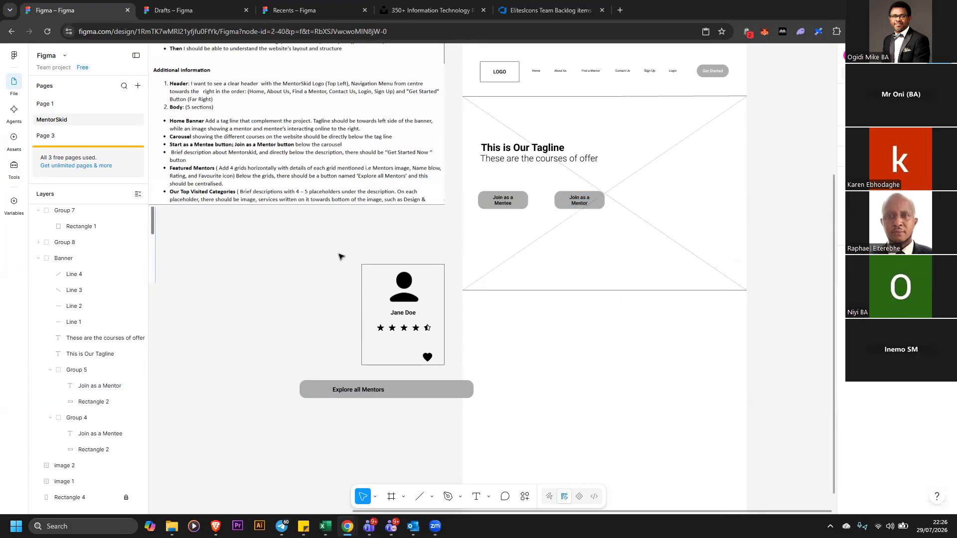
Group the mentor card's rectangle and contents and move the card below the hero banner
{"action": "left_click_drag", "start_coordinate": [328, 245], "coordinate": [450, 366]}
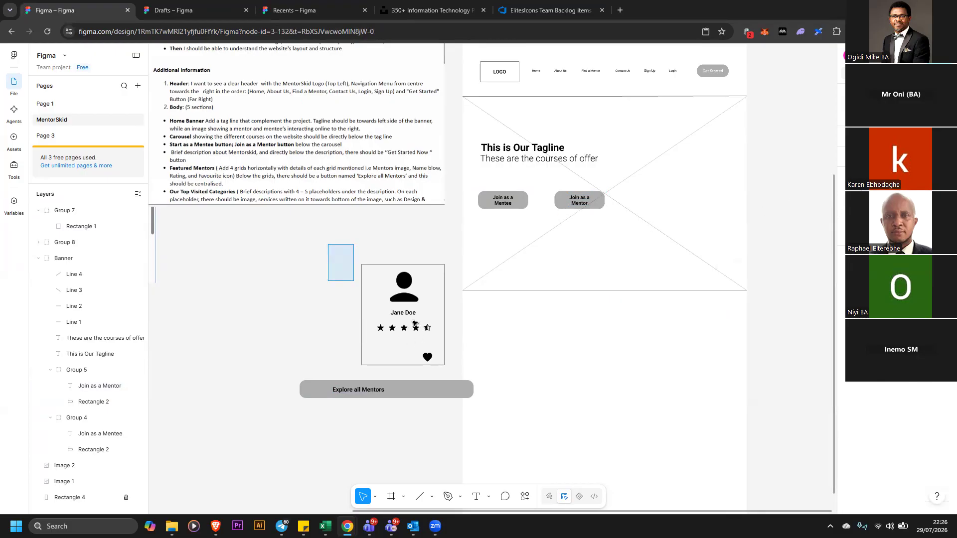
{"action": "left_click_drag", "start_coordinate": [414, 323], "coordinate": [448, 369]}
{"action": "right_click", "coordinate": [417, 282]}
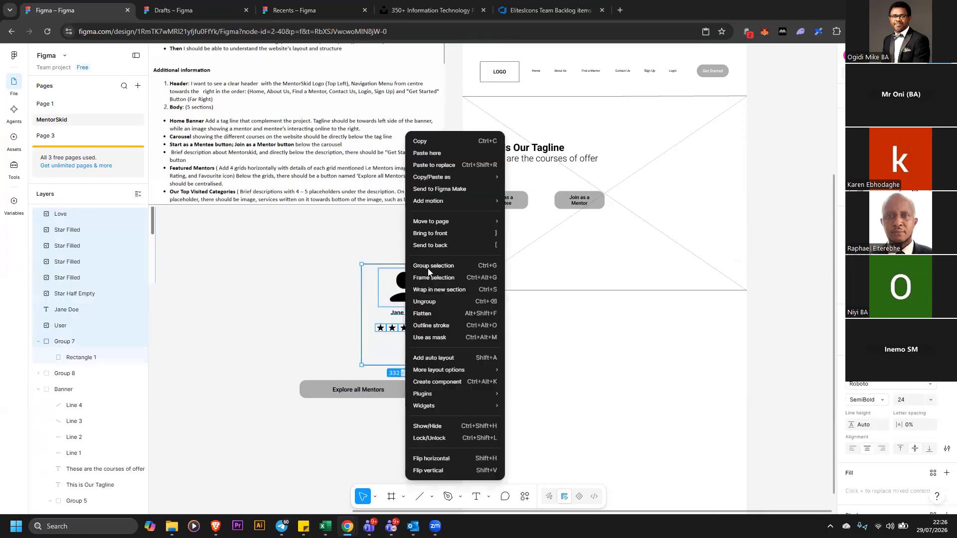
{"action": "left_click", "coordinate": [427, 268]}
{"action": "left_click_drag", "start_coordinate": [428, 291], "coordinate": [549, 328]}
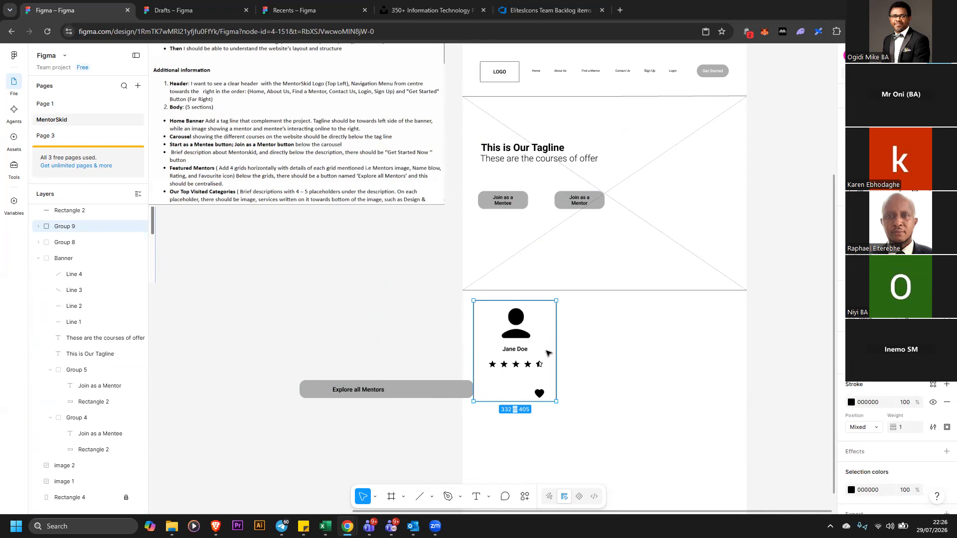
Move the mentor card back onto the canvas beside the page and ungroup its elements
{"action": "left_click_drag", "start_coordinate": [409, 285], "coordinate": [406, 265]}
{"action": "right_click", "coordinate": [406, 265]}
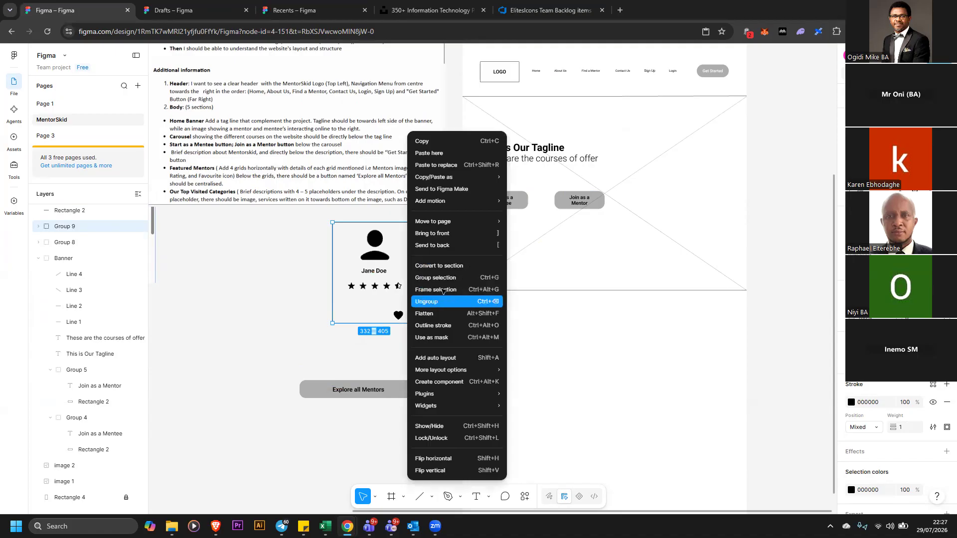
{"action": "key", "text": "Return"}
{"action": "left_click", "coordinate": [367, 252]}
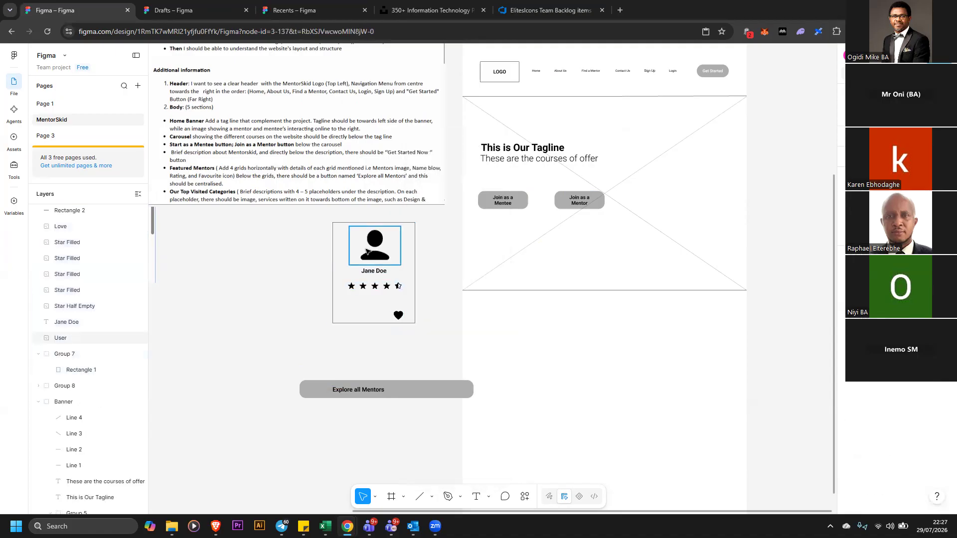
Pull the card rectangle aside from its contents and group the five rating stars together
{"action": "left_click_drag", "start_coordinate": [366, 249], "coordinate": [284, 275]}
{"action": "left_click", "coordinate": [415, 256]}
{"action": "left_click_drag", "start_coordinate": [381, 274], "coordinate": [371, 274]}
{"action": "left_click_drag", "start_coordinate": [416, 298], "coordinate": [346, 285]}
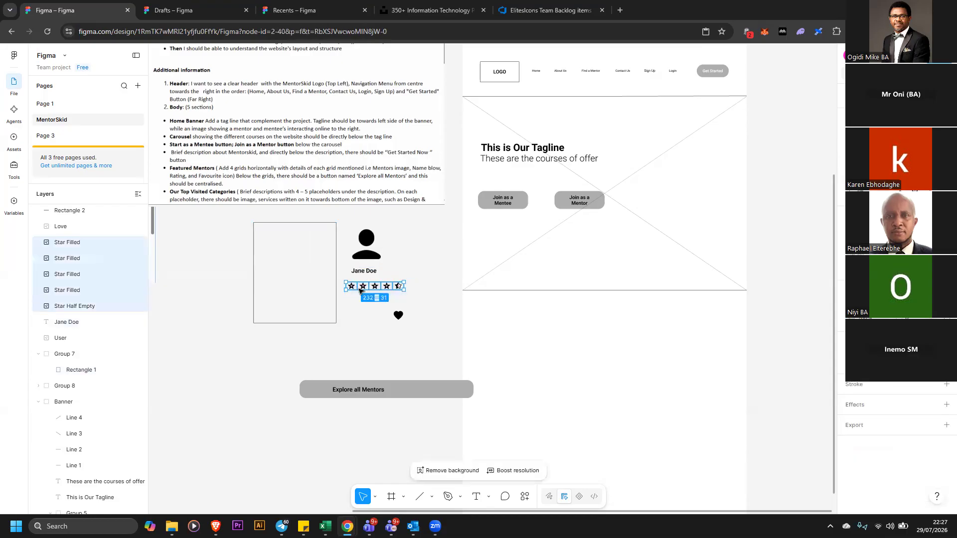
{"action": "right_click", "coordinate": [363, 288]}
{"action": "left_click", "coordinate": [396, 280]}
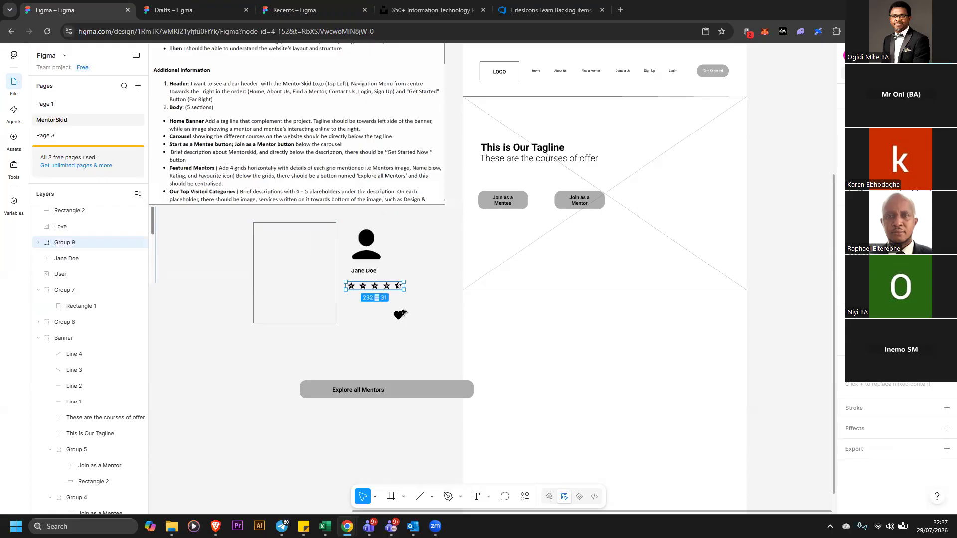
Move the heart icon beneath the star rating, centred under the name
{"action": "left_click", "coordinate": [398, 313]}
{"action": "left_click_drag", "start_coordinate": [398, 315], "coordinate": [387, 307]}
{"action": "left_click", "coordinate": [419, 278]}
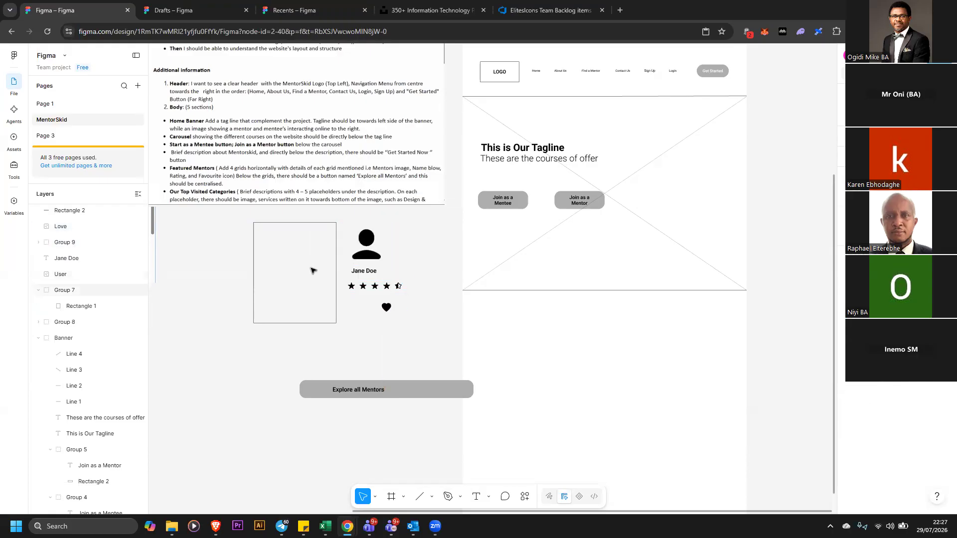
{"action": "left_click_drag", "start_coordinate": [386, 308], "coordinate": [370, 314]}
{"action": "left_click", "coordinate": [407, 320]}
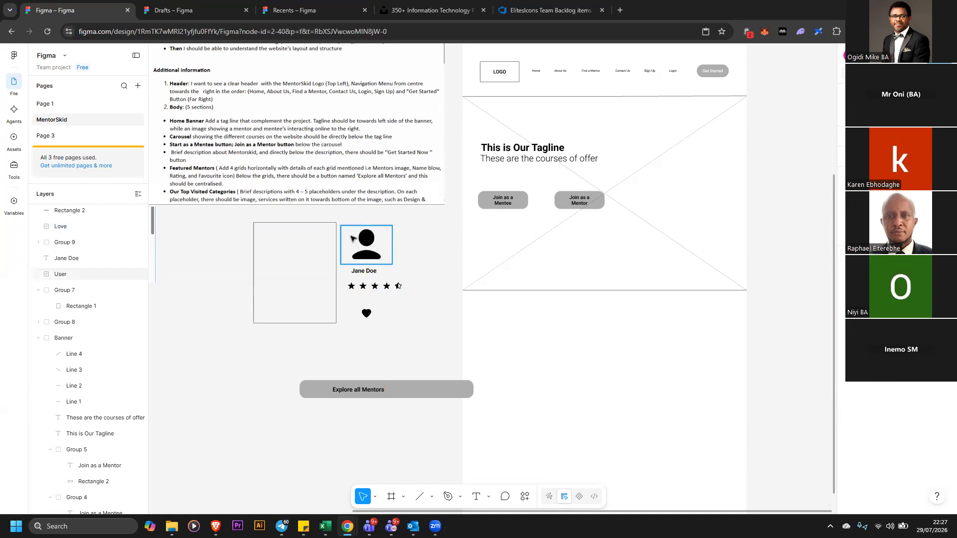
Align the user icon, name, stars and heart on their horizontal centres
{"action": "left_click_drag", "start_coordinate": [342, 221], "coordinate": [401, 336]}
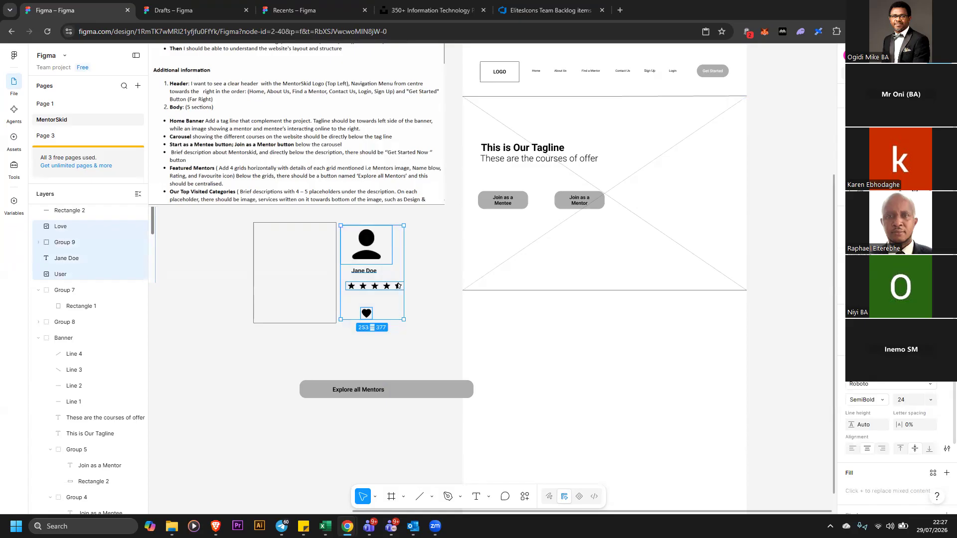
{"action": "key", "text": "alt+v"}
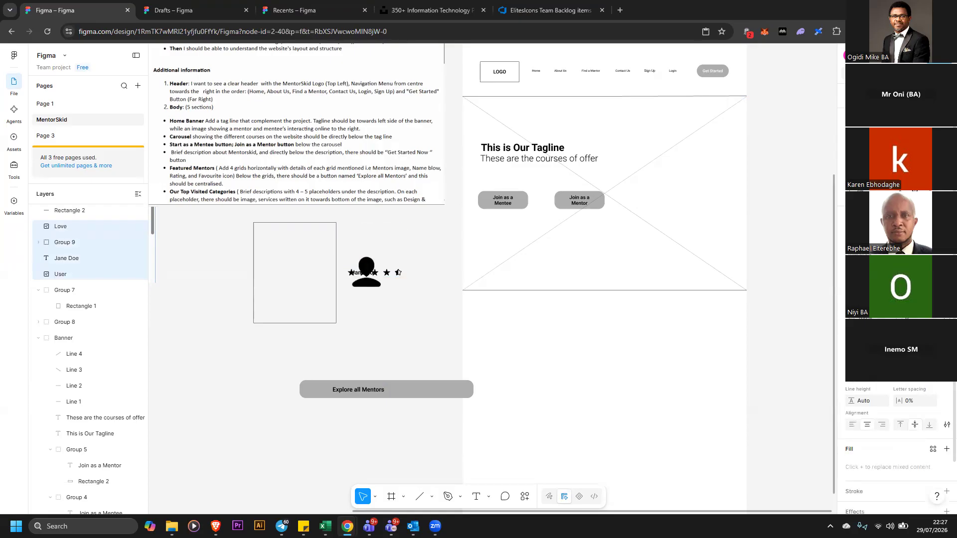
{"action": "key", "text": "ctrl+z"}
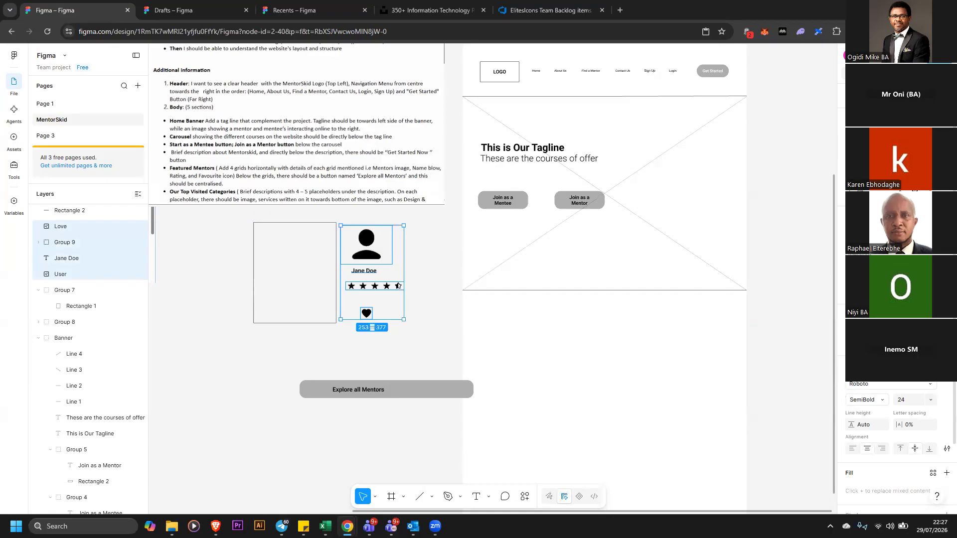
{"action": "key", "text": "alt+h"}
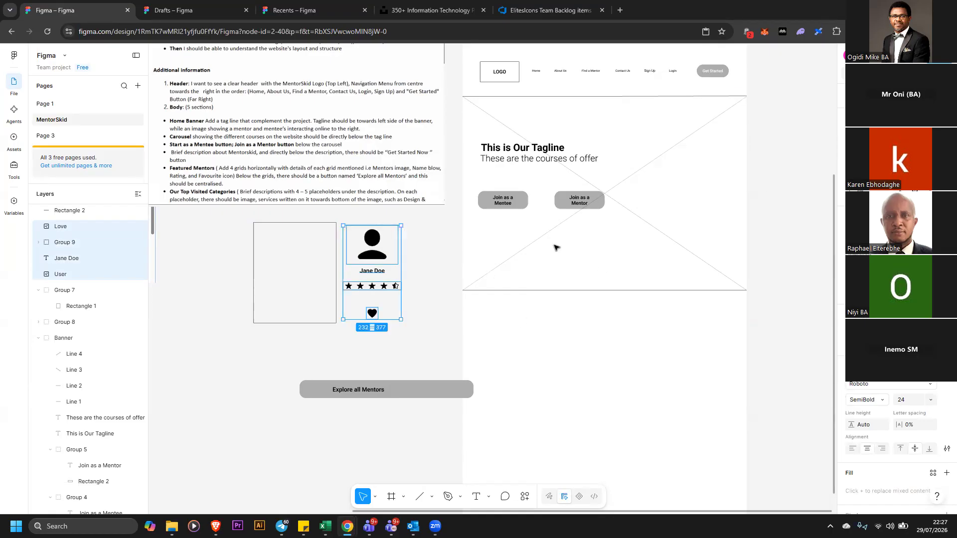
Move the heart icon up and distribute the card contents with even vertical spacing
{"action": "left_click", "coordinate": [418, 315]}
{"action": "left_click_drag", "start_coordinate": [378, 314], "coordinate": [377, 291]}
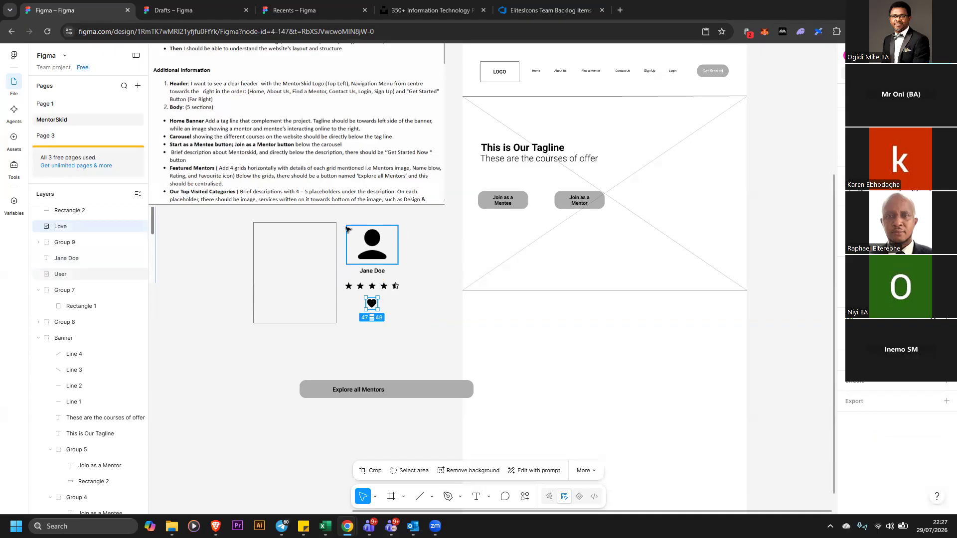
{"action": "left_click_drag", "start_coordinate": [343, 223], "coordinate": [411, 323]}
{"action": "left_click", "coordinate": [947, 142]}
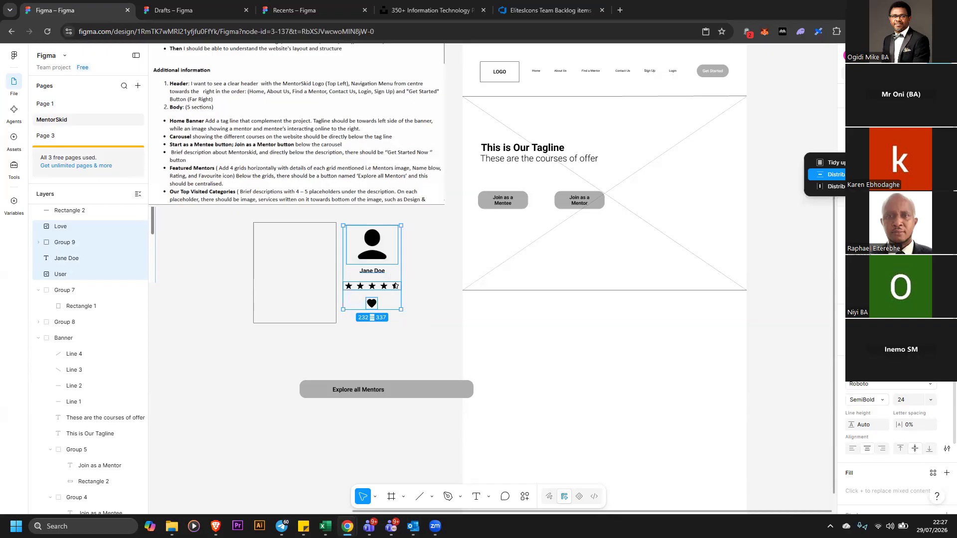
{"action": "left_click", "coordinate": [858, 174]}
Group the card contents and move the group inside the card rectangle
{"action": "right_click", "coordinate": [378, 251]}
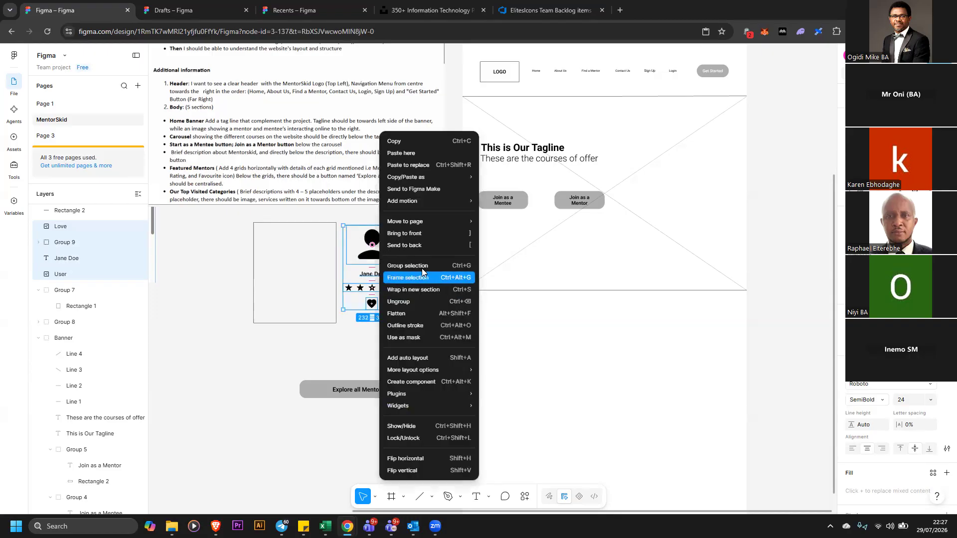
{"action": "left_click", "coordinate": [421, 268]}
{"action": "left_click_drag", "start_coordinate": [367, 258], "coordinate": [310, 273]}
{"action": "left_click", "coordinate": [360, 277]}
{"action": "left_click_drag", "start_coordinate": [240, 216], "coordinate": [371, 313]}
{"action": "left_click", "coordinate": [380, 287]}
{"action": "left_click", "coordinate": [325, 240]}
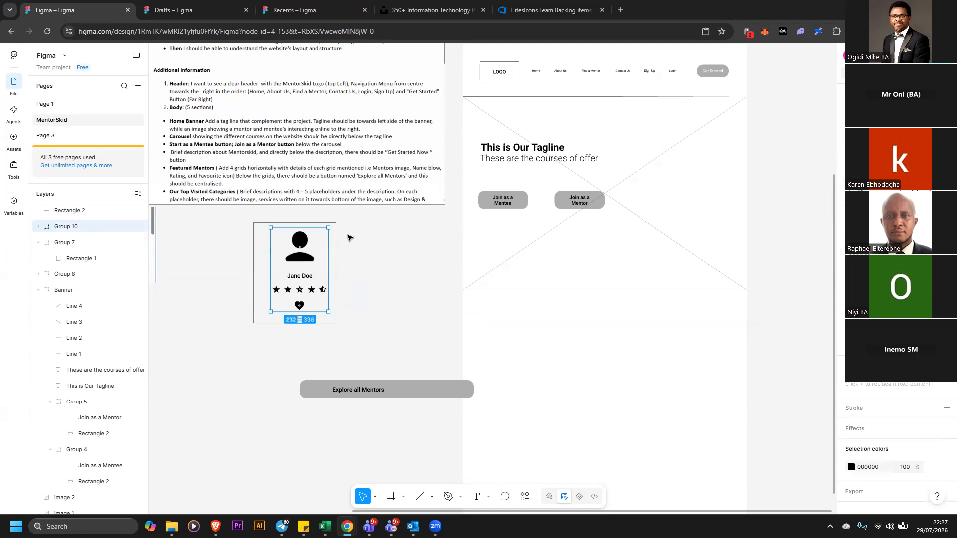
{"action": "left_click", "coordinate": [348, 237]}
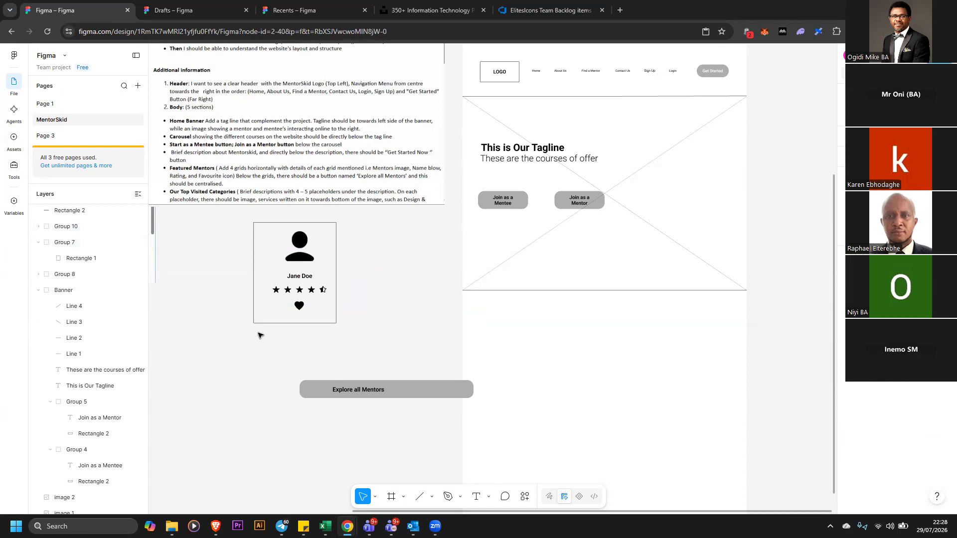
Resize the card rectangle narrower to fit around its contents
{"action": "left_click", "coordinate": [254, 319]}
{"action": "left_click_drag", "start_coordinate": [253, 319], "coordinate": [267, 312]}
{"action": "left_click", "coordinate": [409, 299]}
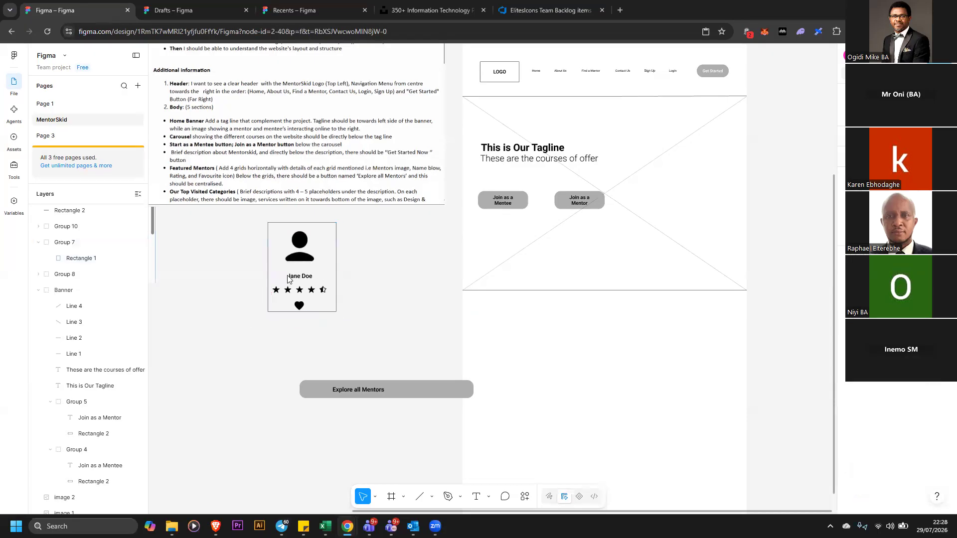
Centre the contents horizontally and vertically within the card rectangle
{"action": "left_click_drag", "start_coordinate": [237, 217], "coordinate": [393, 321]}
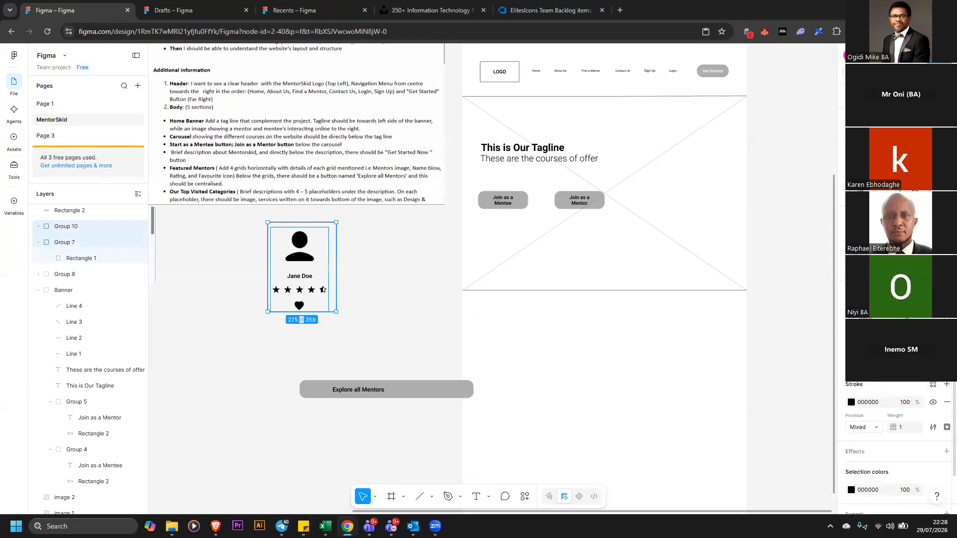
{"action": "key", "text": "alt+h"}
{"action": "key", "text": "alt+v"}
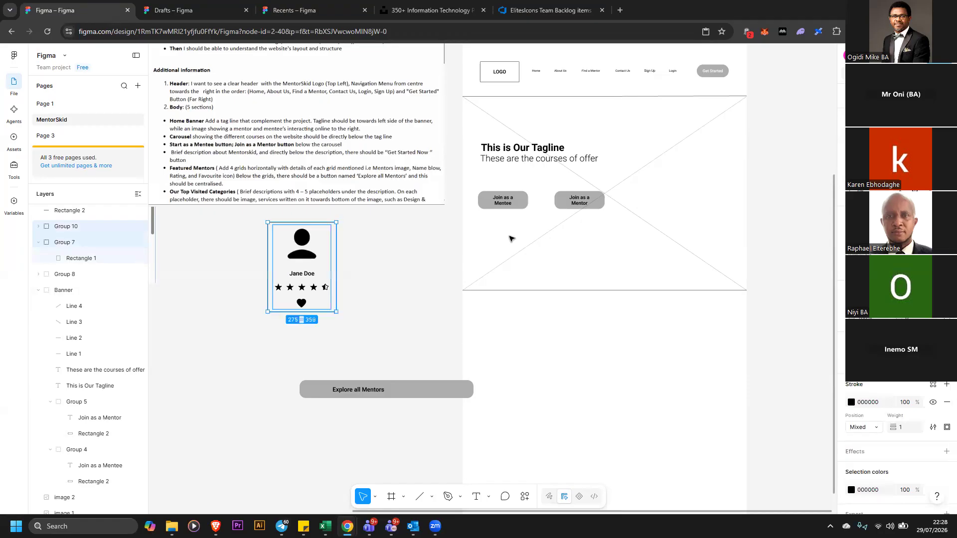
Group the finished mentor card and place two copies of it beneath the hero banner
{"action": "right_click", "coordinate": [309, 256]}
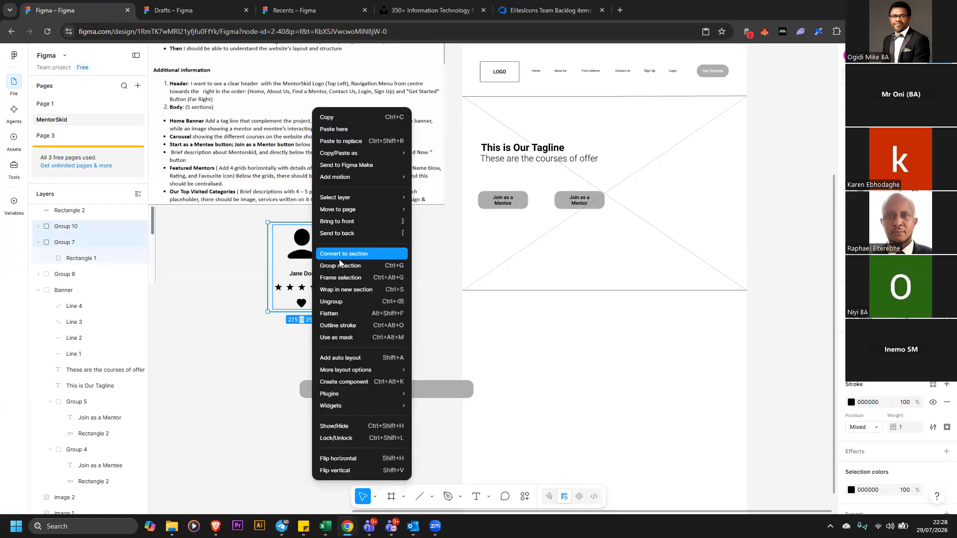
{"action": "left_click", "coordinate": [344, 265]}
{"action": "left_click_drag", "start_coordinate": [309, 254], "coordinate": [589, 331]}
{"action": "left_click", "coordinate": [433, 299]}
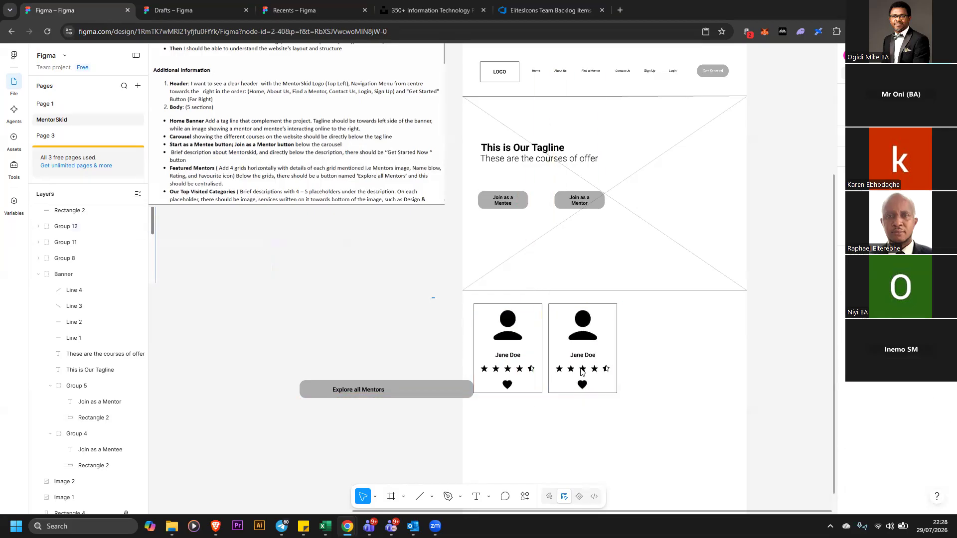
Move the Explore all Mentors button off the page onto the canvas
{"action": "left_click_drag", "start_coordinate": [432, 297], "coordinate": [477, 318]}
{"action": "mouse_move", "coordinate": [627, 401]}
{"action": "left_mouse_down"}
{"action": "mouse_move", "coordinate": [637, 419]}
{"action": "mouse_move", "coordinate": [636, 398]}
{"action": "left_mouse_up"}
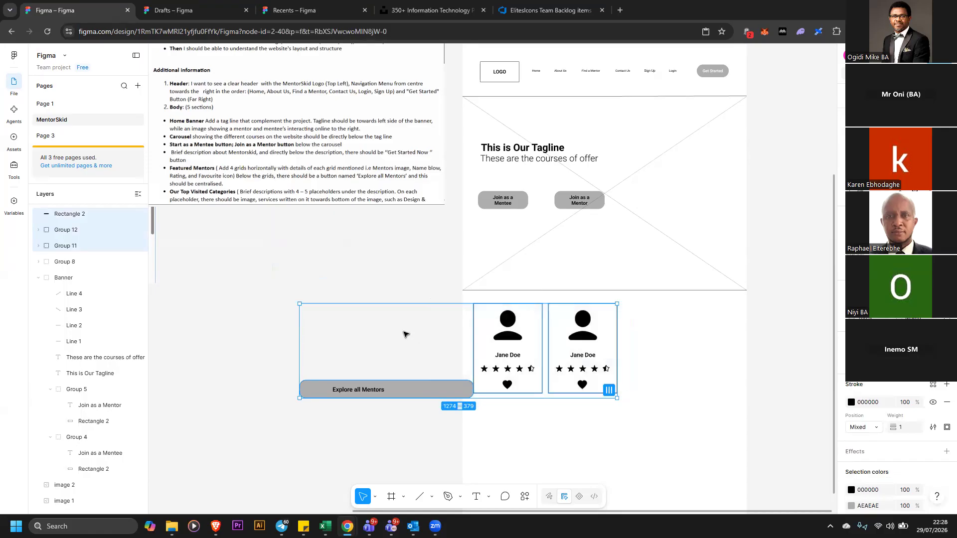
{"action": "left_click_drag", "start_coordinate": [277, 347], "coordinate": [443, 444]}
{"action": "left_click_drag", "start_coordinate": [423, 396], "coordinate": [345, 288]}
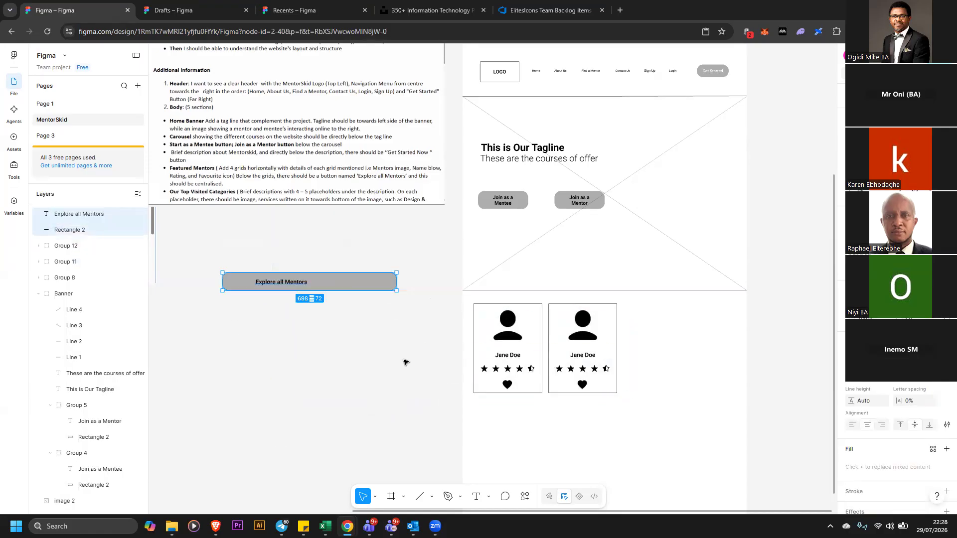
Duplicate the two mentor cards to make a row of four beneath the banner
{"action": "left_click", "coordinate": [441, 307]}
{"action": "left_click_drag", "start_coordinate": [434, 297], "coordinate": [601, 398]}
{"action": "left_click_drag", "start_coordinate": [602, 359], "coordinate": [727, 354], "text": "alt"}
{"action": "left_click", "coordinate": [783, 396]}
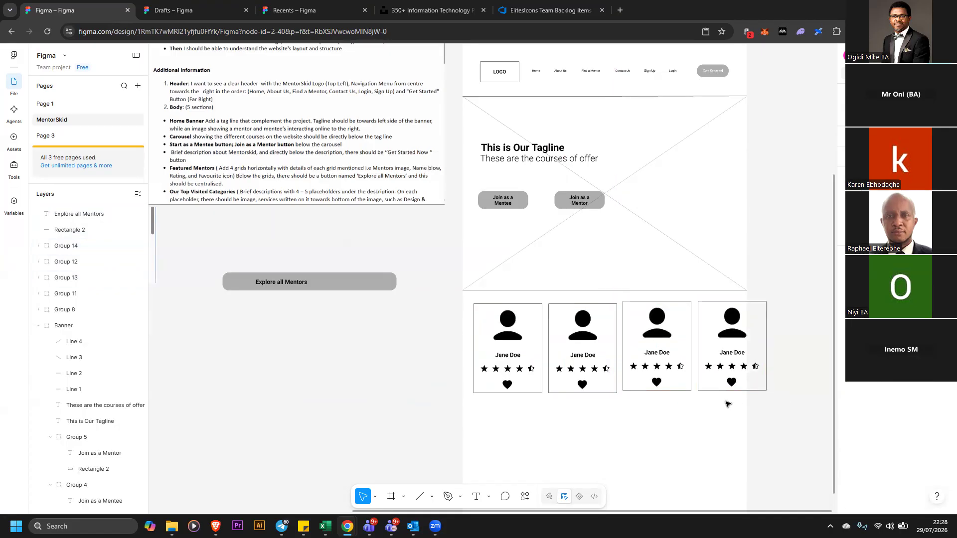
Narrow the Explore all Mentors button to about 439 wide
{"action": "left_click", "coordinate": [507, 363]}
{"action": "left_click", "coordinate": [388, 283]}
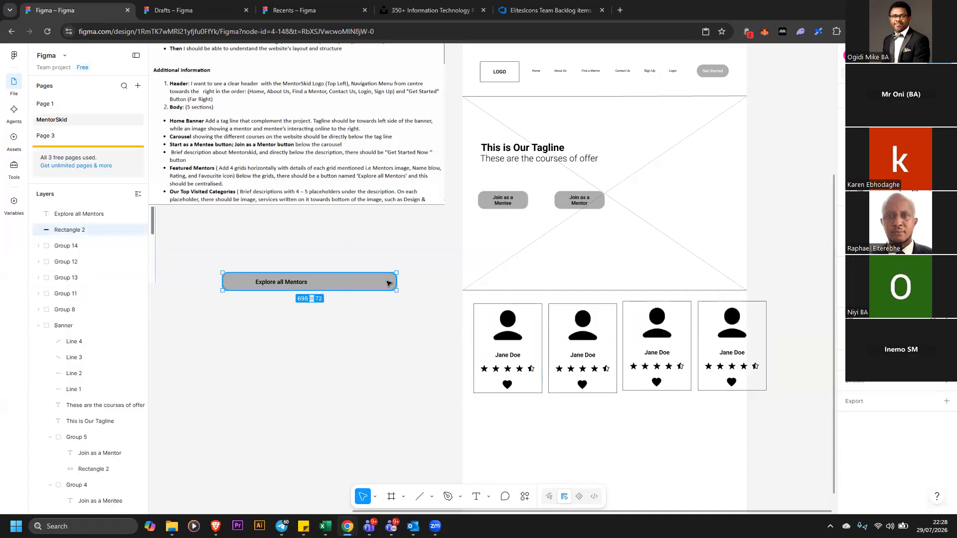
{"action": "left_click_drag", "start_coordinate": [394, 283], "coordinate": [331, 282]}
{"action": "left_click", "coordinate": [373, 309]}
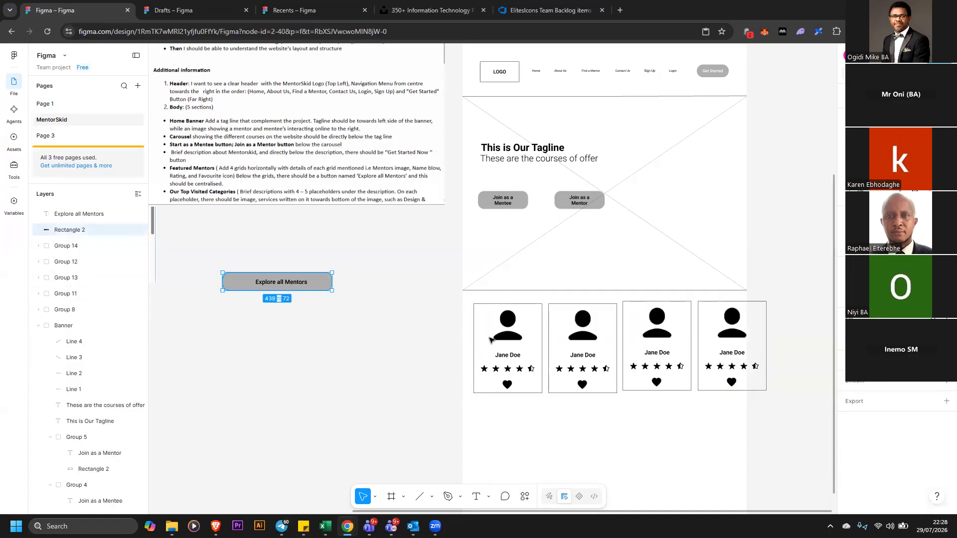
Nudge the first two mentor cards left toward the page's left edge
{"action": "left_click_drag", "start_coordinate": [448, 303], "coordinate": [626, 468]}
{"action": "key", "text": "Left"}
{"action": "key", "text": "Left"}
{"action": "key", "text": "Left"}
{"action": "key", "text": "Left"}
{"action": "key", "text": "Left"}
{"action": "key", "text": "Left"}
{"action": "key", "text": "Left"}
{"action": "key", "text": "Left"}
{"action": "key", "text": "Left"}
{"action": "key", "text": "Left"}
{"action": "key", "text": "Left"}
{"action": "key", "text": "Left"}
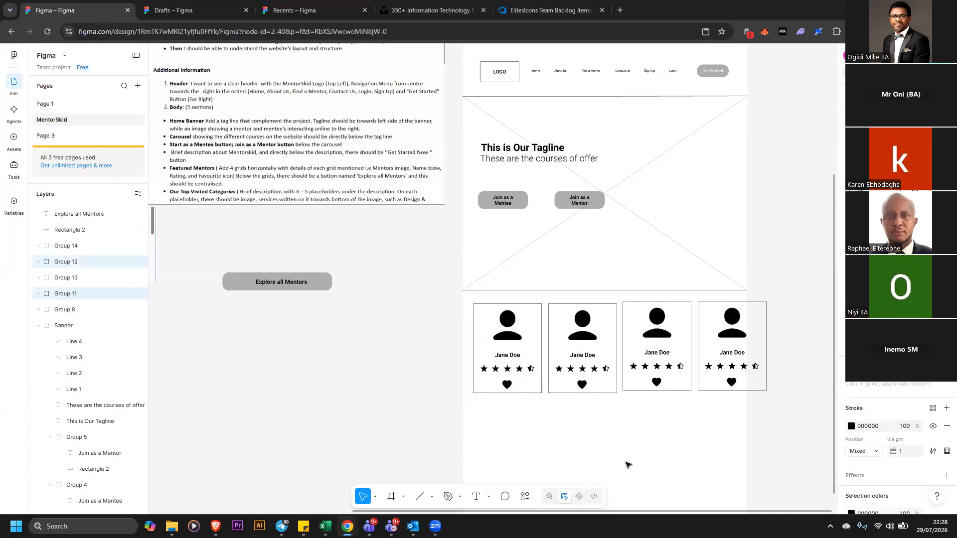
{"action": "key", "text": "Left"}
{"action": "key", "text": "Left"}
{"action": "key", "text": "Left"}
{"action": "key", "text": "Left"}
{"action": "key", "text": "Left"}
{"action": "key", "text": "Left"}
{"action": "key", "text": "Left"}
{"action": "key", "text": "Left"}
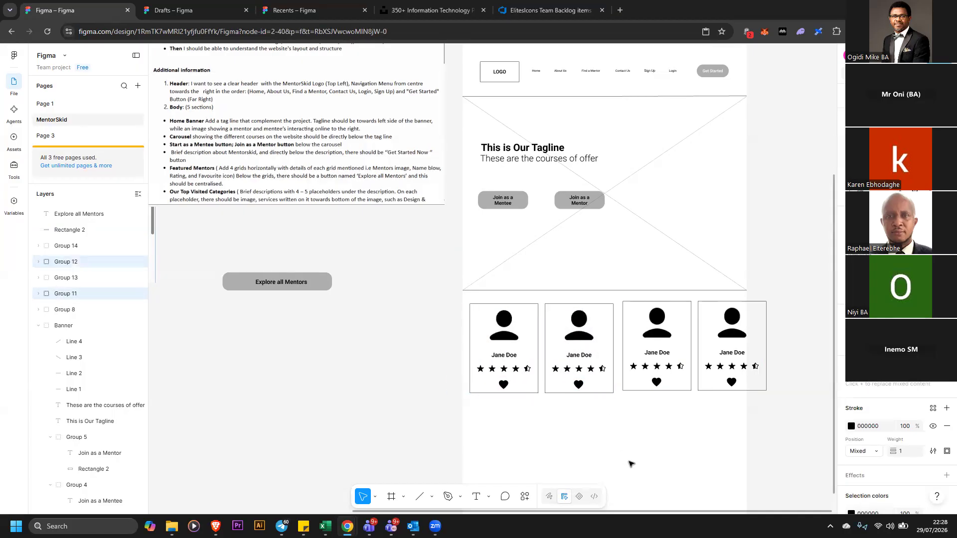
{"action": "key", "text": "Left"}
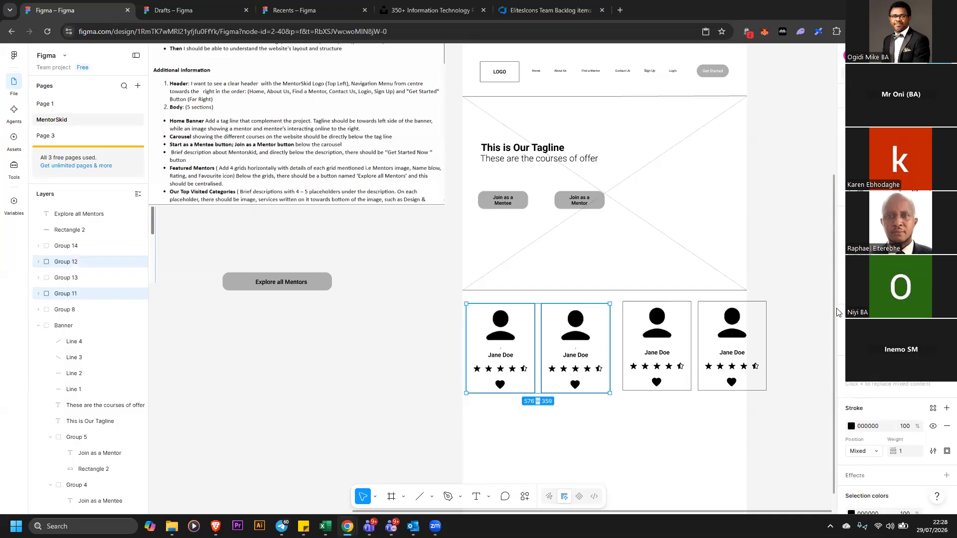
Nudge the third and fourth mentor cards left and down to line up evenly with the first two
{"action": "left_click", "coordinate": [792, 288]}
{"action": "left_click_drag", "start_coordinate": [668, 404], "coordinate": [666, 397]}
{"action": "left_click_drag", "start_coordinate": [783, 414], "coordinate": [657, 336]}
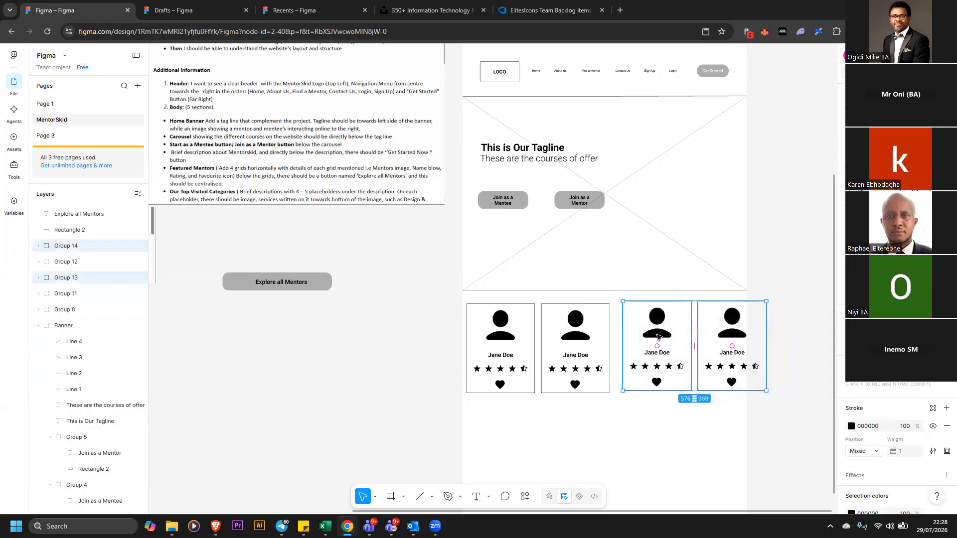
{"action": "key", "text": "shift+Left"}
{"action": "key", "text": "shift+Left"}
{"action": "key", "text": "shift+Left"}
{"action": "key", "text": "Escape"}
{"action": "key", "text": "Down"}
{"action": "key", "text": "Down"}
{"action": "key", "text": "Down"}
{"action": "key", "text": "Down"}
{"action": "key", "text": "Down"}
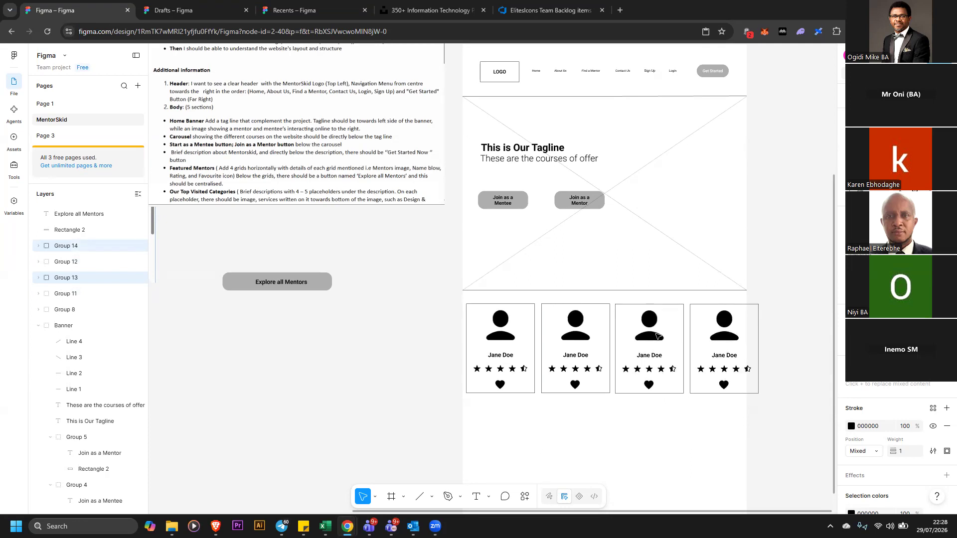
{"action": "key", "text": "Left"}
{"action": "key", "text": "Left"}
{"action": "key", "text": "Left"}
{"action": "key", "text": "Left"}
{"action": "key", "text": "Left"}
{"action": "key", "text": "Left"}
{"action": "key", "text": "Left"}
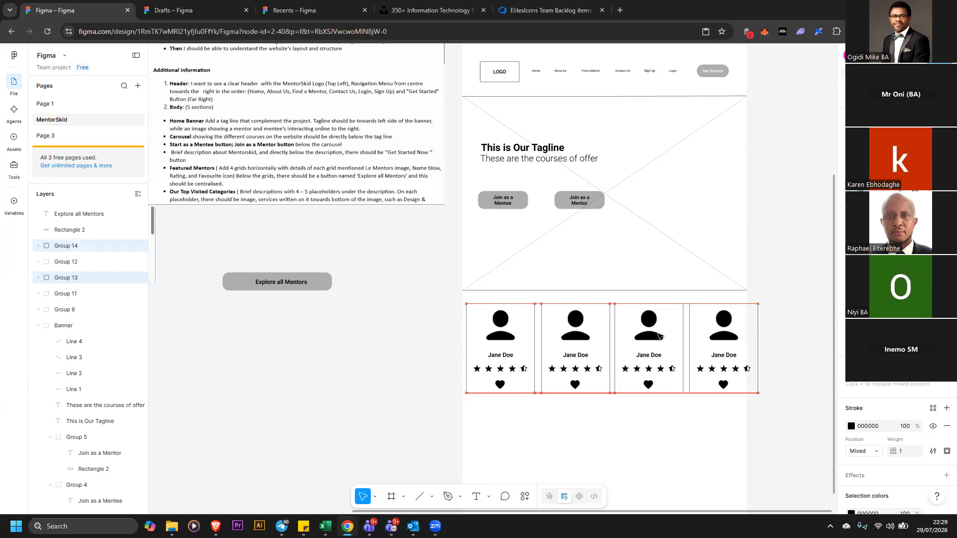
{"action": "left_click", "coordinate": [401, 360]}
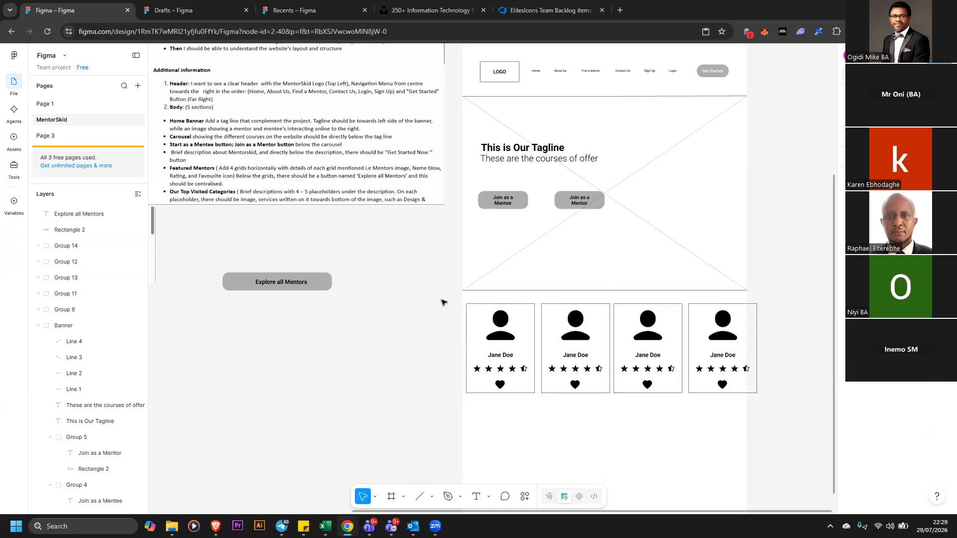
Try duplicating the row of mentor cards into two extra rows below, then undo both copies
{"action": "left_click_drag", "start_coordinate": [442, 299], "coordinate": [725, 421]}
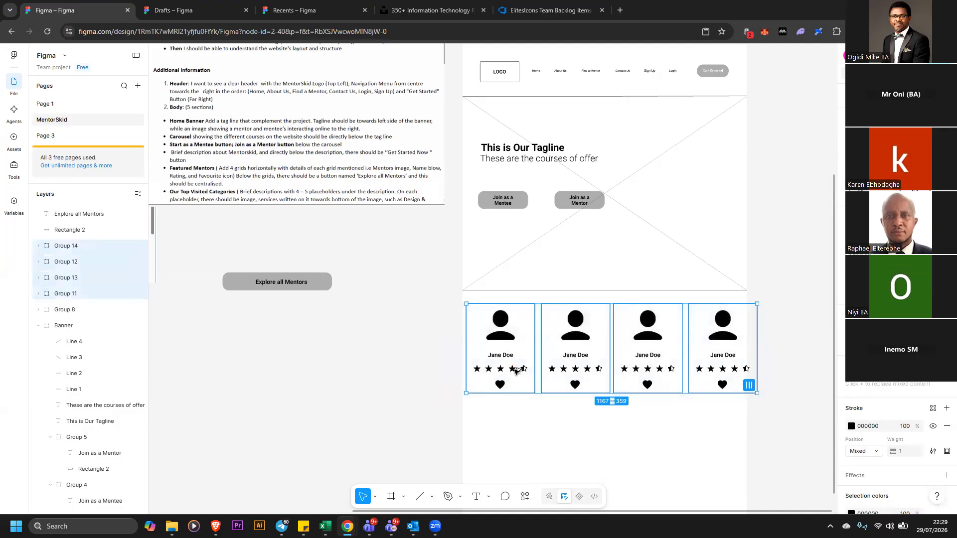
{"action": "left_click_drag", "start_coordinate": [511, 364], "coordinate": [514, 459]}
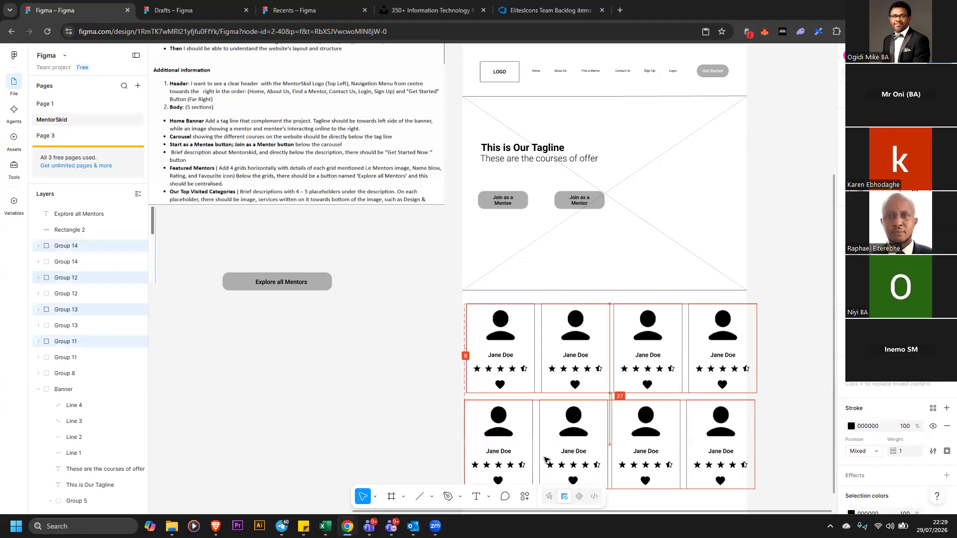
{"action": "scroll", "coordinate": [542, 382], "scroll_direction": "down", "scroll_amount": 1}
{"action": "scroll", "coordinate": [542, 381], "scroll_direction": "down", "scroll_amount": 3}
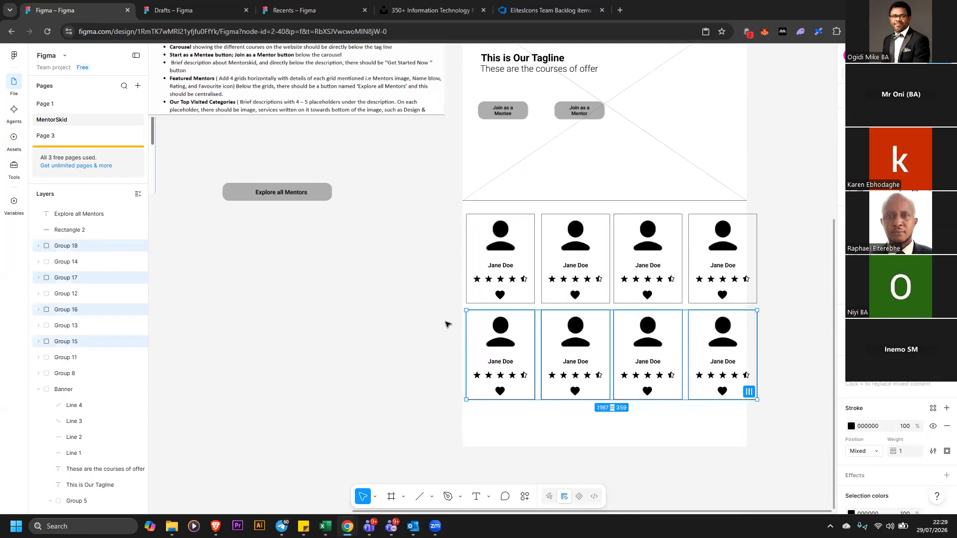
{"action": "scroll", "coordinate": [445, 324], "scroll_direction": "down", "scroll_amount": 4}
{"action": "left_click_drag", "start_coordinate": [486, 287], "coordinate": [488, 368]}
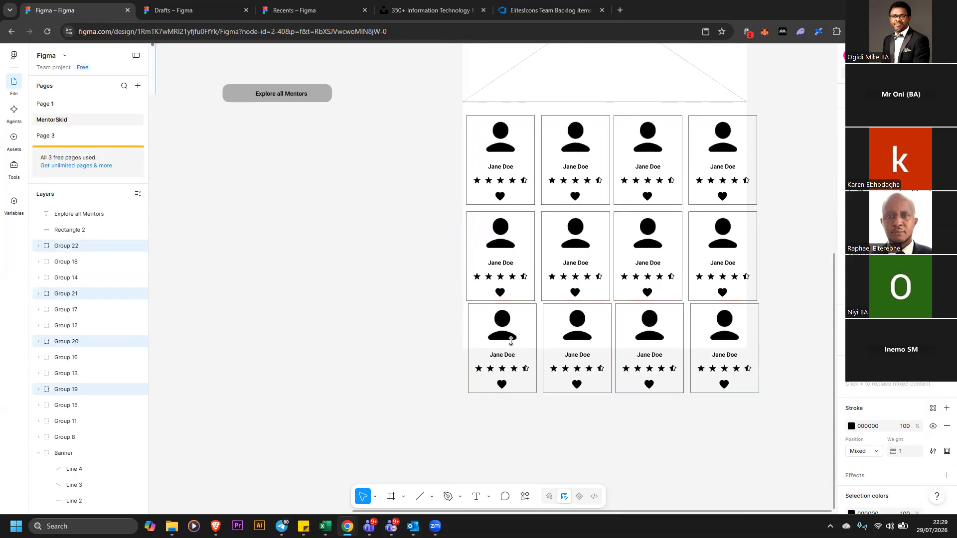
{"action": "scroll", "coordinate": [511, 341], "scroll_direction": "up", "scroll_amount": 2}
{"action": "scroll", "coordinate": [445, 338], "scroll_direction": "up", "scroll_amount": 1}
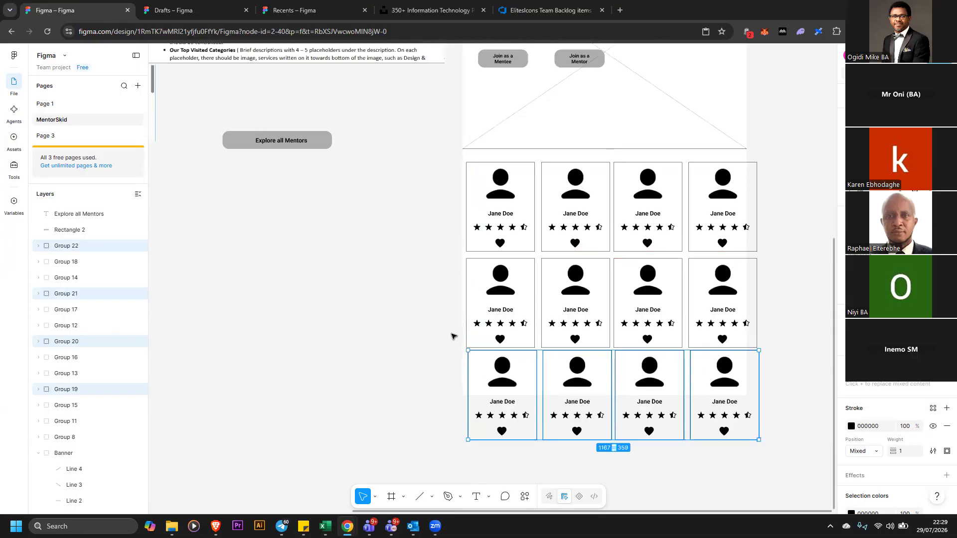
{"action": "key", "text": "ctrl+z"}
{"action": "key", "text": "ctrl+z"}
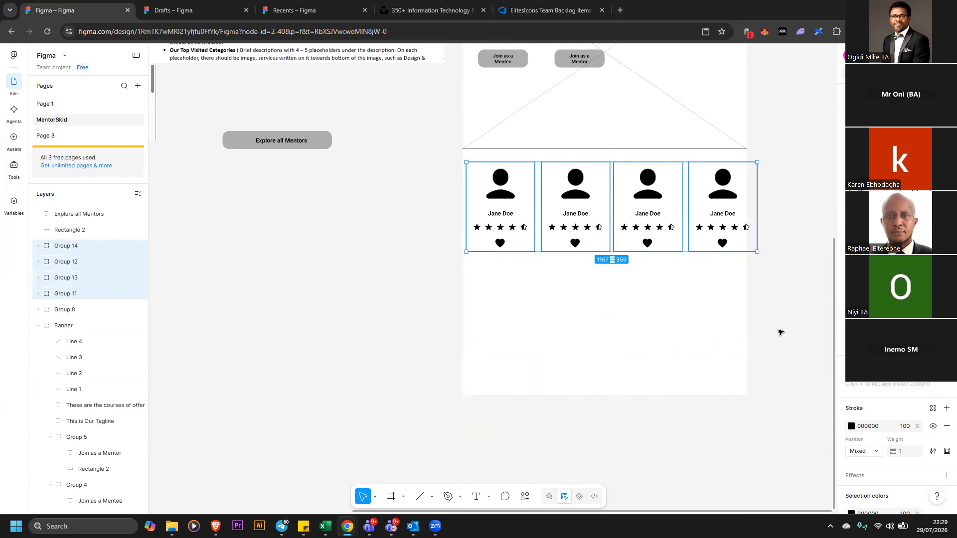
Unlock the background page rectangle and widen it to the right
{"action": "scroll", "coordinate": [747, 284], "scroll_direction": "up", "scroll_amount": 4}
{"action": "scroll", "coordinate": [730, 112], "scroll_direction": "up", "scroll_amount": 1}
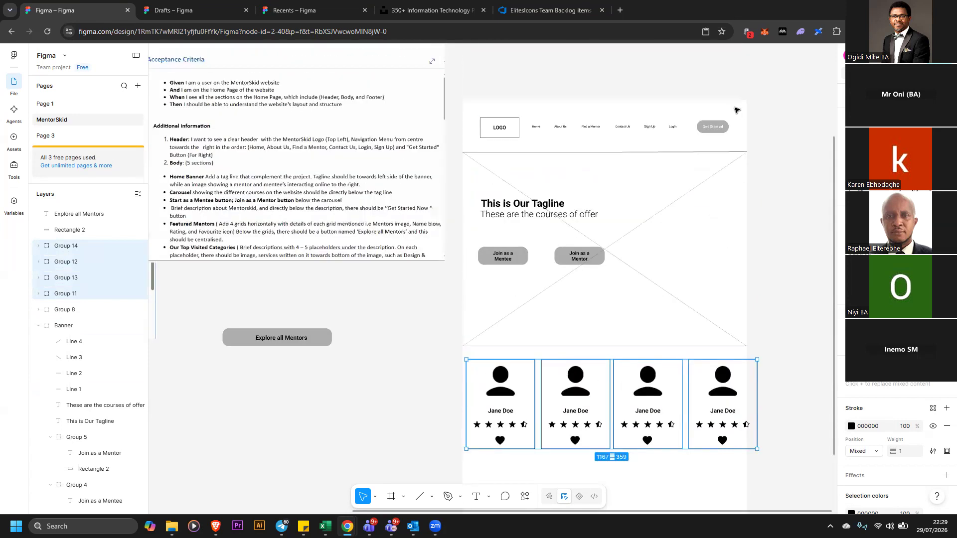
{"action": "left_click", "coordinate": [736, 110]}
{"action": "right_click", "coordinate": [741, 256]}
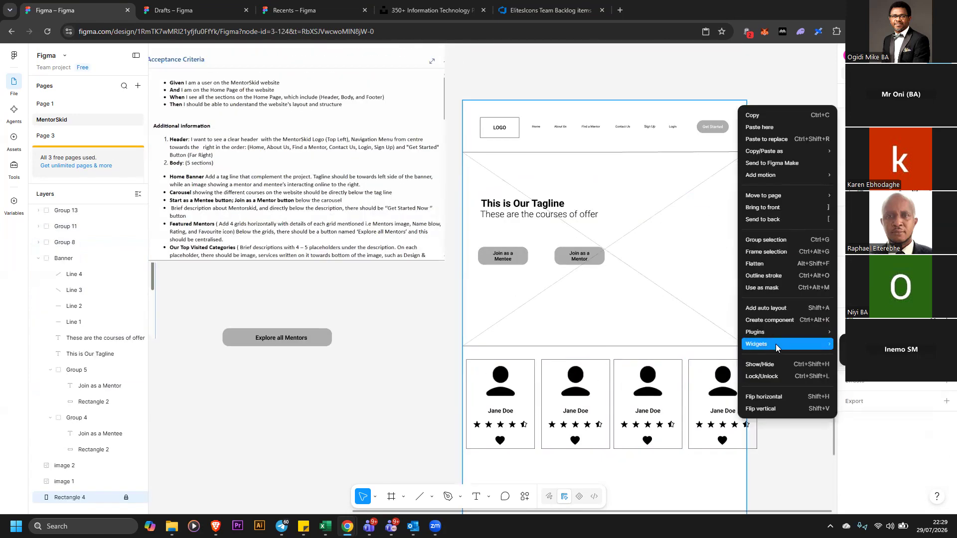
{"action": "left_click", "coordinate": [776, 375]}
{"action": "left_click", "coordinate": [711, 120]}
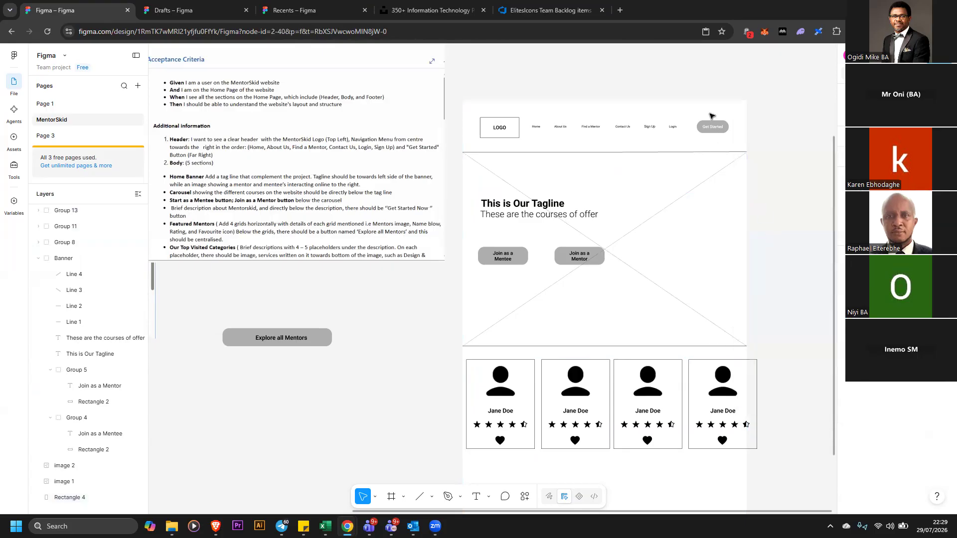
{"action": "left_click", "coordinate": [713, 111]}
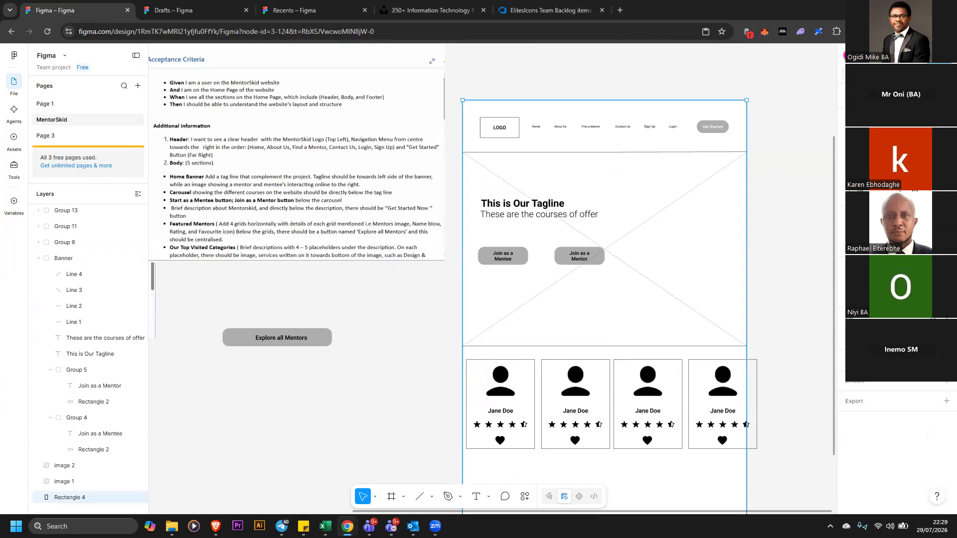
{"action": "left_click_drag", "start_coordinate": [747, 262], "coordinate": [791, 272]}
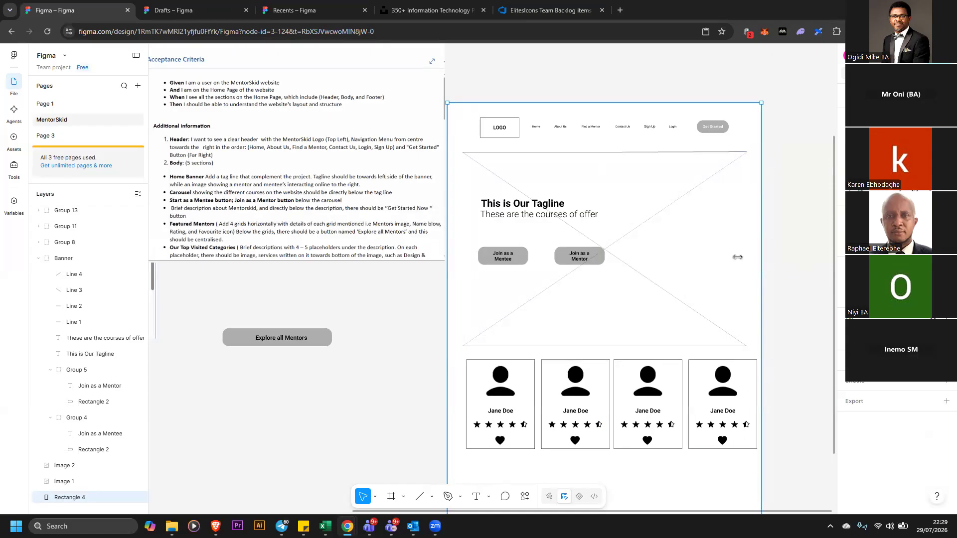
{"action": "left_click_drag", "start_coordinate": [486, 105], "coordinate": [789, 80]}
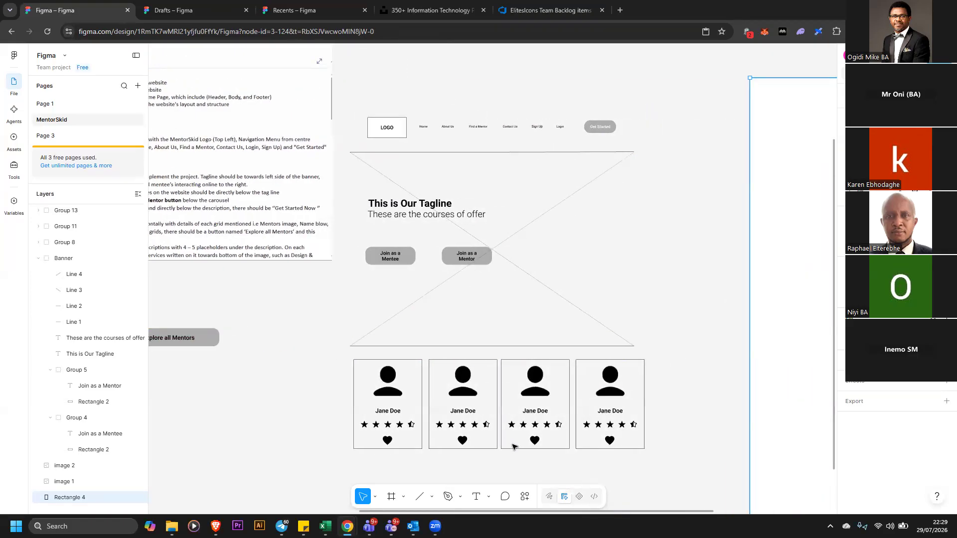
Group the four mentor cards together
{"action": "left_click_drag", "start_coordinate": [321, 354], "coordinate": [638, 449]}
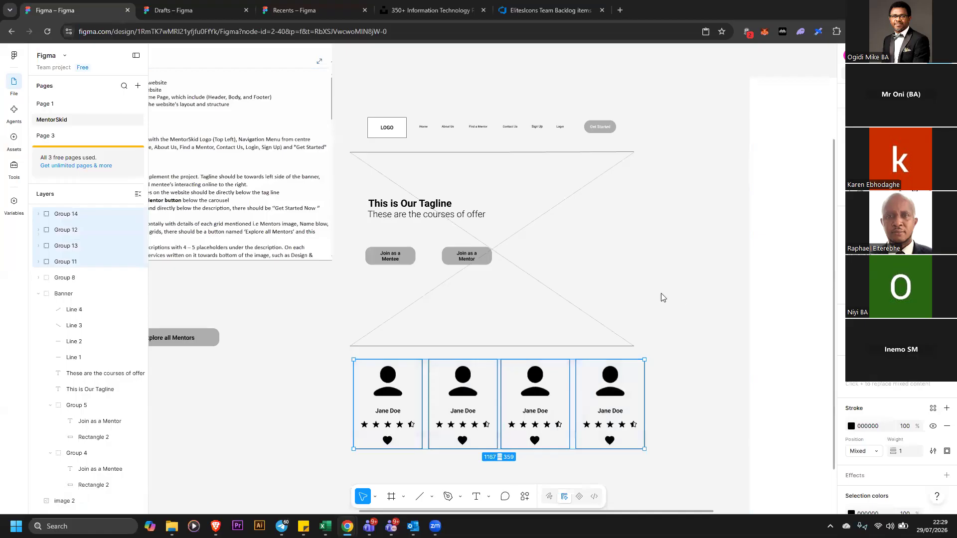
{"action": "right_click", "coordinate": [631, 437]}
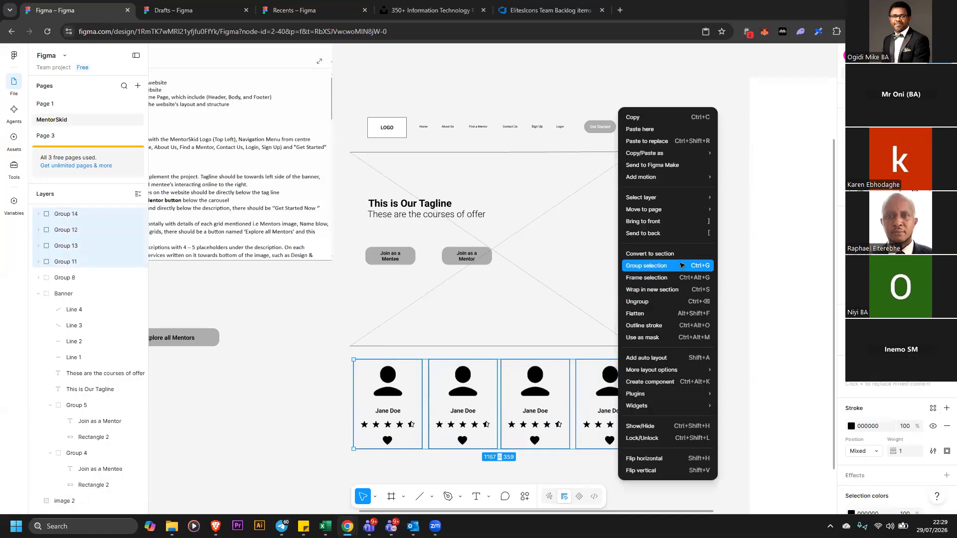
{"action": "left_click", "coordinate": [682, 266]}
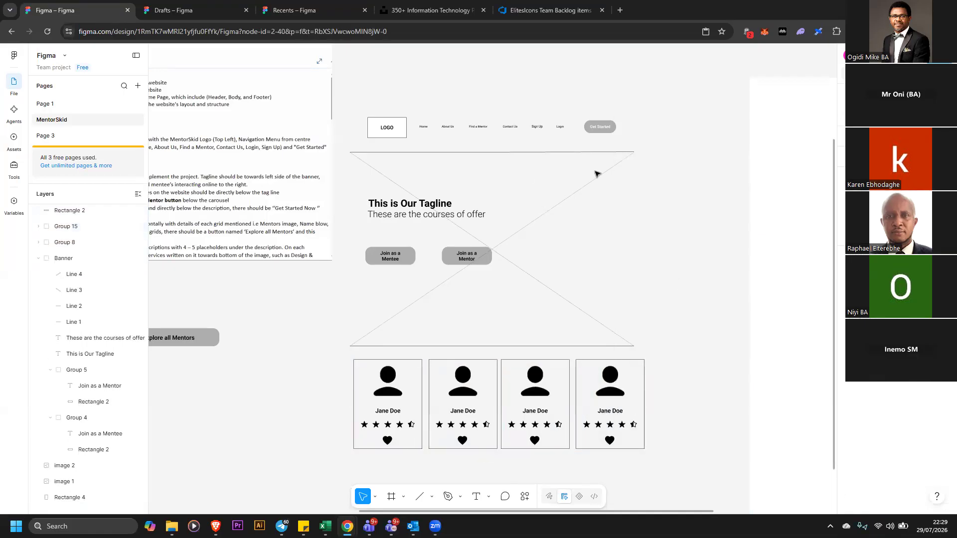
Try drawing a vertical line along the banner's right edge, then undo it
{"action": "left_click", "coordinate": [420, 497]}
{"action": "left_click_drag", "start_coordinate": [631, 151], "coordinate": [635, 346]}
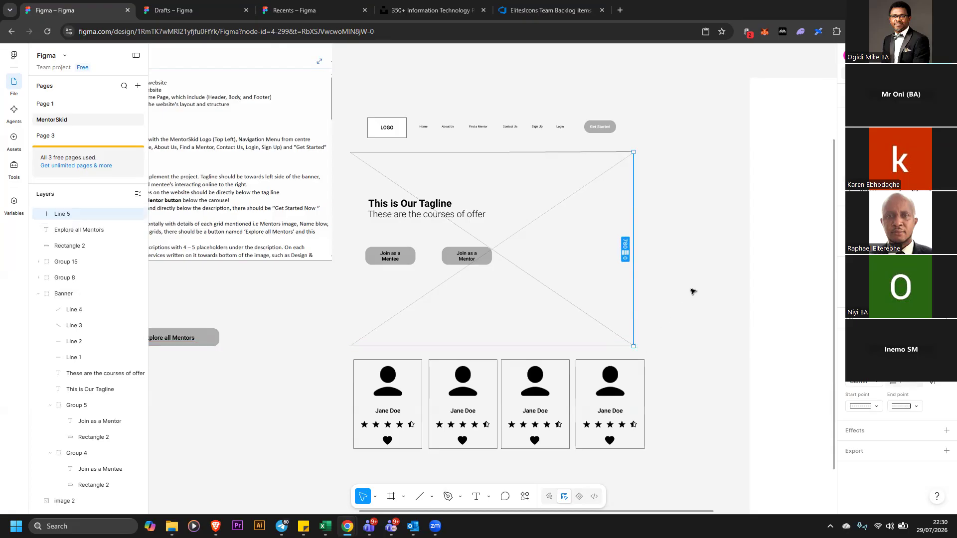
{"action": "left_click", "coordinate": [696, 292]}
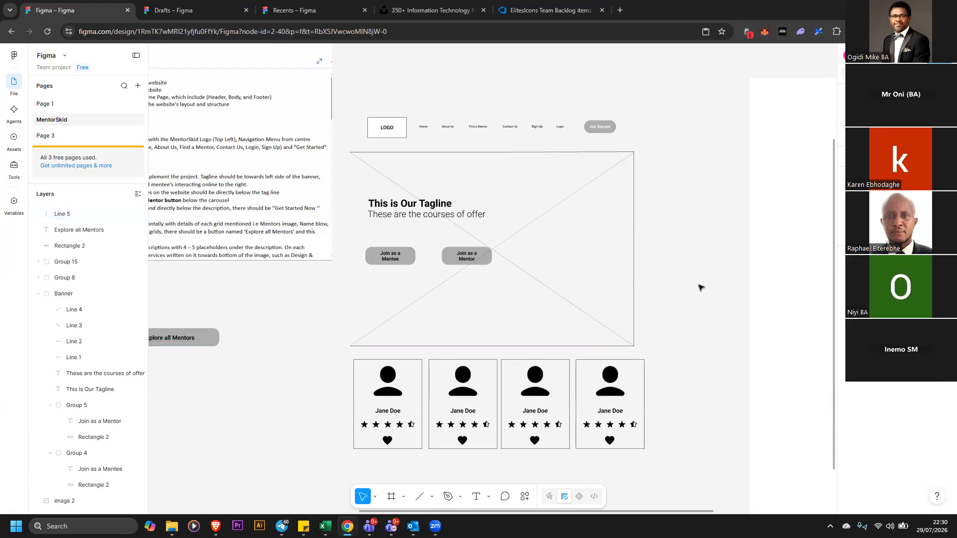
{"action": "key", "text": "ctrl+z"}
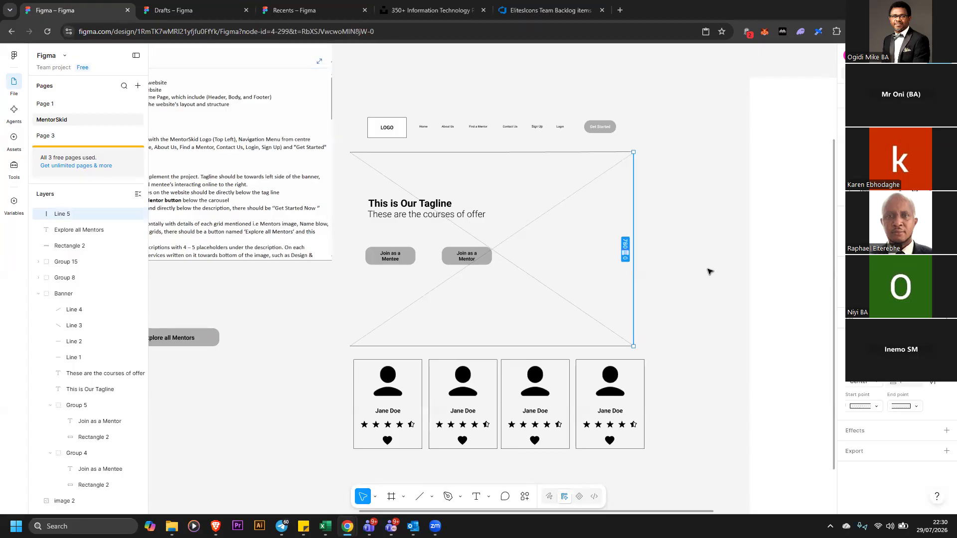
{"action": "key", "text": "ctrl+z"}
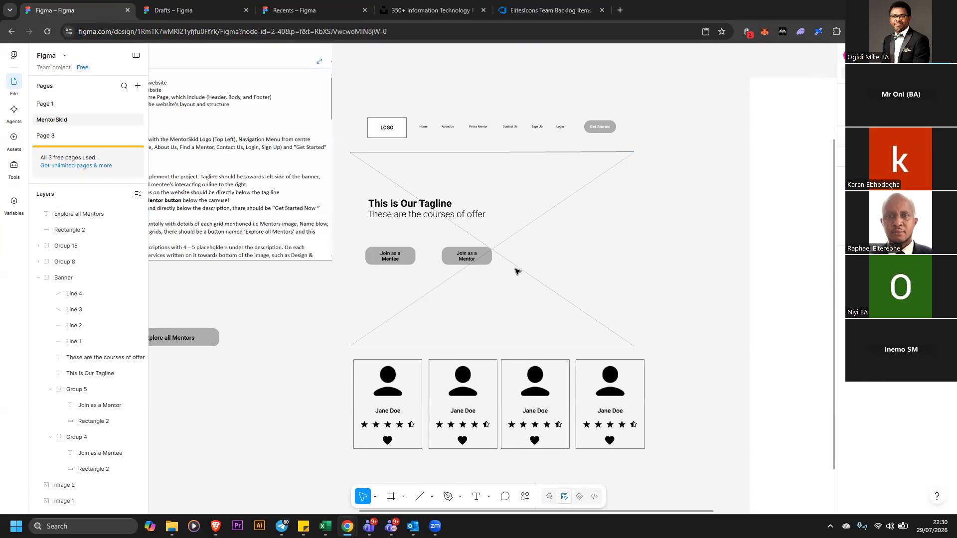
Set the banner's stroke weight to 0 and add a second black stroke at 20% opacity
{"action": "left_click", "coordinate": [534, 279]}
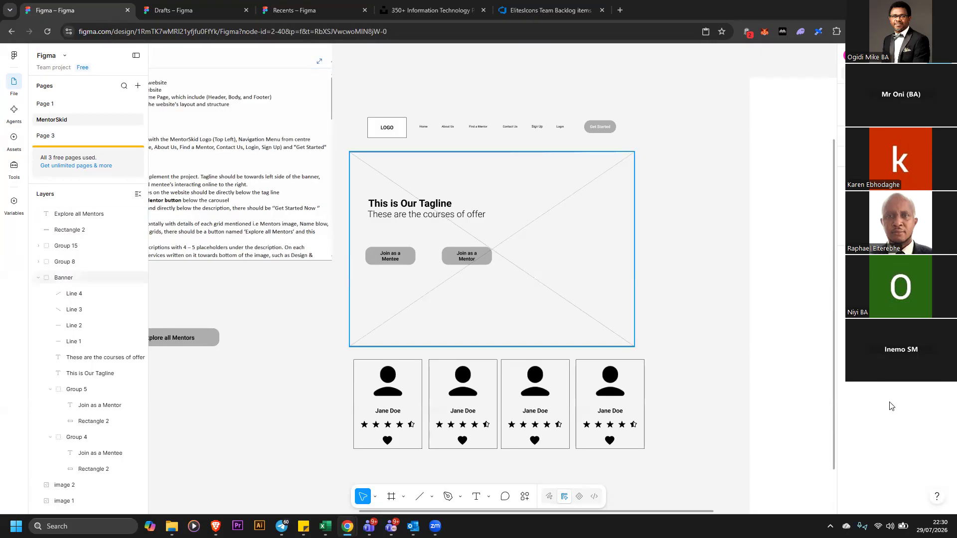
{"action": "left_click", "coordinate": [933, 406]}
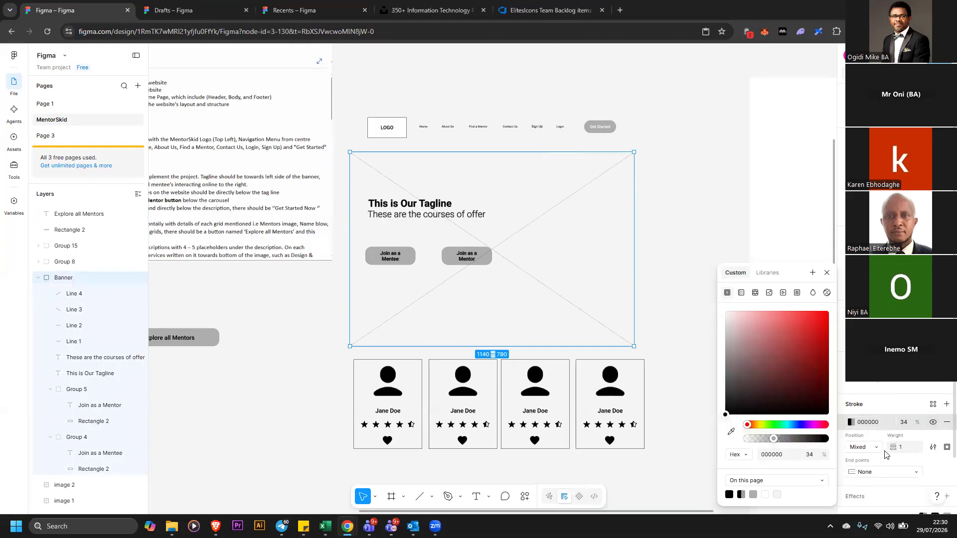
{"action": "mouse_move", "coordinate": [892, 447]}
{"action": "left_mouse_down"}
{"action": "mouse_move", "coordinate": [883, 448]}
{"action": "mouse_move", "coordinate": [890, 449]}
{"action": "left_mouse_up"}
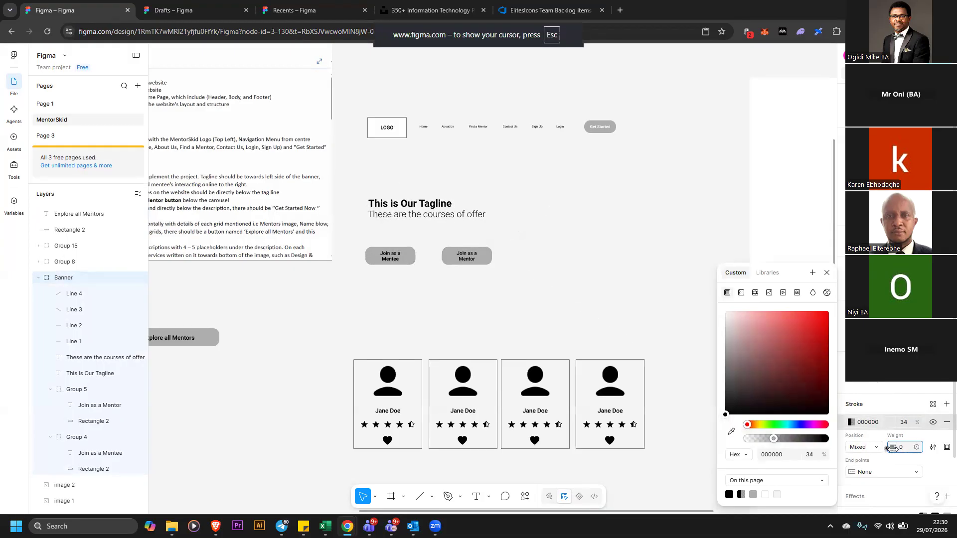
{"action": "key", "text": "Delete"}
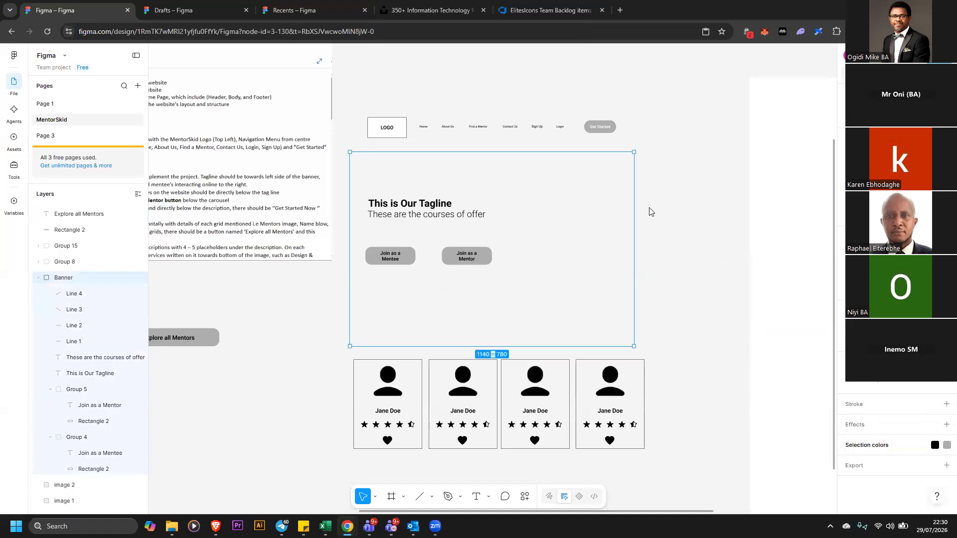
{"action": "left_click", "coordinate": [668, 231]}
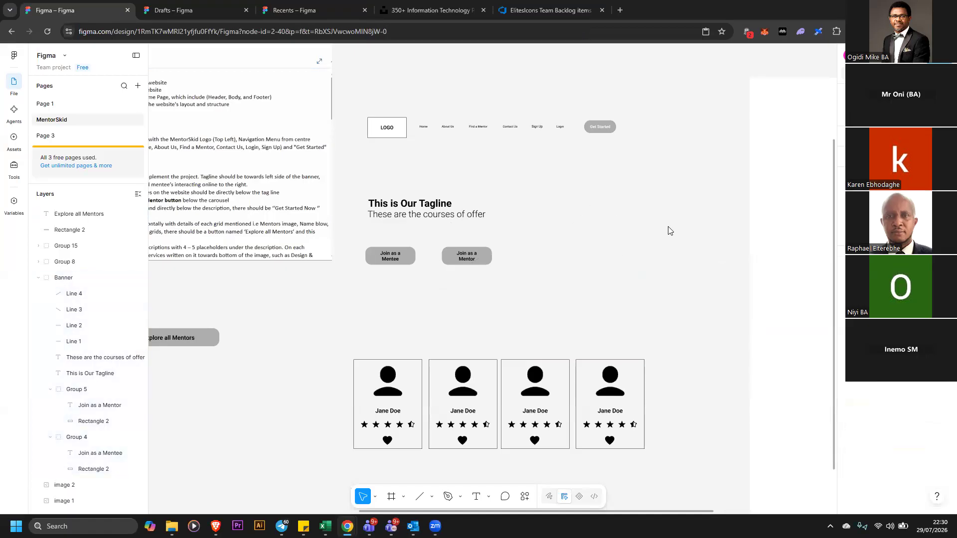
{"action": "key", "text": "ctrl+z"}
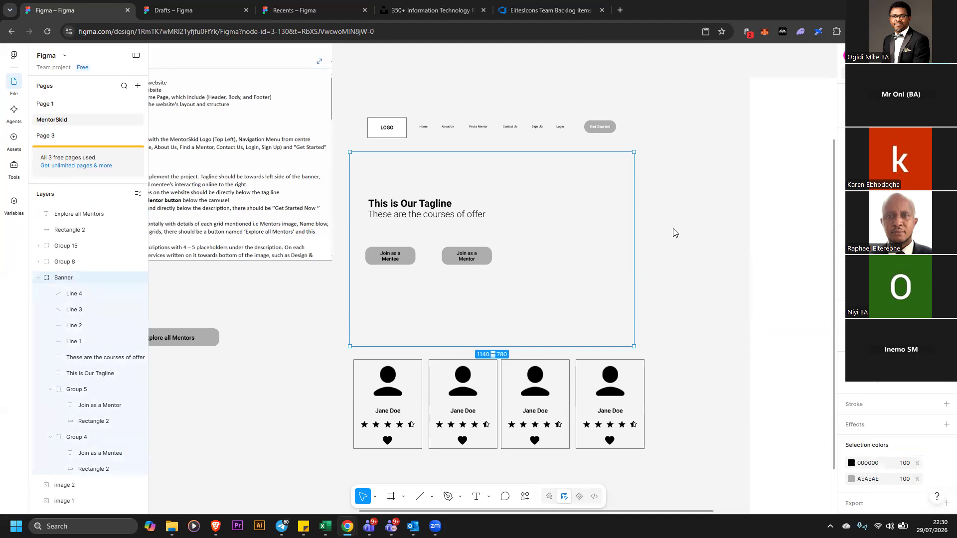
{"action": "left_click", "coordinate": [664, 236]}
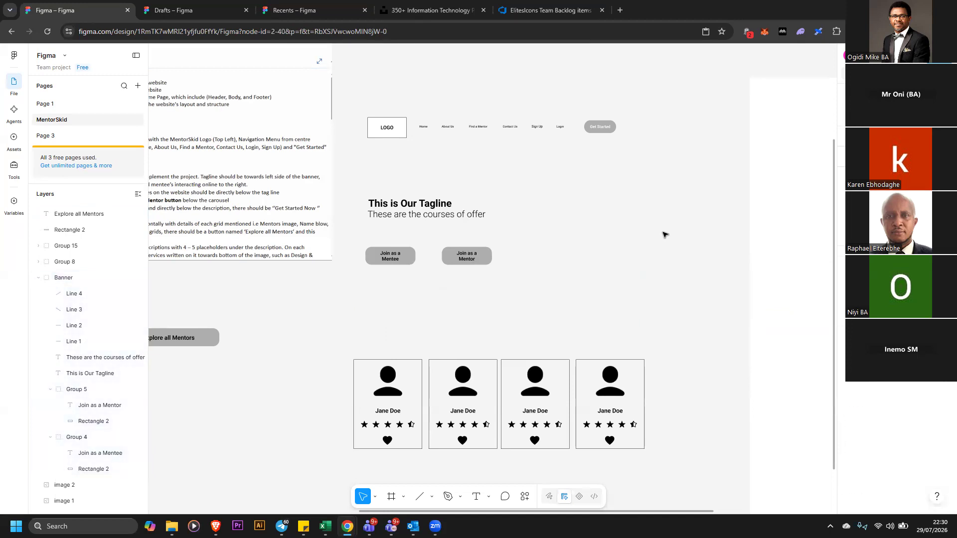
{"action": "key", "text": "ctrl+z"}
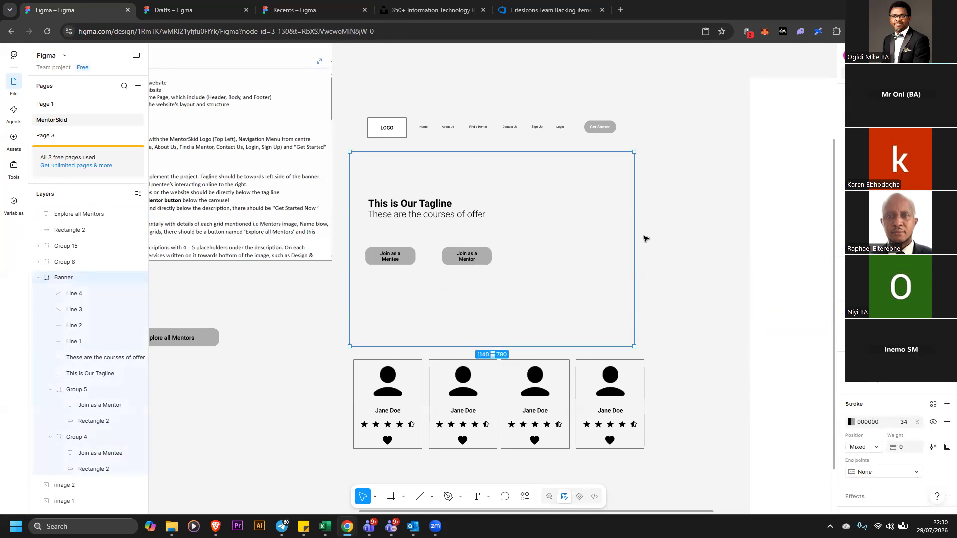
{"action": "left_click", "coordinate": [550, 236]}
{"action": "left_click", "coordinate": [492, 239]}
{"action": "left_click", "coordinate": [947, 404]}
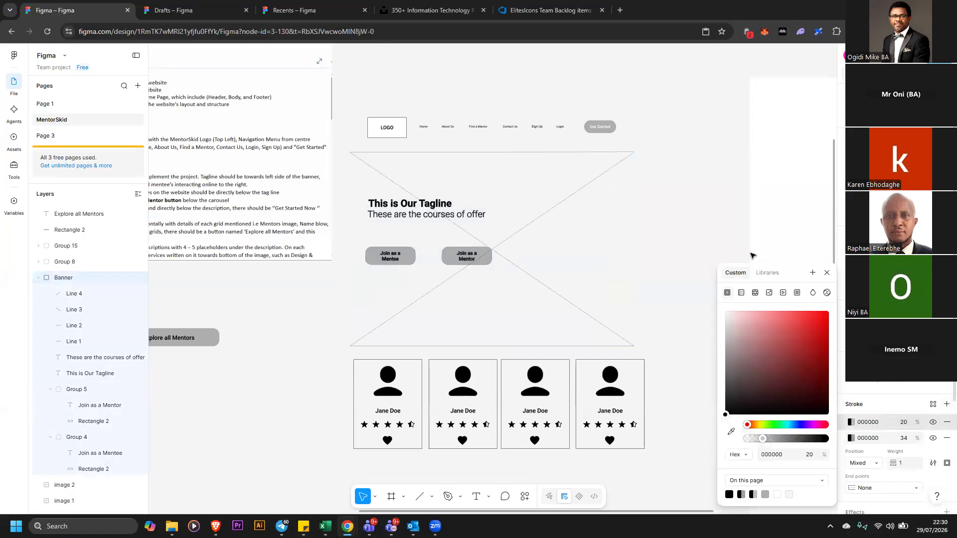
{"action": "left_click", "coordinate": [715, 211]}
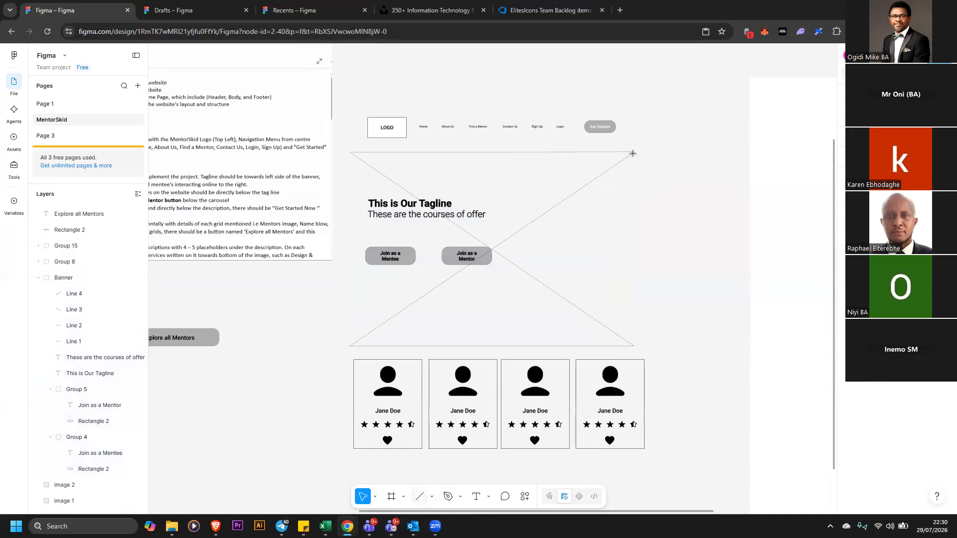
Draw a vertical line down the banner's right edge with the Line tool
{"action": "key", "text": "l"}
{"action": "mouse_move", "coordinate": [633, 153]}
{"action": "left_mouse_down"}
{"action": "mouse_move", "coordinate": [635, 401]}
{"action": "mouse_move", "coordinate": [635, 346]}
{"action": "left_mouse_up"}
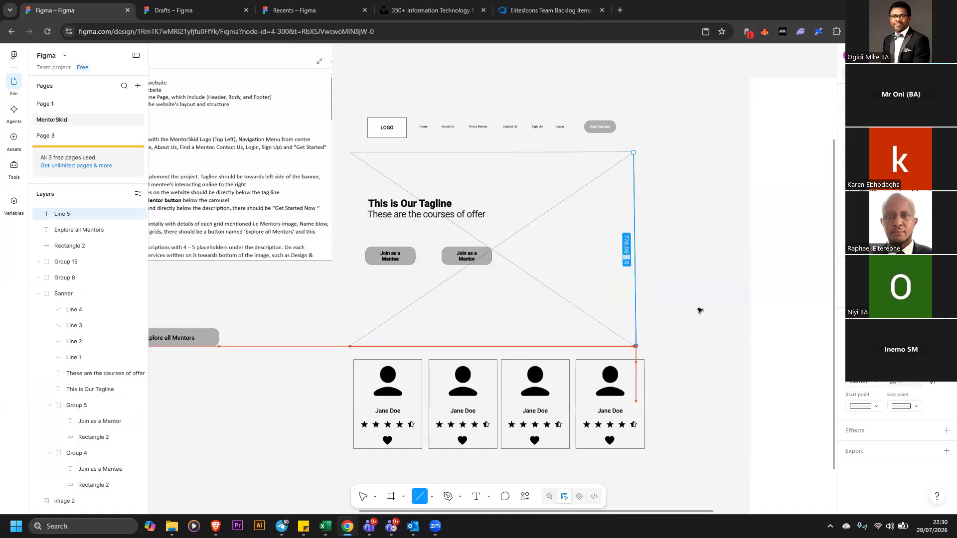
{"action": "key", "text": "Escape"}
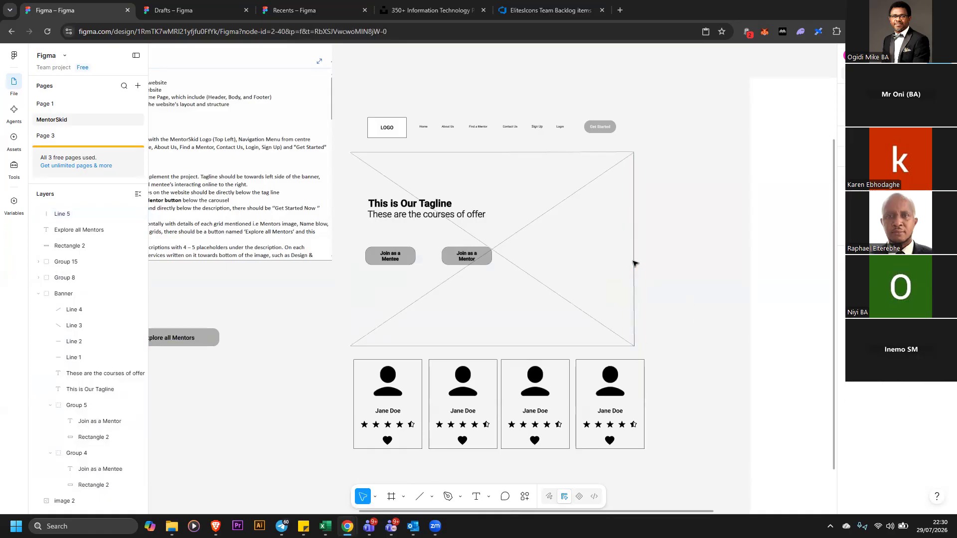
Duplicate the edge line across to the banner's left edge
{"action": "left_click", "coordinate": [633, 264]}
{"action": "left_click_drag", "start_coordinate": [636, 261], "coordinate": [349, 257]}
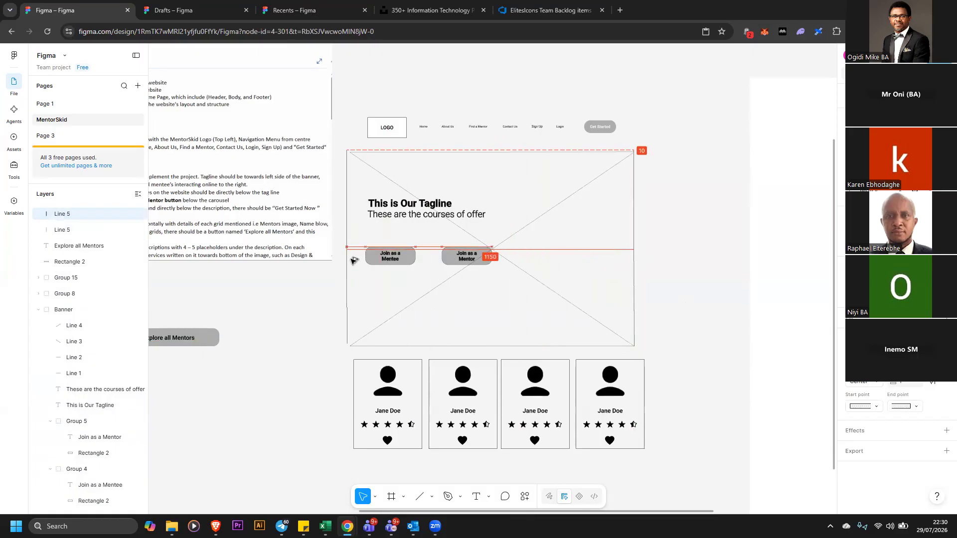
{"action": "left_click", "coordinate": [704, 236]}
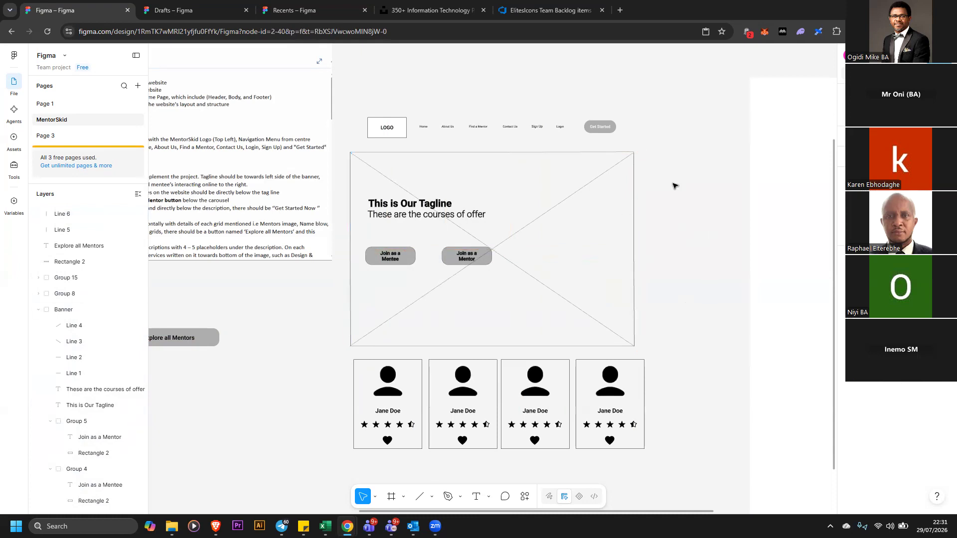
Group the banner with its two edge lines and stretch the group's right edge to line up with the mentor cards
{"action": "left_click_drag", "start_coordinate": [338, 146], "coordinate": [669, 350]}
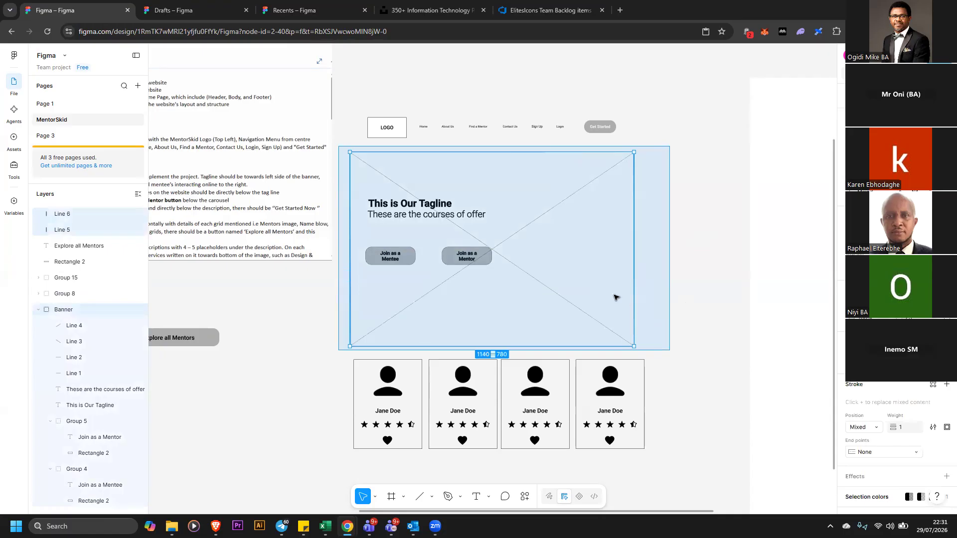
{"action": "right_click", "coordinate": [603, 281]}
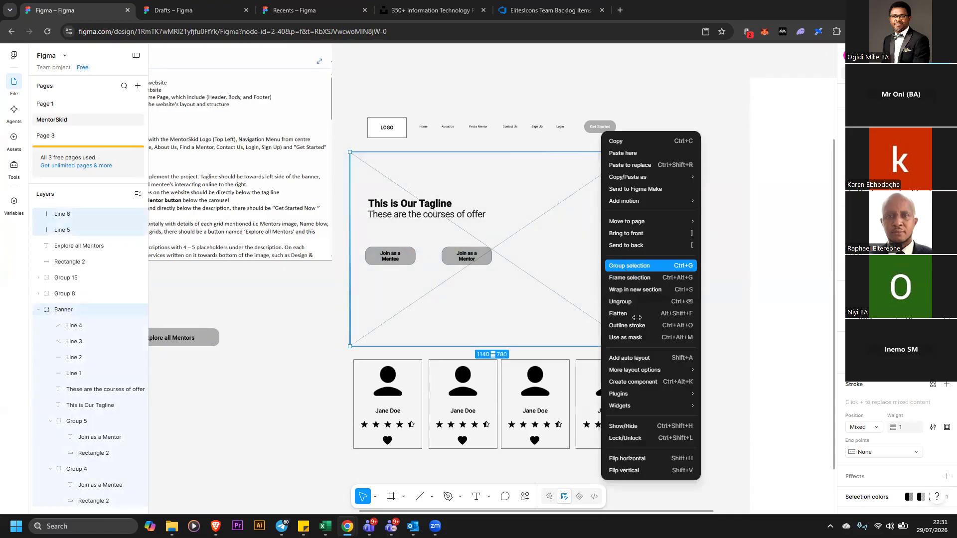
{"action": "key", "text": "ctrl+g"}
{"action": "left_click_drag", "start_coordinate": [634, 347], "coordinate": [643, 345]}
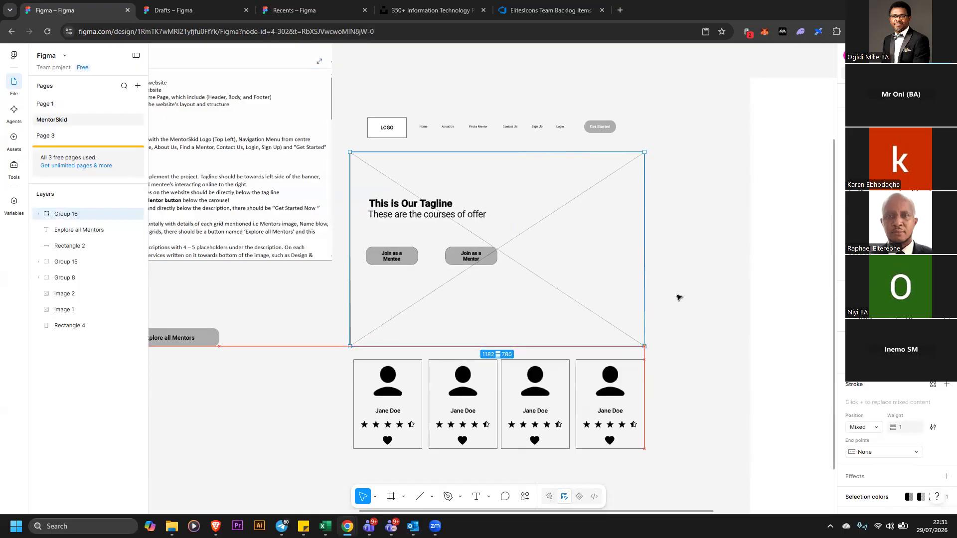
Move the Explore all Mentors button to sit centred below the row of mentor cards
{"action": "left_click", "coordinate": [533, 135]}
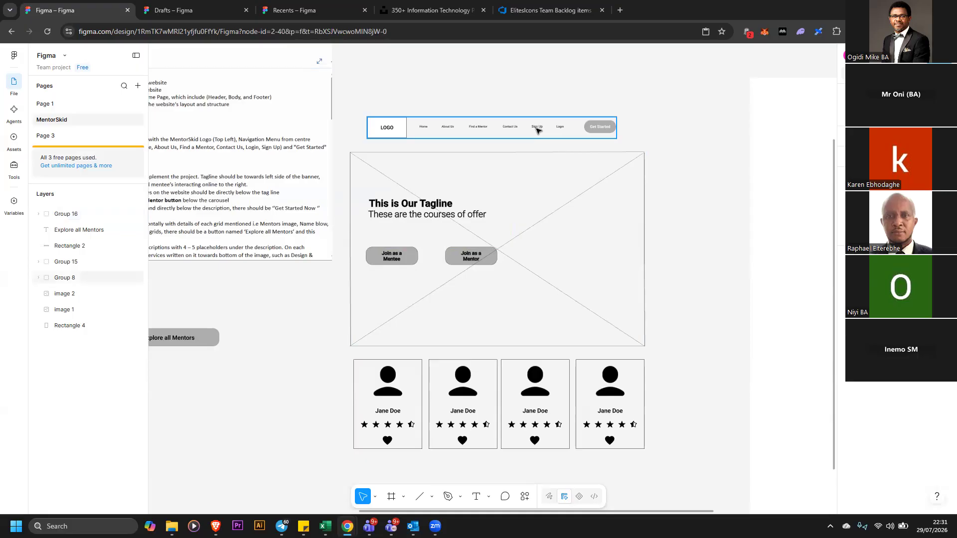
{"action": "left_click", "coordinate": [538, 128]}
{"action": "key", "text": "Escape"}
{"action": "left_click", "coordinate": [361, 156]}
{"action": "scroll", "coordinate": [404, 291], "scroll_direction": "down", "scroll_amount": 1}
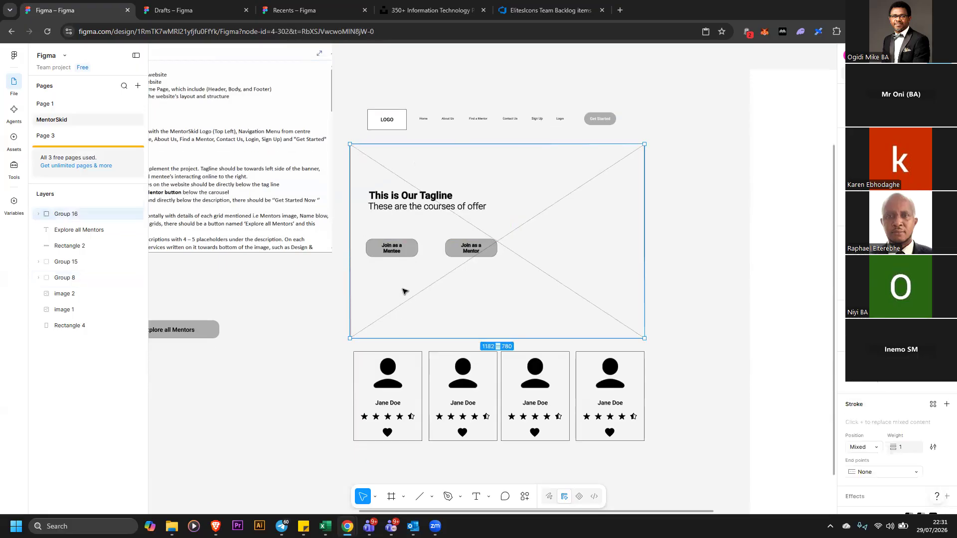
{"action": "left_click", "coordinate": [338, 357]}
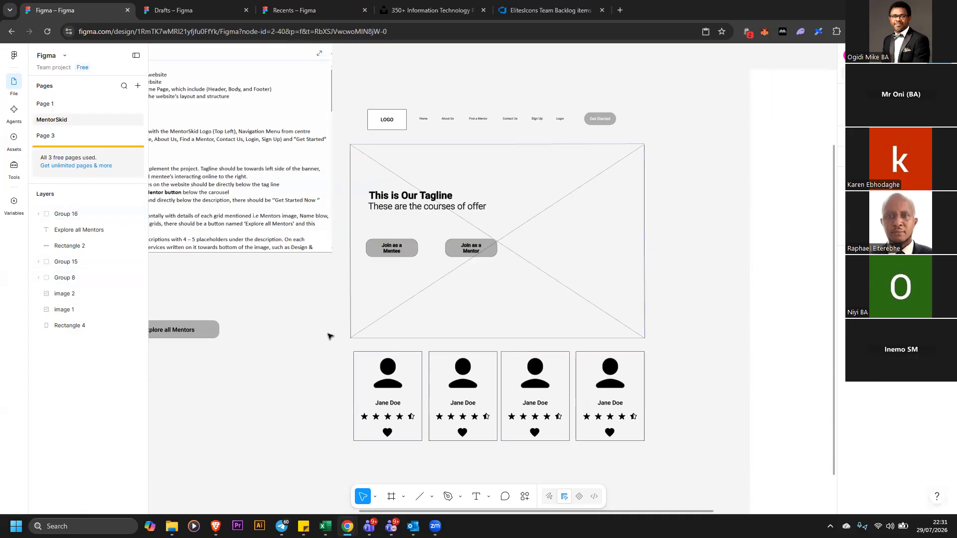
{"action": "left_click", "coordinate": [412, 391]}
{"action": "left_click_drag", "start_coordinate": [166, 356], "coordinate": [523, 462]}
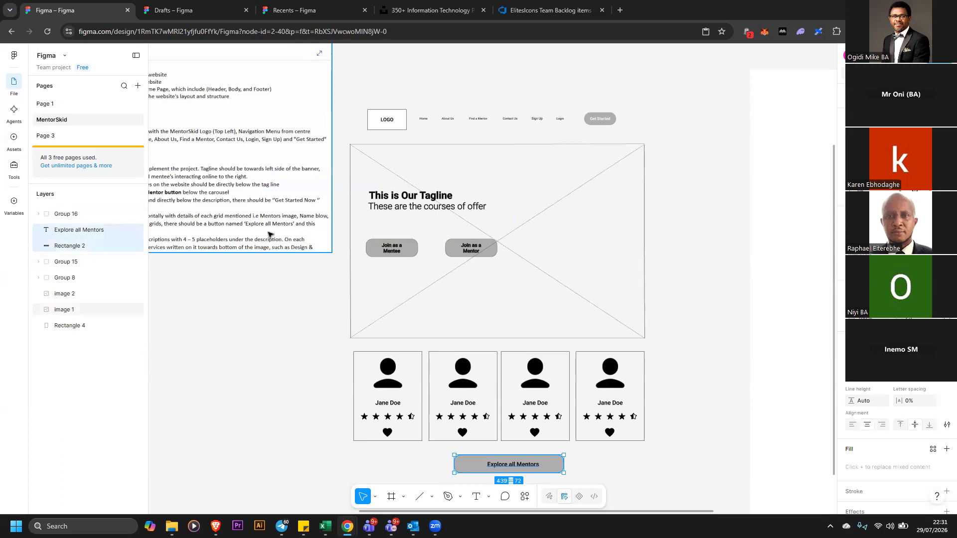
Select all the wireframe elements, align them on their horizontal centres and group them together
{"action": "left_click_drag", "start_coordinate": [269, 232], "coordinate": [592, 337]}
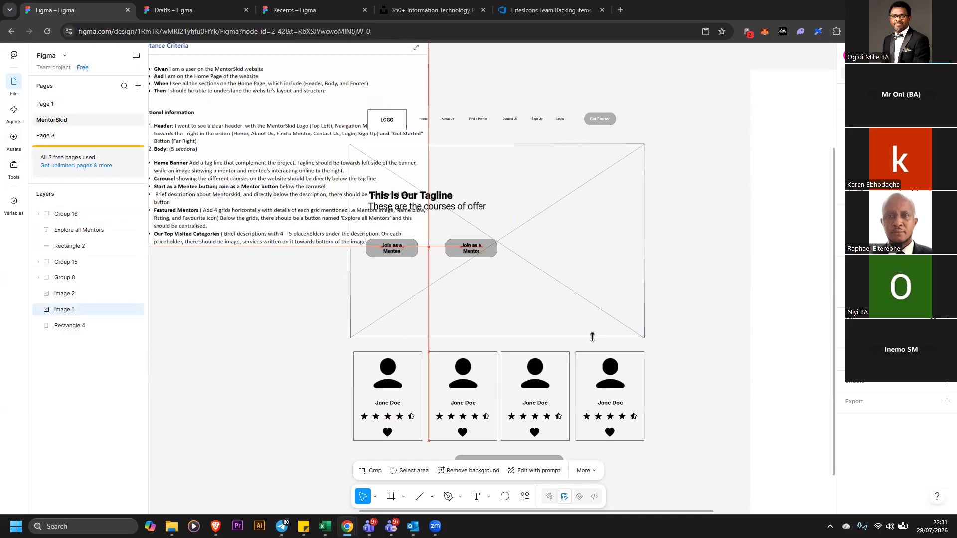
{"action": "left_click_drag", "start_coordinate": [682, 332], "coordinate": [444, 141]}
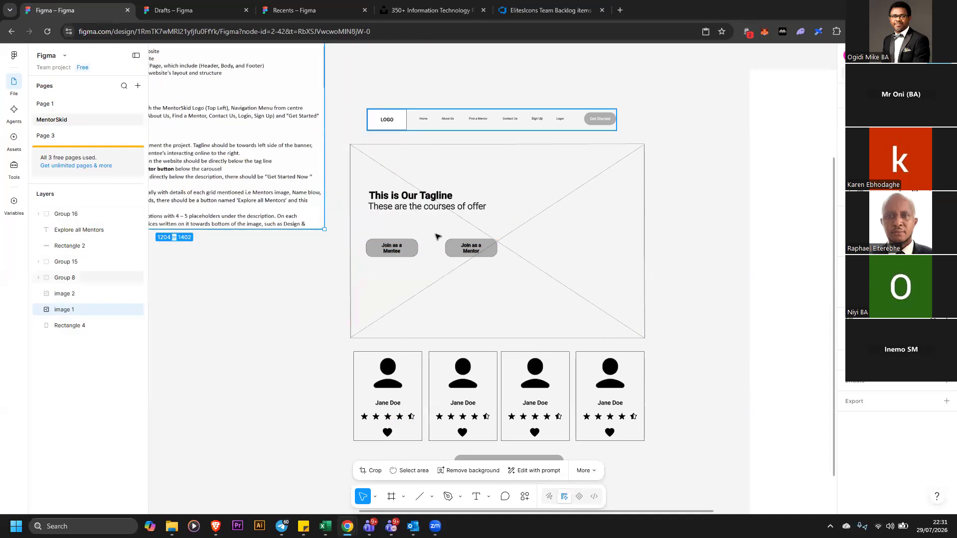
{"action": "left_click_drag", "start_coordinate": [329, 82], "coordinate": [663, 498]}
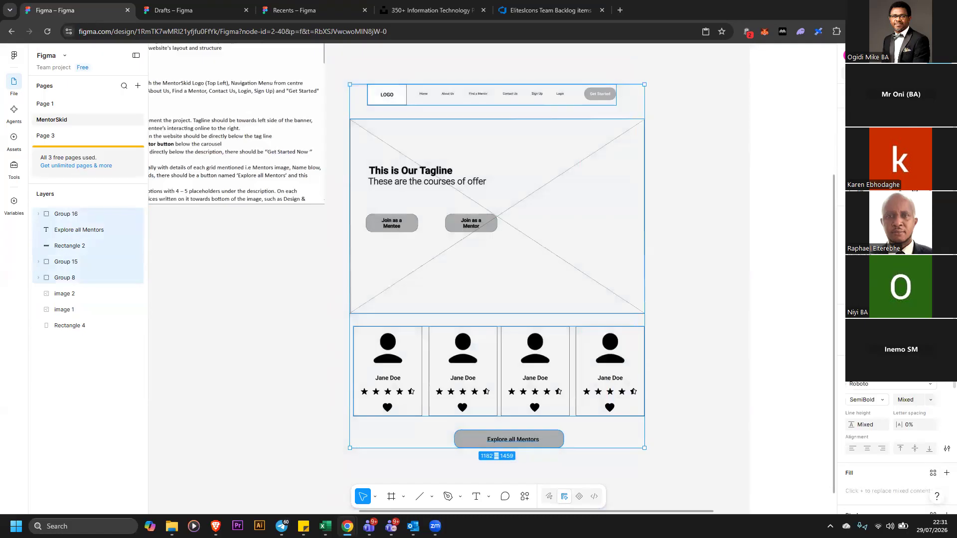
{"action": "key", "text": "alt+v"}
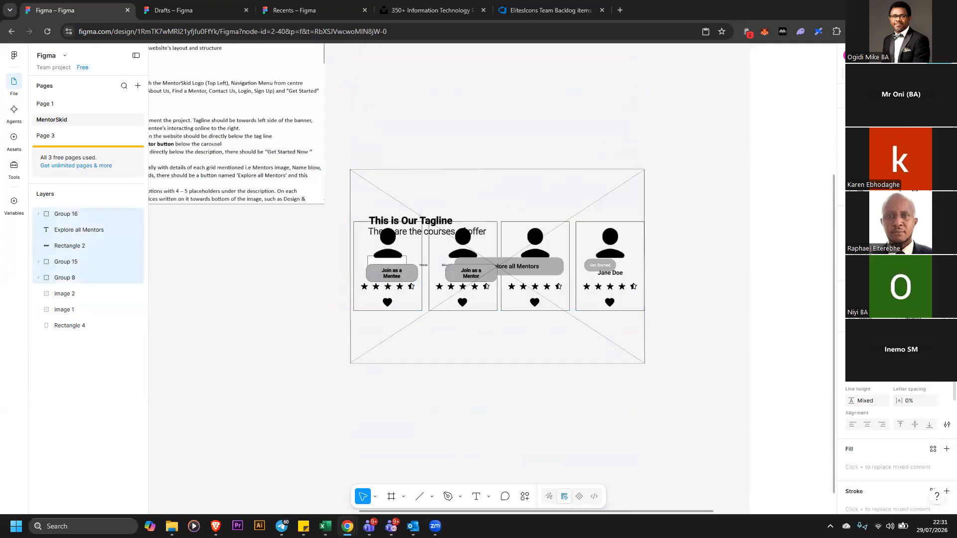
{"action": "key", "text": "ctrl+z"}
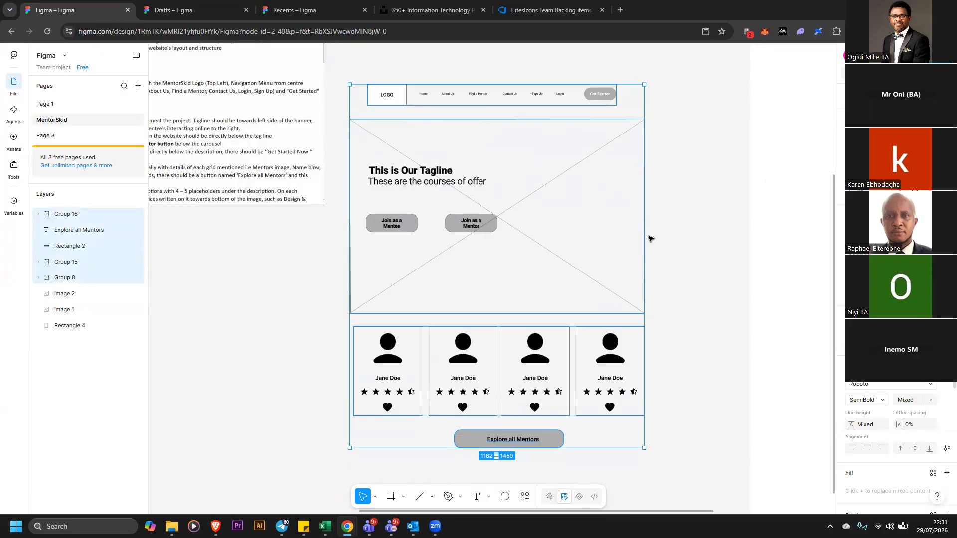
{"action": "key", "text": "alt+h"}
{"action": "right_click", "coordinate": [593, 225]}
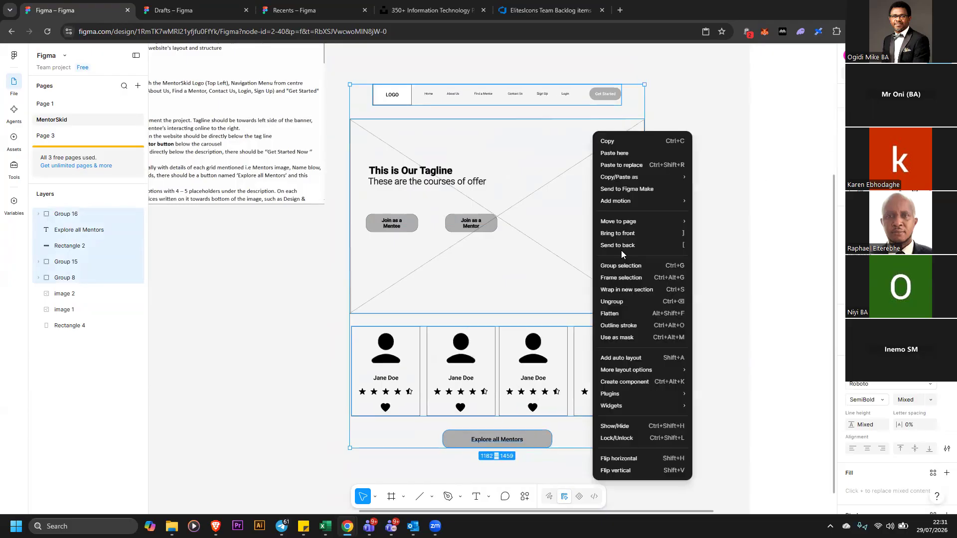
{"action": "left_click", "coordinate": [643, 266]}
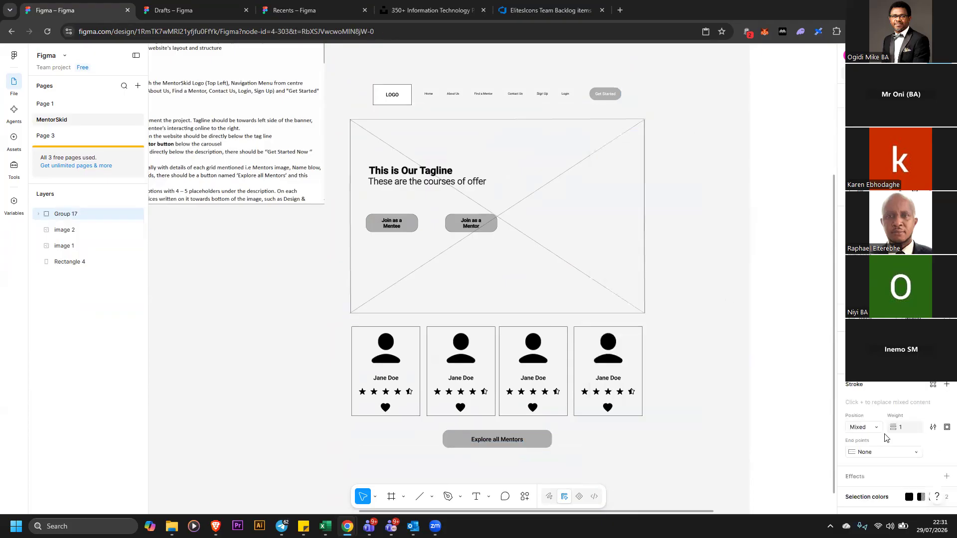
Move the grouped wireframe leftward on the canvas, closer to the requirements image
{"action": "scroll", "coordinate": [643, 266], "scroll_direction": "up", "scroll_amount": 1}
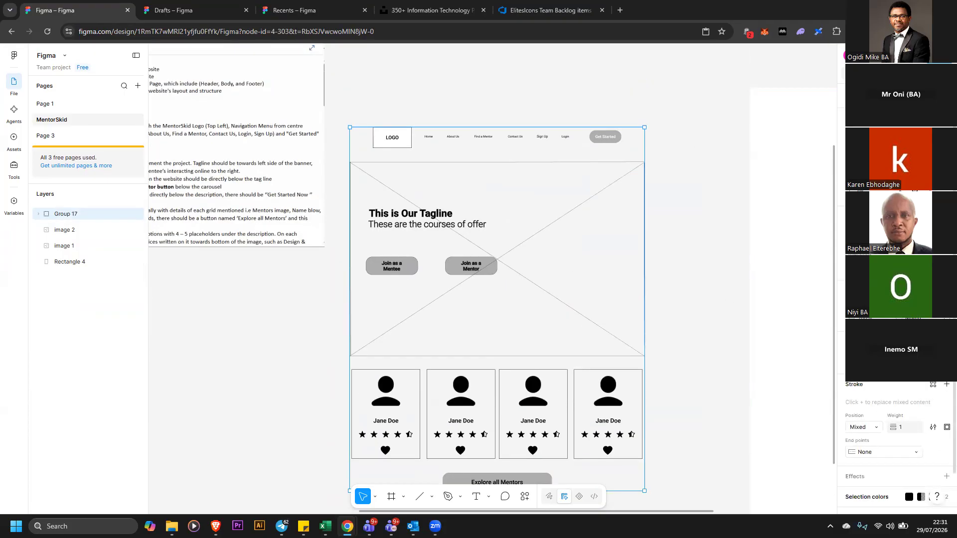
{"action": "key", "text": "ctrl+minus"}
{"action": "mouse_move", "coordinate": [683, 293]}
{"action": "left_mouse_down"}
{"action": "mouse_move", "coordinate": [712, 285]}
{"action": "mouse_move", "coordinate": [685, 292]}
{"action": "left_mouse_up"}
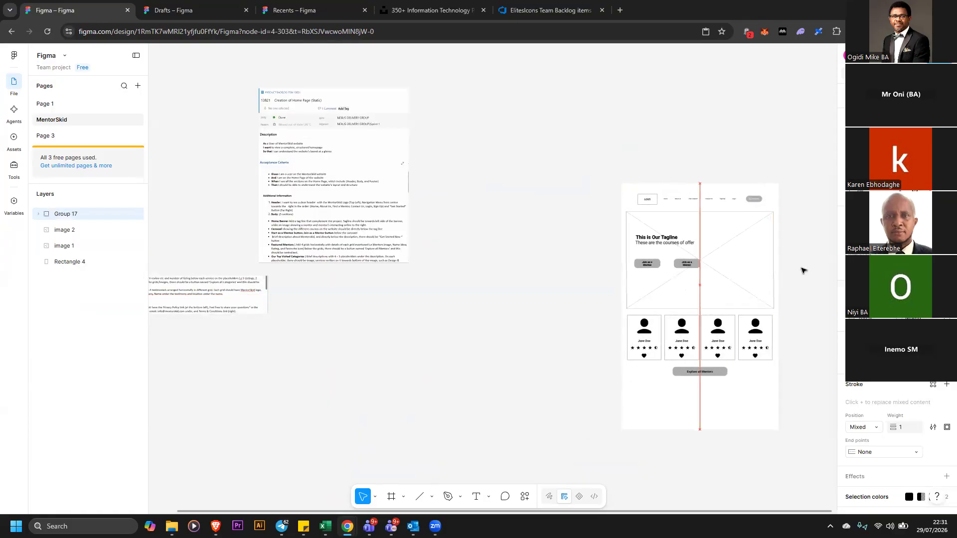
{"action": "left_click", "coordinate": [801, 271]}
{"action": "left_click_drag", "start_coordinate": [551, 124], "coordinate": [823, 462]}
{"action": "left_click_drag", "start_coordinate": [645, 357], "coordinate": [552, 304]}
{"action": "left_click", "coordinate": [764, 344]}
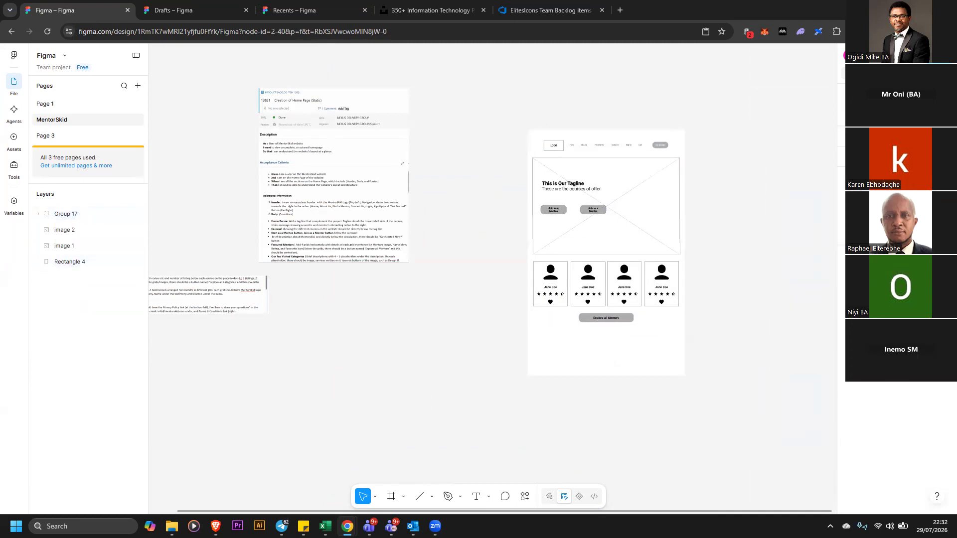
Ungroup the header group inside the wireframe
{"action": "key", "text": "ctrl+plus"}
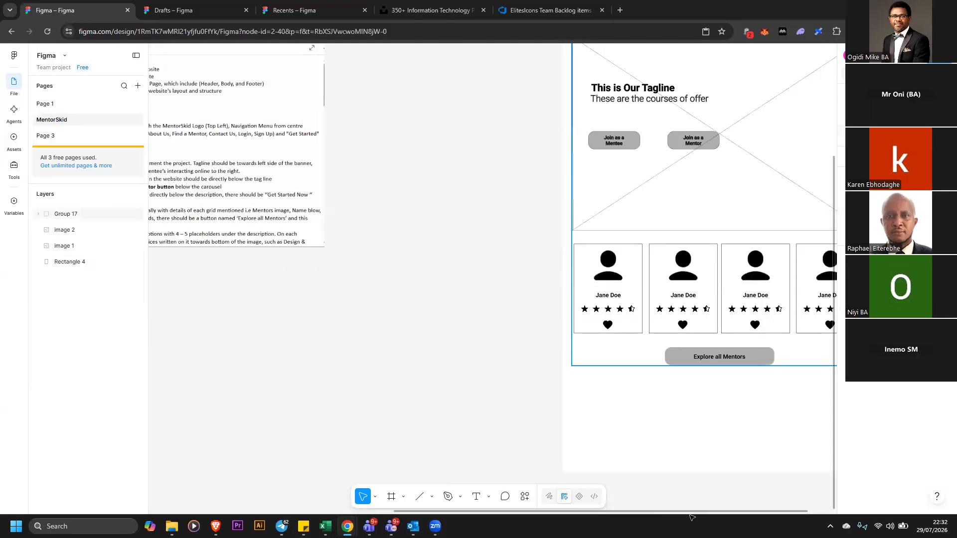
{"action": "scroll", "coordinate": [488, 337], "scroll_direction": "right", "scroll_amount": 2}
{"action": "scroll", "coordinate": [404, 292], "scroll_direction": "up", "scroll_amount": 1}
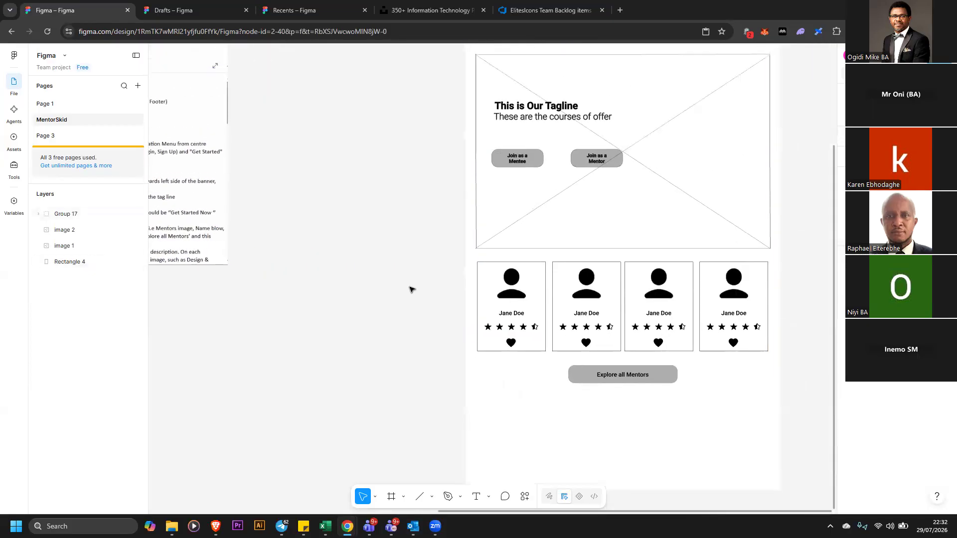
{"action": "scroll", "coordinate": [418, 288], "scroll_direction": "up", "scroll_amount": 3}
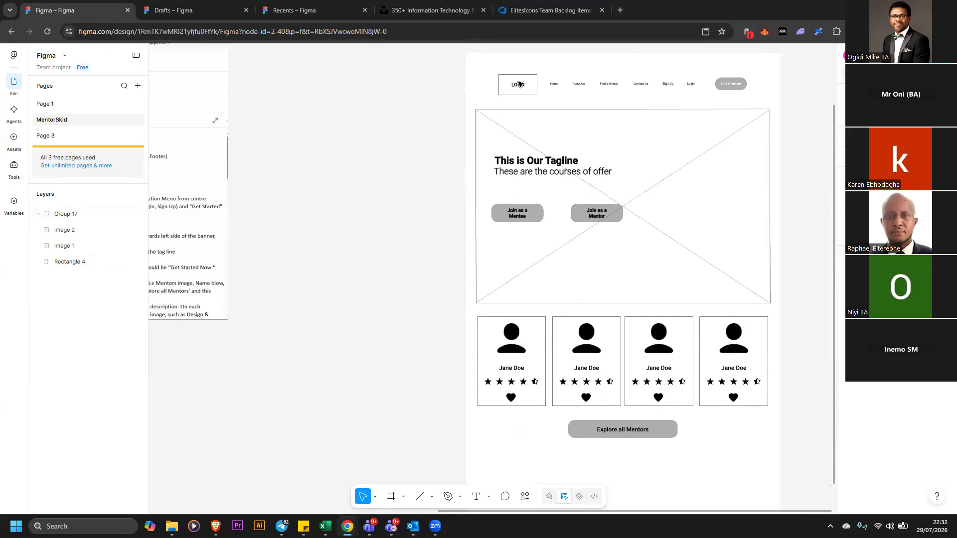
{"action": "double_click", "coordinate": [519, 85]}
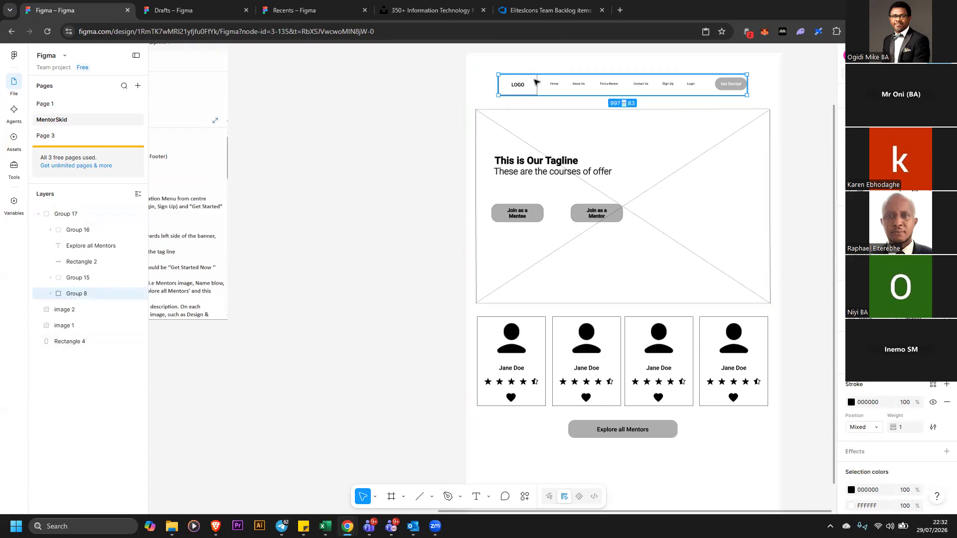
{"action": "right_click", "coordinate": [589, 180]}
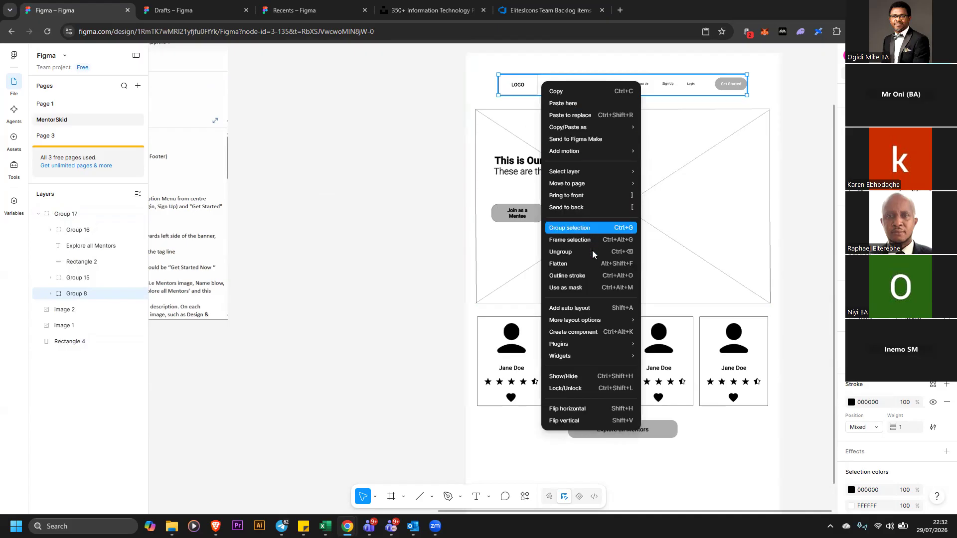
{"action": "left_click", "coordinate": [379, 109]}
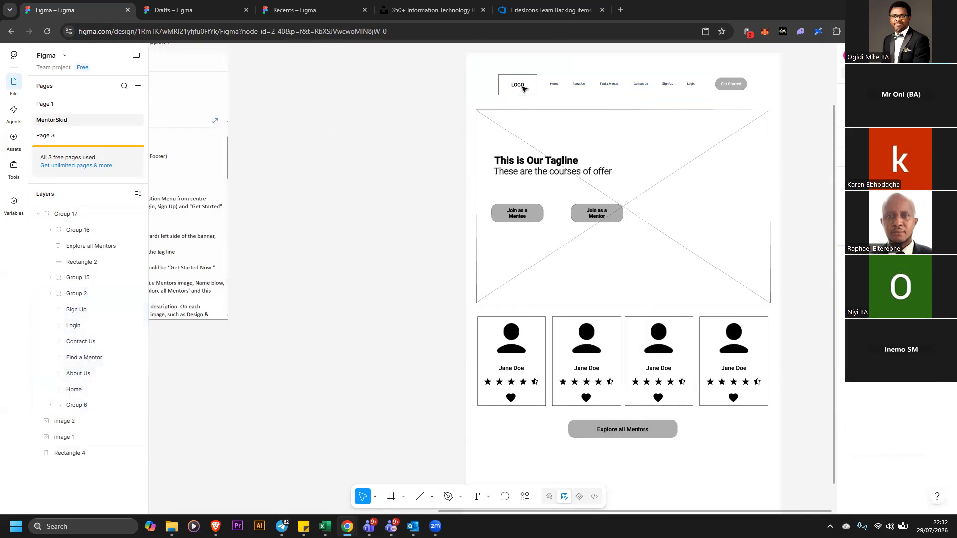
Ungroup the whole wireframe group and shift the logo box left to align with the banner's left edge
{"action": "left_click", "coordinate": [518, 90]}
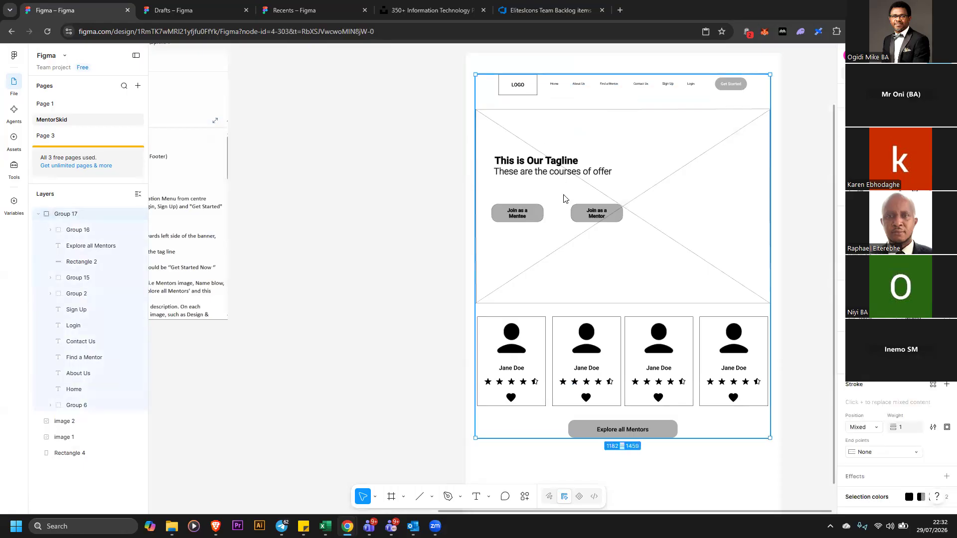
{"action": "right_click", "coordinate": [520, 88]}
{"action": "left_click", "coordinate": [571, 268]}
{"action": "left_click", "coordinate": [410, 157]}
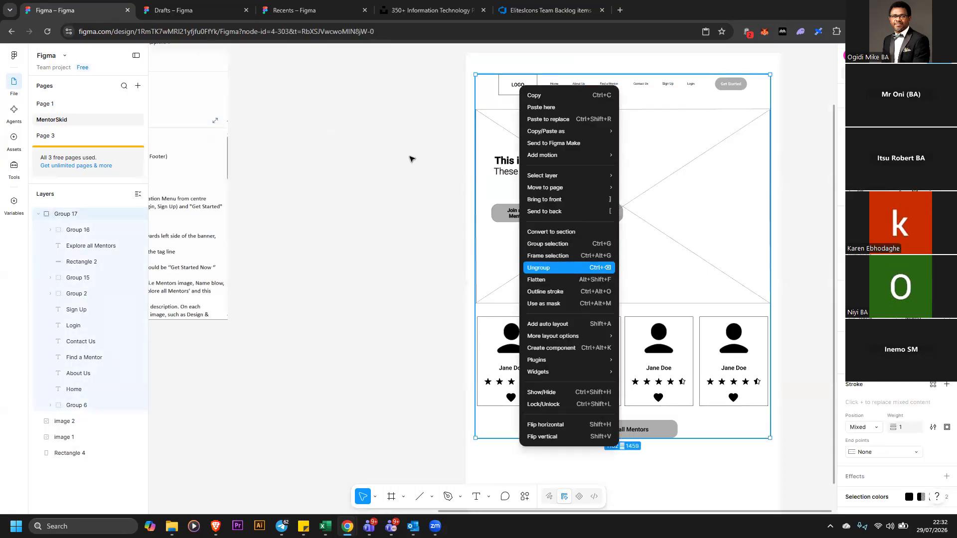
{"action": "left_click_drag", "start_coordinate": [509, 94], "coordinate": [486, 92]}
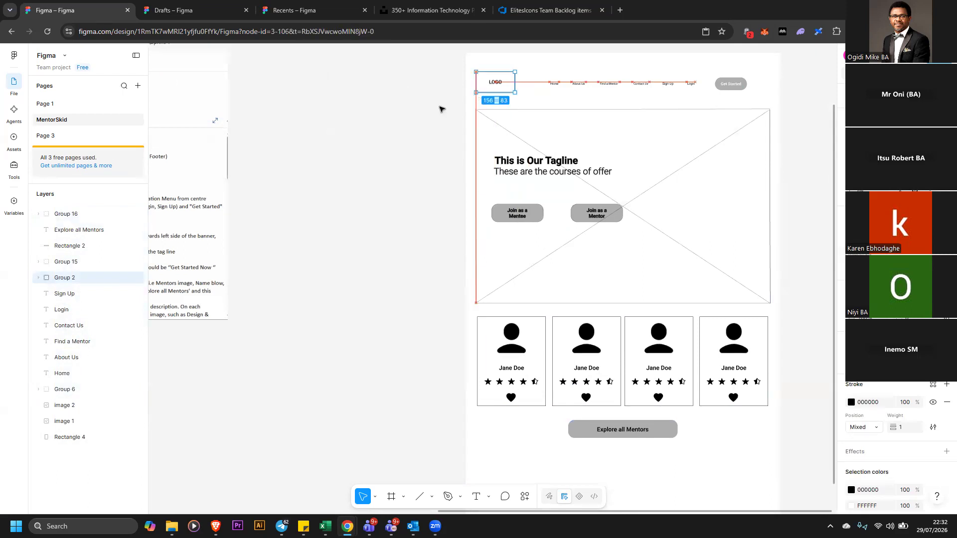
{"action": "left_click", "coordinate": [439, 99]}
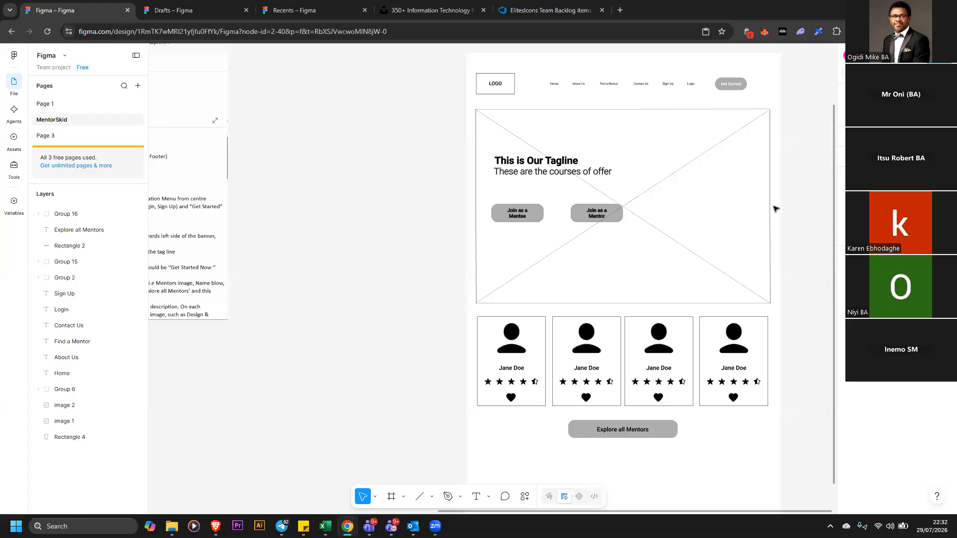
{"action": "left_click", "coordinate": [934, 56]}
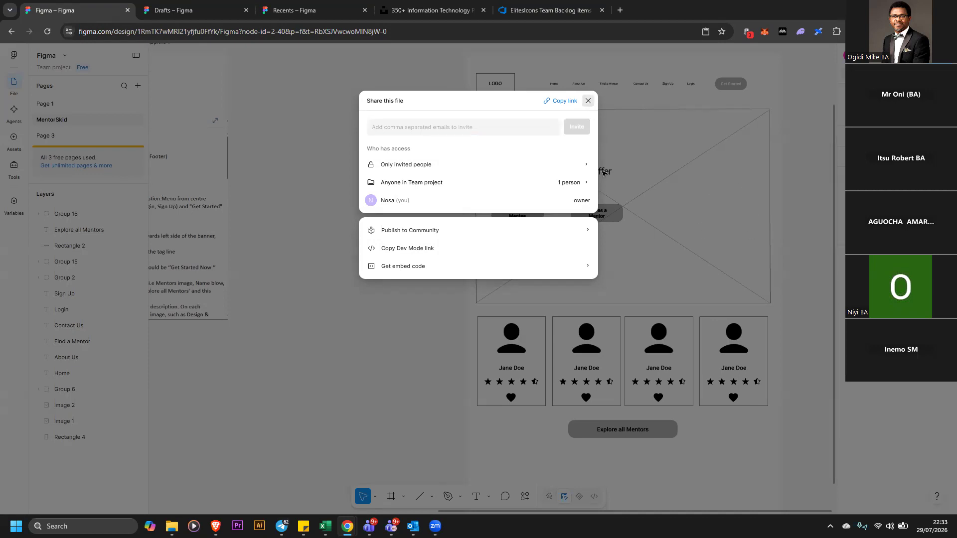
{"action": "left_click", "coordinate": [588, 101]}
{"action": "left_click", "coordinate": [402, 312]}
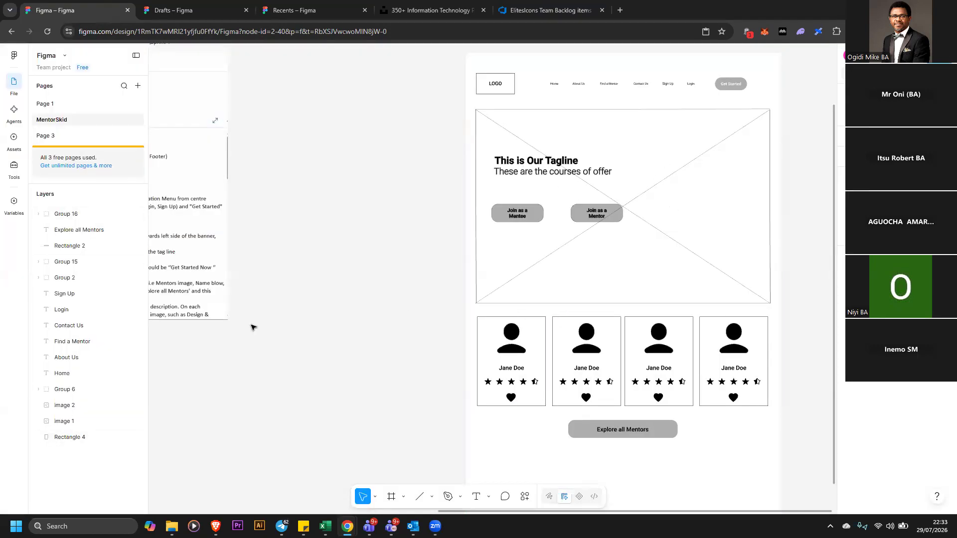
Move the requirements image so it sits directly beside the wireframe
{"action": "left_click_drag", "start_coordinate": [209, 252], "coordinate": [447, 214]}
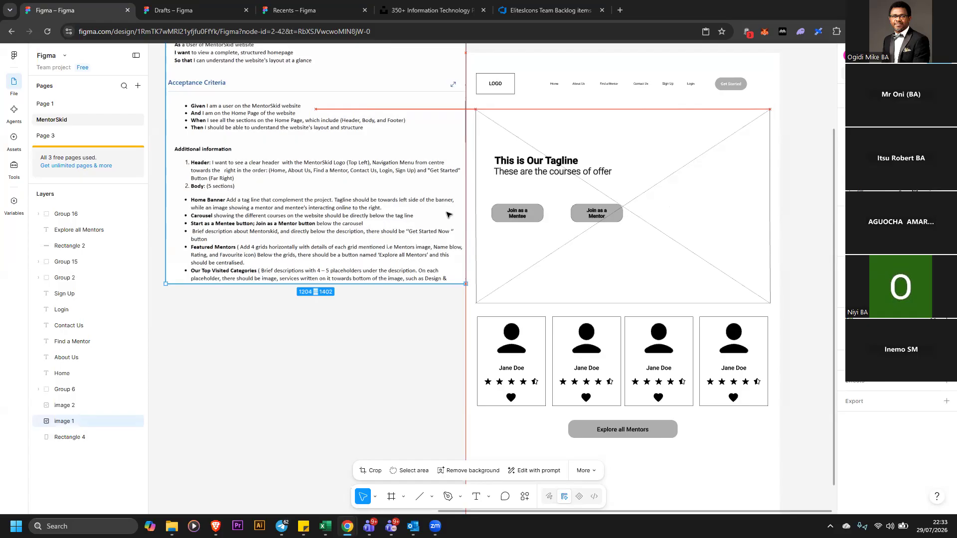
{"action": "scroll", "coordinate": [738, 288], "scroll_direction": "down", "scroll_amount": 3}
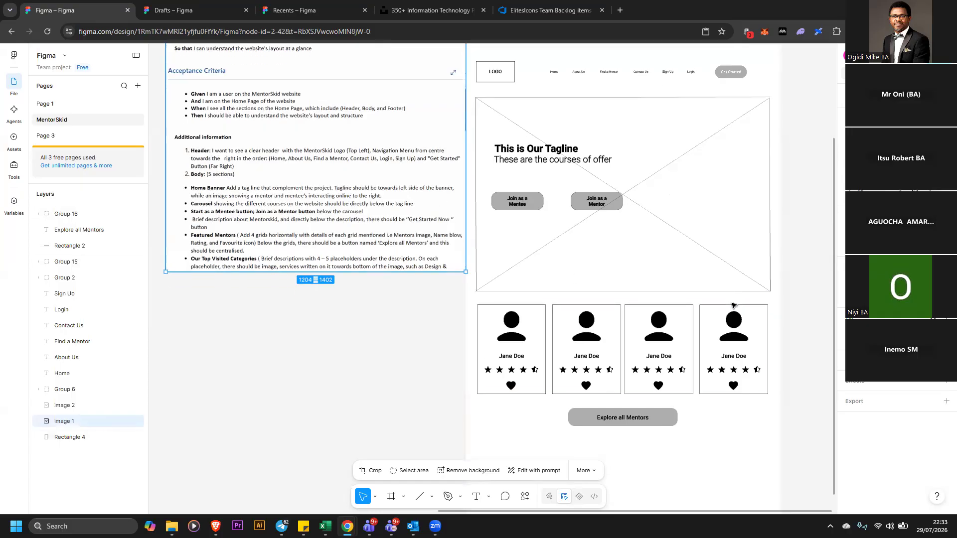
{"action": "scroll", "coordinate": [738, 289], "scroll_direction": "up", "scroll_amount": 5}
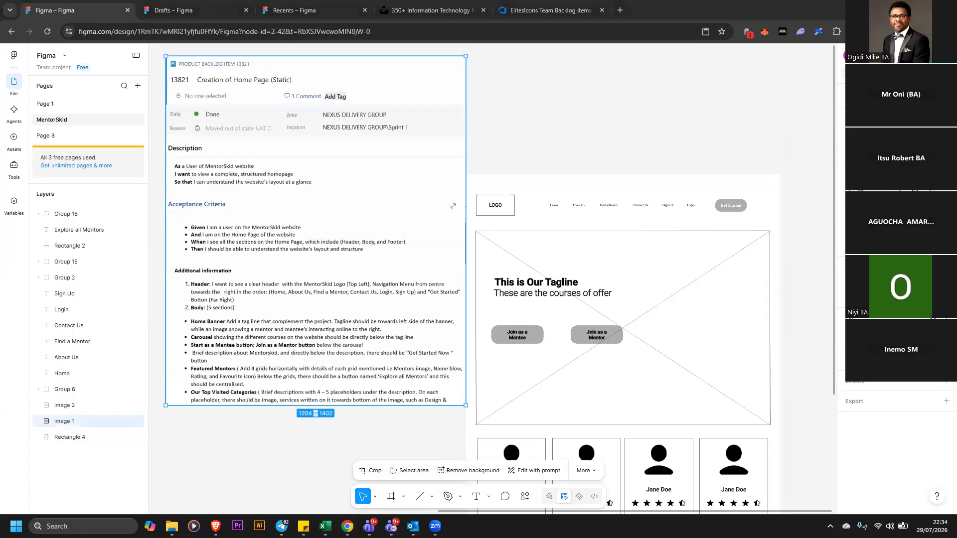
Invite a collaborator to the file with edit access by pasting their e-mail address in the share dialog
{"action": "left_click", "coordinate": [937, 55]}
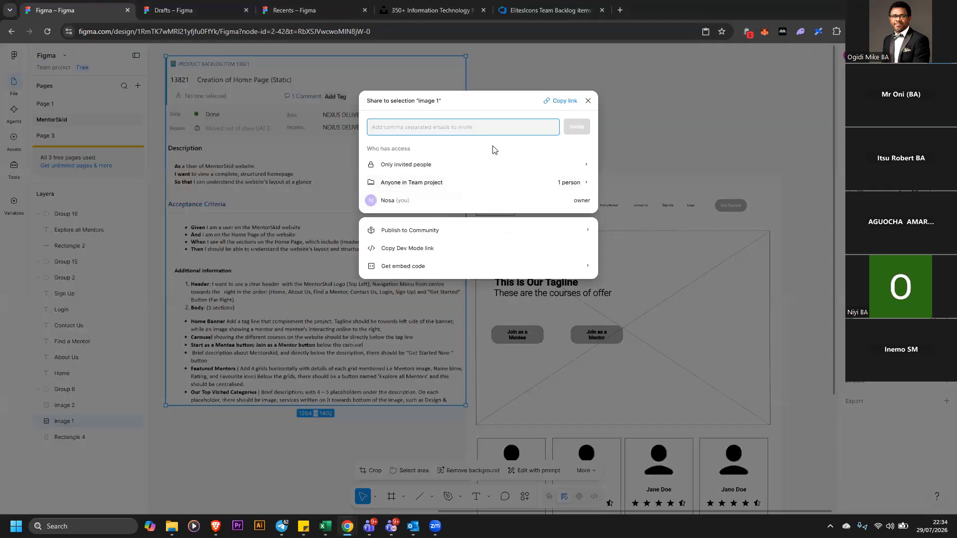
{"action": "key", "text": "ctrl+v"}
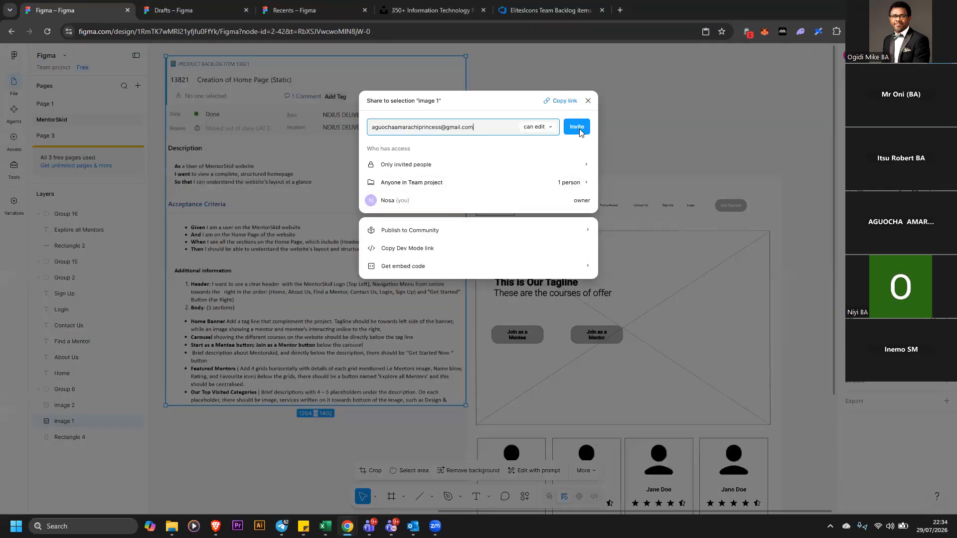
{"action": "left_click", "coordinate": [576, 126]}
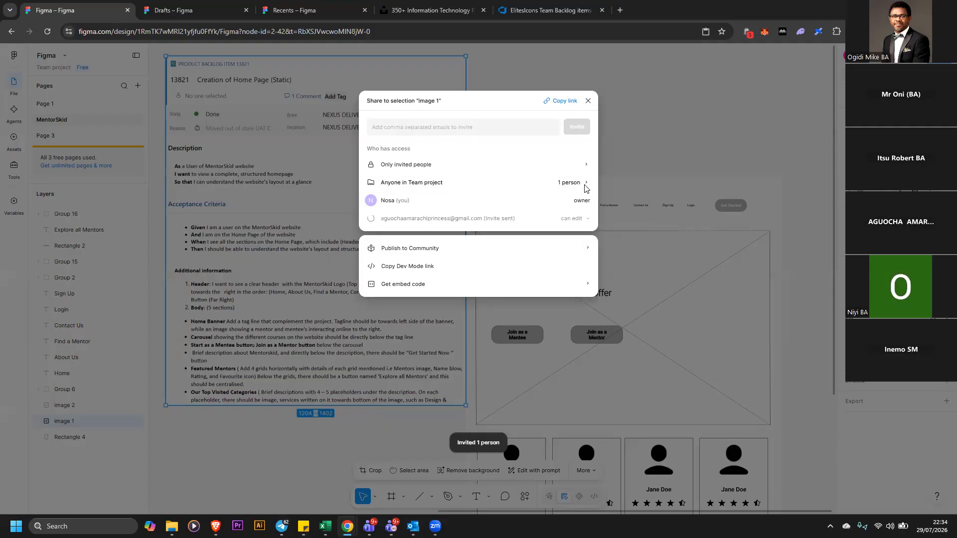
Invite two more collaborators with edit access by pasting each e-mail address into the share dialog, and close it
{"action": "left_click", "coordinate": [518, 130]}
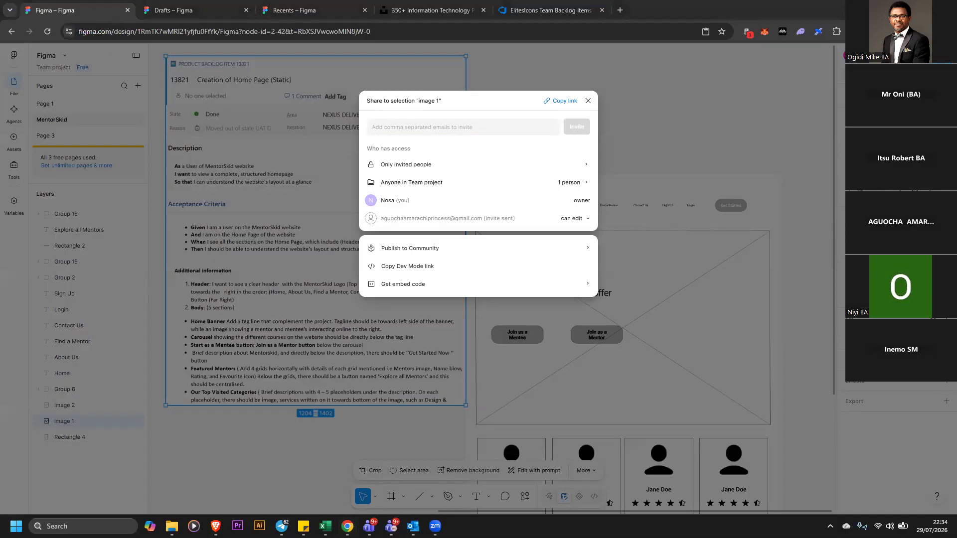
{"action": "left_click", "coordinate": [405, 128]}
{"action": "key", "text": "ctrl+v"}
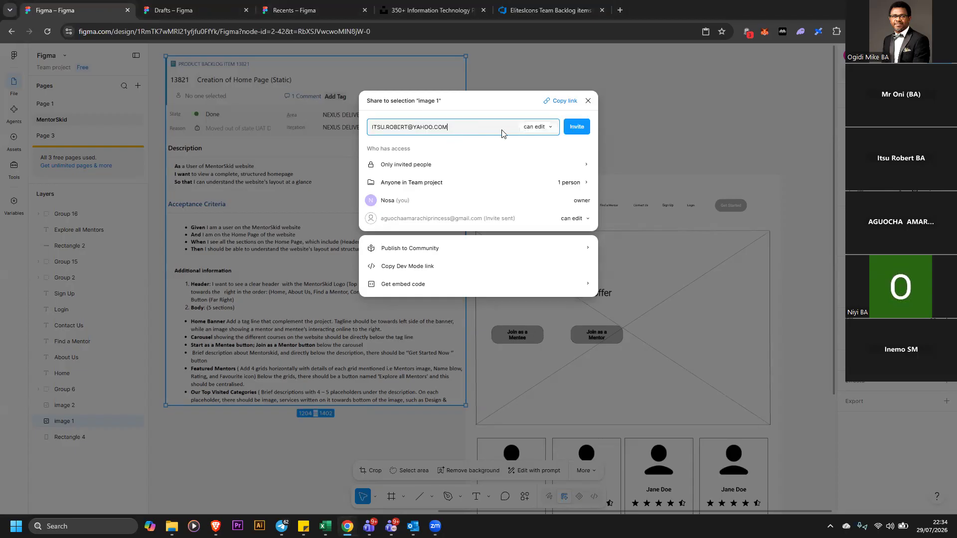
{"action": "left_click", "coordinate": [586, 132]}
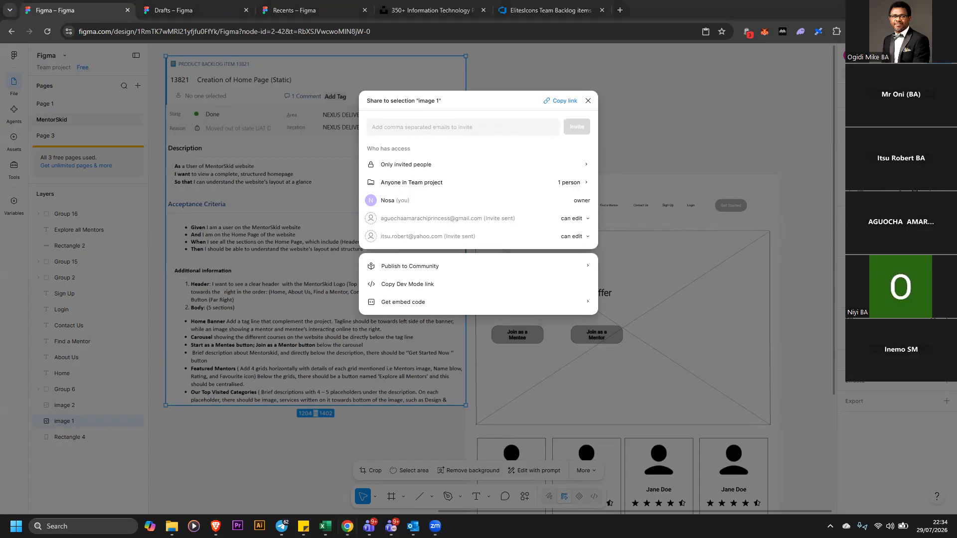
{"action": "left_click", "coordinate": [504, 131]}
{"action": "key", "text": "ctrl+v"}
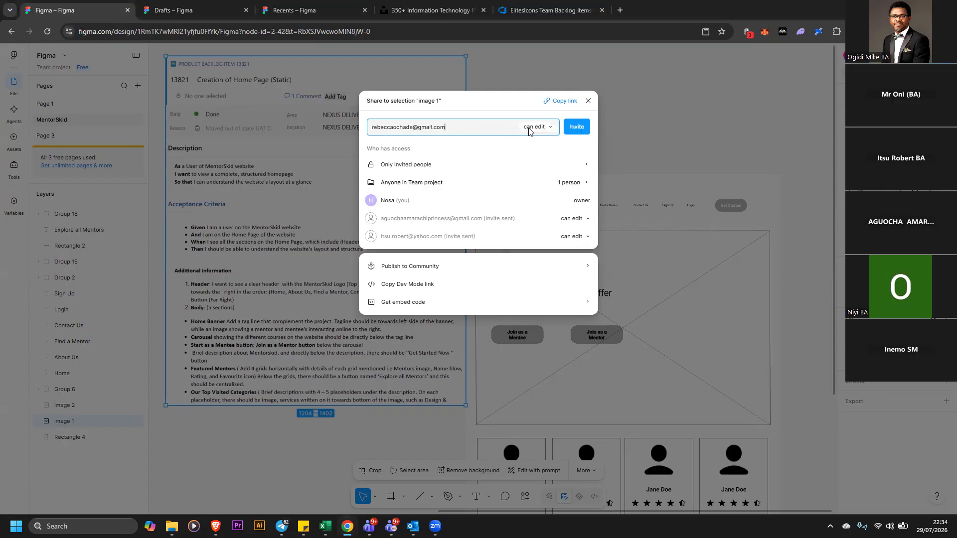
{"action": "left_click", "coordinate": [584, 129]}
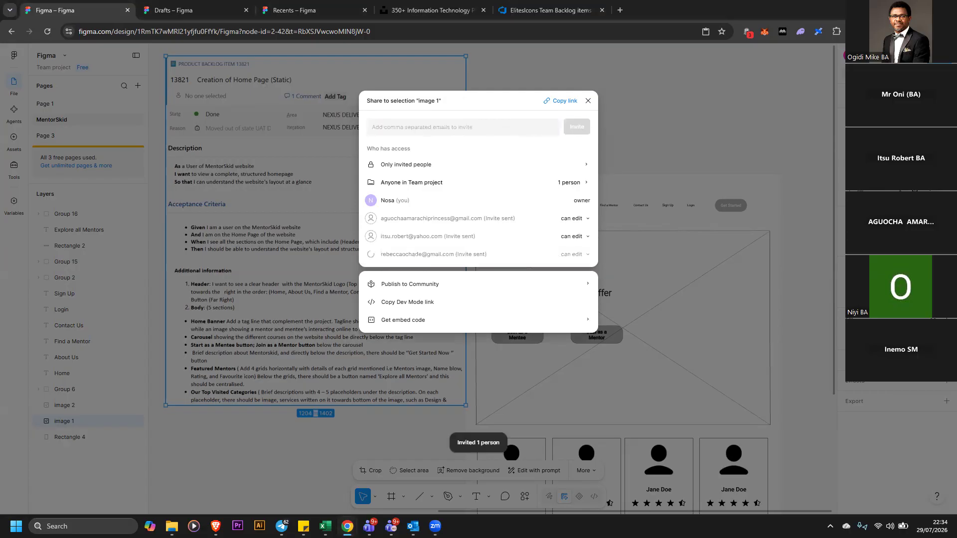
{"action": "left_click", "coordinate": [693, 105]}
Move the second requirements image so it sits below the first requirements image
{"action": "scroll", "coordinate": [434, 185], "scroll_direction": "down", "scroll_amount": 5}
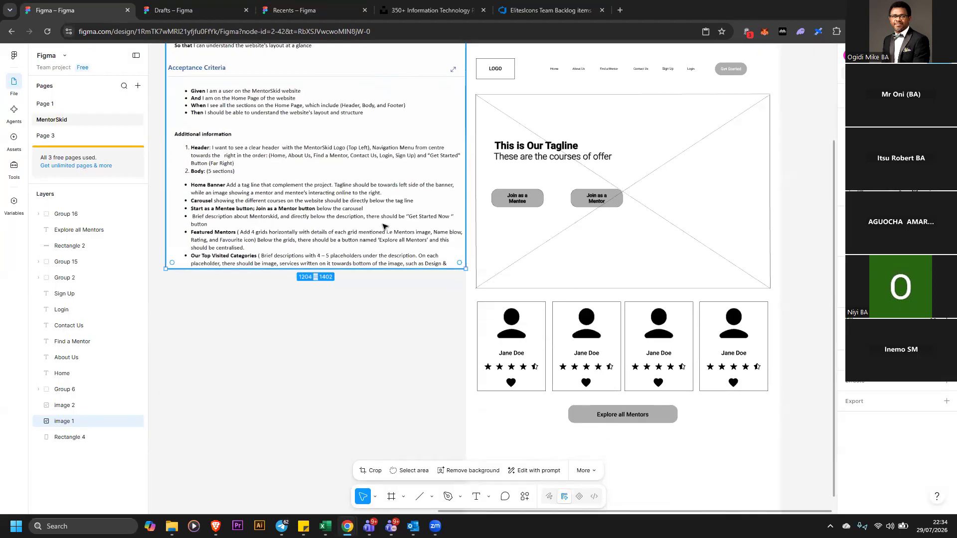
{"action": "scroll", "coordinate": [386, 228], "scroll_direction": "down", "scroll_amount": 1}
{"action": "left_click_drag", "start_coordinate": [506, 512], "coordinate": [344, 491]}
{"action": "left_click_drag", "start_coordinate": [183, 369], "coordinate": [636, 329]}
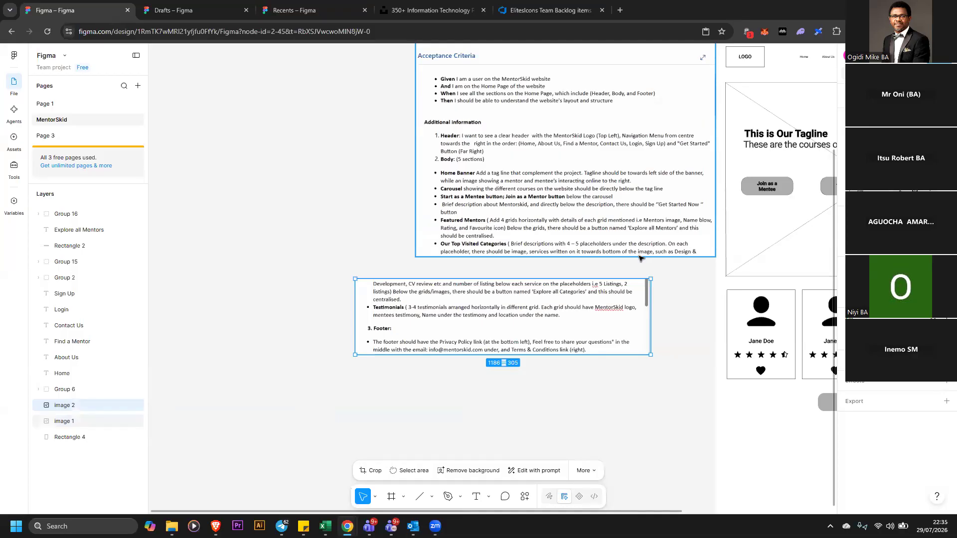
{"action": "left_click_drag", "start_coordinate": [641, 257], "coordinate": [500, 281]}
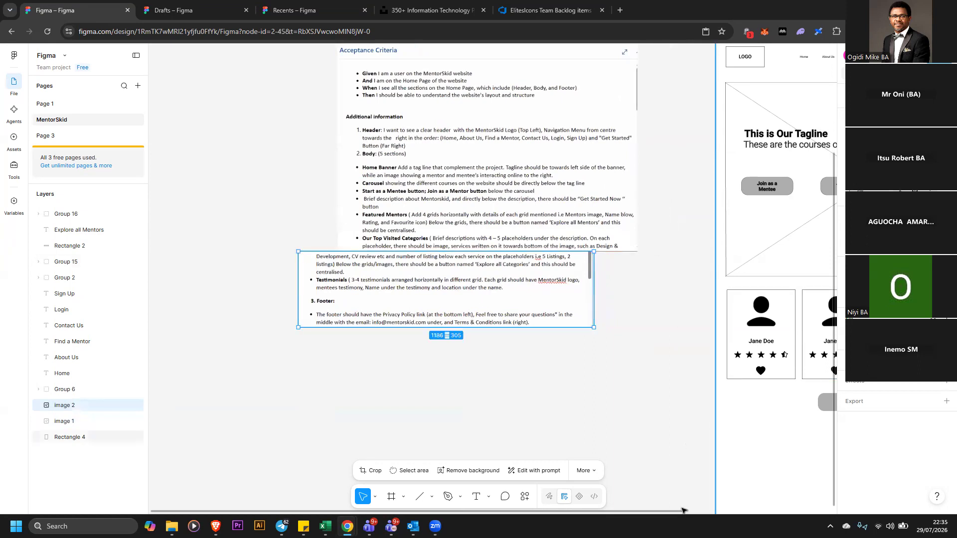
{"action": "left_click_drag", "start_coordinate": [688, 511], "coordinate": [762, 511]}
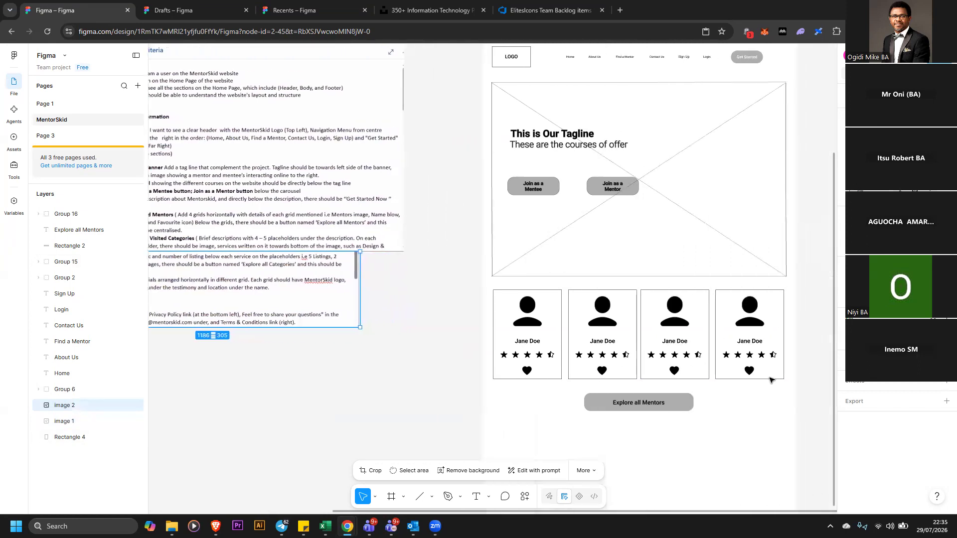
Reopen the share dialog and invite two further collaborators with edit access using pasted e-mail addresses
{"action": "scroll", "coordinate": [796, 353], "scroll_direction": "up", "scroll_amount": 1}
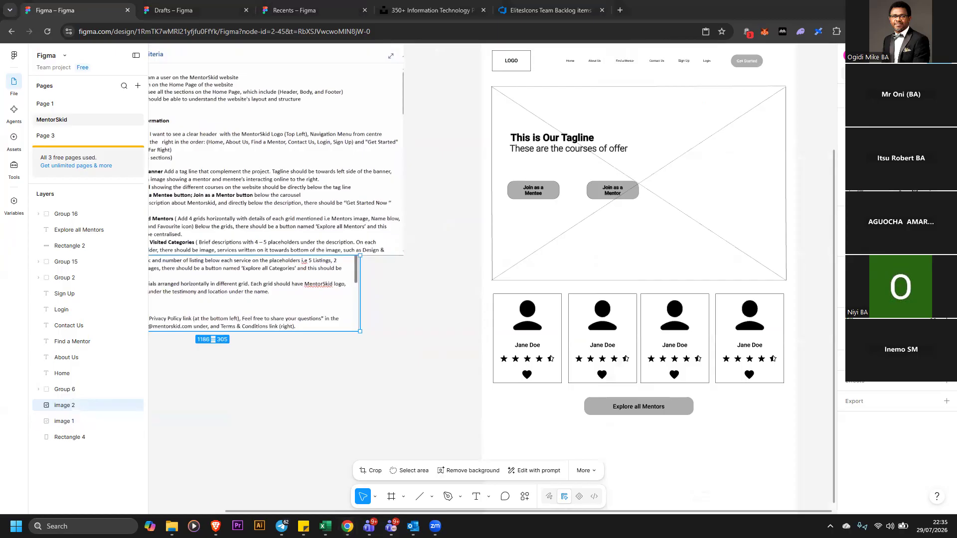
{"action": "left_click", "coordinate": [936, 56]}
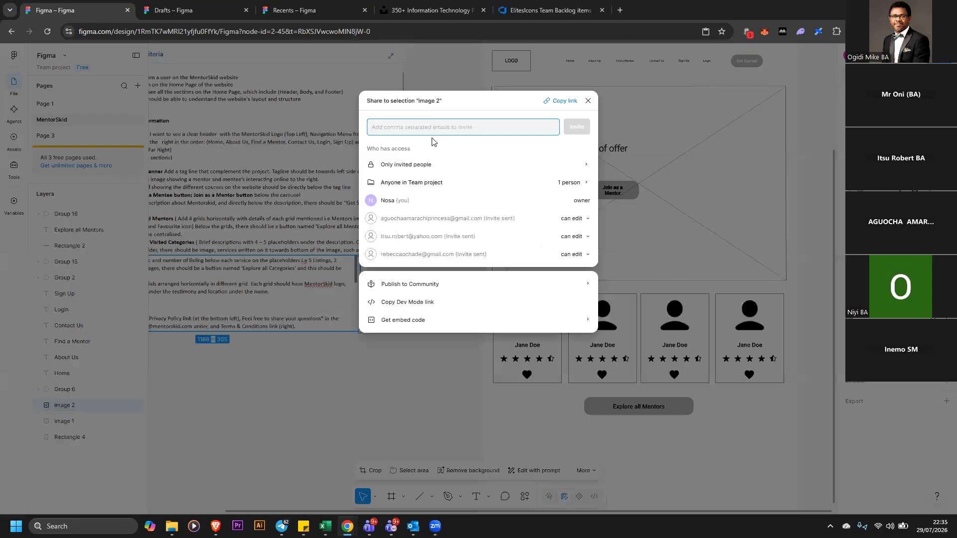
{"action": "key", "text": "ctrl+v"}
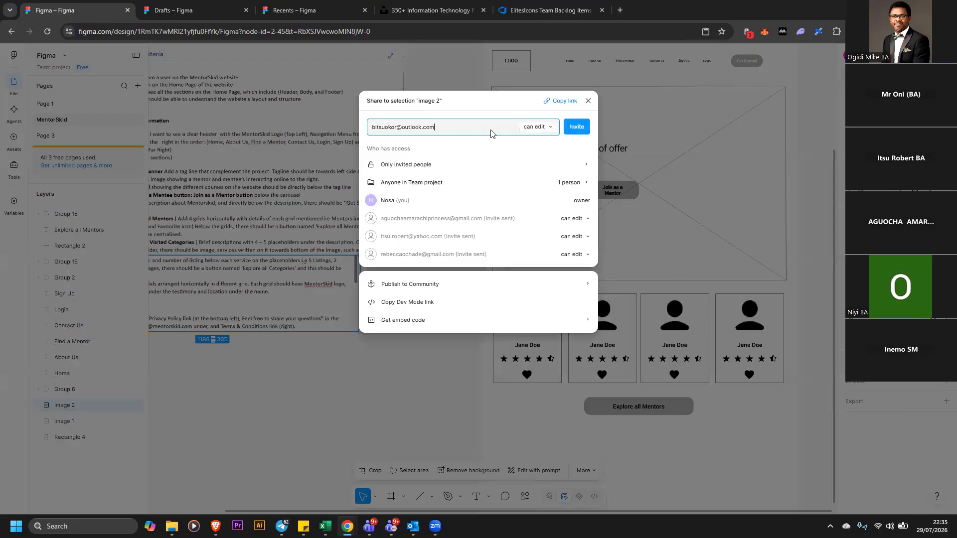
{"action": "left_click", "coordinate": [576, 127]}
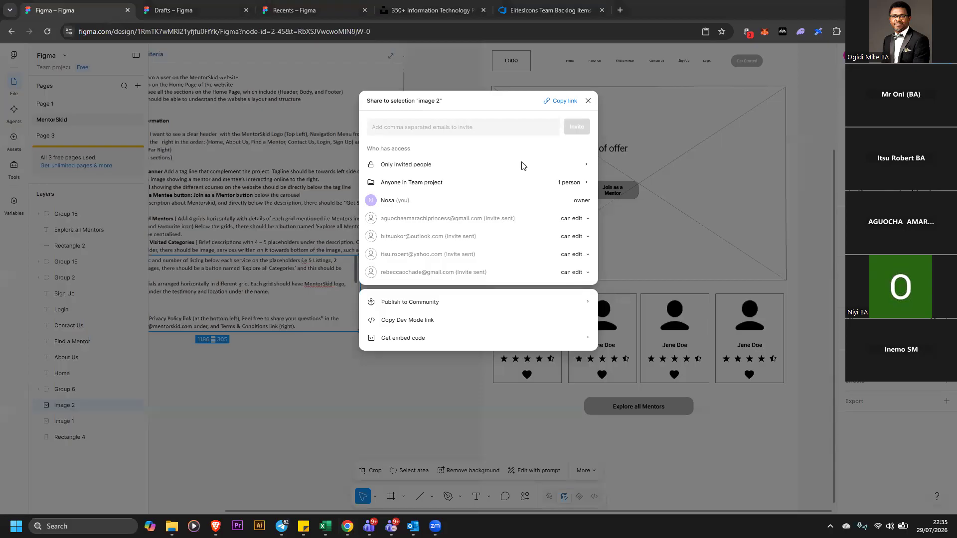
{"action": "left_click", "coordinate": [521, 131]}
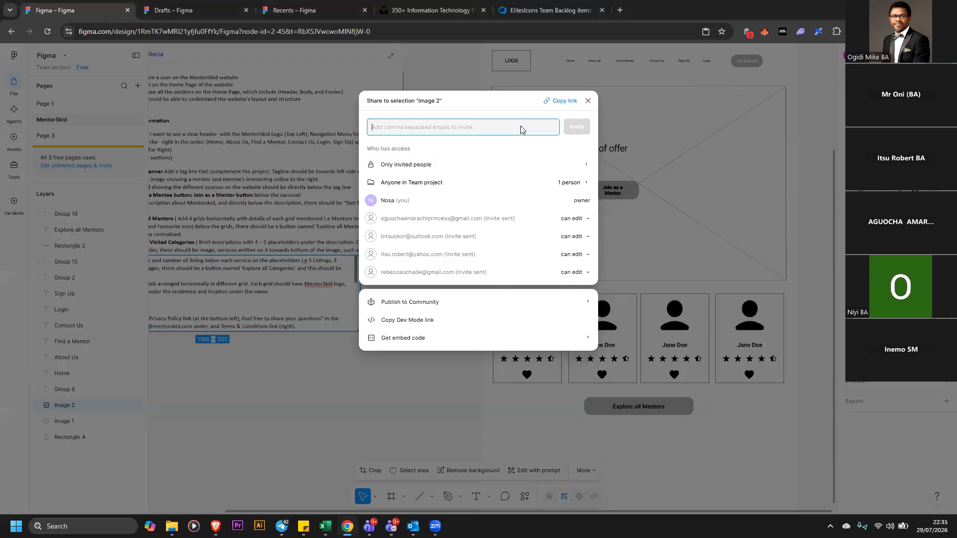
{"action": "key", "text": "ctrl+v"}
{"action": "left_click", "coordinate": [577, 131]}
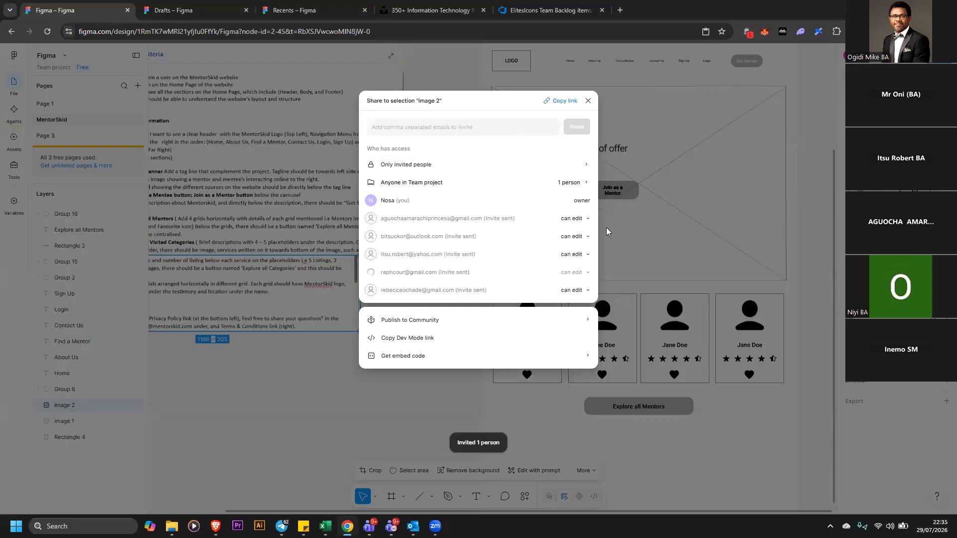
{"action": "left_click", "coordinate": [588, 101]}
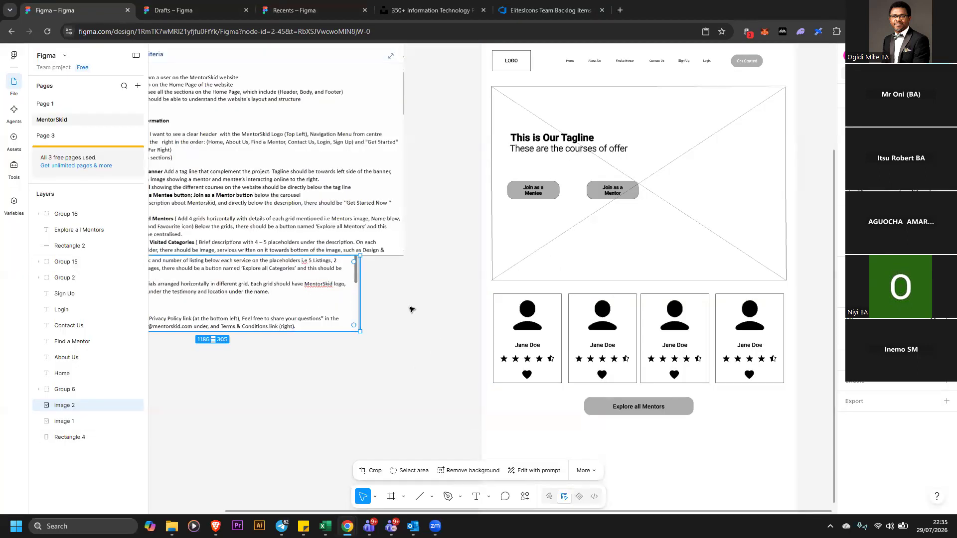
Nudge the second requirements image up so it joins the bottom edge of the first
{"action": "scroll", "coordinate": [448, 307], "scroll_direction": "up", "scroll_amount": 2}
{"action": "left_click_drag", "start_coordinate": [367, 258], "coordinate": [333, 202]}
{"action": "left_click_drag", "start_coordinate": [321, 371], "coordinate": [324, 327]}
{"action": "scroll", "coordinate": [650, 359], "scroll_direction": "down", "scroll_amount": 1}
{"action": "scroll", "coordinate": [657, 356], "scroll_direction": "down", "scroll_amount": 2}
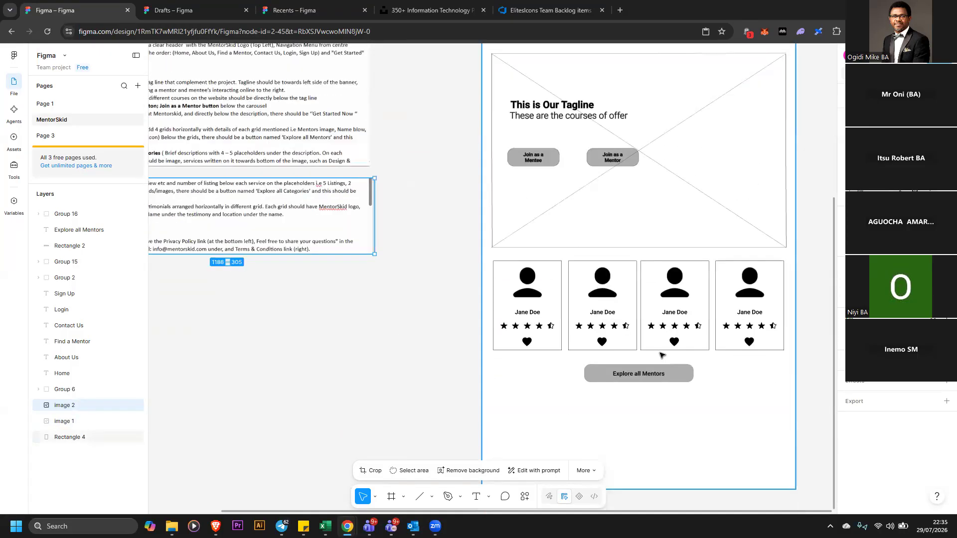
{"action": "scroll", "coordinate": [657, 355], "scroll_direction": "up", "scroll_amount": 1}
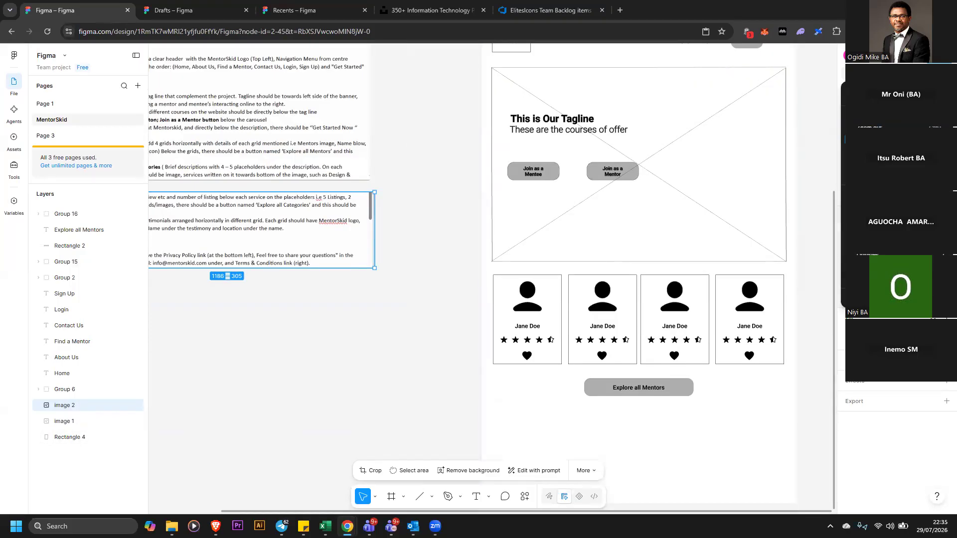
Select all the wireframe elements and group them into a single group
{"action": "key", "text": "minus"}
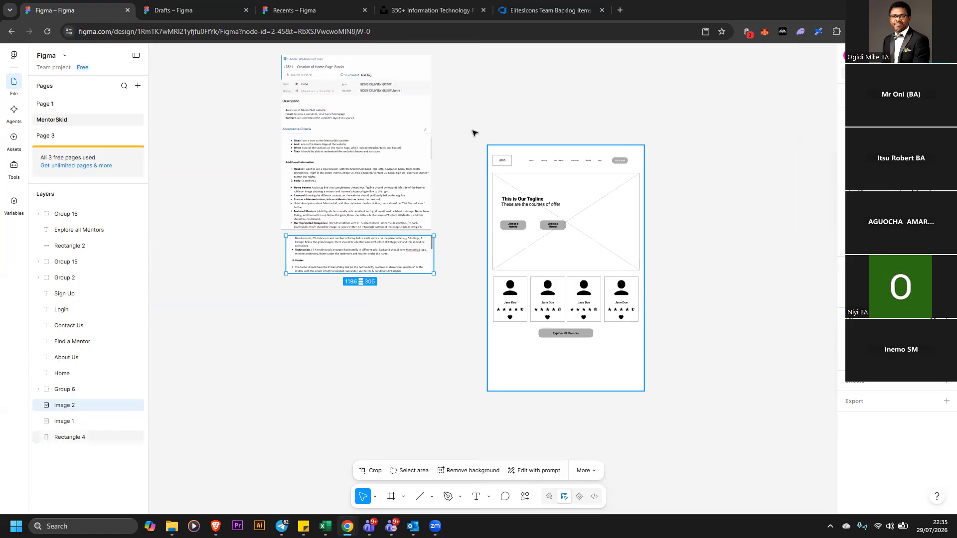
{"action": "key", "text": "Escape"}
{"action": "left_click_drag", "start_coordinate": [675, 404], "coordinate": [461, 128]}
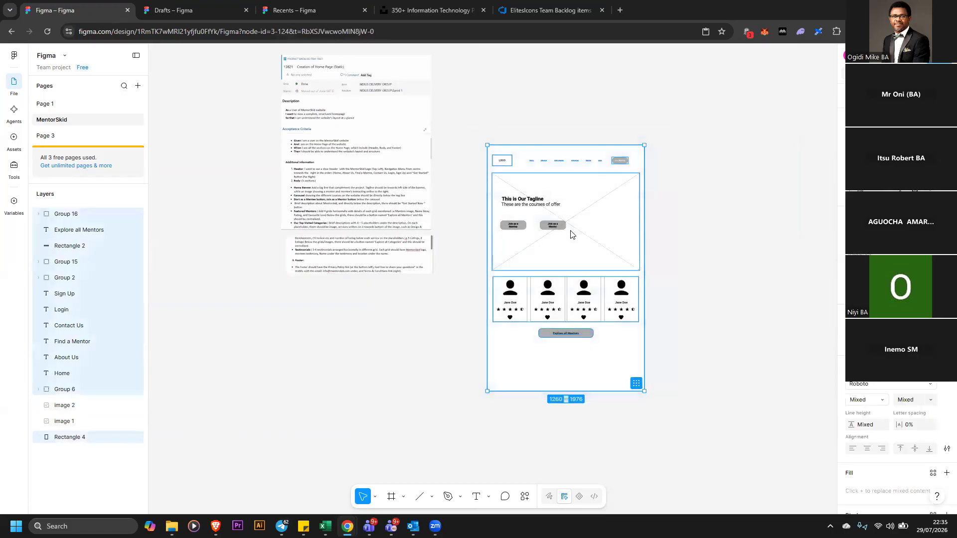
{"action": "right_click", "coordinate": [573, 145]}
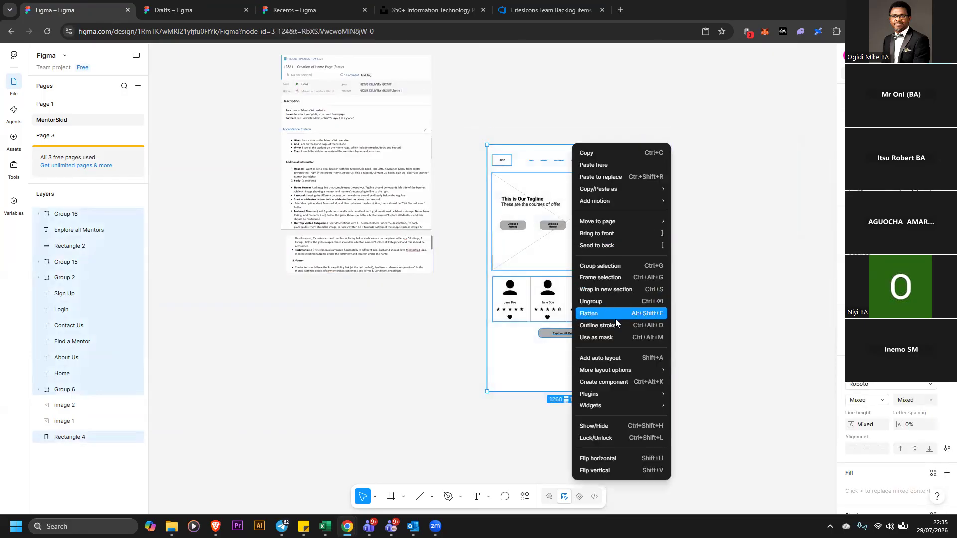
{"action": "left_click", "coordinate": [613, 269]}
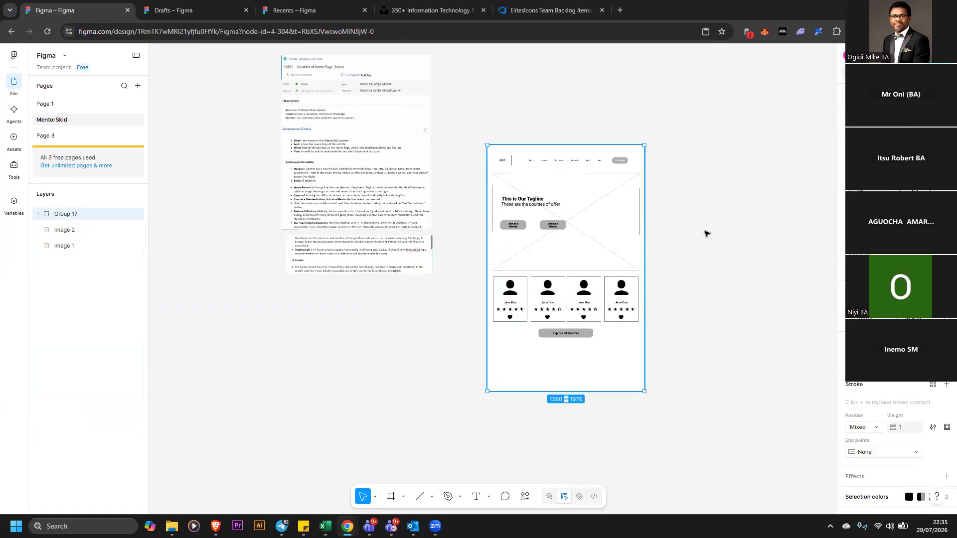
Duplicate the wireframe group and place the copy to the right of the original
{"action": "left_click_drag", "start_coordinate": [623, 212], "coordinate": [766, 212]}
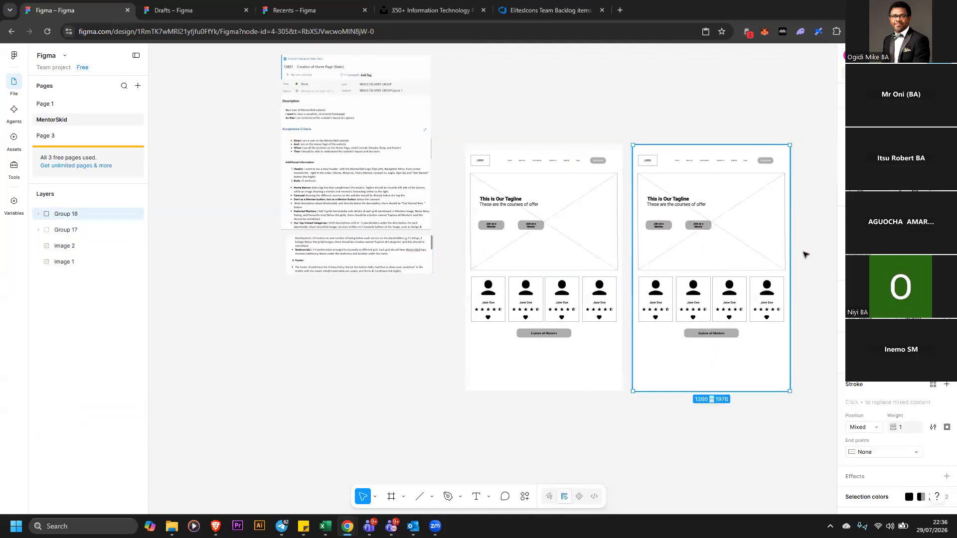
{"action": "left_click", "coordinate": [807, 255]}
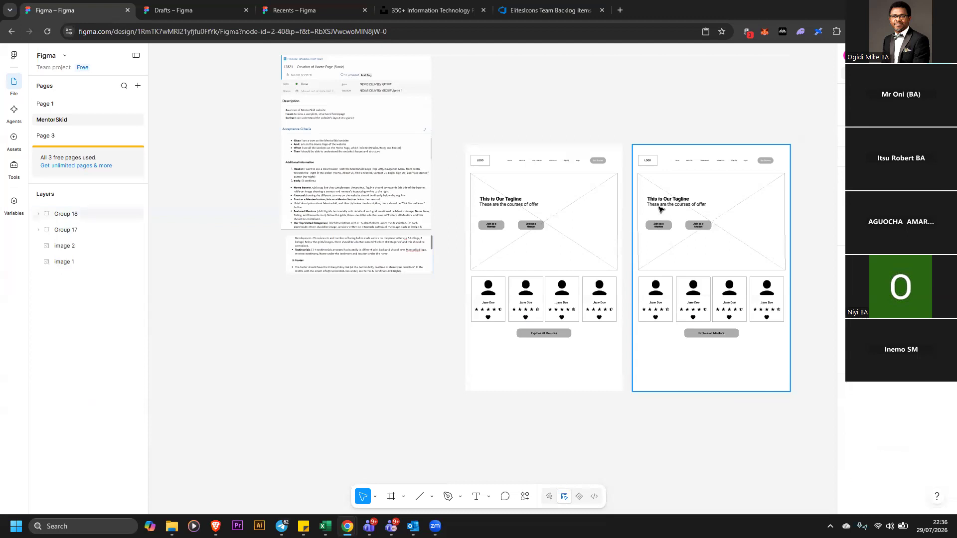
Try to generate a new avatar image for the first mentor card in the copy with Make an image
{"action": "left_click", "coordinate": [747, 242]}
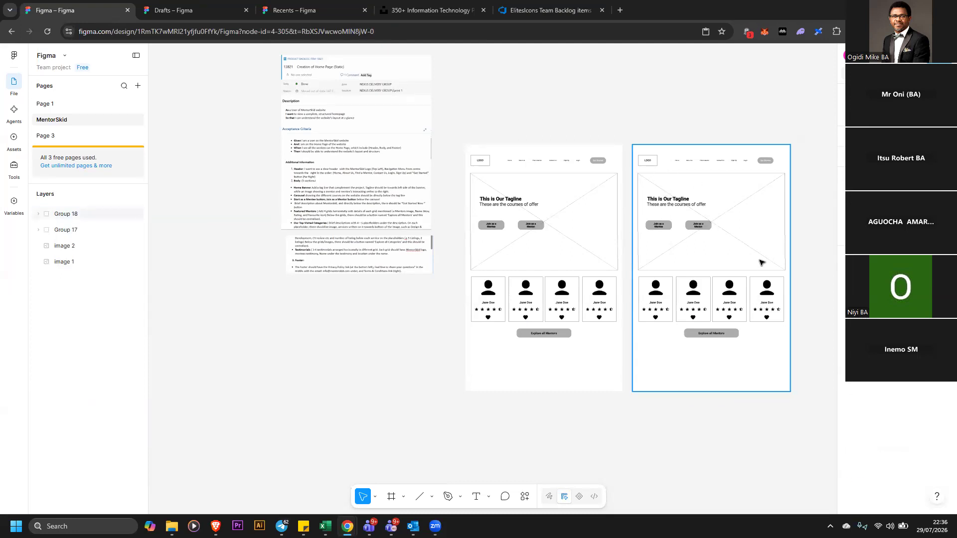
{"action": "left_click", "coordinate": [807, 229]}
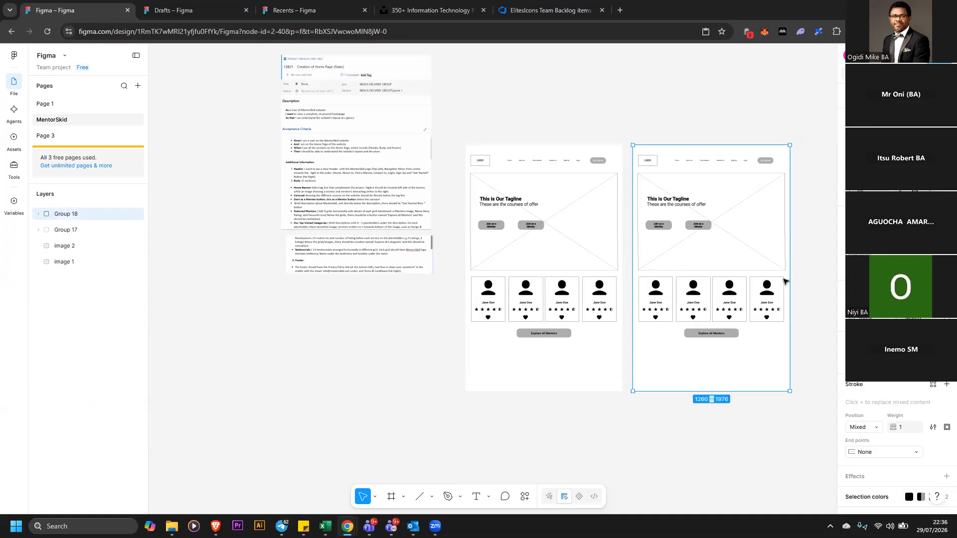
{"action": "double_click", "coordinate": [656, 293]}
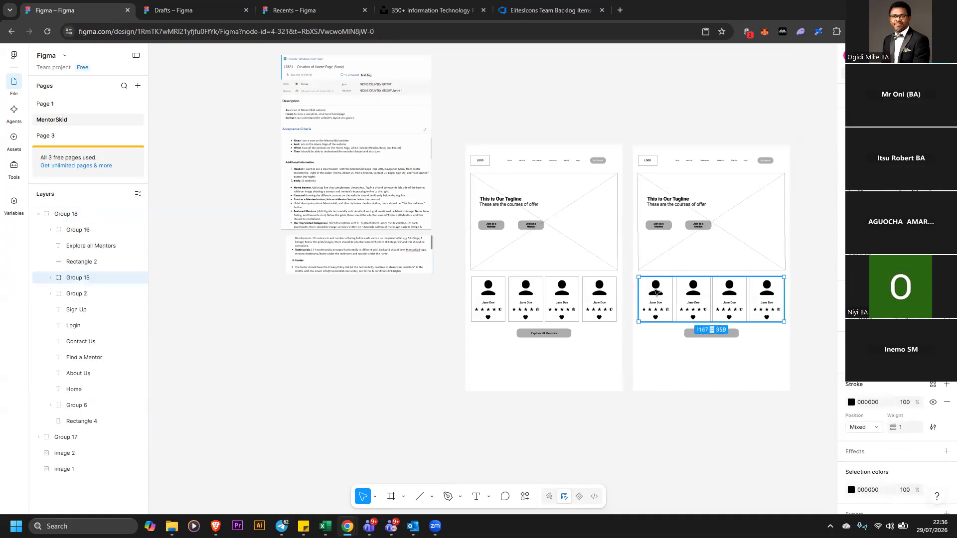
{"action": "double_click", "coordinate": [656, 293]}
{"action": "double_click", "coordinate": [656, 293]}
{"action": "double_click", "coordinate": [656, 292]}
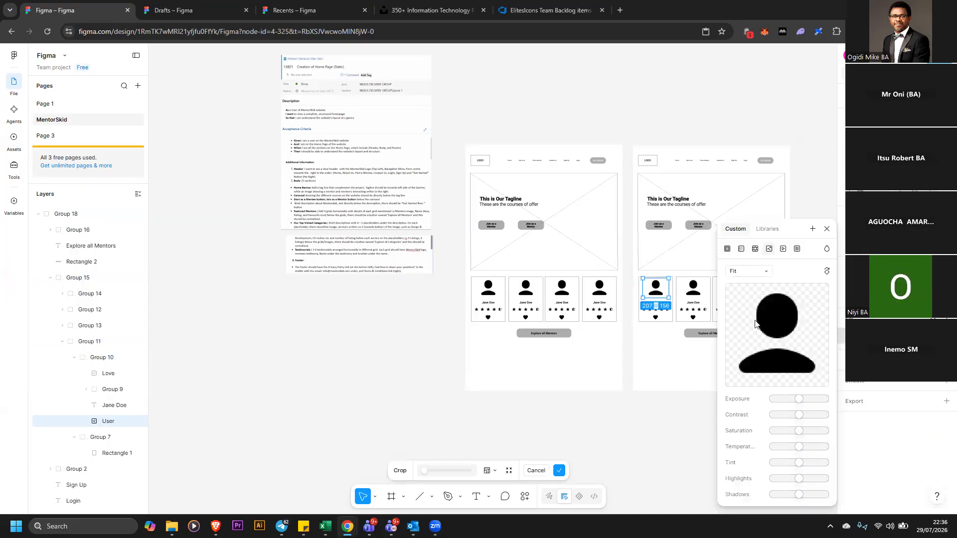
{"action": "mouse_move", "coordinate": [769, 376]}
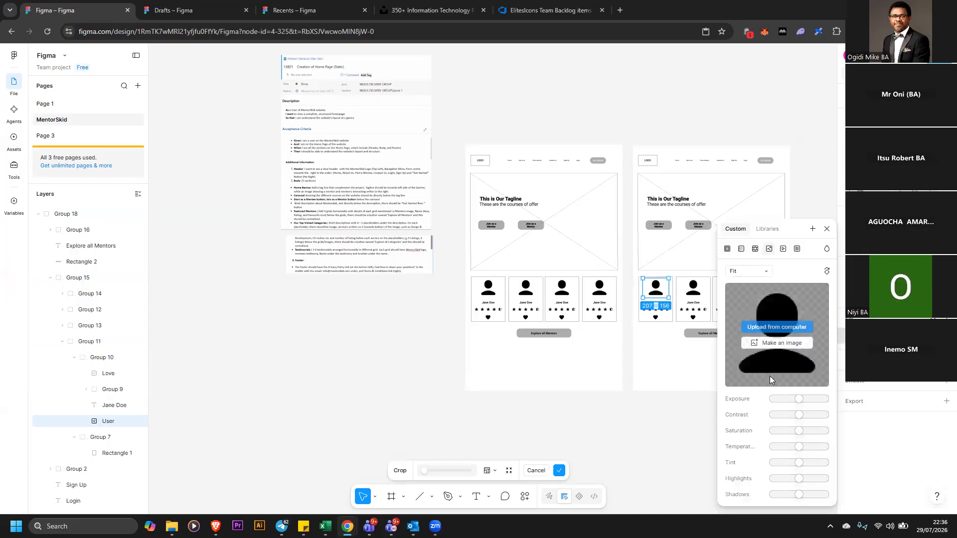
{"action": "left_click", "coordinate": [793, 345]}
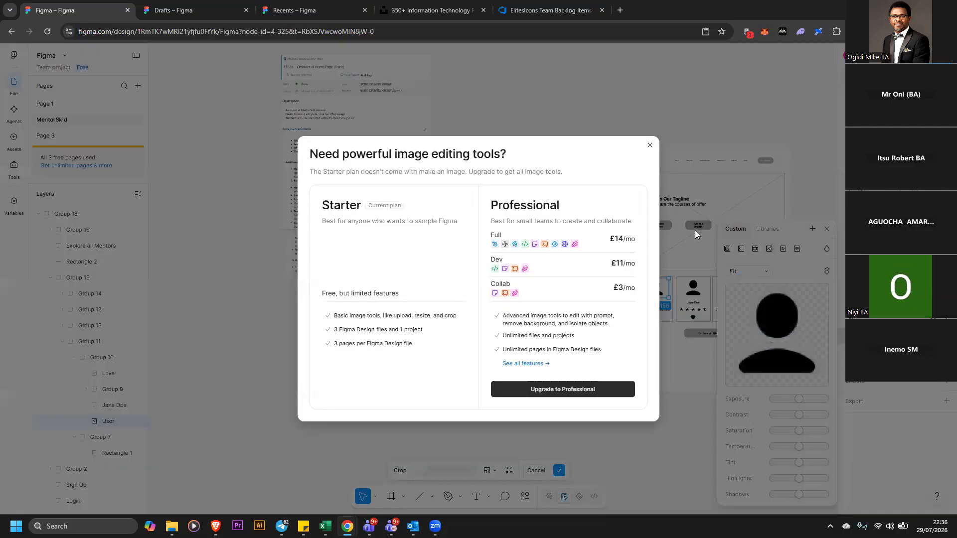
{"action": "left_click", "coordinate": [649, 146]}
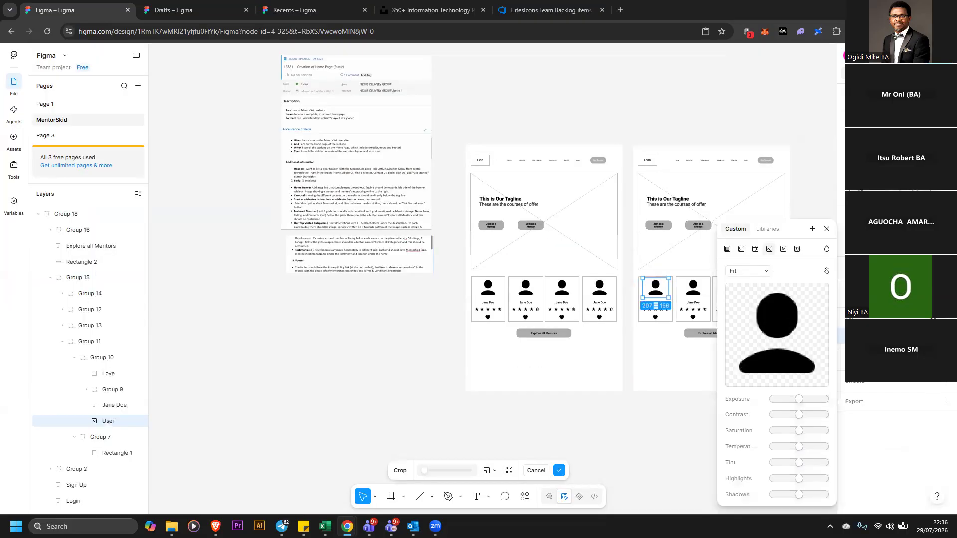
{"action": "left_click", "coordinate": [827, 229]}
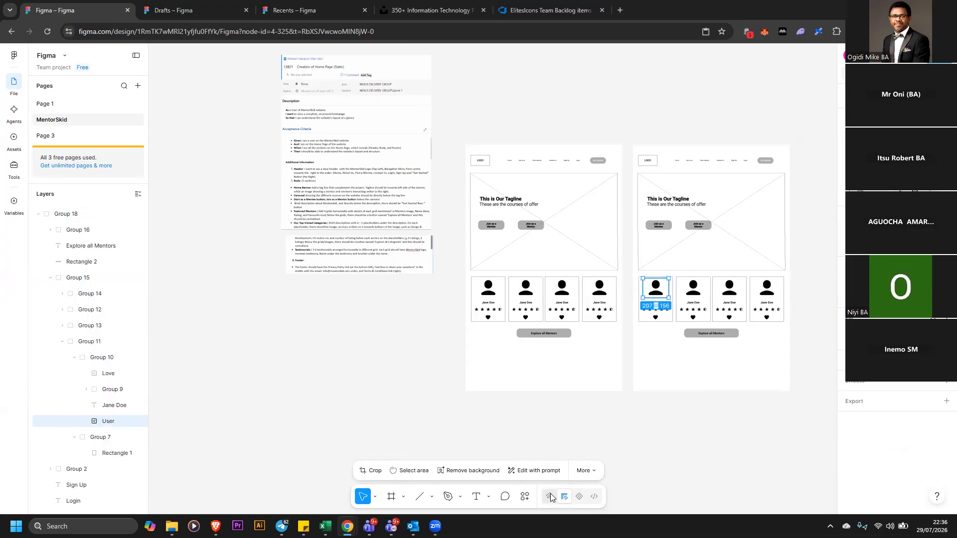
Search the plugins and widgets for freestock, then clear the search and close the quick actions
{"action": "left_click", "coordinate": [529, 498]}
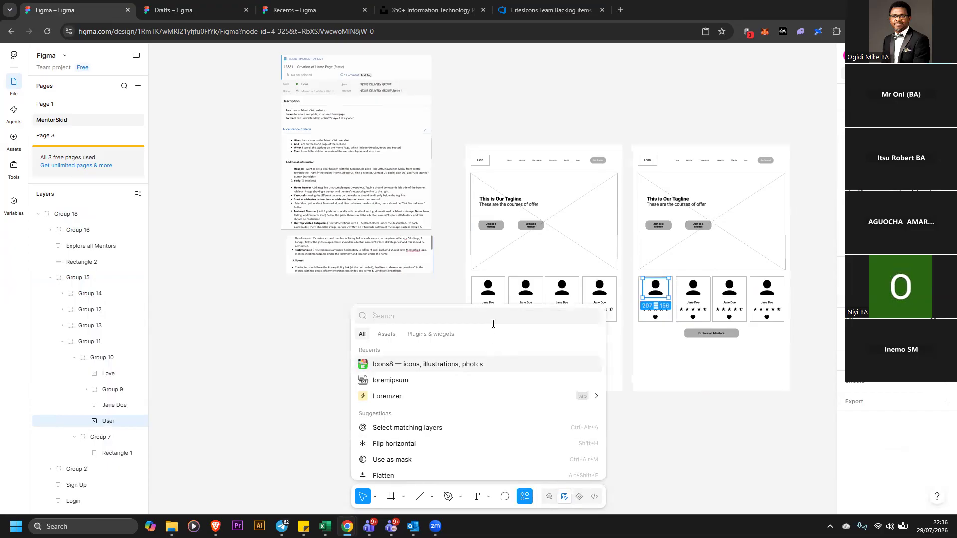
{"action": "type", "text": "frees"}
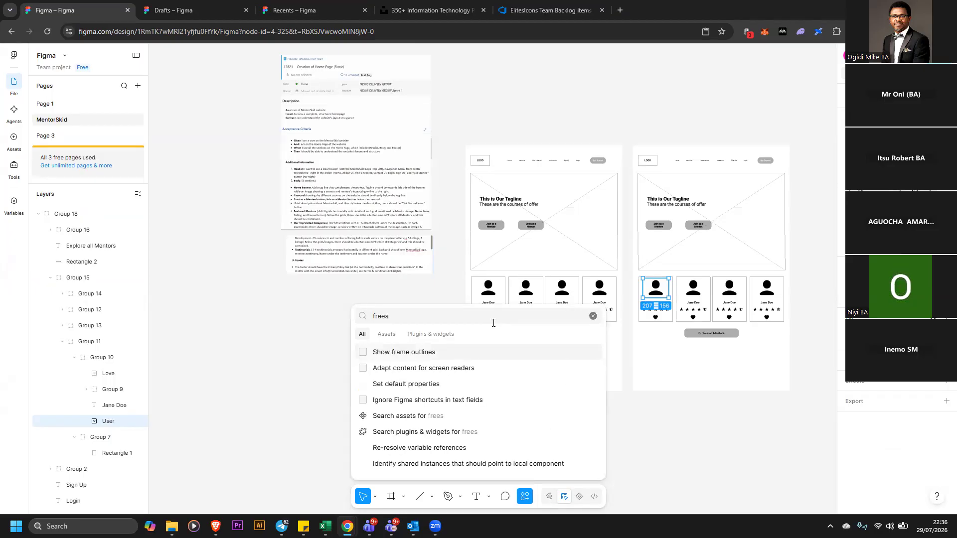
{"action": "type", "text": "tock"}
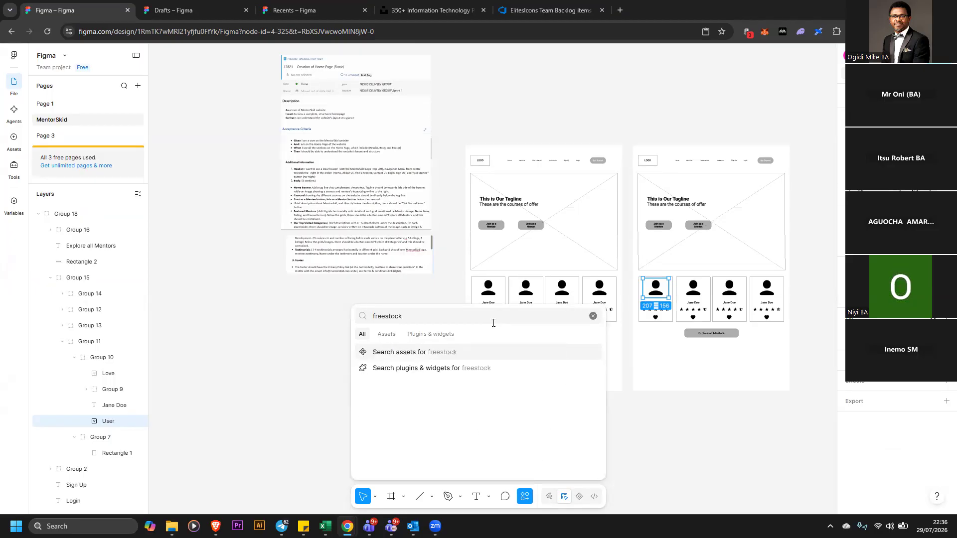
{"action": "left_click", "coordinate": [430, 335]}
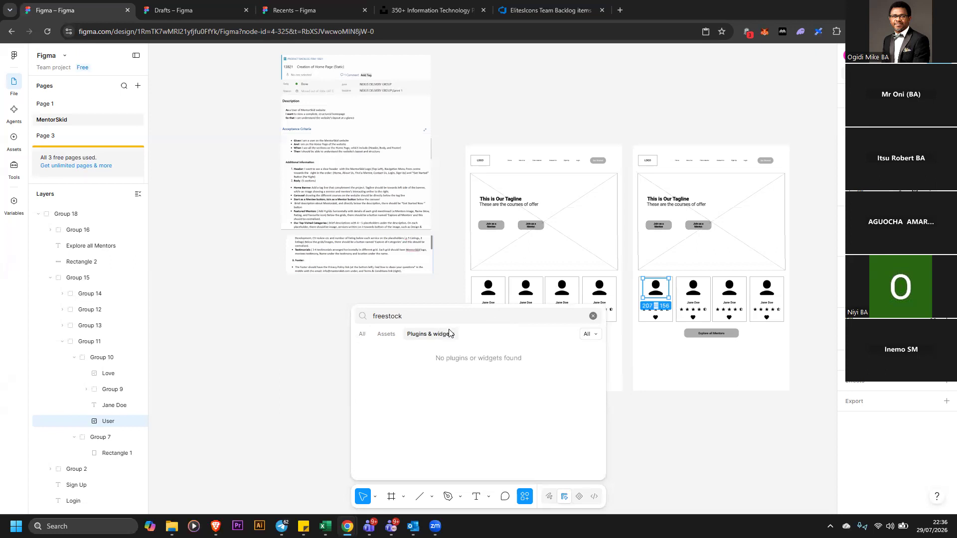
{"action": "key", "text": "ctrl+a"}
{"action": "key", "text": "BackSpace"}
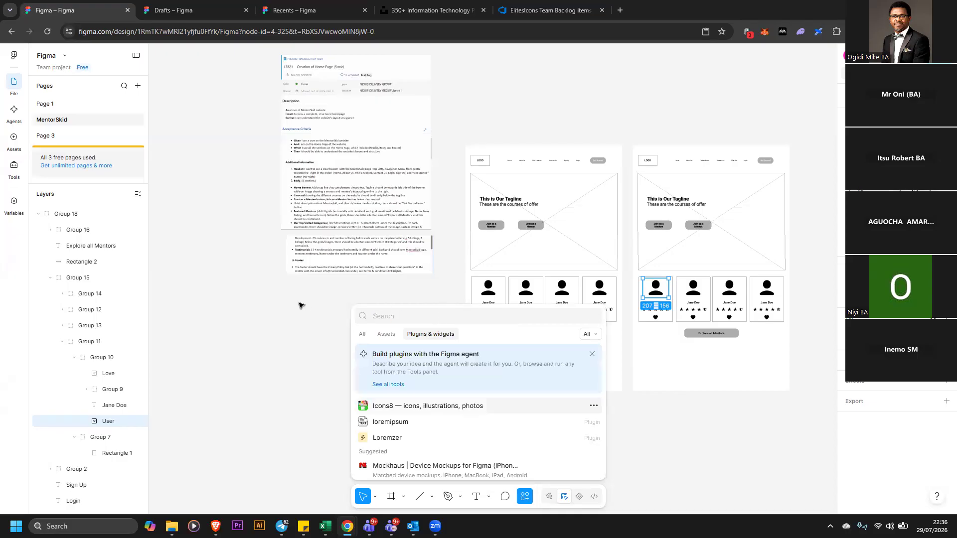
{"action": "scroll", "coordinate": [493, 404], "scroll_direction": "down", "scroll_amount": 1}
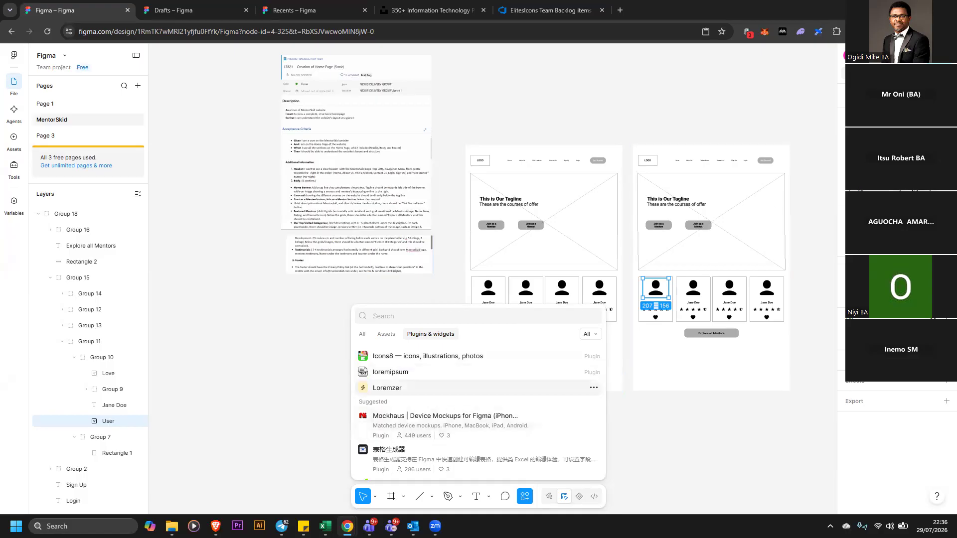
{"action": "key", "text": "Escape"}
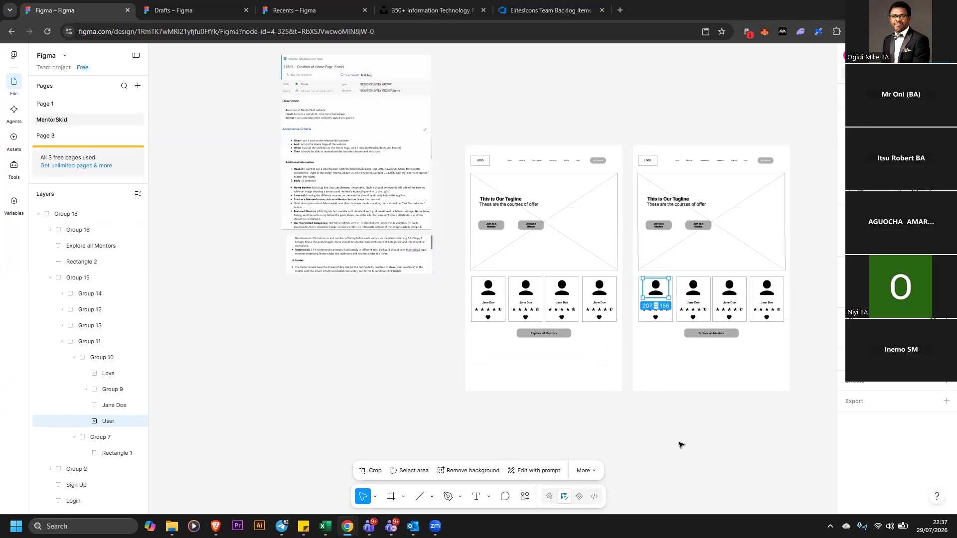
Move the requirements images and the original wireframe group left, closer together
{"action": "left_click", "coordinate": [371, 209]}
{"action": "left_click_drag", "start_coordinate": [343, 261], "coordinate": [220, 250]}
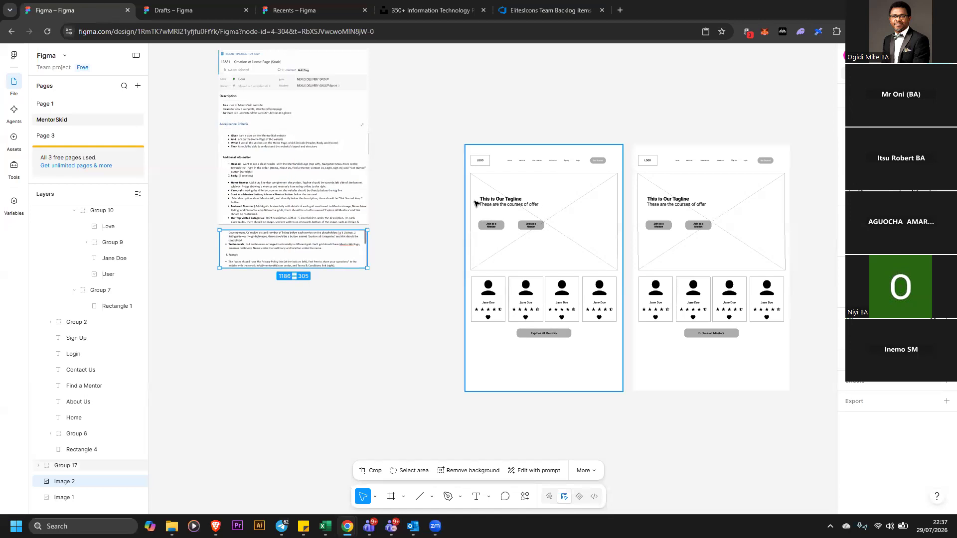
{"action": "left_click_drag", "start_coordinate": [479, 203], "coordinate": [392, 202]}
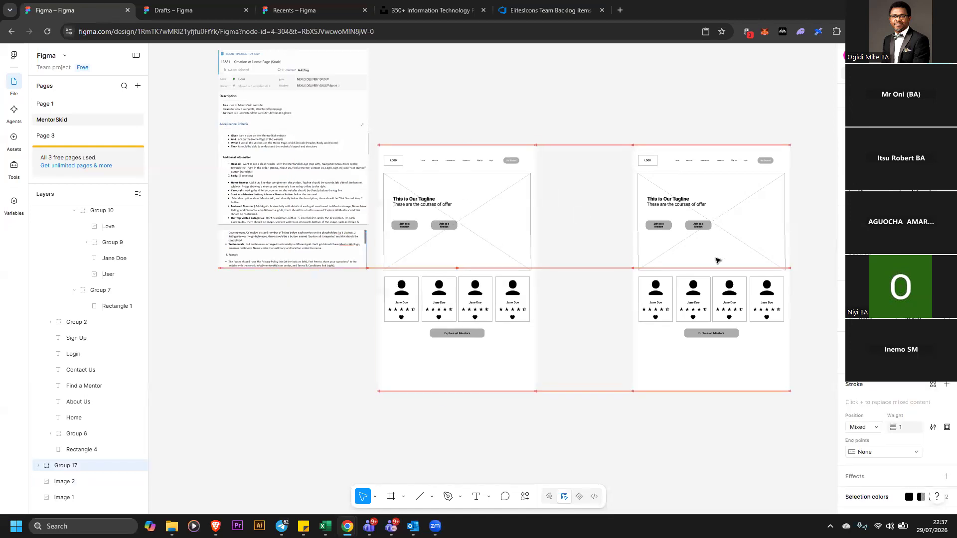
{"action": "left_click", "coordinate": [603, 303]}
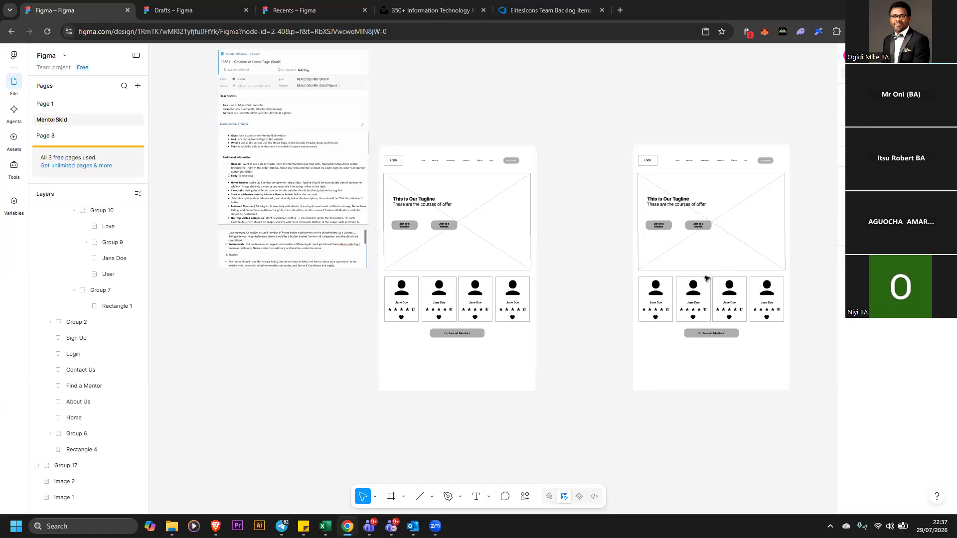
Open the background rectangle inside the copied wireframe for editing
{"action": "left_click", "coordinate": [735, 247]}
{"action": "double_click", "coordinate": [669, 255]}
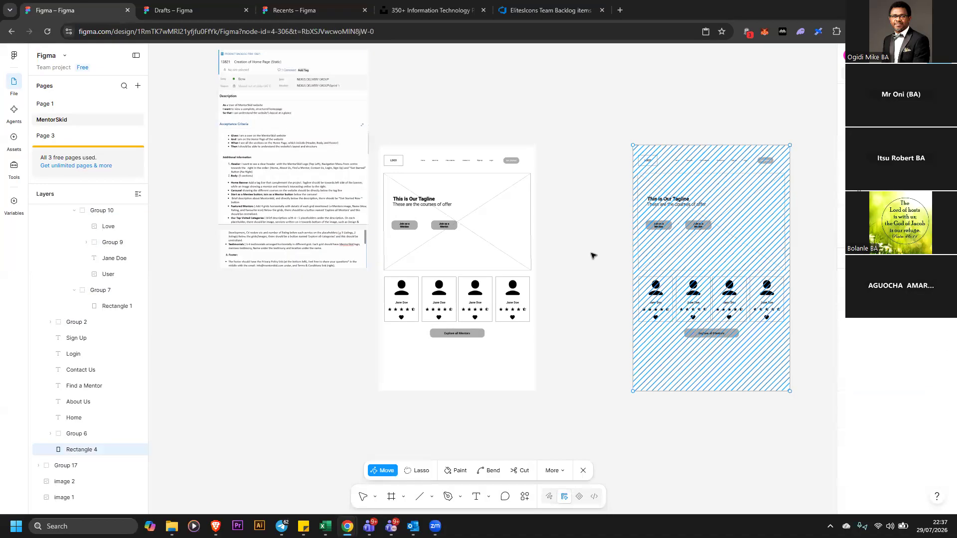
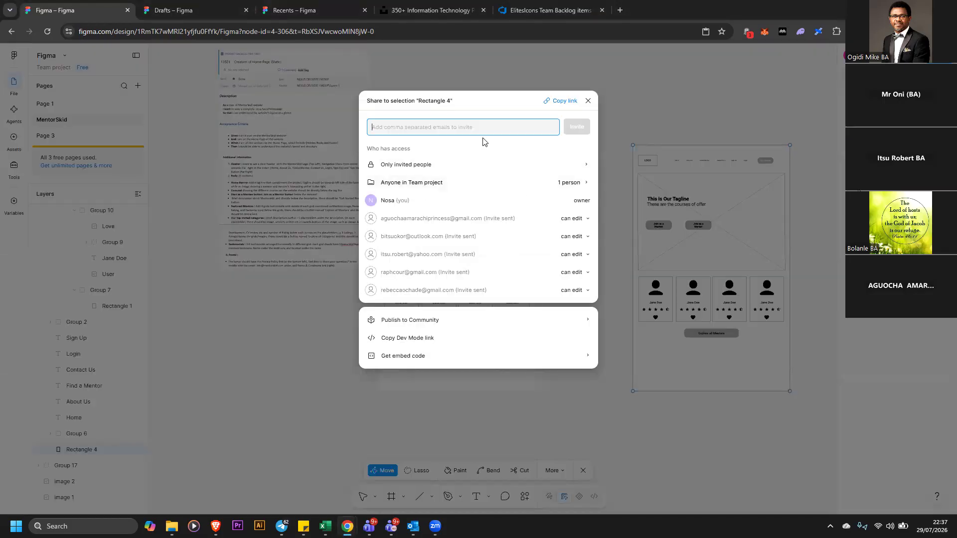
Try to invite collaborators by pasting their e-mail addresses into the share dialog, then close it
{"action": "key", "text": "ctrl+v"}
{"action": "left_click", "coordinate": [575, 127]}
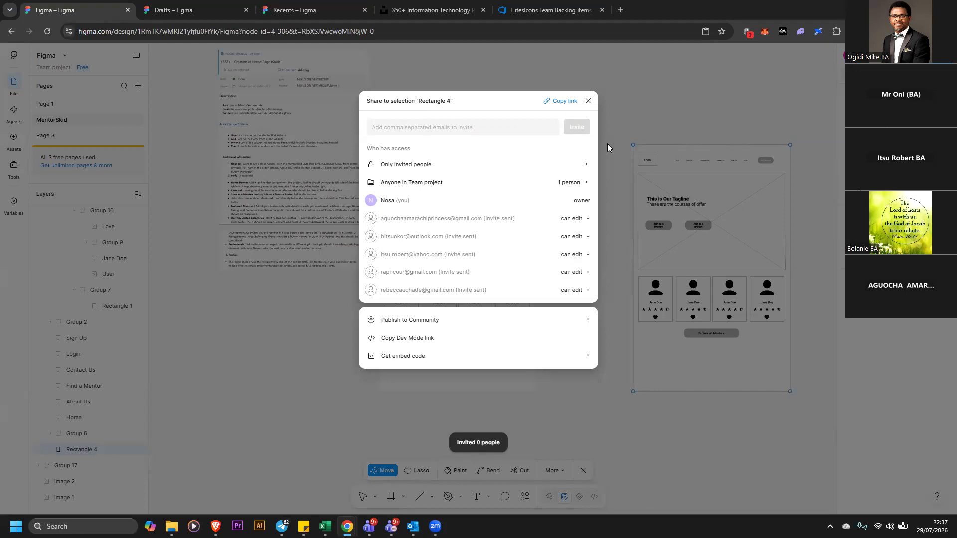
{"action": "left_click", "coordinate": [670, 123]}
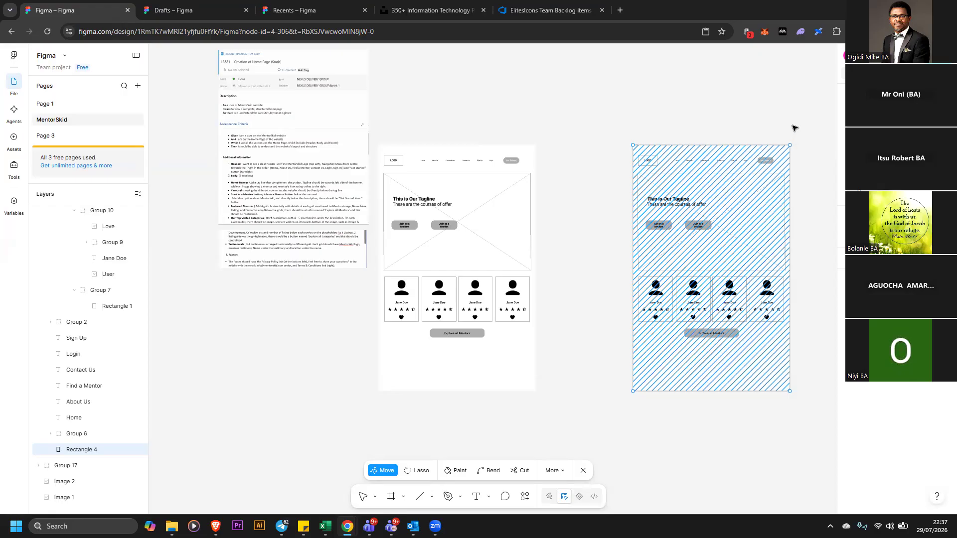
{"action": "left_click_drag", "start_coordinate": [738, 172], "coordinate": [686, 172]}
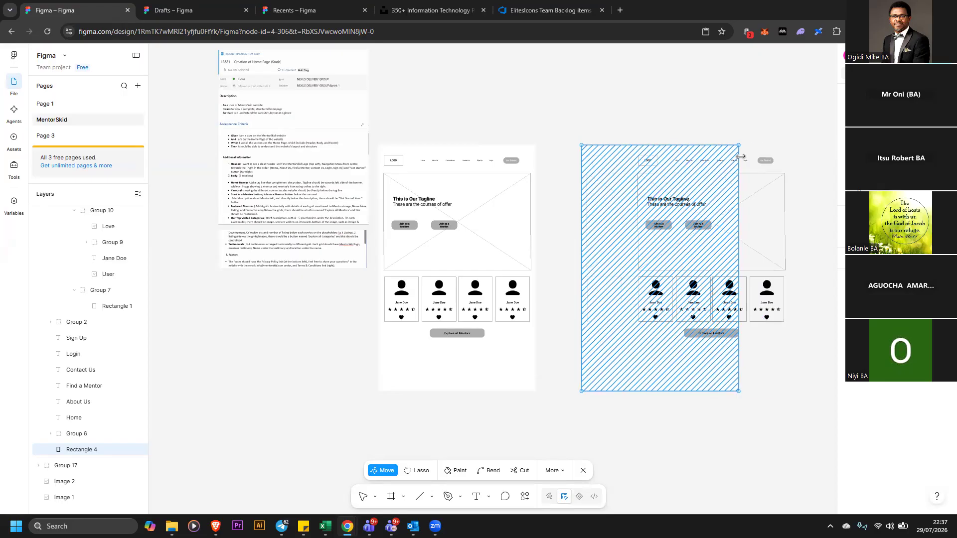
{"action": "key", "text": "ctrl+z"}
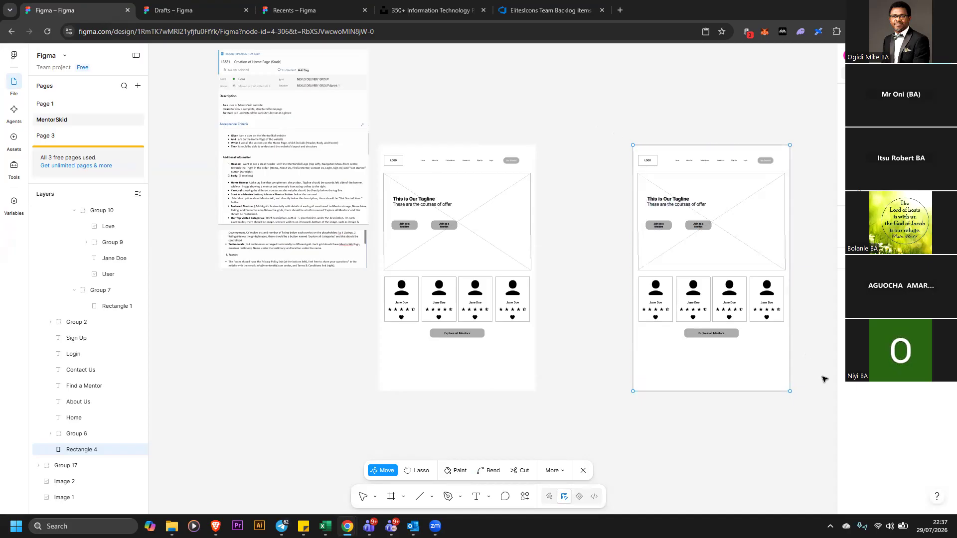
{"action": "scroll", "coordinate": [747, 379], "scroll_direction": "right", "scroll_amount": 2}
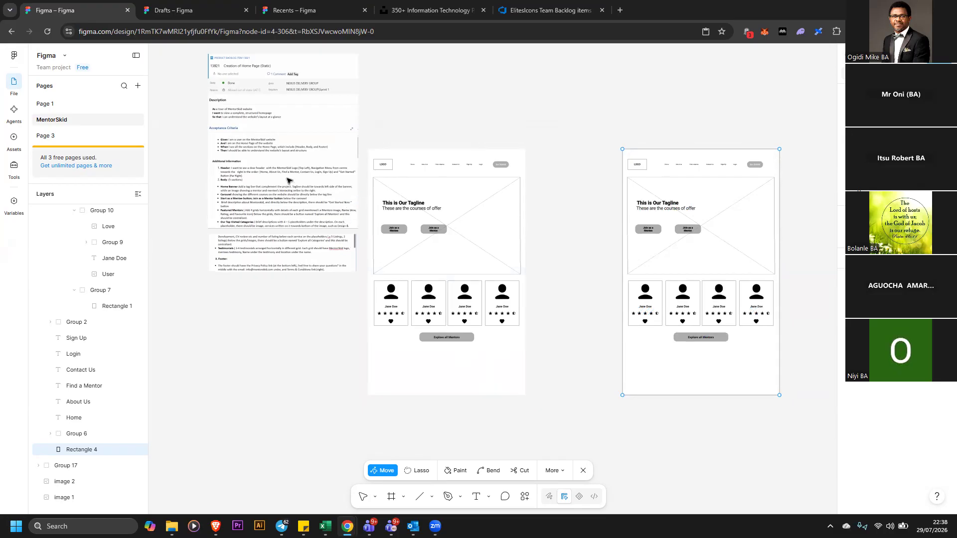
{"action": "scroll", "coordinate": [288, 215], "scroll_direction": "up", "scroll_amount": 2}
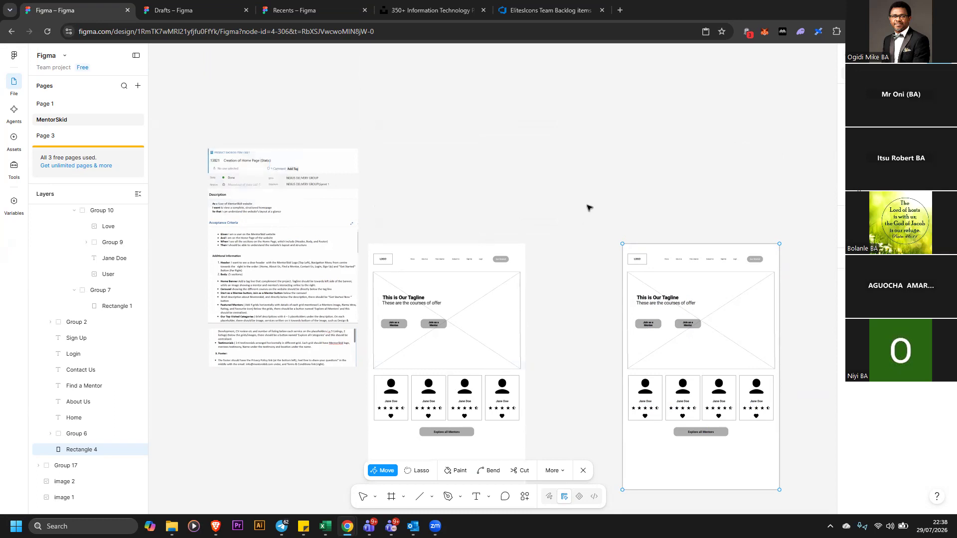
{"action": "key", "text": "Escape"}
{"action": "key", "text": "Escape"}
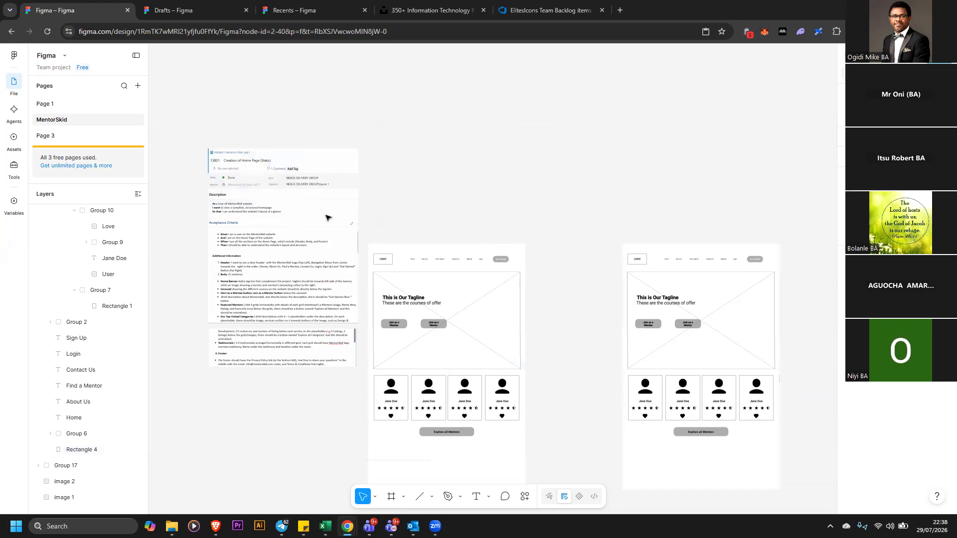
Enlarge the backlog item screenshot and reposition it to read the acceptance criteria beside the wireframes
{"action": "scroll", "coordinate": [355, 319], "scroll_direction": "up", "scroll_amount": 1}
{"action": "left_click", "coordinate": [355, 357]}
{"action": "left_click_drag", "start_coordinate": [358, 363], "coordinate": [647, 422]}
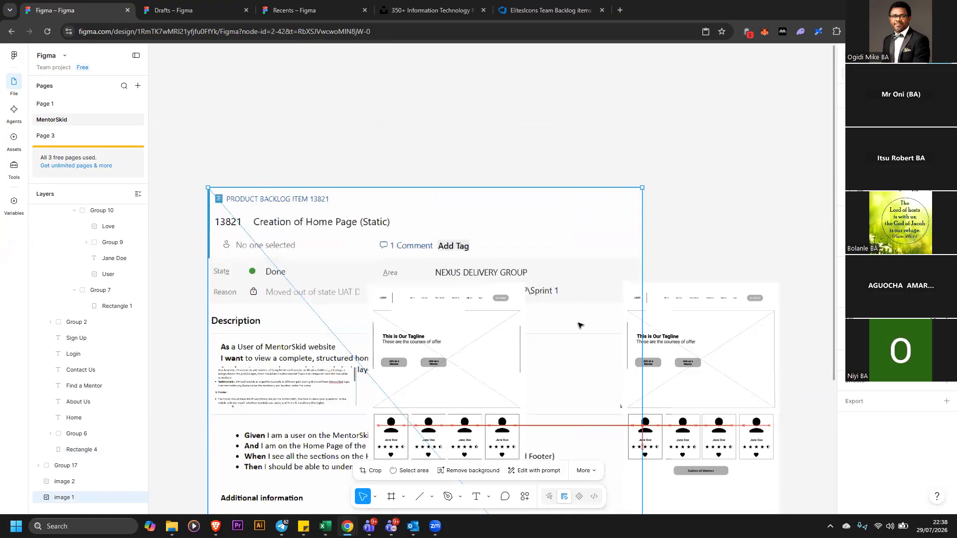
{"action": "left_click_drag", "start_coordinate": [551, 110], "coordinate": [297, 109]}
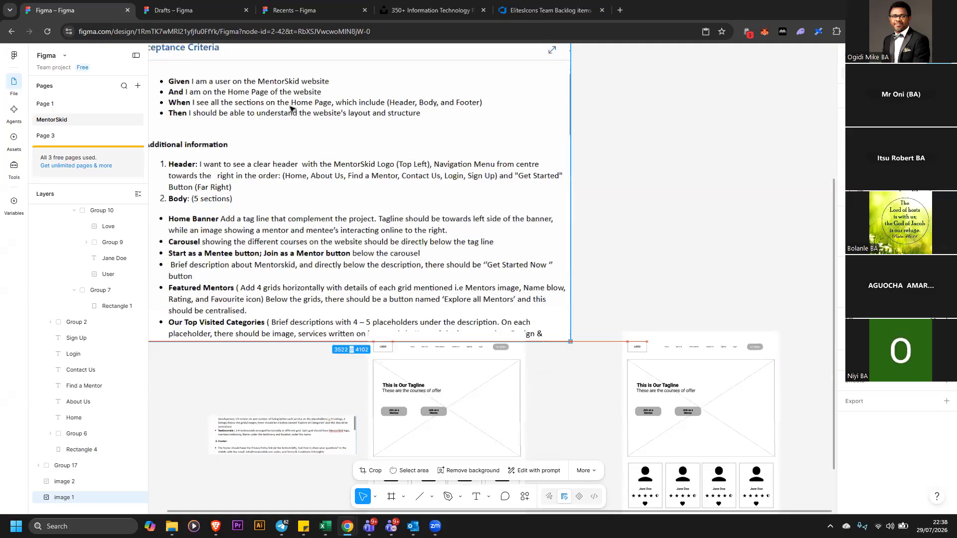
{"action": "left_click_drag", "start_coordinate": [275, 100], "coordinate": [295, 109]}
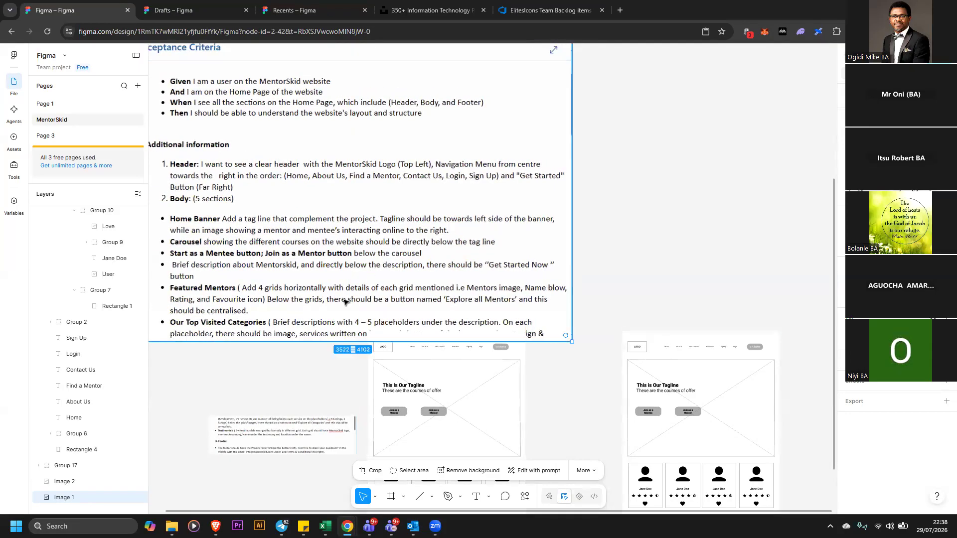
{"action": "scroll", "coordinate": [422, 324], "scroll_direction": "down", "scroll_amount": 5}
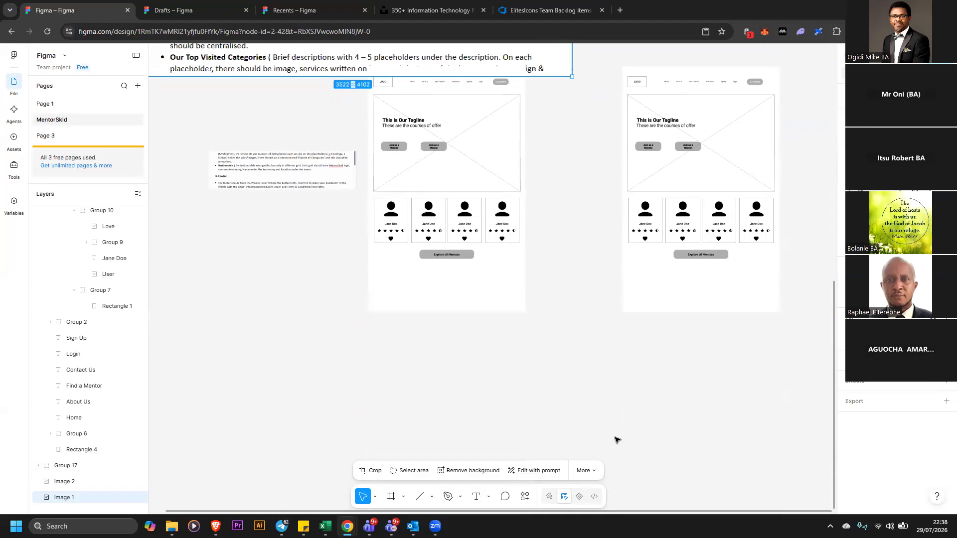
Add a text label reading 'Our Top Visited Categories' below the wireframe and set its font size to 48
{"action": "key", "text": "t"}
{"action": "left_click", "coordinate": [512, 395]}
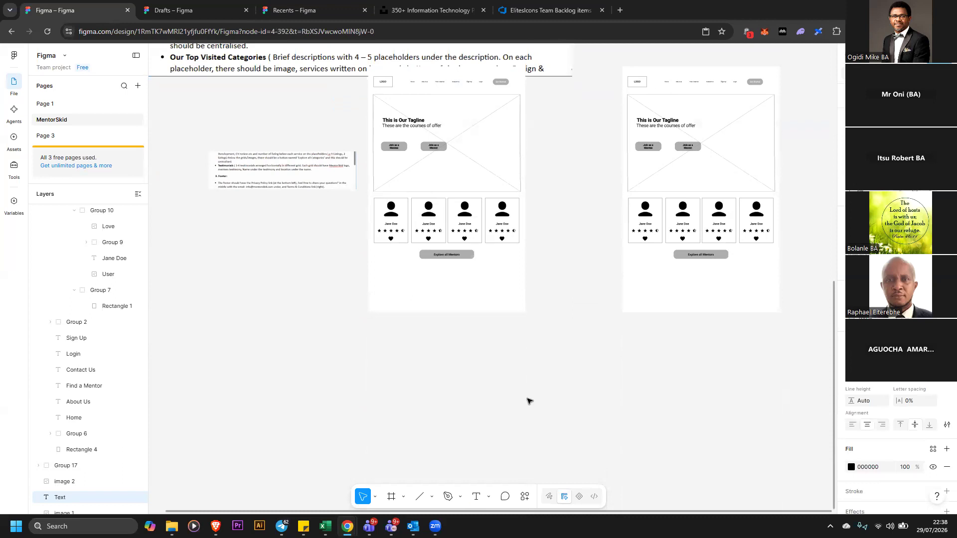
{"action": "scroll", "coordinate": [529, 400], "scroll_direction": "up", "scroll_amount": 2}
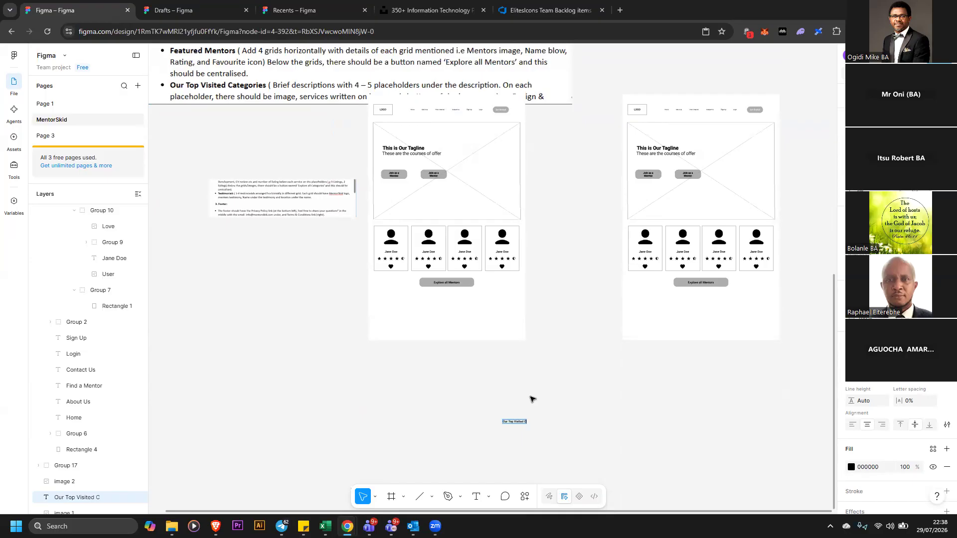
{"action": "type", "text": "ories"}
{"action": "key", "text": "Escape"}
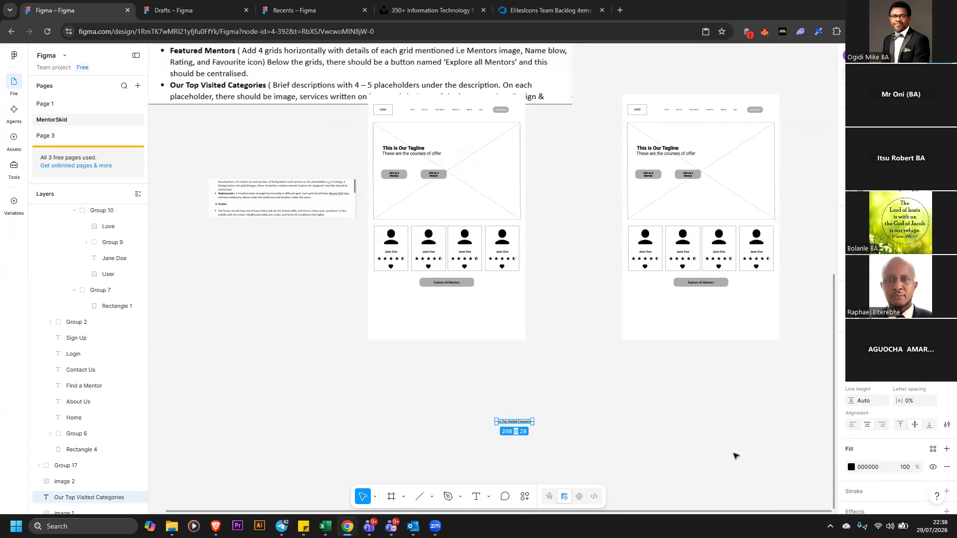
{"action": "left_click", "coordinate": [929, 384]}
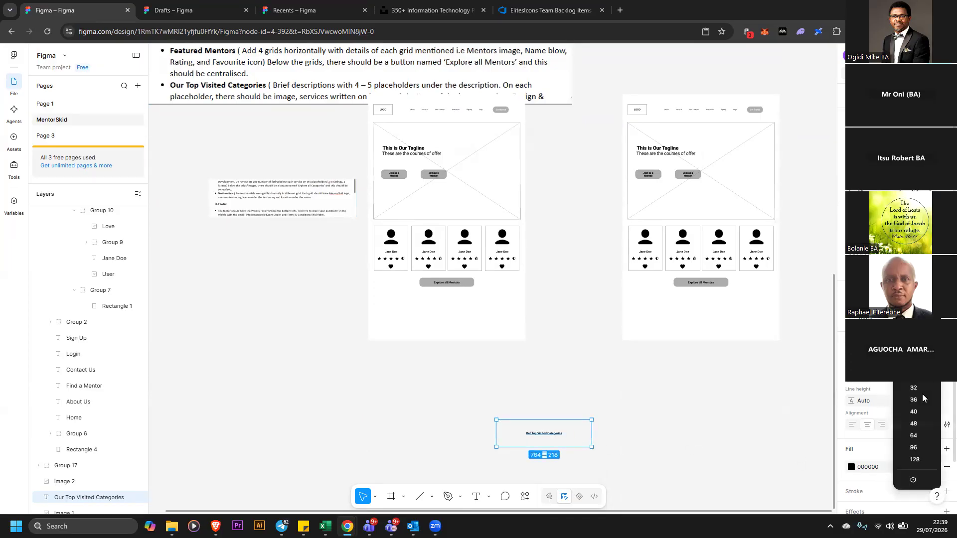
{"action": "left_click", "coordinate": [914, 424]}
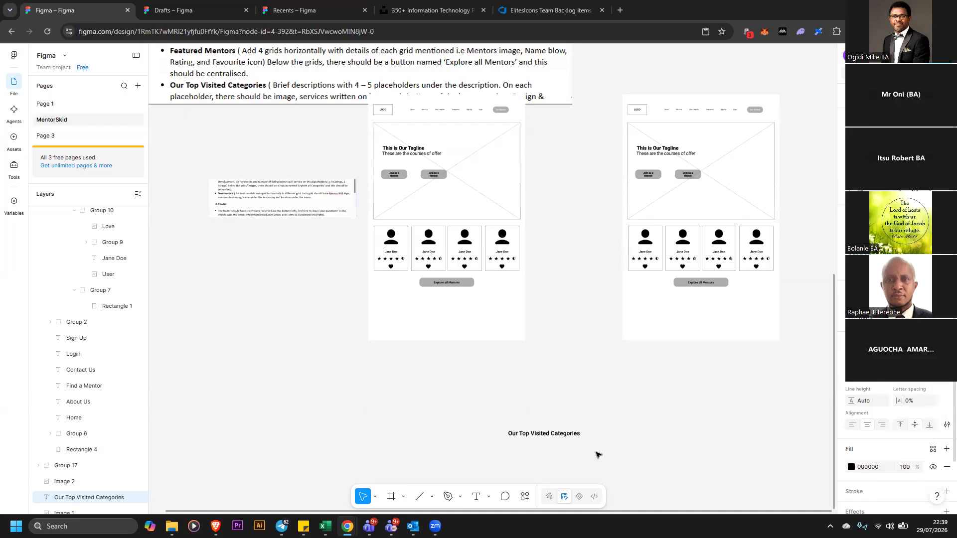
Move the heading into the wireframe below the Explore all Mentors button and bring it to front
{"action": "left_click_drag", "start_coordinate": [572, 437], "coordinate": [471, 366]}
{"action": "right_click", "coordinate": [471, 368]}
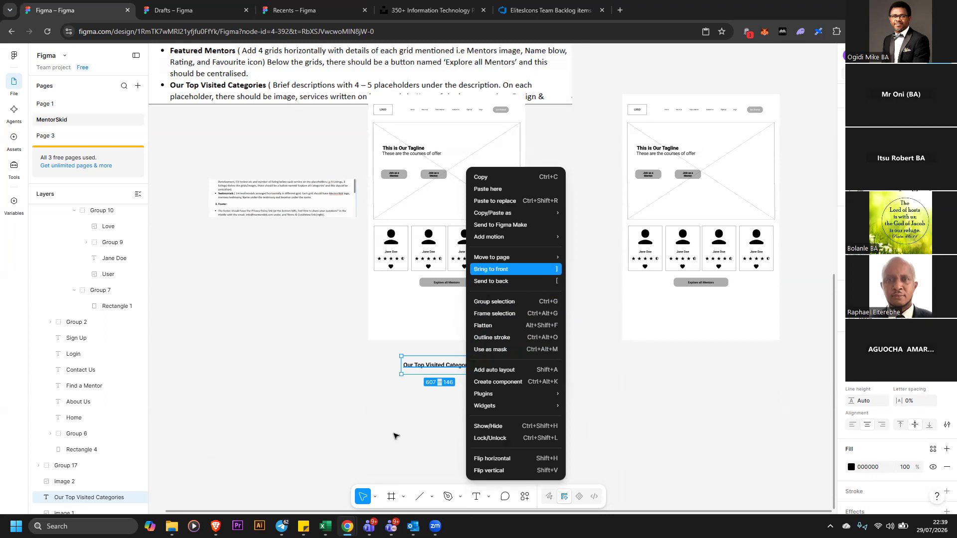
{"action": "left_click_drag", "start_coordinate": [461, 368], "coordinate": [500, 334]}
{"action": "right_click", "coordinate": [510, 273]}
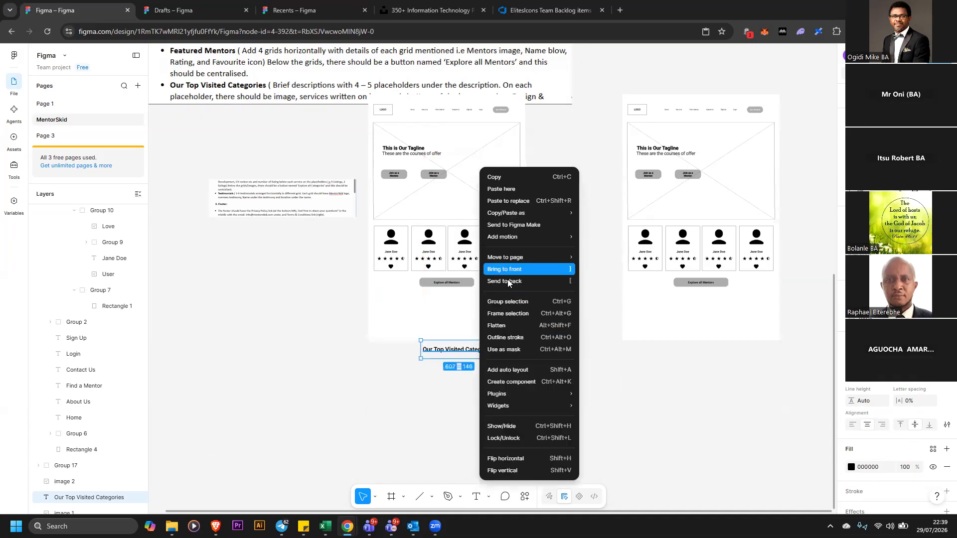
{"action": "left_click", "coordinate": [504, 270]}
{"action": "left_click_drag", "start_coordinate": [481, 351], "coordinate": [470, 303]}
{"action": "left_click", "coordinate": [482, 338]}
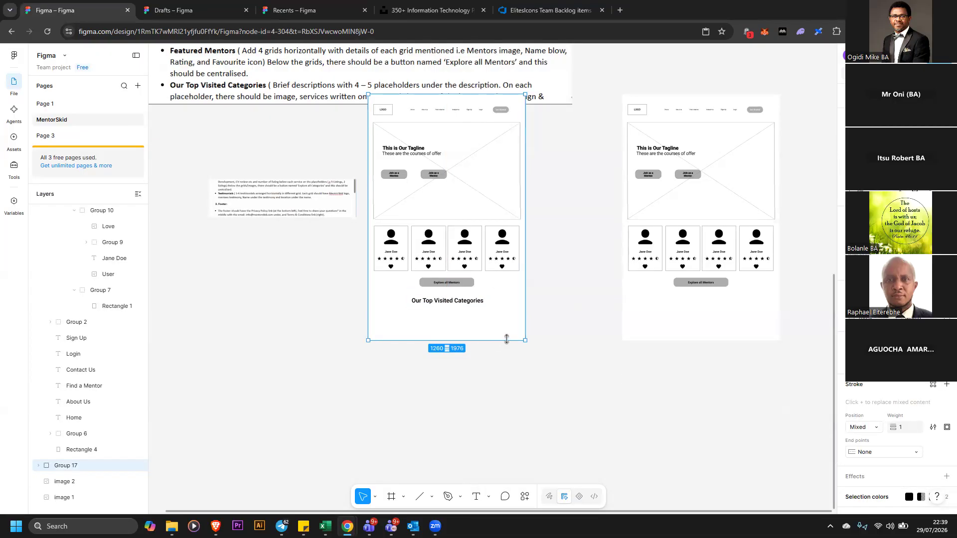
{"action": "left_click_drag", "start_coordinate": [509, 338], "coordinate": [496, 411]}
{"action": "left_click_drag", "start_coordinate": [507, 354], "coordinate": [514, 357]}
{"action": "key", "text": "ctrl+z"}
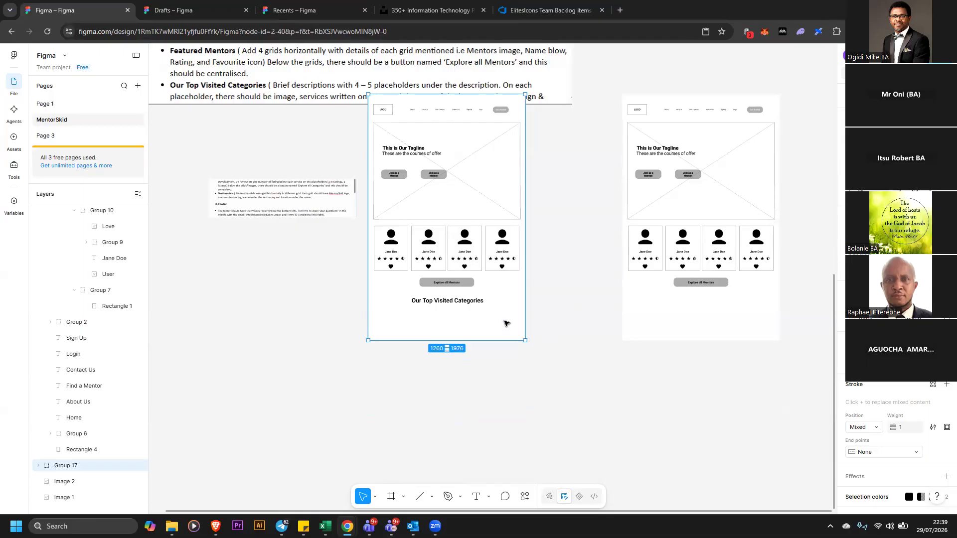
Ungroup the wireframe group and extend its background rectangle further down
{"action": "right_click", "coordinate": [546, 304]}
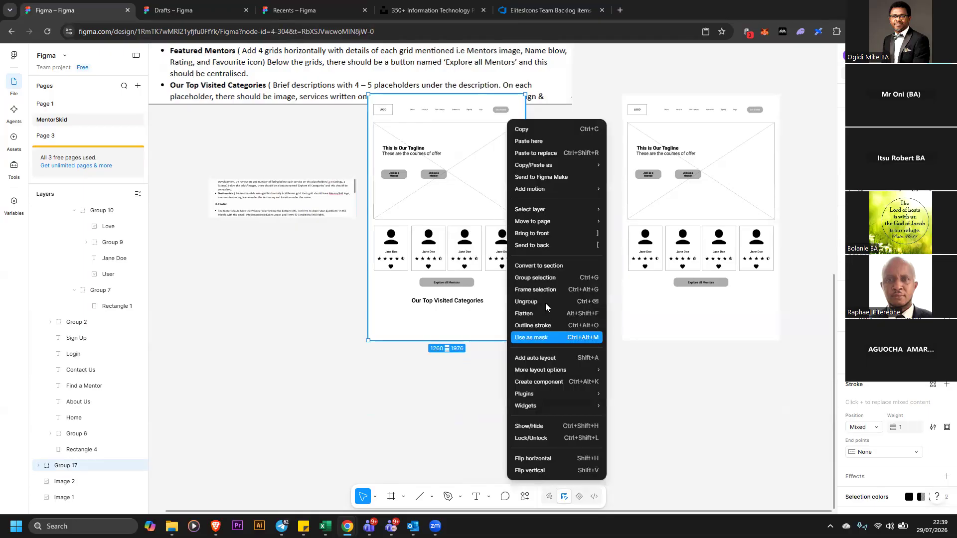
{"action": "left_click", "coordinate": [526, 302]}
{"action": "left_click", "coordinate": [513, 322]}
{"action": "left_click_drag", "start_coordinate": [480, 341], "coordinate": [486, 483]}
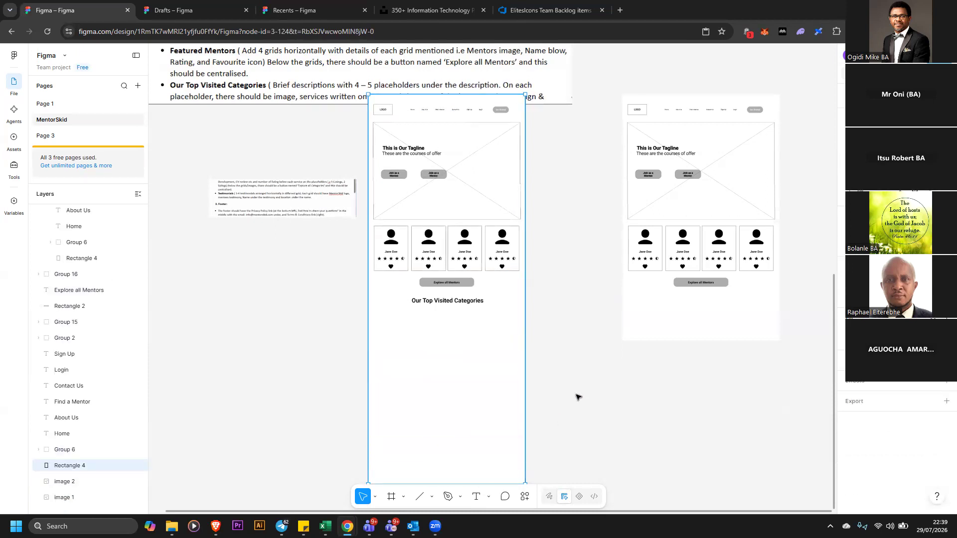
Select all the wireframe's elements and regroup them into one group
{"action": "scroll", "coordinate": [444, 120], "scroll_direction": "up", "scroll_amount": 3}
{"action": "left_click_drag", "start_coordinate": [442, 118], "coordinate": [290, 66]}
{"action": "left_click_drag", "start_coordinate": [354, 175], "coordinate": [539, 338]}
{"action": "left_click", "coordinate": [538, 338]}
{"action": "left_click_drag", "start_coordinate": [275, 298], "coordinate": [207, 247]}
{"action": "left_click", "coordinate": [333, 180]}
{"action": "left_click_drag", "start_coordinate": [333, 180], "coordinate": [541, 443]}
{"action": "scroll", "coordinate": [541, 444], "scroll_direction": "down", "scroll_amount": 3}
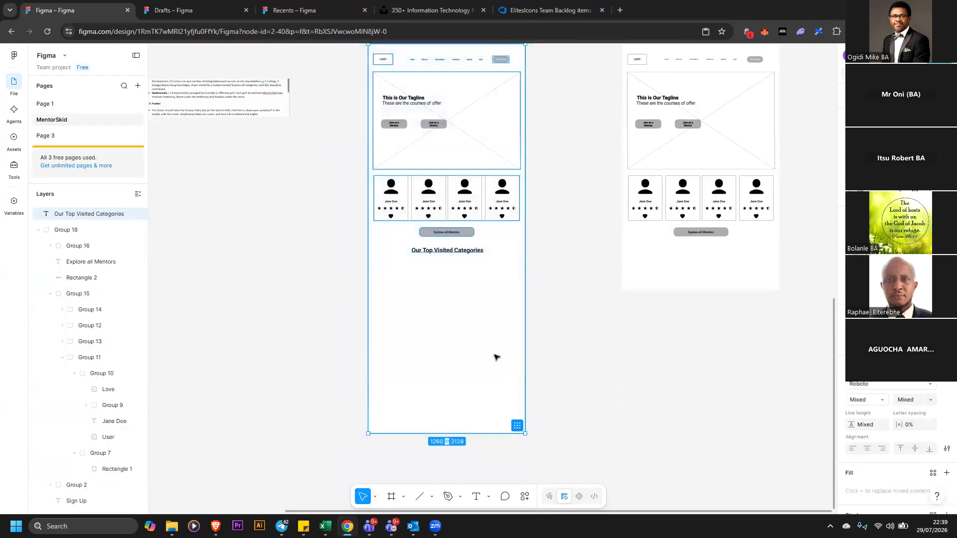
Open the Icons8 plugin and search its icons for image
{"action": "left_click", "coordinate": [565, 313]}
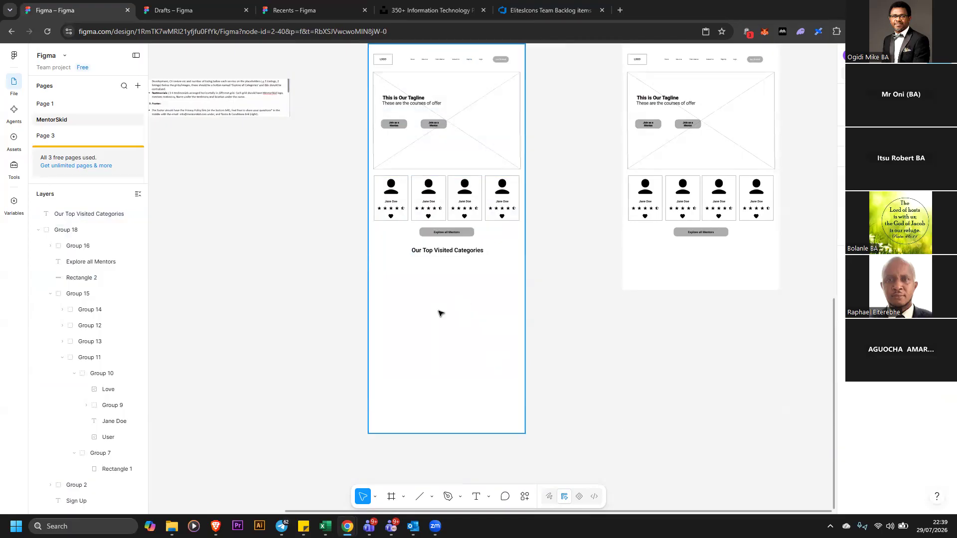
{"action": "left_click", "coordinate": [524, 498]}
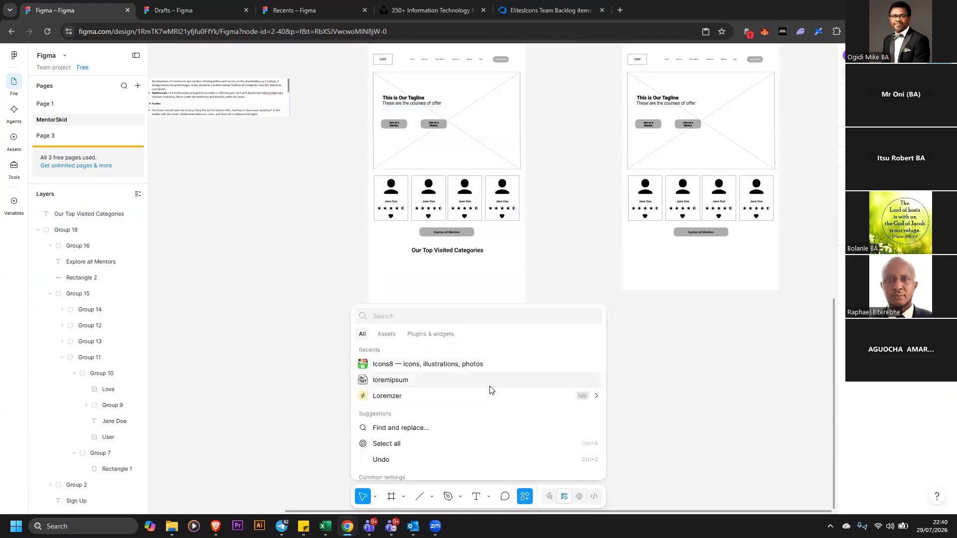
{"action": "left_click", "coordinate": [482, 368]}
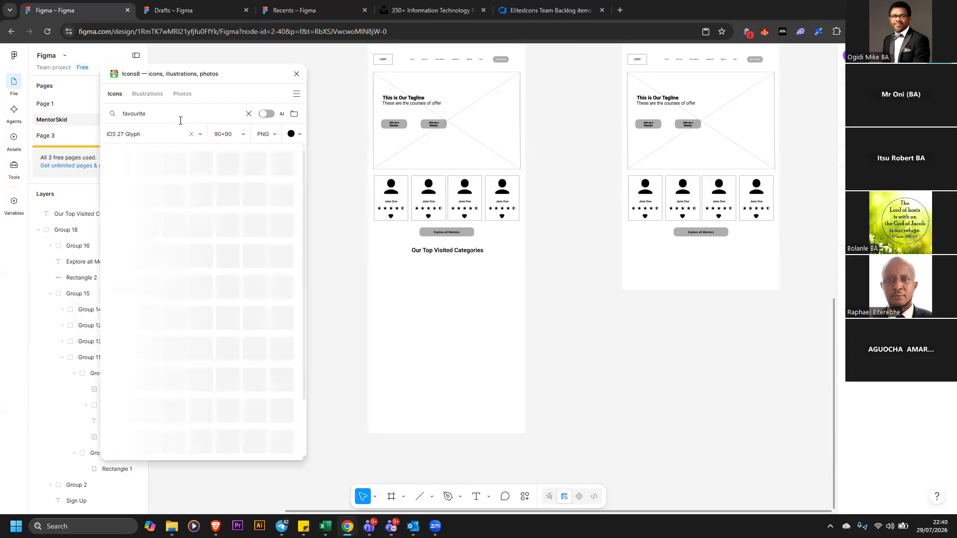
{"action": "left_click_drag", "start_coordinate": [183, 118], "coordinate": [122, 114]}
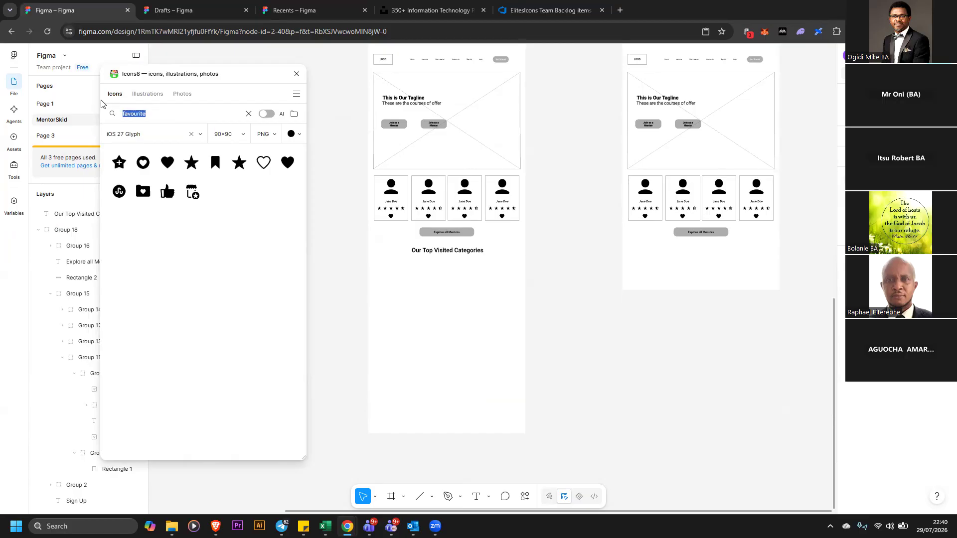
{"action": "type", "text": "image"}
{"action": "key", "text": "Return"}
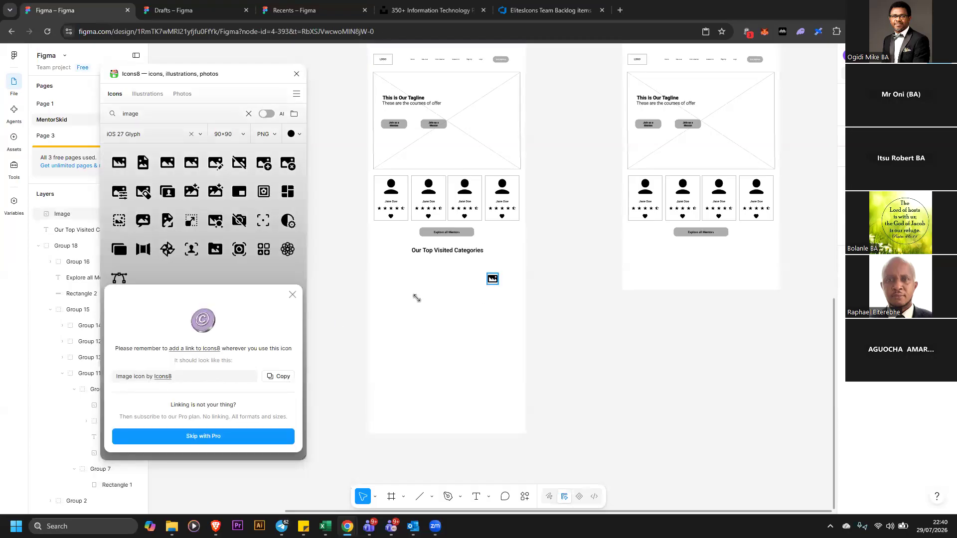
Place an image icon under the heading and resize it to about 285 × 269, then close the plugin
{"action": "left_click_drag", "start_coordinate": [418, 296], "coordinate": [505, 329]}
{"action": "left_click", "coordinate": [549, 323]}
{"action": "left_click", "coordinate": [457, 313]}
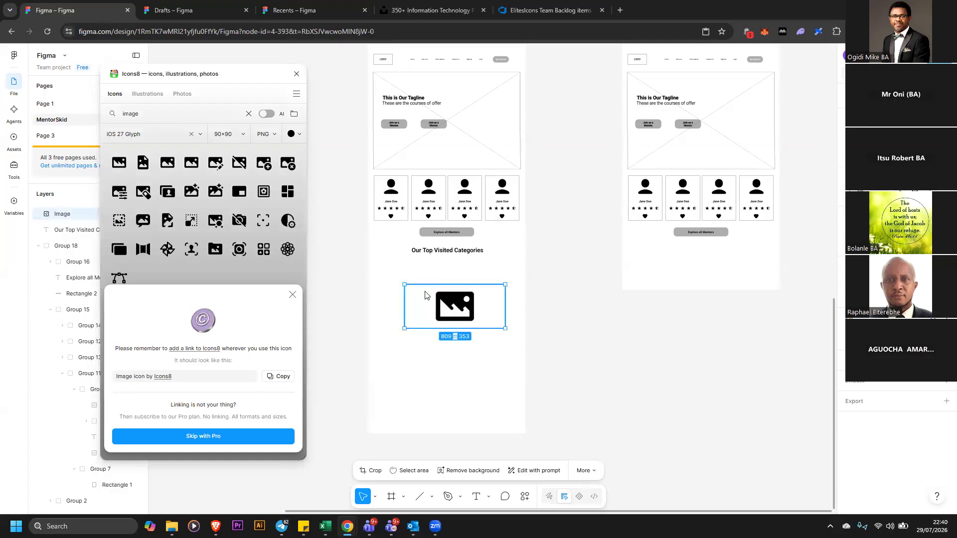
{"action": "left_click_drag", "start_coordinate": [461, 297], "coordinate": [403, 275]}
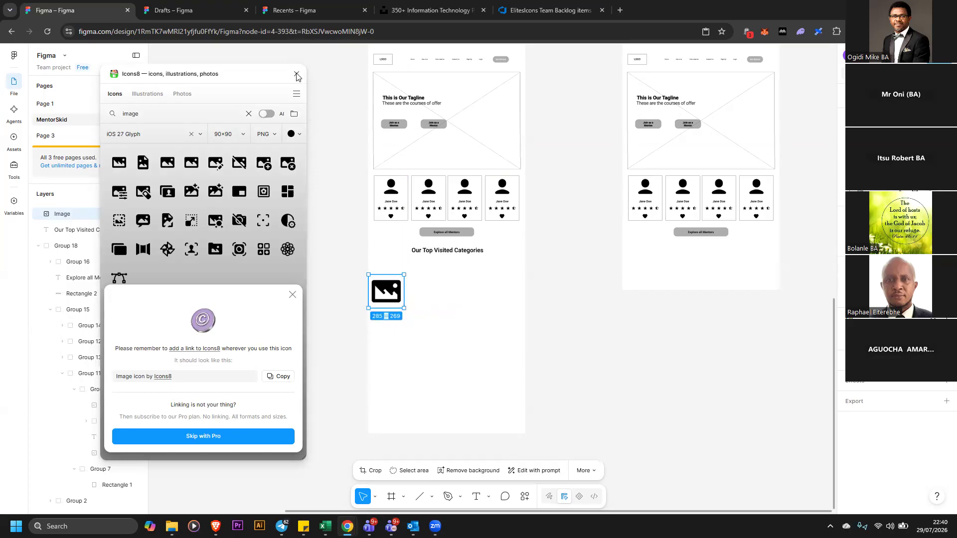
{"action": "key", "text": "Escape"}
{"action": "scroll", "coordinate": [305, 189], "scroll_direction": "up", "scroll_amount": 5}
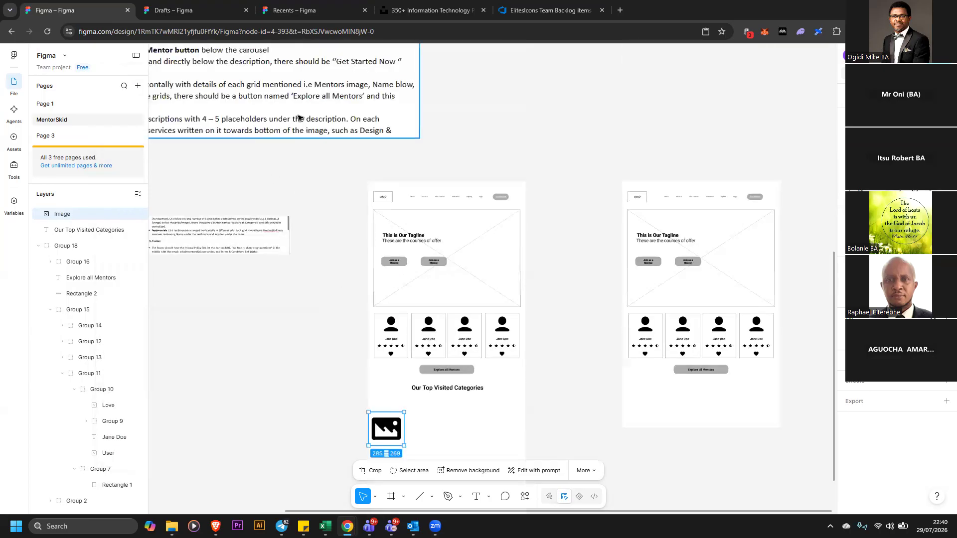
Nudge the backlog screenshot and duplicate the image icon beside the first one
{"action": "left_click", "coordinate": [300, 118]}
{"action": "left_click_drag", "start_coordinate": [300, 117], "coordinate": [336, 109]}
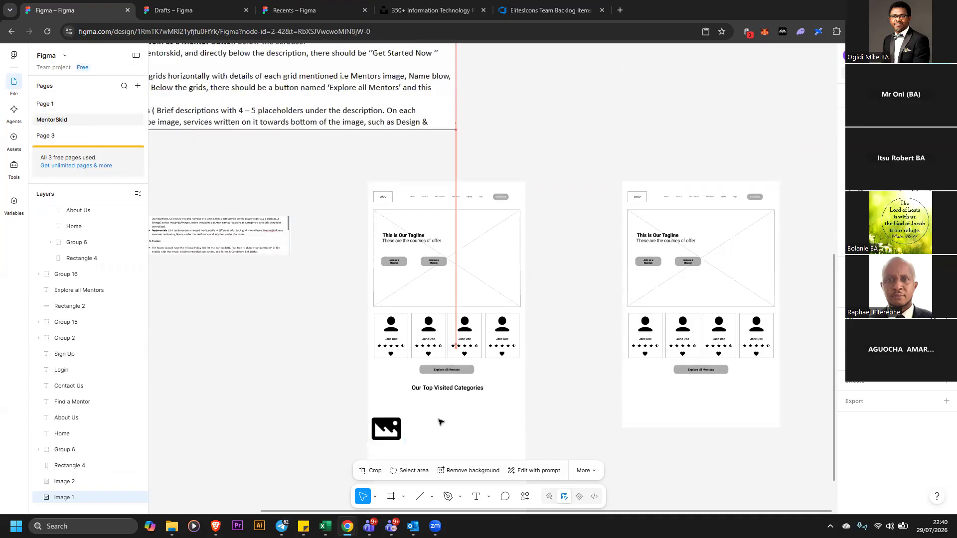
{"action": "scroll", "coordinate": [392, 415], "scroll_direction": "down", "scroll_amount": 1}
{"action": "left_click_drag", "start_coordinate": [398, 411], "coordinate": [438, 409]}
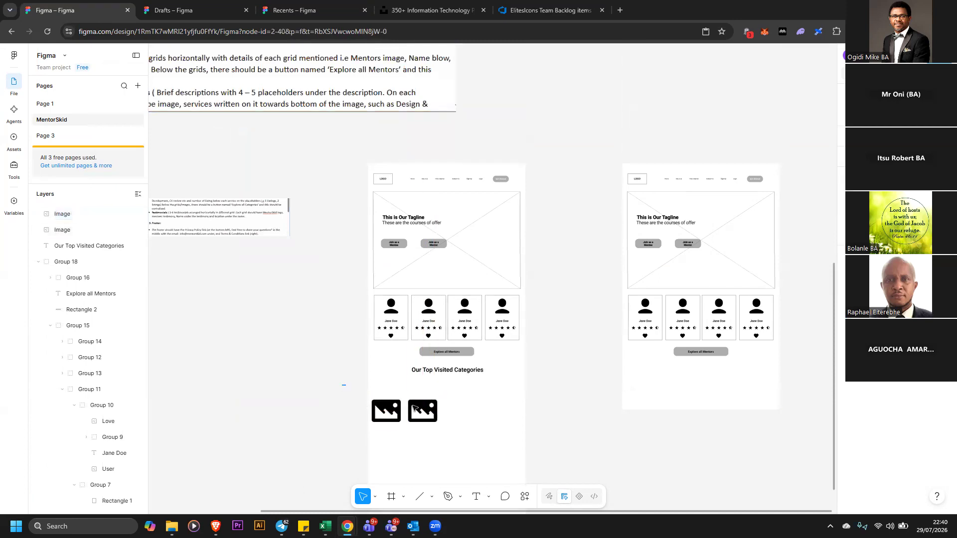
Duplicate the image icons to extend the row of category placeholders to the right
{"action": "left_click_drag", "start_coordinate": [344, 386], "coordinate": [476, 436]}
{"action": "left_click", "coordinate": [356, 397]}
{"action": "left_click", "coordinate": [385, 410]}
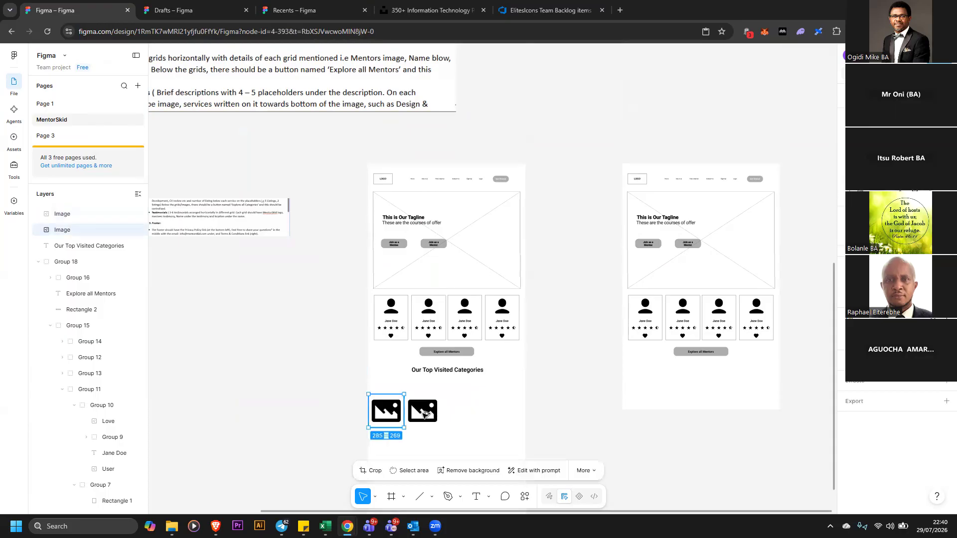
{"action": "left_click", "coordinate": [425, 413]}
{"action": "left_click_drag", "start_coordinate": [437, 409], "coordinate": [546, 411]}
{"action": "left_click", "coordinate": [531, 416]}
Lock the home page wireframe frame so its contents can be box-selected
{"action": "left_click", "coordinate": [313, 385]}
{"action": "left_click", "coordinate": [374, 372]}
{"action": "right_click", "coordinate": [382, 382]}
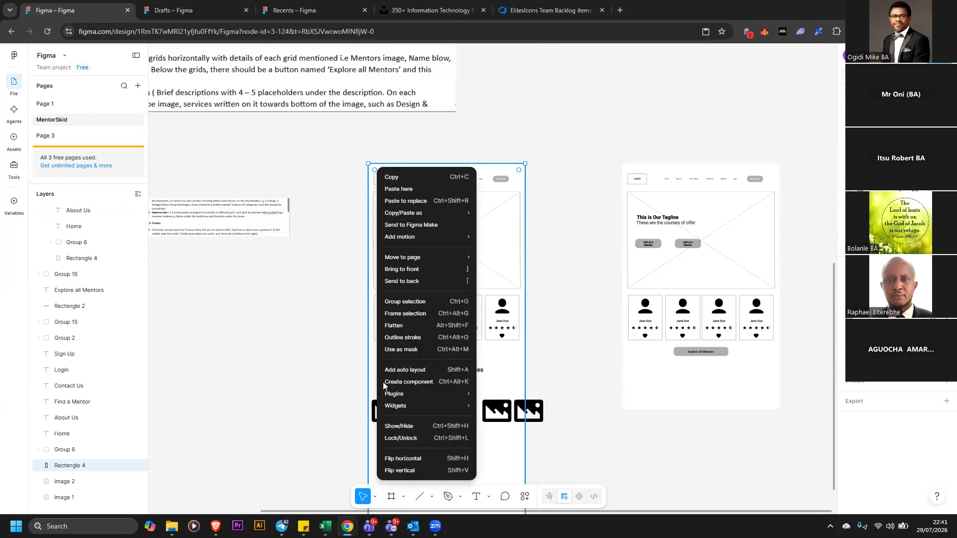
{"action": "left_click", "coordinate": [415, 438]}
Shift the rightmost image icon left so the row fits within the frame
{"action": "left_click_drag", "start_coordinate": [317, 389], "coordinate": [553, 434]}
{"action": "left_click_drag", "start_coordinate": [543, 393], "coordinate": [532, 406]}
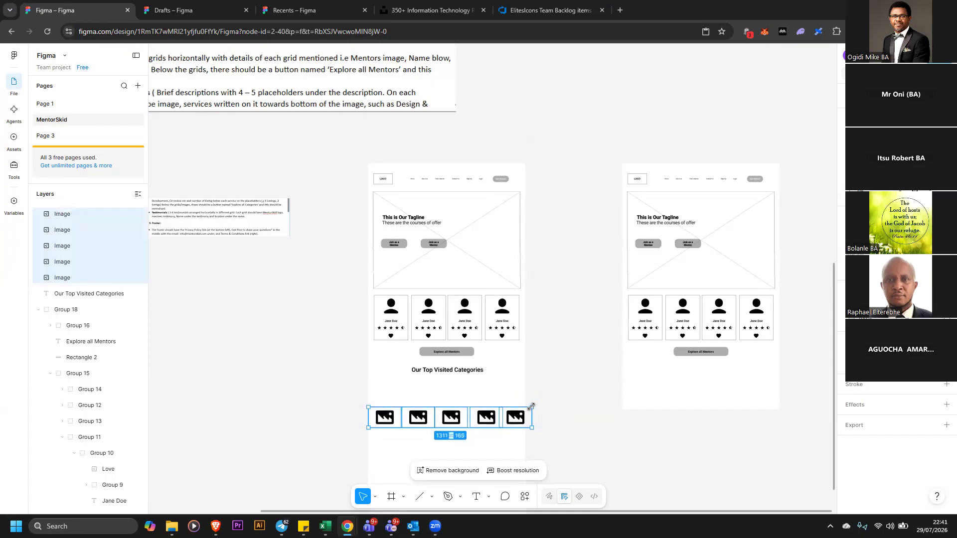
{"action": "left_click", "coordinate": [544, 428]}
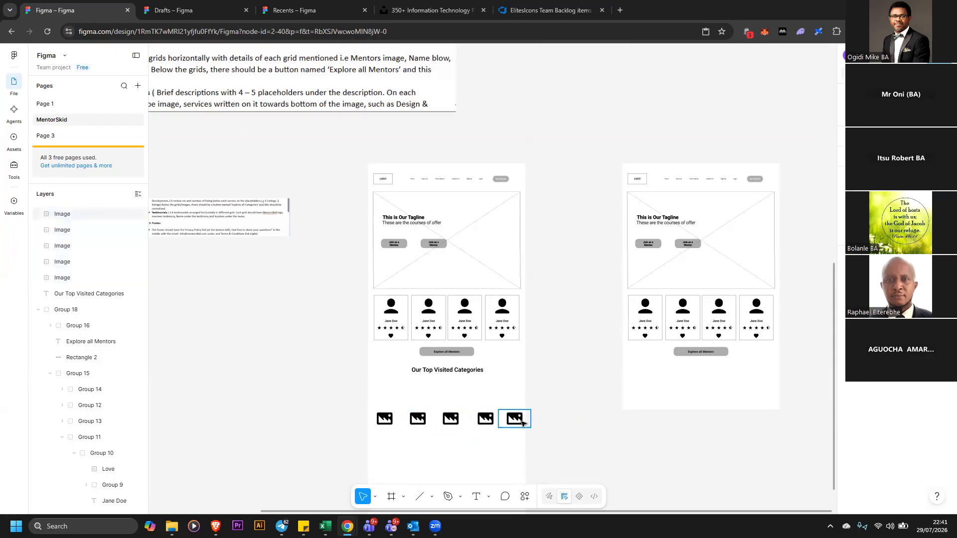
{"action": "left_click", "coordinate": [522, 423]}
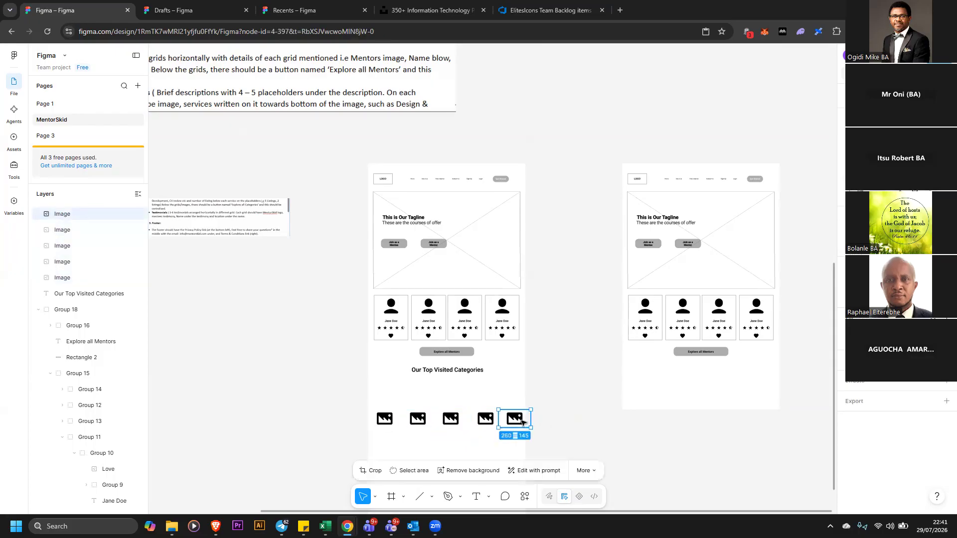
{"action": "left_click_drag", "start_coordinate": [516, 422], "coordinate": [503, 425]}
Distribute the five image icons with equal horizontal spacing and move the row up under the heading
{"action": "left_click_drag", "start_coordinate": [393, 419], "coordinate": [554, 450]}
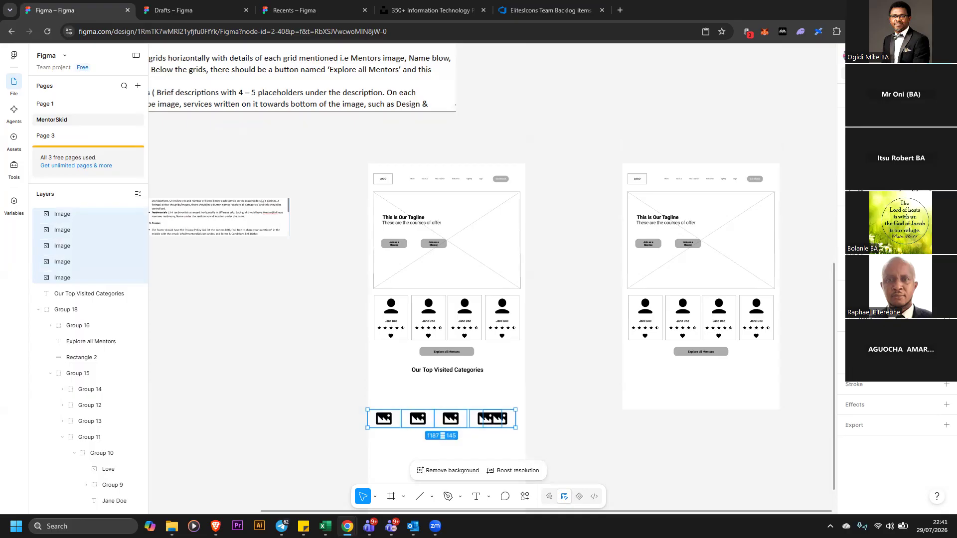
{"action": "left_click", "coordinate": [823, 187]}
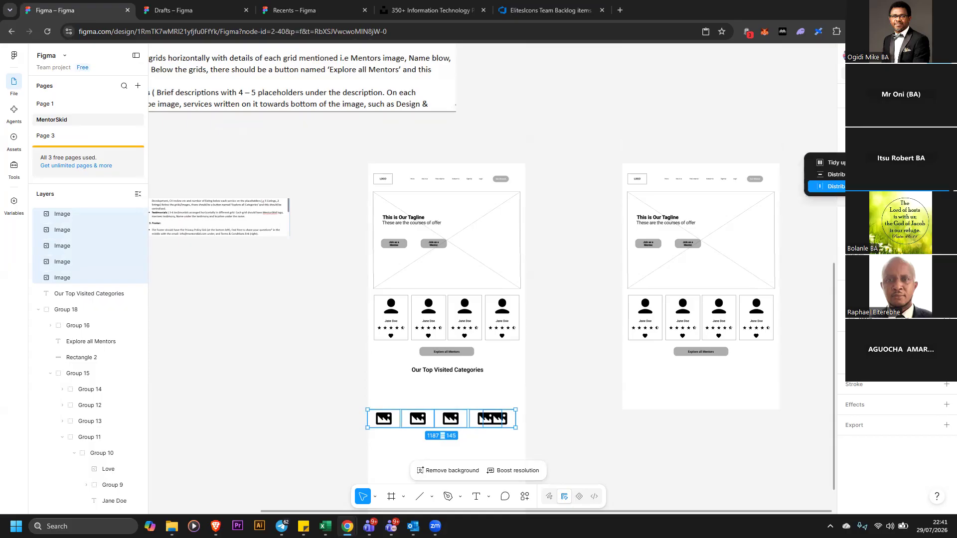
{"action": "left_click", "coordinate": [828, 186]}
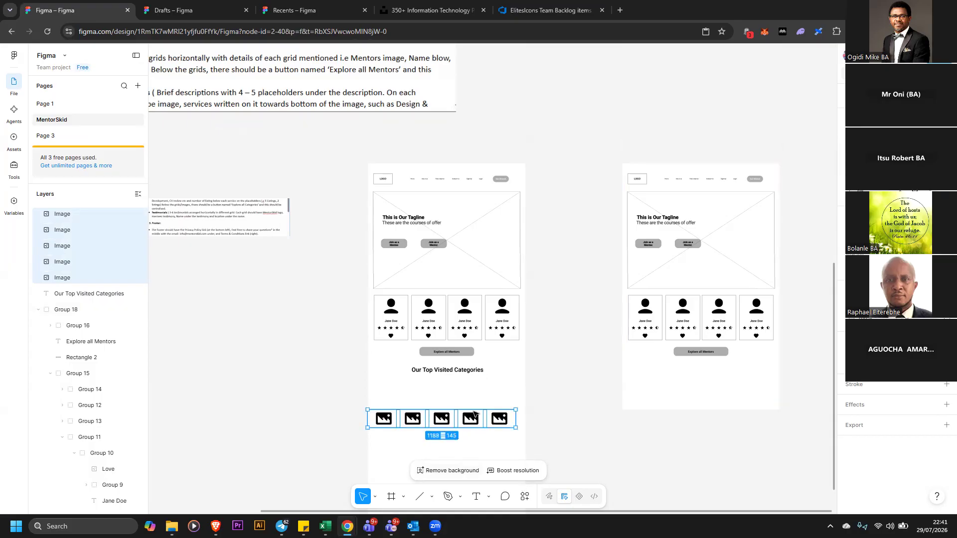
{"action": "left_click_drag", "start_coordinate": [446, 423], "coordinate": [451, 403]}
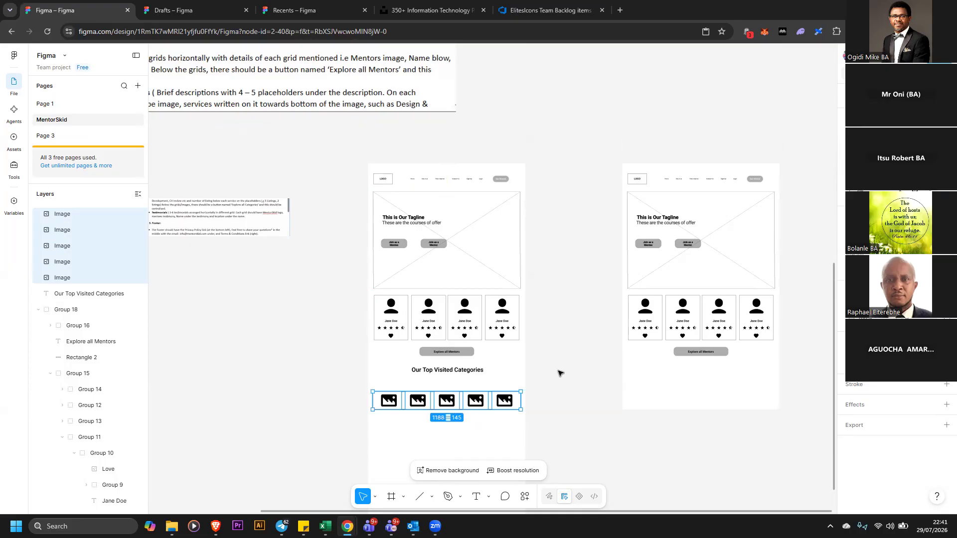
{"action": "left_click", "coordinate": [543, 378]}
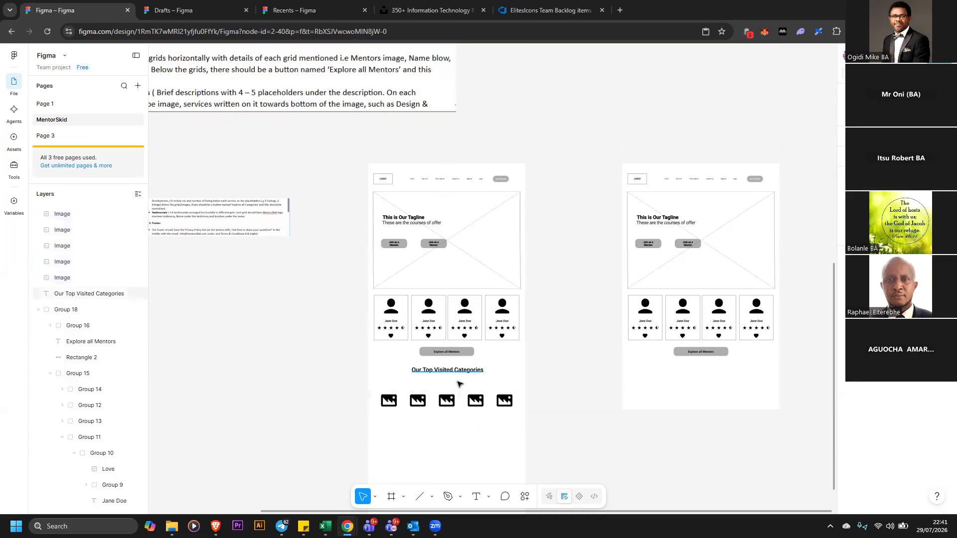
Group the Explore all Mentors button's rectangle and label and reposition it above the categories heading
{"action": "left_click_drag", "start_coordinate": [457, 370], "coordinate": [333, 314]}
{"action": "left_click_drag", "start_coordinate": [447, 355], "coordinate": [263, 319]}
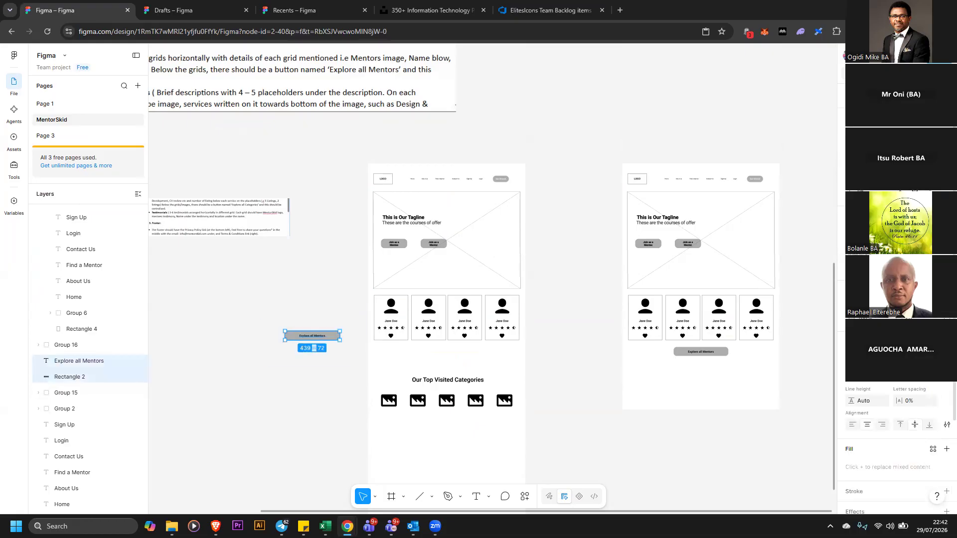
{"action": "right_click", "coordinate": [331, 338]}
{"action": "left_click", "coordinate": [359, 289]}
{"action": "left_click_drag", "start_coordinate": [332, 338], "coordinate": [468, 359]}
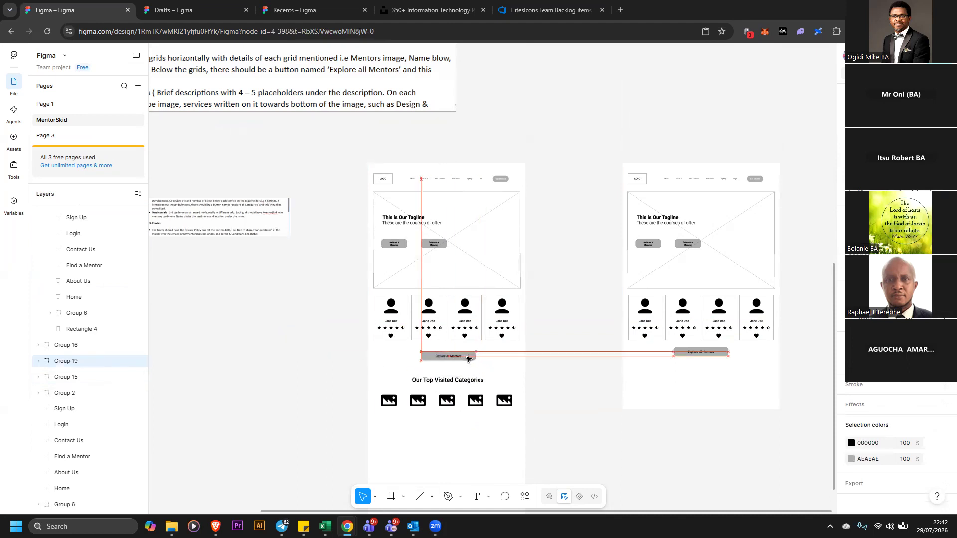
{"action": "left_click_drag", "start_coordinate": [492, 362], "coordinate": [494, 362]}
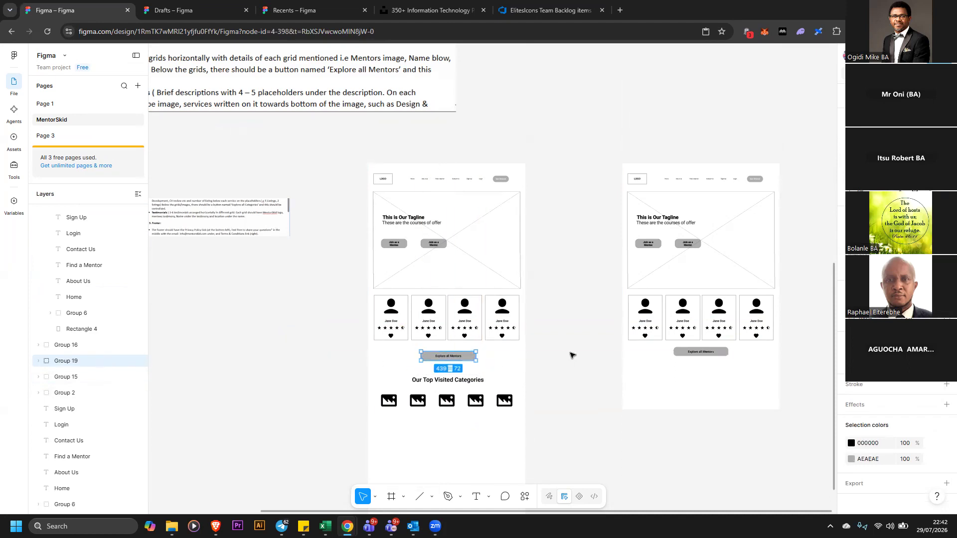
Ungroup the contents of the second home page wireframe
{"action": "scroll", "coordinate": [569, 381], "scroll_direction": "down", "scroll_amount": 1}
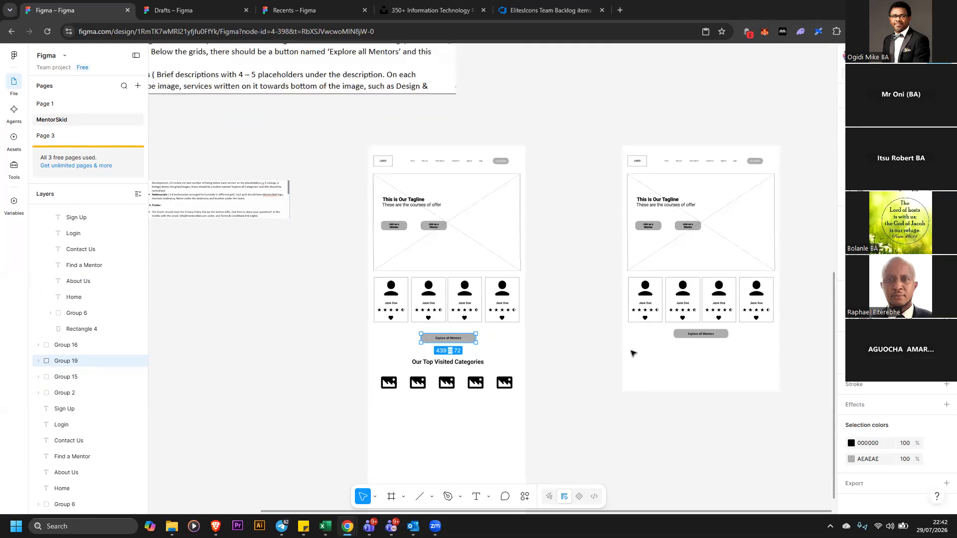
{"action": "scroll", "coordinate": [757, 159], "scroll_direction": "down", "scroll_amount": 1}
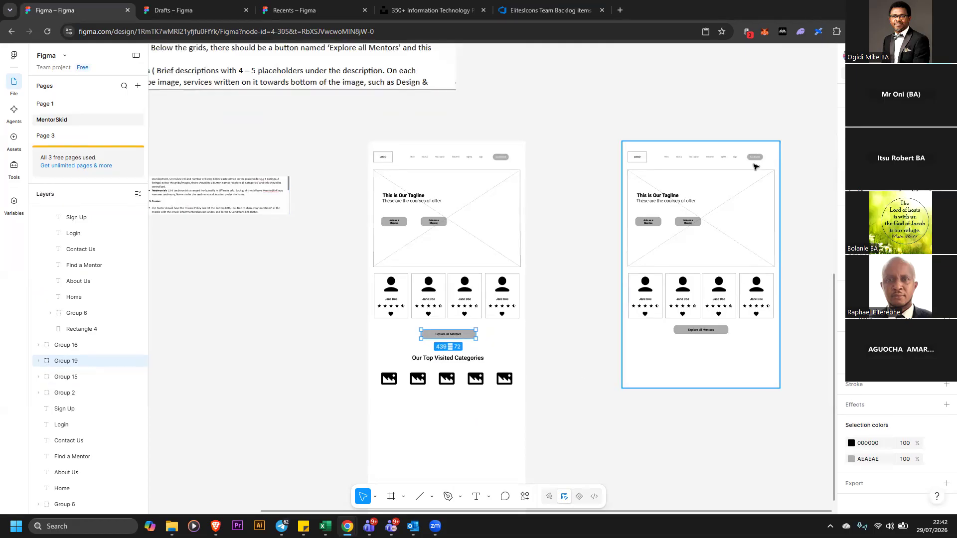
{"action": "left_click", "coordinate": [749, 156]}
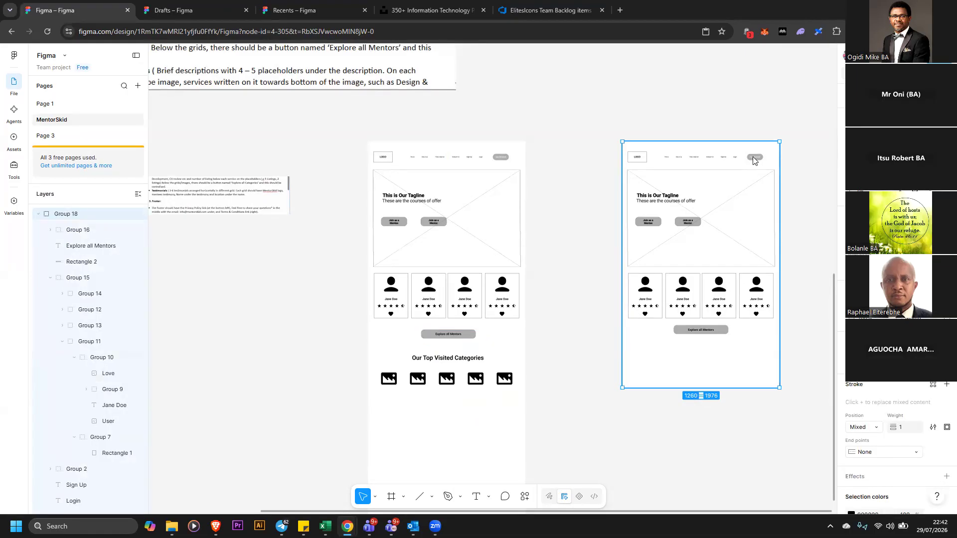
{"action": "right_click", "coordinate": [772, 255]}
{"action": "left_click", "coordinate": [781, 299]}
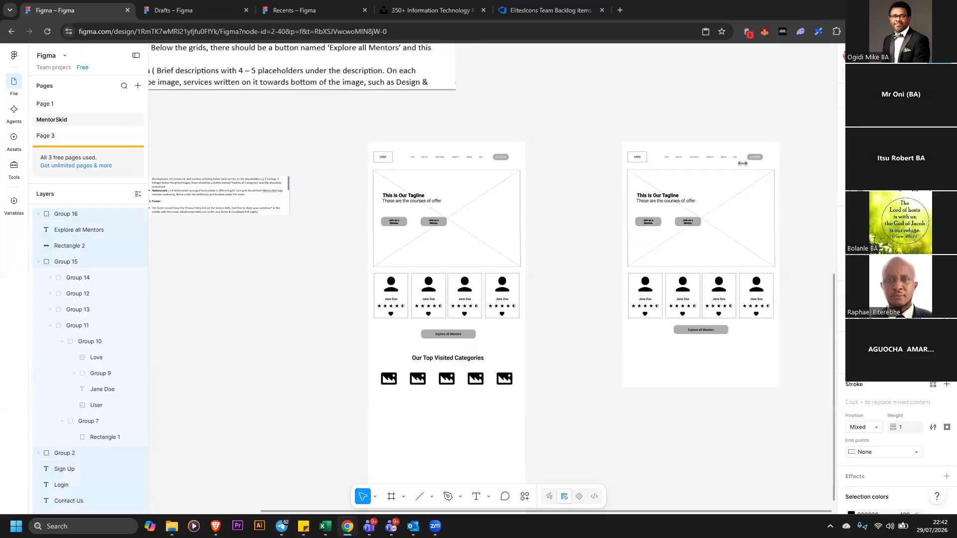
Recolor the Get Started button in the second wireframe to yellow
{"action": "left_click", "coordinate": [756, 157]}
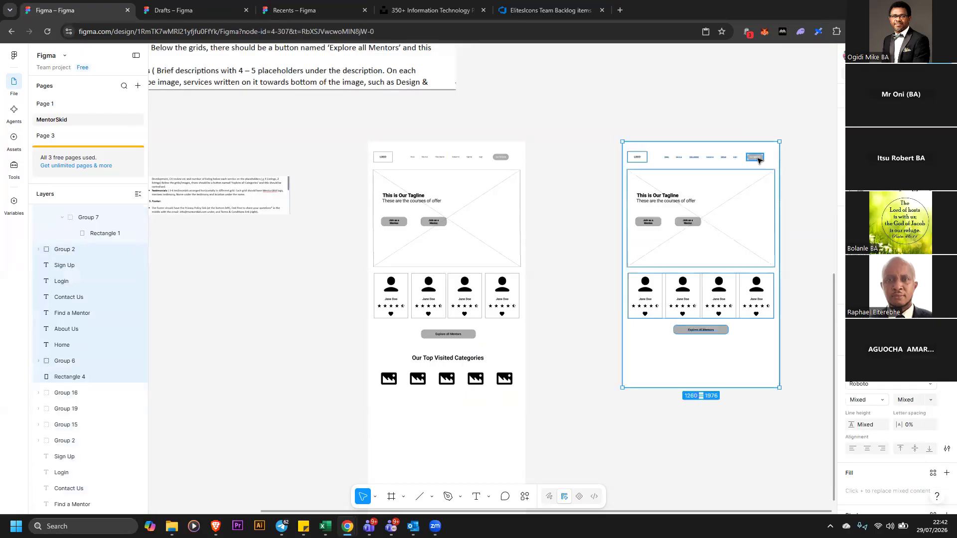
{"action": "left_click", "coordinate": [852, 443]}
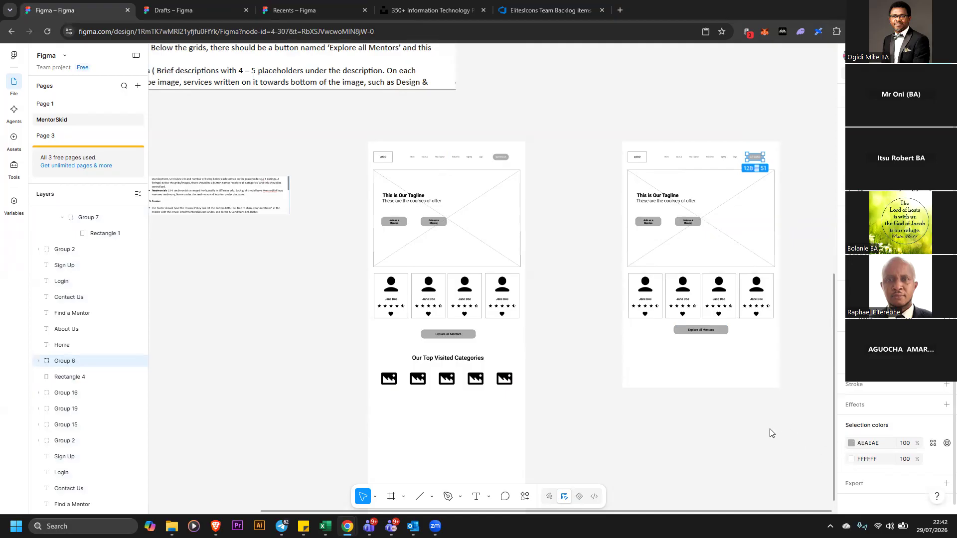
{"action": "left_click_drag", "start_coordinate": [759, 423], "coordinate": [759, 421]}
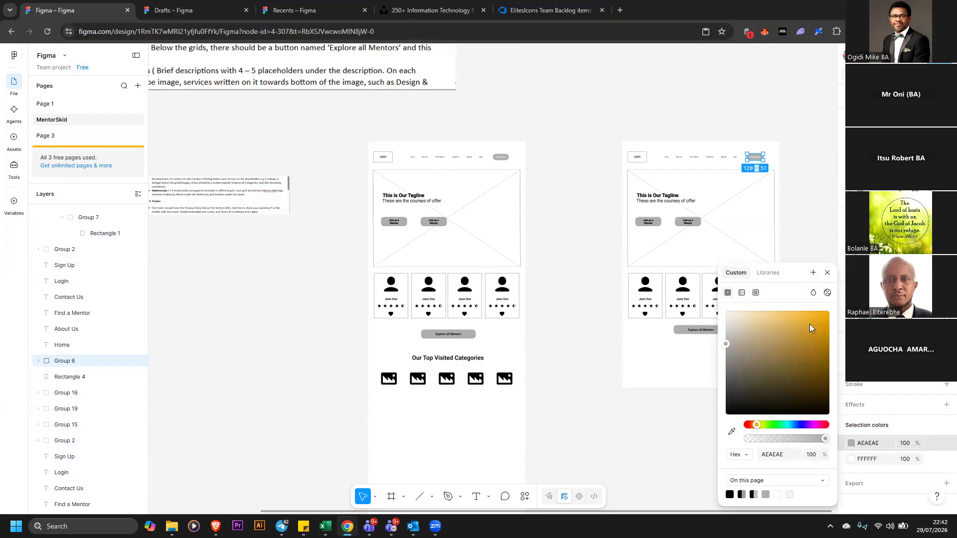
{"action": "left_click", "coordinate": [824, 312]}
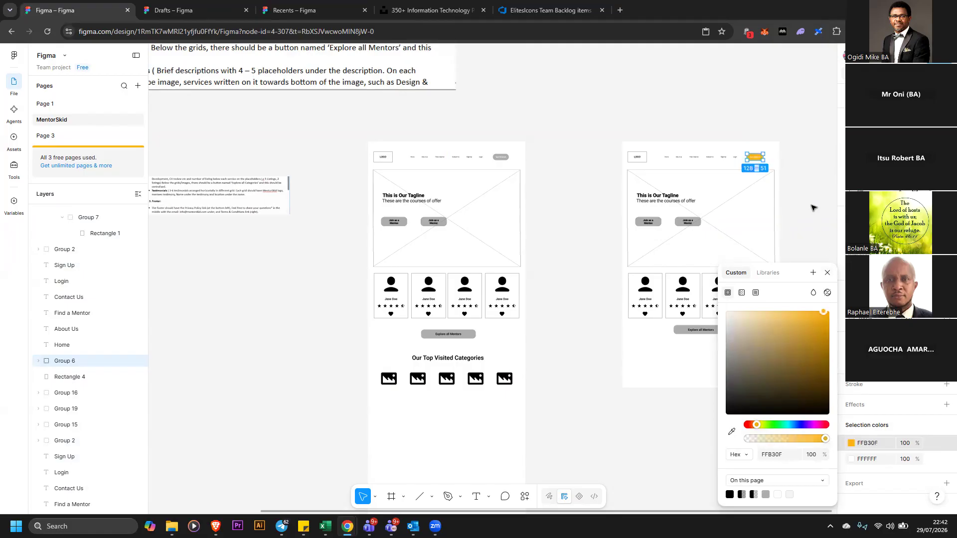
{"action": "left_click", "coordinate": [808, 205]}
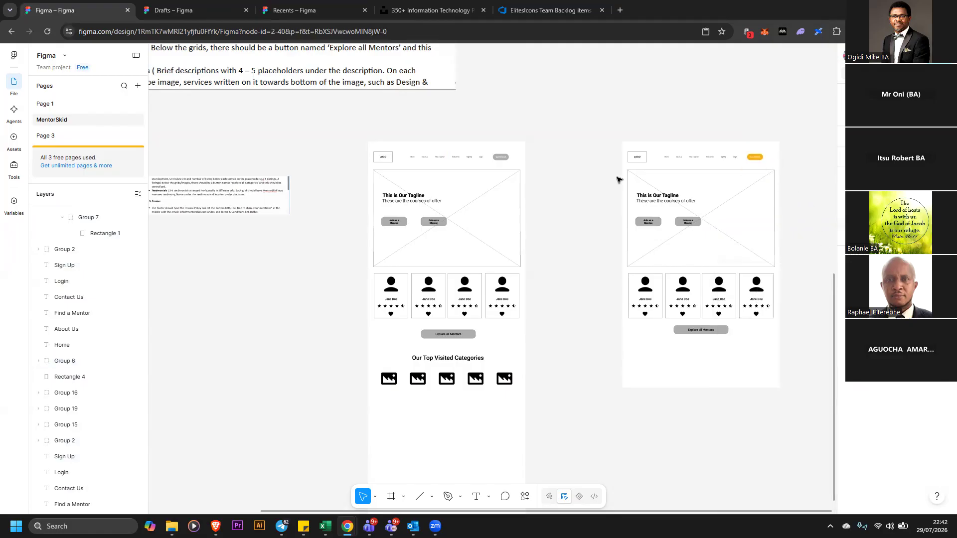
Replace the second wireframe's LOGO text with MENTORSKID
{"action": "double_click", "coordinate": [636, 158]}
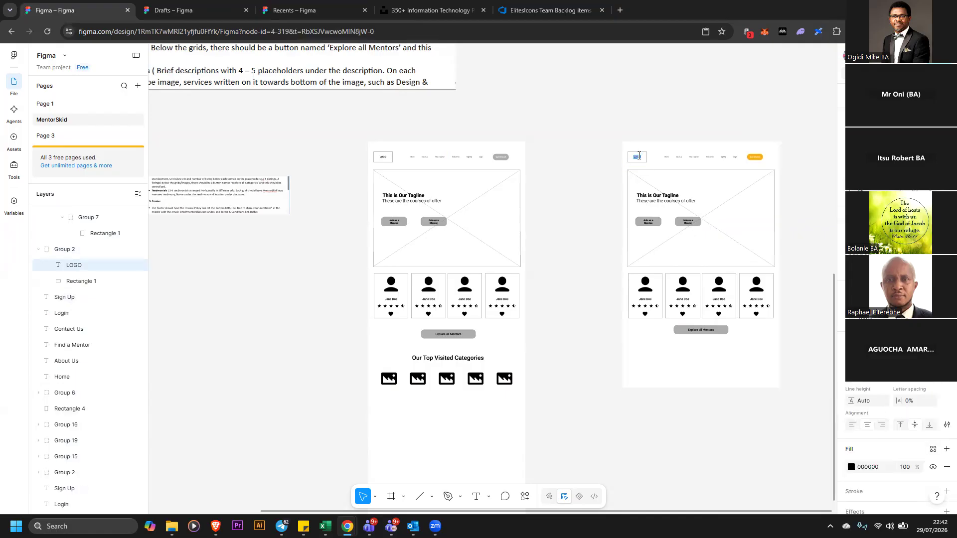
{"action": "type", "text": "MENTORSKID"}
{"action": "left_click", "coordinate": [568, 172]}
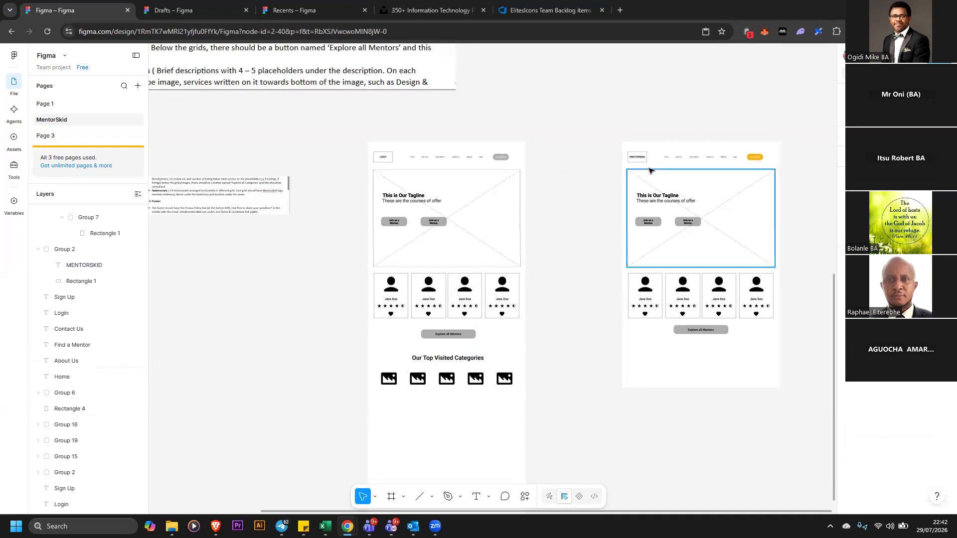
Remove the stroke from the logo box in the second wireframe
{"action": "left_click", "coordinate": [637, 157]}
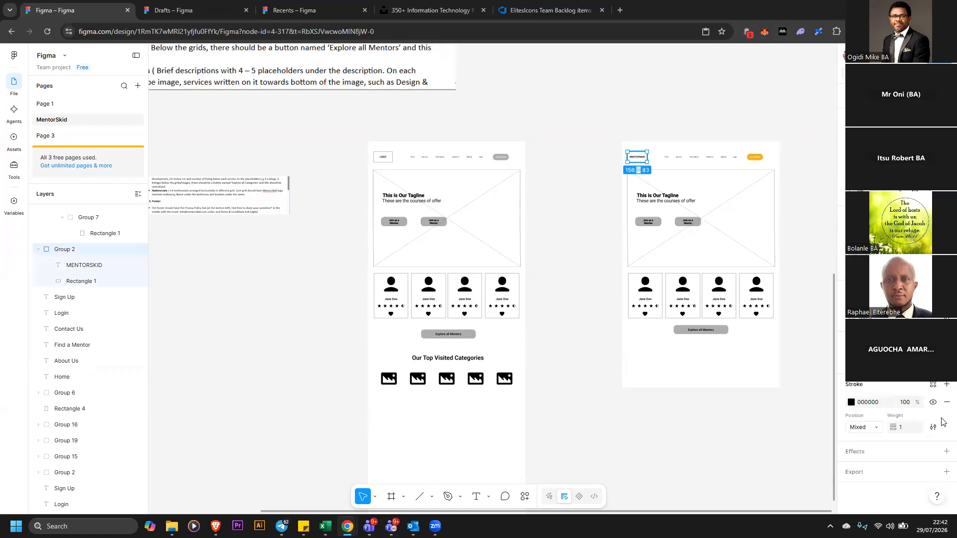
{"action": "left_click", "coordinate": [946, 402]}
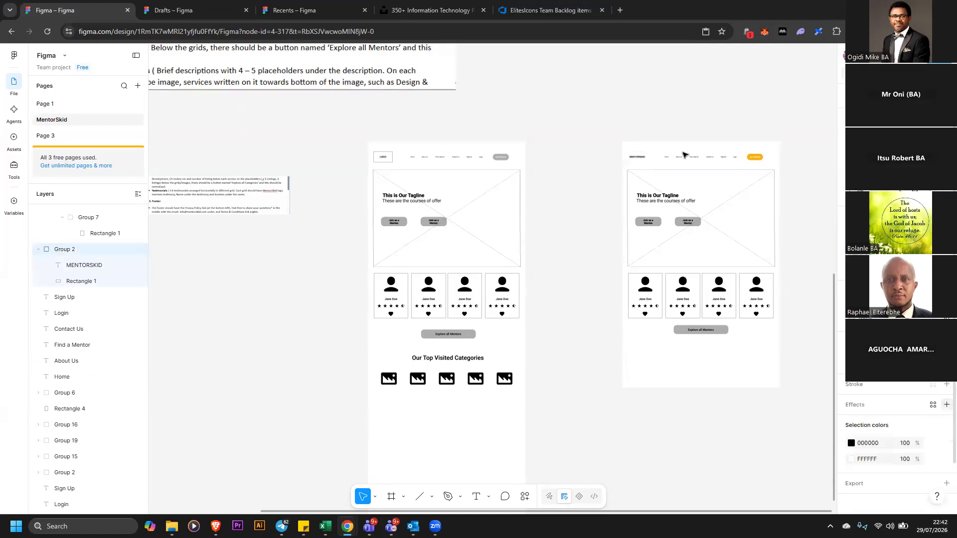
{"action": "left_click", "coordinate": [643, 160]}
{"action": "left_click_drag", "start_coordinate": [643, 159], "coordinate": [646, 159]}
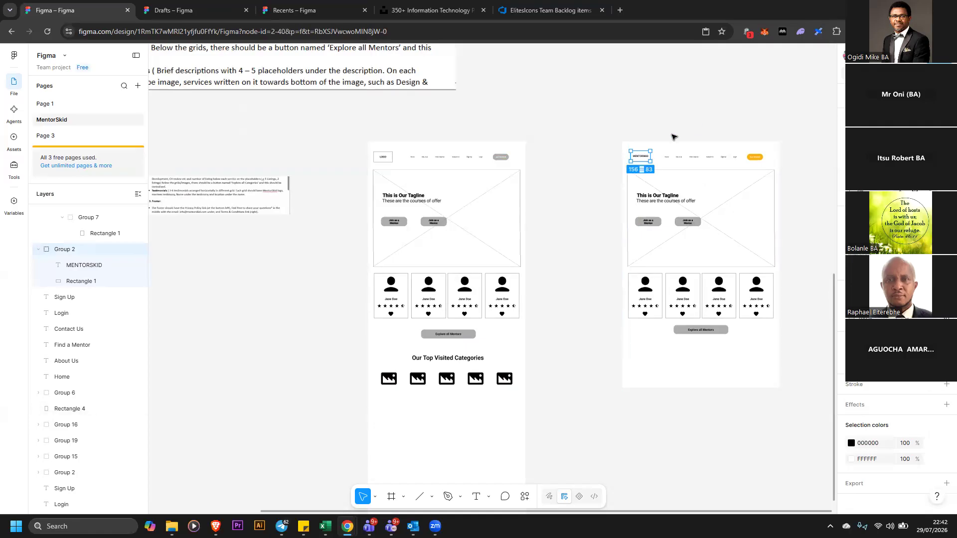
Color the MENTORSKID logo text yellow FFB30F
{"action": "double_click", "coordinate": [642, 157]}
{"action": "double_click", "coordinate": [643, 159]}
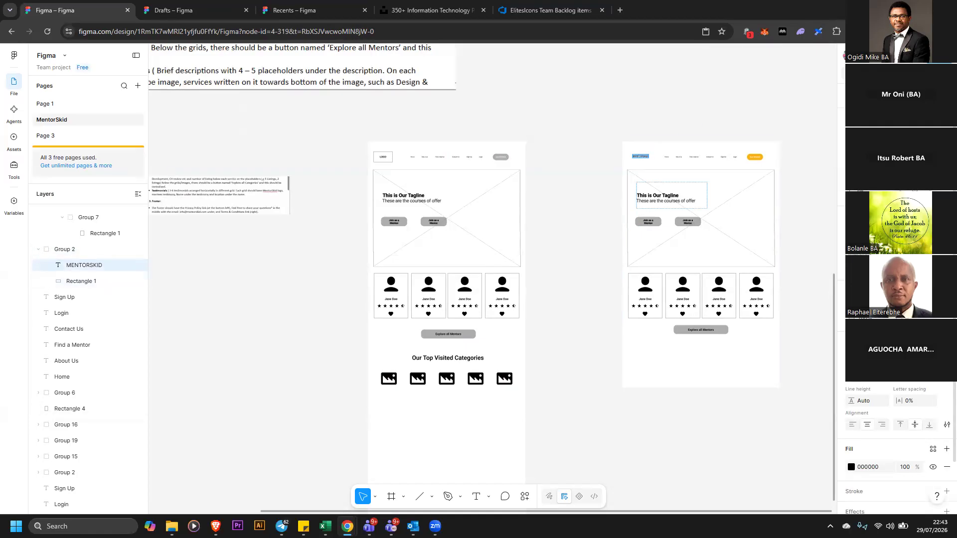
{"action": "left_click", "coordinate": [930, 375]}
{"action": "left_click", "coordinate": [925, 388]}
{"action": "left_click", "coordinate": [852, 467]}
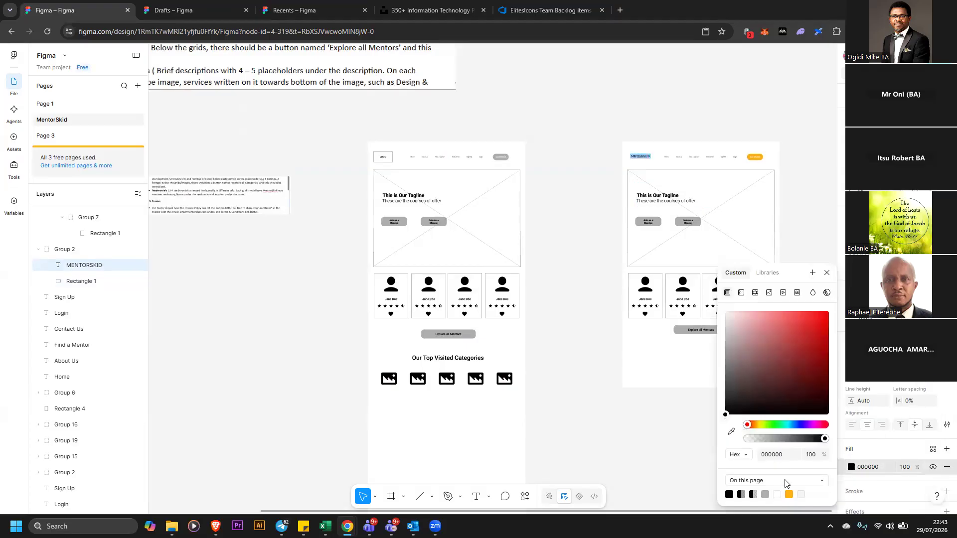
{"action": "left_click", "coordinate": [789, 495]}
{"action": "key", "text": "Escape"}
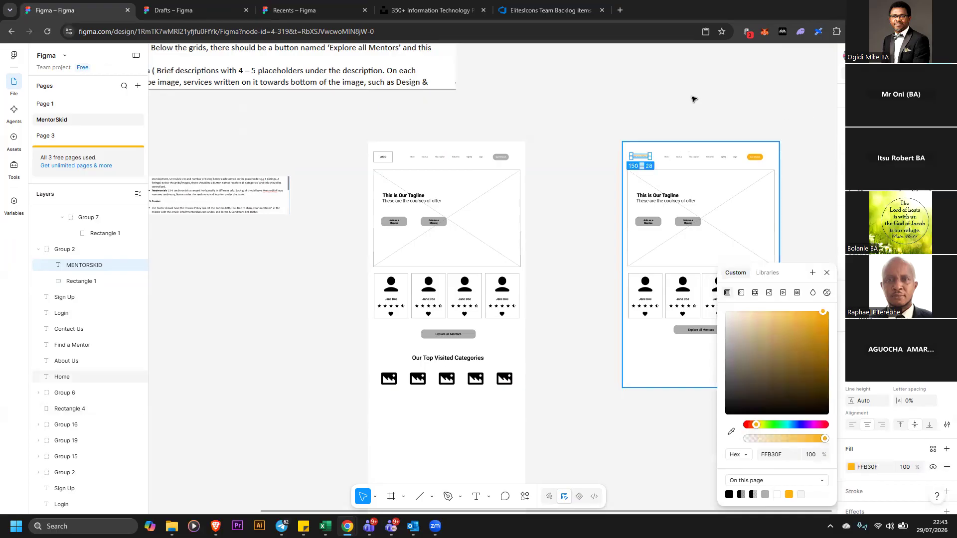
{"action": "key", "text": "Escape"}
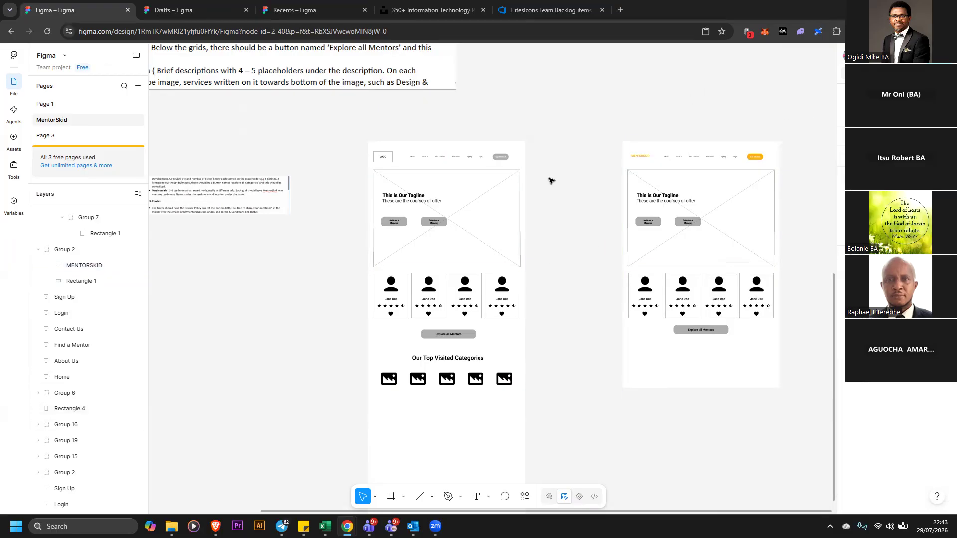
Zoom in to inspect the second wireframe's header and hero area
{"action": "scroll", "coordinate": [557, 178], "scroll_direction": "down", "scroll_amount": 1}
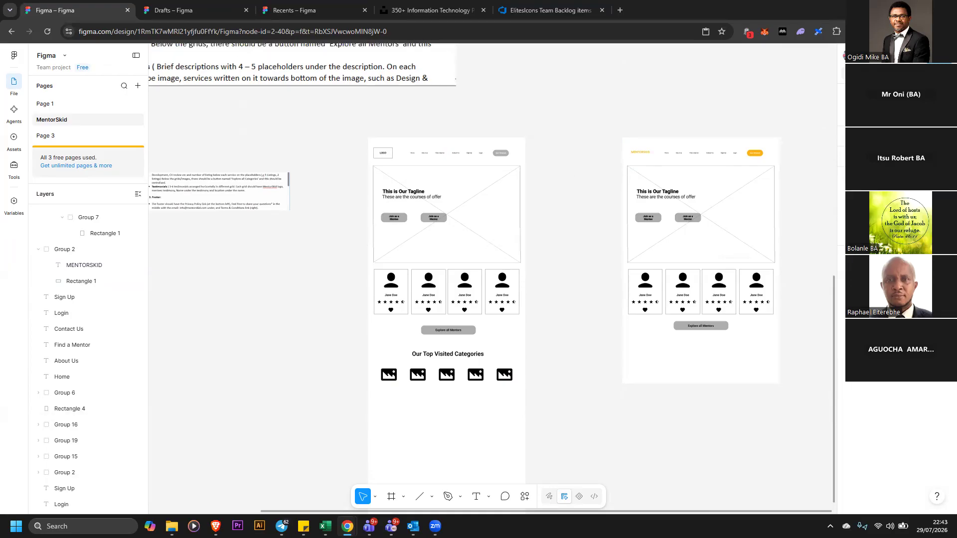
{"action": "scroll", "coordinate": [828, 97], "scroll_direction": "down", "scroll_amount": 1}
{"action": "left_click_drag", "start_coordinate": [602, 111], "coordinate": [735, 387]}
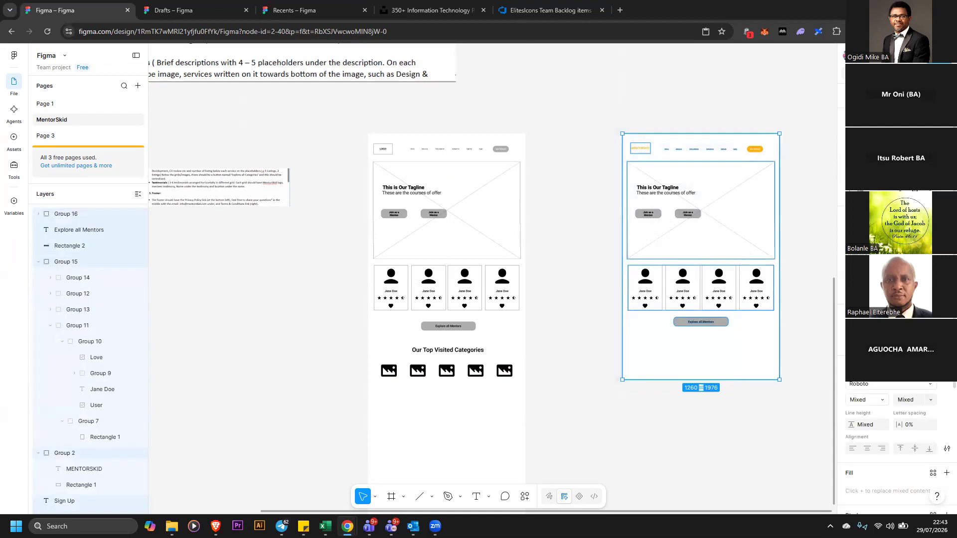
{"action": "key", "text": "ctrl+plus"}
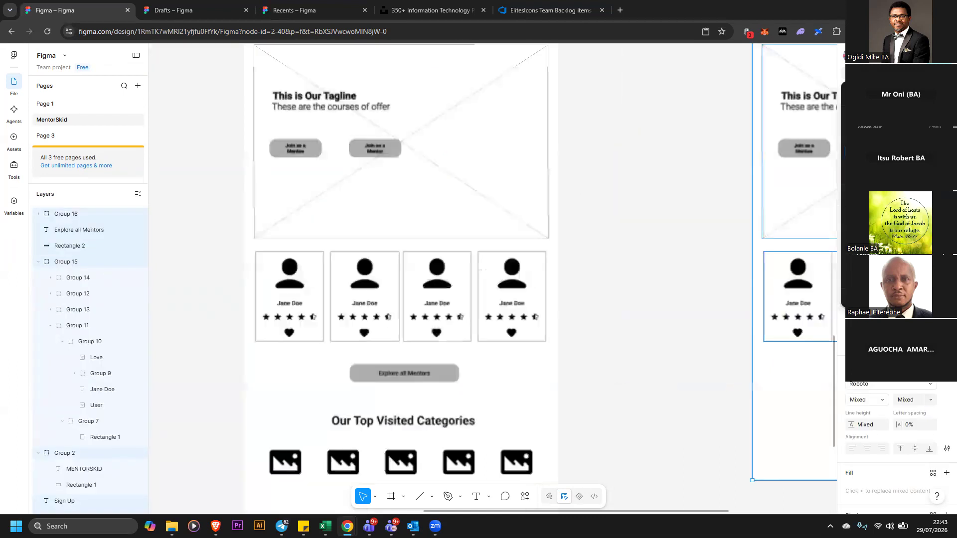
{"action": "left_click_drag", "start_coordinate": [674, 513], "coordinate": [787, 510]}
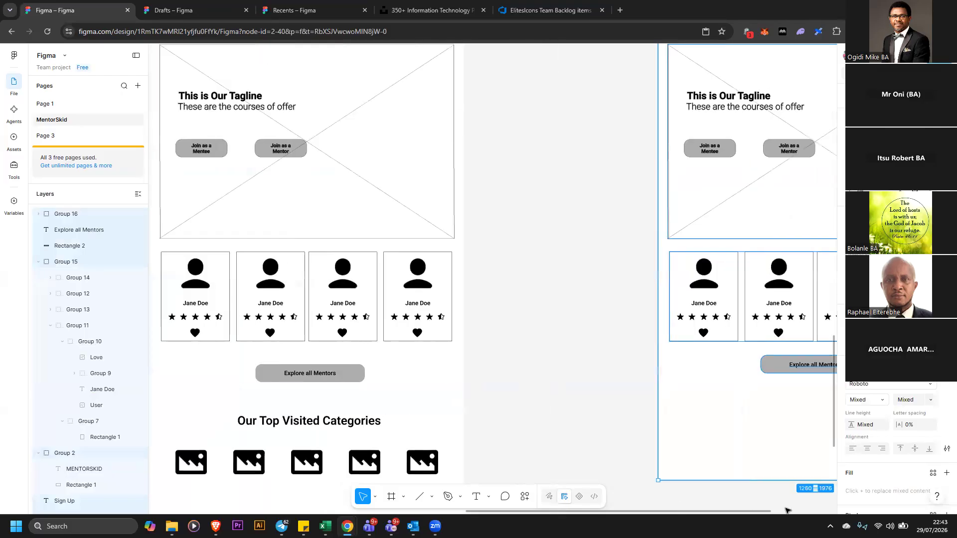
{"action": "scroll", "coordinate": [740, 278], "scroll_direction": "up", "scroll_amount": 1}
{"action": "scroll", "coordinate": [739, 277], "scroll_direction": "up", "scroll_amount": 2}
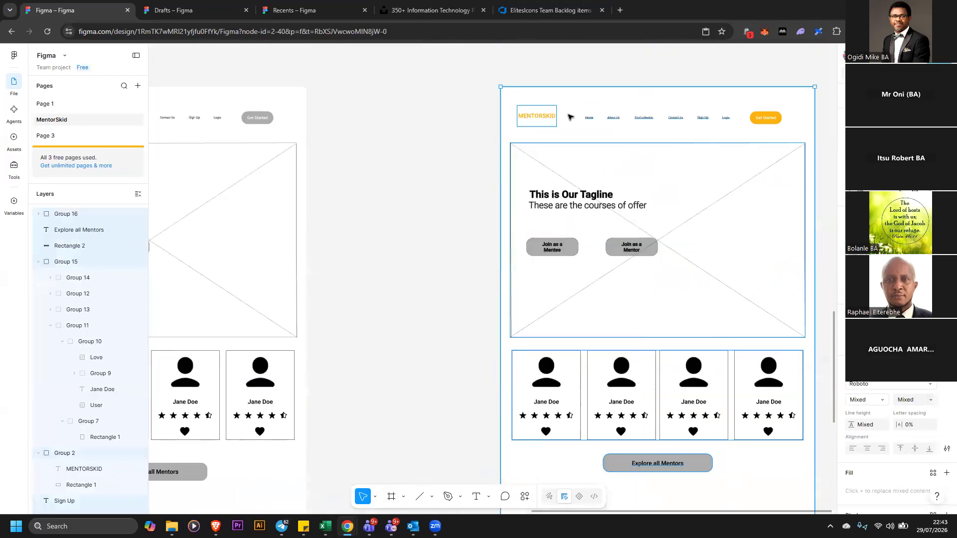
{"action": "left_click", "coordinate": [586, 102]}
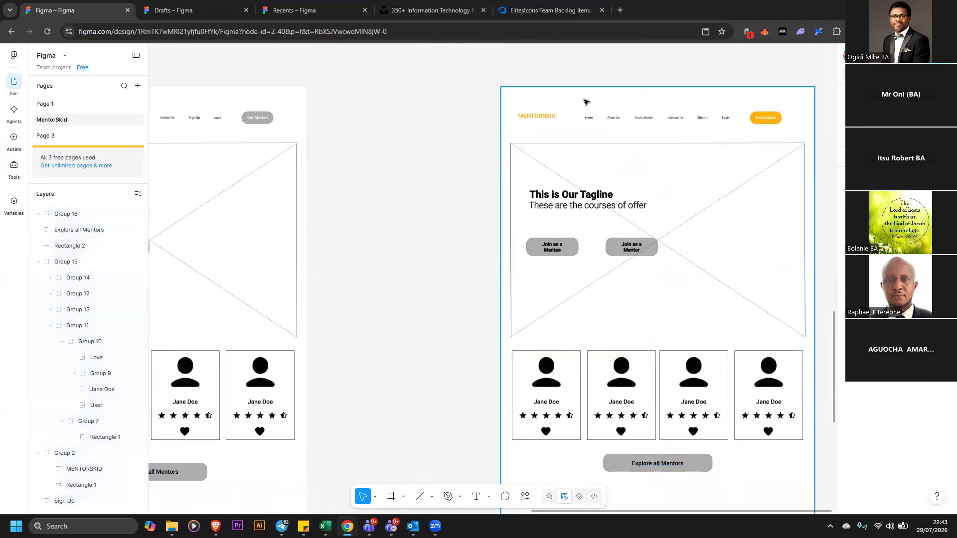
Ungroup the first wireframe's selected elements and unlock its background rectangle
{"action": "double_click", "coordinate": [630, 170]}
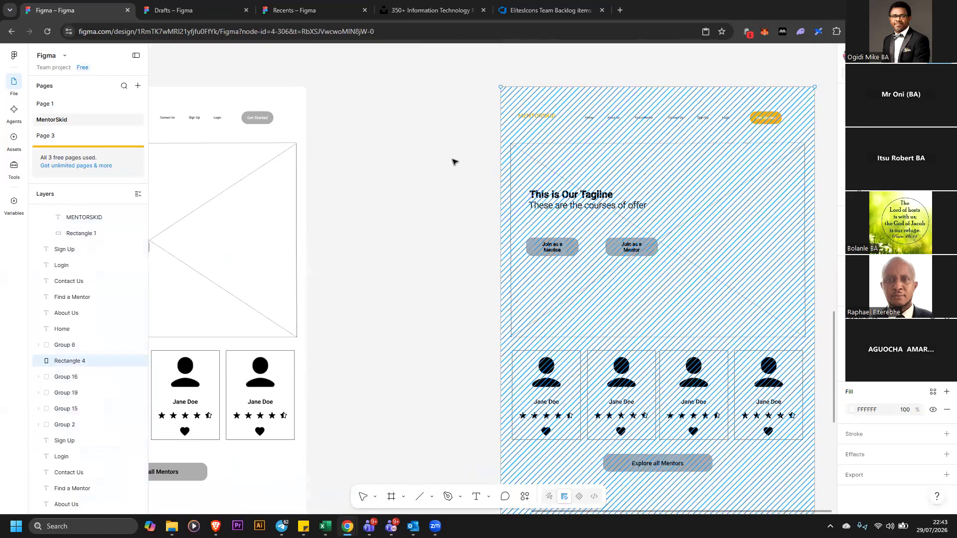
{"action": "key", "text": "Escape"}
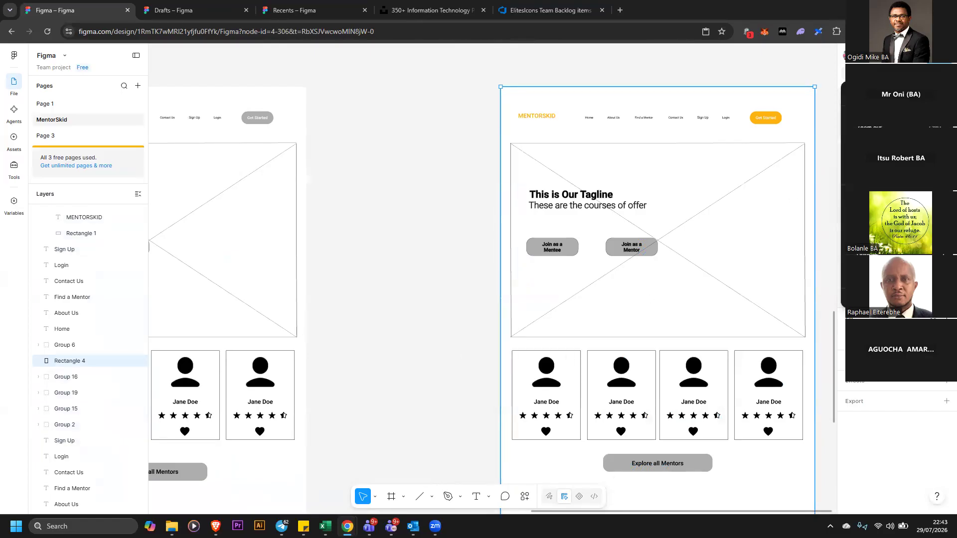
{"action": "key", "text": "minus"}
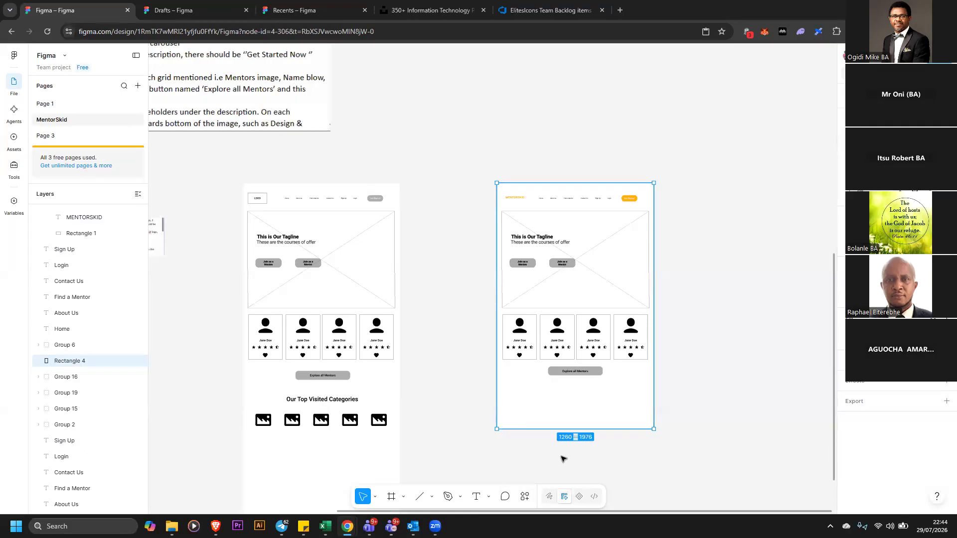
{"action": "mouse_move", "coordinate": [642, 423]}
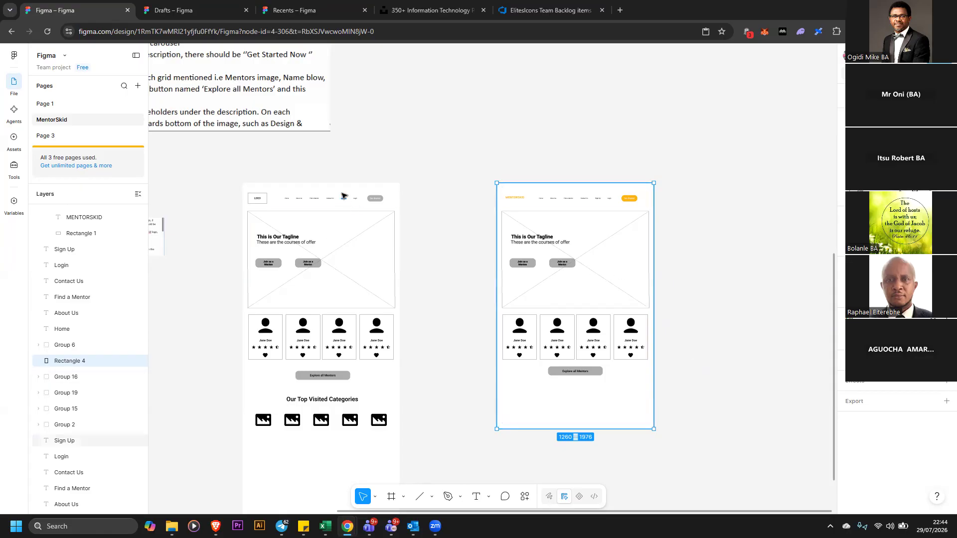
{"action": "left_click_drag", "start_coordinate": [220, 169], "coordinate": [337, 259]}
{"action": "right_click", "coordinate": [341, 210]}
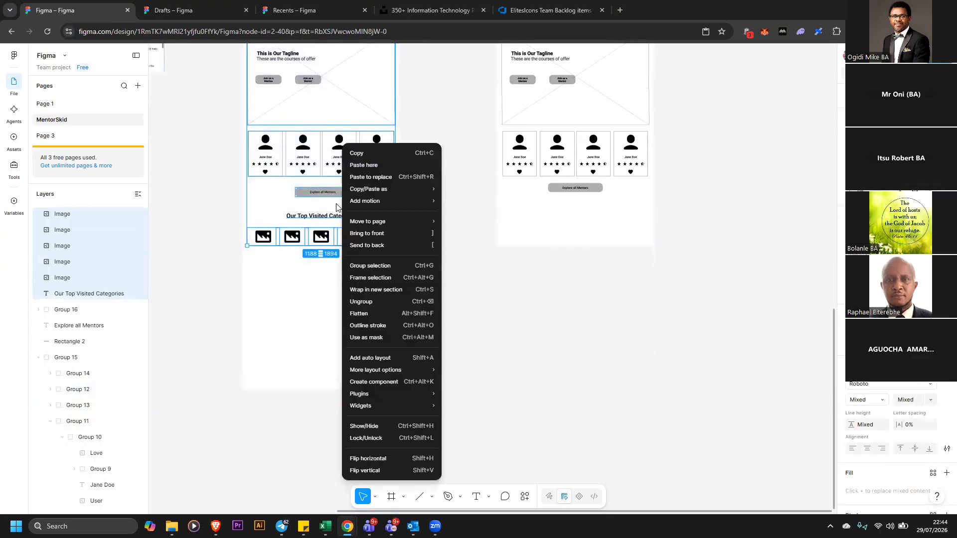
{"action": "left_click", "coordinate": [376, 303]}
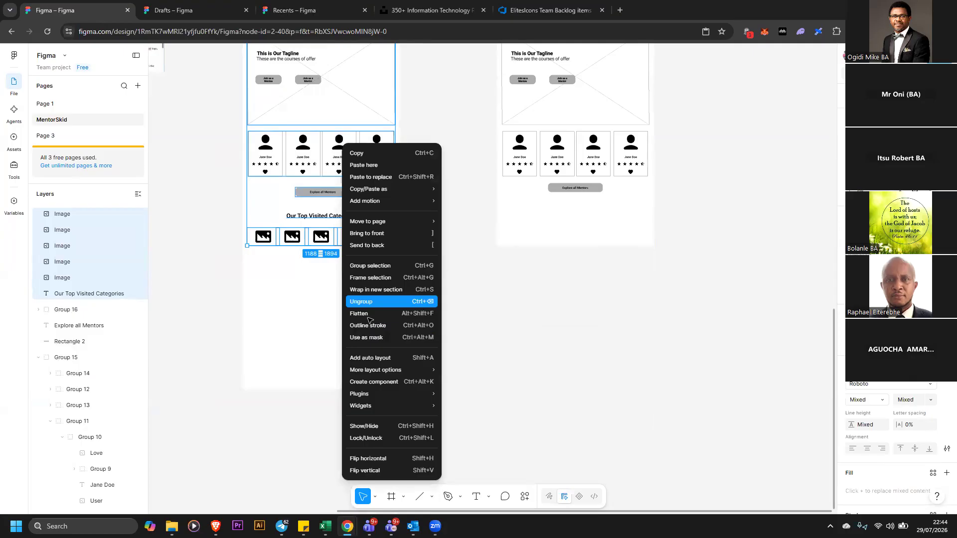
{"action": "right_click", "coordinate": [358, 313]}
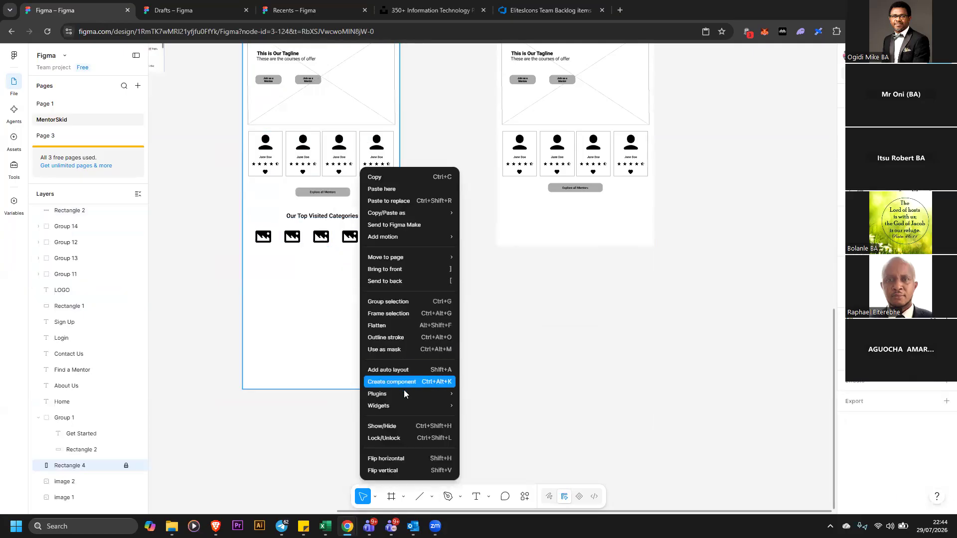
{"action": "left_click", "coordinate": [415, 438]}
Copy the header's yellow Get Started button into the second wireframe's banner area
{"action": "left_click", "coordinate": [629, 356]}
{"action": "scroll", "coordinate": [629, 355], "scroll_direction": "up", "scroll_amount": 3}
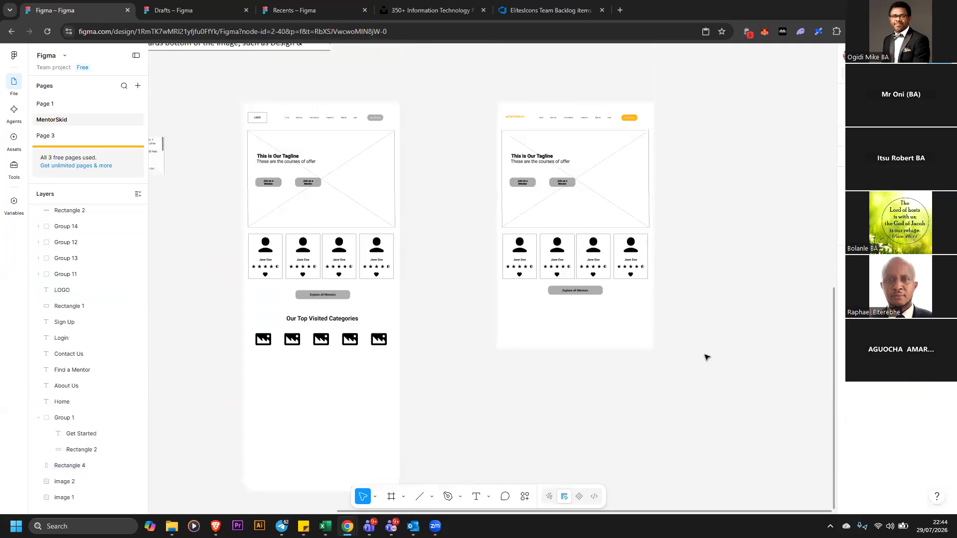
{"action": "left_click", "coordinate": [572, 188]}
{"action": "scroll", "coordinate": [728, 199], "scroll_direction": "up", "scroll_amount": 1}
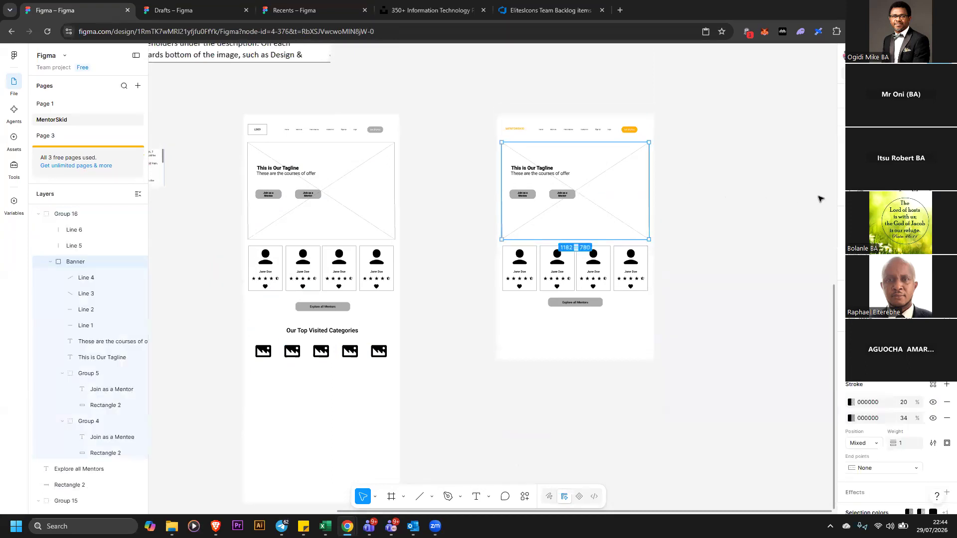
{"action": "left_click", "coordinate": [941, 73]}
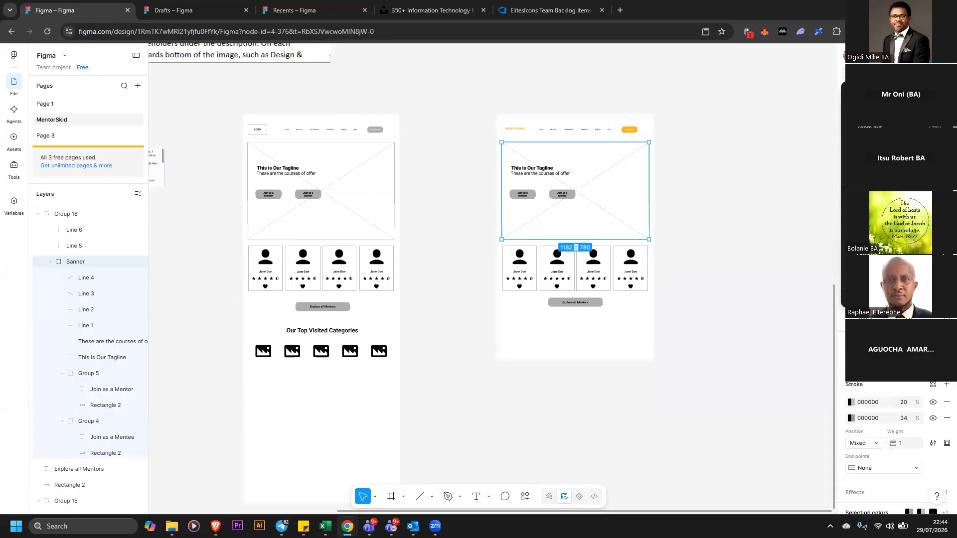
{"action": "left_click", "coordinate": [887, 151]}
{"action": "scroll", "coordinate": [828, 205], "scroll_direction": "up", "scroll_amount": 1}
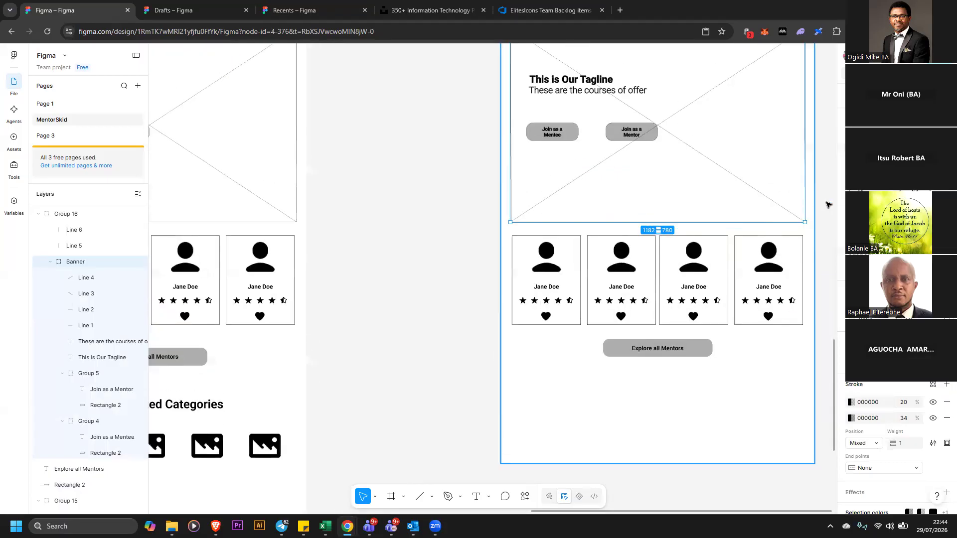
{"action": "scroll", "coordinate": [794, 200], "scroll_direction": "up", "scroll_amount": 4}
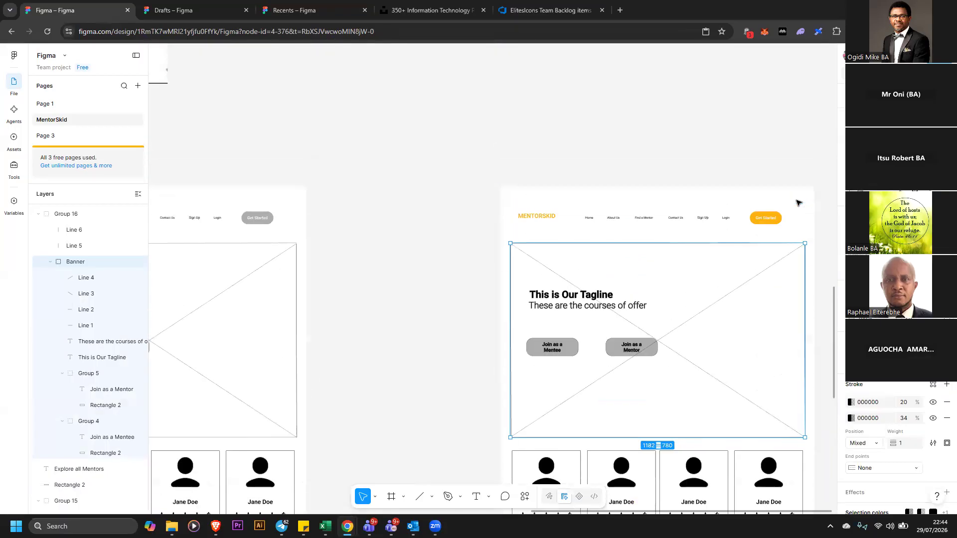
{"action": "left_click", "coordinate": [773, 221]}
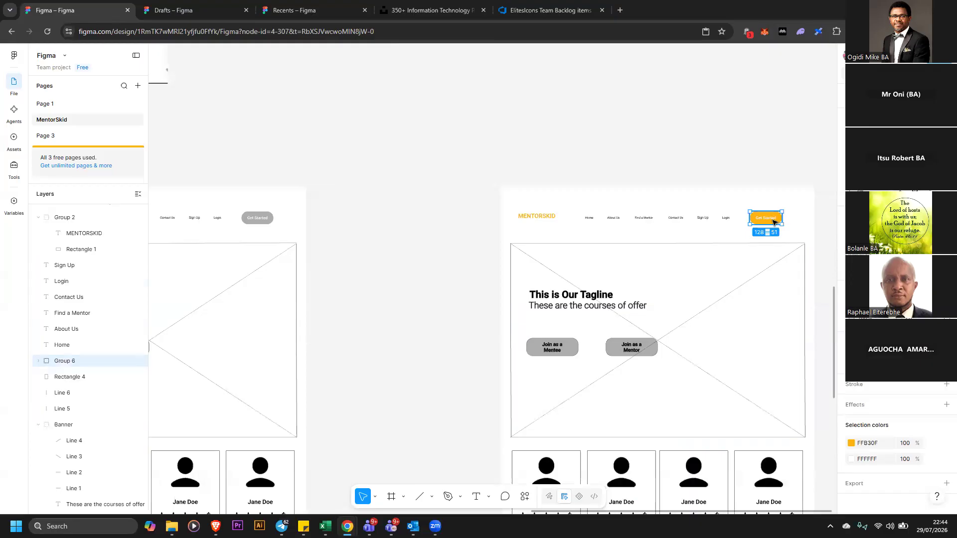
{"action": "left_click_drag", "start_coordinate": [773, 223], "coordinate": [715, 395]}
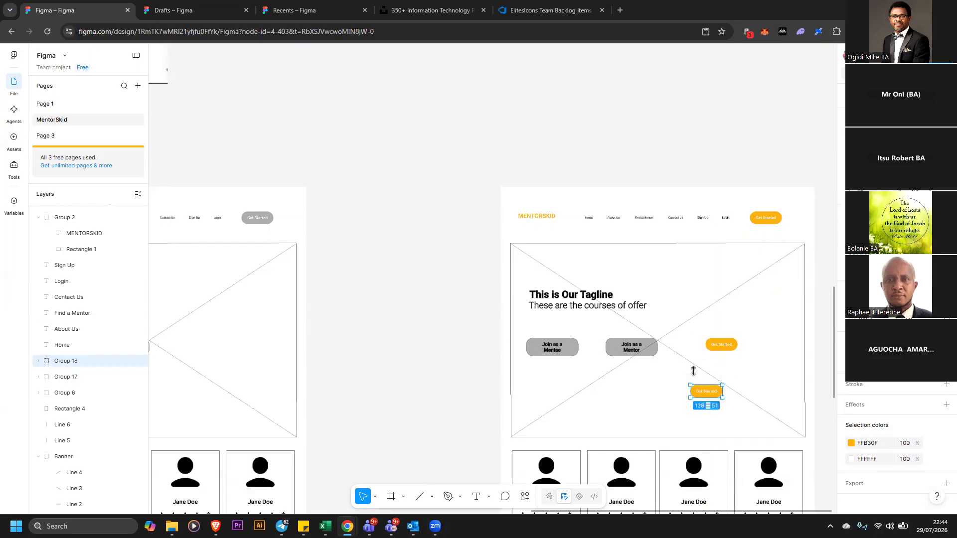
Ungroup the second wireframe's banner and the group containing it
{"action": "left_click", "coordinate": [636, 350]}
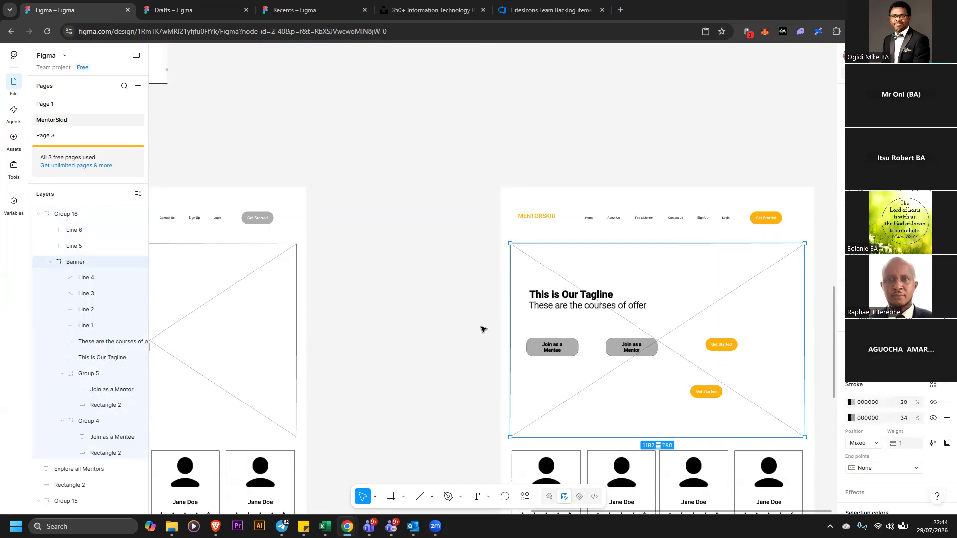
{"action": "left_click", "coordinate": [621, 350]}
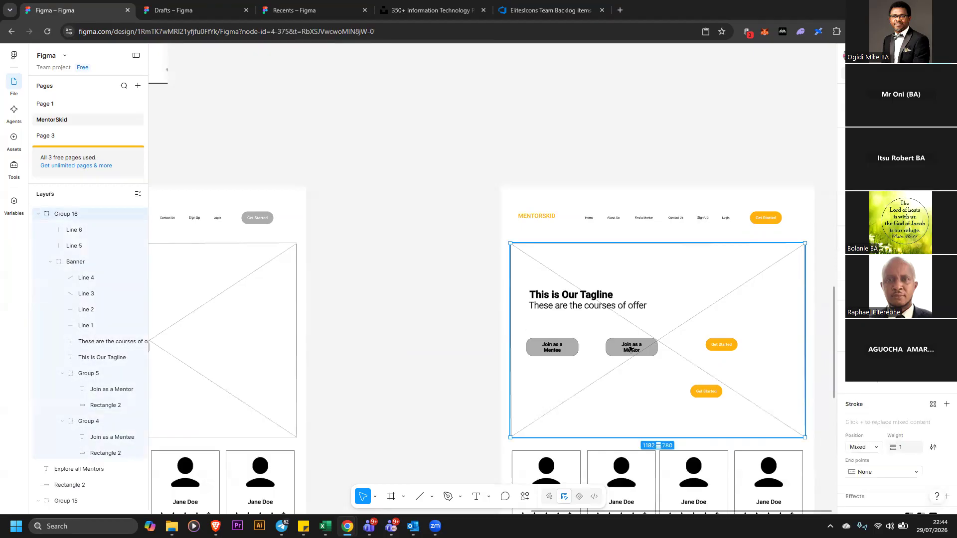
{"action": "right_click", "coordinate": [631, 350]}
{"action": "left_click", "coordinate": [653, 301]}
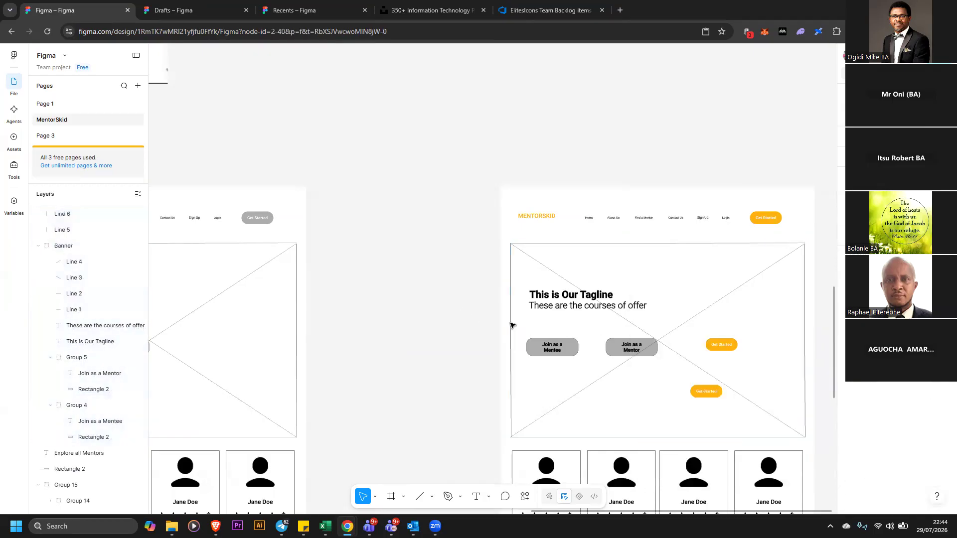
{"action": "right_click", "coordinate": [558, 350]}
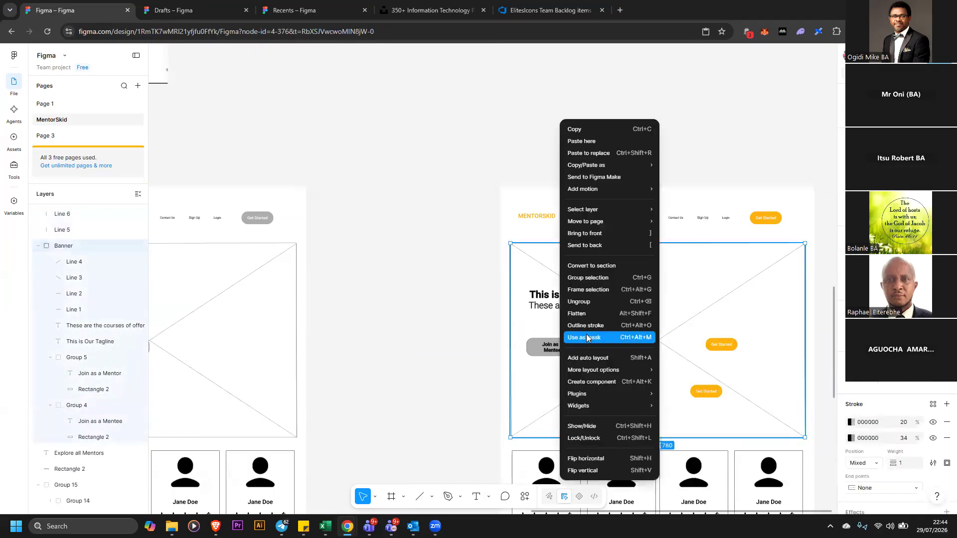
{"action": "left_click", "coordinate": [592, 302]}
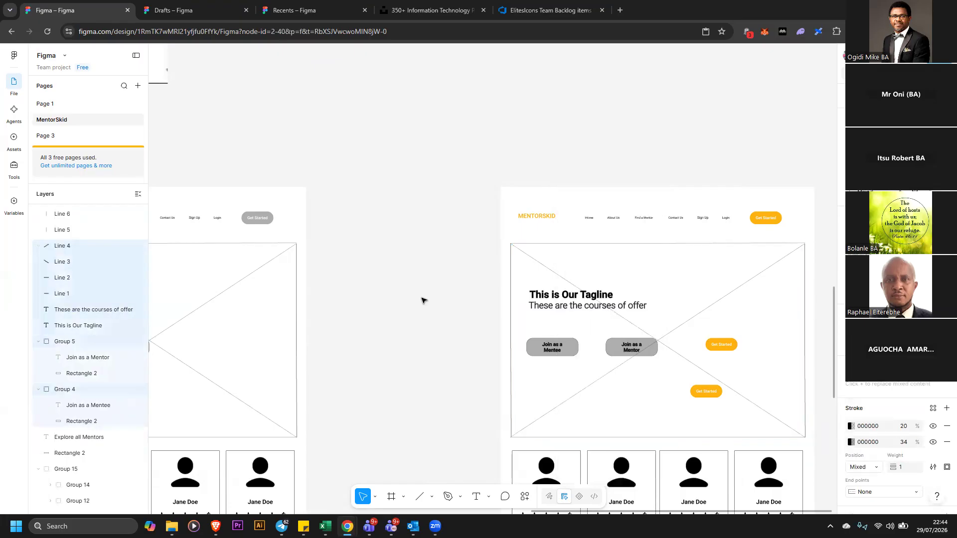
Delete the gray Join as a Mentee and Join as a Mentor buttons from the banner
{"action": "left_click", "coordinate": [560, 353]}
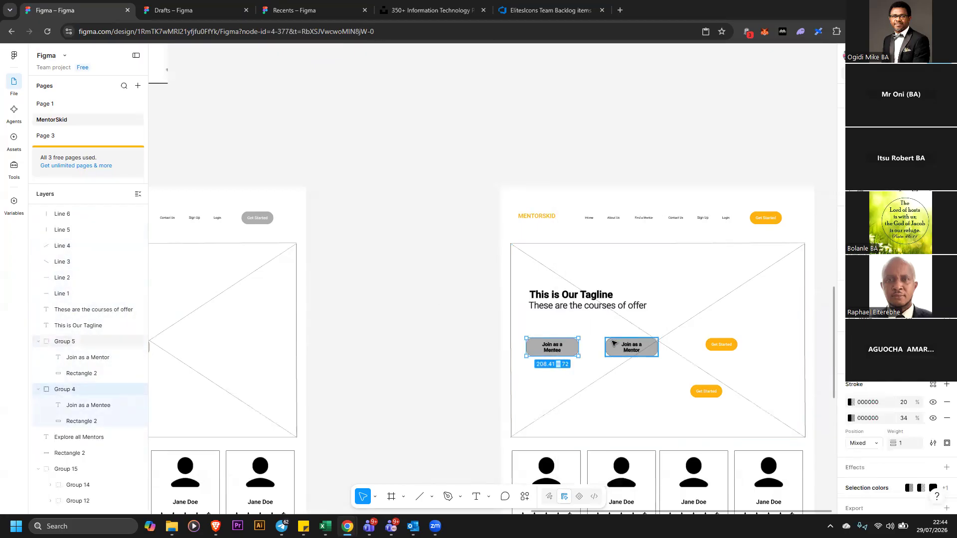
{"action": "key", "text": "Delete"}
{"action": "left_click", "coordinate": [658, 352]}
{"action": "key", "text": "Delete"}
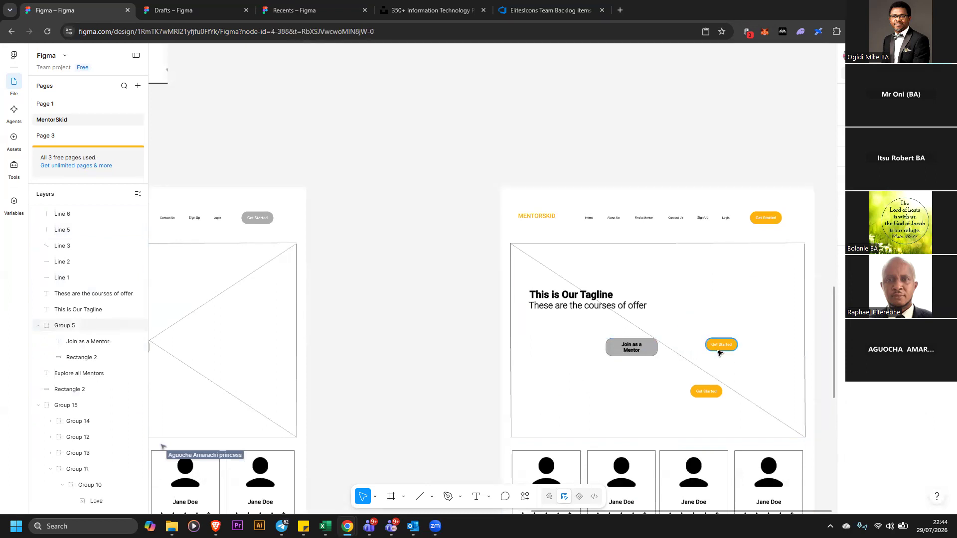
{"action": "key", "text": "ctrl+z"}
{"action": "left_click", "coordinate": [464, 338]}
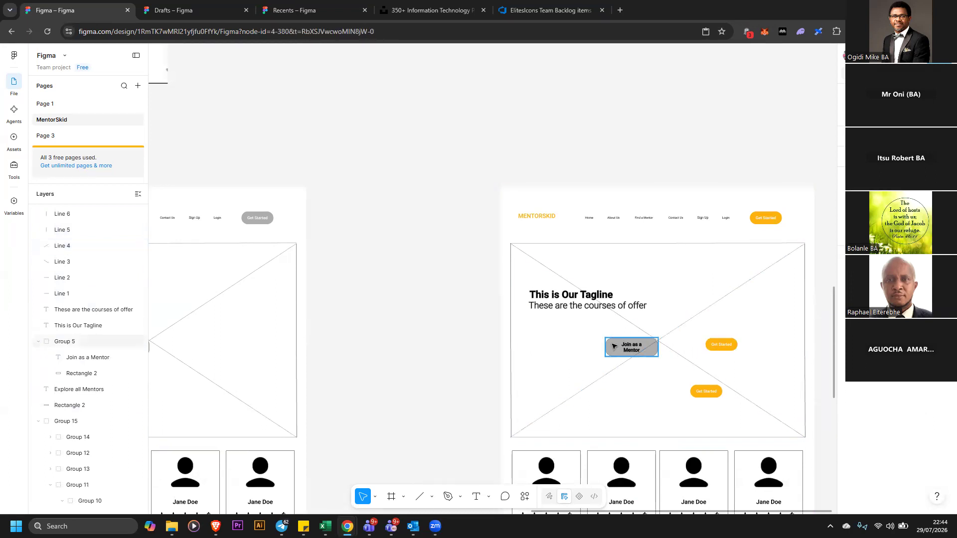
{"action": "left_click", "coordinate": [632, 350]}
{"action": "key", "text": "Delete"}
Move the two yellow button copies into the banner's button row and relabel the right one Join as a Mentee
{"action": "left_click_drag", "start_coordinate": [721, 344], "coordinate": [550, 368]}
{"action": "left_click_drag", "start_coordinate": [716, 391], "coordinate": [600, 366]}
{"action": "double_click", "coordinate": [602, 366]}
{"action": "double_click", "coordinate": [603, 366]}
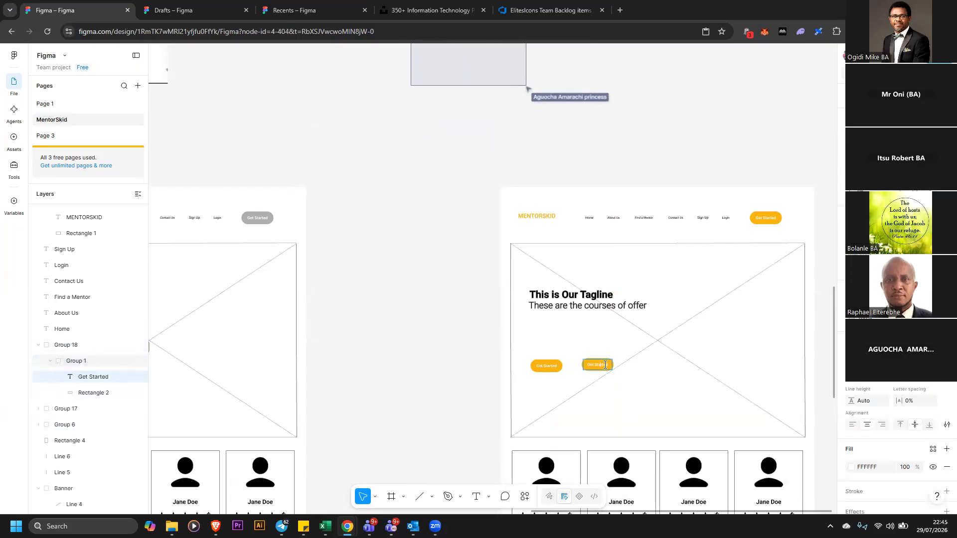
{"action": "type", "text": "Get"}
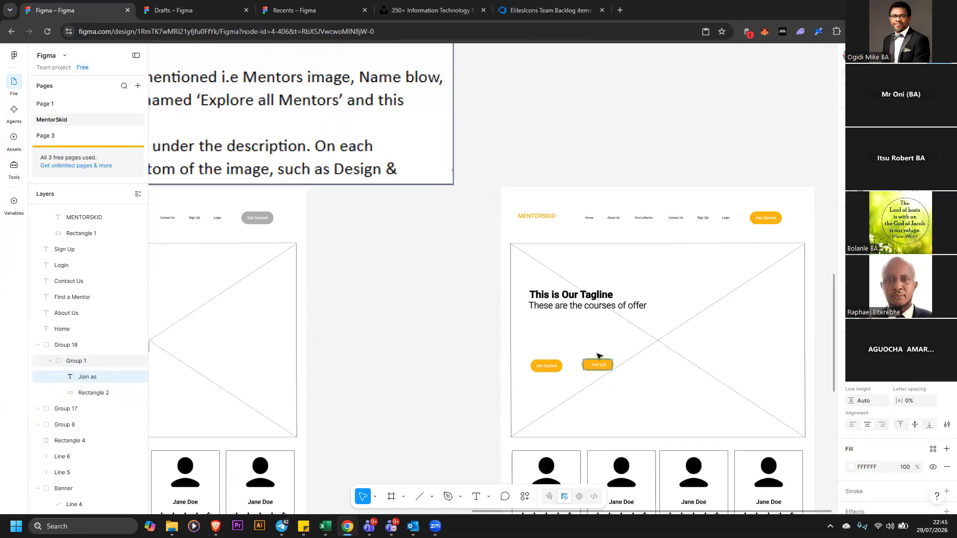
{"action": "type", "text": "ee"}
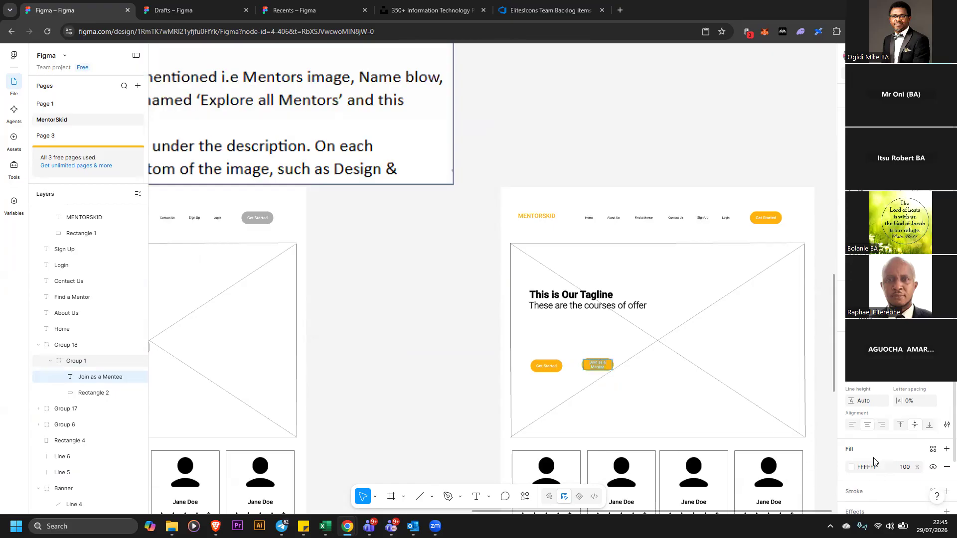
Set the Join as a Mentee label color to black 000000 and widen its button to about 184 px
{"action": "left_click", "coordinate": [850, 467]}
{"action": "left_click_drag", "start_coordinate": [786, 380], "coordinate": [724, 415]}
{"action": "left_click", "coordinate": [465, 351]}
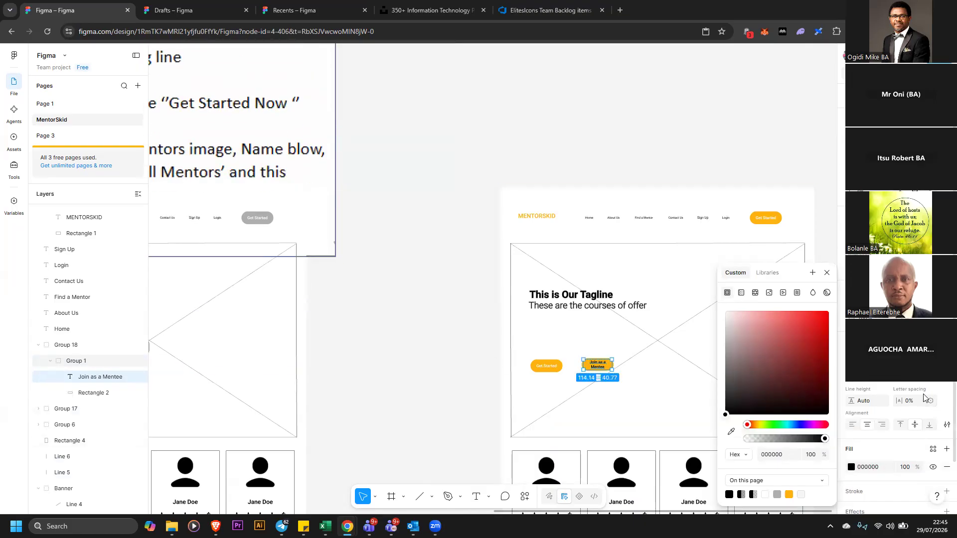
{"action": "left_click", "coordinate": [415, 373]}
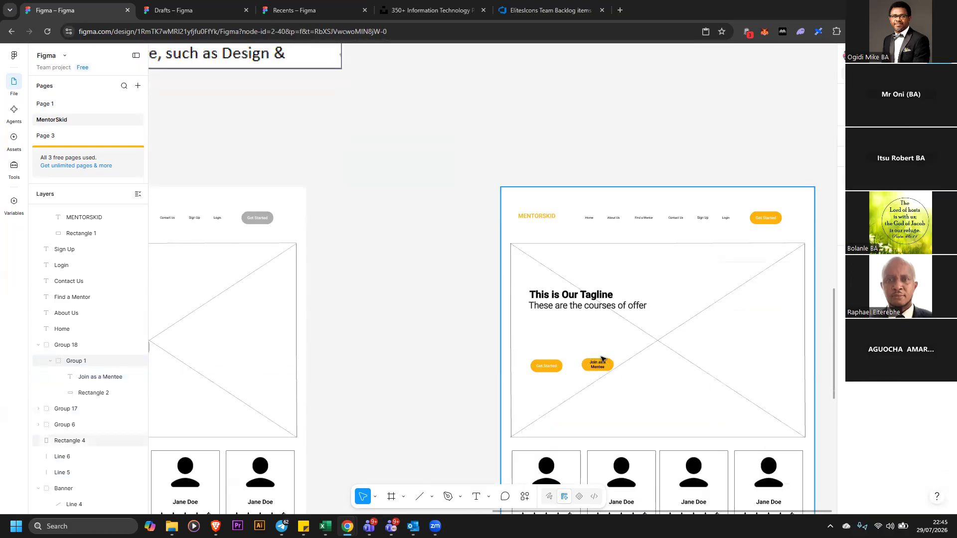
{"action": "left_click", "coordinate": [614, 369]}
{"action": "left_click_drag", "start_coordinate": [613, 370], "coordinate": [628, 366]}
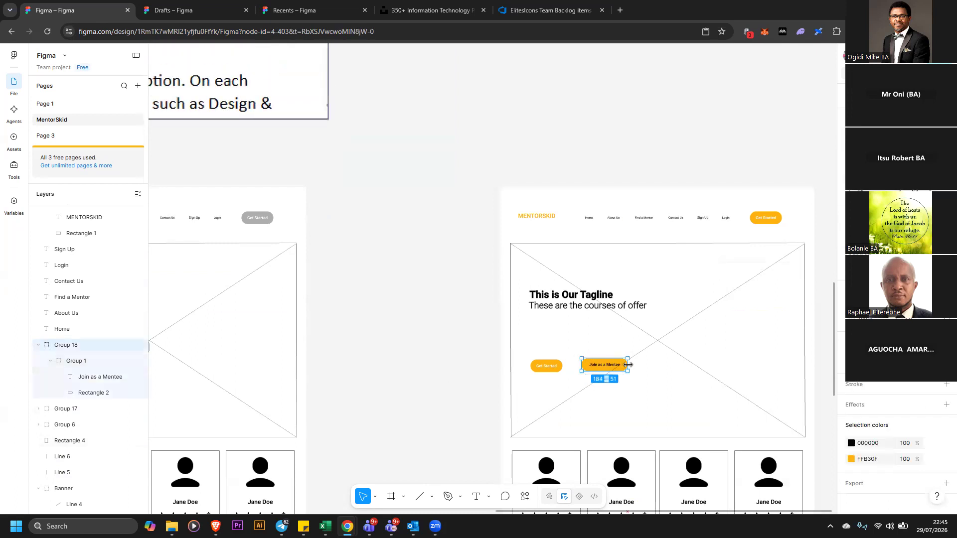
Relabel the left yellow button in the banner Join as a Mentor
{"action": "left_click", "coordinate": [546, 368]}
{"action": "double_click", "coordinate": [549, 363]}
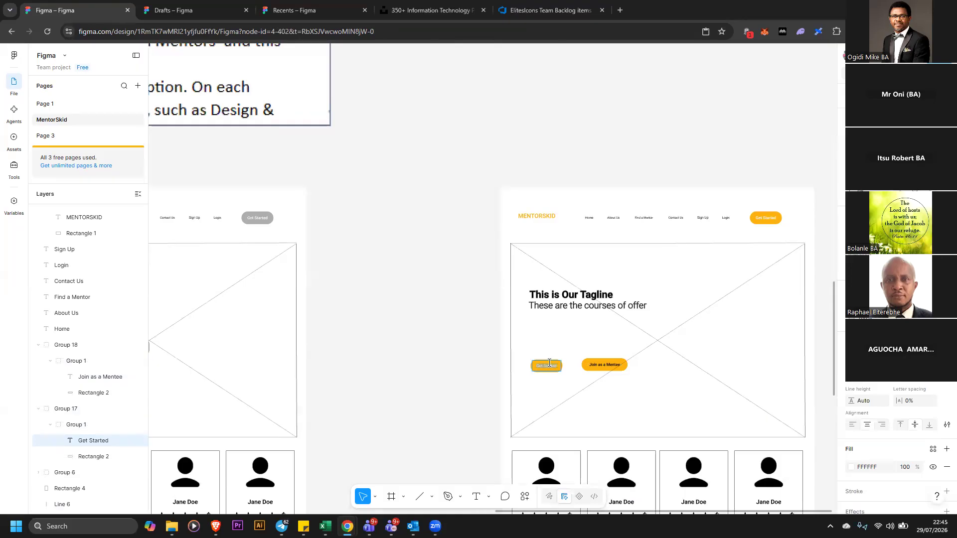
{"action": "type", "text": "Join as a Mentor"}
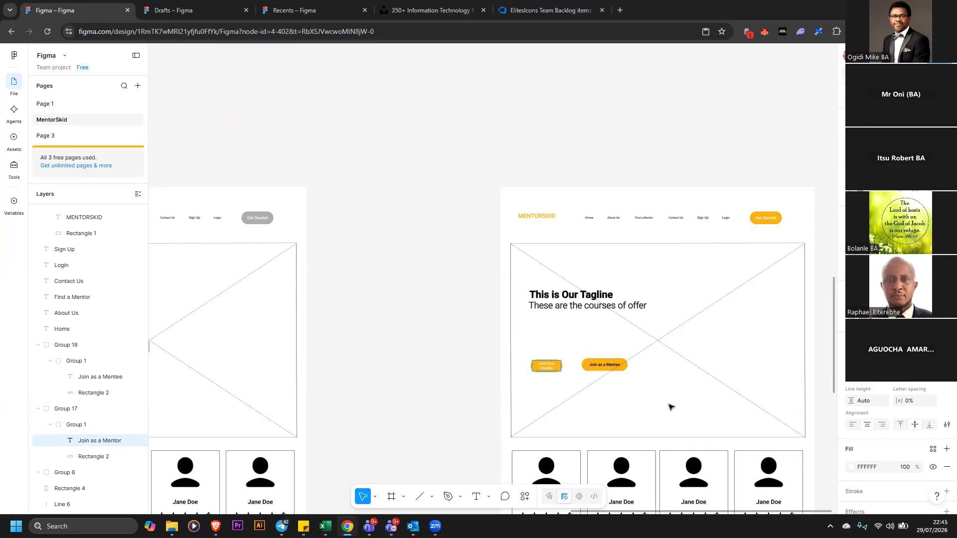
Set the Join as a Mentor label color to black 000000 and widen its button to about 179 px
{"action": "key", "text": "ctrl+a"}
{"action": "left_click", "coordinate": [852, 469]}
{"action": "left_click_drag", "start_coordinate": [745, 368], "coordinate": [724, 416]}
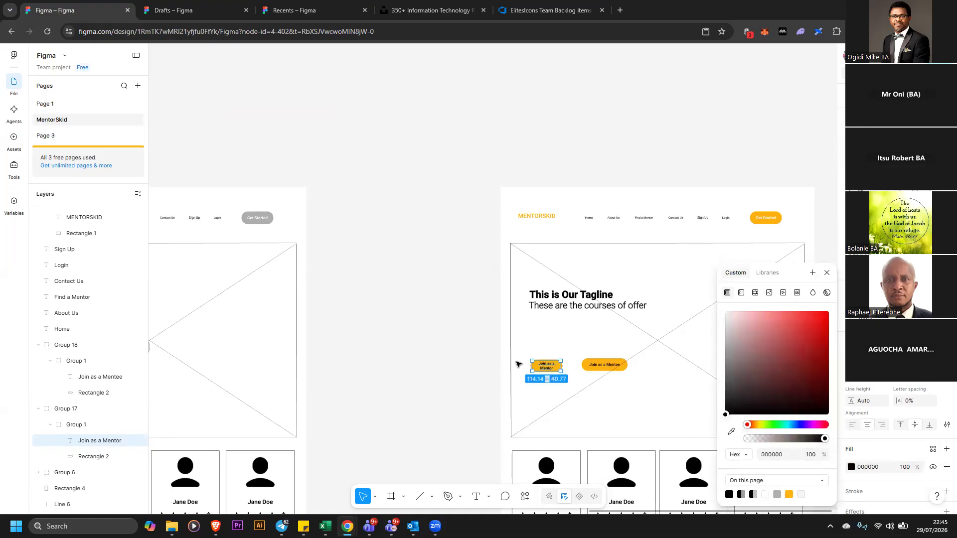
{"action": "left_click", "coordinate": [547, 367]}
{"action": "left_click", "coordinate": [547, 369]}
{"action": "mouse_move", "coordinate": [563, 366]}
{"action": "left_mouse_down"}
{"action": "mouse_move", "coordinate": [575, 367]}
{"action": "mouse_move", "coordinate": [554, 370]}
{"action": "left_mouse_up"}
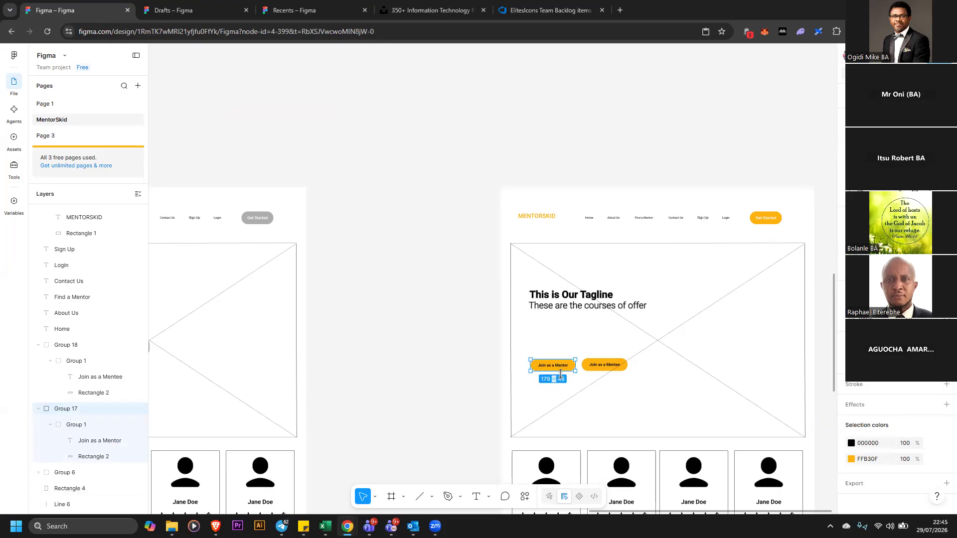
{"action": "left_click", "coordinate": [467, 370]}
{"action": "left_click_drag", "start_coordinate": [560, 373], "coordinate": [556, 373]}
Replace the banner's subtitle text with Business Analysis
{"action": "left_click", "coordinate": [581, 309]}
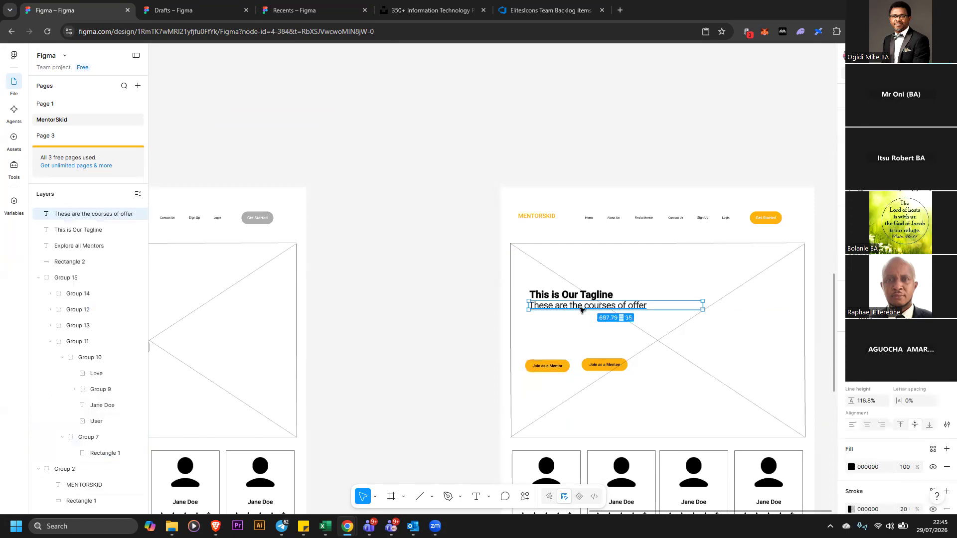
{"action": "double_click", "coordinate": [580, 308]}
{"action": "type", "text": "B"}
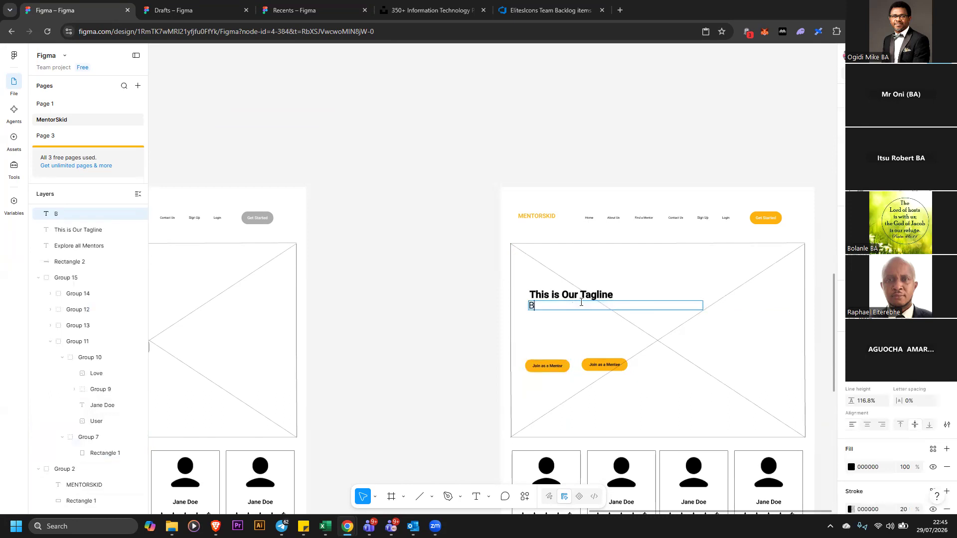
{"action": "type", "text": "usiness Analysis"}
{"action": "key", "text": "Escape"}
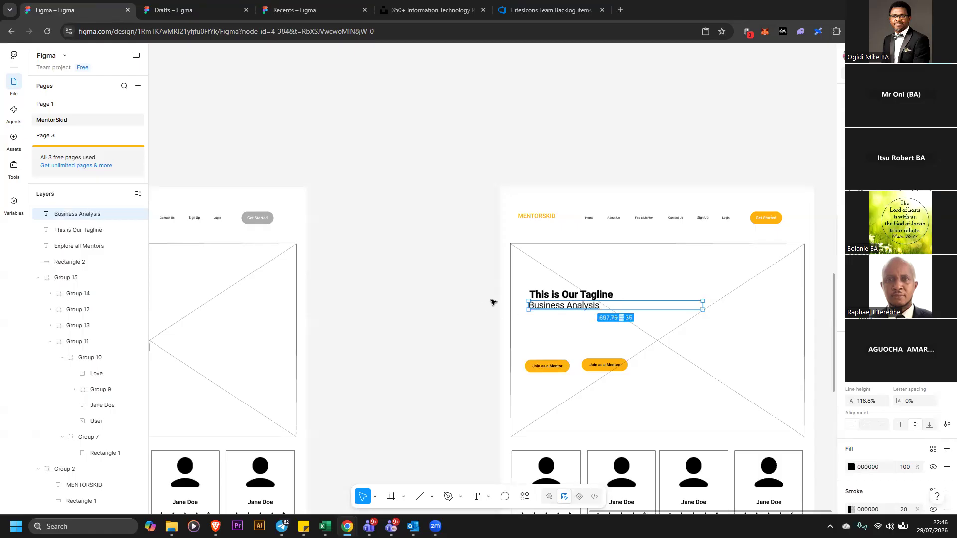
Replace the banner's tagline text with IT is the future
{"action": "left_click", "coordinate": [581, 298]}
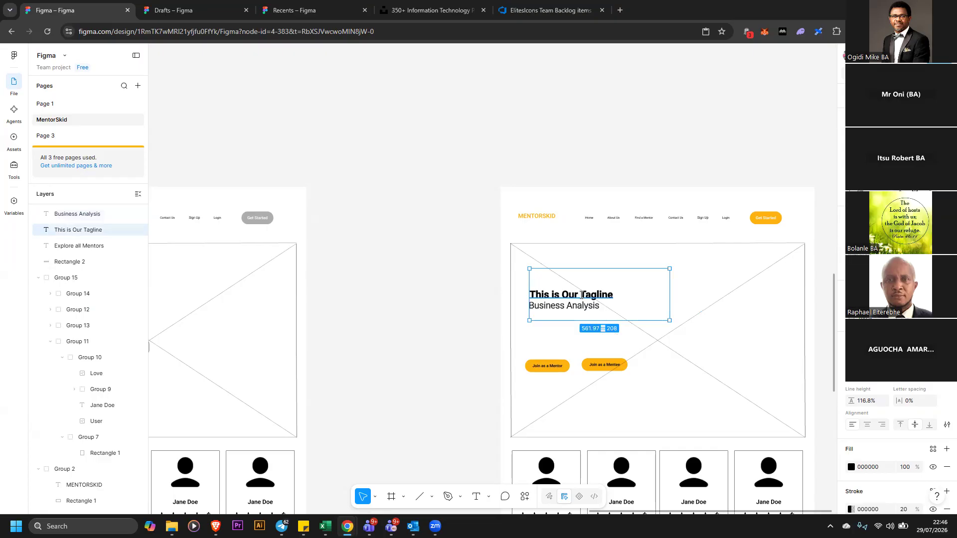
{"action": "double_click", "coordinate": [581, 295]}
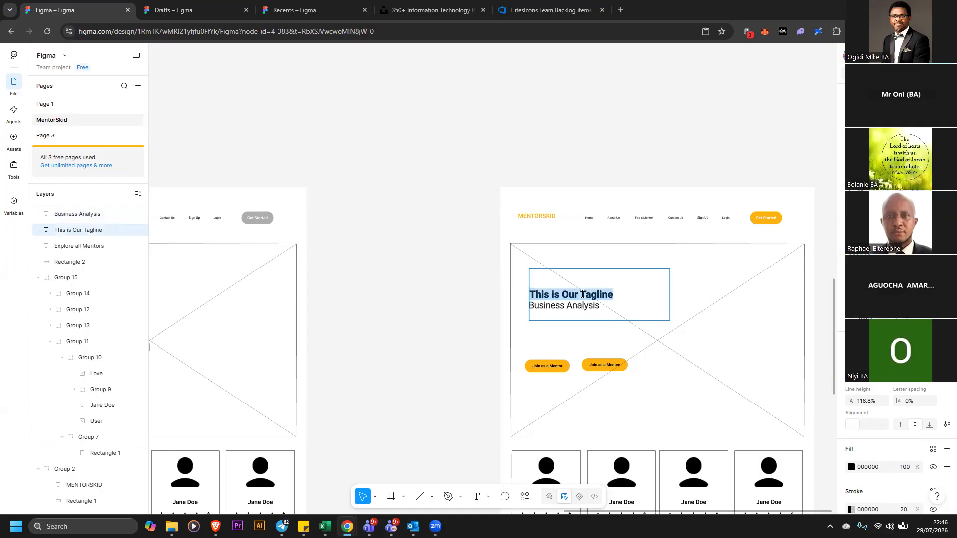
{"action": "type", "text": "IT is the f"}
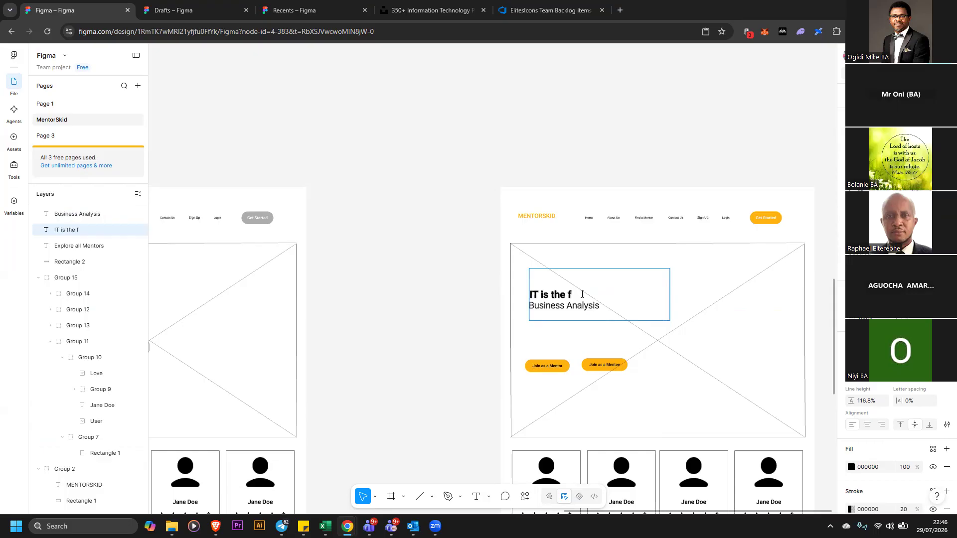
{"action": "type", "text": "uture"}
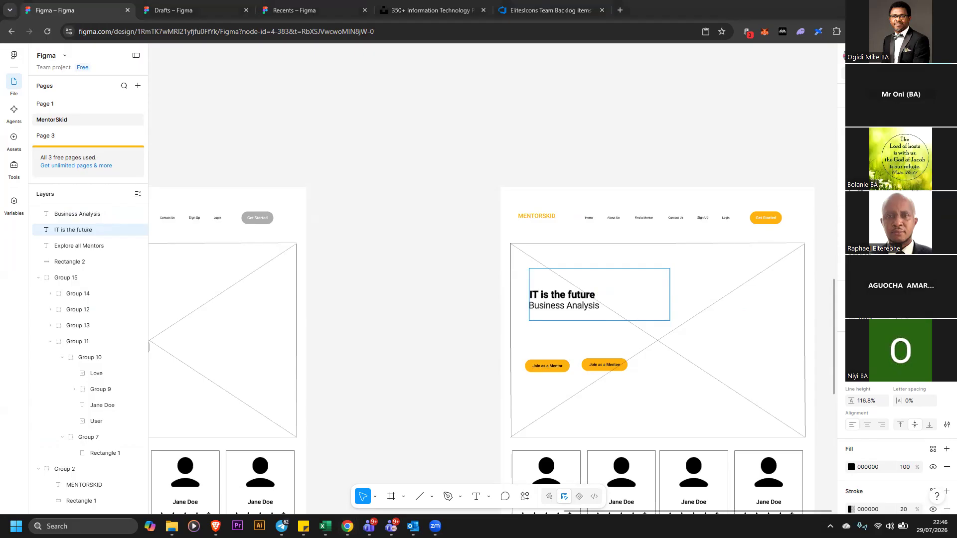
{"action": "left_click", "coordinate": [935, 55]}
{"action": "key", "text": "ctrl+v"}
{"action": "left_click", "coordinate": [576, 127]}
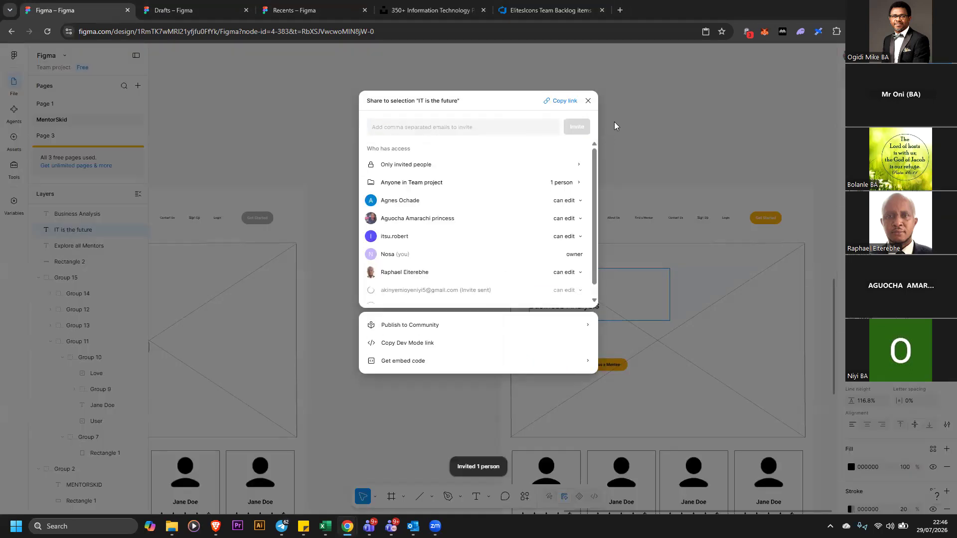
{"action": "left_click", "coordinate": [588, 100]}
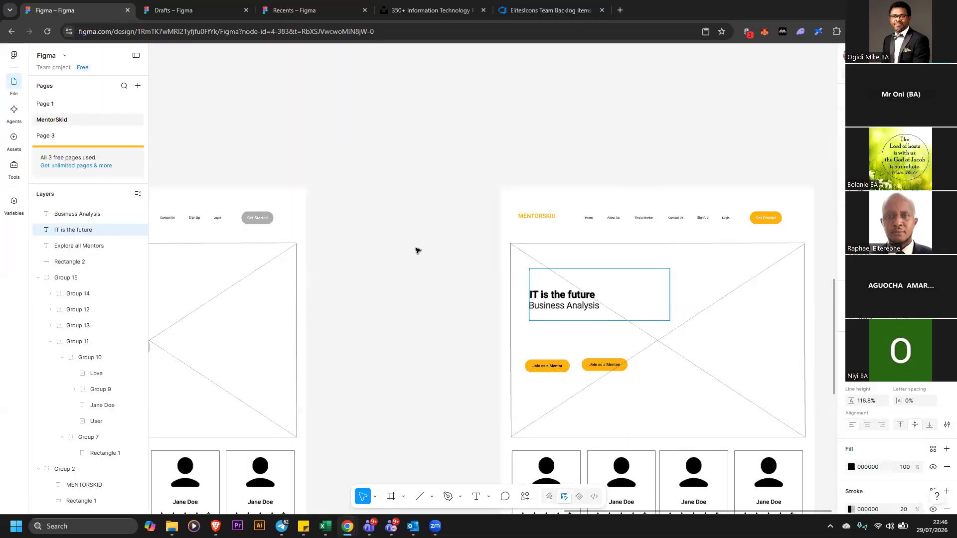
{"action": "key", "text": "Escape"}
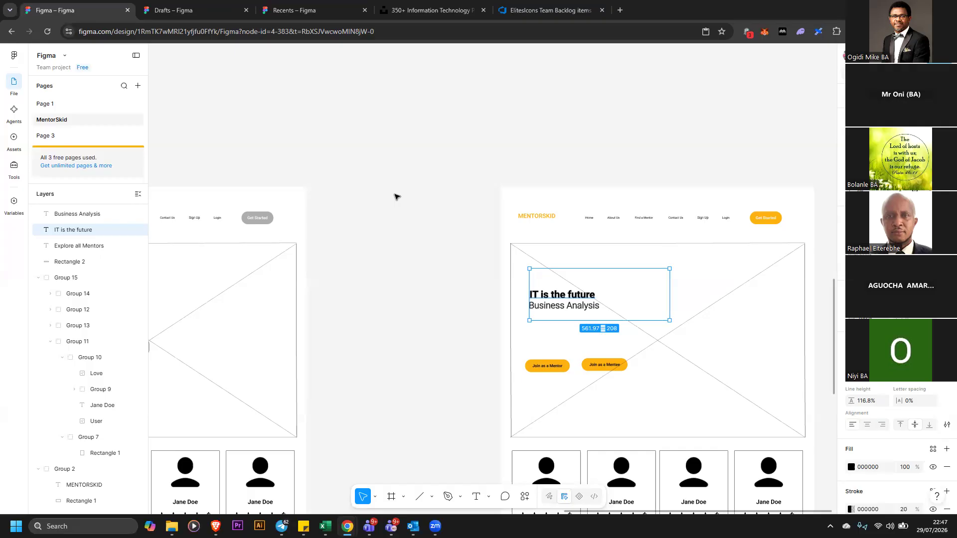
Try to fill the selected tagline with an Unsplash photo found by searching technology in the Unsplash plugin
{"action": "left_click", "coordinate": [527, 497]}
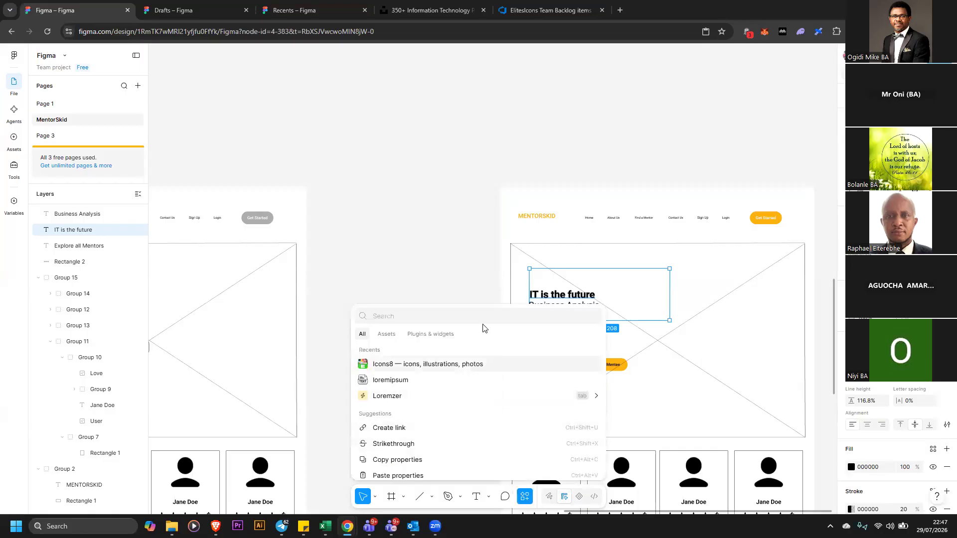
{"action": "type", "text": "unspl"}
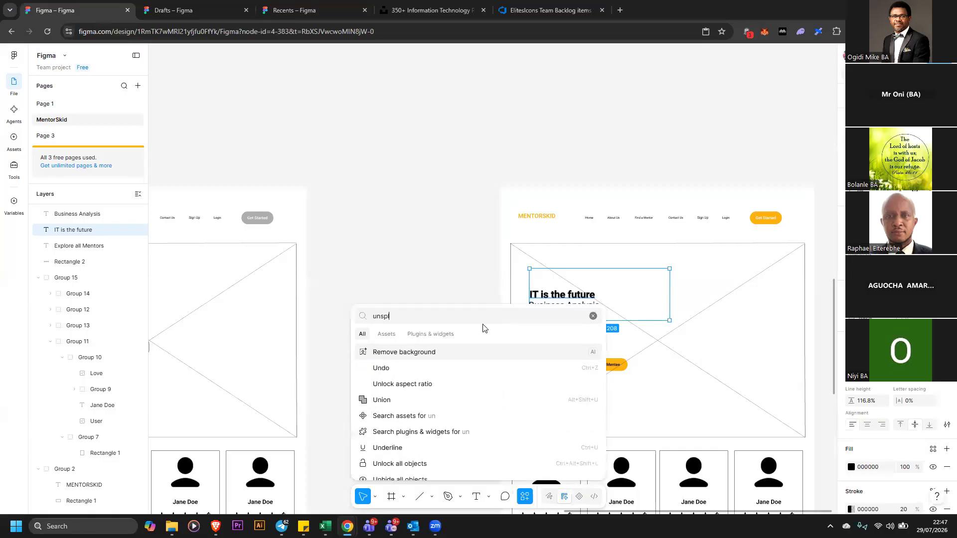
{"action": "type", "text": "ash"}
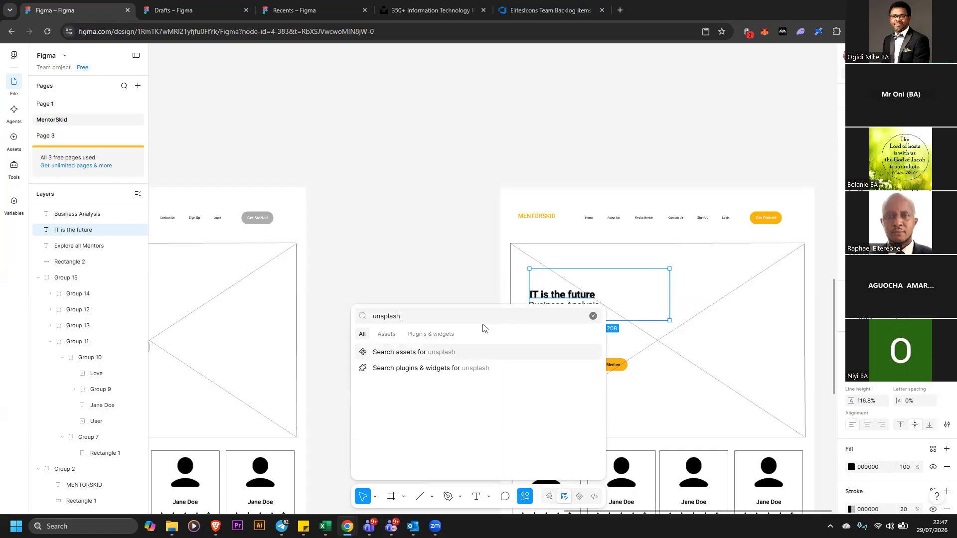
{"action": "double_click", "coordinate": [394, 314]}
{"action": "left_click", "coordinate": [434, 334]}
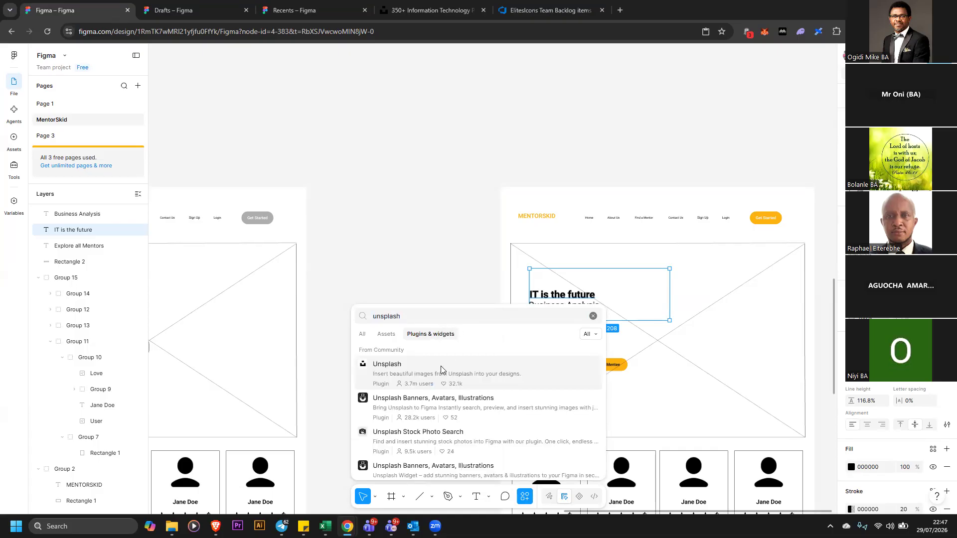
{"action": "left_click", "coordinate": [443, 370]}
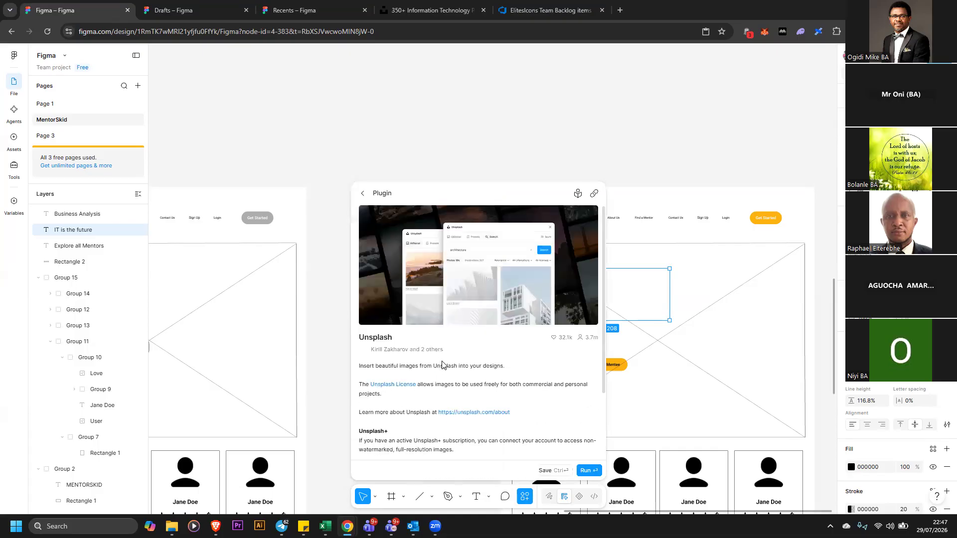
{"action": "left_click", "coordinate": [588, 471]}
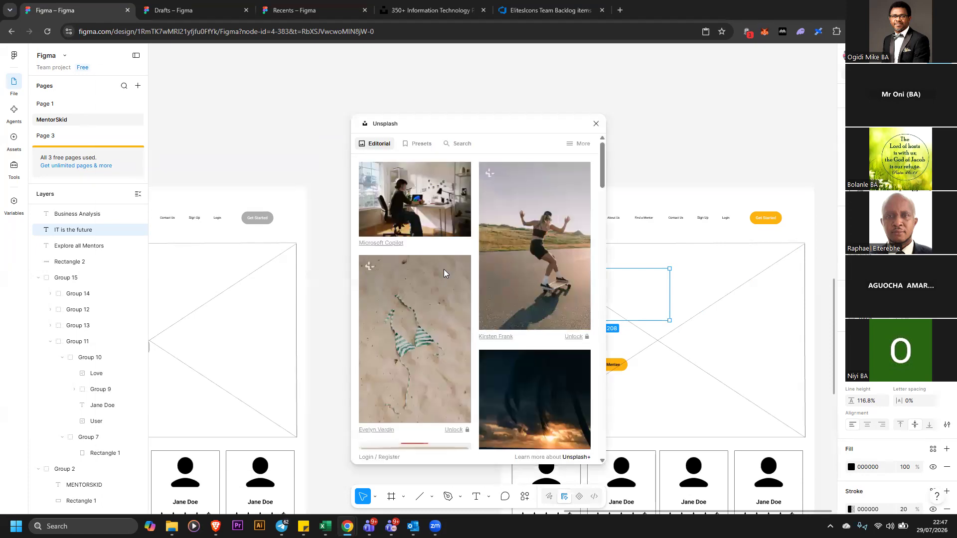
{"action": "left_click", "coordinate": [452, 144]}
{"action": "left_click", "coordinate": [447, 166]}
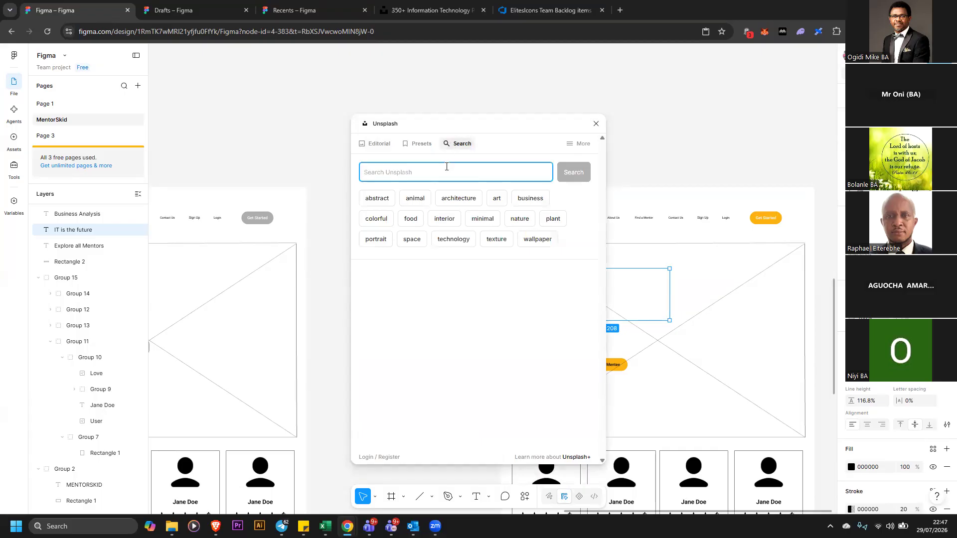
{"action": "type", "text": "technology"}
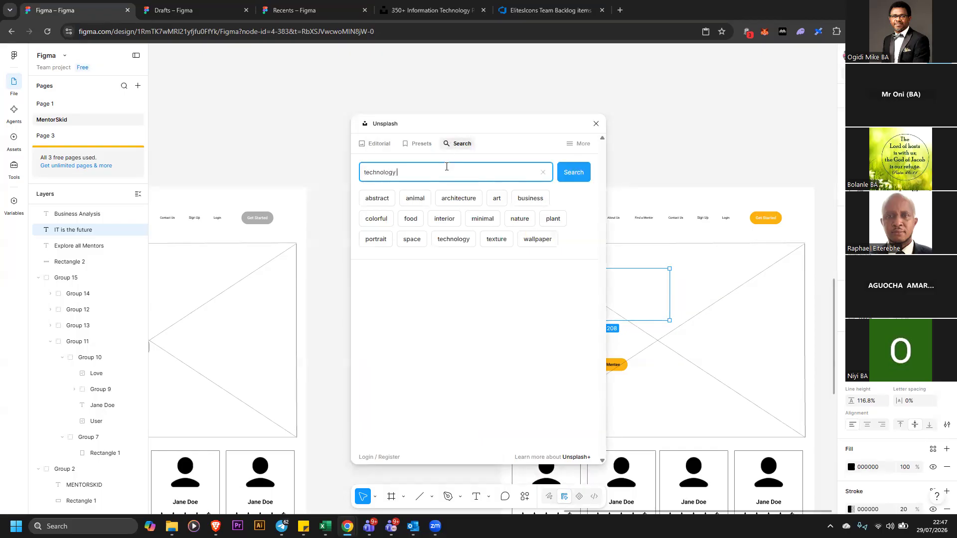
{"action": "key", "text": "Return"}
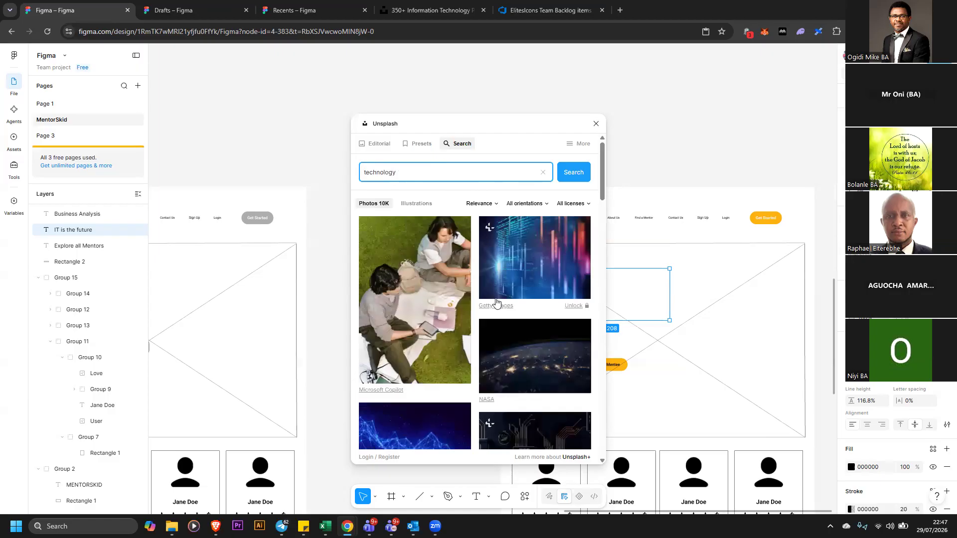
{"action": "scroll", "coordinate": [553, 320], "scroll_direction": "down", "scroll_amount": 2}
{"action": "scroll", "coordinate": [555, 322], "scroll_direction": "down", "scroll_amount": 4}
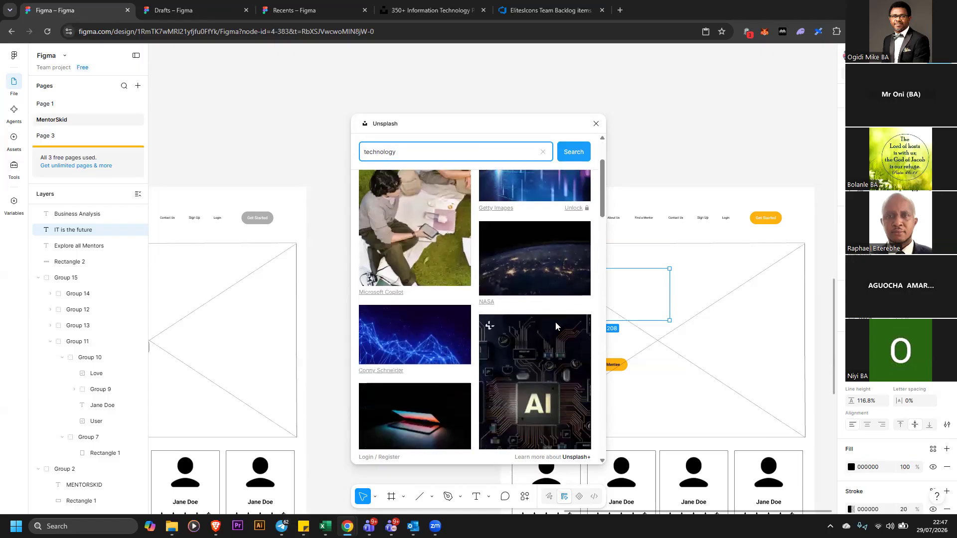
{"action": "scroll", "coordinate": [555, 322], "scroll_direction": "down", "scroll_amount": 5}
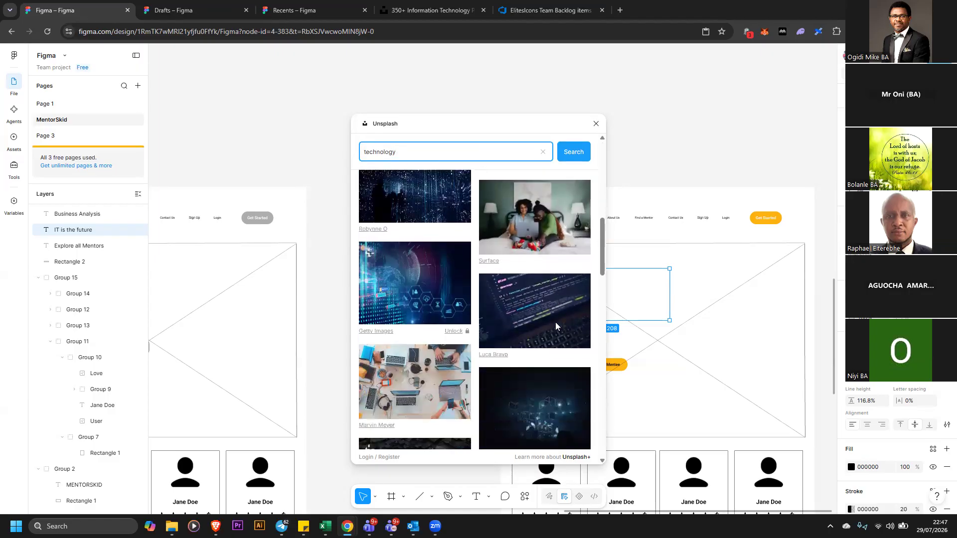
{"action": "scroll", "coordinate": [555, 322], "scroll_direction": "down", "scroll_amount": 5}
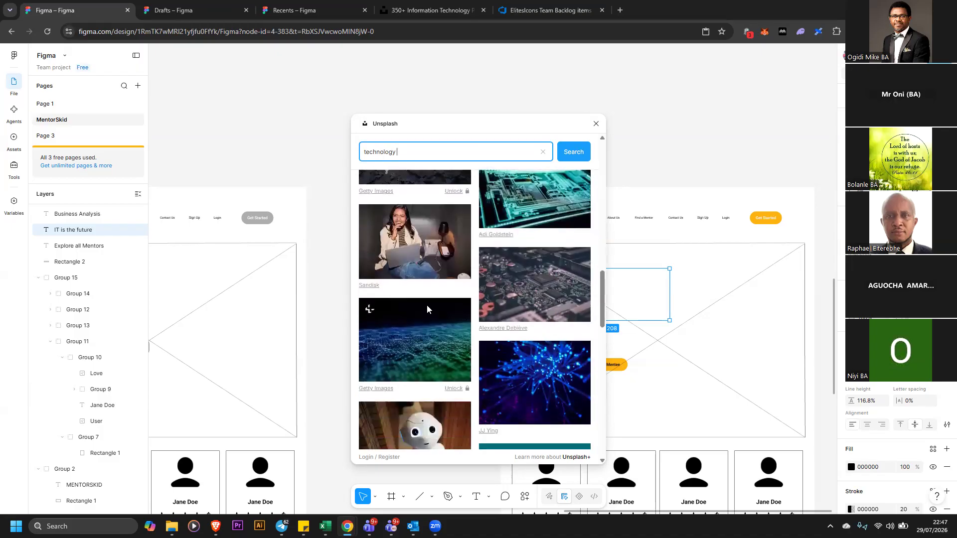
{"action": "scroll", "coordinate": [523, 320], "scroll_direction": "down", "scroll_amount": 4}
{"action": "scroll", "coordinate": [528, 342], "scroll_direction": "down", "scroll_amount": 3}
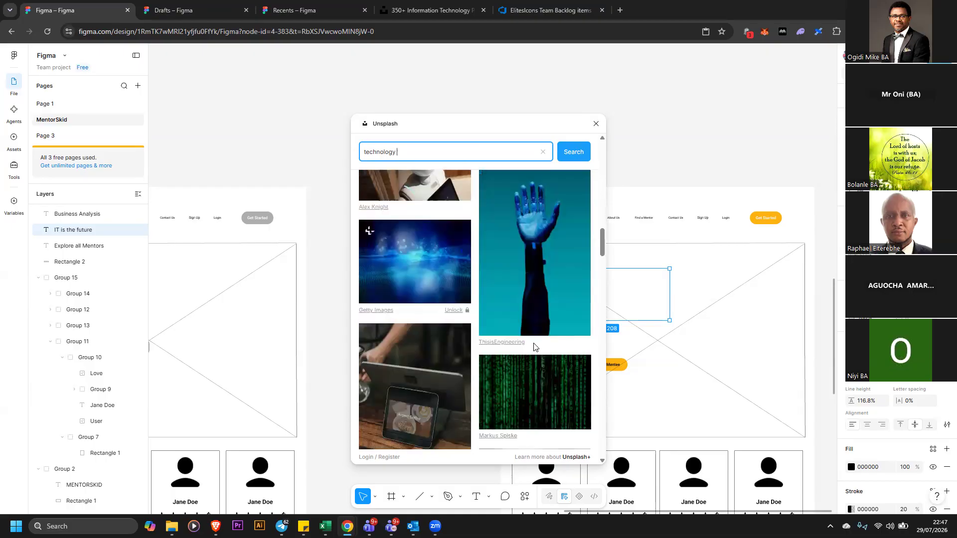
{"action": "scroll", "coordinate": [534, 341], "scroll_direction": "down", "scroll_amount": 2}
{"action": "scroll", "coordinate": [534, 342], "scroll_direction": "down", "scroll_amount": 5}
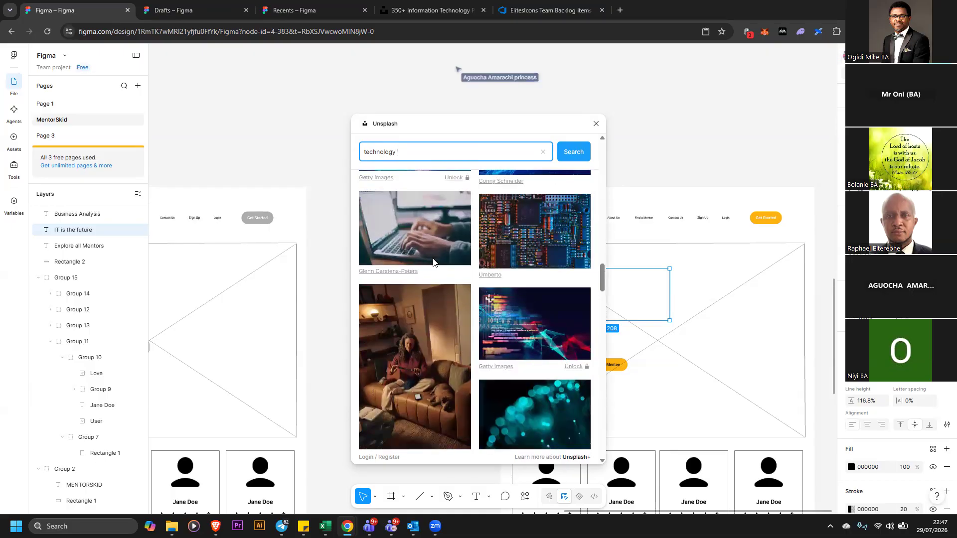
{"action": "scroll", "coordinate": [508, 314], "scroll_direction": "down", "scroll_amount": 3}
{"action": "scroll", "coordinate": [509, 312], "scroll_direction": "up", "scroll_amount": 3}
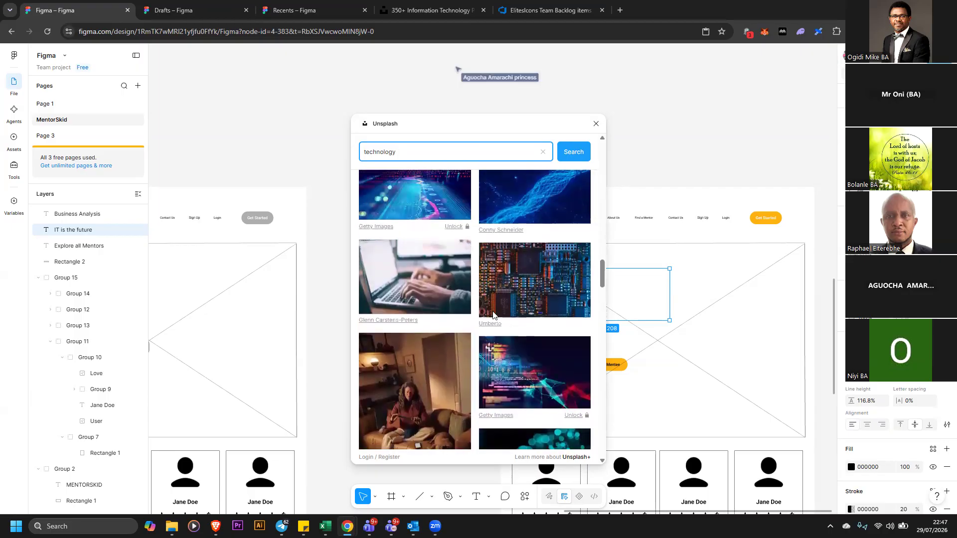
{"action": "left_click", "coordinate": [449, 284]}
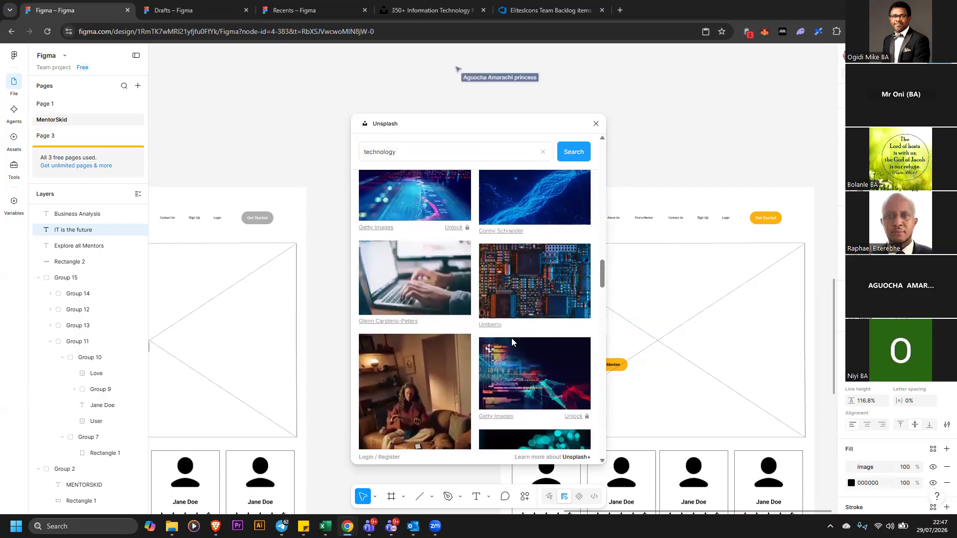
{"action": "left_click", "coordinate": [596, 124]}
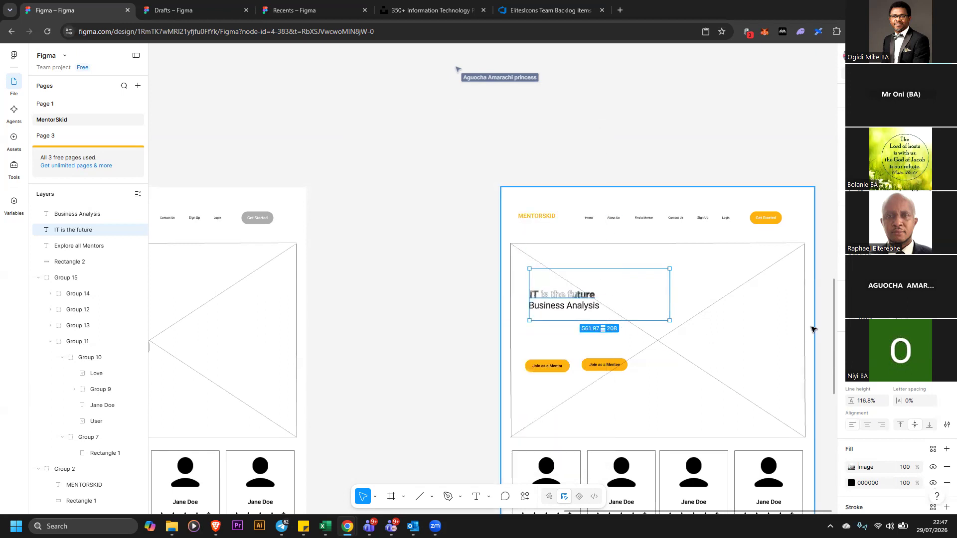
{"action": "left_click_drag", "start_coordinate": [576, 298], "coordinate": [599, 290]}
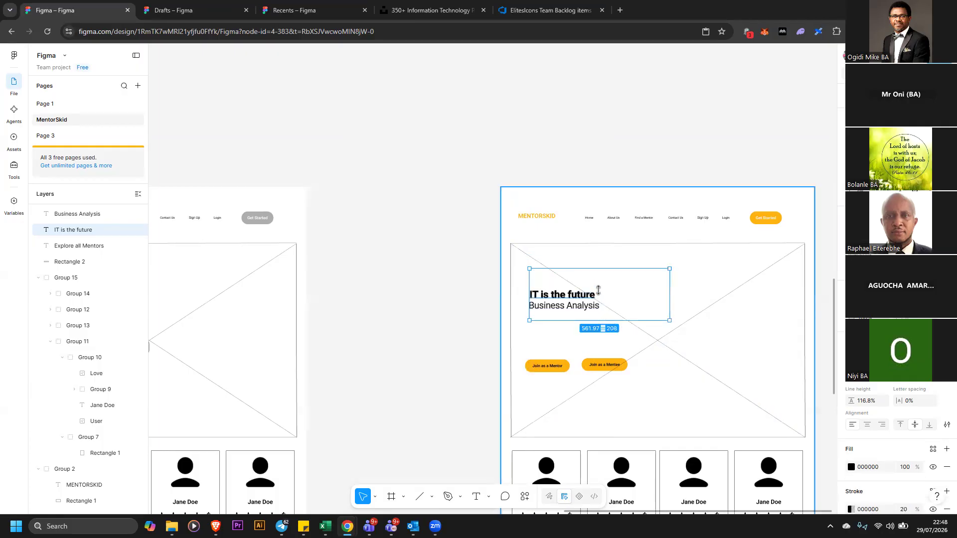
Insert an Unsplash technology photo of hands typing on a laptop onto the canvas using the Unsplash plugin
{"action": "left_click", "coordinate": [430, 153]}
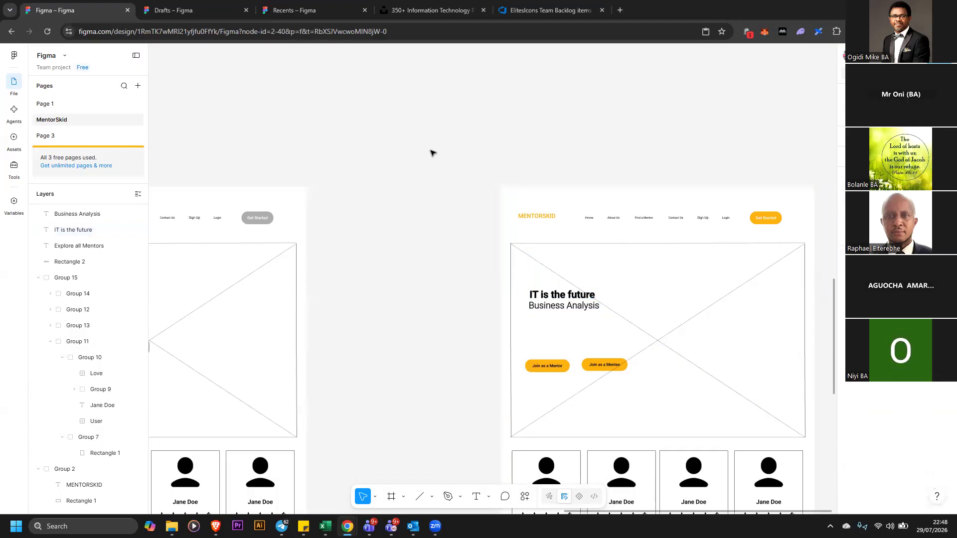
{"action": "left_click", "coordinate": [523, 496]}
{"action": "left_click", "coordinate": [426, 364]}
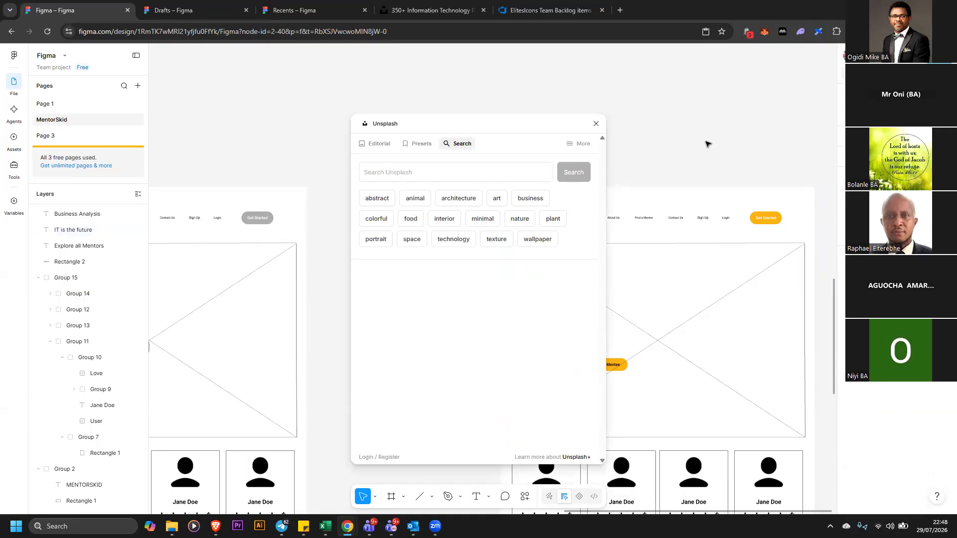
{"action": "left_click", "coordinate": [515, 172]}
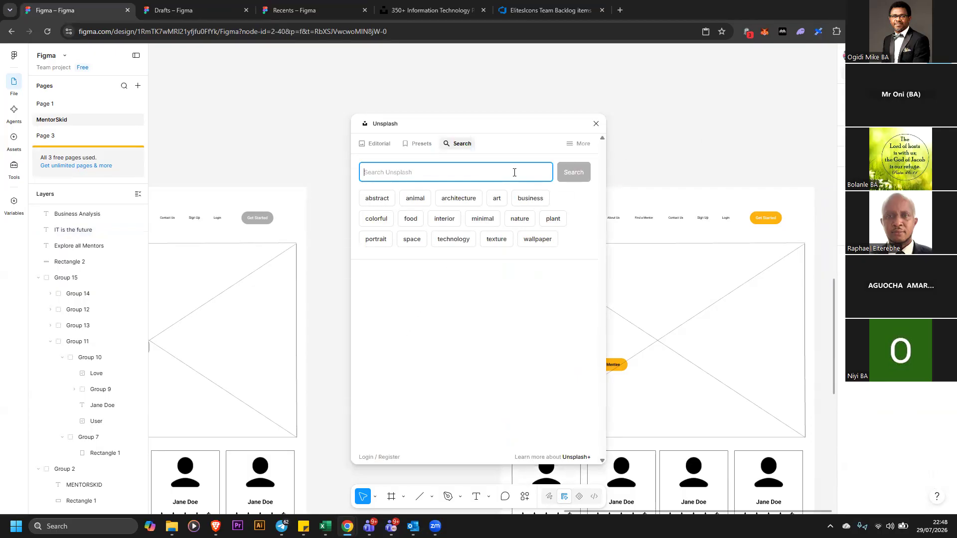
{"action": "type", "text": "technology"}
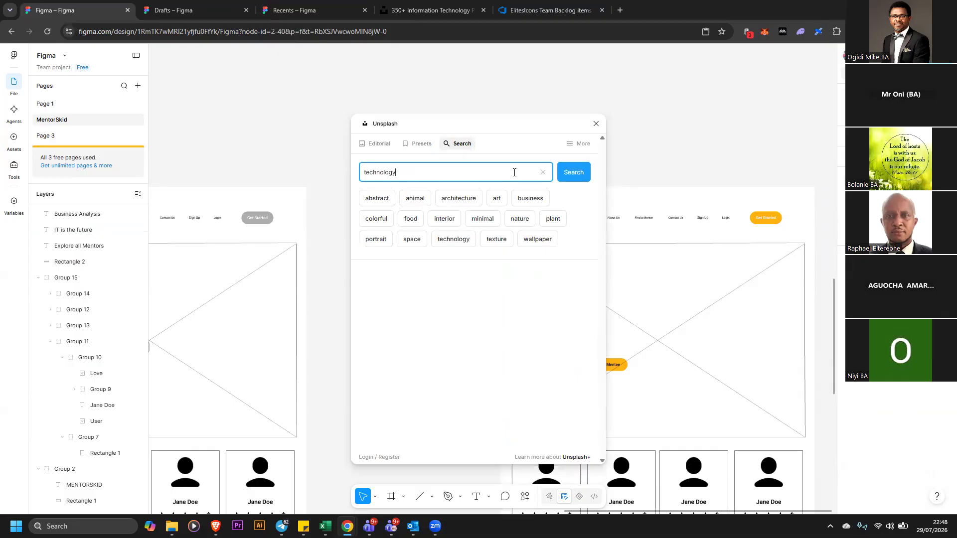
{"action": "key", "text": "Return"}
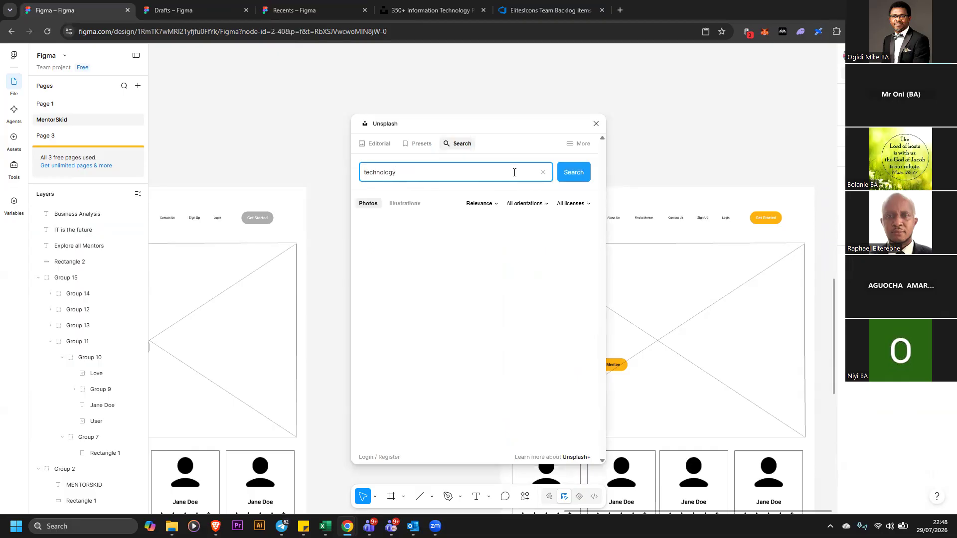
{"action": "scroll", "coordinate": [548, 302], "scroll_direction": "down", "scroll_amount": 10}
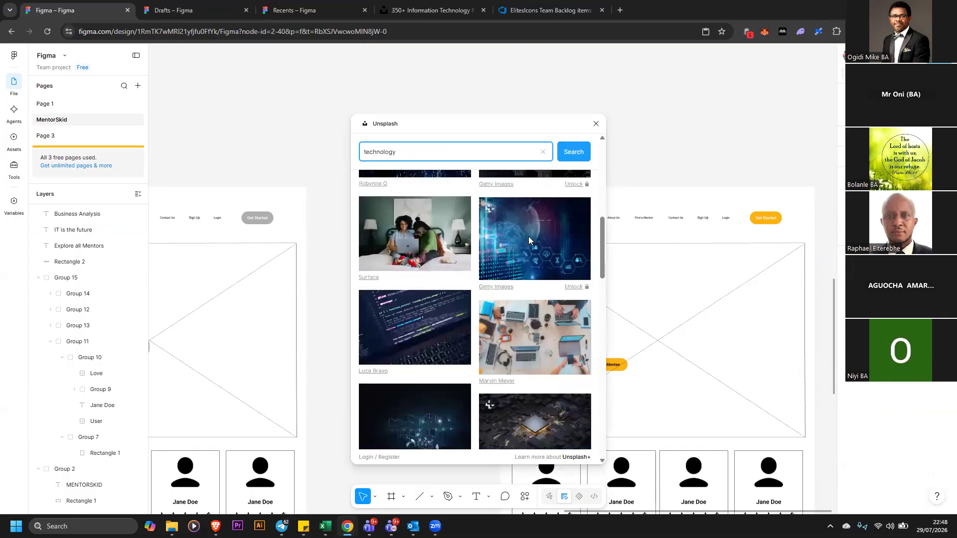
{"action": "scroll", "coordinate": [491, 279], "scroll_direction": "down", "scroll_amount": 10}
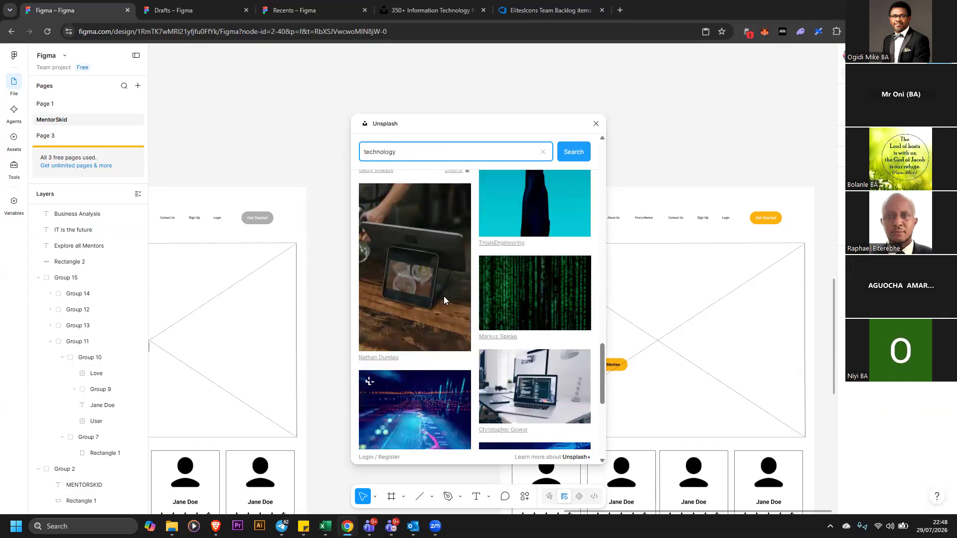
{"action": "left_click", "coordinate": [423, 212]}
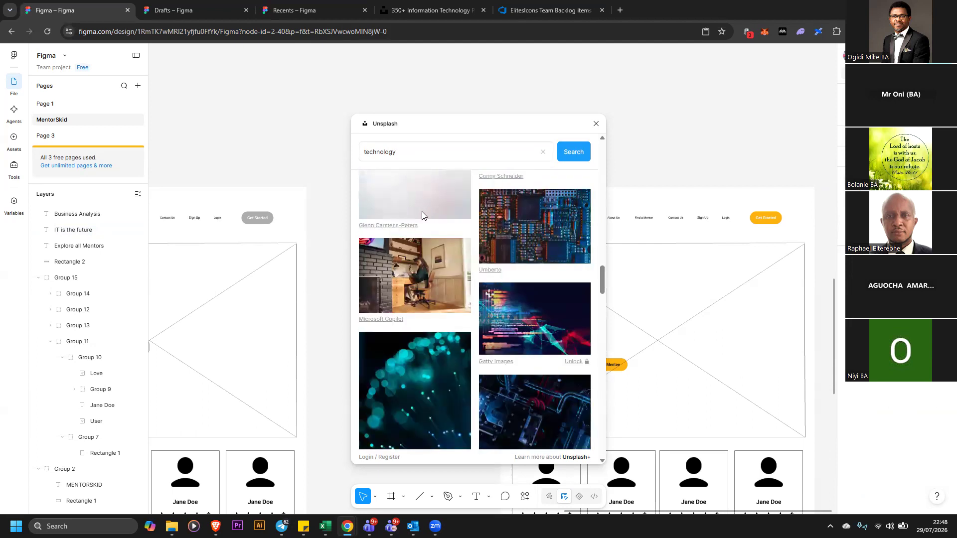
{"action": "left_click", "coordinate": [595, 124]}
Move the laptop photo over the styled copy's banner area and send it to the back
{"action": "left_click_drag", "start_coordinate": [559, 266], "coordinate": [724, 329]}
{"action": "right_click", "coordinate": [722, 331]}
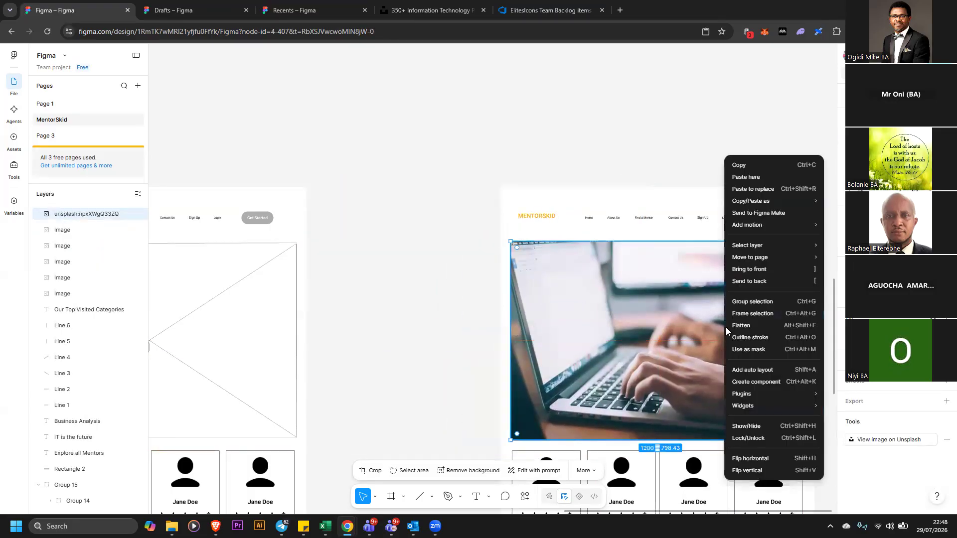
{"action": "left_click", "coordinate": [759, 282]}
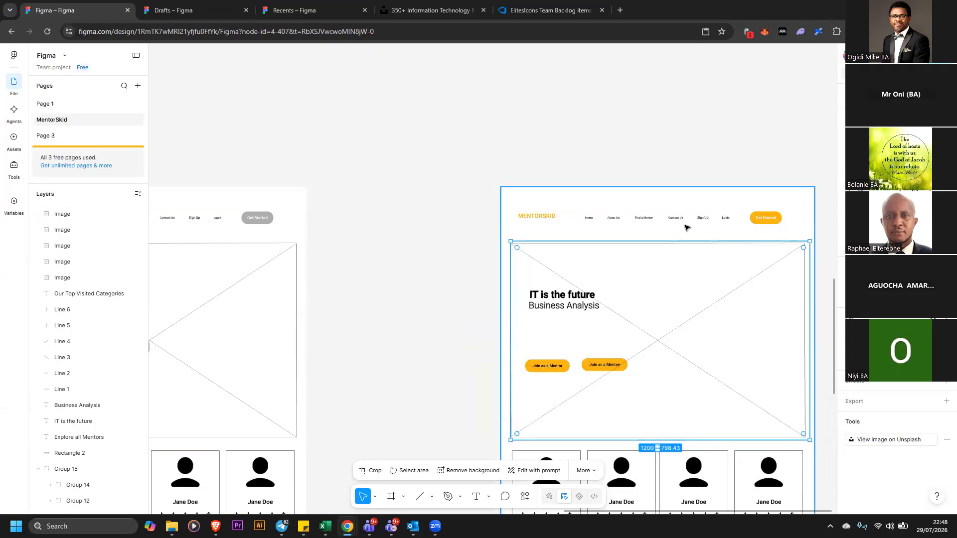
Send the covering banner rectangle to the back so the laptop photo sits behind the banner content
{"action": "right_click", "coordinate": [703, 206]}
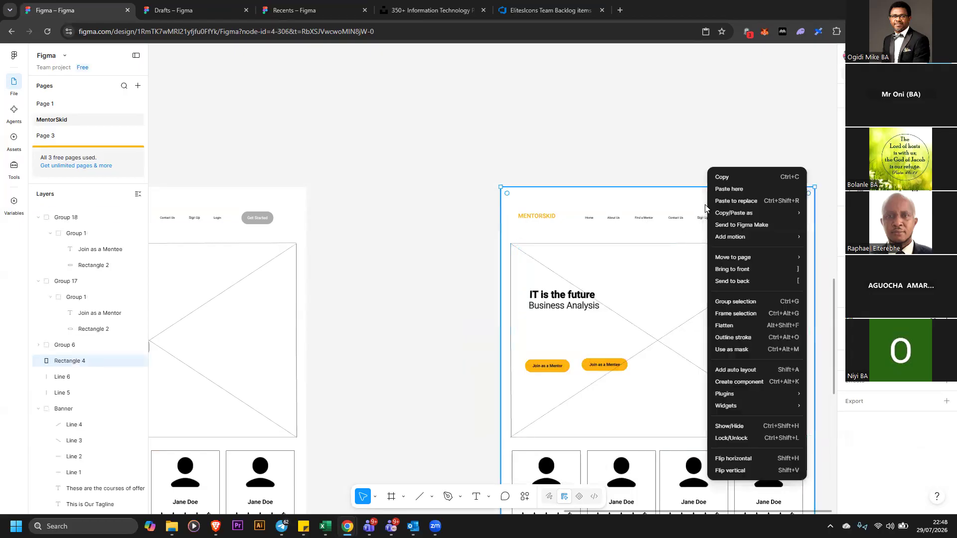
{"action": "left_click", "coordinate": [762, 282]}
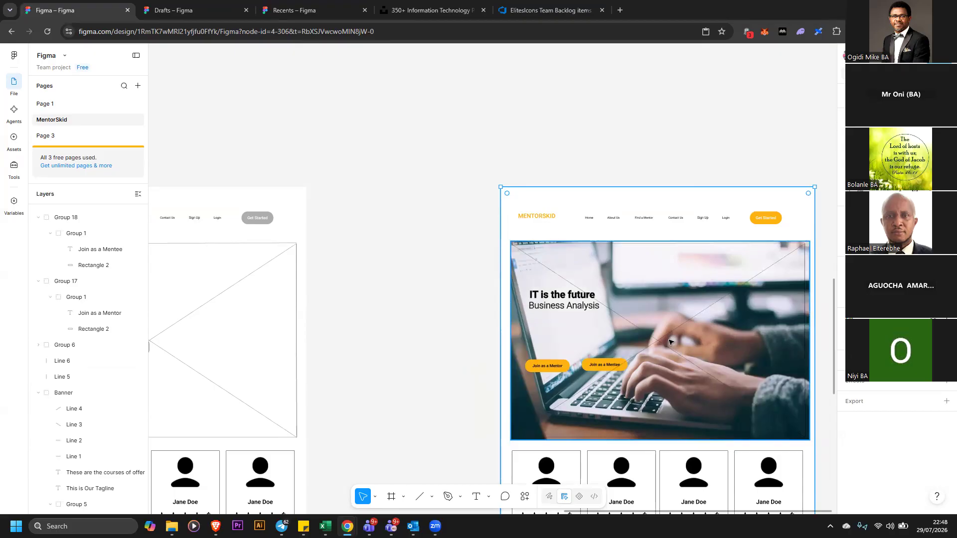
Try to change the Business Analysis subtitle's fill color
{"action": "left_click", "coordinate": [588, 307]}
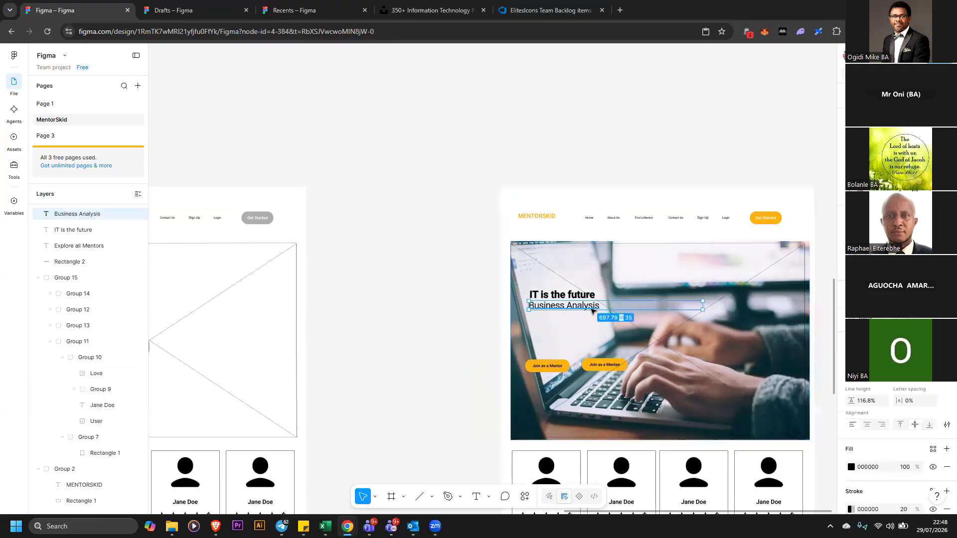
{"action": "left_click", "coordinate": [852, 467]}
{"action": "left_click_drag", "start_coordinate": [737, 314], "coordinate": [729, 432]}
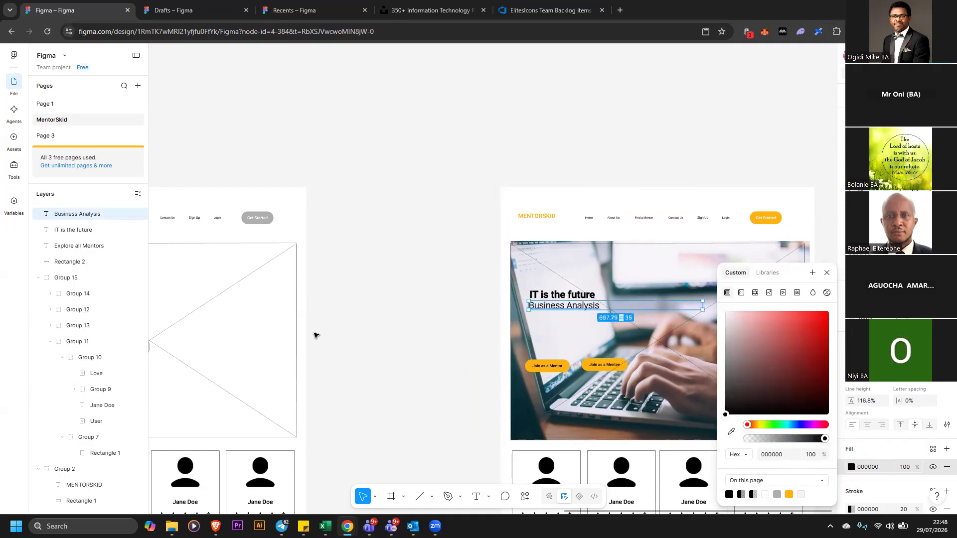
{"action": "left_click", "coordinate": [329, 312]}
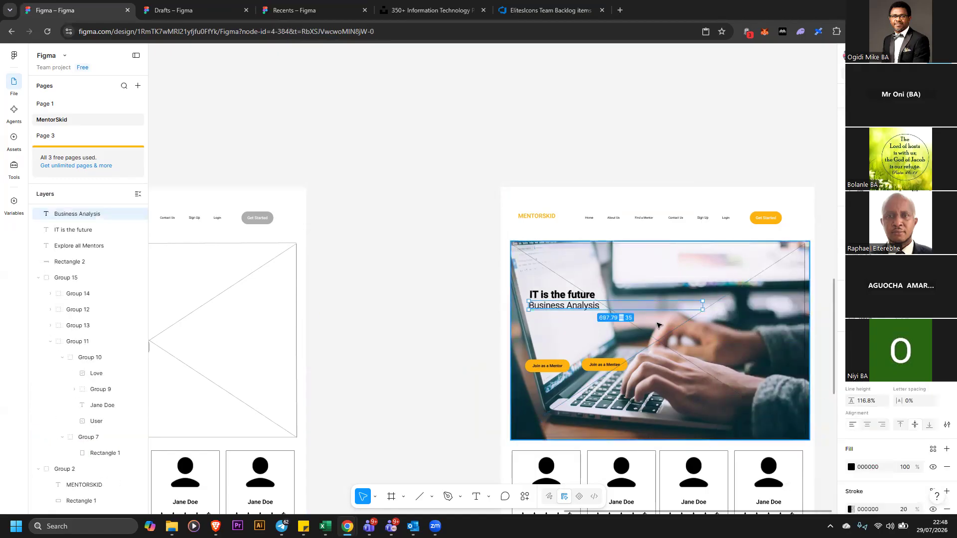
Remove both strokes from the Business Analysis subtitle
{"action": "scroll", "coordinate": [921, 445], "scroll_direction": "down", "scroll_amount": 1}
{"action": "scroll", "coordinate": [921, 443], "scroll_direction": "down", "scroll_amount": 2}
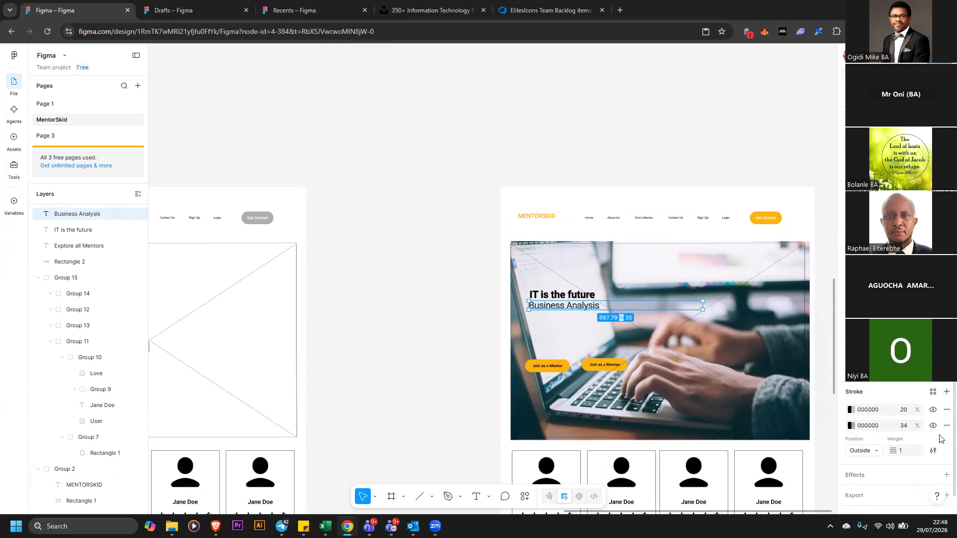
{"action": "left_click", "coordinate": [946, 426]}
{"action": "left_click", "coordinate": [946, 411]}
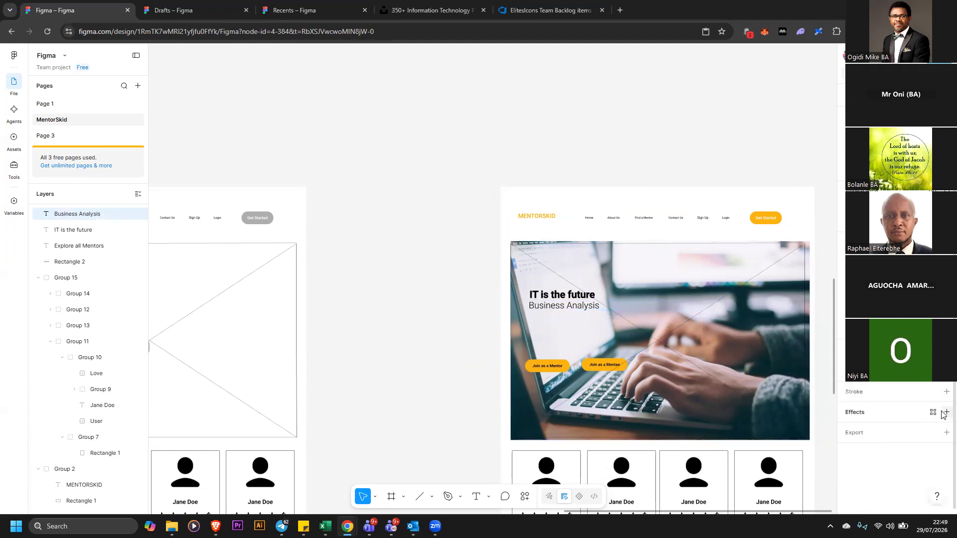
Stretch the laptop photo to span the full frame width, about 1260 px wide
{"action": "left_click", "coordinate": [582, 294]}
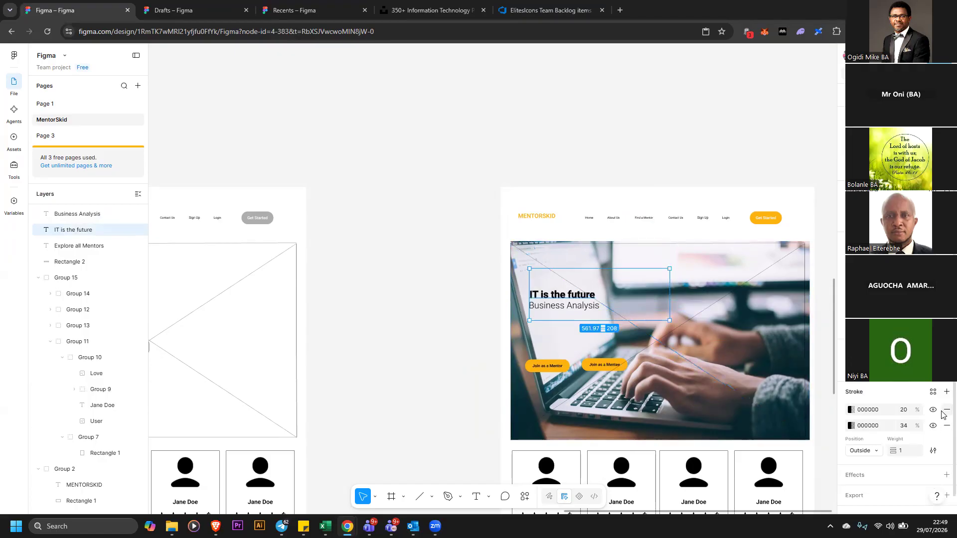
{"action": "left_click", "coordinate": [509, 312]}
{"action": "left_click_drag", "start_coordinate": [511, 311], "coordinate": [503, 311]}
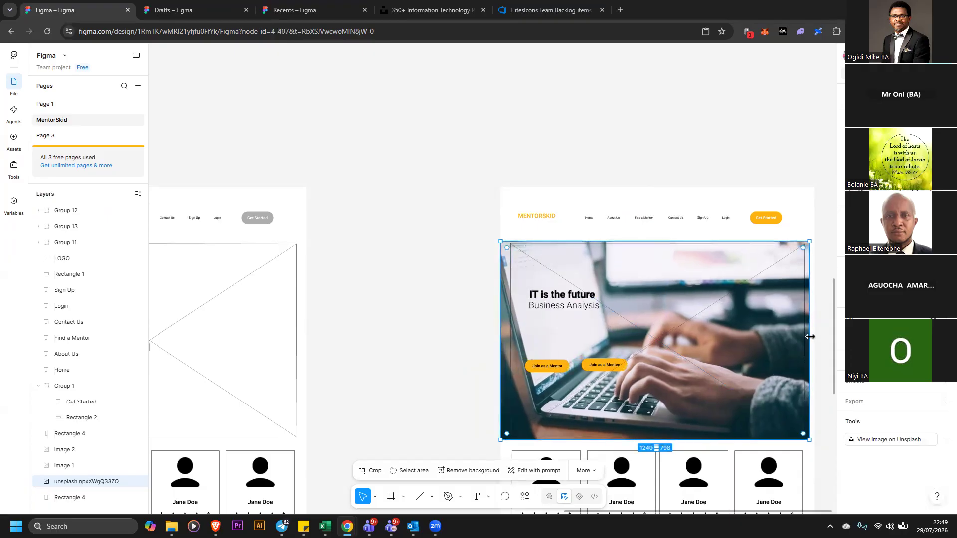
{"action": "left_click_drag", "start_coordinate": [810, 336], "coordinate": [815, 335]}
{"action": "left_click", "coordinate": [665, 203]}
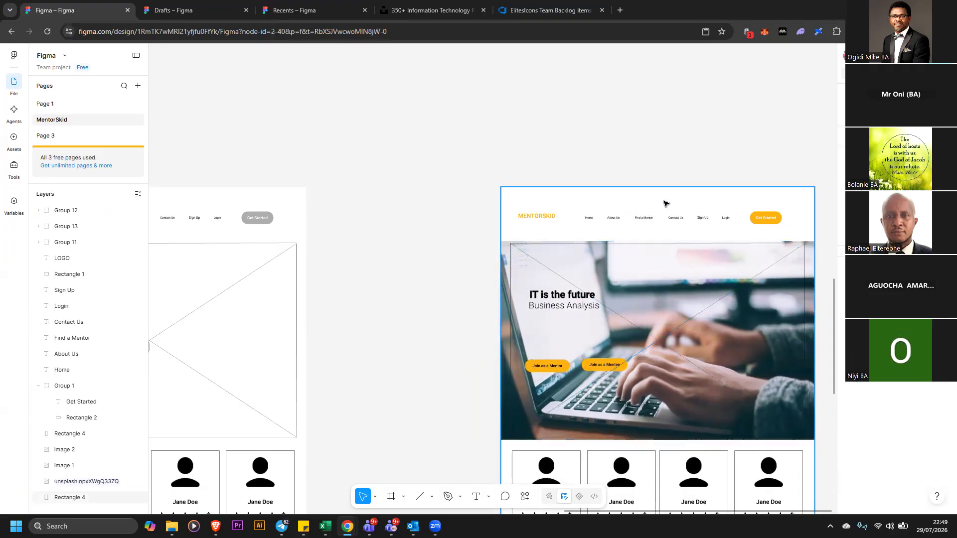
Reposition the IT is the future tagline and Business Analysis subtitle lower in the banner, just above the buttons
{"action": "left_click", "coordinate": [489, 220]}
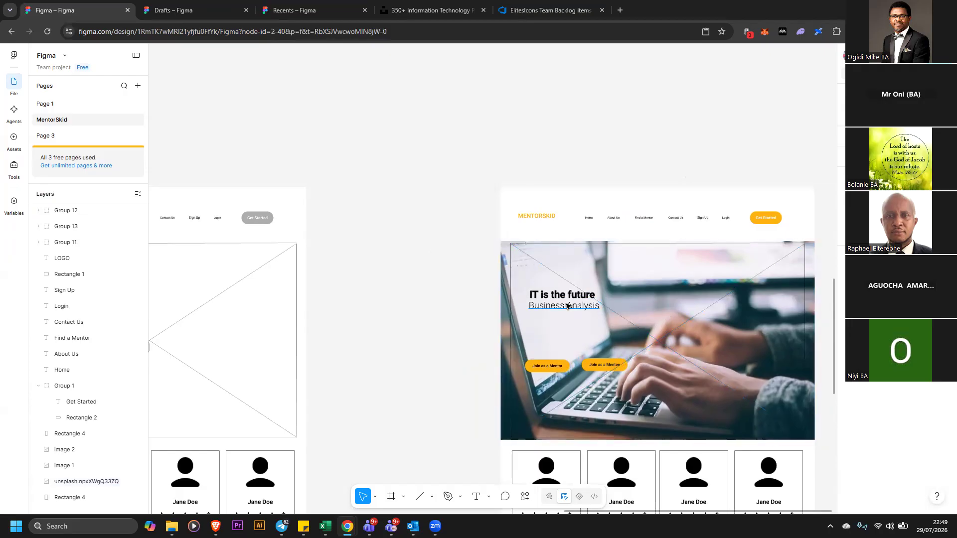
{"action": "left_click_drag", "start_coordinate": [567, 297], "coordinate": [588, 272]}
{"action": "left_click_drag", "start_coordinate": [581, 309], "coordinate": [579, 338]}
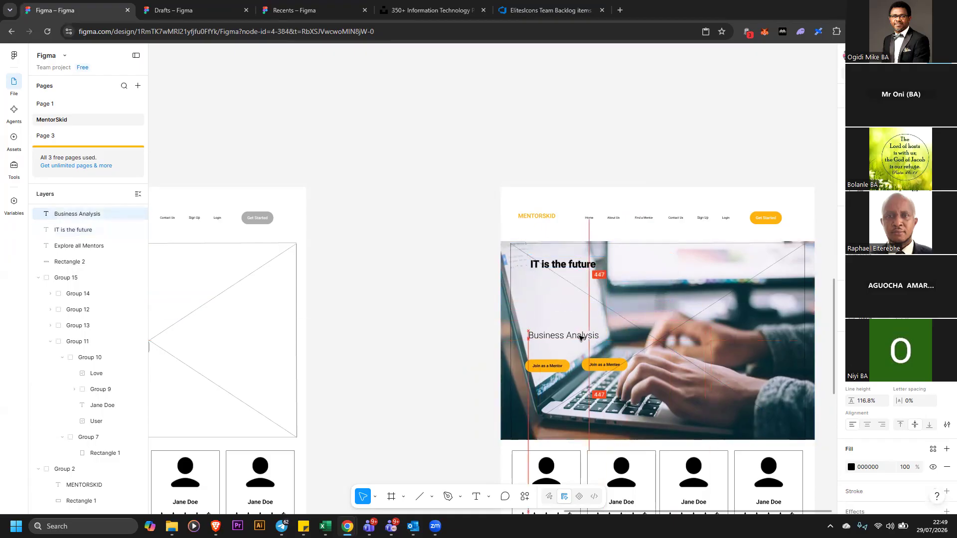
{"action": "left_click_drag", "start_coordinate": [572, 285], "coordinate": [566, 323]}
{"action": "left_click", "coordinate": [439, 286]}
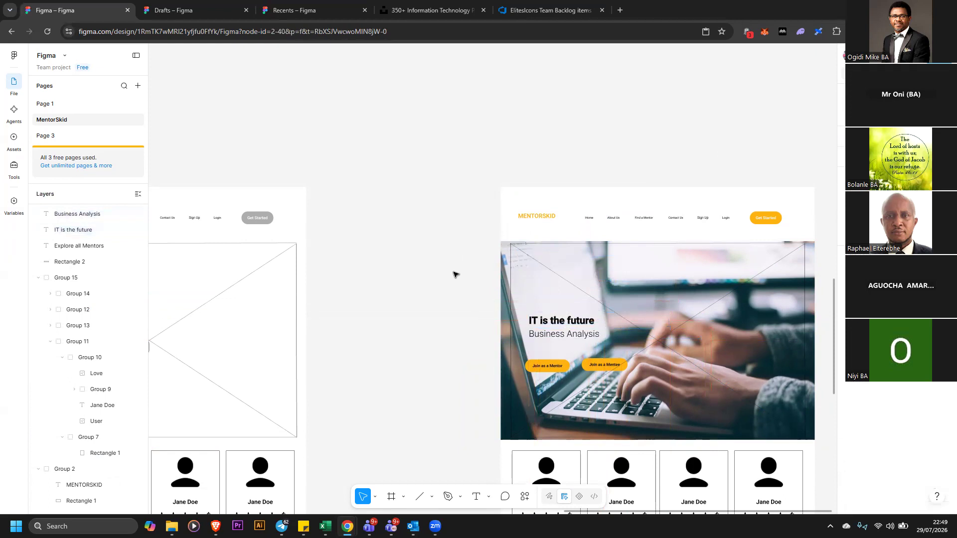
Delete the placeholder cross lines and outline from the styled copy's banner area
{"action": "scroll", "coordinate": [455, 274], "scroll_direction": "down", "scroll_amount": 1}
{"action": "left_click", "coordinate": [565, 261]}
{"action": "left_click", "coordinate": [561, 269]}
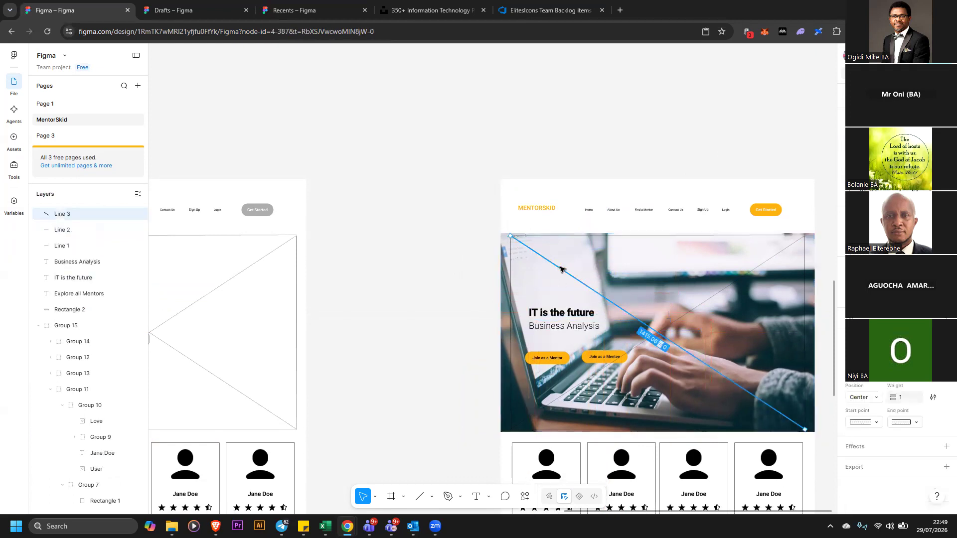
{"action": "key", "text": "Delete"}
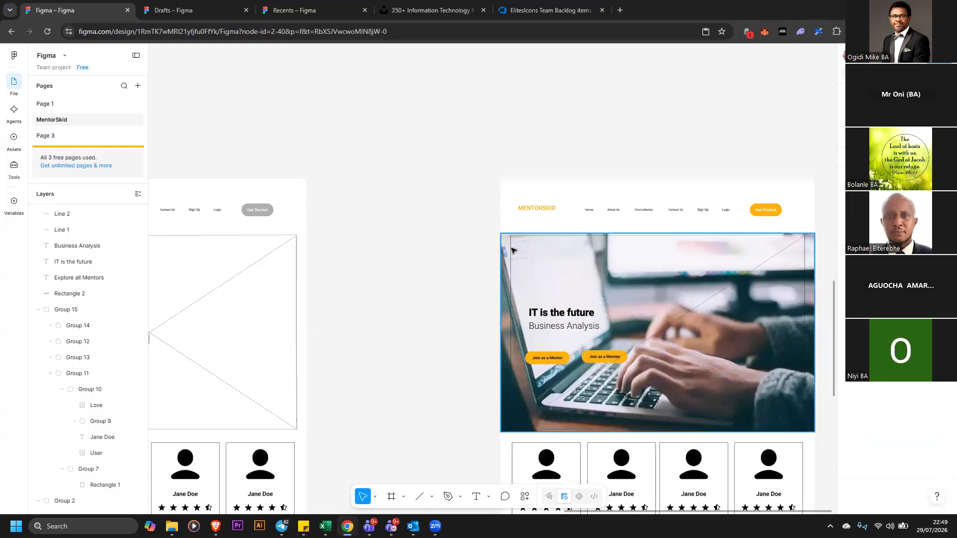
{"action": "left_click", "coordinate": [514, 250]}
{"action": "left_click", "coordinate": [804, 282]}
{"action": "key", "text": "Delete"}
{"action": "left_click", "coordinate": [775, 256]}
{"action": "key", "text": "Delete"}
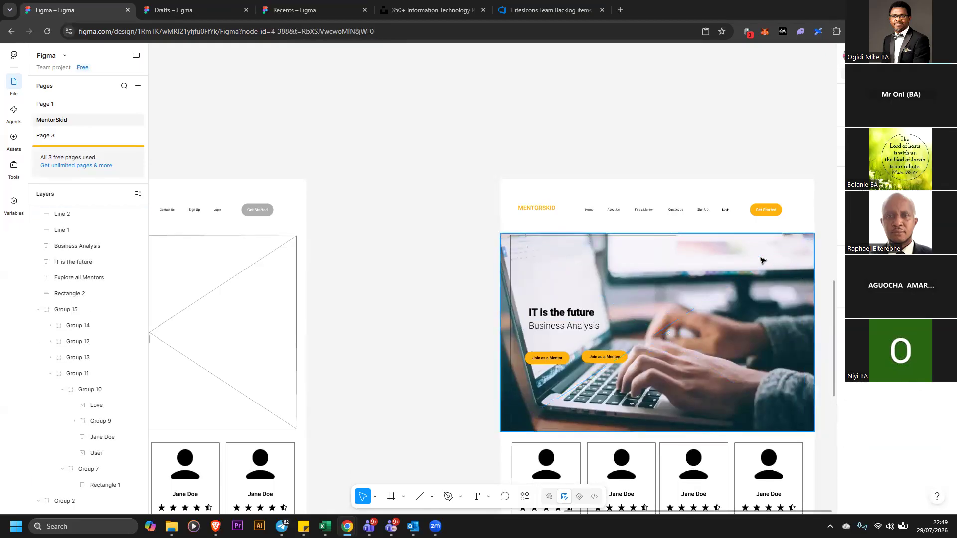
{"action": "left_click", "coordinate": [511, 279]}
{"action": "key", "text": "Delete"}
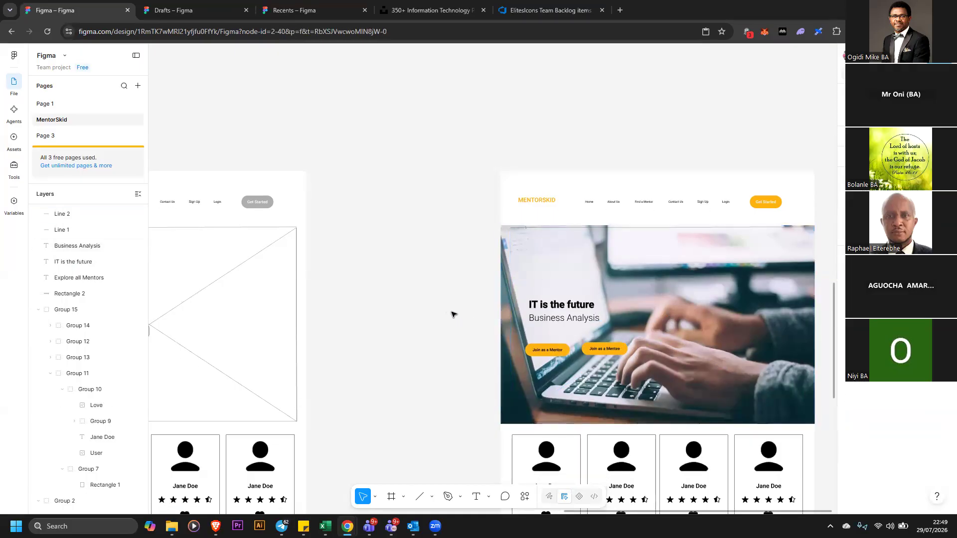
Add a black fill overlay at 49% opacity on the banner photo to darken it
{"action": "scroll", "coordinate": [459, 301], "scroll_direction": "down", "scroll_amount": 3}
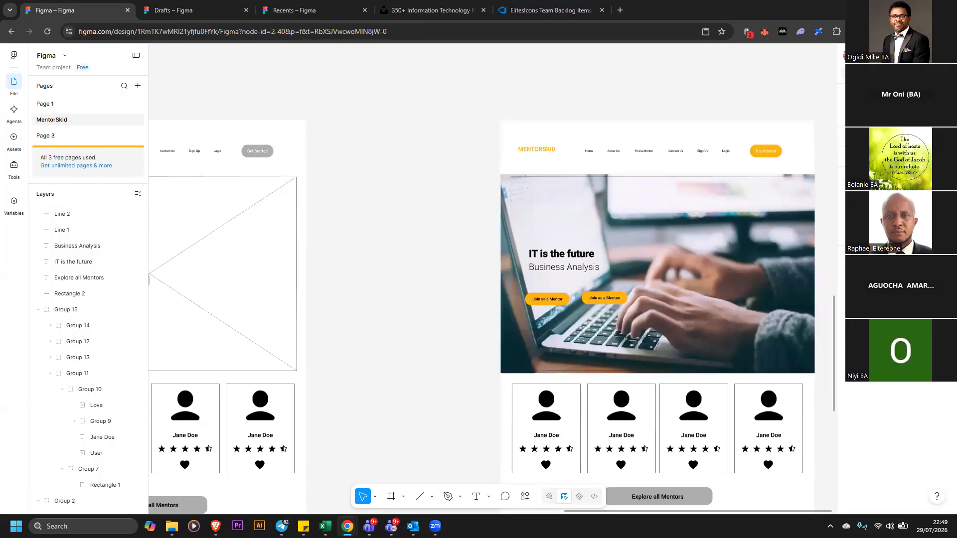
{"action": "left_click", "coordinate": [730, 297]}
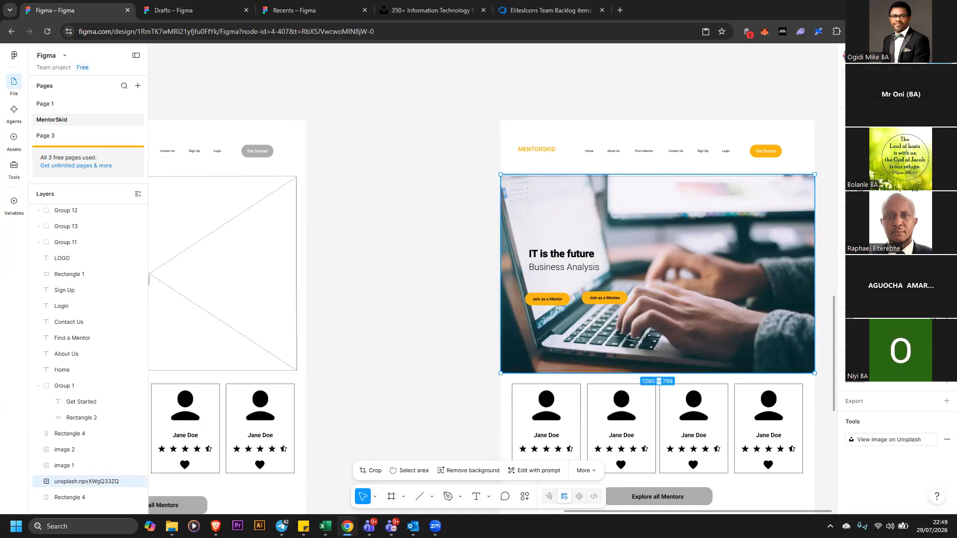
{"action": "left_click", "coordinate": [946, 317]}
{"action": "mouse_move", "coordinate": [781, 361]}
{"action": "left_mouse_down"}
{"action": "mouse_move", "coordinate": [734, 374]}
{"action": "mouse_move", "coordinate": [737, 414]}
{"action": "mouse_move", "coordinate": [696, 426]}
{"action": "left_mouse_up"}
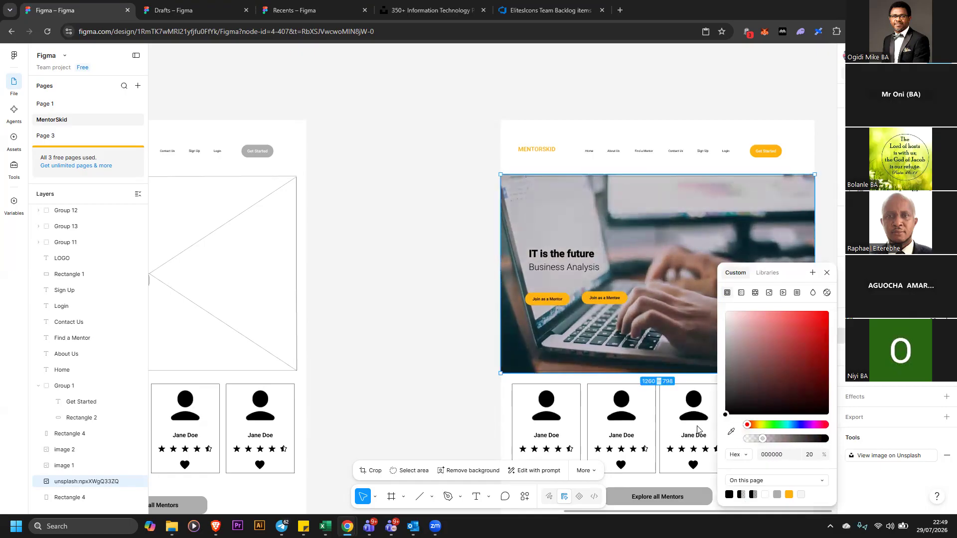
{"action": "left_click_drag", "start_coordinate": [763, 441], "coordinate": [786, 444]}
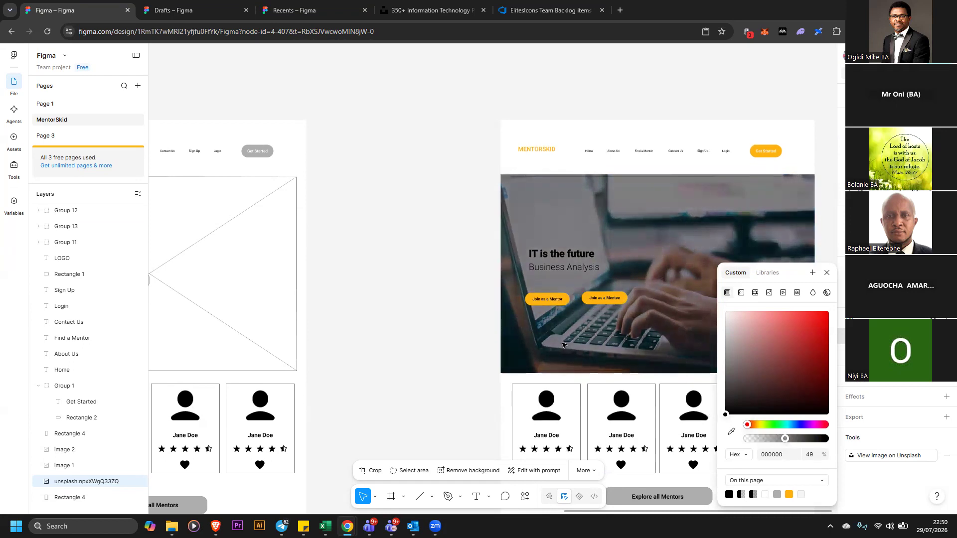
{"action": "left_click", "coordinate": [450, 293]}
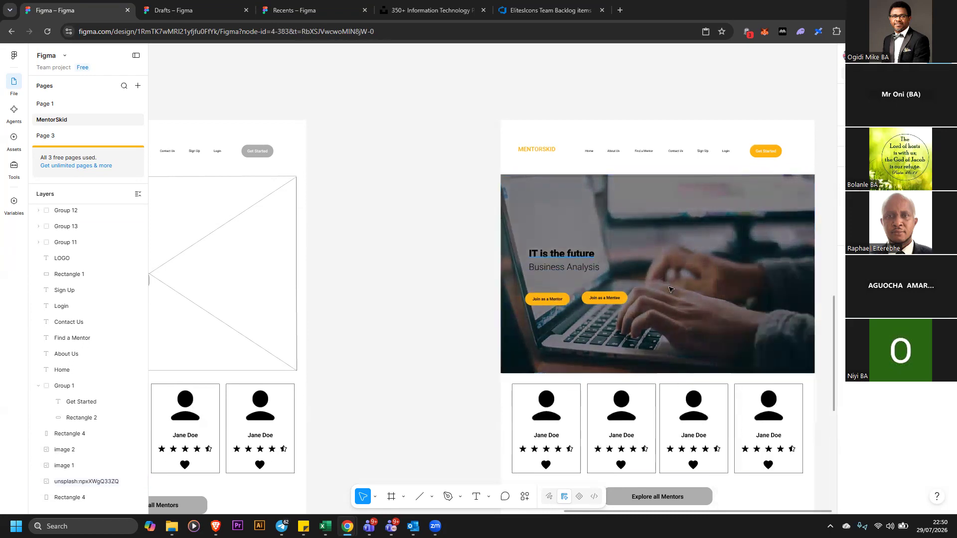
Set the fill of the IT is the future tagline and Business Analysis subtitle to white FFFFFF
{"action": "left_click", "coordinate": [666, 252]}
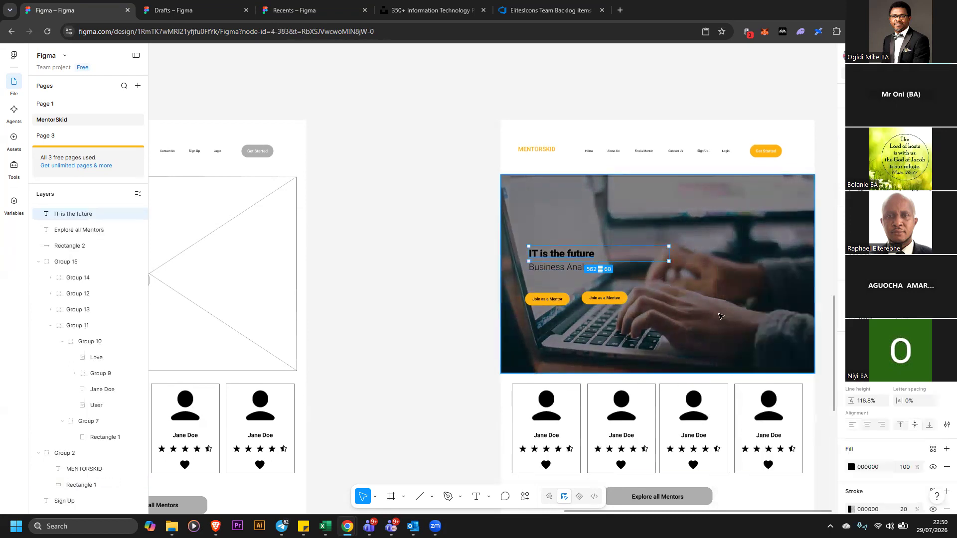
{"action": "left_click", "coordinate": [851, 467]}
{"action": "left_click_drag", "start_coordinate": [770, 378], "coordinate": [707, 298]}
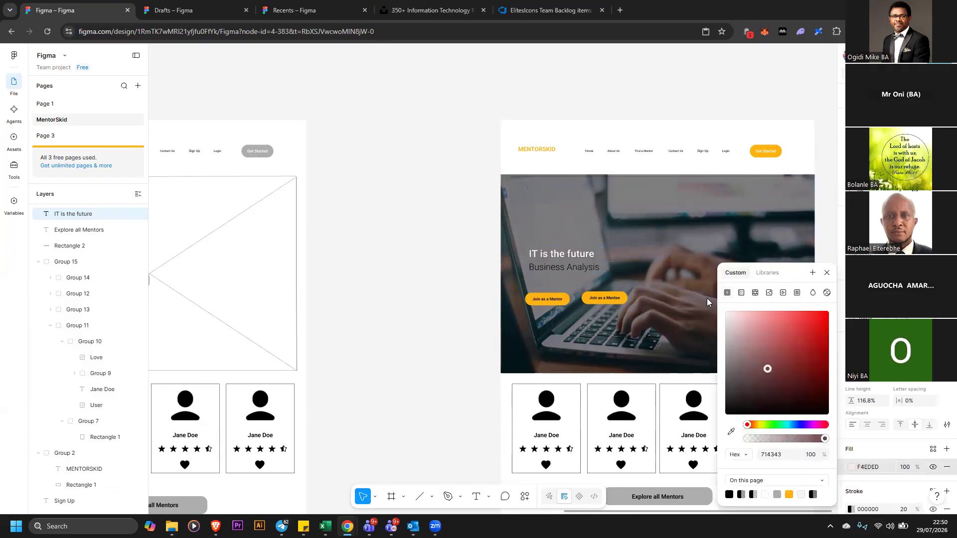
{"action": "left_click", "coordinate": [574, 269]}
{"action": "left_click", "coordinate": [851, 466]}
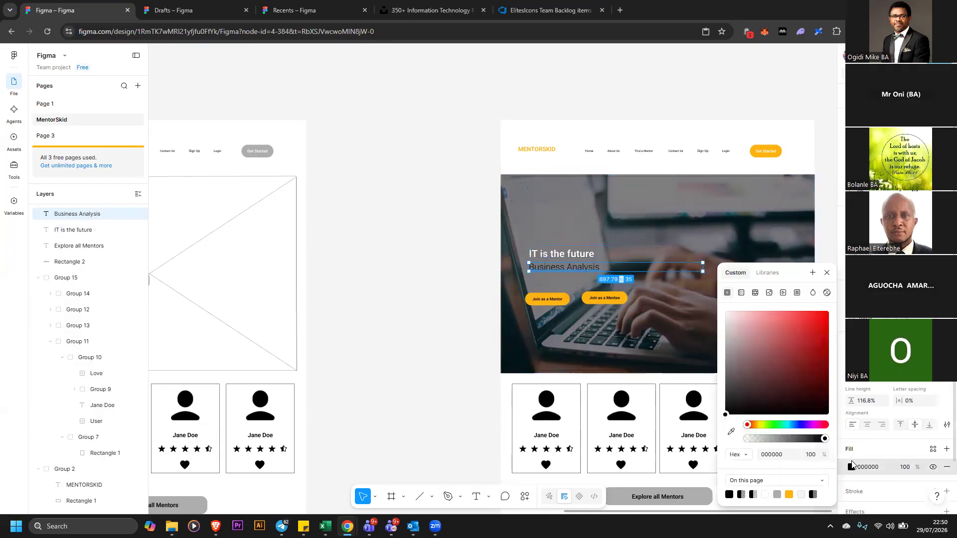
{"action": "left_click_drag", "start_coordinate": [738, 378], "coordinate": [687, 282]}
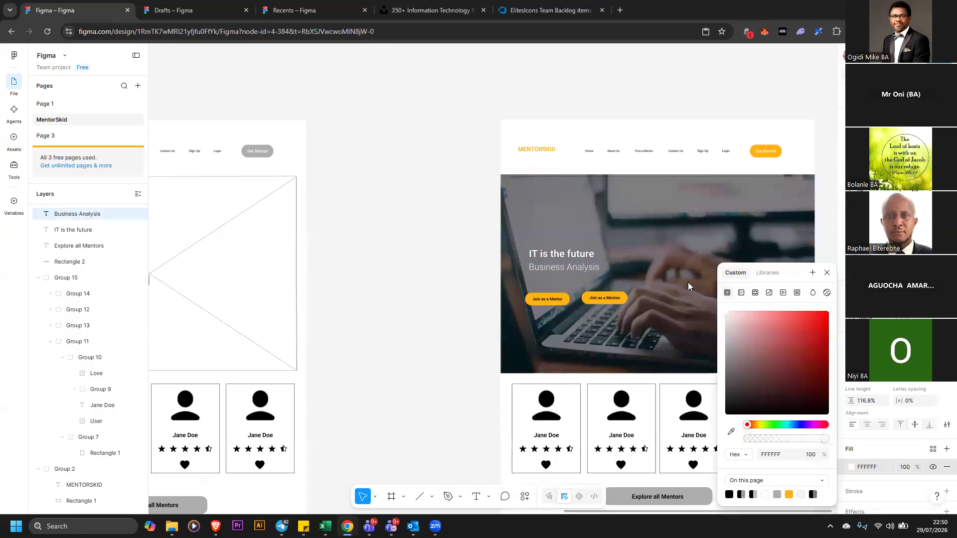
{"action": "left_click", "coordinate": [445, 266]}
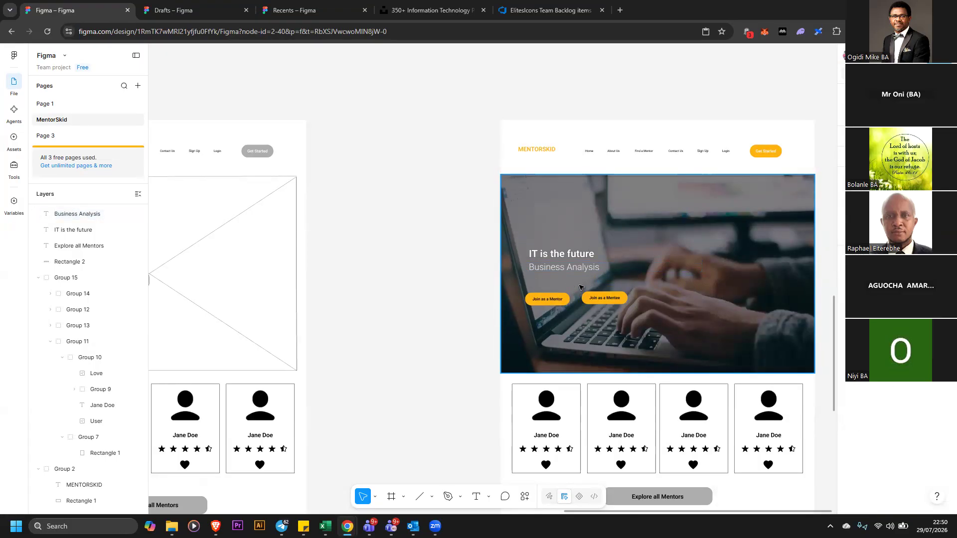
Set the Get Started button's label color to black 000000
{"action": "left_click_drag", "start_coordinate": [462, 281], "coordinate": [619, 315]}
{"action": "left_click", "coordinate": [531, 151]}
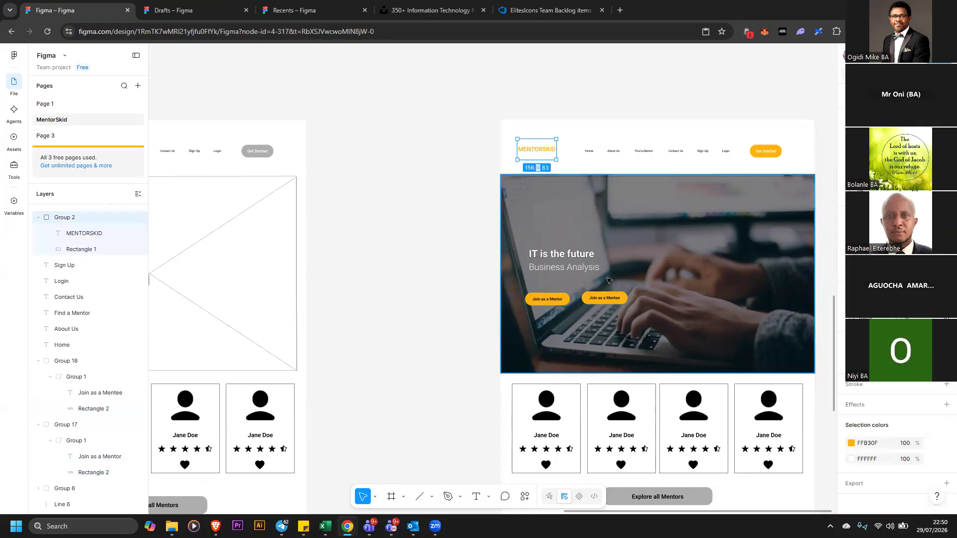
{"action": "left_click", "coordinate": [776, 152]}
{"action": "double_click", "coordinate": [776, 152]}
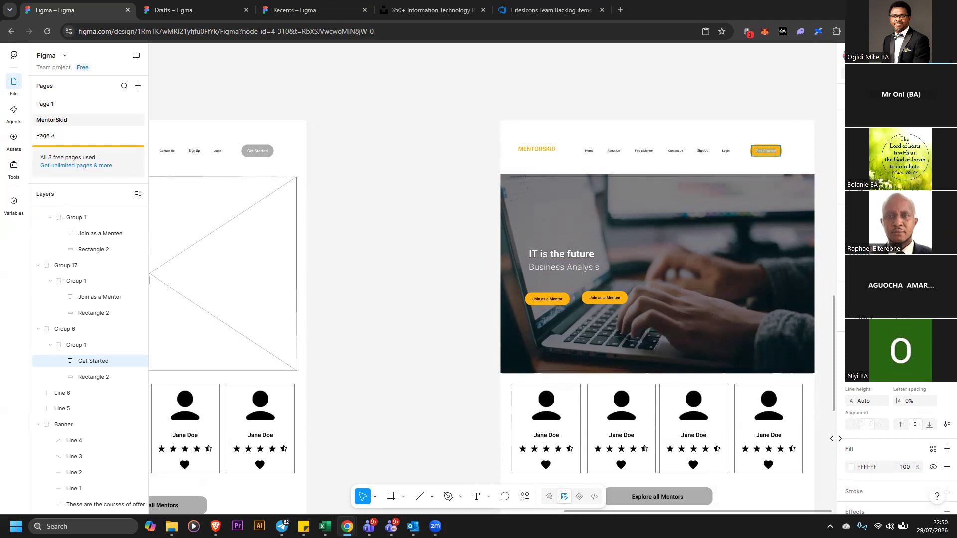
{"action": "left_click", "coordinate": [851, 467]}
{"action": "left_click_drag", "start_coordinate": [752, 396], "coordinate": [724, 418]}
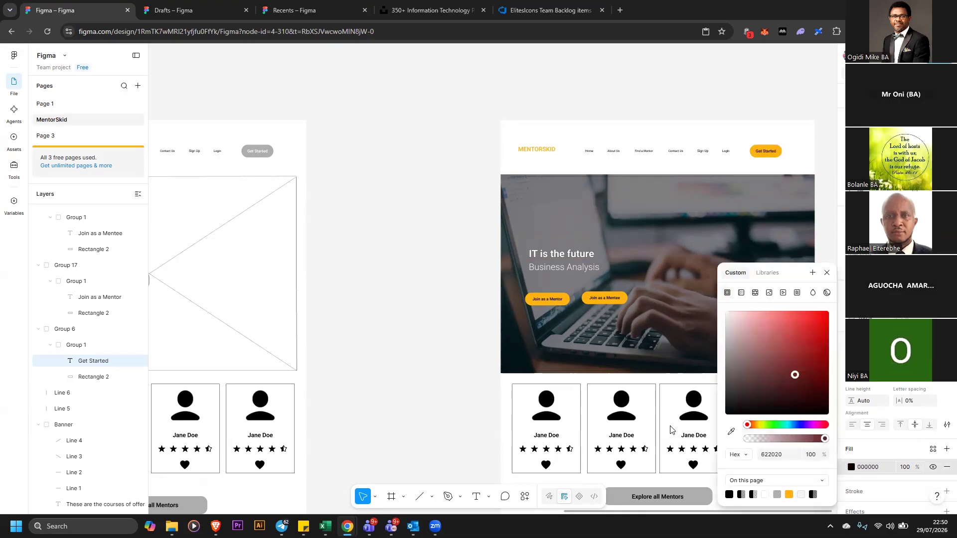
{"action": "left_click", "coordinate": [425, 297]}
Select the first mentor card's user icon, run the Unsplash plugin and search for portrait photos
{"action": "scroll", "coordinate": [464, 277], "scroll_direction": "down", "scroll_amount": 2}
{"action": "double_click", "coordinate": [543, 367]}
{"action": "double_click", "coordinate": [544, 368]}
{"action": "double_click", "coordinate": [543, 367]}
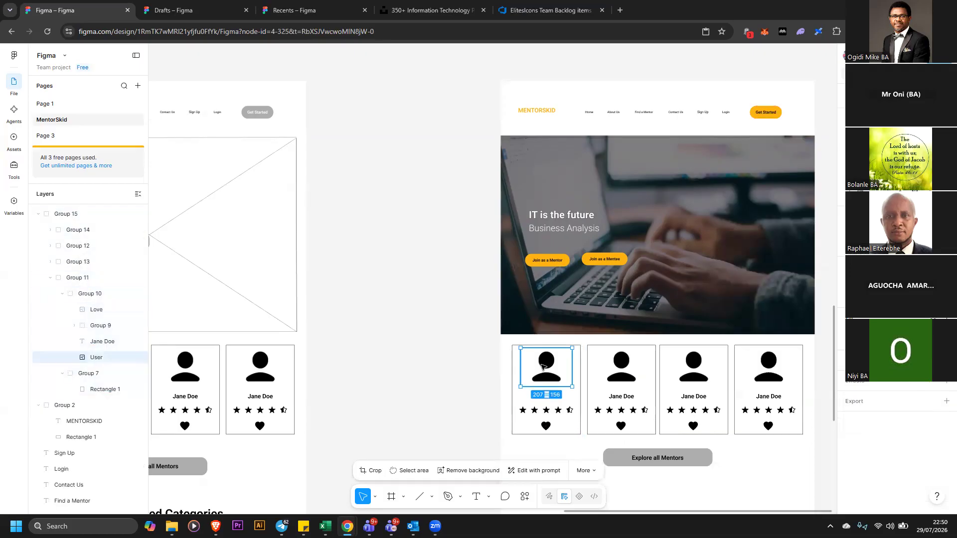
{"action": "right_click", "coordinate": [542, 367]}
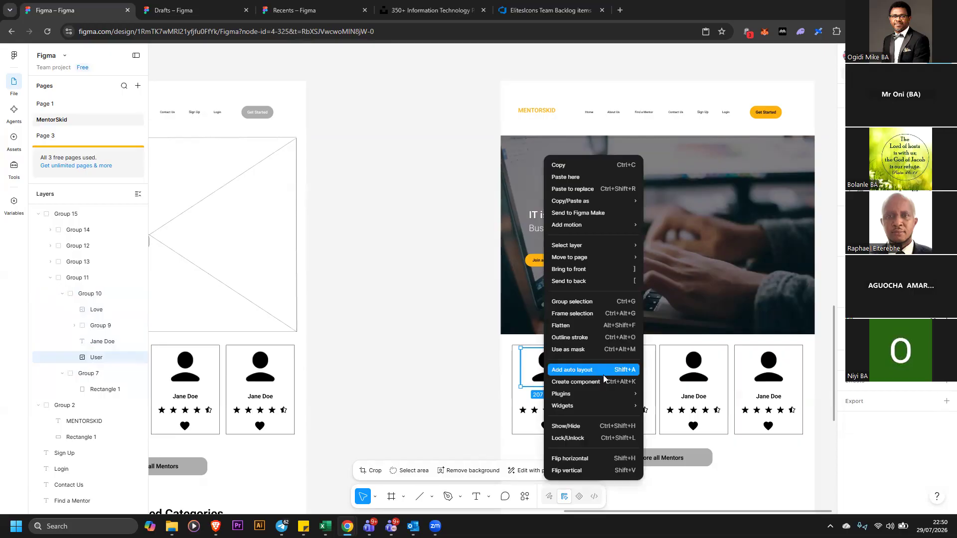
{"action": "mouse_move", "coordinate": [607, 392]}
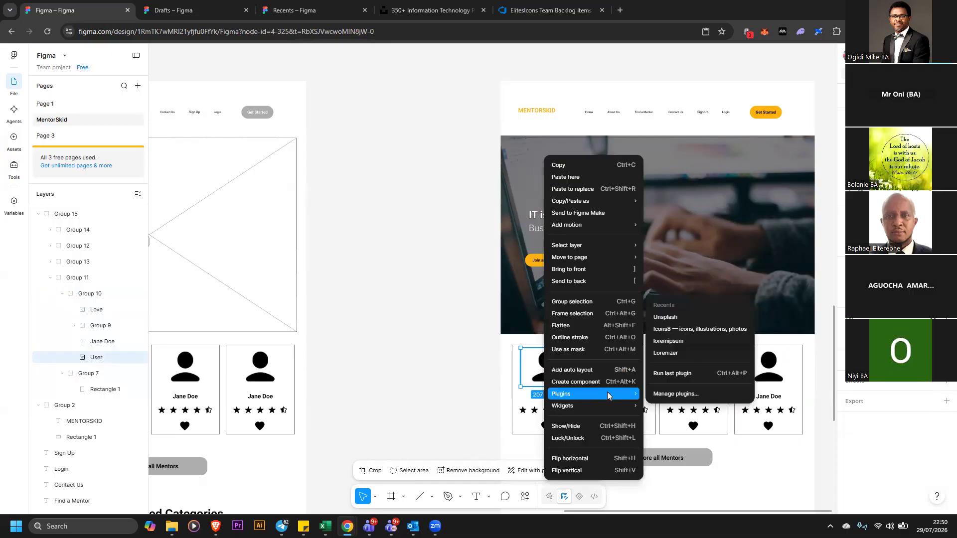
{"action": "left_click", "coordinate": [701, 375]}
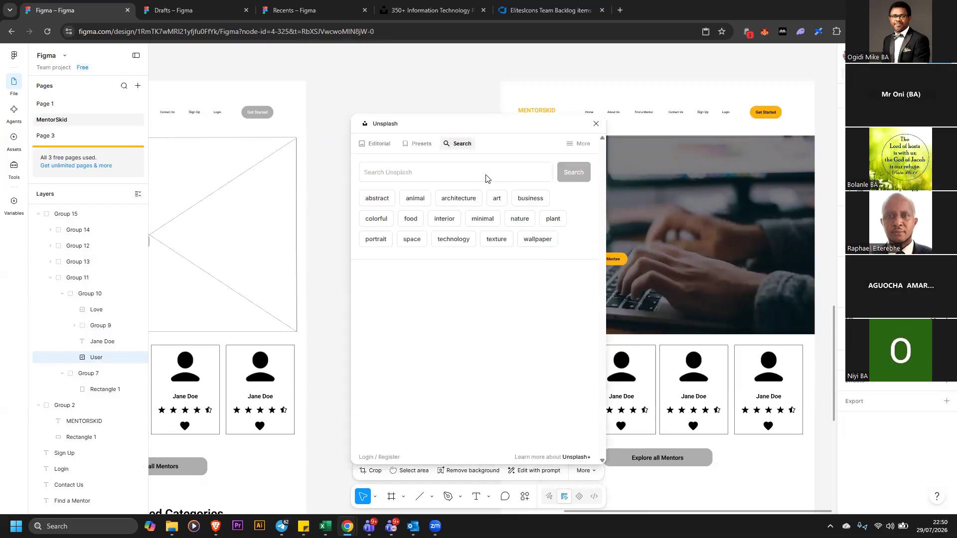
{"action": "left_click", "coordinate": [481, 171]}
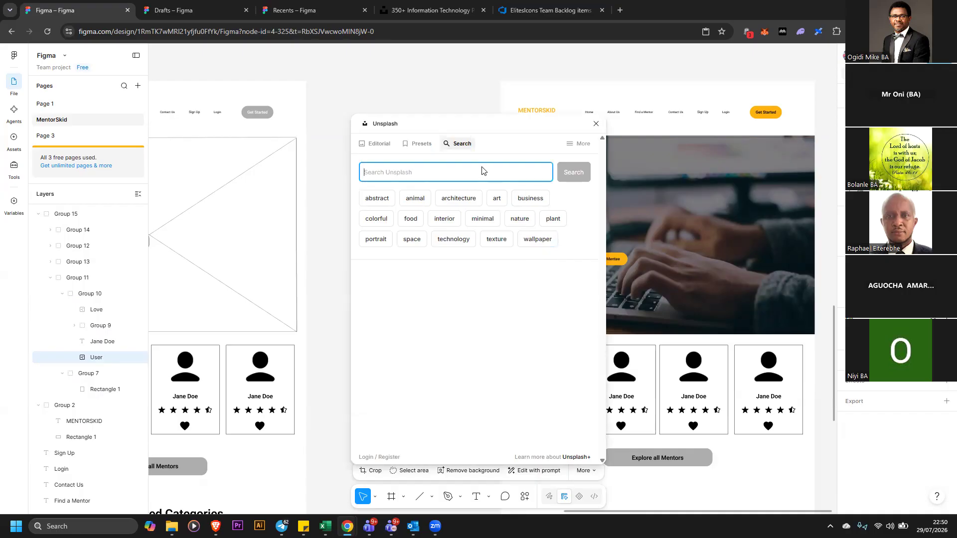
{"action": "type", "text": "pc"}
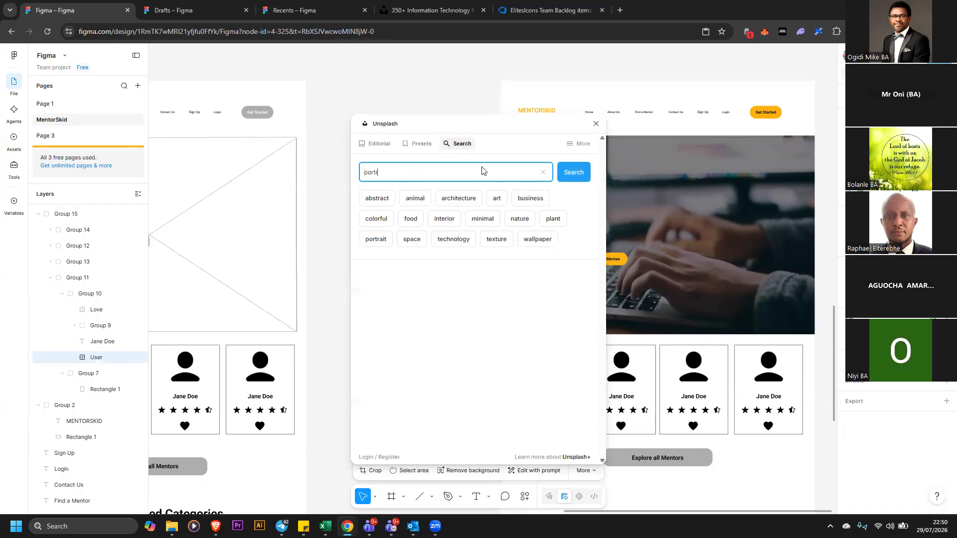
{"action": "key", "text": "Return"}
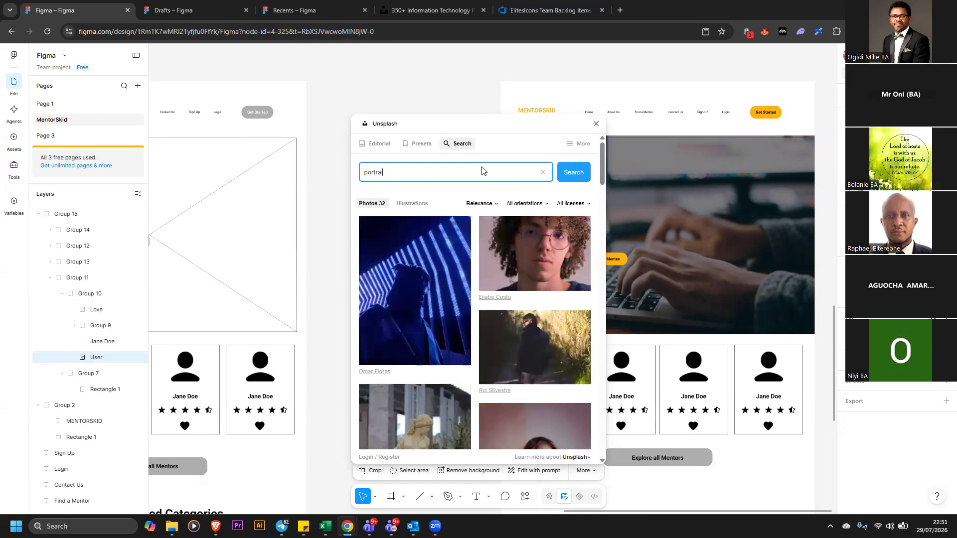
{"action": "type", "text": "t"}
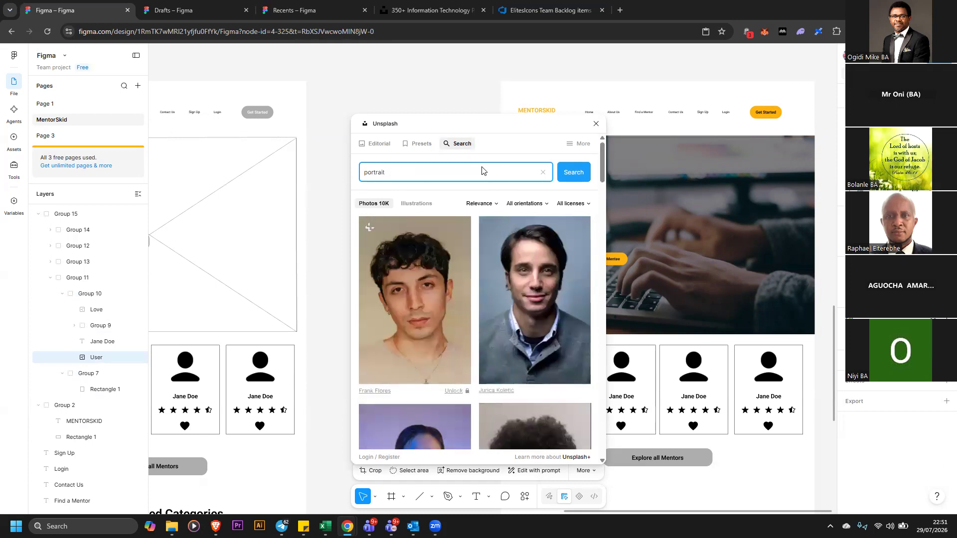
Browse the portrait results and fill the first mentor's user icon with the photo of the man in the grey sweater
{"action": "scroll", "coordinate": [549, 306], "scroll_direction": "down", "scroll_amount": 3}
{"action": "scroll", "coordinate": [482, 325], "scroll_direction": "up", "scroll_amount": 3}
{"action": "scroll", "coordinate": [510, 322], "scroll_direction": "down", "scroll_amount": 10}
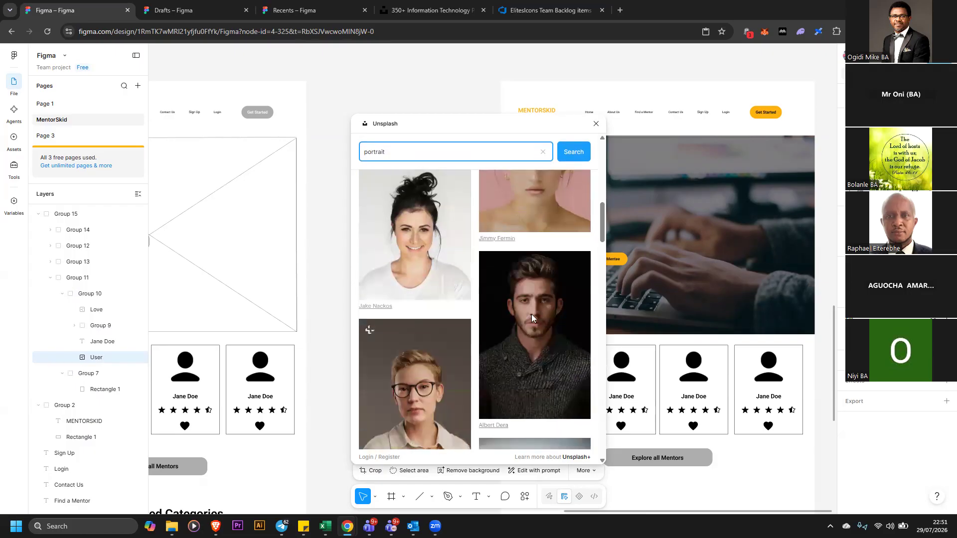
{"action": "scroll", "coordinate": [511, 230], "scroll_direction": "down", "scroll_amount": 5}
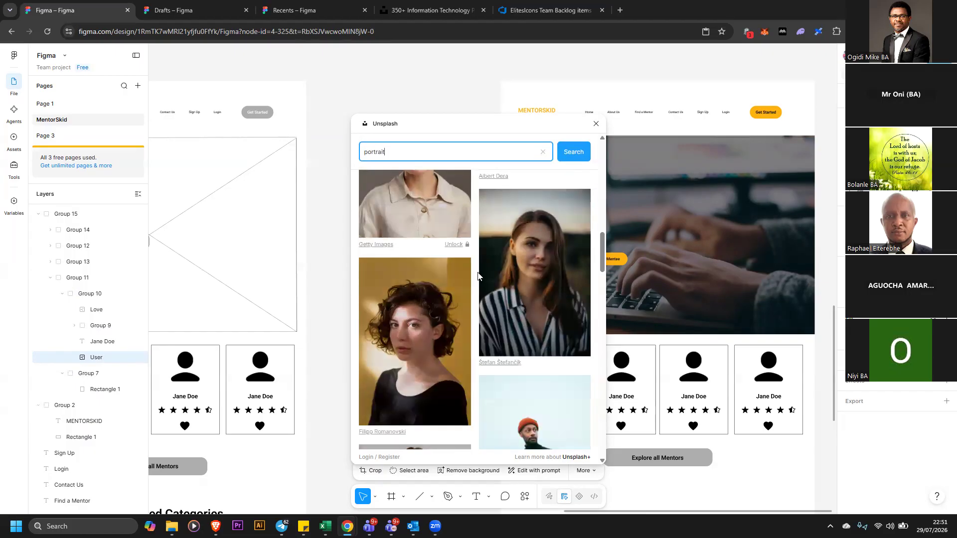
{"action": "scroll", "coordinate": [550, 328], "scroll_direction": "down", "scroll_amount": 10}
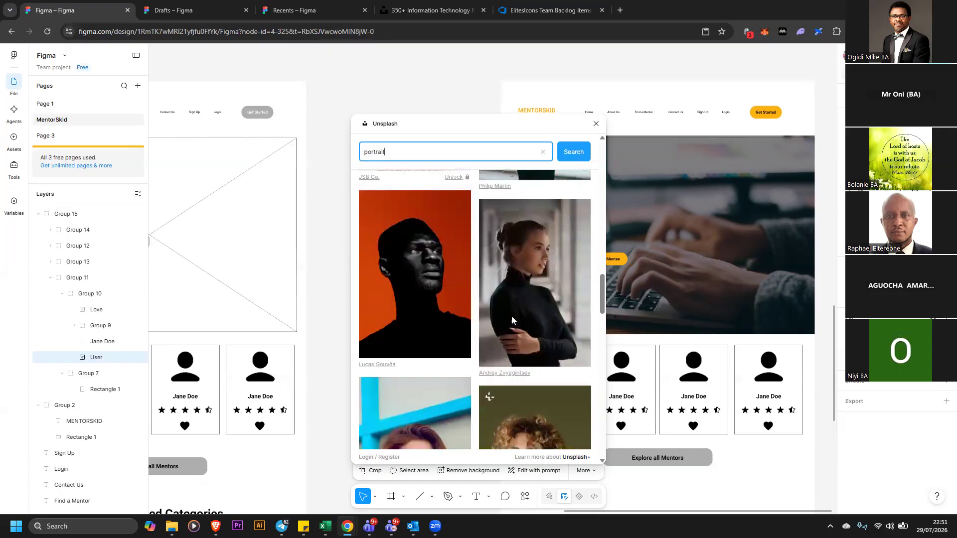
{"action": "scroll", "coordinate": [422, 275], "scroll_direction": "down", "scroll_amount": 6}
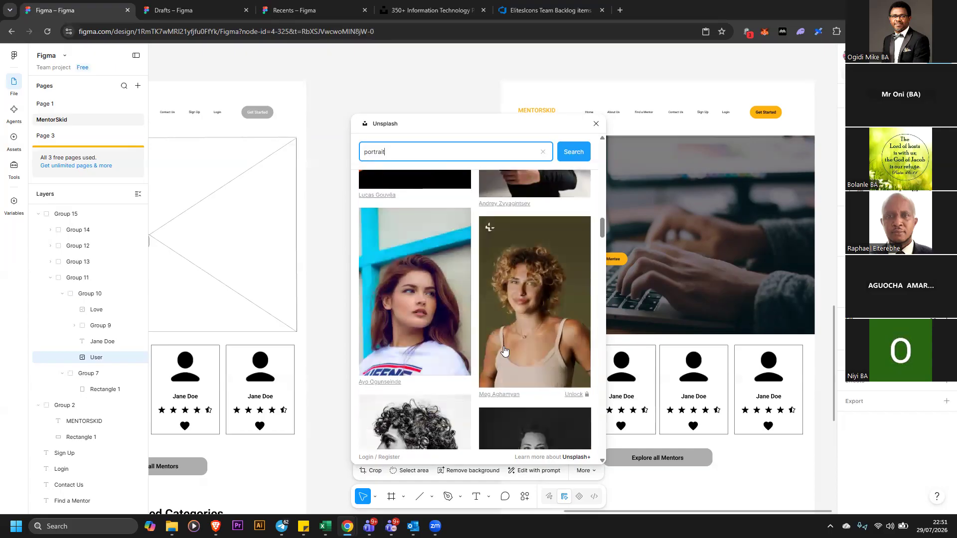
{"action": "scroll", "coordinate": [549, 348], "scroll_direction": "down", "scroll_amount": 8}
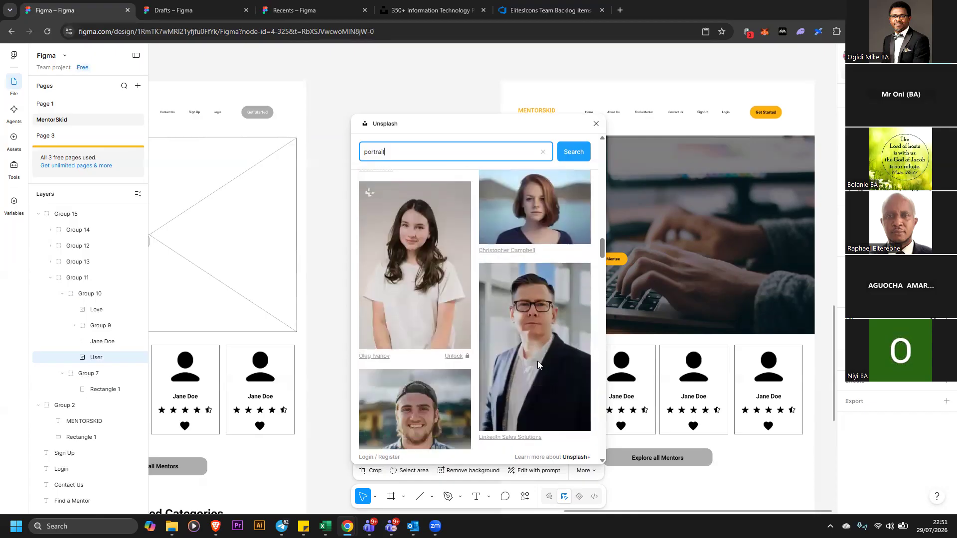
{"action": "scroll", "coordinate": [557, 351], "scroll_direction": "down", "scroll_amount": 8}
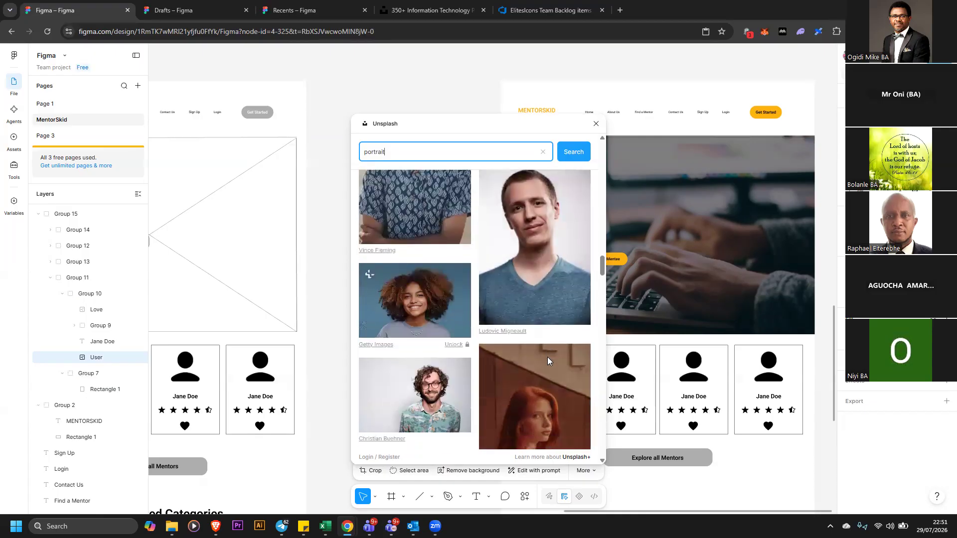
{"action": "scroll", "coordinate": [546, 354], "scroll_direction": "down", "scroll_amount": 10}
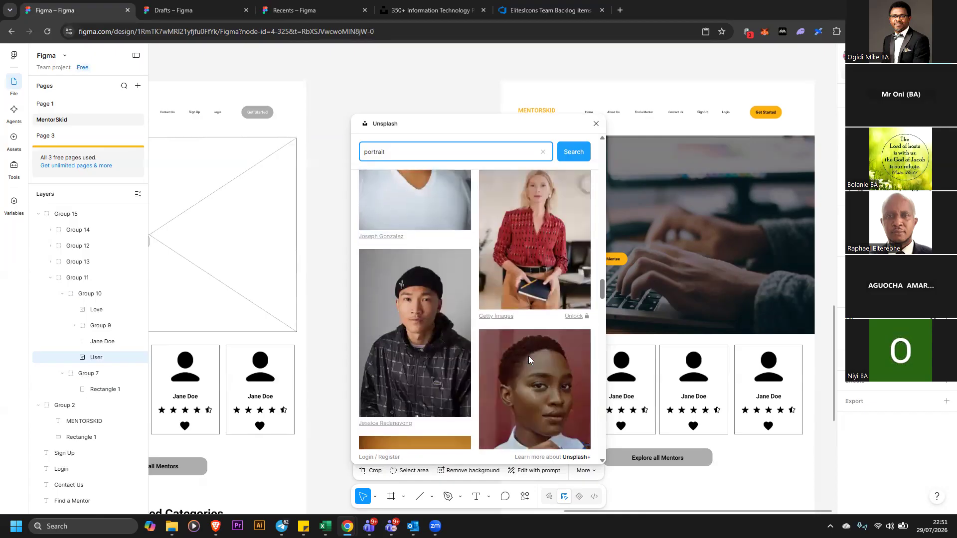
{"action": "scroll", "coordinate": [531, 354], "scroll_direction": "down", "scroll_amount": 5}
{"action": "scroll", "coordinate": [531, 354], "scroll_direction": "up", "scroll_amount": 7}
{"action": "scroll", "coordinate": [534, 342], "scroll_direction": "up", "scroll_amount": 10}
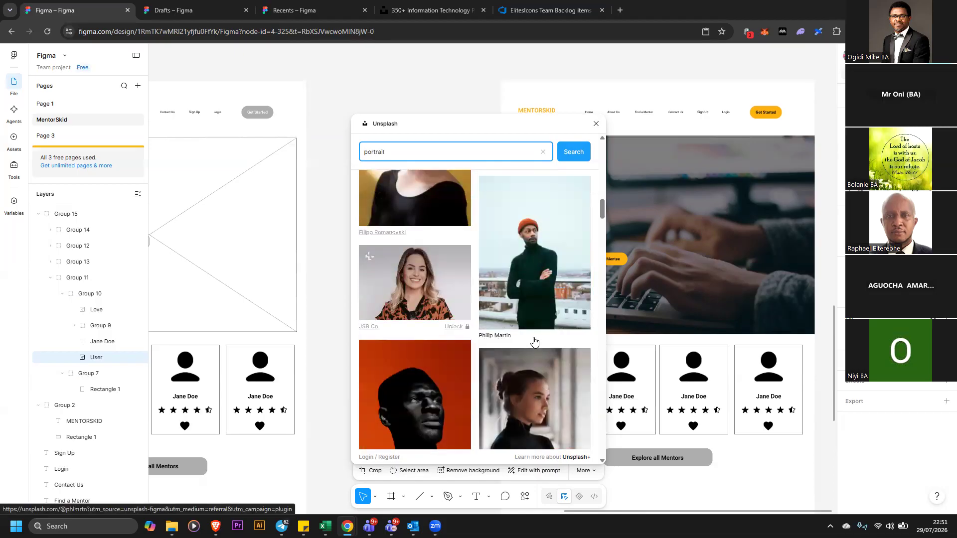
{"action": "scroll", "coordinate": [536, 333], "scroll_direction": "up", "scroll_amount": 10}
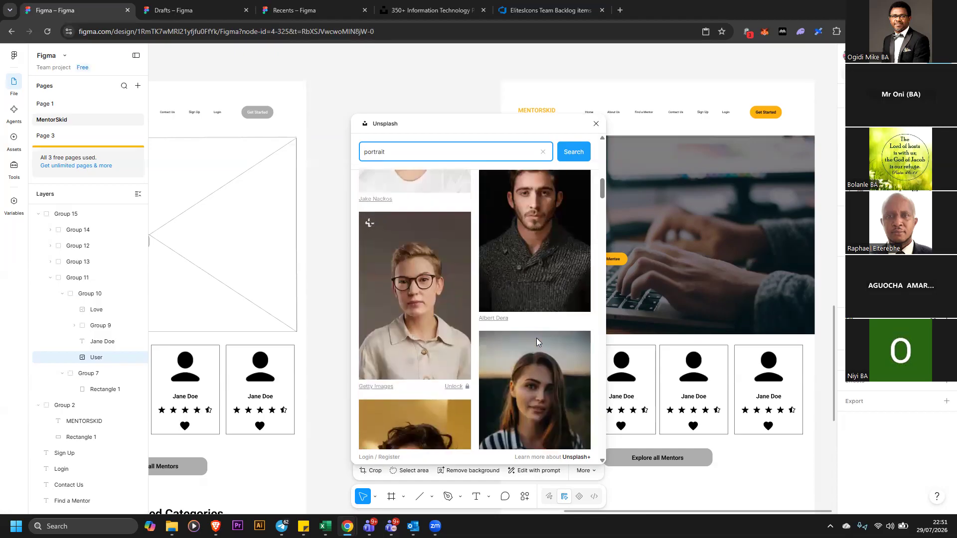
{"action": "scroll", "coordinate": [537, 338], "scroll_direction": "up", "scroll_amount": 10}
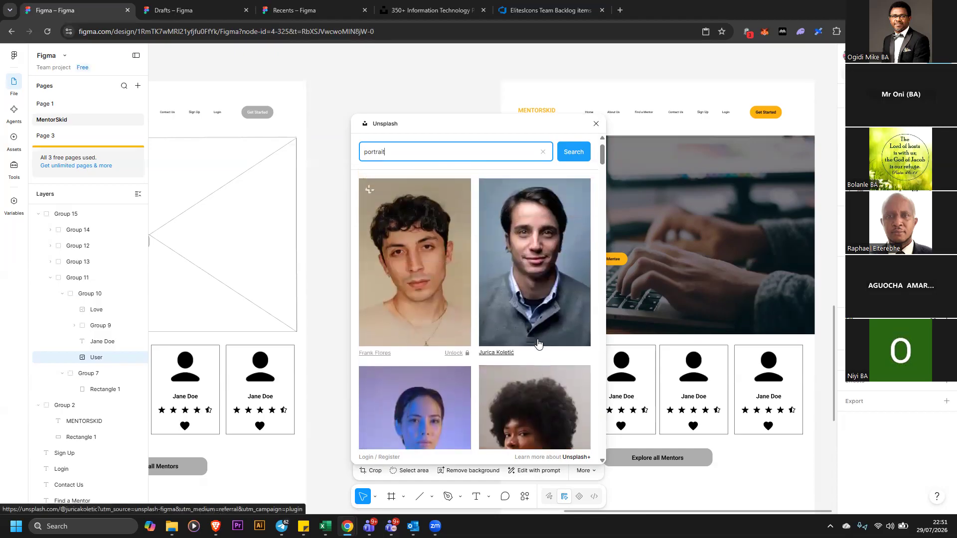
{"action": "left_click", "coordinate": [537, 342]}
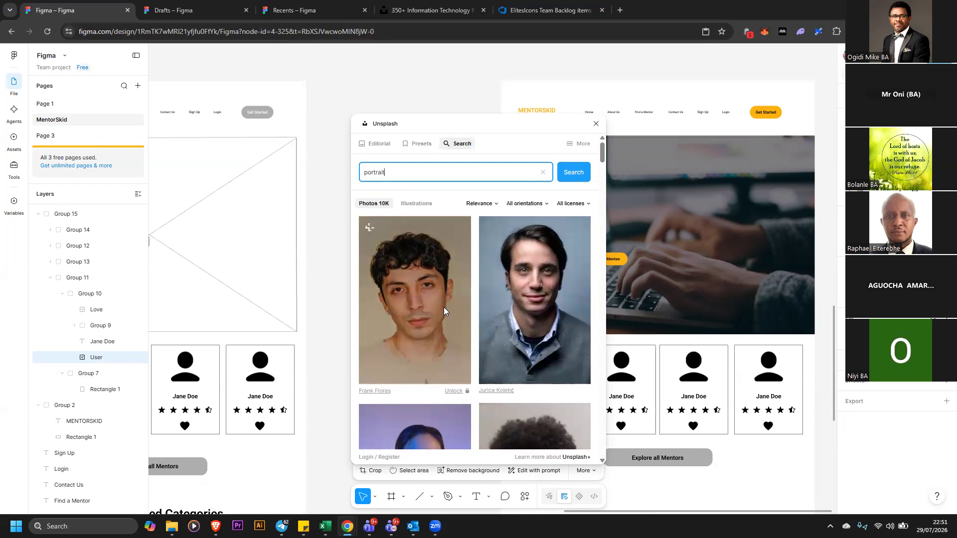
{"action": "left_click", "coordinate": [568, 304]}
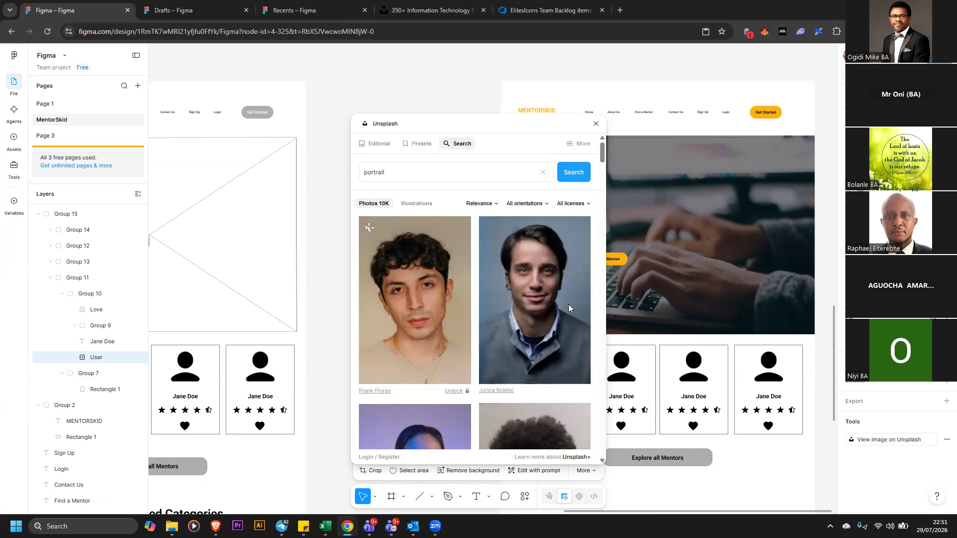
{"action": "left_click", "coordinate": [536, 287]}
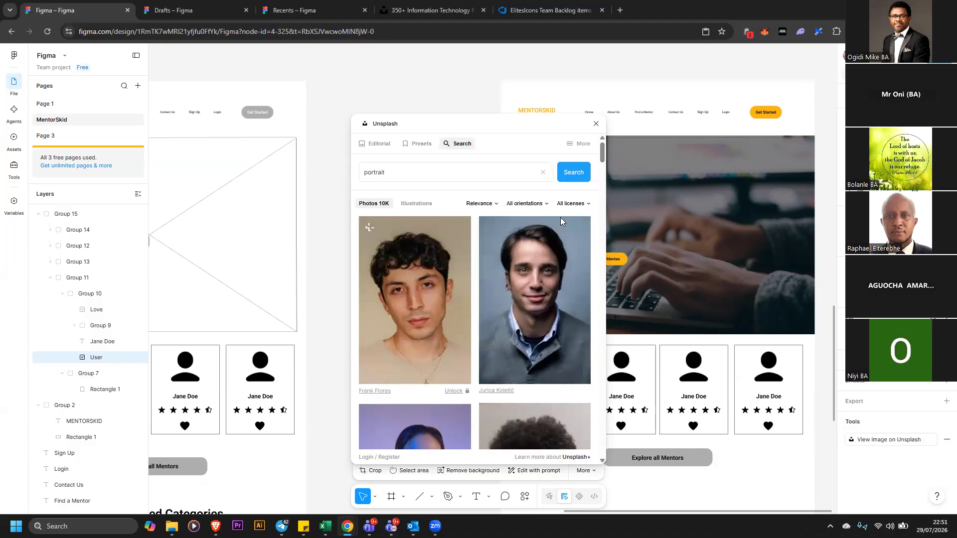
{"action": "left_click", "coordinate": [596, 124]}
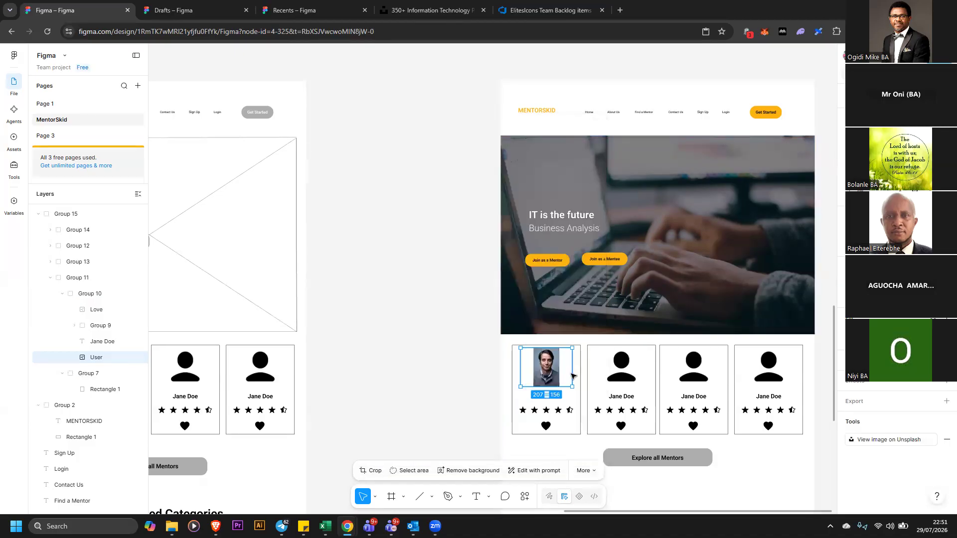
{"action": "left_click", "coordinate": [624, 368]}
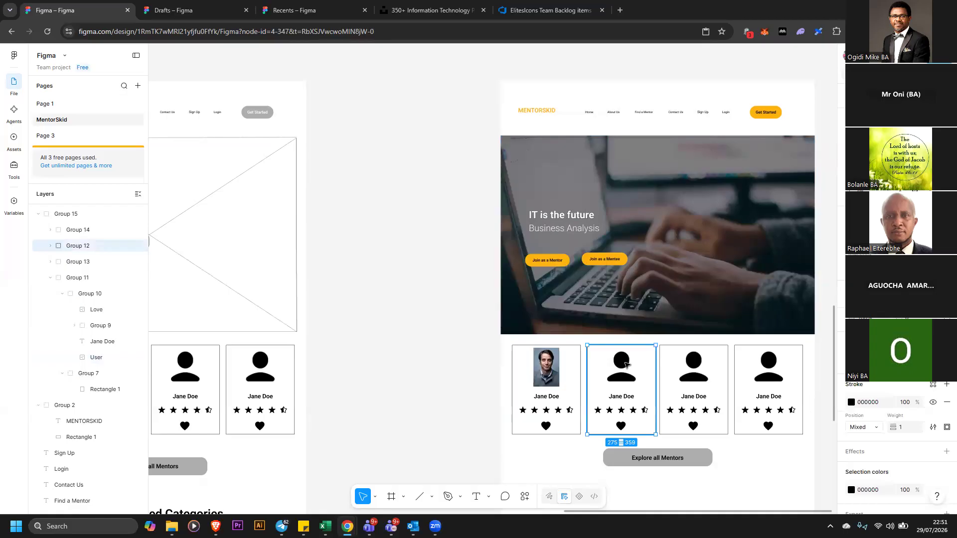
{"action": "left_click", "coordinate": [546, 397]}
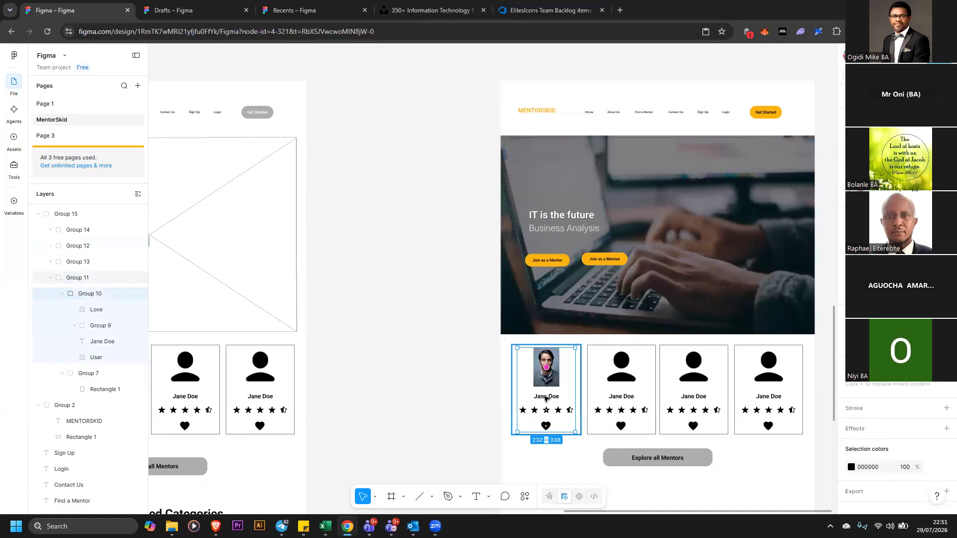
{"action": "double_click", "coordinate": [546, 397]}
{"action": "left_click", "coordinate": [544, 397]}
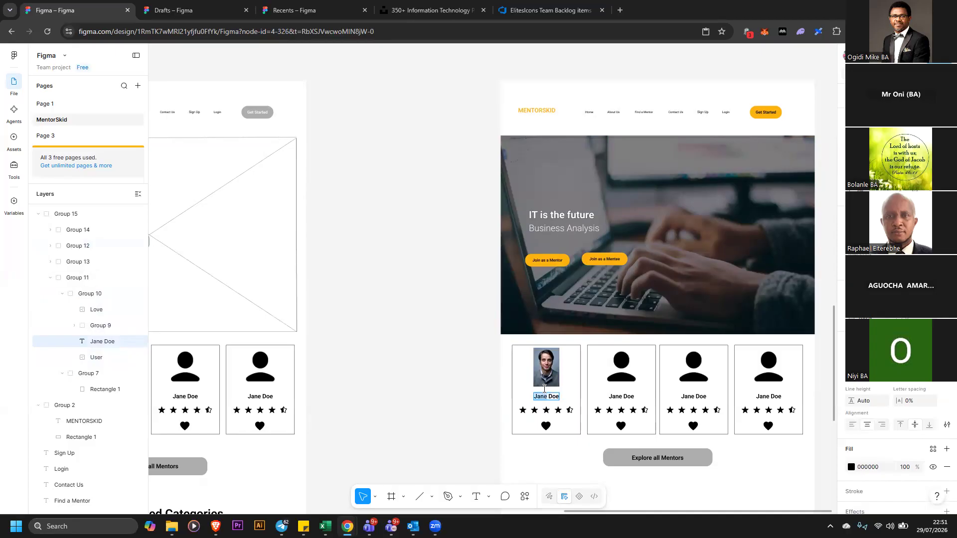
{"action": "type", "text": "Ken London"}
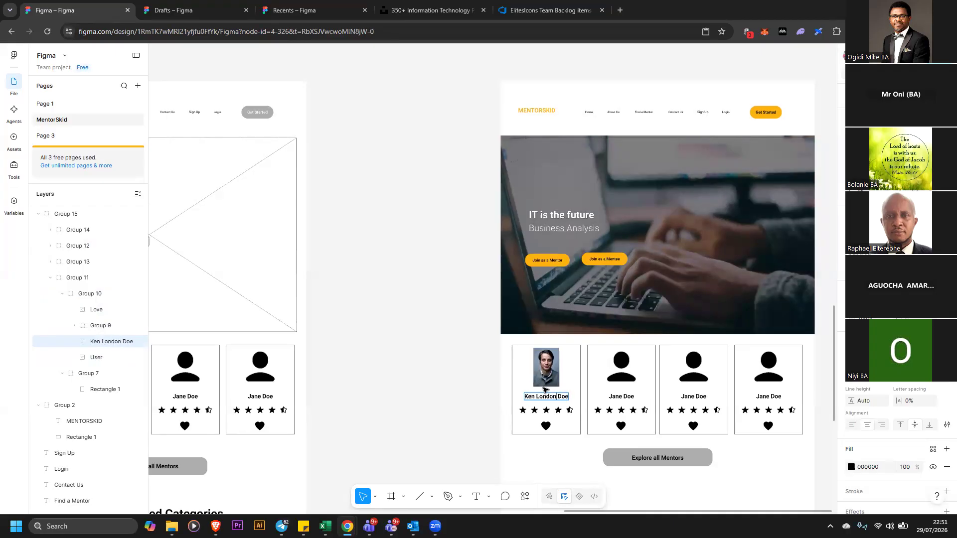
{"action": "key", "text": "Delete"}
{"action": "key", "text": "Delete"}
{"action": "key", "text": "Delete"}
{"action": "key", "text": "Delete"}
{"action": "key", "text": "Escape"}
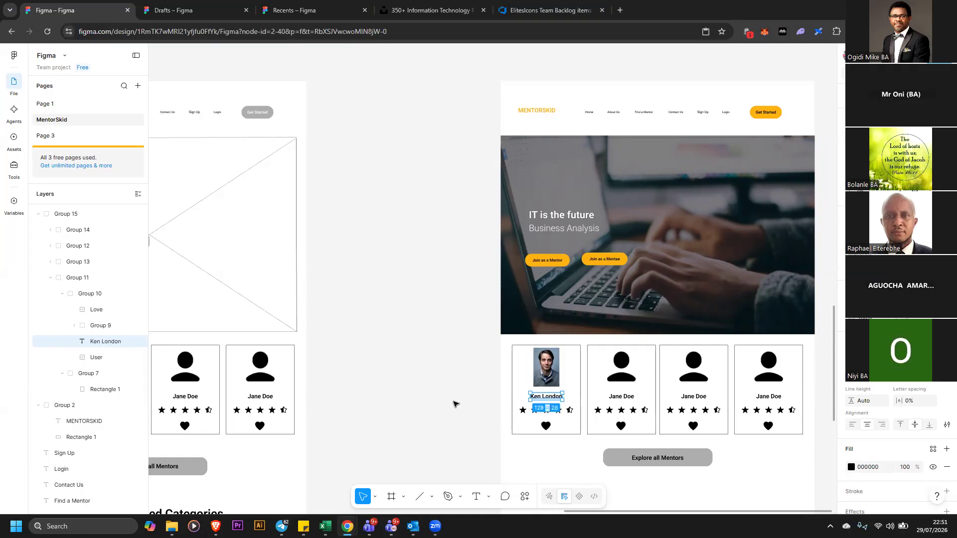
{"action": "key", "text": "Escape"}
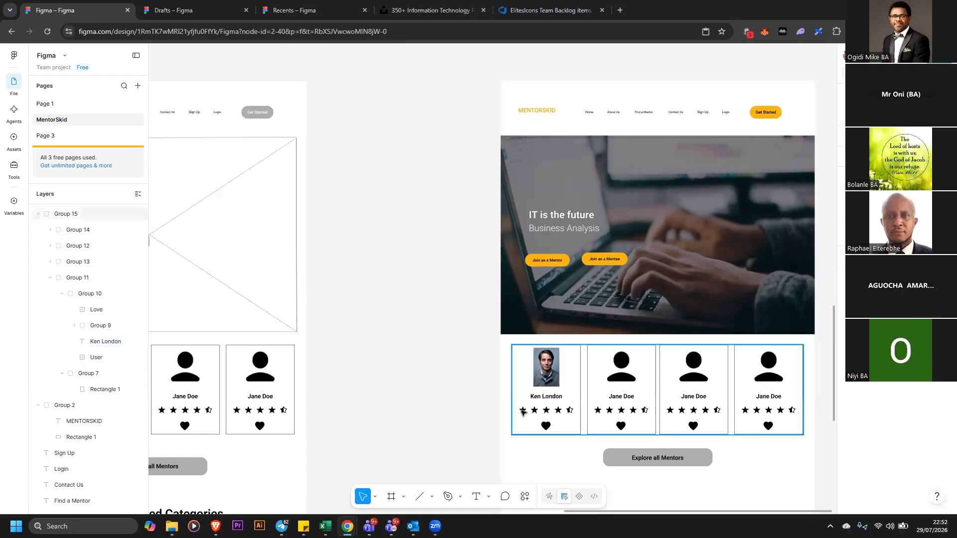
{"action": "left_click", "coordinate": [522, 410]}
{"action": "left_click", "coordinate": [522, 410]}
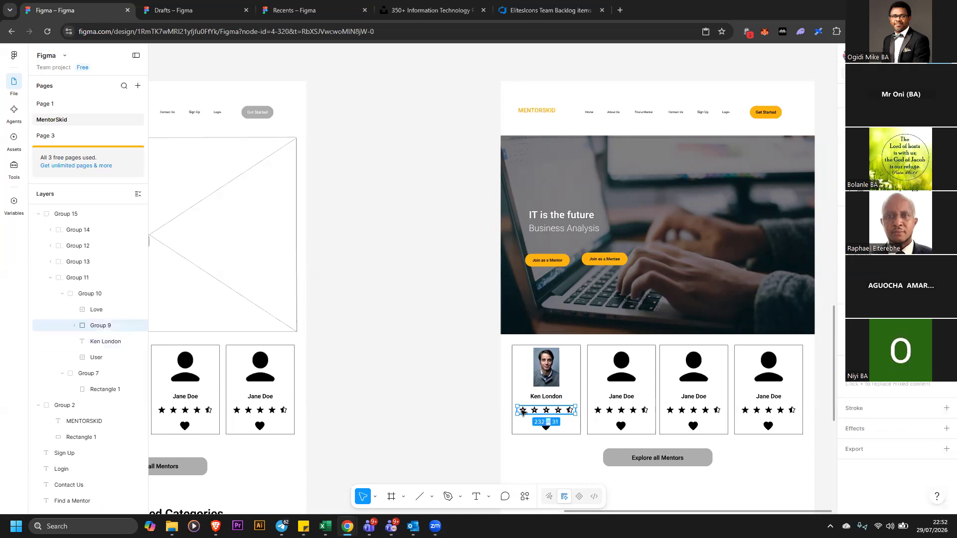
{"action": "double_click", "coordinate": [523, 410]}
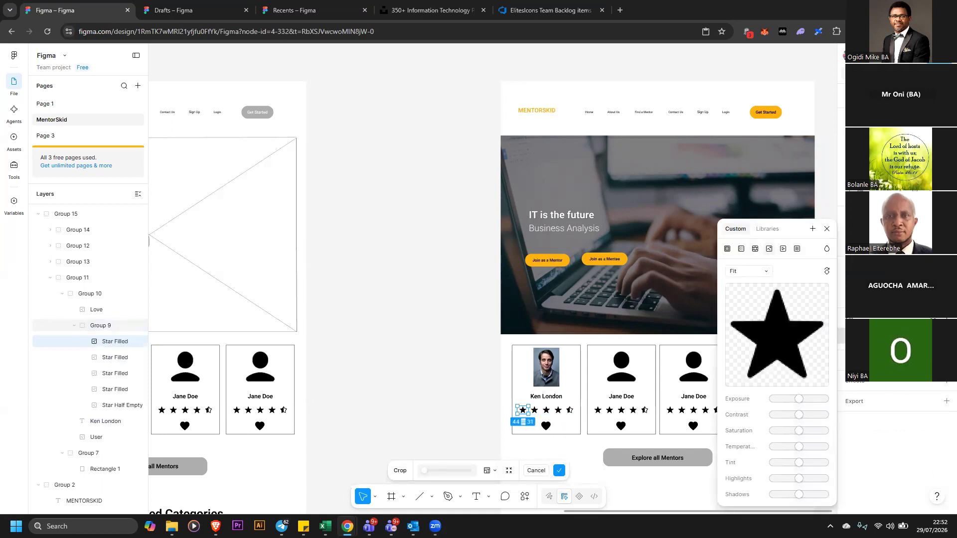
{"action": "key", "text": "Escape"}
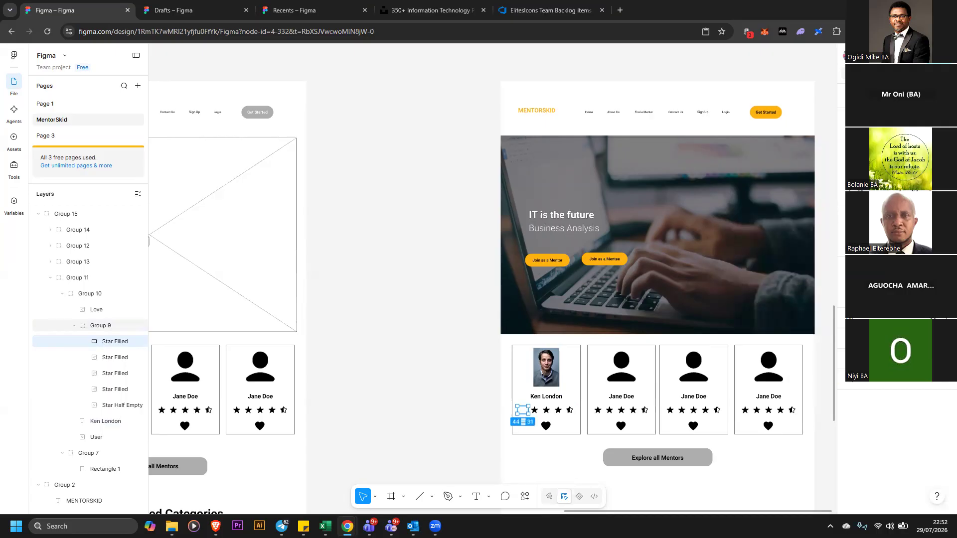
{"action": "left_click", "coordinate": [946, 318]}
{"action": "left_click_drag", "start_coordinate": [780, 355], "coordinate": [812, 325]}
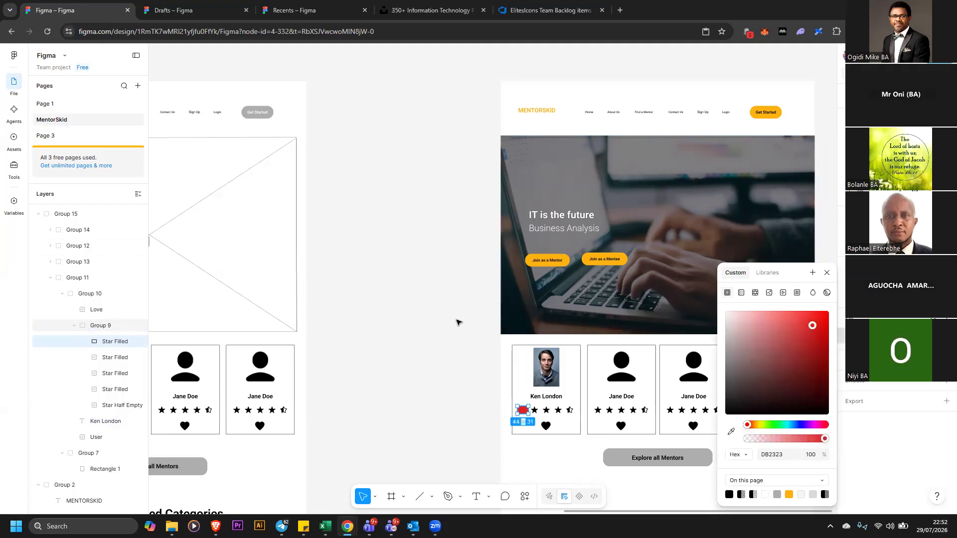
{"action": "key", "text": "ctrl+z"}
{"action": "key", "text": "ctrl+z"}
{"action": "key", "text": "ctrl+z"}
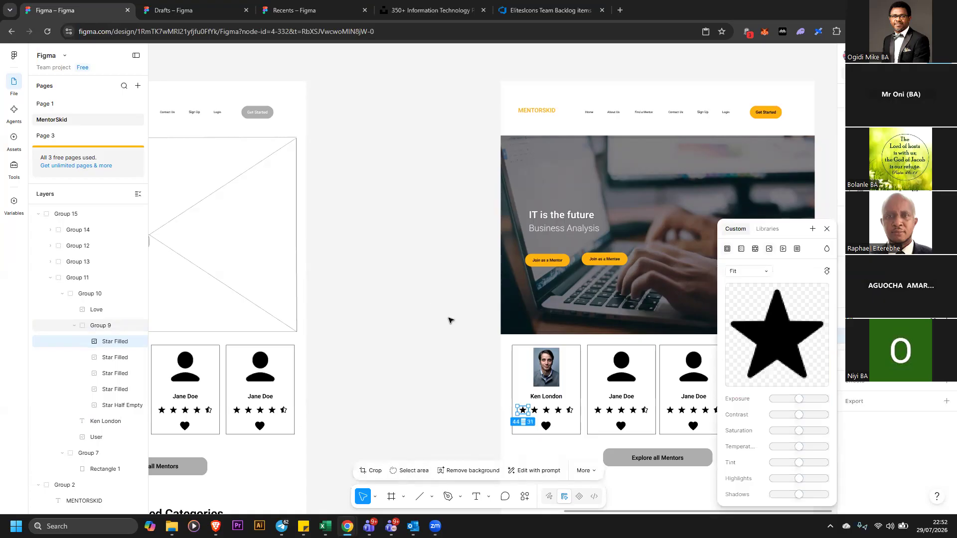
{"action": "left_click", "coordinate": [426, 345]}
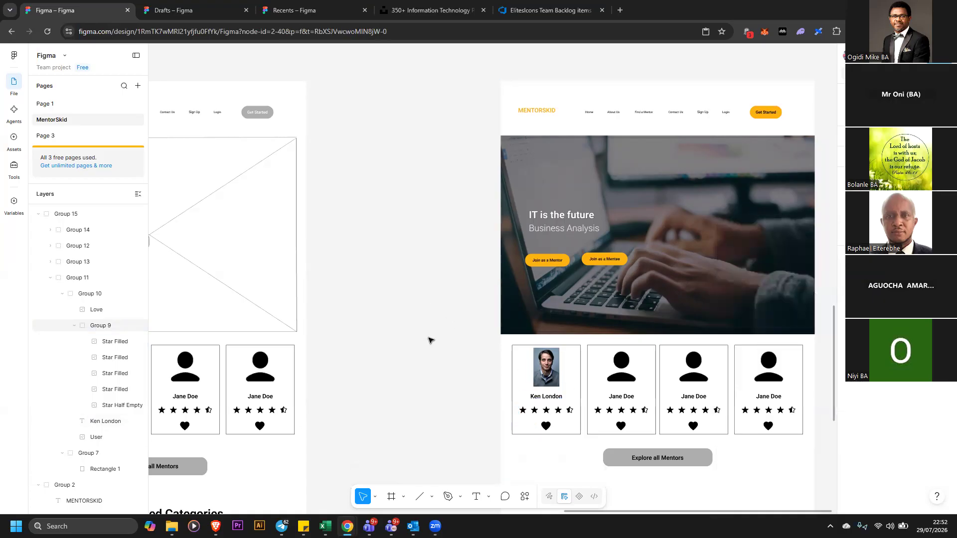
Open the Icons8 plugin, search its icons for star, and set the icon colour to orange
{"action": "left_click", "coordinate": [519, 499]}
{"action": "left_click", "coordinate": [420, 378]}
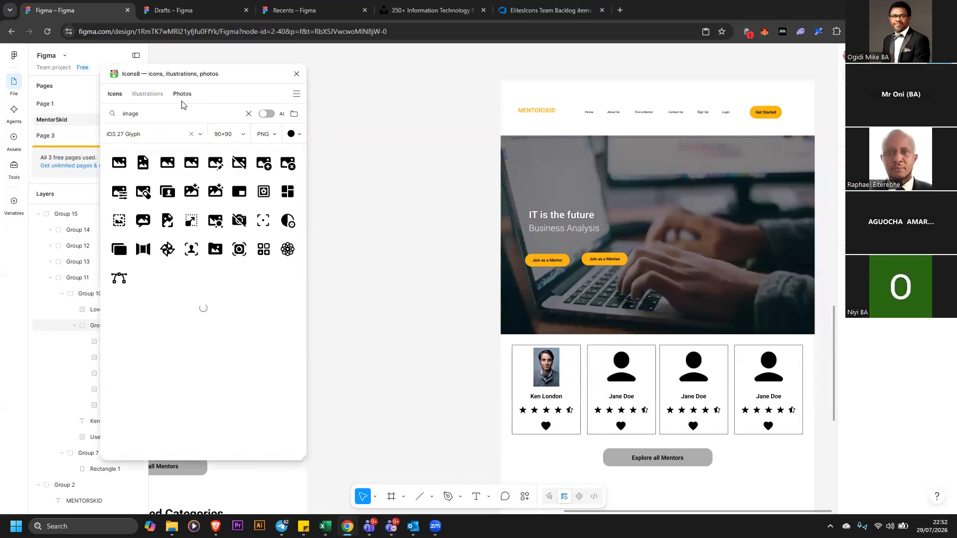
{"action": "left_click_drag", "start_coordinate": [178, 113], "coordinate": [98, 108]}
{"action": "type", "text": "star"}
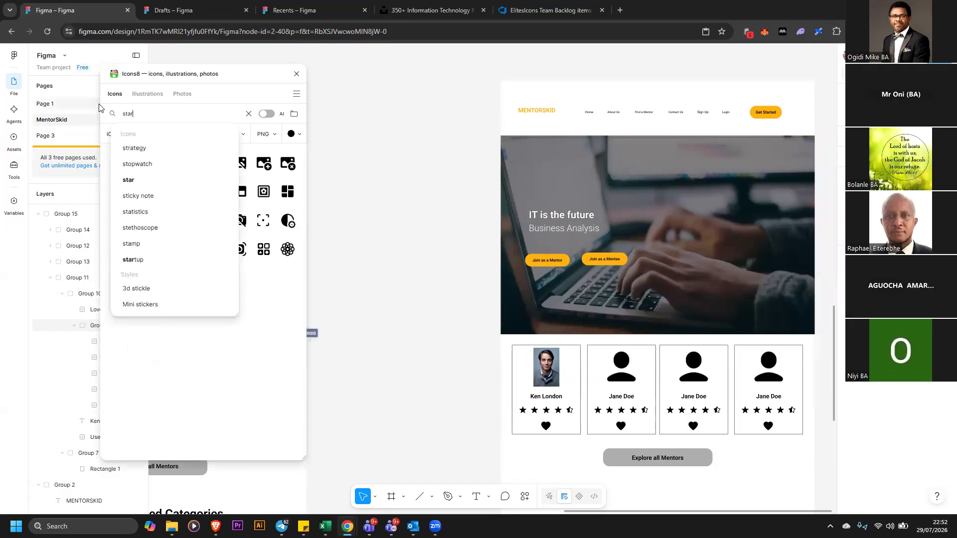
{"action": "key", "text": "Return"}
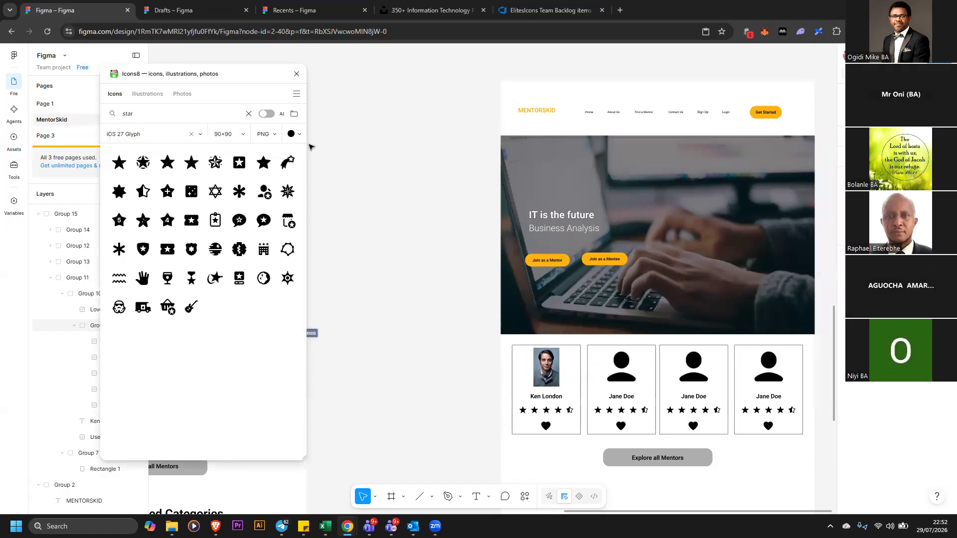
{"action": "left_click", "coordinate": [293, 134]}
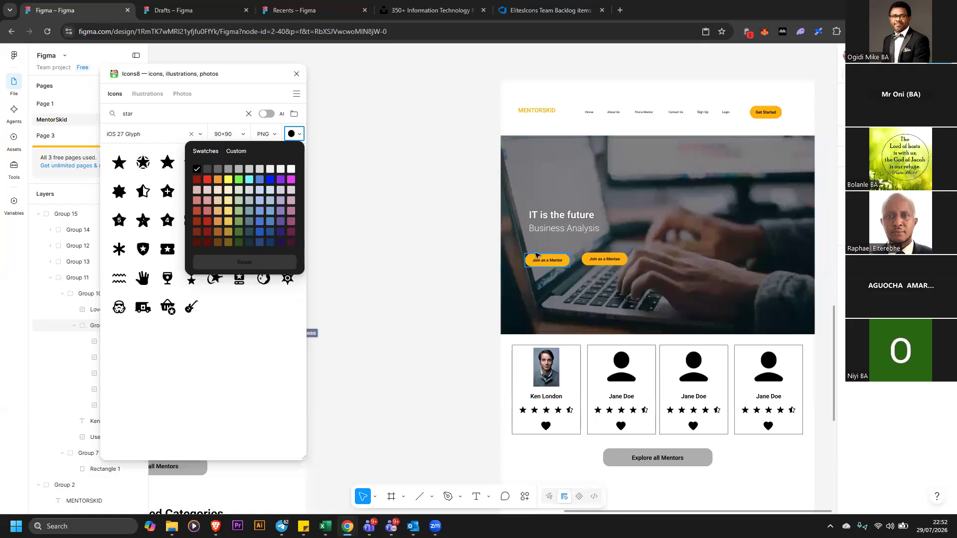
{"action": "left_click", "coordinate": [460, 497]}
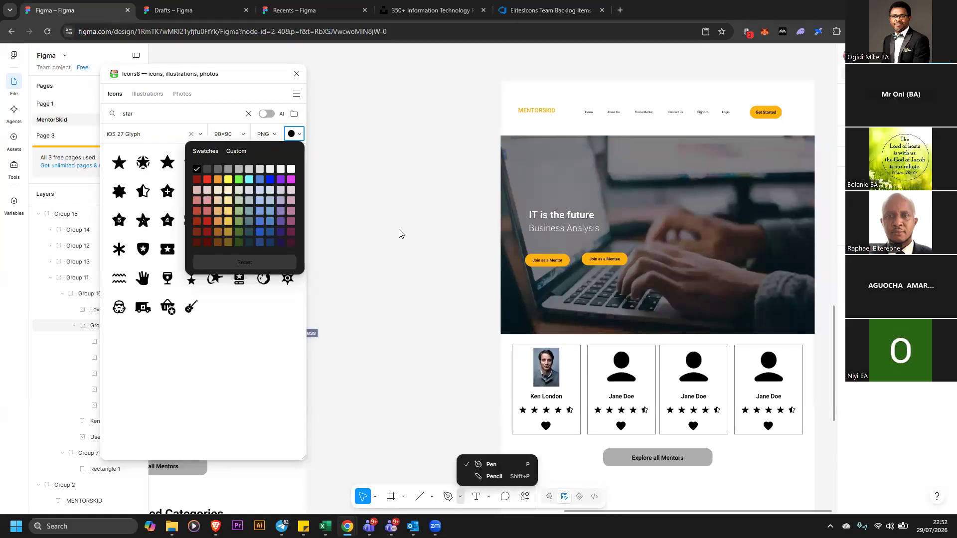
{"action": "left_click", "coordinate": [218, 181]}
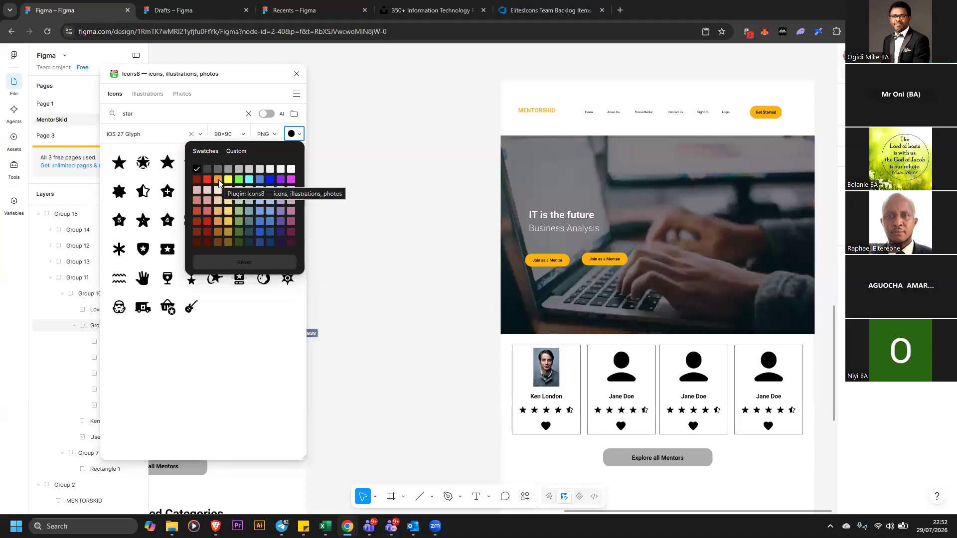
{"action": "left_click", "coordinate": [219, 180]}
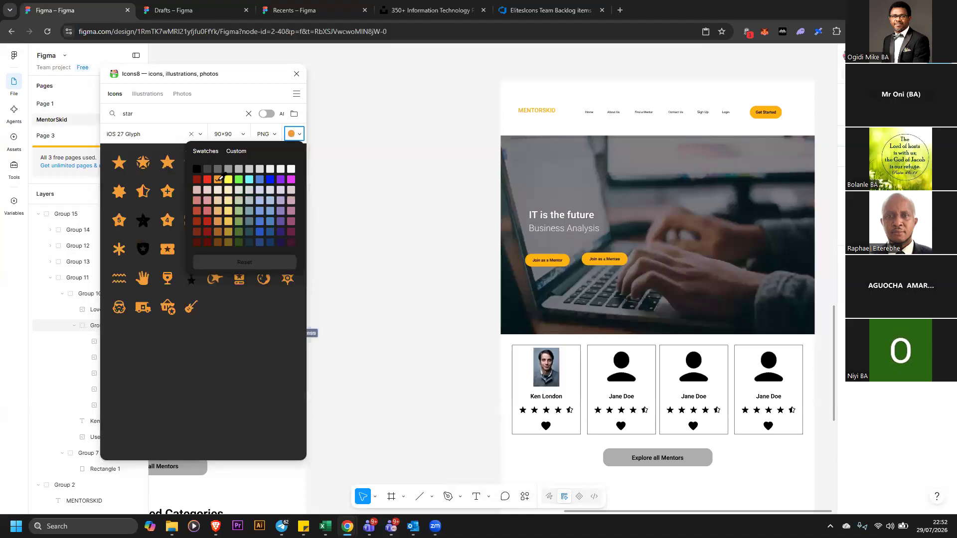
Insert several orange star icons and a half-star icon onto the canvas, then close the plugin
{"action": "left_click", "coordinate": [121, 170]}
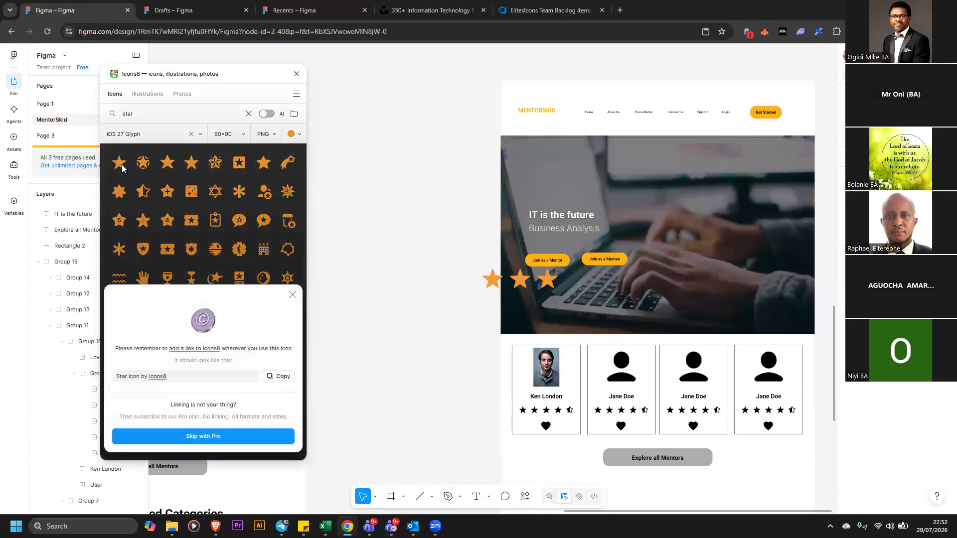
{"action": "left_click", "coordinate": [147, 188]}
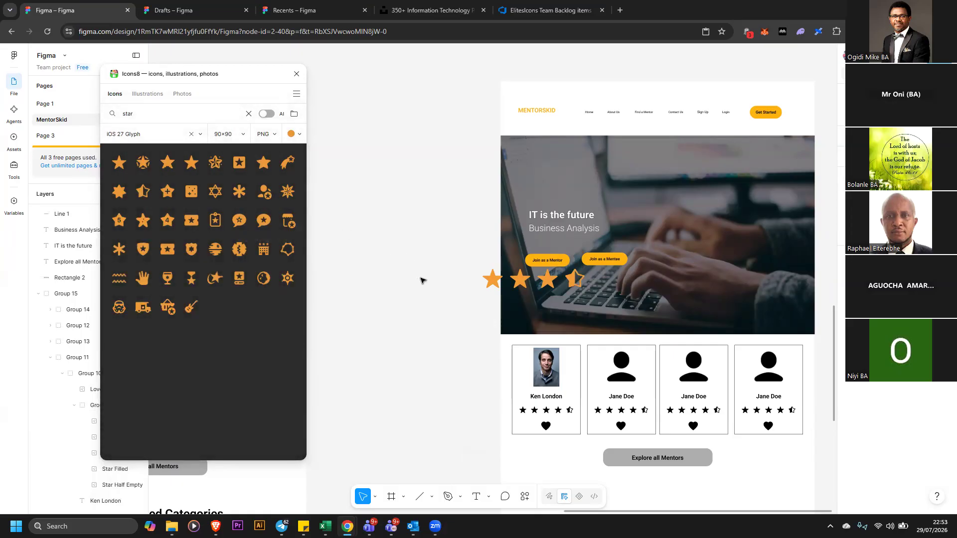
{"action": "left_click", "coordinate": [119, 163]}
{"action": "left_click", "coordinate": [120, 163]}
{"action": "left_click", "coordinate": [297, 75]}
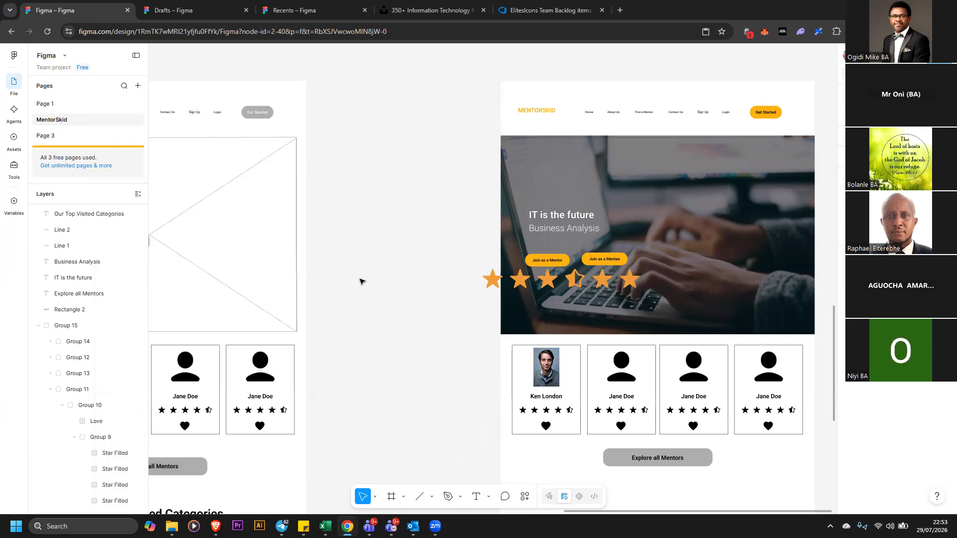
Arrange the five full stars and the half star into one horizontal row beside the banner
{"action": "left_click_drag", "start_coordinate": [491, 280], "coordinate": [415, 333]}
{"action": "left_click_drag", "start_coordinate": [521, 283], "coordinate": [467, 343]}
{"action": "left_click_drag", "start_coordinate": [380, 319], "coordinate": [493, 354]}
{"action": "left_click_drag", "start_coordinate": [437, 323], "coordinate": [379, 299]}
{"action": "left_click_drag", "start_coordinate": [572, 281], "coordinate": [439, 312]}
{"action": "left_click_drag", "start_coordinate": [607, 282], "coordinate": [326, 309]}
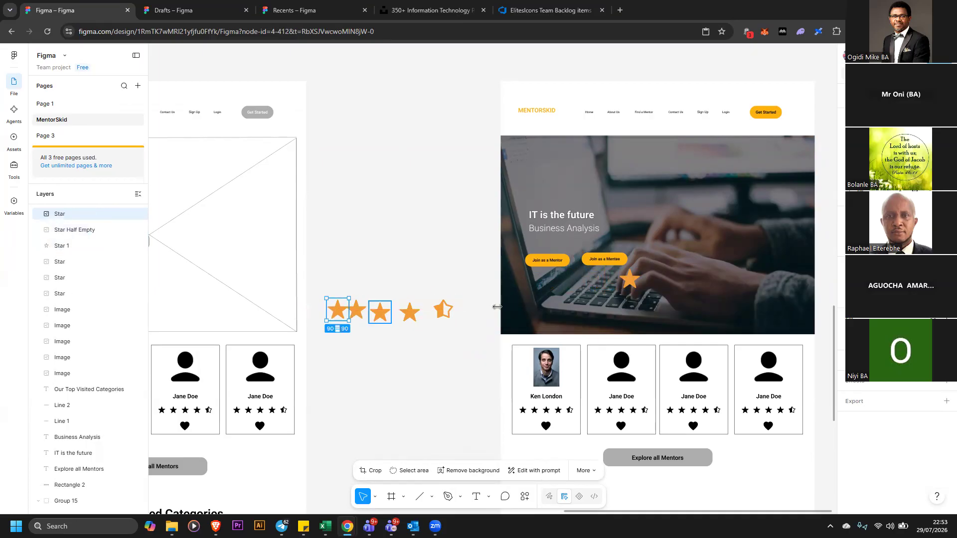
{"action": "left_click_drag", "start_coordinate": [635, 283], "coordinate": [327, 311]}
Select all the stars and distribute them with even horizontal spacing
{"action": "left_click", "coordinate": [323, 273]}
{"action": "left_click_drag", "start_coordinate": [319, 267], "coordinate": [469, 351]}
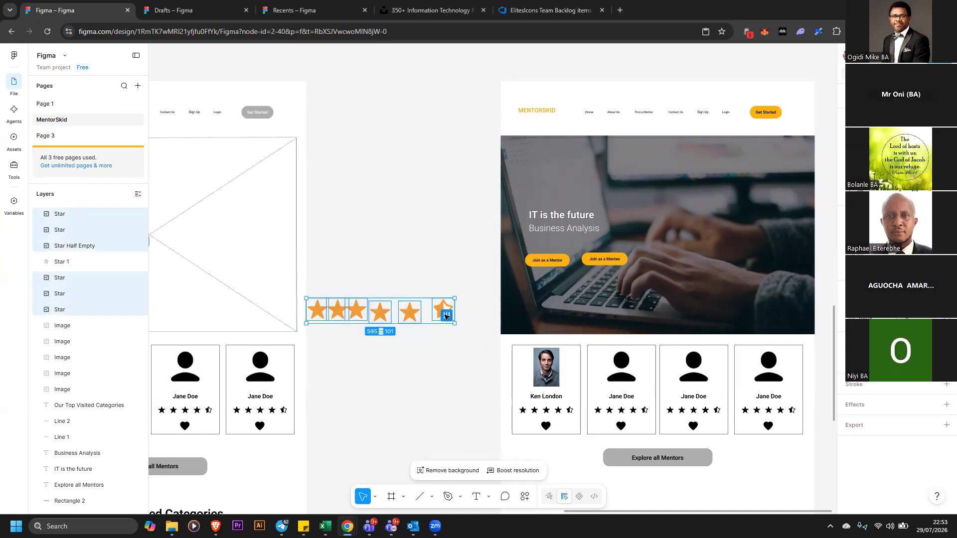
{"action": "left_click_drag", "start_coordinate": [446, 316], "coordinate": [459, 318]}
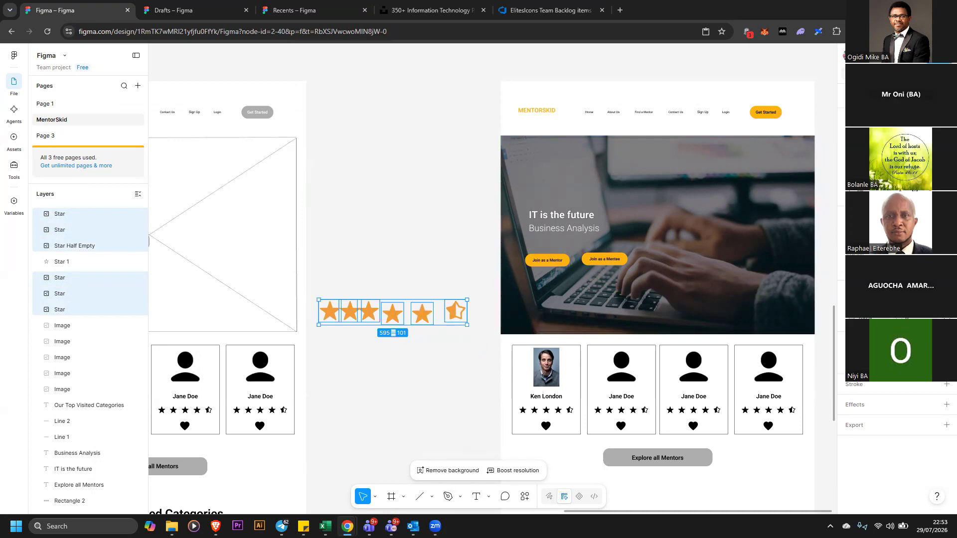
{"action": "left_click", "coordinate": [946, 142]}
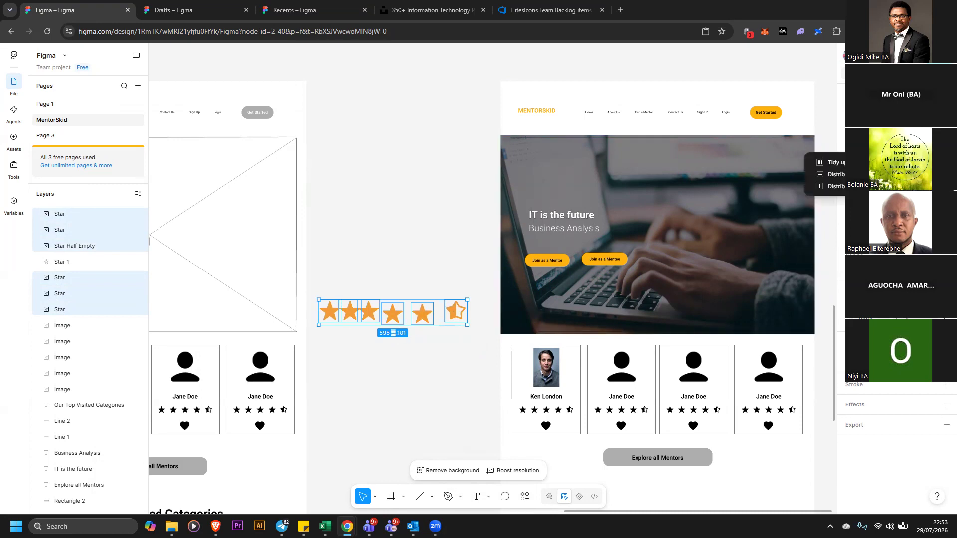
{"action": "left_click", "coordinate": [930, 143]}
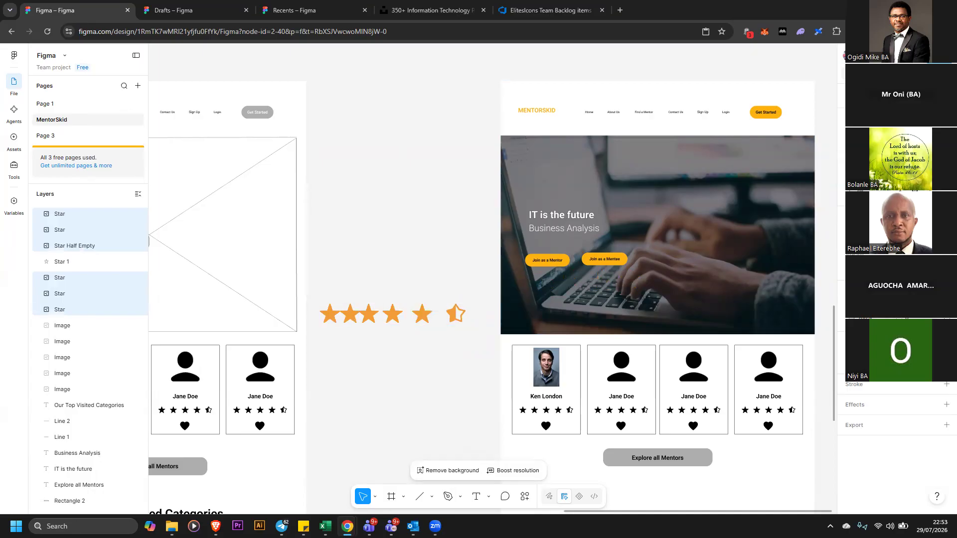
{"action": "left_click_drag", "start_coordinate": [464, 315], "coordinate": [462, 316]}
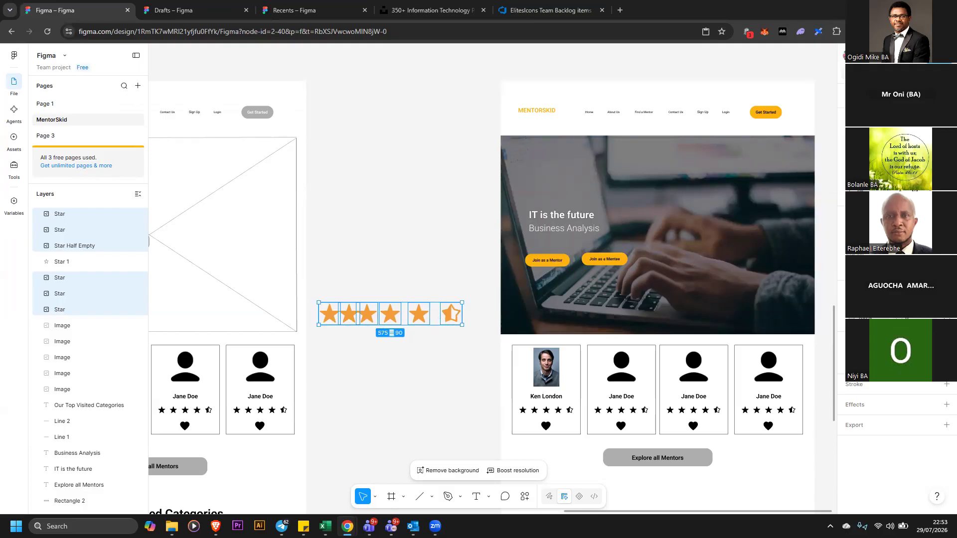
{"action": "left_click", "coordinate": [947, 144]}
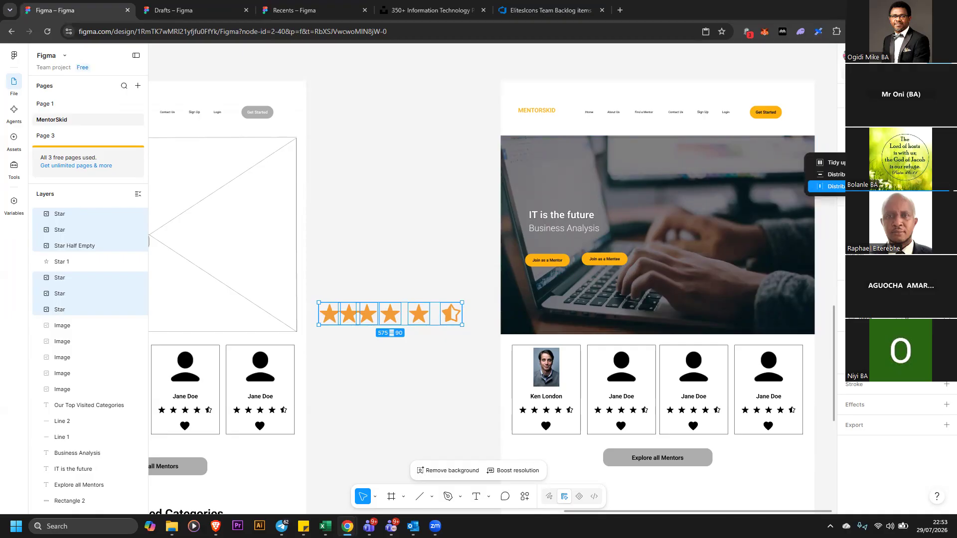
{"action": "left_click", "coordinate": [829, 174]}
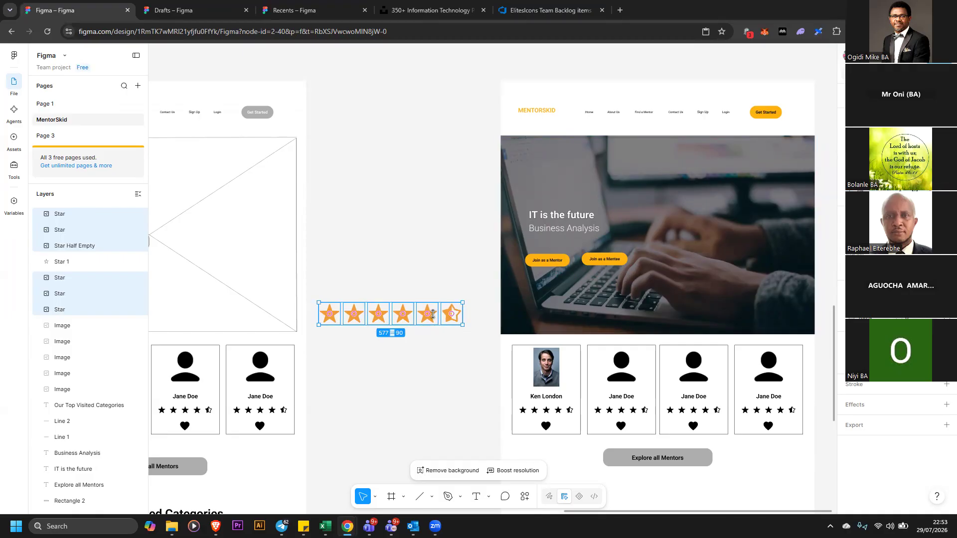
Scale the star row down to about 239 × 38 and group the selection
{"action": "left_click_drag", "start_coordinate": [460, 303], "coordinate": [378, 315]}
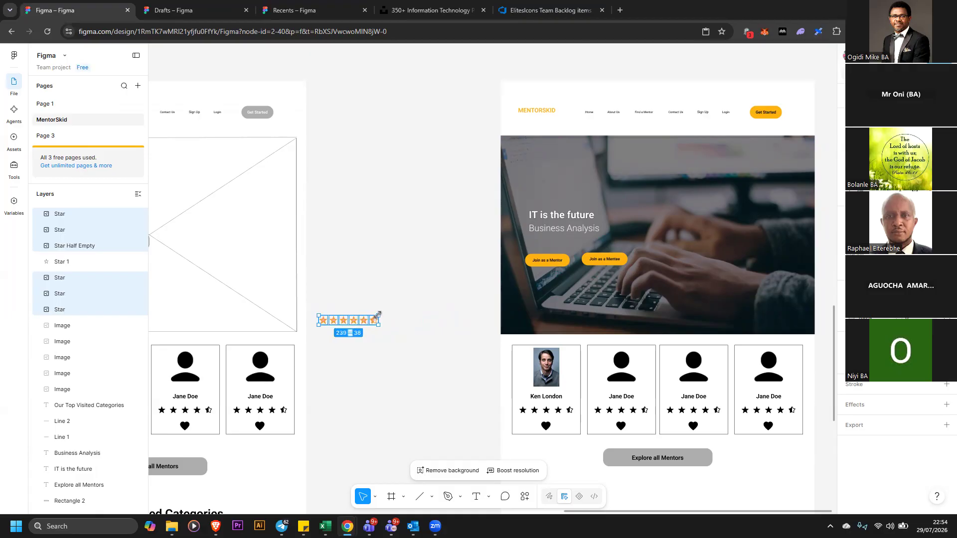
{"action": "right_click", "coordinate": [368, 321]}
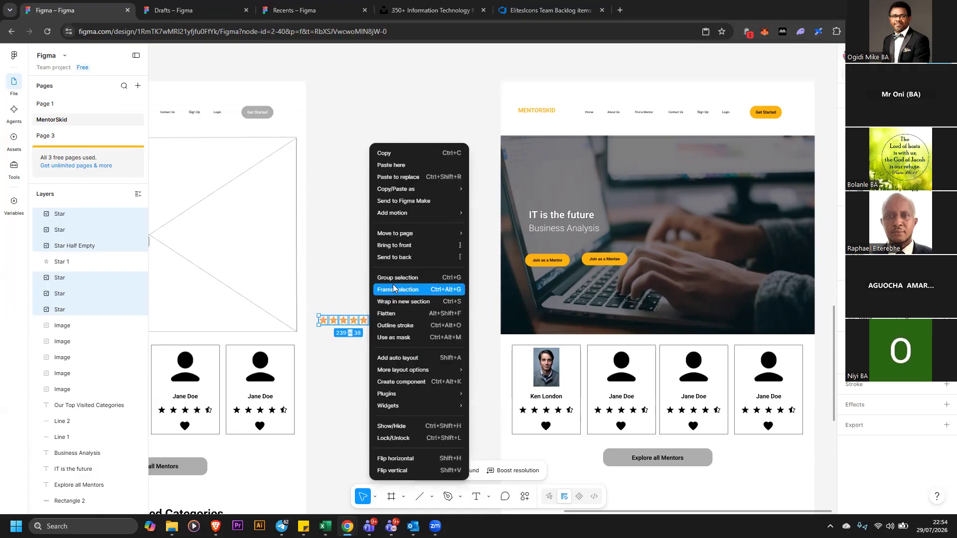
{"action": "left_click", "coordinate": [394, 280]}
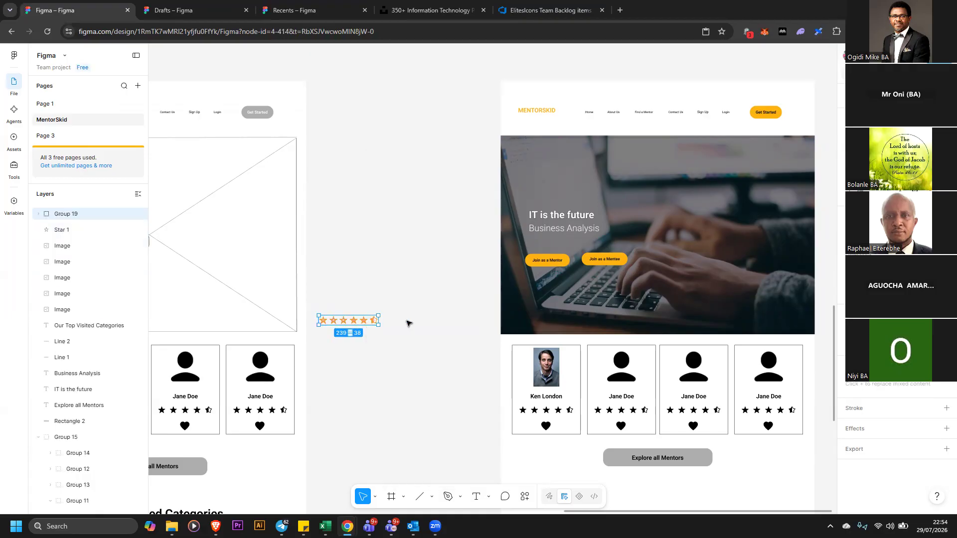
Enter the star group, open the first star's image fill and delete it
{"action": "left_click", "coordinate": [406, 323]}
{"action": "double_click", "coordinate": [323, 321]}
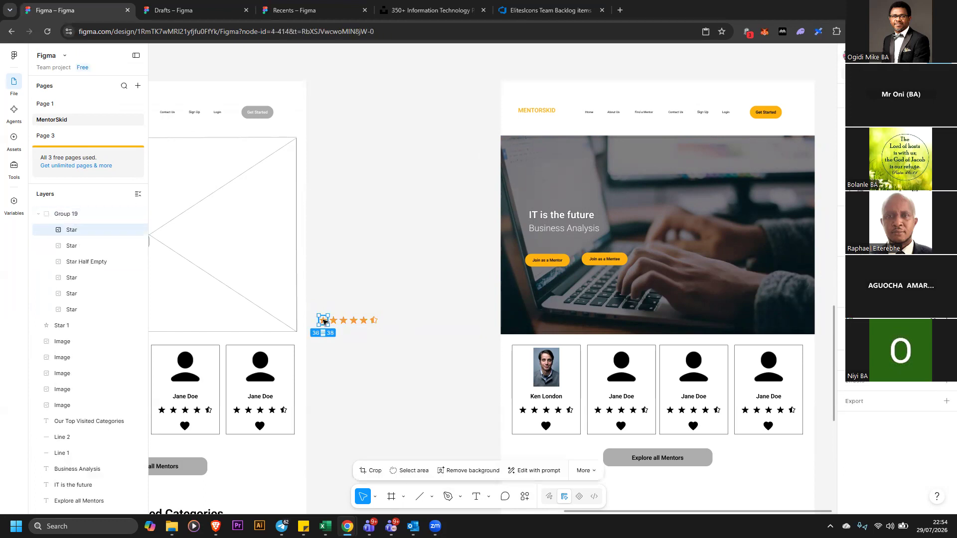
{"action": "double_click", "coordinate": [323, 320]}
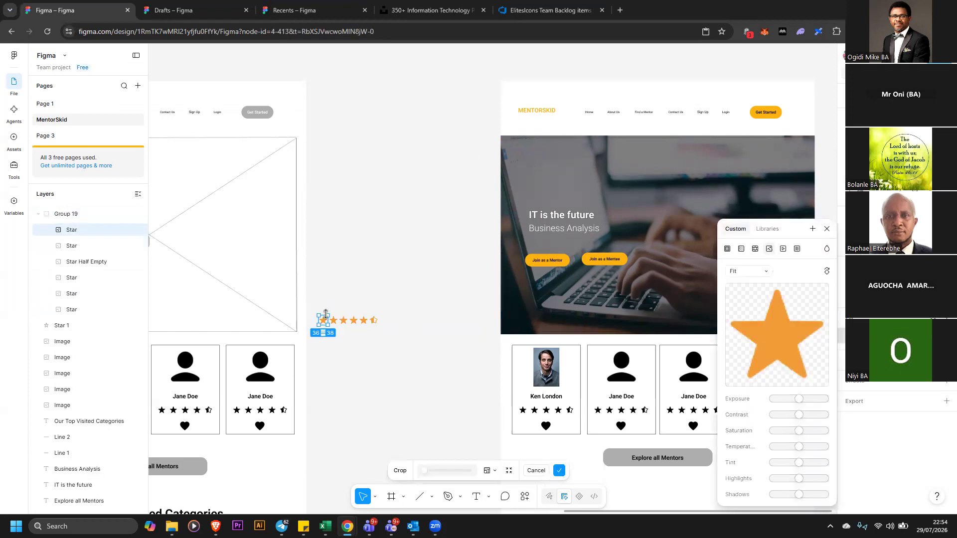
{"action": "key", "text": "Escape"}
{"action": "key", "text": "Delete"}
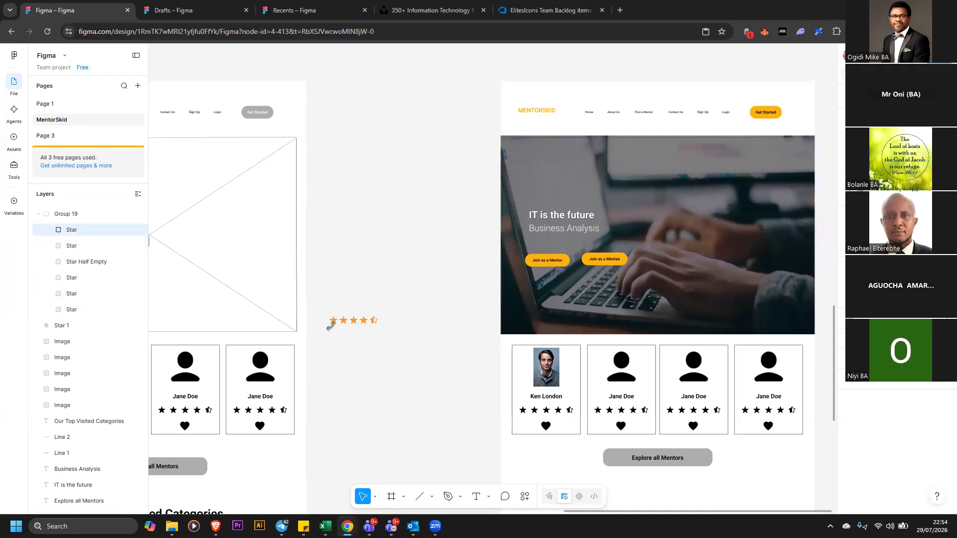
{"action": "left_click", "coordinate": [357, 309]}
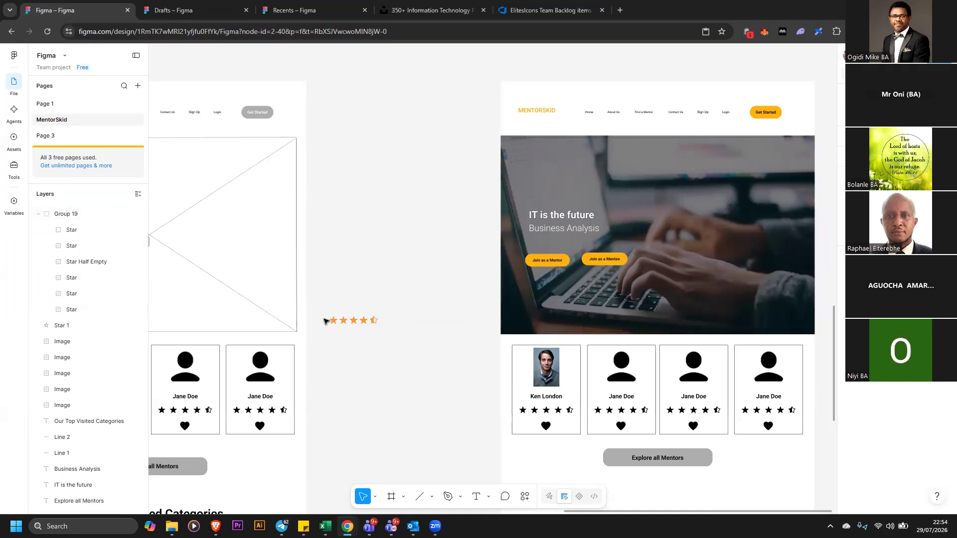
{"action": "left_click", "coordinate": [356, 323]}
{"action": "left_click", "coordinate": [319, 327]}
{"action": "left_click", "coordinate": [332, 321]}
{"action": "double_click", "coordinate": [330, 323]}
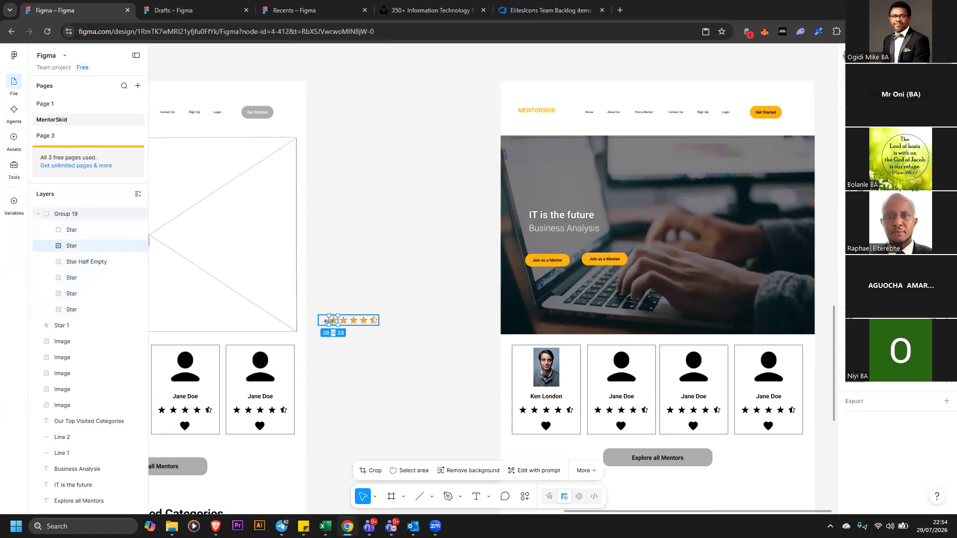
{"action": "left_click", "coordinate": [319, 324]}
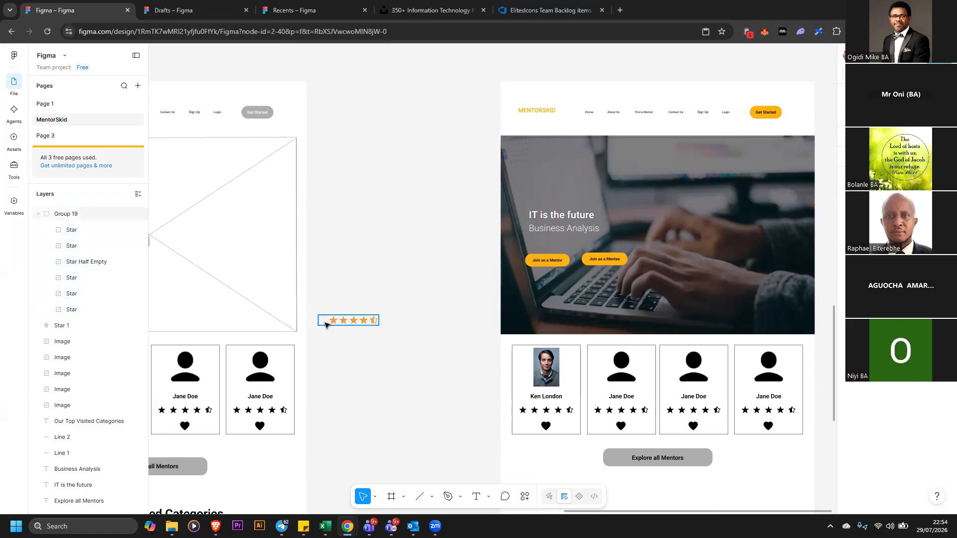
Move the star group toward the mentor cards, then undo the recent changes to the group
{"action": "left_click_drag", "start_coordinate": [344, 320], "coordinate": [387, 333]}
{"action": "left_click", "coordinate": [391, 336]}
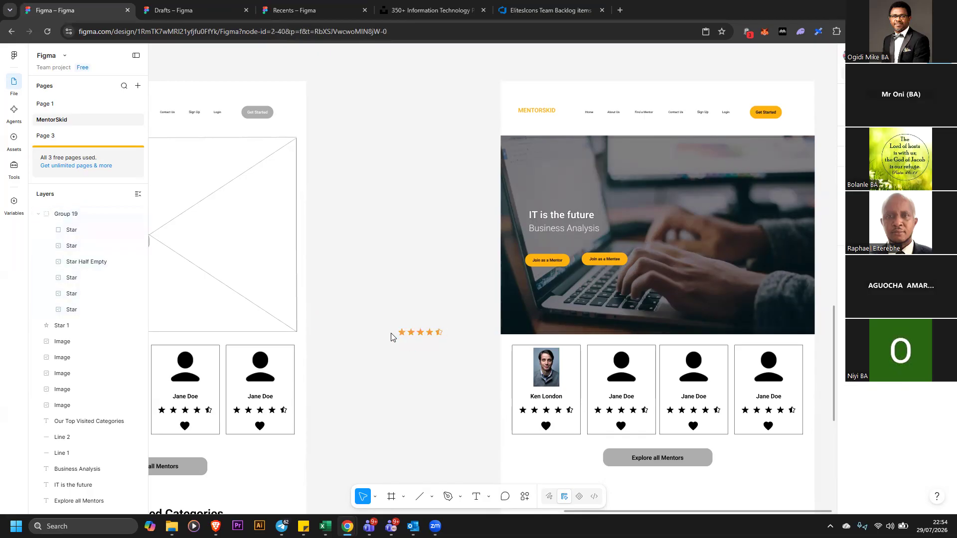
{"action": "left_click", "coordinate": [408, 335]}
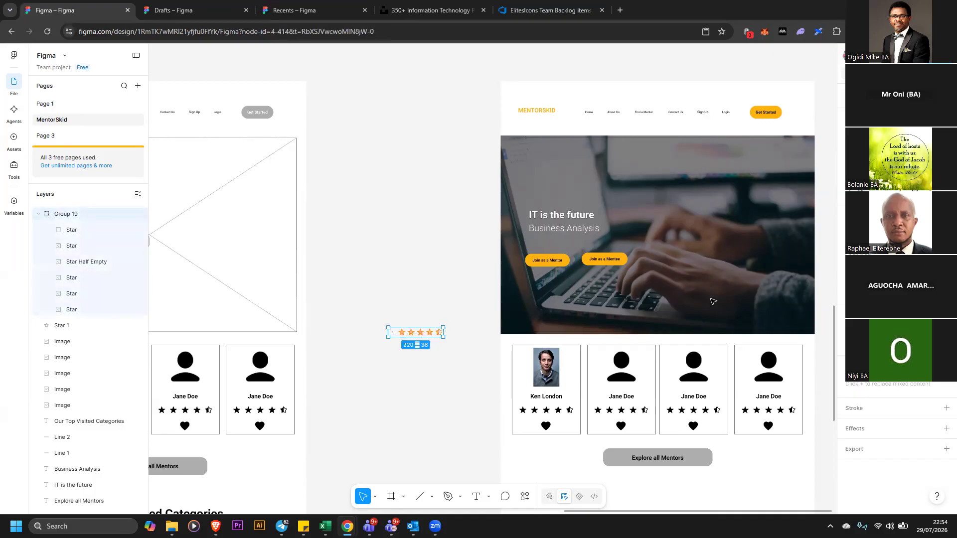
{"action": "left_click", "coordinate": [478, 387]}
{"action": "left_click", "coordinate": [413, 335]}
{"action": "key", "text": "ctrl+z"}
{"action": "key", "text": "ctrl+z"}
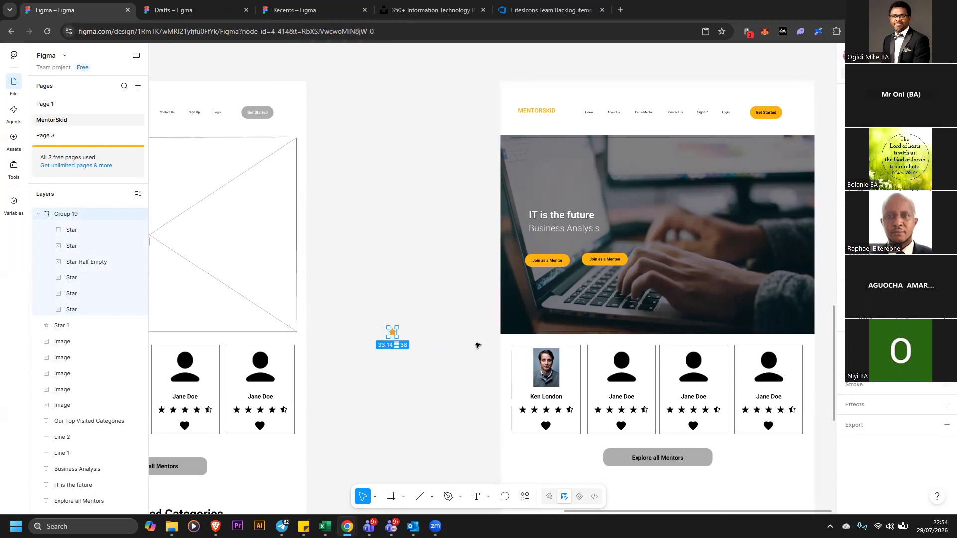
{"action": "key", "text": "ctrl+shift+z"}
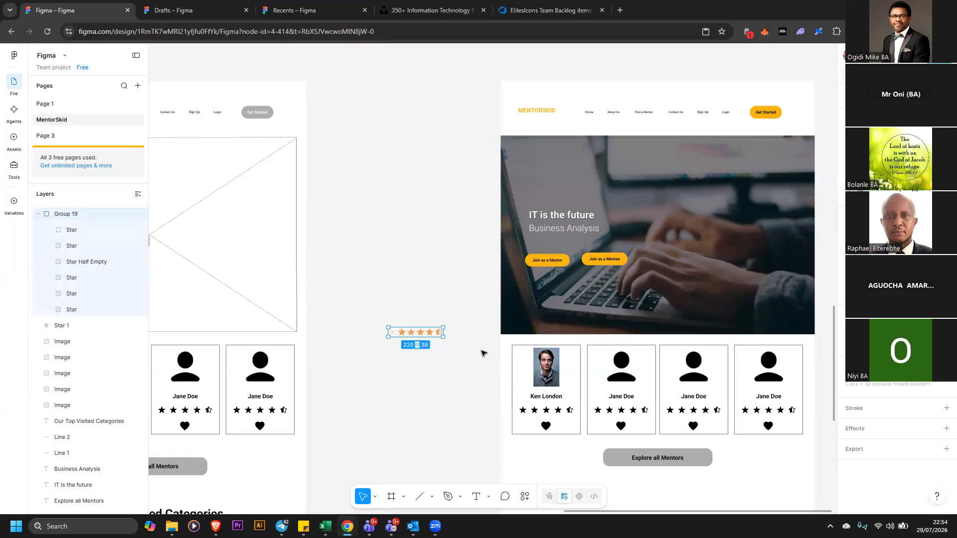
{"action": "key", "text": "ctrl+shift+z"}
{"action": "key", "text": "ctrl+z"}
{"action": "key", "text": "ctrl+z"}
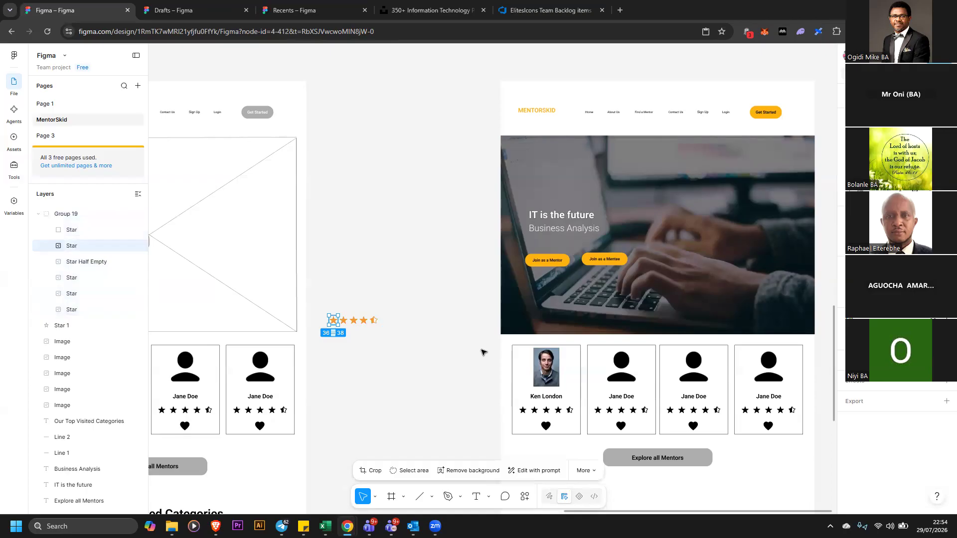
{"action": "key", "text": "ctrl+z"}
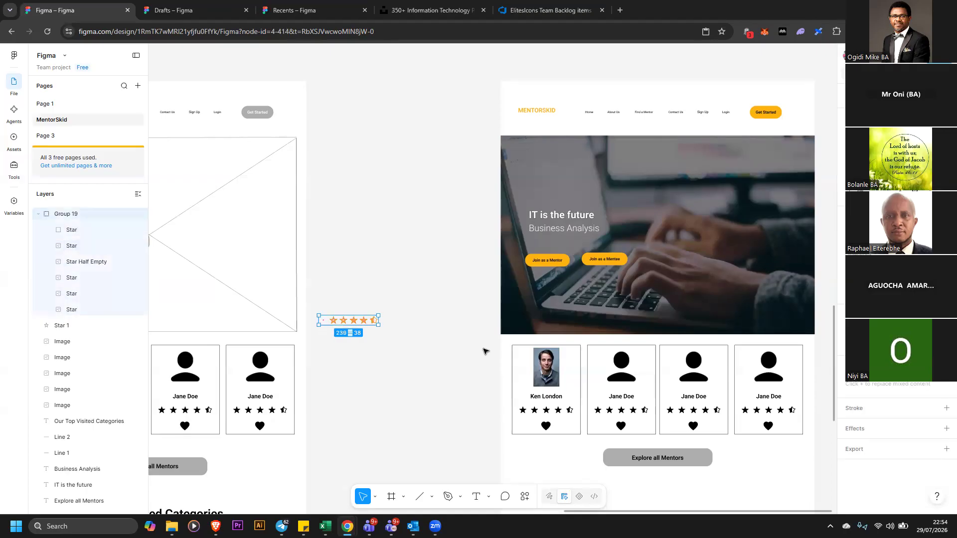
{"action": "key", "text": "ctrl+z"}
{"action": "key", "text": "ctrl+z"}
Ungroup the star group and deselect it
{"action": "left_click", "coordinate": [437, 330]}
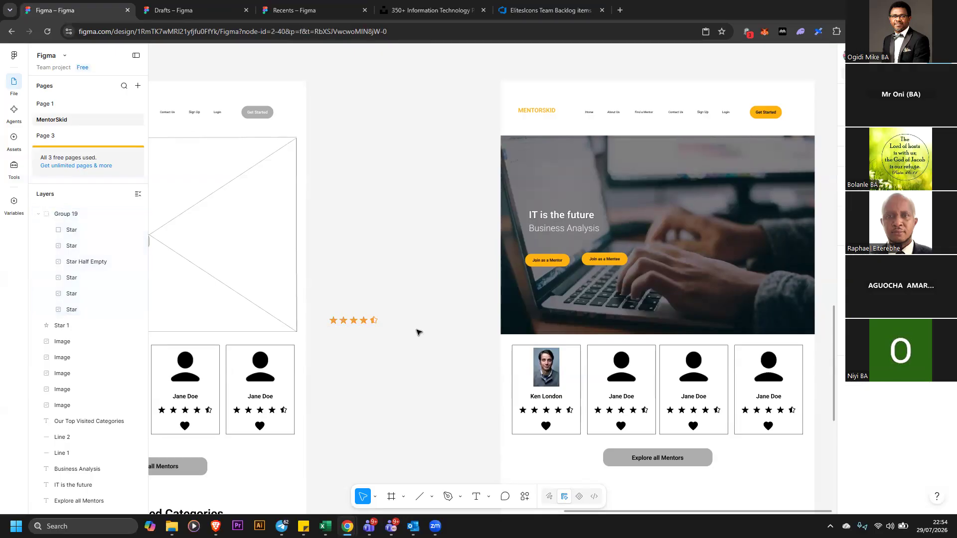
{"action": "right_click", "coordinate": [359, 320]}
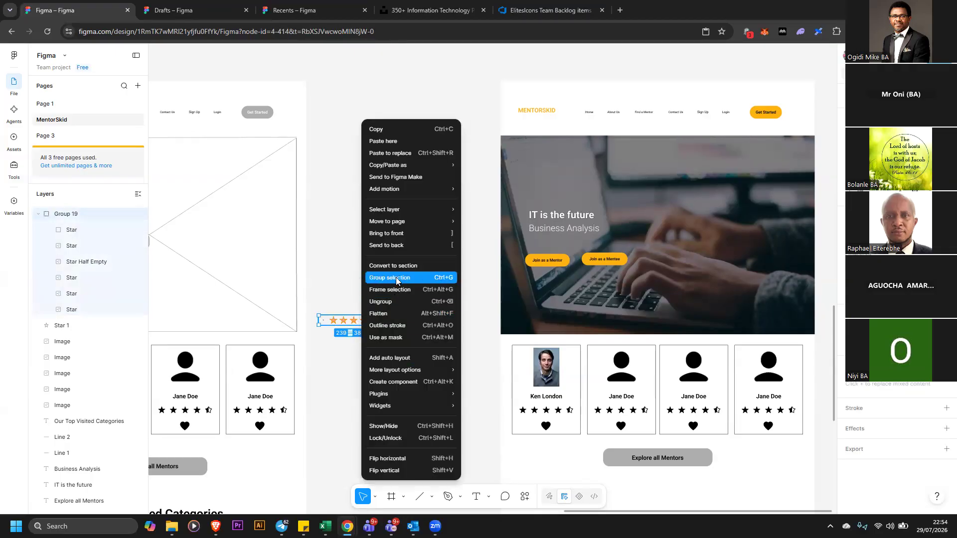
{"action": "left_click", "coordinate": [399, 300]}
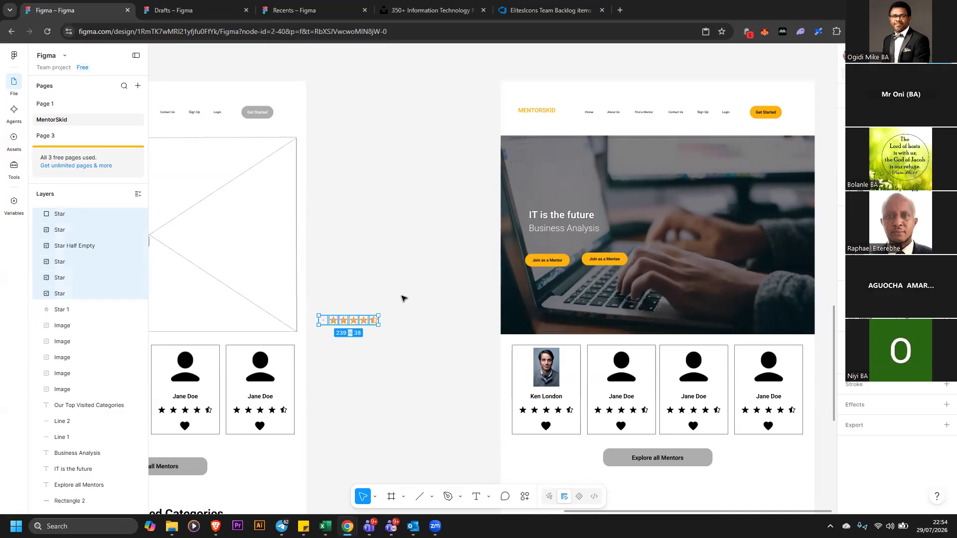
{"action": "left_click", "coordinate": [402, 302]}
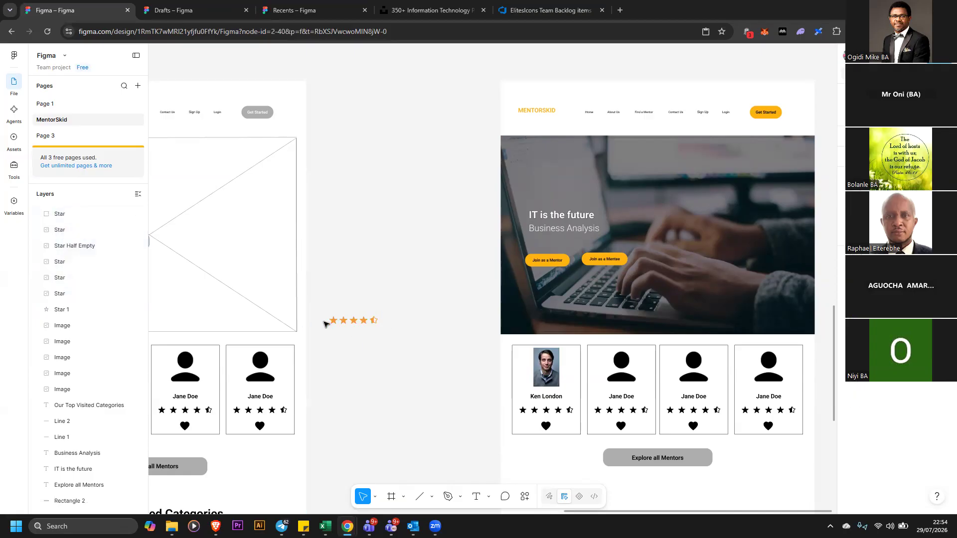
Select the five filled stars, group them, and move the new group to the right
{"action": "left_click_drag", "start_coordinate": [391, 301], "coordinate": [330, 349]}
{"action": "right_click", "coordinate": [364, 325]}
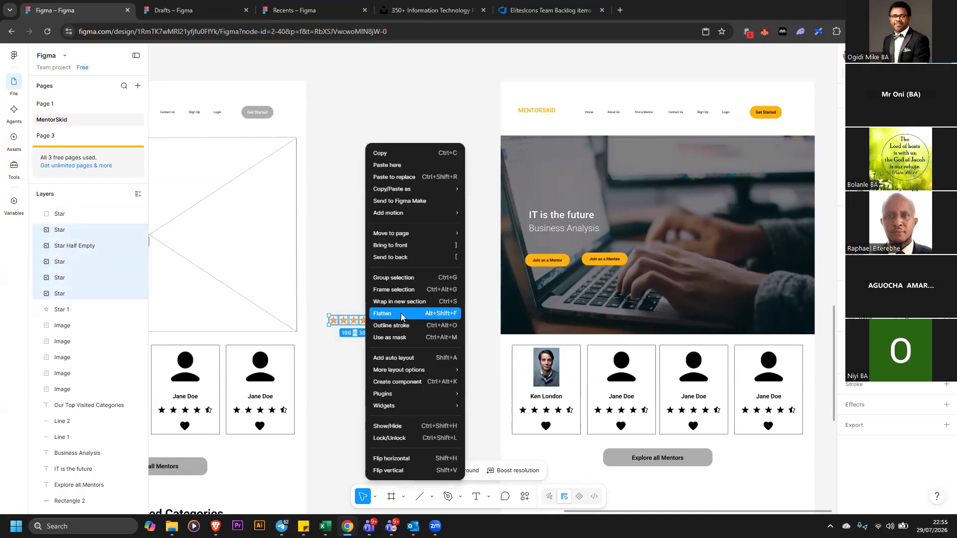
{"action": "left_click", "coordinate": [405, 282]}
{"action": "left_click_drag", "start_coordinate": [362, 323], "coordinate": [417, 325]}
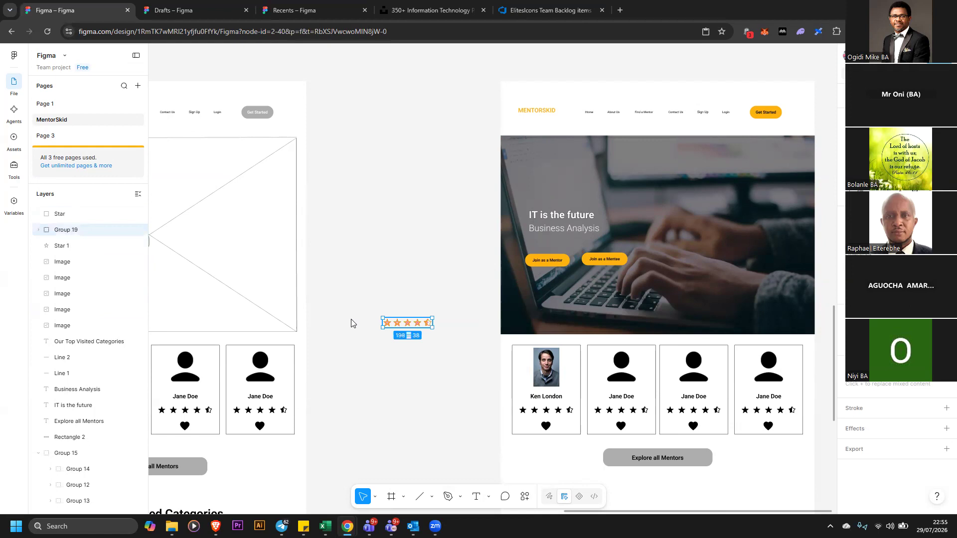
Select the leftover empty first star and delete it
{"action": "left_click", "coordinate": [316, 331]}
{"action": "left_click_drag", "start_coordinate": [355, 367], "coordinate": [321, 295]}
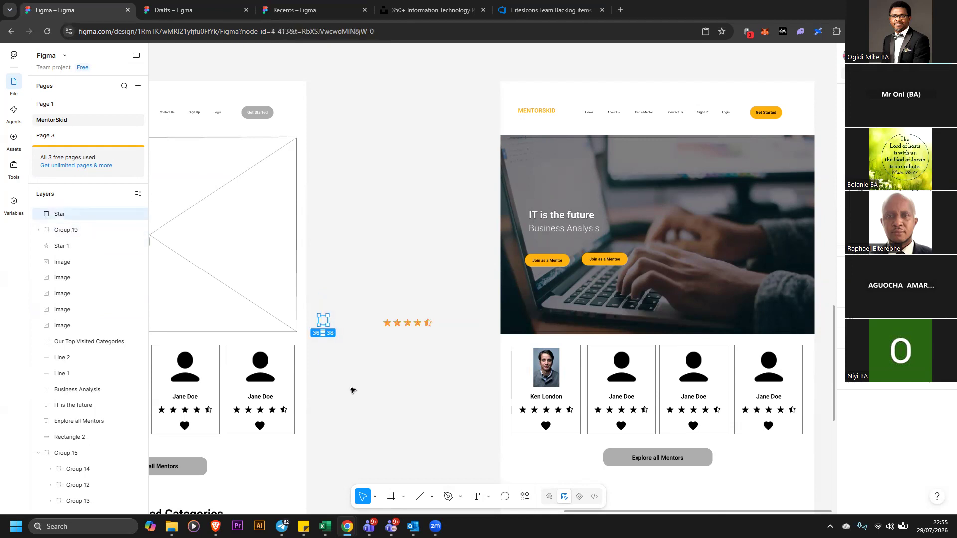
{"action": "key", "text": "Delete"}
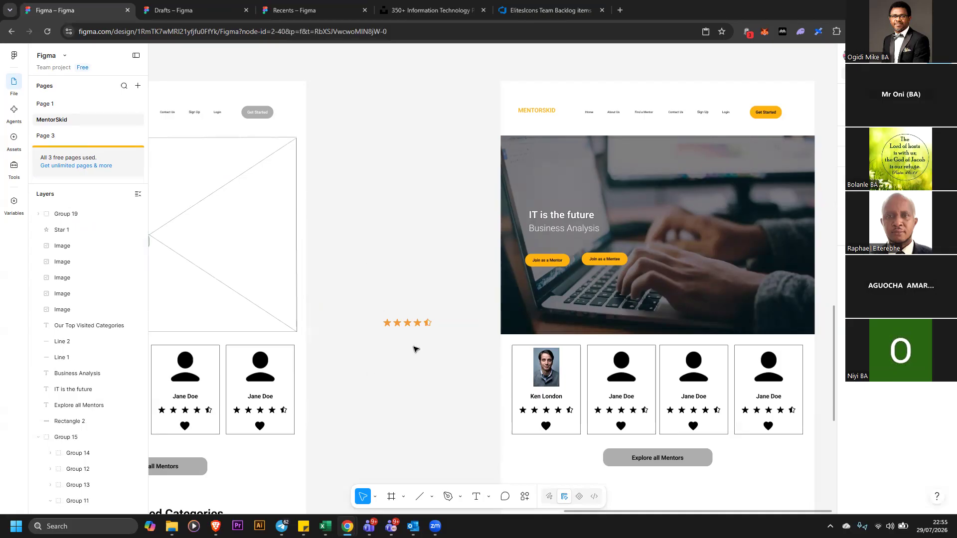
Ungroup the mentor cards group, then ungroup the first mentor card's nested groups
{"action": "left_click", "coordinate": [416, 323]}
{"action": "left_click", "coordinate": [546, 397]}
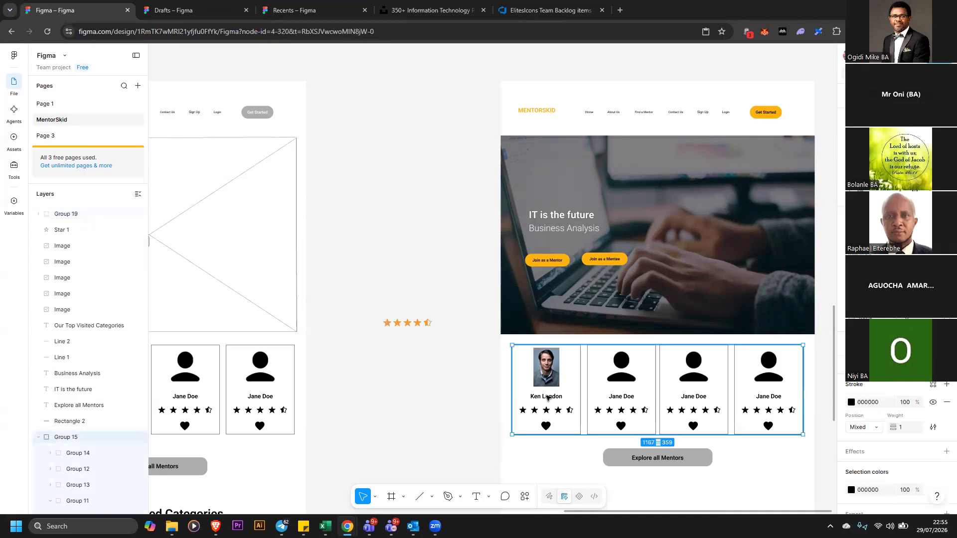
{"action": "right_click", "coordinate": [547, 401]}
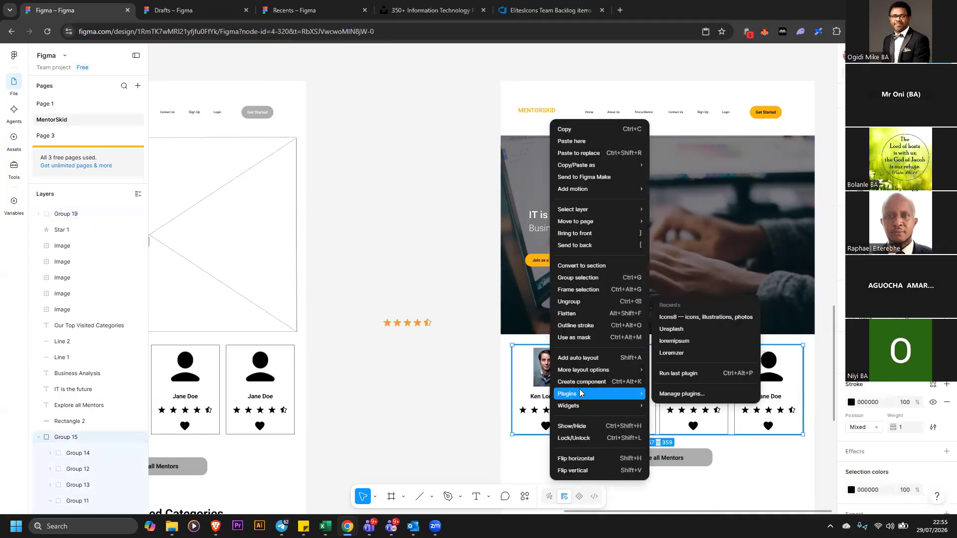
{"action": "left_click", "coordinate": [571, 302]}
{"action": "key", "text": "Escape"}
{"action": "left_click", "coordinate": [539, 413]}
{"action": "right_click", "coordinate": [543, 411]}
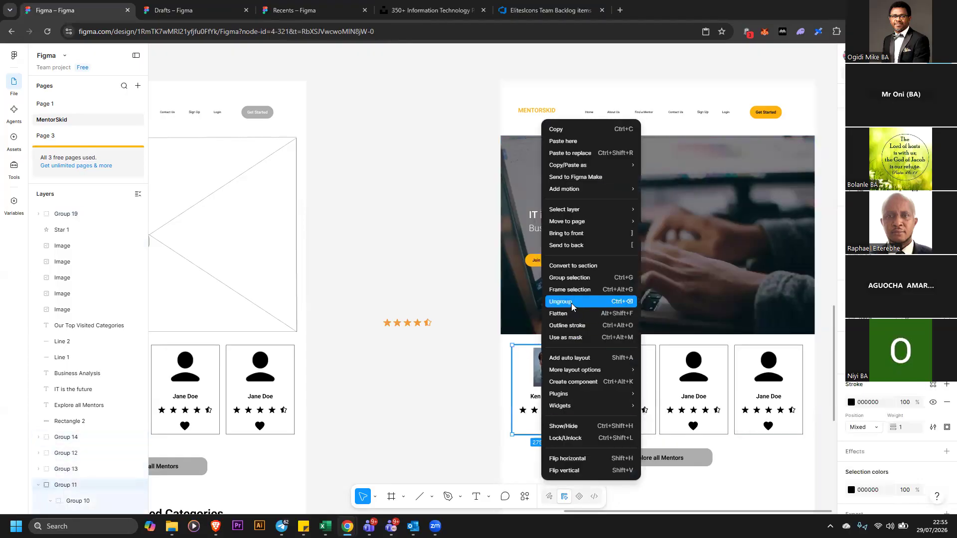
{"action": "left_click", "coordinate": [571, 302]}
{"action": "left_click", "coordinate": [546, 413]}
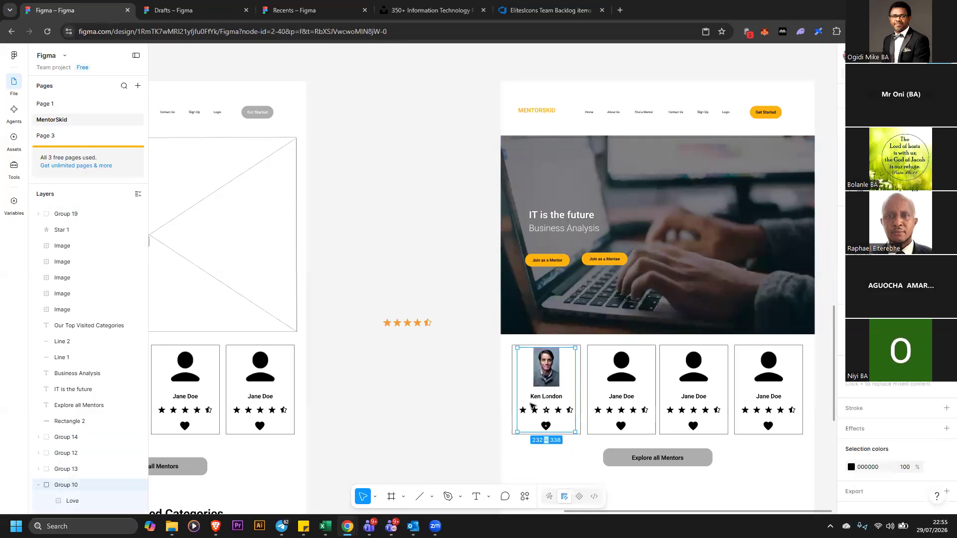
{"action": "right_click", "coordinate": [535, 411]}
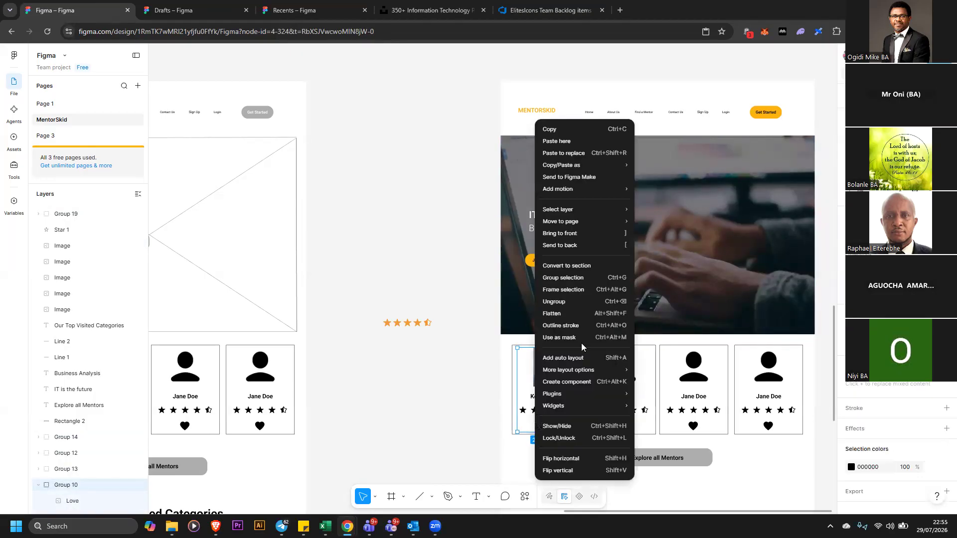
{"action": "left_click", "coordinate": [572, 302]}
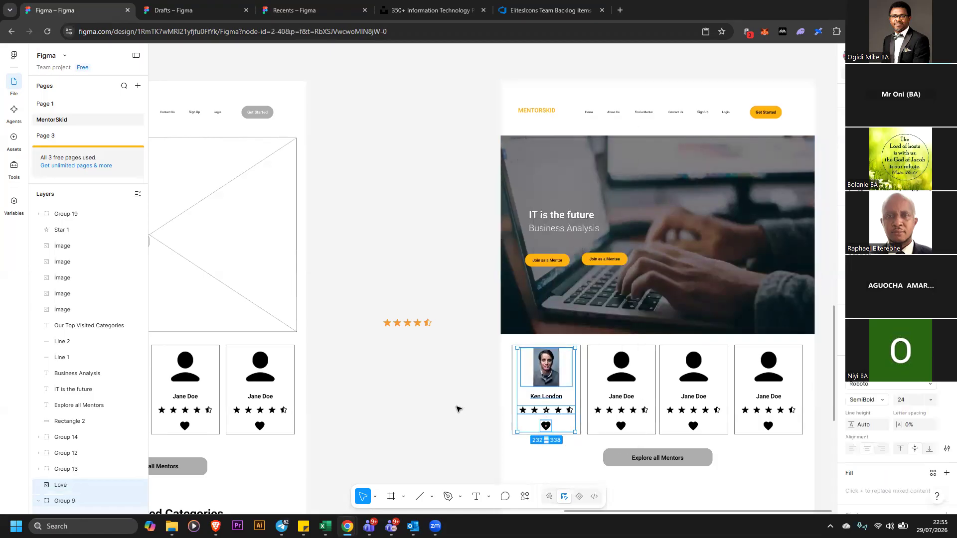
Move the orange star group onto the rating row of the Ken London mentor card
{"action": "left_click", "coordinate": [545, 411]}
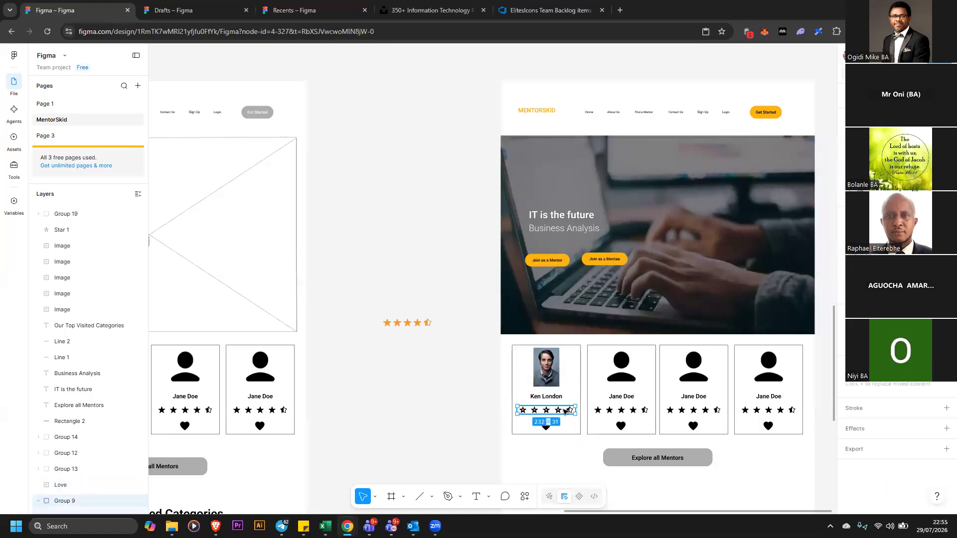
{"action": "left_click", "coordinate": [425, 325]}
{"action": "left_click_drag", "start_coordinate": [425, 325], "coordinate": [548, 412]}
Select the first card's heart, open the Icons8 plugin, set the icon colour to red and search for heart
{"action": "left_click", "coordinate": [548, 428]}
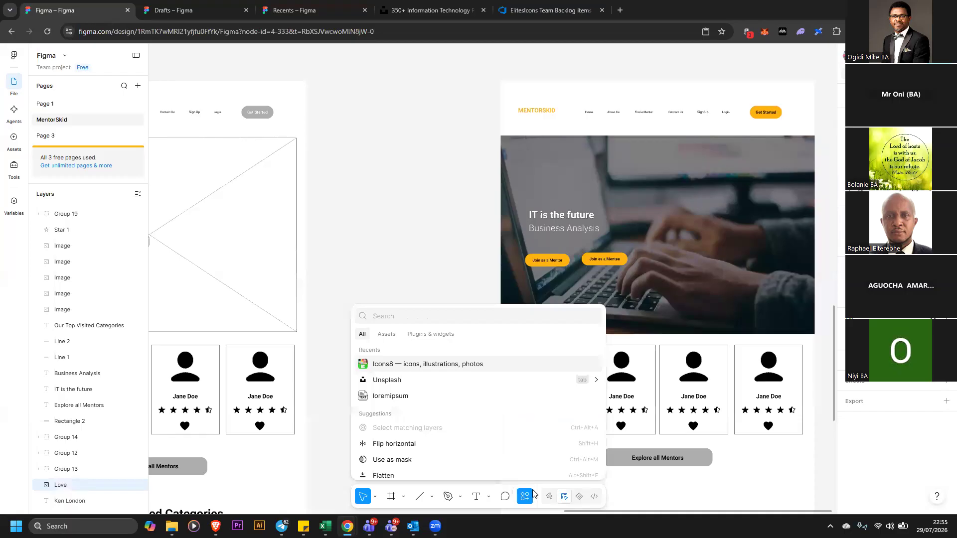
{"action": "left_click", "coordinate": [478, 365]}
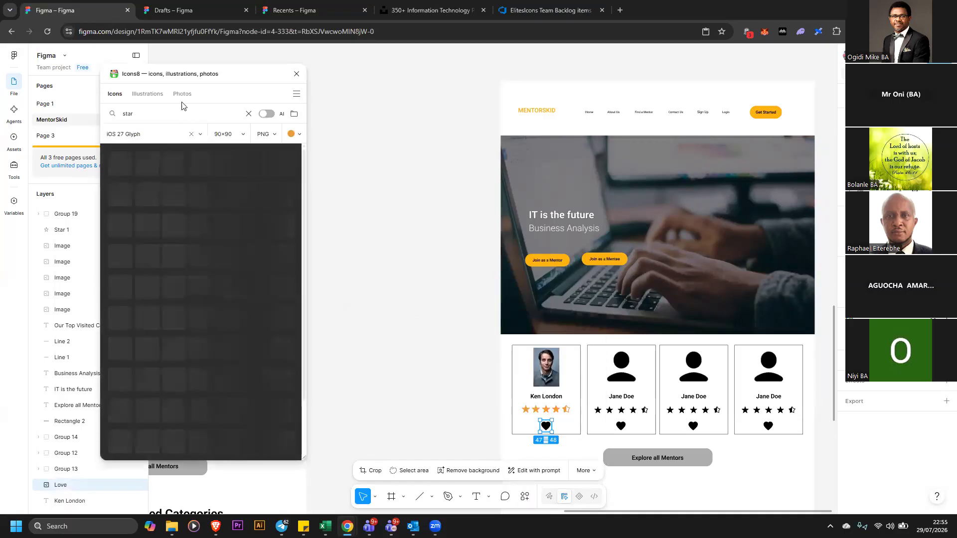
{"action": "left_click", "coordinate": [293, 133]}
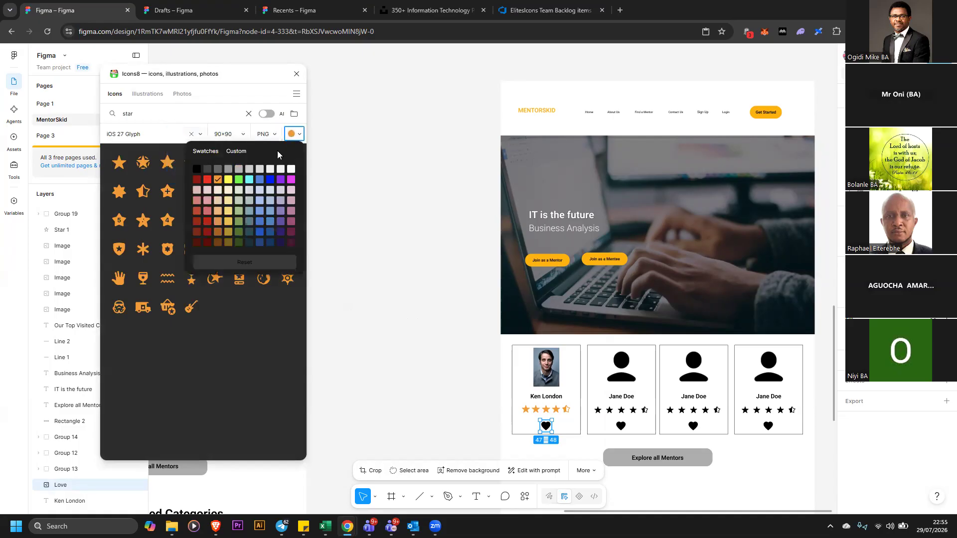
{"action": "left_click", "coordinate": [208, 179]}
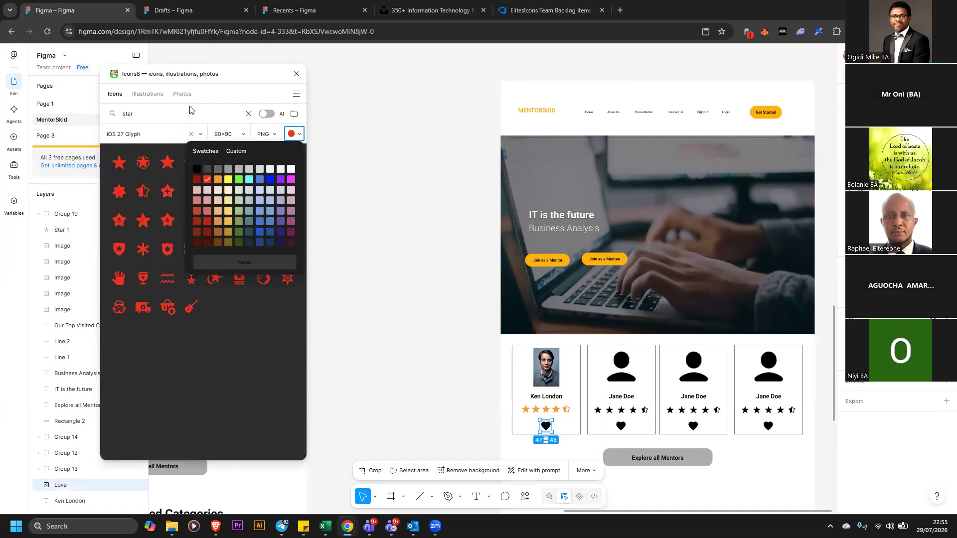
{"action": "left_click", "coordinate": [176, 114]}
{"action": "left_click_drag", "start_coordinate": [177, 114], "coordinate": [123, 106]}
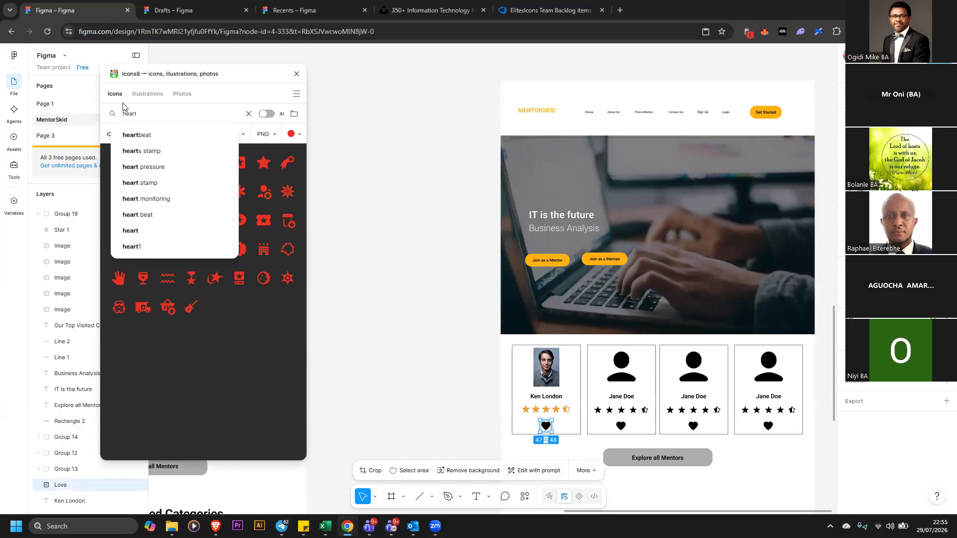
{"action": "key", "text": "Return"}
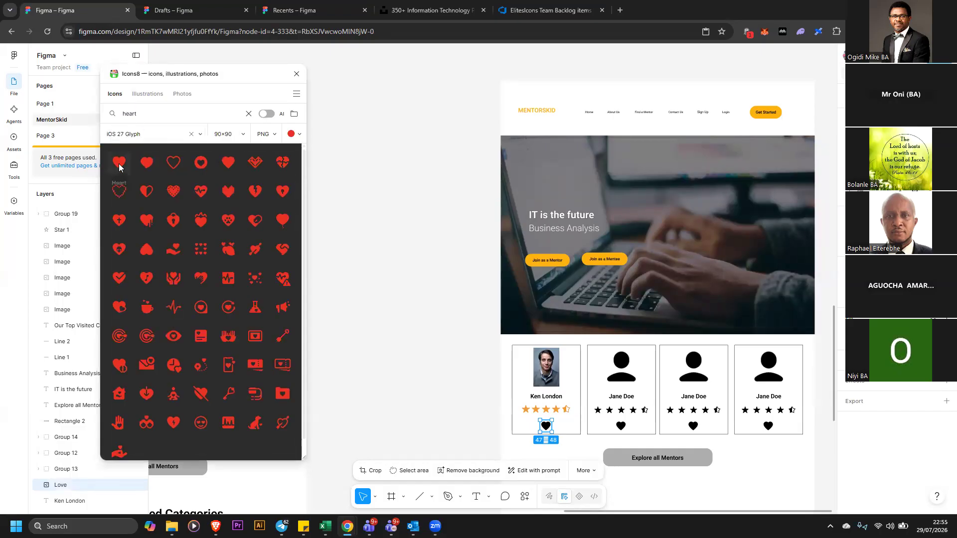
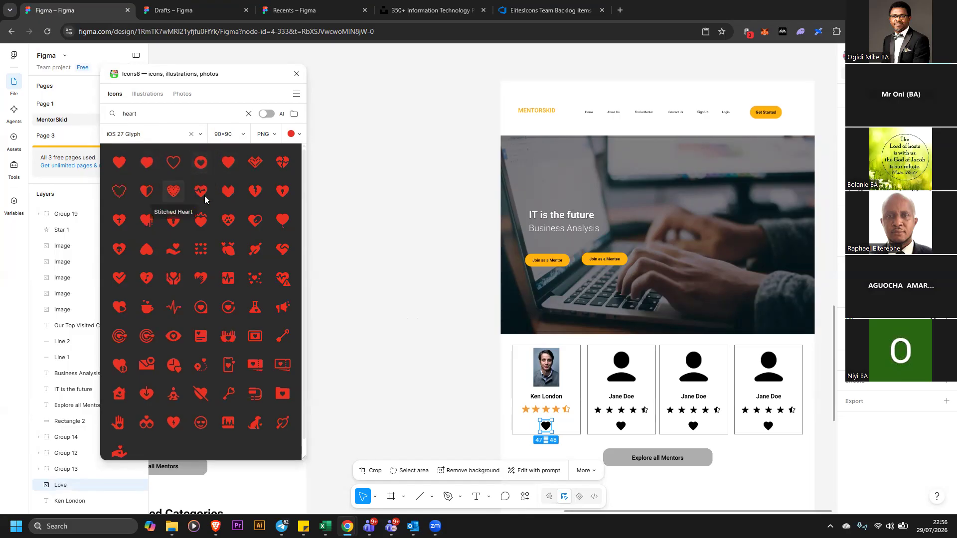
Insert the red heart icon from Icons8 onto the first mentor card and position it below the stars
{"action": "left_click", "coordinate": [120, 164]}
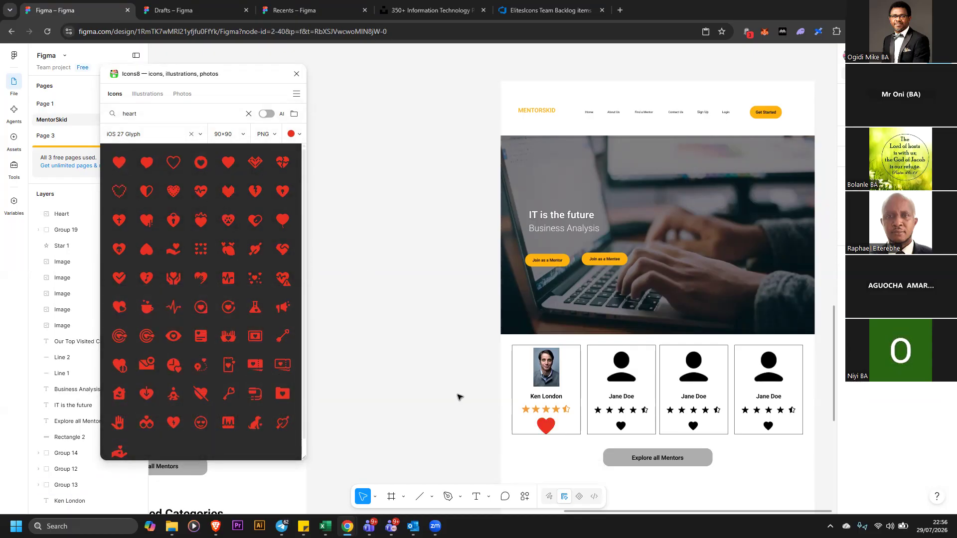
{"action": "left_click", "coordinate": [549, 428]}
{"action": "left_click_drag", "start_coordinate": [551, 430], "coordinate": [474, 407]}
{"action": "left_click_drag", "start_coordinate": [468, 414], "coordinate": [548, 425]}
{"action": "left_click", "coordinate": [545, 397]}
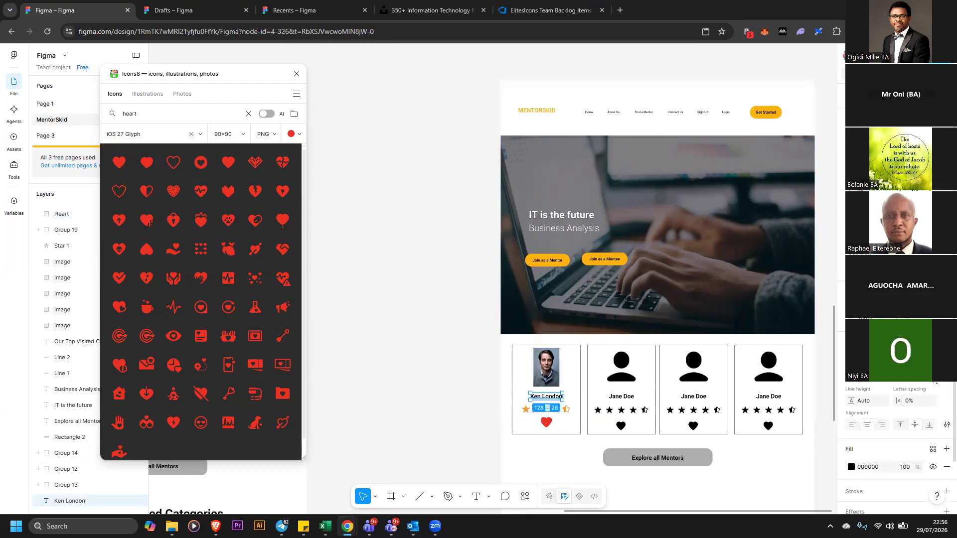
{"action": "left_click", "coordinate": [926, 380]}
{"action": "left_click", "coordinate": [926, 389]}
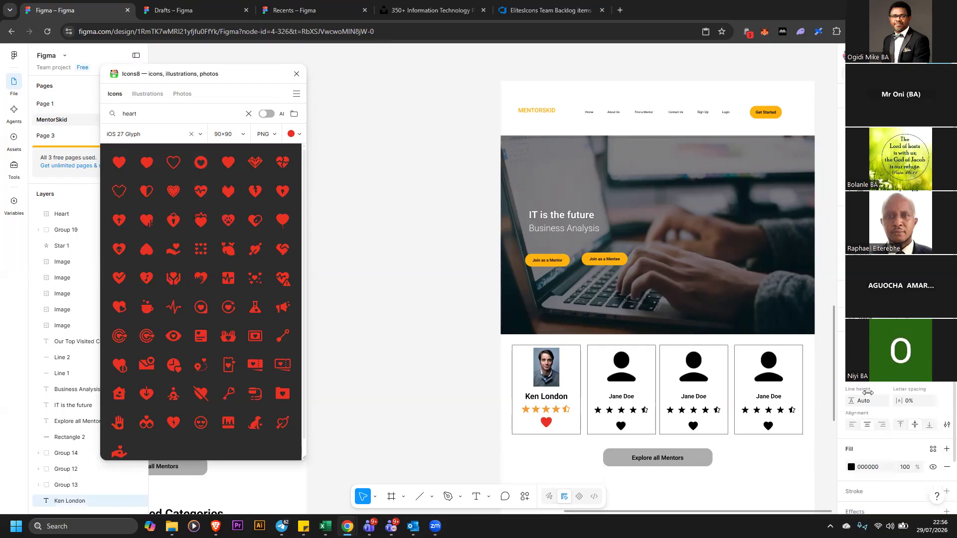
{"action": "key", "text": "Escape"}
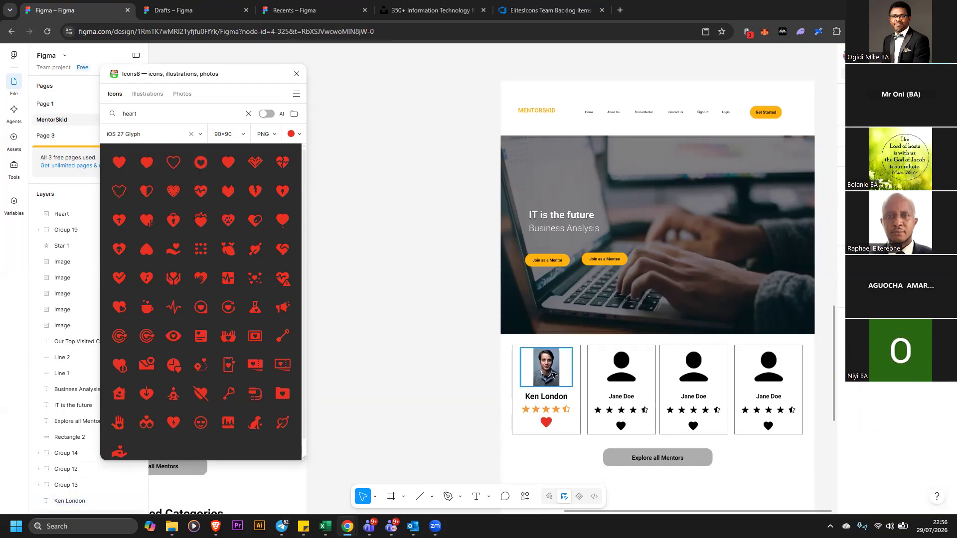
Lock the page's large background rectangle so it cannot be selected accidentally
{"action": "left_click", "coordinate": [552, 373]}
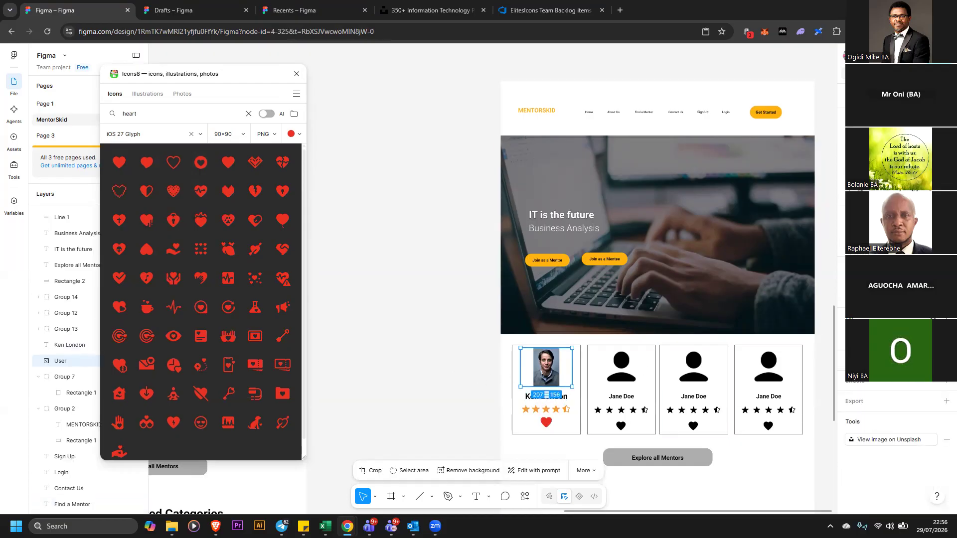
{"action": "left_click", "coordinate": [456, 353]}
{"action": "left_click_drag", "start_coordinate": [578, 420], "coordinate": [585, 440]}
{"action": "left_click", "coordinate": [552, 102]}
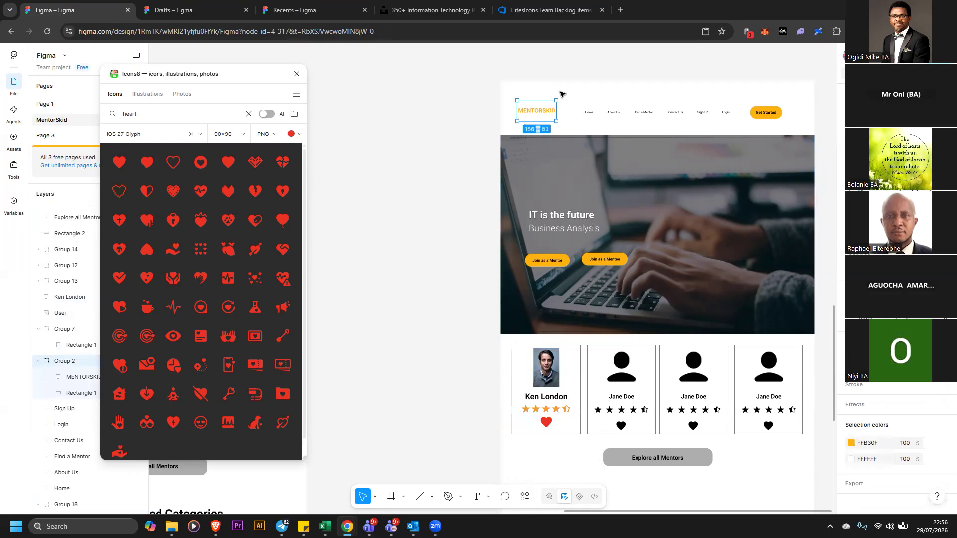
{"action": "left_click", "coordinate": [562, 90]}
{"action": "right_click", "coordinate": [566, 88]}
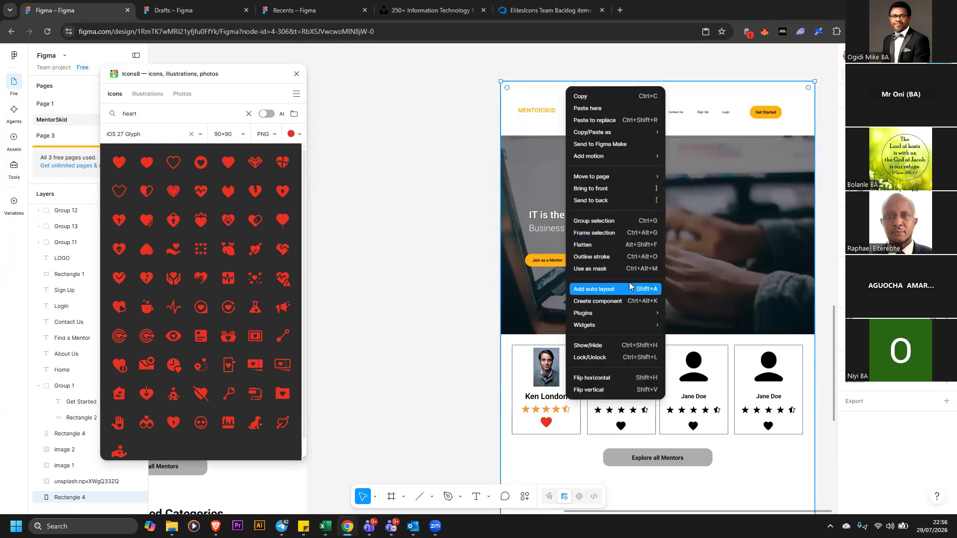
{"action": "left_click", "coordinate": [625, 360]}
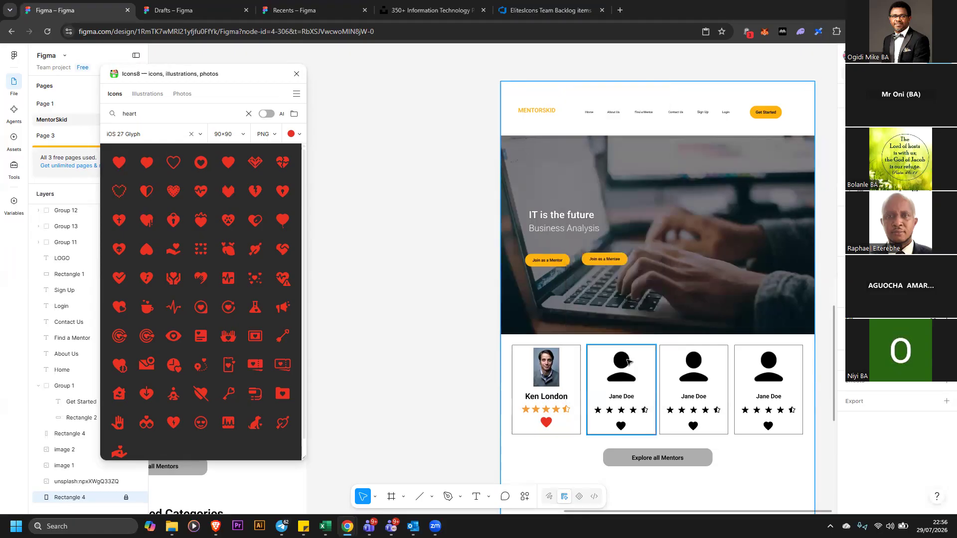
Move the Ken London card beside the page frame and group all its elements together
{"action": "left_click", "coordinate": [486, 398]}
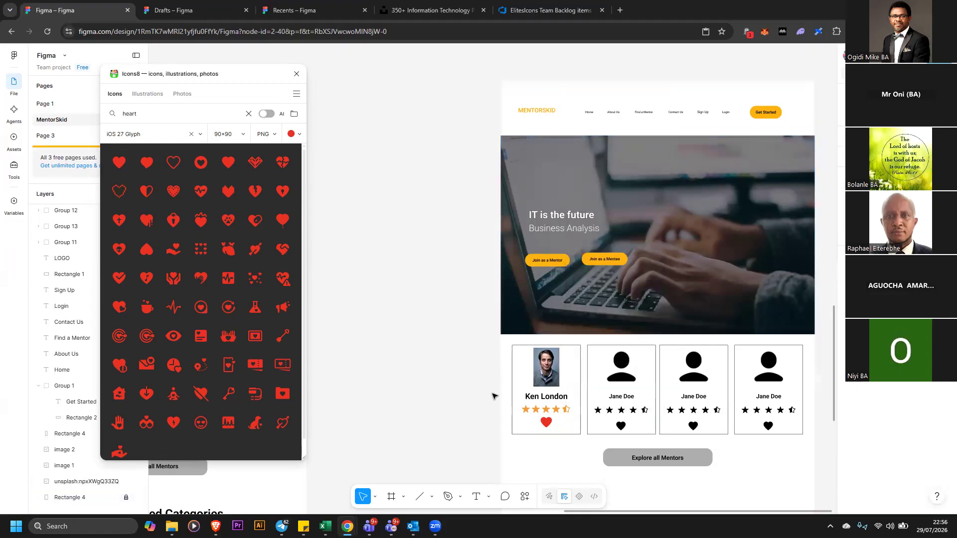
{"action": "left_click", "coordinate": [544, 391]}
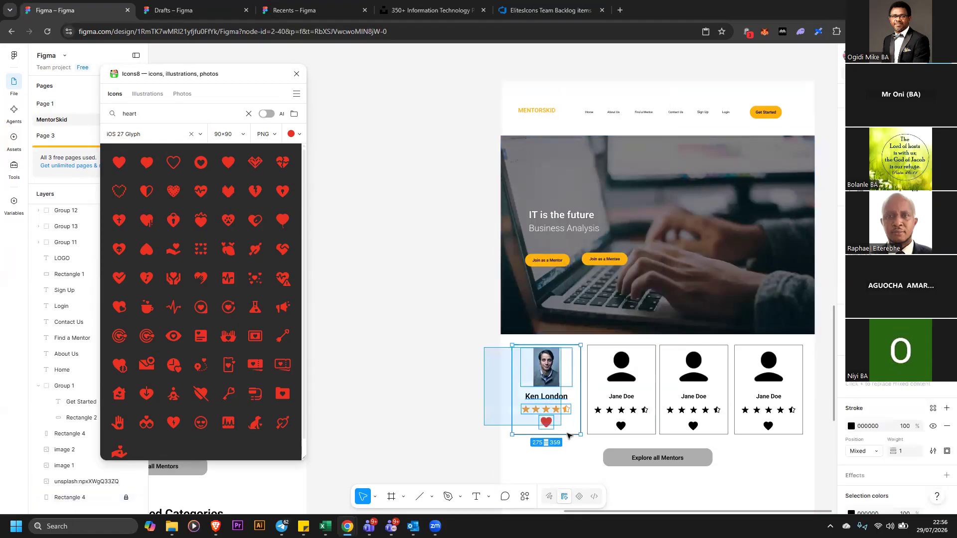
{"action": "left_click_drag", "start_coordinate": [545, 391], "coordinate": [422, 326]}
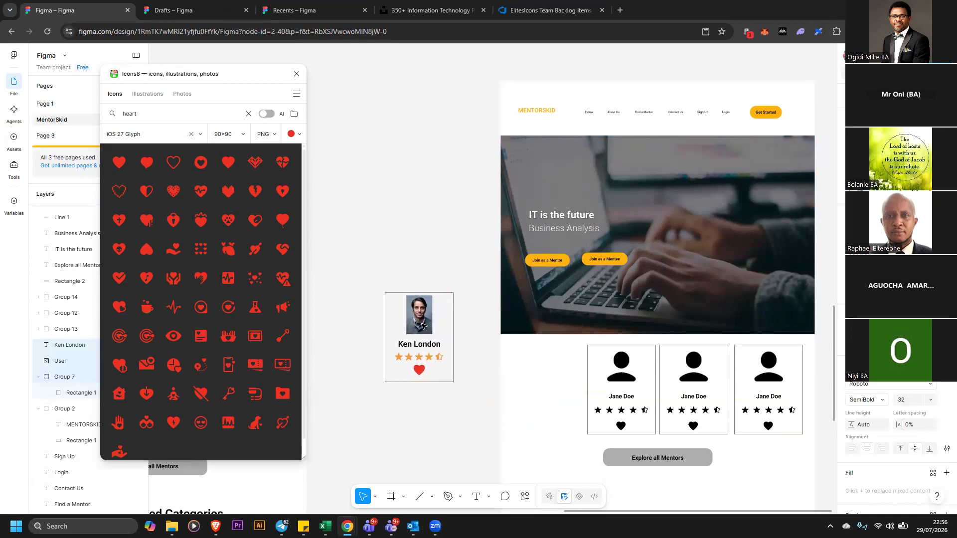
{"action": "left_click", "coordinate": [434, 285]}
{"action": "left_click_drag", "start_coordinate": [353, 264], "coordinate": [474, 396]}
{"action": "right_click", "coordinate": [433, 355]}
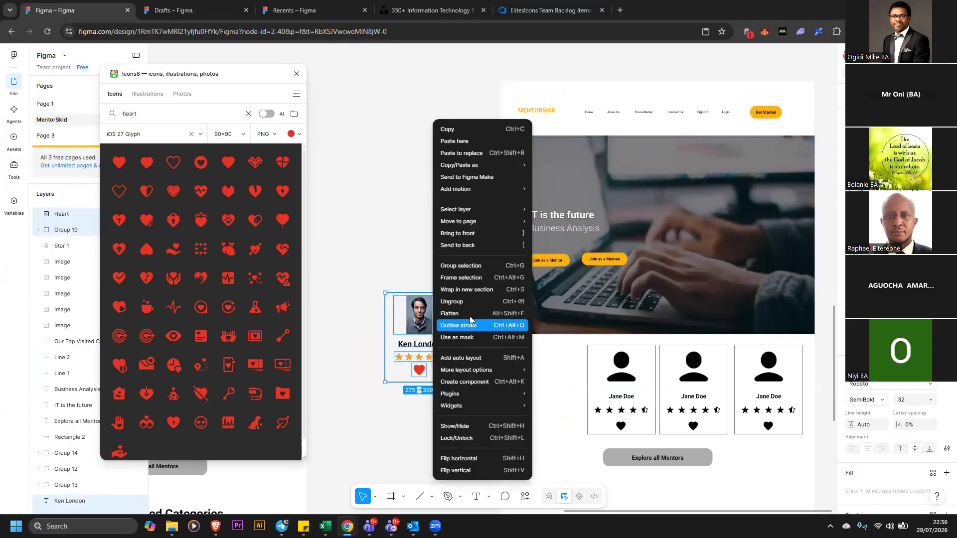
{"action": "left_click", "coordinate": [471, 267]}
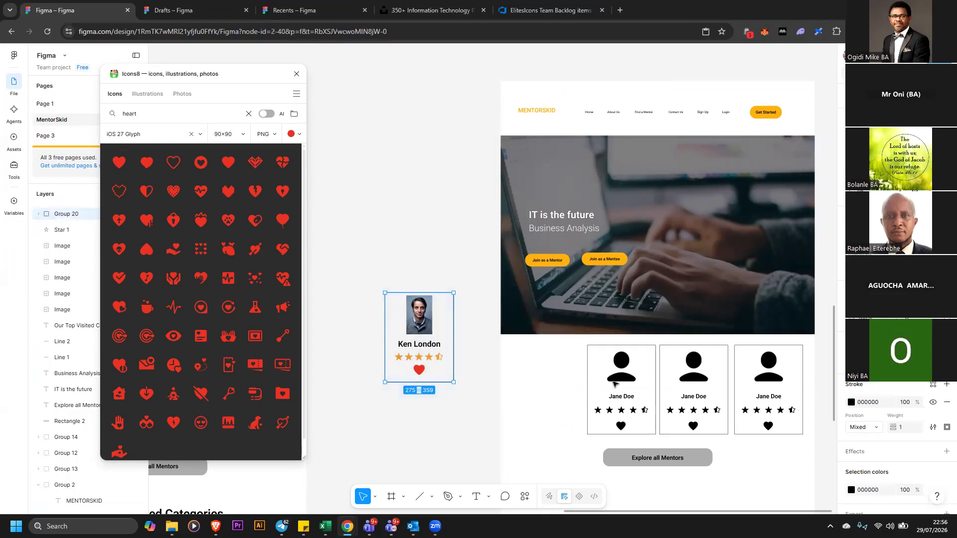
Delete the three Jane Doe placeholder mentor cards
{"action": "left_click", "coordinate": [622, 379]}
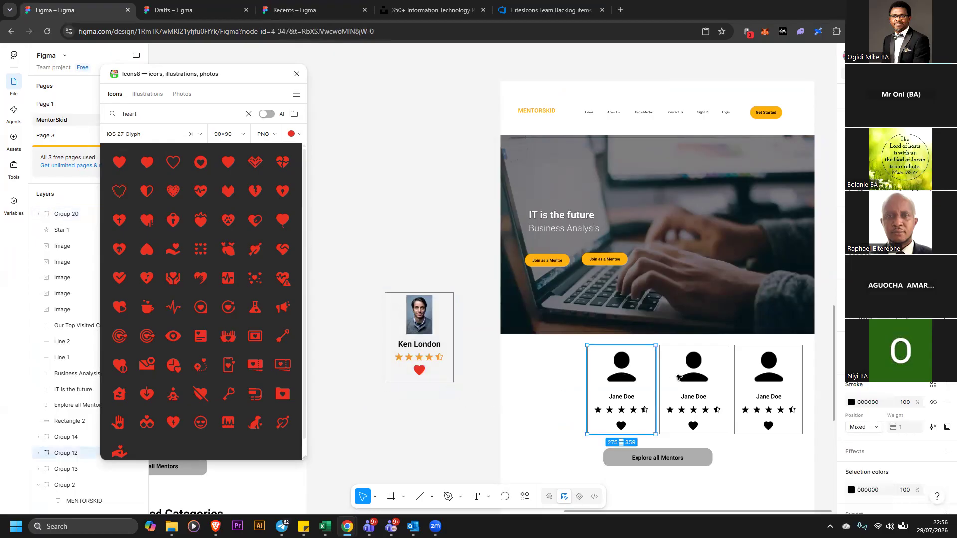
{"action": "key", "text": "Delete"}
{"action": "left_click", "coordinate": [713, 378]}
{"action": "key", "text": "Delete"}
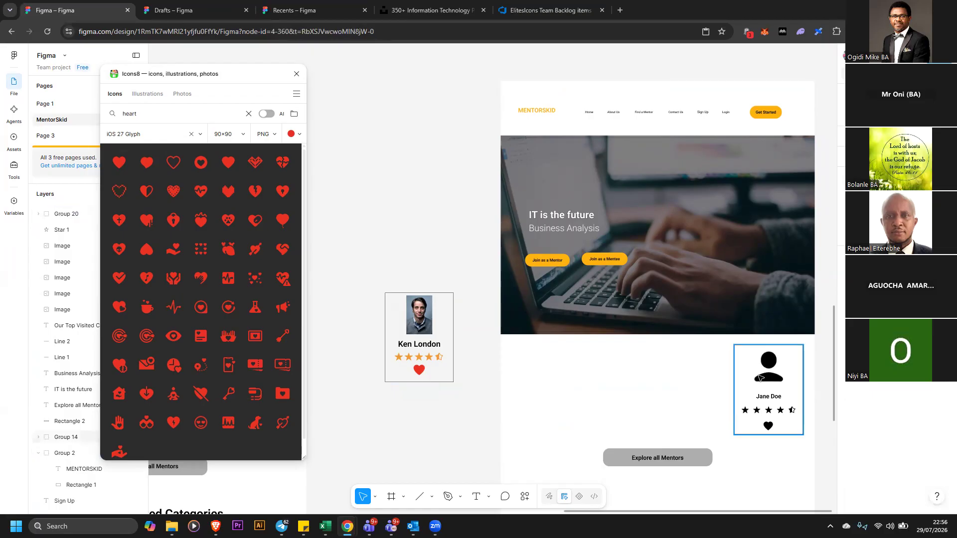
{"action": "key", "text": "Delete"}
Move the grouped Ken London card back into the first card position of the mentor row
{"action": "left_click", "coordinate": [438, 349]}
{"action": "left_click_drag", "start_coordinate": [552, 402], "coordinate": [613, 386]}
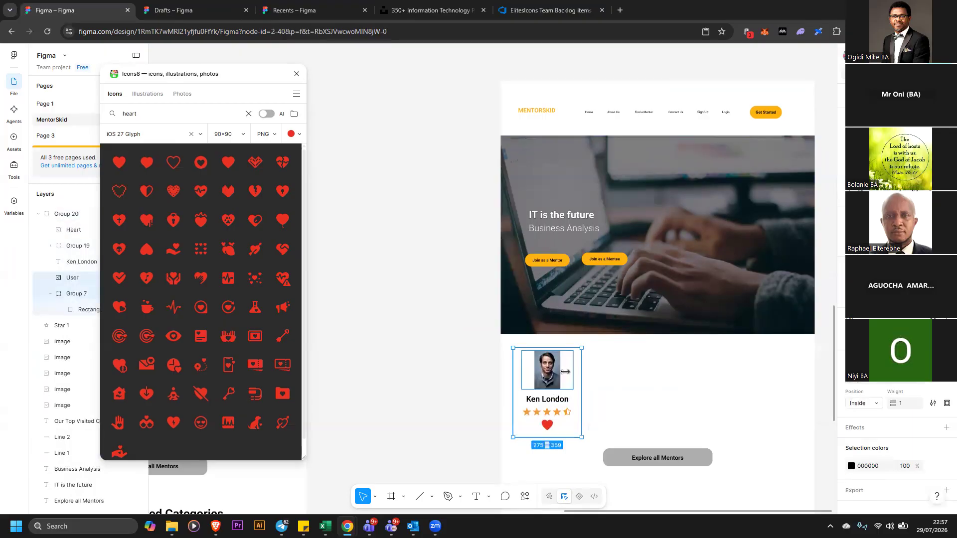
{"action": "left_click", "coordinate": [421, 365]}
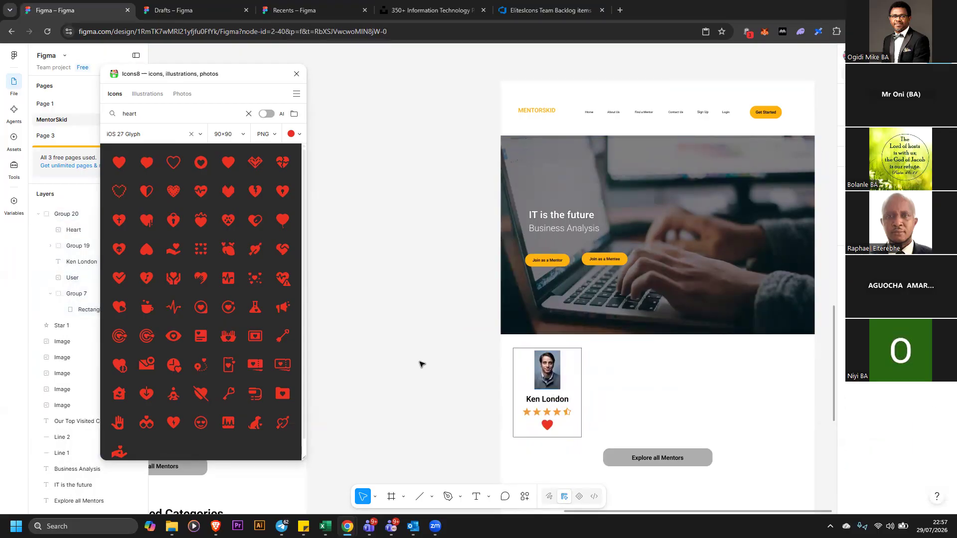
Duplicate the Ken London card three times along the mentor row
{"action": "left_click", "coordinate": [558, 387]}
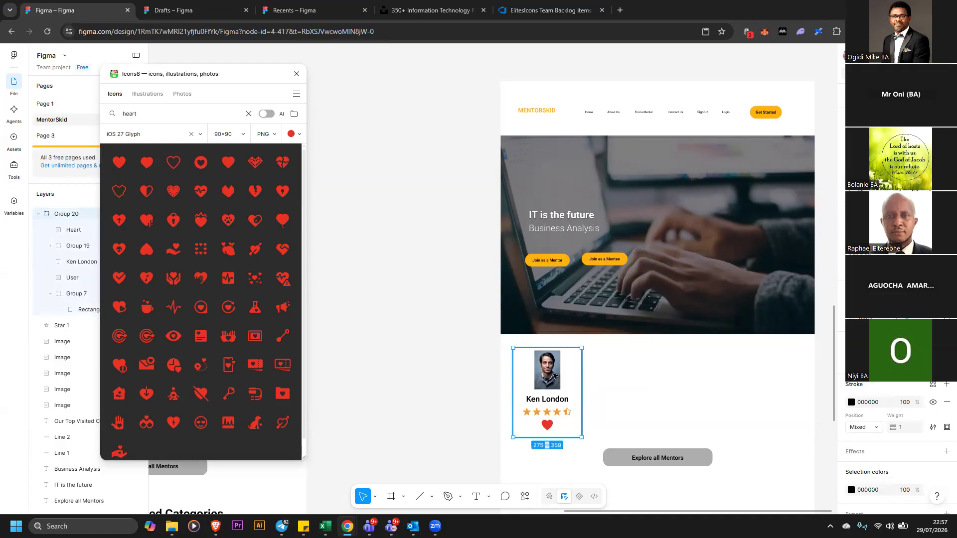
{"action": "left_click_drag", "start_coordinate": [544, 373], "coordinate": [677, 371]}
{"action": "left_click_drag", "start_coordinate": [677, 372], "coordinate": [743, 373]}
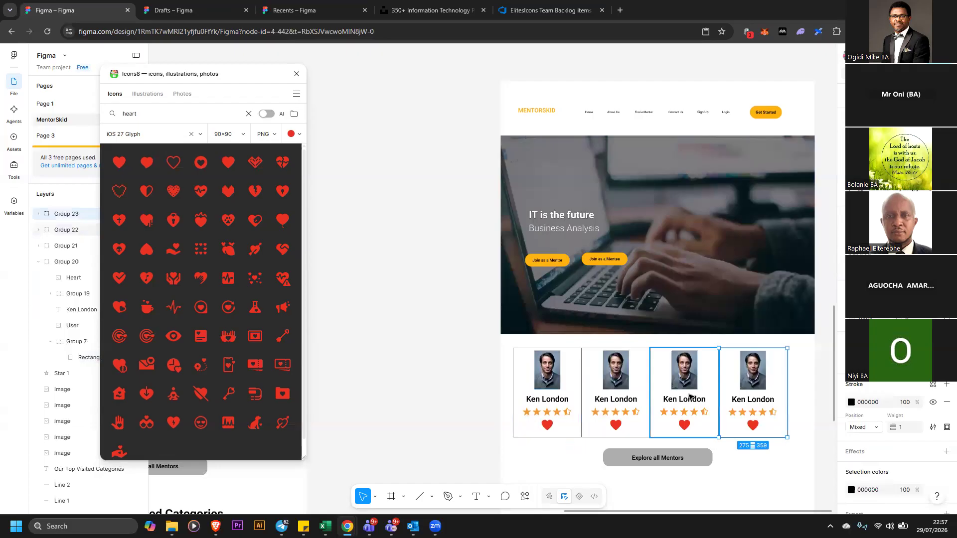
Spread the four mentor cards across the row and distribute them with equal horizontal spacing
{"action": "left_click_drag", "start_coordinate": [455, 327], "coordinate": [752, 437]}
{"action": "left_click_drag", "start_coordinate": [454, 358], "coordinate": [787, 423]}
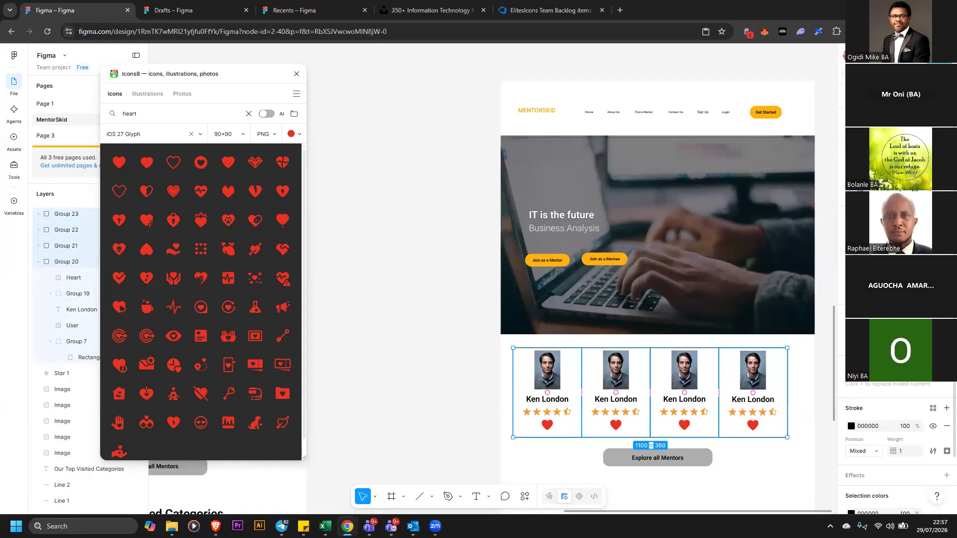
{"action": "left_click", "coordinate": [470, 388]}
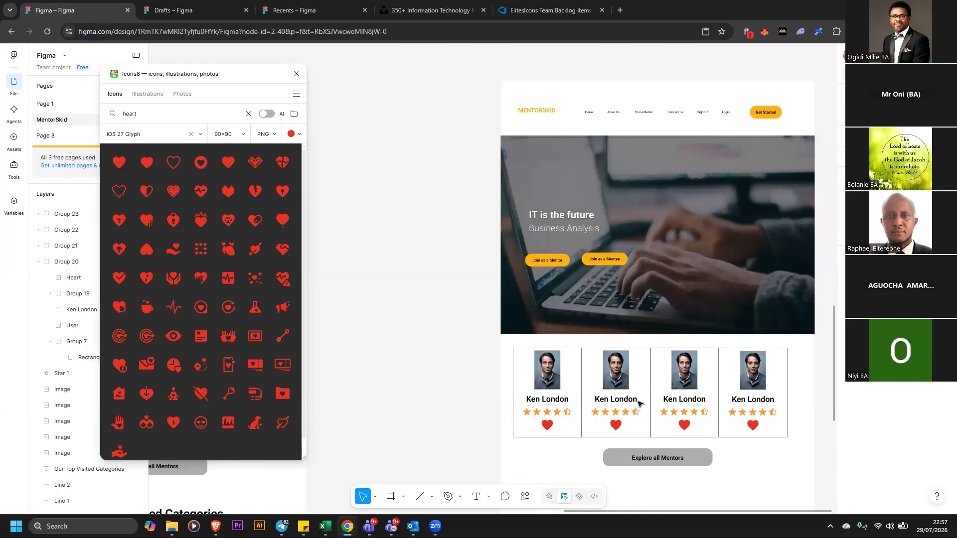
{"action": "left_click_drag", "start_coordinate": [436, 338], "coordinate": [792, 442]}
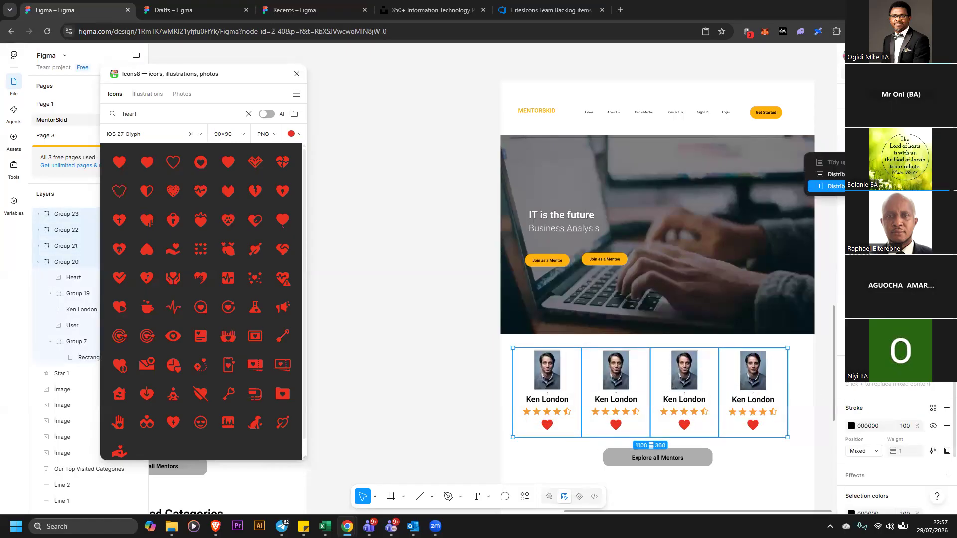
{"action": "left_click", "coordinate": [455, 399]}
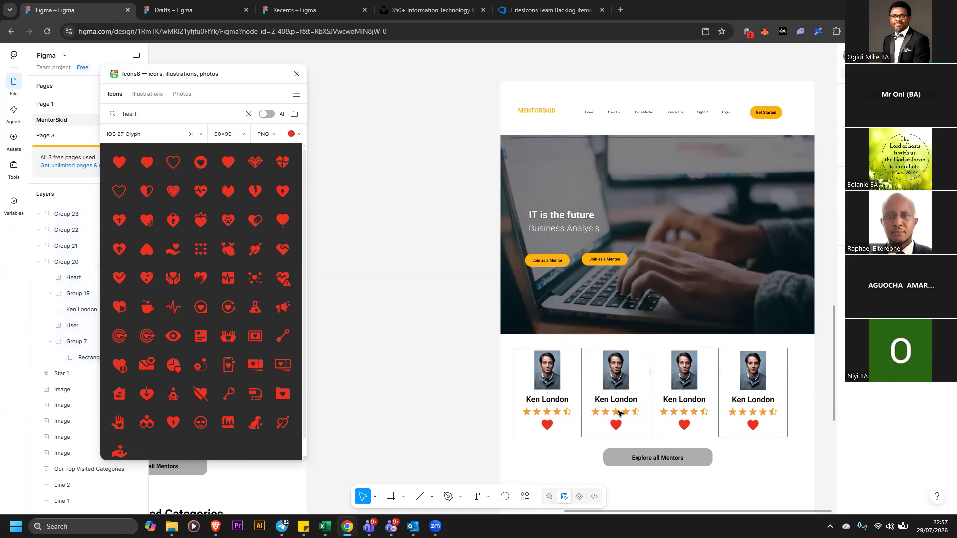
{"action": "left_click_drag", "start_coordinate": [778, 399], "coordinate": [801, 397]}
{"action": "left_click_drag", "start_coordinate": [561, 404], "coordinate": [555, 402]}
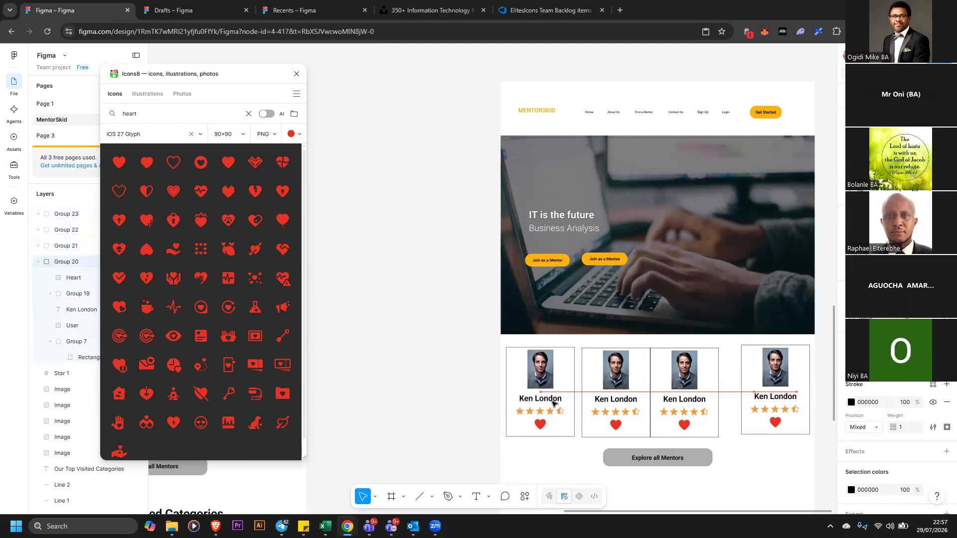
{"action": "left_click", "coordinate": [444, 351]}
{"action": "left_click_drag", "start_coordinate": [440, 338], "coordinate": [830, 420]}
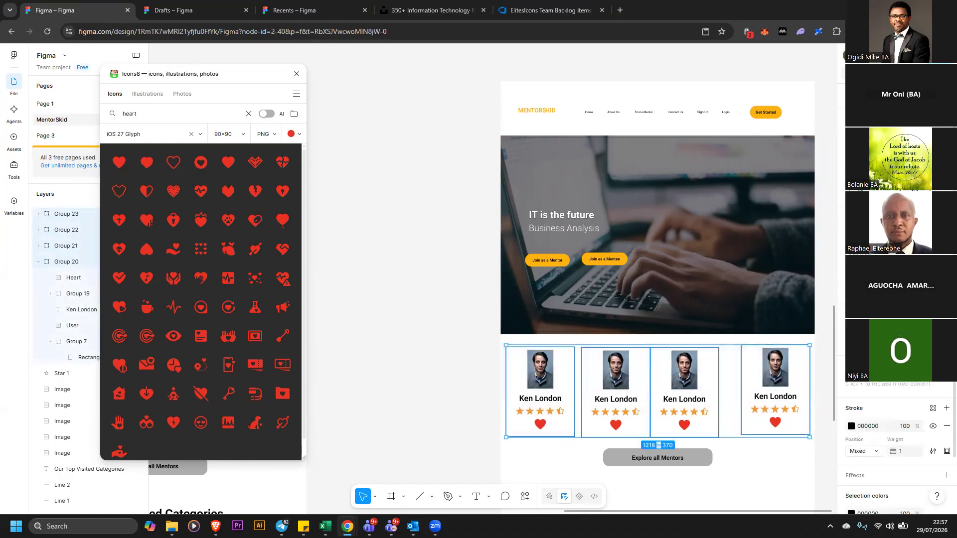
{"action": "key", "text": "alt+s"}
{"action": "left_click", "coordinate": [947, 143]}
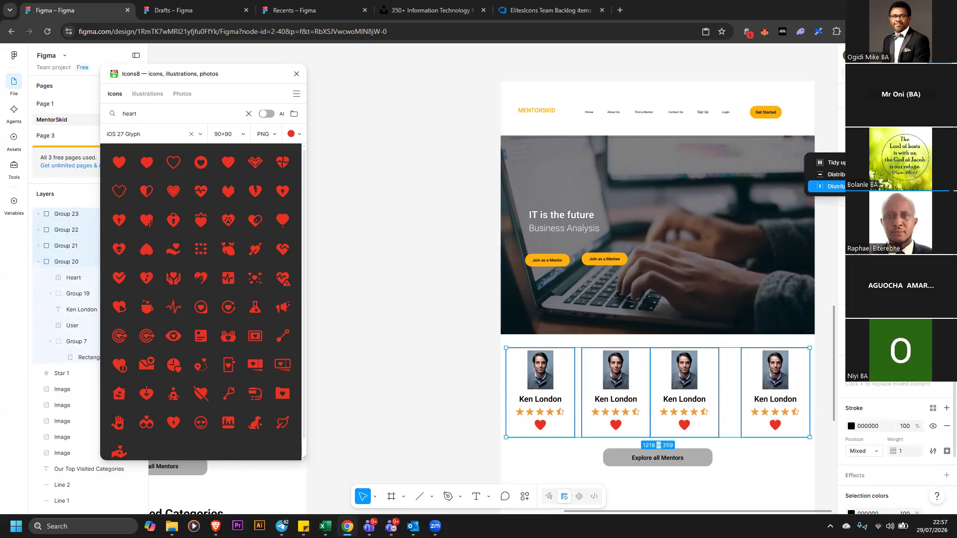
{"action": "left_click", "coordinate": [827, 186]}
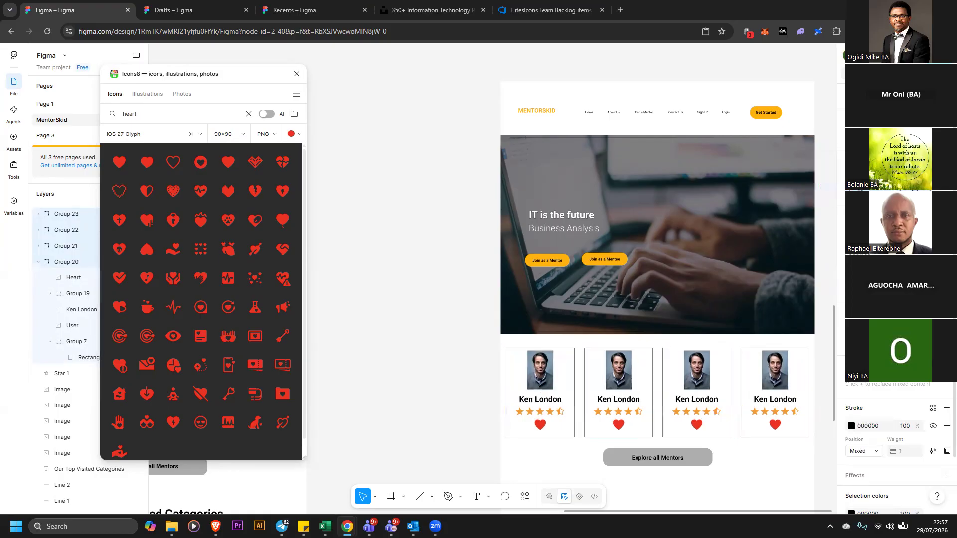
Search Unsplash for "portrait" and fill the second mentor card's photo with a red-haired woman's portrait
{"action": "left_click", "coordinate": [469, 400]}
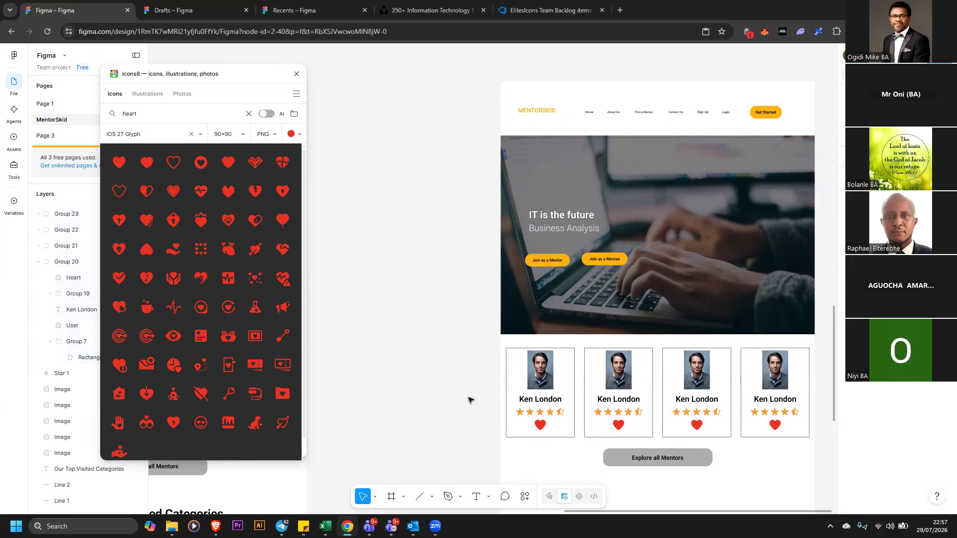
{"action": "double_click", "coordinate": [617, 379]}
{"action": "double_click", "coordinate": [617, 374]}
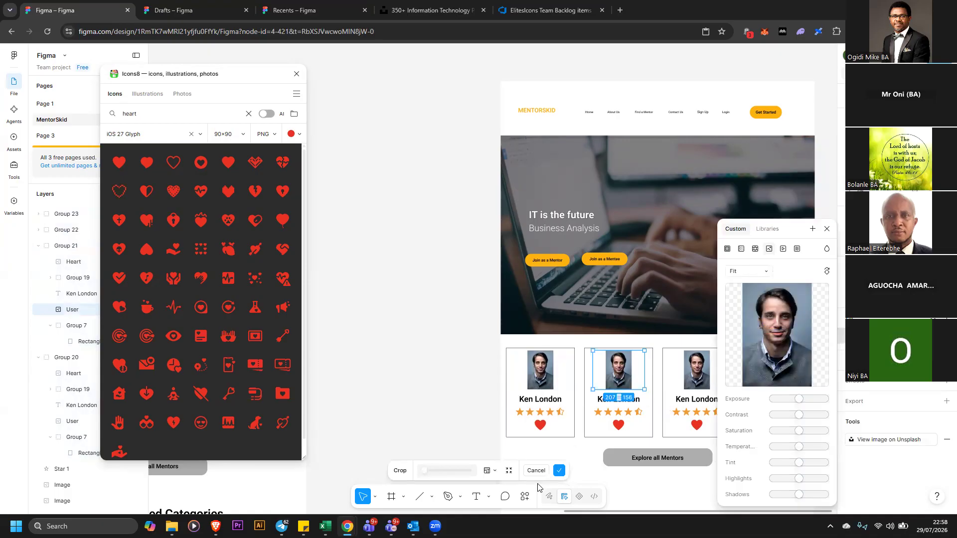
{"action": "left_click", "coordinate": [525, 497]}
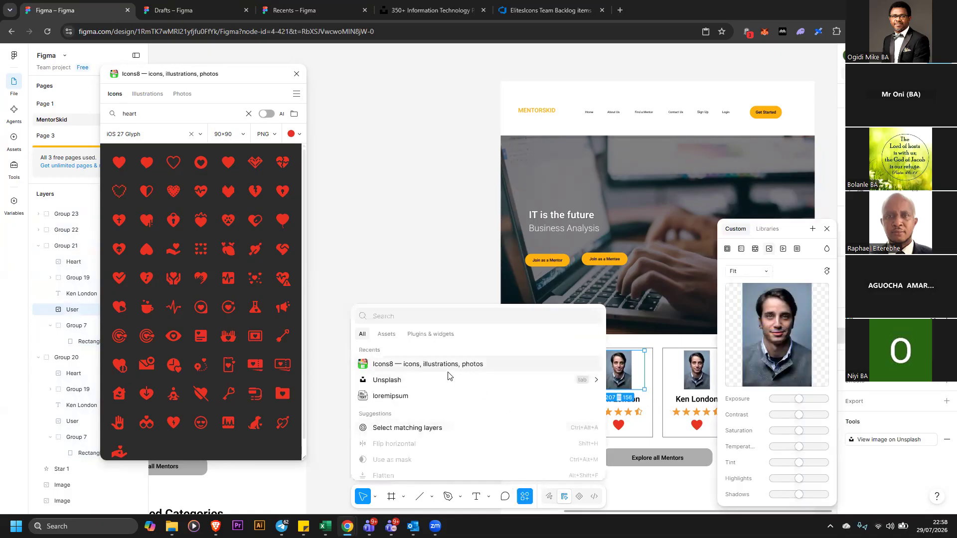
{"action": "left_click", "coordinate": [449, 375]}
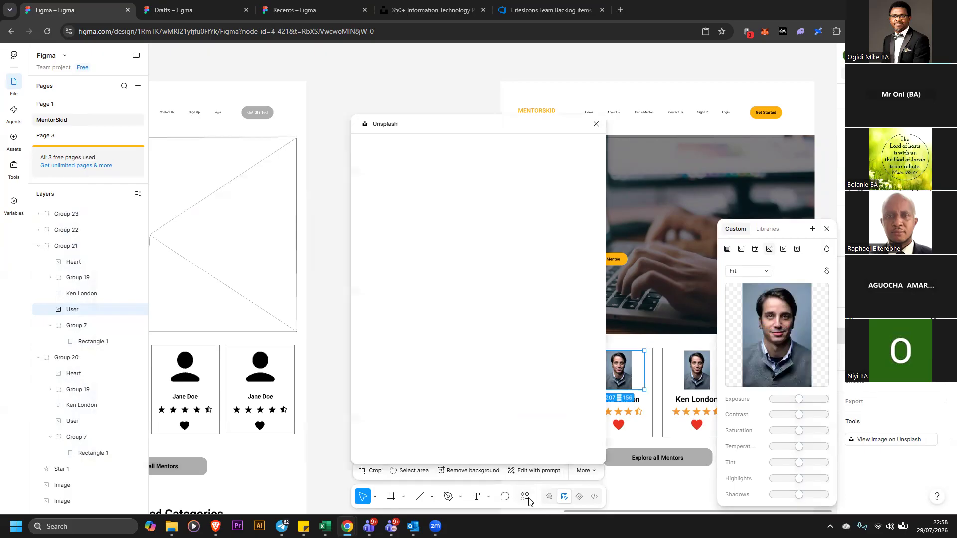
{"action": "left_click", "coordinate": [525, 495]}
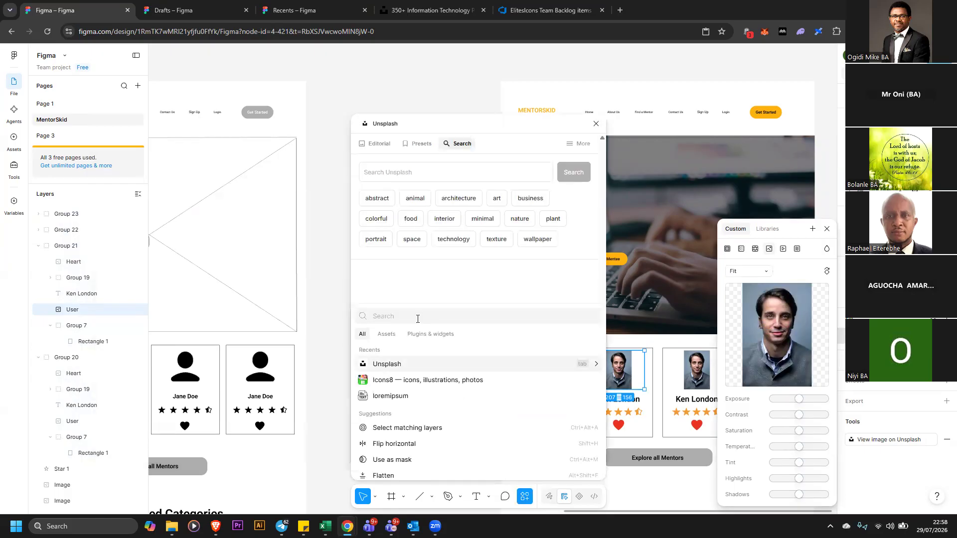
{"action": "key", "text": "Escape"}
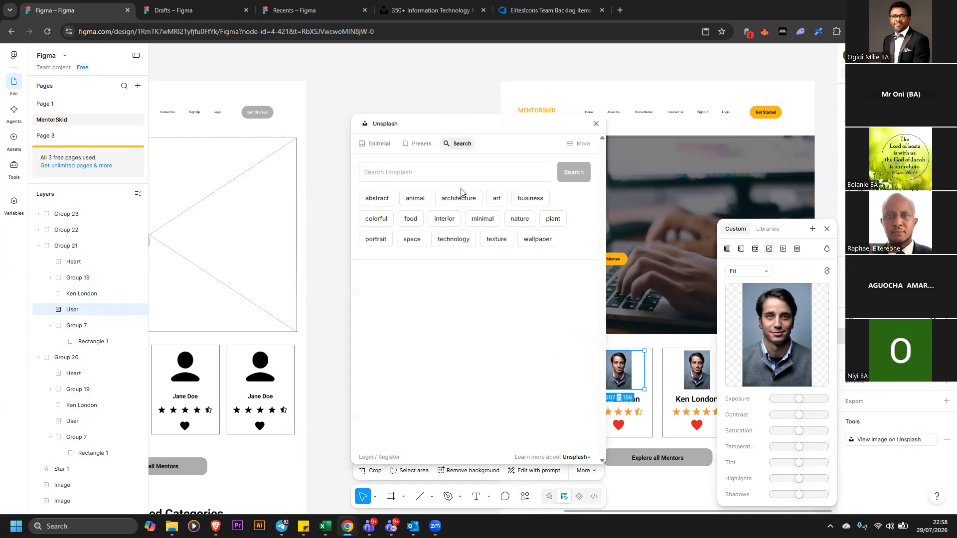
{"action": "left_click", "coordinate": [433, 165]}
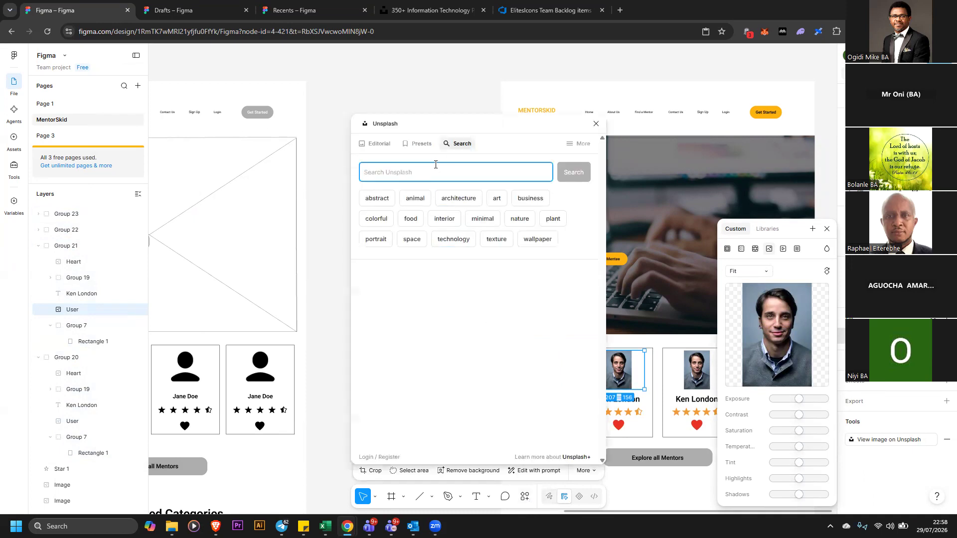
{"action": "type", "text": "por"}
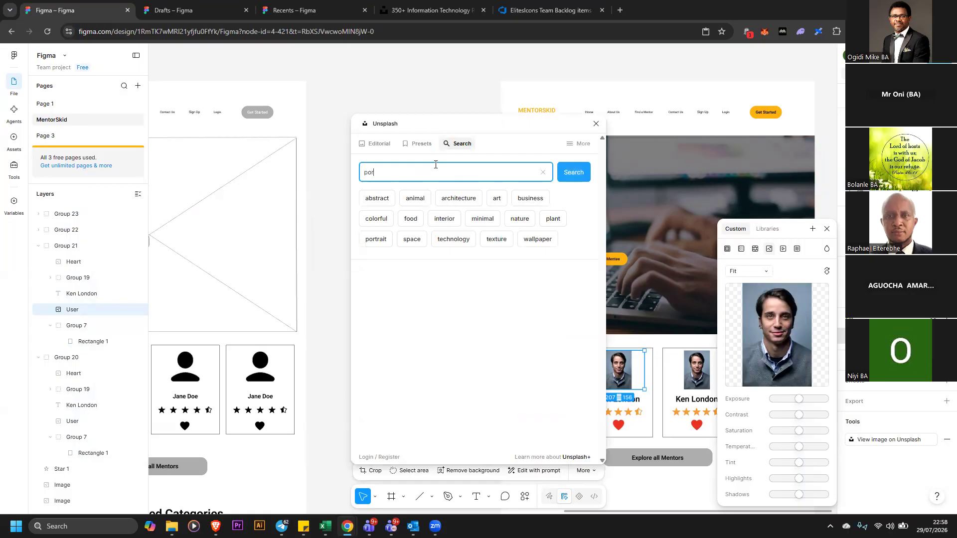
{"action": "type", "text": "trait"}
{"action": "key", "text": "Return"}
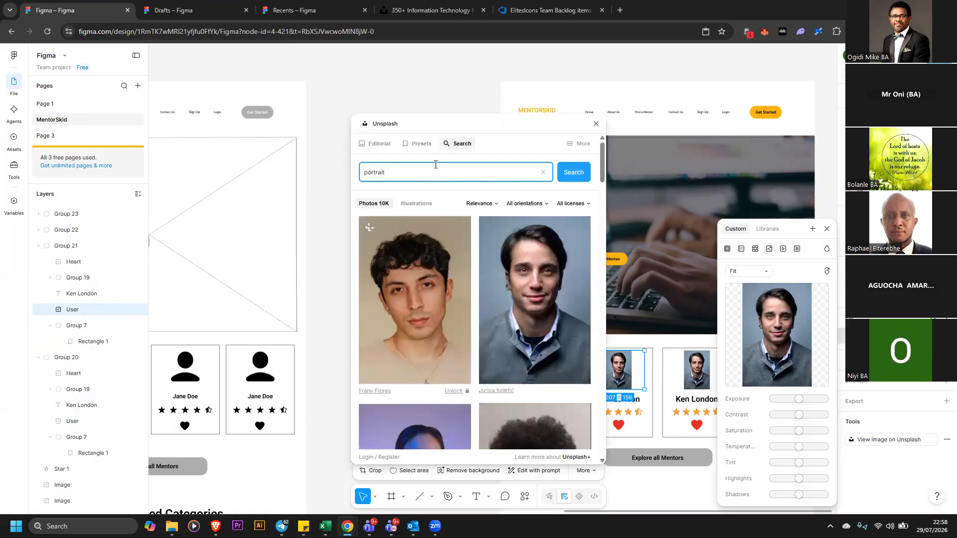
{"action": "scroll", "coordinate": [557, 310], "scroll_direction": "down", "scroll_amount": 8}
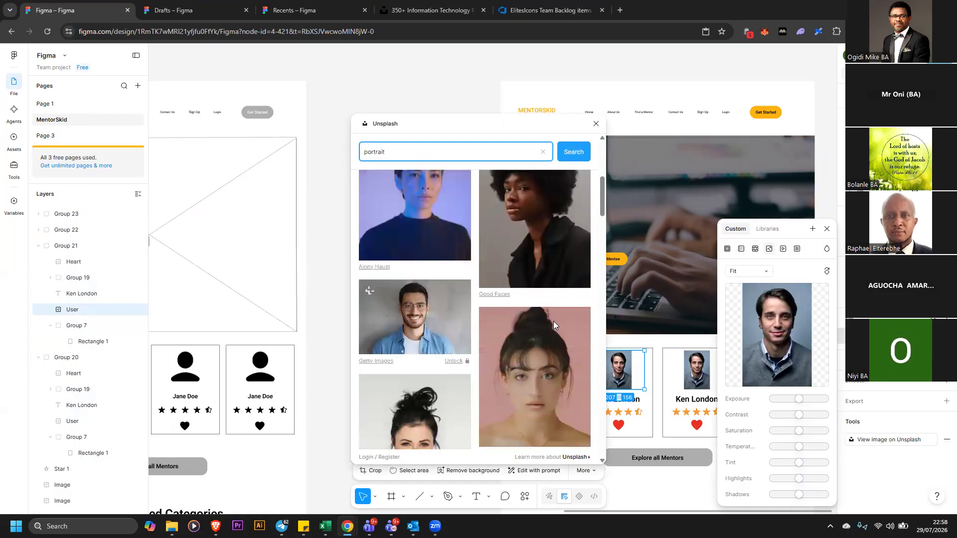
{"action": "scroll", "coordinate": [557, 320], "scroll_direction": "down", "scroll_amount": 5}
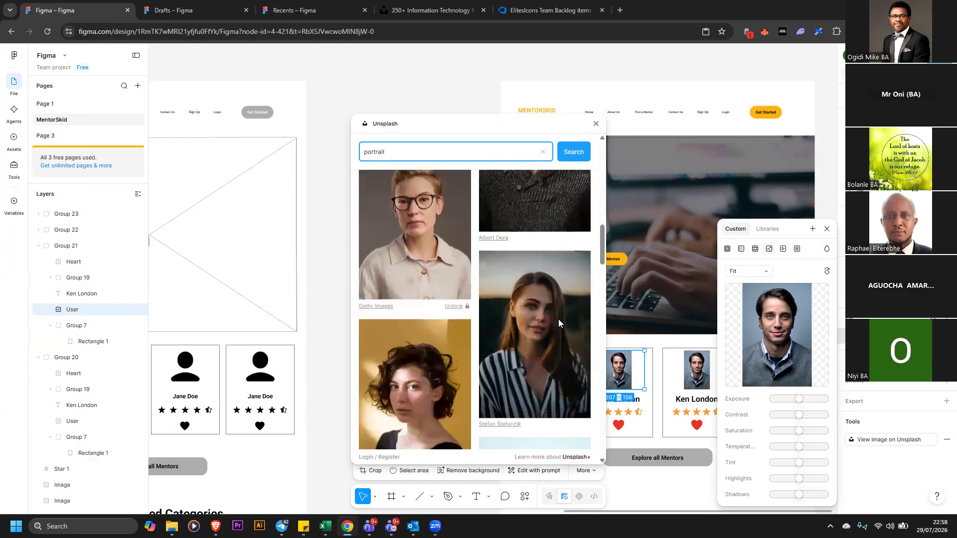
{"action": "scroll", "coordinate": [563, 321], "scroll_direction": "down", "scroll_amount": 5}
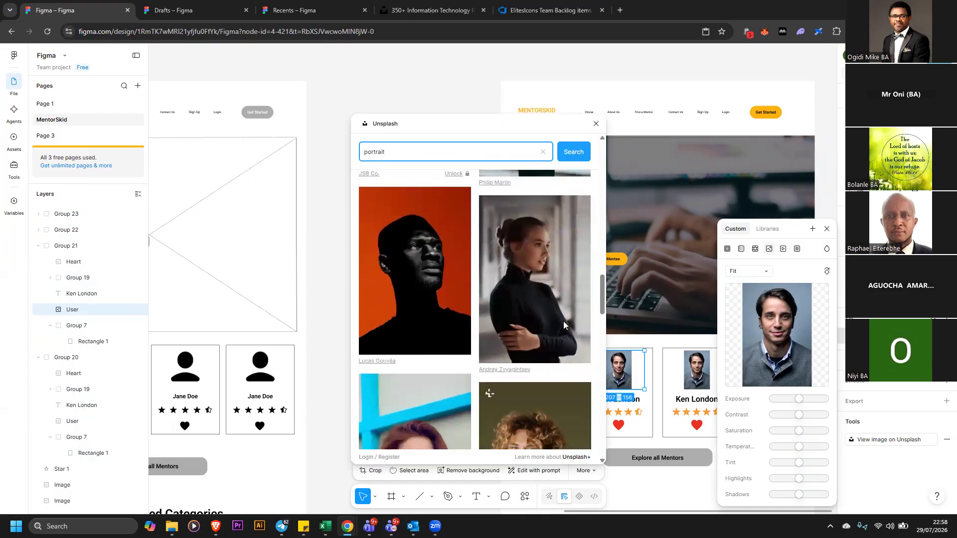
{"action": "scroll", "coordinate": [563, 322], "scroll_direction": "down", "scroll_amount": 5}
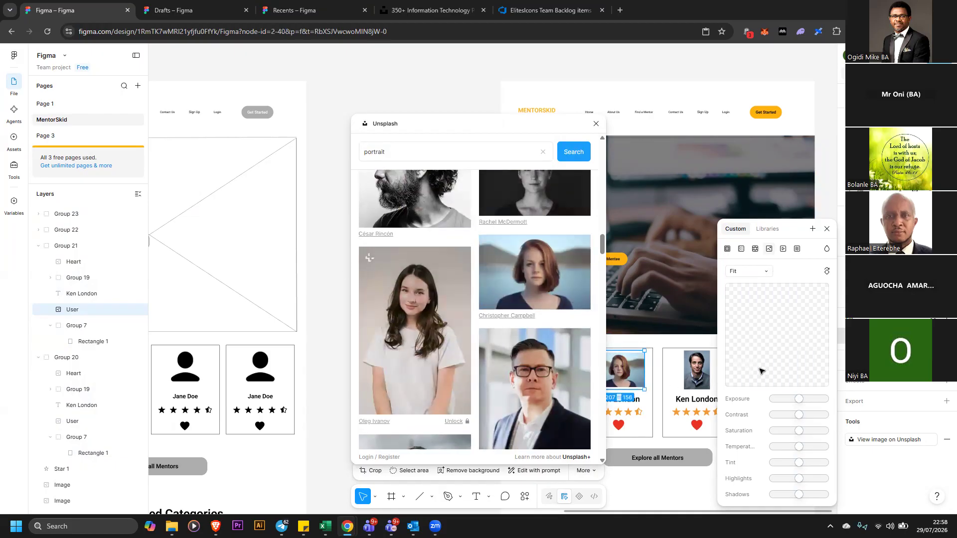
{"action": "left_click", "coordinate": [329, 339]}
{"action": "double_click", "coordinate": [625, 399]}
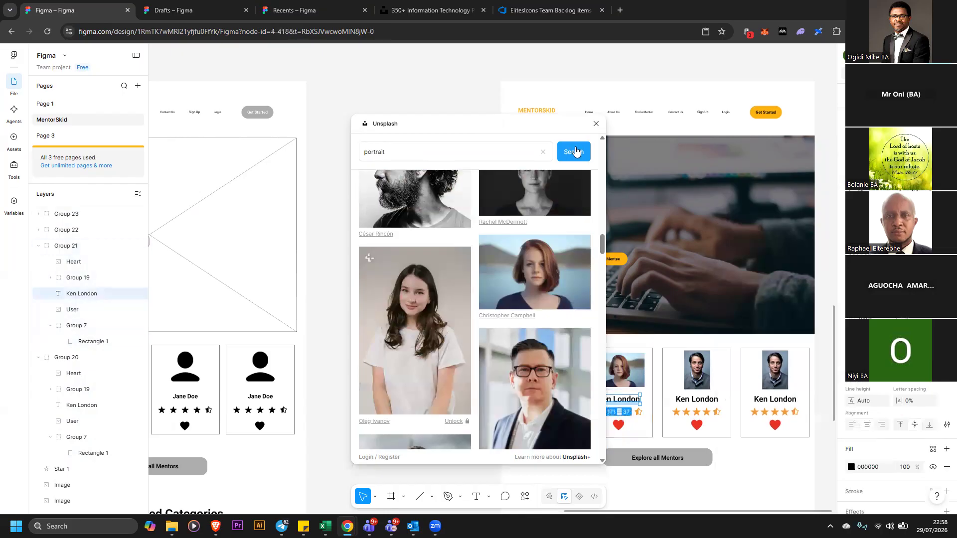
{"action": "left_click", "coordinate": [596, 124]}
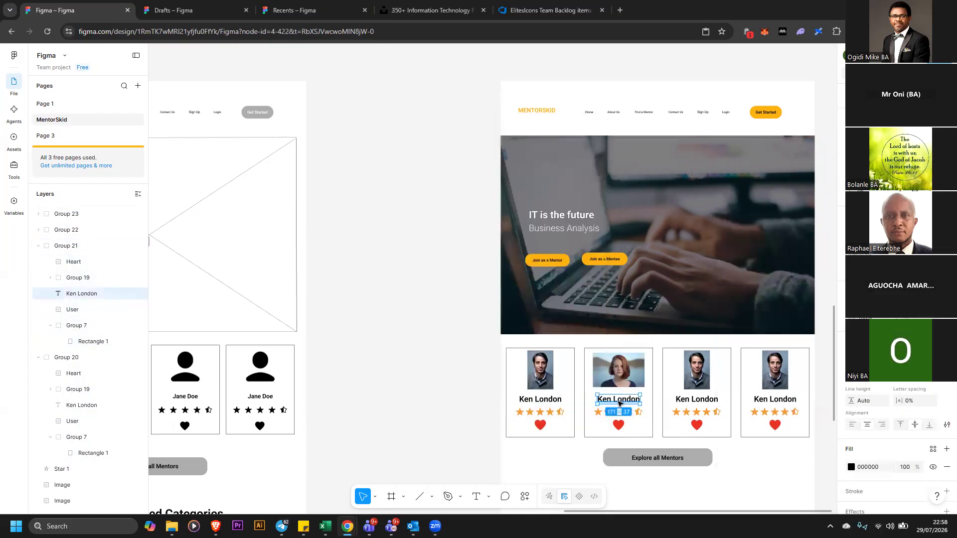
{"action": "double_click", "coordinate": [619, 400]}
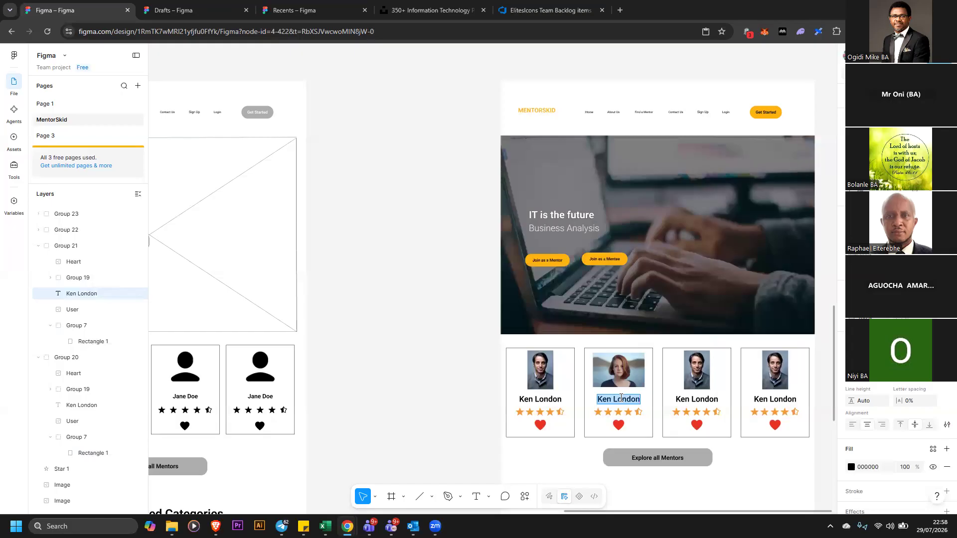
{"action": "type", "text": "Penny"}
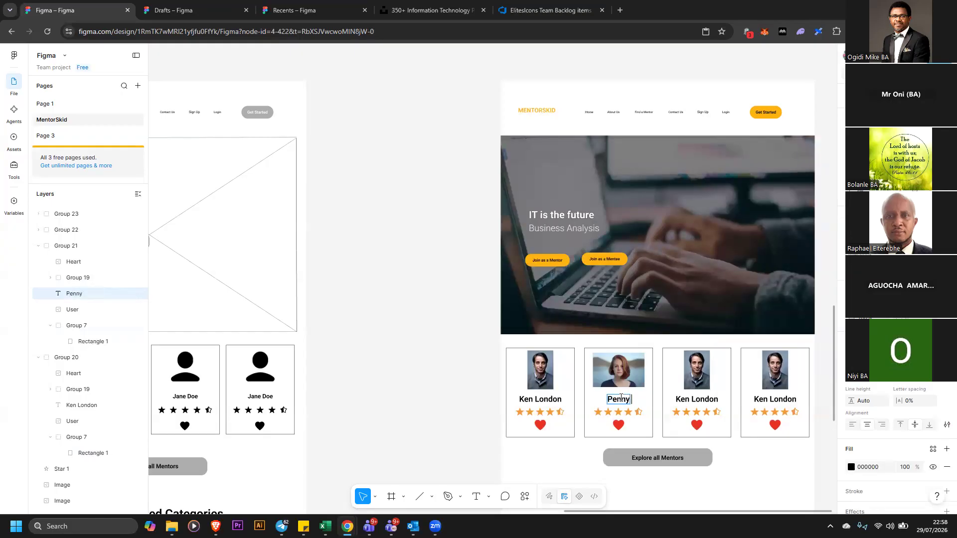
{"action": "type", "text": "Jakspn"}
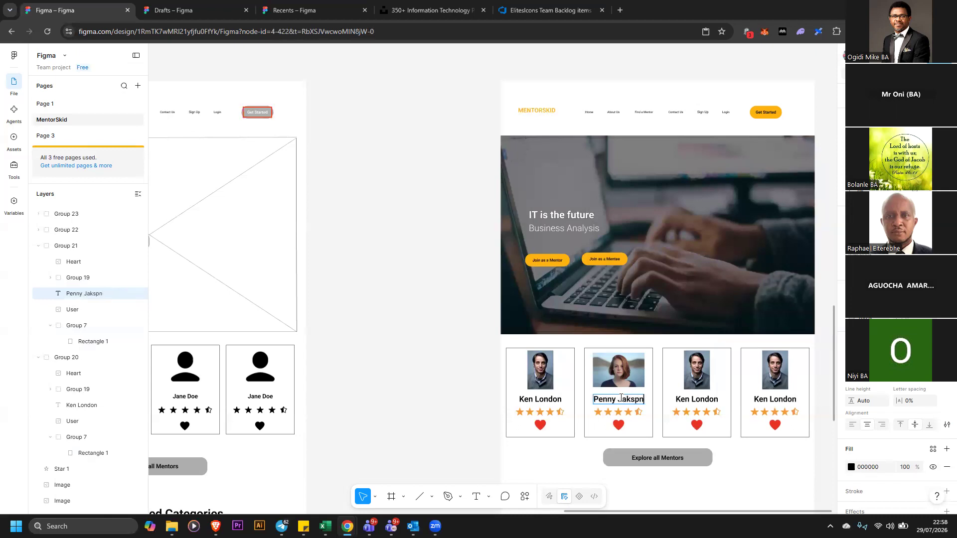
{"action": "key", "text": "BackSpace"}
{"action": "key", "text": "BackSpace"}
{"action": "key", "text": "BackSpace"}
{"action": "key", "text": "BackSpace"}
{"action": "key", "text": "BackSpace"}
{"action": "type", "text": "ackson"}
{"action": "key", "text": "Escape"}
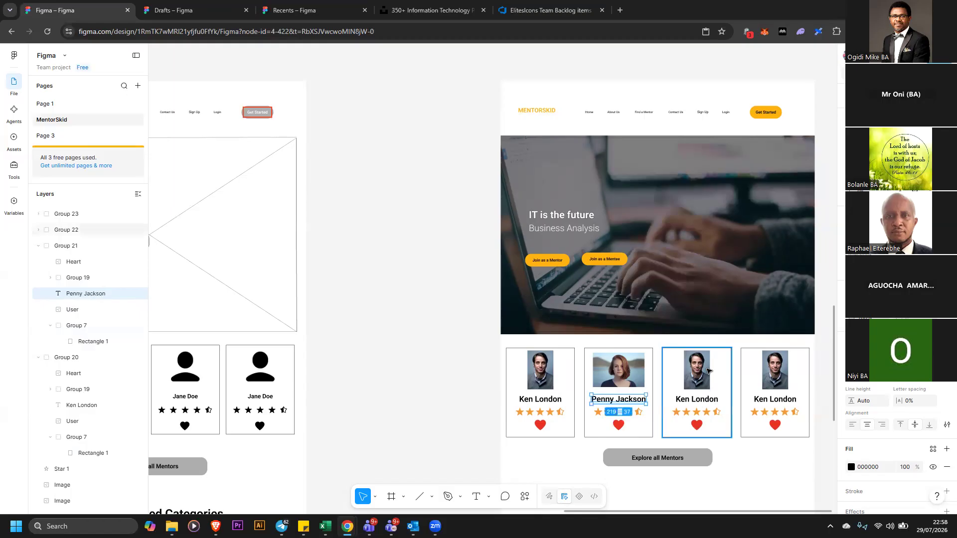
Open Unsplash for the third mentor card's photo and search for "portrait"
{"action": "double_click", "coordinate": [708, 370]}
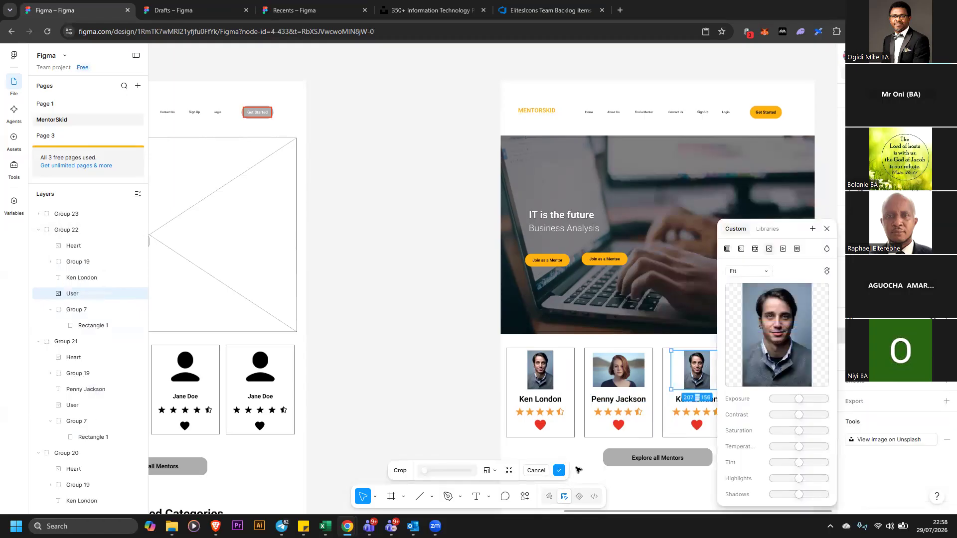
{"action": "left_click", "coordinate": [525, 497]}
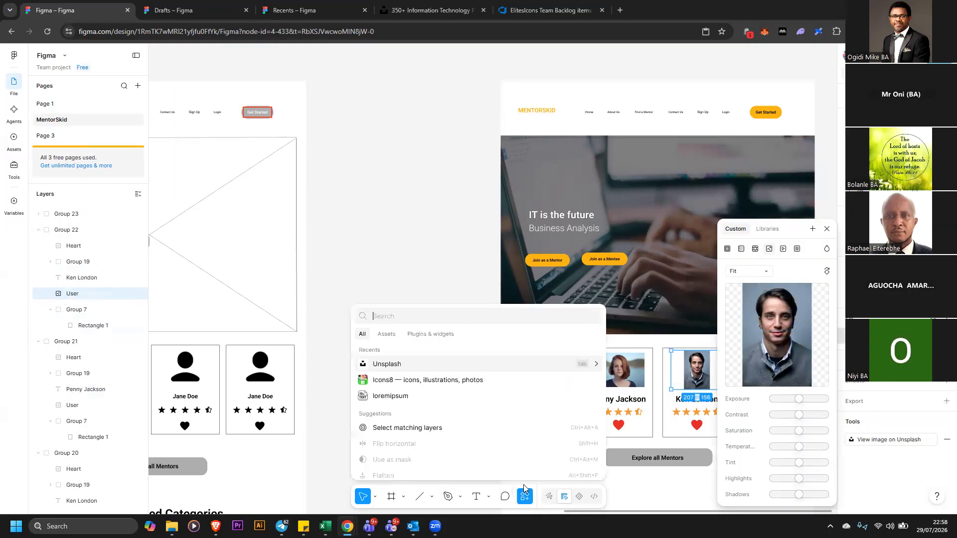
{"action": "left_click", "coordinate": [430, 364]}
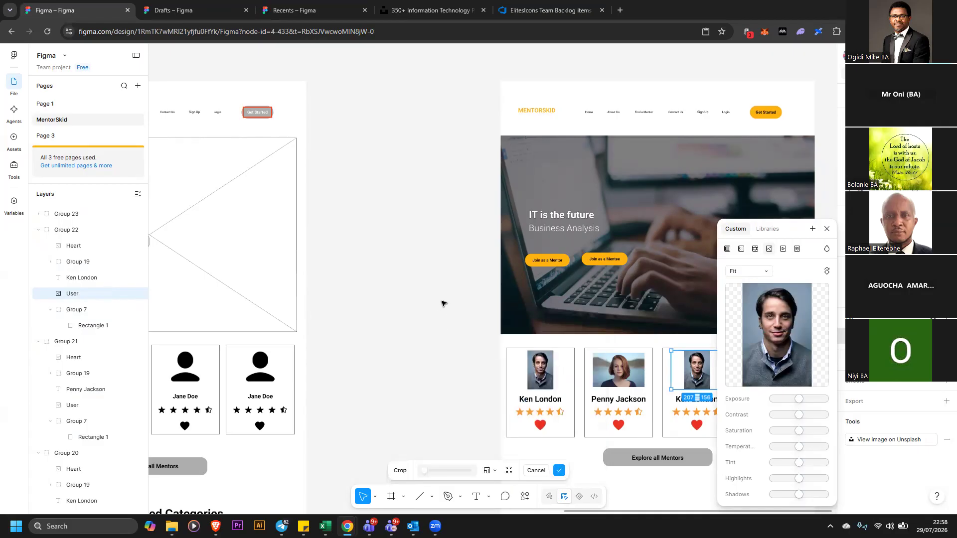
{"action": "left_click", "coordinate": [462, 178]}
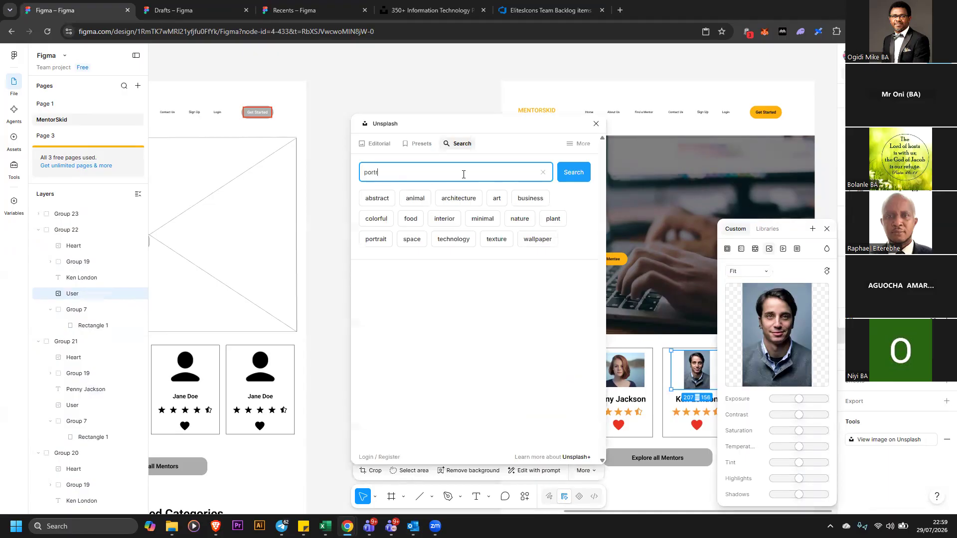
{"action": "key", "text": "Return"}
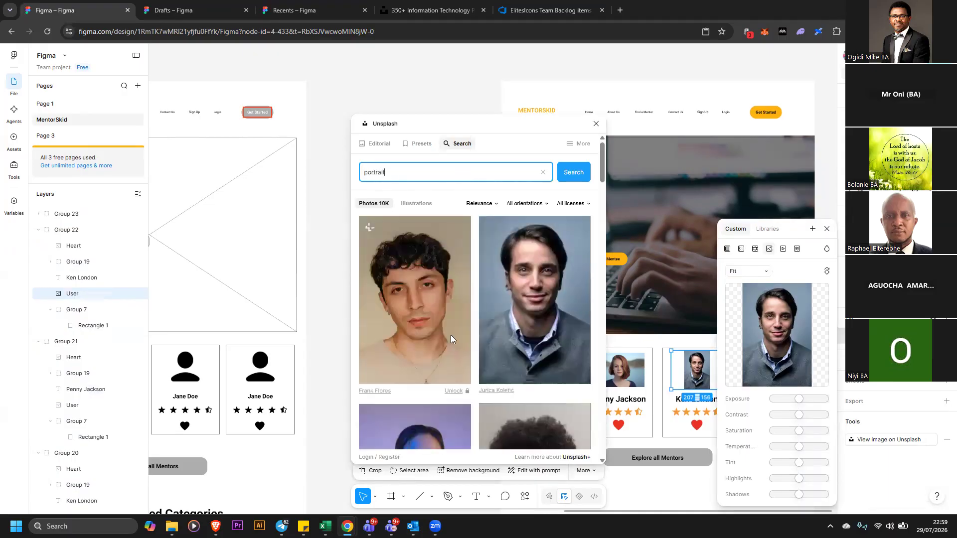
{"action": "scroll", "coordinate": [491, 315], "scroll_direction": "down", "scroll_amount": 4}
{"action": "scroll", "coordinate": [492, 310], "scroll_direction": "up", "scroll_amount": 4}
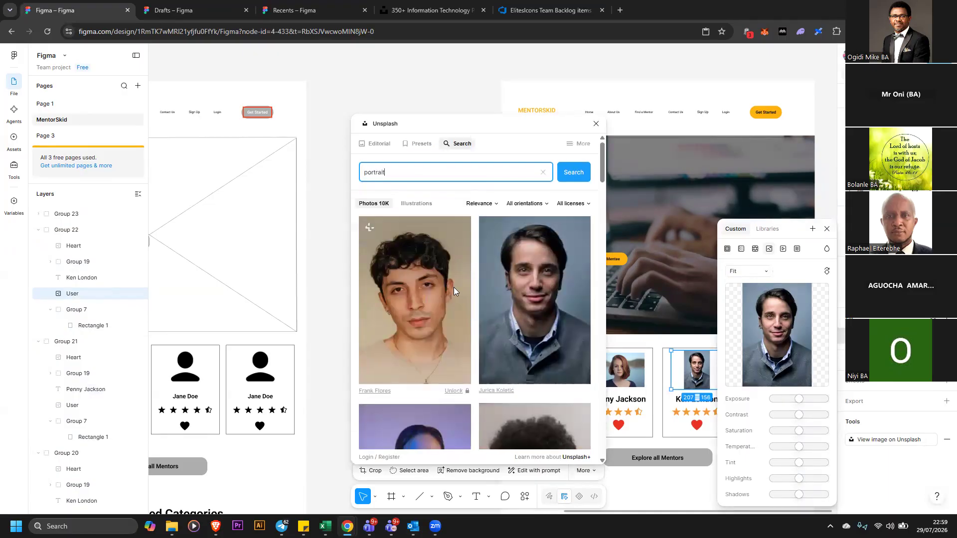
Browse the Unsplash "portrait" results and fill the third mentor card's photo with a portrait of a man in glasses and suit
{"action": "left_click", "coordinate": [418, 203]}
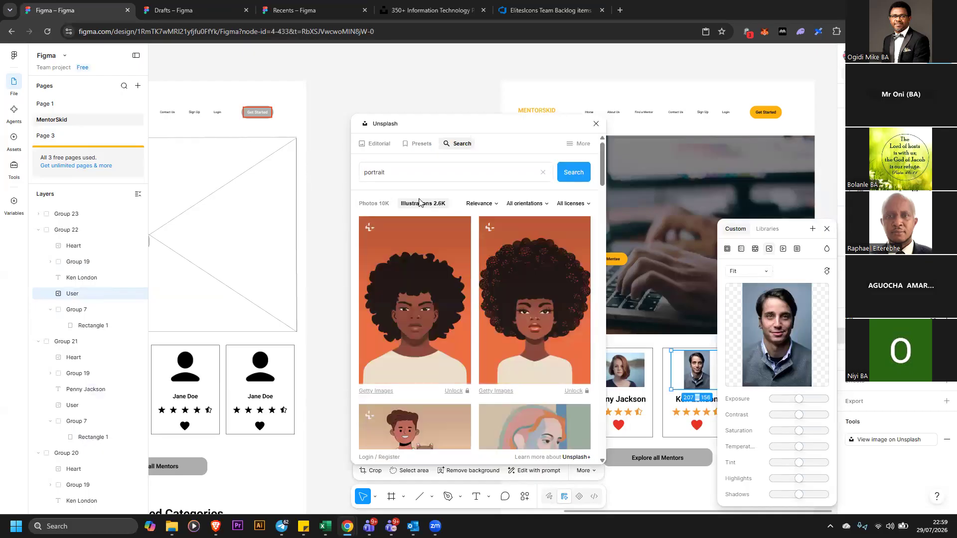
{"action": "scroll", "coordinate": [457, 264], "scroll_direction": "down", "scroll_amount": 3}
{"action": "scroll", "coordinate": [463, 263], "scroll_direction": "down", "scroll_amount": 10}
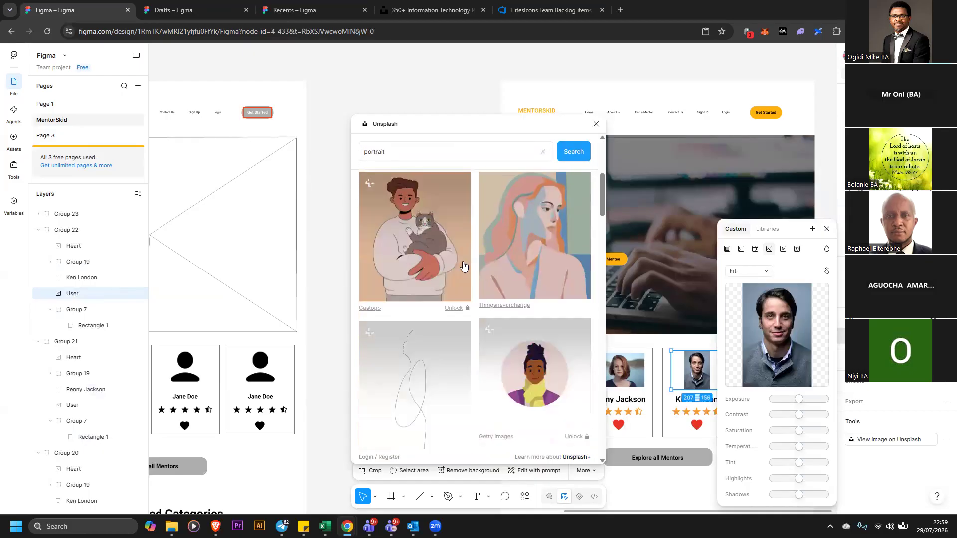
{"action": "scroll", "coordinate": [464, 266], "scroll_direction": "up", "scroll_amount": 13}
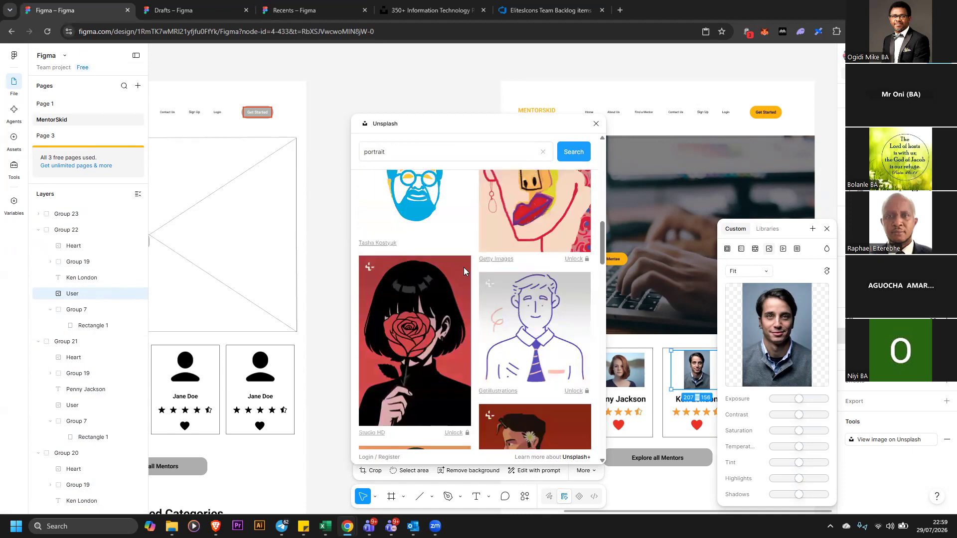
{"action": "left_click", "coordinate": [378, 205]}
{"action": "scroll", "coordinate": [474, 291], "scroll_direction": "down", "scroll_amount": 5}
{"action": "scroll", "coordinate": [495, 285], "scroll_direction": "up", "scroll_amount": 3}
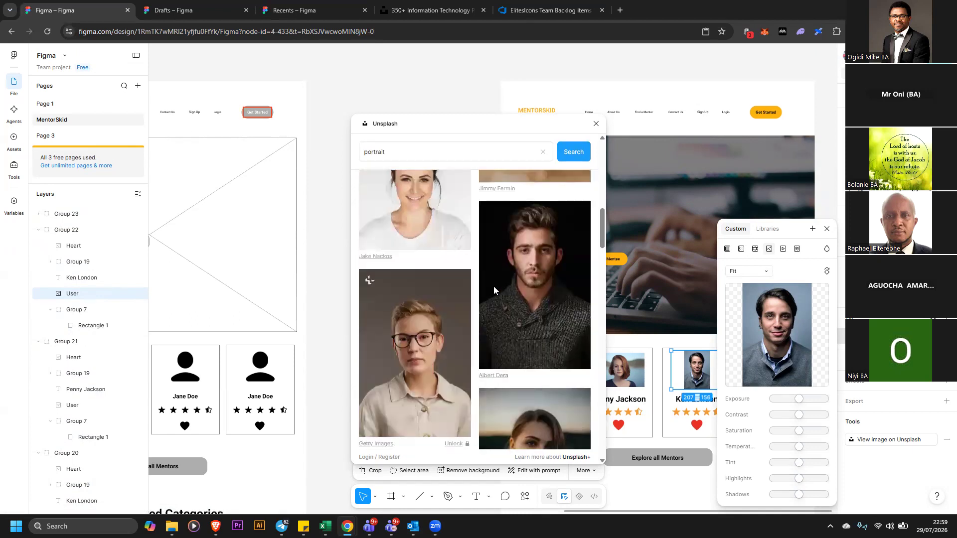
{"action": "scroll", "coordinate": [541, 326], "scroll_direction": "up", "scroll_amount": 3}
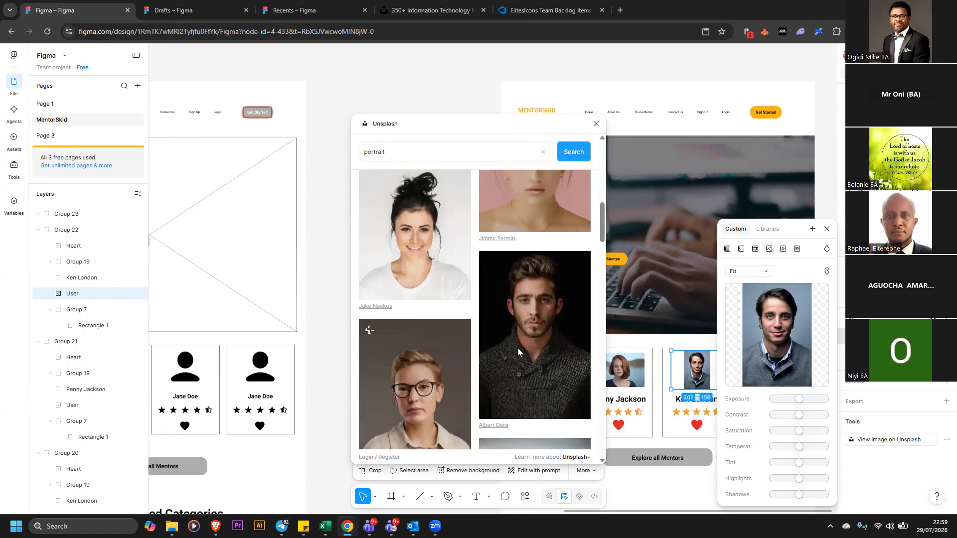
{"action": "scroll", "coordinate": [518, 344], "scroll_direction": "down", "scroll_amount": 3}
{"action": "scroll", "coordinate": [449, 315], "scroll_direction": "down", "scroll_amount": 8}
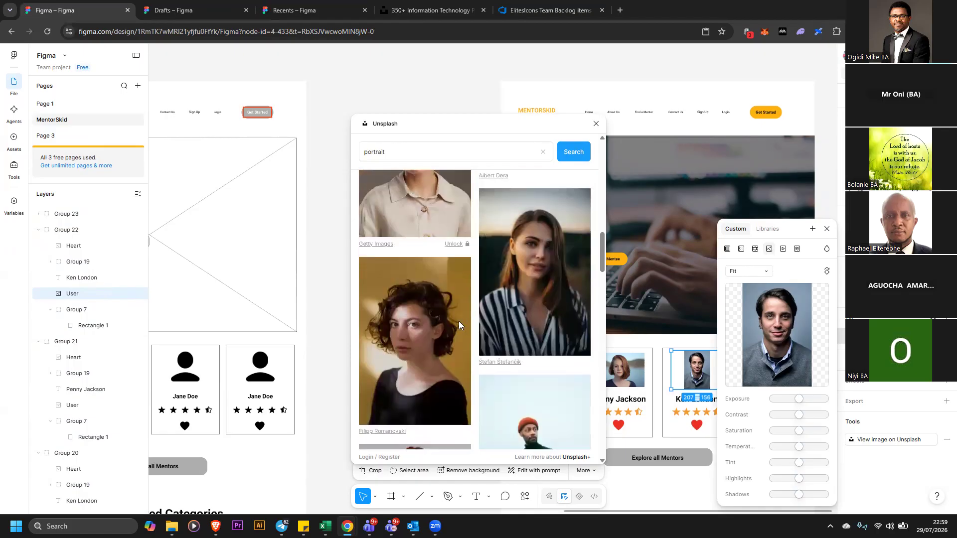
{"action": "scroll", "coordinate": [470, 319], "scroll_direction": "up", "scroll_amount": 5}
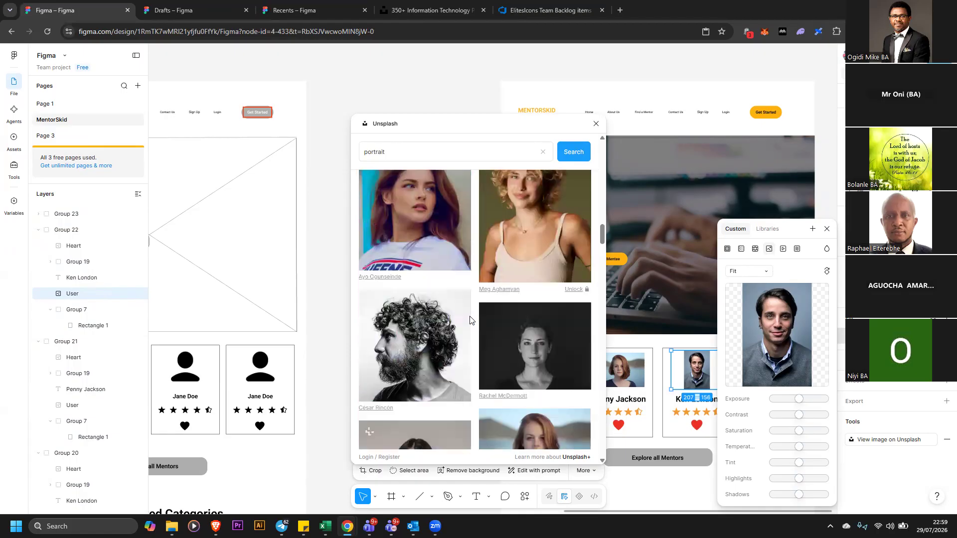
{"action": "scroll", "coordinate": [488, 349], "scroll_direction": "down", "scroll_amount": 8}
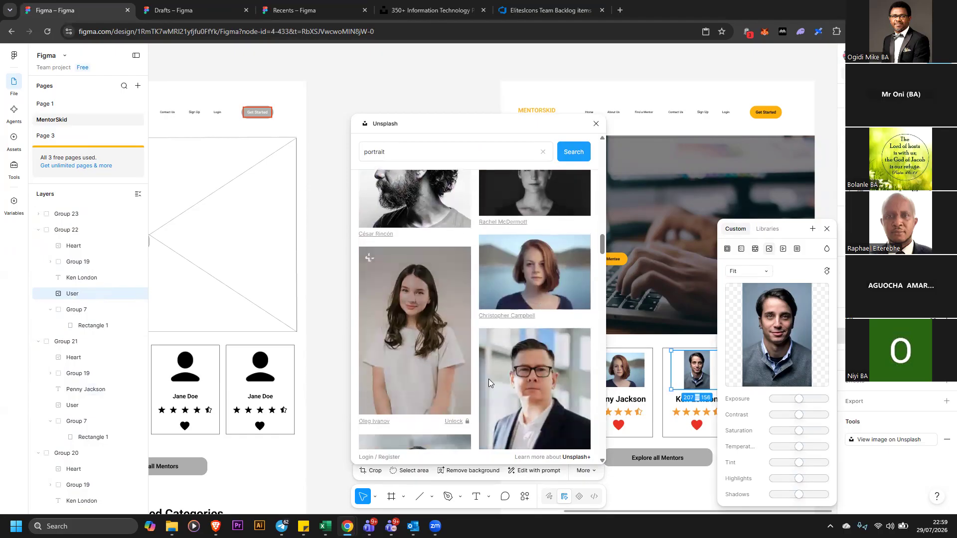
{"action": "scroll", "coordinate": [542, 348], "scroll_direction": "up", "scroll_amount": 2}
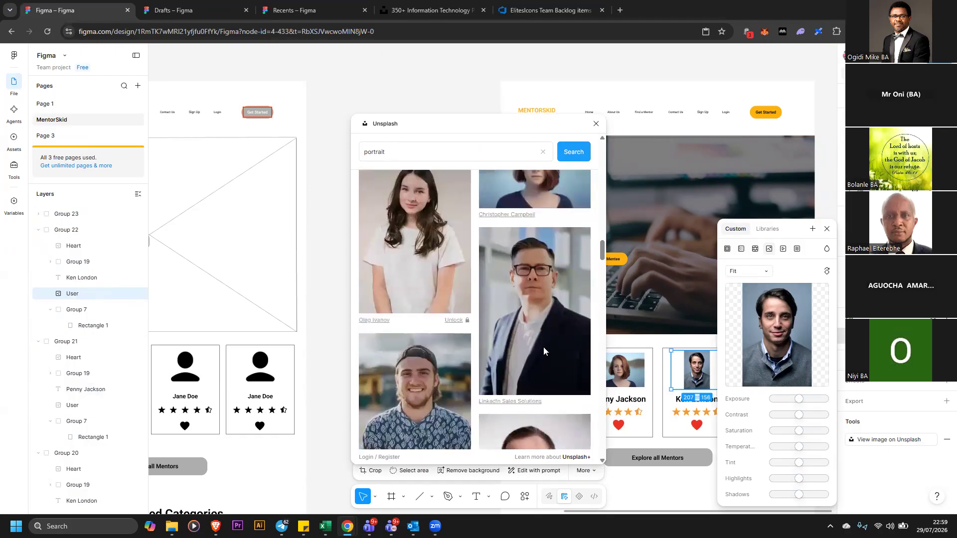
{"action": "scroll", "coordinate": [558, 362], "scroll_direction": "up", "scroll_amount": 2}
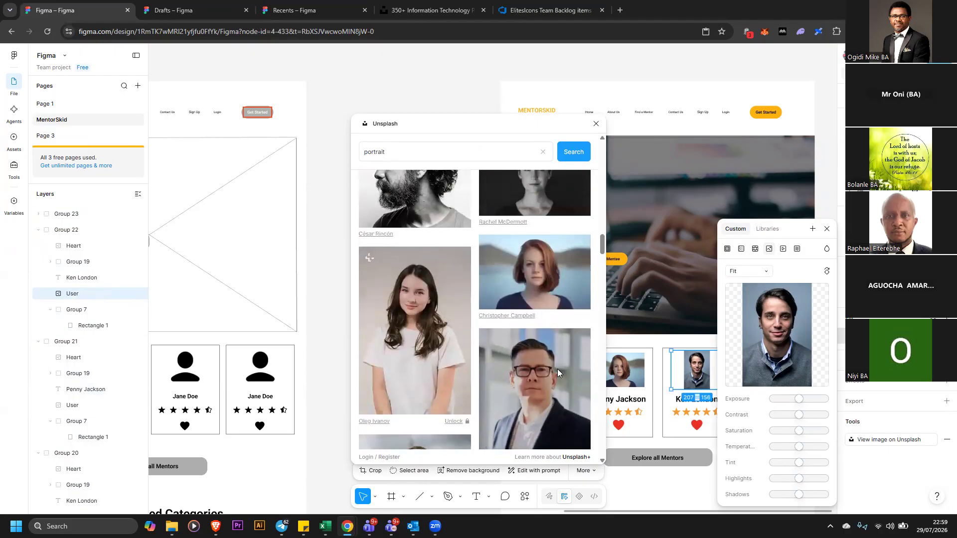
{"action": "left_click", "coordinate": [557, 368]}
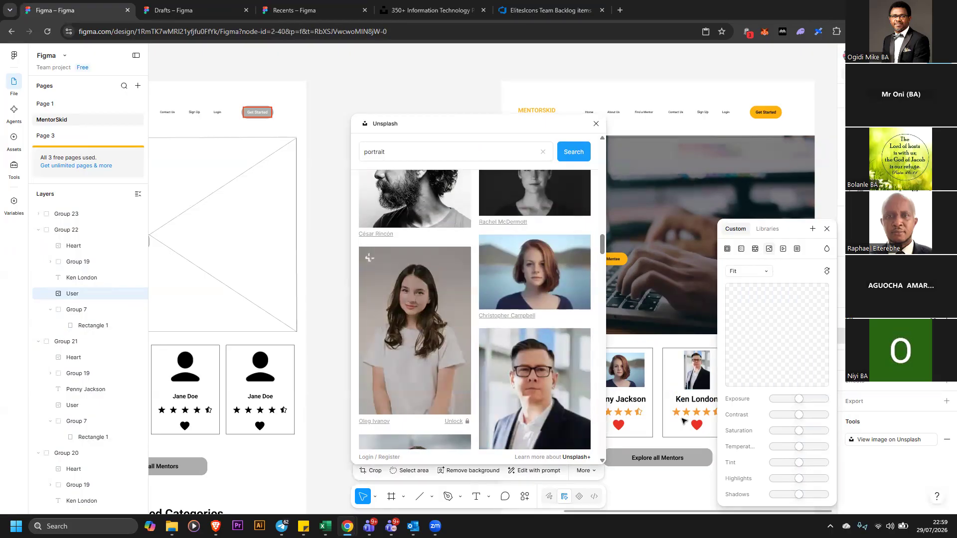
{"action": "left_click", "coordinate": [683, 401]}
{"action": "left_click", "coordinate": [682, 401]}
{"action": "double_click", "coordinate": [683, 402]}
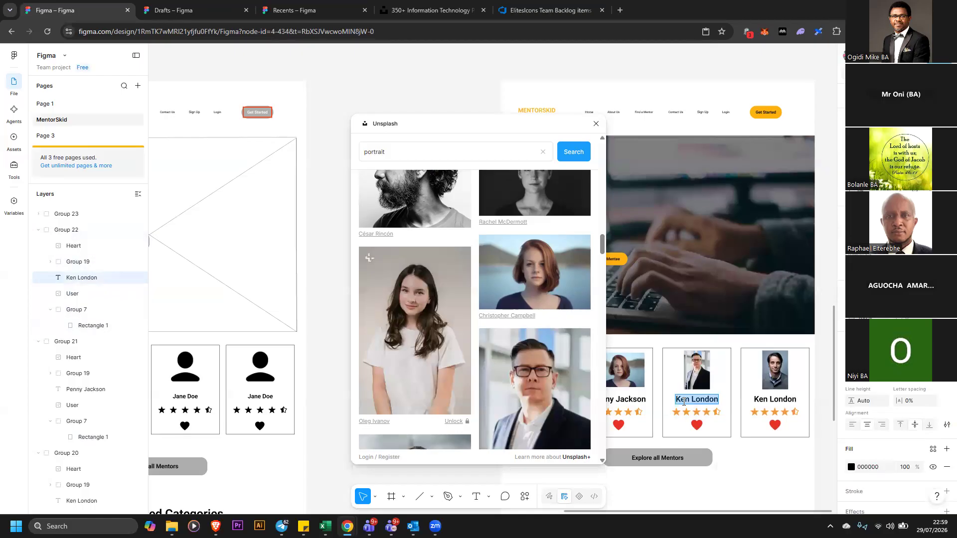
{"action": "double_click", "coordinate": [706, 401]}
{"action": "key", "text": "BackSpace"}
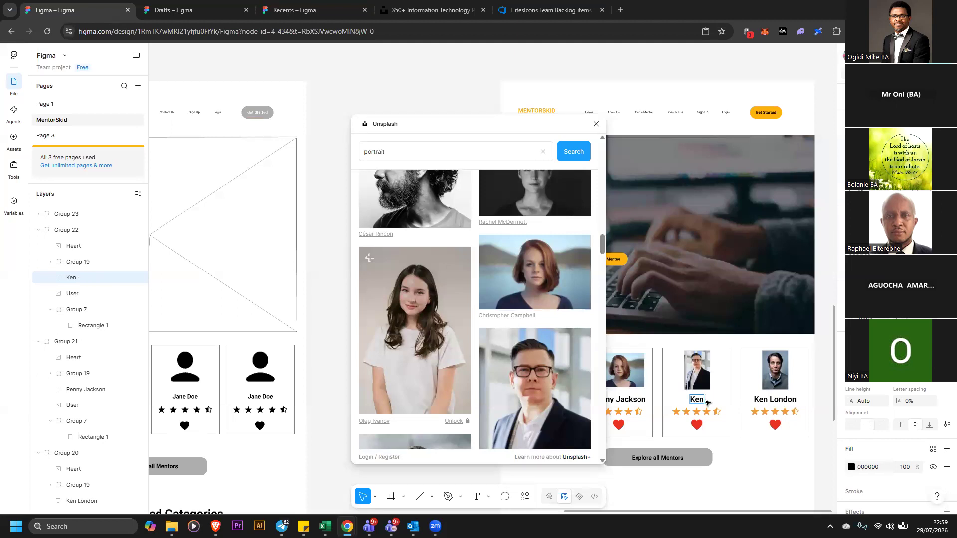
{"action": "type", "text": "m"}
{"action": "key", "text": "BackSpace"}
{"action": "key", "text": "BackSpace"}
{"action": "type", "text": "Martins"}
Select the fourth mentor card's photo and fill it with an Unsplash portrait of a short-haired Black woman
{"action": "left_click", "coordinate": [776, 380]}
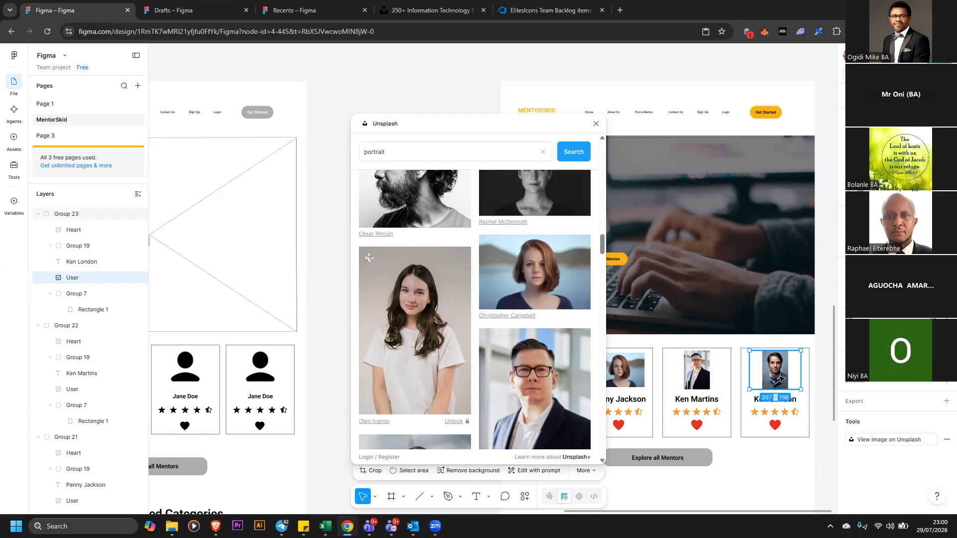
{"action": "scroll", "coordinate": [521, 343], "scroll_direction": "down", "scroll_amount": 5}
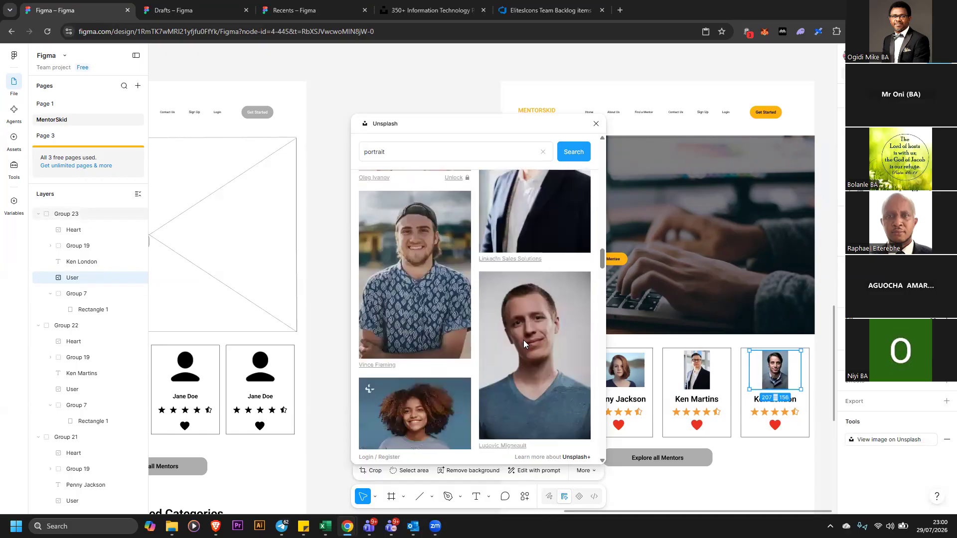
{"action": "scroll", "coordinate": [523, 339], "scroll_direction": "down", "scroll_amount": 3}
{"action": "scroll", "coordinate": [540, 360], "scroll_direction": "down", "scroll_amount": 4}
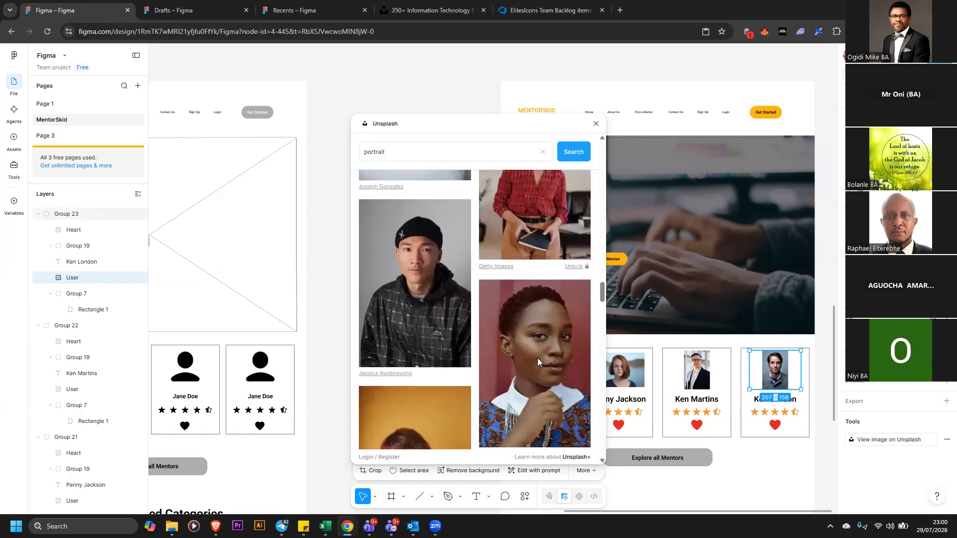
{"action": "scroll", "coordinate": [540, 357], "scroll_direction": "down", "scroll_amount": 4}
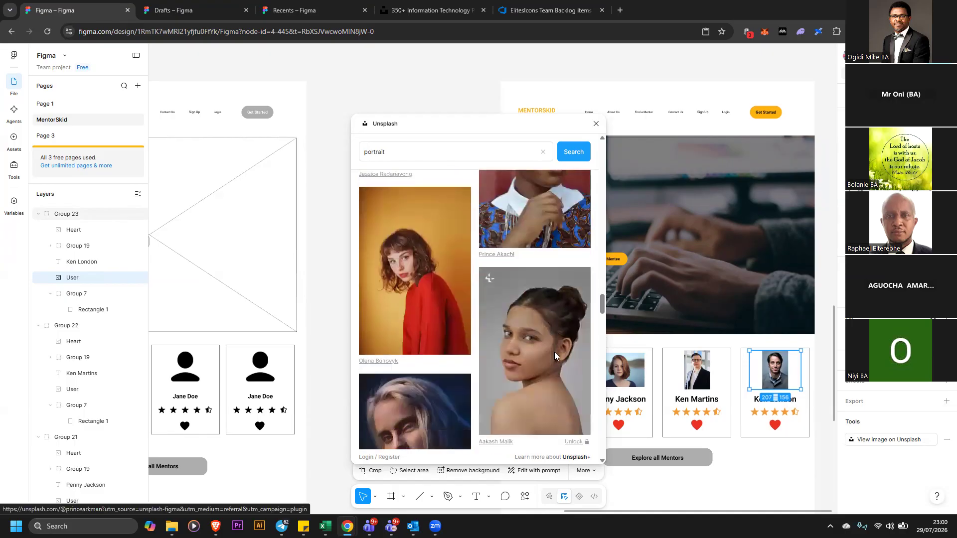
{"action": "scroll", "coordinate": [555, 351], "scroll_direction": "down", "scroll_amount": 8}
{"action": "scroll", "coordinate": [549, 355], "scroll_direction": "up", "scroll_amount": 7}
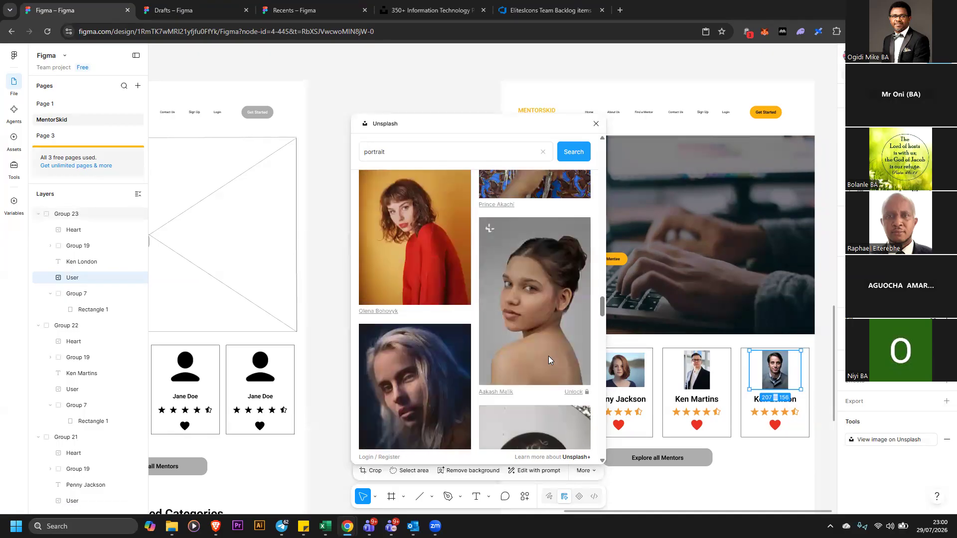
{"action": "scroll", "coordinate": [548, 356], "scroll_direction": "up", "scroll_amount": 4}
{"action": "left_click", "coordinate": [554, 346]}
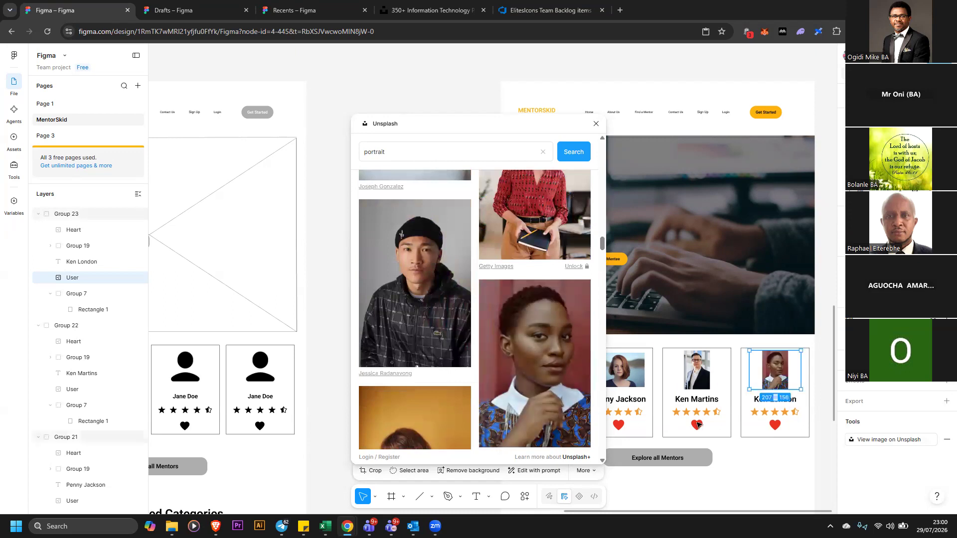
Rename the fourth mentor card's name text to Bose Adekunle and close the Unsplash plugin
{"action": "left_click", "coordinate": [758, 403]}
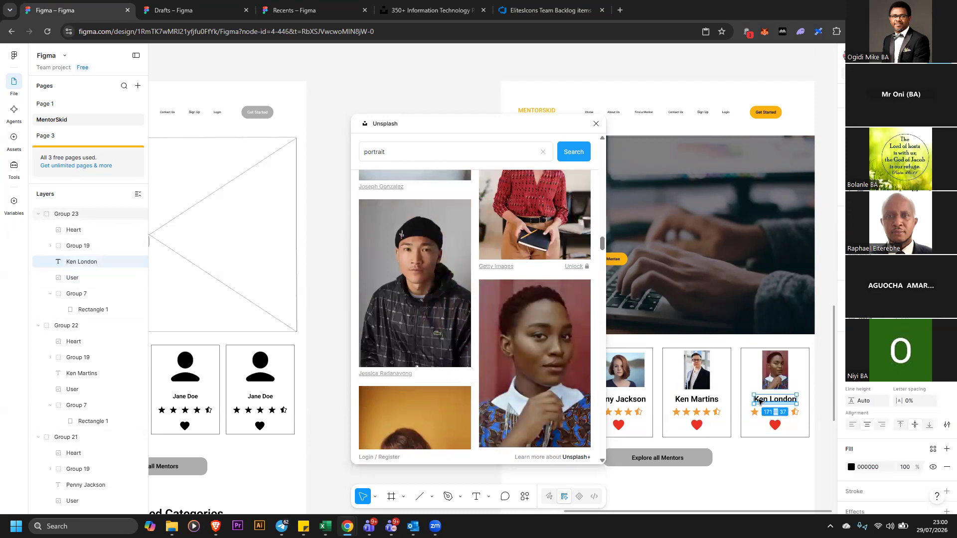
{"action": "double_click", "coordinate": [762, 400]}
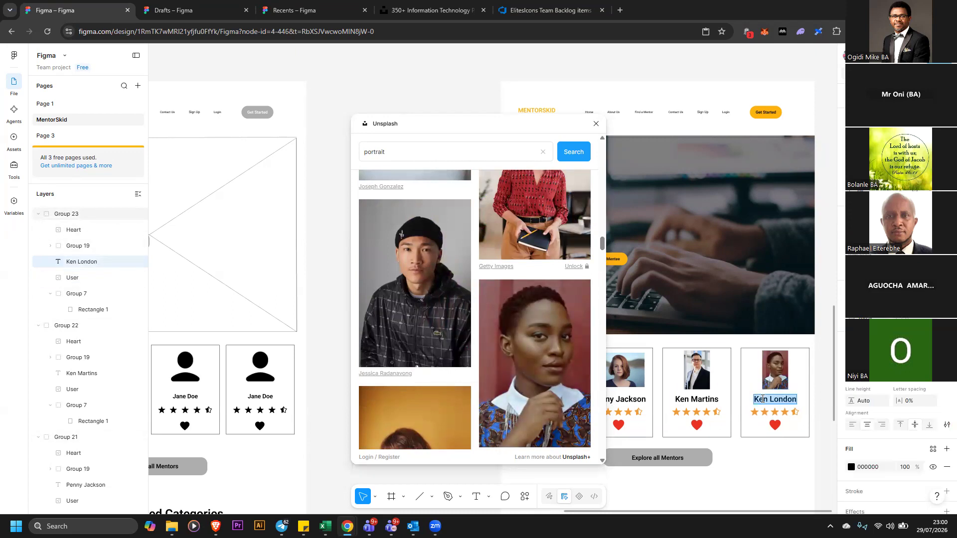
{"action": "type", "text": "Bose"}
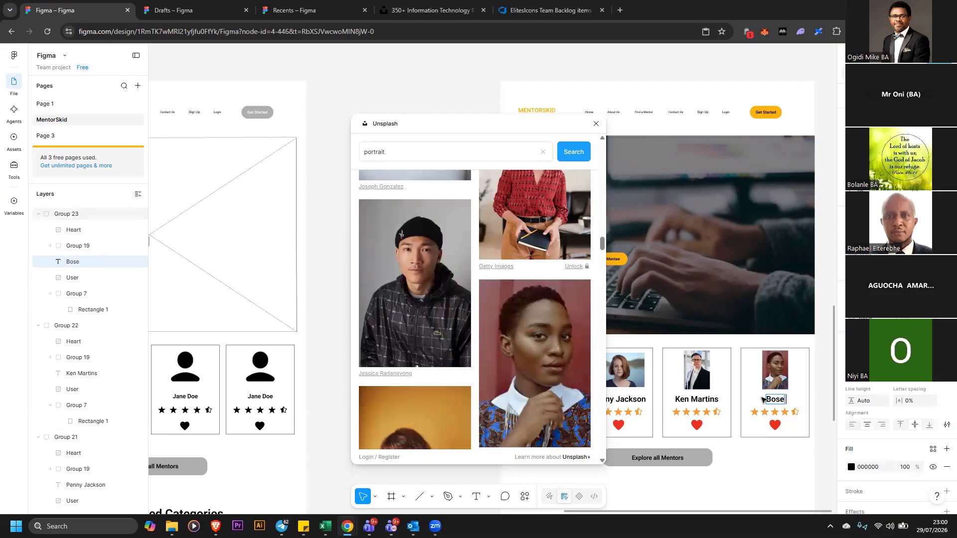
{"action": "type", "text": " Adekunle"}
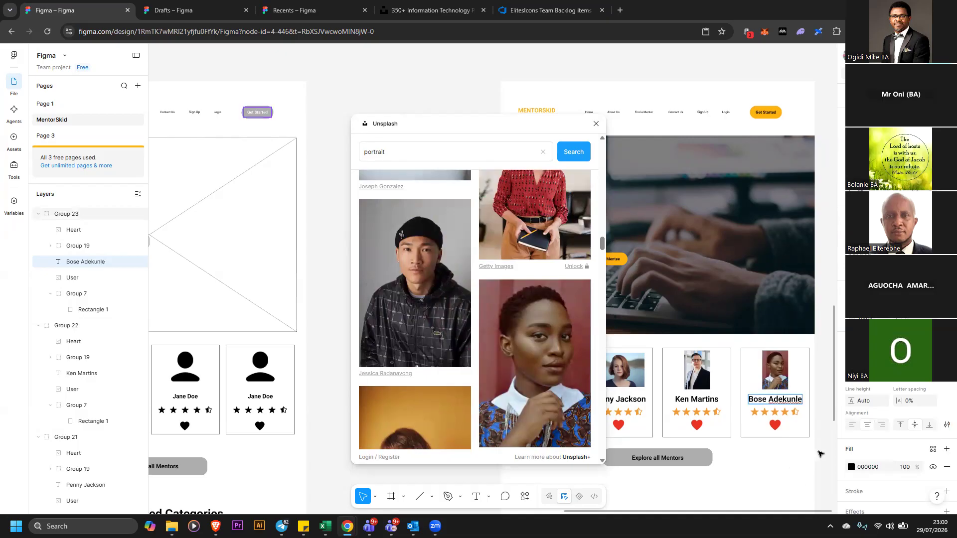
{"action": "key", "text": "Escape"}
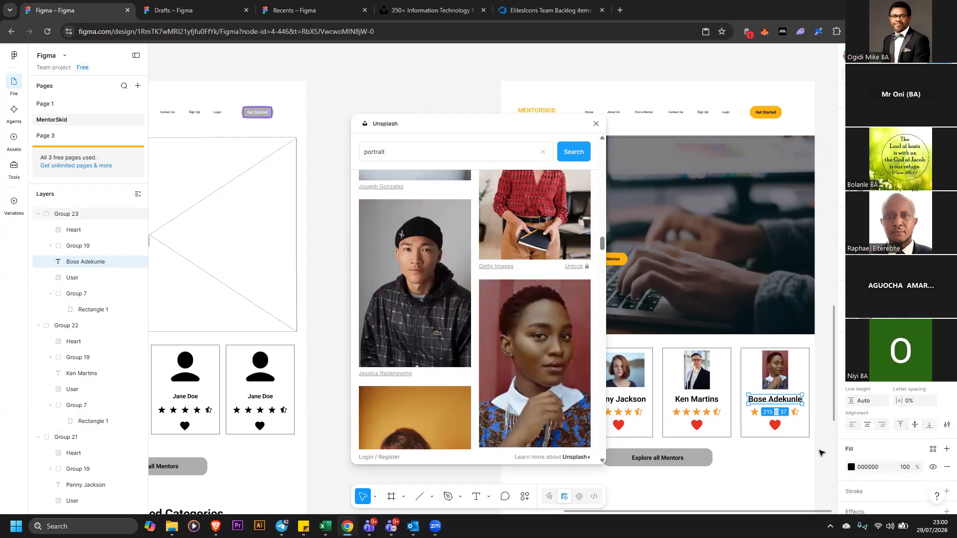
{"action": "left_click", "coordinate": [595, 125]}
{"action": "left_click", "coordinate": [391, 191]}
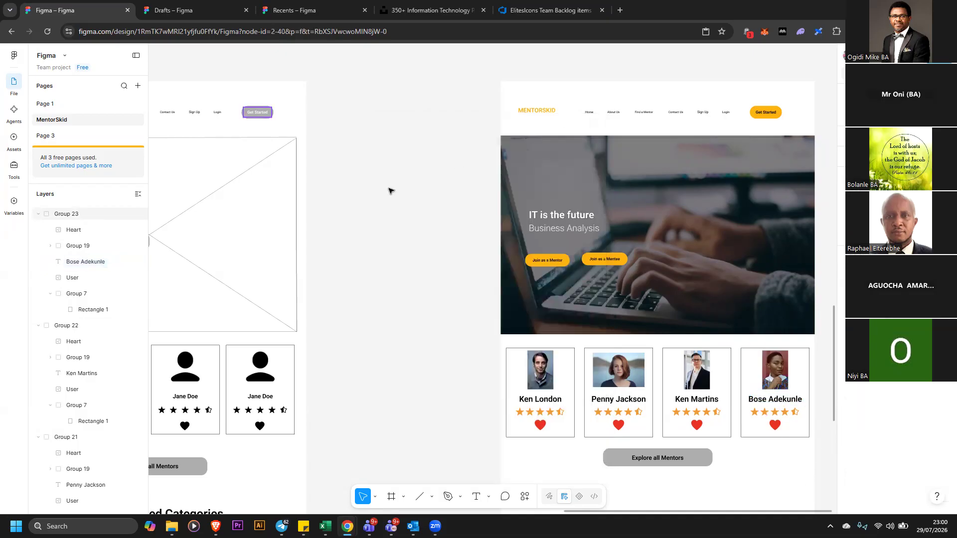
Select the fourth card's half-empty star and open the Icons8 plugin
{"action": "left_click", "coordinate": [712, 463]}
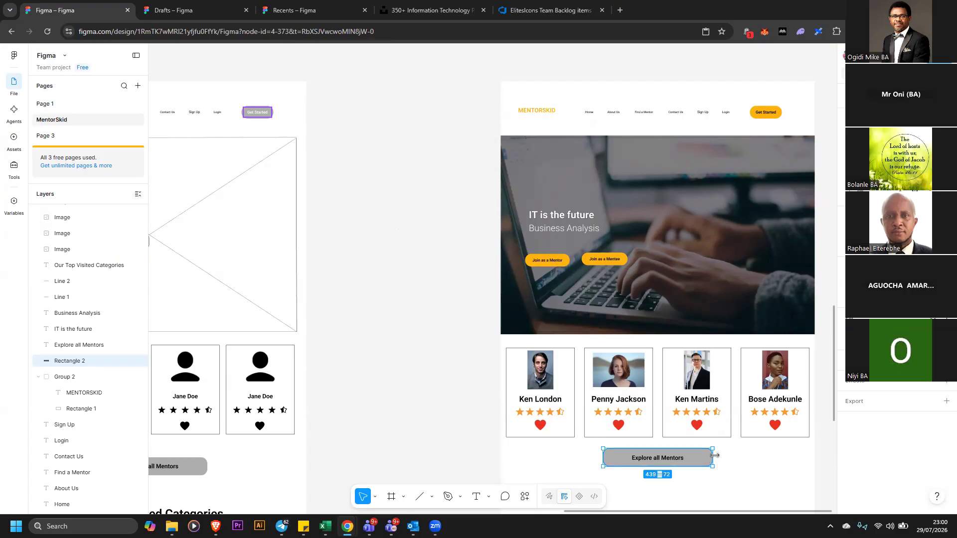
{"action": "double_click", "coordinate": [795, 414]}
{"action": "double_click", "coordinate": [796, 414]}
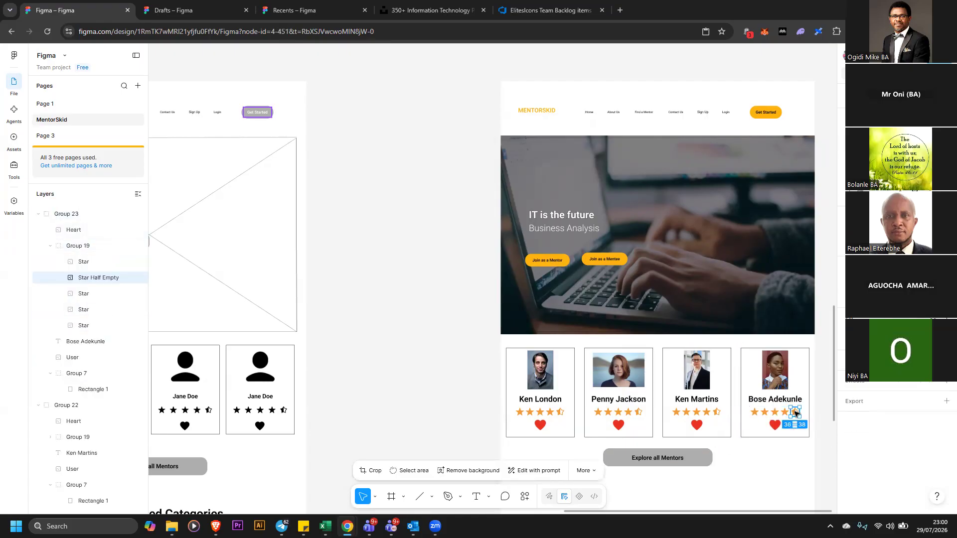
{"action": "left_click", "coordinate": [526, 497]}
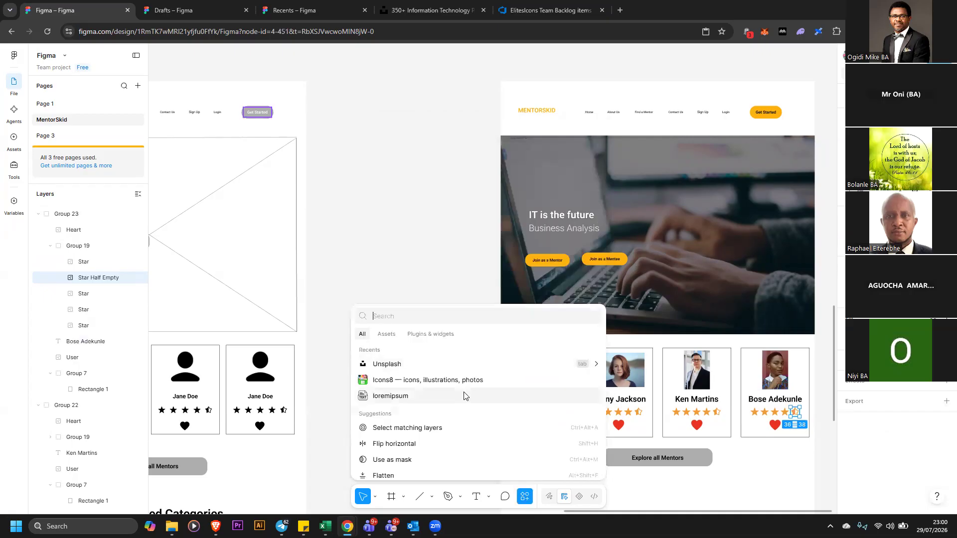
{"action": "left_click", "coordinate": [425, 380]}
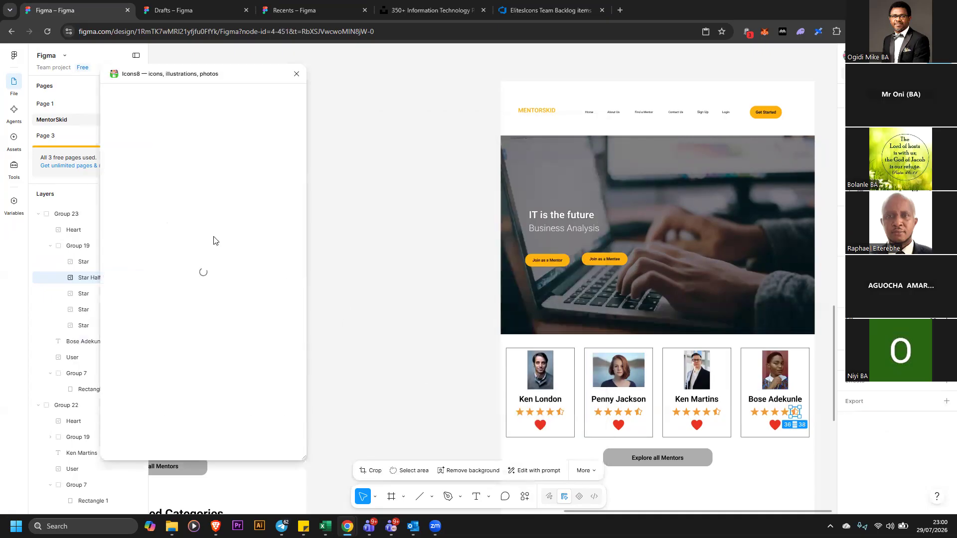
Search Icons8 for "star", set the icon colour to orange, insert a filled star and close the plugin
{"action": "left_click_drag", "start_coordinate": [168, 111], "coordinate": [78, 110]}
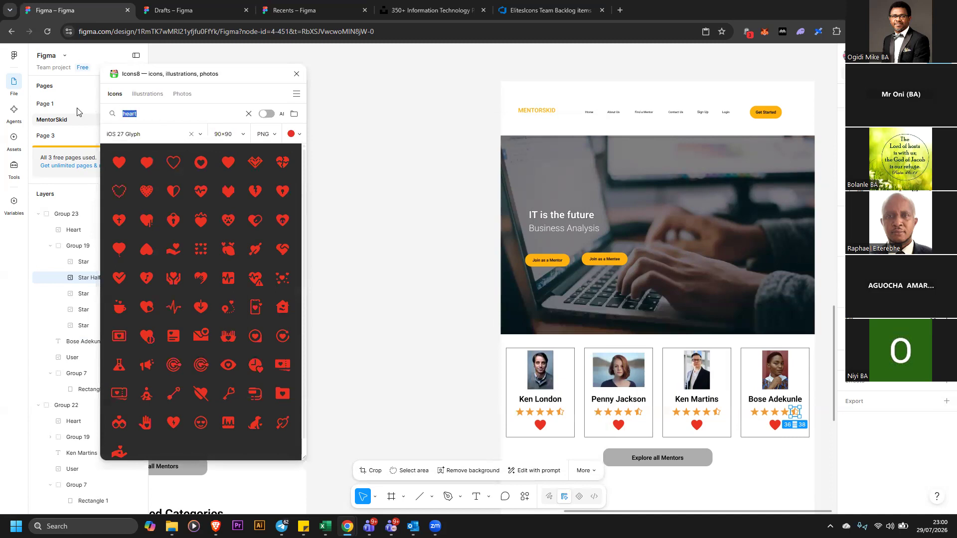
{"action": "type", "text": "star"}
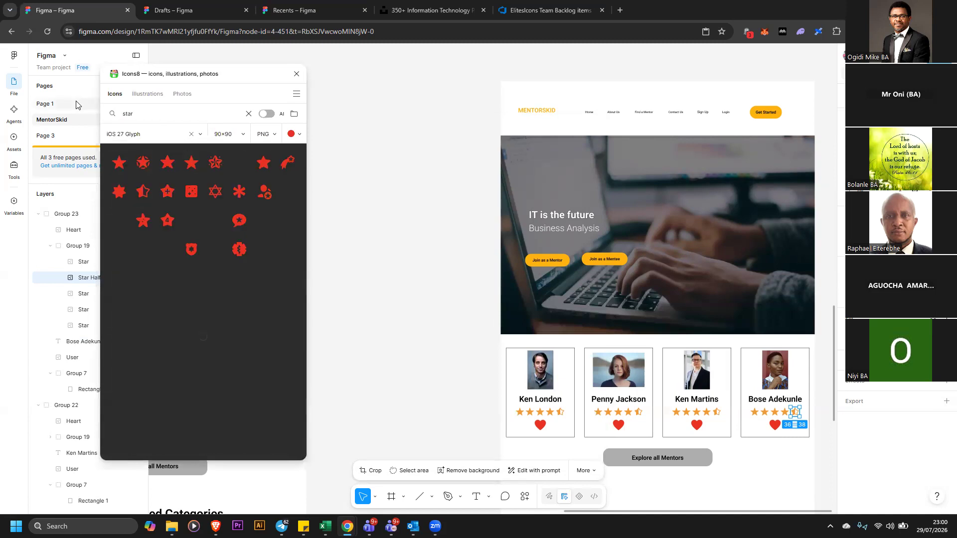
{"action": "left_click", "coordinate": [285, 135]}
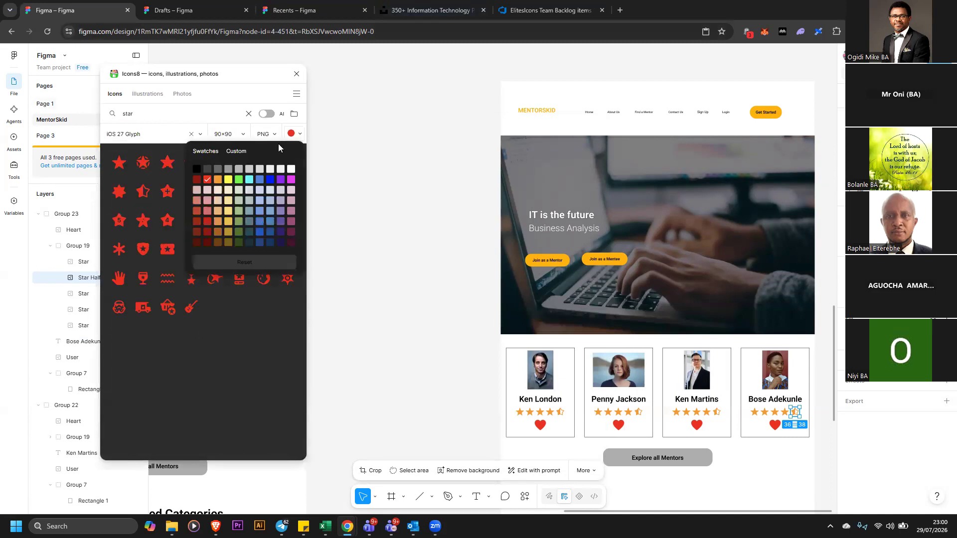
{"action": "left_click", "coordinate": [218, 178]}
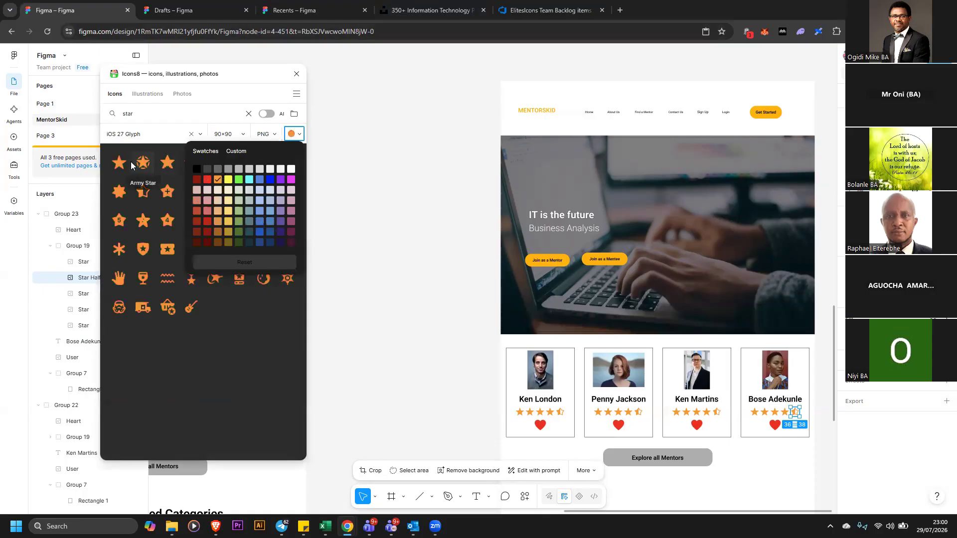
{"action": "left_click", "coordinate": [119, 163]}
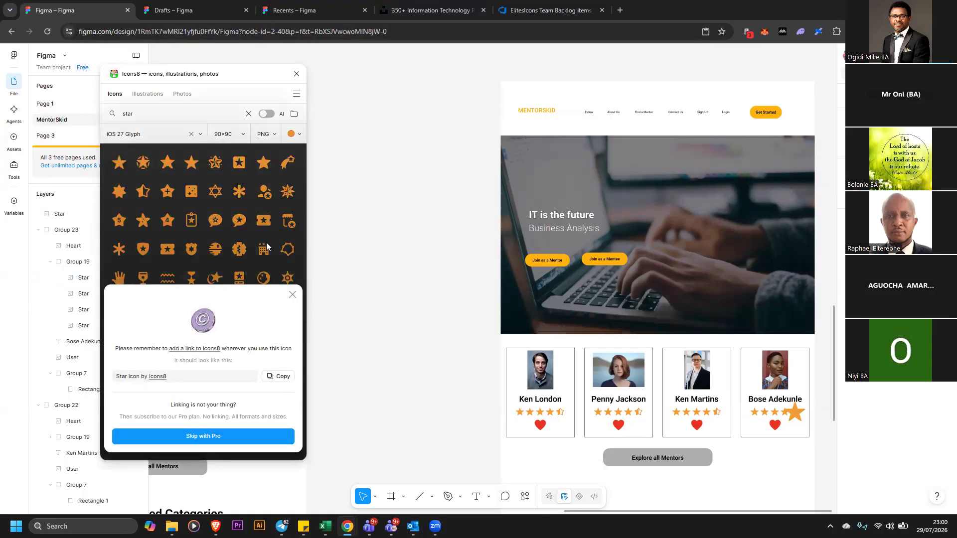
{"action": "left_click", "coordinate": [296, 74]}
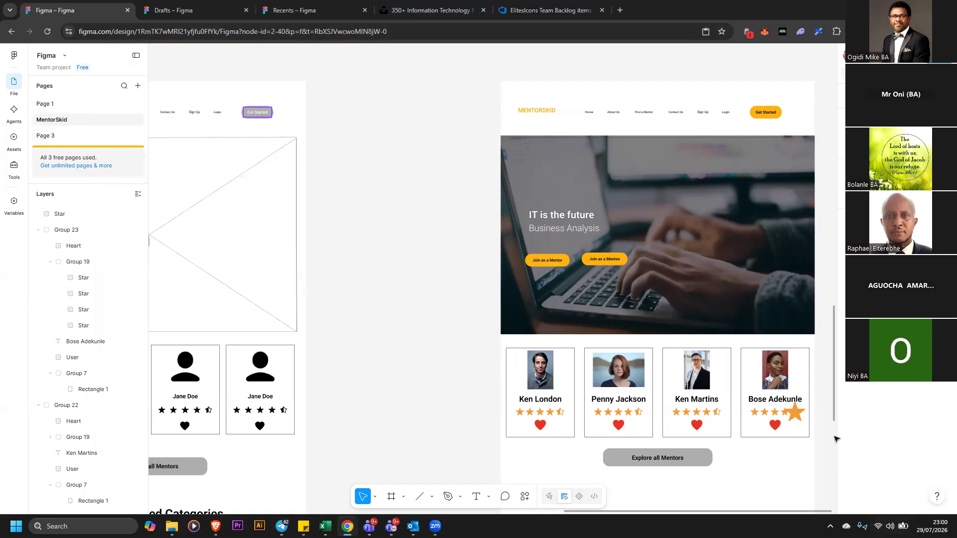
Position the inserted orange star in the fourth mentor card's star row, nudging it into line
{"action": "mouse_move", "coordinate": [794, 420]}
{"action": "left_mouse_down"}
{"action": "mouse_move", "coordinate": [812, 426]}
{"action": "mouse_move", "coordinate": [819, 417]}
{"action": "mouse_move", "coordinate": [802, 418]}
{"action": "left_mouse_up"}
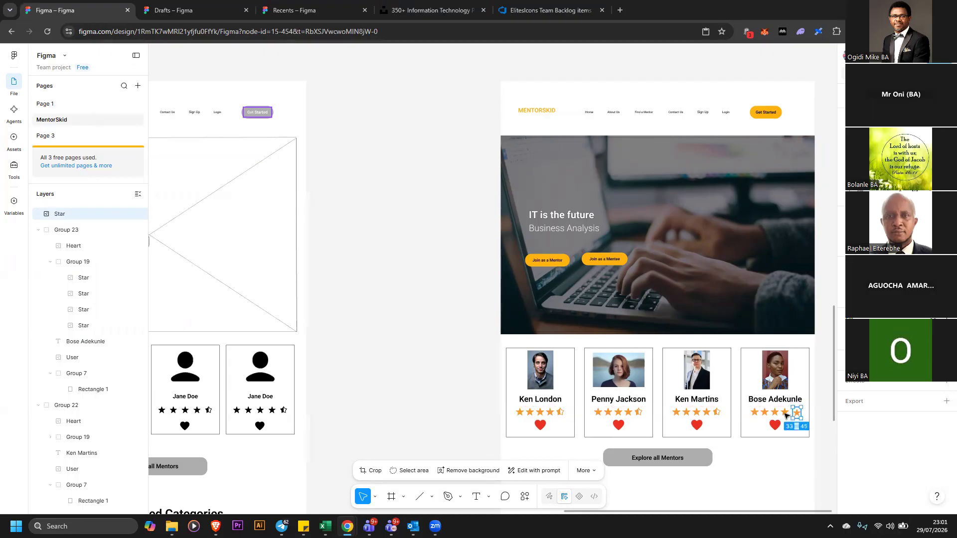
{"action": "left_click", "coordinate": [785, 413]}
{"action": "double_click", "coordinate": [785, 412]}
{"action": "double_click", "coordinate": [785, 412]}
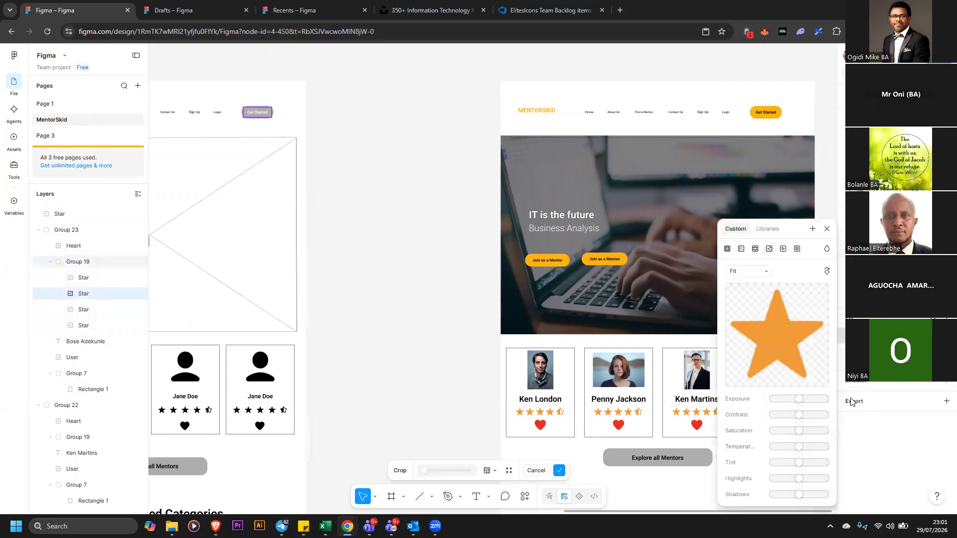
{"action": "left_click", "coordinate": [827, 229]}
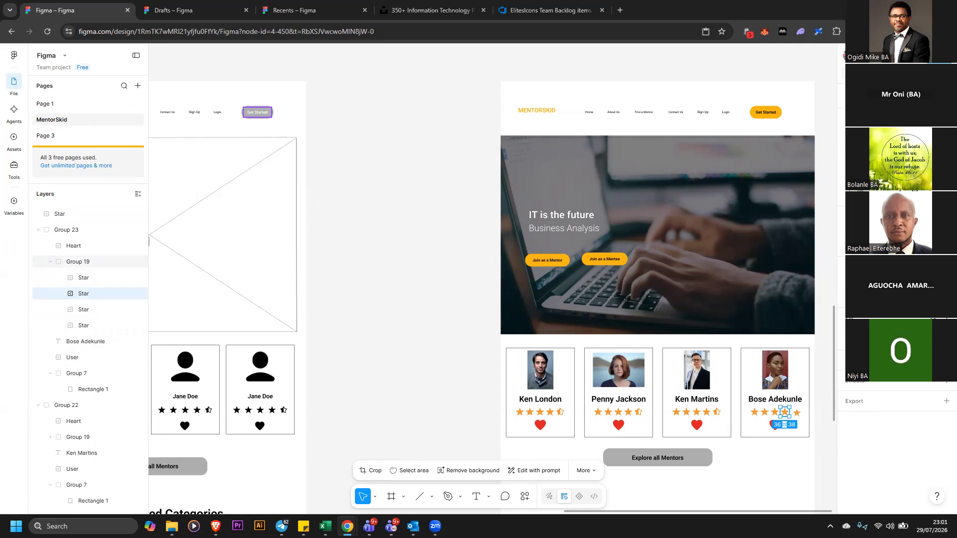
{"action": "left_click", "coordinate": [797, 413]}
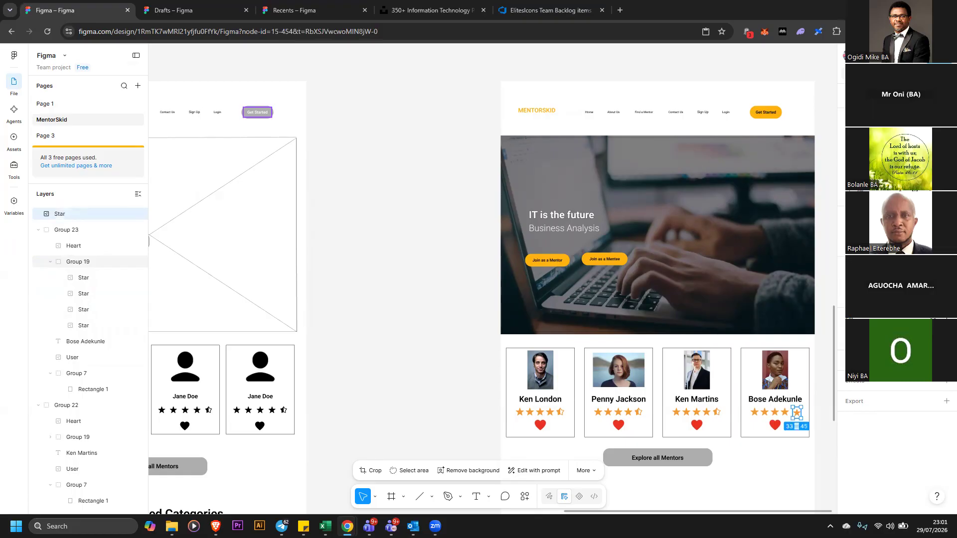
{"action": "key", "text": "Right"}
{"action": "key", "text": "Up"}
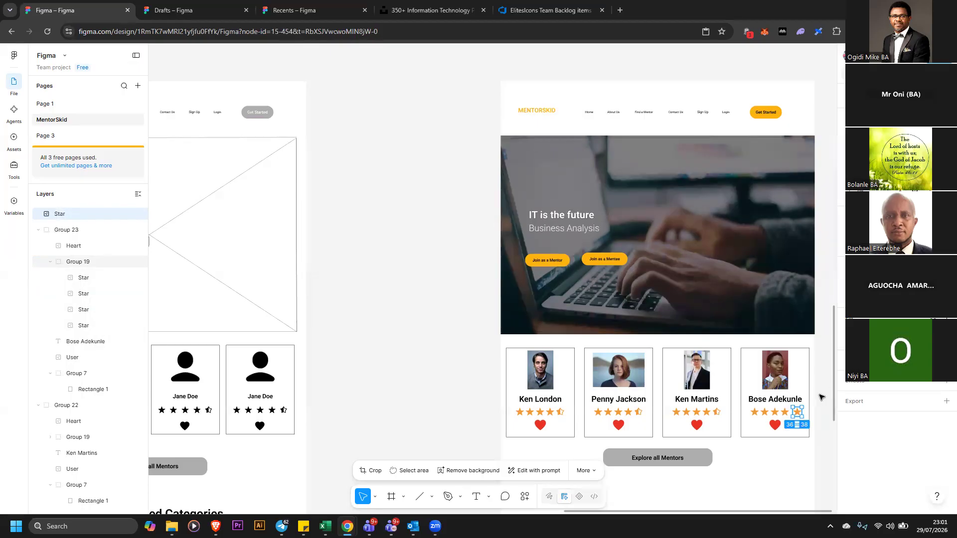
{"action": "key", "text": "Down"}
{"action": "key", "text": "Up"}
{"action": "key", "text": "Right"}
{"action": "key", "text": "Right"}
{"action": "left_click", "coordinate": [785, 417]}
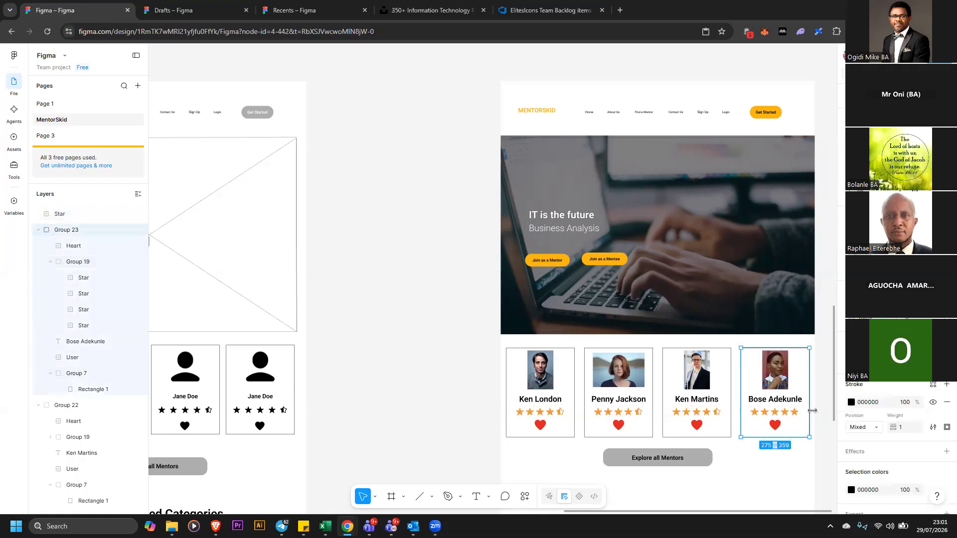
{"action": "left_click", "coordinate": [818, 413]}
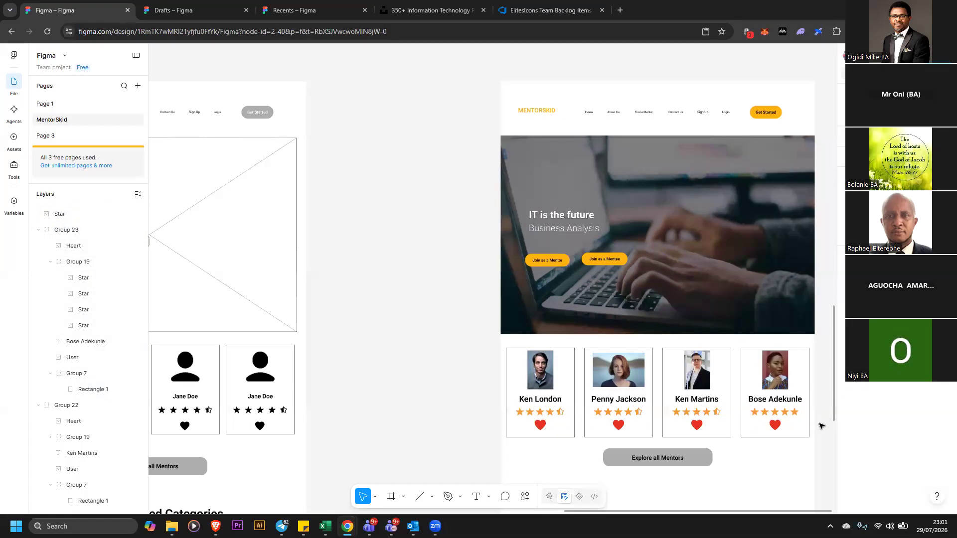
Fill the Explore all Mentors button with the yellow FFB30F swatch
{"action": "scroll", "coordinate": [746, 435], "scroll_direction": "down", "scroll_amount": 1}
{"action": "left_click", "coordinate": [693, 443]}
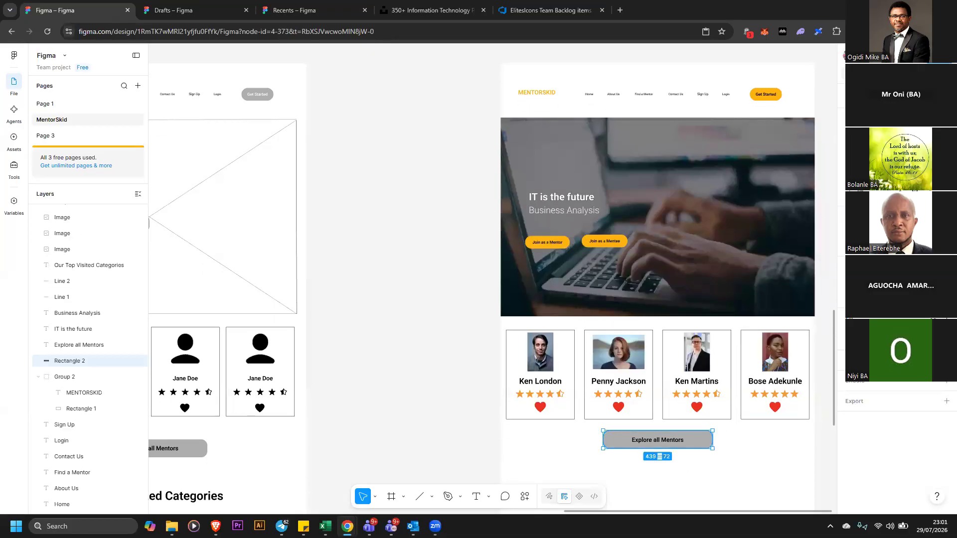
{"action": "left_click", "coordinate": [854, 335]}
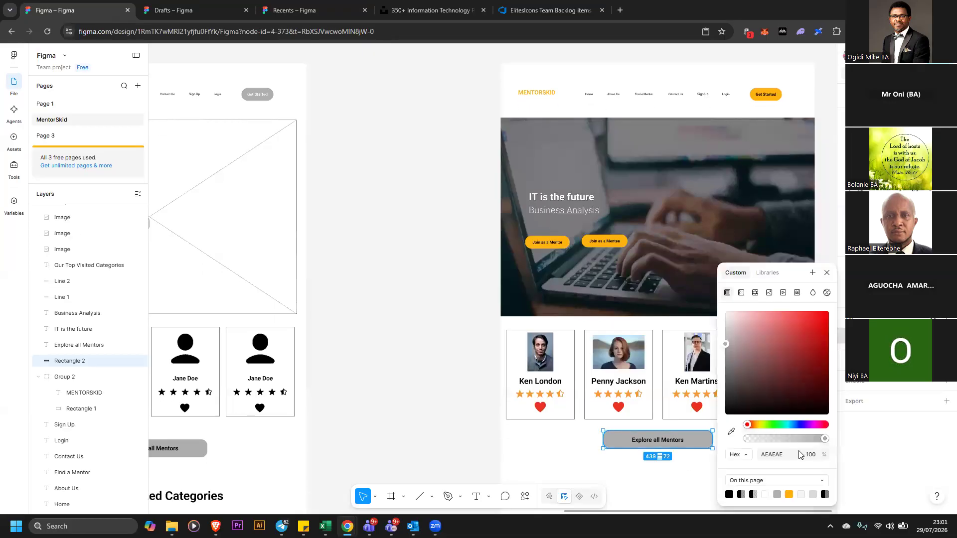
{"action": "left_click", "coordinate": [790, 493]}
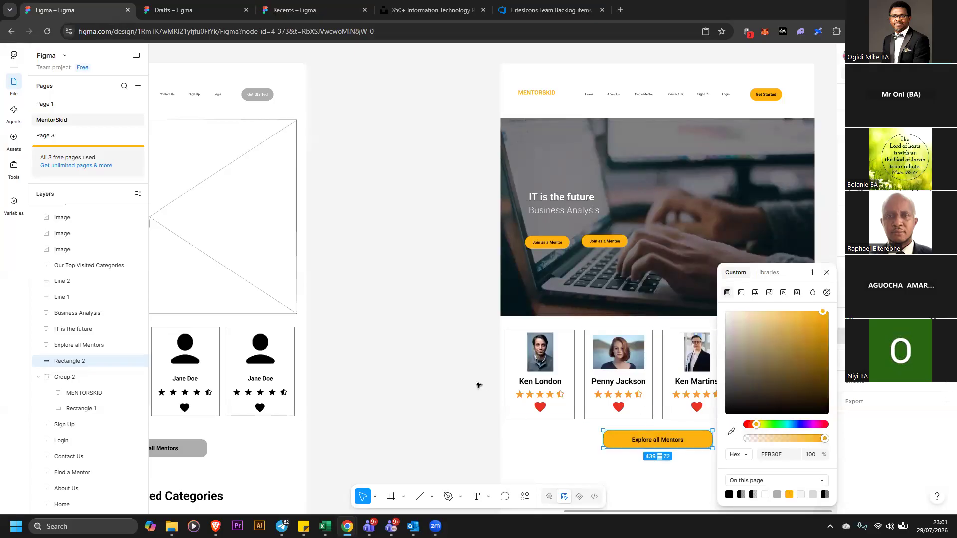
{"action": "left_click", "coordinate": [421, 327]}
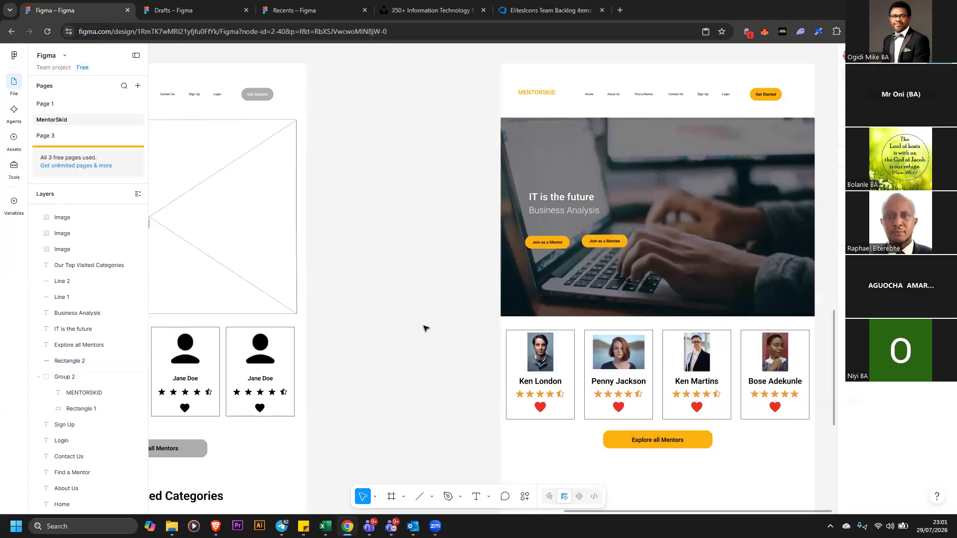
Draw a rectangle above the styled page and fill it with yellow FFB30F
{"action": "scroll", "coordinate": [424, 328], "scroll_direction": "up", "scroll_amount": 1}
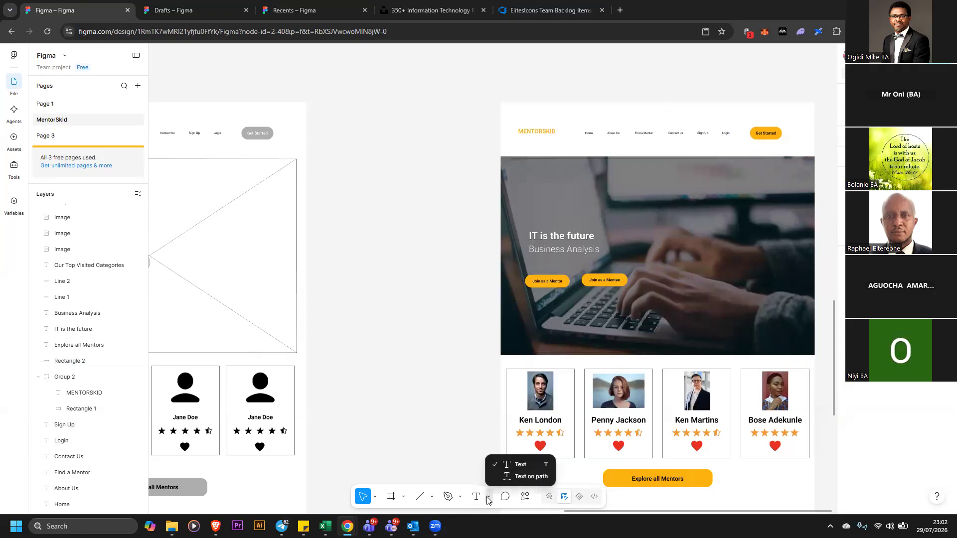
{"action": "left_click", "coordinate": [432, 498]}
{"action": "left_click", "coordinate": [456, 404]}
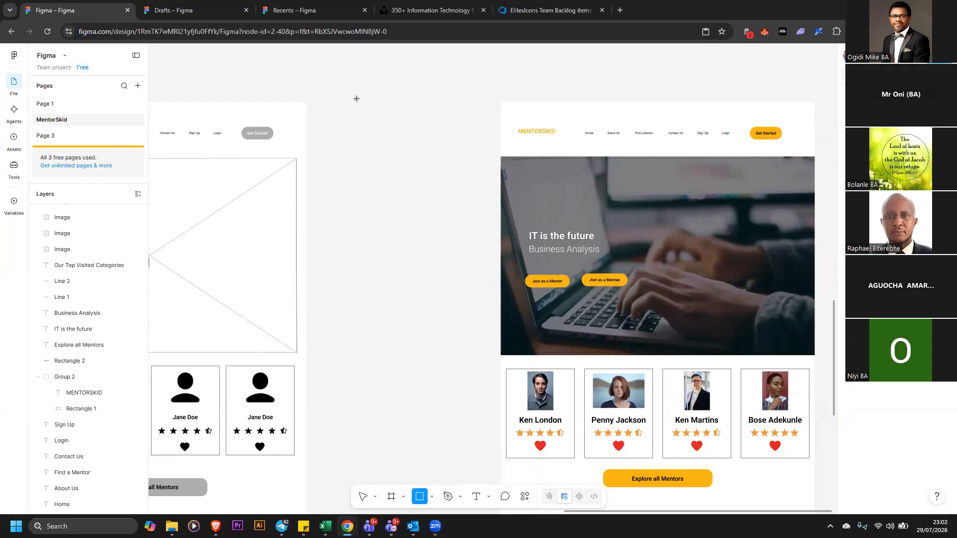
{"action": "mouse_move", "coordinate": [342, 85]}
{"action": "left_mouse_down"}
{"action": "mouse_move", "coordinate": [421, 111]}
{"action": "mouse_move", "coordinate": [562, 128]}
{"action": "mouse_move", "coordinate": [631, 157]}
{"action": "left_mouse_up"}
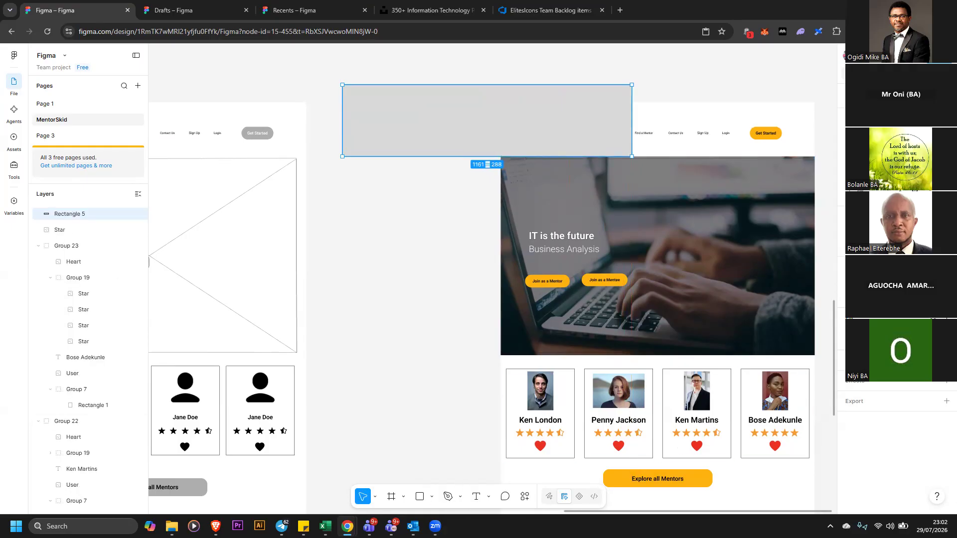
{"action": "left_click", "coordinate": [851, 336]}
{"action": "left_click", "coordinate": [779, 495]}
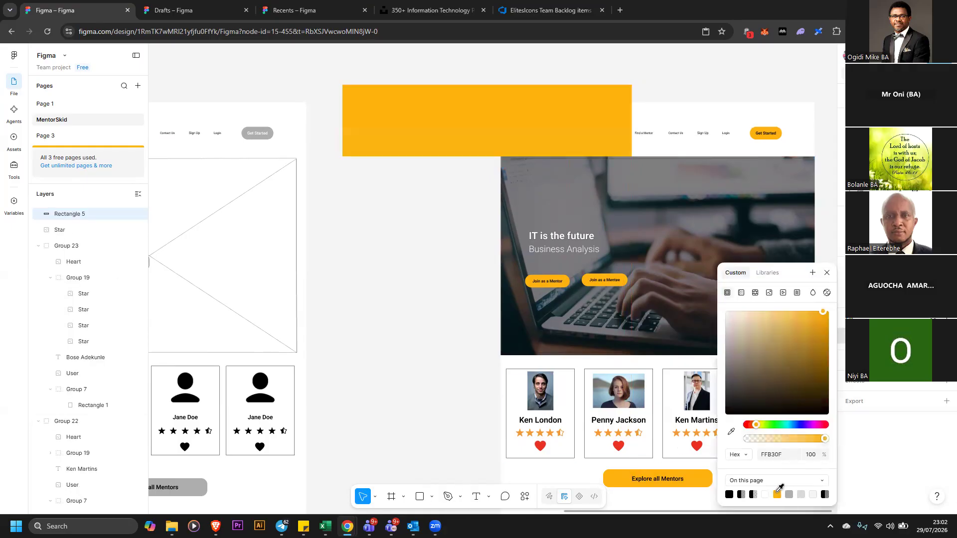
Resize and reposition the yellow rectangle to about 1260 by 218 above the page
{"action": "left_click_drag", "start_coordinate": [610, 93], "coordinate": [742, 121]}
{"action": "left_click_drag", "start_coordinate": [745, 120], "coordinate": [748, 122]}
{"action": "left_click_drag", "start_coordinate": [810, 127], "coordinate": [815, 127]}
{"action": "left_click", "coordinate": [819, 172]}
{"action": "left_click_drag", "start_coordinate": [733, 145], "coordinate": [594, 81]}
{"action": "left_click_drag", "start_coordinate": [835, 315], "coordinate": [834, 302]}
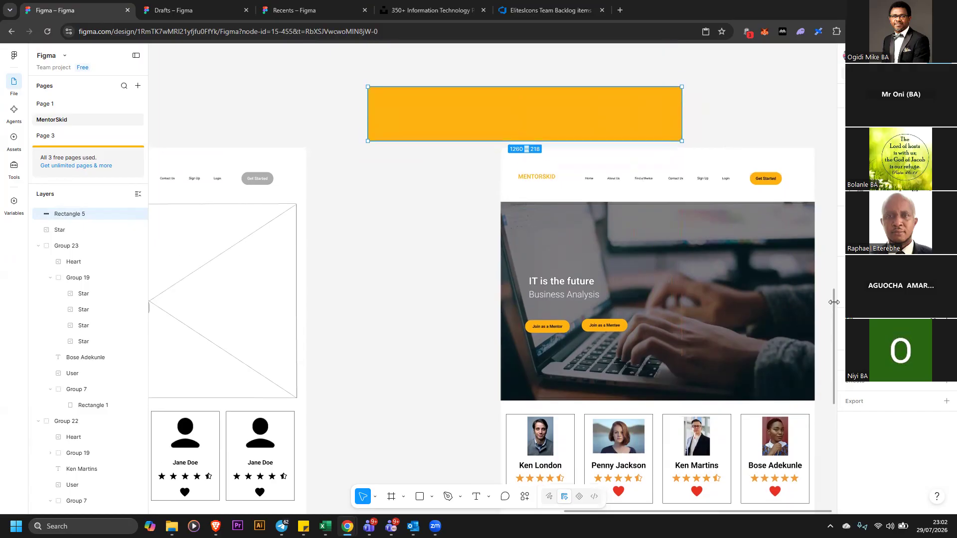
{"action": "left_click", "coordinate": [717, 107]}
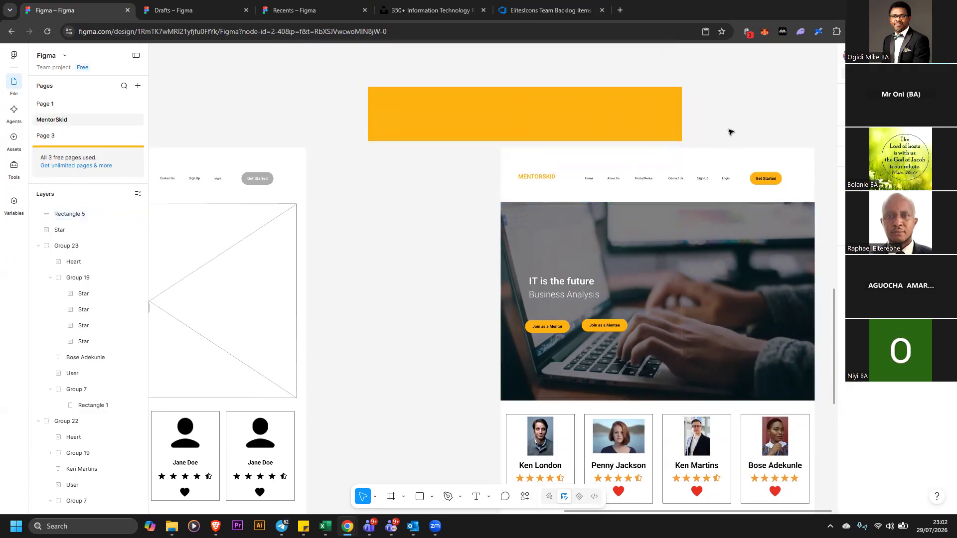
Copy the page's navigation bar elements and paste them onto the yellow rectangle
{"action": "left_click_drag", "start_coordinate": [473, 162], "coordinate": [767, 185]}
{"action": "right_click", "coordinate": [768, 186]}
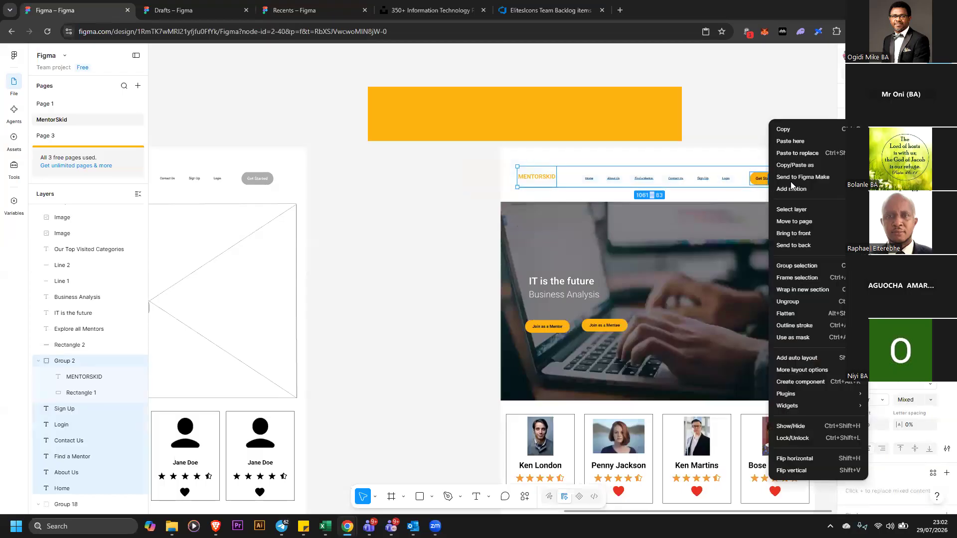
{"action": "left_click", "coordinate": [747, 76]}
{"action": "right_click", "coordinate": [746, 75]}
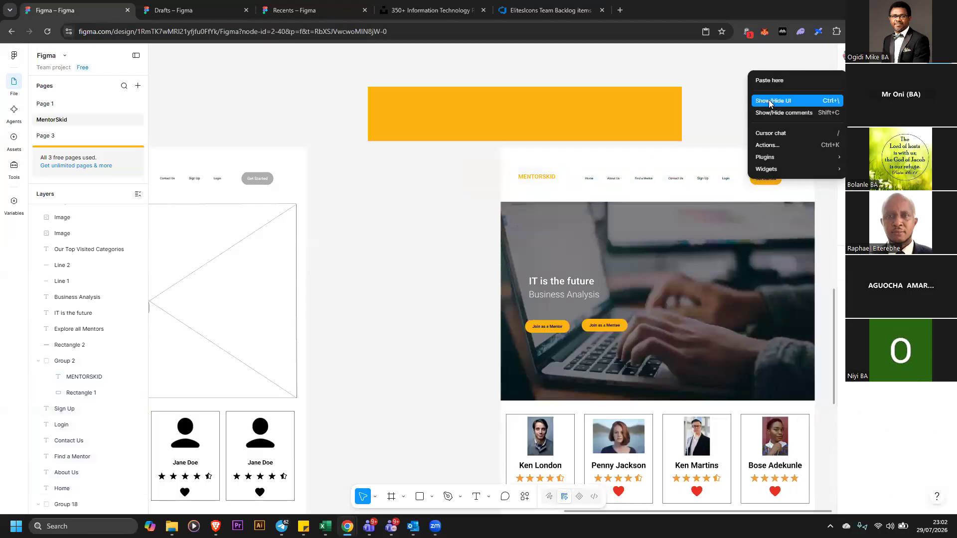
{"action": "left_click", "coordinate": [777, 78]}
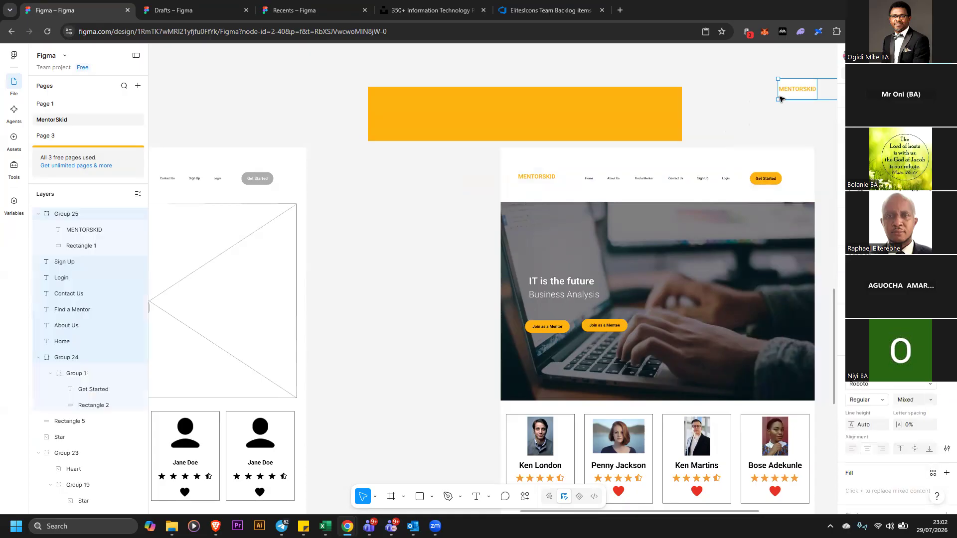
{"action": "left_click_drag", "start_coordinate": [784, 96], "coordinate": [399, 121]}
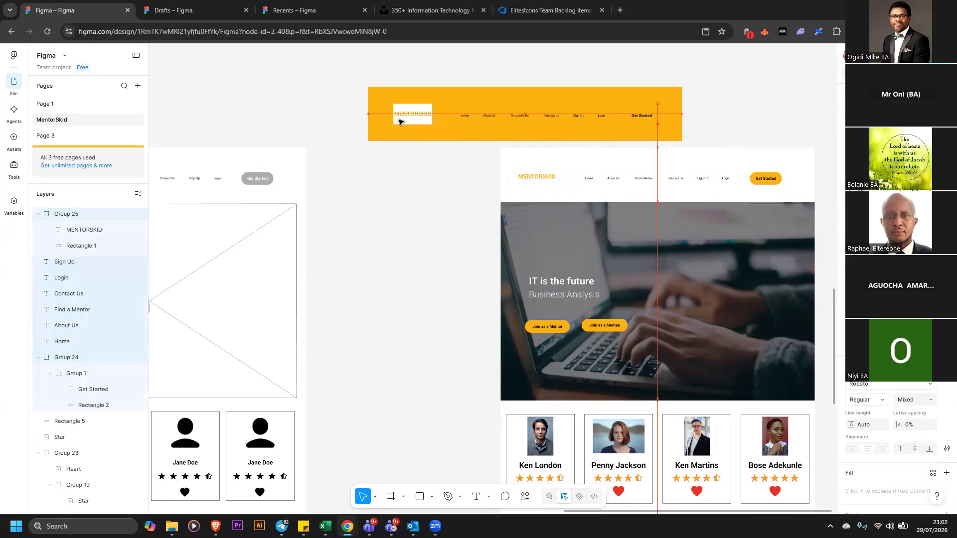
{"action": "left_click_drag", "start_coordinate": [651, 120], "coordinate": [651, 120]}
{"action": "left_click", "coordinate": [669, 145]}
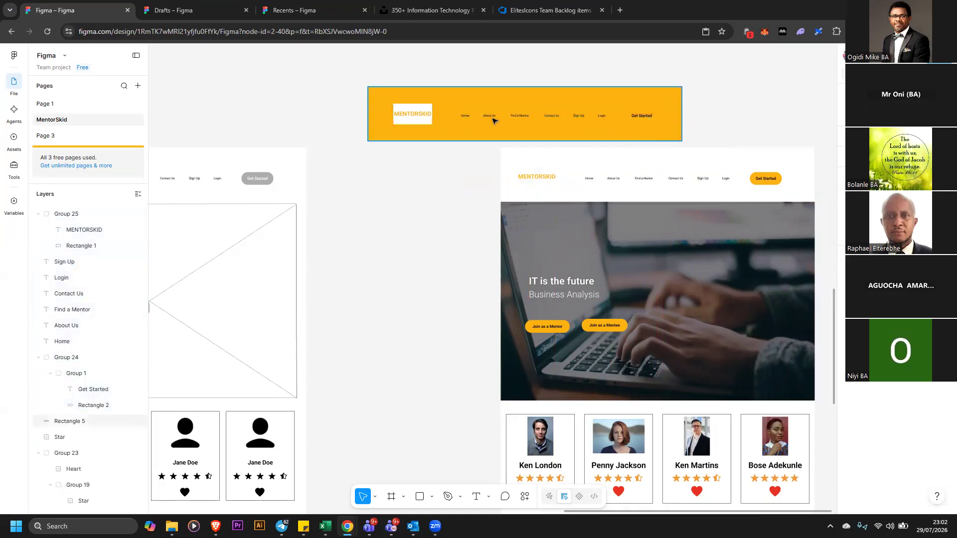
Ungroup the pasted MENTORSKID logo from its background rectangle
{"action": "left_click", "coordinate": [407, 112]}
{"action": "left_click", "coordinate": [408, 112]}
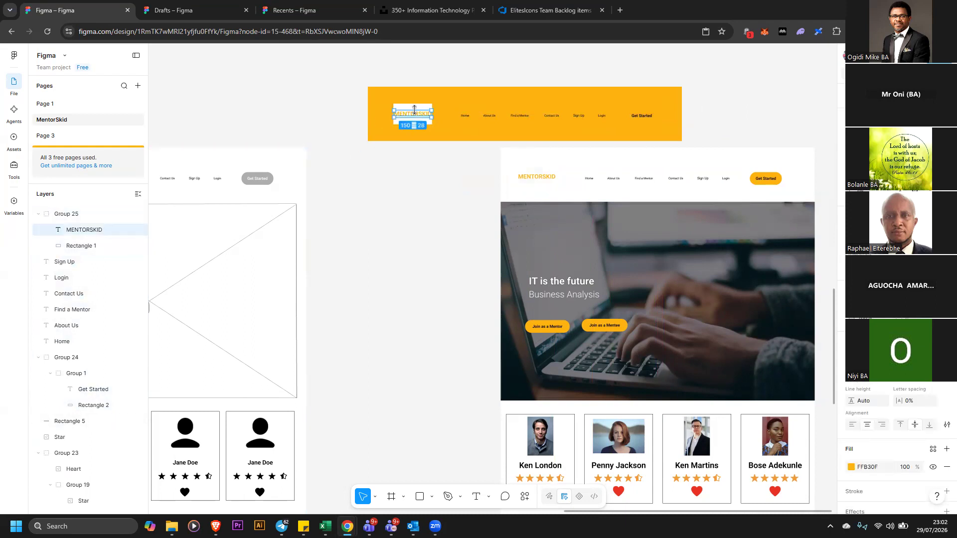
{"action": "left_click", "coordinate": [417, 120]}
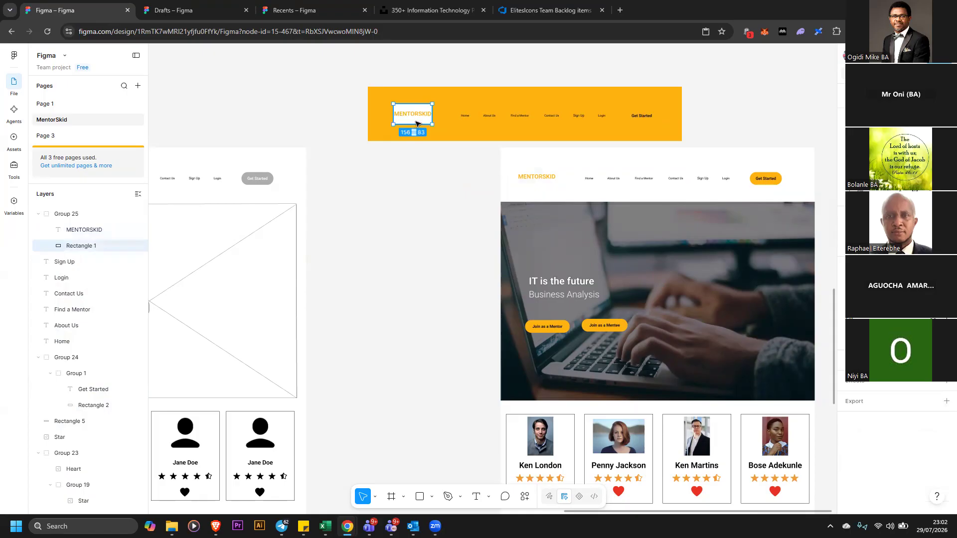
{"action": "right_click", "coordinate": [417, 116]}
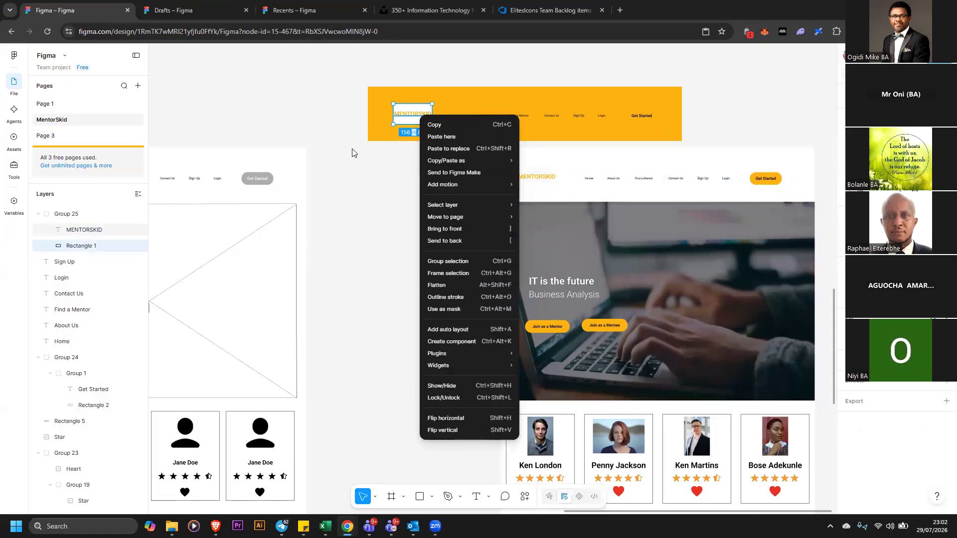
{"action": "left_click", "coordinate": [413, 107]}
{"action": "left_click", "coordinate": [329, 95]}
{"action": "left_click", "coordinate": [408, 111]}
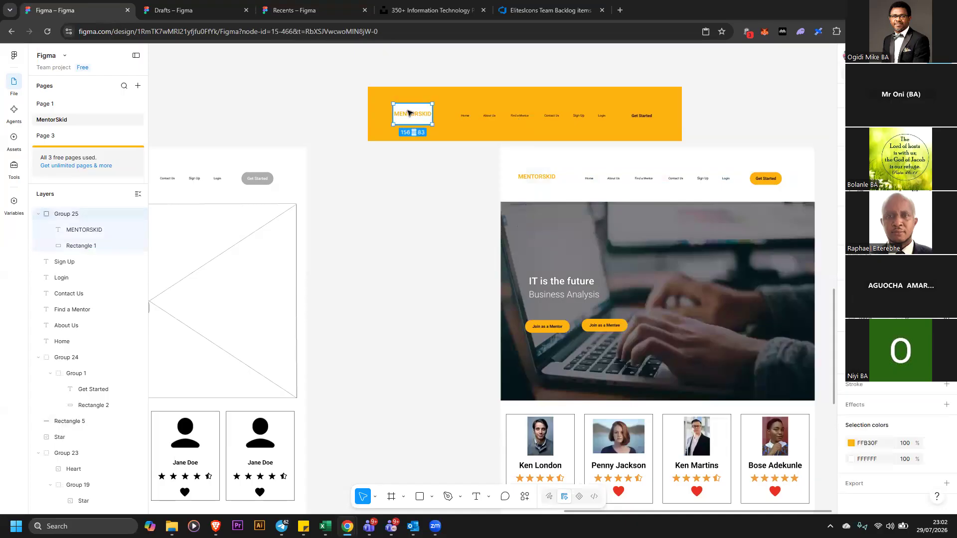
{"action": "right_click", "coordinate": [408, 113]}
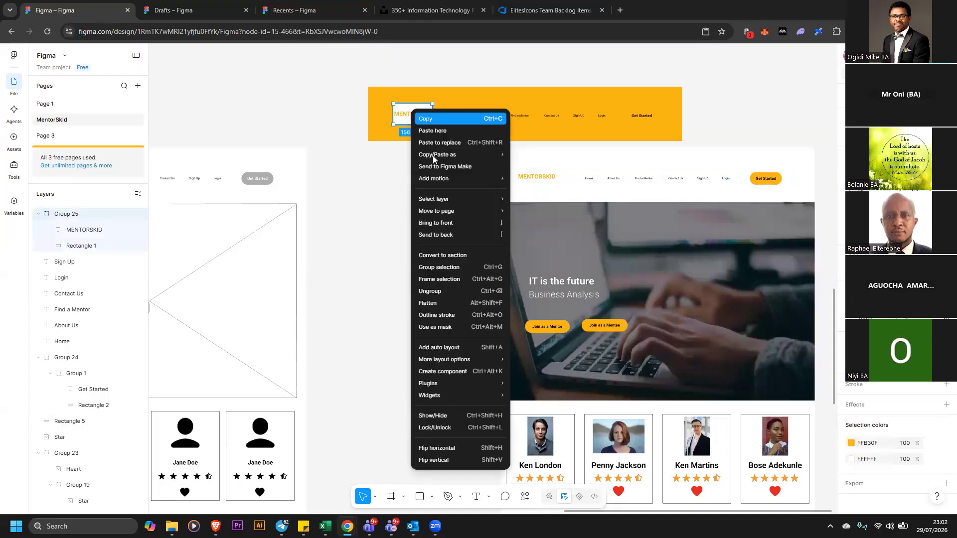
{"action": "left_click", "coordinate": [443, 291]}
Make the pasted MENTORSKID text white and delete its white background rectangle
{"action": "left_click", "coordinate": [418, 200]}
{"action": "left_click", "coordinate": [415, 113]}
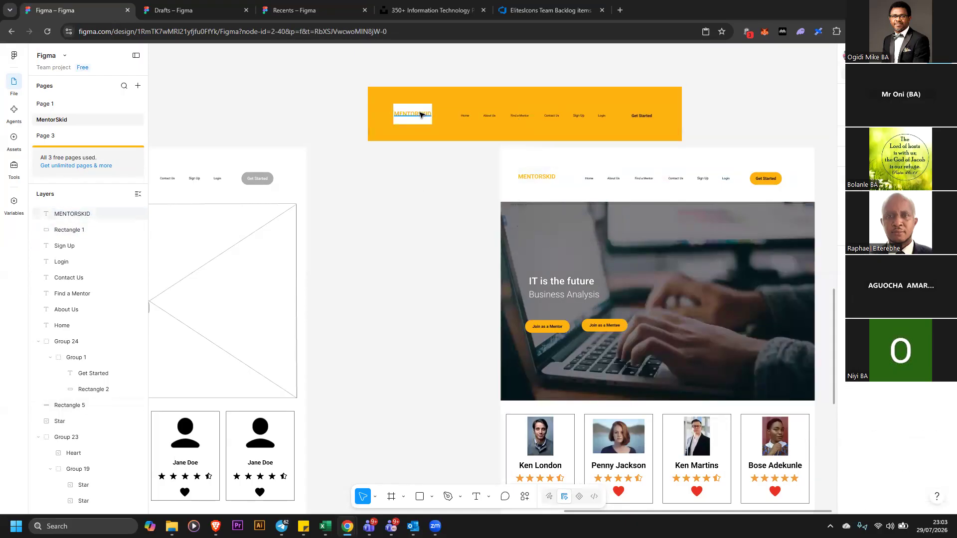
{"action": "left_click_drag", "start_coordinate": [419, 113], "coordinate": [437, 105]}
{"action": "left_click", "coordinate": [850, 467]}
{"action": "left_click_drag", "start_coordinate": [778, 359], "coordinate": [693, 288]}
{"action": "left_click", "coordinate": [409, 122]}
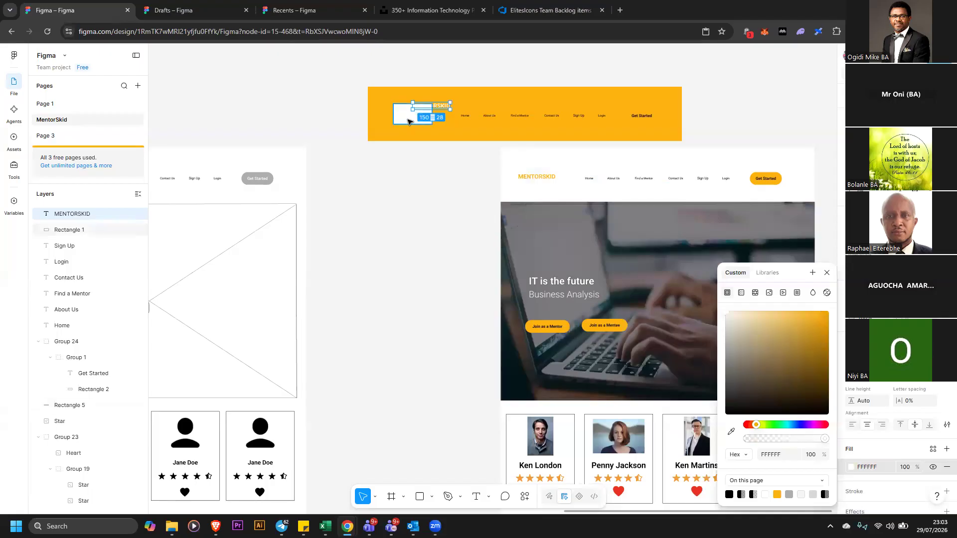
{"action": "key", "text": "Delete"}
Move the MENTORSKID text to the banner's left side and enlarge its font
{"action": "left_click_drag", "start_coordinate": [432, 108], "coordinate": [410, 116]}
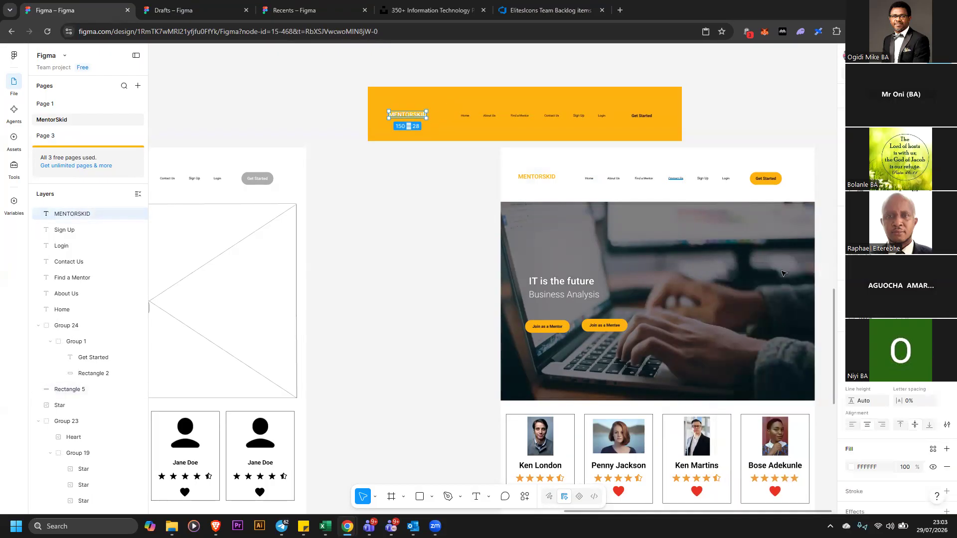
{"action": "left_click", "coordinate": [882, 379]}
{"action": "left_click", "coordinate": [884, 387]}
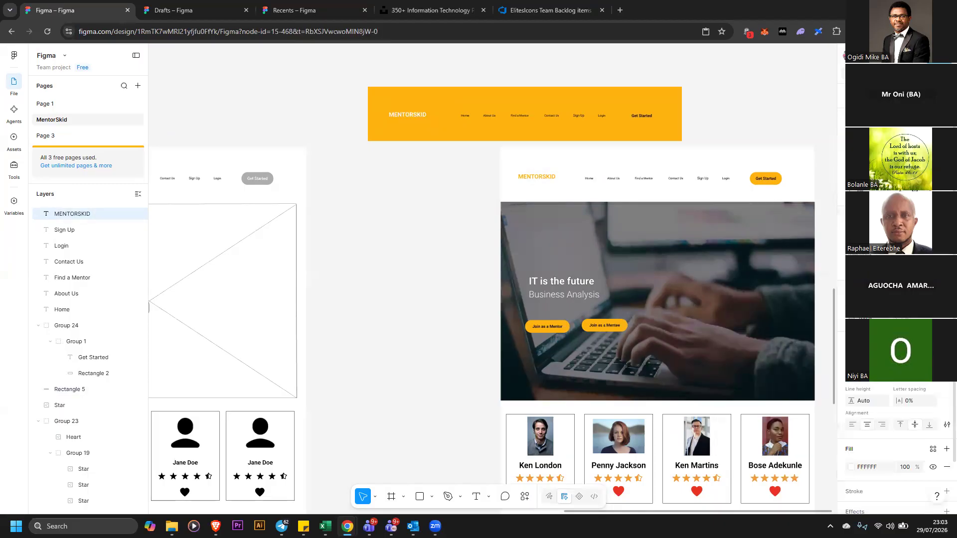
{"action": "left_click", "coordinate": [932, 384]}
{"action": "left_click", "coordinate": [917, 389]}
Lock the yellow banner rectangle
{"action": "left_click", "coordinate": [477, 107]}
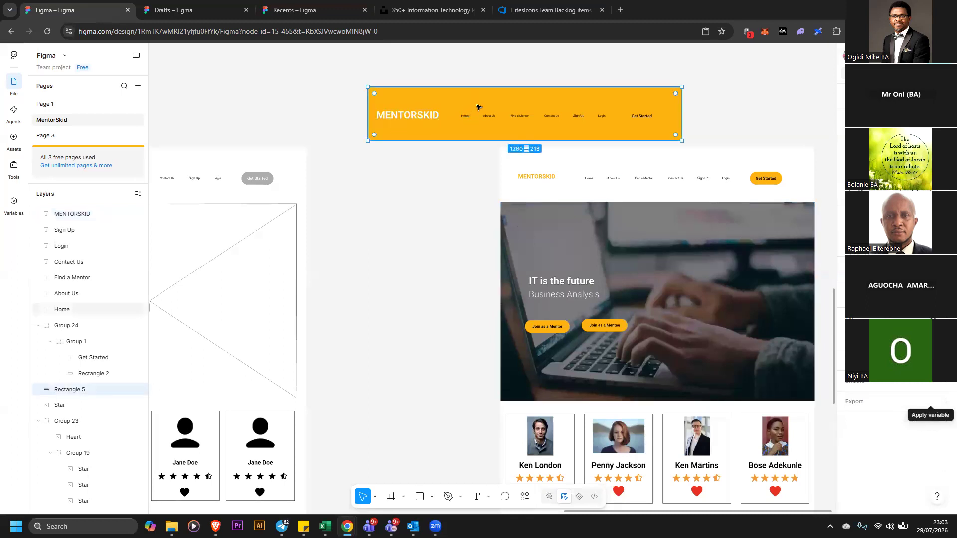
{"action": "right_click", "coordinate": [479, 101]}
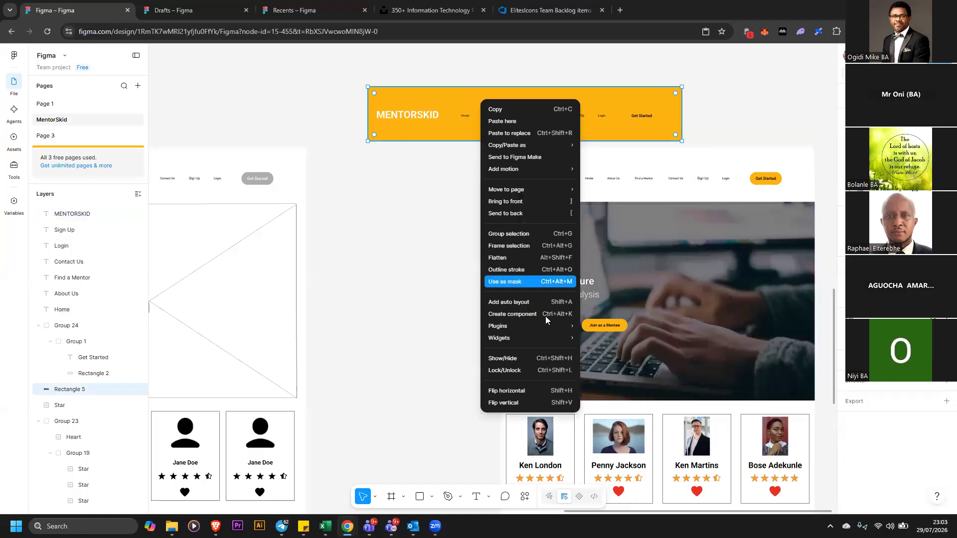
{"action": "left_click", "coordinate": [540, 369]}
Make the banner's Get Started button white
{"action": "left_click_drag", "start_coordinate": [453, 70], "coordinate": [631, 143]}
{"action": "left_click", "coordinate": [594, 79]}
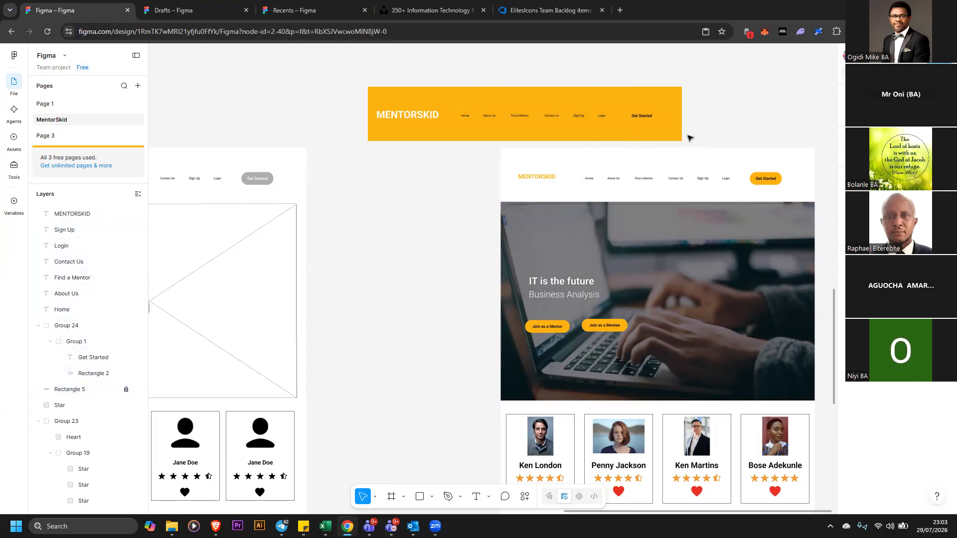
{"action": "double_click", "coordinate": [659, 119]}
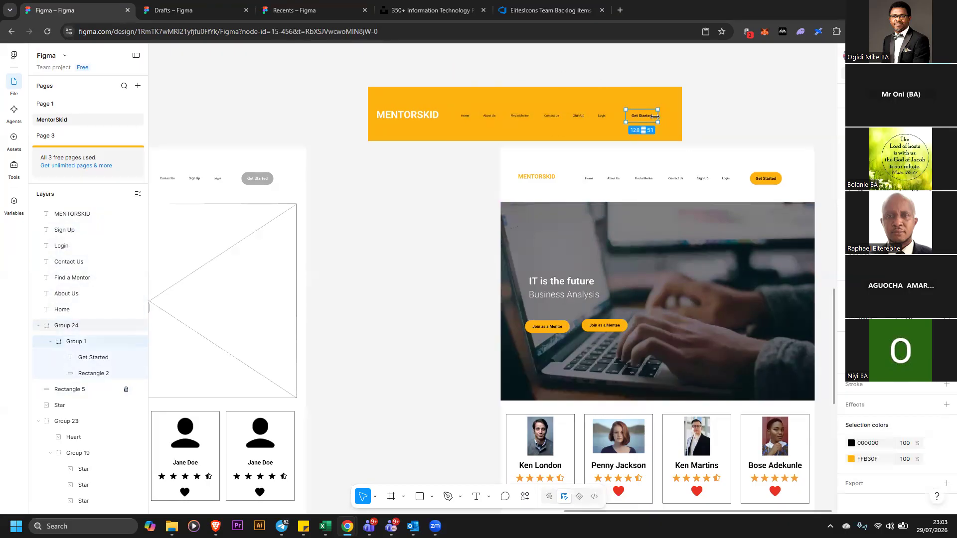
{"action": "left_click", "coordinate": [851, 459]}
{"action": "left_click", "coordinate": [773, 356]}
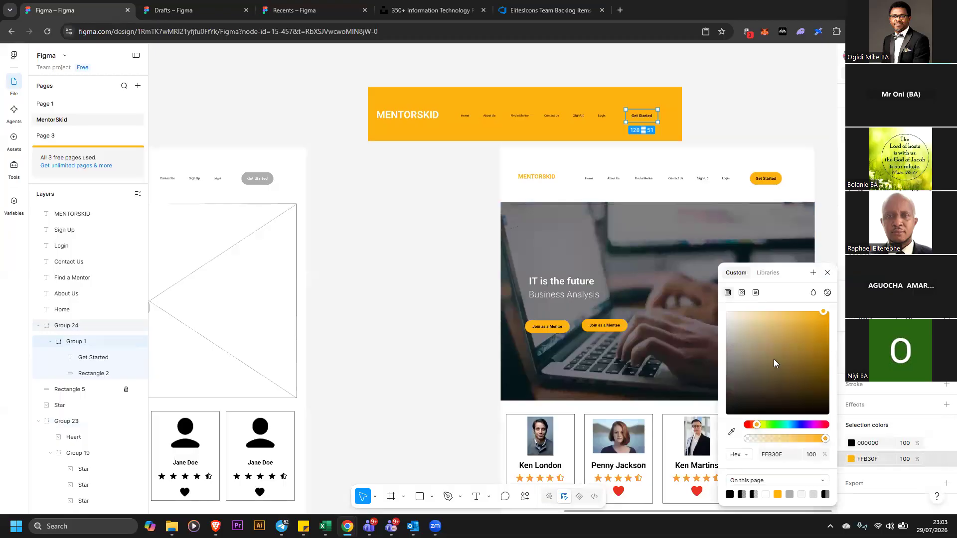
{"action": "left_click", "coordinate": [740, 109]}
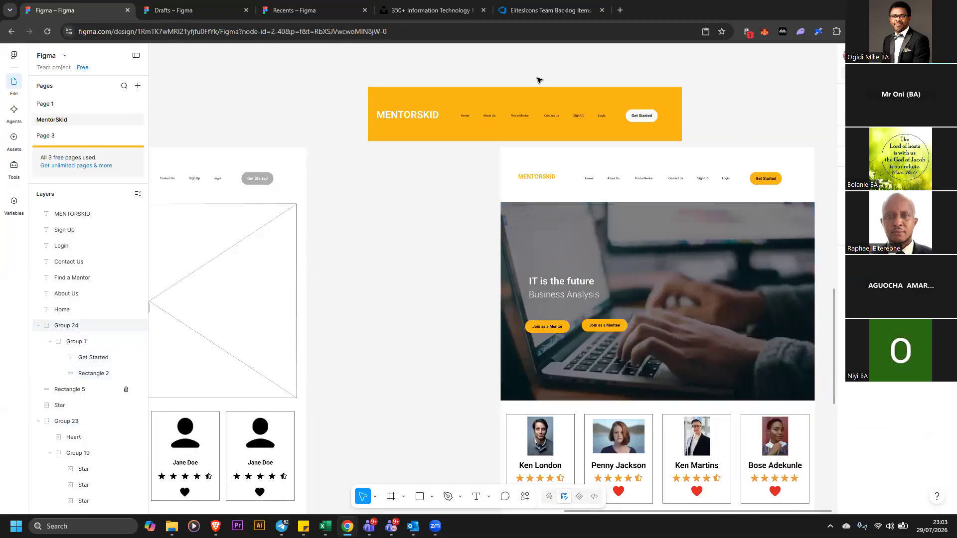
Set the font size of the banner's navigation links to 20
{"action": "left_click_drag", "start_coordinate": [458, 75], "coordinate": [610, 135]}
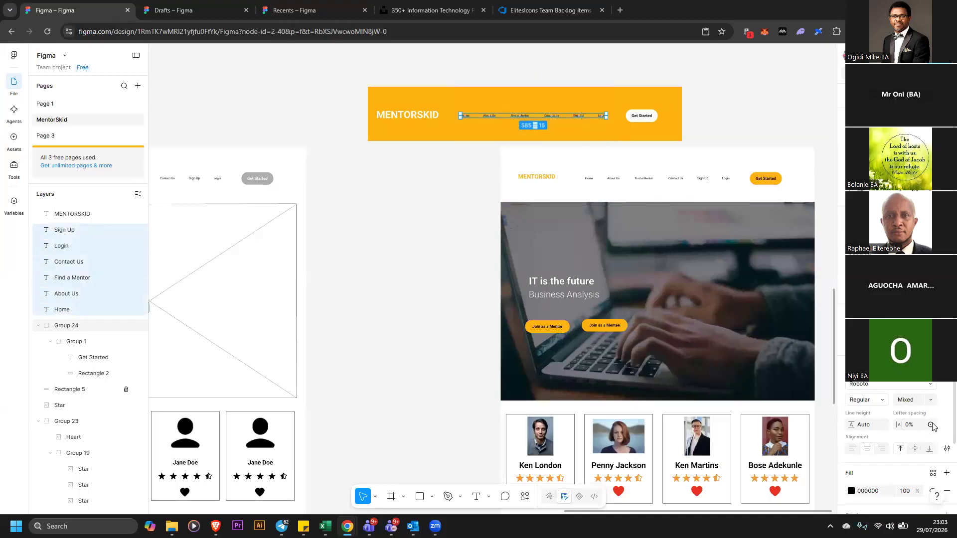
{"action": "left_click", "coordinate": [931, 401]}
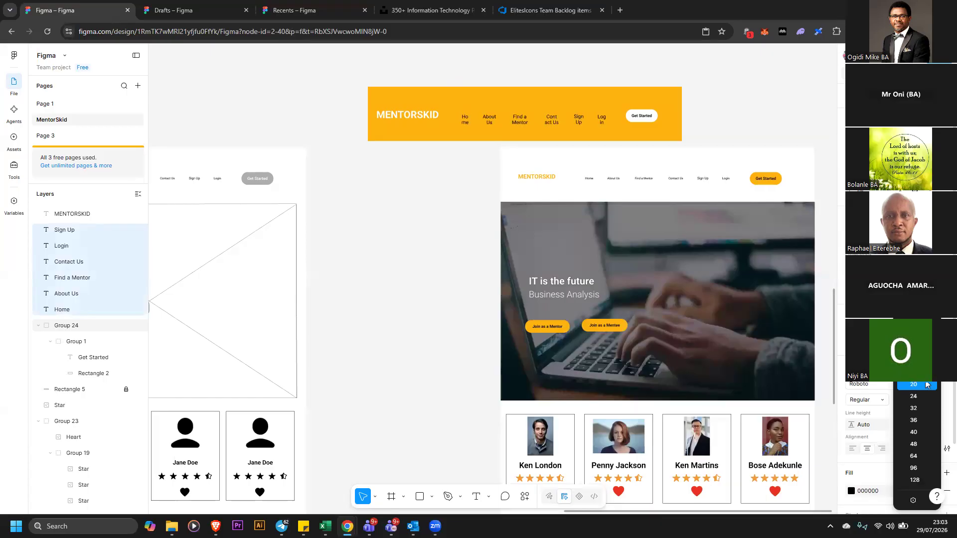
{"action": "left_click", "coordinate": [923, 384]}
Spread the navigation links out along the banner and reposition Sign Up and About Us
{"action": "left_click_drag", "start_coordinate": [608, 119], "coordinate": [718, 124]}
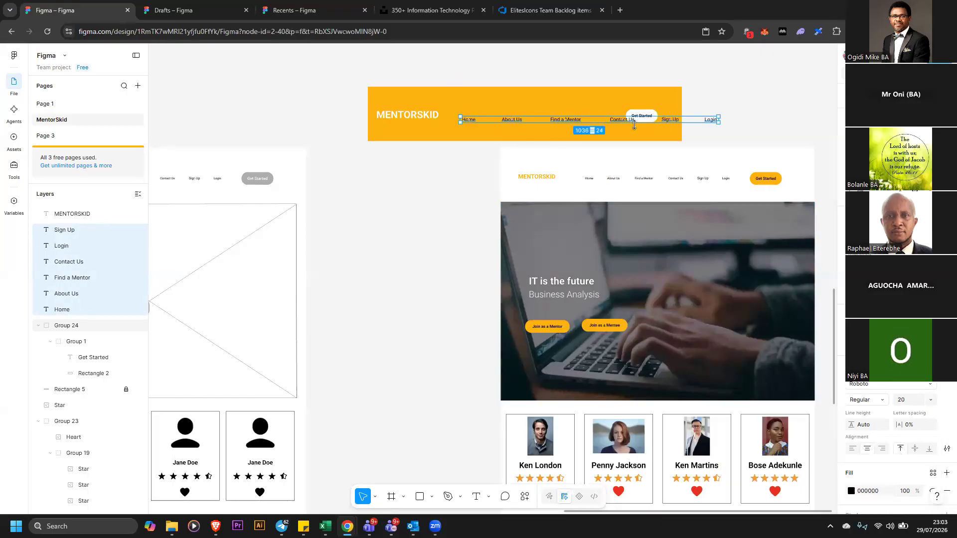
{"action": "left_click", "coordinate": [711, 121]}
{"action": "left_click_drag", "start_coordinate": [709, 121], "coordinate": [655, 123]}
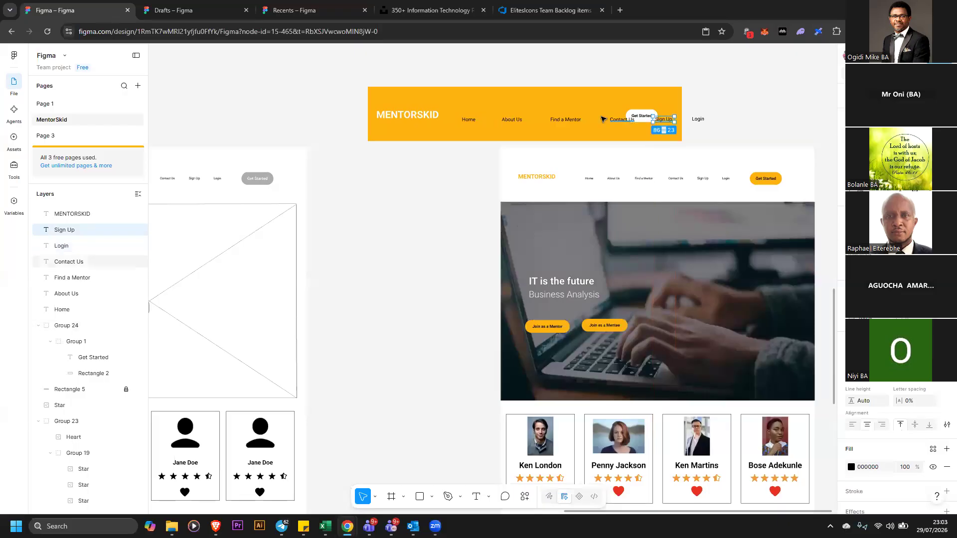
{"action": "left_click", "coordinate": [544, 123]}
{"action": "left_click_drag", "start_coordinate": [565, 123], "coordinate": [501, 122]}
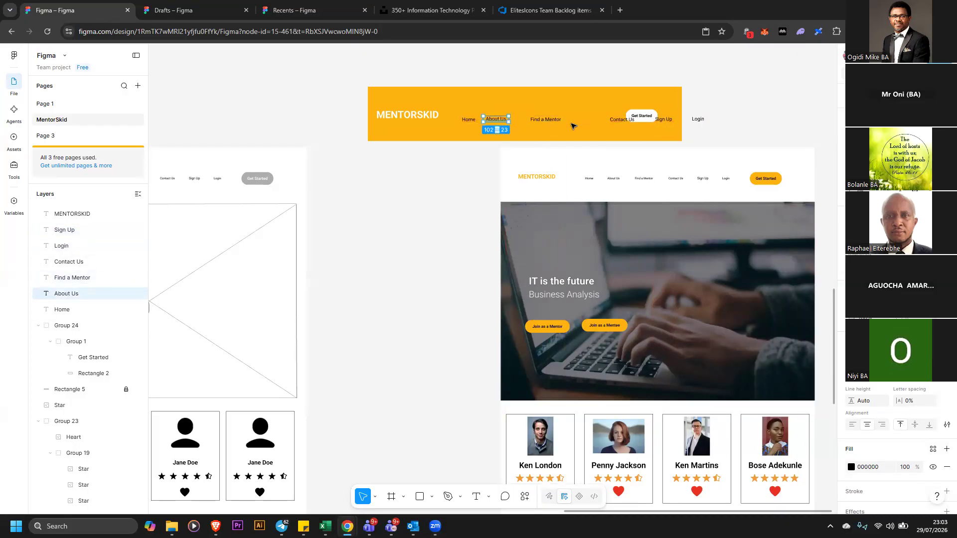
{"action": "left_click", "coordinate": [700, 120]}
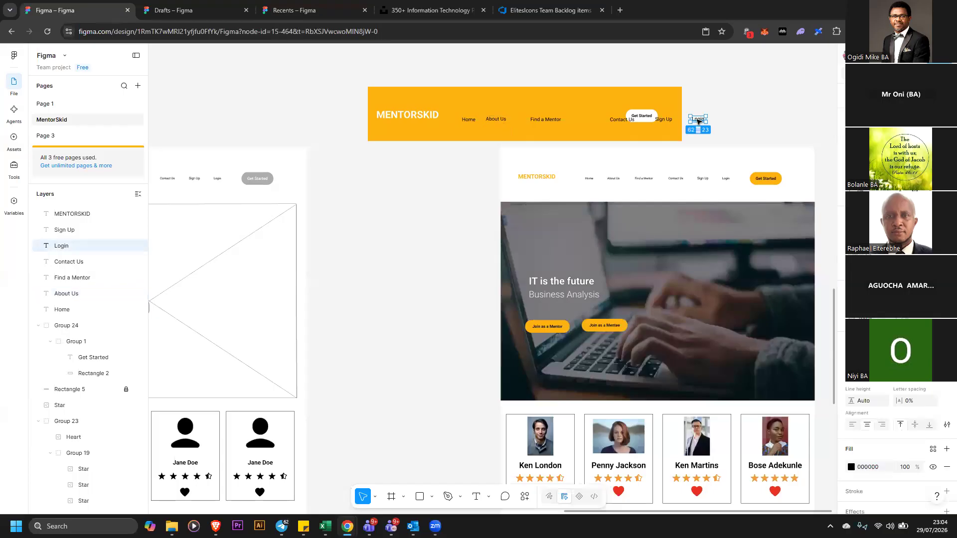
Move the six navigation links just above the banner and line them up in one row
{"action": "left_click", "coordinate": [682, 79]}
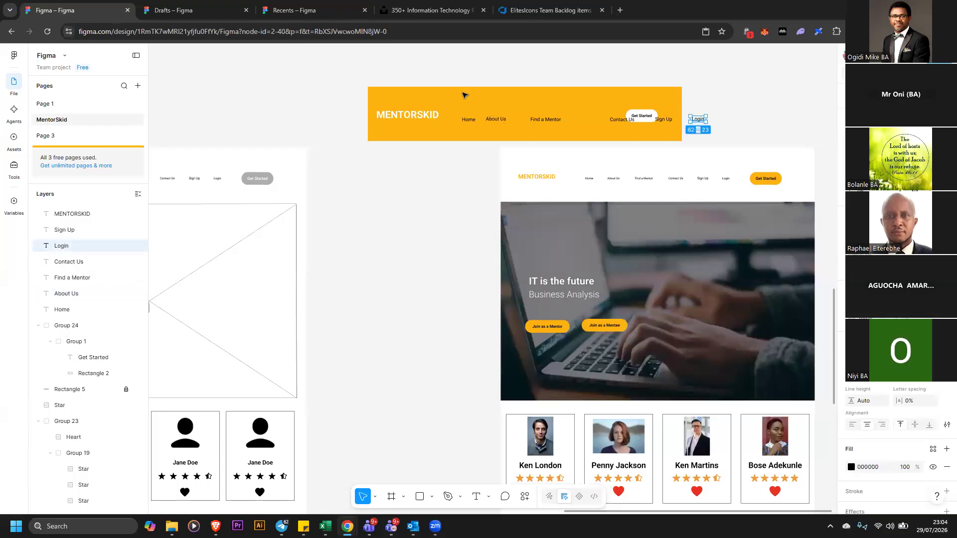
{"action": "mouse_move", "coordinate": [427, 95]}
{"action": "left_mouse_down"}
{"action": "mouse_move", "coordinate": [437, 60]}
{"action": "mouse_move", "coordinate": [445, 93]}
{"action": "left_mouse_up"}
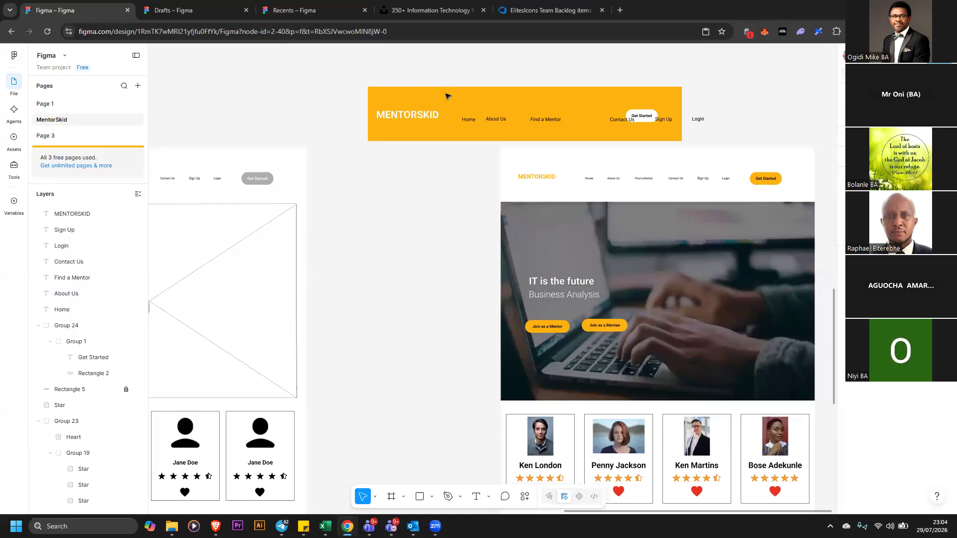
{"action": "right_click", "coordinate": [447, 93]}
{"action": "left_click", "coordinate": [473, 49]}
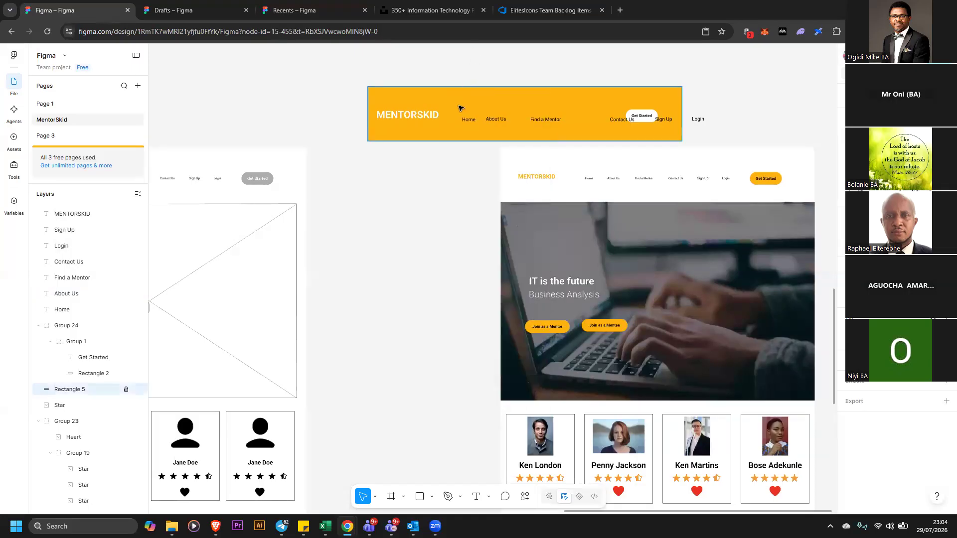
{"action": "left_click_drag", "start_coordinate": [452, 82], "coordinate": [563, 75]}
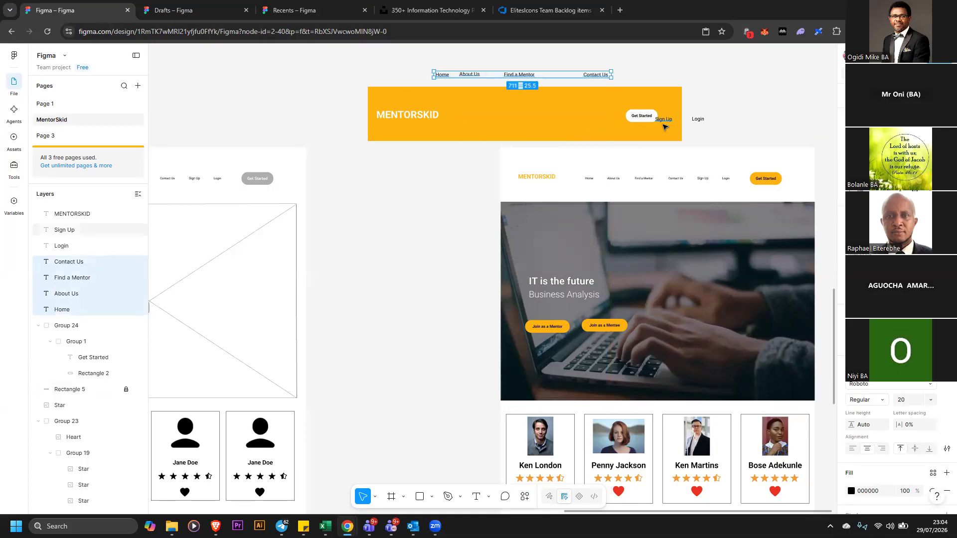
{"action": "left_click_drag", "start_coordinate": [663, 122], "coordinate": [638, 77]}
{"action": "left_click_drag", "start_coordinate": [696, 125], "coordinate": [665, 80]}
{"action": "left_click_drag", "start_coordinate": [606, 75], "coordinate": [569, 76]}
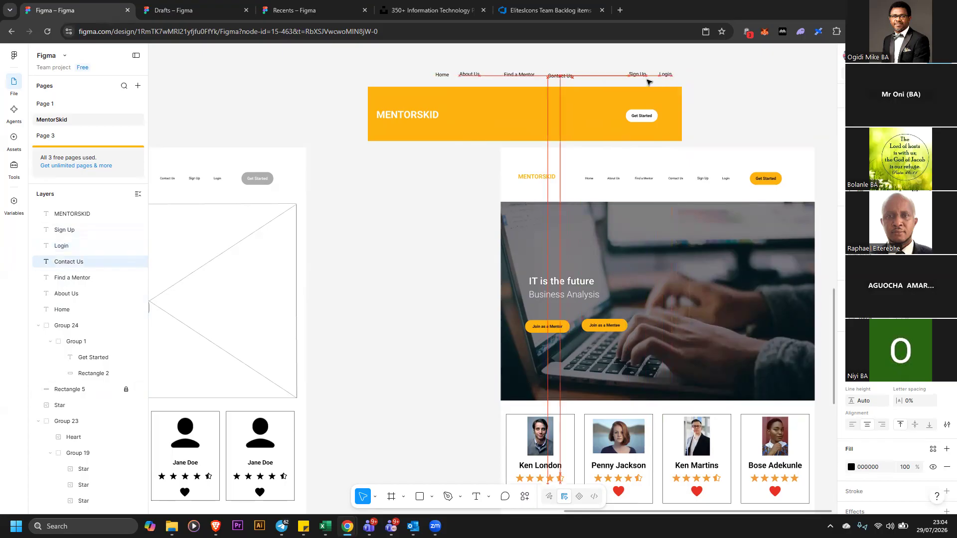
{"action": "left_click_drag", "start_coordinate": [638, 75], "coordinate": [602, 75]}
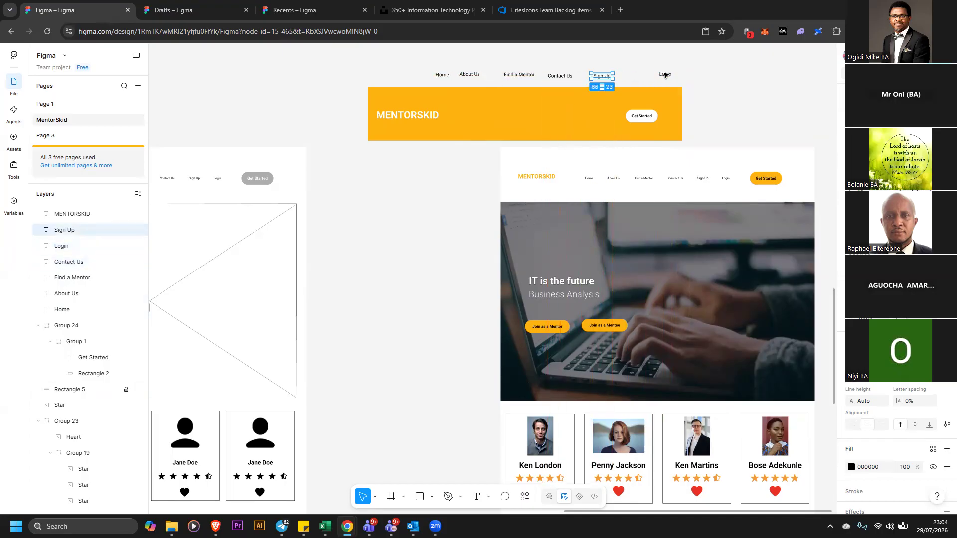
{"action": "mouse_move", "coordinate": [664, 75]}
{"action": "left_mouse_down"}
{"action": "mouse_move", "coordinate": [628, 77]}
{"action": "mouse_move", "coordinate": [663, 80]}
{"action": "left_mouse_up"}
Make all six navigation links Bold
{"action": "left_click", "coordinate": [417, 63]}
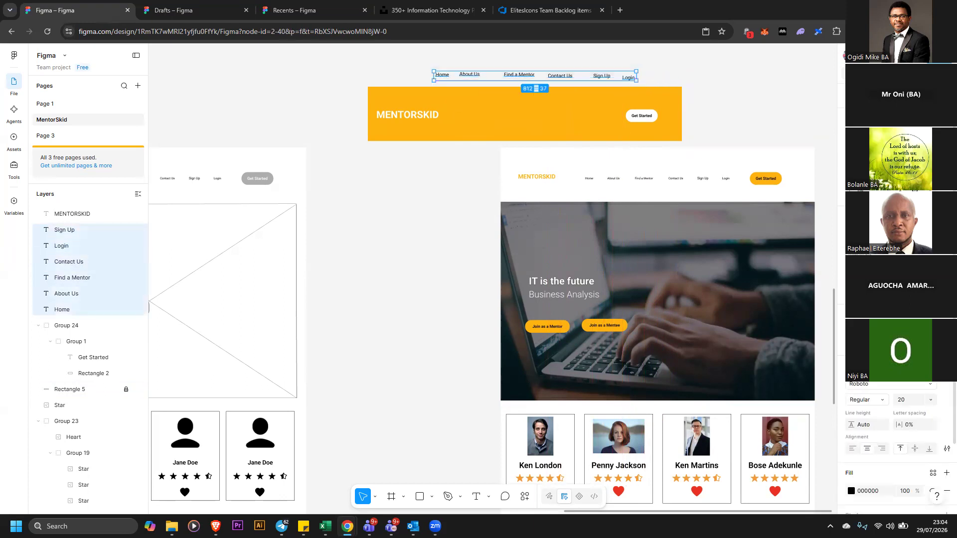
{"action": "left_click", "coordinate": [876, 402]}
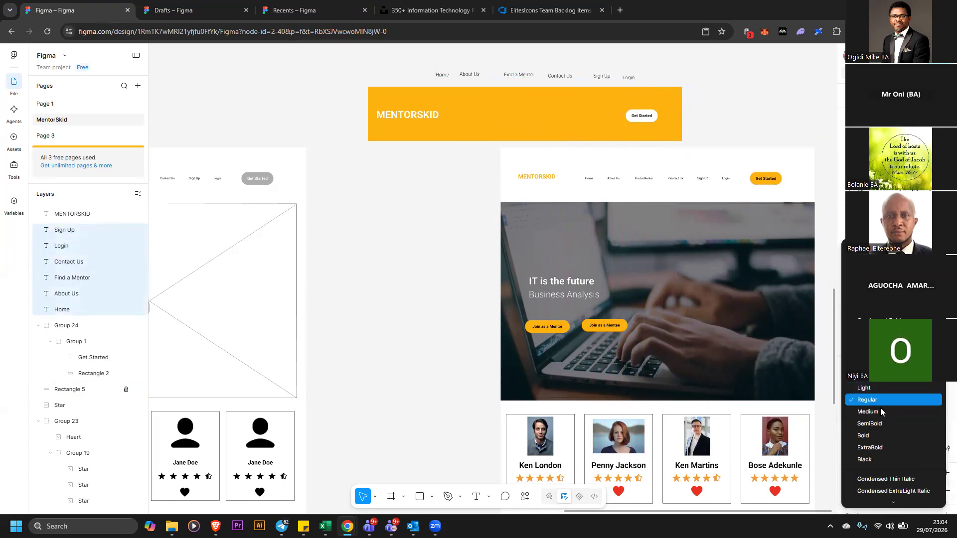
{"action": "left_click", "coordinate": [882, 435]}
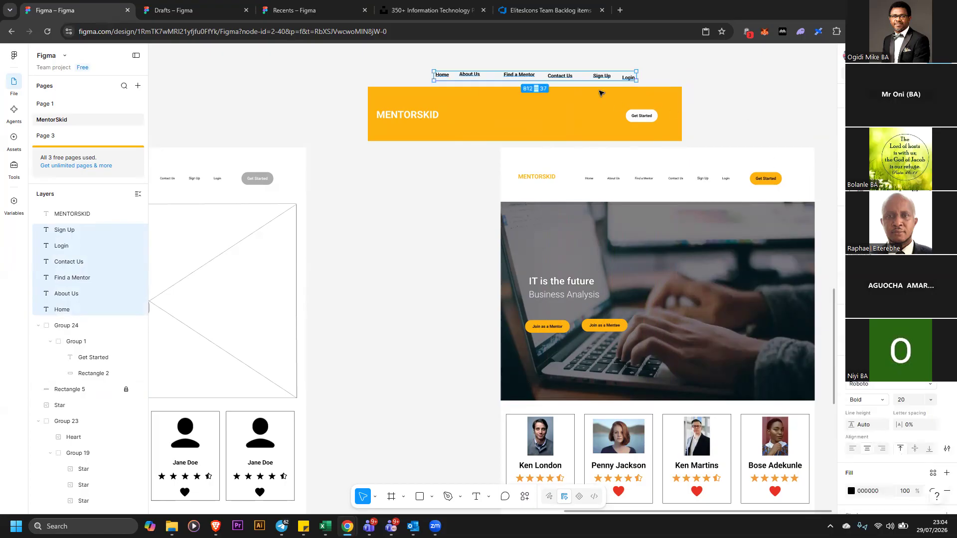
Align the navigation links on their vertical centres and distribute their horizontal spacing evenly
{"action": "key", "text": "alt+s"}
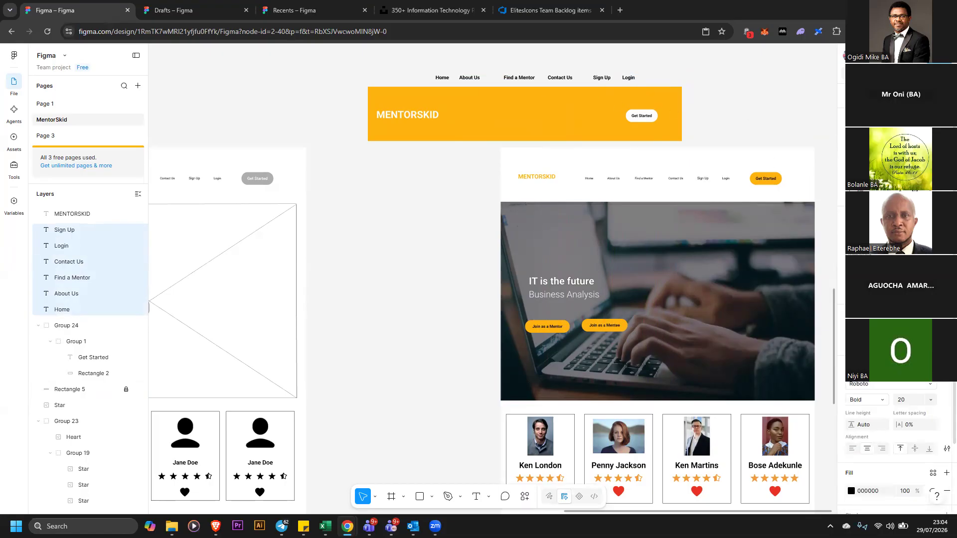
{"action": "left_click", "coordinate": [947, 144]}
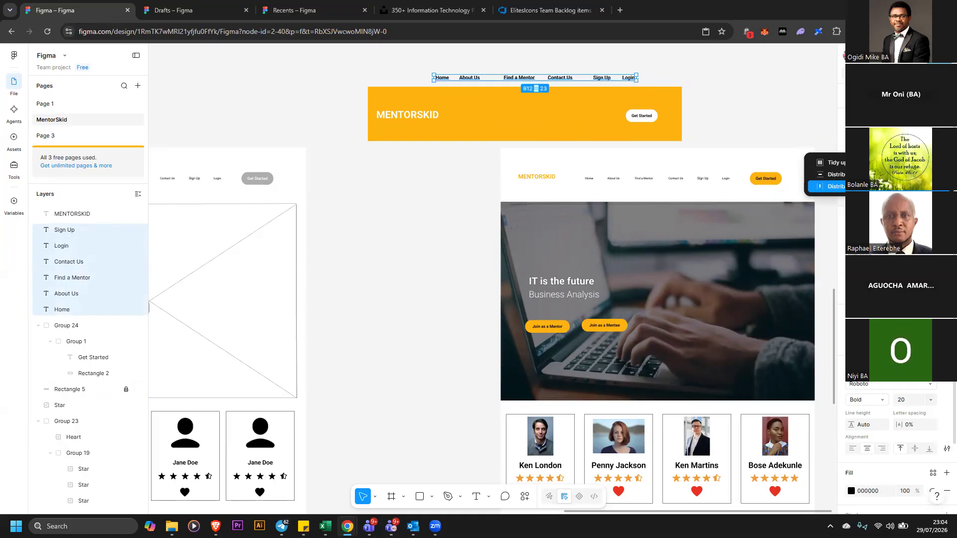
{"action": "left_click", "coordinate": [830, 186]}
Group the navigation links and move the group into the yellow banner
{"action": "right_click", "coordinate": [569, 83]}
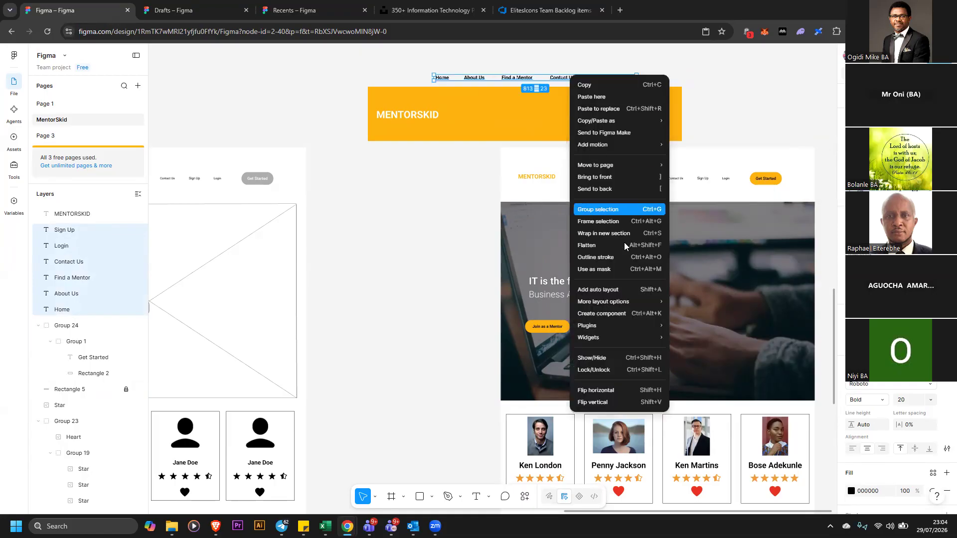
{"action": "left_click", "coordinate": [593, 207]}
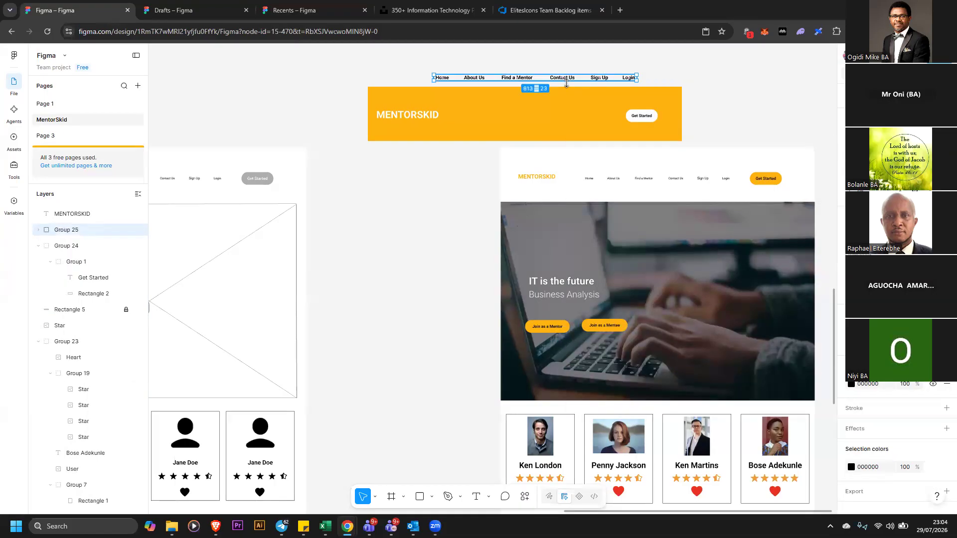
{"action": "left_click_drag", "start_coordinate": [567, 85], "coordinate": [571, 118]}
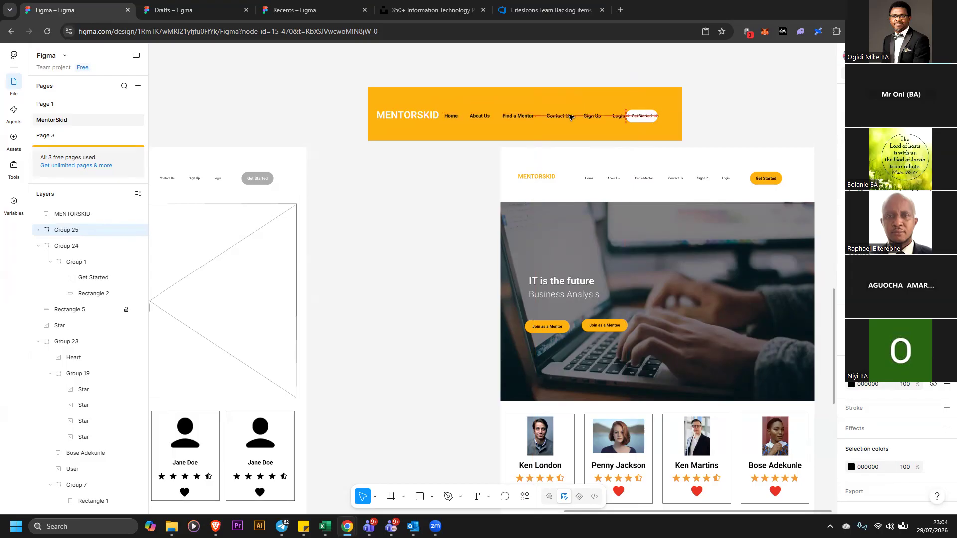
Move the Get Started button toward the banner's right end
{"action": "left_click", "coordinate": [653, 118]}
{"action": "left_click_drag", "start_coordinate": [652, 119], "coordinate": [671, 120]}
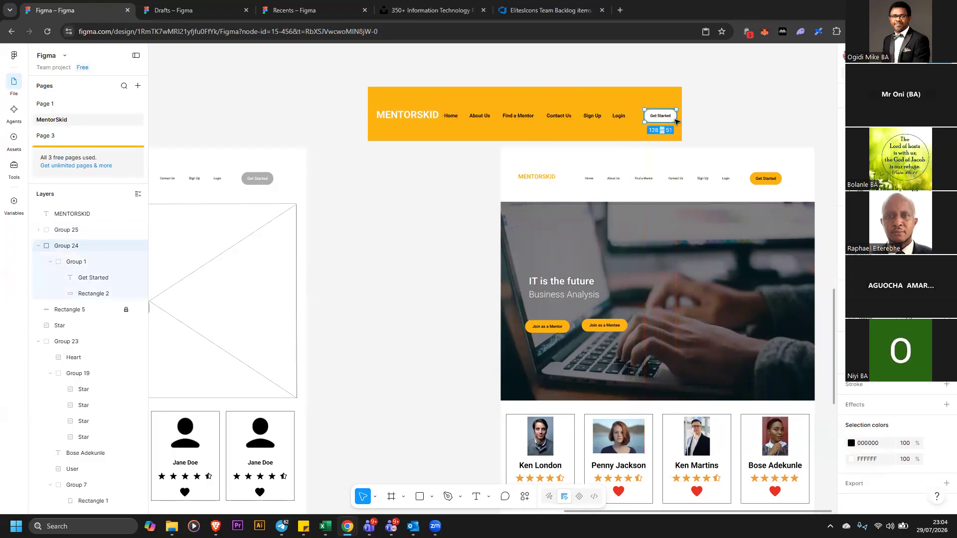
{"action": "left_click", "coordinate": [714, 114]}
Reduce the MENTORSKID logo text's font size
{"action": "left_click", "coordinate": [407, 115]}
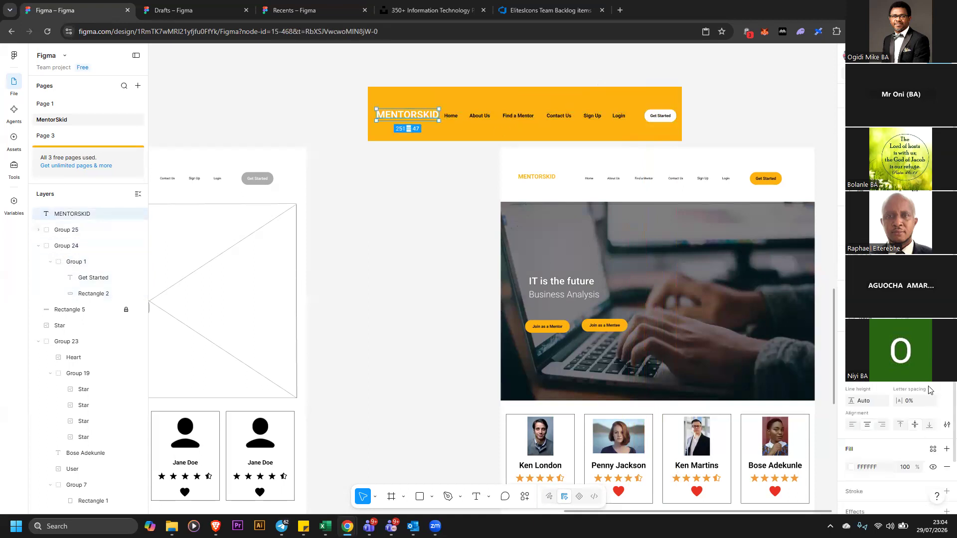
{"action": "left_click", "coordinate": [930, 384]}
{"action": "left_click", "coordinate": [914, 364]}
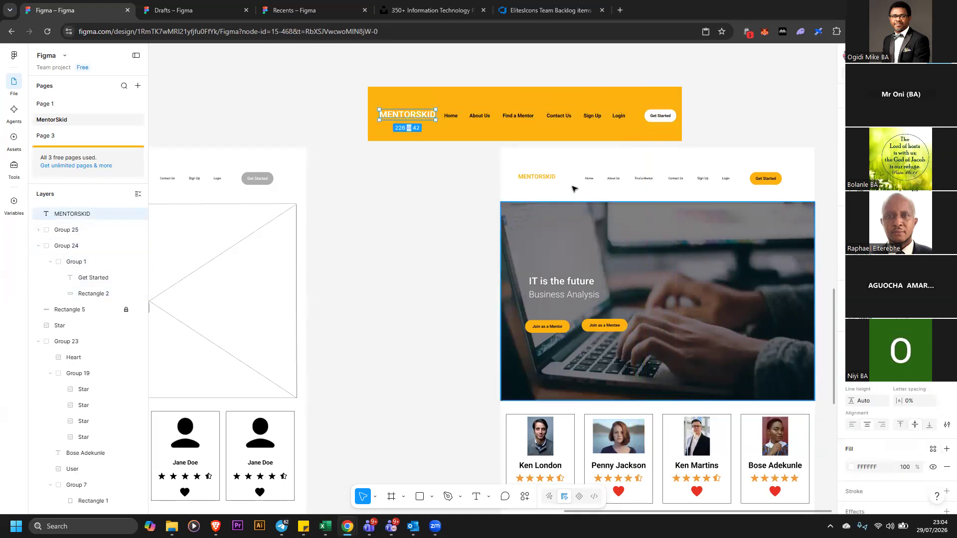
Align the logo, navigation links and Get Started button on their vertical centres and group them
{"action": "left_click", "coordinate": [478, 120]}
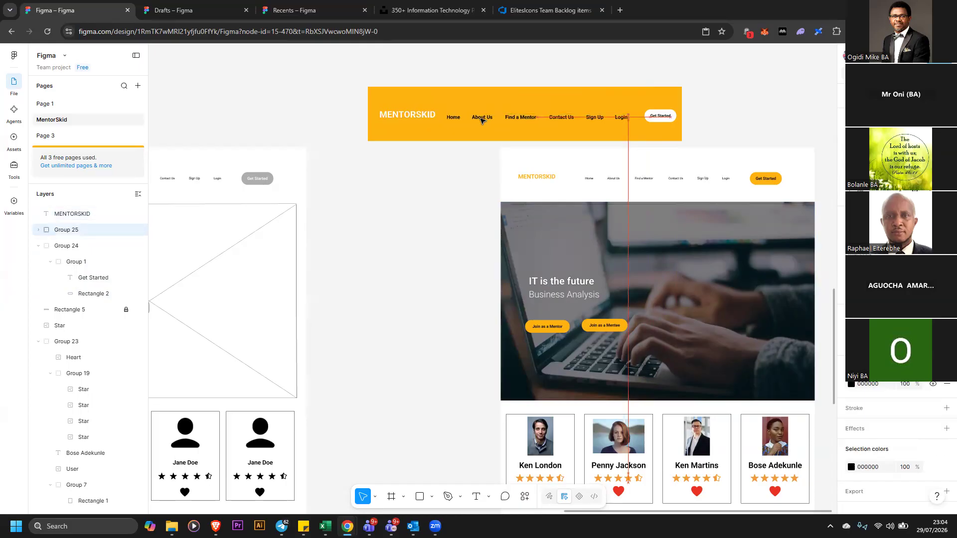
{"action": "left_click_drag", "start_coordinate": [479, 119], "coordinate": [482, 117]}
{"action": "left_click_drag", "start_coordinate": [335, 70], "coordinate": [740, 131]}
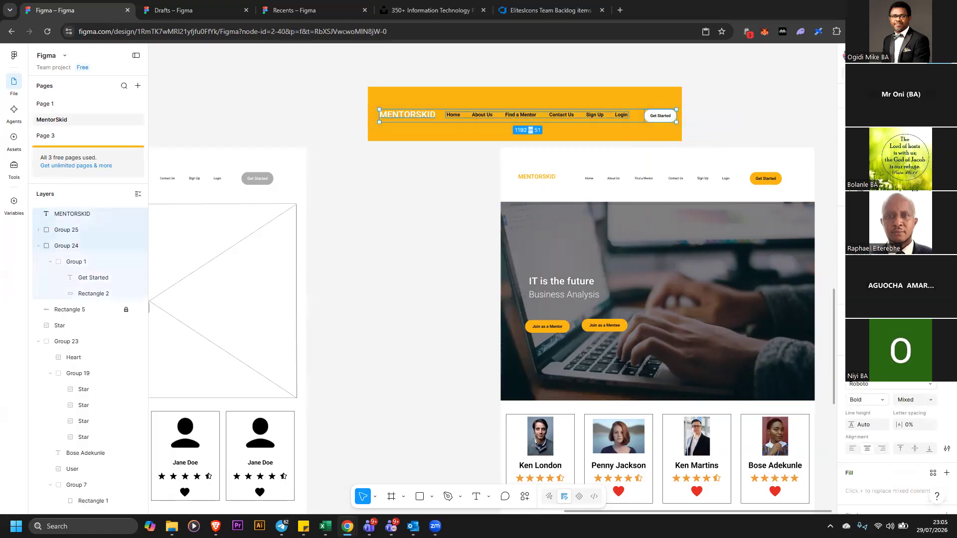
{"action": "key", "text": "alt+h"}
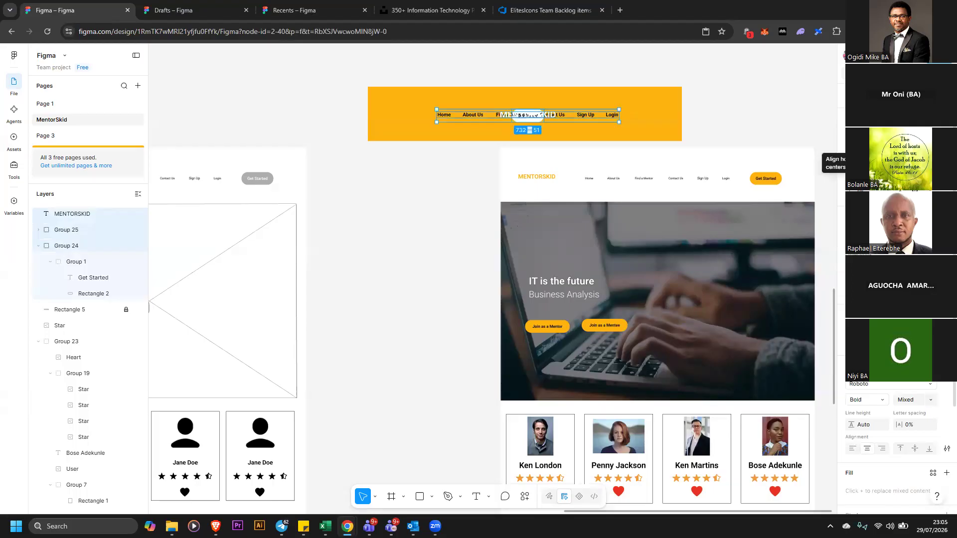
{"action": "key", "text": "ctrl+z"}
{"action": "key", "text": "alt+v"}
{"action": "right_click", "coordinate": [664, 120]}
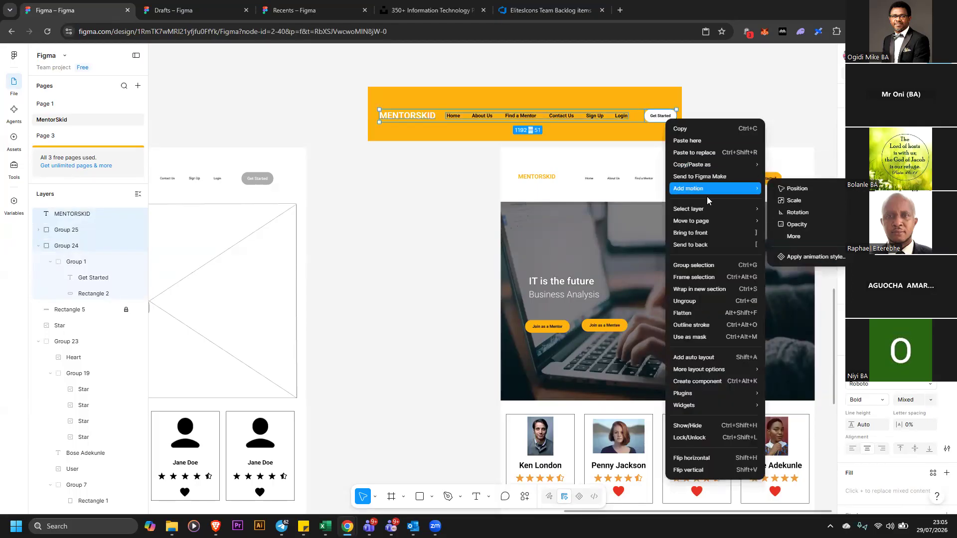
{"action": "left_click", "coordinate": [701, 266]}
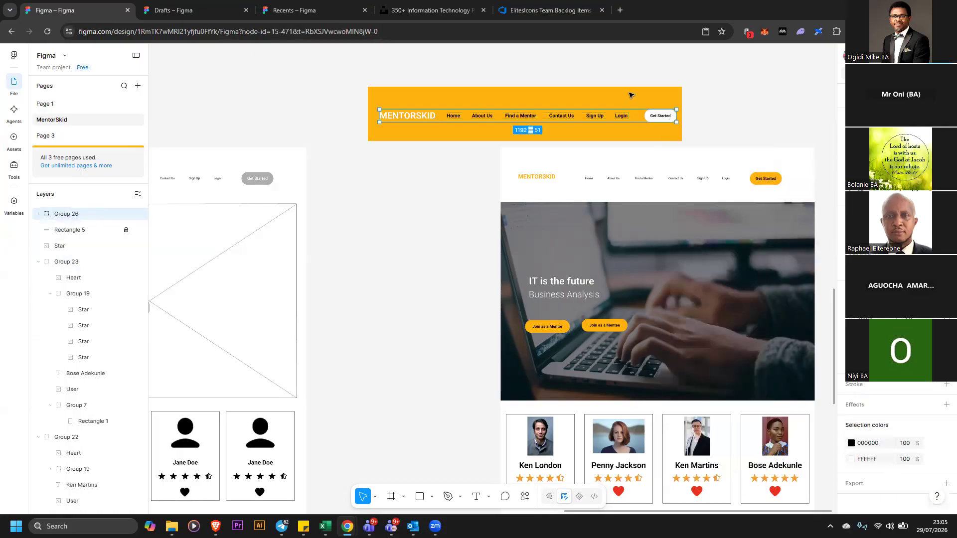
Unlock the yellow banner rectangle
{"action": "right_click", "coordinate": [633, 92]}
{"action": "left_click", "coordinate": [678, 361]}
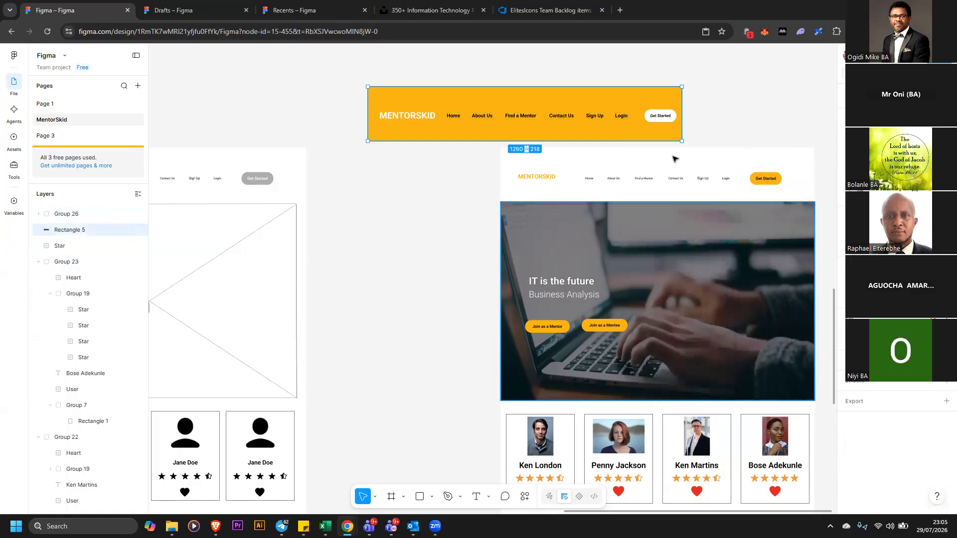
Ungroup the banner's logo, navigation links and Get Started button group
{"action": "left_click", "coordinate": [327, 80]}
{"action": "left_click_drag", "start_coordinate": [326, 80], "coordinate": [369, 106]}
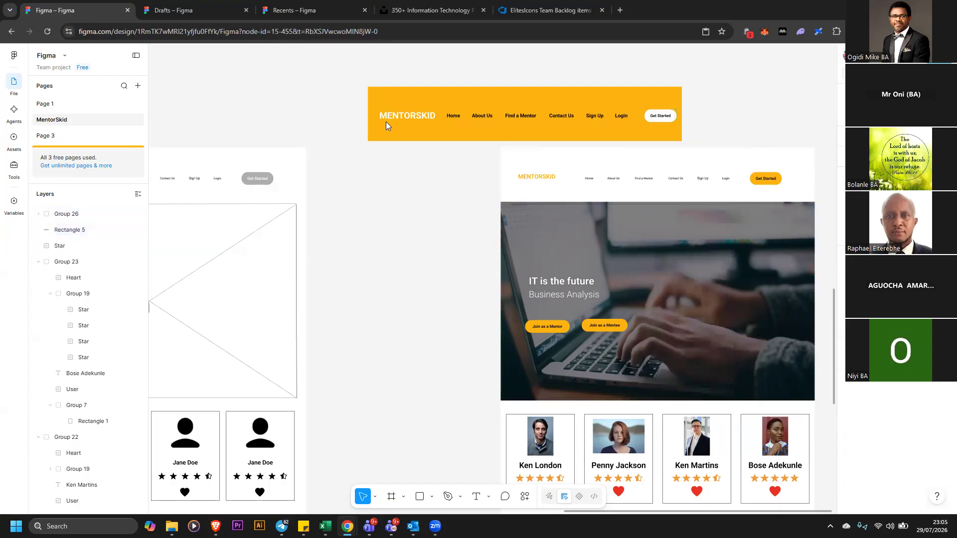
{"action": "right_click", "coordinate": [425, 118]}
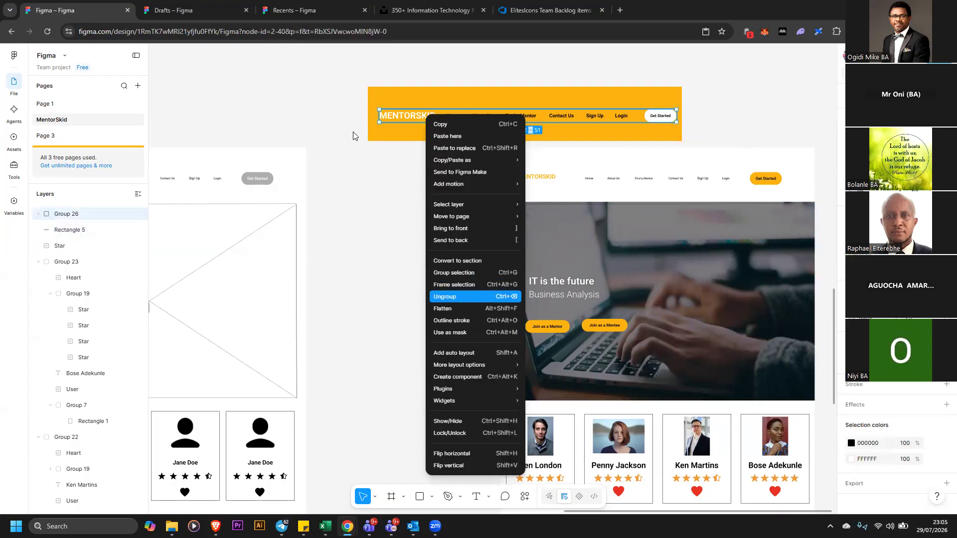
{"action": "left_click", "coordinate": [489, 294]}
Add a drop shadow effect to the MENTORSKID logo text
{"action": "left_click", "coordinate": [293, 83]}
{"action": "left_click", "coordinate": [393, 117]}
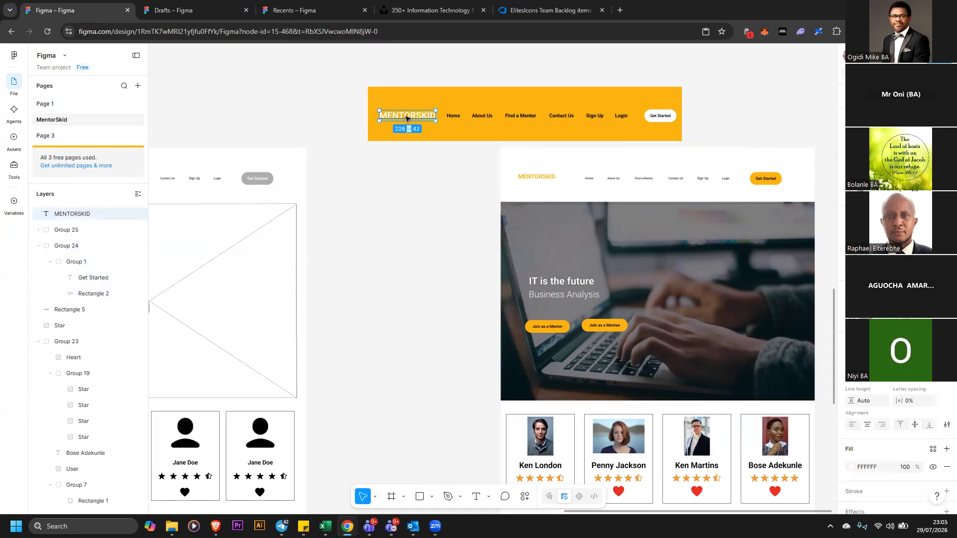
{"action": "scroll", "coordinate": [942, 403], "scroll_direction": "down", "scroll_amount": 1}
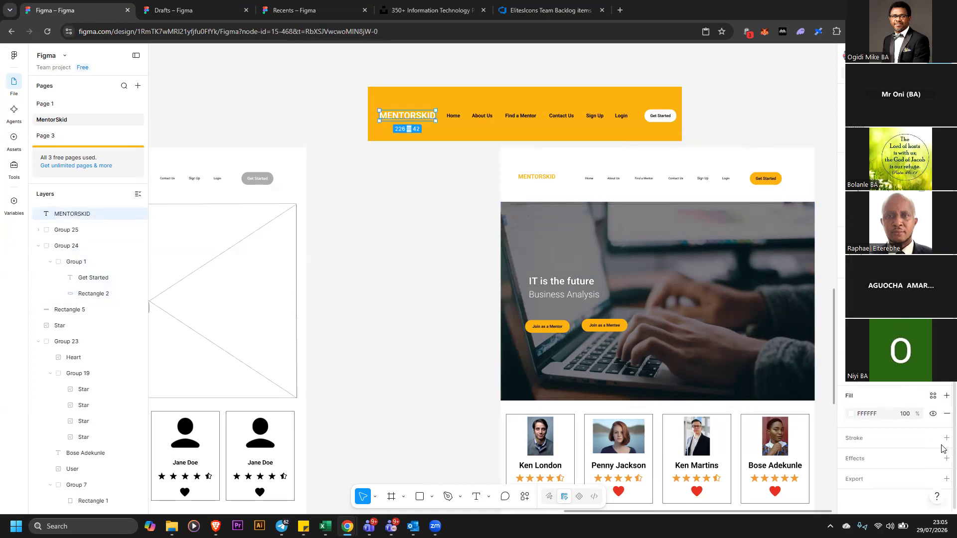
{"action": "left_click", "coordinate": [943, 460]}
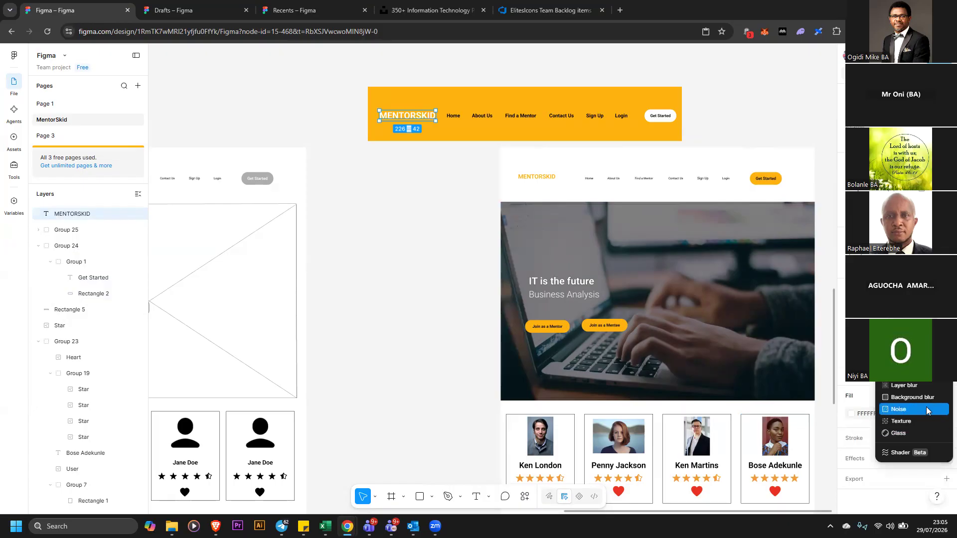
{"action": "left_click", "coordinate": [924, 382]}
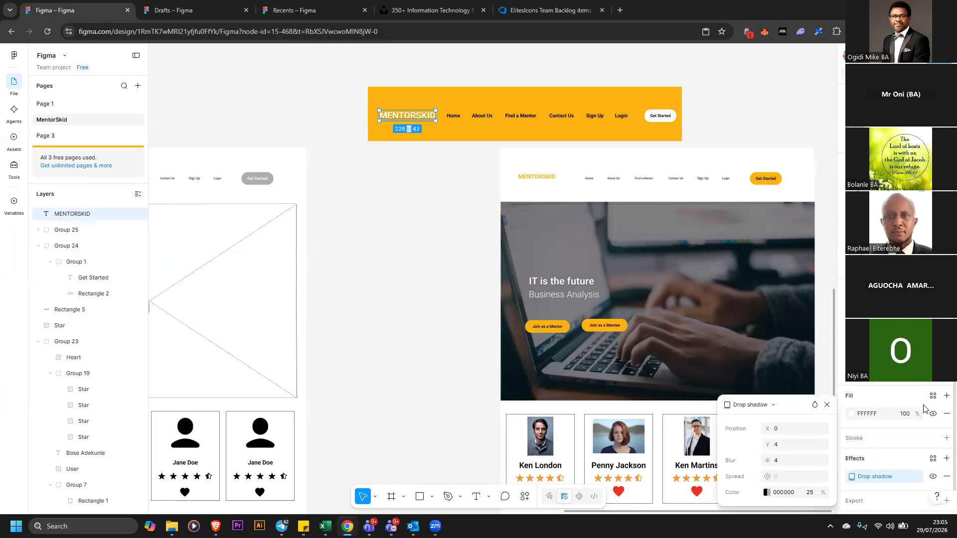
{"action": "left_click", "coordinate": [945, 477]}
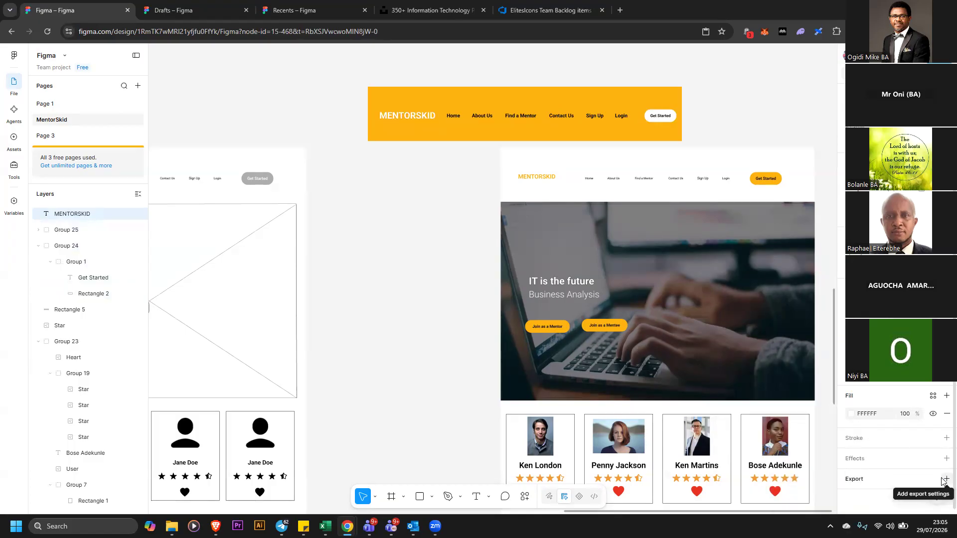
{"action": "left_click", "coordinate": [946, 459]}
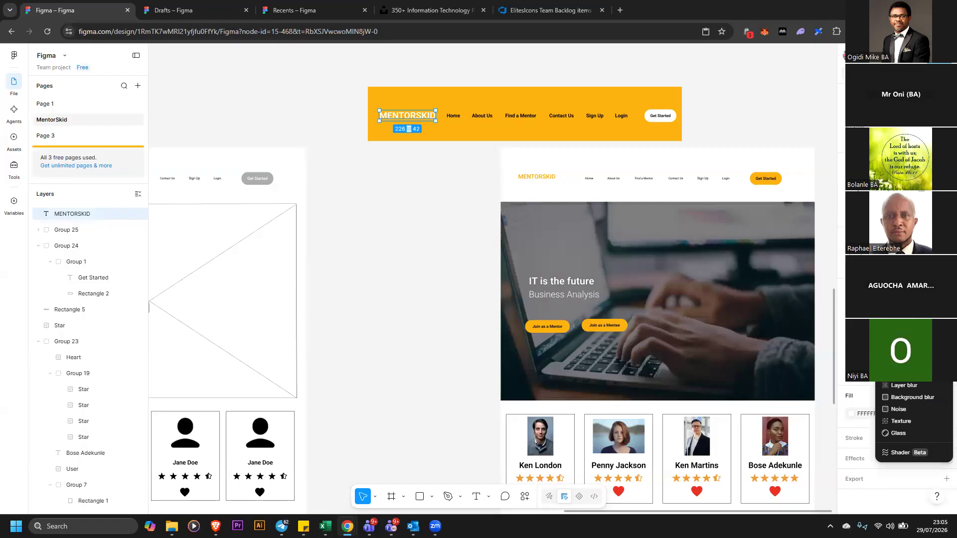
{"action": "left_click", "coordinate": [922, 374]}
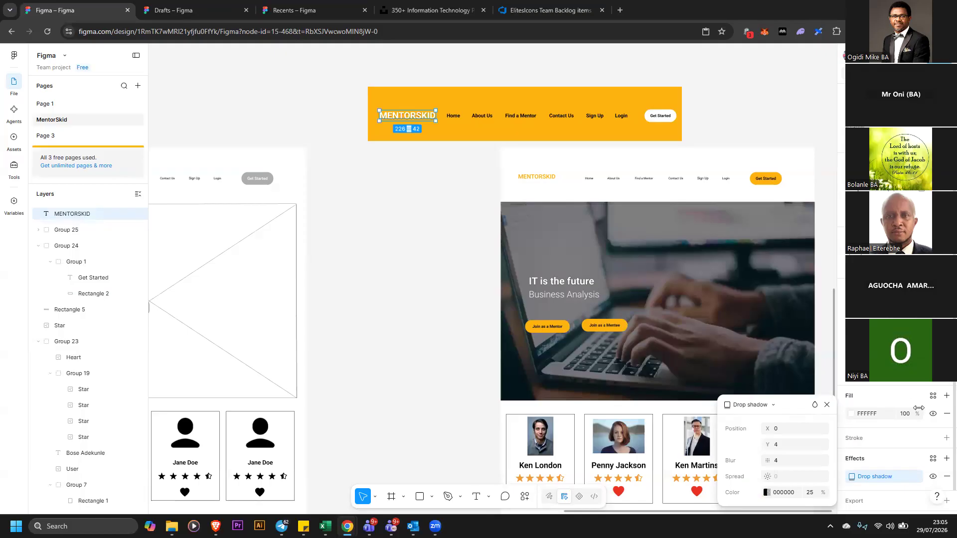
{"action": "left_click", "coordinate": [944, 481]}
{"action": "left_click", "coordinate": [945, 478]}
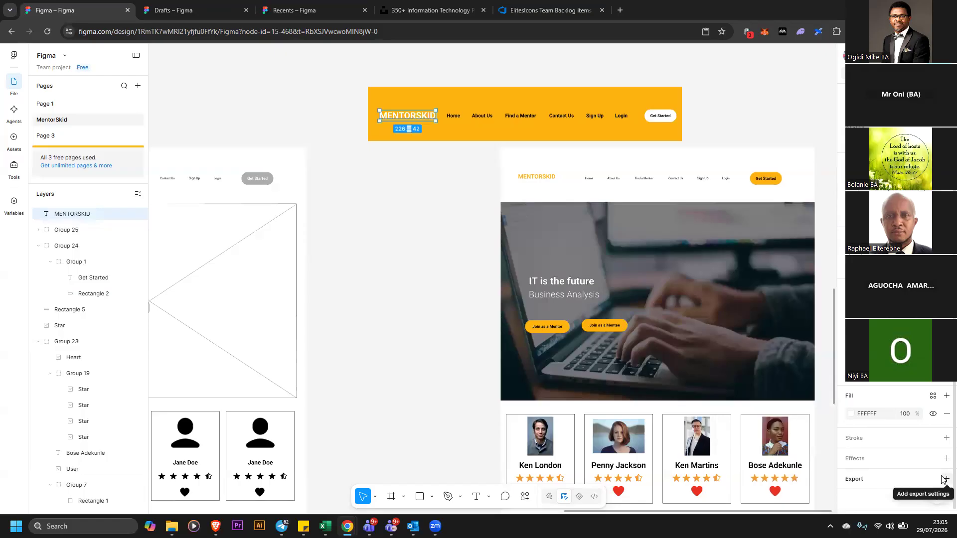
{"action": "left_click", "coordinate": [946, 458]}
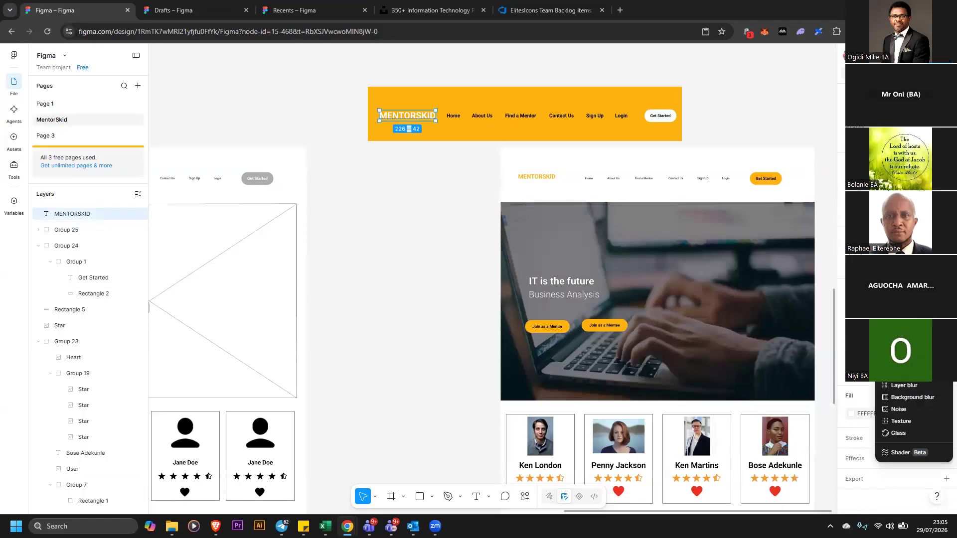
{"action": "left_click", "coordinate": [906, 373]}
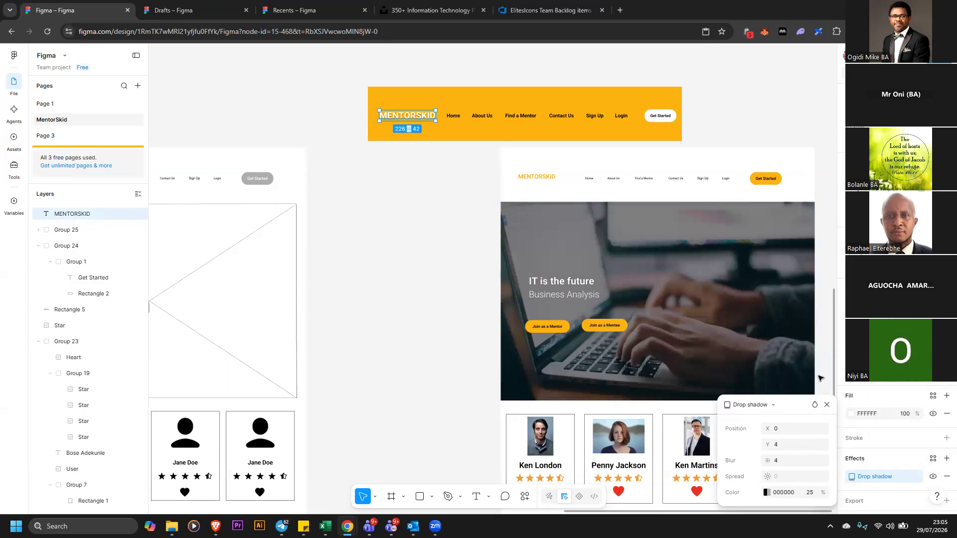
Reduce the MENTORSKID logo text's font size slightly and nudge it into place
{"action": "left_click", "coordinate": [916, 323]}
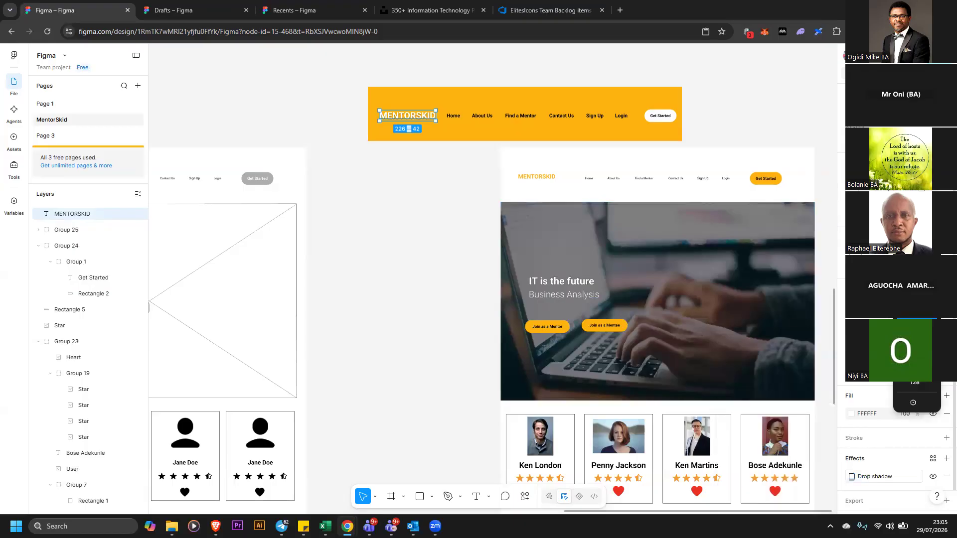
{"action": "left_click", "coordinate": [917, 311]}
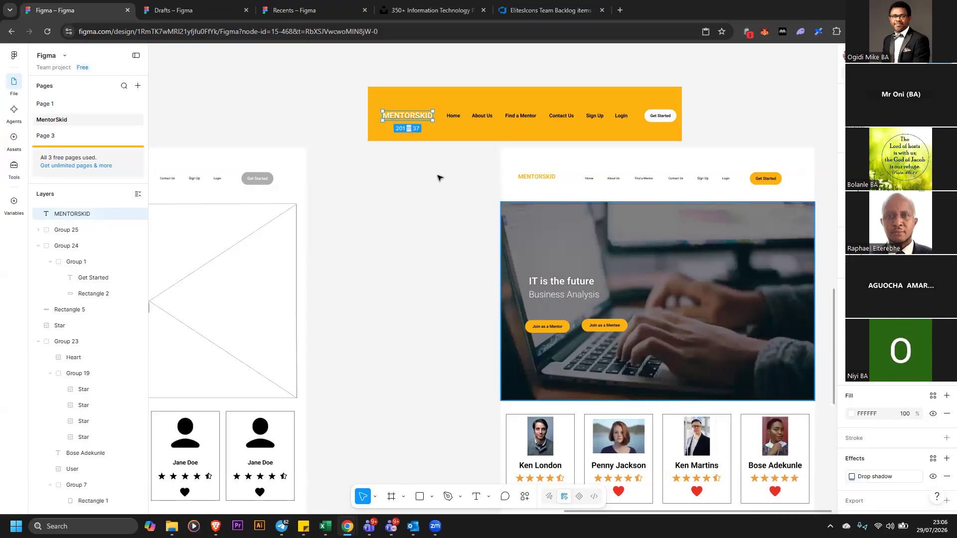
{"action": "left_click_drag", "start_coordinate": [408, 118], "coordinate": [408, 117]}
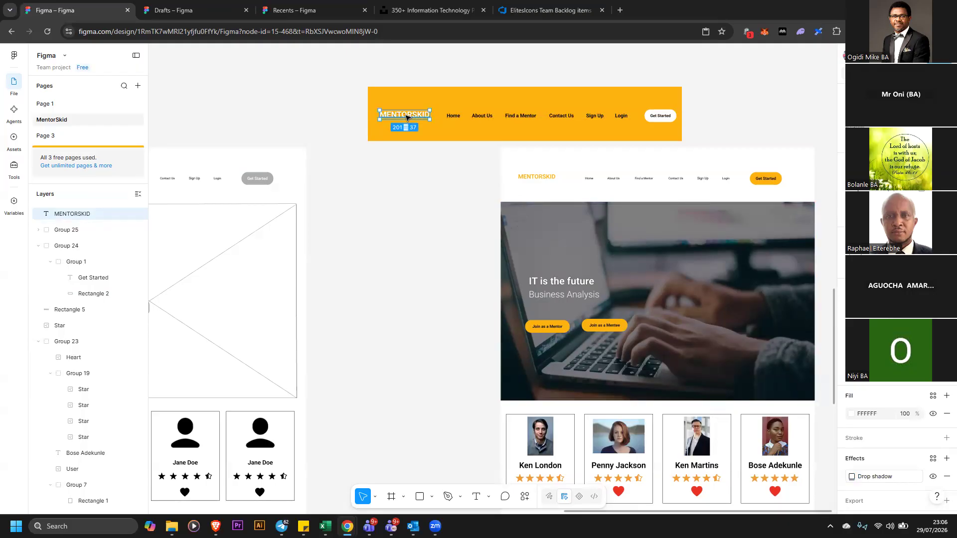
{"action": "left_click", "coordinate": [408, 197]}
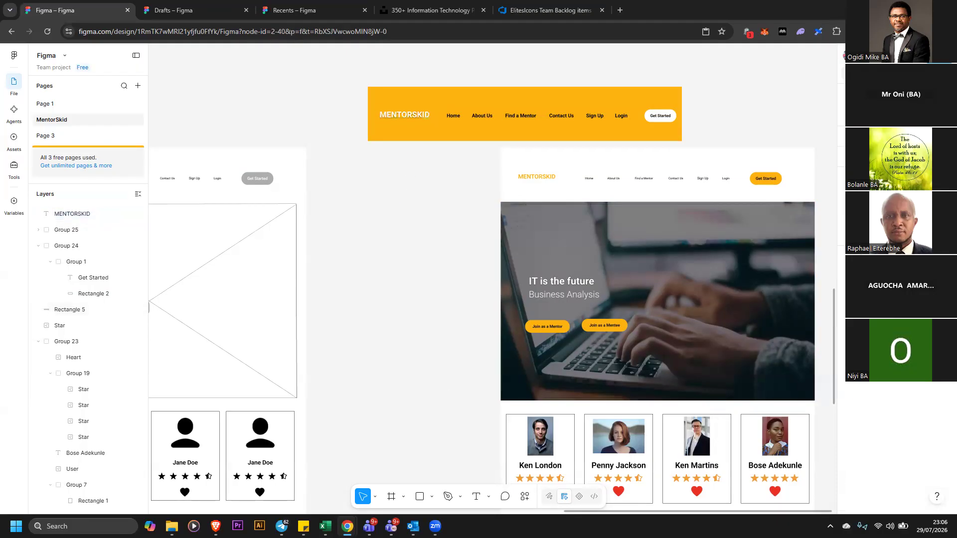
Create a text letter M on the canvas, set its font to Ribeye Marrow and its size to 64
{"action": "key", "text": "t"}
{"action": "left_click", "coordinate": [390, 348]}
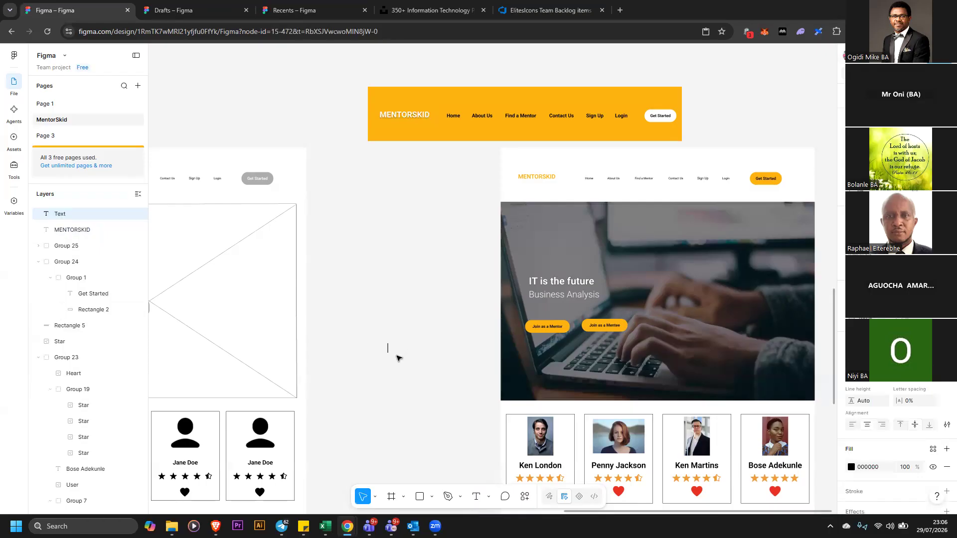
{"action": "type", "text": "M"}
{"action": "left_click", "coordinate": [877, 359]}
{"action": "scroll", "coordinate": [763, 363], "scroll_direction": "down", "scroll_amount": 1}
{"action": "scroll", "coordinate": [794, 373], "scroll_direction": "up", "scroll_amount": 1}
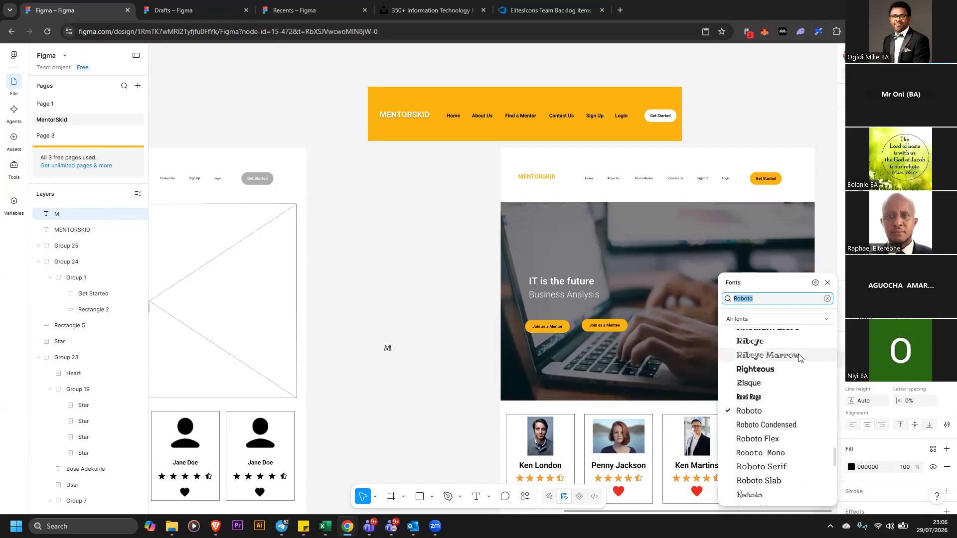
{"action": "left_click", "coordinate": [799, 356]}
{"action": "left_click", "coordinate": [408, 364]}
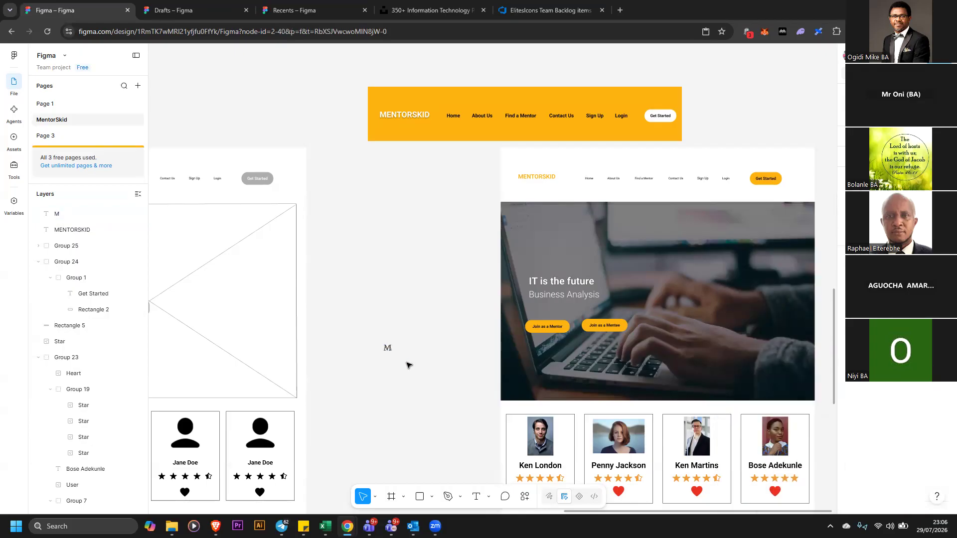
{"action": "left_click", "coordinate": [387, 348]}
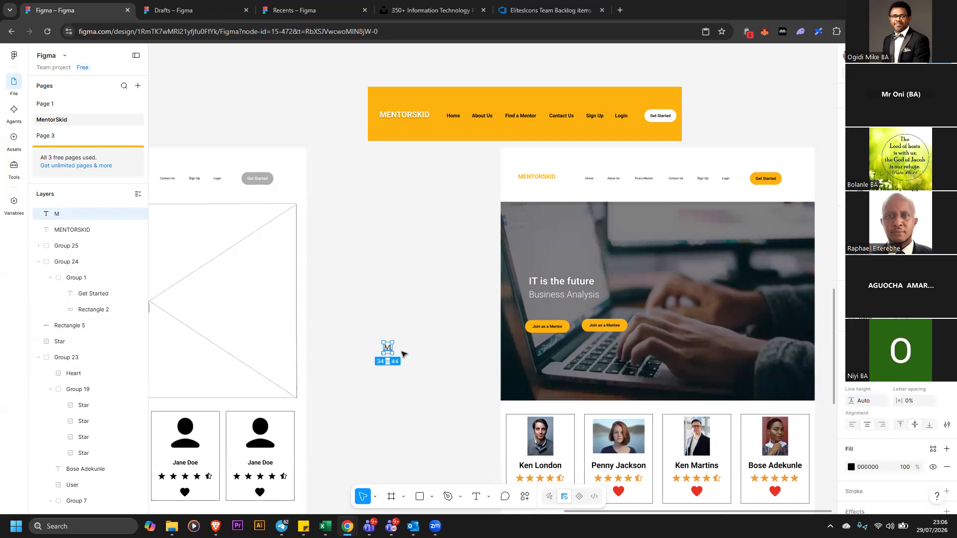
{"action": "left_click", "coordinate": [932, 376]}
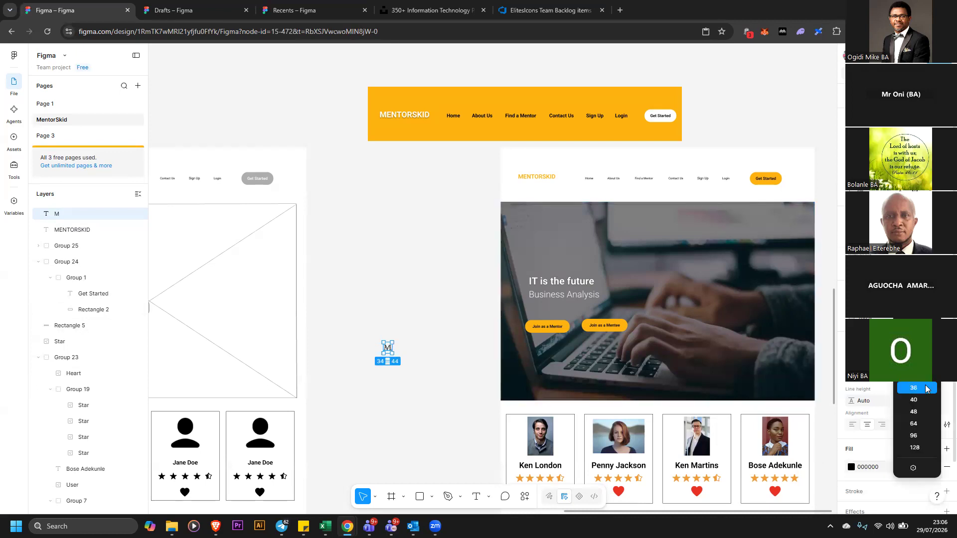
{"action": "left_click", "coordinate": [920, 425]}
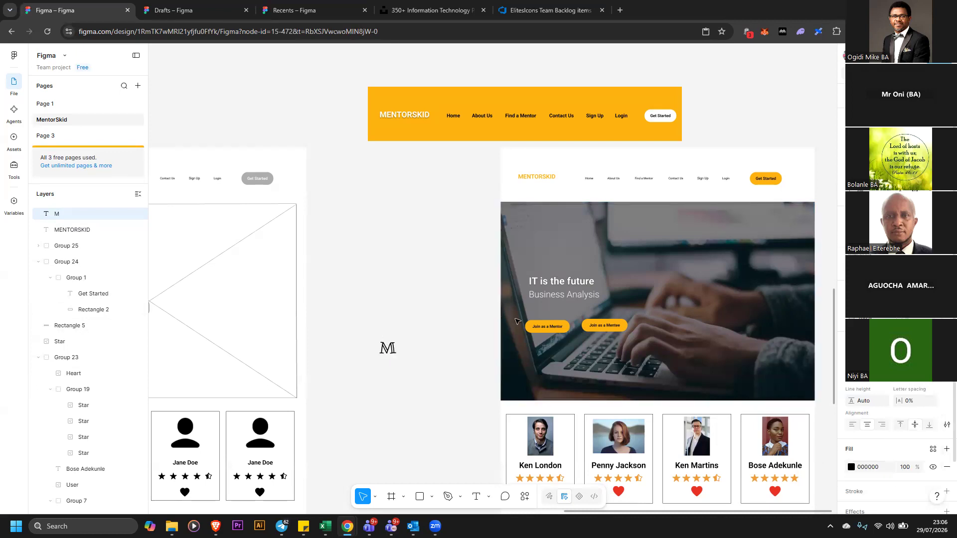
Move the M above the MENTORSKID text in the yellow banner and change its fill to white
{"action": "left_click", "coordinate": [453, 271]}
{"action": "left_click_drag", "start_coordinate": [387, 349], "coordinate": [409, 106]}
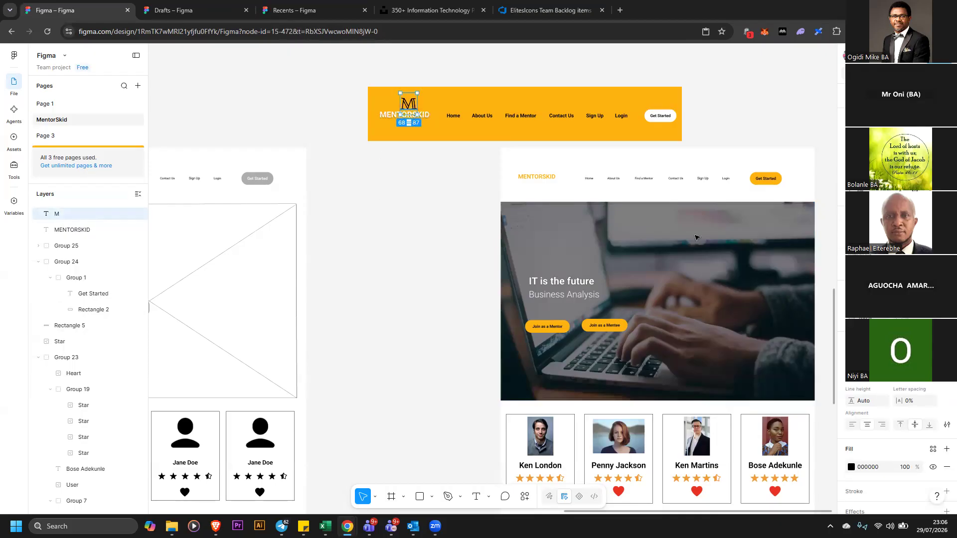
{"action": "right_click", "coordinate": [850, 385]}
{"action": "left_click", "coordinate": [853, 468]}
{"action": "left_click", "coordinate": [853, 468]}
{"action": "left_click_drag", "start_coordinate": [778, 368], "coordinate": [589, 227]}
{"action": "left_click", "coordinate": [465, 214]}
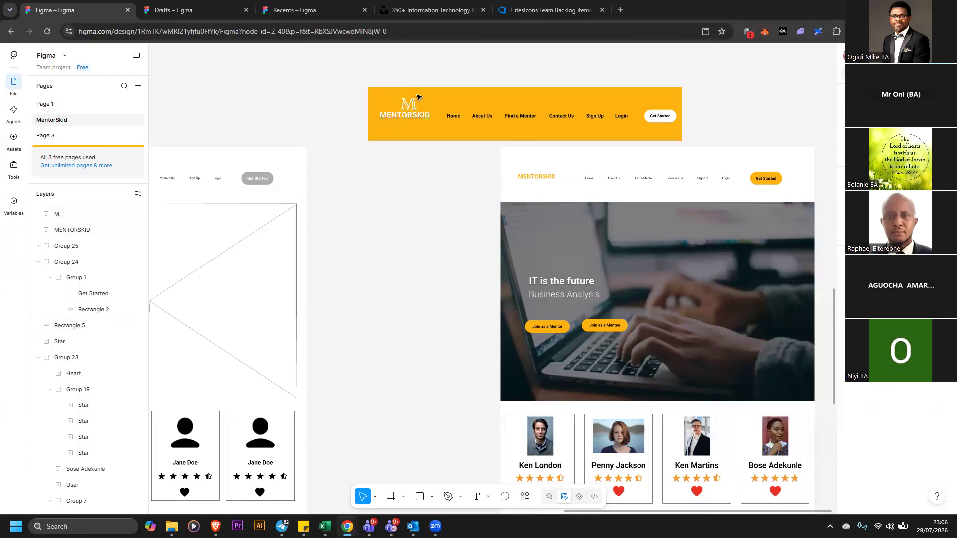
Group all the yellow banner elements and move the group onto the styled copy's header
{"action": "left_click_drag", "start_coordinate": [327, 73], "coordinate": [683, 141]}
{"action": "right_click", "coordinate": [643, 121]}
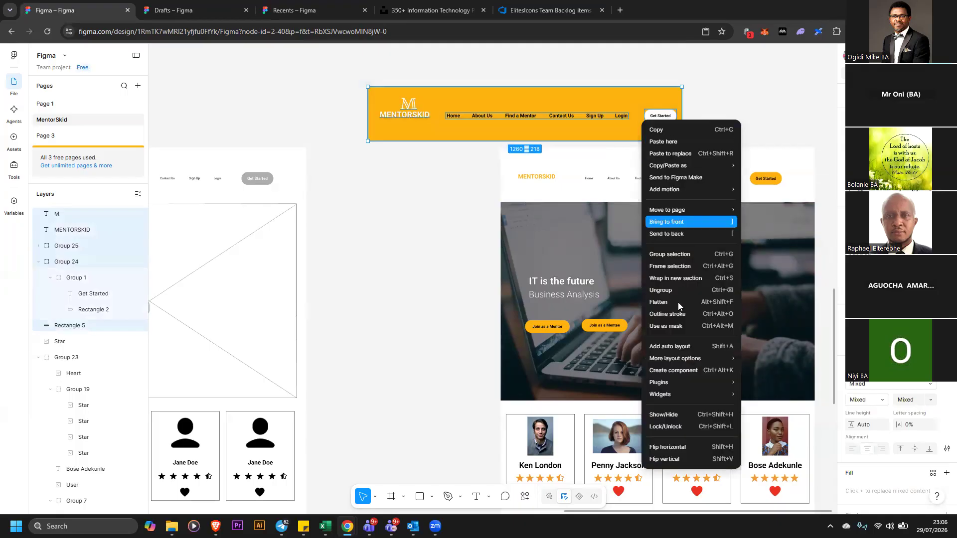
{"action": "left_click", "coordinate": [680, 258]}
{"action": "left_click_drag", "start_coordinate": [666, 116], "coordinate": [766, 170]}
{"action": "left_click", "coordinate": [458, 233]}
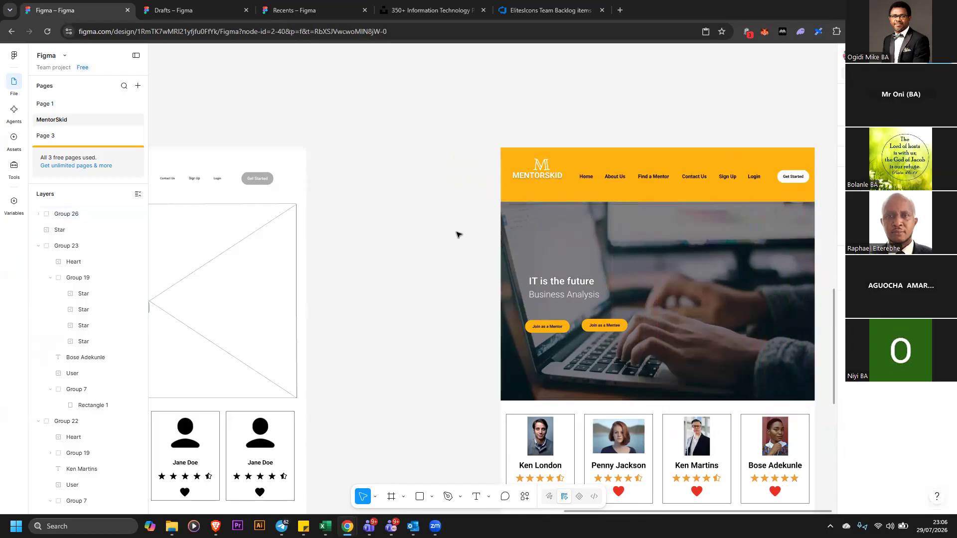
{"action": "left_click_drag", "start_coordinate": [669, 174], "coordinate": [683, 127]}
{"action": "scroll", "coordinate": [481, 296], "scroll_direction": "down", "scroll_amount": 5}
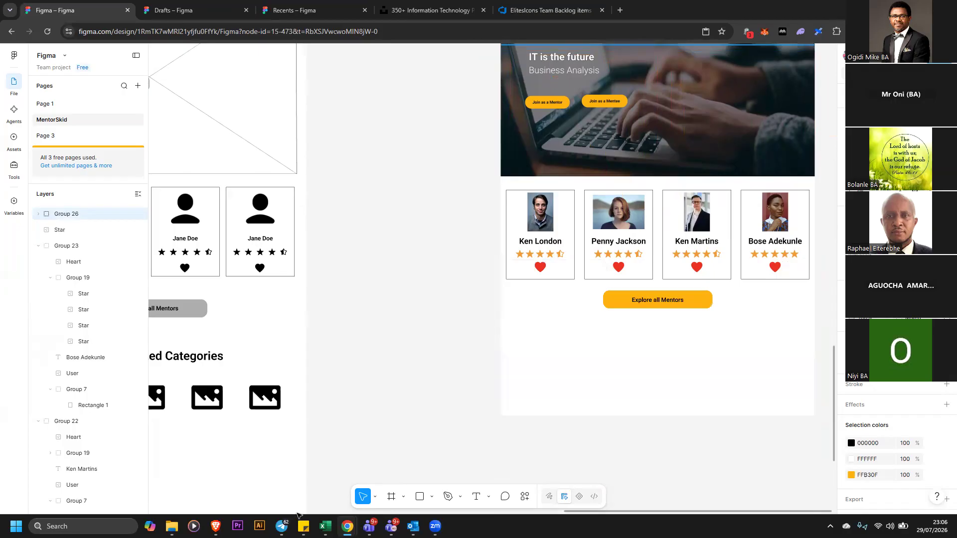
{"action": "left_click_drag", "start_coordinate": [618, 513], "coordinate": [467, 512]}
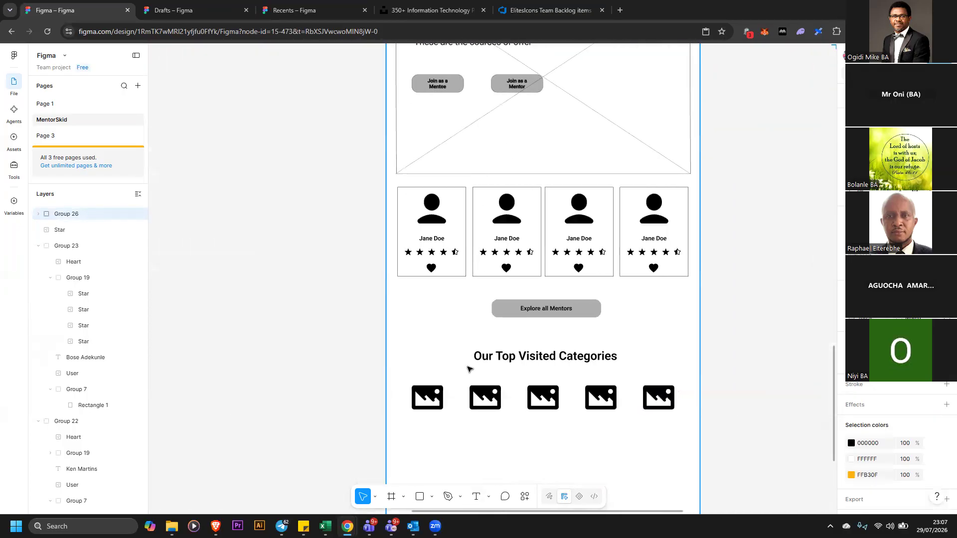
{"action": "left_click_drag", "start_coordinate": [834, 394], "coordinate": [823, 267]}
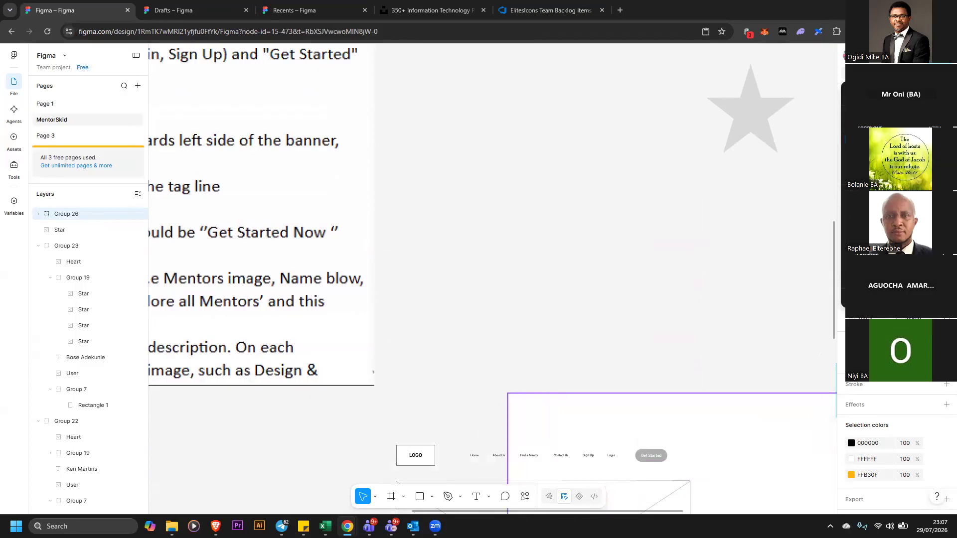
{"action": "key", "text": "shift+1"}
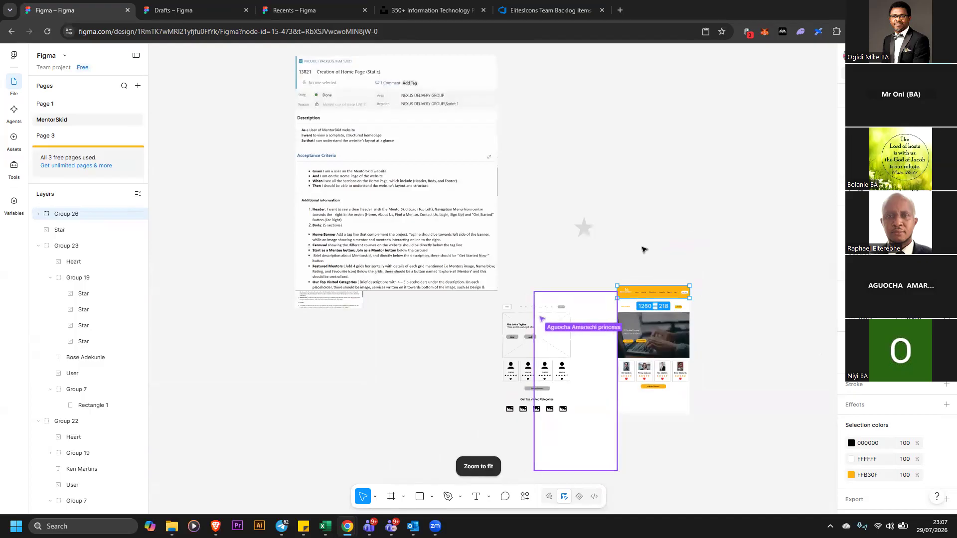
{"action": "left_click", "coordinate": [714, 283]}
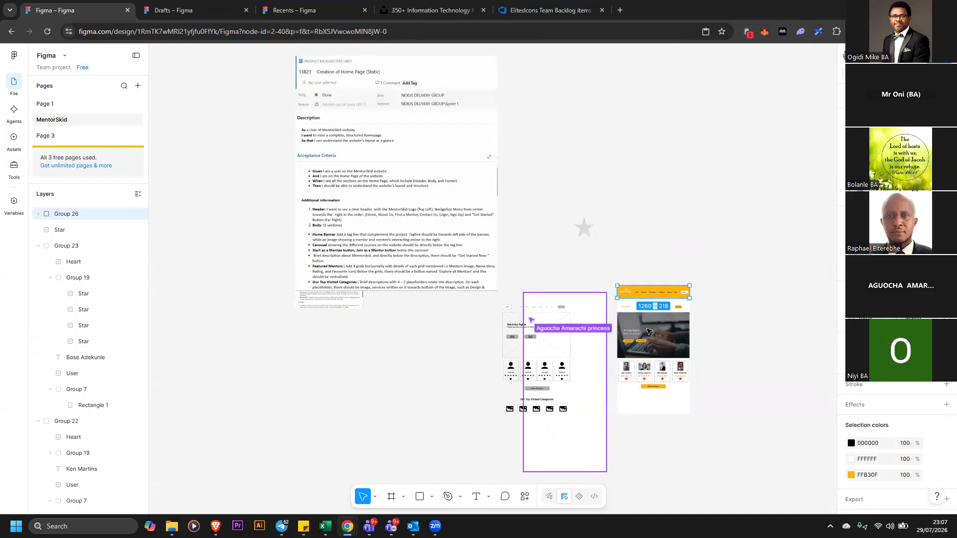
{"action": "left_click_drag", "start_coordinate": [693, 253], "coordinate": [638, 451]}
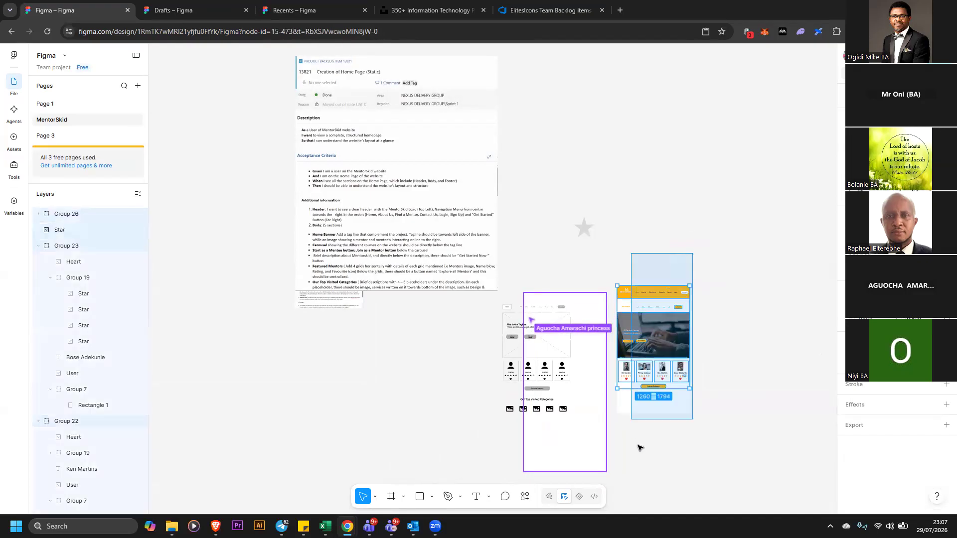
{"action": "left_click_drag", "start_coordinate": [677, 297], "coordinate": [694, 177]}
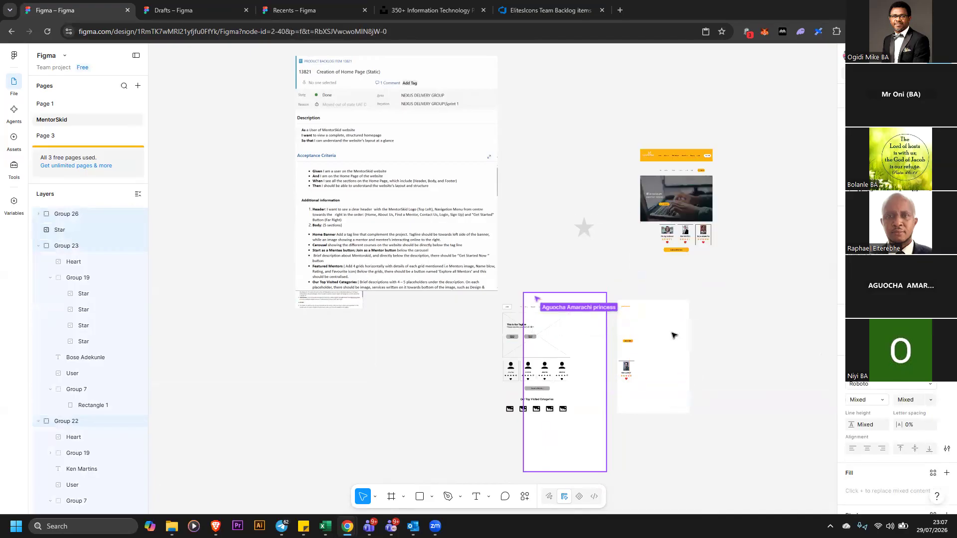
{"action": "key", "text": "ctrl+z"}
Select all elements of the styled home page copy and group them
{"action": "left_click_drag", "start_coordinate": [719, 420], "coordinate": [614, 268]}
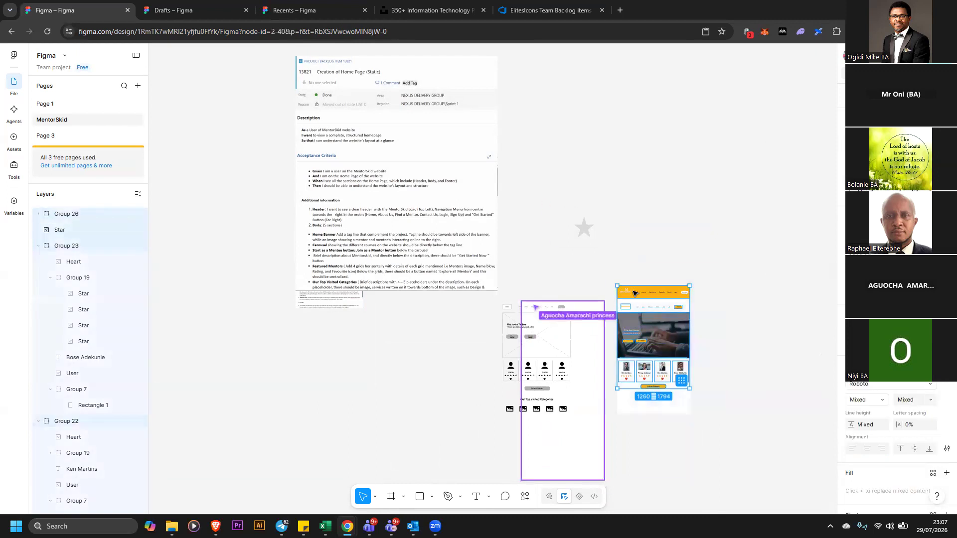
{"action": "right_click", "coordinate": [637, 307]}
{"action": "left_click", "coordinate": [673, 266]}
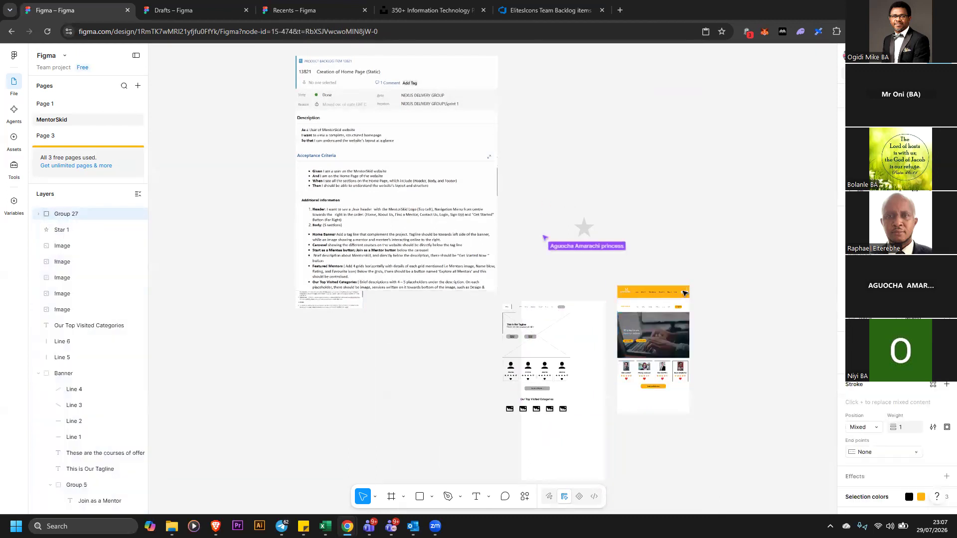
Unlock the background rectangle of the styled home page copy
{"action": "left_click_drag", "start_coordinate": [685, 293], "coordinate": [715, 207]}
{"action": "key", "text": "ctrl+z"}
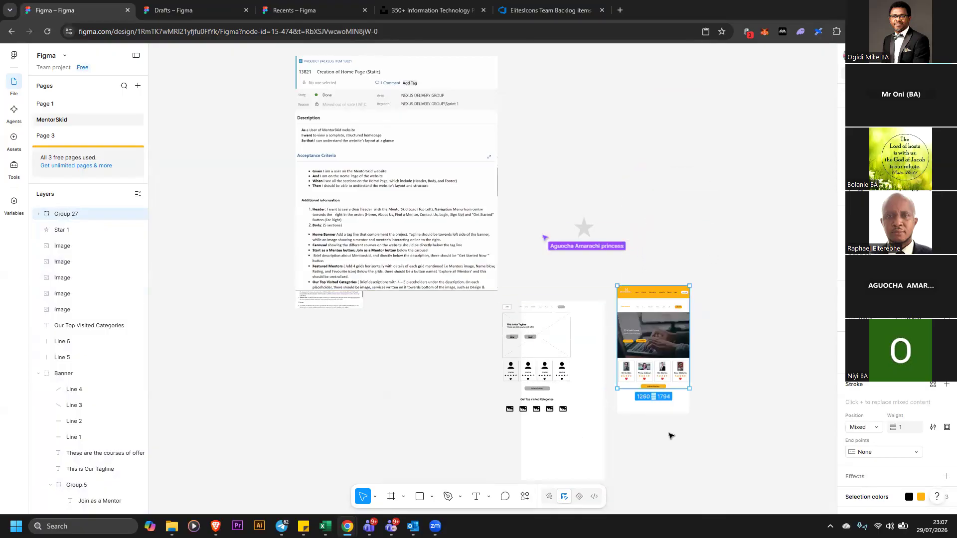
{"action": "left_click", "coordinate": [674, 415]}
{"action": "right_click", "coordinate": [676, 414]}
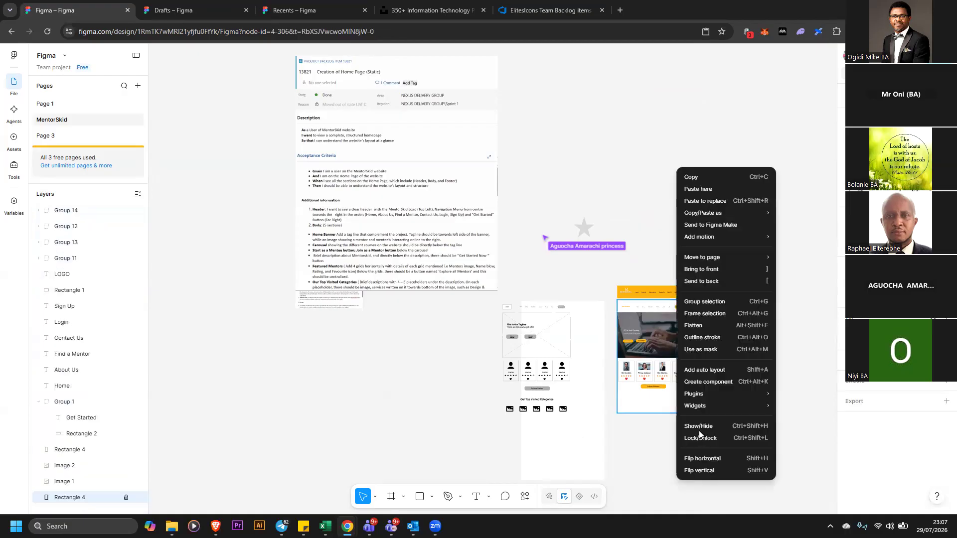
{"action": "left_click", "coordinate": [709, 444]}
Group the whole styled page together with its background and move the group up and to the right
{"action": "left_click_drag", "start_coordinate": [714, 452], "coordinate": [620, 282]}
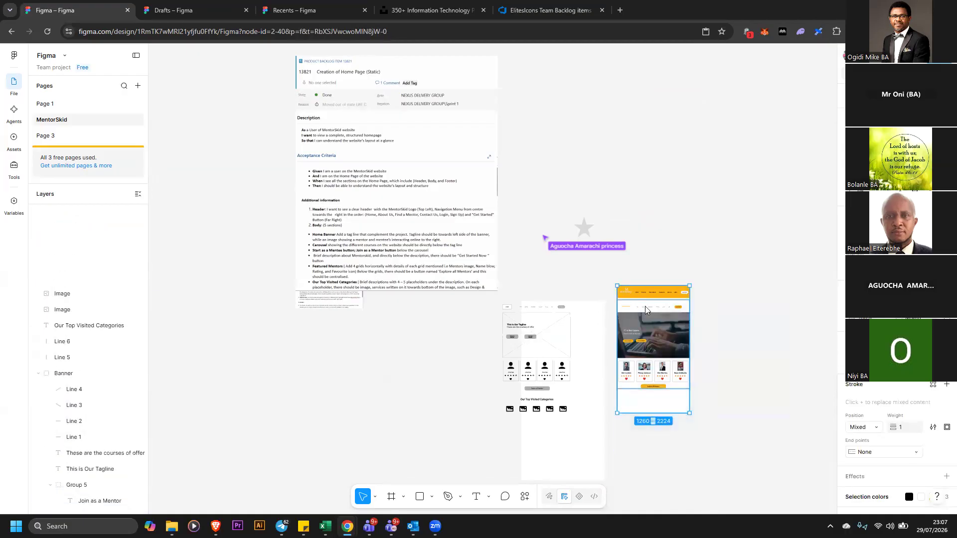
{"action": "right_click", "coordinate": [631, 303]}
{"action": "left_click", "coordinate": [658, 268]}
{"action": "left_click_drag", "start_coordinate": [654, 351], "coordinate": [670, 145]}
{"action": "left_click", "coordinate": [676, 270]}
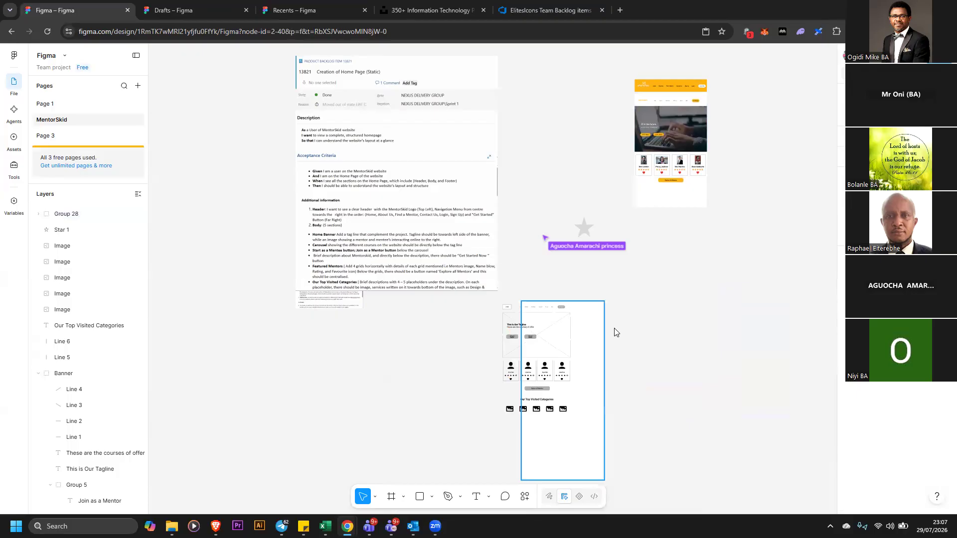
Move the enlarged backlog item screenshot image upward on the canvas
{"action": "left_click", "coordinate": [355, 301]}
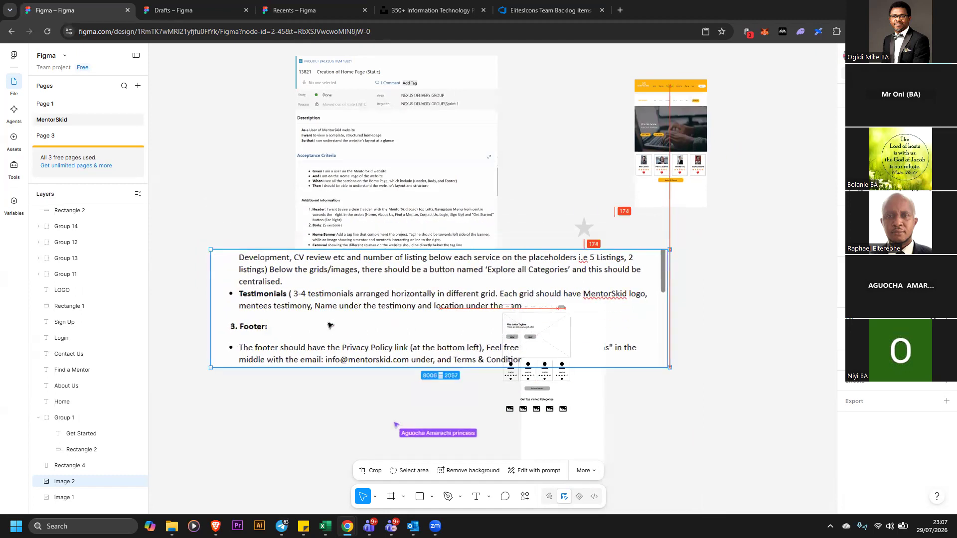
{"action": "left_click_drag", "start_coordinate": [327, 323], "coordinate": [305, 253]}
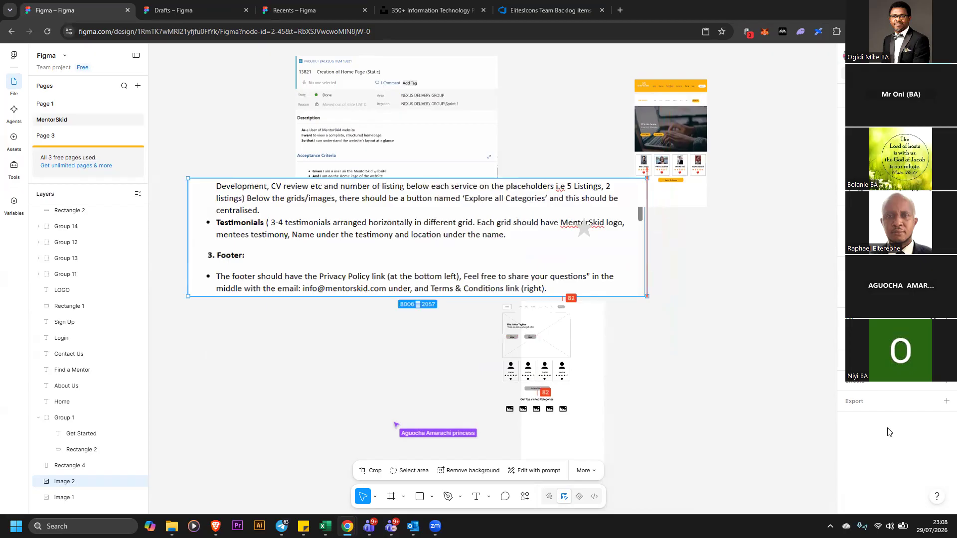
{"action": "left_click", "coordinate": [695, 203]}
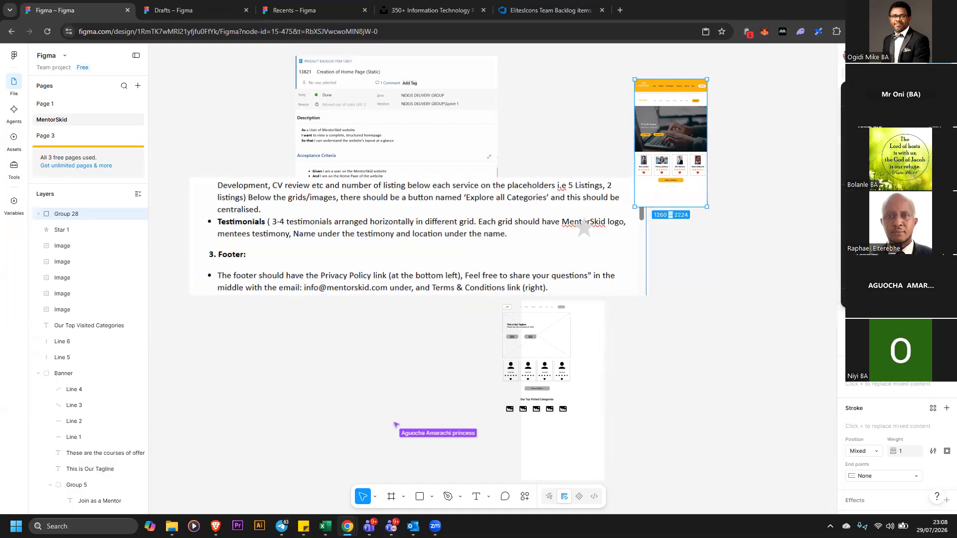
Shrink the backlog acceptance-criteria screenshot images by resizing them from their corners
{"action": "scroll", "coordinate": [506, 280], "scroll_direction": "up", "scroll_amount": 5}
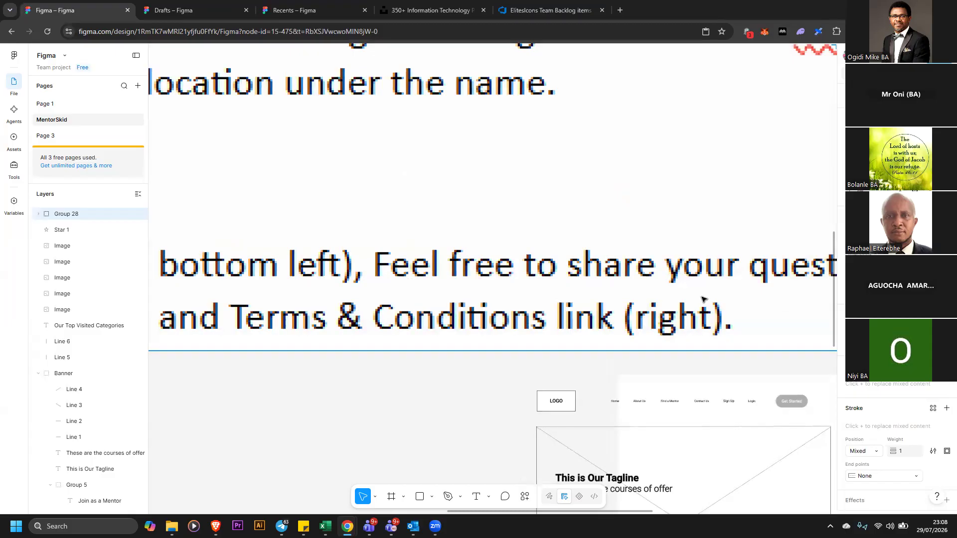
{"action": "left_click", "coordinate": [561, 305]}
{"action": "left_click_drag", "start_coordinate": [613, 261], "coordinate": [164, 220]}
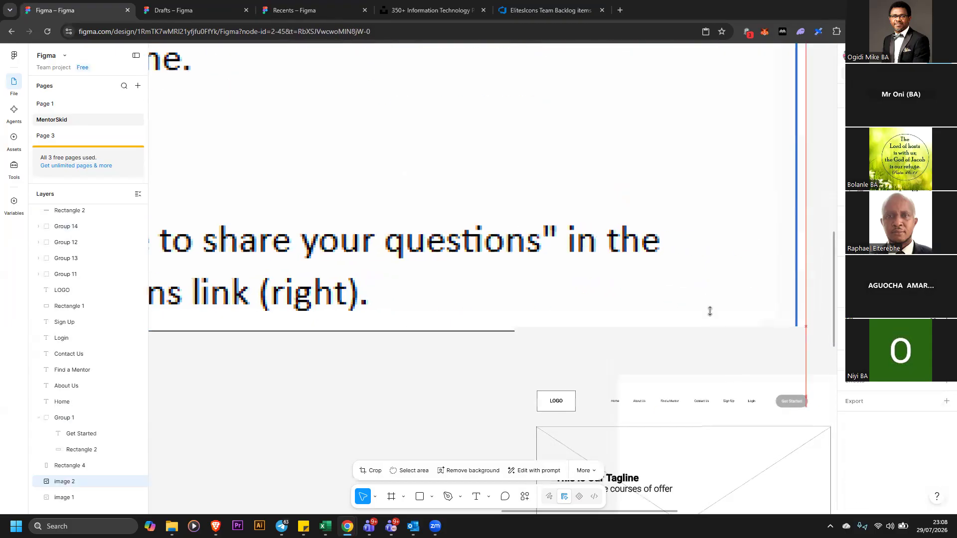
{"action": "left_click_drag", "start_coordinate": [722, 309], "coordinate": [432, 169]}
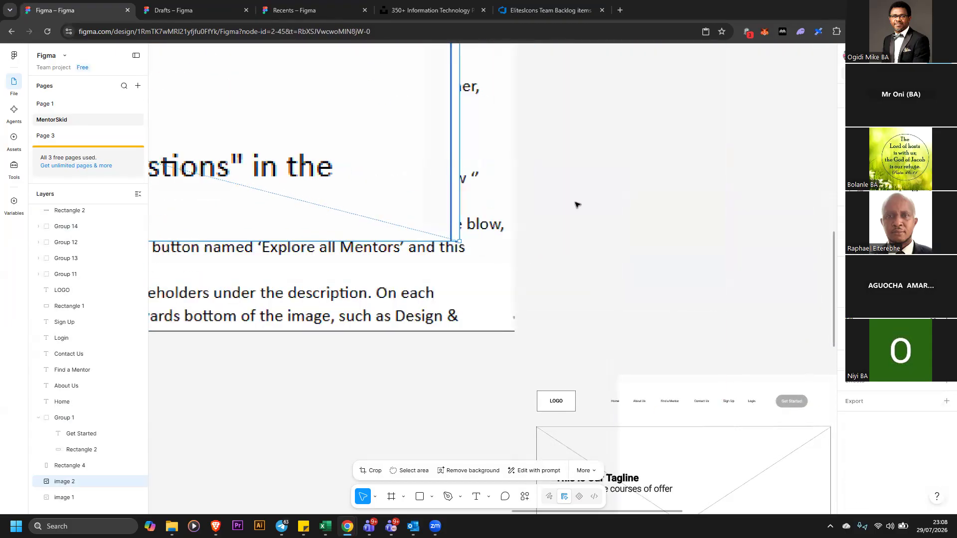
{"action": "left_click", "coordinate": [506, 318]}
{"action": "left_click_drag", "start_coordinate": [469, 284], "coordinate": [466, 275]}
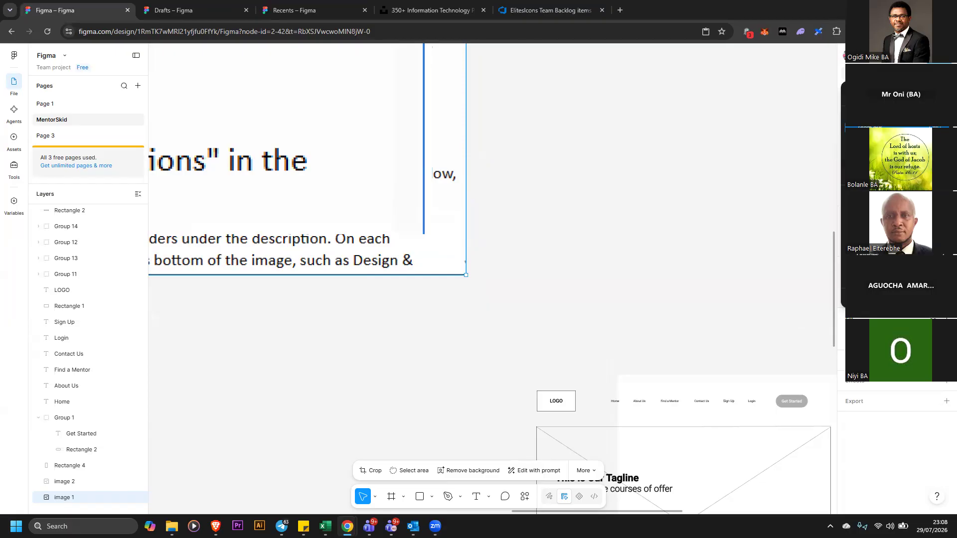
Move the resized backlog screenshot image to sit above the grey wireframe
{"action": "scroll", "coordinate": [493, 278], "scroll_direction": "down", "scroll_amount": 3}
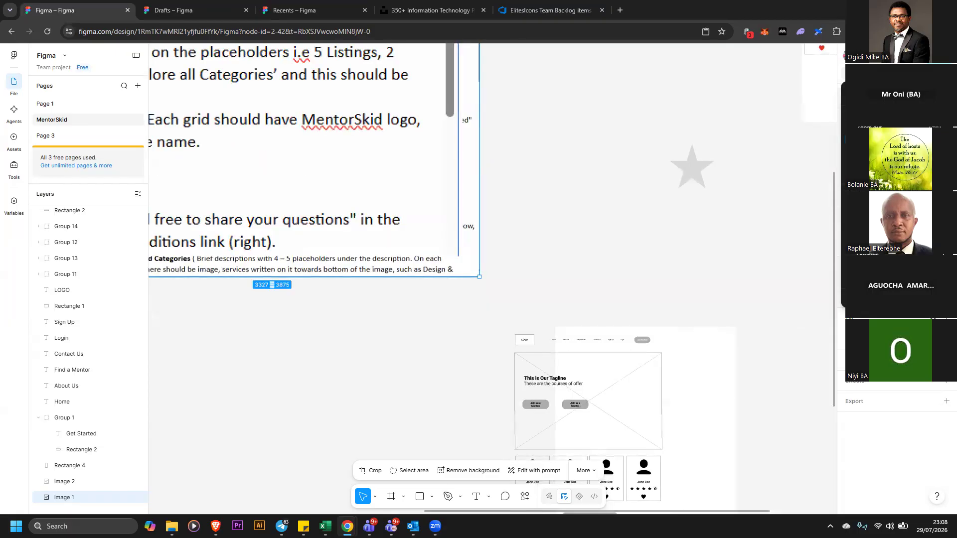
{"action": "left_click", "coordinate": [872, 126]}
{"action": "scroll", "coordinate": [598, 259], "scroll_direction": "up", "scroll_amount": 1}
{"action": "left_click_drag", "start_coordinate": [485, 254], "coordinate": [412, 193]}
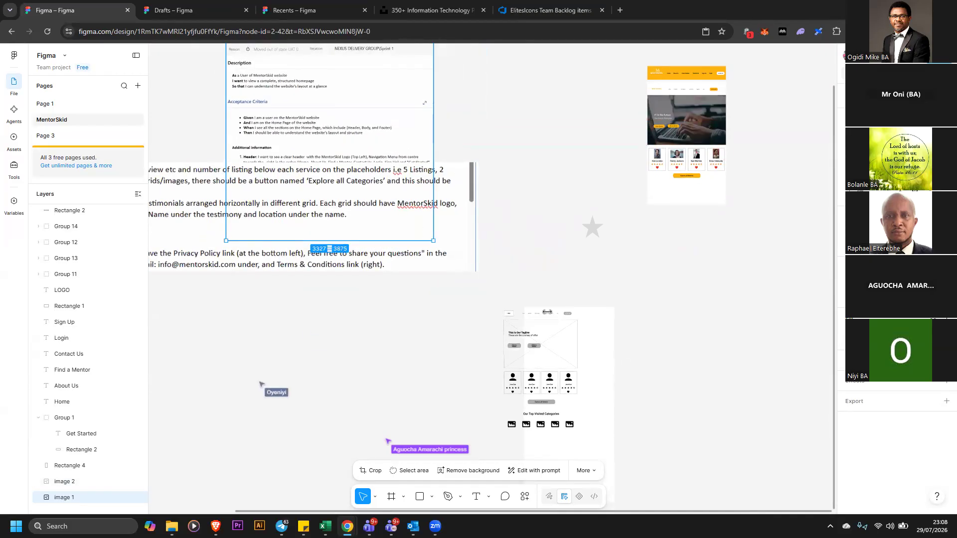
Examine the grey wireframe and the styled page copy, zooming and scrolling through both
{"action": "left_click_drag", "start_coordinate": [610, 333], "coordinate": [582, 327]}
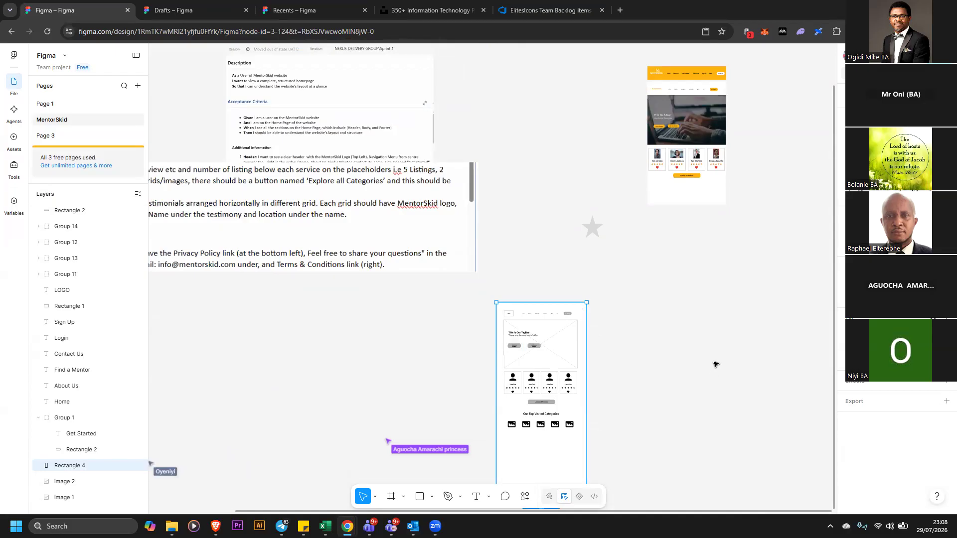
{"action": "scroll", "coordinate": [581, 327], "scroll_direction": "down", "scroll_amount": 1}
{"action": "scroll", "coordinate": [581, 327], "scroll_direction": "up", "scroll_amount": 1}
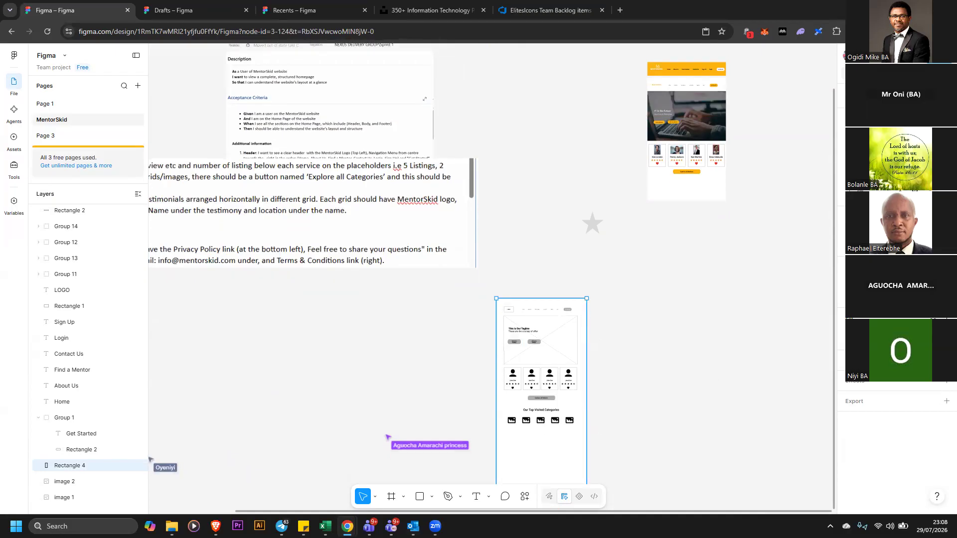
{"action": "key", "text": "ctrl+equal"}
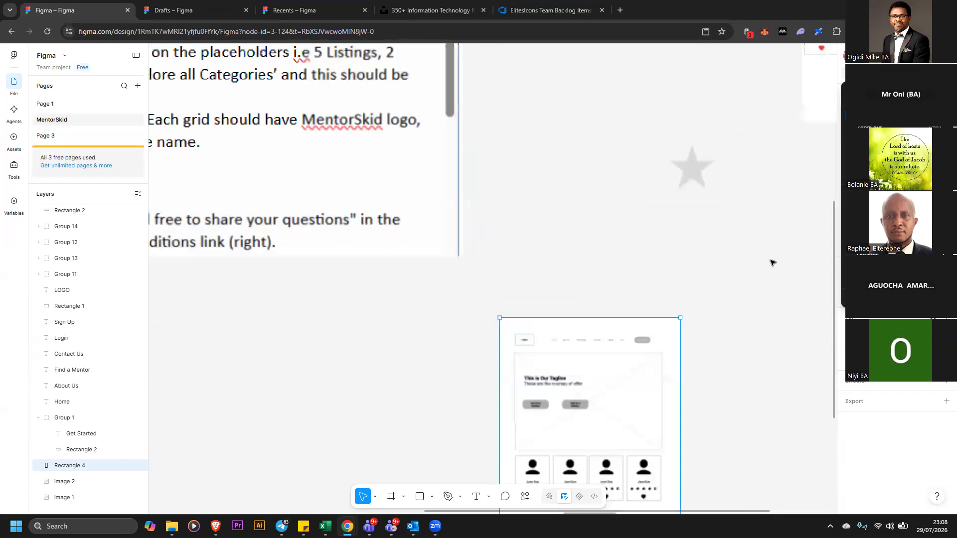
{"action": "scroll", "coordinate": [795, 254], "scroll_direction": "down", "scroll_amount": 3}
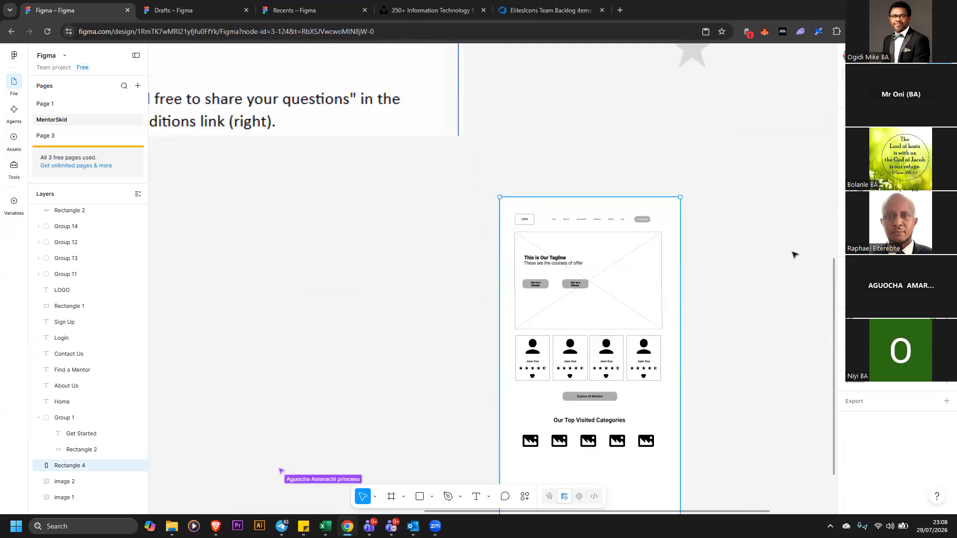
{"action": "scroll", "coordinate": [795, 251], "scroll_direction": "up", "scroll_amount": 4}
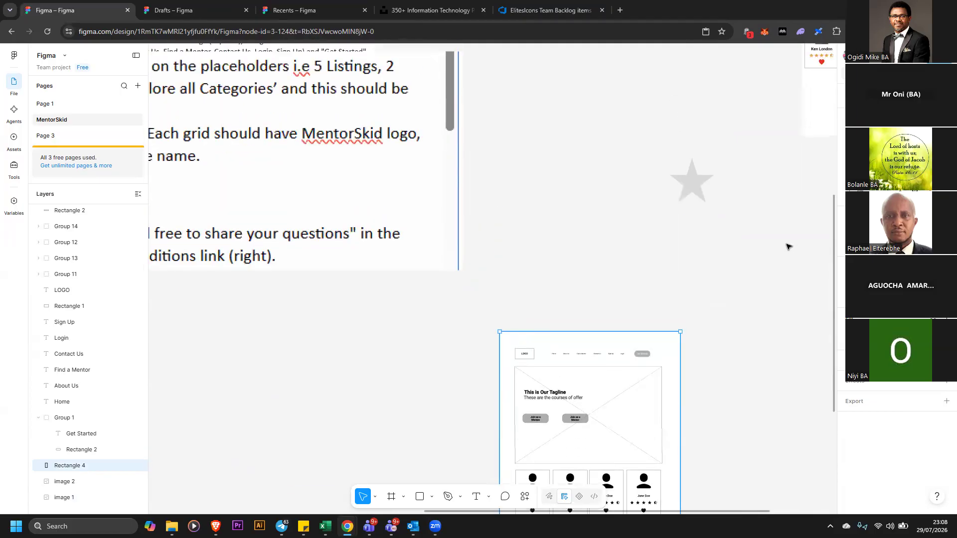
{"action": "scroll", "coordinate": [788, 247], "scroll_direction": "up", "scroll_amount": 1}
{"action": "scroll", "coordinate": [804, 271], "scroll_direction": "up", "scroll_amount": 4}
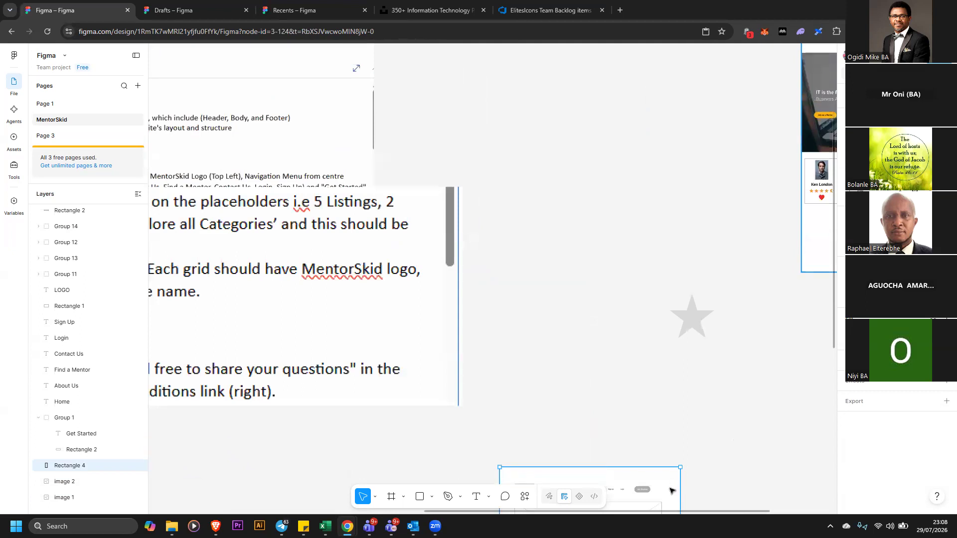
{"action": "left_click_drag", "start_coordinate": [671, 513], "coordinate": [778, 519]}
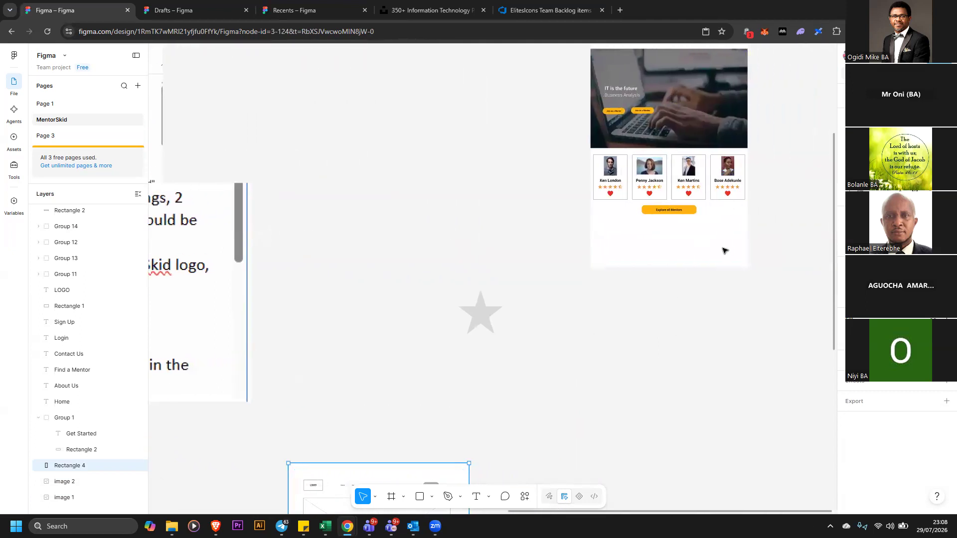
{"action": "scroll", "coordinate": [611, 300], "scroll_direction": "up", "scroll_amount": 2}
{"action": "scroll", "coordinate": [635, 218], "scroll_direction": "down", "scroll_amount": 1}
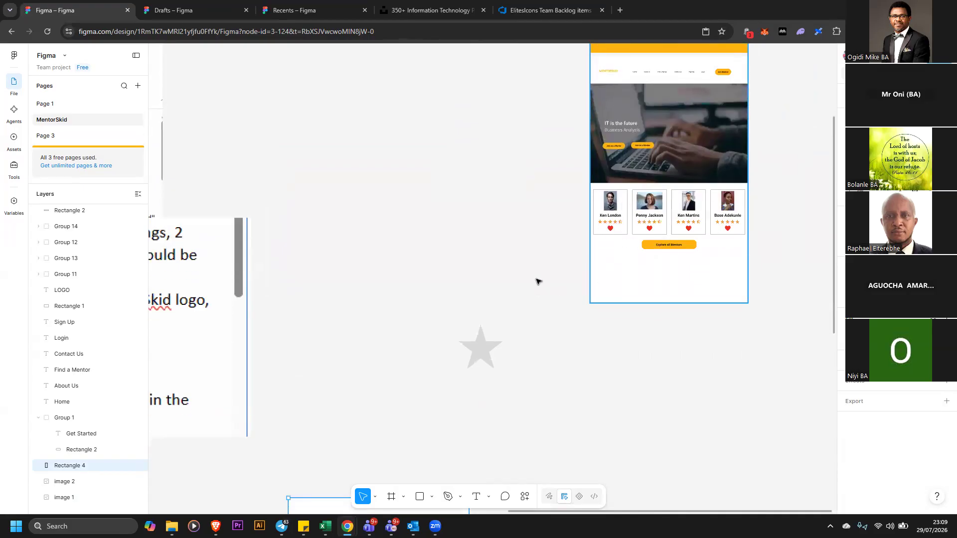
{"action": "scroll", "coordinate": [539, 278], "scroll_direction": "down", "scroll_amount": 5}
{"action": "scroll", "coordinate": [616, 333], "scroll_direction": "down", "scroll_amount": 4}
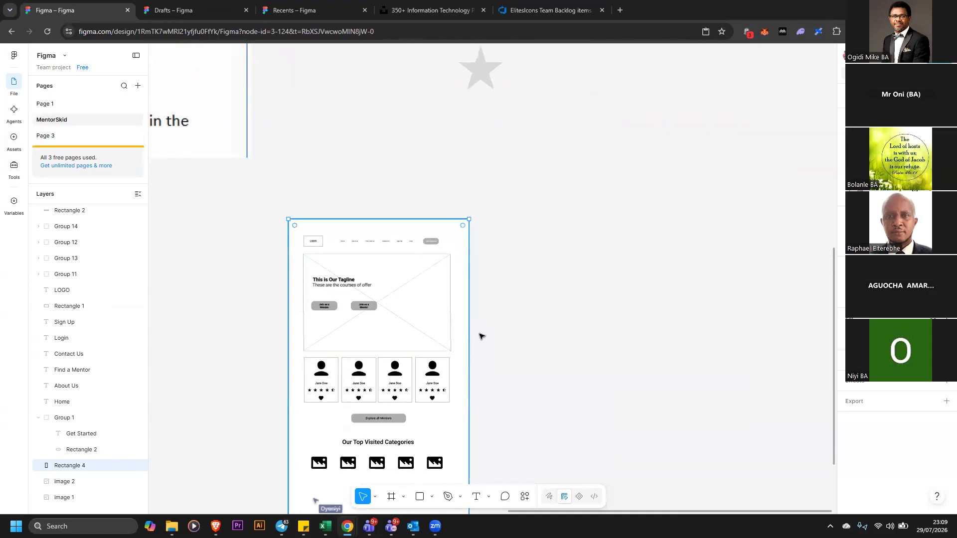
{"action": "scroll", "coordinate": [439, 399], "scroll_direction": "down", "scroll_amount": 2}
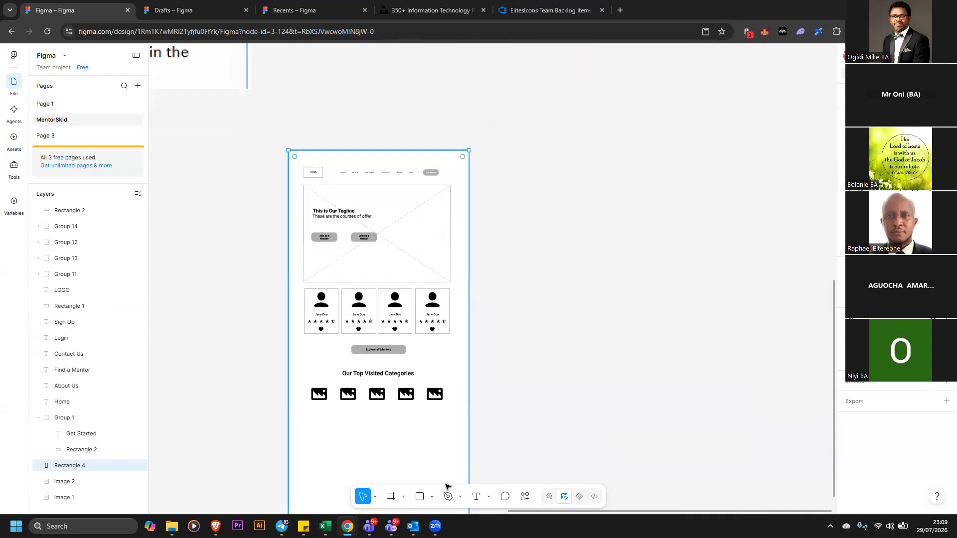
{"action": "scroll", "coordinate": [353, 402], "scroll_direction": "down", "scroll_amount": 1}
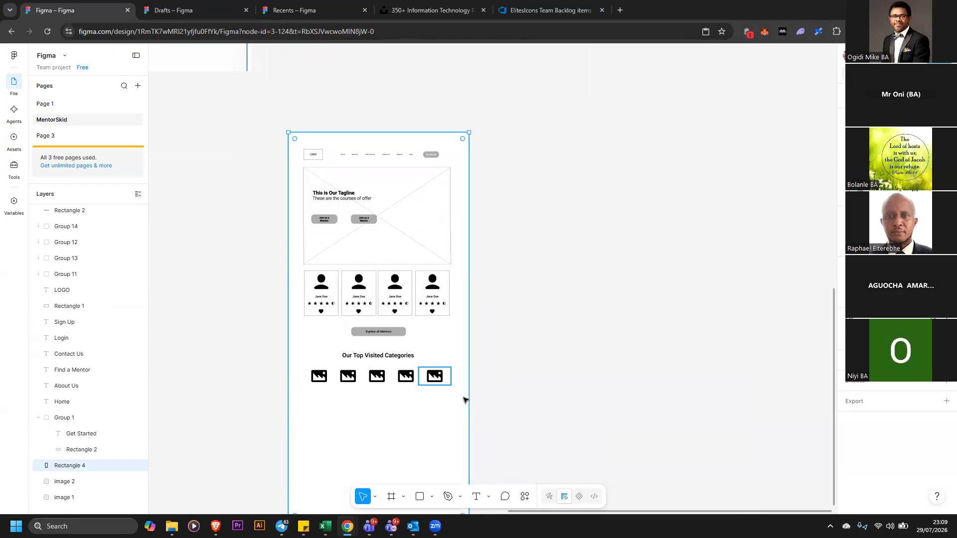
{"action": "scroll", "coordinate": [331, 368], "scroll_direction": "down", "scroll_amount": 1}
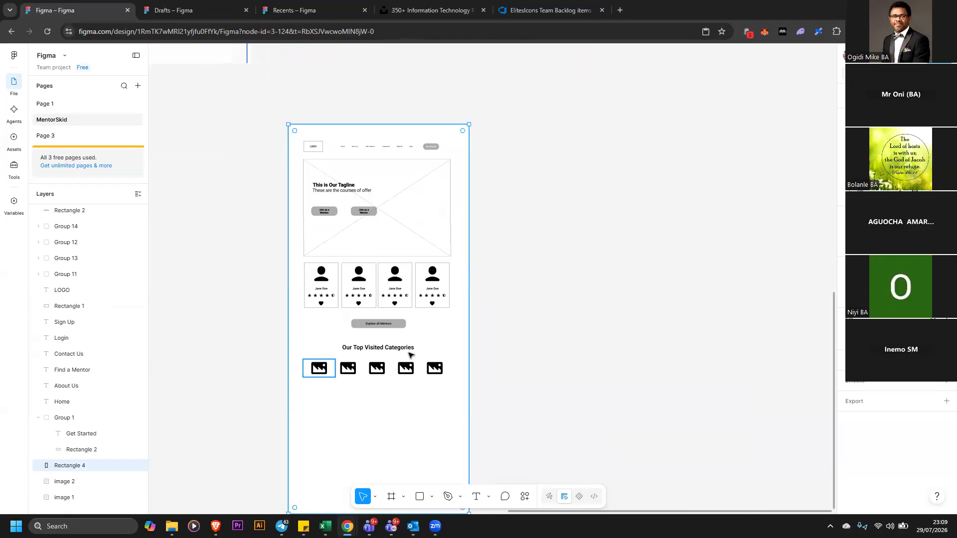
{"action": "scroll", "coordinate": [410, 355], "scroll_direction": "down", "scroll_amount": 1}
Lock the wireframe's background rectangle
{"action": "left_click_drag", "start_coordinate": [247, 320], "coordinate": [459, 352]}
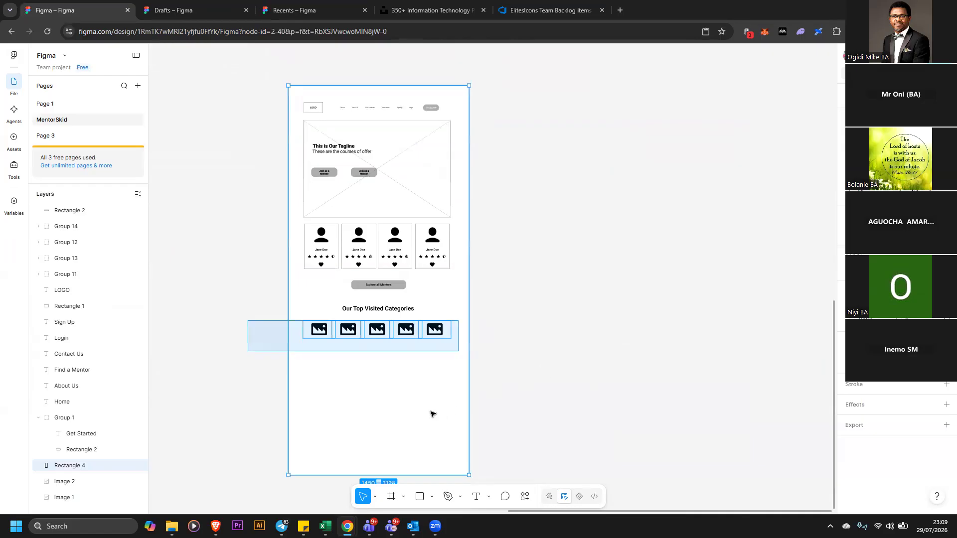
{"action": "right_click", "coordinate": [472, 420]}
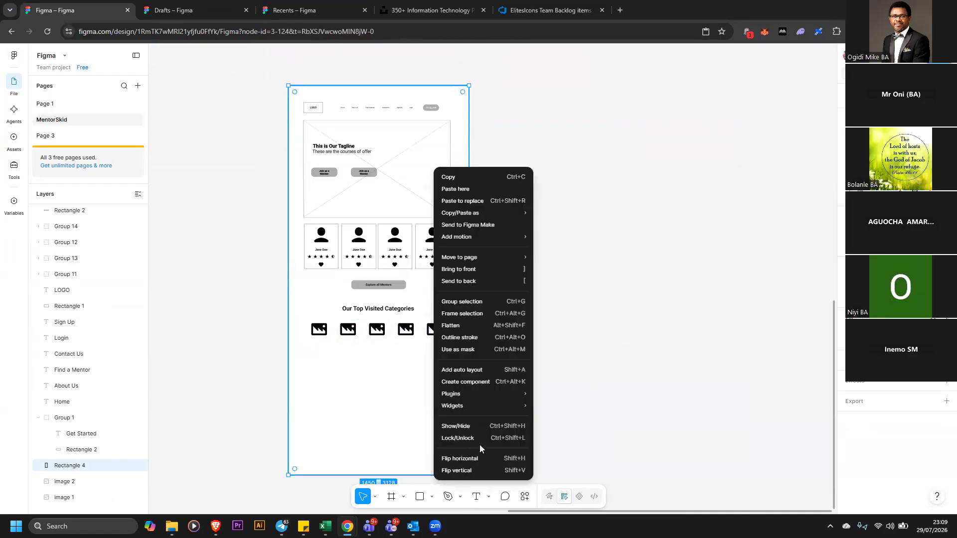
{"action": "left_click", "coordinate": [476, 438]}
Duplicate the row of category image icons below the original row
{"action": "left_click_drag", "start_coordinate": [244, 320], "coordinate": [408, 386]}
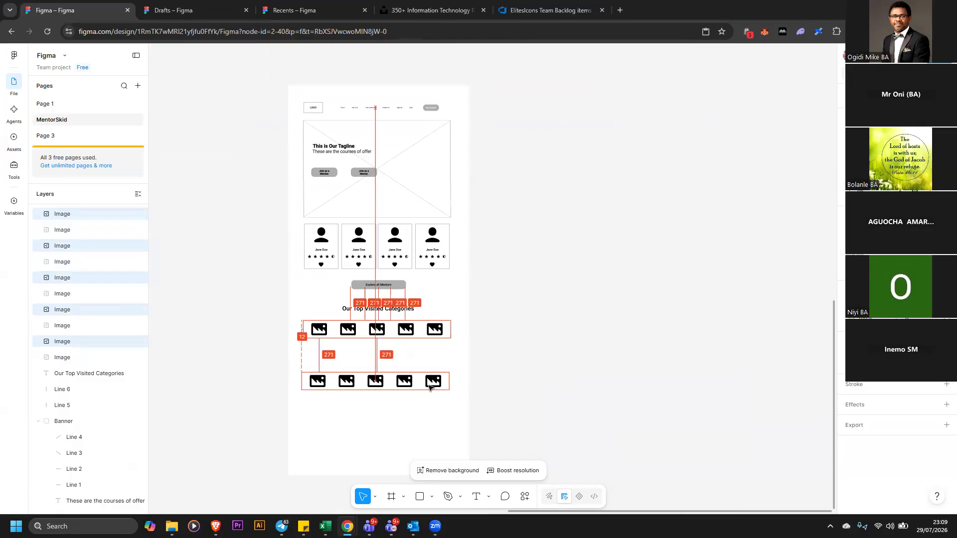
{"action": "left_click", "coordinate": [471, 385]}
Delete the last duplicated image icon and move the fourth one to the row's right end
{"action": "left_click", "coordinate": [445, 386]}
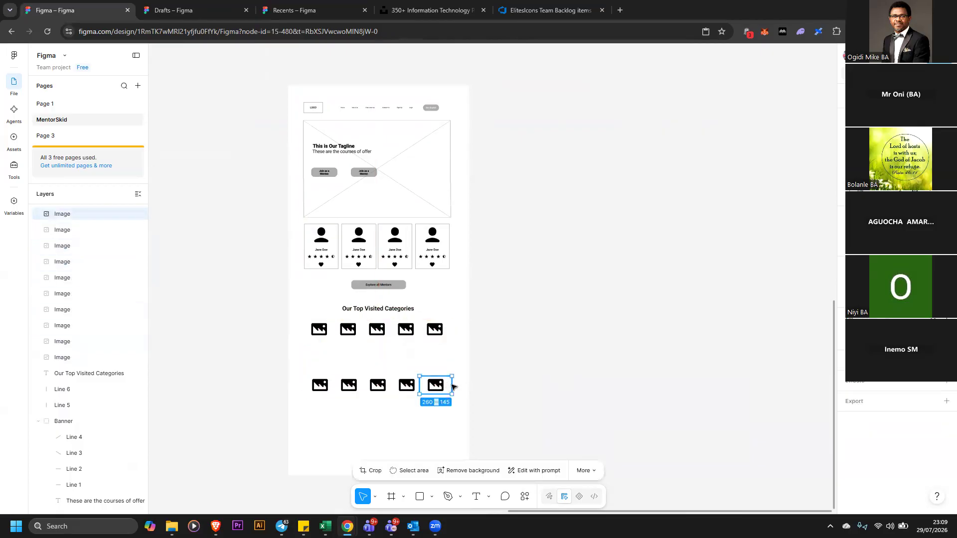
{"action": "key", "text": "Delete"}
{"action": "left_click_drag", "start_coordinate": [407, 386], "coordinate": [436, 385]}
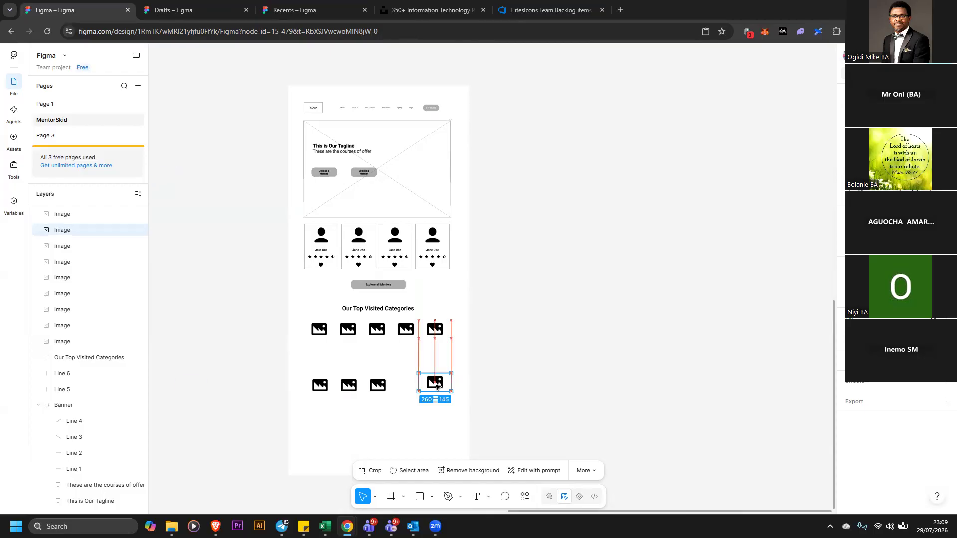
Select the four new image icons and distribute them evenly with horizontal spacing
{"action": "left_click_drag", "start_coordinate": [524, 425], "coordinate": [238, 360]}
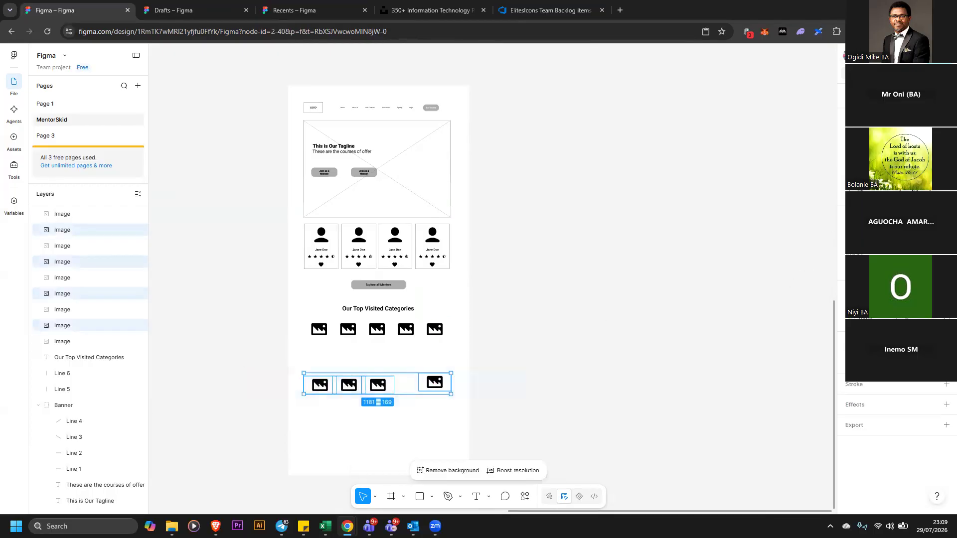
{"action": "left_click", "coordinate": [930, 142]}
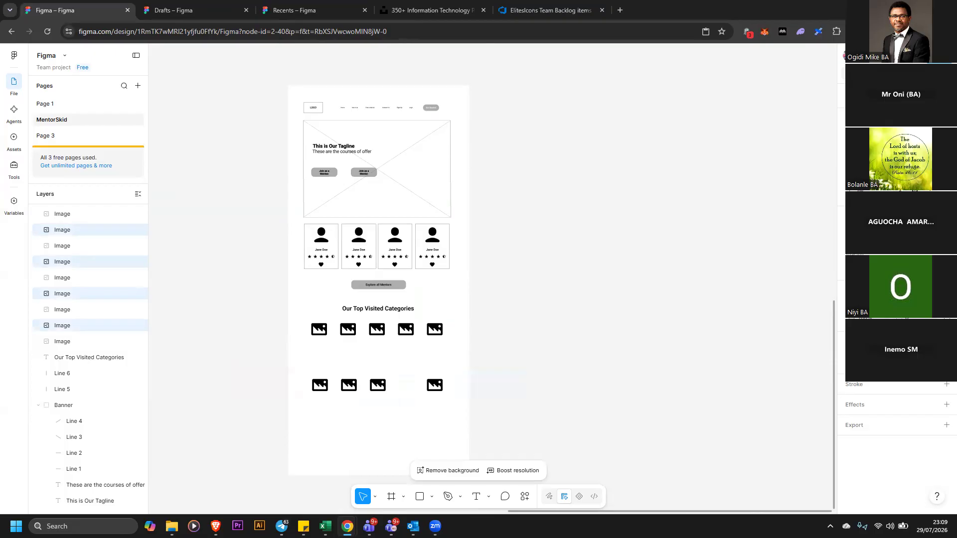
{"action": "left_click", "coordinate": [946, 142]}
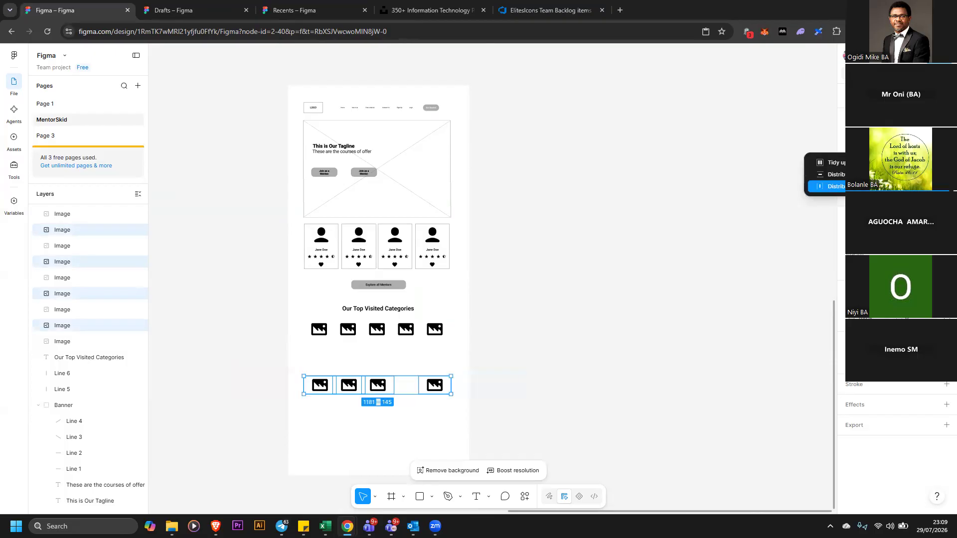
{"action": "left_click", "coordinate": [587, 377]}
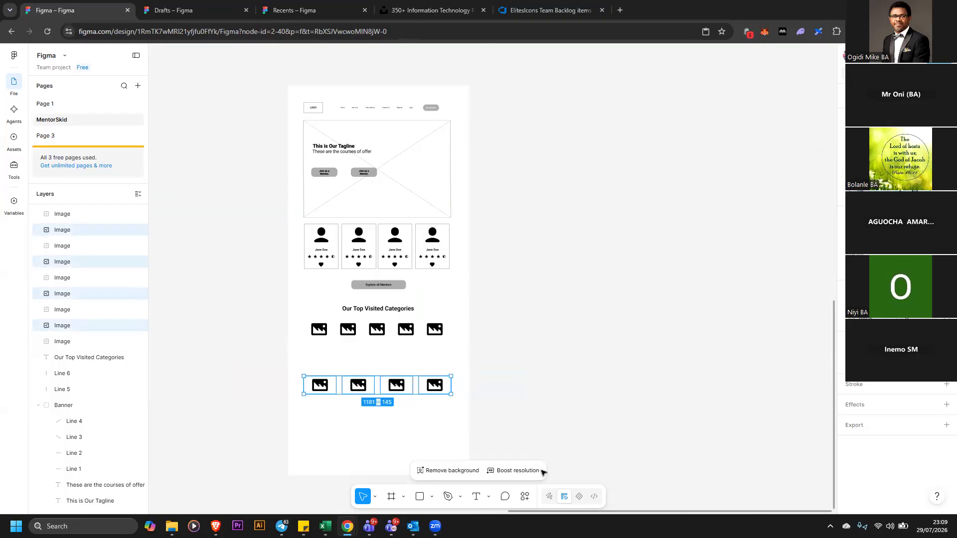
Generate one paragraph of placeholder text with the Lorem Ipsum plugin
{"action": "left_click", "coordinate": [525, 497]}
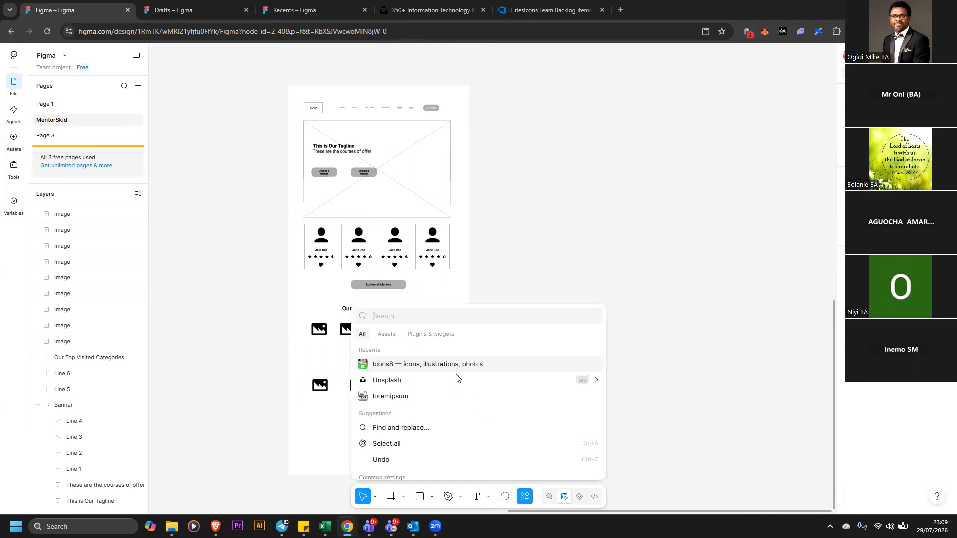
{"action": "left_click", "coordinate": [457, 396]}
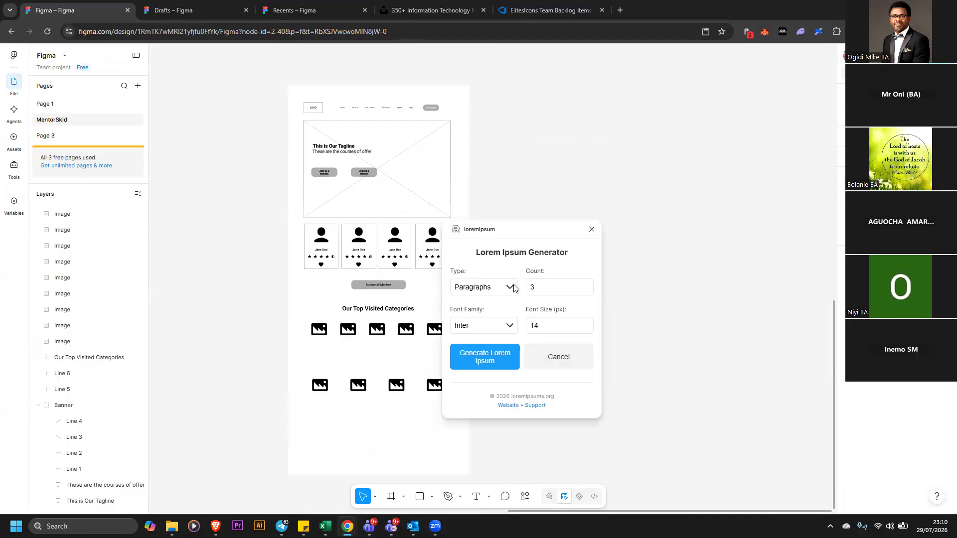
{"action": "double_click", "coordinate": [586, 290]}
{"action": "left_click", "coordinate": [513, 364]}
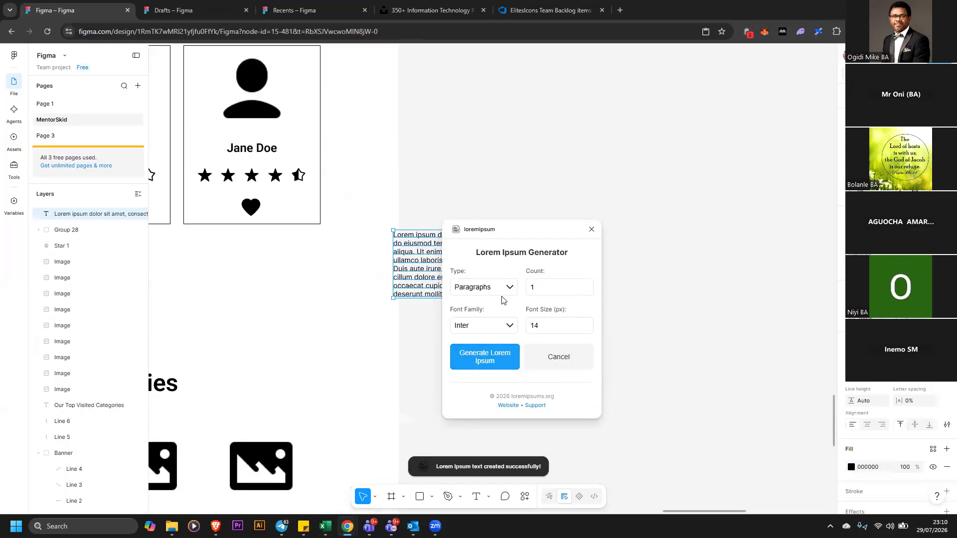
{"action": "left_click", "coordinate": [591, 231]}
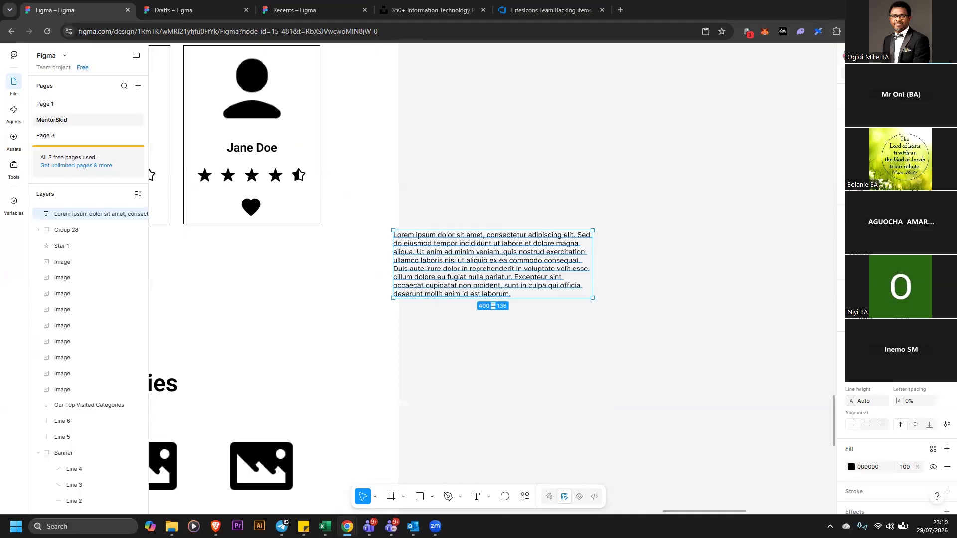
Move the lorem ipsum paragraph beneath the first image icon of the second row and center-align it
{"action": "key", "text": "ctrl+minus"}
{"action": "left_click_drag", "start_coordinate": [643, 511], "coordinate": [585, 511]}
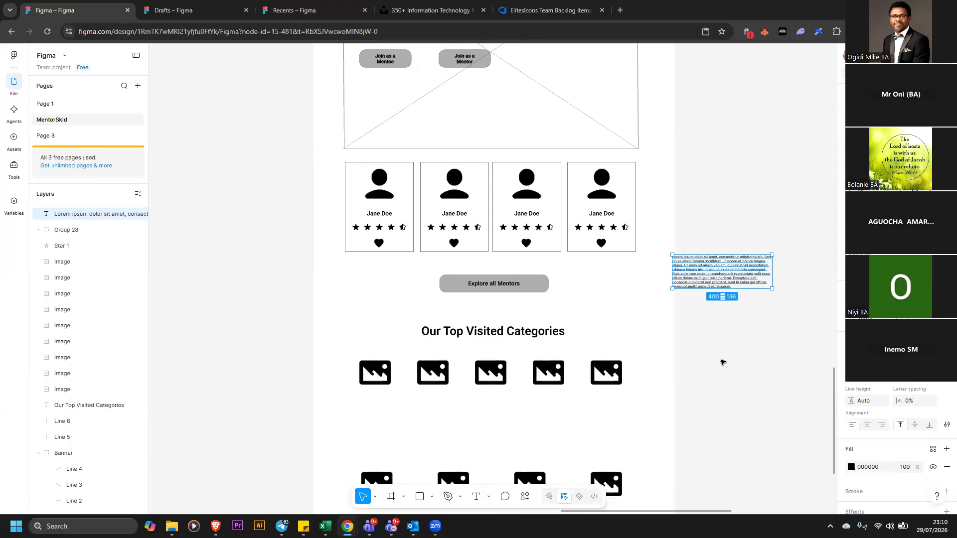
{"action": "scroll", "coordinate": [568, 387], "scroll_direction": "down", "scroll_amount": 3}
{"action": "left_click_drag", "start_coordinate": [730, 138], "coordinate": [394, 402]}
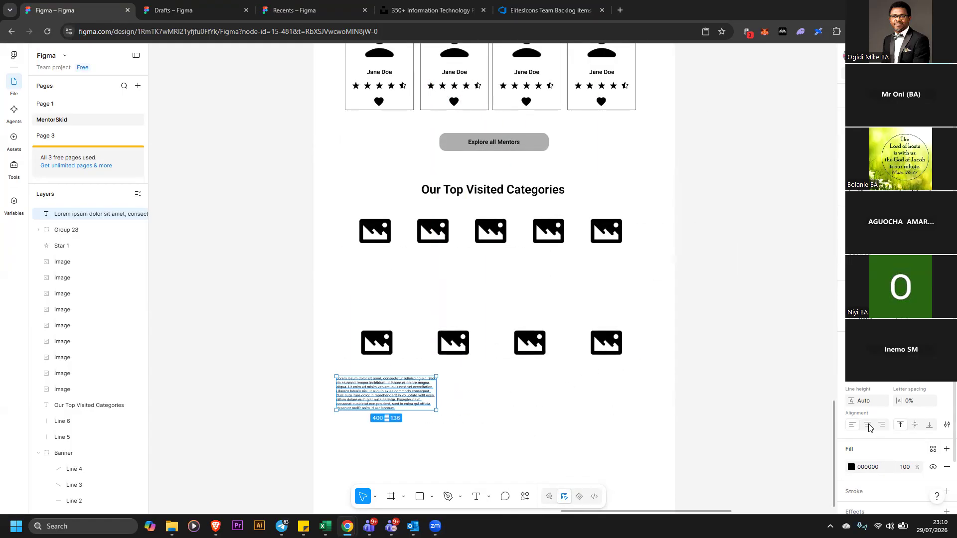
{"action": "left_click", "coordinate": [868, 426]}
Narrow the paragraph's text box to about 244 px wide under the first image icon
{"action": "double_click", "coordinate": [419, 399]}
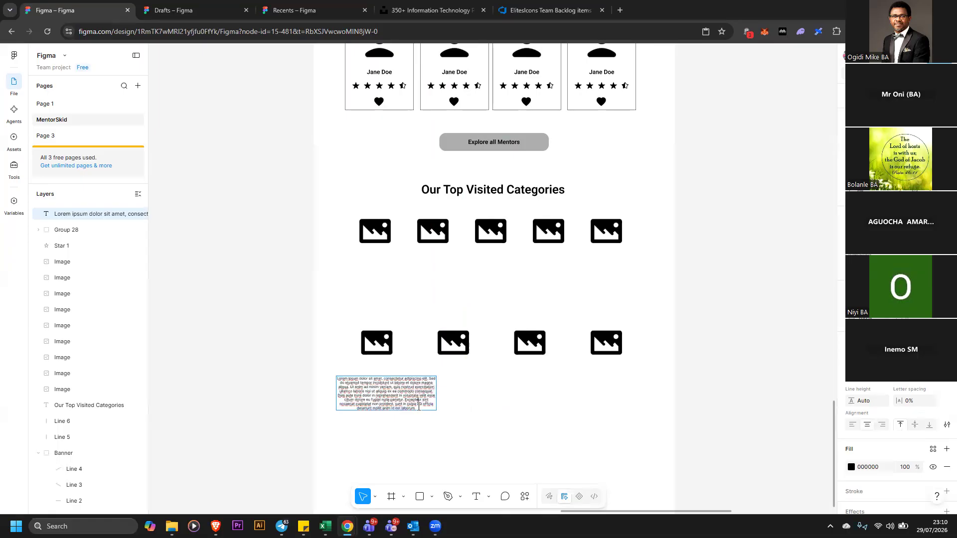
{"action": "left_click", "coordinate": [341, 395], "text": "shift"}
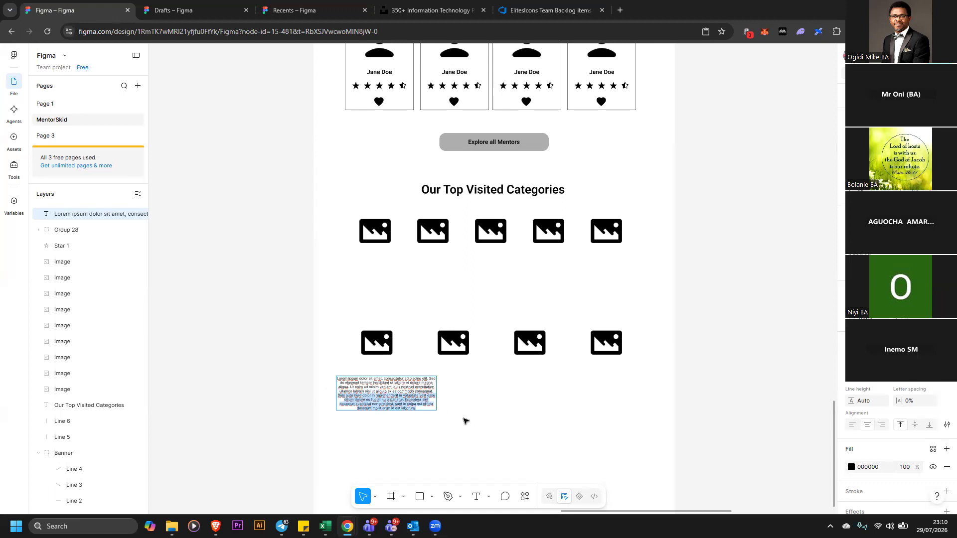
{"action": "key", "text": "BackSpace"}
{"action": "left_click", "coordinate": [438, 393]}
{"action": "left_click_drag", "start_coordinate": [438, 388], "coordinate": [391, 385]}
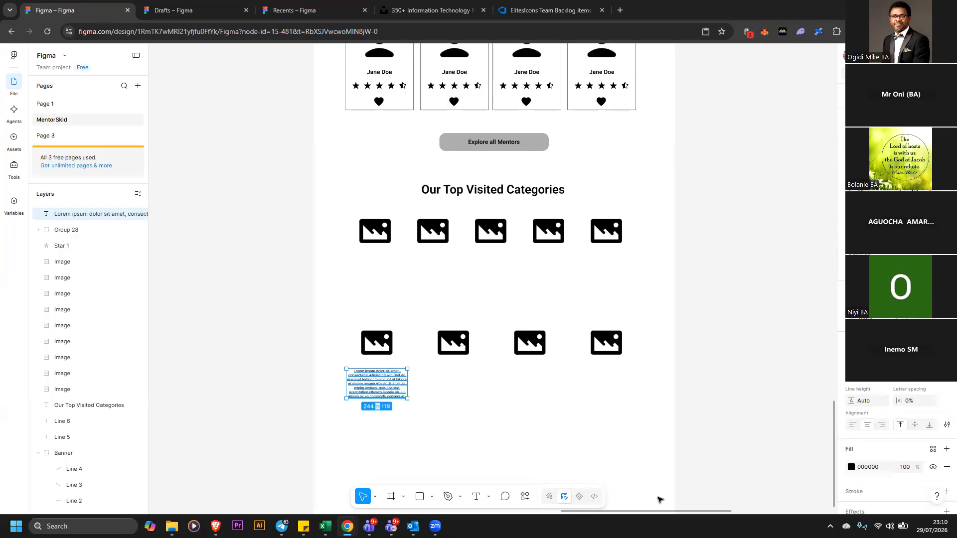
Scroll through the wireframe to review the categories section layout
{"action": "scroll", "coordinate": [637, 510], "scroll_direction": "left", "scroll_amount": 7}
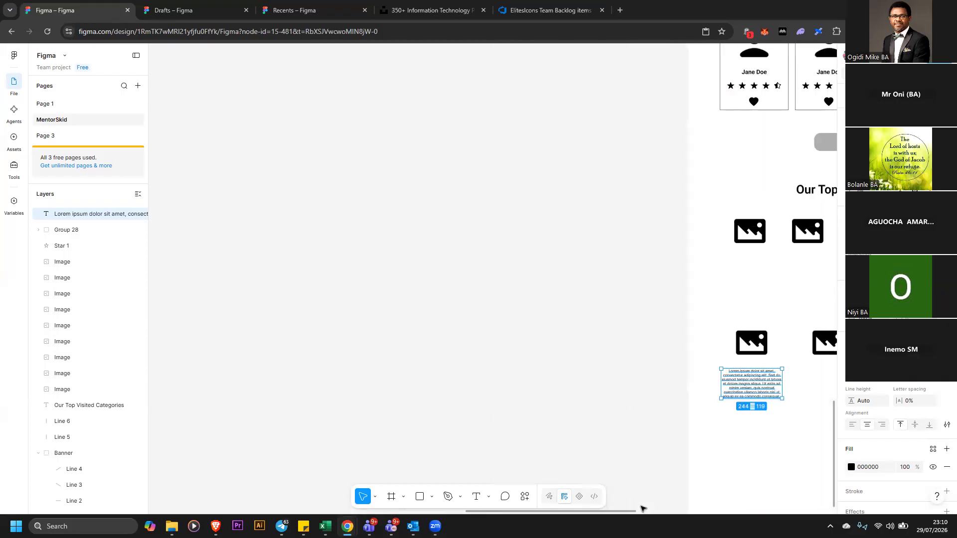
{"action": "scroll", "coordinate": [668, 392], "scroll_direction": "right", "scroll_amount": 4}
{"action": "scroll", "coordinate": [672, 393], "scroll_direction": "up", "scroll_amount": 3}
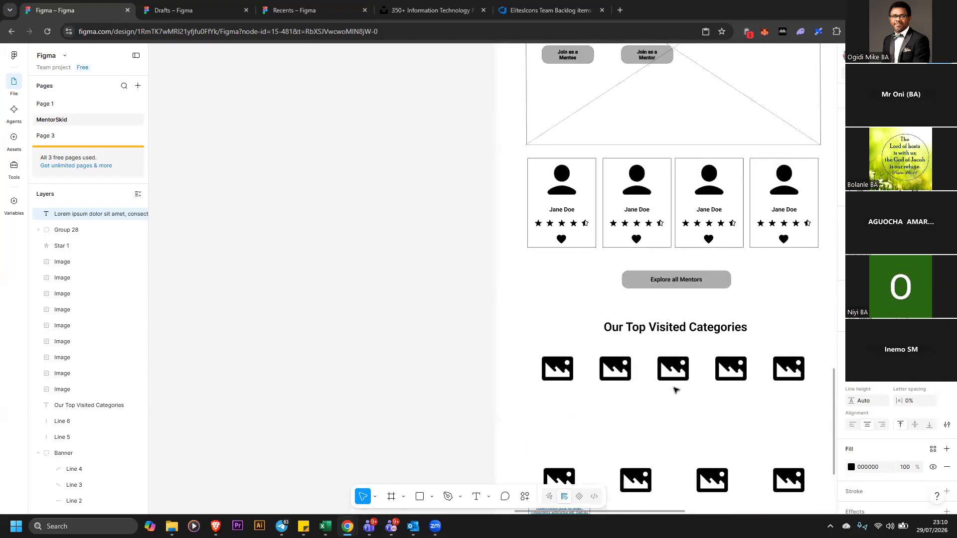
{"action": "scroll", "coordinate": [673, 390], "scroll_direction": "up", "scroll_amount": 8}
{"action": "scroll", "coordinate": [667, 514], "scroll_direction": "up", "scroll_amount": 3}
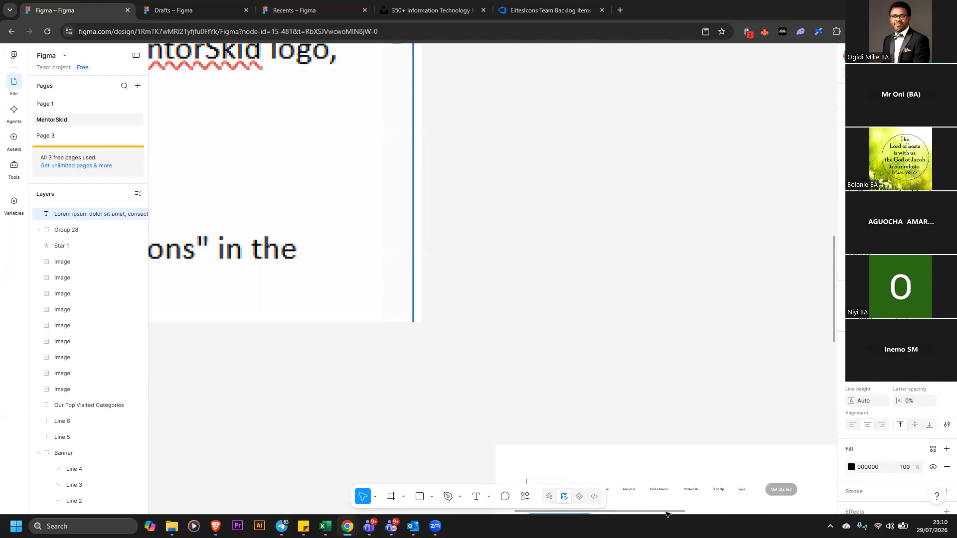
{"action": "scroll", "coordinate": [689, 369], "scroll_direction": "down", "scroll_amount": 8}
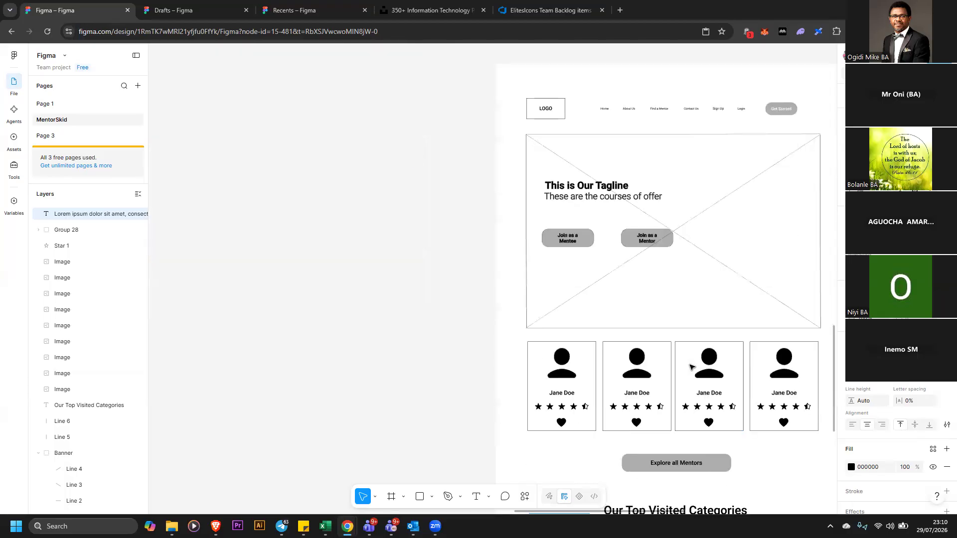
{"action": "scroll", "coordinate": [635, 373], "scroll_direction": "down", "scroll_amount": 7}
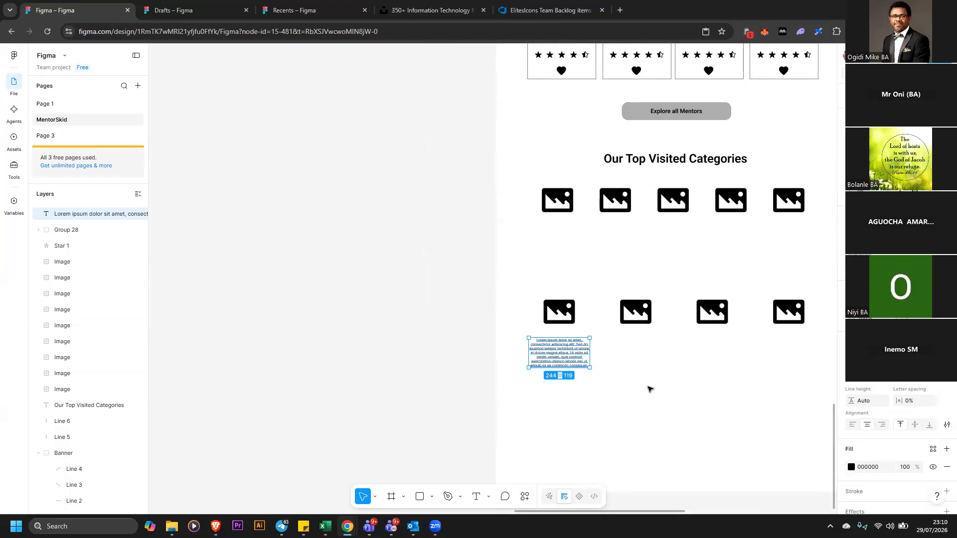
{"action": "scroll", "coordinate": [656, 389], "scroll_direction": "up", "scroll_amount": 1}
{"action": "scroll", "coordinate": [656, 393], "scroll_direction": "up", "scroll_amount": 3}
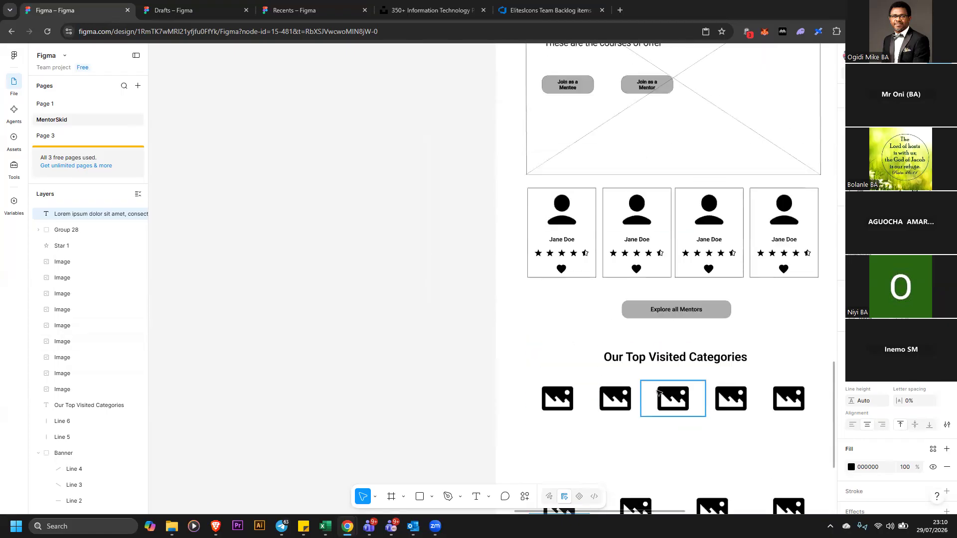
{"action": "scroll", "coordinate": [656, 393], "scroll_direction": "up", "scroll_amount": 3}
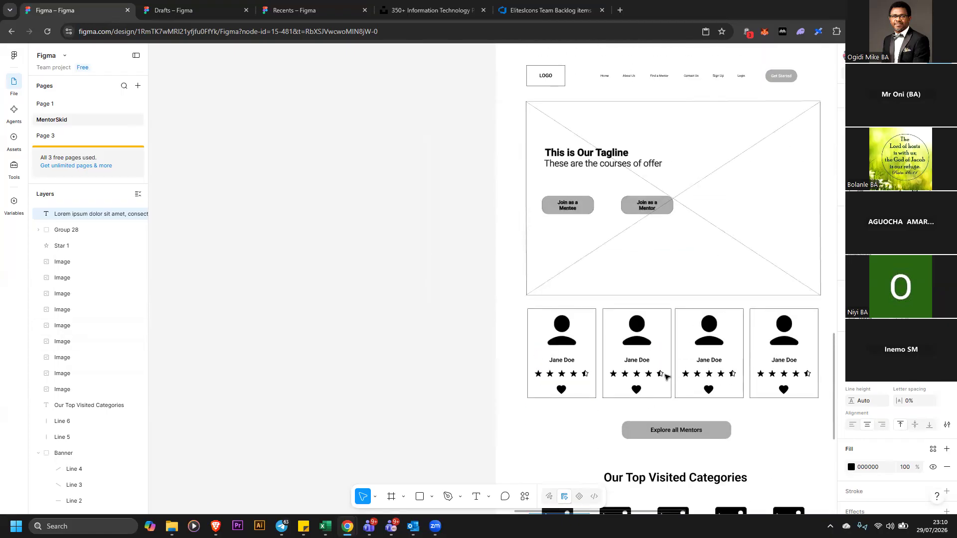
{"action": "scroll", "coordinate": [666, 377], "scroll_direction": "up", "scroll_amount": 2}
{"action": "scroll", "coordinate": [680, 368], "scroll_direction": "down", "scroll_amount": 2}
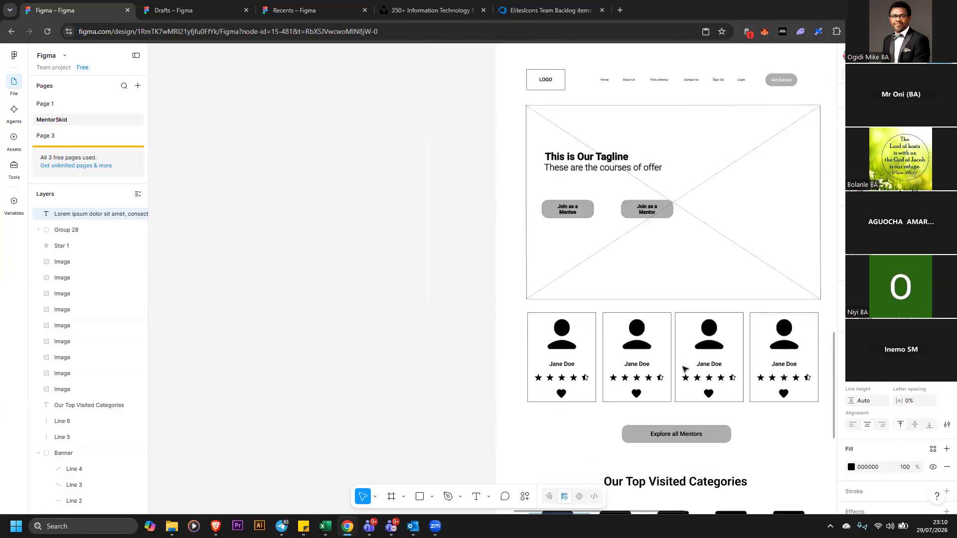
{"action": "scroll", "coordinate": [691, 367], "scroll_direction": "down", "scroll_amount": 1}
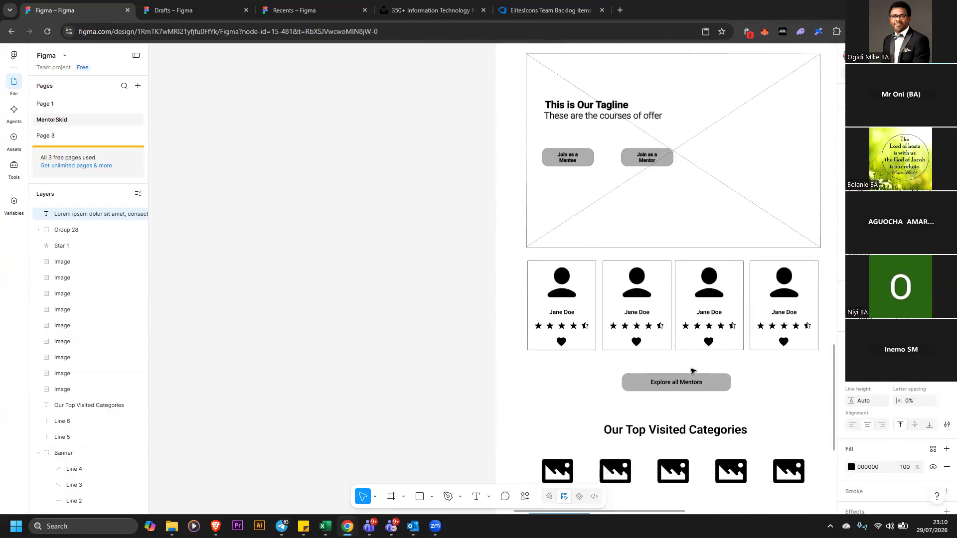
{"action": "scroll", "coordinate": [693, 371], "scroll_direction": "down", "scroll_amount": 1}
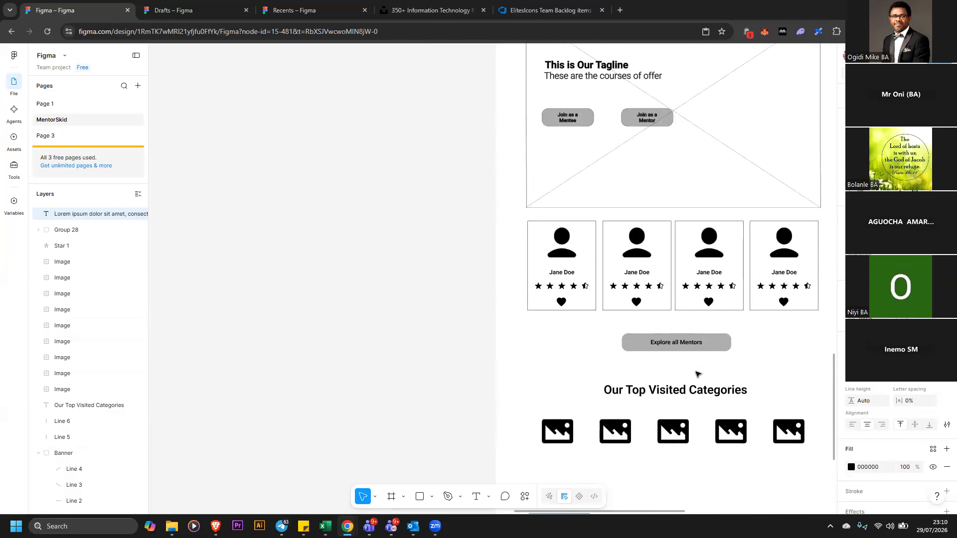
{"action": "scroll", "coordinate": [698, 374], "scroll_direction": "down", "scroll_amount": 2}
{"action": "scroll", "coordinate": [626, 514], "scroll_direction": "down", "scroll_amount": 2}
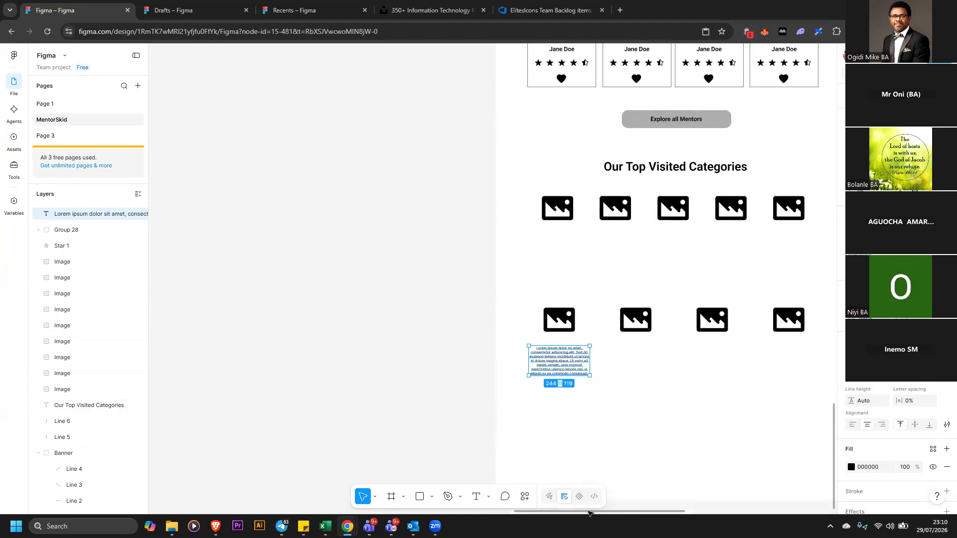
{"action": "scroll", "coordinate": [559, 312], "scroll_direction": "left", "scroll_amount": 5}
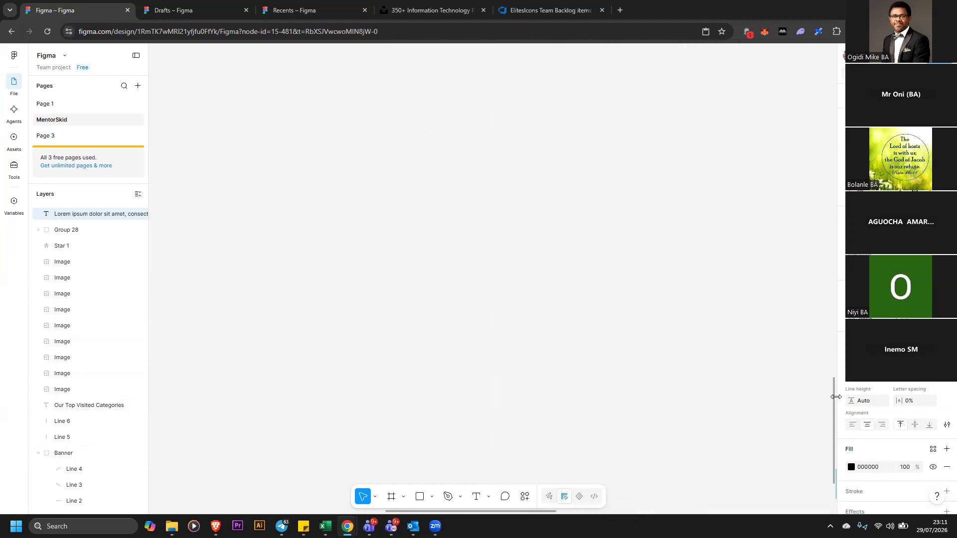
Examine the requirements document's description of the Our Top Visited Categories section
{"action": "left_click_drag", "start_coordinate": [836, 397], "coordinate": [828, 274]}
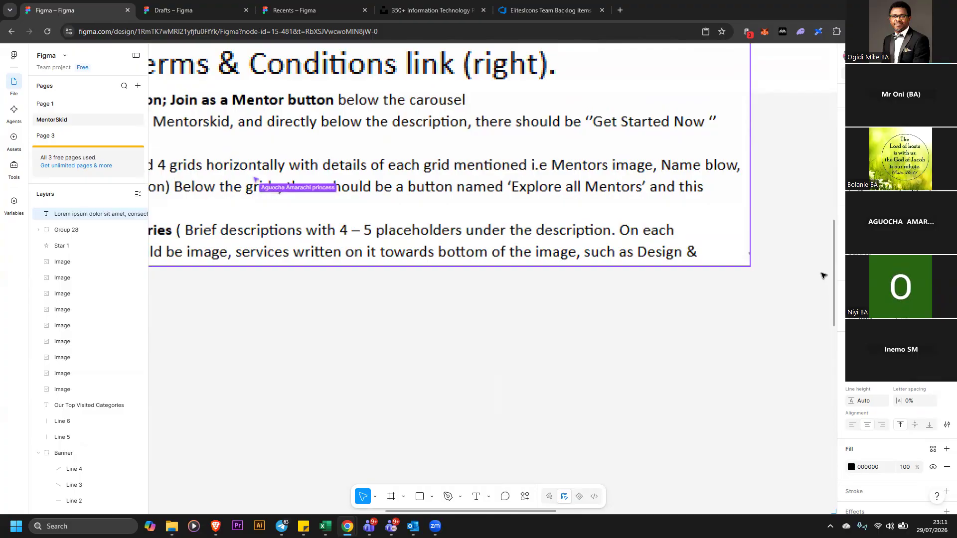
{"action": "scroll", "coordinate": [825, 272], "scroll_direction": "down", "scroll_amount": 5}
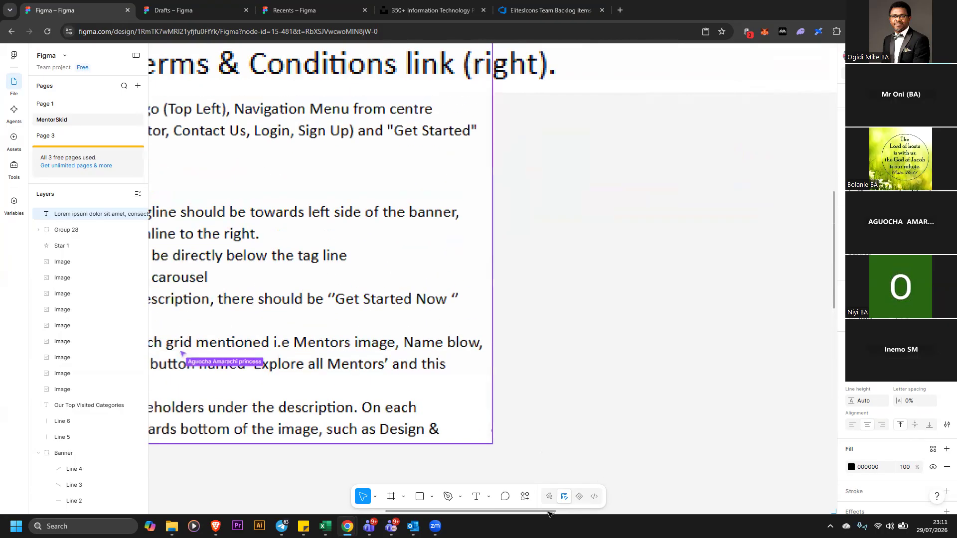
{"action": "left_click_drag", "start_coordinate": [511, 512], "coordinate": [379, 511]}
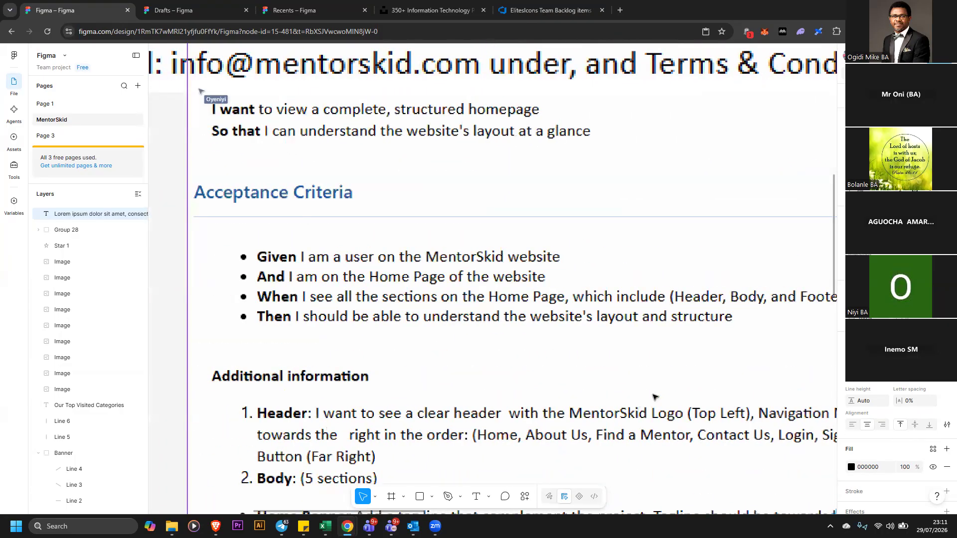
{"action": "scroll", "coordinate": [732, 366], "scroll_direction": "down", "scroll_amount": 7}
{"action": "scroll", "coordinate": [834, 334], "scroll_direction": "up", "scroll_amount": 4}
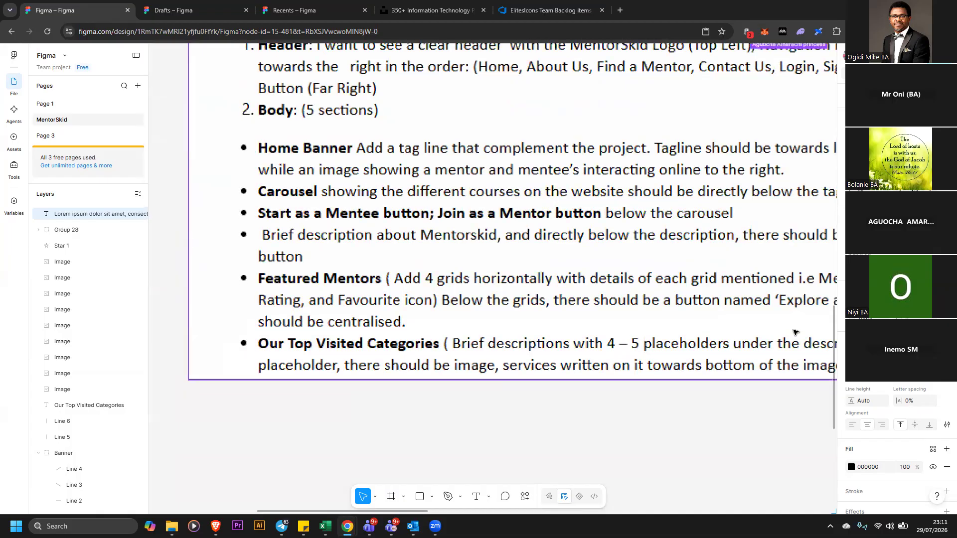
{"action": "left_click_drag", "start_coordinate": [834, 334], "coordinate": [721, 383]}
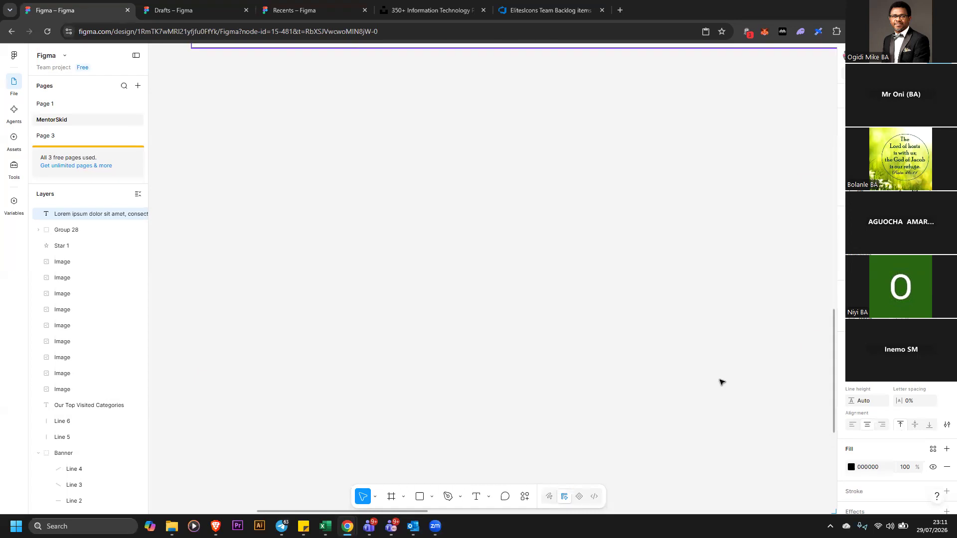
{"action": "left_click", "coordinate": [617, 512]}
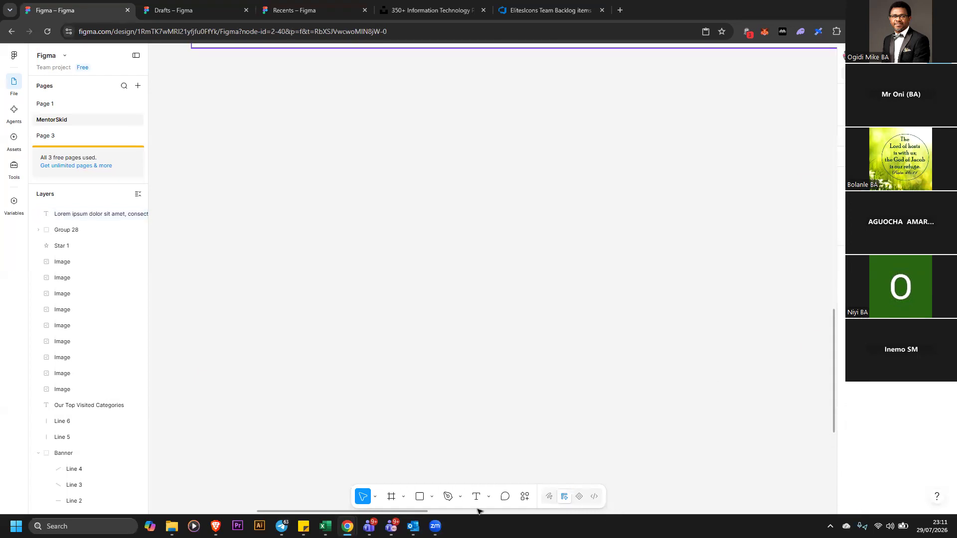
{"action": "left_click", "coordinate": [439, 513]}
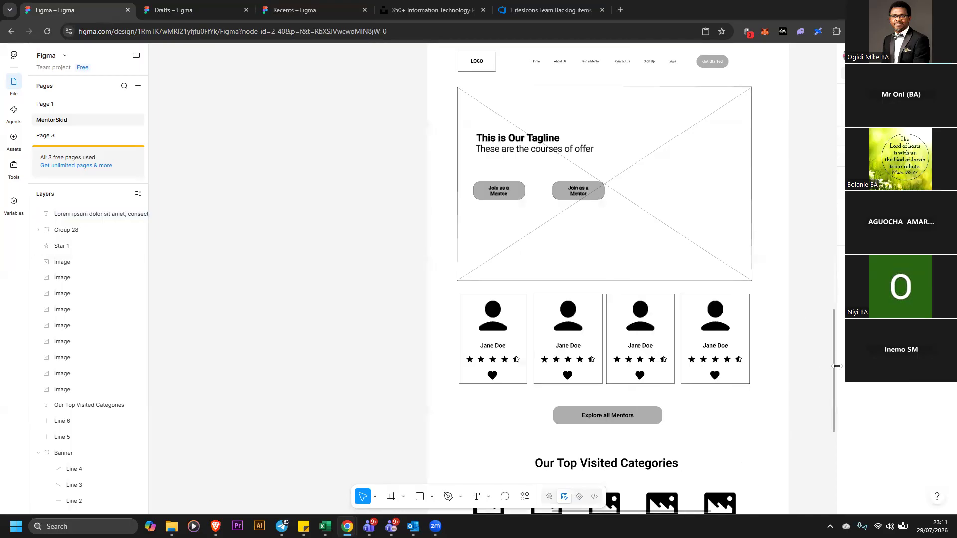
{"action": "left_click_drag", "start_coordinate": [834, 366], "coordinate": [827, 469]}
Duplicate the paragraph lower on the page and replace the copy's text with "Link"
{"action": "left_click", "coordinate": [505, 277]}
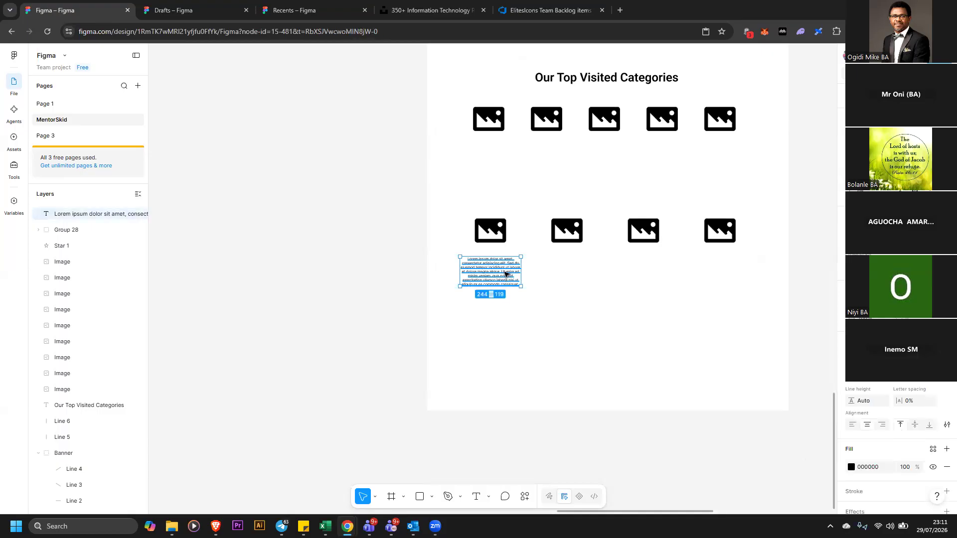
{"action": "left_click_drag", "start_coordinate": [506, 272], "coordinate": [503, 378]}
{"action": "double_click", "coordinate": [503, 379]}
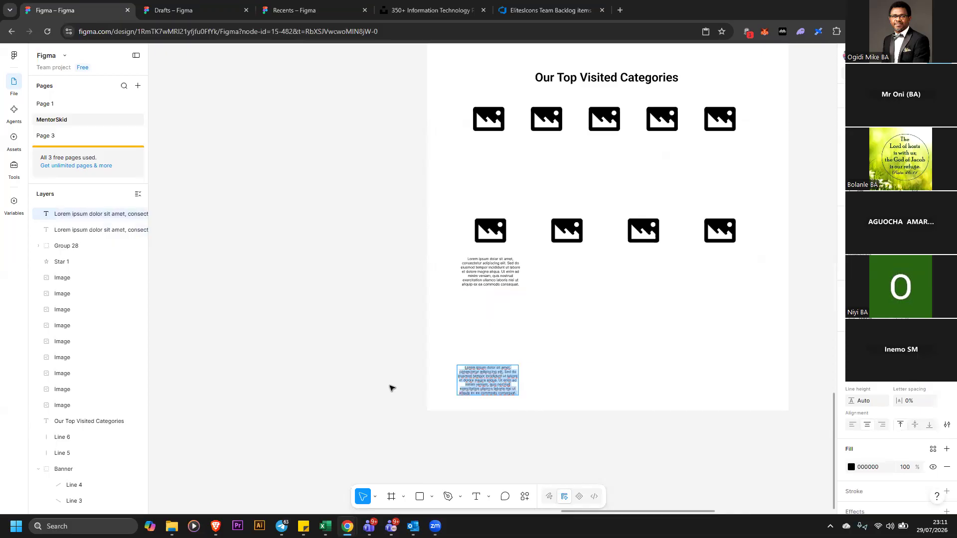
{"action": "left_click_drag", "start_coordinate": [620, 514], "coordinate": [591, 499]}
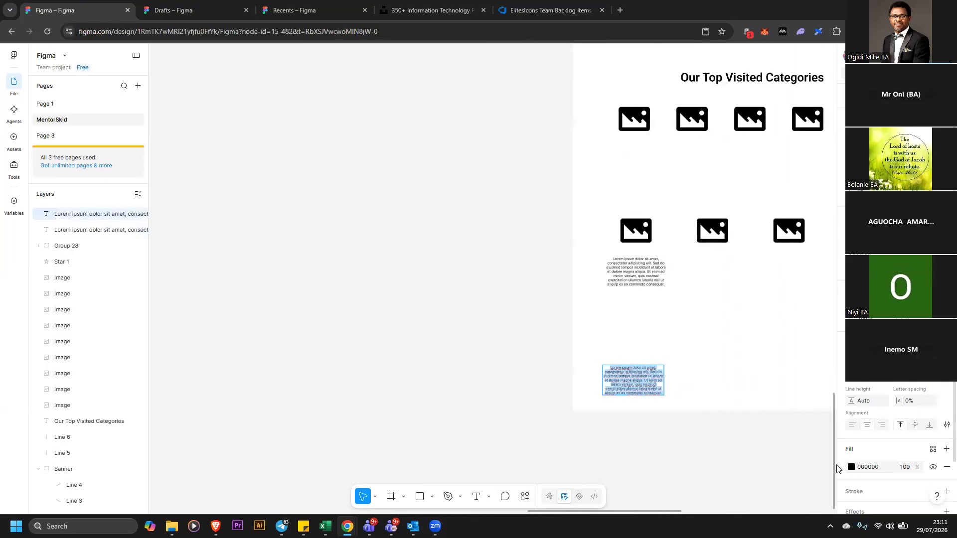
{"action": "left_click_drag", "start_coordinate": [834, 459], "coordinate": [803, 474]}
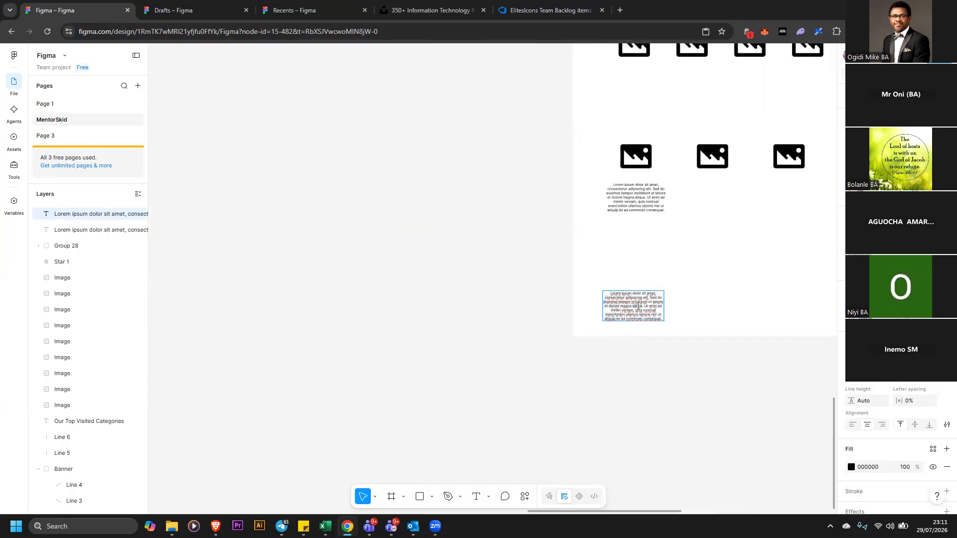
{"action": "key", "text": "ctrl+a"}
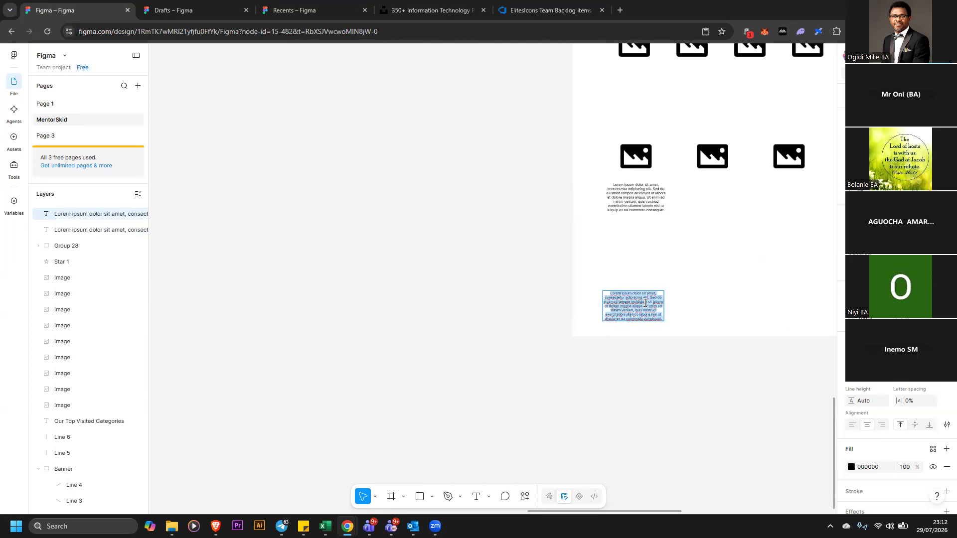
{"action": "type", "text": "Link"}
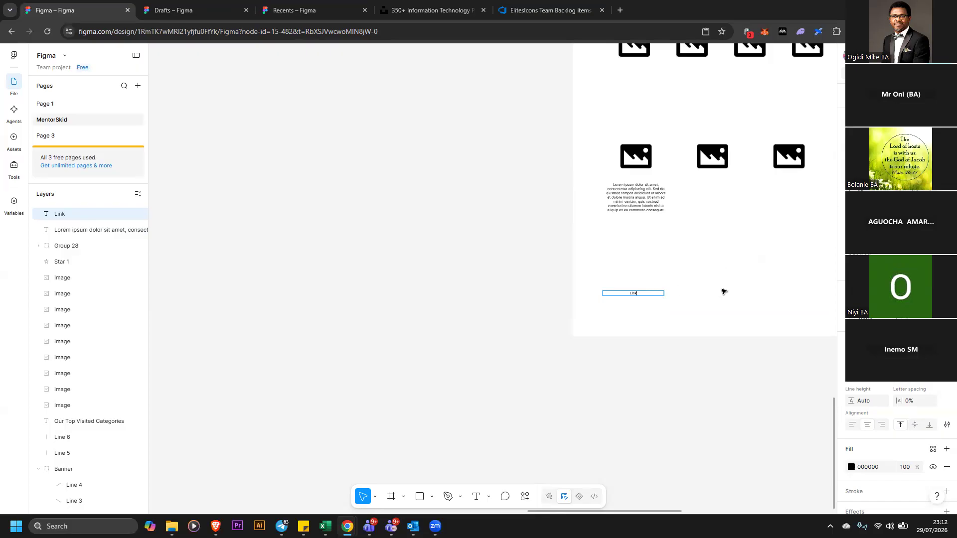
{"action": "key", "text": "Escape"}
Duplicate the Link text twice along the same row toward the page's right side
{"action": "left_click_drag", "start_coordinate": [634, 295], "coordinate": [800, 294]}
{"action": "left_click_drag", "start_coordinate": [622, 512], "coordinate": [688, 512]}
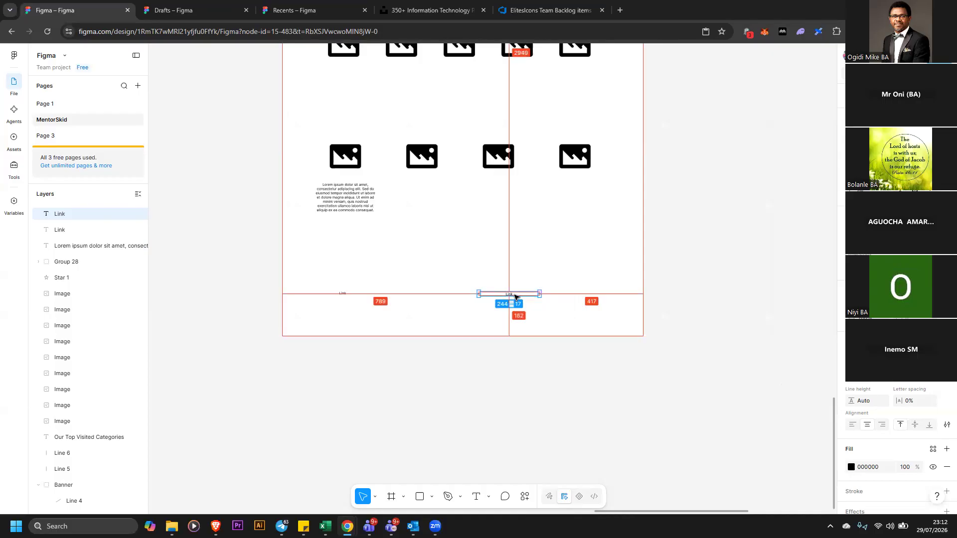
{"action": "left_click", "coordinate": [684, 288]}
{"action": "left_click", "coordinate": [510, 295]}
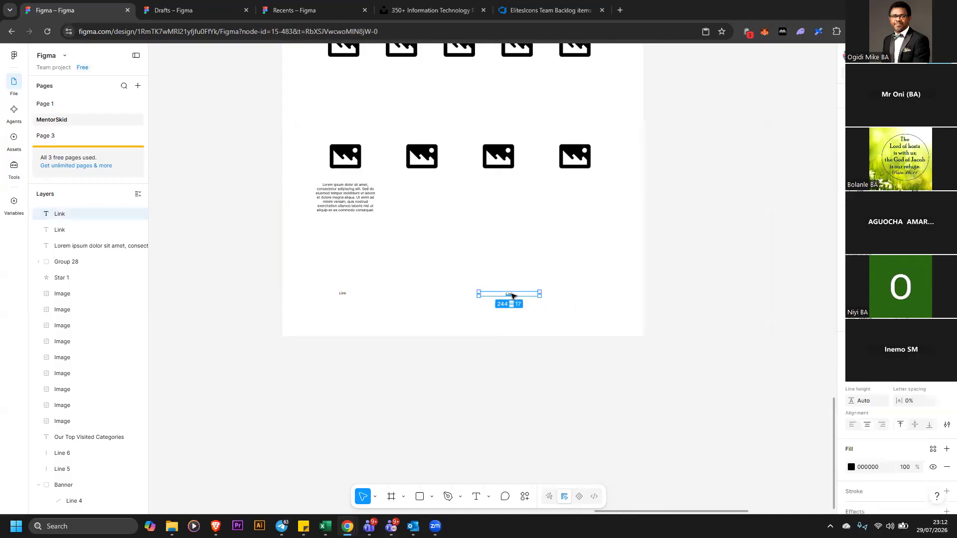
{"action": "left_click_drag", "start_coordinate": [513, 295], "coordinate": [616, 292]}
Select the three Link texts, distribute them with even horizontal spacing, and shift them slightly left
{"action": "left_click", "coordinate": [229, 292]}
{"action": "left_click_drag", "start_coordinate": [225, 260], "coordinate": [731, 319]}
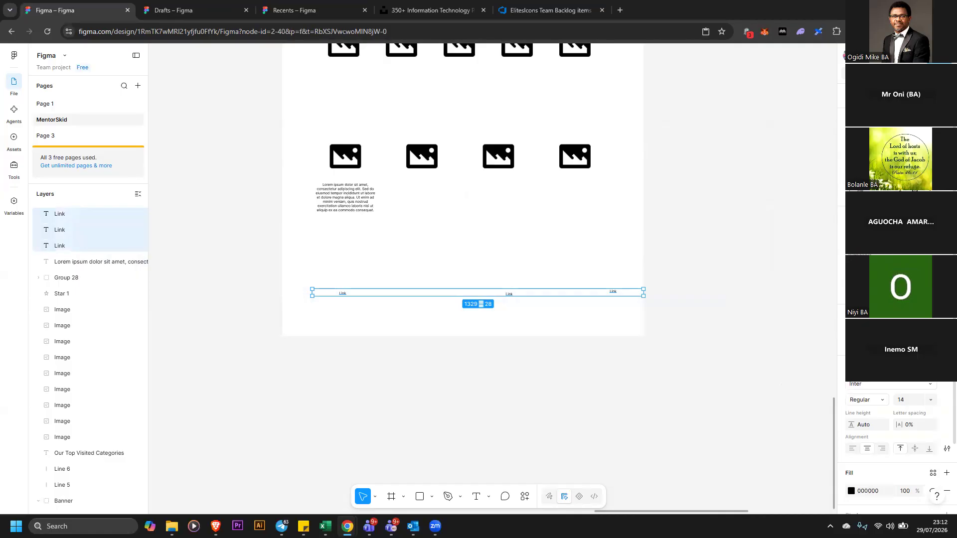
{"action": "left_click", "coordinate": [947, 142]}
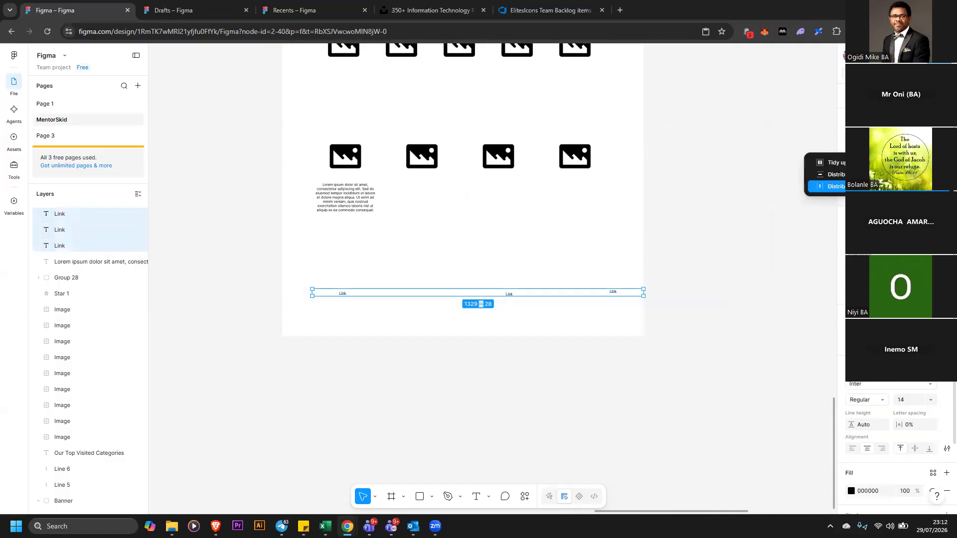
{"action": "left_click", "coordinate": [832, 174]}
{"action": "left_click_drag", "start_coordinate": [597, 295], "coordinate": [572, 299]}
{"action": "left_click", "coordinate": [663, 250]}
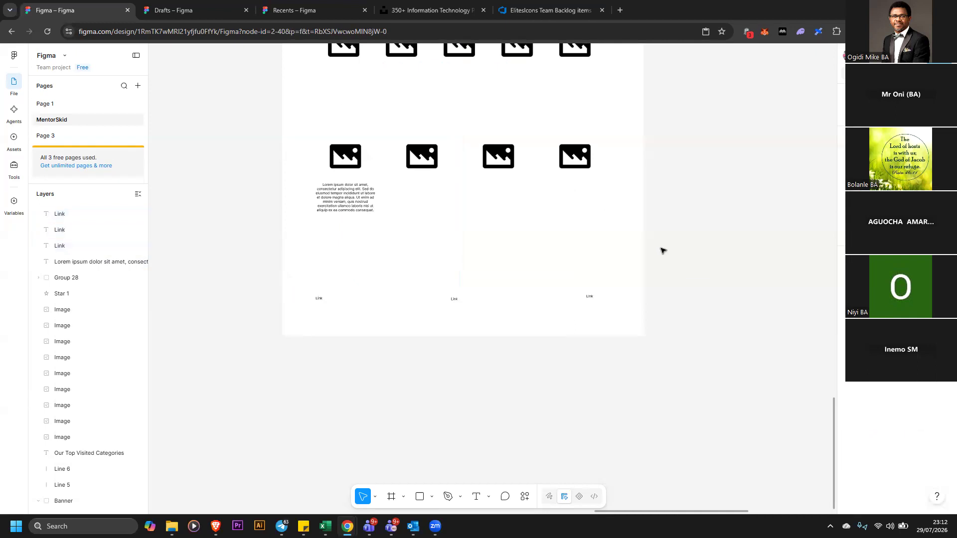
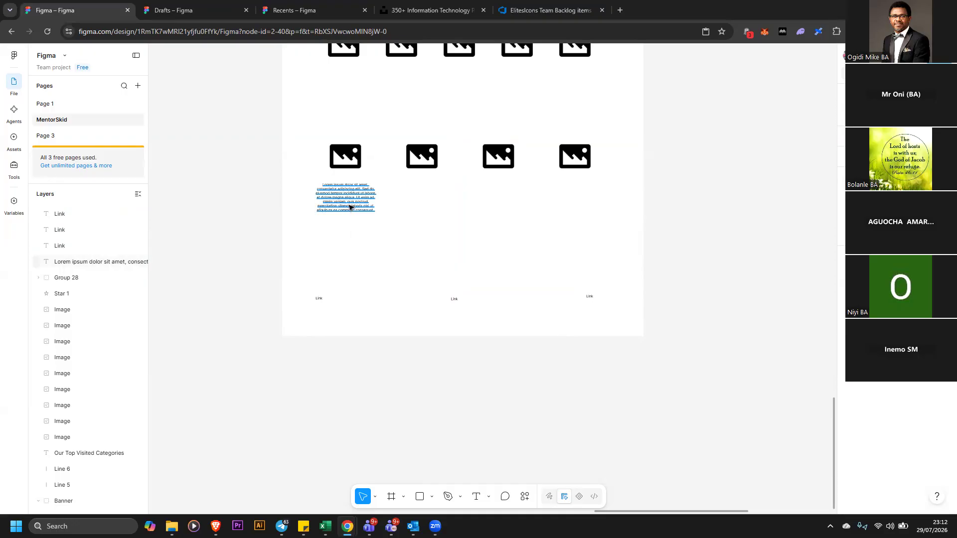
Duplicate the paragraph twice below itself and replace the top copy's text with "Mentee Name"
{"action": "left_click_drag", "start_coordinate": [350, 205], "coordinate": [352, 268]}
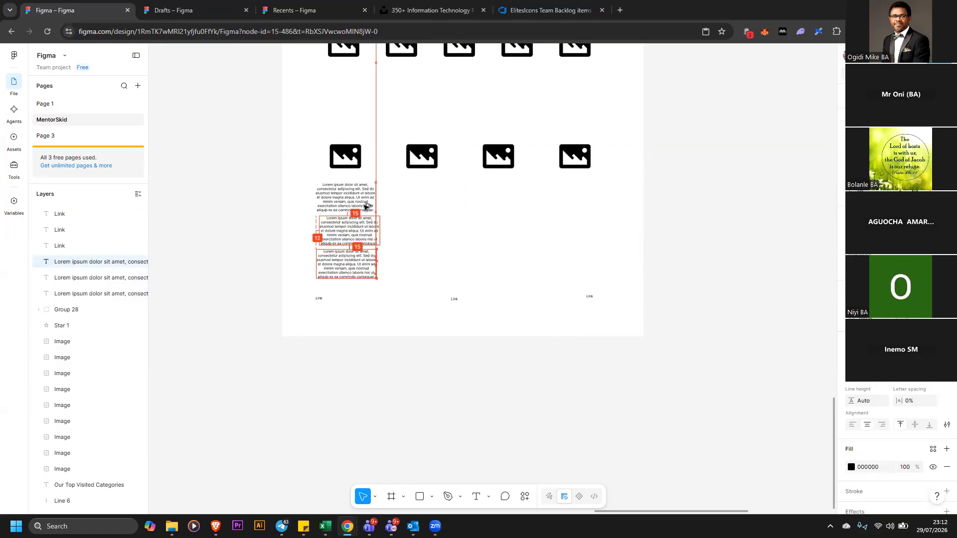
{"action": "double_click", "coordinate": [355, 194]}
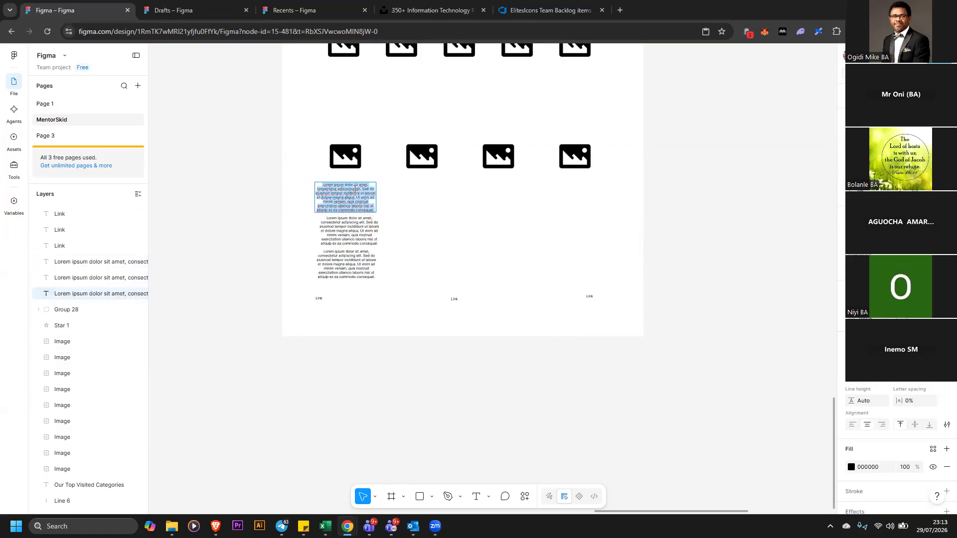
{"action": "type", "text": "Mentee Name"}
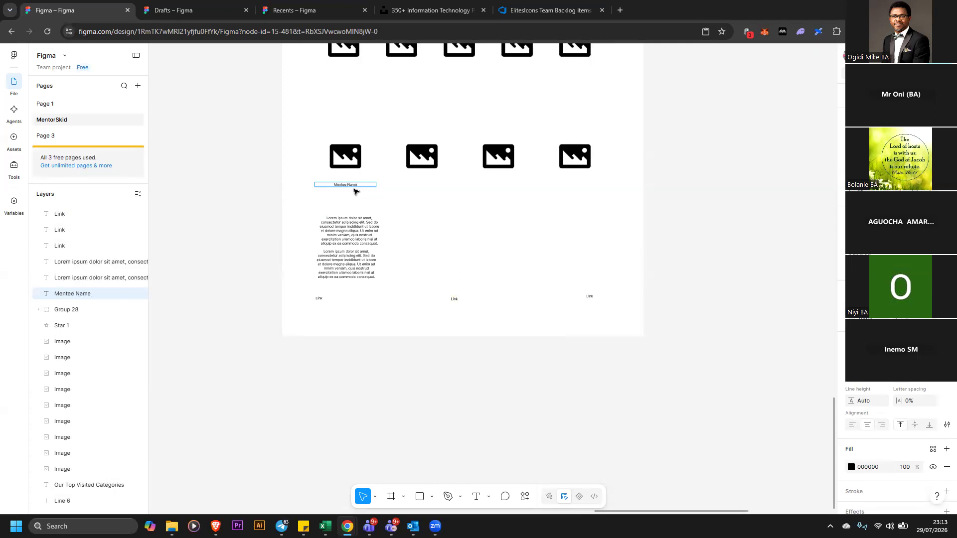
Replace the middle copy's text with "London"
{"action": "left_click", "coordinate": [357, 238]}
{"action": "key", "text": "ctrl+a"}
{"action": "type", "text": "L"}
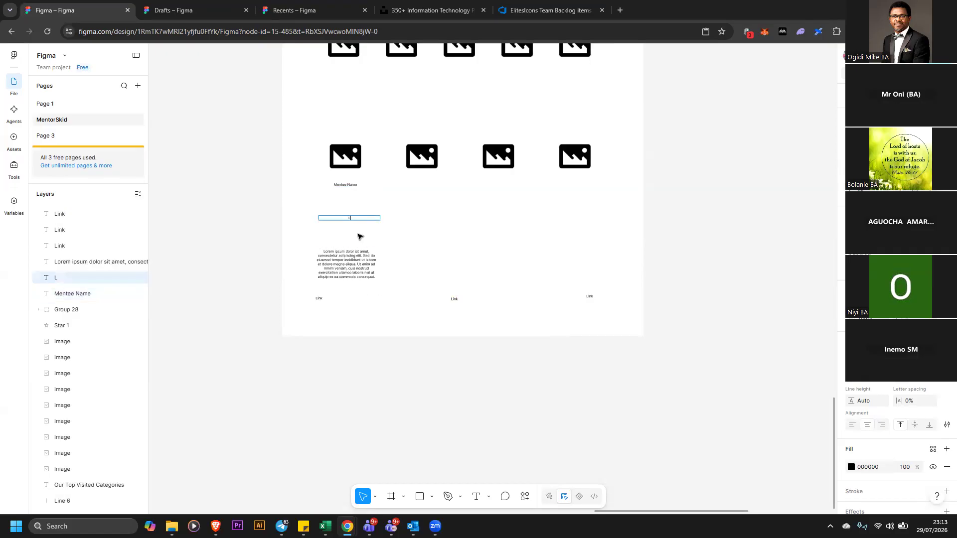
{"action": "left_click", "coordinate": [343, 186]}
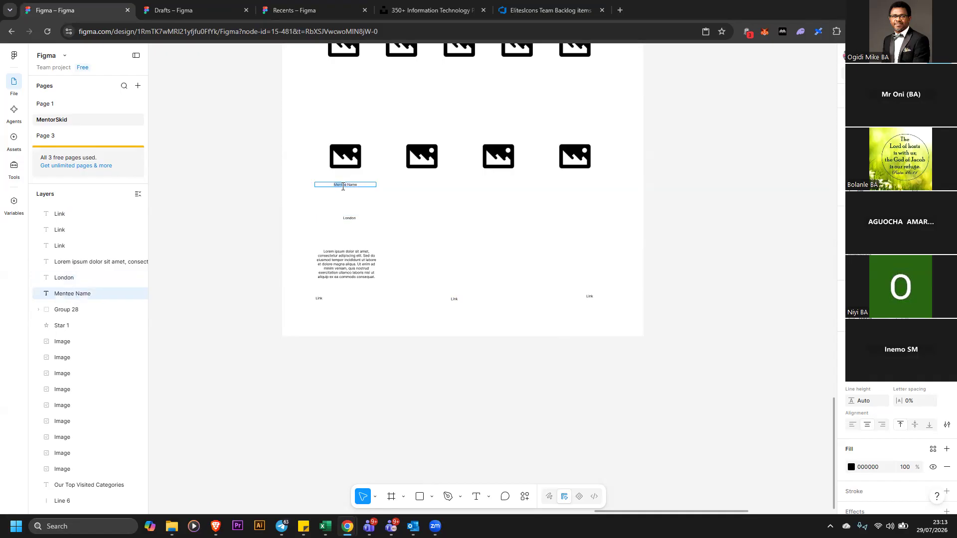
{"action": "type", "text": "Bose Adekunle"}
{"action": "key", "text": "Delete"}
{"action": "key", "text": "Delete"}
{"action": "key", "text": "Delete"}
{"action": "key", "text": "Delete"}
{"action": "key", "text": "Delete"}
{"action": "key", "text": "Escape"}
Stack the paragraph, name and London texts beneath the first image placeholder
{"action": "left_click", "coordinate": [340, 269]}
{"action": "mouse_move", "coordinate": [375, 266]}
{"action": "left_mouse_down"}
{"action": "mouse_move", "coordinate": [333, 222]}
{"action": "mouse_move", "coordinate": [334, 198]}
{"action": "mouse_move", "coordinate": [366, 199]}
{"action": "mouse_move", "coordinate": [382, 272]}
{"action": "mouse_move", "coordinate": [367, 263]}
{"action": "left_mouse_up"}
{"action": "left_click_drag", "start_coordinate": [314, 196], "coordinate": [352, 190]}
{"action": "left_click", "coordinate": [350, 164]}
{"action": "left_click_drag", "start_coordinate": [360, 263], "coordinate": [343, 230]}
{"action": "left_click", "coordinate": [353, 220]}
{"action": "left_click", "coordinate": [264, 205]}
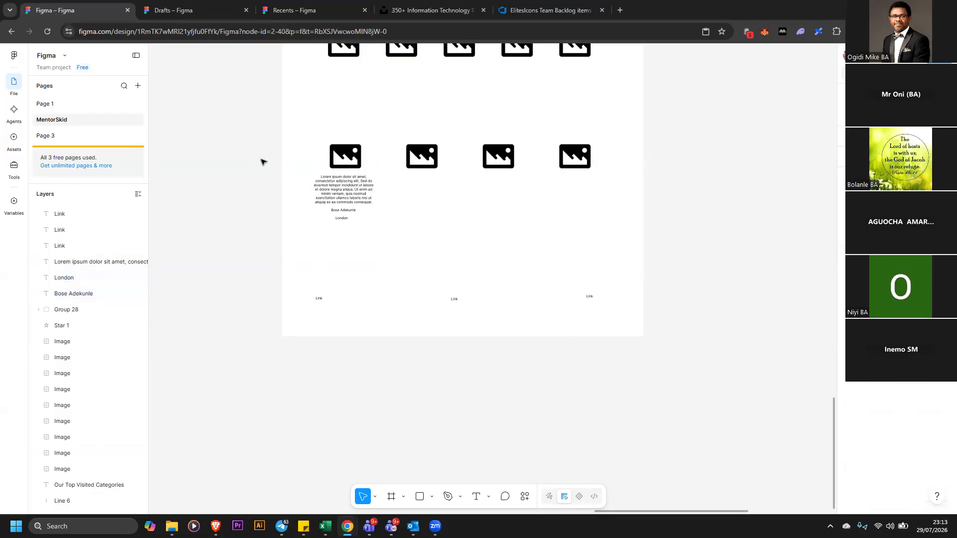
Narrow the paragraph beneath the first image and delete its last lines of text
{"action": "left_click", "coordinate": [352, 192]}
{"action": "left_click_drag", "start_coordinate": [374, 191], "coordinate": [367, 192]}
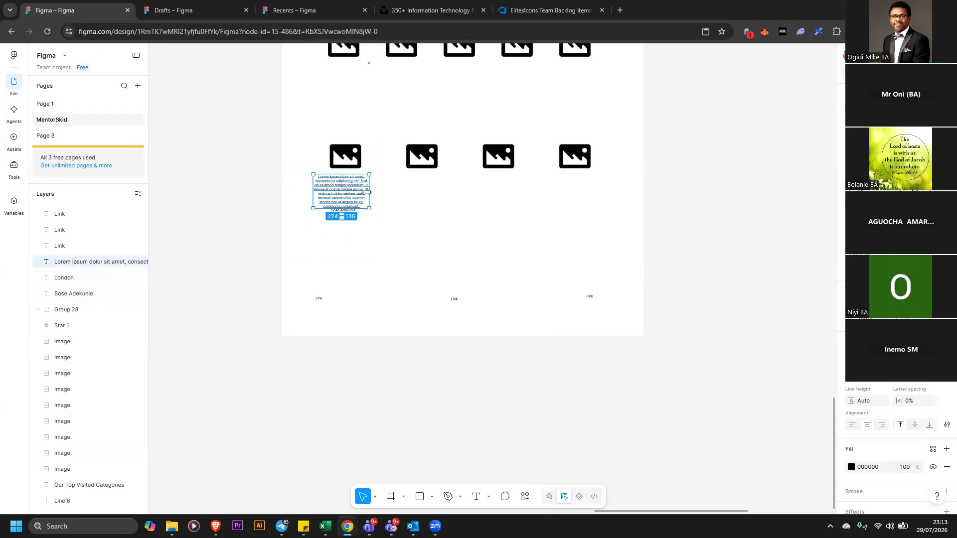
{"action": "double_click", "coordinate": [360, 200]}
{"action": "left_click", "coordinate": [361, 205]}
{"action": "left_click_drag", "start_coordinate": [361, 205], "coordinate": [315, 200]}
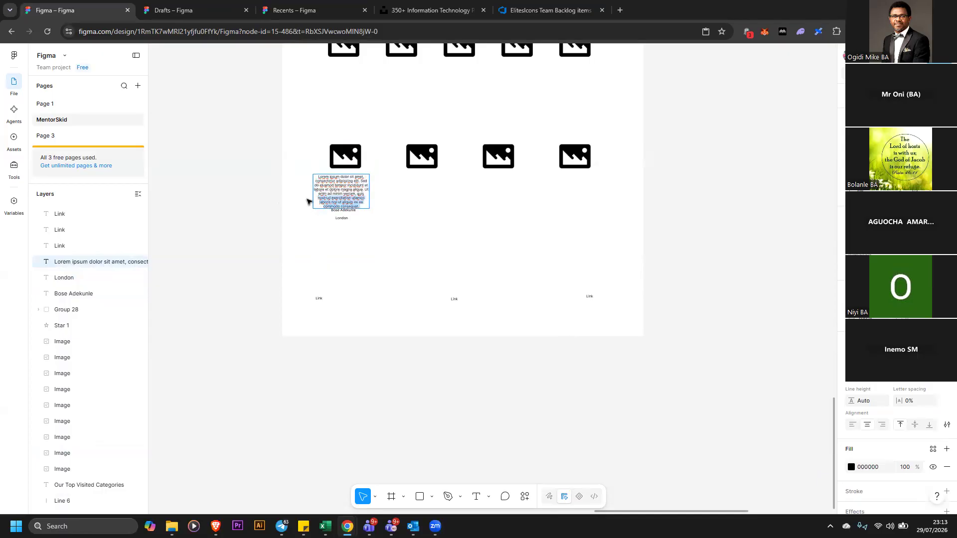
{"action": "key", "text": "BackSpace"}
{"action": "key", "text": "Escape"}
Center the first image, paragraph, name and London texts horizontally and distribute them with even vertical spacing
{"action": "left_click_drag", "start_coordinate": [344, 187], "coordinate": [348, 193]}
{"action": "left_click", "coordinate": [276, 168]}
{"action": "left_click_drag", "start_coordinate": [256, 131], "coordinate": [364, 248]}
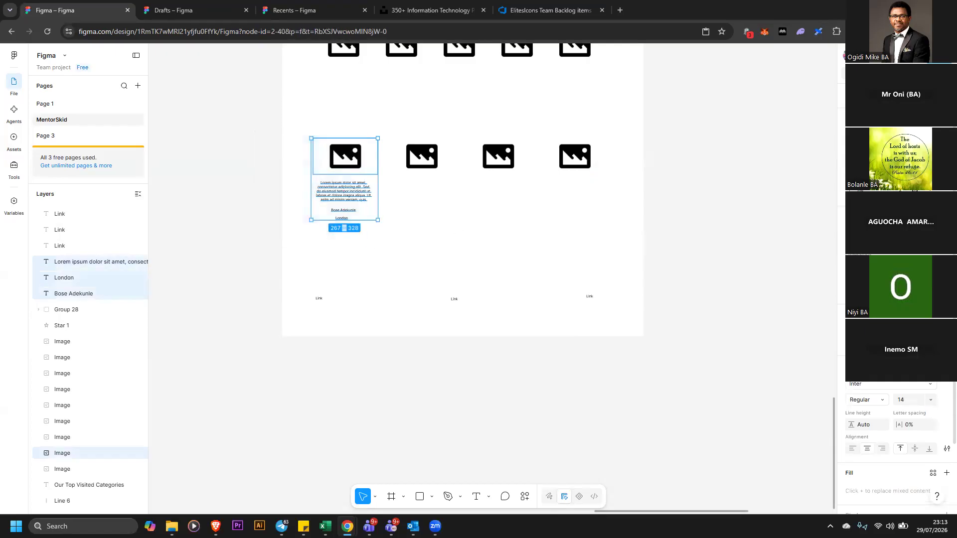
{"action": "key", "text": "alt+v"}
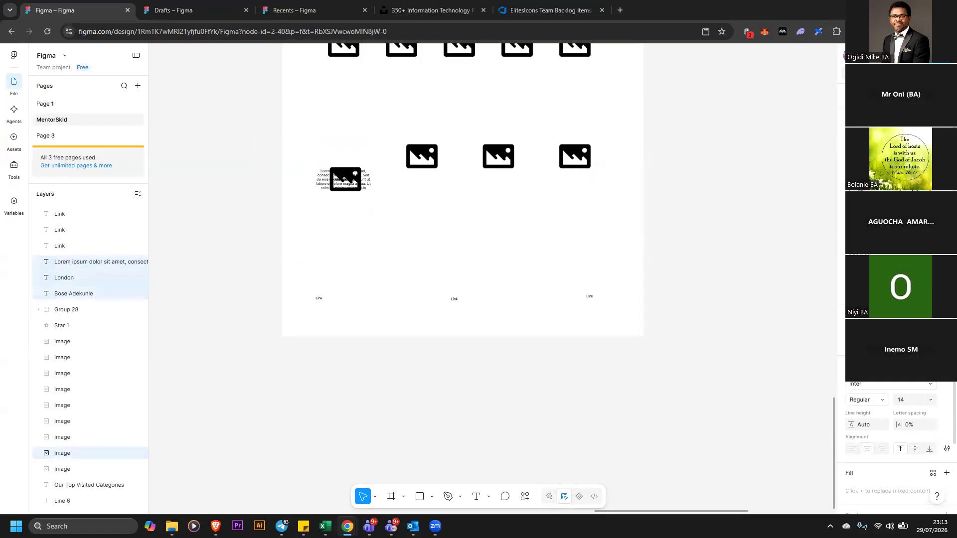
{"action": "key", "text": "ctrl+z"}
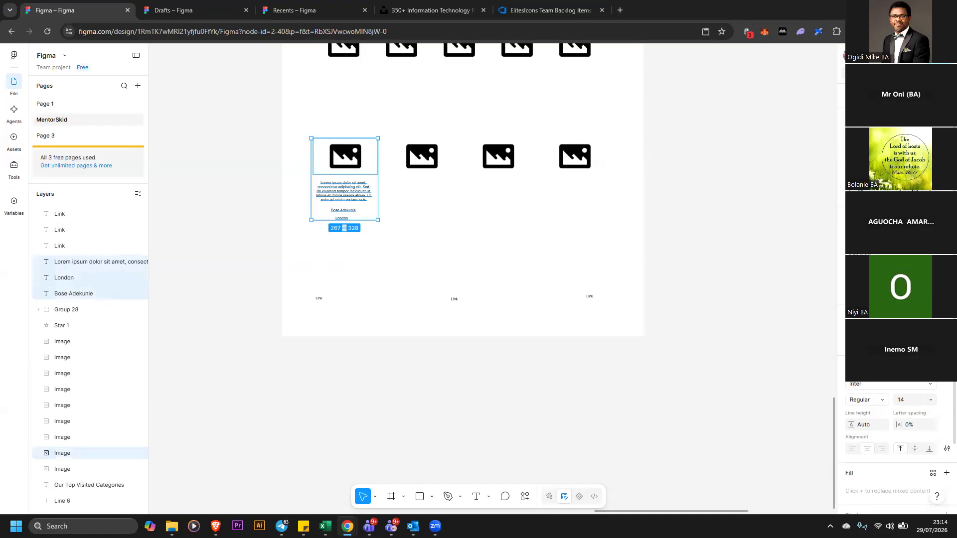
{"action": "key", "text": "alt+h"}
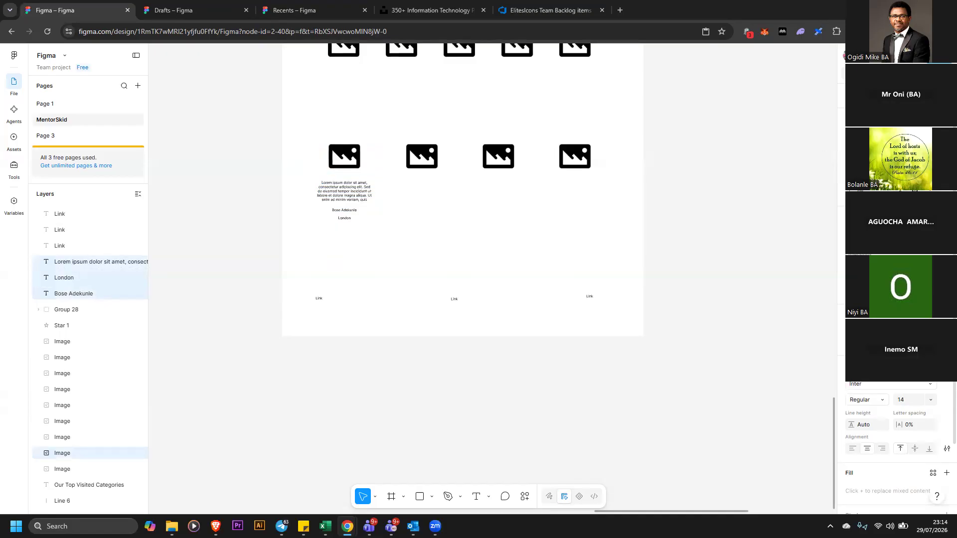
{"action": "left_click", "coordinate": [947, 143]}
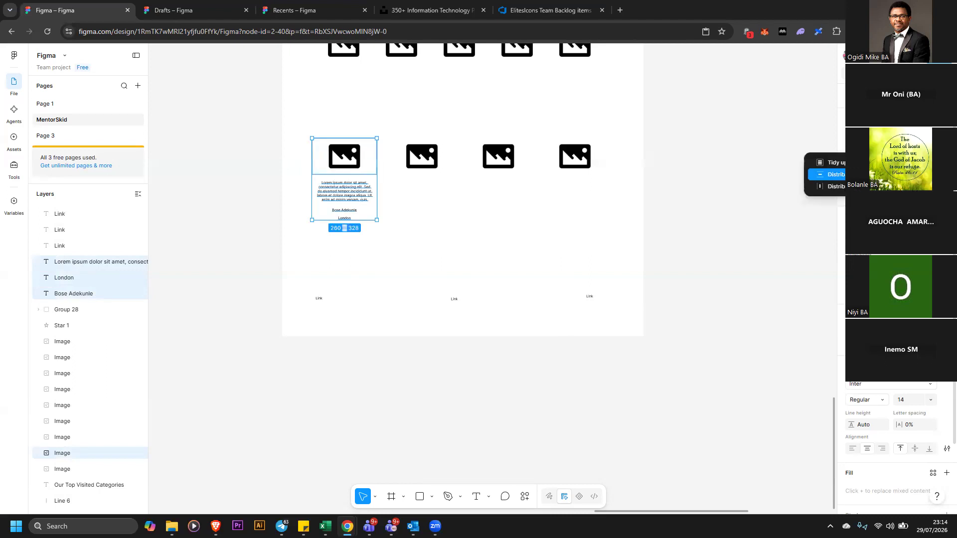
{"action": "left_click", "coordinate": [877, 175]}
{"action": "left_click", "coordinate": [265, 236]}
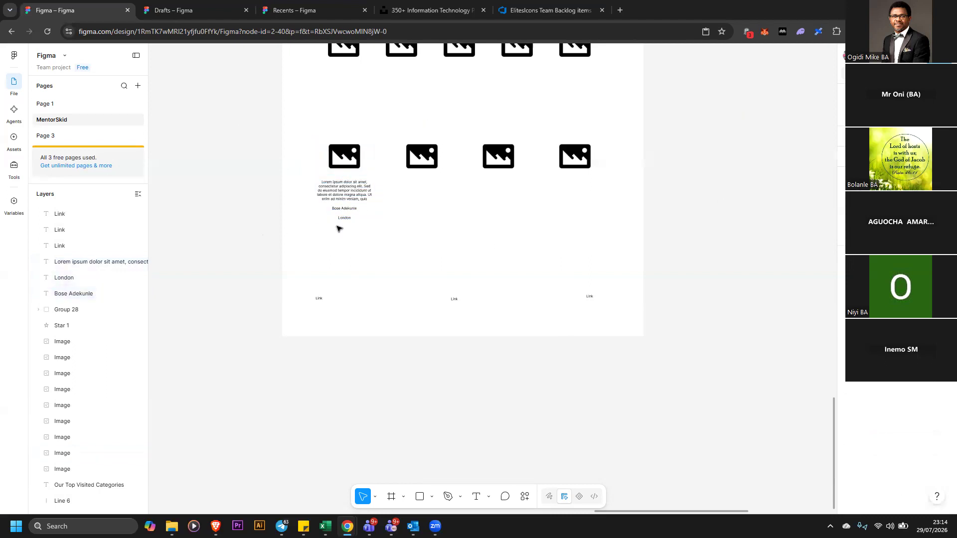
Set the name text's font size to 20 and make it bold
{"action": "left_click", "coordinate": [348, 210]}
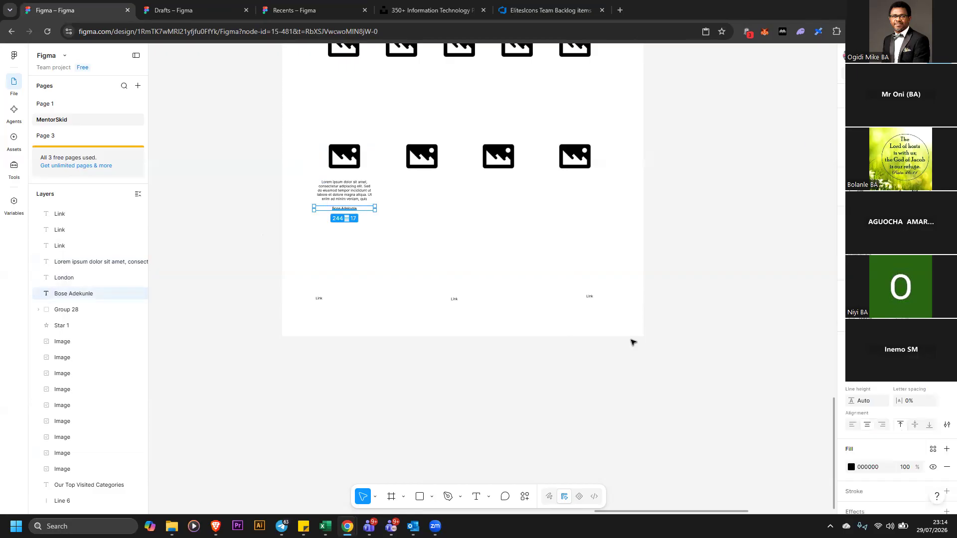
{"action": "left_click", "coordinate": [934, 383]}
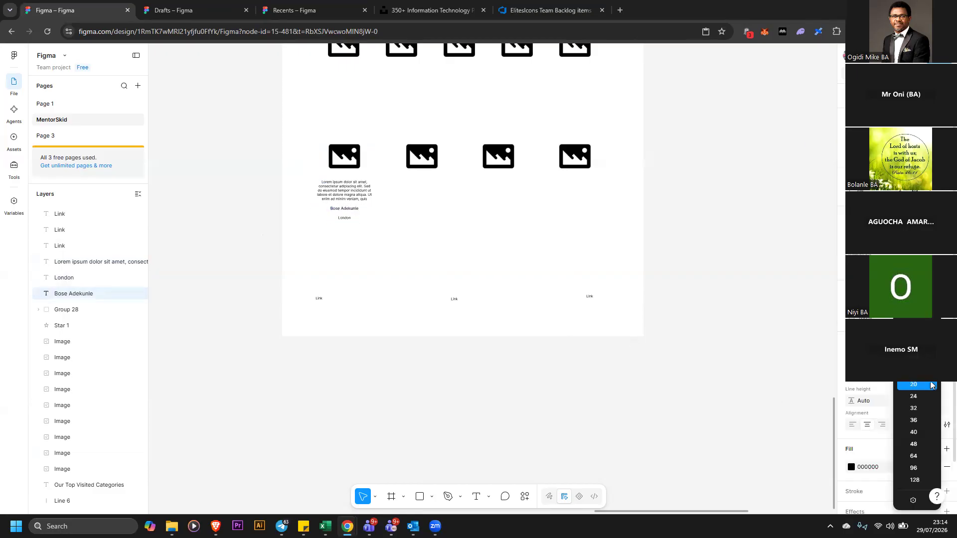
{"action": "left_click", "coordinate": [931, 386]}
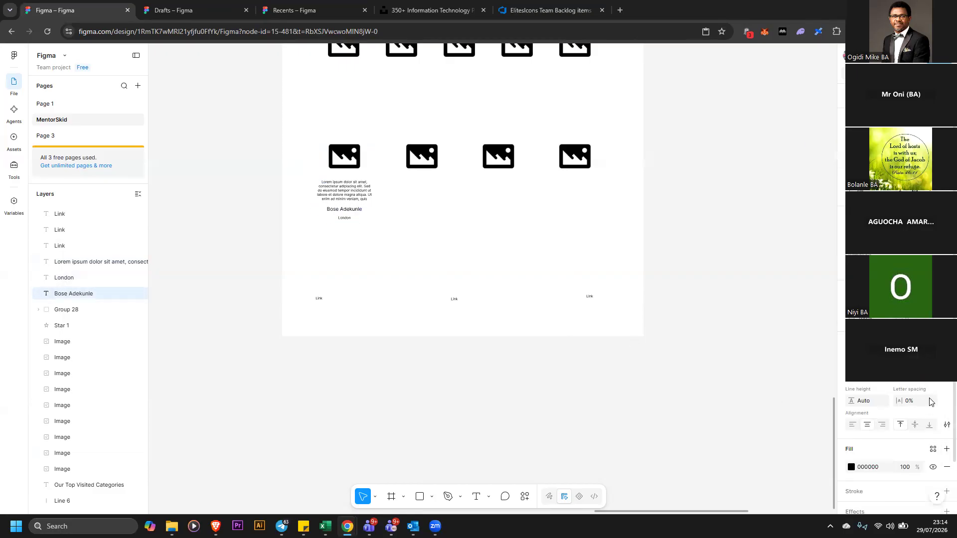
{"action": "left_click", "coordinate": [873, 388]}
{"action": "left_click", "coordinate": [880, 403]}
Set the London text's font size to 20
{"action": "left_click", "coordinate": [356, 230]}
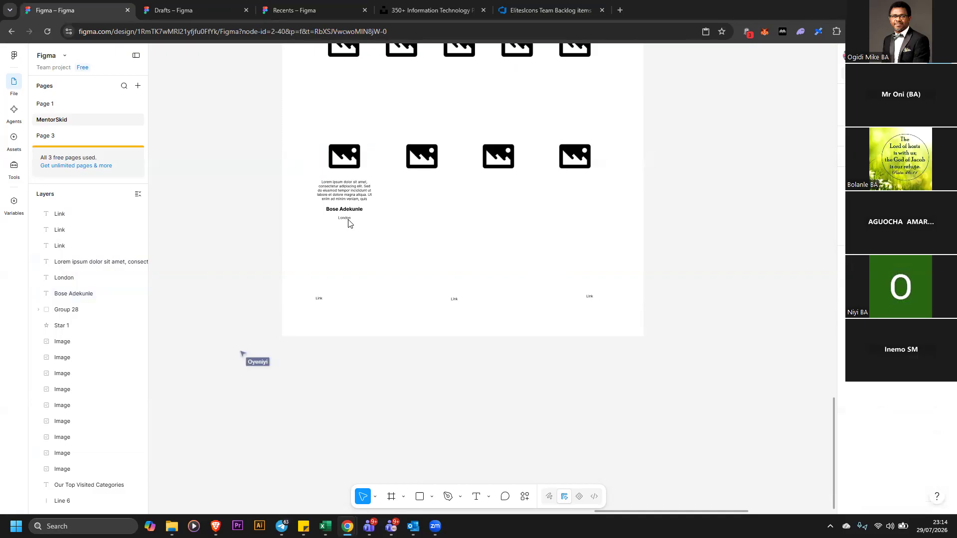
{"action": "left_click", "coordinate": [347, 220]}
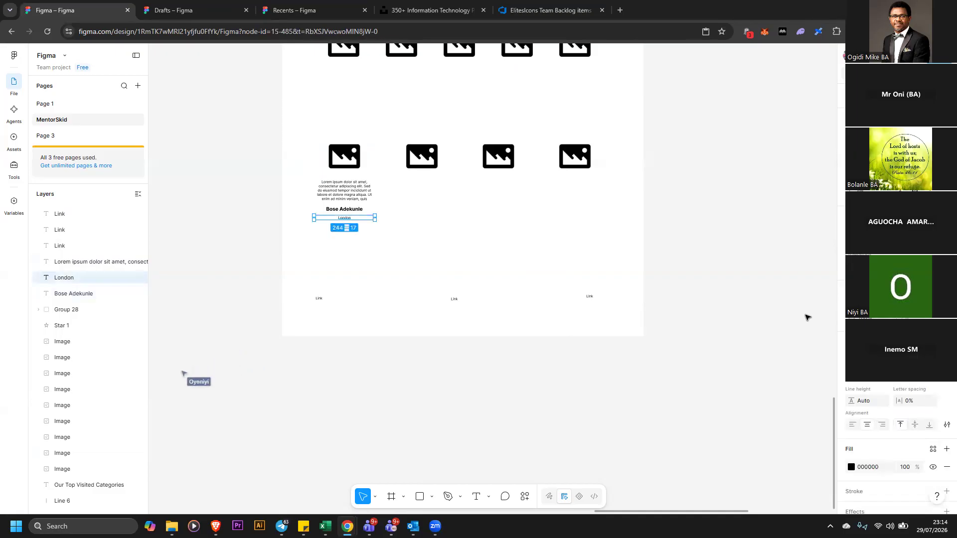
{"action": "left_click", "coordinate": [932, 374]}
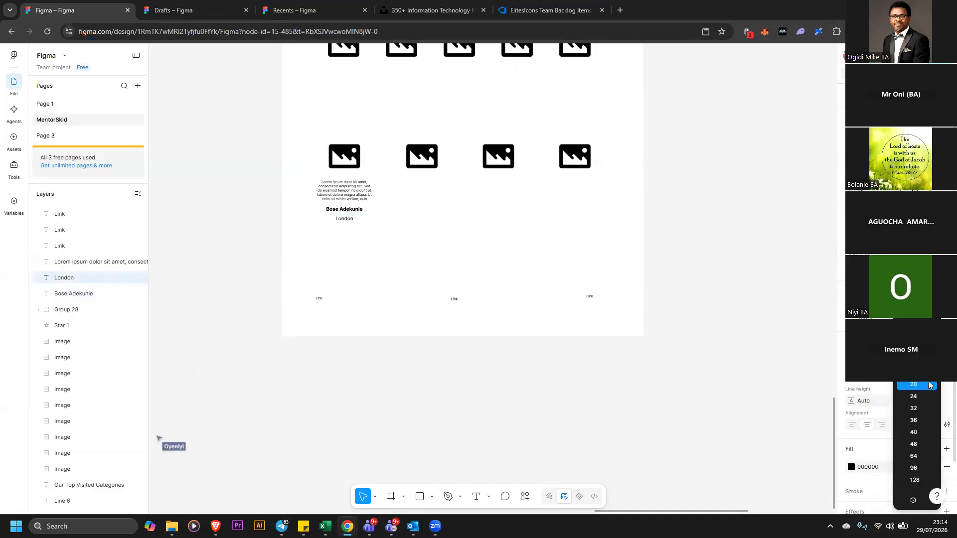
{"action": "left_click", "coordinate": [928, 382]}
Move the London text up closer to the name text
{"action": "left_click", "coordinate": [346, 220]}
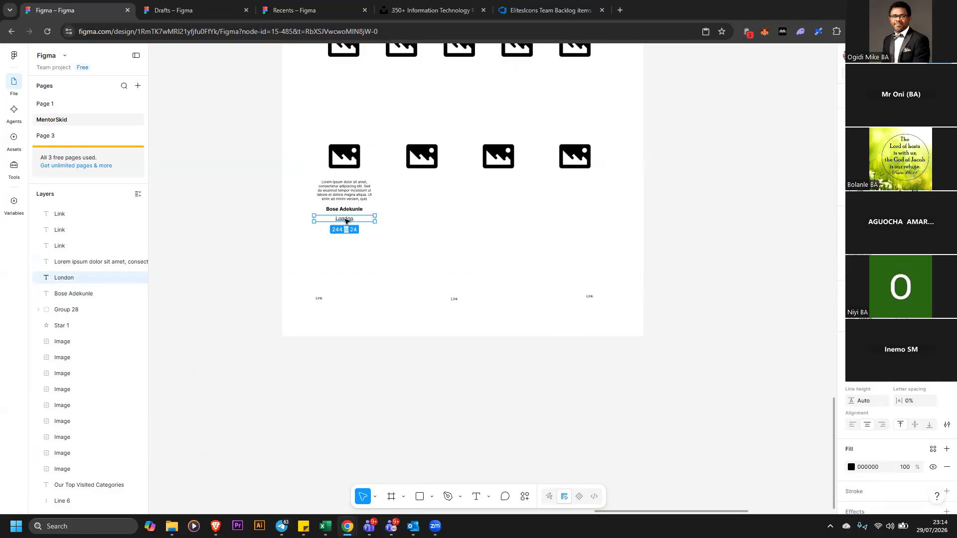
{"action": "left_click_drag", "start_coordinate": [346, 219], "coordinate": [344, 228]}
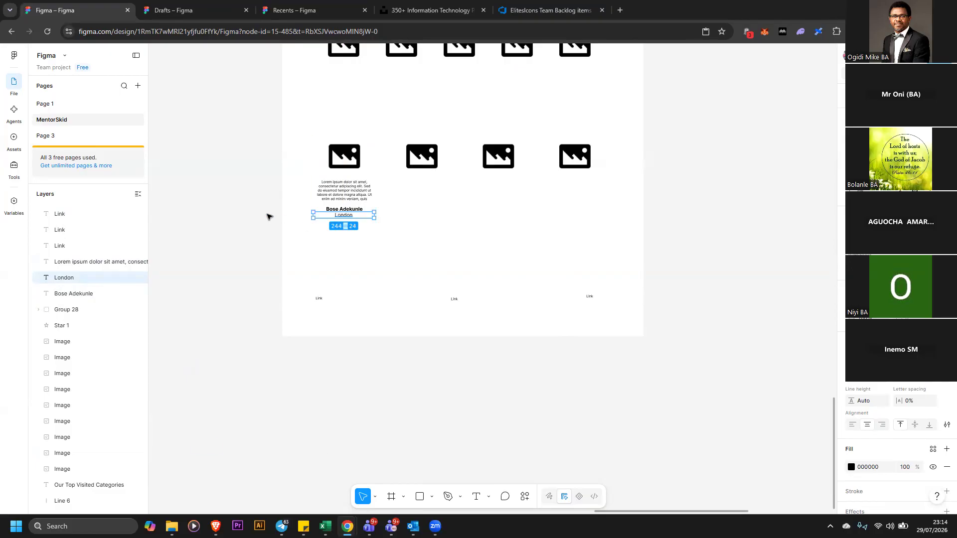
{"action": "left_click", "coordinate": [282, 217]}
{"action": "left_click", "coordinate": [343, 219]}
{"action": "left_click_drag", "start_coordinate": [344, 220], "coordinate": [343, 221]}
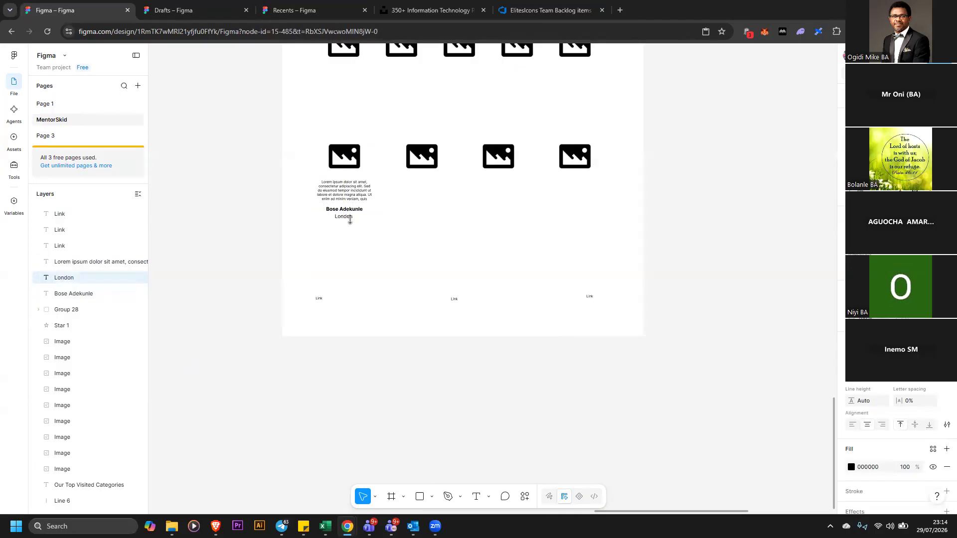
{"action": "left_click", "coordinate": [358, 192]}
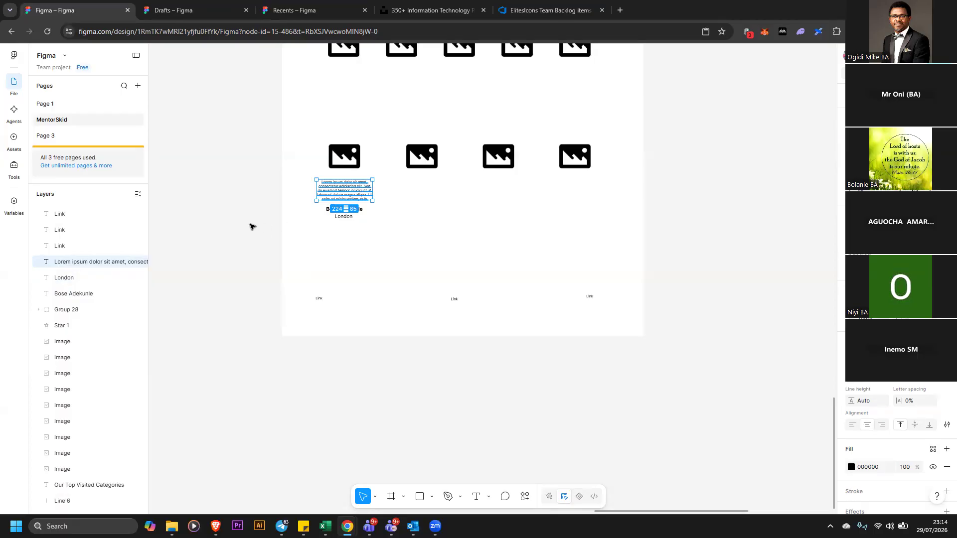
Duplicate the paragraph, name and city texts beneath each of the other three image placeholders
{"action": "left_click", "coordinate": [237, 168]}
{"action": "left_click_drag", "start_coordinate": [264, 179], "coordinate": [379, 229]}
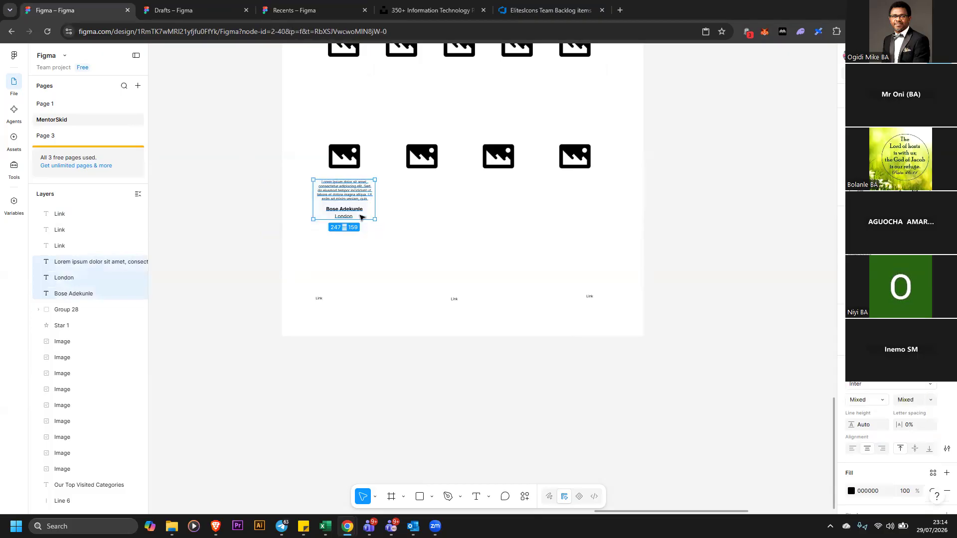
{"action": "left_click", "coordinate": [219, 210]}
{"action": "left_click_drag", "start_coordinate": [257, 171], "coordinate": [377, 245]}
{"action": "mouse_move", "coordinate": [366, 213]}
{"action": "left_click_drag", "start_coordinate": [345, 197], "coordinate": [589, 198]}
{"action": "left_click", "coordinate": [677, 179]}
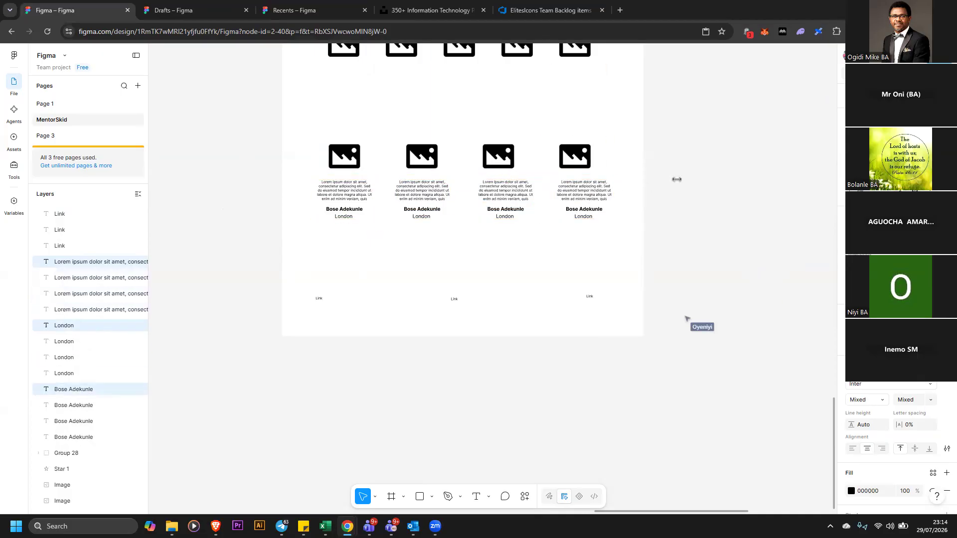
Change the fourth column's city to Leeds and the third column's city to Lagos
{"action": "double_click", "coordinate": [586, 217]}
{"action": "type", "text": "Leeds"}
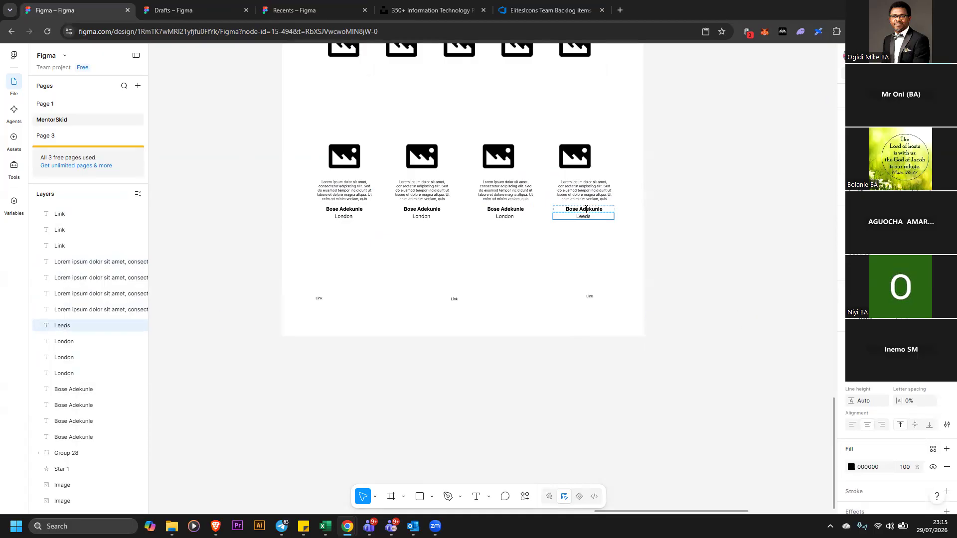
{"action": "double_click", "coordinate": [502, 217]}
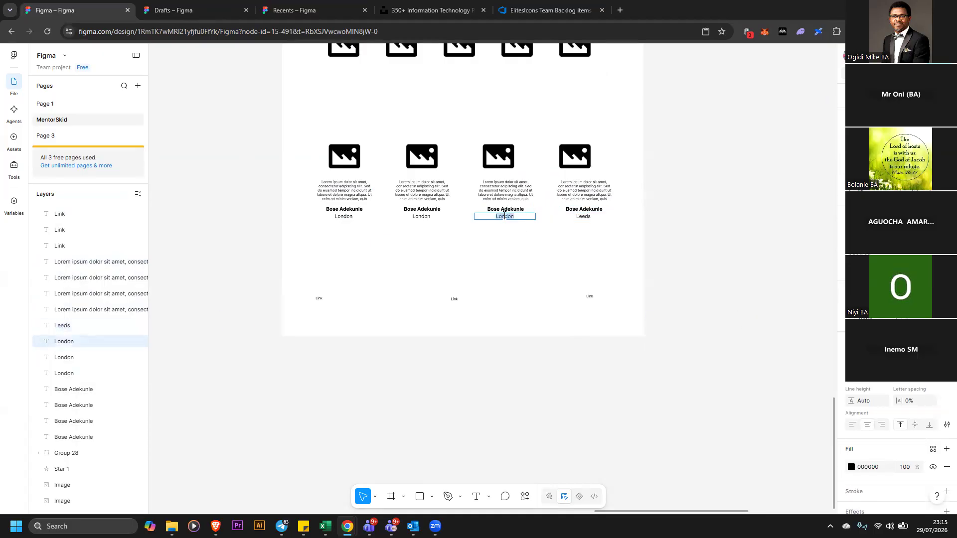
{"action": "type", "text": "Lagos"}
Change the second column's city to Manchester
{"action": "double_click", "coordinate": [426, 218]}
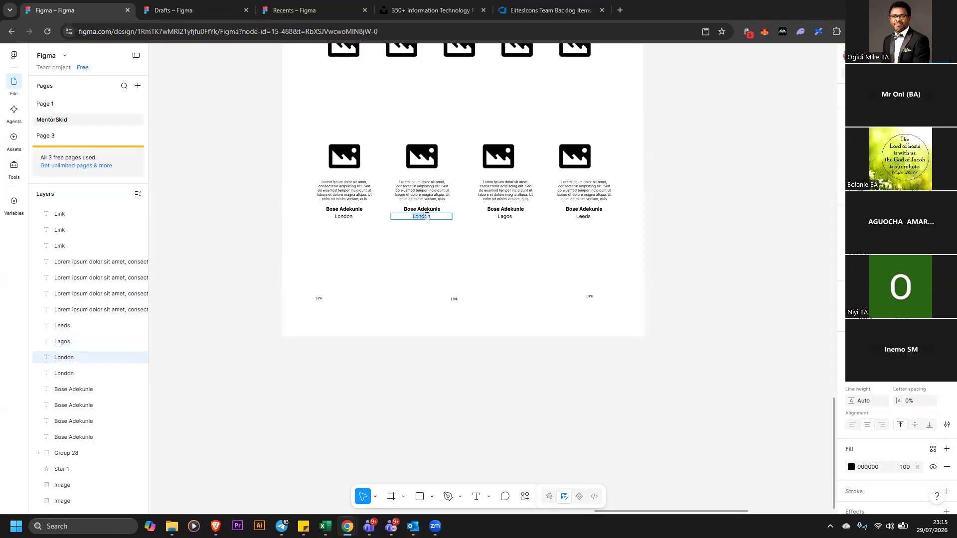
{"action": "type", "text": "Manchester"}
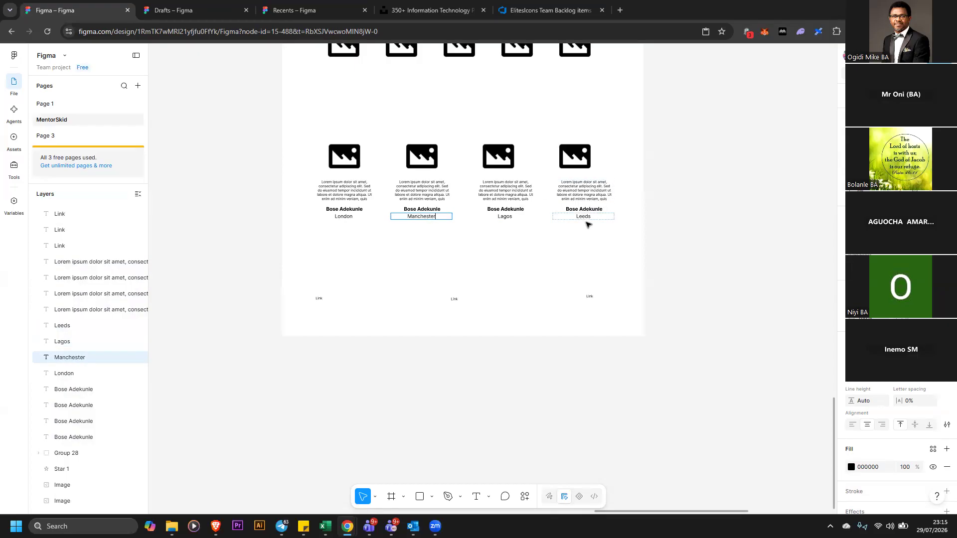
Change the fourth column's city to Los Angeles
{"action": "double_click", "coordinate": [588, 218]}
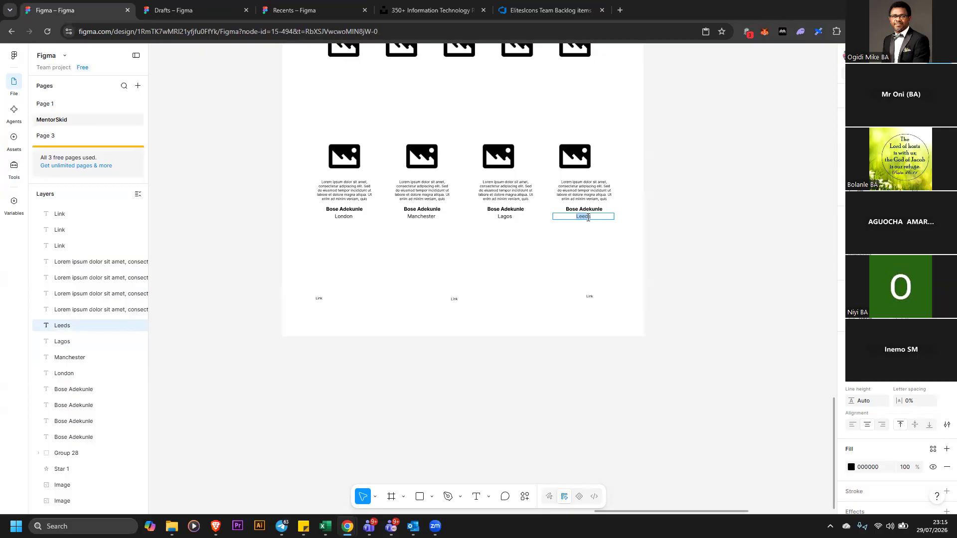
{"action": "type", "text": "Los Angeles"}
{"action": "key", "text": "Escape"}
{"action": "key", "text": "Escape"}
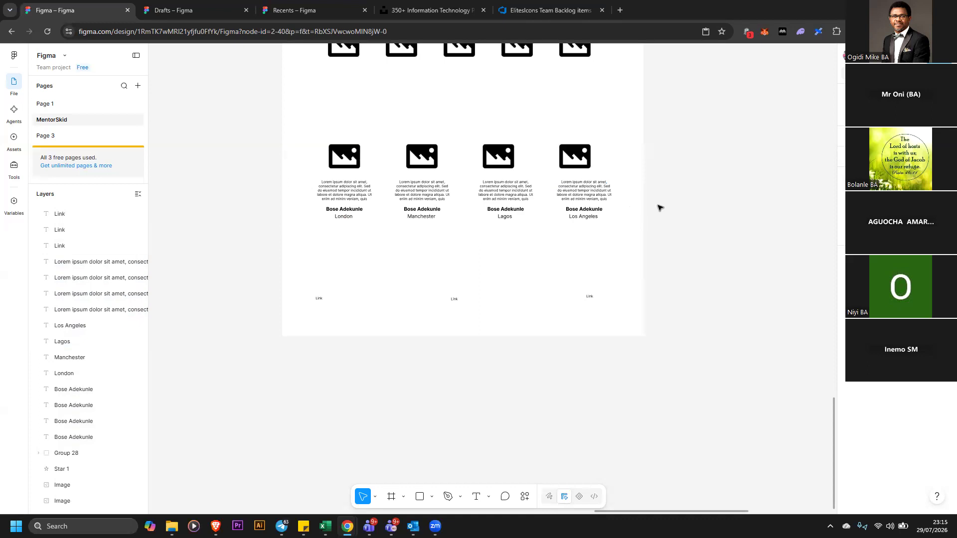
Rename the fourth column's mentee name to James Anderson
{"action": "left_click", "coordinate": [585, 165]}
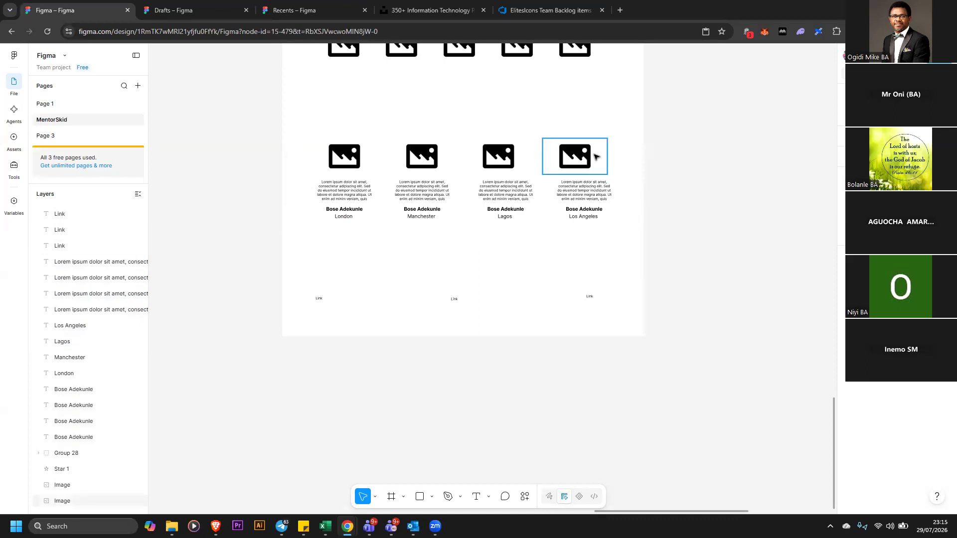
{"action": "left_click", "coordinate": [607, 228]}
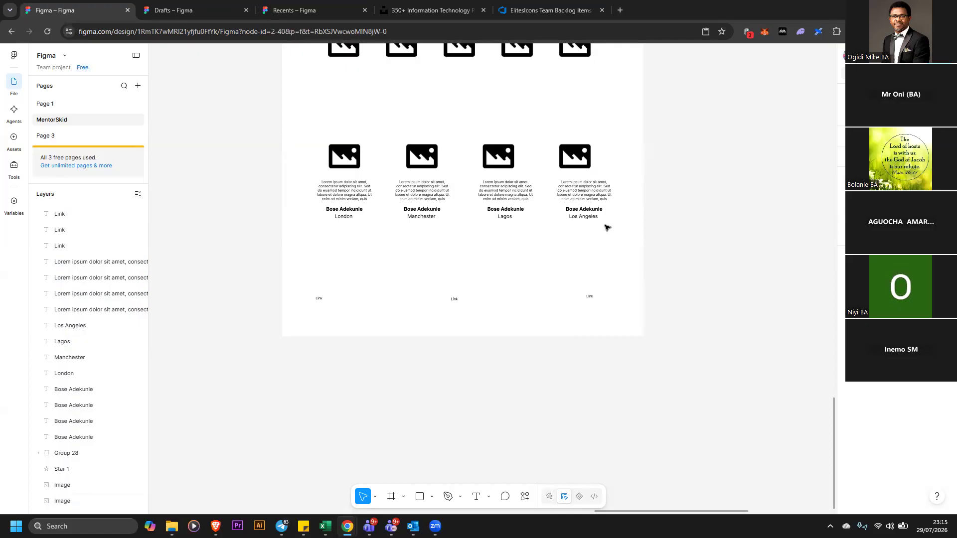
{"action": "double_click", "coordinate": [577, 209]}
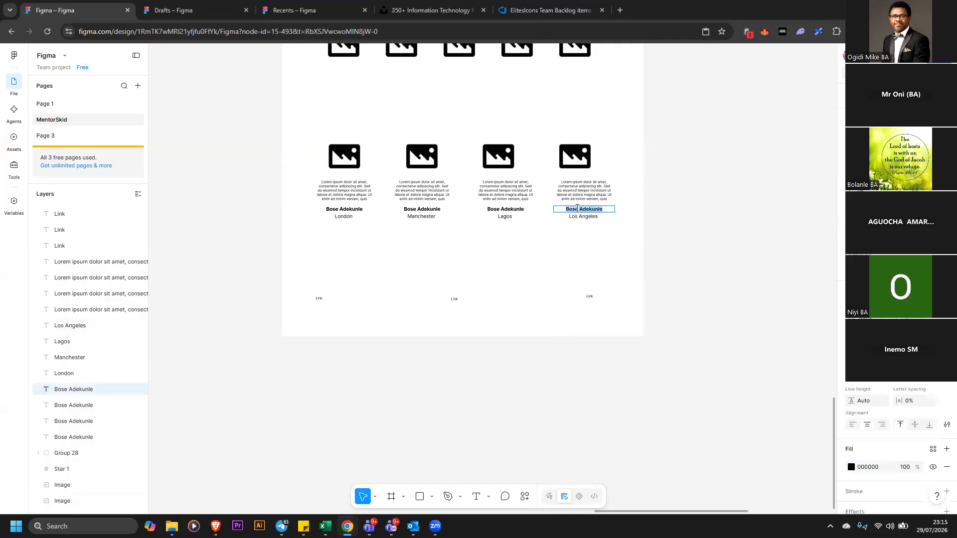
{"action": "type", "text": "James Anderso"}
{"action": "key", "text": "Escape"}
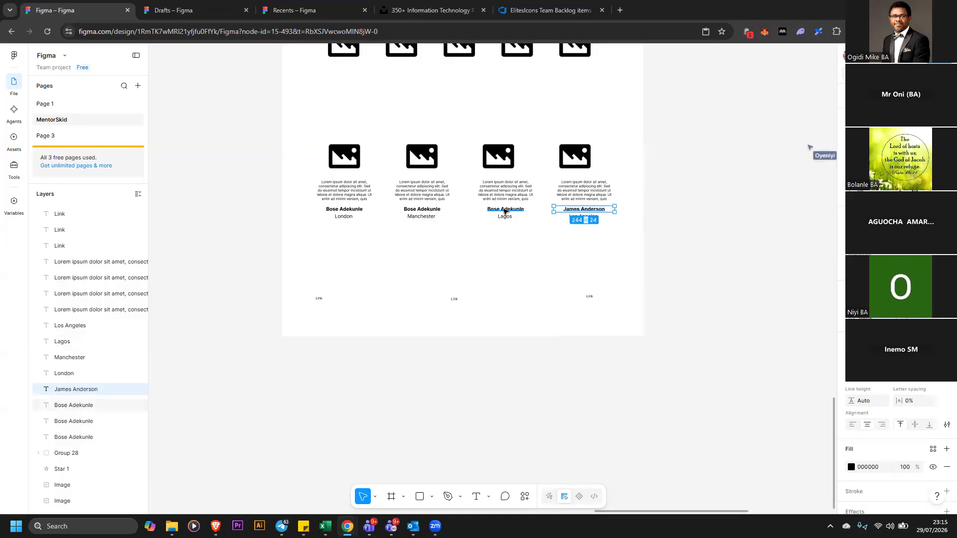
Change the first column's city to California, correcting the spelling with the spell-check suggestion
{"action": "left_click", "coordinate": [345, 218]}
{"action": "type", "text": "C"}
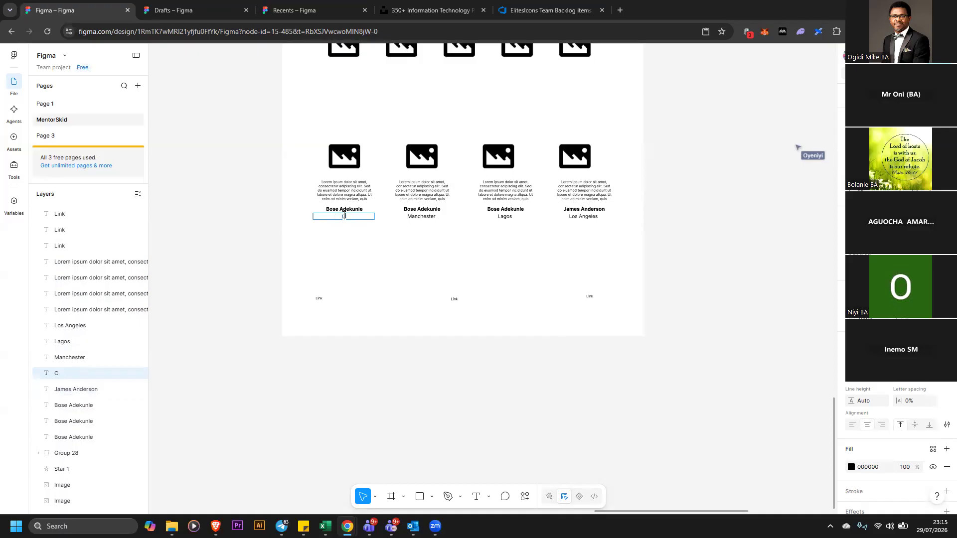
{"action": "type", "text": "arlifornia"}
{"action": "right_click", "coordinate": [344, 215]}
{"action": "key", "text": "Escape"}
{"action": "right_click", "coordinate": [346, 214]}
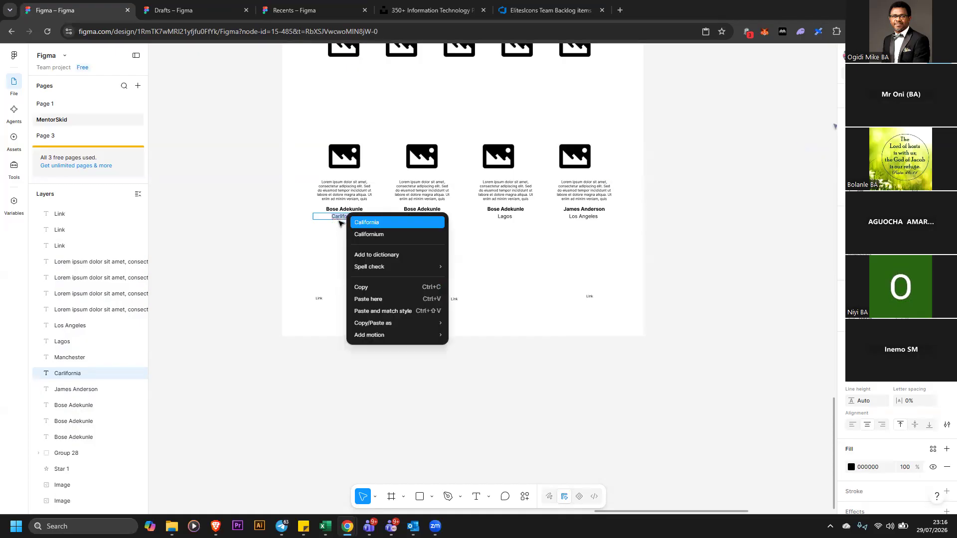
{"action": "left_click", "coordinate": [345, 221]}
{"action": "key", "text": "Escape"}
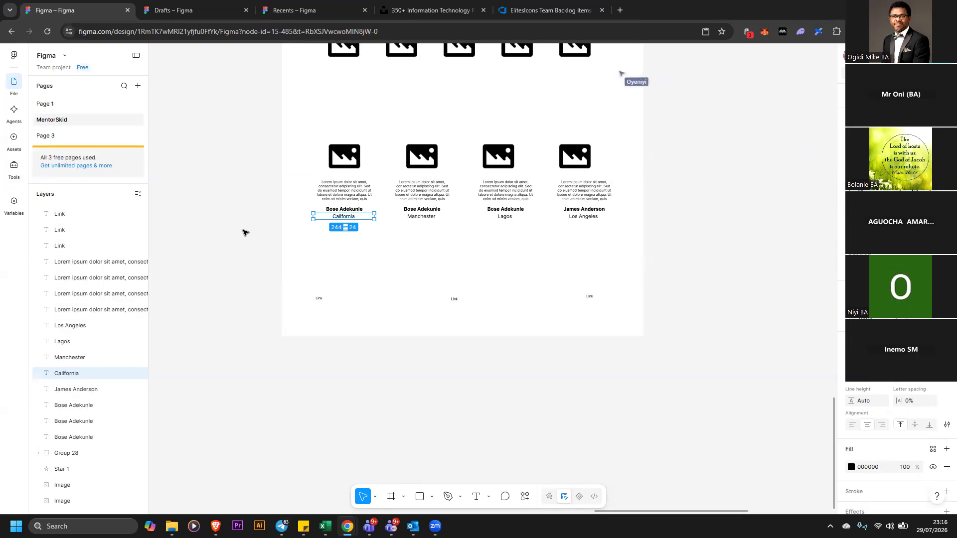
{"action": "key", "text": "Escape"}
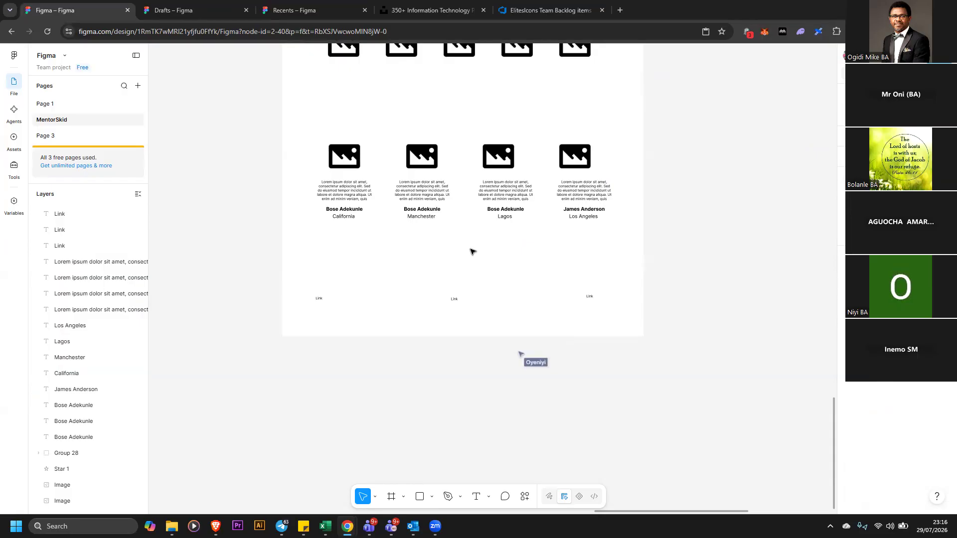
{"action": "left_click", "coordinate": [248, 133]}
{"action": "left_click_drag", "start_coordinate": [244, 132], "coordinate": [379, 235]}
{"action": "left_click", "coordinate": [427, 210]}
{"action": "double_click", "coordinate": [427, 210]}
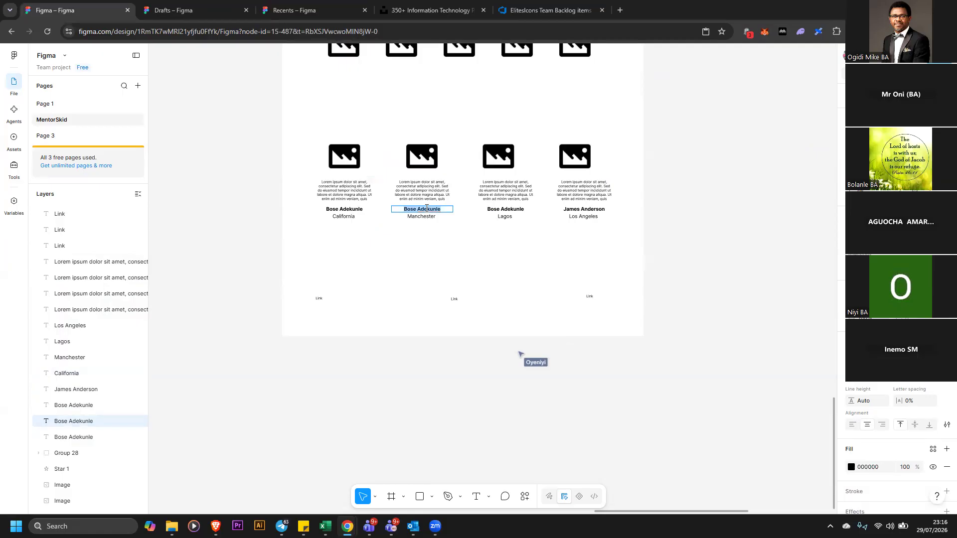
{"action": "type", "text": "Gregory"}
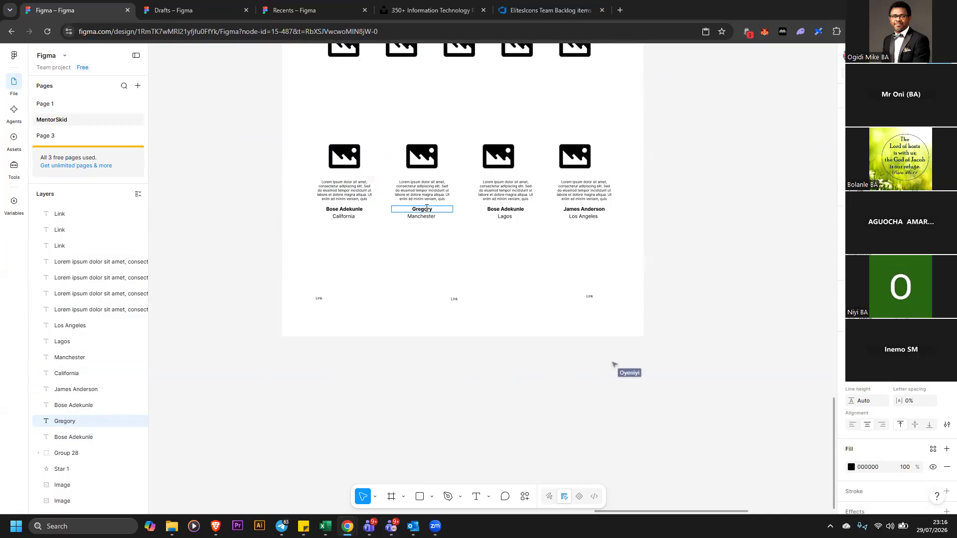
{"action": "left_click_drag", "start_coordinate": [651, 512], "coordinate": [675, 511]}
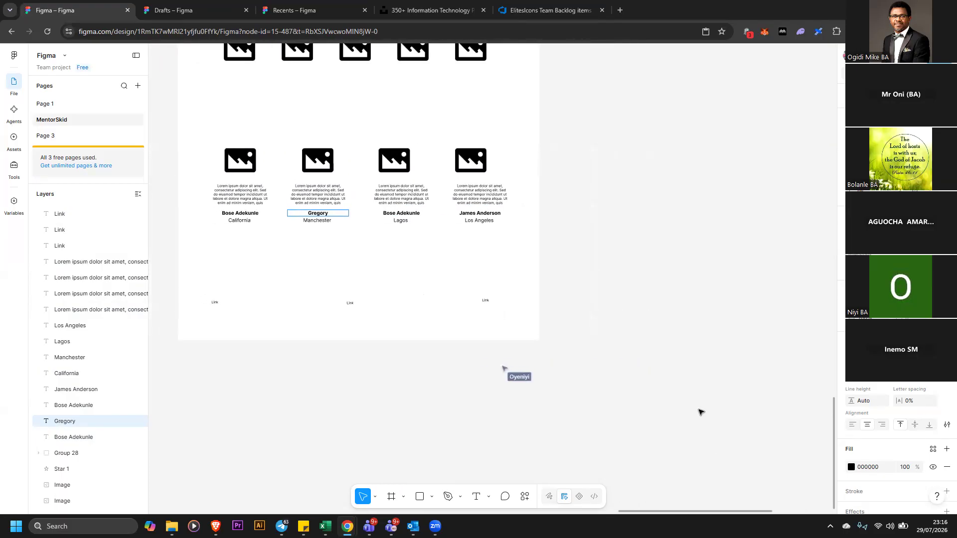
{"action": "scroll", "coordinate": [700, 411], "scroll_direction": "up", "scroll_amount": 1}
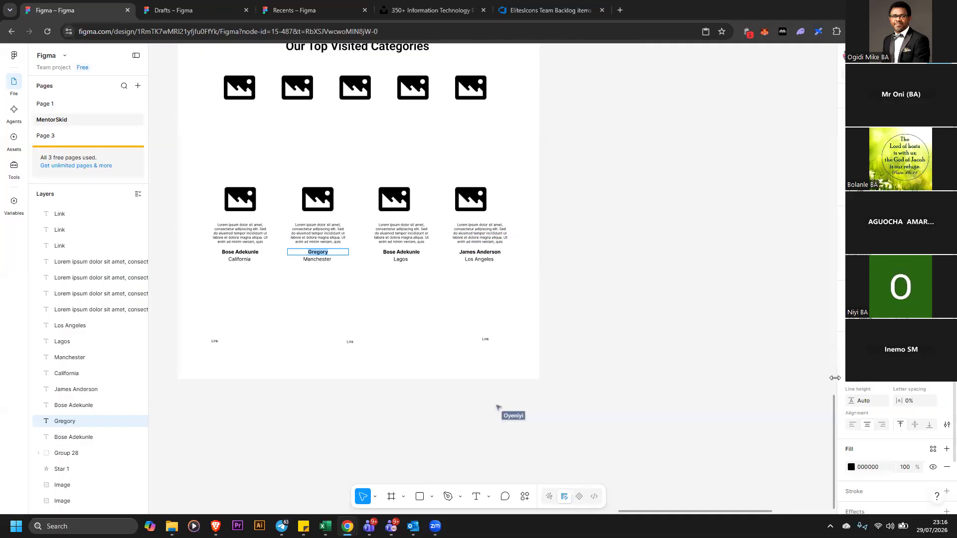
{"action": "type", "text": "Ken Marttu"}
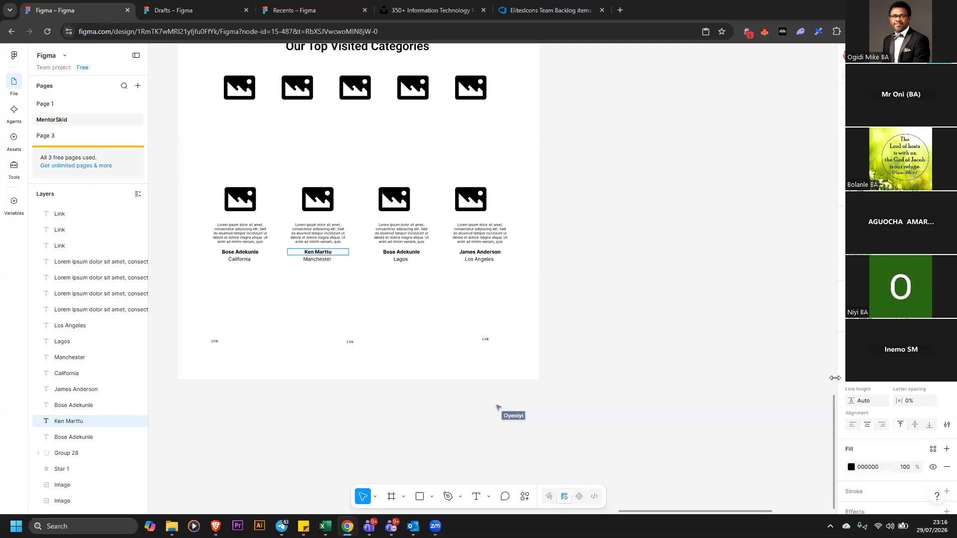
{"action": "key", "text": "BackSpace"}
{"action": "key", "text": "BackSpace"}
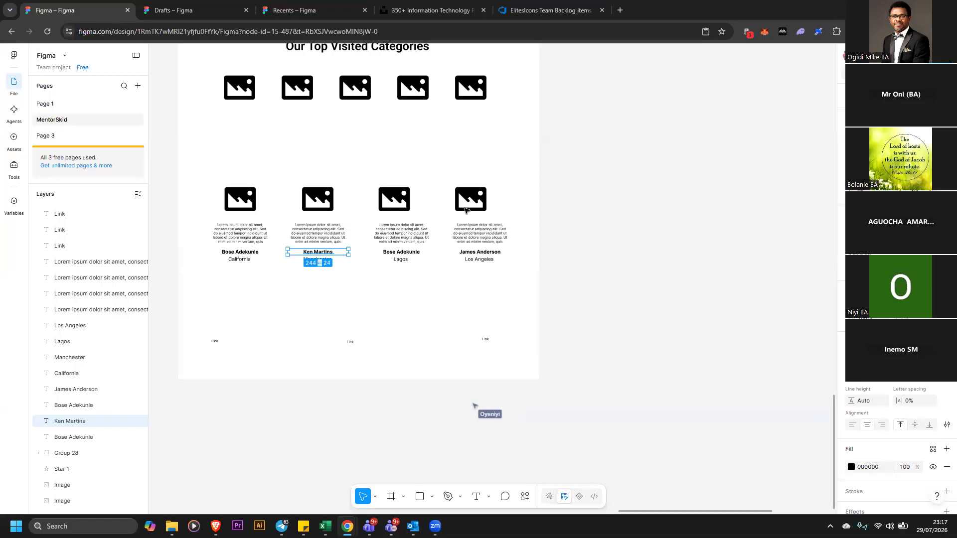
Align the fourth column's image, description, name and city to their horizontal centres
{"action": "left_click", "coordinate": [586, 188]}
{"action": "left_click_drag", "start_coordinate": [590, 171], "coordinate": [464, 289]}
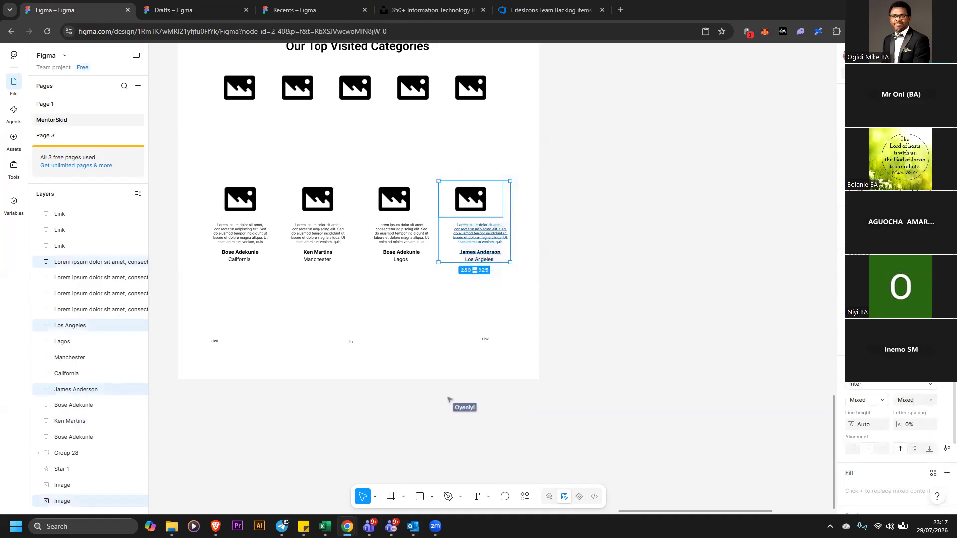
{"action": "key", "text": "alt+h"}
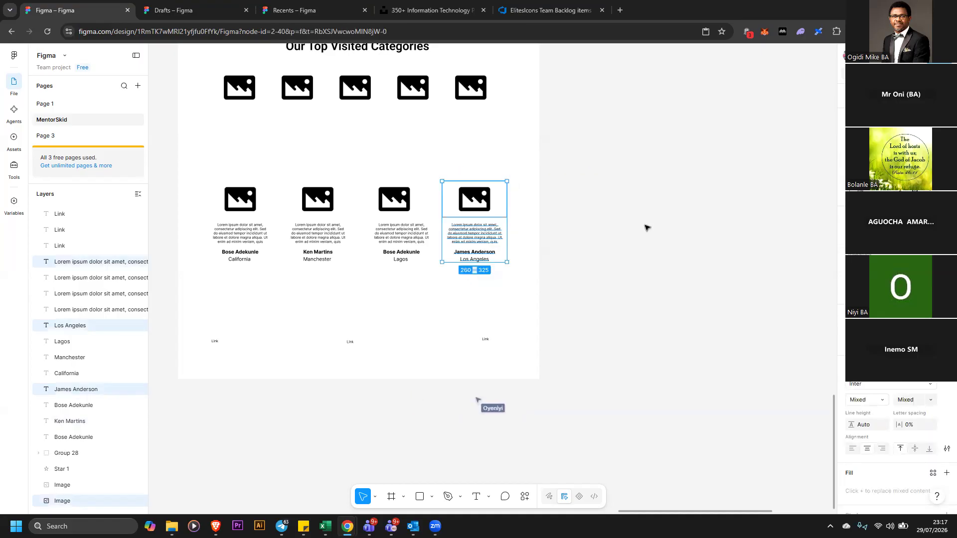
{"action": "left_click", "coordinate": [431, 401]}
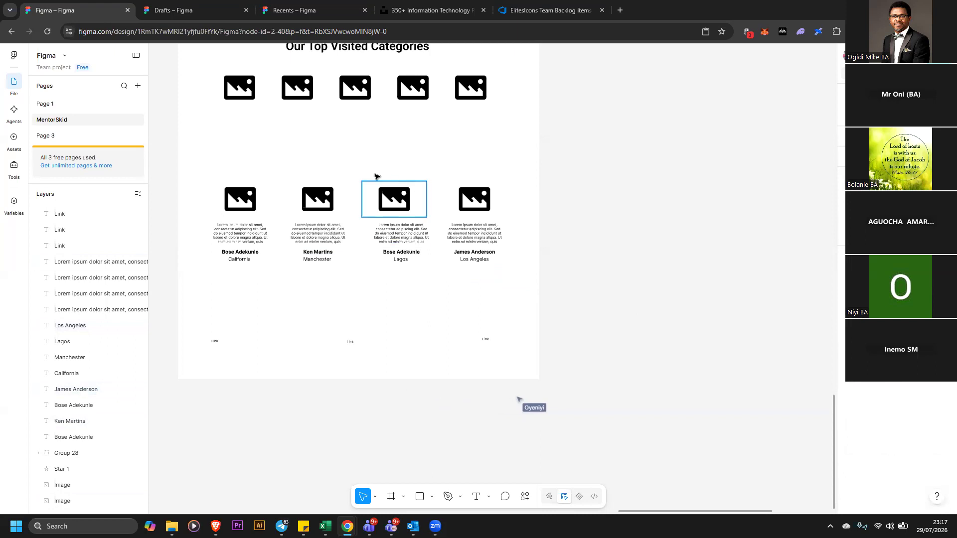
Center-align the contents of the third and second columns horizontally
{"action": "left_click_drag", "start_coordinate": [362, 157], "coordinate": [423, 278]}
{"action": "key", "text": "shift+a"}
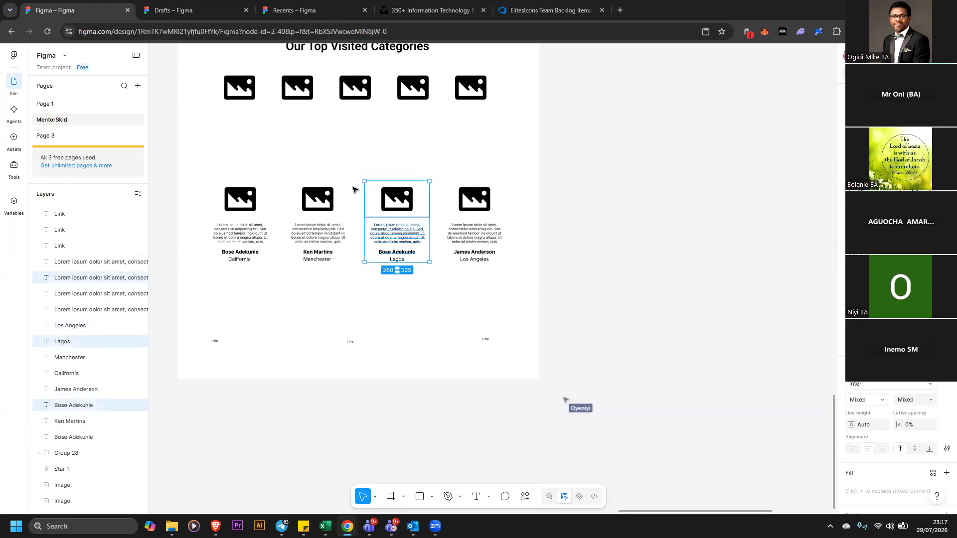
{"action": "left_click_drag", "start_coordinate": [274, 160], "coordinate": [343, 279]}
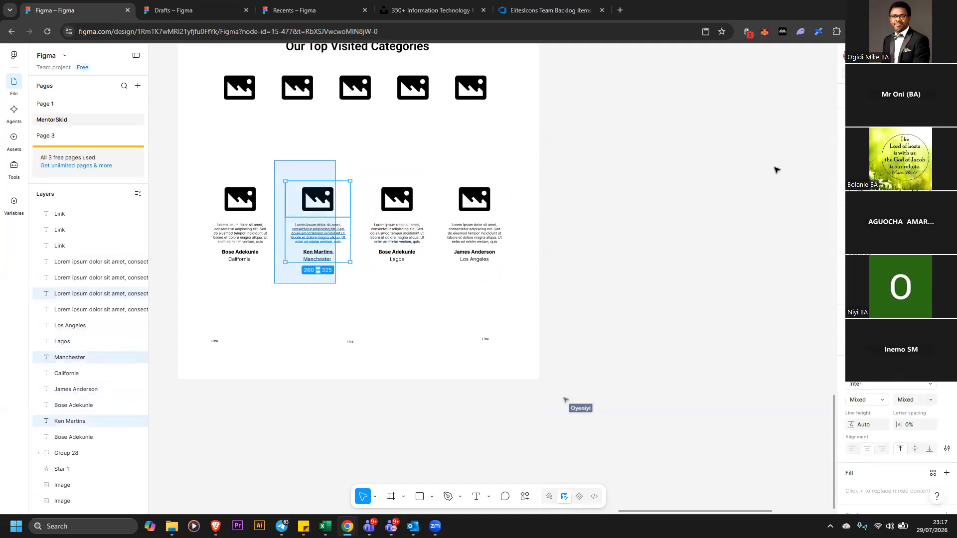
{"action": "key", "text": "shift+a"}
{"action": "left_click", "coordinate": [867, 143]}
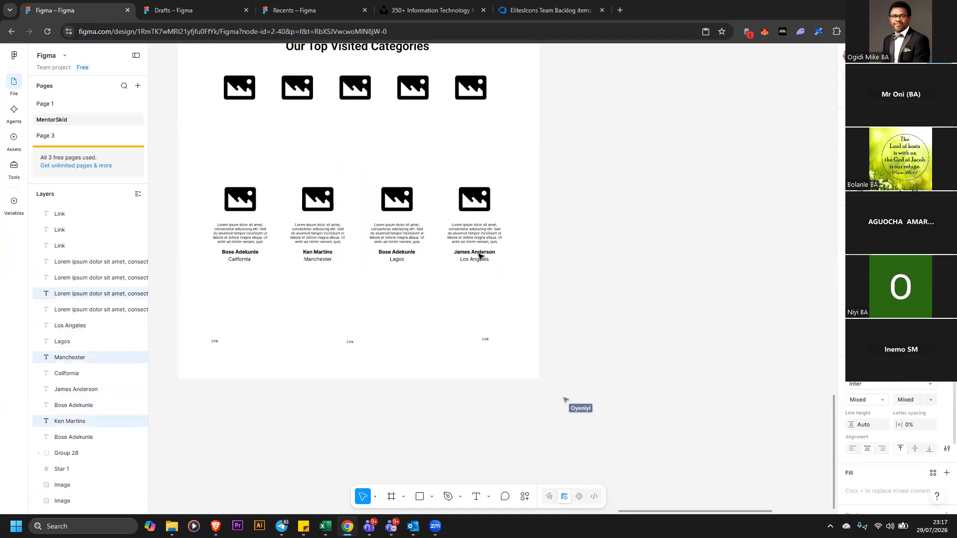
{"action": "left_click", "coordinate": [295, 316]}
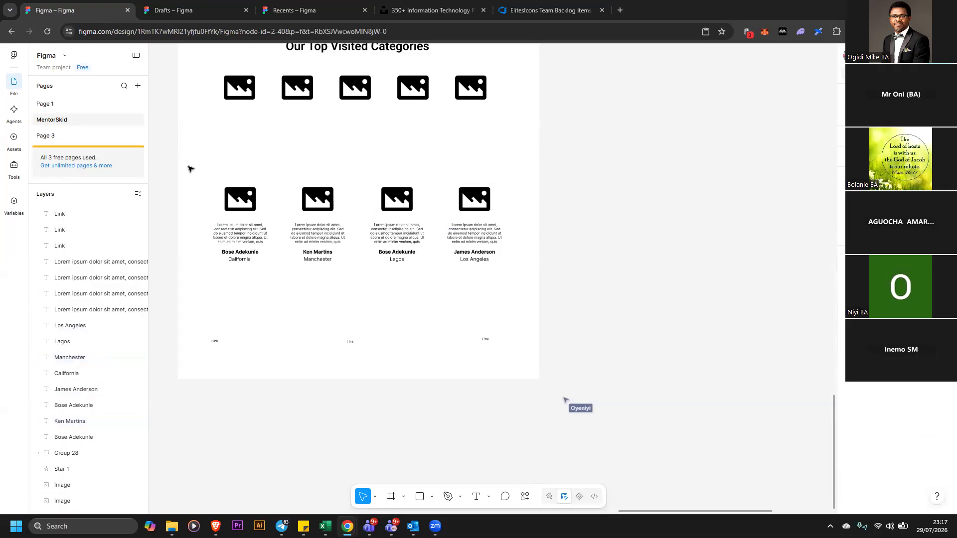
{"action": "left_click_drag", "start_coordinate": [185, 162], "coordinate": [267, 277]}
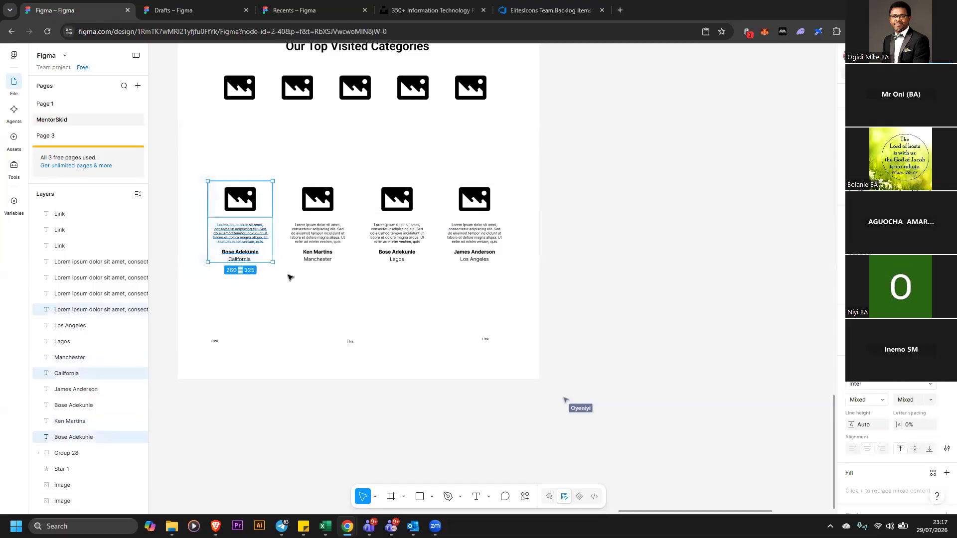
{"action": "left_click", "coordinate": [310, 272]}
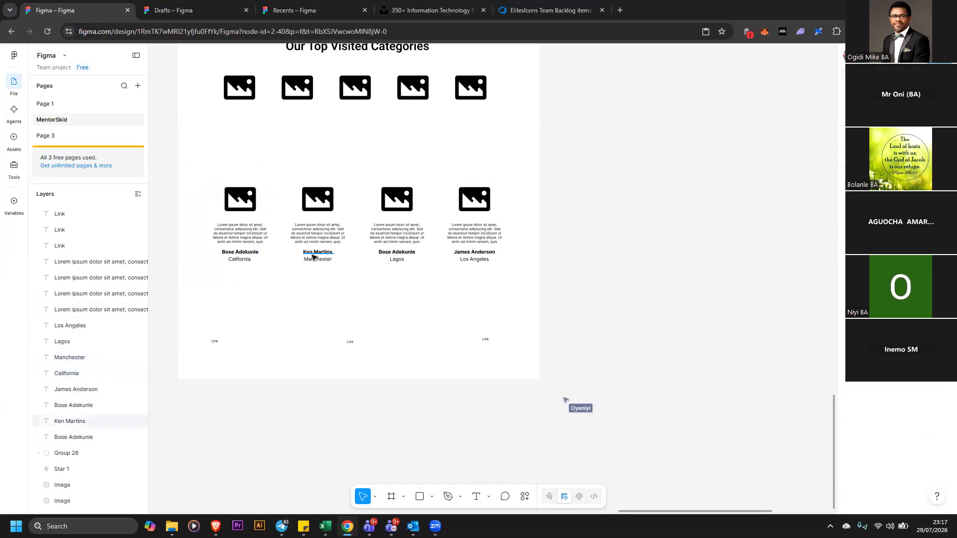
{"action": "left_click", "coordinate": [251, 253]}
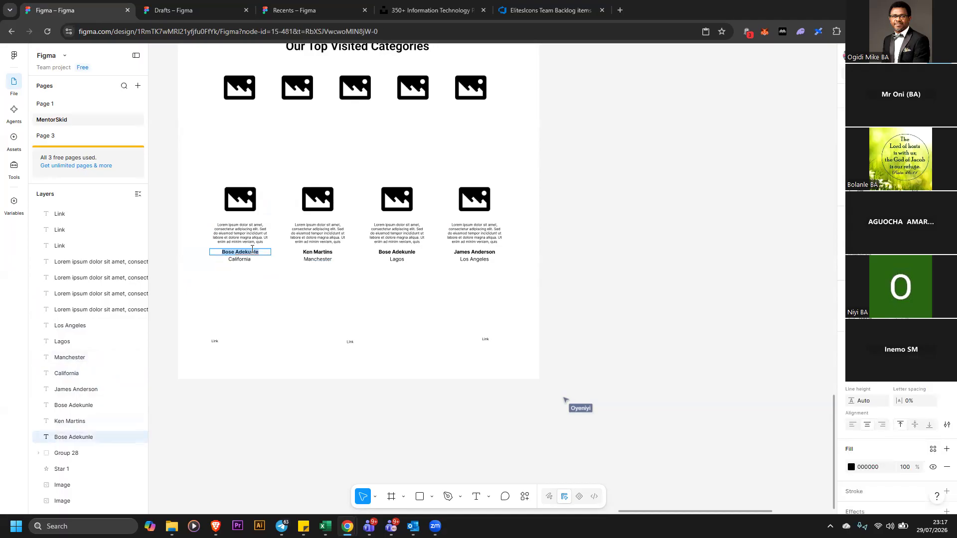
{"action": "type", "text": "Mark O"}
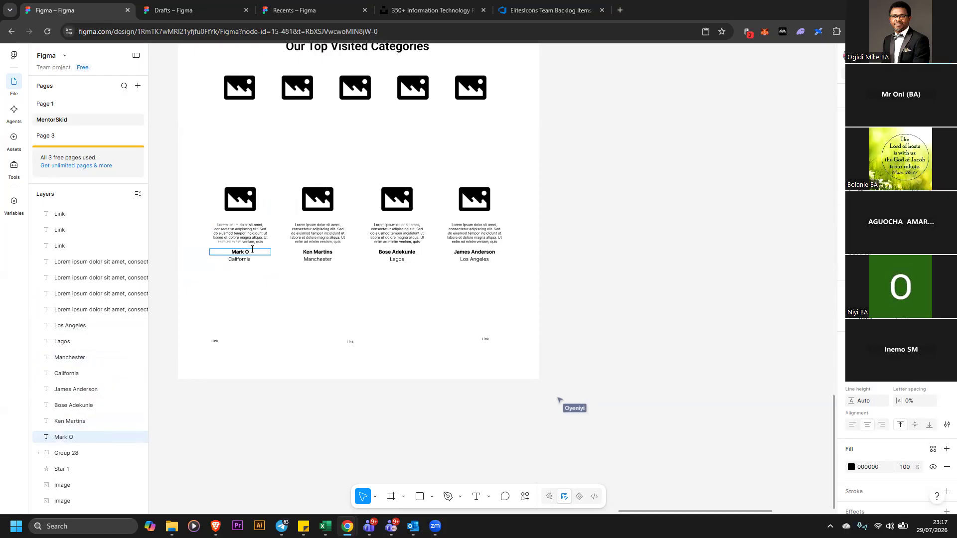
{"action": "type", "text": "'Neil"}
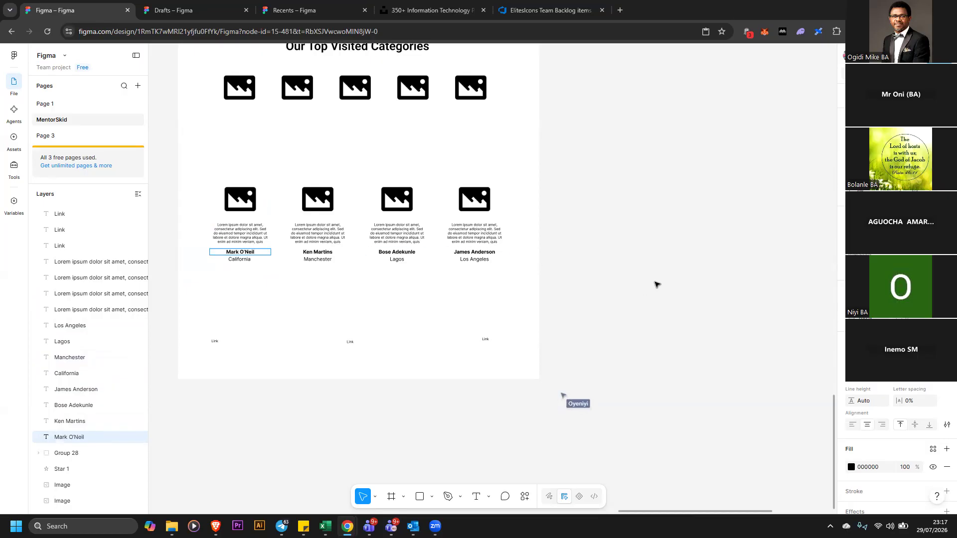
{"action": "key", "text": "Escape"}
{"action": "left_click", "coordinate": [648, 258]}
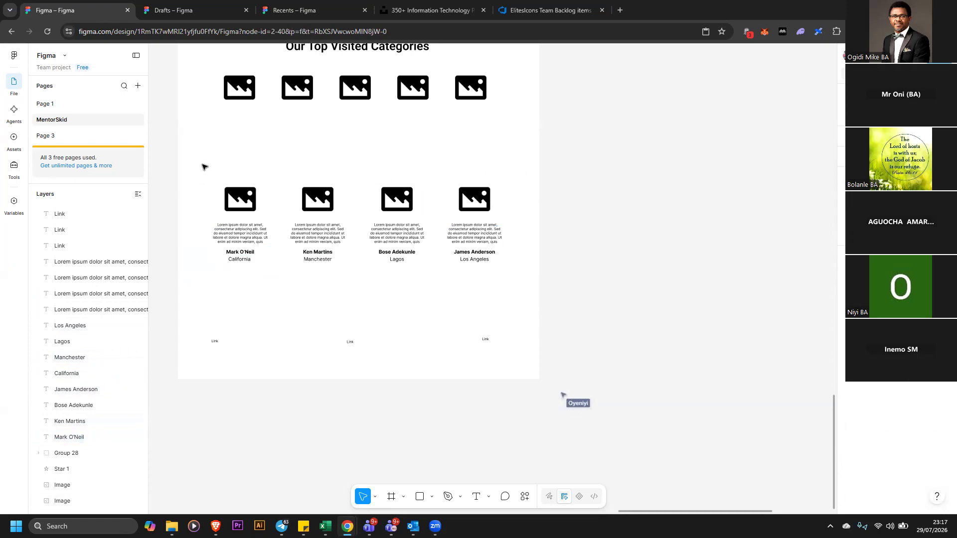
Group each column's image placeholder, description, name and city into its own group
{"action": "left_click_drag", "start_coordinate": [191, 165], "coordinate": [260, 288]}
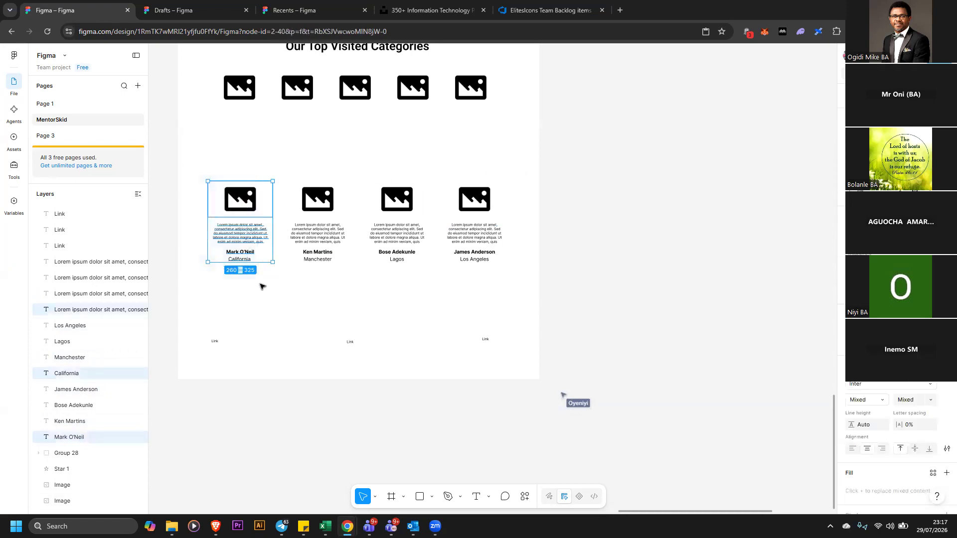
{"action": "key", "text": "ctrl+g"}
{"action": "left_click_drag", "start_coordinate": [288, 173], "coordinate": [340, 286]}
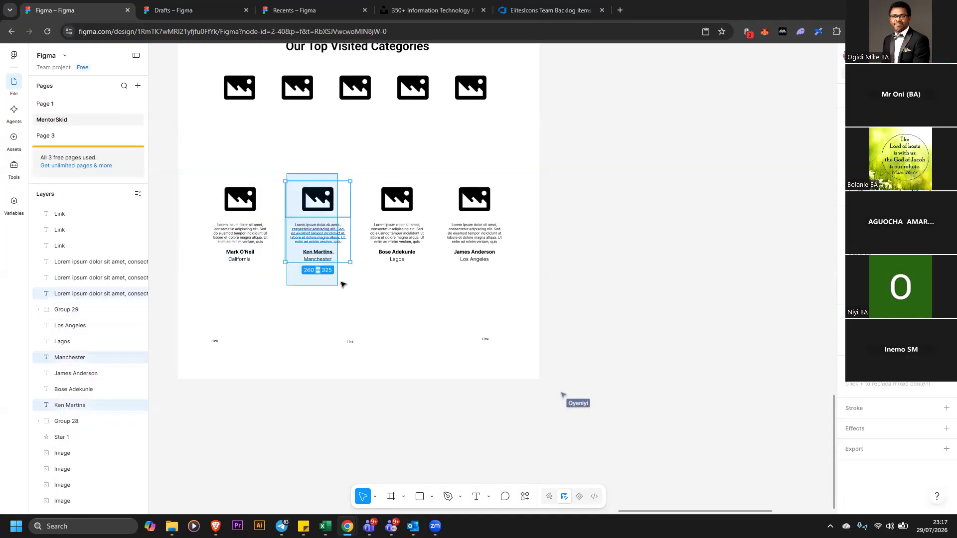
{"action": "key", "text": "ctrl+g"}
{"action": "left_click_drag", "start_coordinate": [364, 175], "coordinate": [418, 291]}
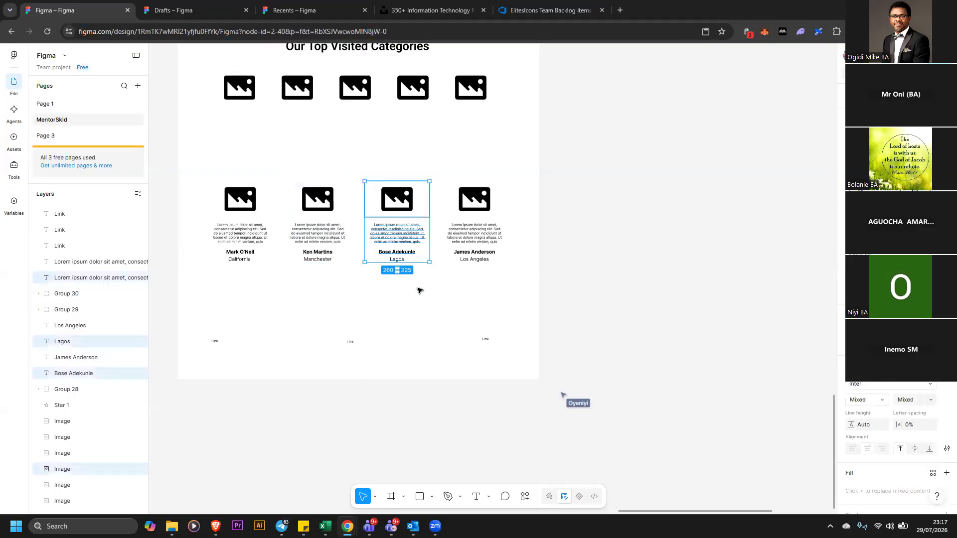
{"action": "key", "text": "ctrl+g"}
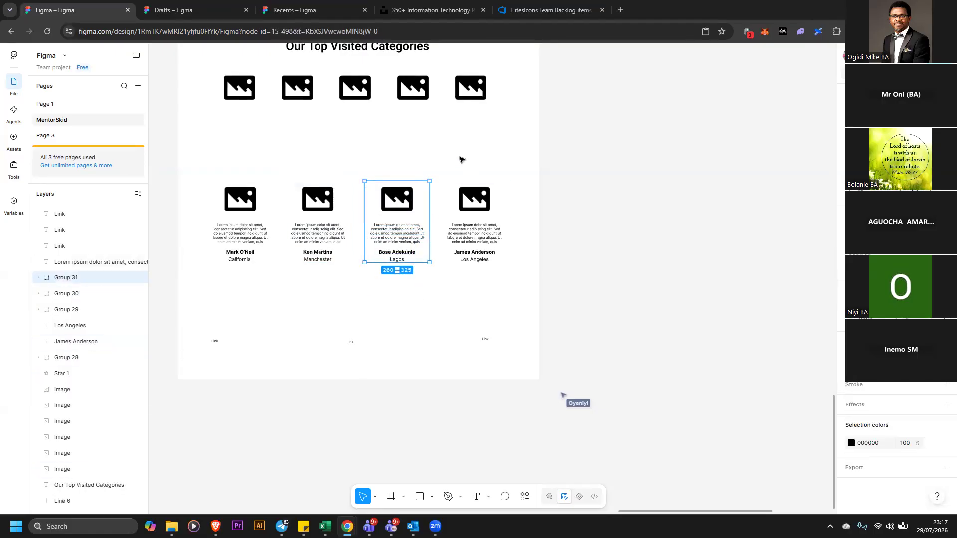
{"action": "left_click", "coordinate": [451, 170]}
{"action": "left_click_drag", "start_coordinate": [442, 175], "coordinate": [495, 293]}
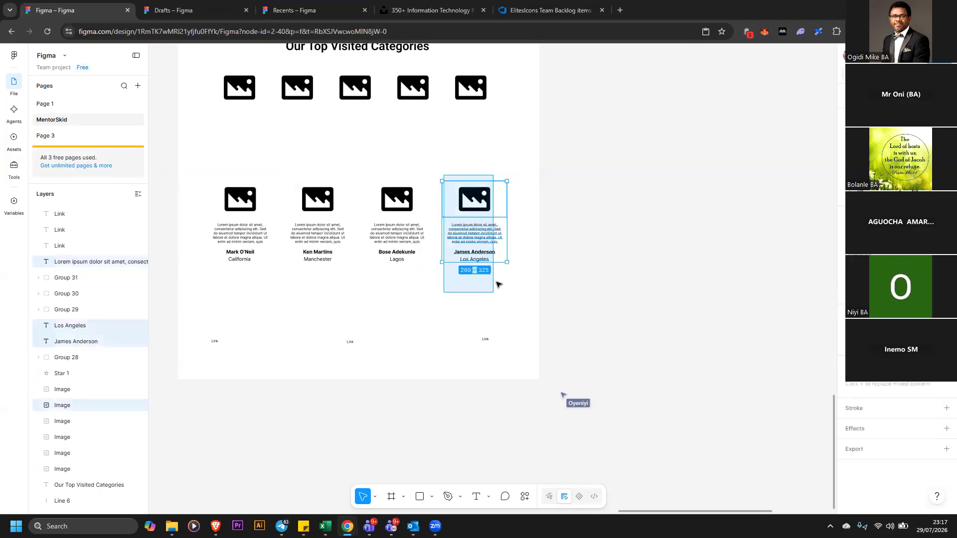
{"action": "key", "text": "ctrl+g"}
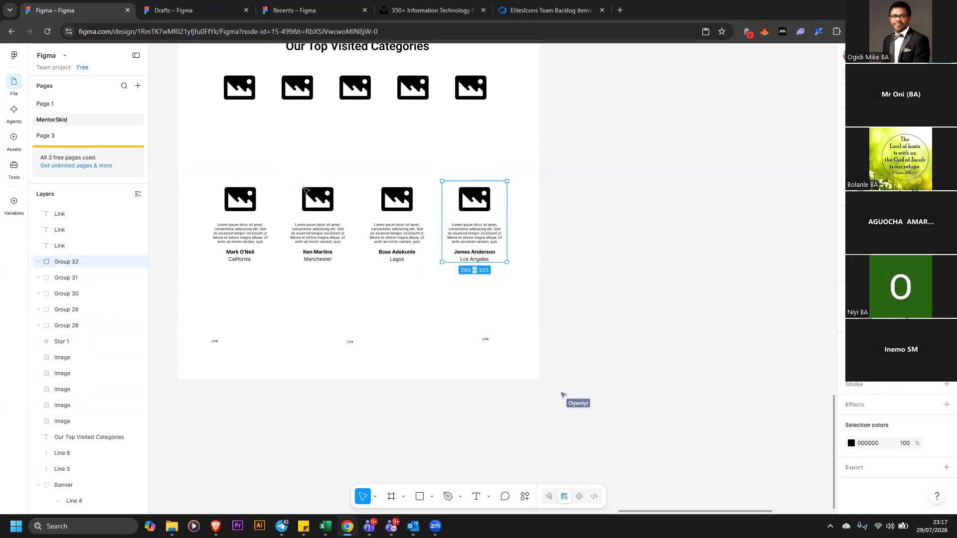
Select the four column groups and tidy them up into even spacing
{"action": "left_click", "coordinate": [196, 181]}
{"action": "left_click_drag", "start_coordinate": [153, 164], "coordinate": [553, 300]}
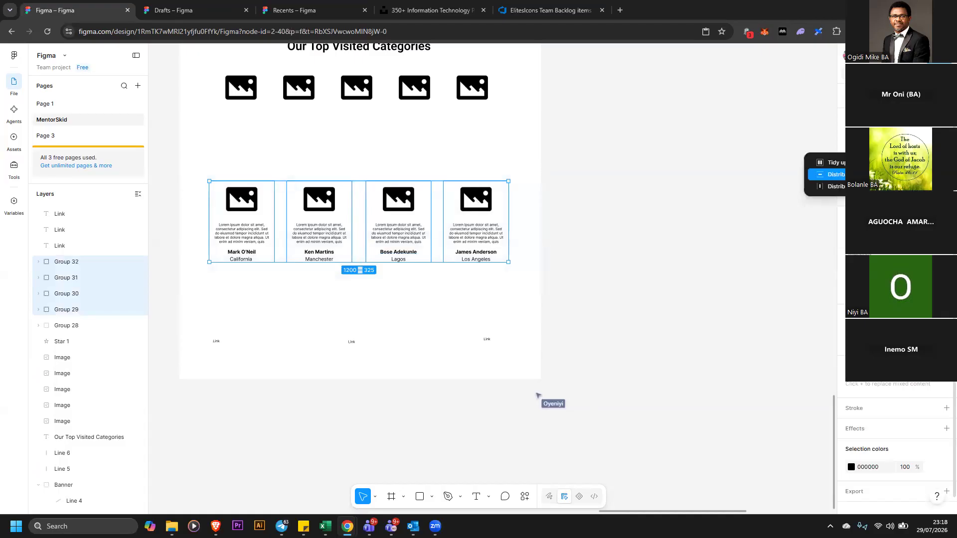
{"action": "key", "text": "ctrl+alt+t"}
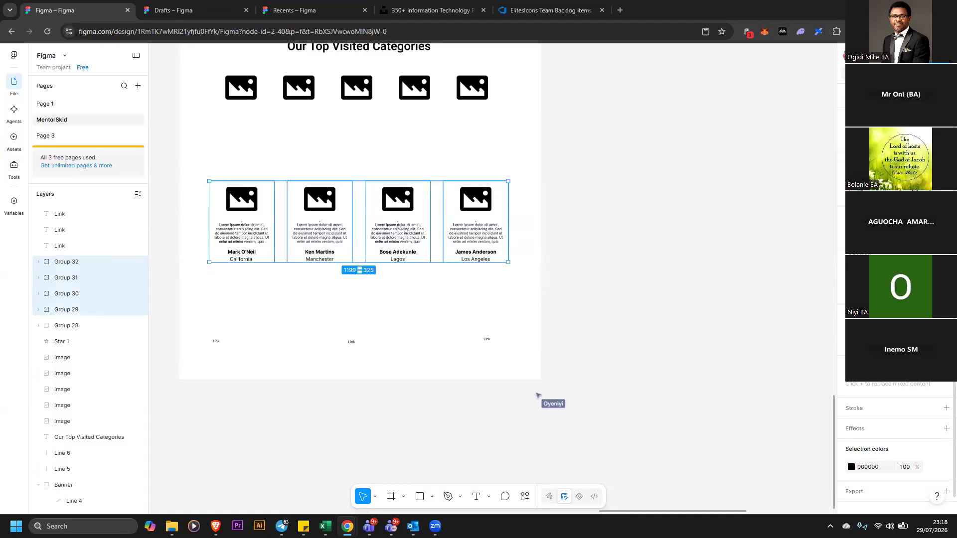
Duplicate the Our Top Visited Categories heading above the mentee columns and rename it Testimonial Section
{"action": "left_click", "coordinate": [603, 241]}
{"action": "scroll", "coordinate": [424, 279], "scroll_direction": "up", "scroll_amount": 1}
{"action": "scroll", "coordinate": [424, 279], "scroll_direction": "up", "scroll_amount": 2}
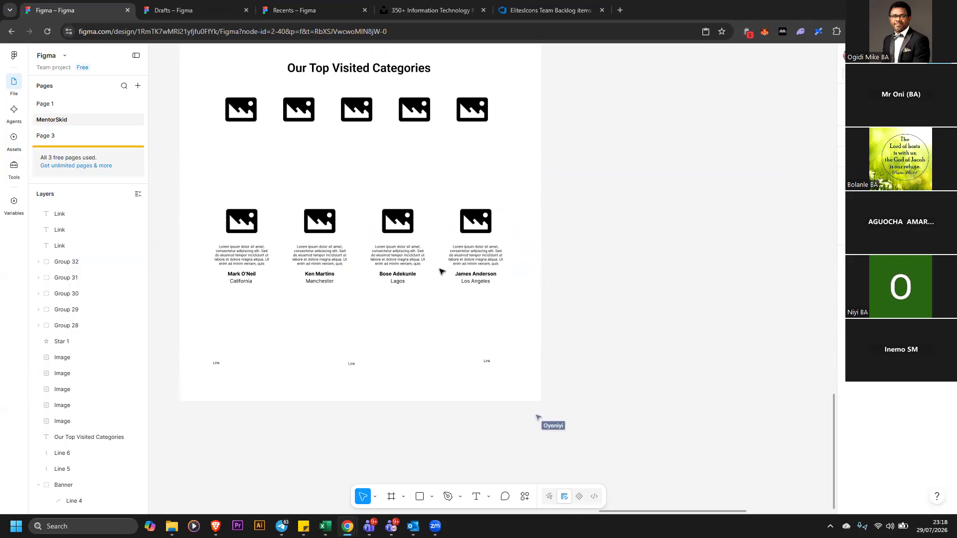
{"action": "scroll", "coordinate": [374, 264], "scroll_direction": "up", "scroll_amount": 1}
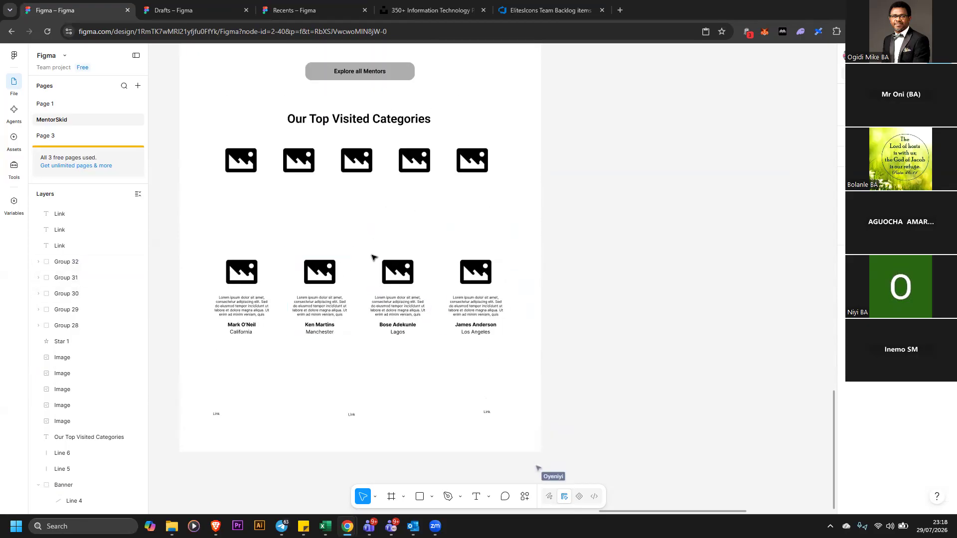
{"action": "left_click", "coordinate": [377, 123]}
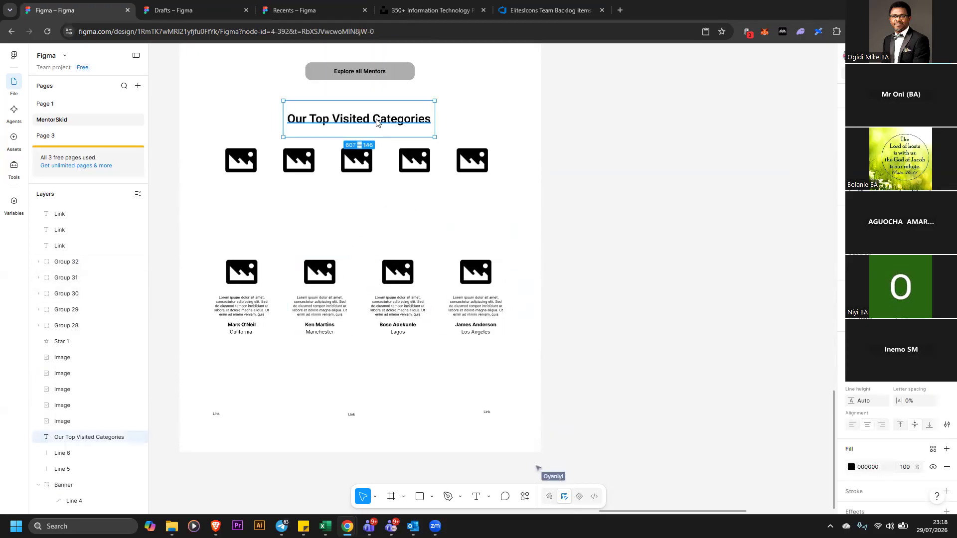
{"action": "left_click_drag", "start_coordinate": [377, 119], "coordinate": [385, 226]}
{"action": "double_click", "coordinate": [385, 226]}
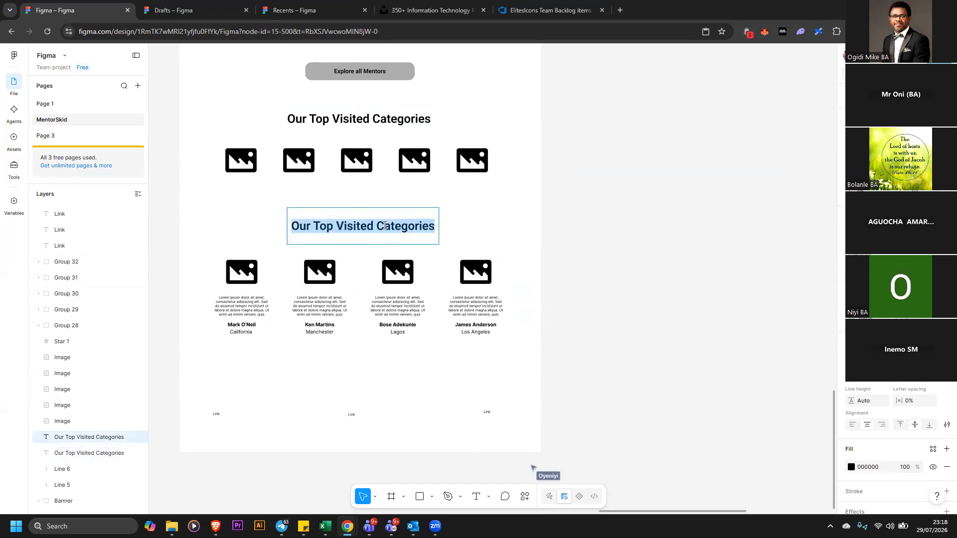
{"action": "type", "text": "Testimonial Section"}
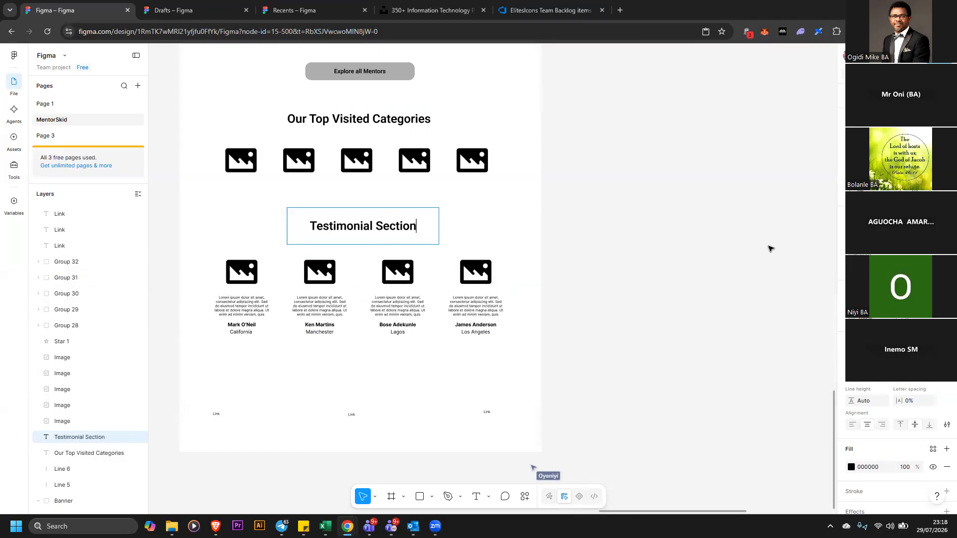
{"action": "key", "text": "Escape"}
Rename the first footer link as Privacy Policy
{"action": "left_click", "coordinate": [656, 278]}
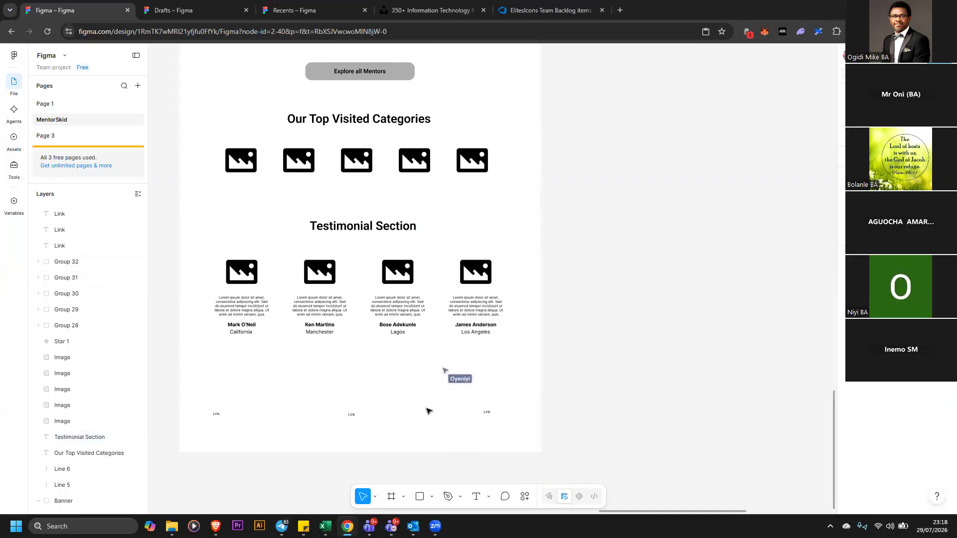
{"action": "left_click", "coordinate": [219, 415]}
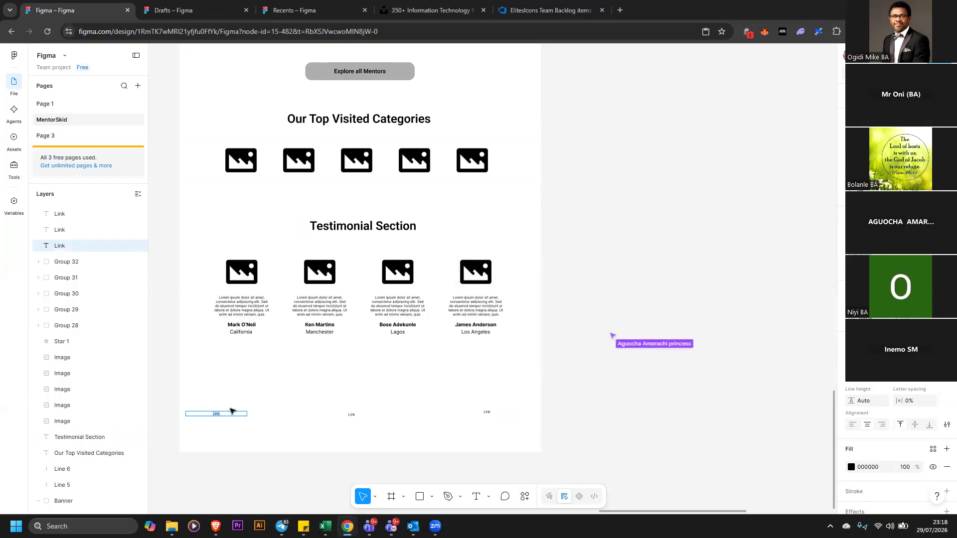
{"action": "type", "text": "Privacy Policy"}
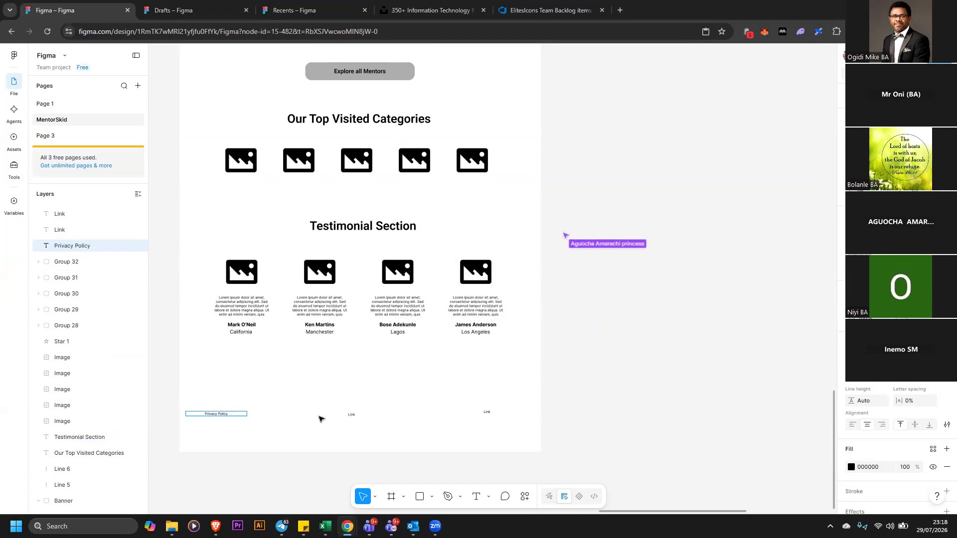
Try to rename the middle footer link as Terms &
{"action": "double_click", "coordinate": [352, 414]}
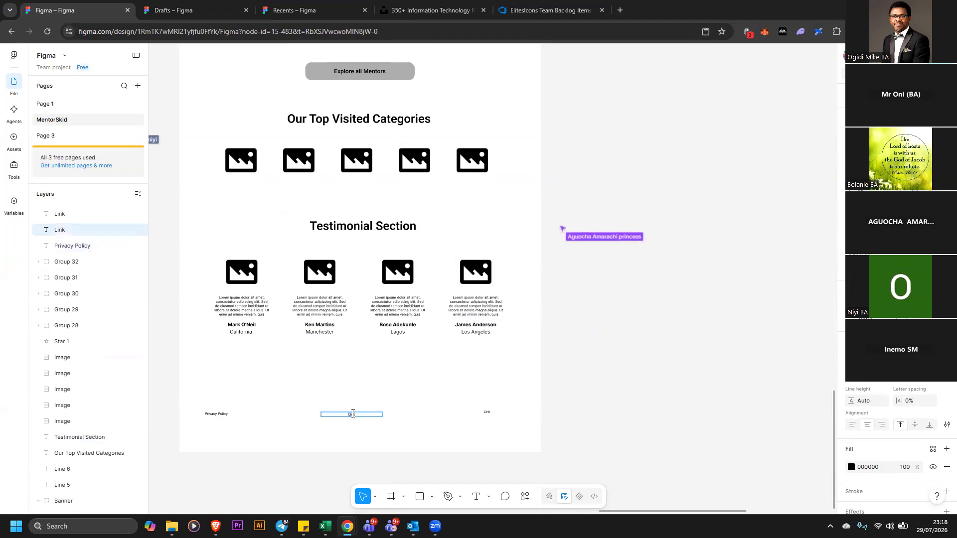
{"action": "type", "text": "Terms"}
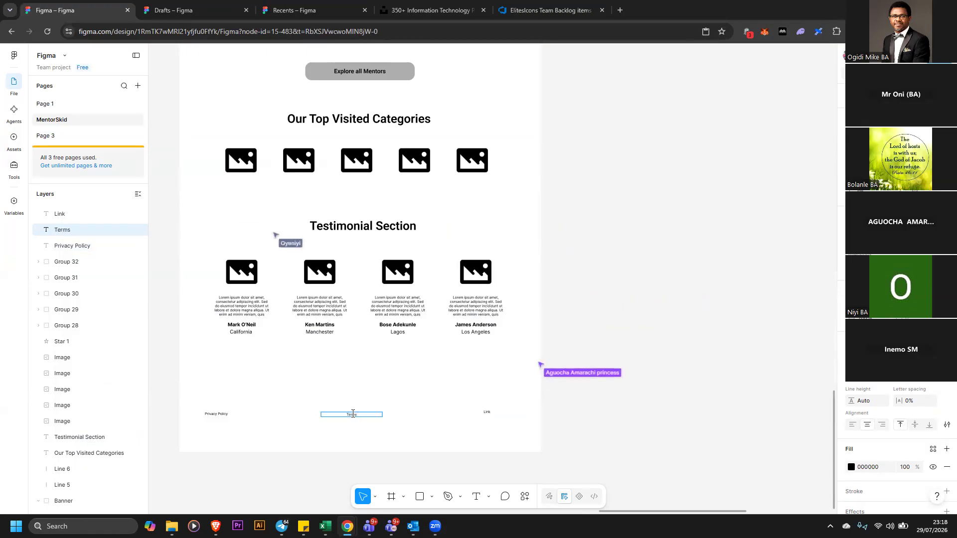
{"action": "type", "text": " &"}
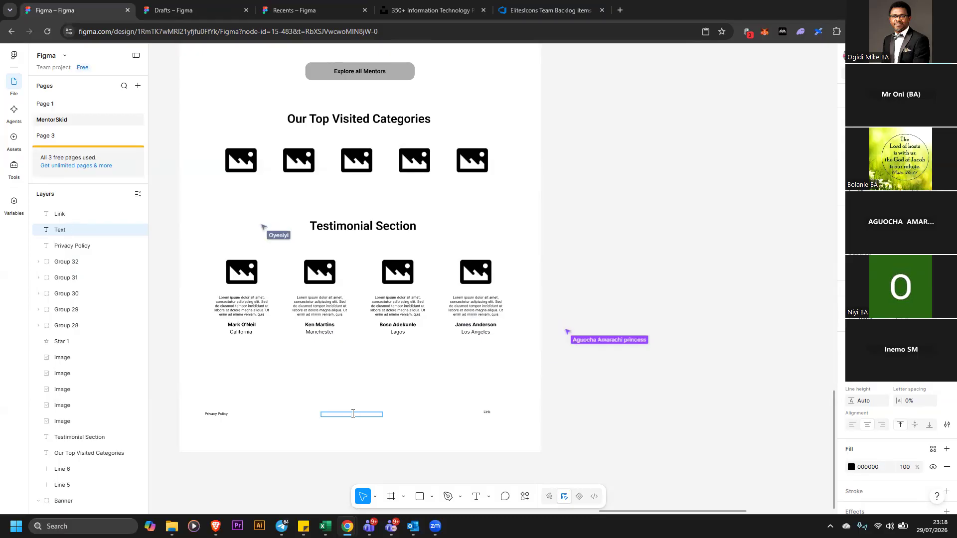
Rename the last footer link as Terms & Conditions
{"action": "left_click", "coordinate": [489, 414]}
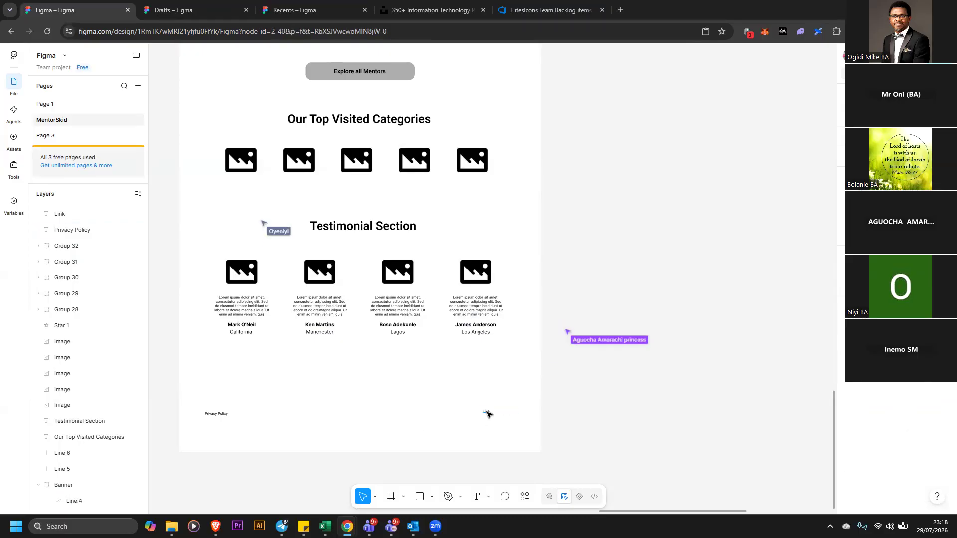
{"action": "left_click", "coordinate": [488, 412]}
{"action": "type", "text": "Terms"}
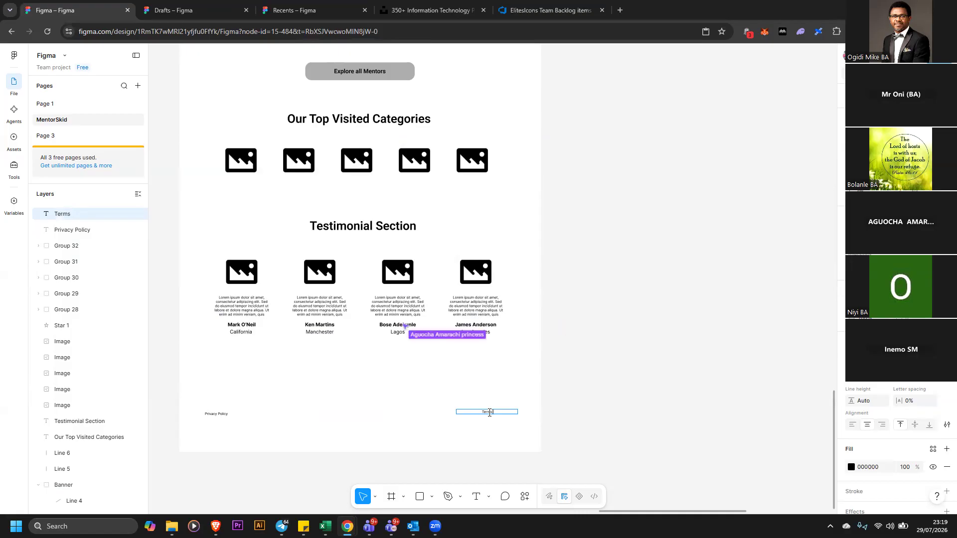
{"action": "type", "text": "V"}
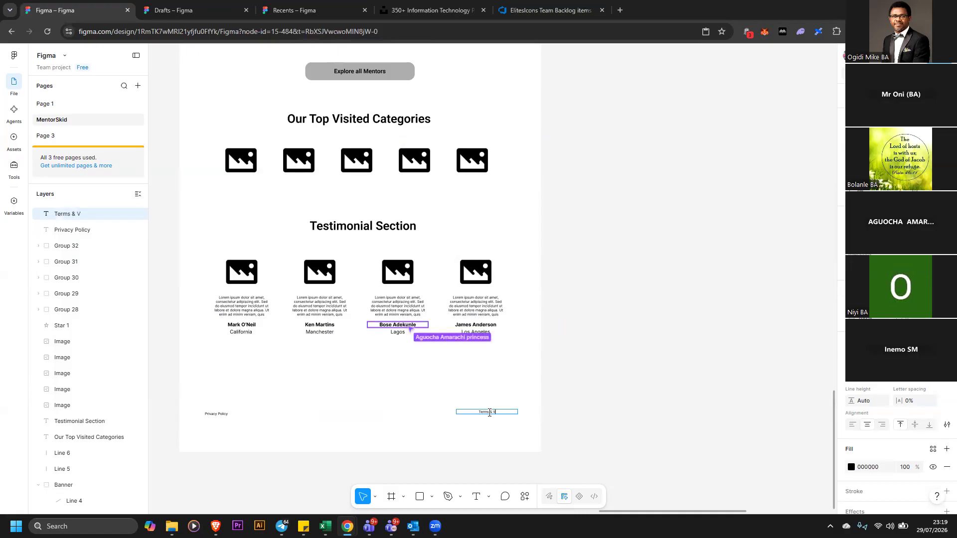
{"action": "key", "text": "BackSpace"}
{"action": "type", "text": "Conditions"}
{"action": "key", "text": "Escape"}
Set the font size of the Terms & Conditions and Privacy Policy links to 20
{"action": "left_click", "coordinate": [376, 421]}
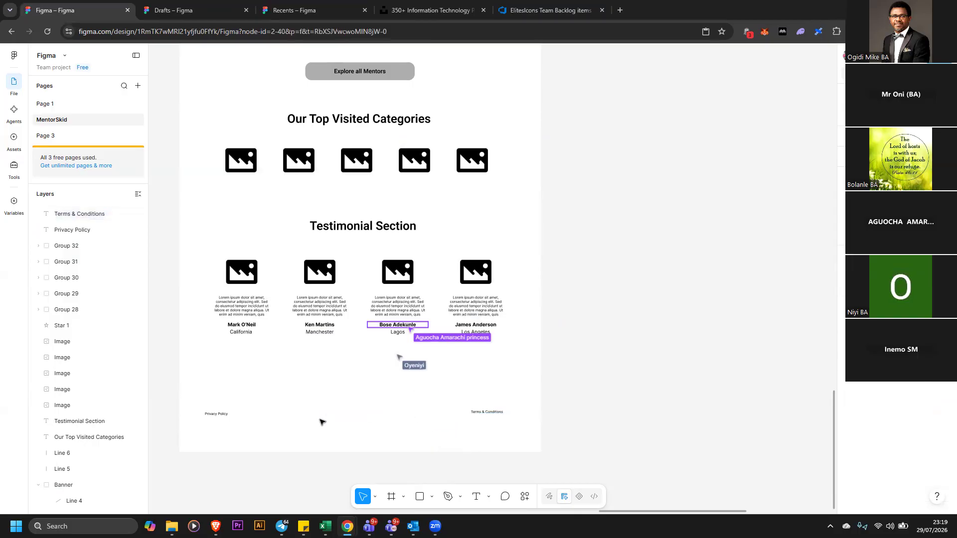
{"action": "left_click", "coordinate": [487, 412]}
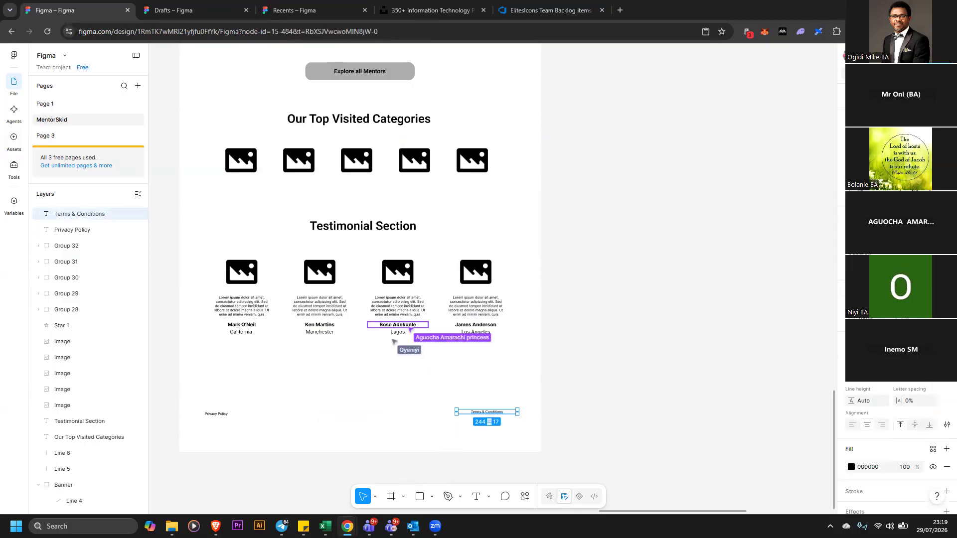
{"action": "left_click", "coordinate": [930, 384]}
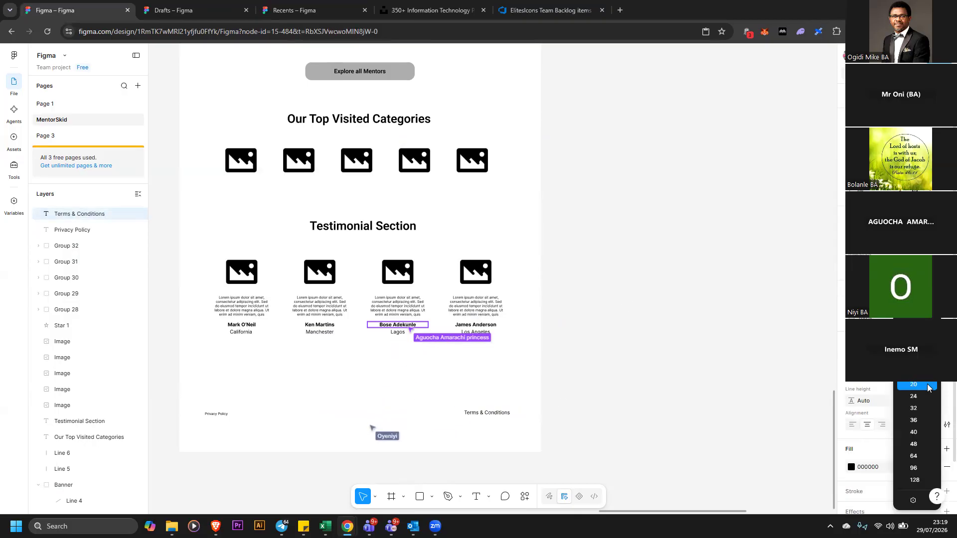
{"action": "left_click", "coordinate": [919, 384]}
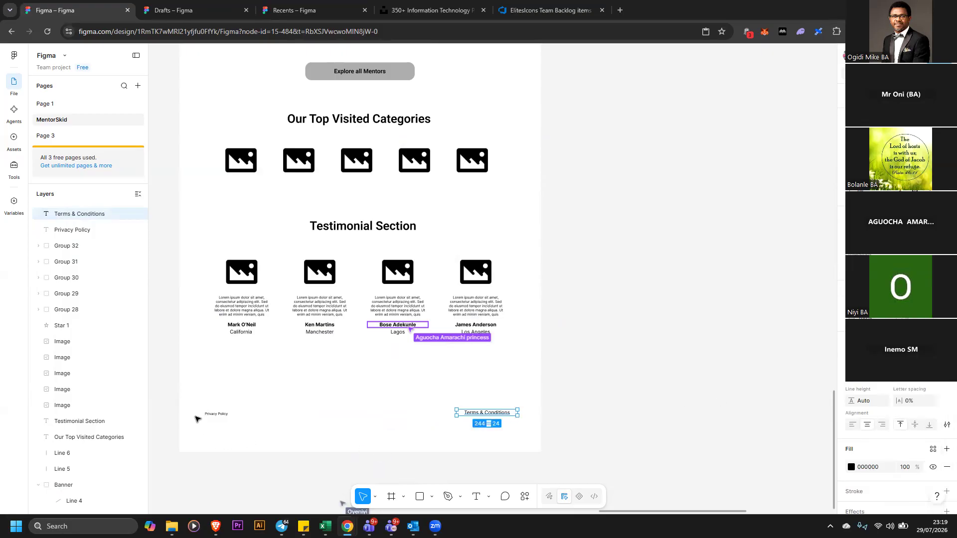
{"action": "left_click", "coordinate": [215, 415]}
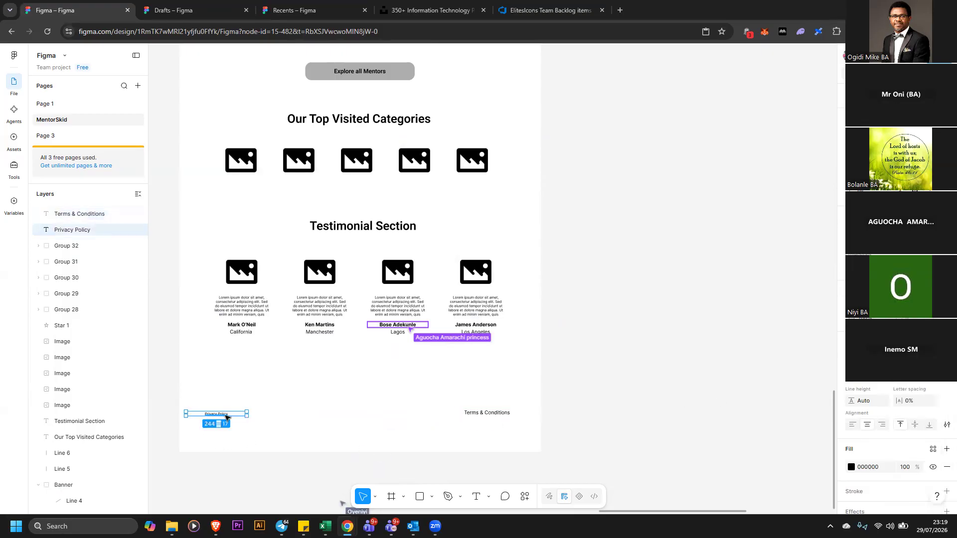
{"action": "left_click", "coordinate": [925, 384]}
{"action": "left_click", "coordinate": [914, 387]}
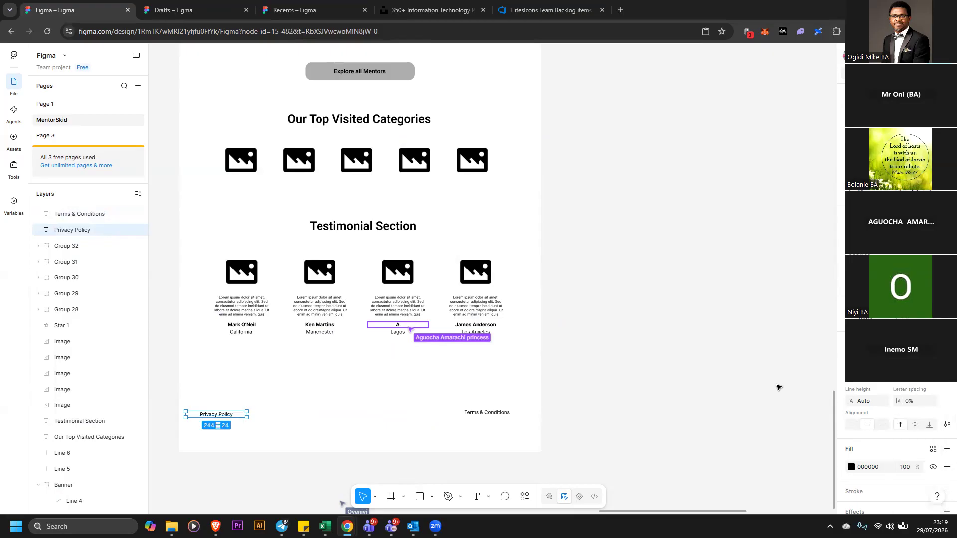
Nudge the Privacy Policy link slightly right and align both footer links vertically
{"action": "left_click_drag", "start_coordinate": [232, 417], "coordinate": [241, 417]}
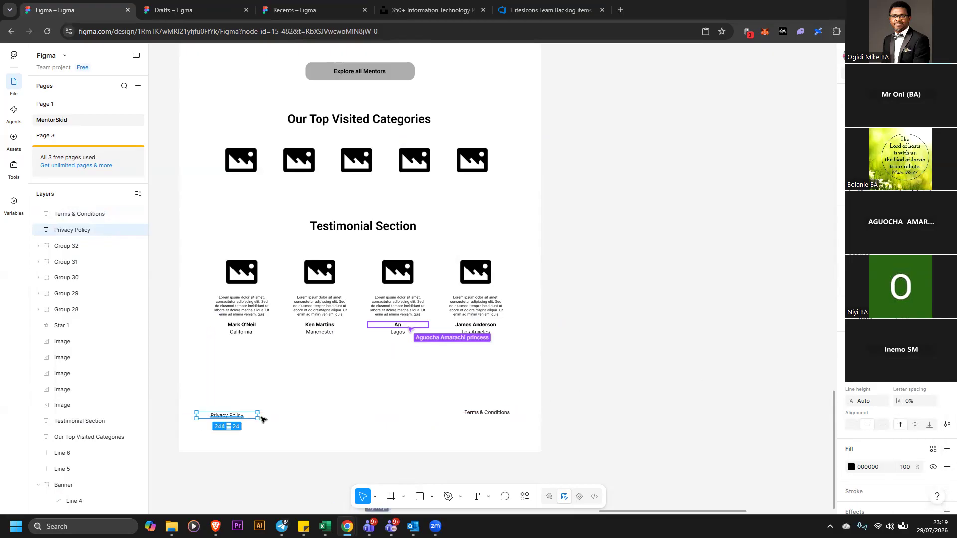
{"action": "left_click", "coordinate": [635, 414]}
{"action": "left_click_drag", "start_coordinate": [170, 389], "coordinate": [634, 434]}
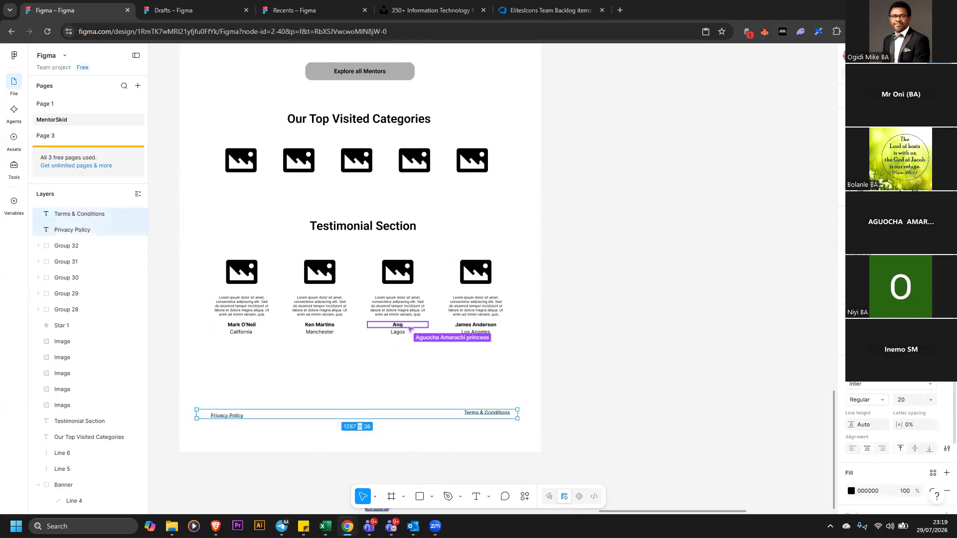
{"action": "left_click", "coordinate": [929, 144]}
{"action": "left_click", "coordinate": [542, 447]}
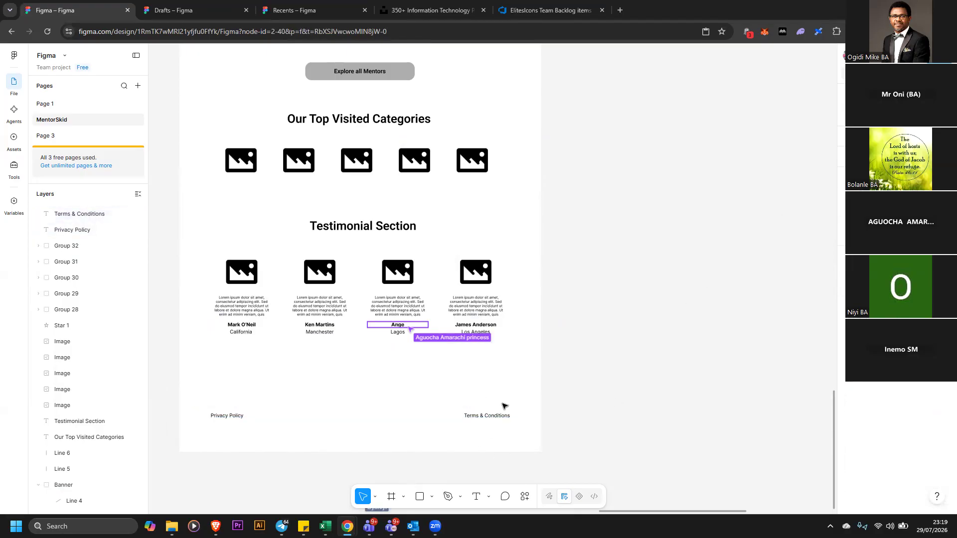
Duplicate the Our Top Visited Categories heading below the category images and rename it COURSE TITLE
{"action": "scroll", "coordinate": [656, 247], "scroll_direction": "up", "scroll_amount": 2}
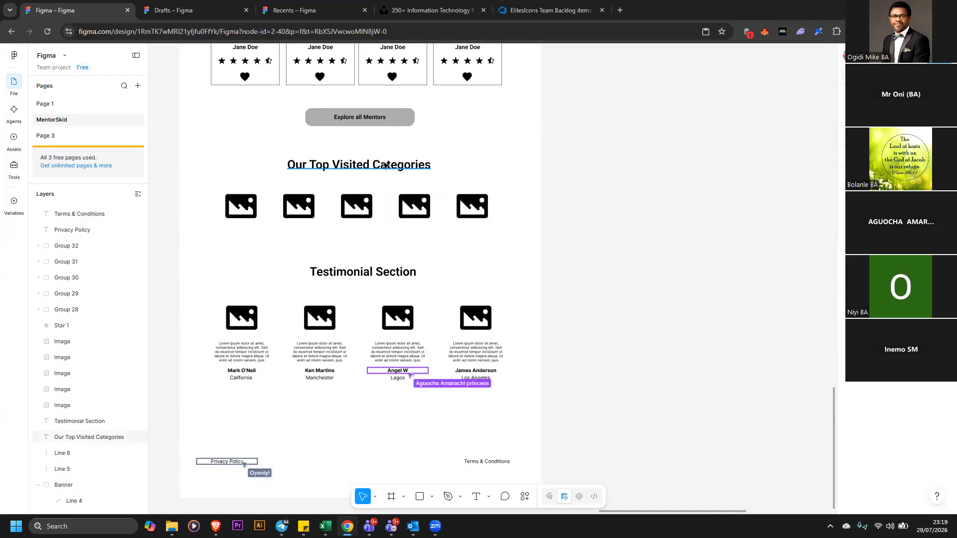
{"action": "left_click_drag", "start_coordinate": [382, 172], "coordinate": [378, 233]}
{"action": "double_click", "coordinate": [379, 232]}
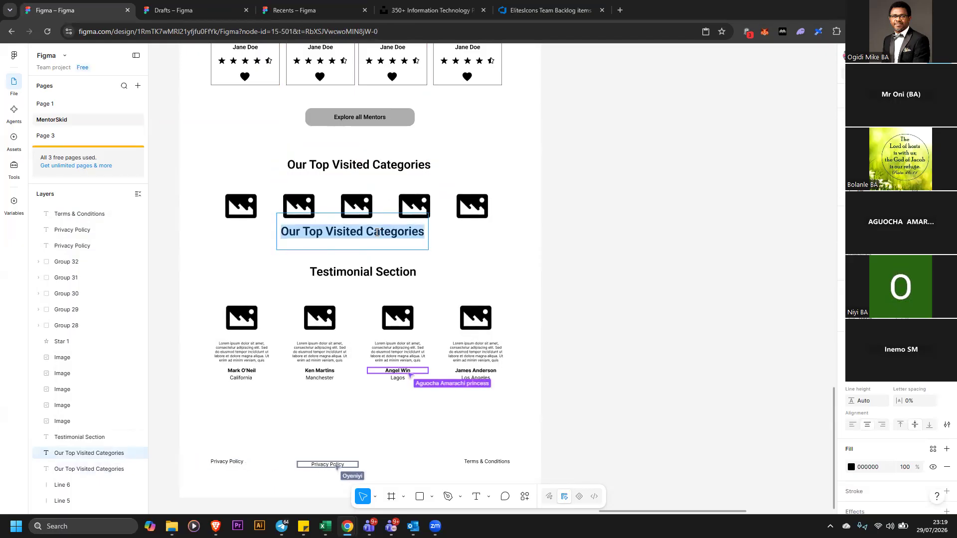
{"action": "type", "text": "COURSE TITLE"}
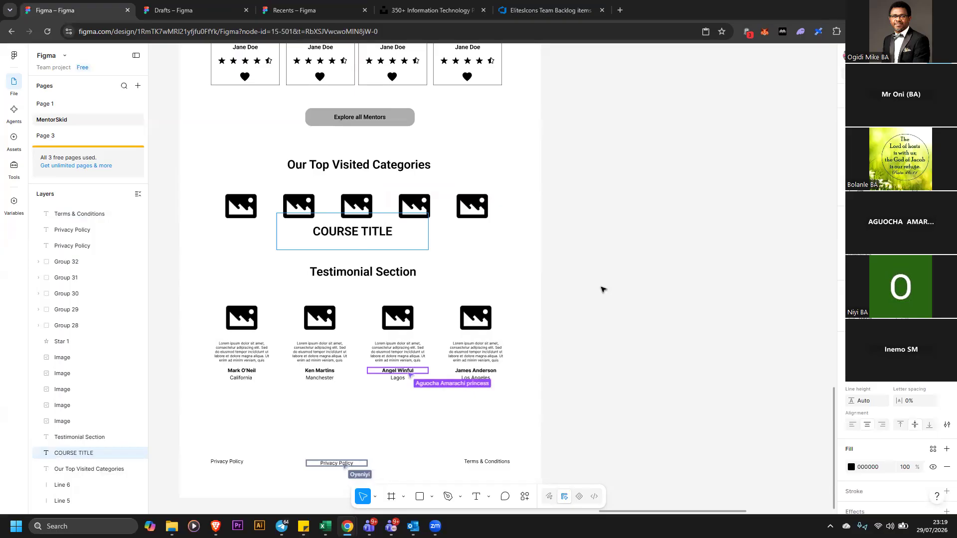
{"action": "key", "text": "Escape"}
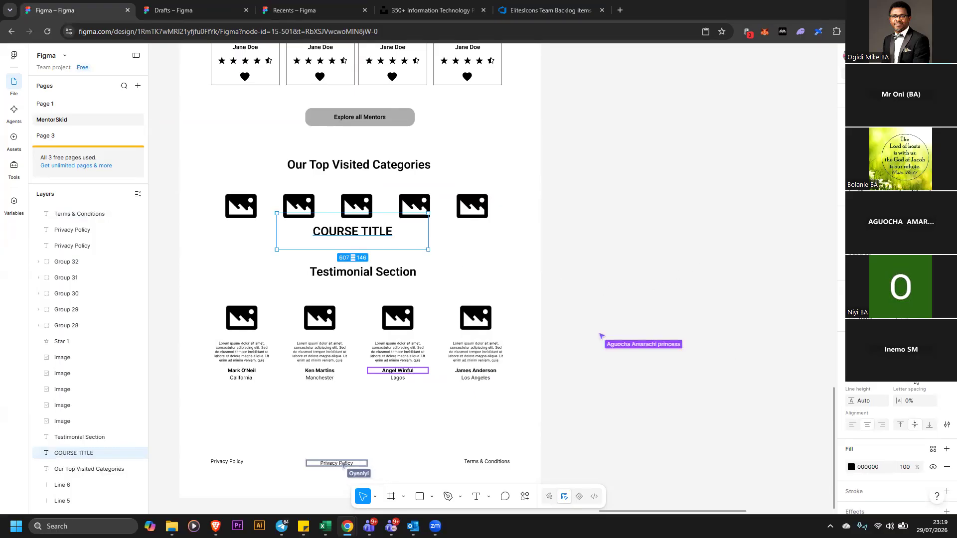
Set the COURSE TITLE text's font size to 24
{"action": "left_click", "coordinate": [931, 376]}
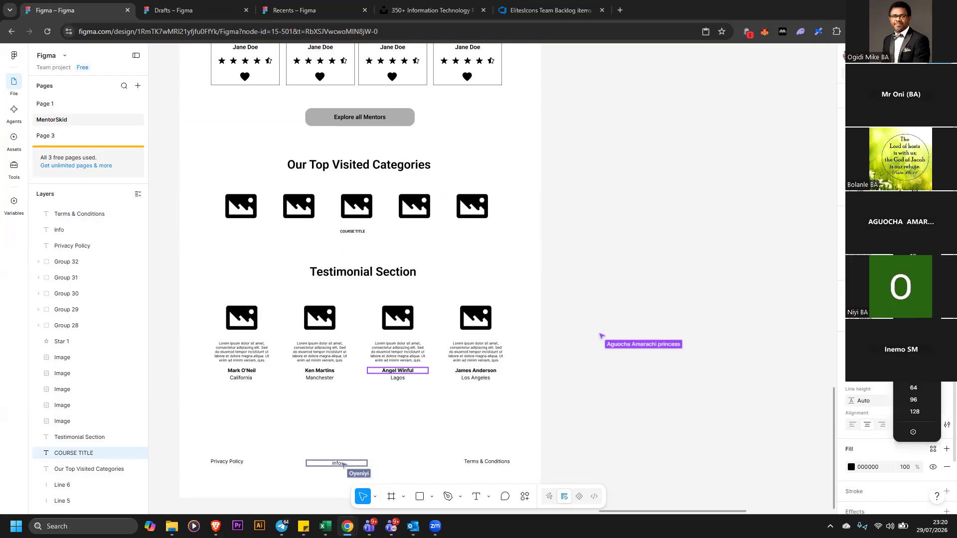
{"action": "left_click", "coordinate": [913, 304]}
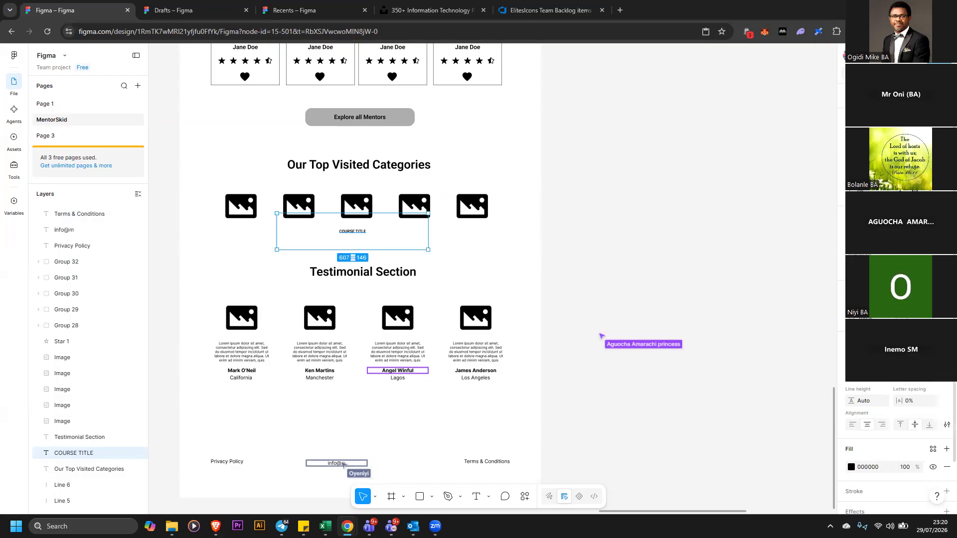
{"action": "left_click", "coordinate": [931, 381]}
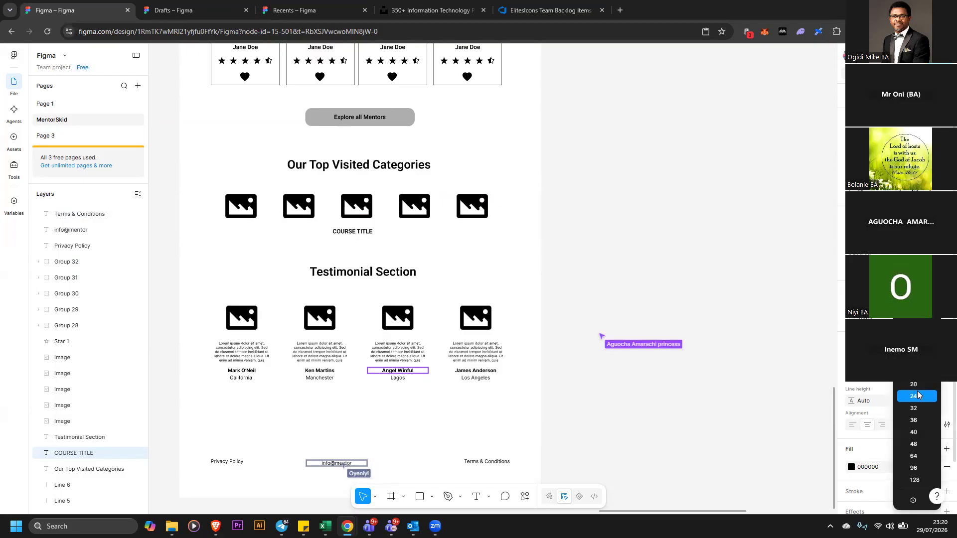
{"action": "left_click", "coordinate": [919, 396]}
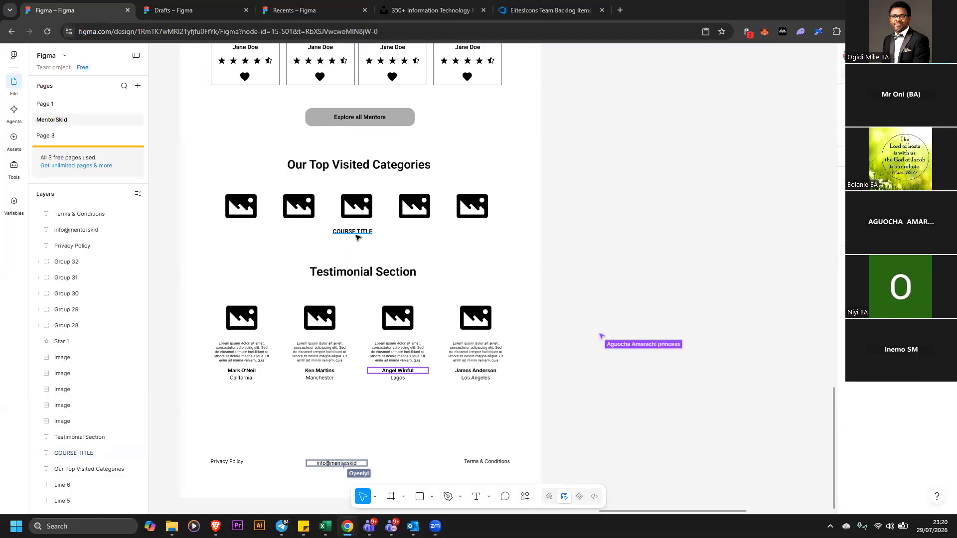
Place a COURSE TITLE label beneath each of the five category images
{"action": "left_click_drag", "start_coordinate": [360, 236], "coordinate": [639, 235]}
{"action": "left_click_drag", "start_coordinate": [707, 249], "coordinate": [483, 231]}
{"action": "left_click", "coordinate": [607, 232]}
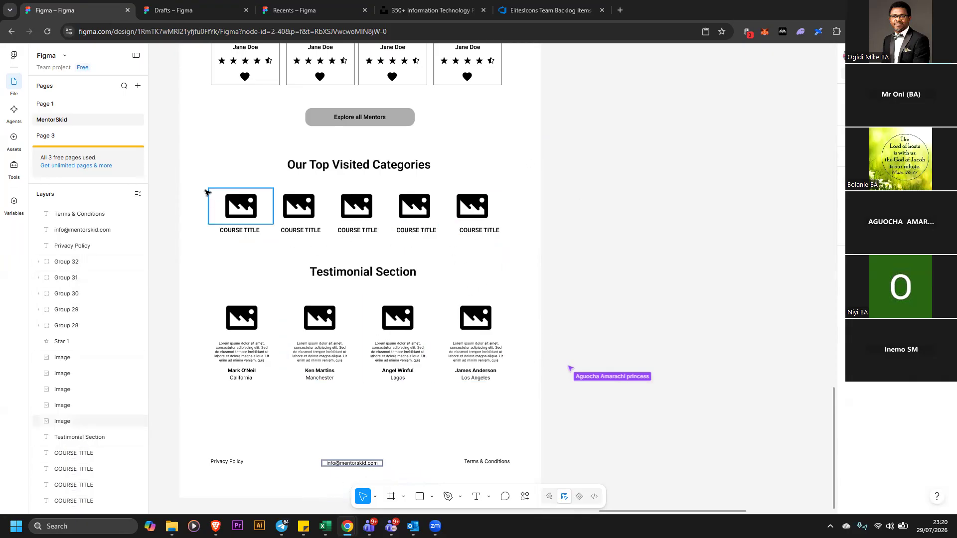
Reposition the COURSE TITLE labels so each sits centred under its category image
{"action": "left_click_drag", "start_coordinate": [168, 172], "coordinate": [252, 247]}
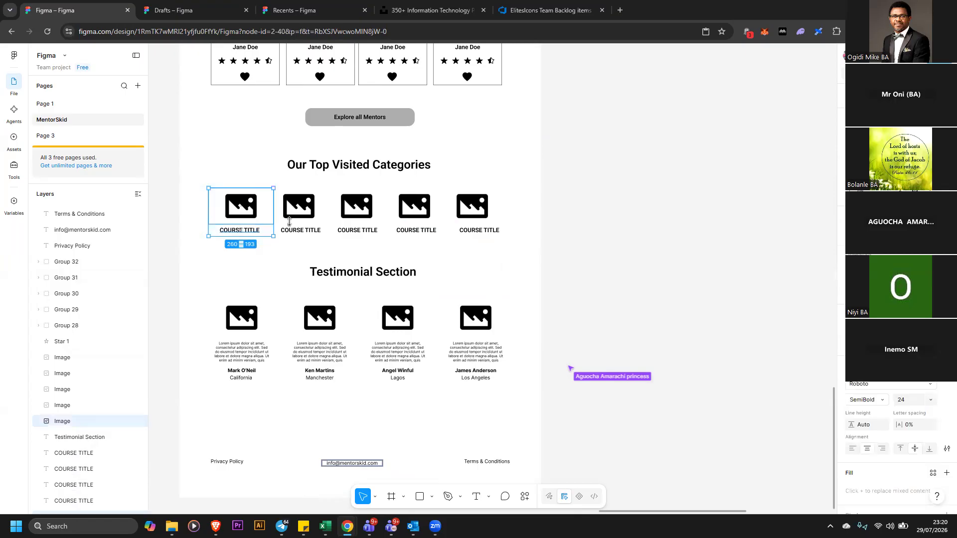
{"action": "left_click", "coordinate": [152, 185]}
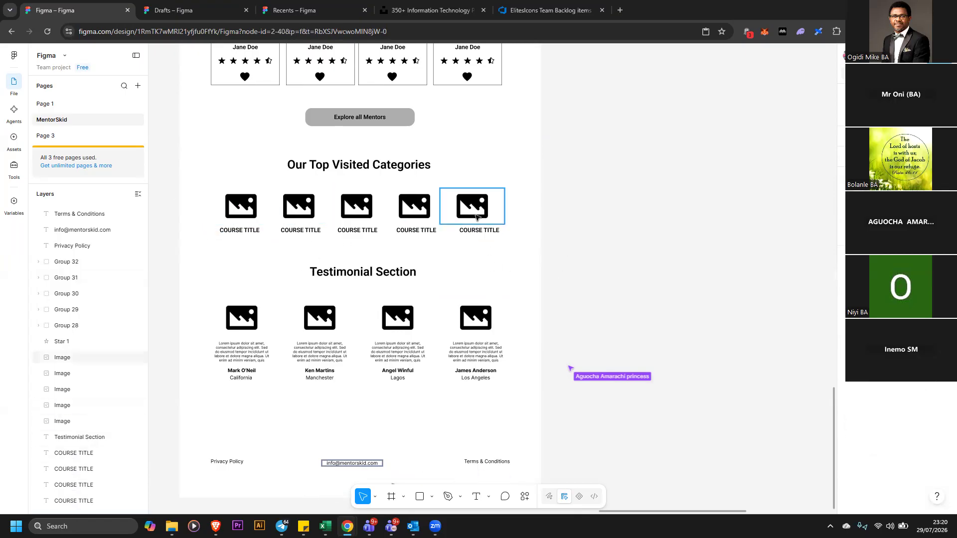
{"action": "left_click_drag", "start_coordinate": [486, 234], "coordinate": [484, 214]}
{"action": "left_click_drag", "start_coordinate": [418, 234], "coordinate": [366, 231]}
{"action": "left_click_drag", "start_coordinate": [310, 229], "coordinate": [307, 232]}
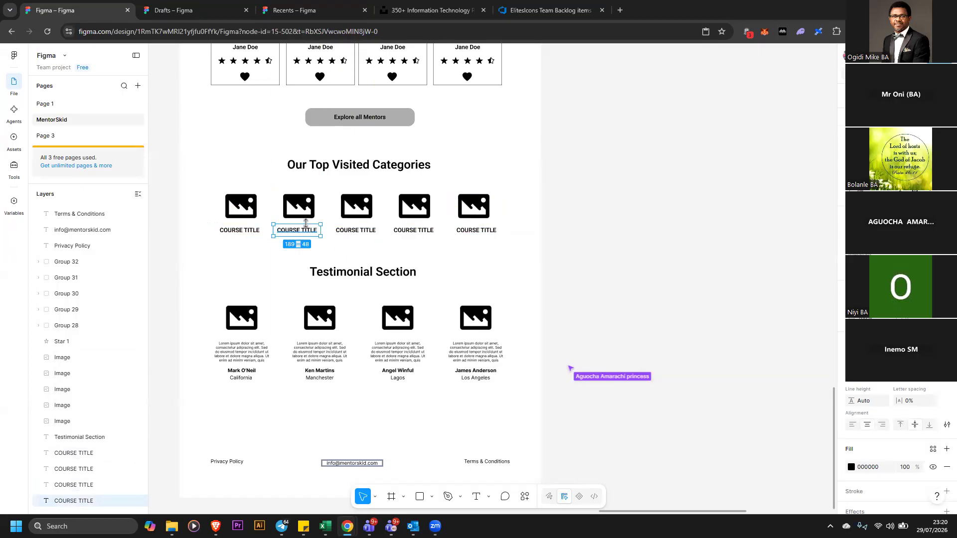
{"action": "left_click", "coordinate": [586, 220]}
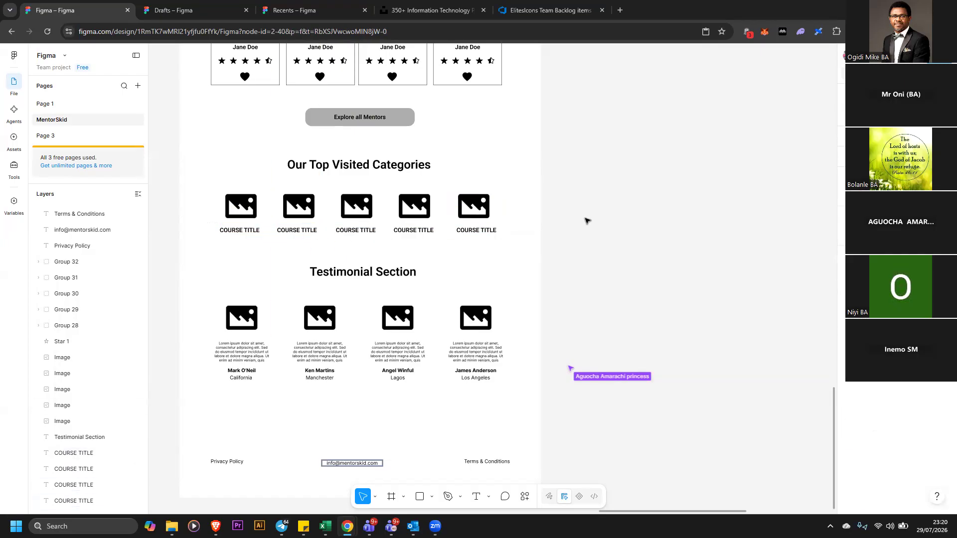
Rename the first category label to CV Review
{"action": "left_click_drag", "start_coordinate": [305, 218], "coordinate": [318, 240]}
{"action": "left_click", "coordinate": [269, 178]}
{"action": "left_click_drag", "start_coordinate": [207, 176], "coordinate": [264, 249]}
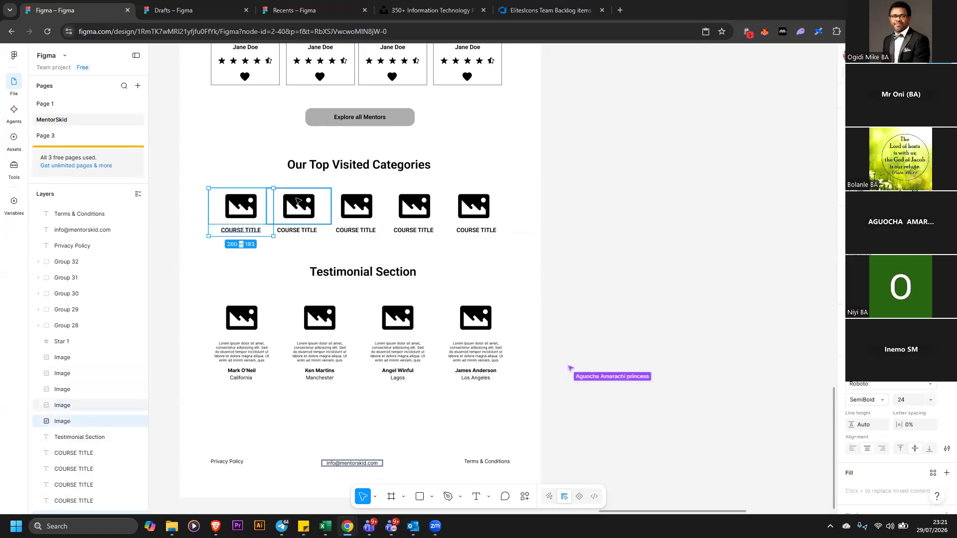
{"action": "left_click", "coordinate": [241, 232]}
{"action": "double_click", "coordinate": [239, 229]}
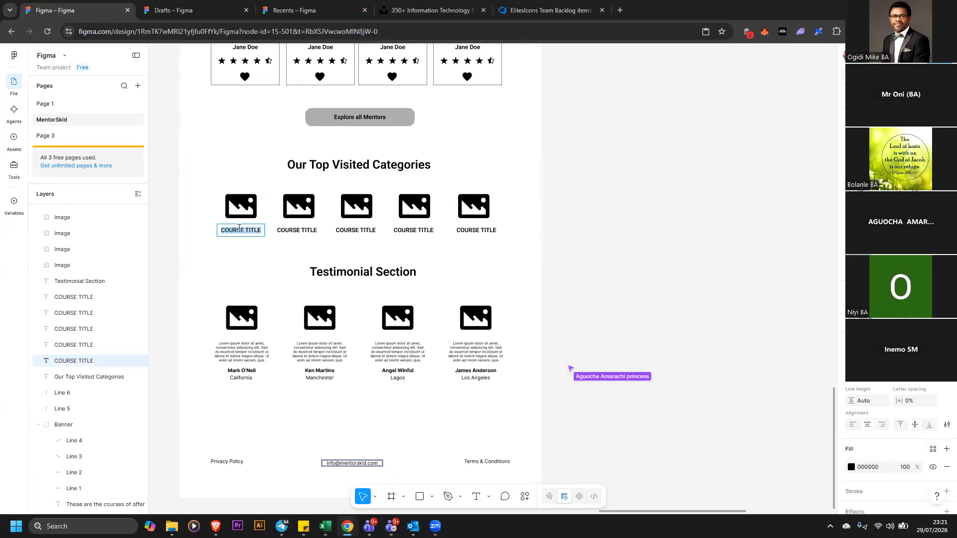
{"action": "type", "text": "CV Review"}
Rename the second category label to Data Analytics
{"action": "double_click", "coordinate": [303, 232]}
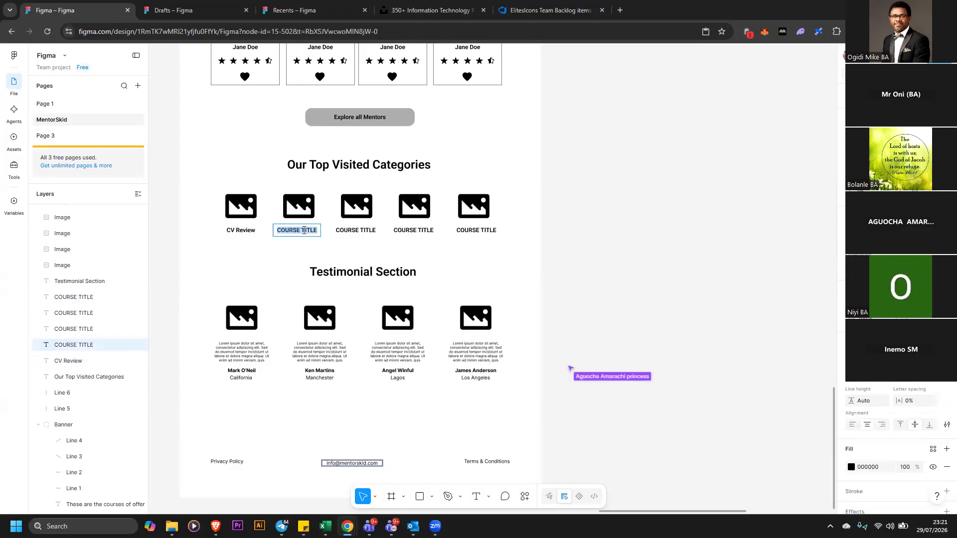
{"action": "type", "text": "Data"}
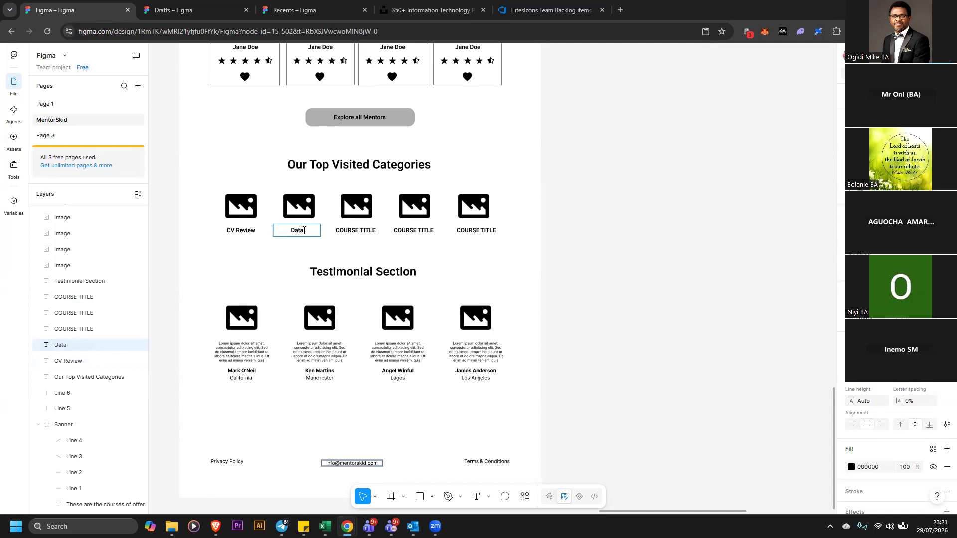
{"action": "type", "text": " Analytics"}
Rename the third category label to Scrum Mastery
{"action": "left_click", "coordinate": [355, 231]}
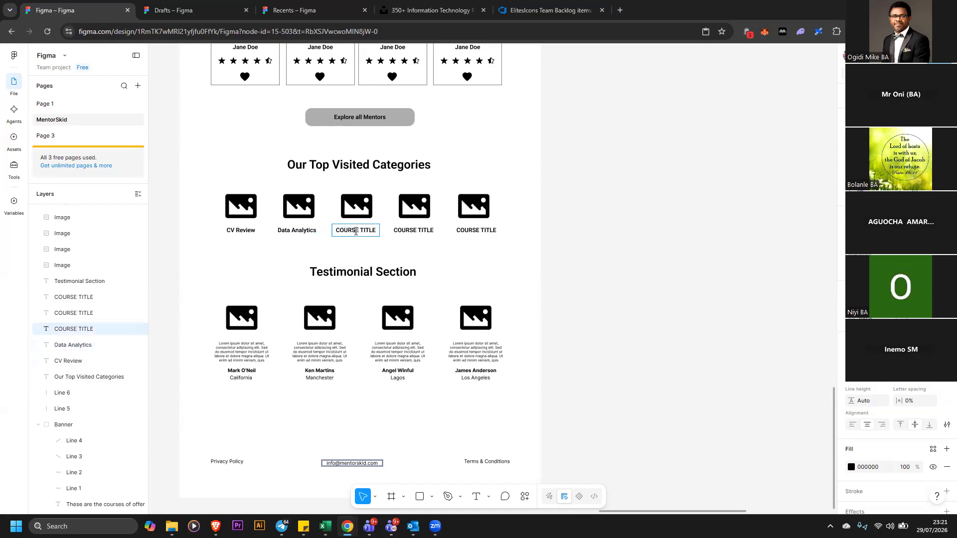
{"action": "type", "text": "Scrum Mastery"}
Rename the fourth category label to Quality Testing
{"action": "double_click", "coordinate": [427, 232]}
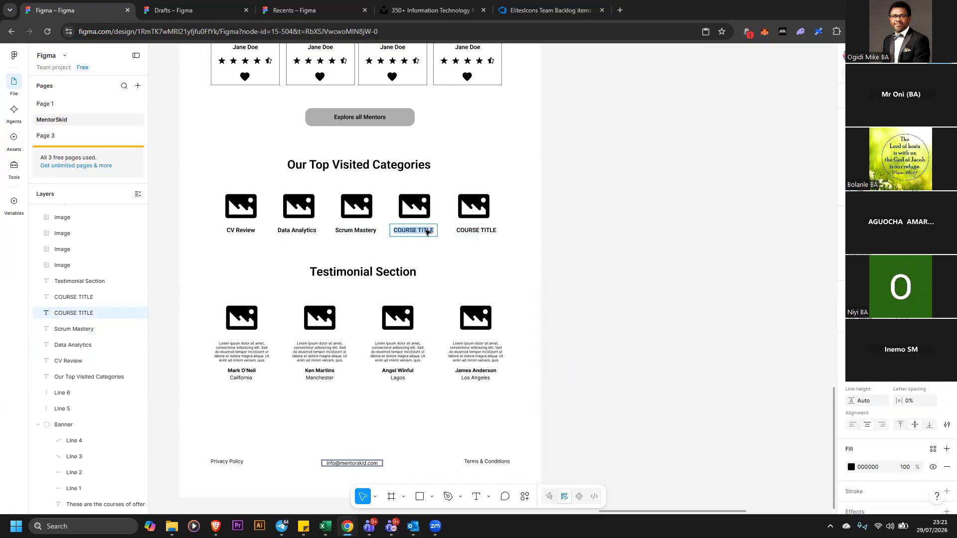
{"action": "type", "text": "Quality Testing"}
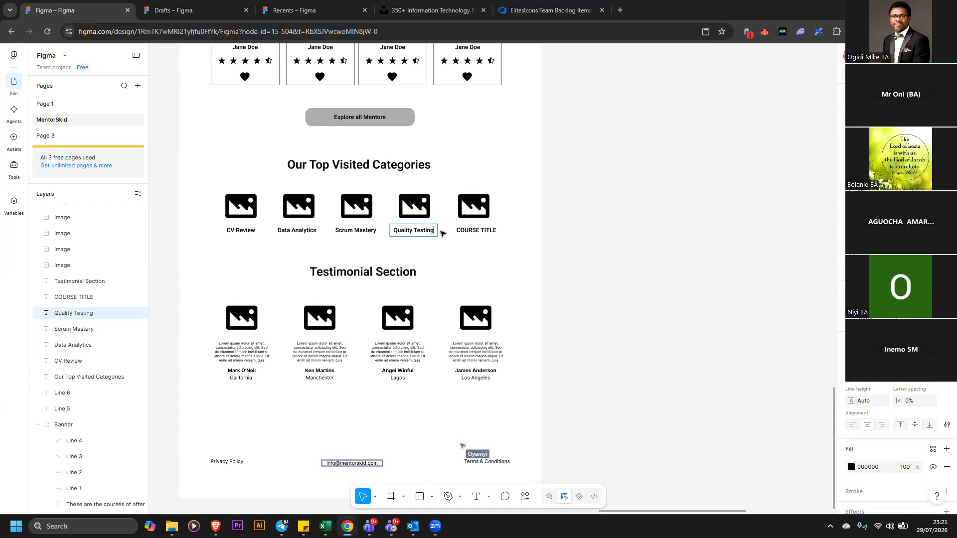
Rename the fifth category label to Business Analysis
{"action": "double_click", "coordinate": [477, 230]}
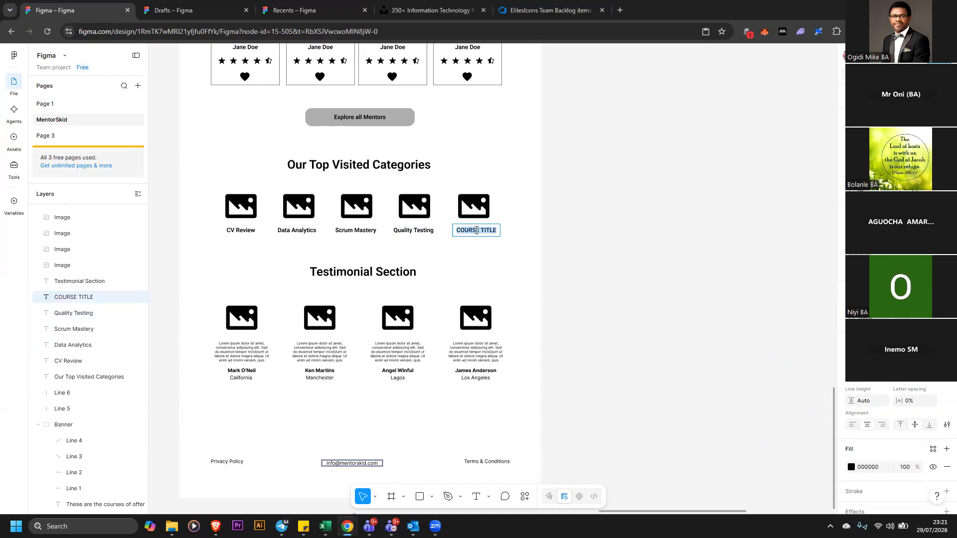
{"action": "type", "text": "Business Analy"}
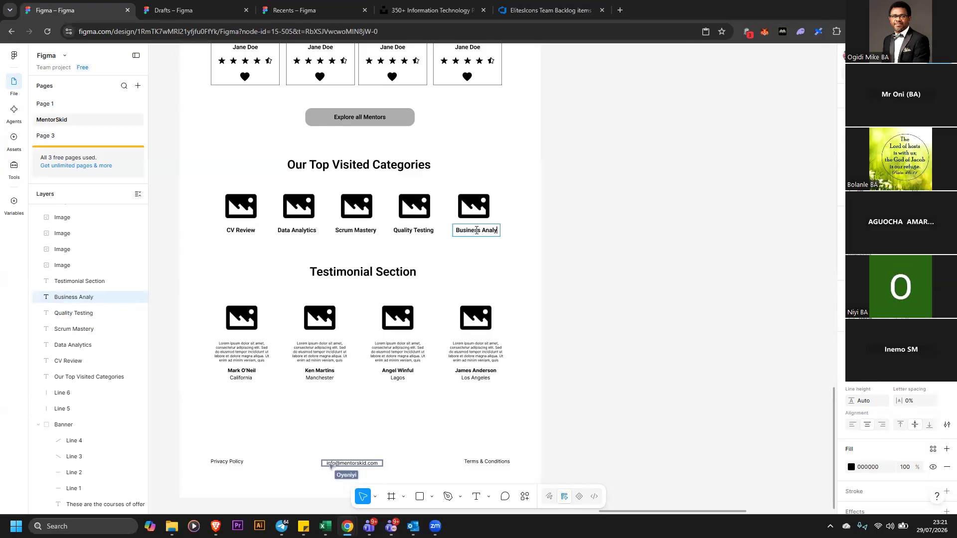
{"action": "type", "text": "sis"}
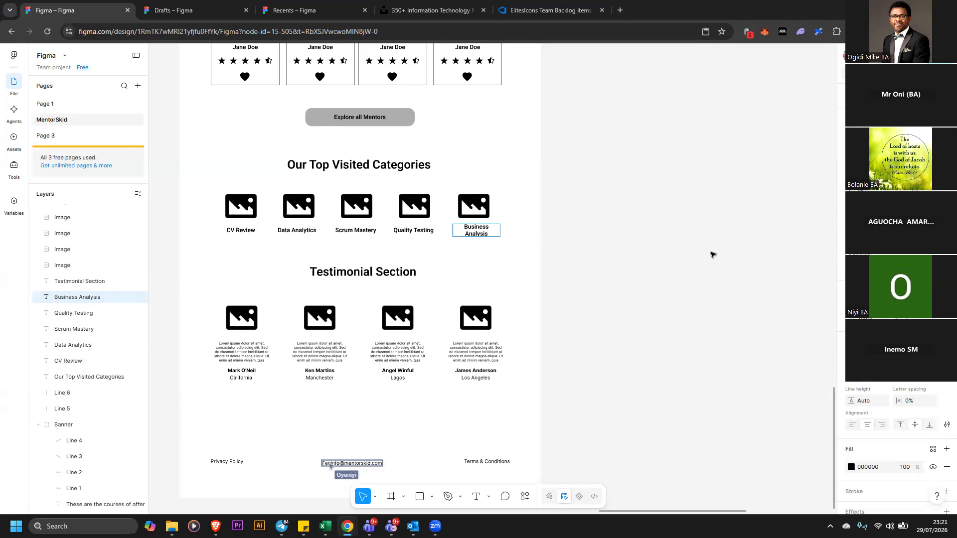
Make the Business Analysis label auto-width on one line and centre it under its image
{"action": "left_click", "coordinate": [501, 232]}
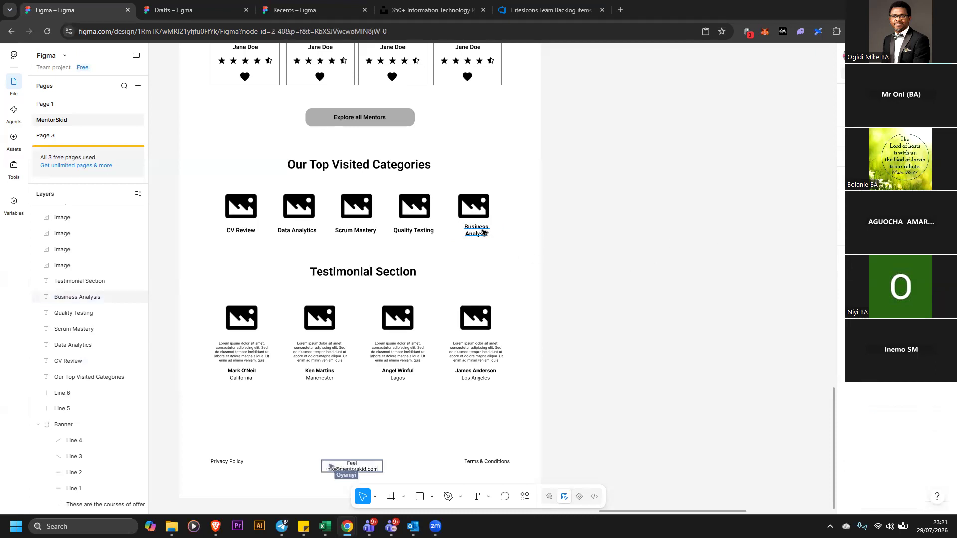
{"action": "left_click", "coordinate": [493, 234]}
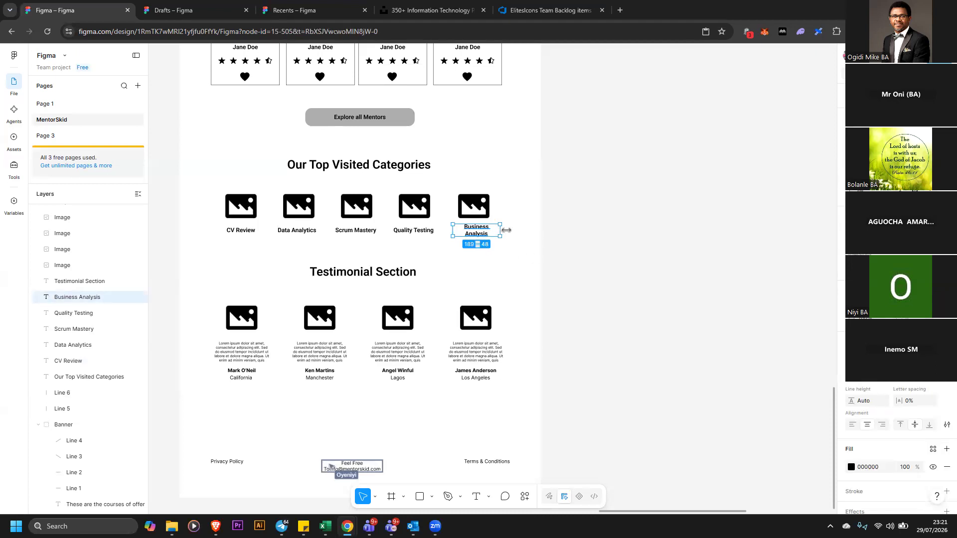
{"action": "double_click", "coordinate": [507, 230]}
{"action": "left_click", "coordinate": [562, 229]}
{"action": "left_click_drag", "start_coordinate": [459, 200], "coordinate": [439, 186]}
{"action": "key", "text": "alt+h"}
{"action": "left_click", "coordinate": [586, 234]}
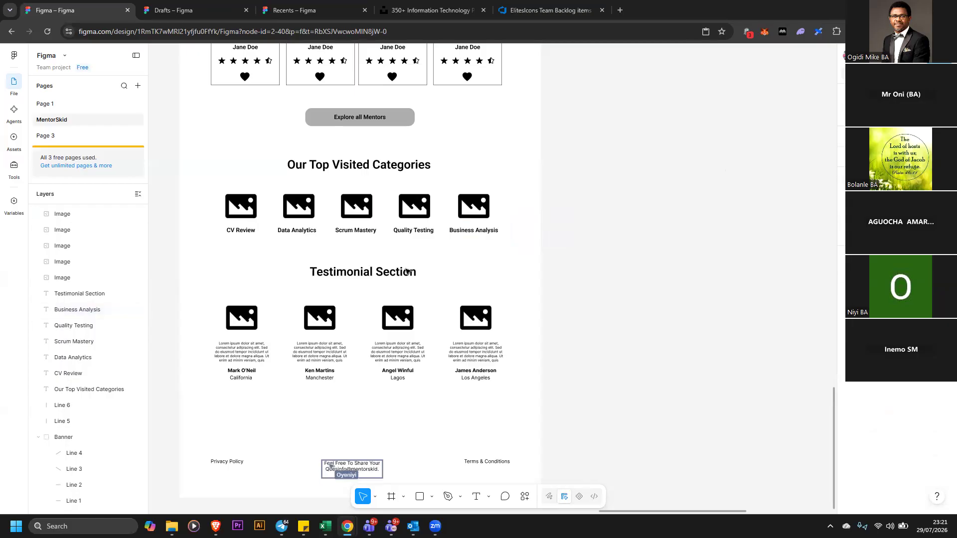
Nudge the Testimonial Section heading and group the five category images with their course labels
{"action": "left_click_drag", "start_coordinate": [394, 274], "coordinate": [397, 276]}
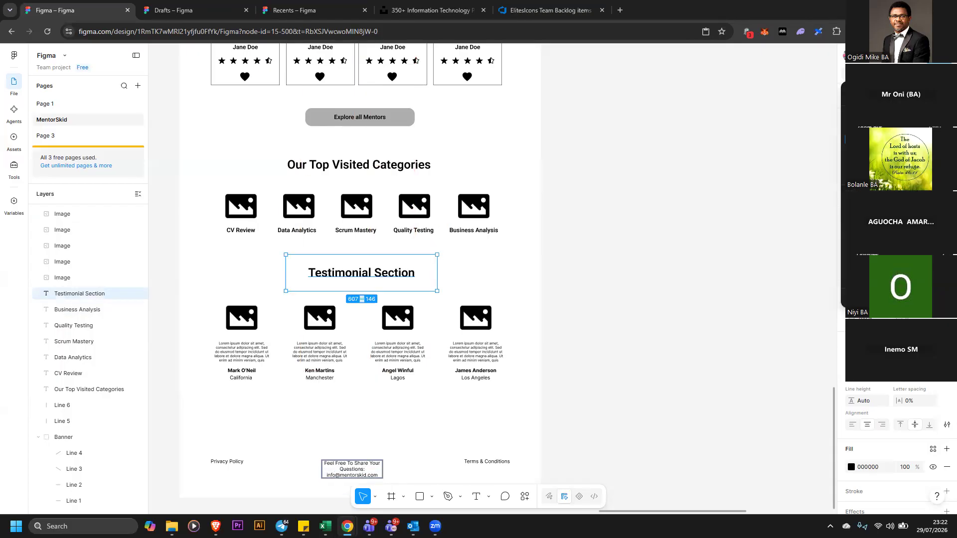
{"action": "key", "text": "ctrl+minus"}
{"action": "scroll", "coordinate": [729, 162], "scroll_direction": "up", "scroll_amount": 1}
{"action": "left_click", "coordinate": [641, 272]}
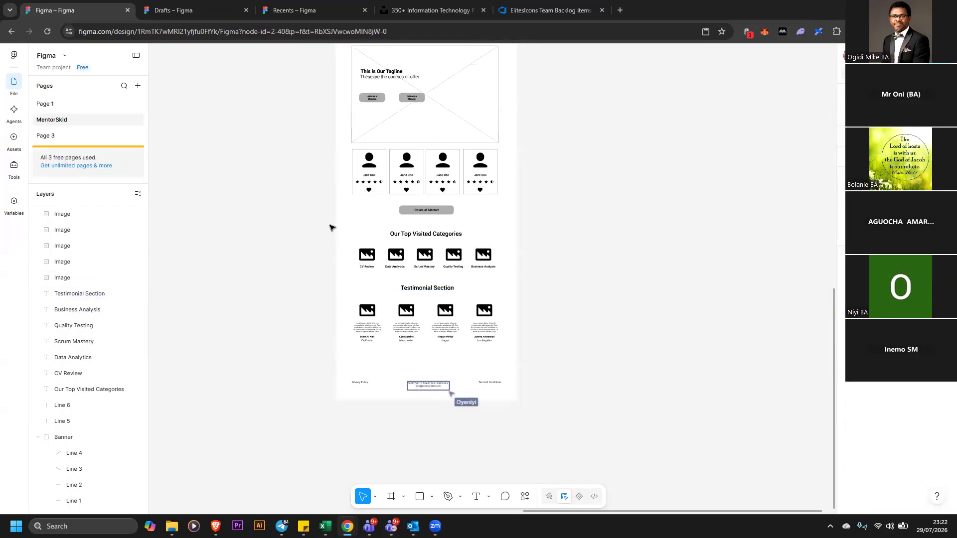
{"action": "left_click_drag", "start_coordinate": [316, 219], "coordinate": [525, 278]}
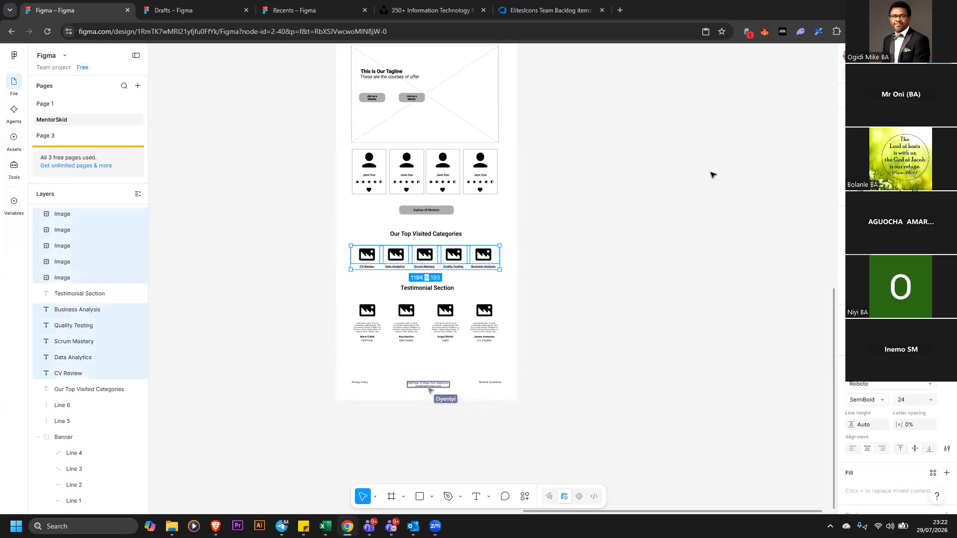
{"action": "right_click", "coordinate": [479, 262]}
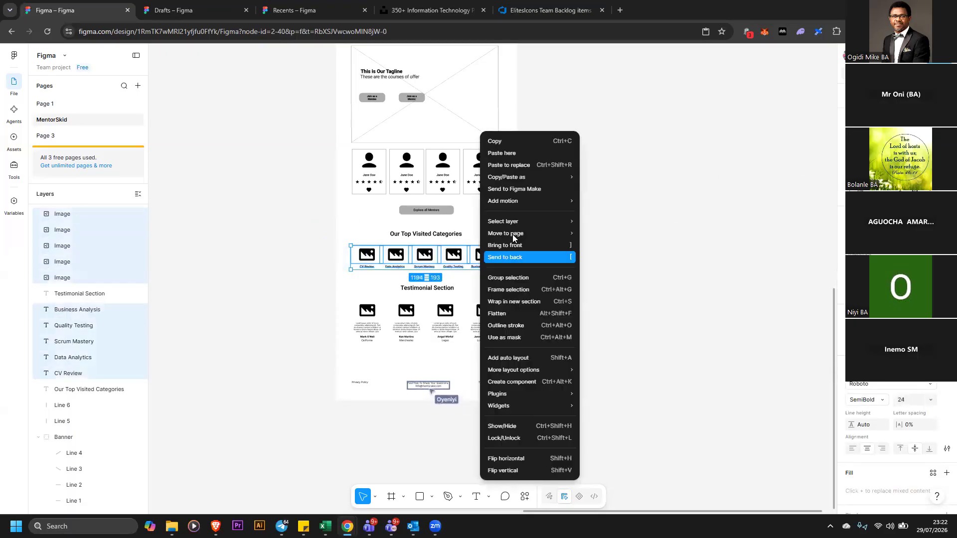
{"action": "left_click", "coordinate": [508, 280]}
Group the four testimonial mentee columns together
{"action": "left_click", "coordinate": [323, 296]}
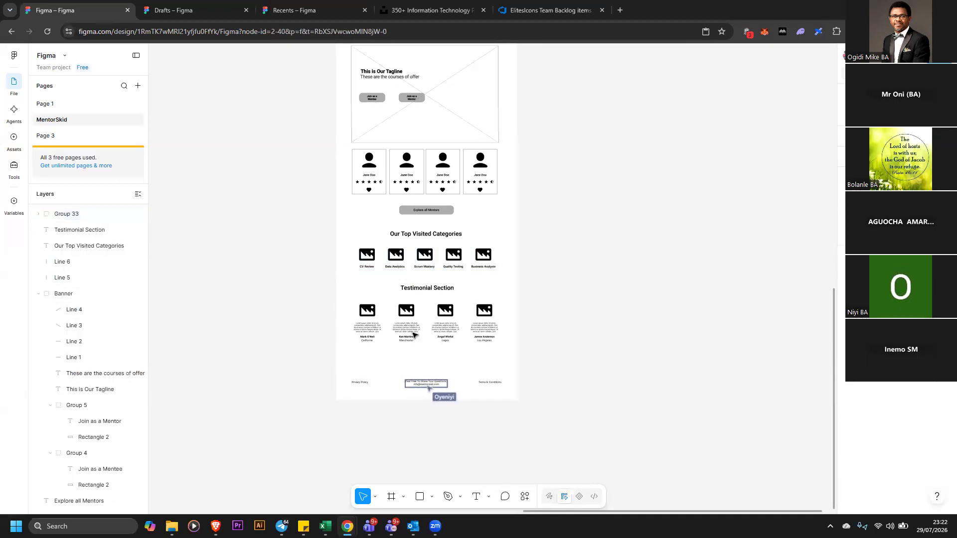
{"action": "left_click_drag", "start_coordinate": [512, 347], "coordinate": [533, 349]}
{"action": "right_click", "coordinate": [455, 325]}
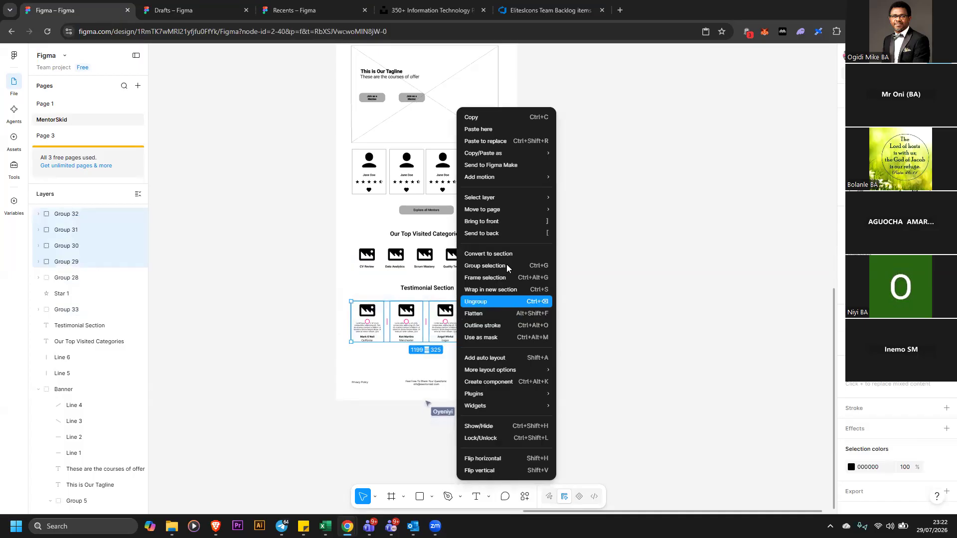
{"action": "key", "text": "ctrl+g"}
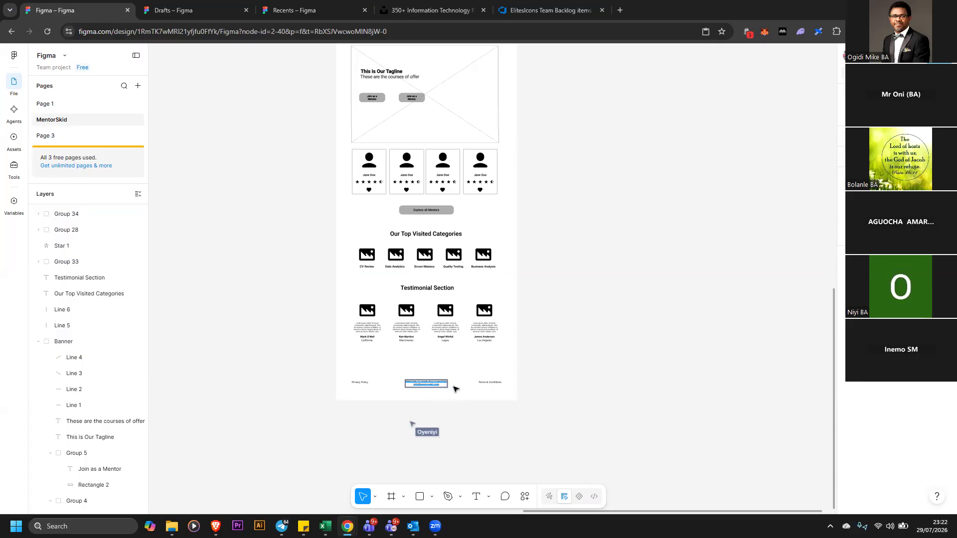
{"action": "scroll", "coordinate": [557, 340], "scroll_direction": "up", "scroll_amount": 1}
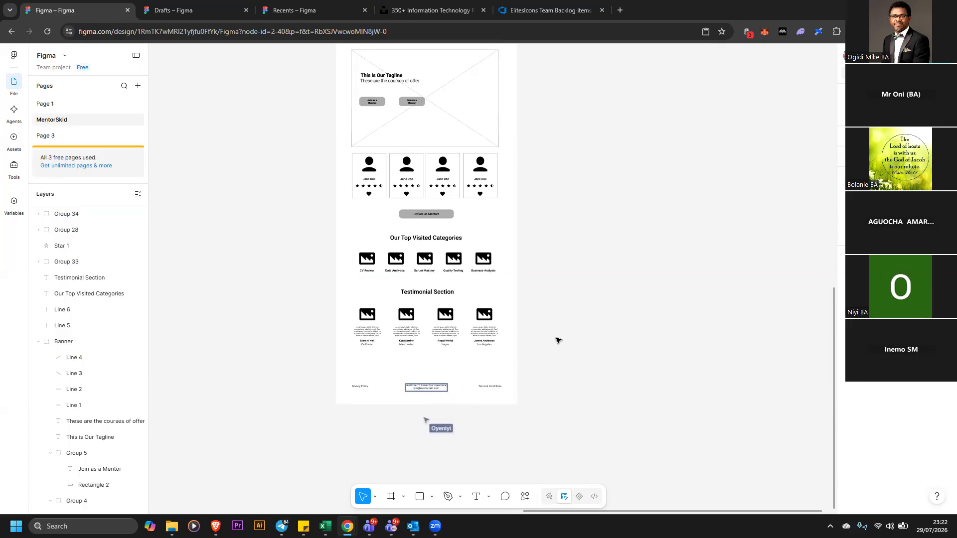
{"action": "scroll", "coordinate": [556, 339], "scroll_direction": "up", "scroll_amount": 1}
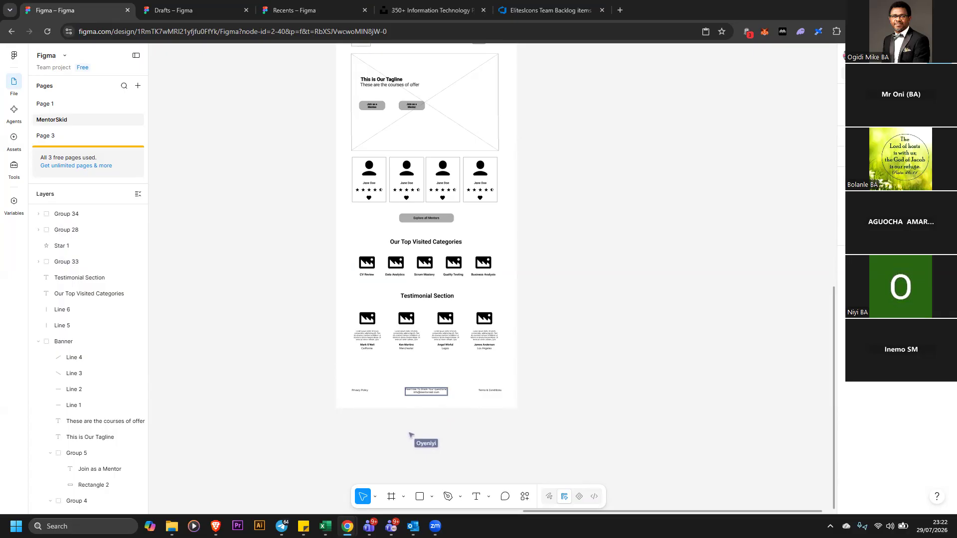
{"action": "key", "text": "shift+1"}
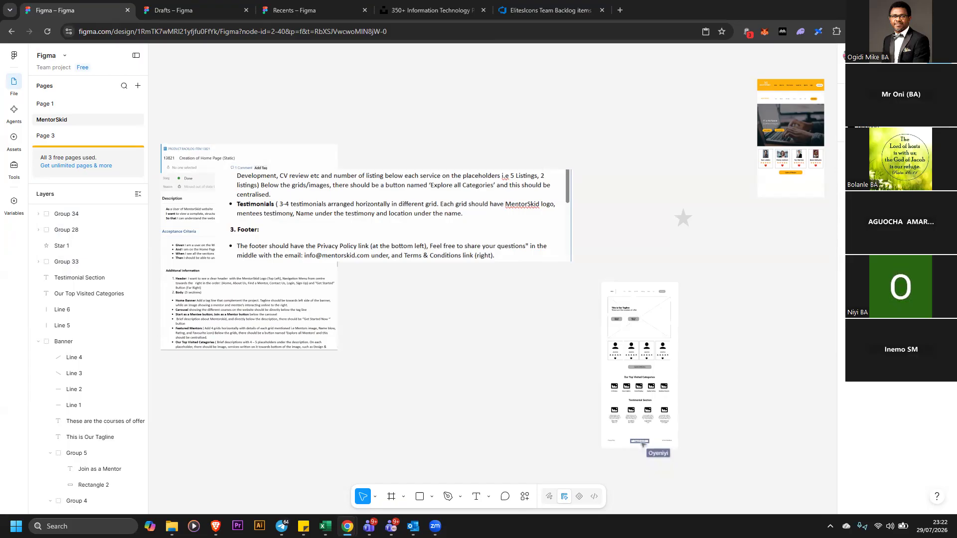
{"action": "left_click", "coordinate": [890, 112]}
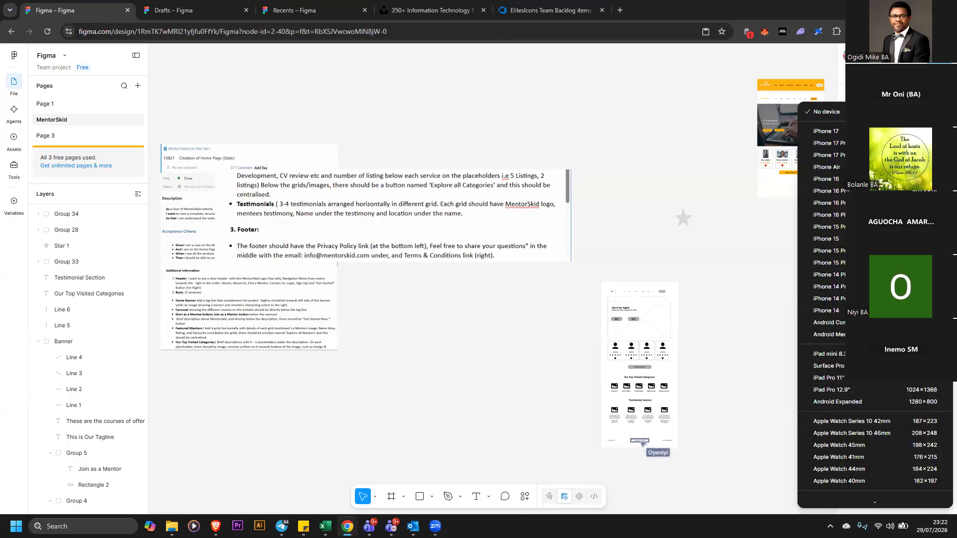
{"action": "key", "text": "Escape"}
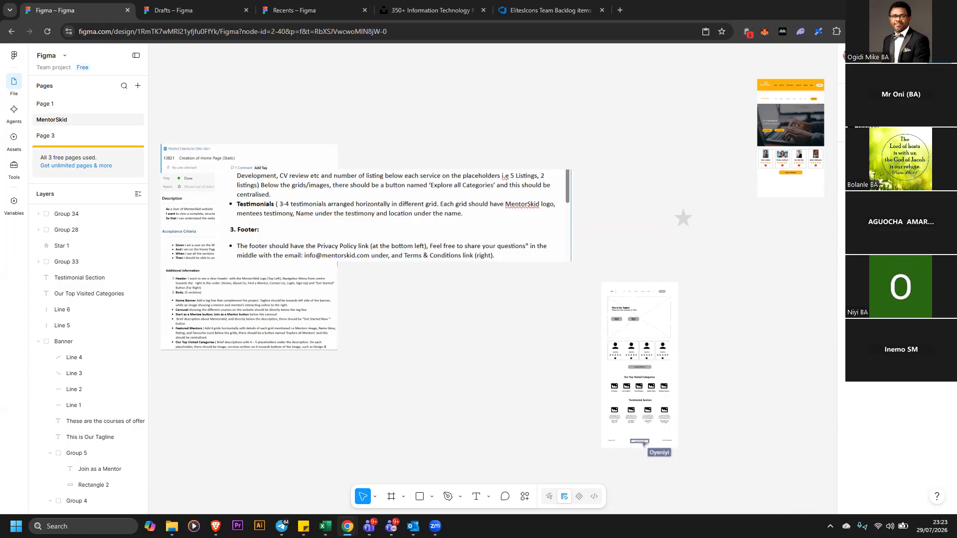
{"action": "left_click", "coordinate": [892, 112]}
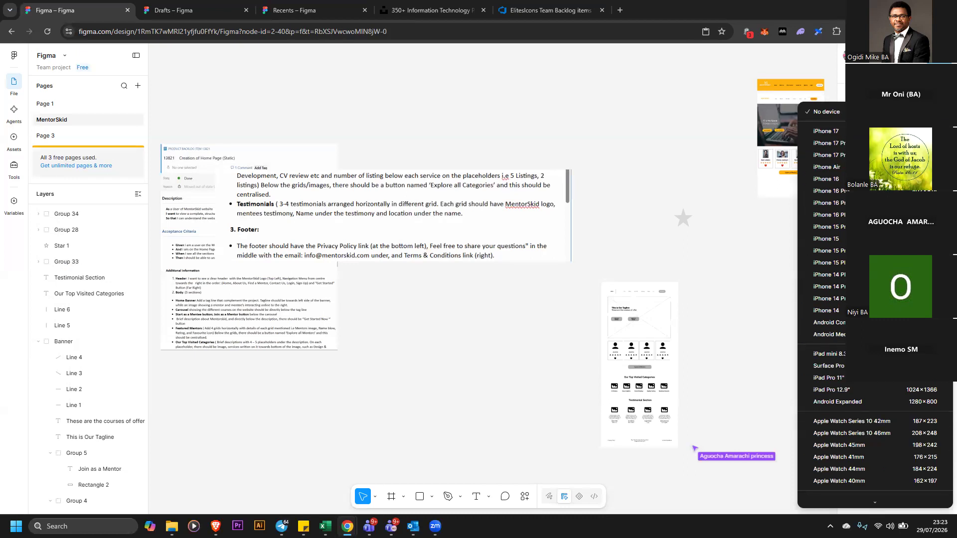
{"action": "left_click", "coordinate": [828, 131]}
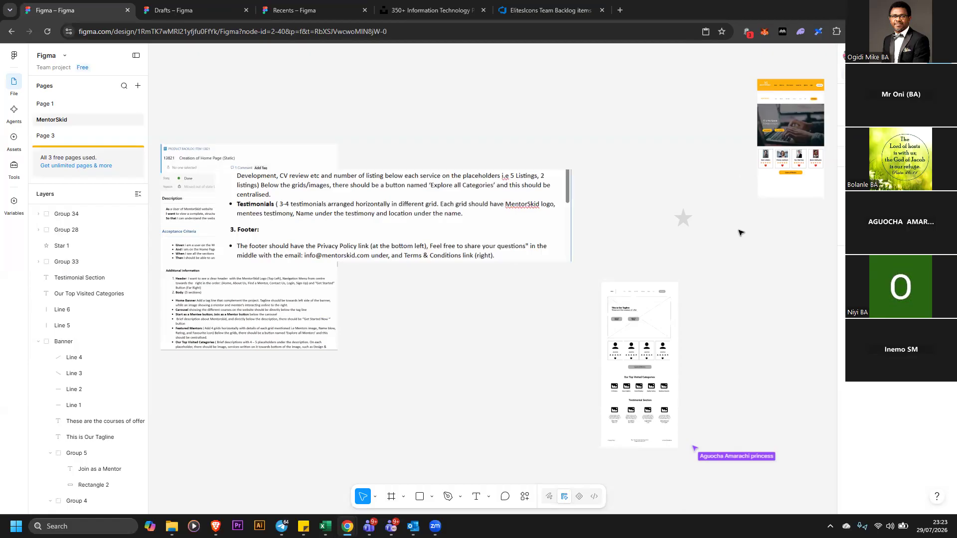
{"action": "scroll", "coordinate": [728, 245], "scroll_direction": "down", "scroll_amount": 1}
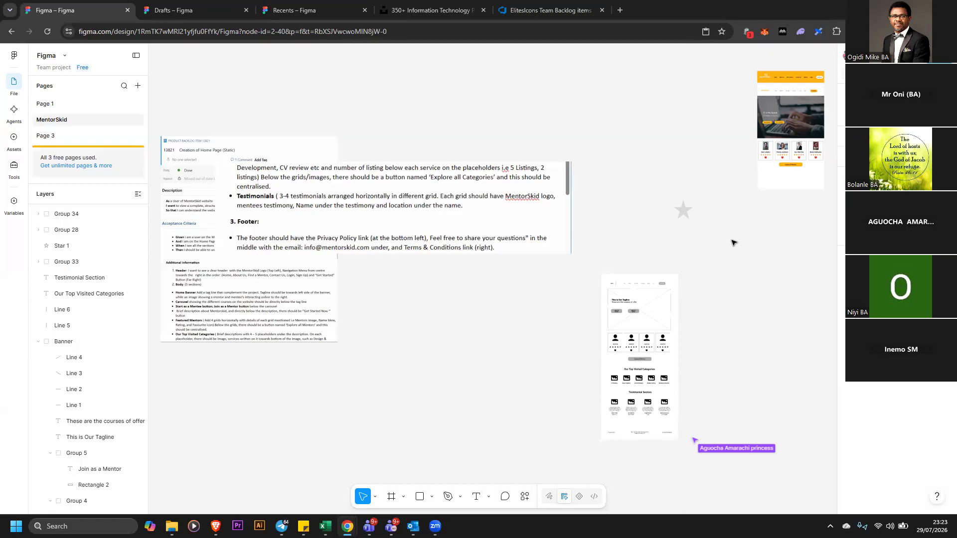
{"action": "scroll", "coordinate": [733, 237], "scroll_direction": "down", "scroll_amount": 5}
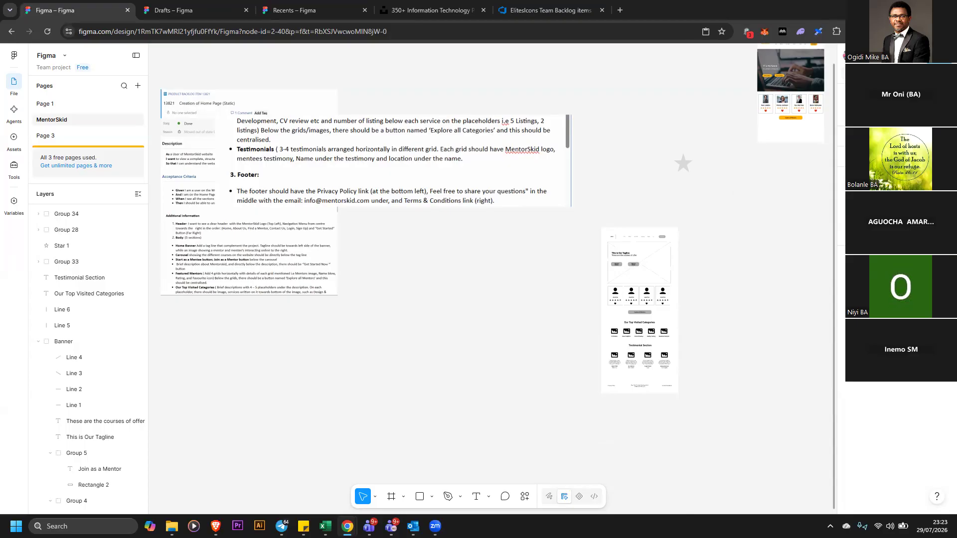
{"action": "left_click", "coordinate": [843, 259]}
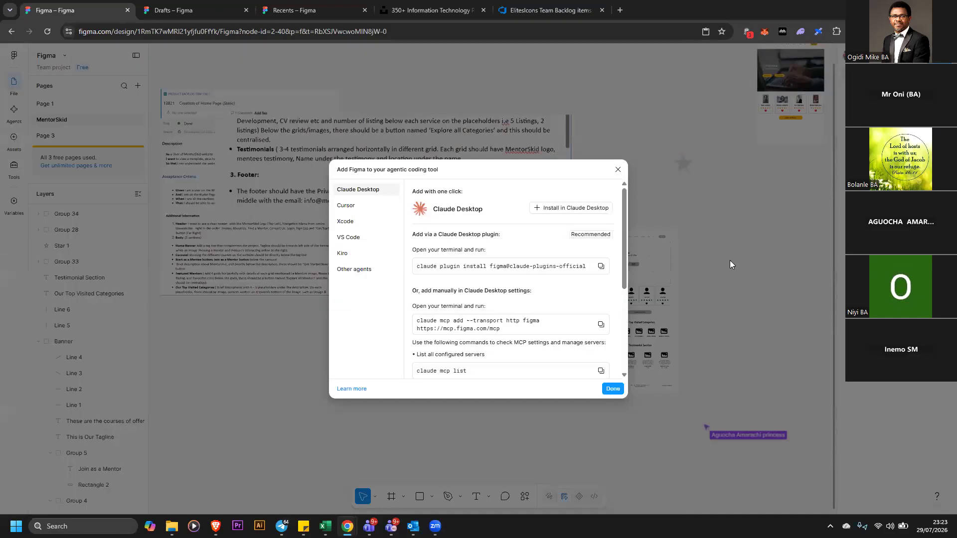
{"action": "left_click", "coordinate": [618, 170]}
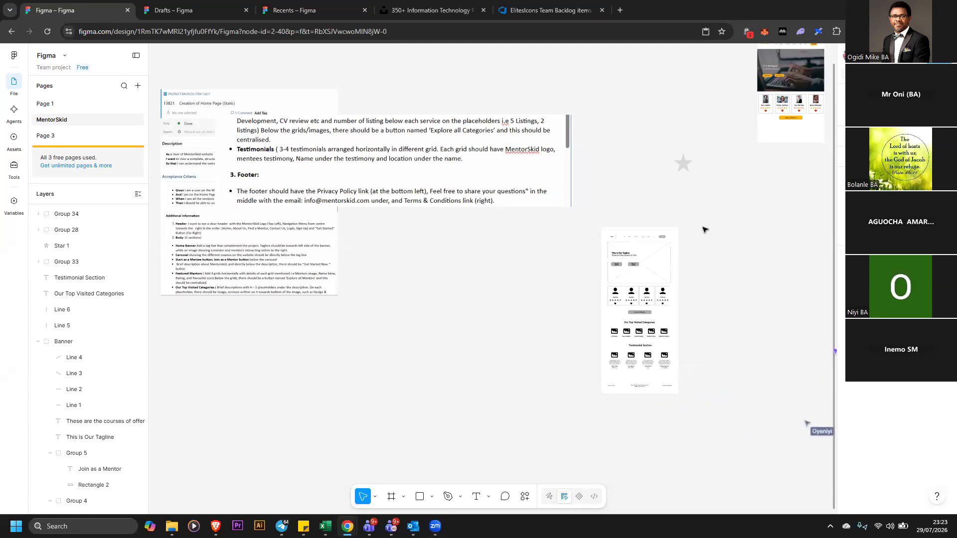
Move and enlarge the footer requirements screenshot so it sits beneath the acceptance criteria notes
{"action": "scroll", "coordinate": [706, 230], "scroll_direction": "up", "scroll_amount": 2}
{"action": "scroll", "coordinate": [719, 237], "scroll_direction": "up", "scroll_amount": 1}
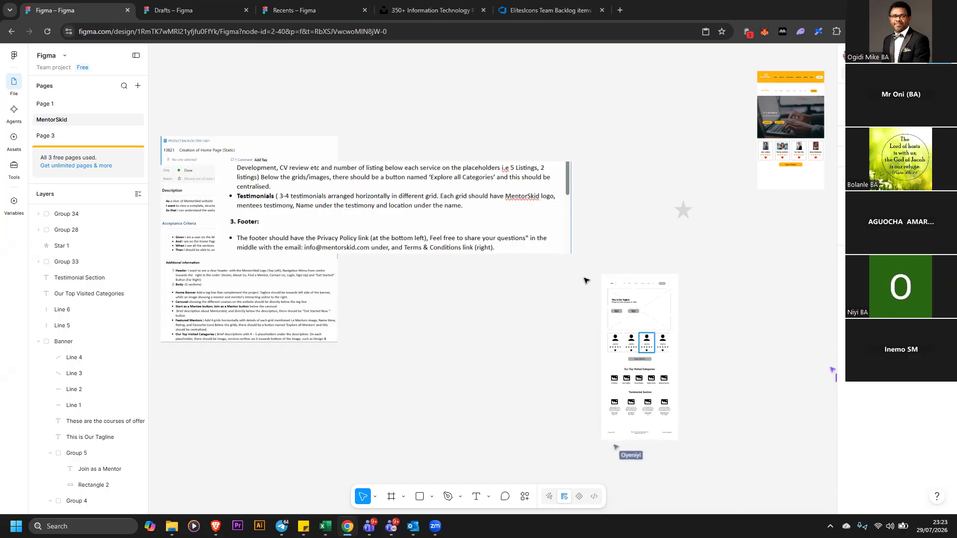
{"action": "left_click", "coordinate": [484, 232]}
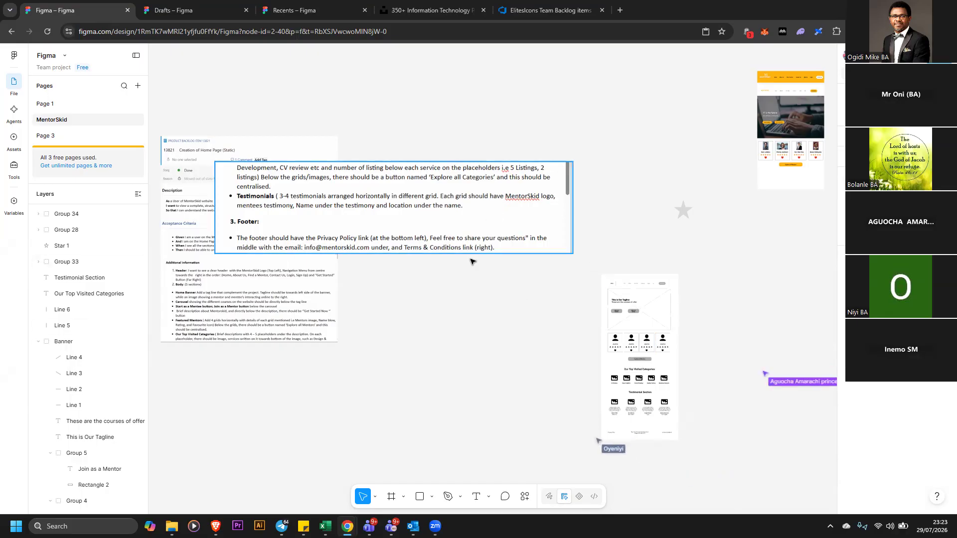
{"action": "left_click_drag", "start_coordinate": [486, 212], "coordinate": [437, 287]}
{"action": "left_click_drag", "start_coordinate": [315, 204], "coordinate": [419, 130]}
{"action": "left_click_drag", "start_coordinate": [435, 260], "coordinate": [418, 345]}
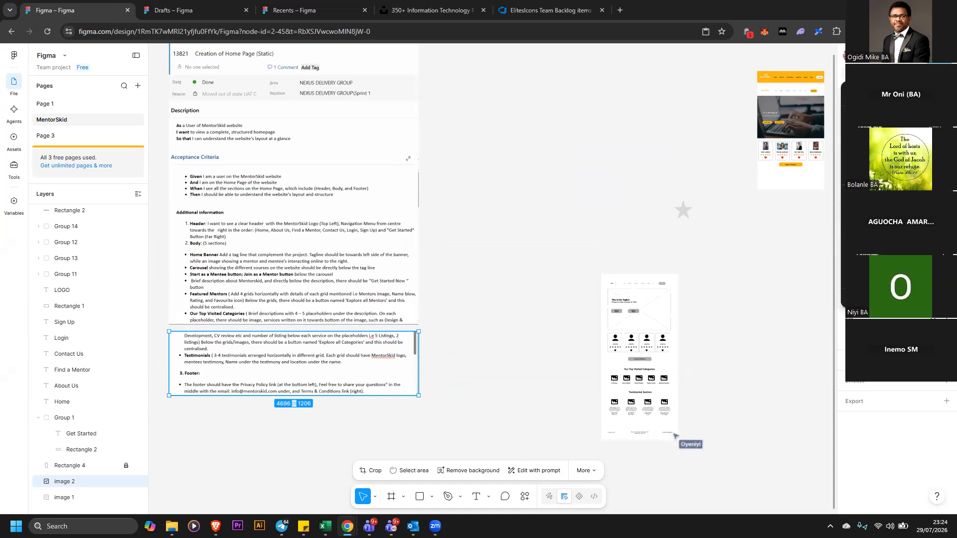
Group the three footer texts: Privacy Policy, the questions-and-email line, and Terms & Conditions
{"action": "left_click", "coordinate": [872, 151]}
{"action": "scroll", "coordinate": [711, 234], "scroll_direction": "down", "scroll_amount": 2}
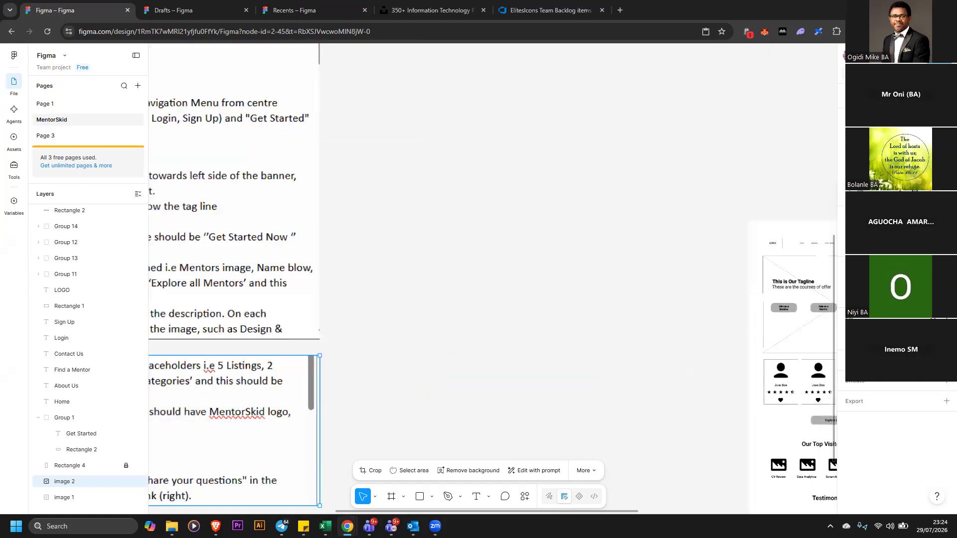
{"action": "left_click_drag", "start_coordinate": [636, 513], "coordinate": [720, 511]}
{"action": "scroll", "coordinate": [770, 352], "scroll_direction": "down", "scroll_amount": 1}
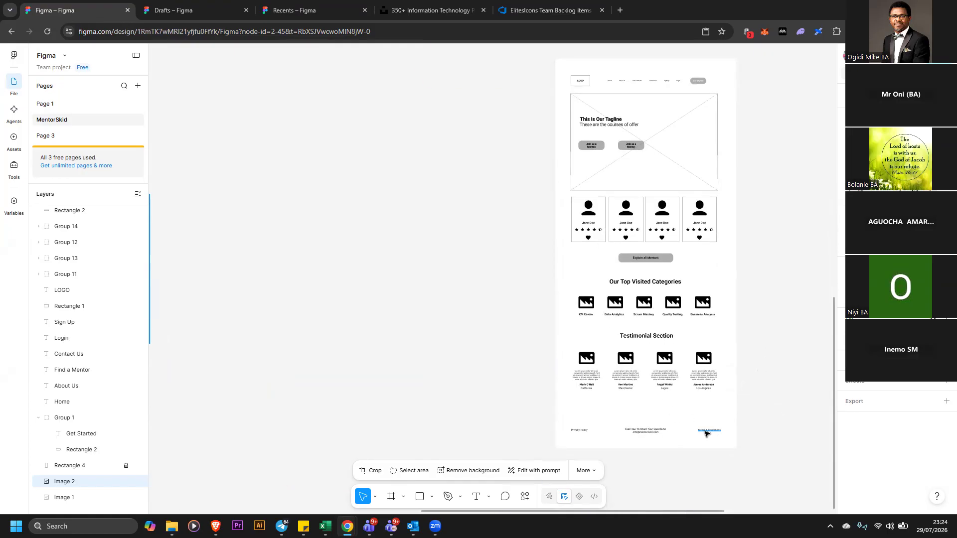
{"action": "left_click_drag", "start_coordinate": [531, 416], "coordinate": [737, 443]}
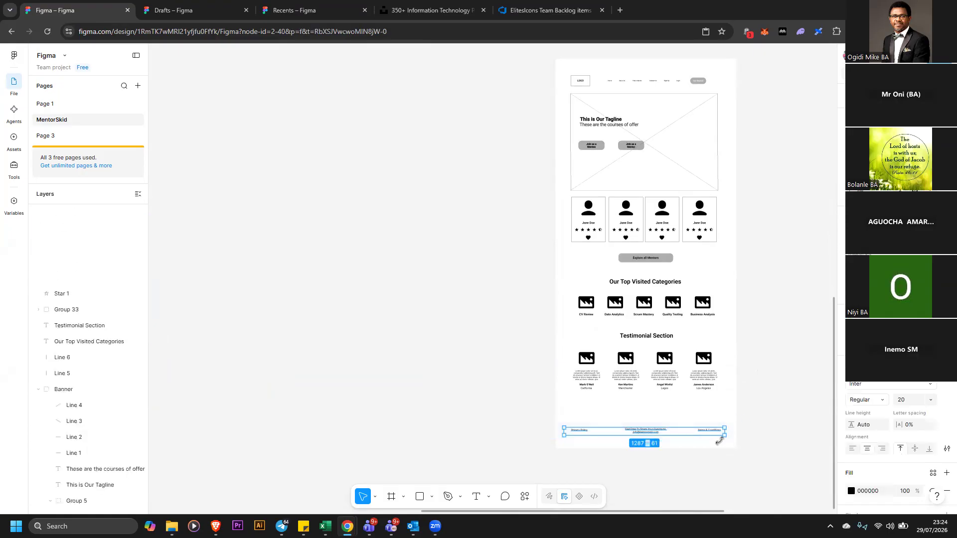
{"action": "right_click", "coordinate": [714, 433]}
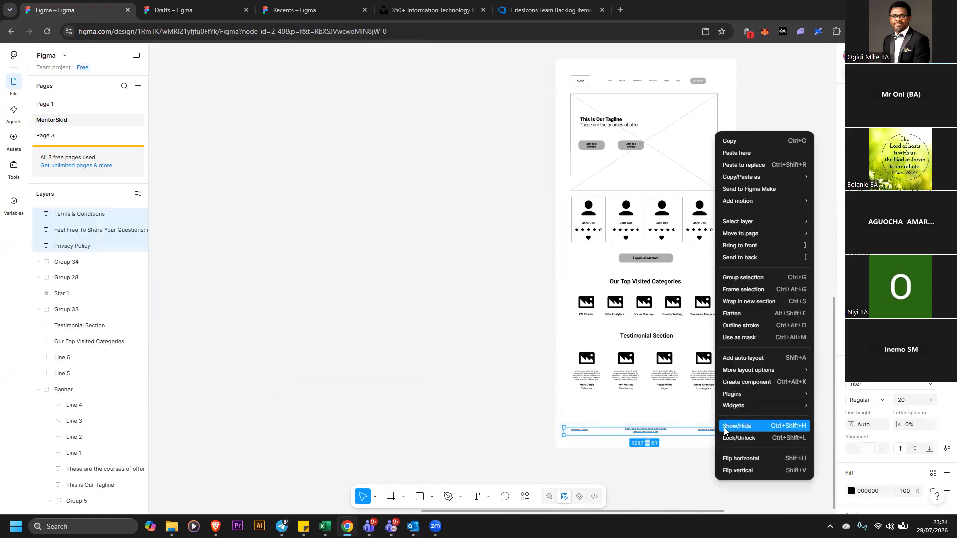
{"action": "left_click", "coordinate": [750, 277]}
{"action": "left_click", "coordinate": [761, 219]}
Try to align every wireframe element to the horizontal centre, then undo it
{"action": "scroll", "coordinate": [761, 214], "scroll_direction": "up", "scroll_amount": 1}
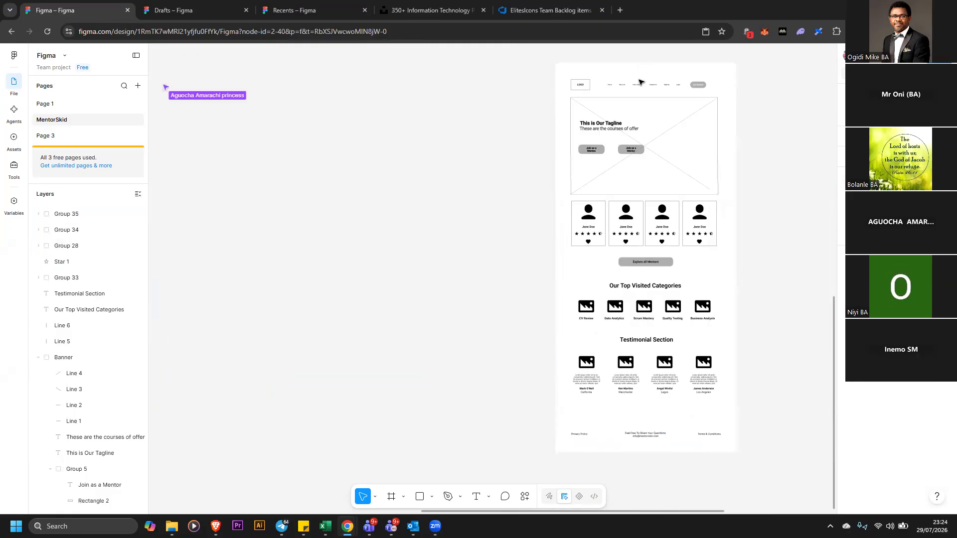
{"action": "left_click_drag", "start_coordinate": [530, 50], "coordinate": [785, 500]}
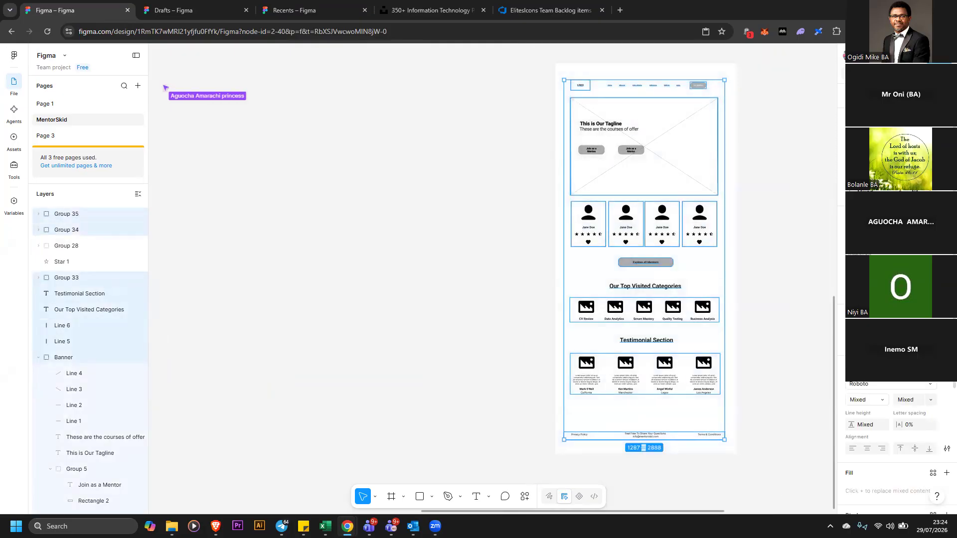
{"action": "key", "text": "alt+h"}
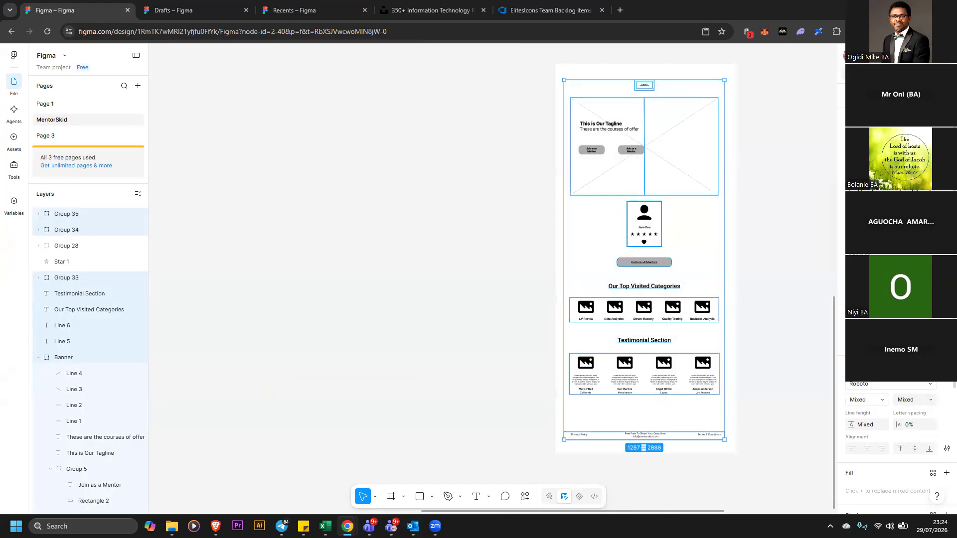
{"action": "key", "text": "ctrl+z"}
Group the four featured mentor cards together
{"action": "left_click", "coordinate": [521, 194]}
{"action": "left_click_drag", "start_coordinate": [600, 225], "coordinate": [716, 252]}
{"action": "left_click", "coordinate": [543, 214]}
{"action": "mouse_move", "coordinate": [531, 208]}
{"action": "left_mouse_down"}
{"action": "mouse_move", "coordinate": [738, 245]}
{"action": "mouse_move", "coordinate": [712, 230]}
{"action": "left_mouse_up"}
{"action": "right_click", "coordinate": [733, 176]}
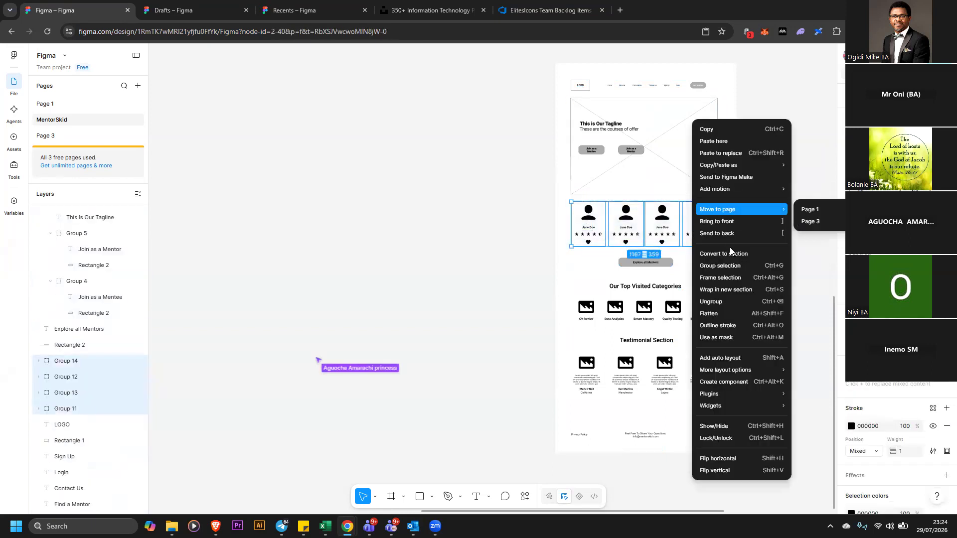
{"action": "key", "text": "ctrl+g"}
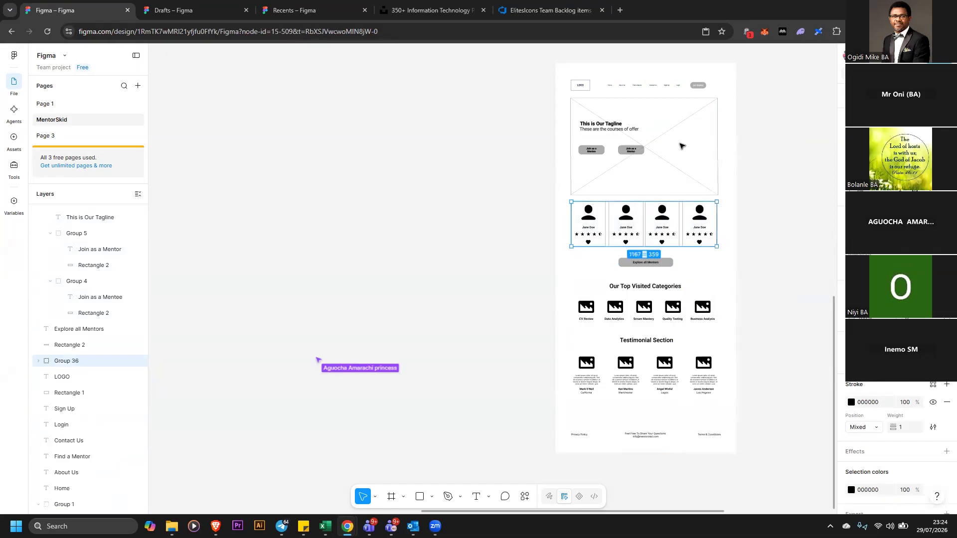
Group the banner's tagline, buttons, placeholder lines and frame together
{"action": "left_click_drag", "start_coordinate": [545, 93], "coordinate": [729, 198]}
{"action": "left_click_drag", "start_coordinate": [681, 174], "coordinate": [697, 184]}
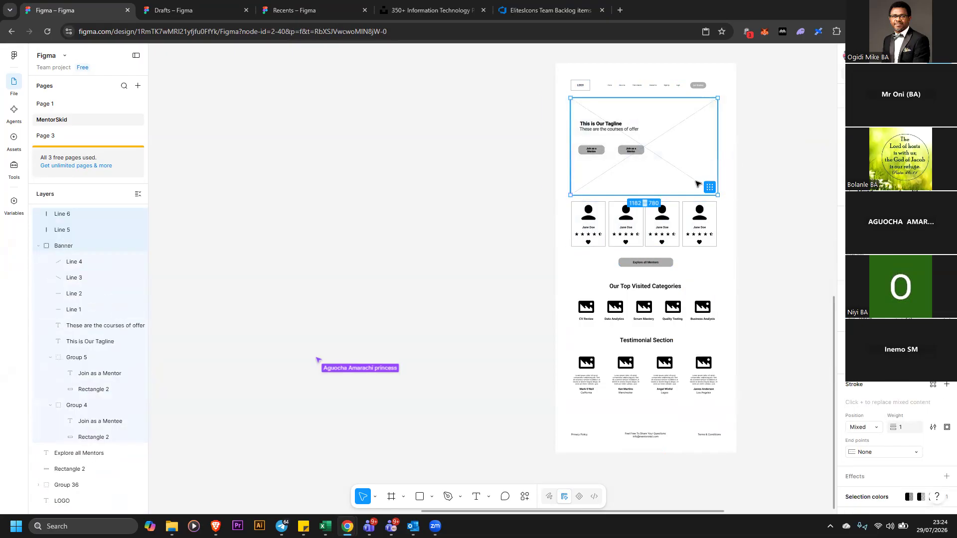
{"action": "right_click", "coordinate": [714, 199]}
{"action": "left_click", "coordinate": [730, 264]}
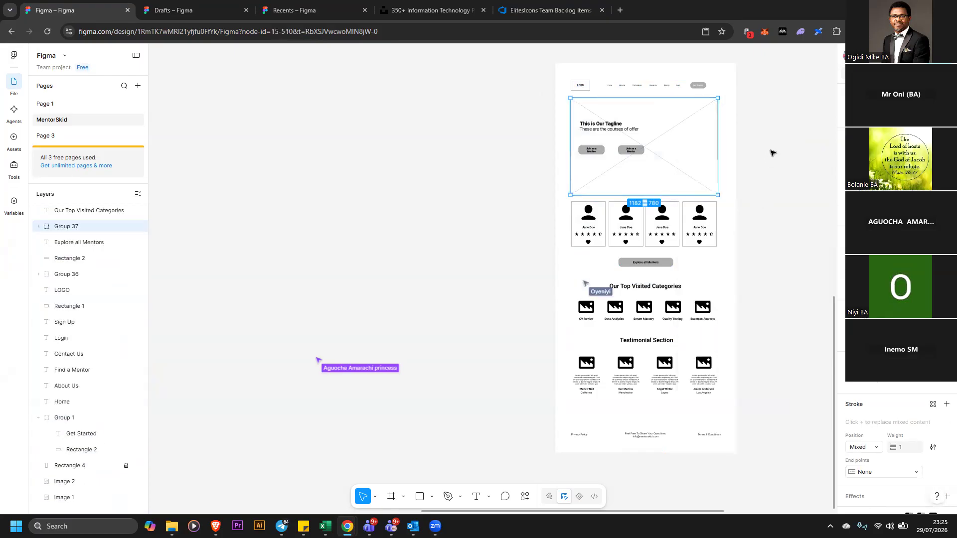
{"action": "left_click_drag", "start_coordinate": [543, 73], "coordinate": [700, 90]}
{"action": "right_click", "coordinate": [700, 91]}
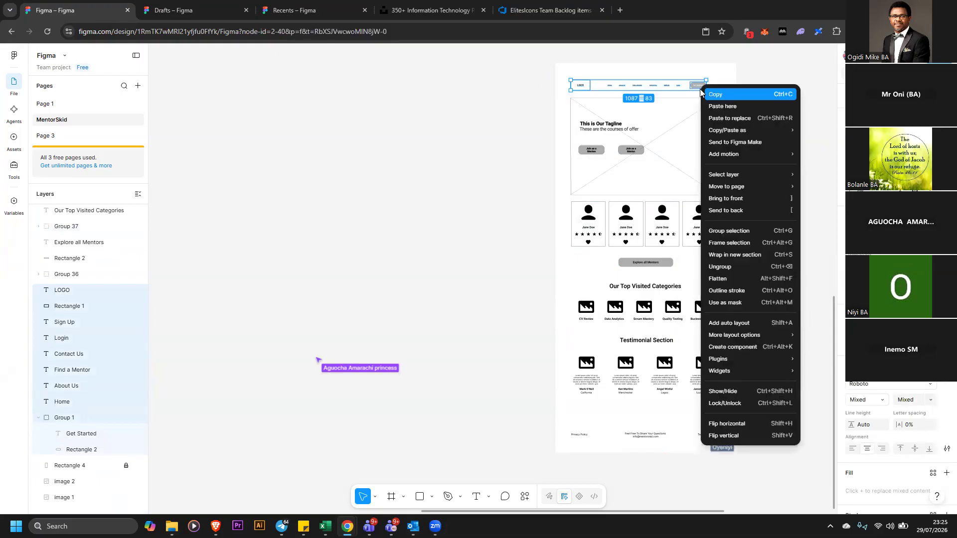
{"action": "left_click", "coordinate": [705, 86]}
{"action": "left_click", "coordinate": [705, 86]}
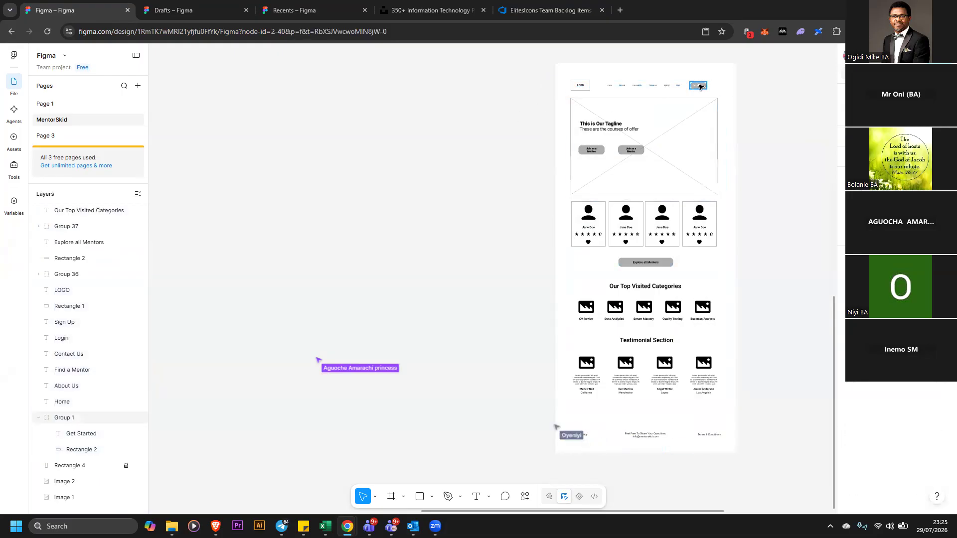
{"action": "left_click_drag", "start_coordinate": [711, 86], "coordinate": [711, 87]}
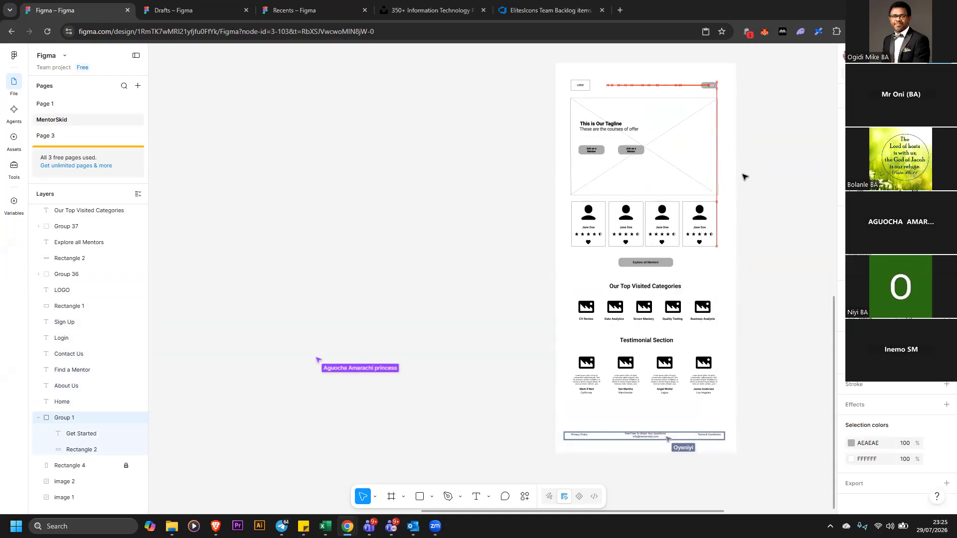
Widen the mentor cards group slightly to about 1176 px so it lines up with the banner edge
{"action": "left_click", "coordinate": [717, 227]}
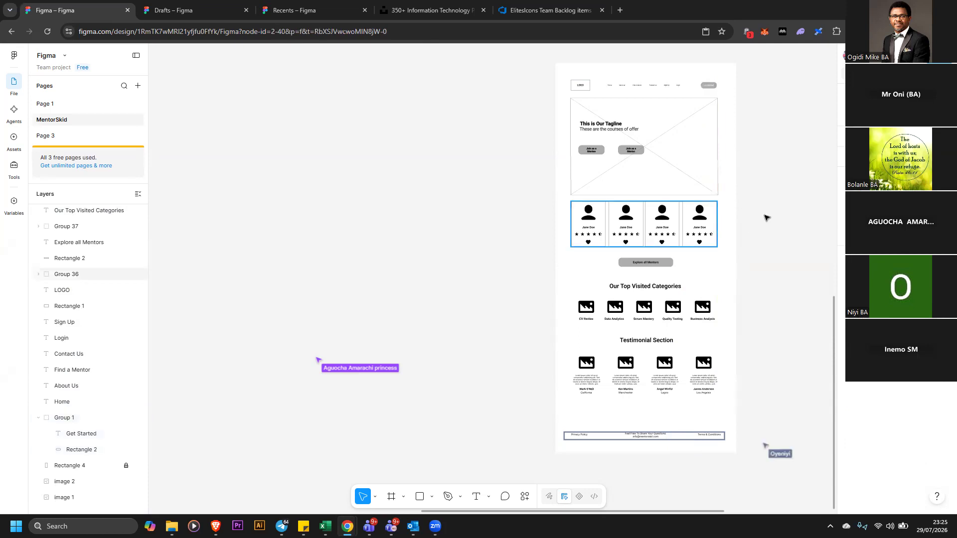
{"action": "left_click", "coordinate": [717, 227]}
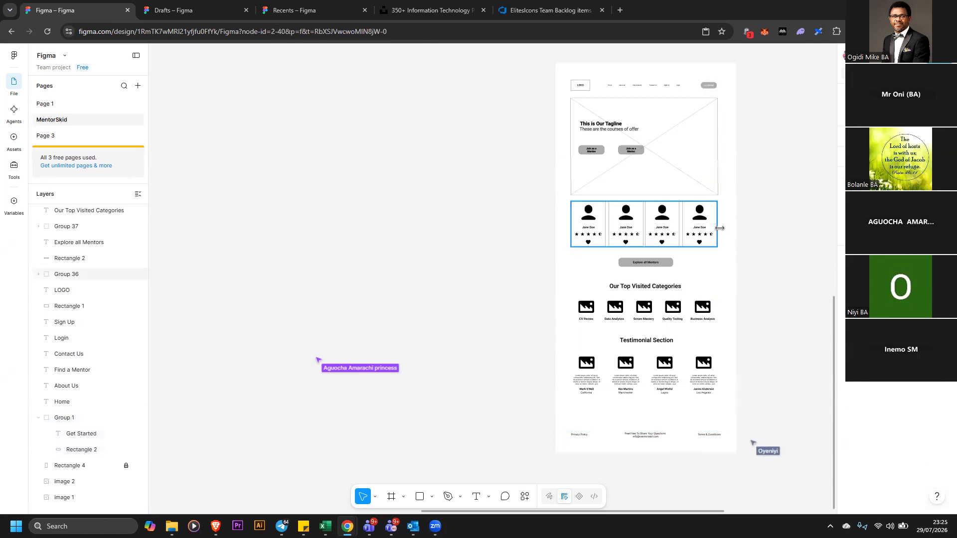
{"action": "left_click_drag", "start_coordinate": [718, 228], "coordinate": [724, 230]}
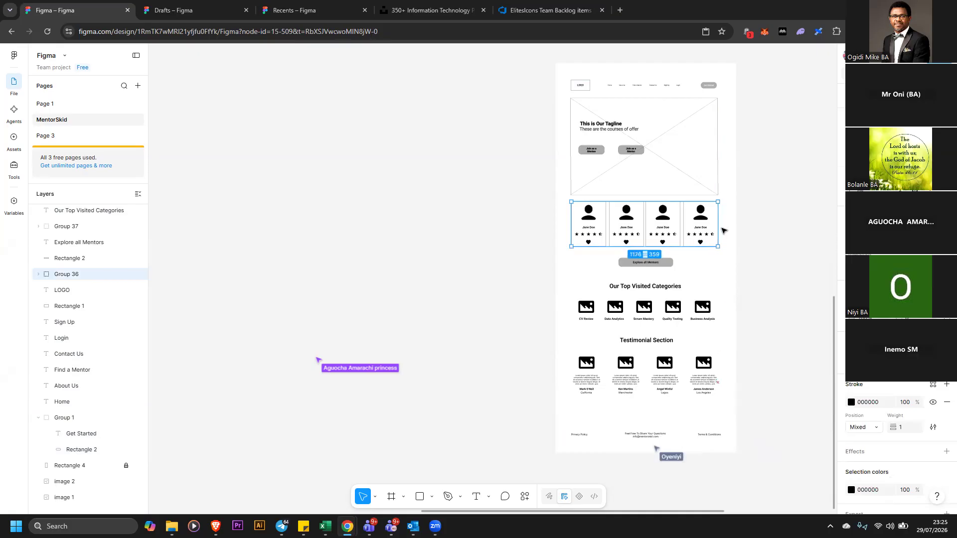
{"action": "left_click", "coordinate": [710, 319]}
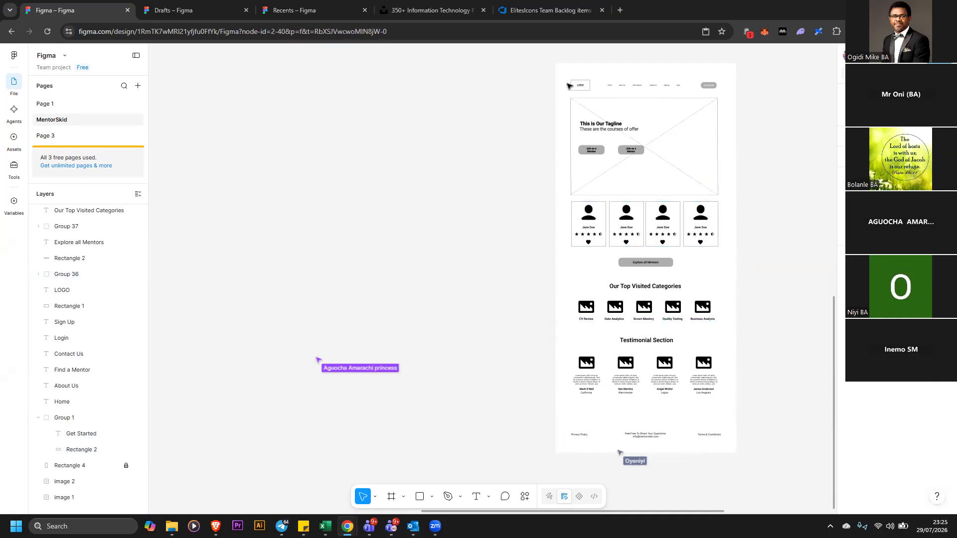
Try again to centre all wireframe elements horizontally, then undo the alignment
{"action": "left_click_drag", "start_coordinate": [541, 59], "coordinate": [745, 500]}
{"action": "key", "text": "alt+h"}
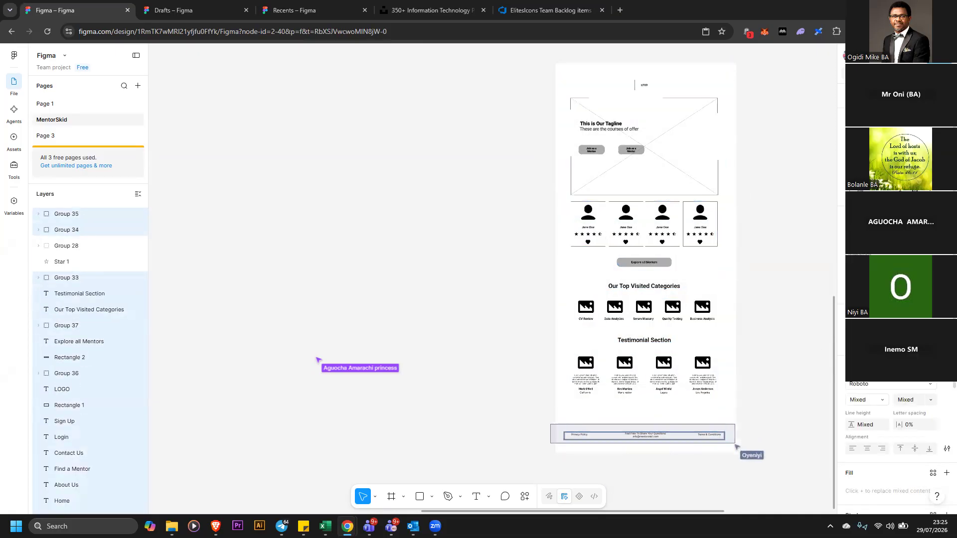
{"action": "left_click", "coordinate": [768, 293]}
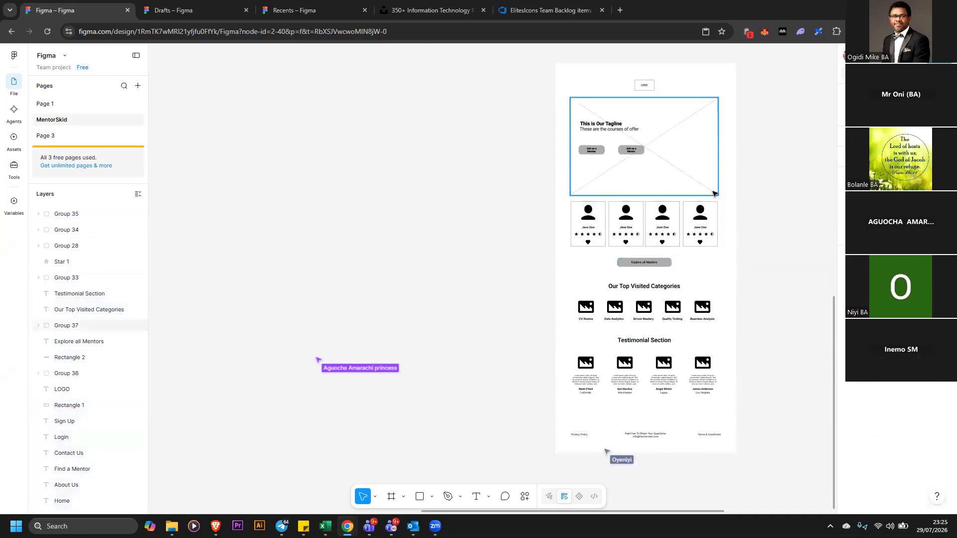
{"action": "key", "text": "ctrl+z"}
{"action": "key", "text": "ctrl+z"}
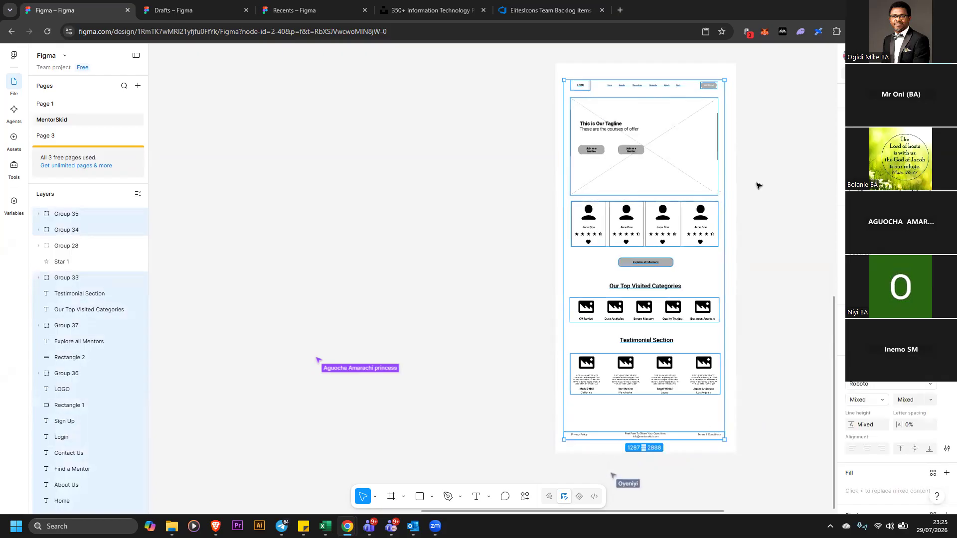
Group the header's logo, navigation links and Sign Up button together
{"action": "left_click", "coordinate": [770, 178]}
{"action": "left_click_drag", "start_coordinate": [534, 60], "coordinate": [702, 91]}
{"action": "right_click", "coordinate": [747, 206]}
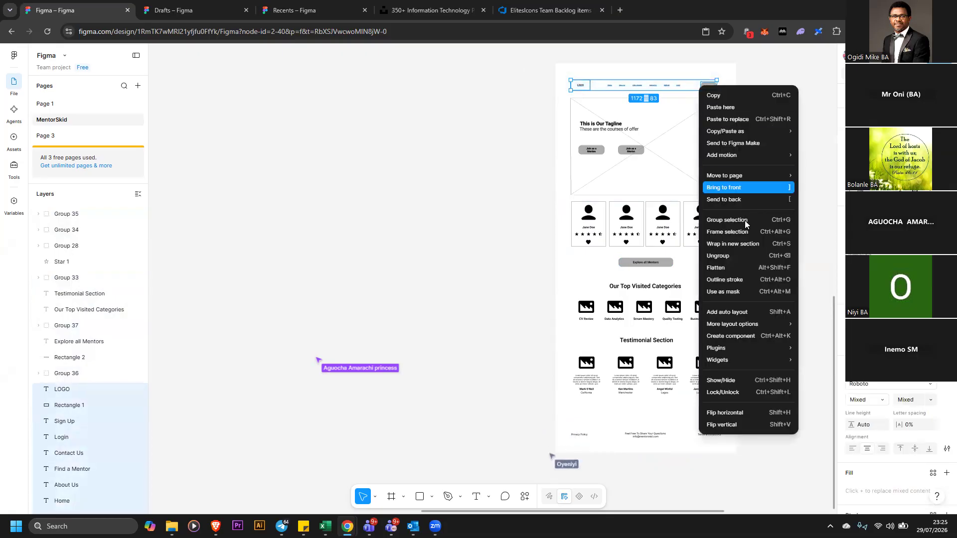
{"action": "key", "text": "ctrl+g"}
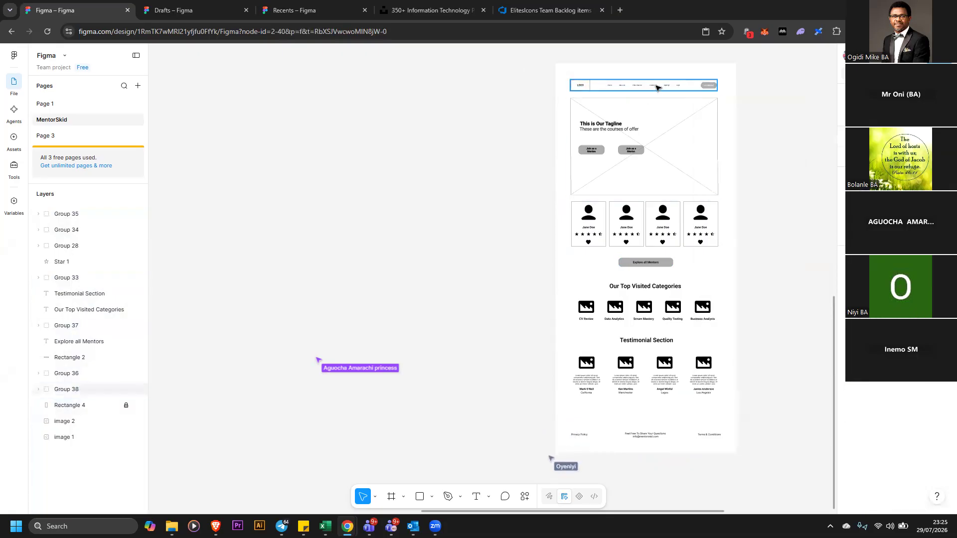
{"action": "left_click", "coordinate": [748, 382]}
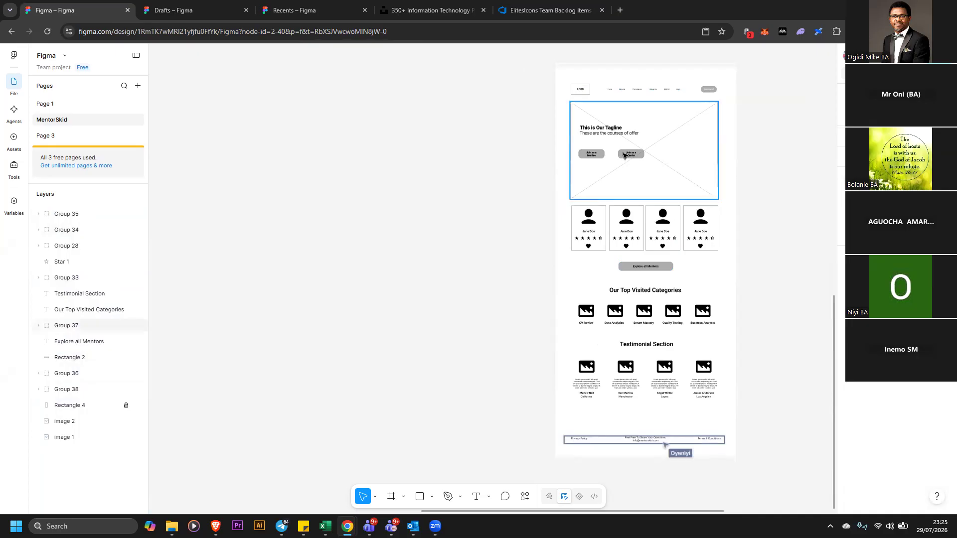
{"action": "left_click_drag", "start_coordinate": [534, 57], "coordinate": [752, 477]}
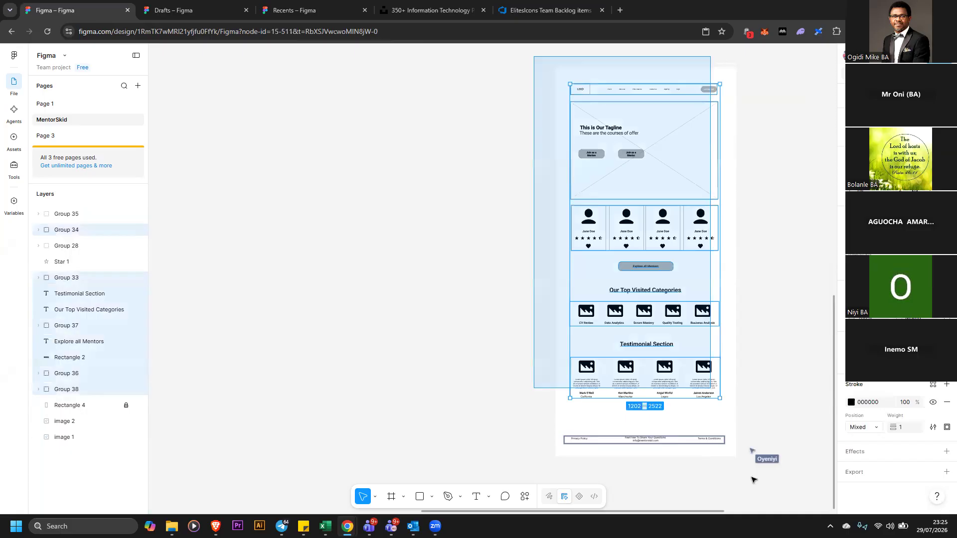
{"action": "left_click", "coordinate": [766, 322]}
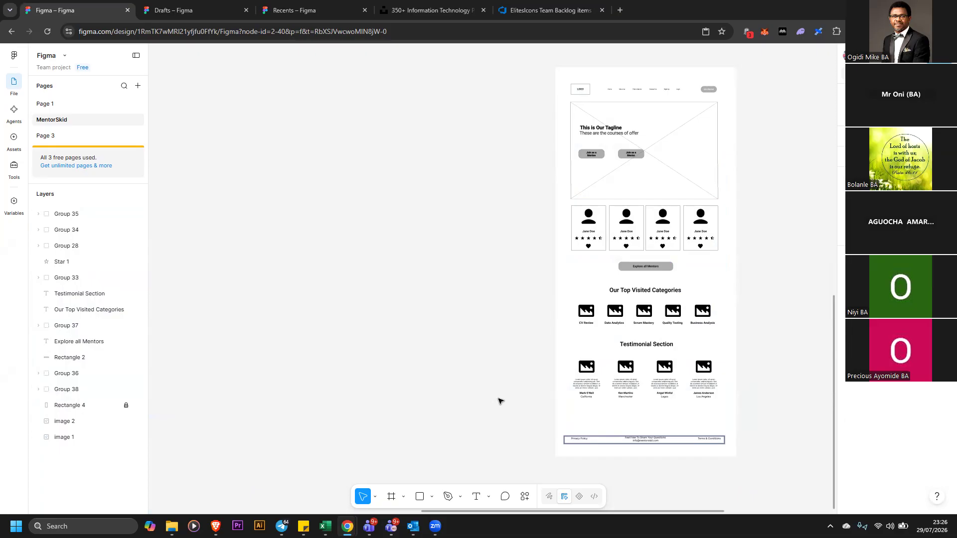
{"action": "scroll", "coordinate": [493, 391], "scroll_direction": "up", "scroll_amount": 1}
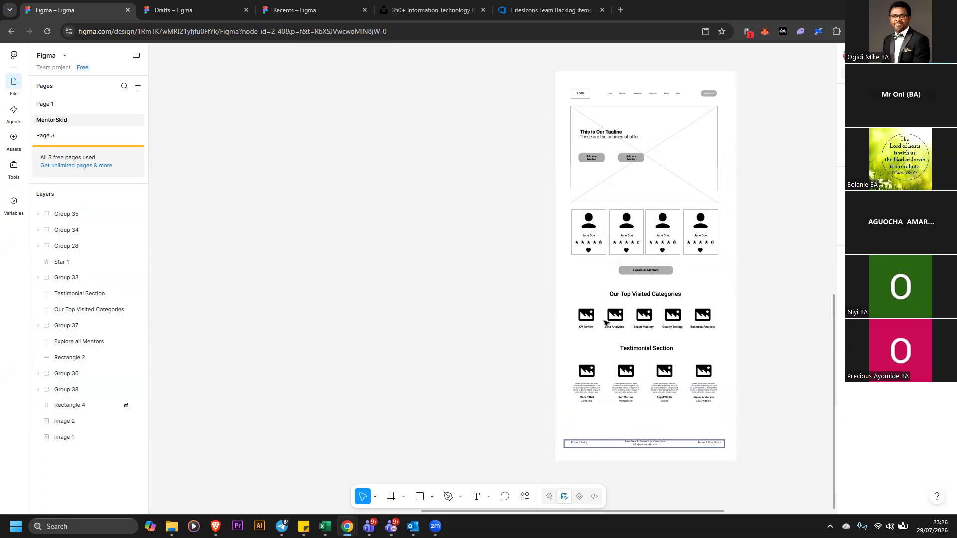
{"action": "left_click_drag", "start_coordinate": [545, 61], "coordinate": [749, 445]}
{"action": "left_click", "coordinate": [800, 369]}
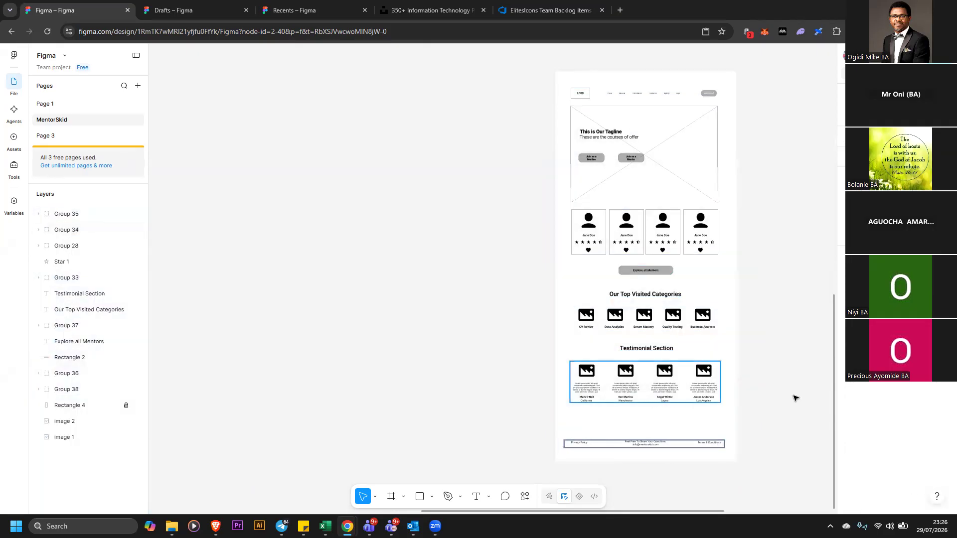
Move the high-fidelity home page design down next to the wireframe
{"action": "left_click", "coordinate": [941, 73]}
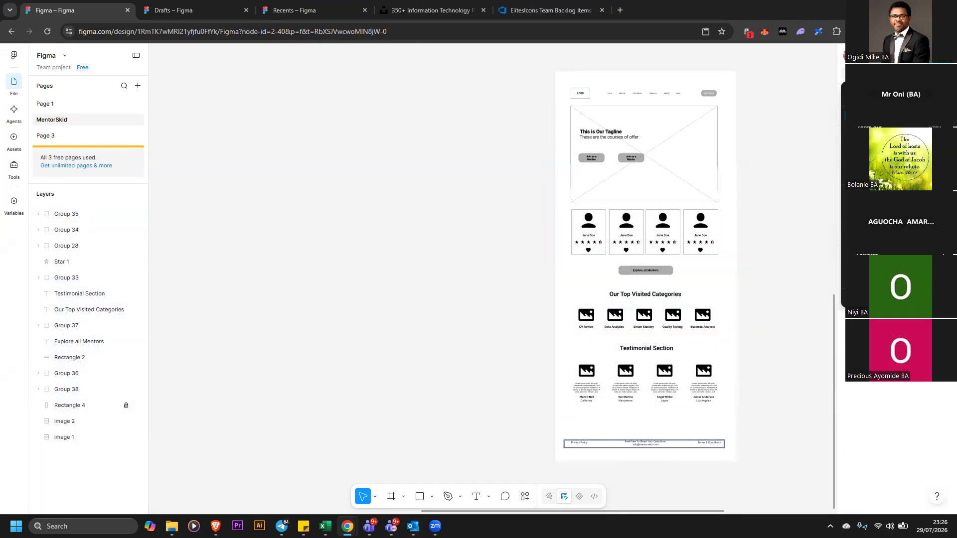
{"action": "left_click", "coordinate": [892, 127]}
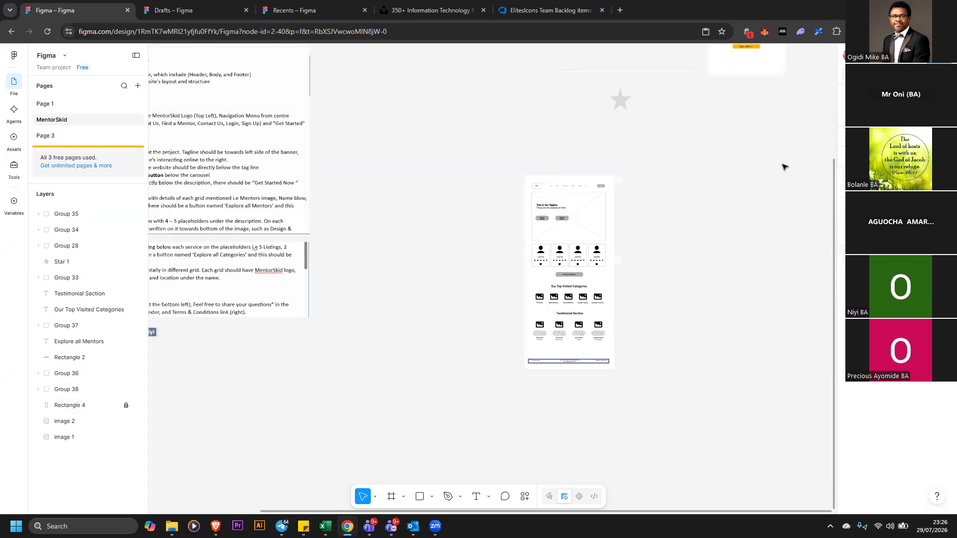
{"action": "scroll", "coordinate": [697, 126], "scroll_direction": "up", "scroll_amount": 3}
{"action": "left_click_drag", "start_coordinate": [692, 57], "coordinate": [796, 253]}
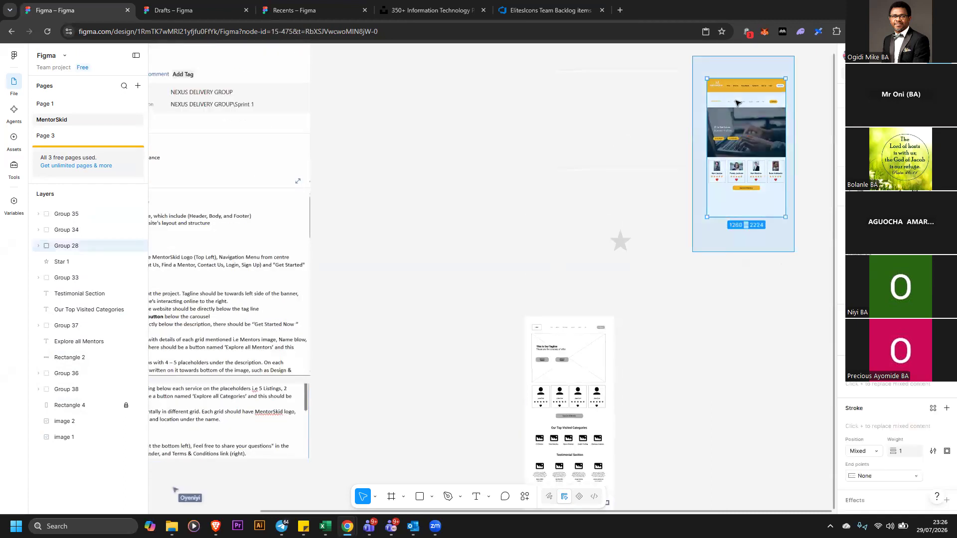
{"action": "left_click_drag", "start_coordinate": [730, 87], "coordinate": [663, 362]}
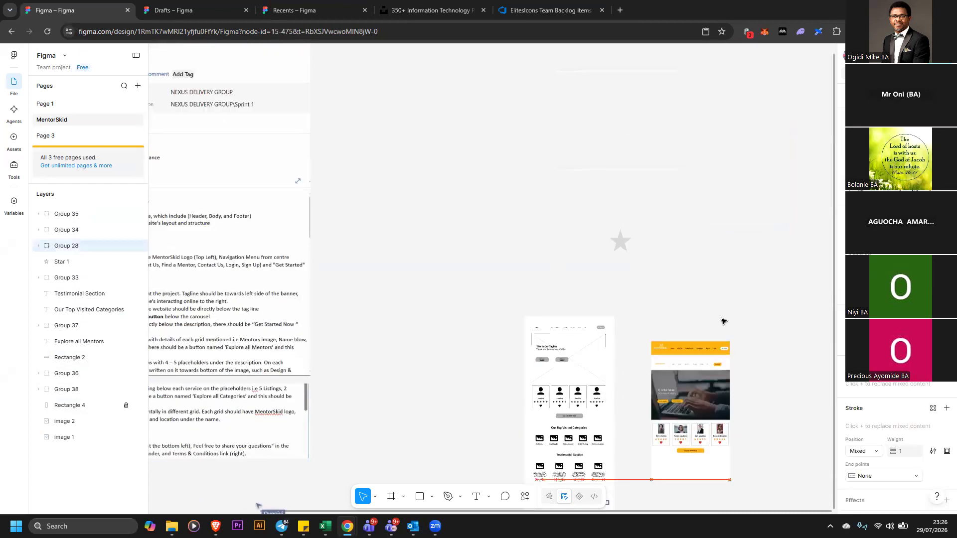
Move the high-fidelity home page design up so its top lines up with the top of the wireframe
{"action": "left_click", "coordinate": [752, 292]}
{"action": "scroll", "coordinate": [767, 280], "scroll_direction": "down", "scroll_amount": 2}
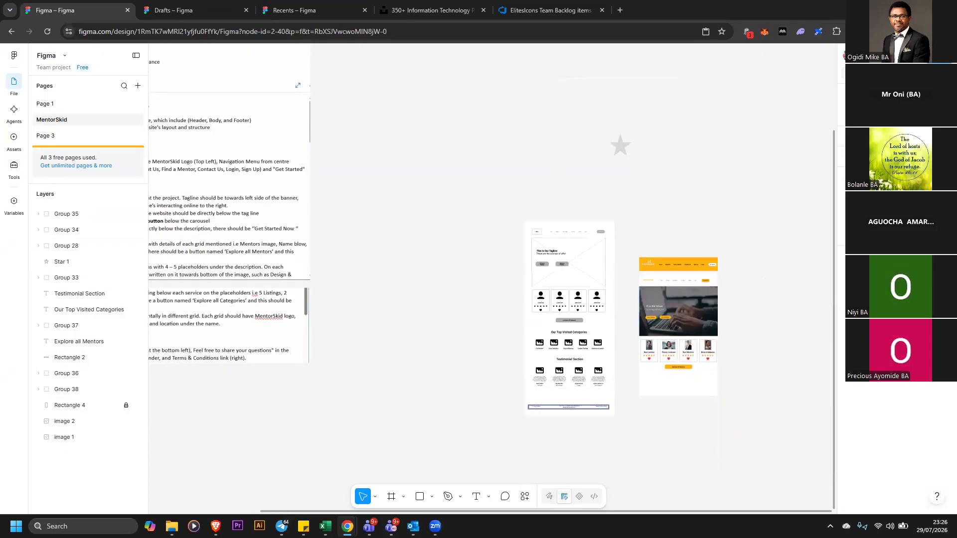
{"action": "key", "text": "ctrl+plus"}
{"action": "key", "text": "ctrl+plus"}
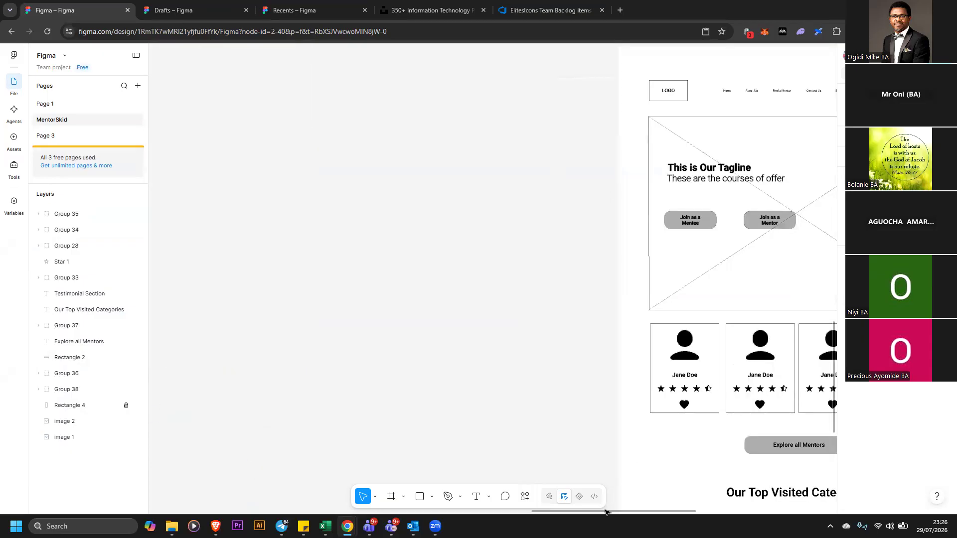
{"action": "left_click_drag", "start_coordinate": [738, 520], "coordinate": [754, 520]}
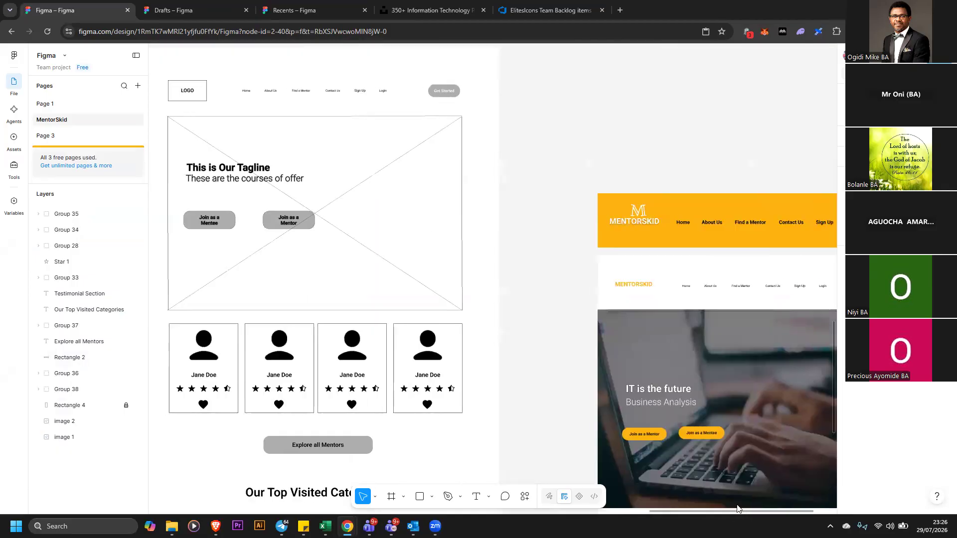
{"action": "left_click_drag", "start_coordinate": [703, 452], "coordinate": [649, 299]}
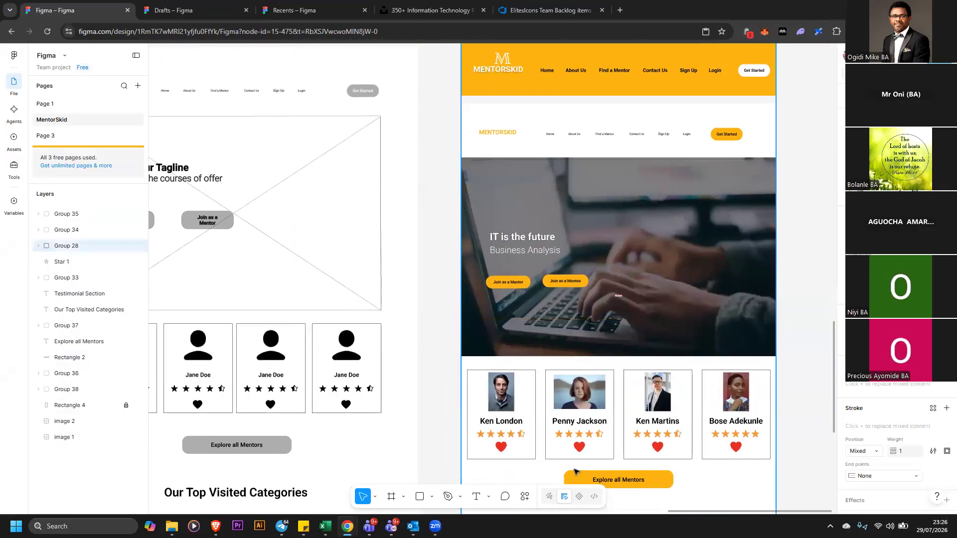
{"action": "mouse_move", "coordinate": [676, 515]}
{"action": "left_mouse_down"}
{"action": "mouse_move", "coordinate": [644, 515]}
{"action": "mouse_move", "coordinate": [657, 514]}
{"action": "left_mouse_up"}
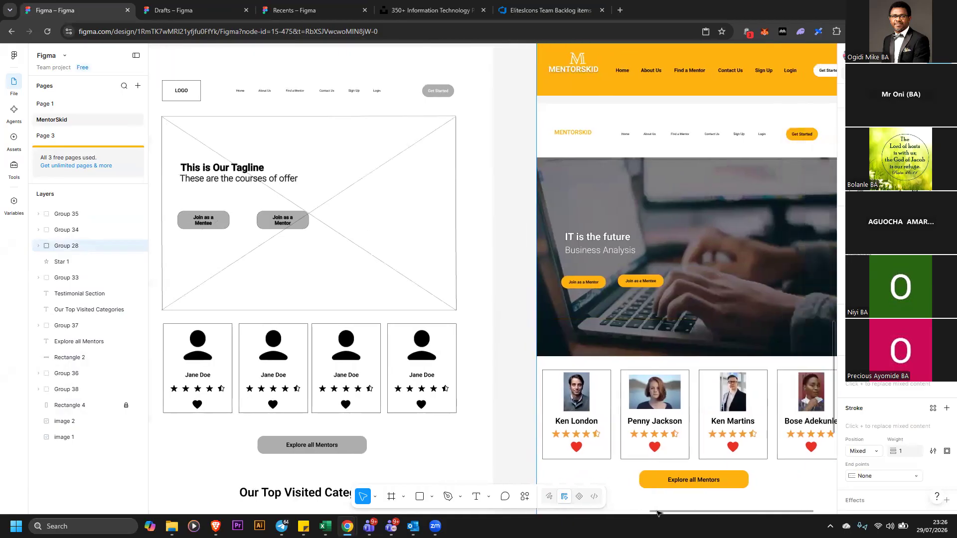
{"action": "scroll", "coordinate": [657, 347], "scroll_direction": "up", "scroll_amount": 1}
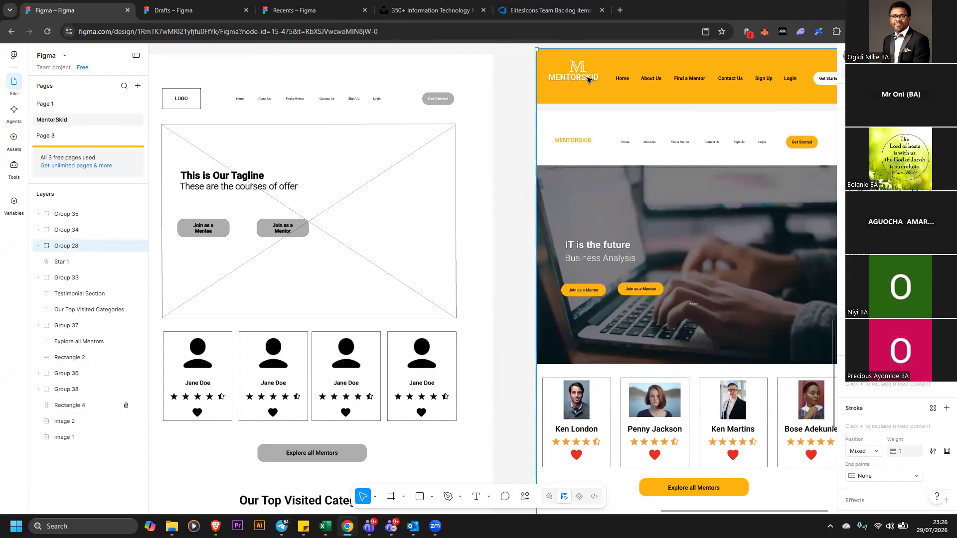
Add a drop shadow effect to the Get Started button in the design's header
{"action": "double_click", "coordinate": [817, 80]}
{"action": "double_click", "coordinate": [817, 79]}
{"action": "double_click", "coordinate": [817, 79]}
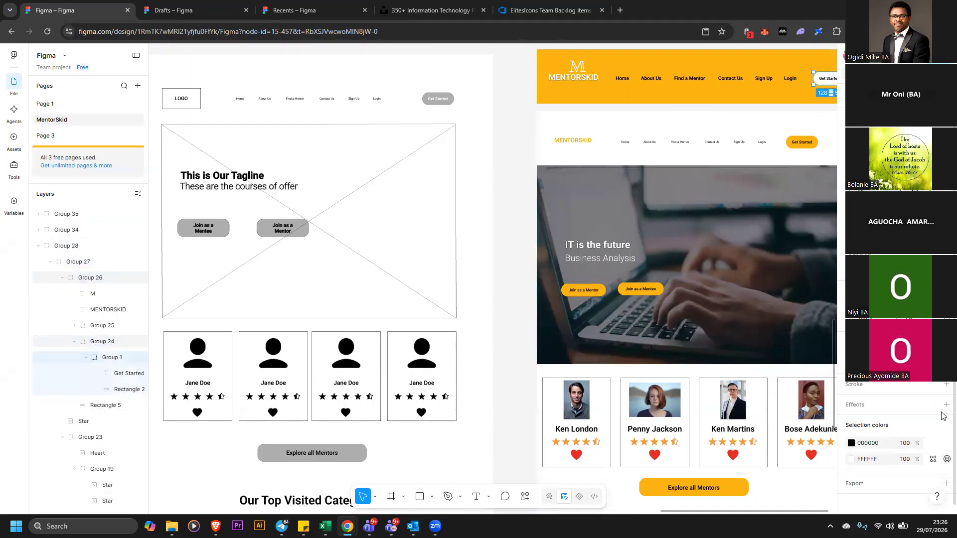
{"action": "left_click", "coordinate": [946, 404]}
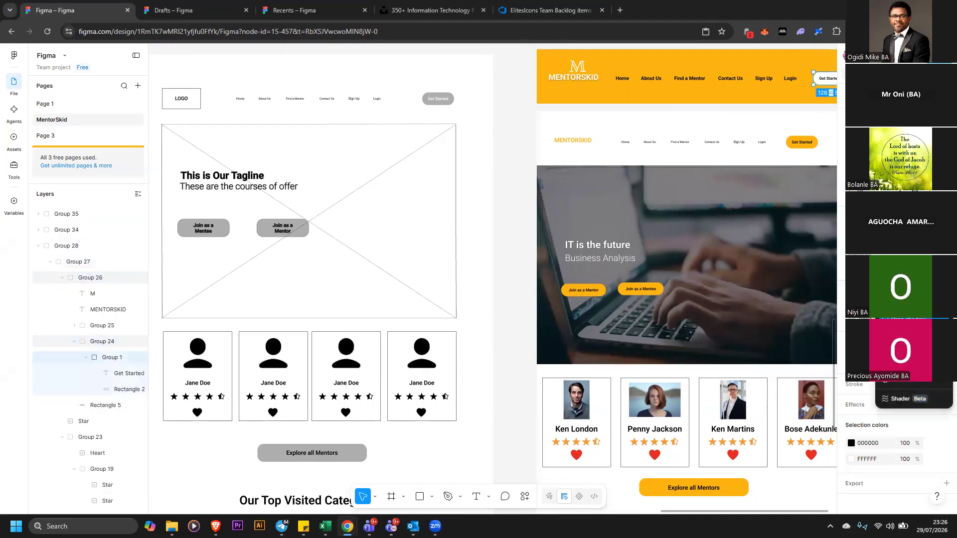
{"action": "left_click", "coordinate": [519, 186]}
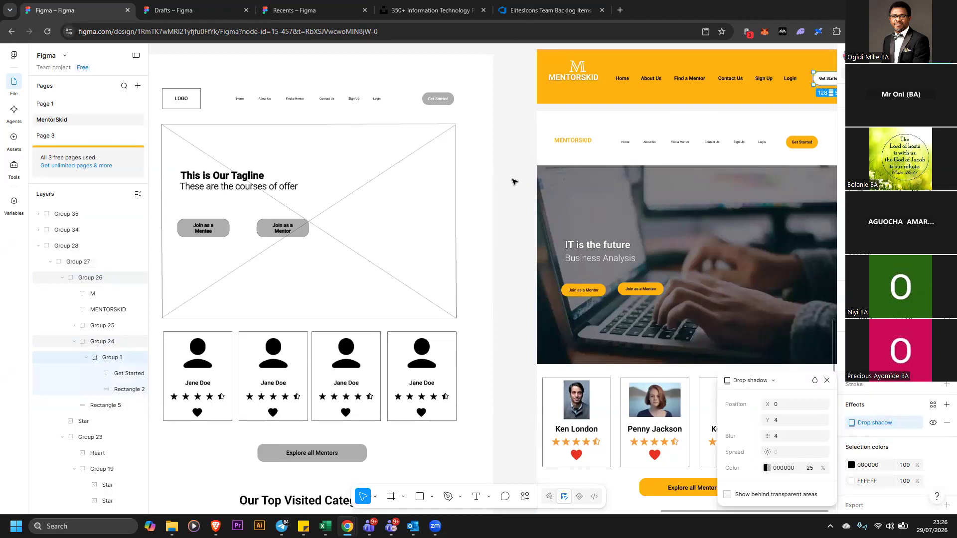
{"action": "left_click", "coordinate": [519, 182]}
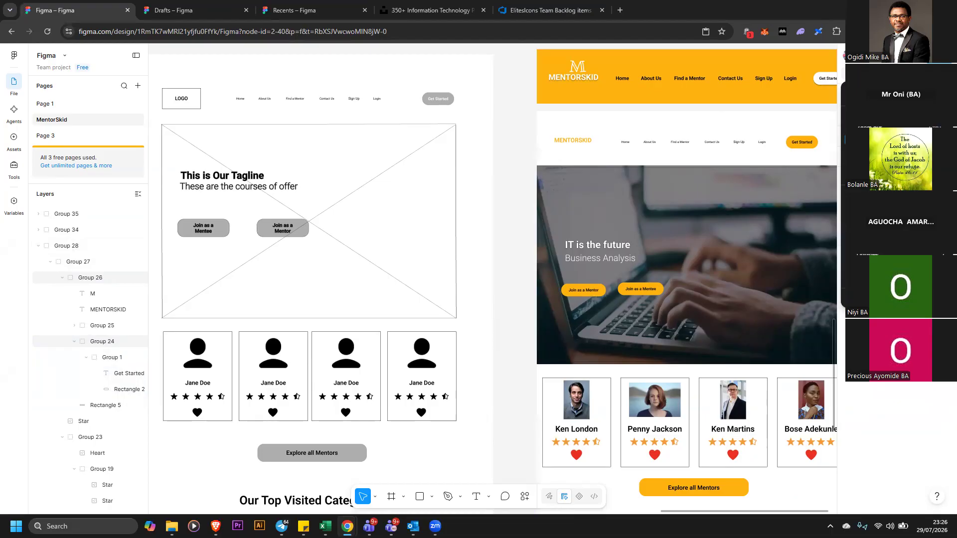
Zoom in on the acceptance criteria text to read the header and body requirements
{"action": "key", "text": "shift+1"}
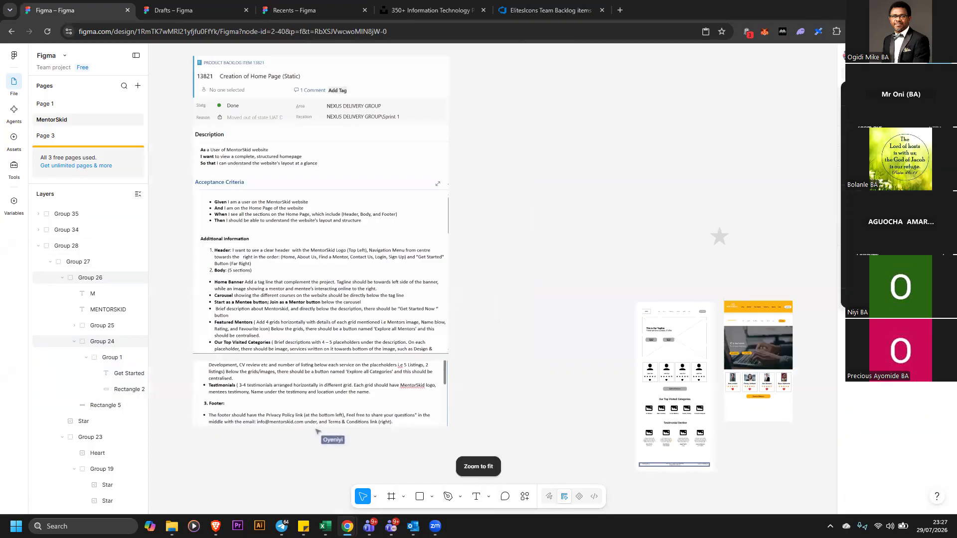
{"action": "left_click", "coordinate": [888, 163]}
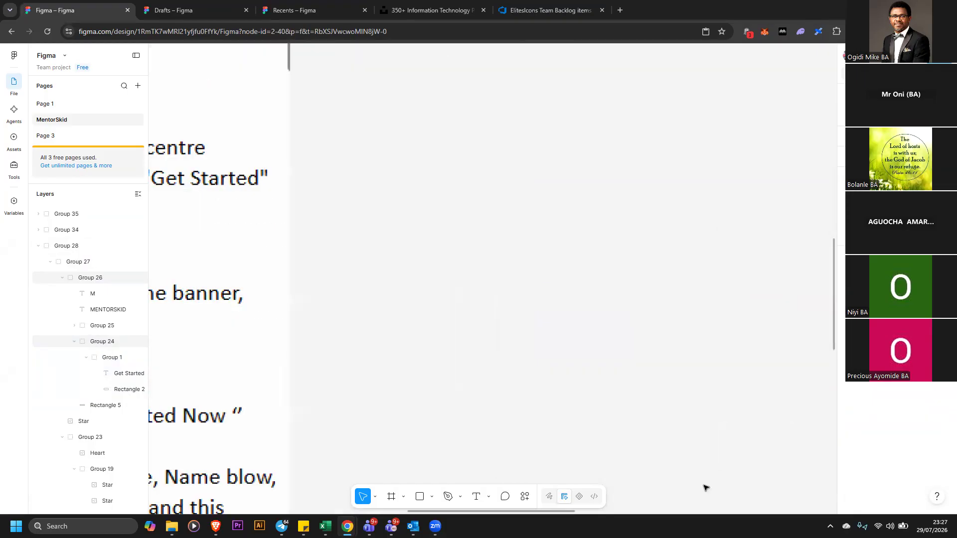
{"action": "left_click_drag", "start_coordinate": [610, 516], "coordinate": [530, 507]}
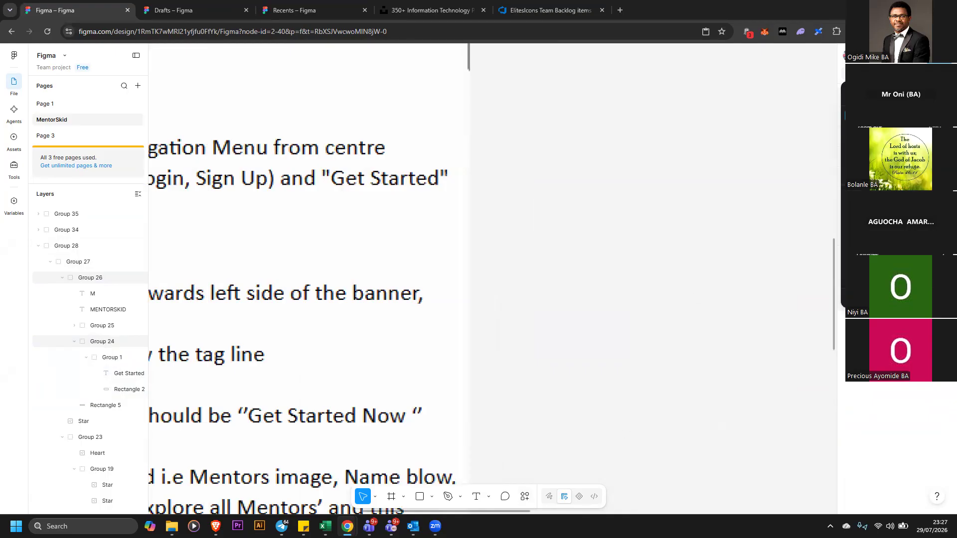
{"action": "key", "text": "ctrl+minus"}
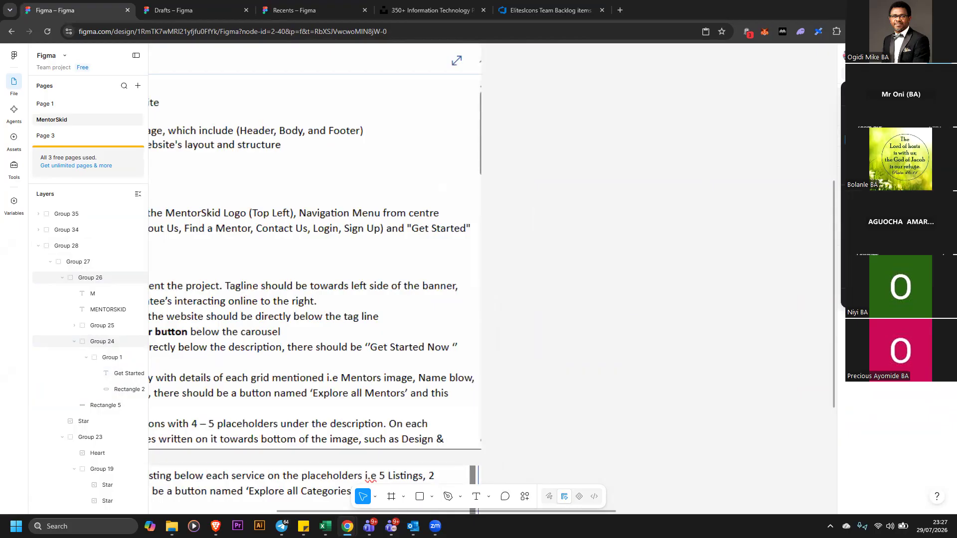
{"action": "key", "text": "ctrl+plus"}
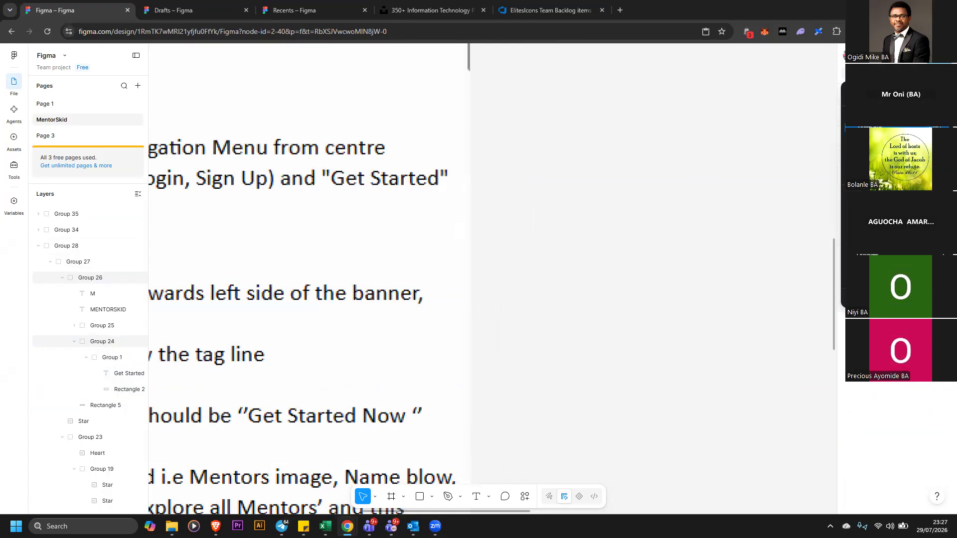
{"action": "key", "text": "ctrl+minus"}
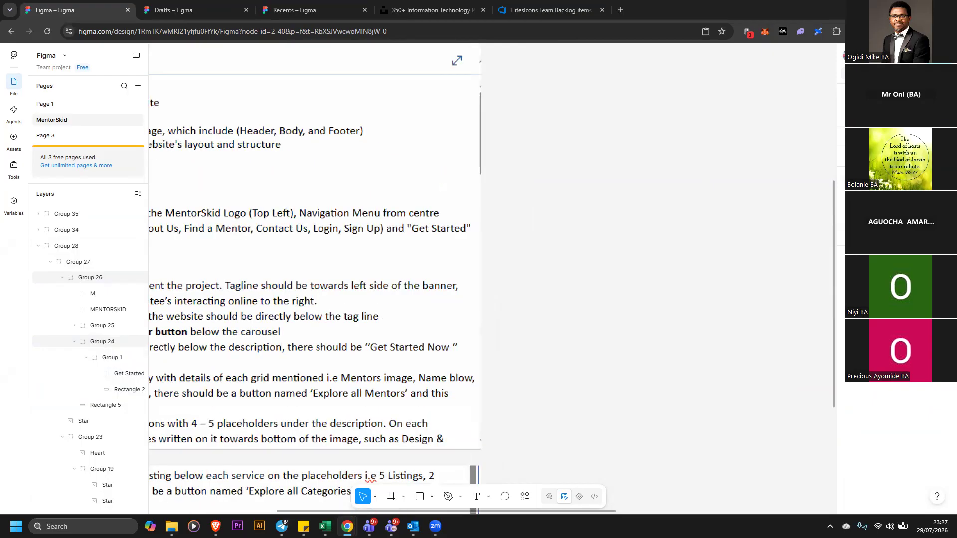
{"action": "key", "text": "ctrl+minus"}
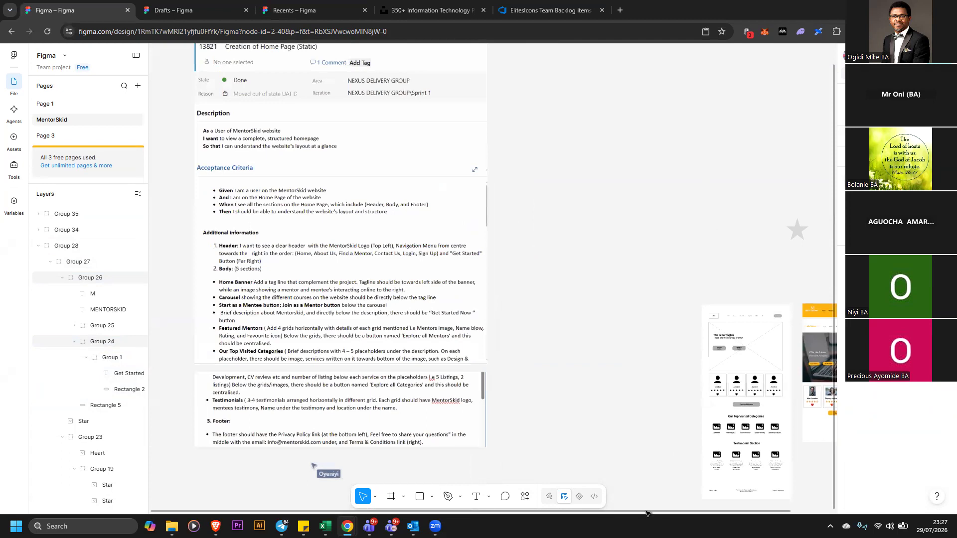
{"action": "scroll", "coordinate": [784, 408], "scroll_direction": "right", "scroll_amount": 3}
{"action": "scroll", "coordinate": [784, 405], "scroll_direction": "down", "scroll_amount": 2}
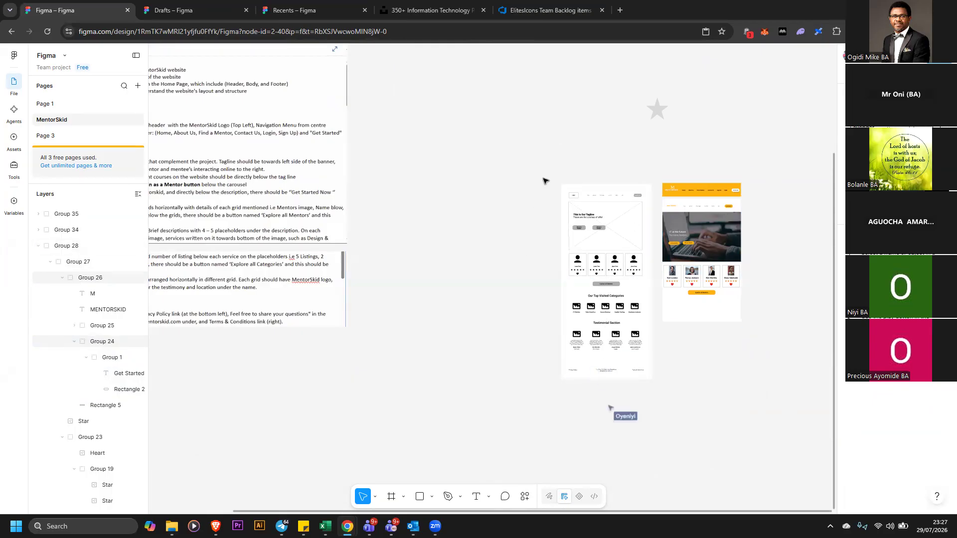
{"action": "left_click_drag", "start_coordinate": [521, 162], "coordinate": [571, 279]}
{"action": "key", "text": "Escape"}
{"action": "left_click_drag", "start_coordinate": [531, 171], "coordinate": [662, 402]}
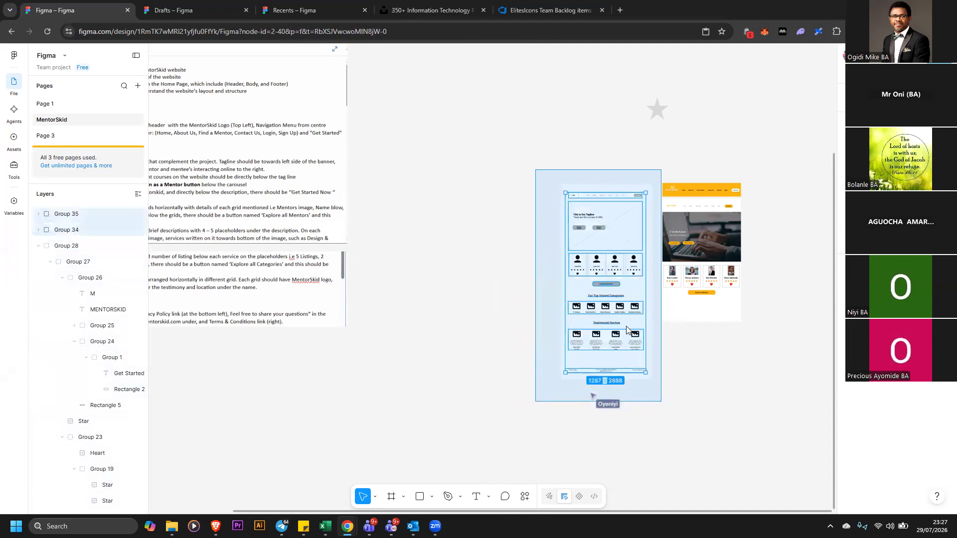
{"action": "mouse_move", "coordinate": [608, 264]}
{"action": "left_mouse_down"}
{"action": "mouse_move", "coordinate": [576, 249]}
{"action": "mouse_move", "coordinate": [623, 262]}
{"action": "left_mouse_up"}
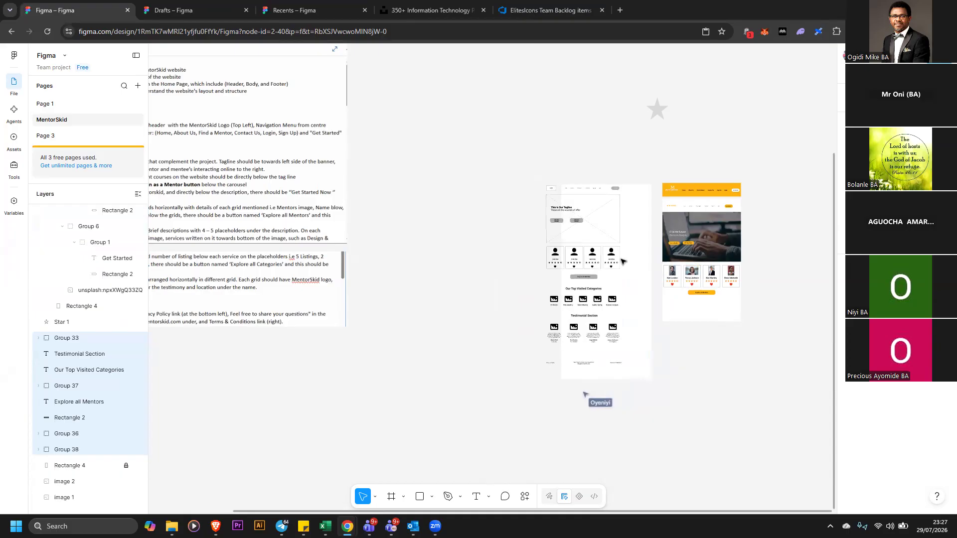
{"action": "key", "text": "shift+a"}
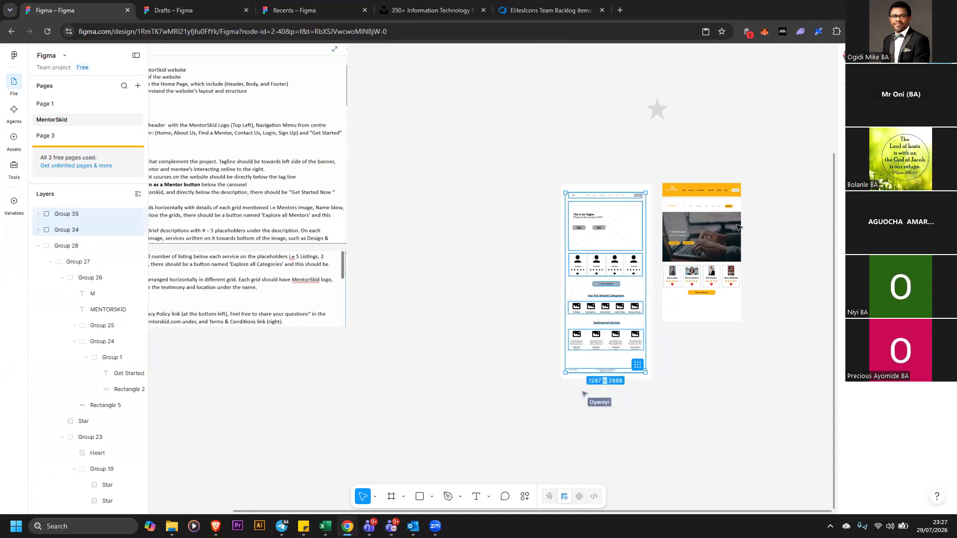
{"action": "key", "text": "Escape"}
Move the high-fidelity design slightly right of the wireframe and delete an accidental duplicate of it
{"action": "left_click_drag", "start_coordinate": [724, 227], "coordinate": [773, 234]}
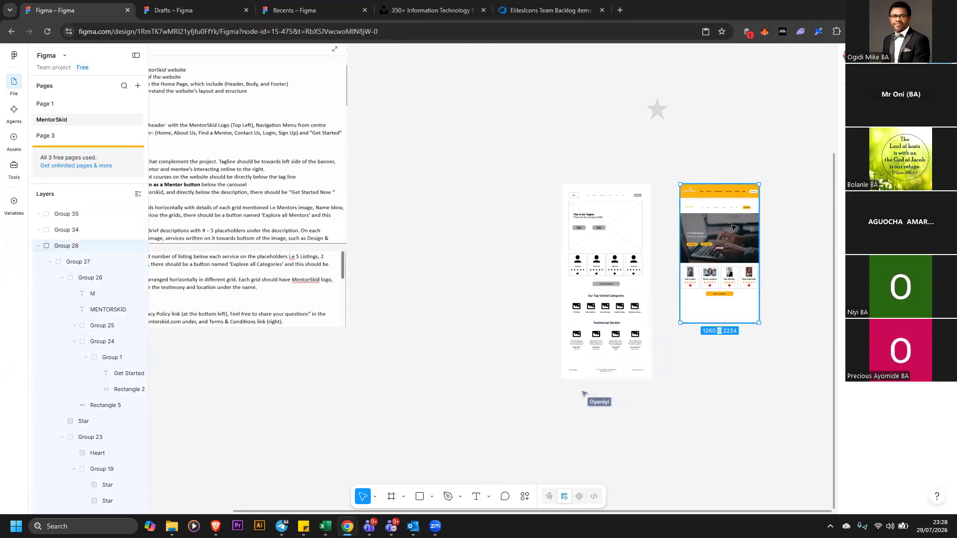
{"action": "left_click_drag", "start_coordinate": [731, 228], "coordinate": [817, 228]}
{"action": "left_click", "coordinate": [748, 346]}
{"action": "left_click", "coordinate": [711, 247]}
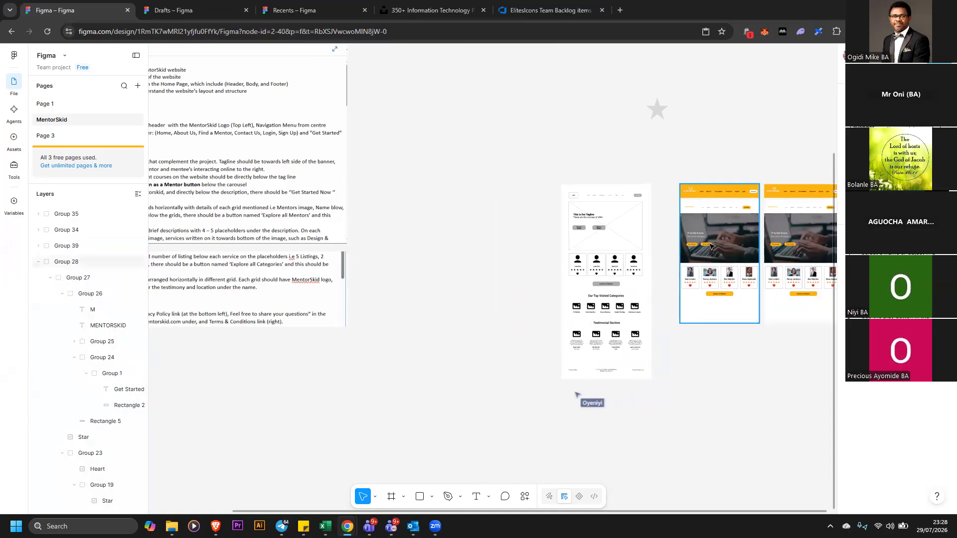
{"action": "left_click", "coordinate": [711, 246]}
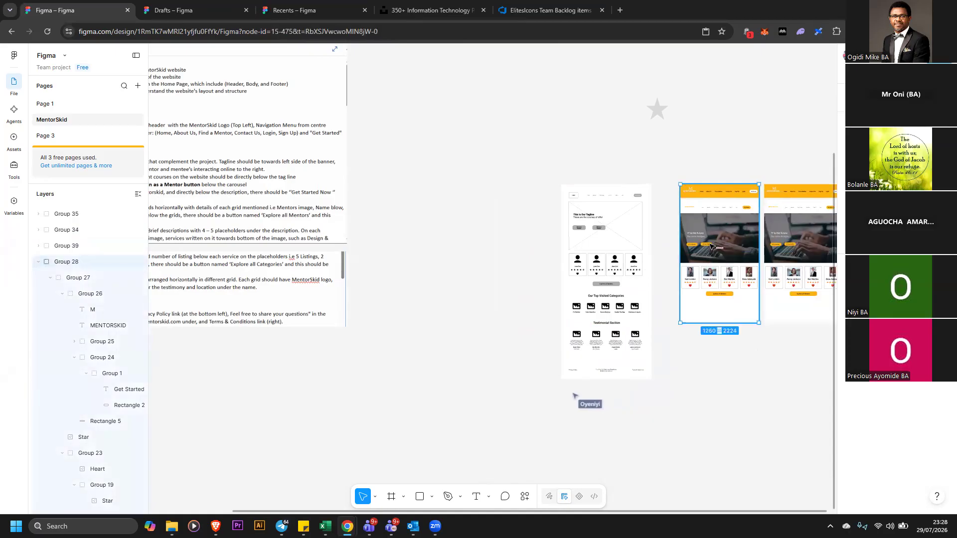
{"action": "double_click", "coordinate": [711, 245]}
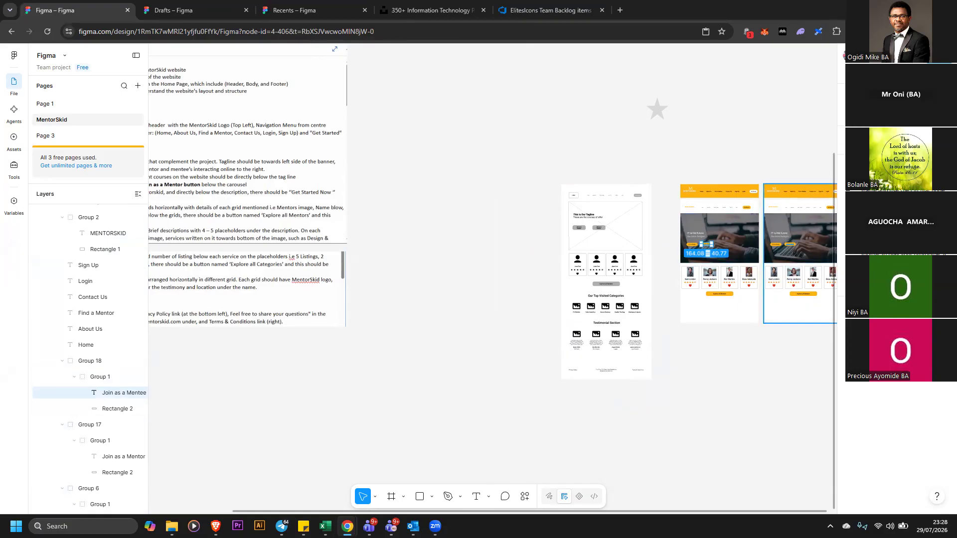
{"action": "left_click", "coordinate": [819, 150]}
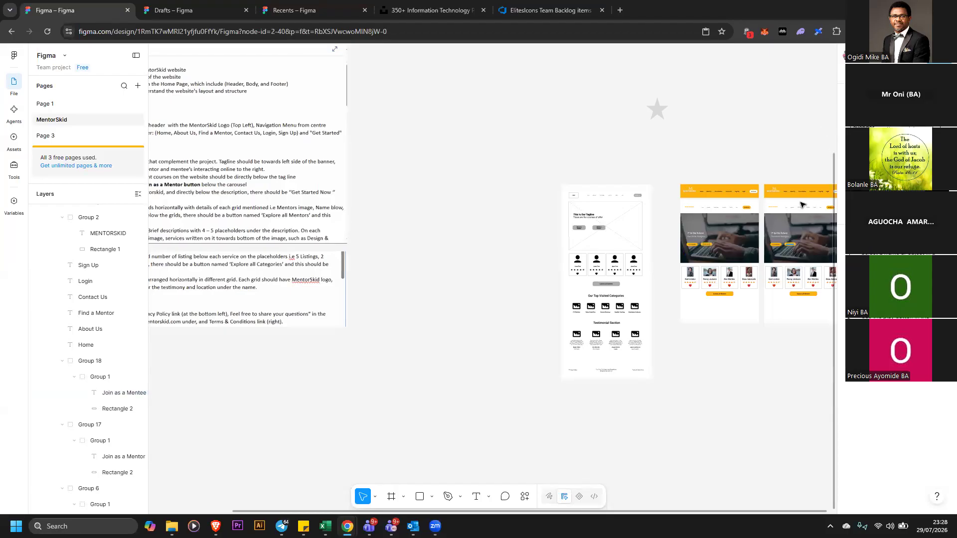
{"action": "left_click", "coordinate": [768, 190]}
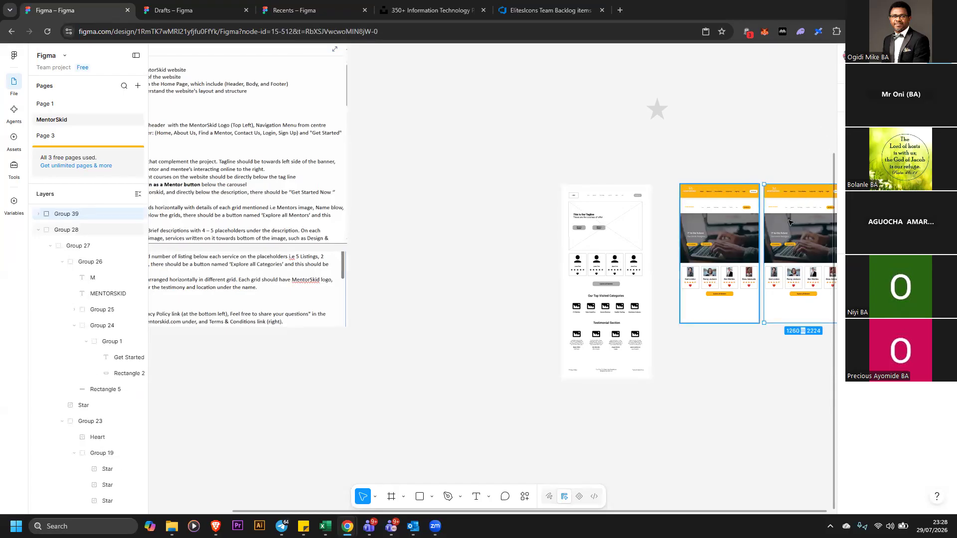
{"action": "key", "text": "ctrl+z"}
{"action": "key", "text": "shift+Return"}
{"action": "key", "text": "shift+Return"}
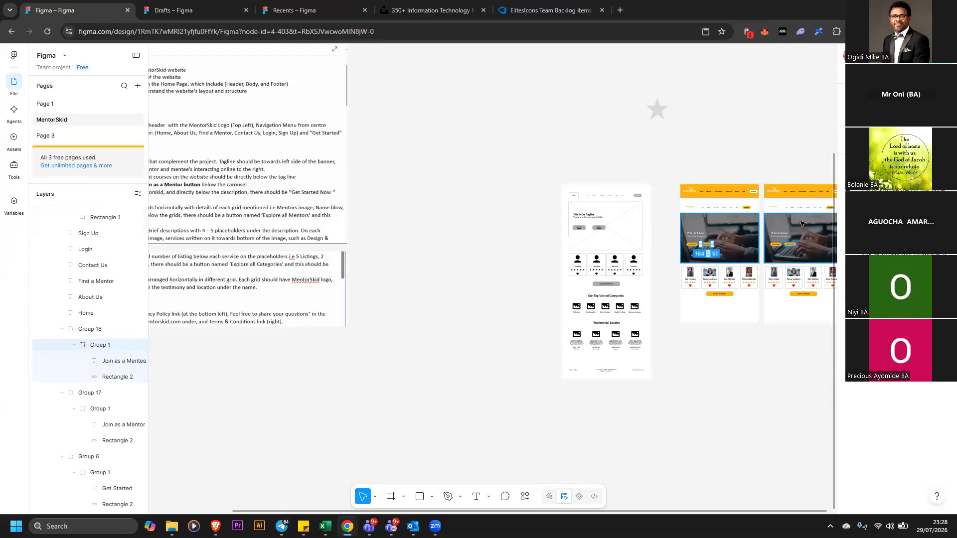
{"action": "key", "text": "shift+Return"}
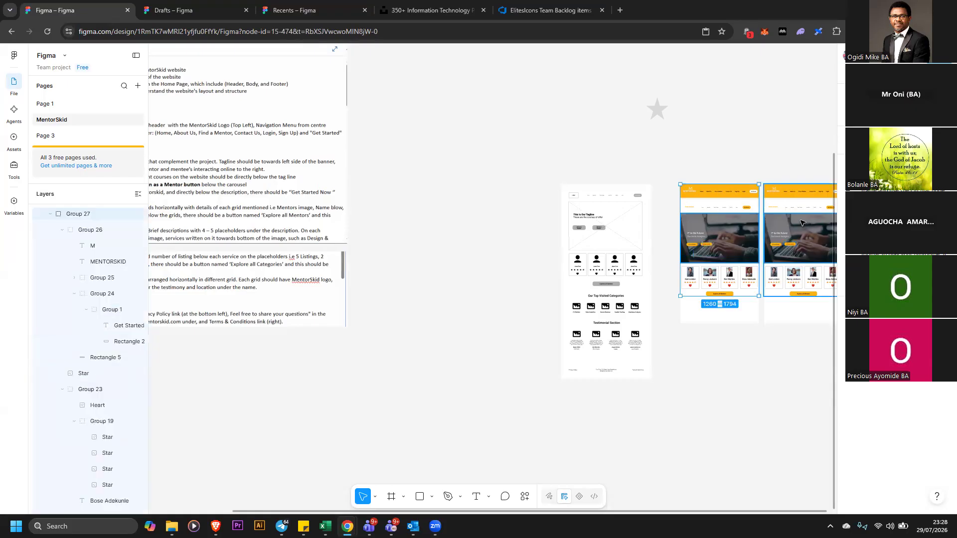
{"action": "key", "text": "shift+Return"}
{"action": "key", "text": "shift+Return"}
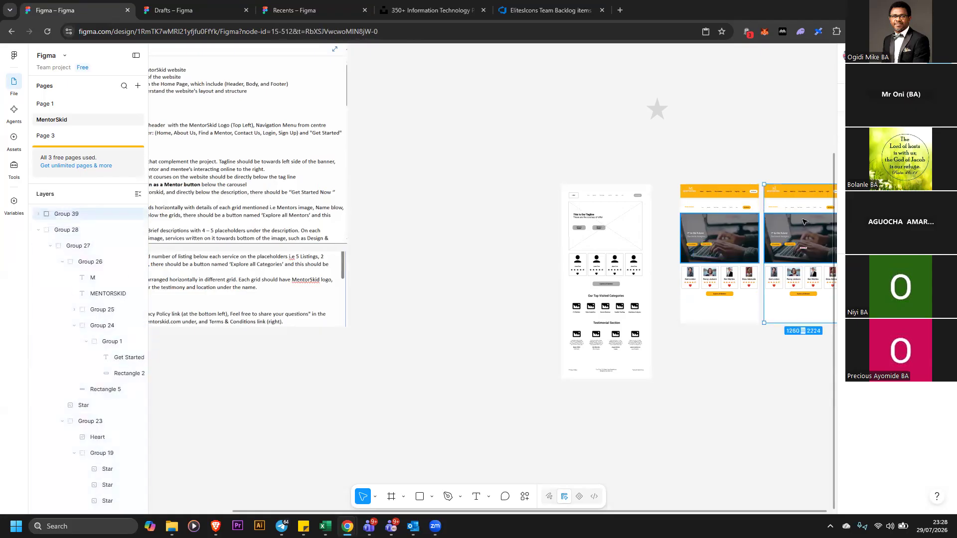
{"action": "key", "text": "Delete"}
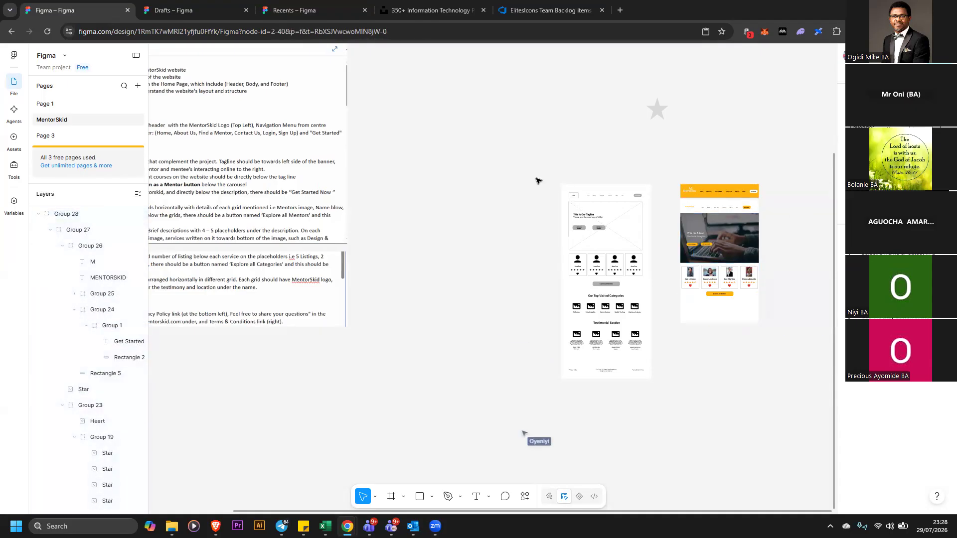
{"action": "left_click_drag", "start_coordinate": [522, 166], "coordinate": [819, 366]}
{"action": "left_click_drag", "start_coordinate": [712, 310], "coordinate": [693, 273]}
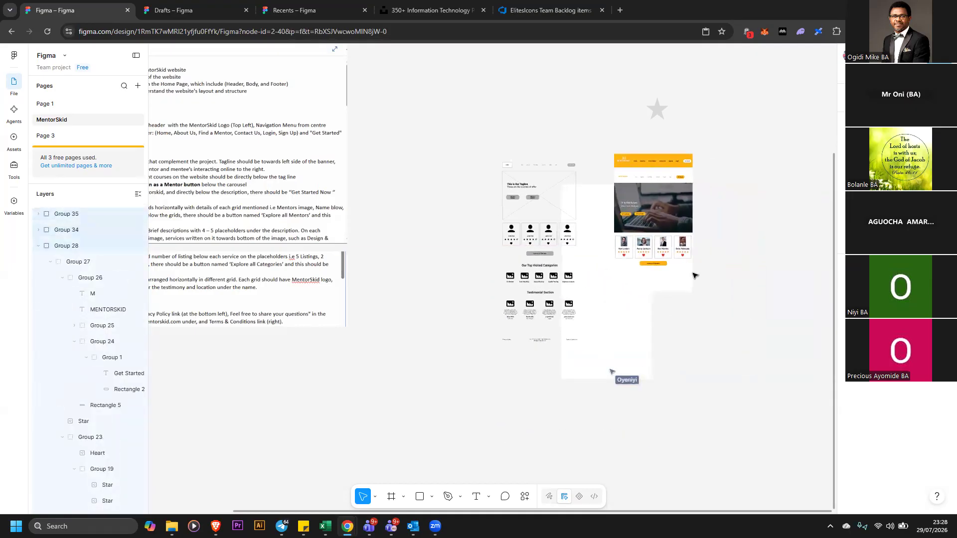
{"action": "key", "text": "ctrl+z"}
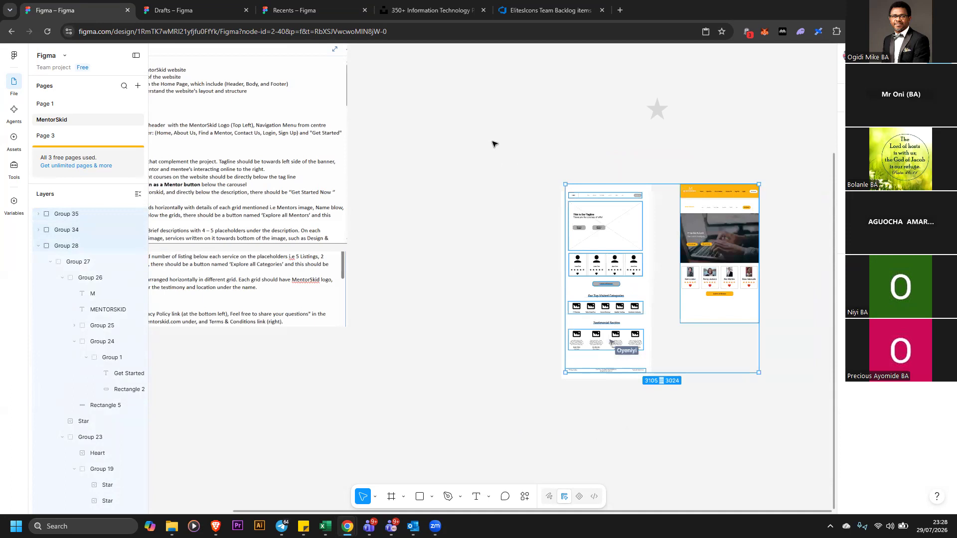
Select the wireframe elements and reposition them within the wireframe background
{"action": "left_click", "coordinate": [506, 155]}
{"action": "left_click_drag", "start_coordinate": [505, 155], "coordinate": [623, 299]}
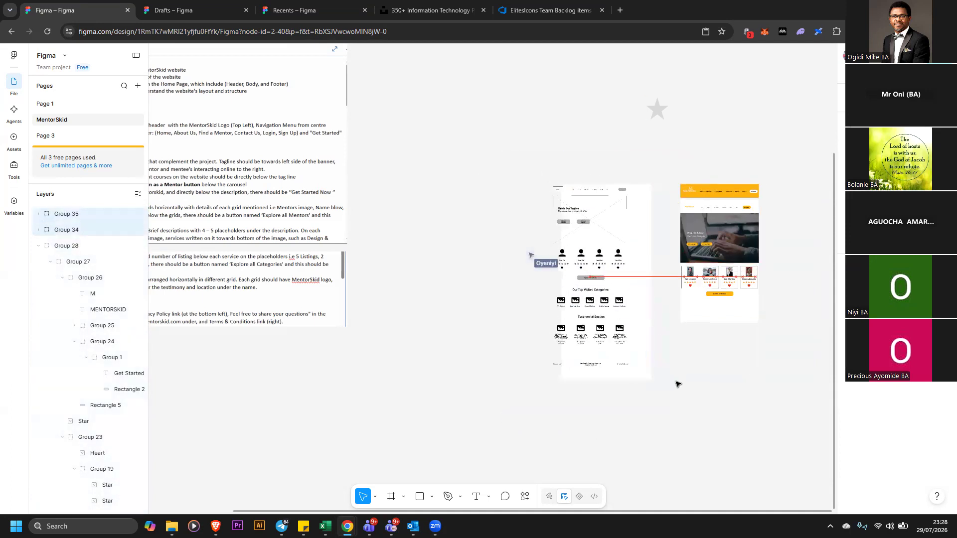
{"action": "left_click", "coordinate": [691, 374]}
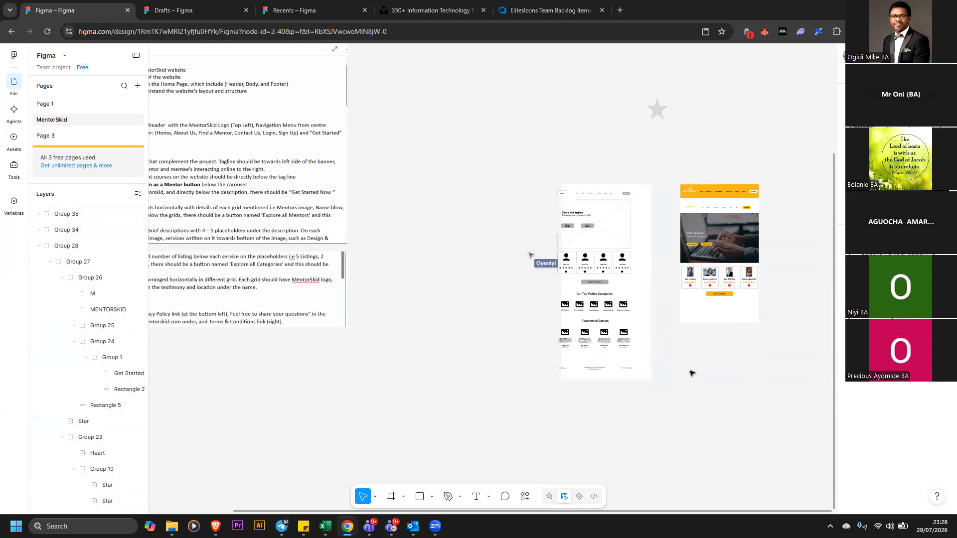
Undo the last repositioning and unlock the wireframe's background rectangle
{"action": "key", "text": "ctrl+z"}
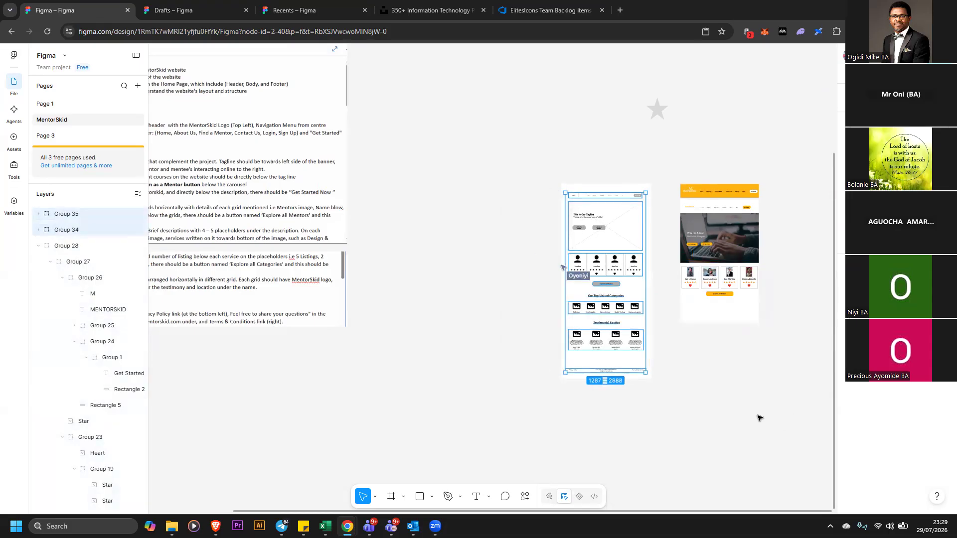
{"action": "right_click", "coordinate": [646, 376]}
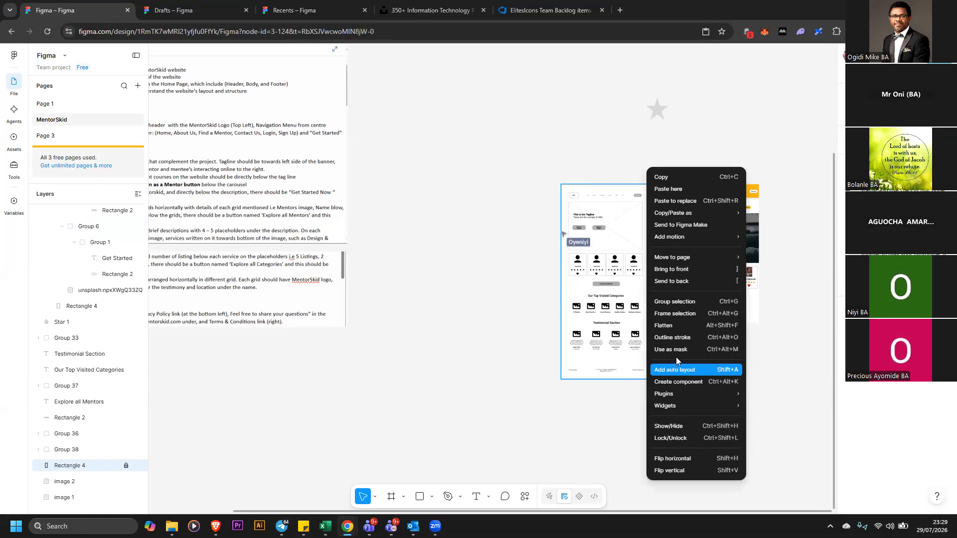
{"action": "left_click", "coordinate": [694, 438]}
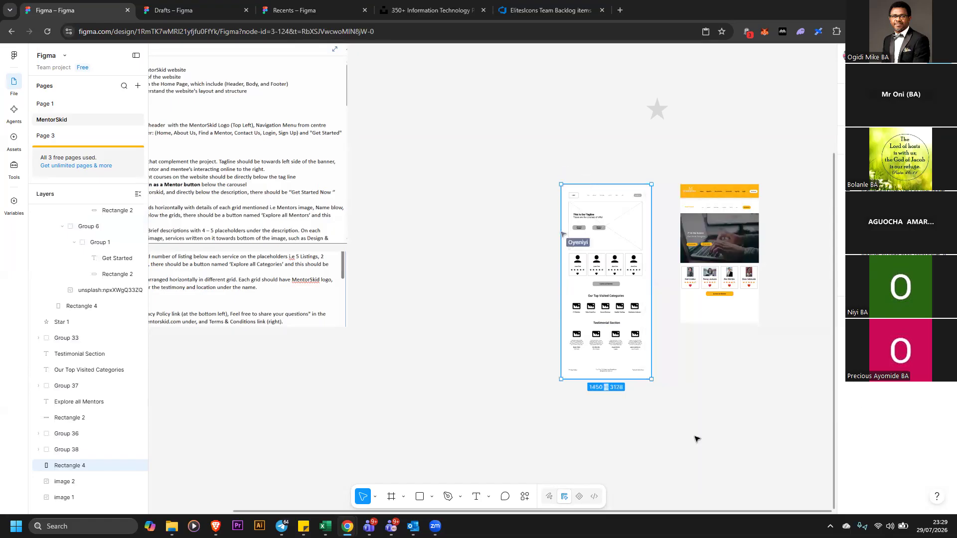
Browse the available plugins and widgets in the resources panel while the wireframe's carousel group is selected
{"action": "left_click", "coordinate": [718, 314]}
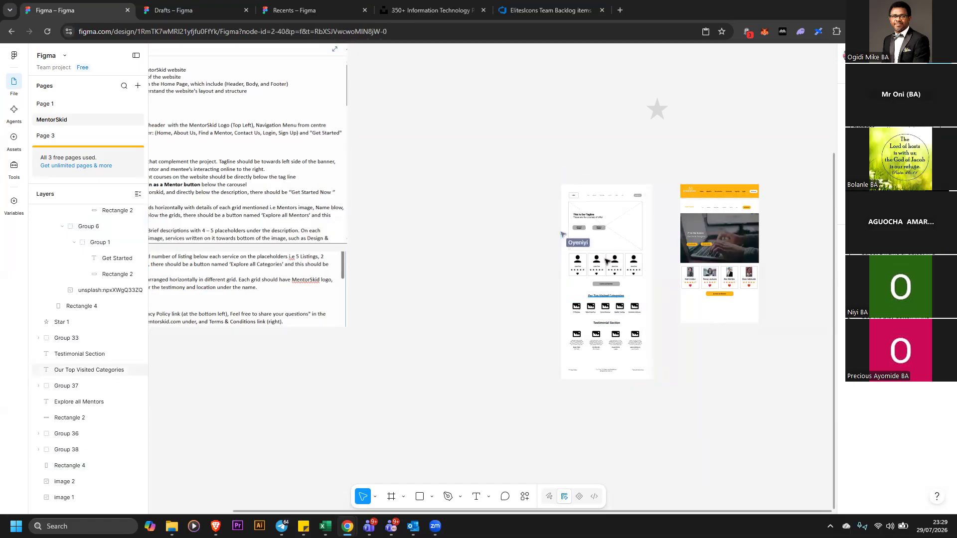
{"action": "left_click", "coordinate": [615, 243]}
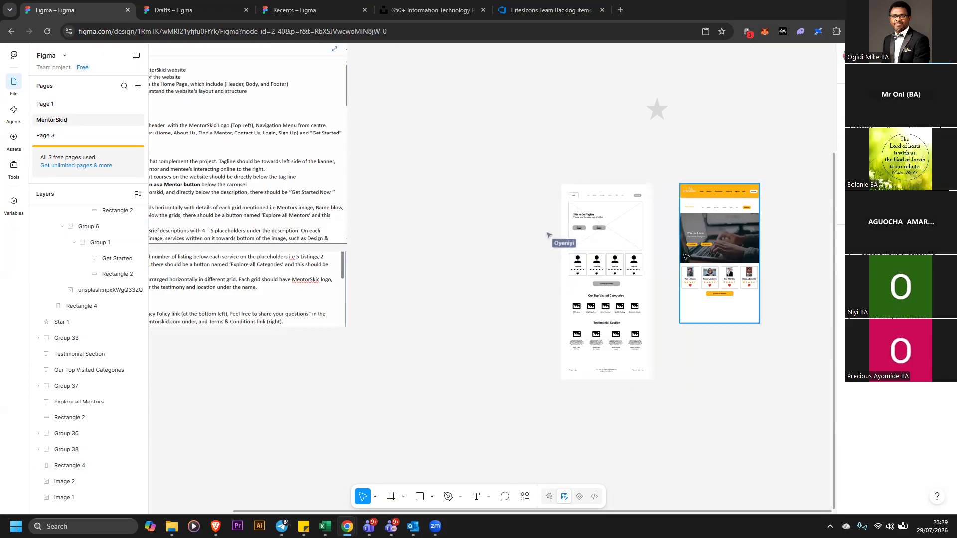
{"action": "left_click", "coordinate": [601, 226]}
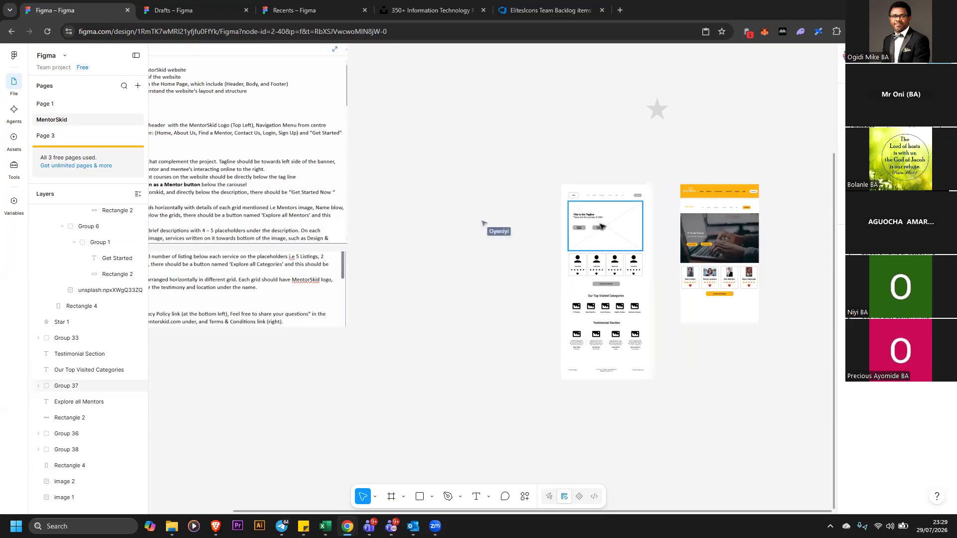
{"action": "right_click", "coordinate": [603, 226]}
{"action": "left_click", "coordinate": [495, 239]}
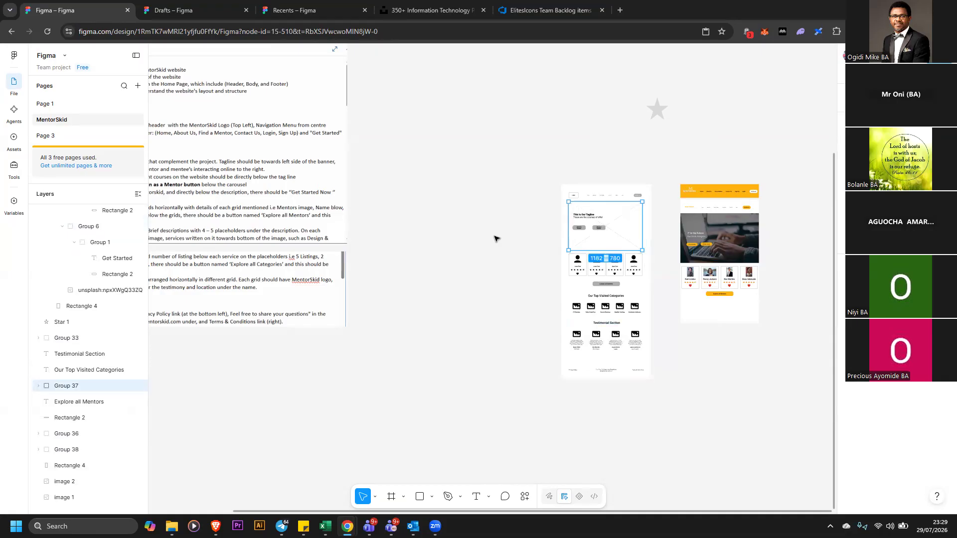
{"action": "left_click", "coordinate": [525, 497]}
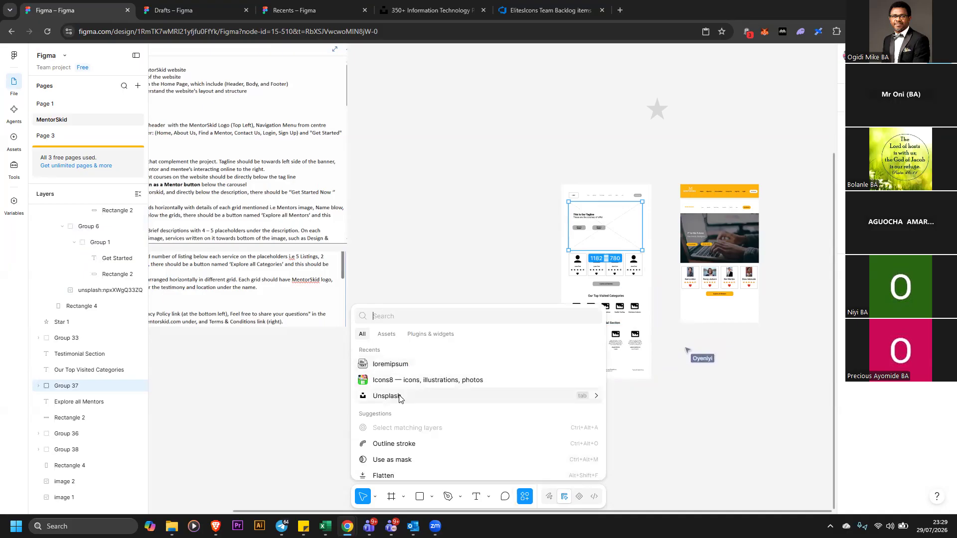
{"action": "left_click", "coordinate": [389, 334]}
{"action": "left_click", "coordinate": [430, 334]}
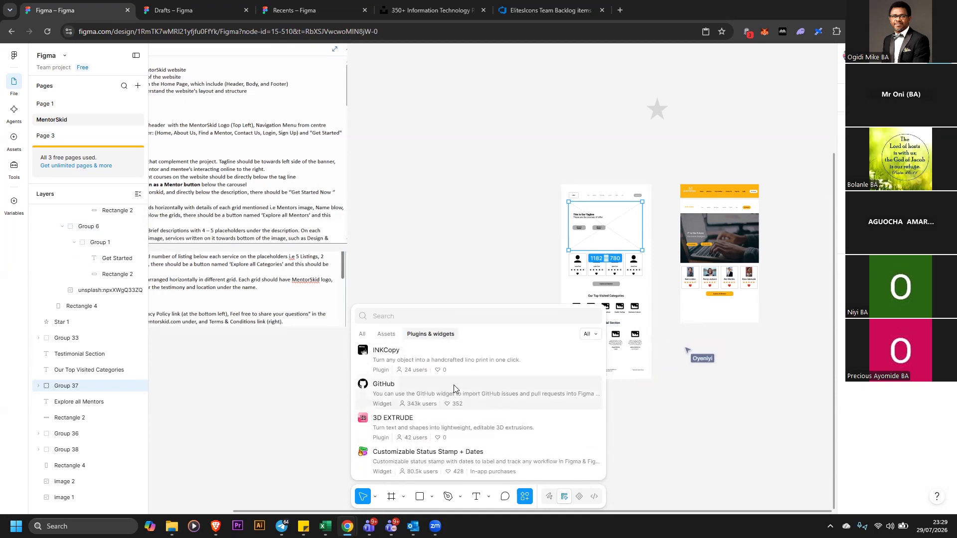
{"action": "scroll", "coordinate": [453, 392], "scroll_direction": "down", "scroll_amount": 3}
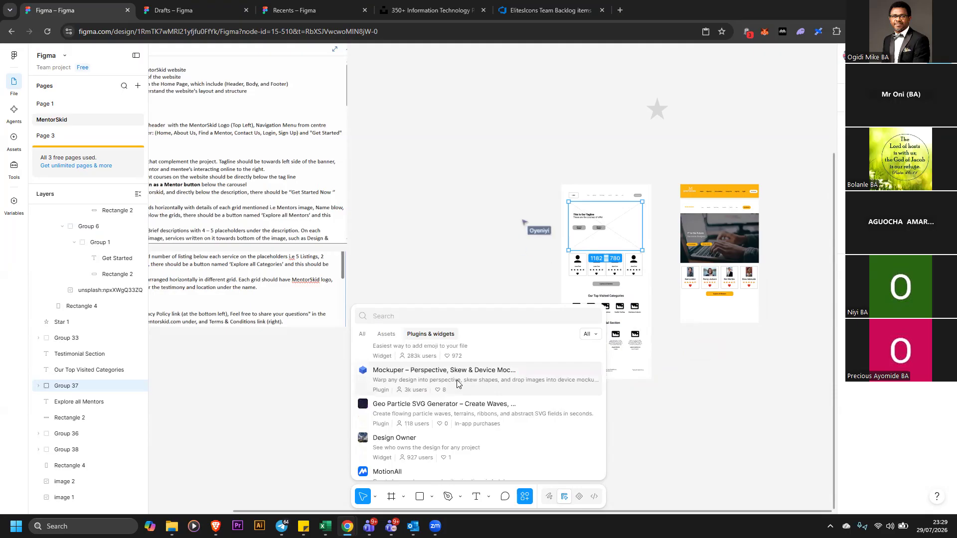
{"action": "scroll", "coordinate": [457, 382], "scroll_direction": "down", "scroll_amount": 2}
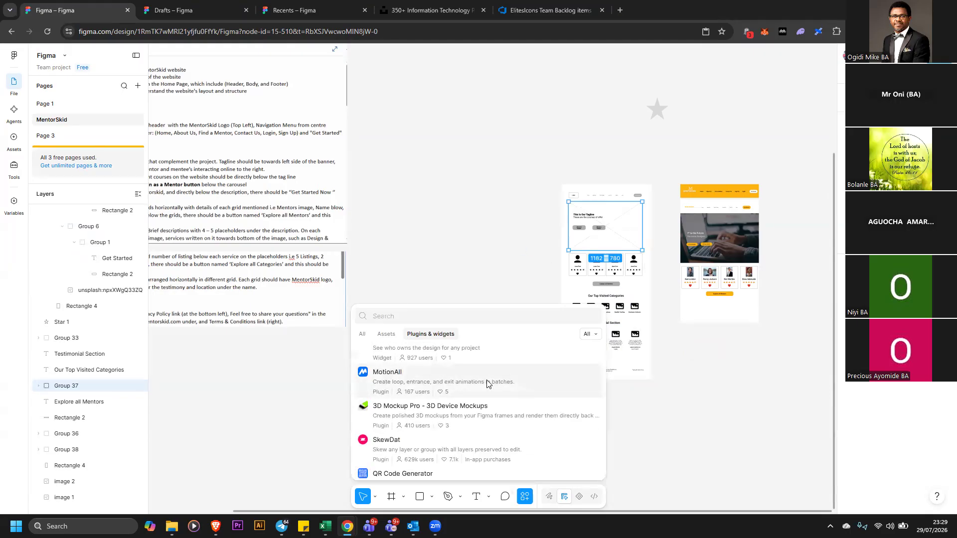
{"action": "scroll", "coordinate": [486, 384], "scroll_direction": "down", "scroll_amount": 2}
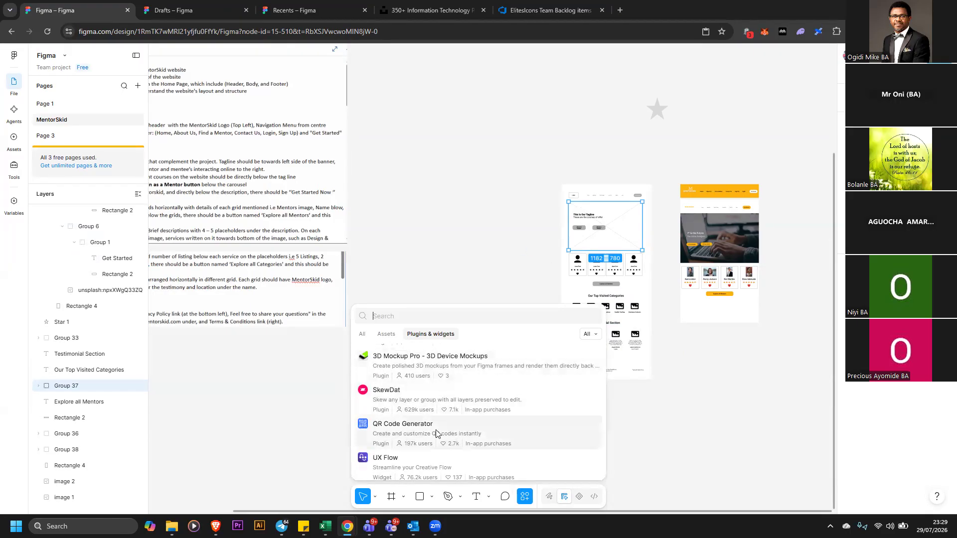
{"action": "scroll", "coordinate": [449, 409], "scroll_direction": "down", "scroll_amount": 2}
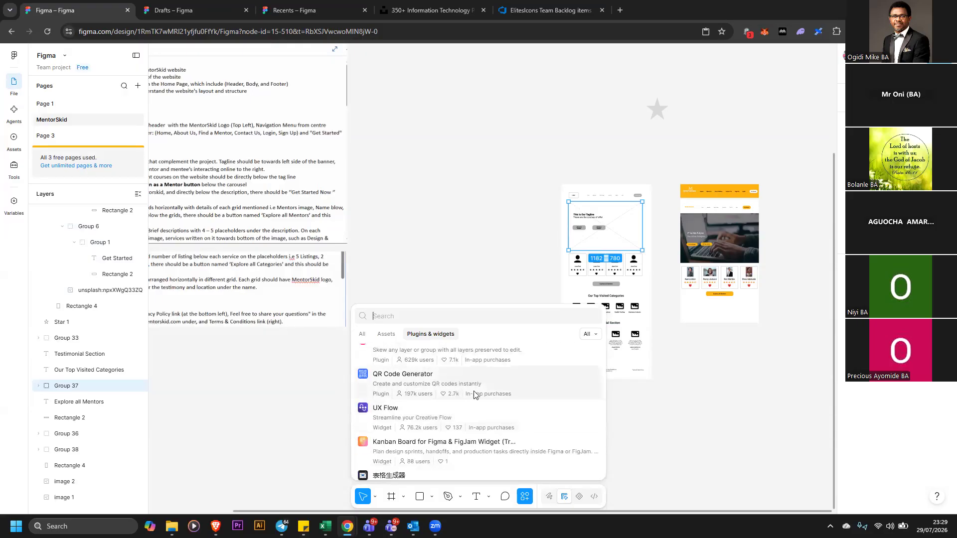
{"action": "scroll", "coordinate": [471, 398], "scroll_direction": "down", "scroll_amount": 2}
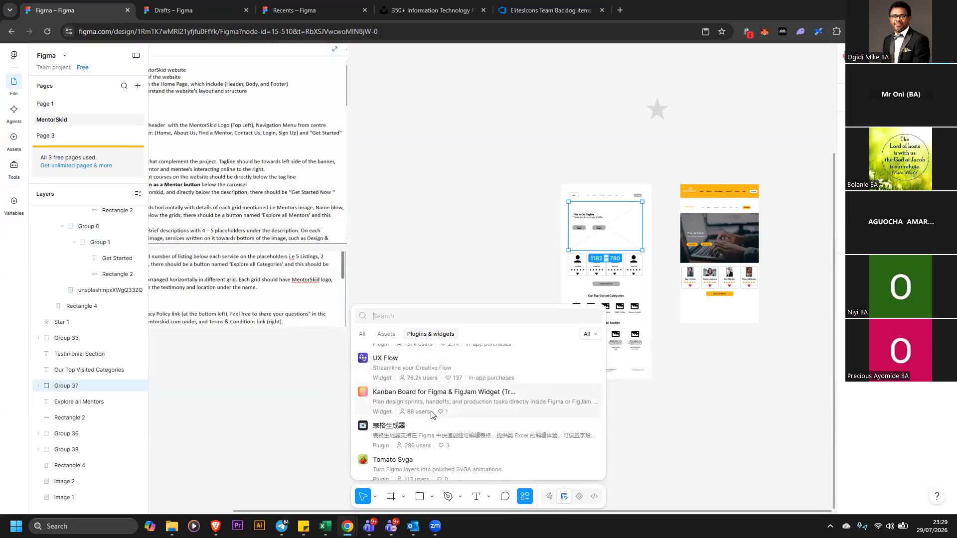
{"action": "scroll", "coordinate": [441, 416], "scroll_direction": "down", "scroll_amount": 3}
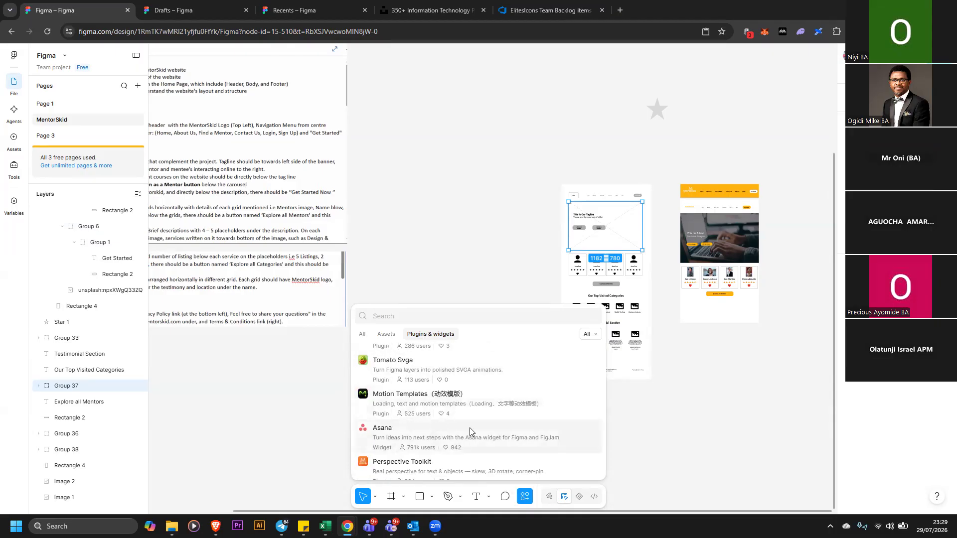
{"action": "scroll", "coordinate": [457, 429], "scroll_direction": "down", "scroll_amount": 1}
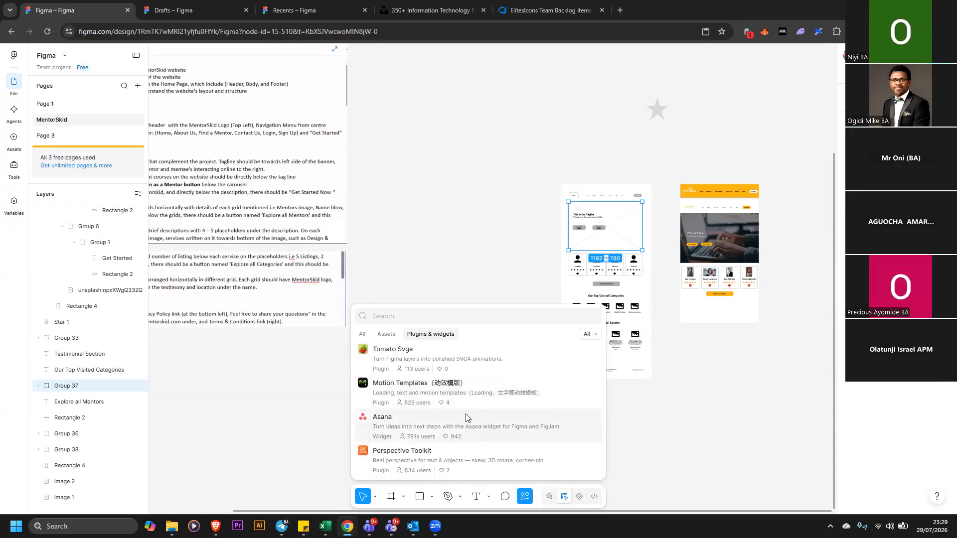
{"action": "scroll", "coordinate": [474, 457], "scroll_direction": "down", "scroll_amount": 5}
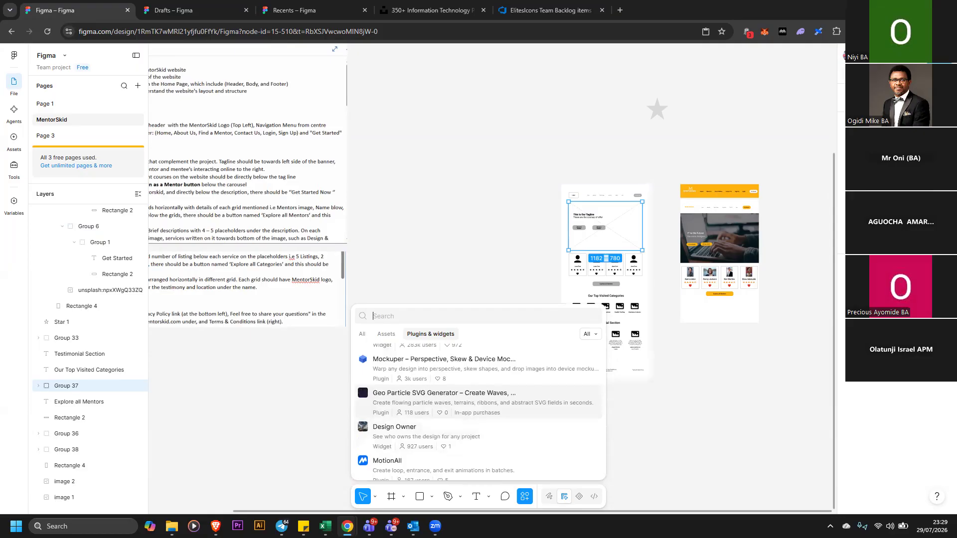
{"action": "left_click", "coordinate": [716, 143]}
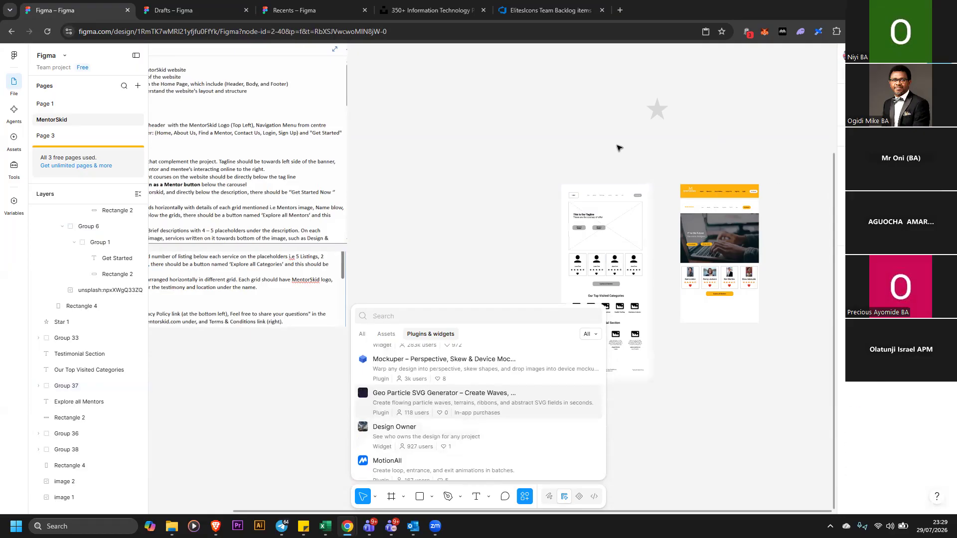
Shrink the star shape above the wireframe to about 181 by 176
{"action": "left_click_drag", "start_coordinate": [638, 77], "coordinate": [677, 140]}
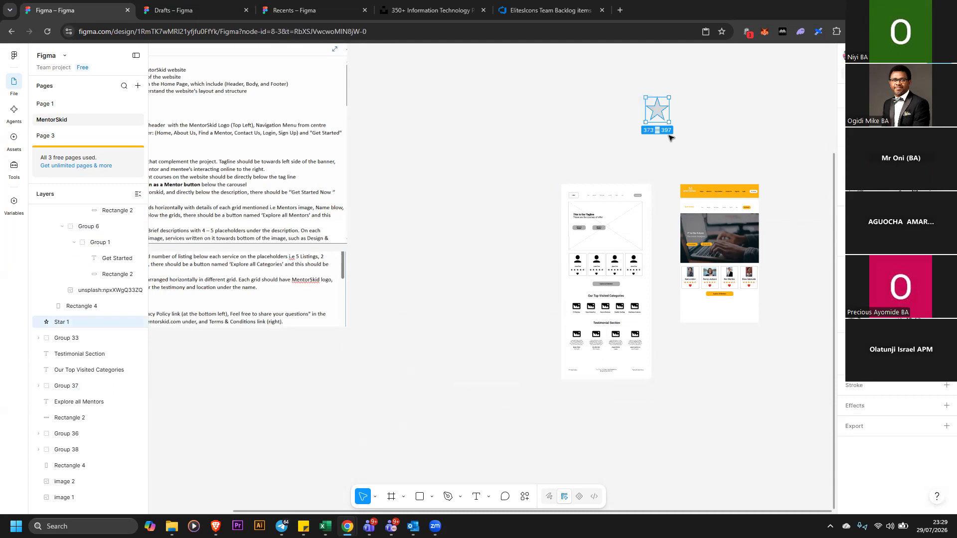
{"action": "left_click_drag", "start_coordinate": [657, 122], "coordinate": [659, 101]}
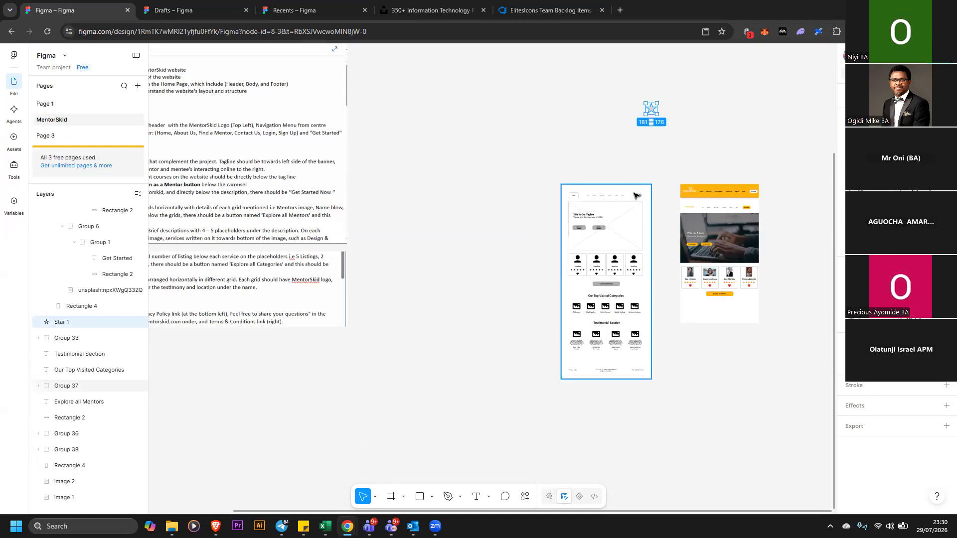
Try turning the wireframe background into a component and moving it, undoing those changes
{"action": "left_click", "coordinate": [649, 211]}
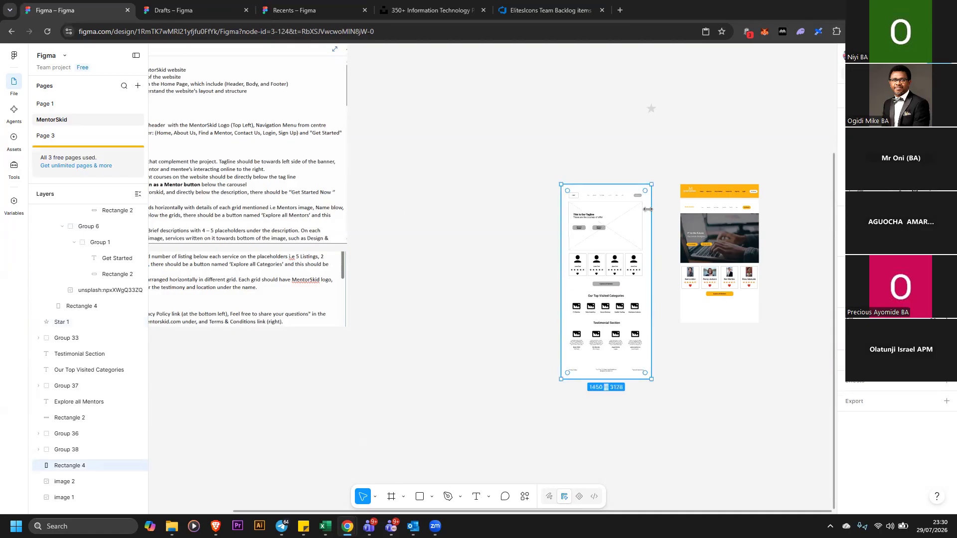
{"action": "right_click", "coordinate": [649, 214]}
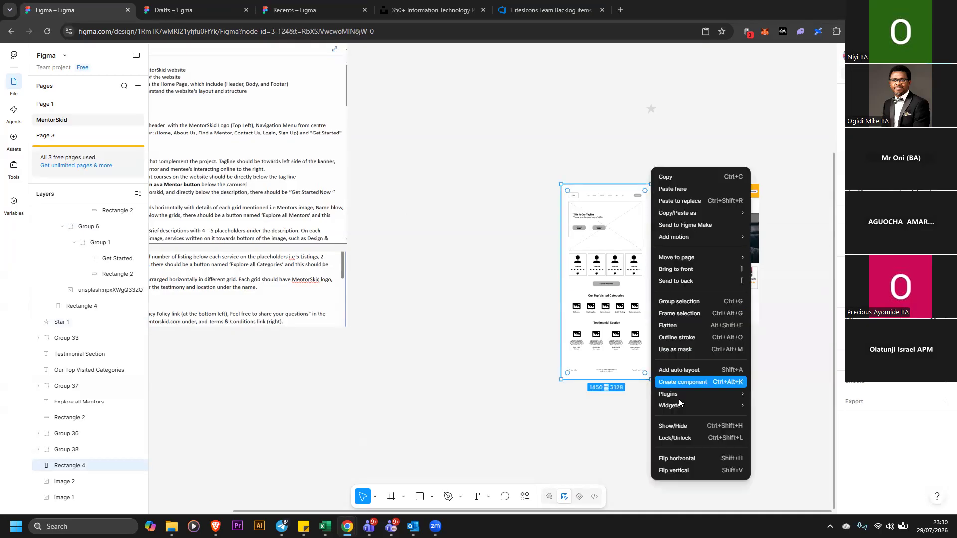
{"action": "mouse_move", "coordinate": [680, 402]}
{"action": "left_click", "coordinate": [689, 386]}
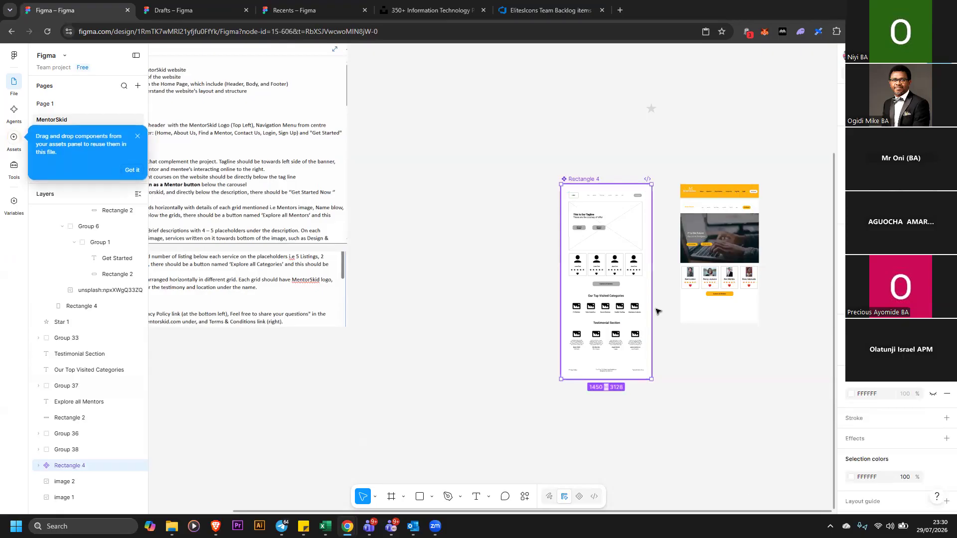
{"action": "left_click_drag", "start_coordinate": [591, 184], "coordinate": [523, 177]}
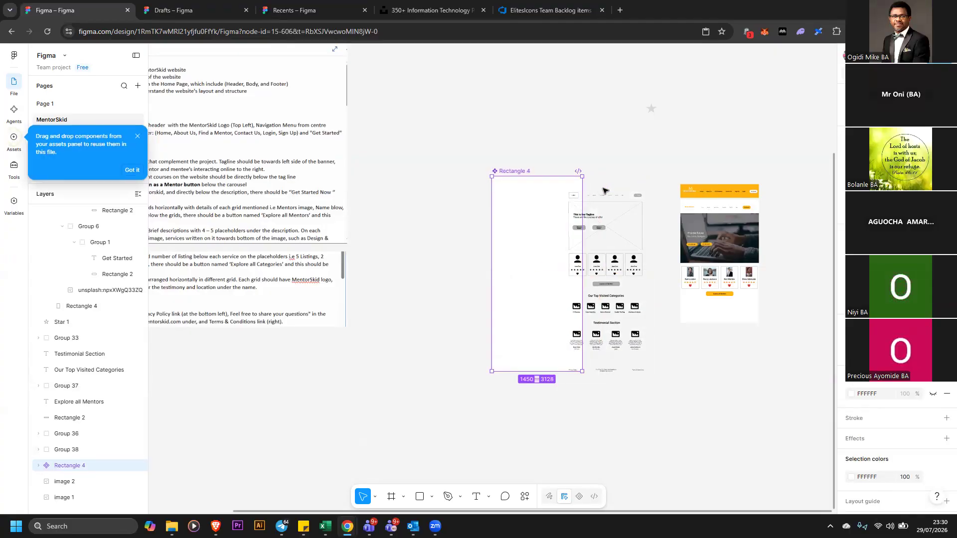
{"action": "key", "text": "ctrl+z"}
{"action": "key", "text": "ctrl+z"}
{"action": "key", "text": "ctrl+z"}
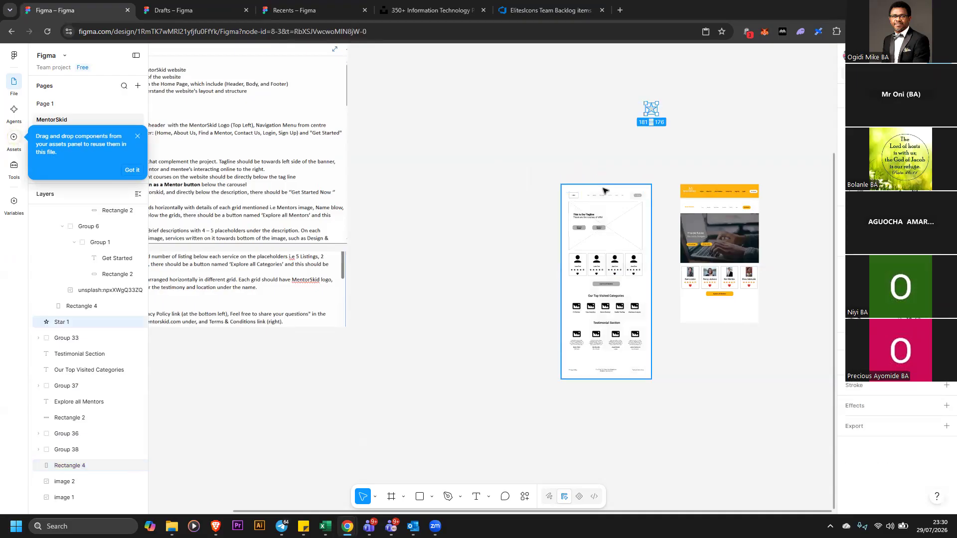
Delete the star shape sitting above the wireframe
{"action": "left_click_drag", "start_coordinate": [602, 81], "coordinate": [689, 135]}
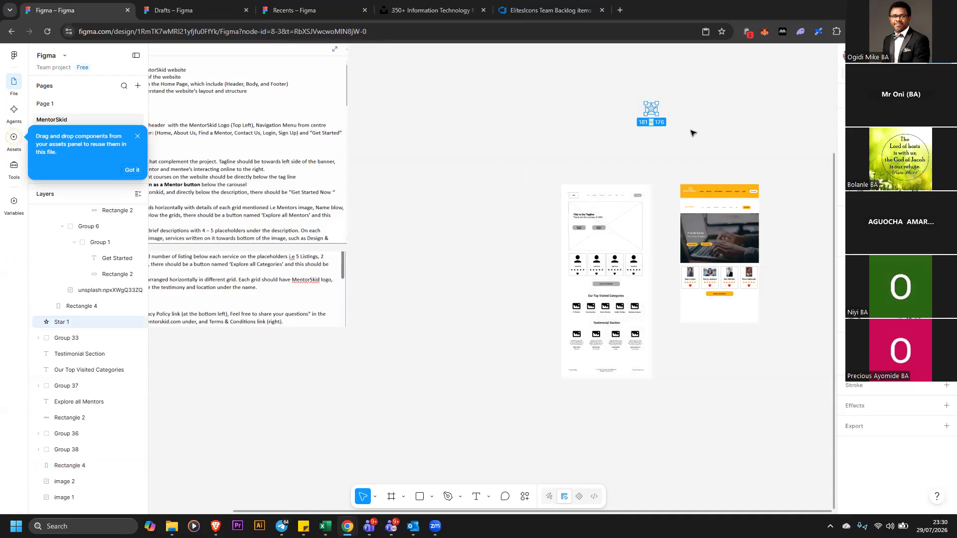
{"action": "key", "text": "Delete"}
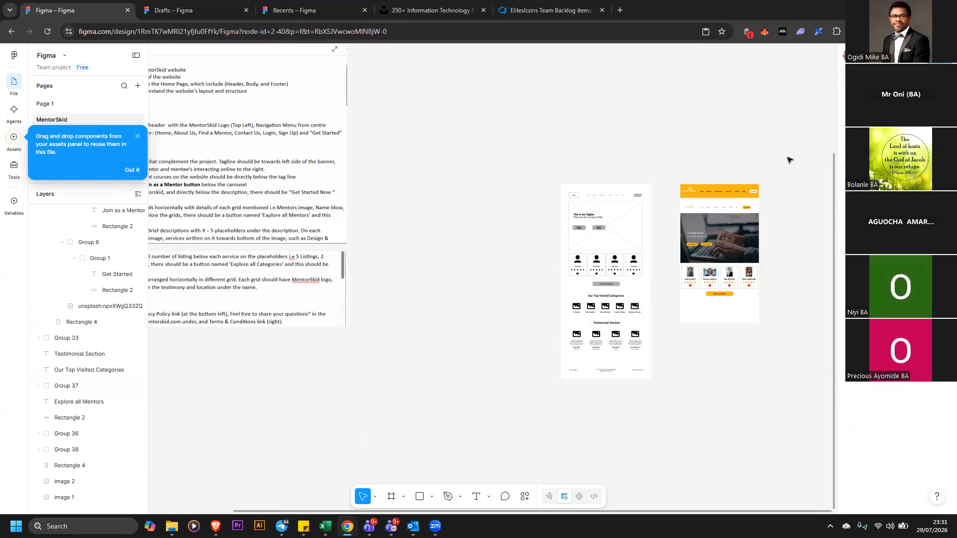
{"action": "left_click", "coordinate": [940, 73]}
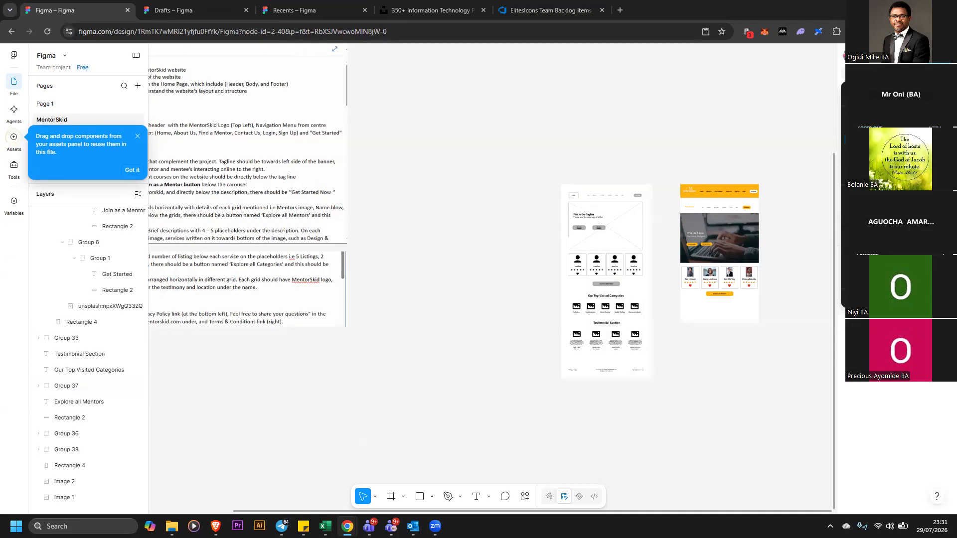
{"action": "left_click", "coordinate": [892, 152]}
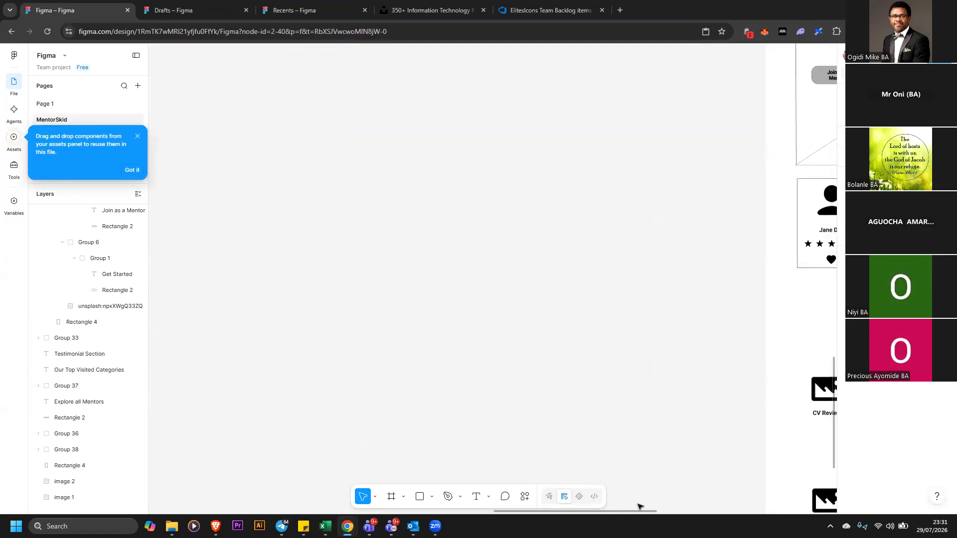
Select the hero group of the home page design and open the Unsplash plugin
{"action": "left_click_drag", "start_coordinate": [642, 514], "coordinate": [811, 482]}
{"action": "left_click_drag", "start_coordinate": [834, 422], "coordinate": [833, 410]}
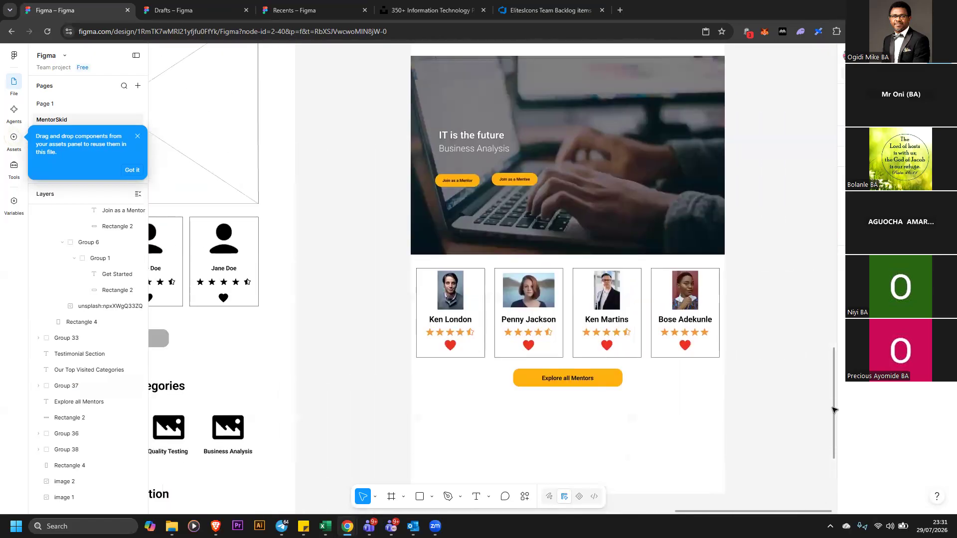
{"action": "scroll", "coordinate": [662, 191], "scroll_direction": "up", "scroll_amount": 1}
{"action": "scroll", "coordinate": [661, 190], "scroll_direction": "up", "scroll_amount": 1}
{"action": "left_click", "coordinate": [662, 185]}
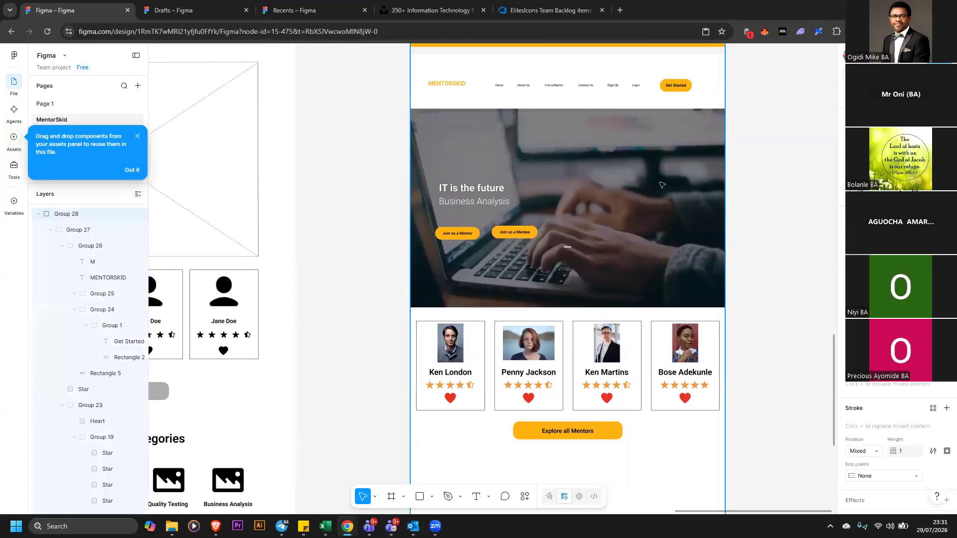
{"action": "double_click", "coordinate": [661, 185]}
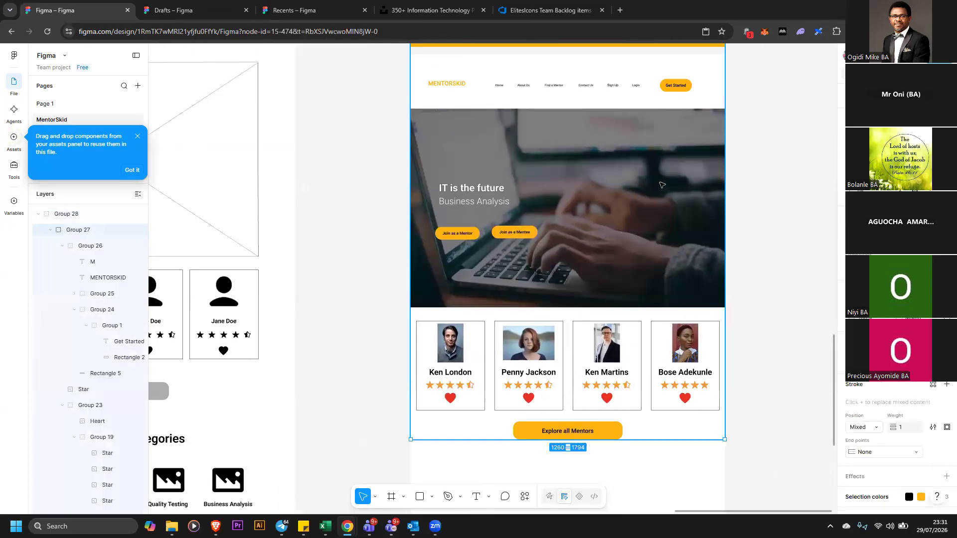
{"action": "left_click", "coordinate": [525, 496]}
{"action": "key", "text": "Escape"}
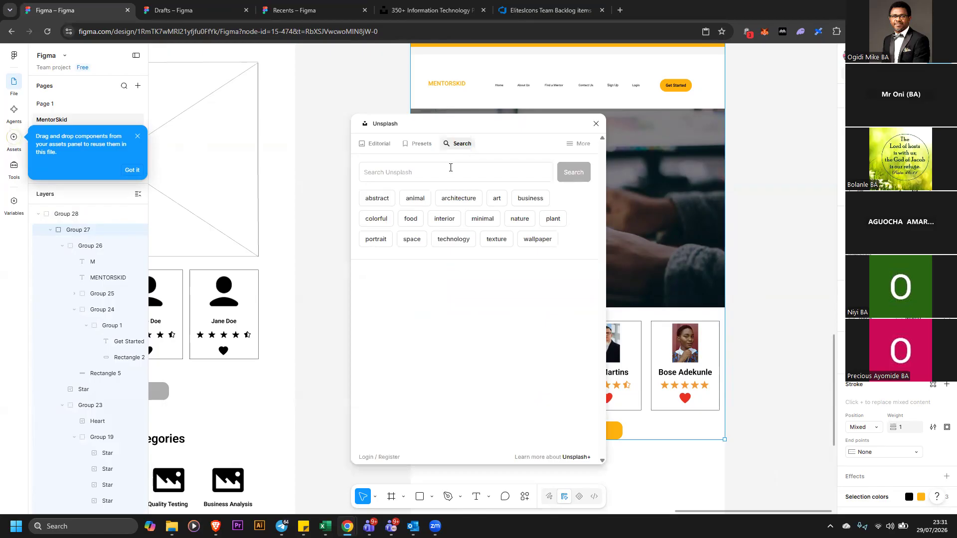
Search Unsplash for gif and insert a city-lights photo onto the hero section, then close the plugin
{"action": "left_click", "coordinate": [451, 165]}
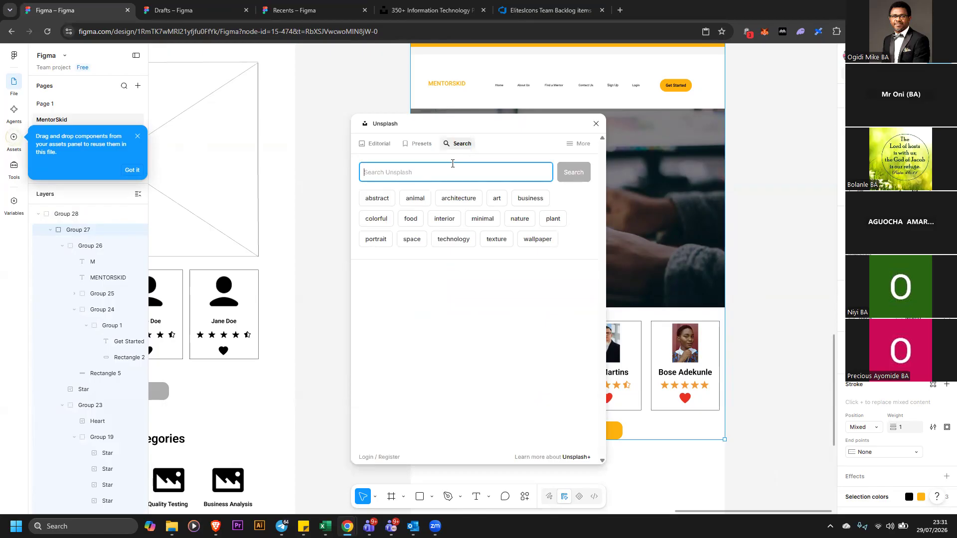
{"action": "type", "text": "g"}
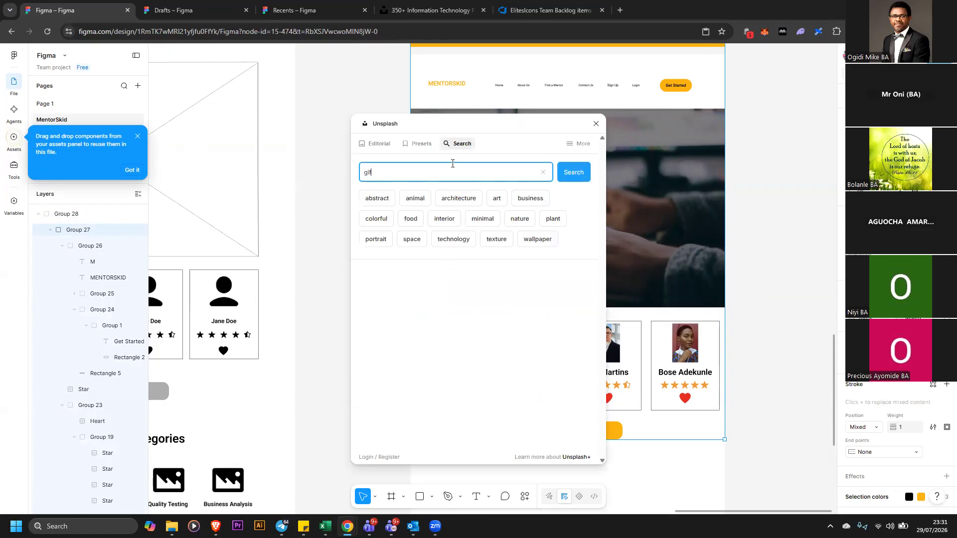
{"action": "type", "text": "if"}
{"action": "key", "text": "Return"}
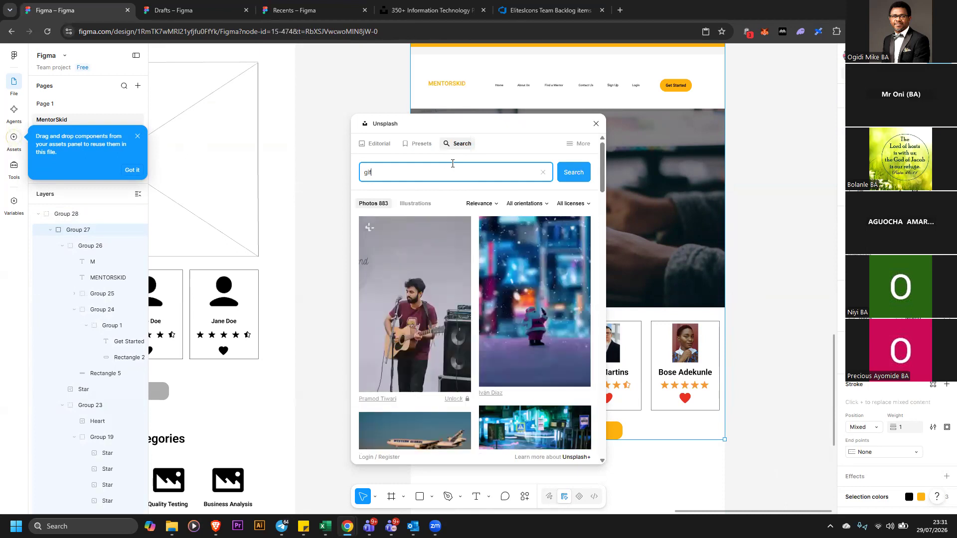
{"action": "scroll", "coordinate": [567, 272], "scroll_direction": "down", "scroll_amount": 1}
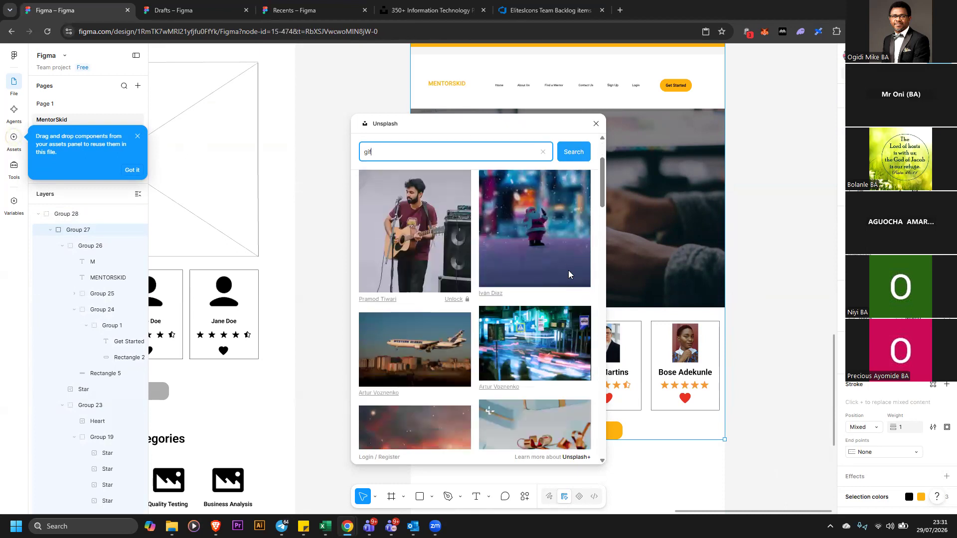
{"action": "scroll", "coordinate": [569, 272], "scroll_direction": "down", "scroll_amount": 1}
{"action": "scroll", "coordinate": [573, 279], "scroll_direction": "down", "scroll_amount": 1}
{"action": "left_click", "coordinate": [548, 252]}
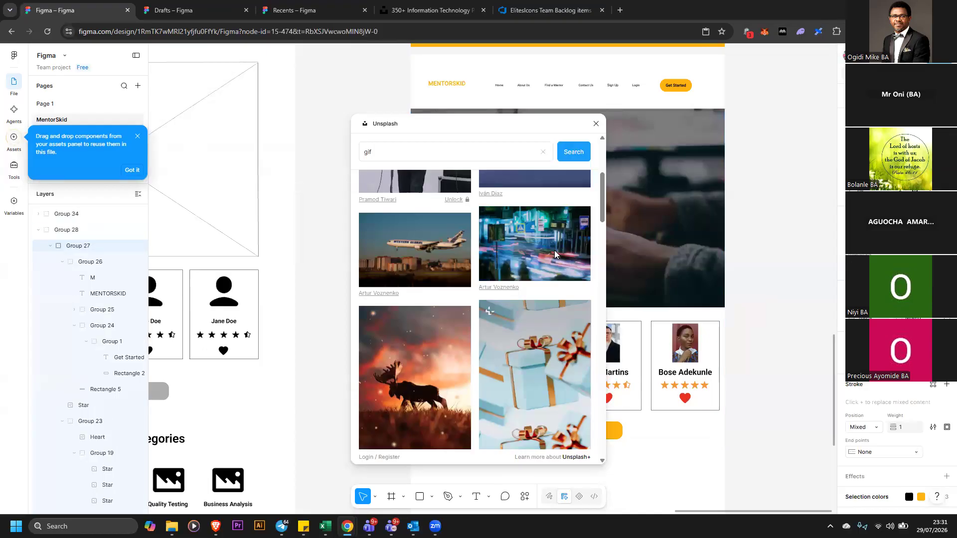
{"action": "left_click_drag", "start_coordinate": [525, 142], "coordinate": [559, 181]}
{"action": "scroll", "coordinate": [567, 256], "scroll_direction": "up", "scroll_amount": 4}
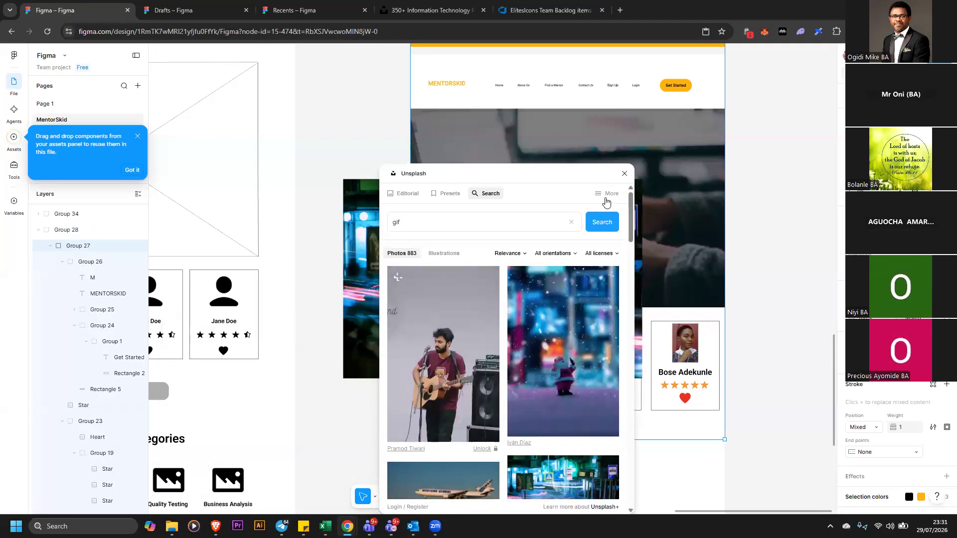
{"action": "left_click", "coordinate": [625, 175]}
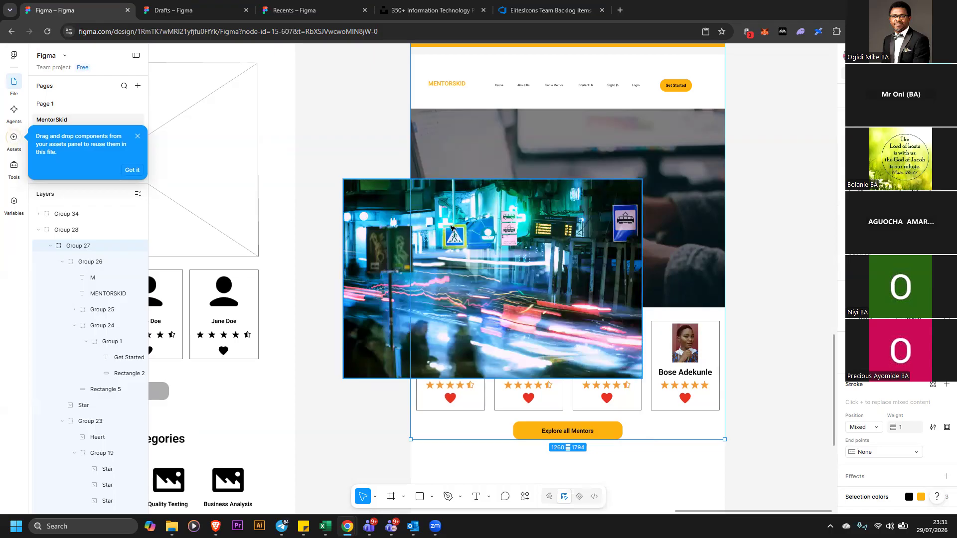
Delete the inserted city-lights photo from the hero section
{"action": "right_click", "coordinate": [455, 217]}
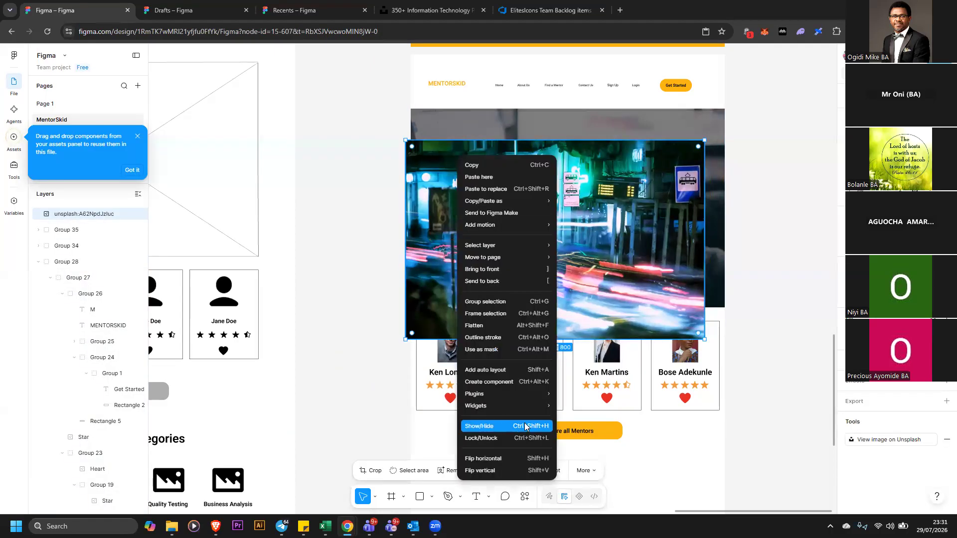
{"action": "mouse_move", "coordinate": [533, 409]}
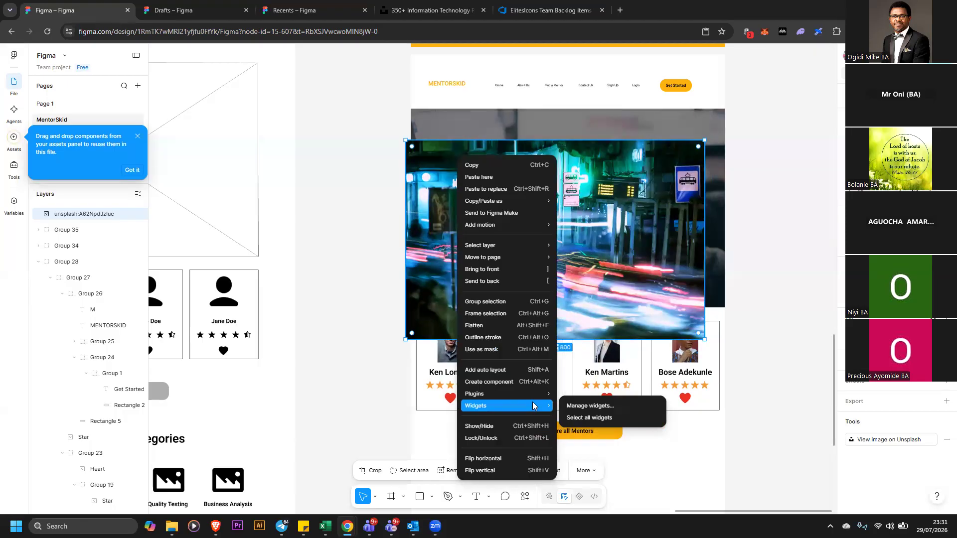
{"action": "left_click", "coordinate": [436, 226]}
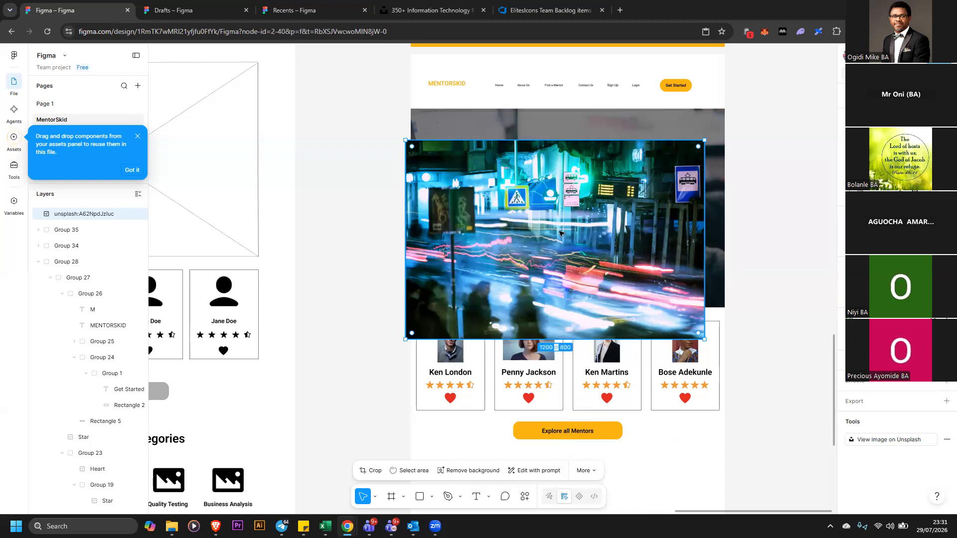
{"action": "key", "text": "Delete"}
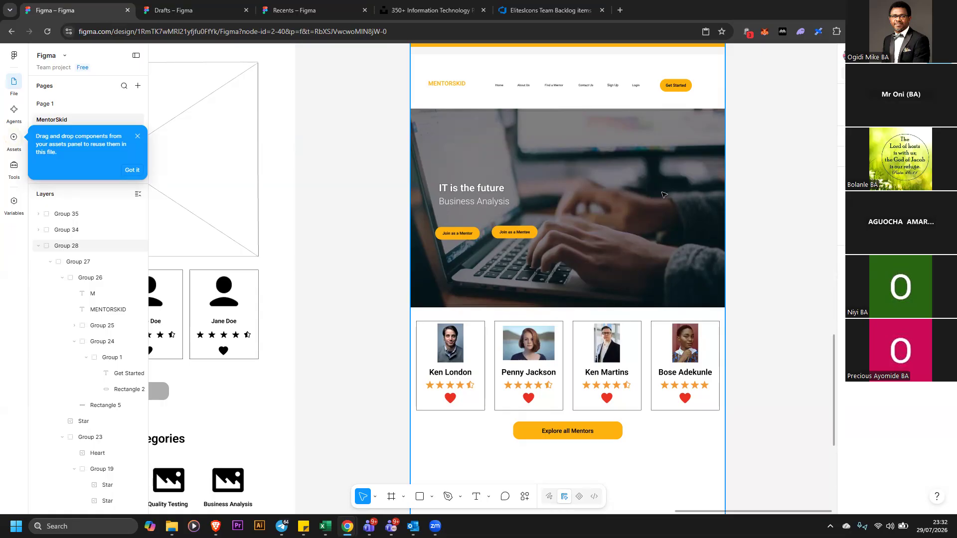
Set the black overlay fill on the hero background image to 54% opacity
{"action": "left_click", "coordinate": [719, 218]}
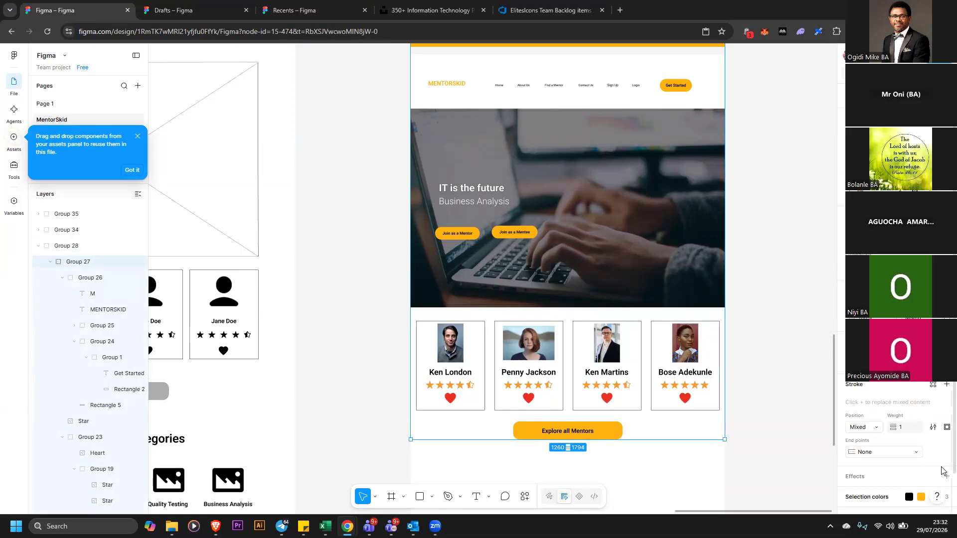
{"action": "scroll", "coordinate": [942, 474], "scroll_direction": "down", "scroll_amount": 1}
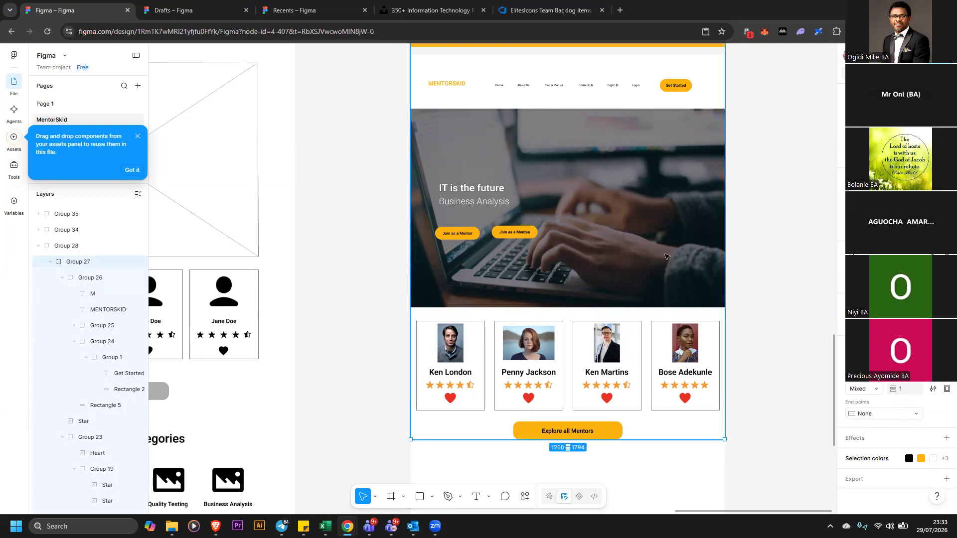
{"action": "double_click", "coordinate": [665, 256]}
{"action": "double_click", "coordinate": [667, 259]}
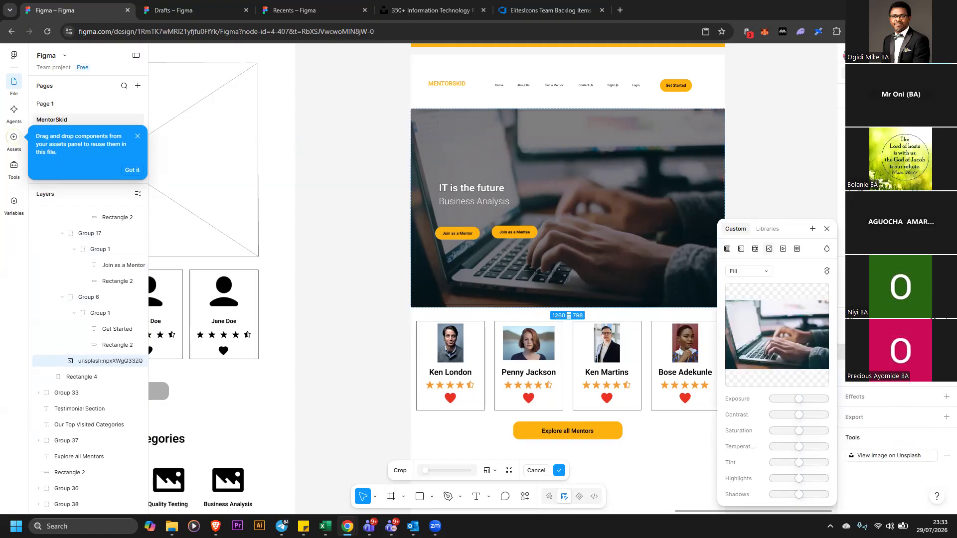
{"action": "key", "text": "Escape"}
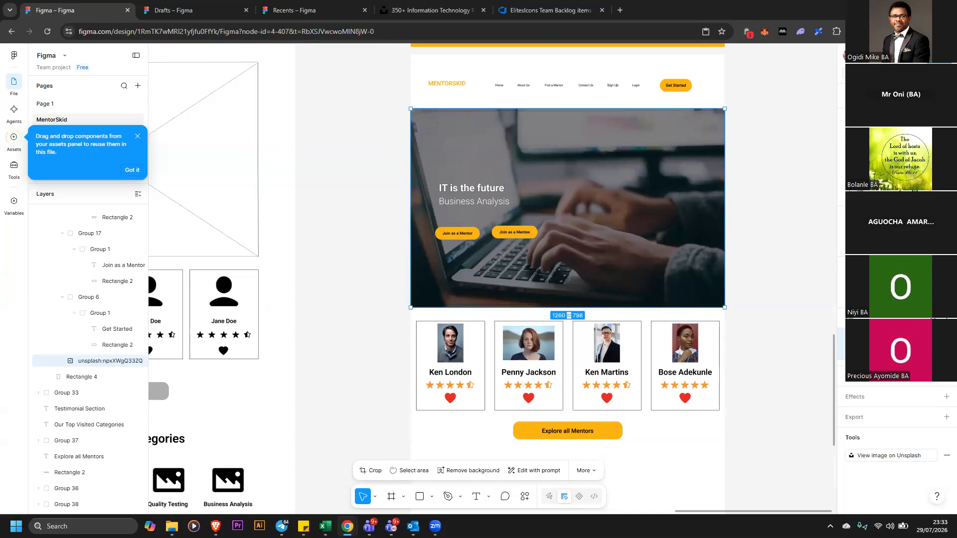
{"action": "left_click", "coordinate": [851, 336]}
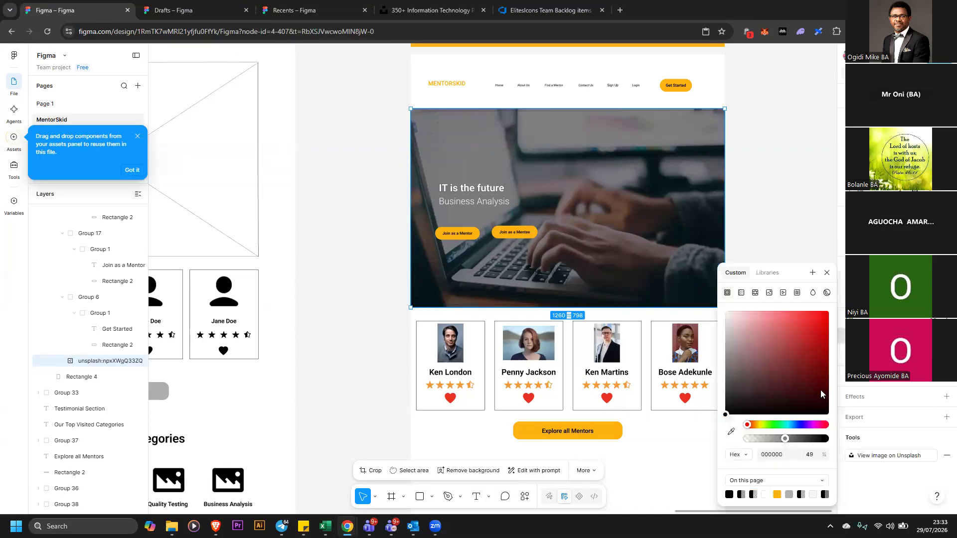
{"action": "left_click_drag", "start_coordinate": [788, 438], "coordinate": [840, 442]}
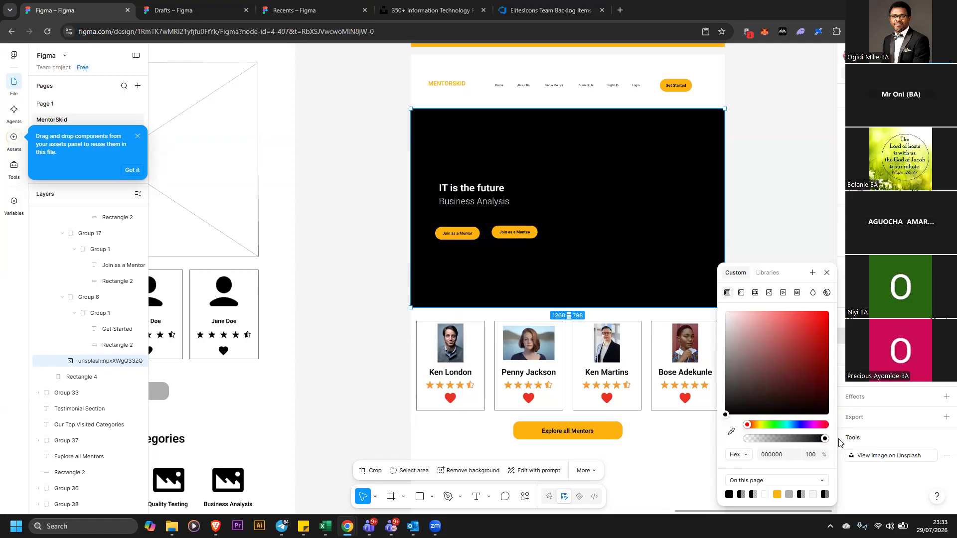
{"action": "left_click_drag", "start_coordinate": [828, 442], "coordinate": [732, 432]}
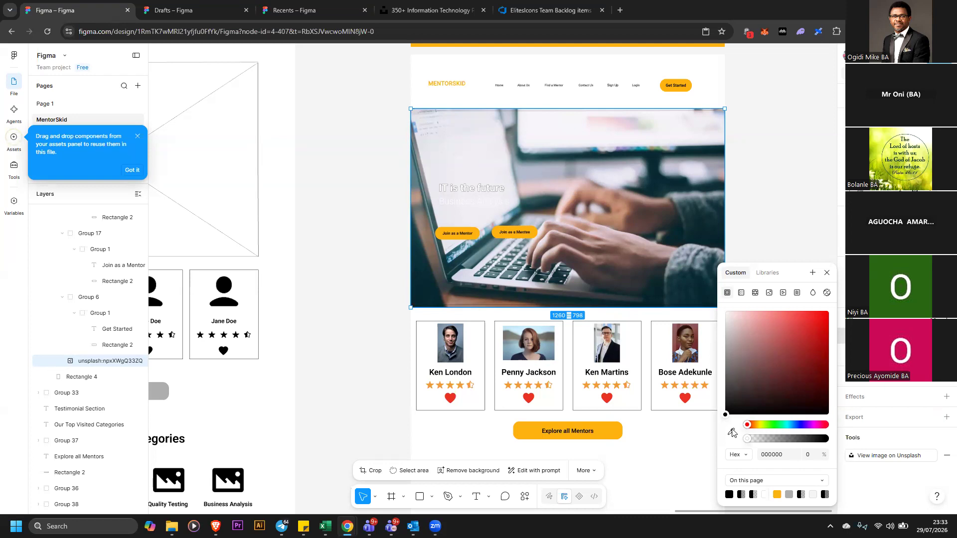
{"action": "left_click_drag", "start_coordinate": [746, 436], "coordinate": [790, 439]}
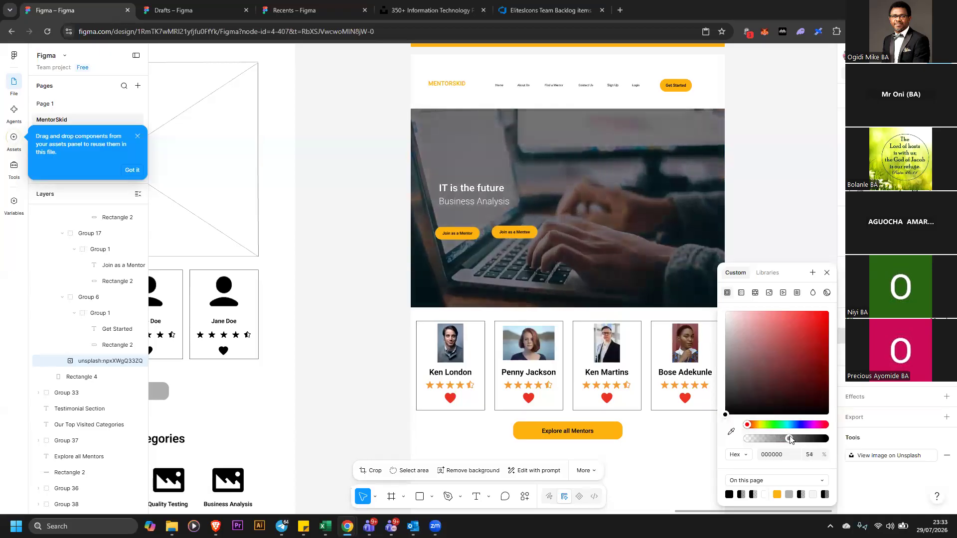
Remove both black strokes from the 'IT is the future' heading text
{"action": "left_click", "coordinate": [489, 188]}
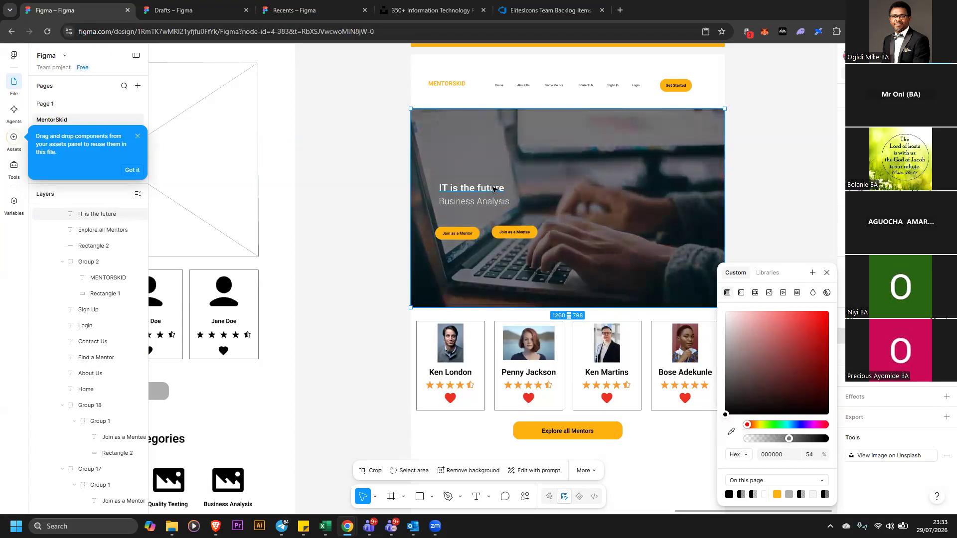
{"action": "scroll", "coordinate": [917, 428], "scroll_direction": "down", "scroll_amount": 3}
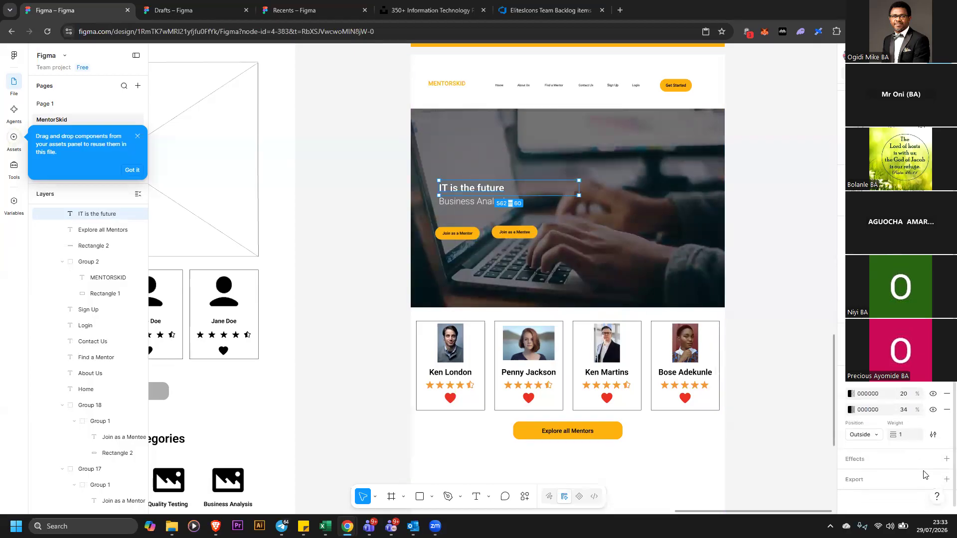
{"action": "left_click", "coordinate": [946, 410]}
{"action": "left_click", "coordinate": [946, 393]}
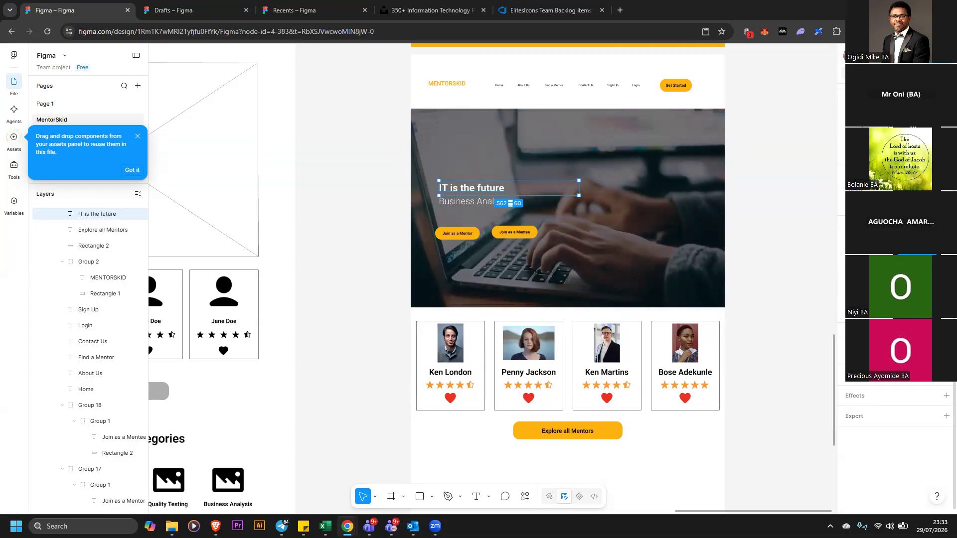
{"action": "left_click", "coordinate": [910, 271]}
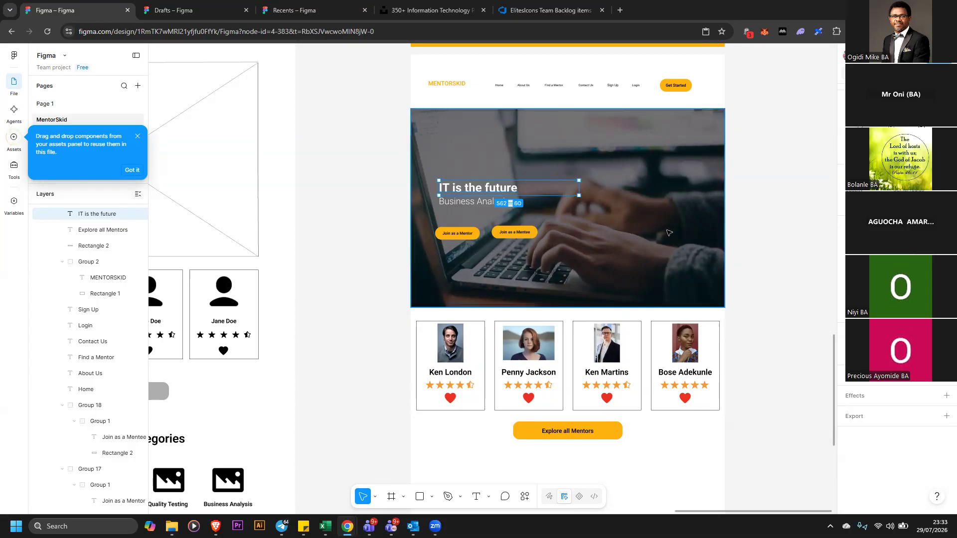
{"action": "left_click", "coordinate": [747, 227]}
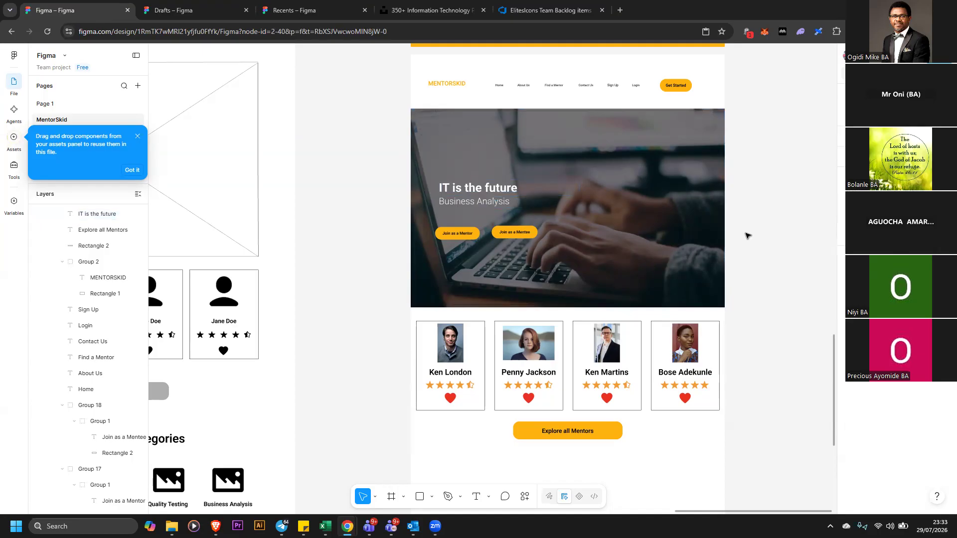
{"action": "scroll", "coordinate": [745, 234], "scroll_direction": "up", "scroll_amount": 2}
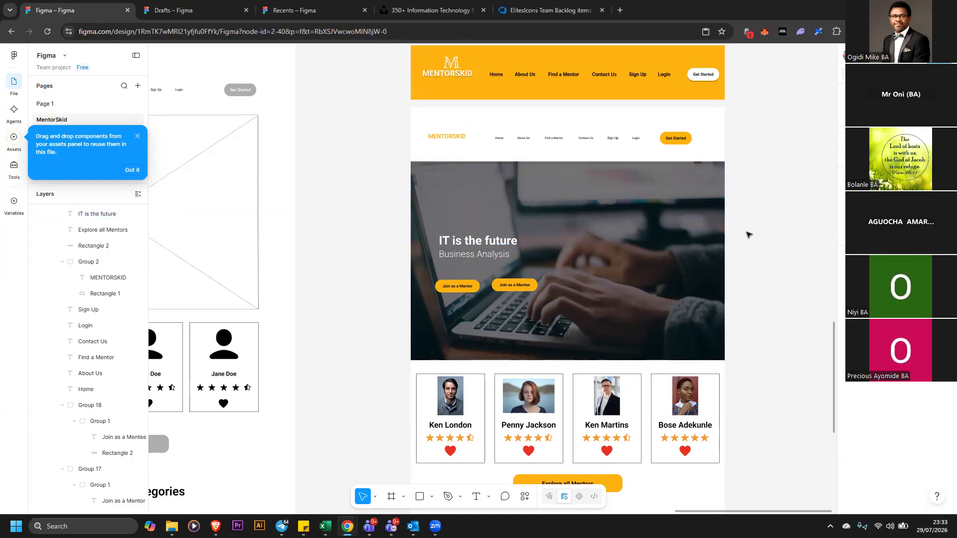
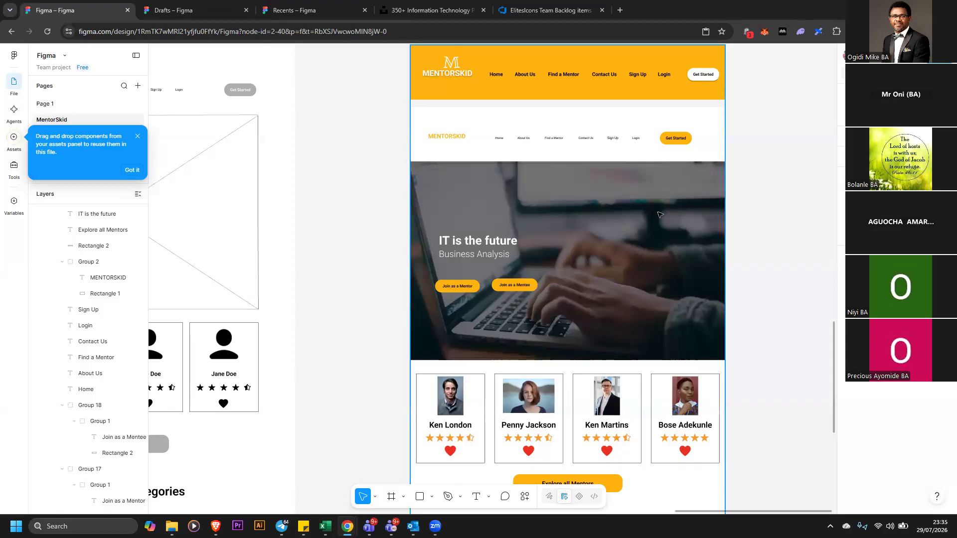
Search Unsplash for tectnology photos
{"action": "left_click", "coordinate": [430, 11]}
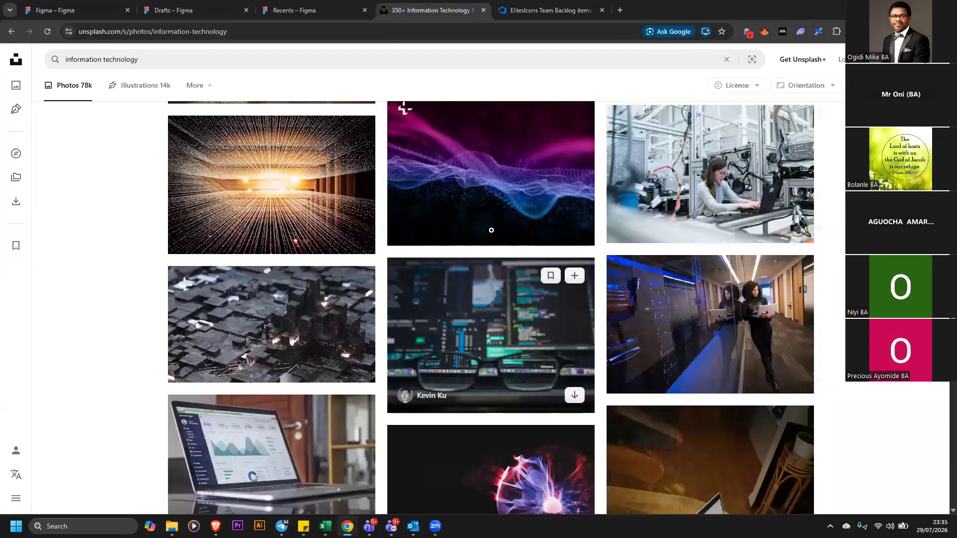
{"action": "scroll", "coordinate": [598, 269], "scroll_direction": "up", "scroll_amount": 5}
{"action": "left_click", "coordinate": [183, 59]}
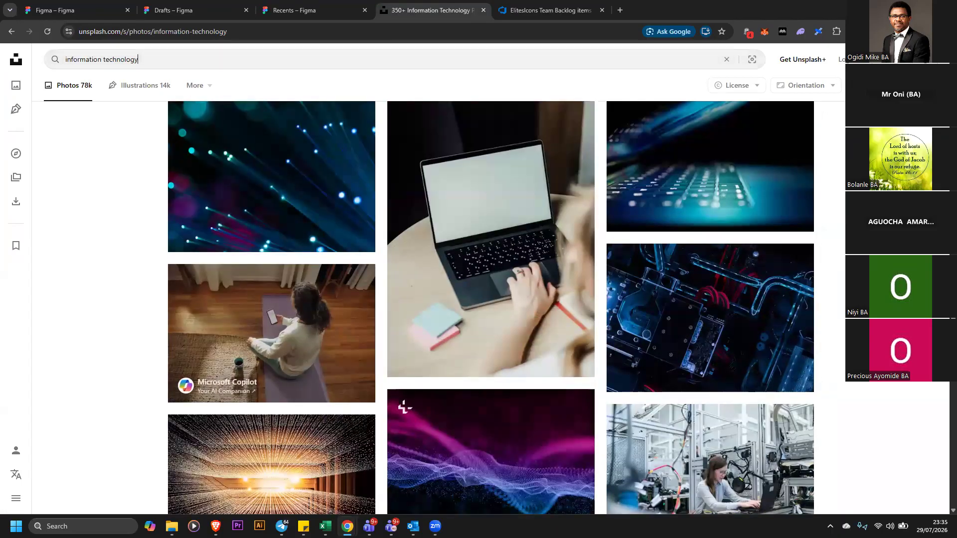
{"action": "type", "text": "tectnol"}
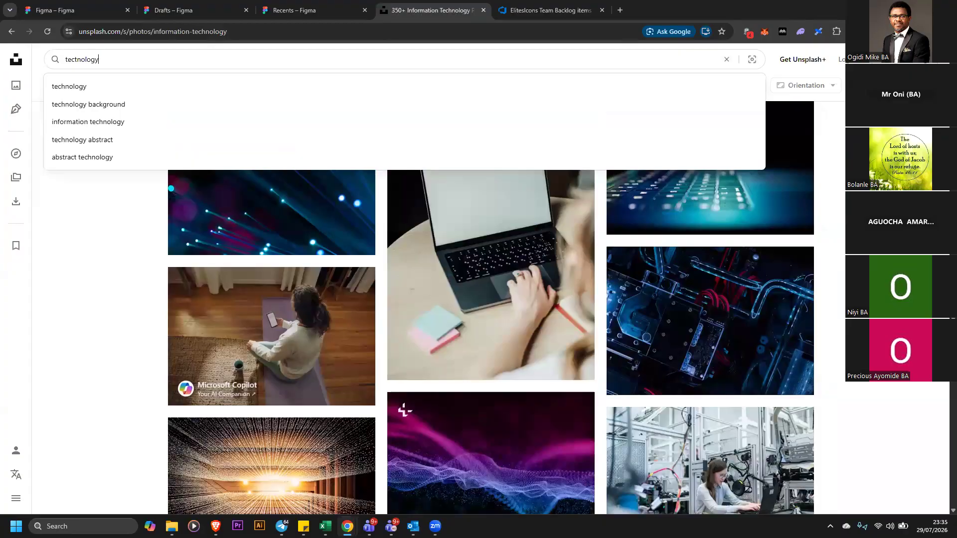
{"action": "type", "text": "ogy"}
{"action": "key", "text": "Return"}
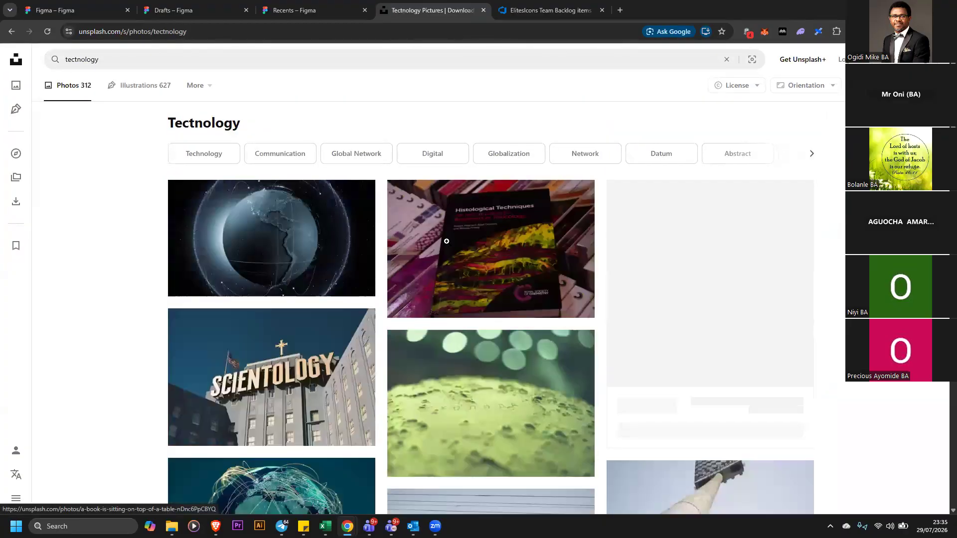
Open the Scientology building photo and examine its download sizes and info statistics before closing it
{"action": "left_click", "coordinate": [294, 356]}
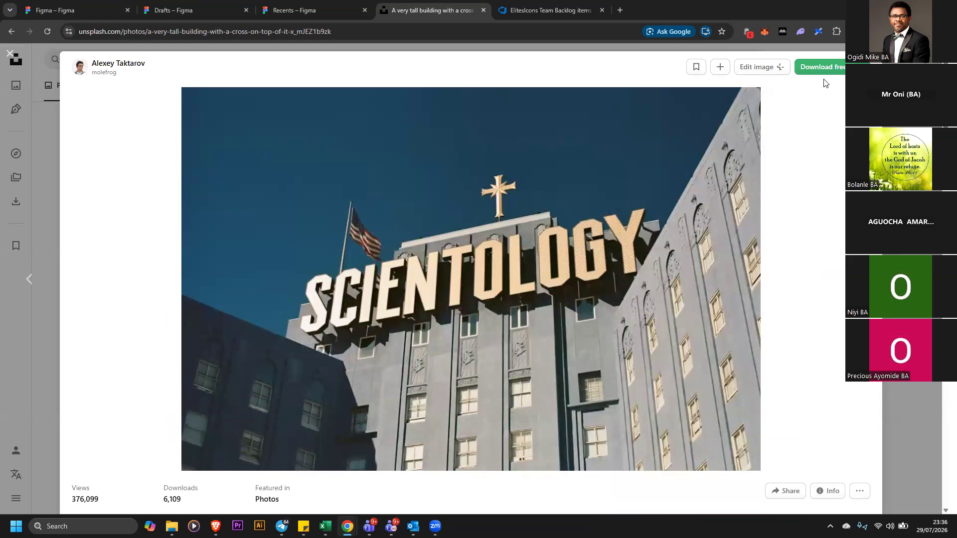
{"action": "left_click", "coordinate": [861, 67]}
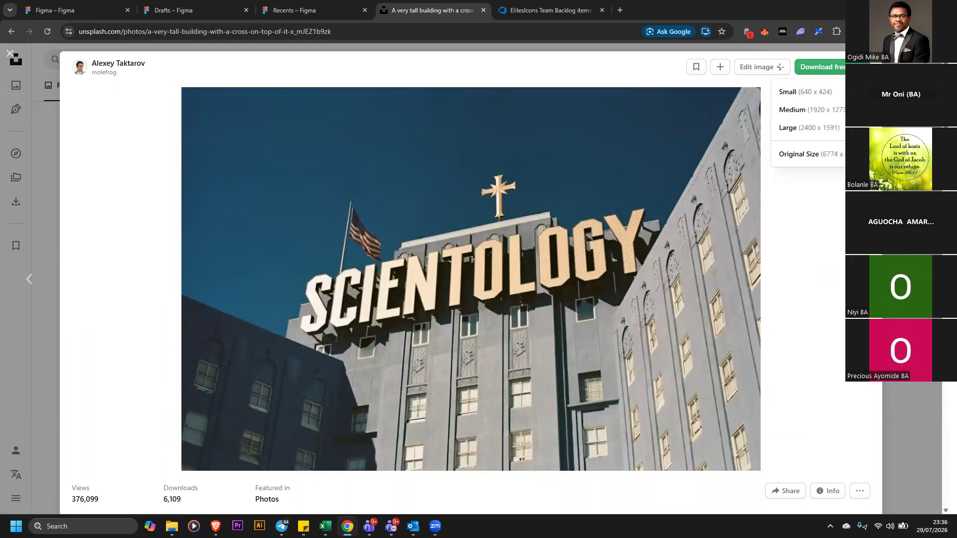
{"action": "left_click", "coordinate": [859, 493]}
{"action": "left_click", "coordinate": [859, 495]}
{"action": "left_click", "coordinate": [830, 495]}
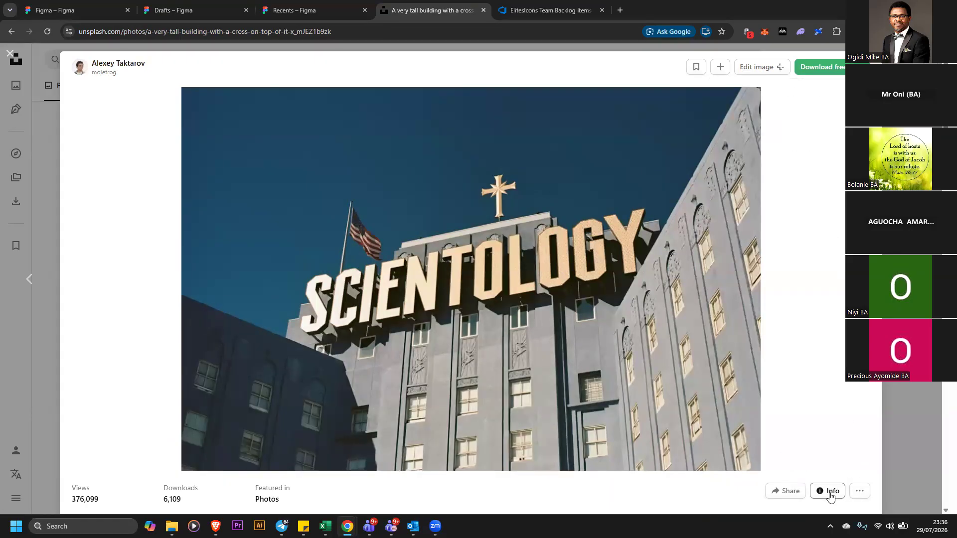
{"action": "left_click", "coordinate": [830, 495]}
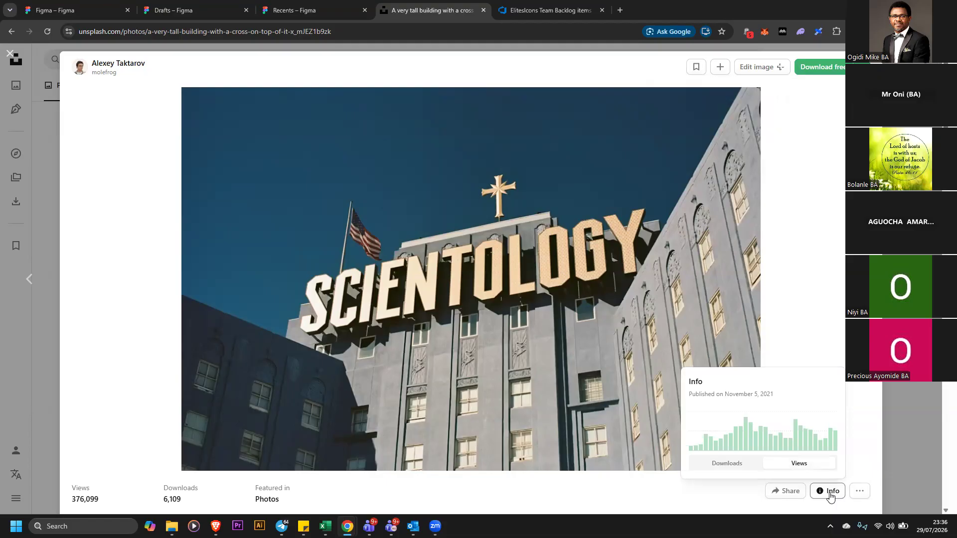
{"action": "left_click", "coordinate": [744, 470]}
{"action": "mouse_move", "coordinate": [767, 430]}
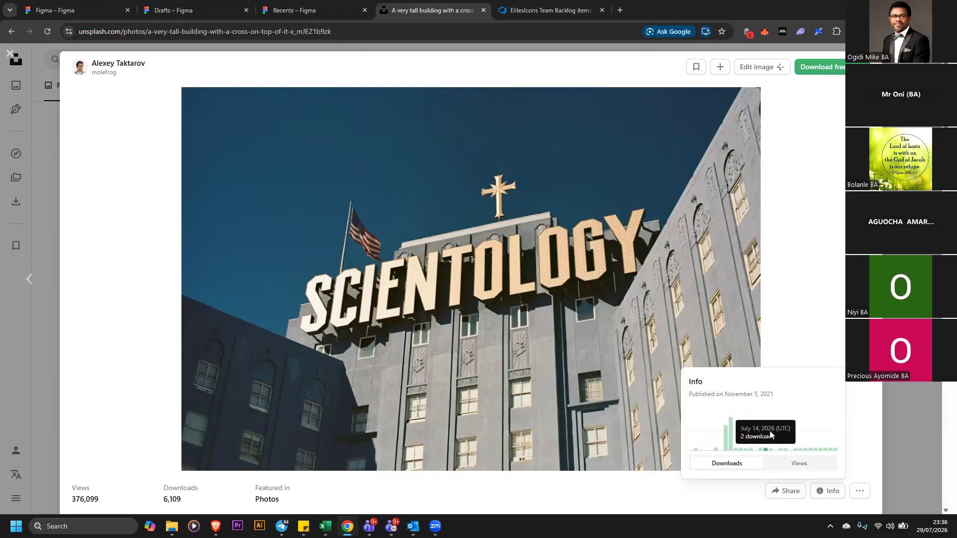
{"action": "scroll", "coordinate": [668, 255], "scroll_direction": "down", "scroll_amount": 6}
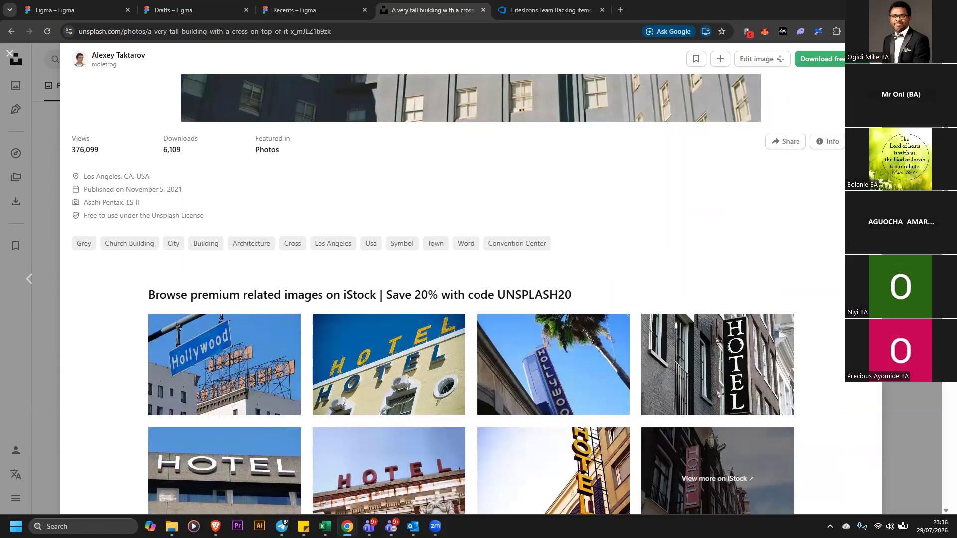
{"action": "scroll", "coordinate": [471, 278], "scroll_direction": "down", "scroll_amount": 10}
{"action": "scroll", "coordinate": [471, 277], "scroll_direction": "down", "scroll_amount": 10}
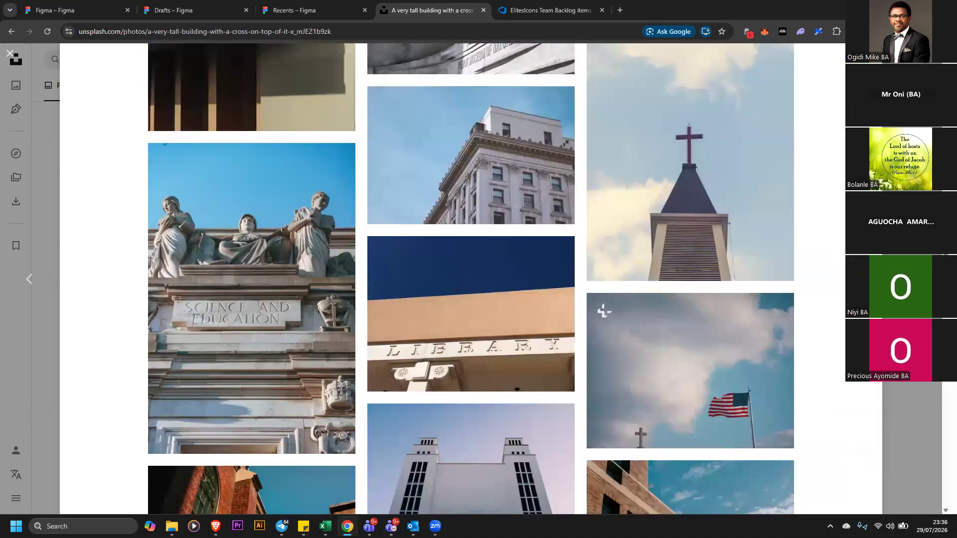
{"action": "scroll", "coordinate": [832, 300], "scroll_direction": "up", "scroll_amount": 13}
{"action": "scroll", "coordinate": [831, 300], "scroll_direction": "up", "scroll_amount": 15}
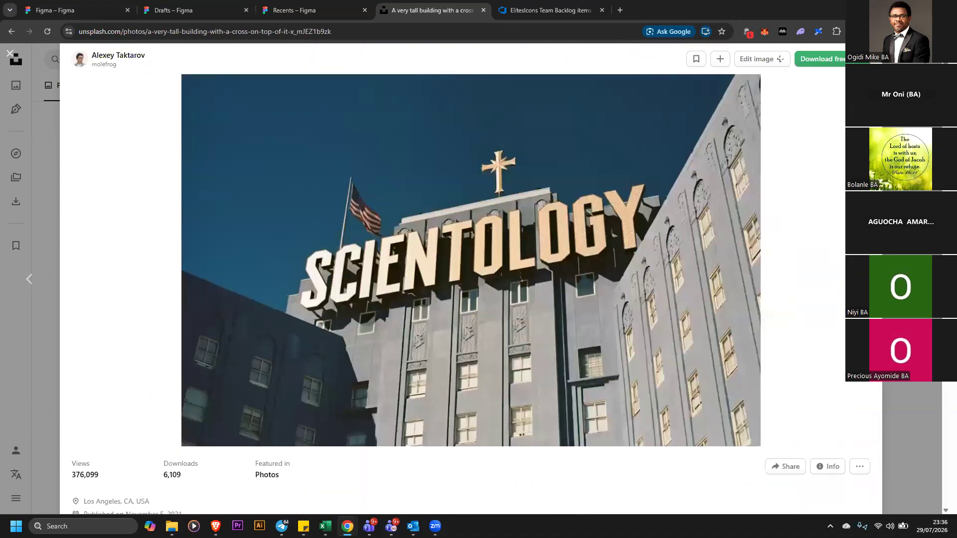
{"action": "left_click", "coordinate": [909, 219]}
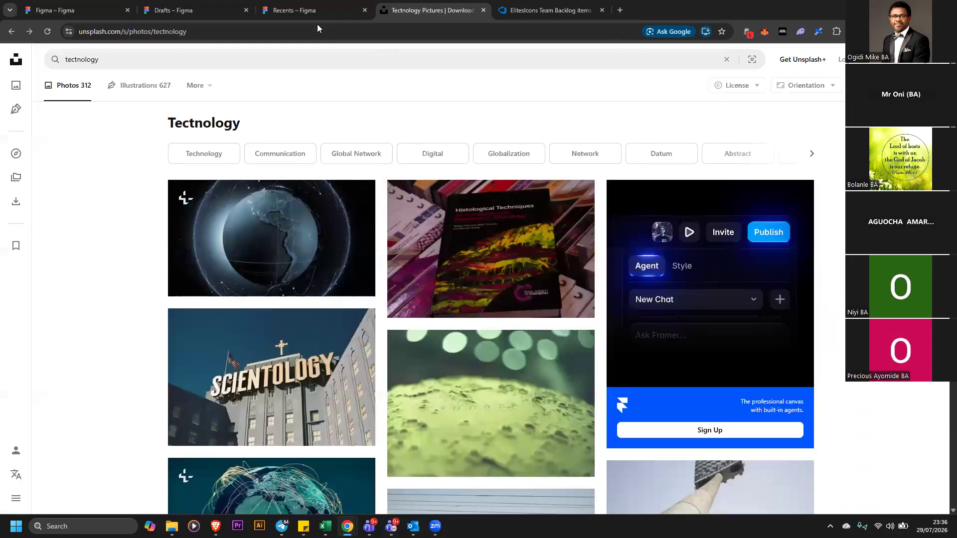
Return to the Figma file and review the hero section of the home page design
{"action": "left_click", "coordinate": [317, 10]}
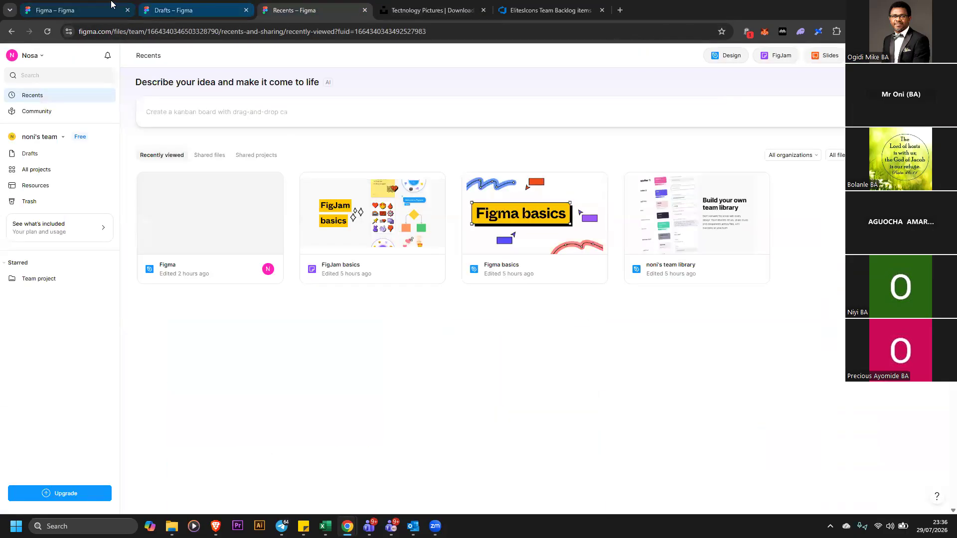
{"action": "left_click", "coordinate": [70, 10]}
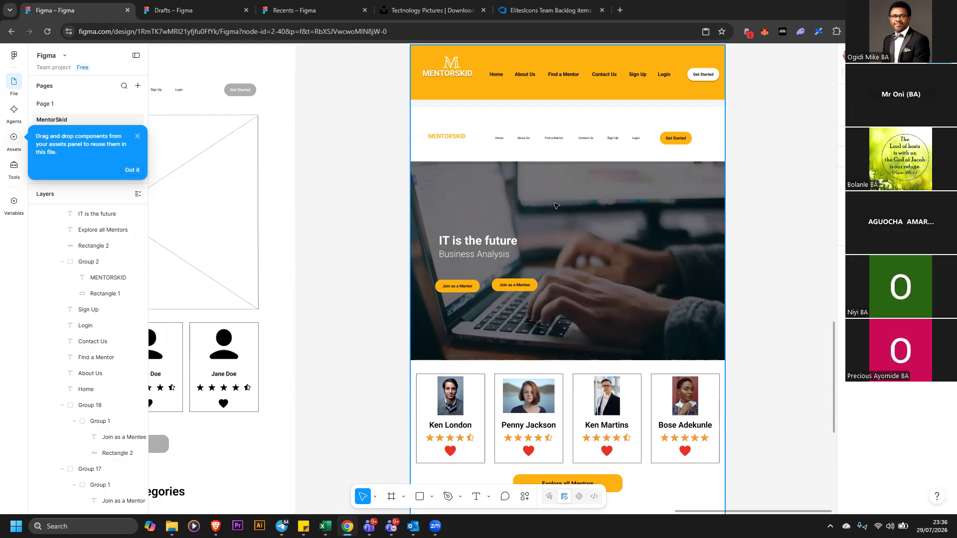
{"action": "left_click", "coordinate": [440, 11]}
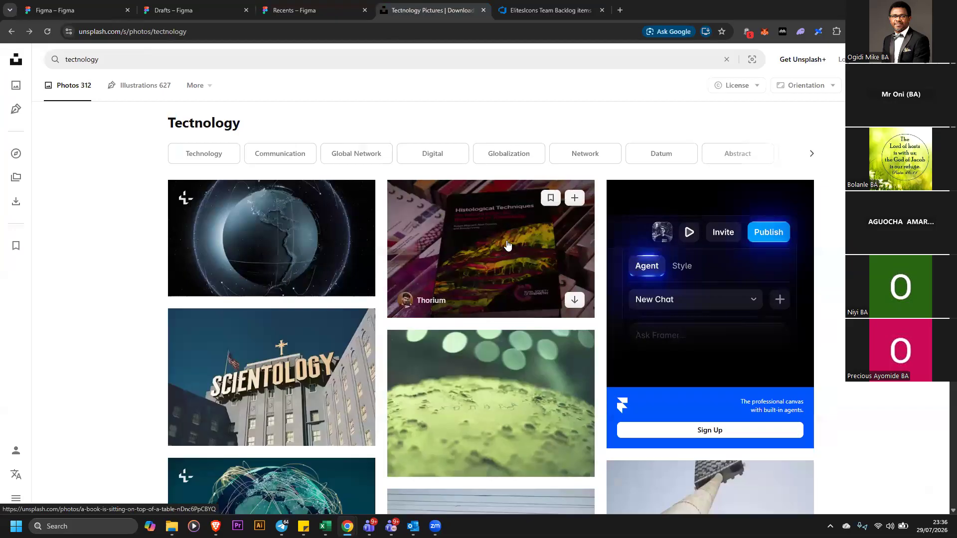
{"action": "left_click", "coordinate": [82, 12]}
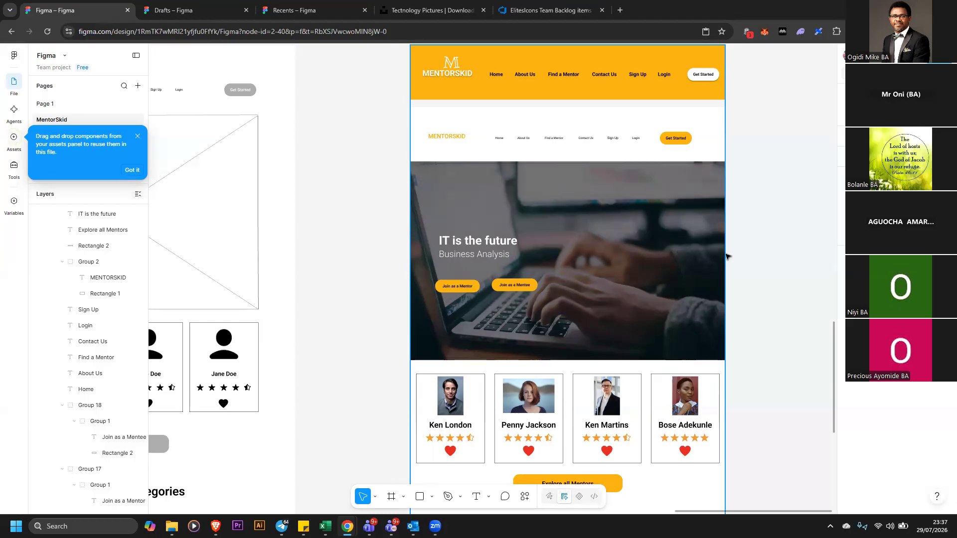
{"action": "scroll", "coordinate": [753, 256], "scroll_direction": "down", "scroll_amount": 1}
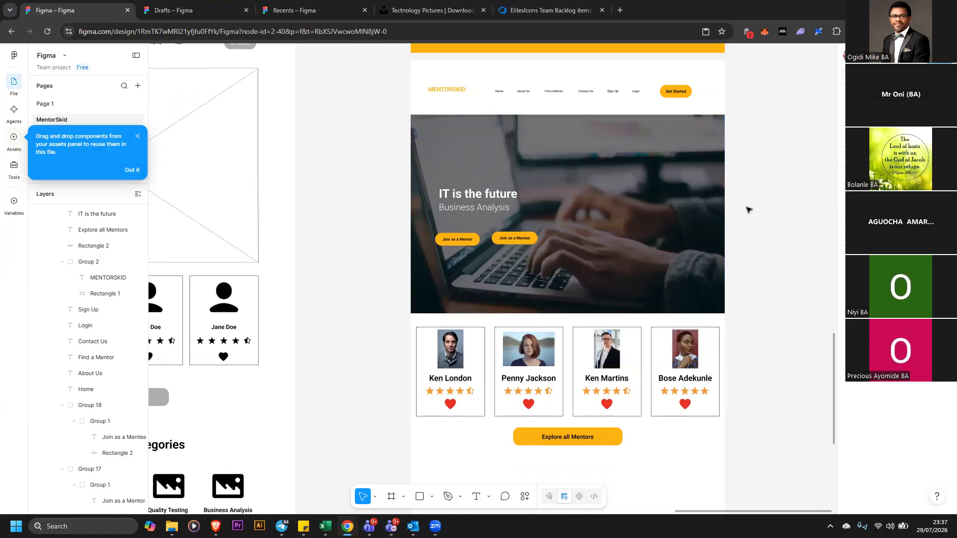
{"action": "scroll", "coordinate": [747, 212], "scroll_direction": "up", "scroll_amount": 1}
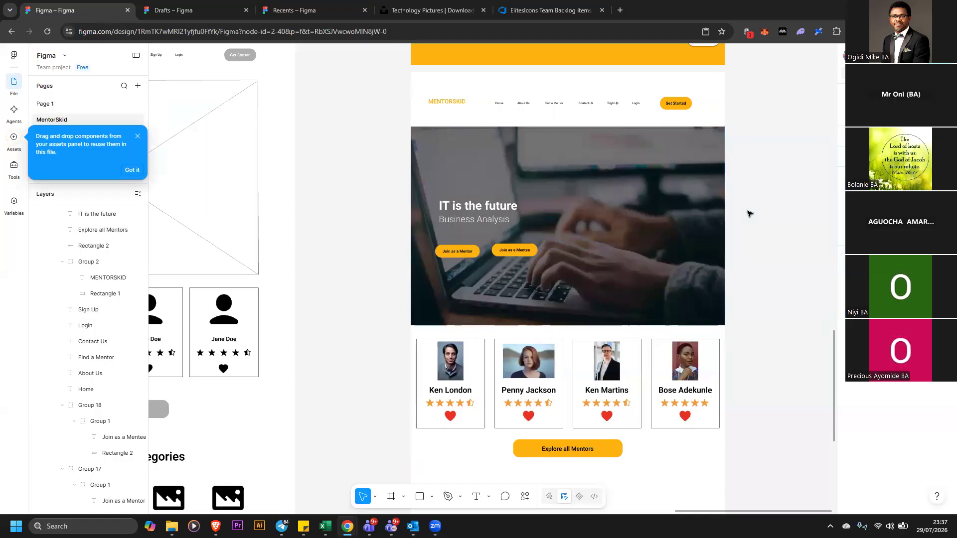
{"action": "scroll", "coordinate": [762, 220], "scroll_direction": "up", "scroll_amount": 1}
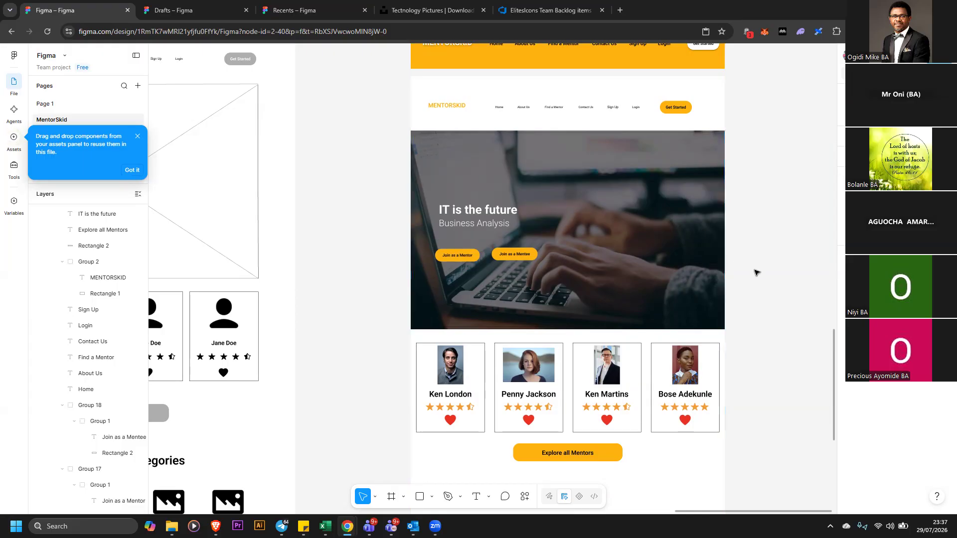
{"action": "scroll", "coordinate": [756, 272], "scroll_direction": "down", "scroll_amount": 5}
{"action": "scroll", "coordinate": [756, 271], "scroll_direction": "up", "scroll_amount": 8}
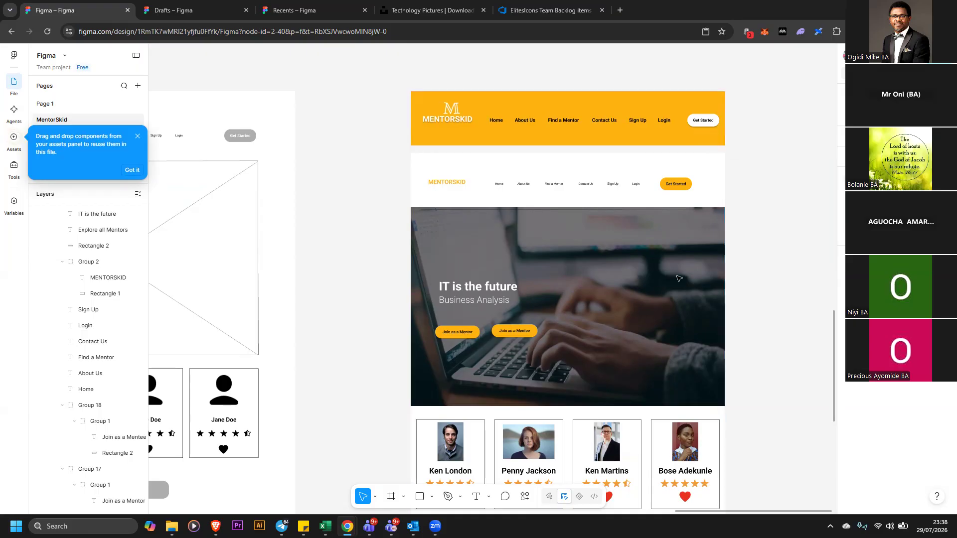
{"action": "scroll", "coordinate": [598, 269], "scroll_direction": "down", "scroll_amount": 1}
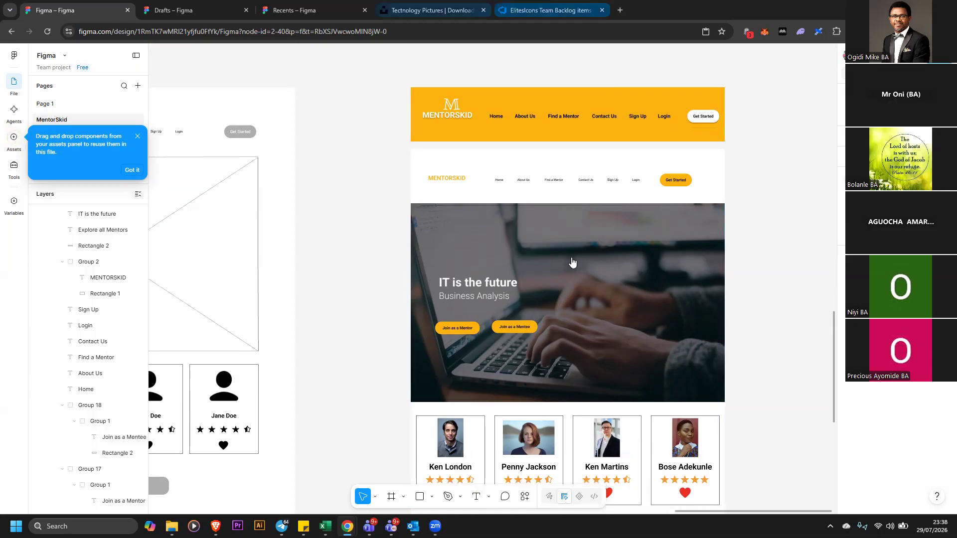
Show the downloaded Scientology photo in its Downloads folder
{"action": "key", "text": "ctrl+4"}
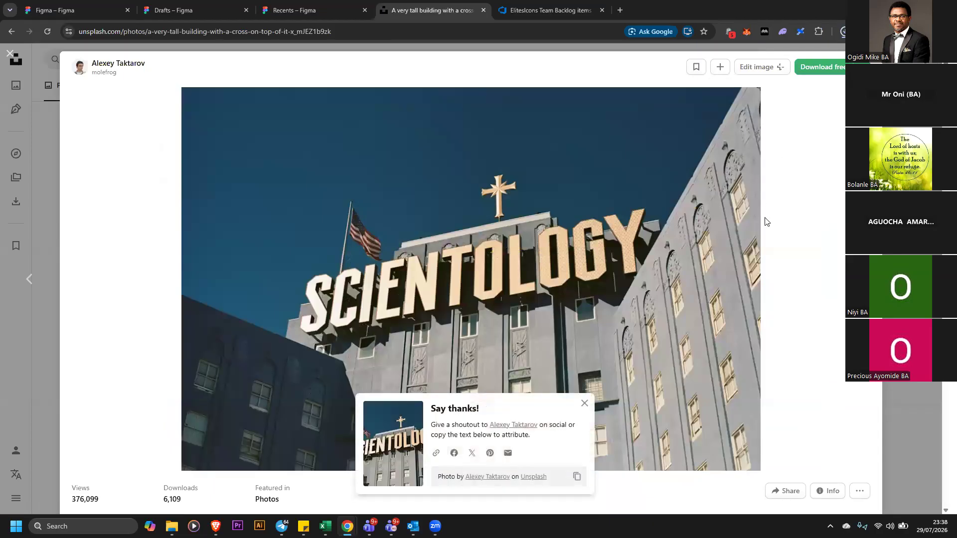
{"action": "mouse_move", "coordinate": [744, 75]}
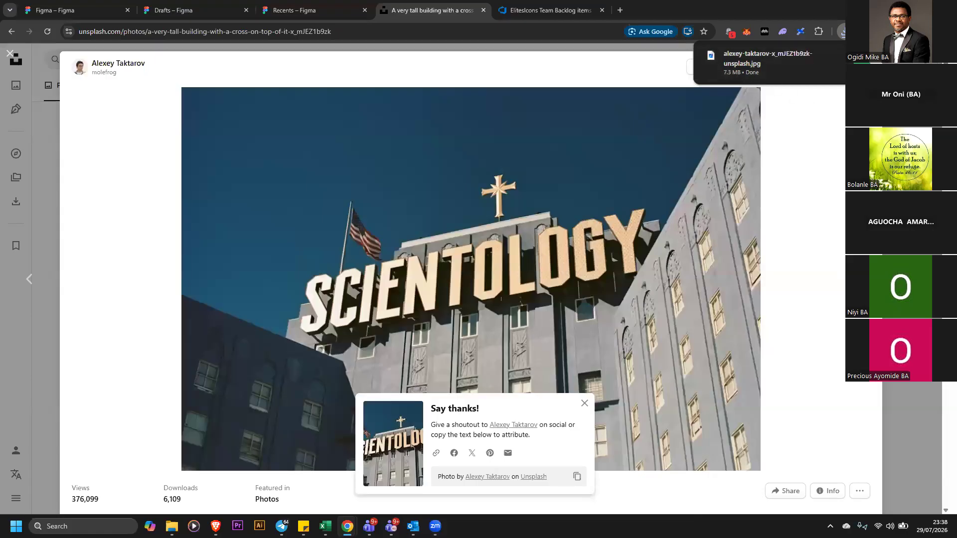
{"action": "key", "text": "Escape"}
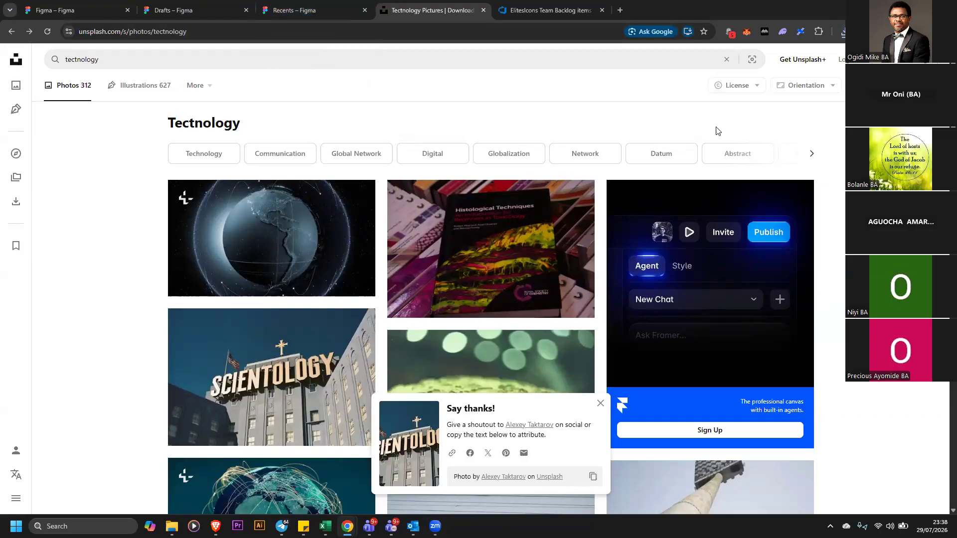
{"action": "left_click", "coordinate": [842, 32]}
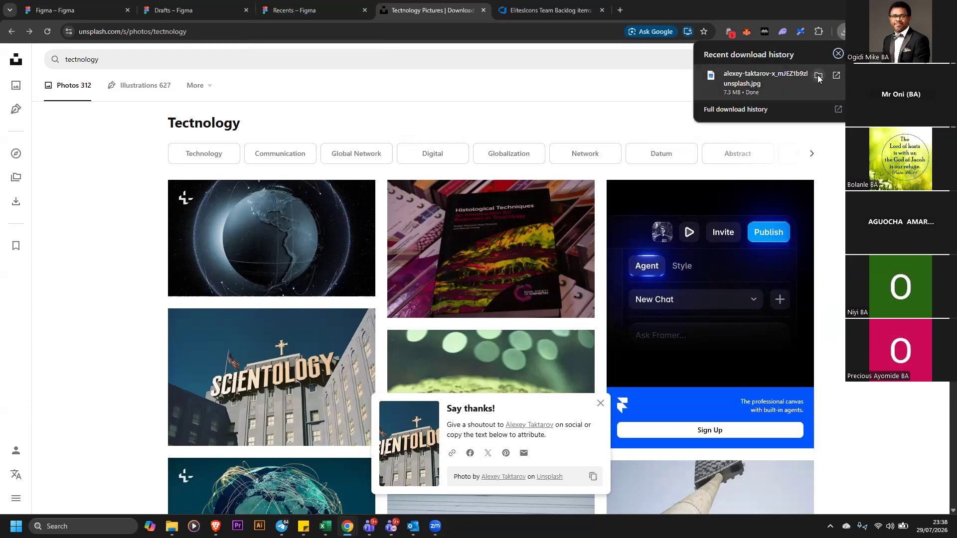
{"action": "left_click", "coordinate": [817, 74]}
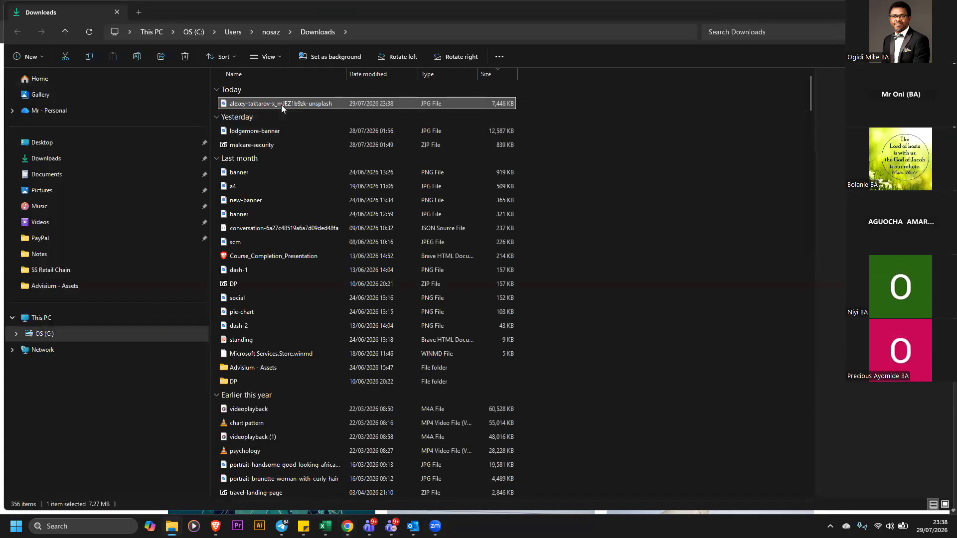
Open the downloaded alexey-taktarov-x_mJEZ1b9zk-unsplash photo in the image viewer
{"action": "right_click", "coordinate": [281, 105]}
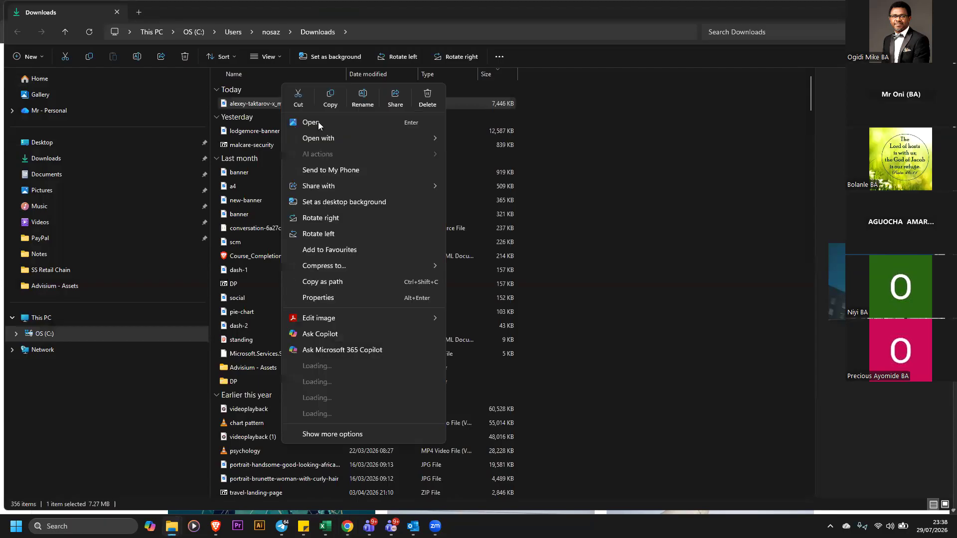
{"action": "left_click", "coordinate": [314, 126]}
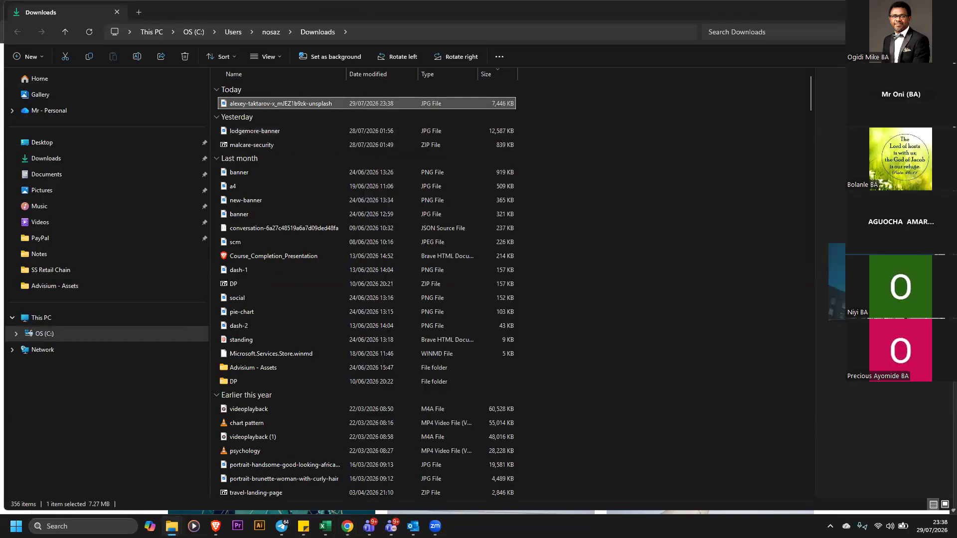
{"action": "left_click", "coordinate": [897, 9]}
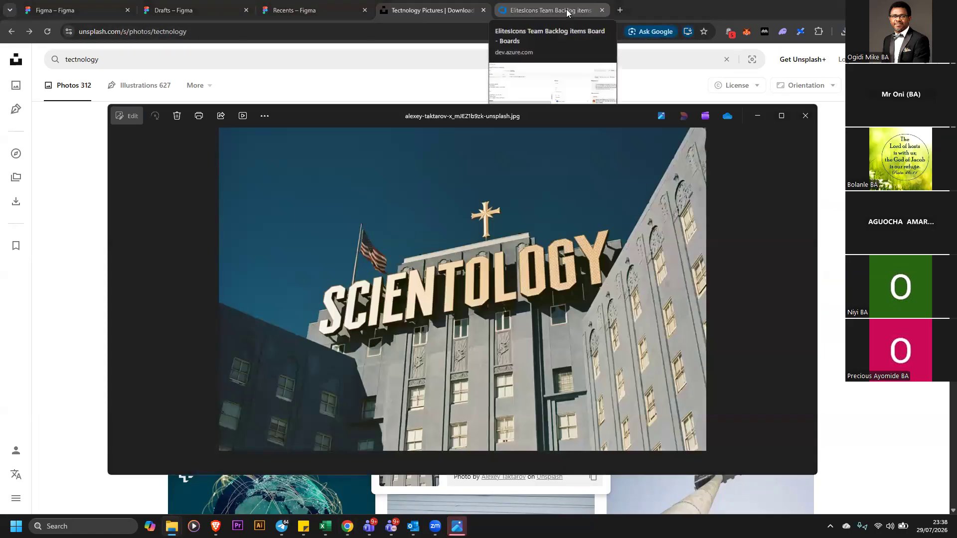
{"action": "left_click", "coordinate": [562, 28]}
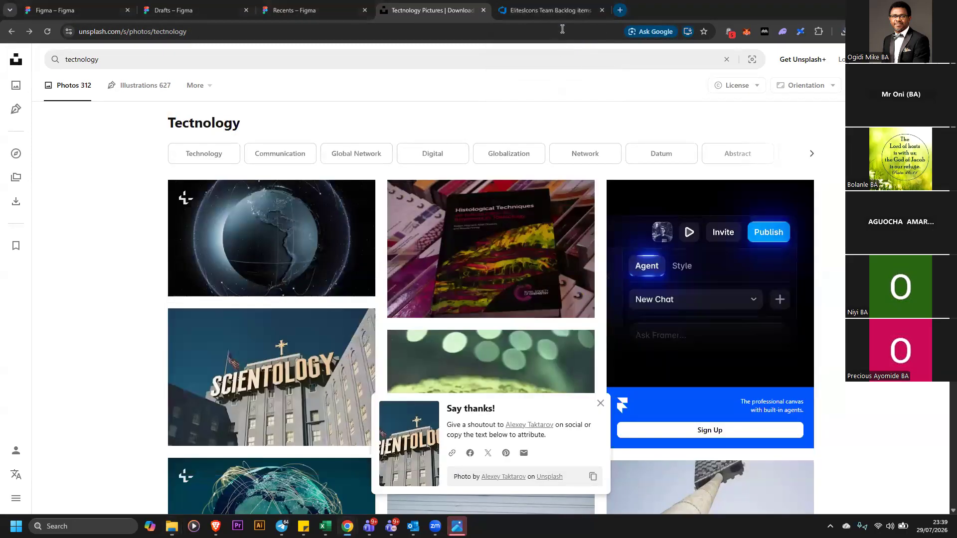
Open a new browser tab and search Google for an image resizer
{"action": "key", "text": "ctrl+t"}
{"action": "left_click", "coordinate": [561, 29]}
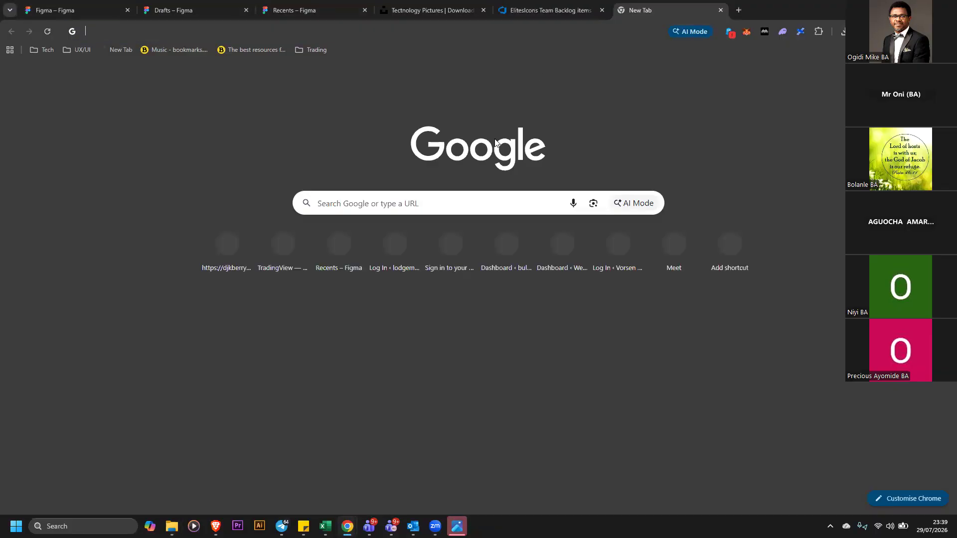
{"action": "left_click", "coordinate": [366, 203]}
{"action": "left_click", "coordinate": [367, 191]}
{"action": "type", "text": "goo"}
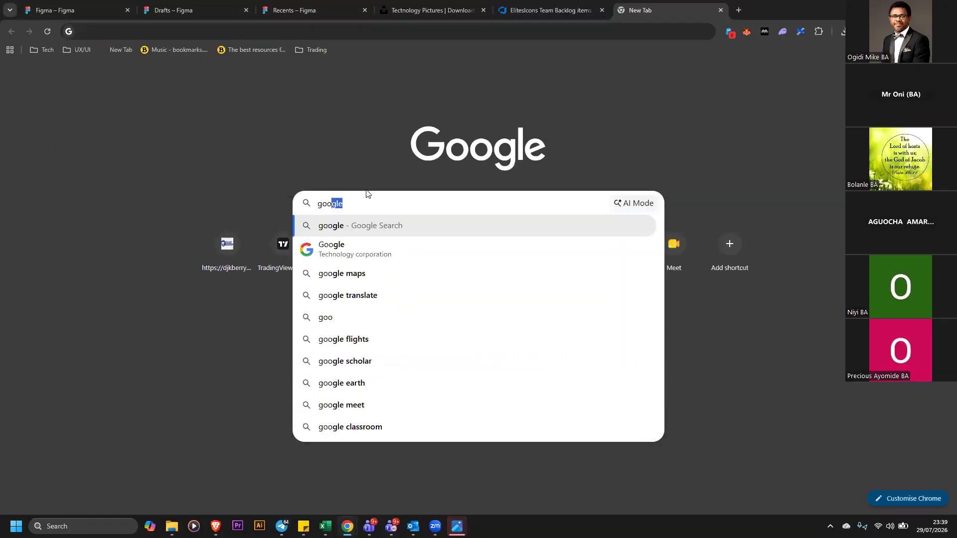
{"action": "key", "text": "Return"}
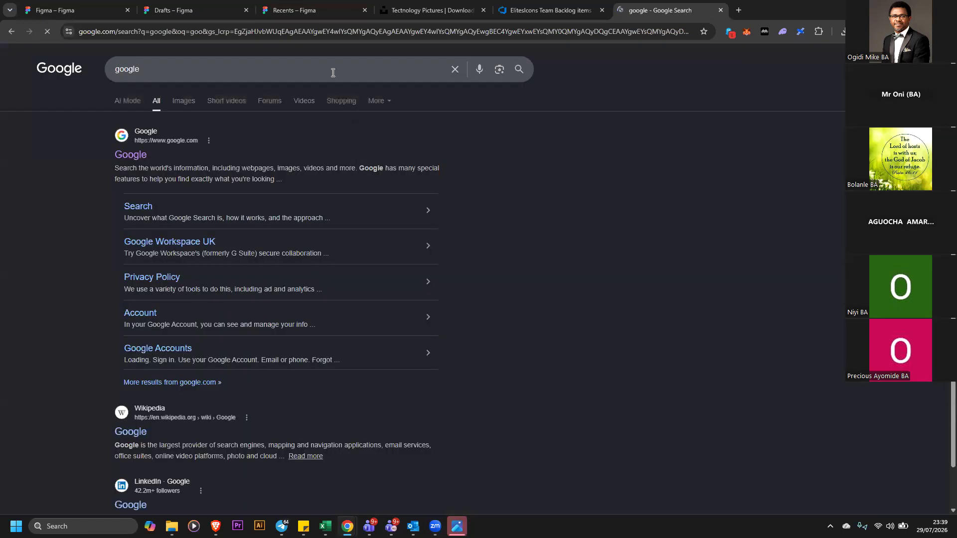
{"action": "left_click", "coordinate": [336, 65]}
{"action": "key", "text": "BackSpace"}
{"action": "key", "text": "BackSpace"}
{"action": "key", "text": "BackSpace"}
{"action": "key", "text": "BackSpace"}
{"action": "key", "text": "BackSpace"}
{"action": "key", "text": "BackSpace"}
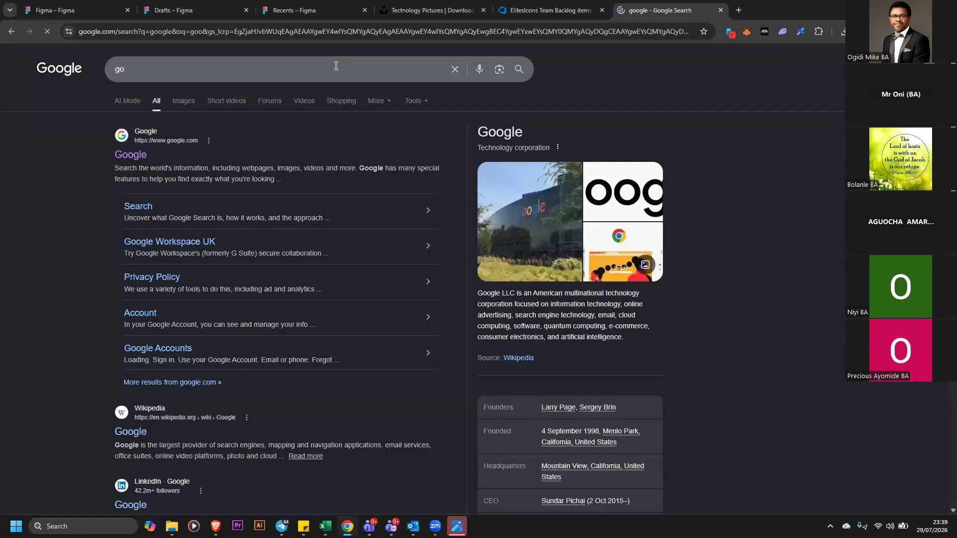
{"action": "type", "text": "image resizer"}
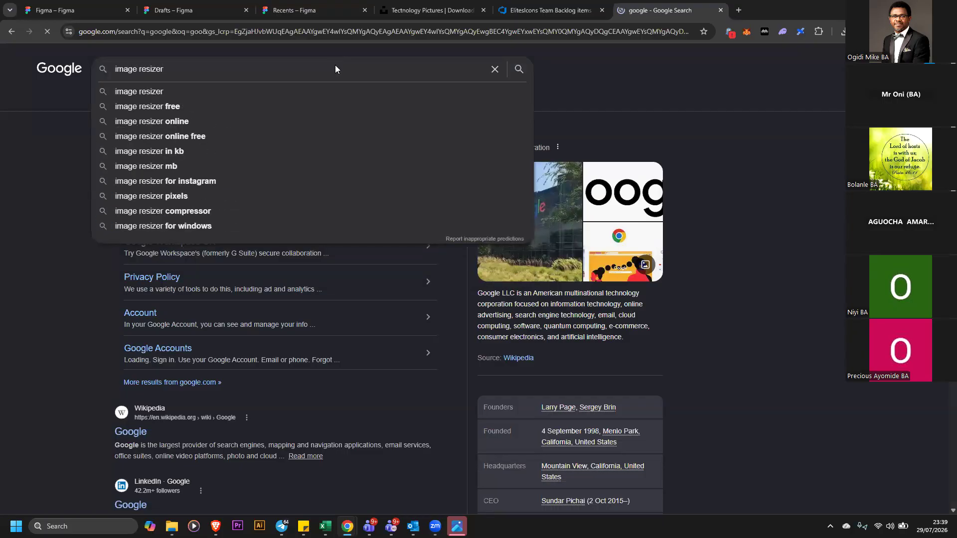
{"action": "key", "text": "Return"}
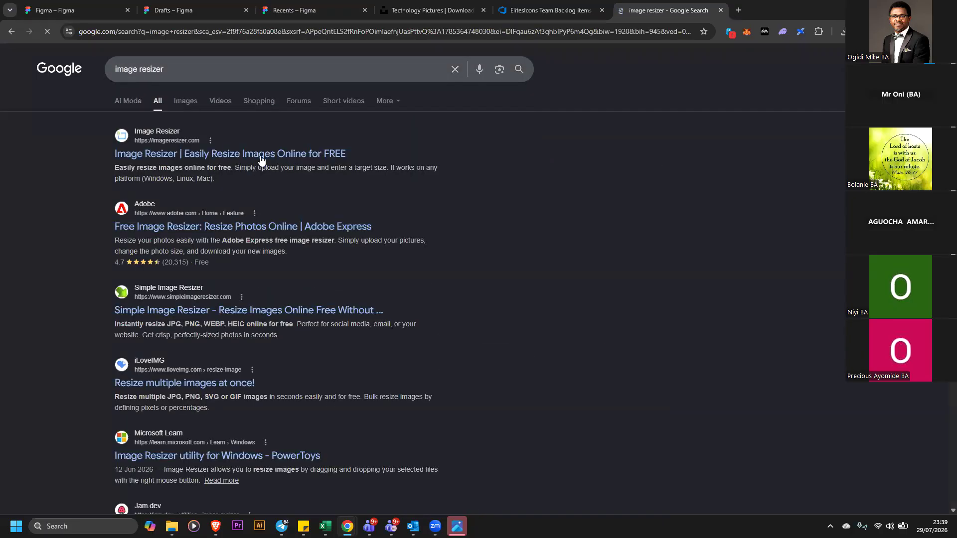
Open the ImageResizer site from the search results and accept its data consent request
{"action": "left_click", "coordinate": [391, 160]}
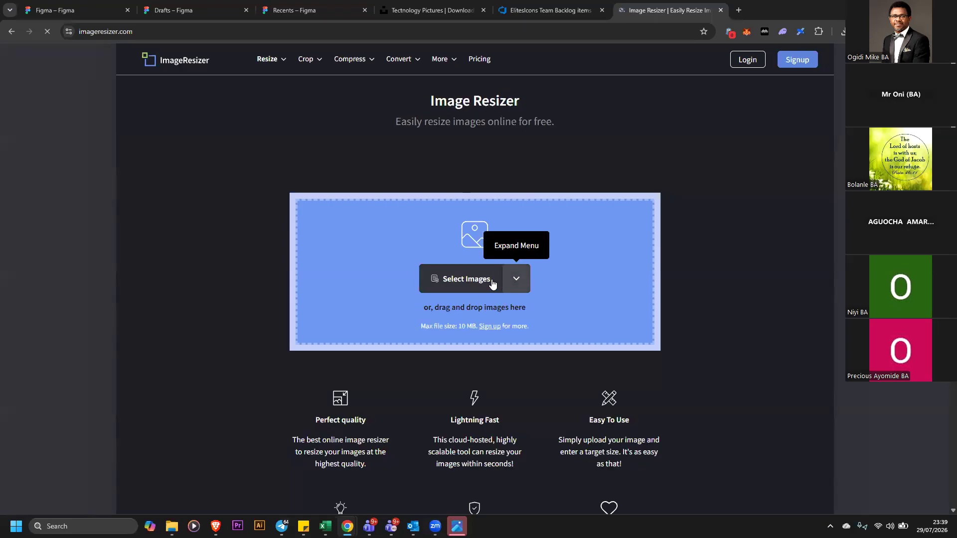
{"action": "left_click", "coordinate": [493, 283]}
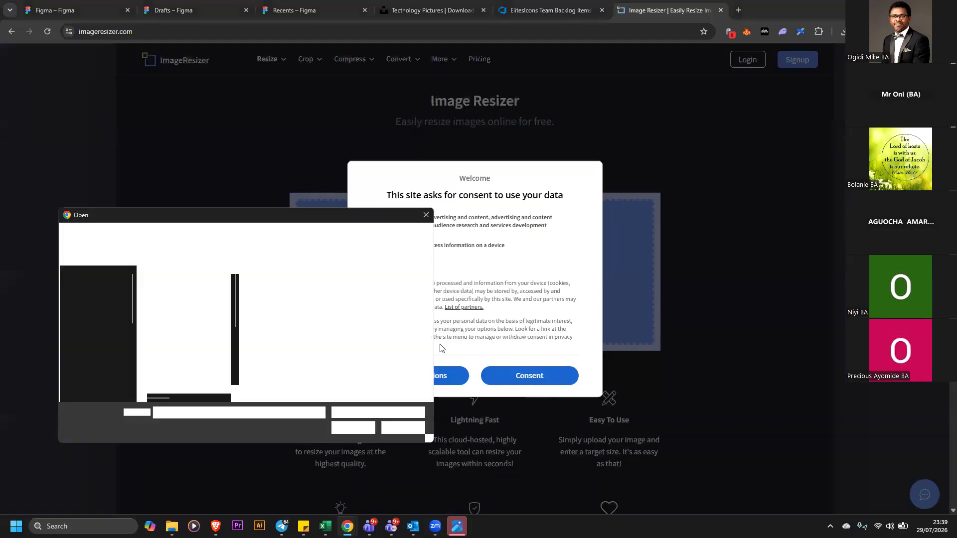
{"action": "key", "text": "Escape"}
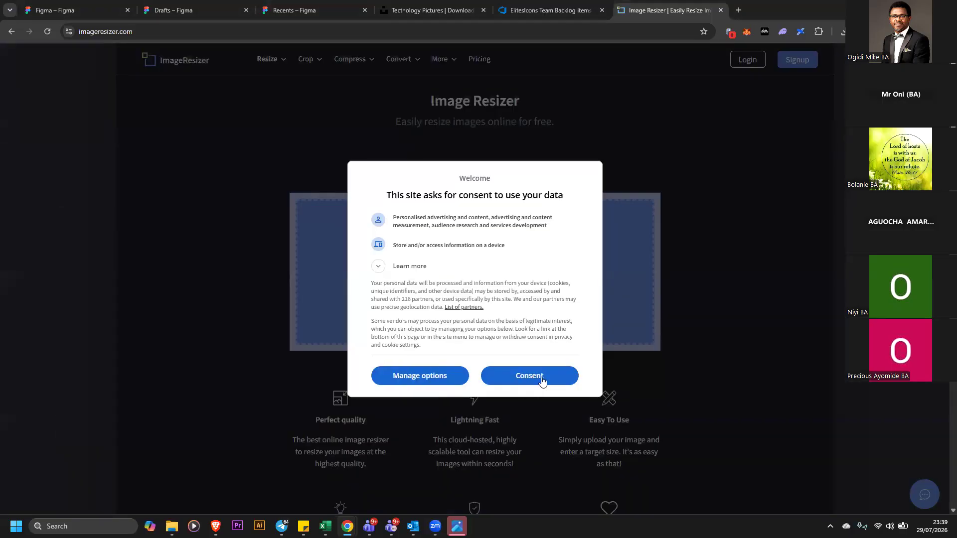
{"action": "left_click", "coordinate": [508, 375]}
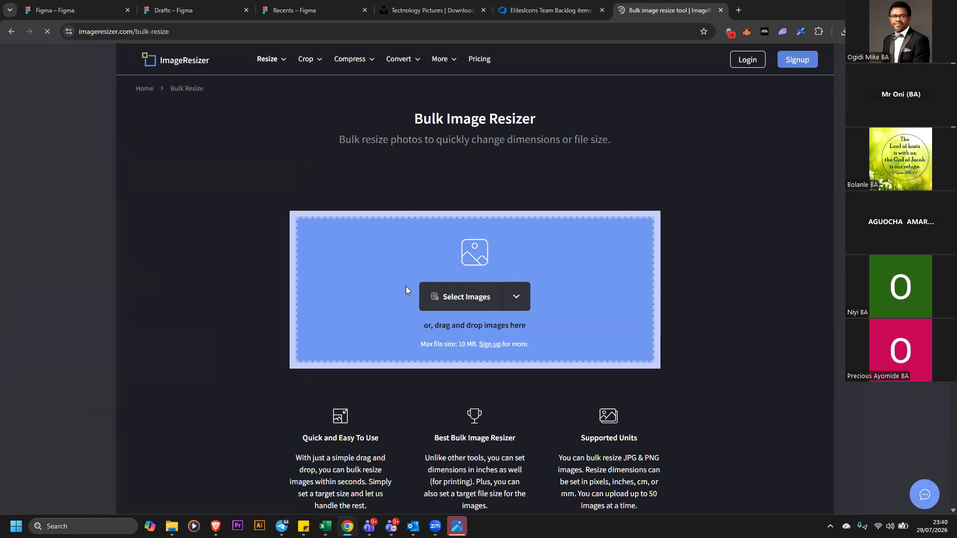
Browse the Bulk Image Resizer page and the options in its Compress menu
{"action": "scroll", "coordinate": [408, 284], "scroll_direction": "down", "scroll_amount": 3}
{"action": "scroll", "coordinate": [444, 313], "scroll_direction": "up", "scroll_amount": 3}
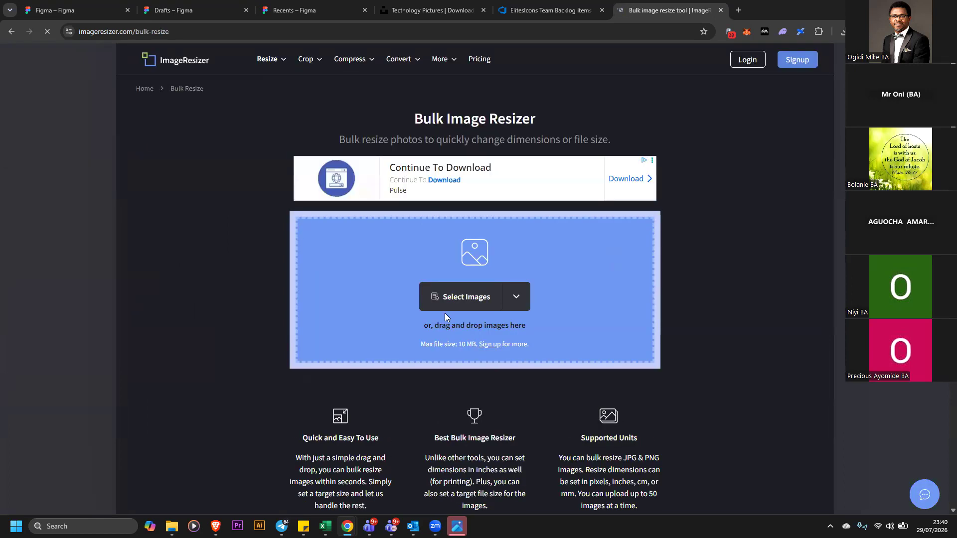
{"action": "scroll", "coordinate": [445, 306], "scroll_direction": "down", "scroll_amount": 10}
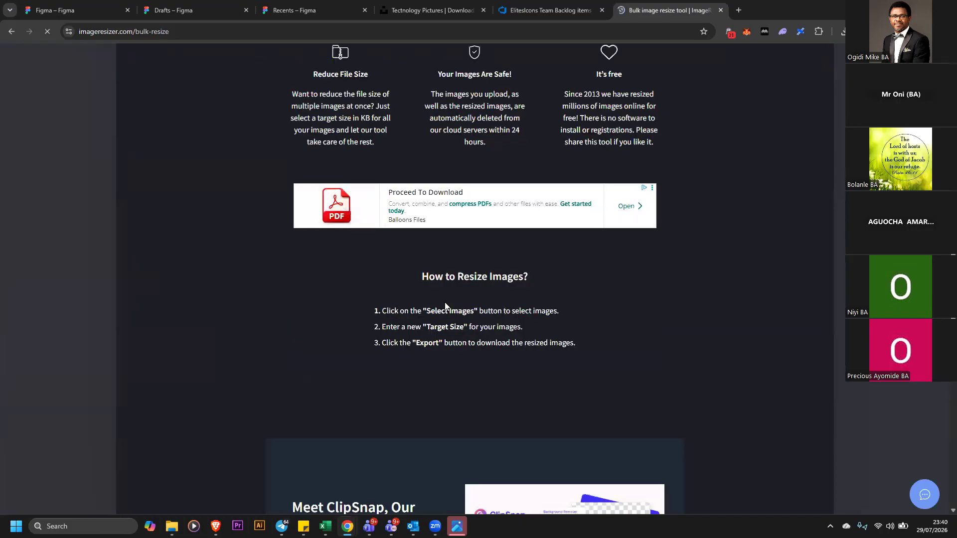
{"action": "scroll", "coordinate": [444, 304], "scroll_direction": "down", "scroll_amount": 6}
{"action": "scroll", "coordinate": [444, 300], "scroll_direction": "up", "scroll_amount": 7}
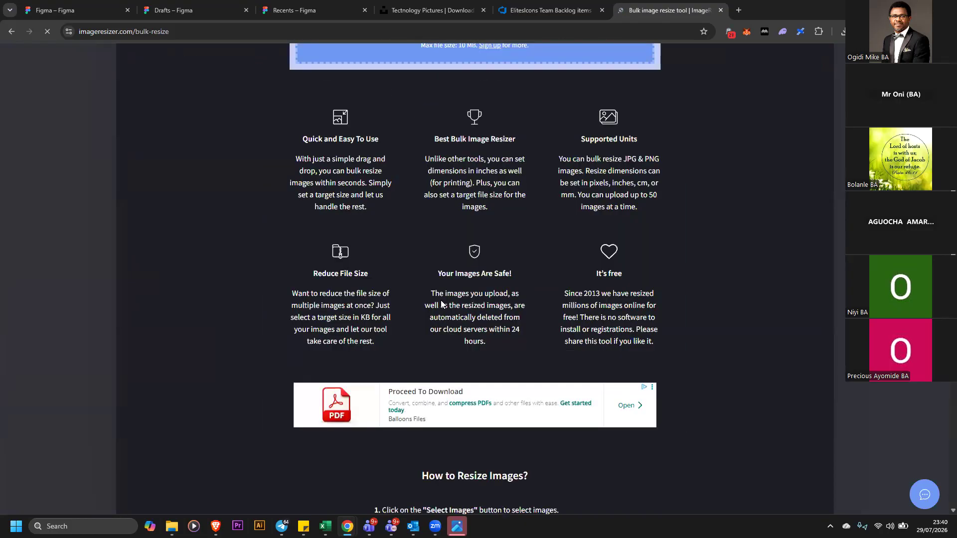
{"action": "scroll", "coordinate": [442, 301], "scroll_direction": "up", "scroll_amount": 10}
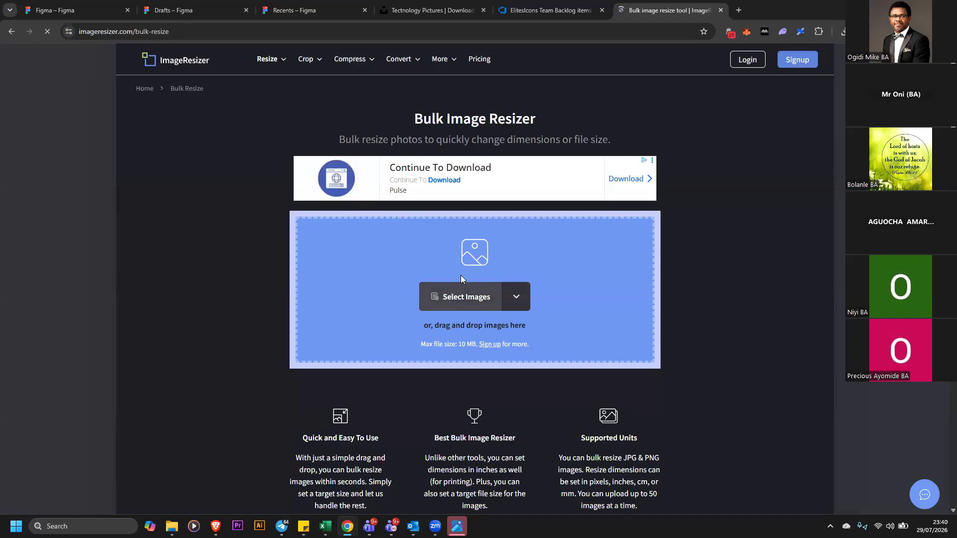
{"action": "left_click", "coordinate": [367, 67]}
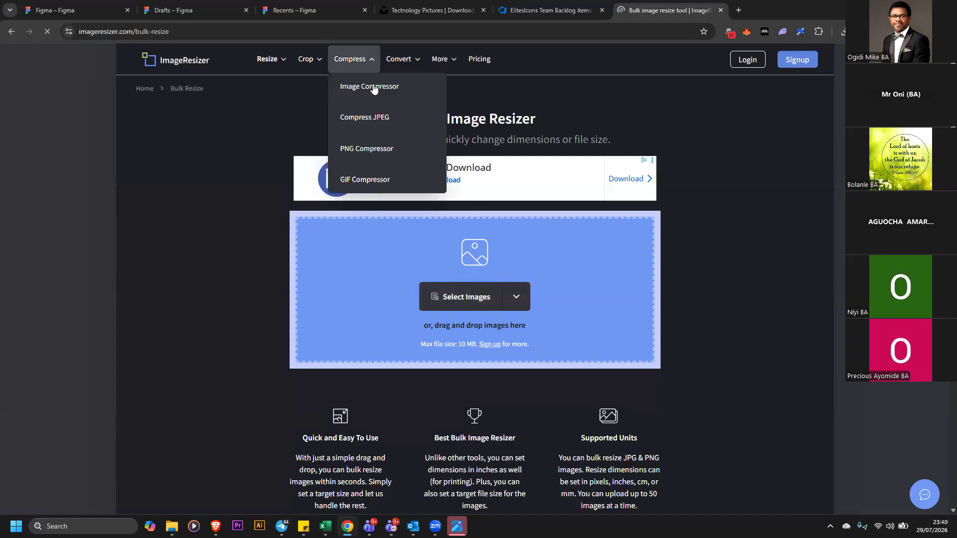
{"action": "left_click", "coordinate": [276, 288]}
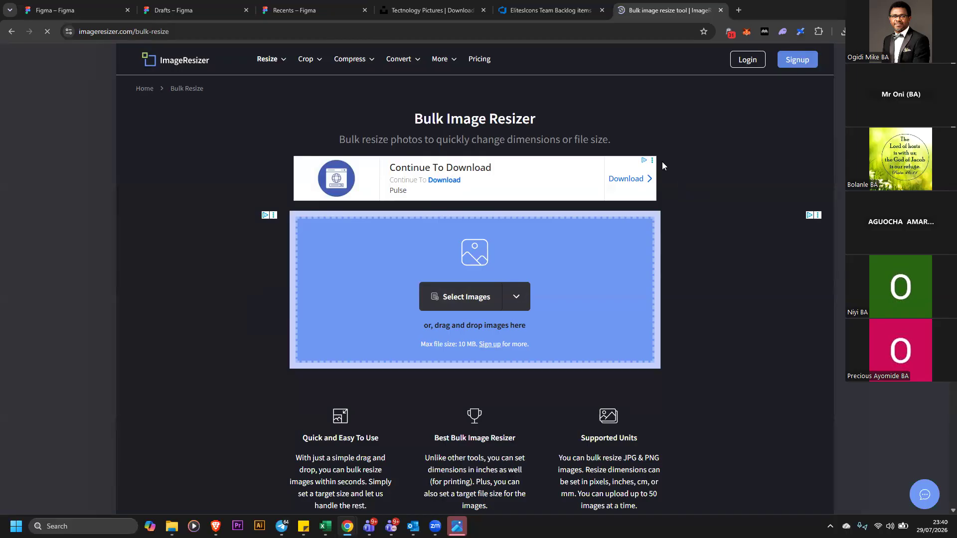
{"action": "scroll", "coordinate": [649, 231], "scroll_direction": "down", "scroll_amount": 2}
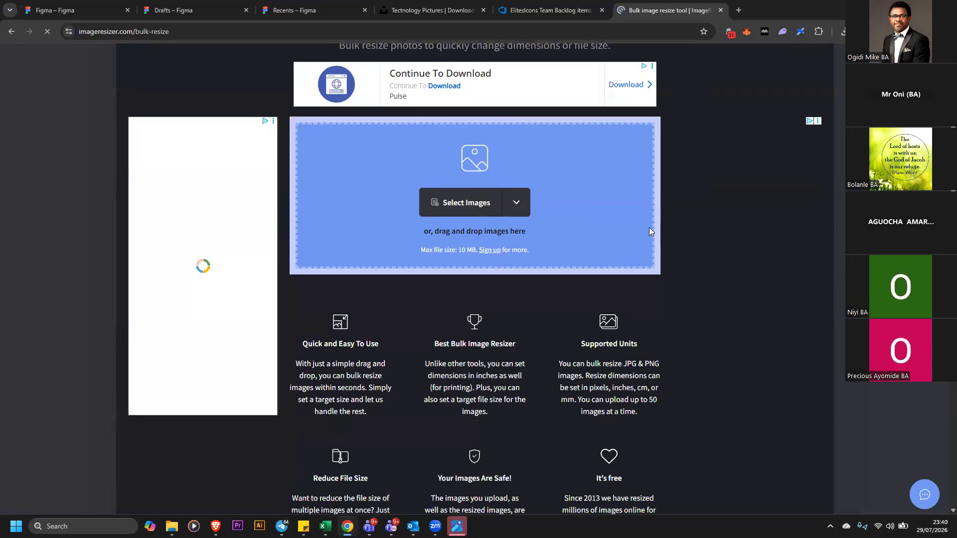
{"action": "scroll", "coordinate": [643, 215], "scroll_direction": "up", "scroll_amount": 2}
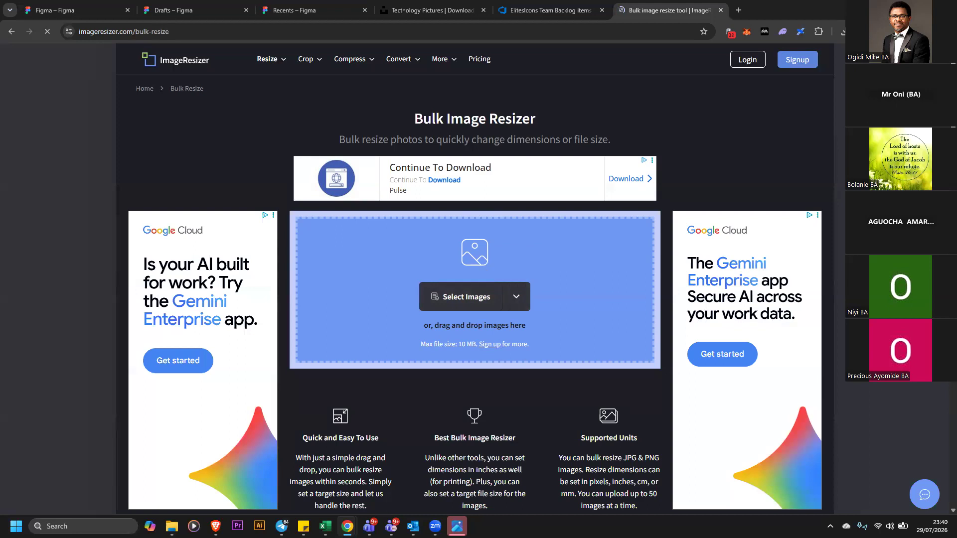
{"action": "left_click", "coordinate": [457, 526]}
{"action": "left_click", "coordinate": [457, 526]}
{"action": "key", "text": "alt+Tab"}
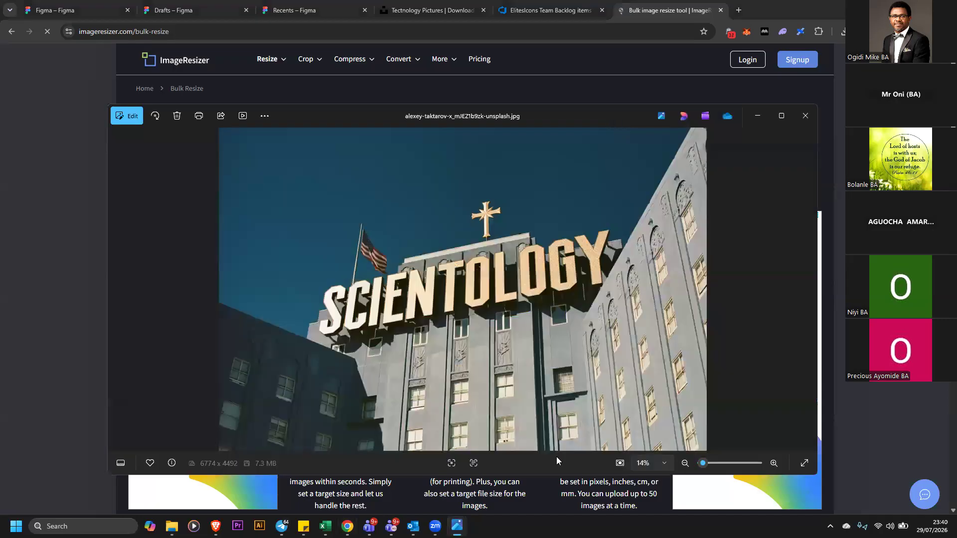
{"action": "left_click_drag", "start_coordinate": [558, 116], "coordinate": [536, 418]}
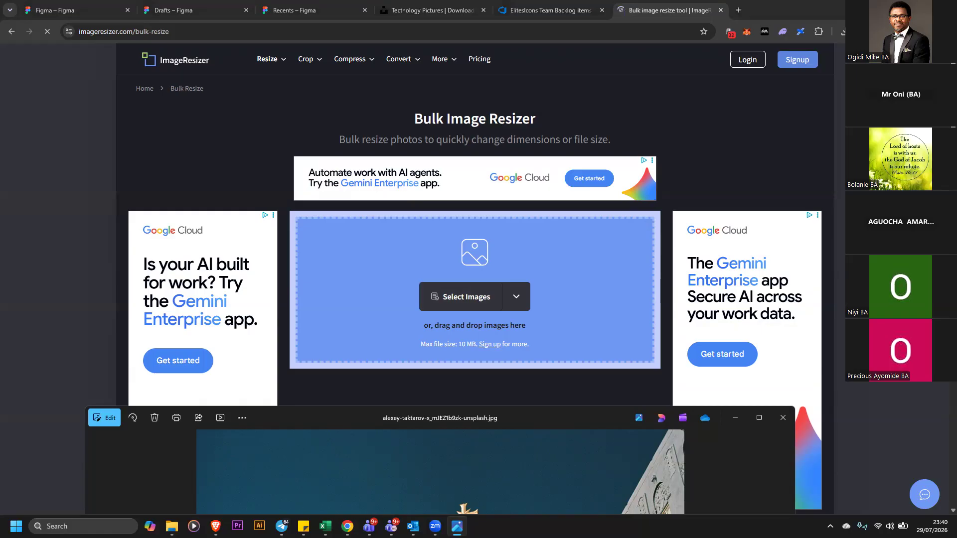
{"action": "key", "text": "alt+Tab"}
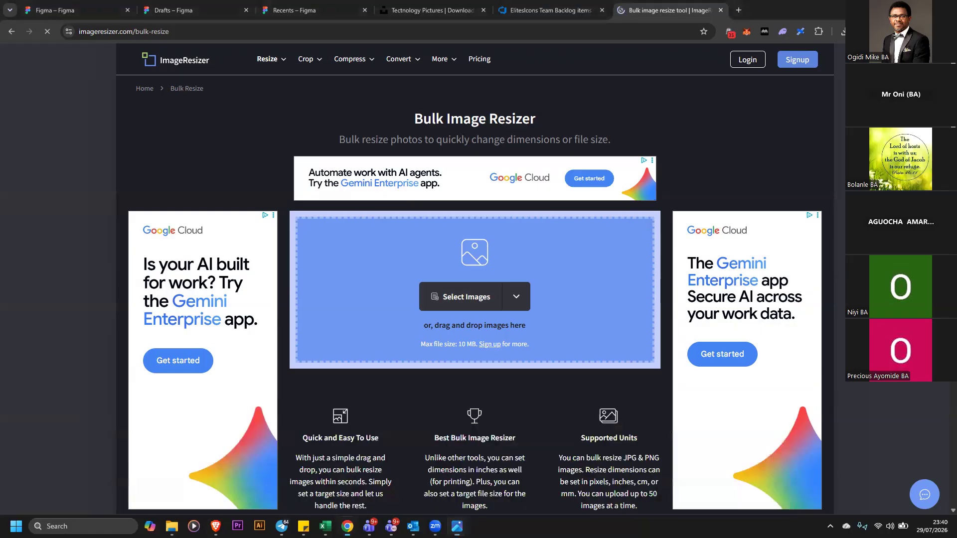
{"action": "scroll", "coordinate": [475, 279], "scroll_direction": "down", "scroll_amount": 10}
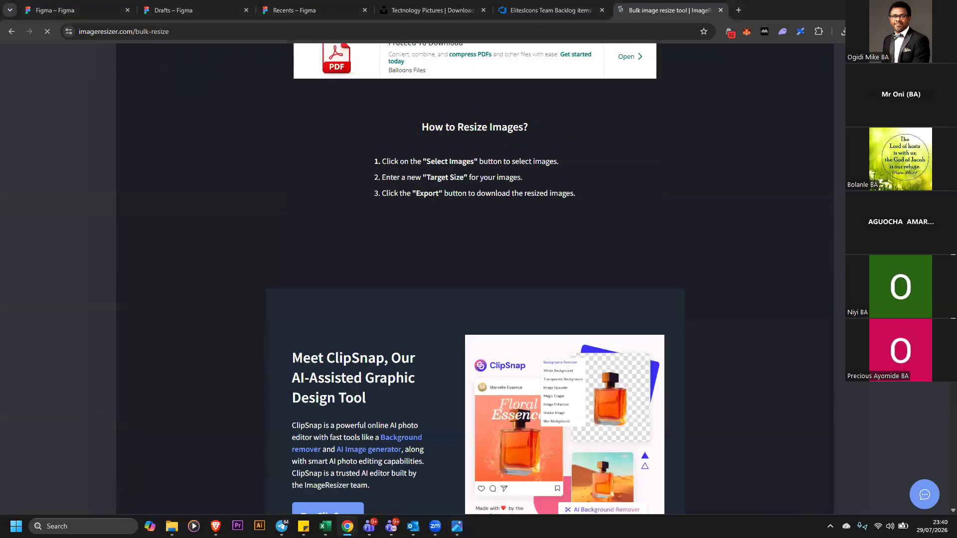
{"action": "scroll", "coordinate": [704, 244], "scroll_direction": "up", "scroll_amount": 11}
{"action": "scroll", "coordinate": [438, 319], "scroll_direction": "up", "scroll_amount": 1}
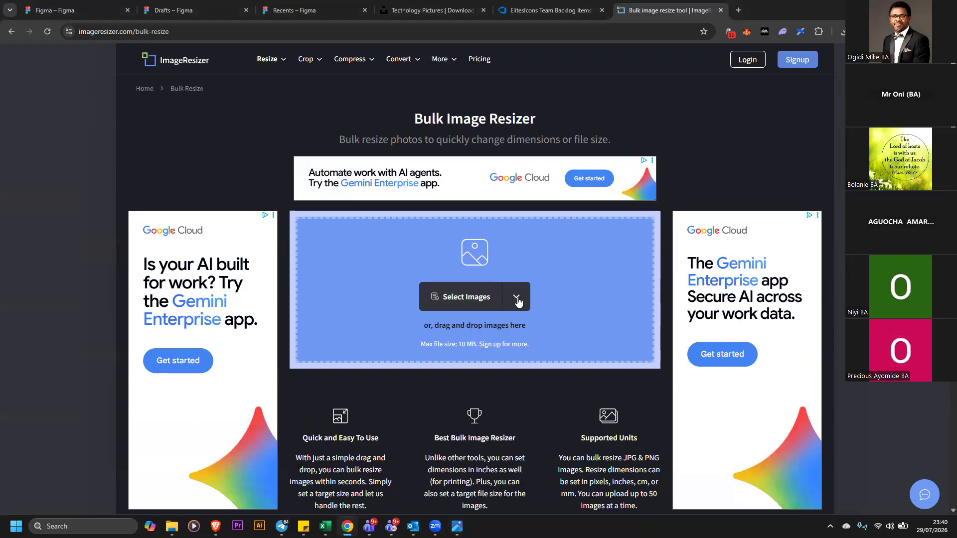
Open the Image Compressor and upload the alexey-taktarov-x_mJEZ1b9zk-unsplash photo from Downloads
{"action": "left_click", "coordinate": [349, 59]}
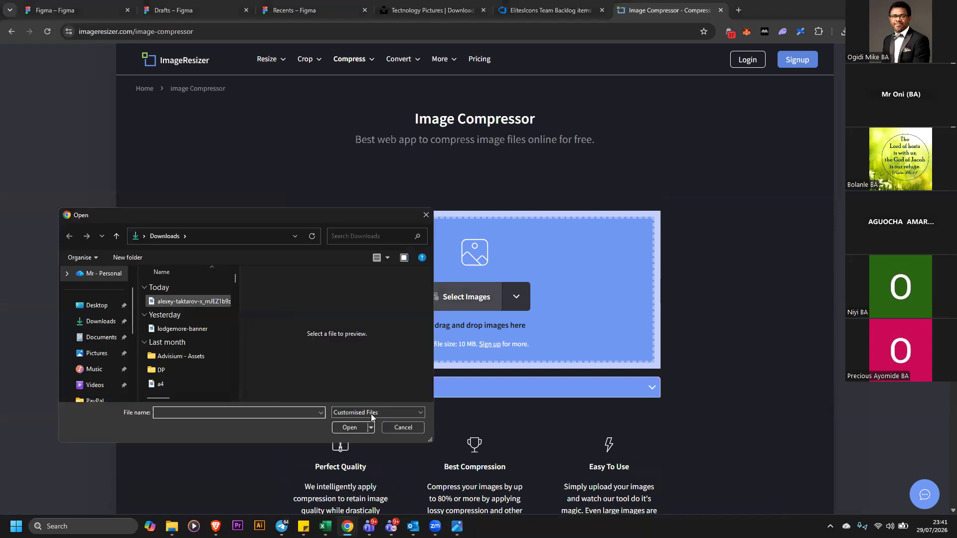
{"action": "left_click", "coordinate": [189, 301]}
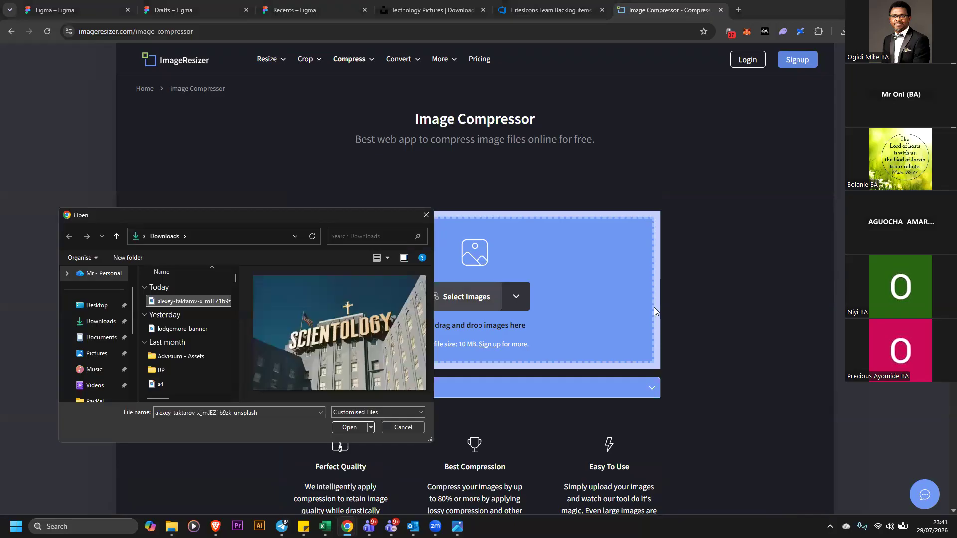
{"action": "key", "text": "Return"}
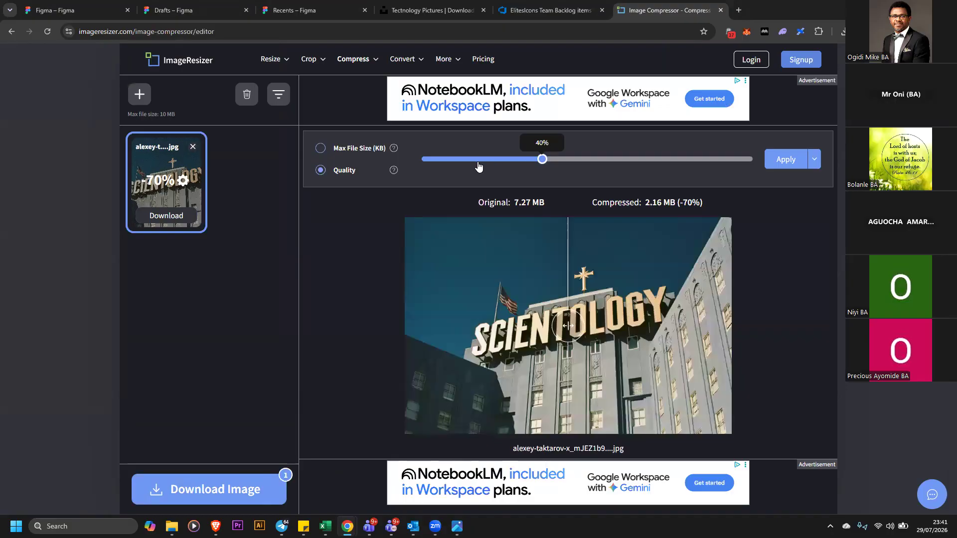
Lower the photo's compression quality to 5%
{"action": "left_click", "coordinate": [441, 164]}
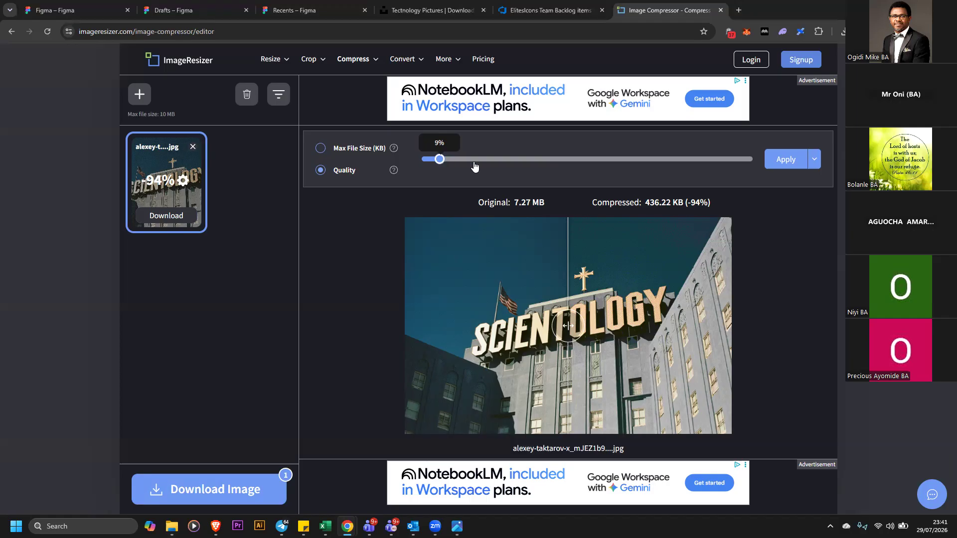
{"action": "left_click_drag", "start_coordinate": [474, 166], "coordinate": [426, 160]}
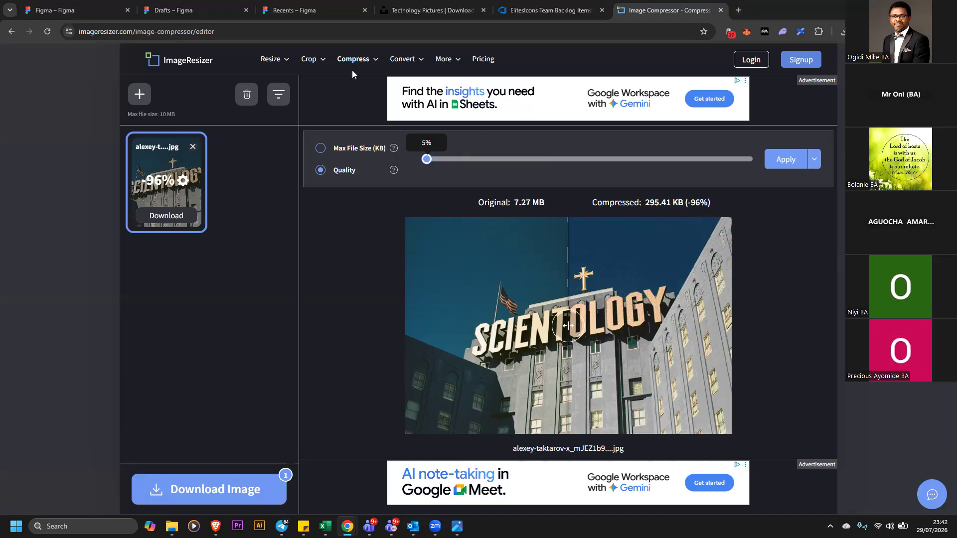
Return to the Figma file and review the wireframe and high-fidelity home page designs side by side
{"action": "left_click", "coordinate": [323, 9]}
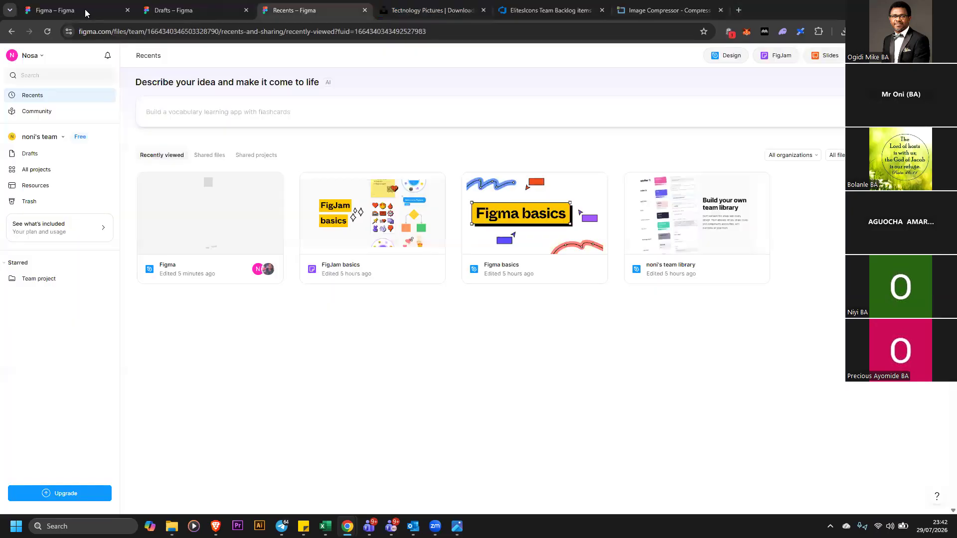
{"action": "left_click", "coordinate": [177, 11]}
{"action": "key", "text": "ctrl+shift+Tab"}
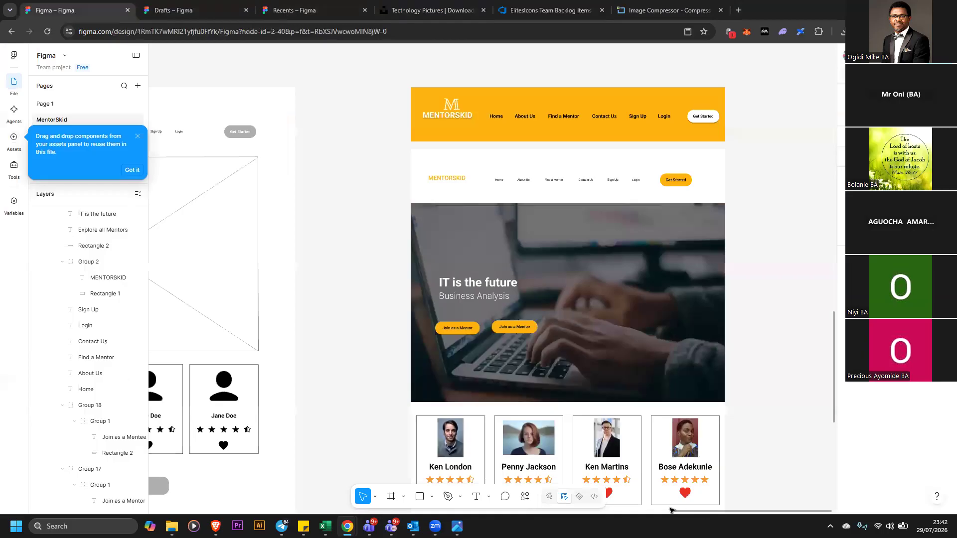
{"action": "scroll", "coordinate": [652, 509], "scroll_direction": "left", "scroll_amount": 4}
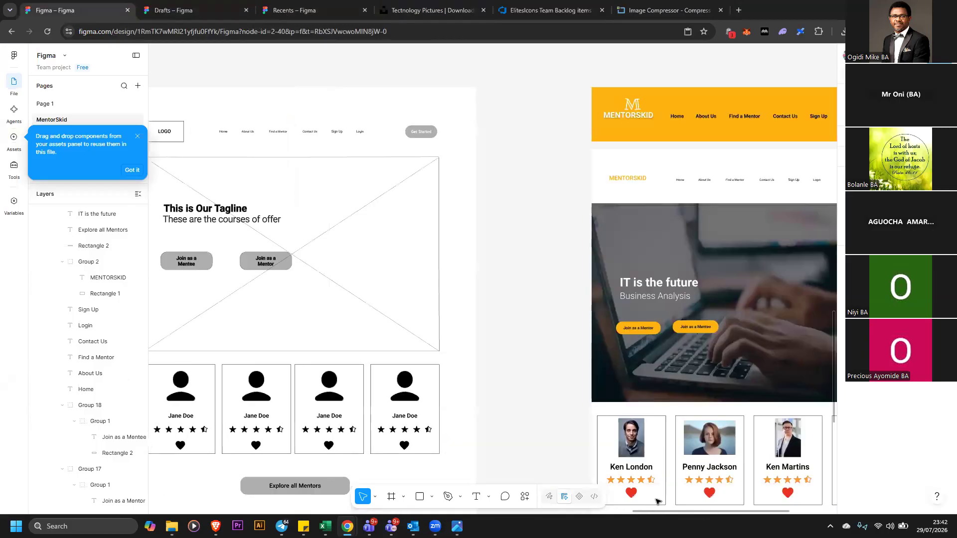
{"action": "scroll", "coordinate": [657, 505], "scroll_direction": "left", "scroll_amount": 1}
{"action": "scroll", "coordinate": [498, 300], "scroll_direction": "right", "scroll_amount": 1}
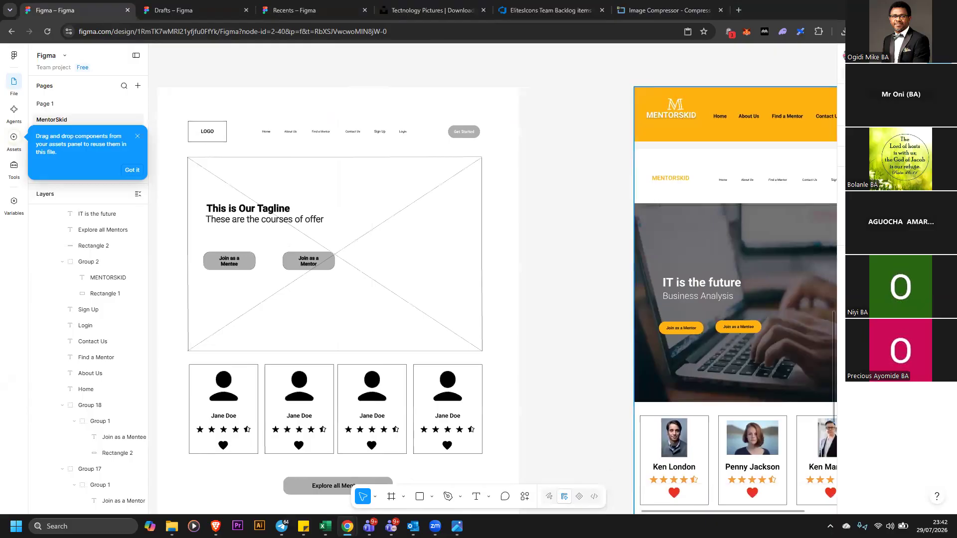
{"action": "scroll", "coordinate": [745, 512], "scroll_direction": "down", "scroll_amount": 1}
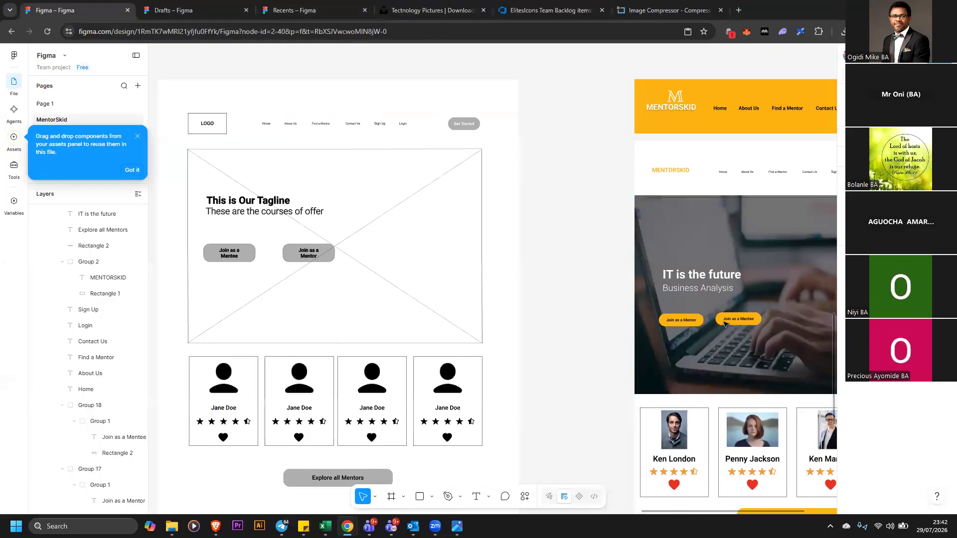
{"action": "scroll", "coordinate": [726, 323], "scroll_direction": "right", "scroll_amount": 10}
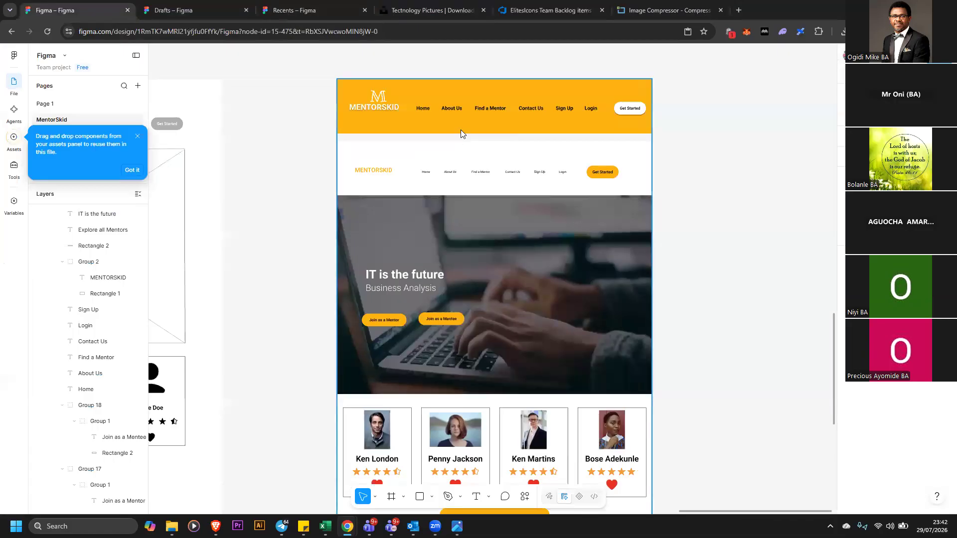
Ungroup the high-fidelity home page design twice to break it into its separate groups
{"action": "right_click", "coordinate": [461, 130]}
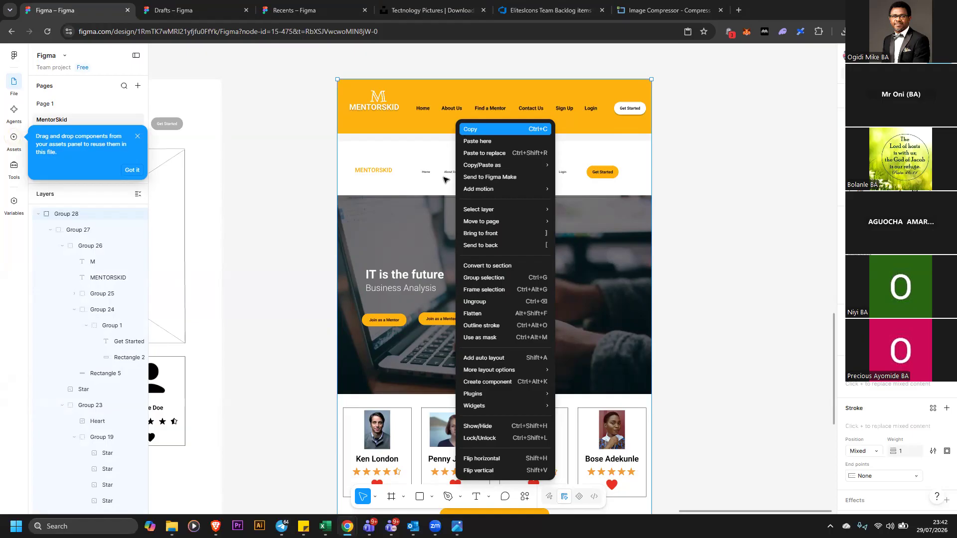
{"action": "key", "text": "Escape"}
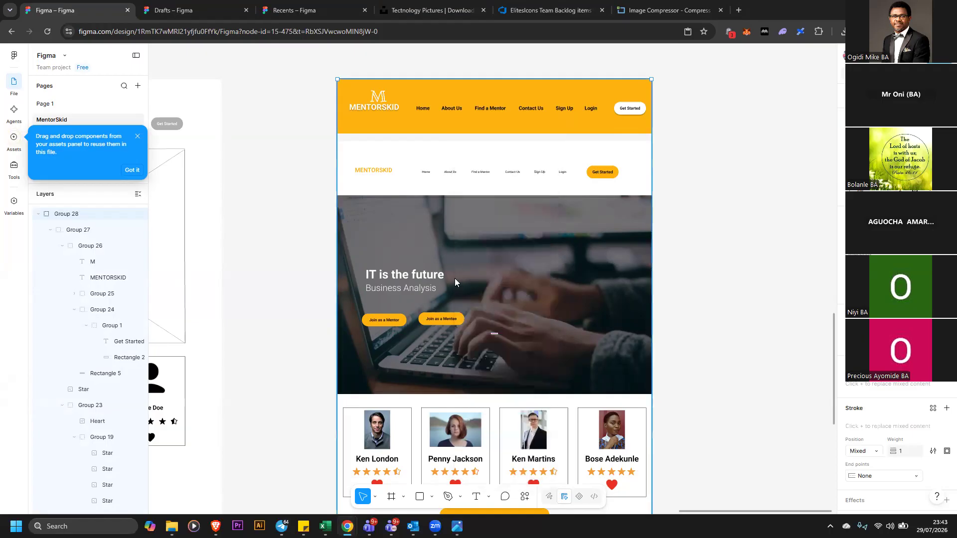
{"action": "right_click", "coordinate": [455, 278]}
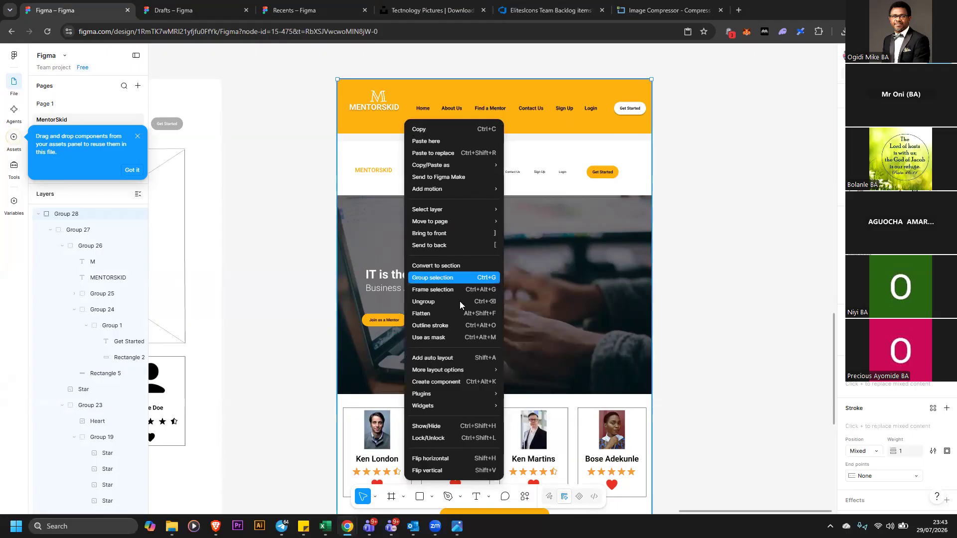
{"action": "left_click", "coordinate": [462, 301]}
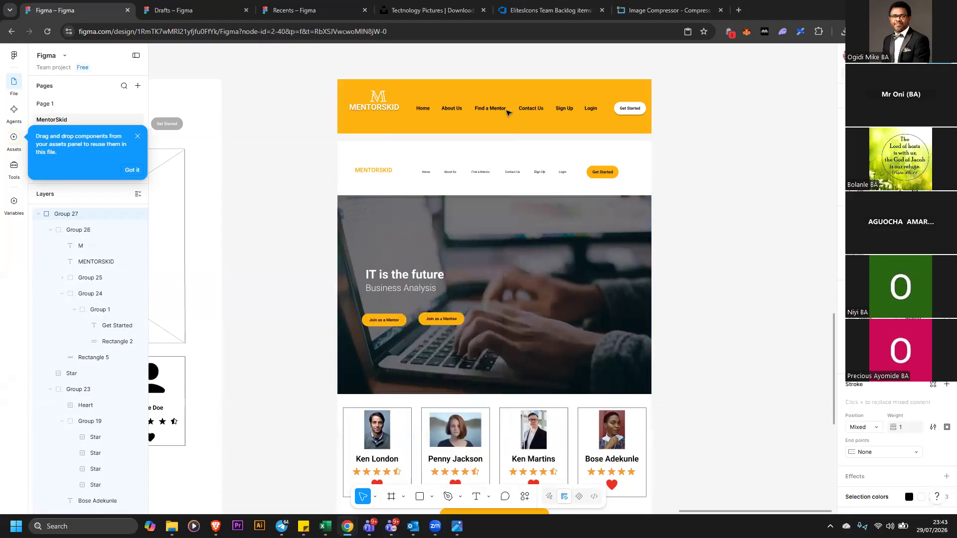
{"action": "right_click", "coordinate": [507, 154]}
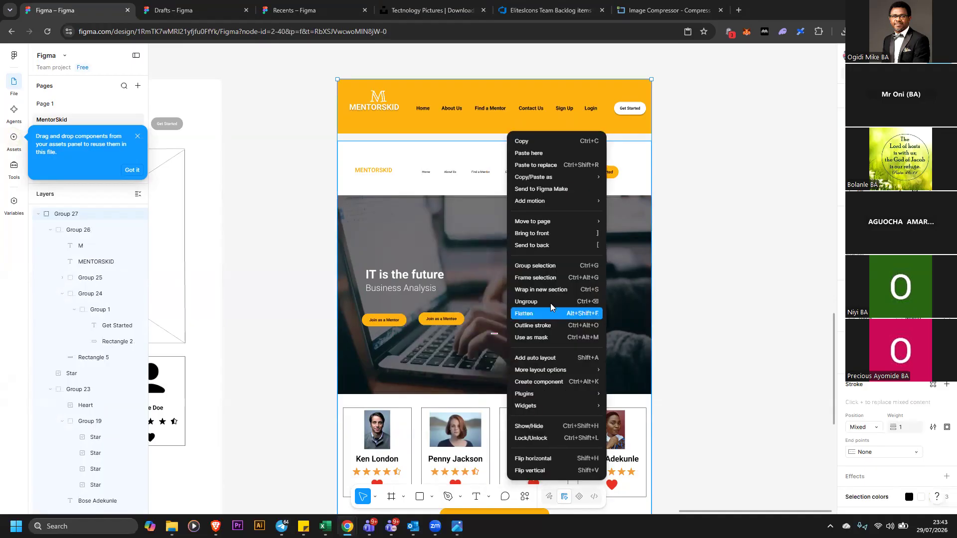
{"action": "left_click", "coordinate": [567, 302]}
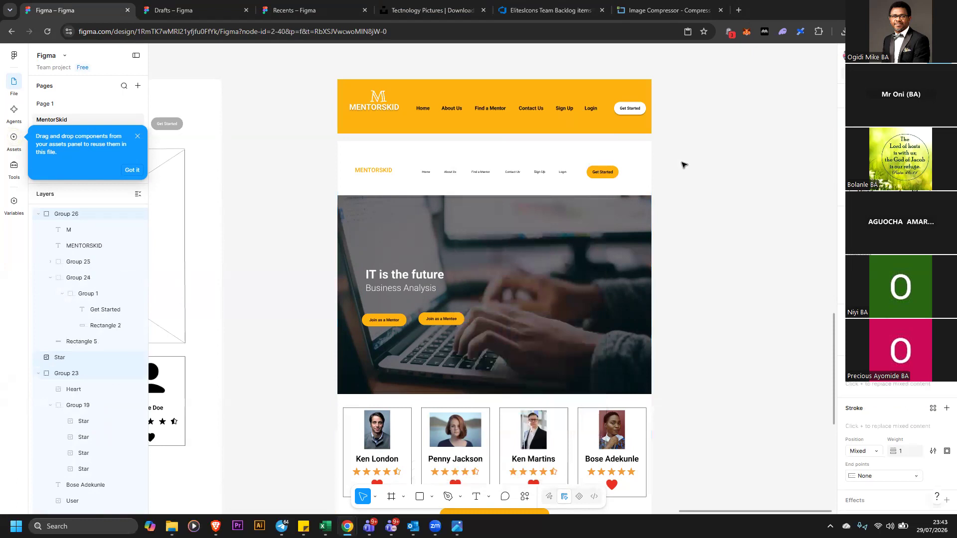
Select the nav bar, hero and mentor card section and duplicate it beside the original
{"action": "key", "text": "ctrl+a"}
{"action": "key", "text": "Escape"}
{"action": "left_click_drag", "start_coordinate": [319, 139], "coordinate": [650, 488]}
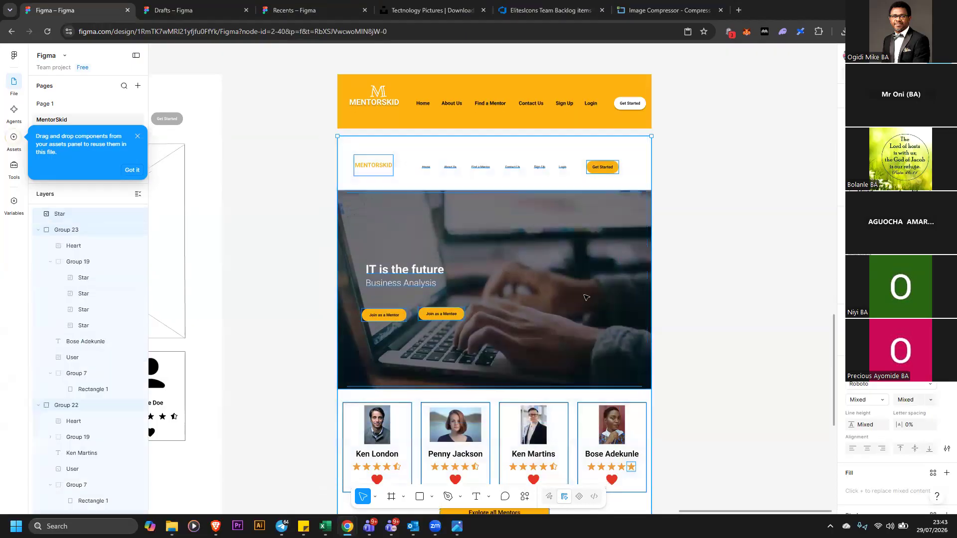
{"action": "right_click", "coordinate": [585, 295]}
{"action": "scroll", "coordinate": [547, 267], "scroll_direction": "down", "scroll_amount": 1}
{"action": "key", "text": "Escape"}
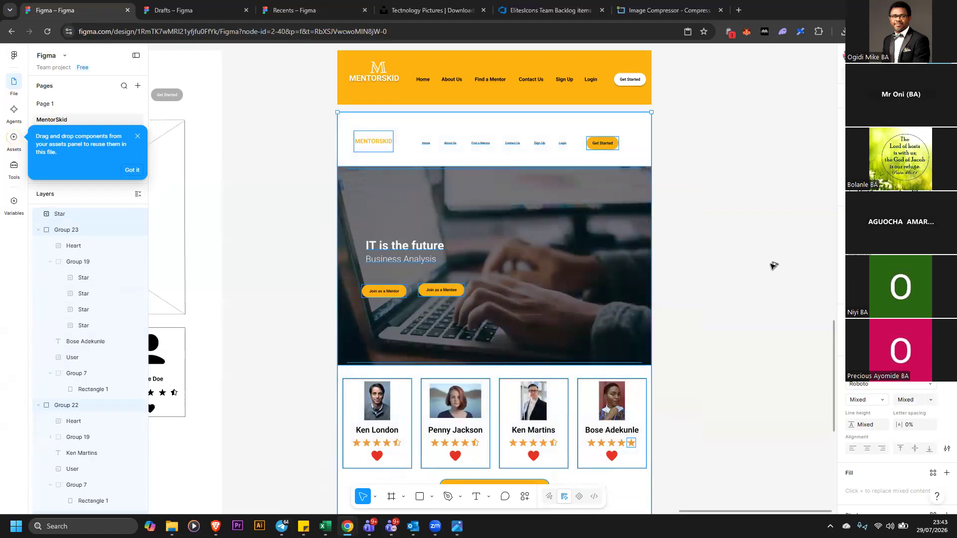
{"action": "left_click_drag", "start_coordinate": [847, 262], "coordinate": [746, 260]}
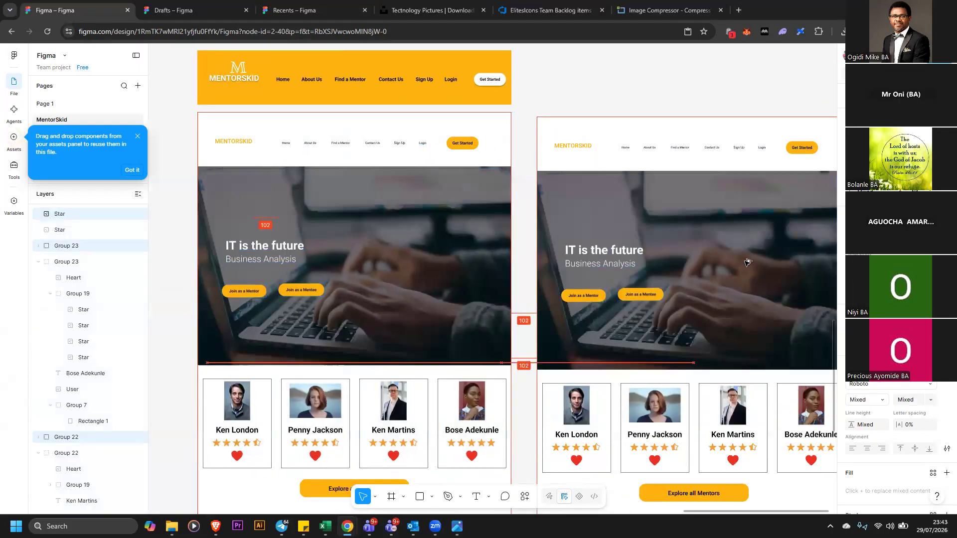
Delete the MENTORSKID logo text from the duplicate's nav bar
{"action": "left_click", "coordinate": [574, 139]}
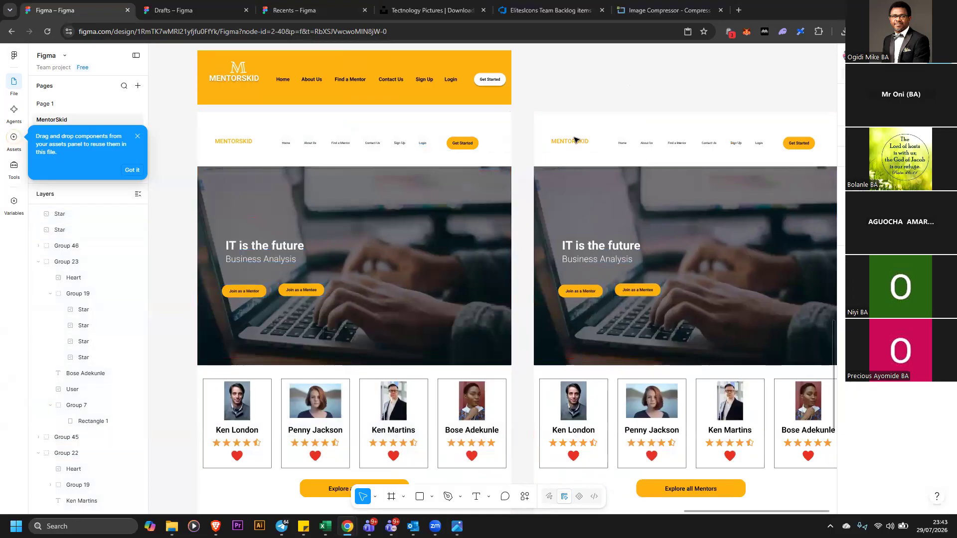
{"action": "left_click", "coordinate": [578, 142]}
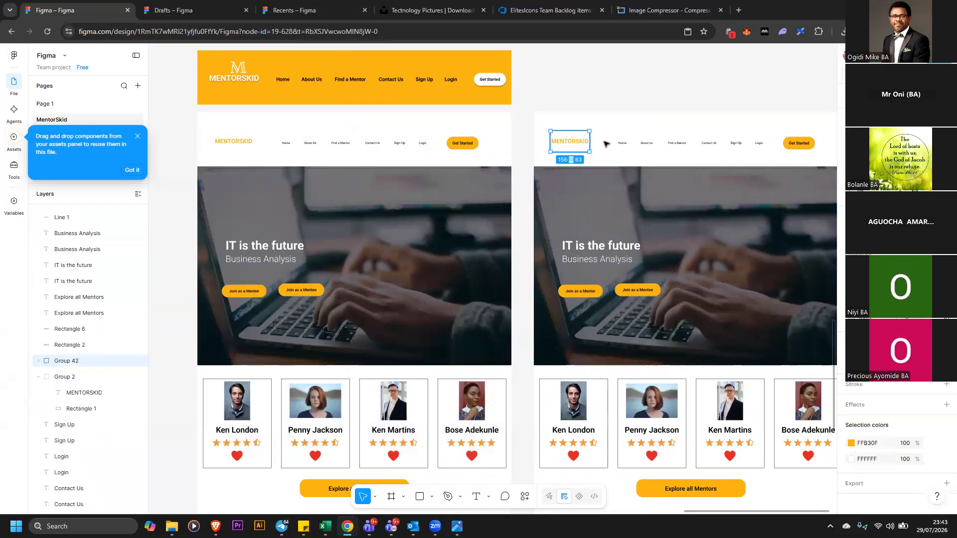
{"action": "key", "text": "Delete"}
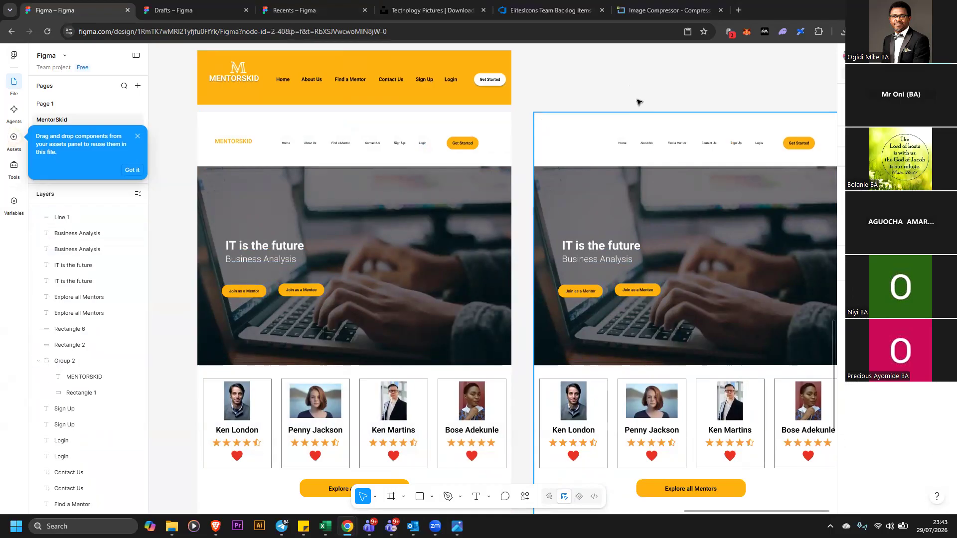
Delete the Get Started button and the Login and Sign Up links from the duplicate's nav bar
{"action": "left_click", "coordinate": [644, 240]}
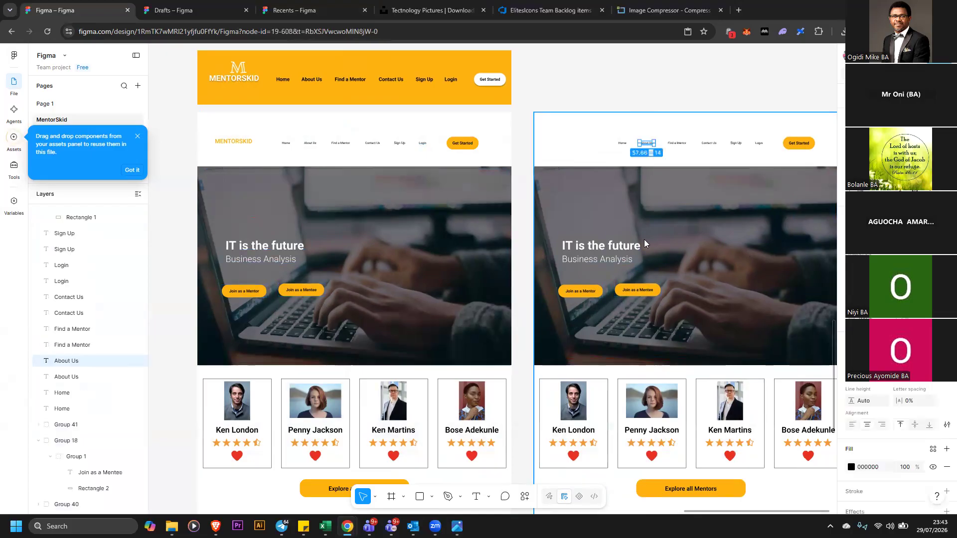
{"action": "right_click", "coordinate": [640, 289]}
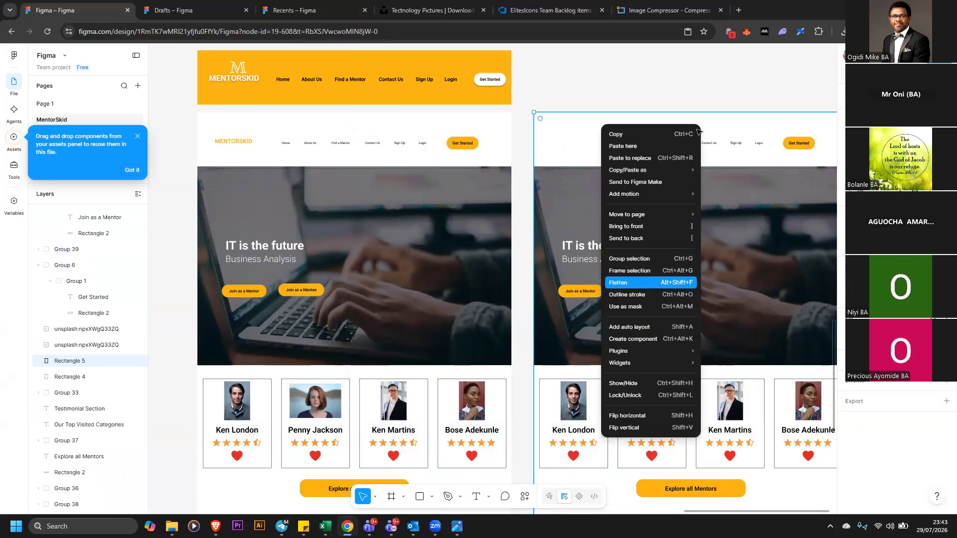
{"action": "left_click", "coordinate": [798, 145]}
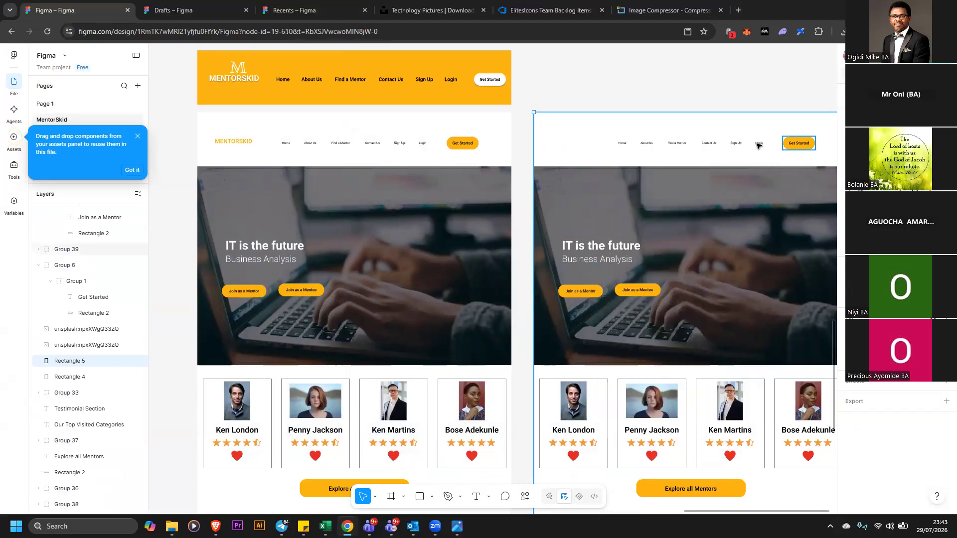
{"action": "left_click", "coordinate": [760, 145]}
{"action": "key", "text": "Delete"}
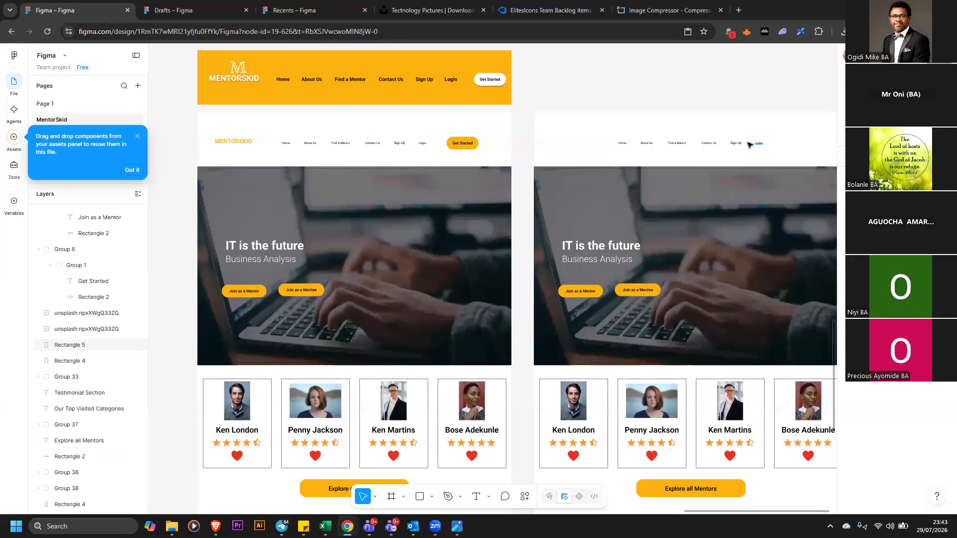
{"action": "left_click", "coordinate": [749, 144]}
{"action": "key", "text": "Delete"}
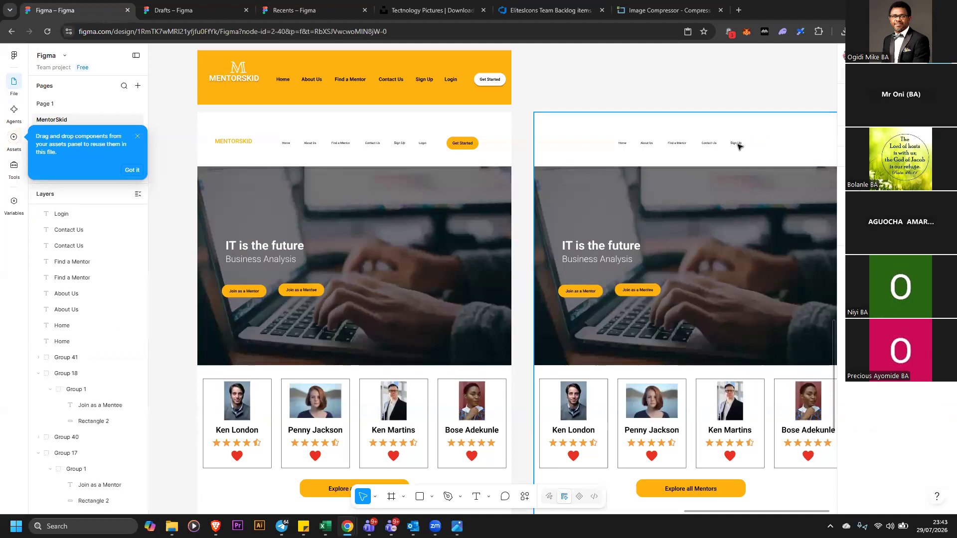
{"action": "left_click", "coordinate": [734, 144]}
{"action": "key", "text": "Delete"}
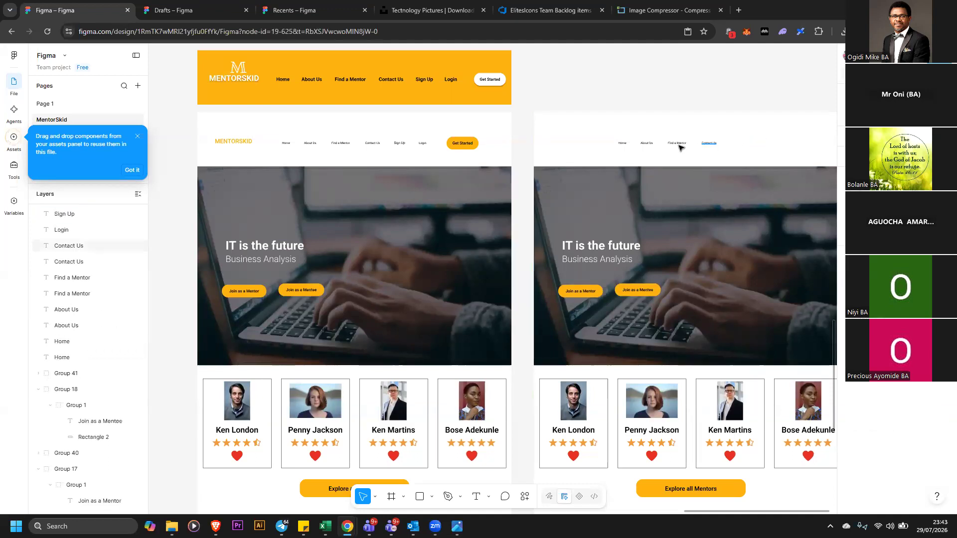
Delete the Contact Us, About Us, Home and Find a Mentor links from the duplicate's nav bar
{"action": "left_click", "coordinate": [708, 144]}
{"action": "key", "text": "Delete"}
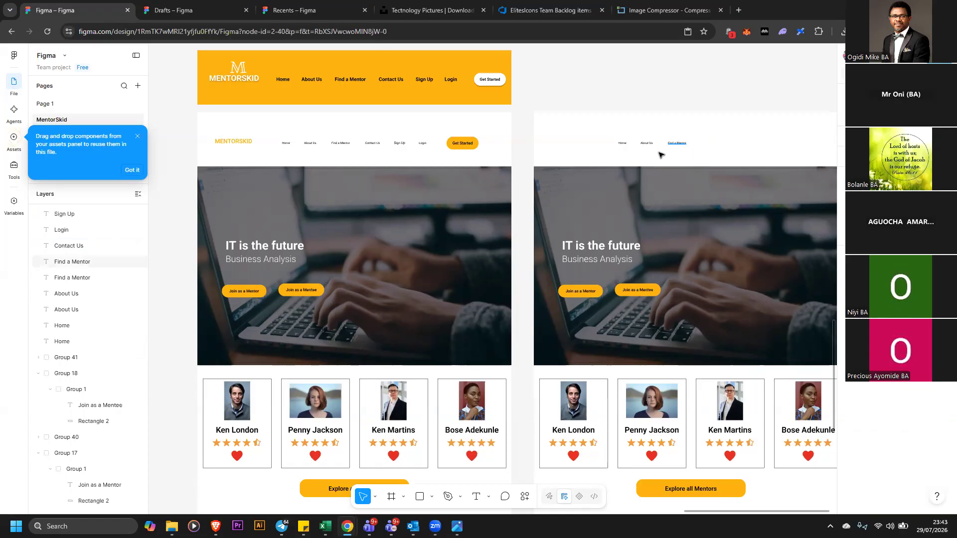
{"action": "left_click", "coordinate": [673, 115]}
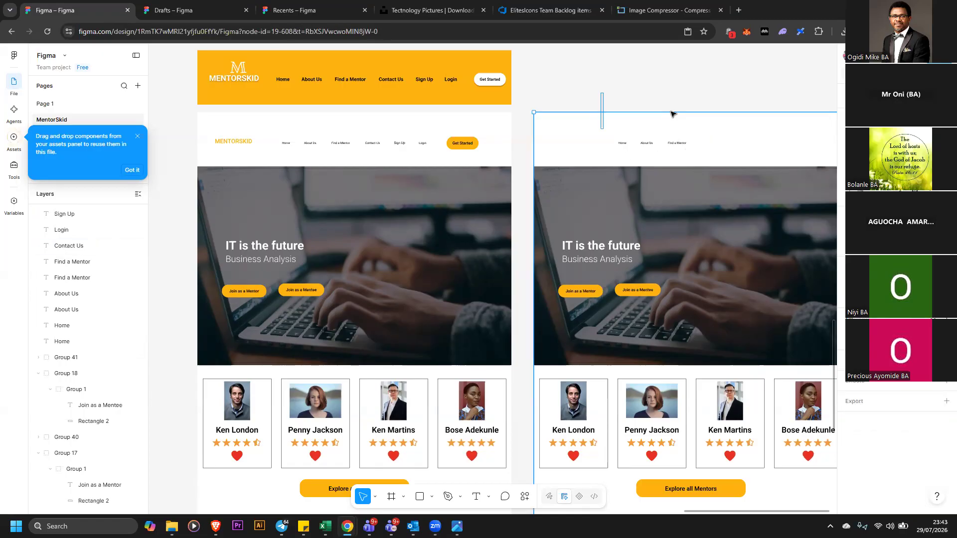
{"action": "key", "text": "Escape"}
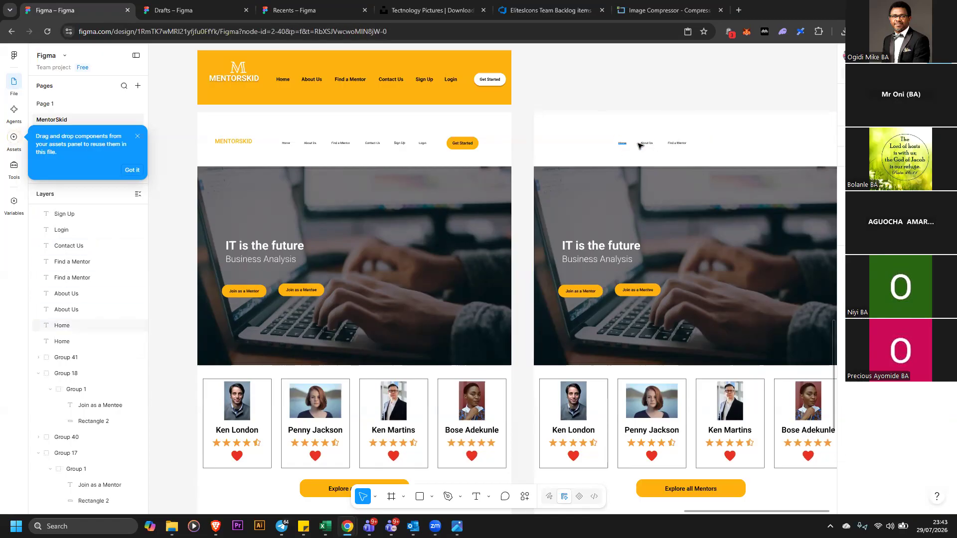
{"action": "left_click", "coordinate": [643, 144]}
{"action": "key", "text": "Delete"}
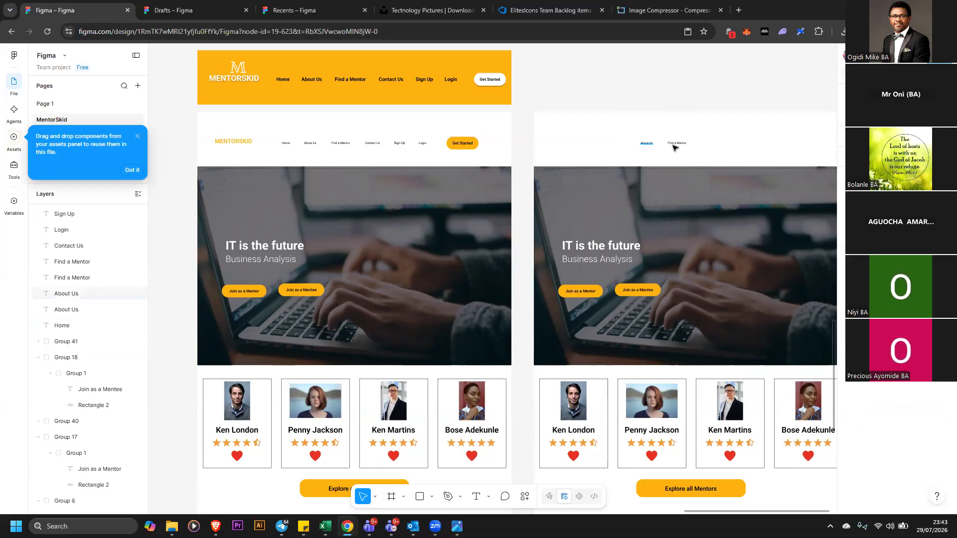
{"action": "key", "text": "Delete"}
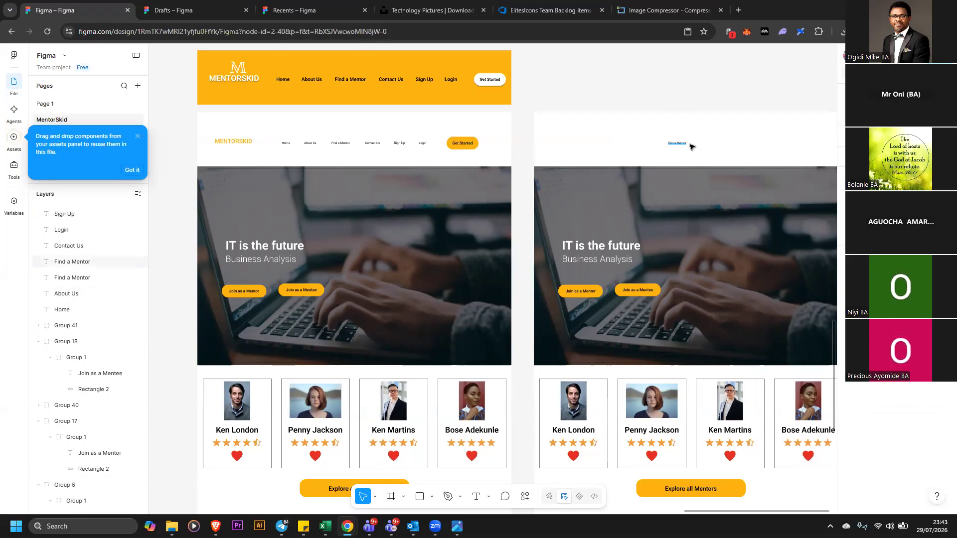
{"action": "left_click", "coordinate": [676, 143]}
{"action": "key", "text": "Delete"}
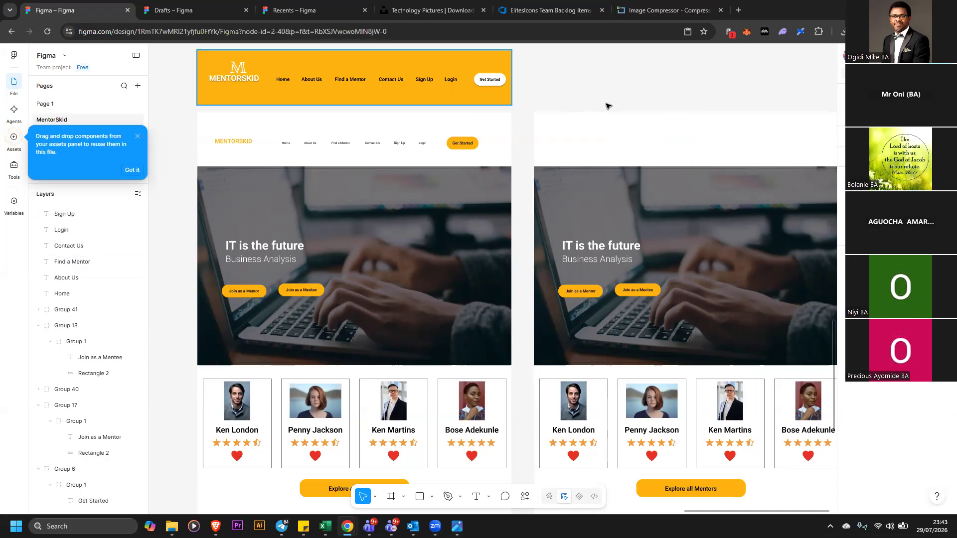
Move the yellow MENTORSKID header bar onto the top of the duplicated design
{"action": "left_click_drag", "start_coordinate": [461, 98], "coordinate": [797, 162]}
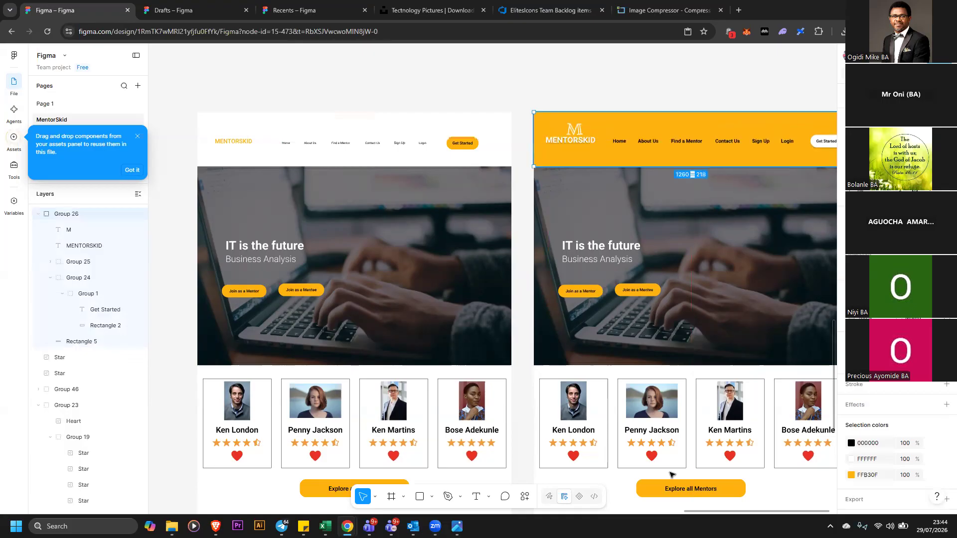
{"action": "mouse_move", "coordinate": [683, 514]}
{"action": "left_mouse_down"}
{"action": "mouse_move", "coordinate": [718, 513]}
{"action": "mouse_move", "coordinate": [697, 514]}
{"action": "left_mouse_up"}
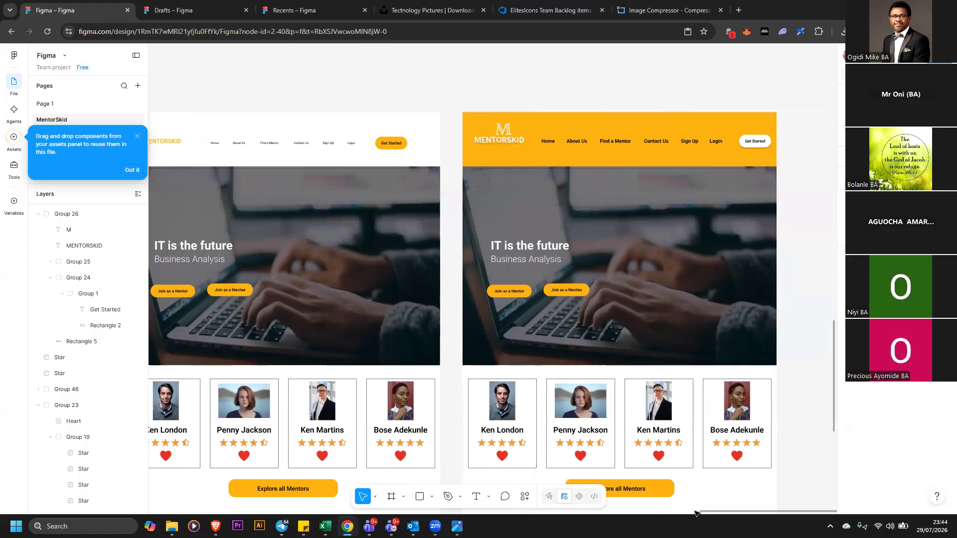
{"action": "scroll", "coordinate": [599, 265], "scroll_direction": "left", "scroll_amount": 2}
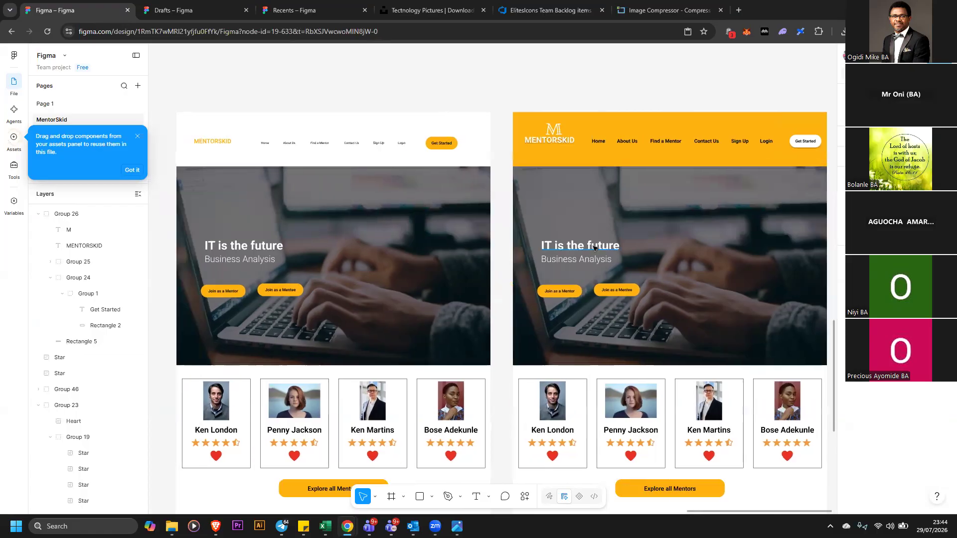
Center-align the duplicate's IT is the future heading and enlarge its font size
{"action": "left_click", "coordinate": [607, 245]}
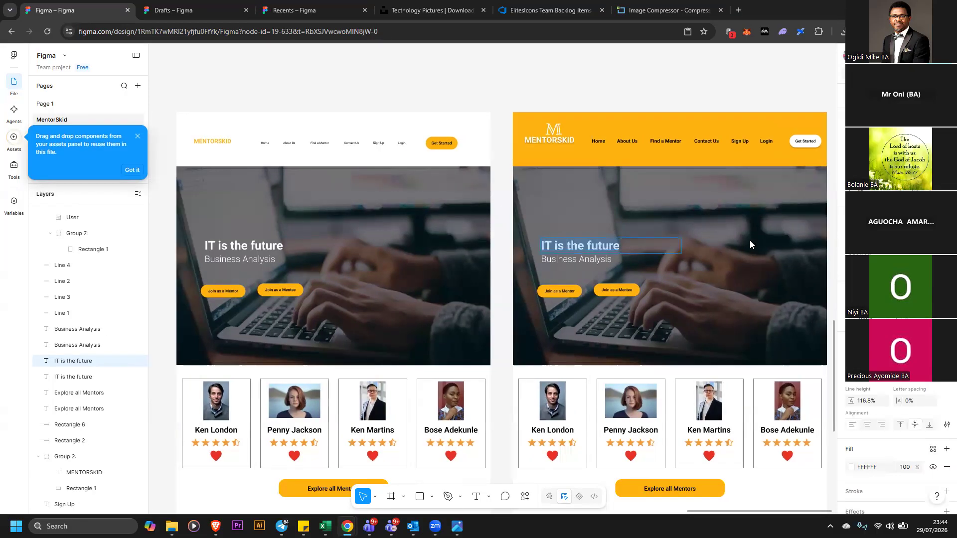
{"action": "left_click", "coordinate": [868, 425]}
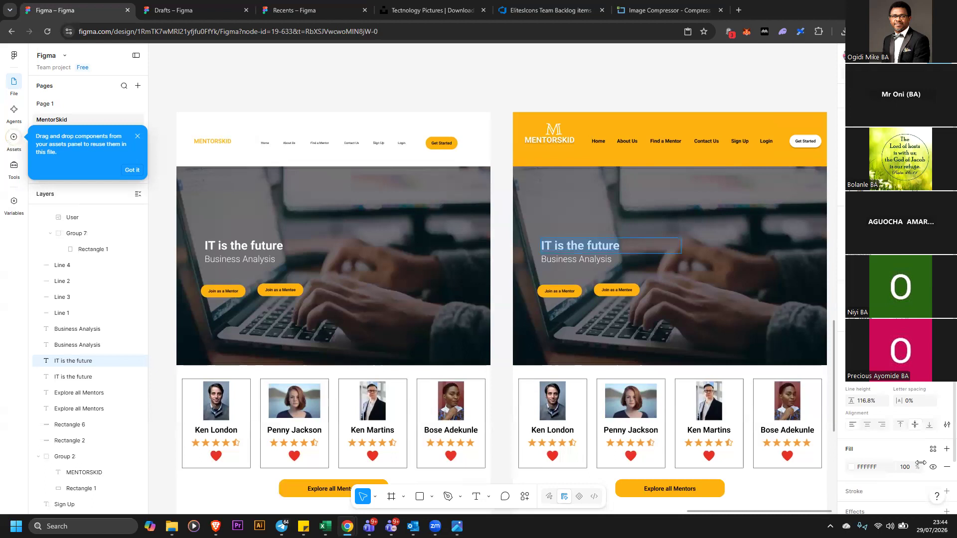
{"action": "left_click", "coordinate": [930, 399]}
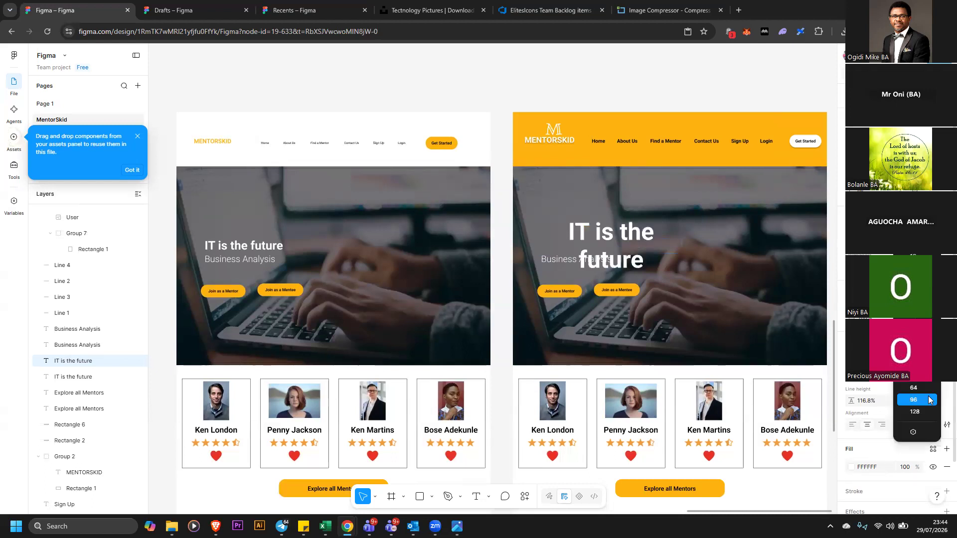
Widen the IT is the future text box to fit one line and move it higher in the hero
{"action": "left_click", "coordinate": [644, 232]}
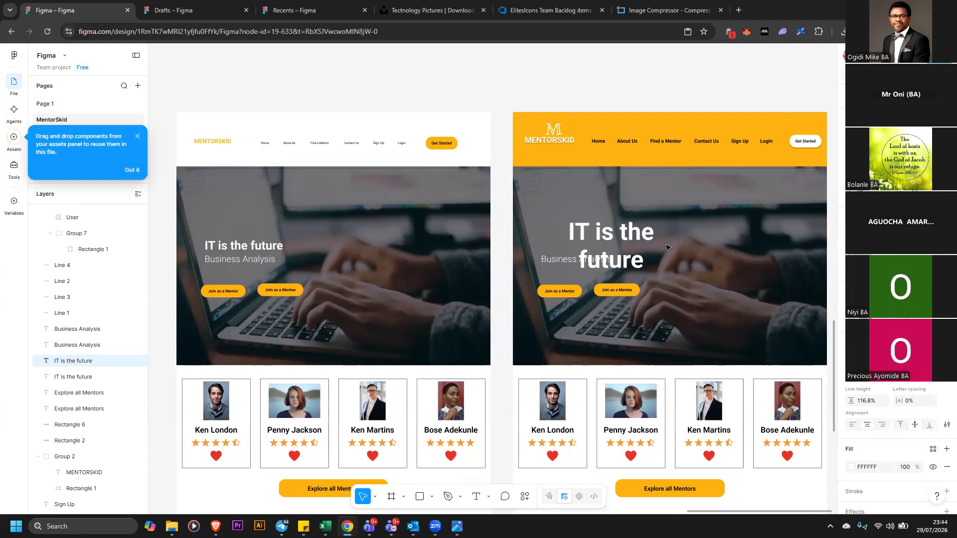
{"action": "left_click", "coordinate": [655, 235]}
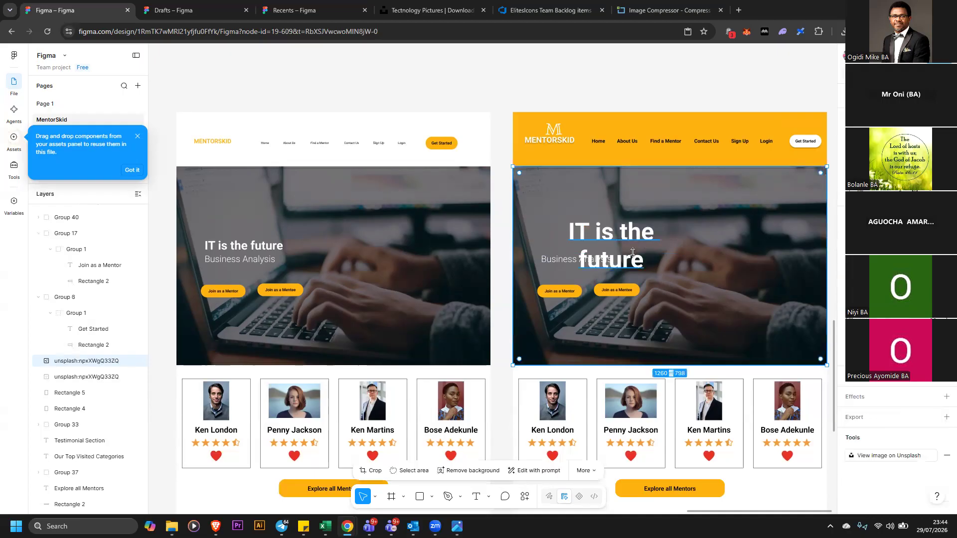
{"action": "left_click", "coordinate": [620, 237]}
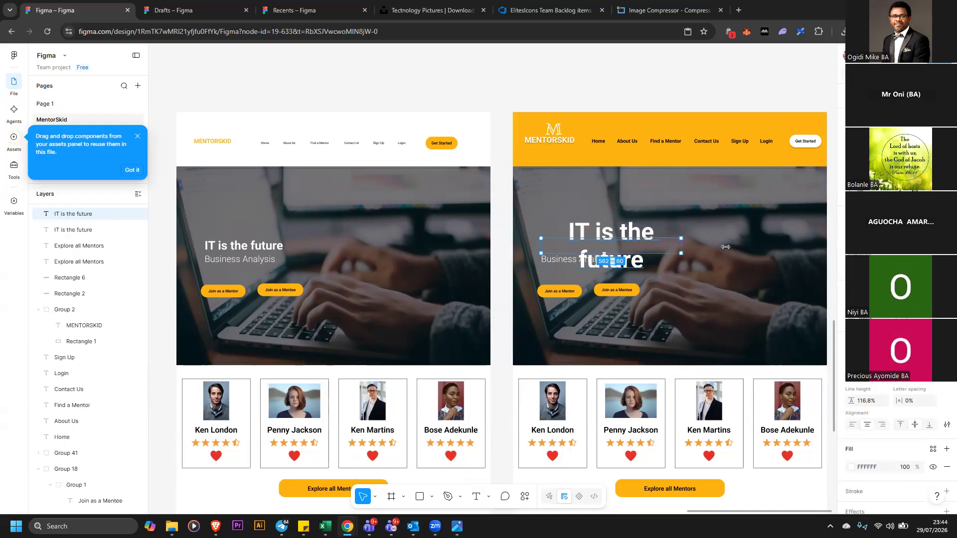
{"action": "left_click_drag", "start_coordinate": [680, 238], "coordinate": [752, 238]}
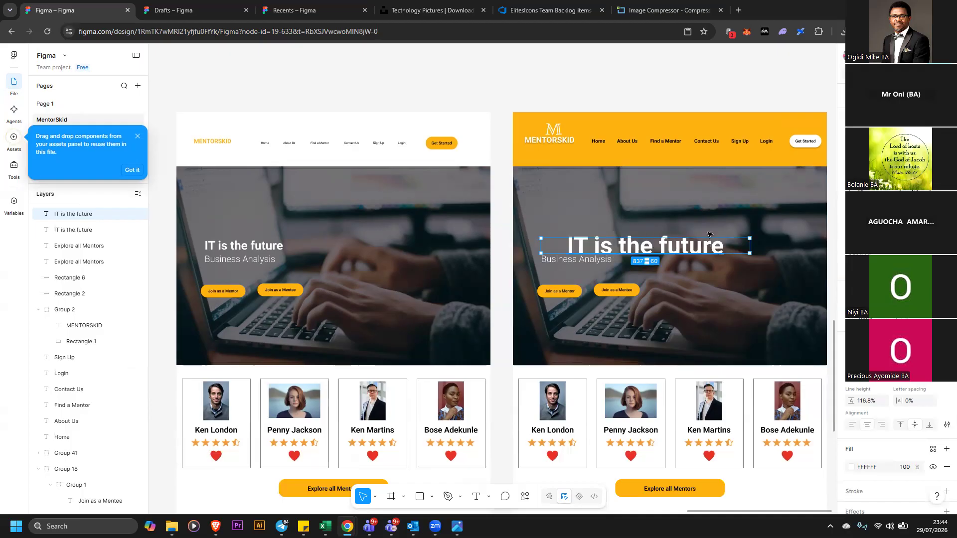
{"action": "left_click_drag", "start_coordinate": [620, 248], "coordinate": [643, 248]}
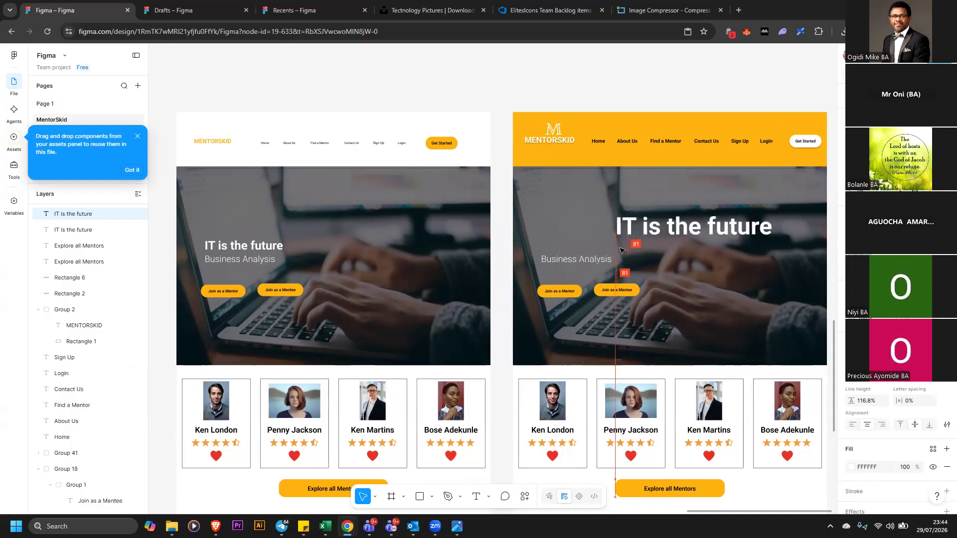
Center-align the duplicate's Business Analysis subtitle and position it directly beneath the IT is the future heading
{"action": "left_click", "coordinate": [695, 259]}
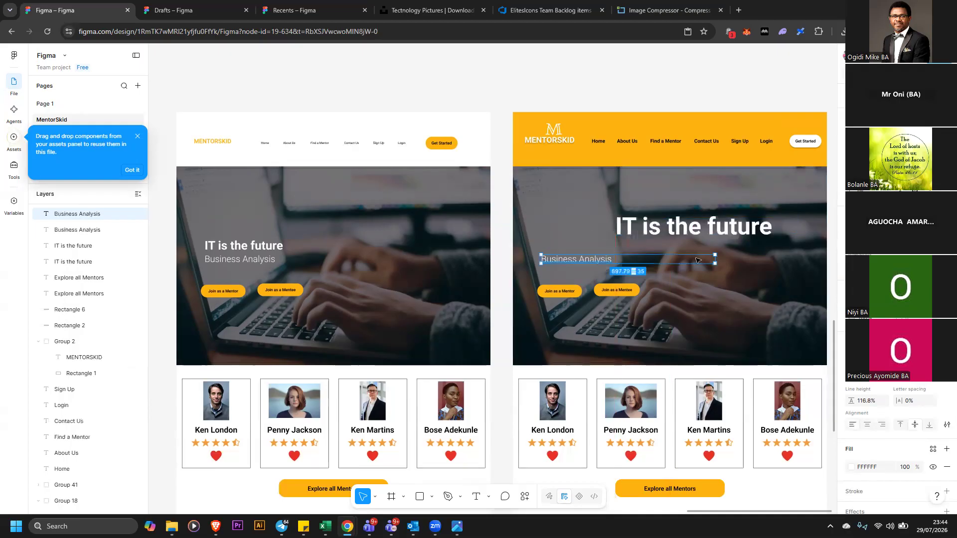
{"action": "left_click_drag", "start_coordinate": [695, 259], "coordinate": [800, 254]}
{"action": "left_click", "coordinate": [867, 425]}
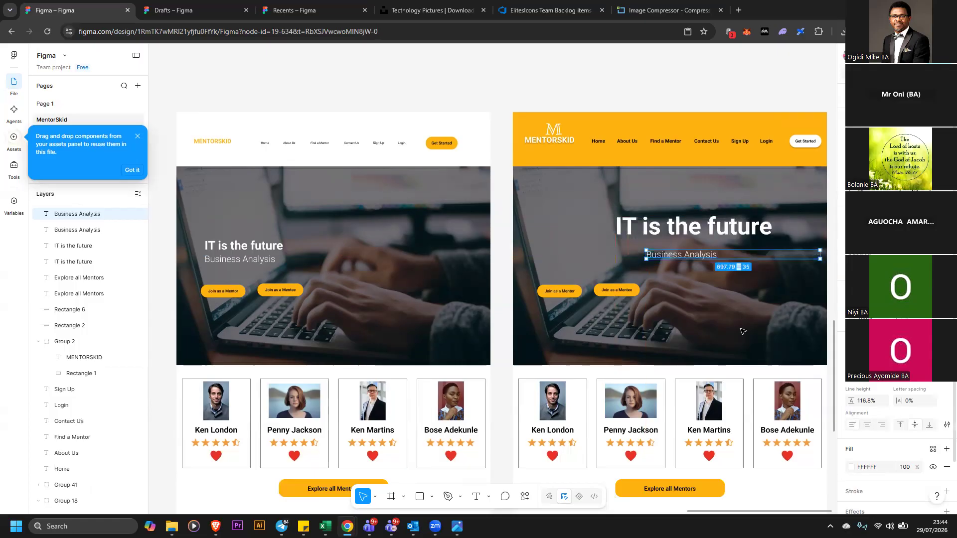
{"action": "left_click_drag", "start_coordinate": [704, 259], "coordinate": [703, 251]}
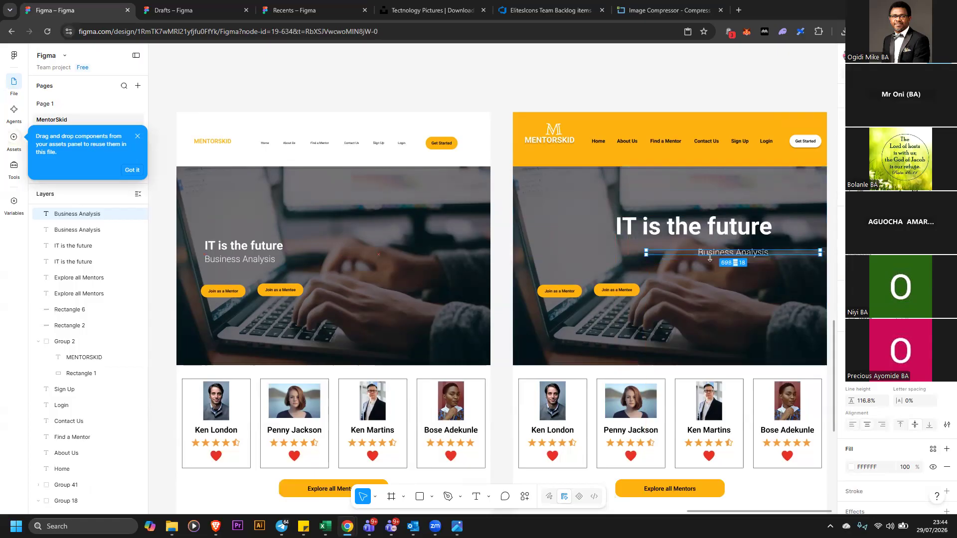
{"action": "key", "text": "ctrl+z"}
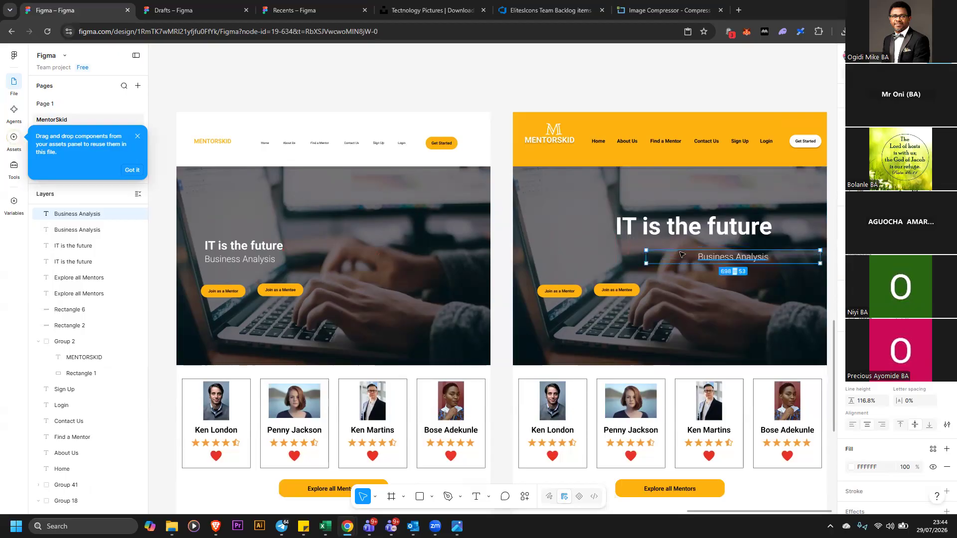
{"action": "left_click_drag", "start_coordinate": [683, 253], "coordinate": [634, 244]}
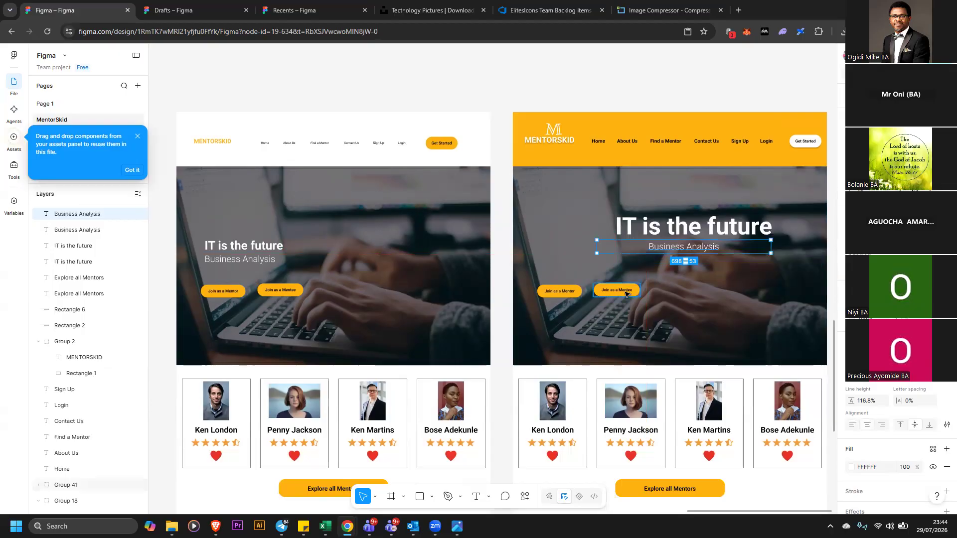
Reposition the Join as a Mentor and Join as a Mentee buttons side by side, centered under the subtitle
{"action": "left_click", "coordinate": [618, 291]}
{"action": "left_click_drag", "start_coordinate": [751, 292], "coordinate": [661, 284]}
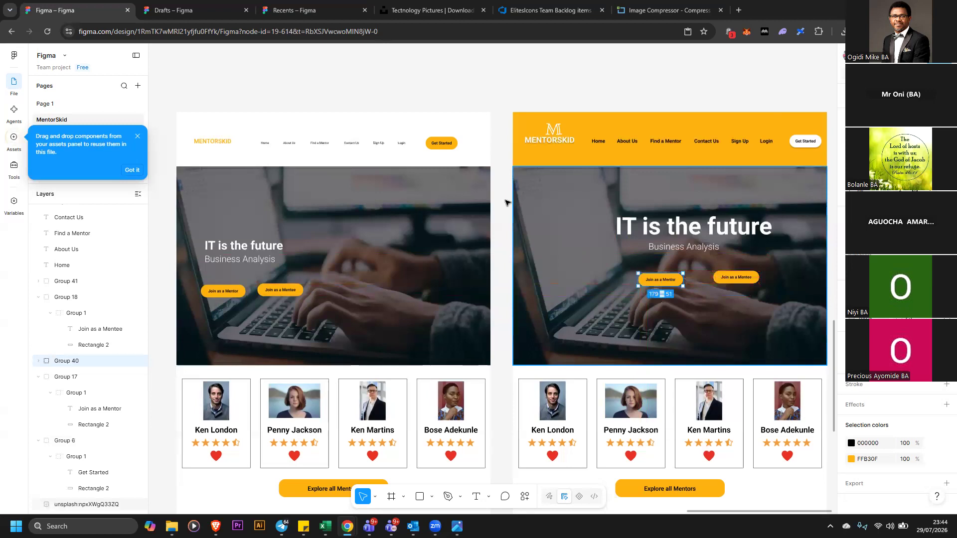
{"action": "left_click_drag", "start_coordinate": [504, 198], "coordinate": [749, 278]}
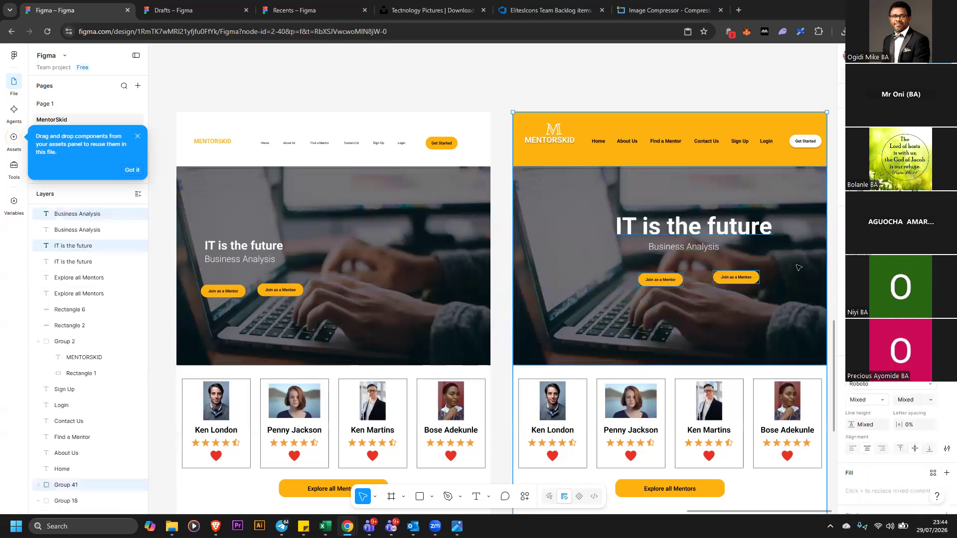
{"action": "key", "text": "Escape"}
{"action": "left_click_drag", "start_coordinate": [739, 278], "coordinate": [727, 281]}
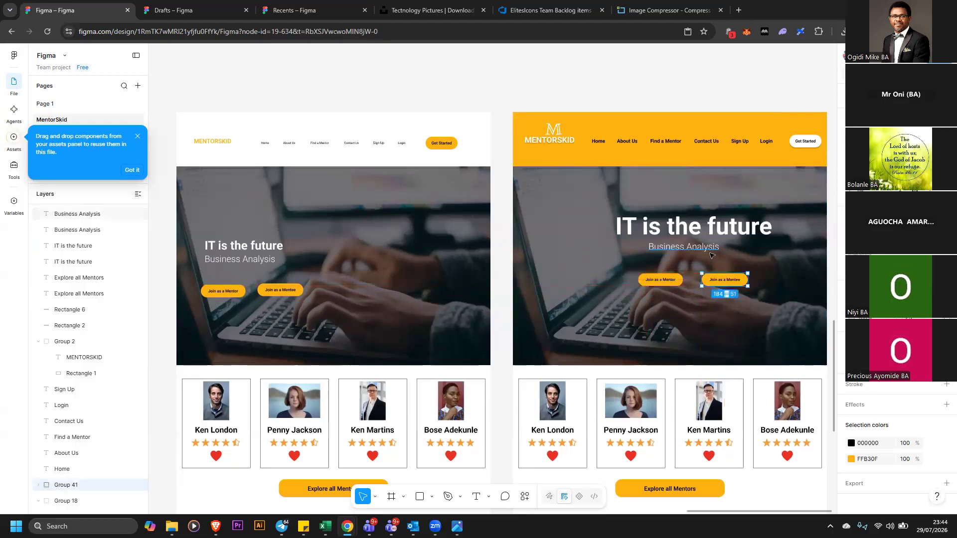
{"action": "key", "text": "ctrl+z"}
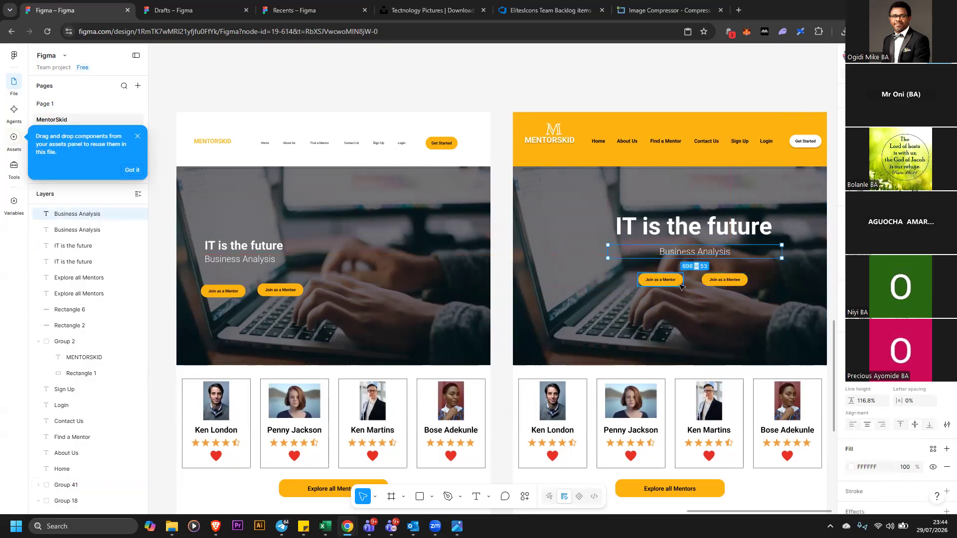
{"action": "left_click_drag", "start_coordinate": [680, 282], "coordinate": [689, 286]}
{"action": "left_click_drag", "start_coordinate": [626, 296], "coordinate": [624, 293]}
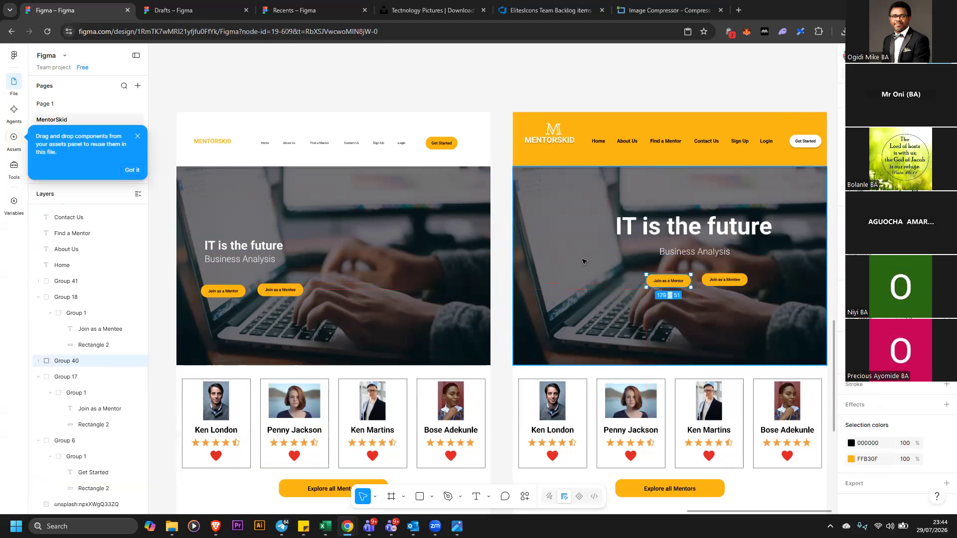
{"action": "left_click", "coordinate": [583, 259]}
Replace the duplicate's hero image with an AI circuit-board photo from an Unsplash plugin search for technology
{"action": "double_click", "coordinate": [791, 334]}
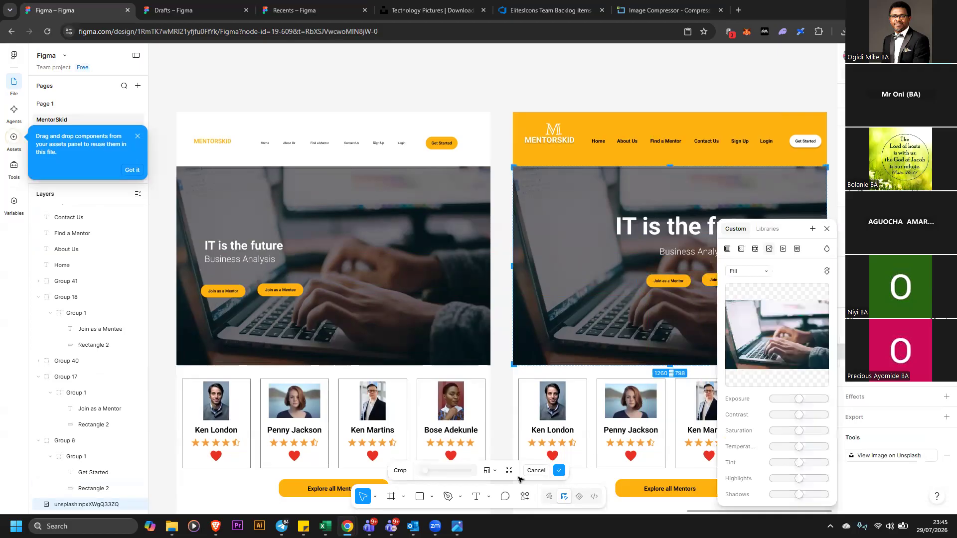
{"action": "key", "text": "ctrl+k"}
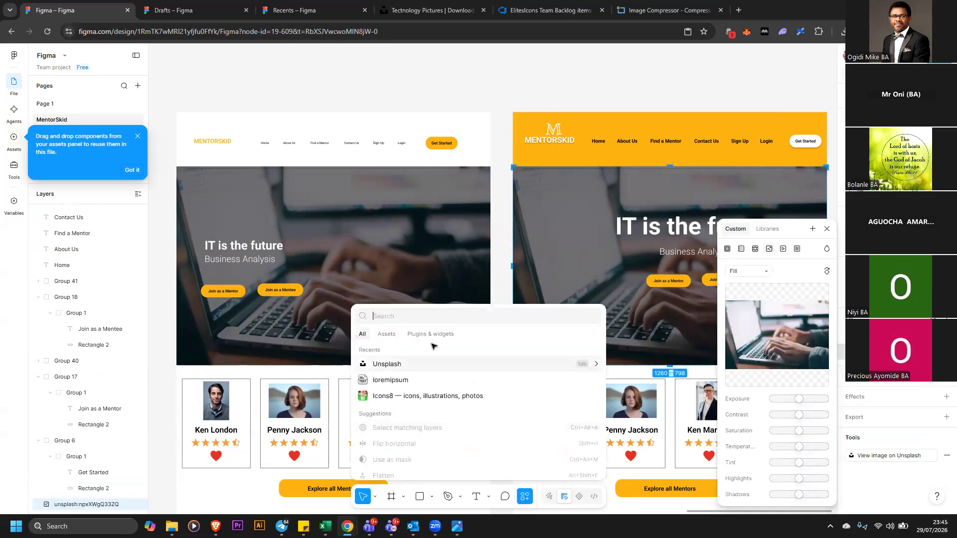
{"action": "key", "text": "Escape"}
{"action": "key", "text": "Return"}
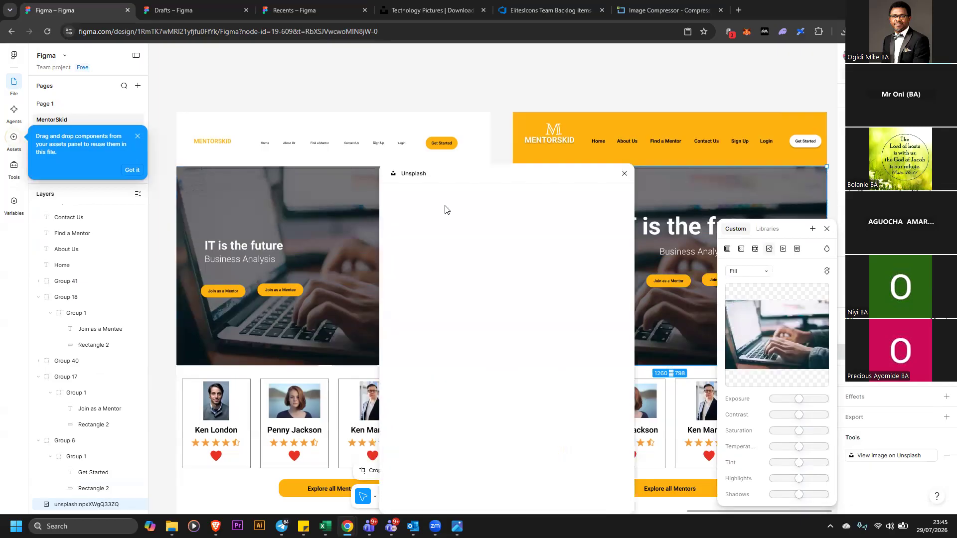
{"action": "left_click", "coordinate": [445, 218]}
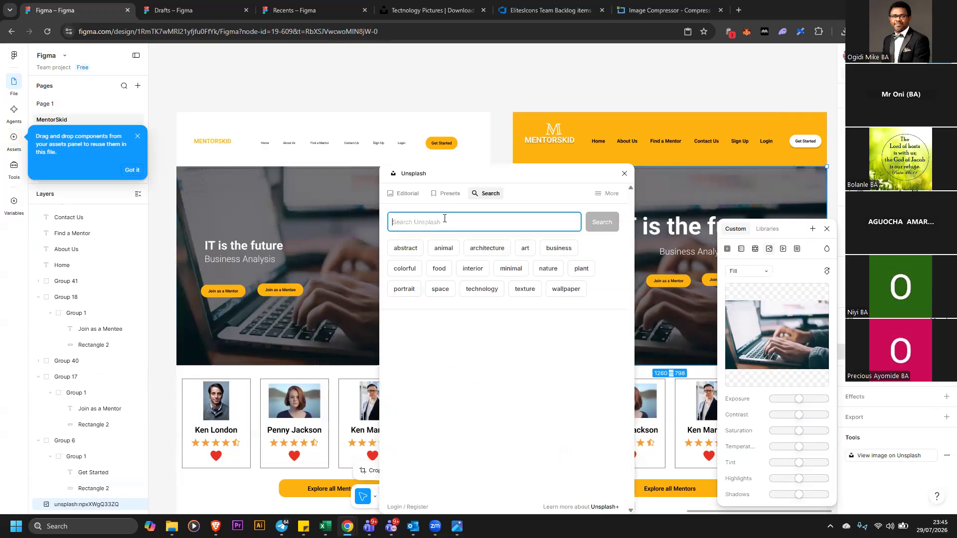
{"action": "type", "text": "technology"}
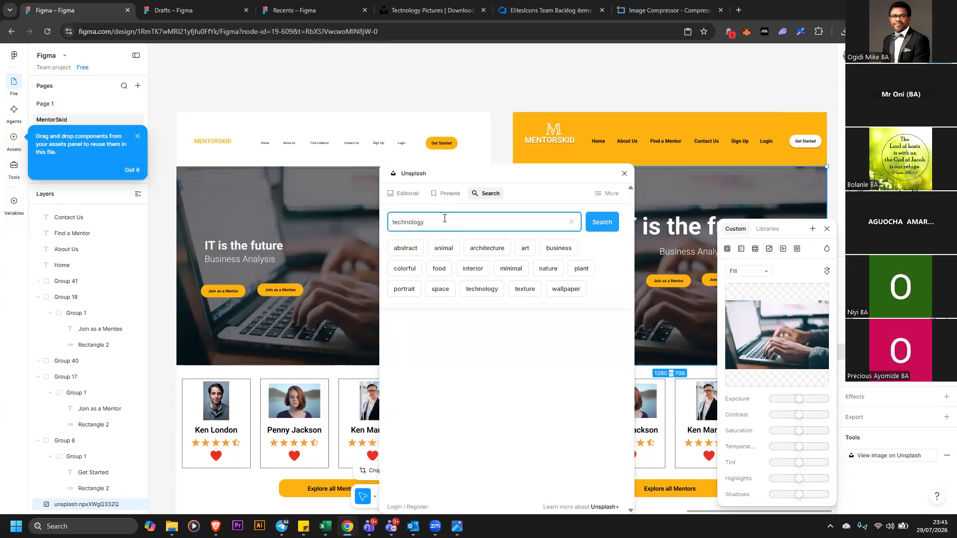
{"action": "key", "text": "Return"}
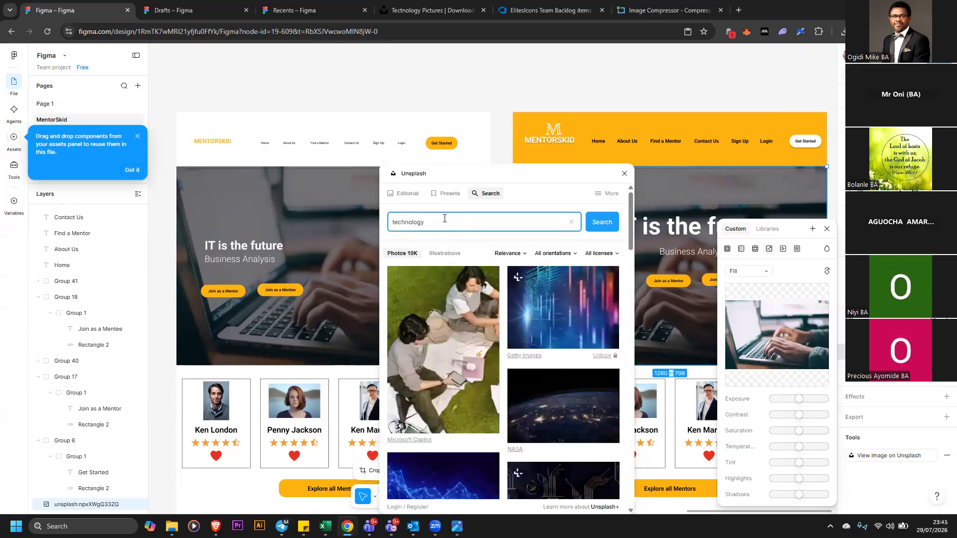
{"action": "scroll", "coordinate": [569, 293], "scroll_direction": "down", "scroll_amount": 4}
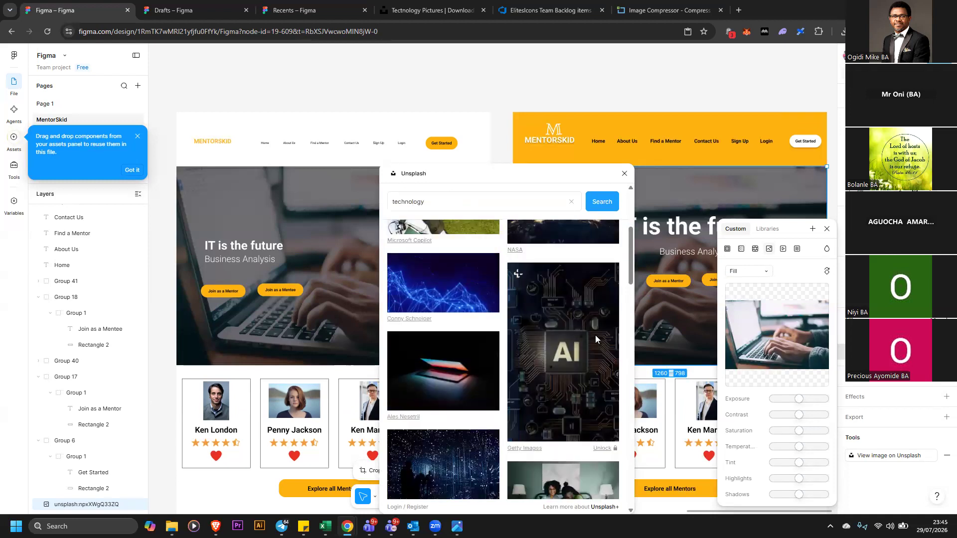
{"action": "left_click", "coordinate": [595, 336]}
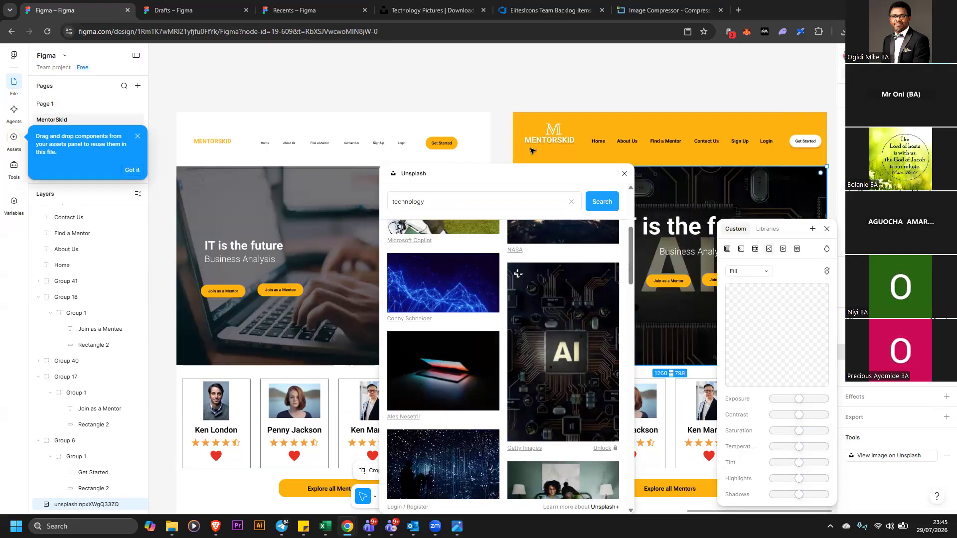
Replace the hero image with a laptop-on-desk photo from the Unsplash technology results
{"action": "scroll", "coordinate": [541, 329], "scroll_direction": "down", "scroll_amount": 2}
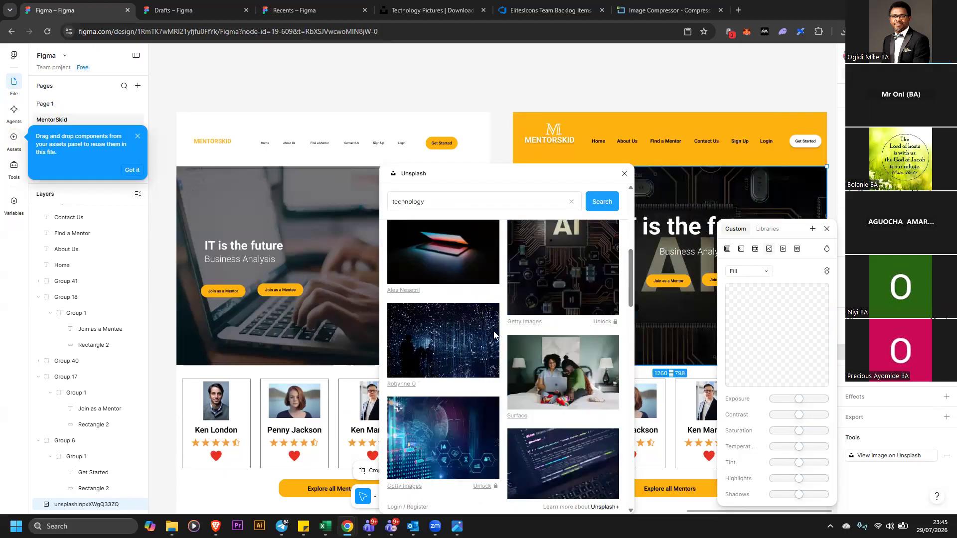
{"action": "scroll", "coordinate": [486, 330], "scroll_direction": "down", "scroll_amount": 1}
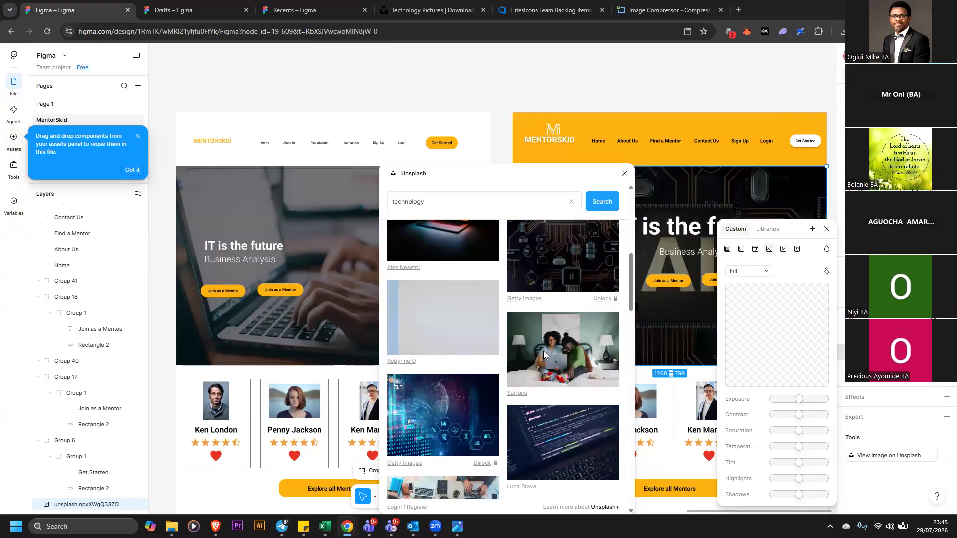
{"action": "scroll", "coordinate": [543, 350], "scroll_direction": "down", "scroll_amount": 4}
{"action": "scroll", "coordinate": [547, 352], "scroll_direction": "down", "scroll_amount": 2}
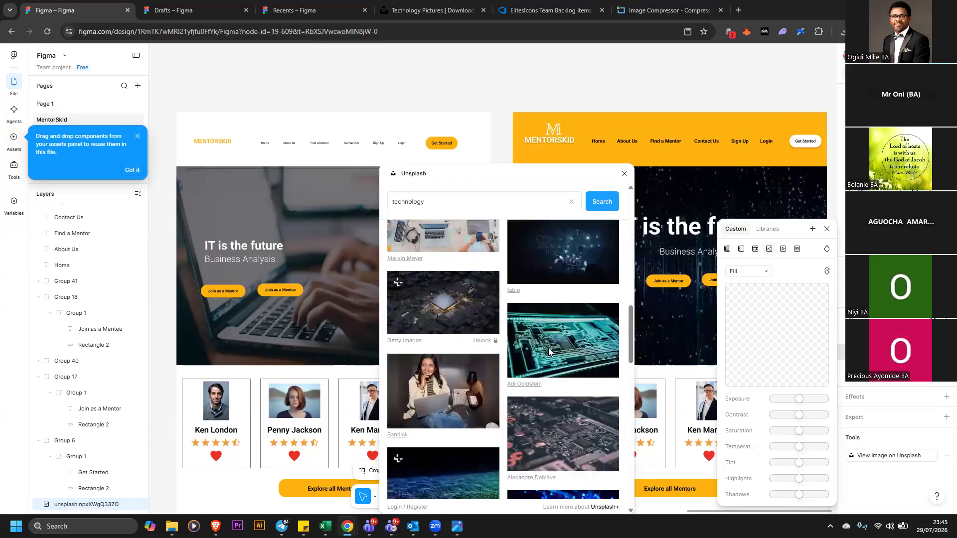
{"action": "scroll", "coordinate": [555, 348], "scroll_direction": "down", "scroll_amount": 4}
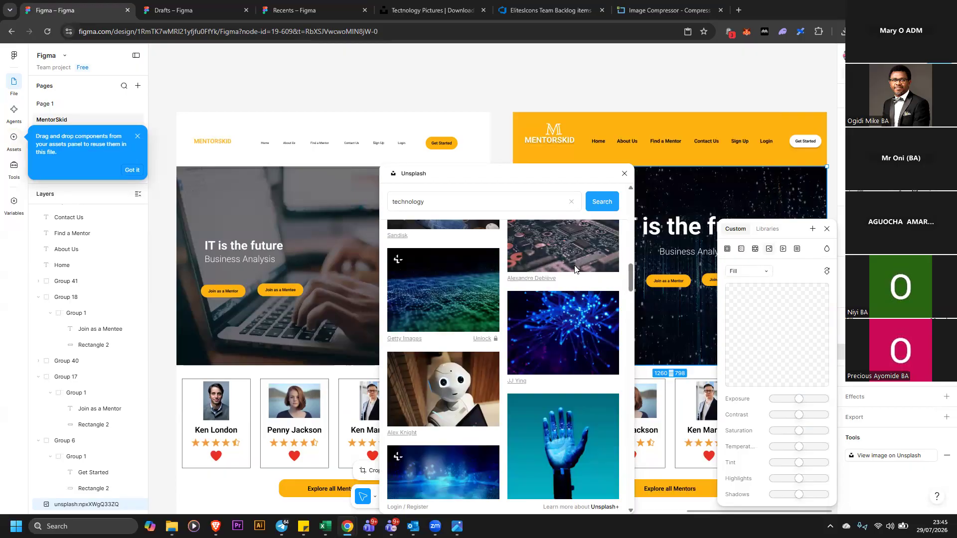
{"action": "scroll", "coordinate": [574, 267], "scroll_direction": "down", "scroll_amount": 4}
{"action": "scroll", "coordinate": [572, 307], "scroll_direction": "down", "scroll_amount": 4}
{"action": "left_click", "coordinate": [572, 307]}
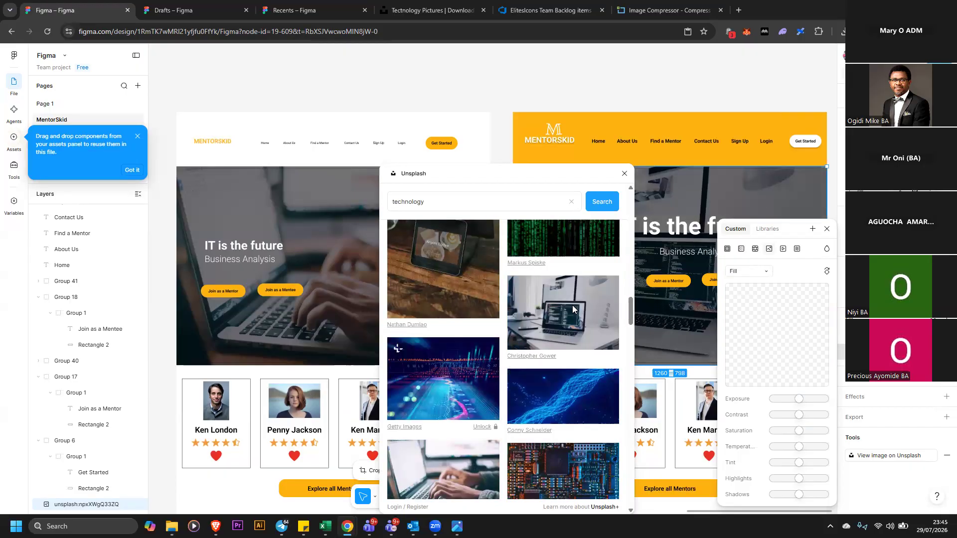
{"action": "scroll", "coordinate": [574, 309], "scroll_direction": "down", "scroll_amount": 3}
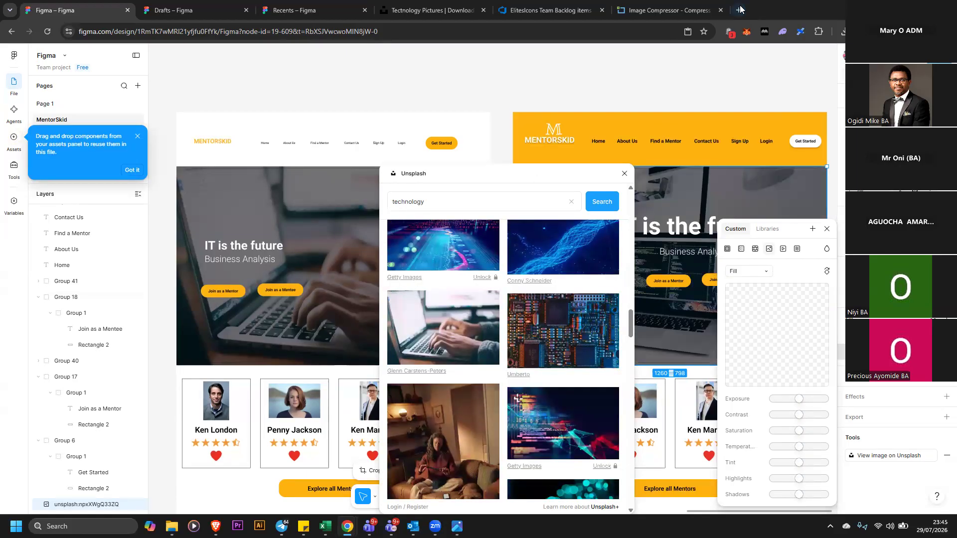
Open a new browser tab, search Google for a colour scheme generator and open the Coolors site
{"action": "left_click", "coordinate": [739, 10]}
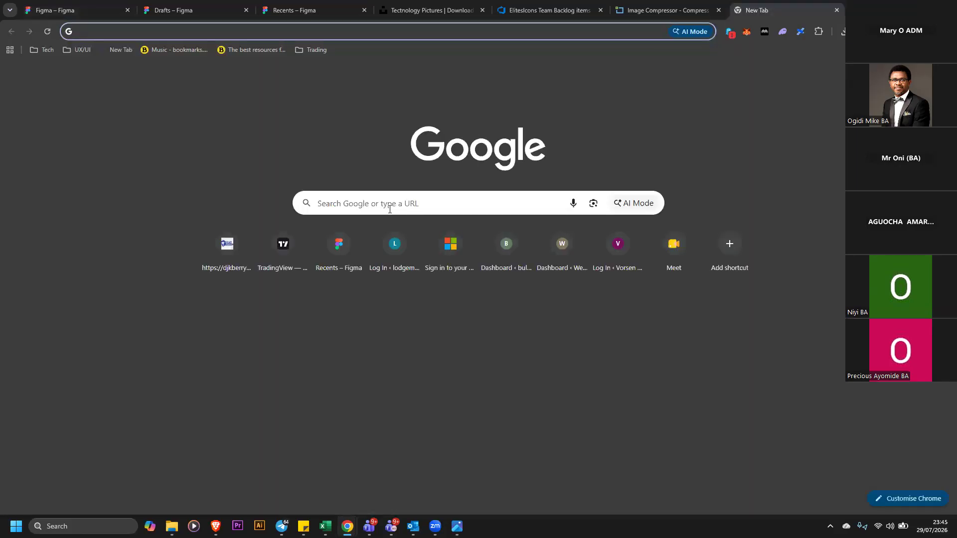
{"action": "left_click", "coordinate": [403, 206]}
{"action": "type", "text": "wwww"}
{"action": "key", "text": "Return"}
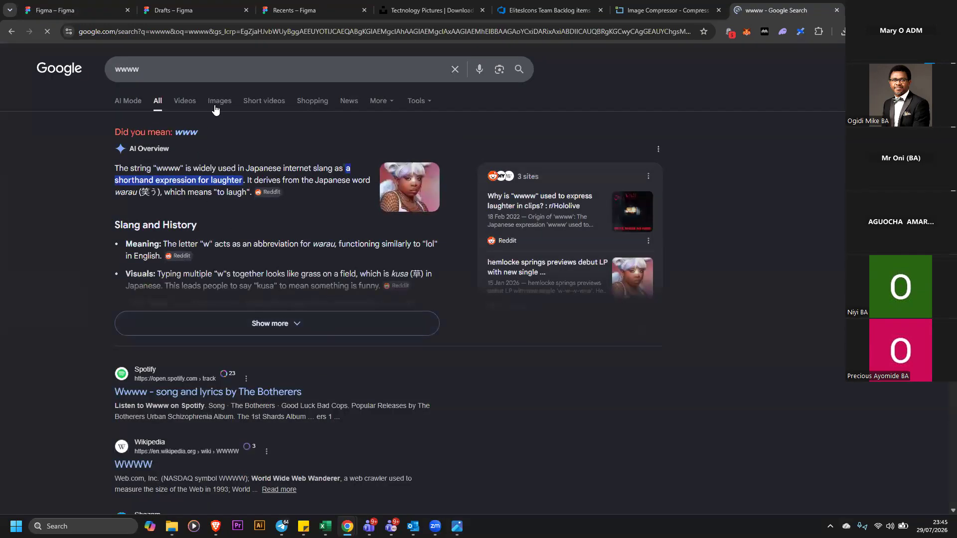
{"action": "left_click", "coordinate": [214, 69]}
{"action": "left_click_drag", "start_coordinate": [215, 69], "coordinate": [56, 60]}
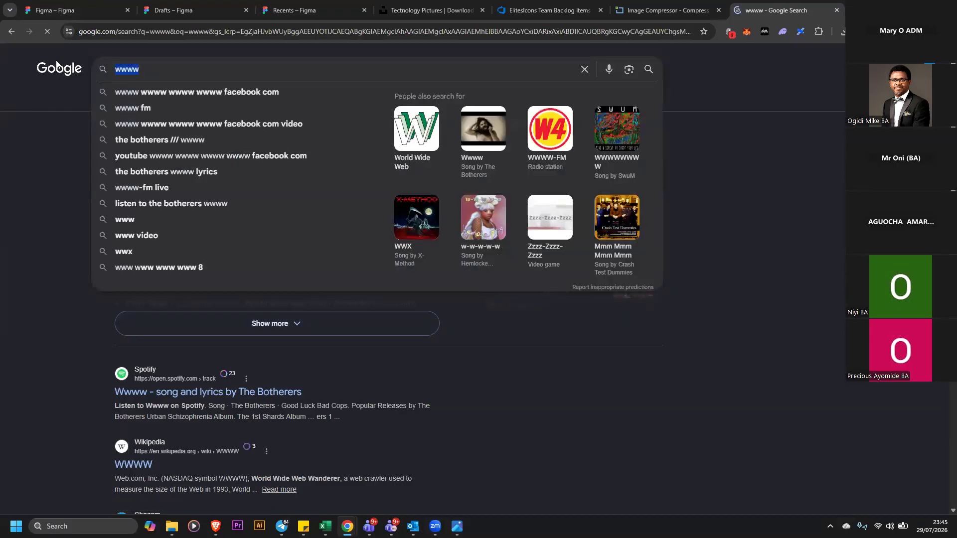
{"action": "key", "text": "BackSpace"}
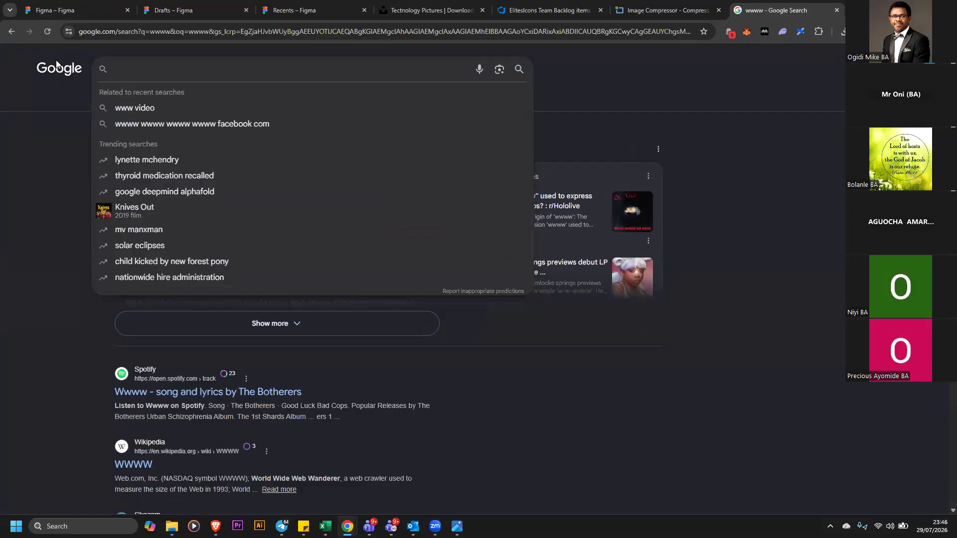
{"action": "type", "text": "c"}
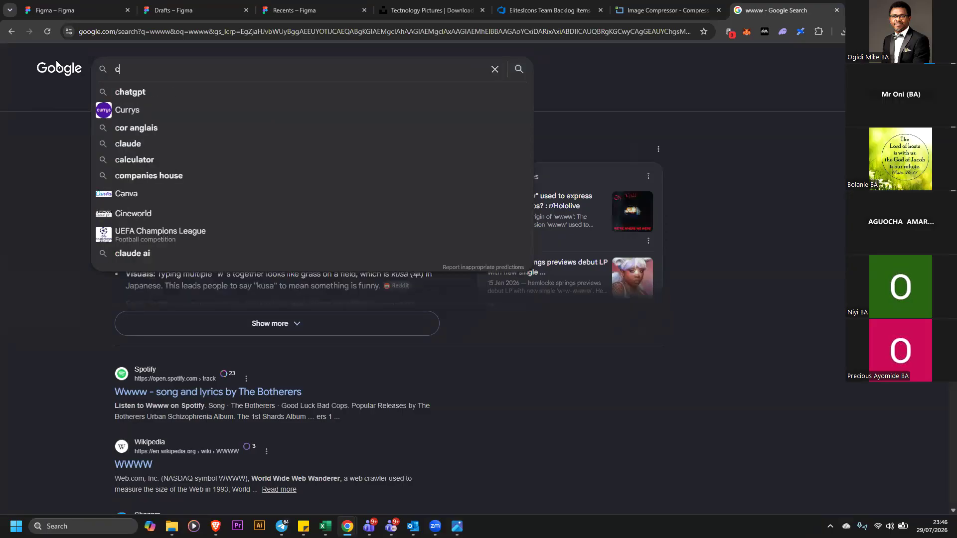
{"action": "type", "text": "olour scheme"}
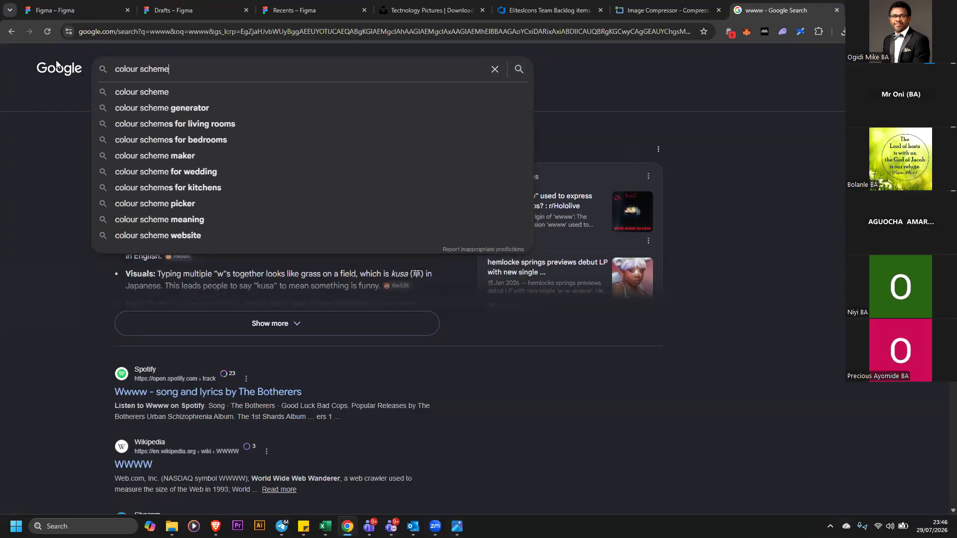
{"action": "left_click", "coordinate": [213, 112]}
{"action": "left_click", "coordinate": [282, 157]}
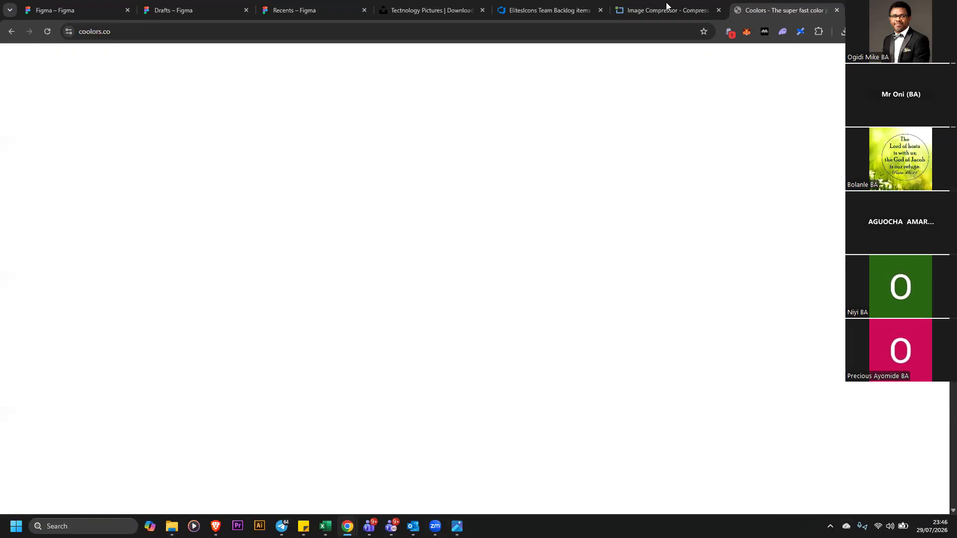
Close the Image Compressor tab and browse the Coolors home page's palette tools
{"action": "left_click", "coordinate": [710, 11]}
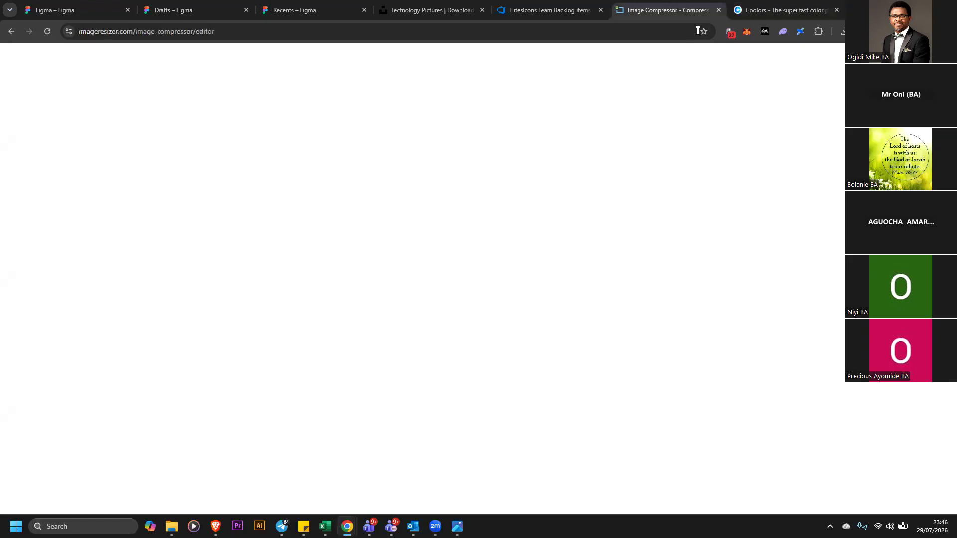
{"action": "key", "text": "ctrl+w"}
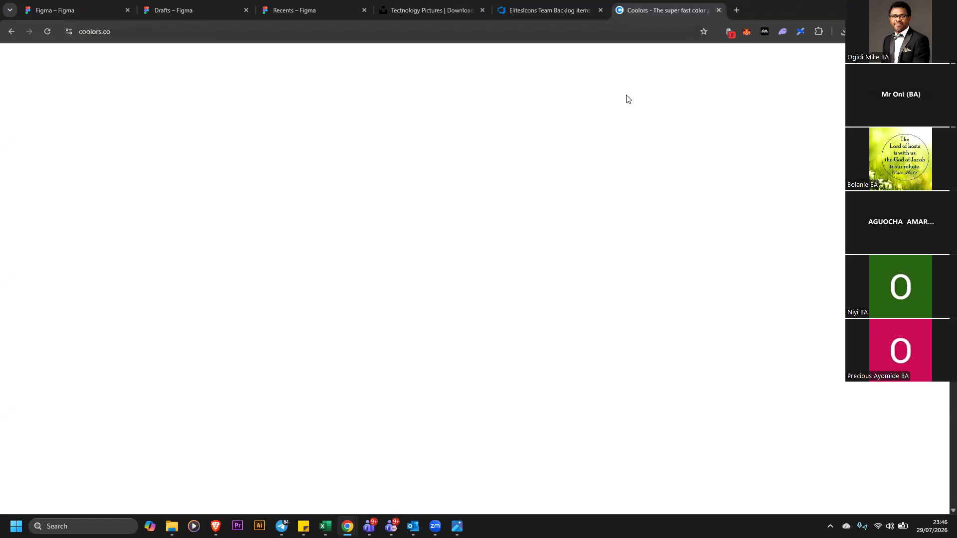
{"action": "scroll", "coordinate": [588, 219], "scroll_direction": "down", "scroll_amount": 1}
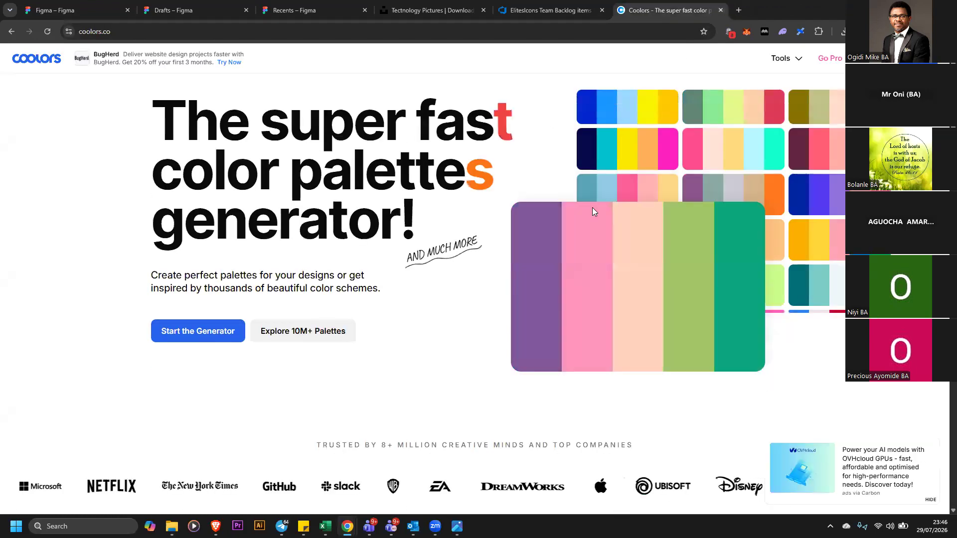
{"action": "scroll", "coordinate": [592, 207], "scroll_direction": "down", "scroll_amount": 8}
{"action": "scroll", "coordinate": [593, 205], "scroll_direction": "down", "scroll_amount": 10}
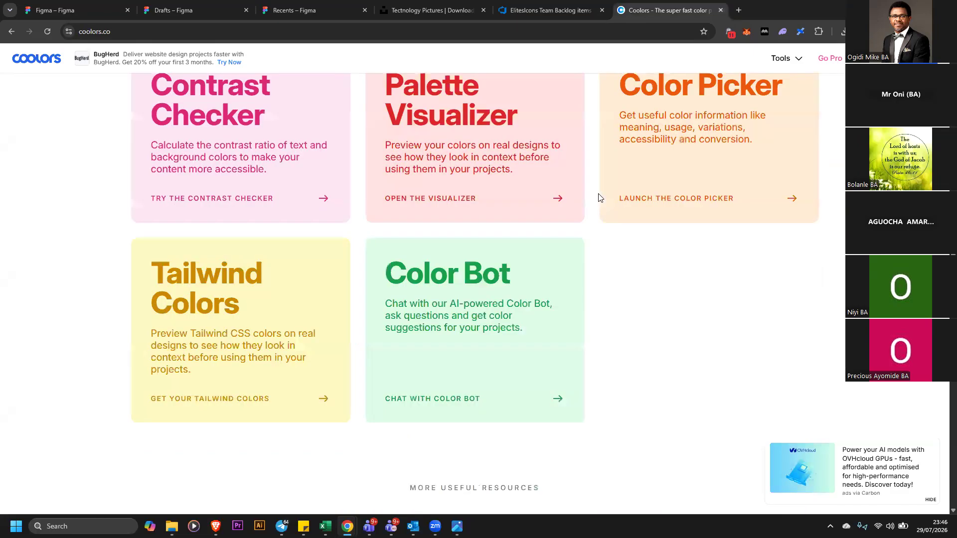
Open the Coolors Palette Generator from the Tools menu to generate a colour palette
{"action": "scroll", "coordinate": [598, 198], "scroll_direction": "up", "scroll_amount": 10}
{"action": "scroll", "coordinate": [795, 60], "scroll_direction": "up", "scroll_amount": 6}
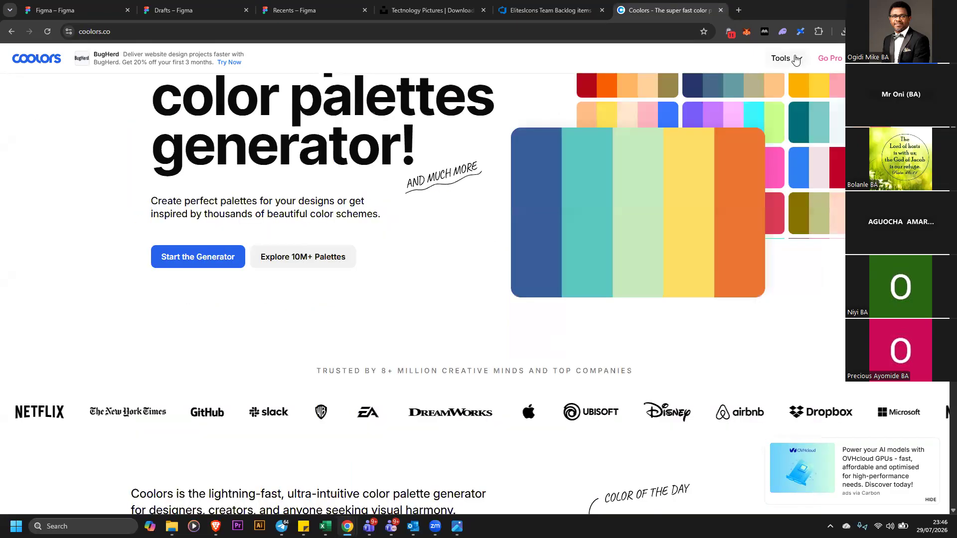
{"action": "left_click", "coordinate": [796, 60]}
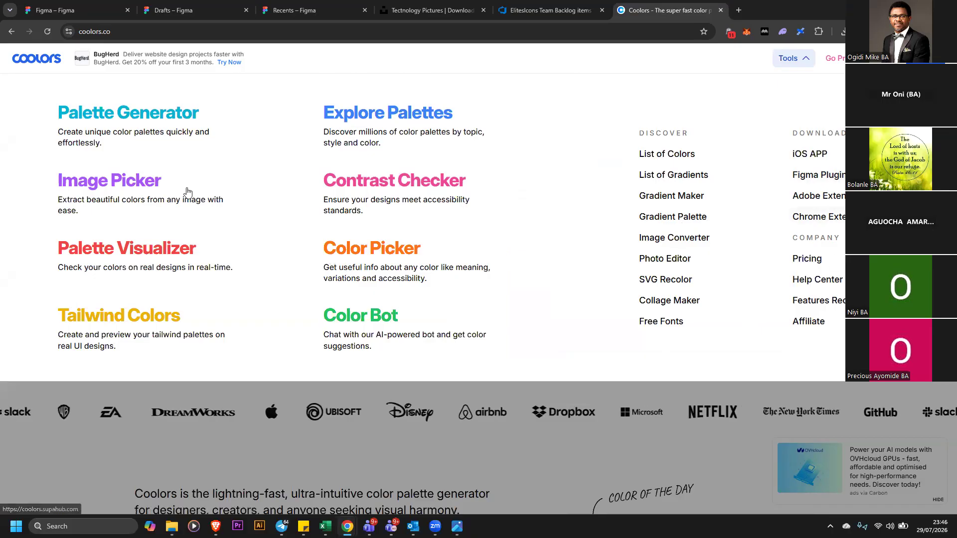
{"action": "left_click", "coordinate": [166, 134]}
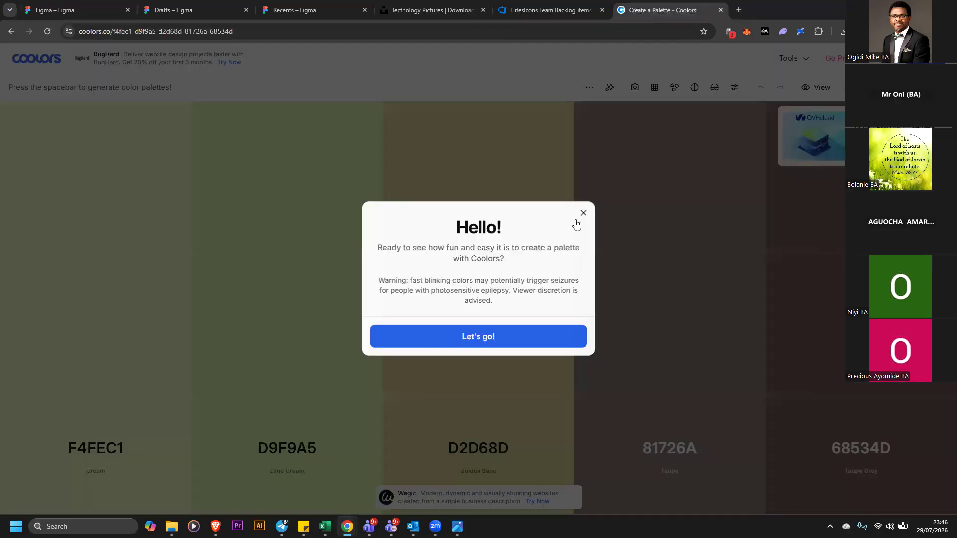
{"action": "left_click", "coordinate": [583, 217]}
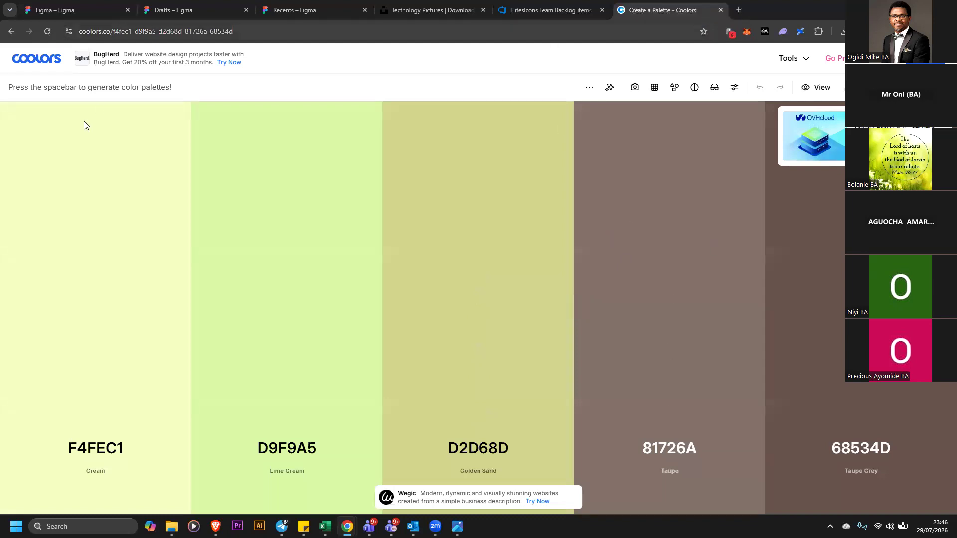
{"action": "left_click", "coordinate": [161, 6]}
{"action": "left_click", "coordinate": [60, 8]}
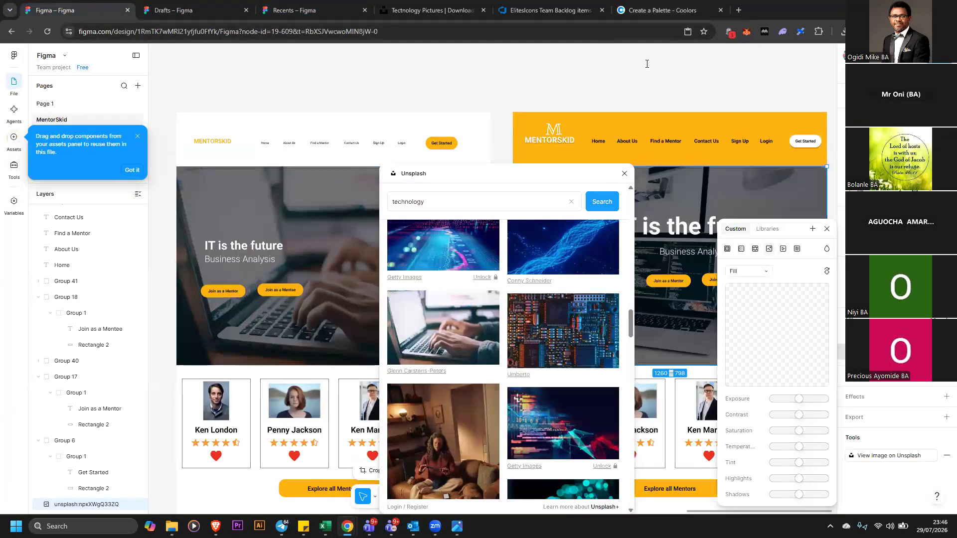
{"action": "left_click", "coordinate": [663, 7]}
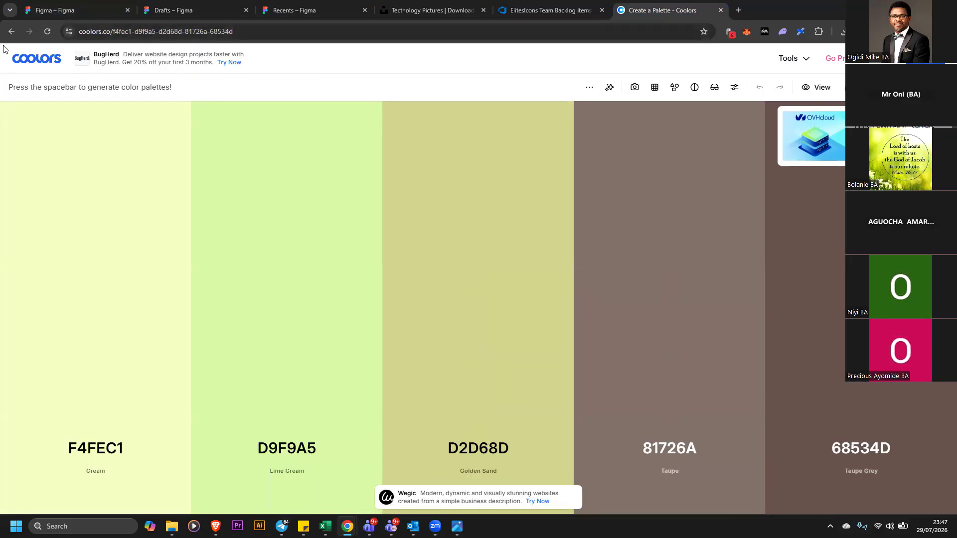
Go back to the Google search and open the Awwwards website
{"action": "left_click", "coordinate": [11, 31]}
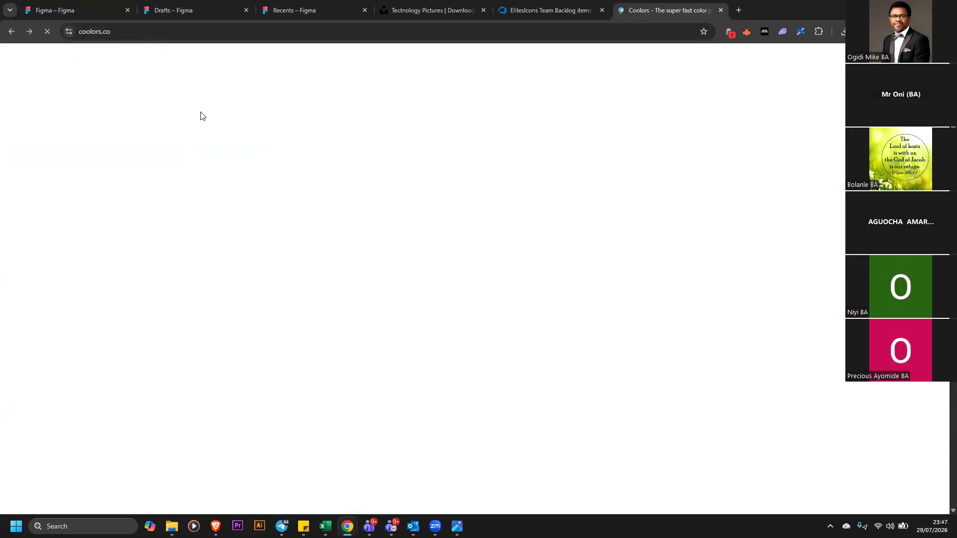
{"action": "left_click", "coordinate": [11, 32]}
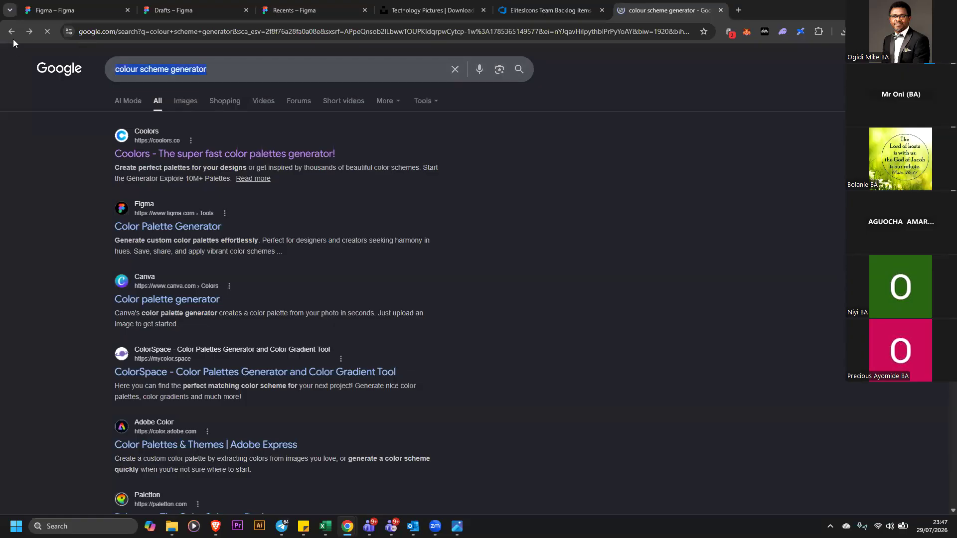
{"action": "type", "text": "awa"}
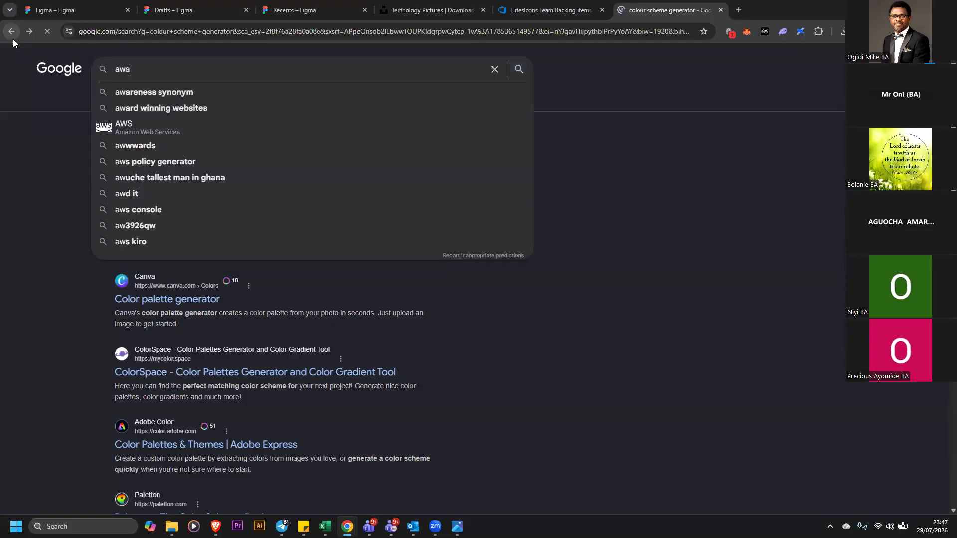
{"action": "type", "text": "aaard"}
{"action": "key", "text": "Return"}
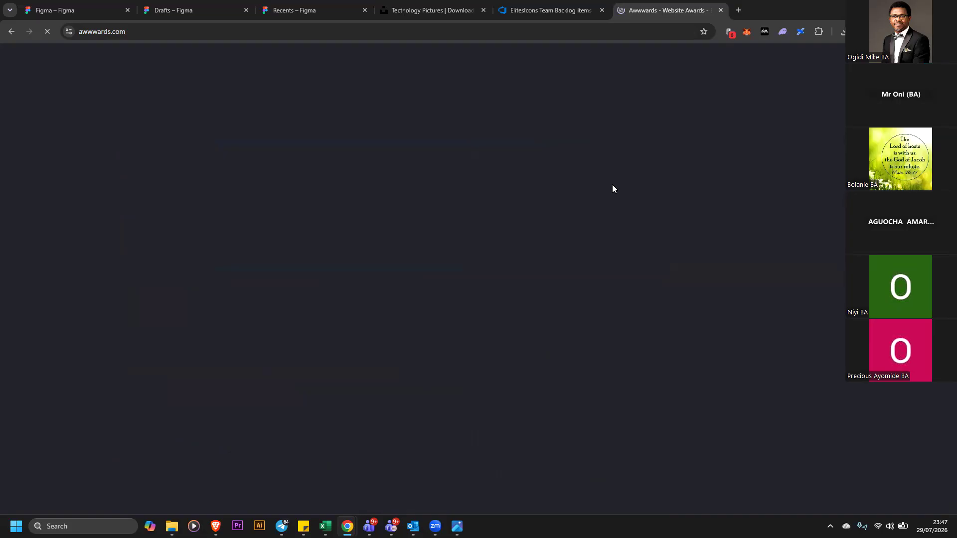
Close the Unsplash plugin and the image fill panel in the Figma design file
{"action": "left_click", "coordinate": [220, 7]}
{"action": "left_click", "coordinate": [294, 9]}
{"action": "left_click", "coordinate": [87, 6]}
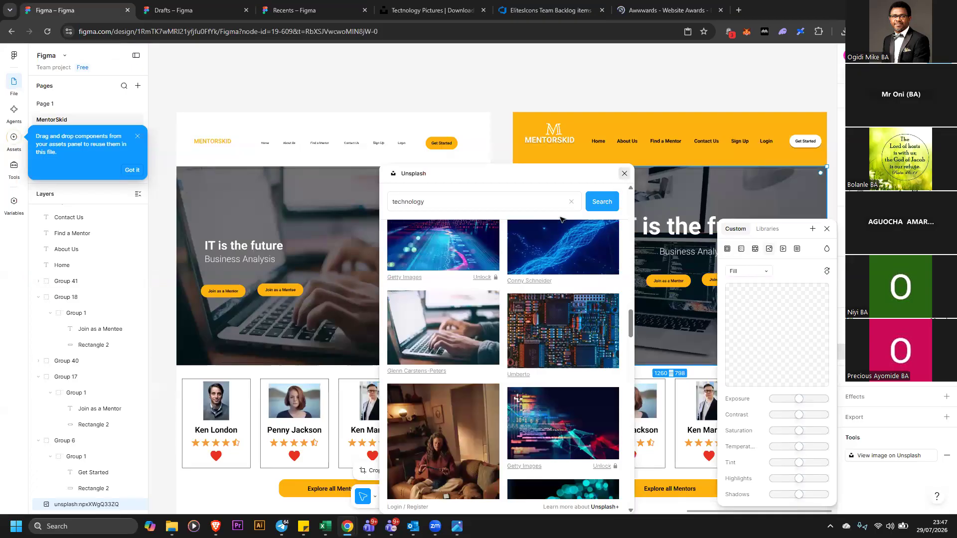
{"action": "left_click", "coordinate": [623, 173]}
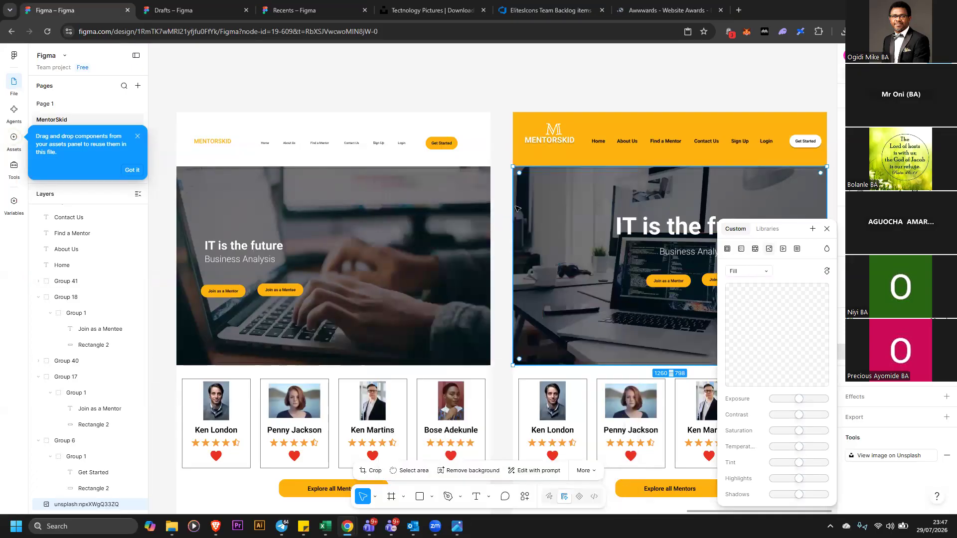
{"action": "left_click", "coordinate": [826, 229]}
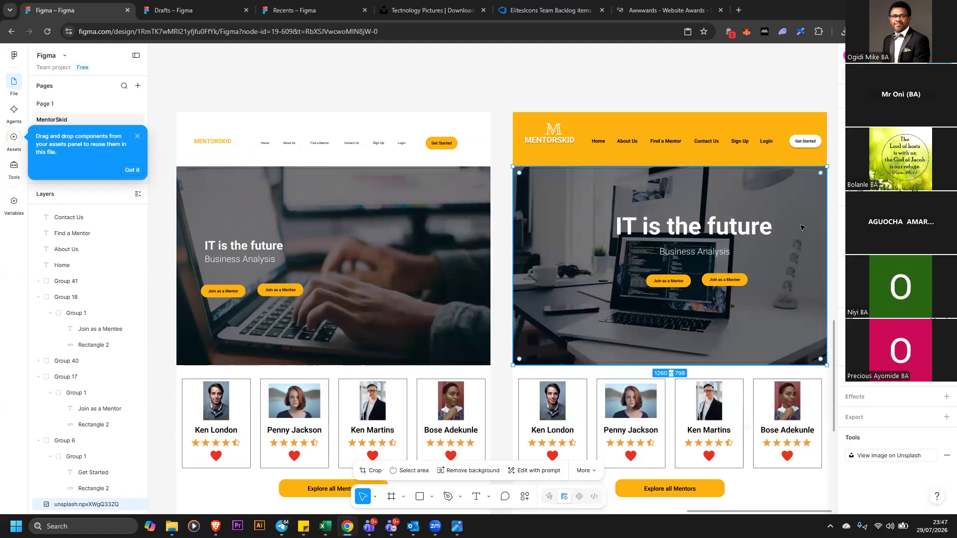
{"action": "left_click", "coordinate": [741, 99]}
{"action": "scroll", "coordinate": [723, 114], "scroll_direction": "down", "scroll_amount": 1}
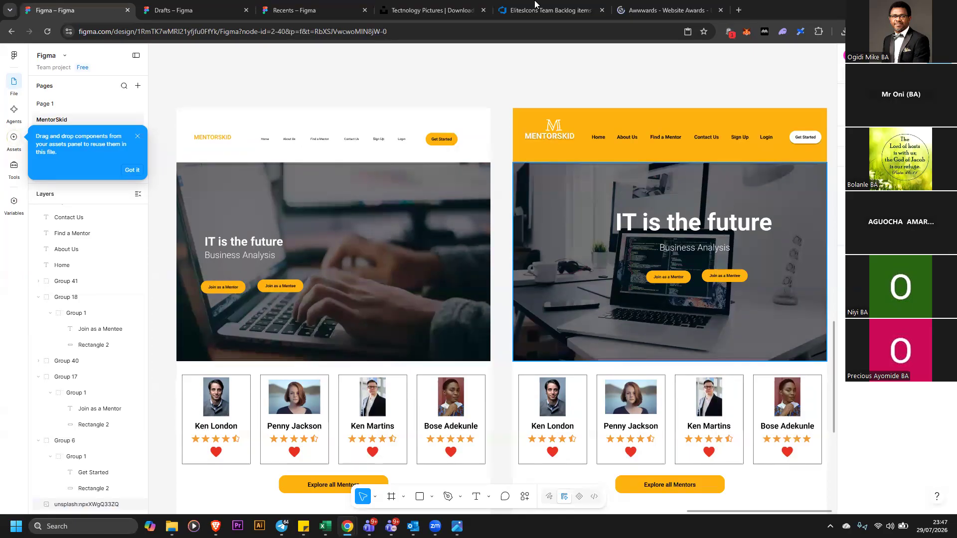
Recolour the wireframe's MENTORSKID logo text from yellow to blue 008CFF
{"action": "left_click", "coordinate": [643, 10]}
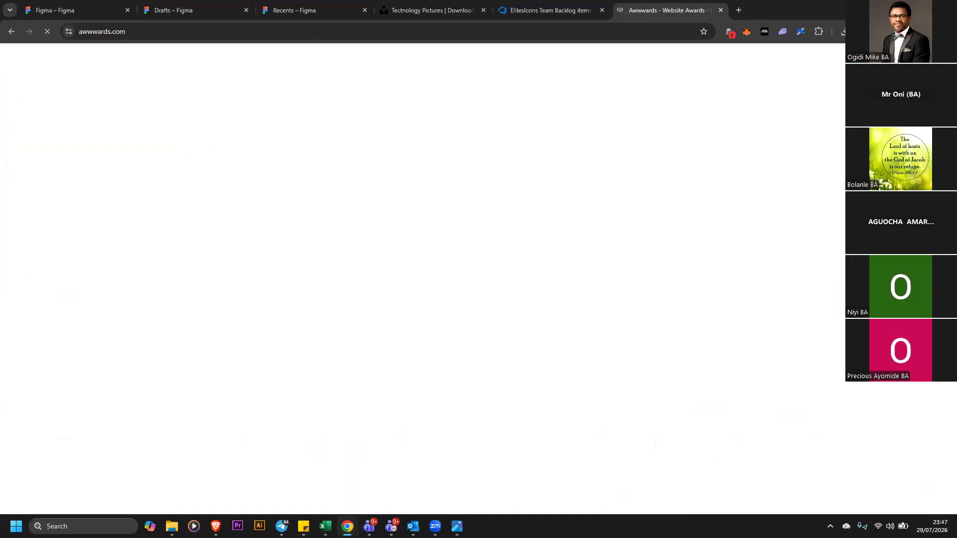
{"action": "left_click", "coordinate": [90, 10]}
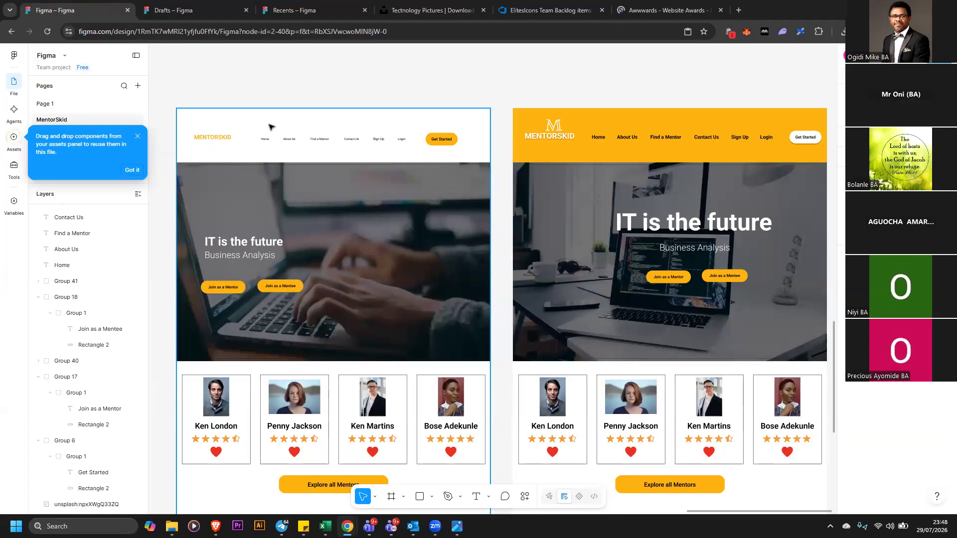
{"action": "left_click", "coordinate": [218, 137]}
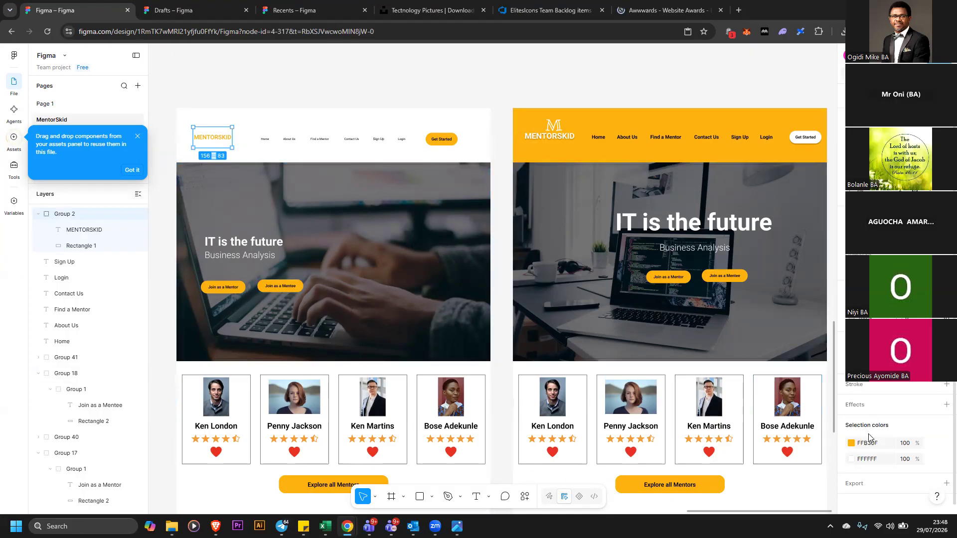
{"action": "left_click", "coordinate": [851, 444]}
{"action": "left_click_drag", "start_coordinate": [749, 328], "coordinate": [778, 327]}
{"action": "mouse_move", "coordinate": [801, 424]}
{"action": "left_mouse_down"}
{"action": "mouse_move", "coordinate": [777, 425]}
{"action": "mouse_move", "coordinate": [796, 426]}
{"action": "left_mouse_up"}
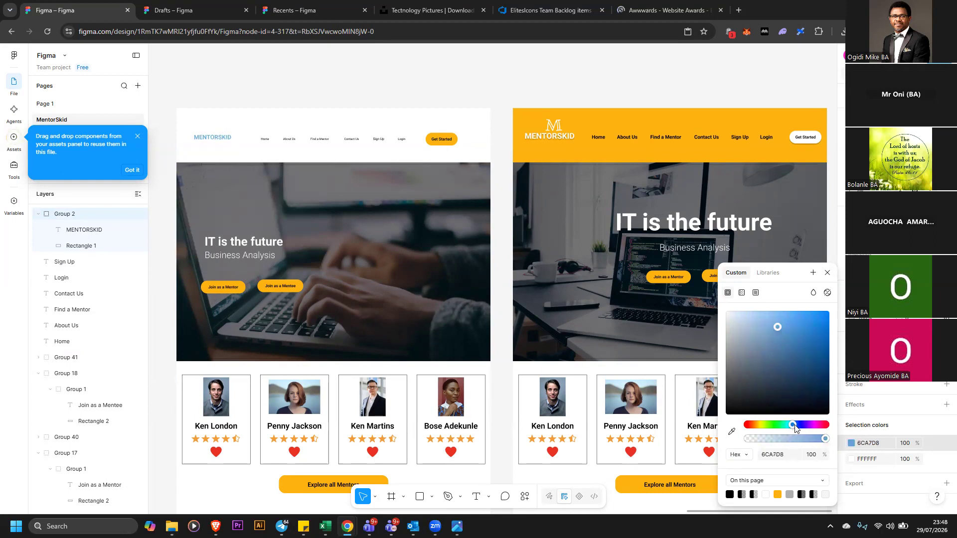
{"action": "left_click_drag", "start_coordinate": [797, 348], "coordinate": [839, 313]}
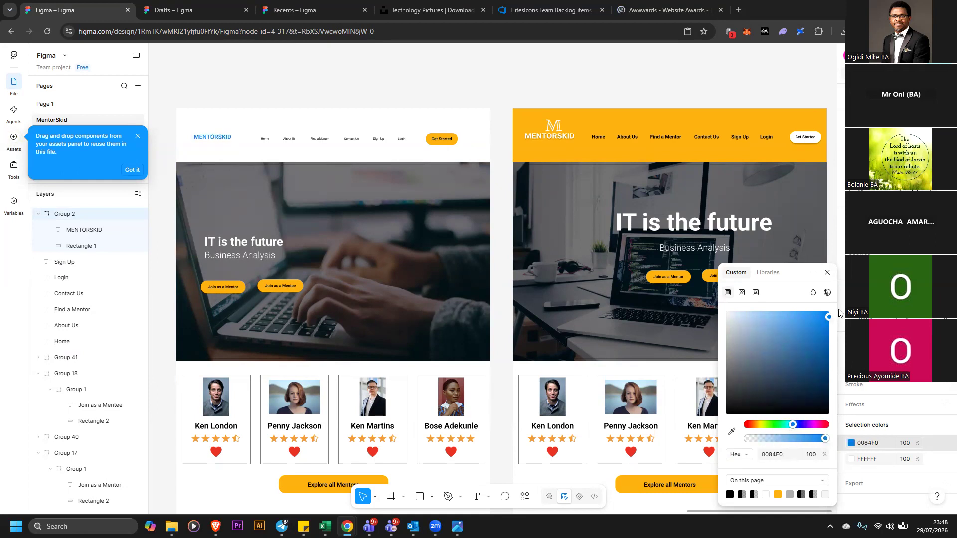
{"action": "left_click", "coordinate": [734, 63]}
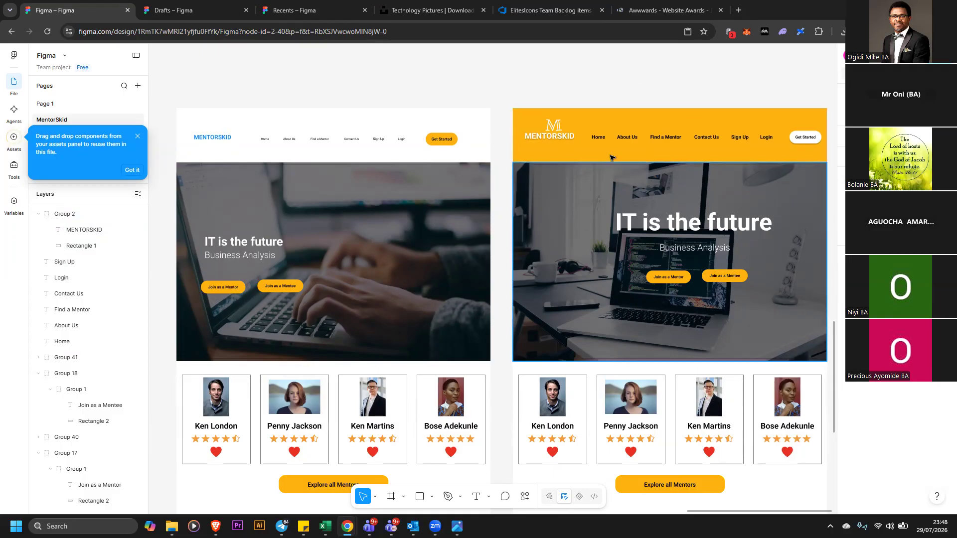
{"action": "left_click", "coordinate": [559, 126]}
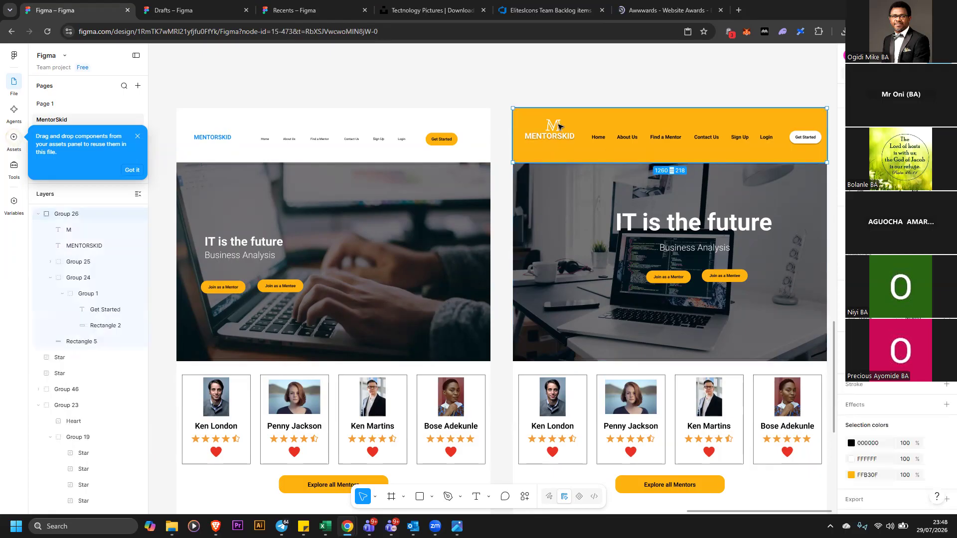
{"action": "left_click", "coordinate": [663, 10]}
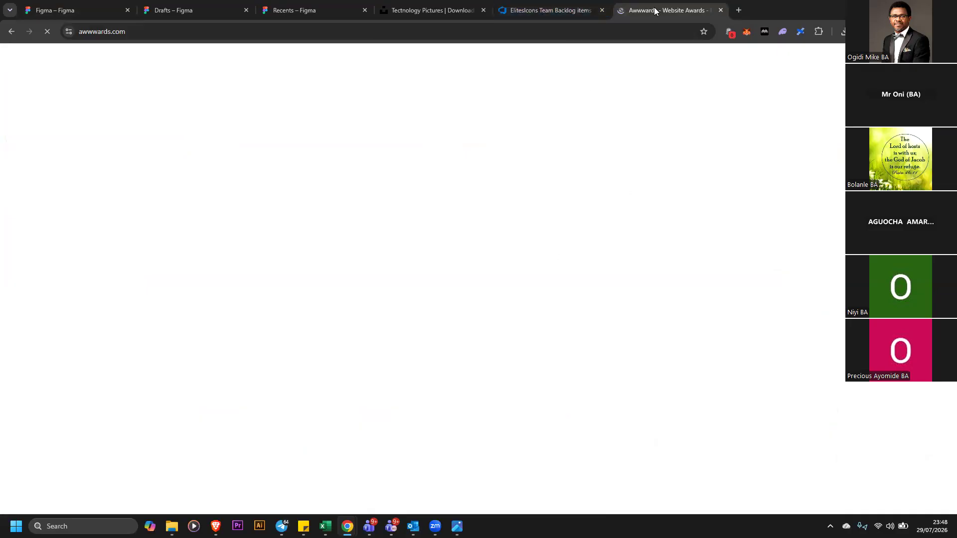
{"action": "left_click", "coordinate": [573, 4]}
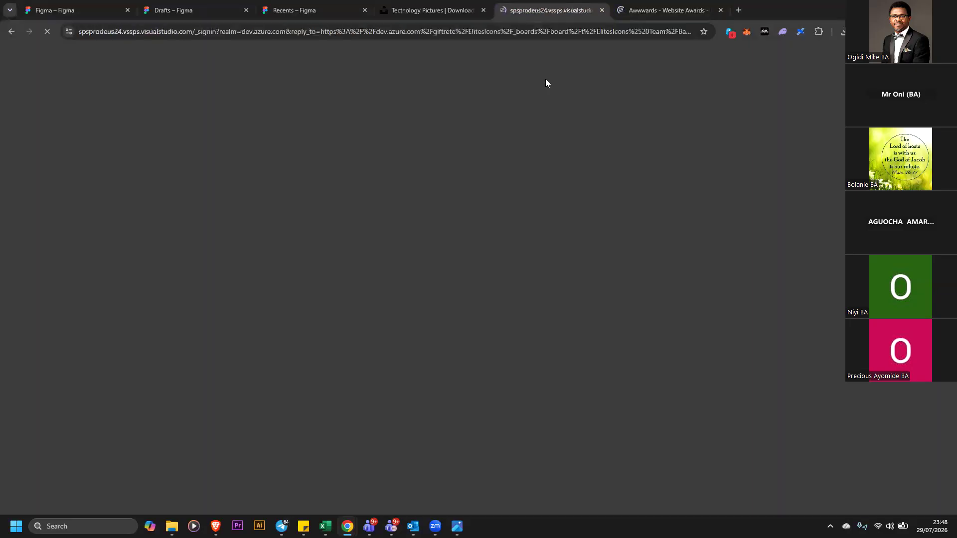
{"action": "left_click", "coordinate": [623, 11]}
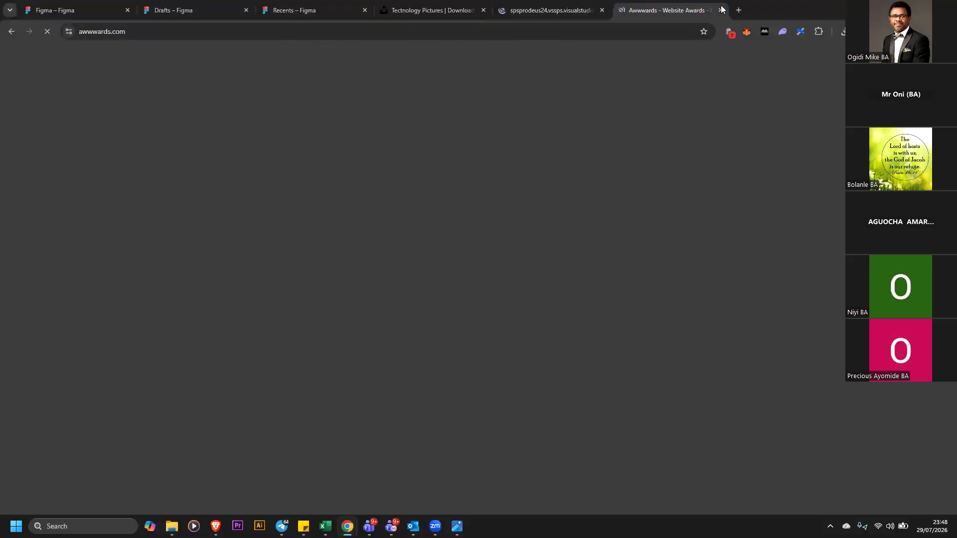
Open a new browser tab and search Google for colour hex
{"action": "left_click", "coordinate": [740, 10]}
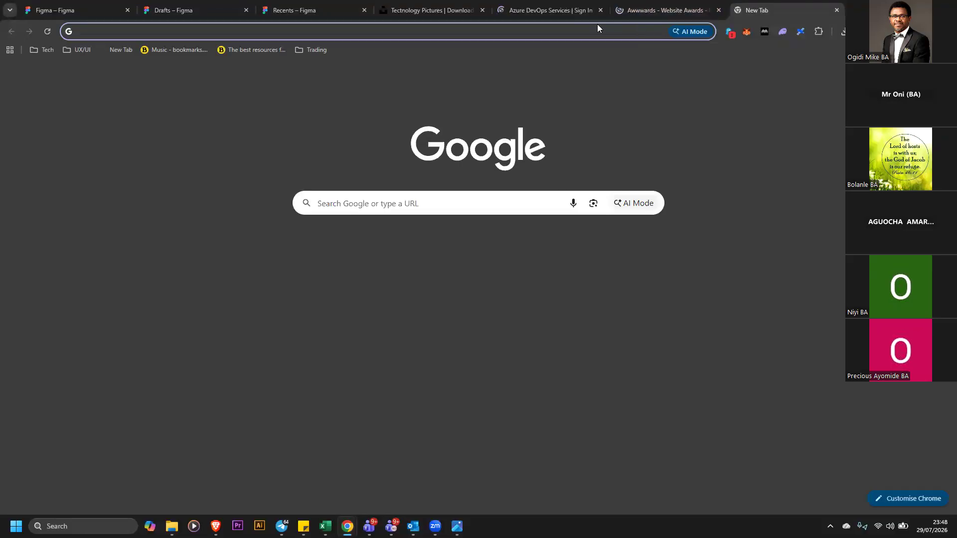
{"action": "type", "text": "goo"}
{"action": "key", "text": "Return"}
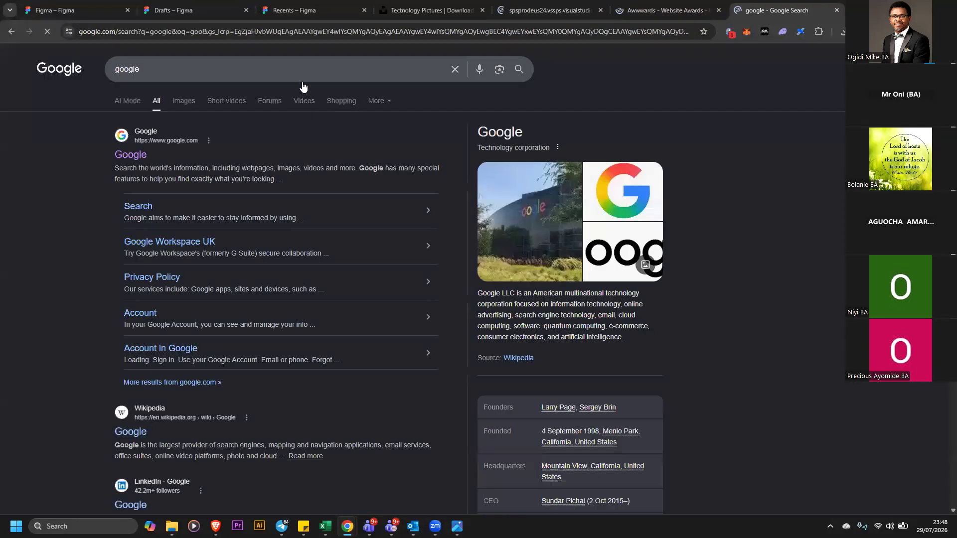
{"action": "left_click_drag", "start_coordinate": [169, 70], "coordinate": [29, 50]}
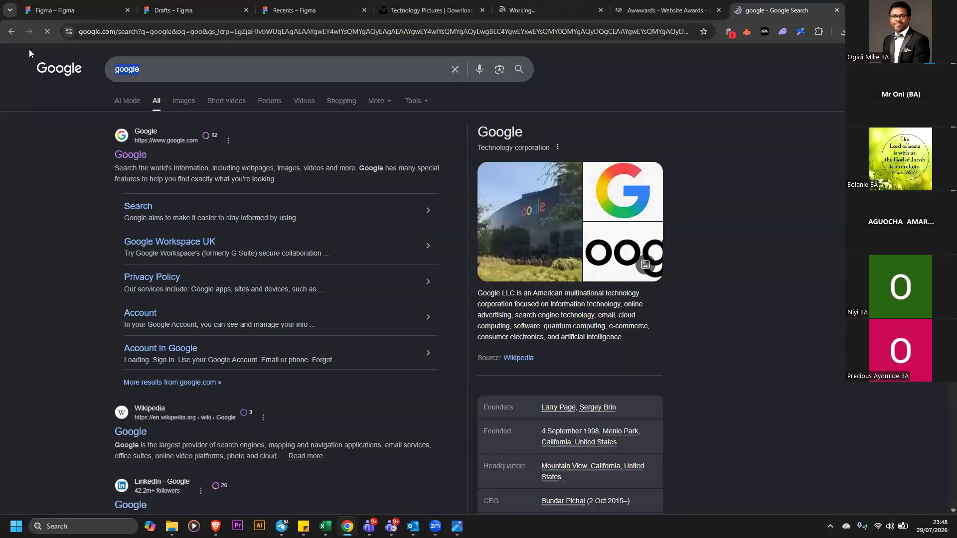
{"action": "type", "text": "colour hex"}
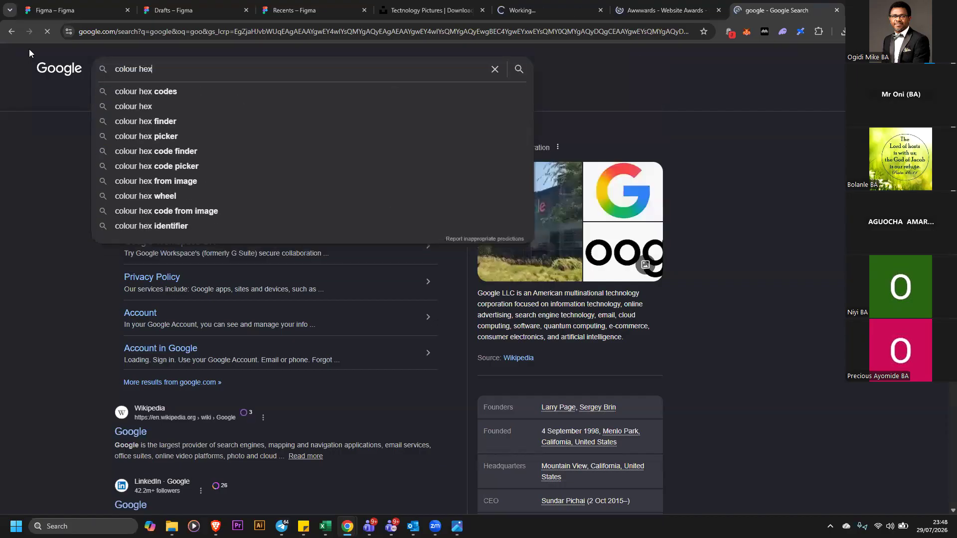
{"action": "key", "text": "Return"}
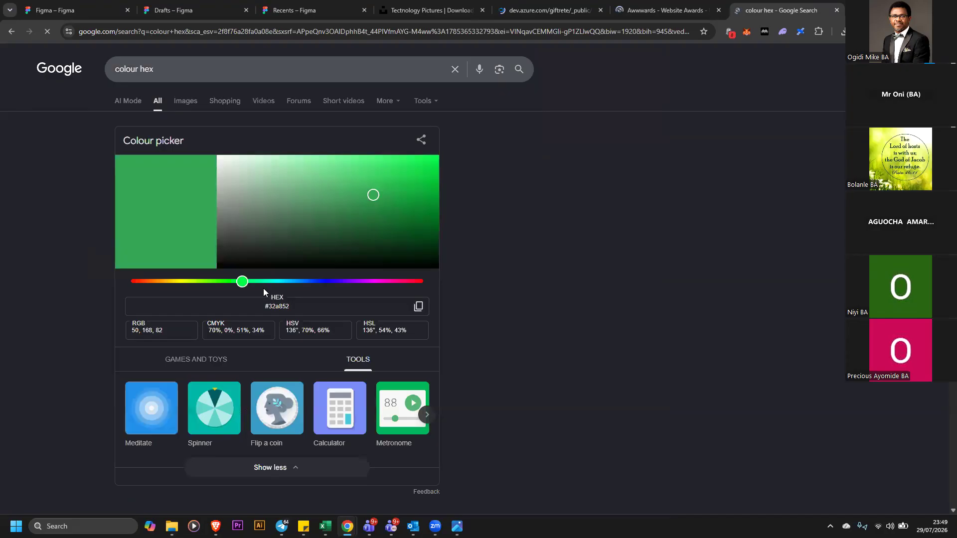
Try the Google colour picker's hue slider and open the Maths is Fun hexadecimal colours page
{"action": "mouse_move", "coordinate": [243, 282]}
{"action": "left_mouse_down"}
{"action": "mouse_move", "coordinate": [324, 287]}
{"action": "mouse_move", "coordinate": [177, 281]}
{"action": "mouse_move", "coordinate": [235, 282]}
{"action": "left_mouse_up"}
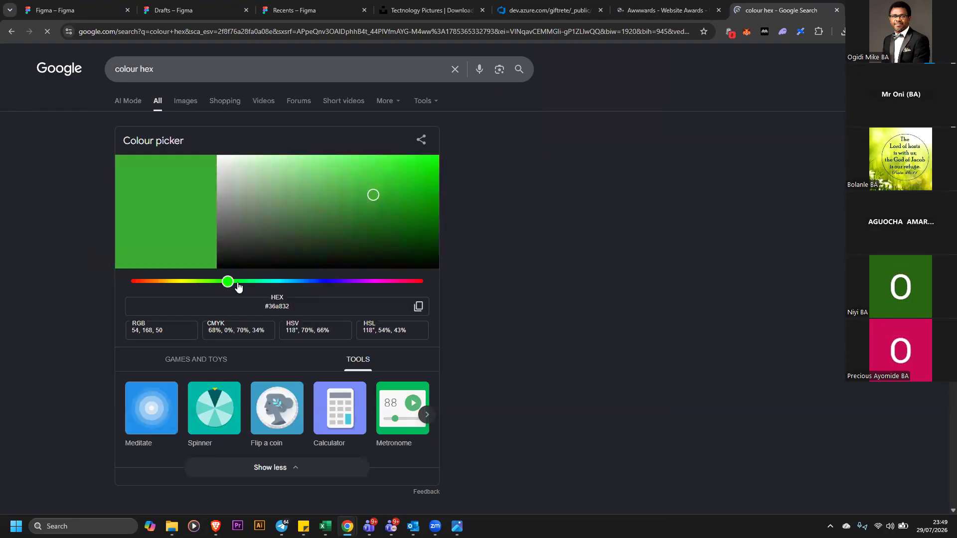
{"action": "scroll", "coordinate": [234, 315], "scroll_direction": "down", "scroll_amount": 6}
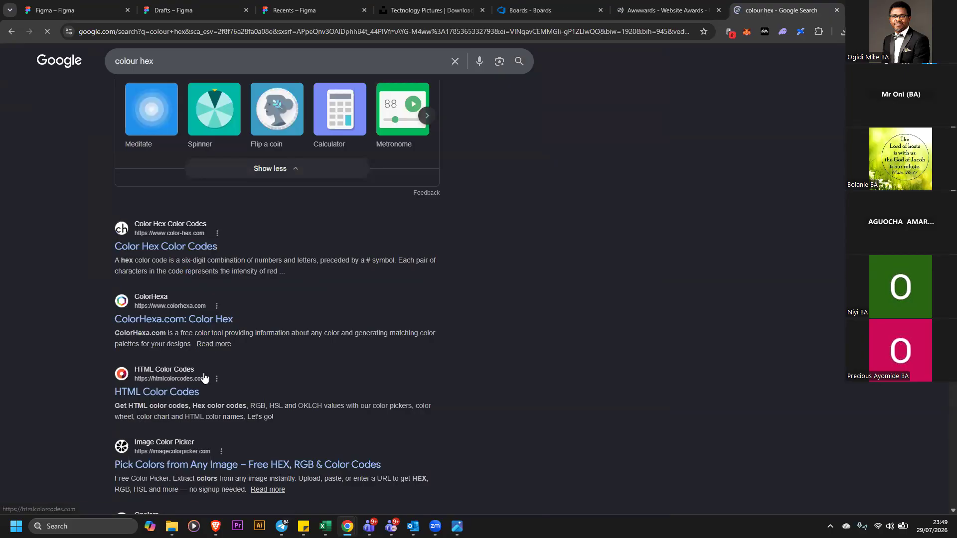
{"action": "scroll", "coordinate": [210, 330], "scroll_direction": "down", "scroll_amount": 6}
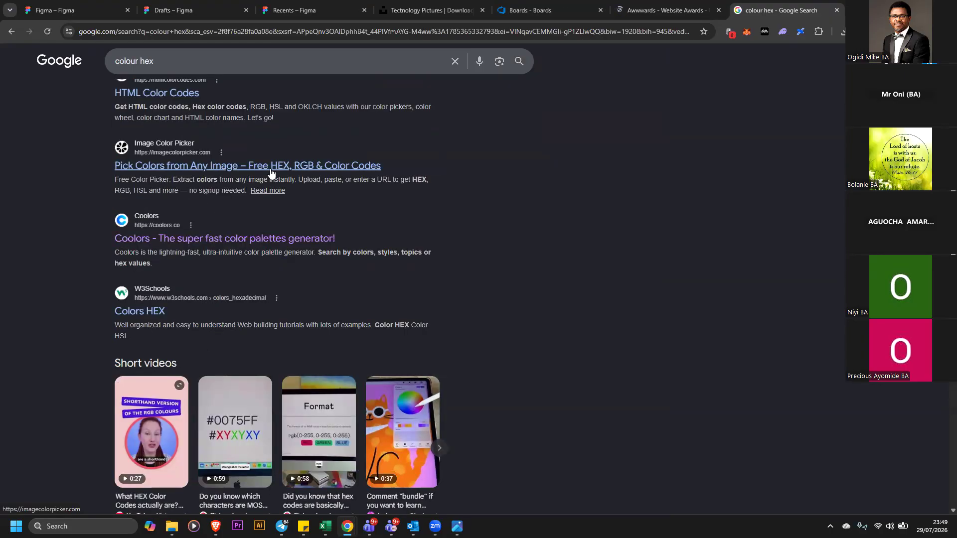
{"action": "scroll", "coordinate": [270, 173], "scroll_direction": "down", "scroll_amount": 7}
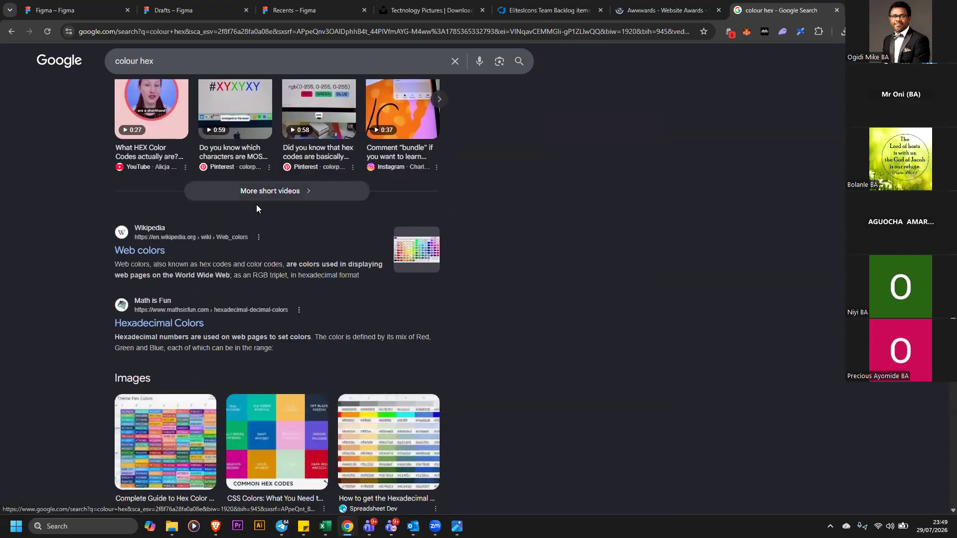
{"action": "left_click", "coordinate": [183, 324]}
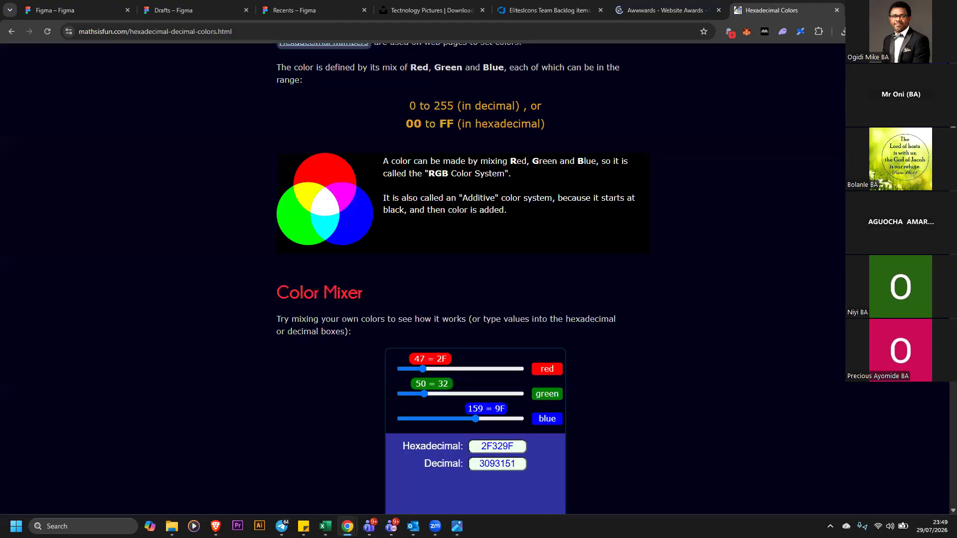
{"action": "left_click", "coordinate": [713, 12]}
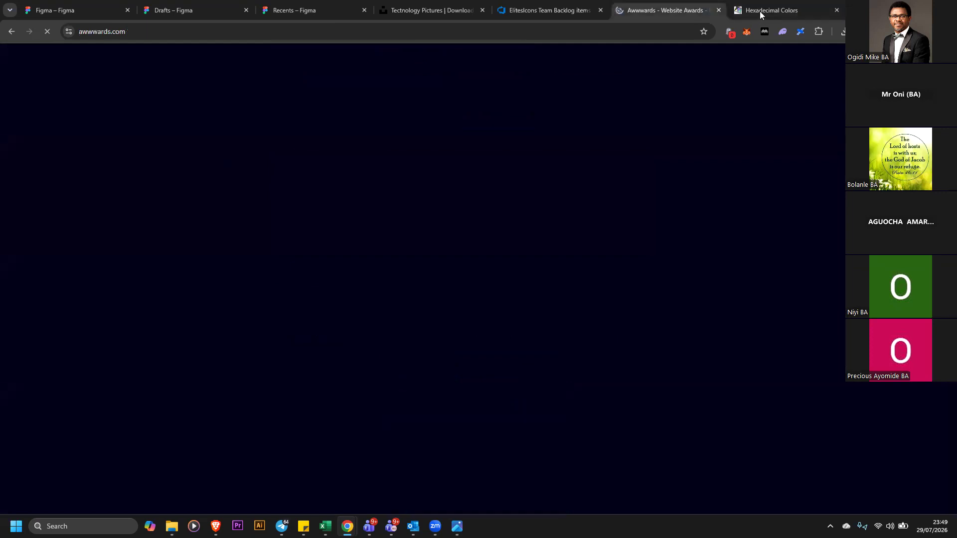
Close the hexadecimal colours and colour hex search tabs and return to the Figma design file
{"action": "left_click", "coordinate": [756, 11]}
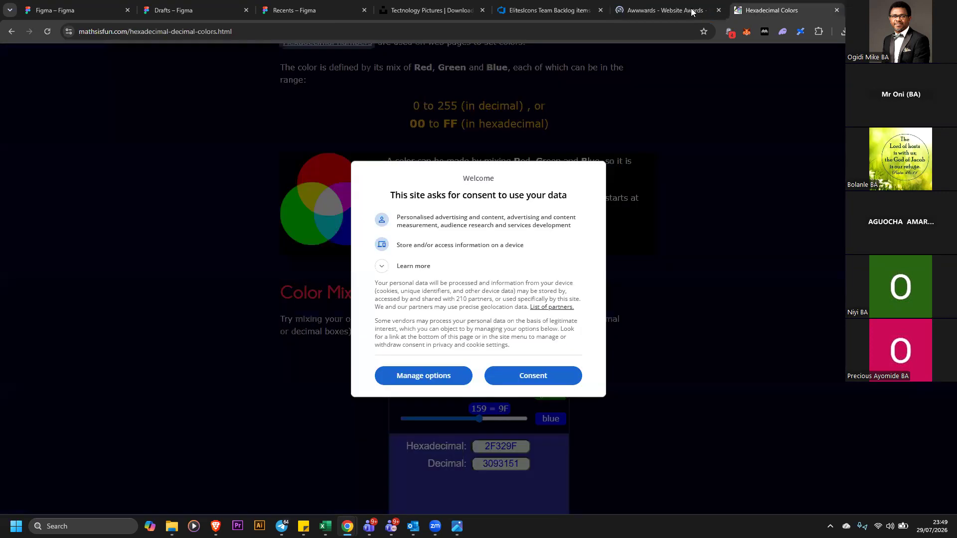
{"action": "left_click", "coordinate": [836, 11]}
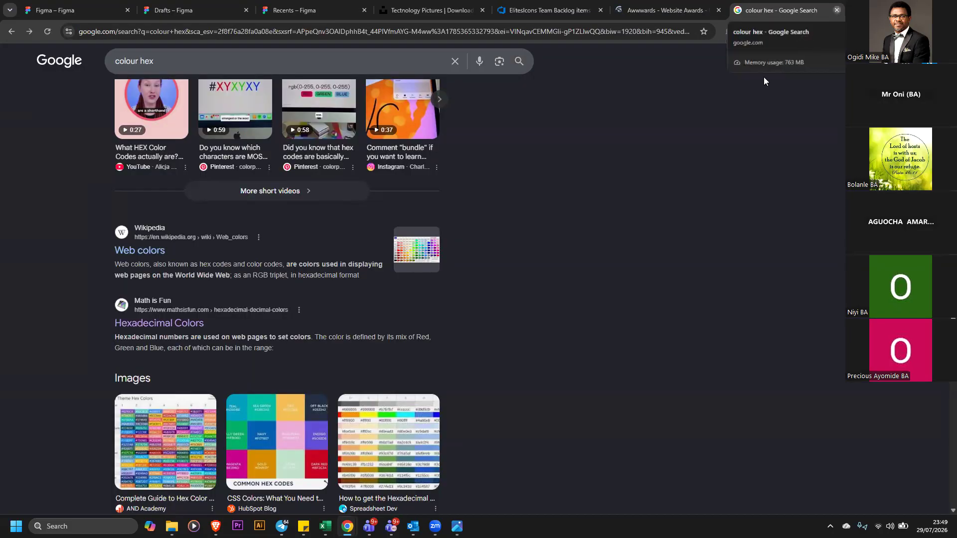
{"action": "key", "text": "ctrl+w"}
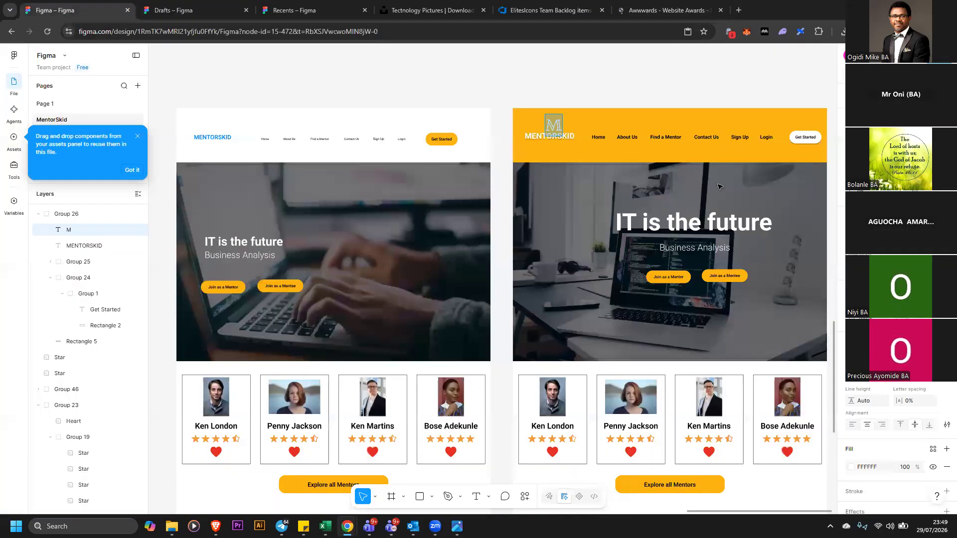
{"action": "scroll", "coordinate": [604, 325], "scroll_direction": "down", "scroll_amount": 1}
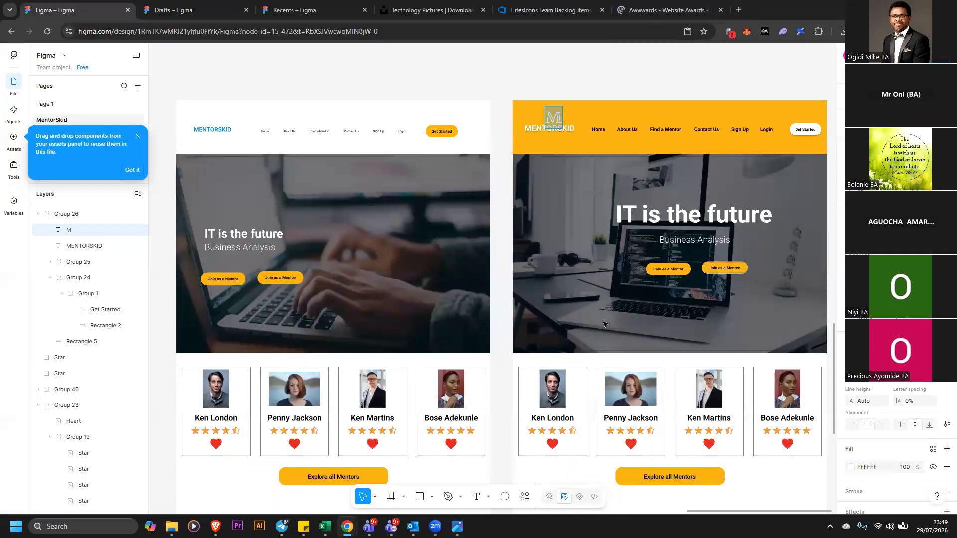
{"action": "scroll", "coordinate": [548, 311], "scroll_direction": "down", "scroll_amount": 1}
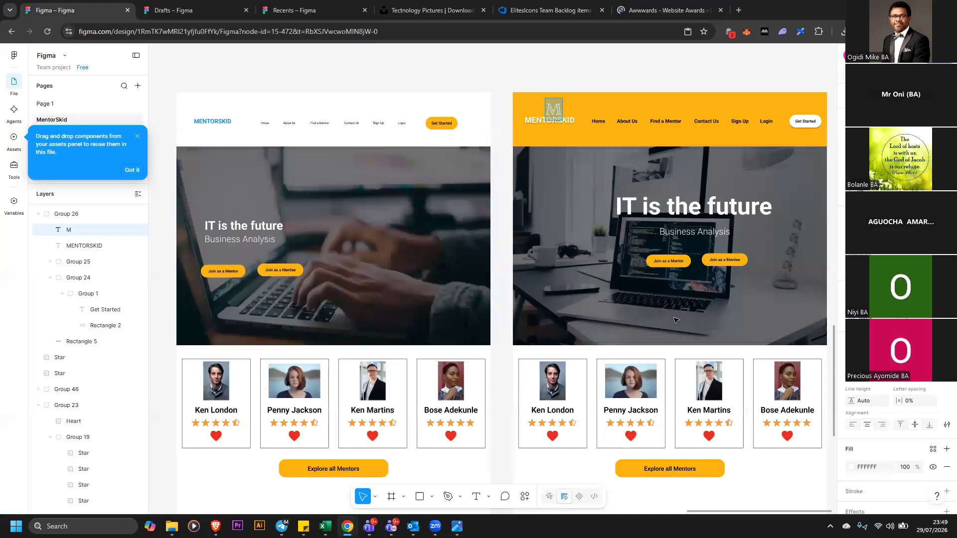
{"action": "scroll", "coordinate": [555, 219], "scroll_direction": "down", "scroll_amount": 1}
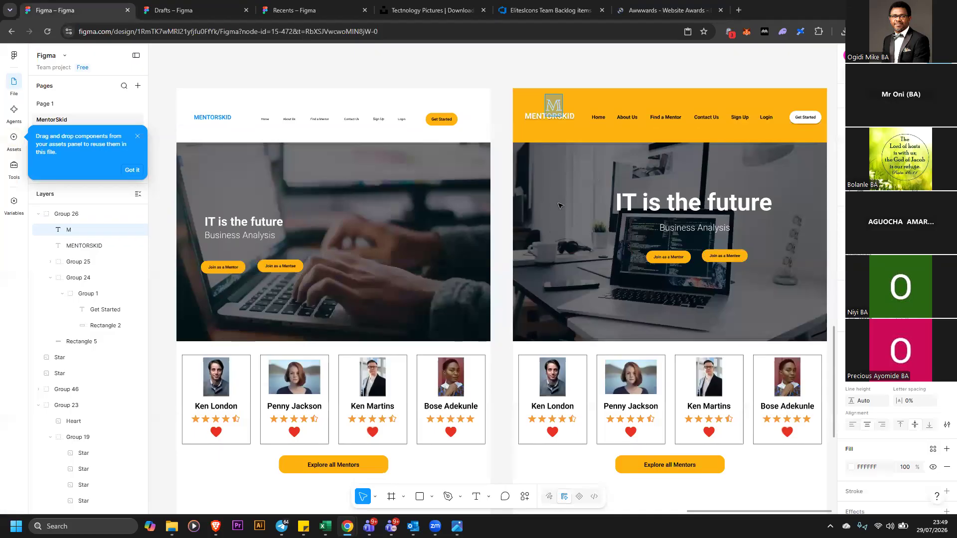
Open the Awwwards tab and browse the Google search results for Awwwards
{"action": "left_click", "coordinate": [431, 117]}
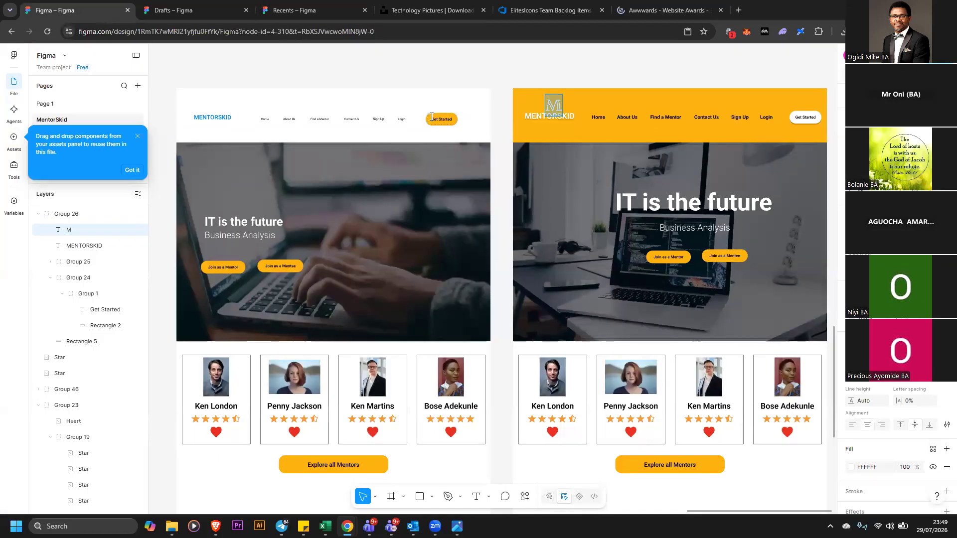
{"action": "left_click", "coordinate": [447, 120]}
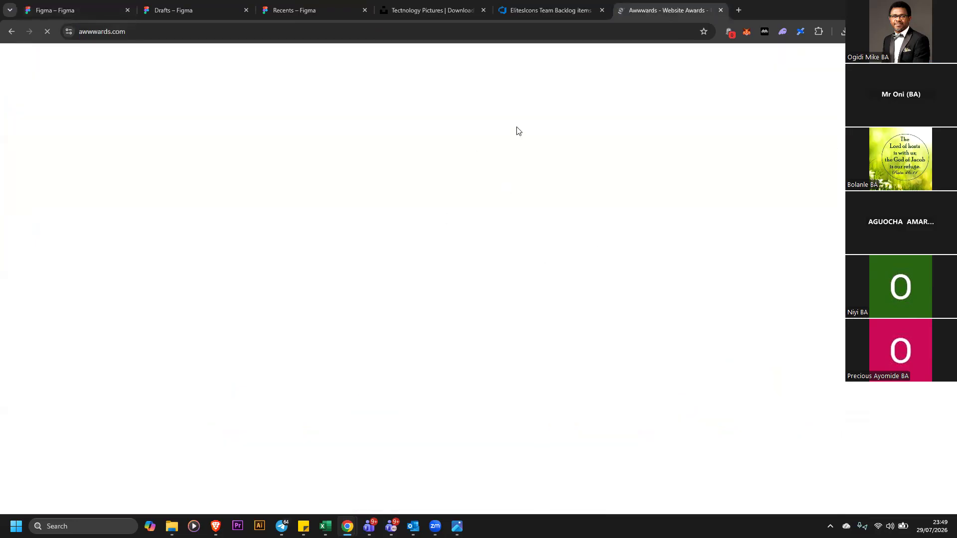
{"action": "left_click", "coordinate": [15, 32]}
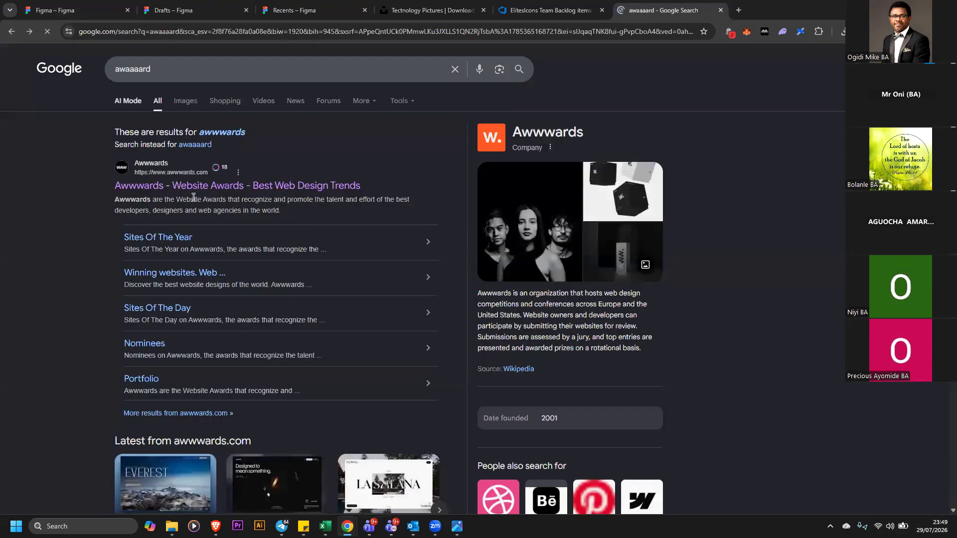
{"action": "scroll", "coordinate": [200, 197], "scroll_direction": "down", "scroll_amount": 3}
{"action": "scroll", "coordinate": [207, 214], "scroll_direction": "down", "scroll_amount": 4}
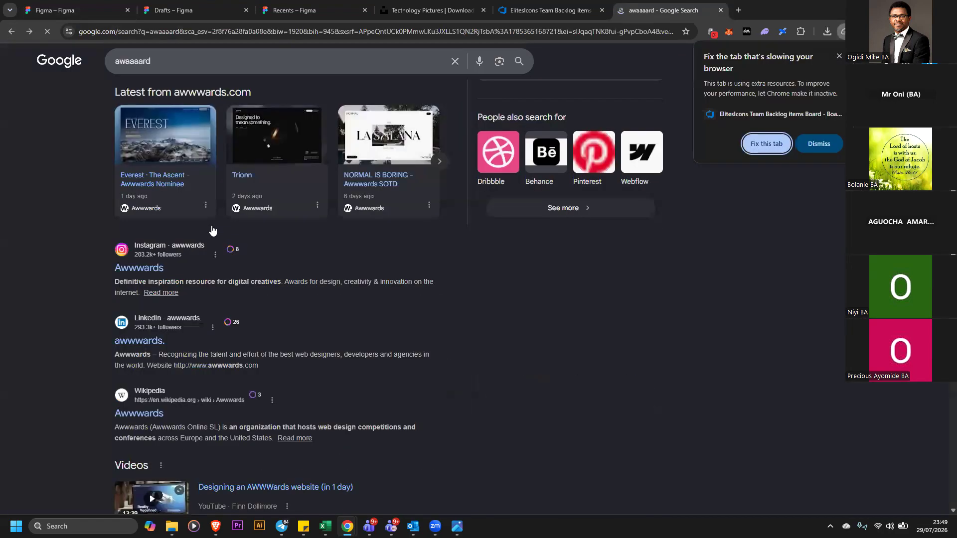
{"action": "scroll", "coordinate": [211, 225], "scroll_direction": "down", "scroll_amount": 3}
{"action": "scroll", "coordinate": [219, 219], "scroll_direction": "down", "scroll_amount": 5}
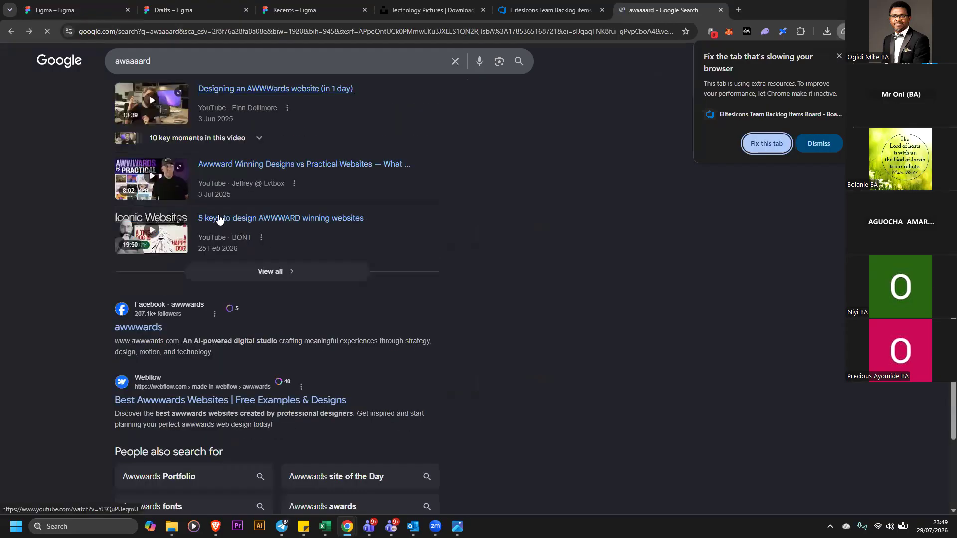
{"action": "scroll", "coordinate": [227, 194], "scroll_direction": "down", "scroll_amount": 2}
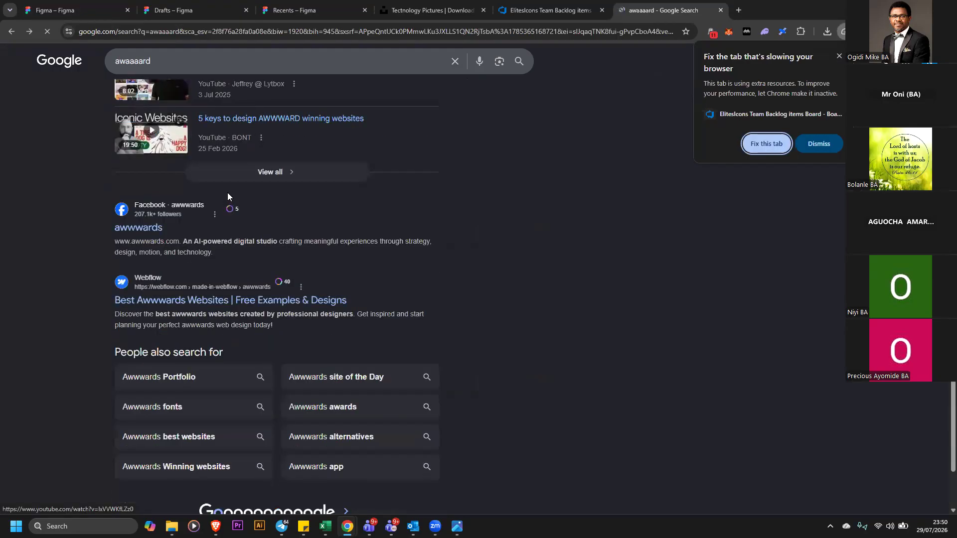
{"action": "scroll", "coordinate": [254, 206], "scroll_direction": "down", "scroll_amount": 2}
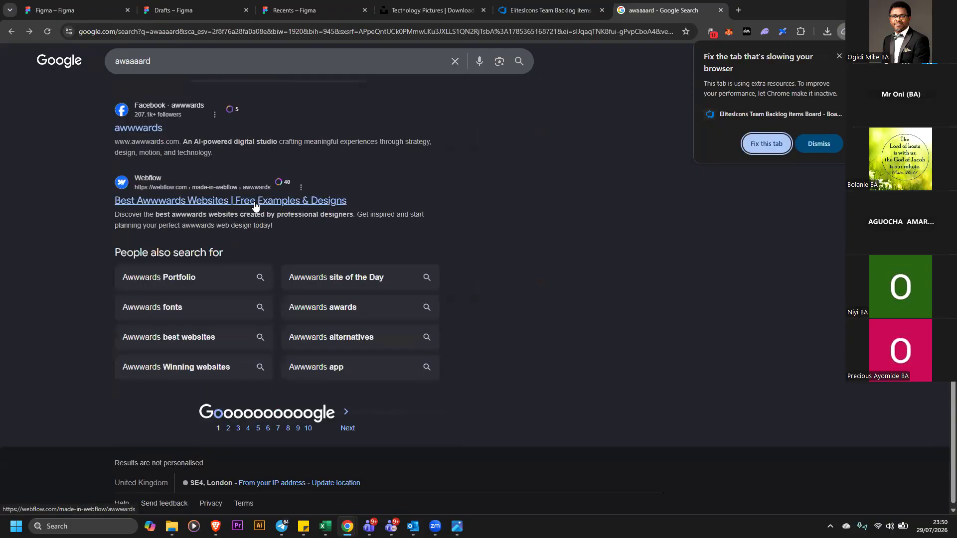
Browse the Made in Webflow Awwwards showcase, filter it by CMS and open the GSAP Scrolltrigger Tutorial site
{"action": "left_click", "coordinate": [256, 204]}
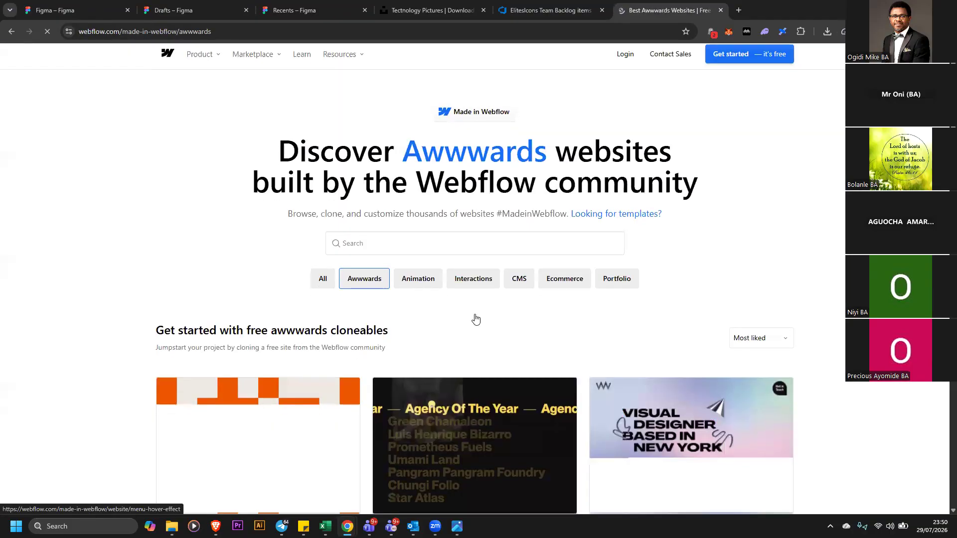
{"action": "left_click", "coordinate": [525, 290]}
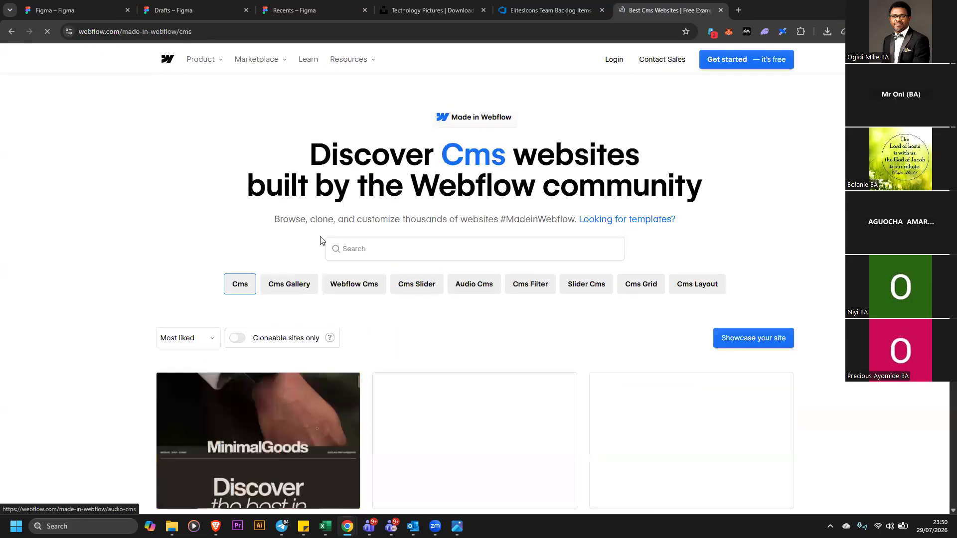
{"action": "scroll", "coordinate": [275, 251], "scroll_direction": "down", "scroll_amount": 4}
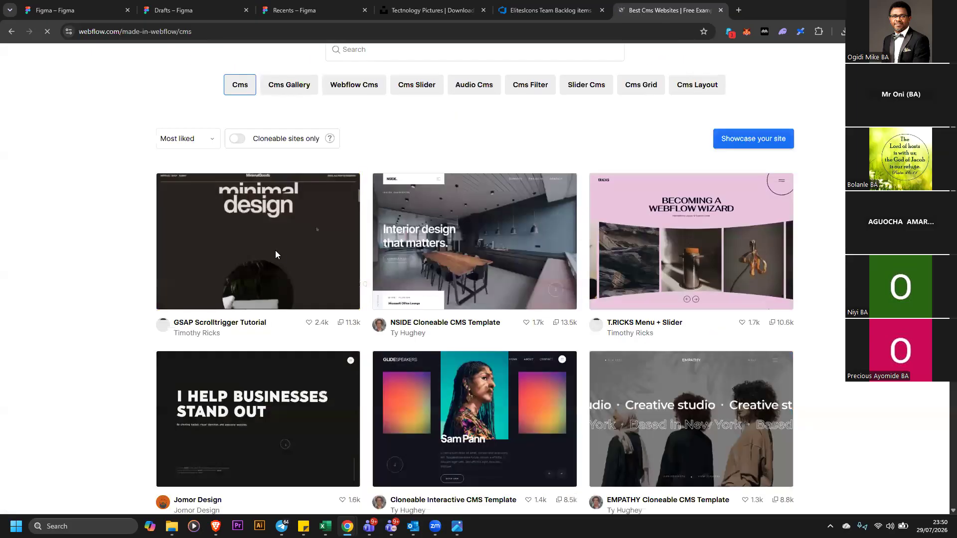
{"action": "scroll", "coordinate": [472, 224], "scroll_direction": "down", "scroll_amount": 4}
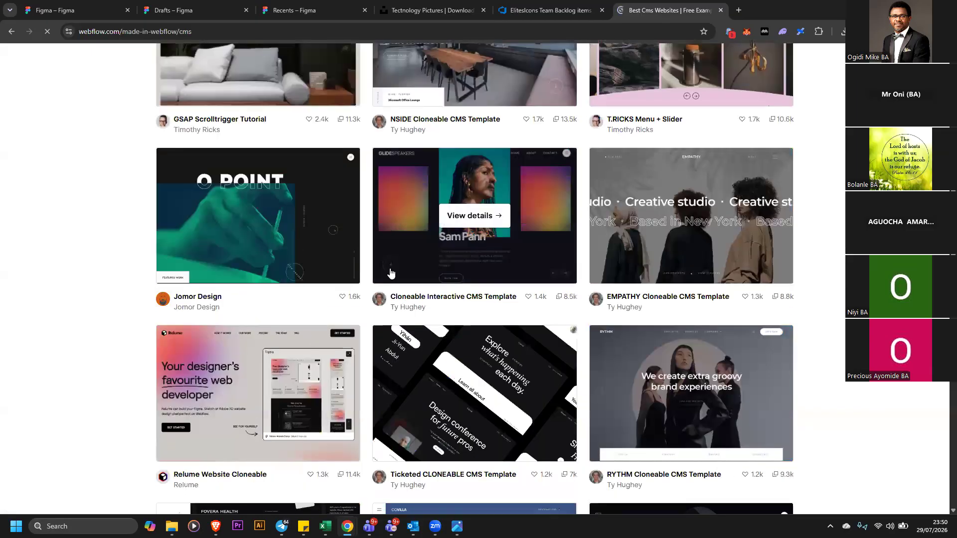
{"action": "scroll", "coordinate": [537, 264], "scroll_direction": "down", "scroll_amount": 9}
{"action": "scroll", "coordinate": [432, 292], "scroll_direction": "down", "scroll_amount": 3}
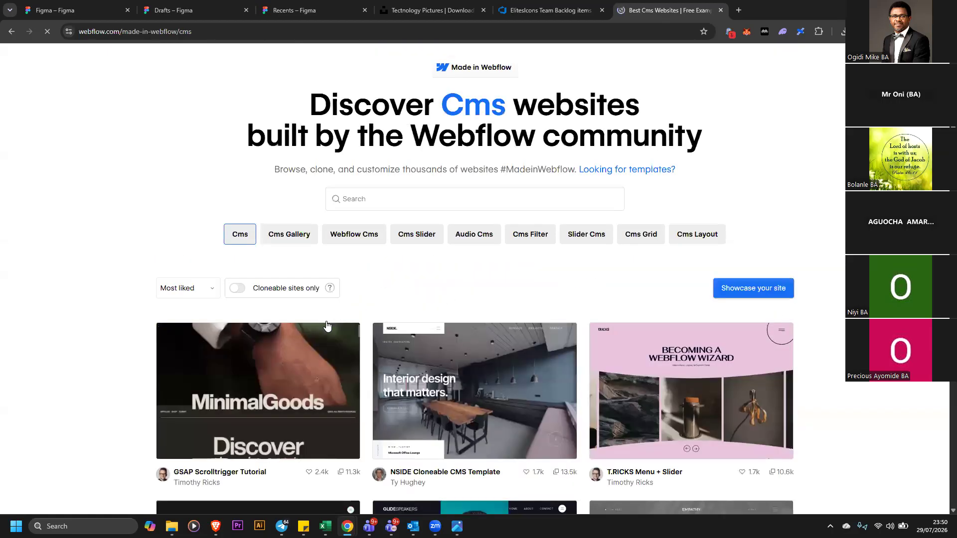
{"action": "scroll", "coordinate": [447, 331], "scroll_direction": "down", "scroll_amount": 1}
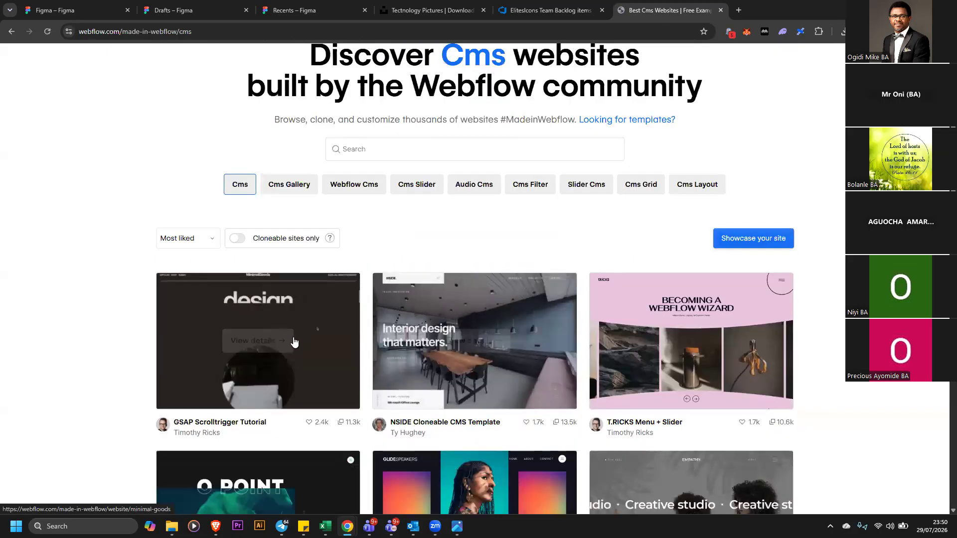
{"action": "left_click", "coordinate": [344, 280]}
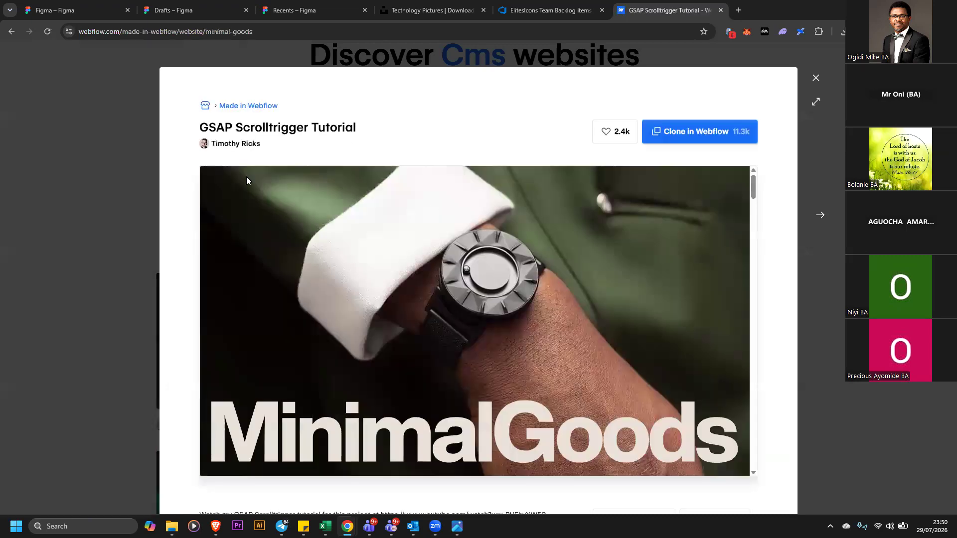
Add a drop shadow effect to the M logo text in the high-fidelity header
{"action": "left_click", "coordinate": [81, 9]}
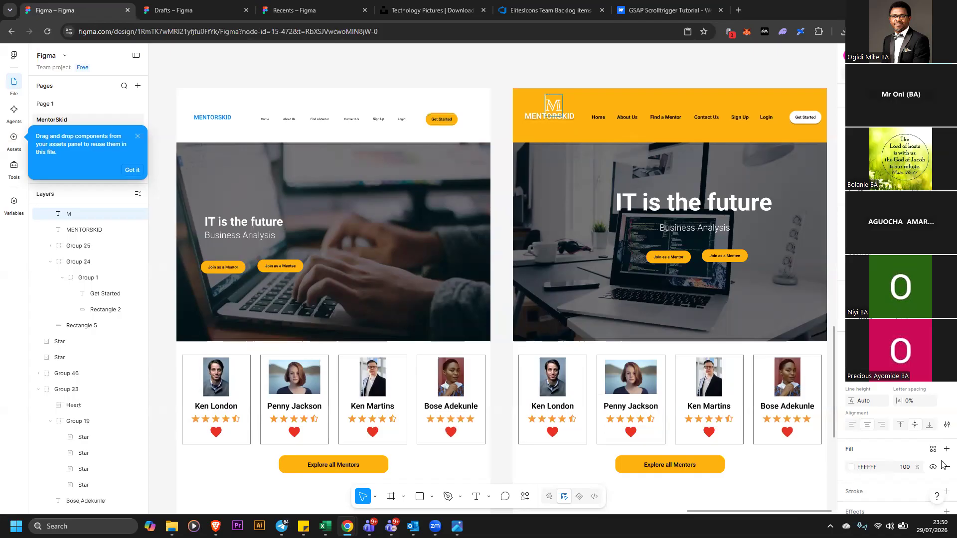
{"action": "scroll", "coordinate": [942, 462], "scroll_direction": "down", "scroll_amount": 2}
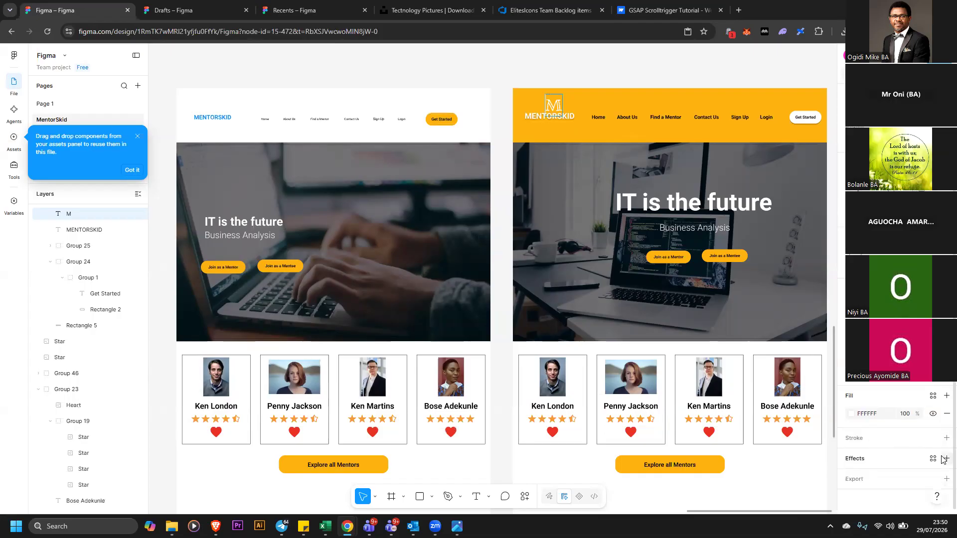
{"action": "left_click", "coordinate": [946, 459]}
{"action": "left_click", "coordinate": [904, 373]}
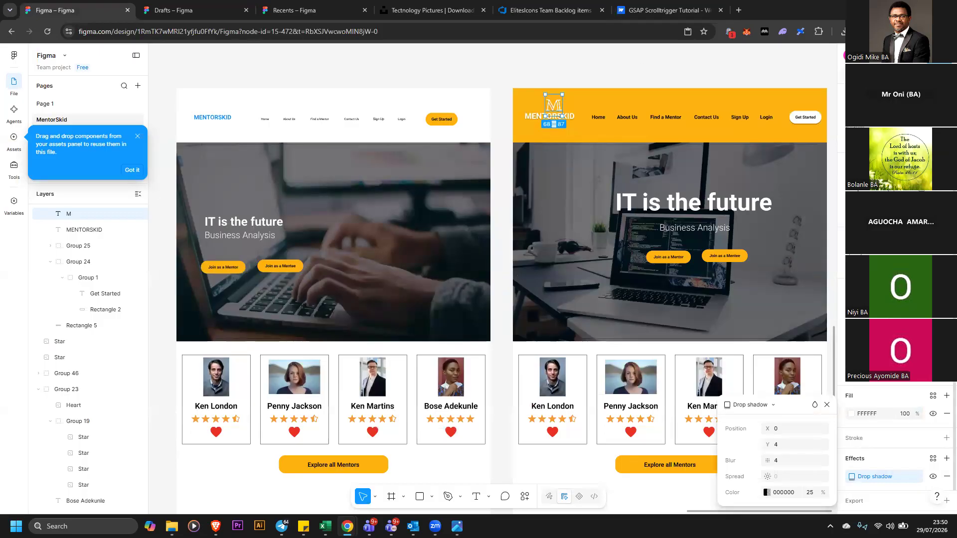
{"action": "left_click", "coordinate": [941, 73]}
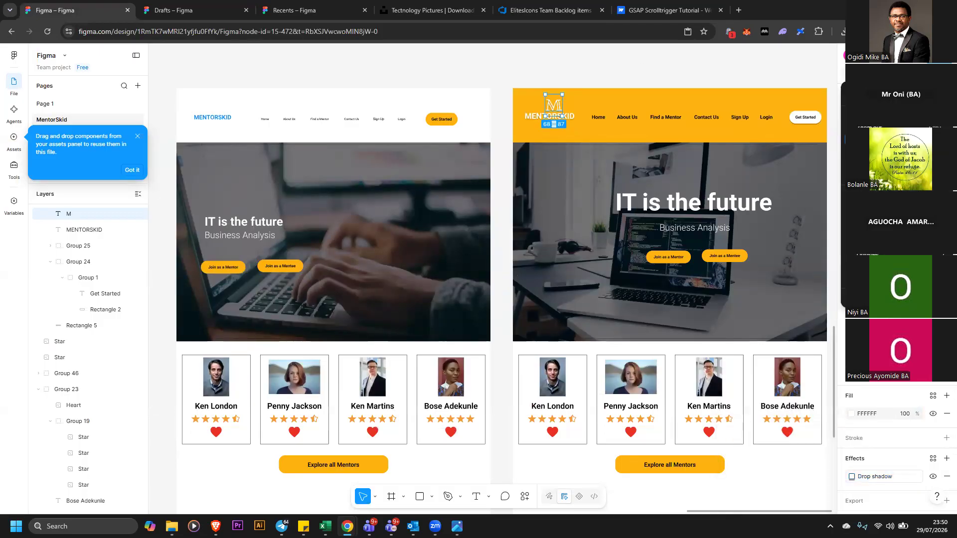
Select all the wireframe page's elements and group them together
{"action": "key", "text": "shift+1"}
{"action": "left_click", "coordinate": [940, 74]}
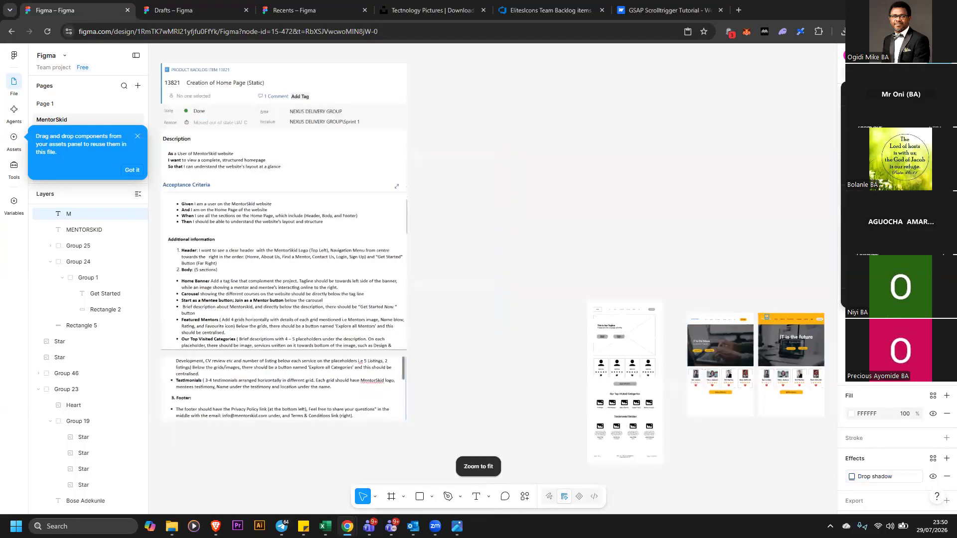
{"action": "left_click", "coordinate": [892, 115]}
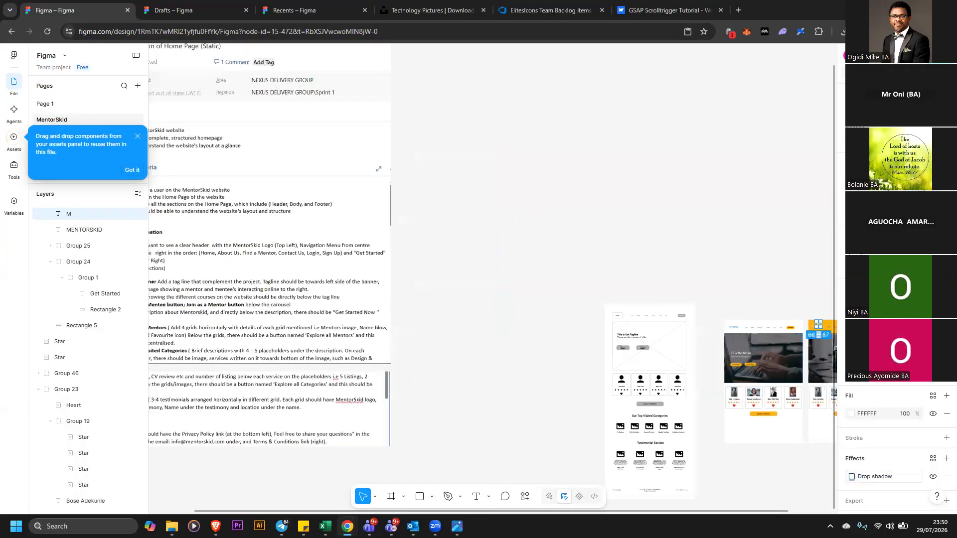
{"action": "left_click_drag", "start_coordinate": [751, 511], "coordinate": [801, 511]}
{"action": "left_click_drag", "start_coordinate": [486, 277], "coordinate": [626, 453]}
{"action": "left_click_drag", "start_coordinate": [581, 271], "coordinate": [563, 180]}
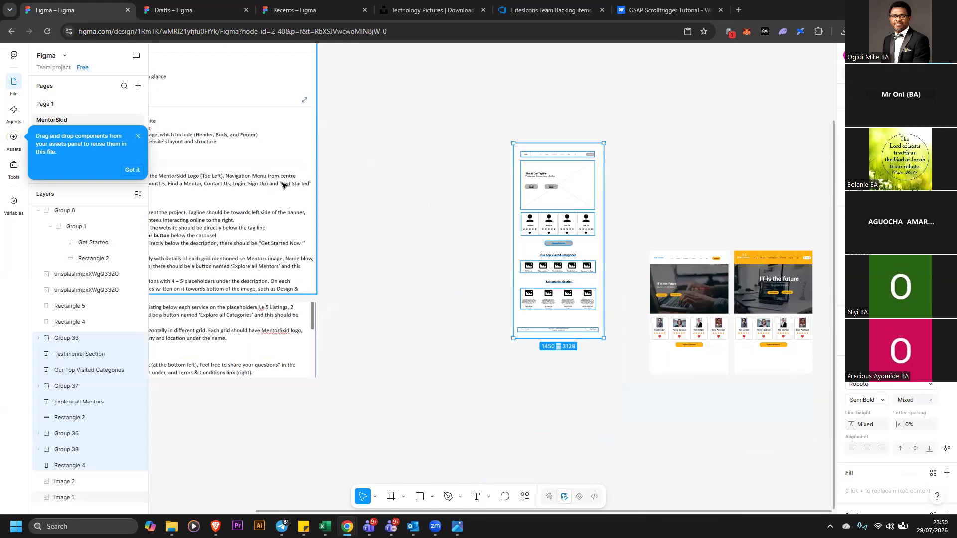
{"action": "left_click_drag", "start_coordinate": [450, 112], "coordinate": [617, 368]}
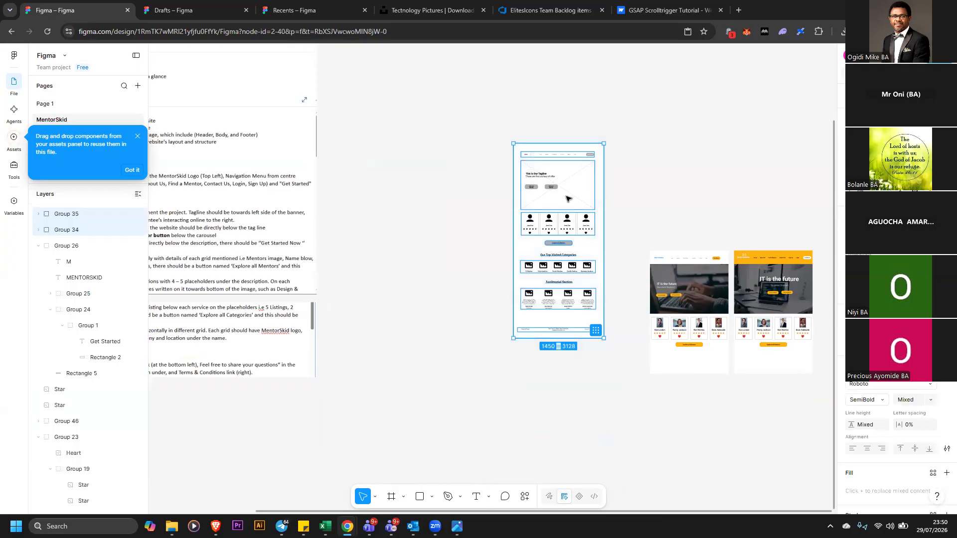
{"action": "right_click", "coordinate": [568, 200]}
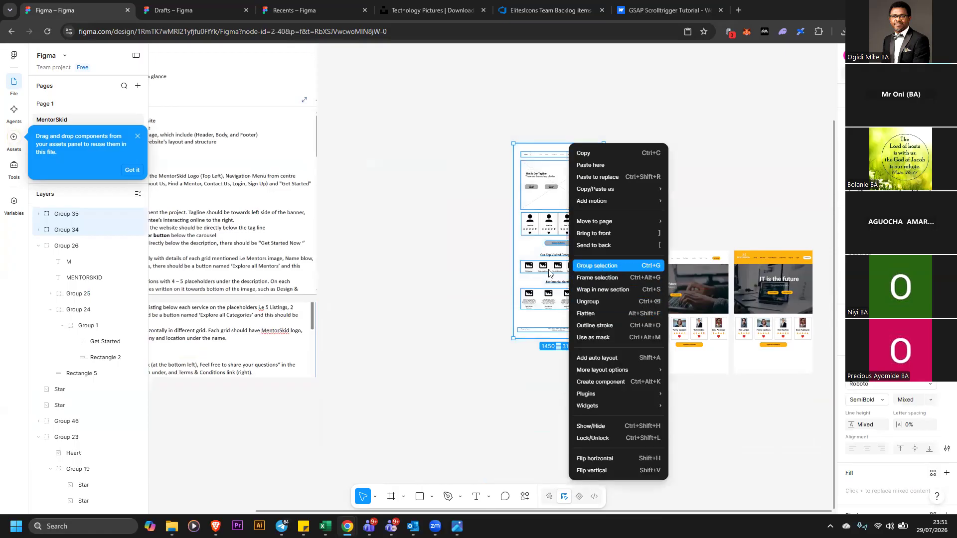
{"action": "left_click", "coordinate": [601, 267]}
{"action": "left_click", "coordinate": [462, 257]}
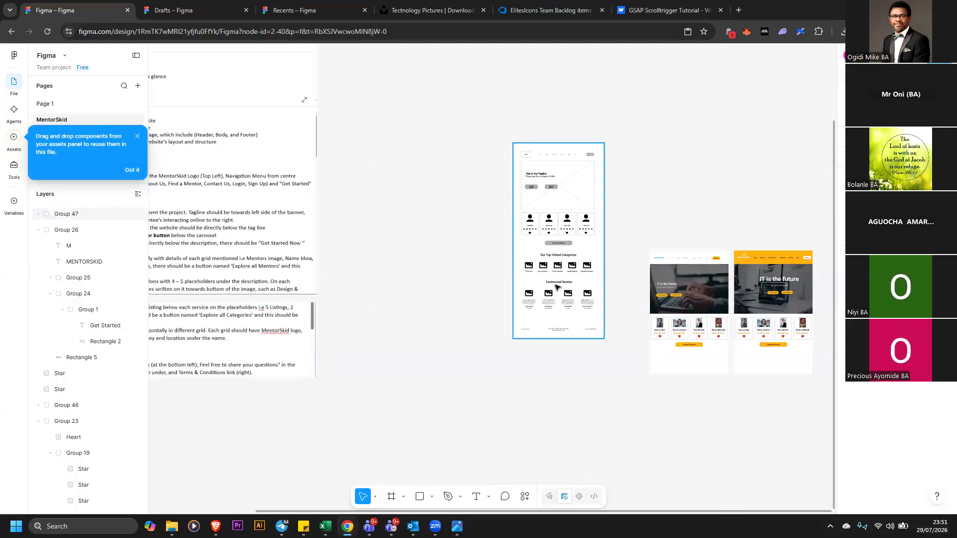
Ungroup the wireframe page's elements
{"action": "left_click", "coordinate": [550, 243]}
{"action": "right_click", "coordinate": [552, 249]}
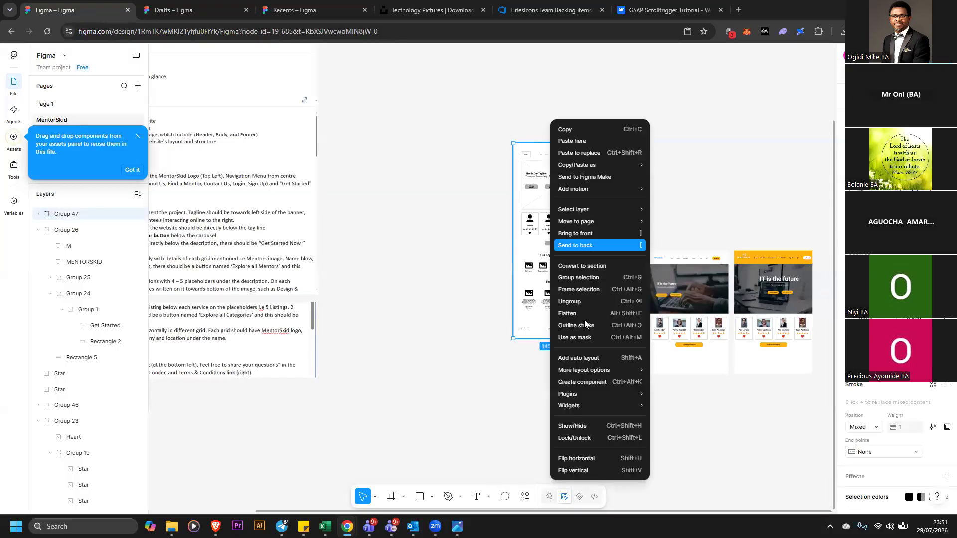
{"action": "left_click", "coordinate": [593, 311]}
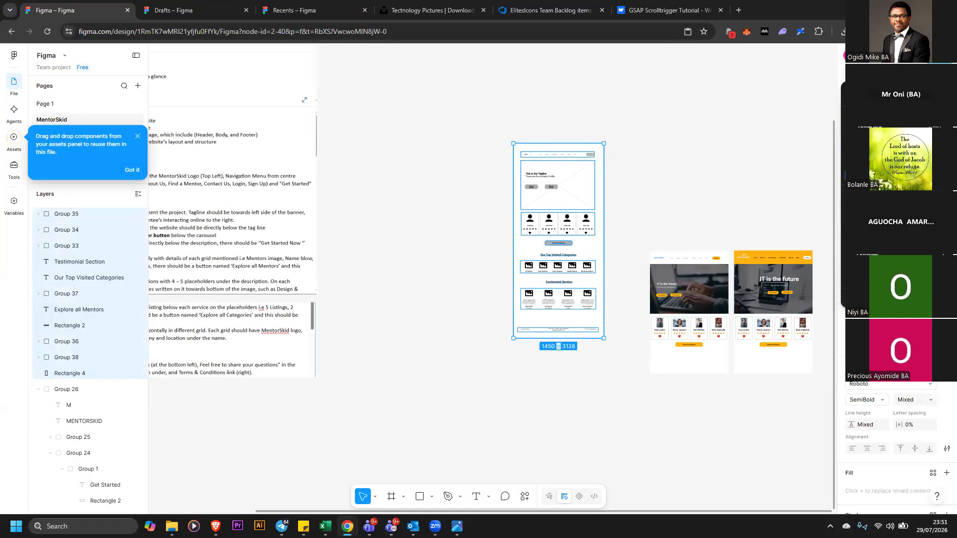
{"action": "key", "text": "ctrl+equal"}
{"action": "key", "text": "ctrl+equal"}
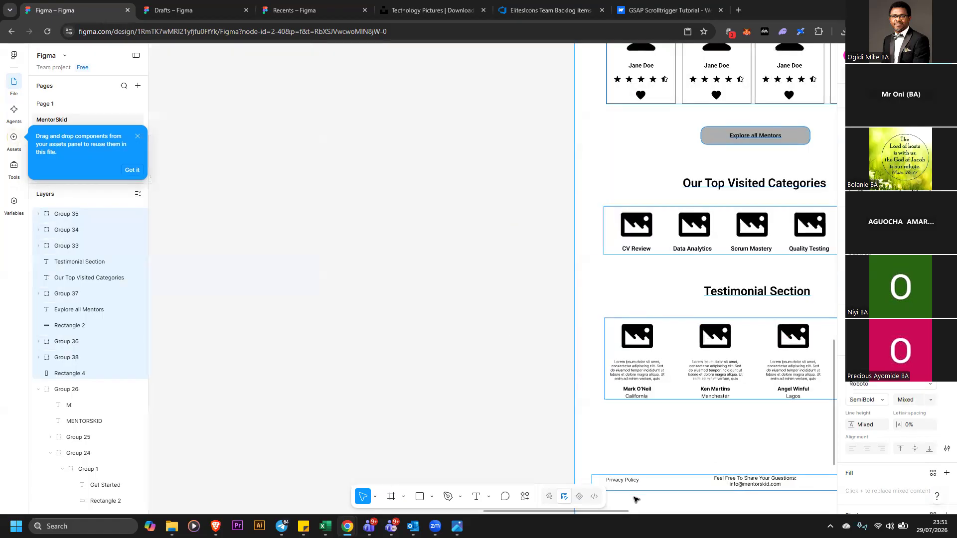
{"action": "scroll", "coordinate": [647, 513], "scroll_direction": "right", "scroll_amount": 5}
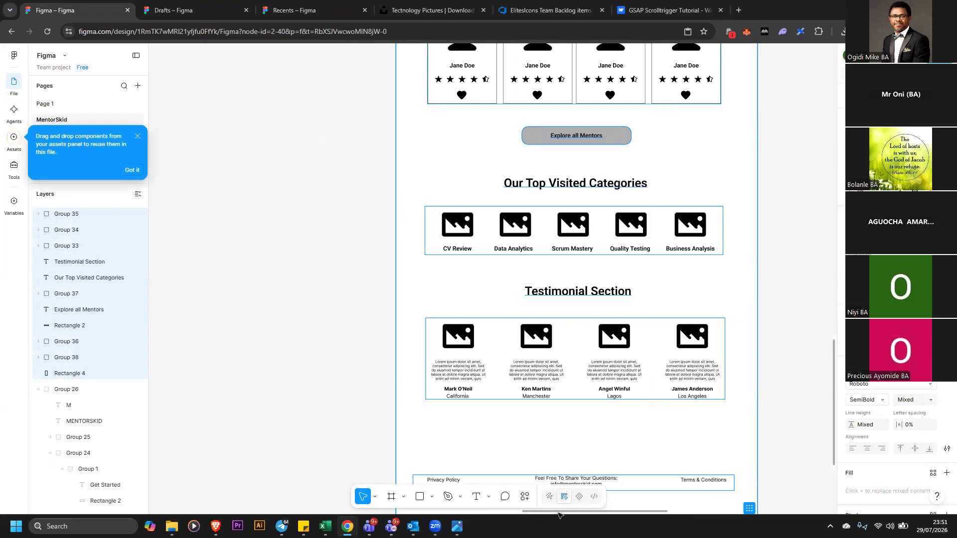
{"action": "left_click_drag", "start_coordinate": [559, 514], "coordinate": [461, 497]}
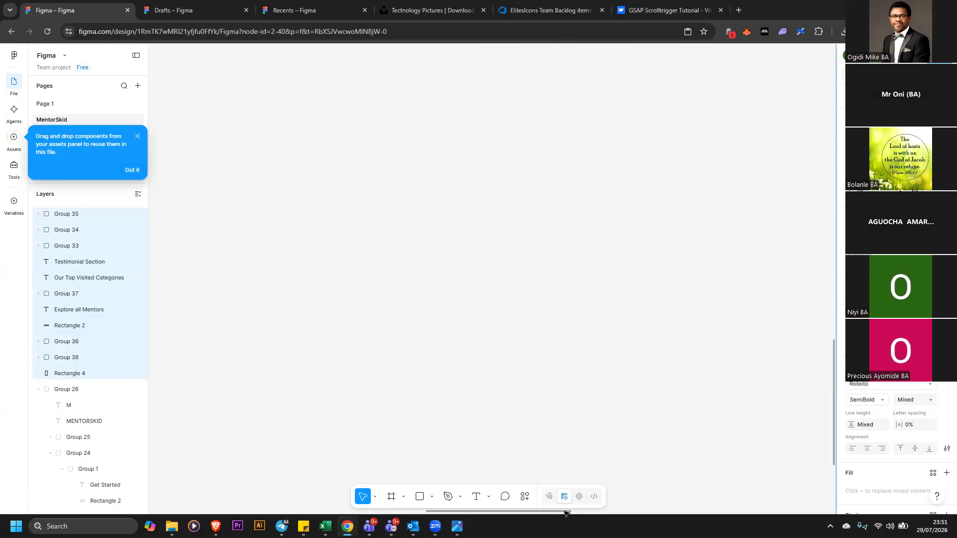
Ungroup the wireframe's testimonial section cards
{"action": "left_click_drag", "start_coordinate": [568, 513], "coordinate": [668, 521]}
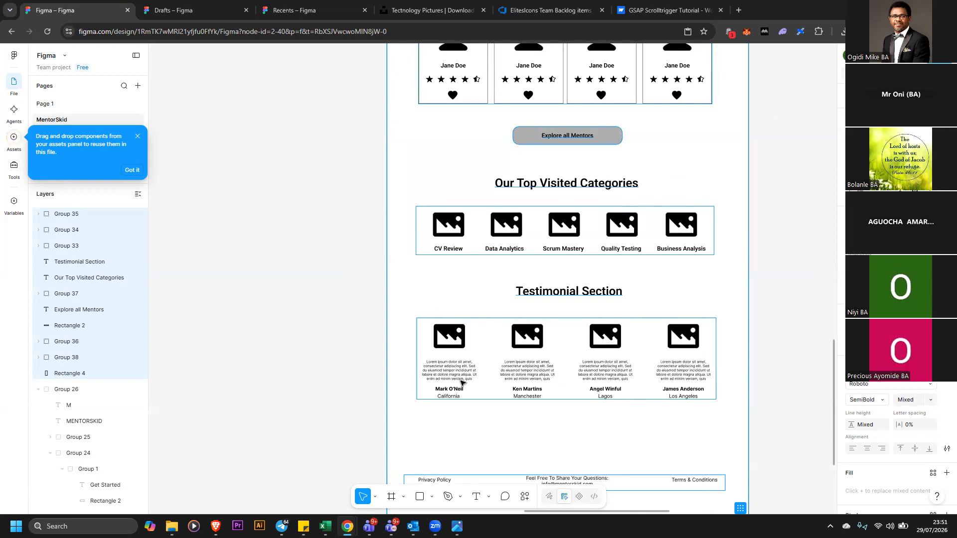
{"action": "left_click", "coordinate": [353, 343]}
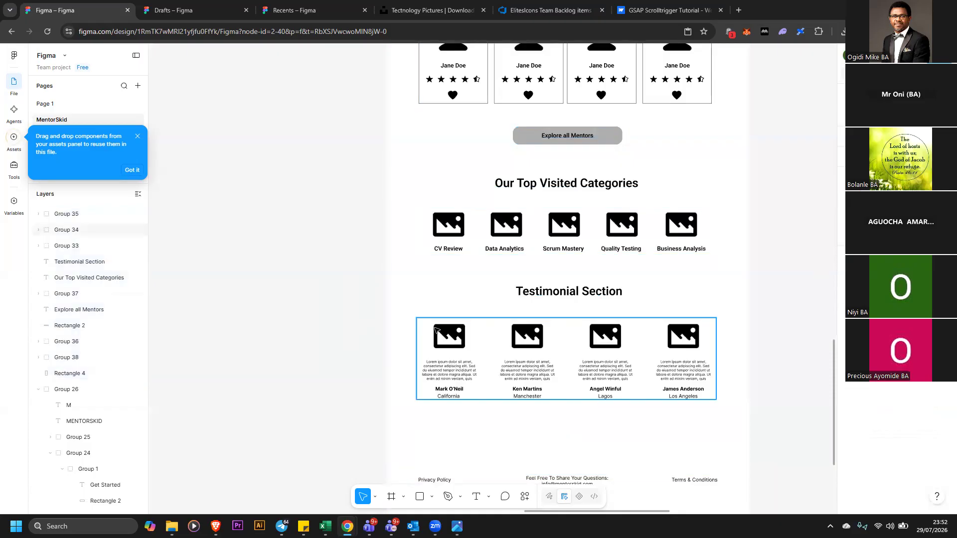
{"action": "right_click", "coordinate": [440, 333]}
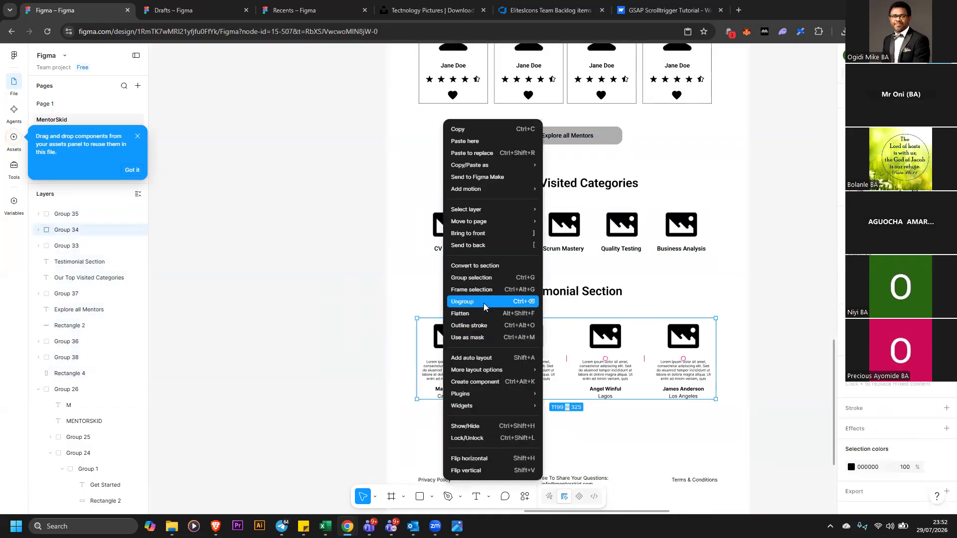
{"action": "left_click", "coordinate": [463, 301]}
Move the Mark O'Neil testimonial card out of the page onto the canvas to its left
{"action": "left_click", "coordinate": [338, 327]}
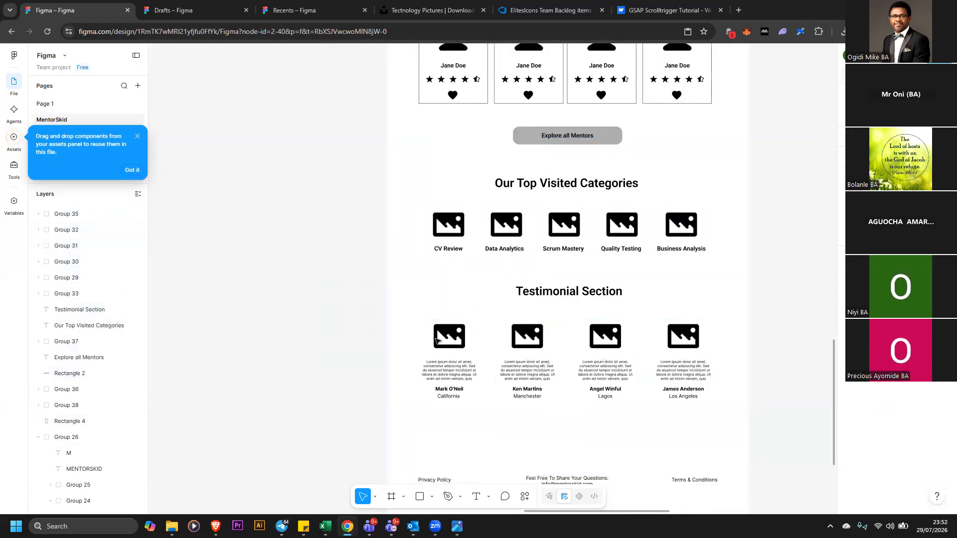
{"action": "left_click", "coordinate": [466, 343]}
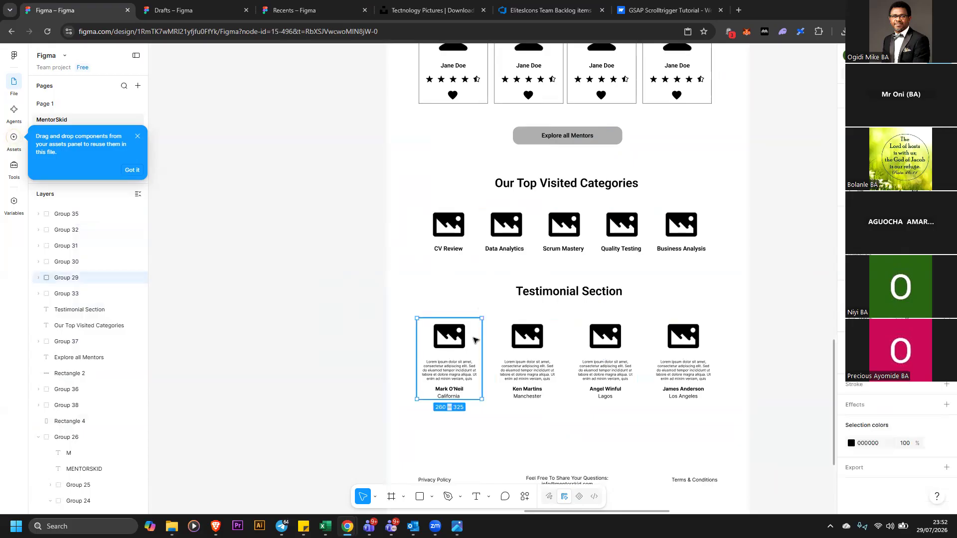
{"action": "left_click_drag", "start_coordinate": [466, 337], "coordinate": [362, 334]}
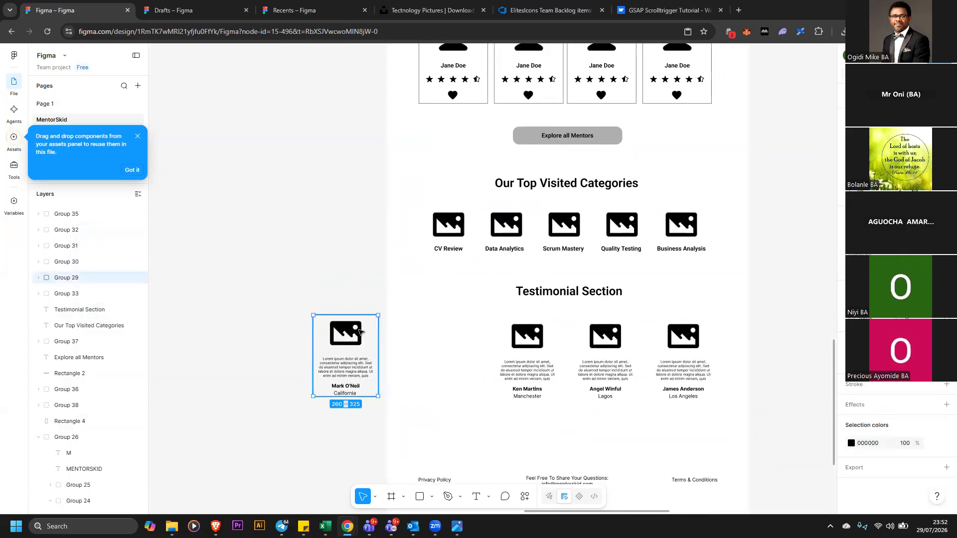
{"action": "left_click", "coordinate": [369, 297]}
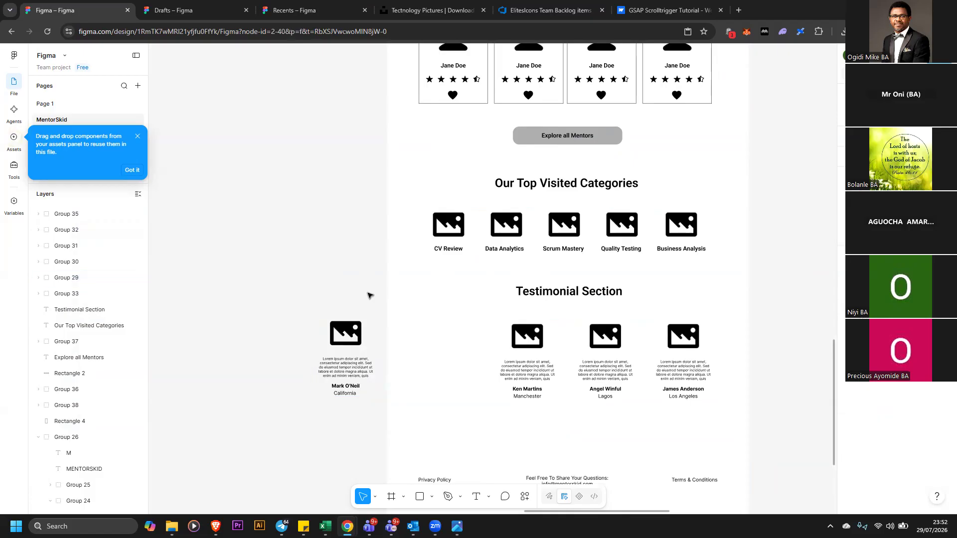
{"action": "left_click", "coordinate": [371, 325]}
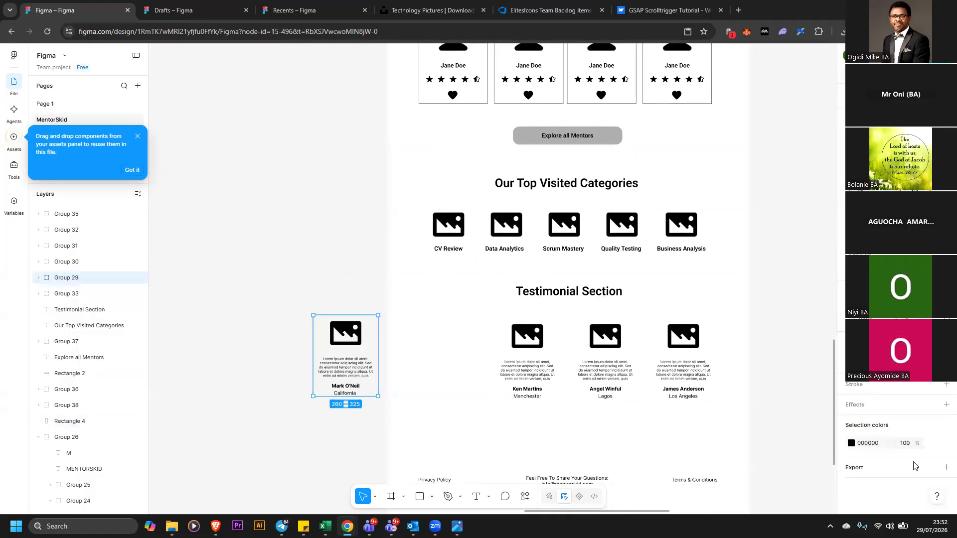
Add a stroke to the detached testimonial card, then undo the change twice
{"action": "left_click", "coordinate": [946, 384]}
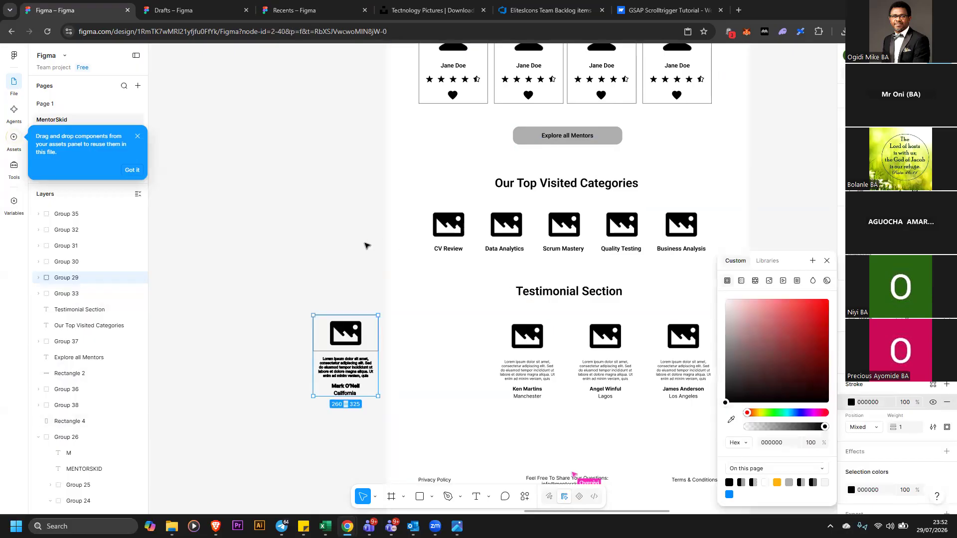
{"action": "left_click", "coordinate": [369, 274]}
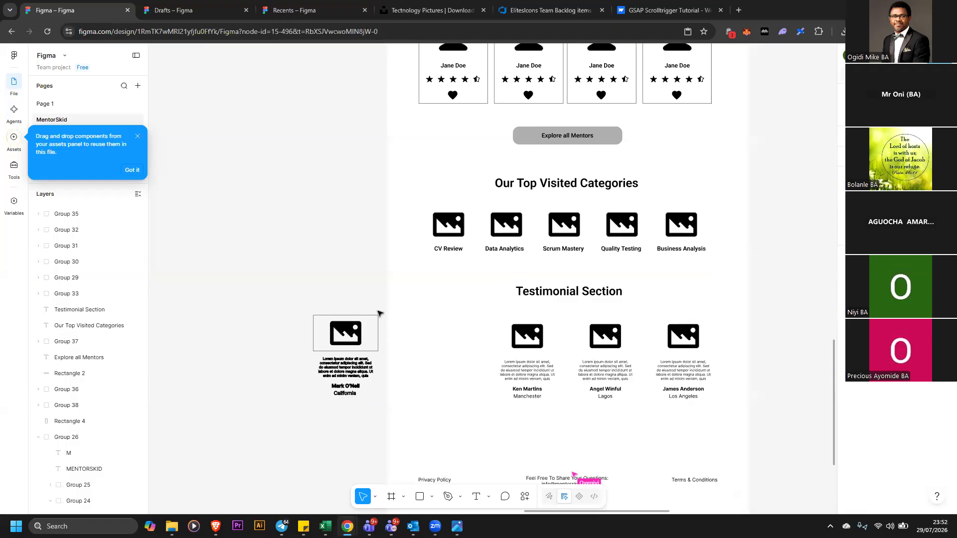
{"action": "left_click", "coordinate": [377, 316]}
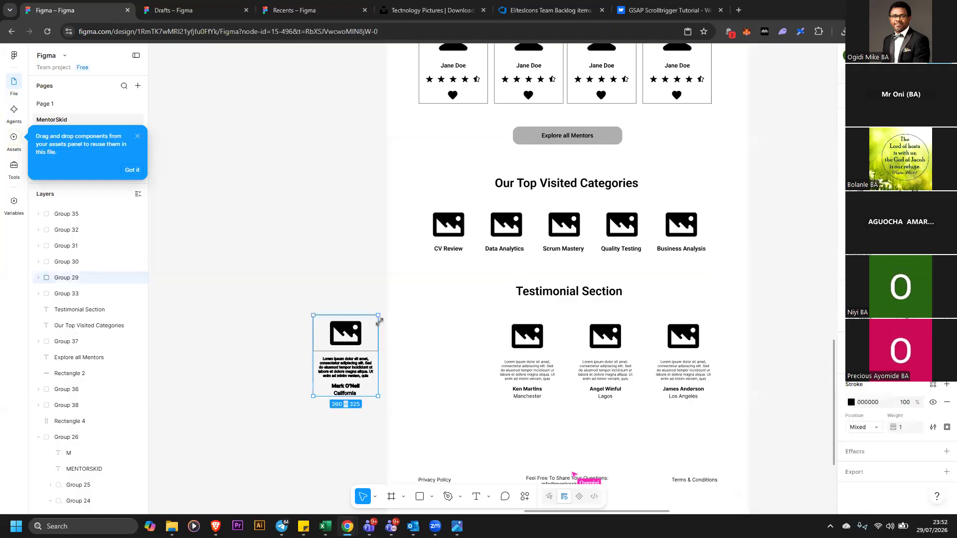
{"action": "left_click", "coordinate": [358, 230]}
{"action": "key", "text": "ctrl+z"}
{"action": "key", "text": "ctrl+z"}
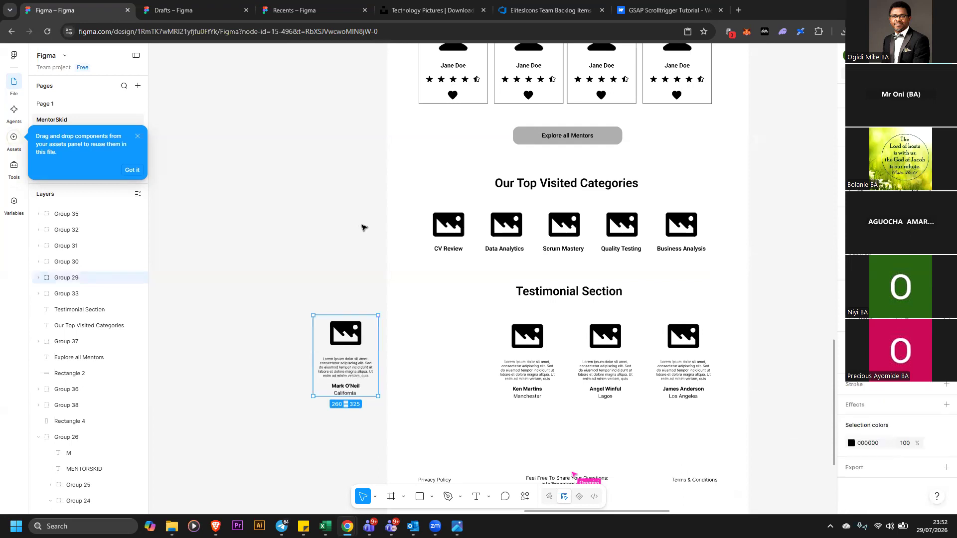
Copy the M logo from the high-fidelity header and paste it onto an empty area of the canvas
{"action": "scroll", "coordinate": [789, 213], "scroll_direction": "up", "scroll_amount": 5}
{"action": "scroll", "coordinate": [790, 213], "scroll_direction": "up", "scroll_amount": 3}
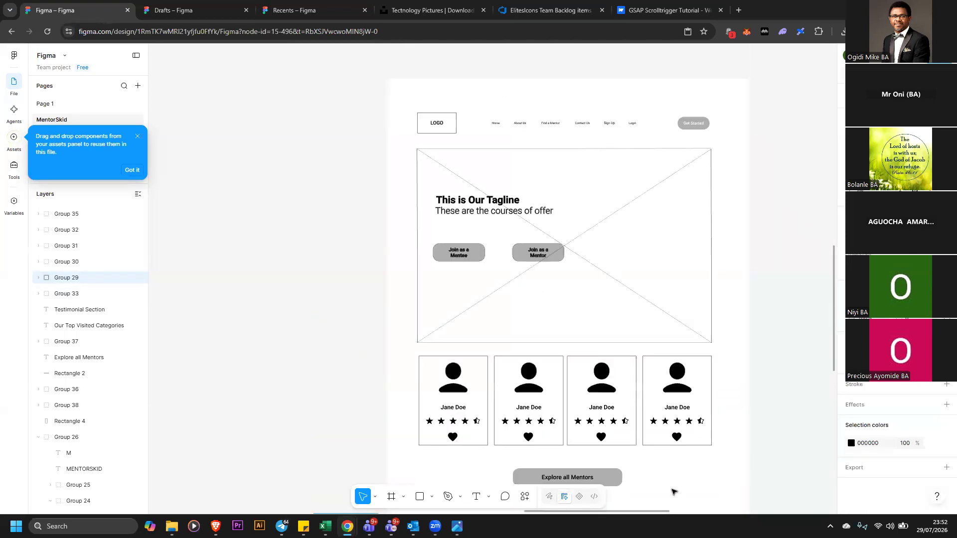
{"action": "left_click_drag", "start_coordinate": [680, 512], "coordinate": [773, 510]}
{"action": "scroll", "coordinate": [735, 401], "scroll_direction": "down", "scroll_amount": 5}
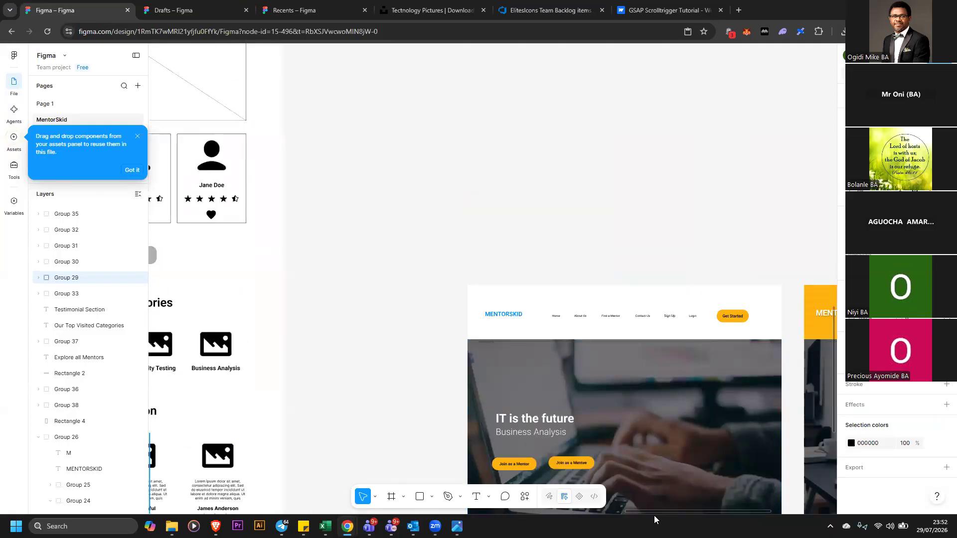
{"action": "left_click_drag", "start_coordinate": [659, 514], "coordinate": [711, 513]}
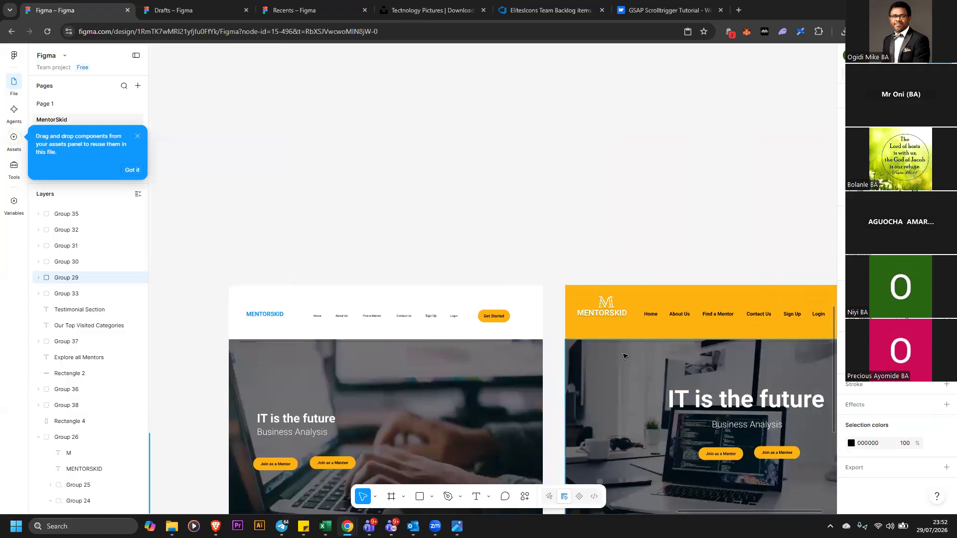
{"action": "left_click", "coordinate": [607, 306]}
{"action": "left_click", "coordinate": [608, 305]}
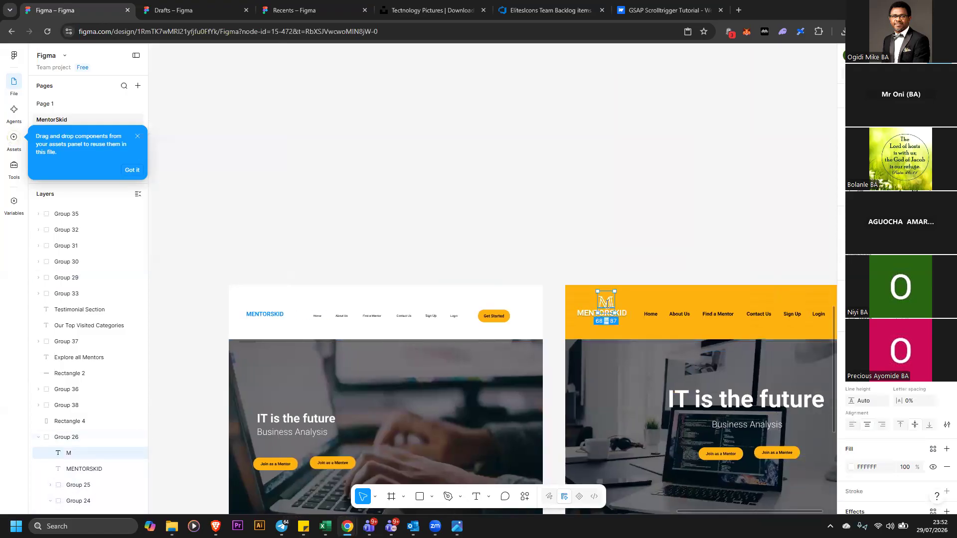
{"action": "left_click", "coordinate": [615, 301]}
{"action": "right_click", "coordinate": [609, 302]}
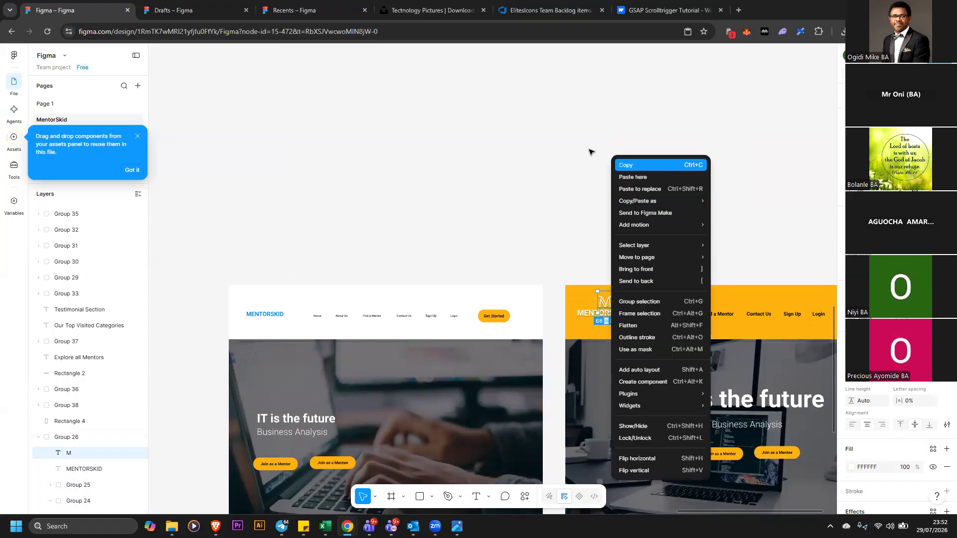
{"action": "right_click", "coordinate": [586, 134]}
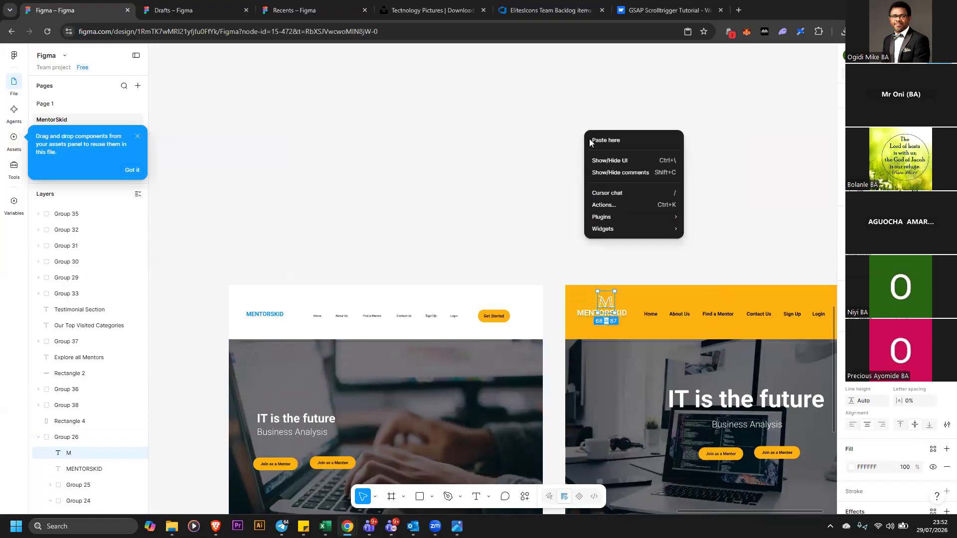
{"action": "left_click", "coordinate": [621, 141]}
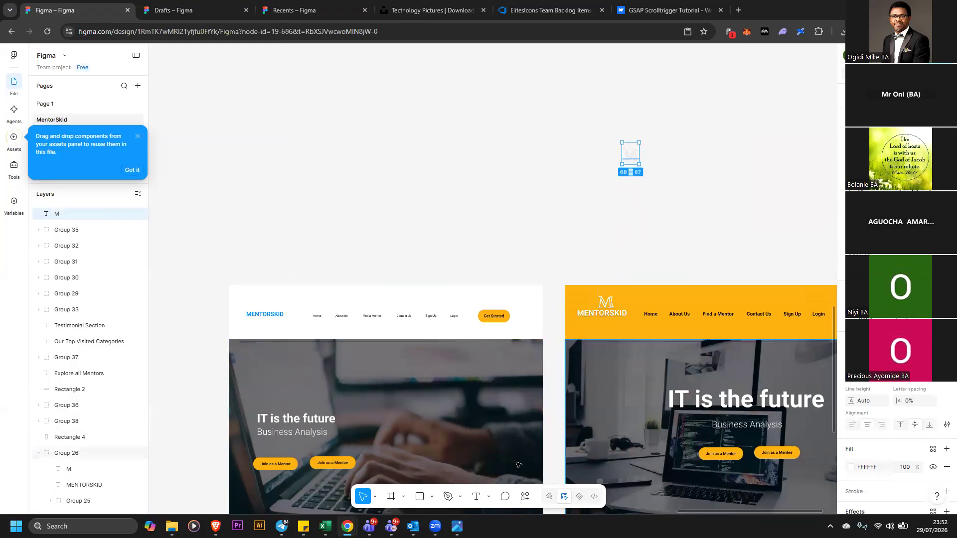
{"action": "left_click", "coordinate": [851, 467]}
{"action": "left_click_drag", "start_coordinate": [778, 336], "coordinate": [743, 394]}
{"action": "left_click_drag", "start_coordinate": [637, 154], "coordinate": [214, 382]}
{"action": "scroll", "coordinate": [289, 299], "scroll_direction": "down", "scroll_amount": 5}
{"action": "left_click_drag", "start_coordinate": [204, 288], "coordinate": [189, 426]}
{"action": "scroll", "coordinate": [209, 343], "scroll_direction": "down", "scroll_amount": 7}
{"action": "left_click_drag", "start_coordinate": [189, 269], "coordinate": [217, 439]}
{"action": "left_click_drag", "start_coordinate": [13, 420], "coordinate": [375, 162]}
{"action": "left_click", "coordinate": [291, 227]}
{"action": "left_click", "coordinate": [343, 174]}
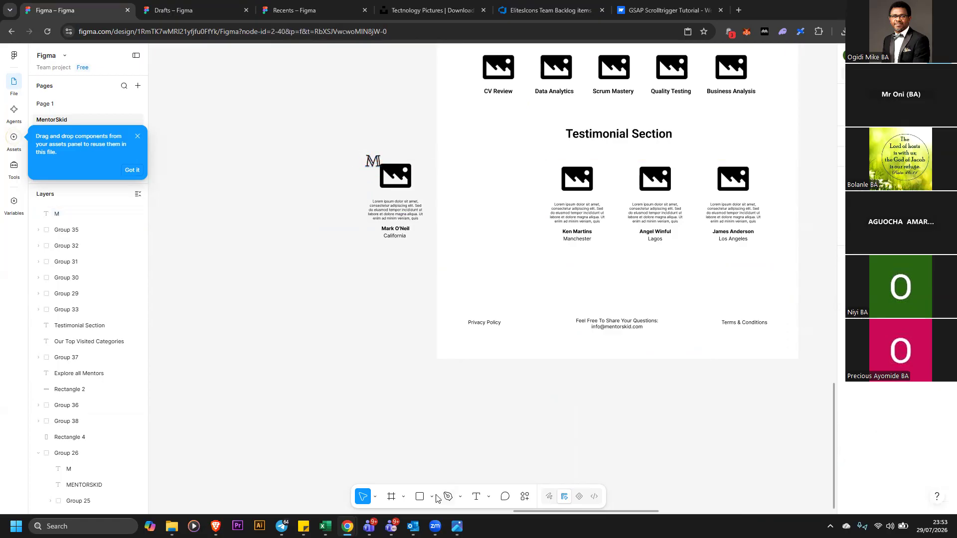
Draw a rectangle about 320 × 376 beside the detached testimonial card
{"action": "left_click", "coordinate": [432, 497]}
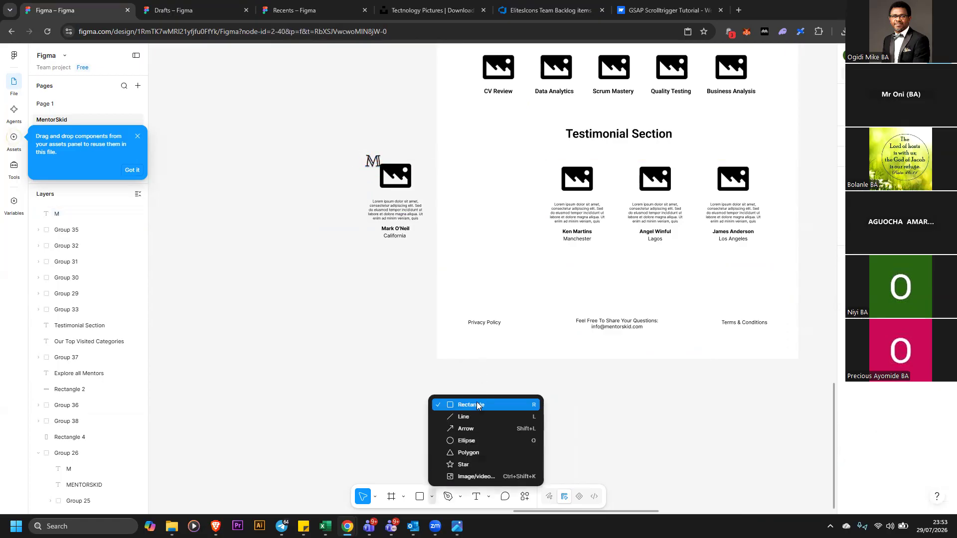
{"action": "left_click", "coordinate": [470, 405]}
{"action": "left_click", "coordinate": [338, 184]}
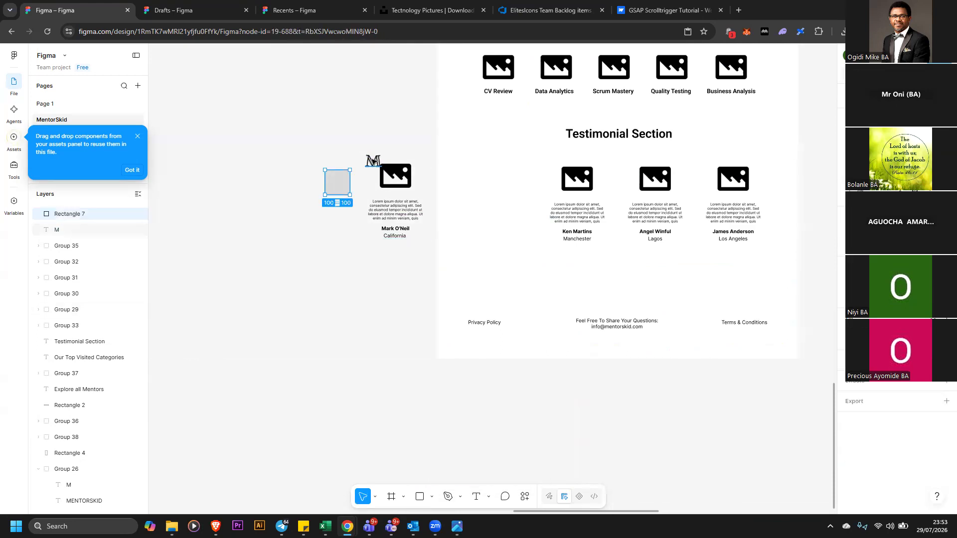
{"action": "left_click_drag", "start_coordinate": [348, 195], "coordinate": [317, 224]}
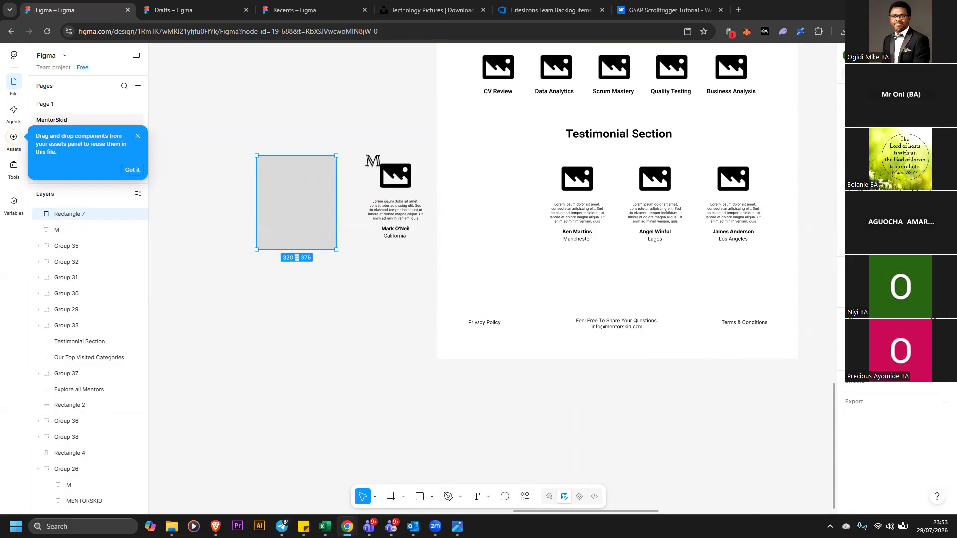
Add a black stroke to the rectangle and set its fill opacity to 0%
{"action": "left_click", "coordinate": [947, 360]}
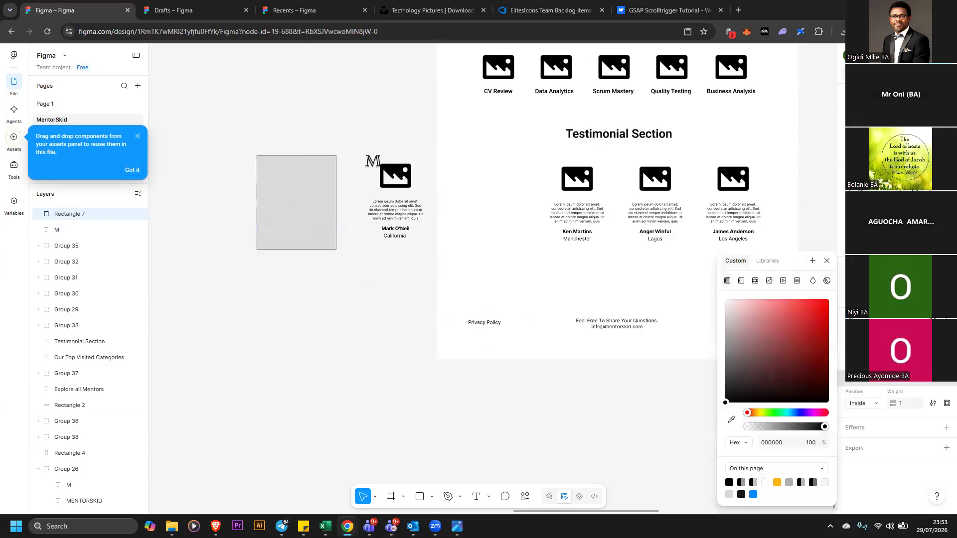
{"action": "left_click", "coordinate": [852, 336]}
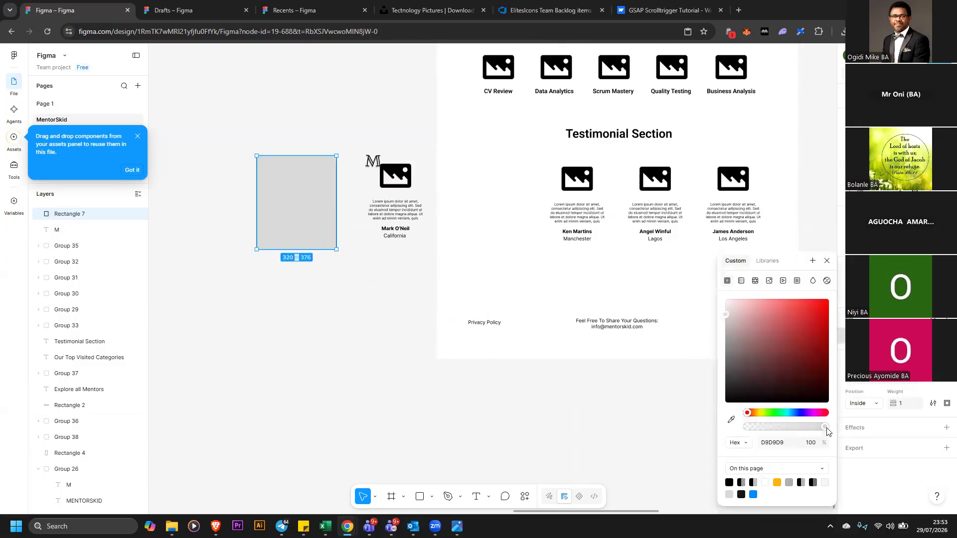
{"action": "left_click_drag", "start_coordinate": [827, 429], "coordinate": [668, 432]}
{"action": "left_click_drag", "start_coordinate": [337, 216], "coordinate": [379, 211]}
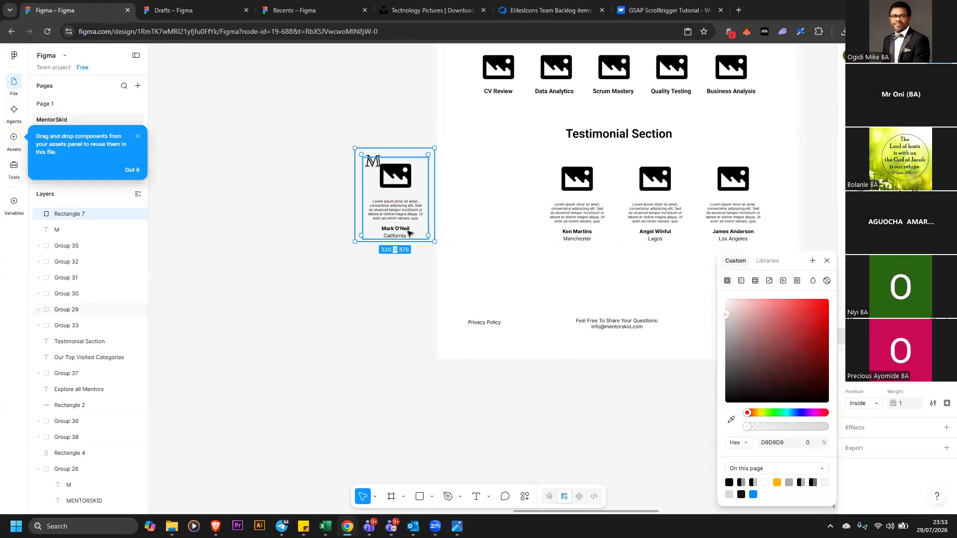
{"action": "left_click", "coordinate": [372, 286]}
{"action": "left_click_drag", "start_coordinate": [321, 141], "coordinate": [437, 259]}
{"action": "right_click", "coordinate": [397, 209]}
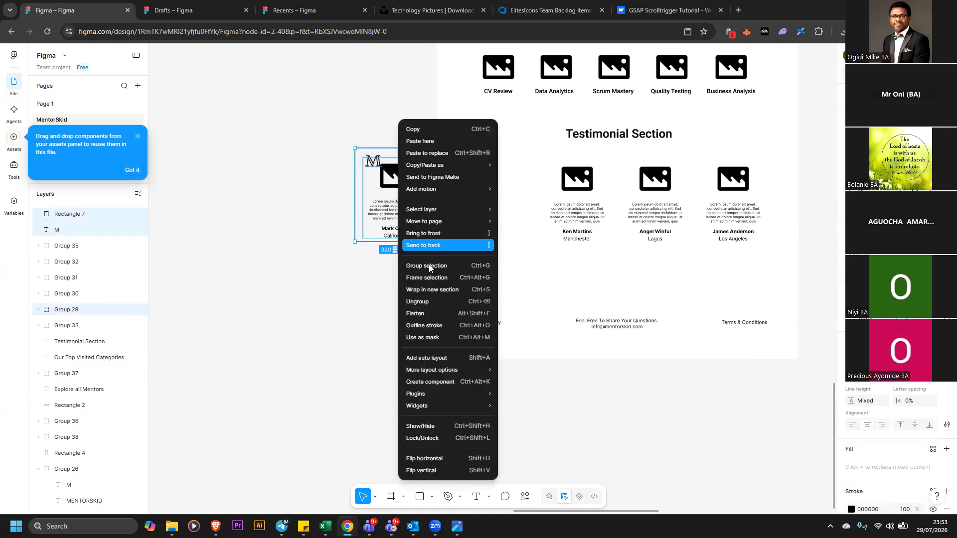
{"action": "left_click", "coordinate": [411, 270]}
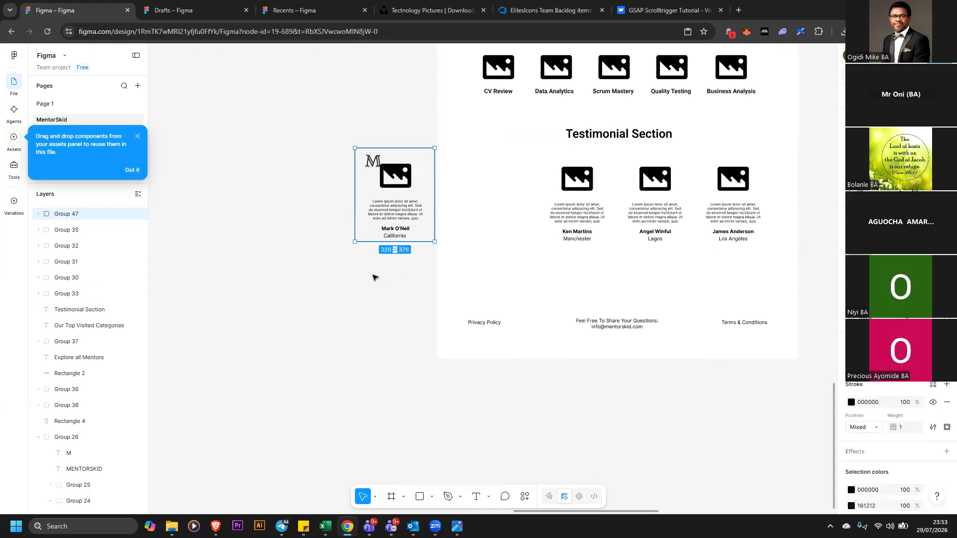
Duplicate the grouped testimonial card into a row of four cards
{"action": "left_click", "coordinate": [332, 273]}
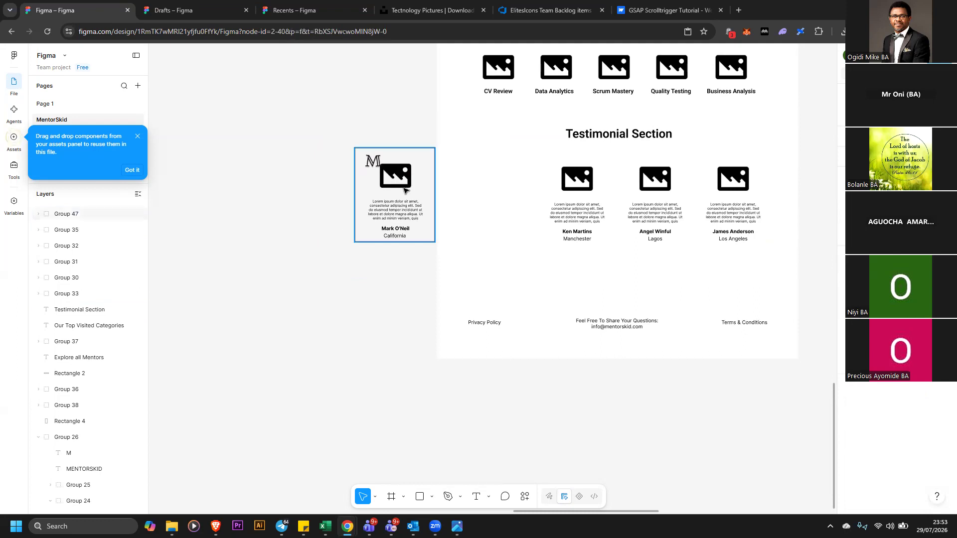
{"action": "left_click_drag", "start_coordinate": [381, 190], "coordinate": [385, 216]}
{"action": "key", "text": "ctrl+d"}
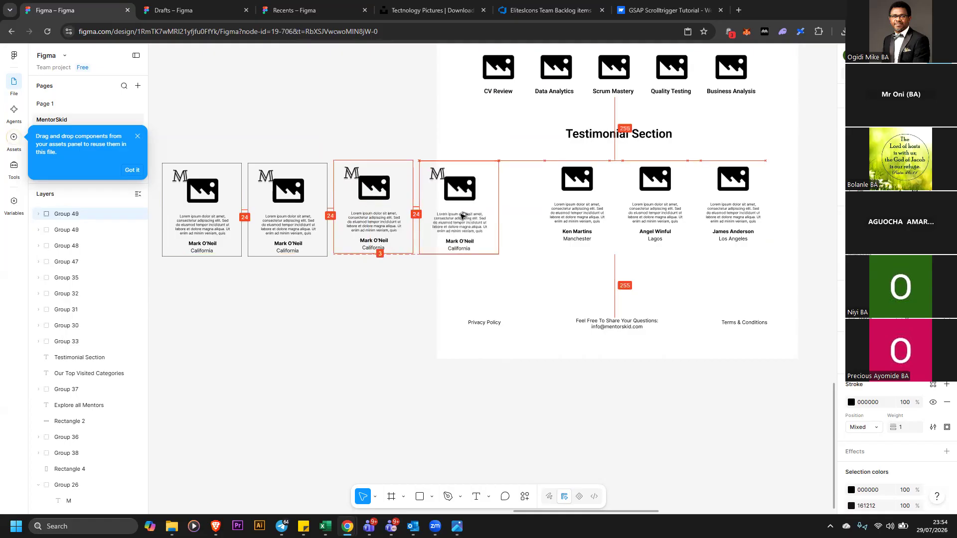
{"action": "key", "text": "Escape"}
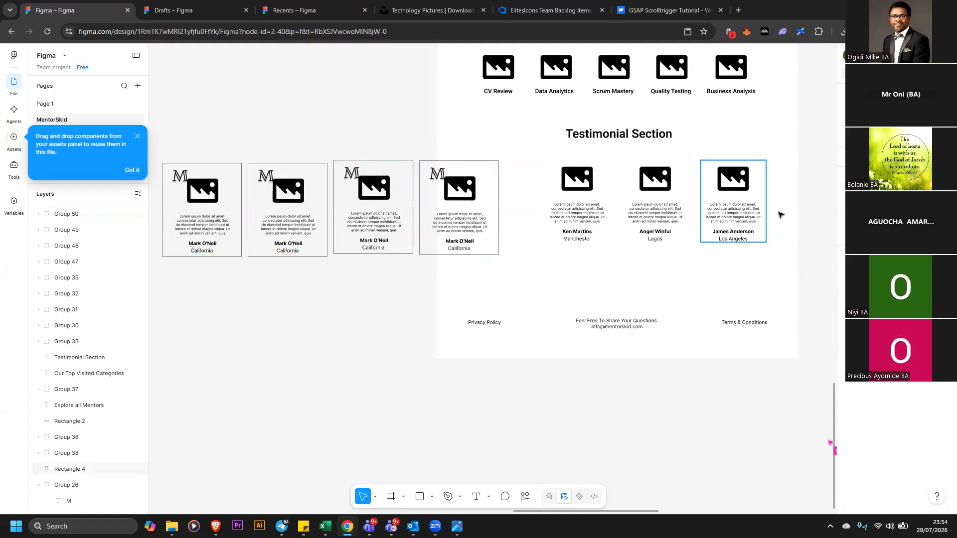
Lock the page's background rectangle
{"action": "left_click", "coordinate": [795, 289]}
{"action": "right_click", "coordinate": [795, 289]}
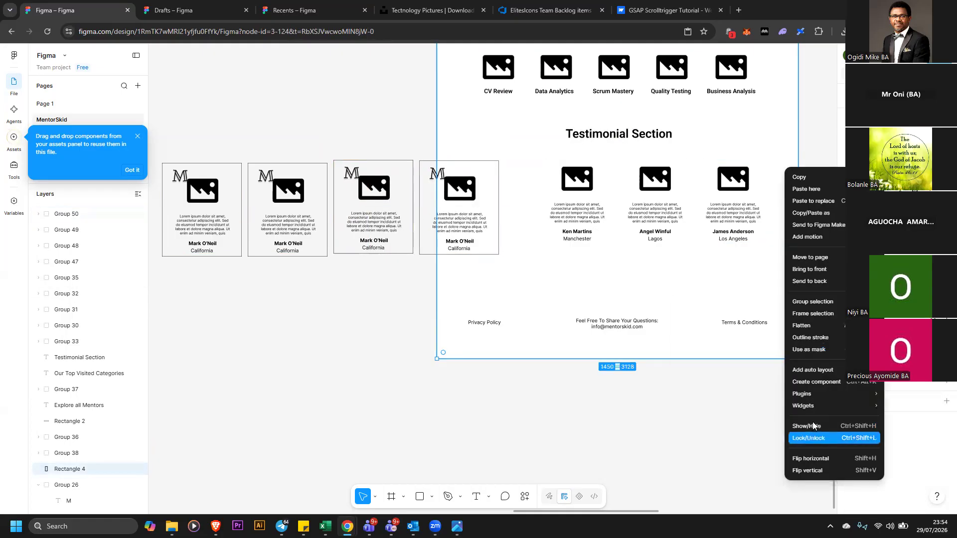
{"action": "left_click", "coordinate": [815, 436]}
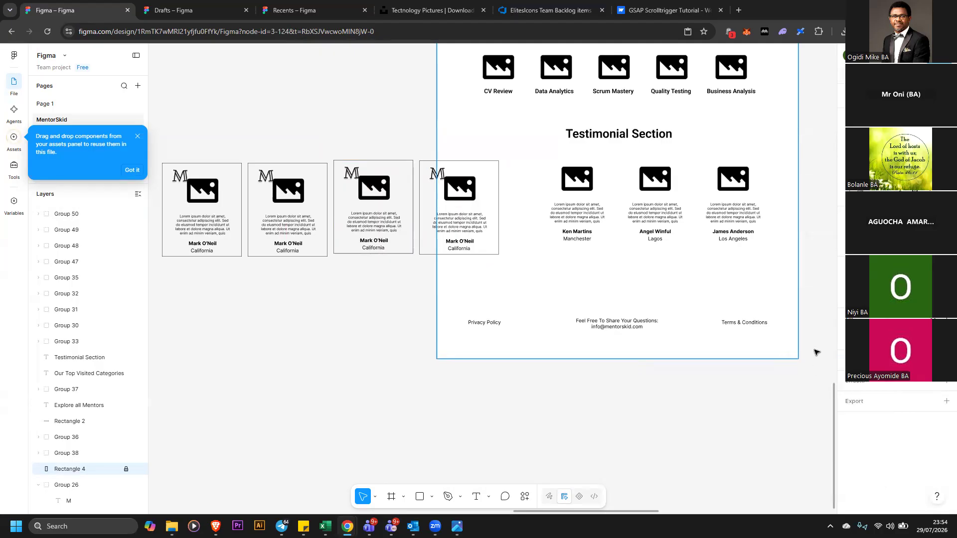
{"action": "left_click_drag", "start_coordinate": [817, 270], "coordinate": [550, 185]}
{"action": "left_click", "coordinate": [293, 245]}
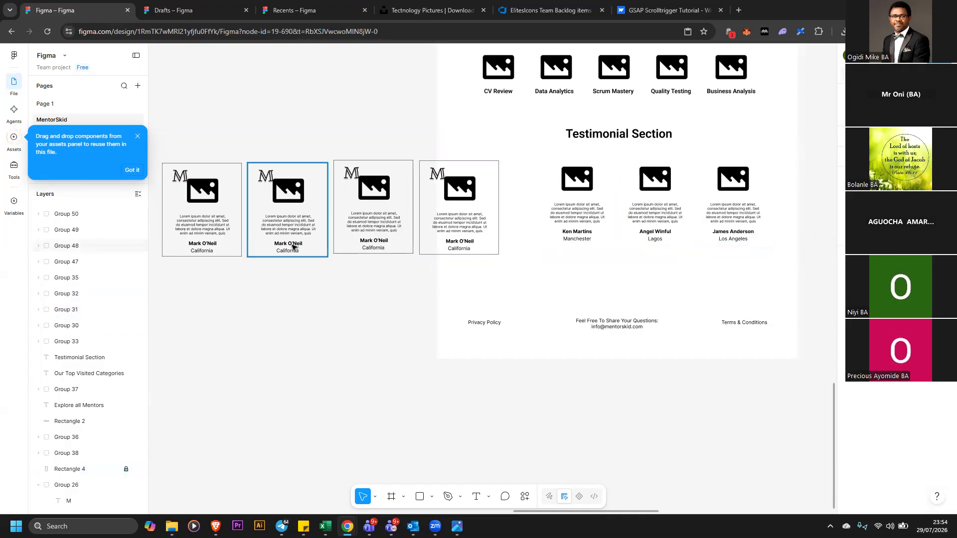
{"action": "double_click", "coordinate": [293, 244]}
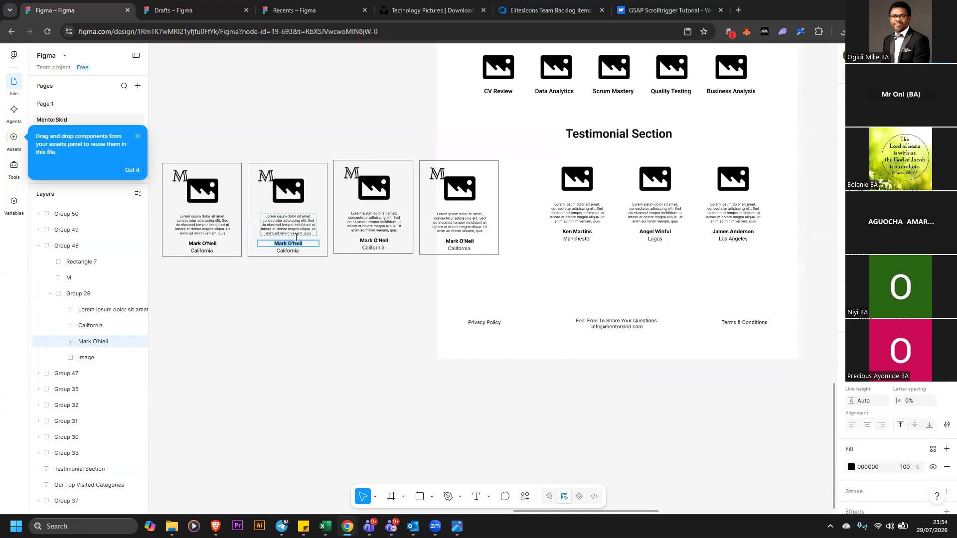
{"action": "type", "text": "Kevin Martins"}
{"action": "double_click", "coordinate": [282, 250]}
{"action": "type", "text": ","}
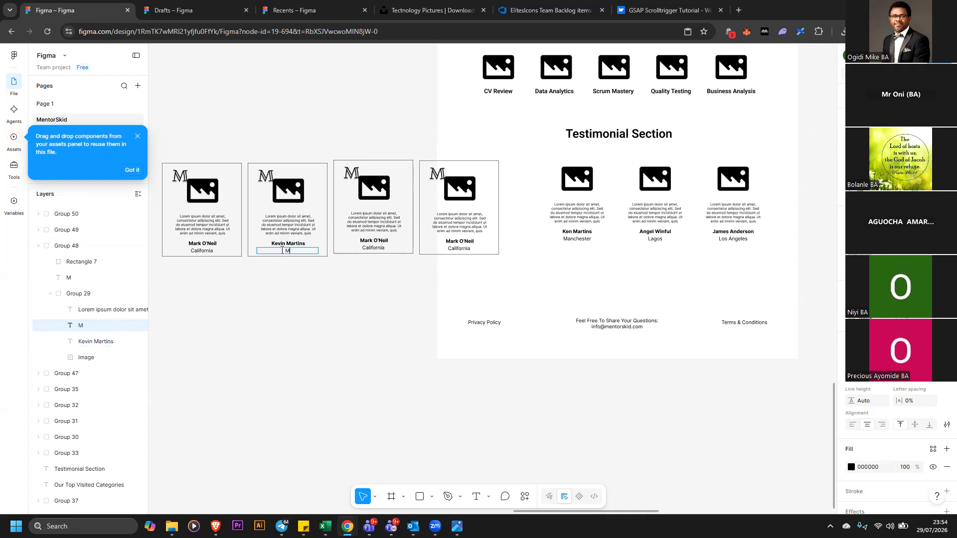
{"action": "type", "text": "Manchester"}
Replace the third card's location text, starting with L
{"action": "double_click", "coordinate": [378, 249]}
{"action": "type", "text": "Lagos"}
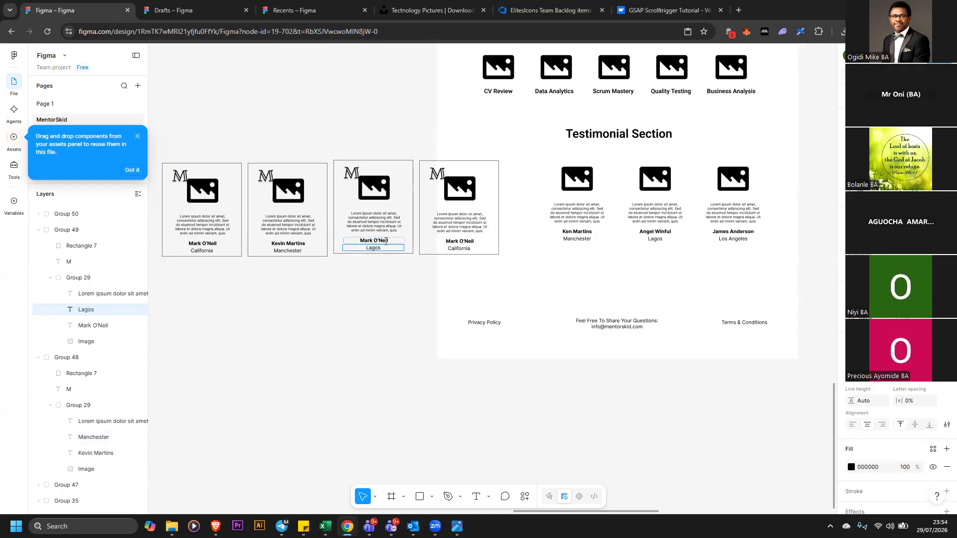
{"action": "double_click", "coordinate": [670, 232]}
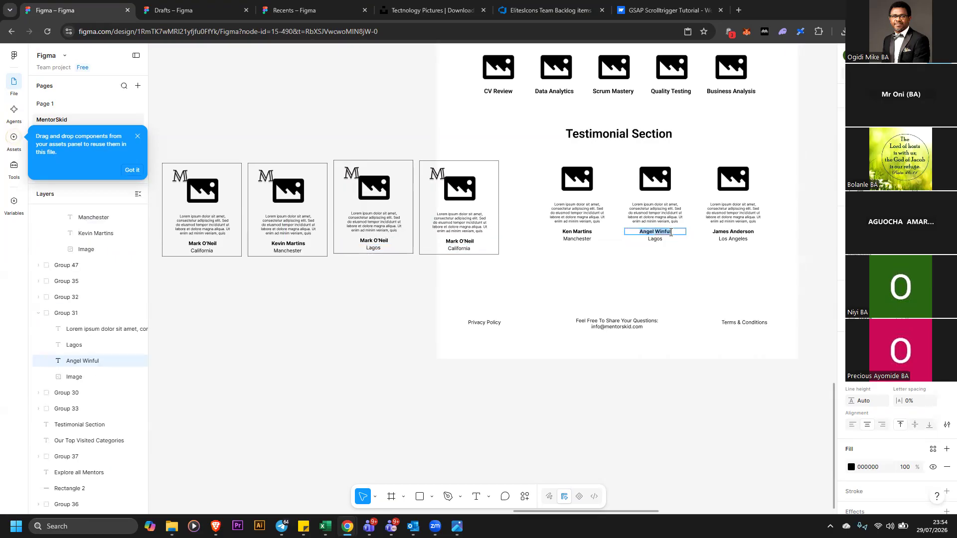
{"action": "left_click", "coordinate": [379, 241]}
{"action": "key", "text": "ctrl+a"}
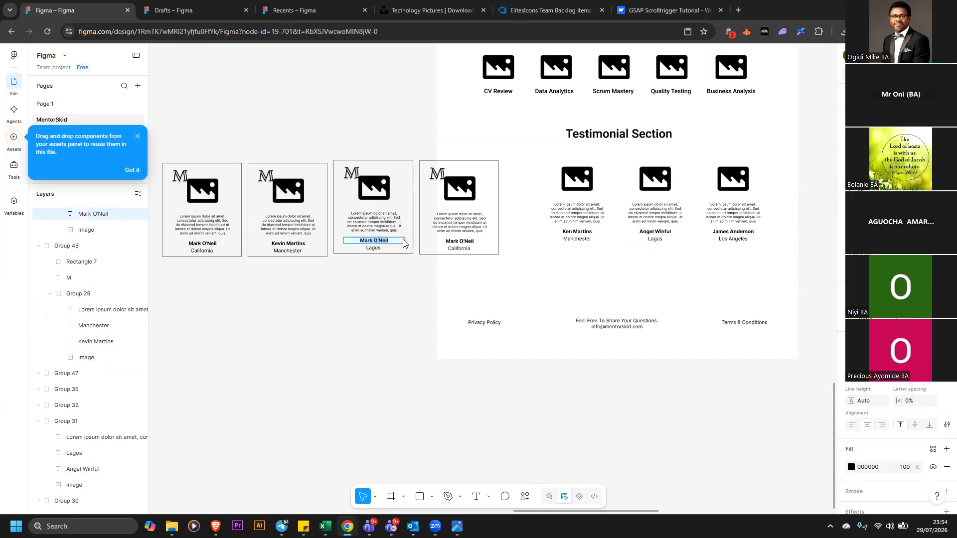
{"action": "type", "text": "Angel Winful"}
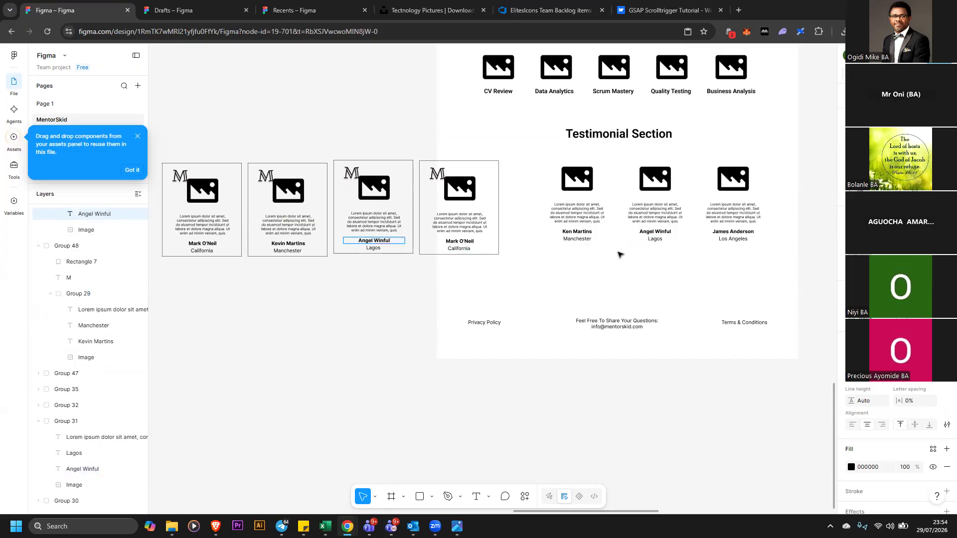
Replace the fourth card's name with James Anderson, copied from the Testimonial Section
{"action": "left_click", "coordinate": [743, 233]}
{"action": "key", "text": "shift+Home"}
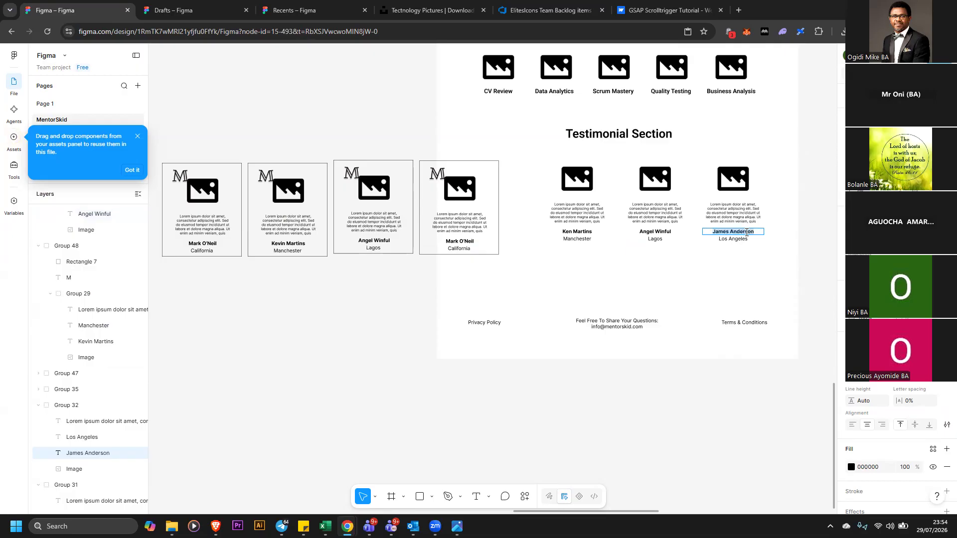
{"action": "left_click", "coordinate": [461, 240]}
{"action": "key", "text": "ctrl+a"}
{"action": "type", "text": "James Anderson"}
Change the fourth card's location to Los Angeles
{"action": "left_click", "coordinate": [465, 251]}
{"action": "type", "text": "Los Angeles"}
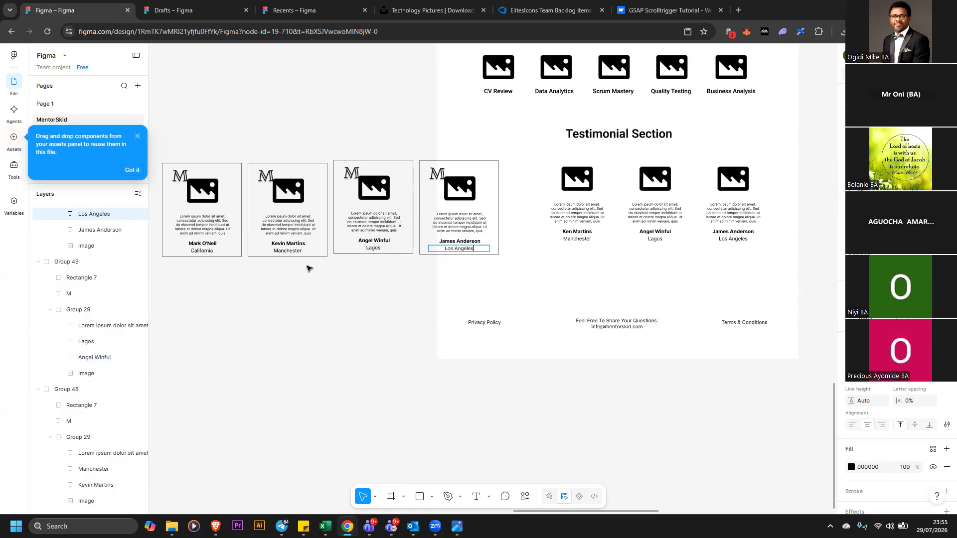
{"action": "key", "text": "Escape"}
Change the third card's location to Los Angeles
{"action": "left_click", "coordinate": [351, 303]}
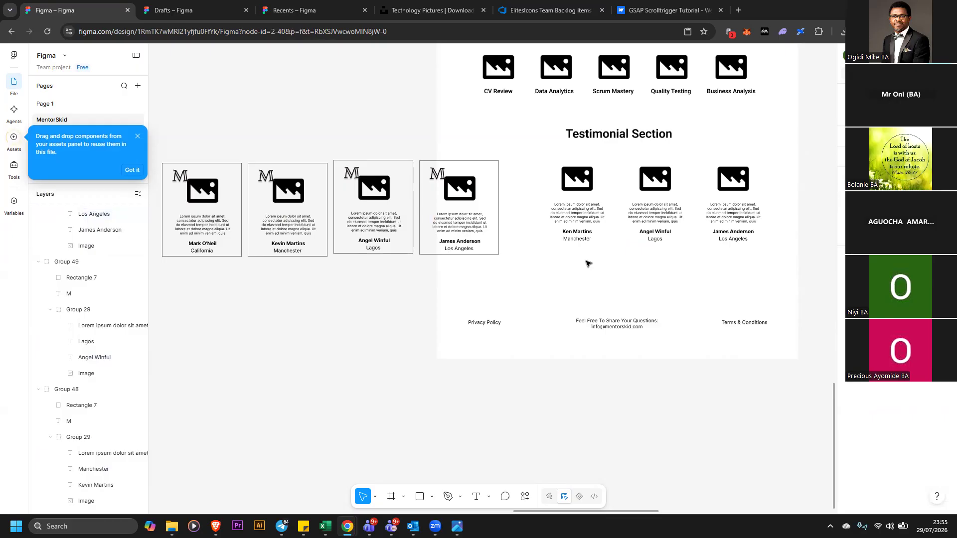
{"action": "left_click", "coordinate": [374, 249]}
{"action": "double_click", "coordinate": [375, 249]}
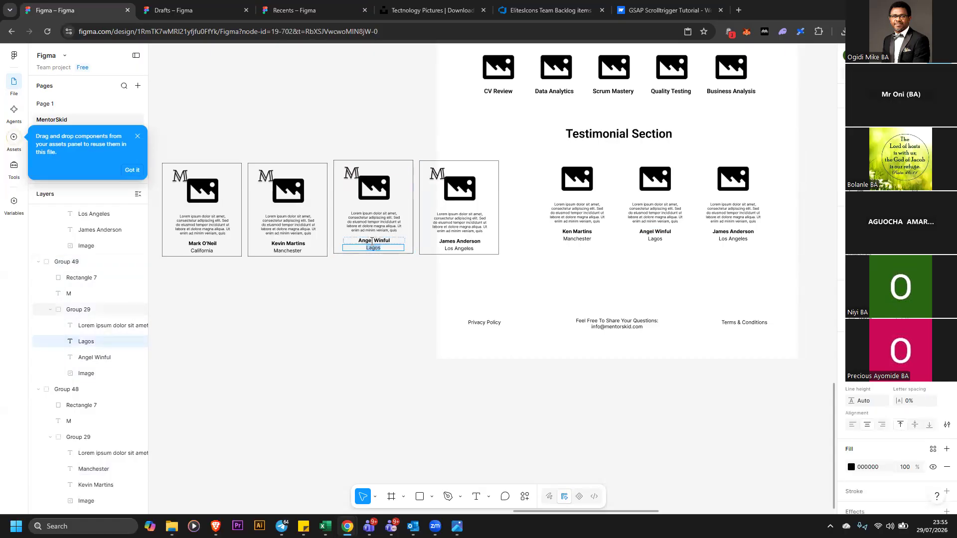
{"action": "type", "text": "Los Angeles"}
Change the fourth card's location to Lagos
{"action": "double_click", "coordinate": [462, 248]}
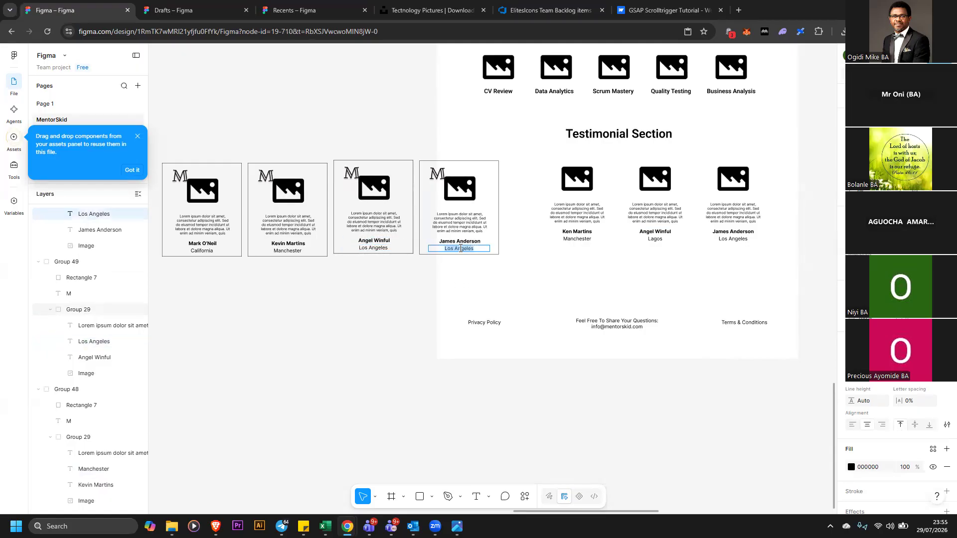
{"action": "type", "text": "Lagos"}
{"action": "key", "text": "Escape"}
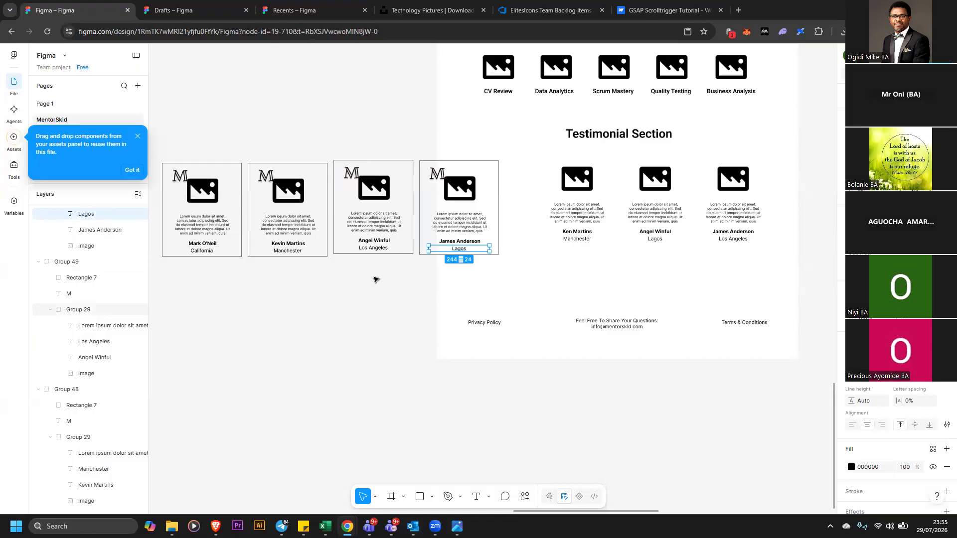
Delete the original three testimonial entries under the Testimonial Section heading
{"action": "left_click_drag", "start_coordinate": [816, 167], "coordinate": [556, 222]}
{"action": "key", "text": "Delete"}
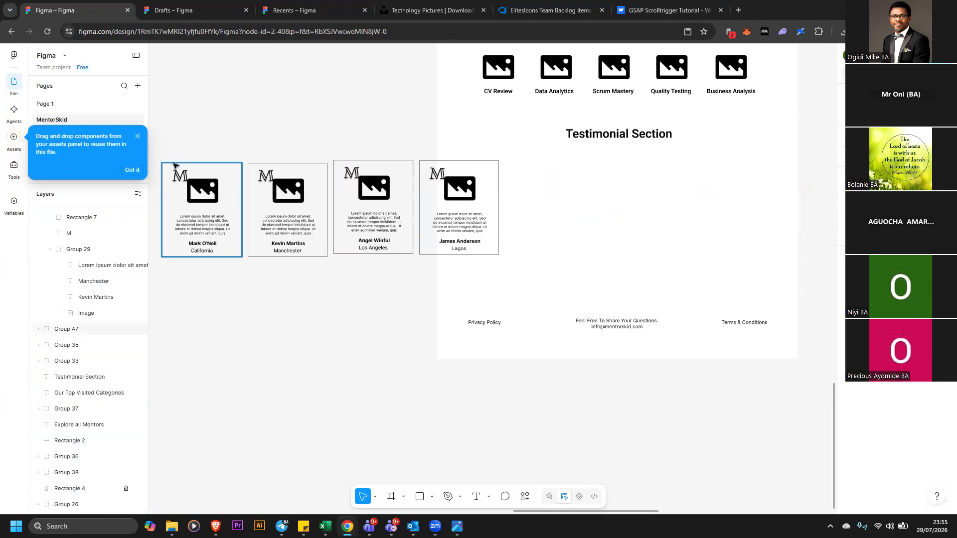
Align the four testimonial cards along their bottom edges
{"action": "left_click_drag", "start_coordinate": [155, 152], "coordinate": [499, 247]}
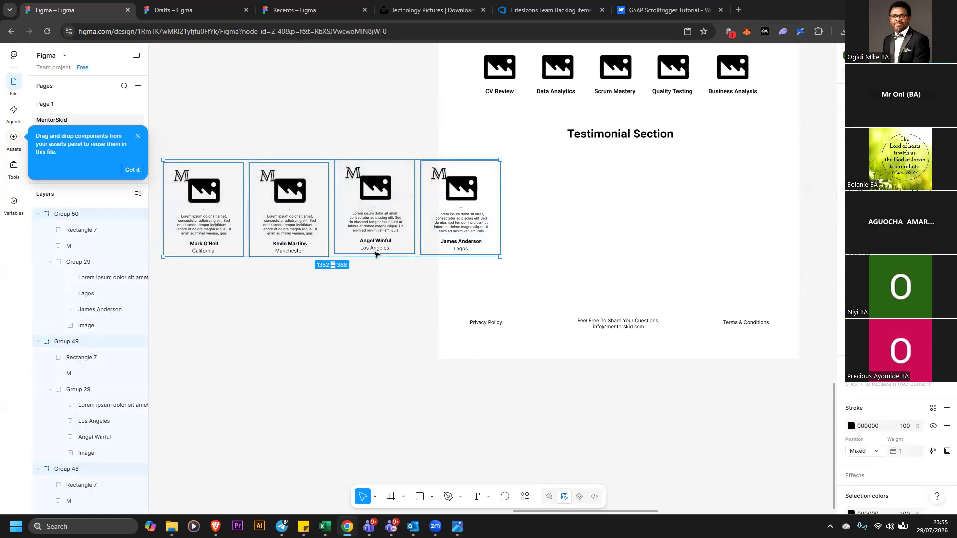
{"action": "left_click", "coordinate": [384, 310]}
{"action": "left_click_drag", "start_coordinate": [158, 151], "coordinate": [534, 253]}
{"action": "key", "text": "alt+s"}
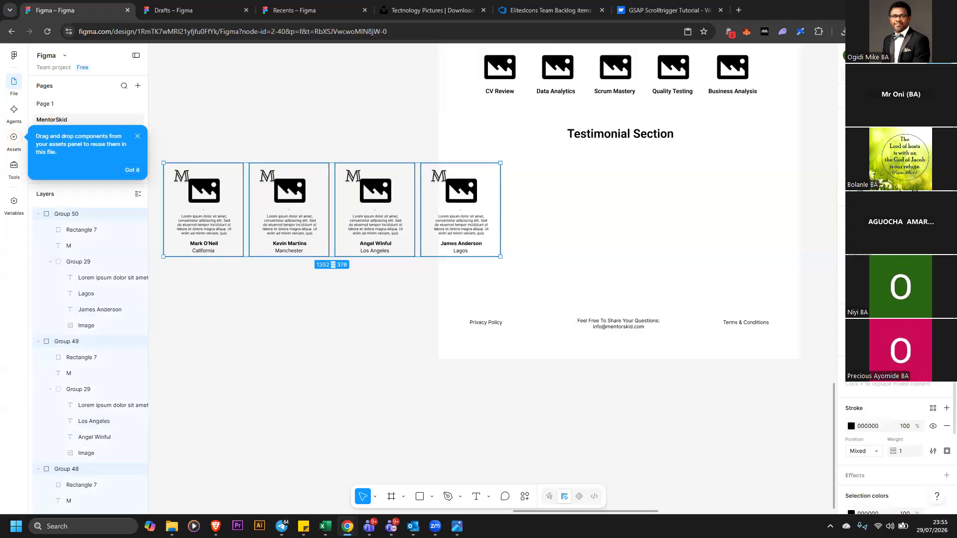
{"action": "left_click", "coordinate": [365, 284]}
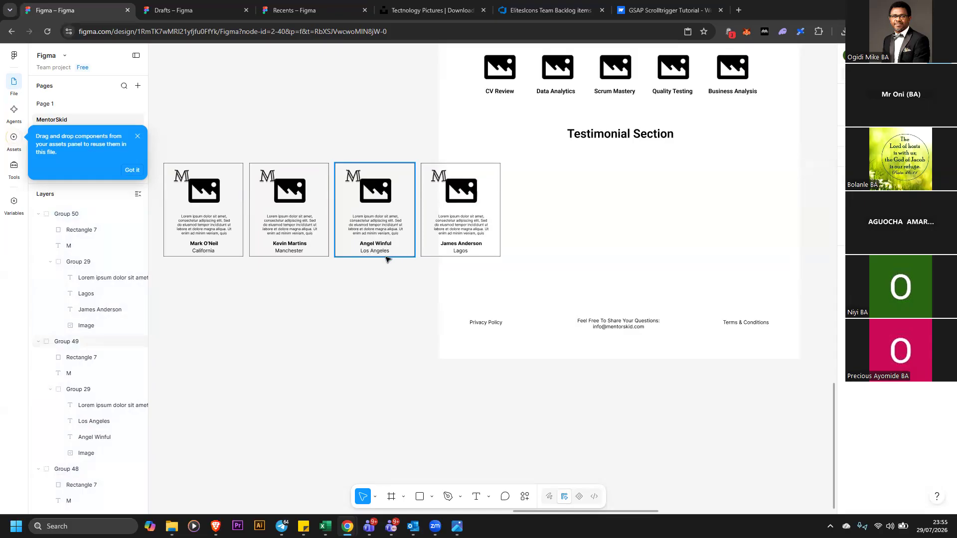
Delete the image placeholder from the first card
{"action": "left_click", "coordinate": [211, 198]}
{"action": "double_click", "coordinate": [211, 198]}
{"action": "double_click", "coordinate": [210, 196]}
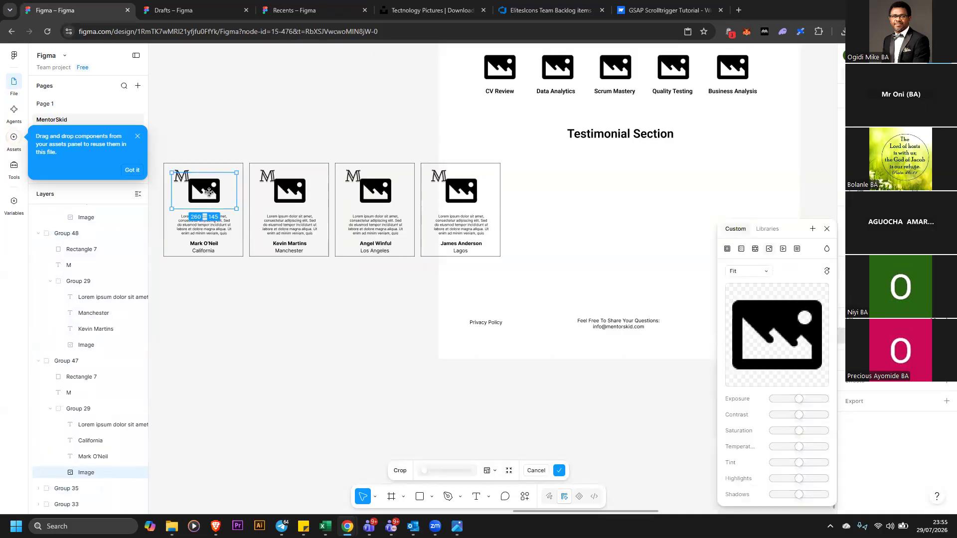
{"action": "left_click", "coordinate": [226, 147]}
{"action": "key", "text": "Delete"}
{"action": "left_click", "coordinate": [232, 152]}
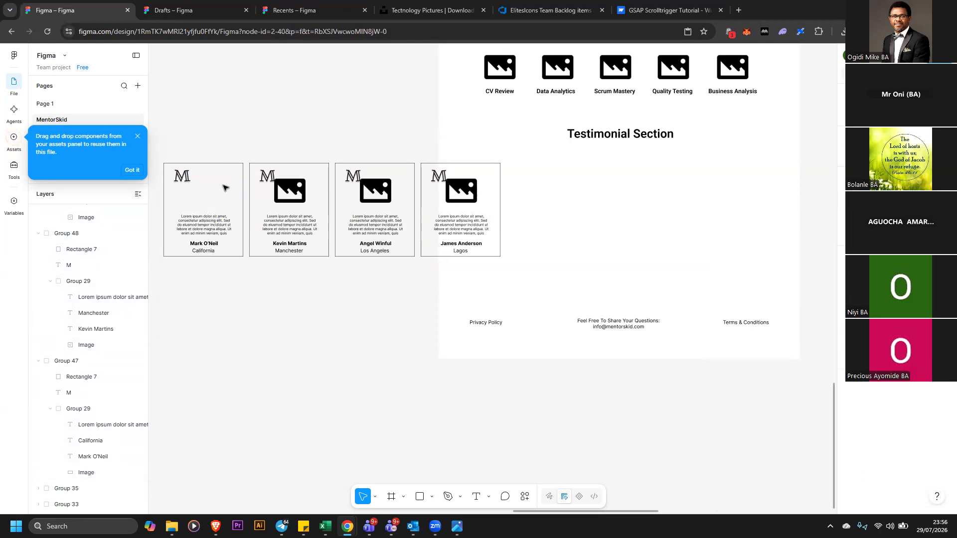
Move the first card's M logo down into the card's center where the image was
{"action": "double_click", "coordinate": [181, 176]}
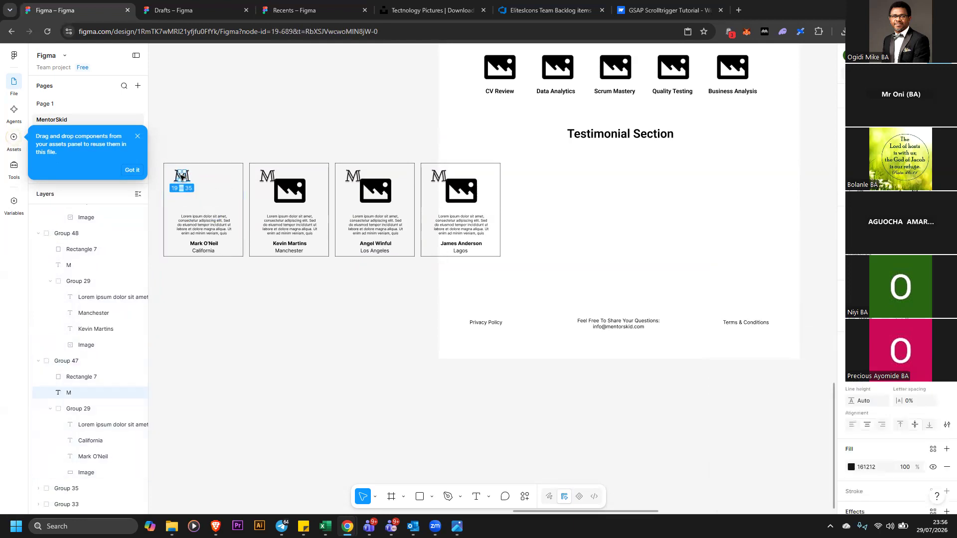
{"action": "key", "text": "Escape"}
{"action": "left_click_drag", "start_coordinate": [183, 177], "coordinate": [206, 191]}
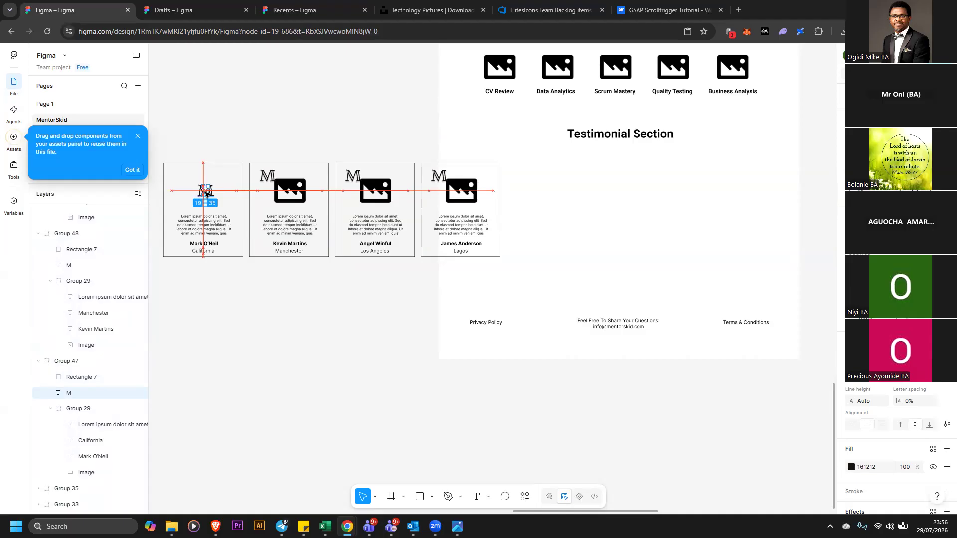
{"action": "left_click", "coordinate": [231, 150]}
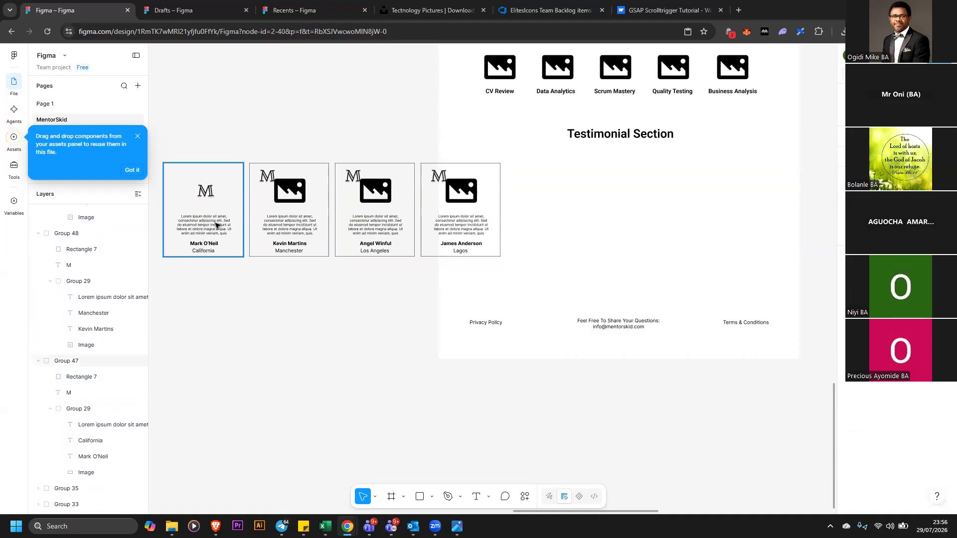
Ungroup the first card and delete its M logo
{"action": "right_click", "coordinate": [223, 196]}
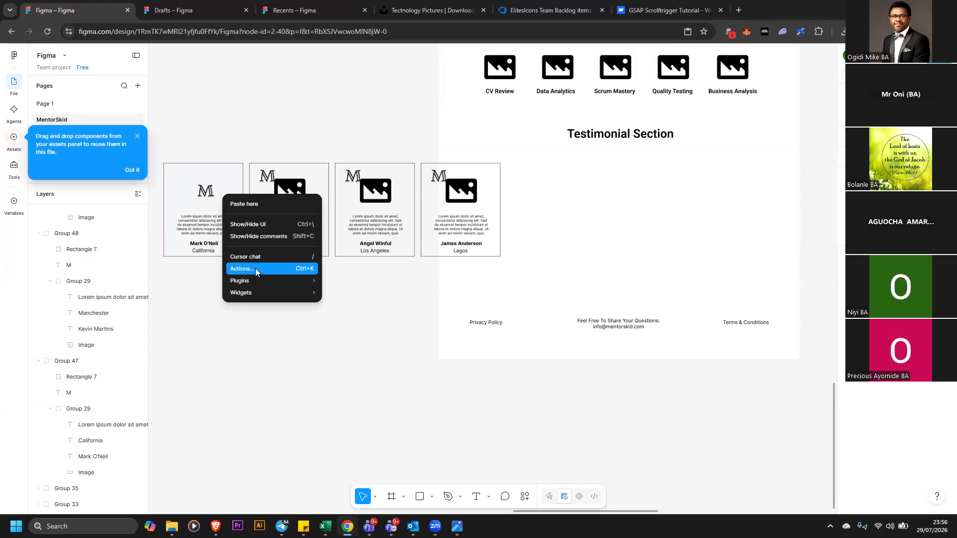
{"action": "left_click", "coordinate": [160, 157]}
{"action": "left_click_drag", "start_coordinate": [179, 183], "coordinate": [243, 265]}
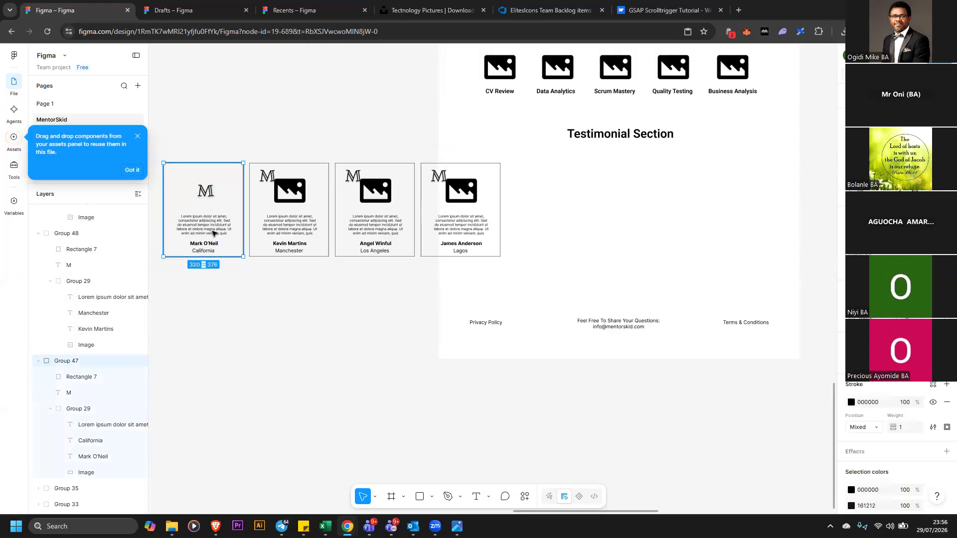
{"action": "right_click", "coordinate": [213, 233]}
{"action": "left_click", "coordinate": [250, 304]}
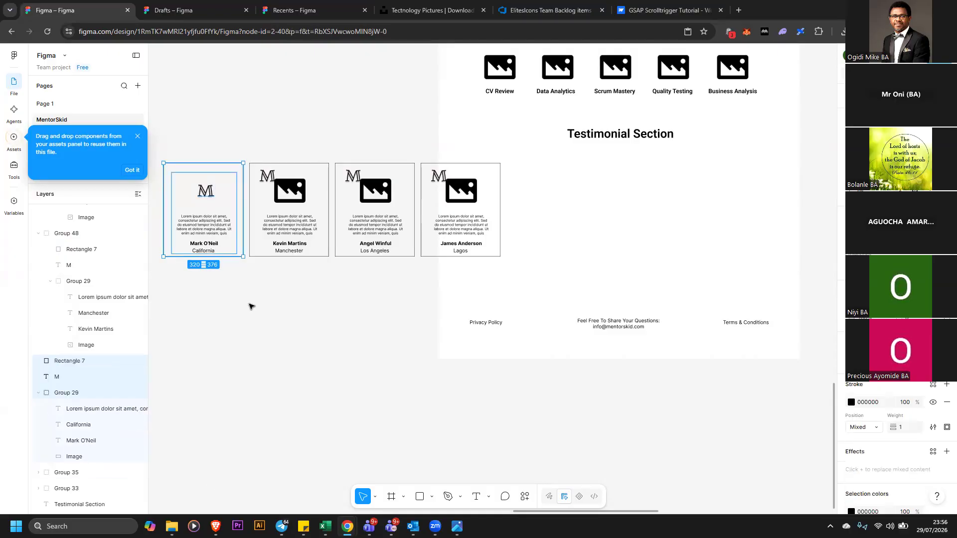
{"action": "left_click", "coordinate": [250, 305]}
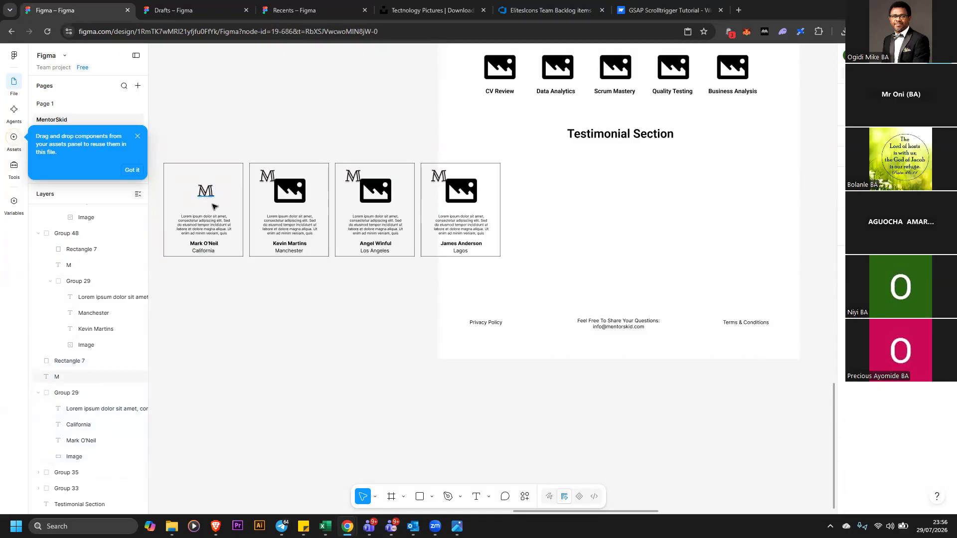
{"action": "left_click", "coordinate": [213, 206]}
{"action": "key", "text": "Delete"}
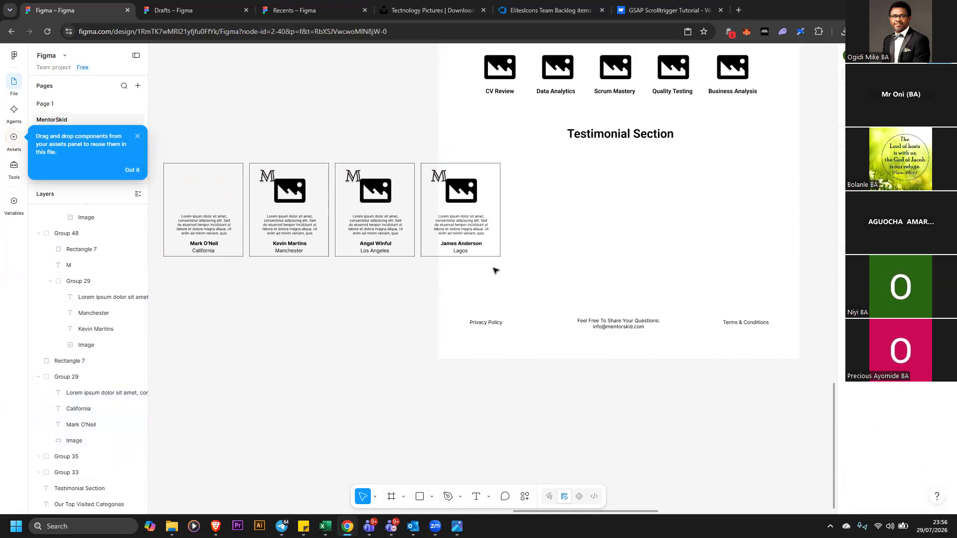
Duplicate the yellow header's M logo and MENTORSKID text, placing the copies above the header
{"action": "scroll", "coordinate": [745, 241], "scroll_direction": "up", "scroll_amount": 7}
{"action": "scroll", "coordinate": [783, 326], "scroll_direction": "down", "scroll_amount": 1}
{"action": "left_click_drag", "start_coordinate": [656, 512], "coordinate": [797, 511]}
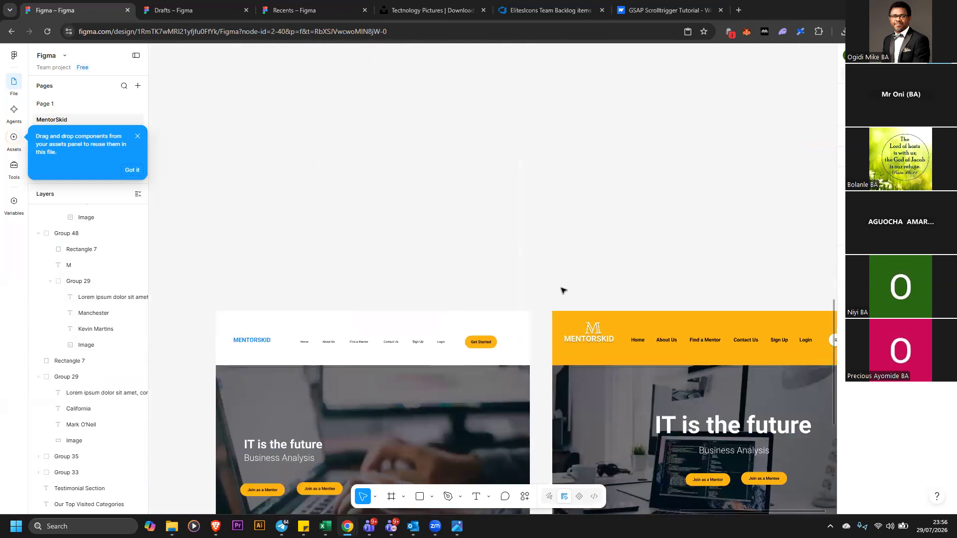
{"action": "left_click_drag", "start_coordinate": [536, 288], "coordinate": [618, 356]}
{"action": "left_click", "coordinate": [593, 327]}
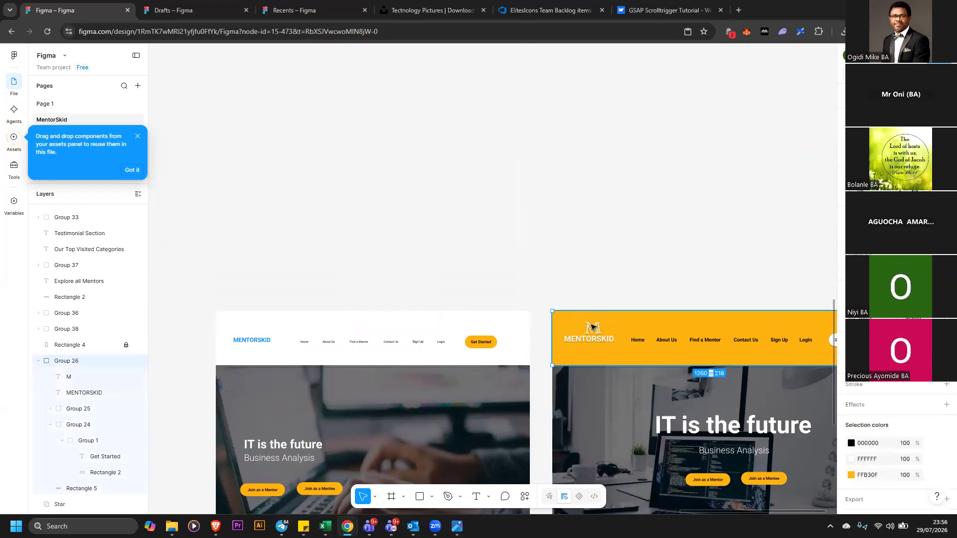
{"action": "double_click", "coordinate": [597, 327]}
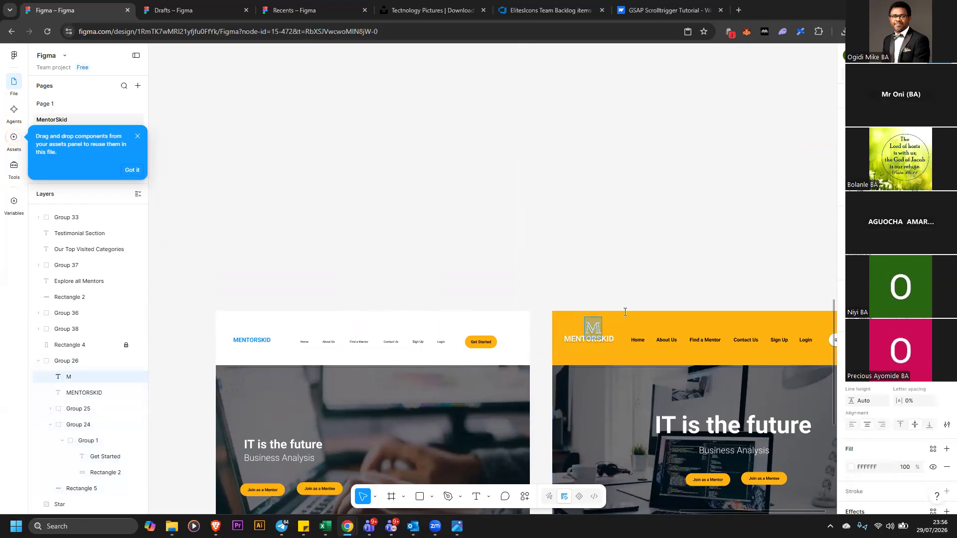
{"action": "key", "text": "Escape"}
{"action": "right_click", "coordinate": [596, 329]}
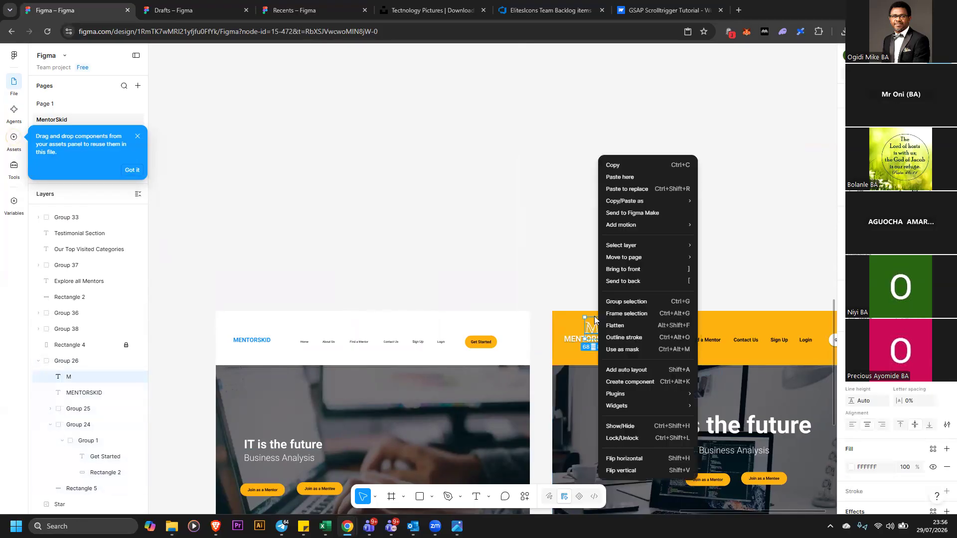
{"action": "left_click", "coordinate": [580, 294]}
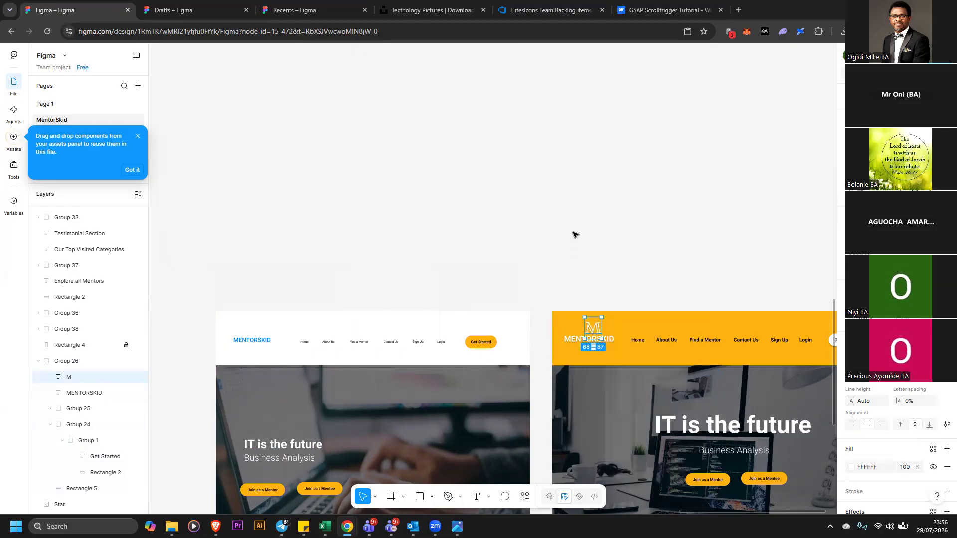
{"action": "left_click_drag", "start_coordinate": [596, 329], "coordinate": [608, 249], "text": "alt"}
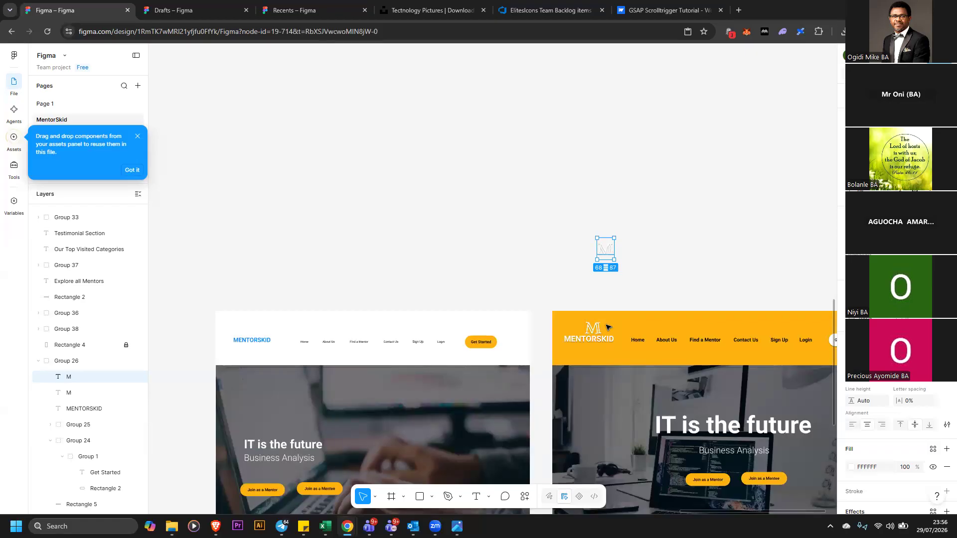
{"action": "left_click", "coordinate": [601, 340]}
{"action": "left_click_drag", "start_coordinate": [600, 340], "coordinate": [612, 264], "text": "alt"}
Ungroup the yellow header's group
{"action": "left_click_drag", "start_coordinate": [570, 221], "coordinate": [706, 290]}
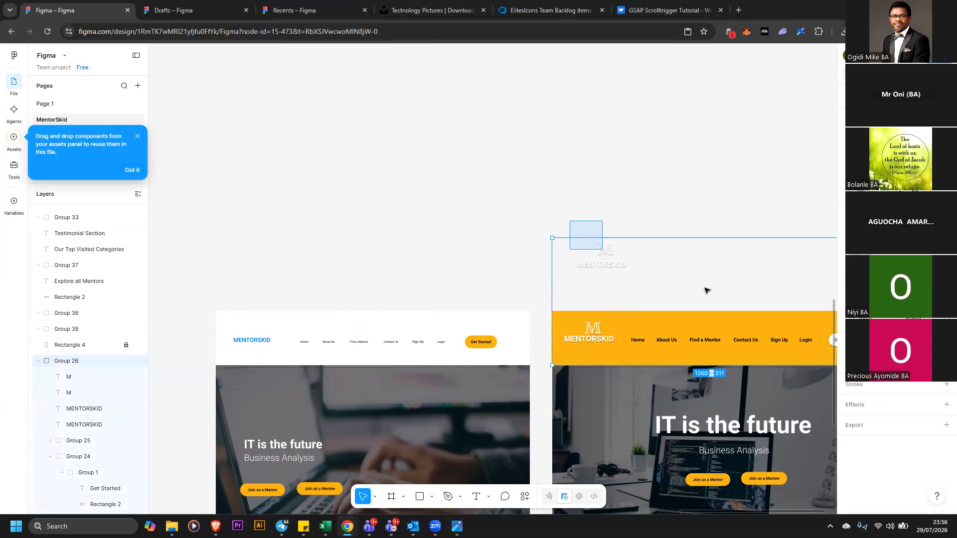
{"action": "left_click_drag", "start_coordinate": [549, 222], "coordinate": [635, 270]}
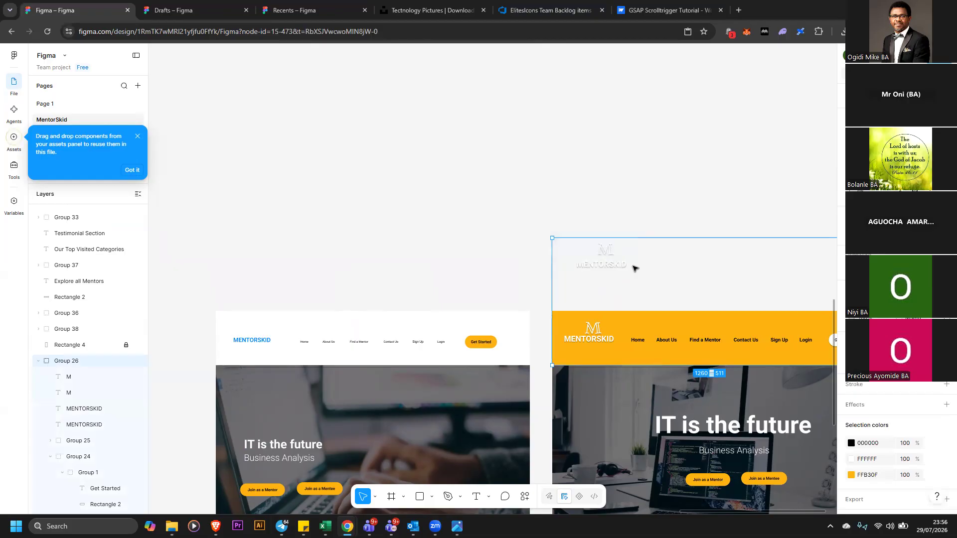
{"action": "right_click", "coordinate": [635, 270]}
{"action": "left_click", "coordinate": [660, 303]}
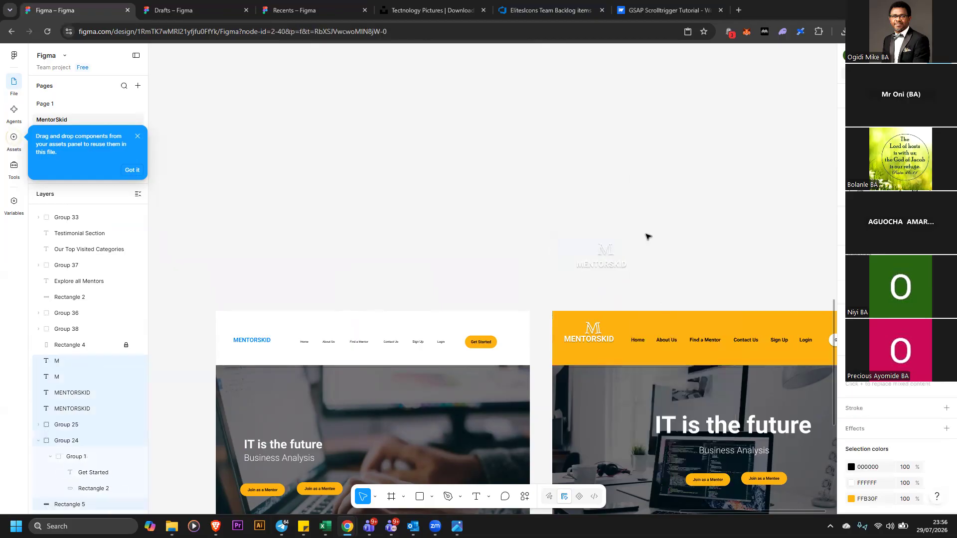
Set the fill of the copied M logo and MENTORSKID text to black 000000
{"action": "left_click_drag", "start_coordinate": [576, 229], "coordinate": [635, 271]}
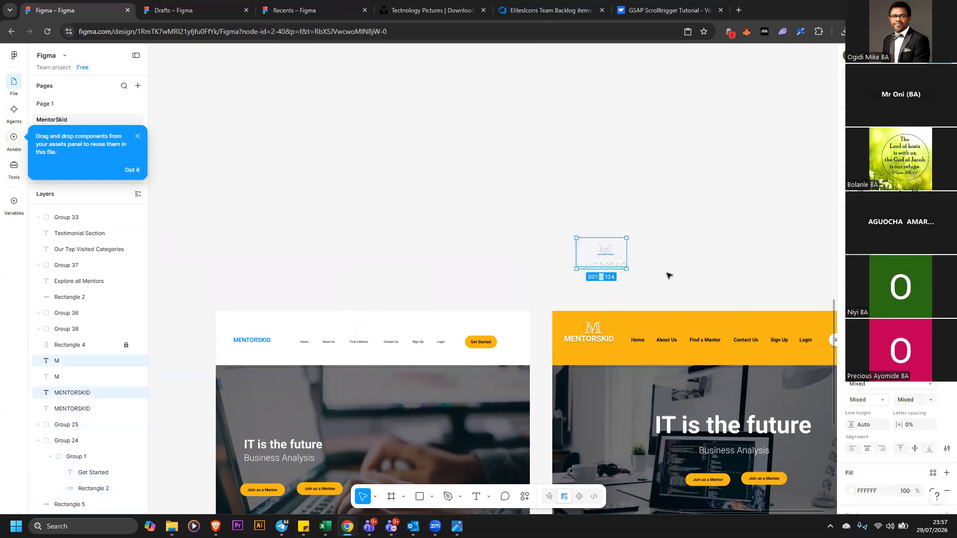
{"action": "left_click", "coordinate": [866, 492]}
{"action": "left_click", "coordinate": [851, 492]}
{"action": "left_click_drag", "start_coordinate": [753, 306], "coordinate": [710, 434]}
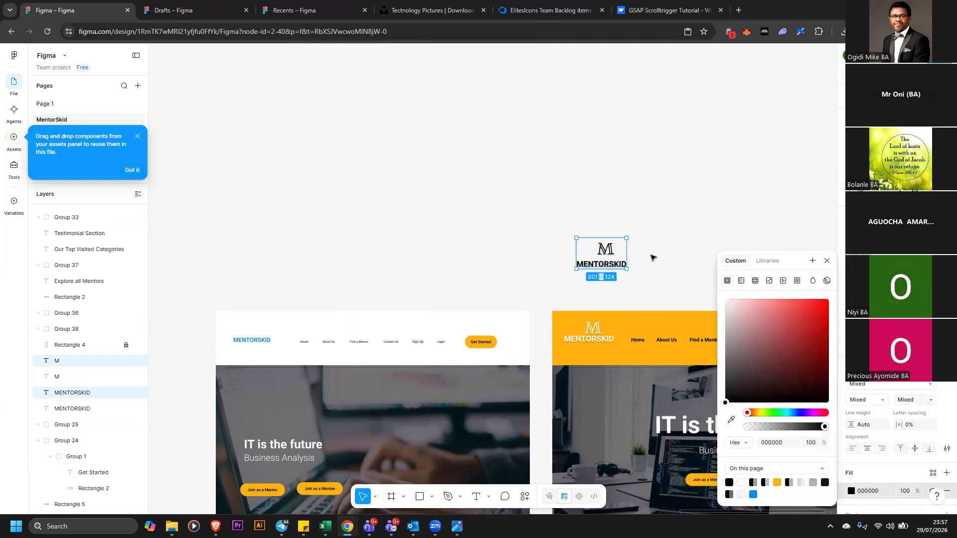
Group the black M logo and MENTORSKID text copies and move the group onto the first testimonial card
{"action": "left_click", "coordinate": [624, 259]}
{"action": "left_click_drag", "start_coordinate": [564, 231], "coordinate": [653, 281]}
{"action": "right_click", "coordinate": [612, 259]}
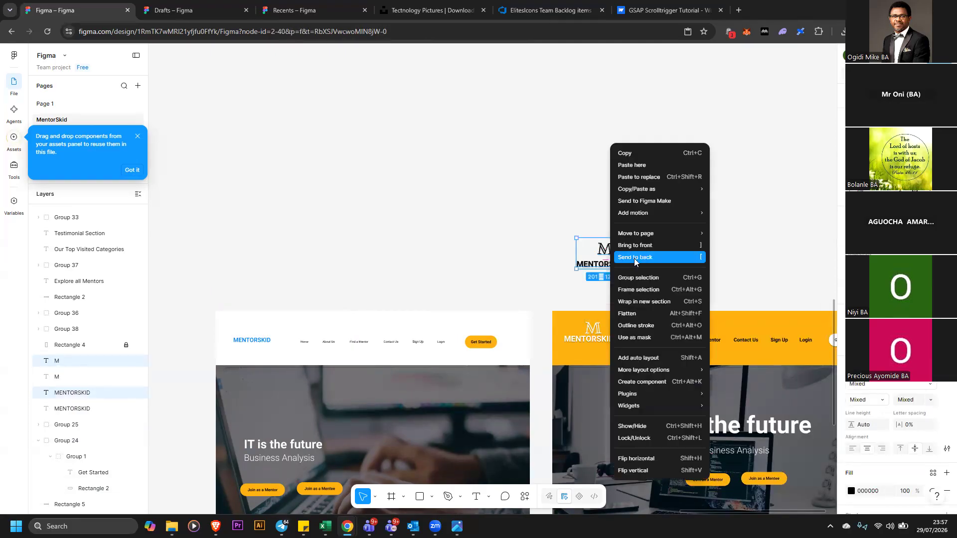
{"action": "left_click", "coordinate": [622, 274]}
{"action": "left_click_drag", "start_coordinate": [605, 256], "coordinate": [261, 225]}
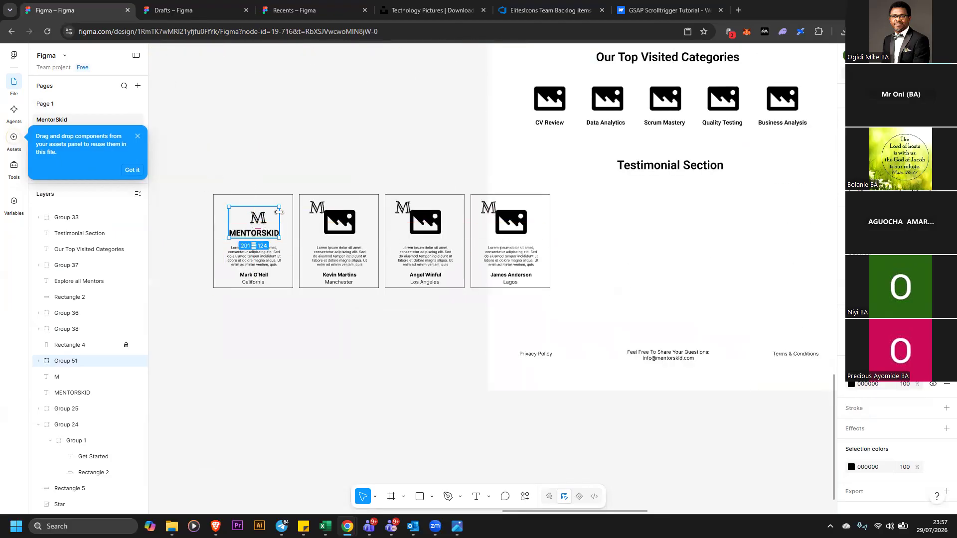
Move the first card's background rectangle up above the card, out of the way
{"action": "left_click", "coordinate": [276, 188]}
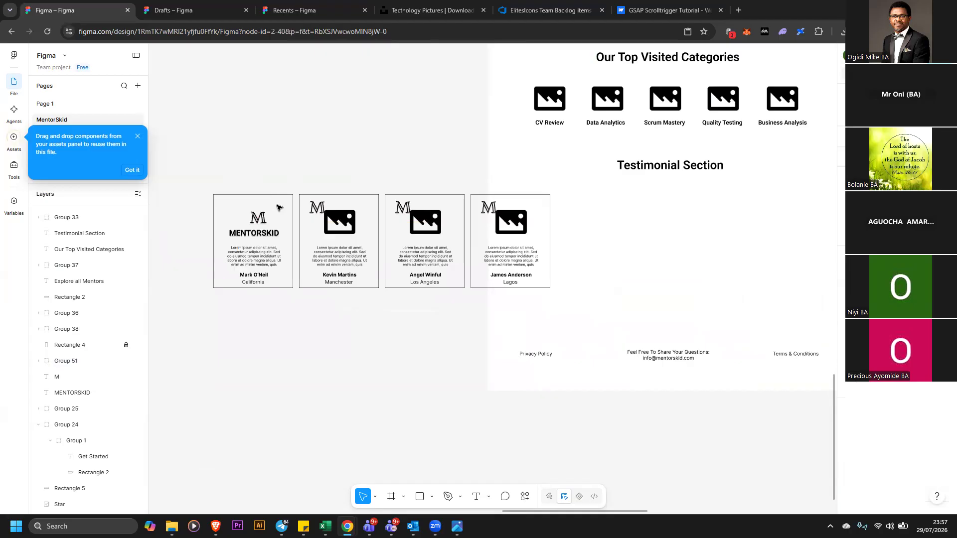
{"action": "left_click", "coordinate": [280, 193]}
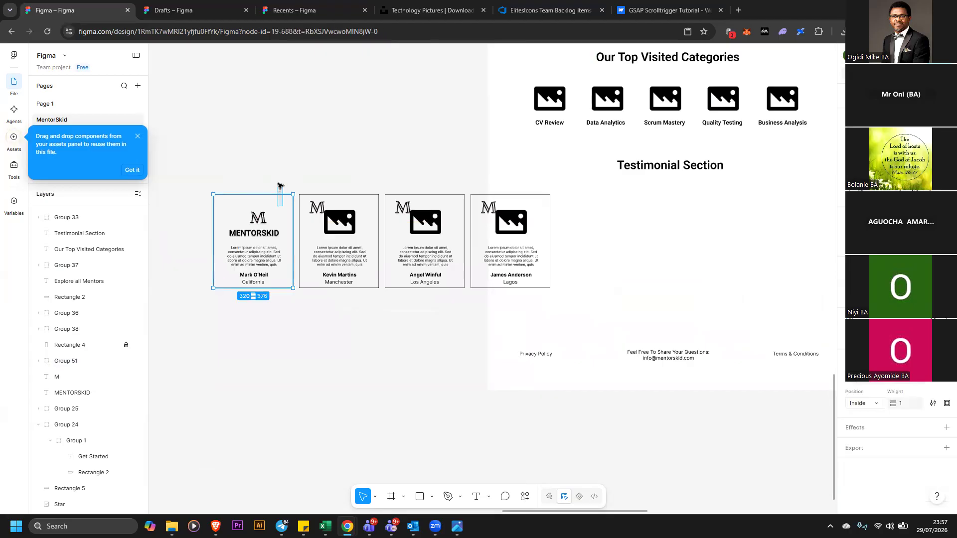
{"action": "left_click_drag", "start_coordinate": [260, 220], "coordinate": [285, 143]}
{"action": "left_click", "coordinate": [262, 227]}
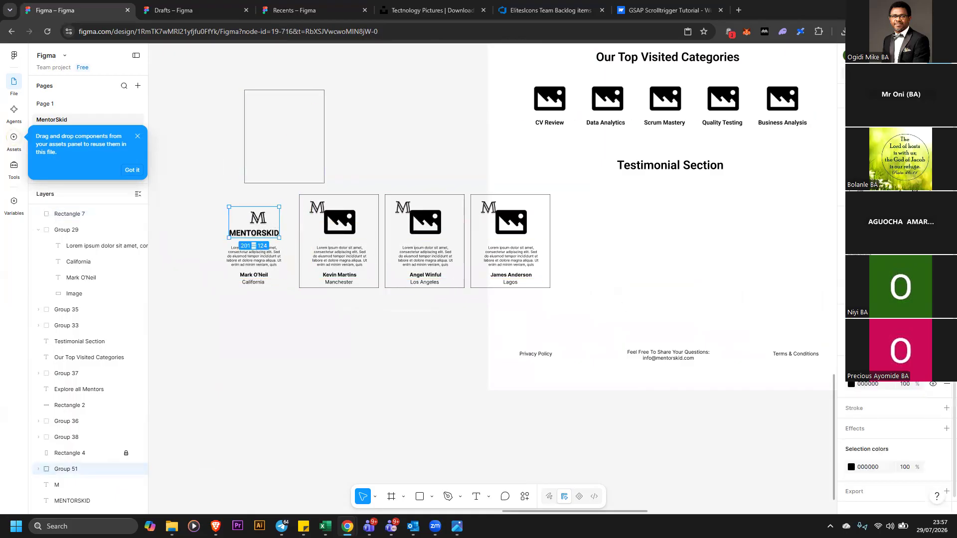
Ungroup the logo group on the first card
{"action": "scroll", "coordinate": [452, 420], "scroll_direction": "down", "scroll_amount": 1}
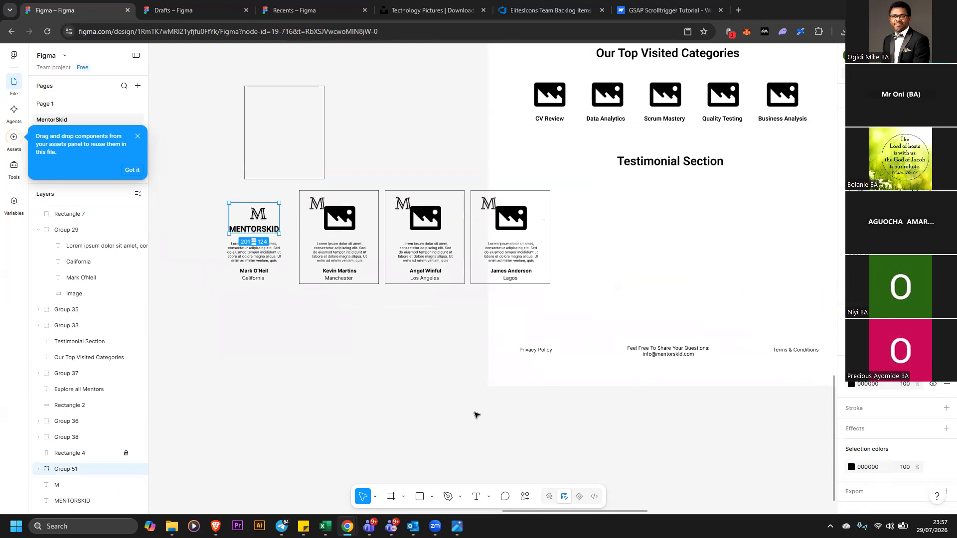
{"action": "scroll", "coordinate": [943, 493], "scroll_direction": "down", "scroll_amount": 1}
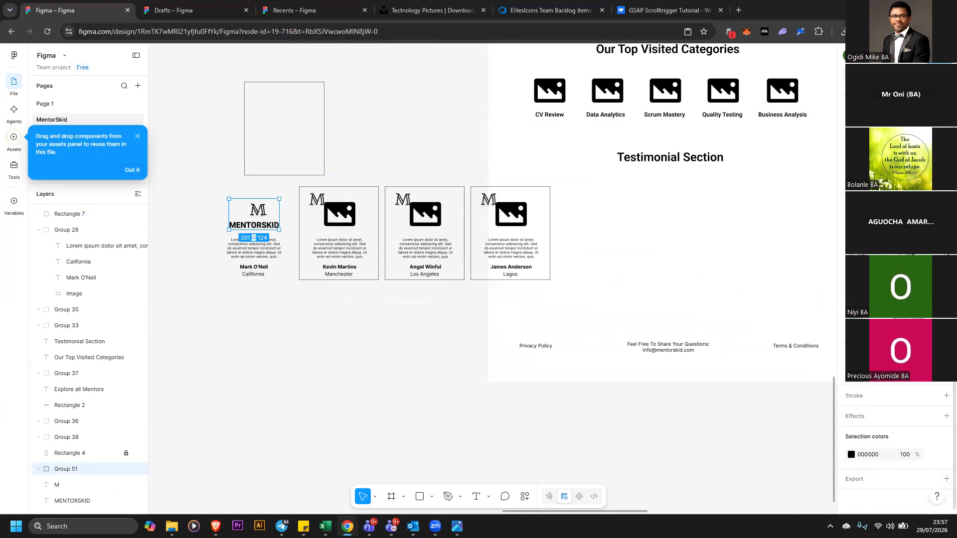
{"action": "right_click", "coordinate": [257, 212]}
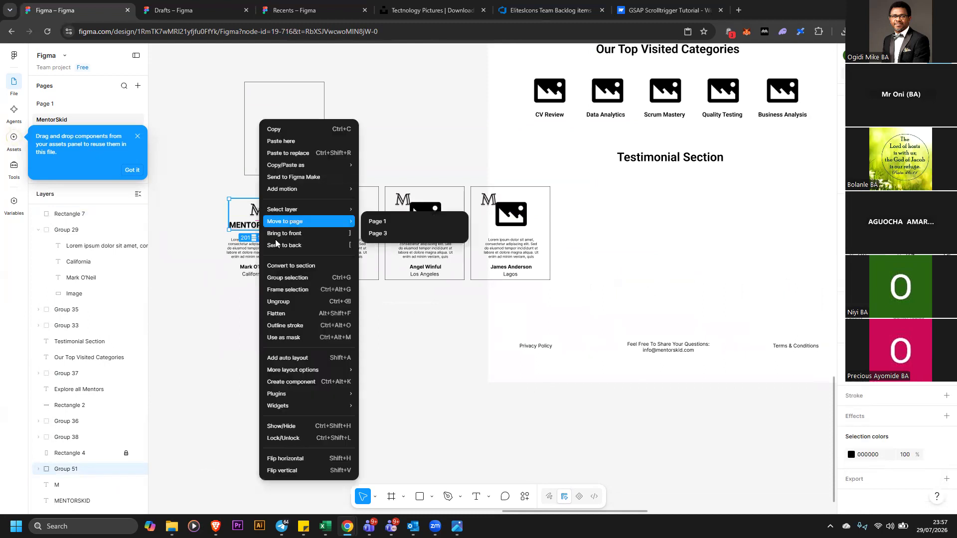
{"action": "left_click", "coordinate": [296, 302]}
{"action": "left_click", "coordinate": [315, 299]}
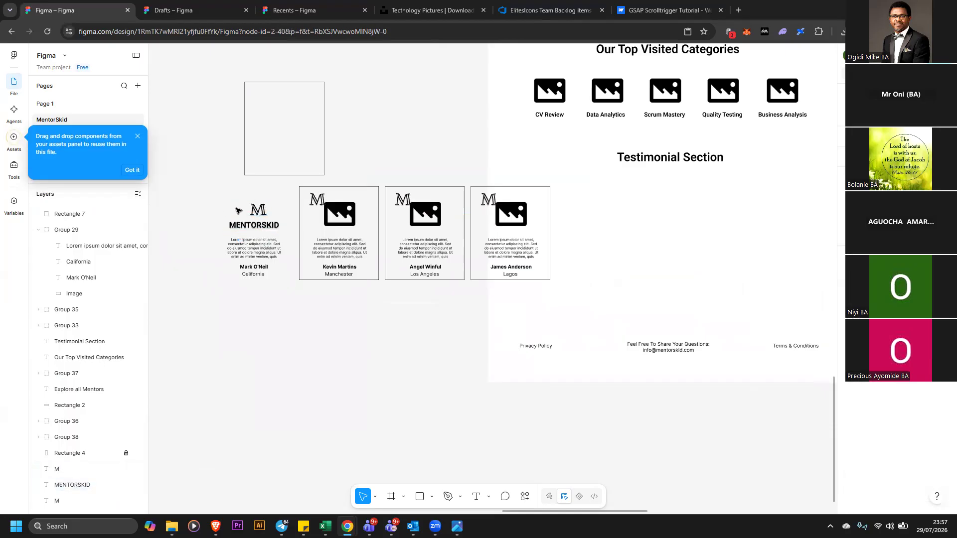
Reposition the M logo so it sits centred above the MENTORSKID text on the first card
{"action": "left_click", "coordinate": [255, 210]}
{"action": "left_click_drag", "start_coordinate": [256, 211], "coordinate": [233, 211]}
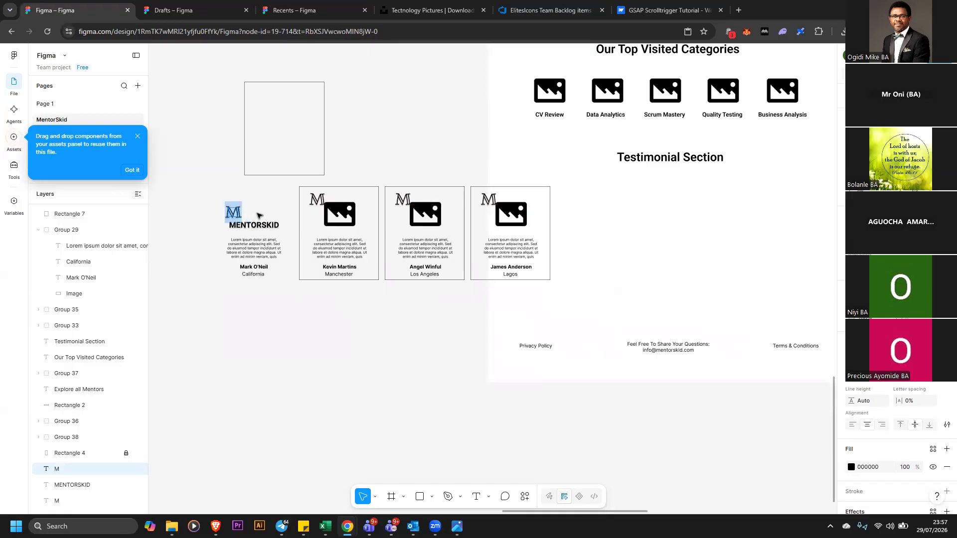
{"action": "left_click", "coordinate": [239, 212]}
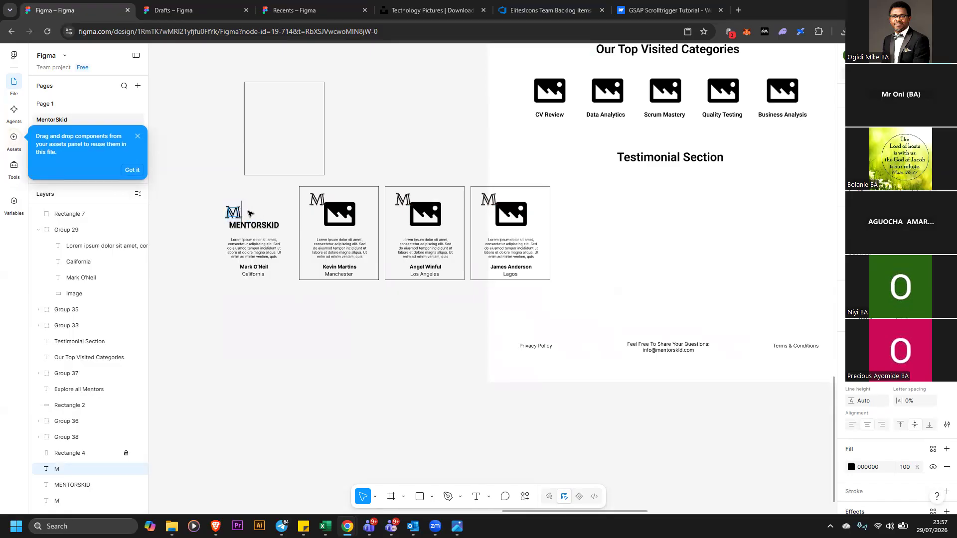
{"action": "left_click", "coordinate": [209, 210]}
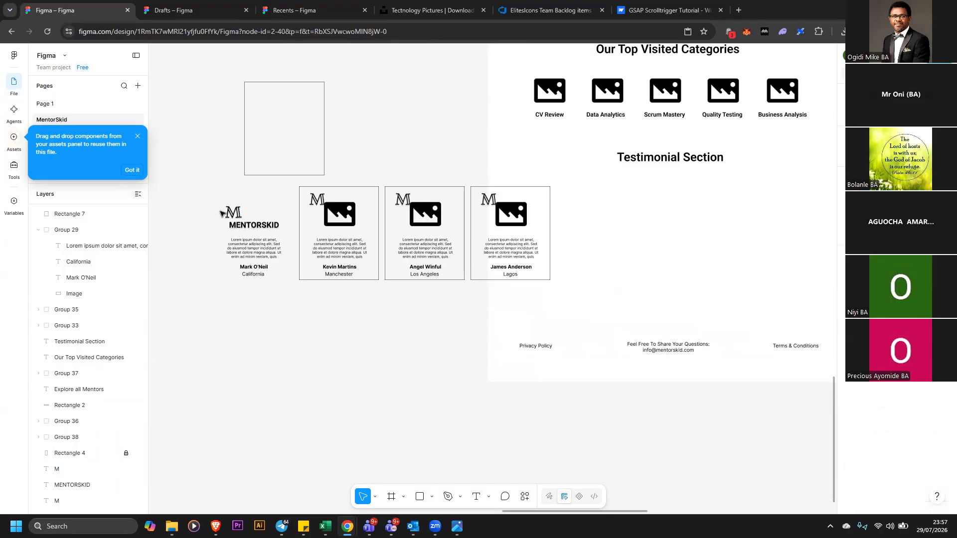
{"action": "left_click", "coordinate": [255, 215]}
{"action": "key", "text": "Return"}
{"action": "key", "text": "Escape"}
{"action": "left_click_drag", "start_coordinate": [233, 217], "coordinate": [258, 215]}
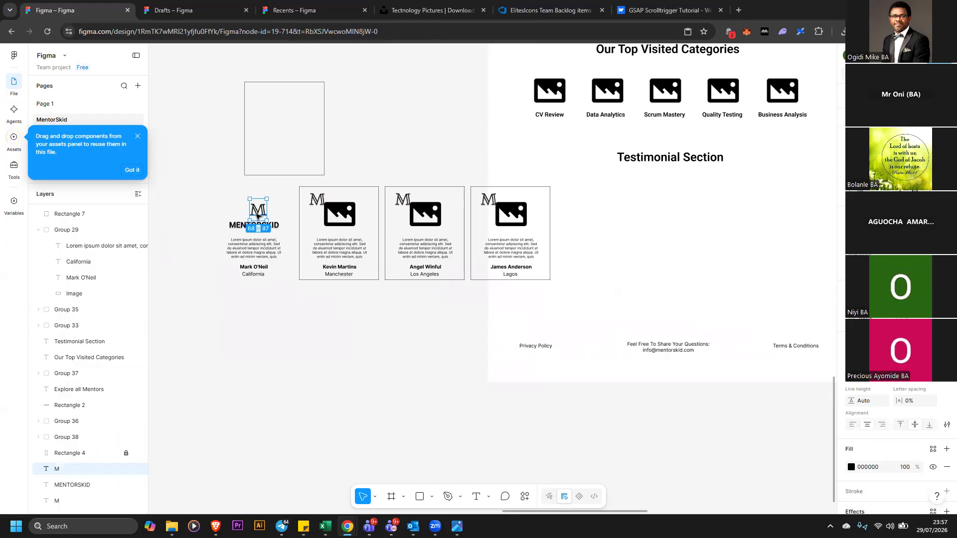
{"action": "left_click", "coordinate": [233, 215]}
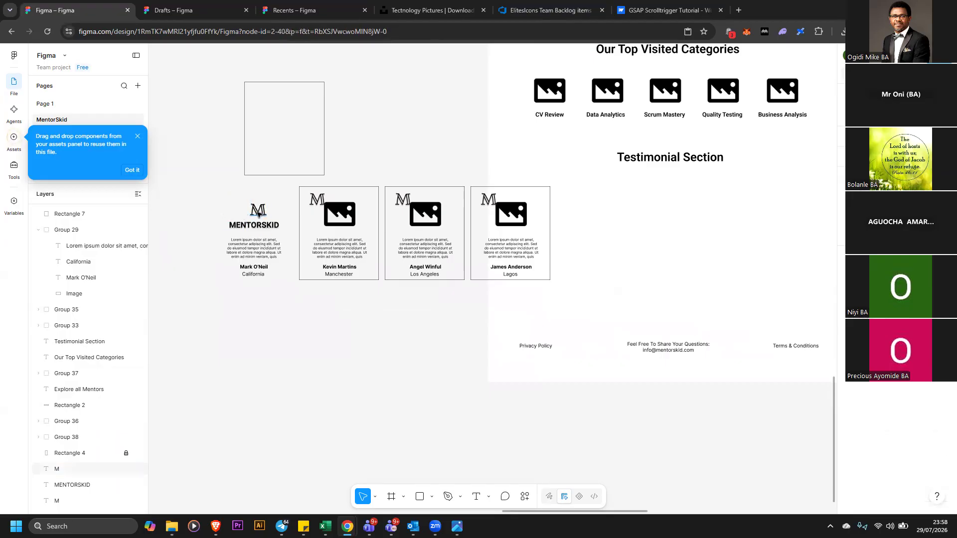
Scale down the M logo and MENTORSKID text together on the first card
{"action": "left_click_drag", "start_coordinate": [252, 219], "coordinate": [288, 234]}
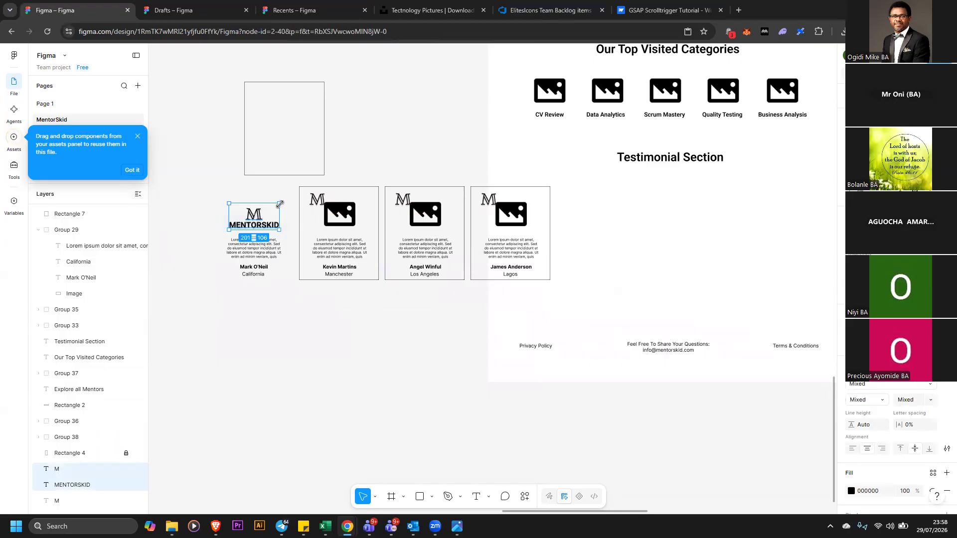
{"action": "left_click_drag", "start_coordinate": [277, 205], "coordinate": [280, 202]}
{"action": "left_click", "coordinate": [269, 228]}
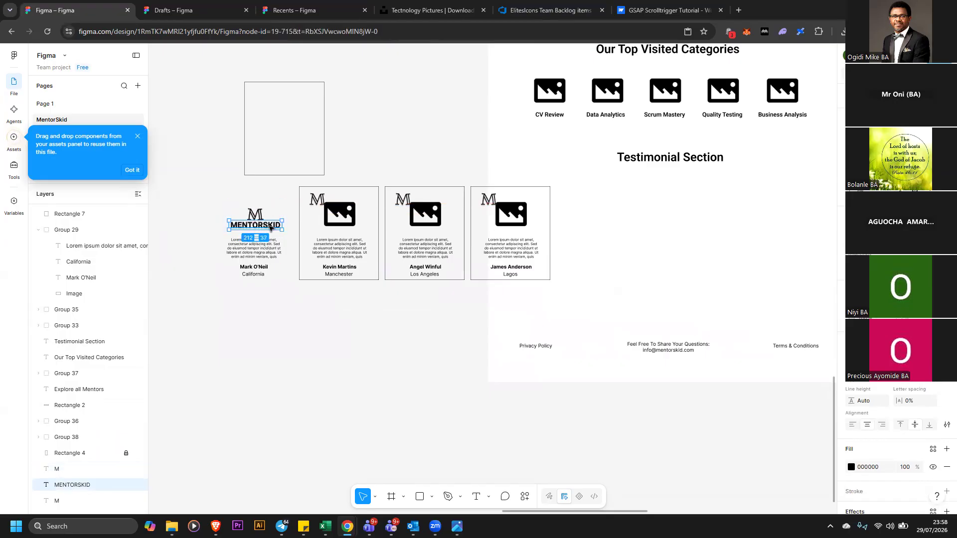
{"action": "left_click", "coordinate": [931, 382]}
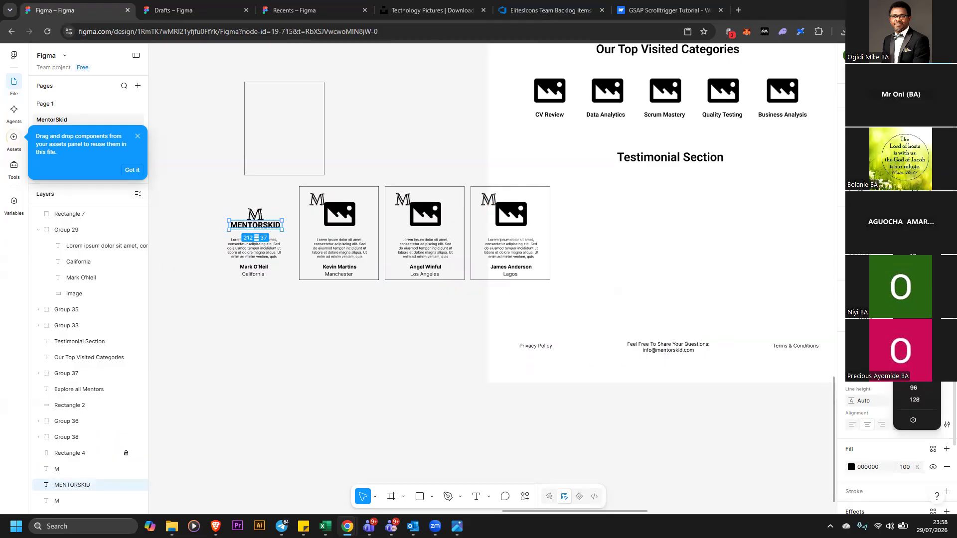
{"action": "key", "text": "Escape"}
{"action": "left_click", "coordinate": [256, 214]}
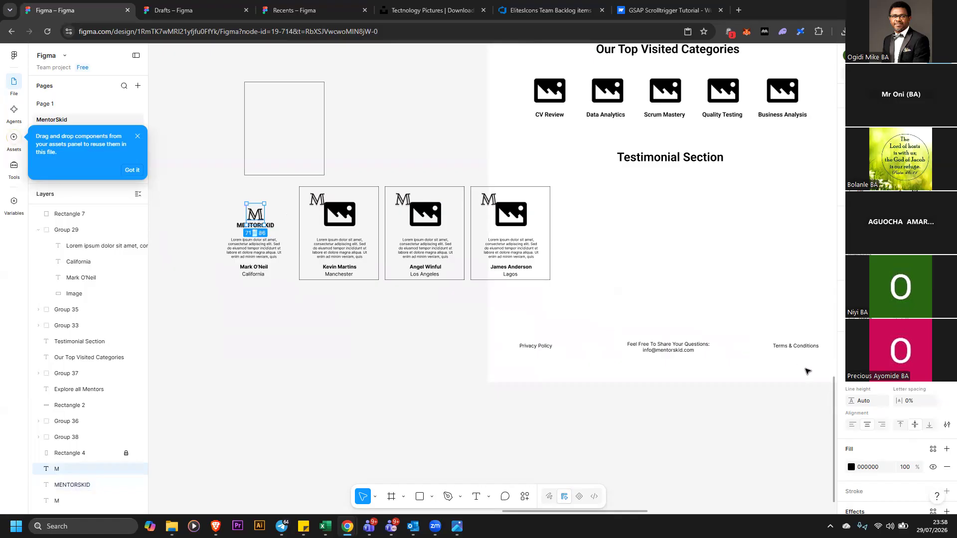
{"action": "left_click", "coordinate": [934, 384]}
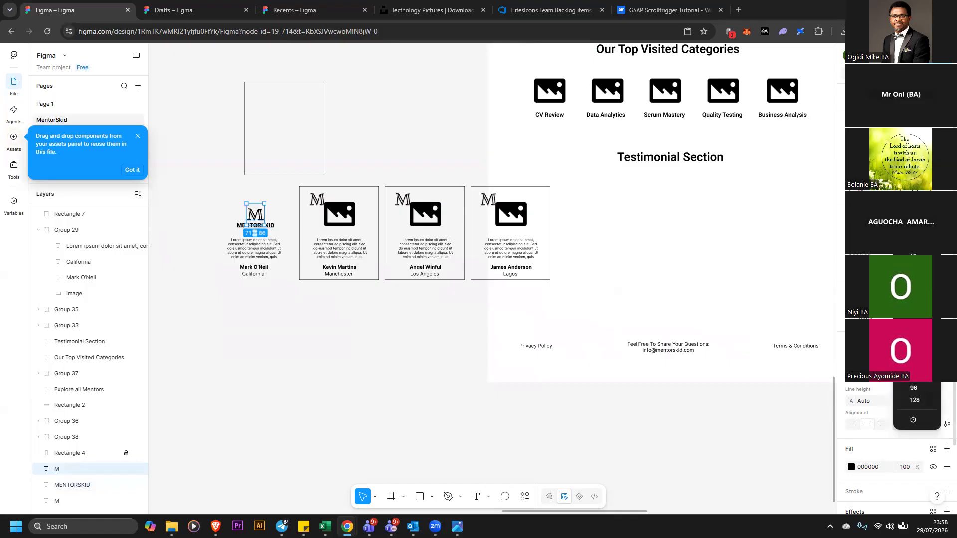
{"action": "key", "text": "Escape"}
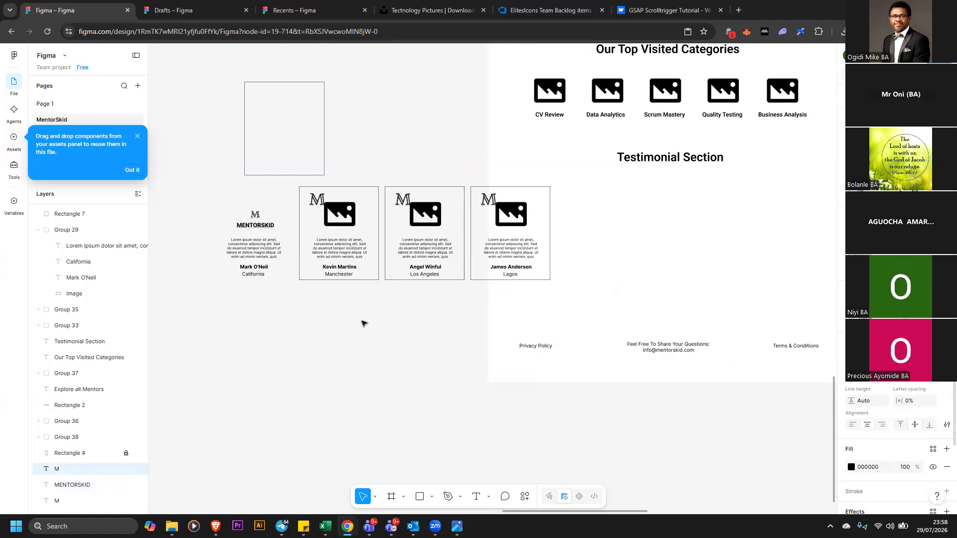
Try to vertically centre-align the M logo and MENTORSKID text, then undo the alignment
{"action": "left_click", "coordinate": [213, 213]}
{"action": "left_click", "coordinate": [269, 227]}
{"action": "left_click_drag", "start_coordinate": [268, 228], "coordinate": [269, 225]}
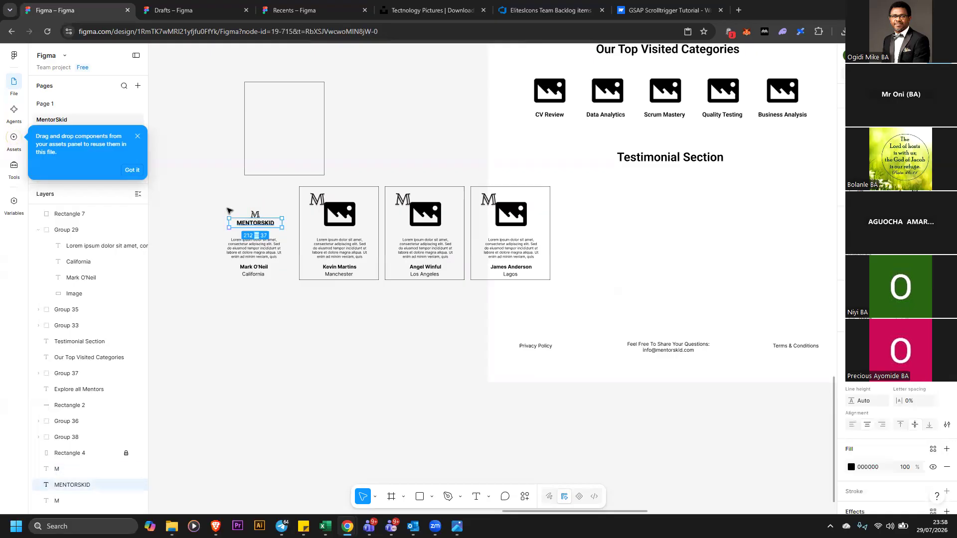
{"action": "left_click_drag", "start_coordinate": [218, 205], "coordinate": [271, 226]}
{"action": "key", "text": "alt+v"}
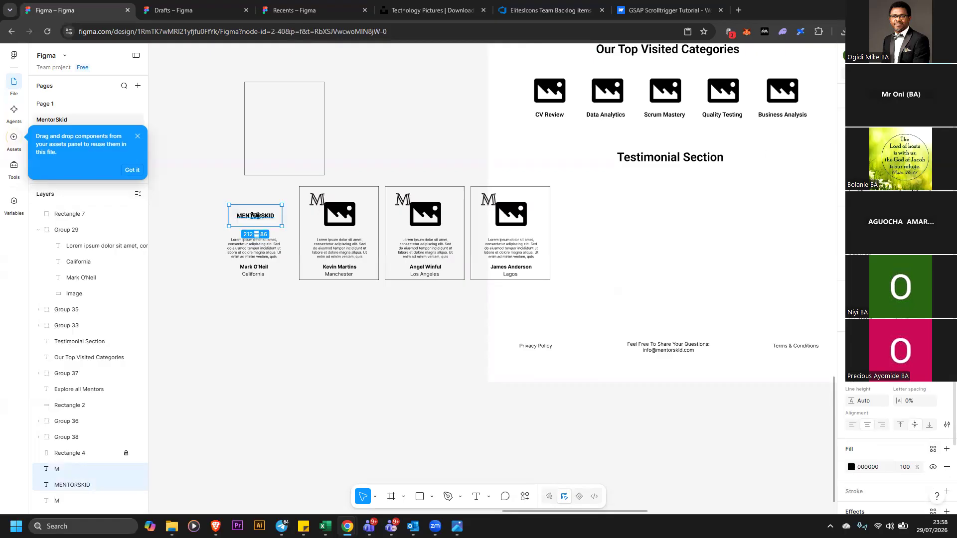
{"action": "key", "text": "ctrl+z"}
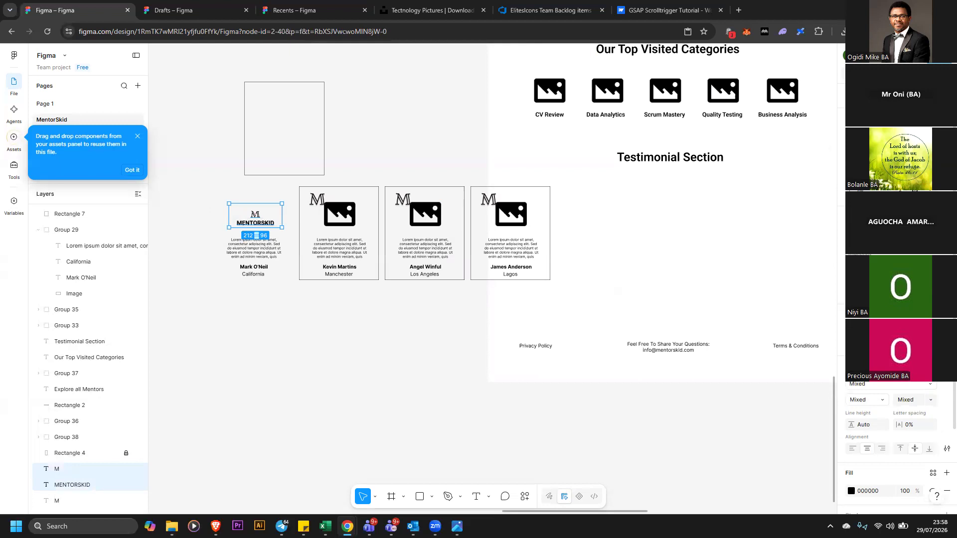
Group the M logo and MENTORSKID text and move the group to the first card's upper left
{"action": "right_click", "coordinate": [263, 216]}
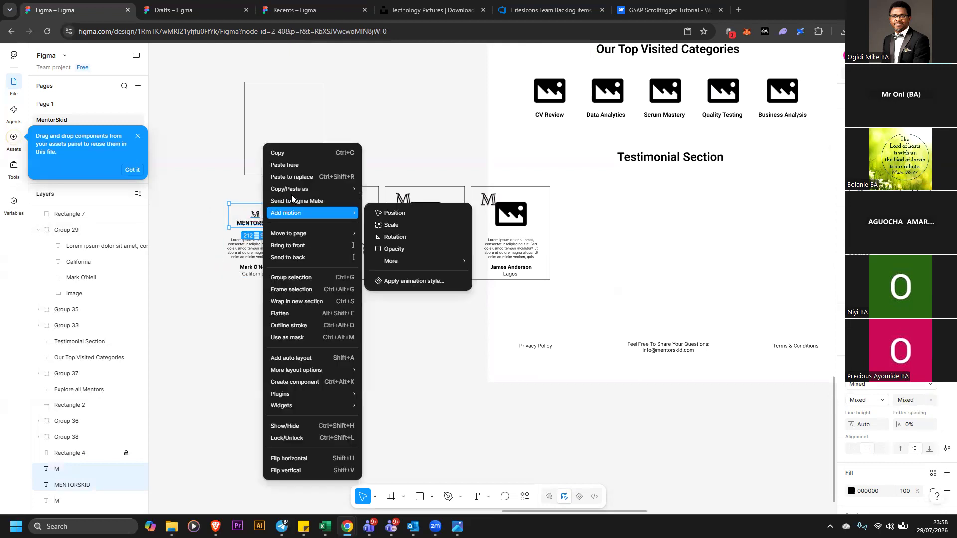
{"action": "left_click", "coordinate": [294, 278]}
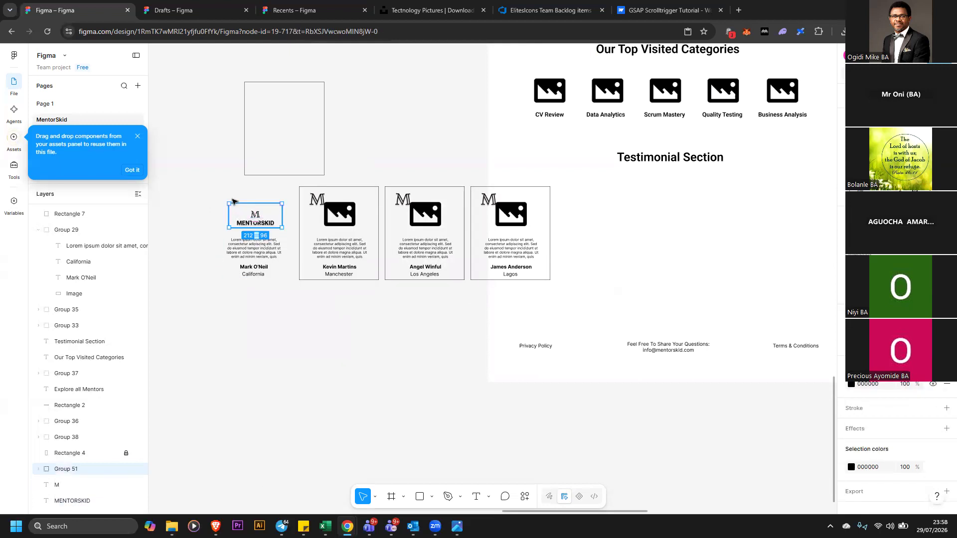
{"action": "left_click_drag", "start_coordinate": [283, 204], "coordinate": [255, 212]}
Ungroup the first card's content group
{"action": "left_click", "coordinate": [256, 244]}
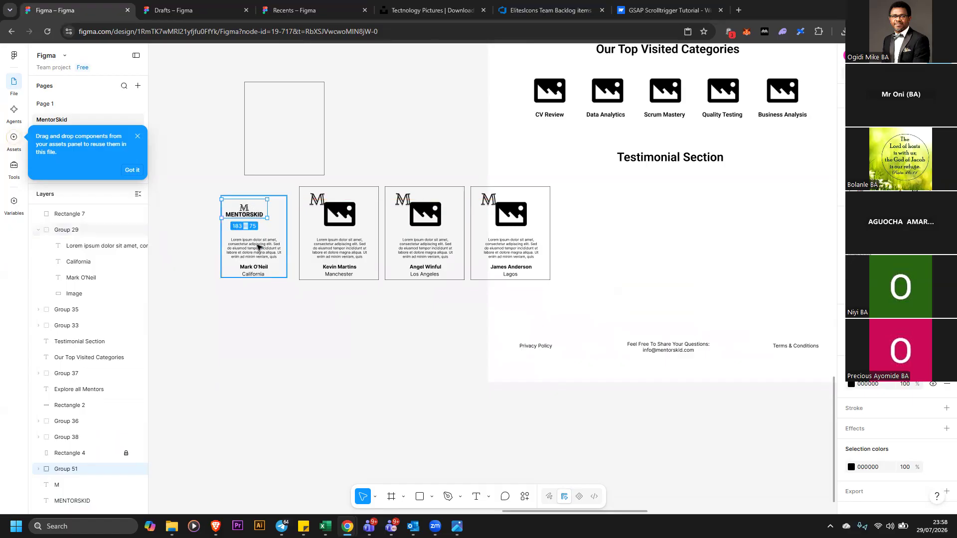
{"action": "left_click_drag", "start_coordinate": [204, 190], "coordinate": [288, 289]}
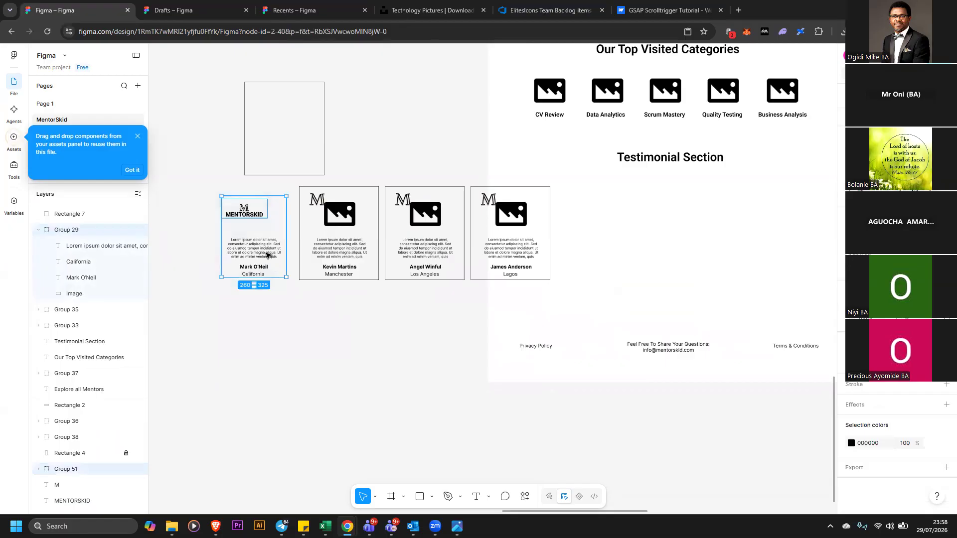
{"action": "right_click", "coordinate": [270, 257]}
{"action": "left_click", "coordinate": [280, 304]}
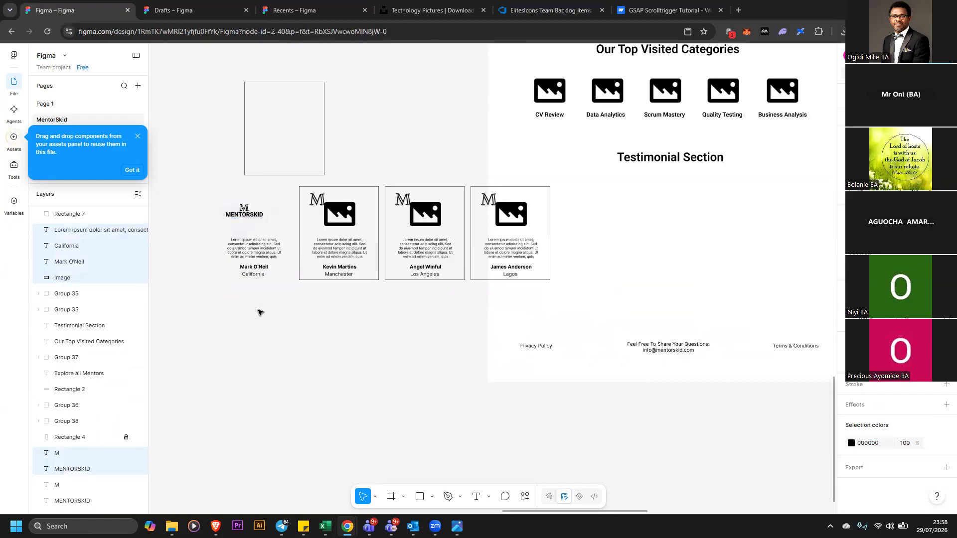
Distribute the vertical spacing between the first card's quote, name and location text
{"action": "left_click", "coordinate": [258, 283]}
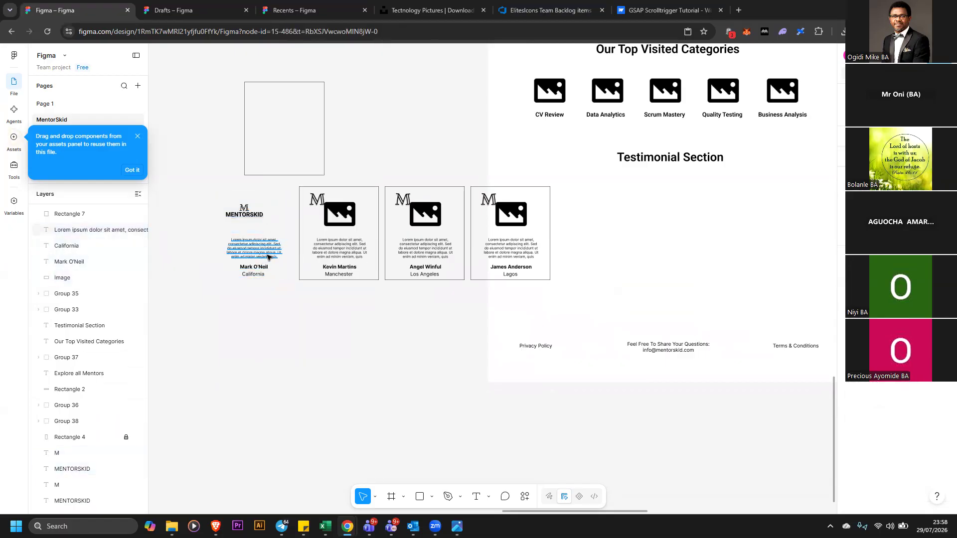
{"action": "left_click", "coordinate": [269, 250]}
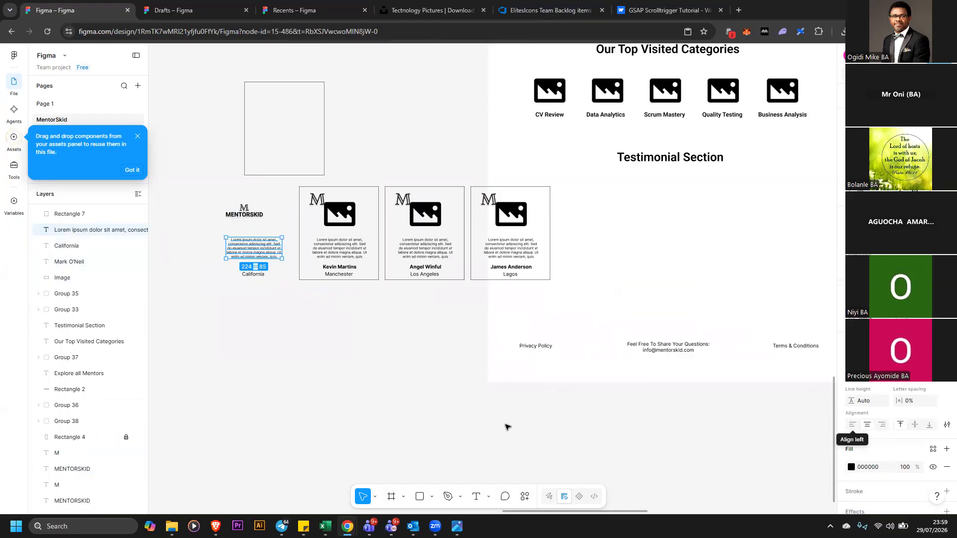
{"action": "left_click", "coordinate": [264, 292]}
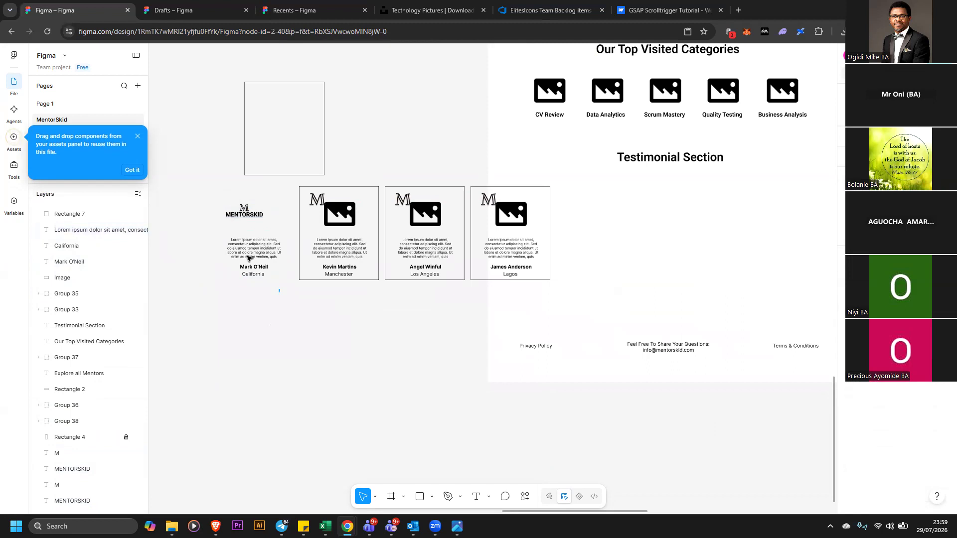
{"action": "left_click_drag", "start_coordinate": [280, 292], "coordinate": [226, 238]}
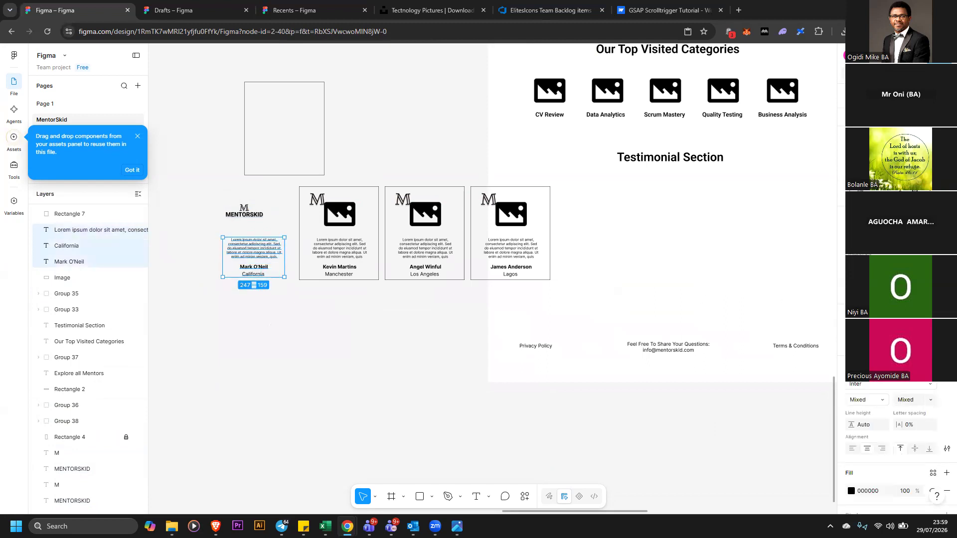
{"action": "left_click", "coordinate": [947, 144]}
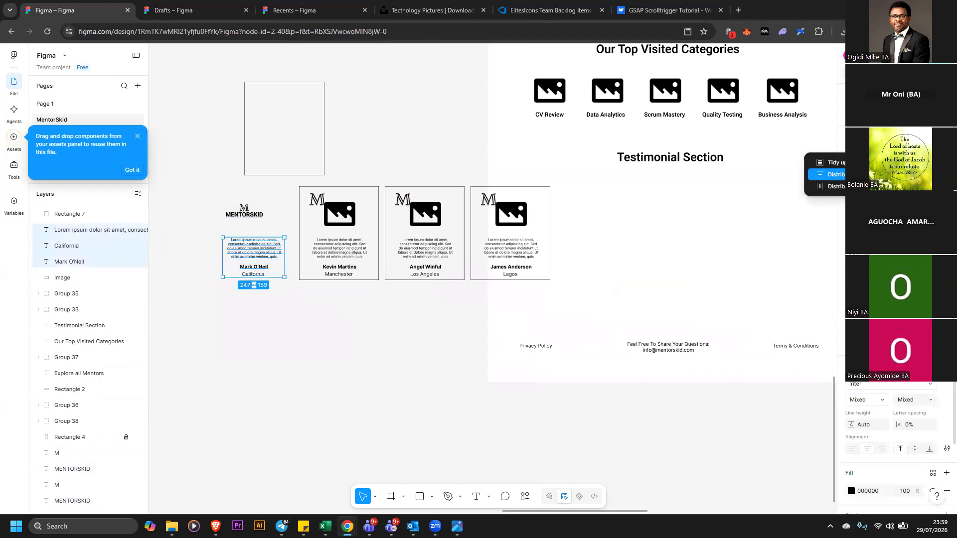
{"action": "left_click", "coordinate": [830, 174]}
{"action": "left_click", "coordinate": [190, 227]}
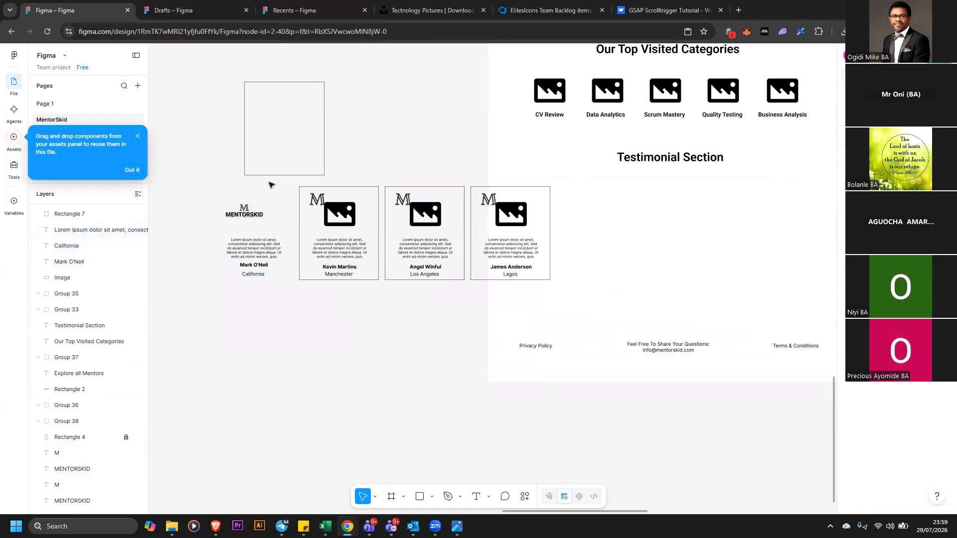
Move the empty background rectangle back down over the first card
{"action": "left_click_drag", "start_coordinate": [270, 167], "coordinate": [271, 148]}
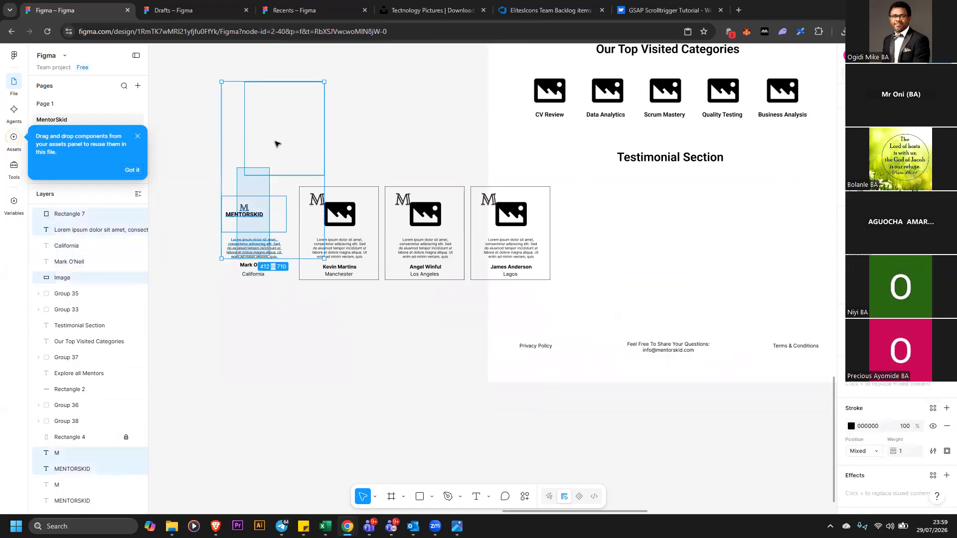
{"action": "left_click", "coordinate": [366, 130]}
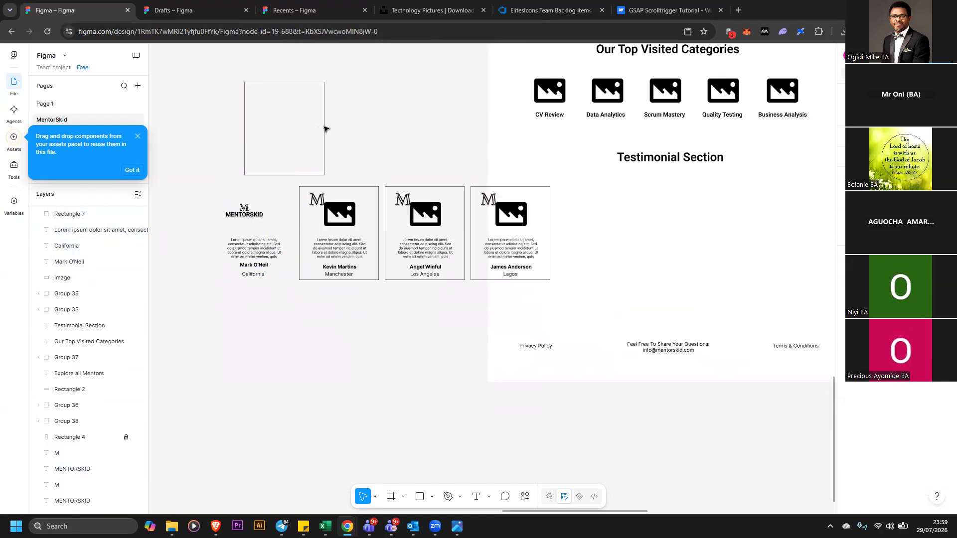
{"action": "left_click", "coordinate": [323, 127]}
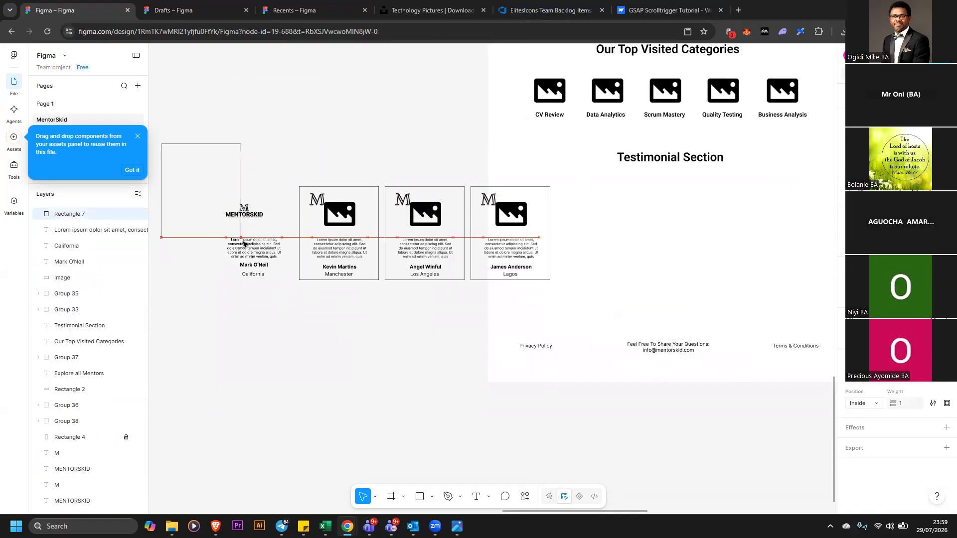
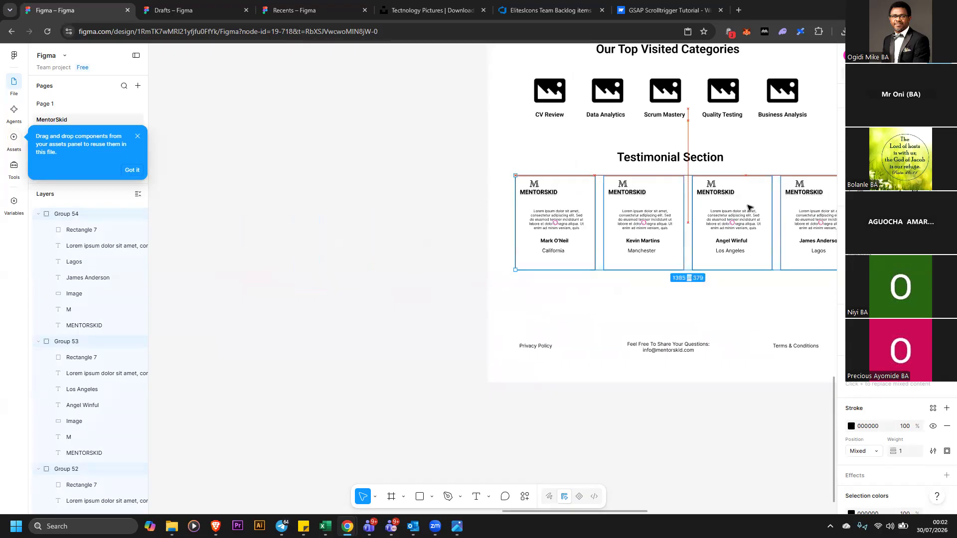
Undo the last change and shift the four testimonial cards slightly left under the section heading
{"action": "key", "text": "ctrl+z"}
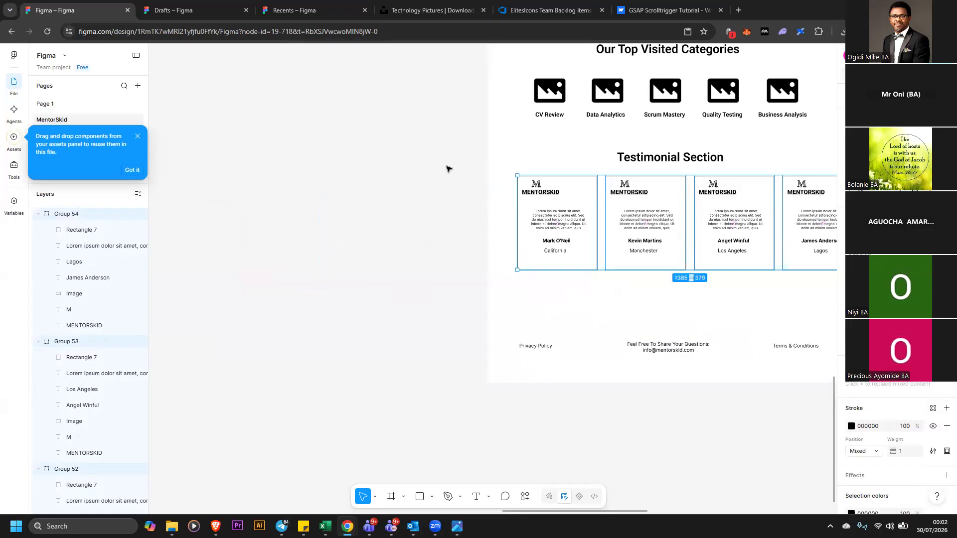
{"action": "left_click", "coordinate": [824, 265], "text": "shift"}
{"action": "left_click_drag", "start_coordinate": [780, 267], "coordinate": [774, 265]}
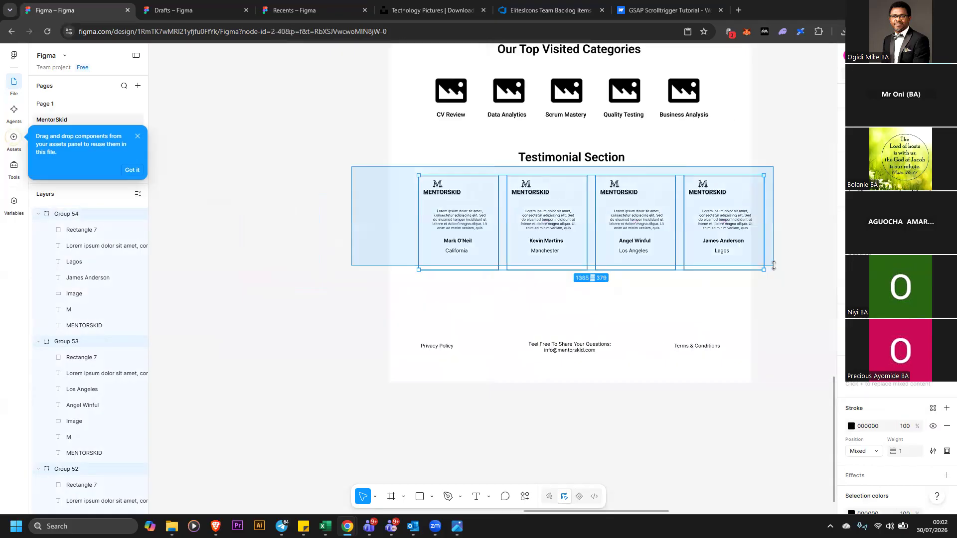
{"action": "left_click_drag", "start_coordinate": [650, 231], "coordinate": [633, 240]}
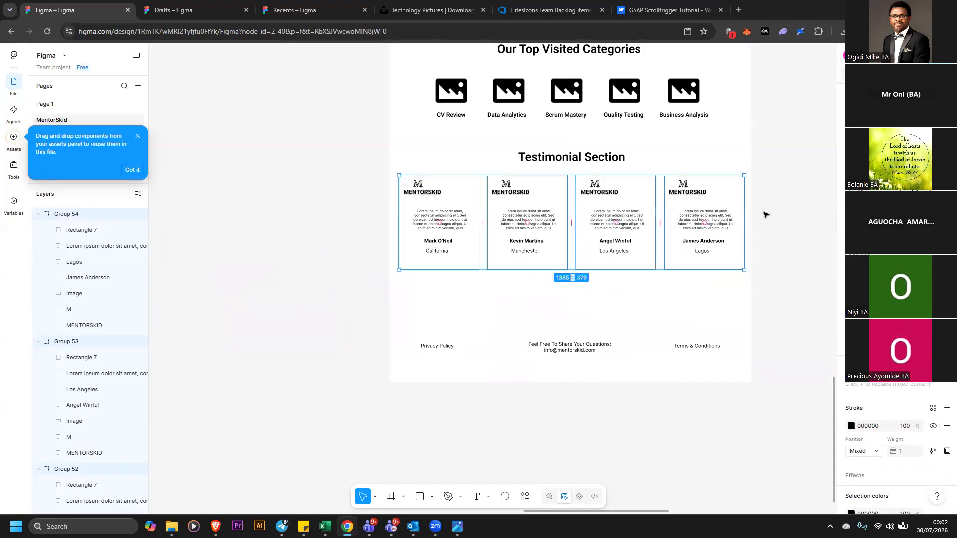
{"action": "left_click", "coordinate": [527, 176]}
{"action": "scroll", "coordinate": [527, 176], "scroll_direction": "up", "scroll_amount": 1}
{"action": "scroll", "coordinate": [354, 88], "scroll_direction": "up", "scroll_amount": 2}
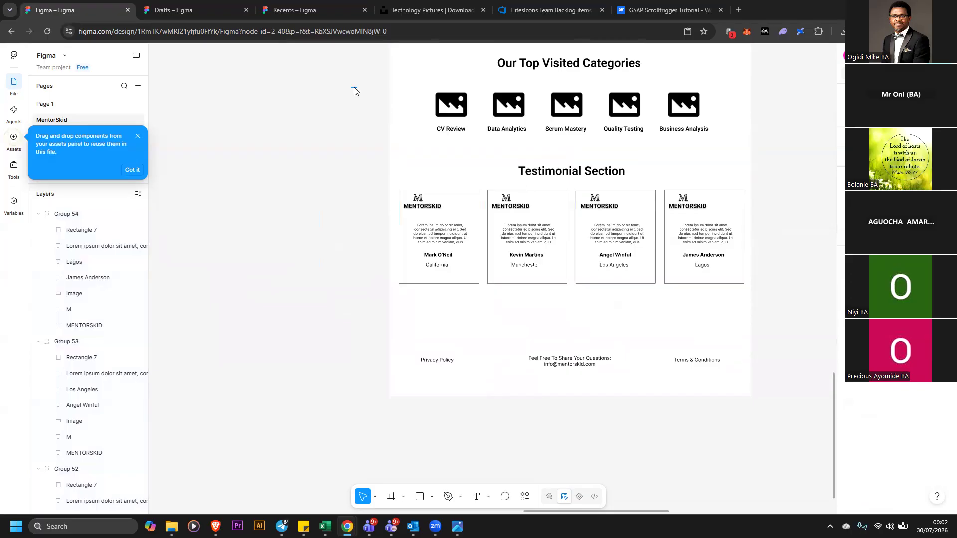
{"action": "left_click_drag", "start_coordinate": [707, 144], "coordinate": [640, 143]}
{"action": "left_click_drag", "start_coordinate": [573, 117], "coordinate": [575, 117]}
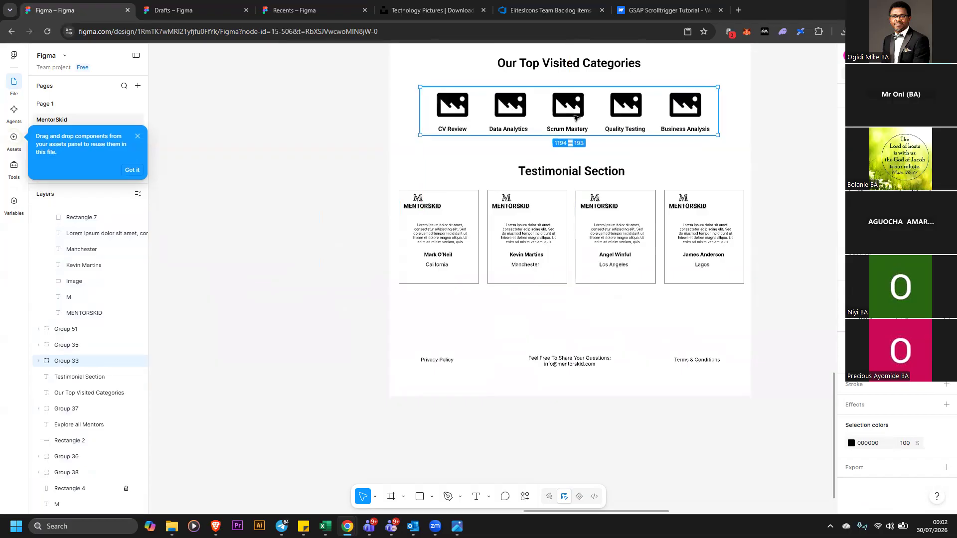
{"action": "left_click", "coordinate": [779, 132]}
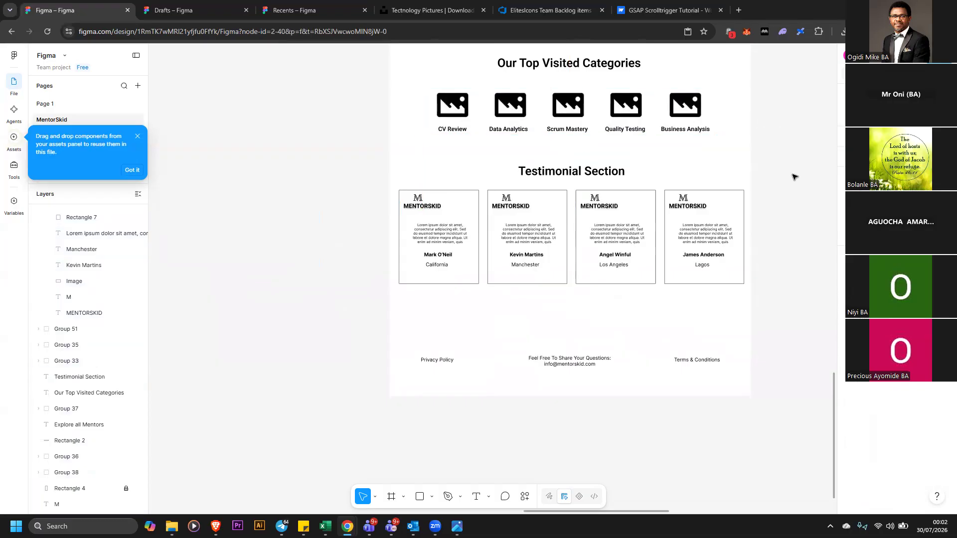
{"action": "scroll", "coordinate": [797, 177], "scroll_direction": "up", "scroll_amount": 1}
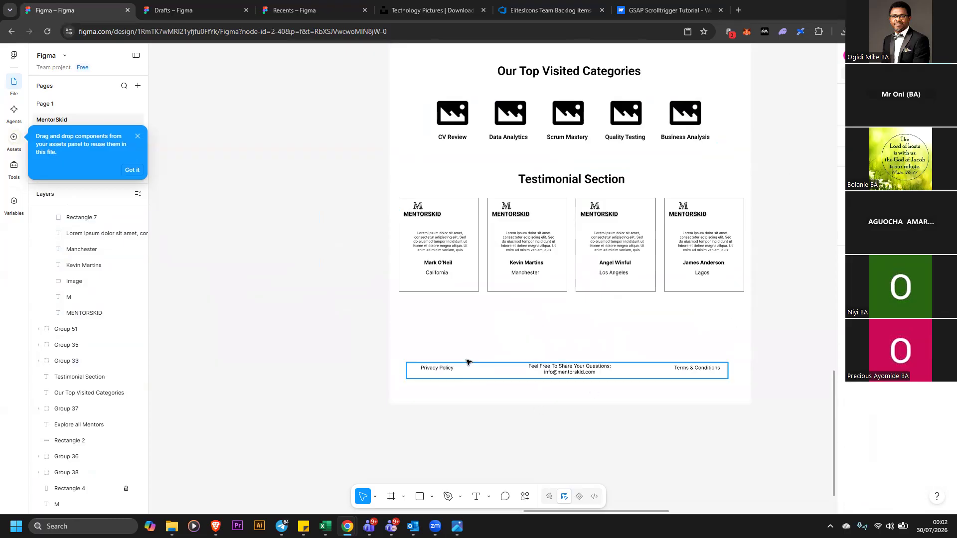
{"action": "scroll", "coordinate": [425, 331], "scroll_direction": "up", "scroll_amount": 2}
{"action": "scroll", "coordinate": [464, 305], "scroll_direction": "down", "scroll_amount": 3}
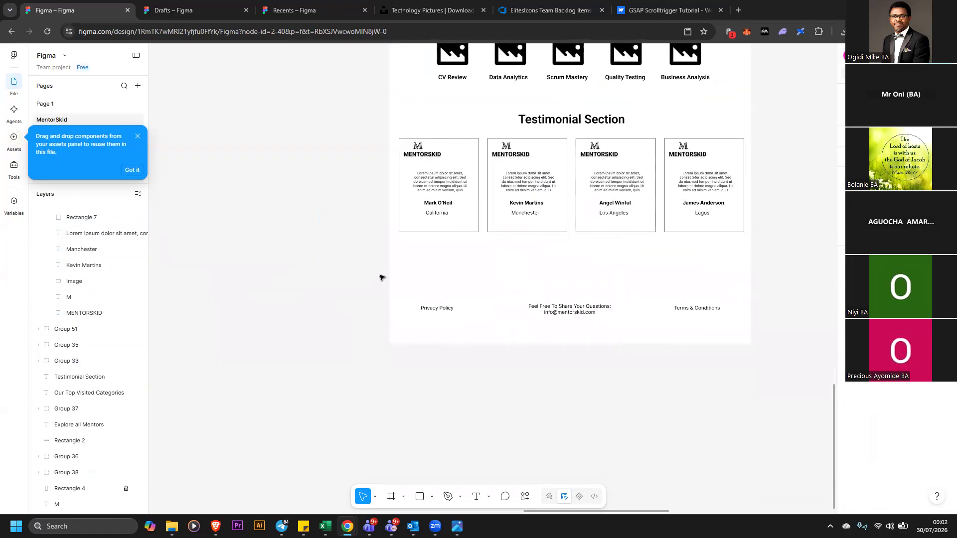
Draw a 1450 × 218 rectangle across the page bottom, give it a gray fill and move it below the footer text
{"action": "left_click", "coordinate": [420, 497]}
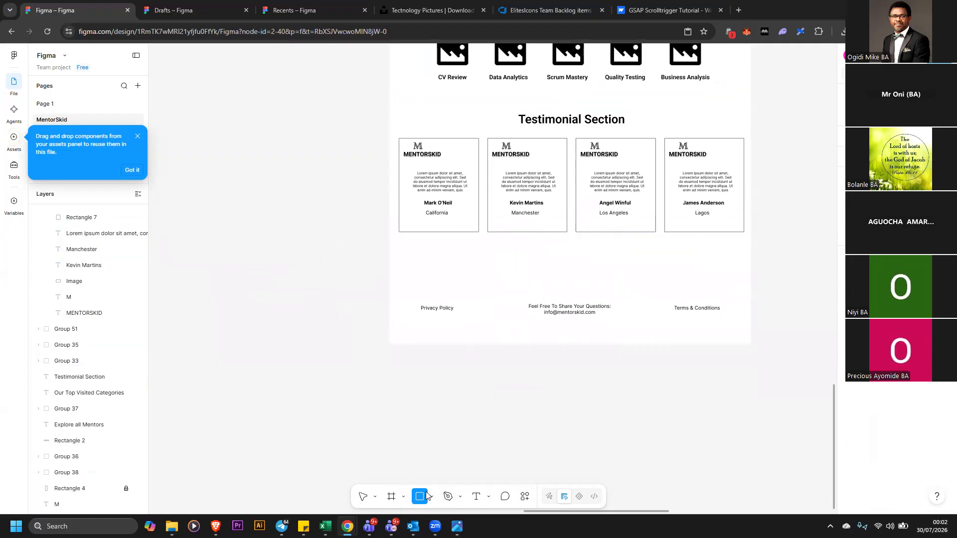
{"action": "left_click_drag", "start_coordinate": [389, 290], "coordinate": [752, 344]}
{"action": "left_click", "coordinate": [633, 329]}
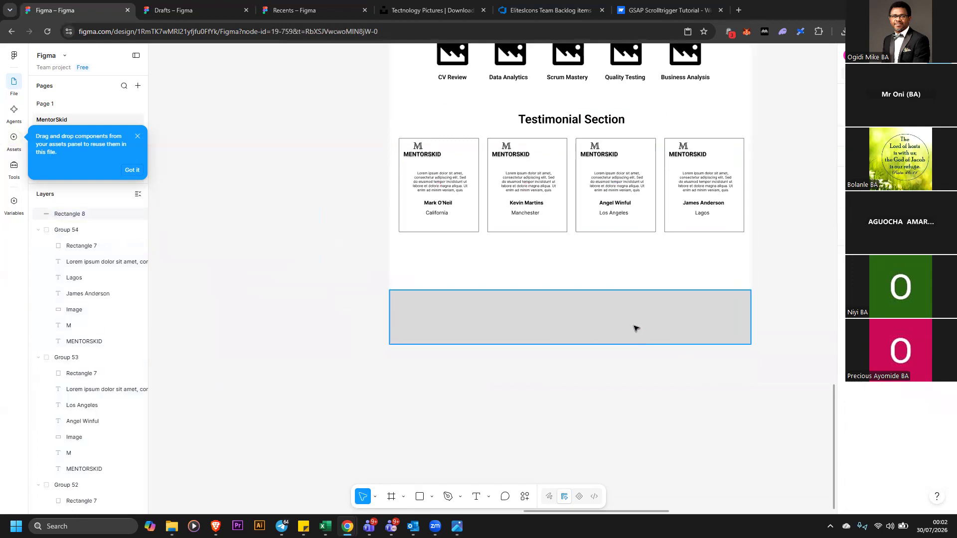
{"action": "left_click", "coordinate": [853, 336]}
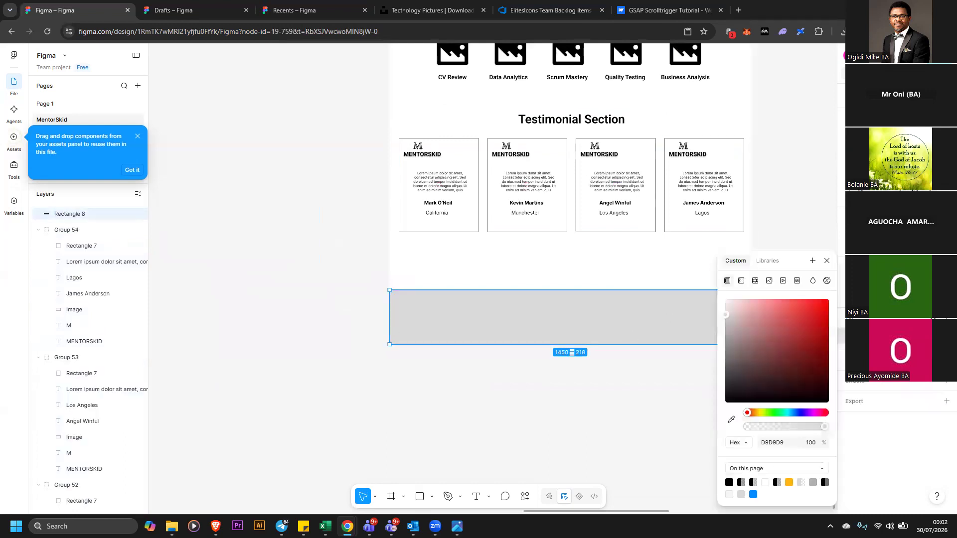
{"action": "left_click_drag", "start_coordinate": [756, 364], "coordinate": [717, 334]}
{"action": "left_click", "coordinate": [686, 367]}
{"action": "left_click_drag", "start_coordinate": [663, 393], "coordinate": [662, 416]}
Set the footer text group's fill colour to white FFFFFF
{"action": "left_click", "coordinate": [627, 312]}
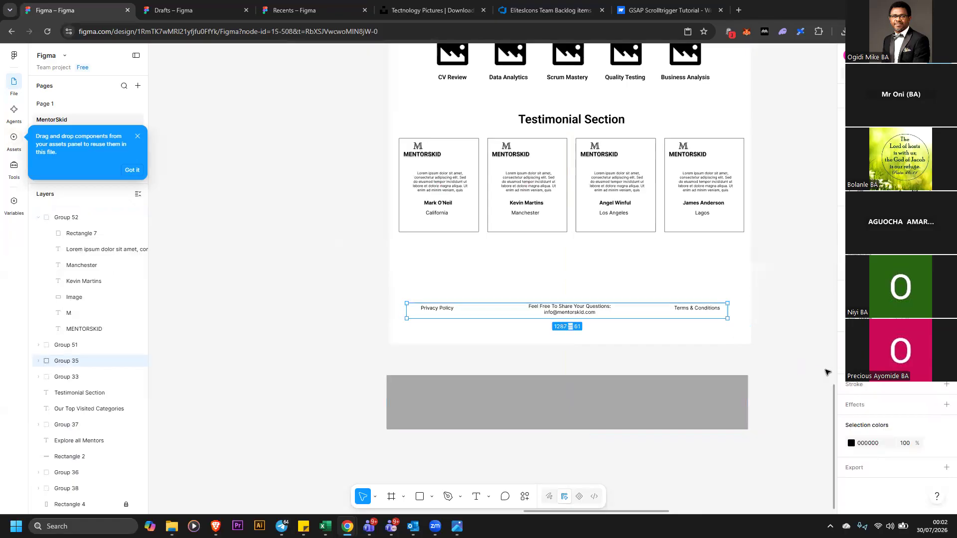
{"action": "left_click", "coordinate": [851, 360]}
{"action": "left_click_drag", "start_coordinate": [770, 330], "coordinate": [690, 273]}
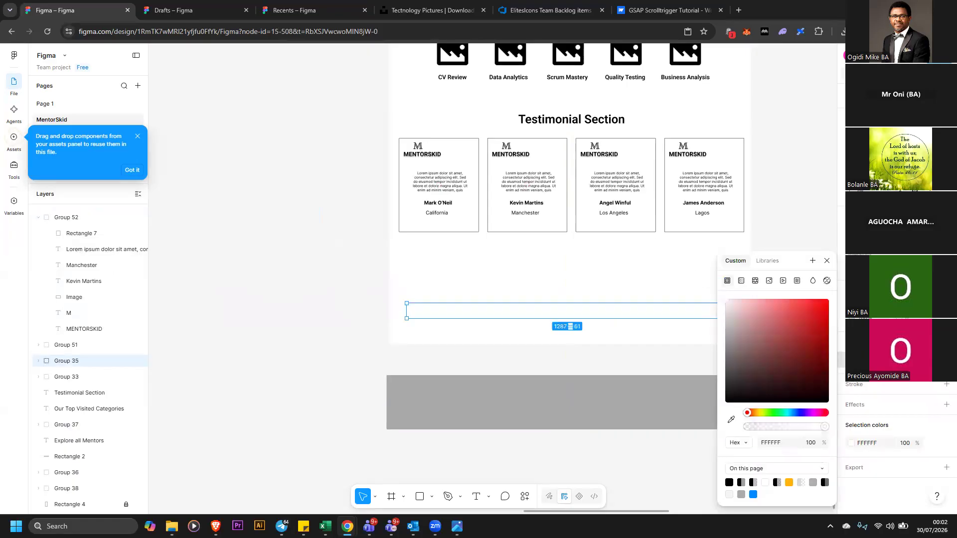
Move the white footer text onto the gray rectangle and bring it to the front
{"action": "left_click_drag", "start_coordinate": [577, 310], "coordinate": [562, 406]}
{"action": "right_click", "coordinate": [563, 406]}
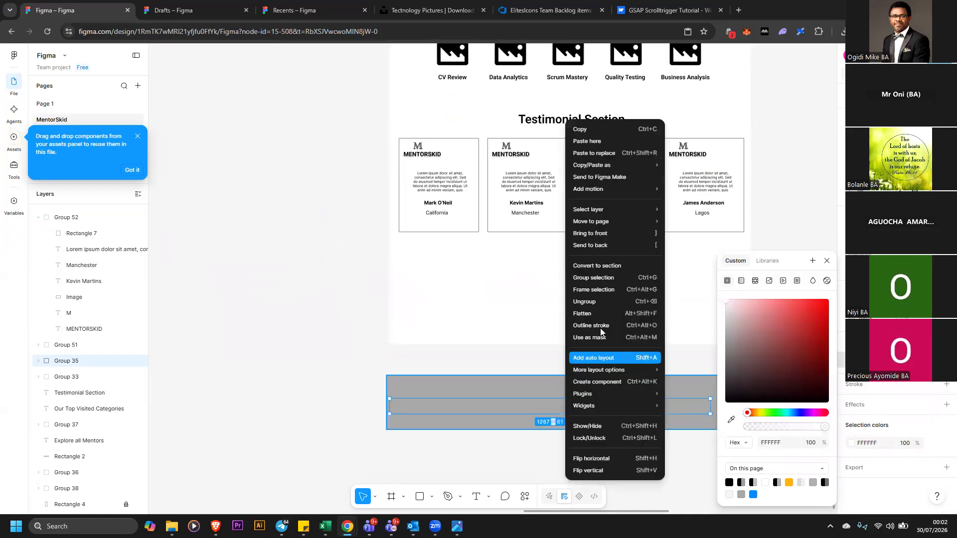
{"action": "left_click", "coordinate": [603, 234]}
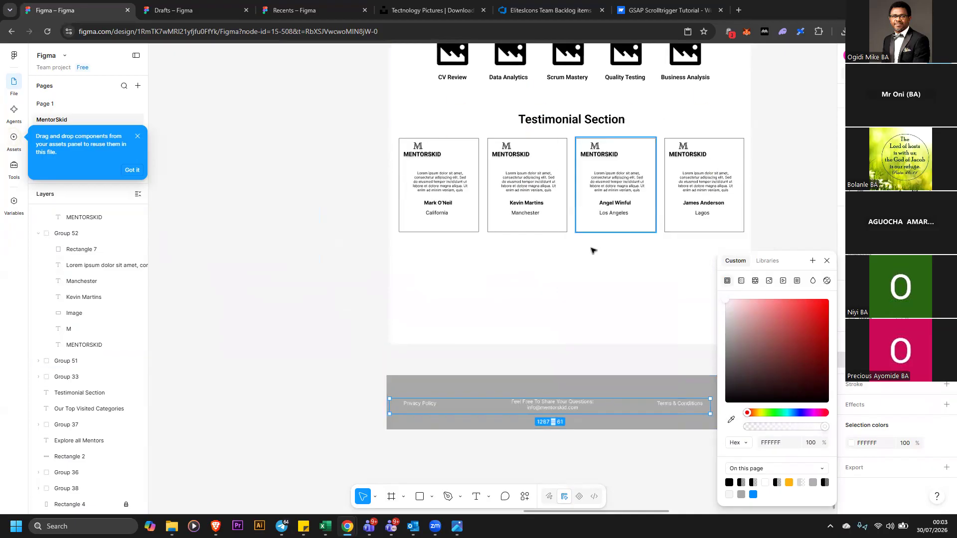
{"action": "left_click_drag", "start_coordinate": [562, 405], "coordinate": [564, 399]}
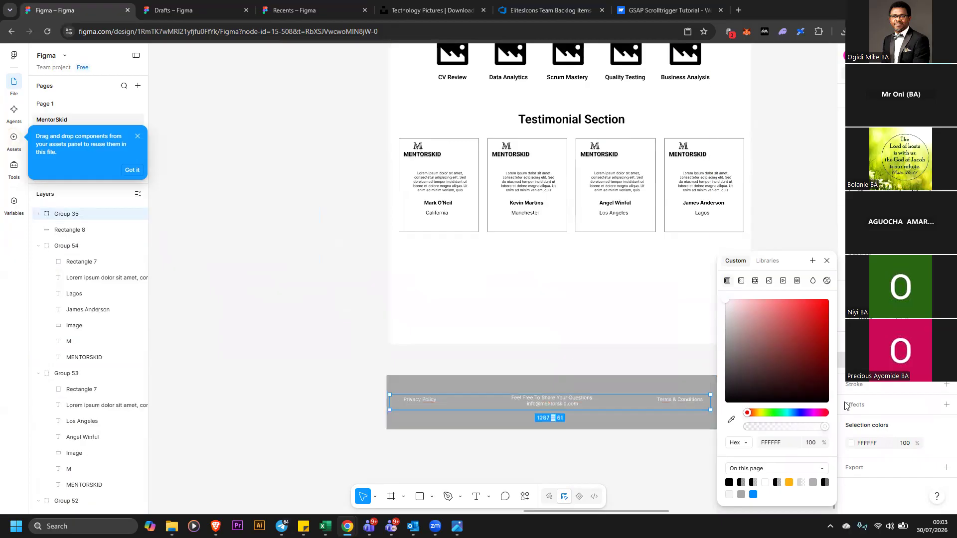
Center the footer text horizontally on the gray rectangle and group the two together
{"action": "left_click", "coordinate": [619, 444]}
{"action": "left_click_drag", "start_coordinate": [573, 410], "coordinate": [599, 408]}
{"action": "left_click_drag", "start_coordinate": [781, 453], "coordinate": [373, 375]}
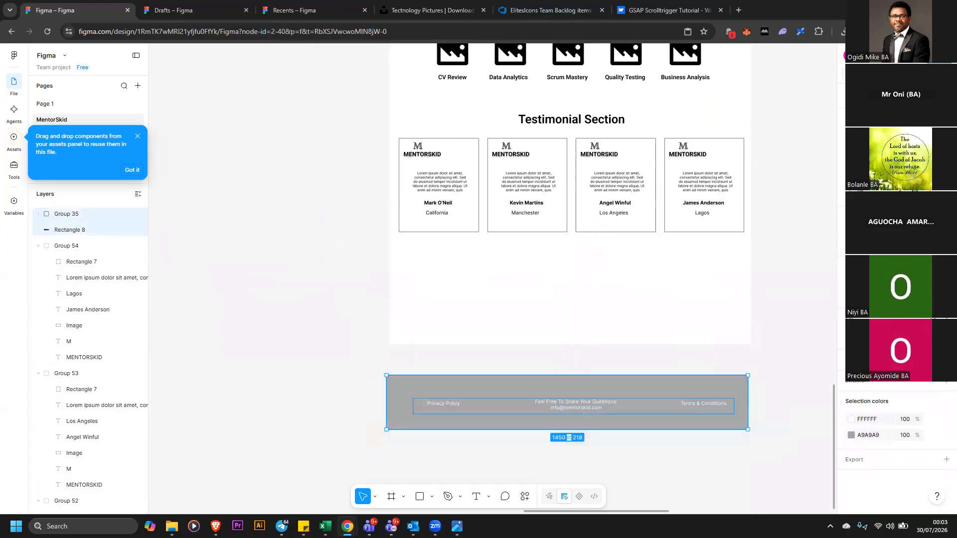
{"action": "key", "text": "alt+h"}
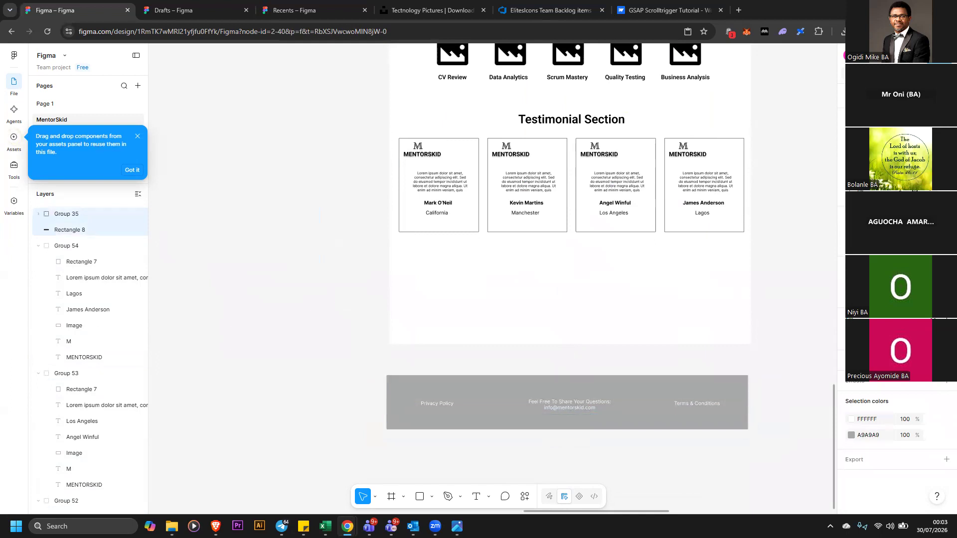
{"action": "right_click", "coordinate": [709, 414]}
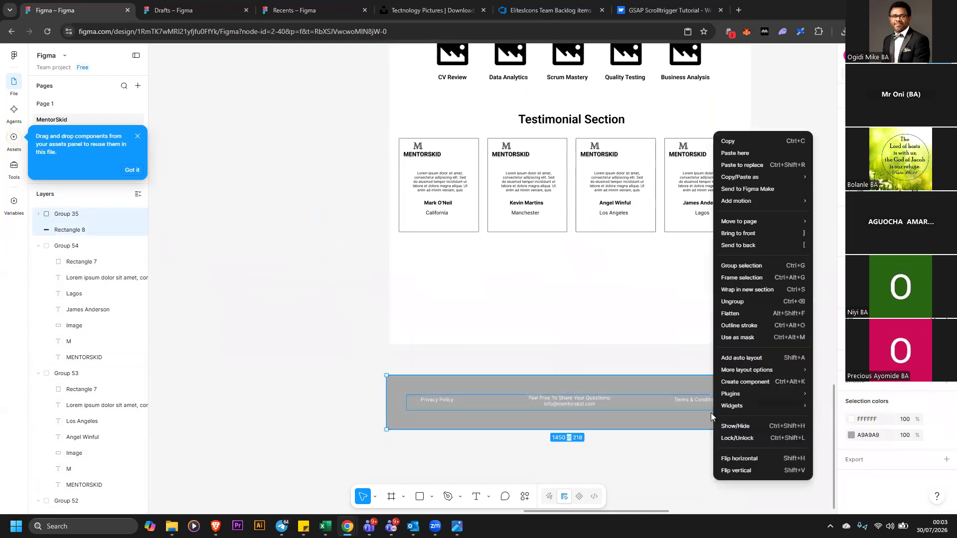
{"action": "left_click", "coordinate": [758, 267]}
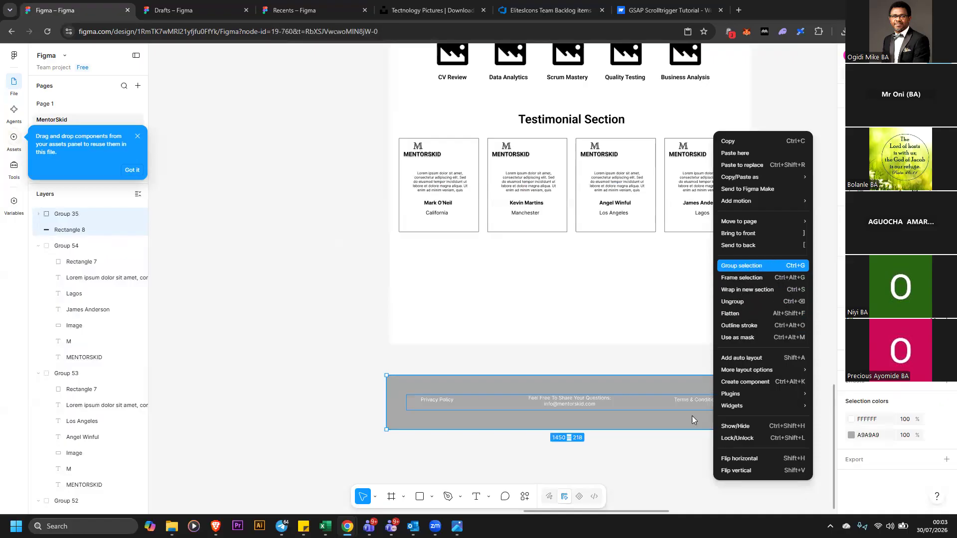
Move the footer group up to sit at the bottom edge of the page
{"action": "left_click_drag", "start_coordinate": [682, 391], "coordinate": [684, 307]}
{"action": "left_click", "coordinate": [636, 412]}
{"action": "scroll", "coordinate": [655, 383], "scroll_direction": "up", "scroll_amount": 3}
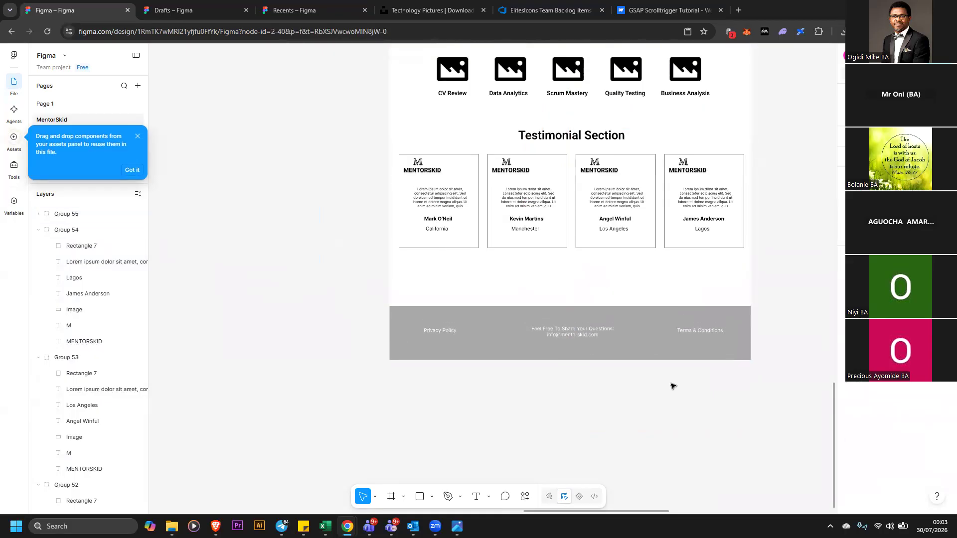
{"action": "scroll", "coordinate": [786, 337], "scroll_direction": "up", "scroll_amount": 1}
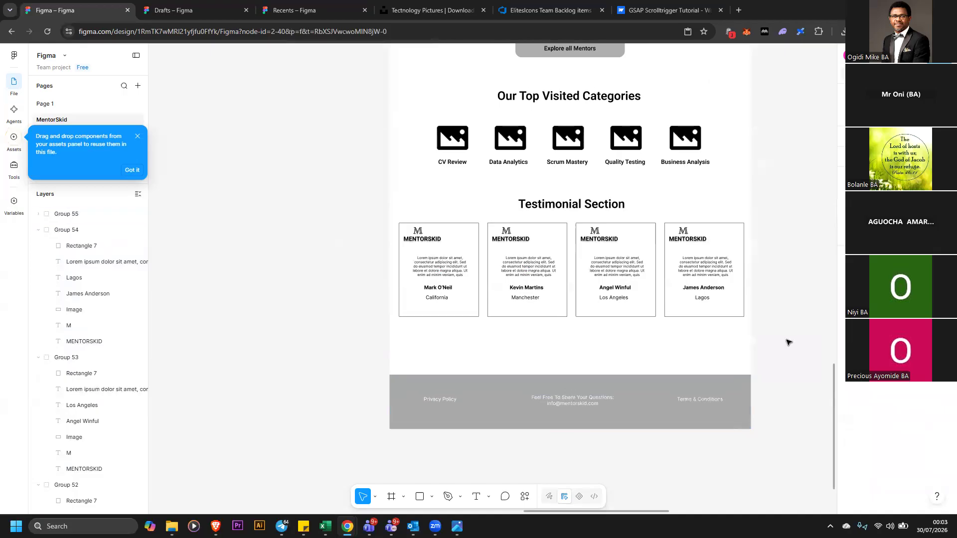
Nudge the first testimonial card to the right
{"action": "left_click", "coordinate": [476, 244]}
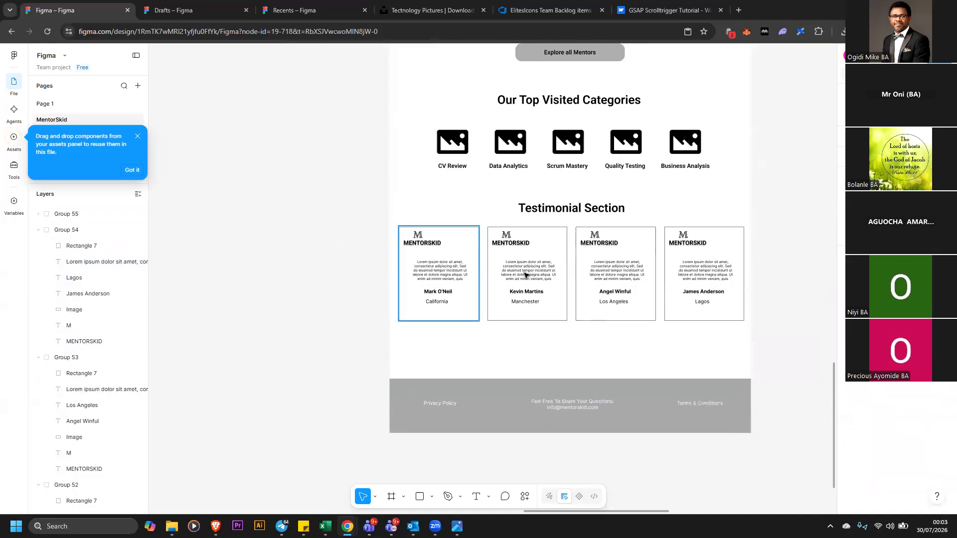
{"action": "key", "text": "Right"}
{"action": "key", "text": "Right"}
{"action": "key", "text": "Right"}
{"action": "key", "text": "Right"}
{"action": "key", "text": "Right"}
{"action": "key", "text": "Right"}
{"action": "key", "text": "Right"}
{"action": "key", "text": "Right"}
{"action": "key", "text": "Right"}
{"action": "key", "text": "Right"}
{"action": "key", "text": "Right"}
{"action": "key", "text": "Right"}
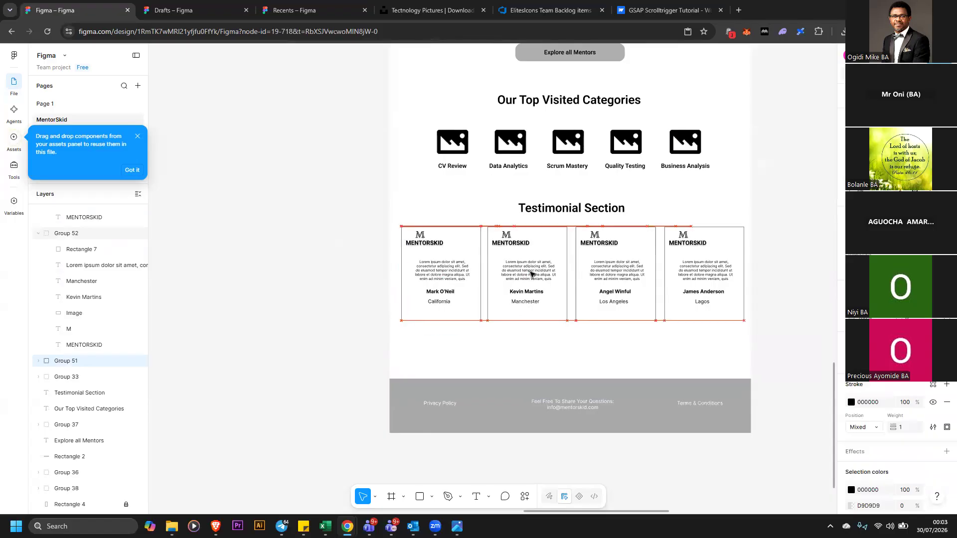
{"action": "key", "text": "Right"}
{"action": "key", "text": "Right"}
{"action": "key", "text": "Right"}
{"action": "key", "text": "Right"}
{"action": "key", "text": "Right"}
{"action": "key", "text": "Right"}
{"action": "key", "text": "Right"}
{"action": "key", "text": "Right"}
{"action": "key", "text": "Right"}
{"action": "key", "text": "Right"}
{"action": "key", "text": "Right"}
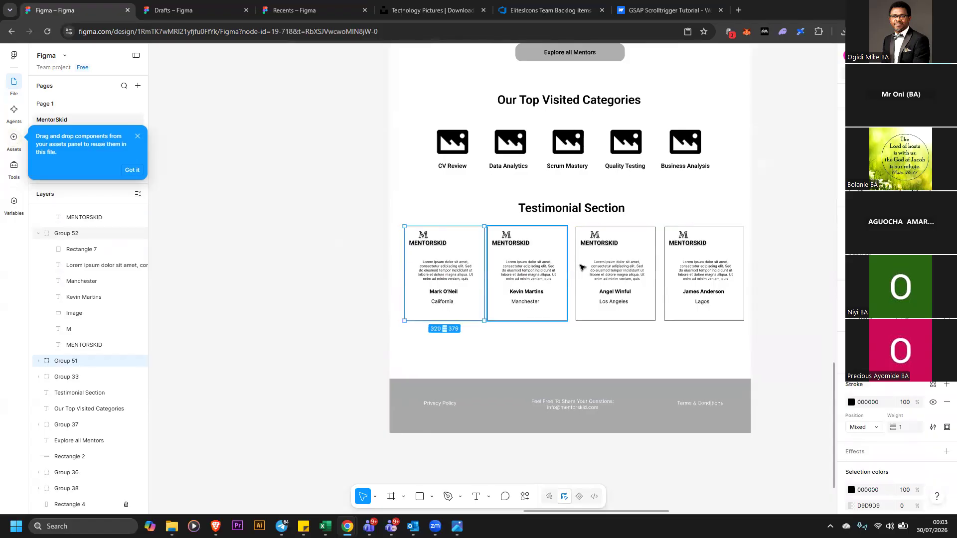
Nudge the last testimonial card left, then distribute the horizontal spacing of all four cards evenly
{"action": "left_click", "coordinate": [677, 258]}
{"action": "left_click", "coordinate": [668, 260]}
{"action": "key", "text": "Right"}
{"action": "key", "text": "Right"}
{"action": "key", "text": "Right"}
{"action": "key", "text": "Left"}
{"action": "key", "text": "Left"}
{"action": "key", "text": "Left"}
{"action": "key", "text": "Left"}
{"action": "key", "text": "Left"}
{"action": "key", "text": "Left"}
{"action": "key", "text": "Left"}
{"action": "key", "text": "Left"}
{"action": "key", "text": "Left"}
{"action": "key", "text": "Left"}
{"action": "key", "text": "Left"}
{"action": "key", "text": "Left"}
{"action": "key", "text": "Left"}
{"action": "key", "text": "Left"}
{"action": "key", "text": "Left"}
{"action": "key", "text": "Left"}
{"action": "key", "text": "Left"}
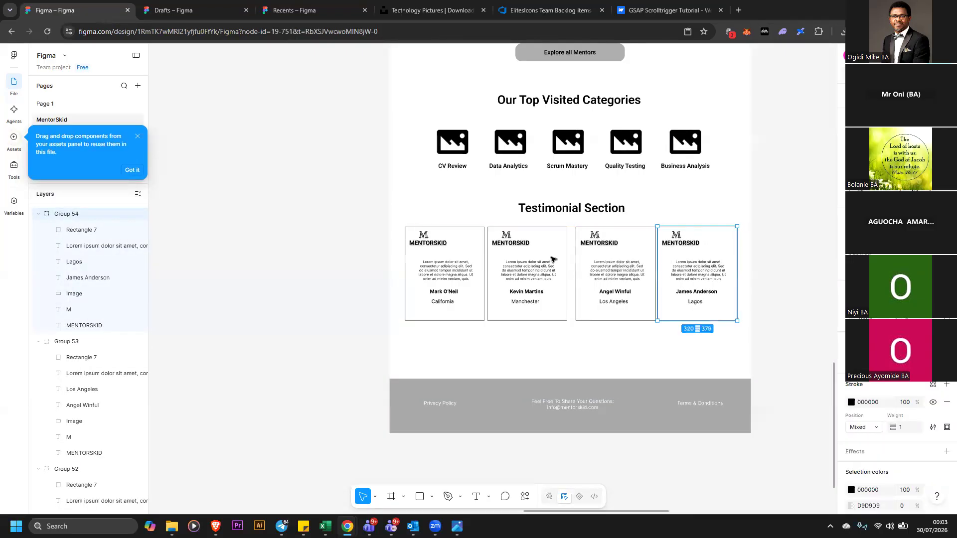
{"action": "left_click_drag", "start_coordinate": [322, 214], "coordinate": [756, 323]}
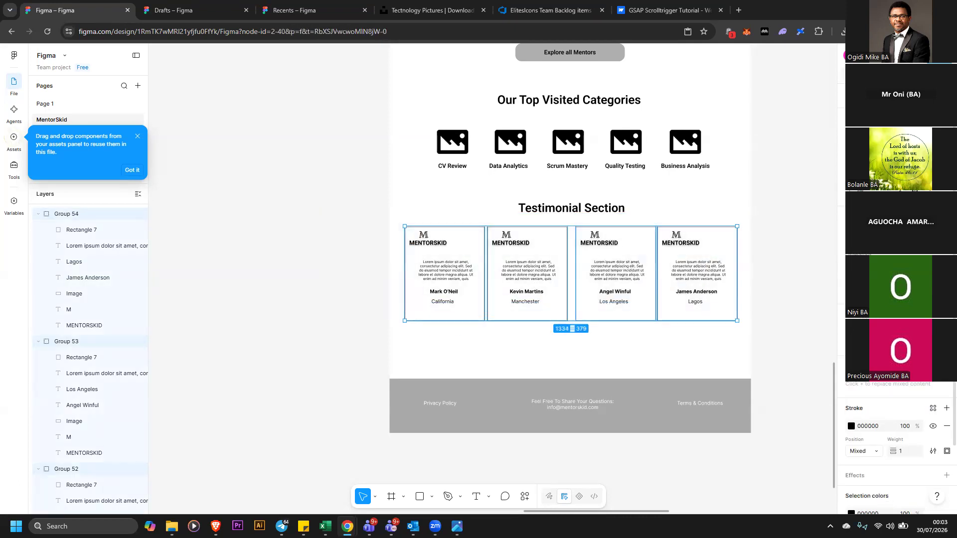
{"action": "left_click", "coordinate": [947, 143]}
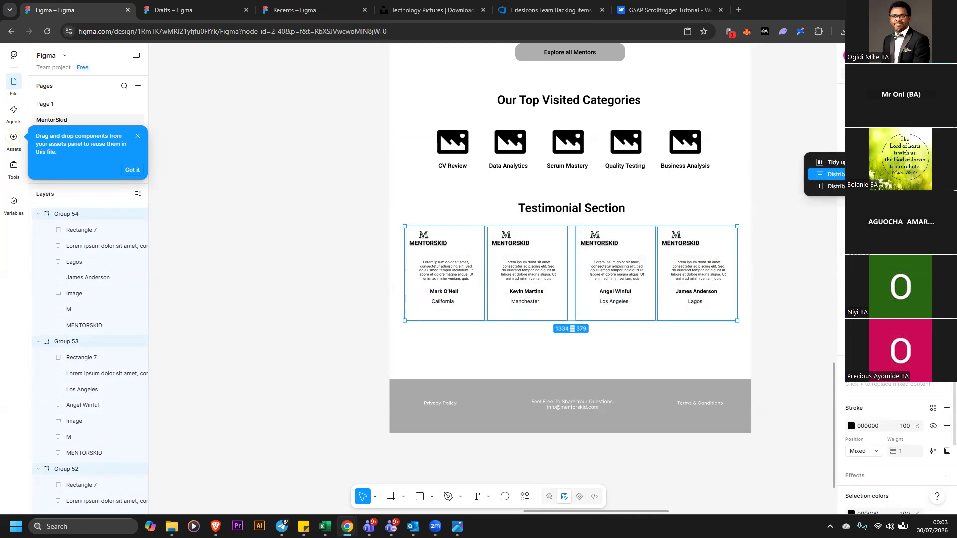
{"action": "left_click", "coordinate": [830, 175]}
Ungroup the footer's rectangle and text group
{"action": "left_click", "coordinate": [645, 398]}
{"action": "right_click", "coordinate": [606, 406]}
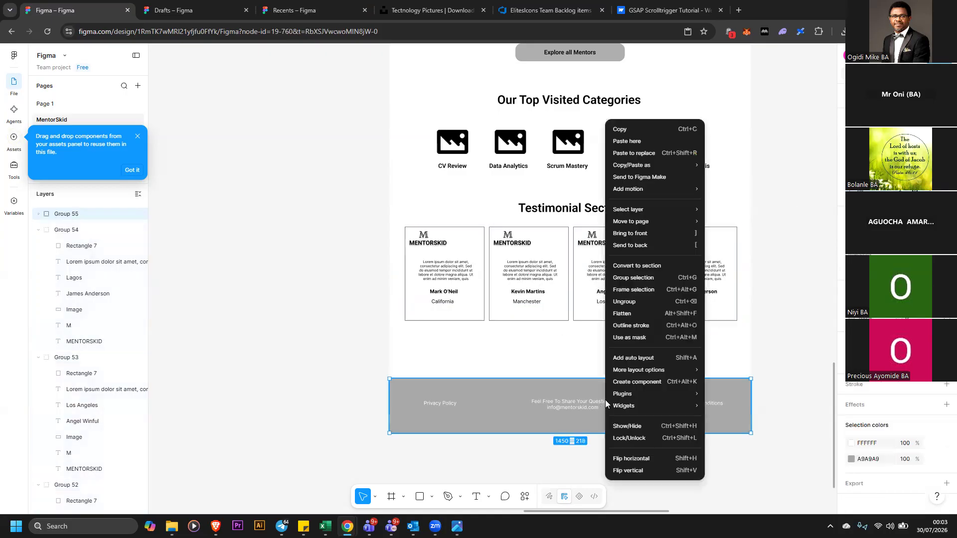
{"action": "left_click", "coordinate": [626, 301]}
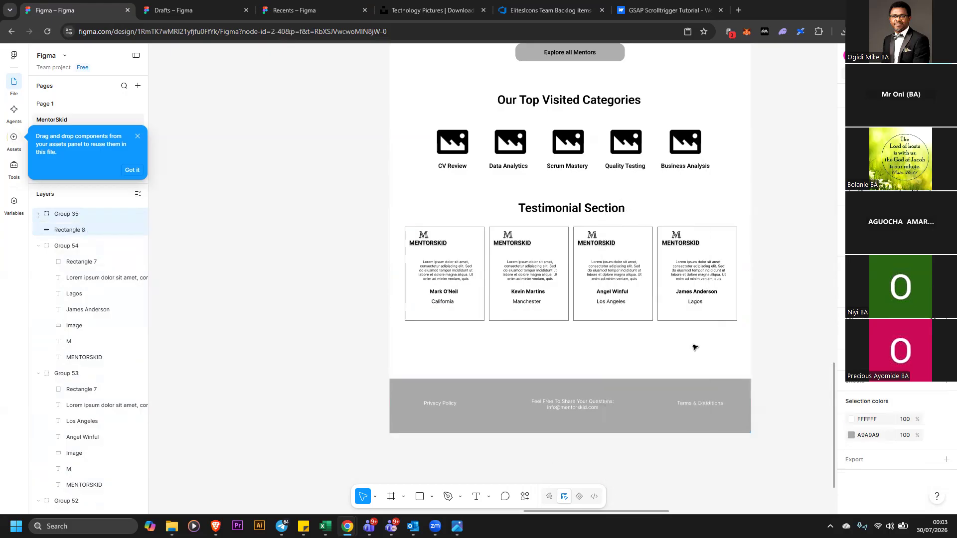
{"action": "left_click", "coordinate": [808, 338]}
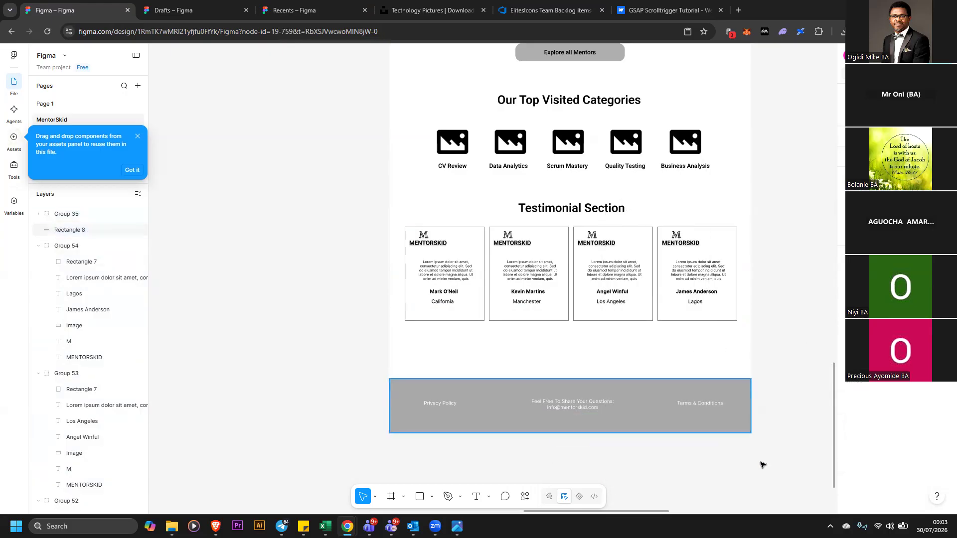
{"action": "left_click_drag", "start_coordinate": [713, 396], "coordinate": [763, 465]}
{"action": "left_click", "coordinate": [615, 415]}
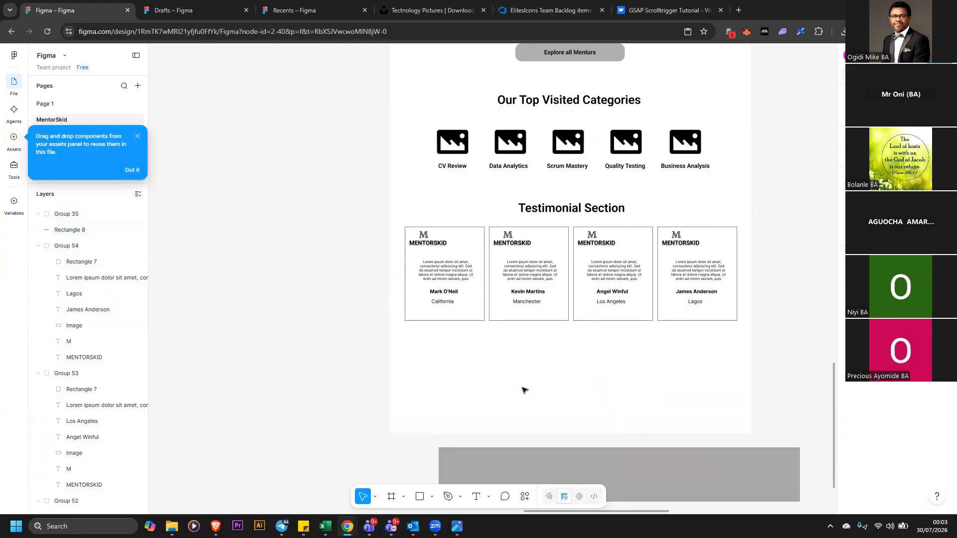
{"action": "left_click", "coordinate": [535, 457]}
{"action": "left_click_drag", "start_coordinate": [590, 455], "coordinate": [594, 407]}
{"action": "left_click", "coordinate": [578, 408]}
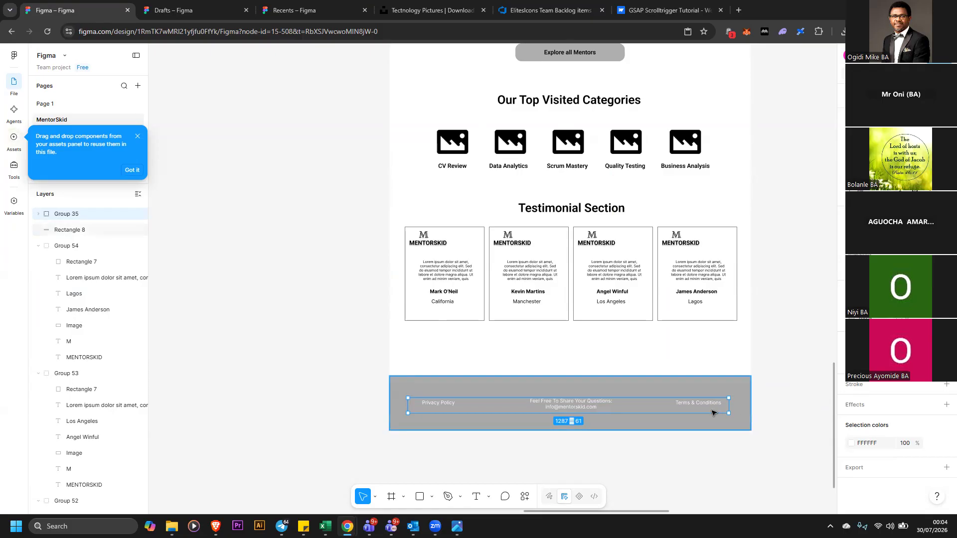
Ungroup the footer text into its separate text layers
{"action": "right_click", "coordinate": [646, 403]}
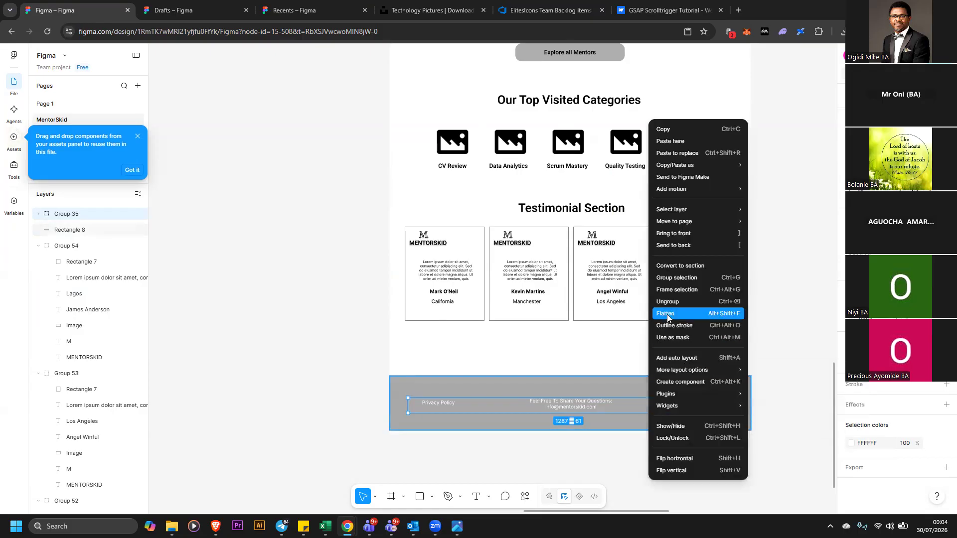
{"action": "left_click", "coordinate": [668, 302]}
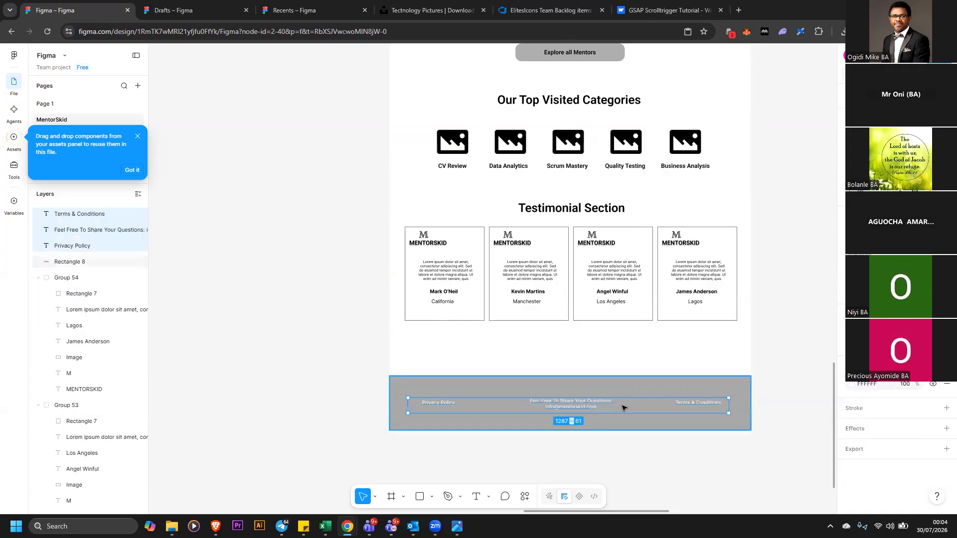
Set the font weight of the three footer text layers, the contact text, Terms & Conditions and Privacy Policy, to Bold
{"action": "left_click", "coordinate": [593, 404]}
{"action": "left_click", "coordinate": [875, 384]}
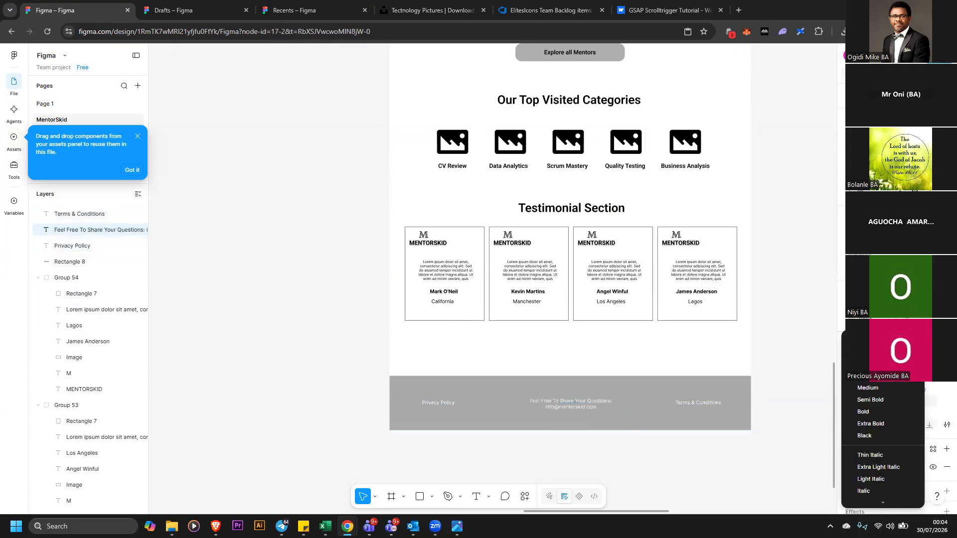
{"action": "left_click", "coordinate": [878, 411]}
{"action": "left_click", "coordinate": [714, 403]}
{"action": "left_click", "coordinate": [871, 387]}
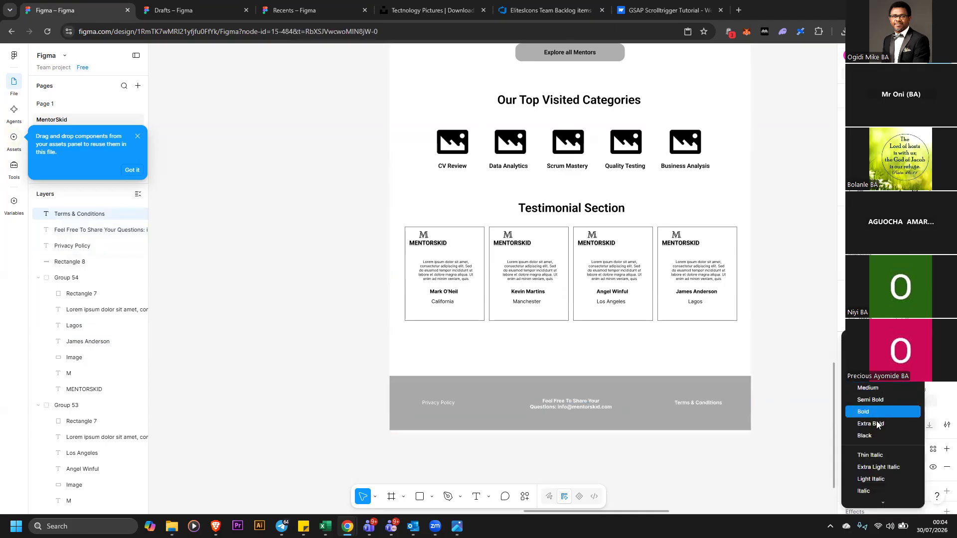
{"action": "left_click", "coordinate": [878, 411]}
{"action": "left_click", "coordinate": [438, 403]}
{"action": "left_click", "coordinate": [888, 386]}
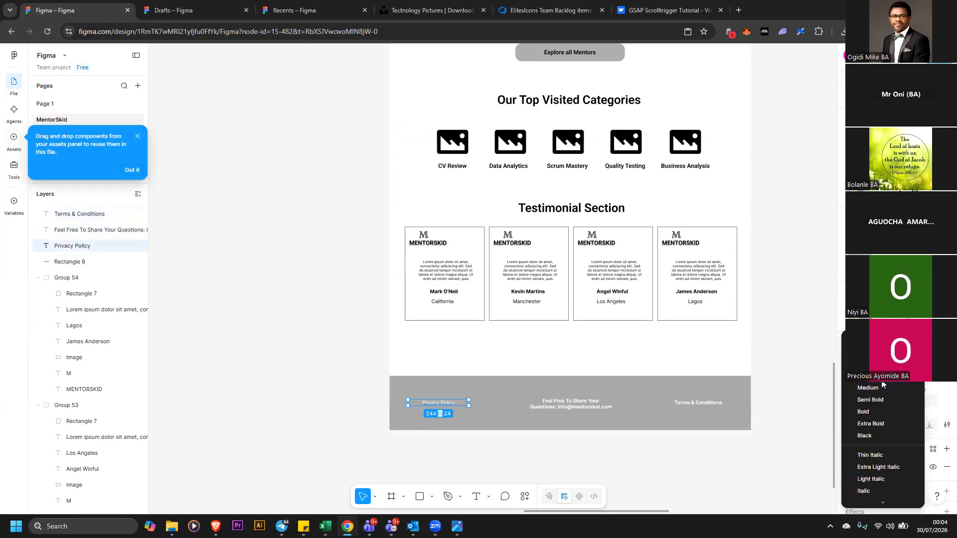
{"action": "left_click", "coordinate": [874, 410]}
Group the footer's gray rectangle together with its three text layers
{"action": "left_click", "coordinate": [369, 355]}
{"action": "left_click_drag", "start_coordinate": [368, 374], "coordinate": [762, 442]}
{"action": "right_click", "coordinate": [730, 411]}
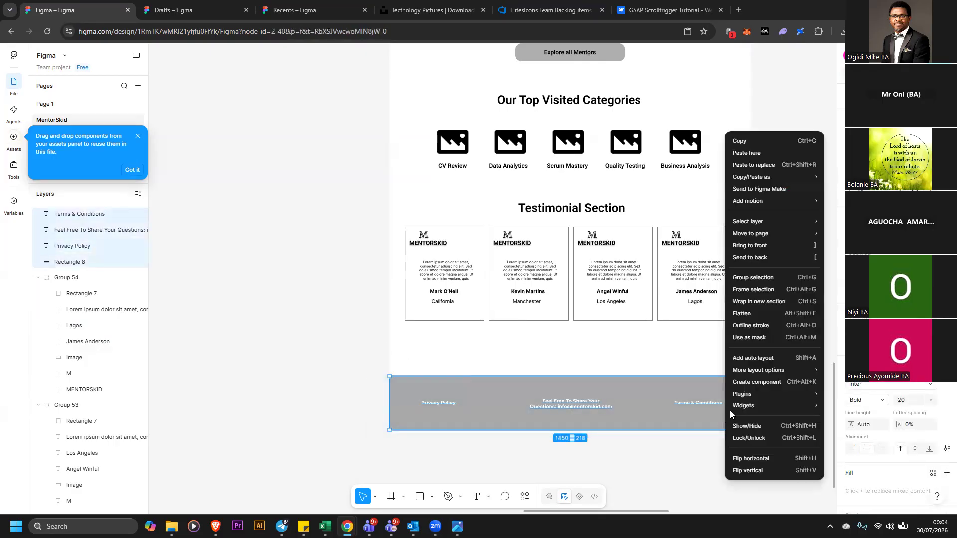
{"action": "left_click", "coordinate": [751, 278]}
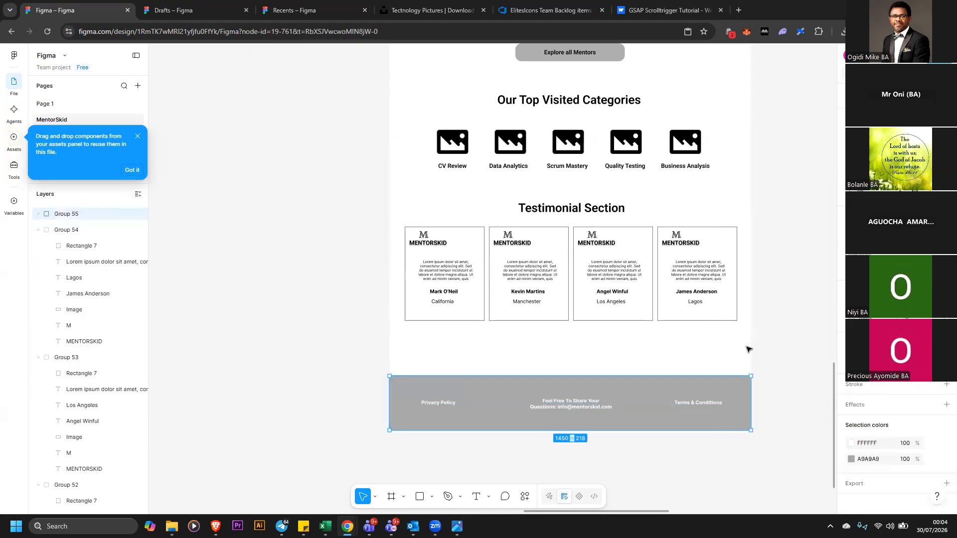
Nudge the footer group down slightly on the page
{"action": "left_click_drag", "start_coordinate": [733, 394], "coordinate": [735, 394]}
{"action": "key", "text": "Down"}
{"action": "key", "text": "Down"}
{"action": "key", "text": "Down"}
{"action": "key", "text": "Down"}
{"action": "key", "text": "Down"}
{"action": "key", "text": "Down"}
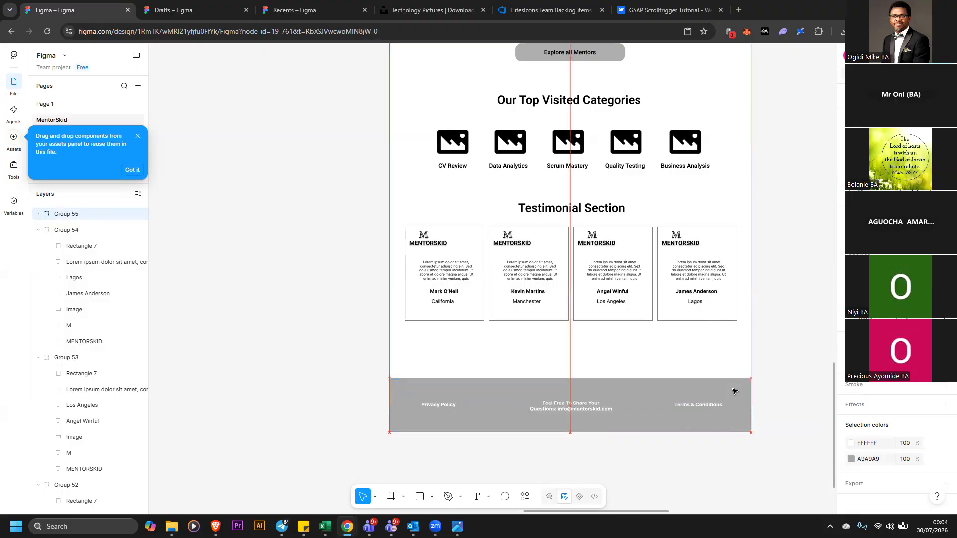
{"action": "left_click", "coordinate": [277, 296]}
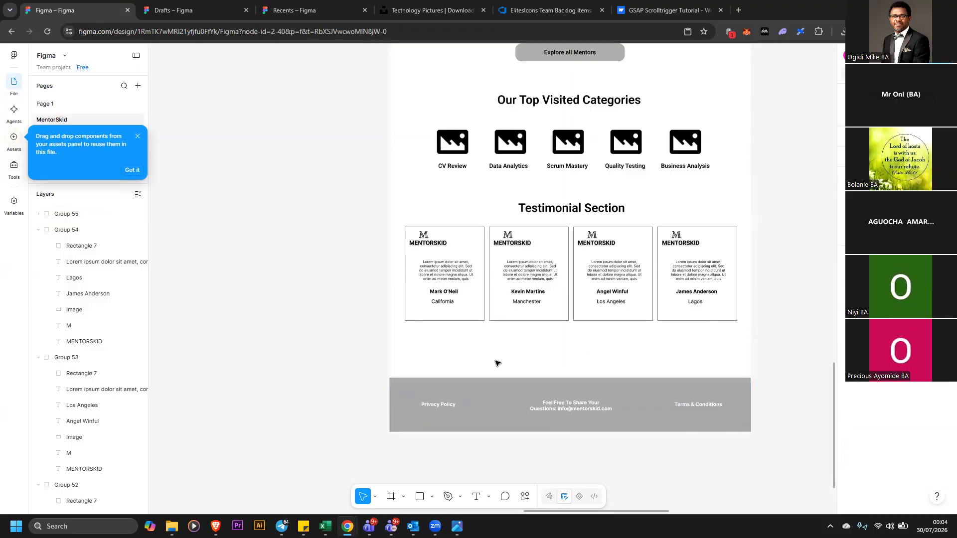
Rename the footer group Footer
{"action": "left_click", "coordinate": [459, 396]}
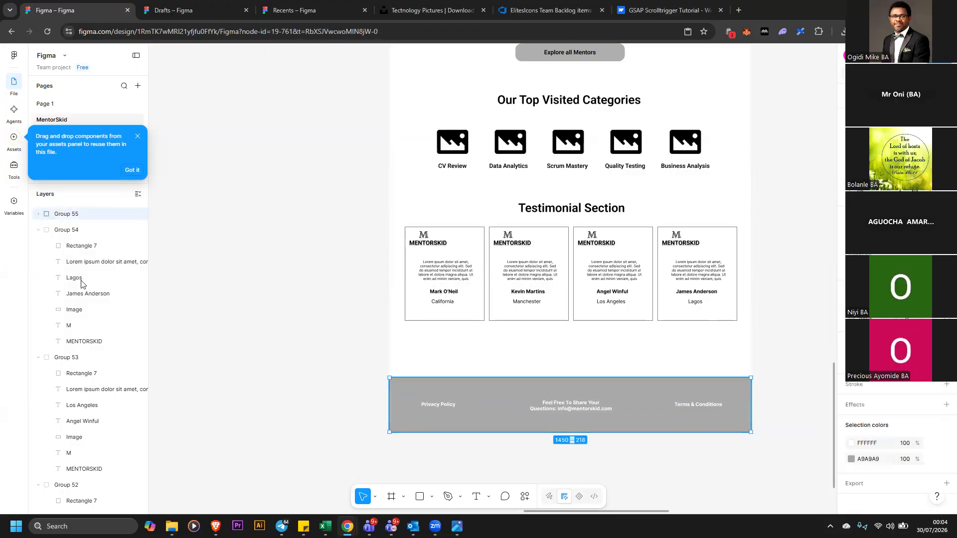
{"action": "double_click", "coordinate": [63, 213]}
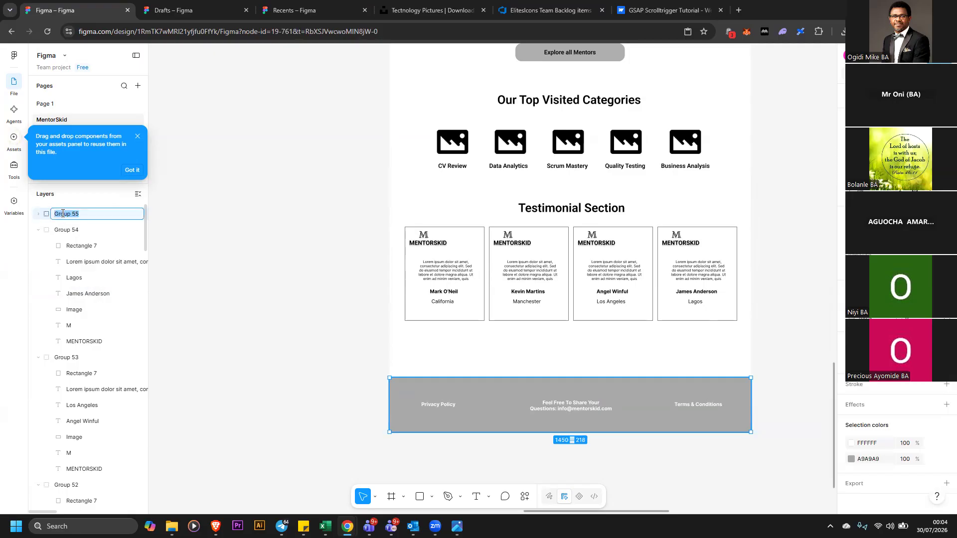
{"action": "type", "text": "Footer"}
{"action": "left_click", "coordinate": [210, 205]}
Group the four testimonial cards and rename the group Testimonial
{"action": "left_click", "coordinate": [417, 246]}
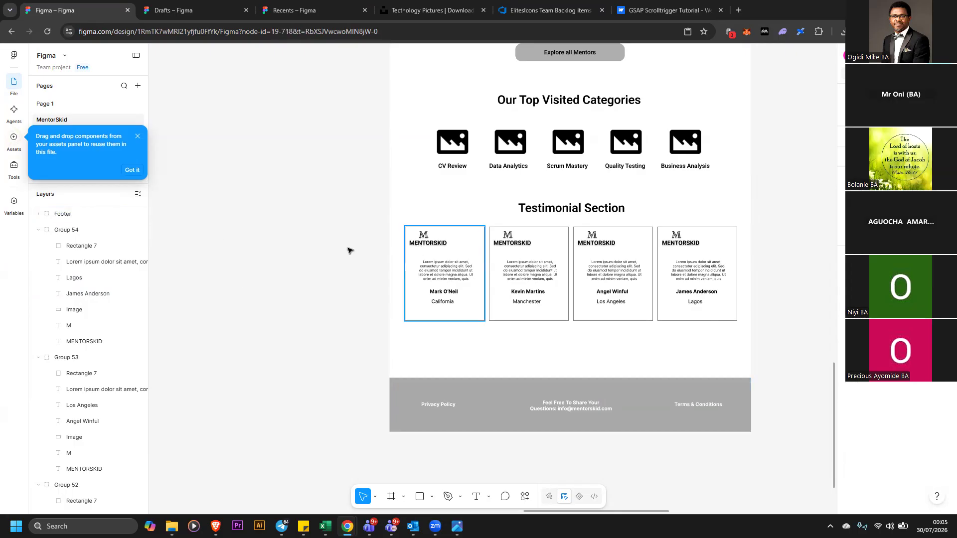
{"action": "left_click", "coordinate": [345, 230]}
{"action": "left_click_drag", "start_coordinate": [722, 306], "coordinate": [775, 315]}
{"action": "right_click", "coordinate": [686, 277]}
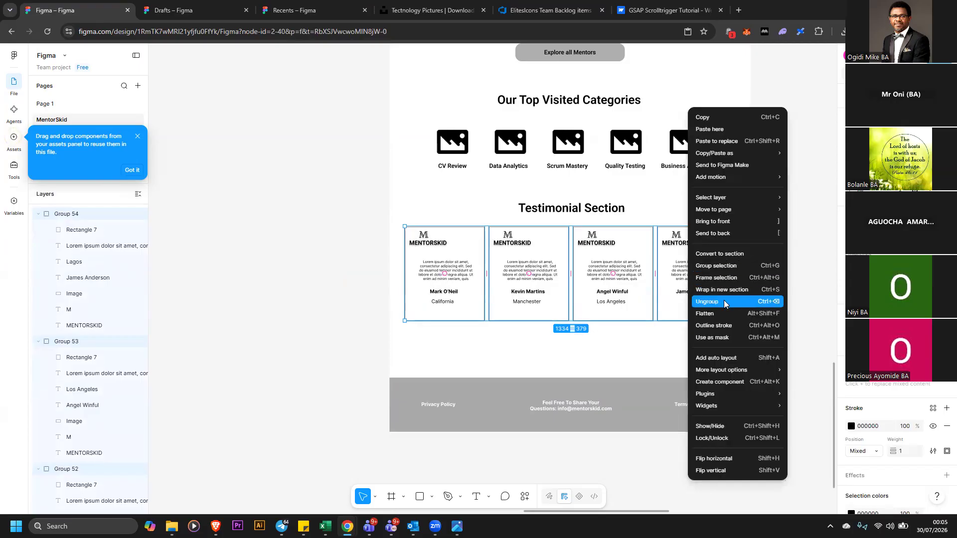
{"action": "left_click", "coordinate": [708, 269]}
{"action": "double_click", "coordinate": [66, 214]}
{"action": "type", "text": "Testimonial"}
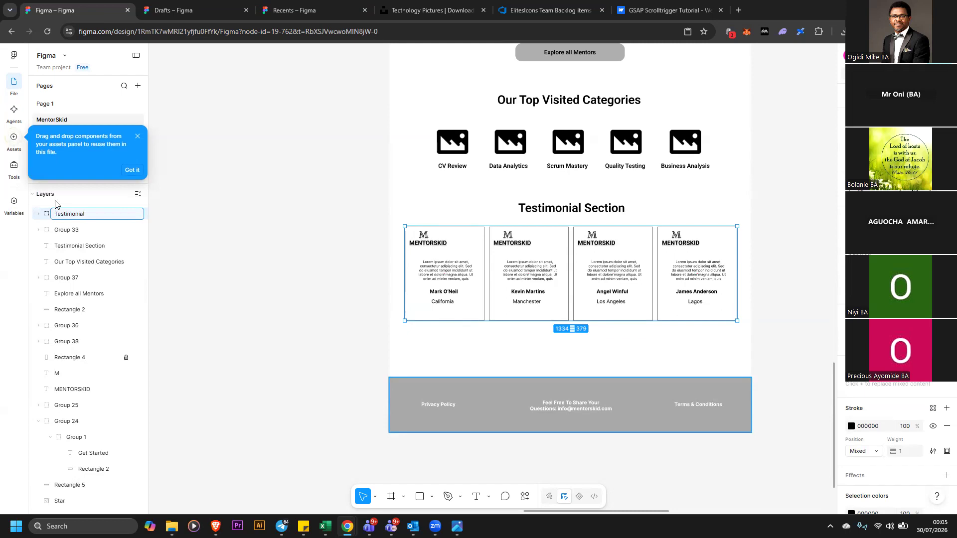
{"action": "left_click", "coordinate": [220, 265]}
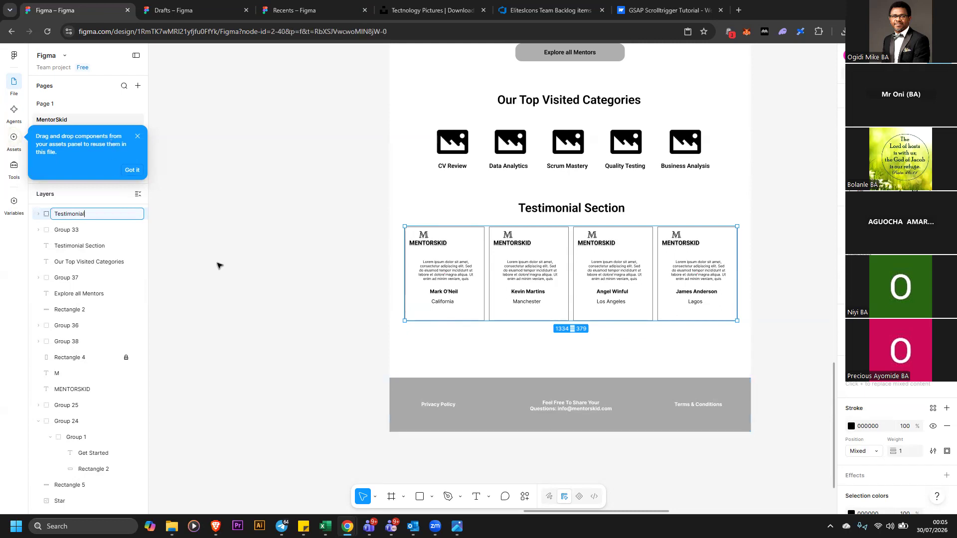
Inspect the page sections by selecting the testimonial, categories and banner groups and their layers
{"action": "left_click_drag", "start_coordinate": [271, 206], "coordinate": [766, 304]}
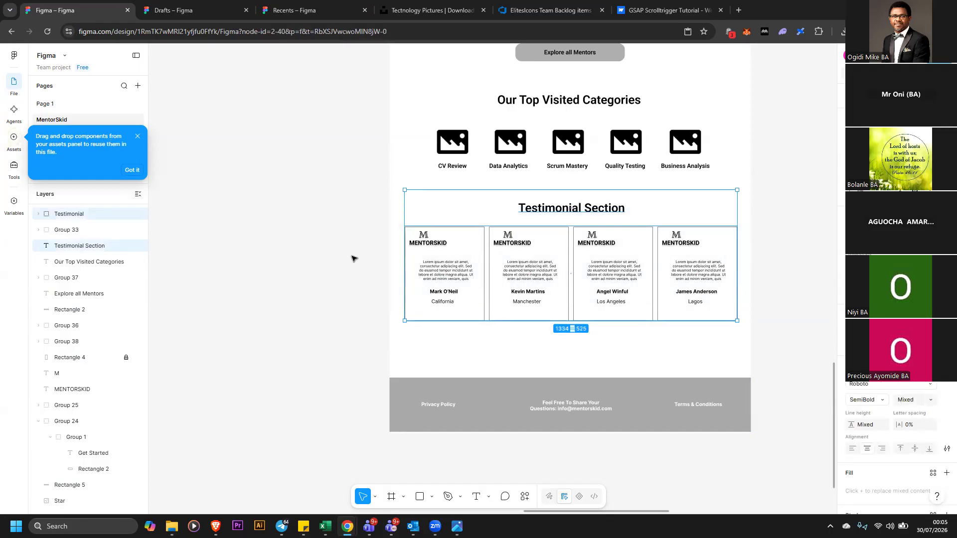
{"action": "scroll", "coordinate": [352, 256], "scroll_direction": "up", "scroll_amount": 1}
{"action": "left_click_drag", "start_coordinate": [366, 109], "coordinate": [762, 202]}
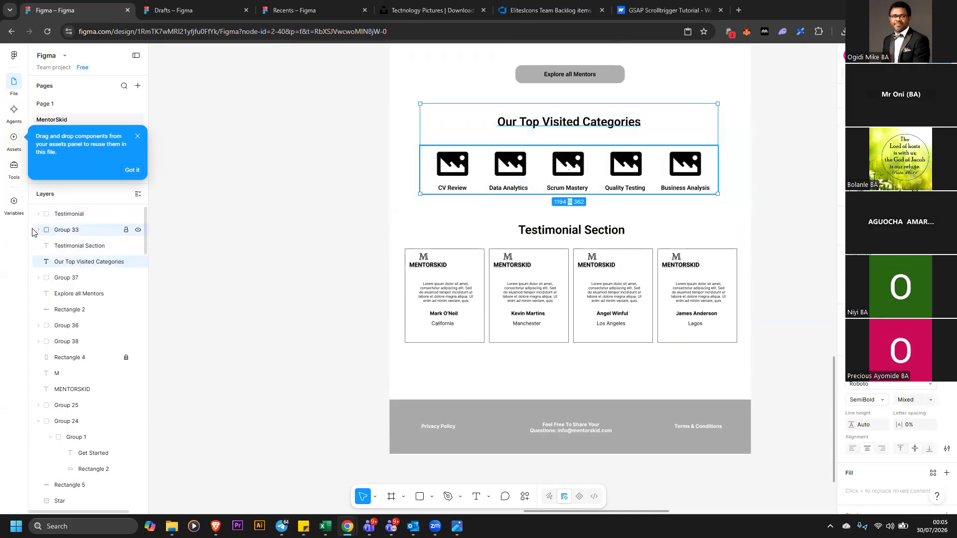
{"action": "scroll", "coordinate": [40, 327], "scroll_direction": "down", "scroll_amount": 13}
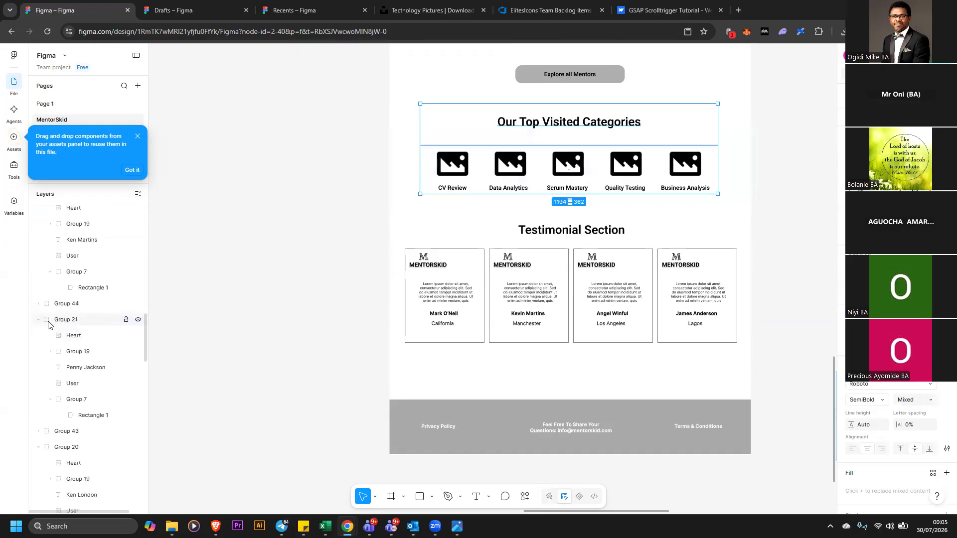
{"action": "scroll", "coordinate": [40, 325], "scroll_direction": "down", "scroll_amount": 10}
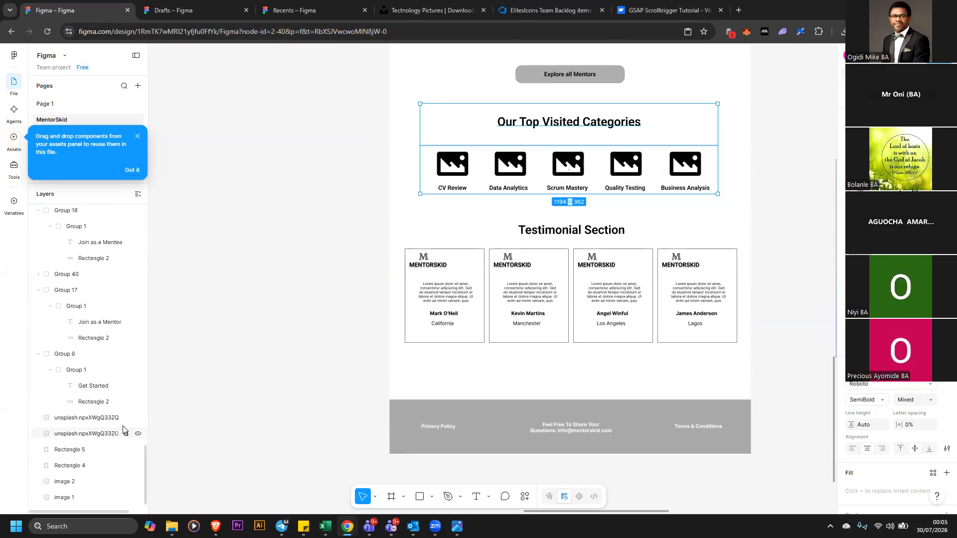
{"action": "scroll", "coordinate": [244, 359], "scroll_direction": "up", "scroll_amount": 2}
{"action": "scroll", "coordinate": [338, 366], "scroll_direction": "down", "scroll_amount": 4}
{"action": "scroll", "coordinate": [349, 367], "scroll_direction": "up", "scroll_amount": 10}
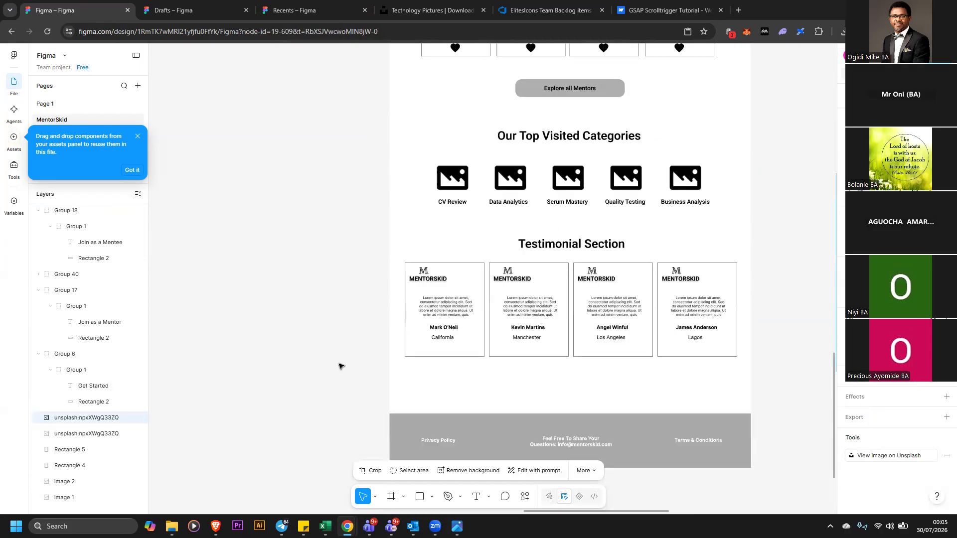
{"action": "scroll", "coordinate": [428, 339], "scroll_direction": "down", "scroll_amount": 1}
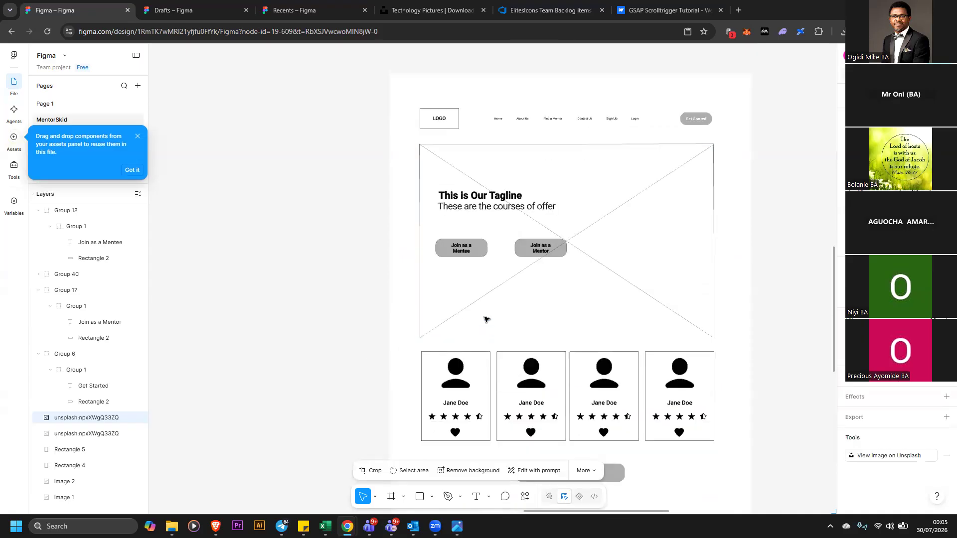
{"action": "left_click", "coordinate": [488, 197]}
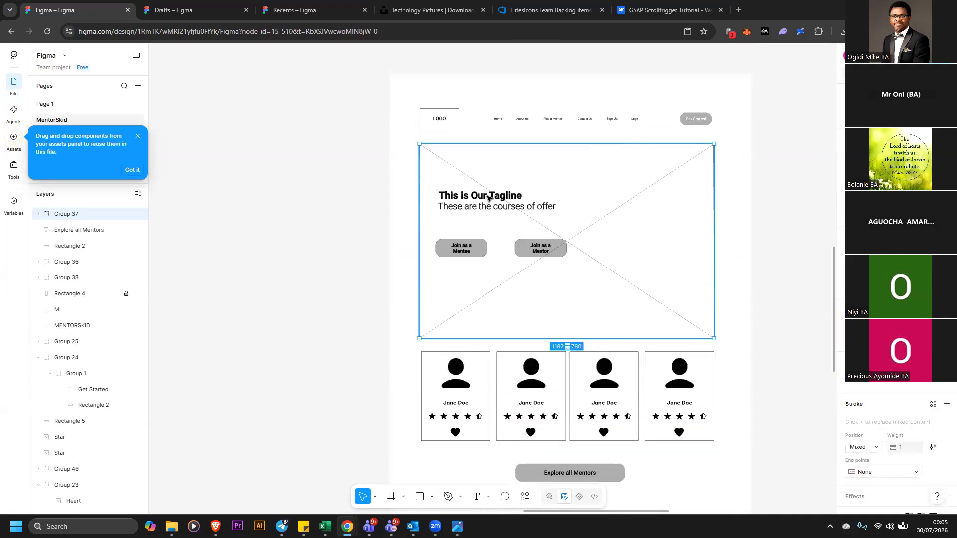
{"action": "double_click", "coordinate": [489, 196]}
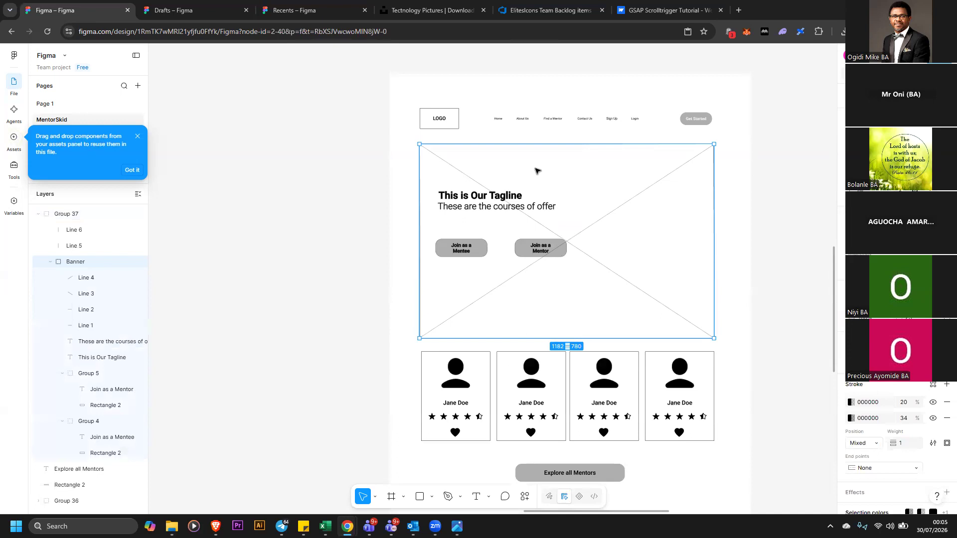
{"action": "left_click", "coordinate": [537, 171]}
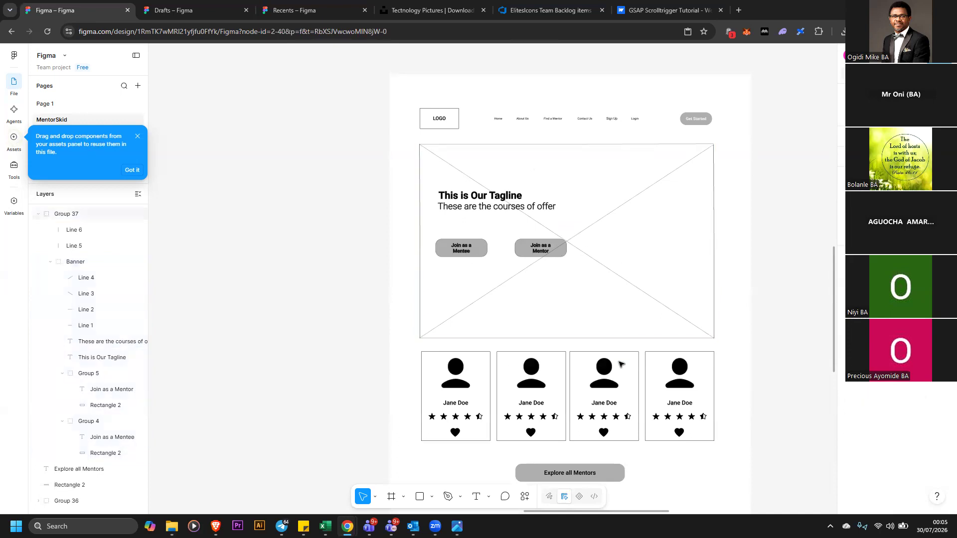
Zoom out and scroll to compare the wireframe page with the high-fidelity MentorSkid designs beside it
{"action": "scroll", "coordinate": [712, 290], "scroll_direction": "down", "scroll_amount": 3}
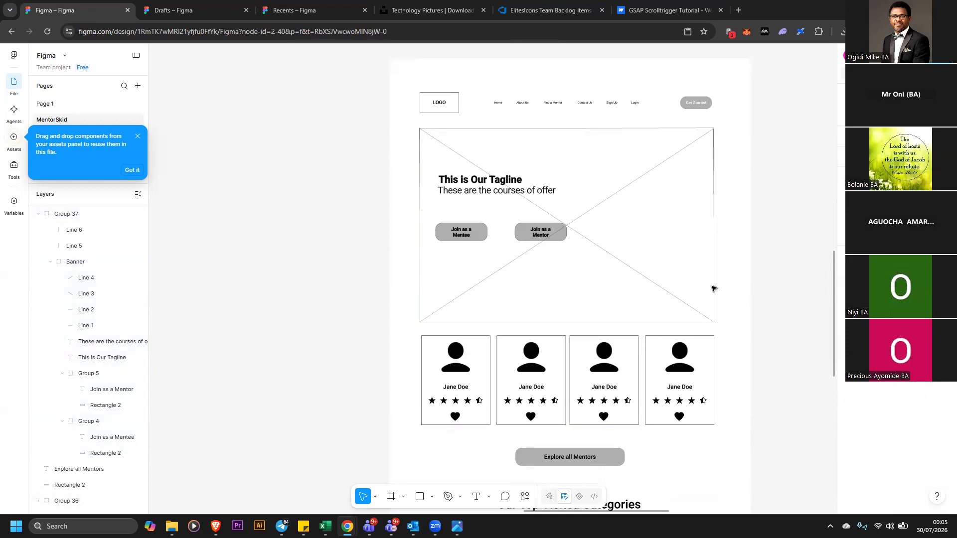
{"action": "scroll", "coordinate": [713, 287], "scroll_direction": "down", "scroll_amount": 10}
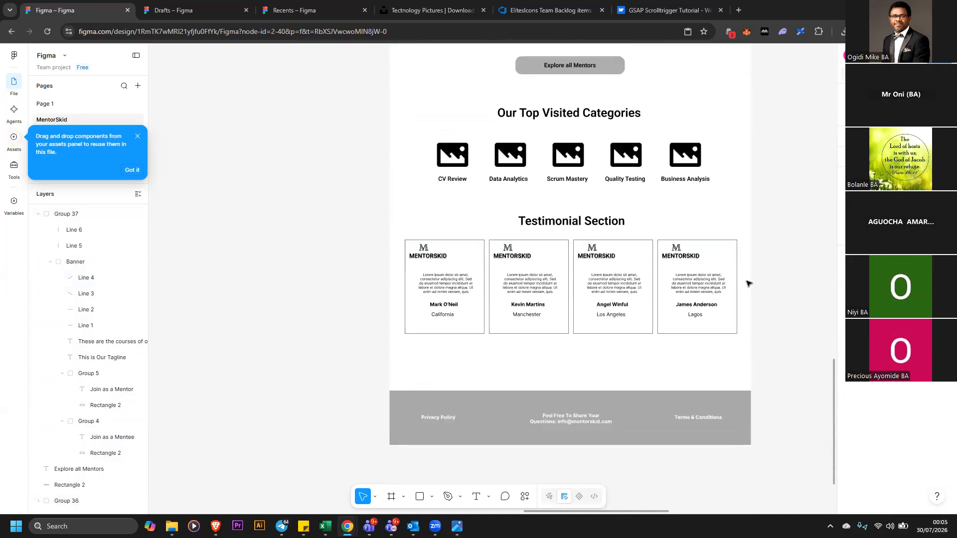
{"action": "scroll", "coordinate": [750, 282], "scroll_direction": "up", "scroll_amount": 4}
{"action": "scroll", "coordinate": [602, 320], "scroll_direction": "down", "scroll_amount": 1}
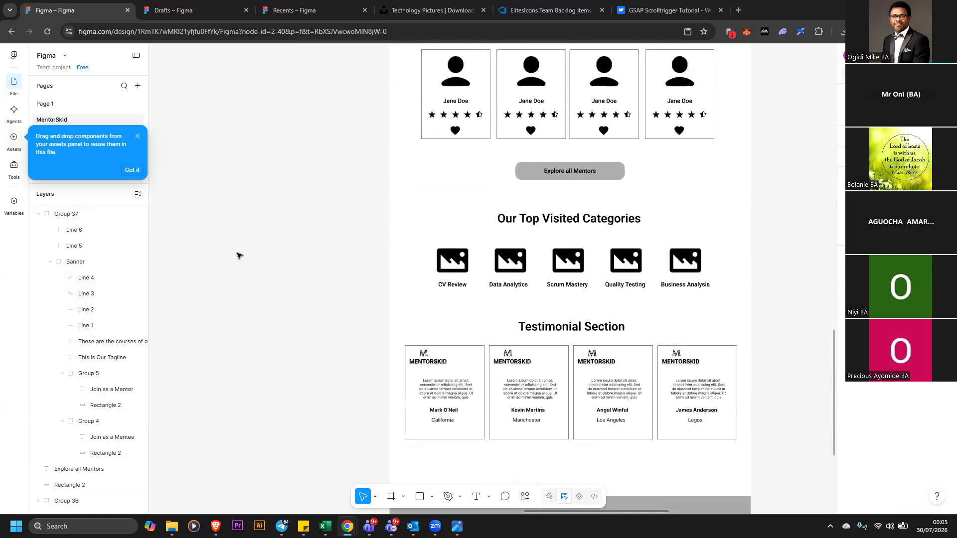
{"action": "scroll", "coordinate": [225, 164], "scroll_direction": "down", "scroll_amount": 2}
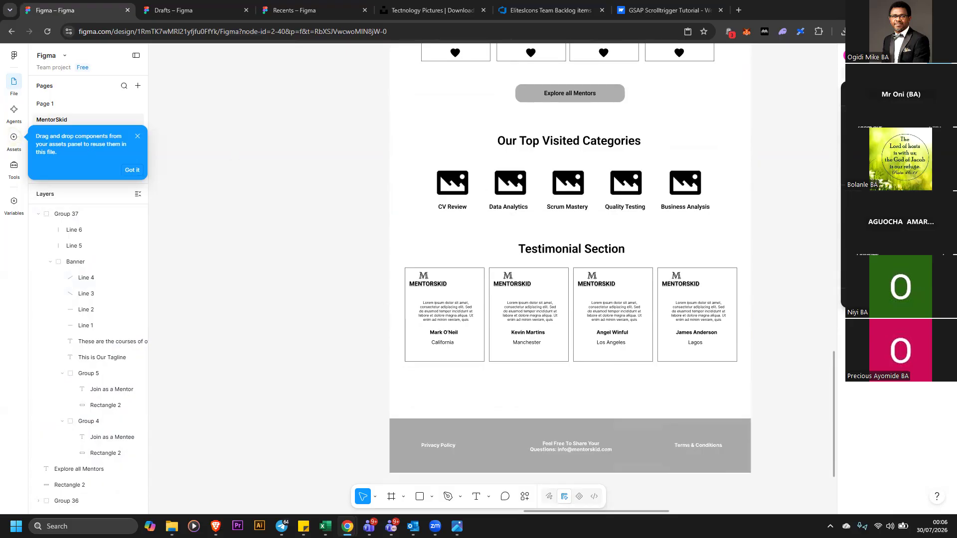
{"action": "key", "text": "ctrl+minus"}
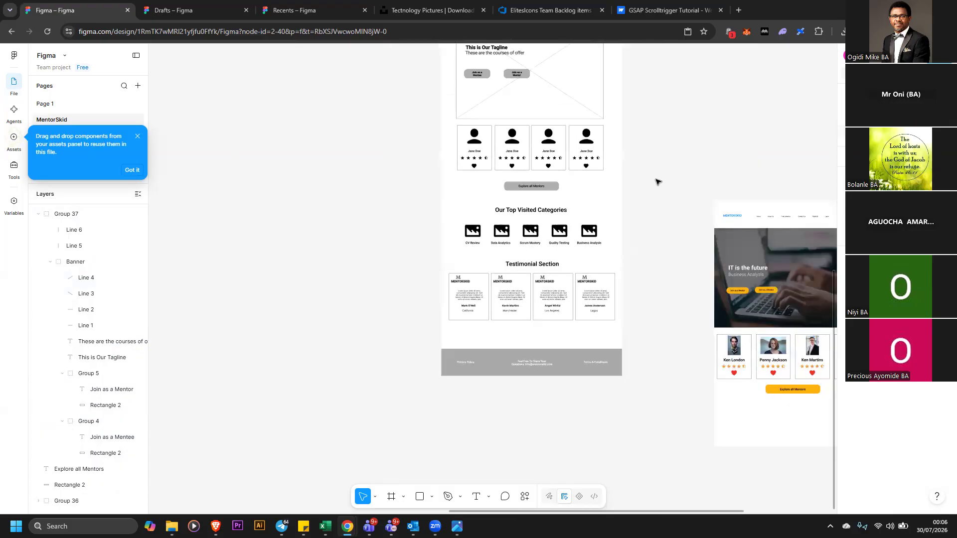
{"action": "scroll", "coordinate": [662, 179], "scroll_direction": "up", "scroll_amount": 2}
{"action": "scroll", "coordinate": [668, 175], "scroll_direction": "up", "scroll_amount": 1}
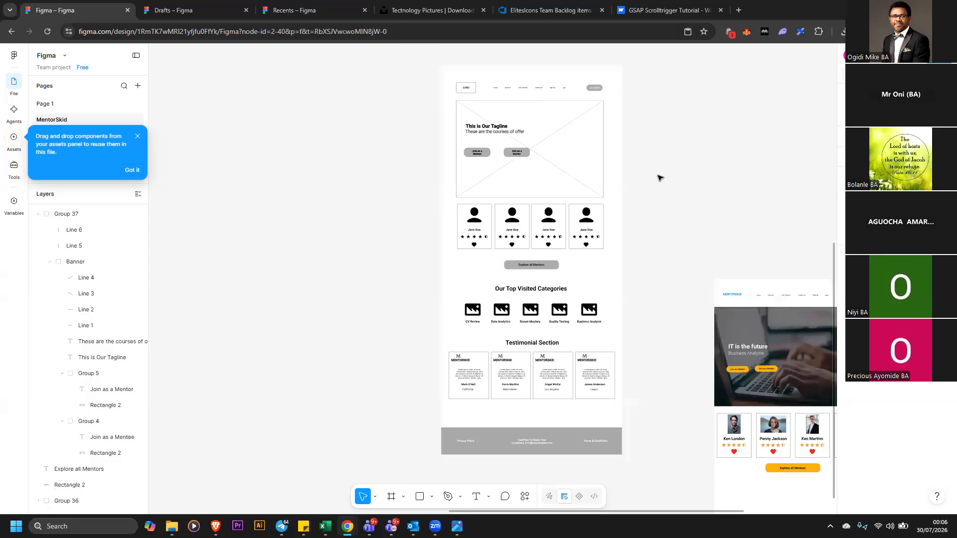
{"action": "left_click_drag", "start_coordinate": [661, 229], "coordinate": [793, 418]}
{"action": "left_click_drag", "start_coordinate": [612, 195], "coordinate": [556, 51]}
{"action": "left_click", "coordinate": [604, 343]}
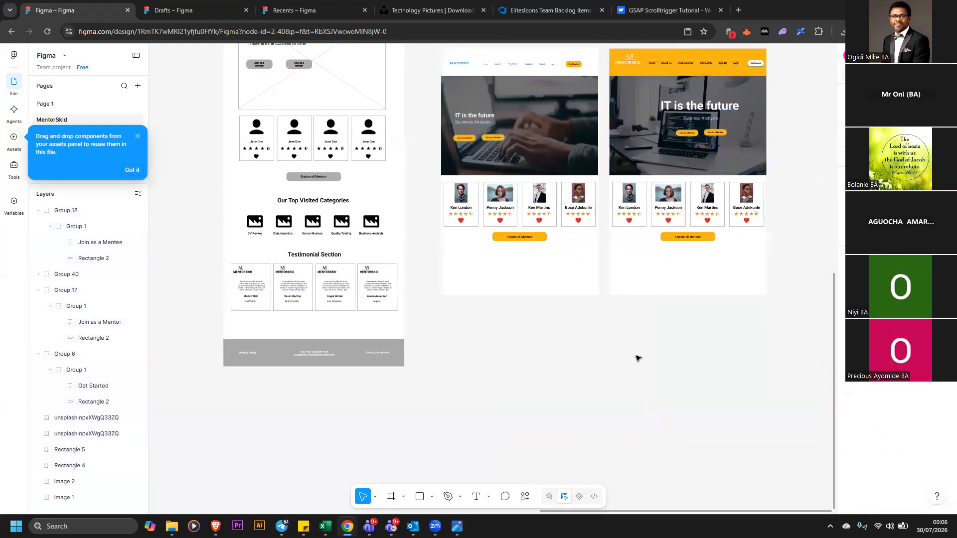
{"action": "scroll", "coordinate": [640, 358], "scroll_direction": "up", "scroll_amount": 1}
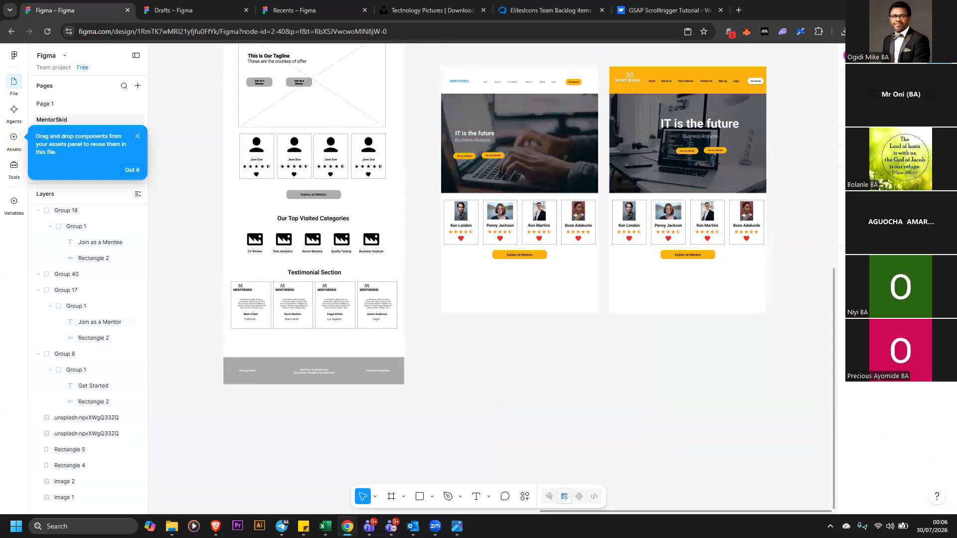
{"action": "scroll", "coordinate": [770, 366], "scroll_direction": "up", "scroll_amount": 2}
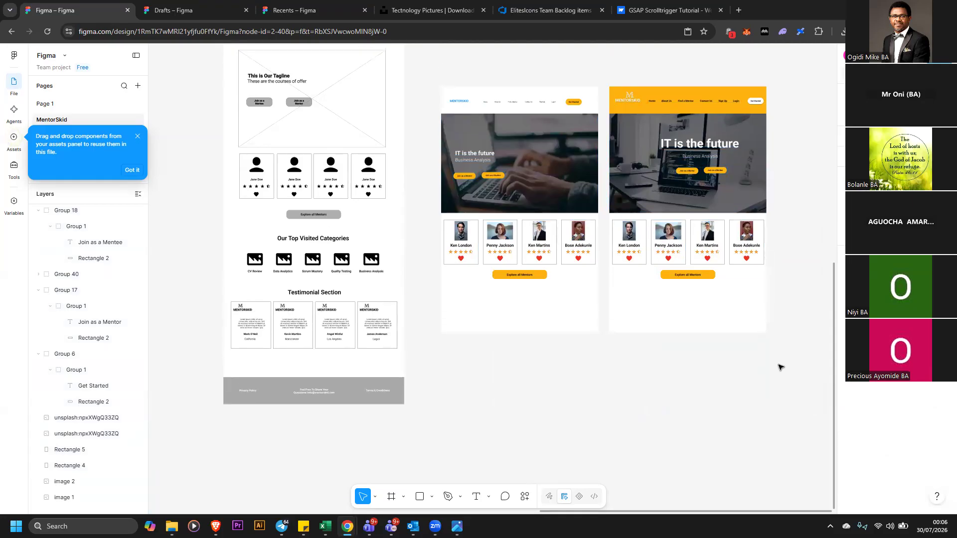
{"action": "scroll", "coordinate": [781, 368], "scroll_direction": "up", "scroll_amount": 1}
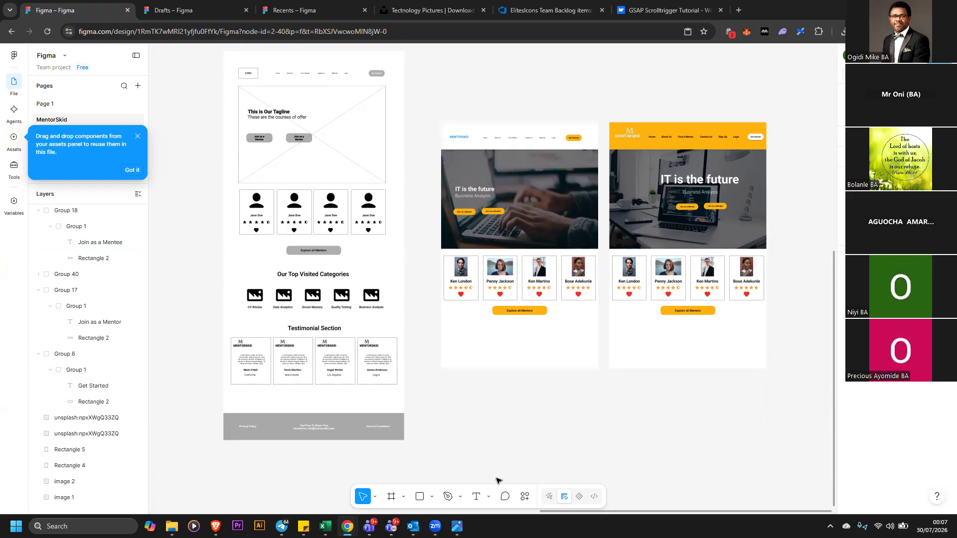
Switch to the Hand tool and pan across the canvas to view all the designs
{"action": "left_click", "coordinate": [376, 497]}
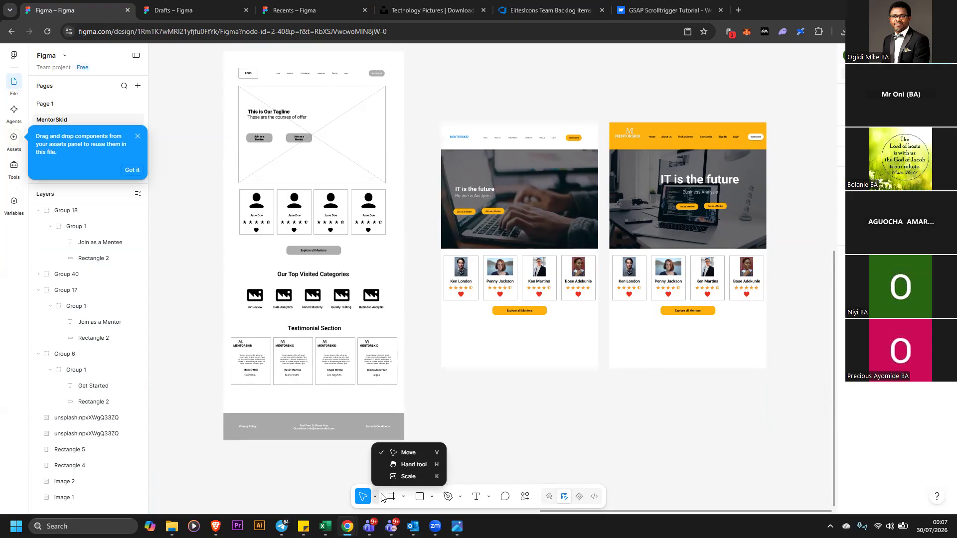
{"action": "left_click", "coordinate": [414, 466]}
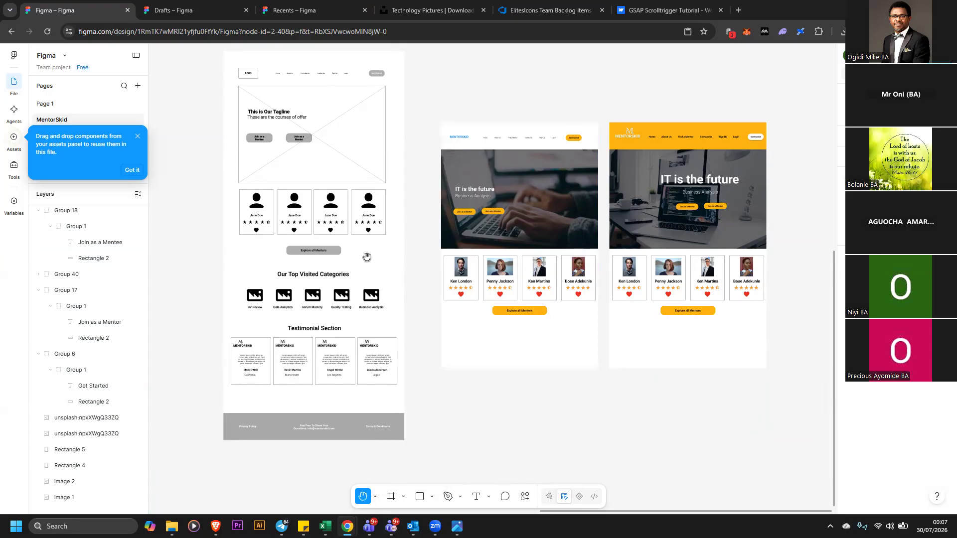
{"action": "scroll", "coordinate": [315, 291], "scroll_direction": "down", "scroll_amount": 2}
{"action": "left_click_drag", "start_coordinate": [314, 293], "coordinate": [377, 263]}
{"action": "left_click", "coordinate": [376, 498]}
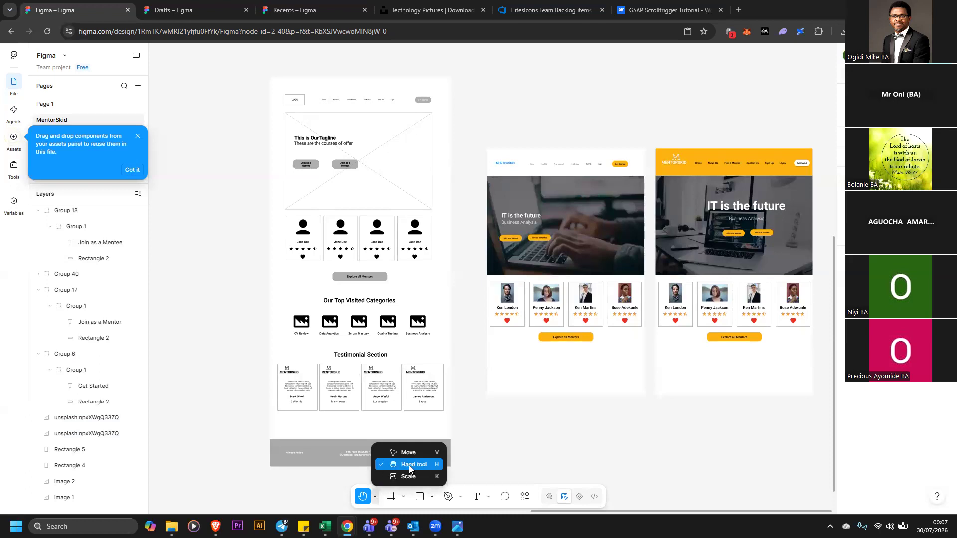
{"action": "left_click", "coordinate": [410, 453]}
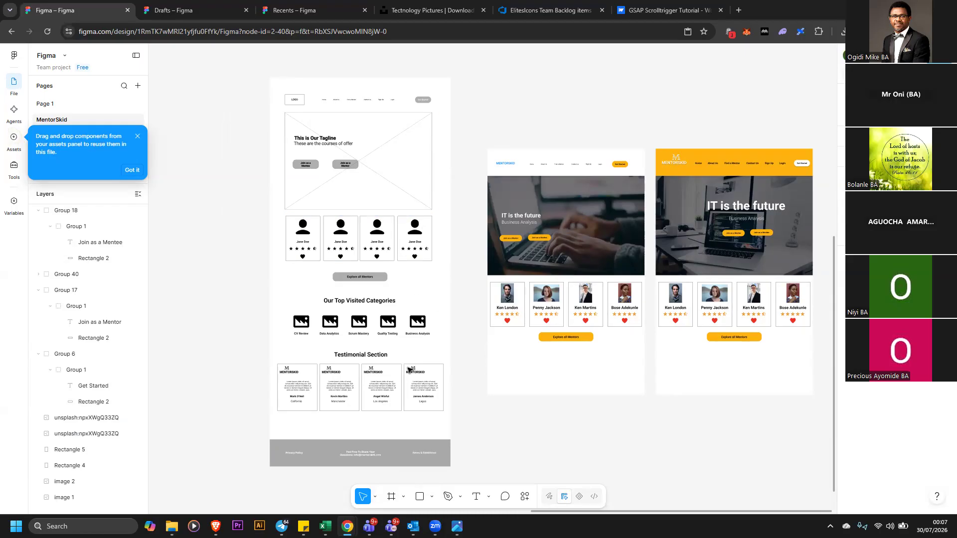
{"action": "left_click", "coordinate": [376, 498]}
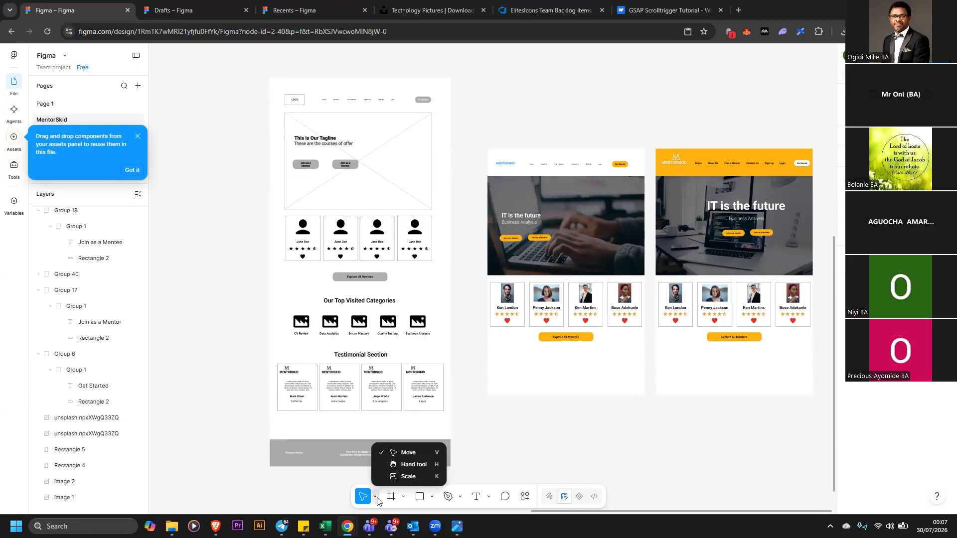
{"action": "left_click", "coordinate": [411, 465]}
{"action": "left_click_drag", "start_coordinate": [427, 283], "coordinate": [372, 266]}
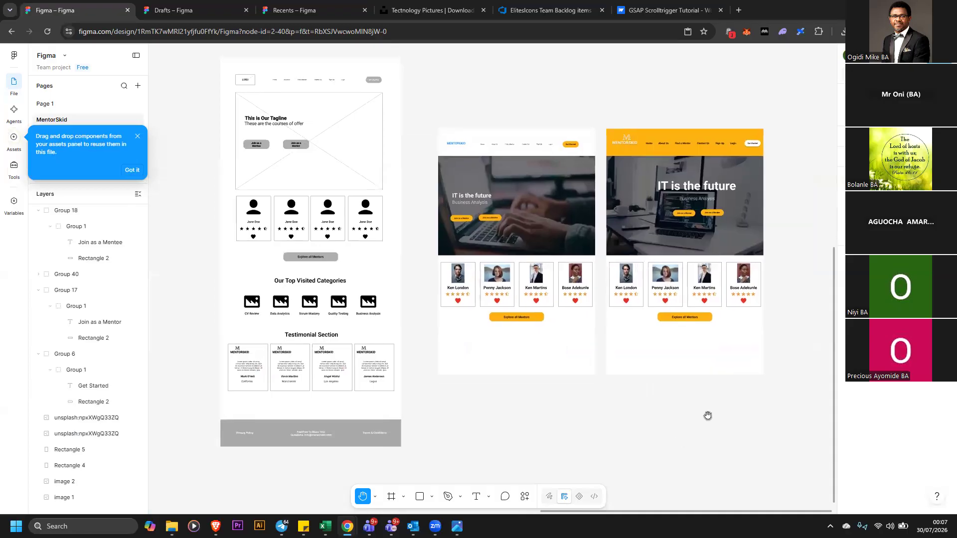